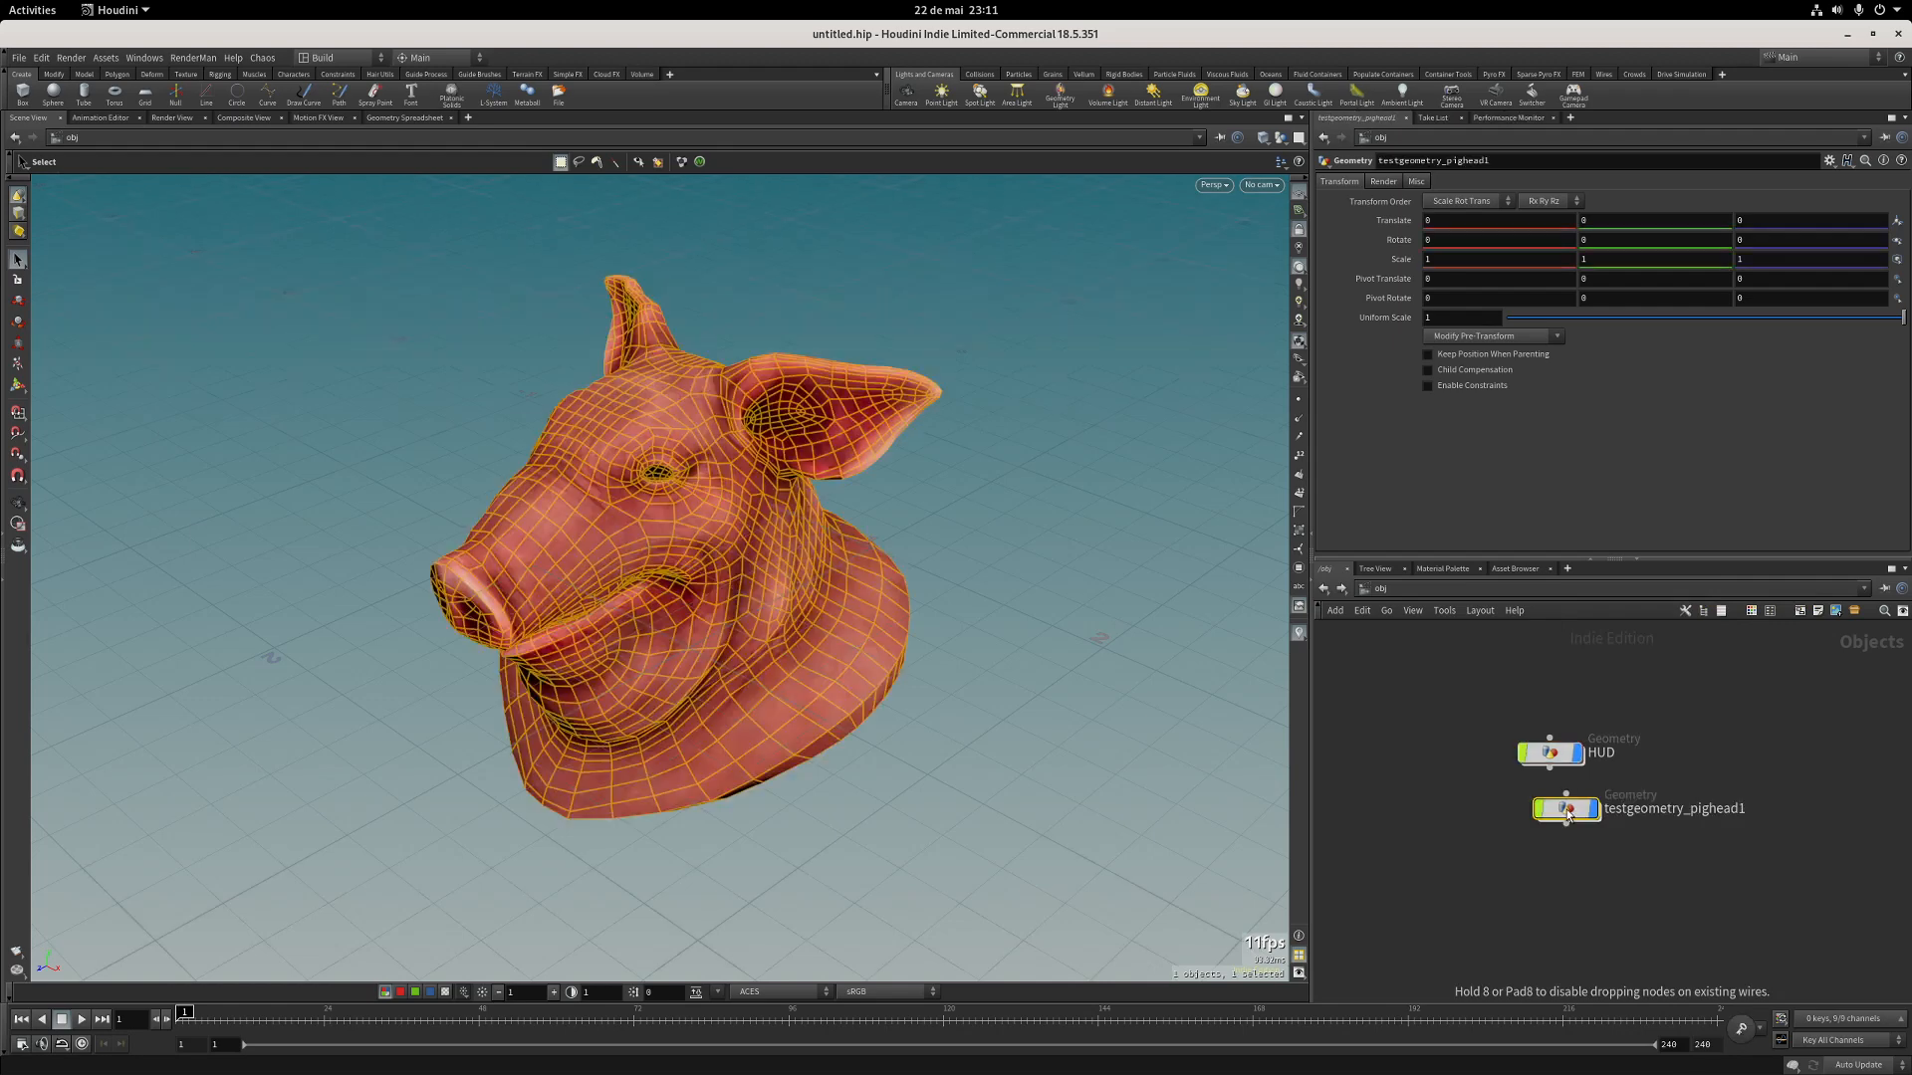
Align the pig head node beneath HUD and add a Camera node beside HUD in the object network.
left_click_drag(1568, 813, 1550, 820)
key("Tab")
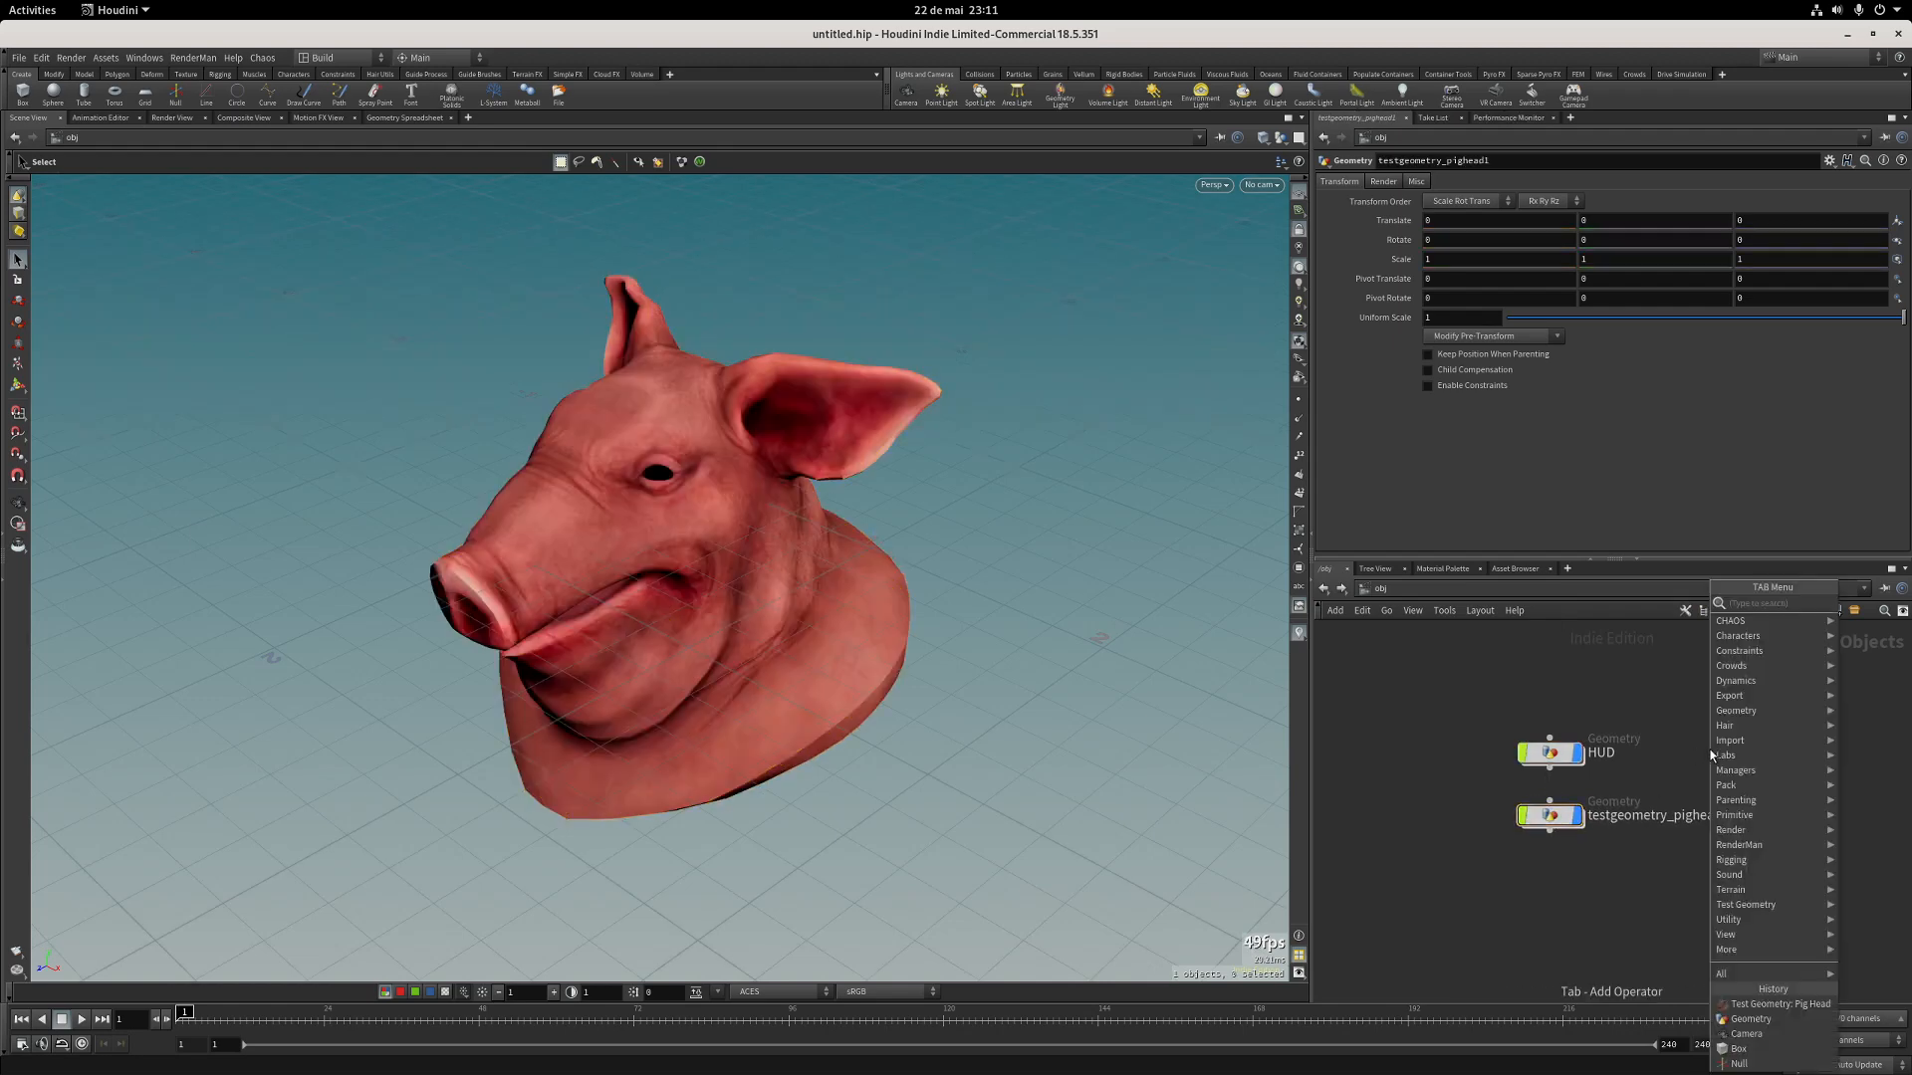
type("cam")
key("Return")
left_click(1710, 753)
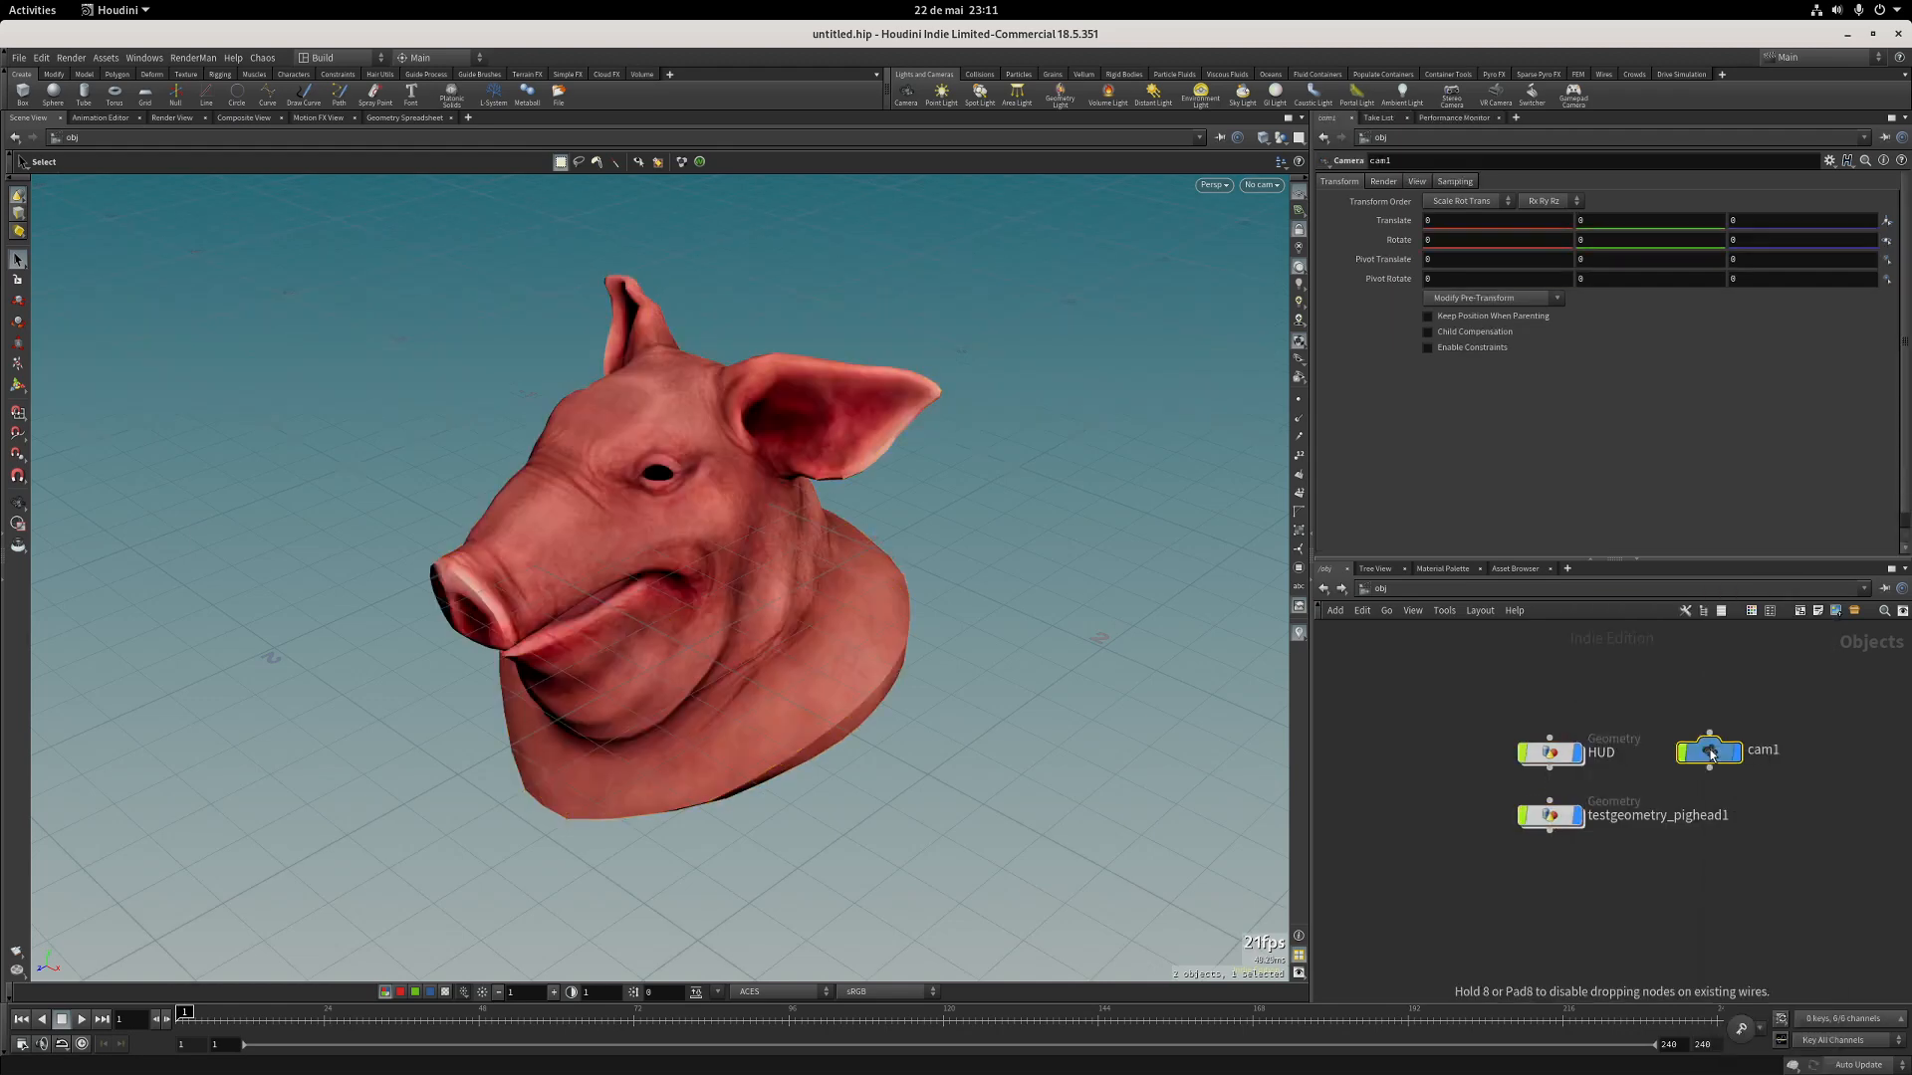
Look through cam1 in the viewport, lock the camera to the view and home it on the pig head.
left_click(1260, 184)
left_click(1274, 255)
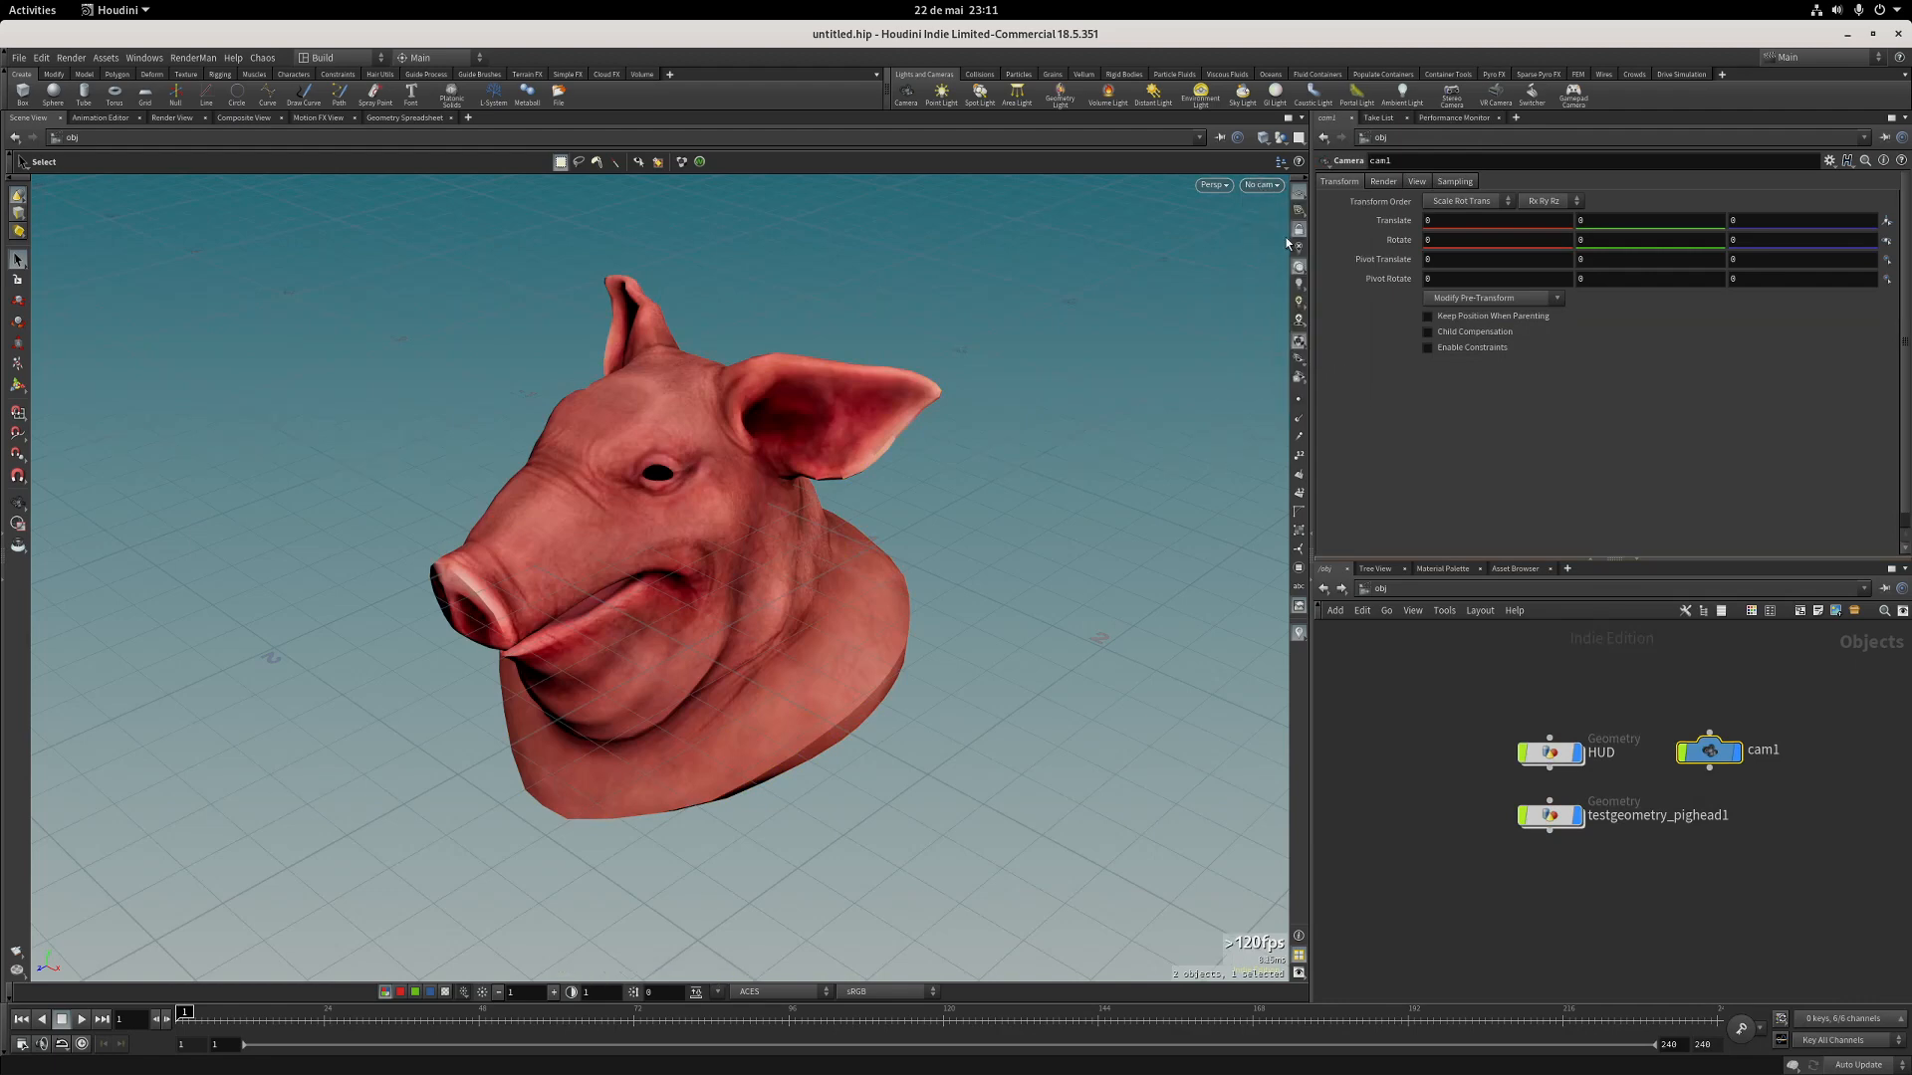
left_click(1297, 230)
key("space+h")
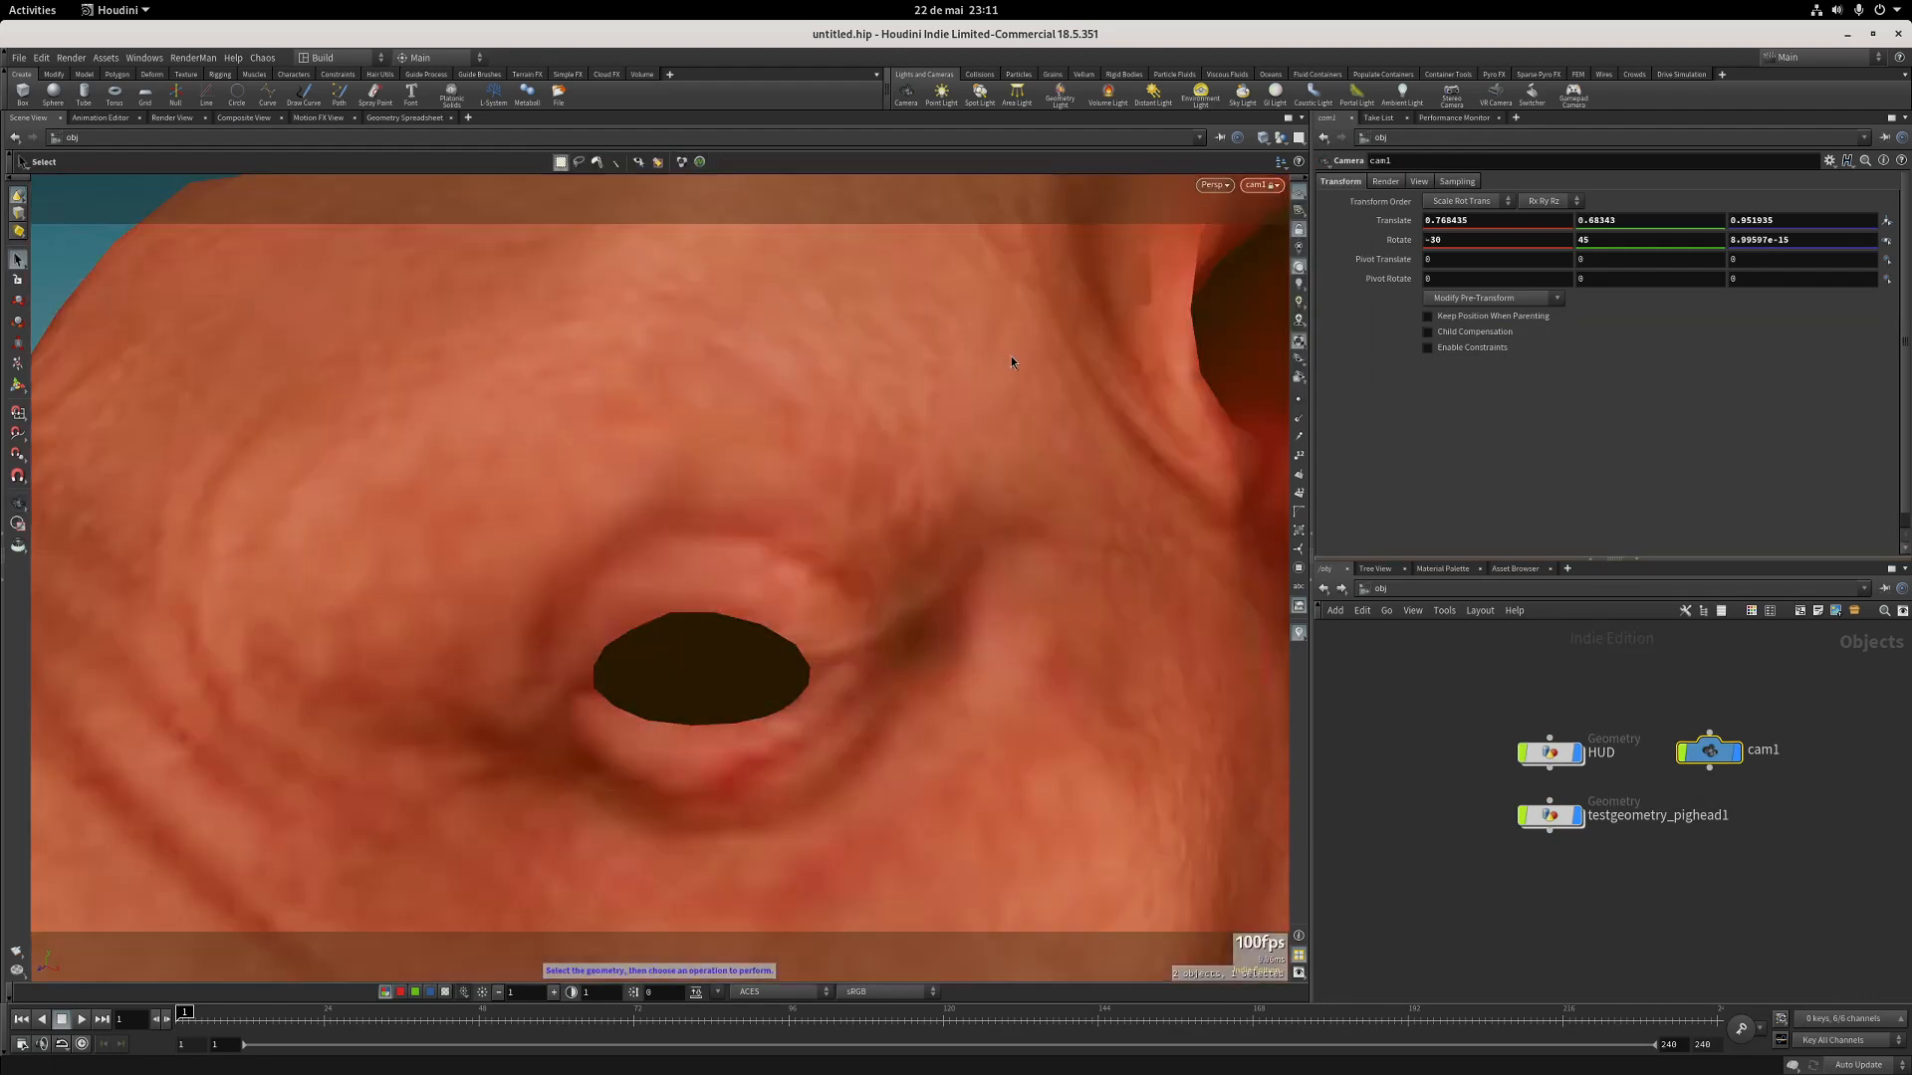
key("h")
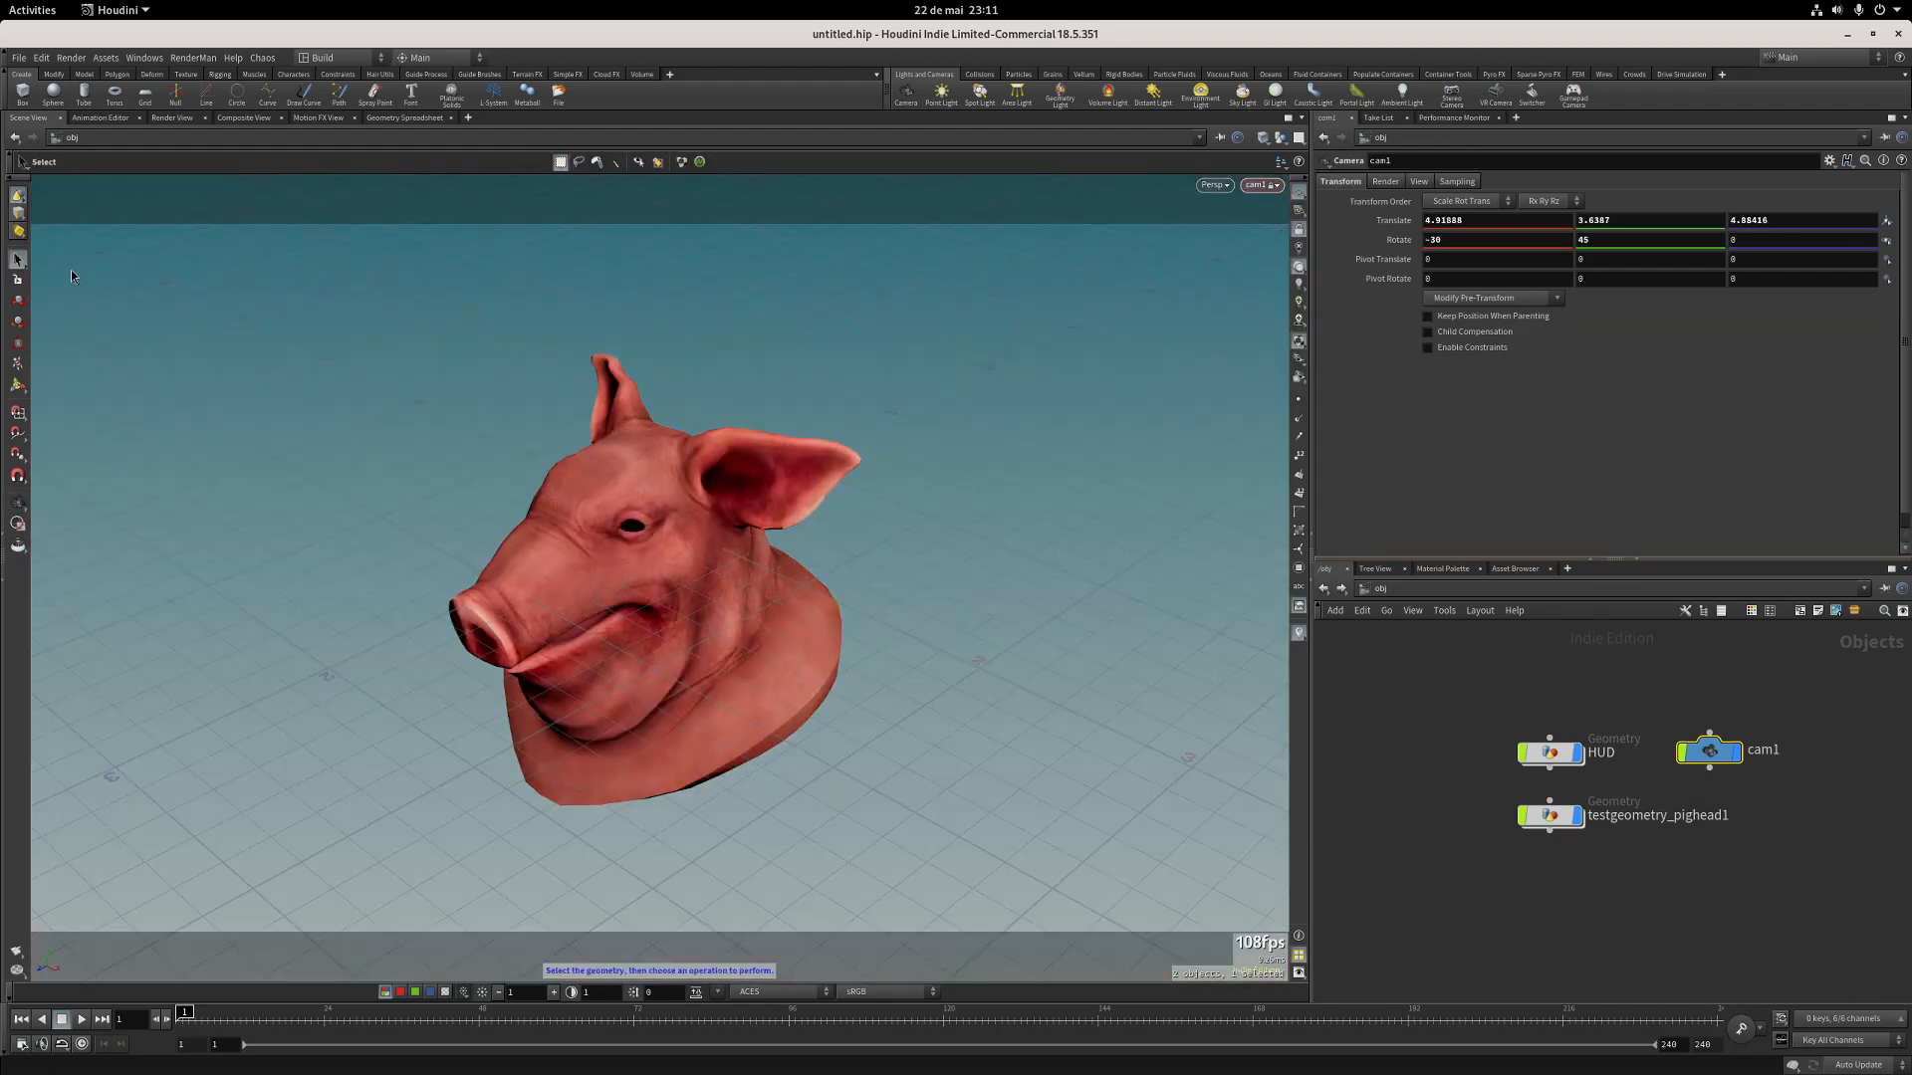
Lay out the object nodes automatically and enter the HUD geometry network.
left_click(1426, 761)
key("l")
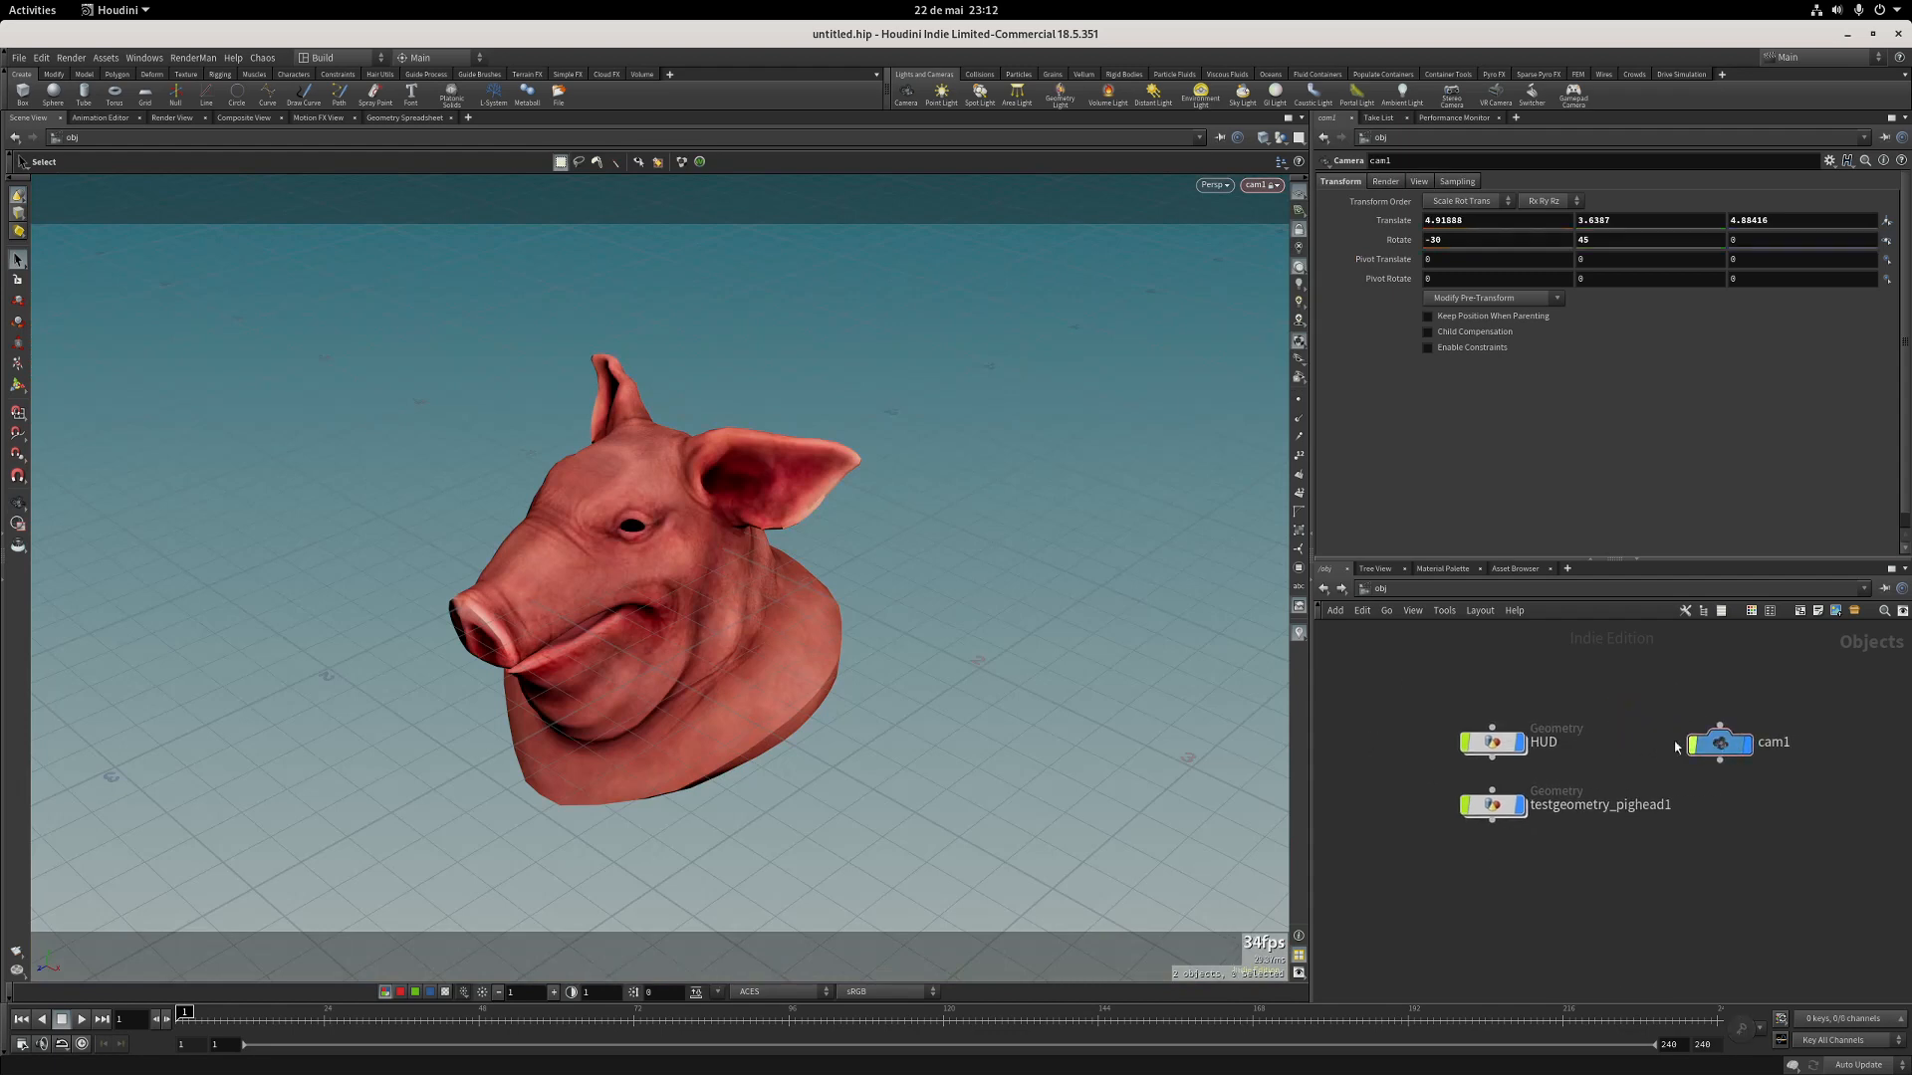
double_click(1493, 742)
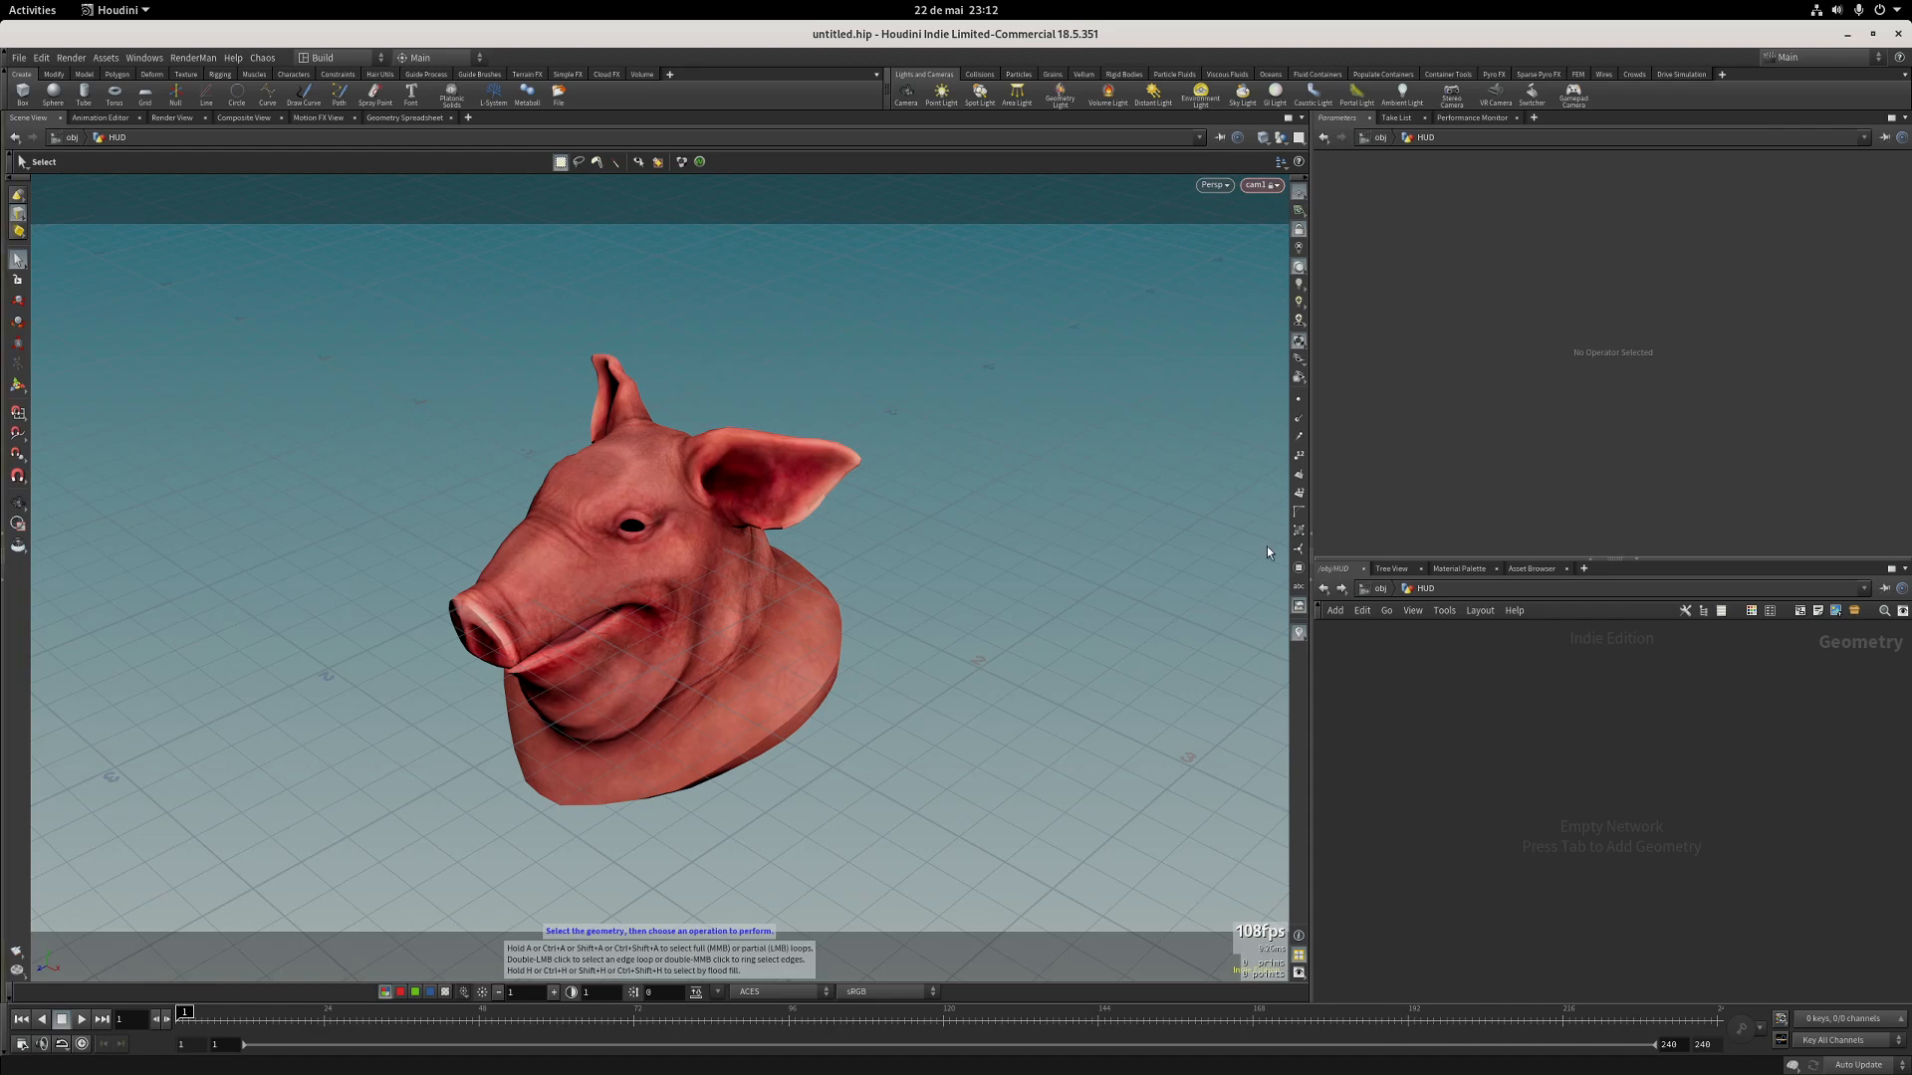
Add a Grid node inside HUD and set it to 2 rows and 2 columns.
key("Tab")
type("grid")
key("Return")
left_click(1490, 711)
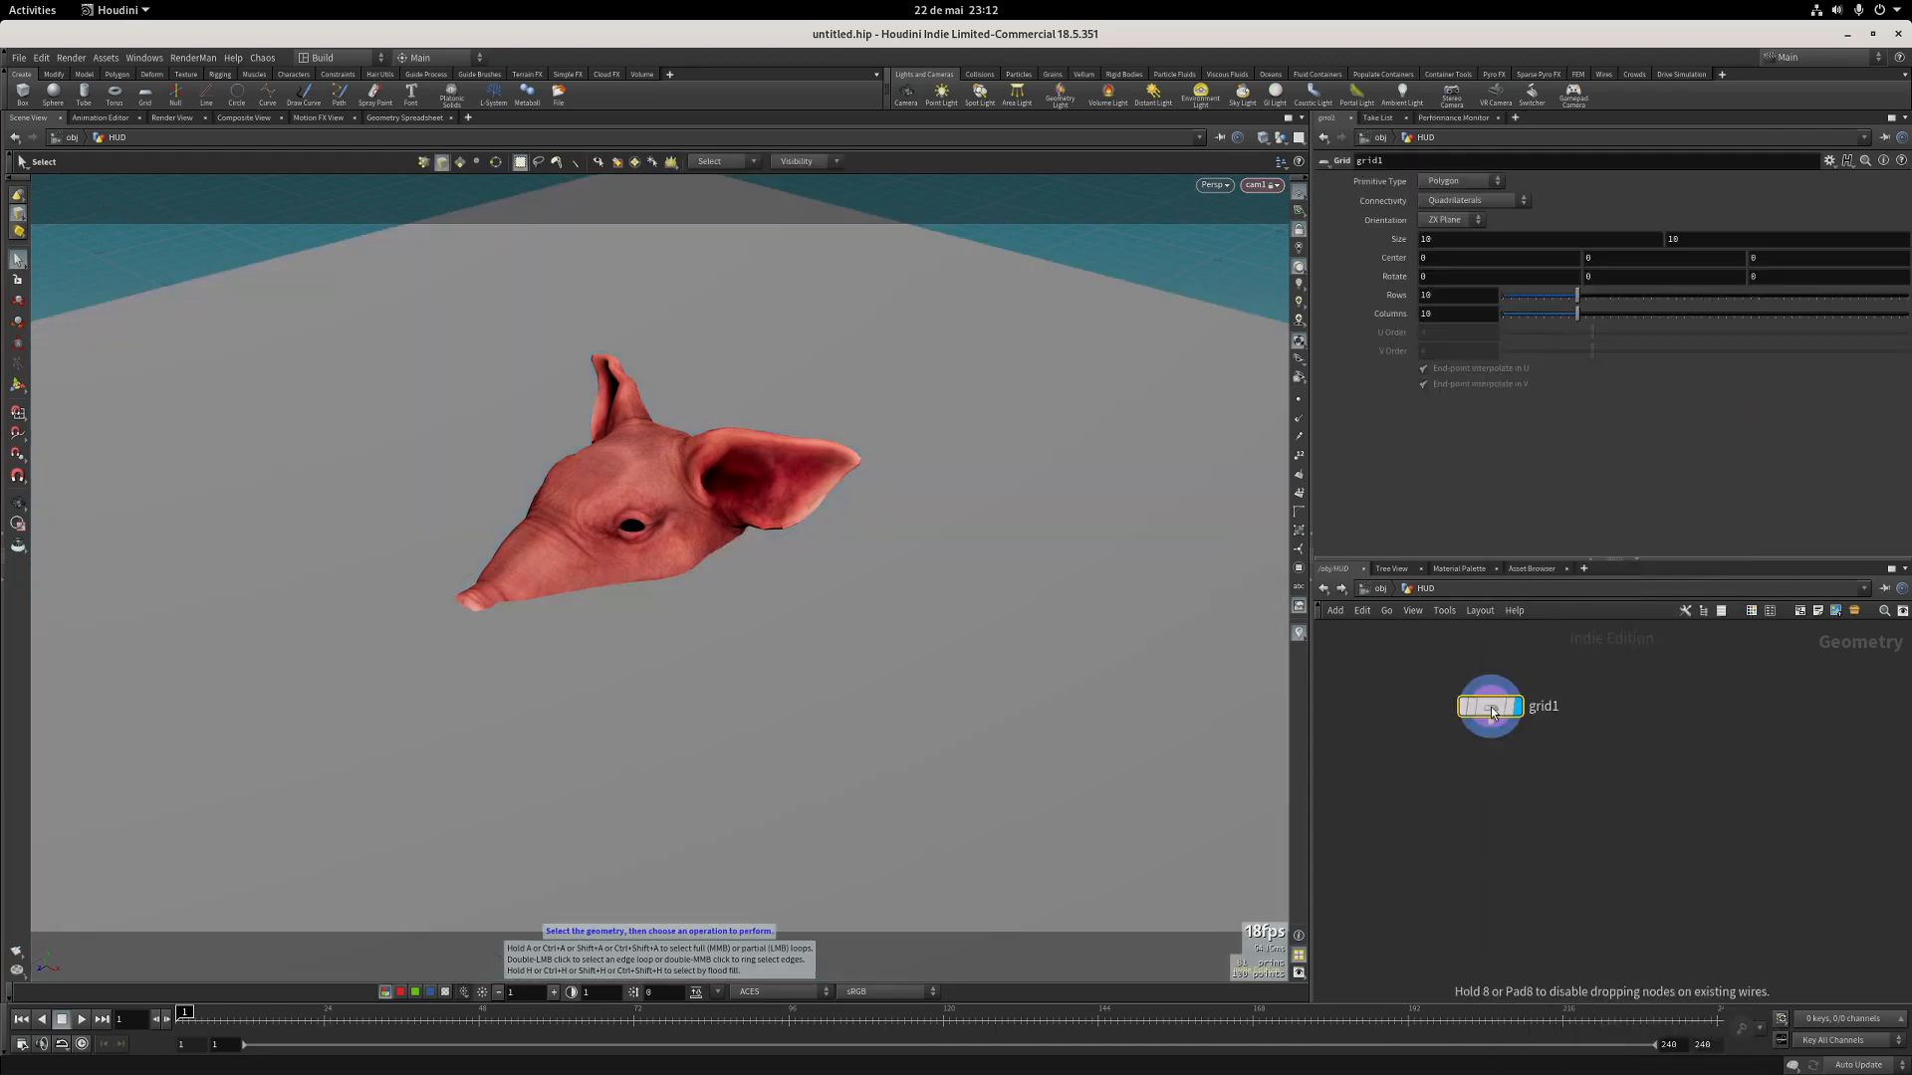
double_click(1453, 297)
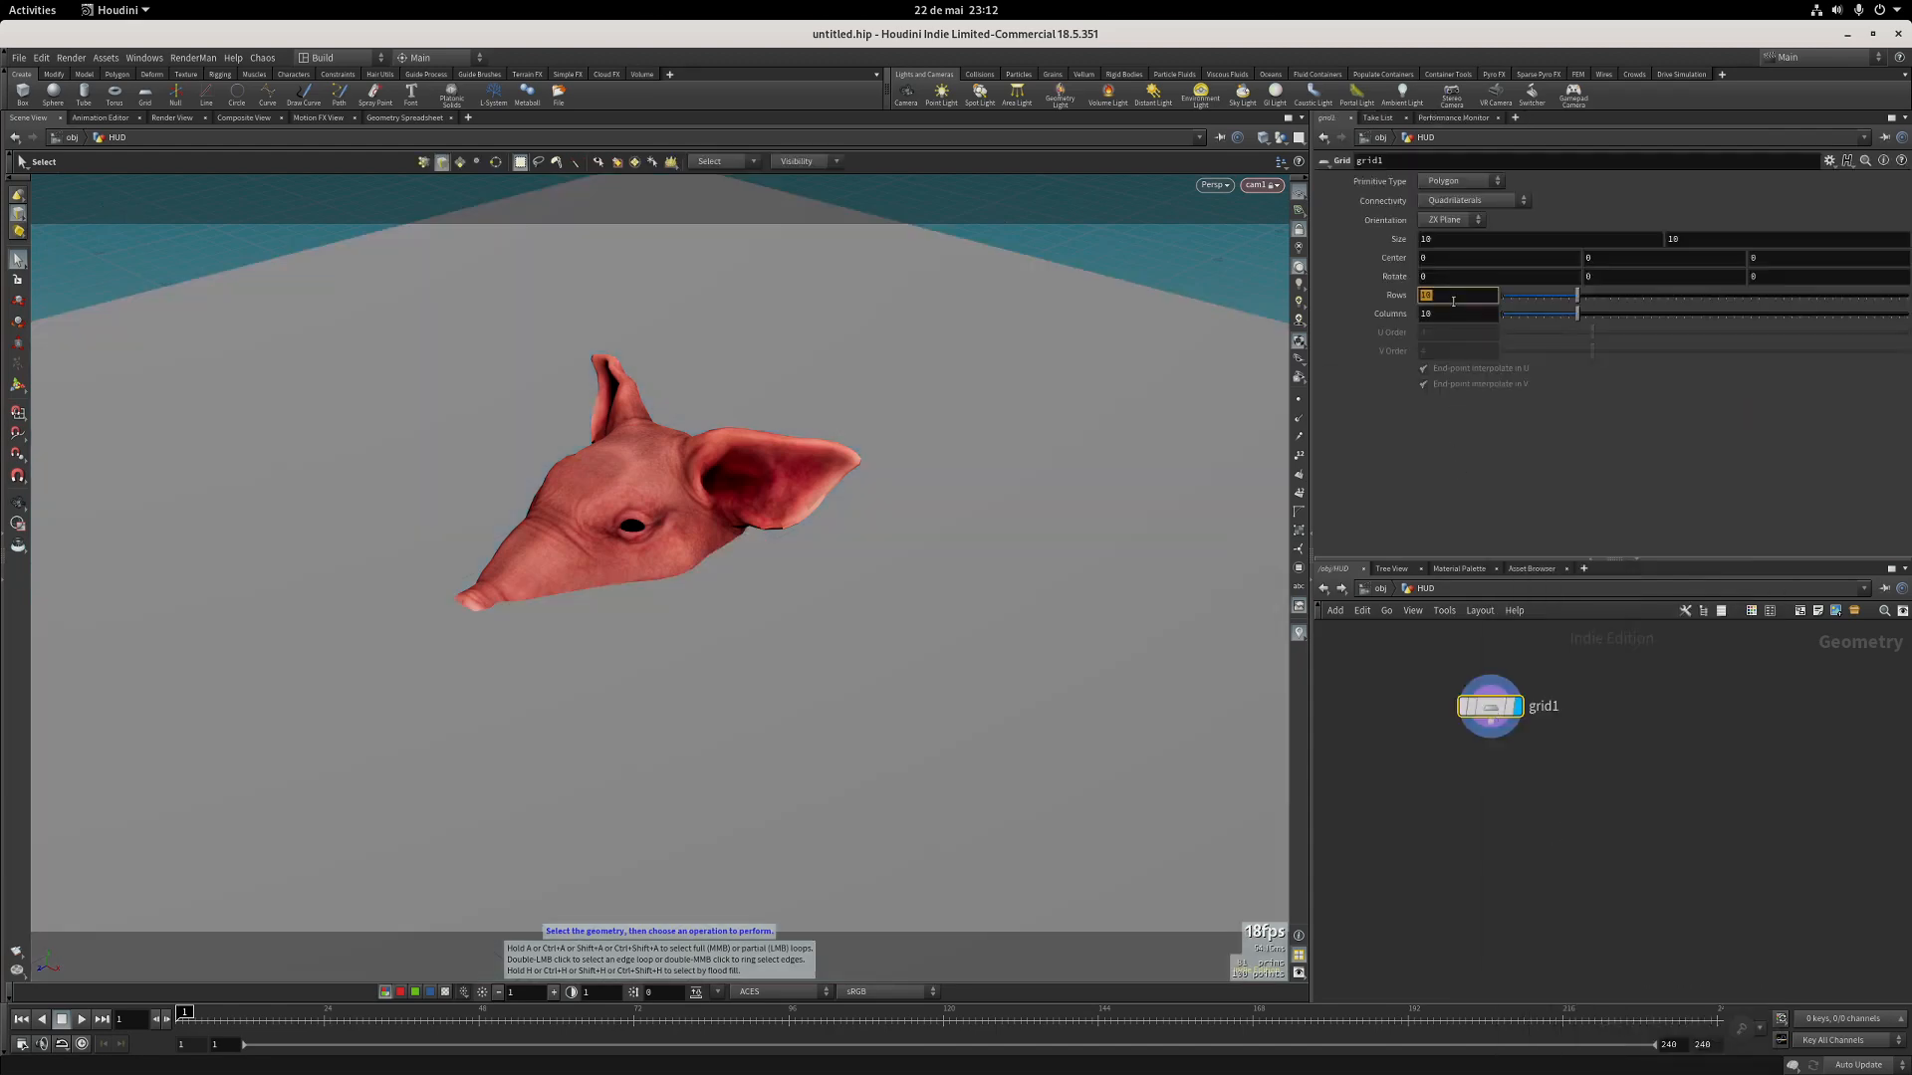
type("2")
key("Tab")
type("2")
key("Return")
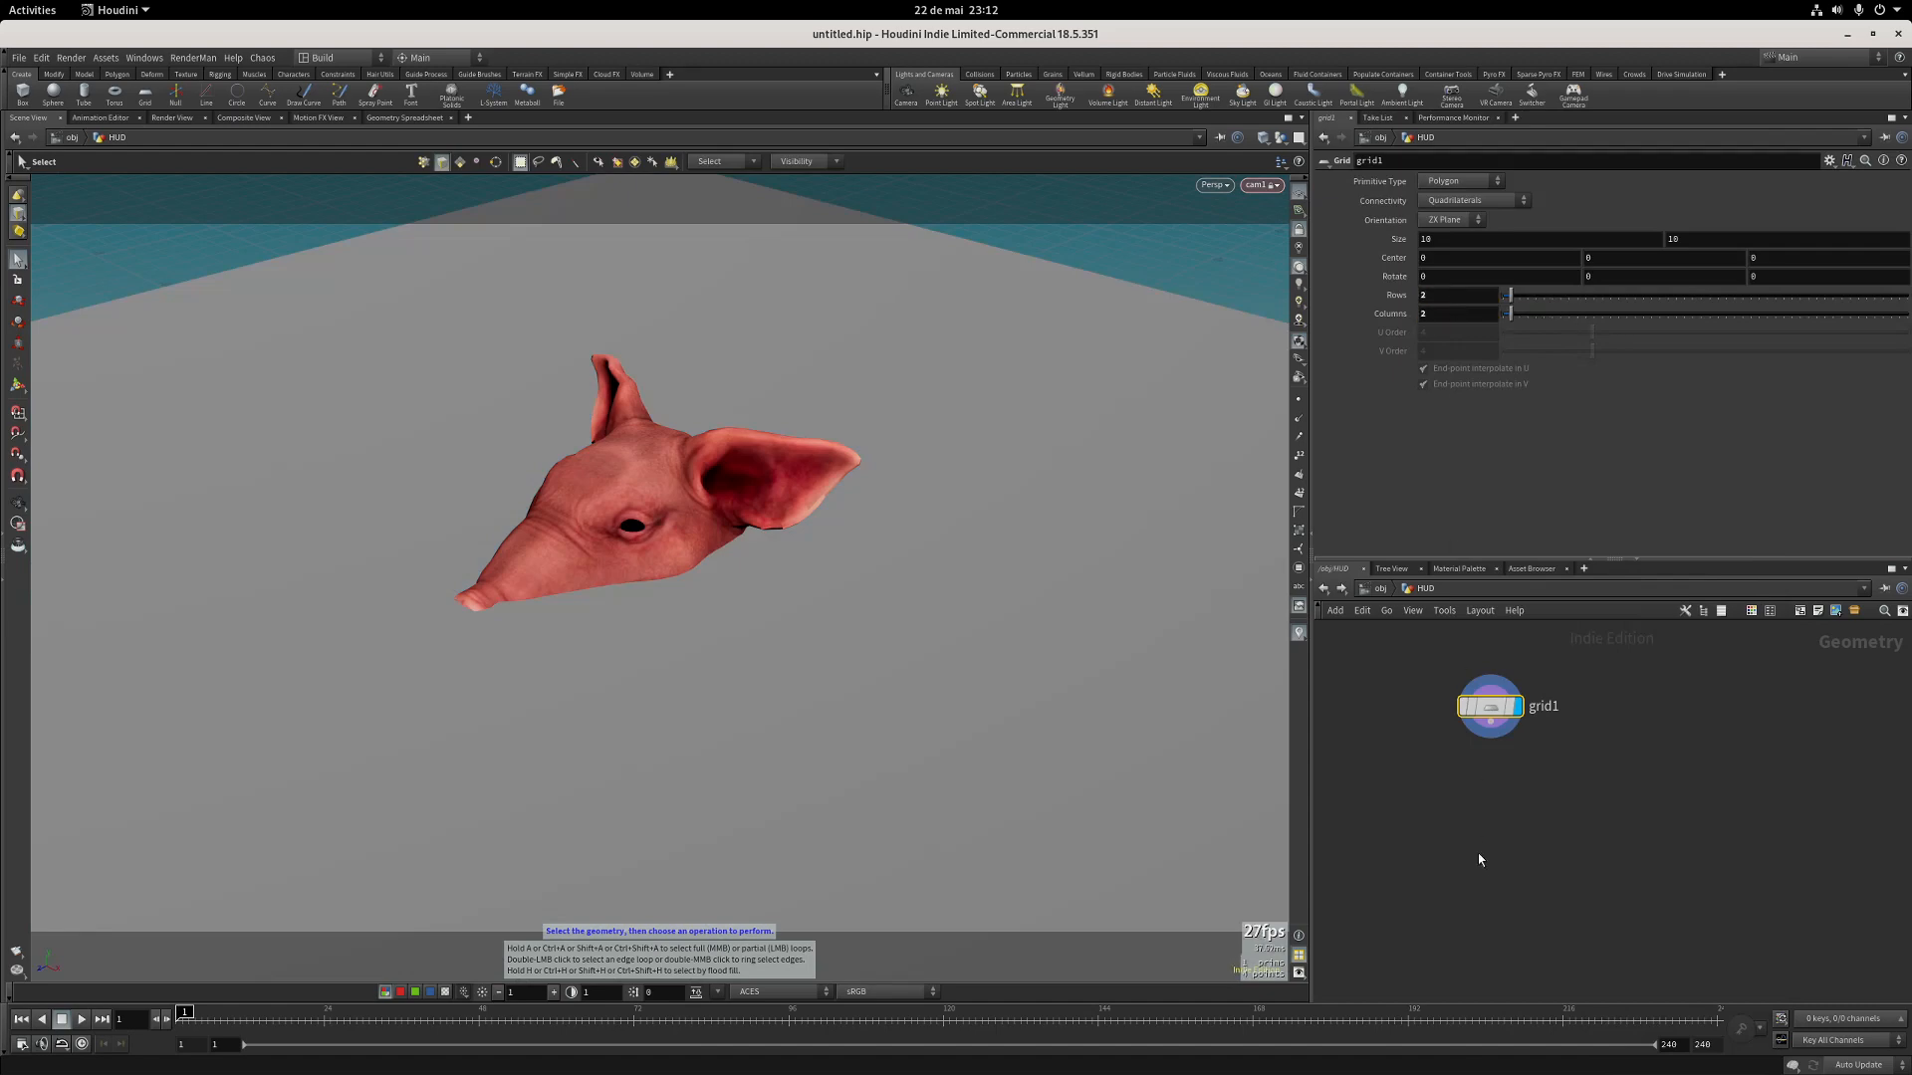
Connect an Attribute Wrangle below the grid, display it and rename it fromNDC.
left_click(1493, 724)
key("Tab")
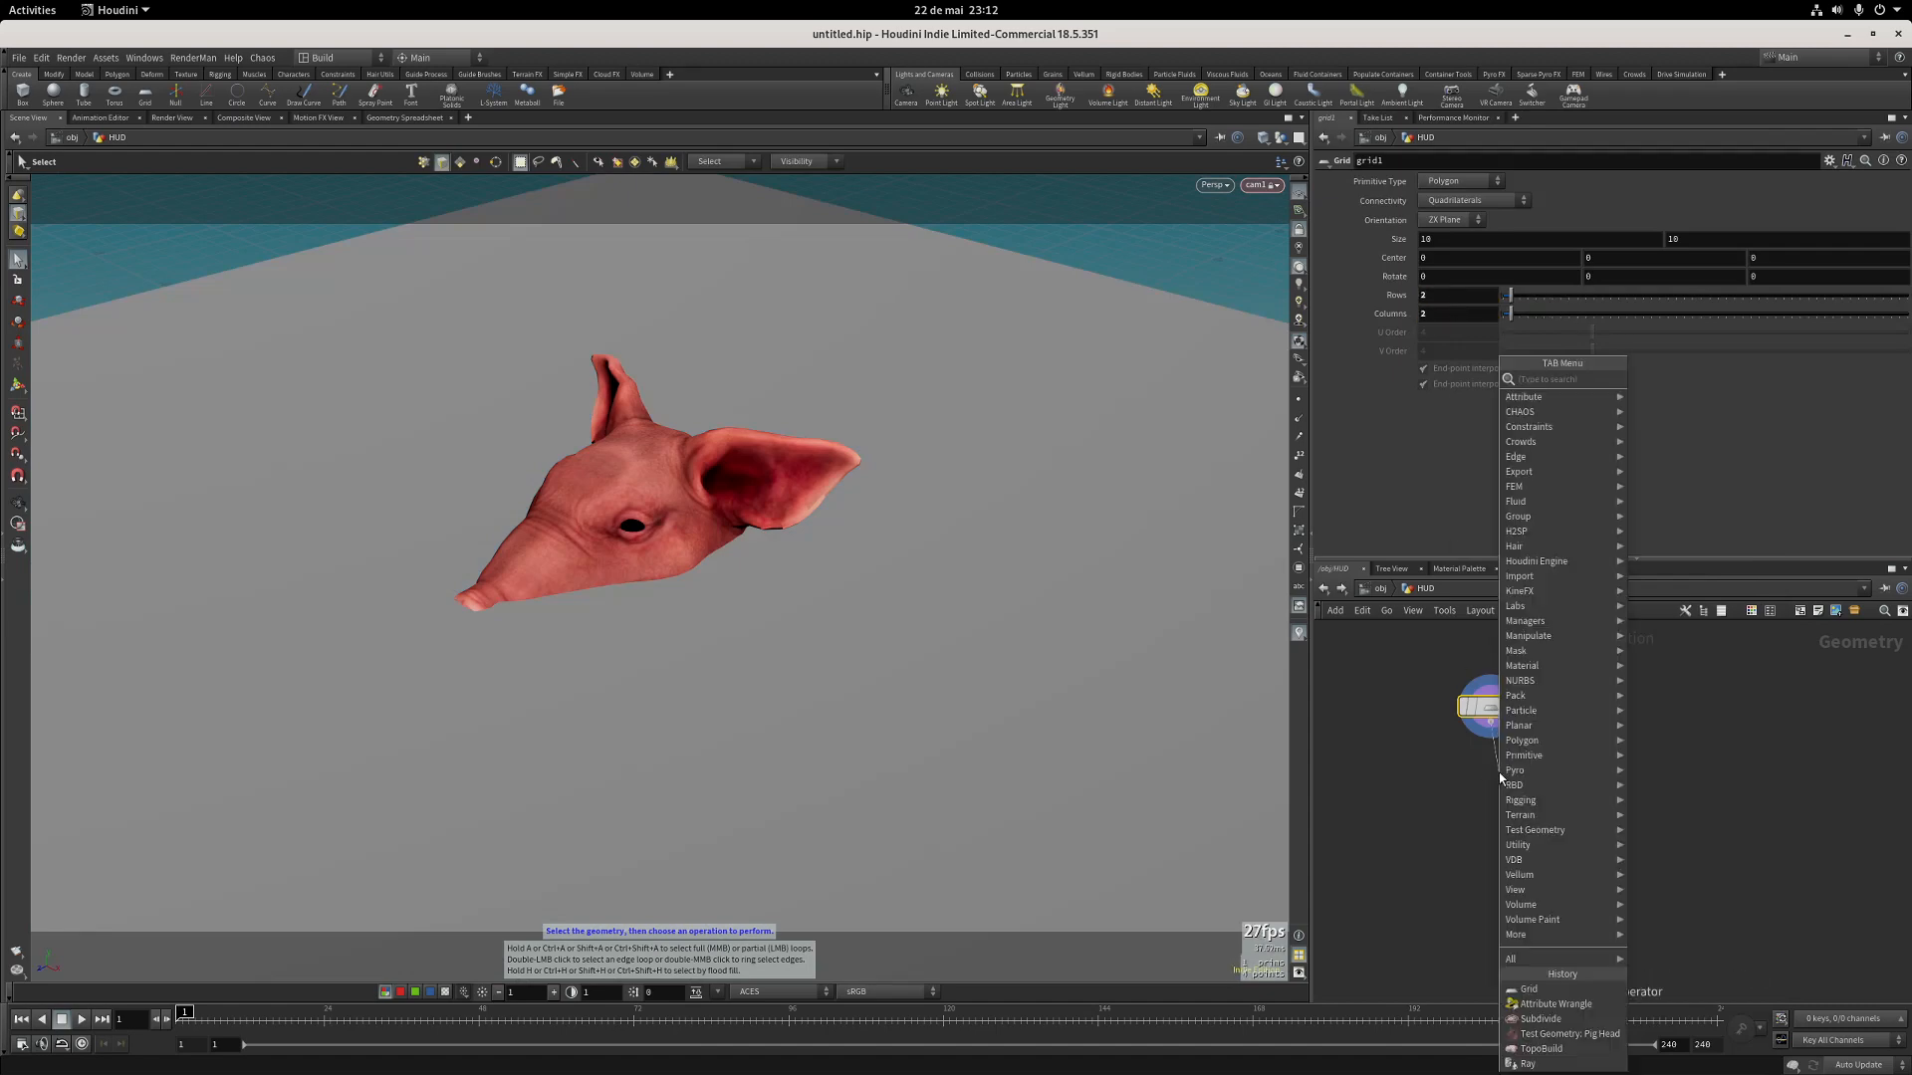
type("attw")
key("Return")
left_click(1499, 772)
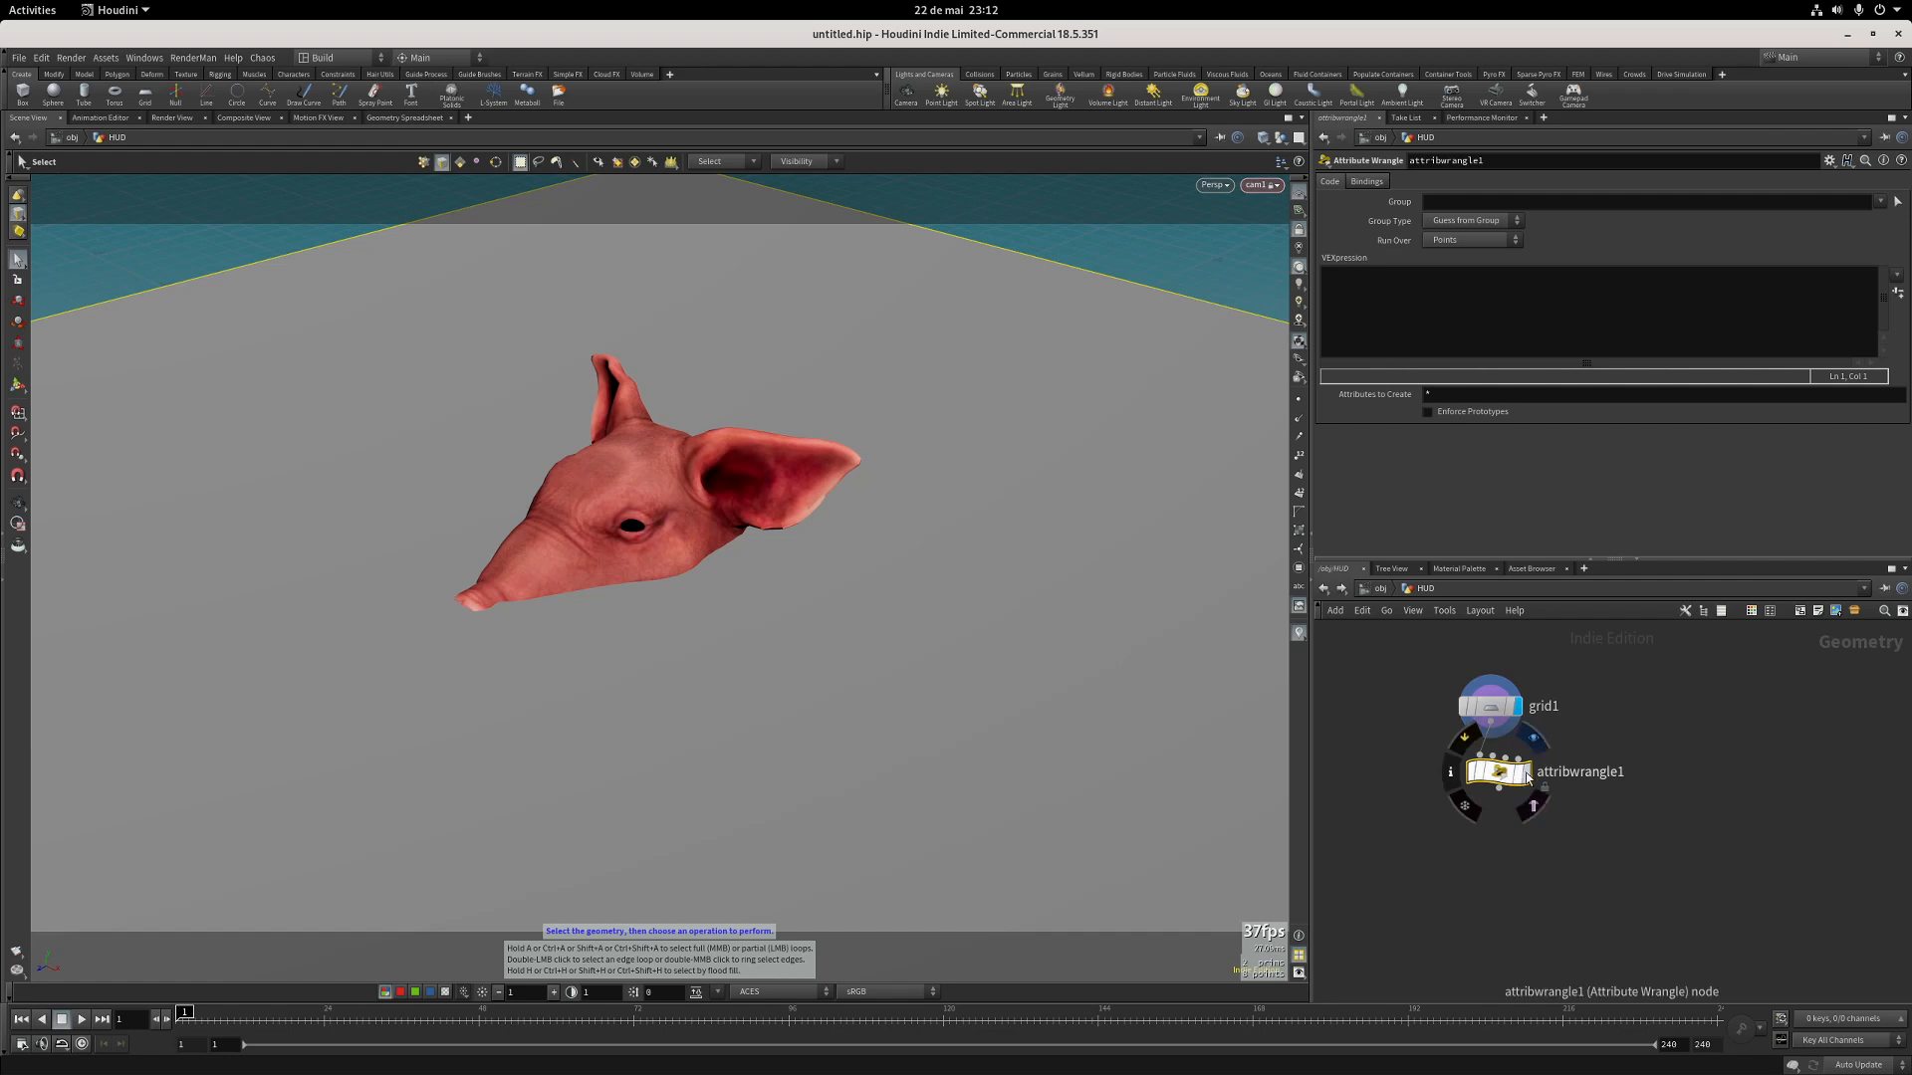
double_click(1580, 773)
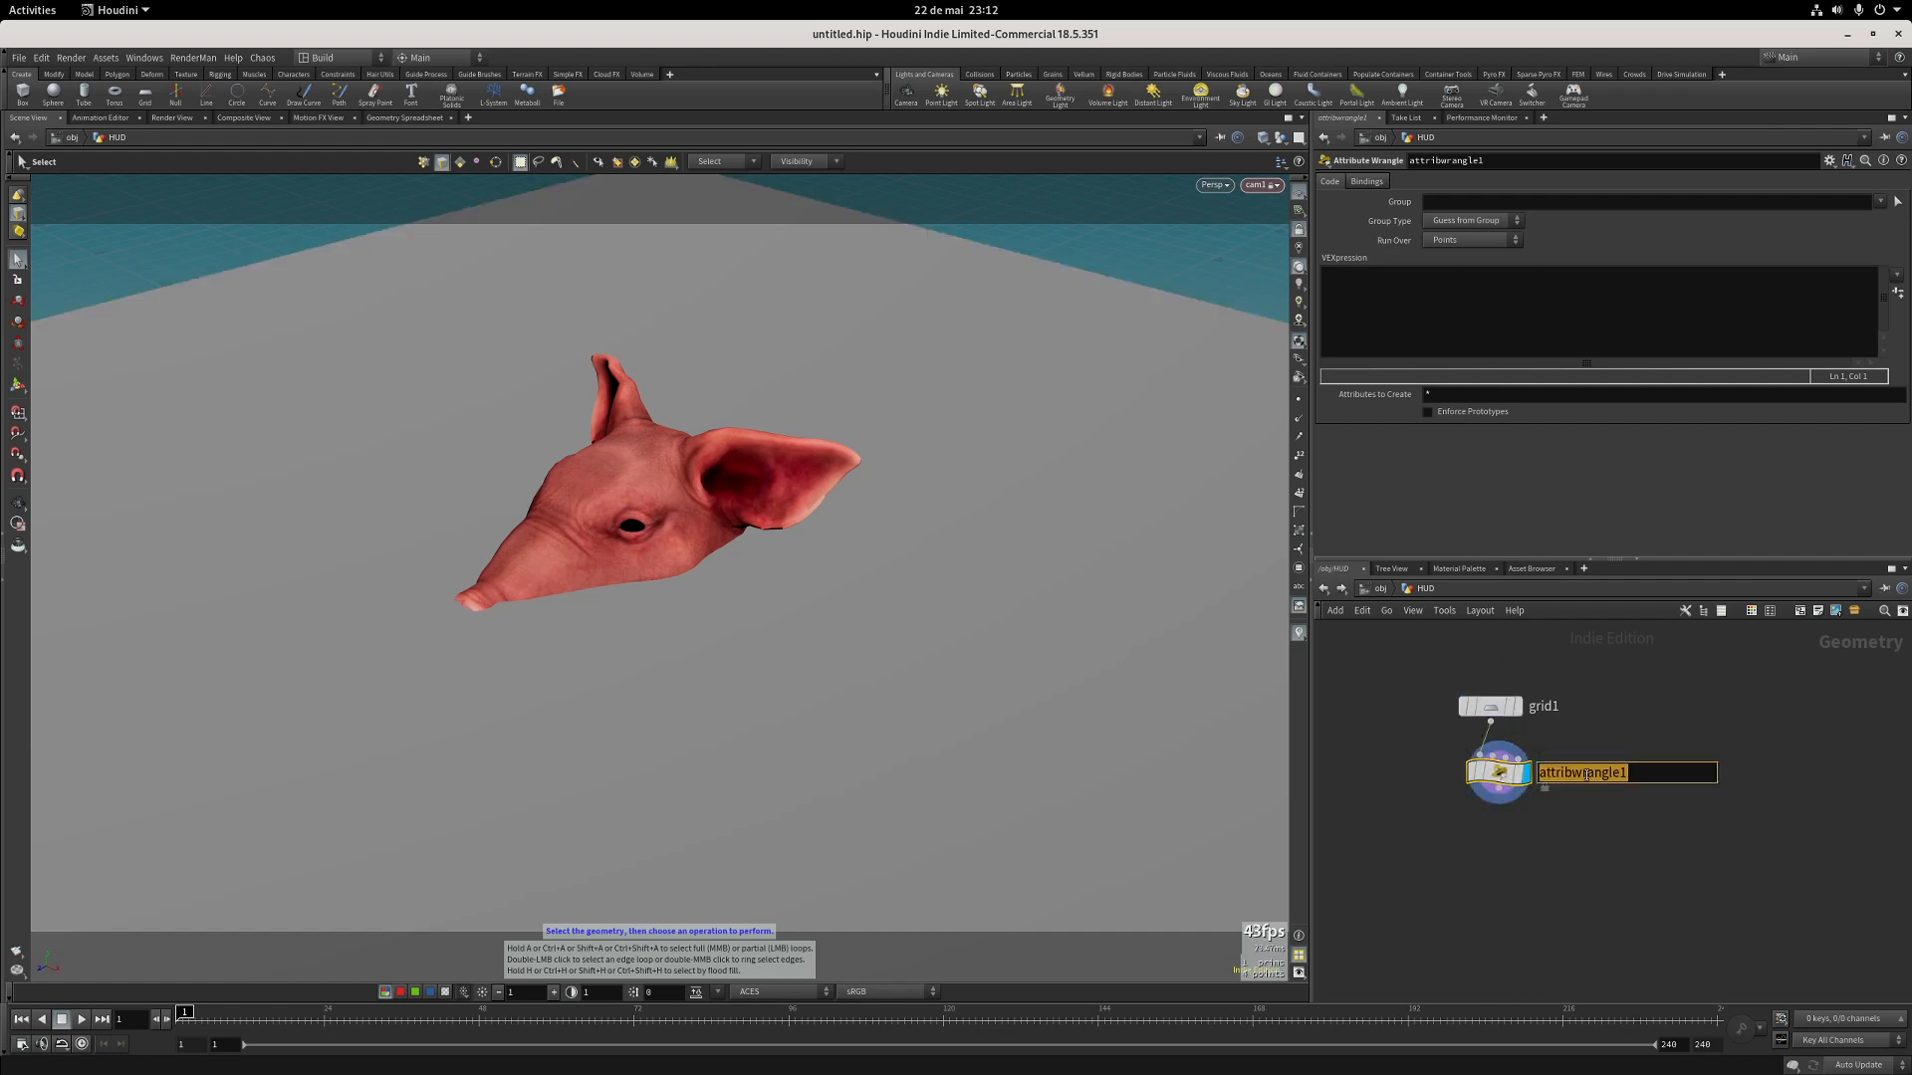
type("fromNDC")
key("Return")
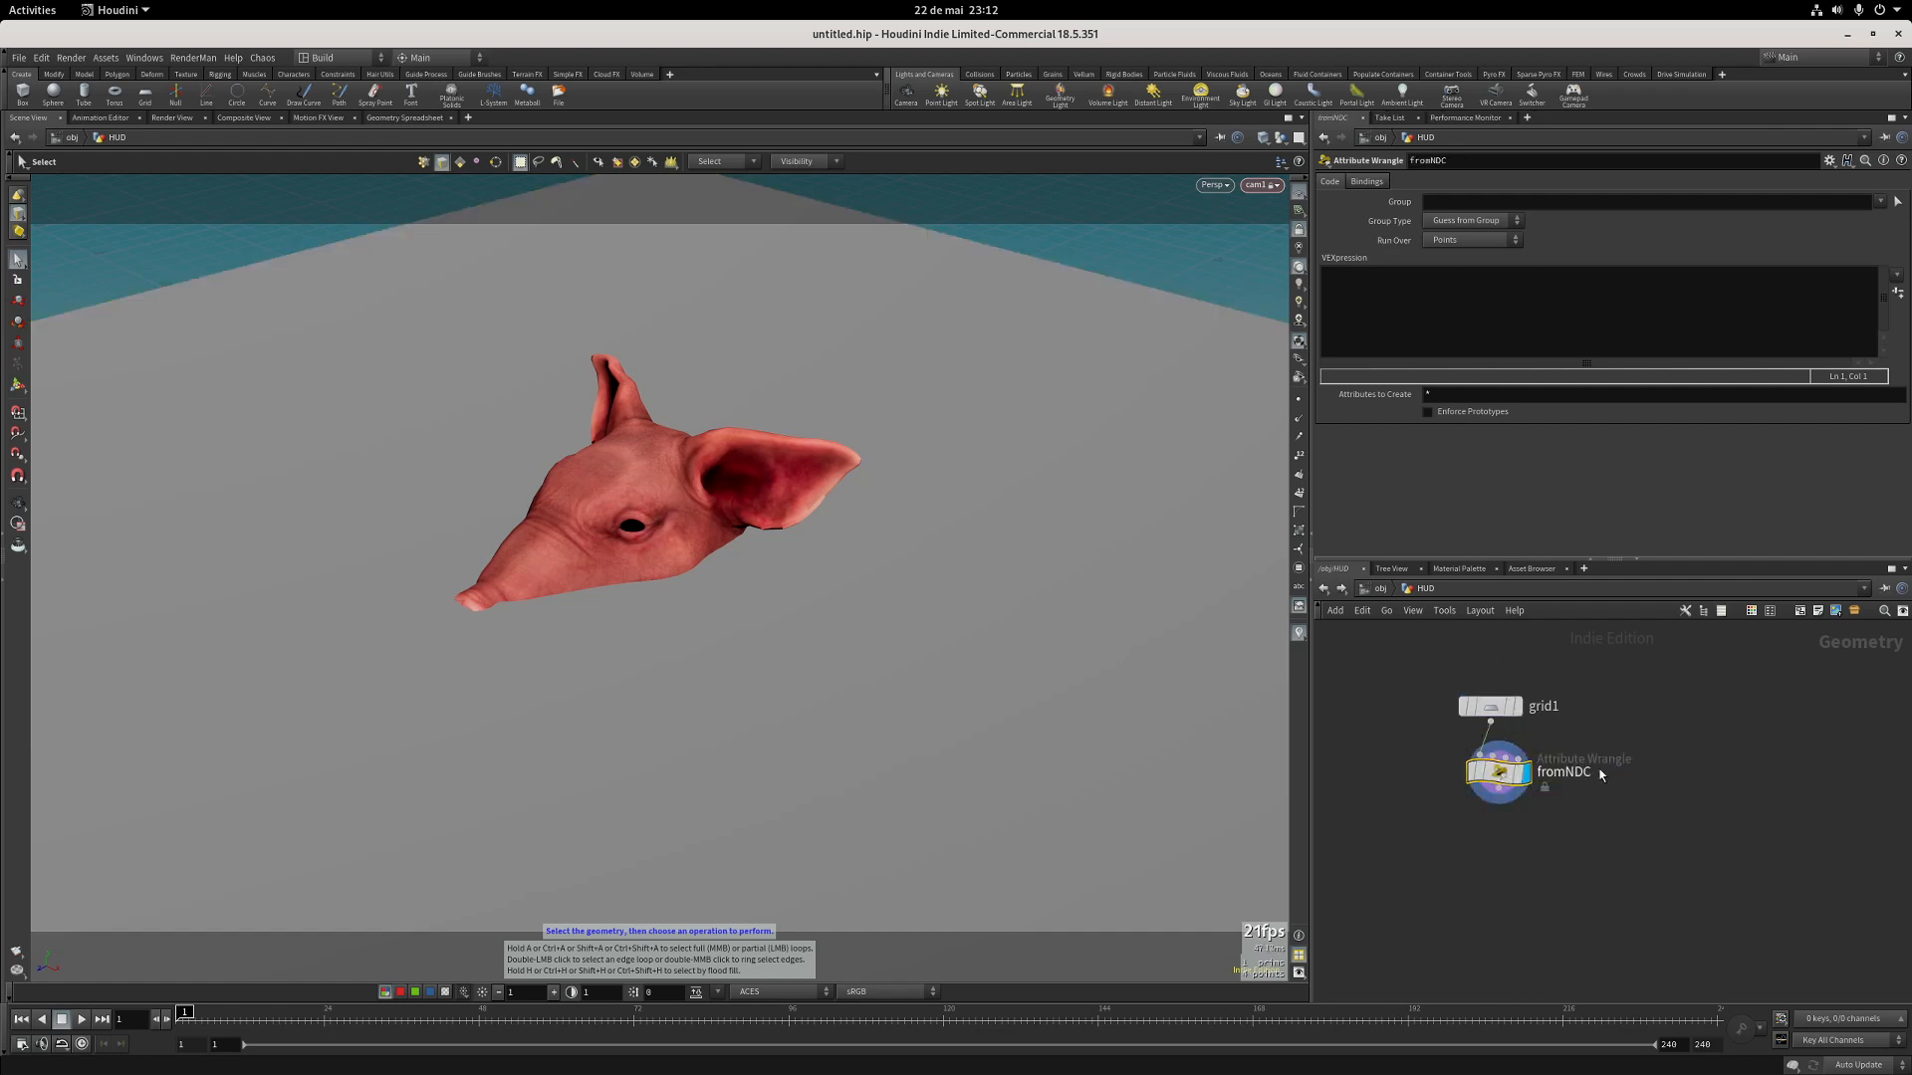
Split the scene view into two stacked viewports and hide other objects in the lower one.
left_click(1378, 287)
key("Escape")
key("alt+bracketleft")
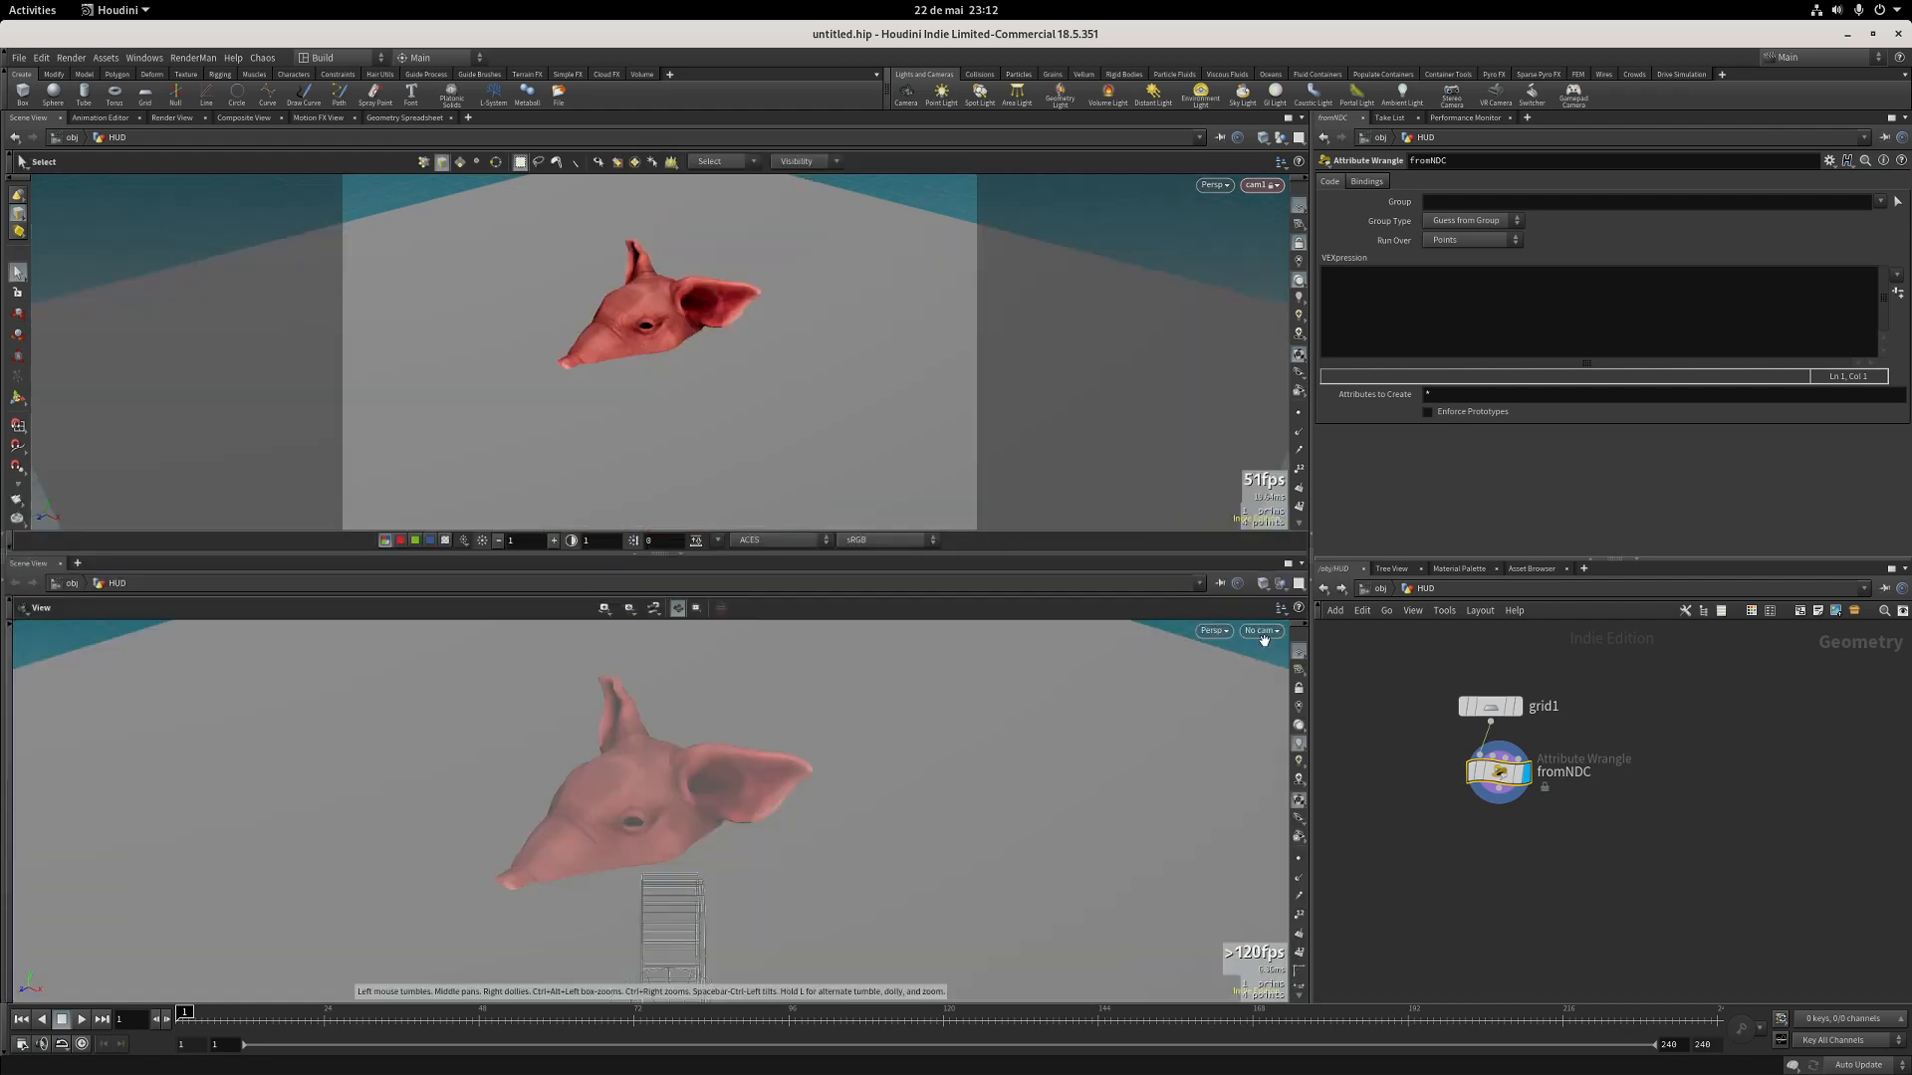
left_click(1282, 585)
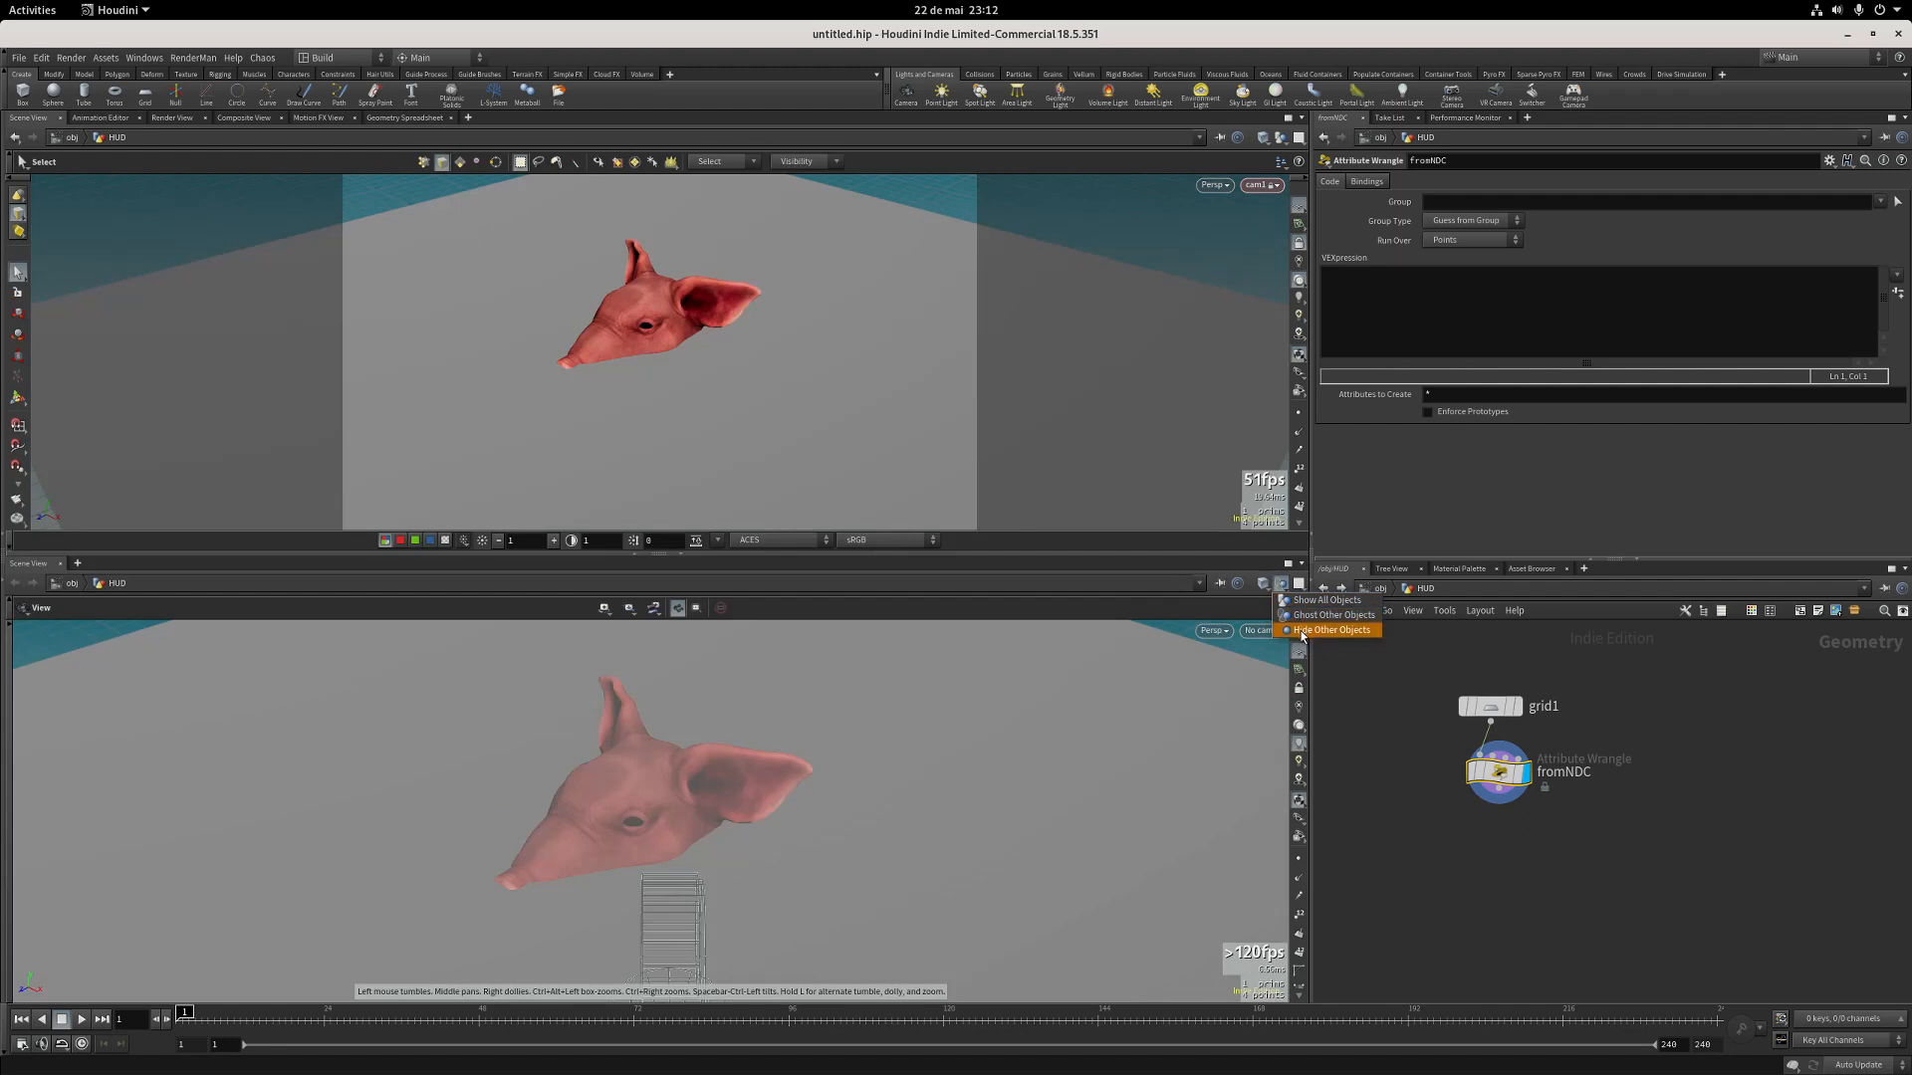
left_click(1332, 630)
left_click(9, 624)
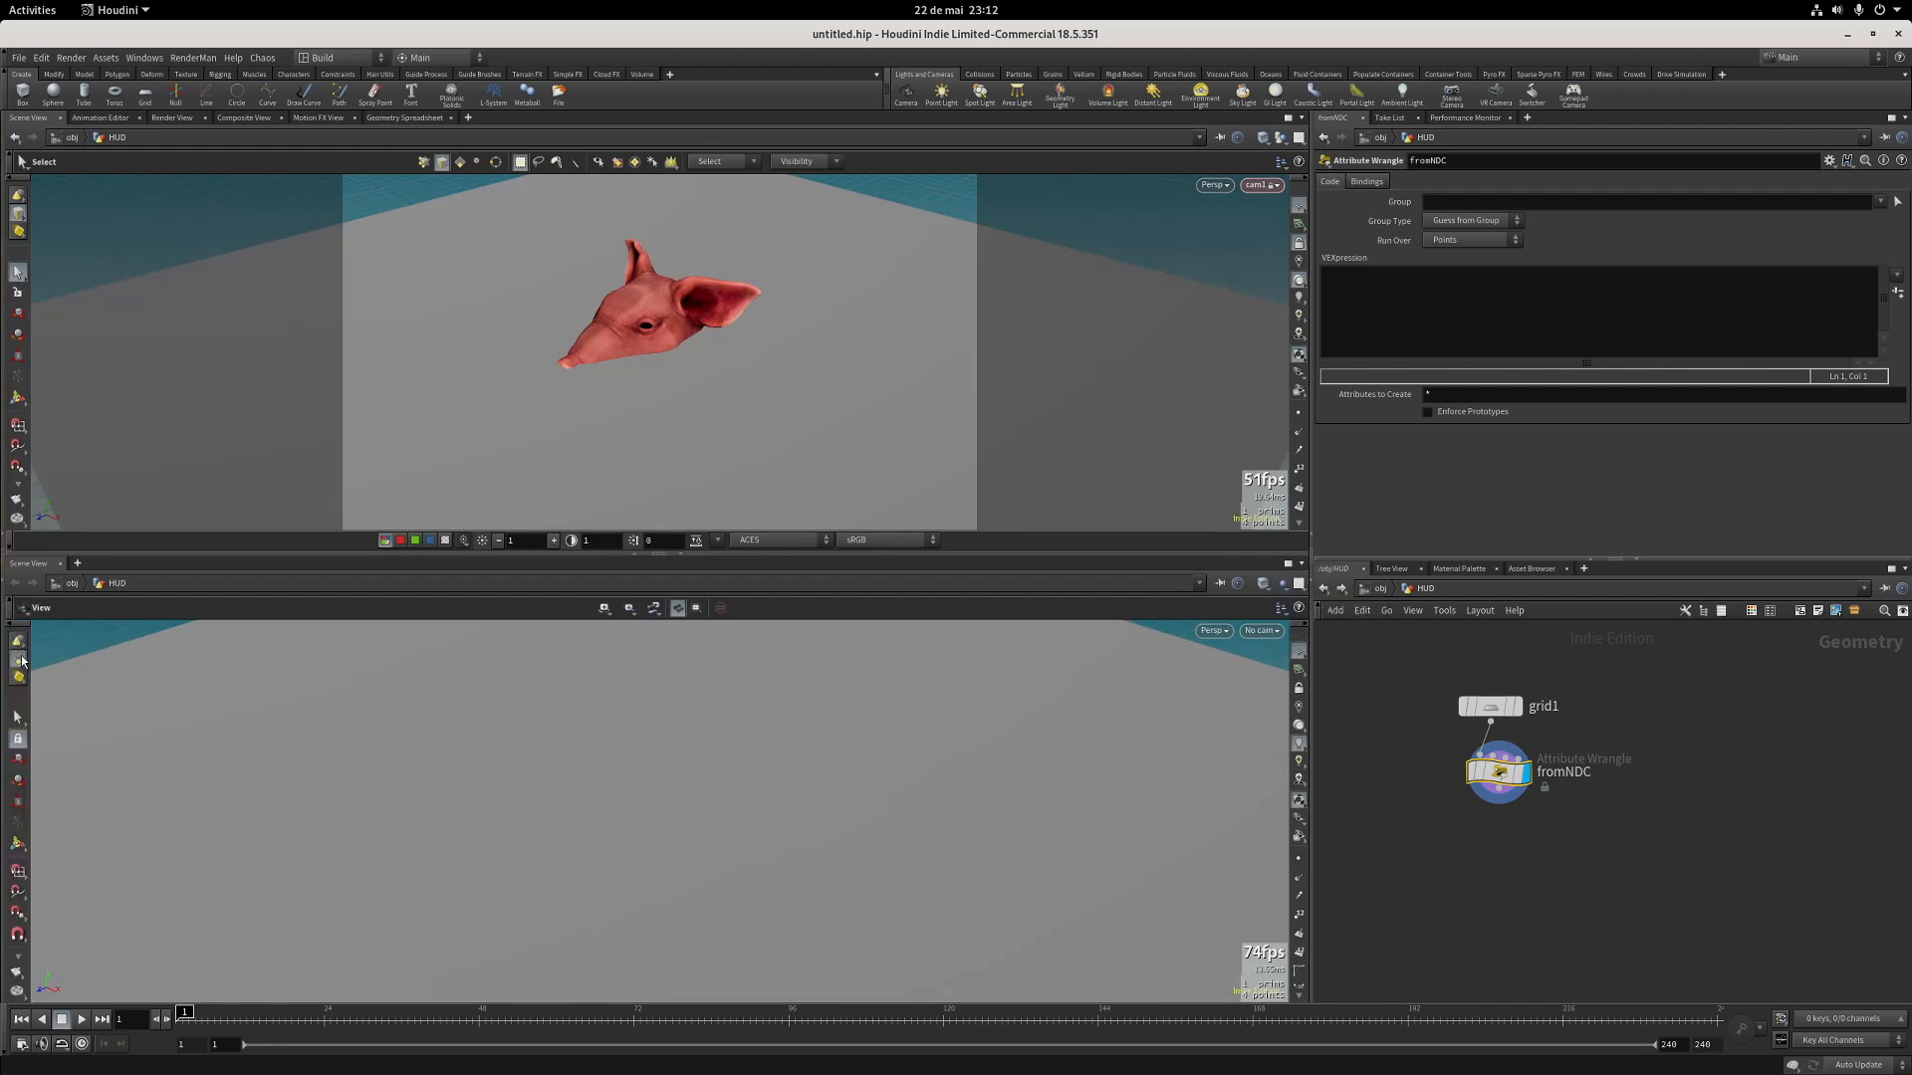
Activate the Select tool in the lower viewport and turn on point numbers for the grid.
left_click(17, 718)
key("Escape")
left_click_drag(846, 768, 719, 827)
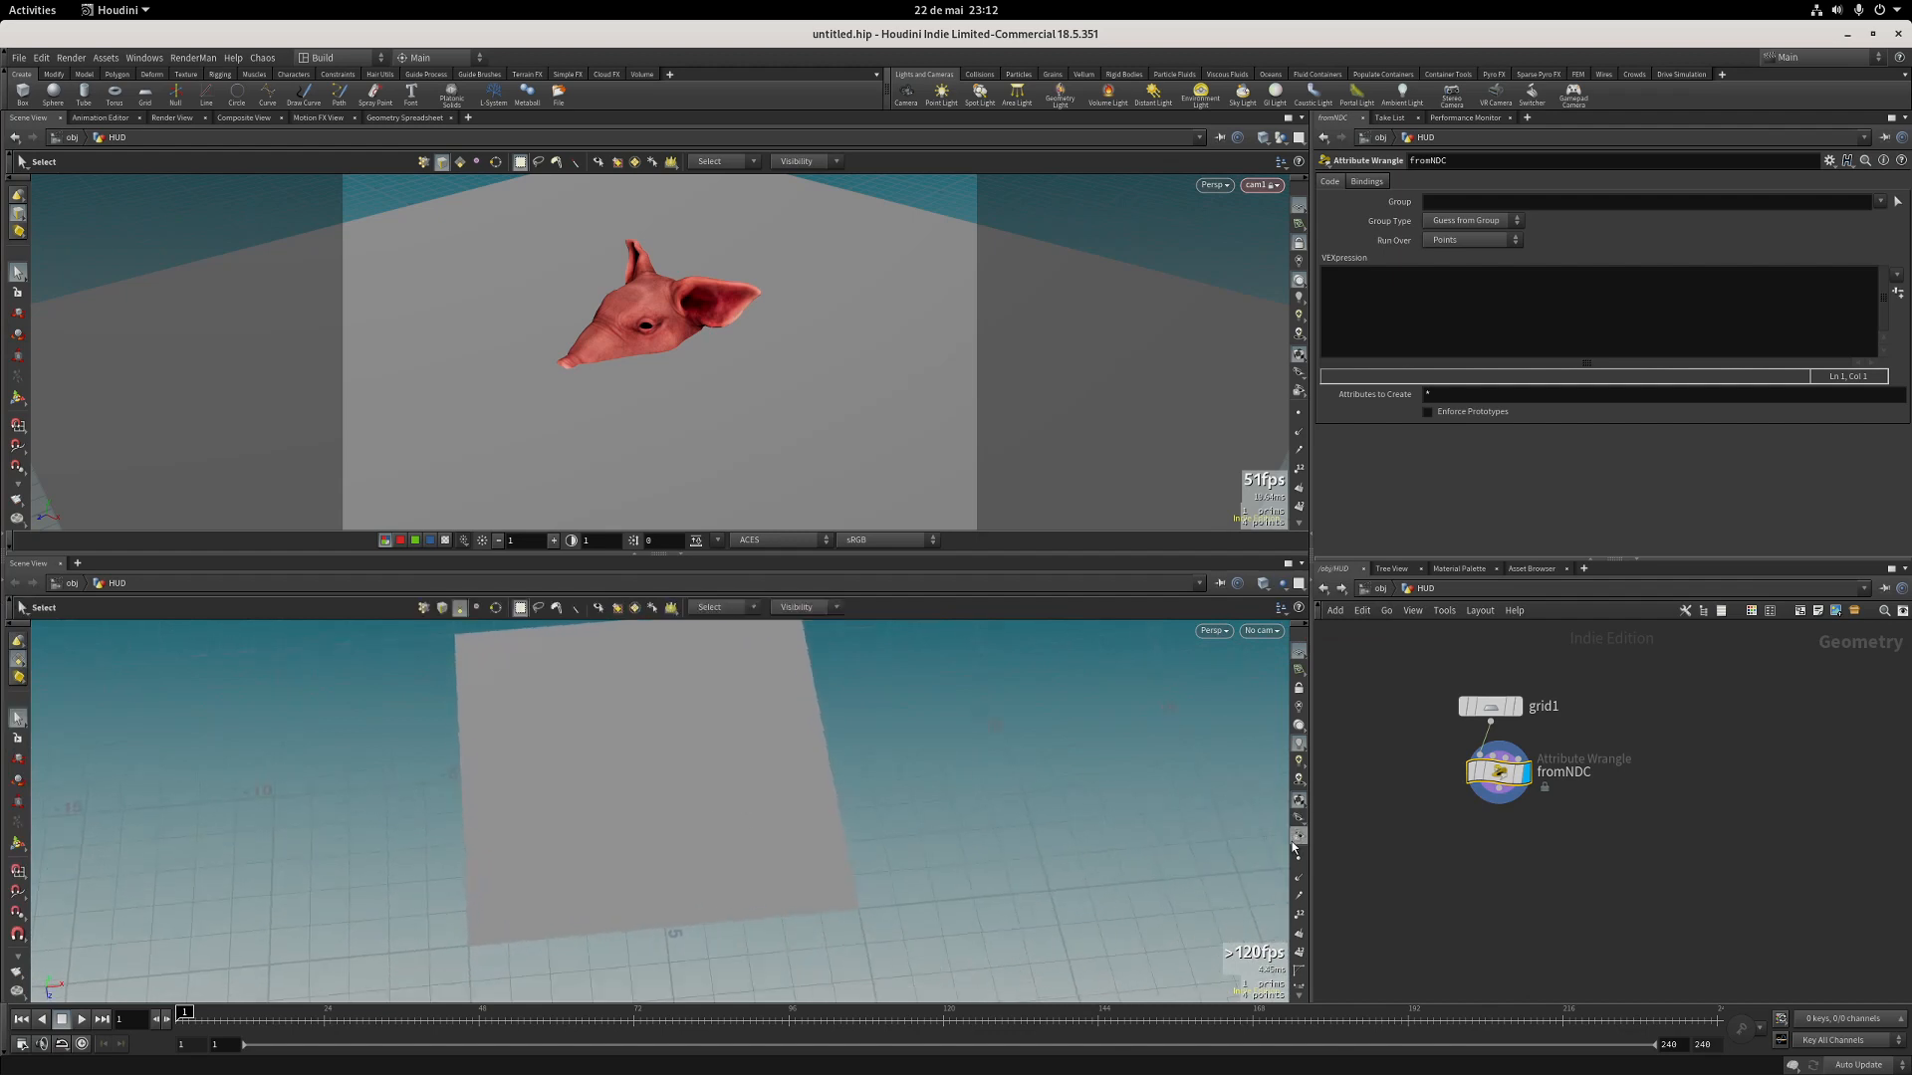
left_click(1297, 916)
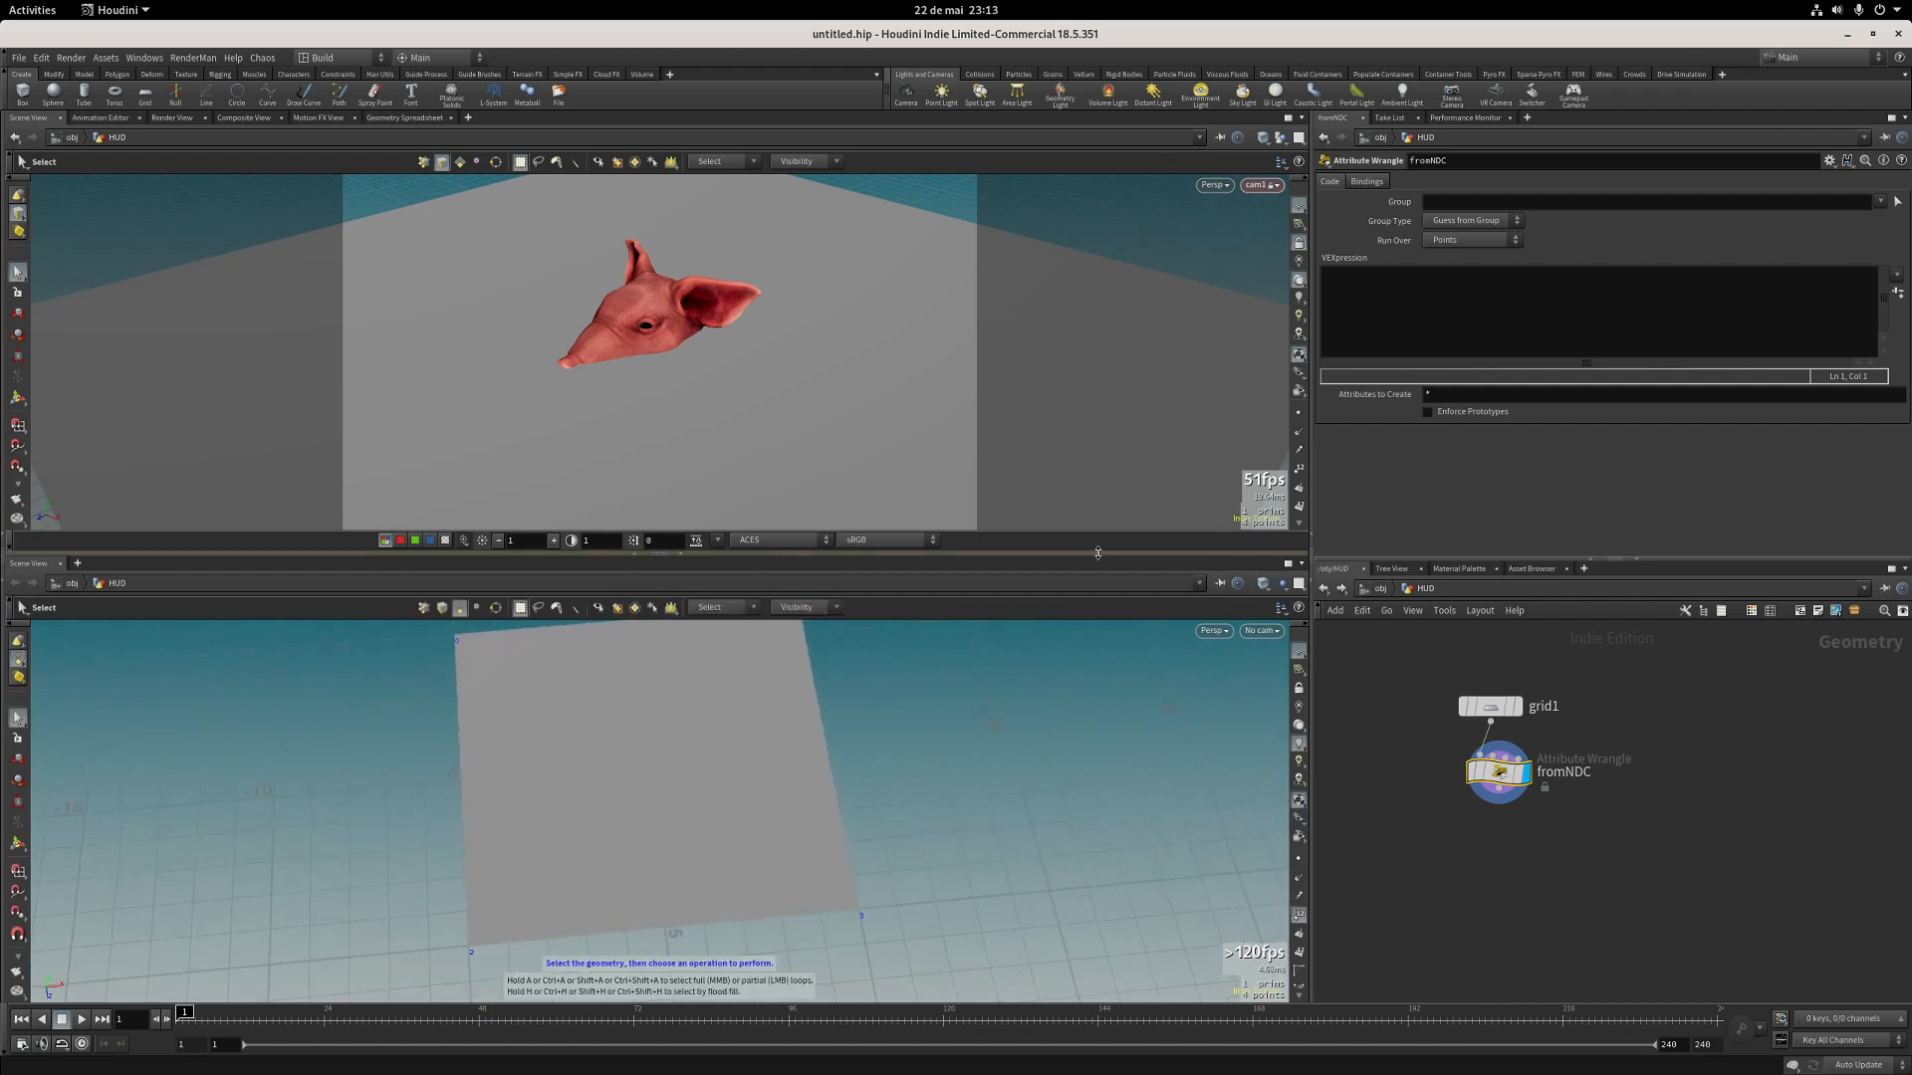
Switch the lower viewport to the Top view, enlarge the camera viewport and frame the whole grid below it.
left_click_drag(1096, 553, 1089, 448)
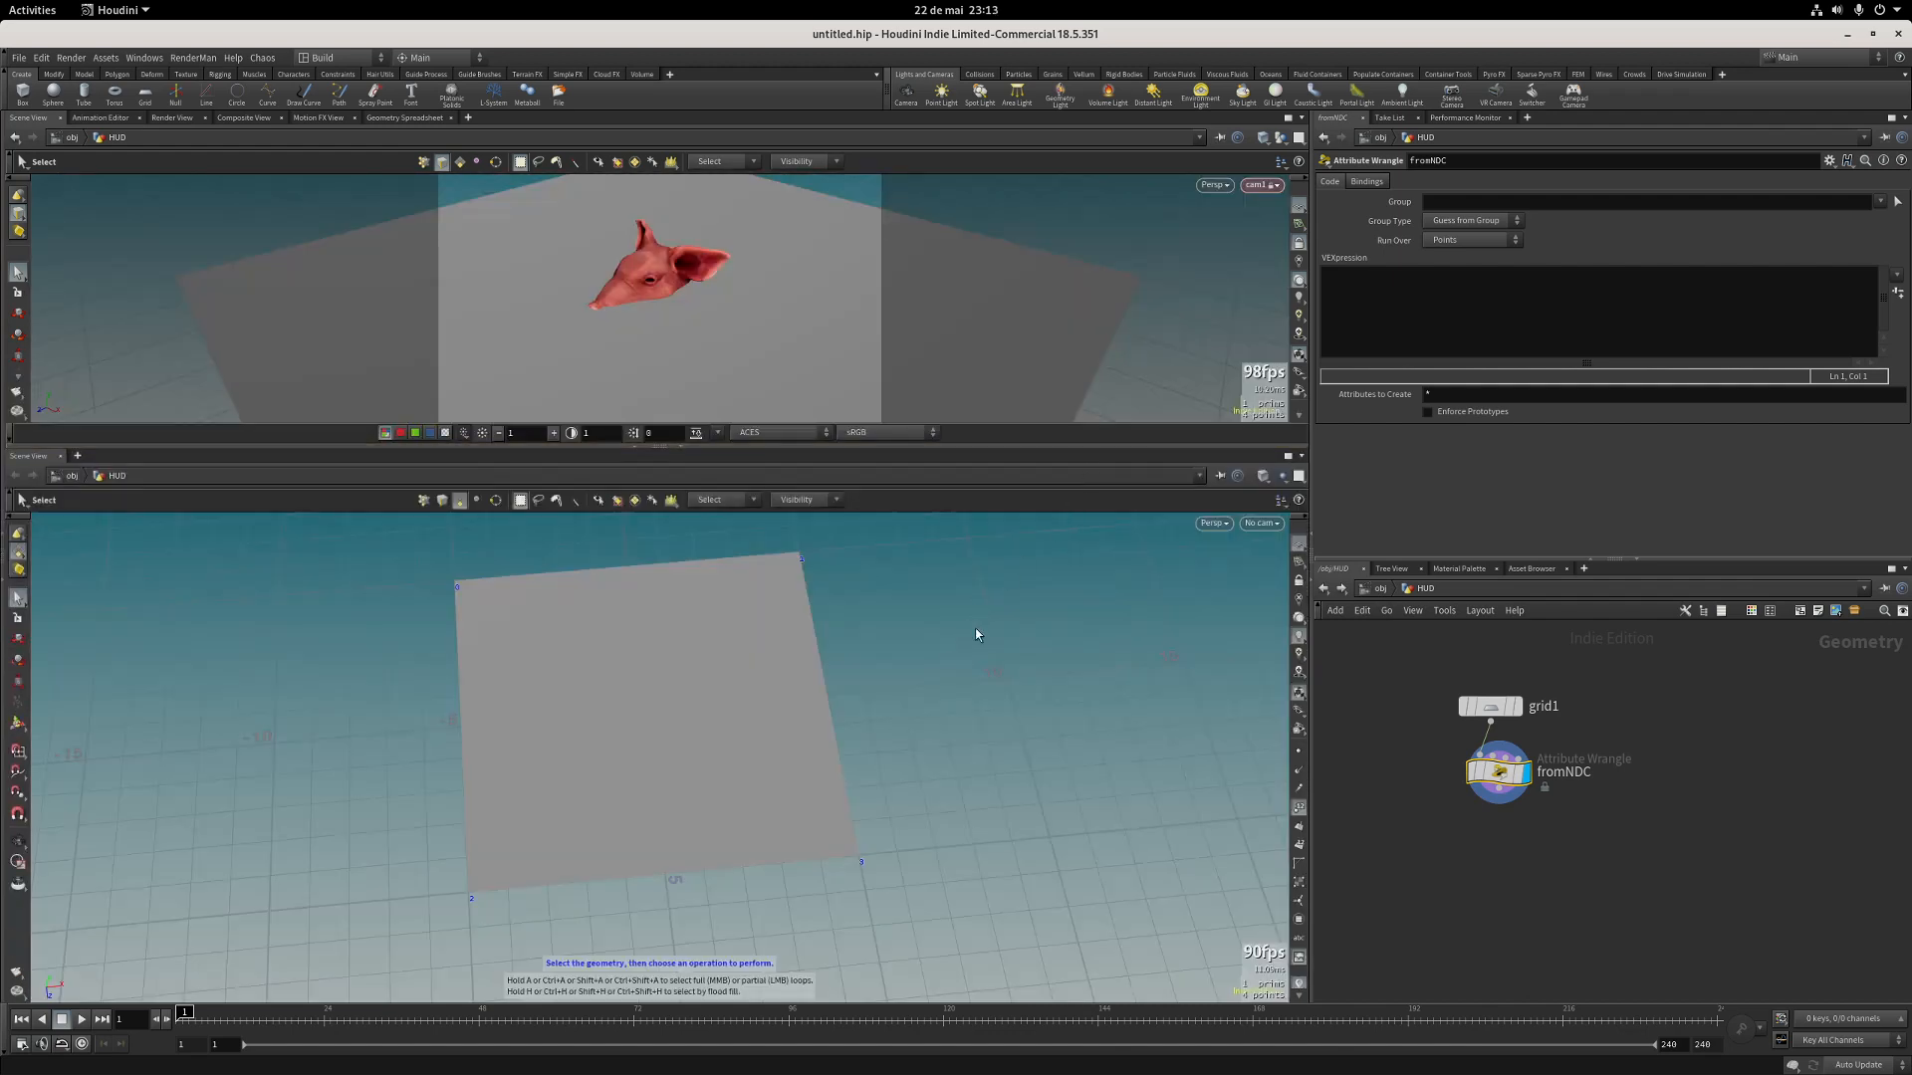
key("space+2")
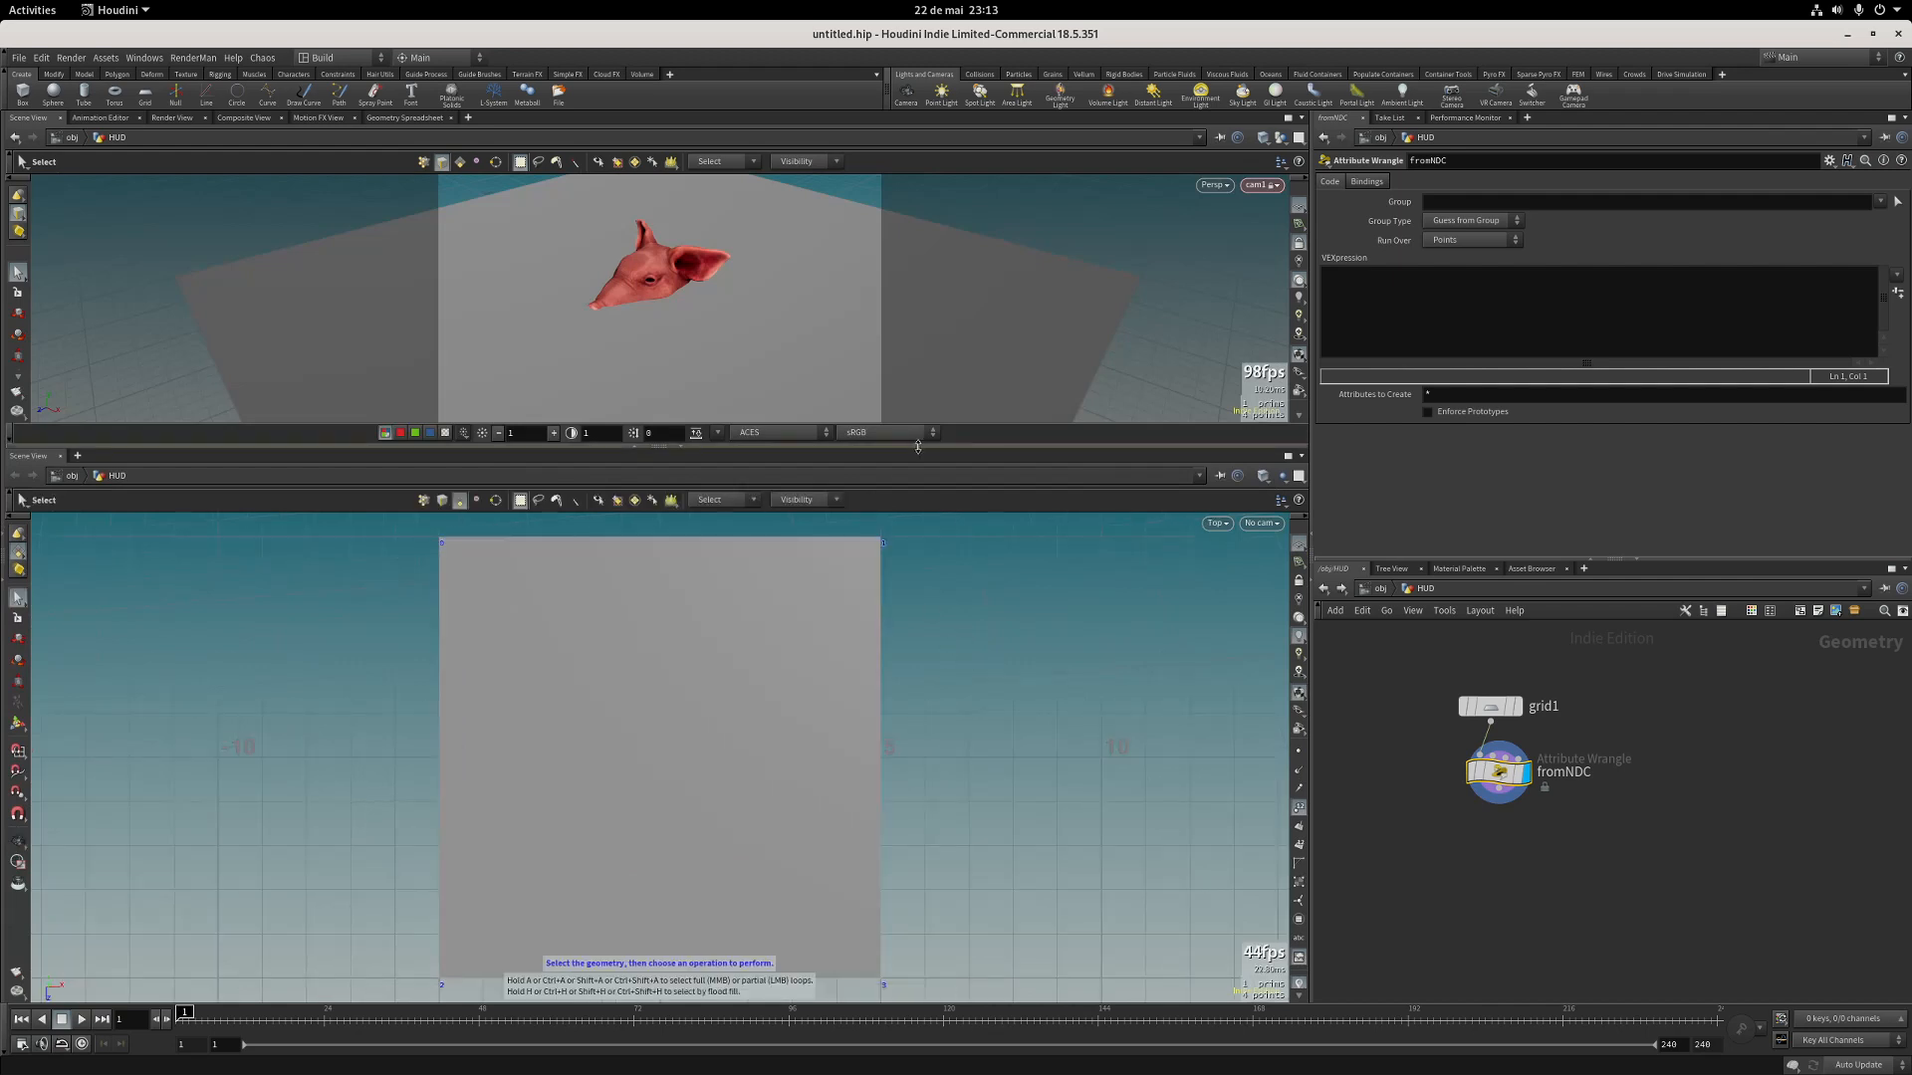
left_click_drag(916, 447, 912, 622)
right_click_drag(951, 782, 687, 791, "alt")
middle_click_drag(809, 813, 807, 798)
right_click_drag(806, 797, 768, 799)
key("s")
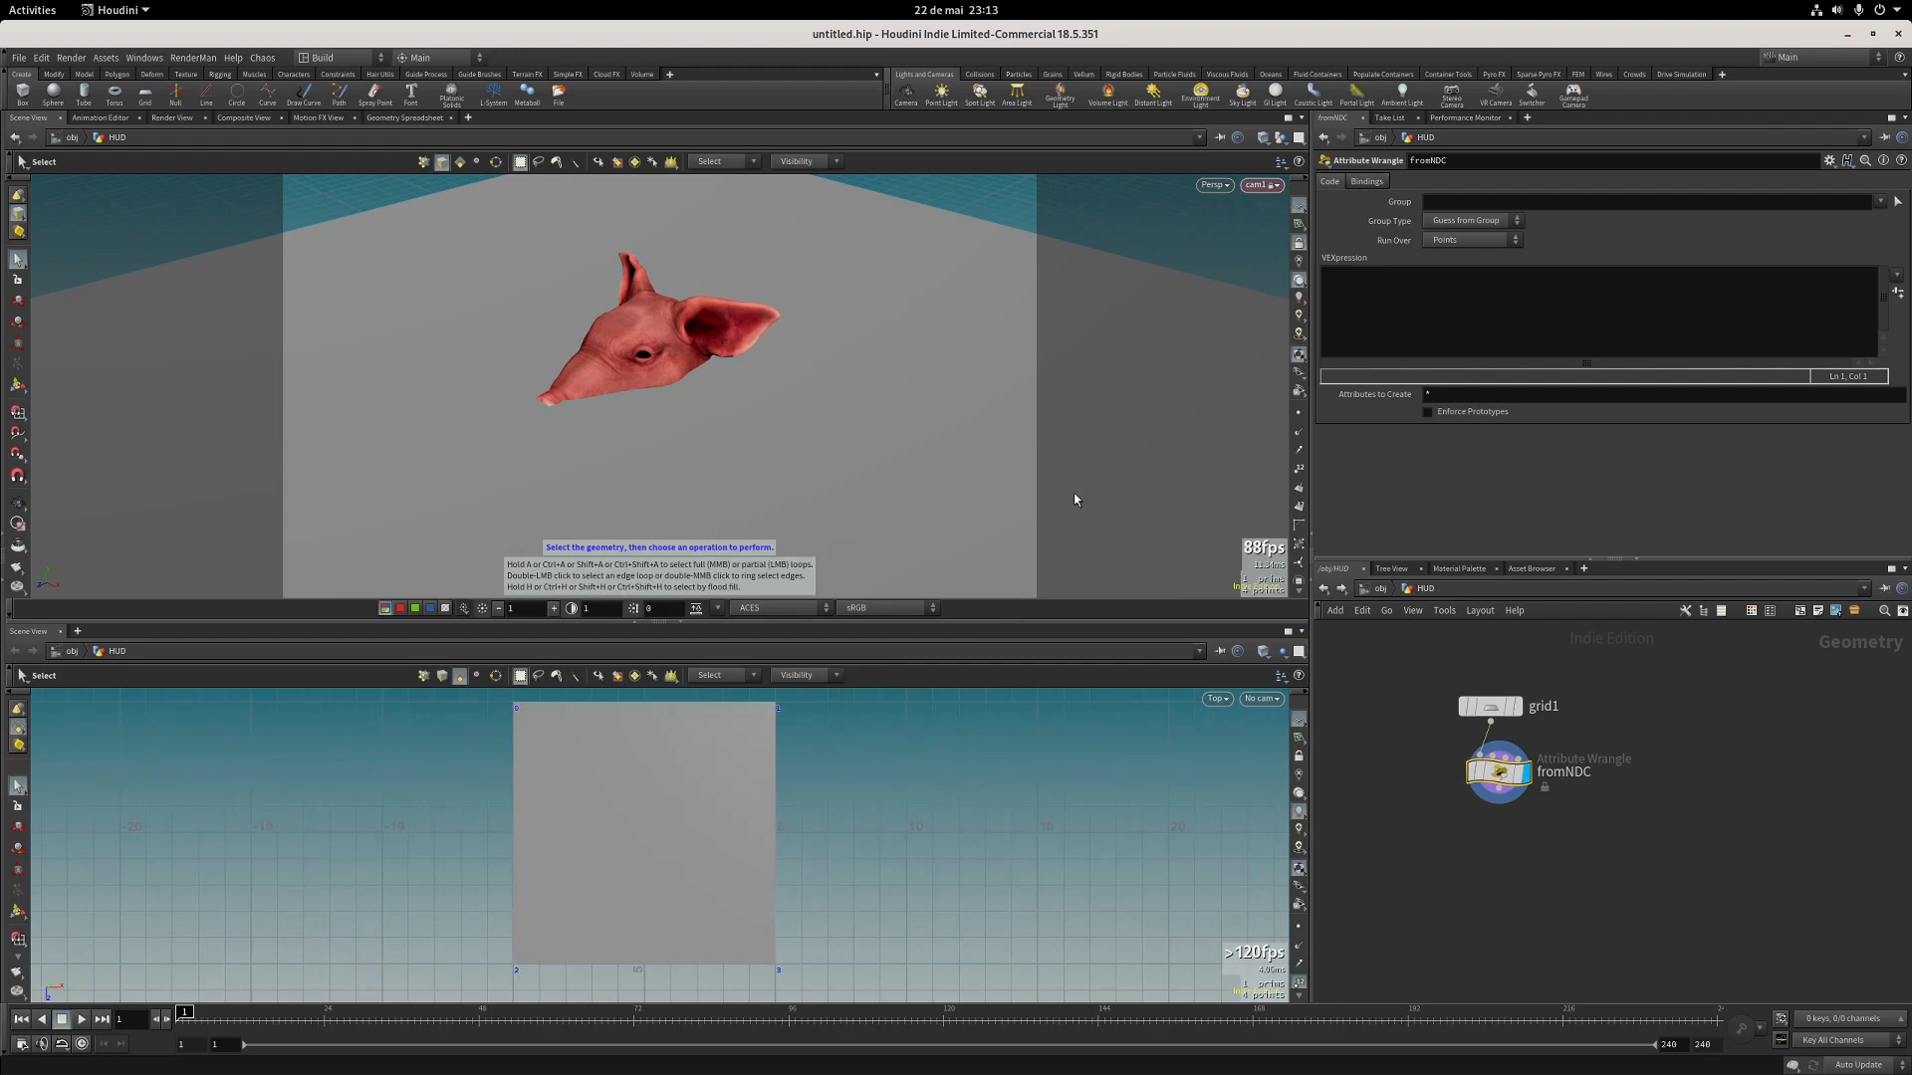
Capture both viewports in a screenshot overlay, draw arrows from the grid's four corners to the camera frame's corners, and discard it.
key("Print")
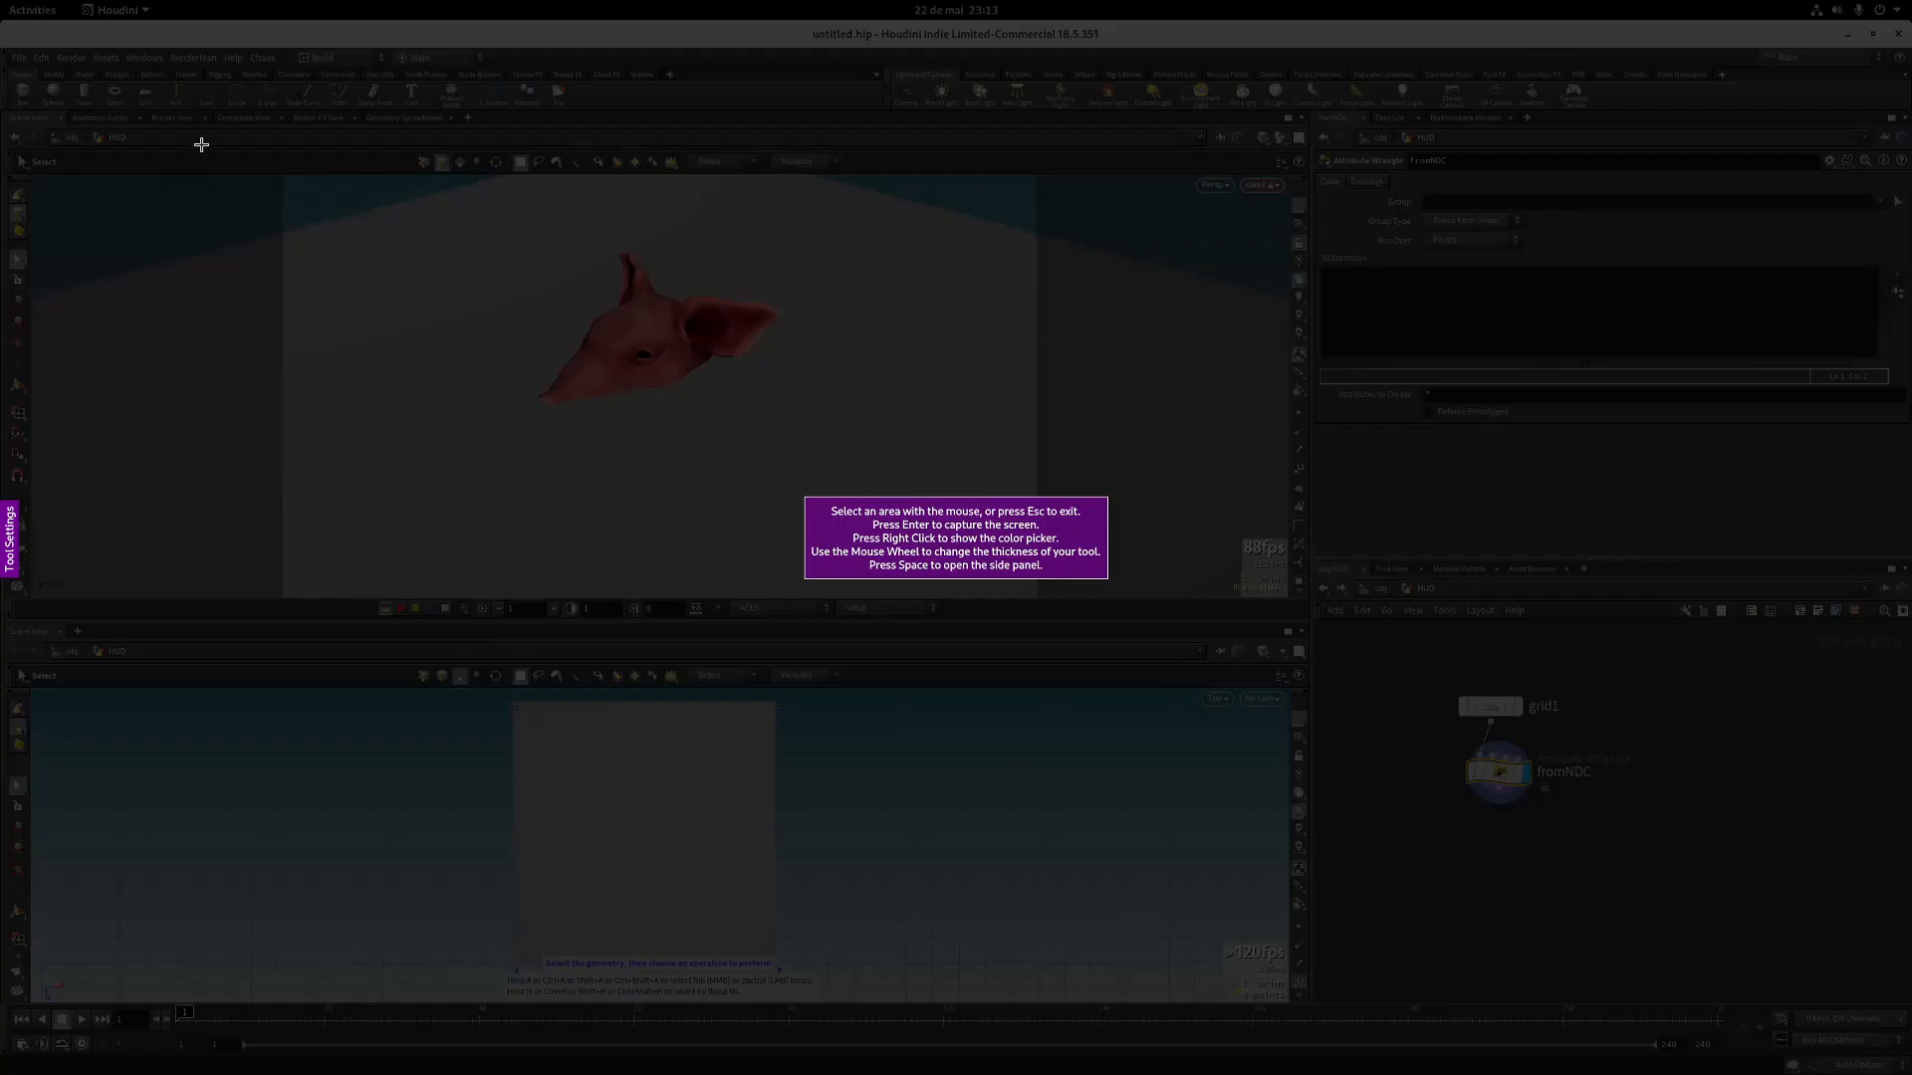
left_click_drag(146, 141, 1476, 976)
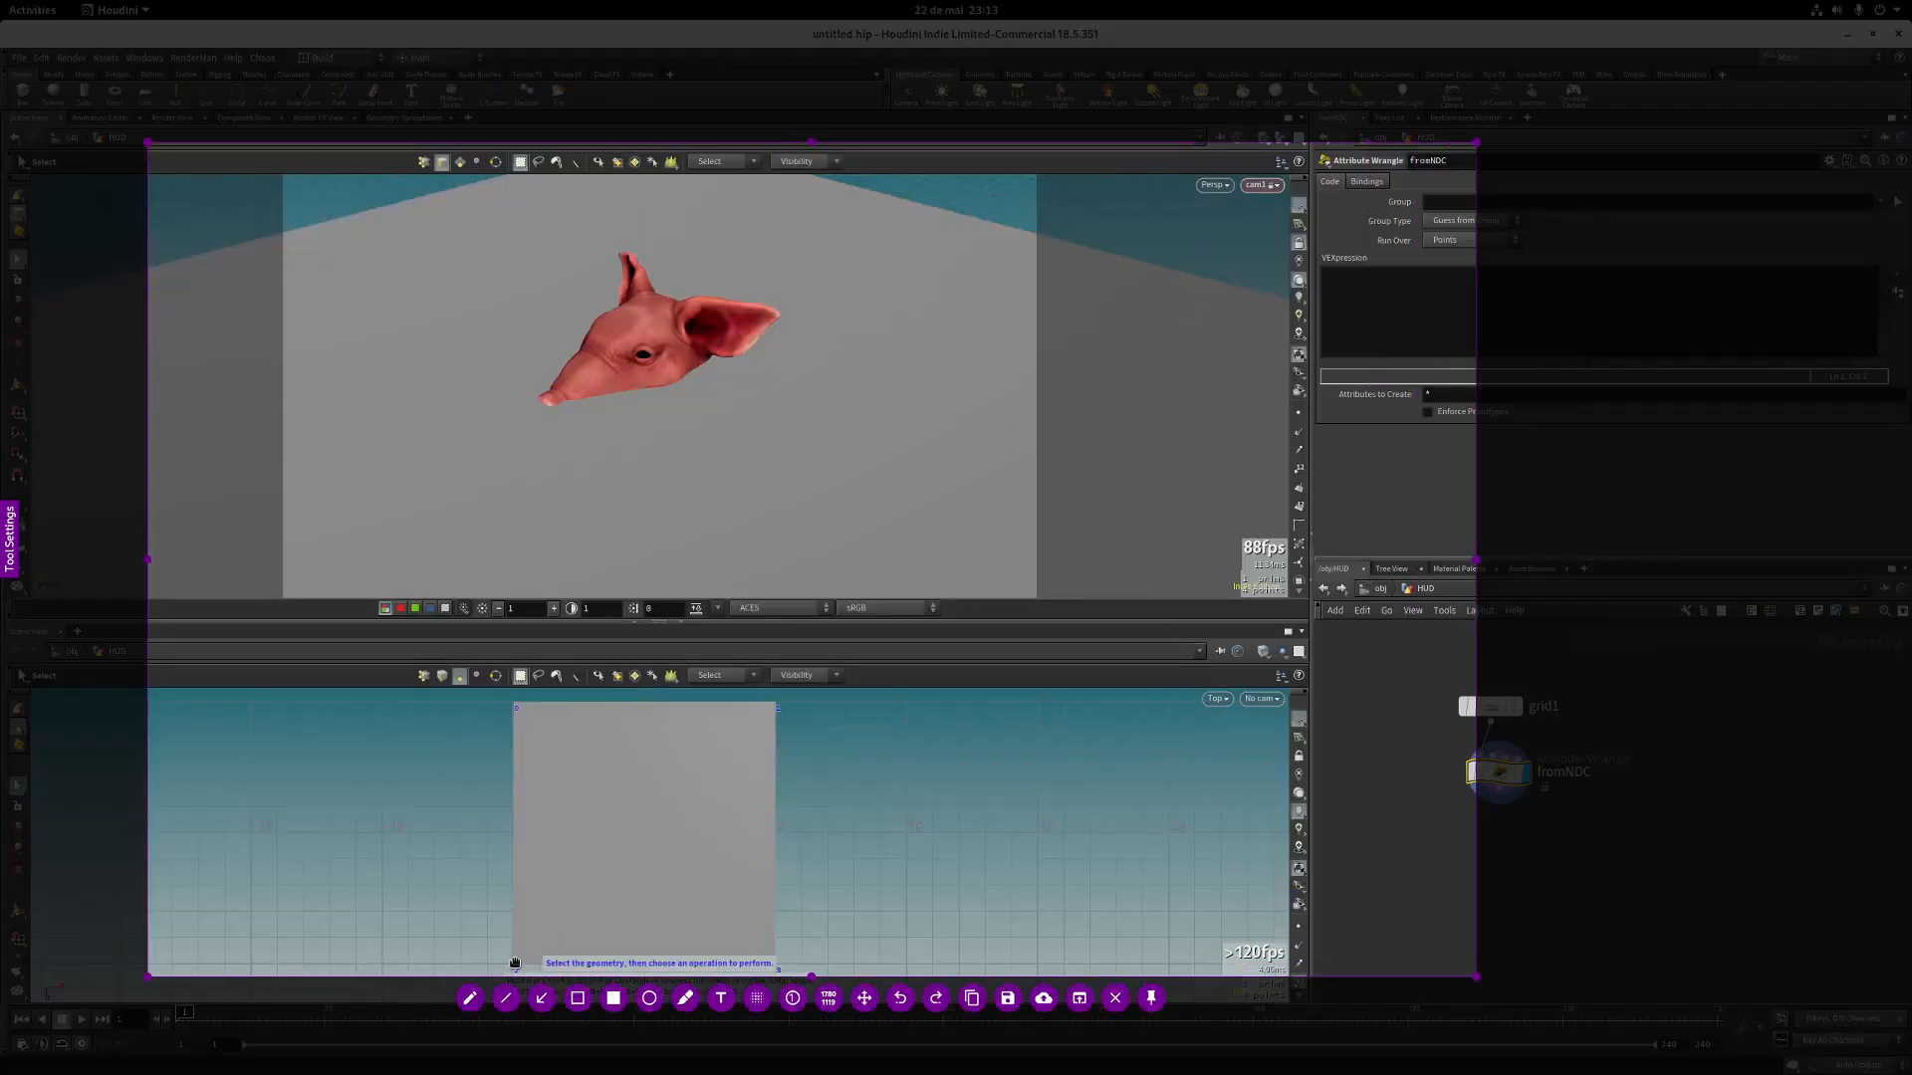
left_click(541, 997)
left_click_drag(511, 699, 288, 185)
mouse_move(505, 963)
left_mouse_down()
mouse_move(295, 685)
mouse_move(285, 607)
left_mouse_up()
left_click_drag(779, 958, 1035, 613)
mouse_move(779, 703)
left_mouse_down()
mouse_move(856, 581)
mouse_move(1030, 169)
left_mouse_up()
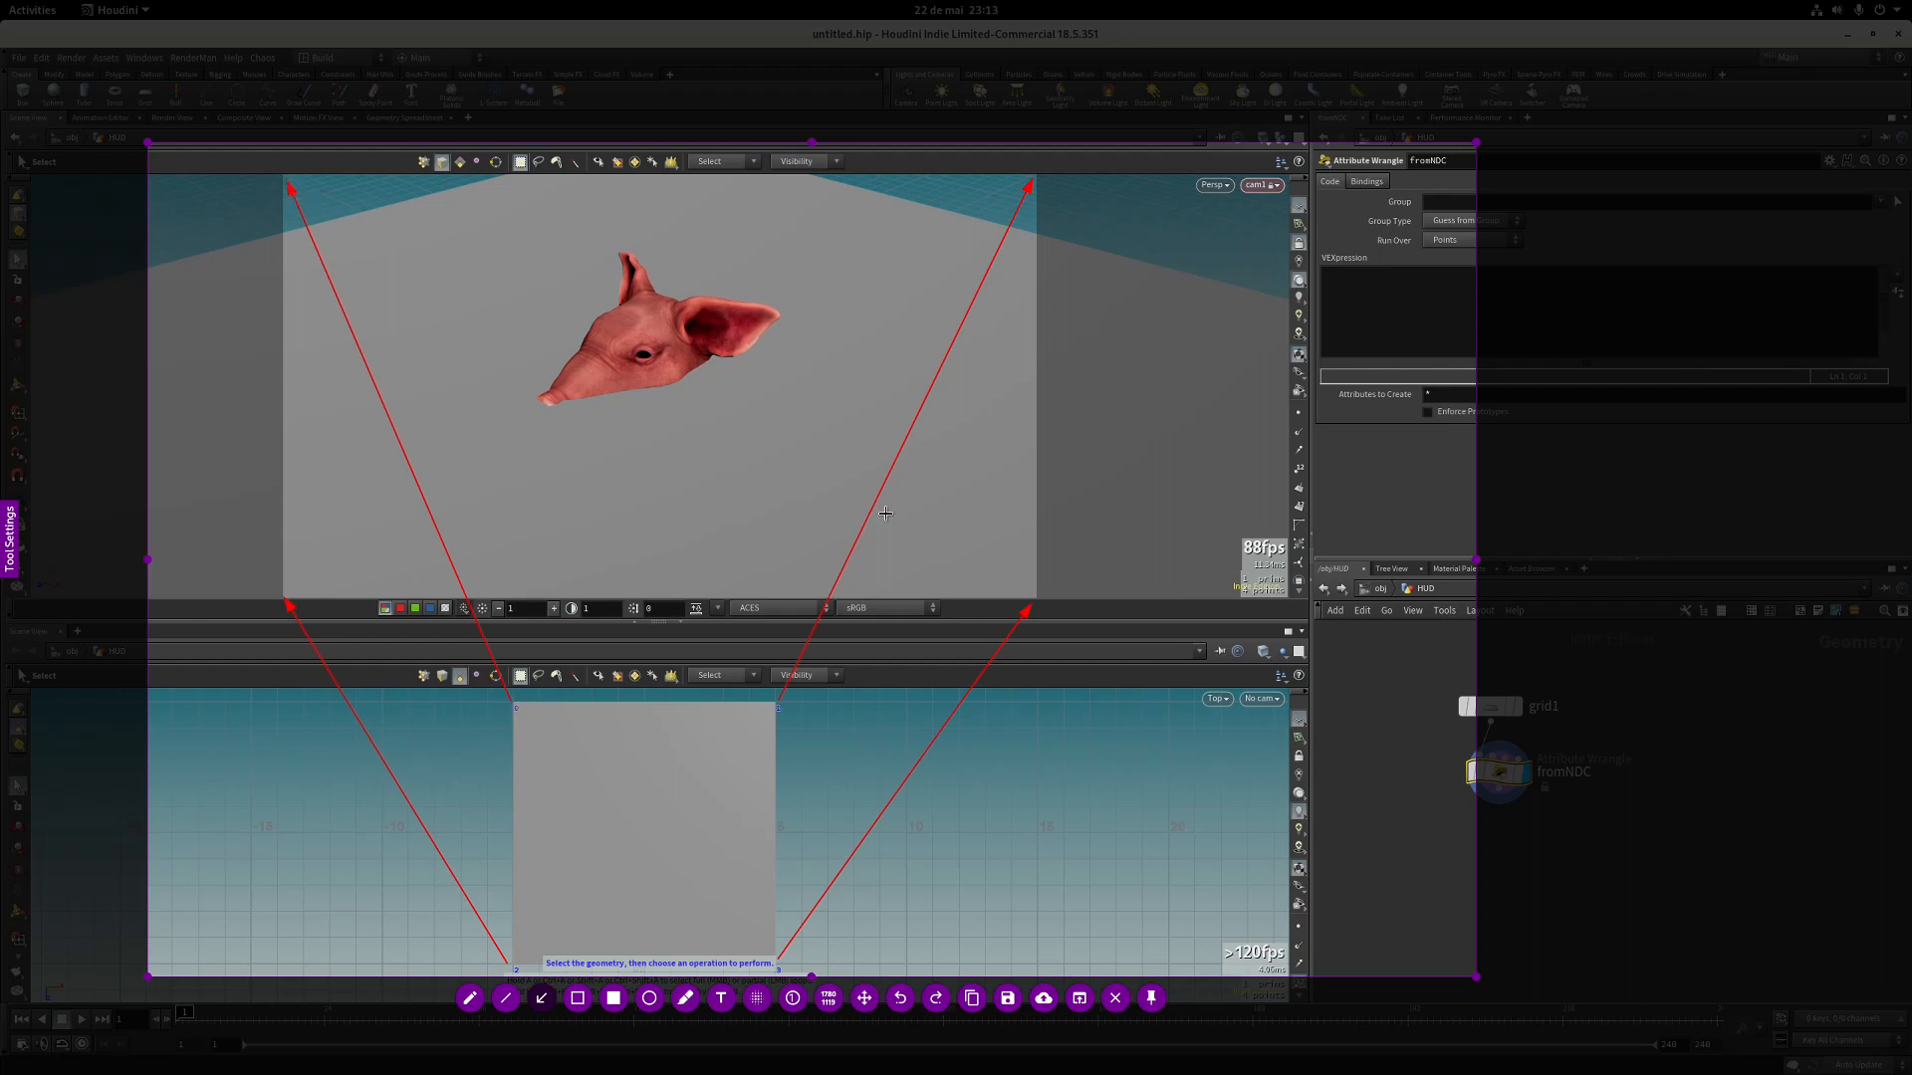
key("Escape")
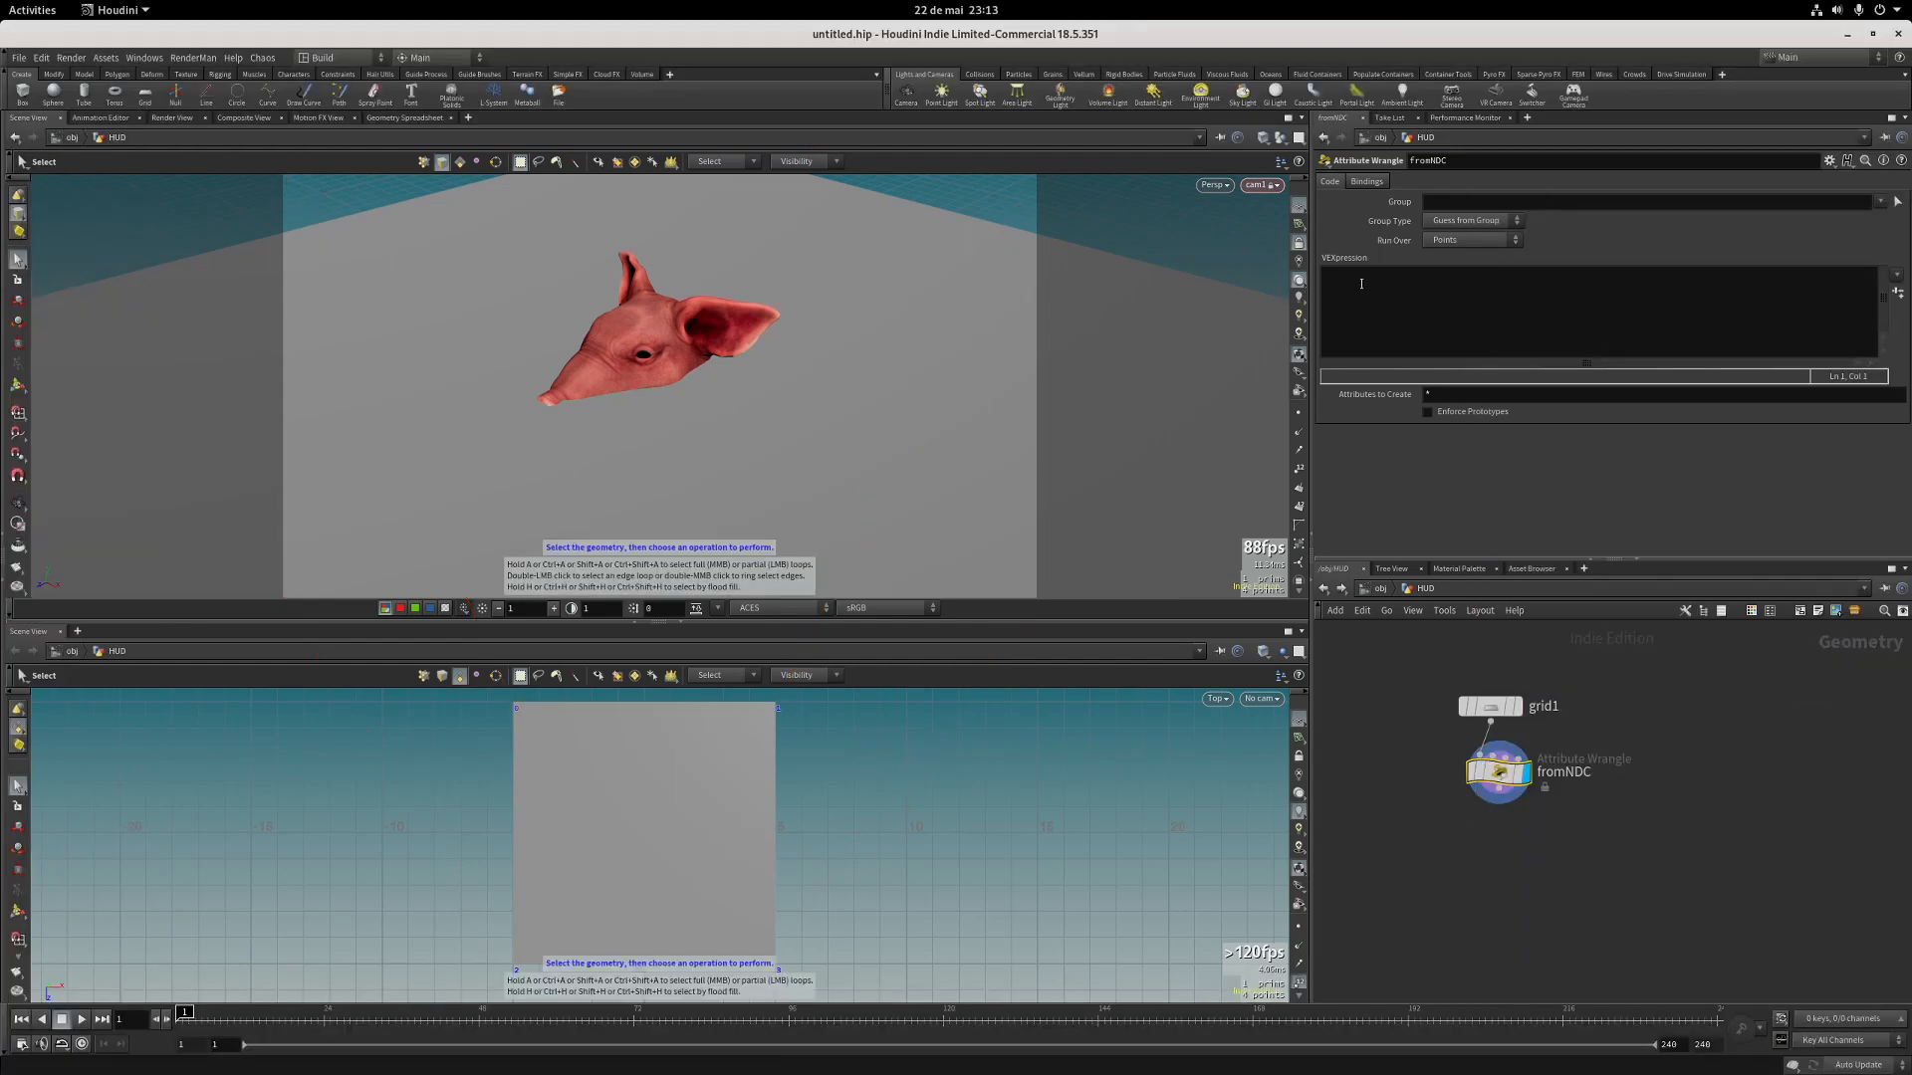
In the fromNDC wrangle, declare the array "vector coord[];" and add the commented-out line "//append(coord, )".
left_click(1361, 284)
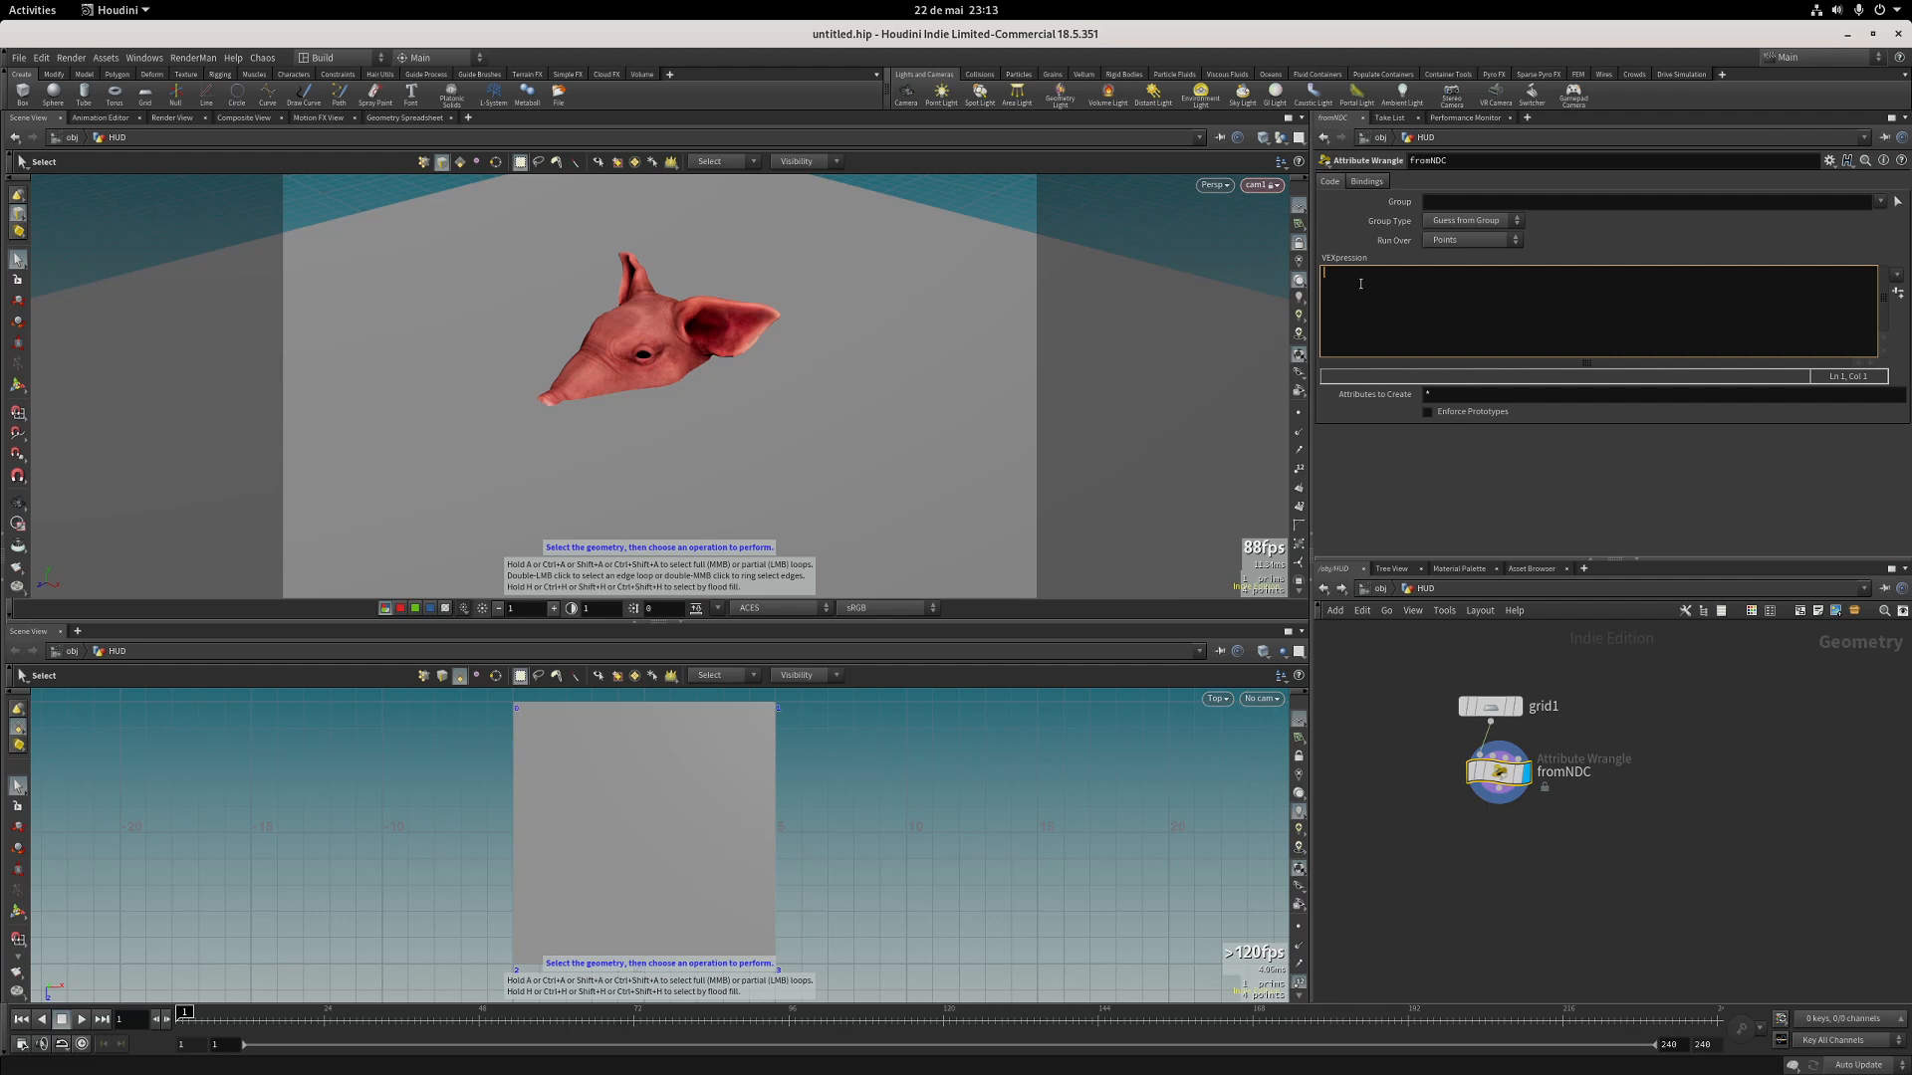
type("vector")
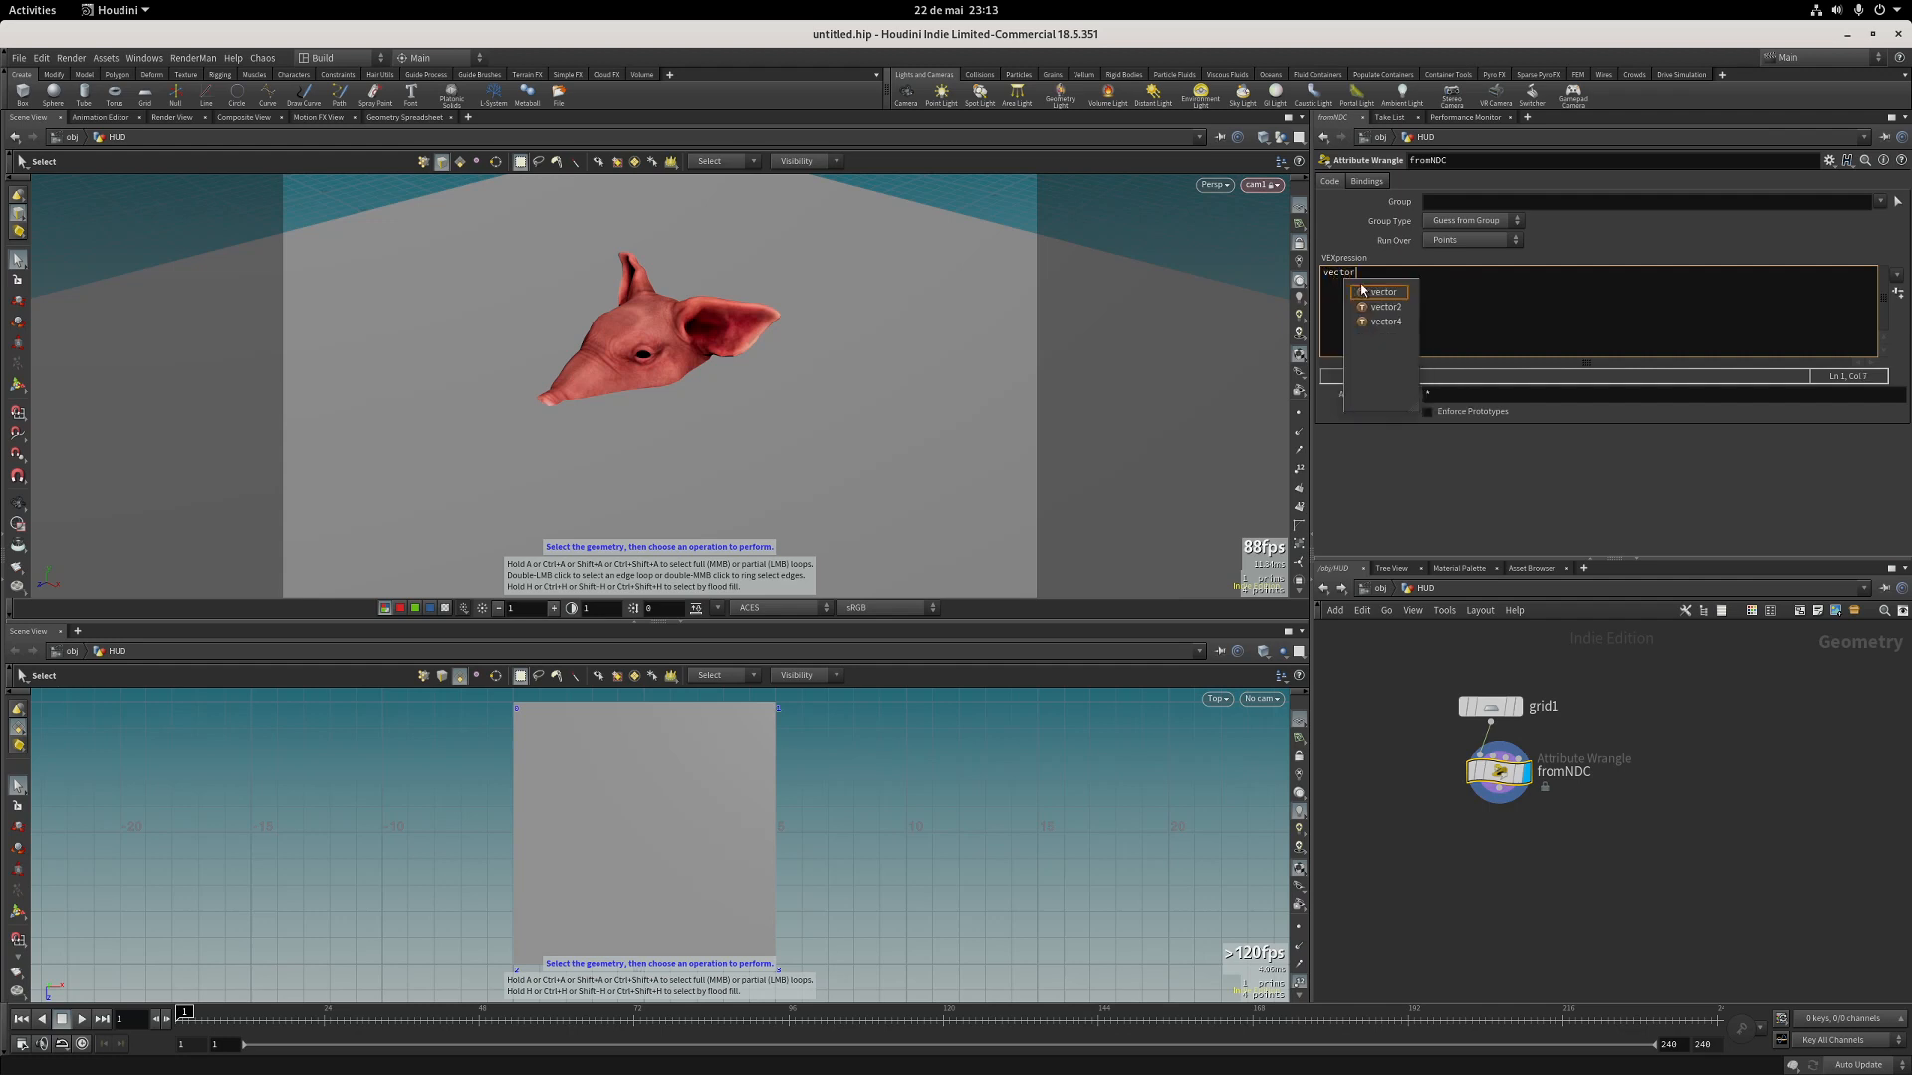
type(" coord")
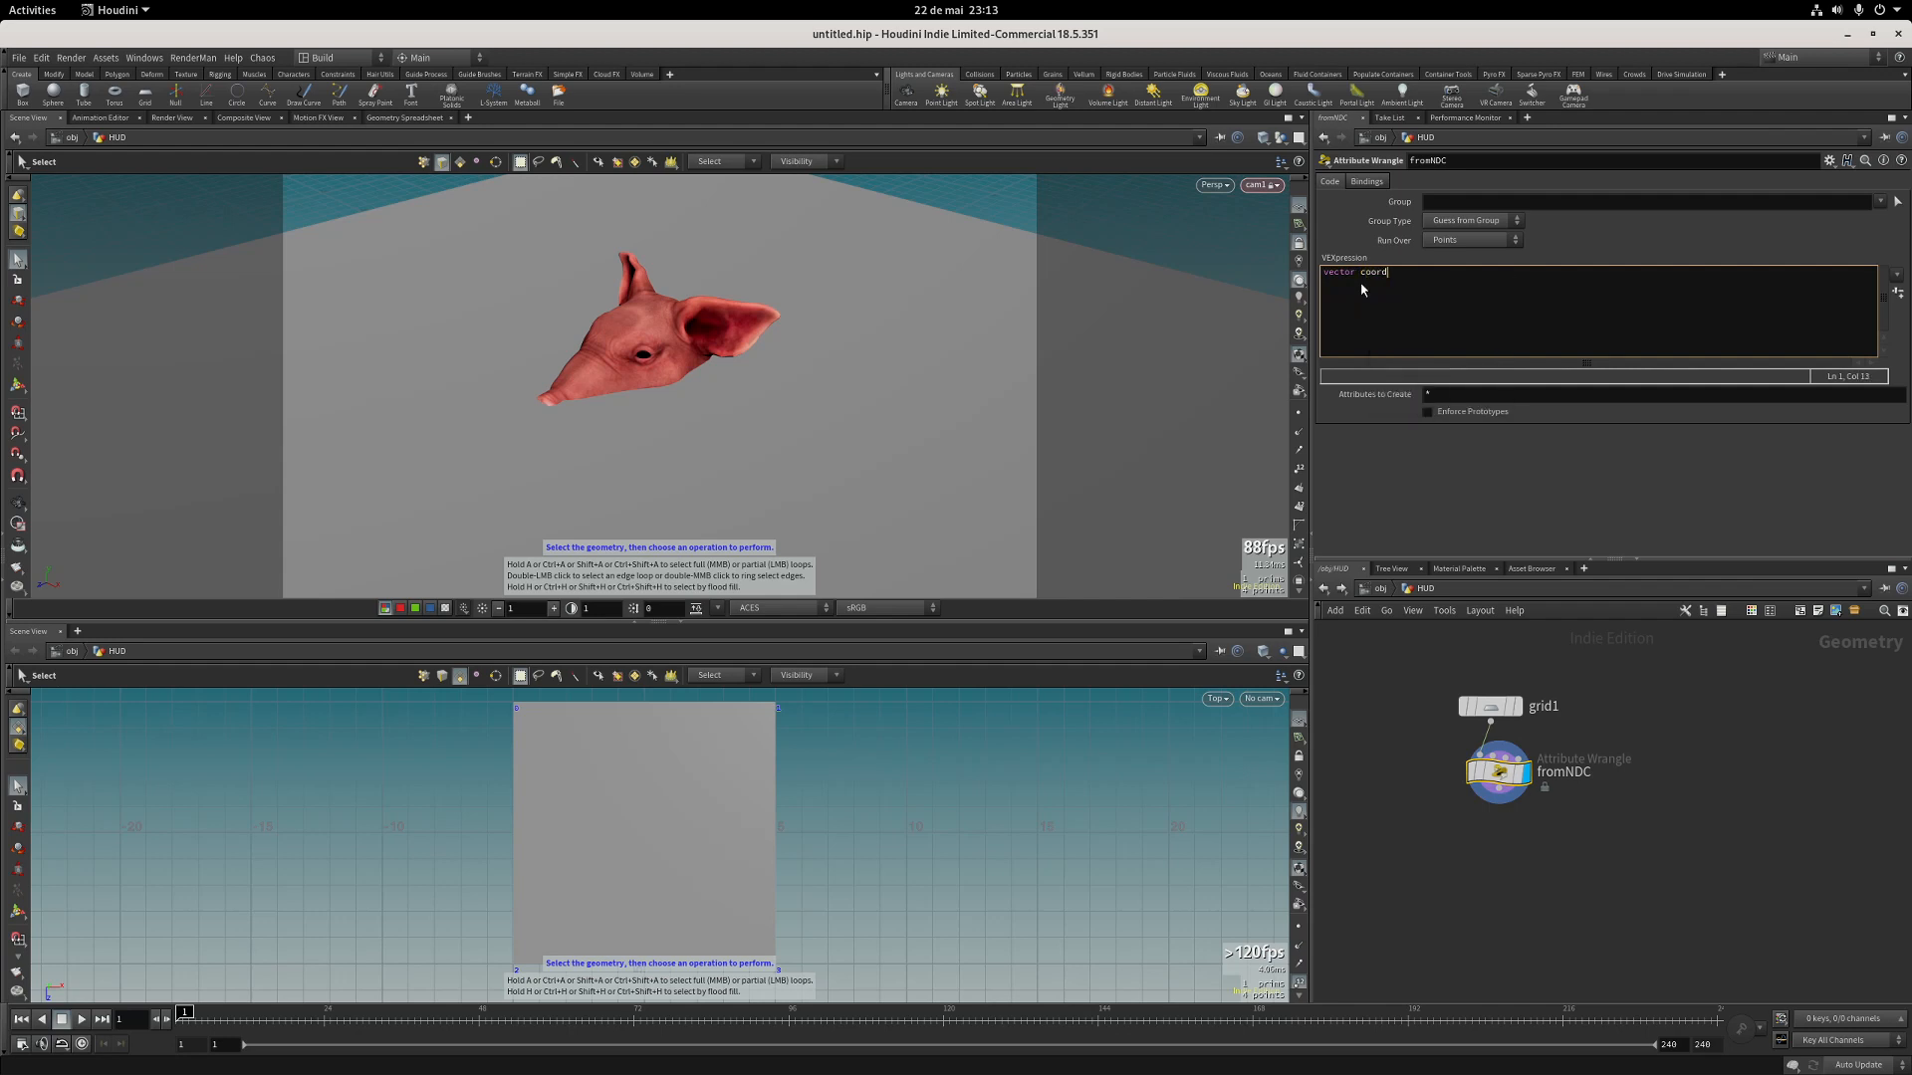
type("[];")
key("Return")
type("append()coord, )")
left_click(1325, 284)
type("//")
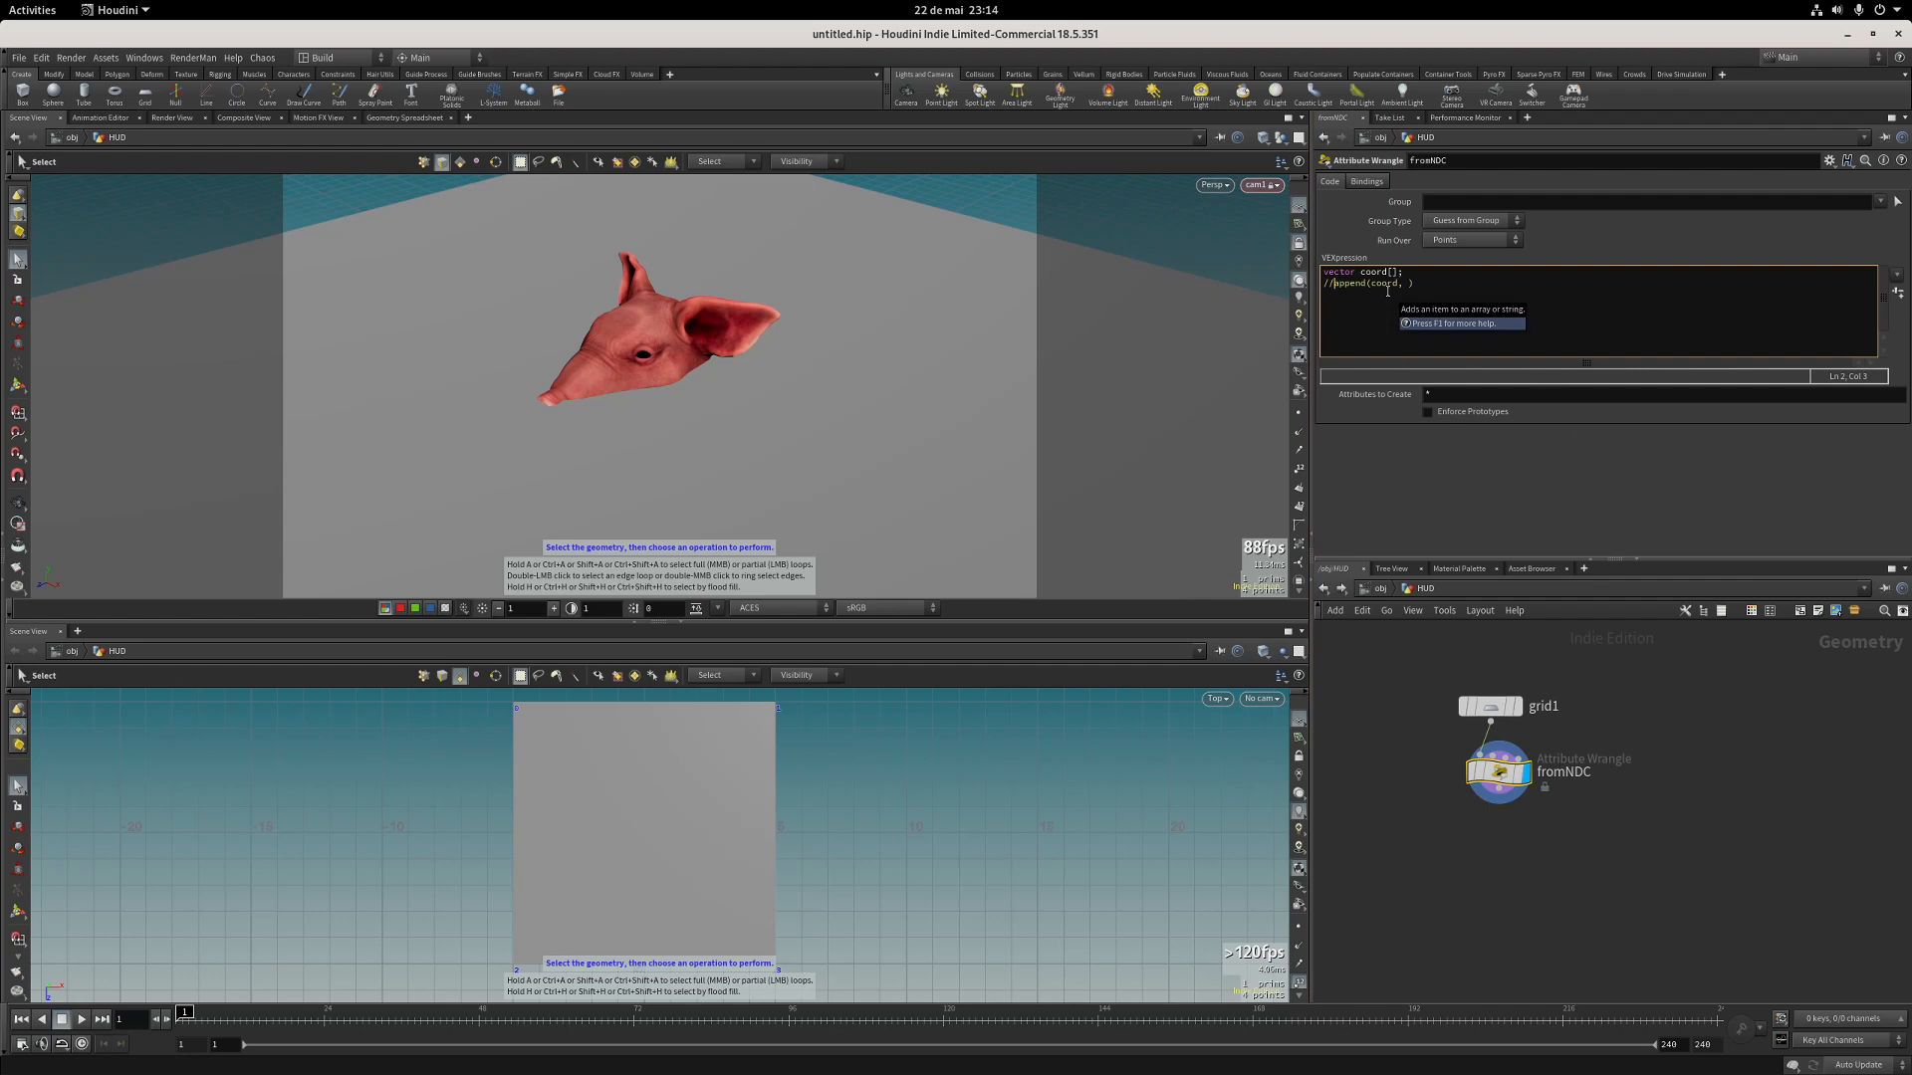
left_click(1461, 486)
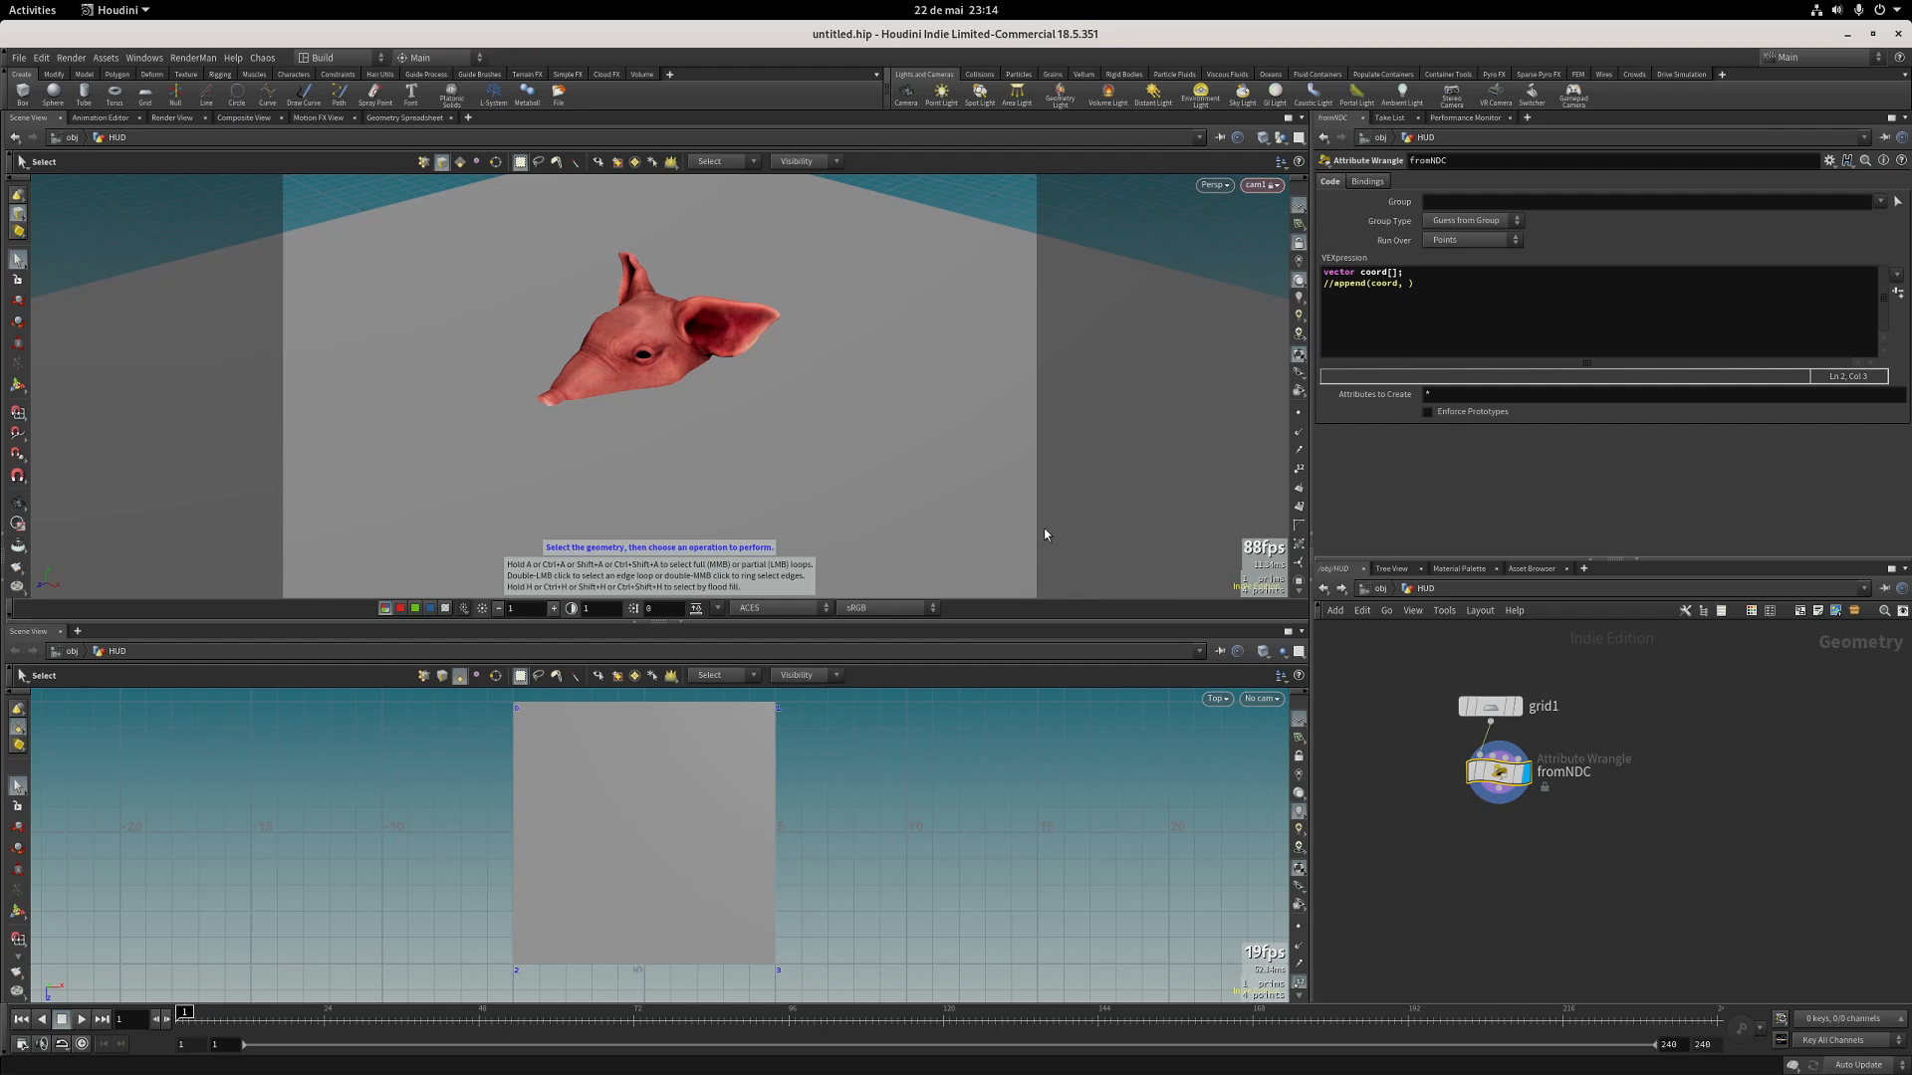
Open the fromNDC wrangle's parameter interface for editing and add an Operator Path parameter to its Code folder.
left_click(1830, 160)
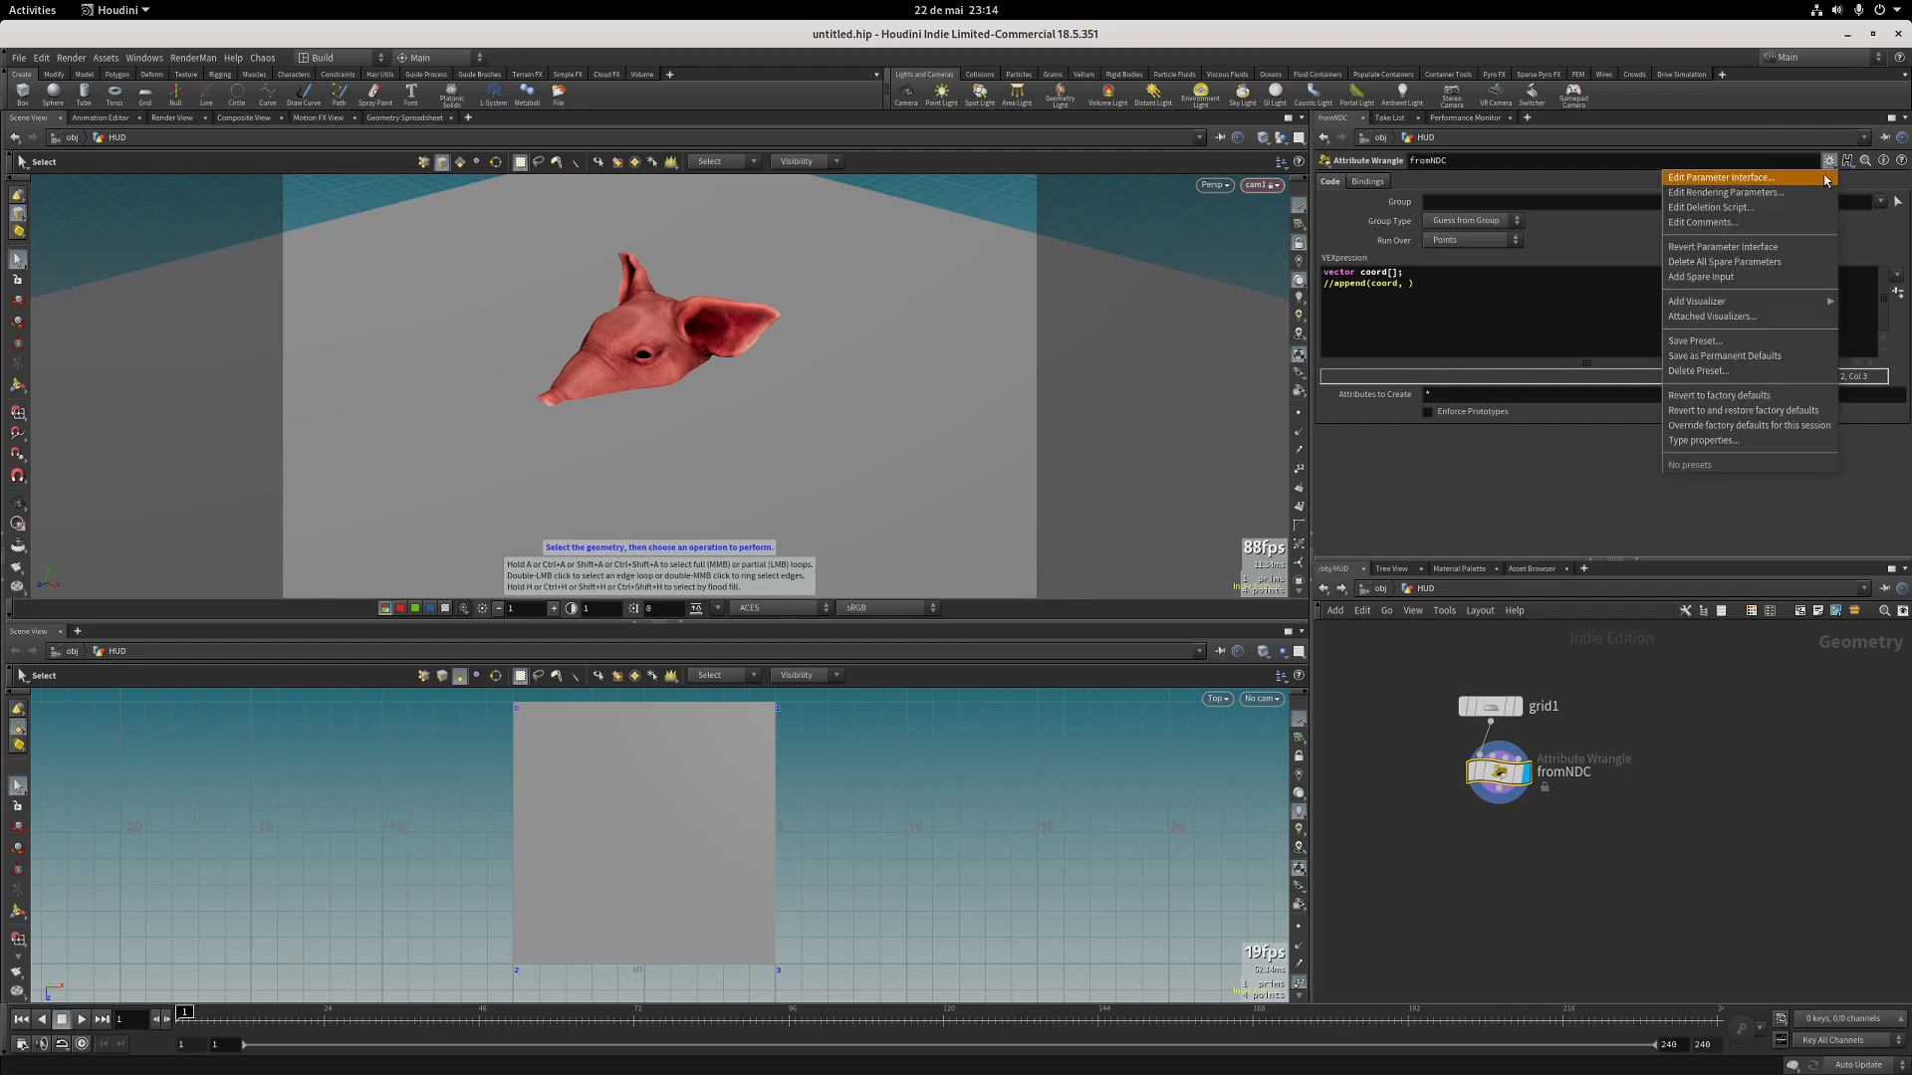
left_click(1825, 184)
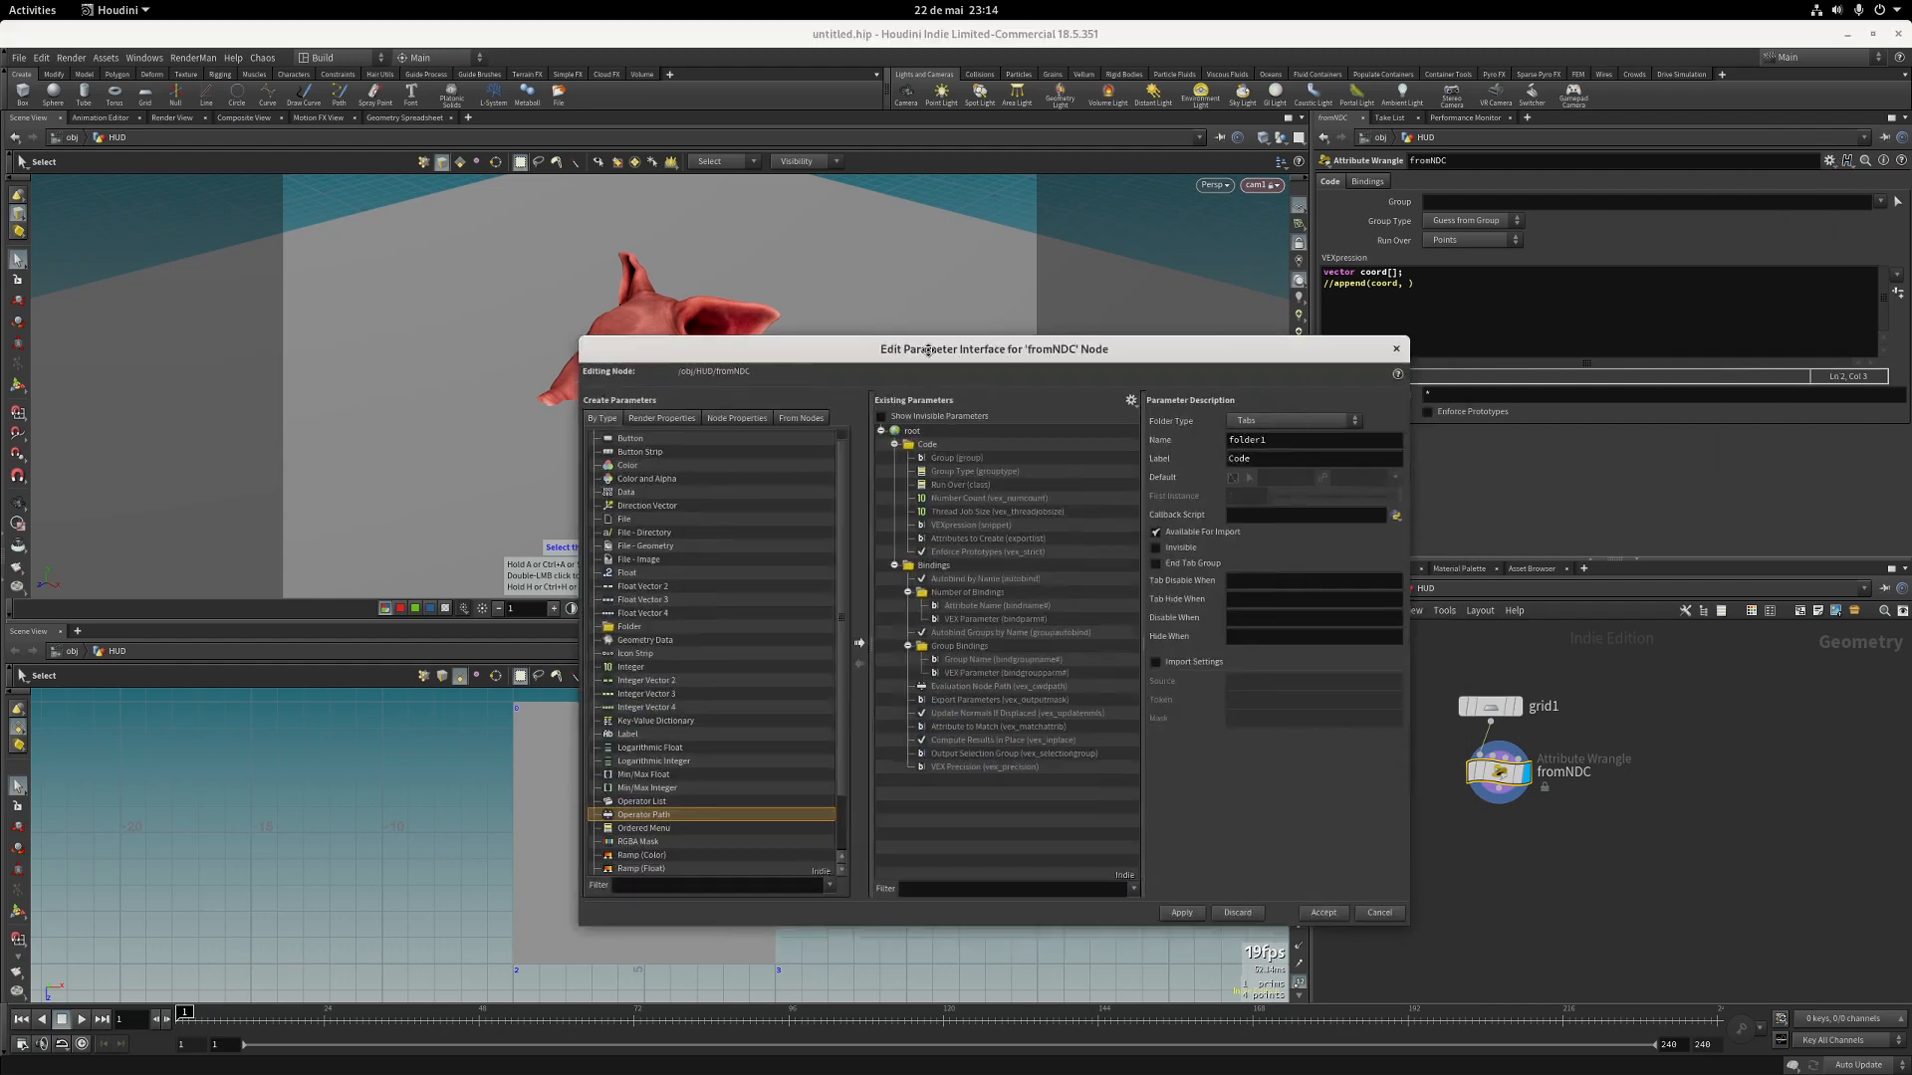
left_click_drag(1029, 361, 773, 290)
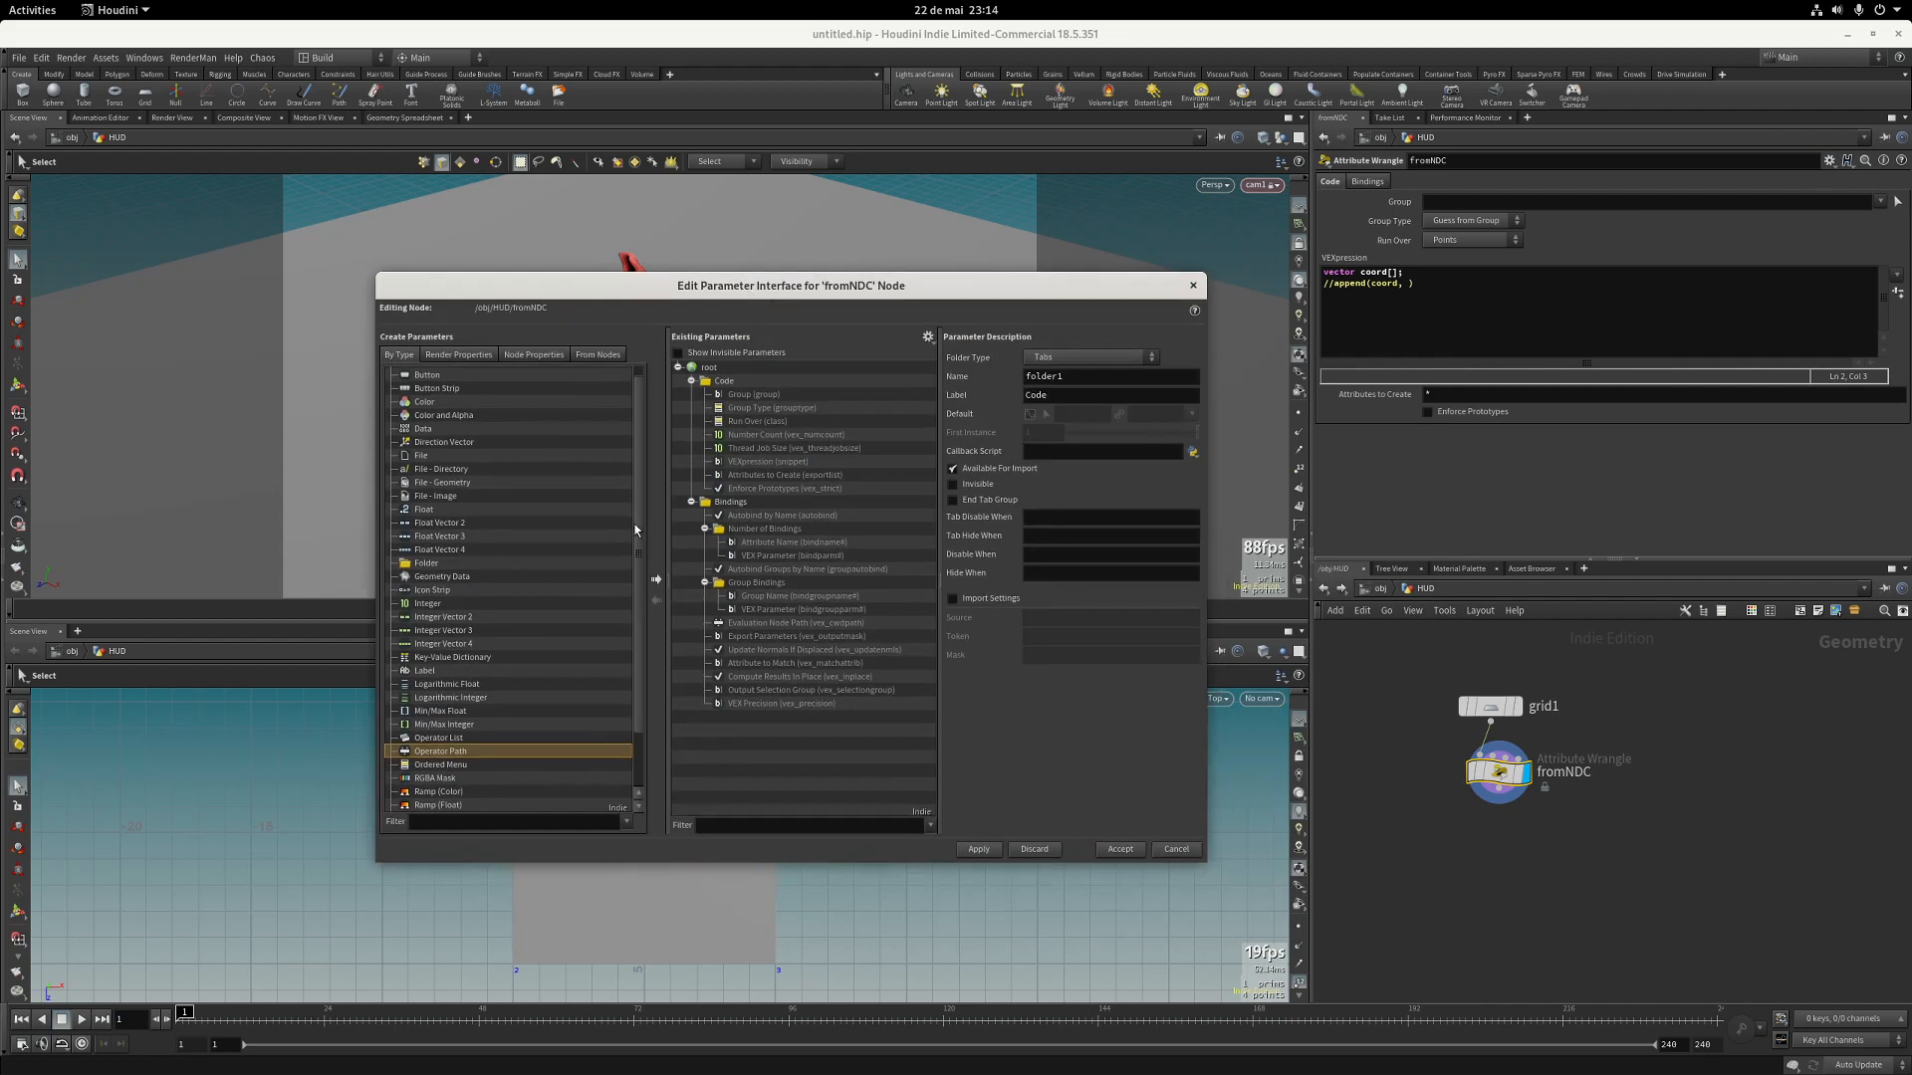
scroll(488, 709, "down", 2)
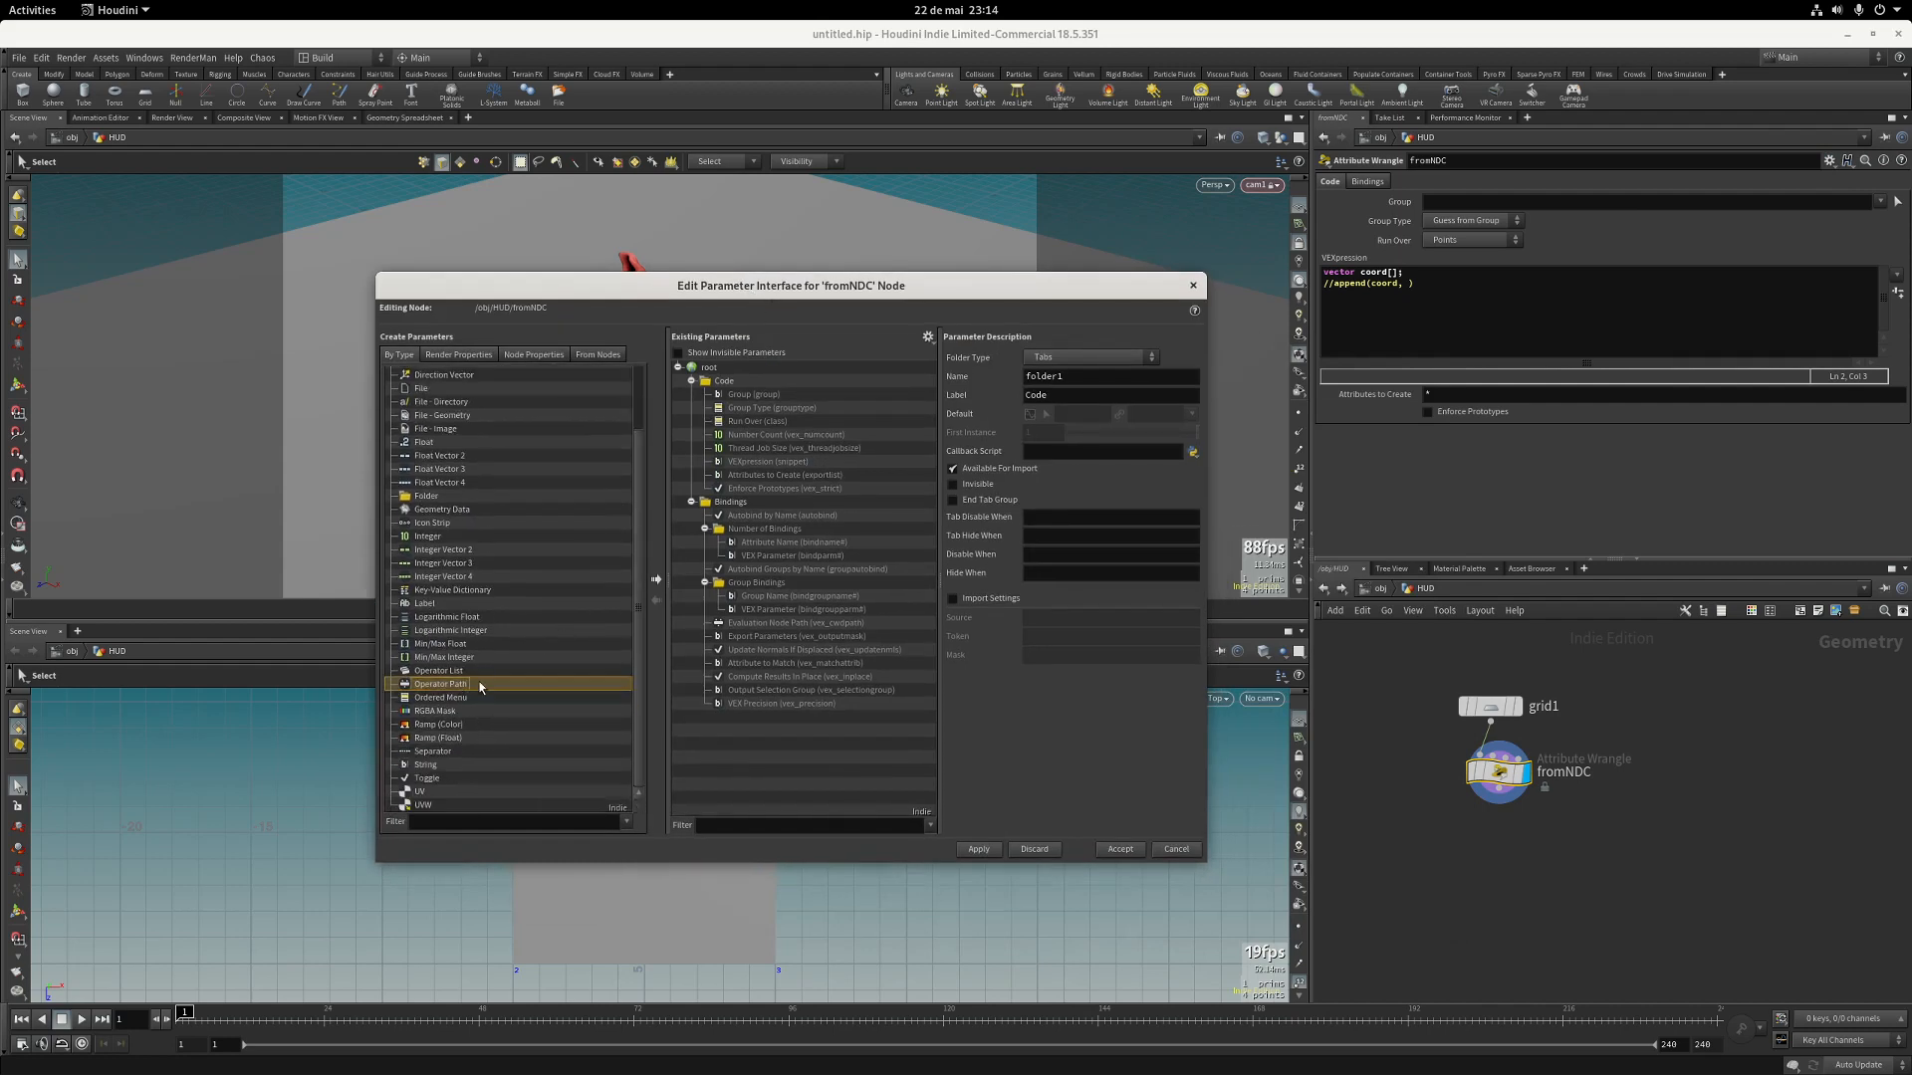
left_click_drag(479, 687, 741, 399)
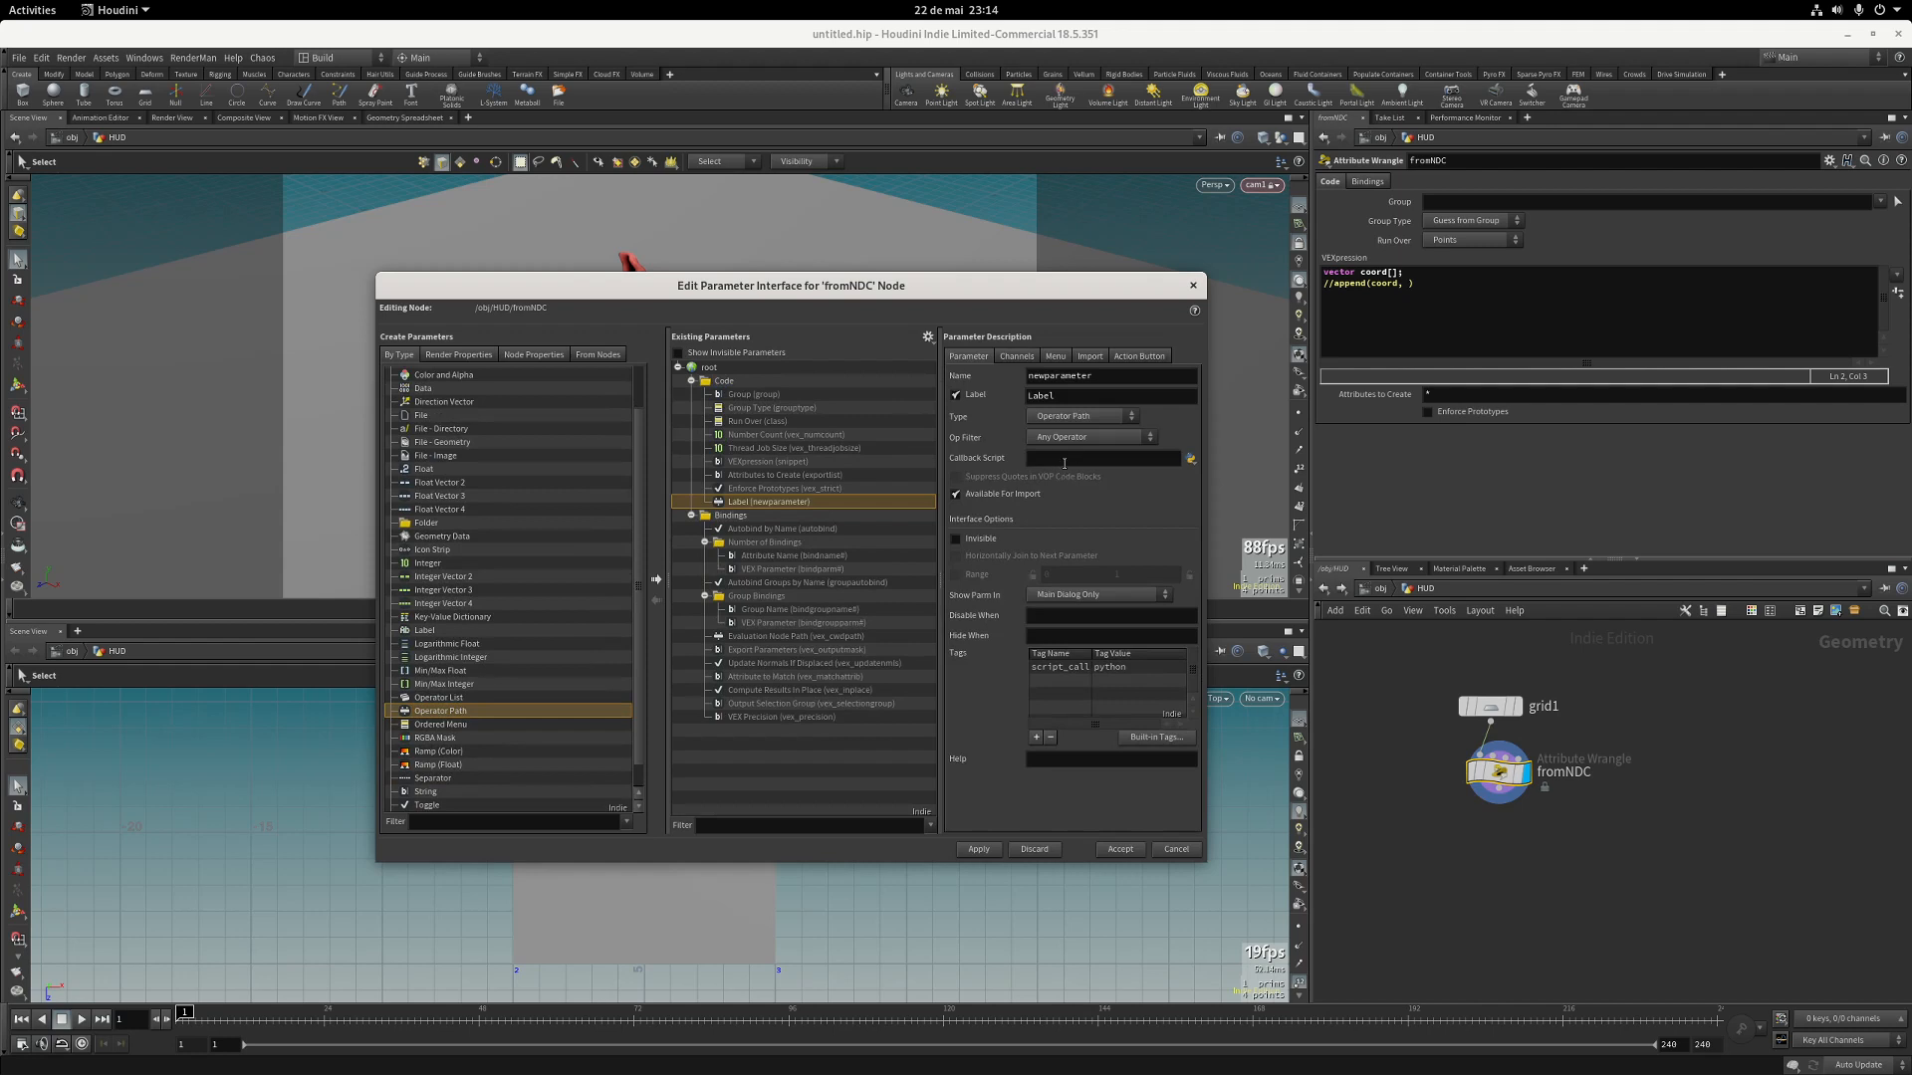
Name and label the new parameter "cam", filter it to Object: Camera Only, accept the interface, and set it to /obj/cam1.
double_click(1099, 378)
type("cam")
key("Return")
left_click(1101, 436)
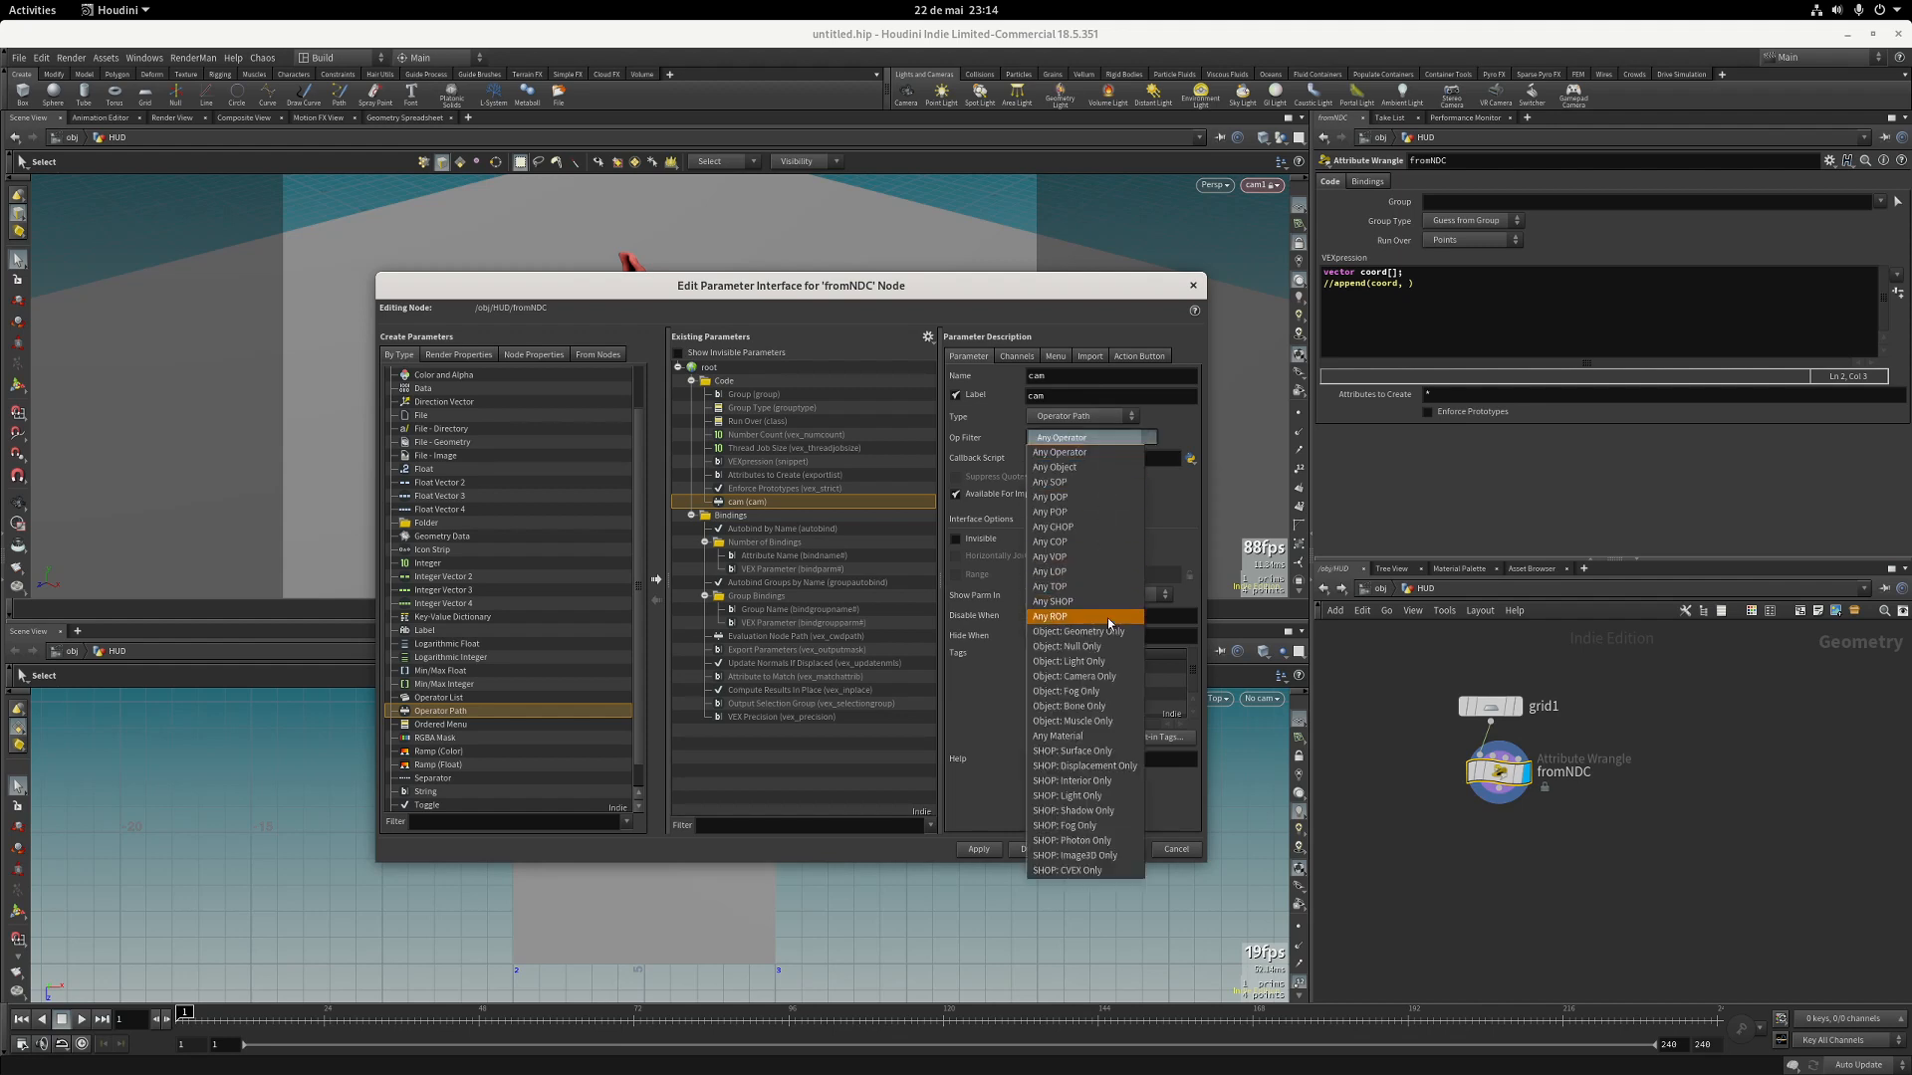
left_click(1113, 678)
left_click(994, 848)
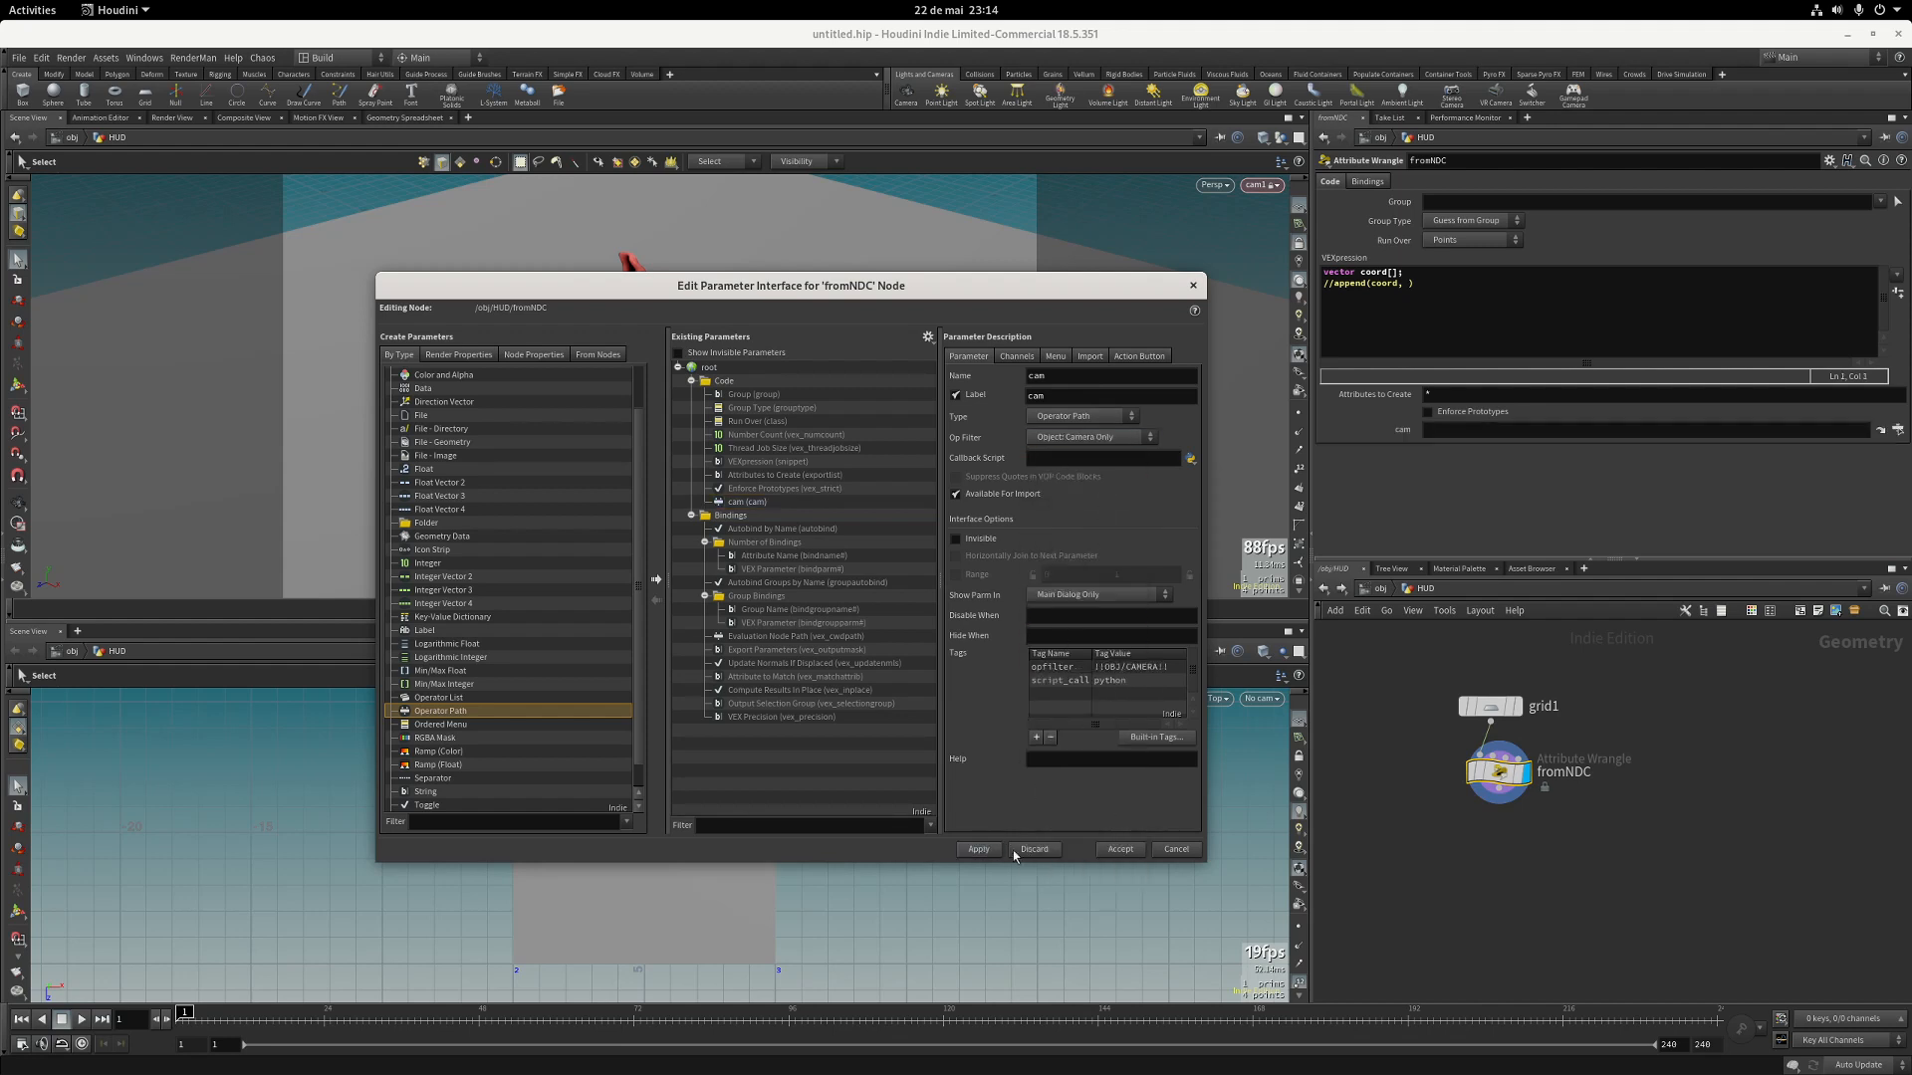
left_click(1121, 852)
left_click(1897, 430)
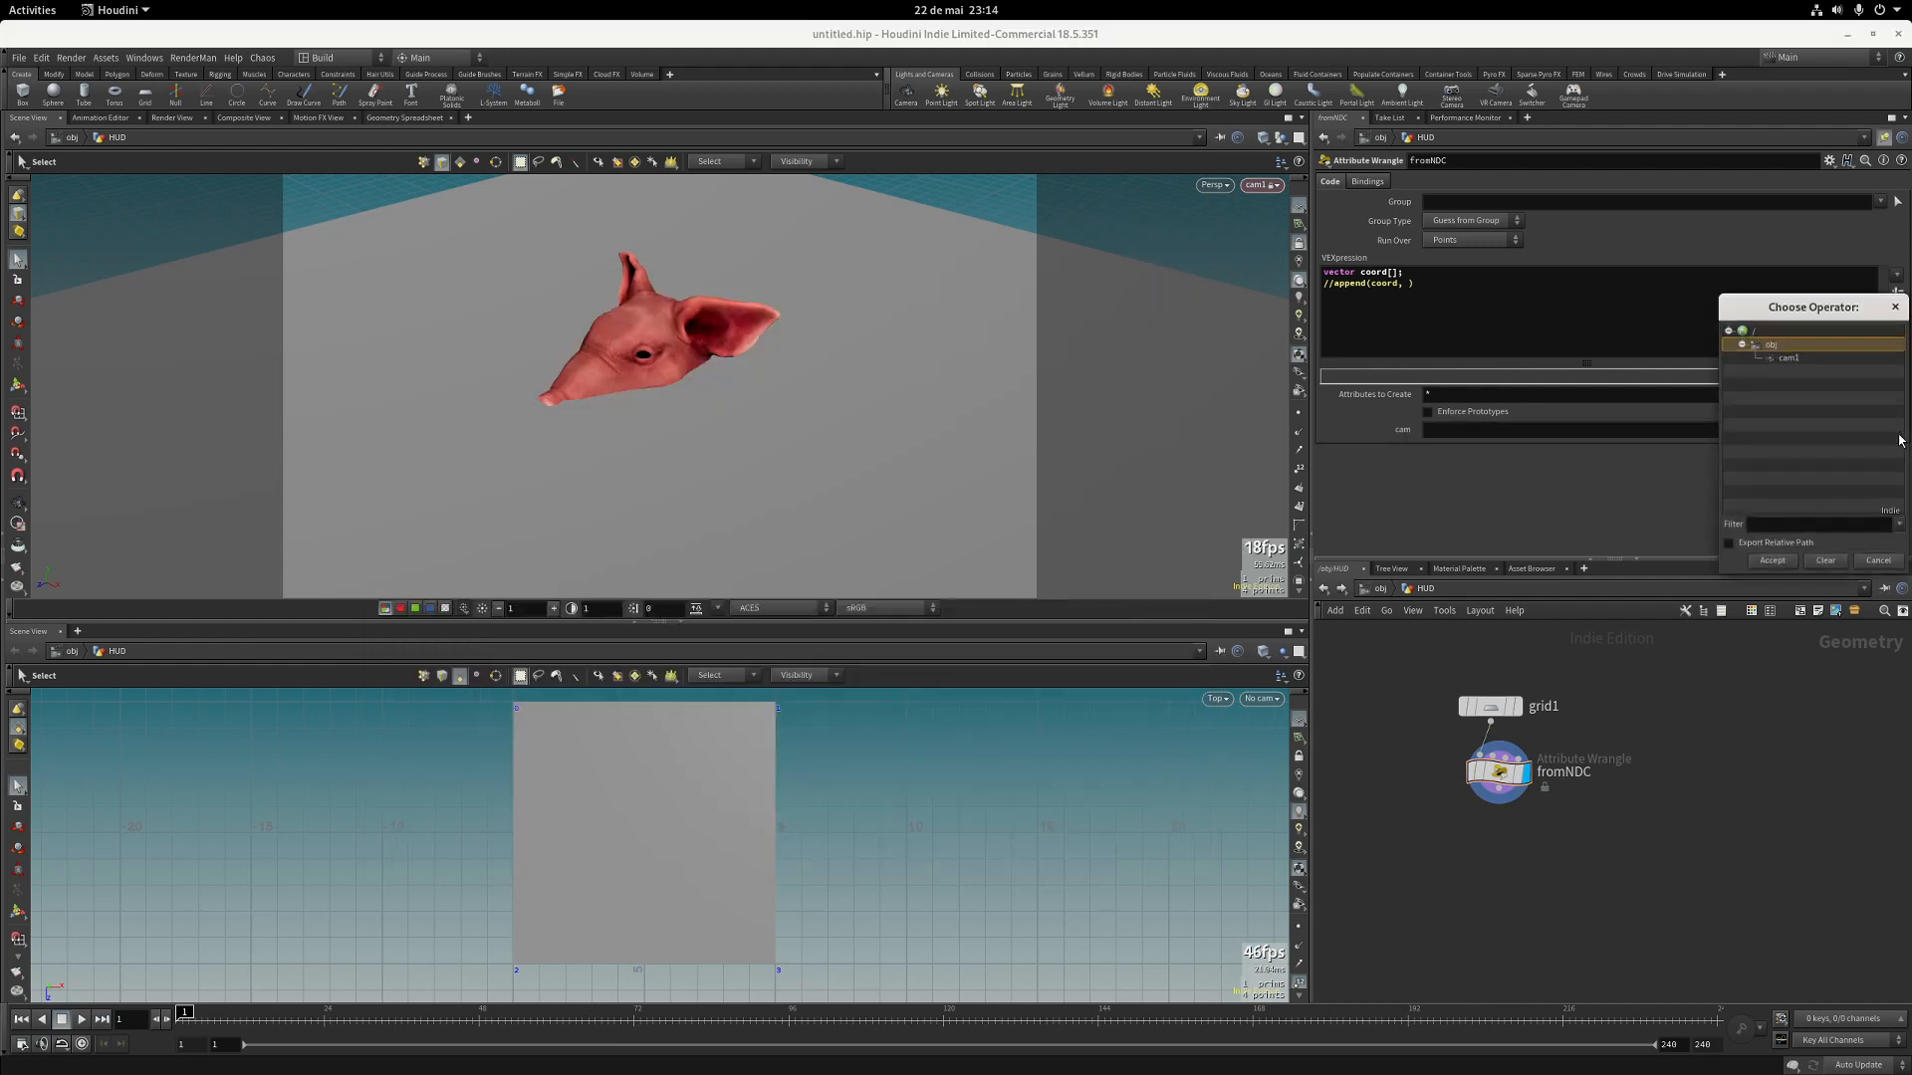
double_click(1790, 358)
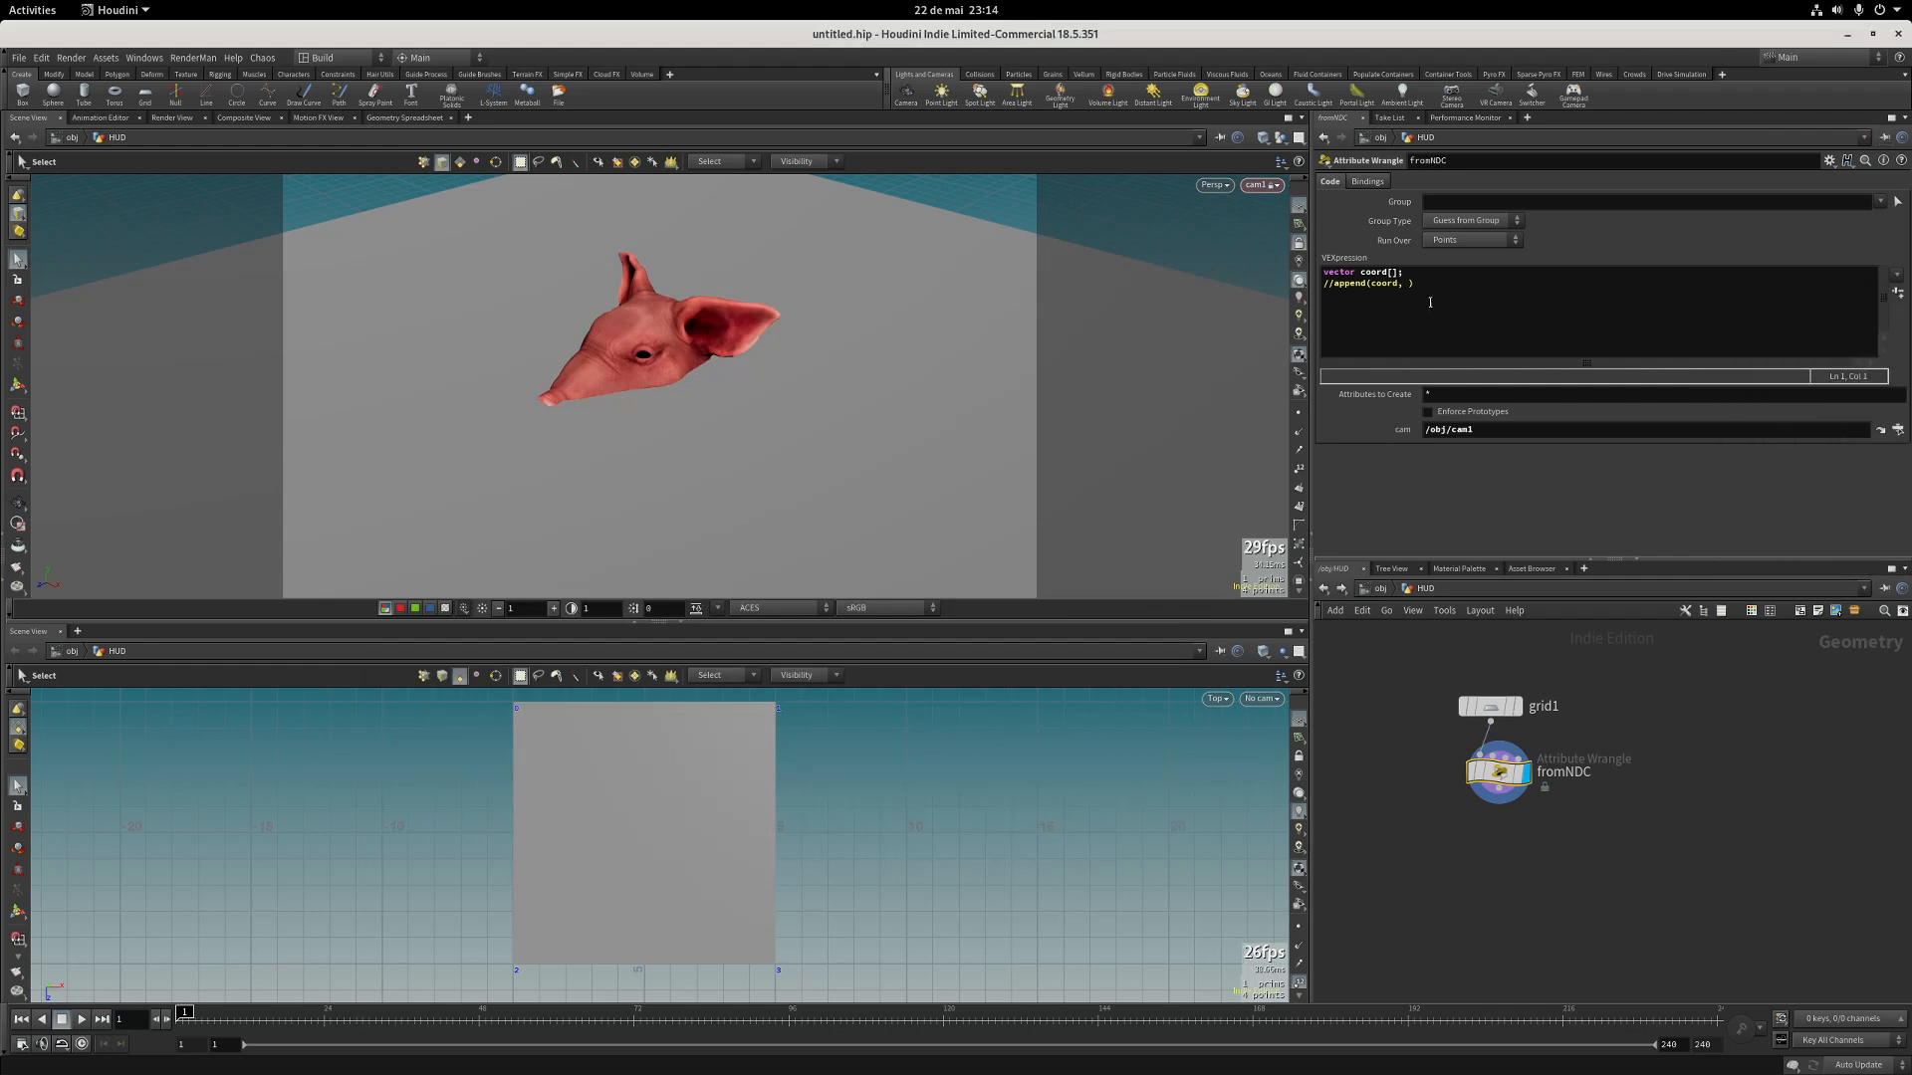
Above the coord array, add the lines "string cam = chs('cam');" and "float zdist = chf('zdist');" followed by a blank line.
left_click(1420, 273)
key("Return")
key("Up")
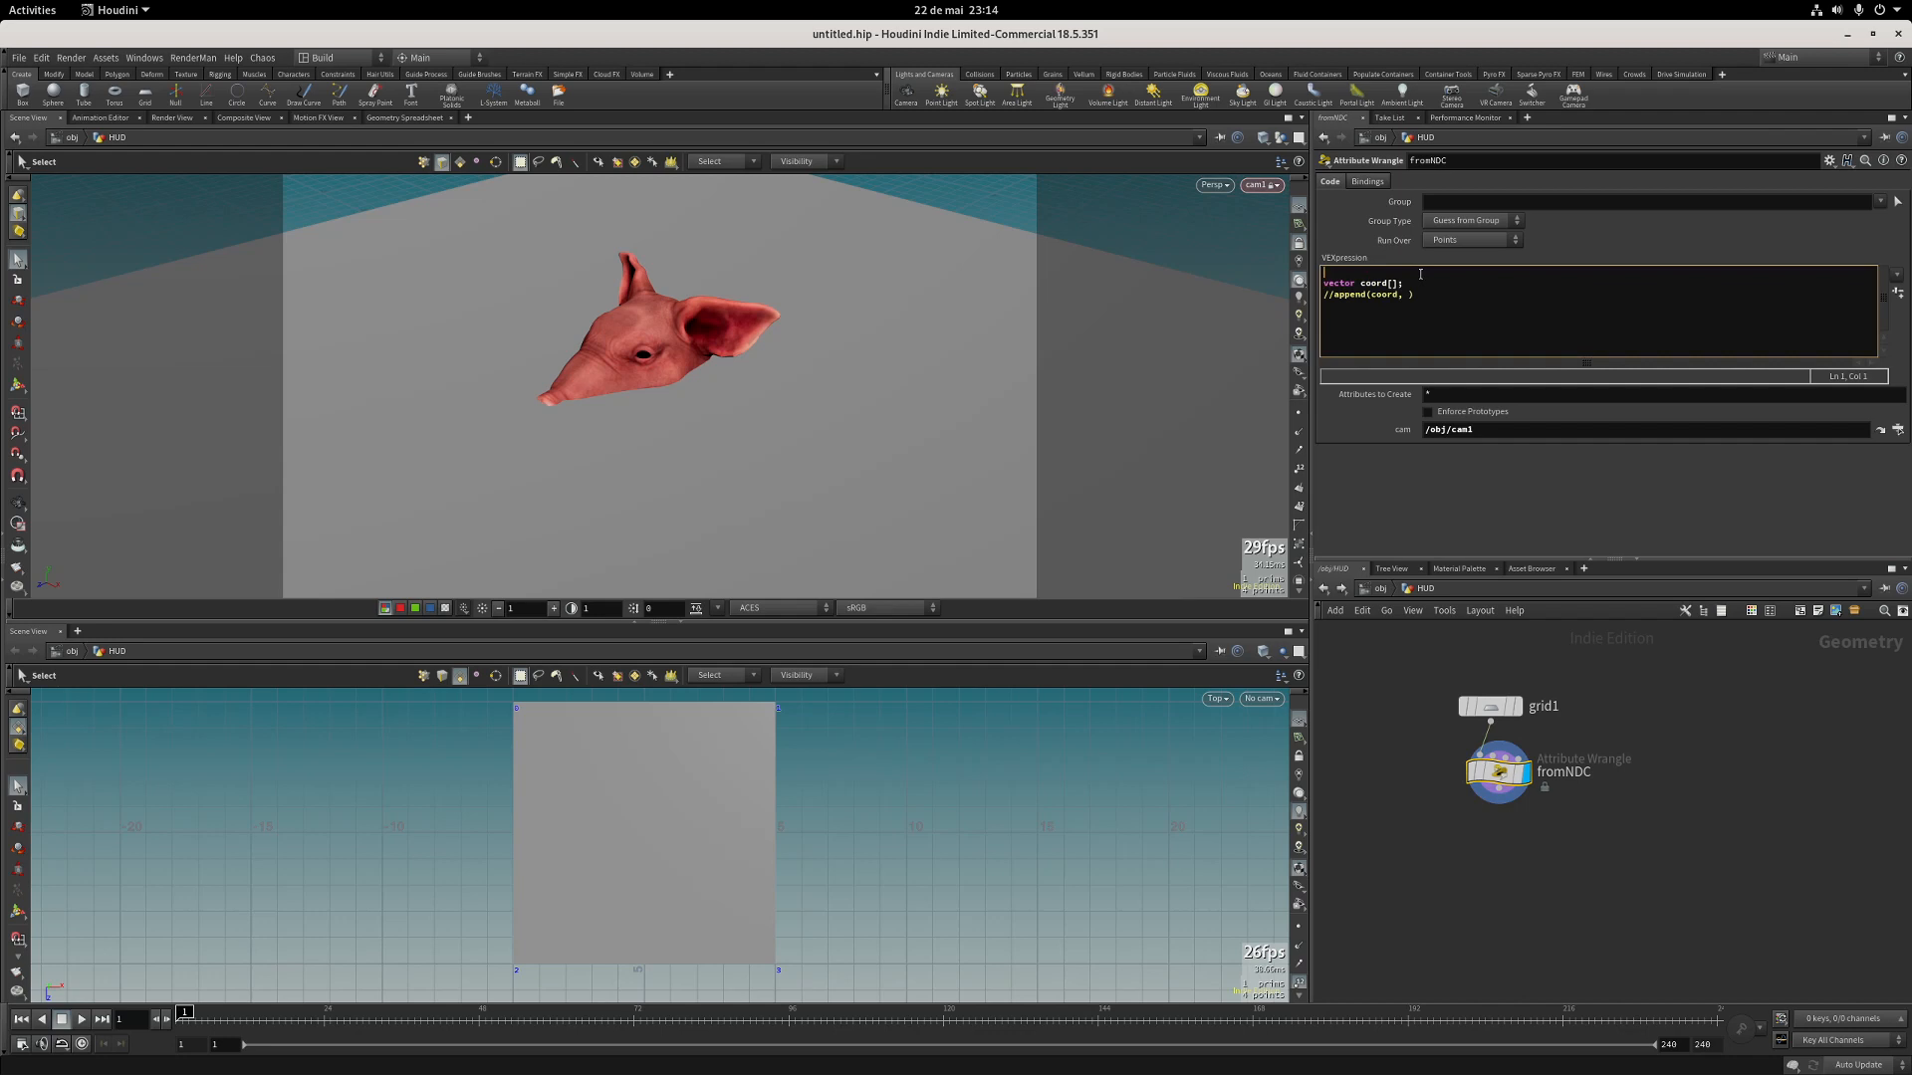
type("string cam = chs(")
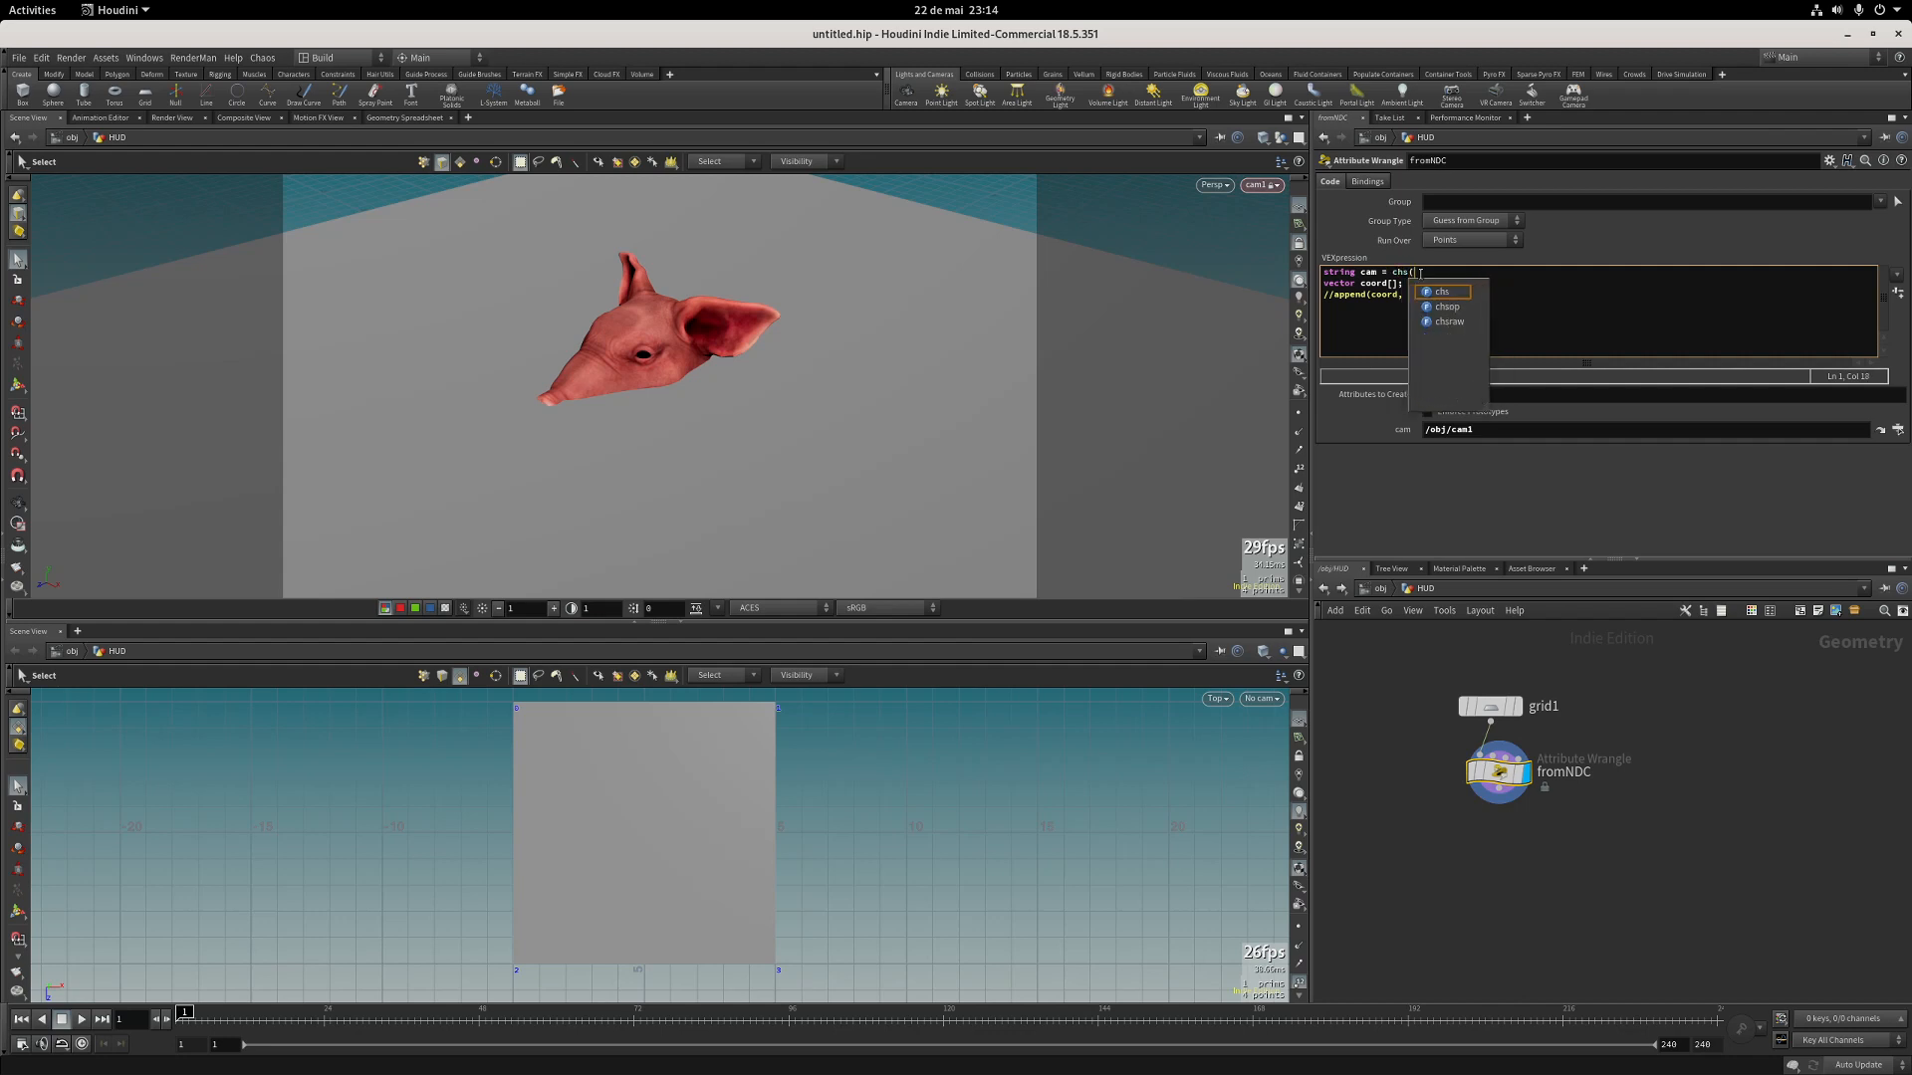
type("'cam'")
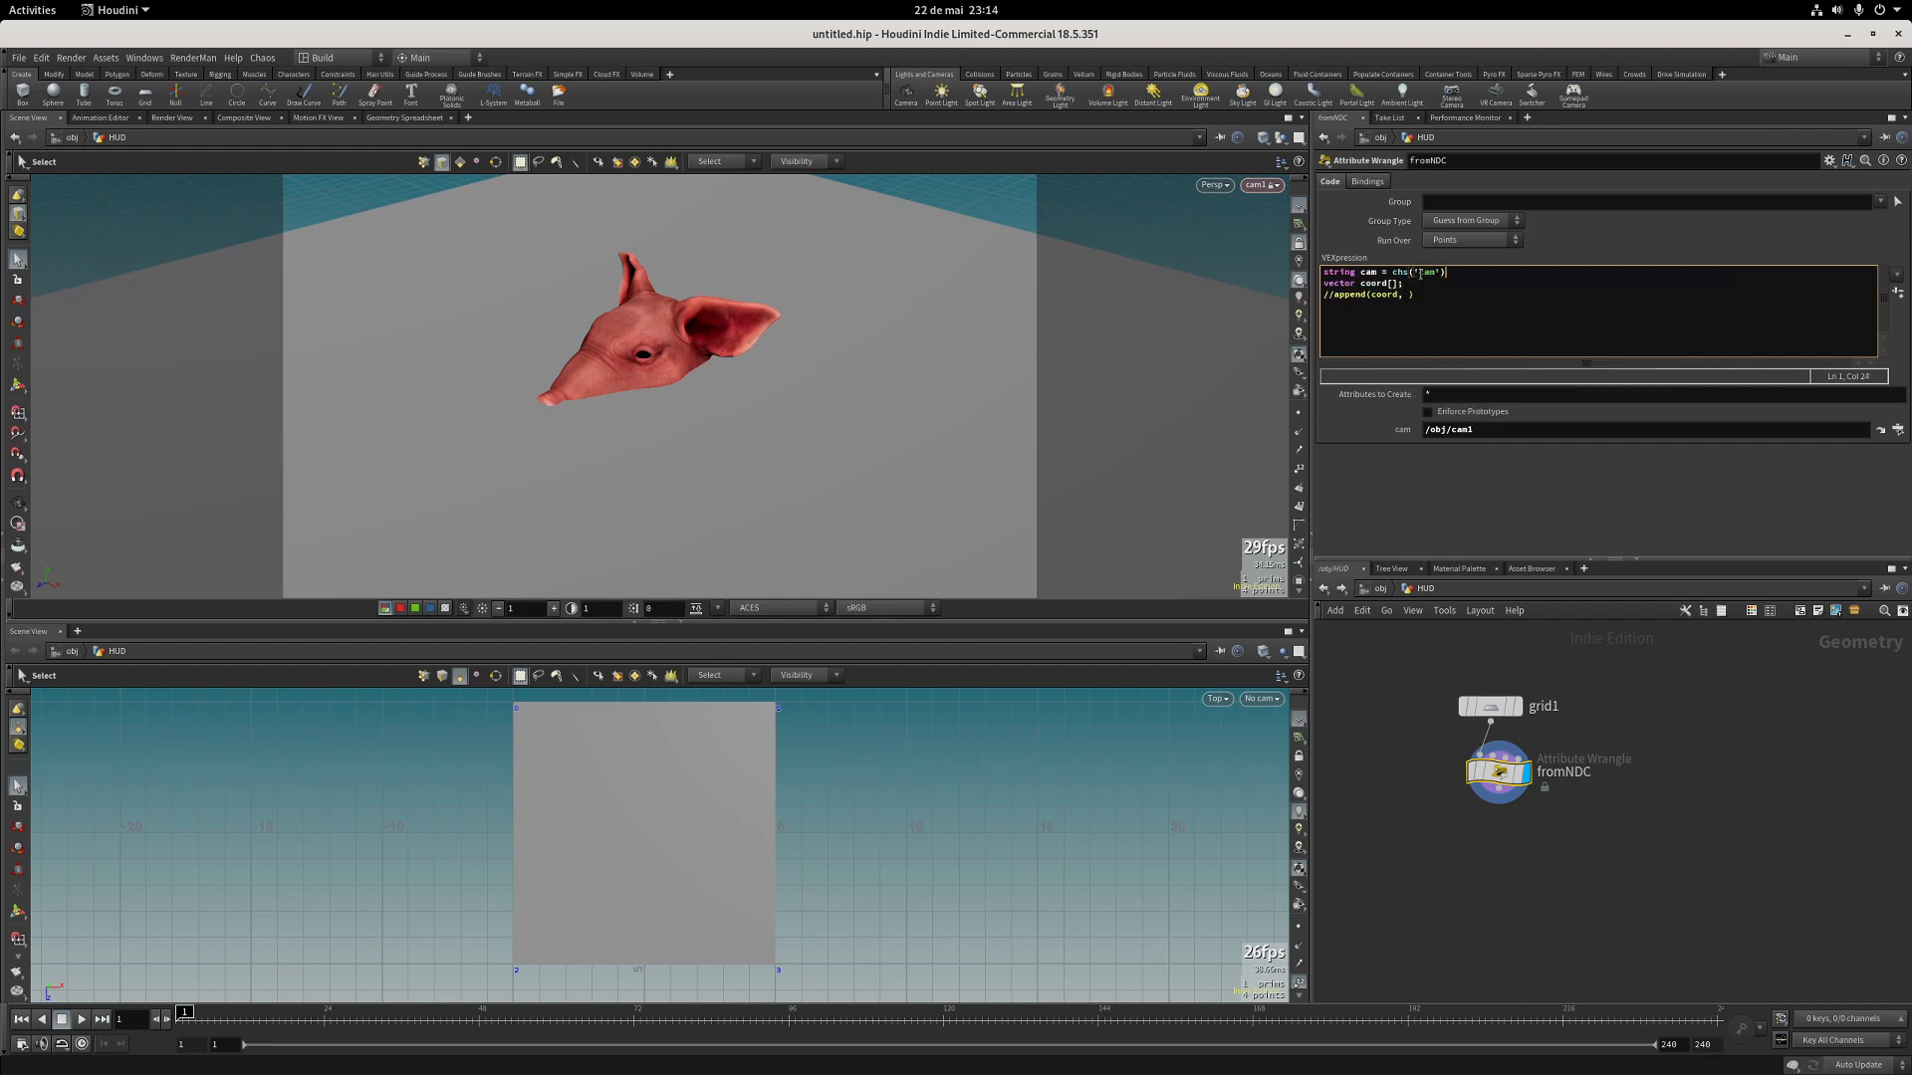
type(");")
key("Return")
type("loat zdist = chf")
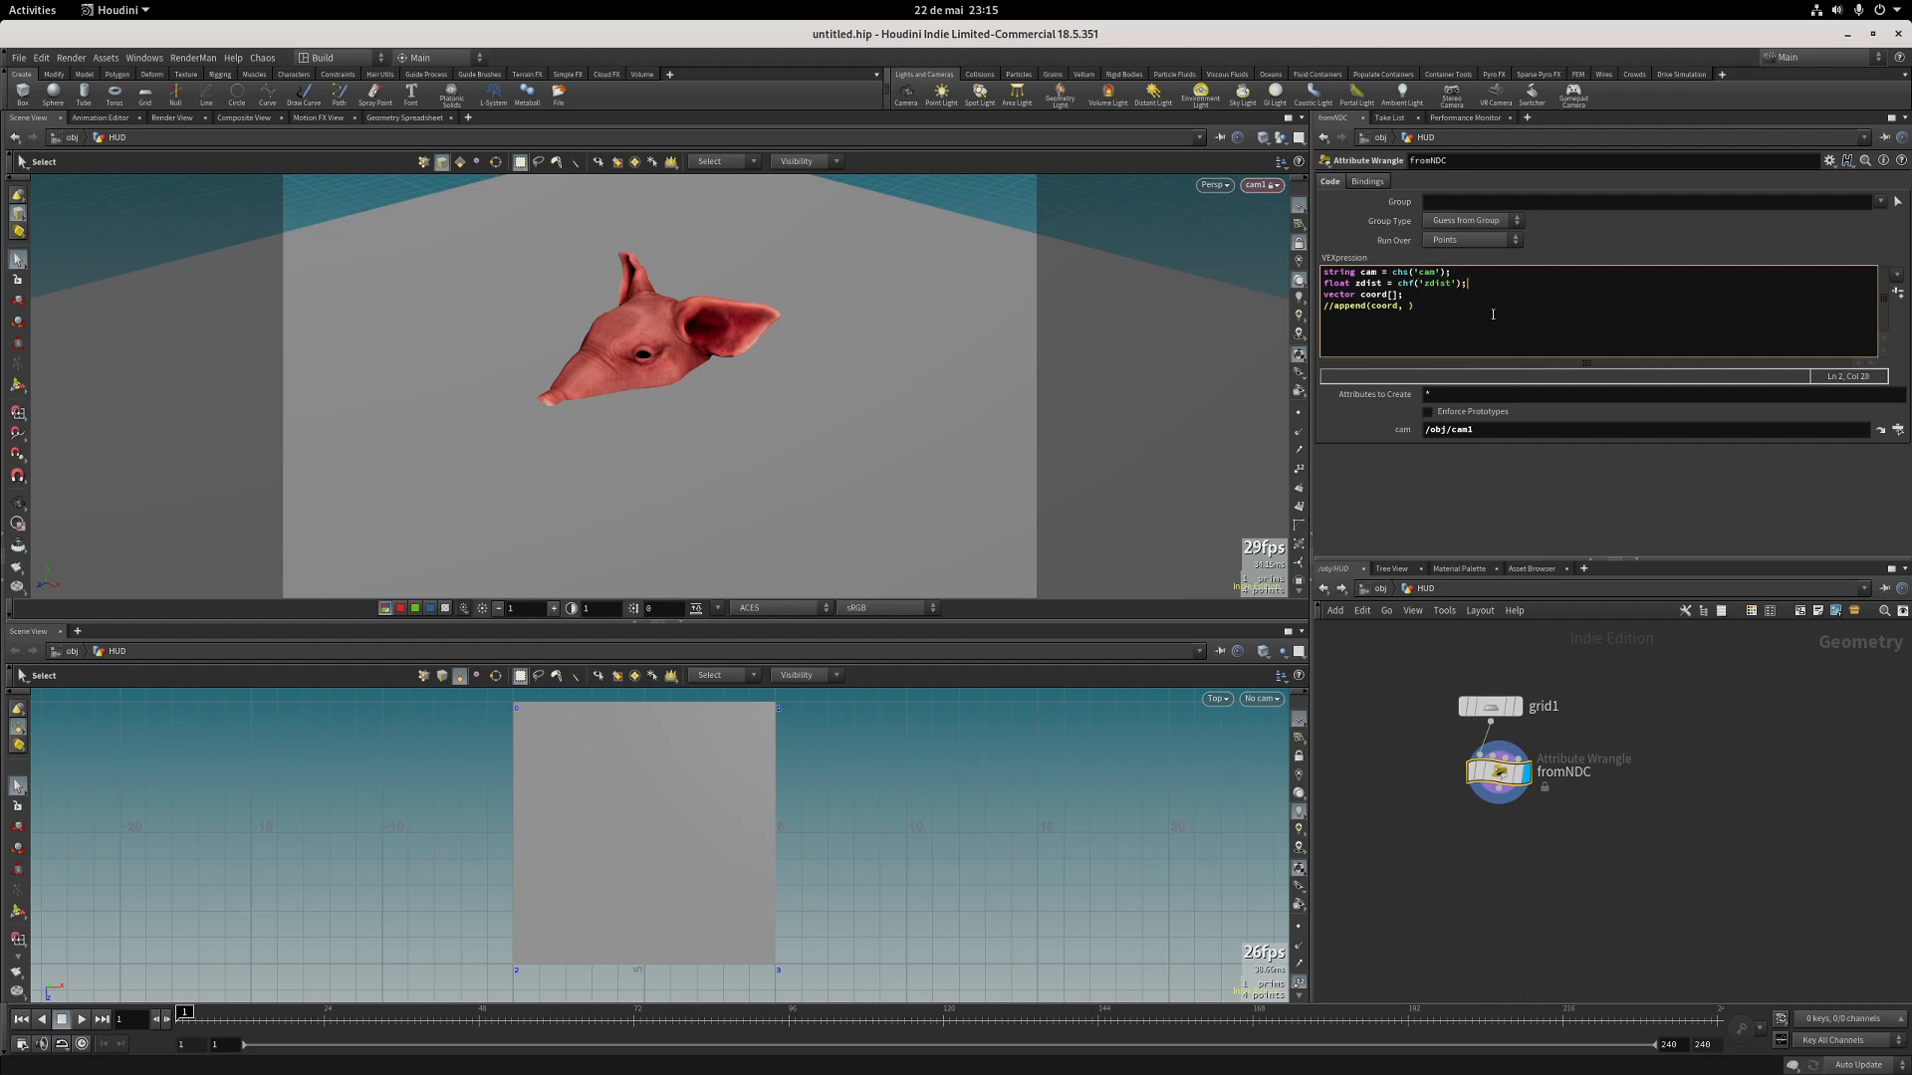
key("Return")
Uncomment the append line and complete it as "append(coord, set(0, 1, zdist));".
key("BackSpace")
key("BackSpace")
key("End")
type("set(")
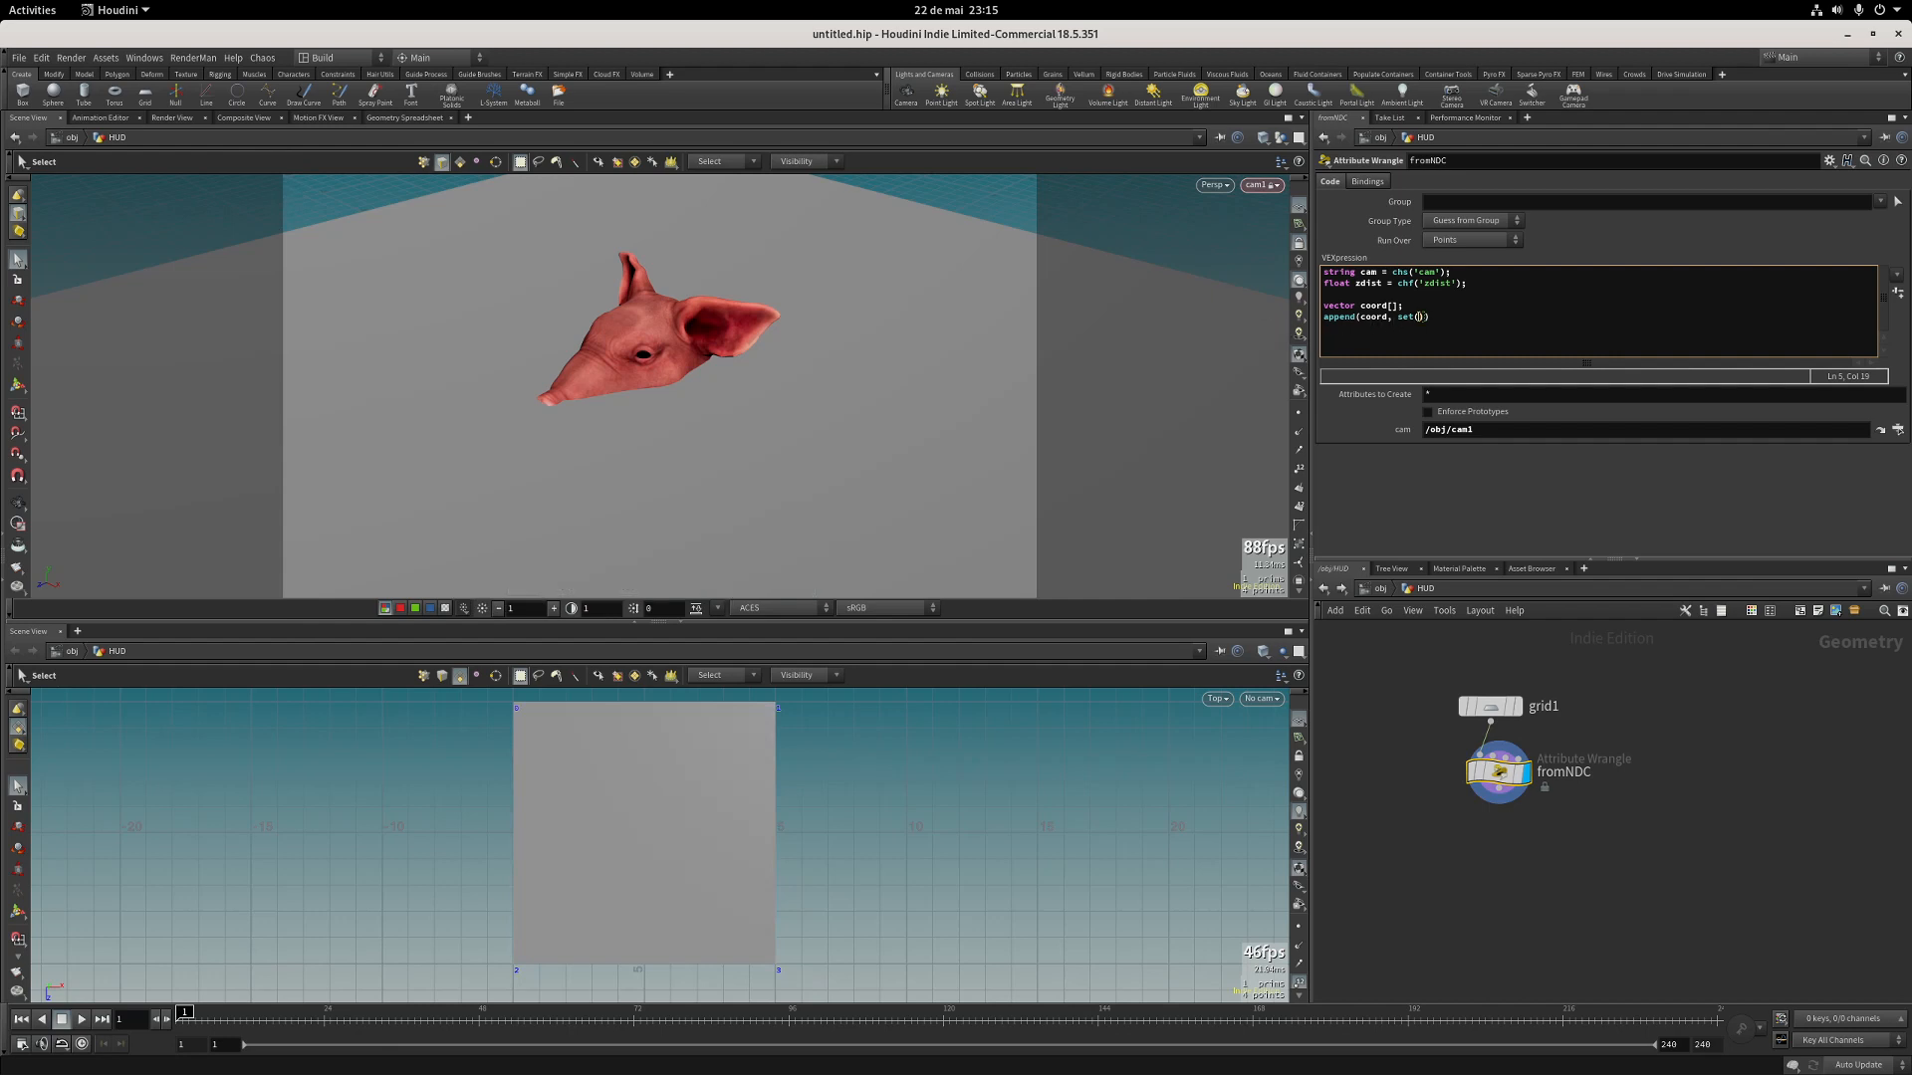
type("0, 1,")
double_click(1370, 284)
middle_click(1452, 315)
Duplicate the append line three times directly below the original.
triple_click(1522, 309)
key("ctrl+c")
key("End")
key("Return")
key("ctrl+v")
key("Return")
key("ctrl+v")
key("Return")
key("ctrl+v")
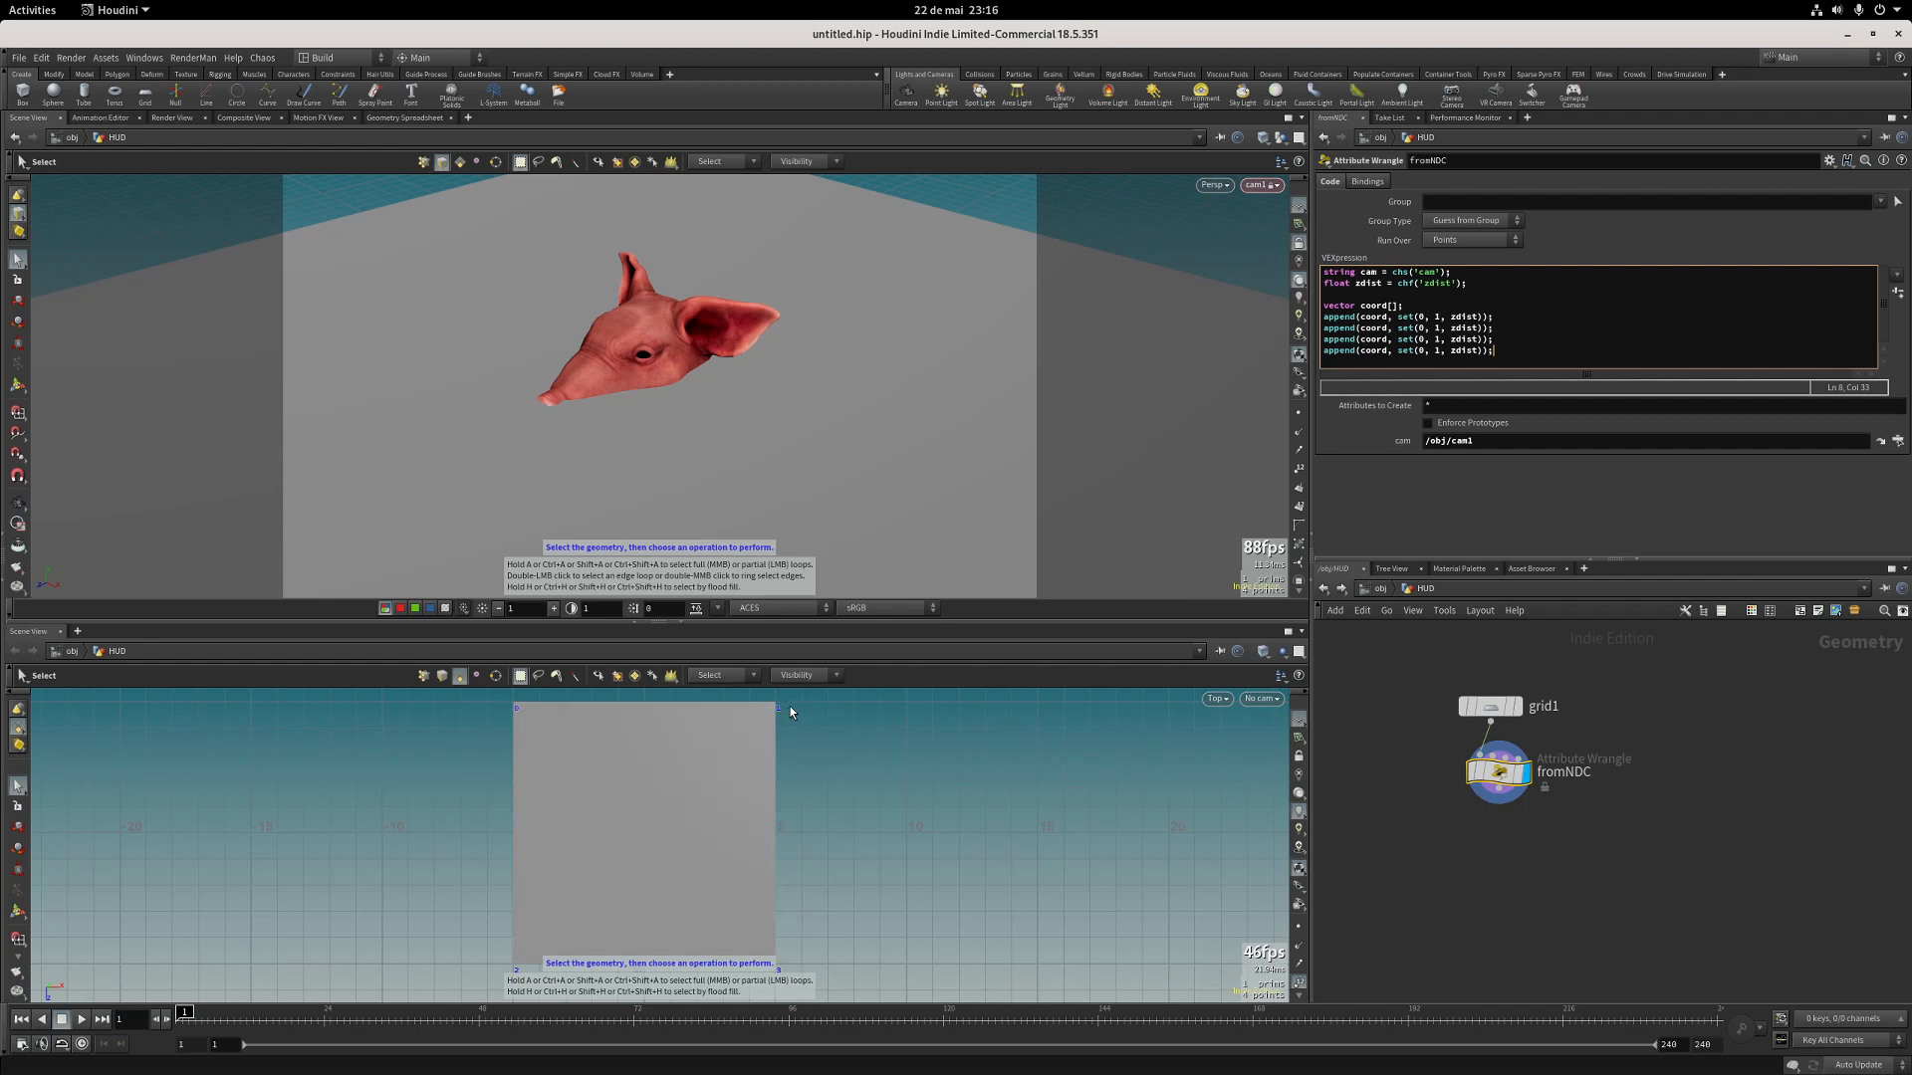
Change the three copied append lines to set(1, 1, zdist), set(0, 0, zdist) and set(1, 0, zdist), matching the grid's point order.
left_click_drag(1425, 329, 1417, 328)
type("1")
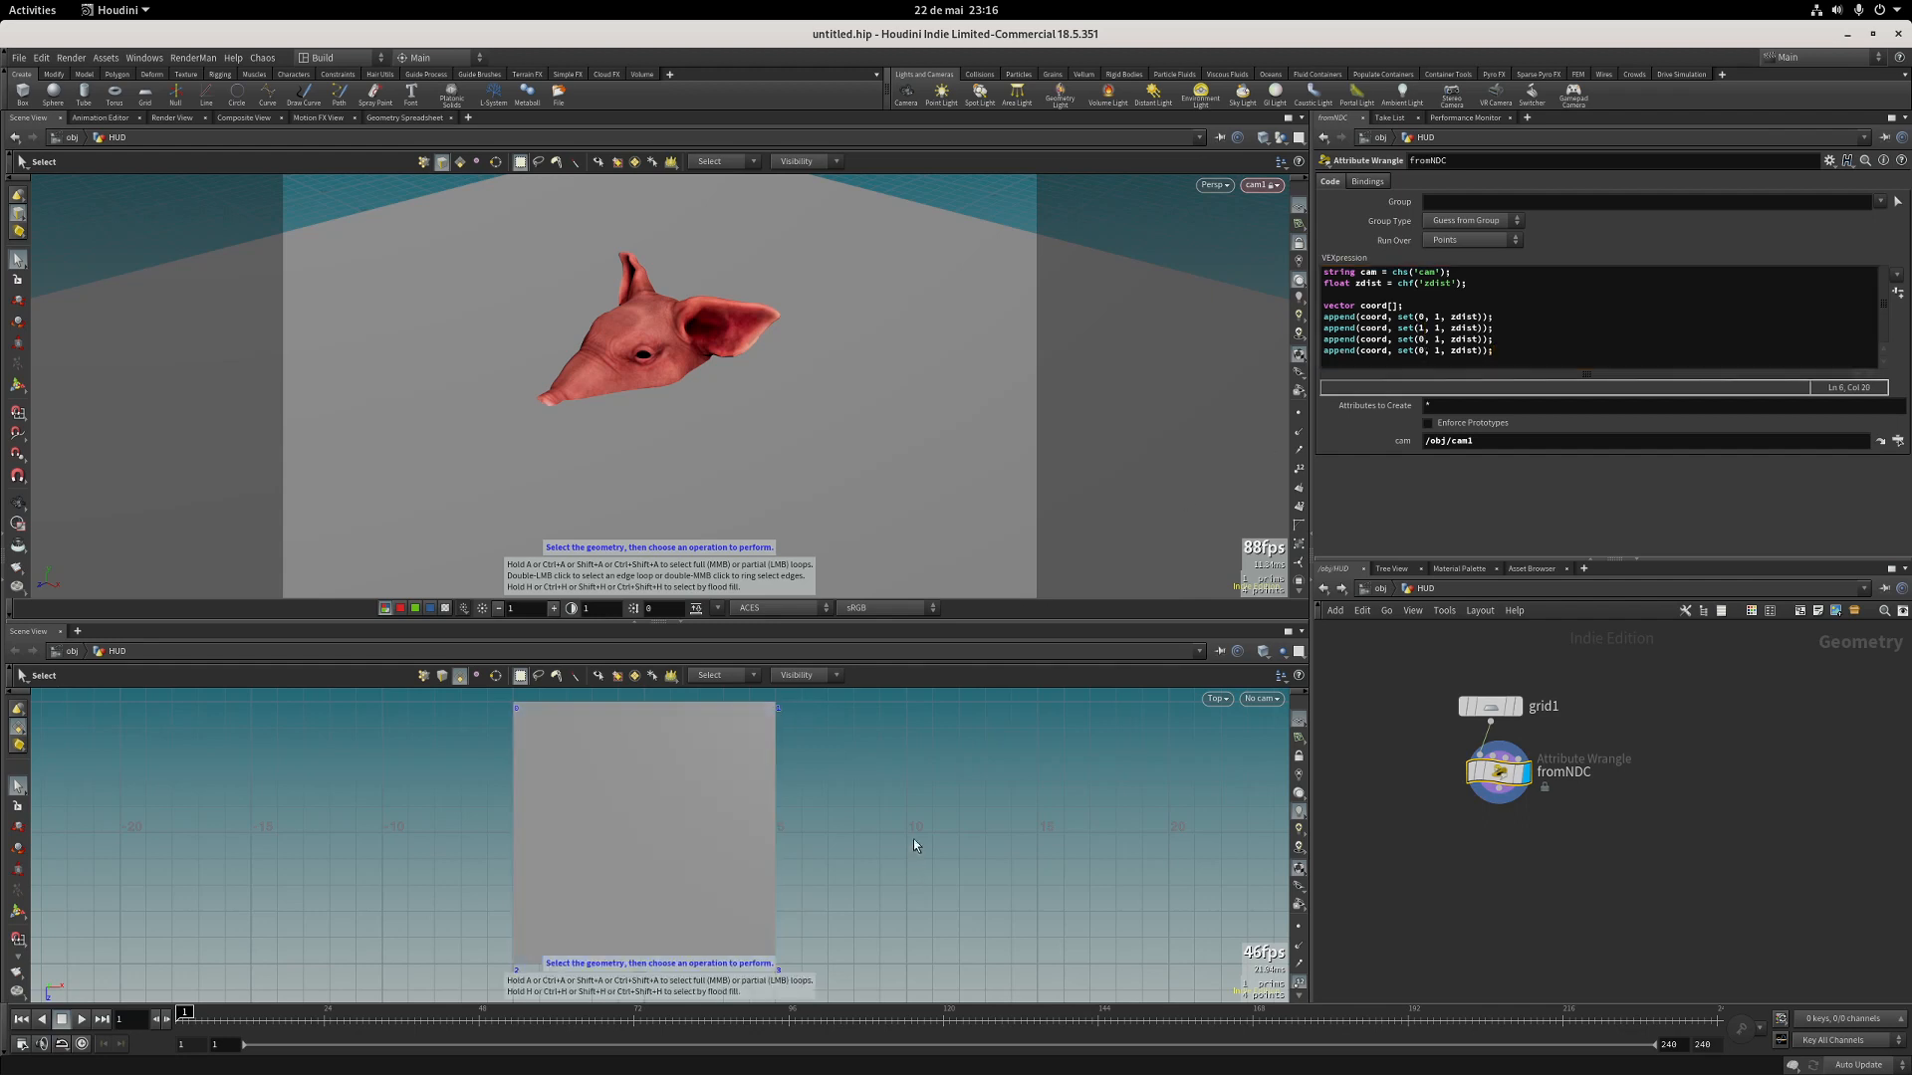
middle_click_drag(770, 876, 790, 828, "alt")
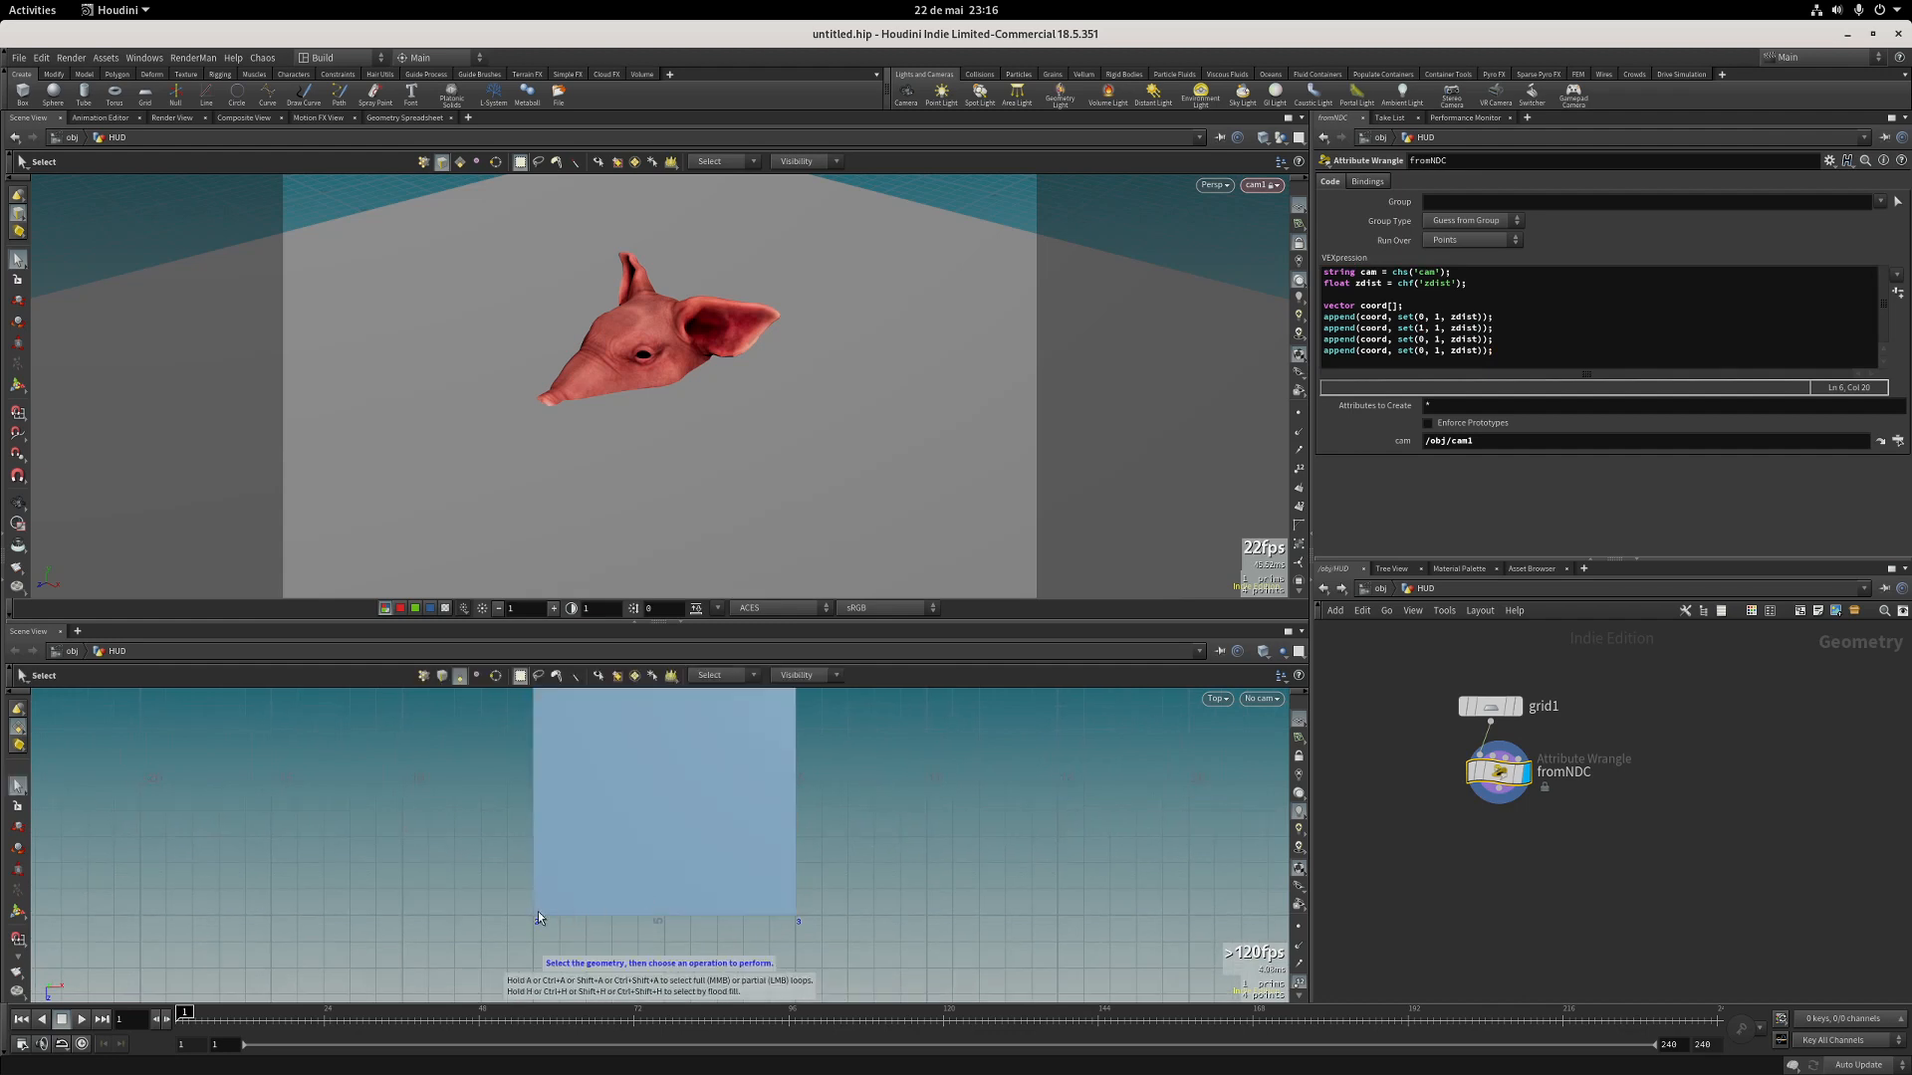
double_click(1437, 339)
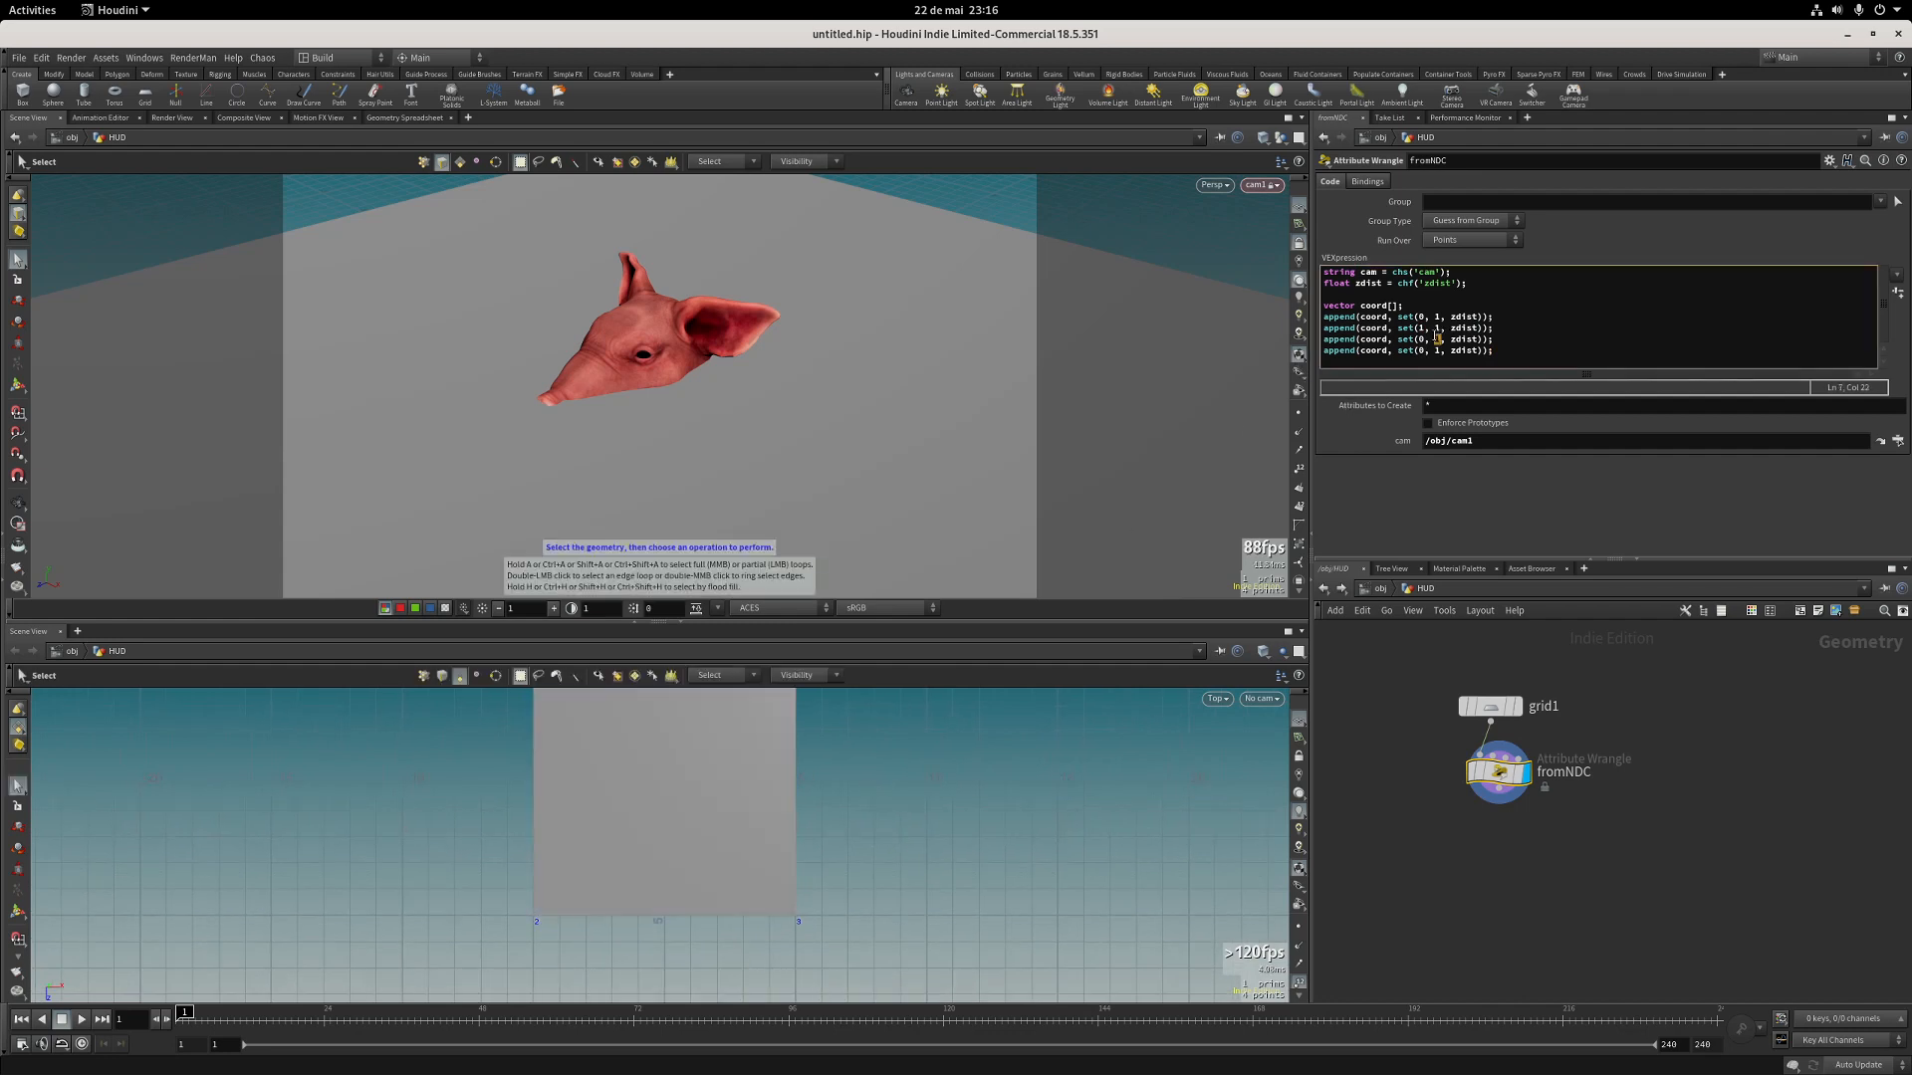
type("0")
double_click(1422, 350)
type("1")
left_click(1390, 703)
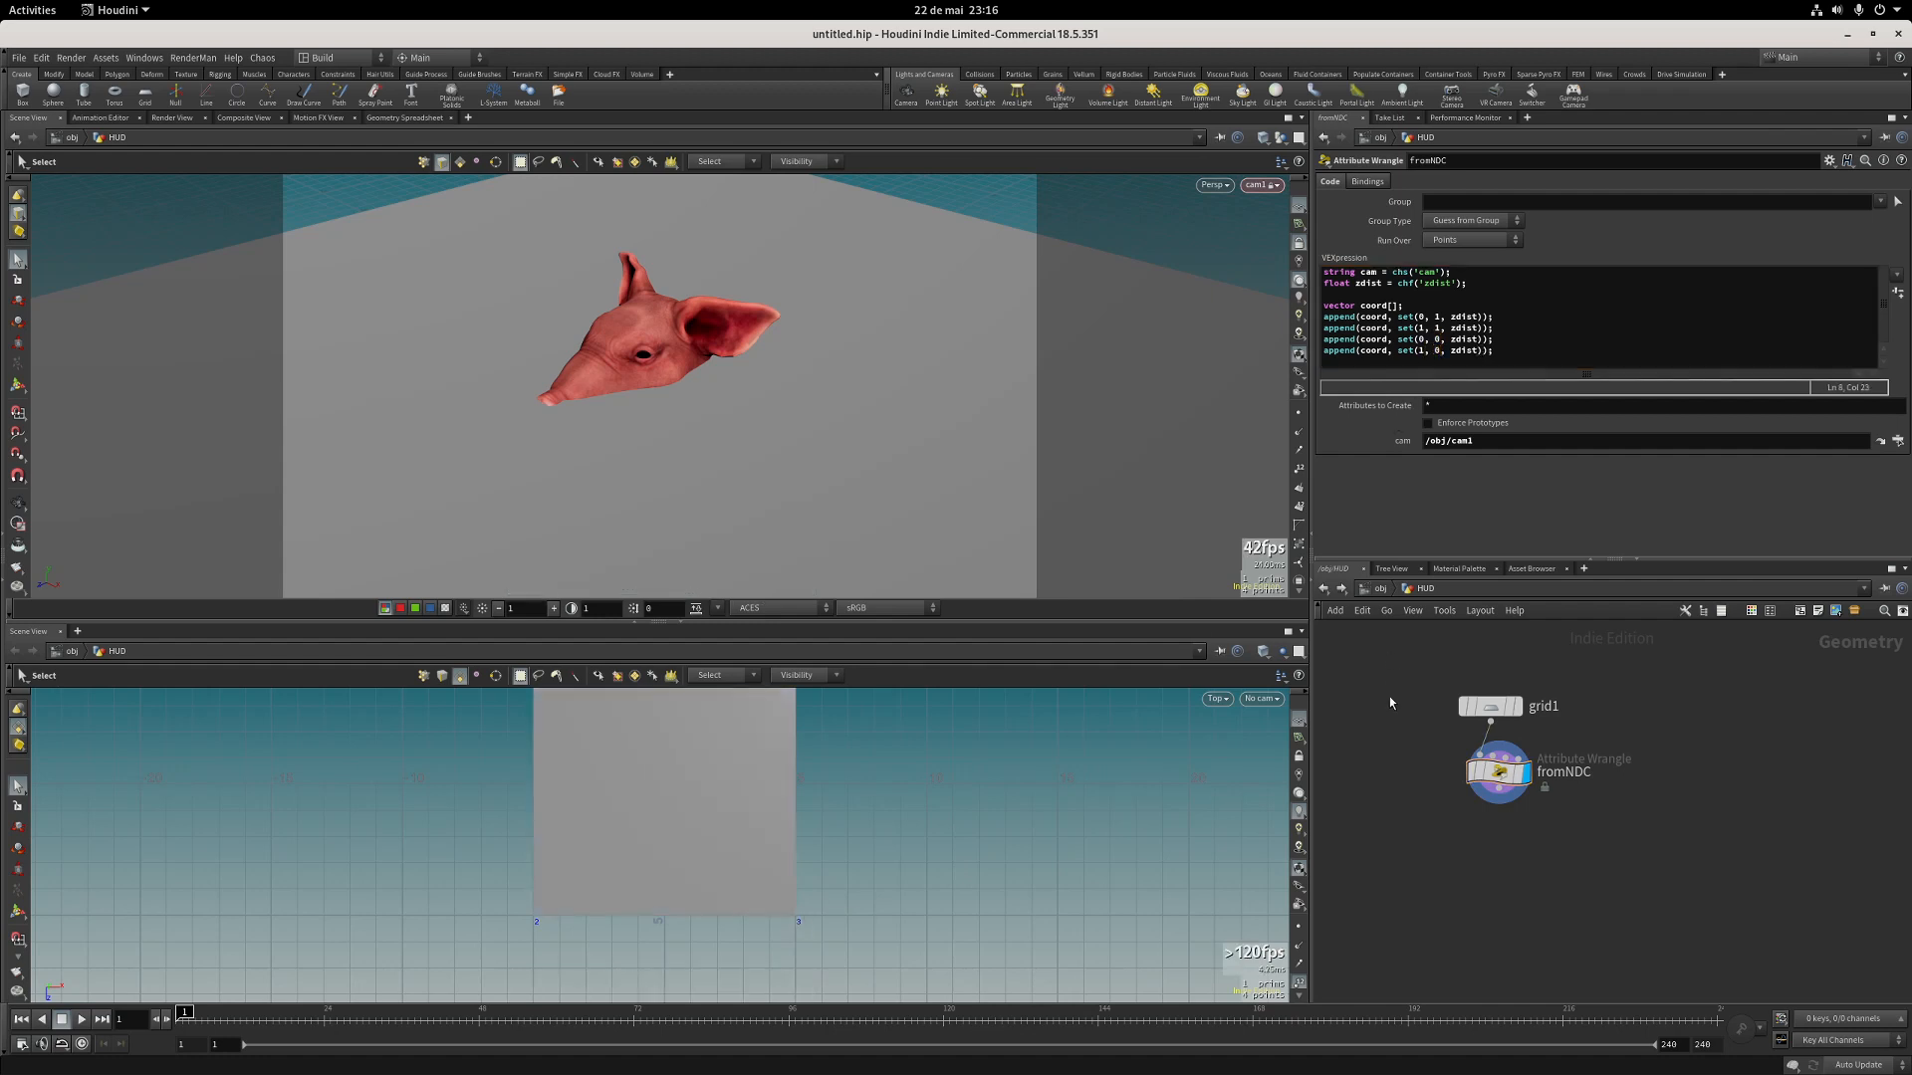
Enlarge the parameter pane and start the line "@P = fromNDC()" below the append lines, leaving one blank line between.
left_click(1542, 352)
left_click_drag(1701, 564, 1701, 598)
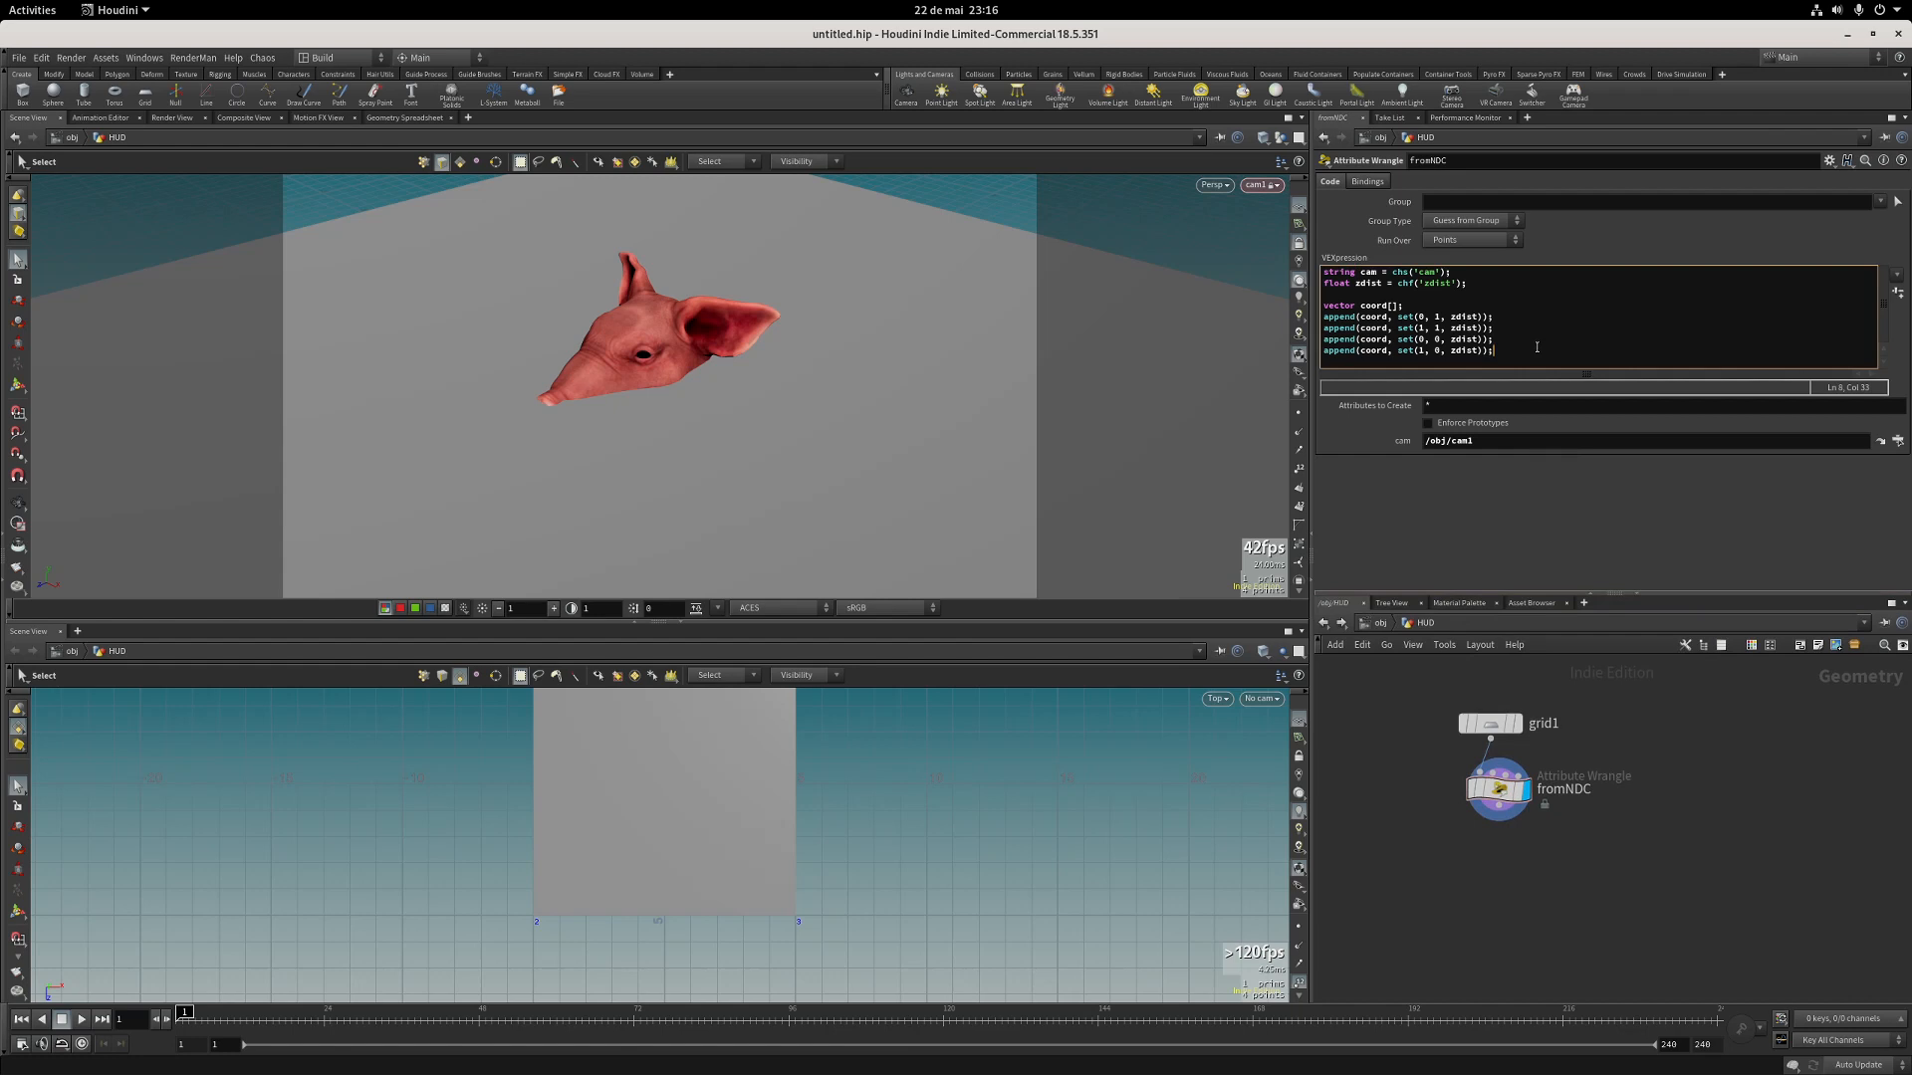
key("Return")
key("Return")
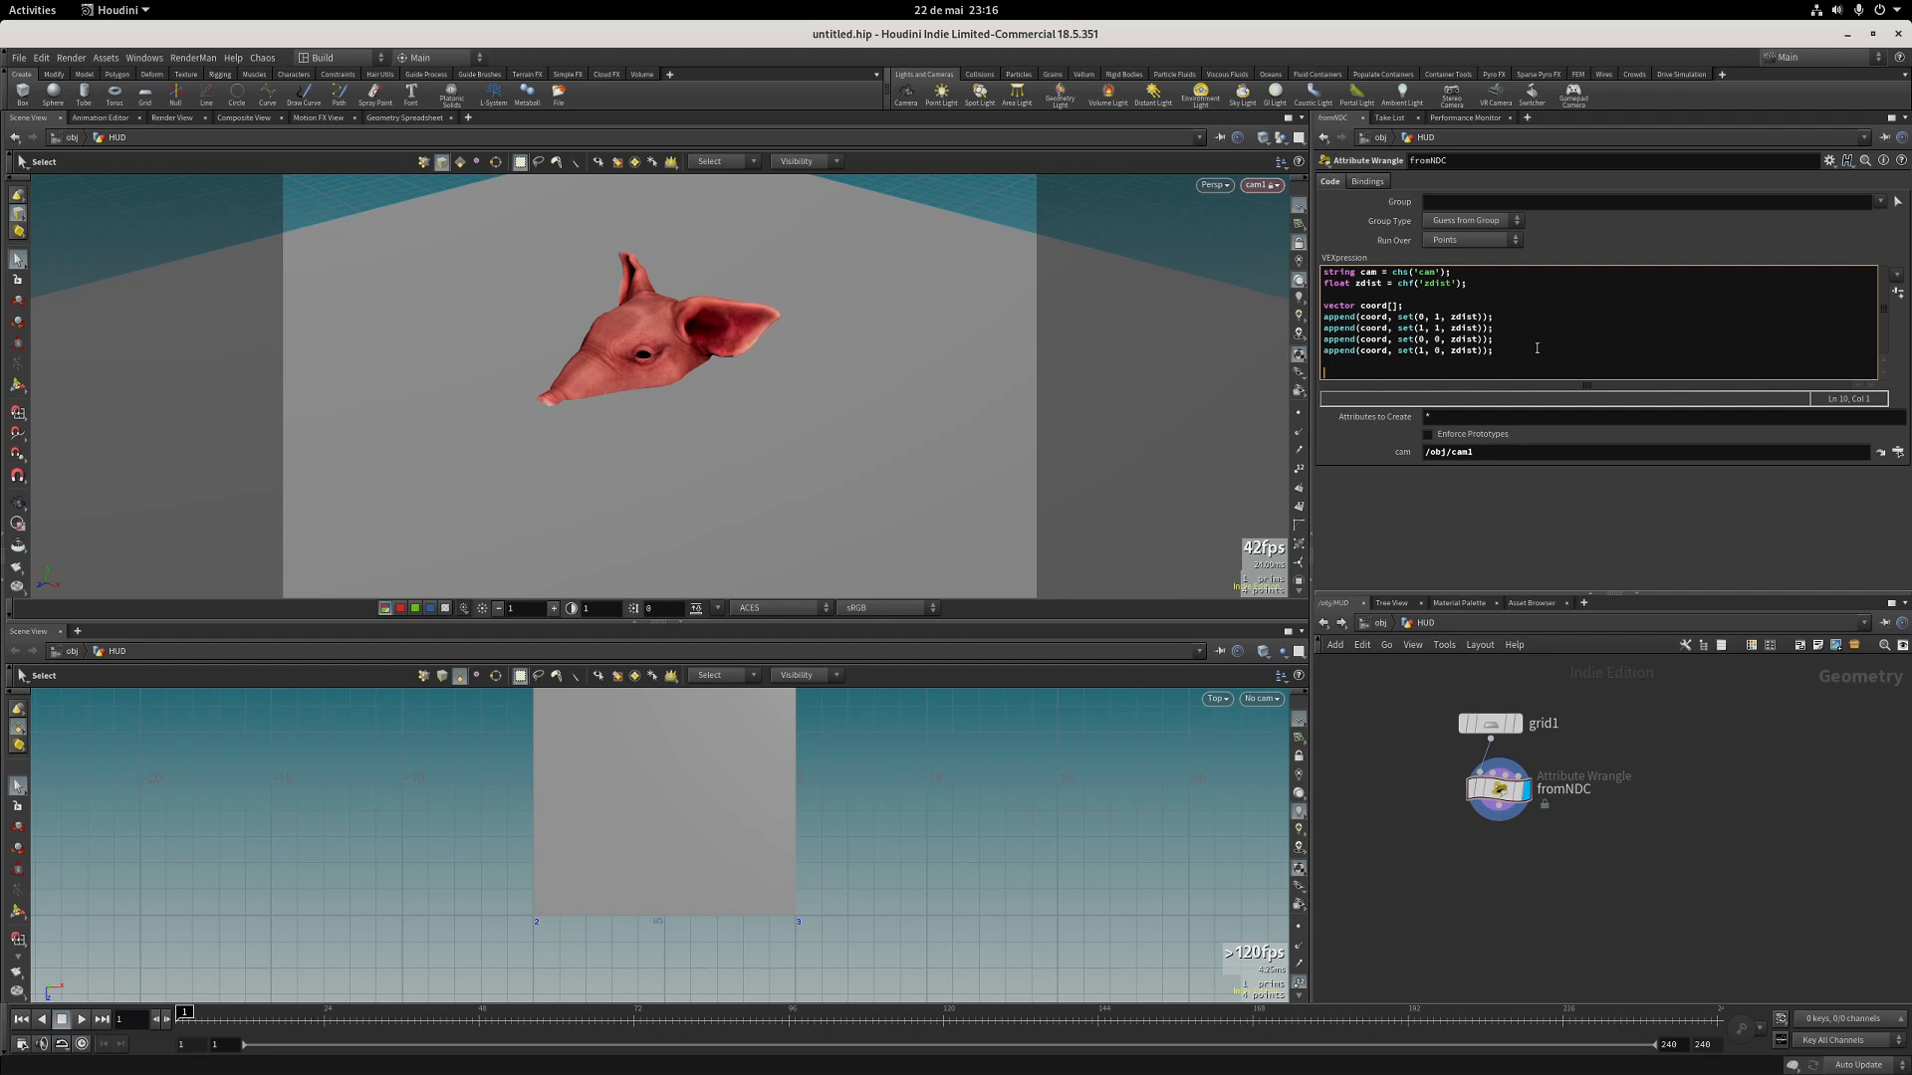
type("@P = ")
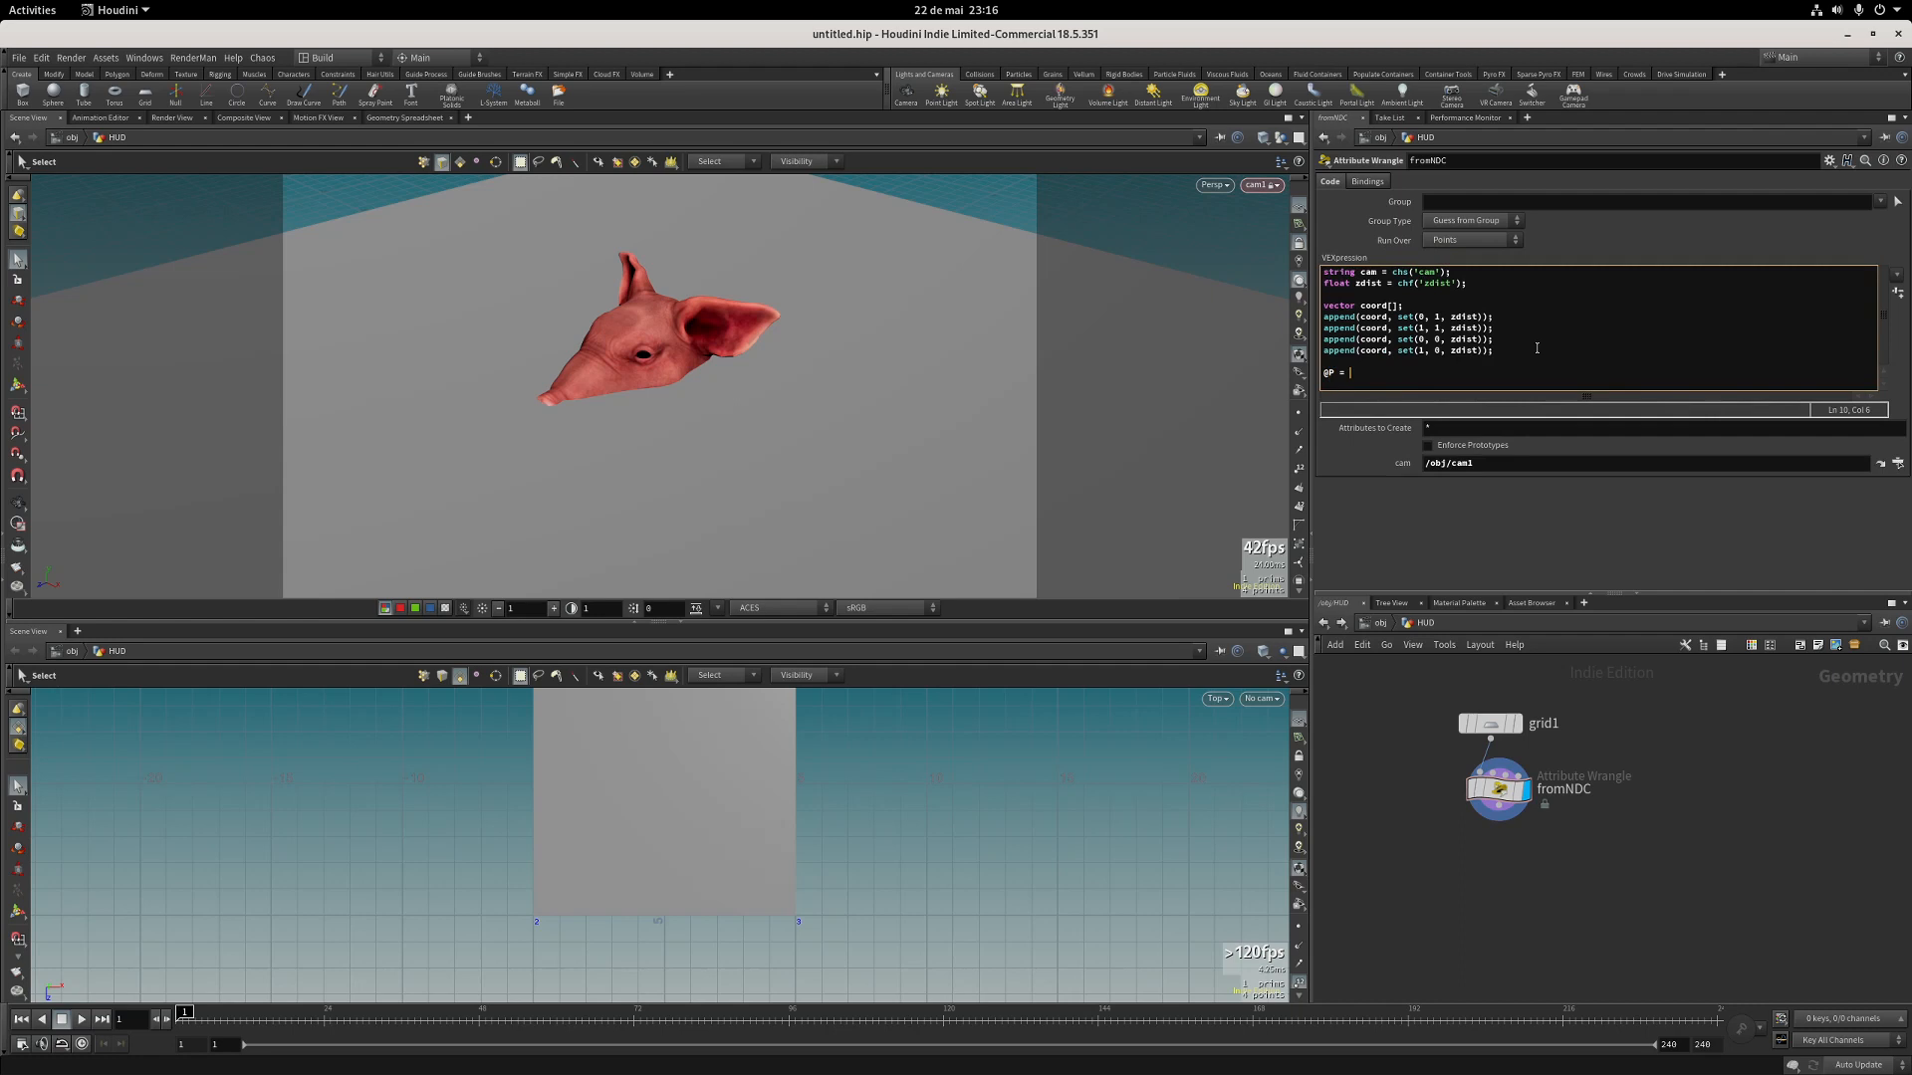
type("fromNDC")
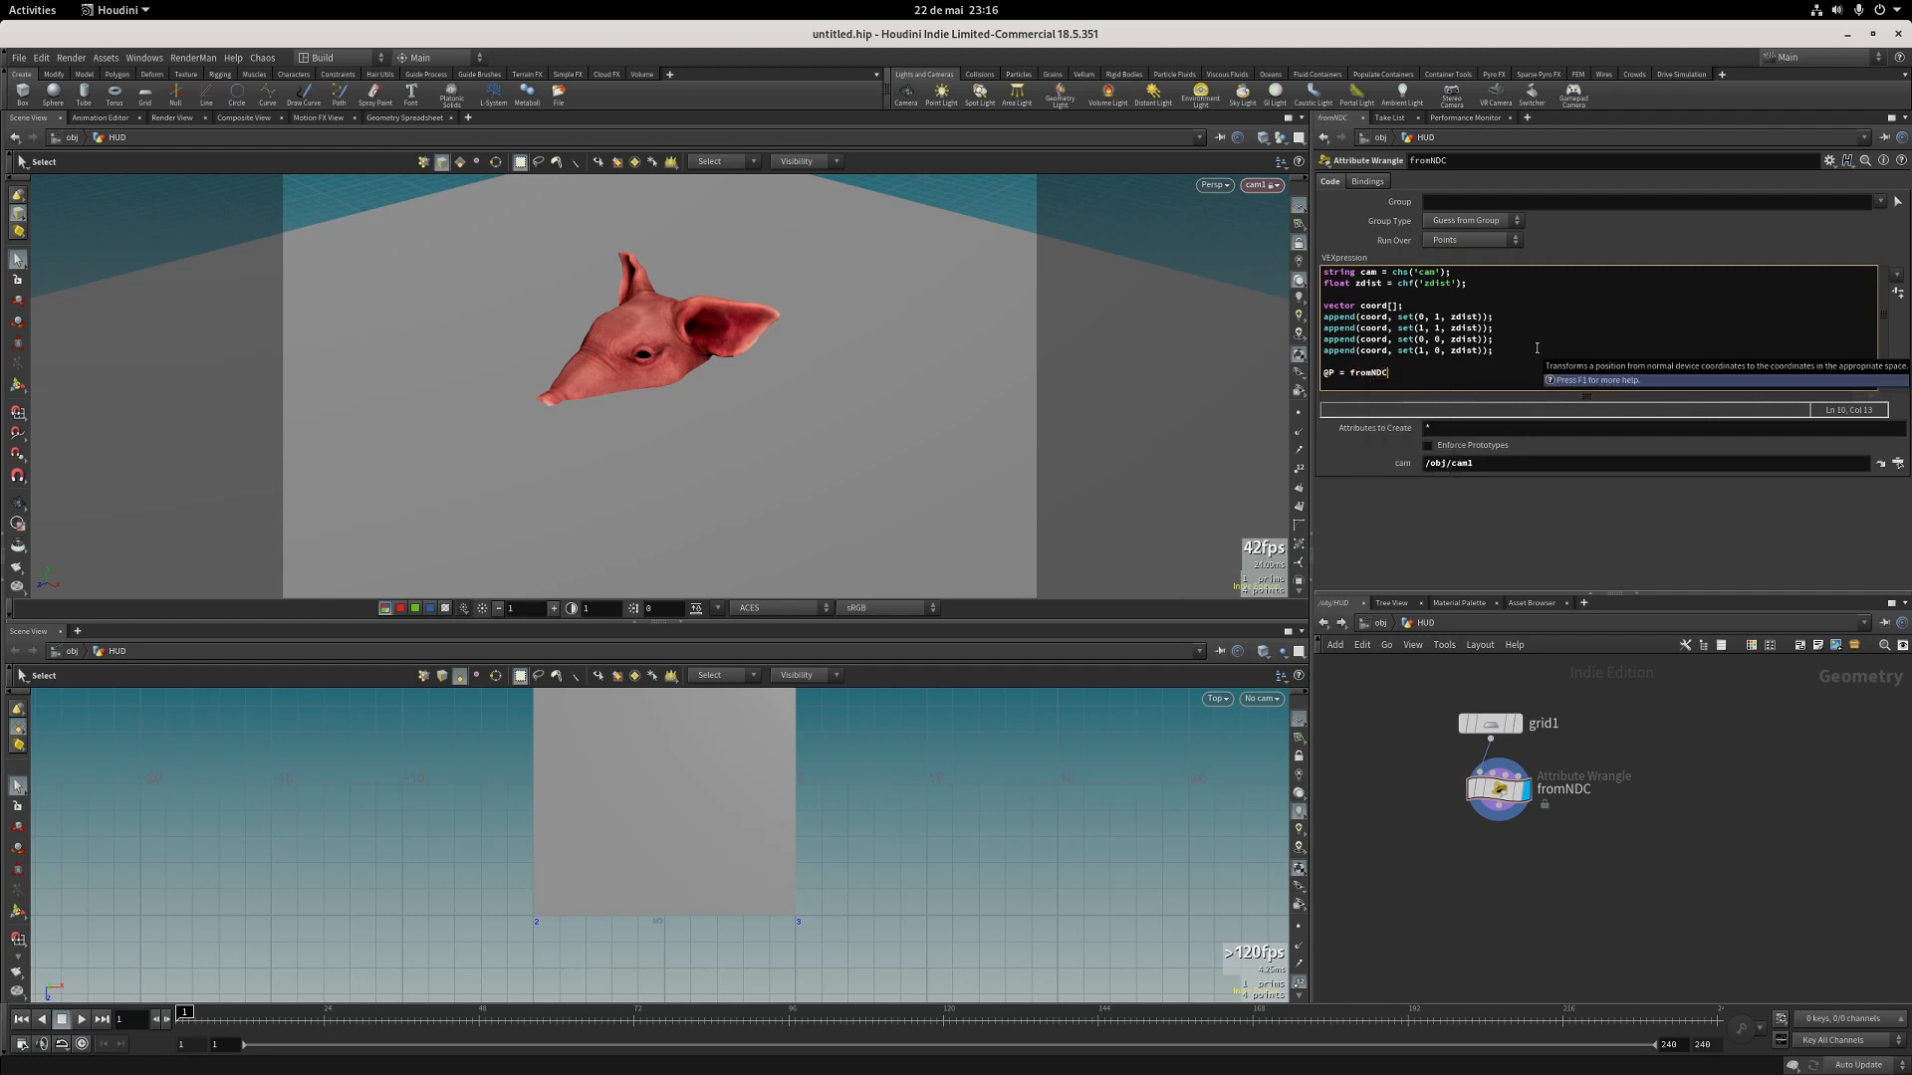
type("(")
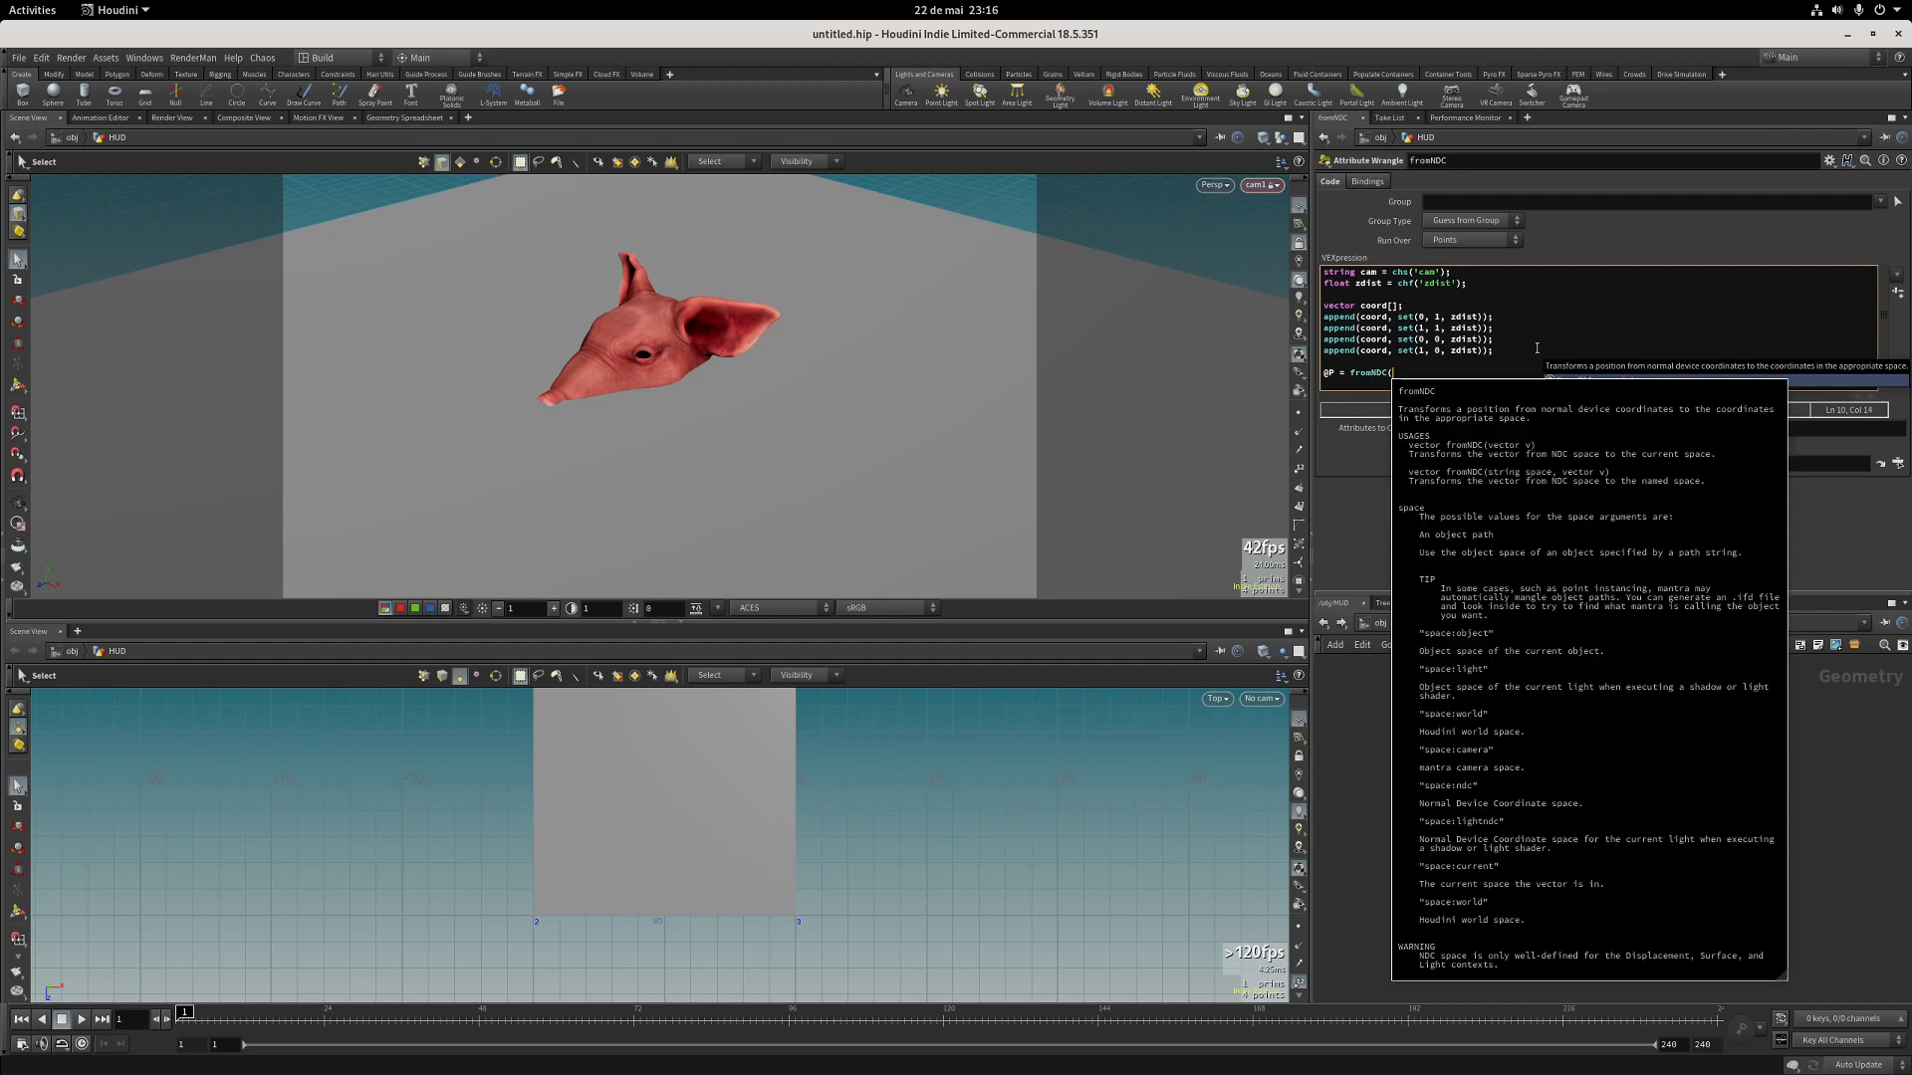
type(")")
key("Left")
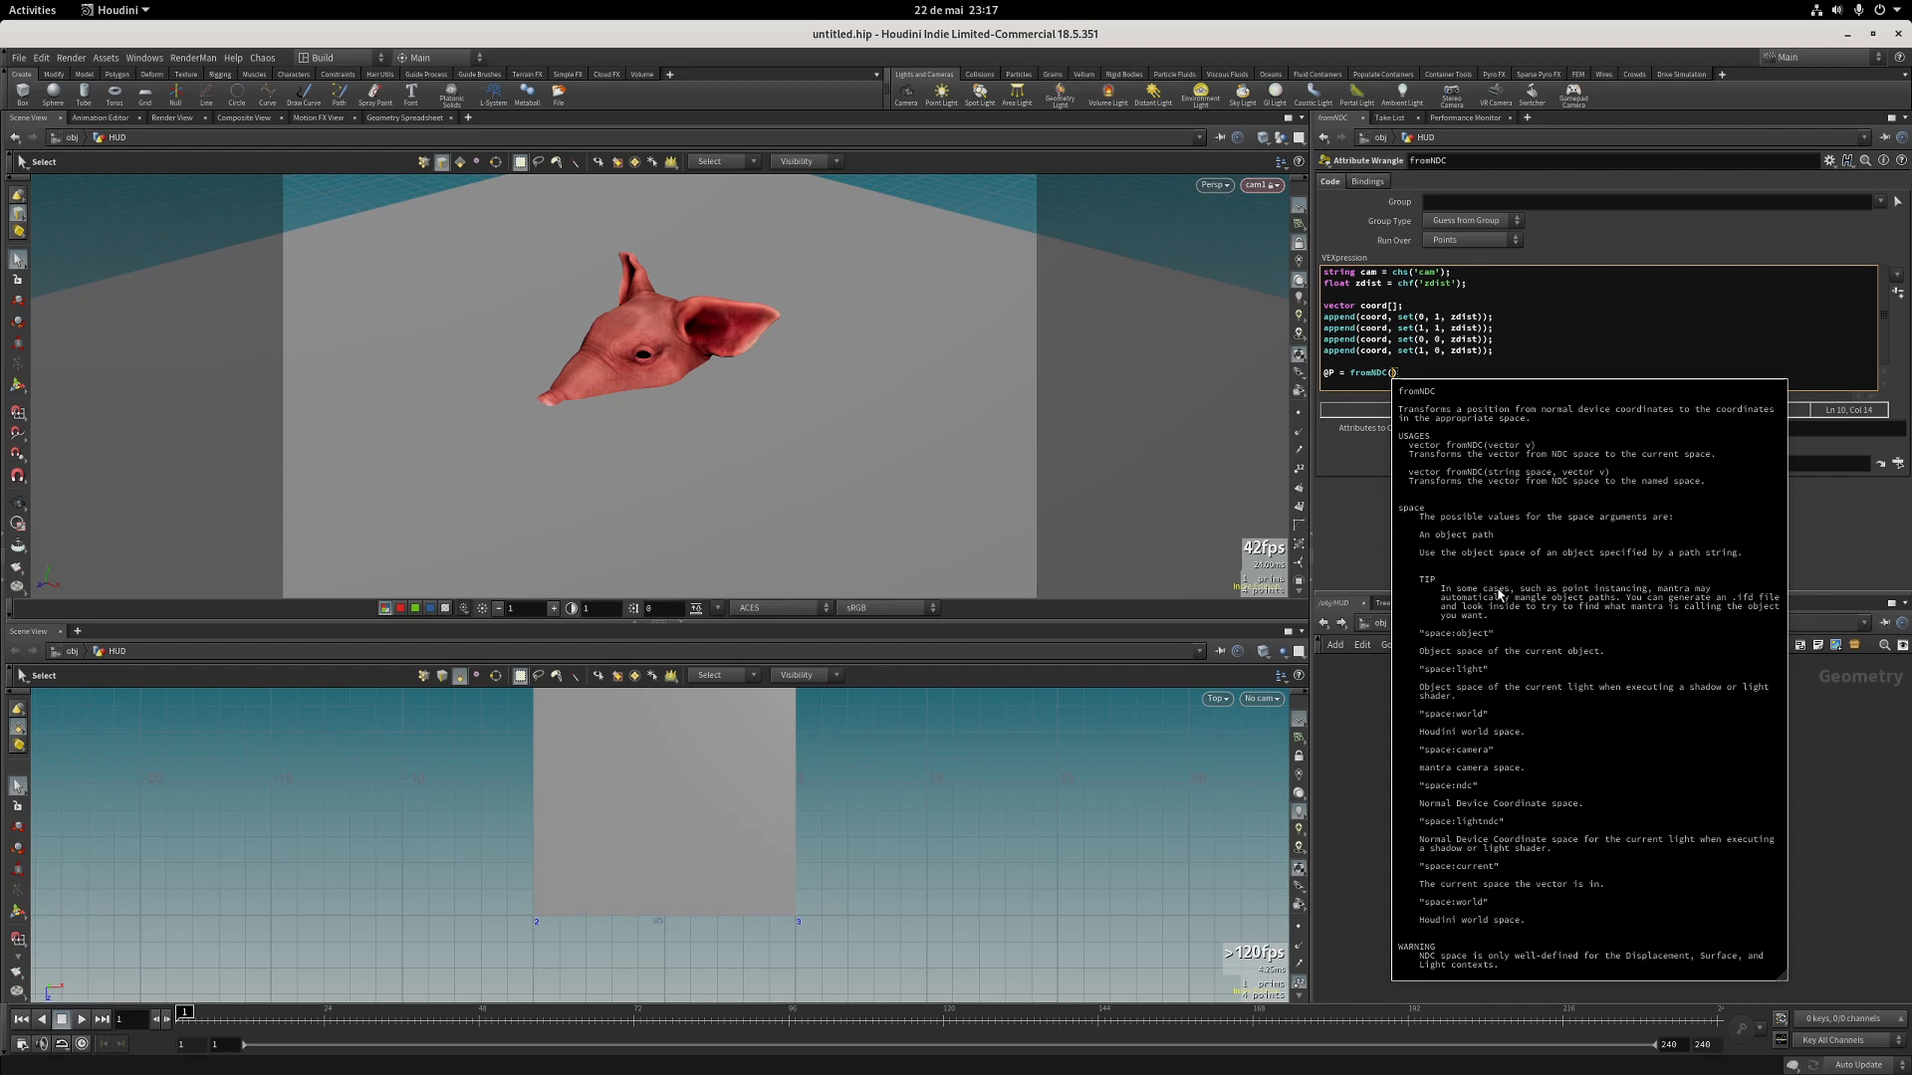
left_click(1373, 276)
double_click(1371, 273)
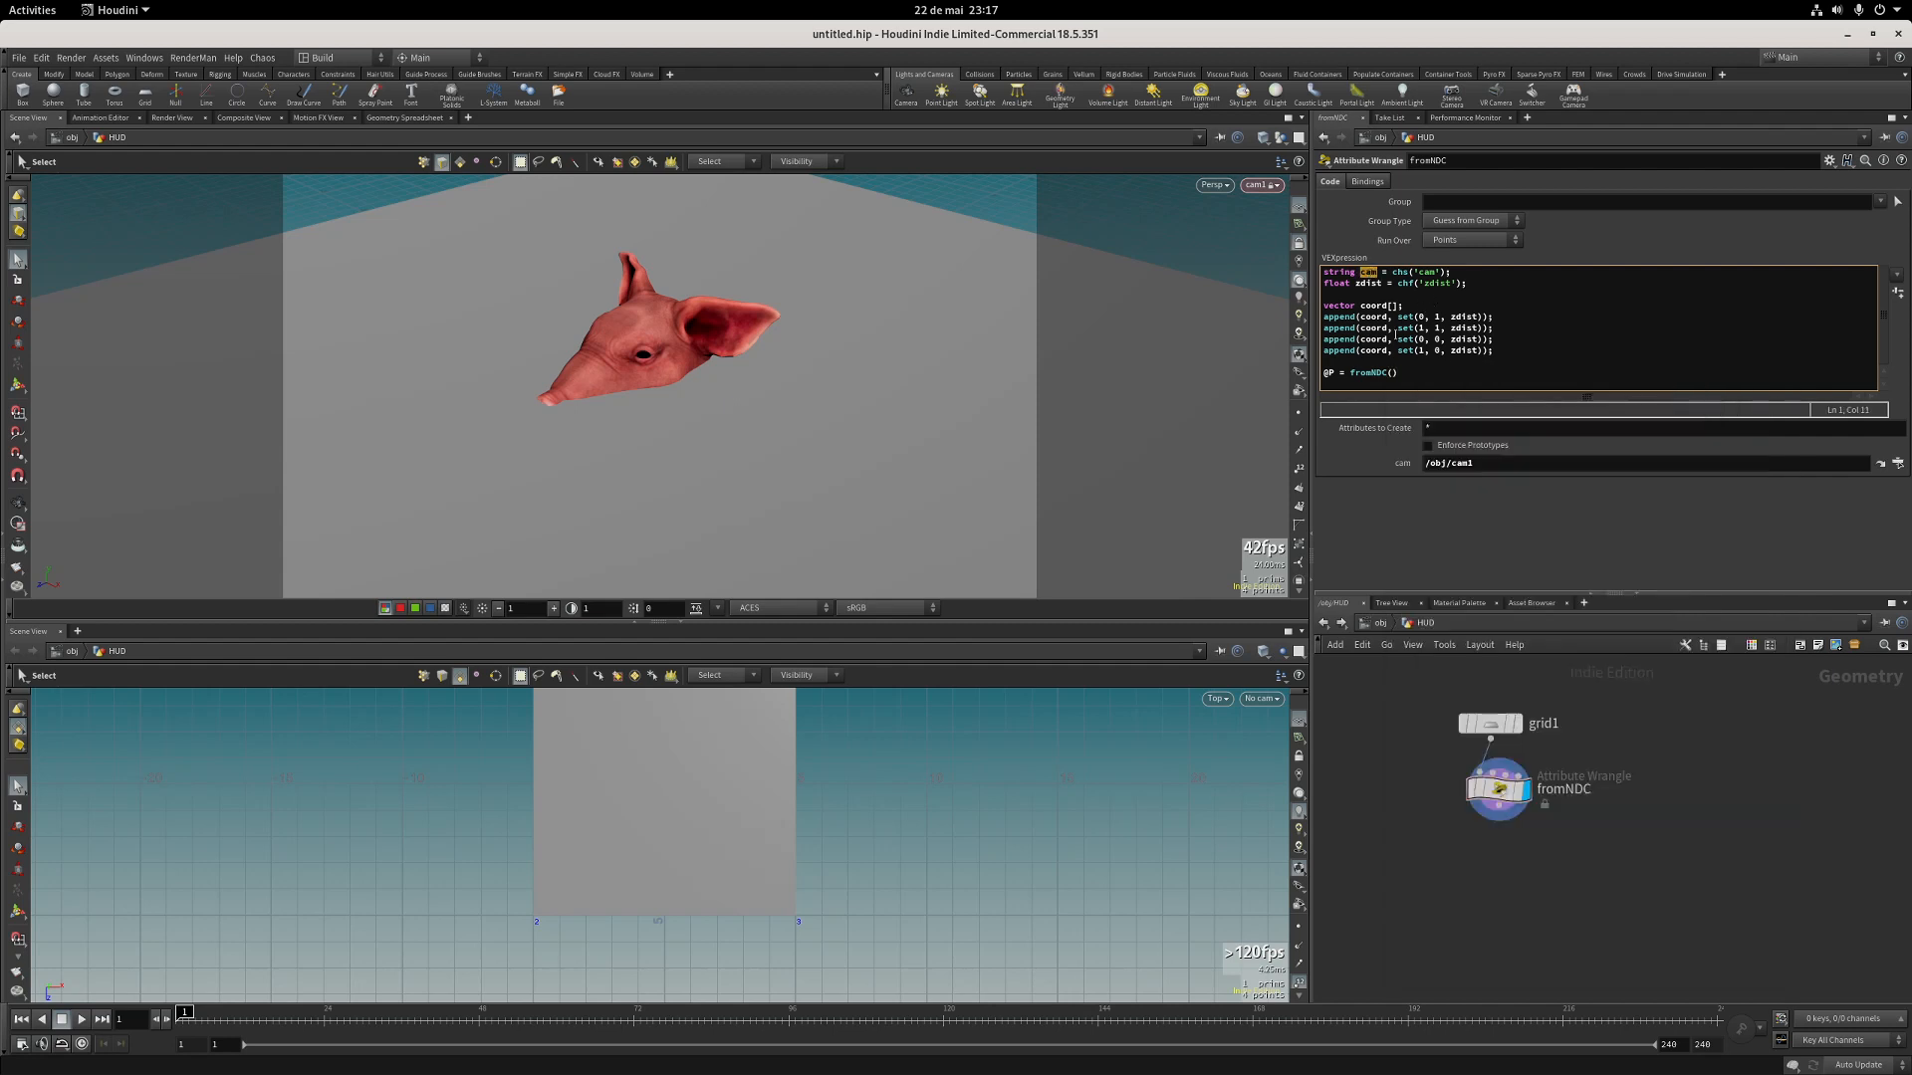
left_click(1393, 372)
key("ctrl+v")
left_click_drag(1360, 310, 1388, 310)
middle_click(1419, 373)
type("[@ptnum")
left_click_drag(1417, 340, 1430, 339)
key("shift+Right")
key("shift+Right")
key("shift+Right")
left_click(1415, 350, "shift")
left_click(1445, 353)
left_click(1484, 380)
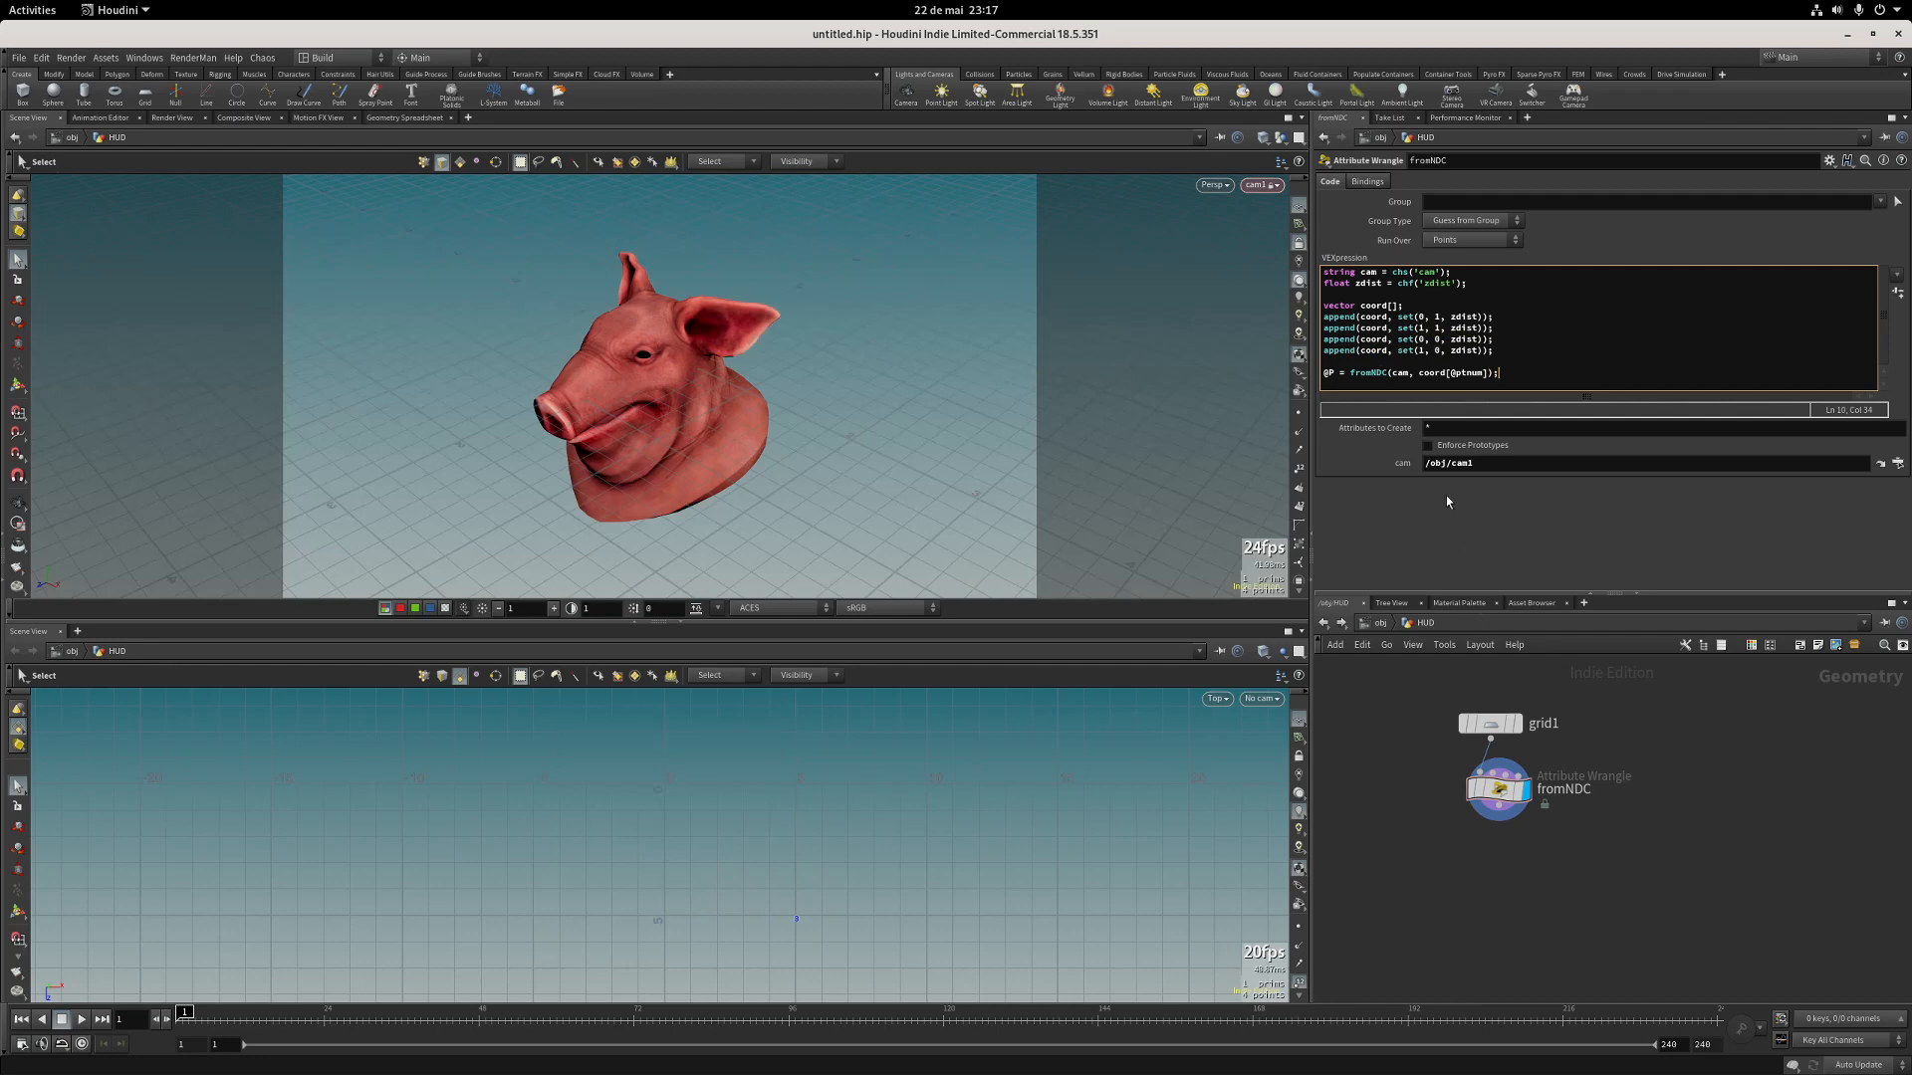
Switch the lower viewport to the perspective view and make it show all objects.
key("space+1")
left_click_drag(857, 827, 907, 787, "alt")
key("s")
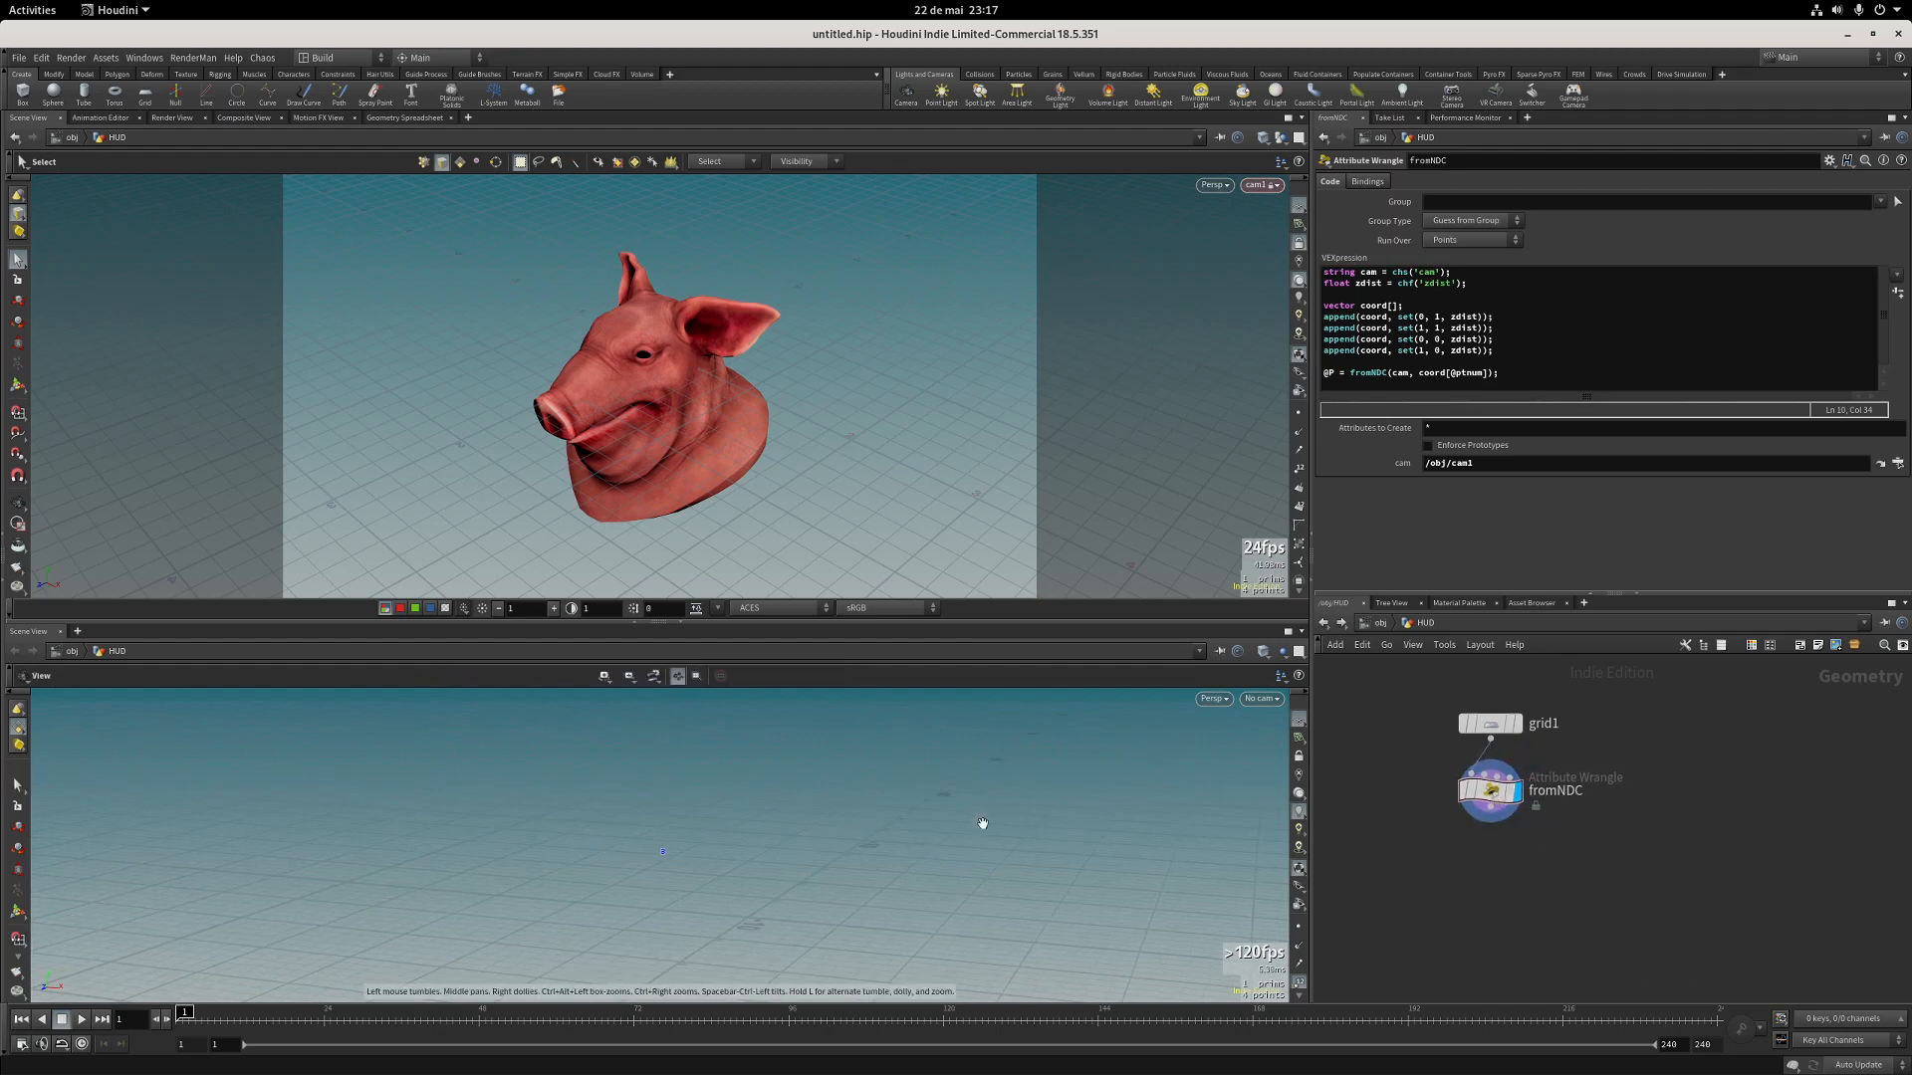
left_click(1285, 652)
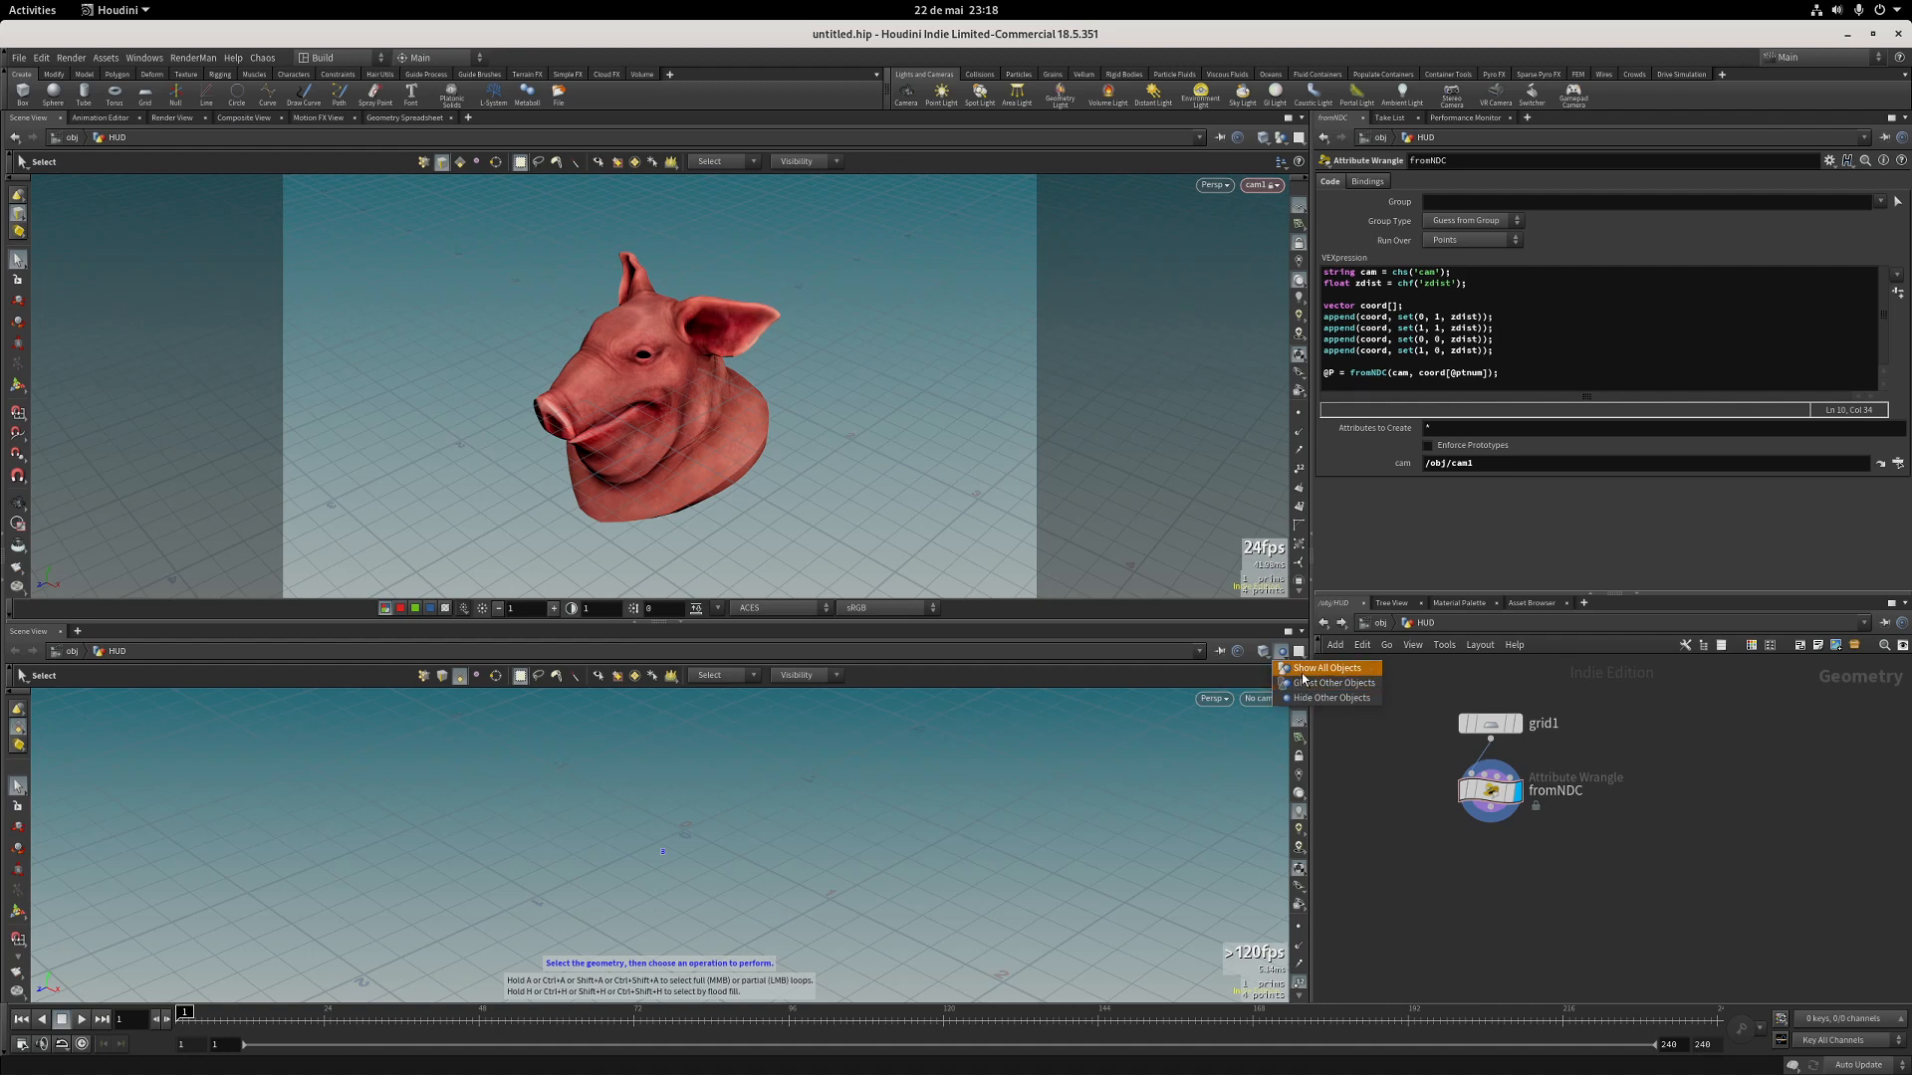
left_click(1301, 669)
Frame the lower viewport so the pig head and the camera are both in view.
key("space")
left_click_drag(658, 868, 798, 832)
key("space+h")
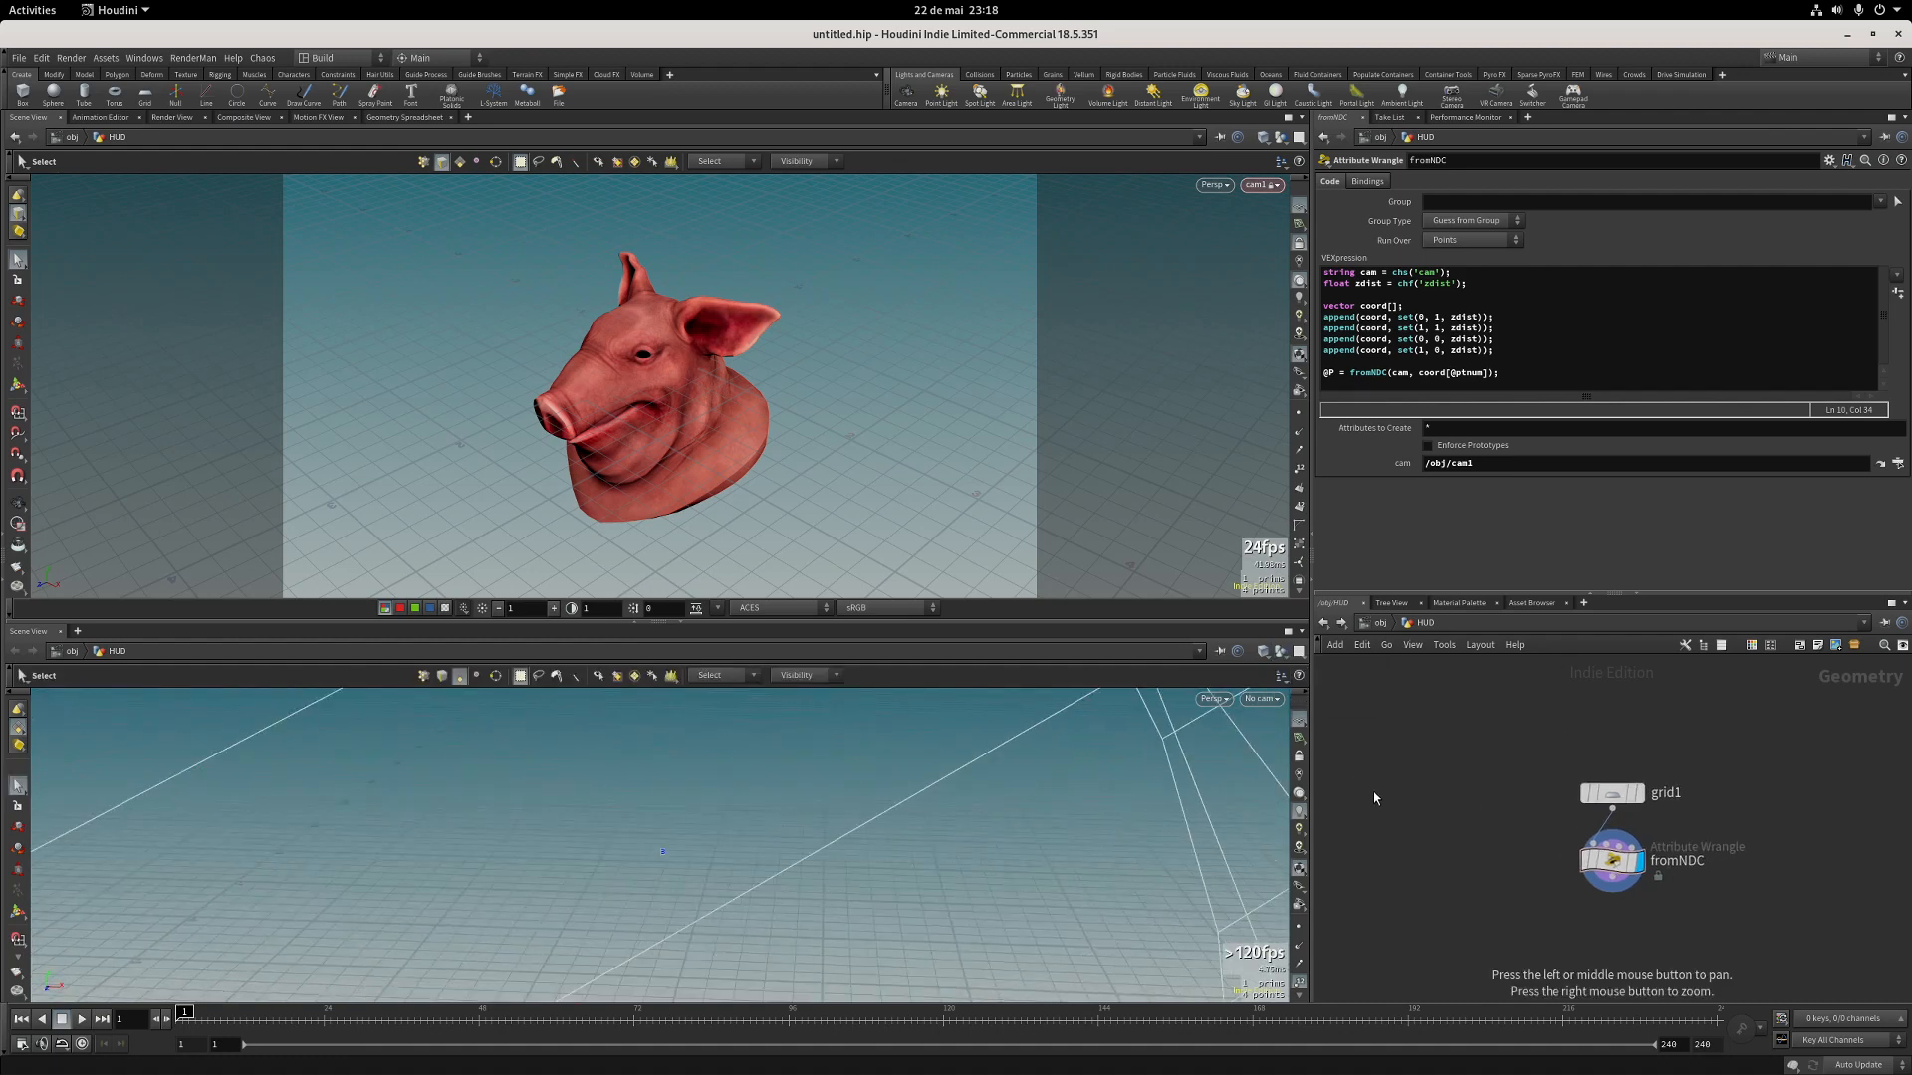
key("space+h")
right_click_drag(1126, 796, 309, 830)
left_click_drag(309, 830, 990, 781)
right_click_drag(990, 781, 617, 854)
middle_click_drag(618, 855, 738, 790)
right_click_drag(738, 790, 1017, 750)
left_click_drag(1017, 750, 757, 772)
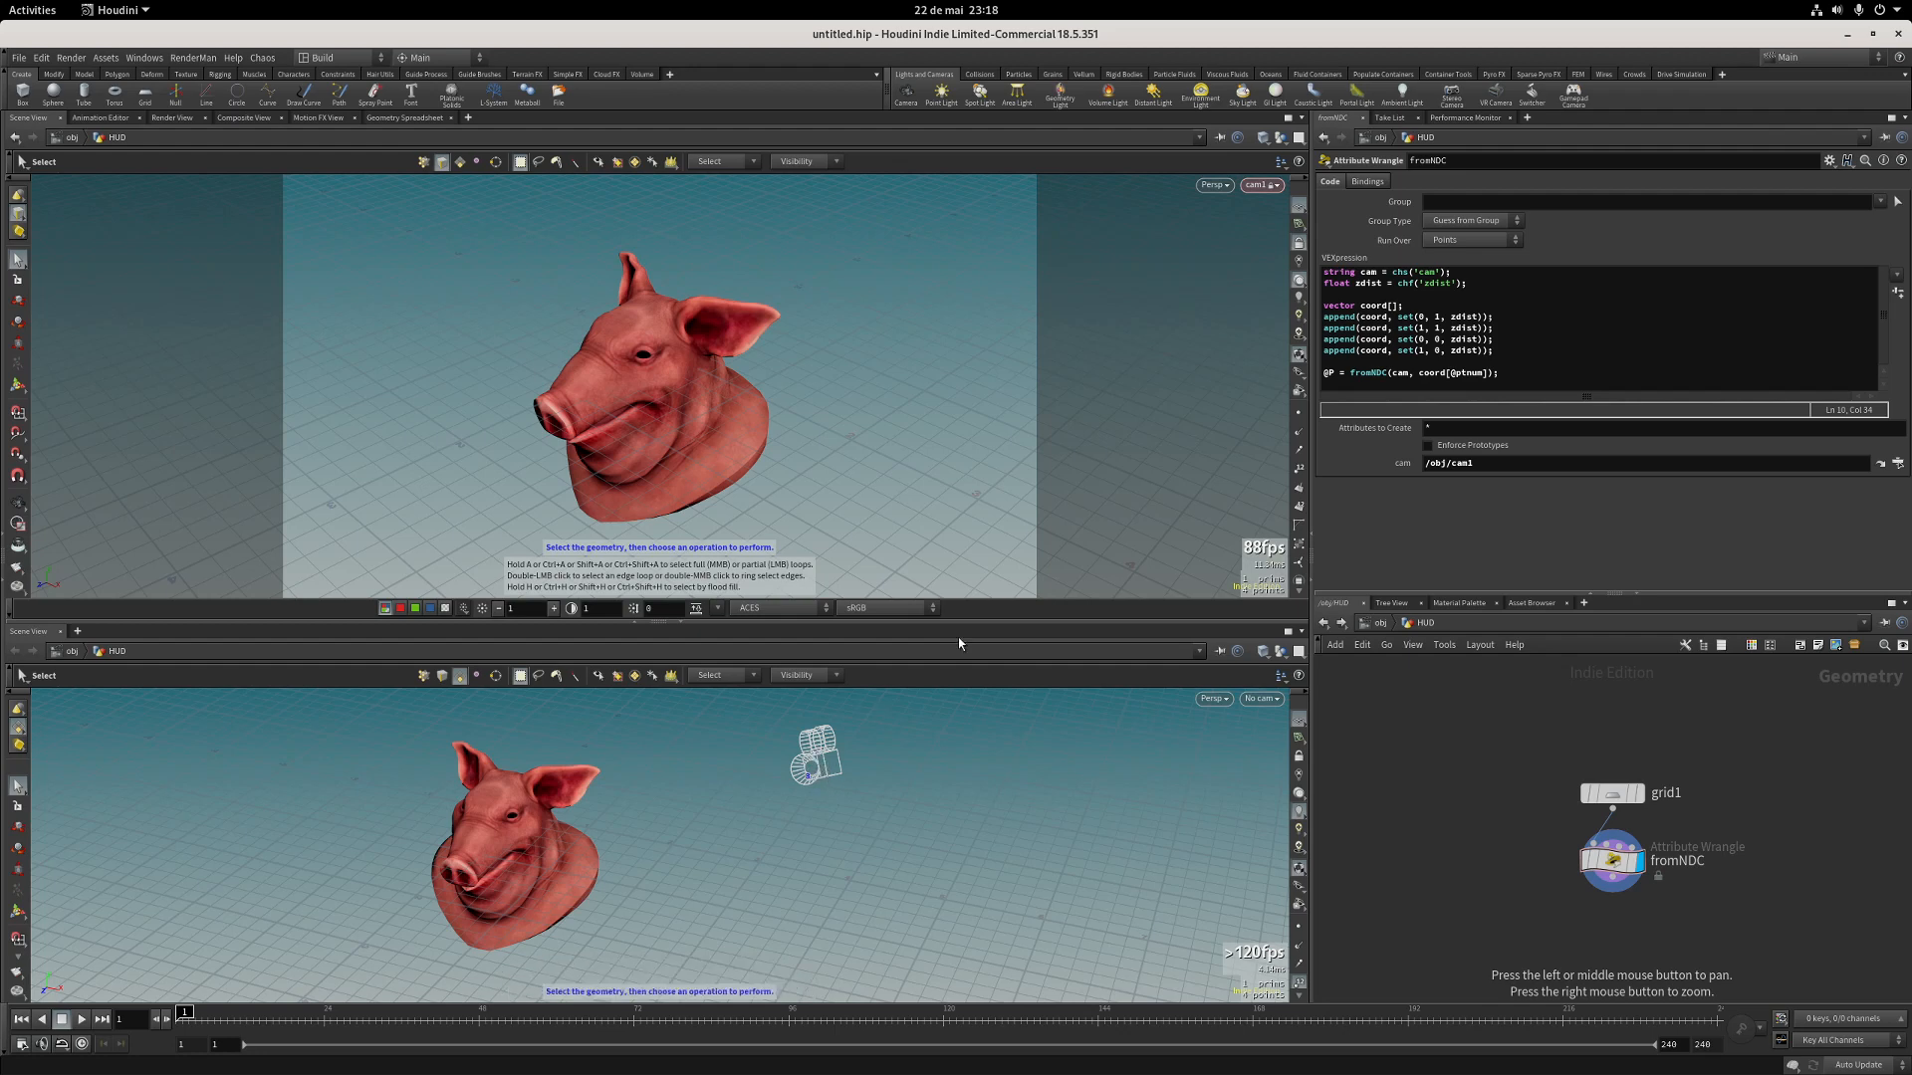
Create the spare parameter for the zdist channel from the wrangle code and set Zdist to 0.827.
left_click(1898, 292)
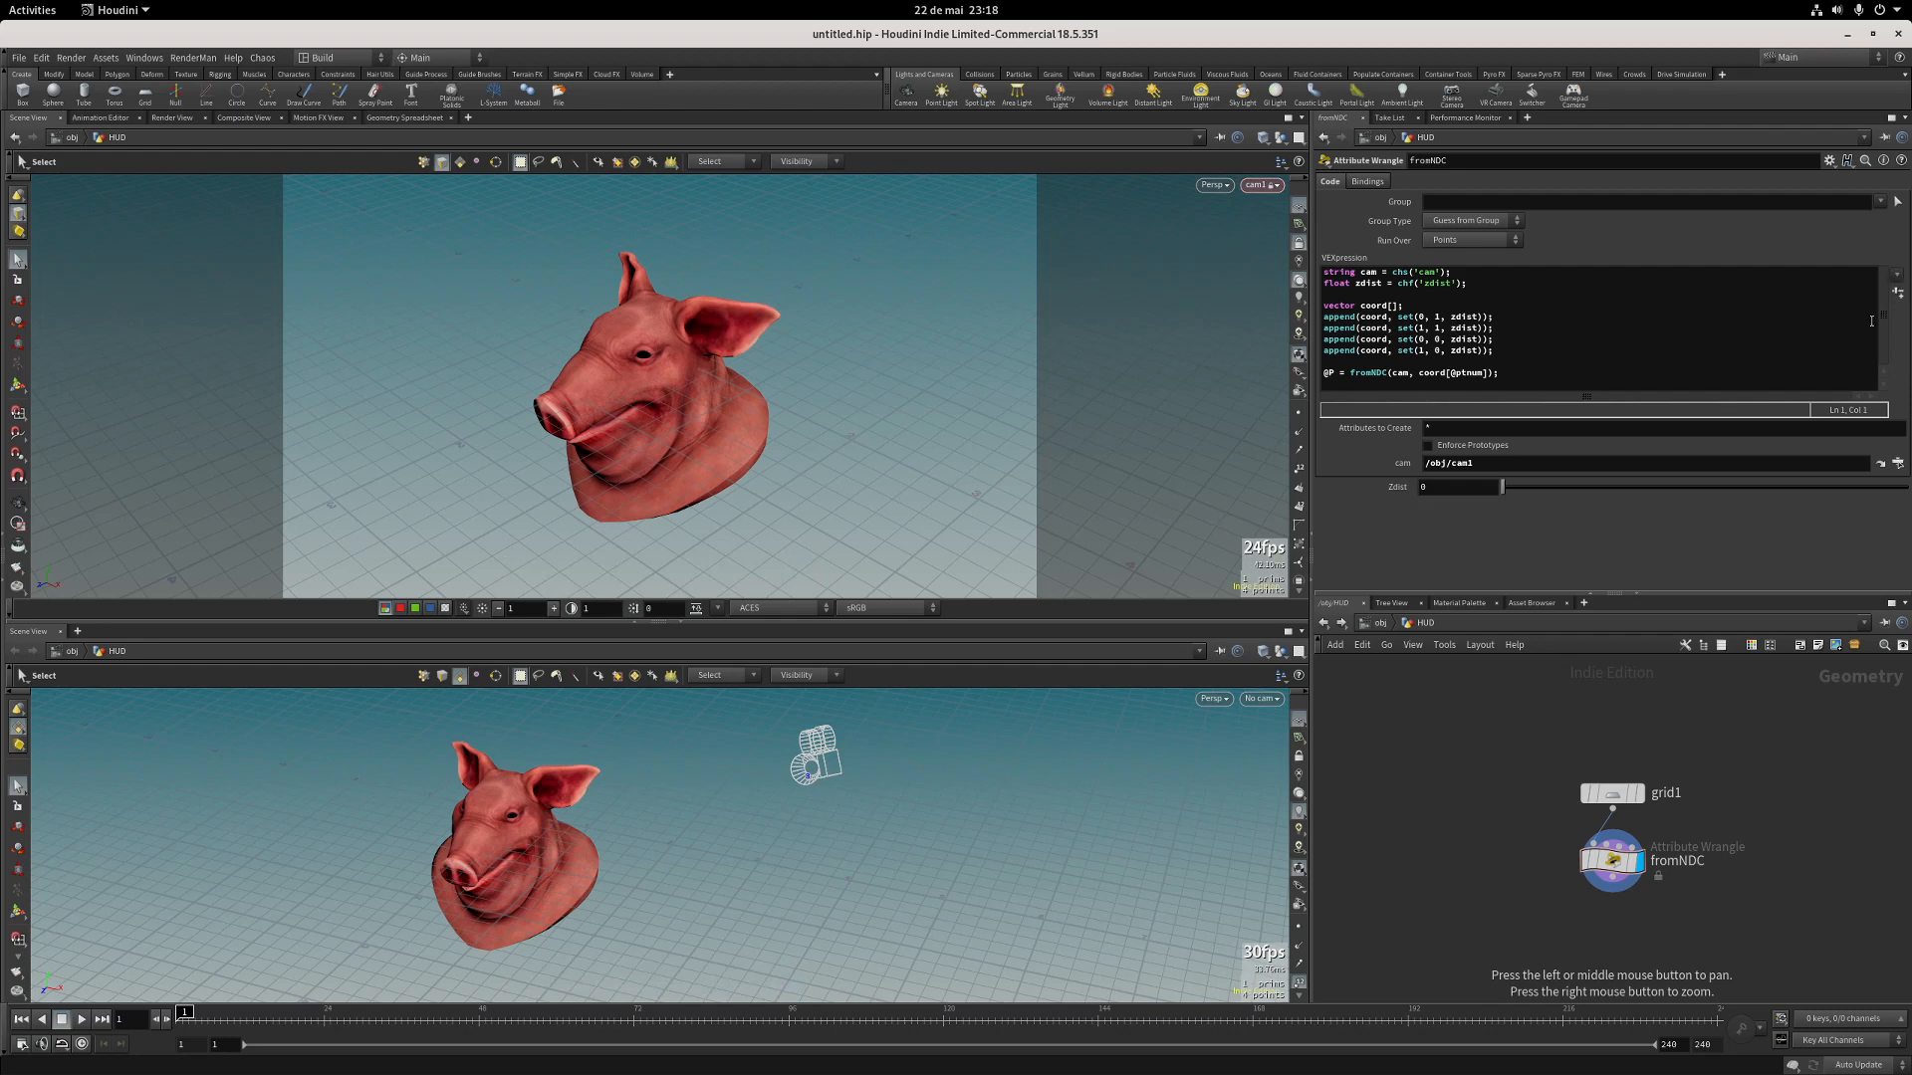
left_click_drag(1506, 494, 1838, 448)
left_click_drag(948, 769, 994, 810, "alt")
key("s")
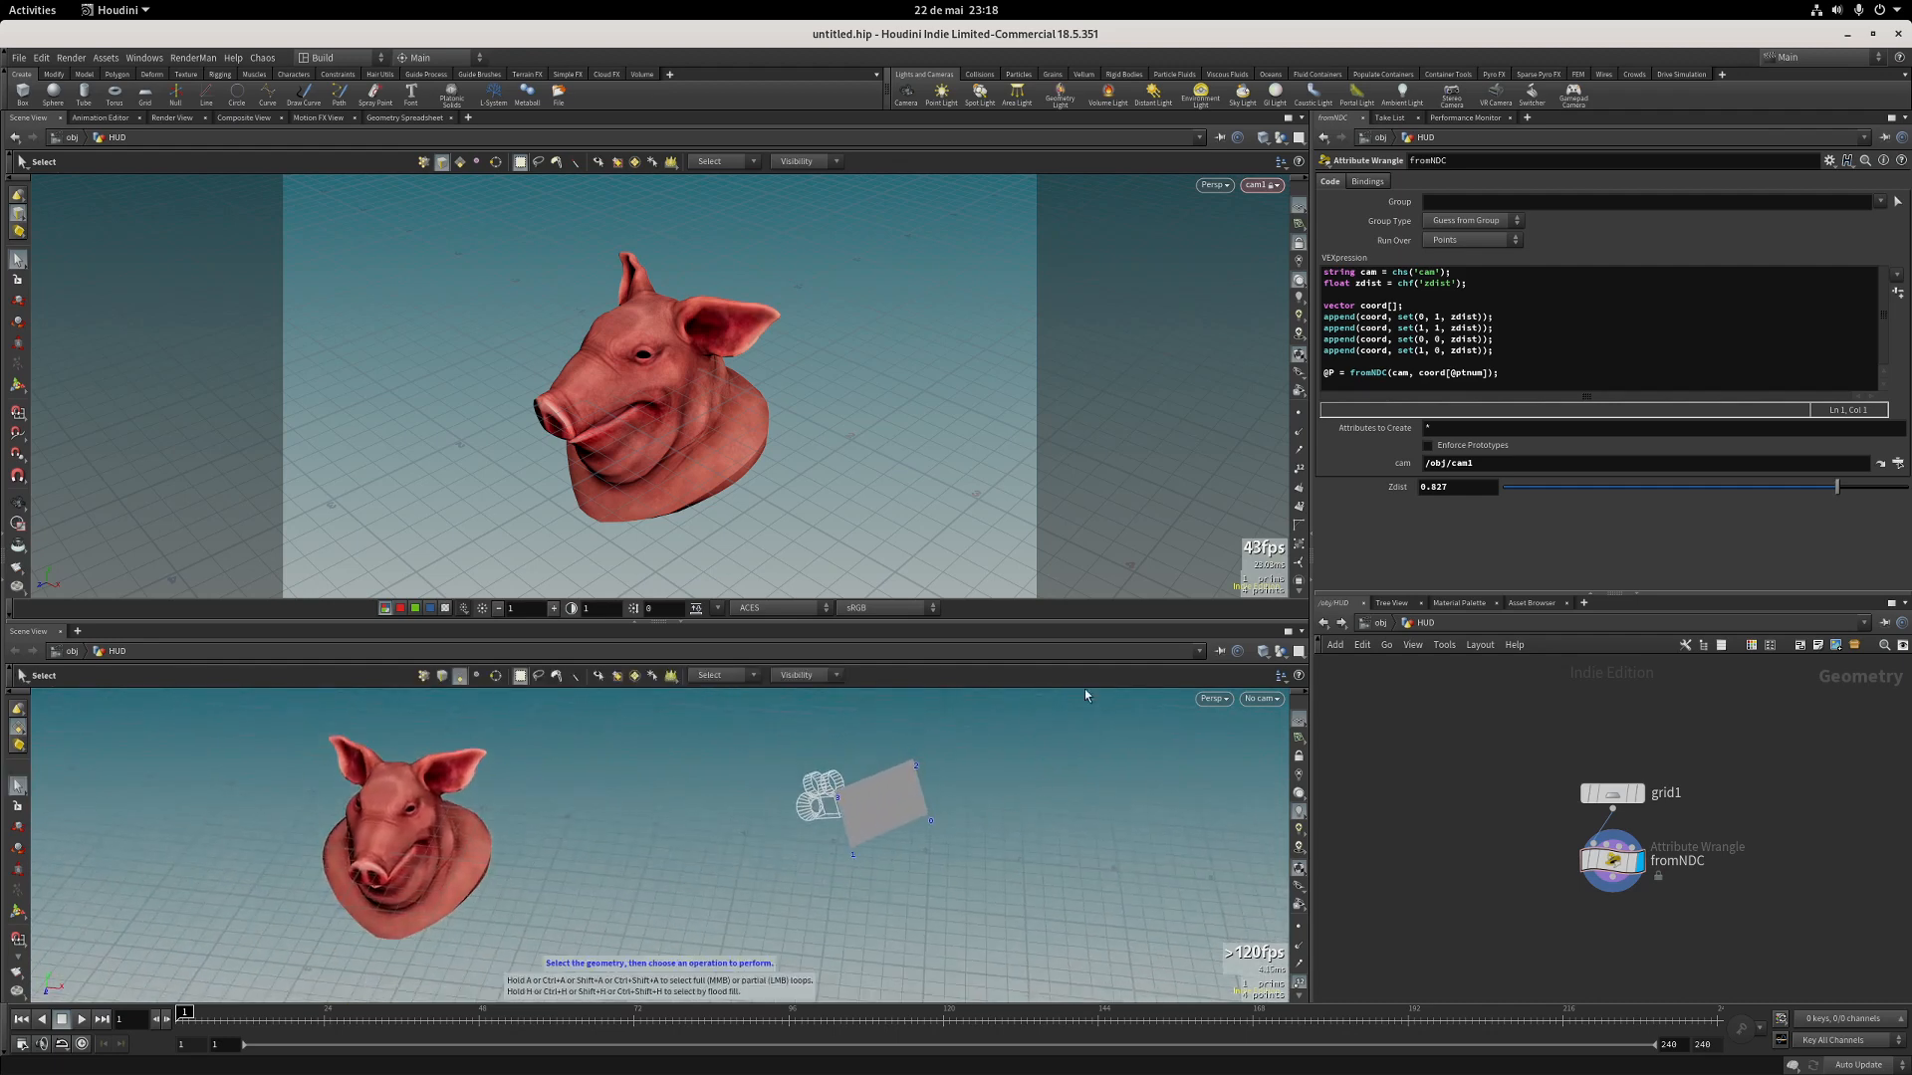
Negate the channel value in the code so the line reads "float zdist = -chf('zdist');".
left_click(1398, 283)
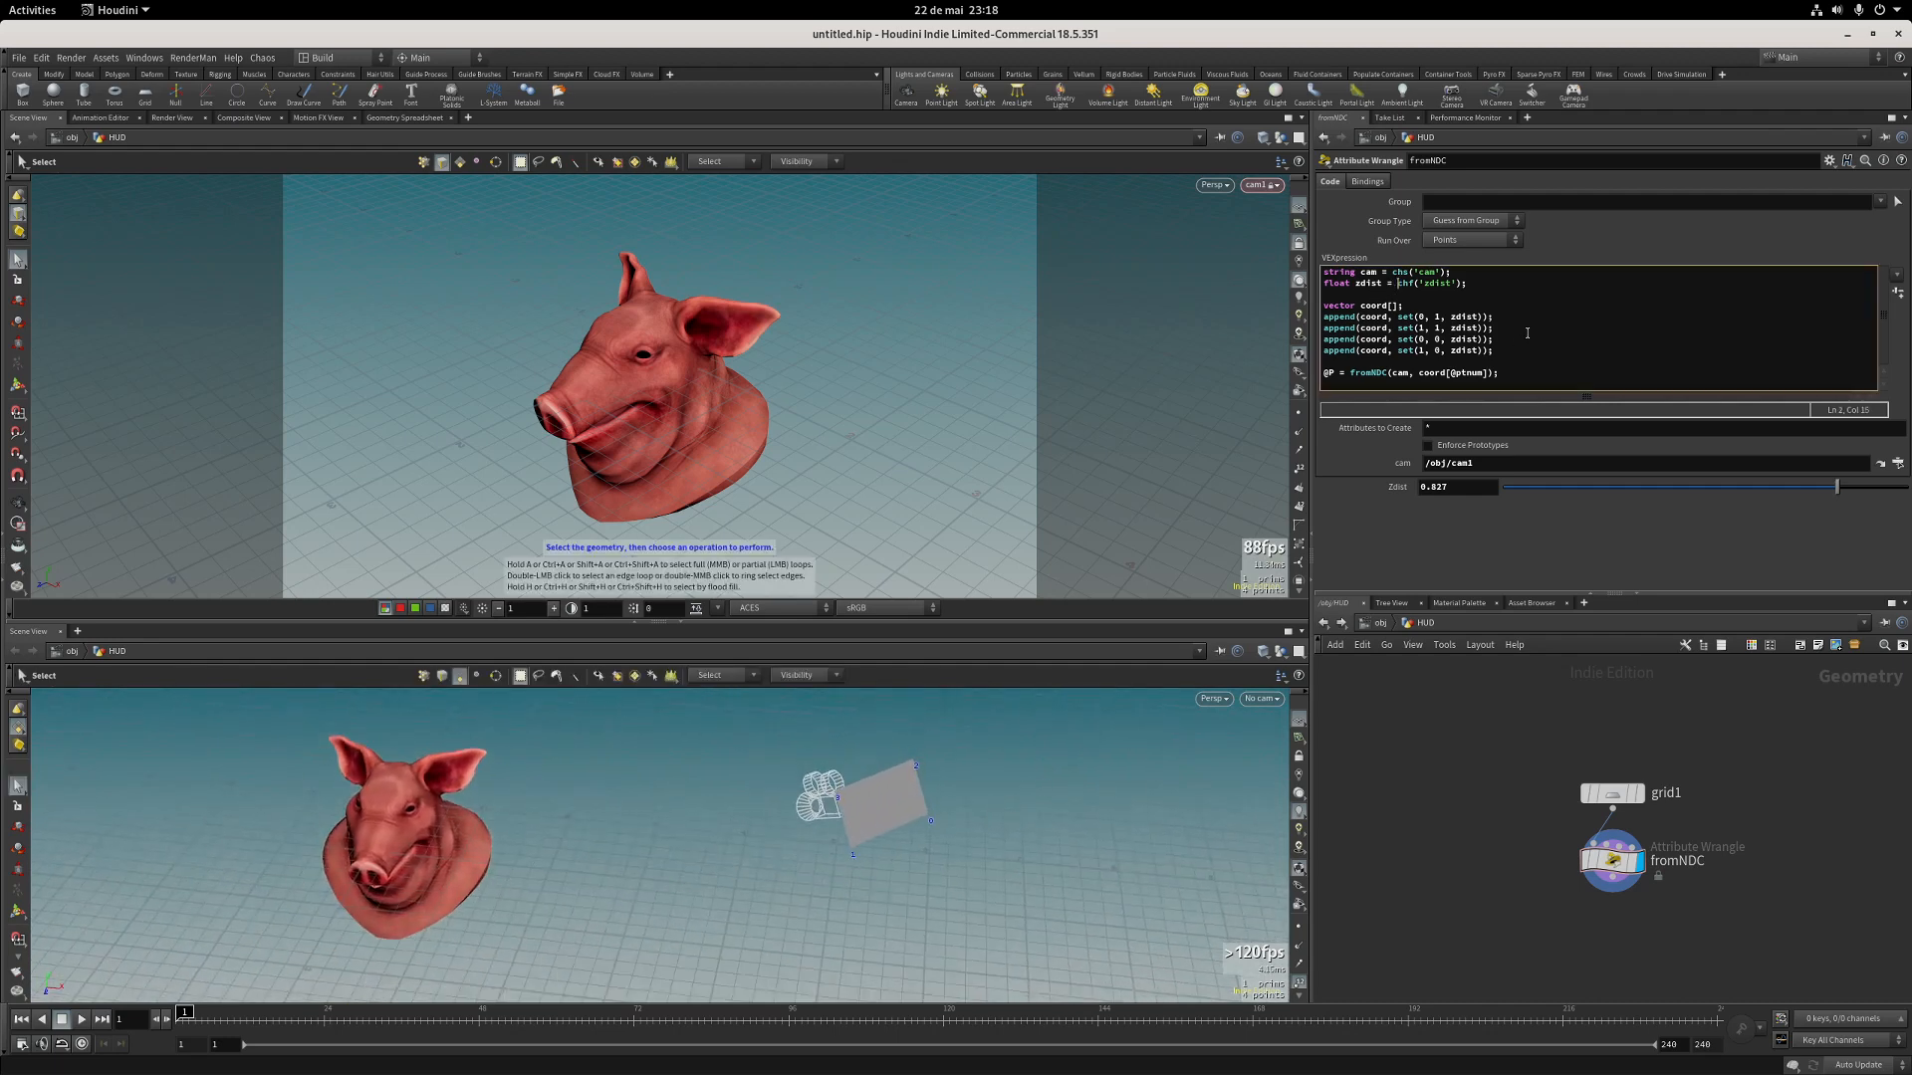
type("-")
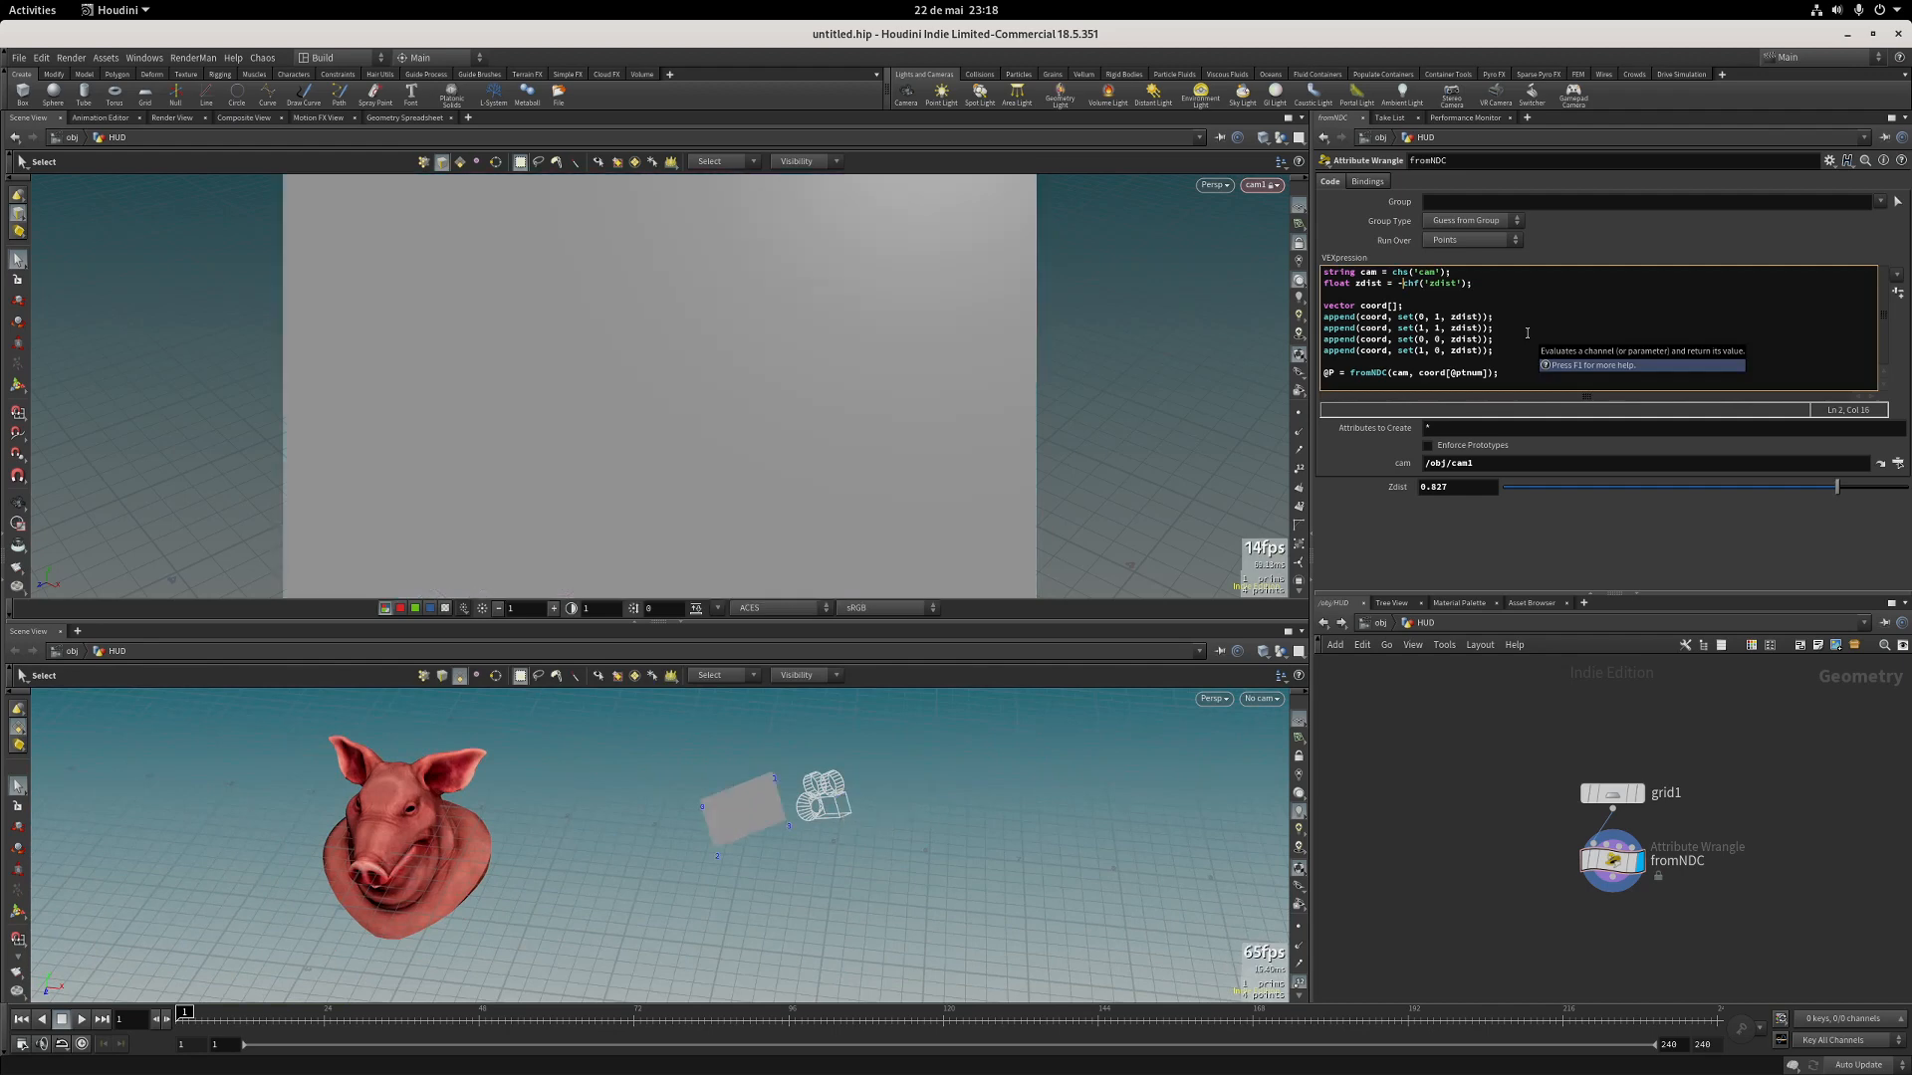
key("Escape")
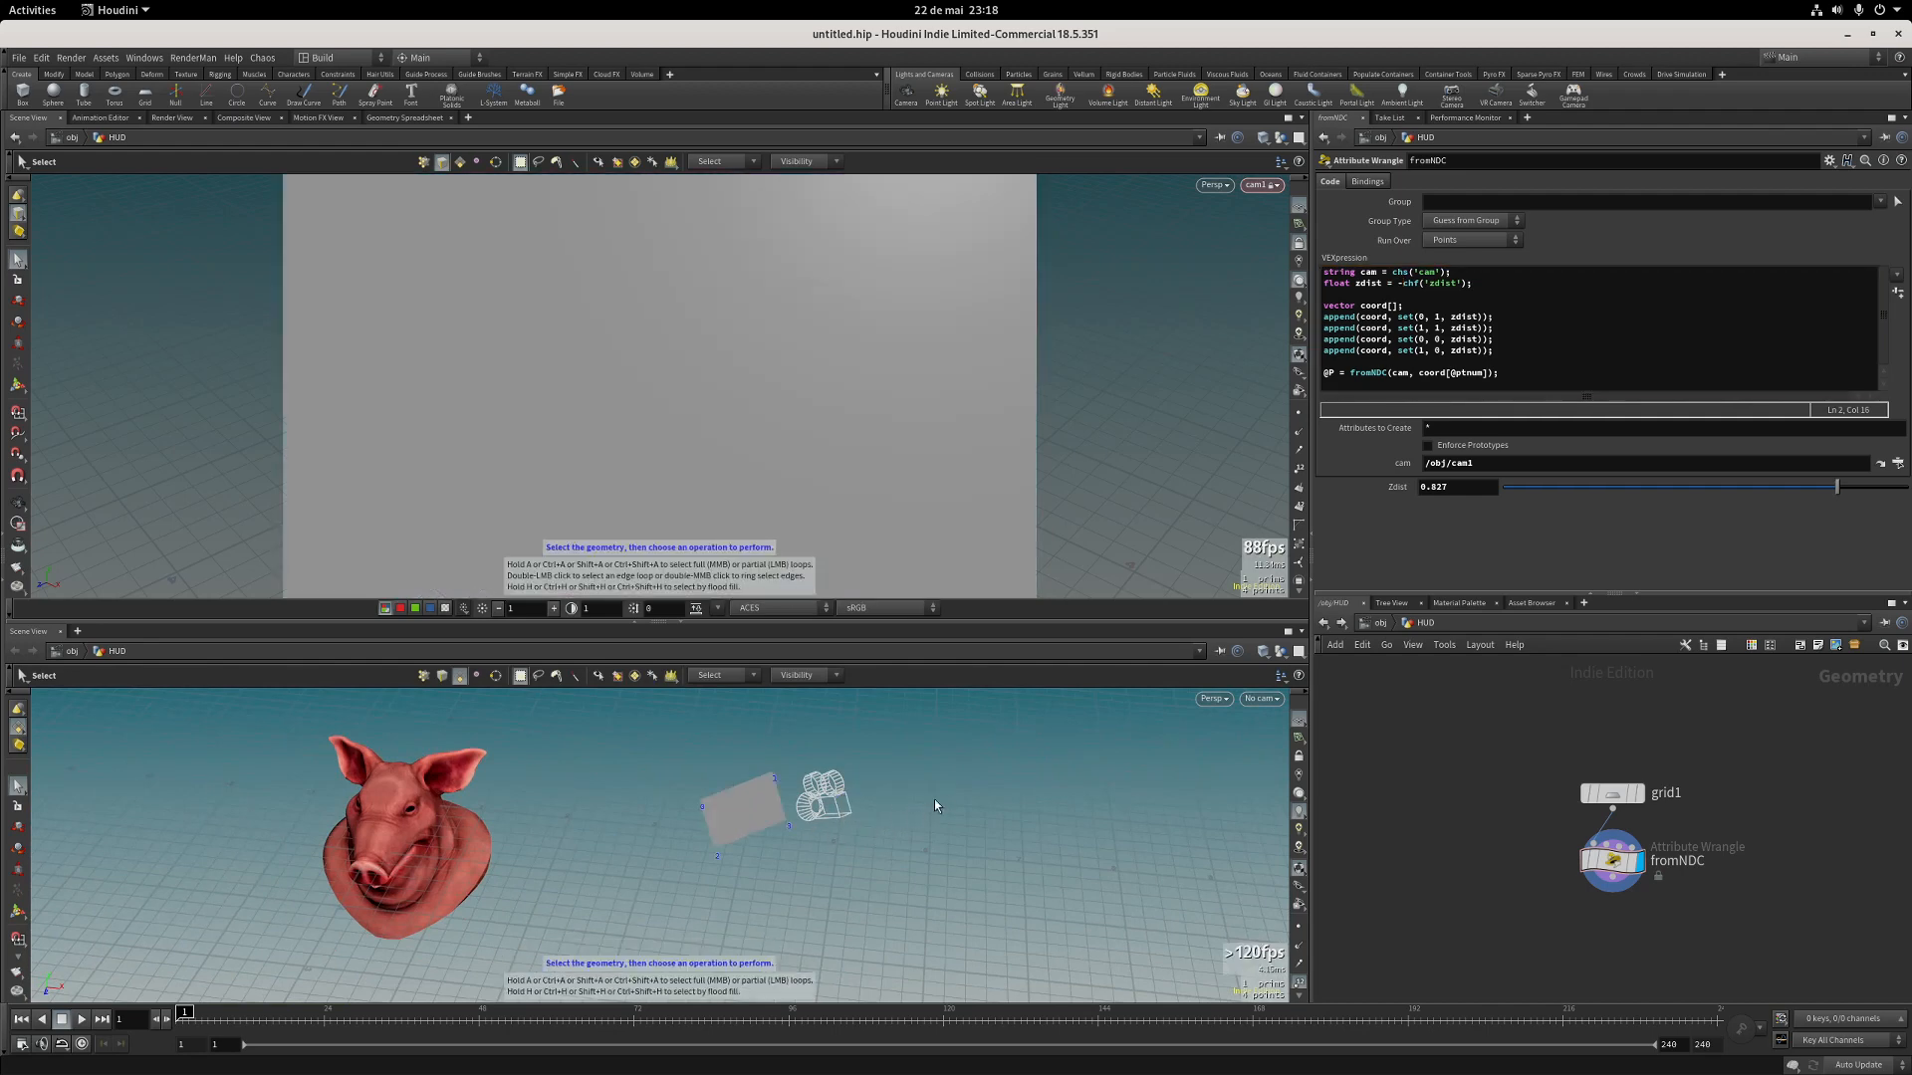
left_click_drag(934, 799, 797, 836)
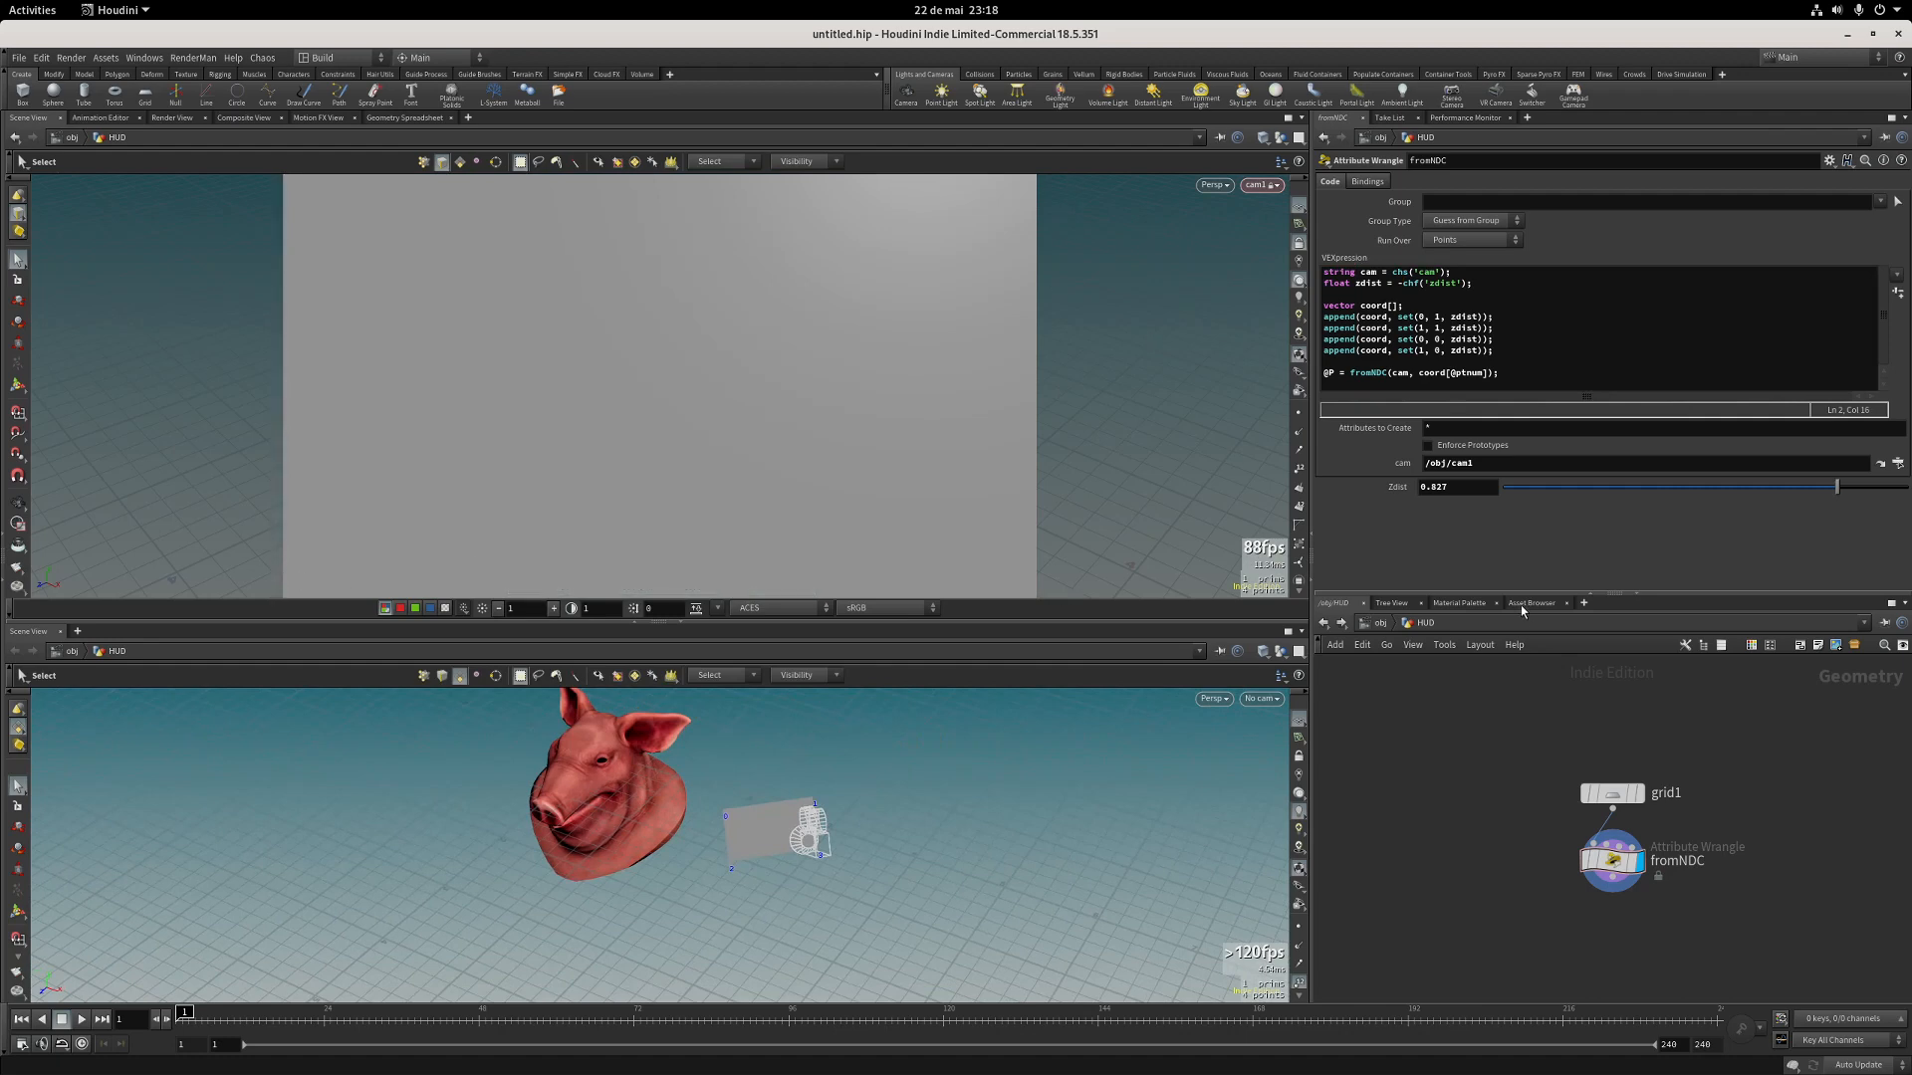
key("Escape")
left_click_drag(852, 856, 871, 787)
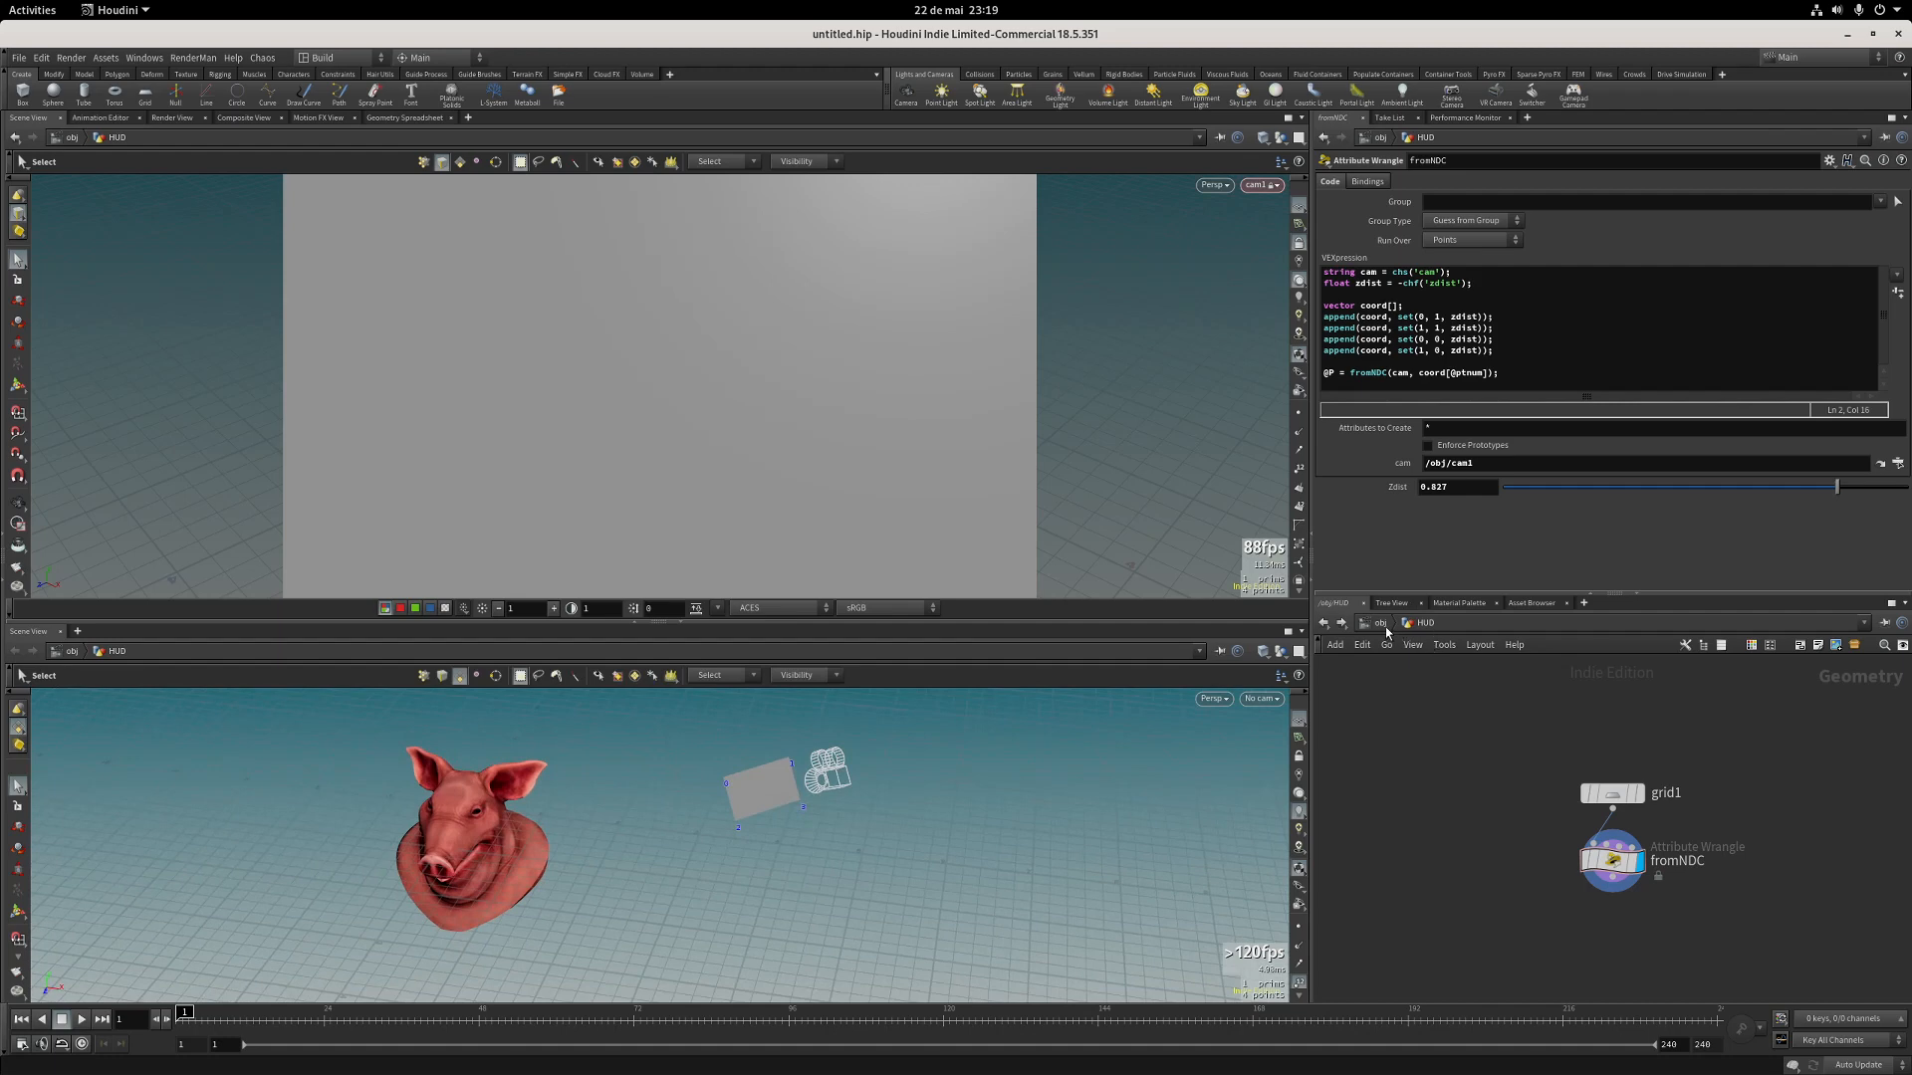
Add a Subdivide node after the fromNDC wrangle, display it and set its depth to 2.
middle_click_drag(1500, 876, 1361, 788)
left_click(1471, 802)
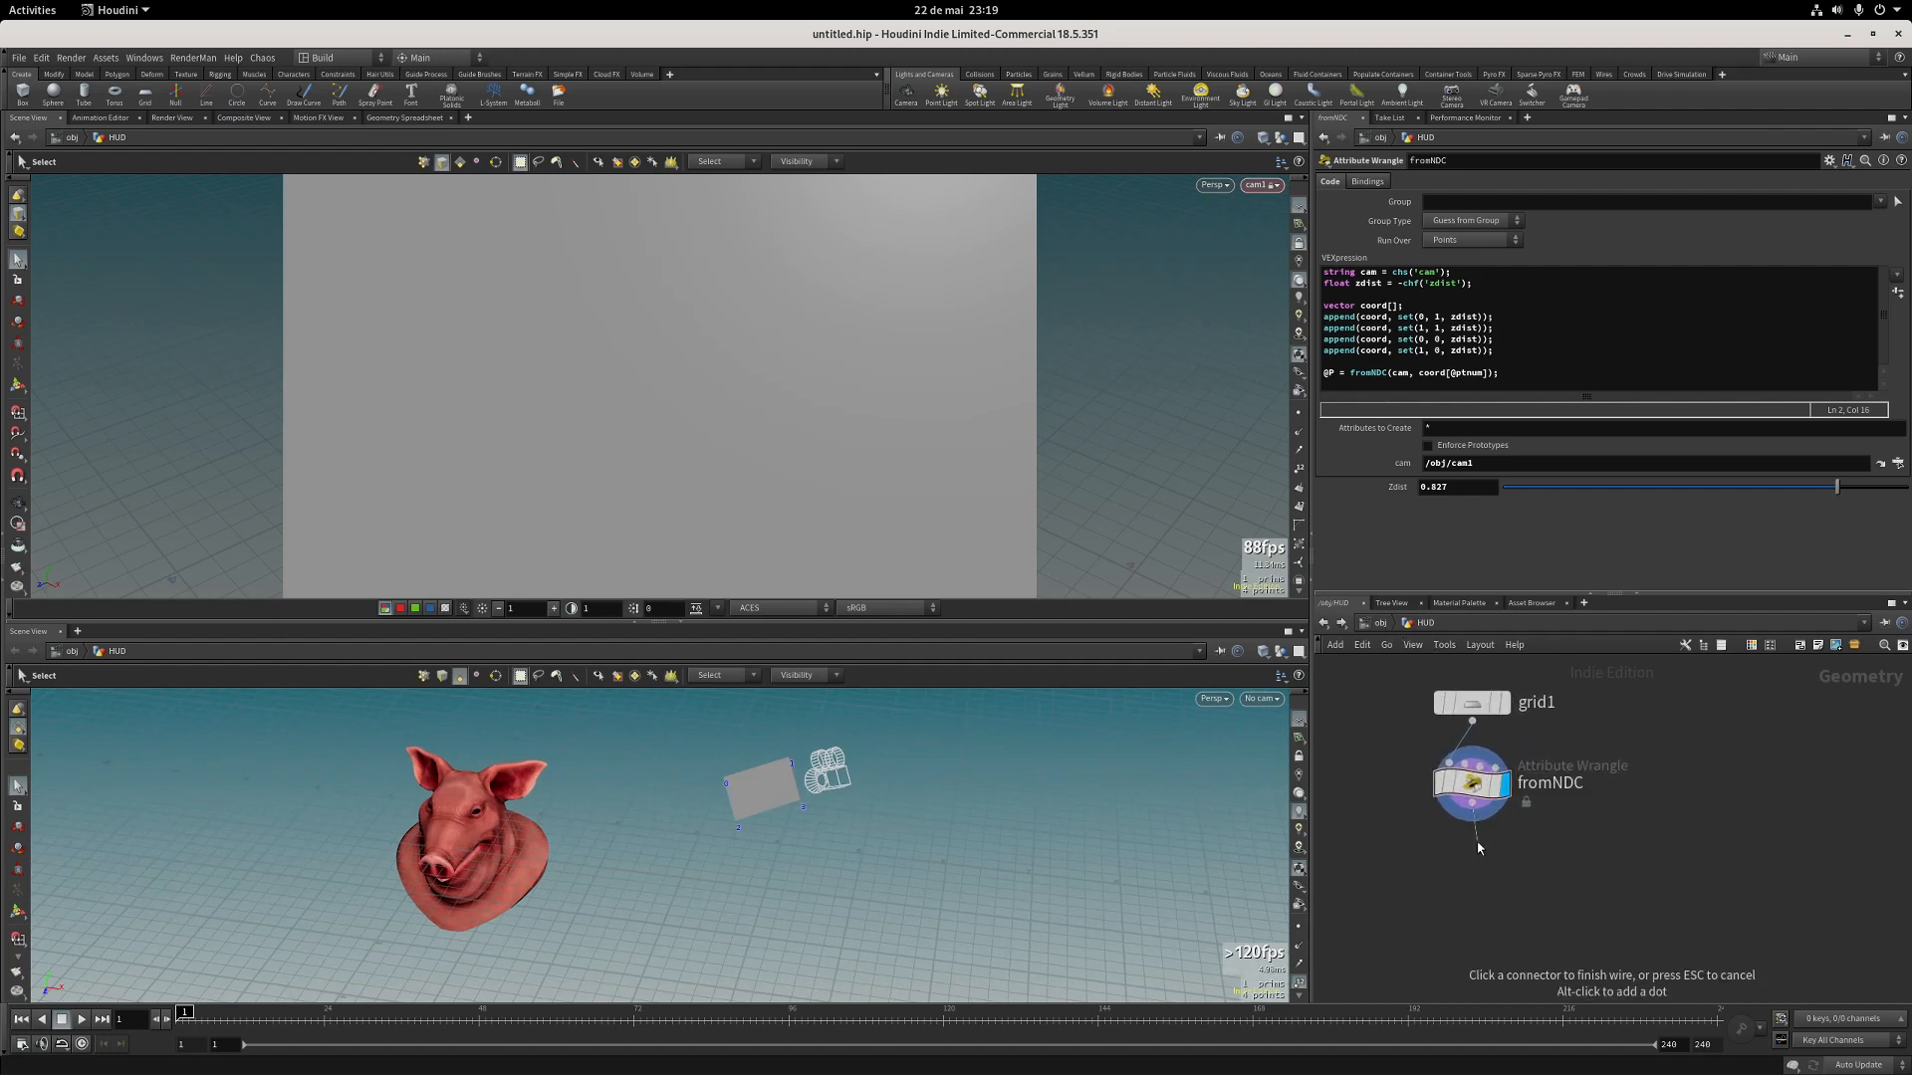
key("Tab")
type("subd")
key("Return")
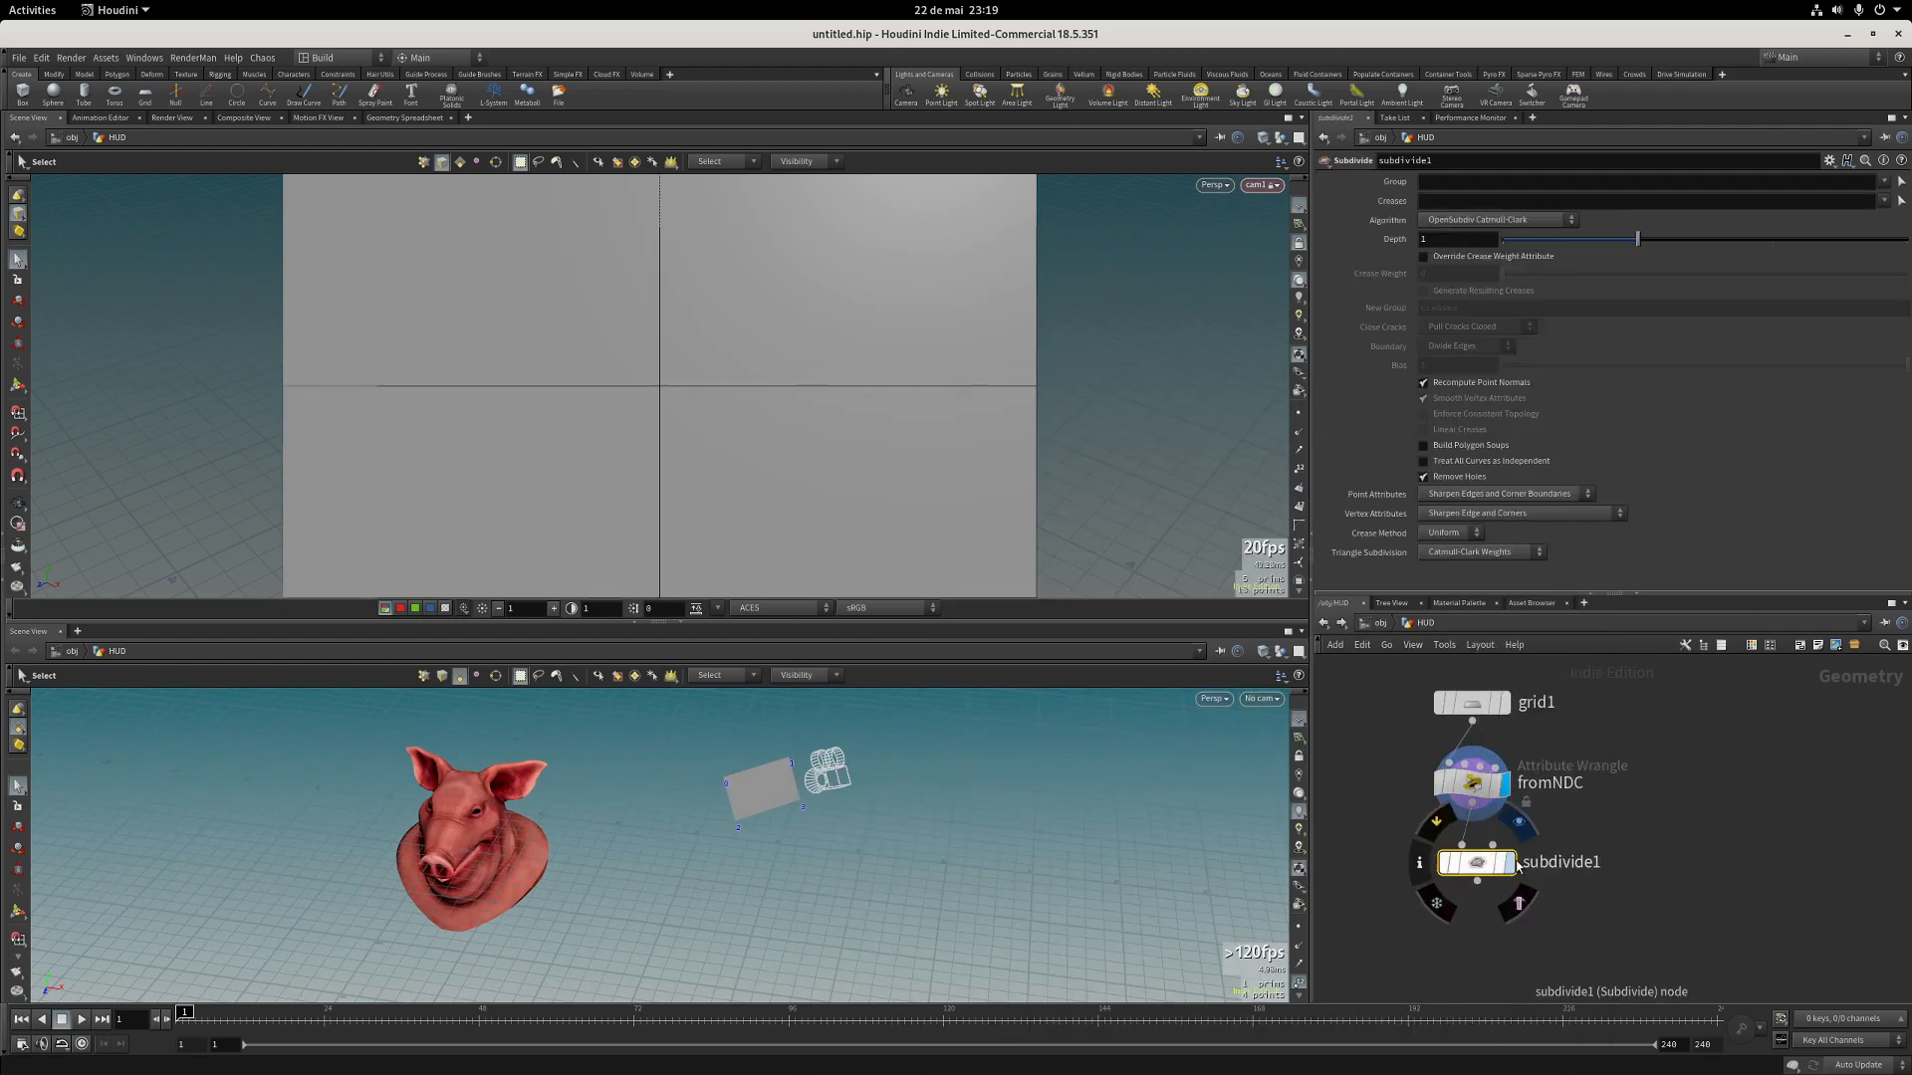
left_click(1746, 240)
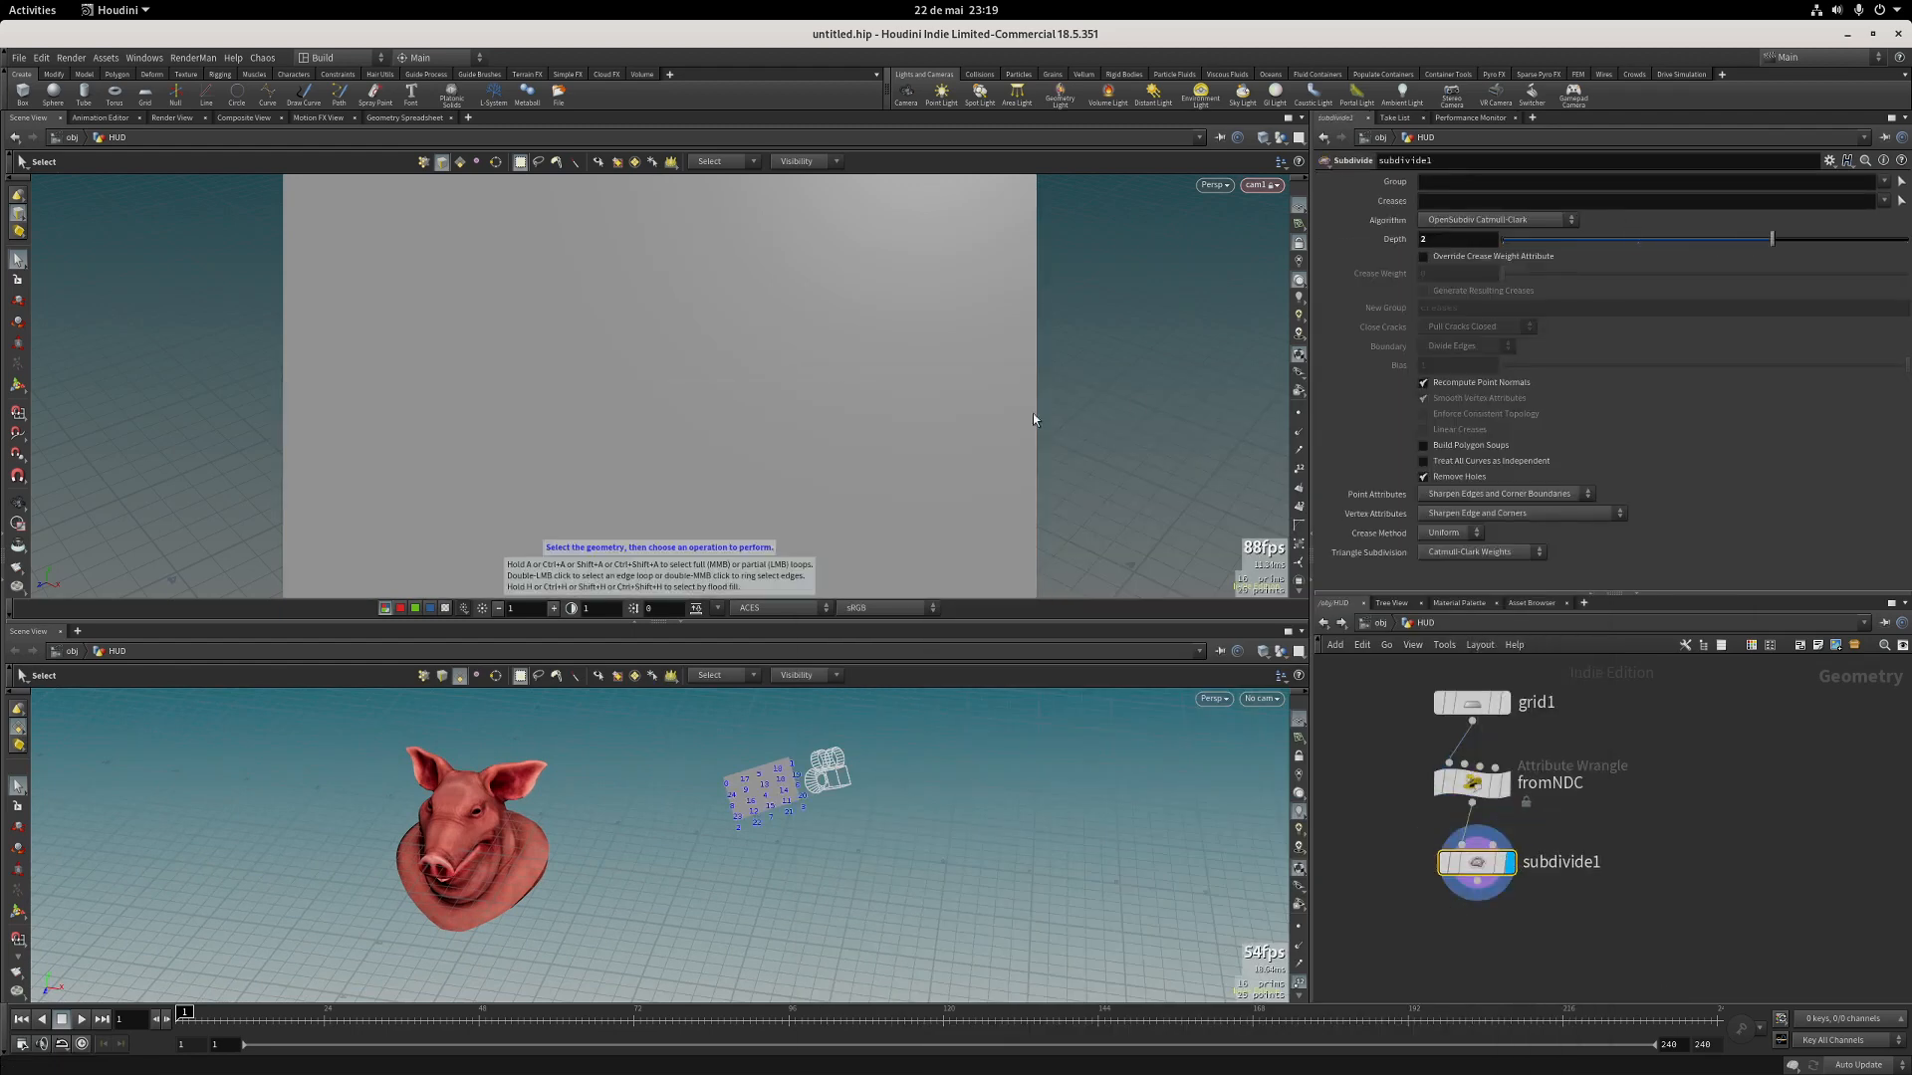
Show the upper camera viewport in wireframe and orbit the locked camera around the pig head to test the HUD grid.
key("w")
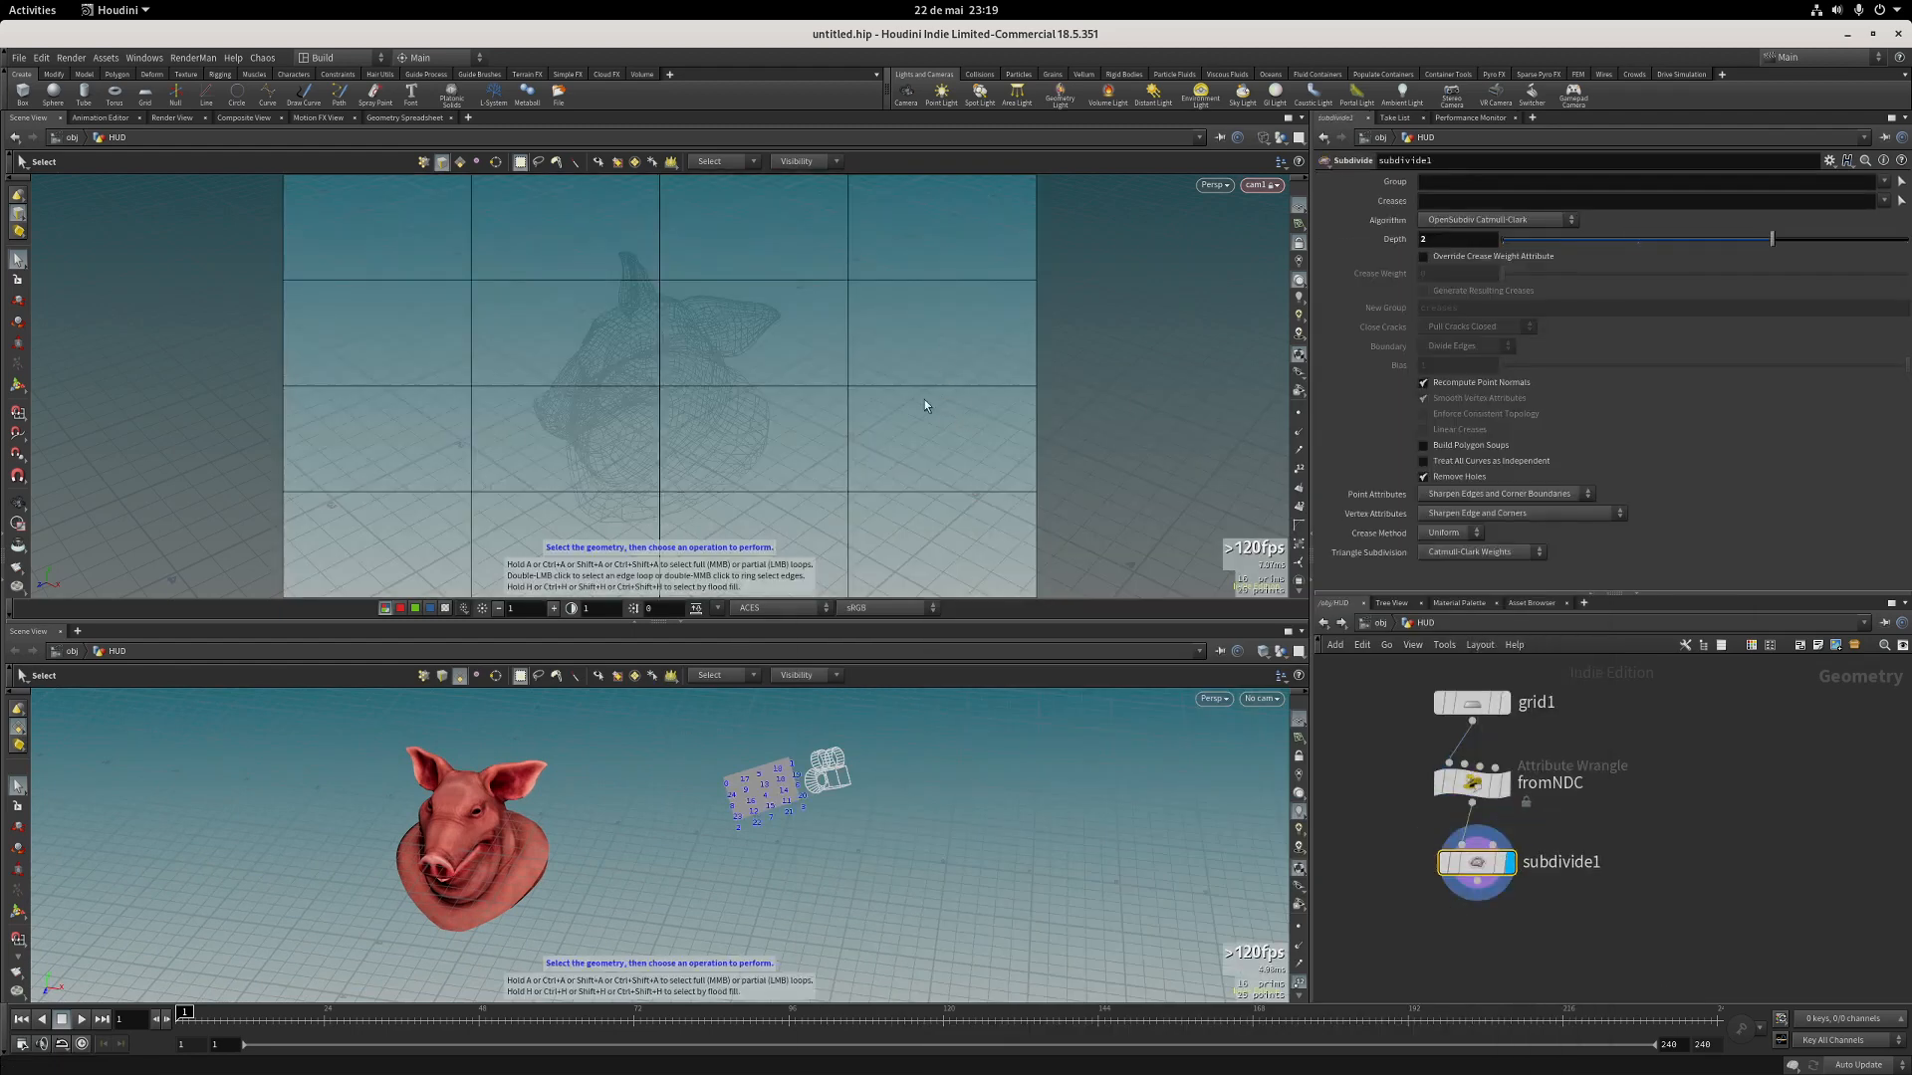
key("Escape")
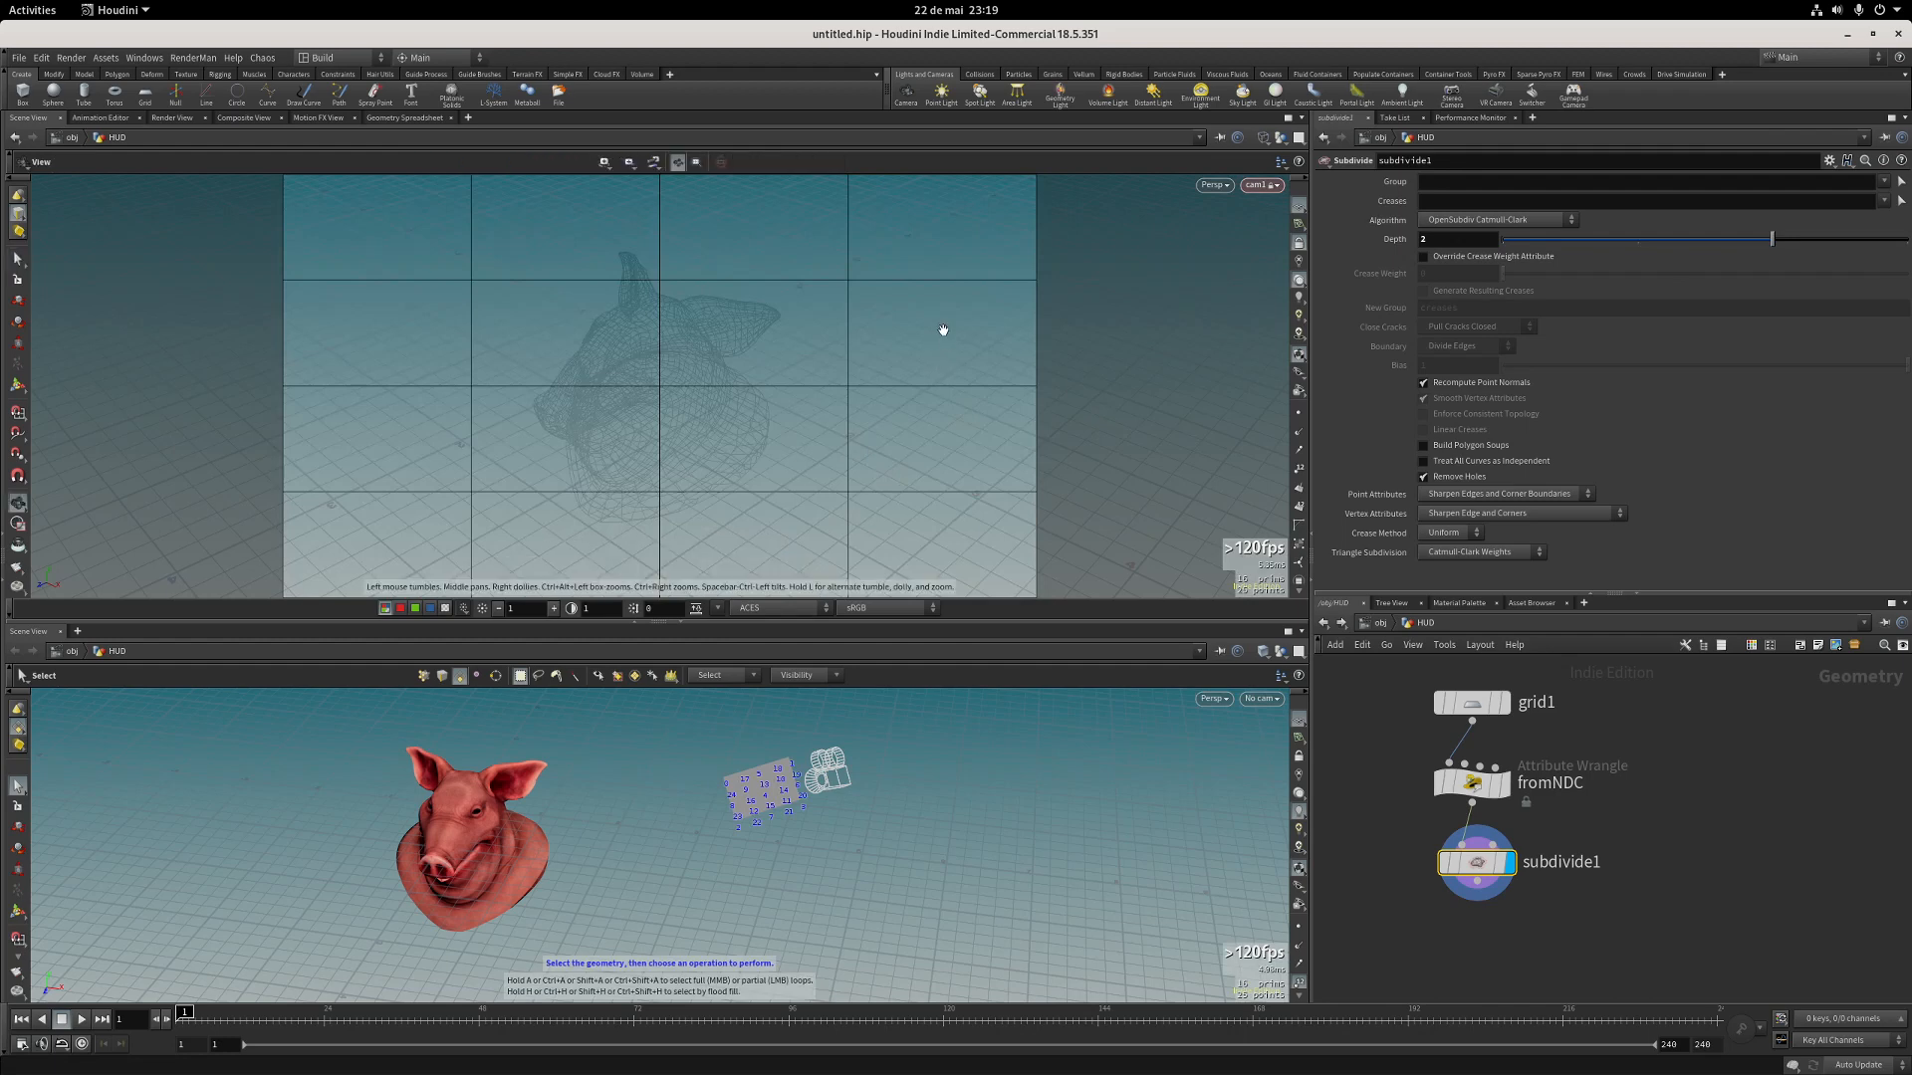
left_click_drag(939, 325, 850, 374)
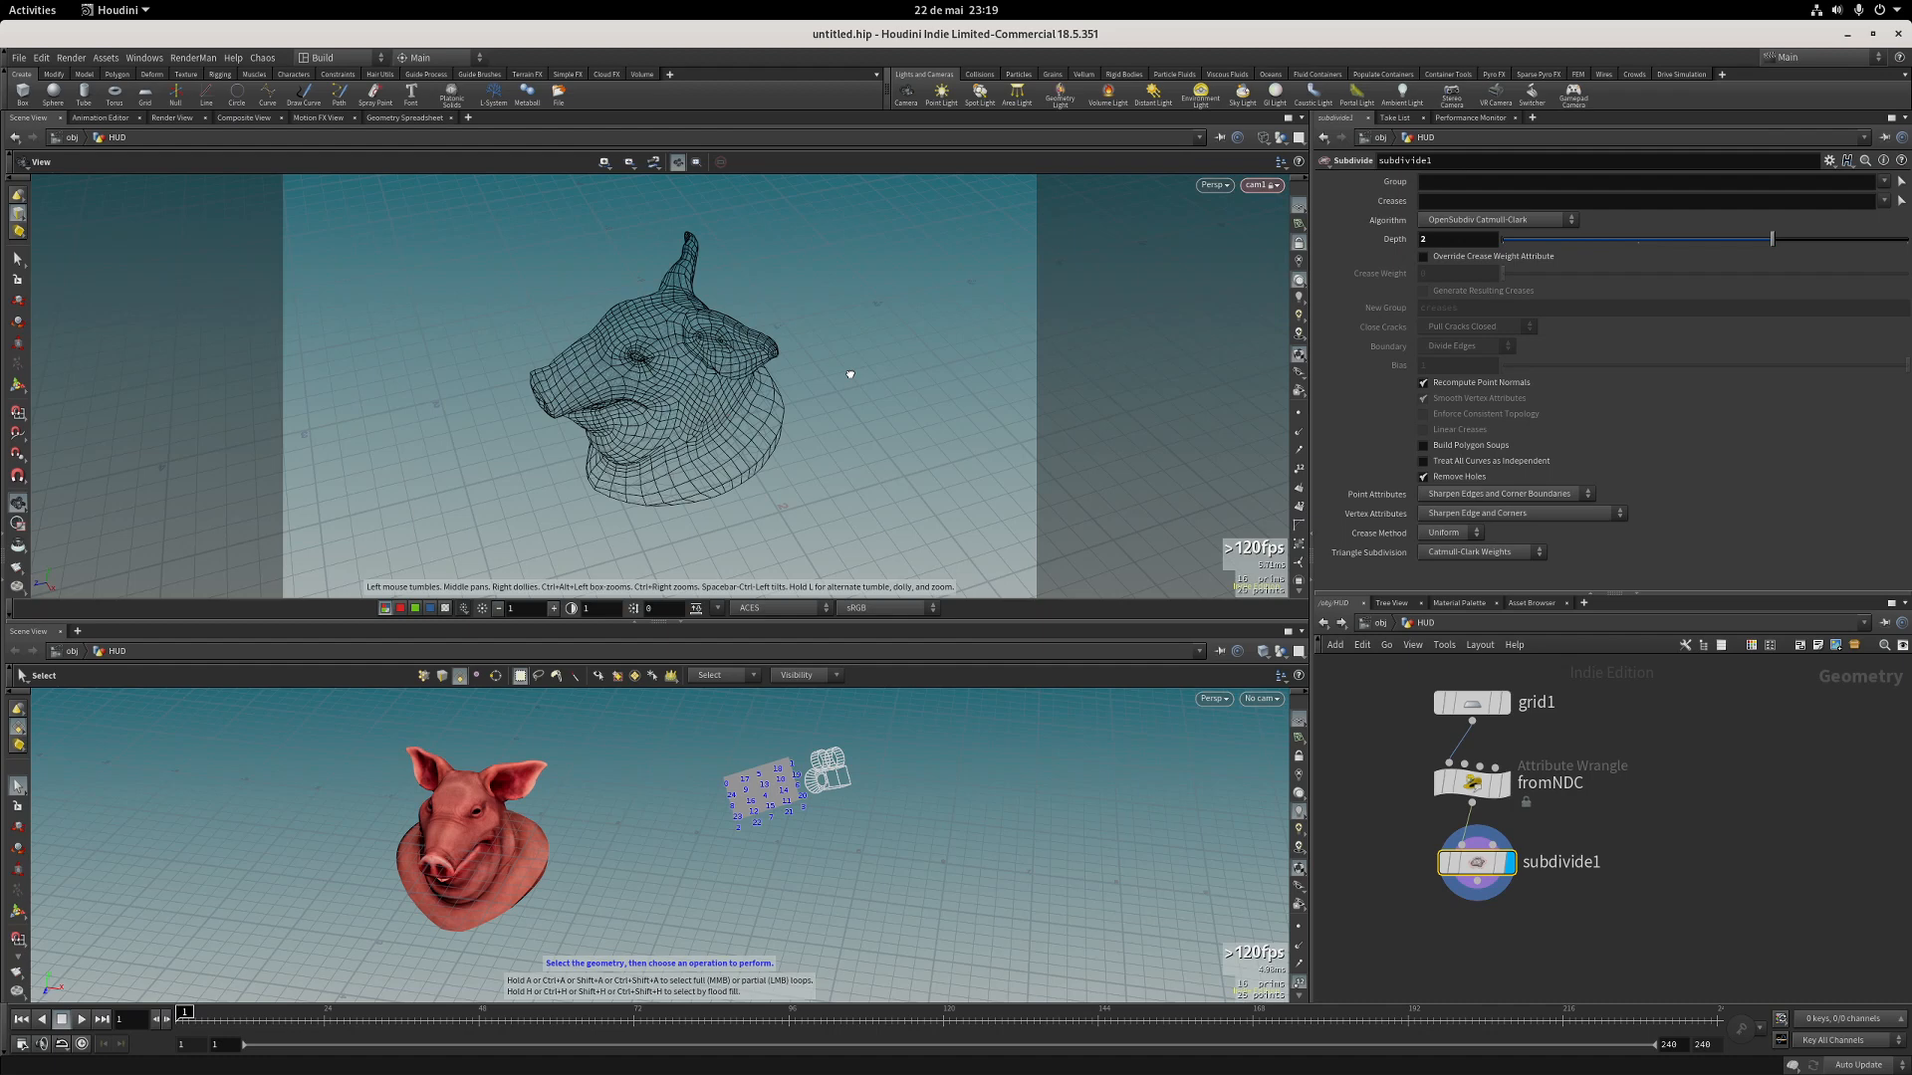
key("s")
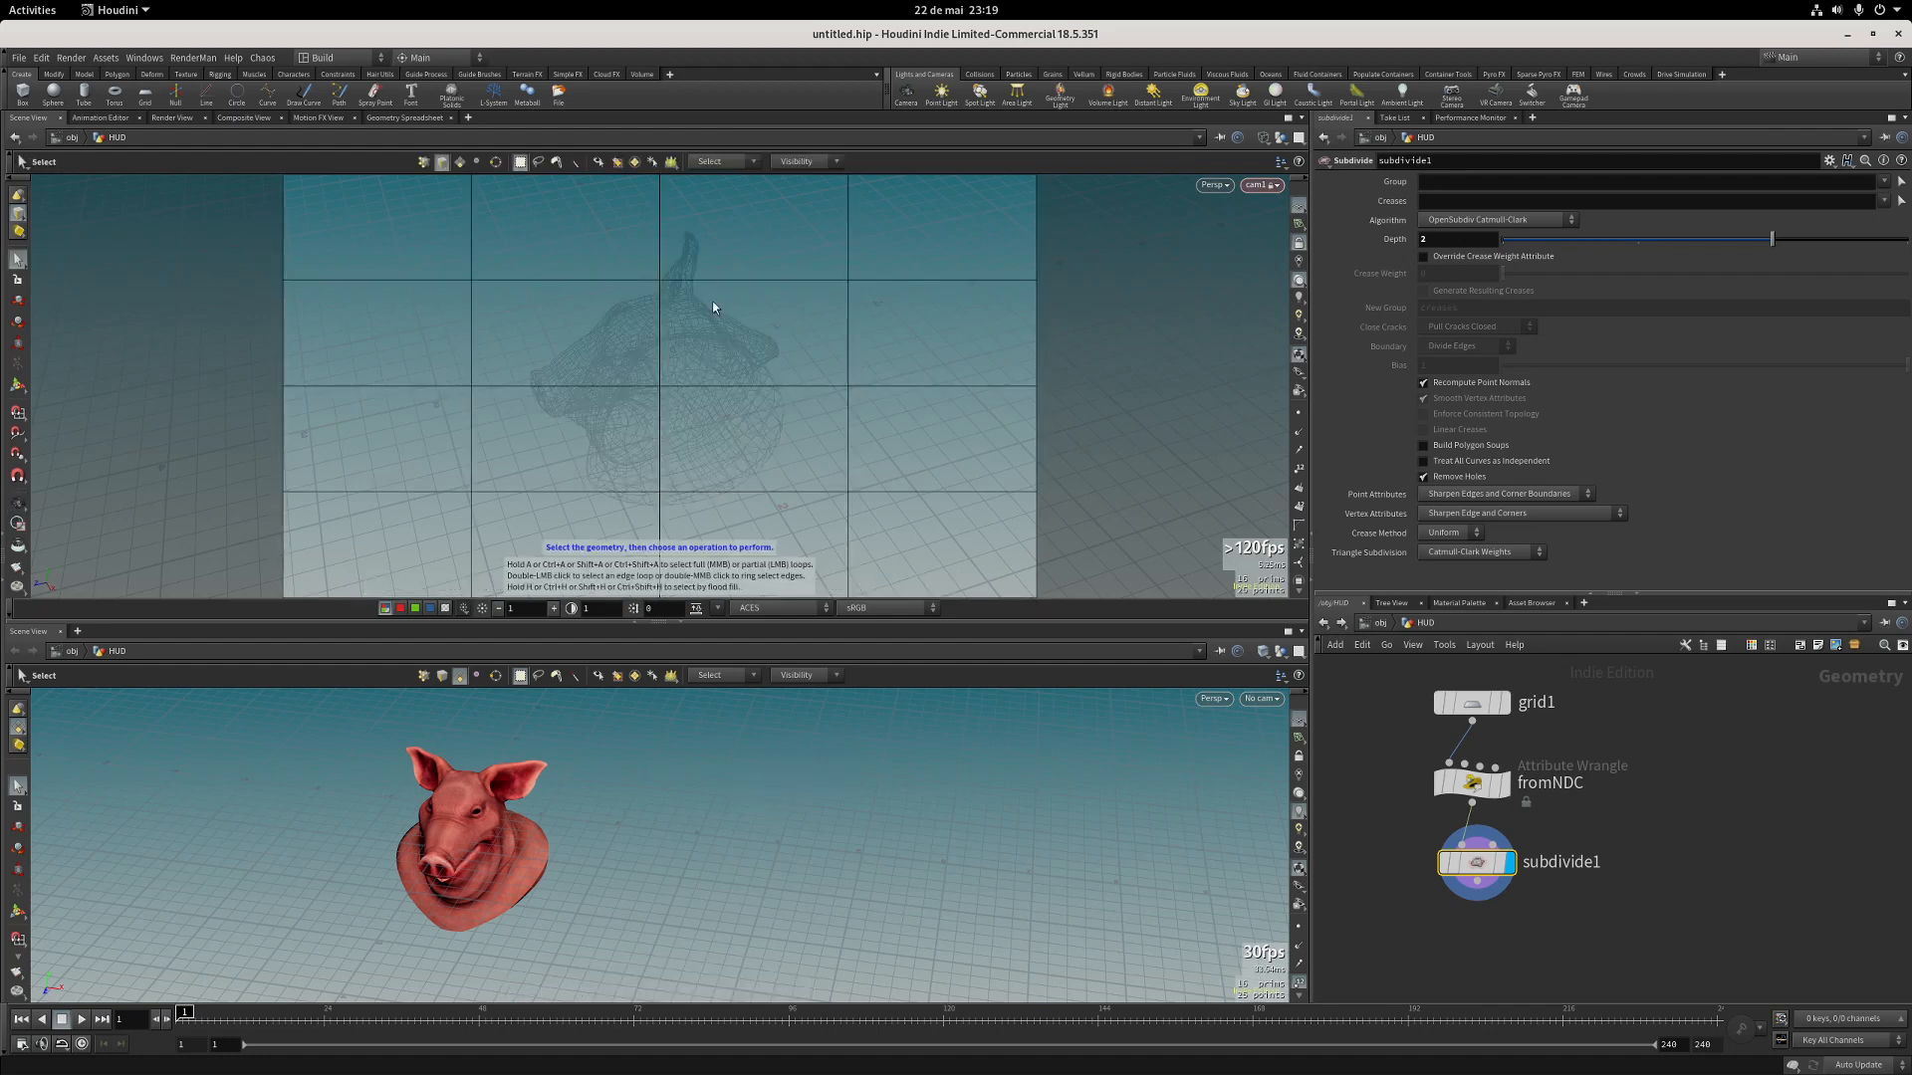
Reframe the lower viewport on the camera and HUD grid and turn off its point number display.
key("Escape")
right_click_drag(868, 811, 768, 751)
left_click_drag(767, 751, 812, 823)
key("s")
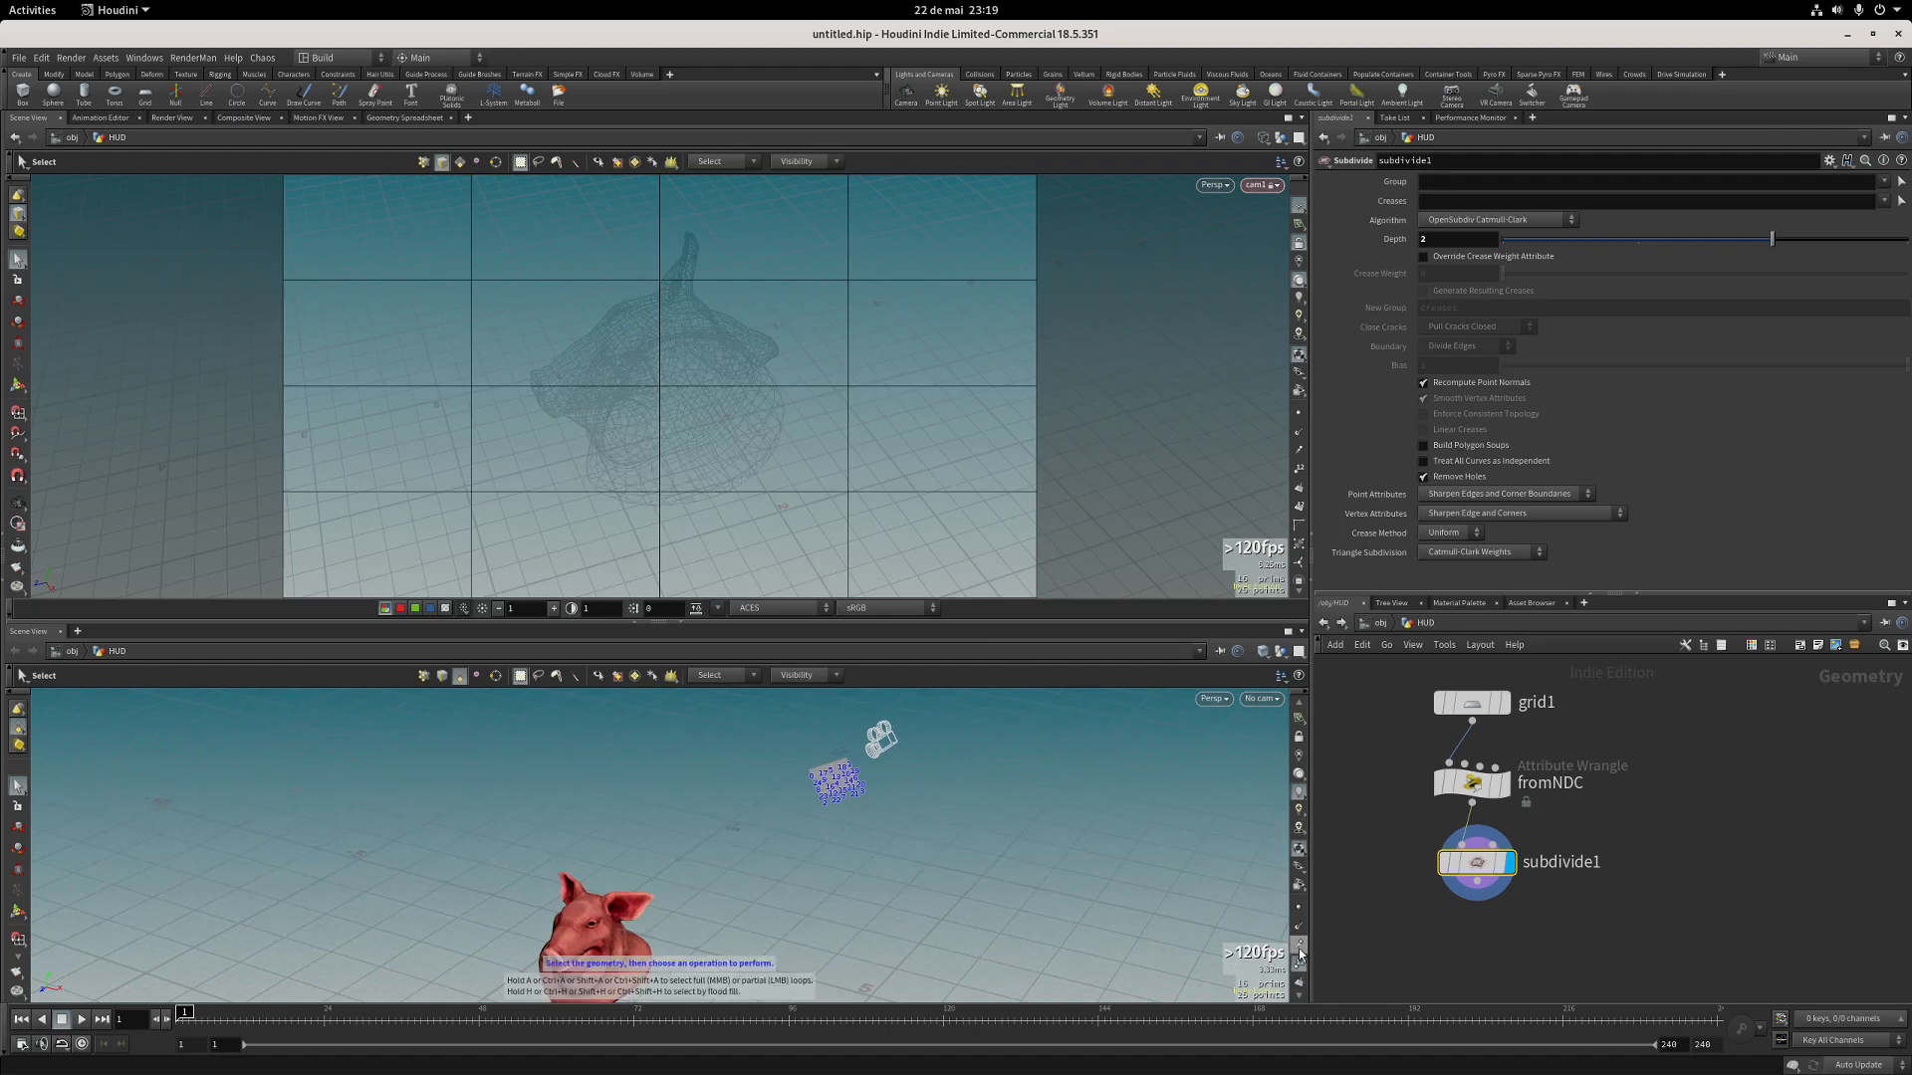
left_click(1300, 964)
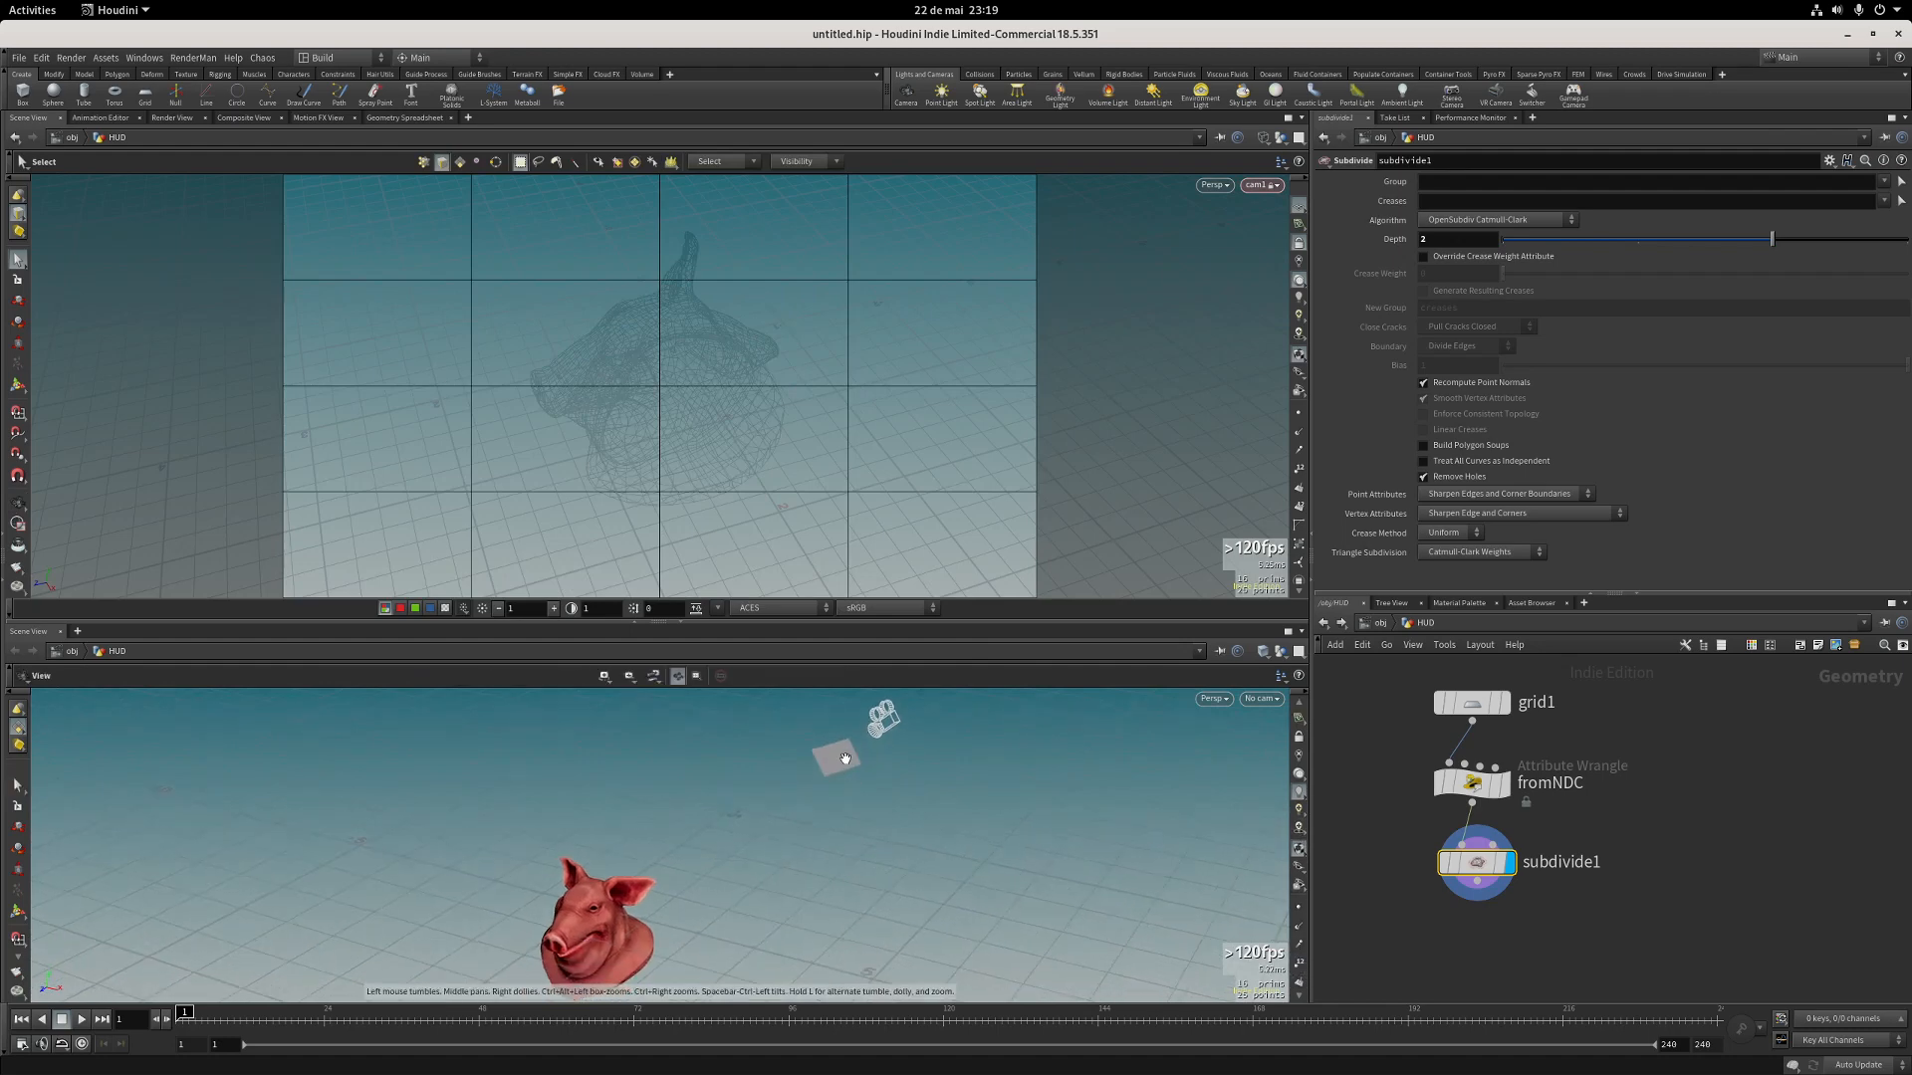
Make the lower viewport taller, frame the whole scene in it, and orbit the locked camera from the upper view.
left_click_drag(896, 623, 924, 393)
key("Escape")
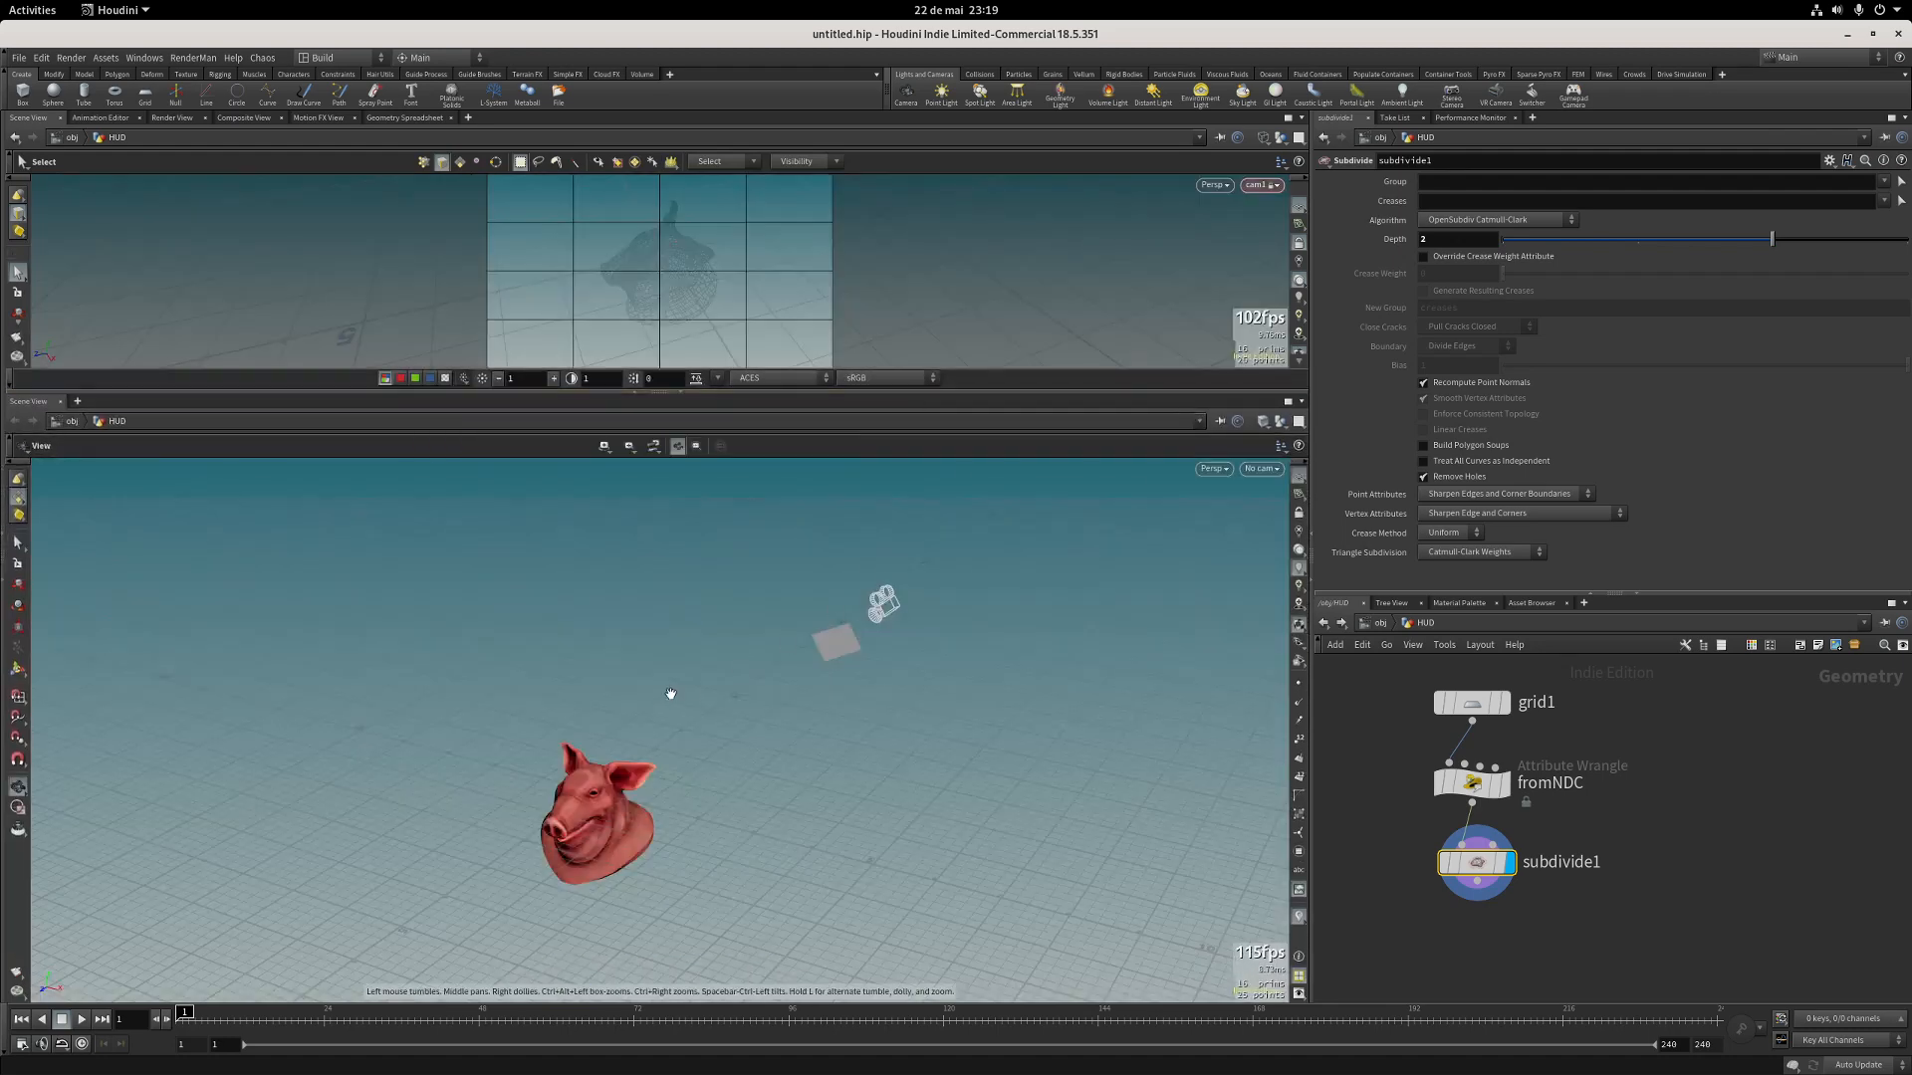
left_click_drag(671, 691, 931, 697)
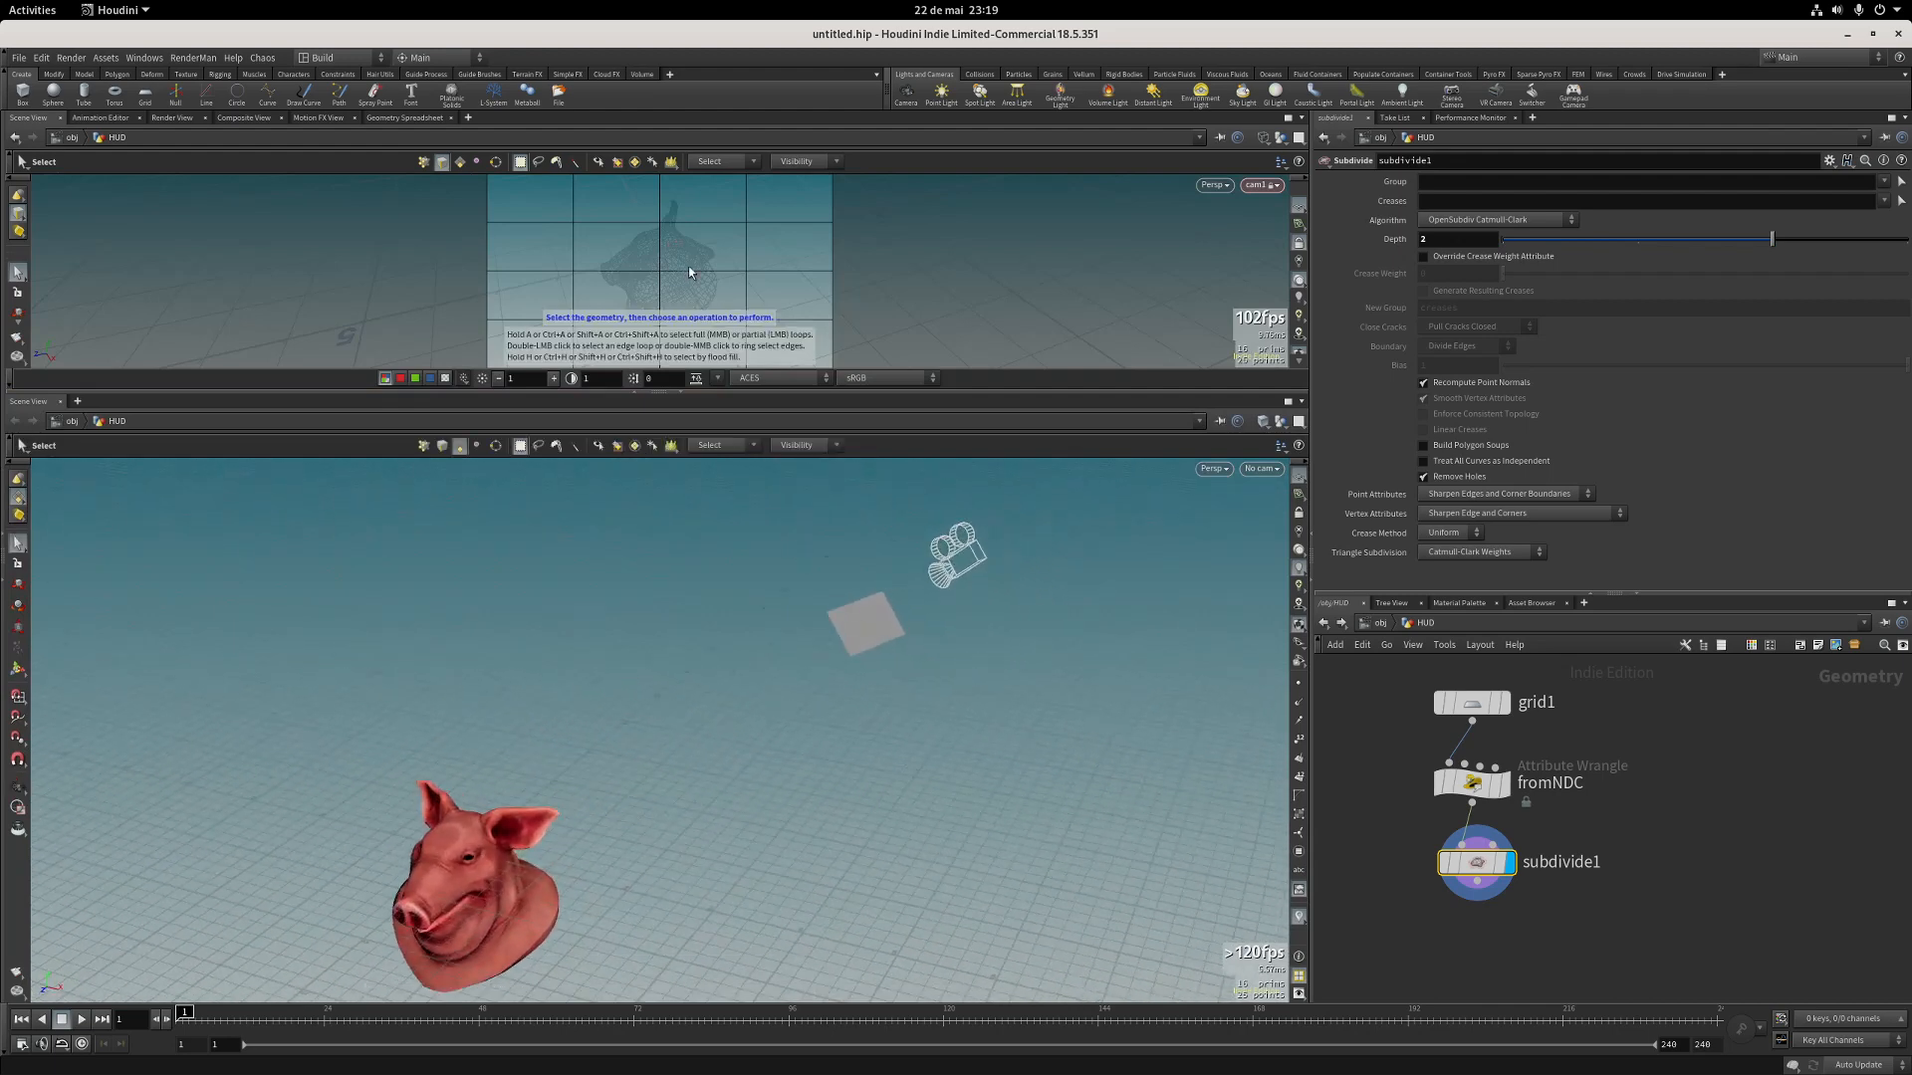
left_click_drag(695, 247, 768, 237, "alt")
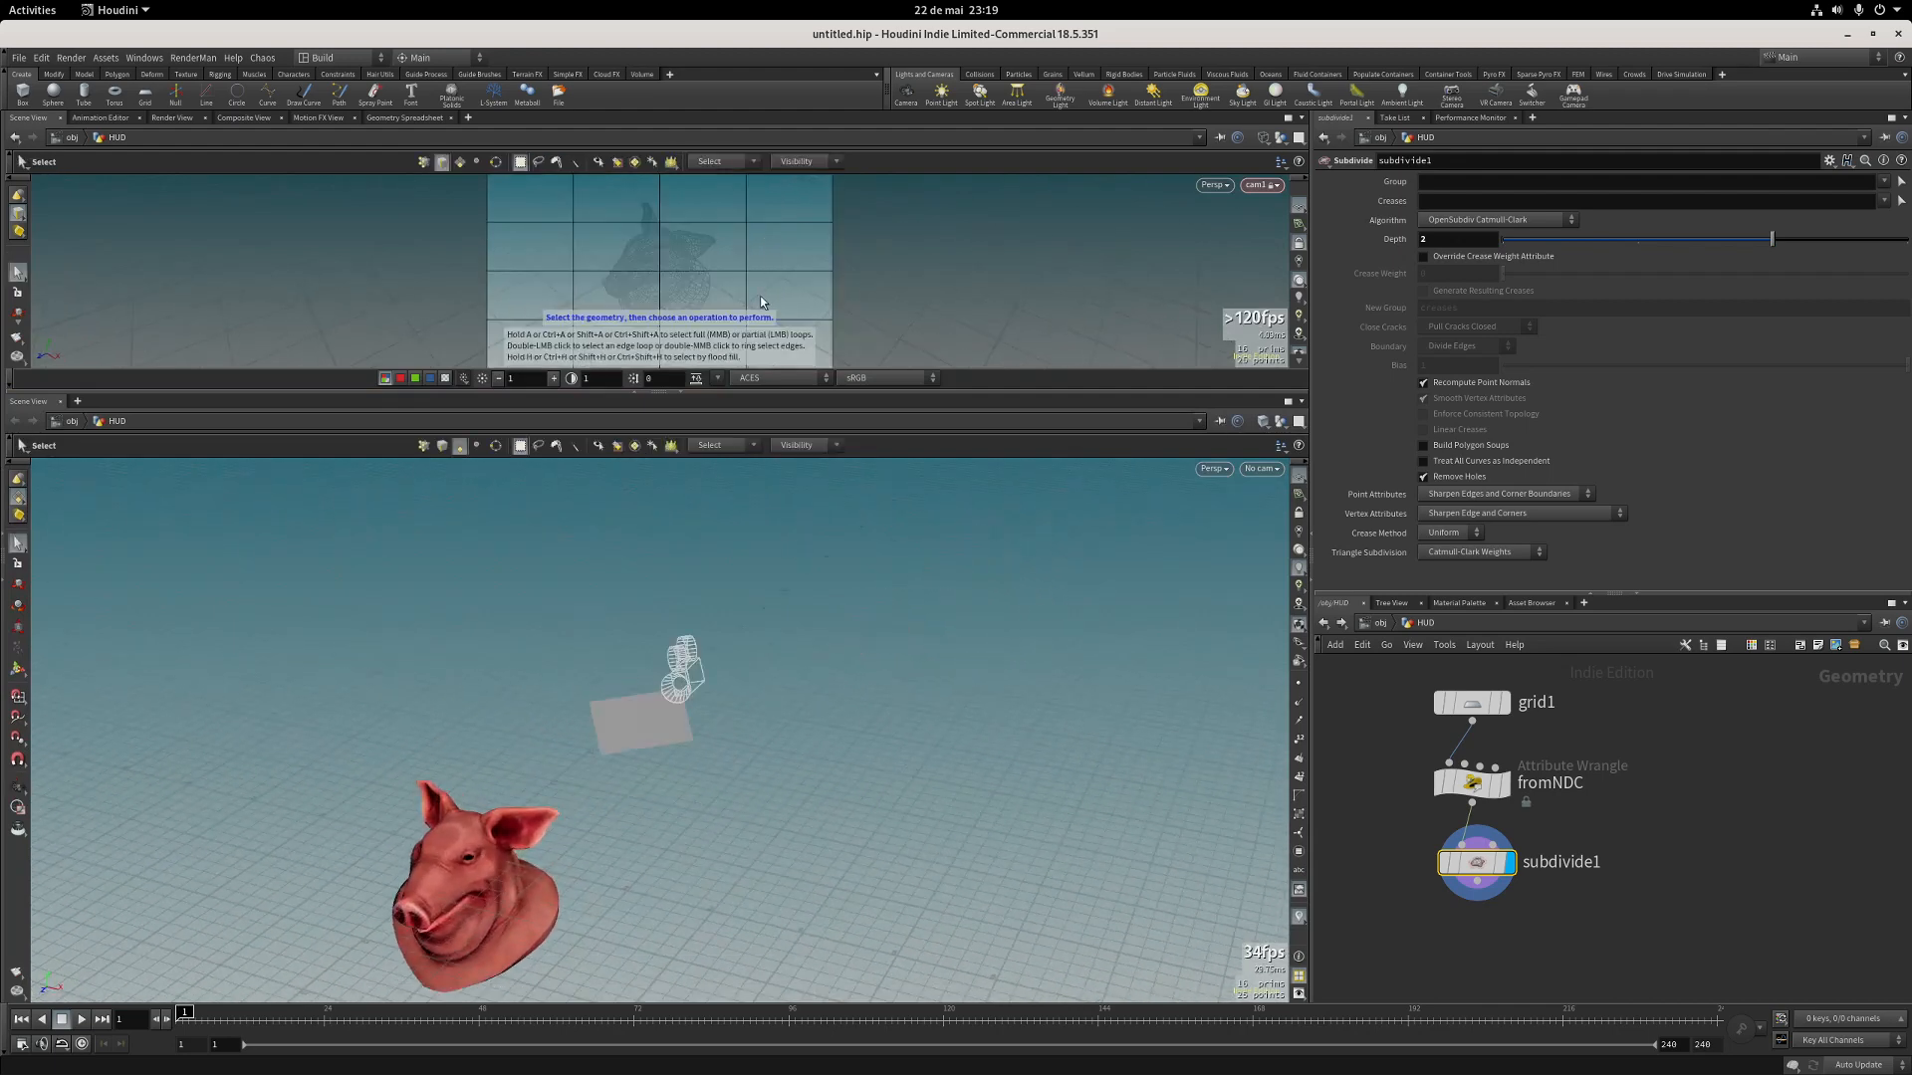
Try a focal length of 25.9 in the view settings of cam1 at object level, and undo the change.
left_click(1381, 623)
left_click(1710, 766)
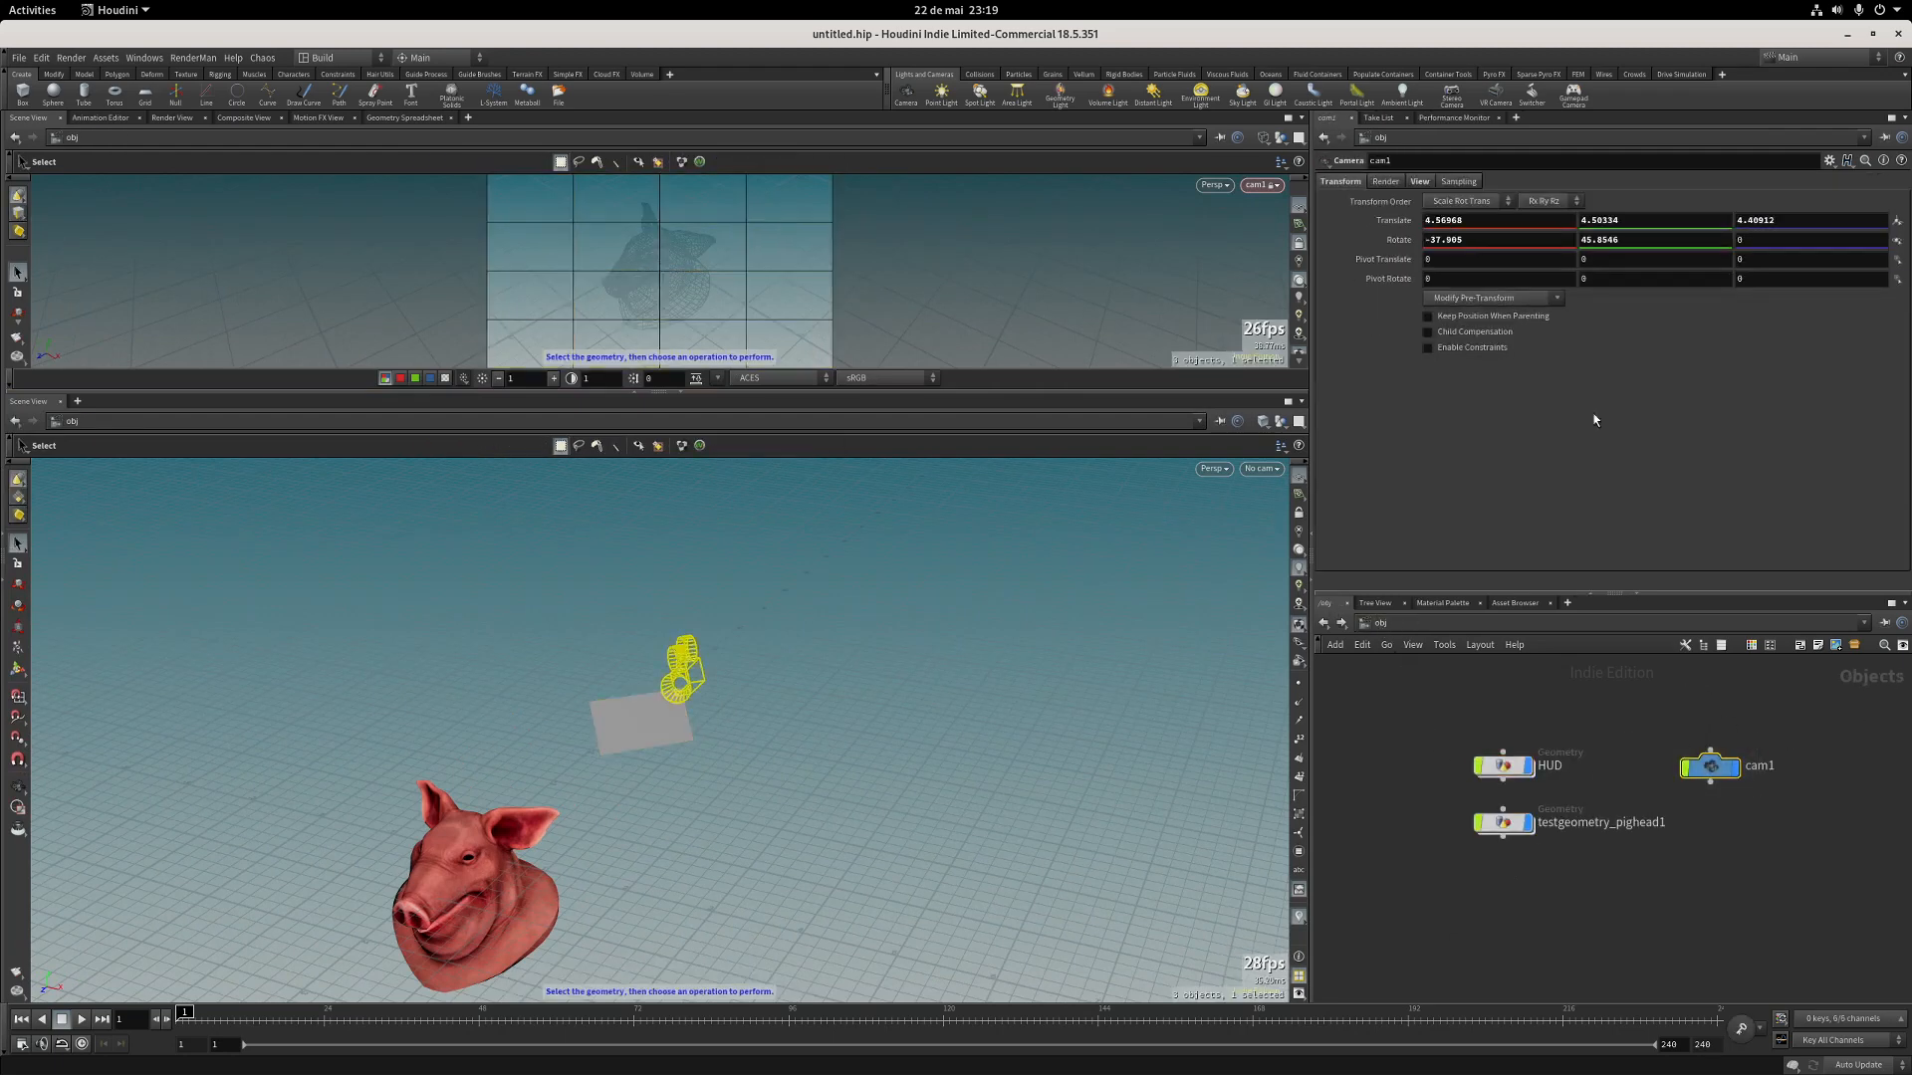
left_click(1387, 181)
left_click(1414, 181)
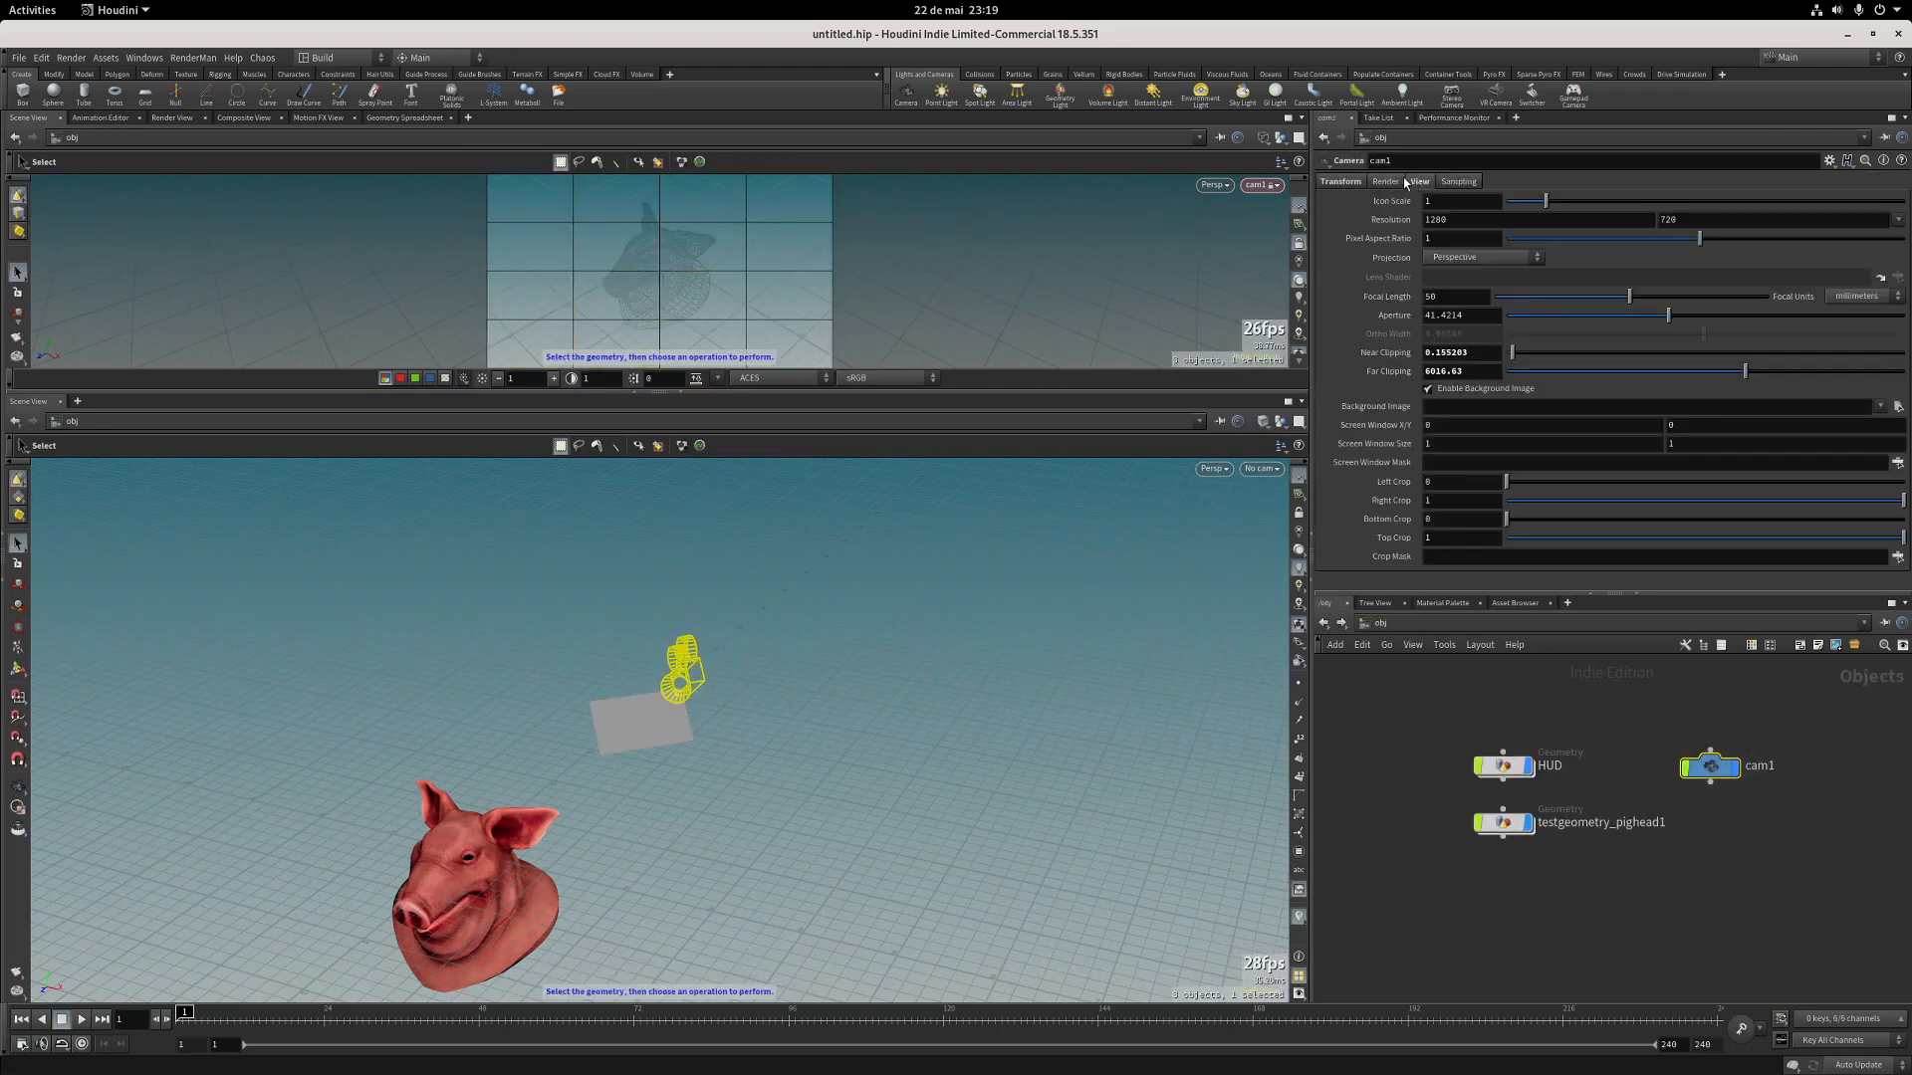
middle_click_drag(1481, 221, 1455, 191)
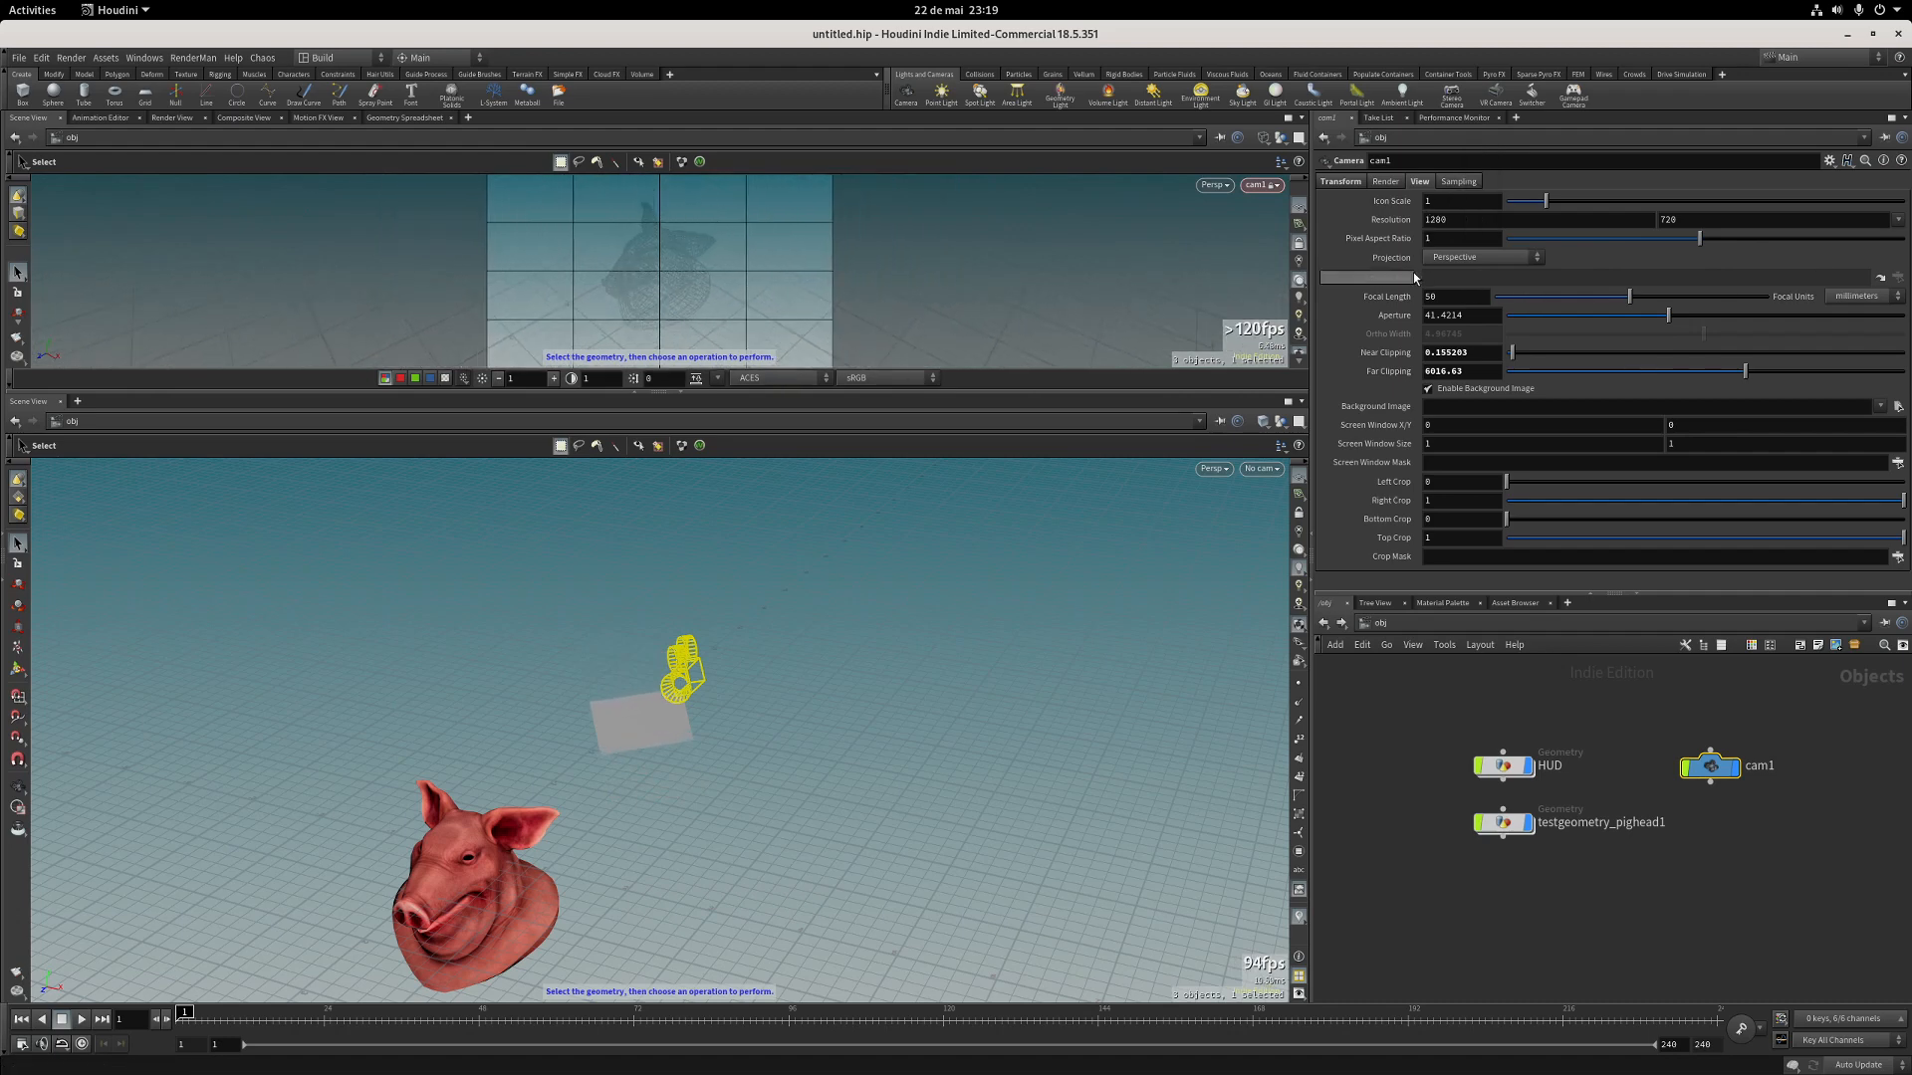
left_click_drag(1631, 298, 1553, 304)
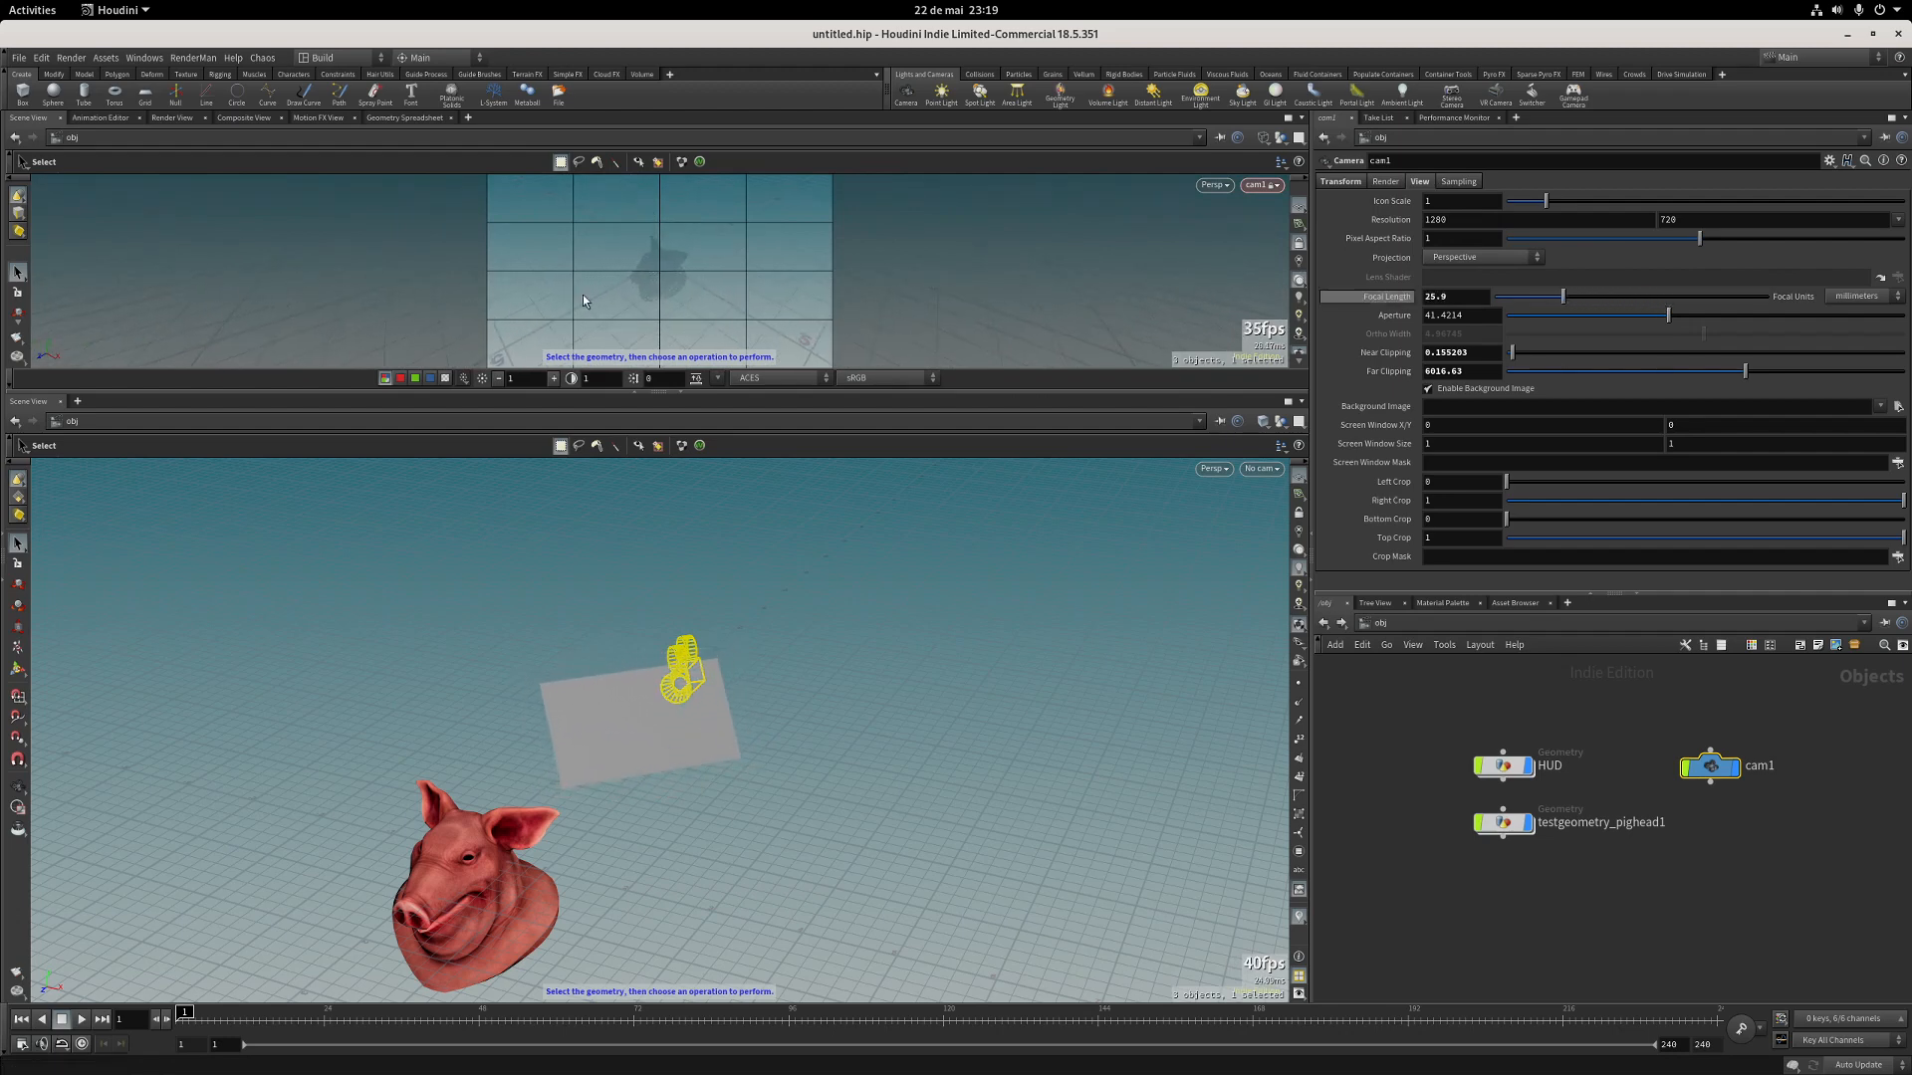
key("ctrl+z")
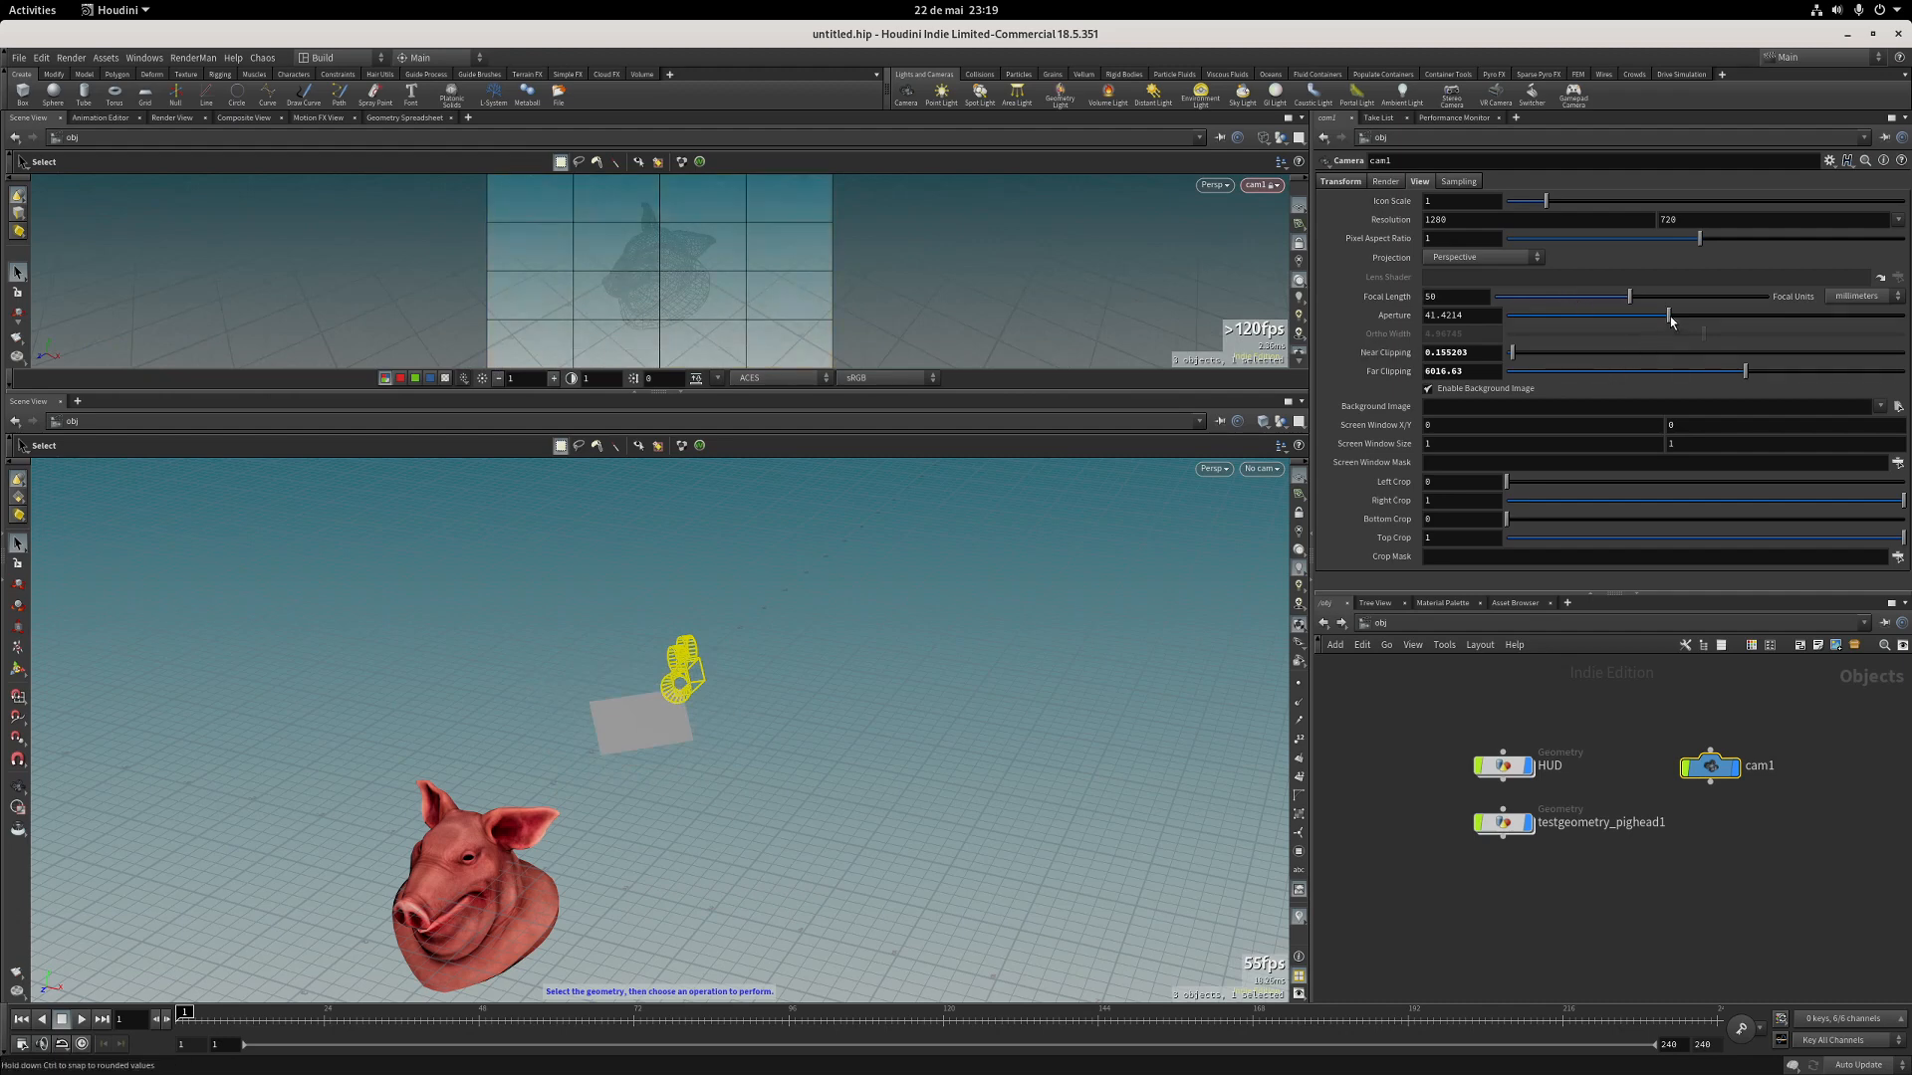
Try changing the aperture of cam1, undo it, and go back inside the HUD geometry network.
mouse_move(1671, 319)
left_mouse_down("ctrl")
mouse_move(1763, 316)
mouse_move(1626, 315)
mouse_move(1674, 314)
left_mouse_up("ctrl")
key("ctrl+z")
left_click_drag(914, 694, 857, 697, "alt")
double_click(1505, 767)
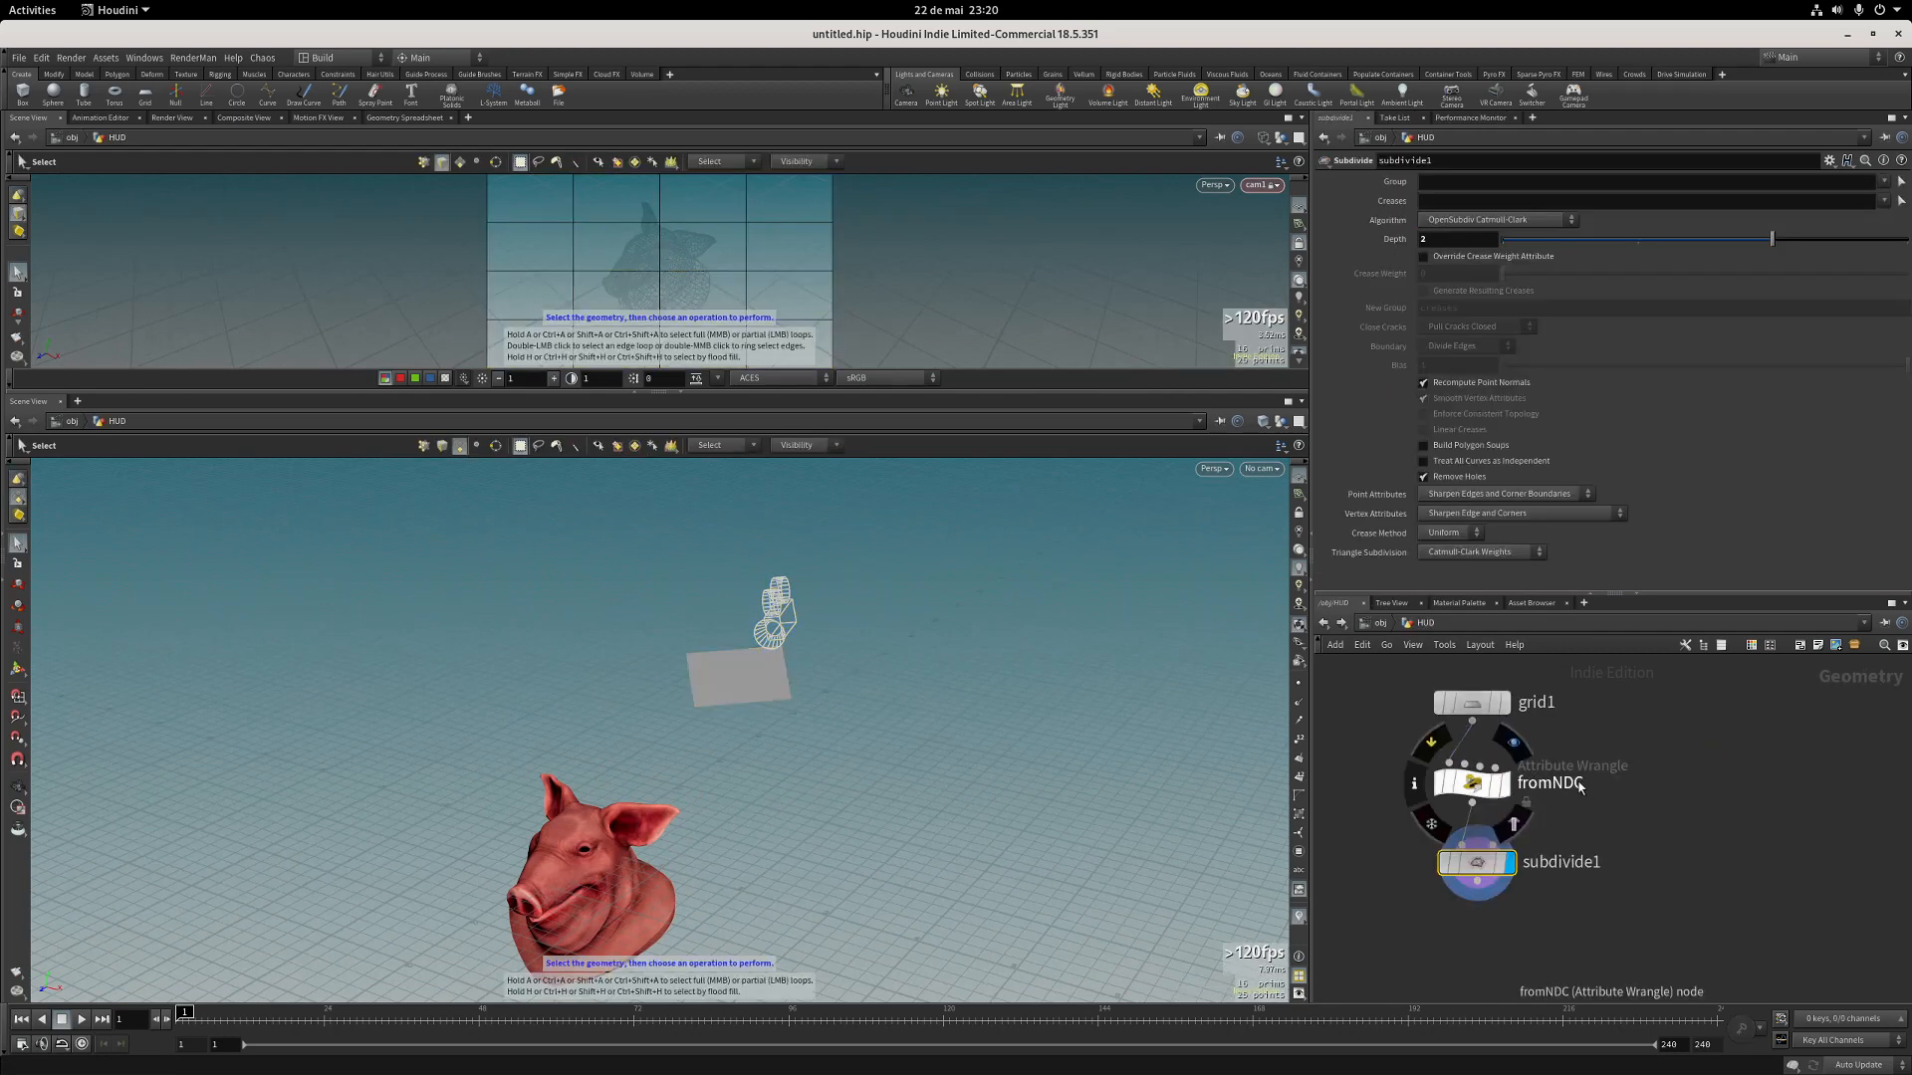
Delete the subdivide1 node so the HUD network ends at the fromNDC wrangle.
left_click_drag(968, 689, 973, 683, "alt")
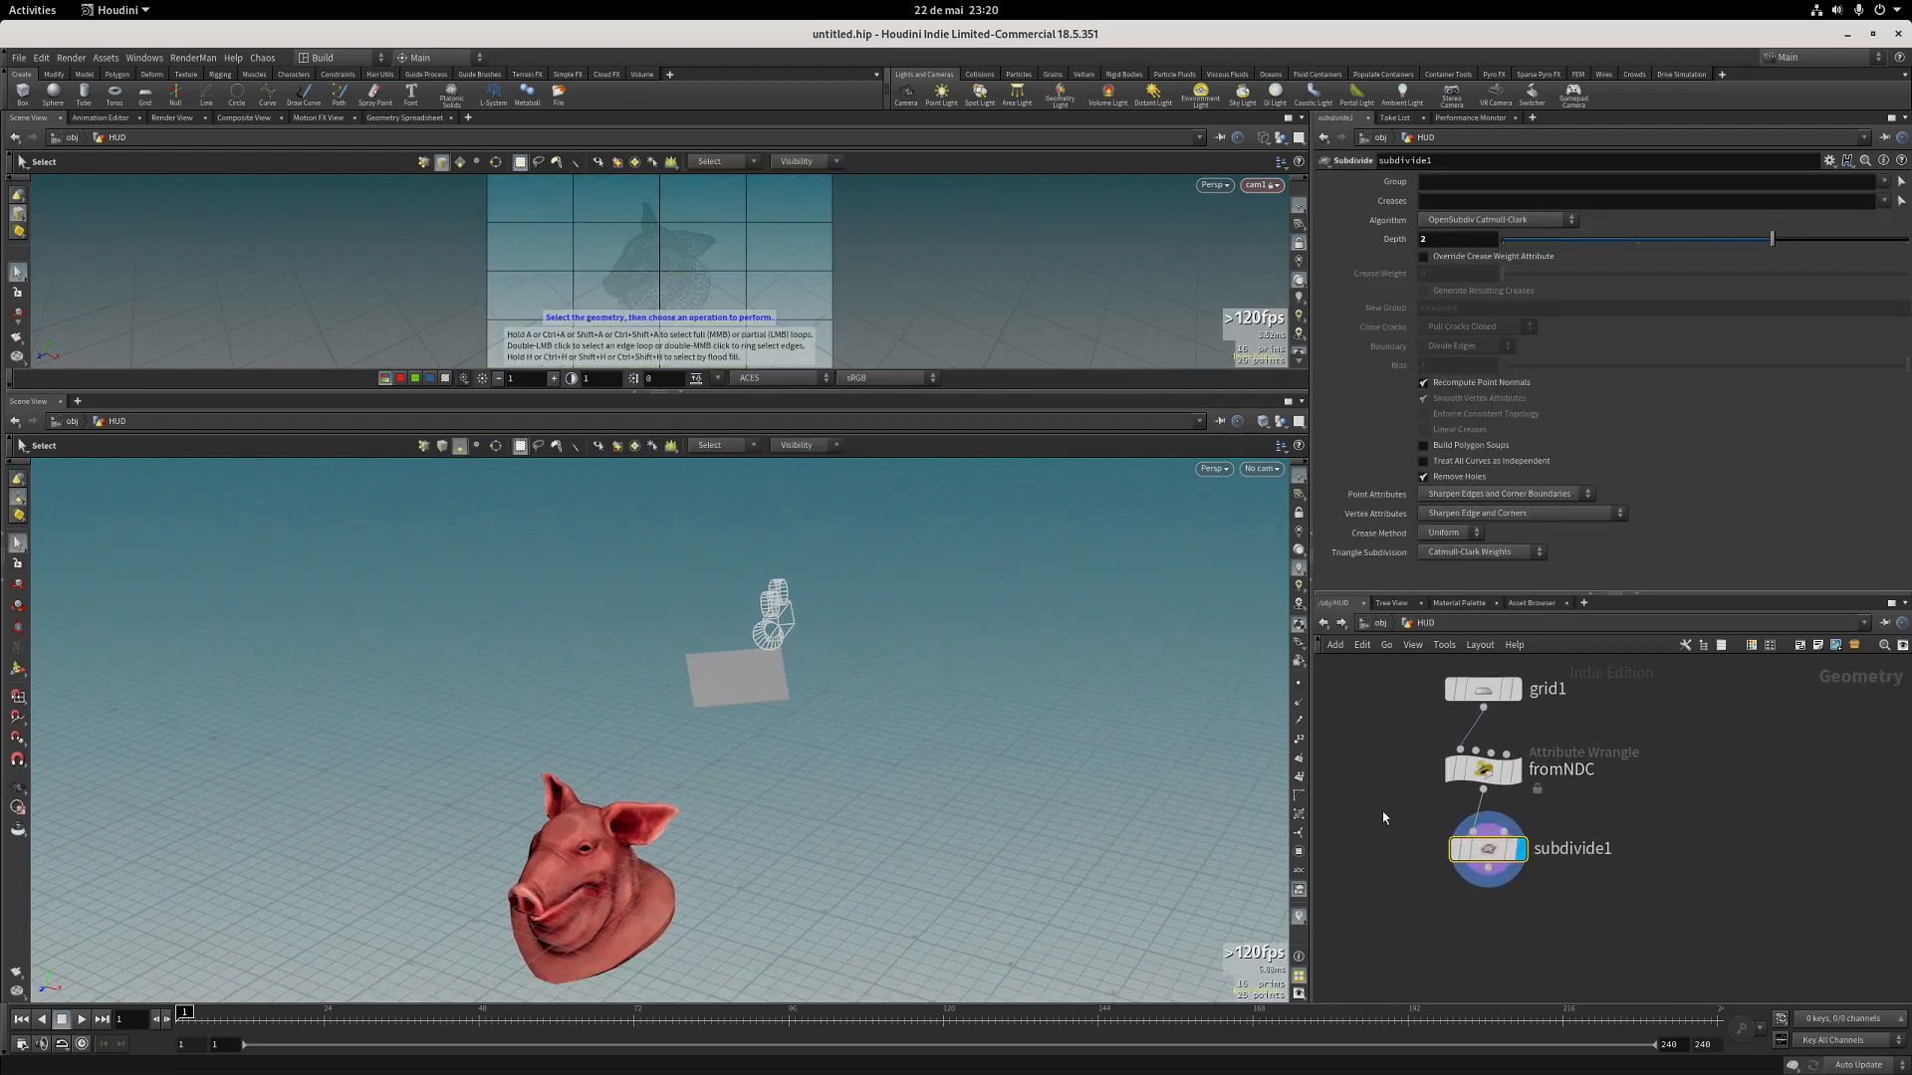
middle_click_drag(1384, 816, 1385, 804)
key("Delete")
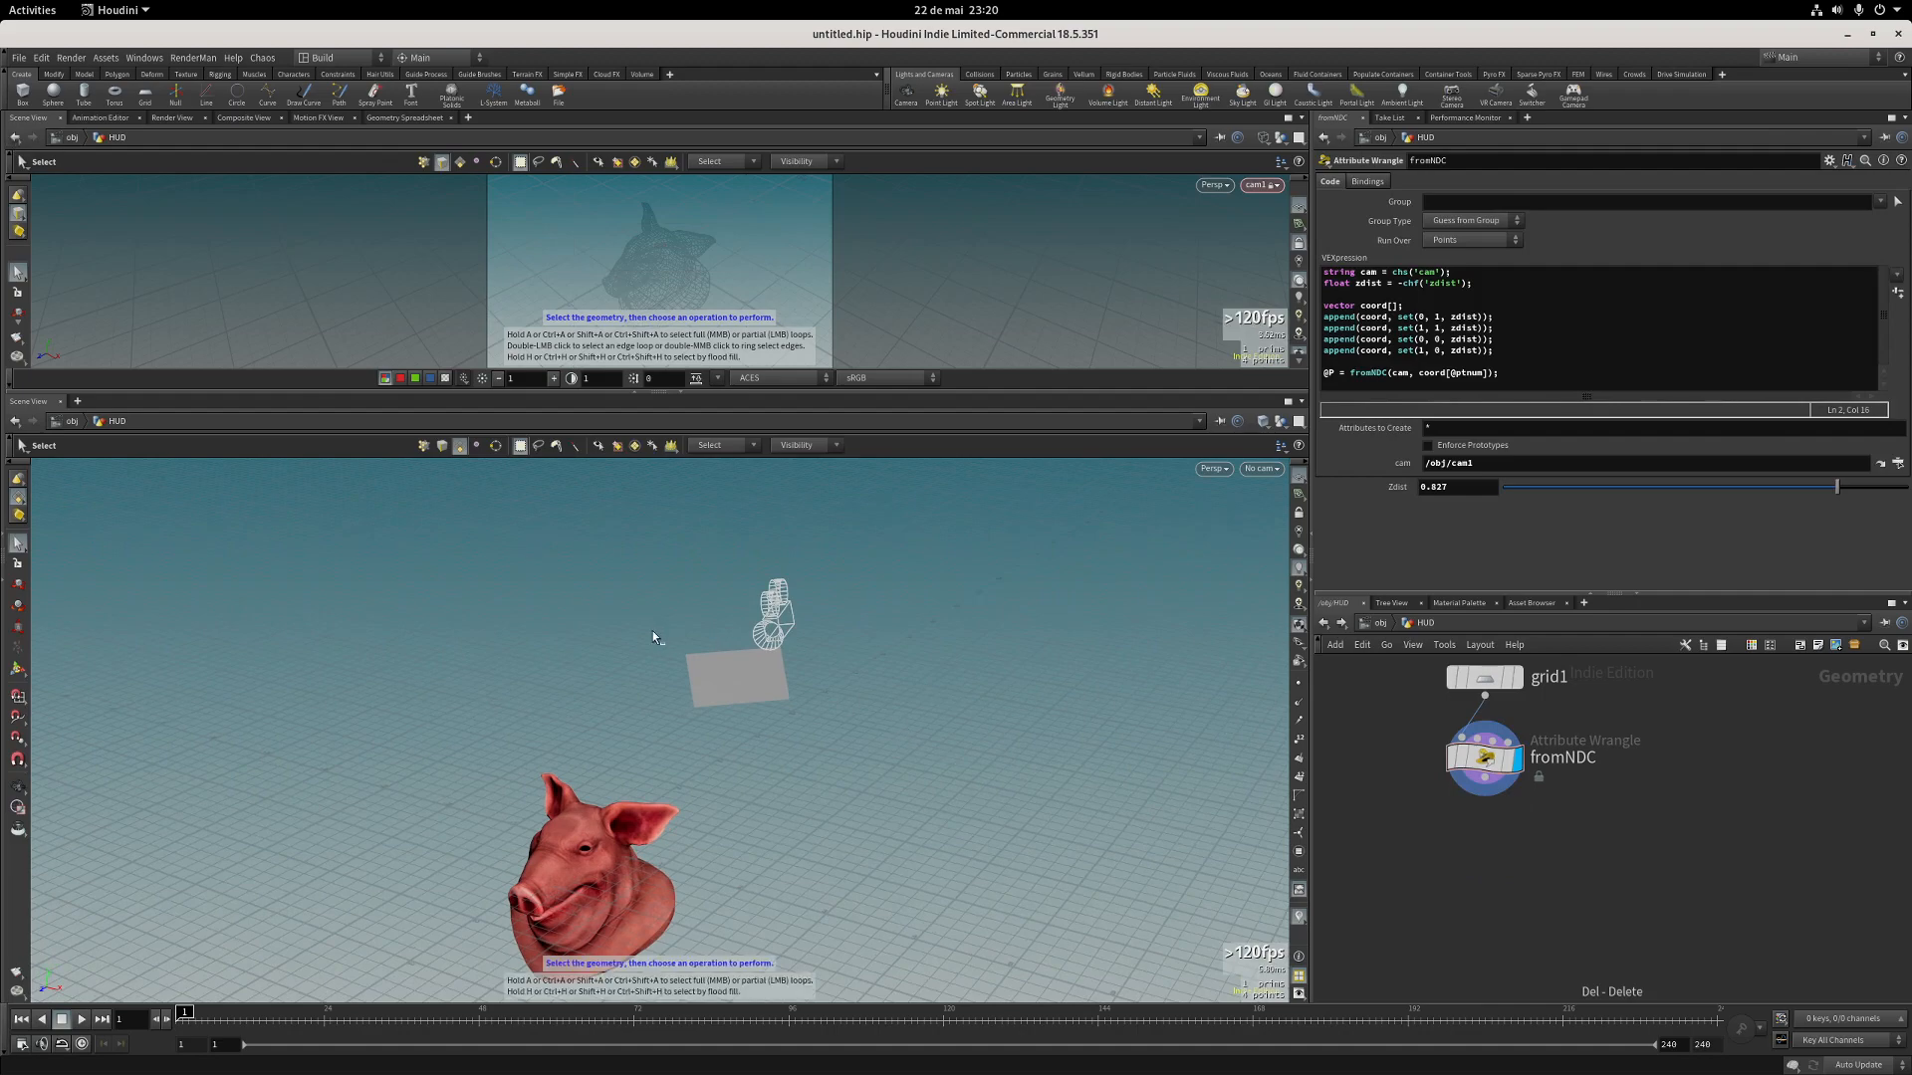
Save the scene in the Downloads folder as NDC_tutorial.hiplc.
key("ctrl+s")
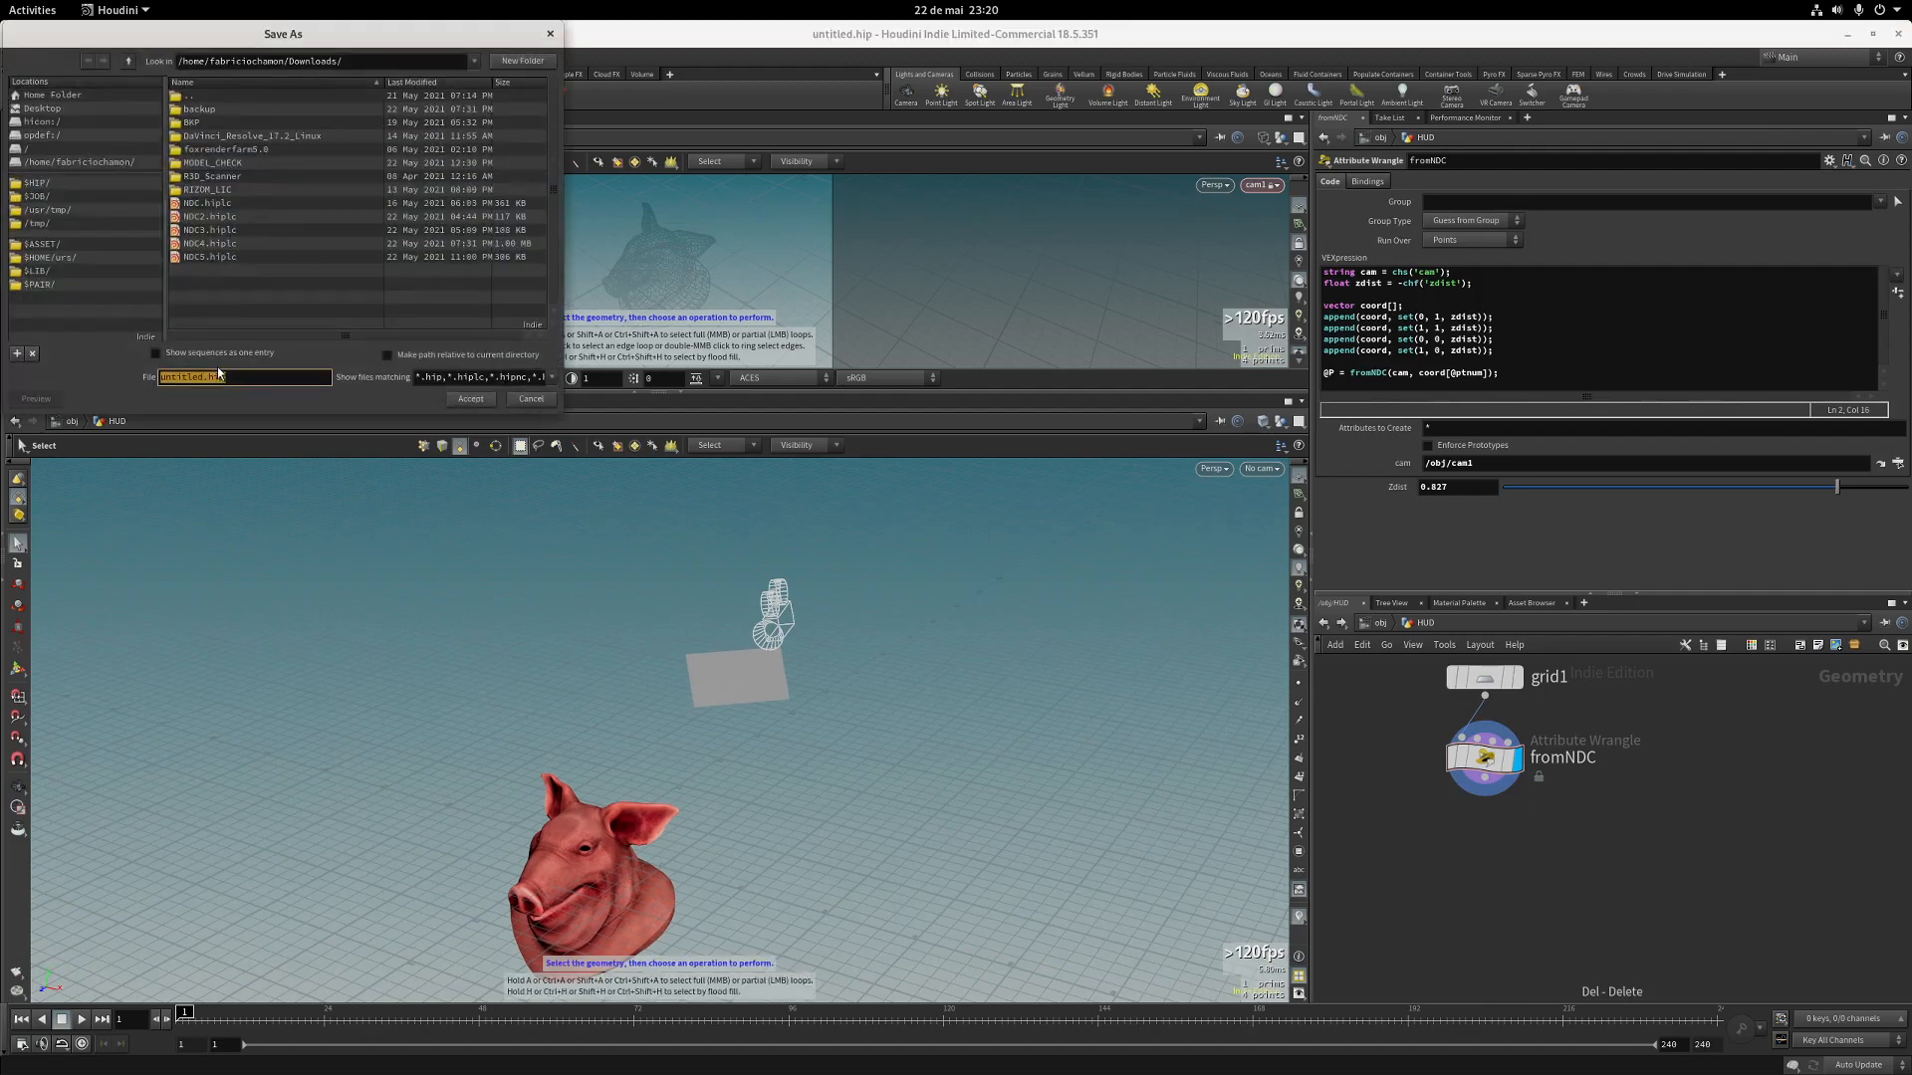
left_click(213, 258)
left_click(180, 376)
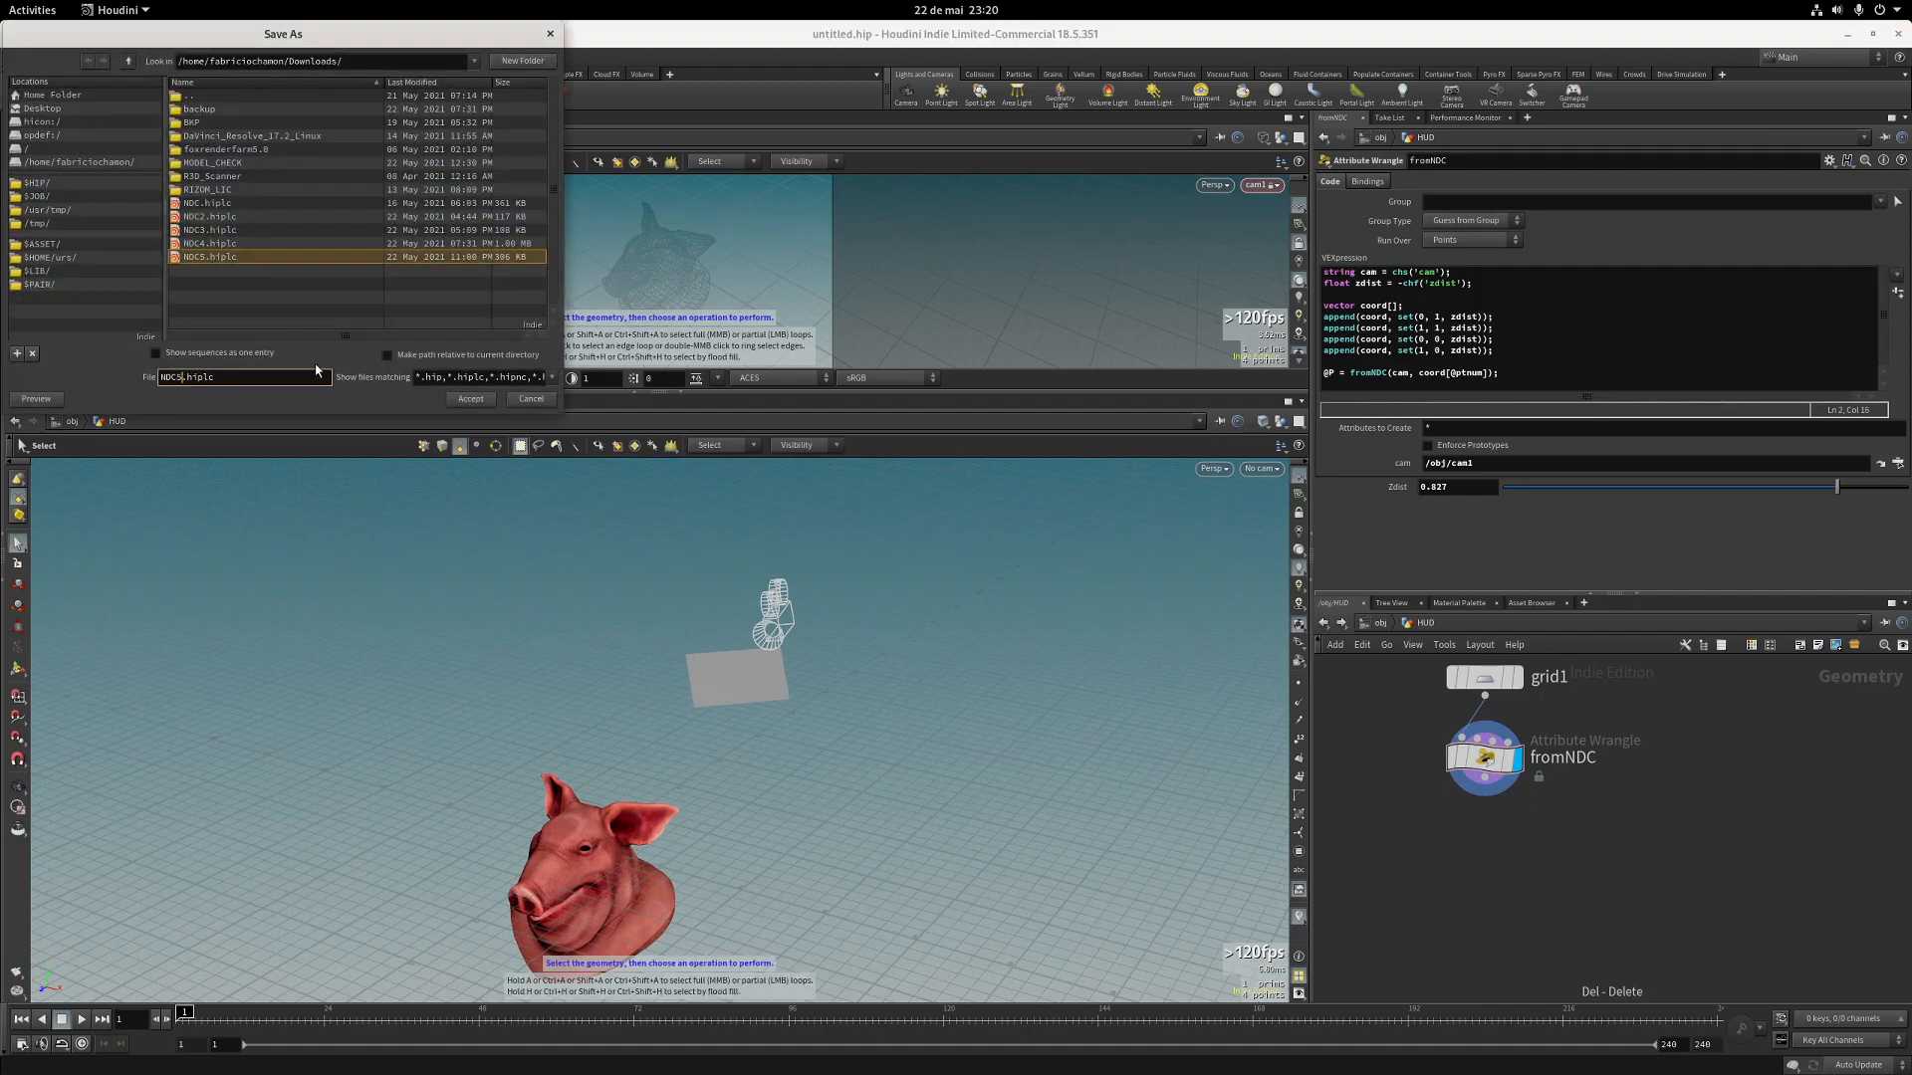
key("BackSpace")
type("_tutor")
type("ial")
key("Return")
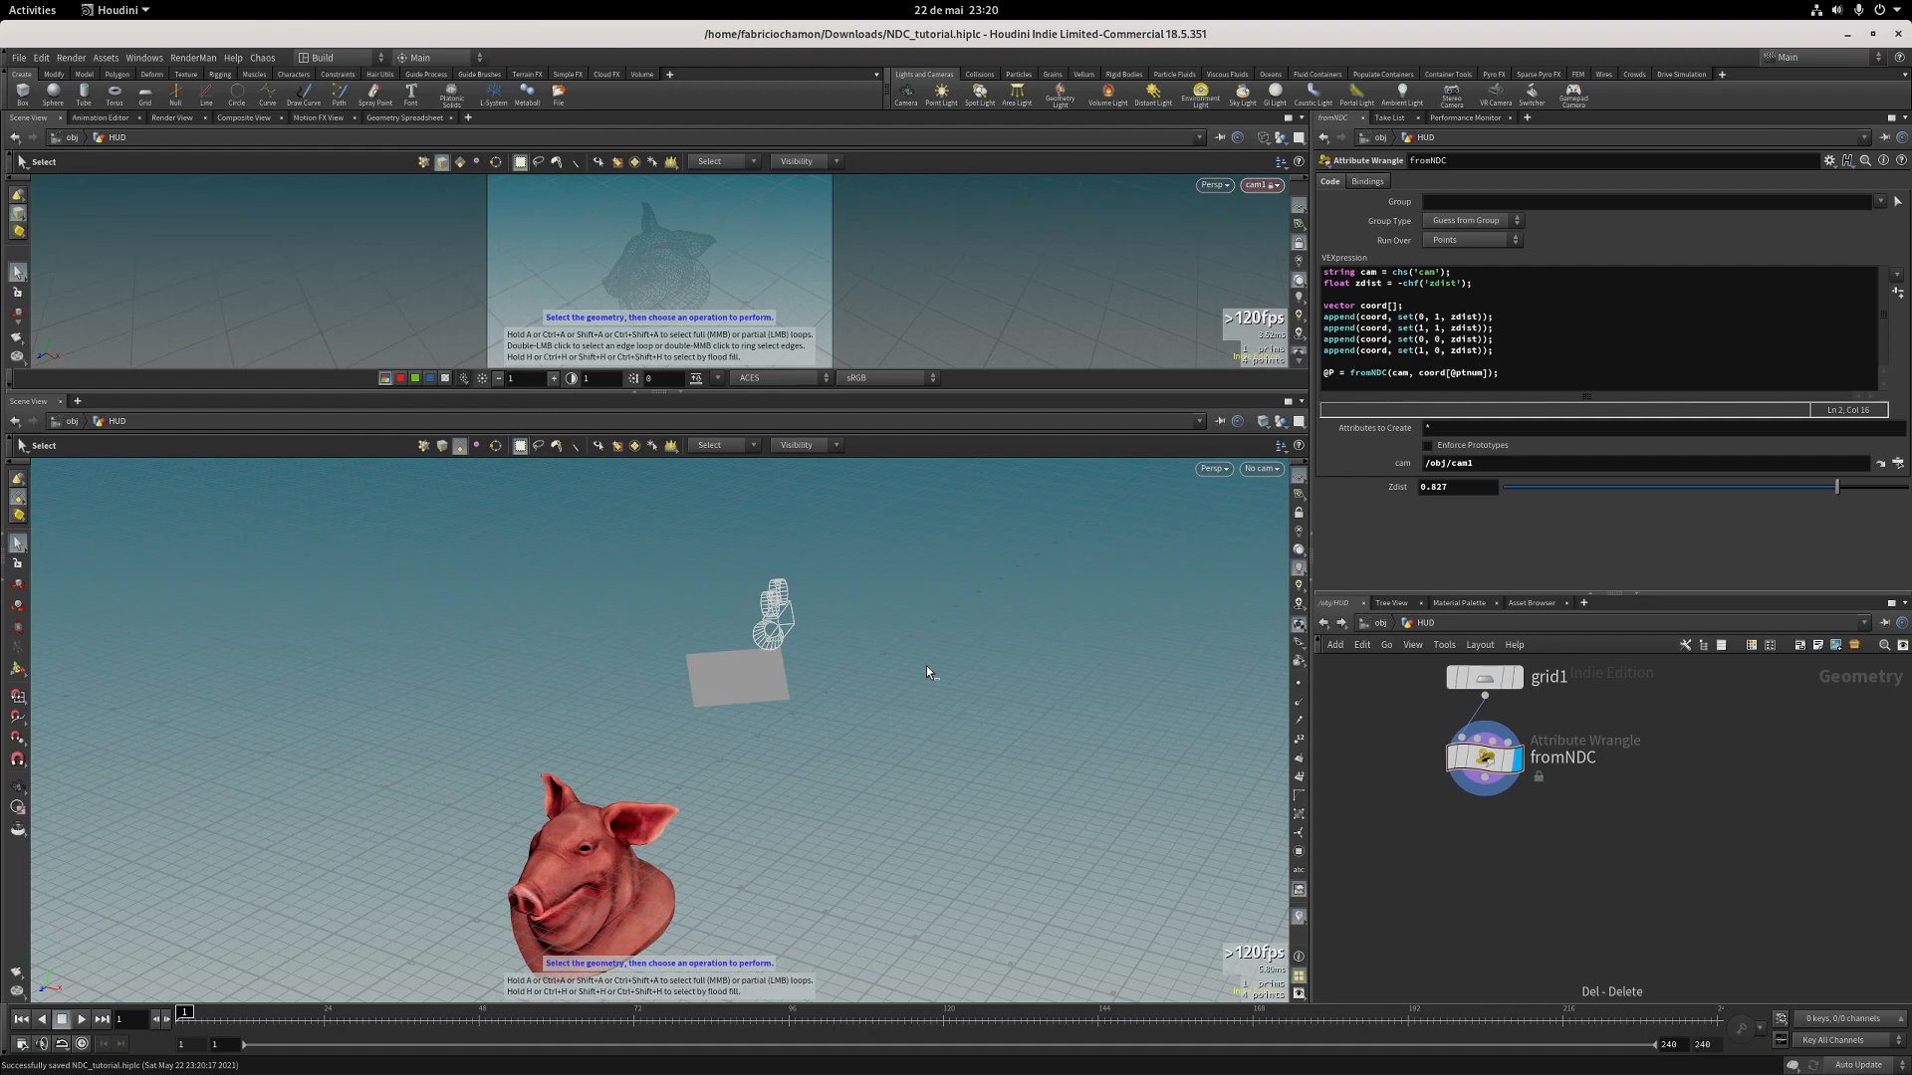
Make the upper camera viewport taller and reframe the pig head, grid and camera in the lower one.
left_click_drag(977, 394, 977, 476)
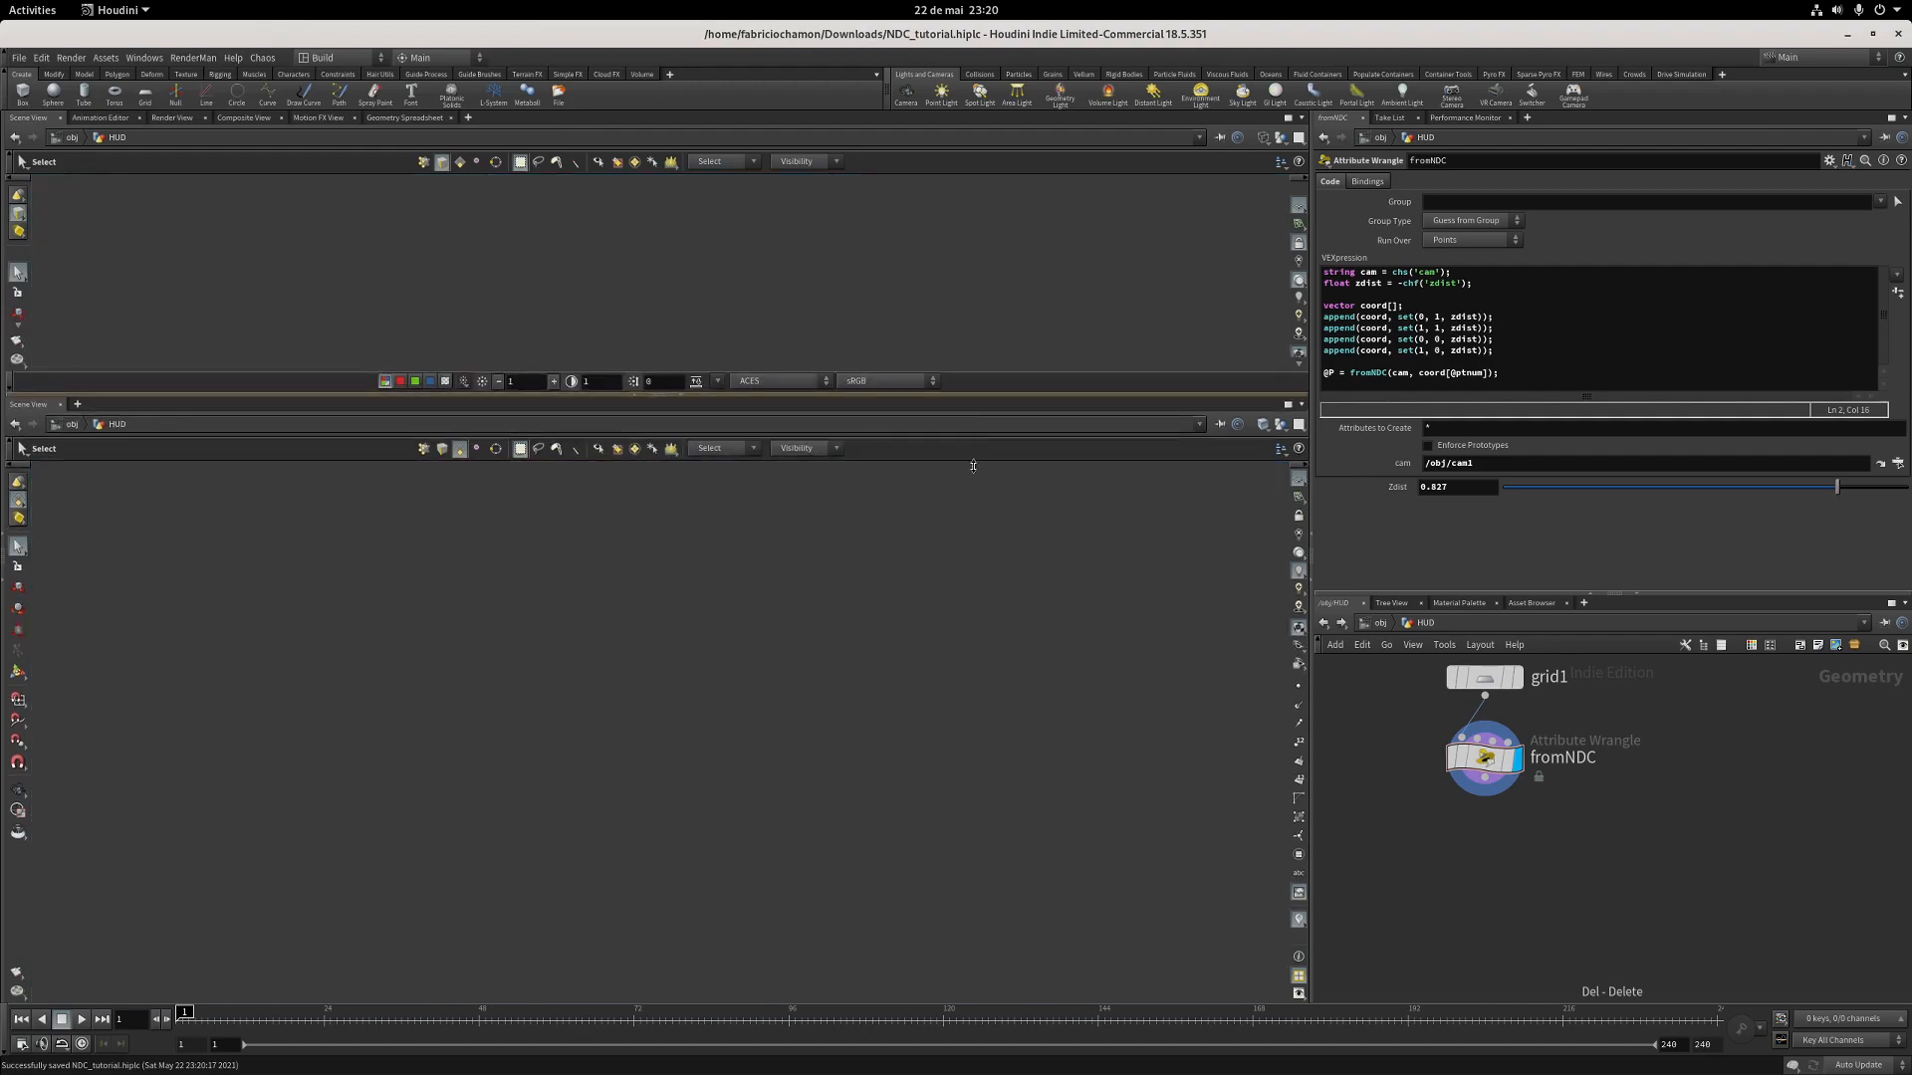
key("Escape")
left_click_drag(849, 767, 778, 719)
key("s")
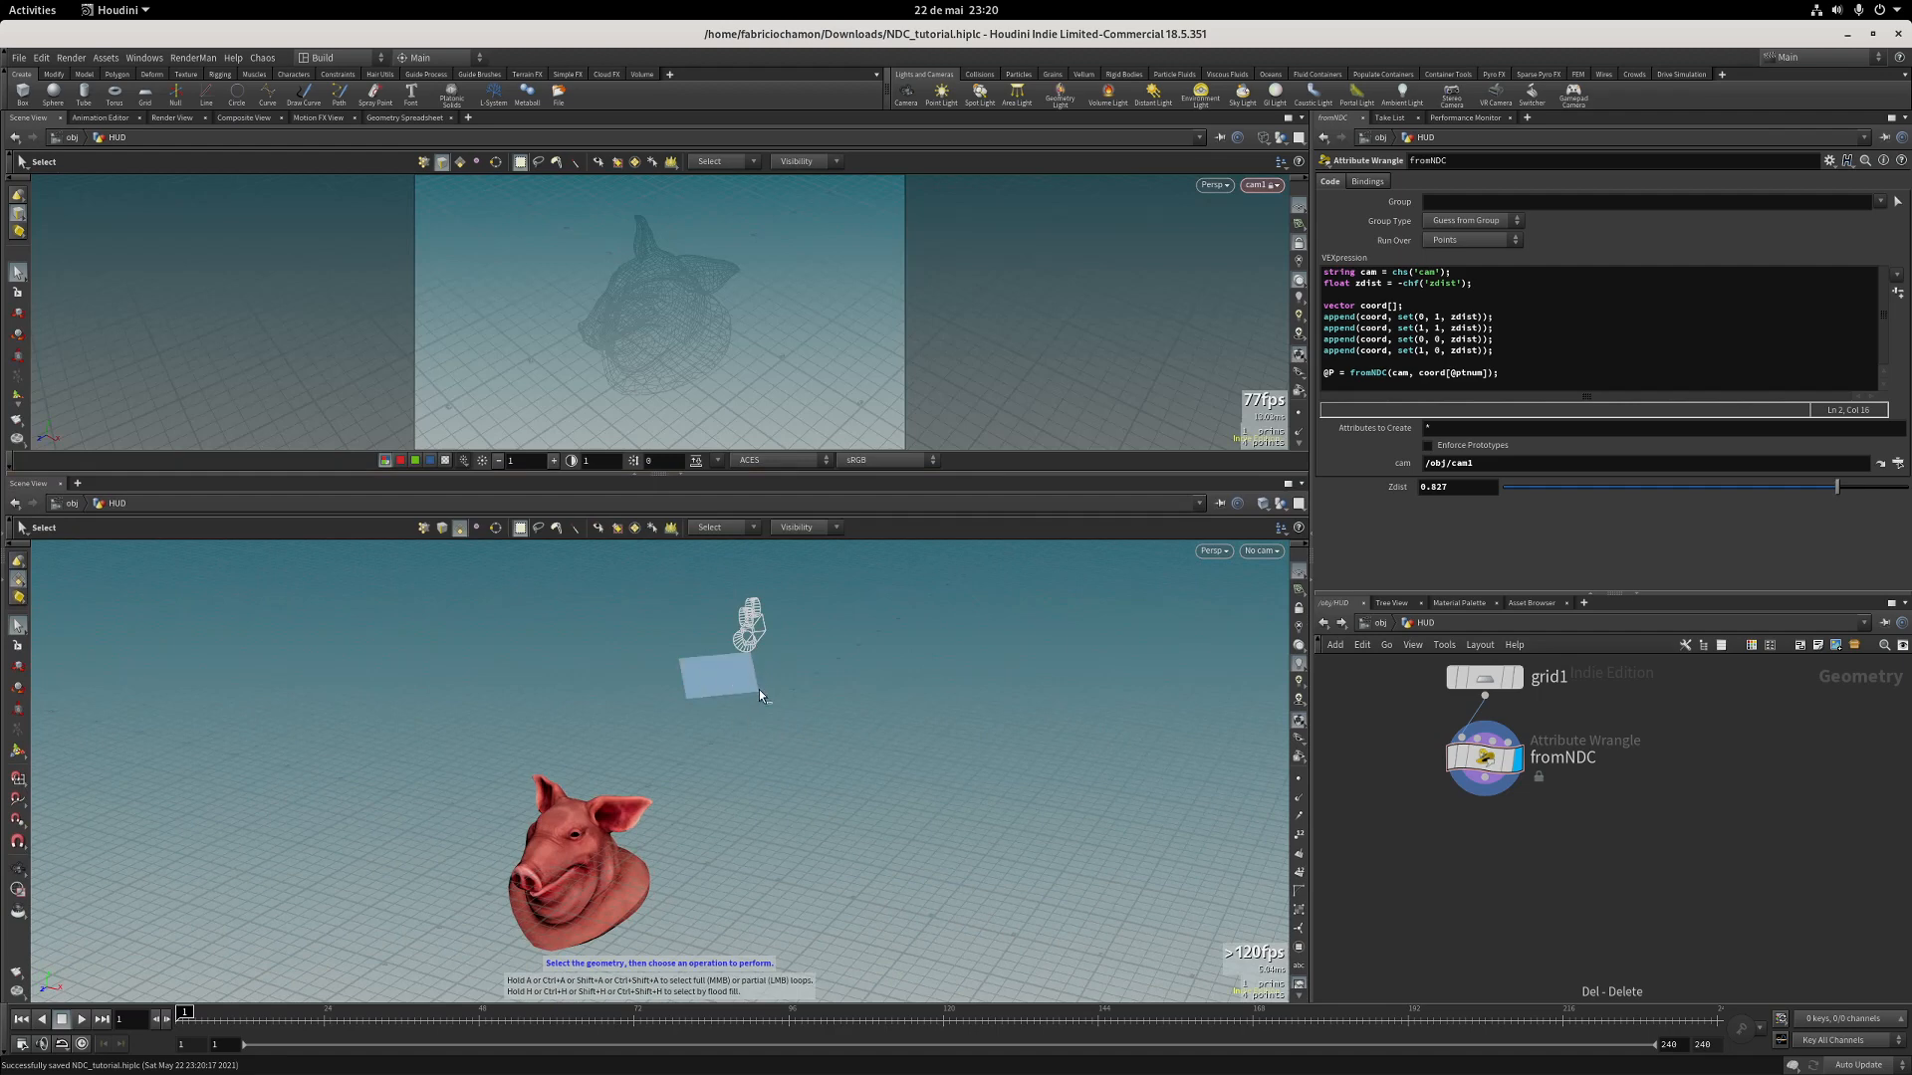
left_click_drag(732, 737, 547, 775, "alt")
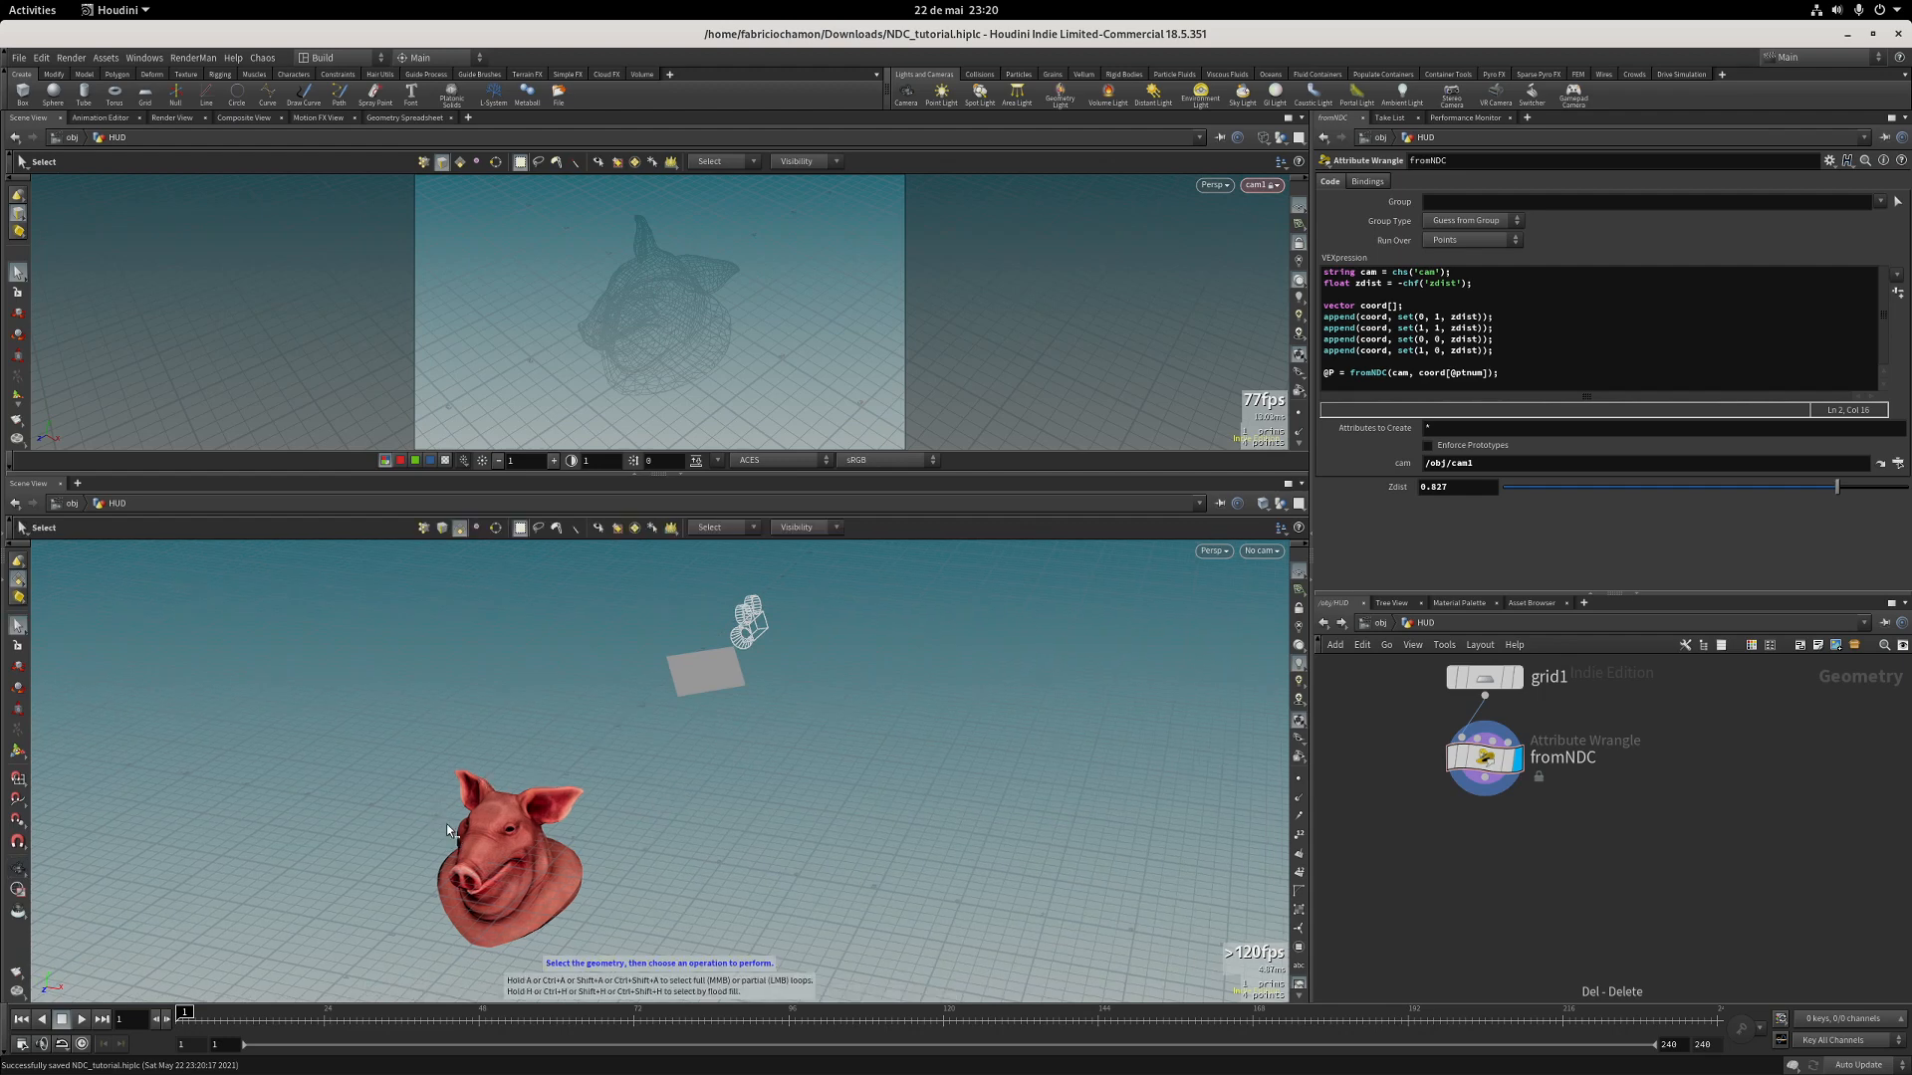
Add an Attribute Wrangle below fromNDC, wired to its output, and set it as the displayed node.
middle_click_drag(1617, 821, 1618, 824)
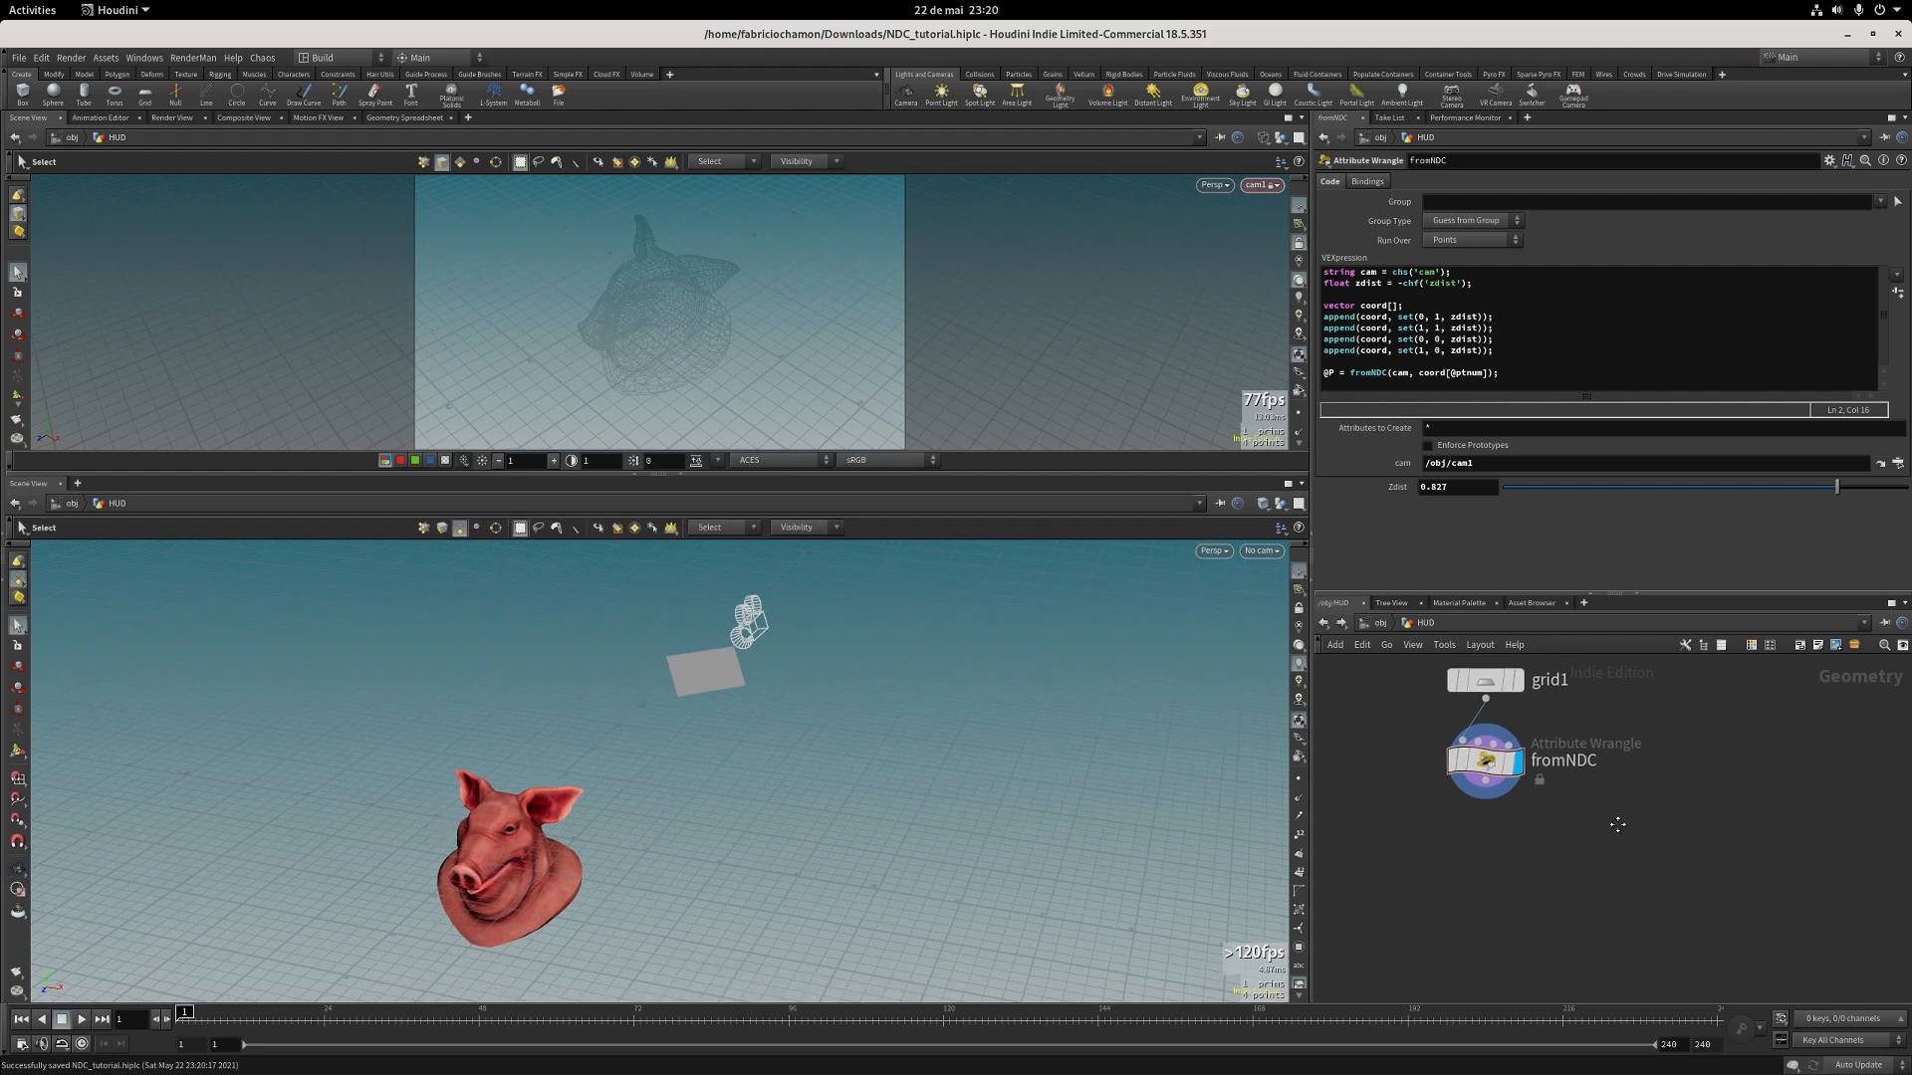
key("Tab")
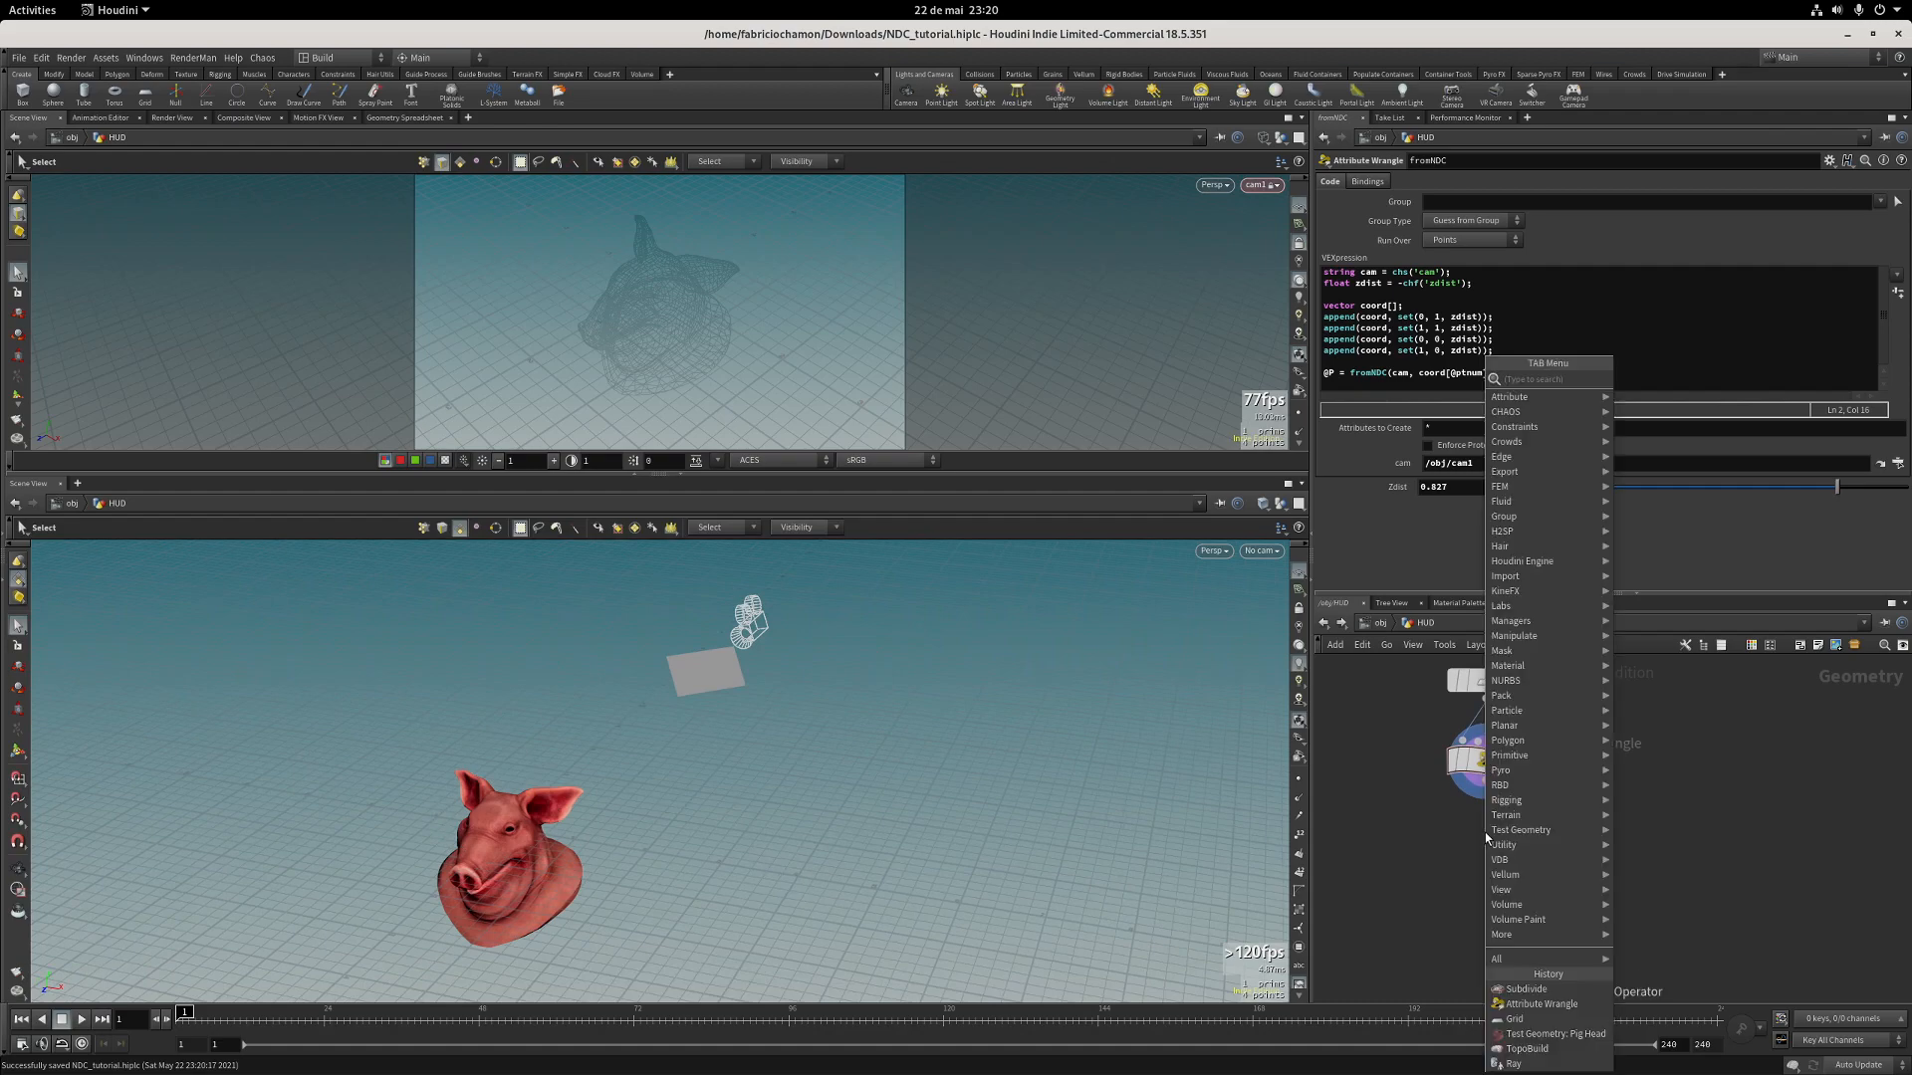
type("attribw")
key("Return")
left_click(1484, 836)
left_click(1514, 843)
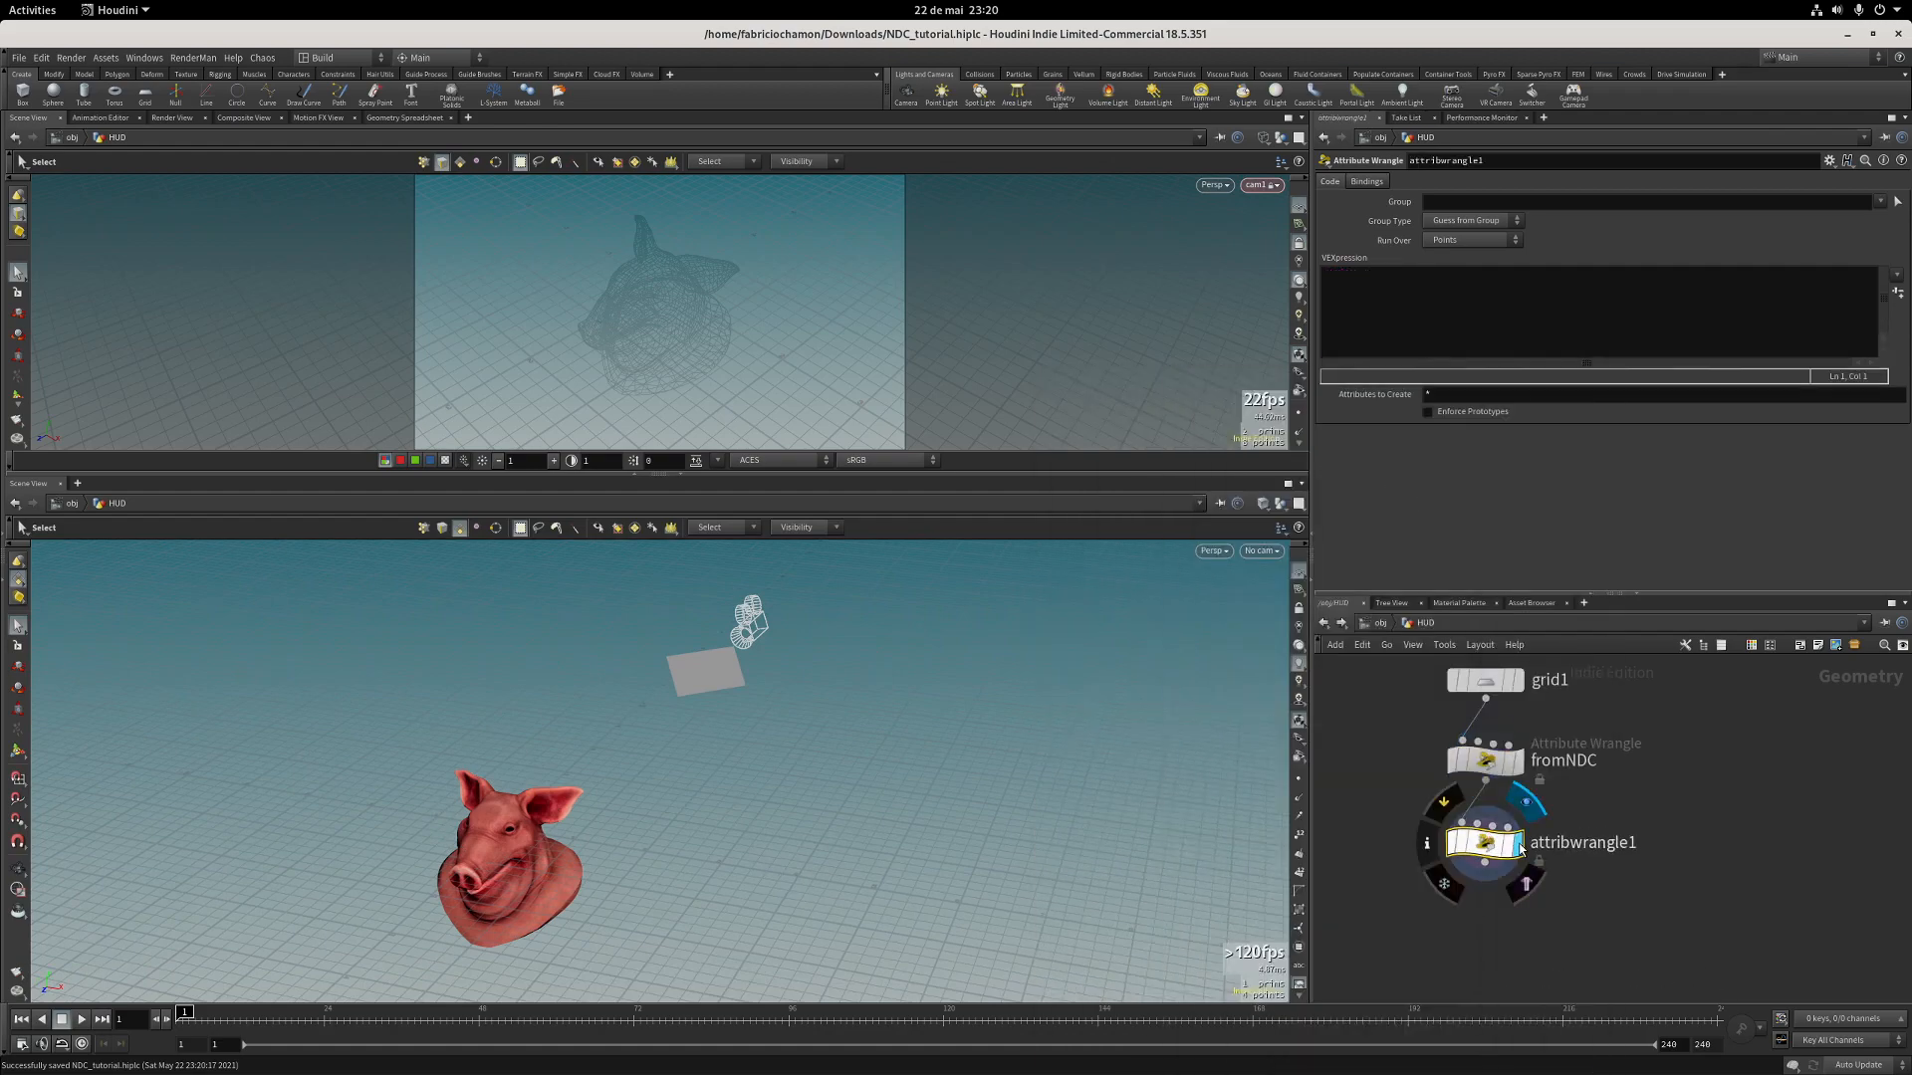
Rename the new wrangle node as calc_aspectRatio.
left_click(1586, 846)
type("cal")
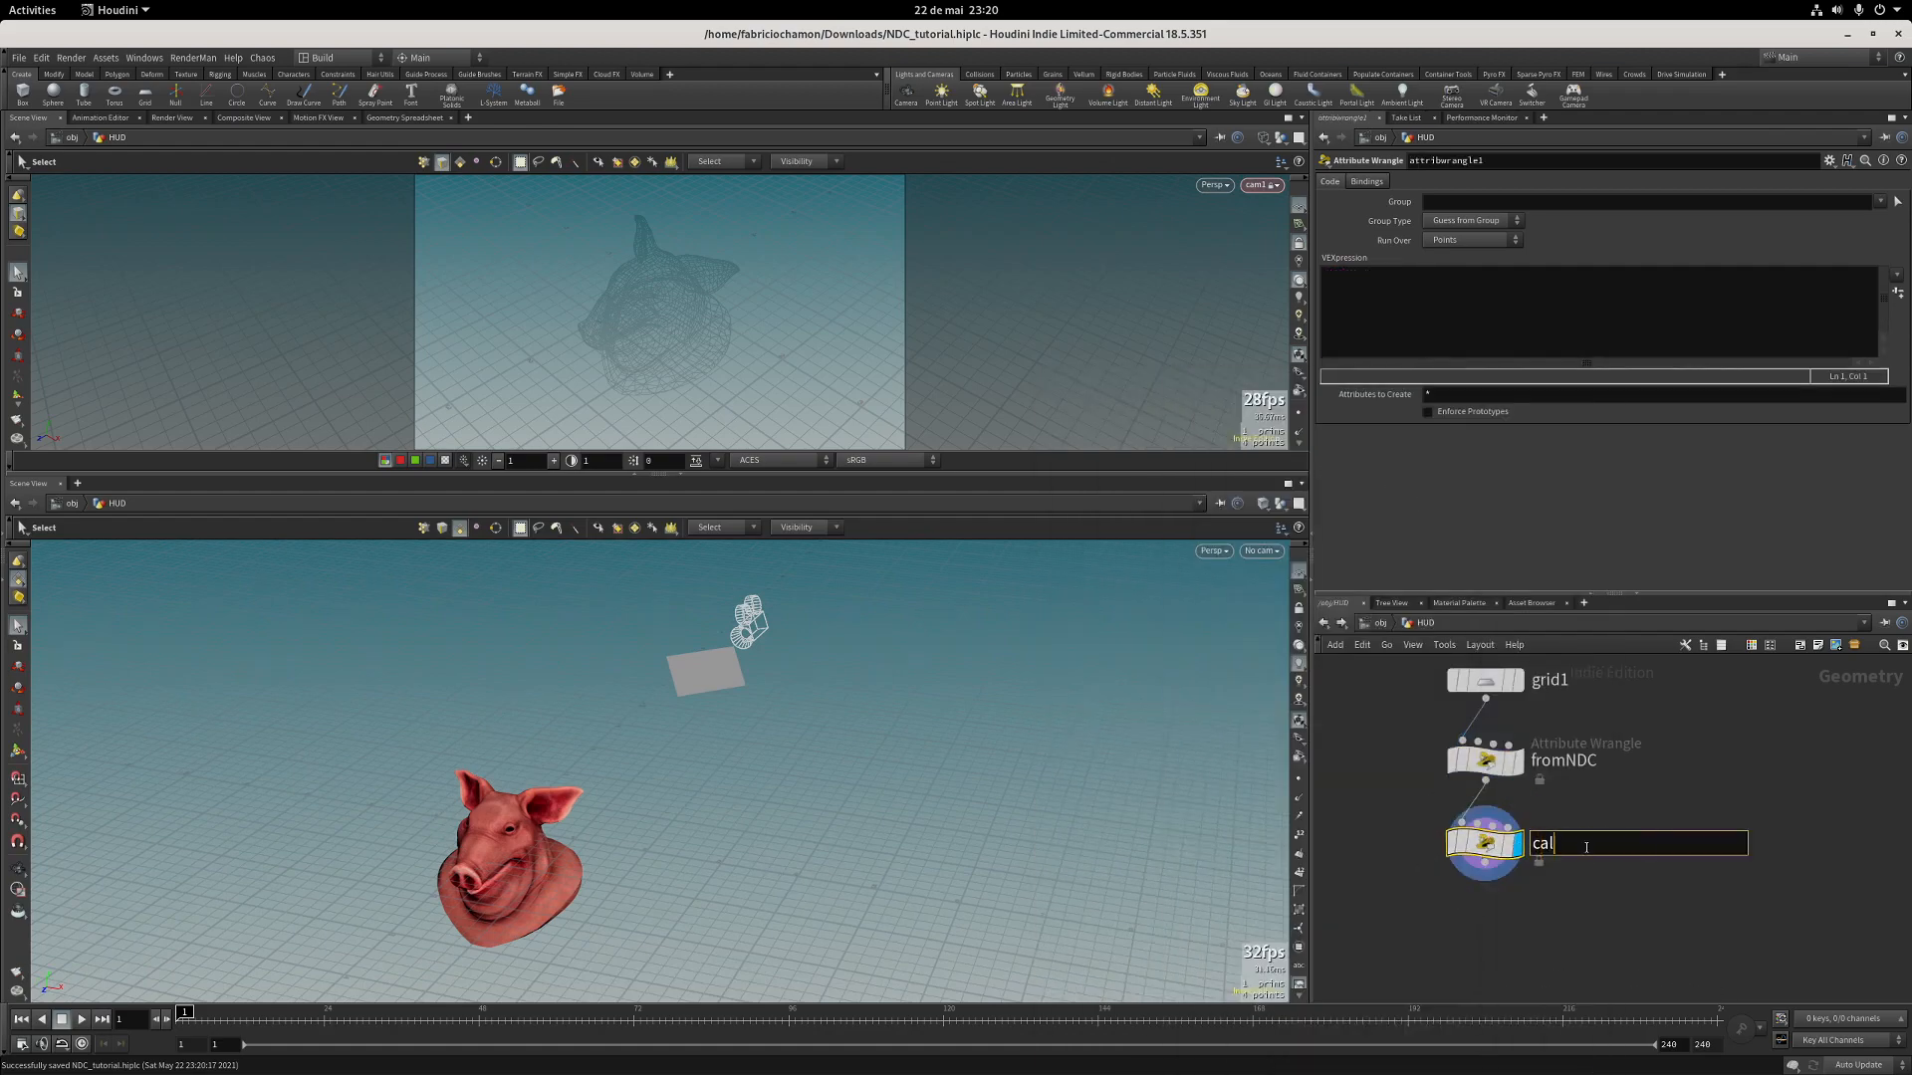
type("c_acspectRatio")
key("Return")
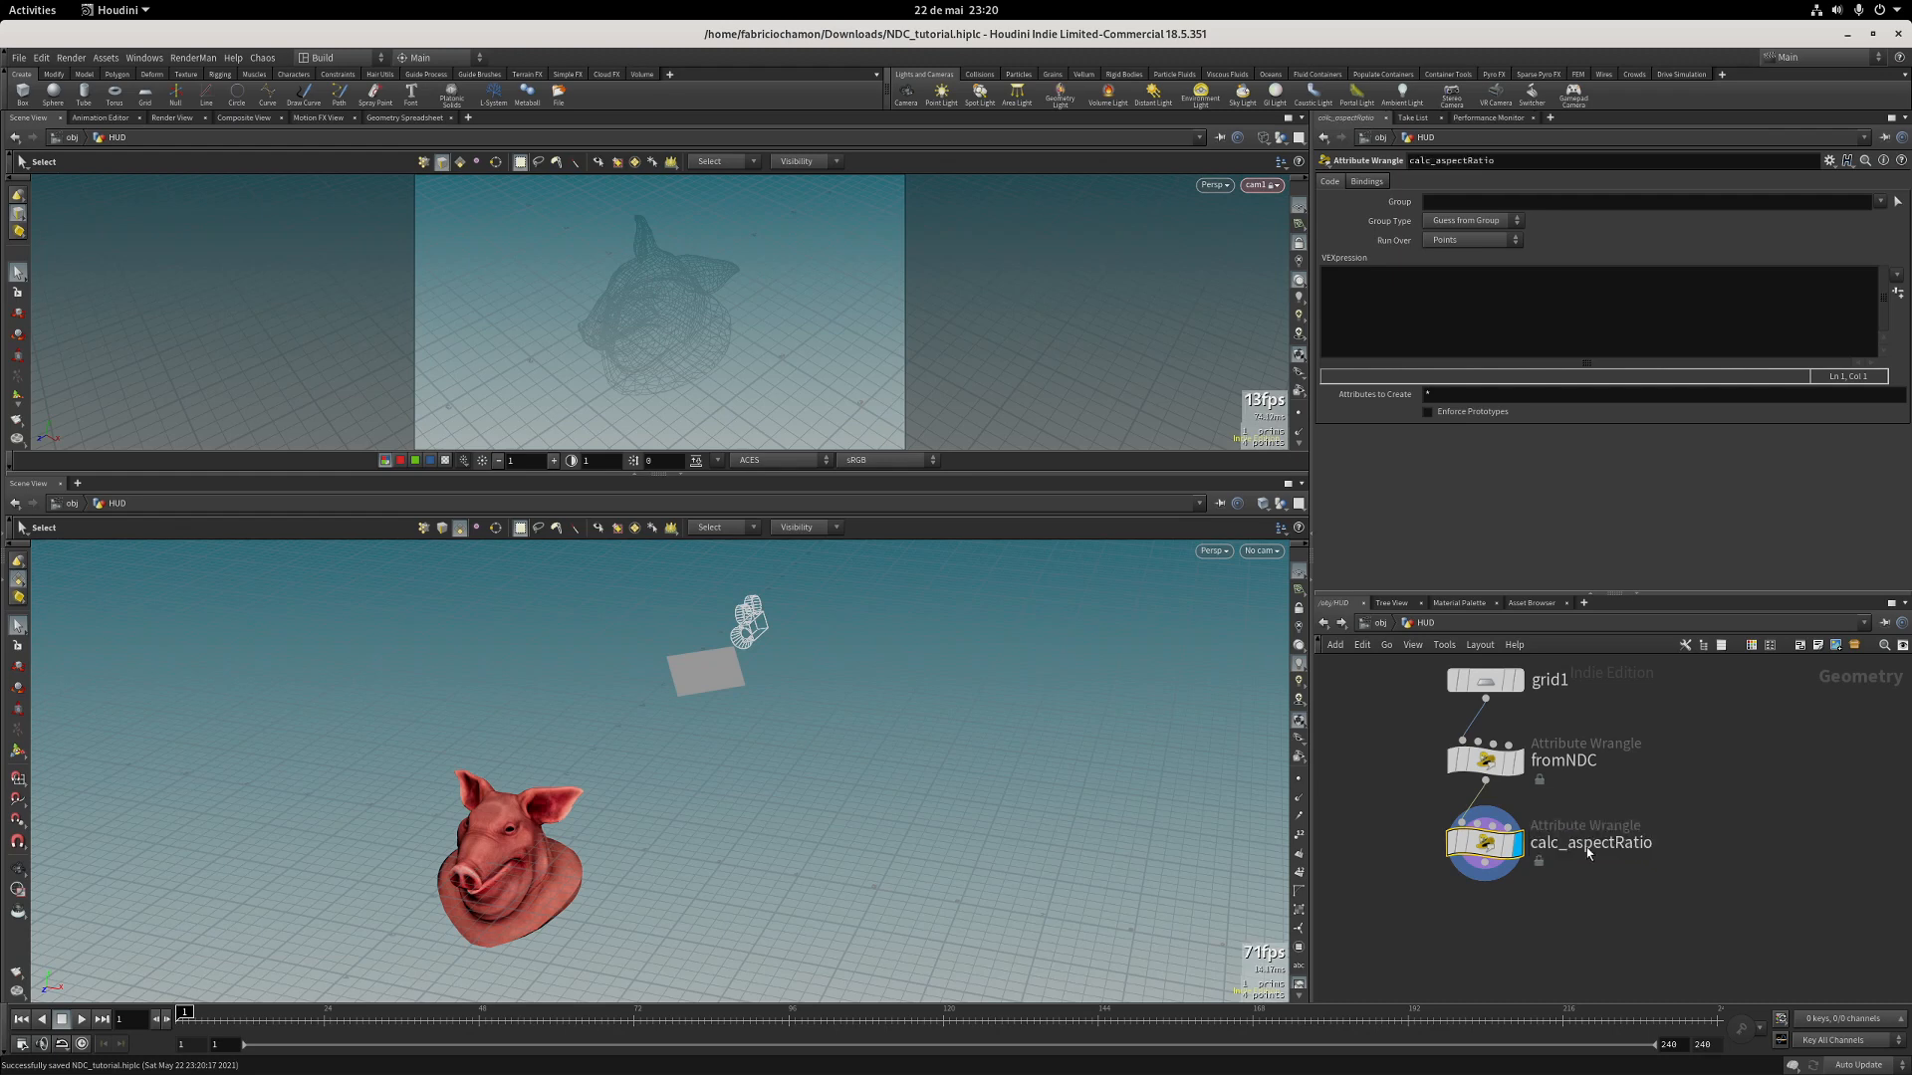
Set the calc_aspectRatio wrangle to run over Detail (only once) and widen the parameter area.
left_click(1444, 239)
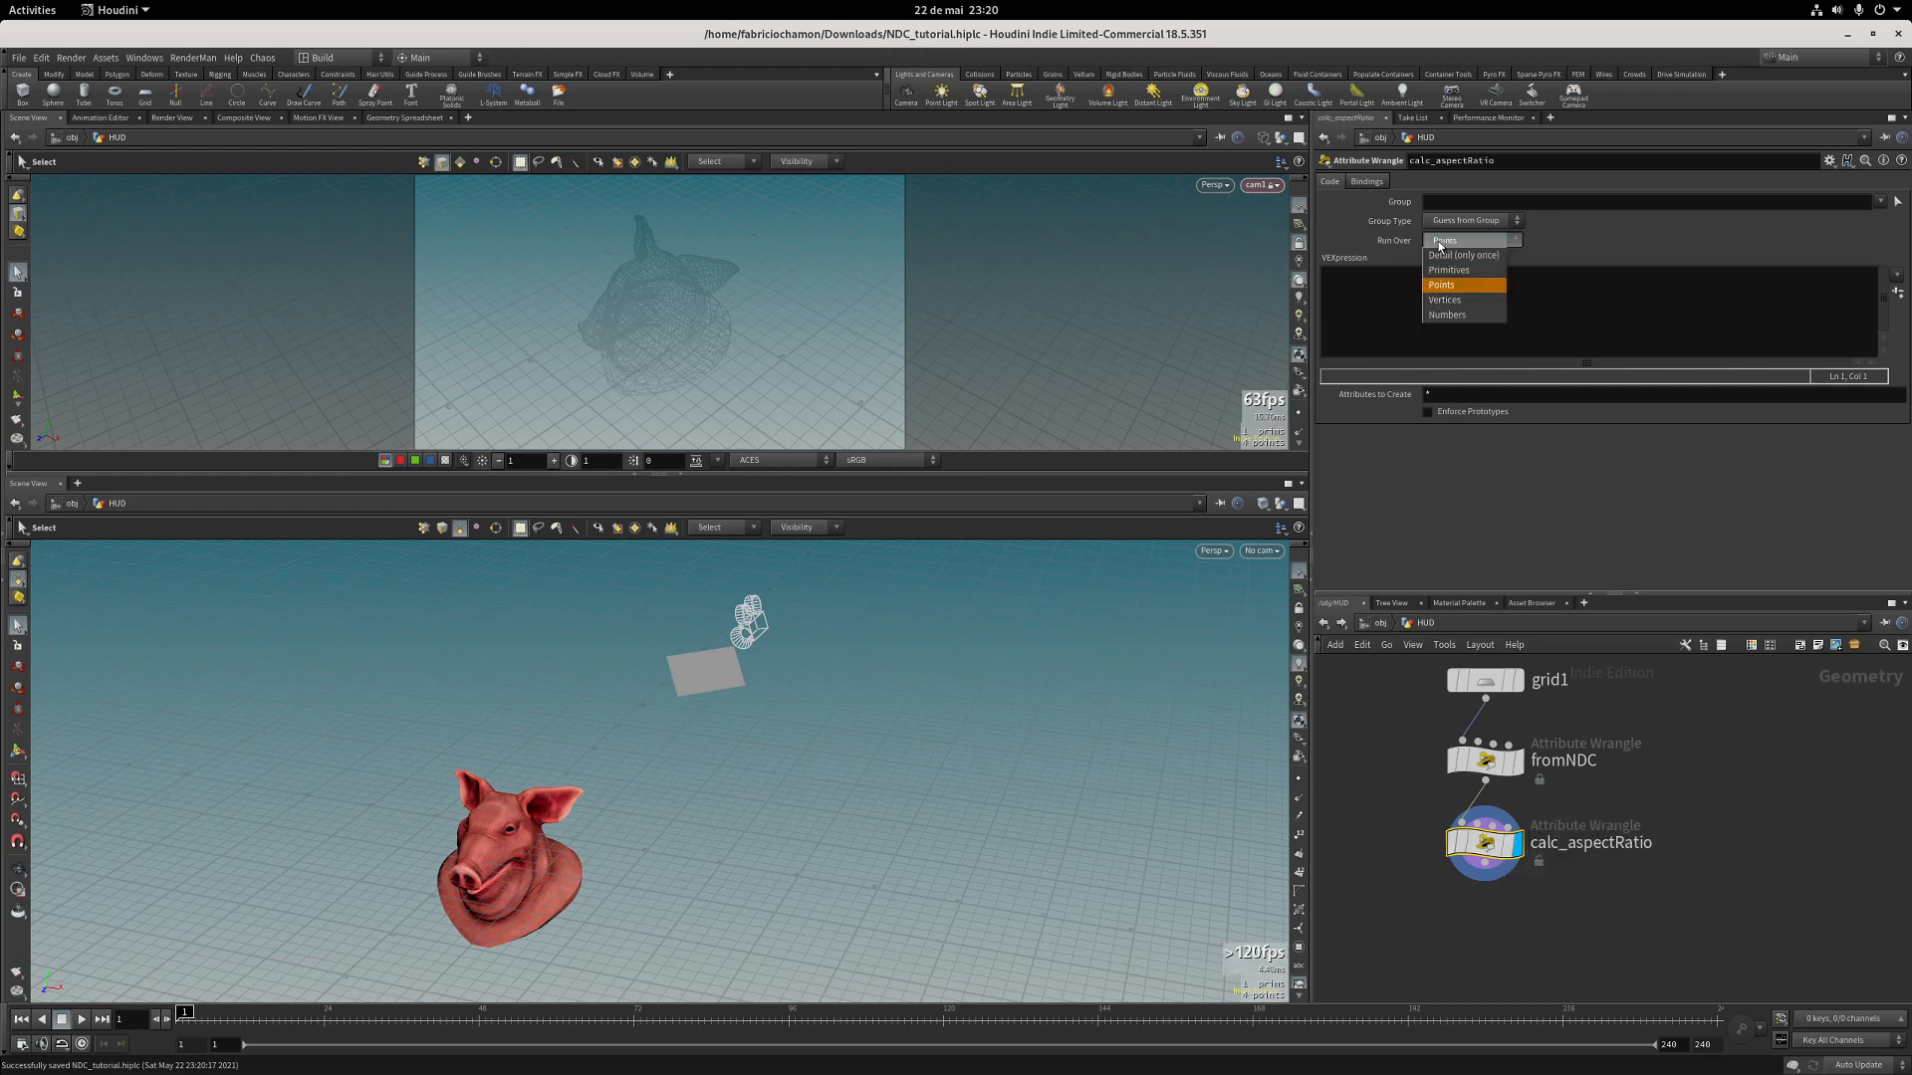
left_click(1444, 245)
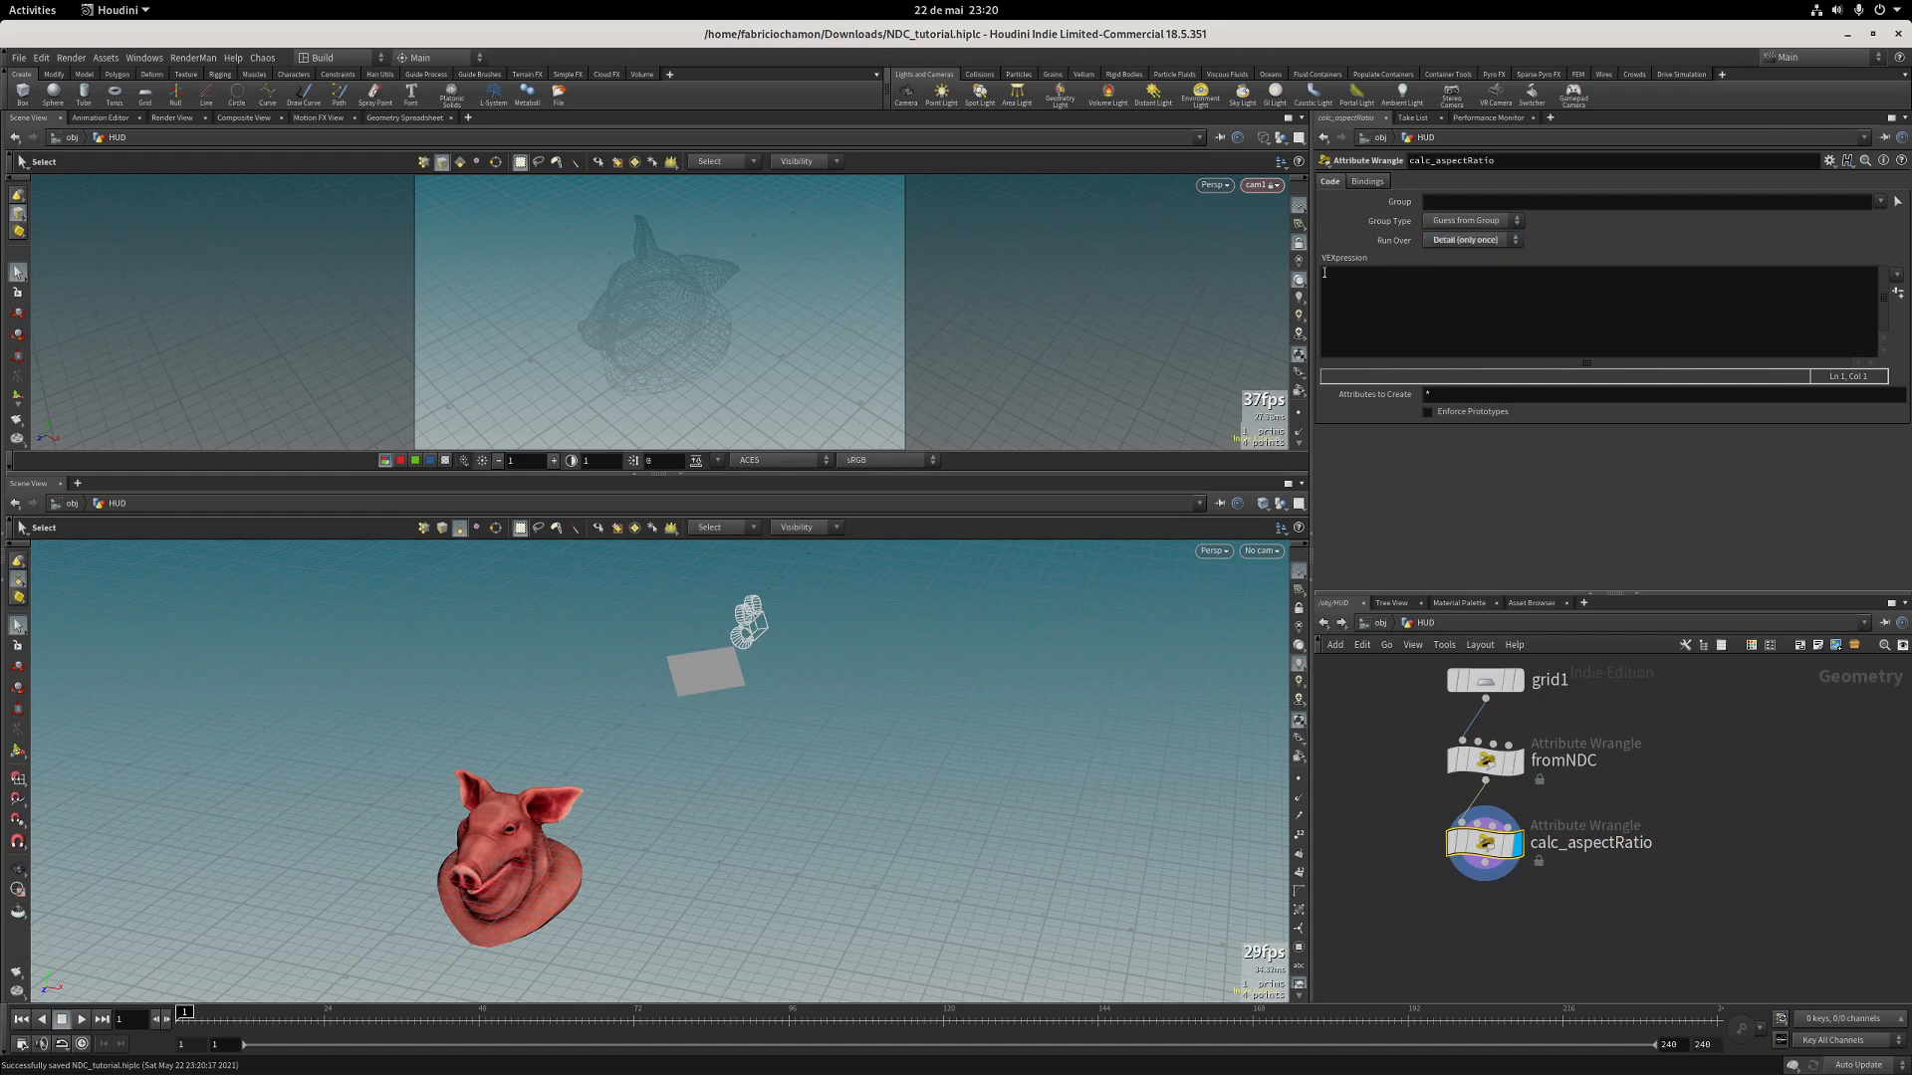
left_click_drag(1312, 279, 1282, 286)
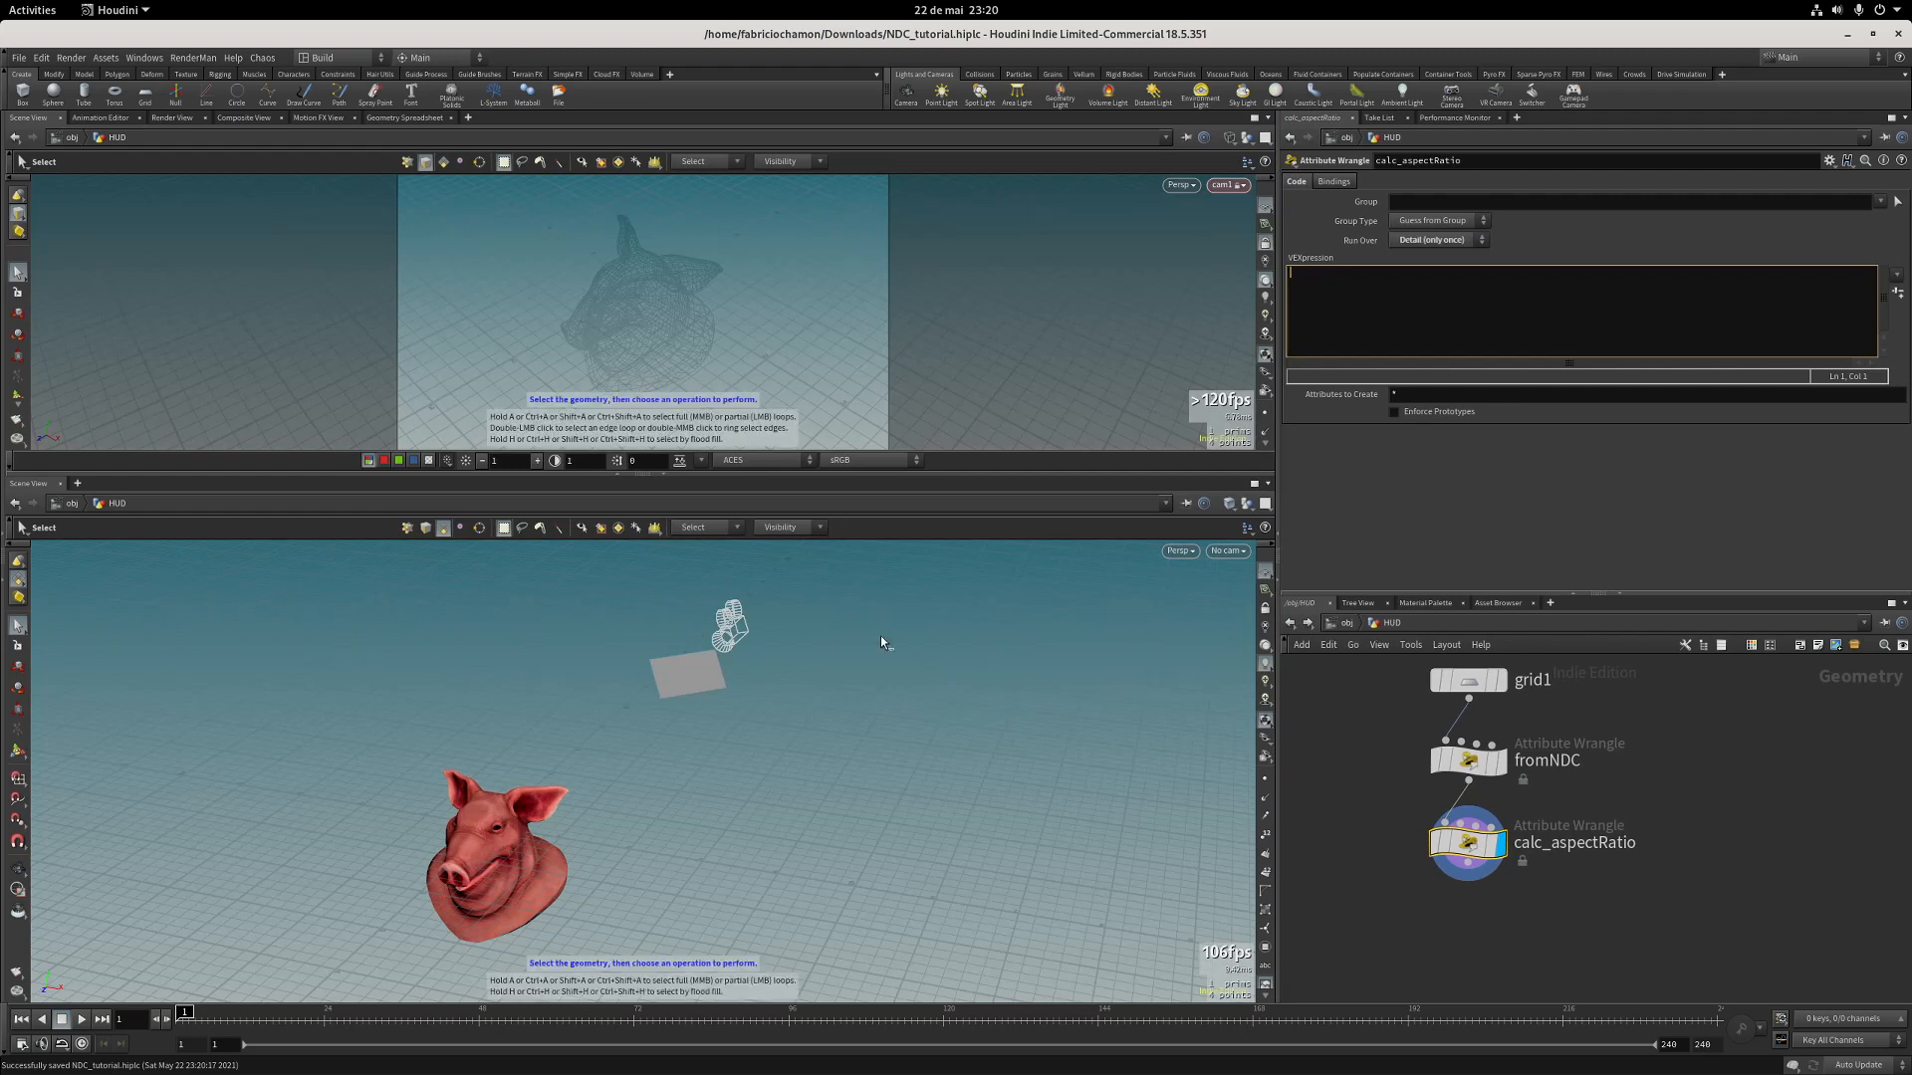
Turn on point number display in the lower viewport and frame the HUD grid up close.
right_click(629, 677)
left_click(1006, 644)
right_click_drag(668, 665, 943, 687, "alt")
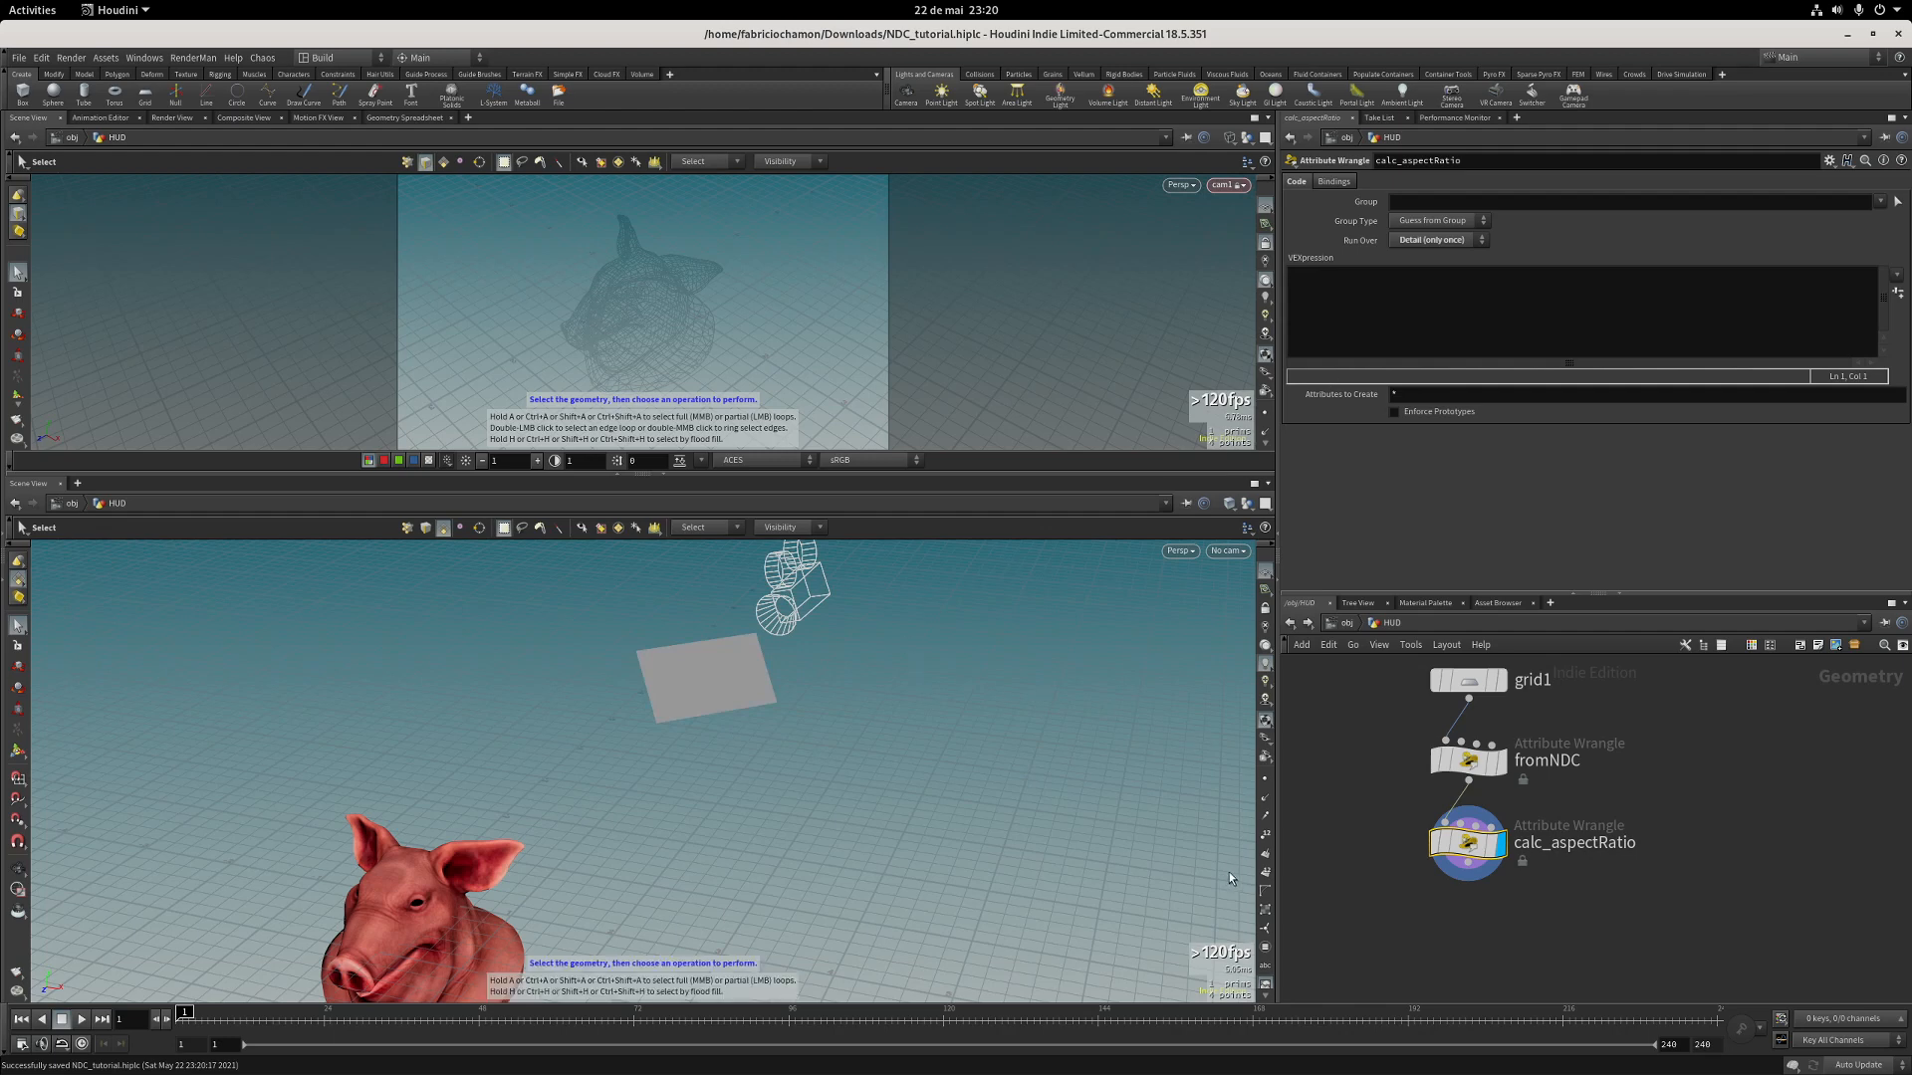
left_click(1263, 834)
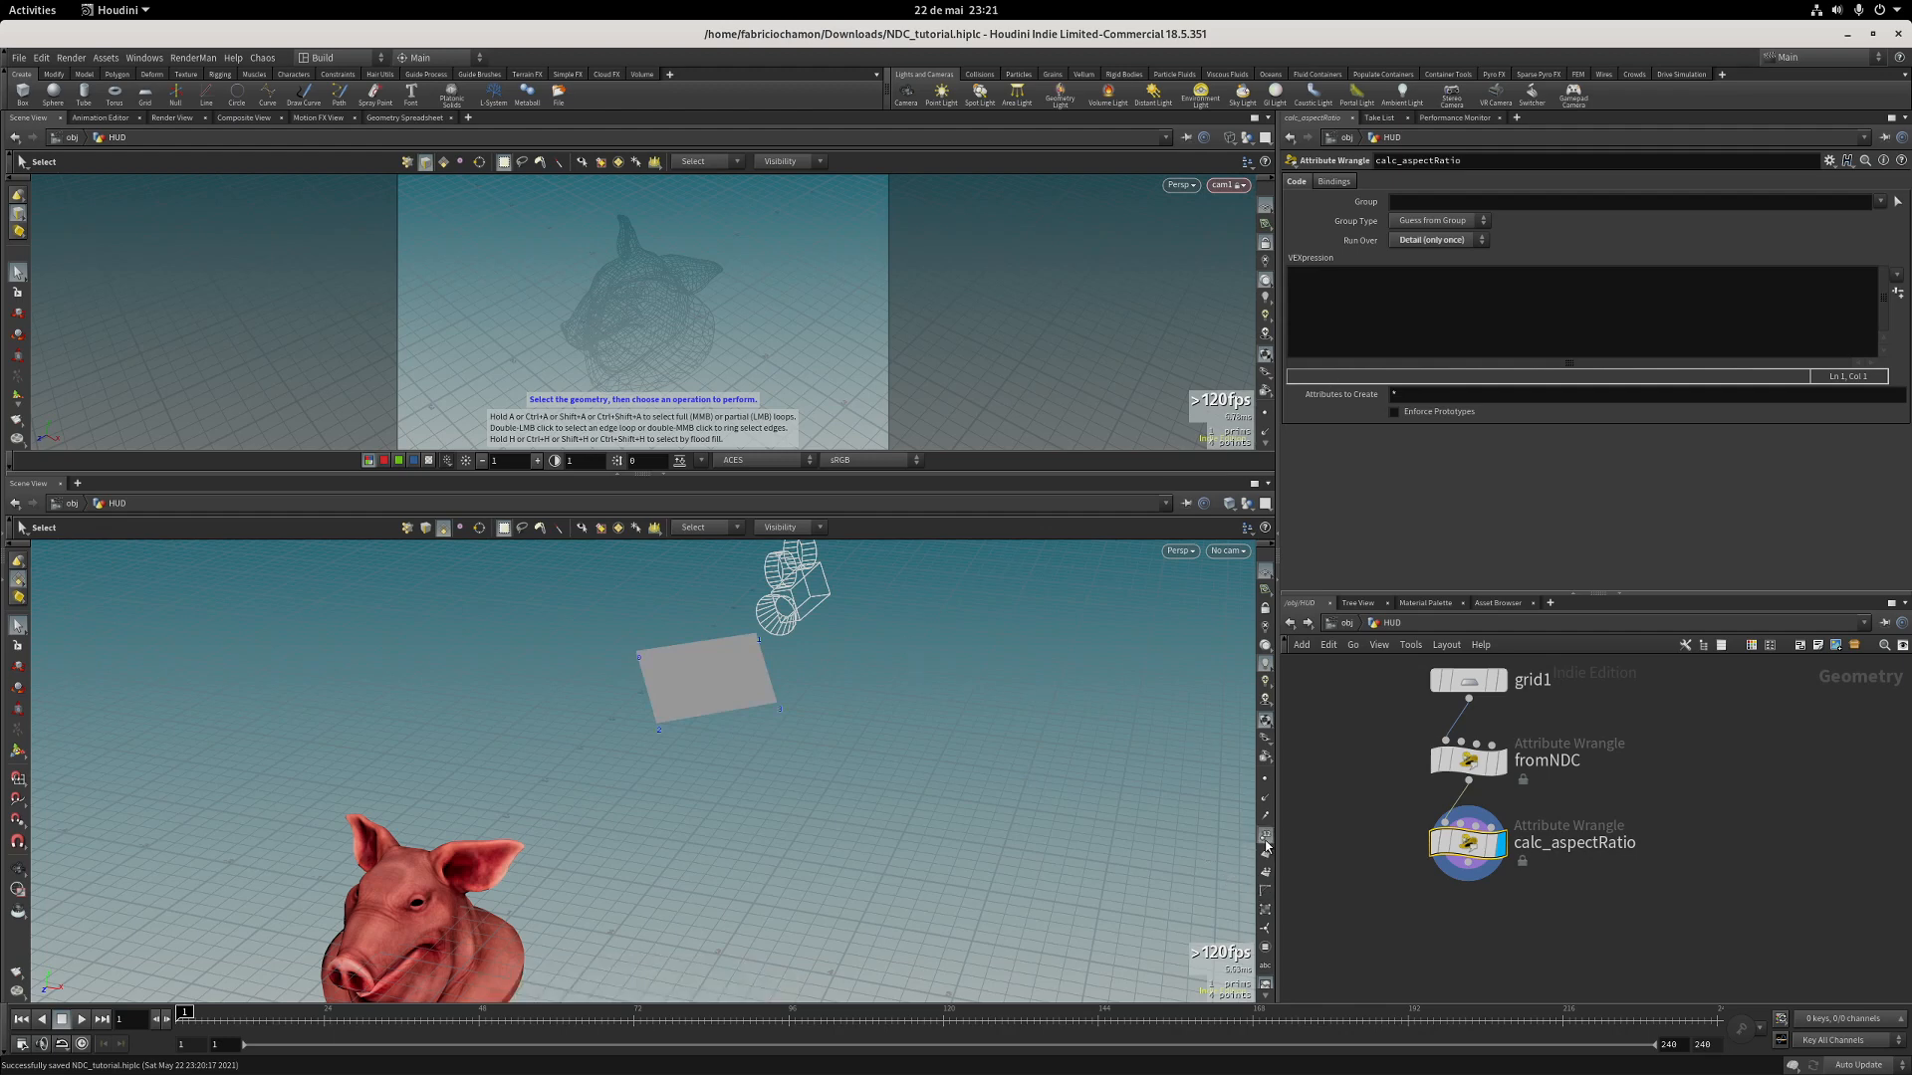
right_click_drag(909, 767, 881, 643, "alt")
middle_click_drag(881, 642, 839, 727, "alt")
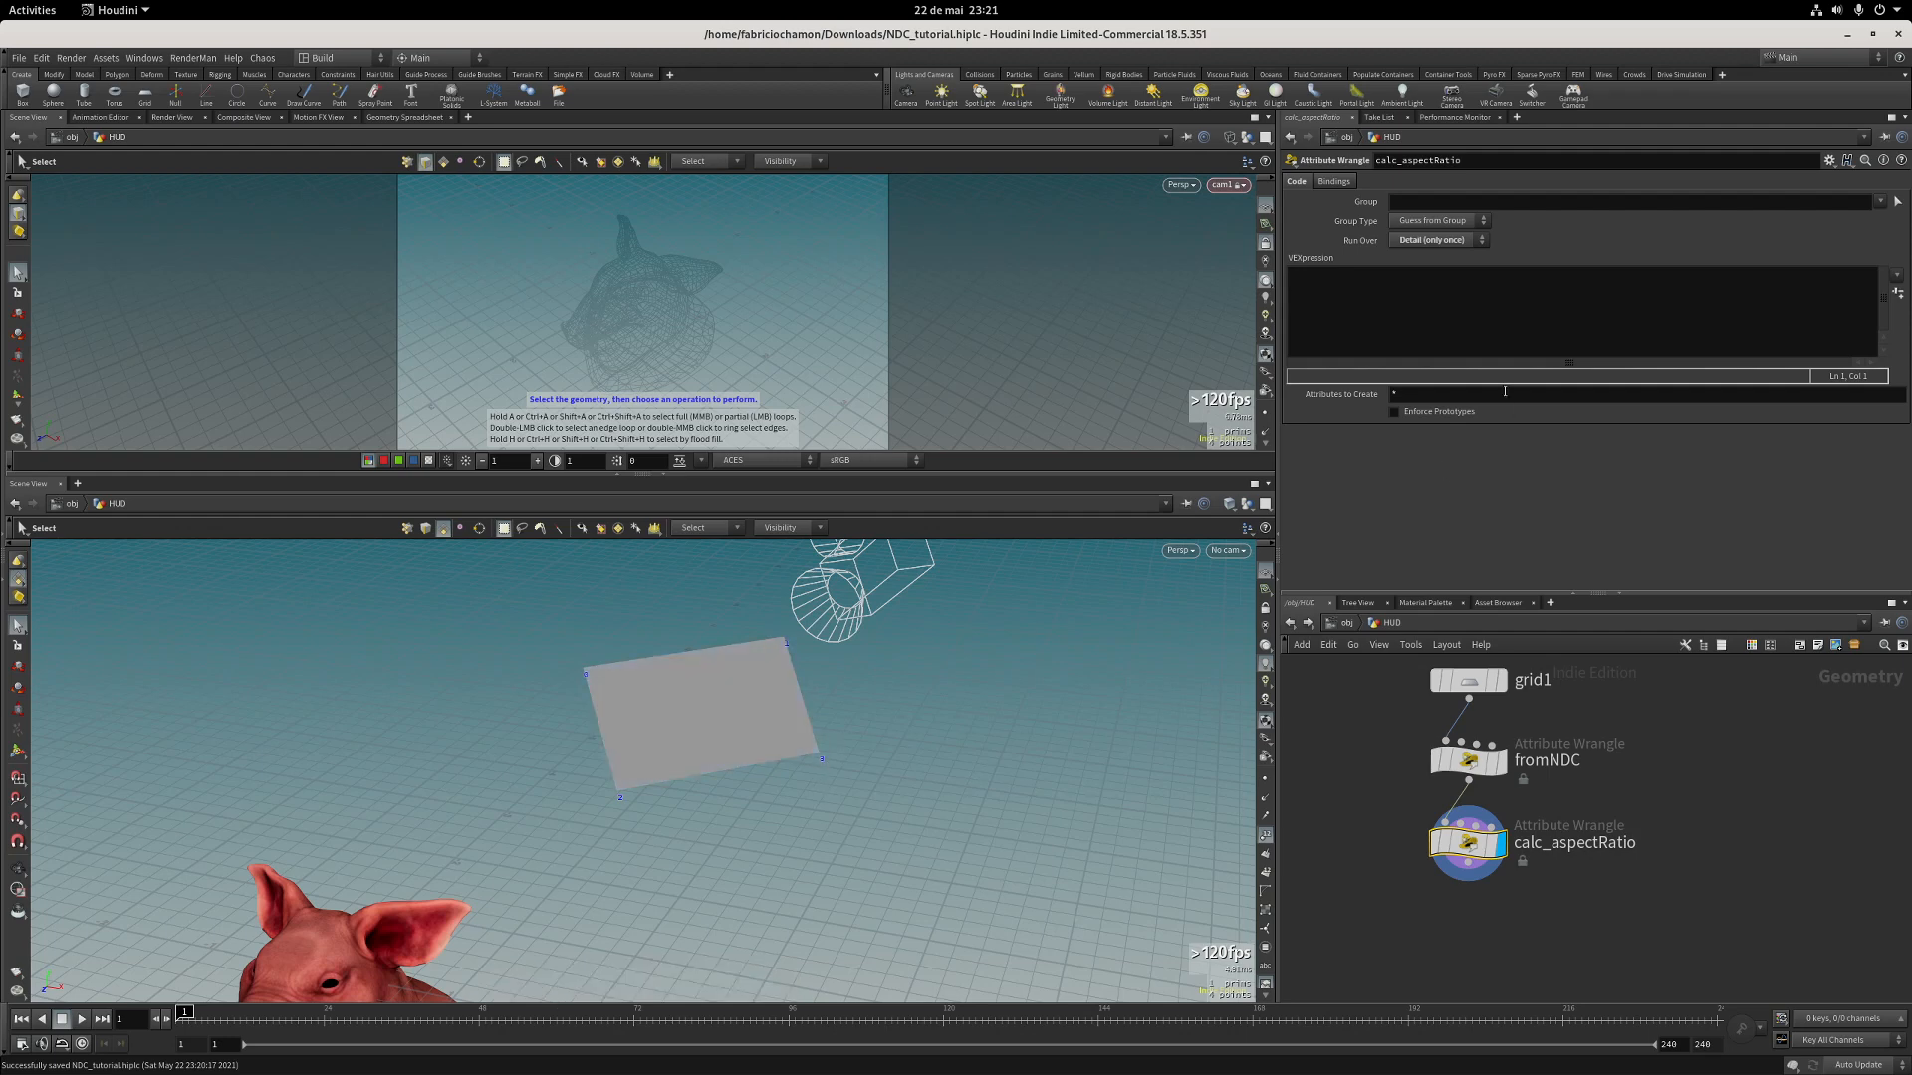
In the wrangle code, declare float width as point(0, "P", 0) minus point(0, "P", 1).
left_click(1333, 278)
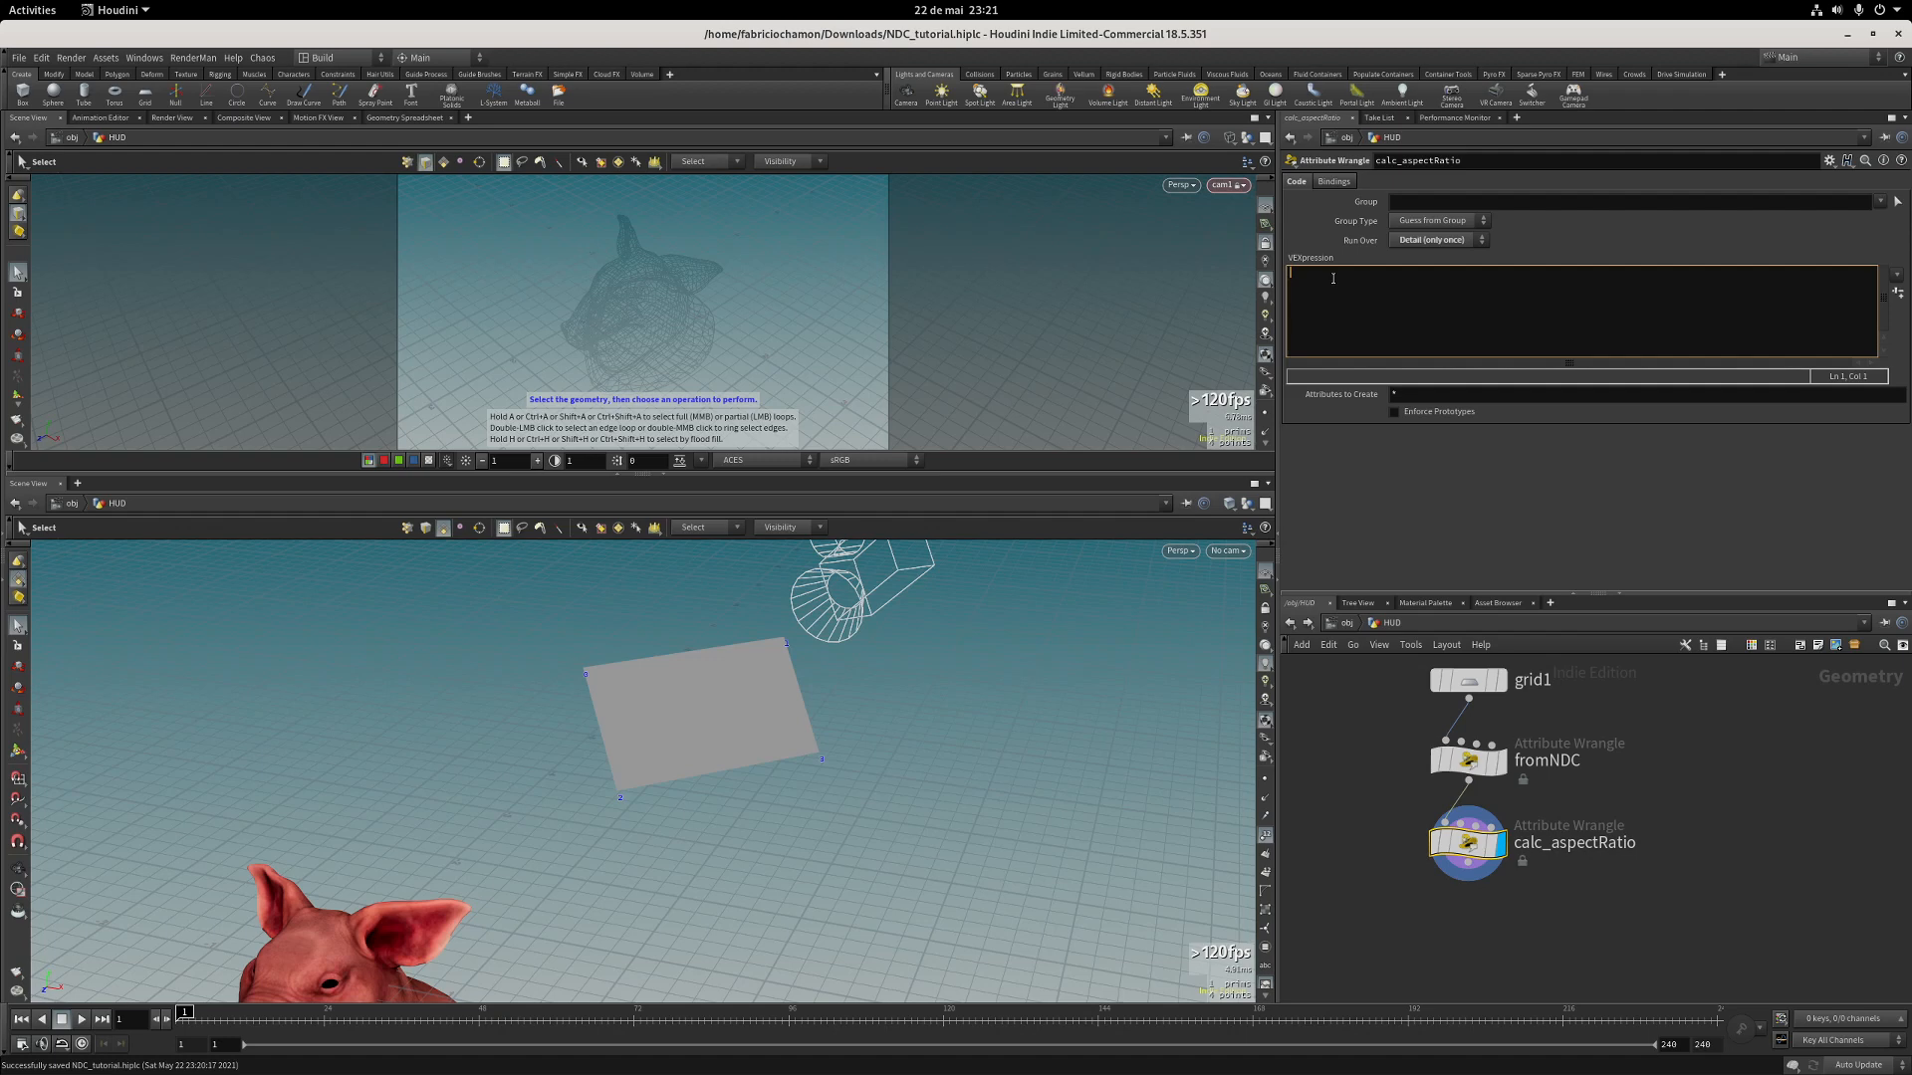
type("float width")
type("= point(0, \"P\"")
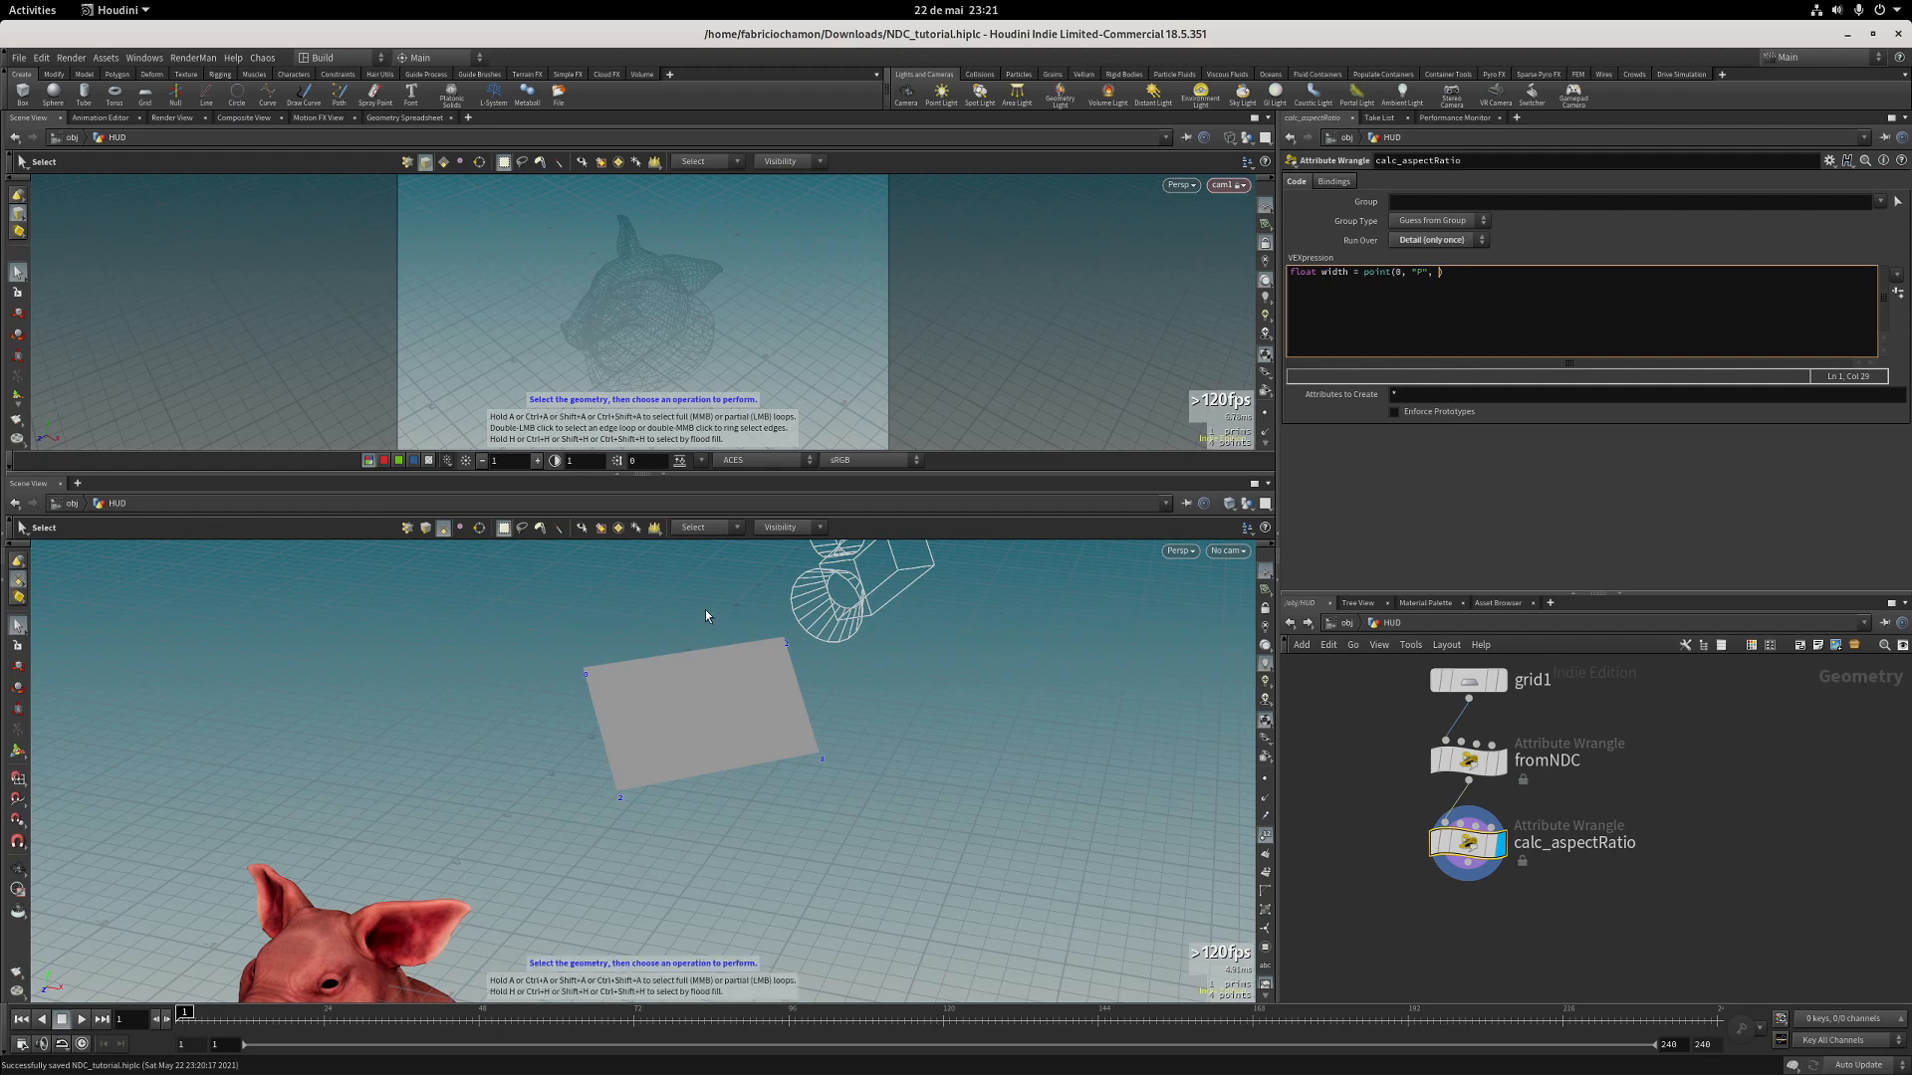
type(", 0) -")
left_click_drag(1364, 272, 1447, 272)
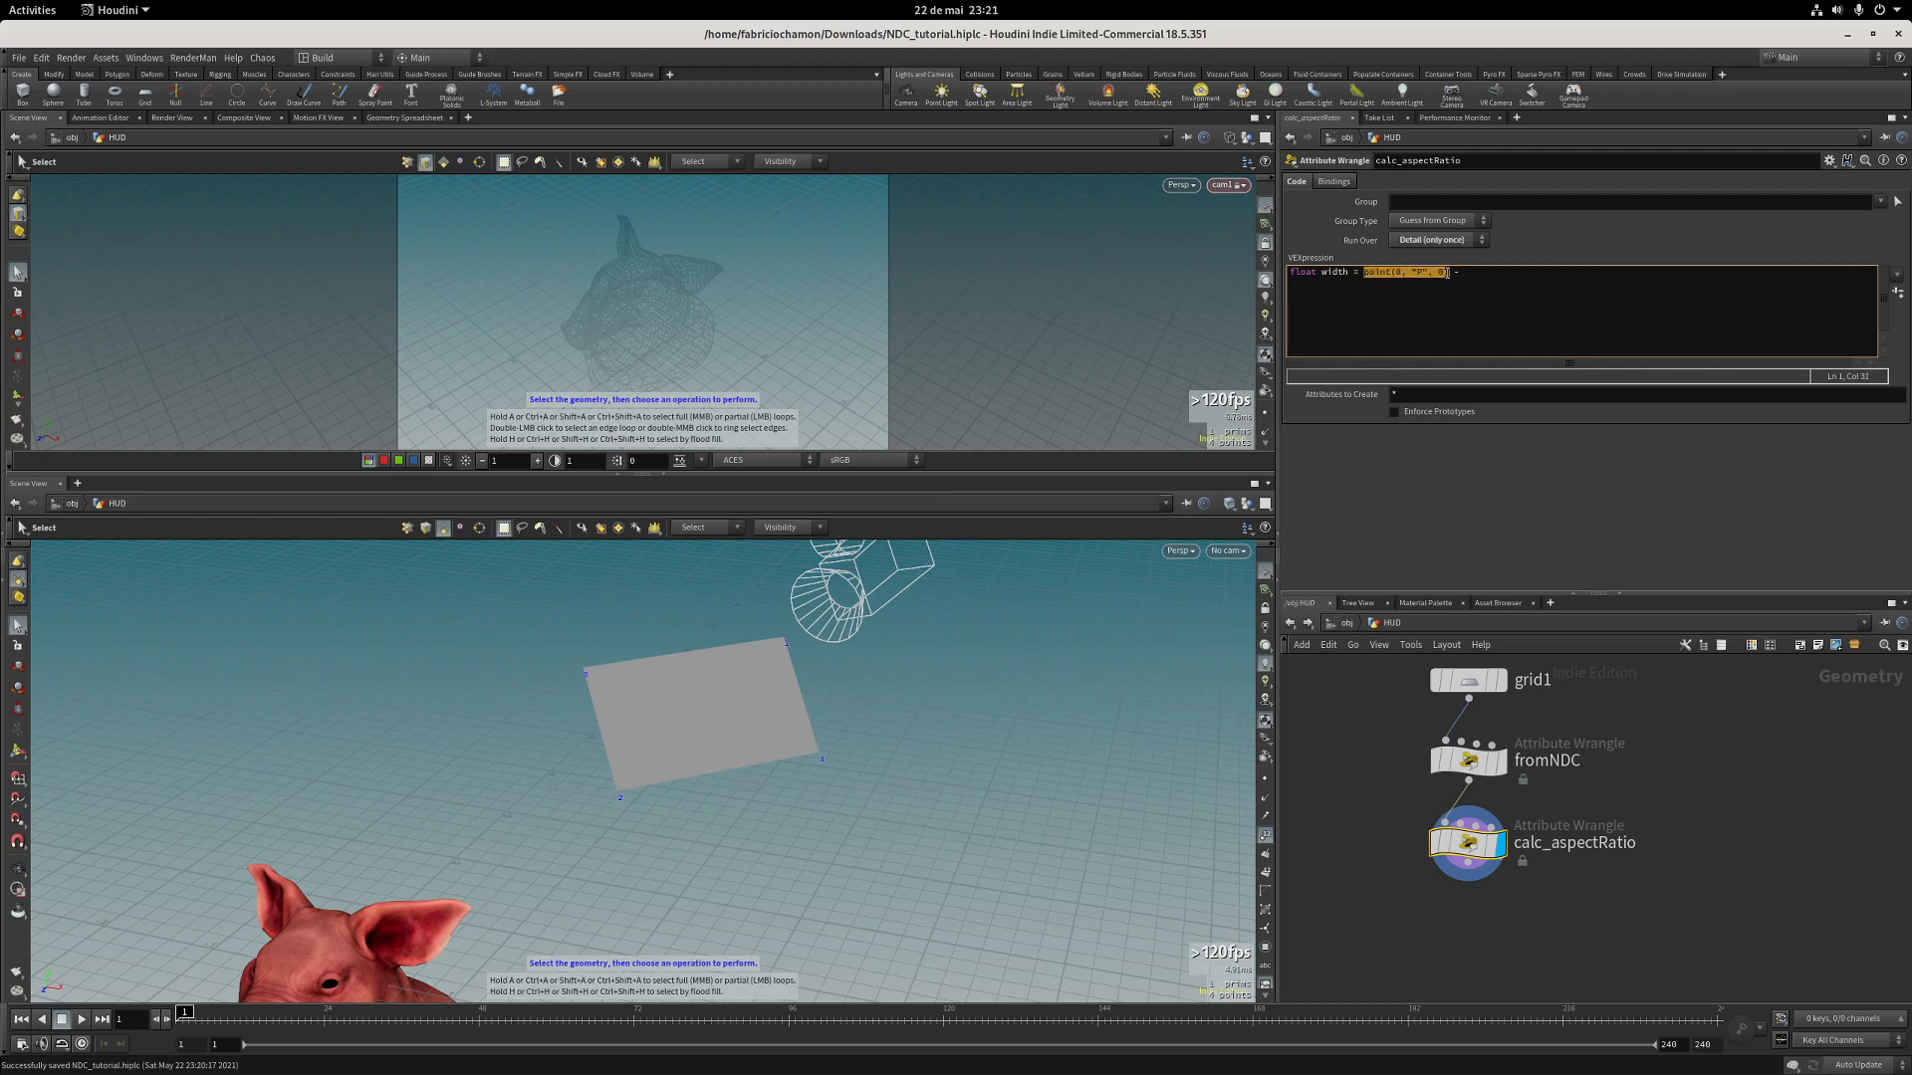
middle_click(1556, 274)
Wrap the point subtraction in the width line in length() and end the statement with a semicolon.
left_click_drag(1365, 272, 1567, 271)
left_click(1370, 271)
type("lenght")
key("BackSpace")
key("BackSpace")
key("BackSpace")
key("BackSpace")
key("BackSpace")
key("BackSpace")
type("length (")
key("Delete")
type("p")
key("End")
left_click(1373, 723)
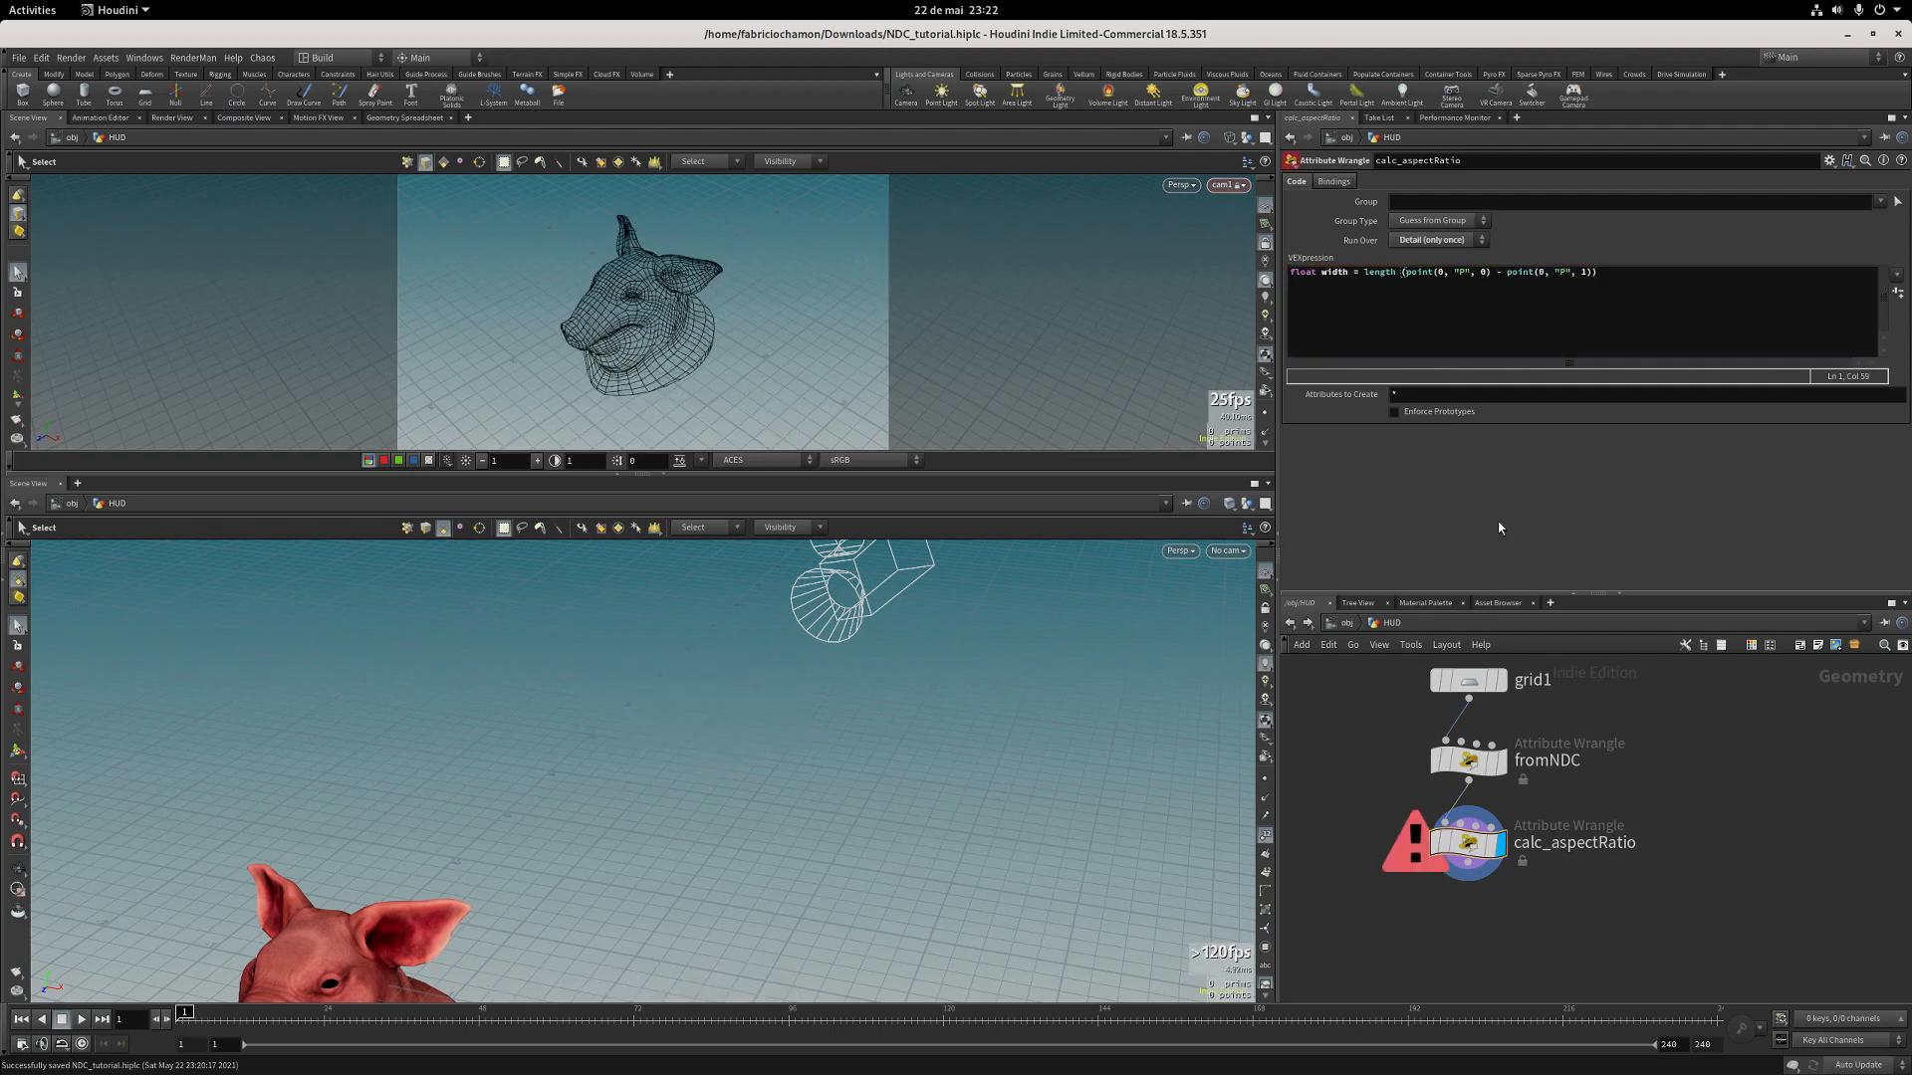
left_click(1638, 273)
type(";")
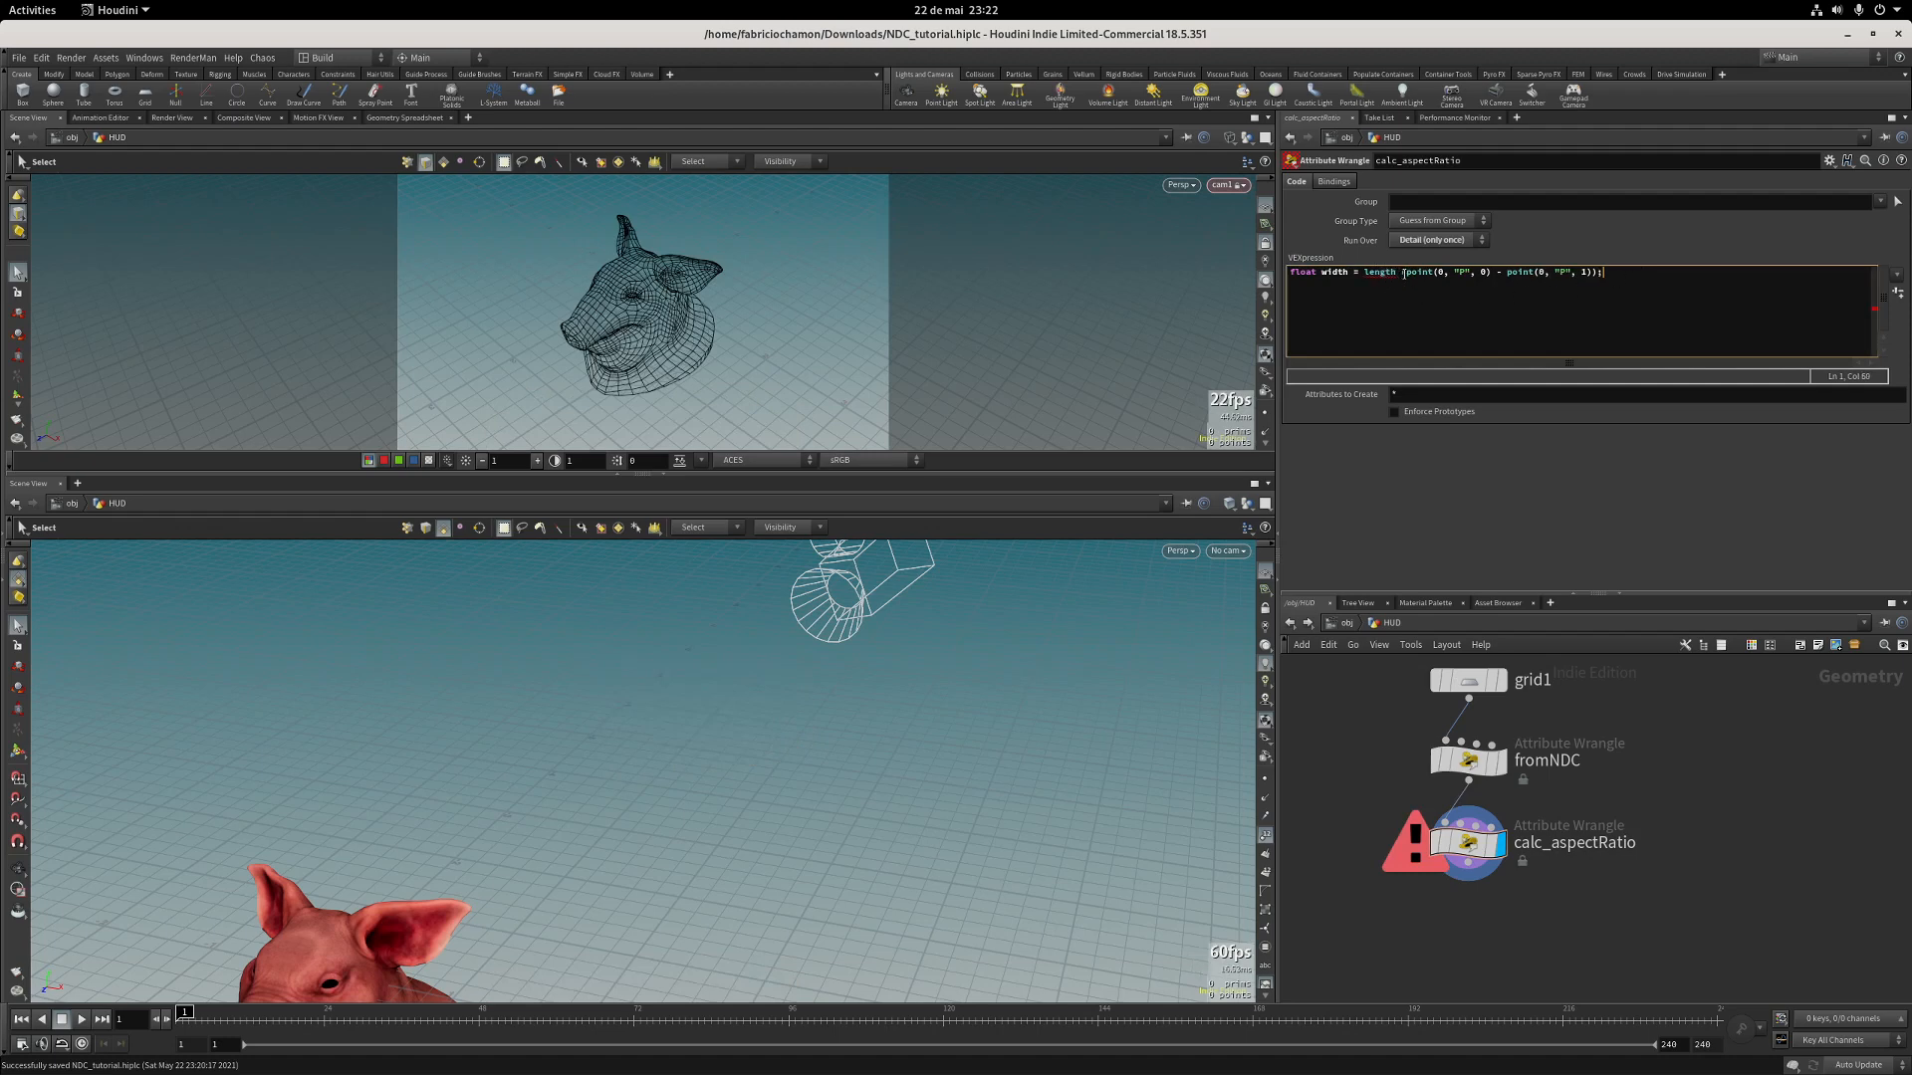
Cast the point subtraction inside length() to vector() and apply the code.
left_click_drag(1405, 272, 1489, 274)
left_click(1406, 272)
type("vector(")
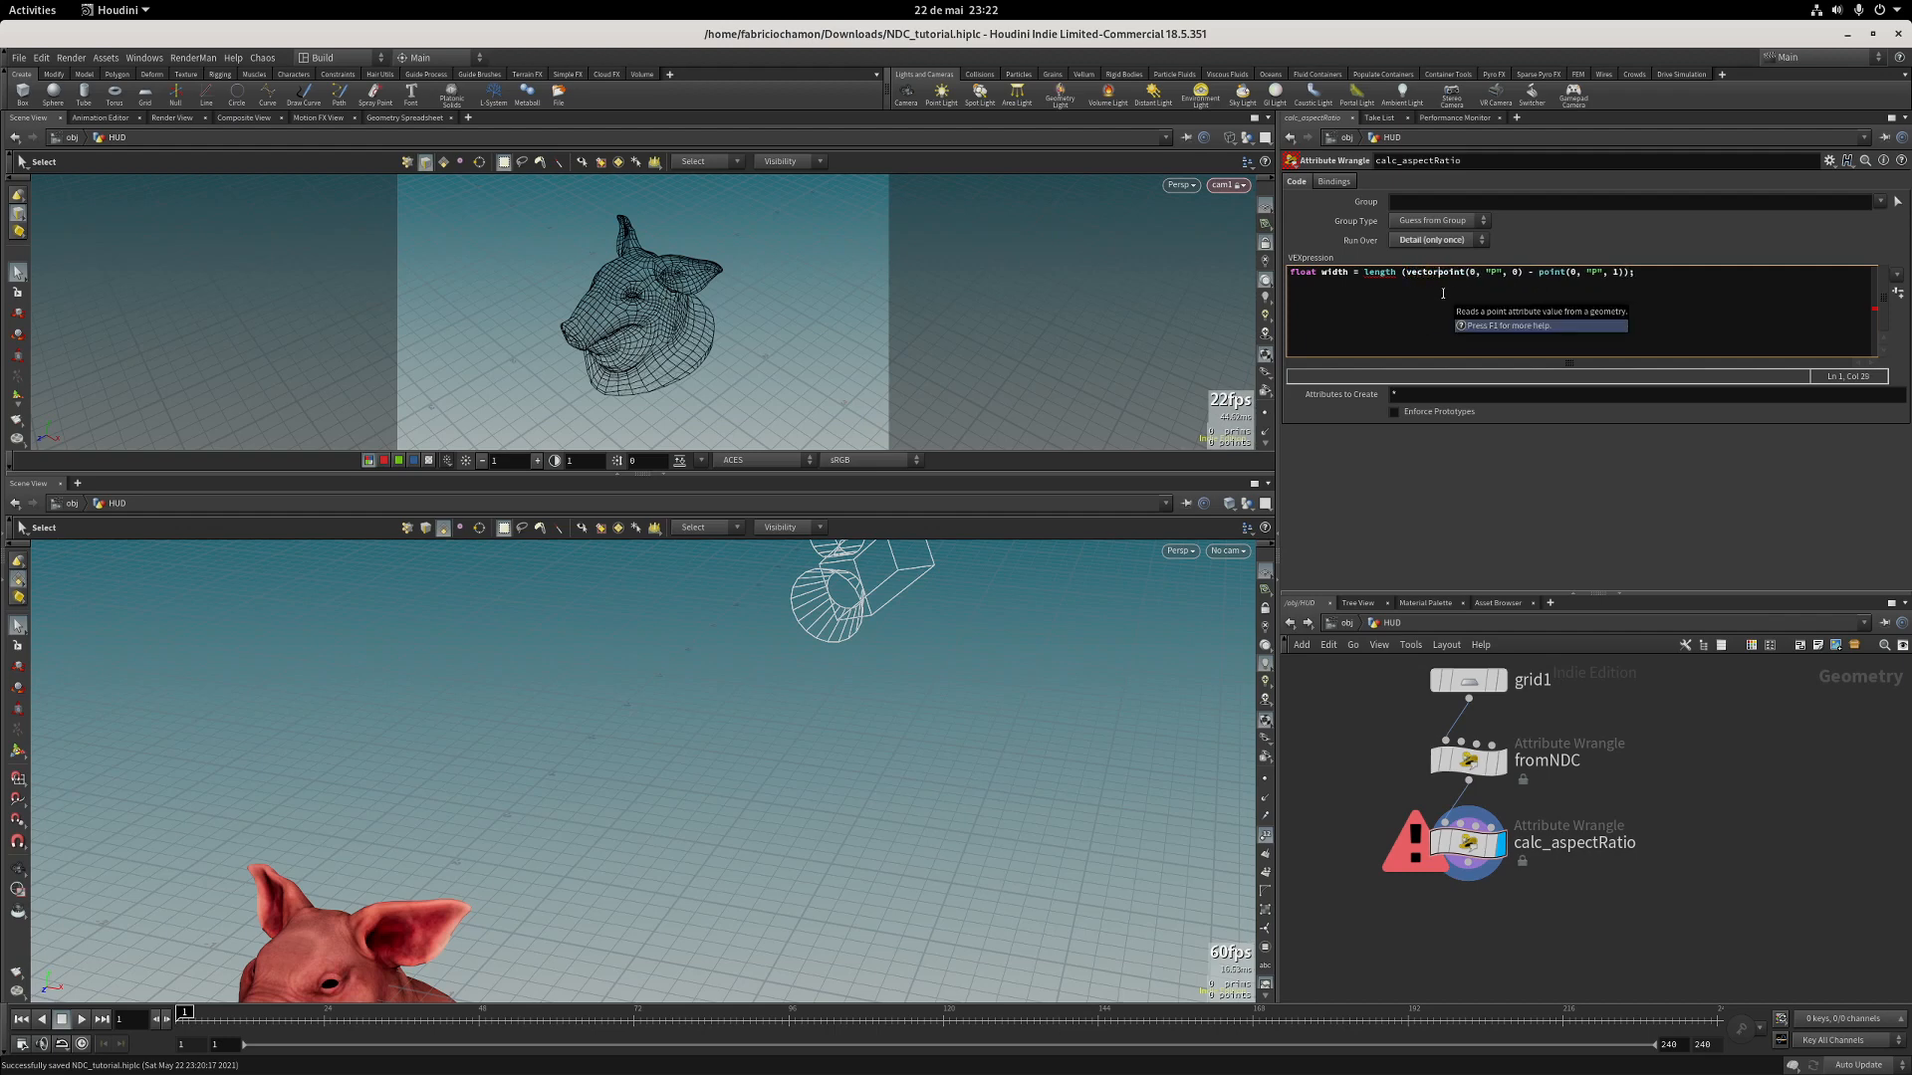
left_click(1628, 273)
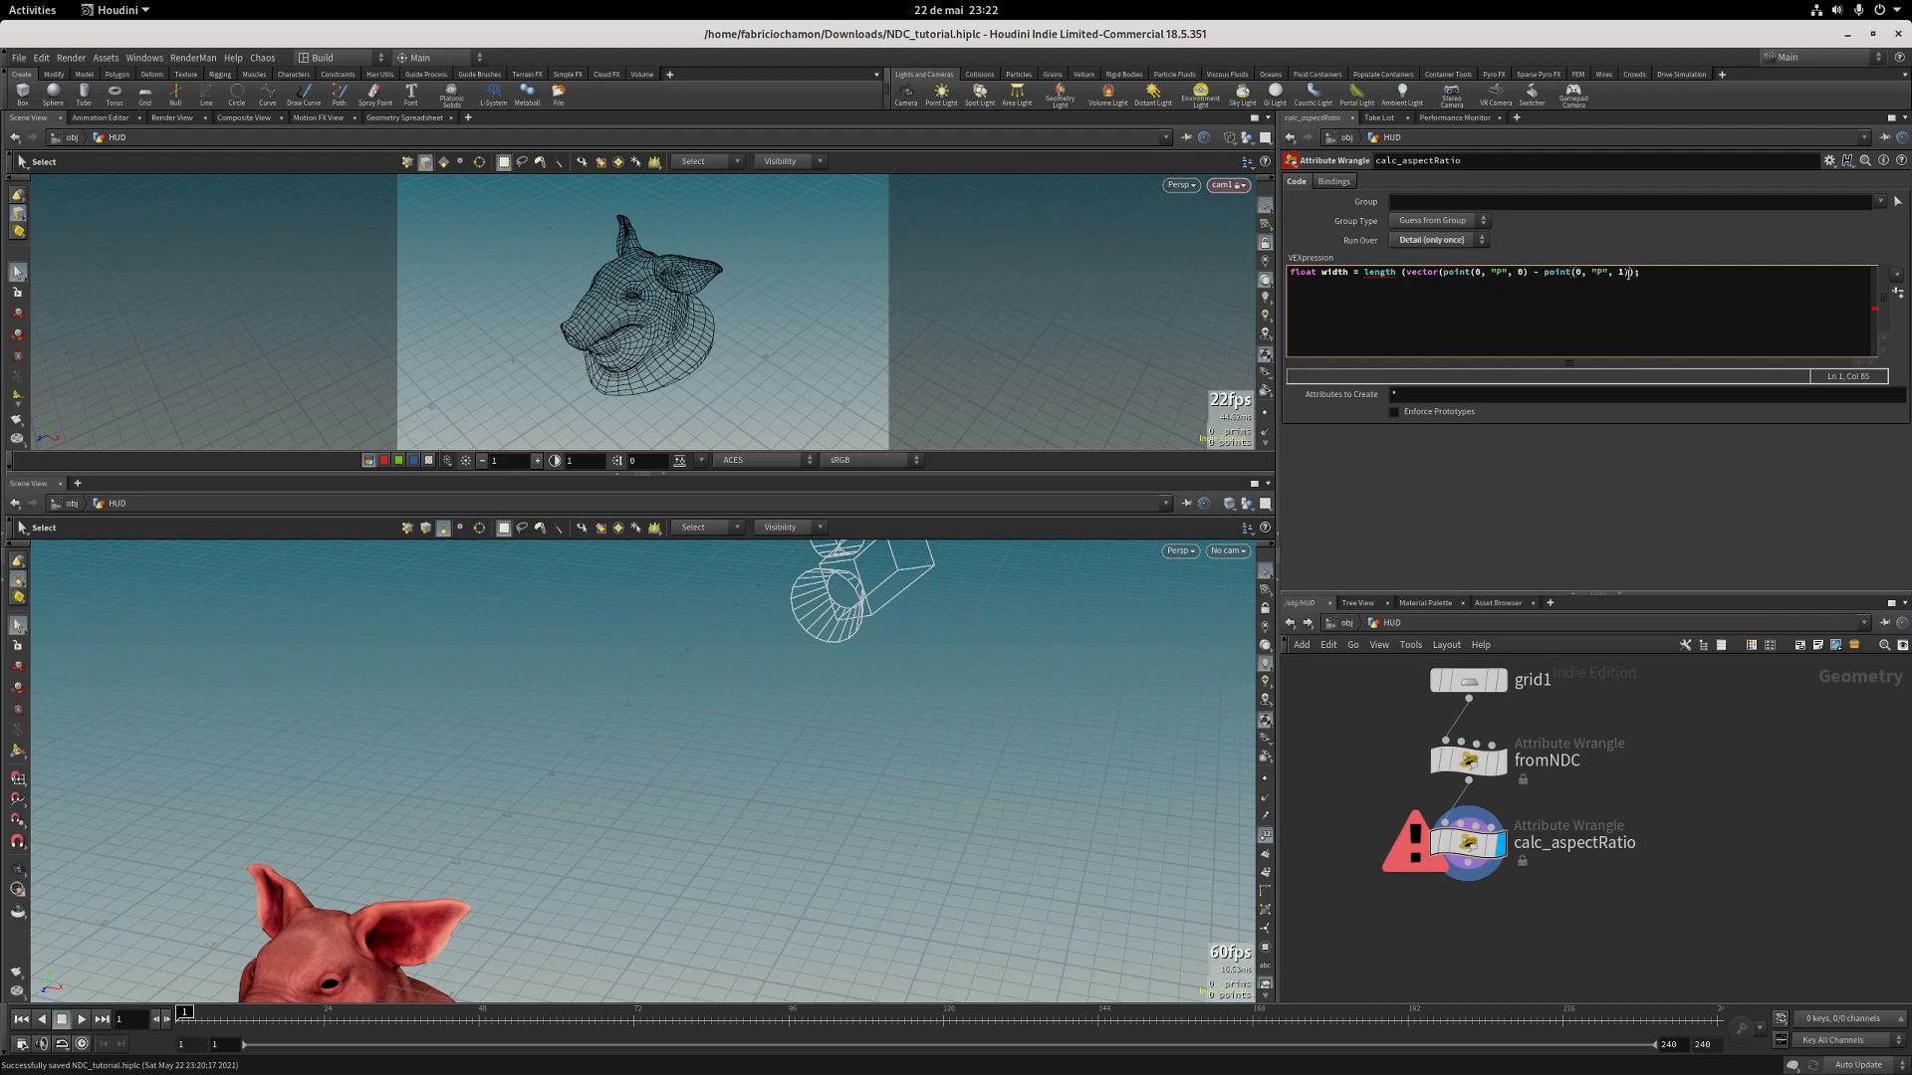
key("ctrl+Return")
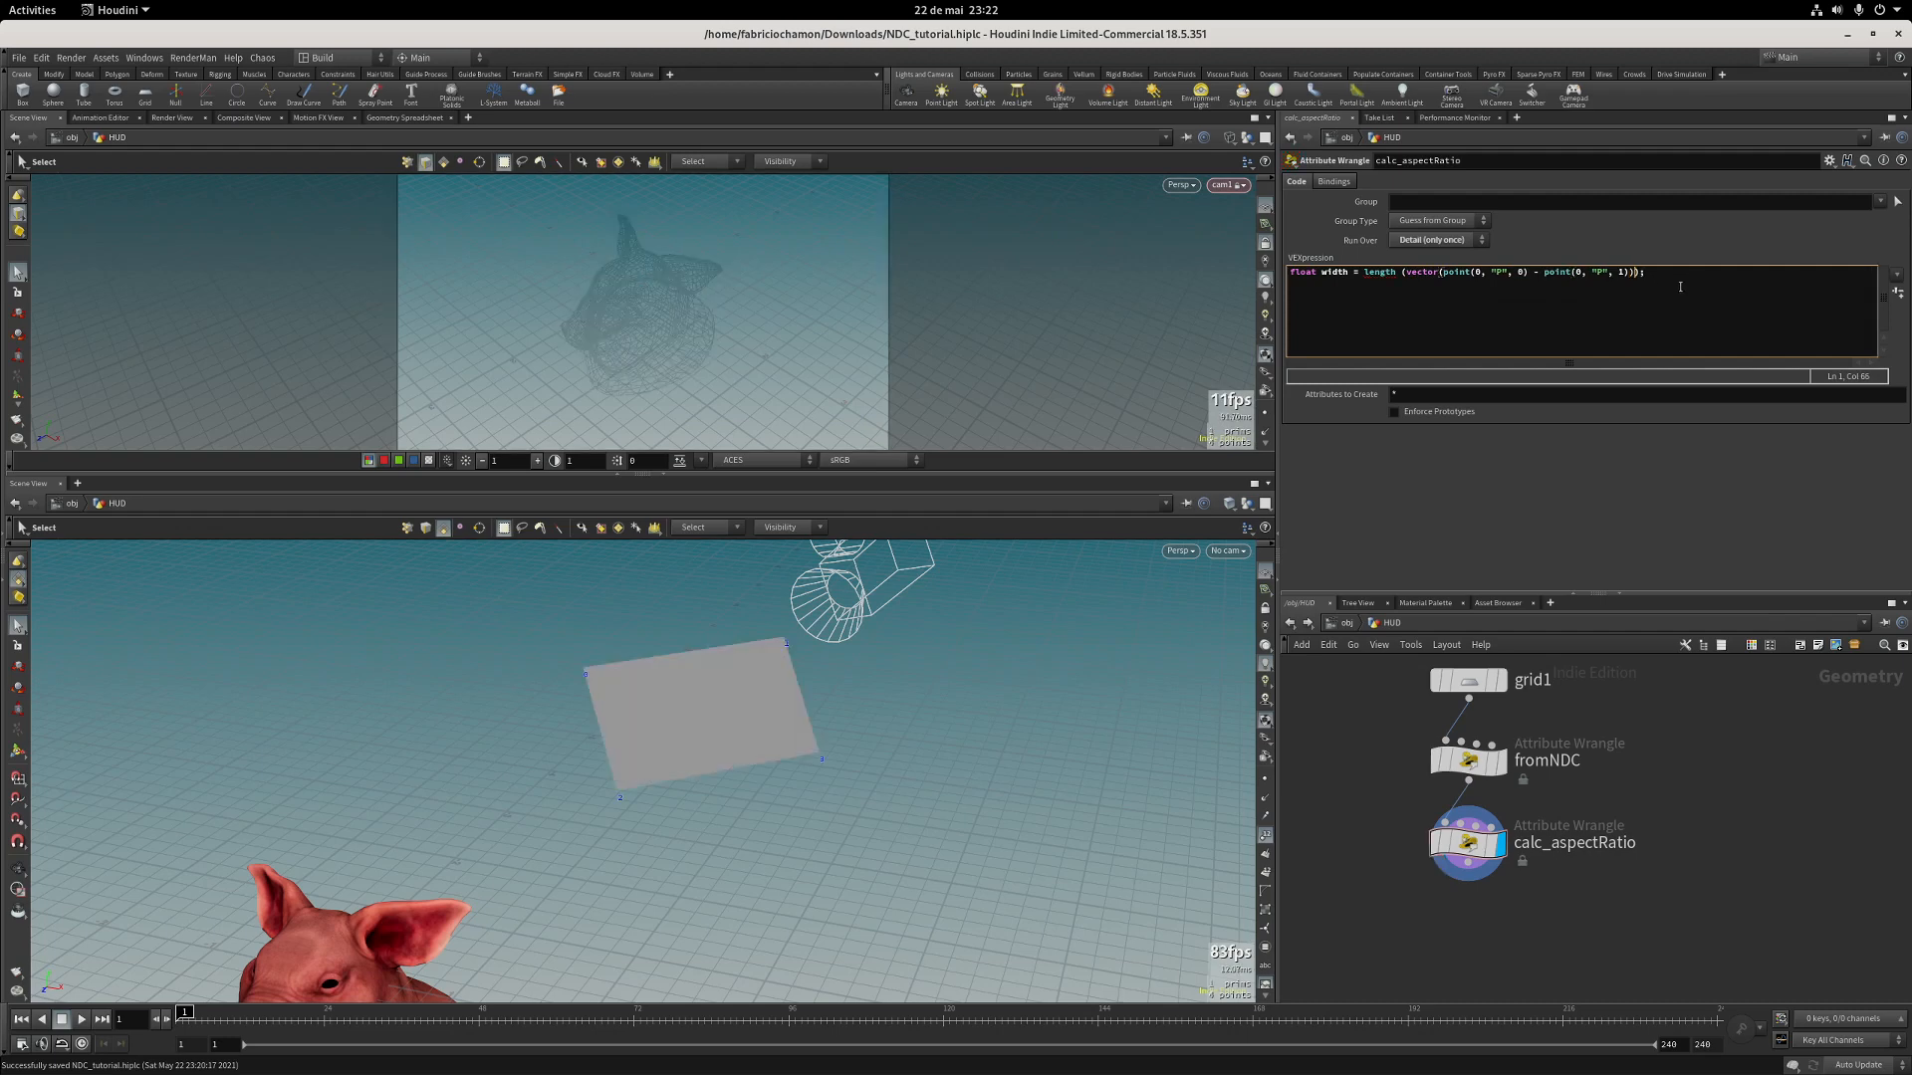
Duplicate the width line as float height, measuring between points 3 and 1.
left_click_drag(1658, 272, 1208, 272)
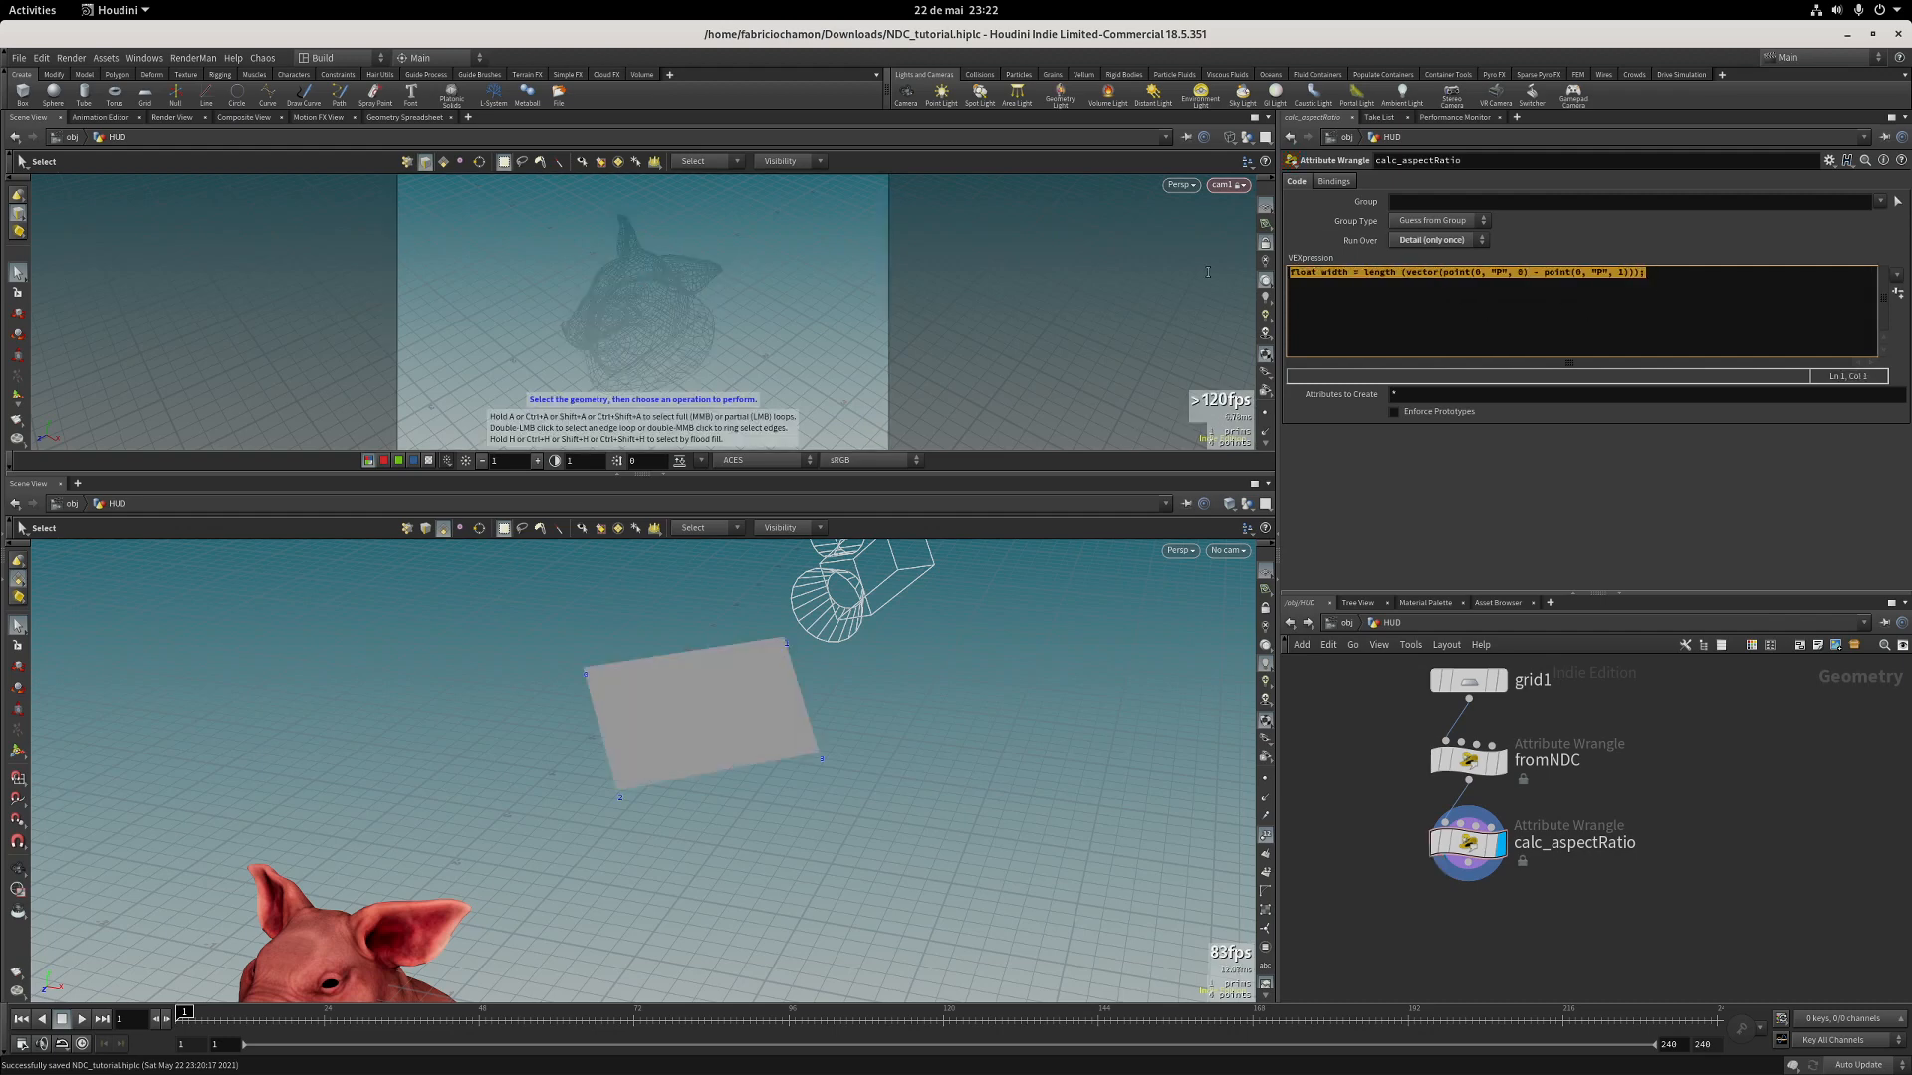
key("ctrl+c")
key("End")
key("Return")
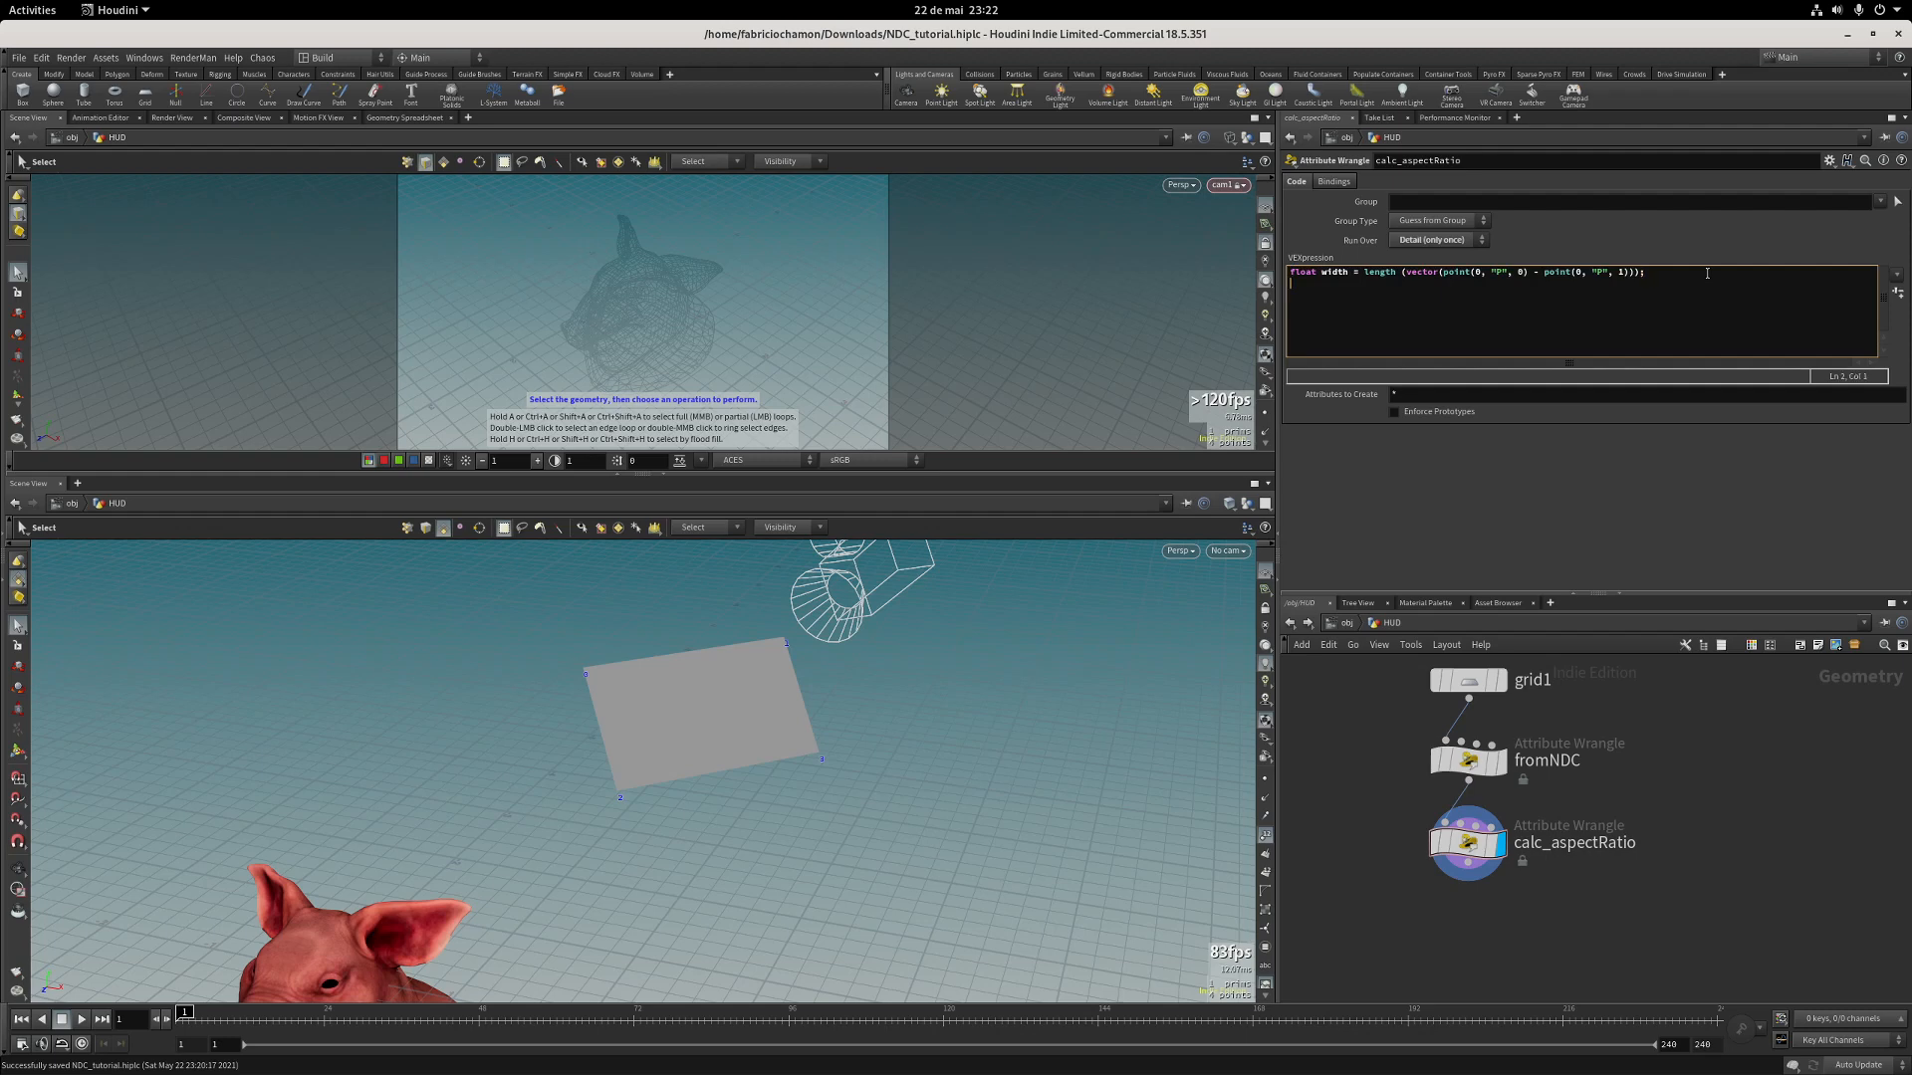
key("ctrl+v")
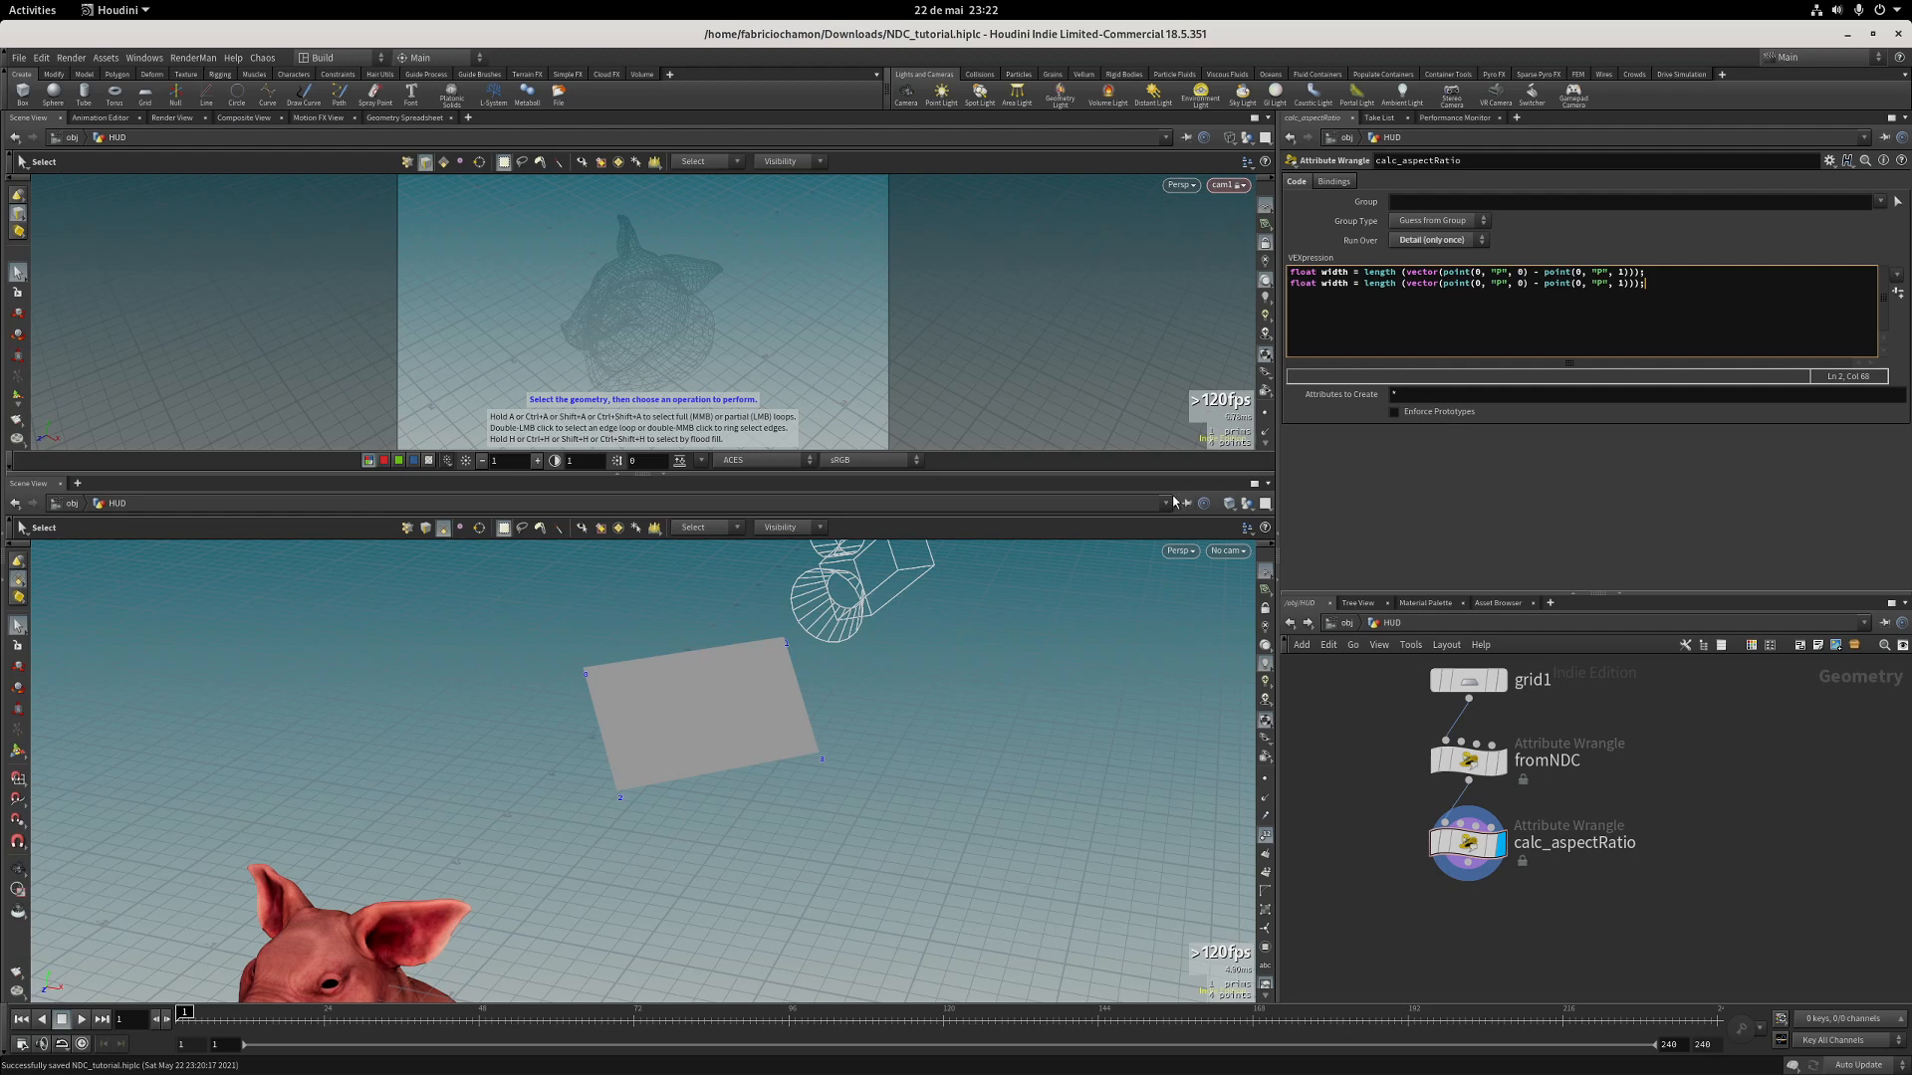
double_click(1620, 282)
double_click(1520, 283)
type("3")
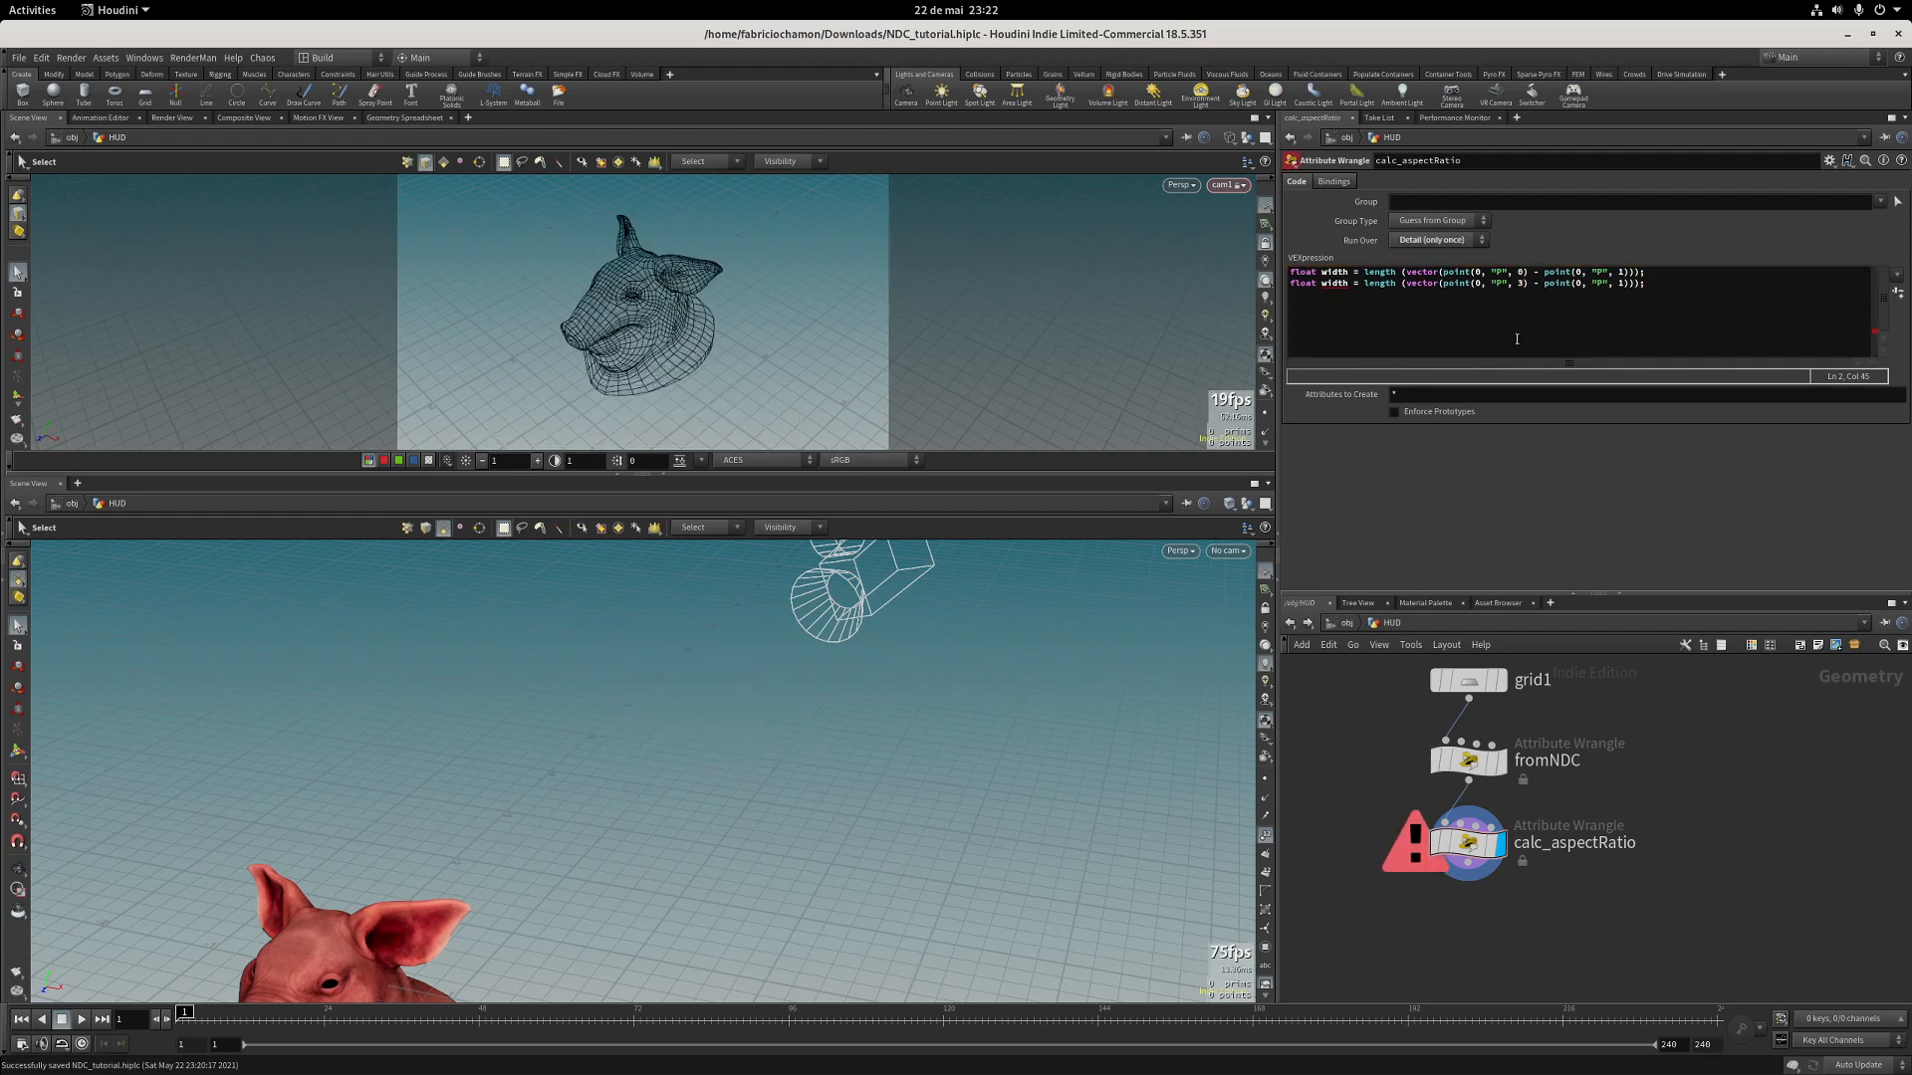
double_click(1335, 284)
type("height")
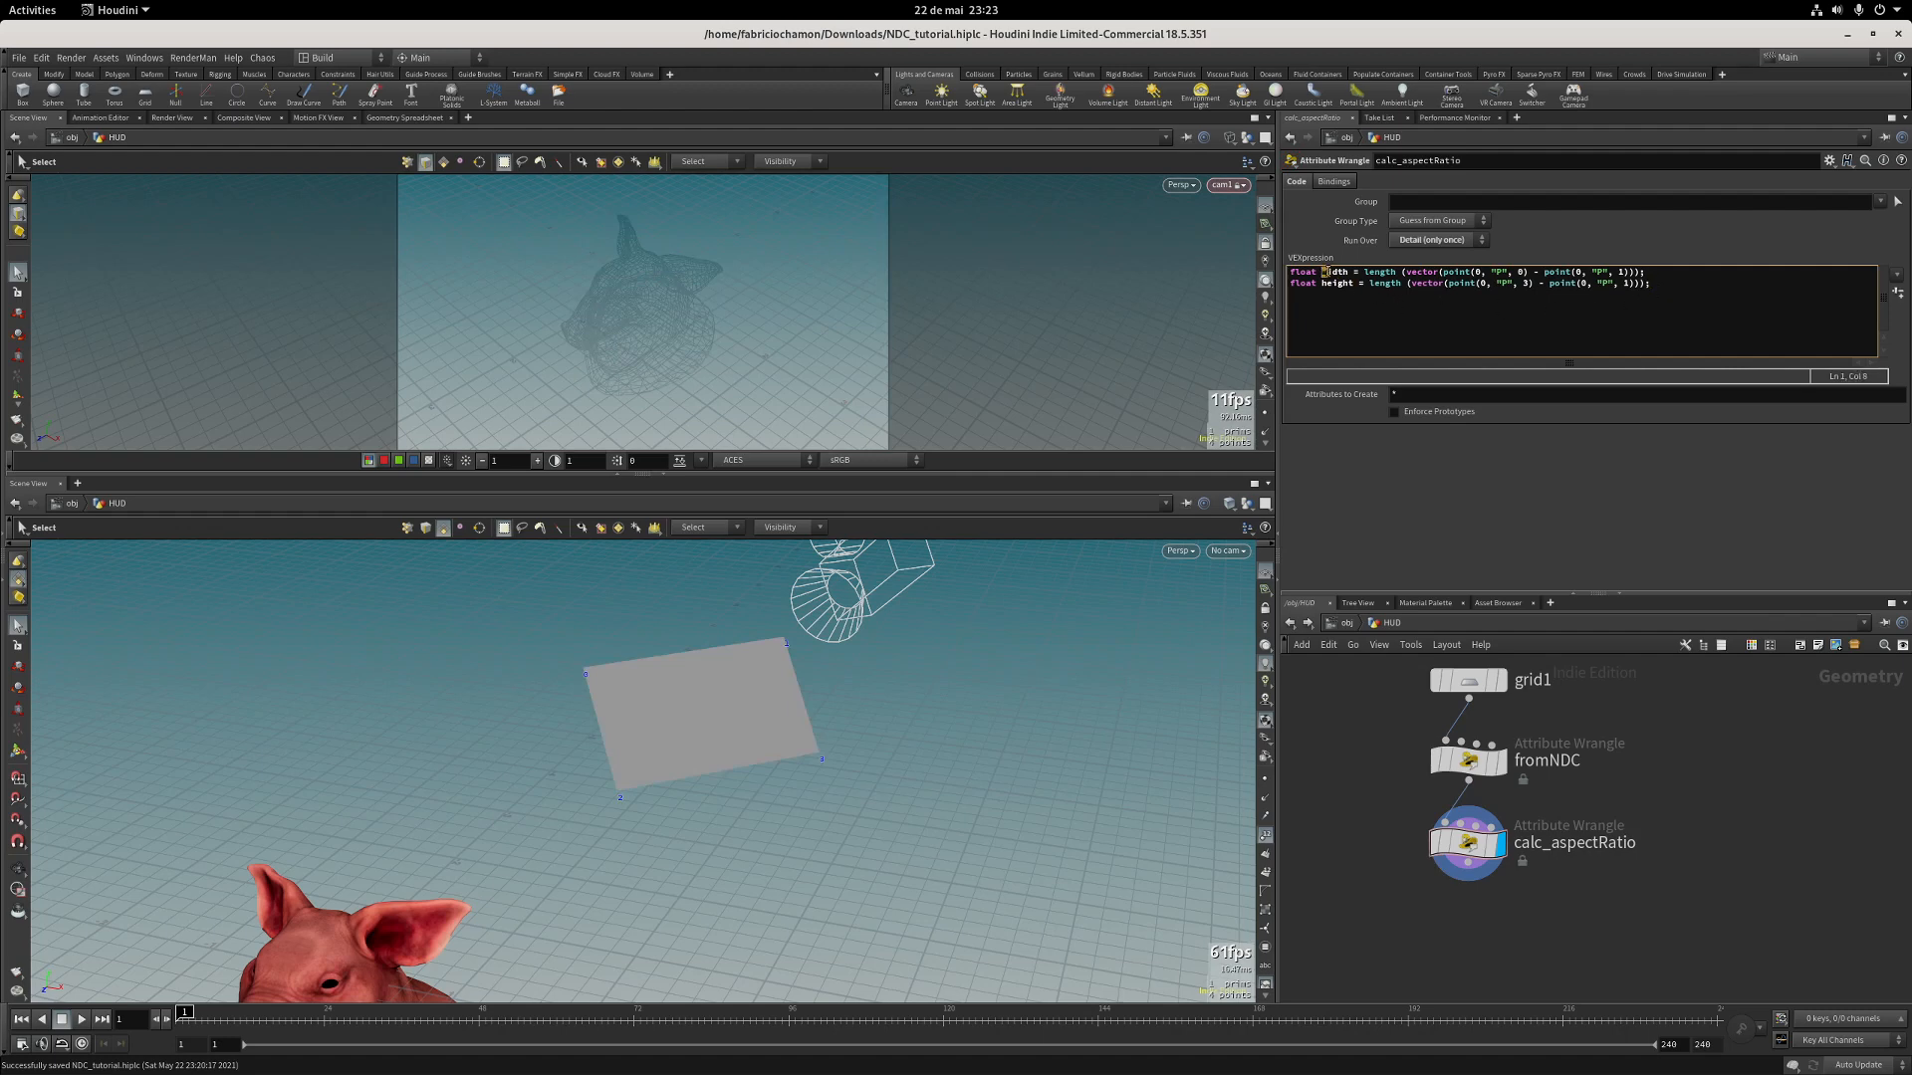
Add a third code line, f@aspect = height/width;, to store the aspect ratio as a detail attribute.
left_click_drag(1322, 272, 1350, 272)
double_click(1335, 287)
left_click(1660, 287)
key("Return")
type("f")
type("@")
type("aps")
type("e")
key("BackSpace")
key("BackSpace")
key("BackSpace")
type("spect = height/width")
key("Escape")
Open a Geometry Spreadsheet beside the lower scene view and show the wrangle's detail attributes.
left_click(78, 483)
mouse_move(117, 512)
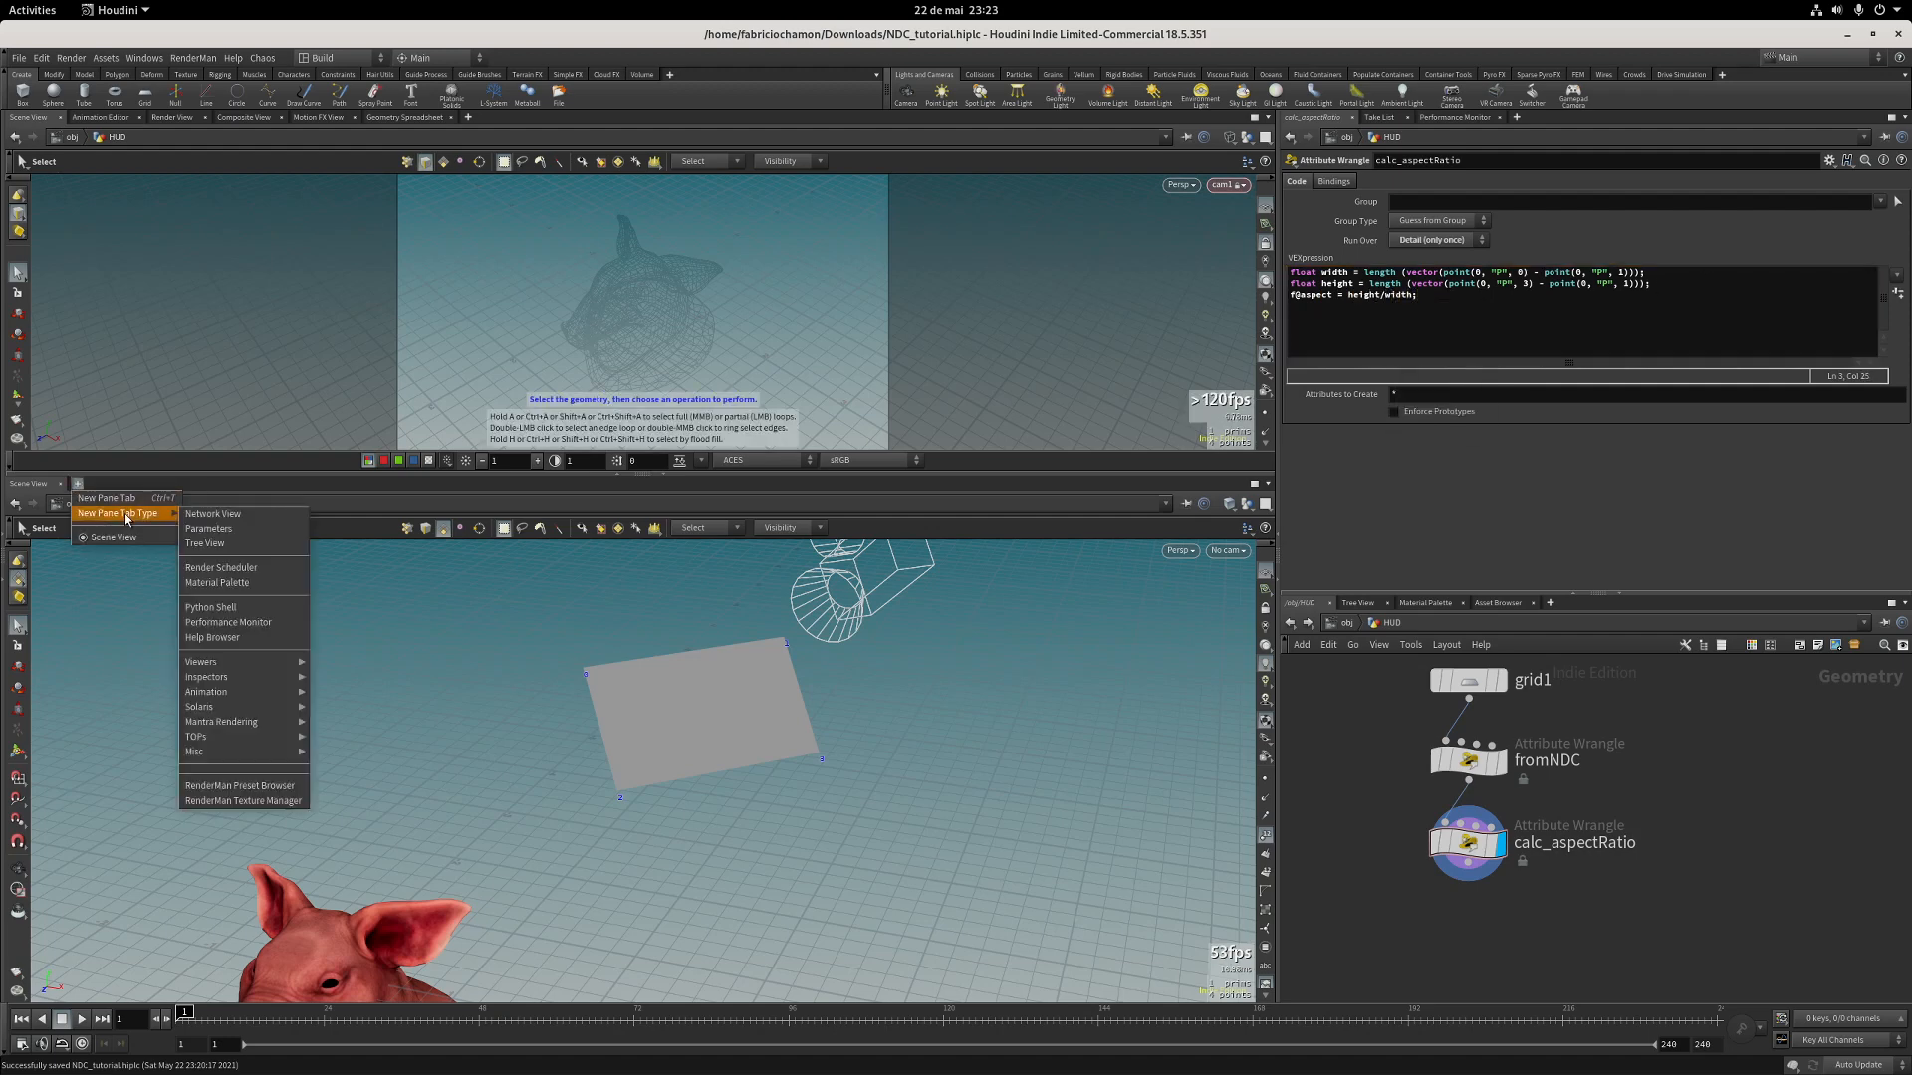
mouse_move(253, 678)
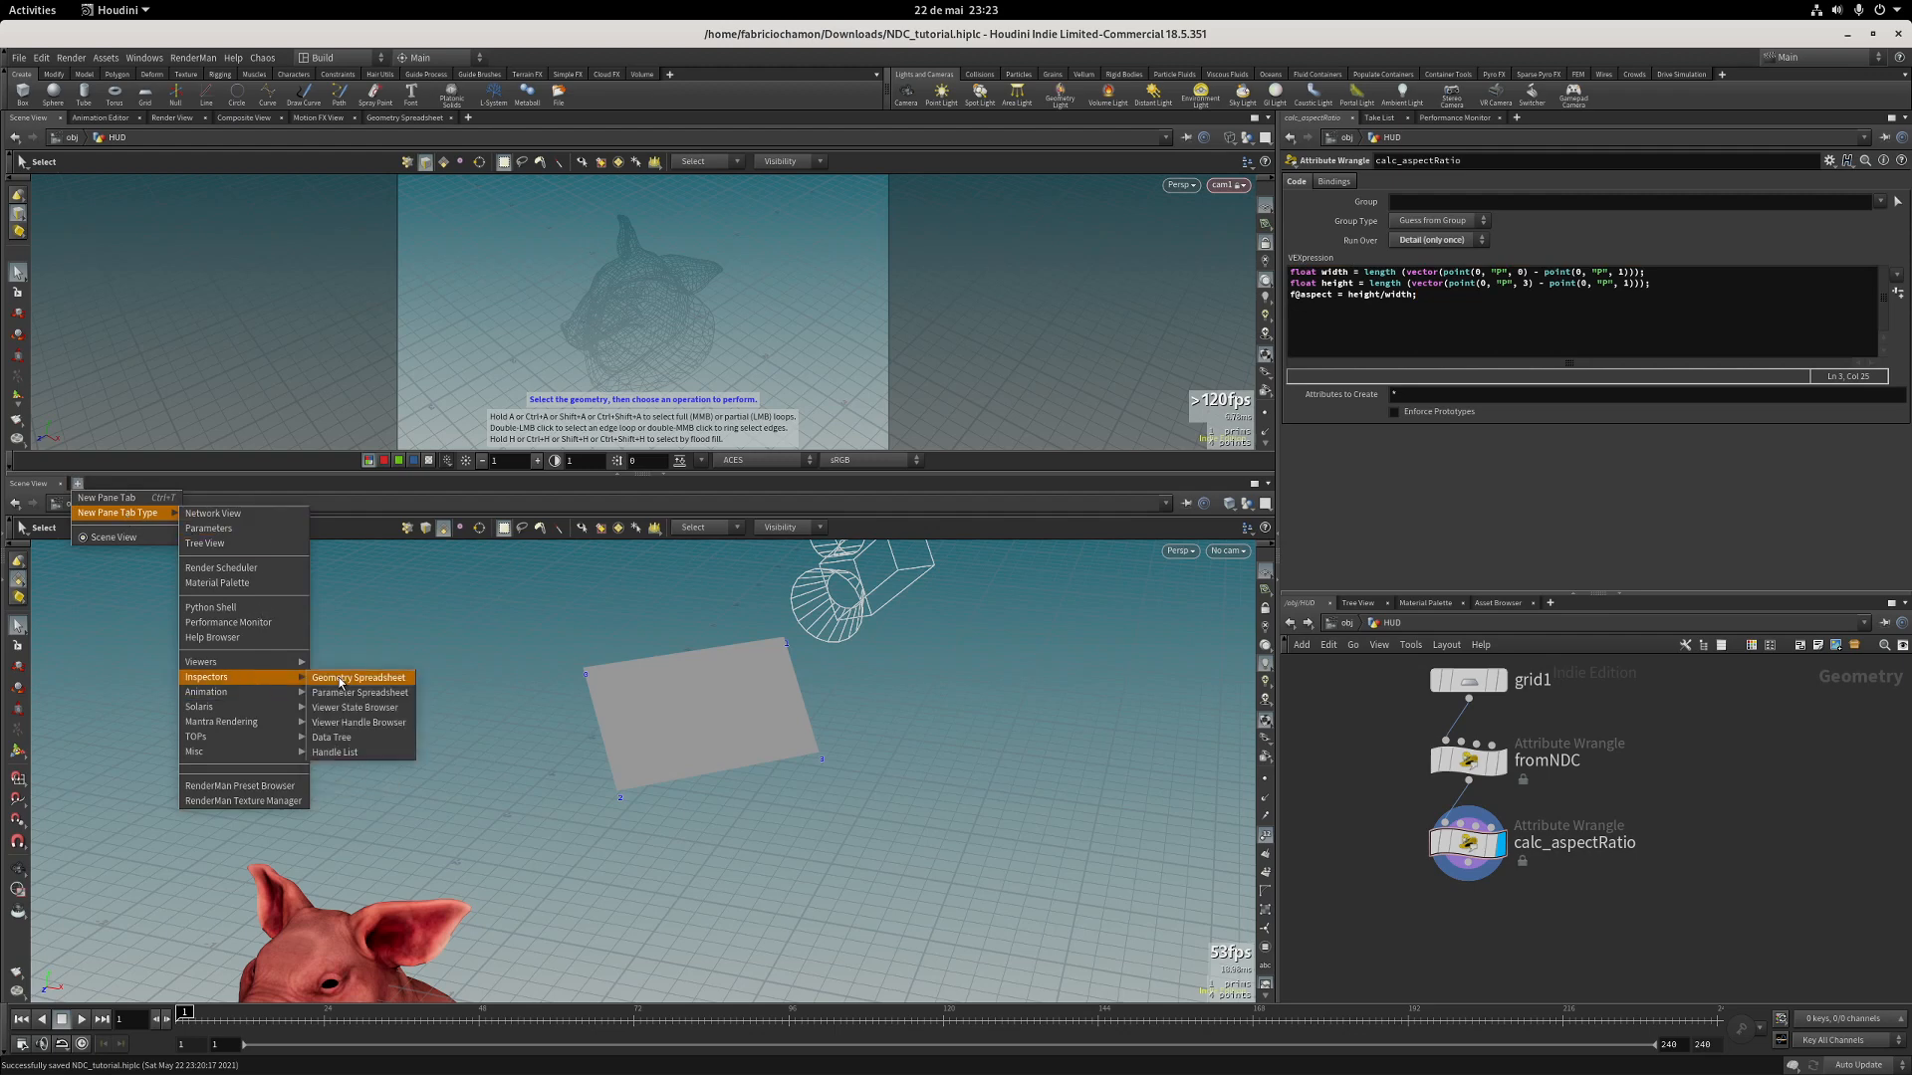
left_click(338, 683)
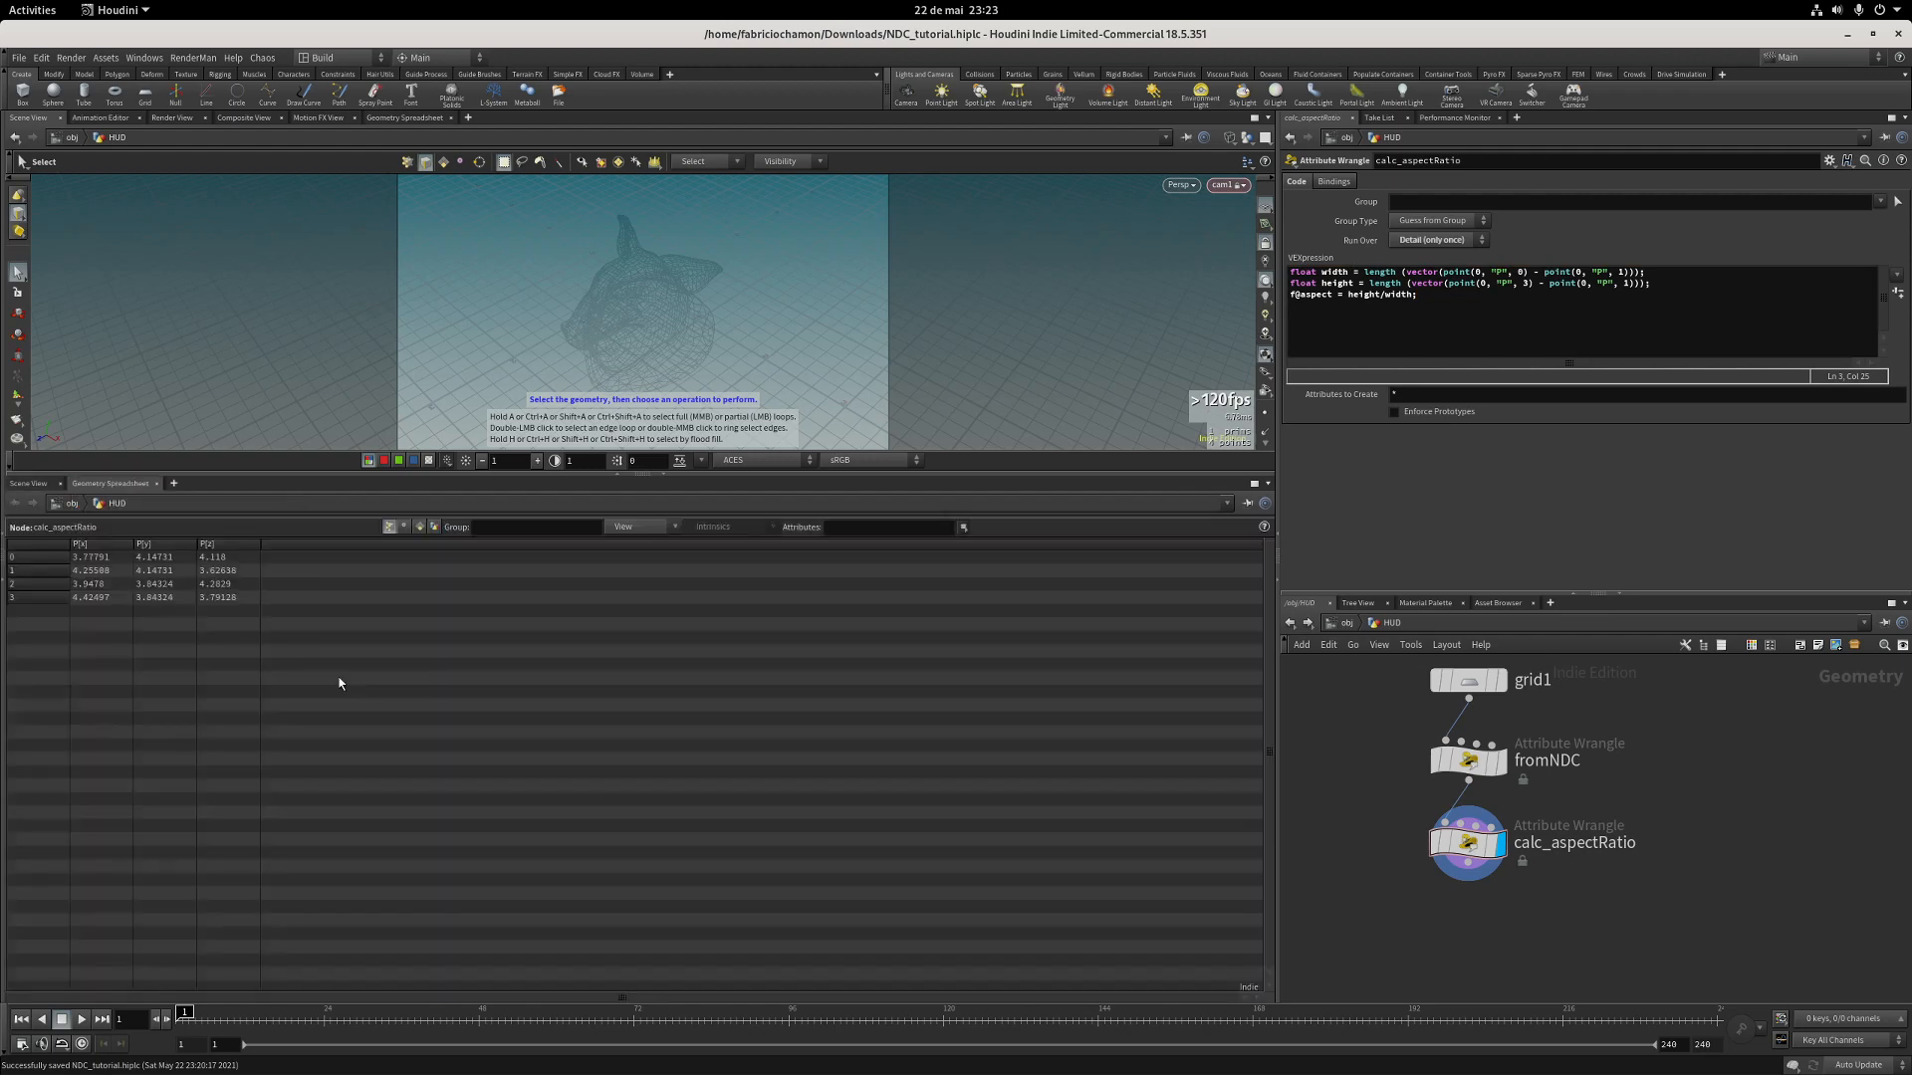
left_click(435, 528)
left_click_drag(133, 546, 142, 546)
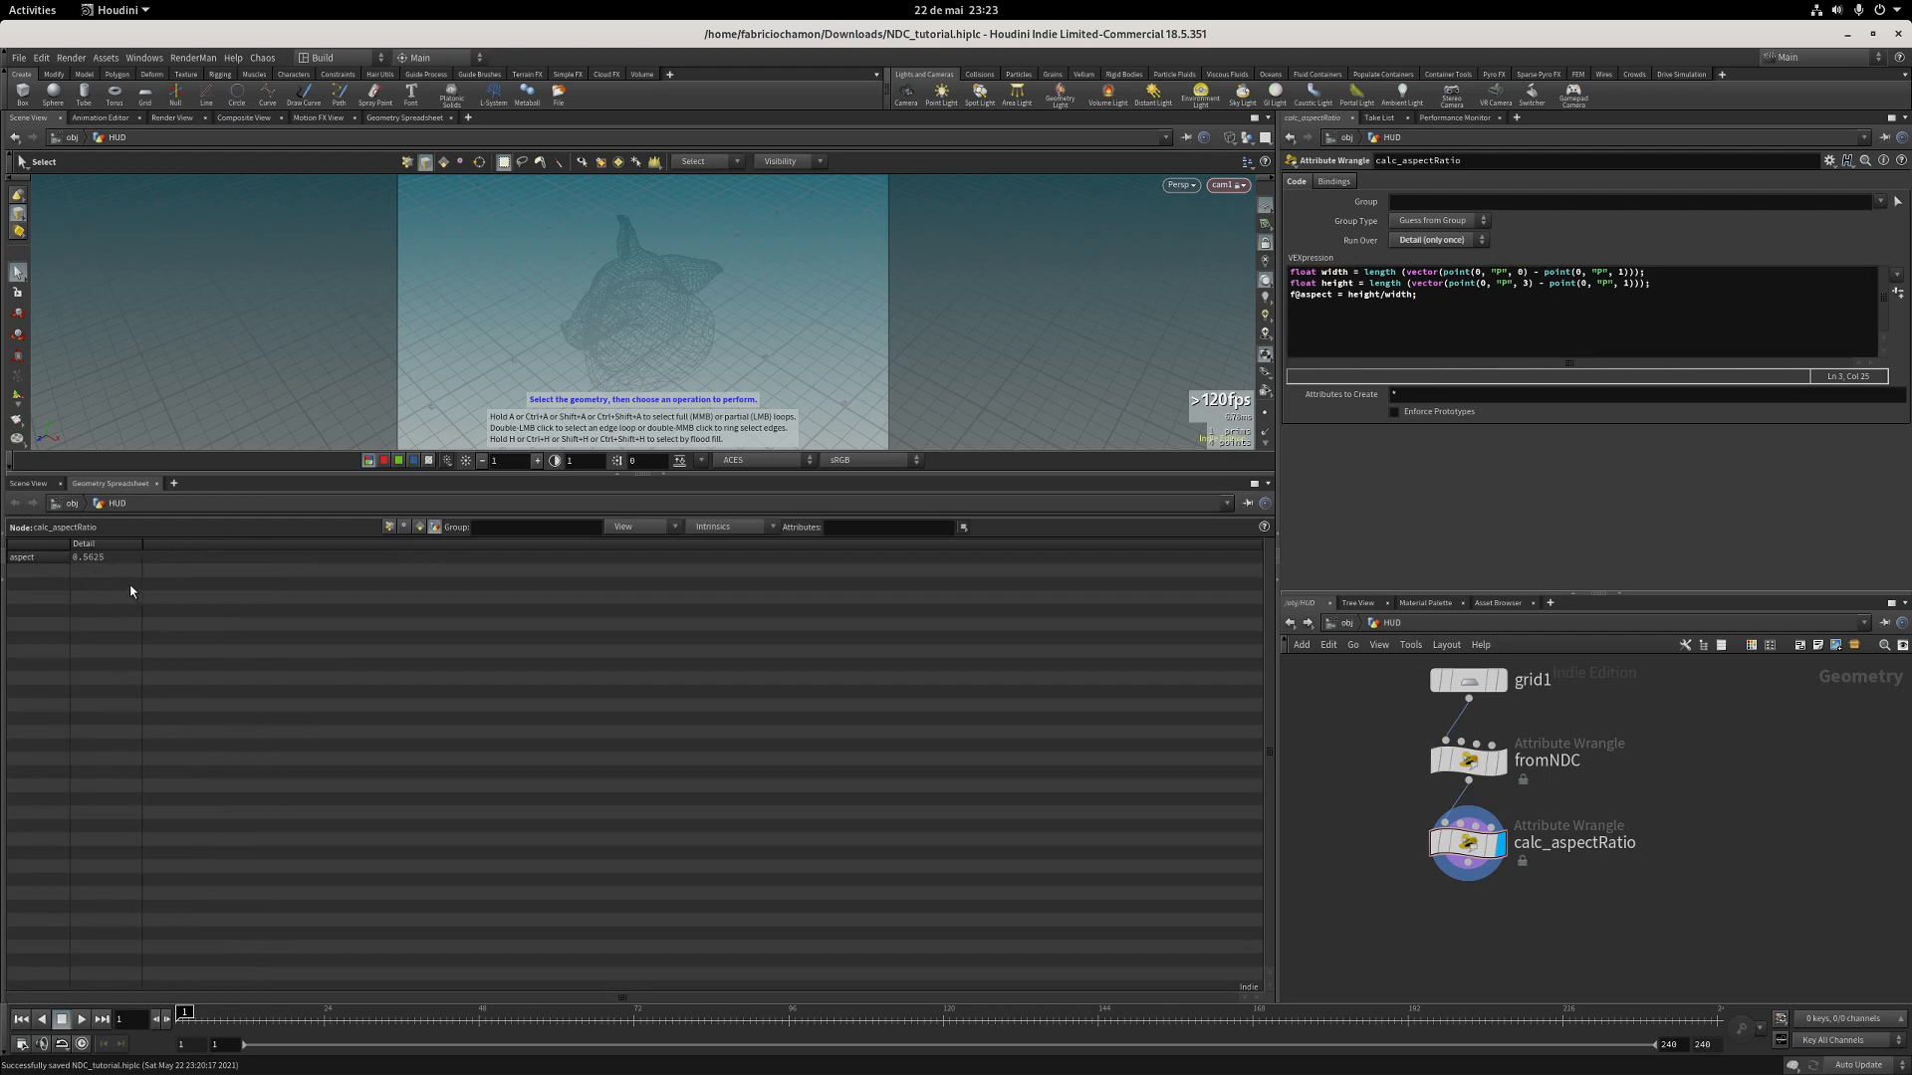
Duplicate the aspect line below itself, change the copy to f@aspect = width/height;, and apply the code.
left_click_drag(1291, 295, 1454, 296)
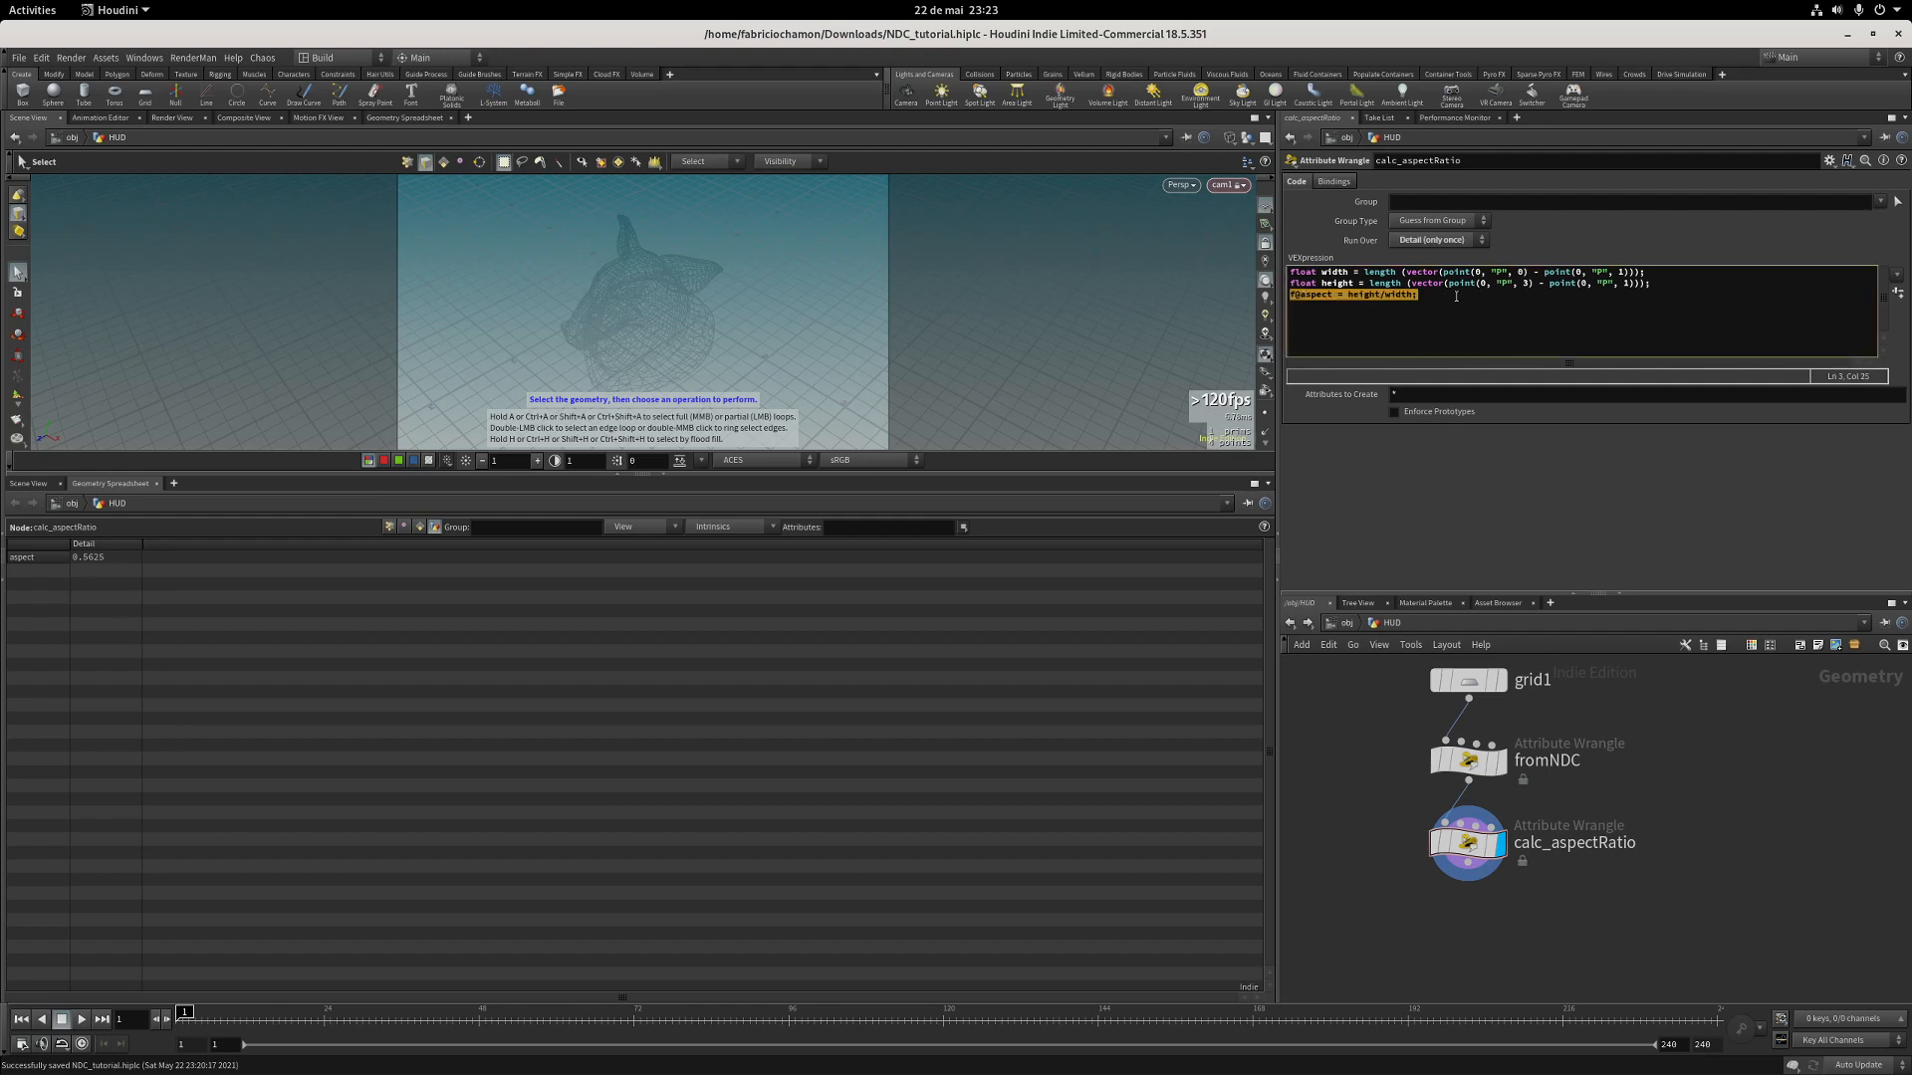
key("ctrl+c")
left_click(1454, 297)
key("Return")
key("ctrl+v")
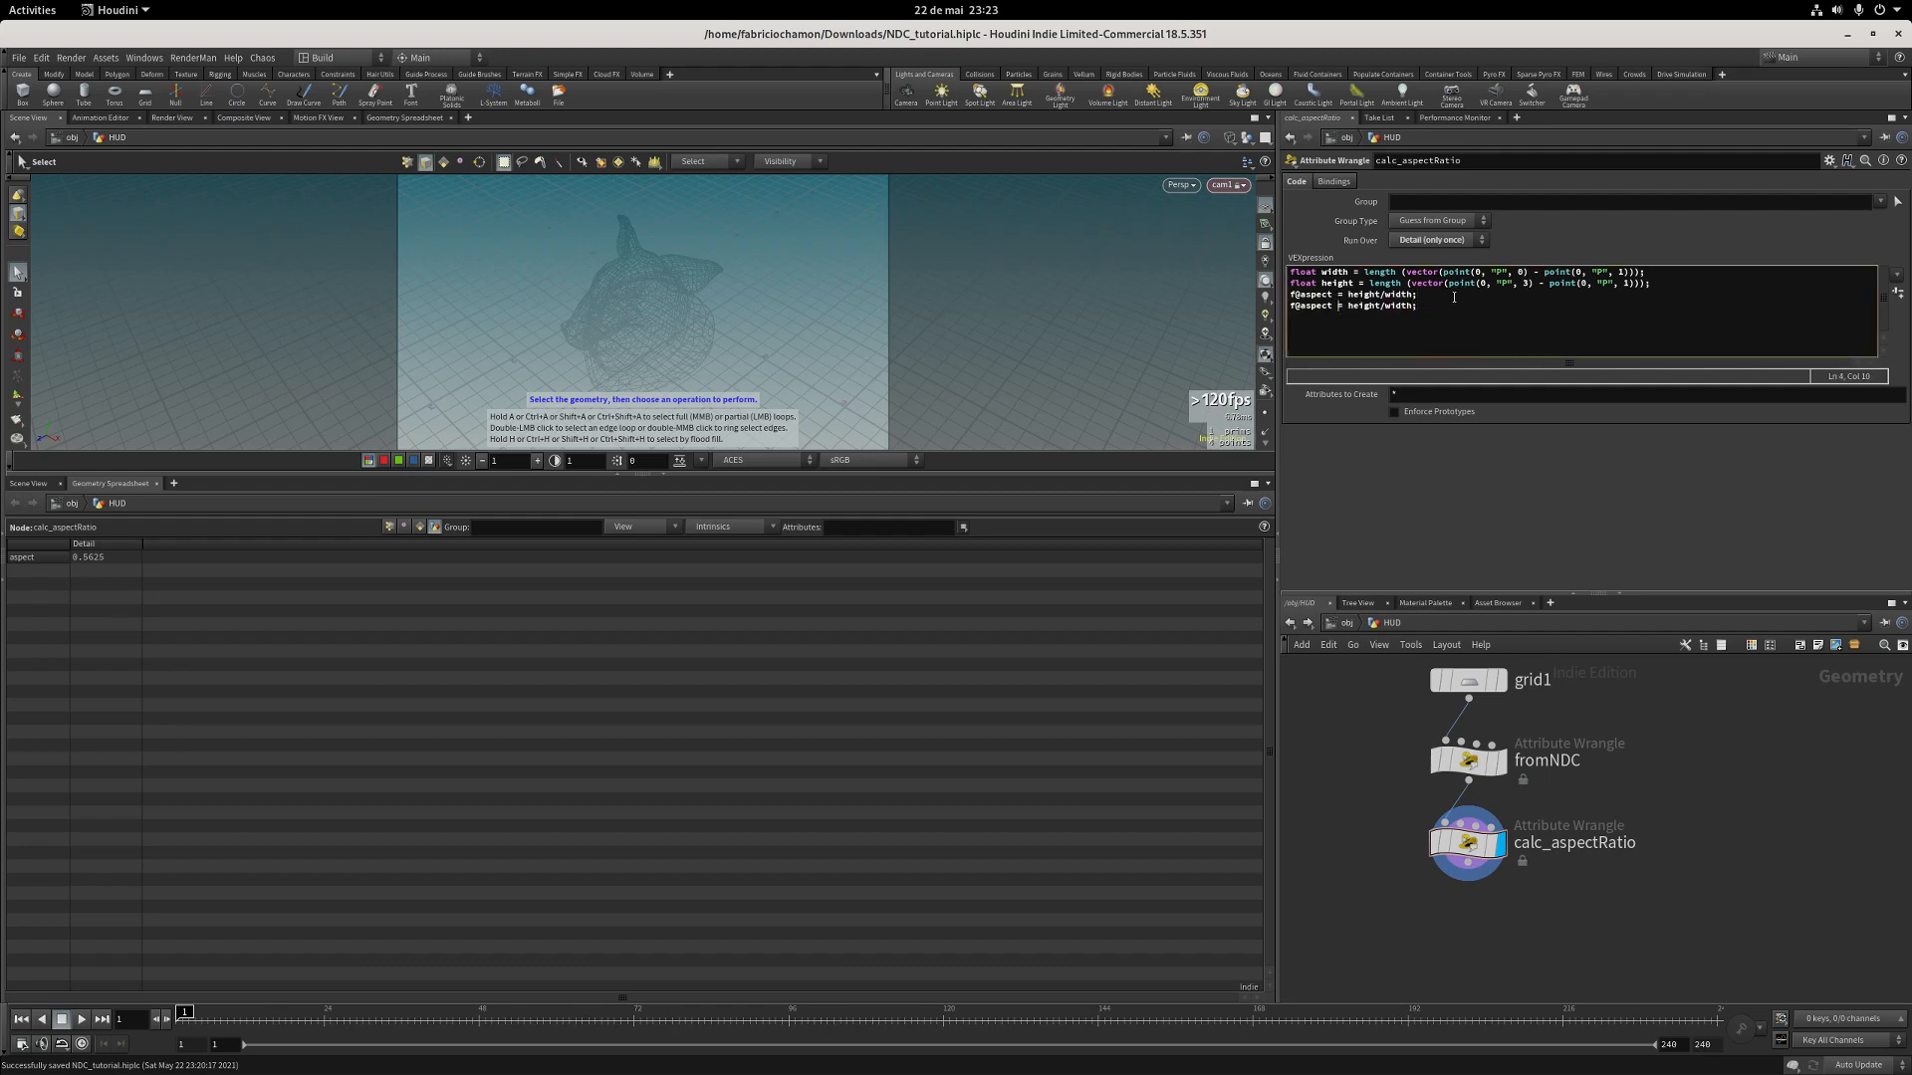
key("shift+Right")
key("shift+Right")
key("shift+Right")
key("shift+Right")
key("shift+Right")
key("shift+Right")
key("shift+Right")
type("wedth")
key("shift+End")
type("height;")
key("ctrl+Return")
Test cam1 with a resolution of 100 by 100 and revert the resolution to its defaults.
left_click(1346, 623)
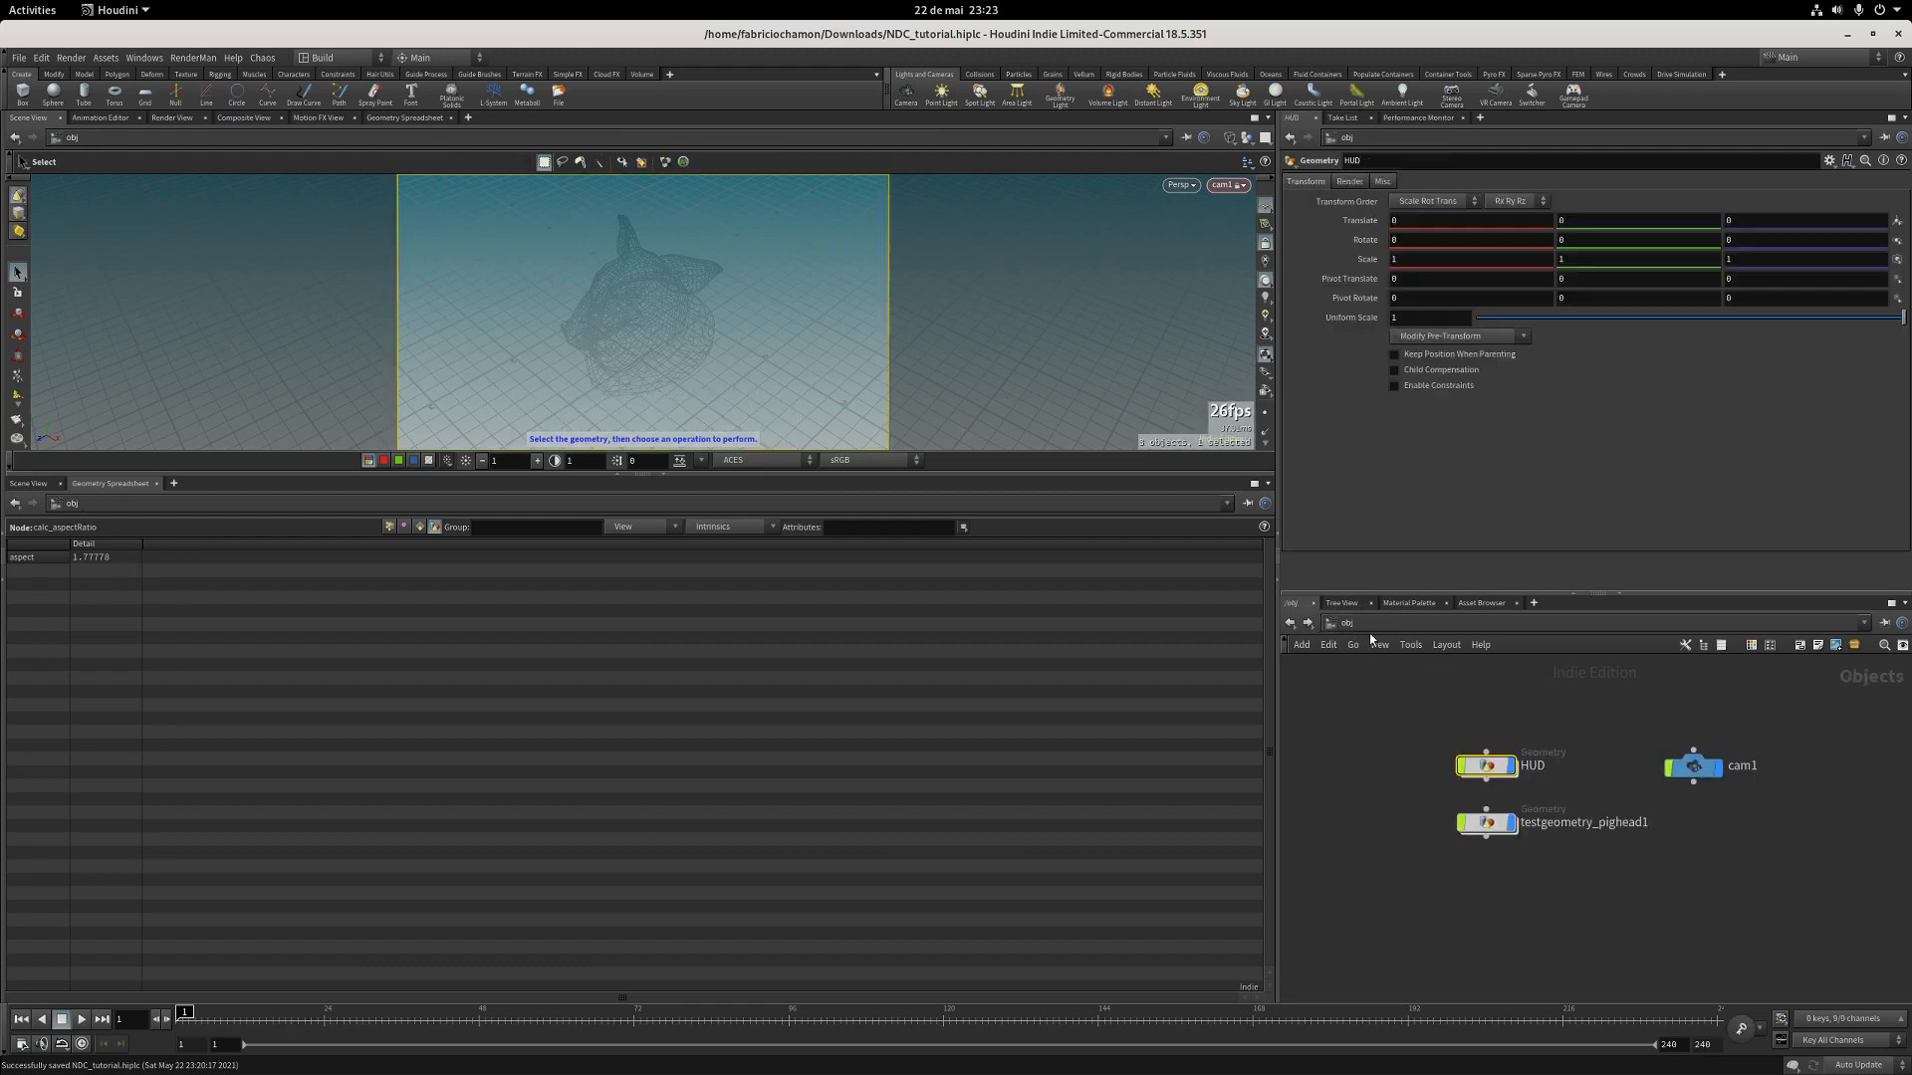
left_click(1696, 768)
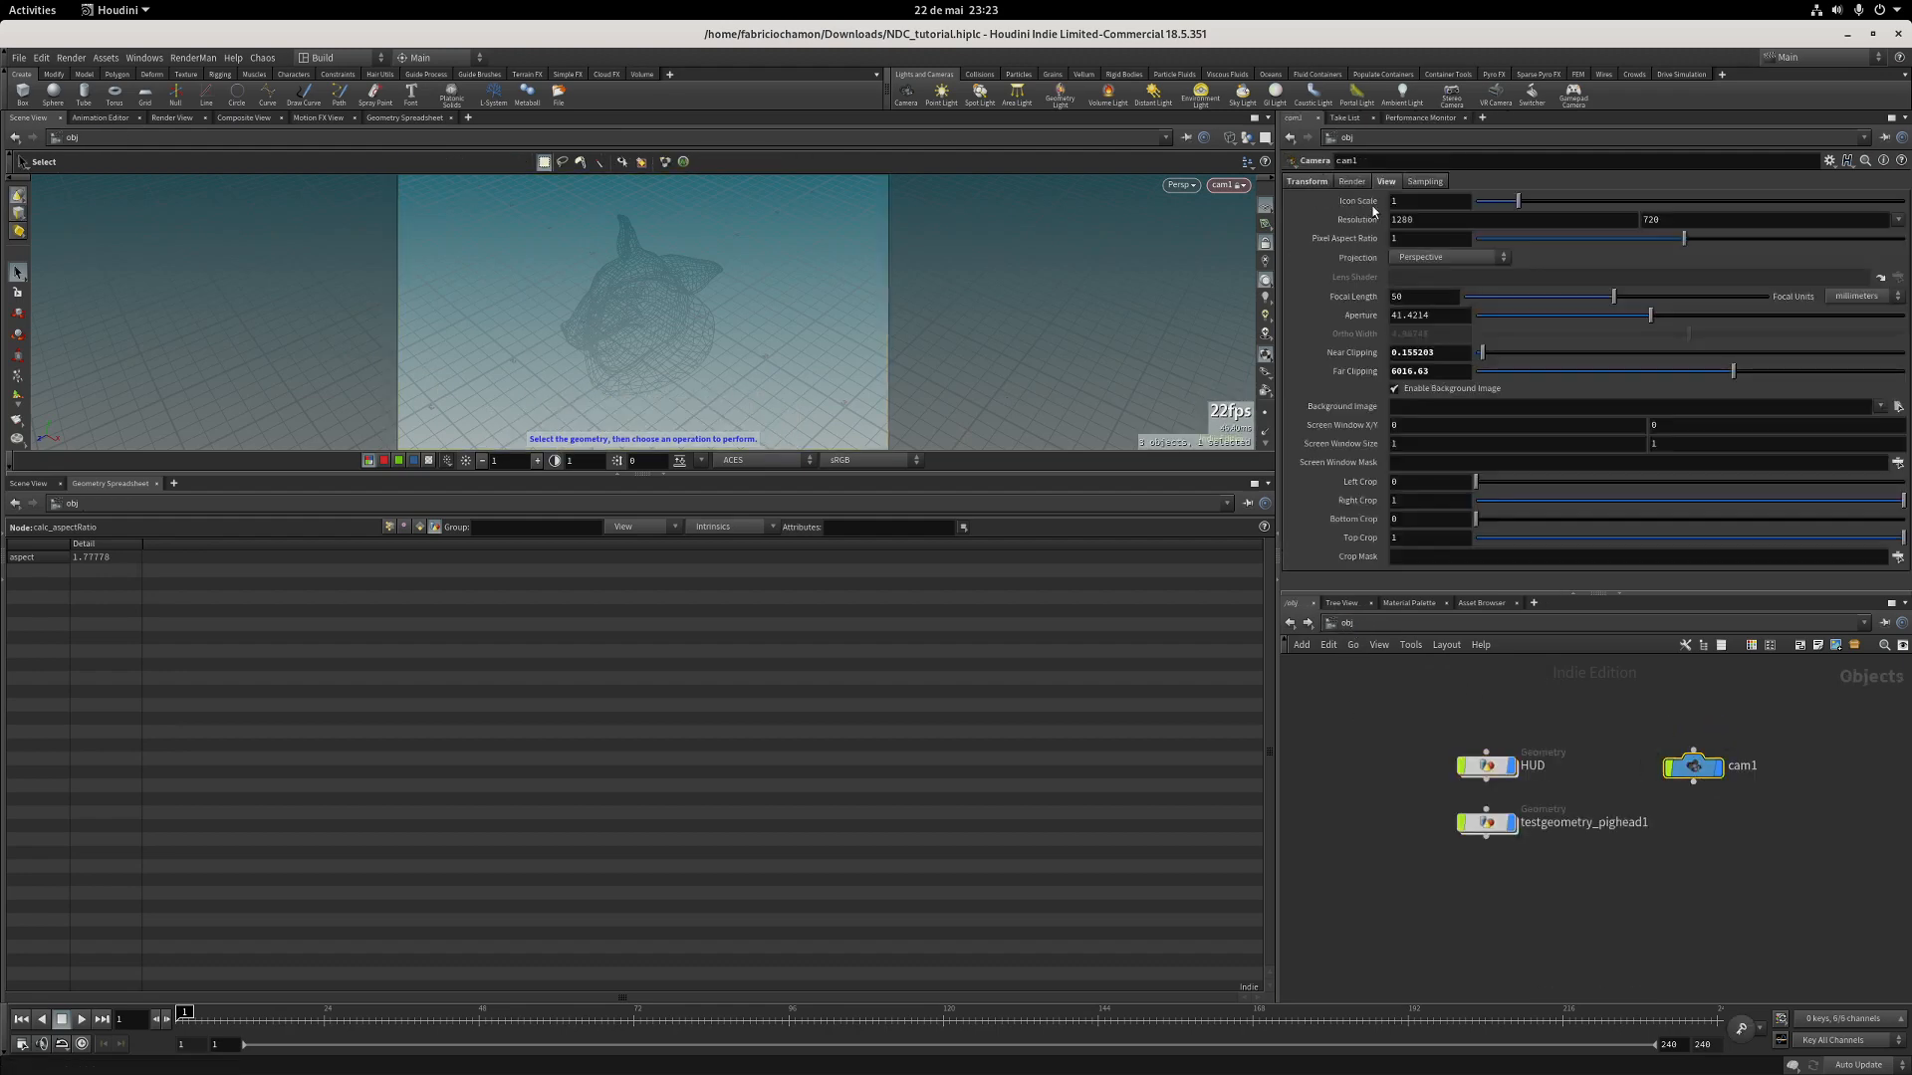
double_click(1404, 220)
type("100")
key("Tab")
type("100")
key("Return")
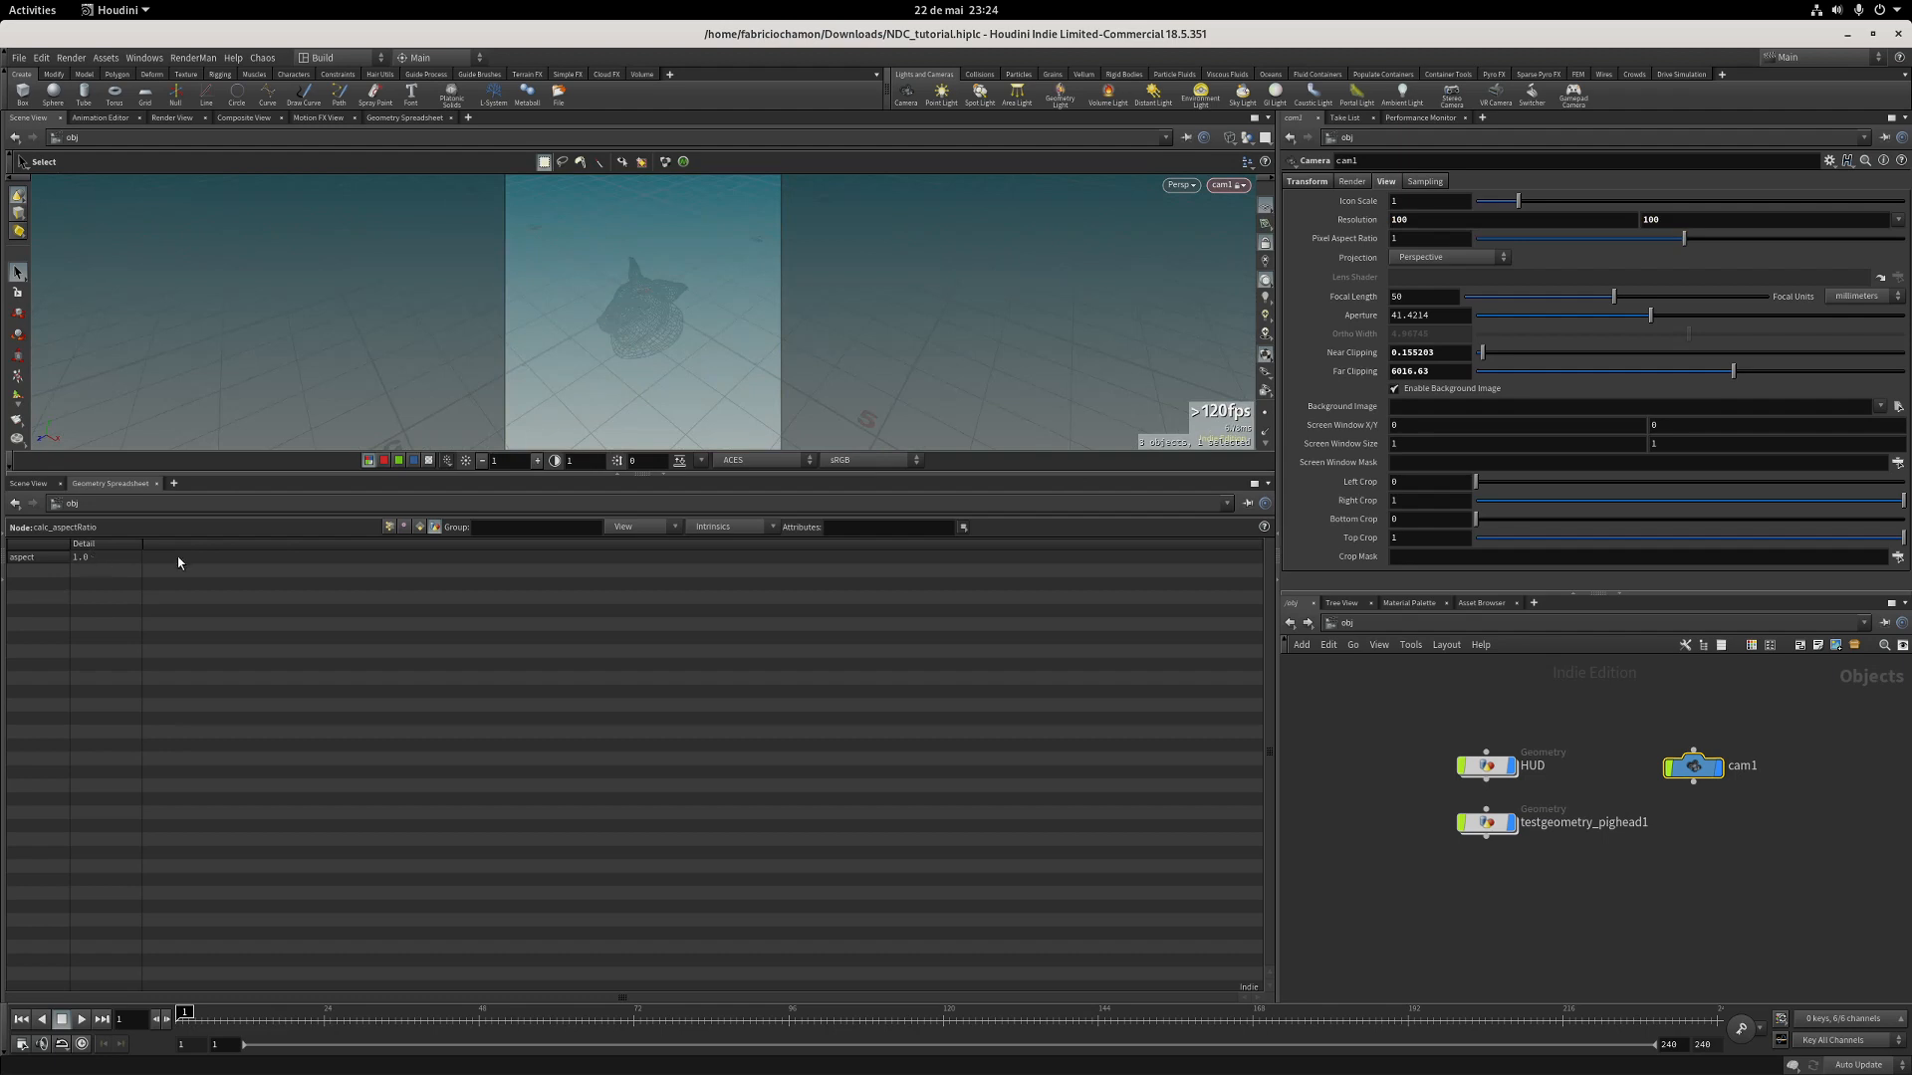
middle_click(1362, 221, "ctrl")
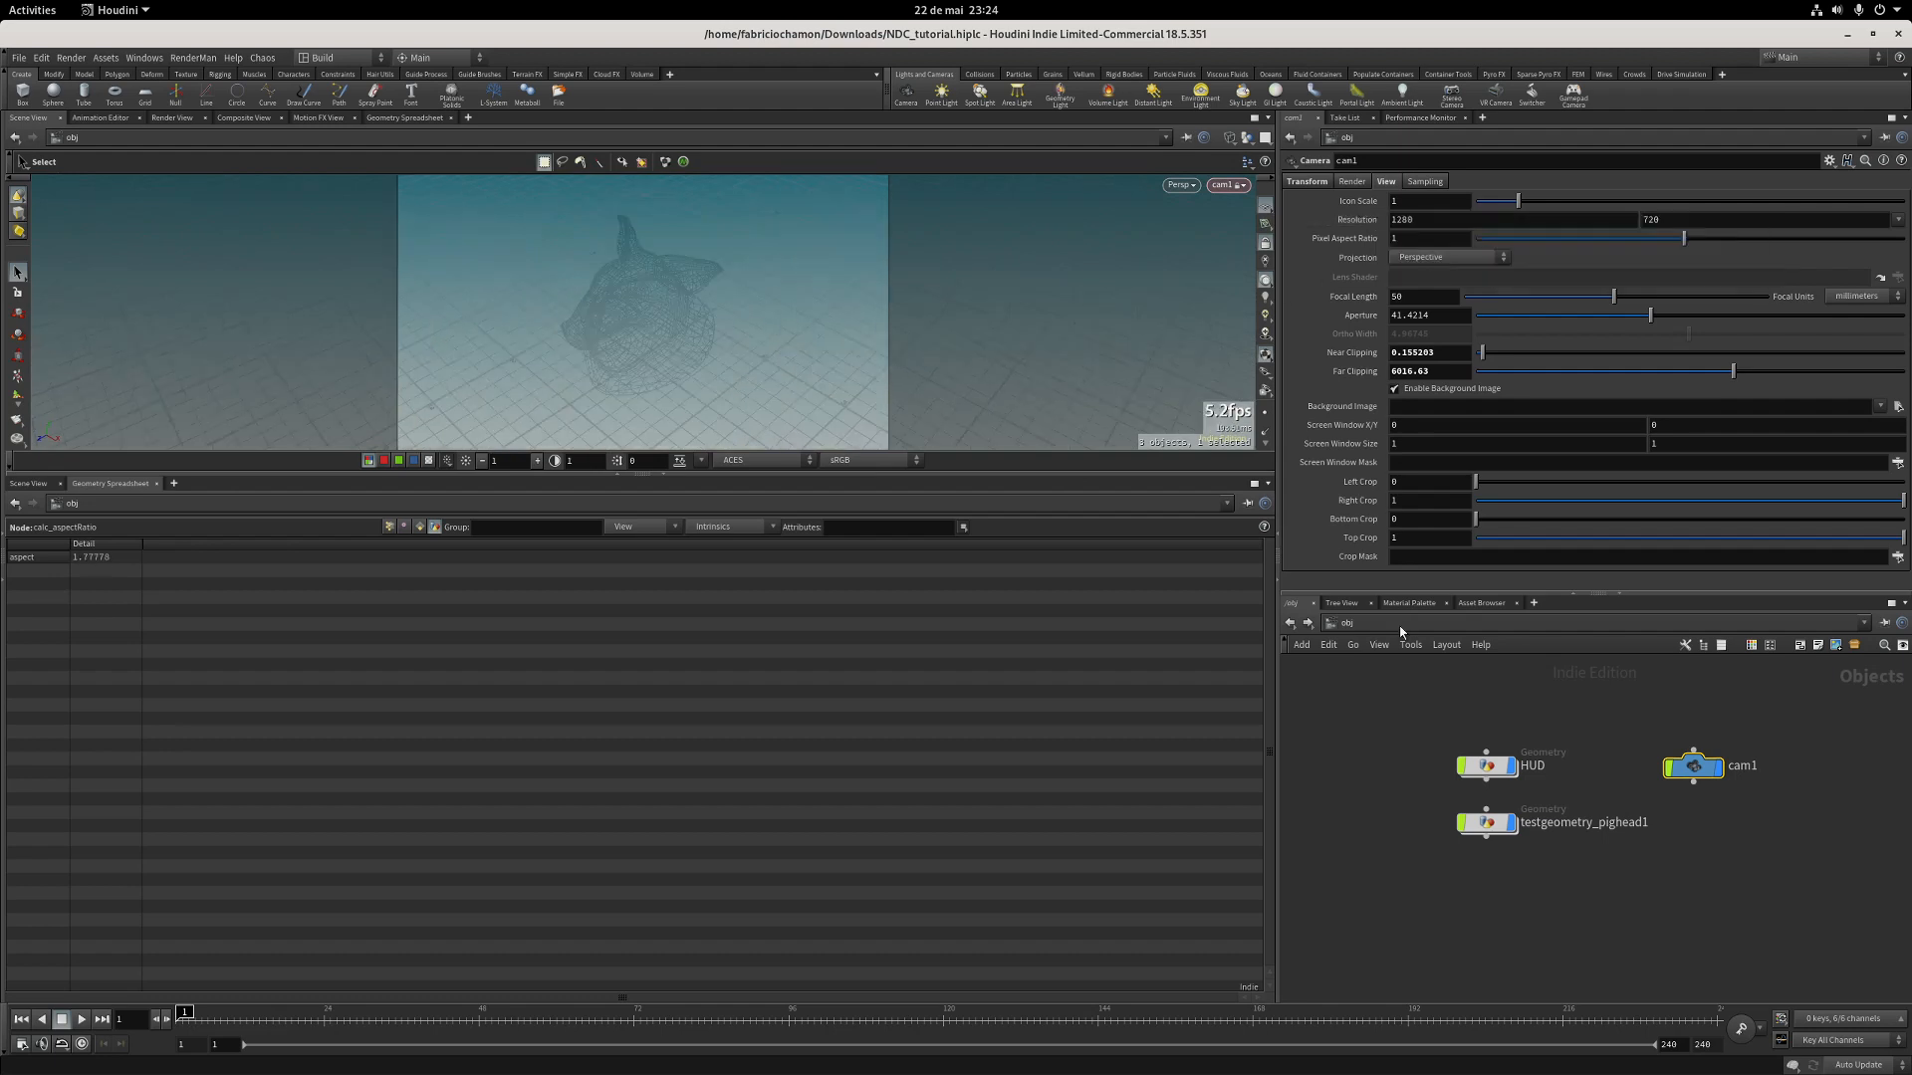
Return to the HUD network and delete the f@aspect = width/height; line from calc_aspectRatio.
left_click(1289, 622)
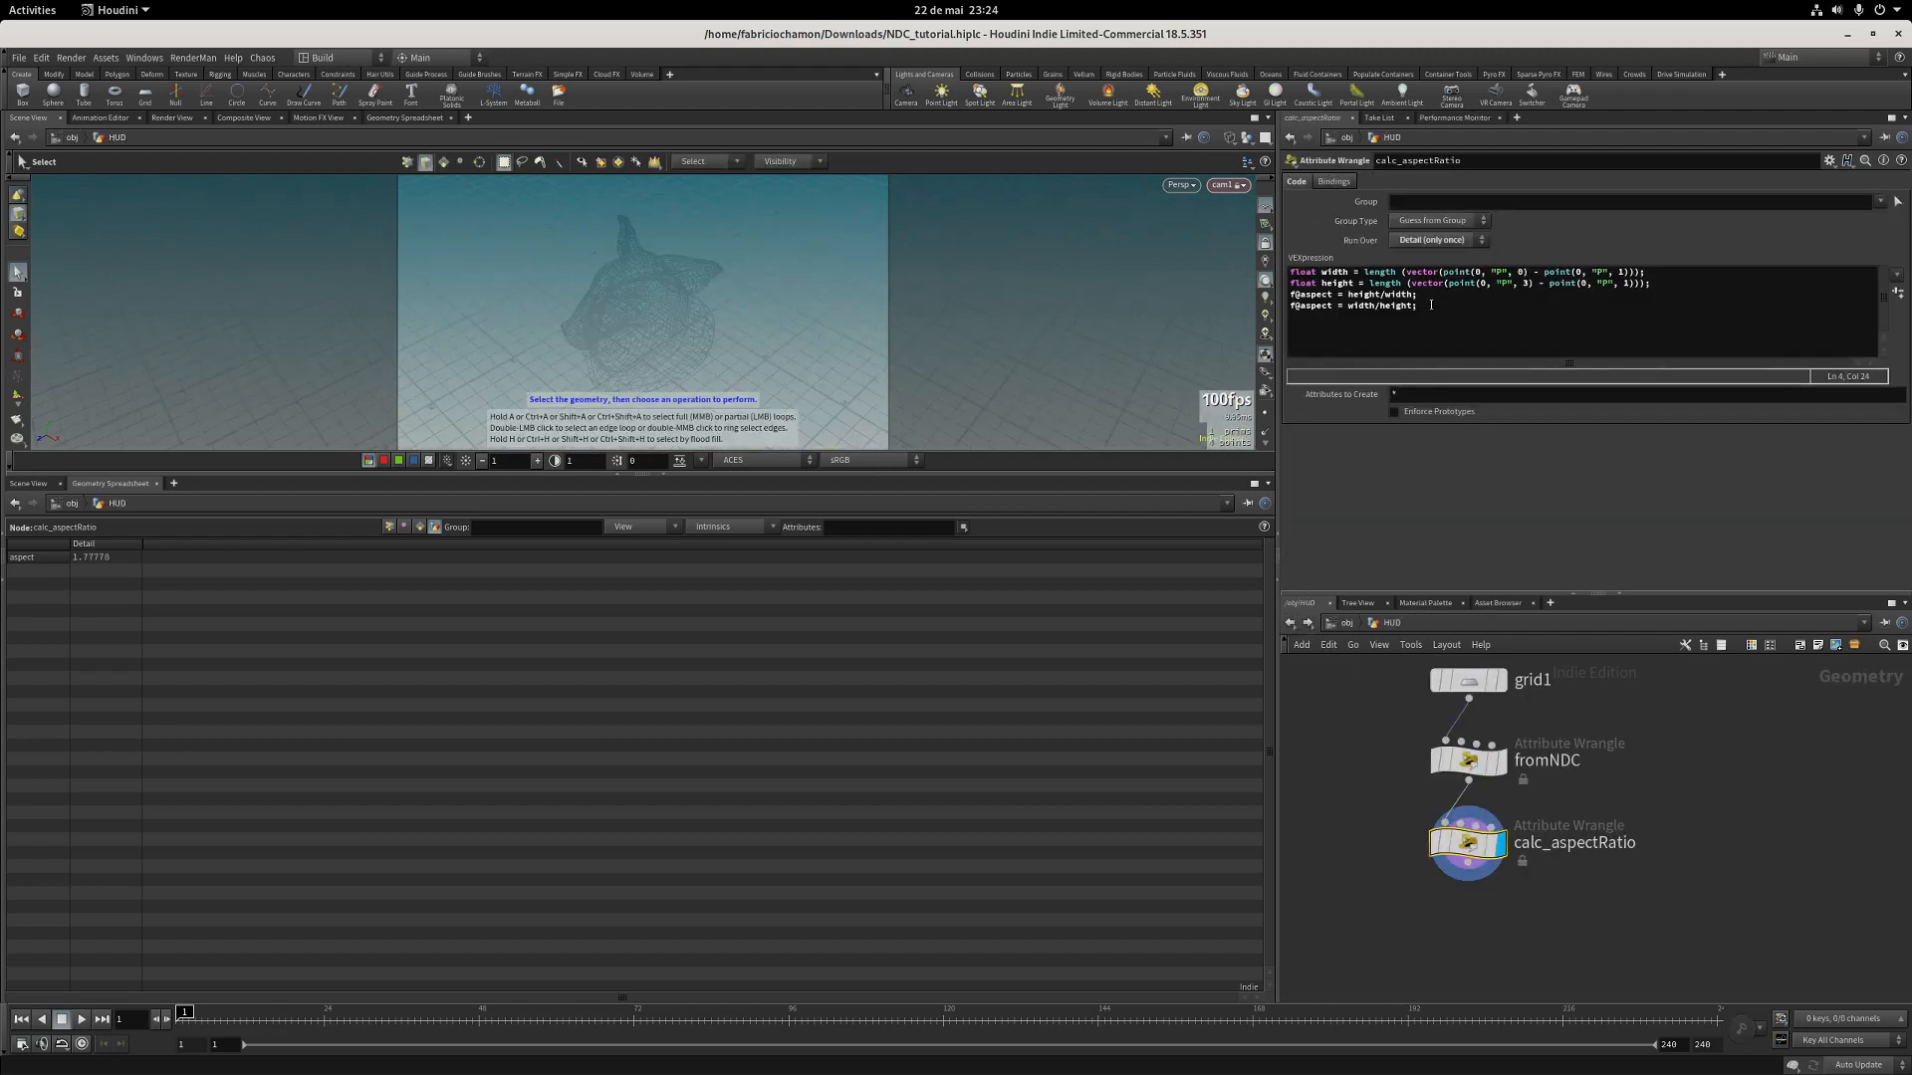
left_click_drag(1431, 305, 1288, 306)
key("BackSpace")
key("BackSpace")
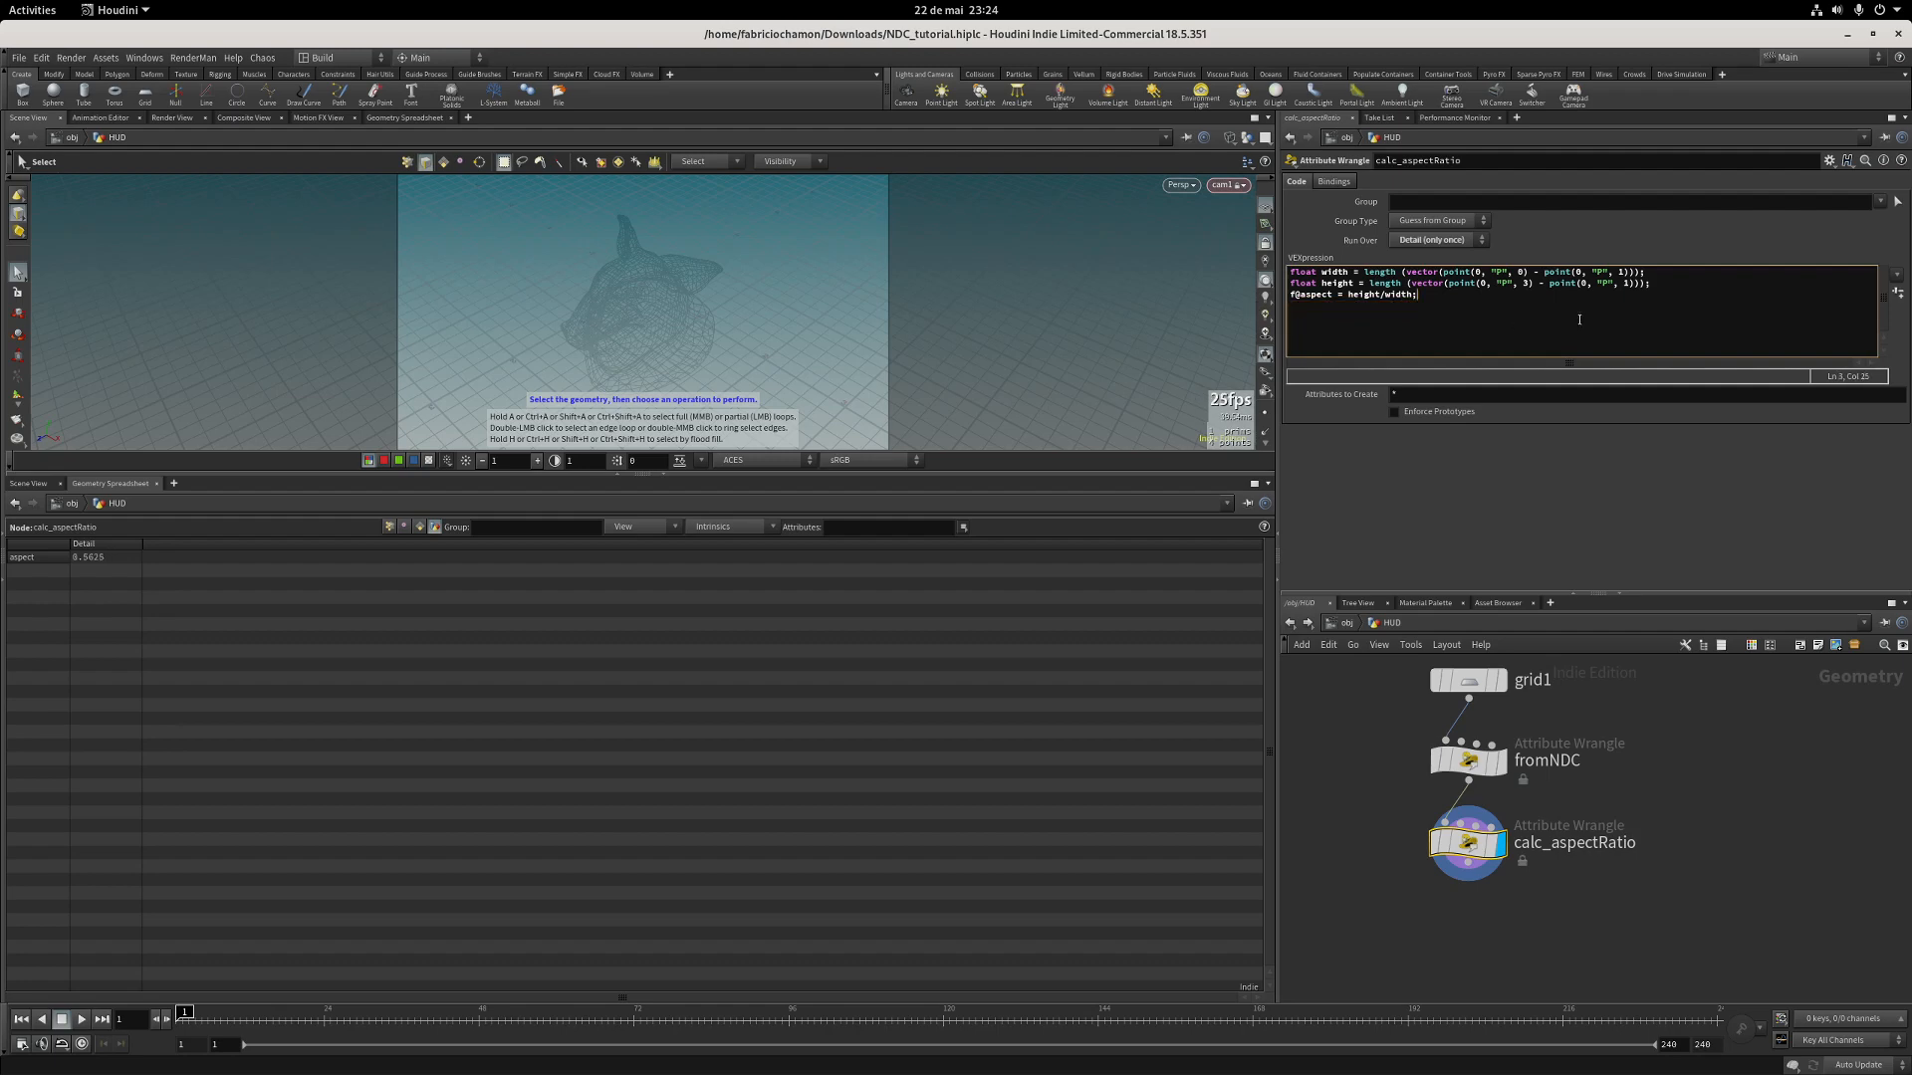
Make the camera viewport taller and switch the lower pane from the spreadsheet back to the scene view.
left_click_drag(1073, 475, 289, 628)
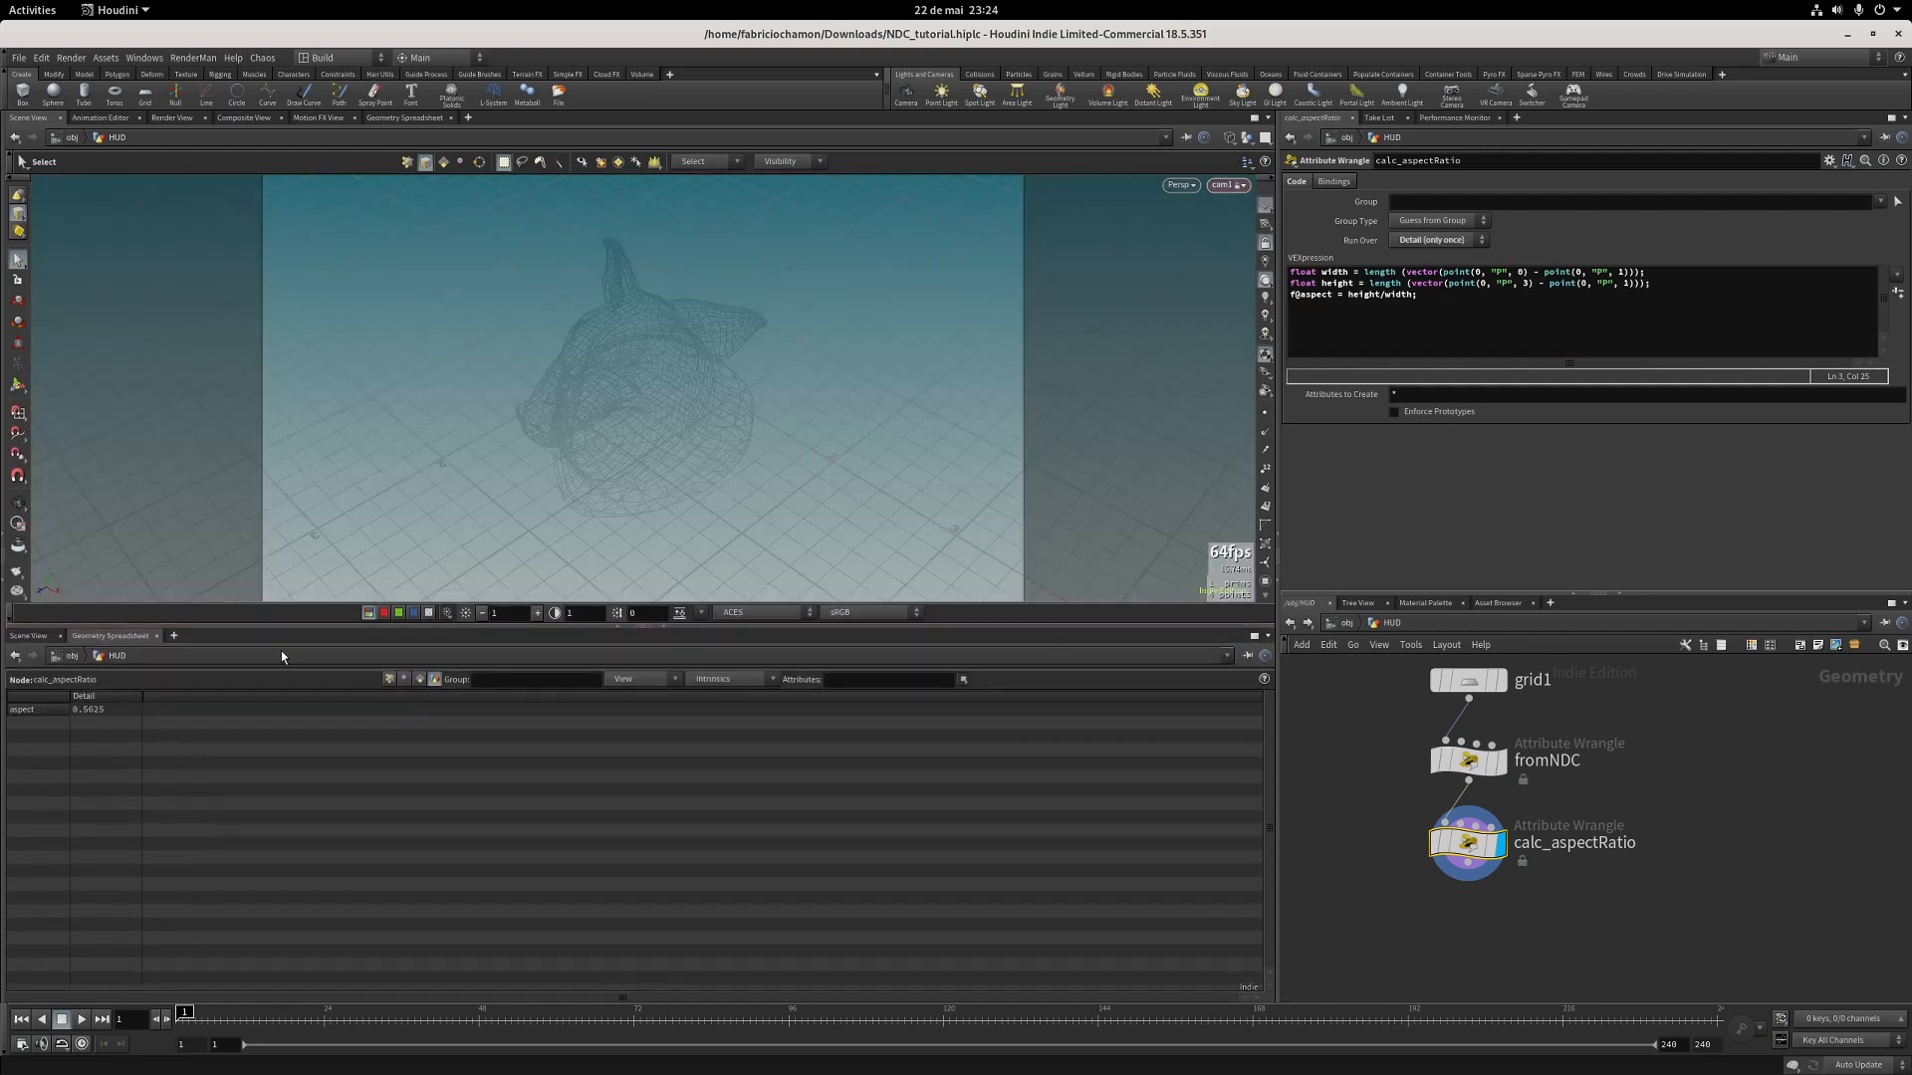
left_click(13, 638)
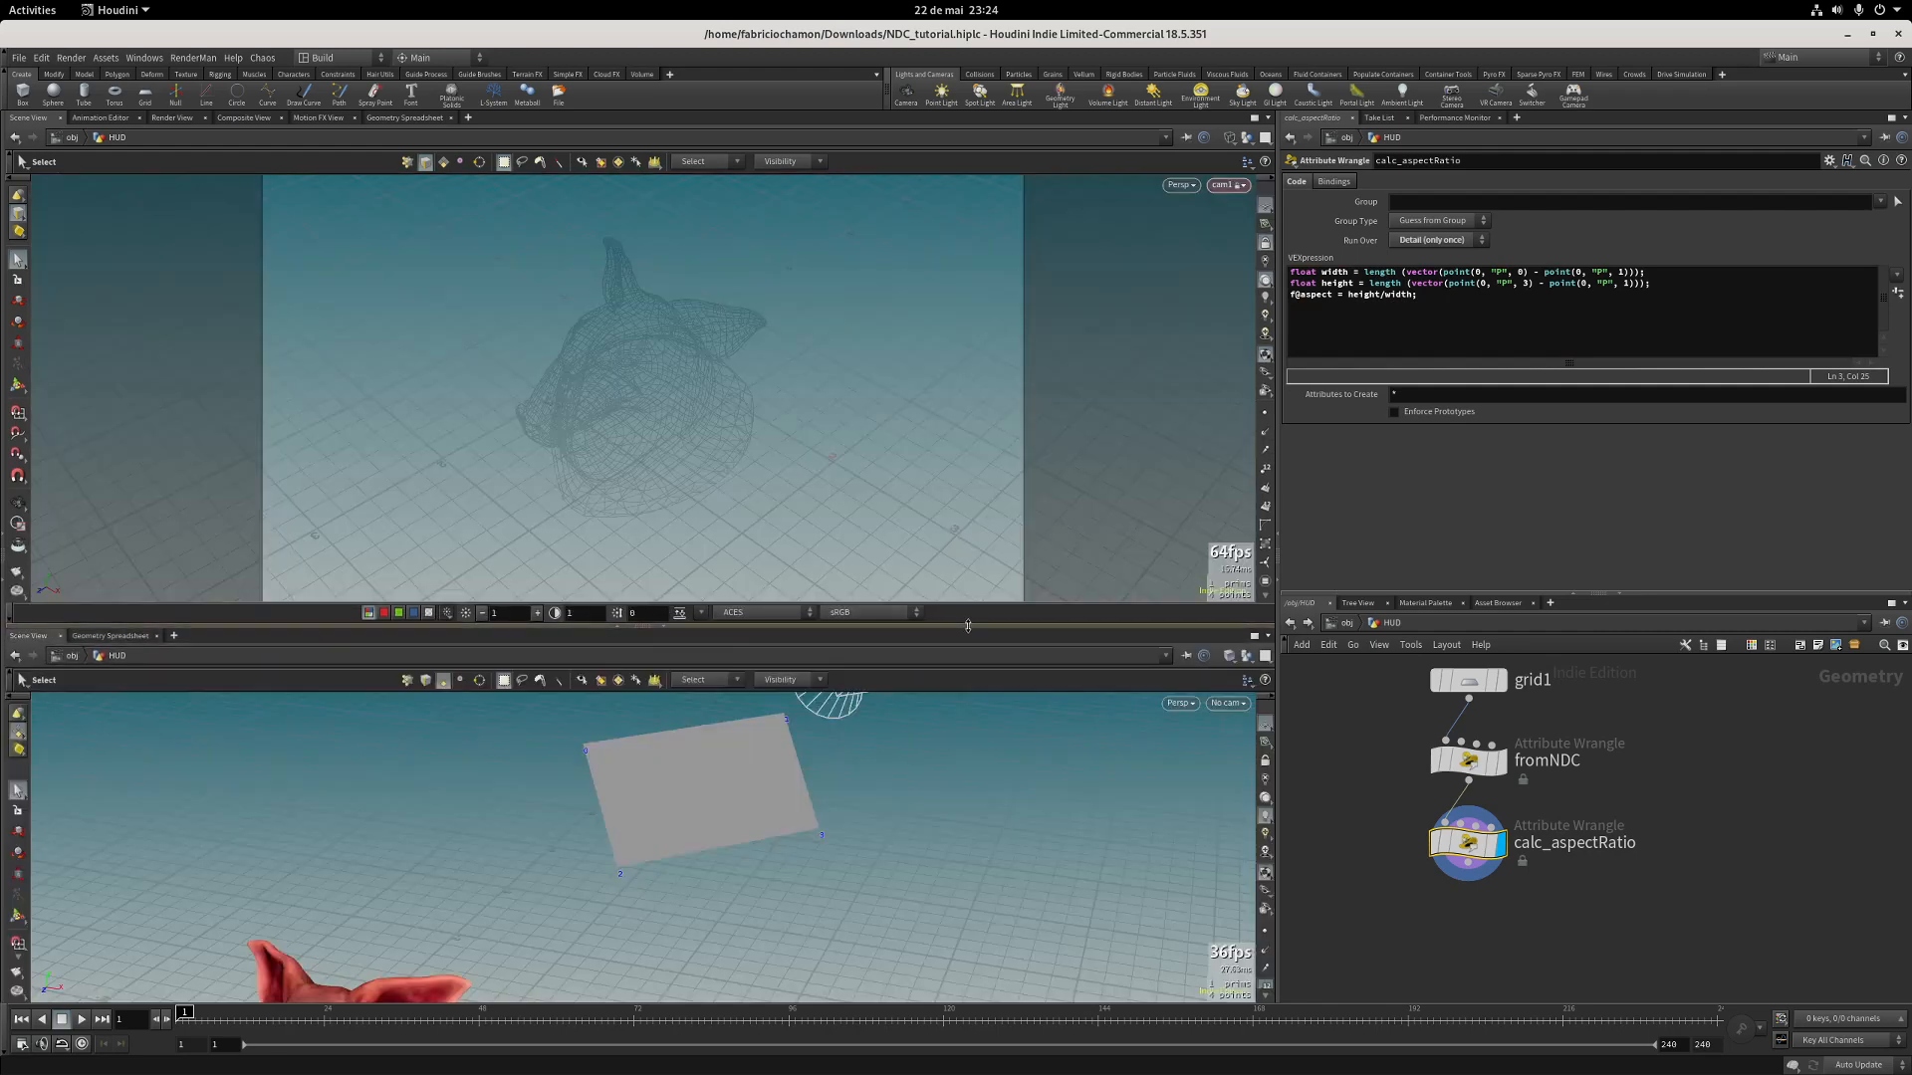
left_click_drag(971, 629, 971, 605)
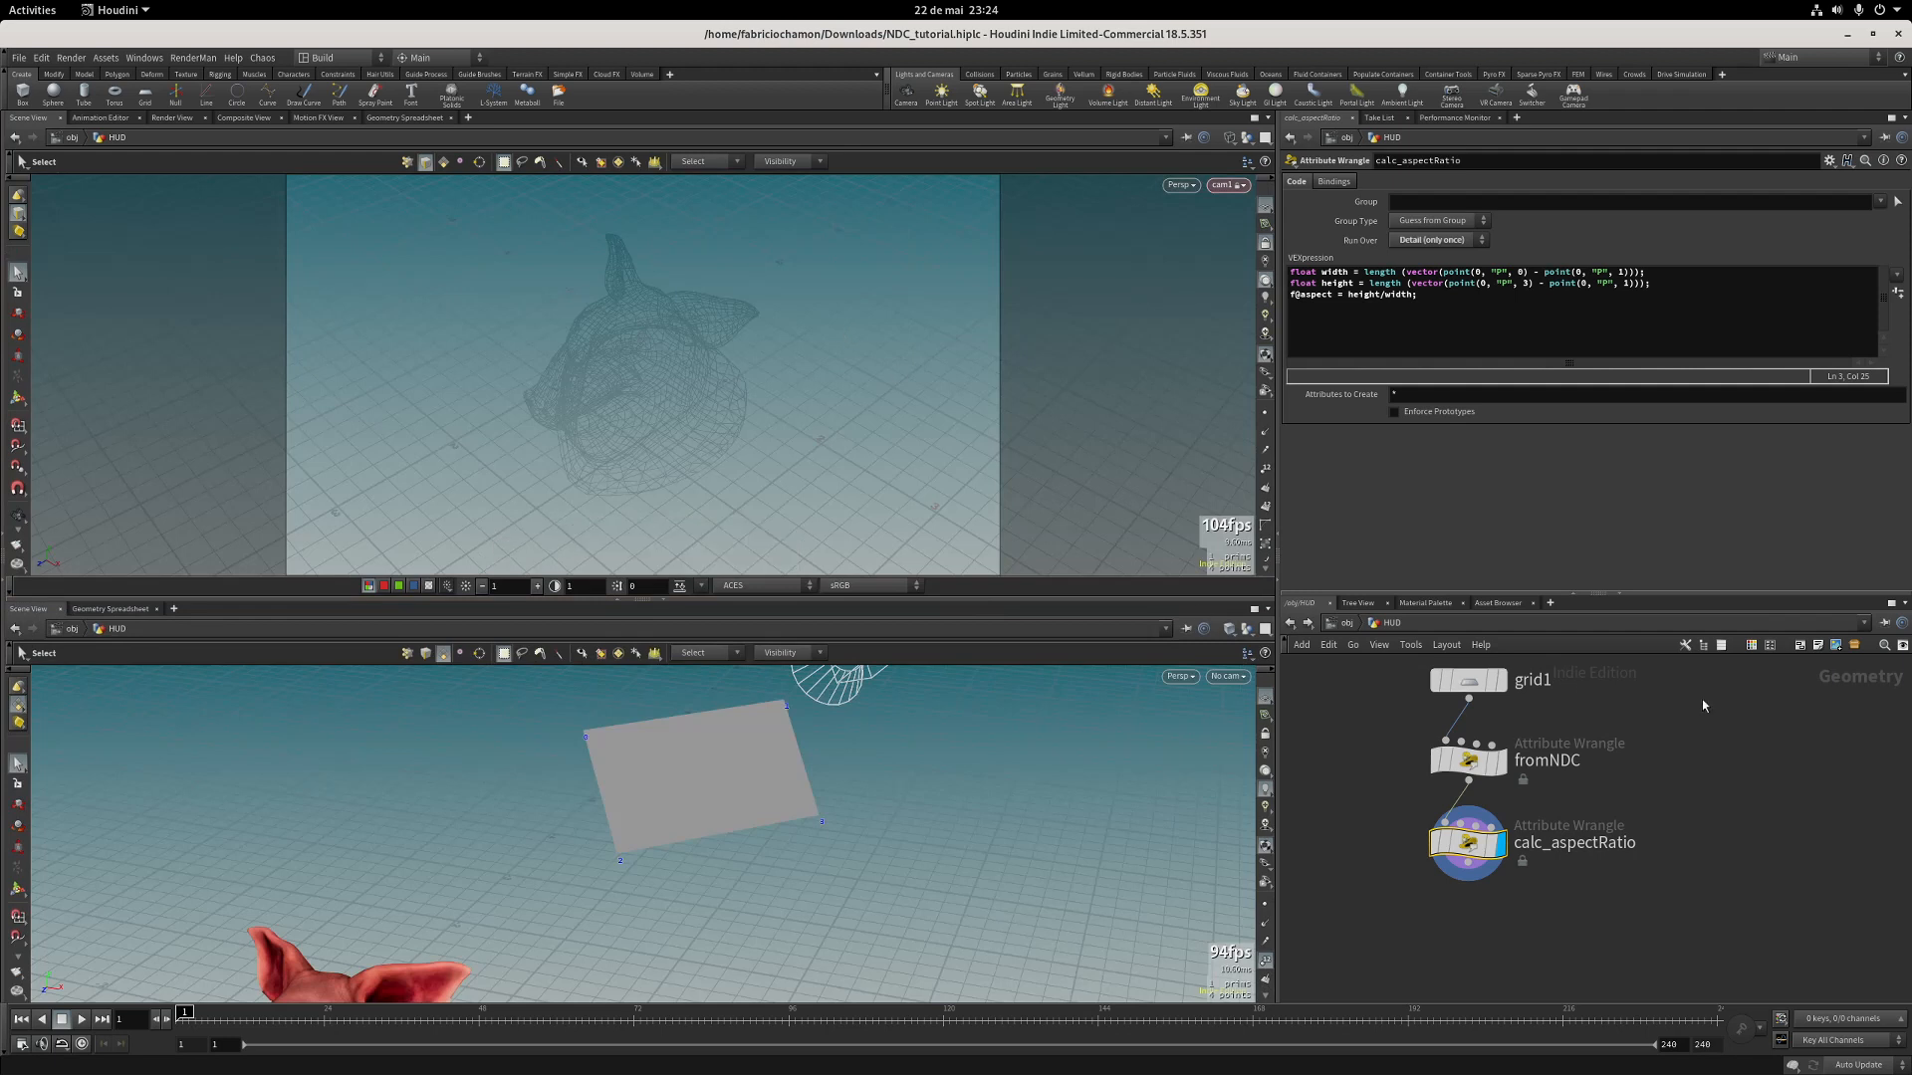
scroll(1613, 697, "down", 3)
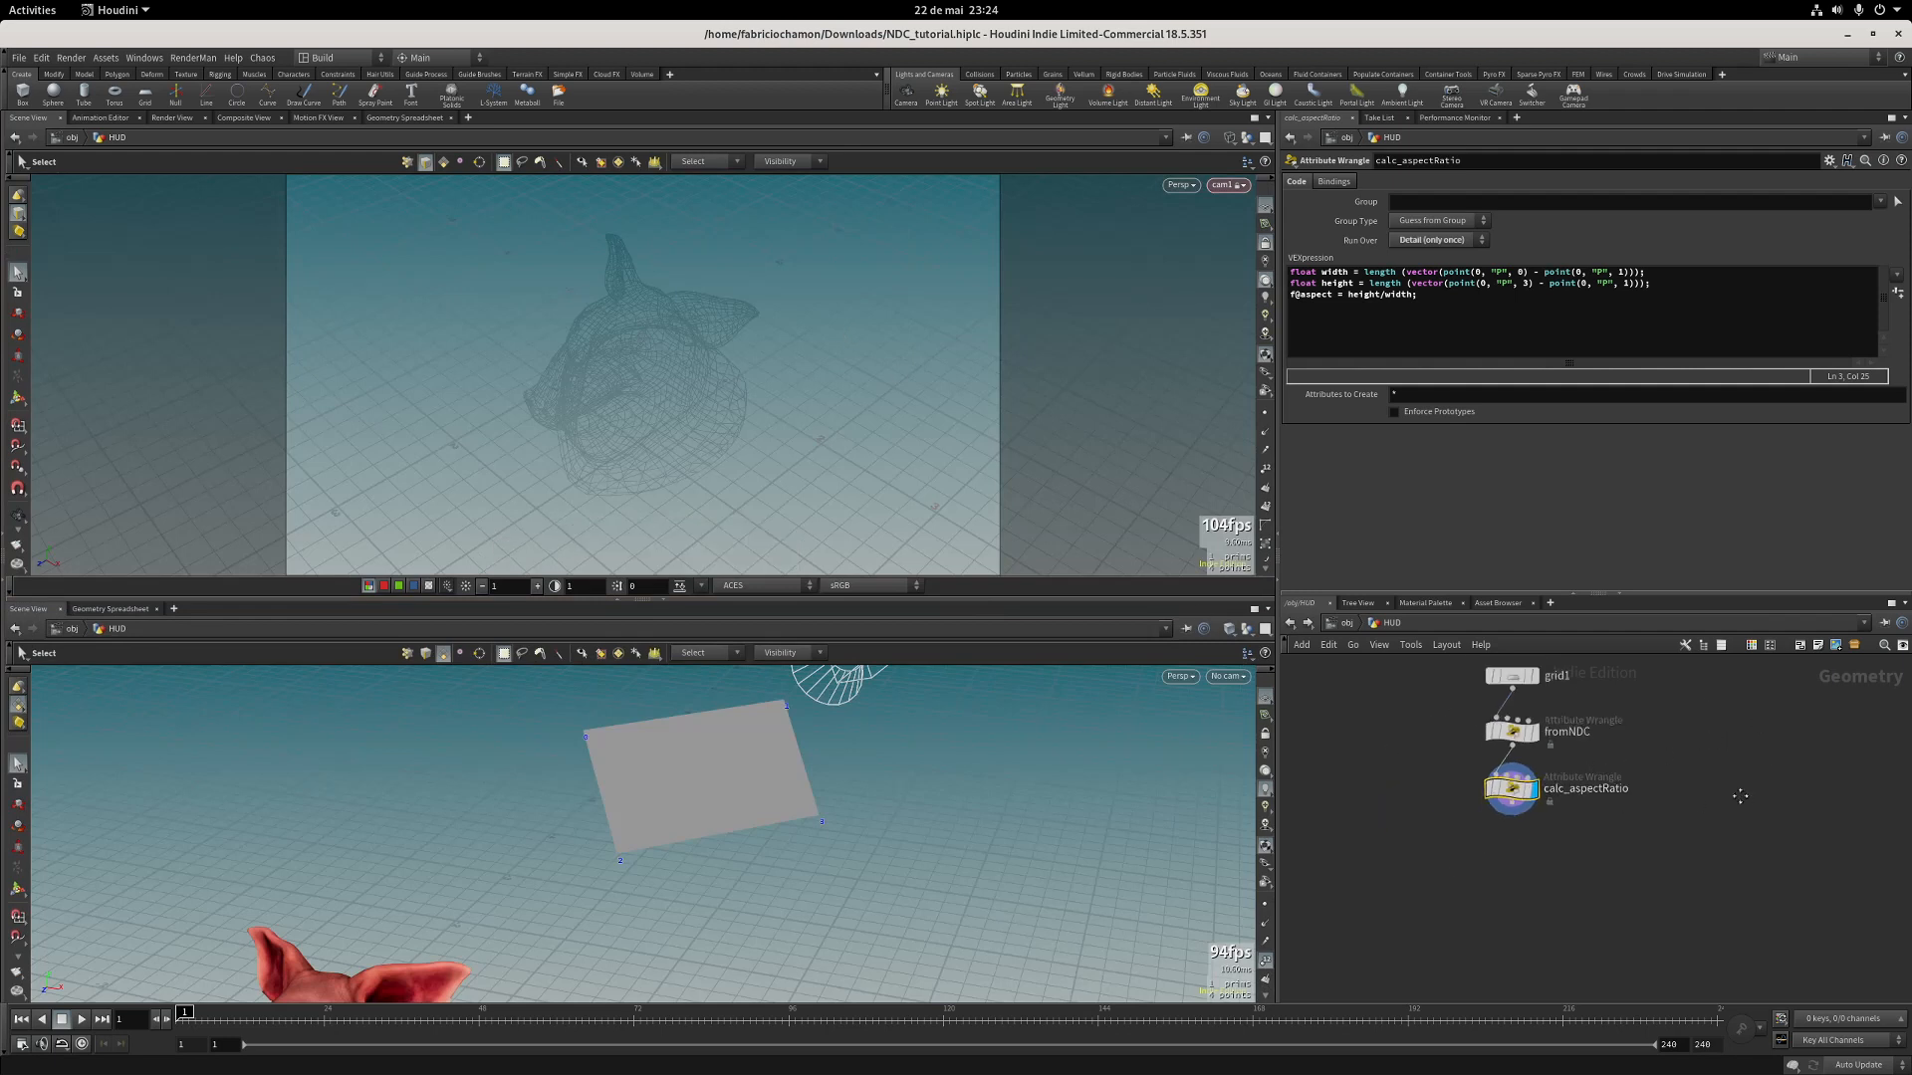
Add a second Grid node to the HUD network and place it beside calc_aspectRatio.
middle_click_drag(1737, 794, 1720, 809)
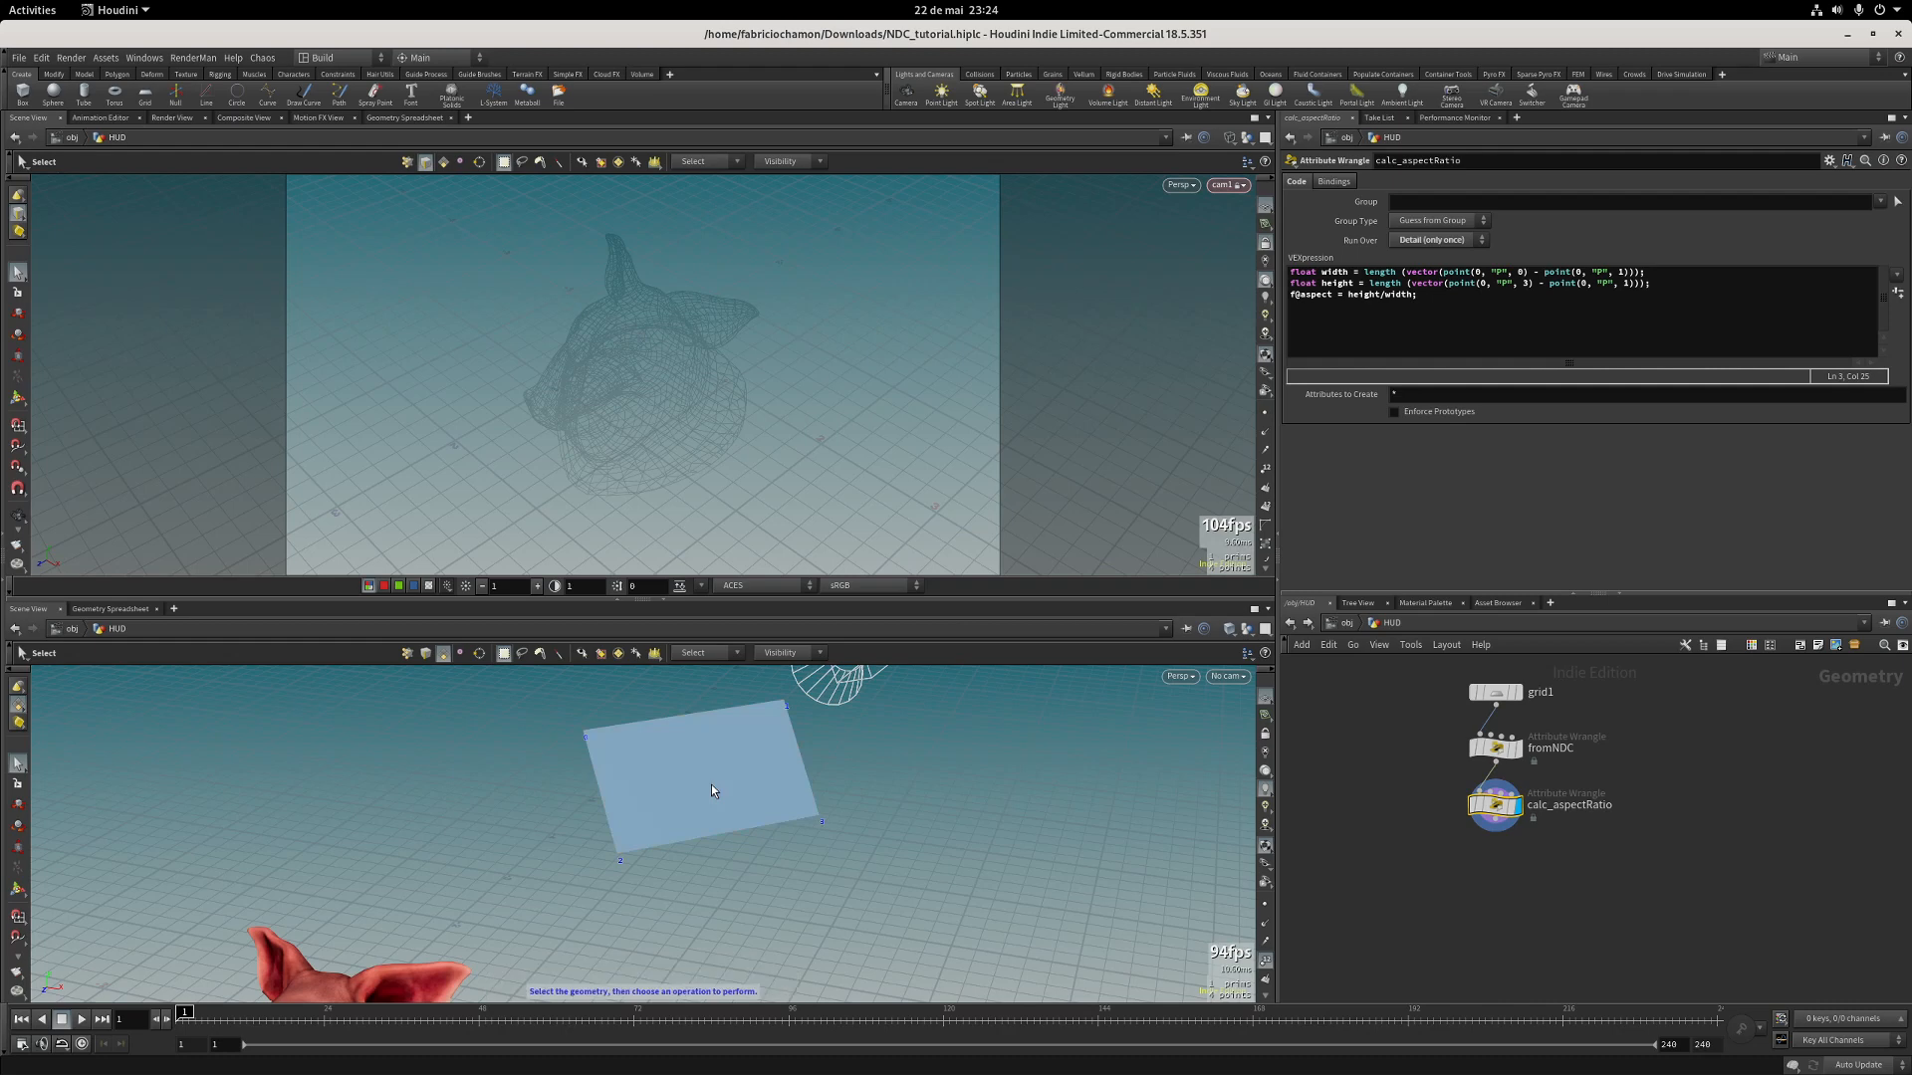
middle_click_drag(1724, 838, 1689, 833)
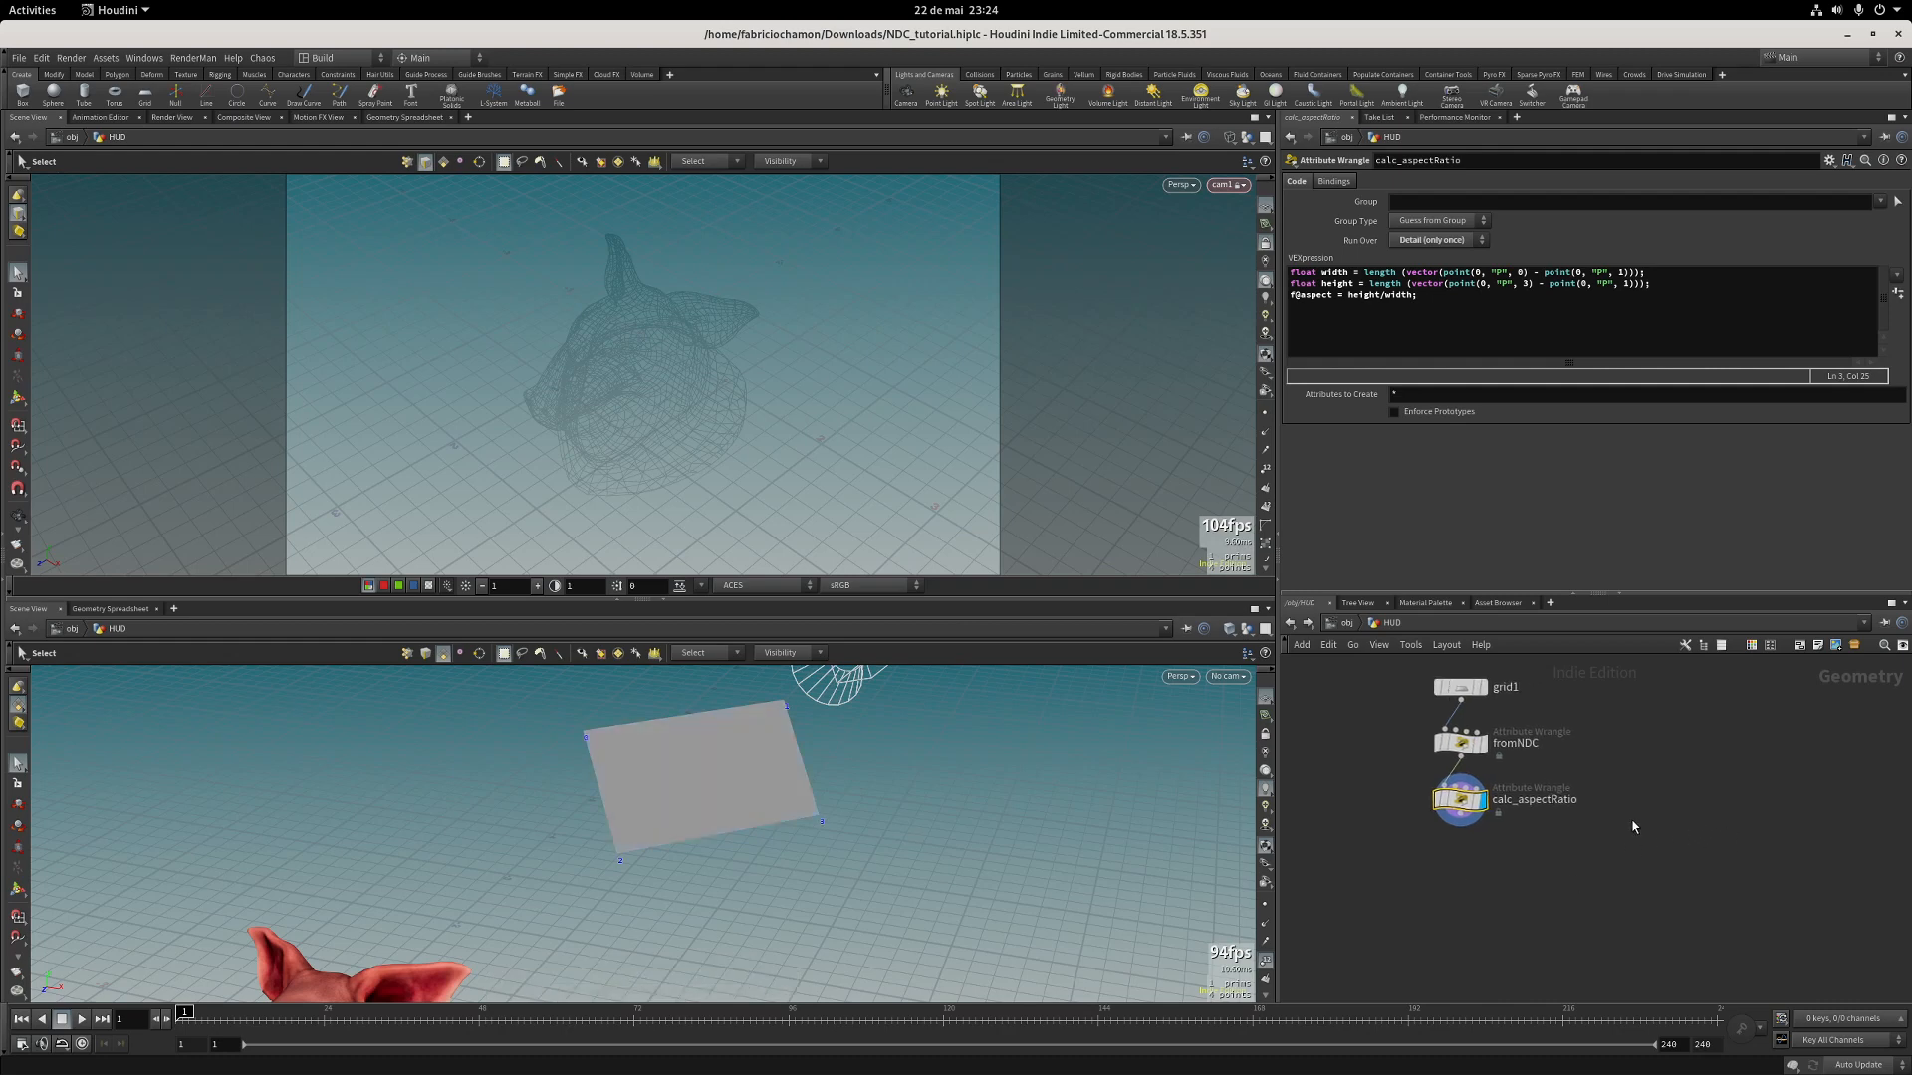
key("Tab")
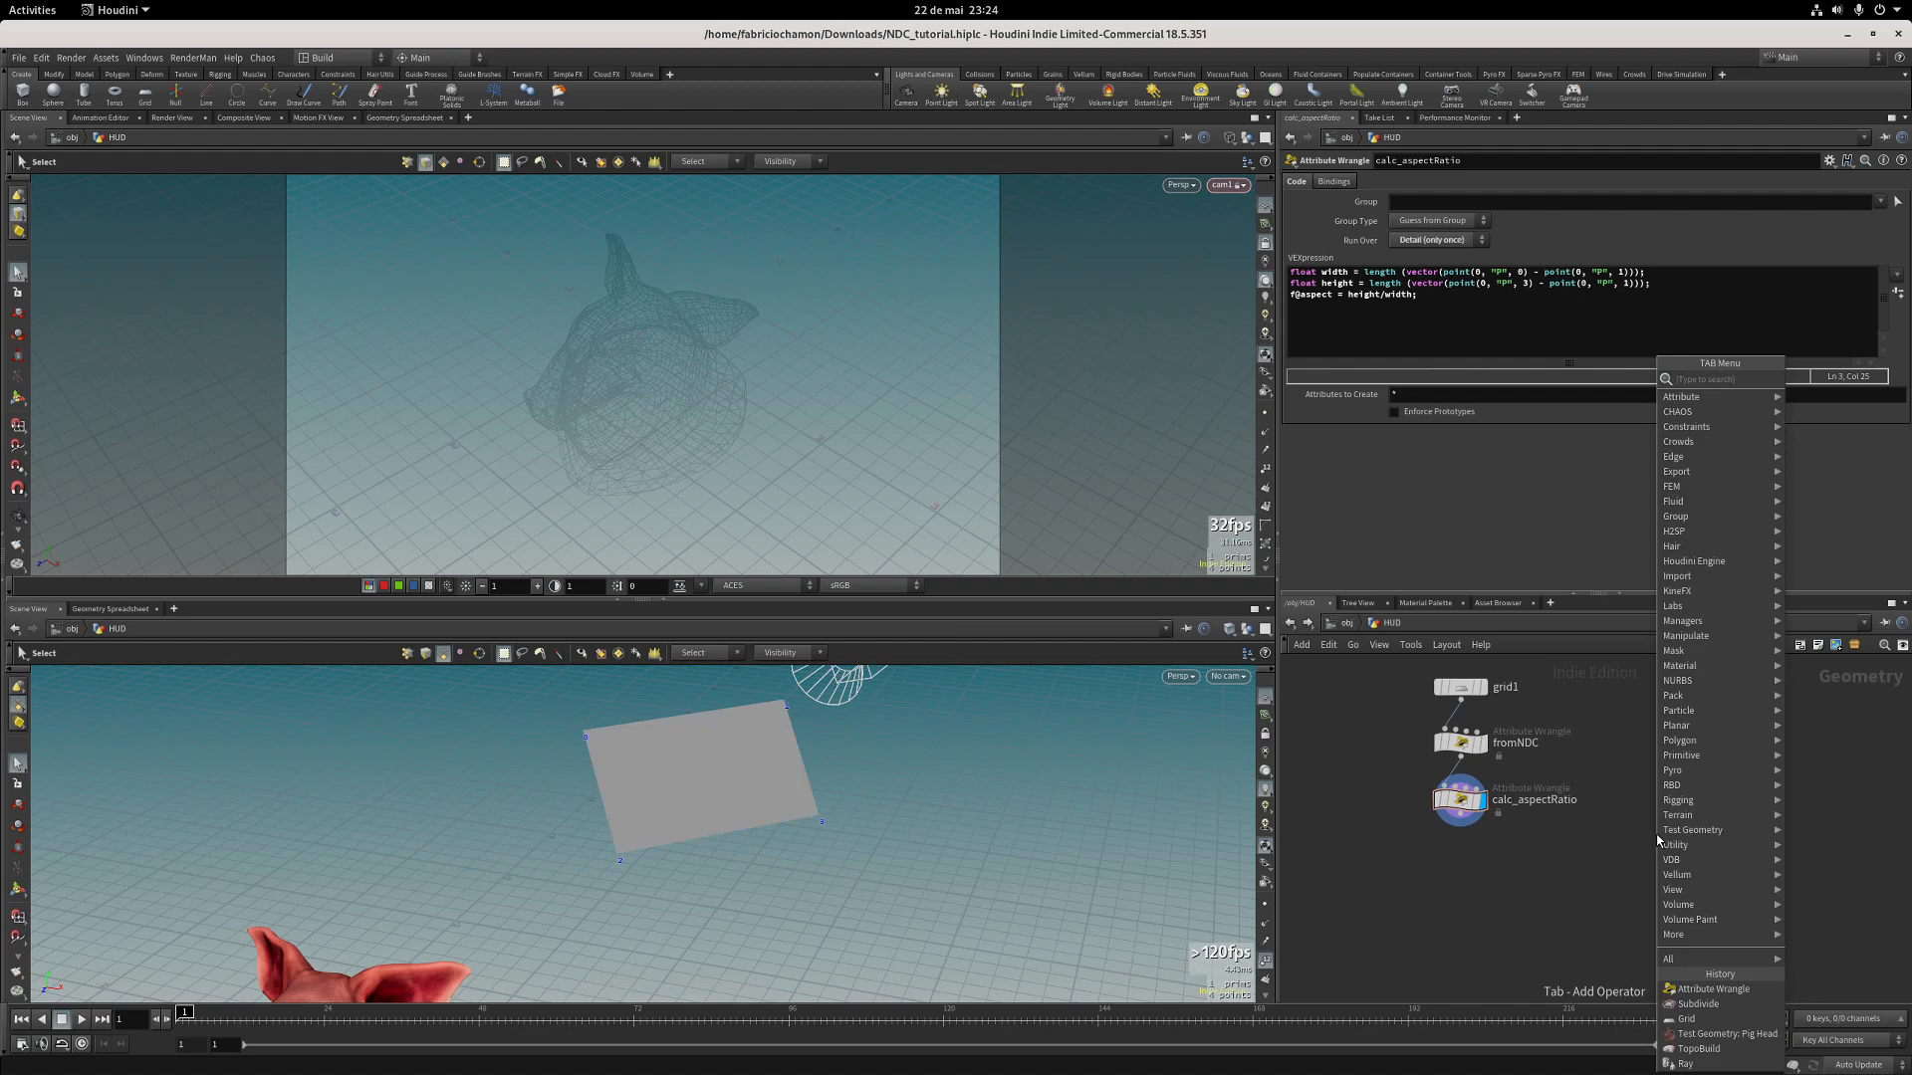
type("gr")
key("Return")
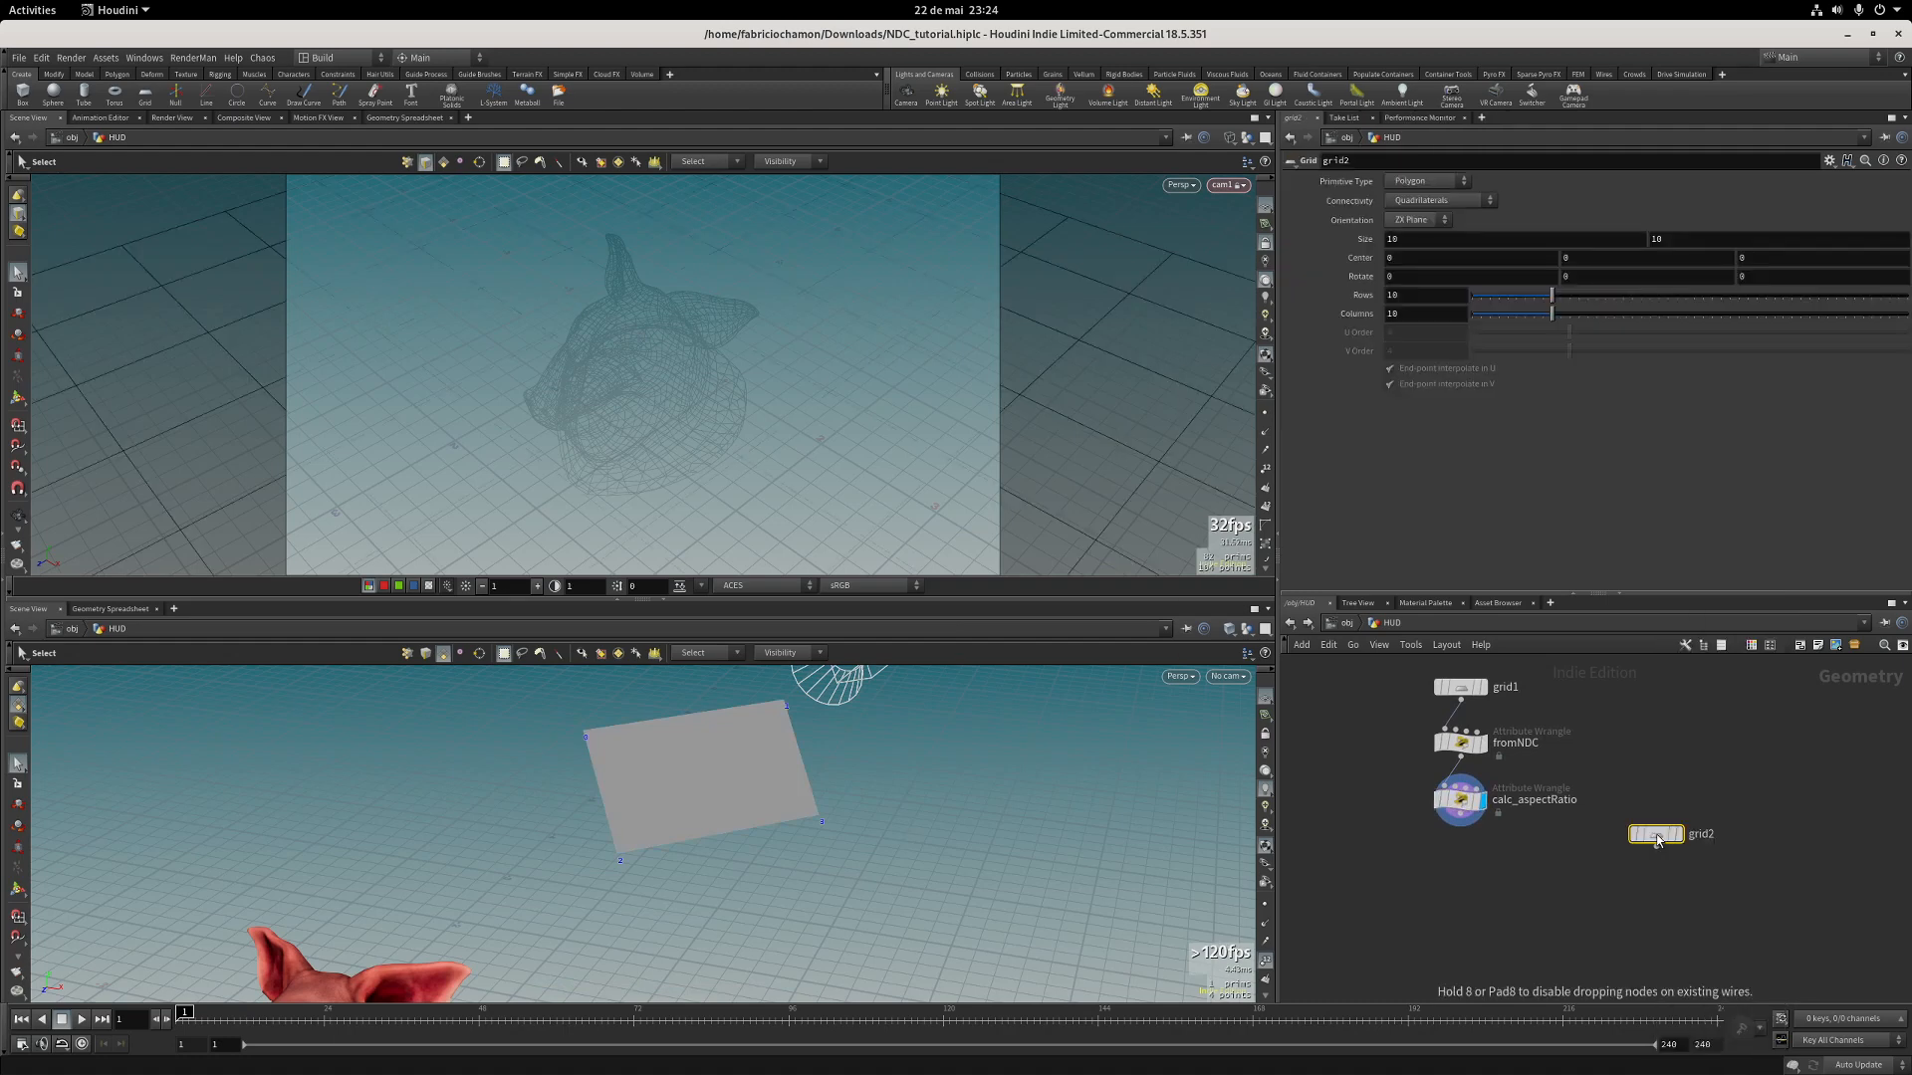
left_click(1645, 846)
left_click_drag(1644, 846, 1601, 856)
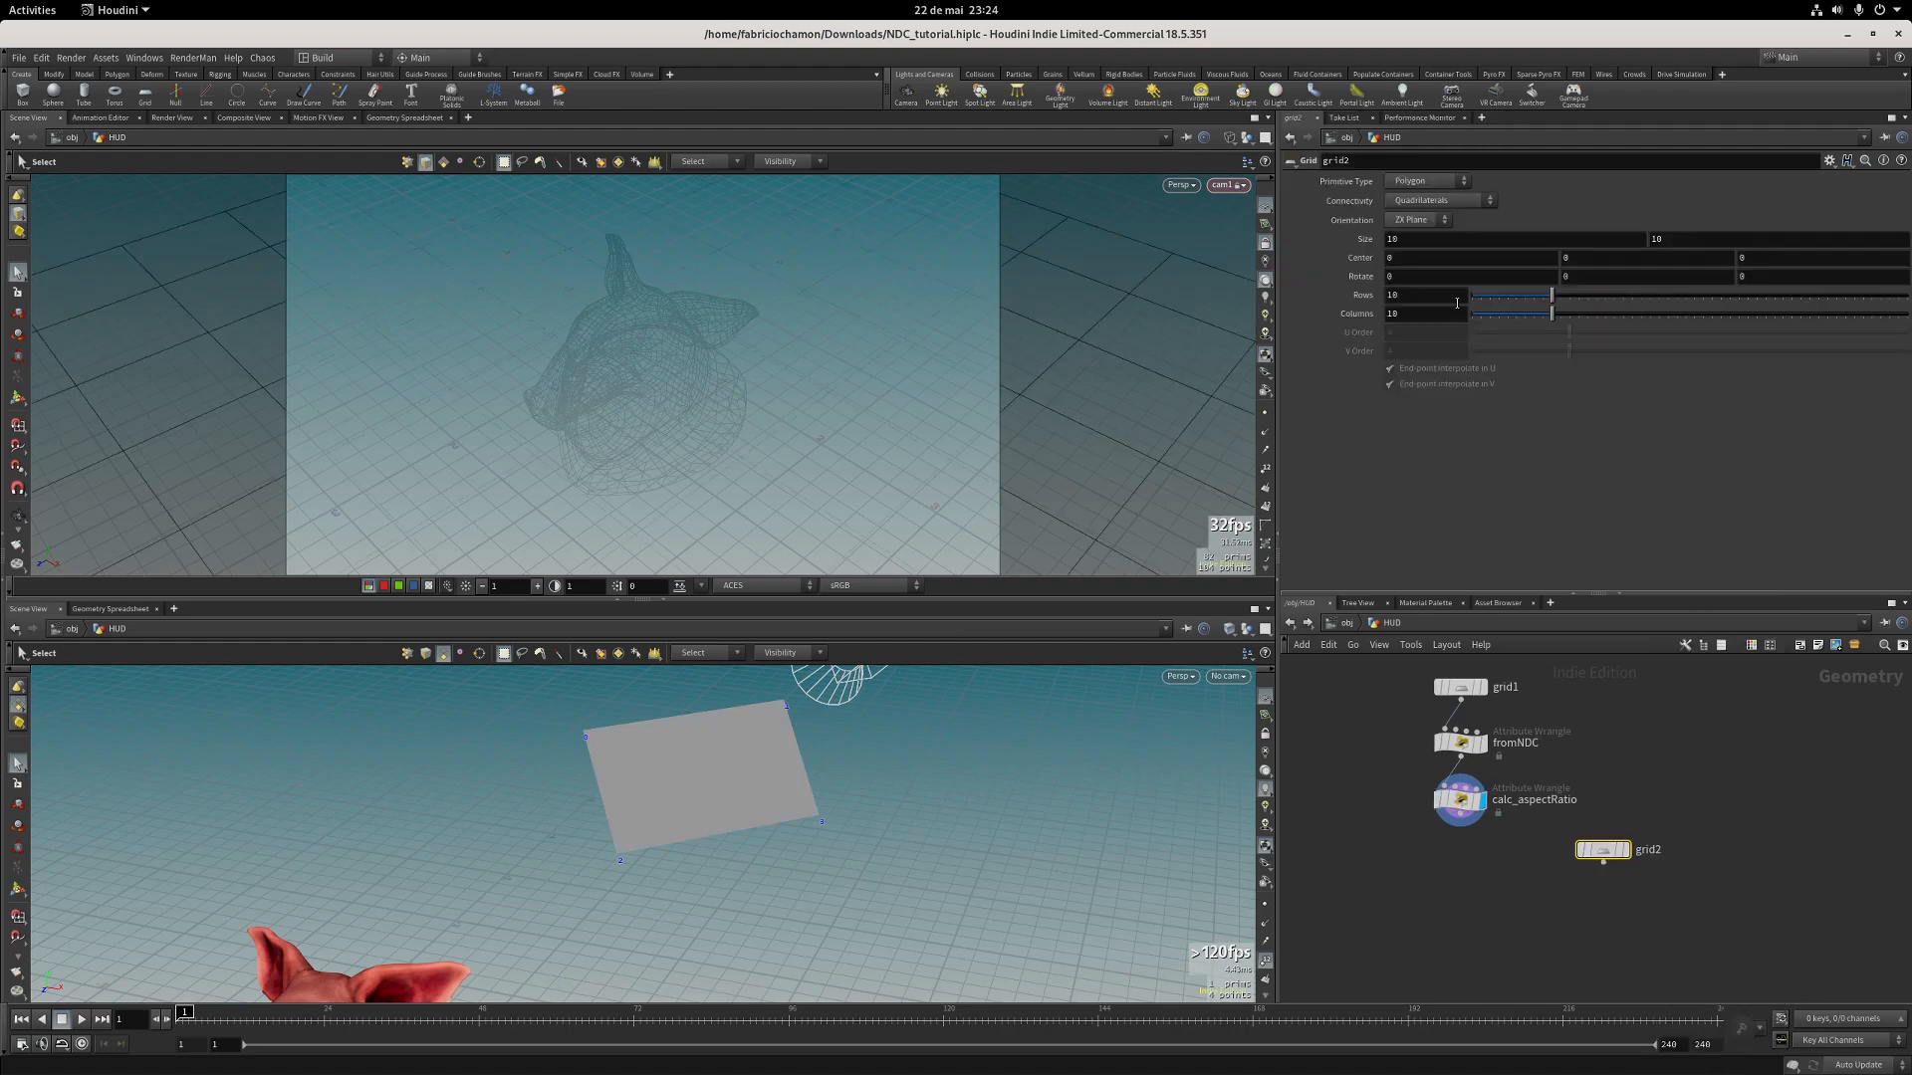
Set the first size value of grid2 to 1 and look back at the calc_aspectRatio wrangle.
left_click(1407, 240)
left_click(1695, 238)
left_click(1412, 240)
type("1")
left_click(1696, 238)
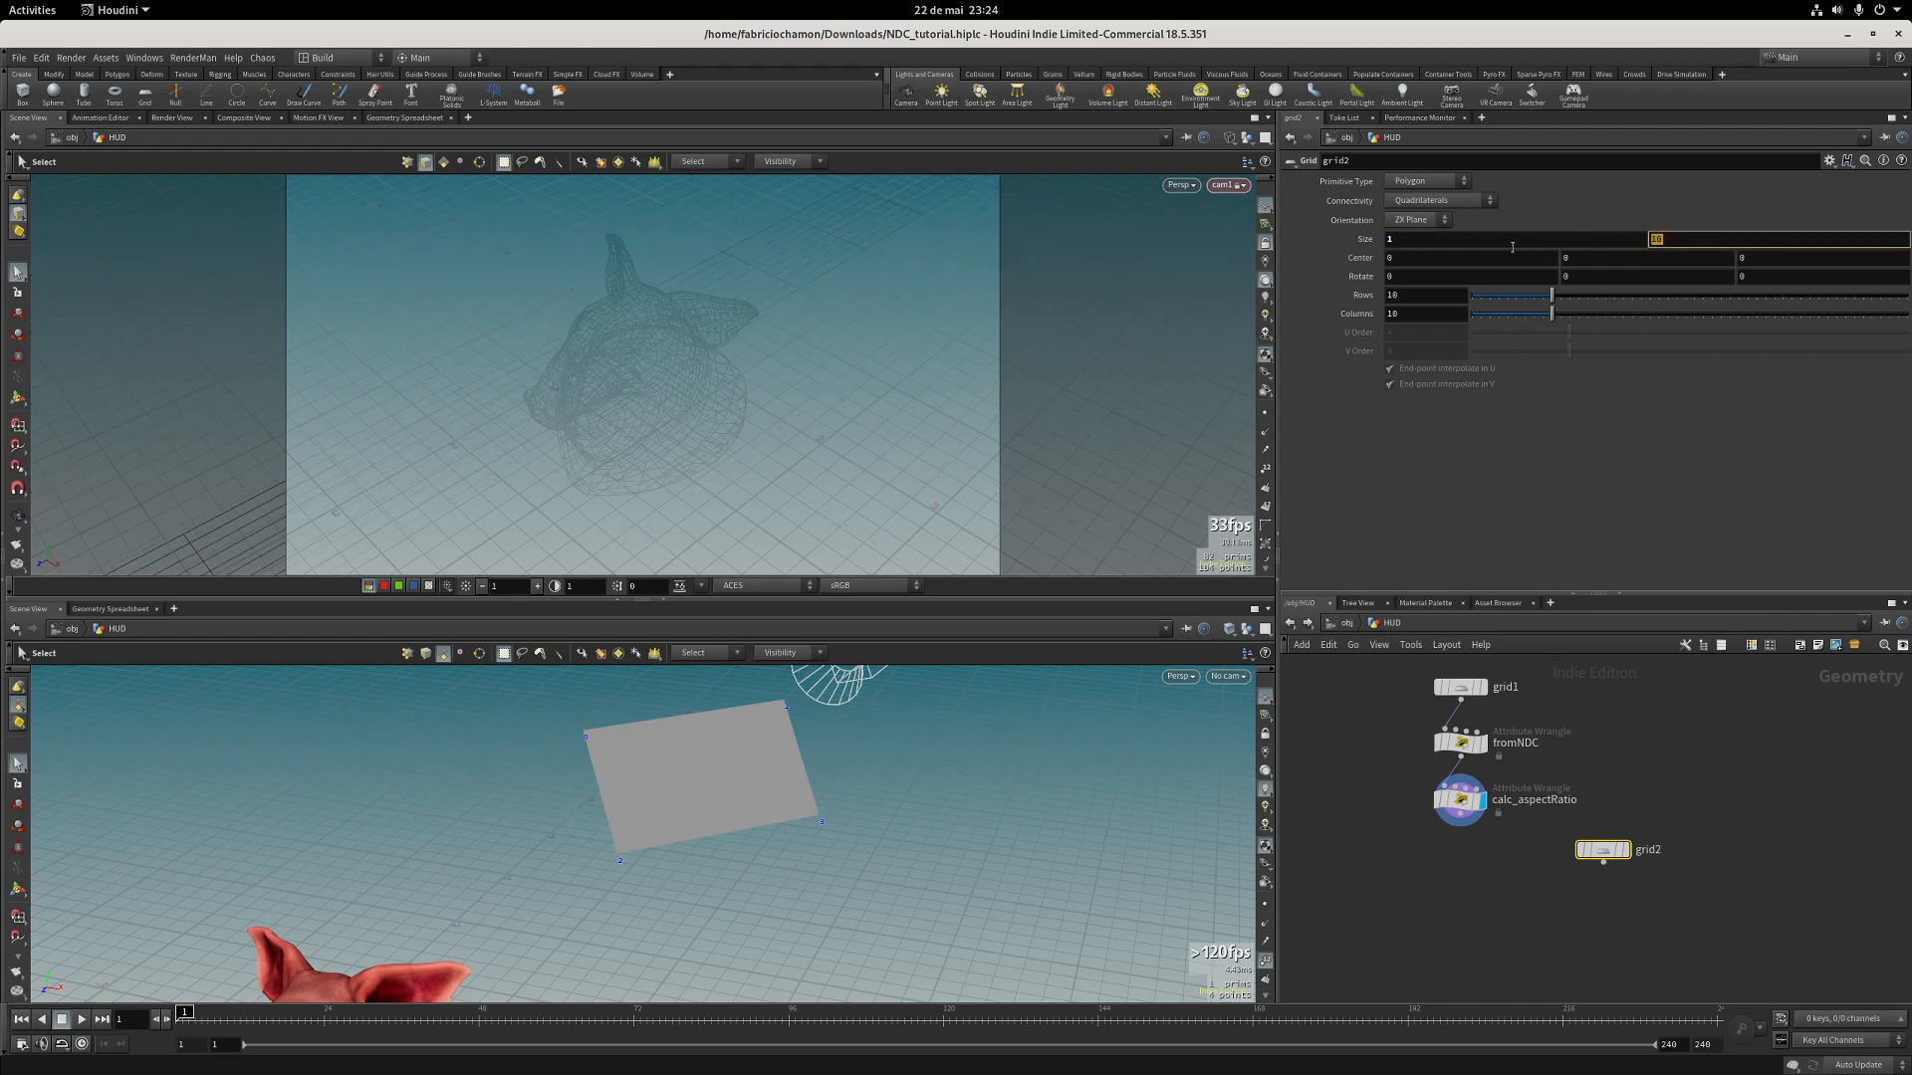
left_click_drag(1396, 240, 1374, 240)
left_click_drag(1673, 239, 1623, 239)
left_click(1456, 801)
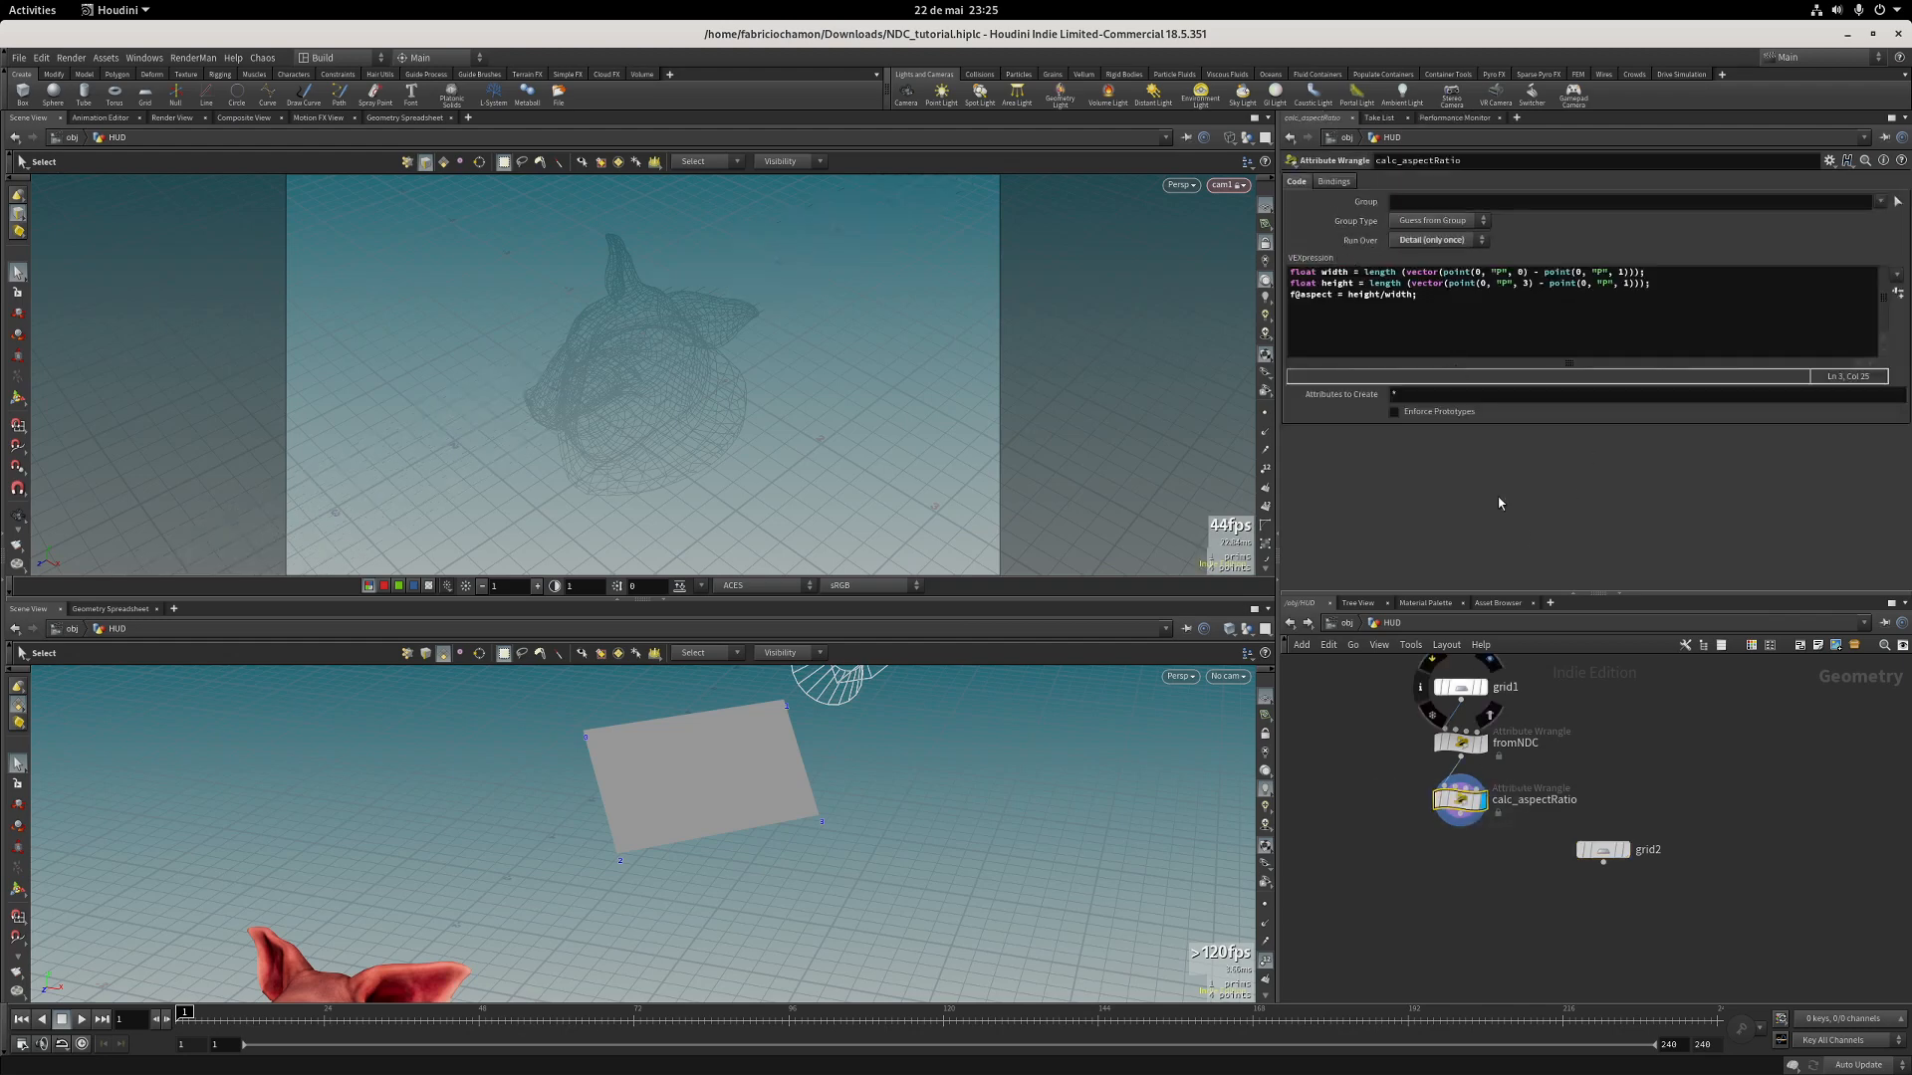
left_click_drag(1603, 850, 1613, 823)
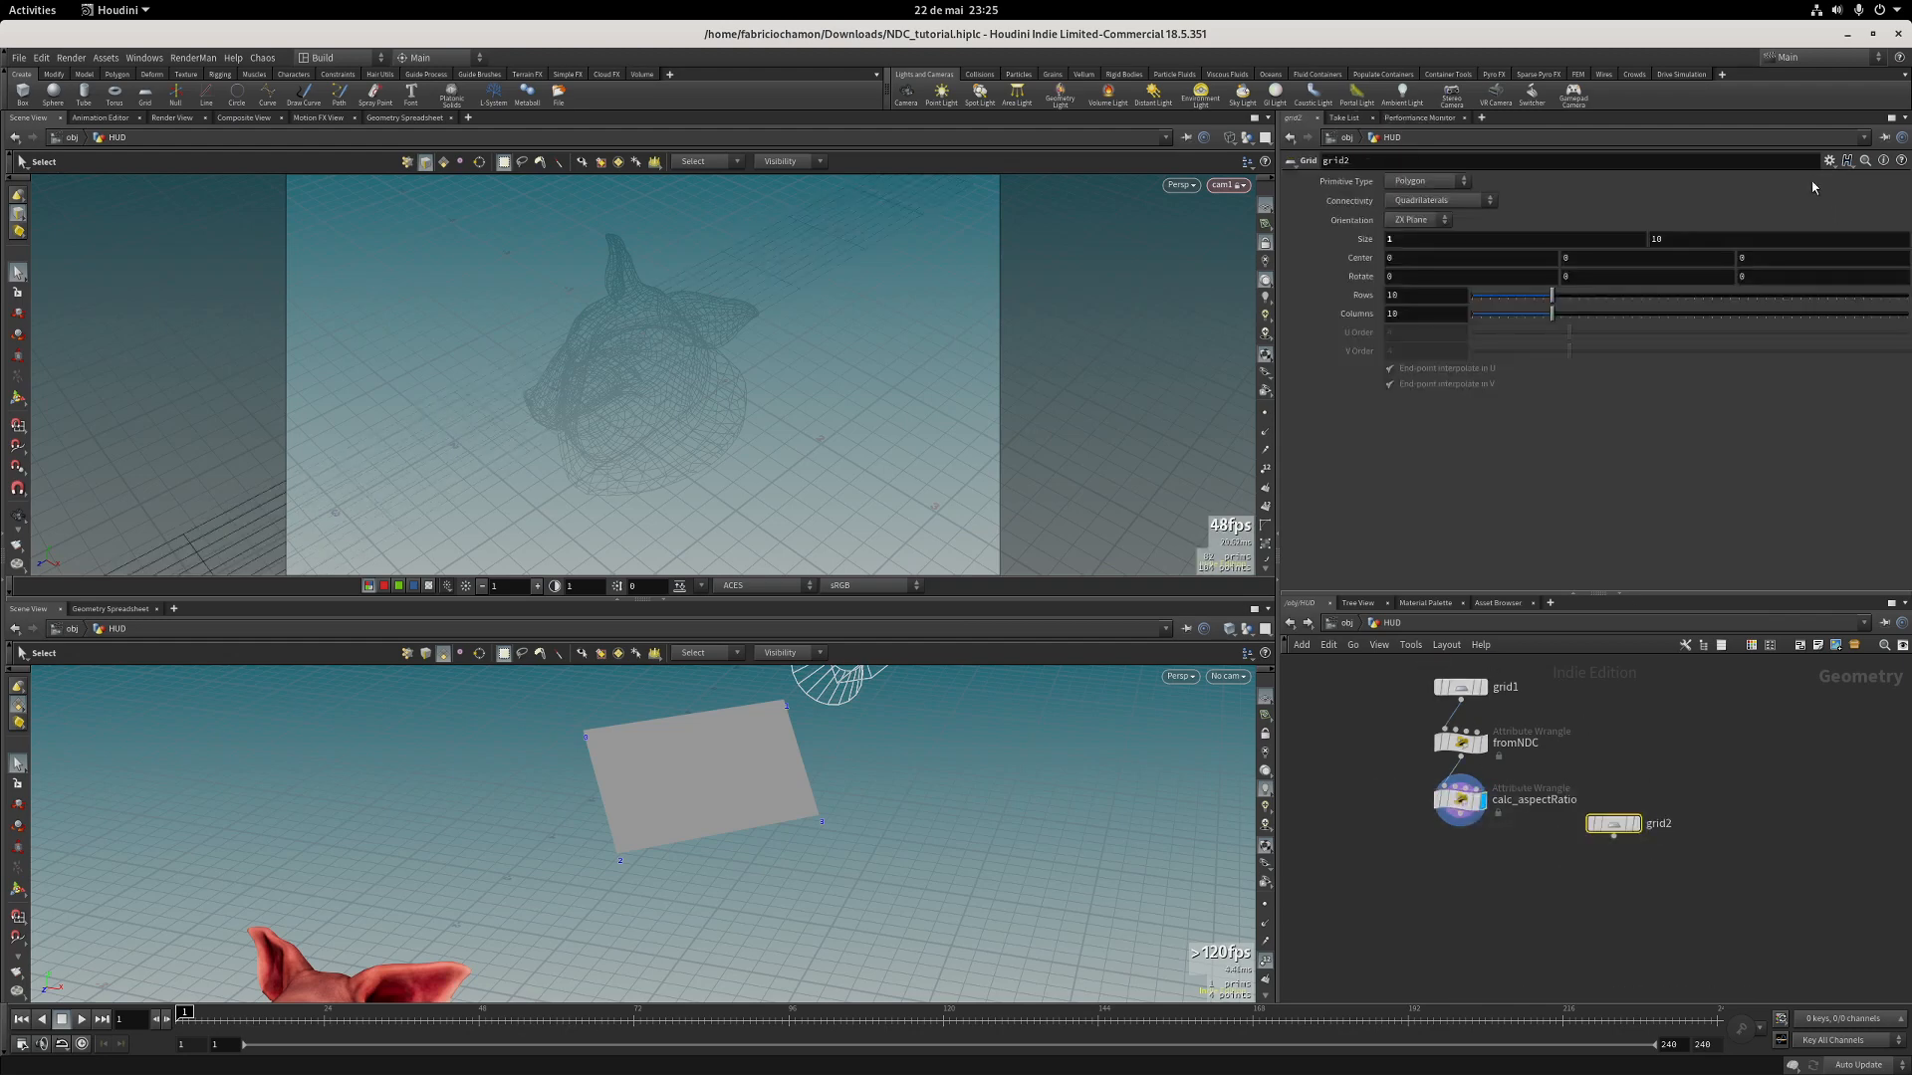
left_click(1829, 161)
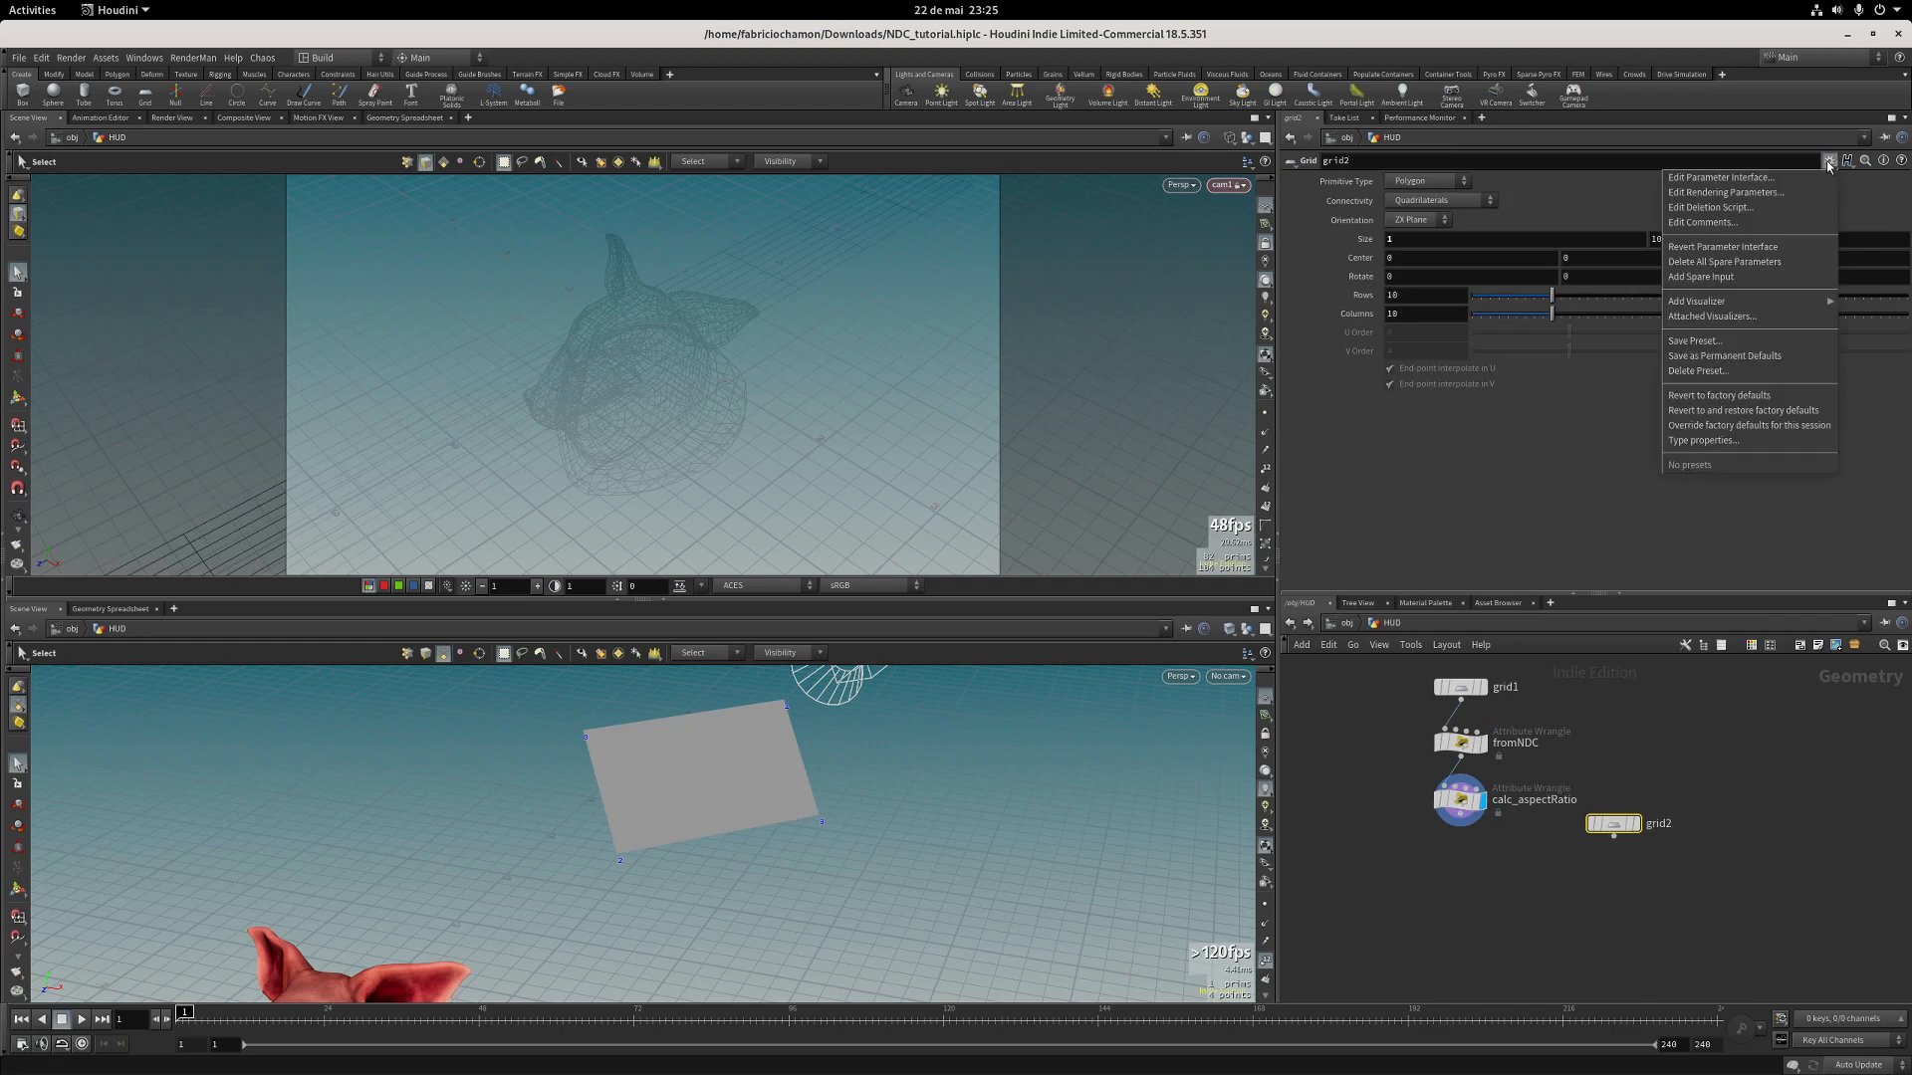
left_click(1587, 237)
key("Tab")
type("deta")
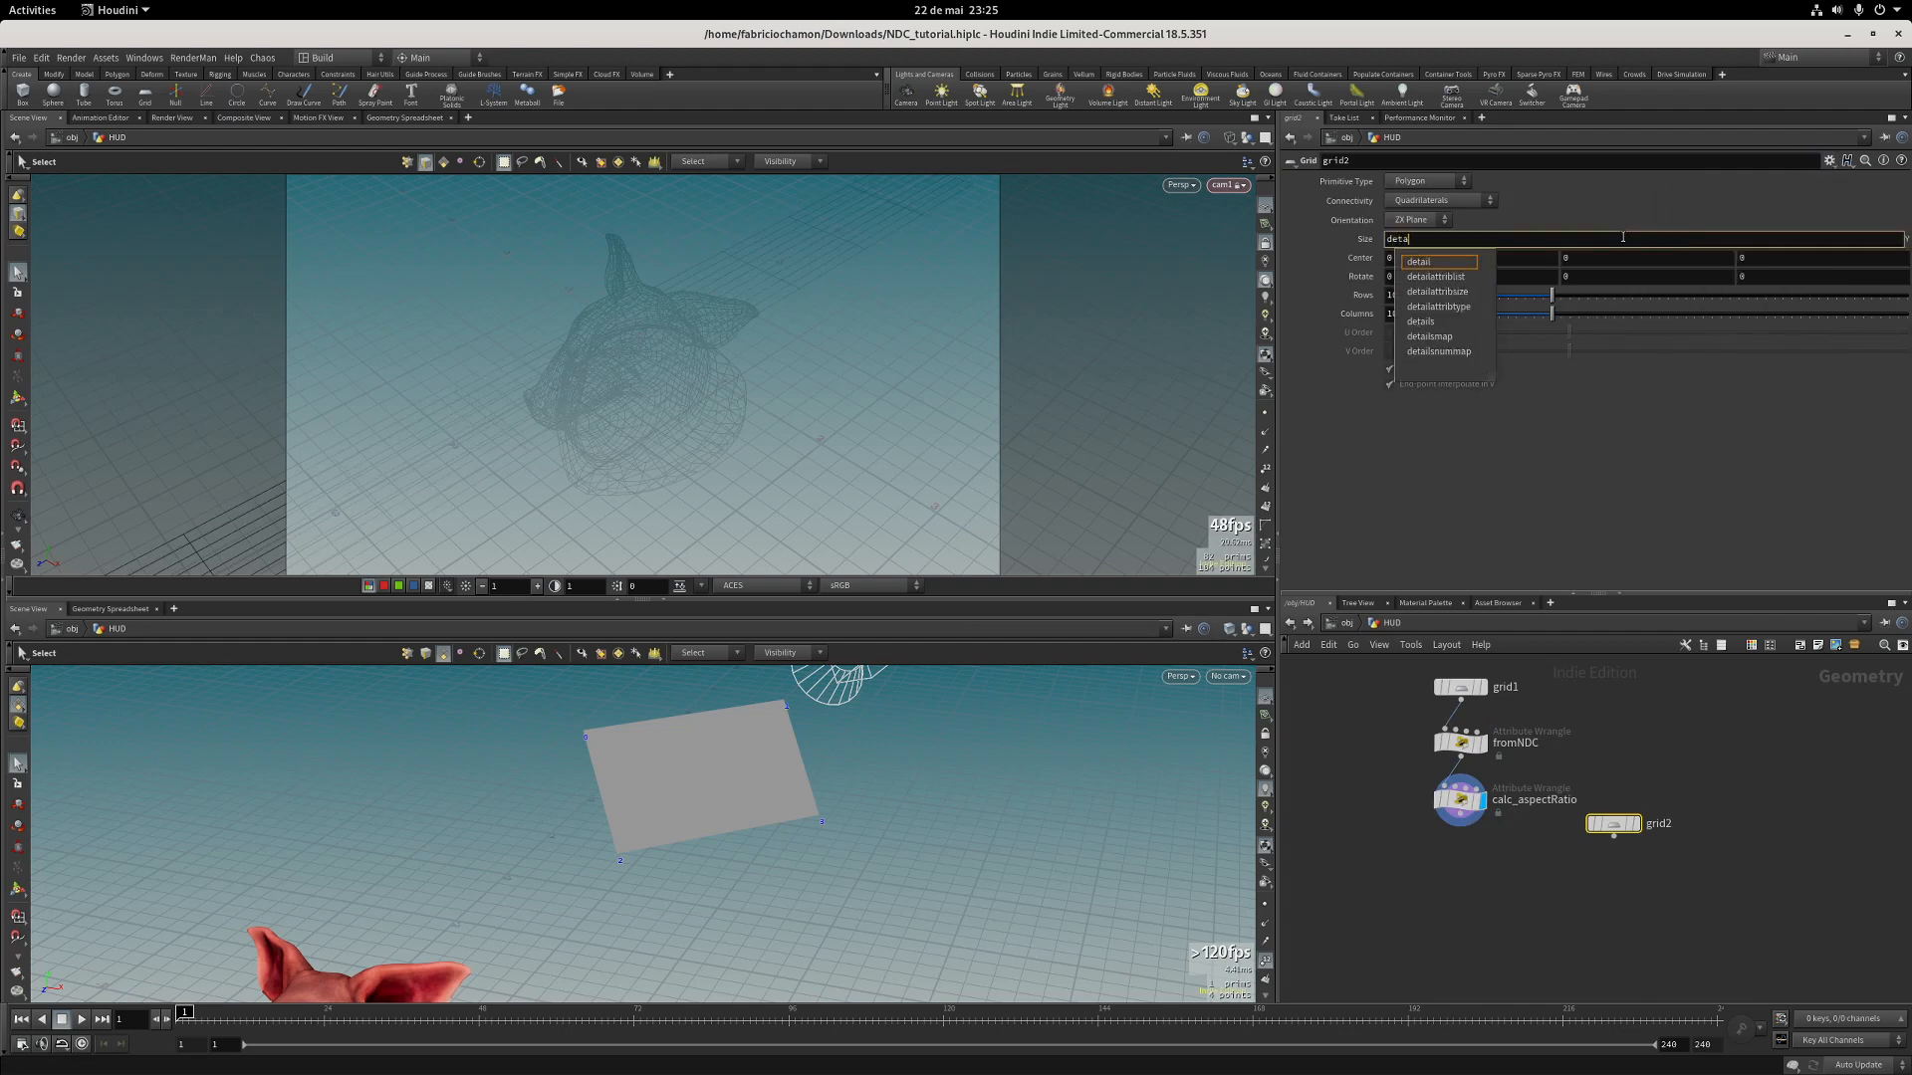
key("Return")
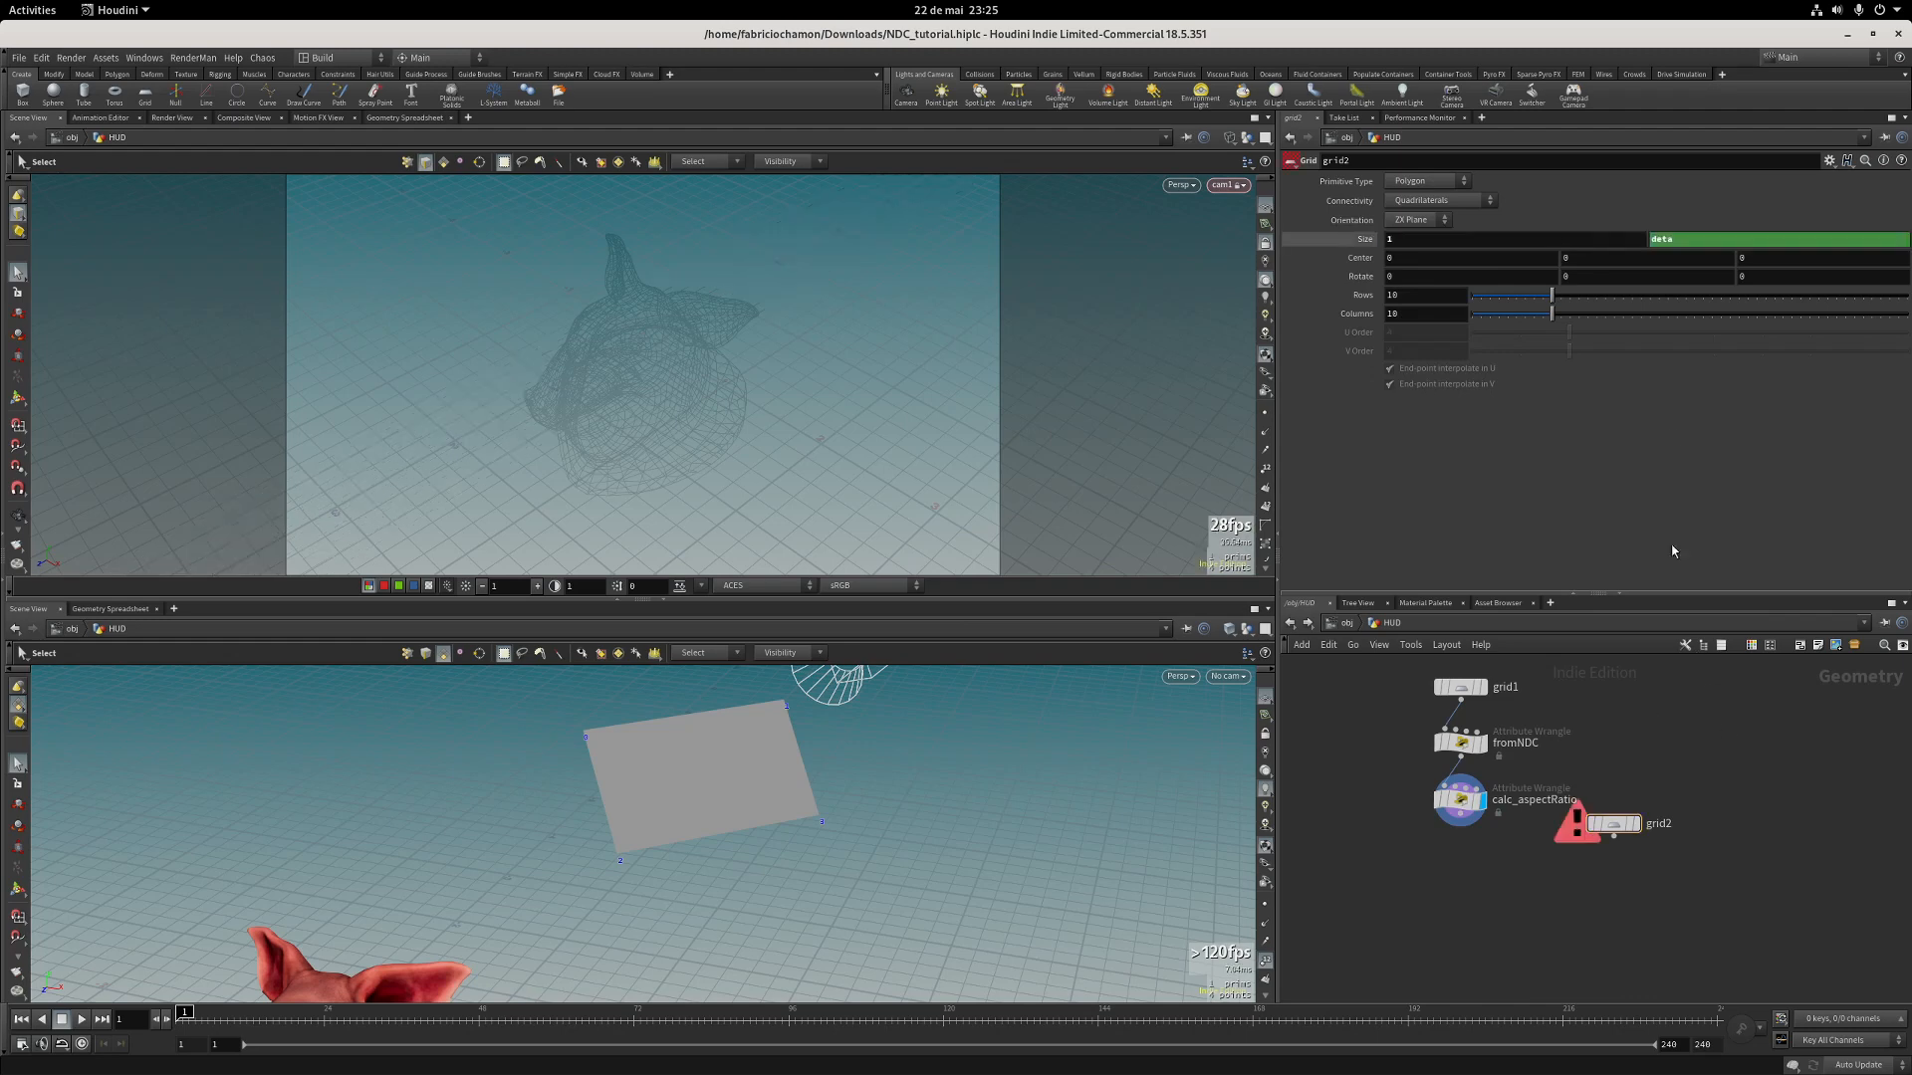
middle_click(1363, 243, "ctrl")
left_click(1420, 239)
type("10")
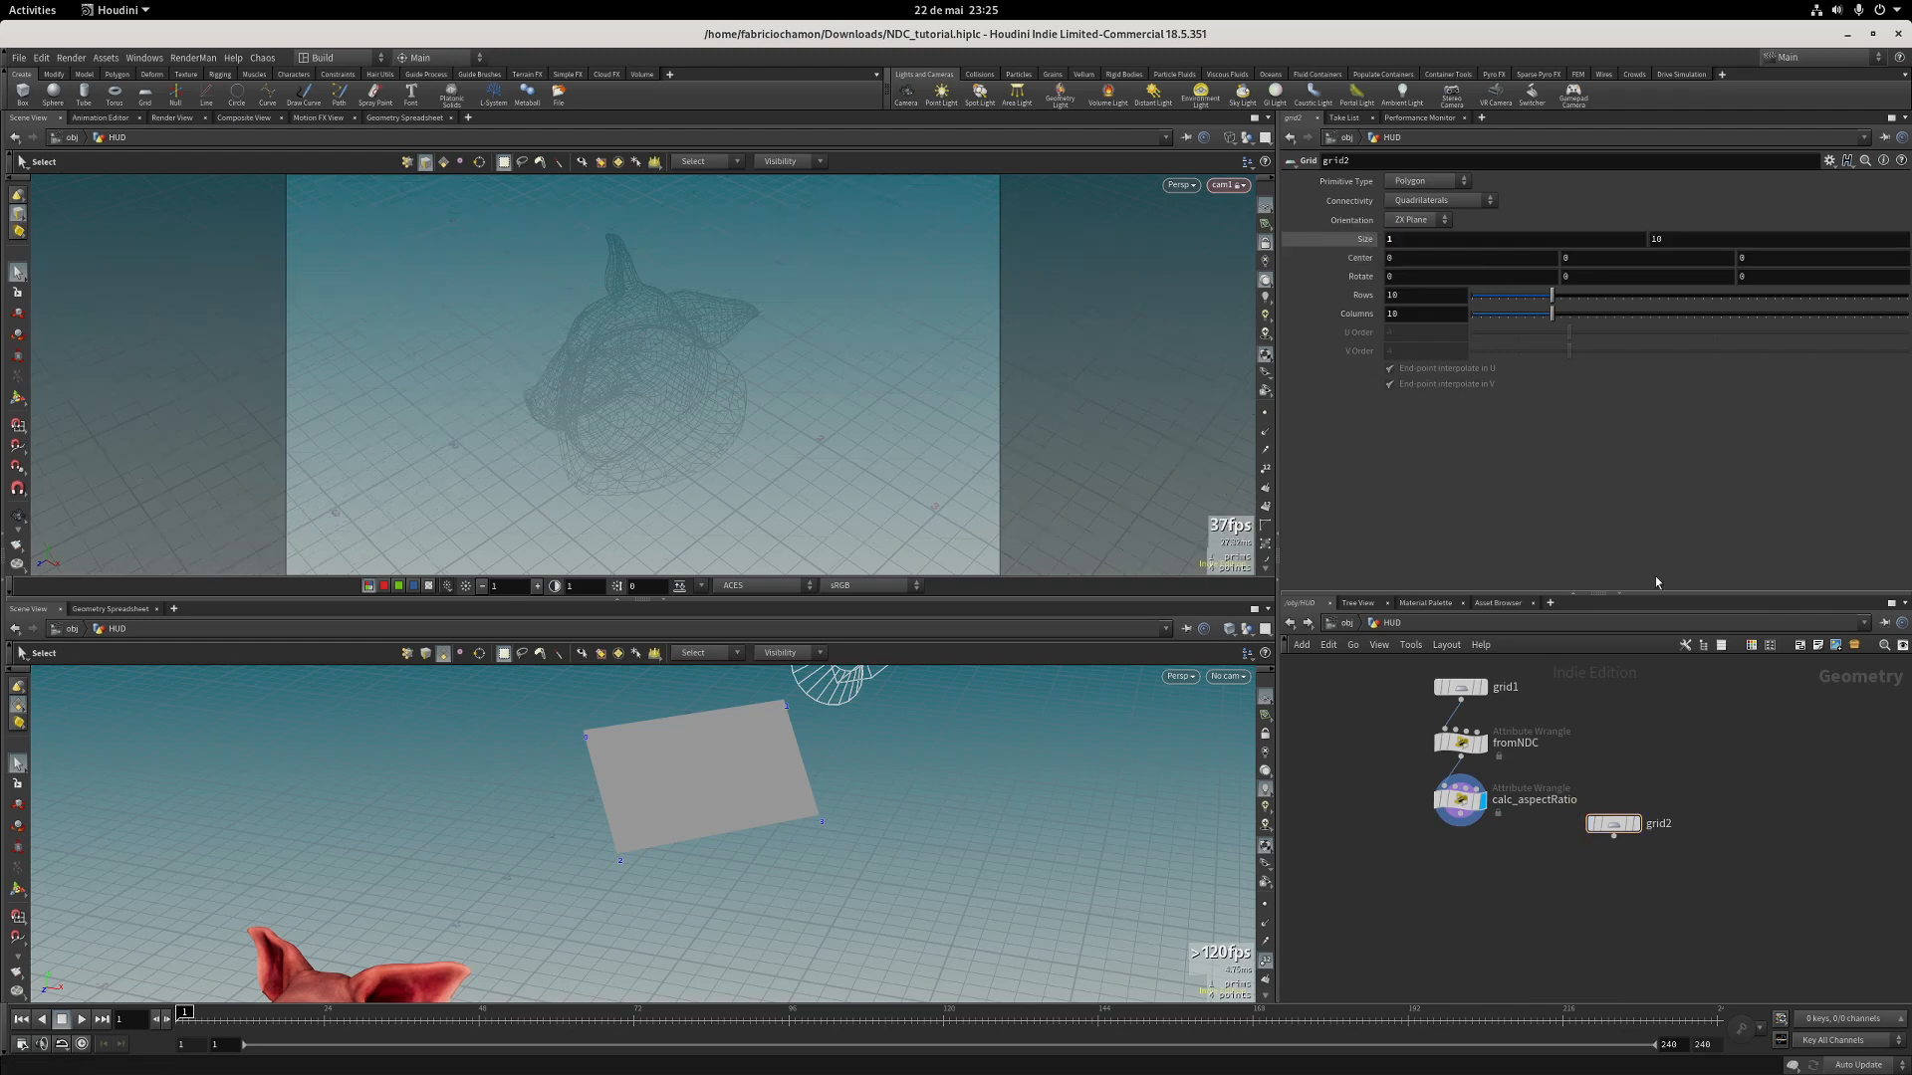
Add a spare input to grid2 and point it to ../calc_aspectRatio.
left_click_drag(1532, 877, 1647, 800)
left_click(1831, 161)
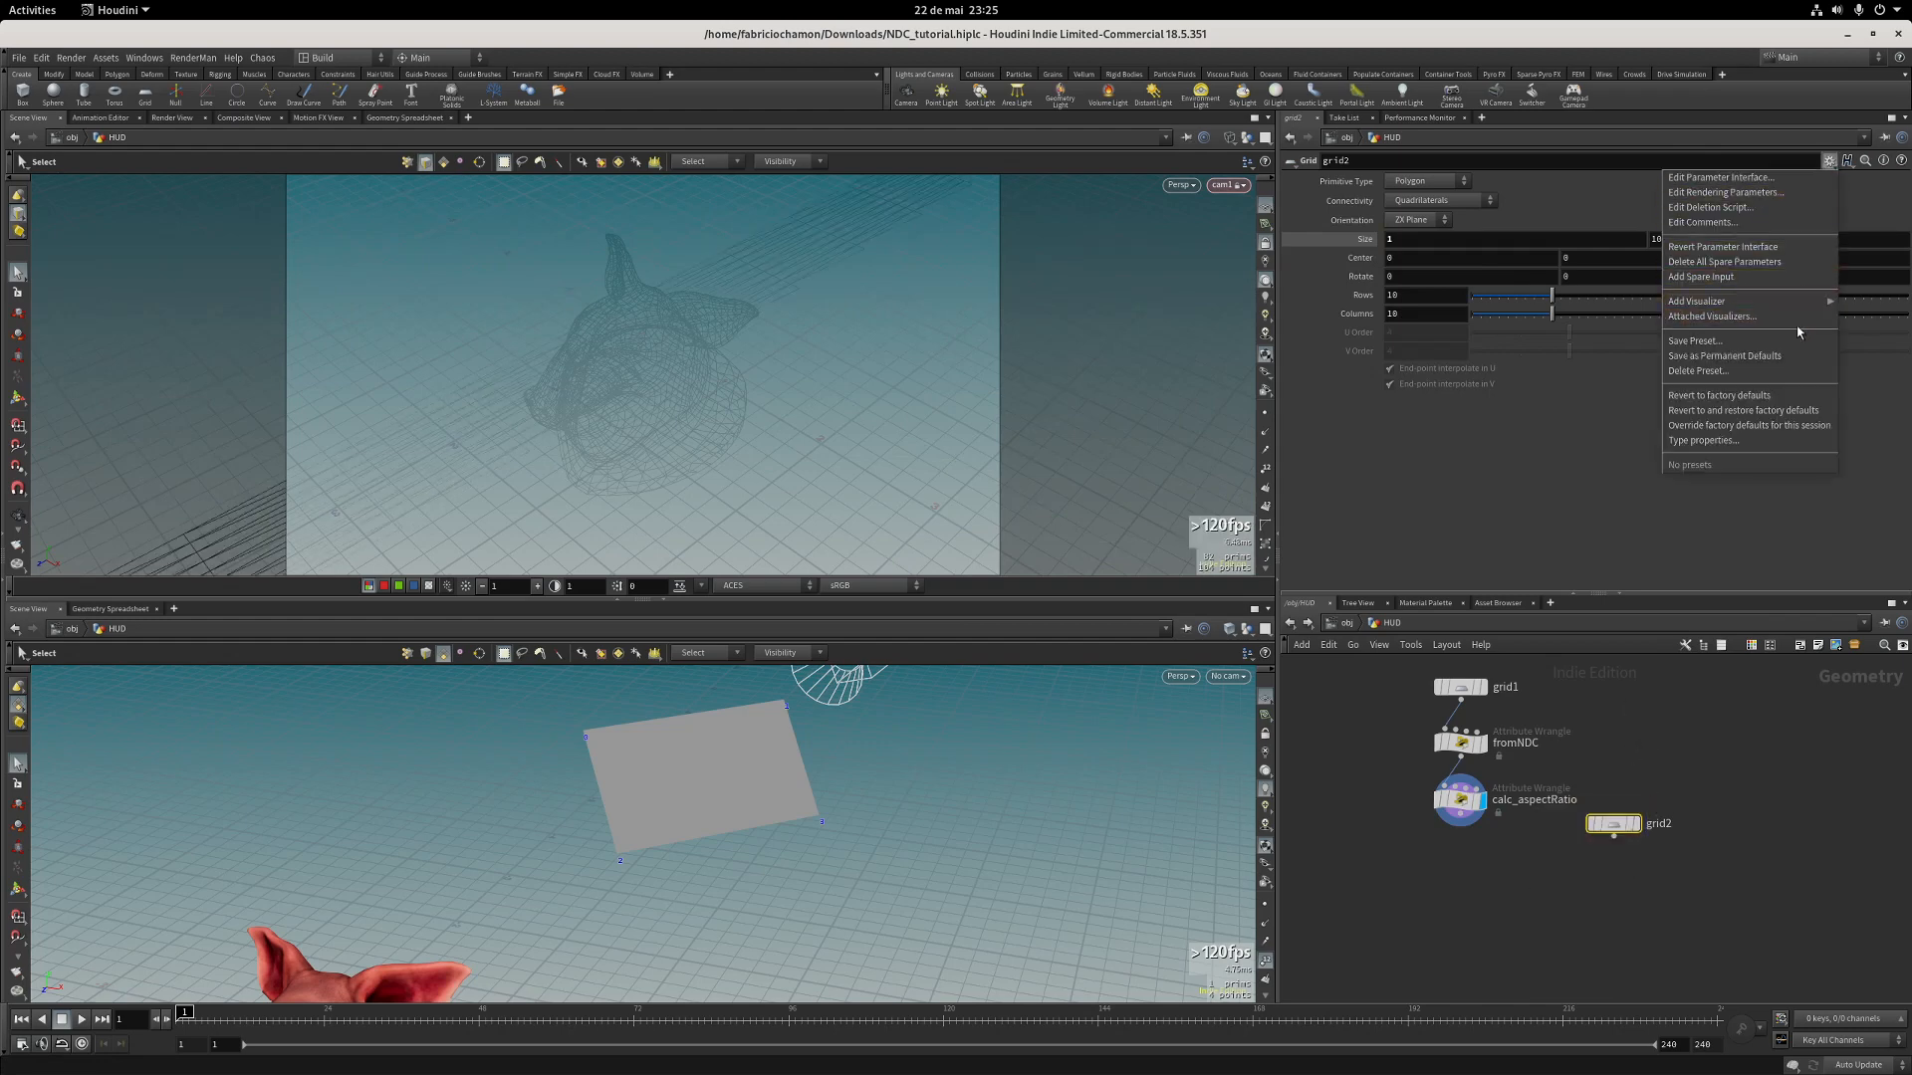
left_click(1773, 279)
left_click_drag(1459, 799, 1503, 403)
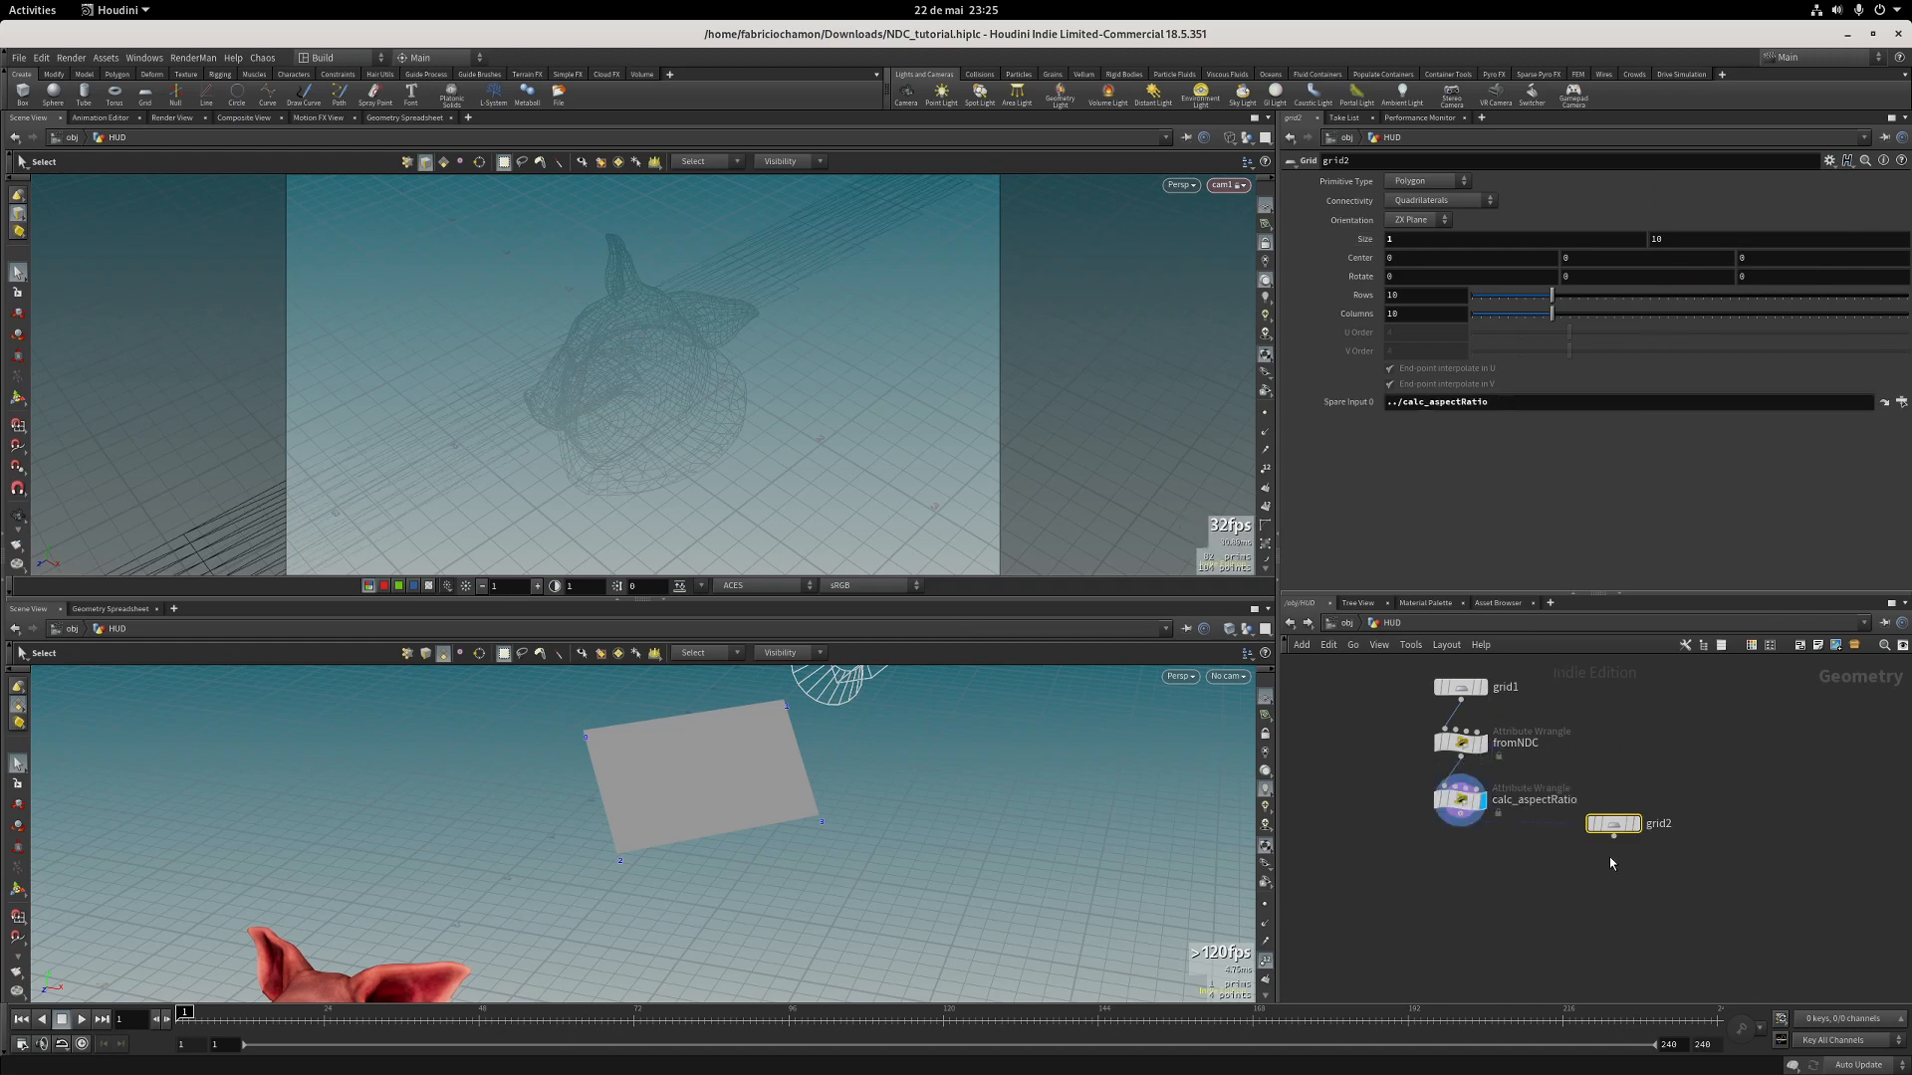
left_click_drag(1612, 825, 1627, 821)
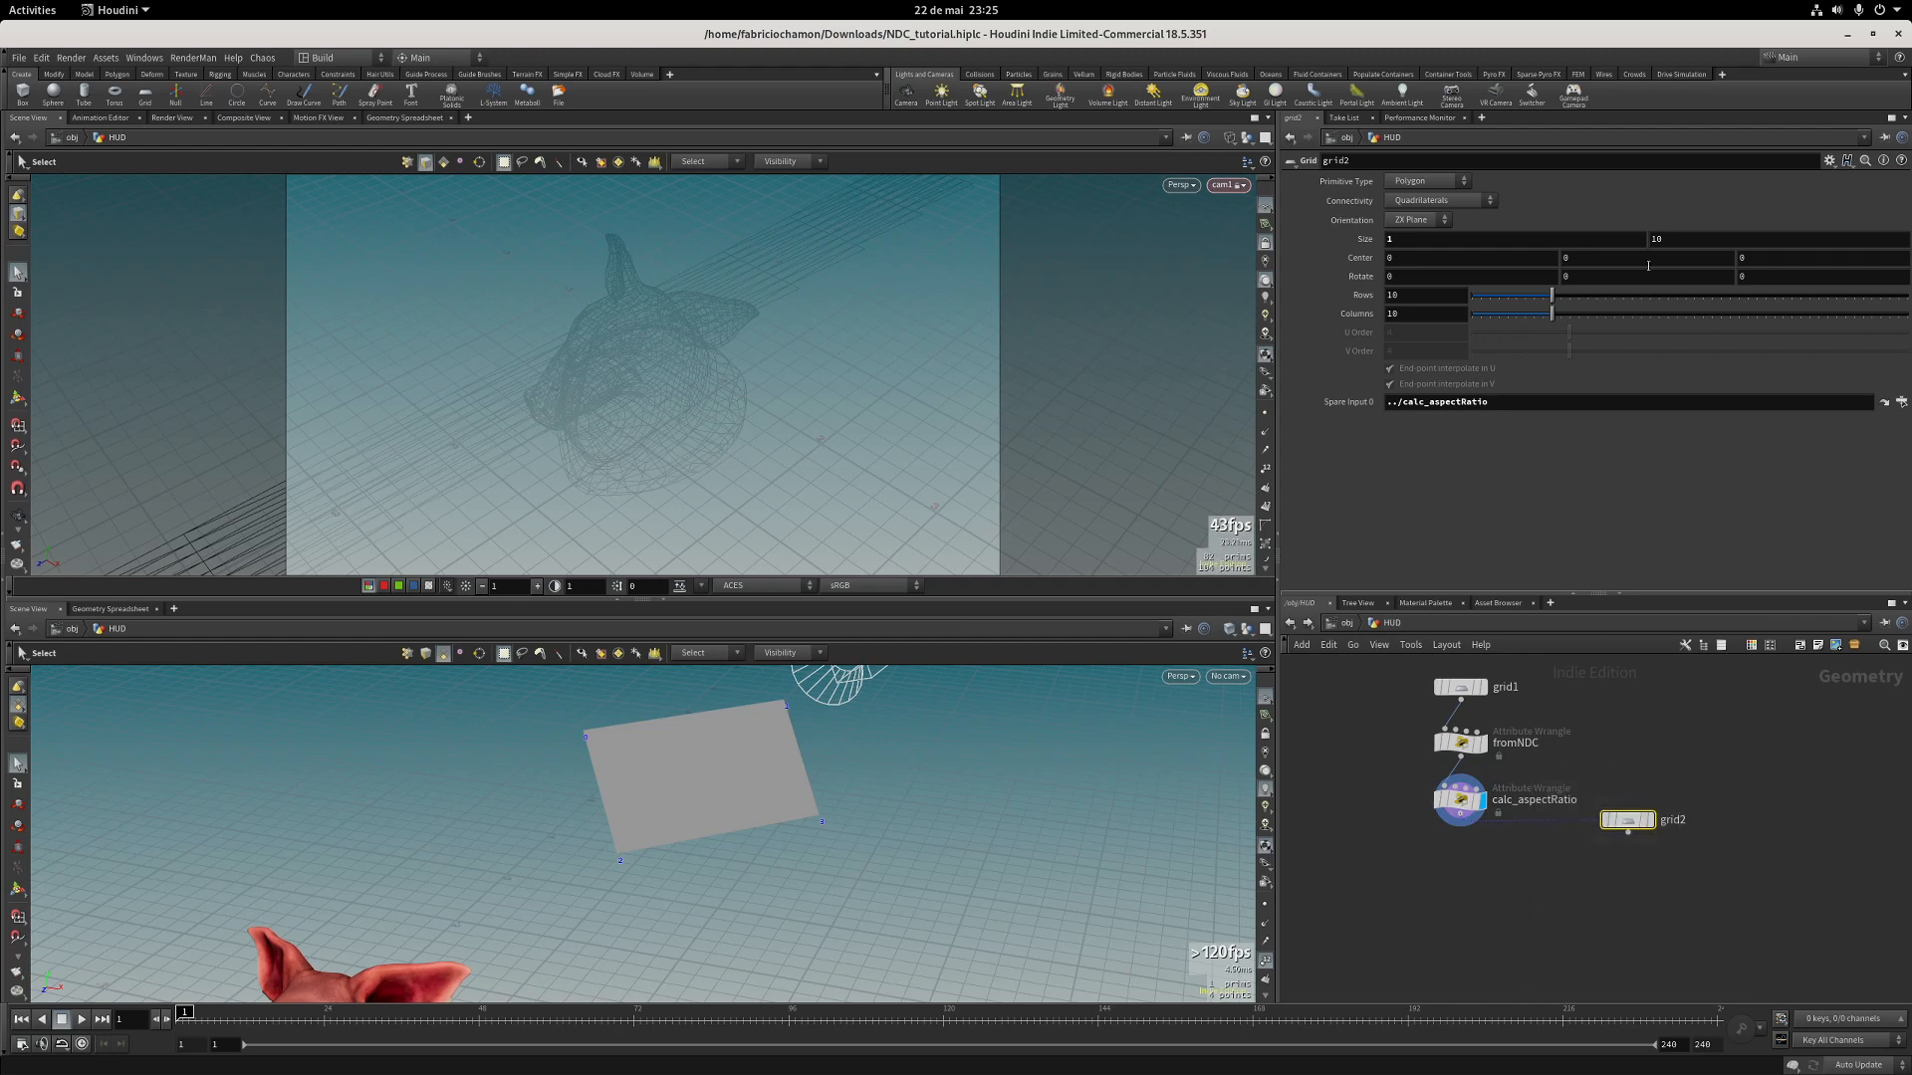
Set the second size value of grid2 to the expression detail(-1, "aspect", 0).
left_click(1668, 239)
type("detail()")
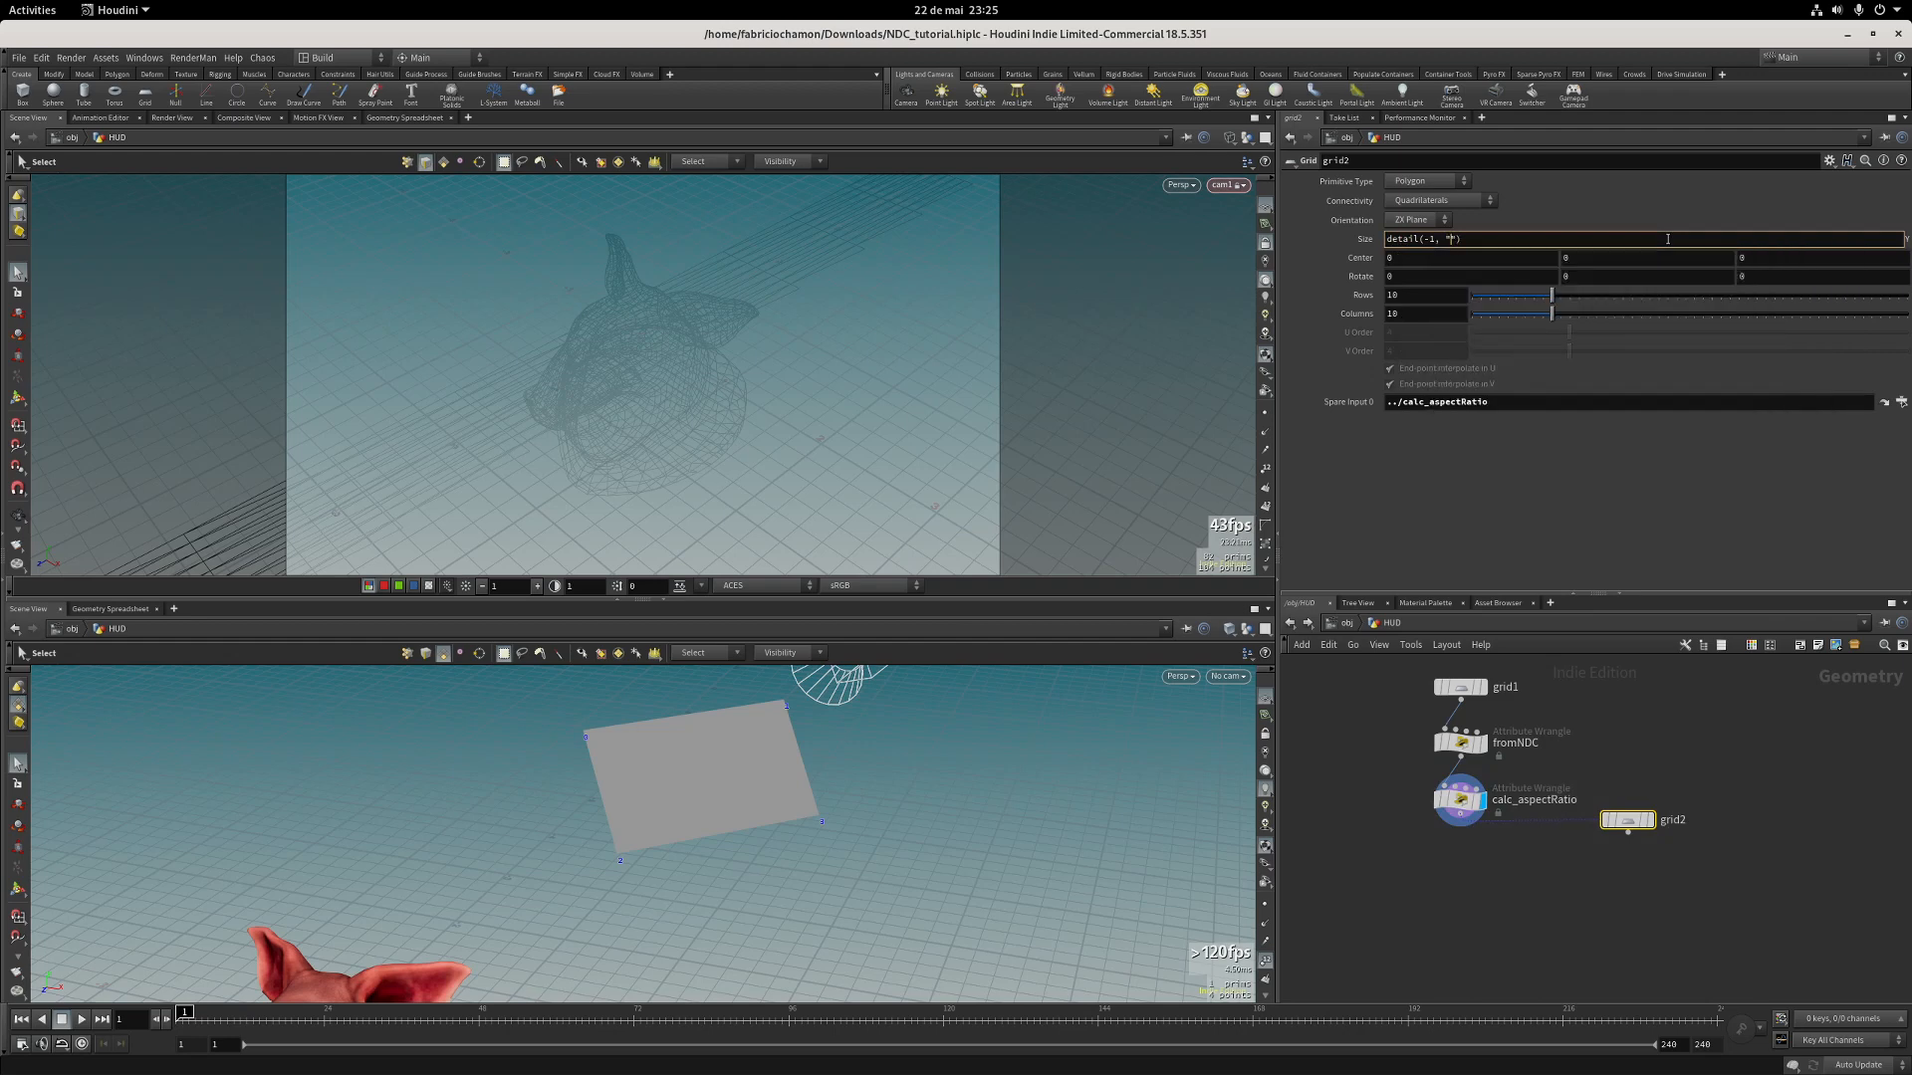
type("aspect\", 0")
key("Return")
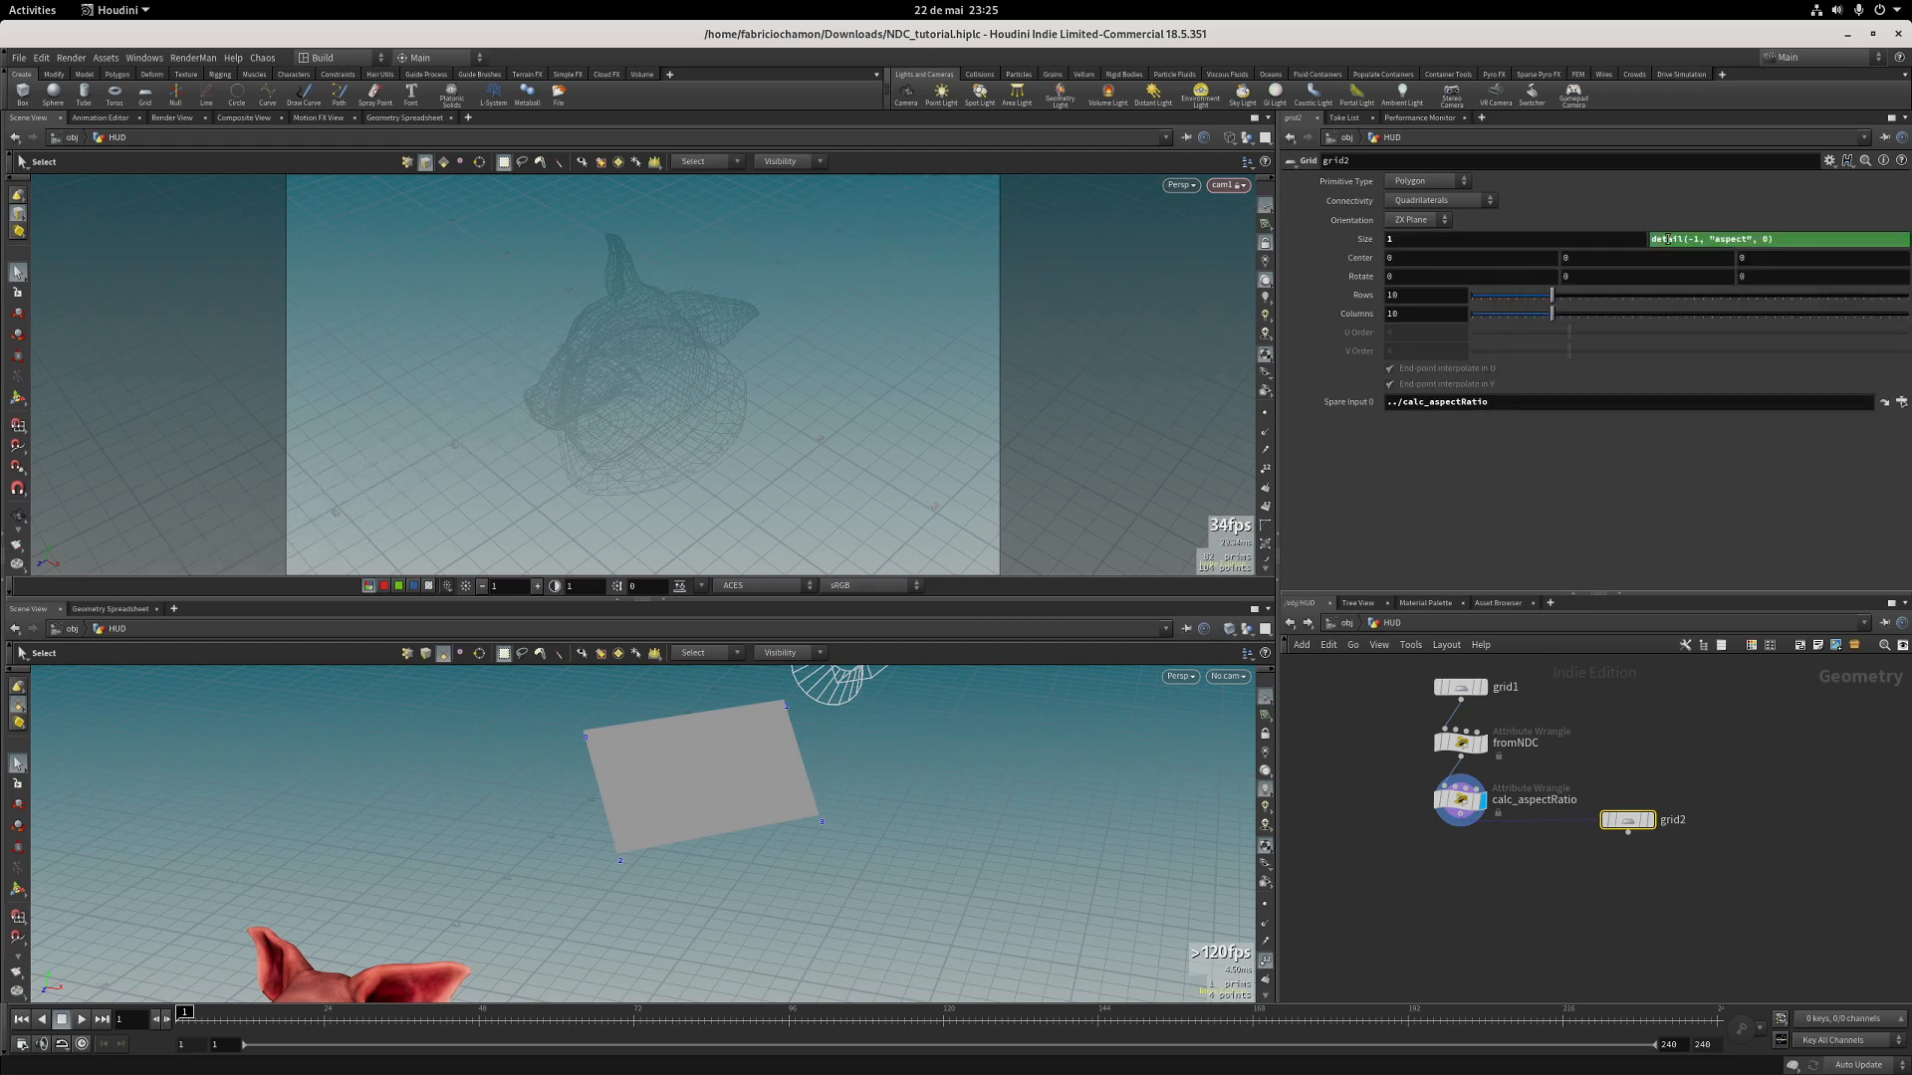
left_click(1364, 239)
Display grid2 and home the lower viewport on it.
left_click_drag(936, 831, 917, 837, "alt")
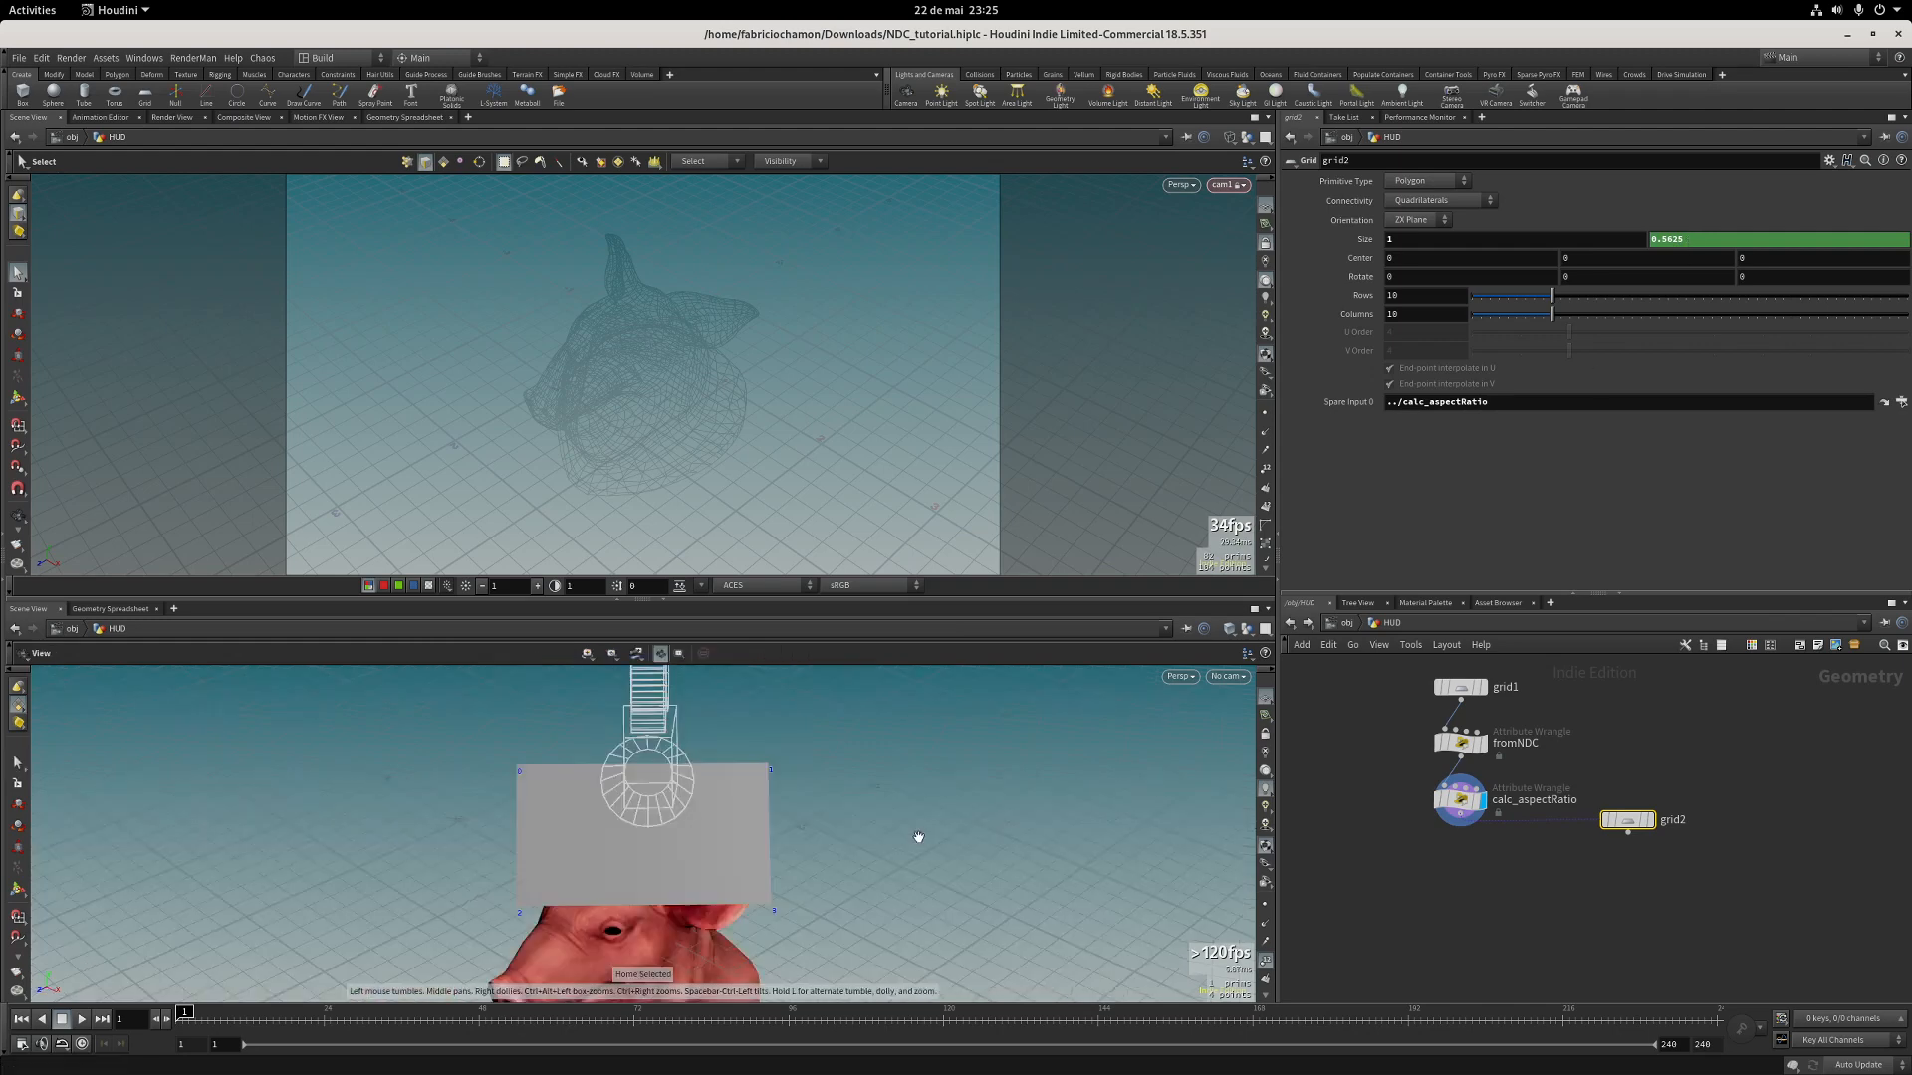
left_click_drag(726, 832, 1156, 837, "alt")
left_click(1649, 821)
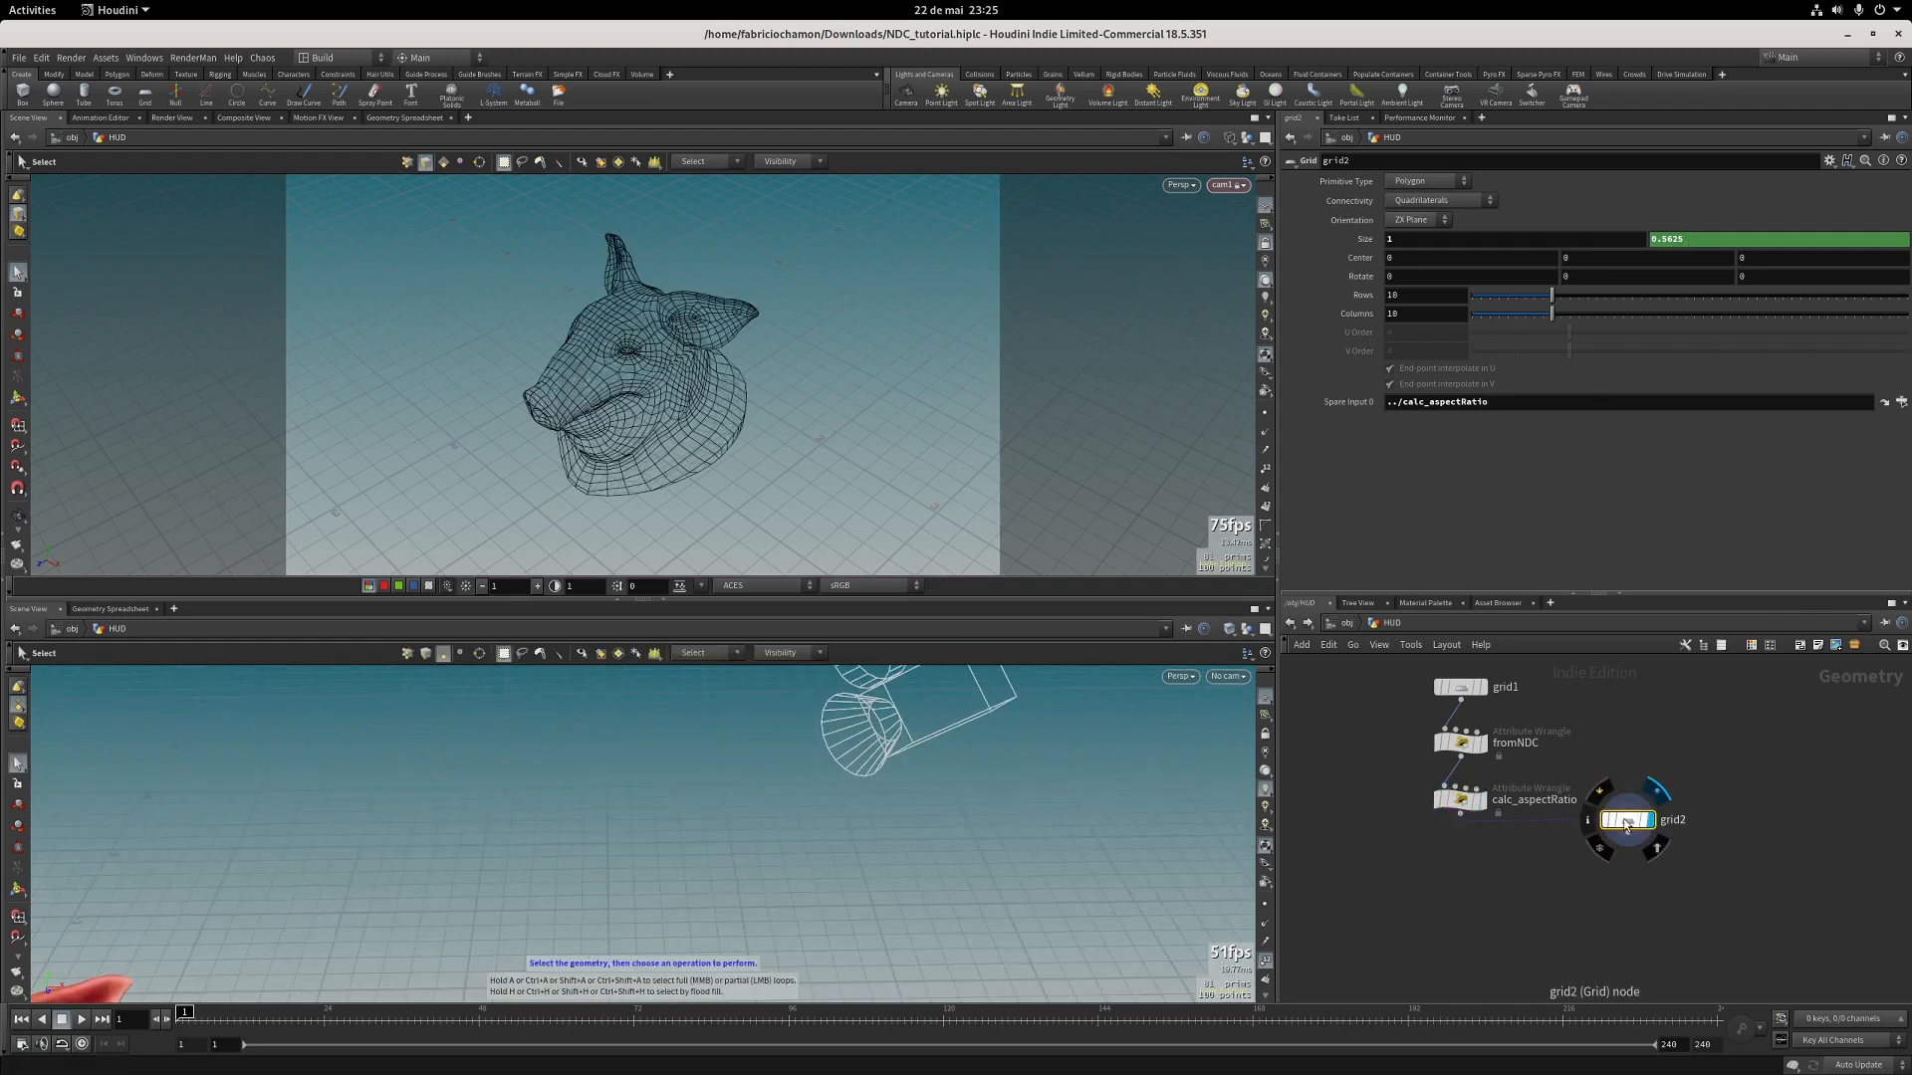
key("space+h")
right_click_drag(860, 824, 577, 841, "alt")
left_click_drag(577, 841, 1015, 726, "alt")
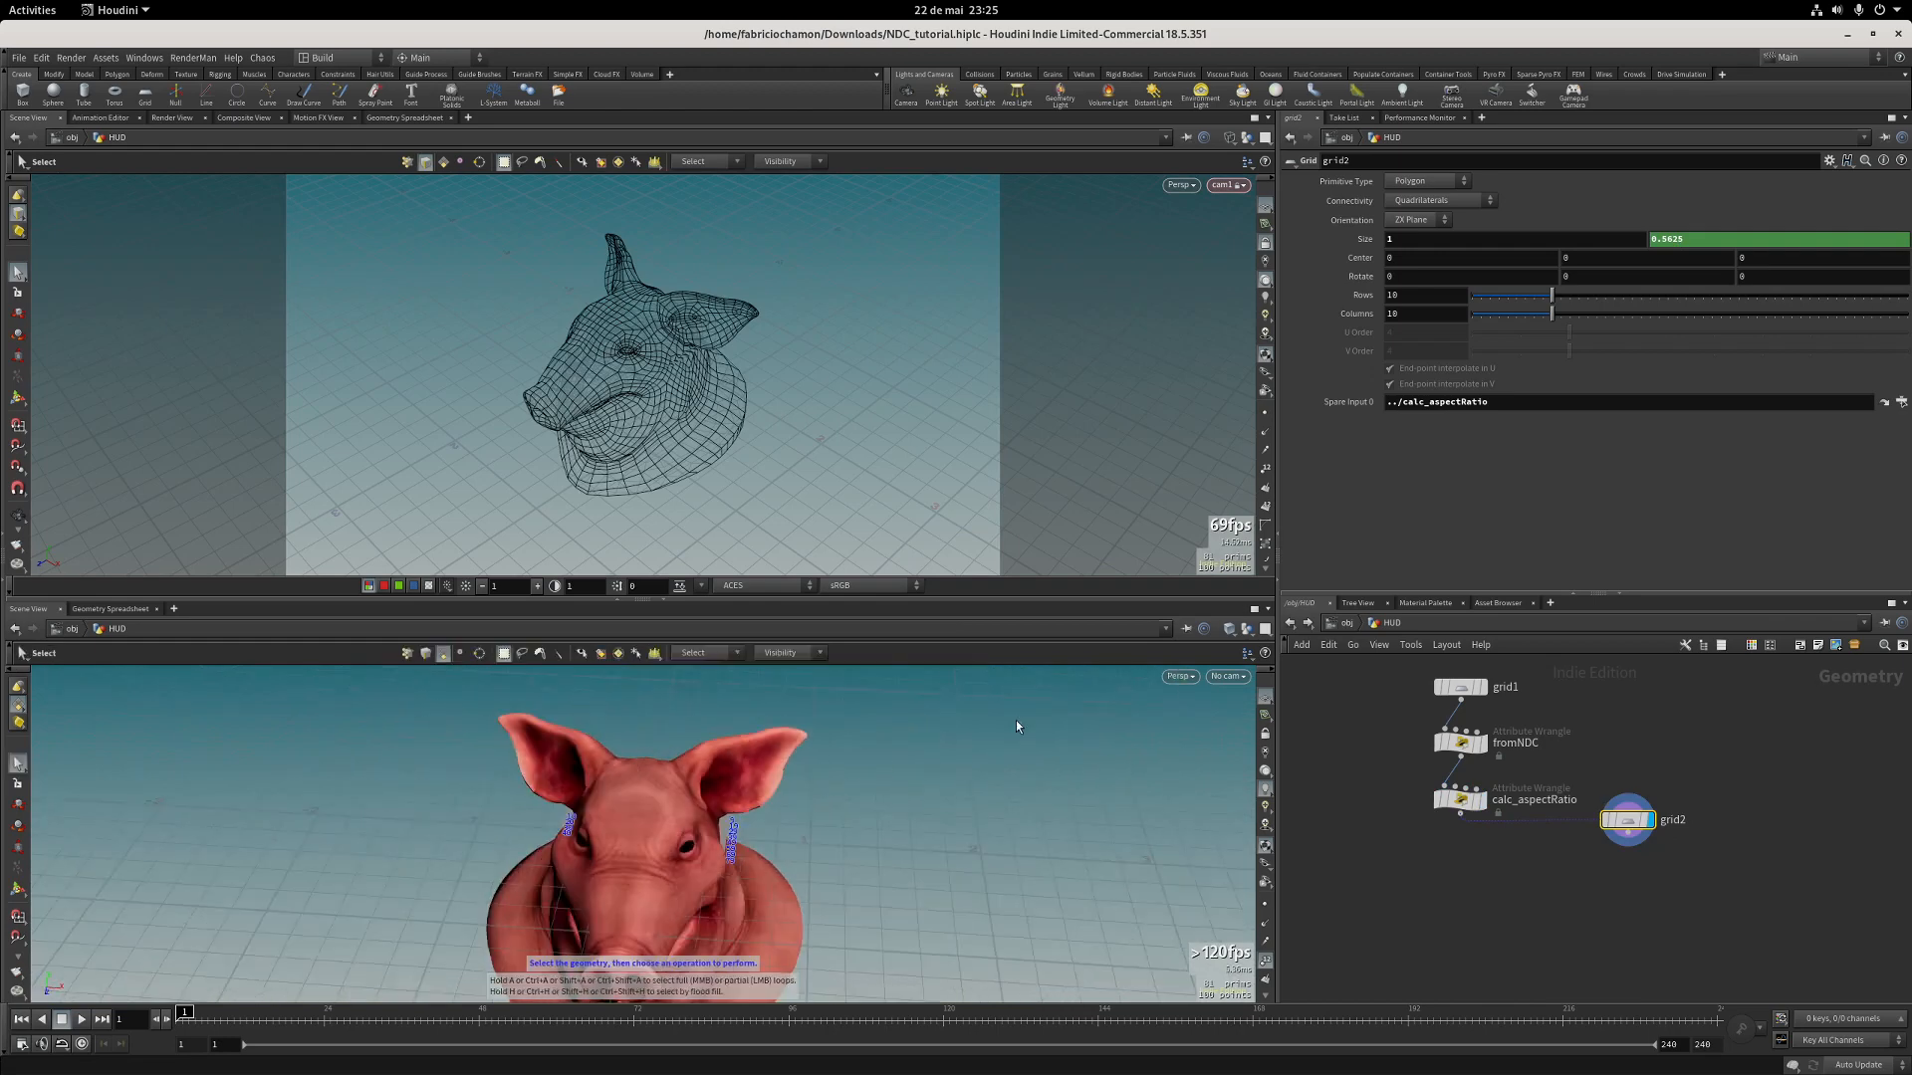
Hide all other objects in the lower viewport and inspect grid2 on its own.
left_click(1247, 630)
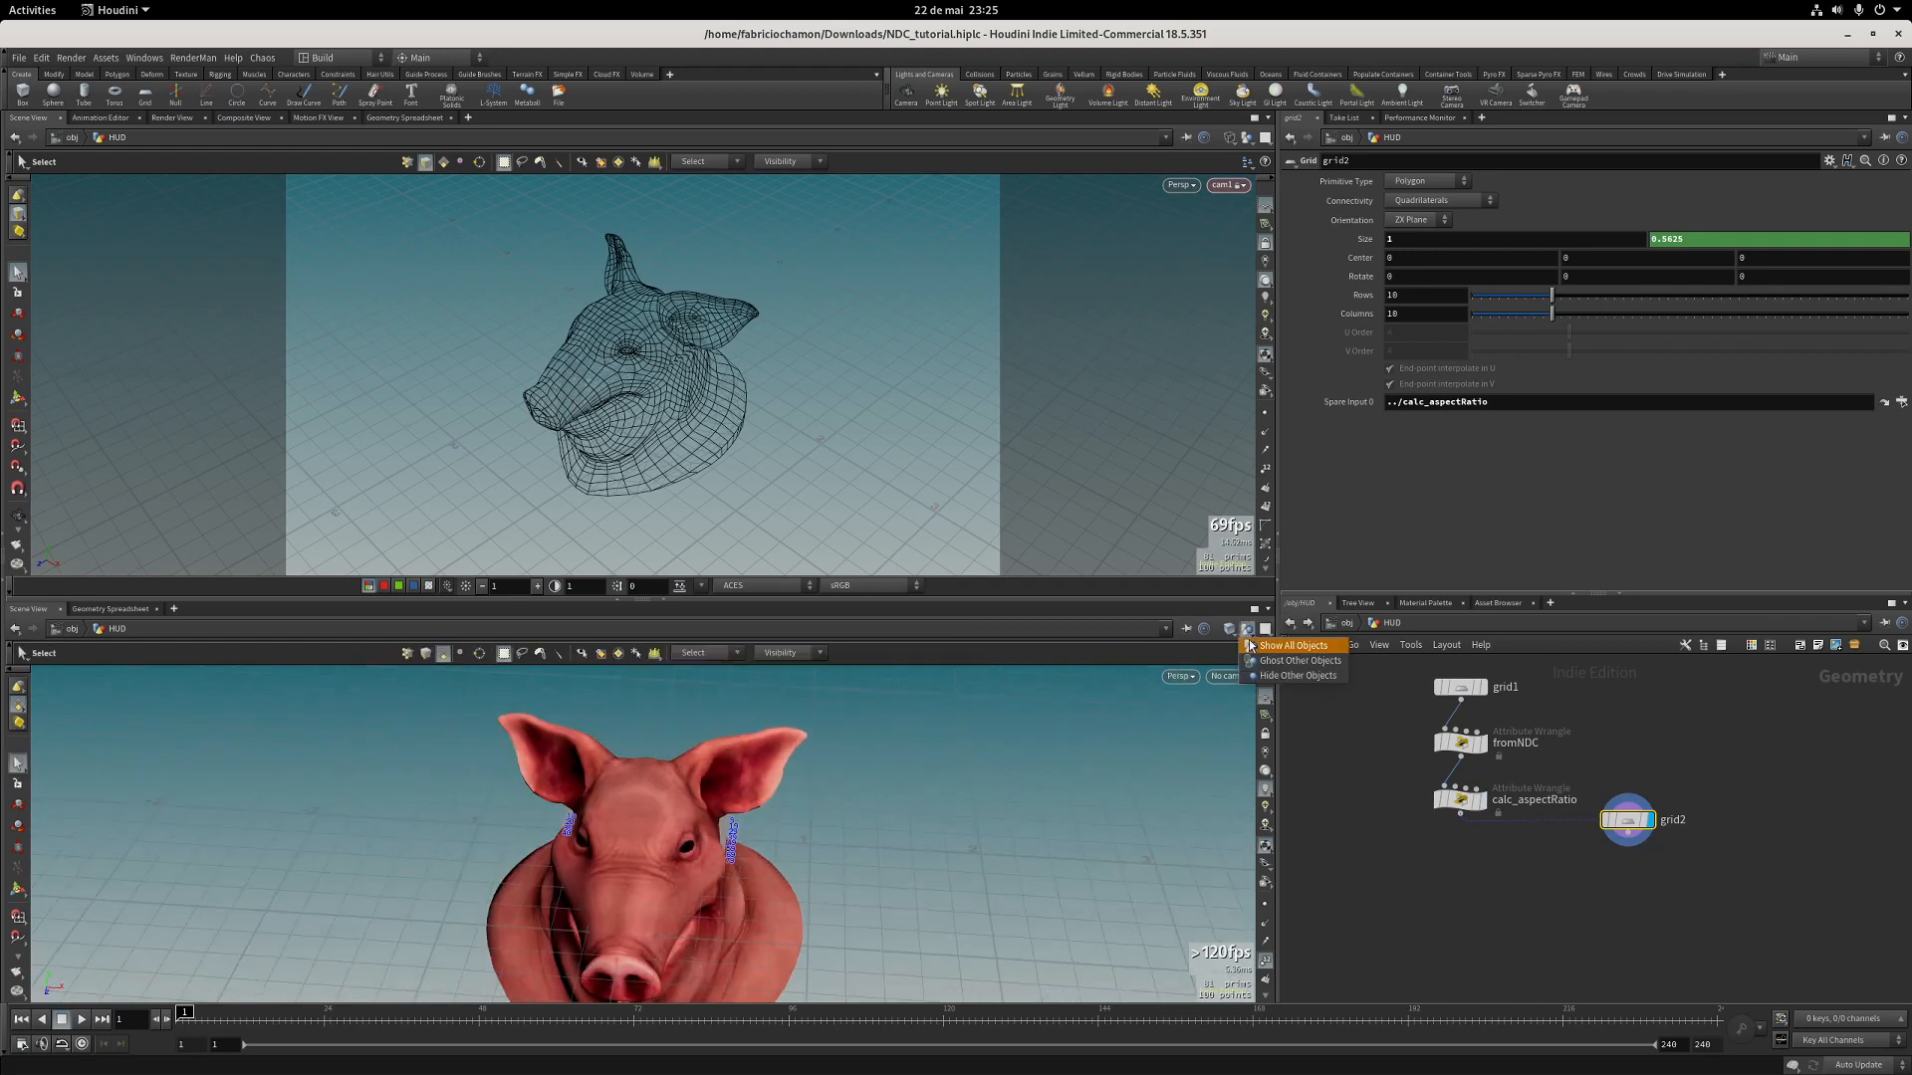
left_click(1257, 679)
key("space")
left_click_drag(713, 837, 900, 819, "alt")
left_click(1265, 960)
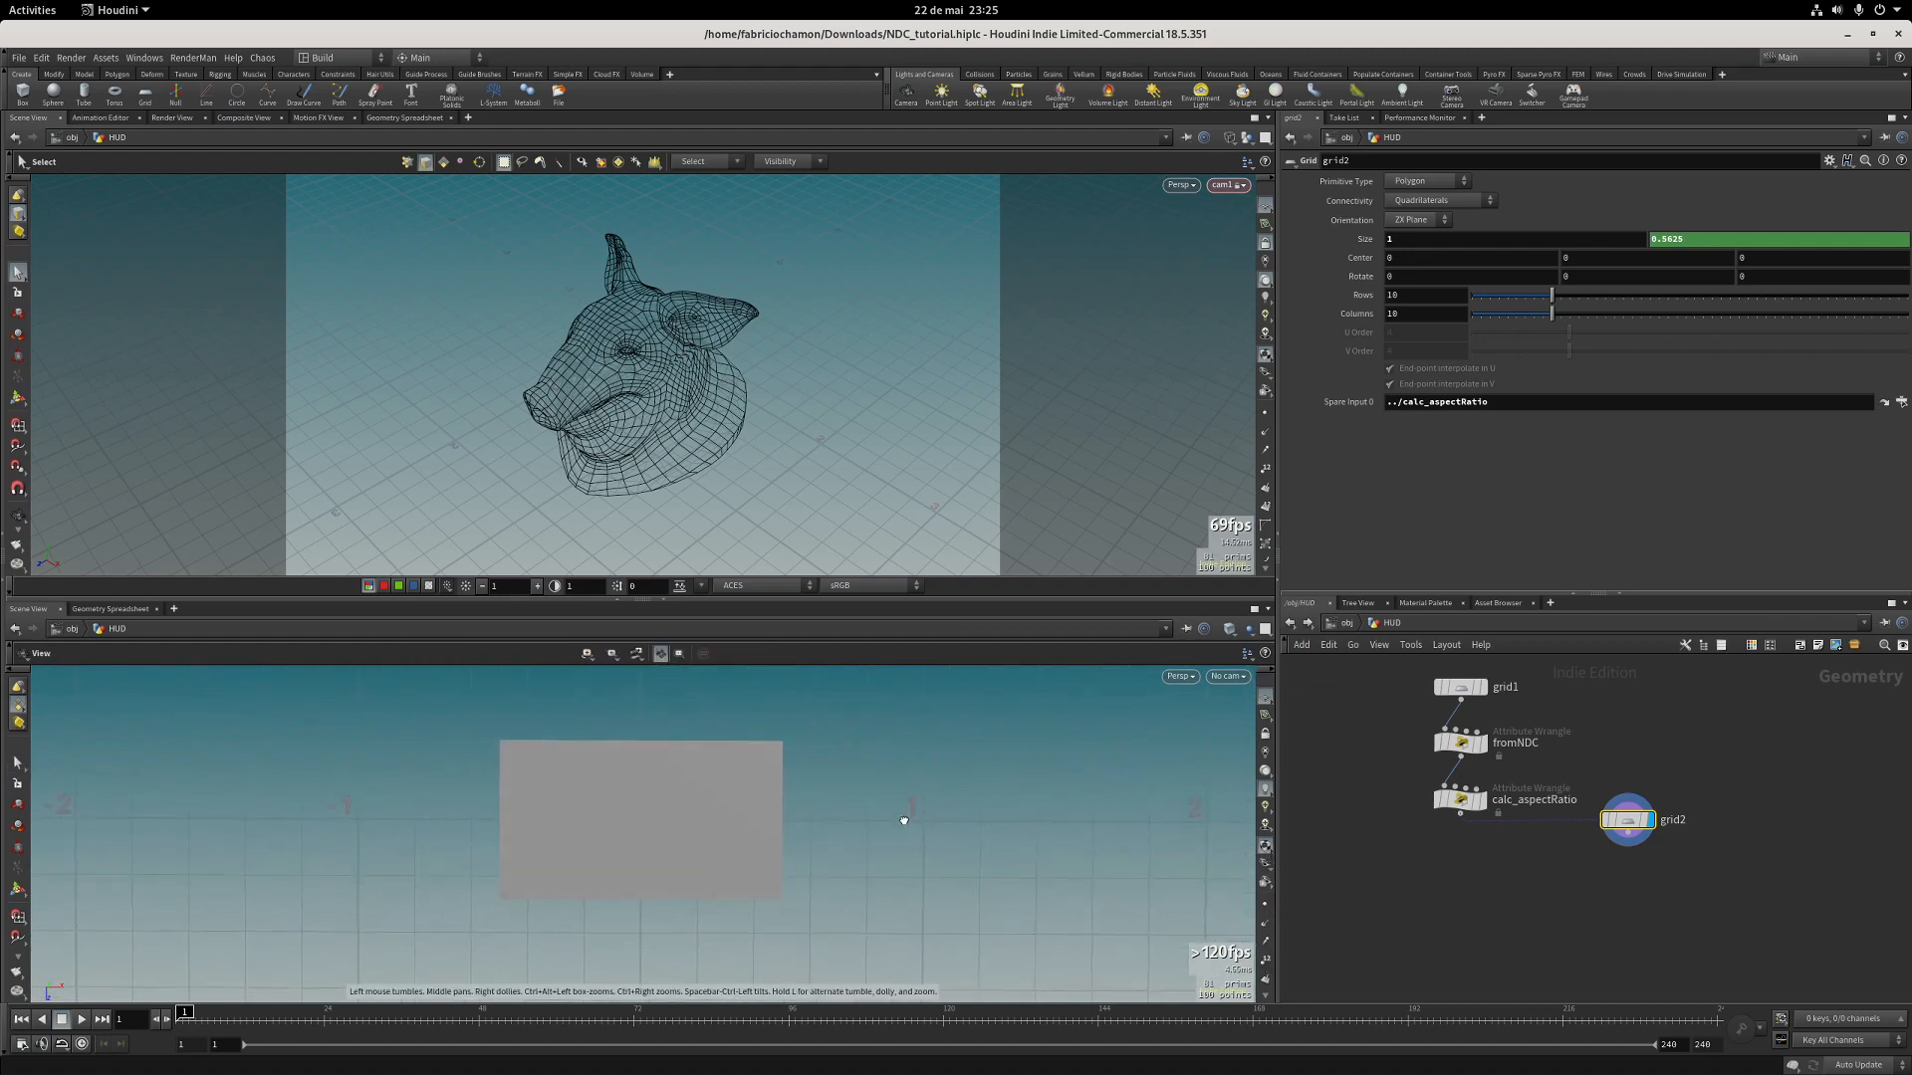
left_click_drag(854, 879, 897, 845, "alt")
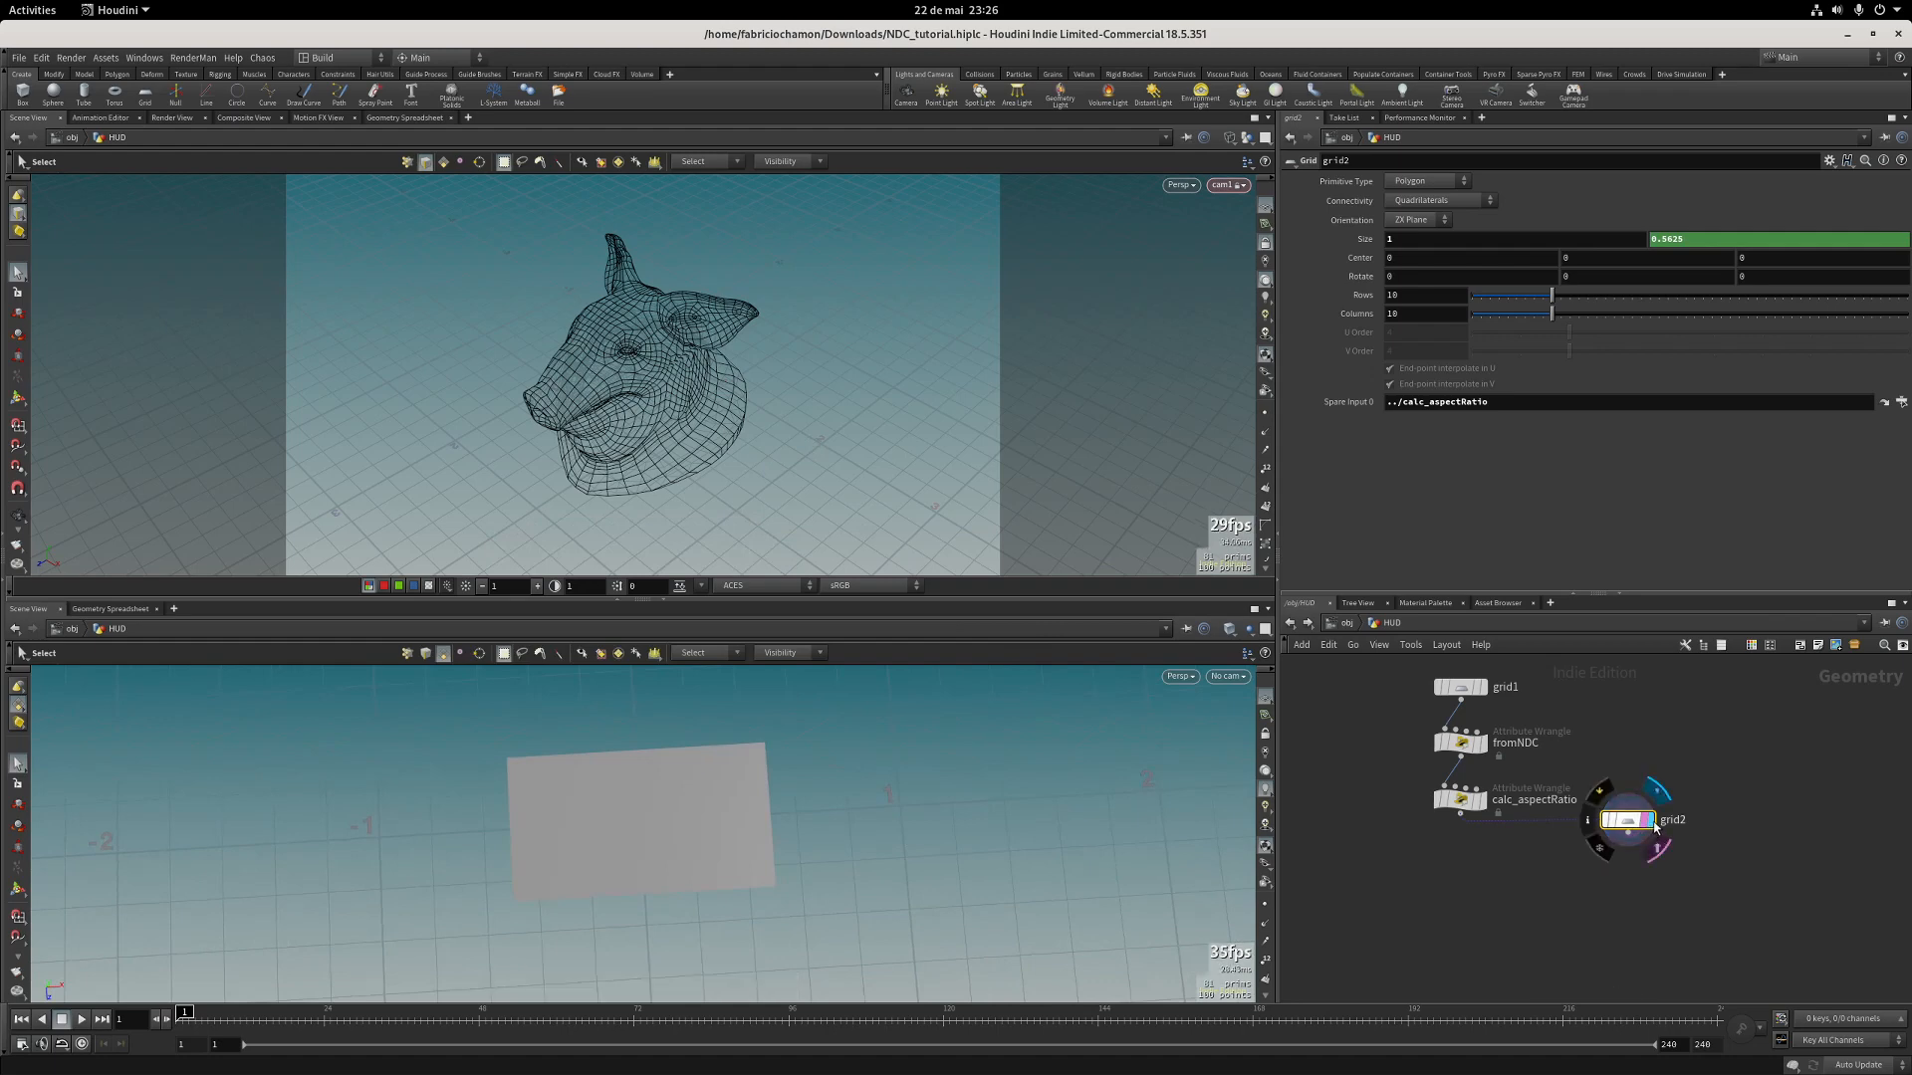
Show grid2 as a template while calc_aspectRatio is the displayed node.
left_click(1486, 802)
key("Escape")
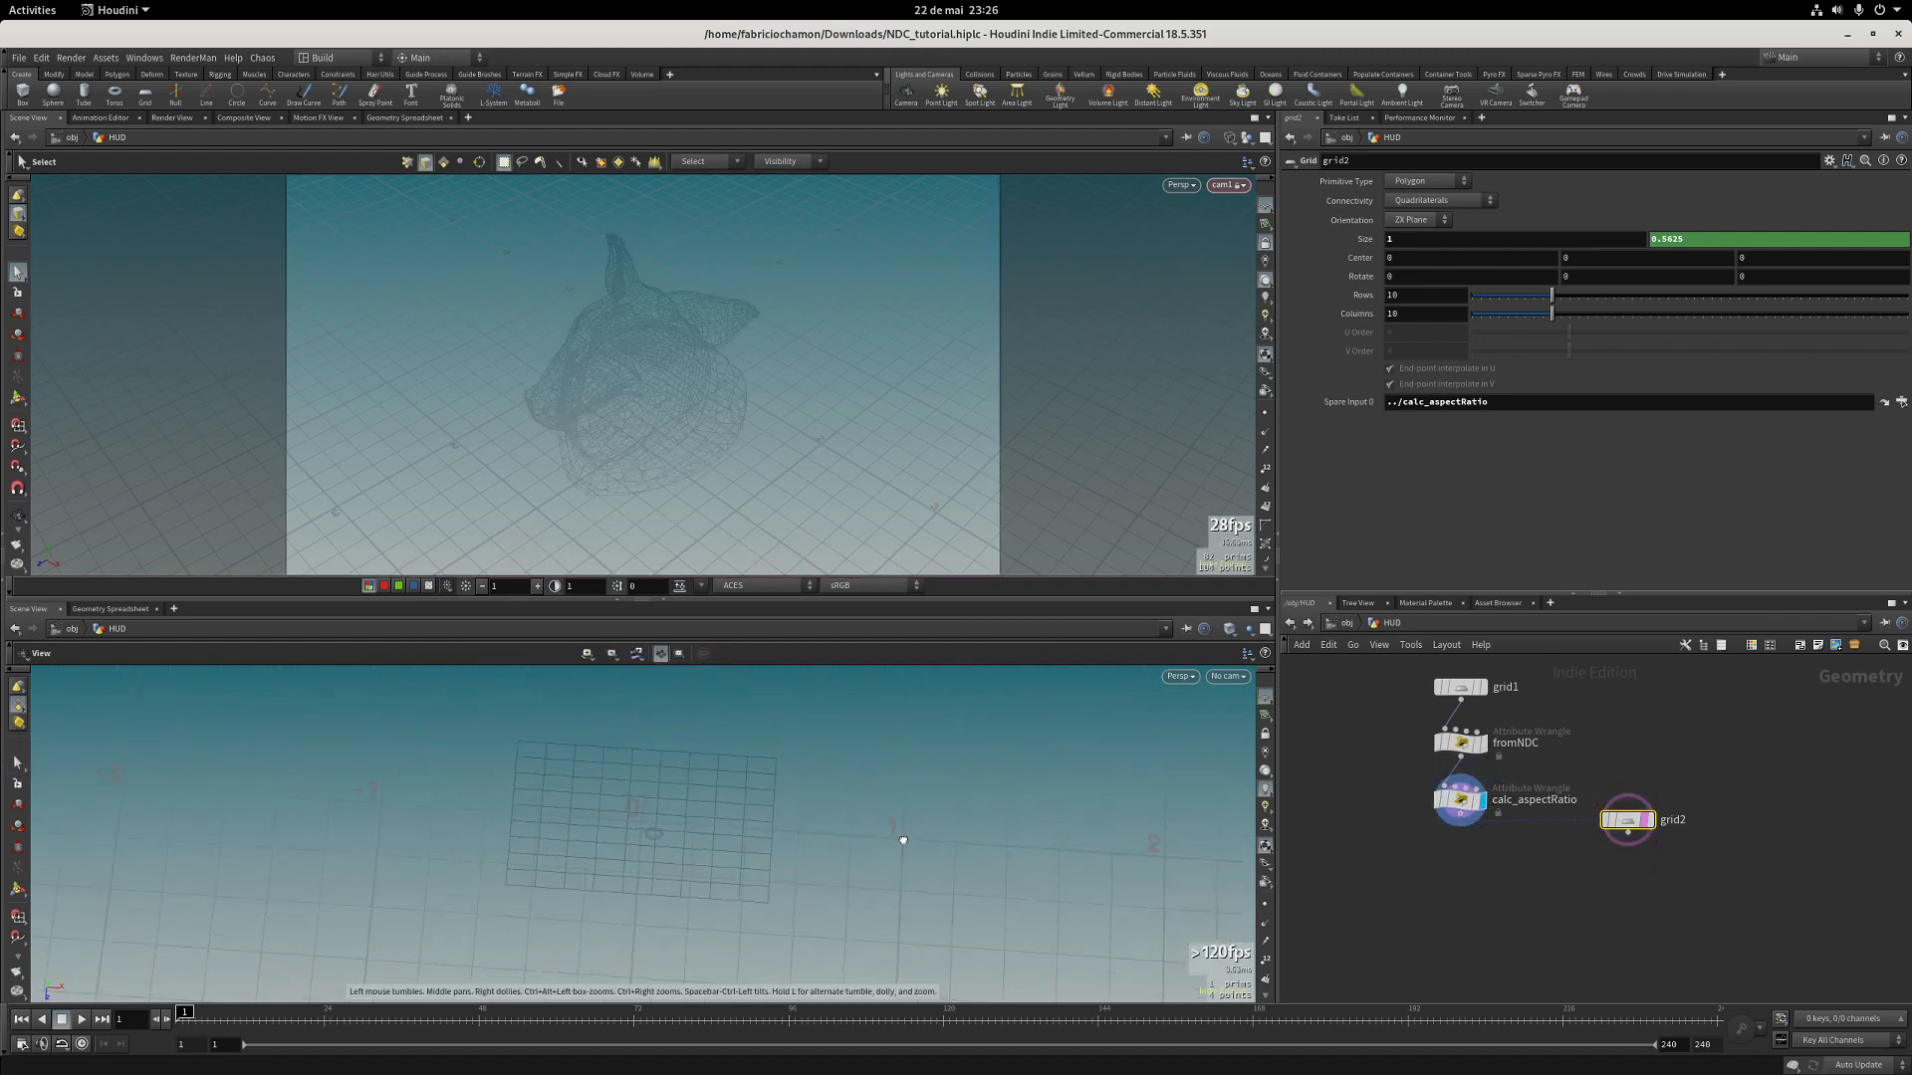
right_click_drag(843, 836, 888, 867)
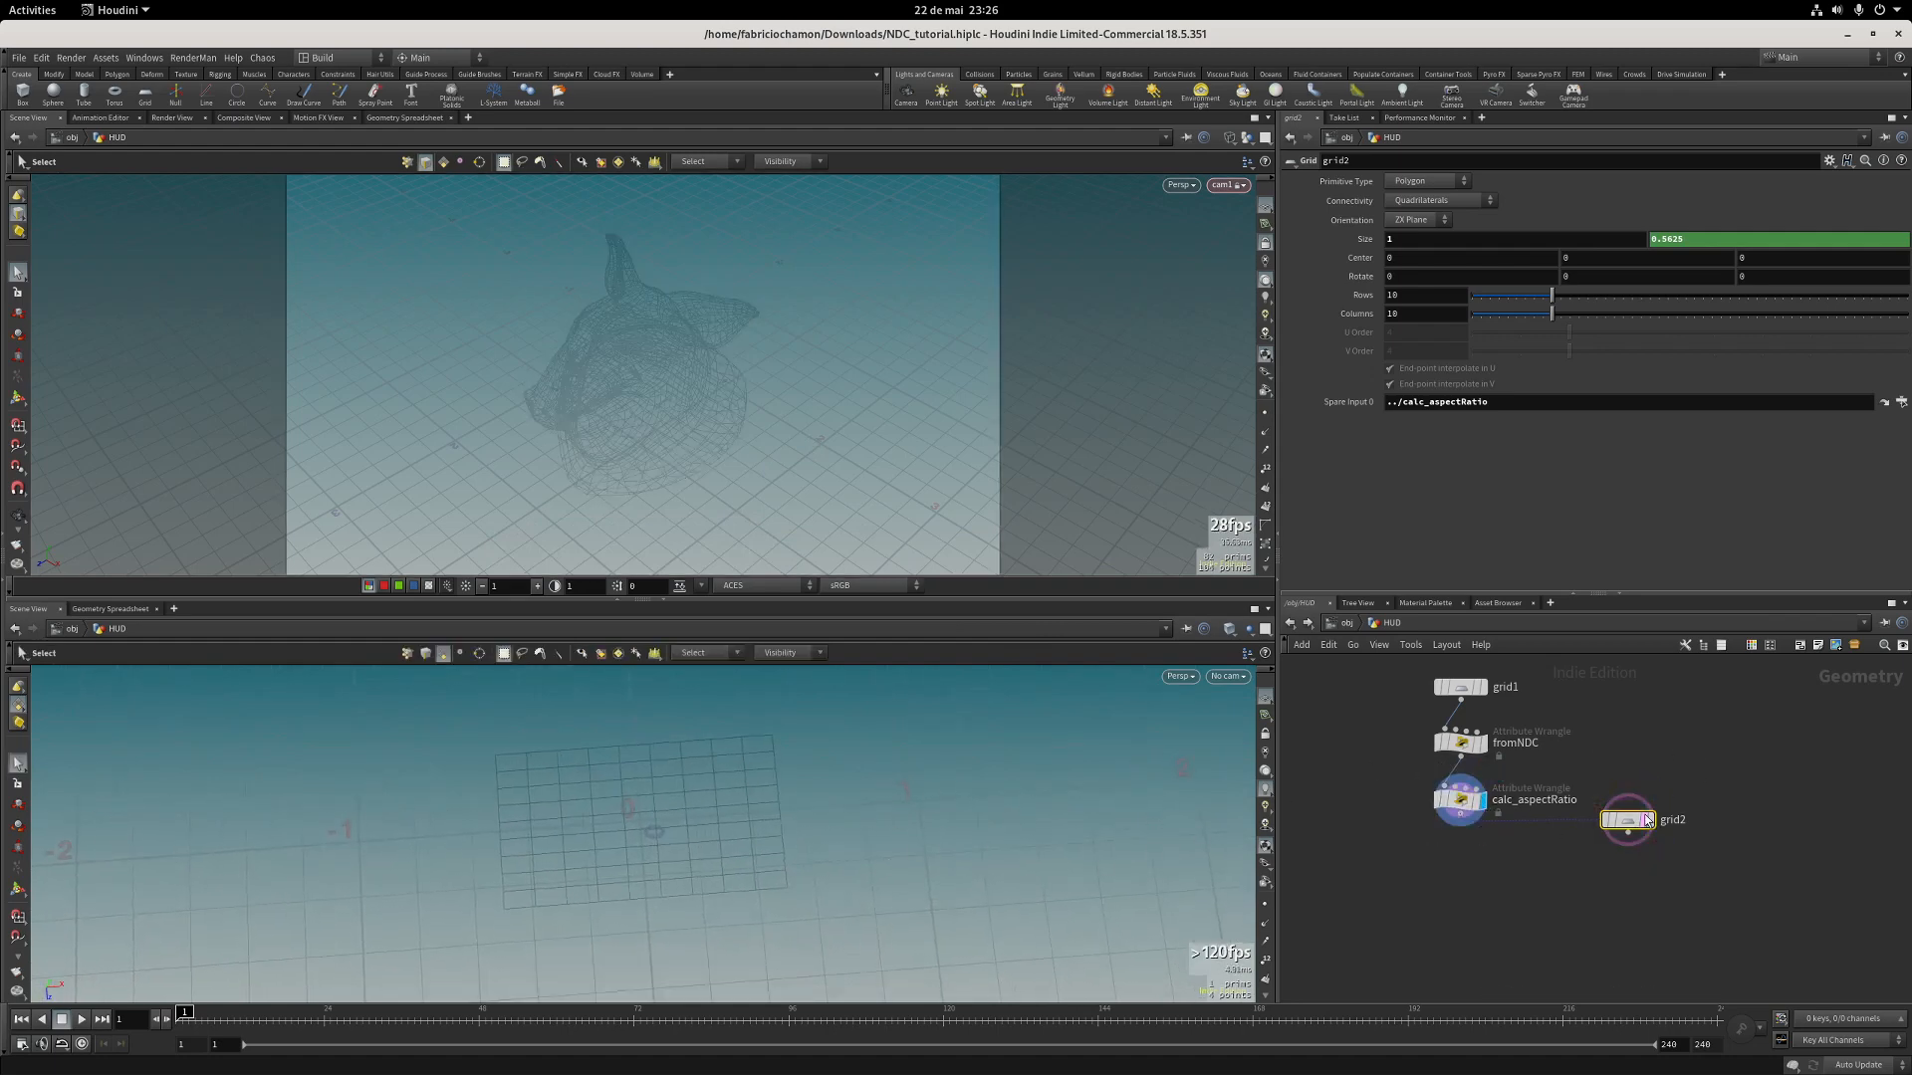
left_click_drag(1578, 865, 1687, 798)
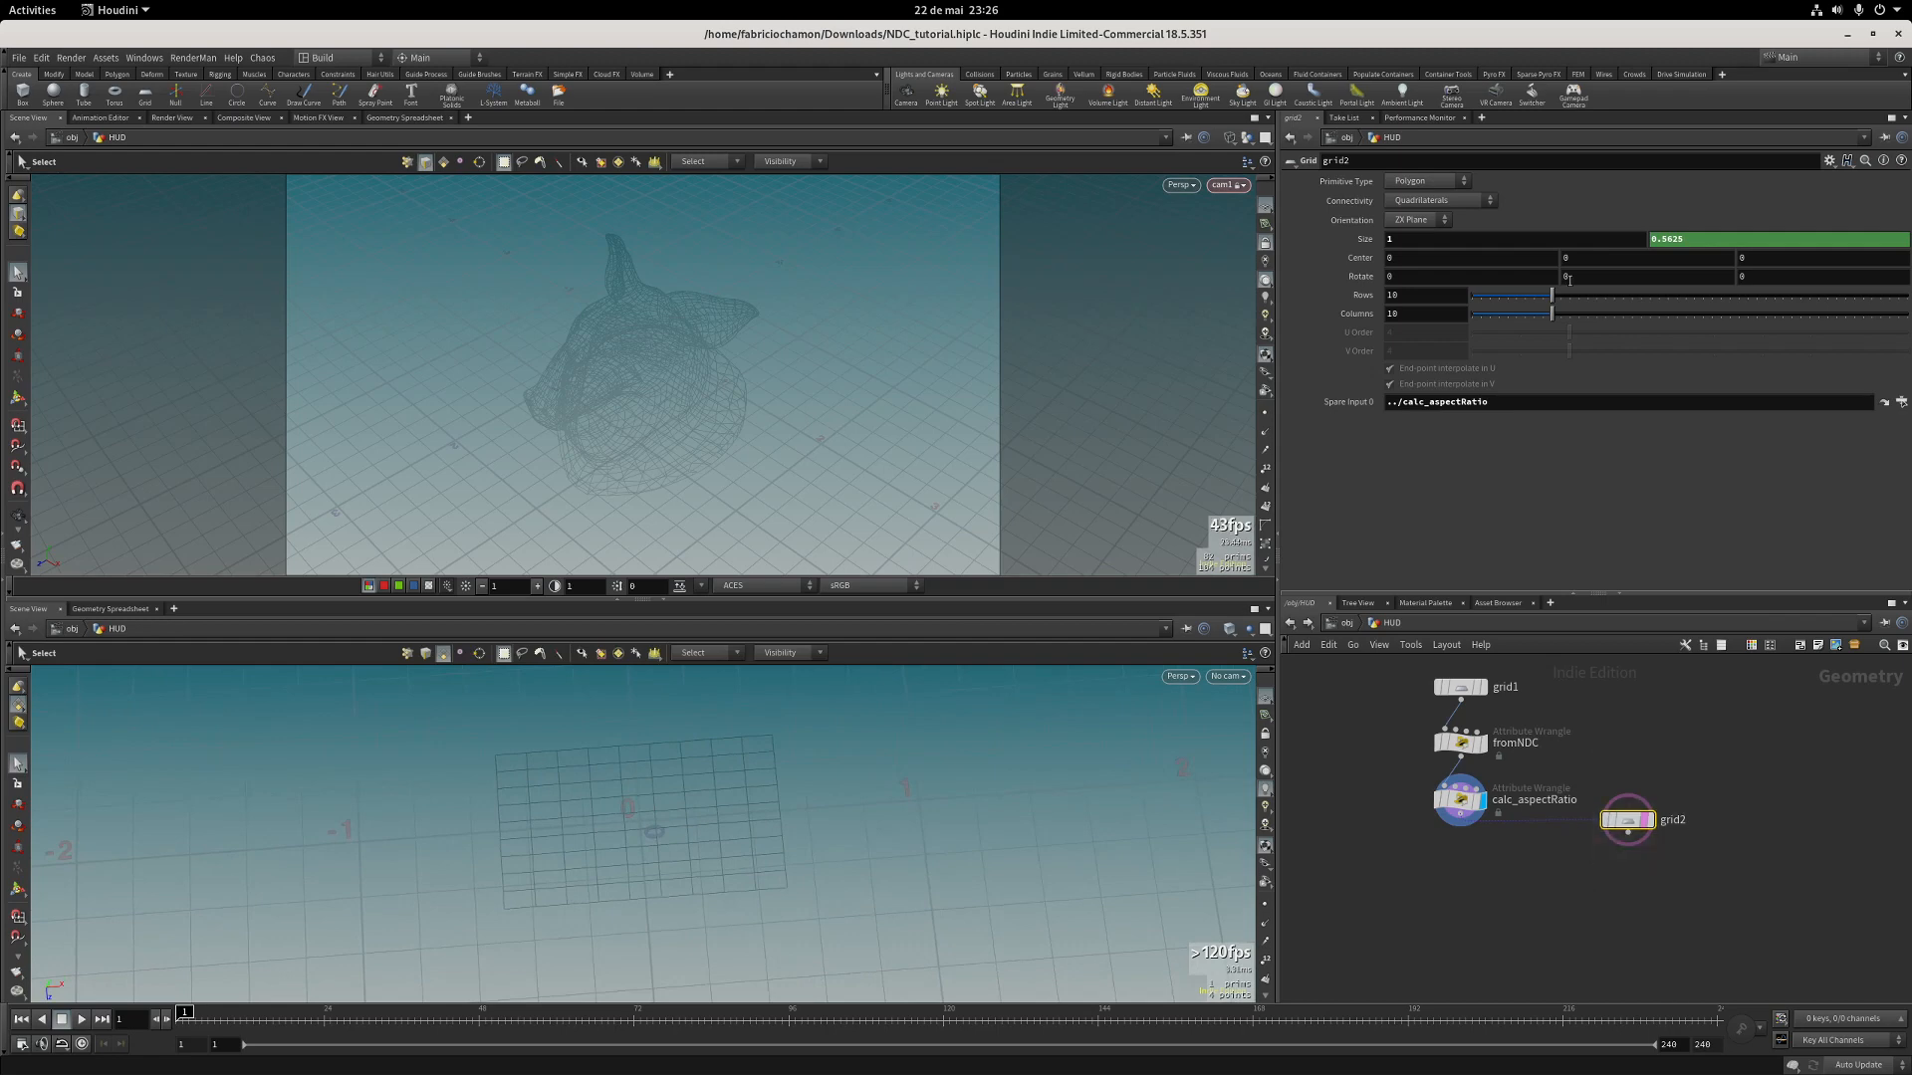
Set both the rows and the columns of grid2 to 2.
left_click(1419, 299)
type("2")
key("Tab")
type("2")
key("Return")
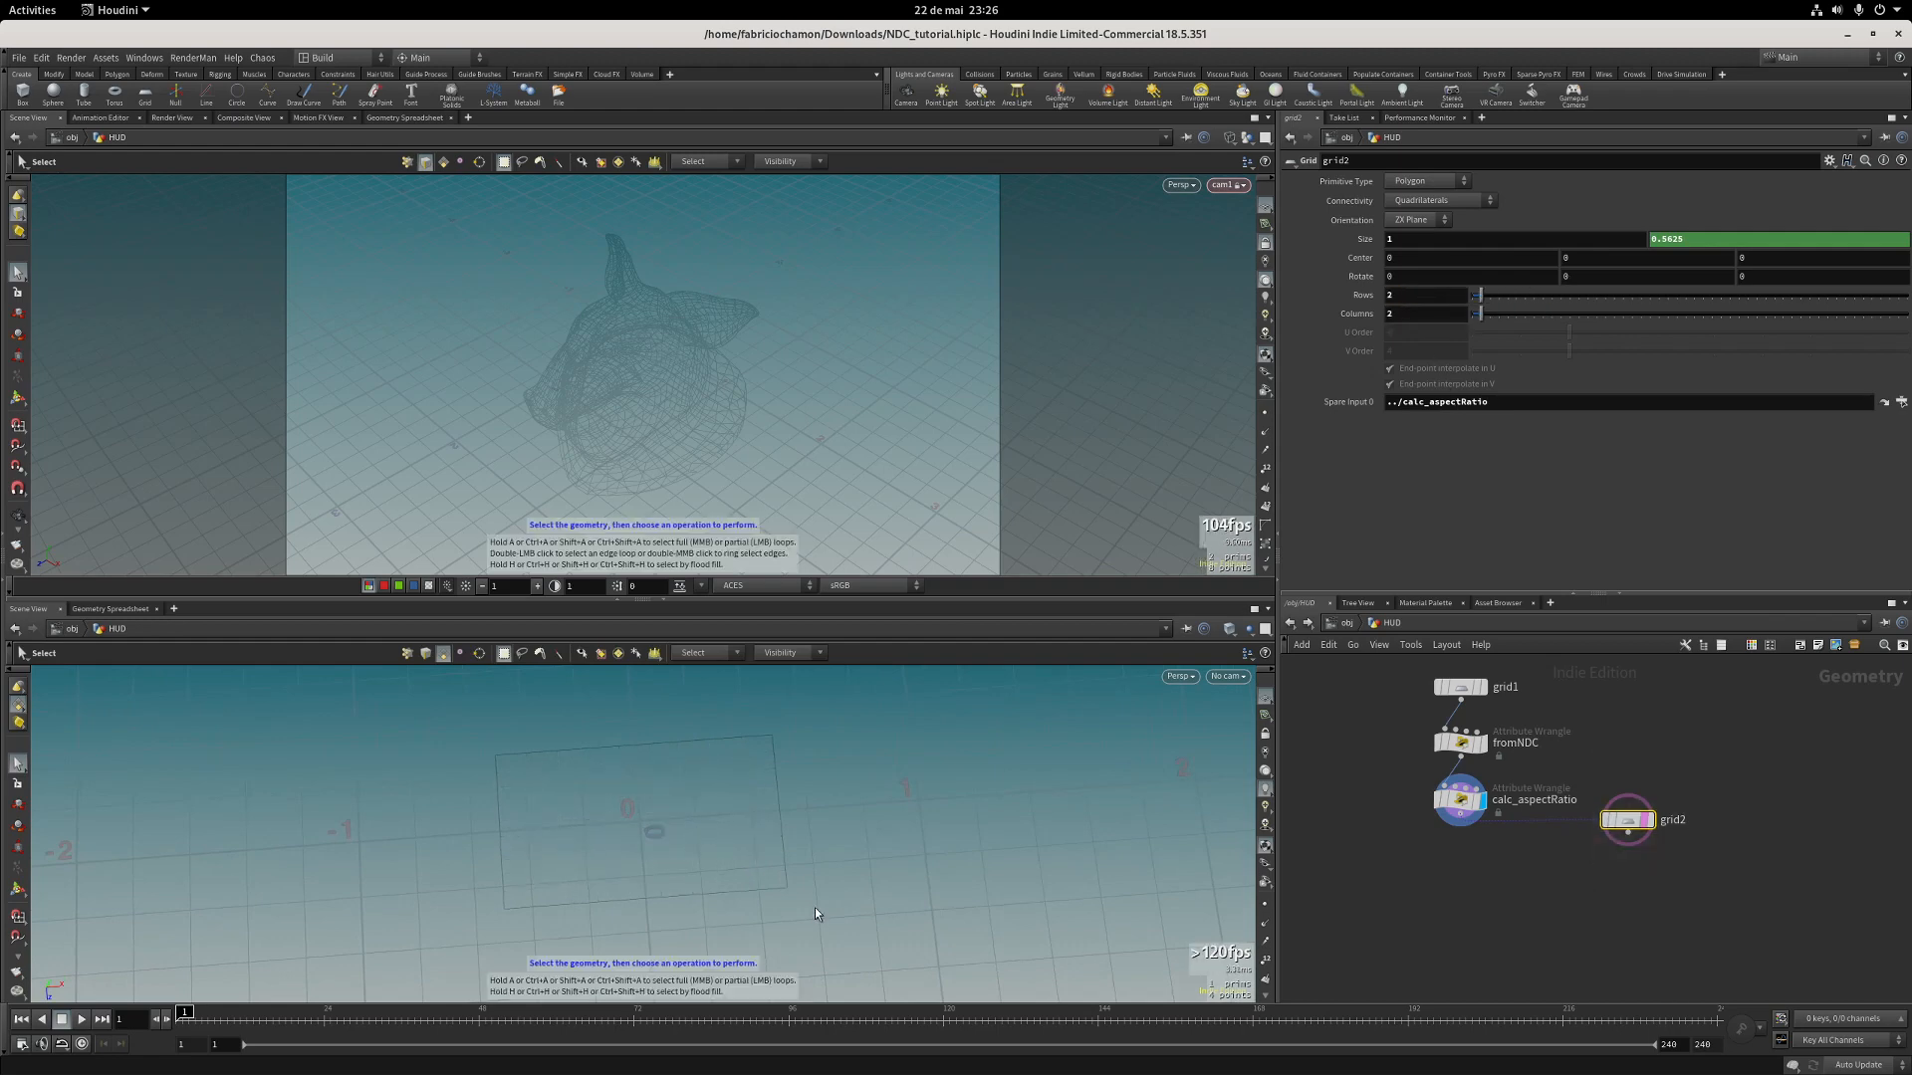
right_click_drag(815, 915, 880, 849, "alt")
left_click_drag(879, 849, 949, 854, "alt")
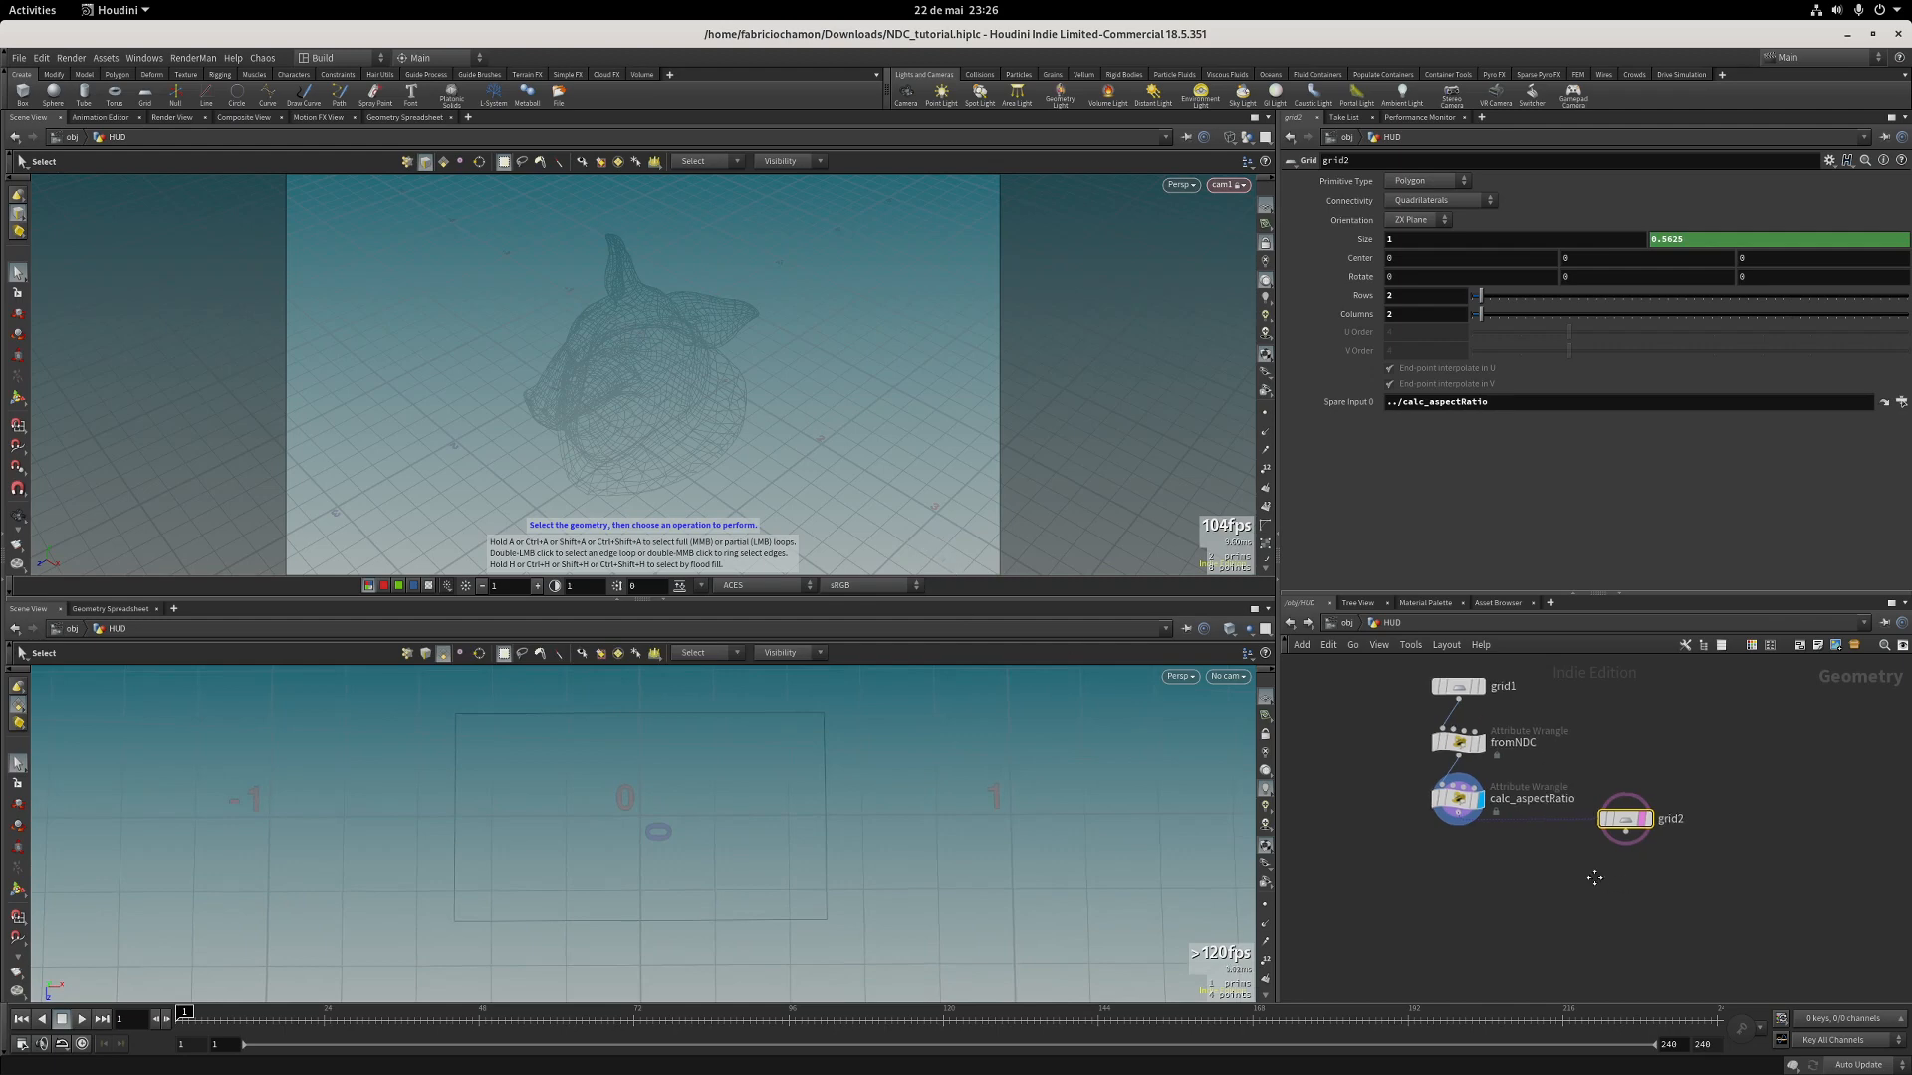
Add a Font node in the free space above and beyond grid2.
middle_click_drag(1602, 878, 1519, 876)
key("Tab")
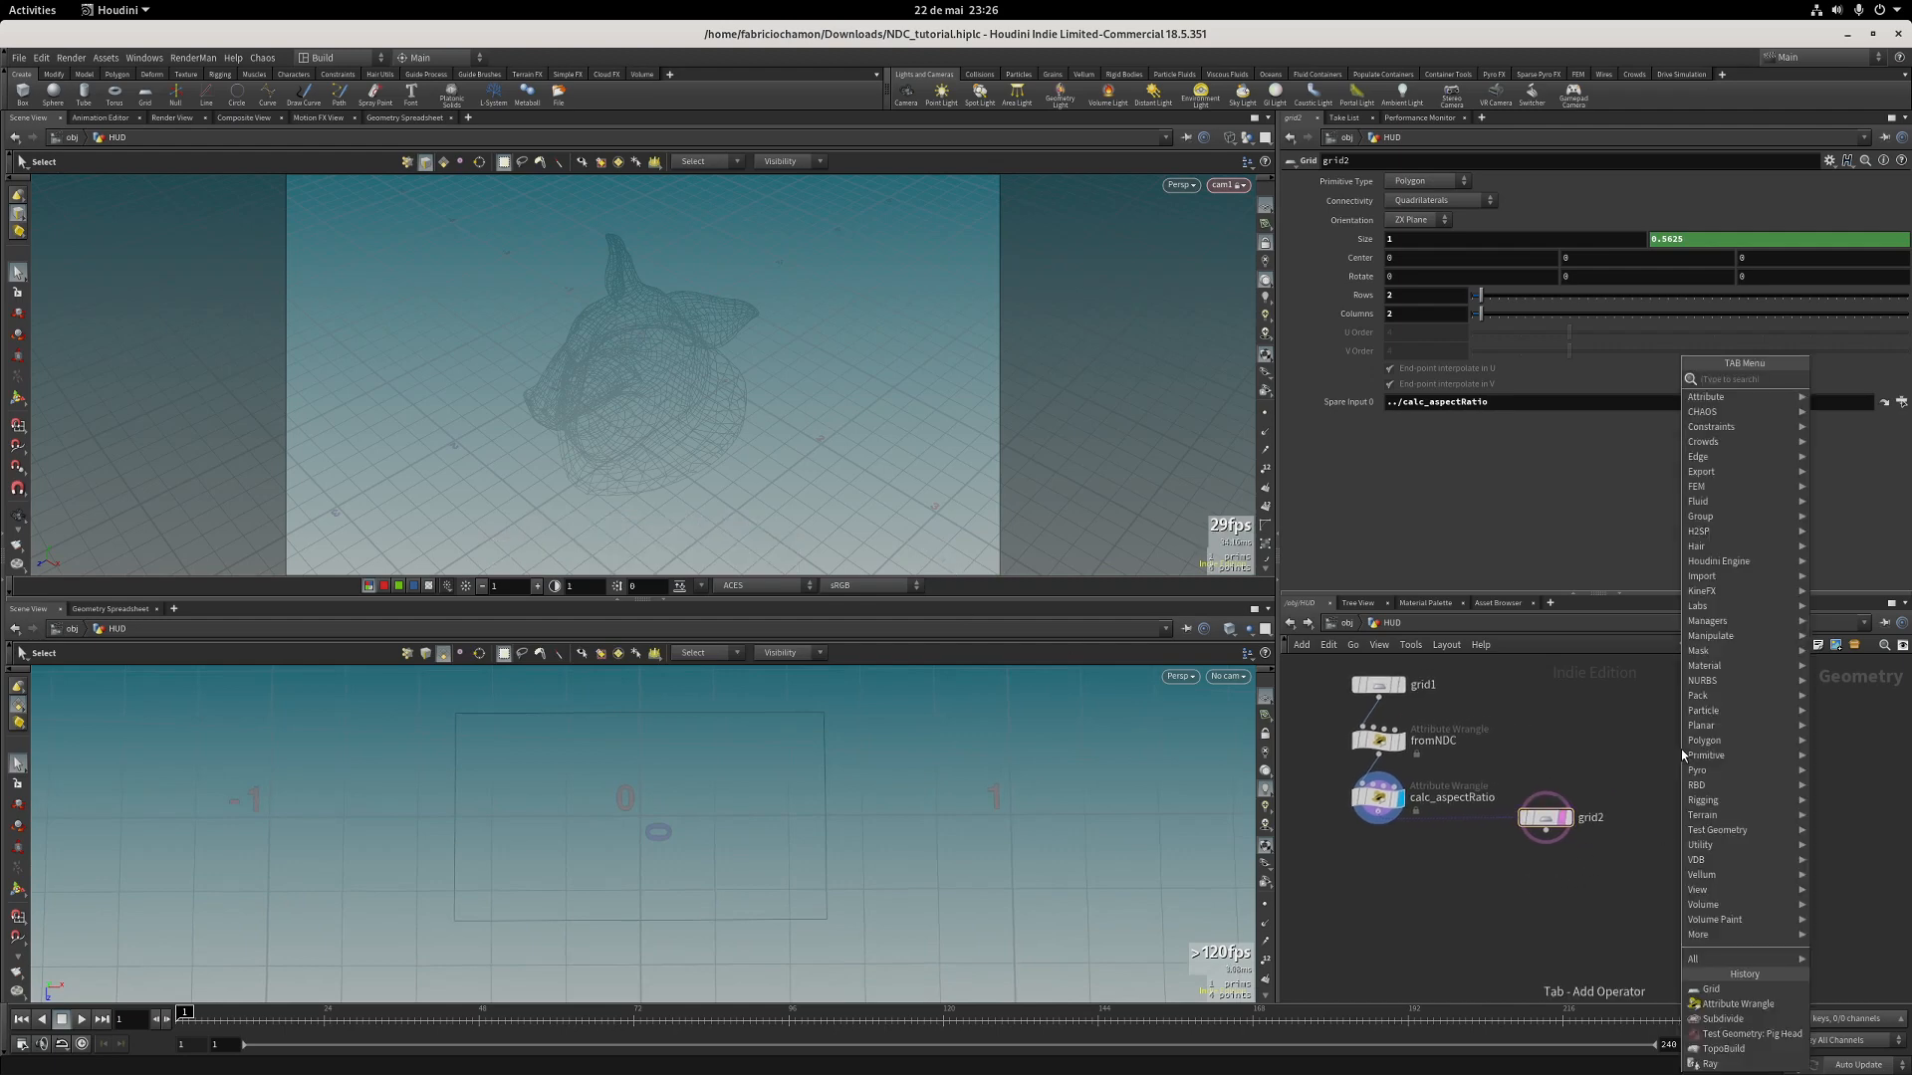
type("font")
key("Return")
left_click(1681, 749)
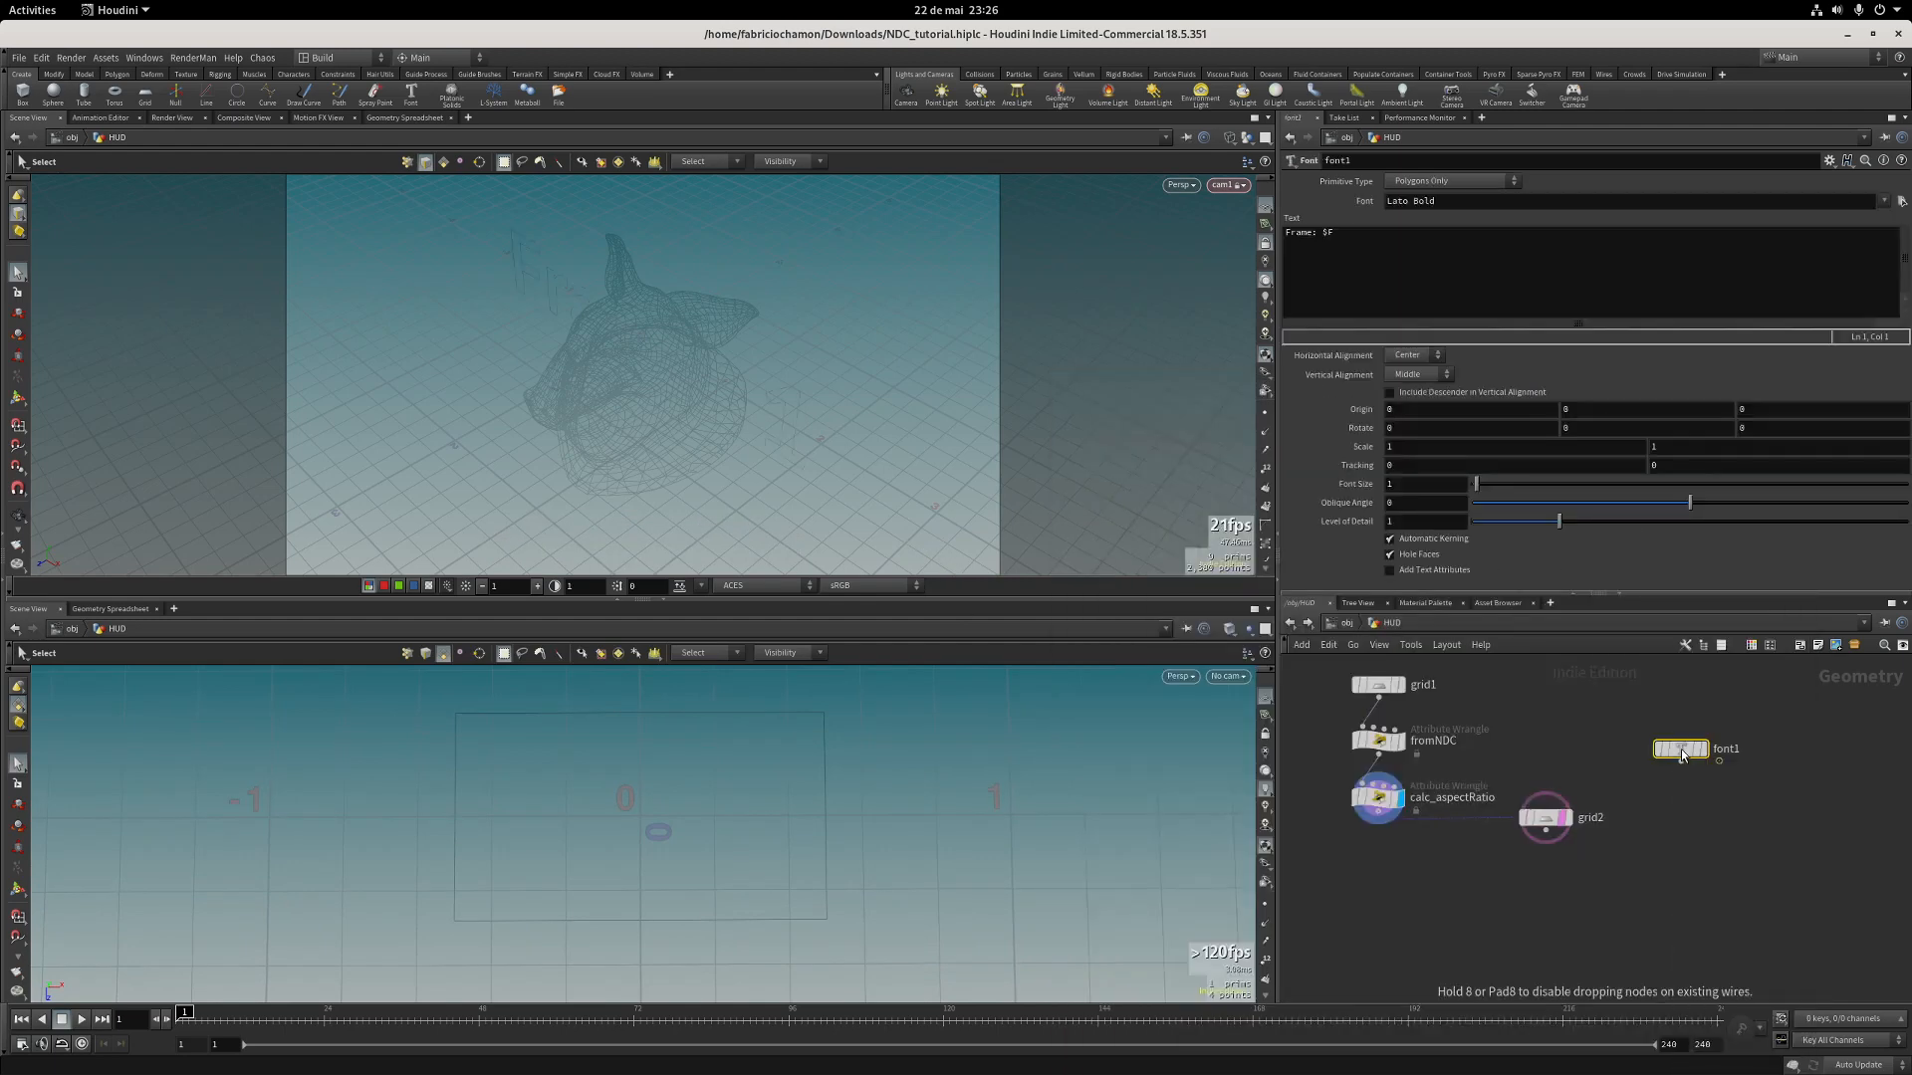
Change the text of font1 to the padded frame number variable $F4.
left_click(1322, 233)
key("BackSpace")
key("BackSpace")
key("BackSpace")
key("BackSpace")
key("BackSpace")
key("BackSpace")
key("BackSpace")
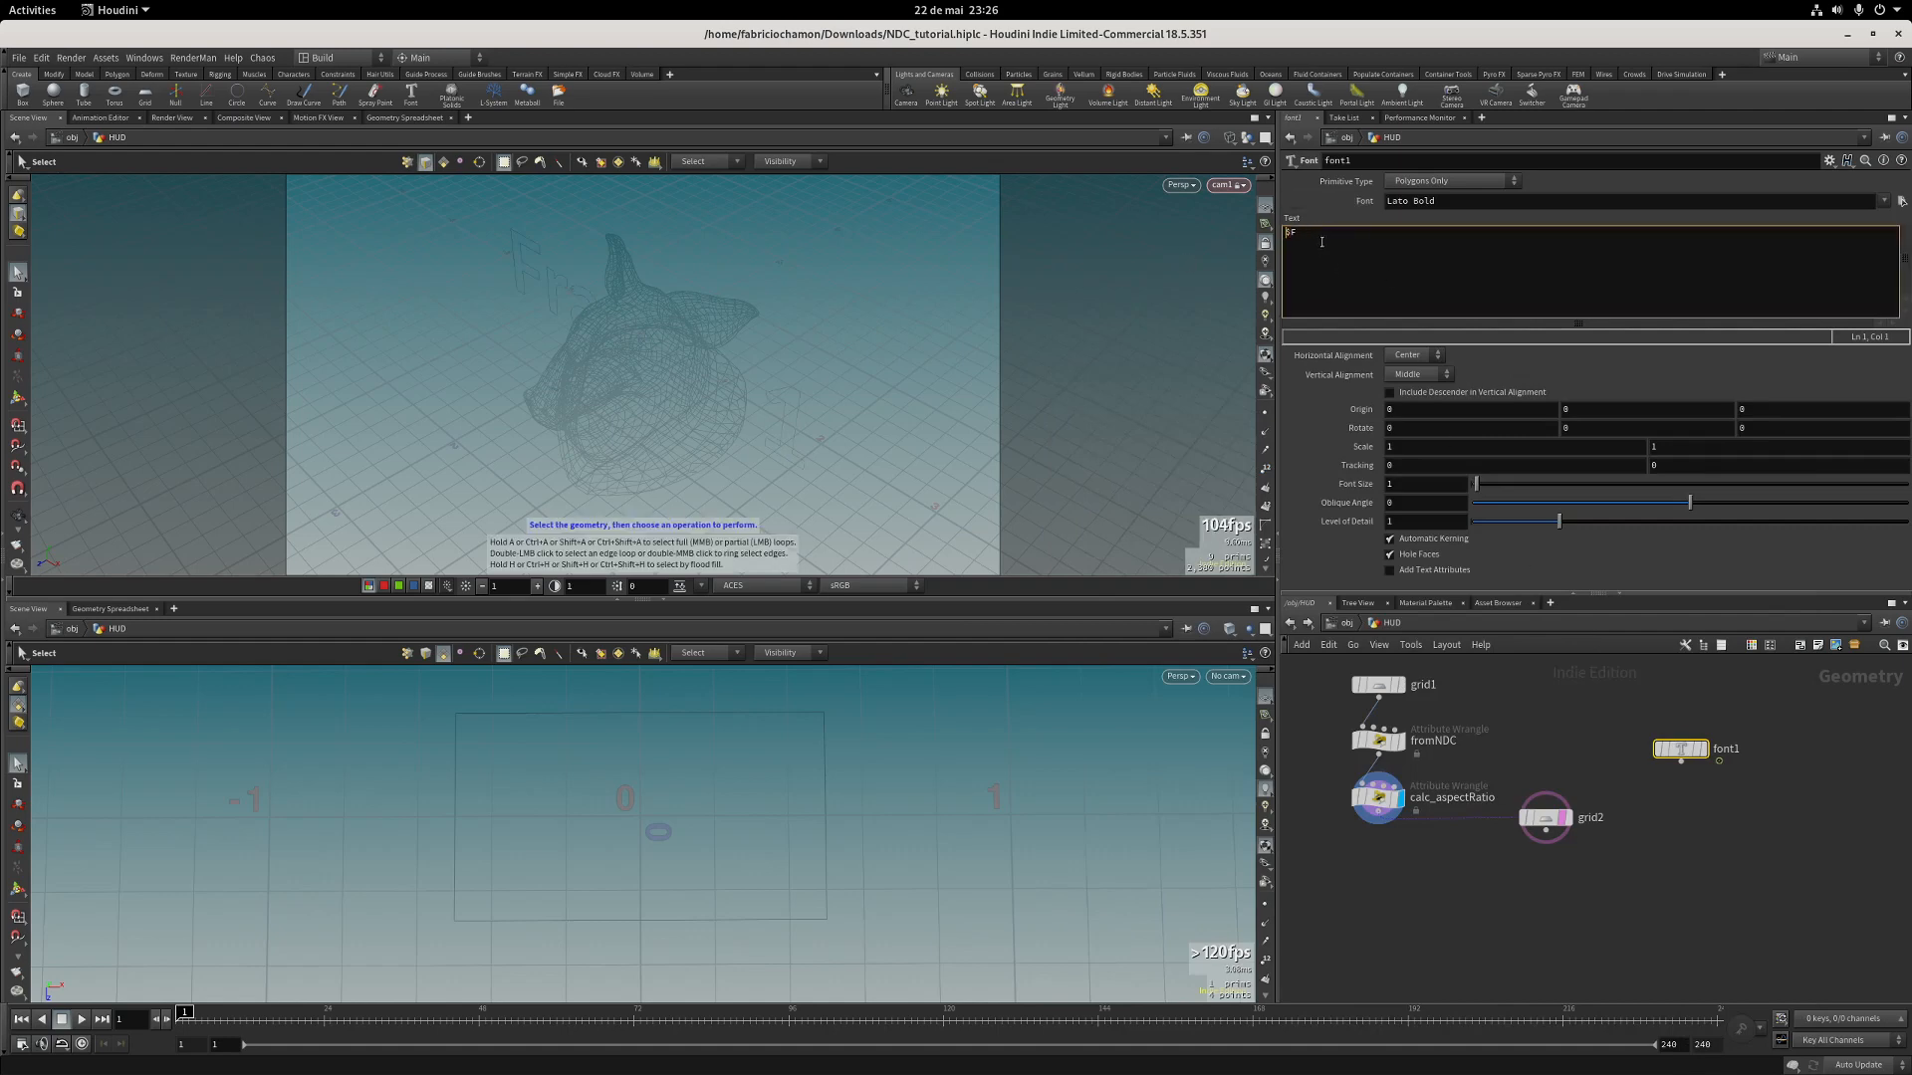
left_click(1574, 767)
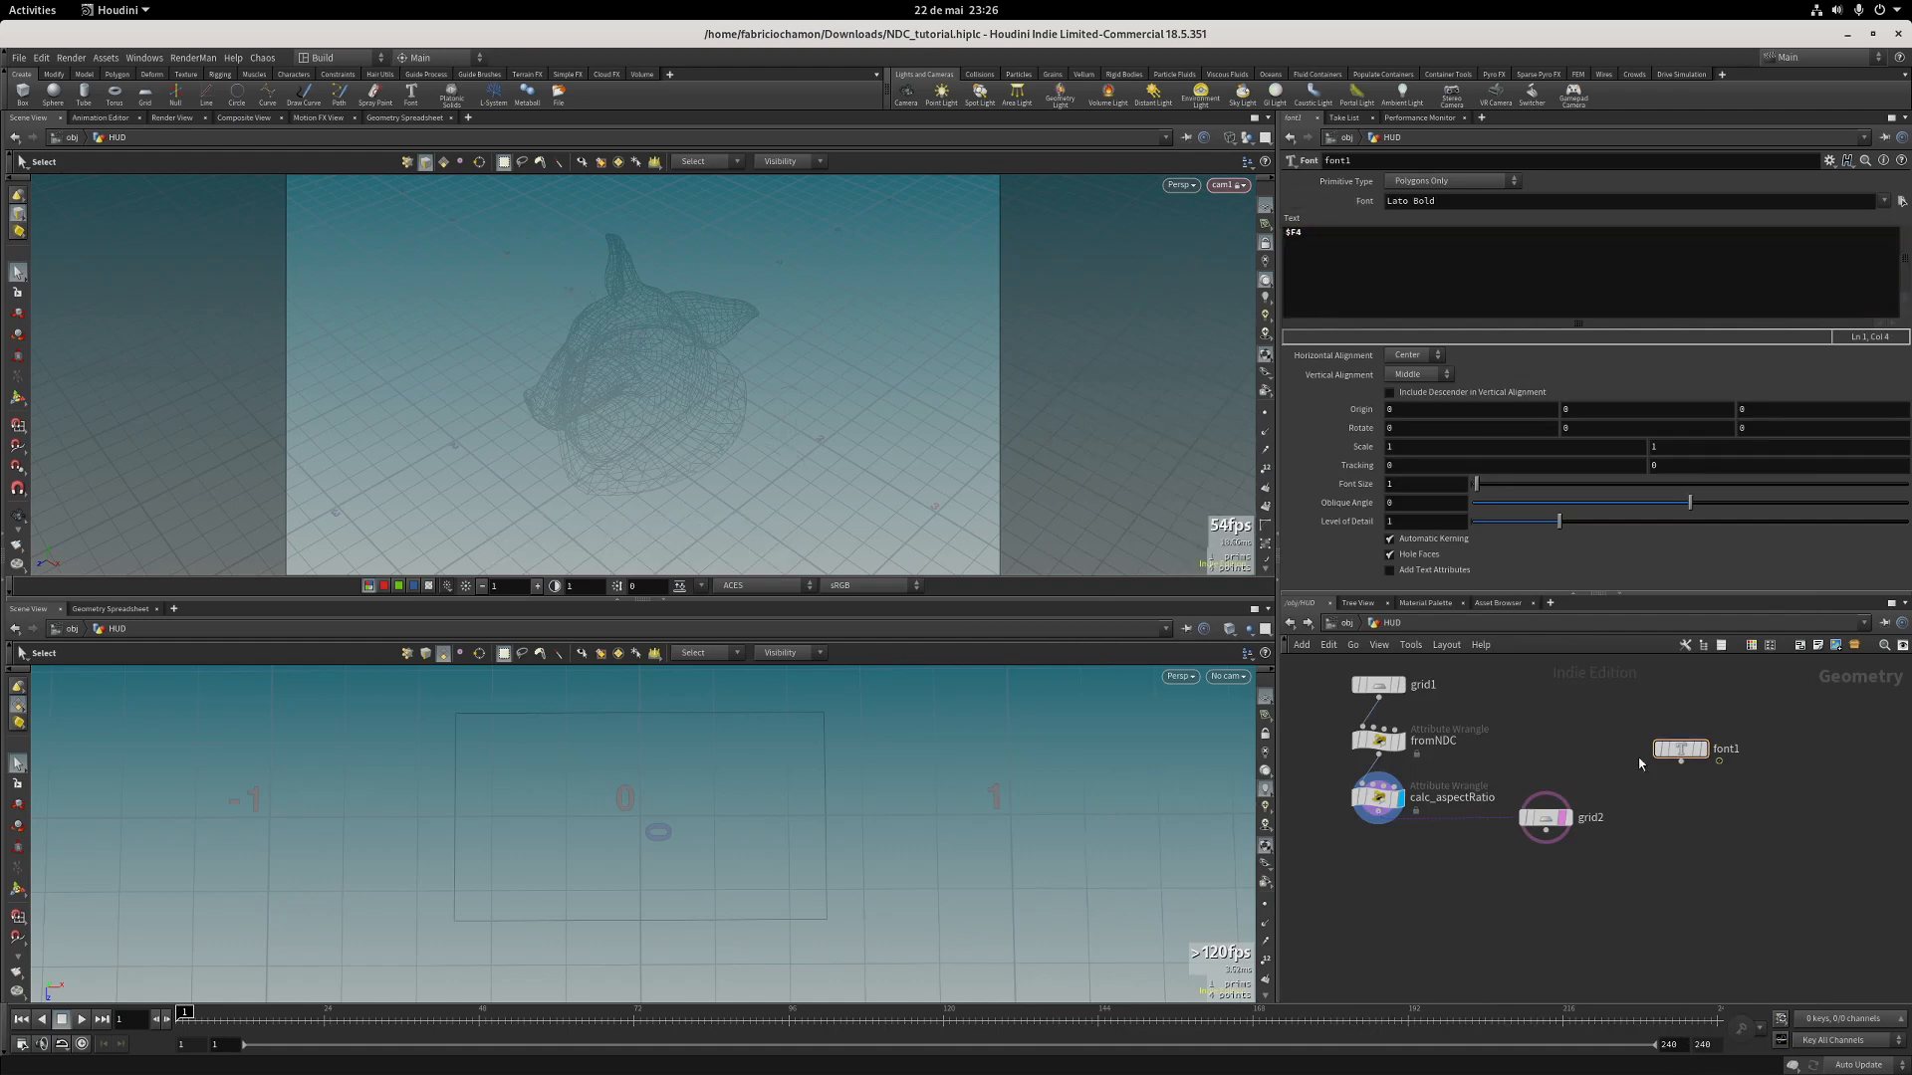
Display font1 and switch the lower viewport to the top view, framed on the text.
left_click_drag(1680, 751, 1690, 754)
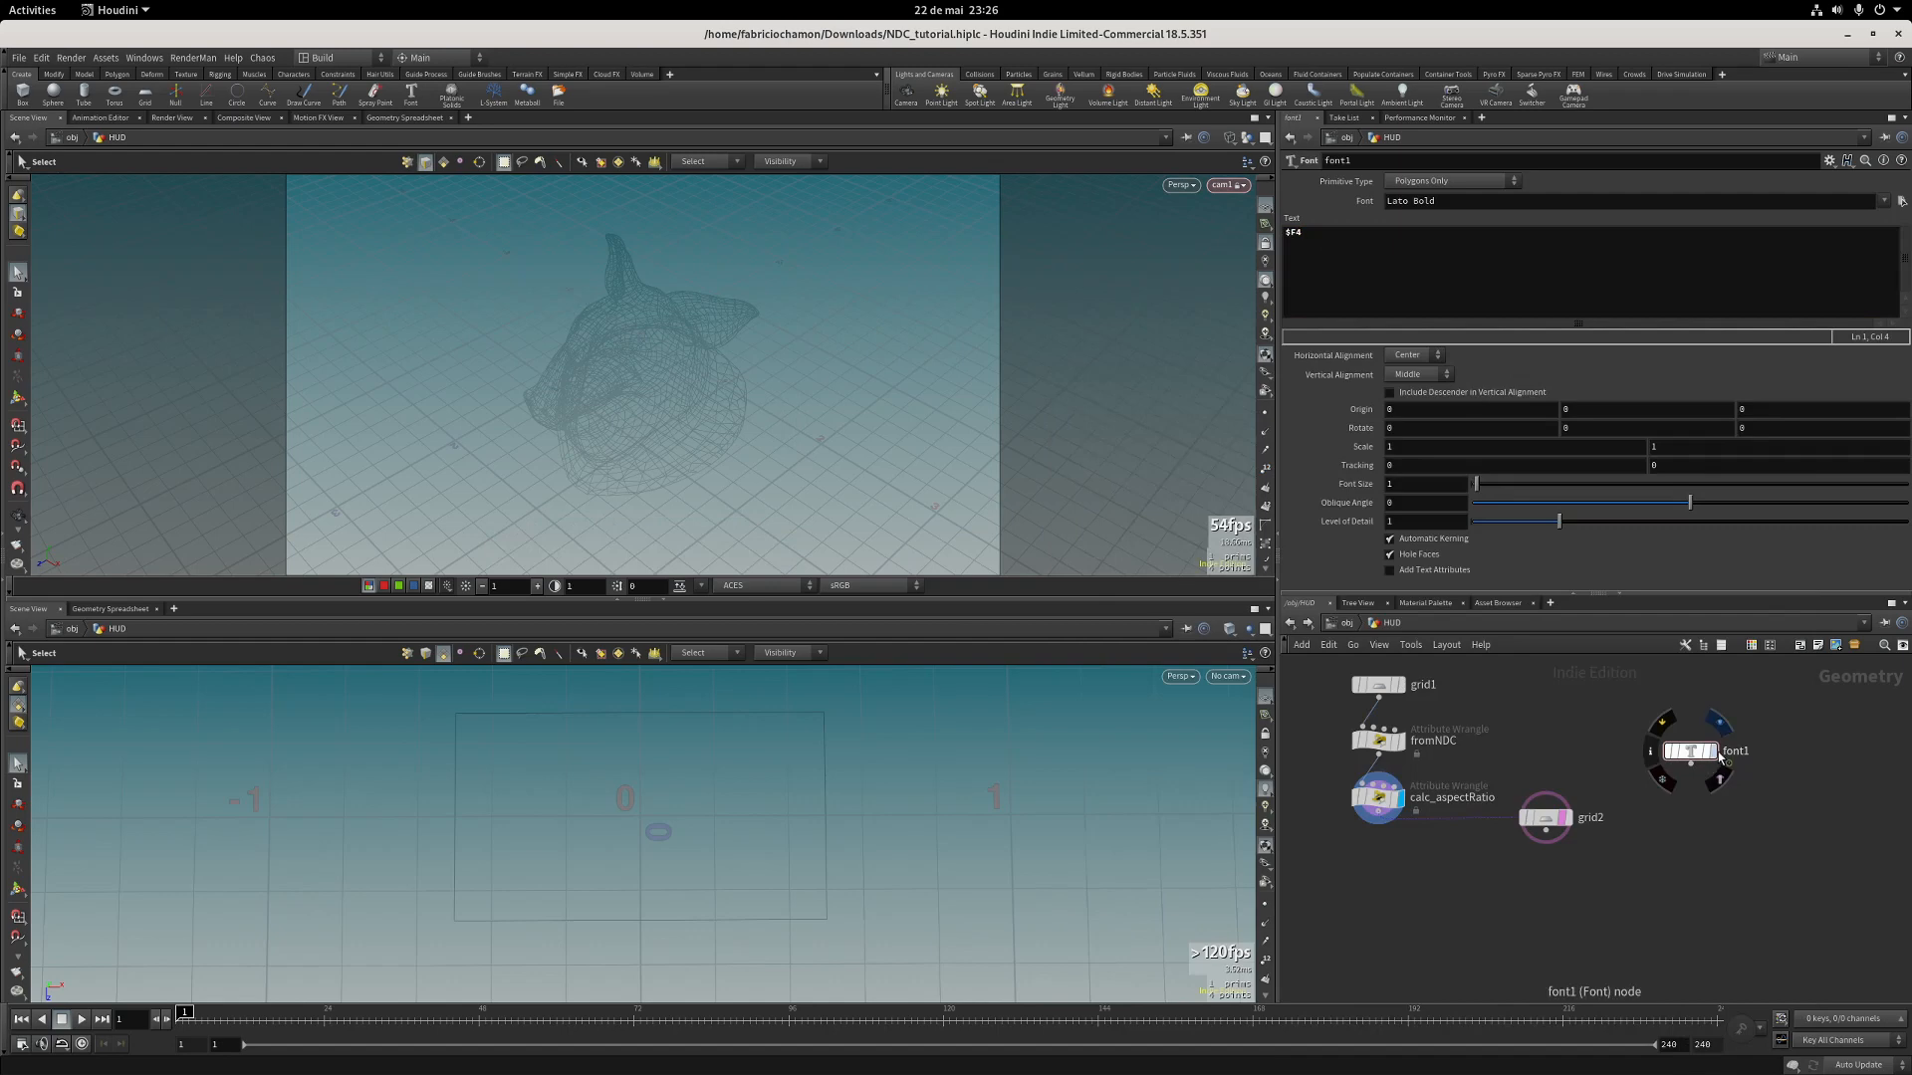
left_click(1713, 753)
key("Escape")
left_click_drag(930, 907, 745, 817)
key("s")
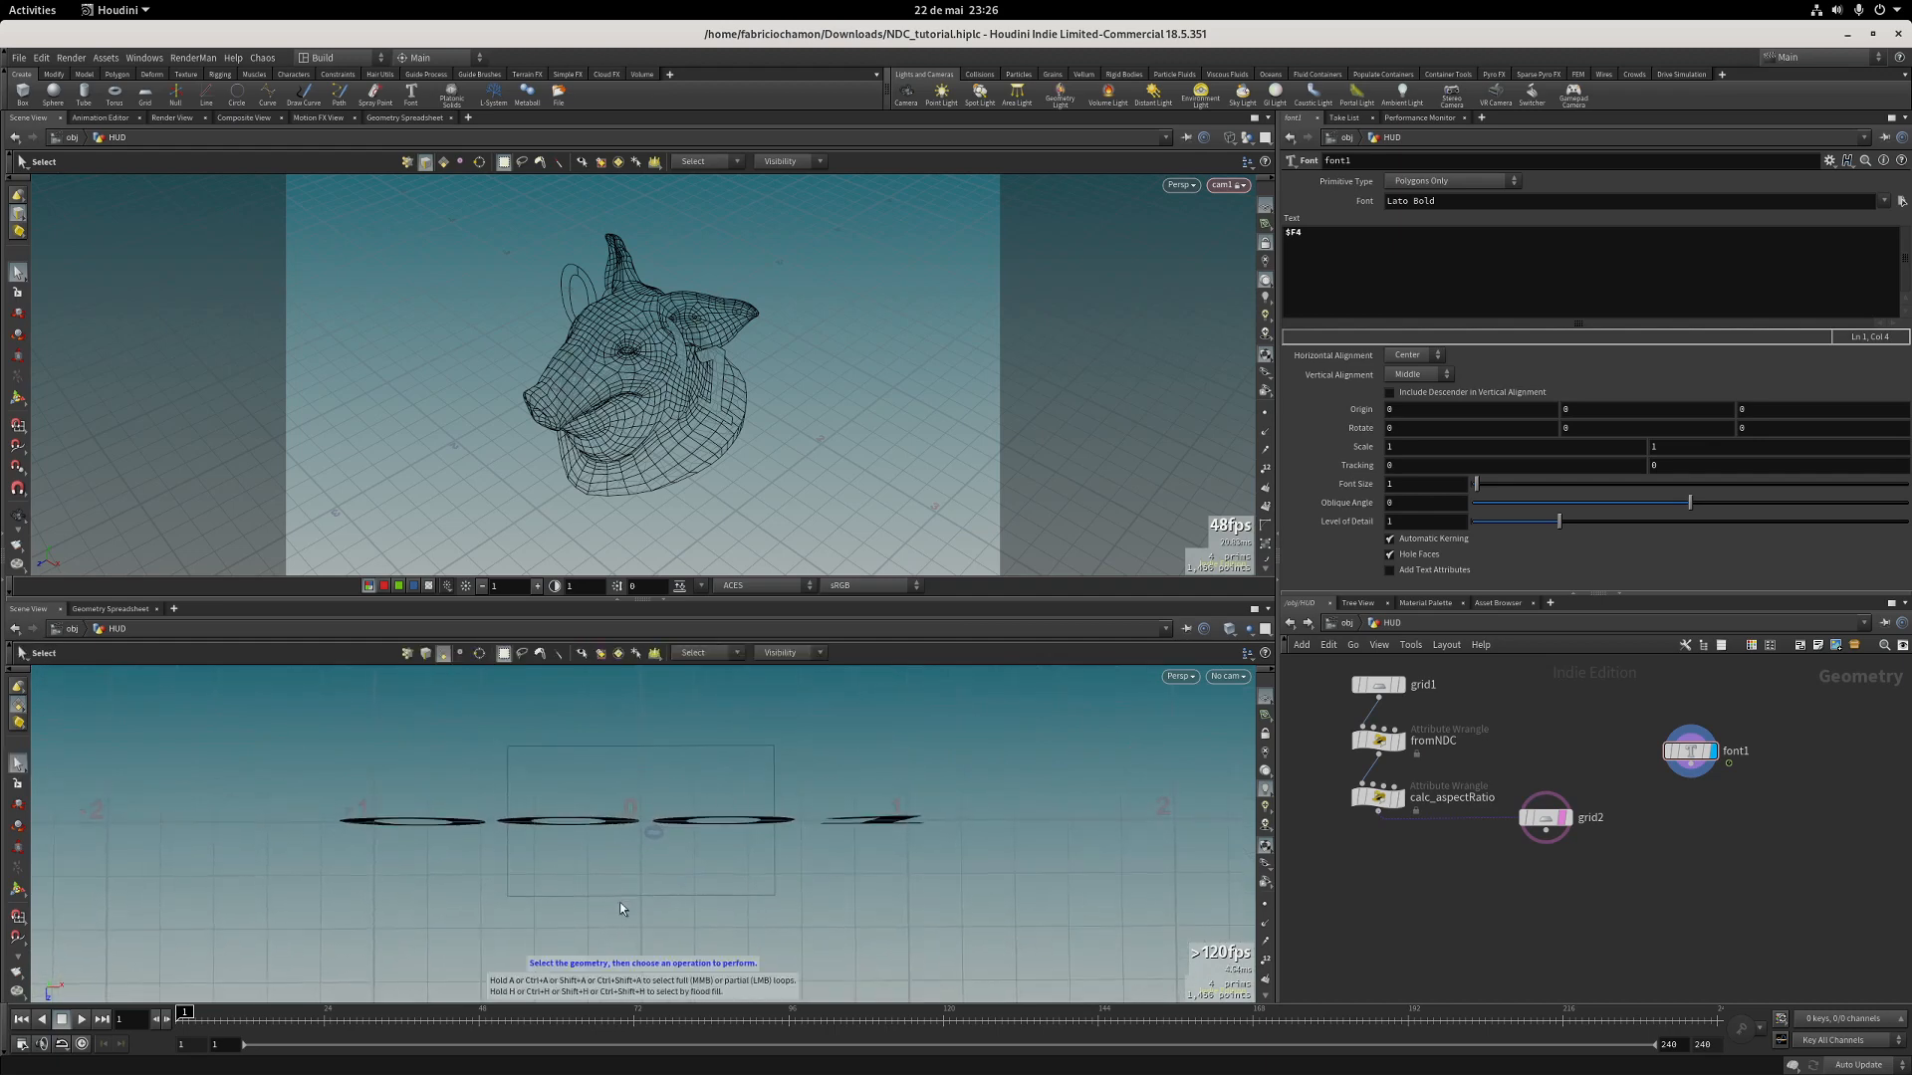
key("space+2")
key("space+g")
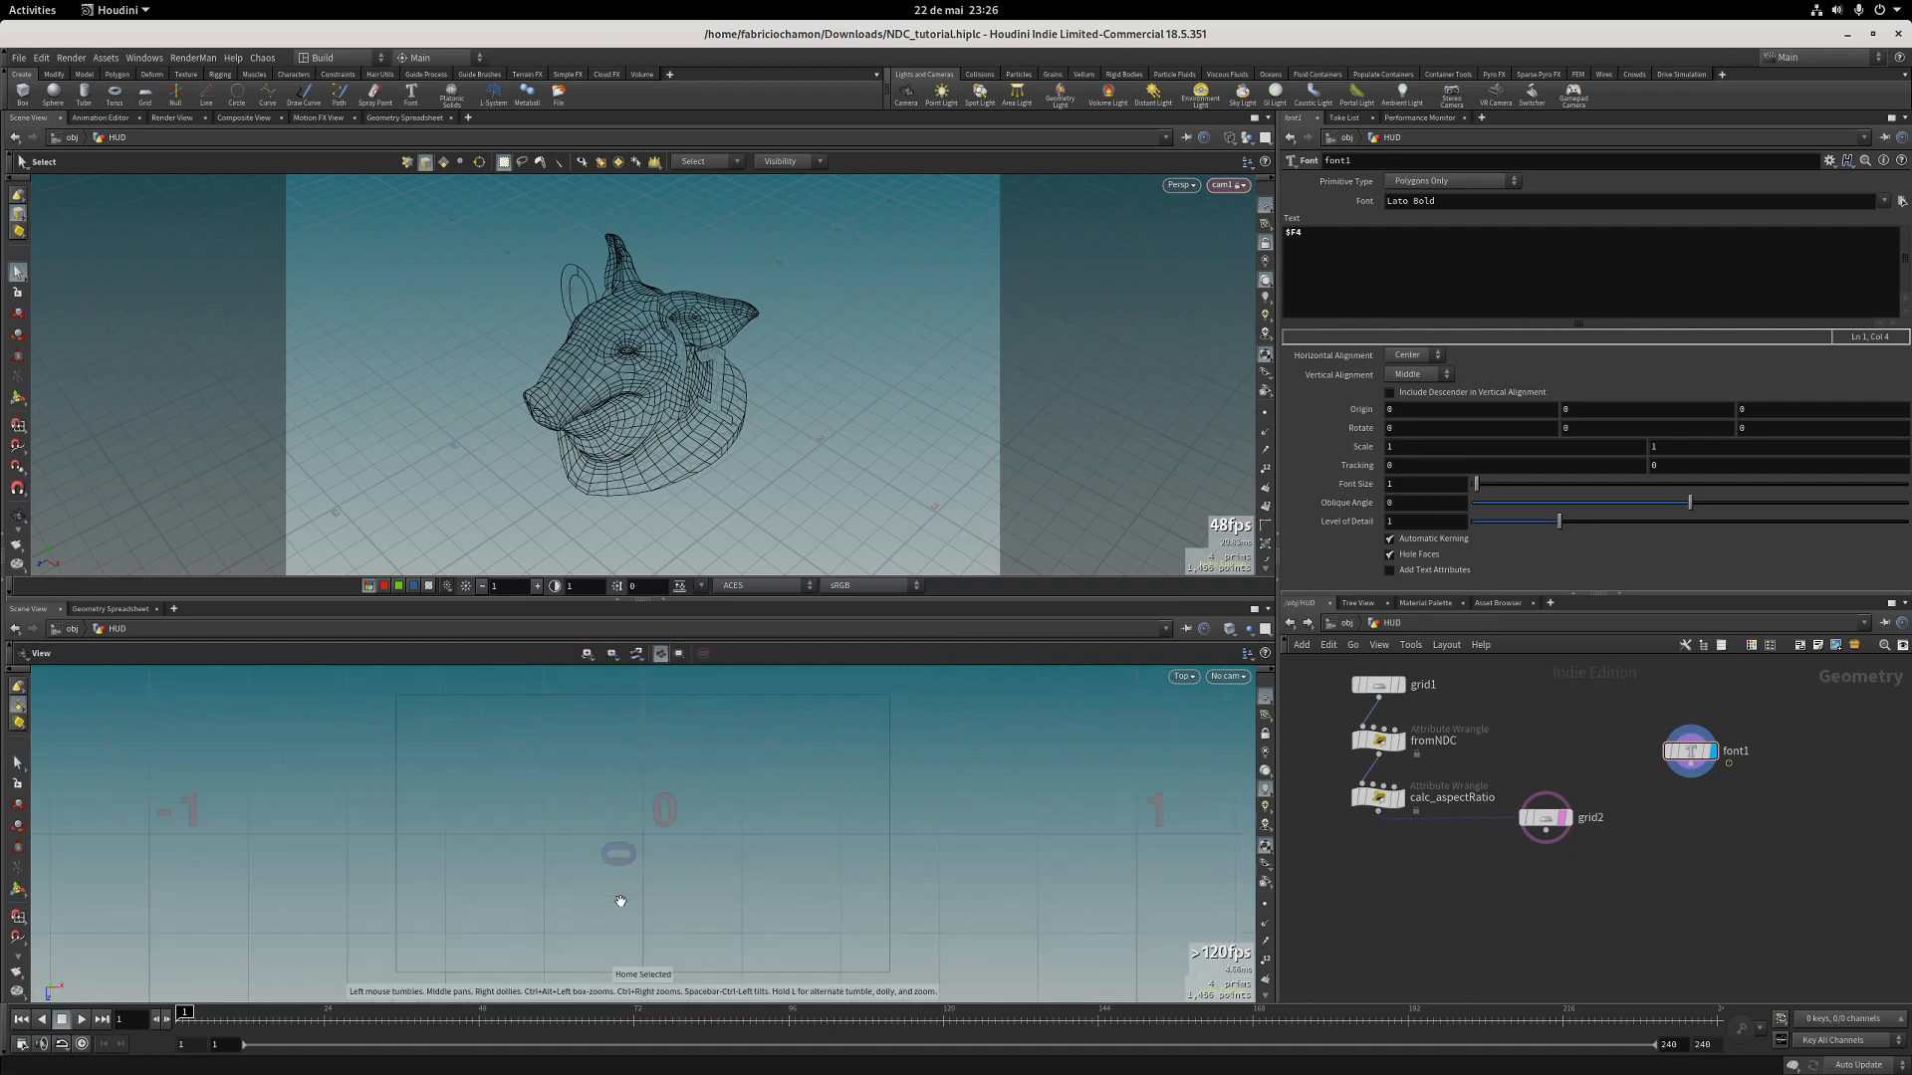
Rotate font1 by -90 degrees about X and set its font size to 0.054.
left_click_drag(1640, 776, 1708, 738)
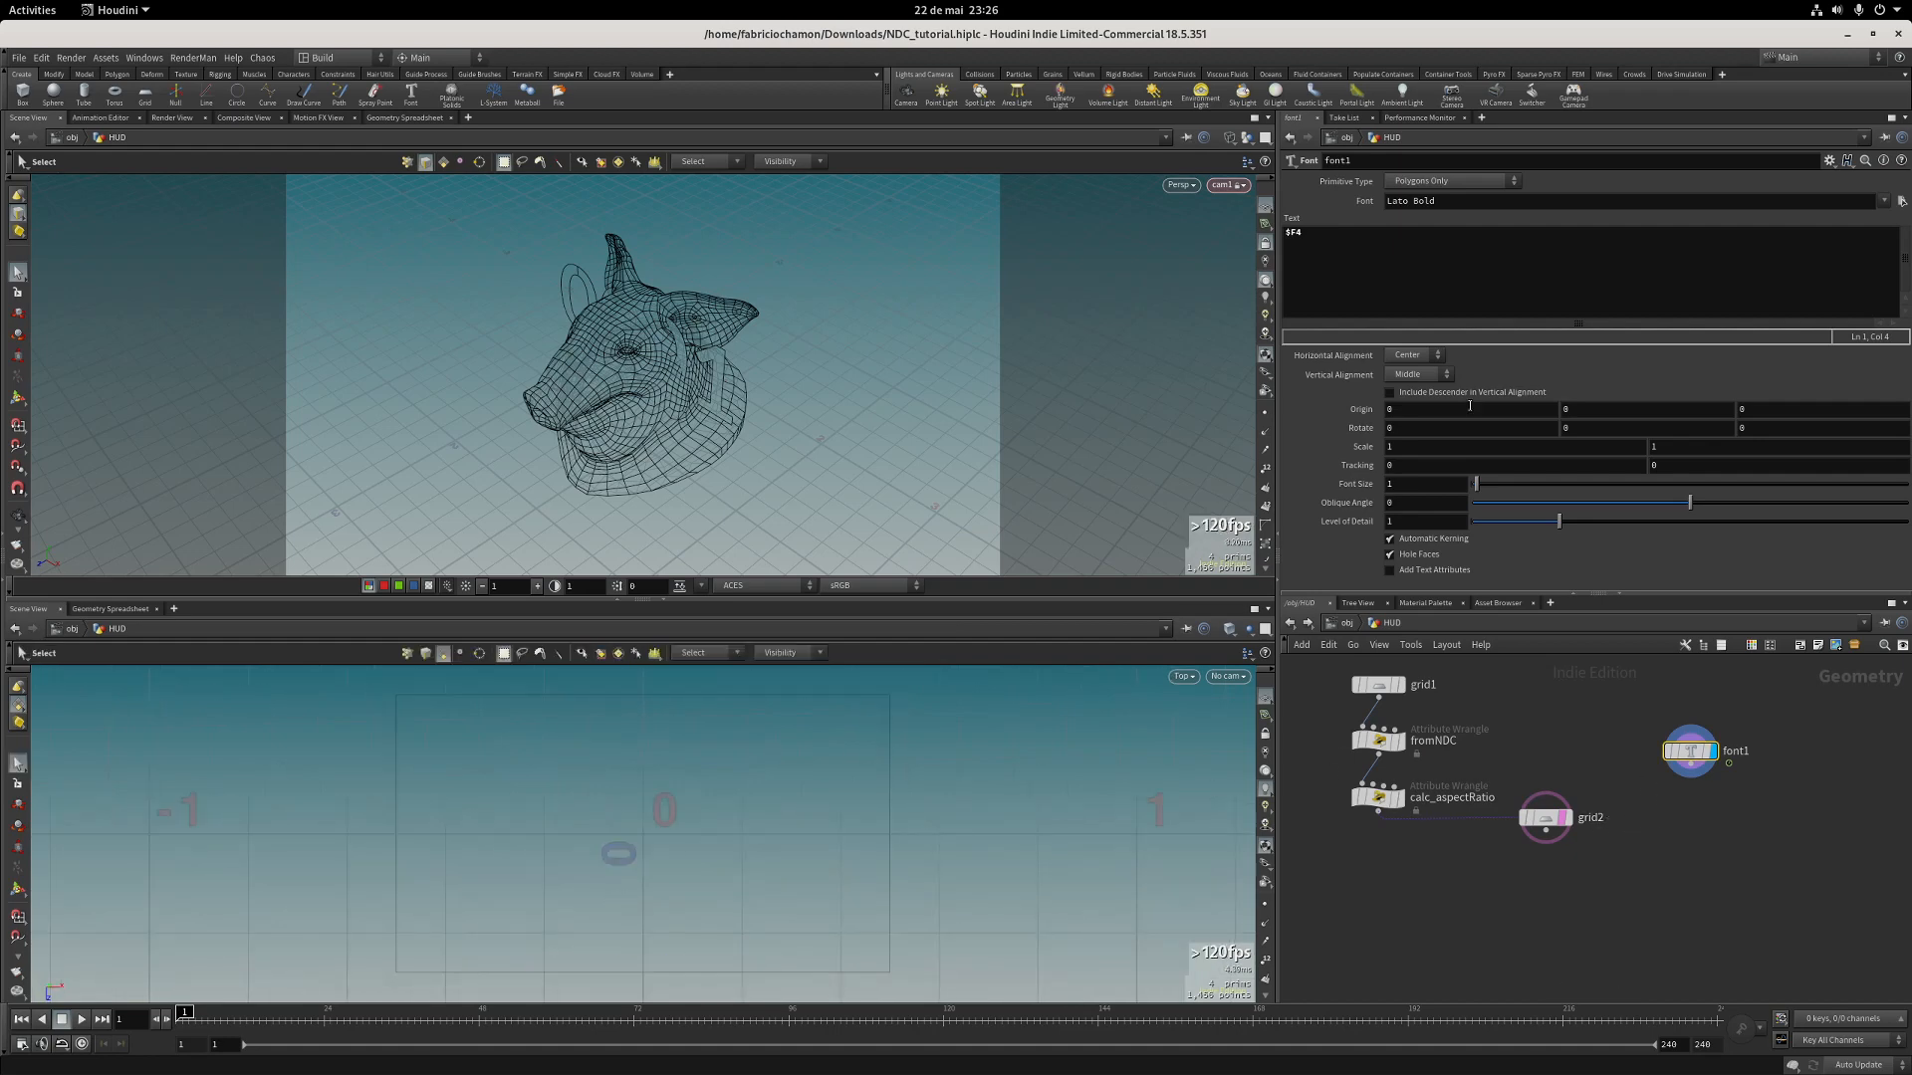
left_click(1450, 431)
type("-90")
key("Return")
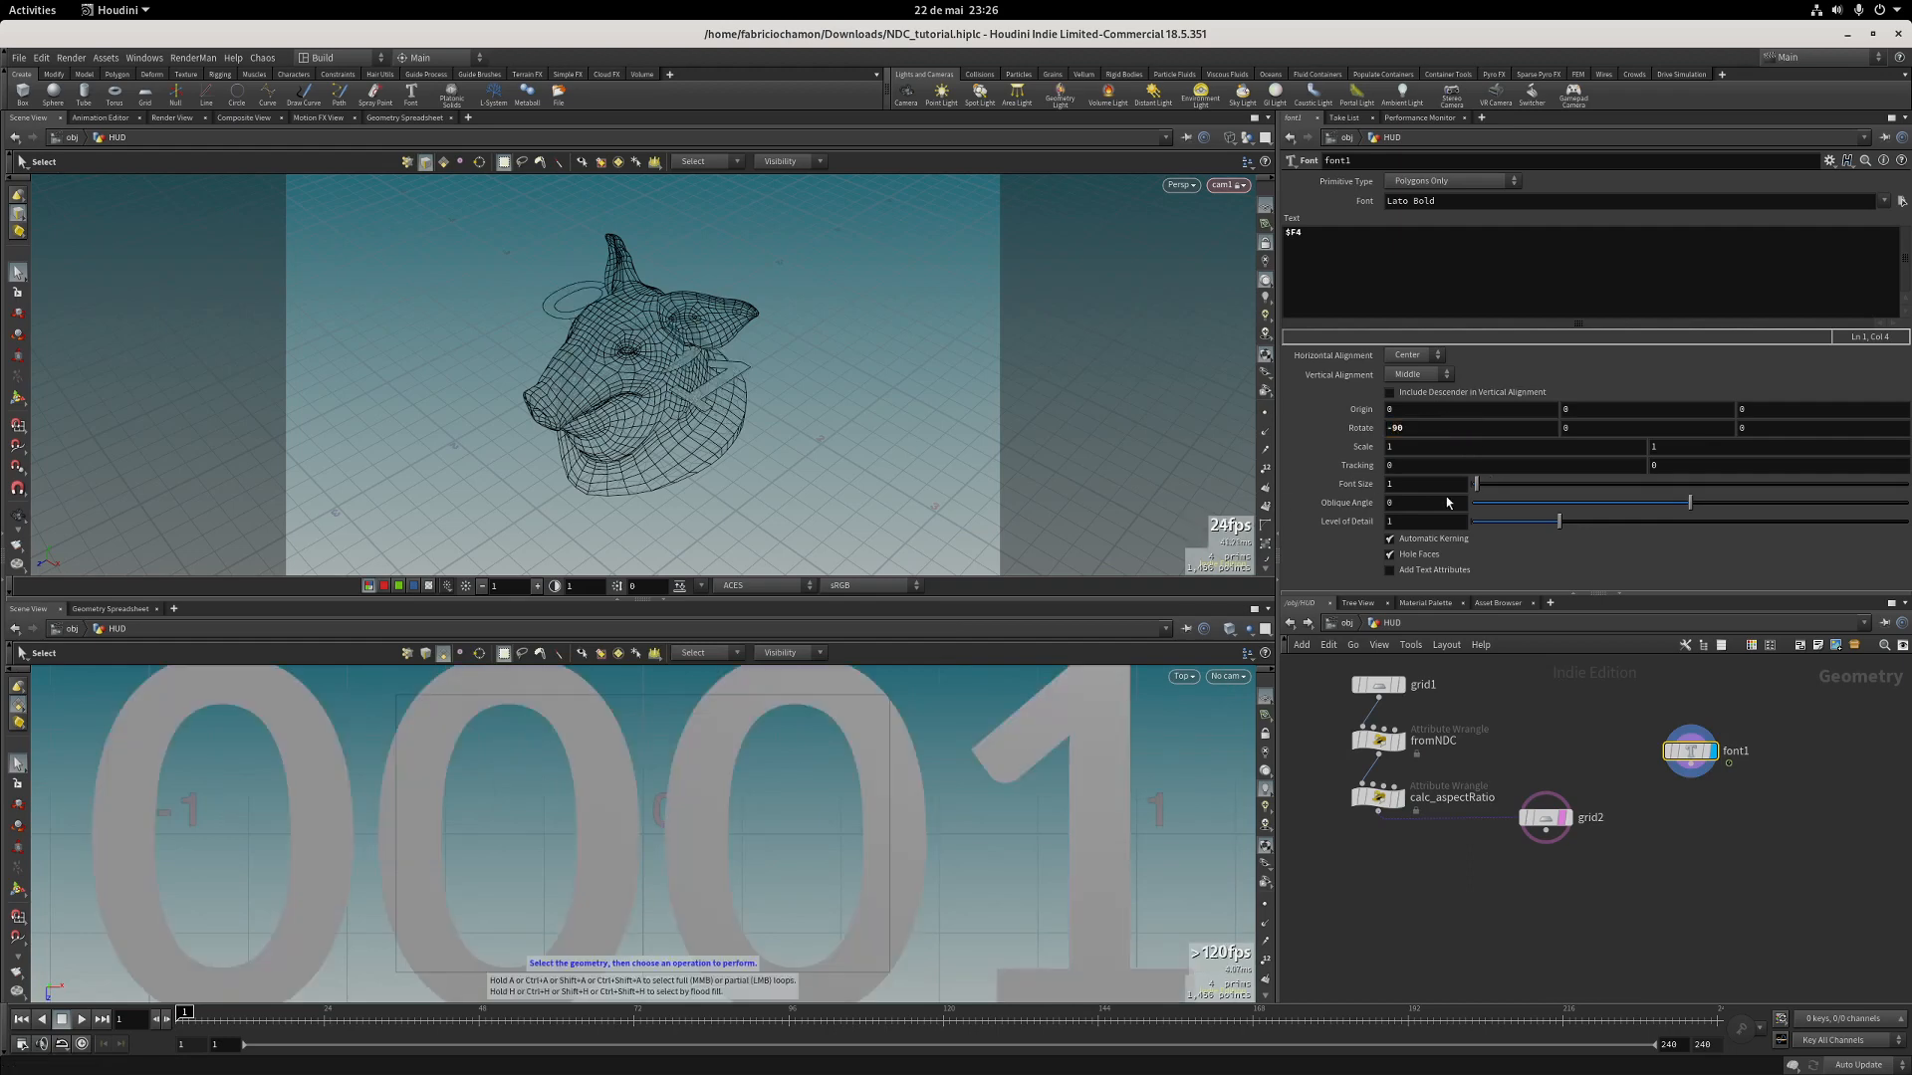
middle_click_drag(1444, 484, 662, 491)
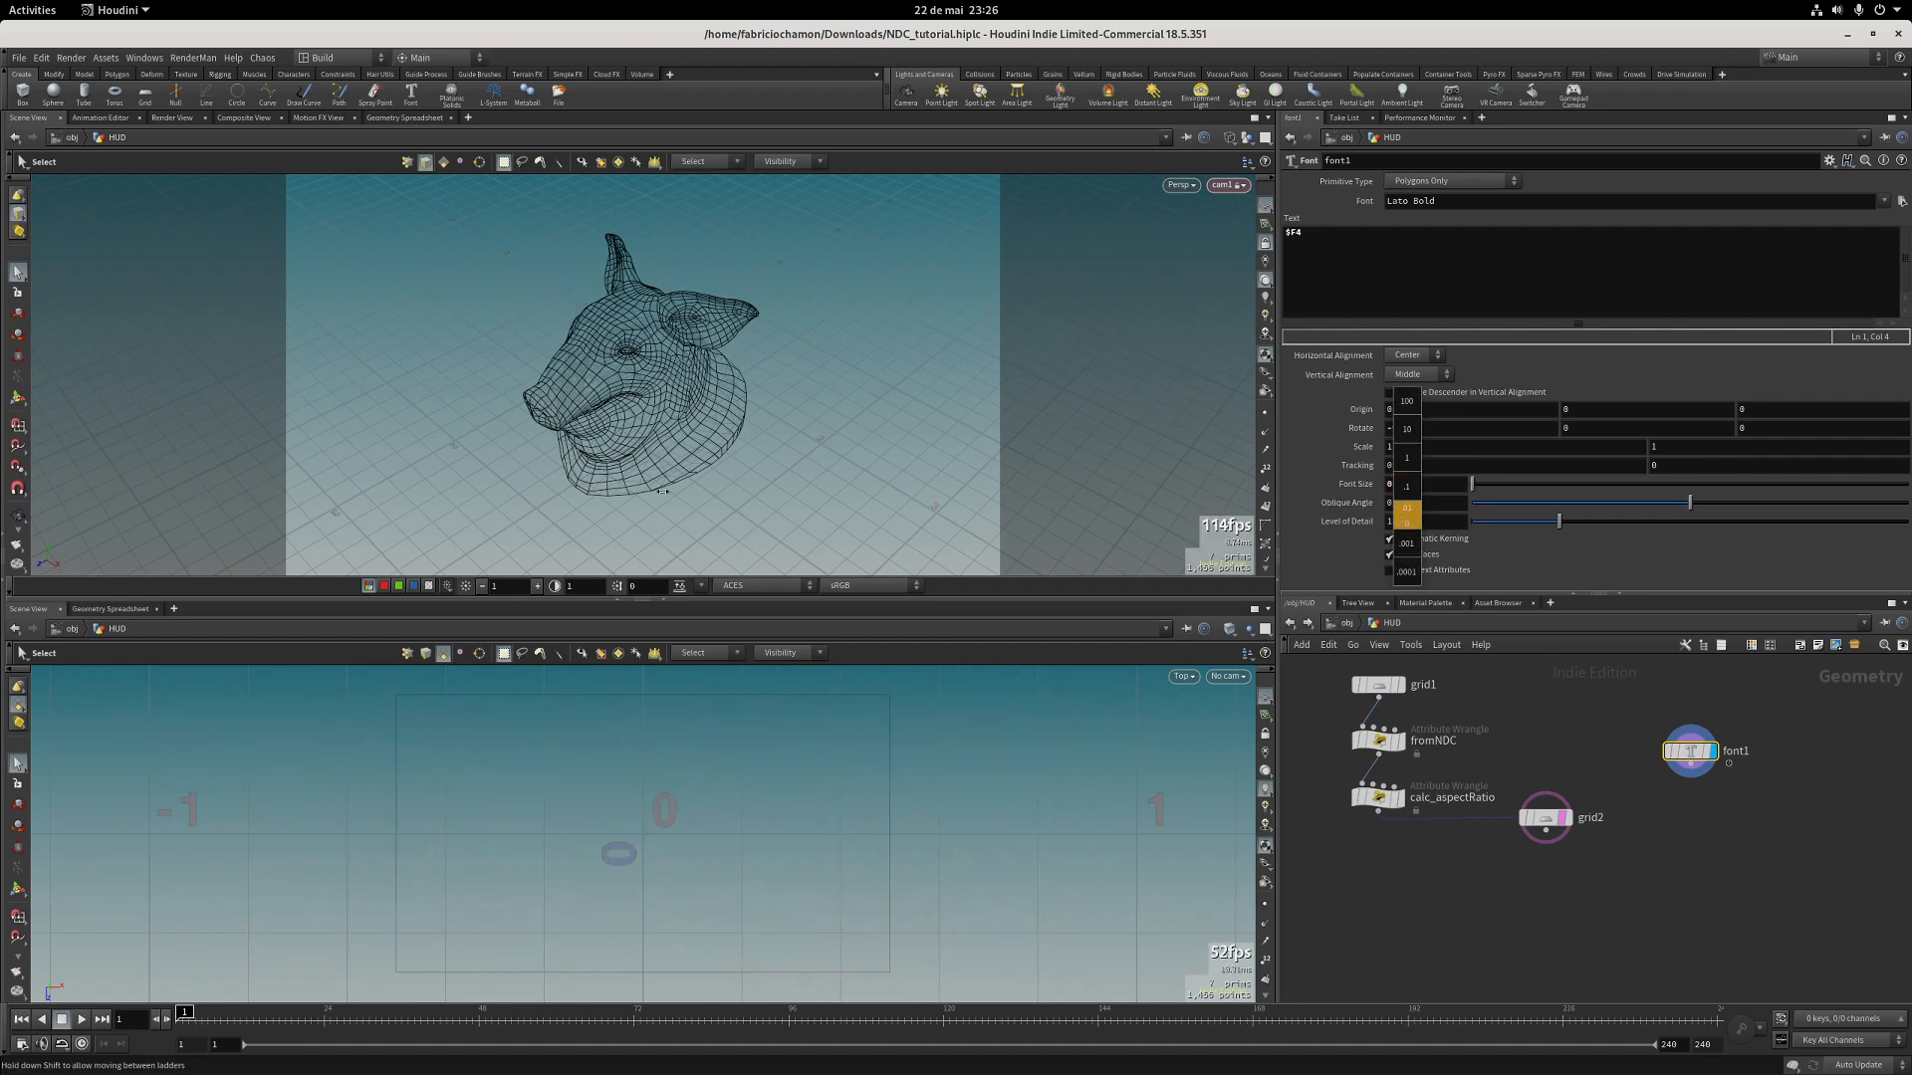
middle_click_drag(860, 496, 954, 485)
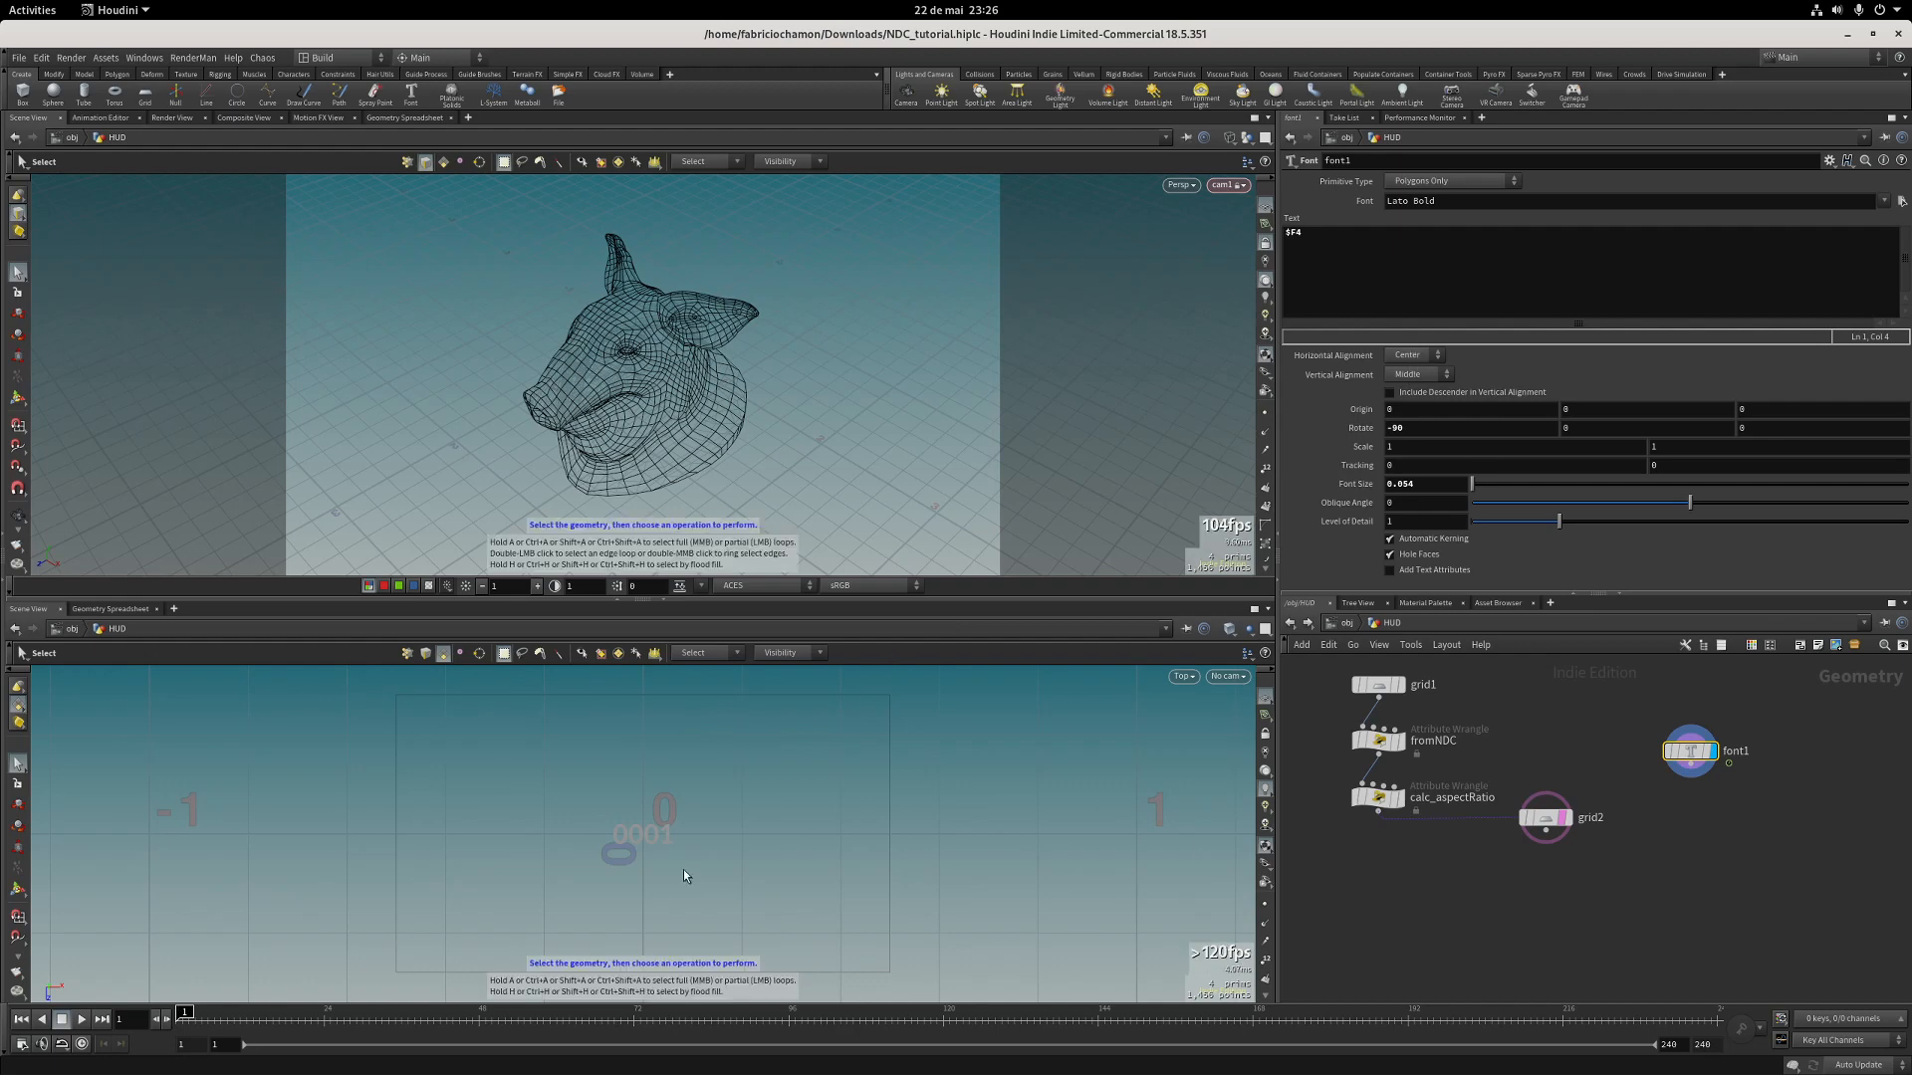
Move the frame-number text into the lower-right corner of the reference grid, with origin X about 0.427 and Z about 0.244.
key("Return")
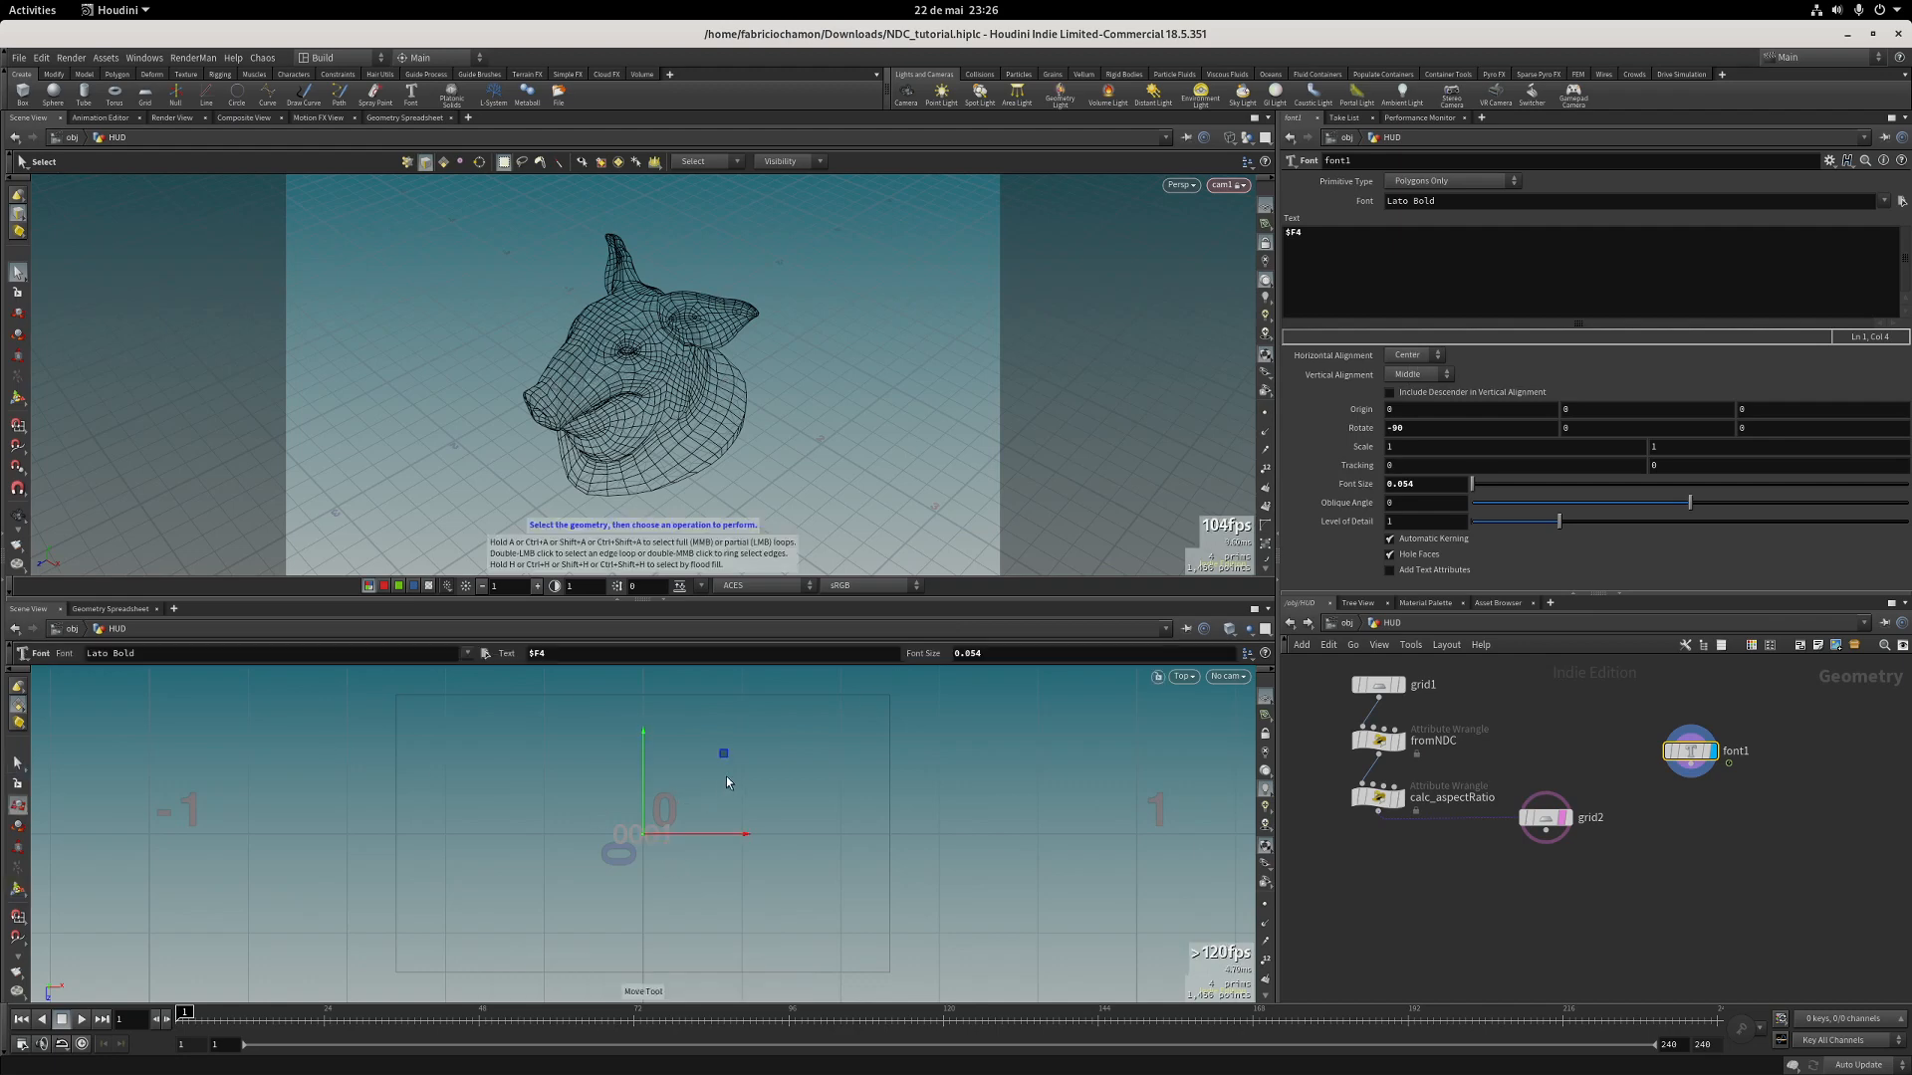
left_click_drag(724, 754, 934, 876)
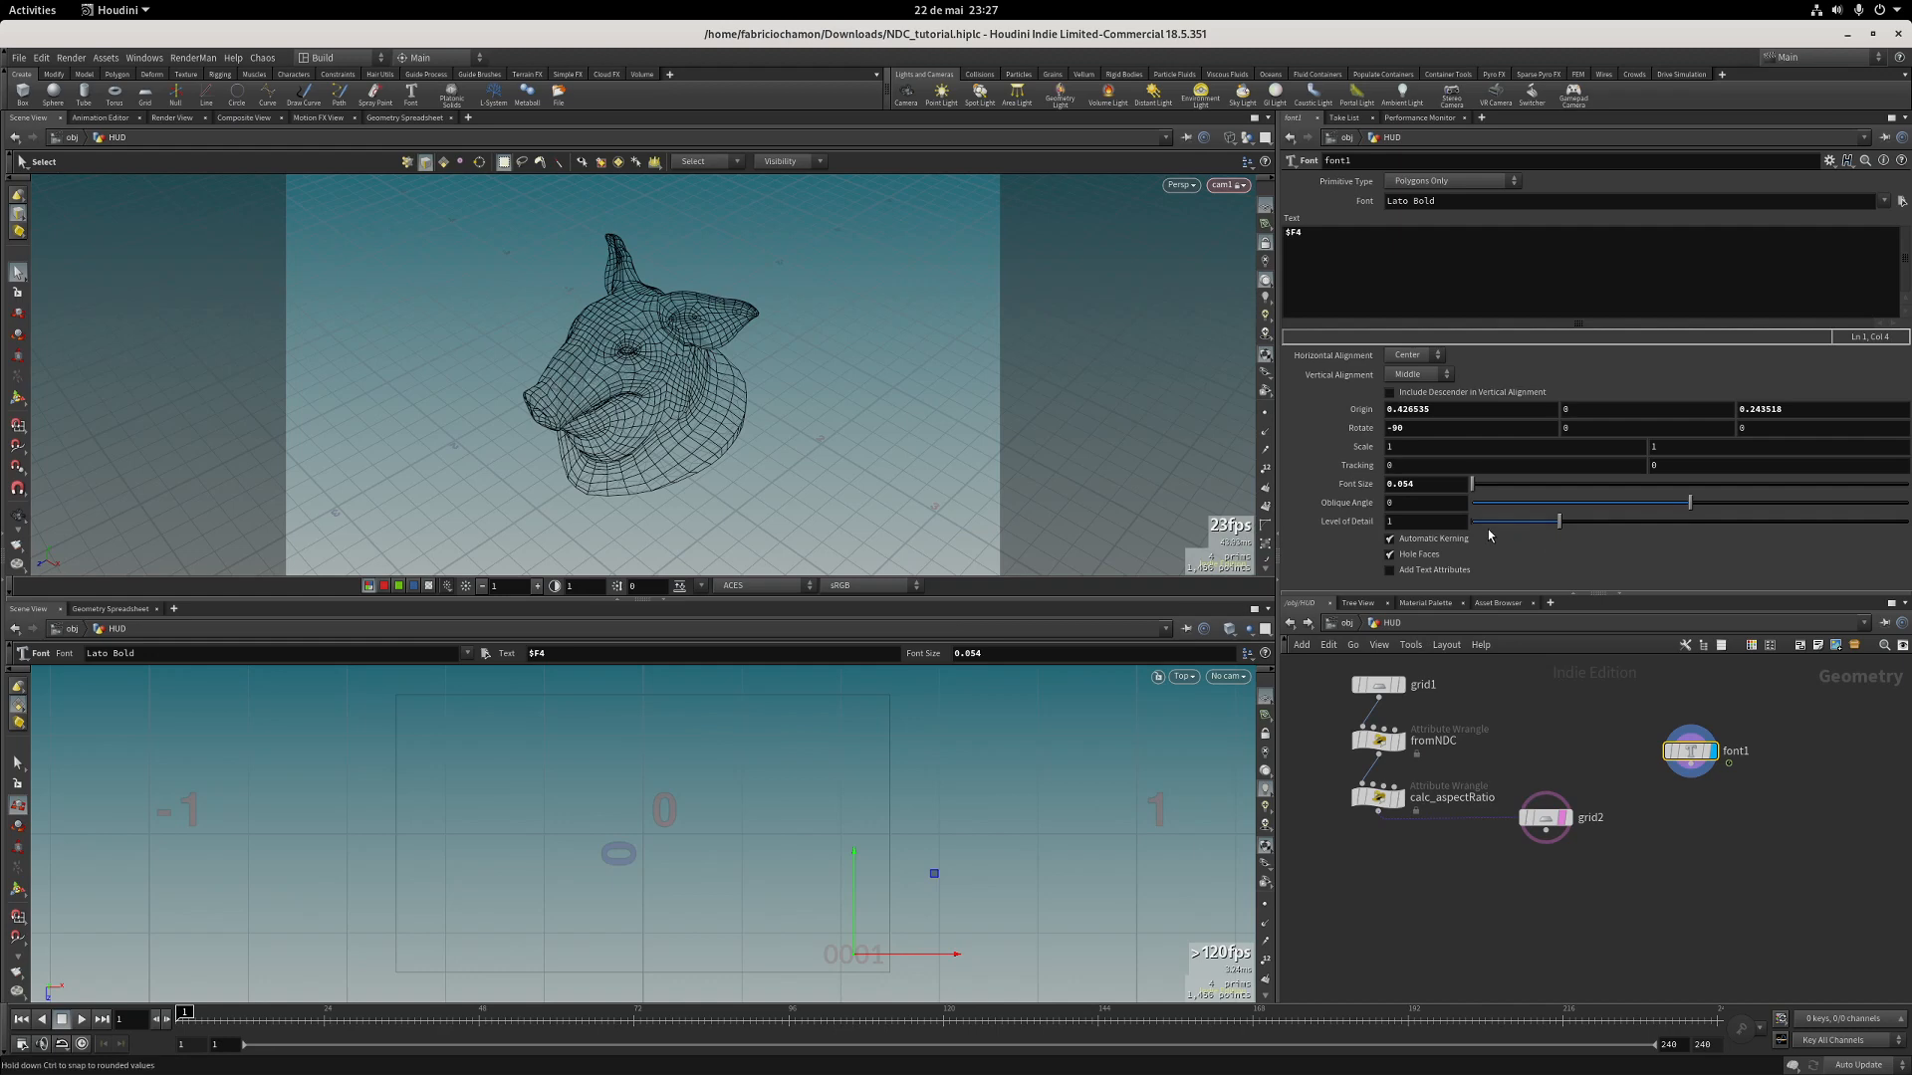
Set font1's level of detail to 0.1, showing the text's points in the lower viewport only while adjusting it.
middle_click_drag(856, 996, 785, 871, "alt")
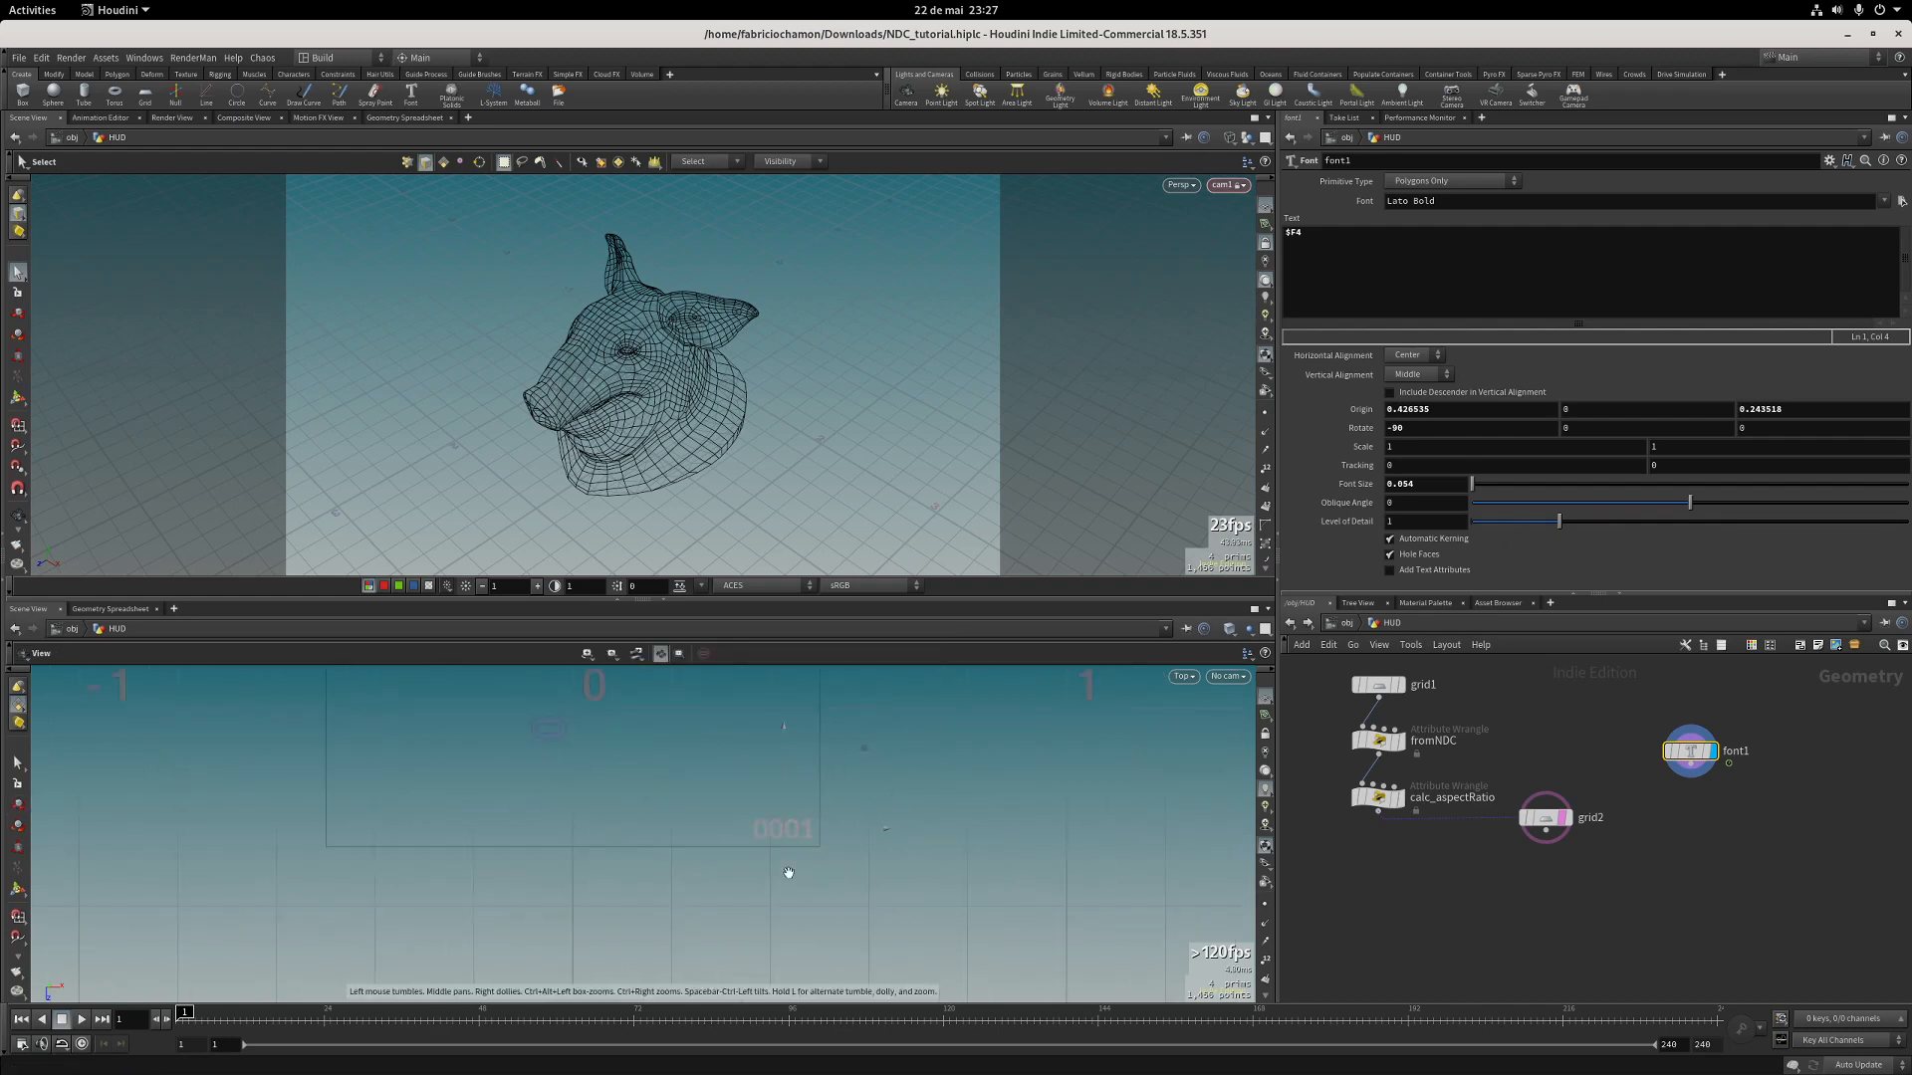
right_click_drag(785, 870, 1096, 837, "alt")
middle_click_drag(1120, 819, 734, 815, "alt")
right_click_drag(734, 816, 1104, 800, "alt")
left_click(1263, 905)
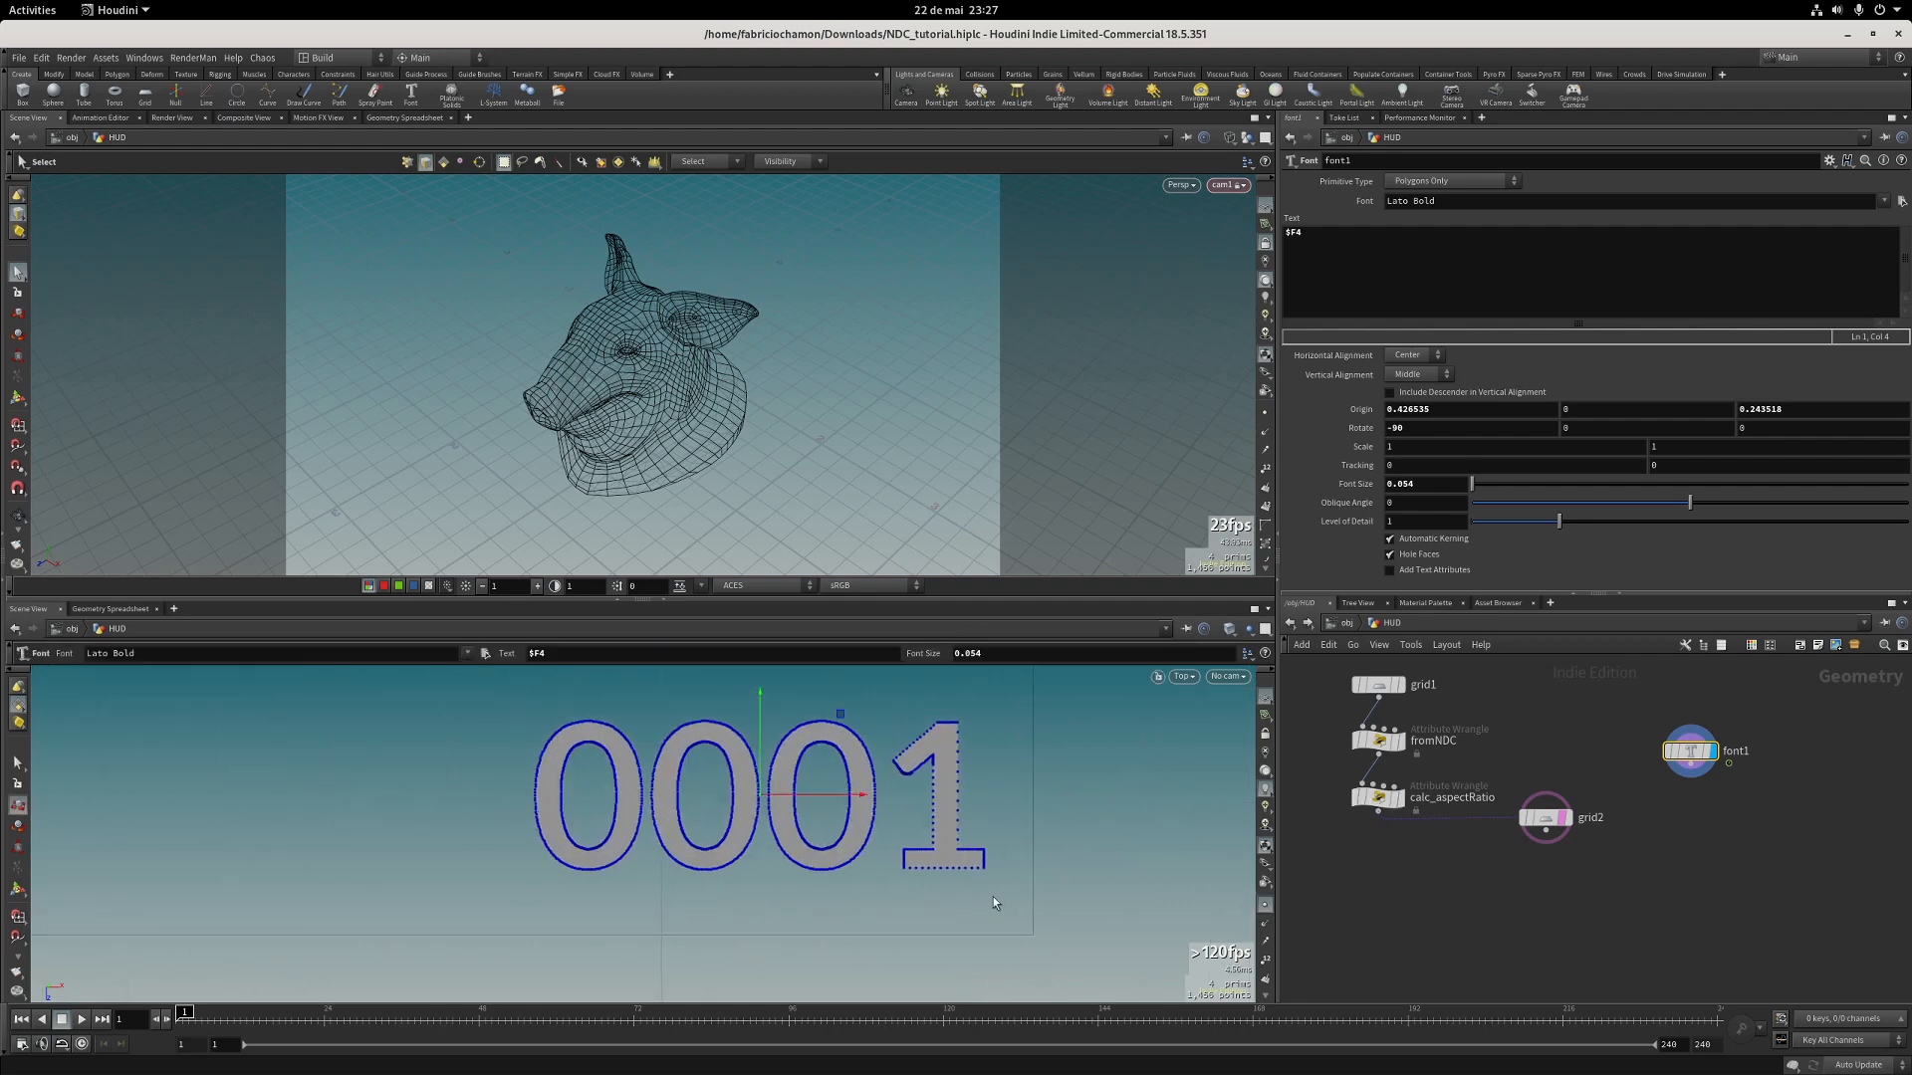
left_click(17, 761)
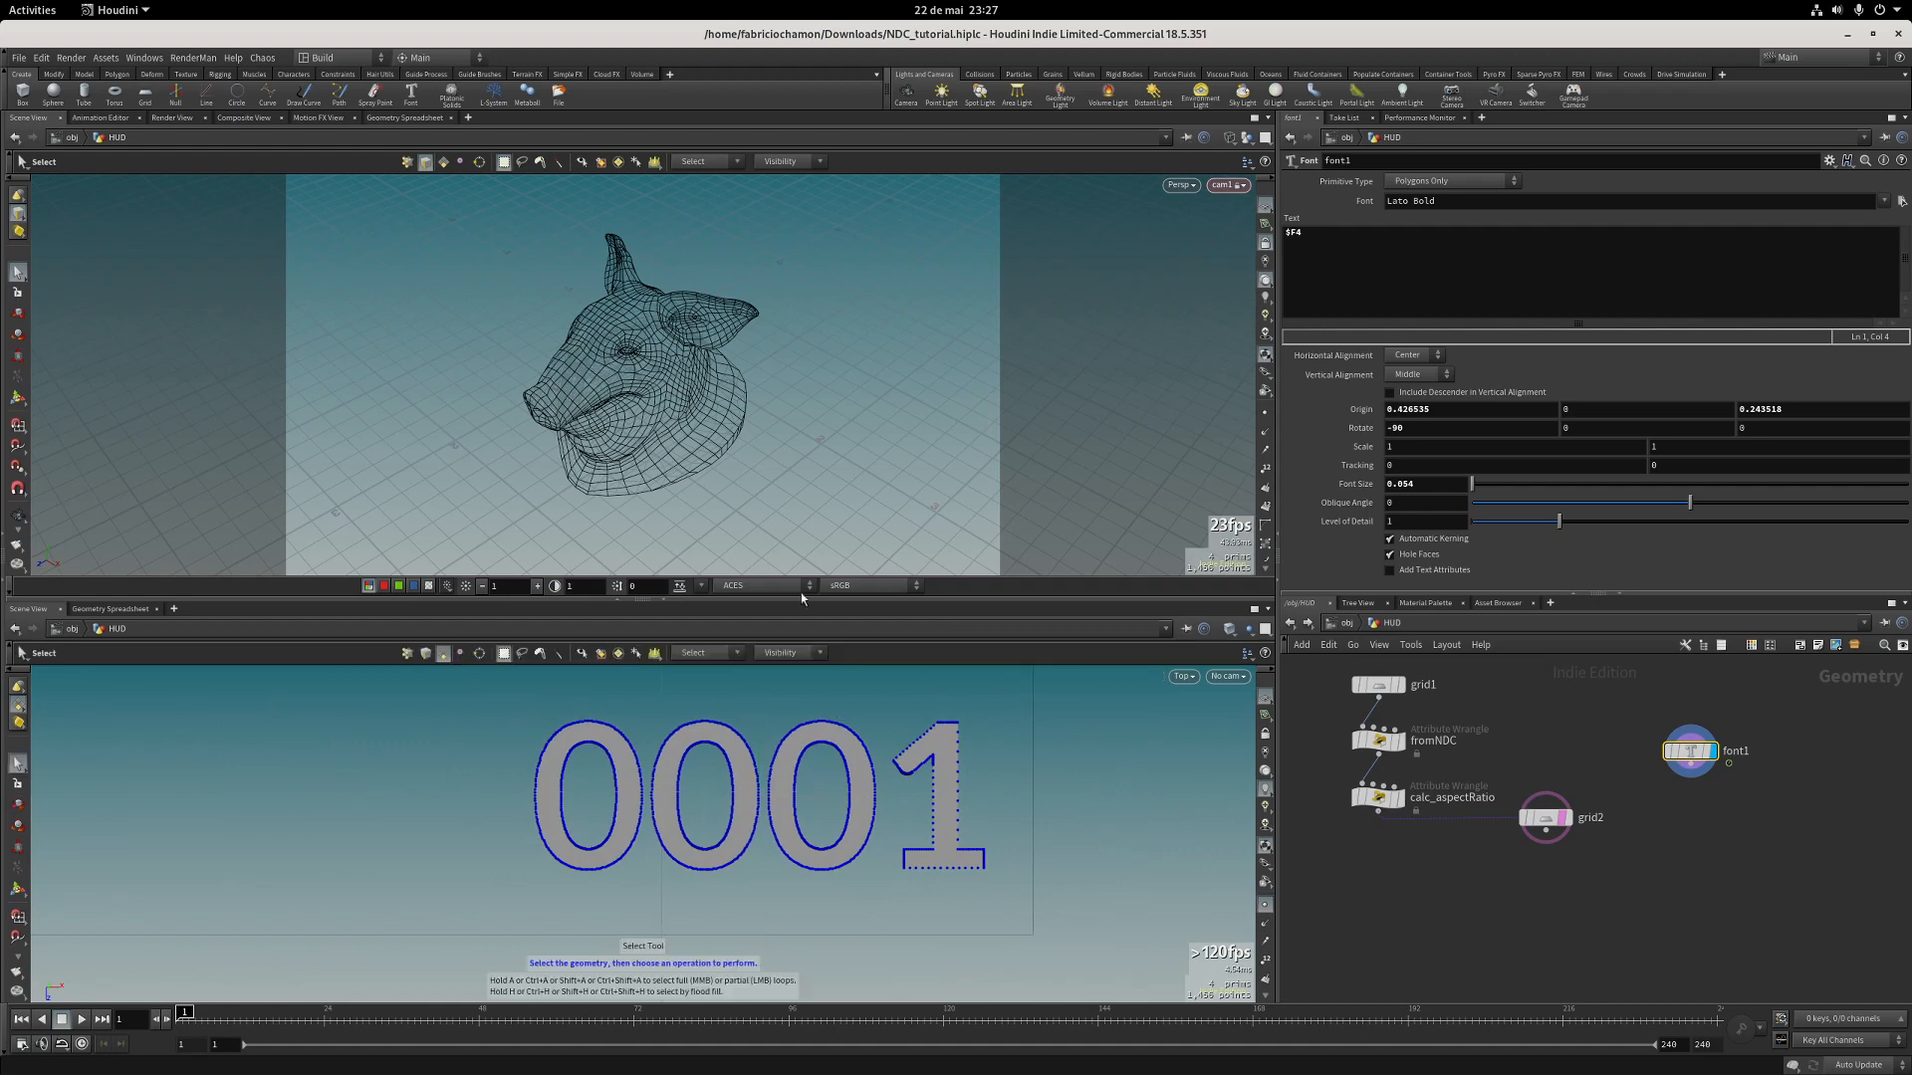
left_click(1418, 524)
type("0.")
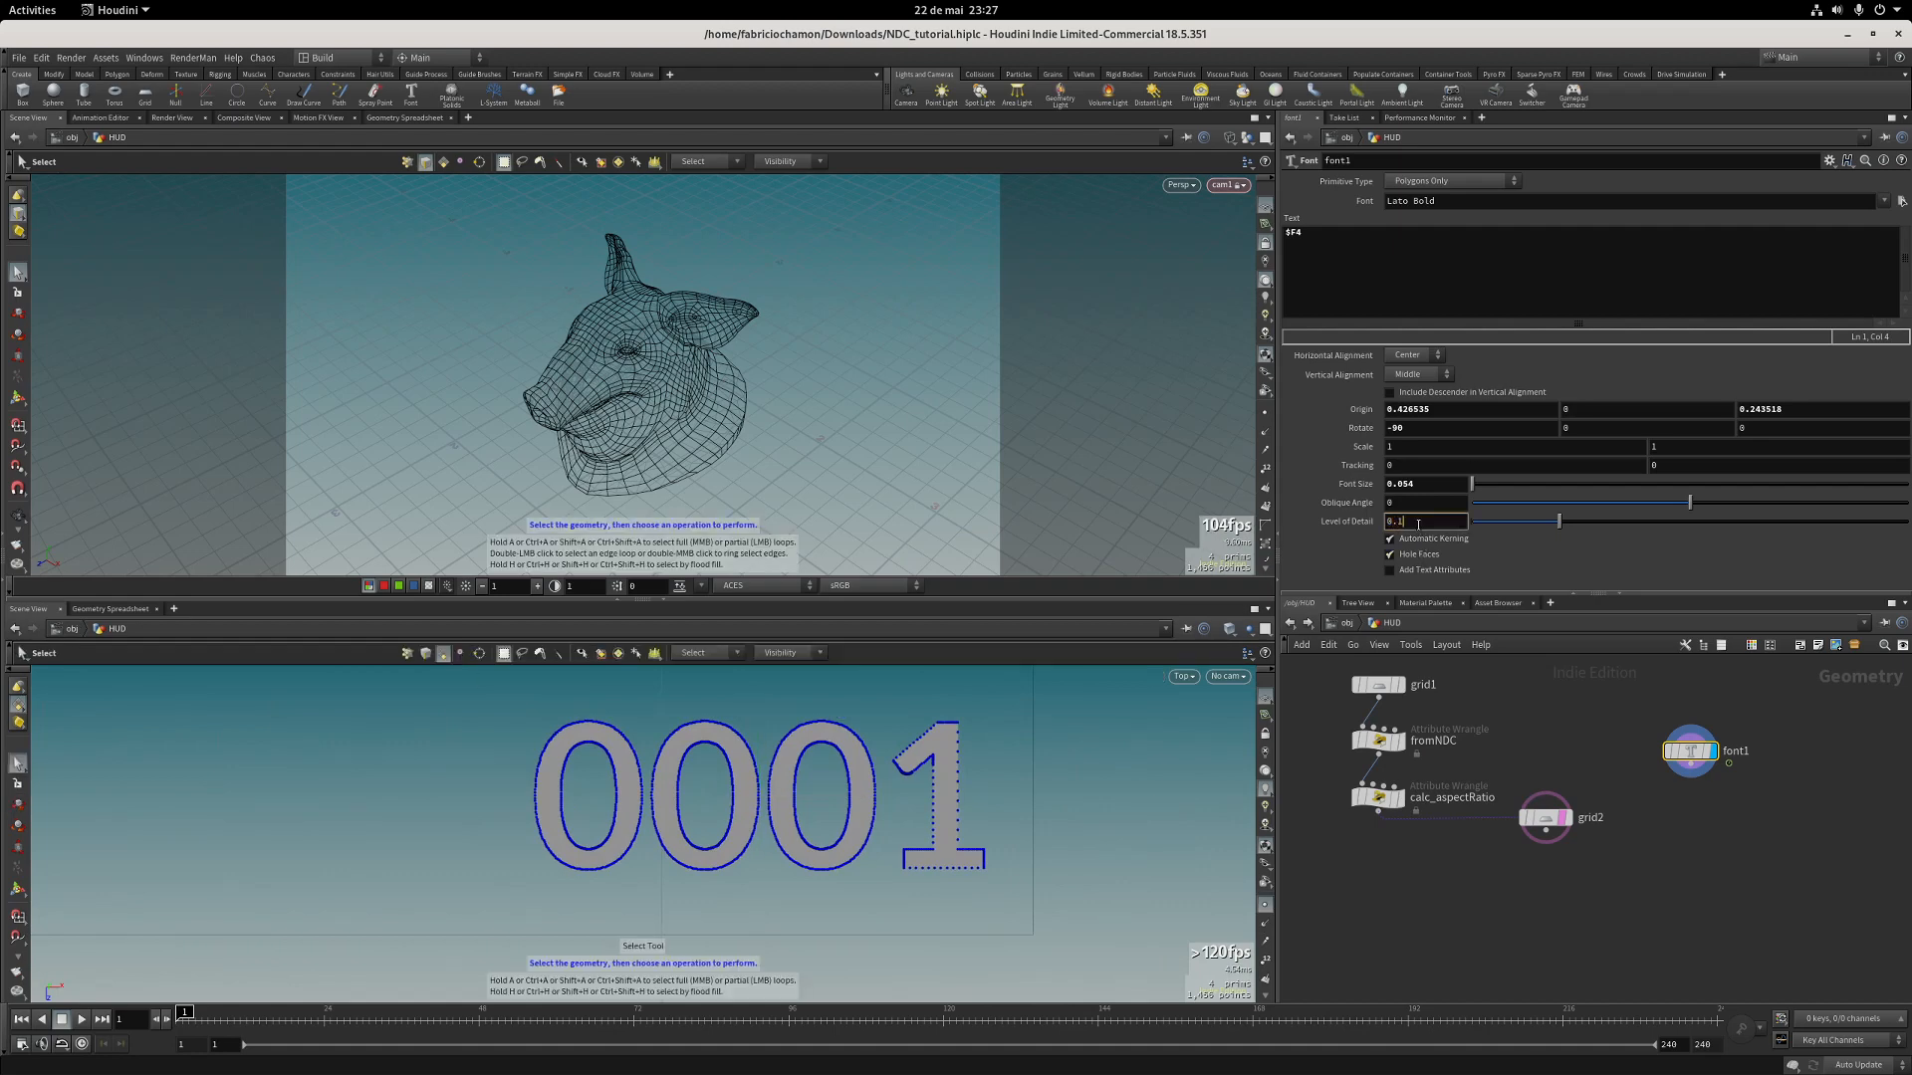
type("1")
key("Return")
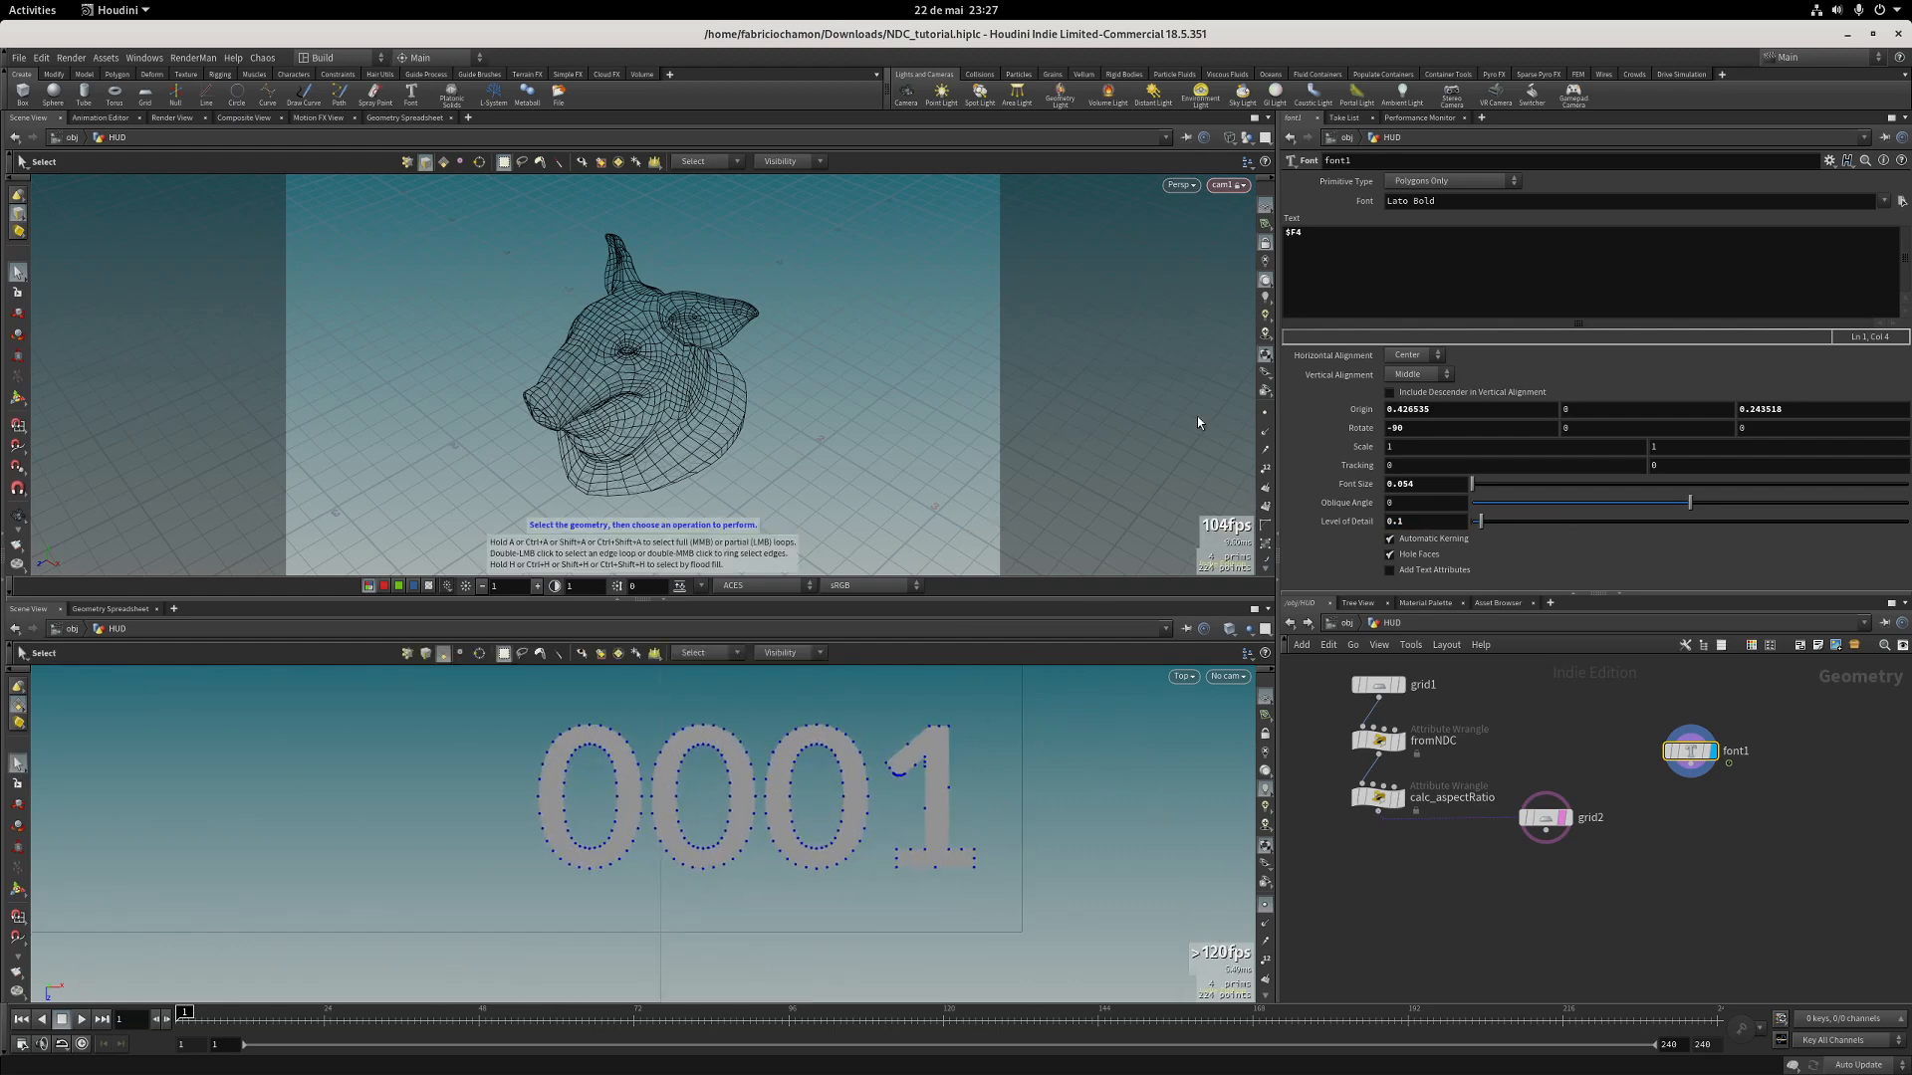
scroll(837, 777, "down", 10)
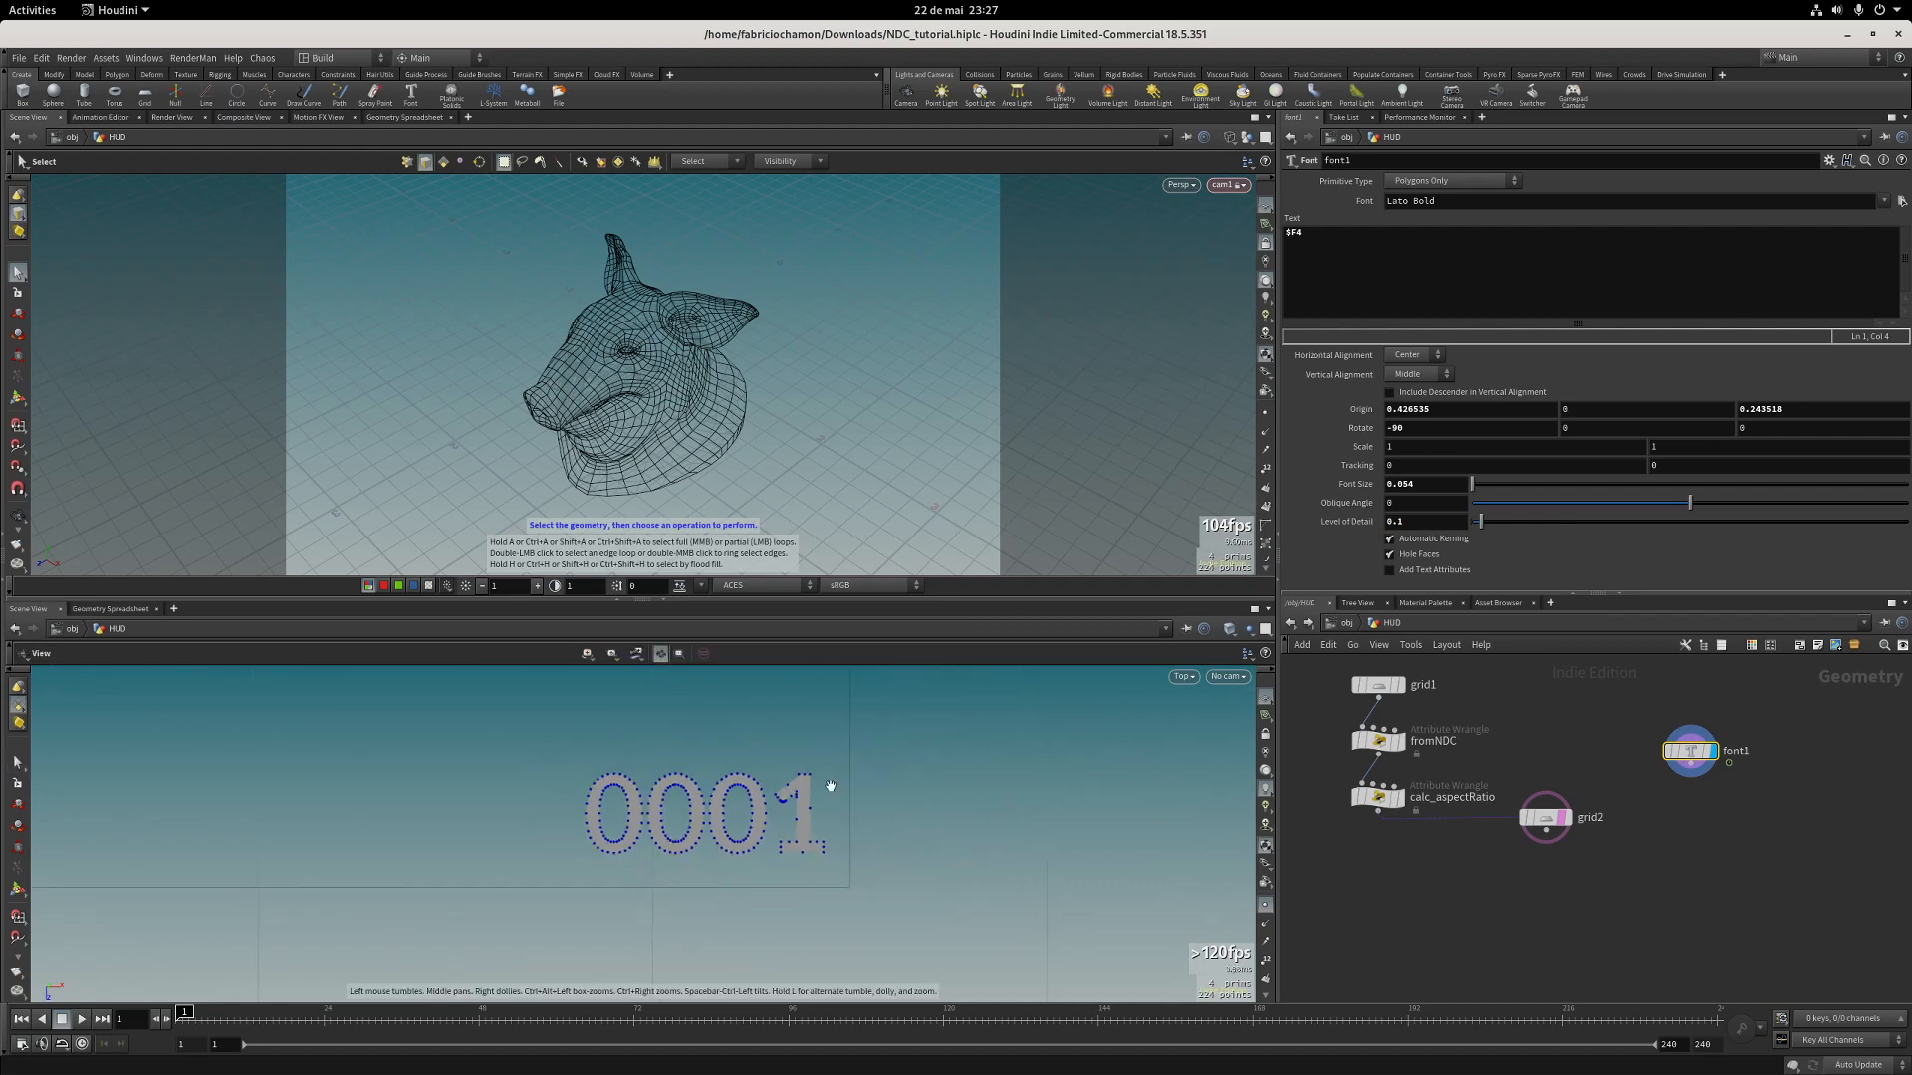
left_click(1263, 904)
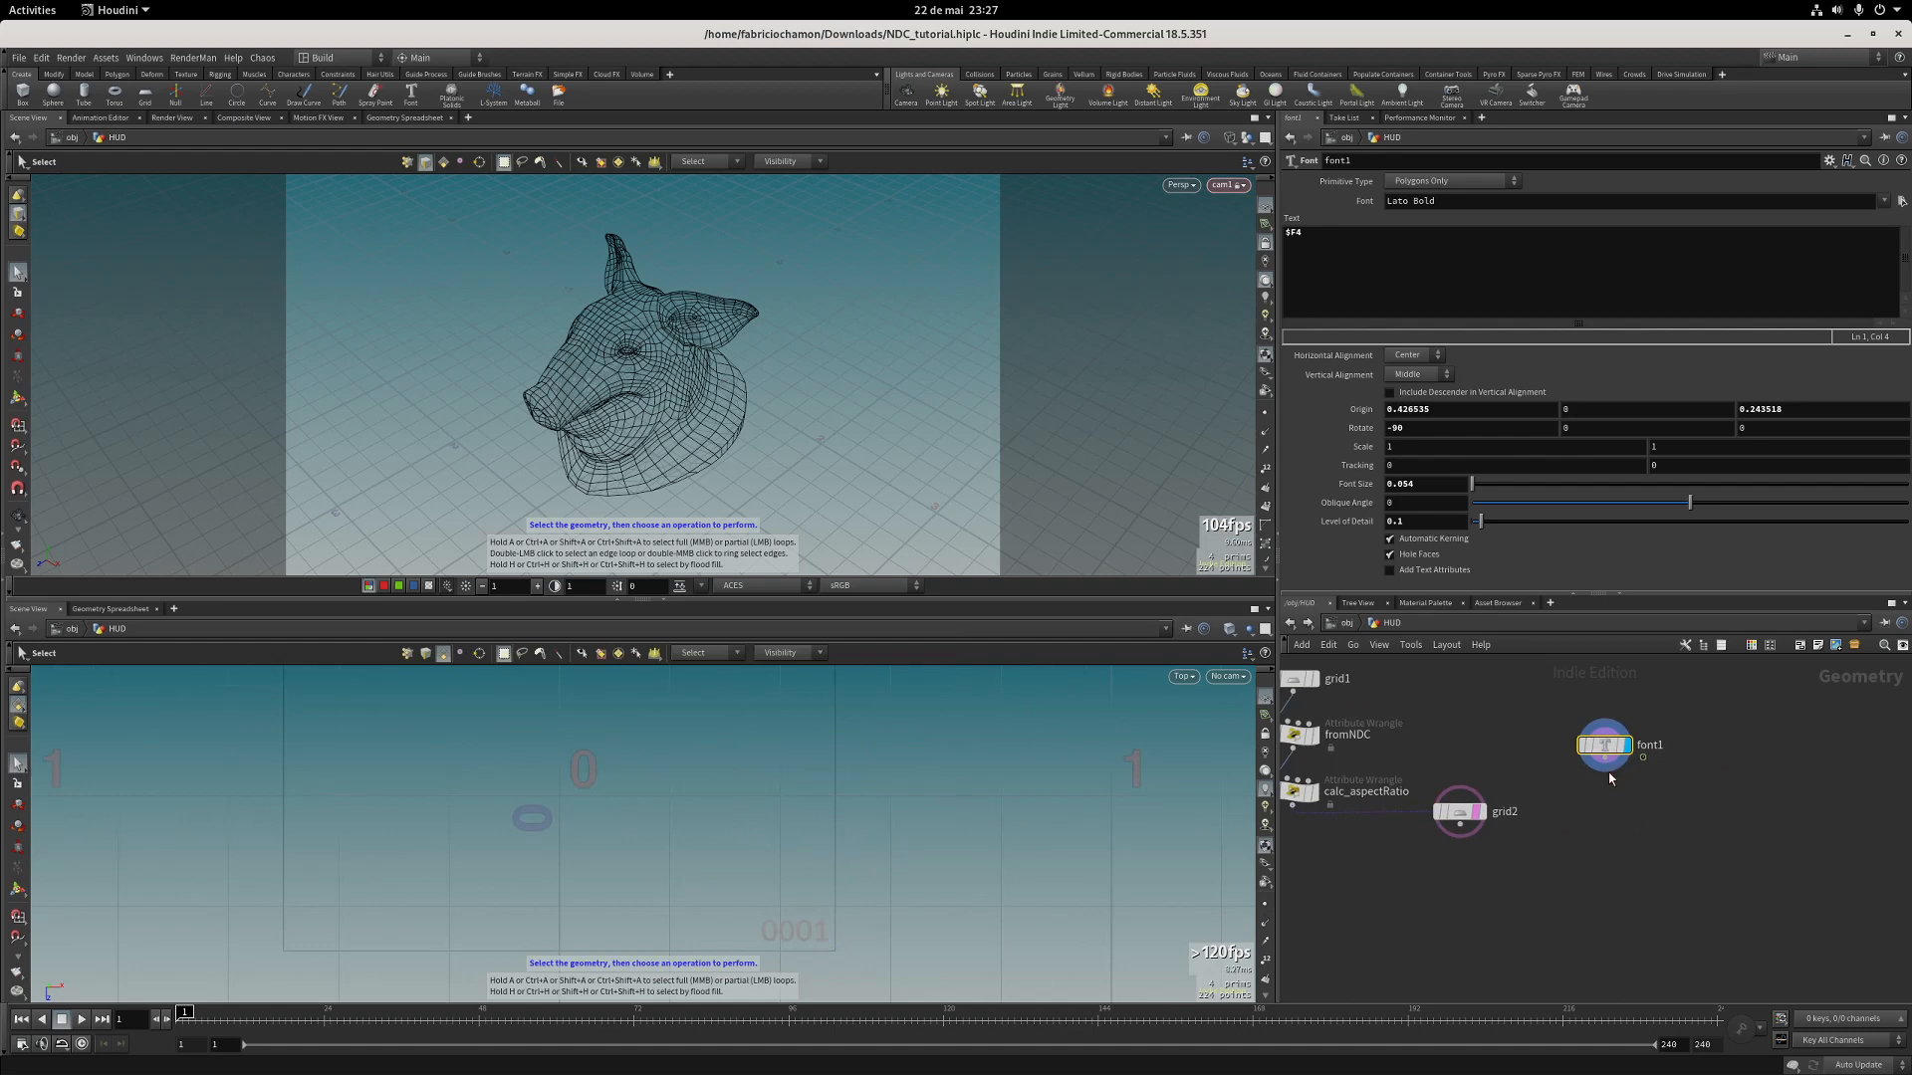
Add a Color node connected below font1, display it and set its color to black.
key("Tab")
type("co")
key("Return")
left_click(1598, 797)
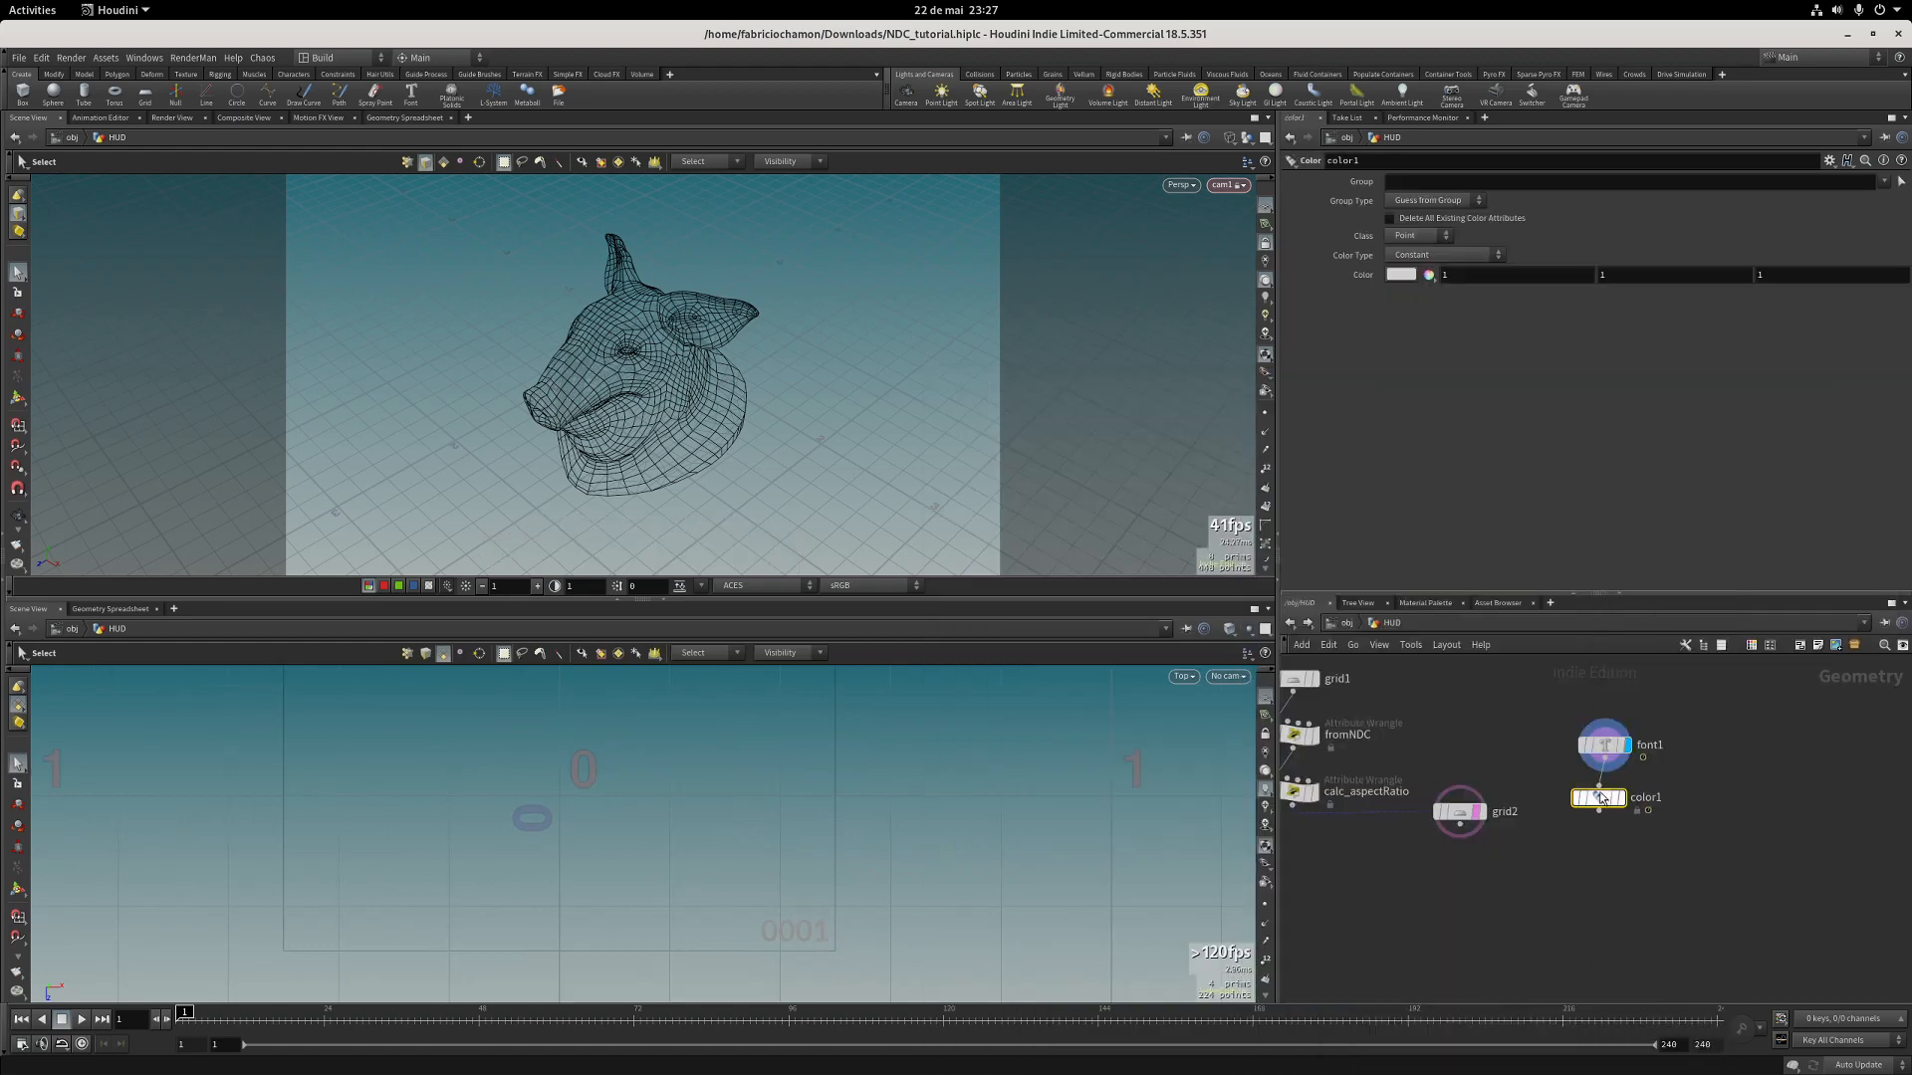
left_click(1426, 272)
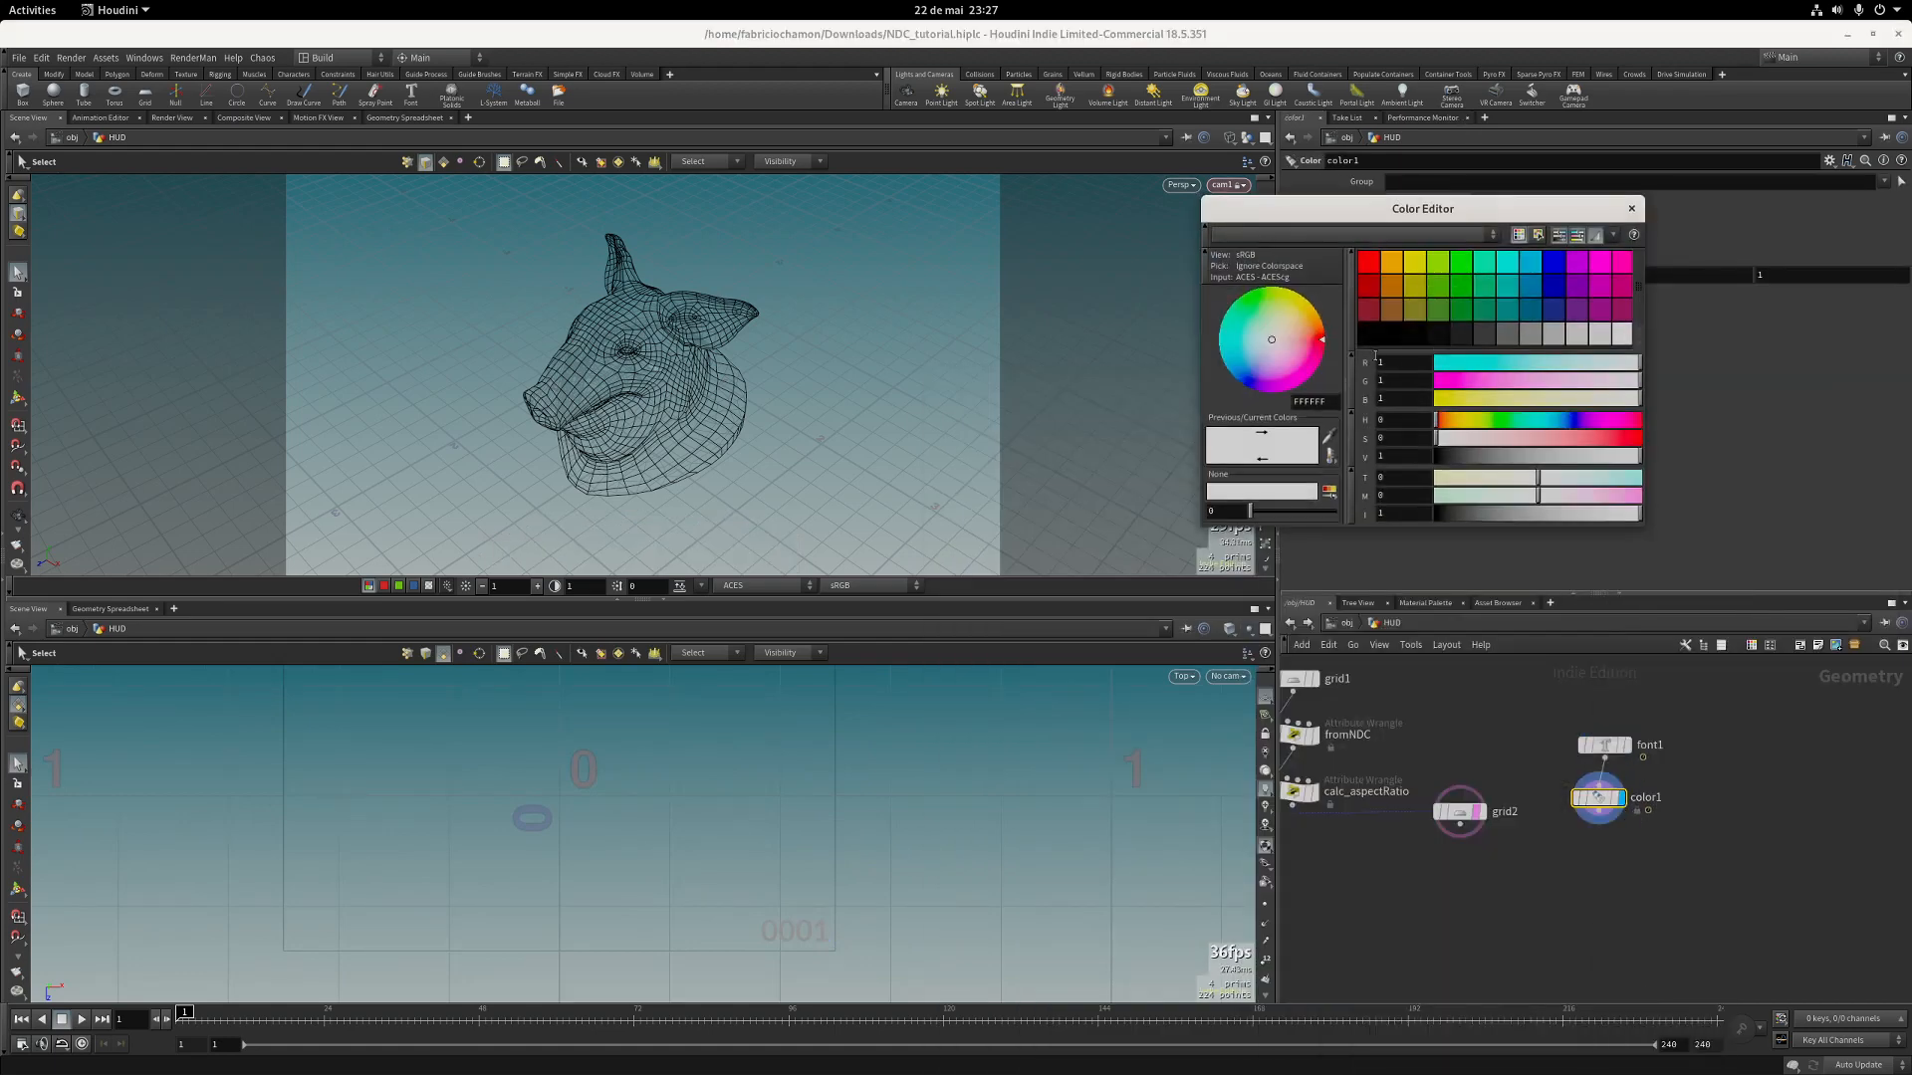
left_click(1371, 337)
left_click(1630, 209)
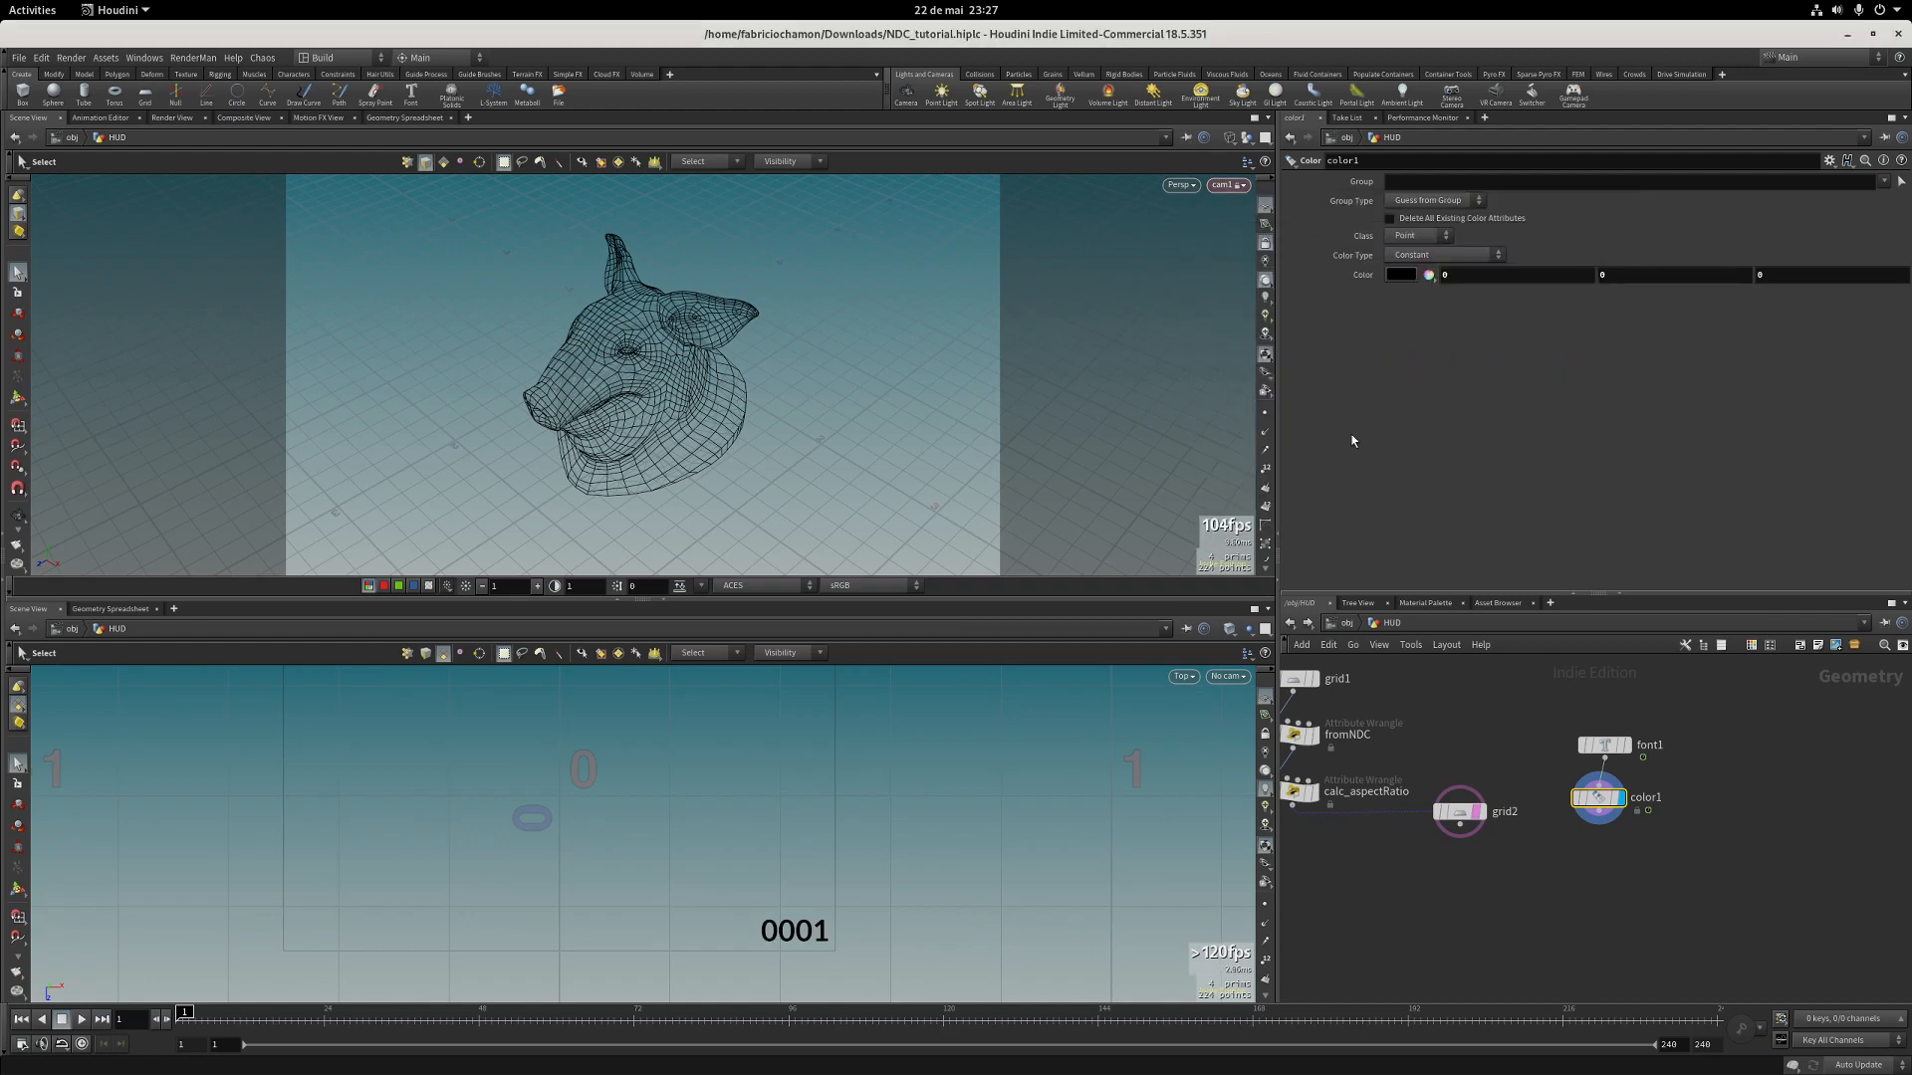
right_click_drag(854, 839, 674, 815, "alt")
mouse_move(782, 780)
middle_mouse_down("alt")
mouse_move(784, 806)
mouse_move(789, 776)
middle_mouse_up("alt")
key("s")
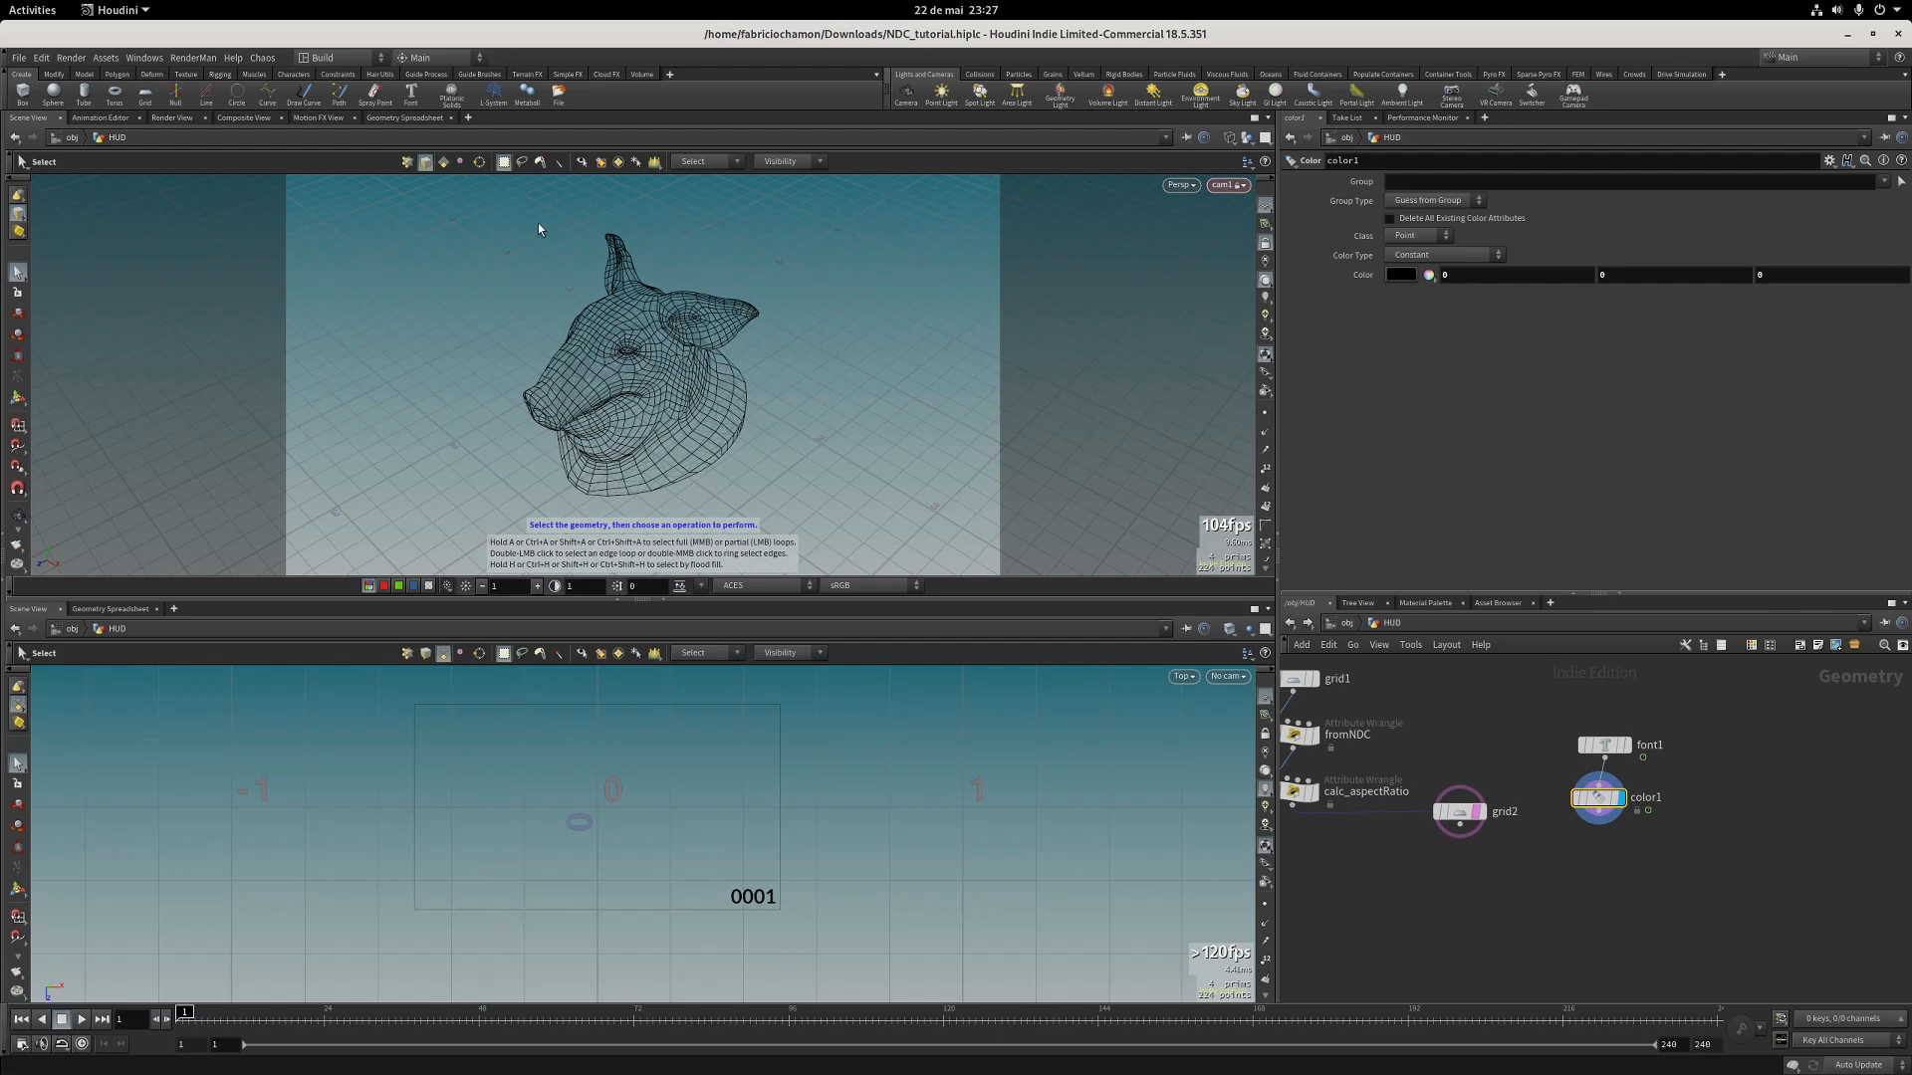
Align color1 under font1 and connect a Merge node to its output.
middle_click_drag(1619, 859, 1633, 862)
left_click_drag(1614, 798, 1619, 793)
middle_click_drag(1584, 857, 1591, 858)
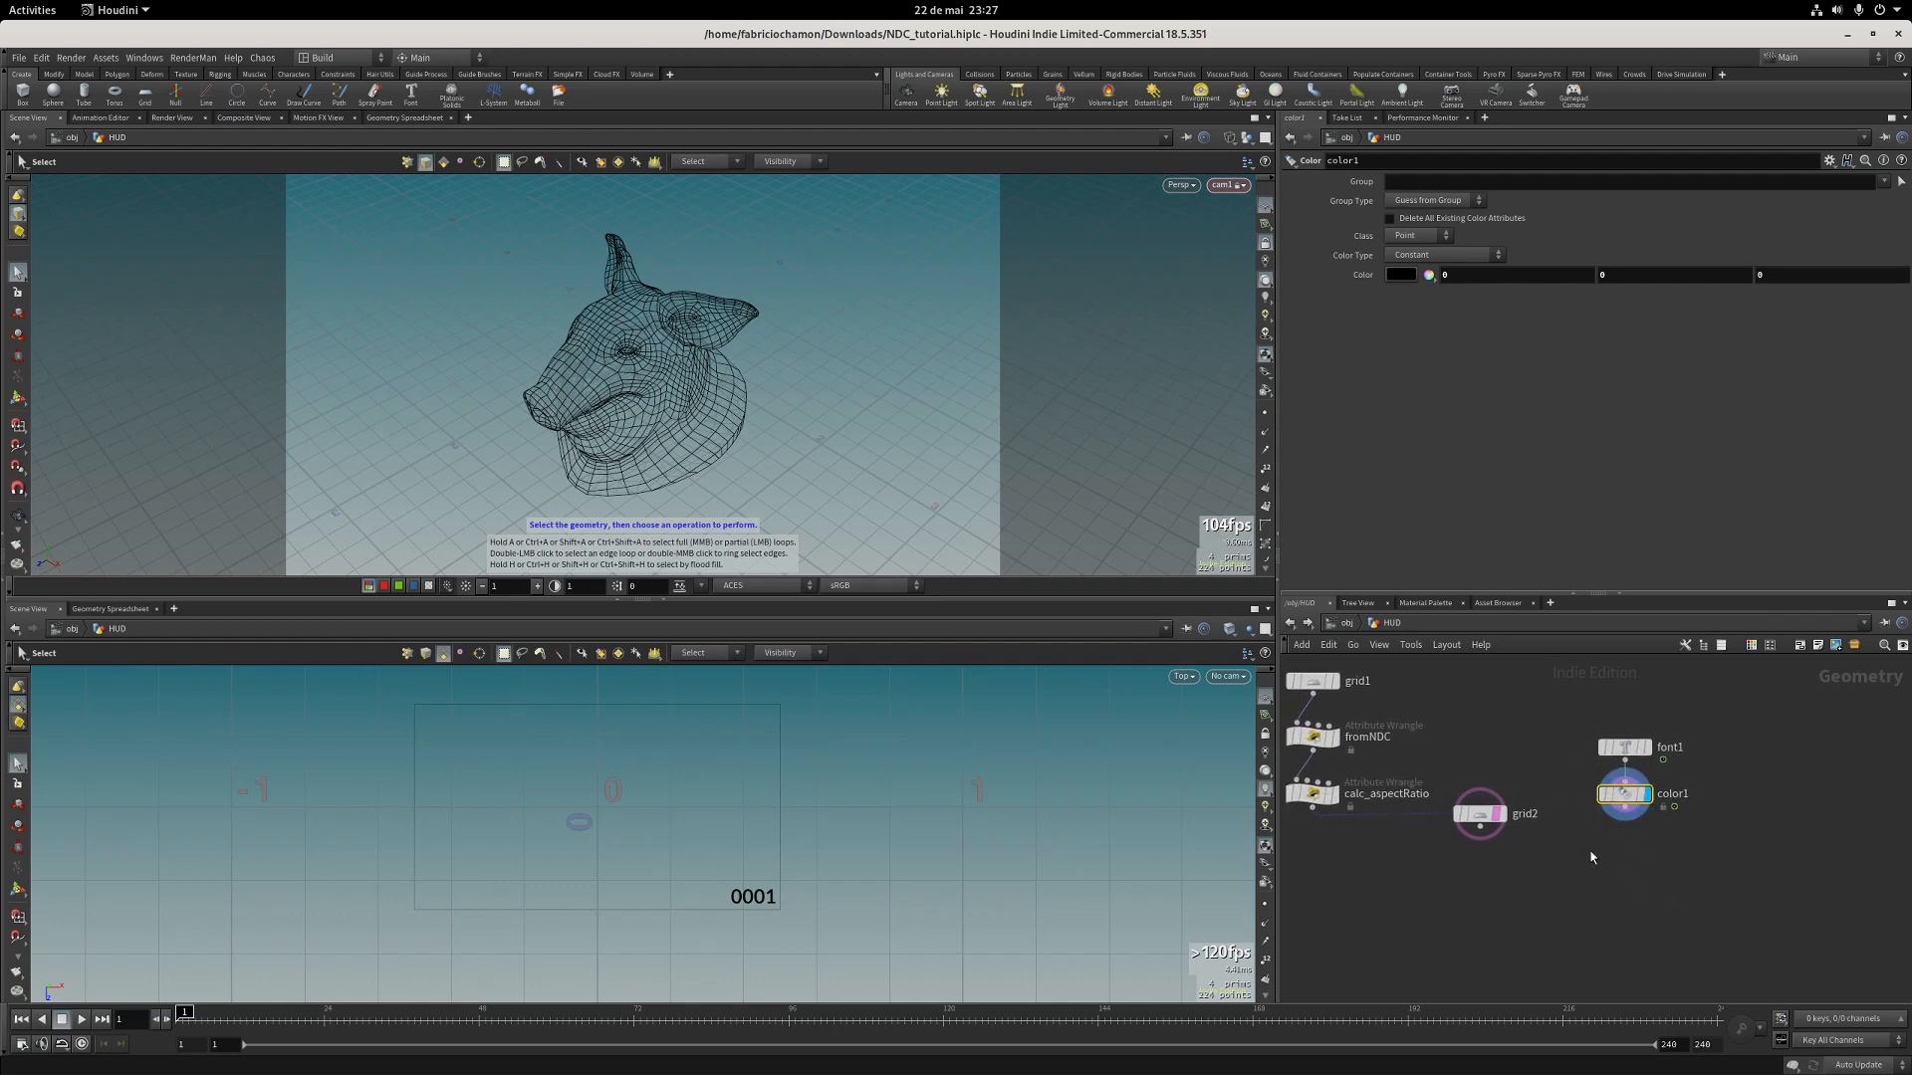
middle_click_drag(1591, 857, 1557, 846)
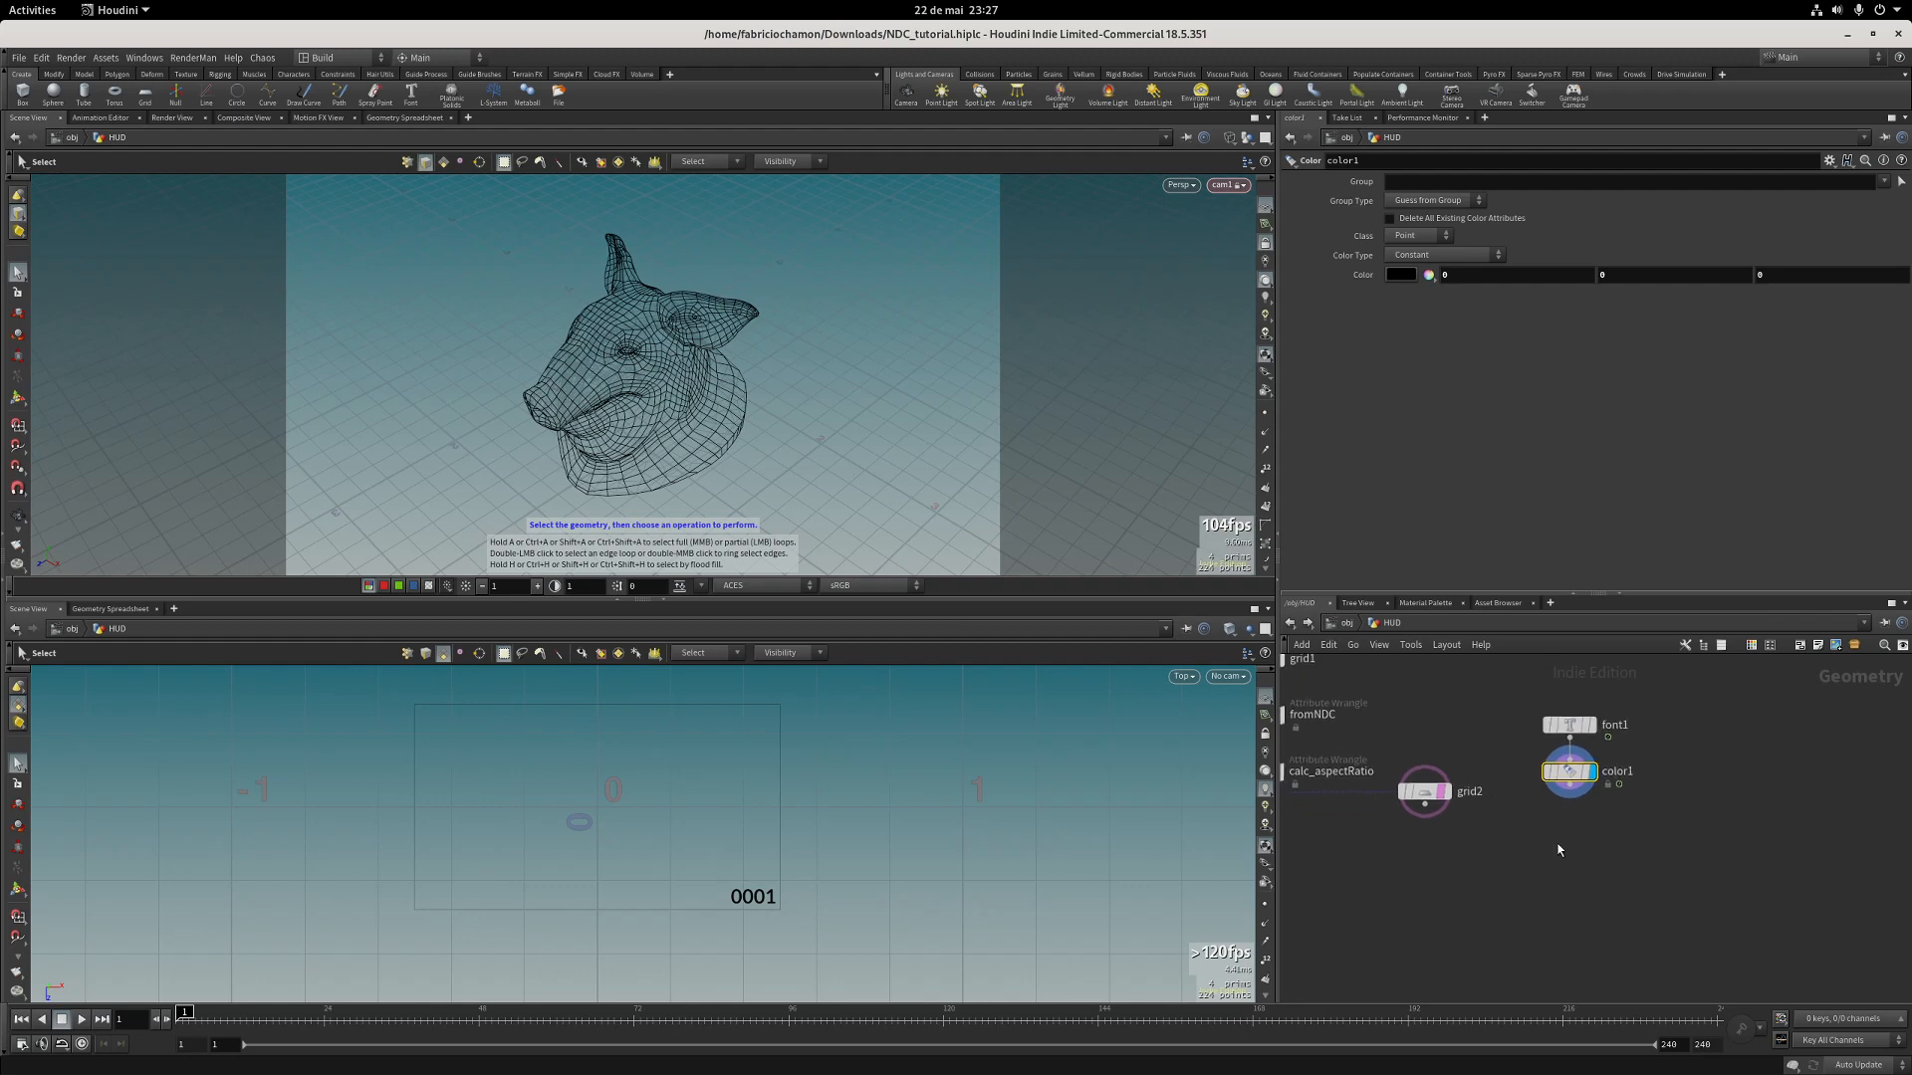
left_click(1569, 795)
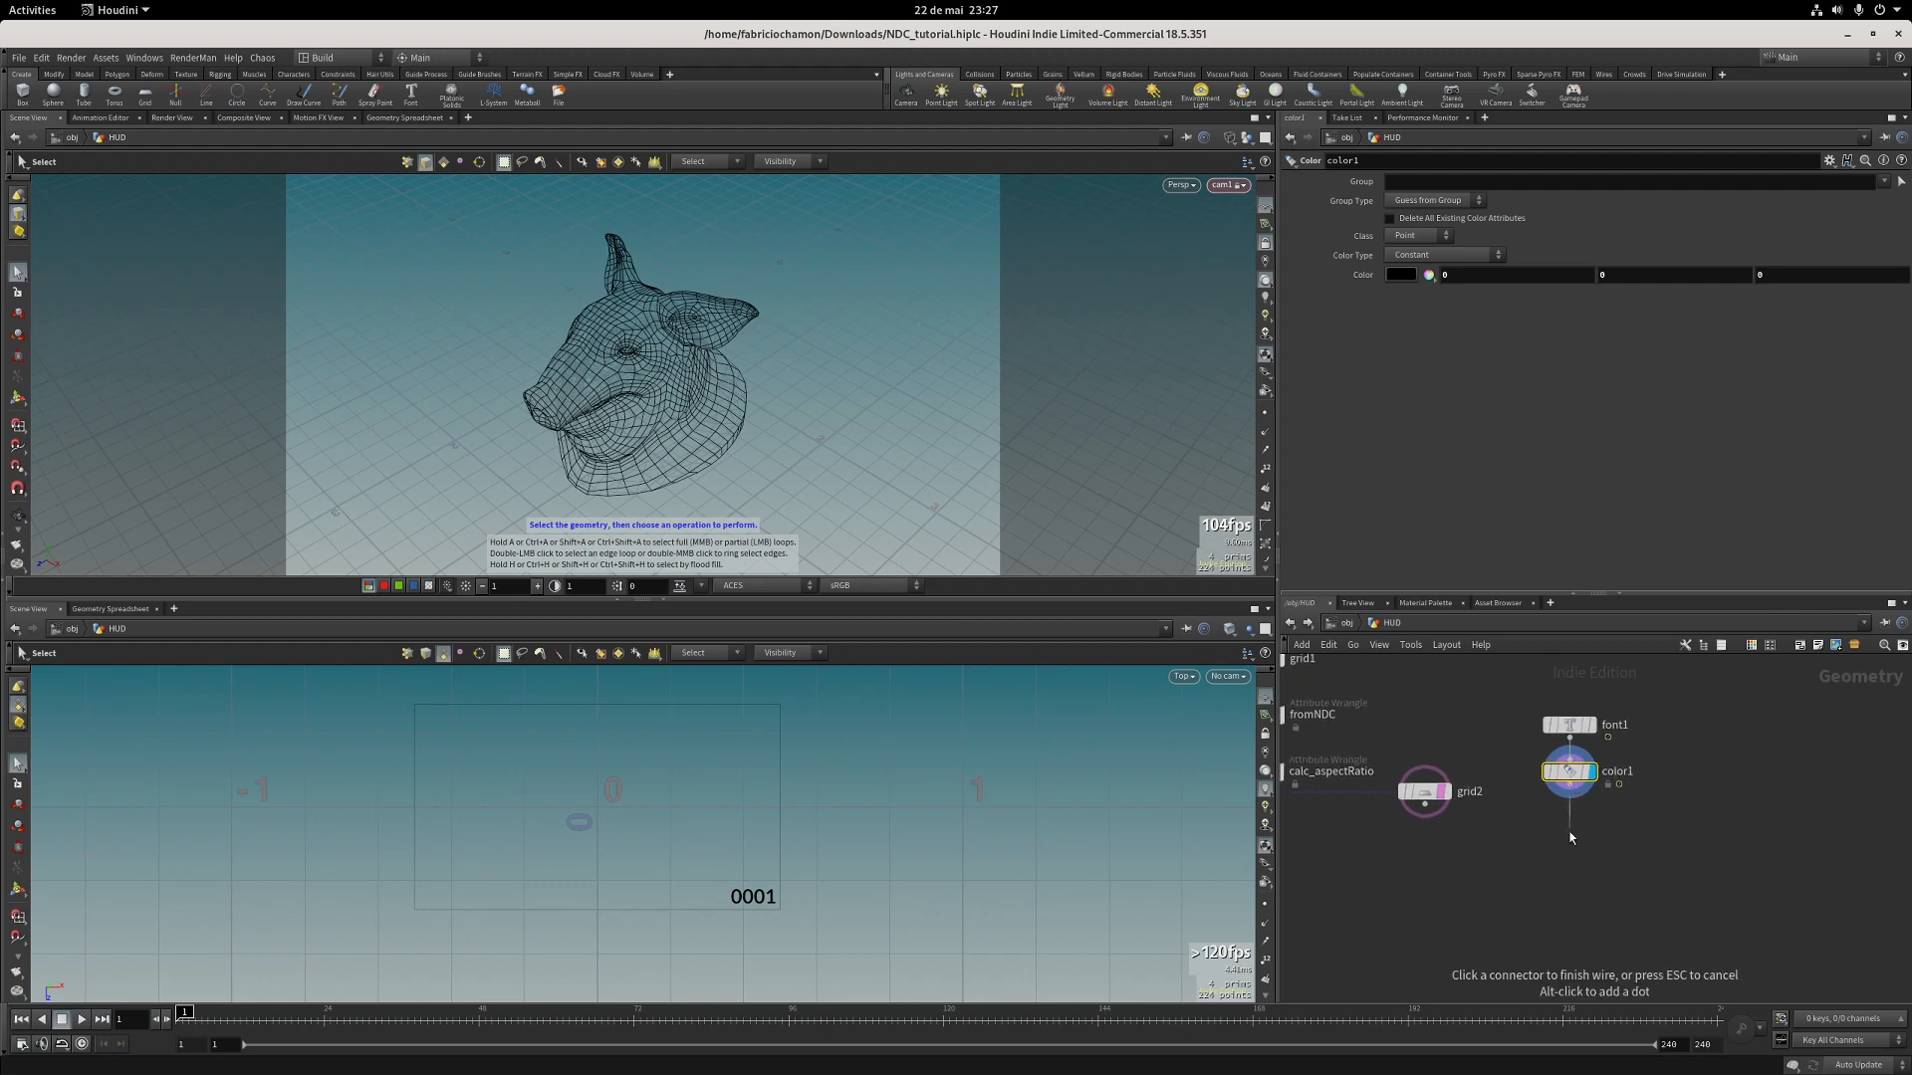
left_click(1569, 837)
type("merge")
key("Return")
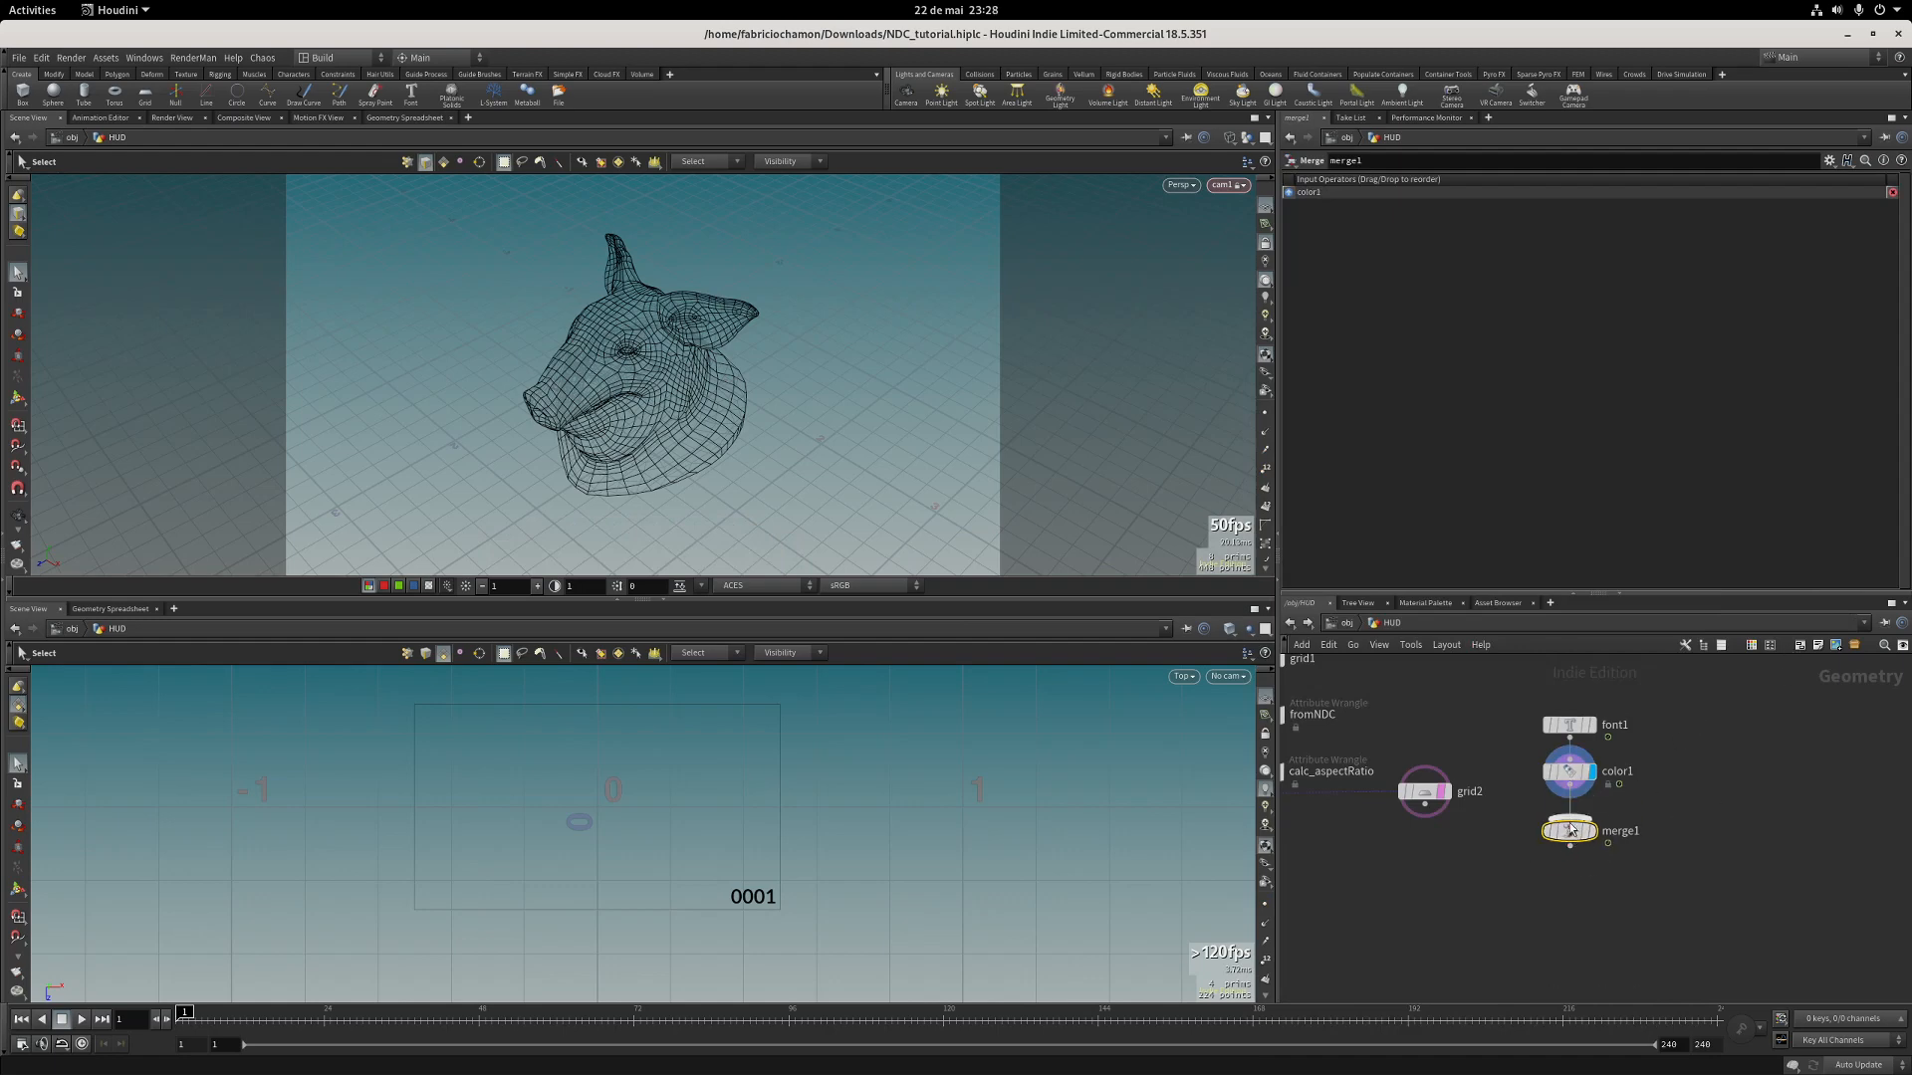
left_click_drag(1571, 832, 1587, 773, "shift")
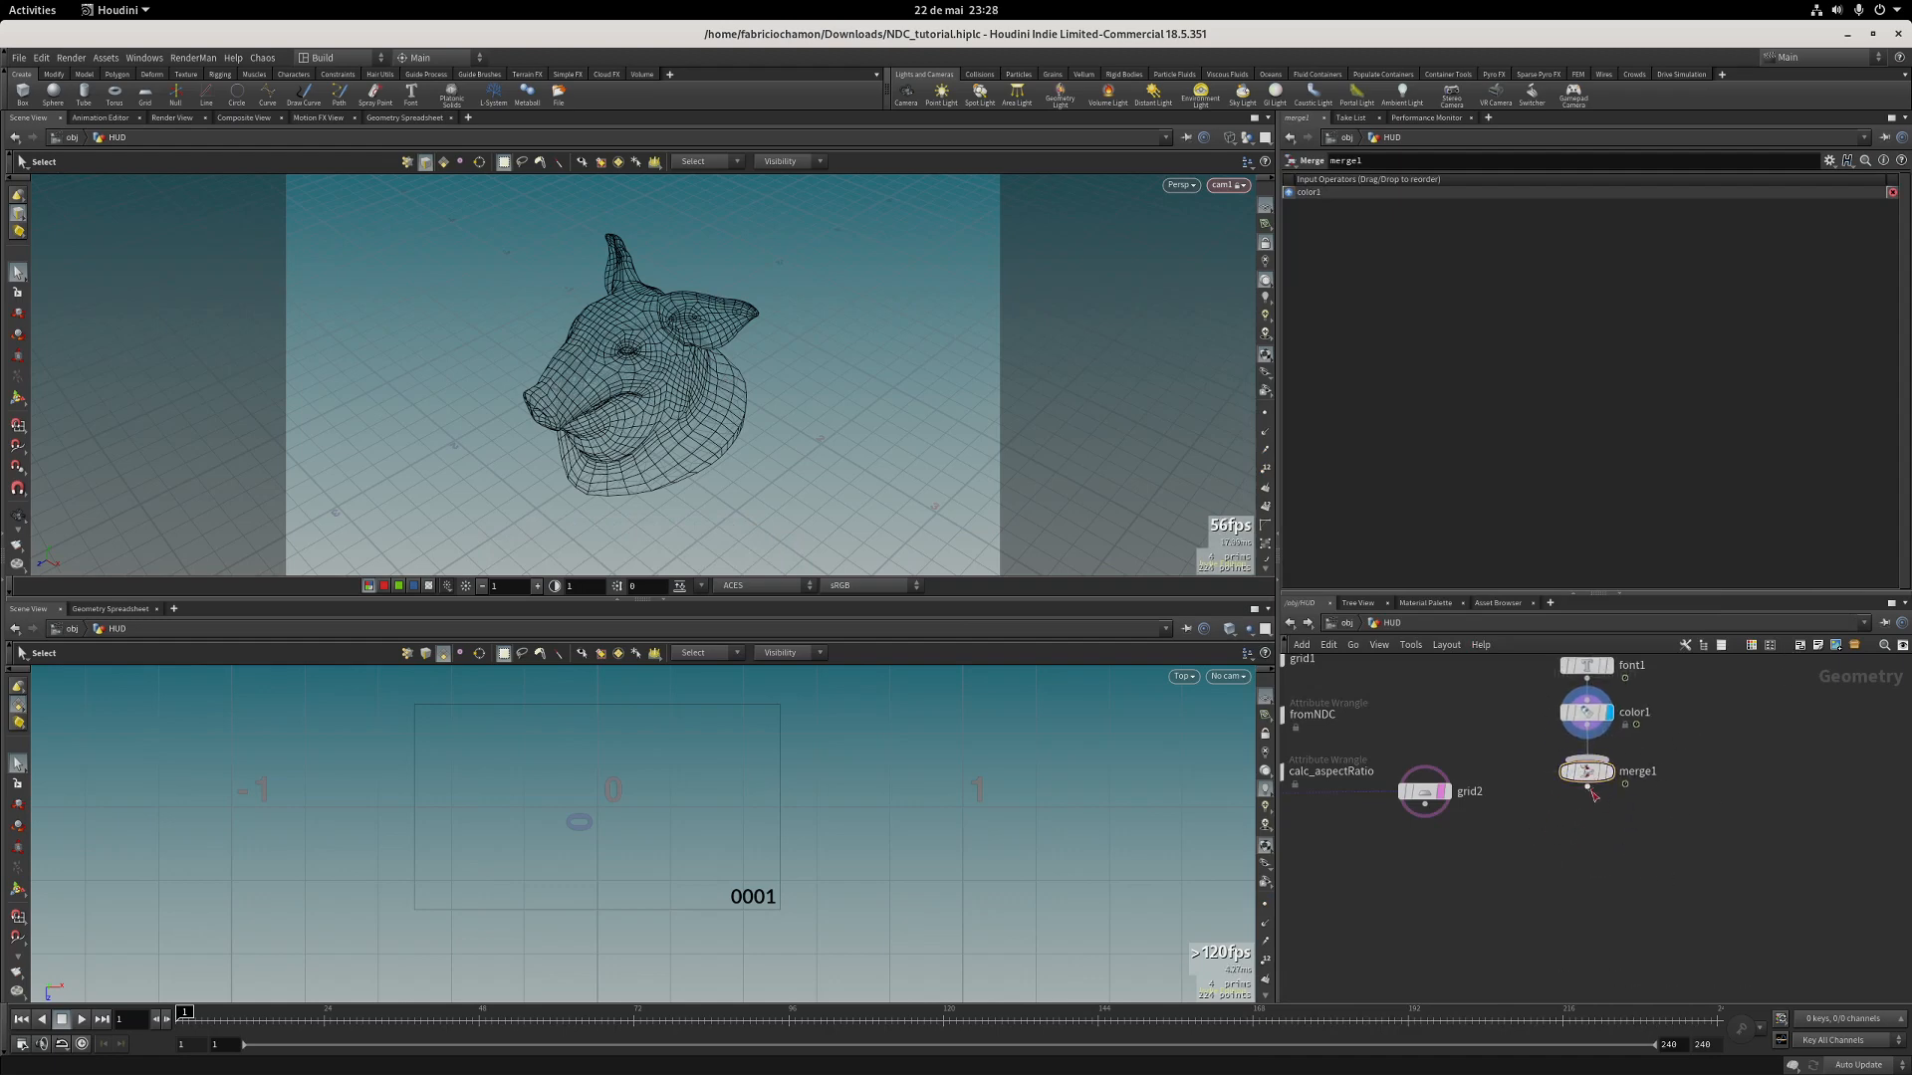
Connect a Null node to the output of merge1 and rename it HUD_info.
left_click(1588, 786)
left_click(1590, 837)
type("null")
key("Return")
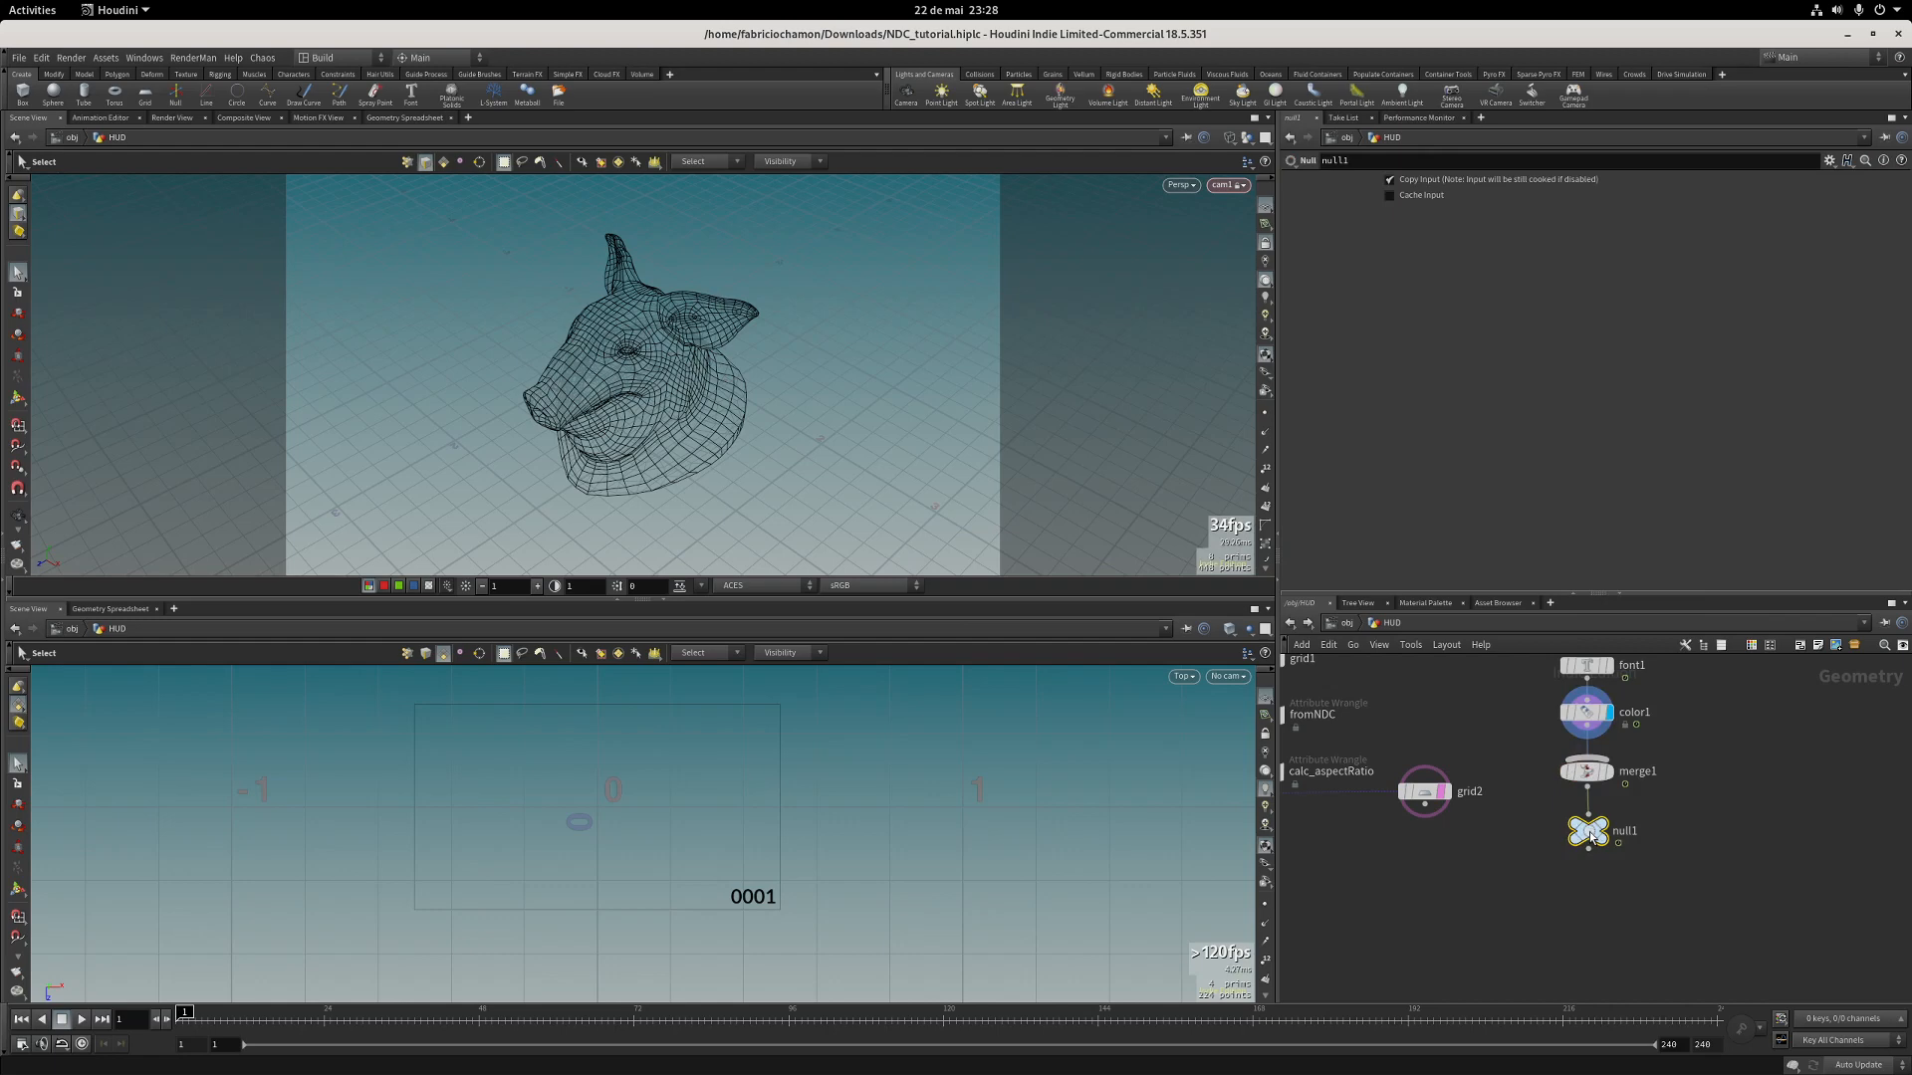
double_click(1629, 831)
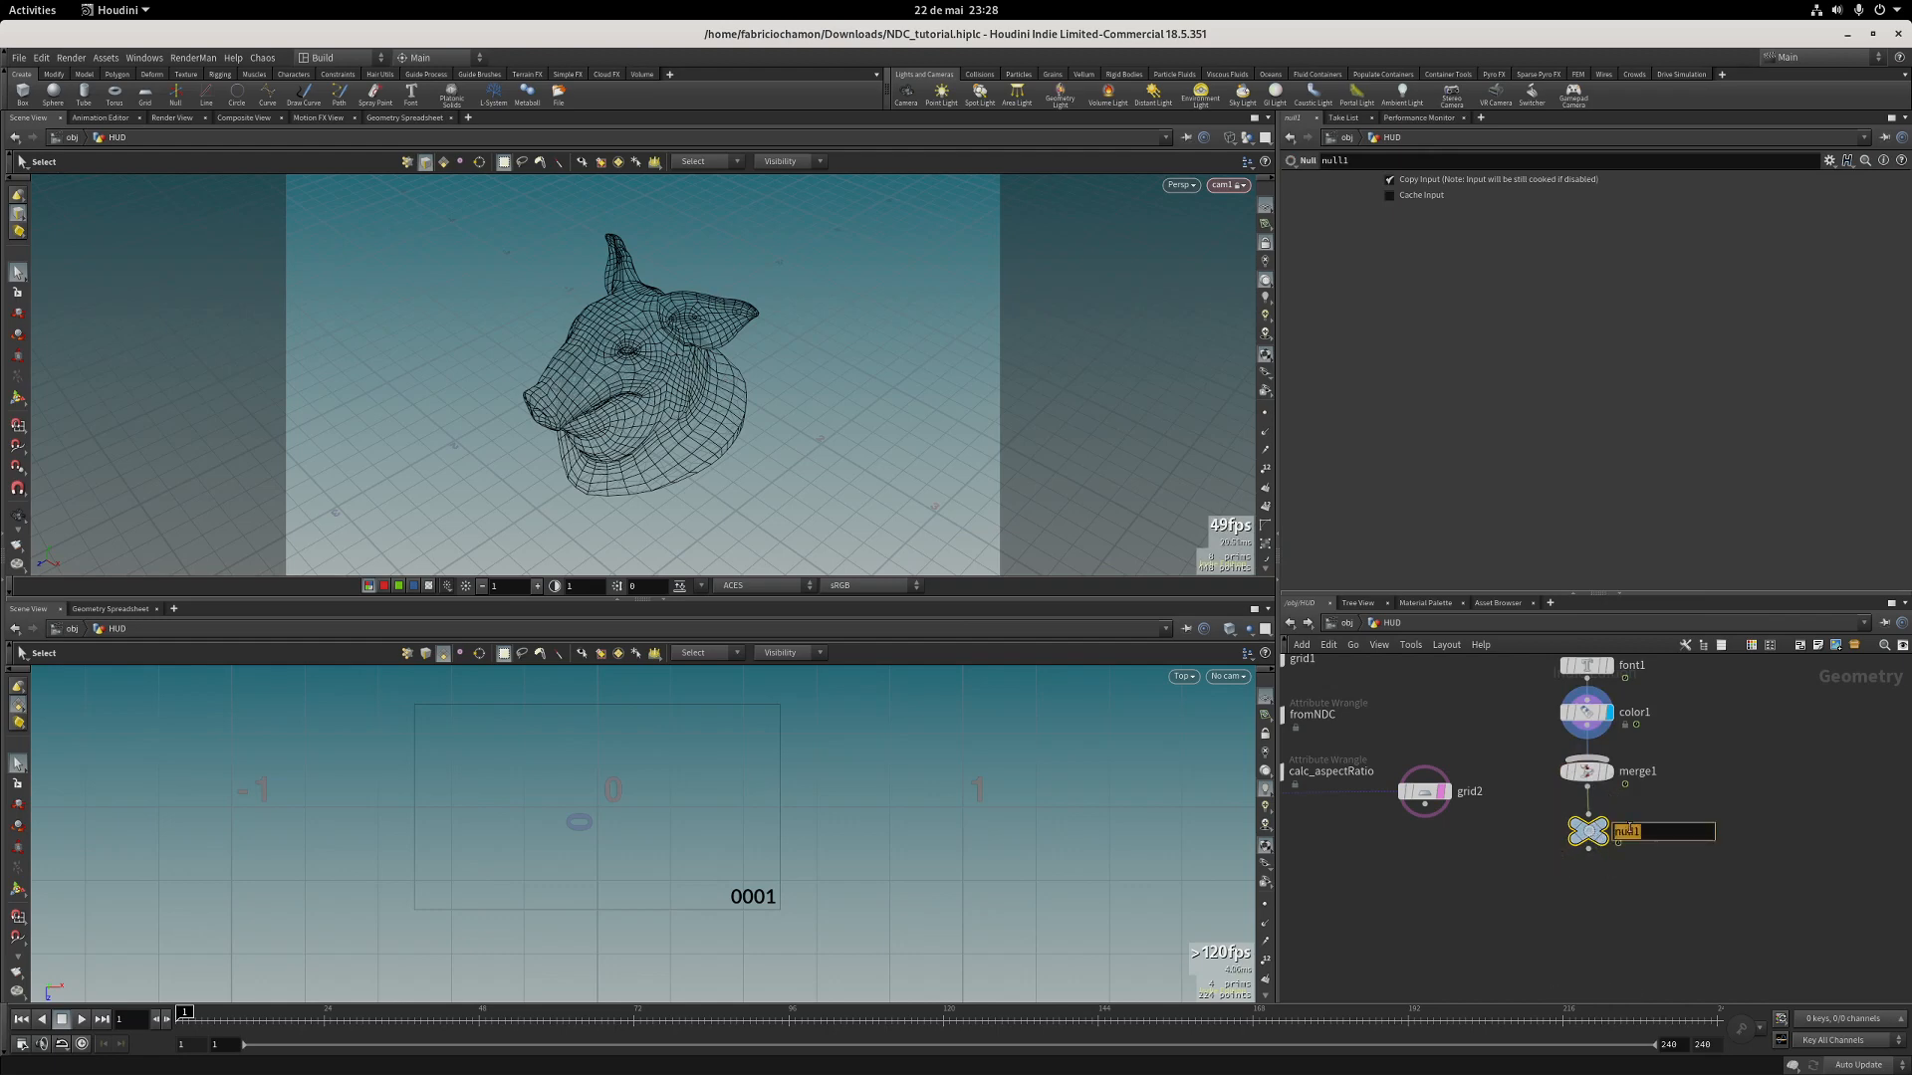
type("HUD_info")
key("Return")
Color the HUD_info node black in the network and turn on its display.
key("c")
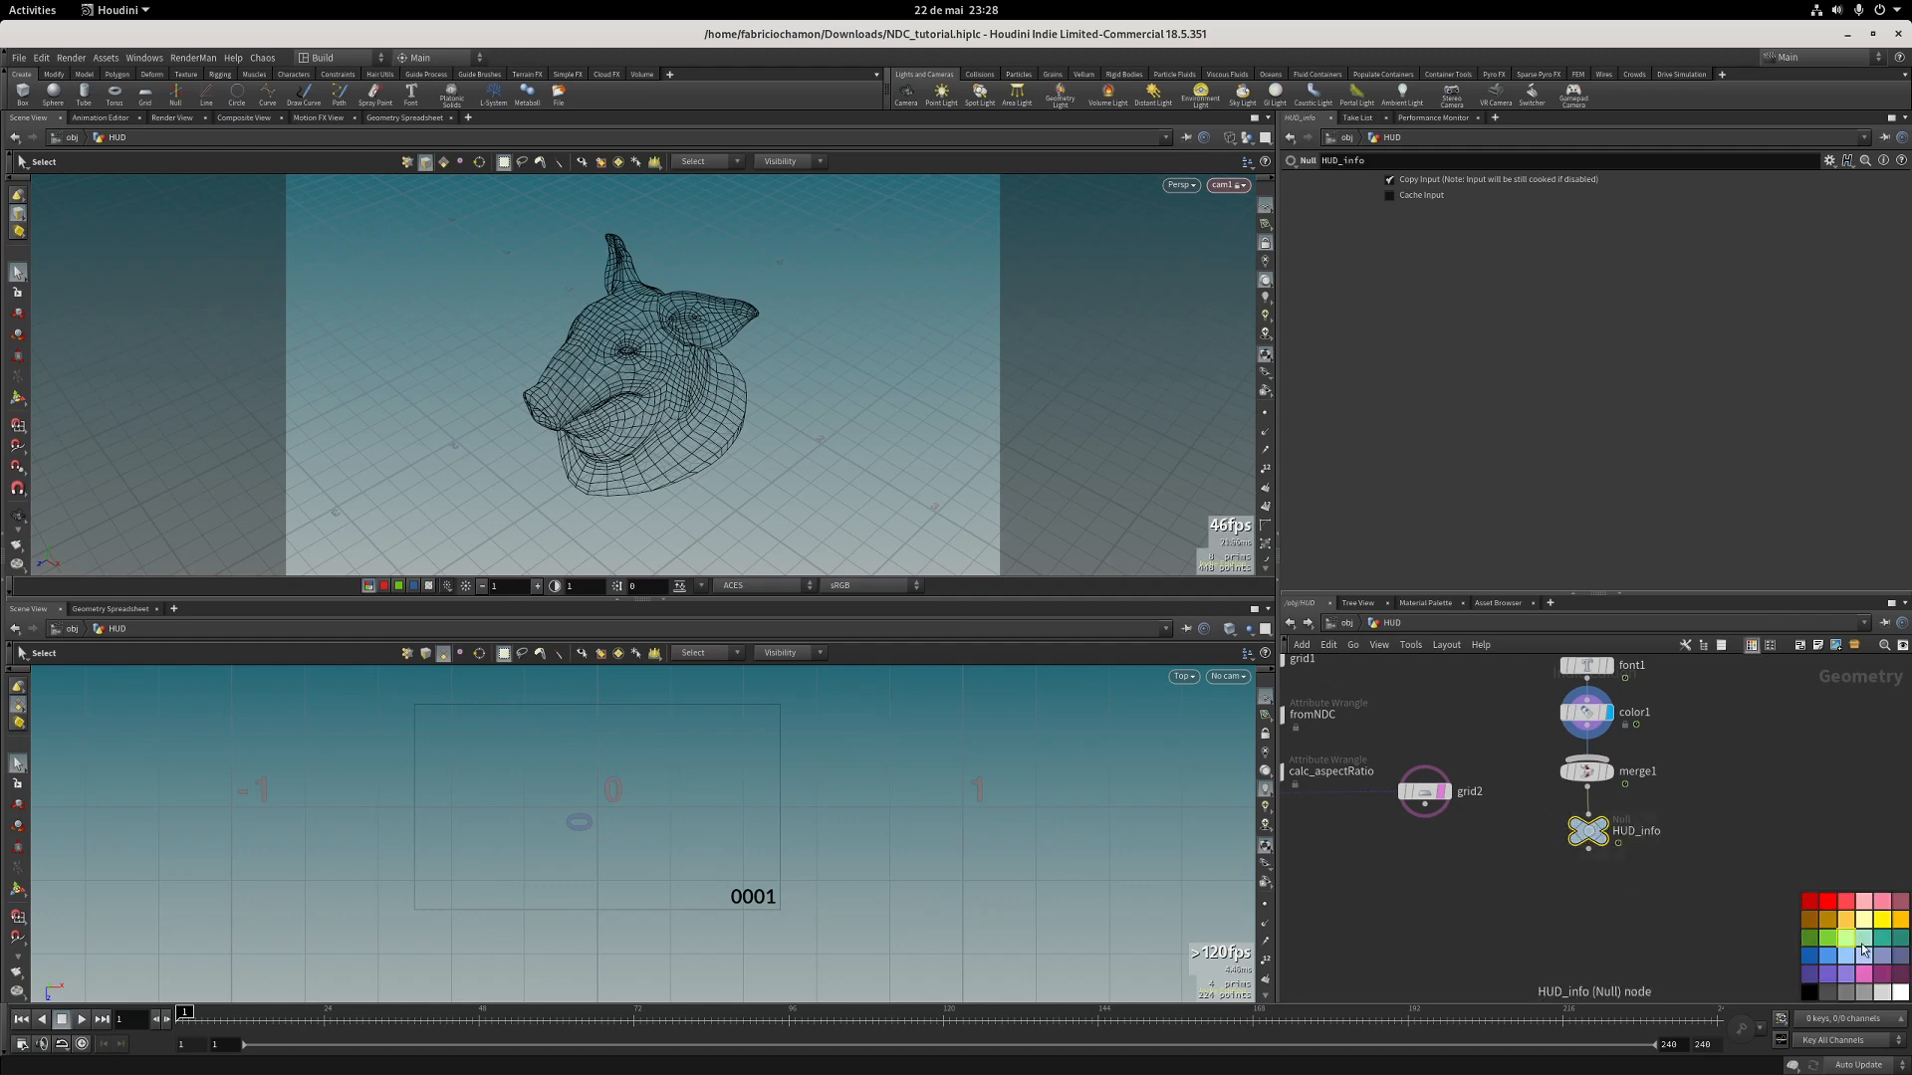
left_click(1811, 992)
key("c")
left_click(1603, 826)
Add an Extract Transform node in the free space below calc_aspectRatio and grid2.
middle_click_drag(1669, 860, 1736, 875)
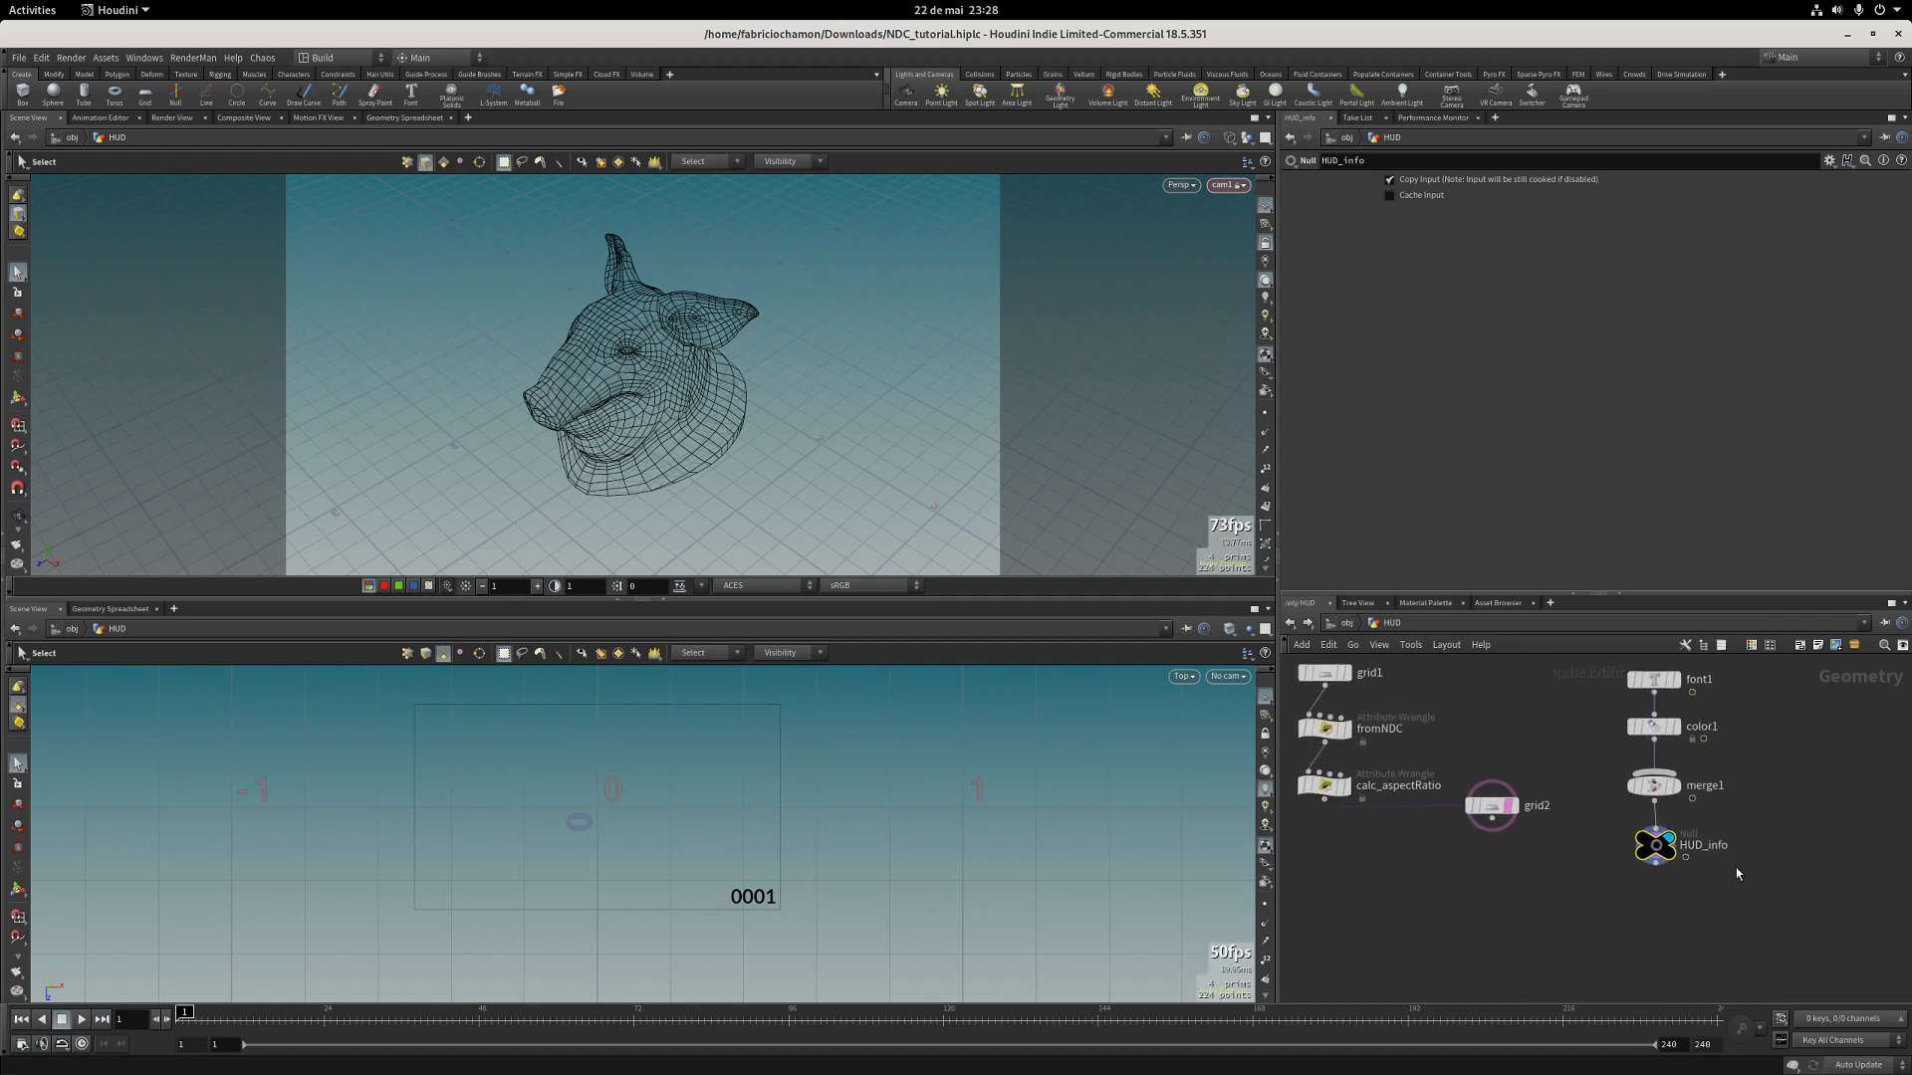
scroll(1544, 842, "down", 3)
scroll(1584, 852, "up", 5)
middle_click_drag(1479, 851, 1519, 858)
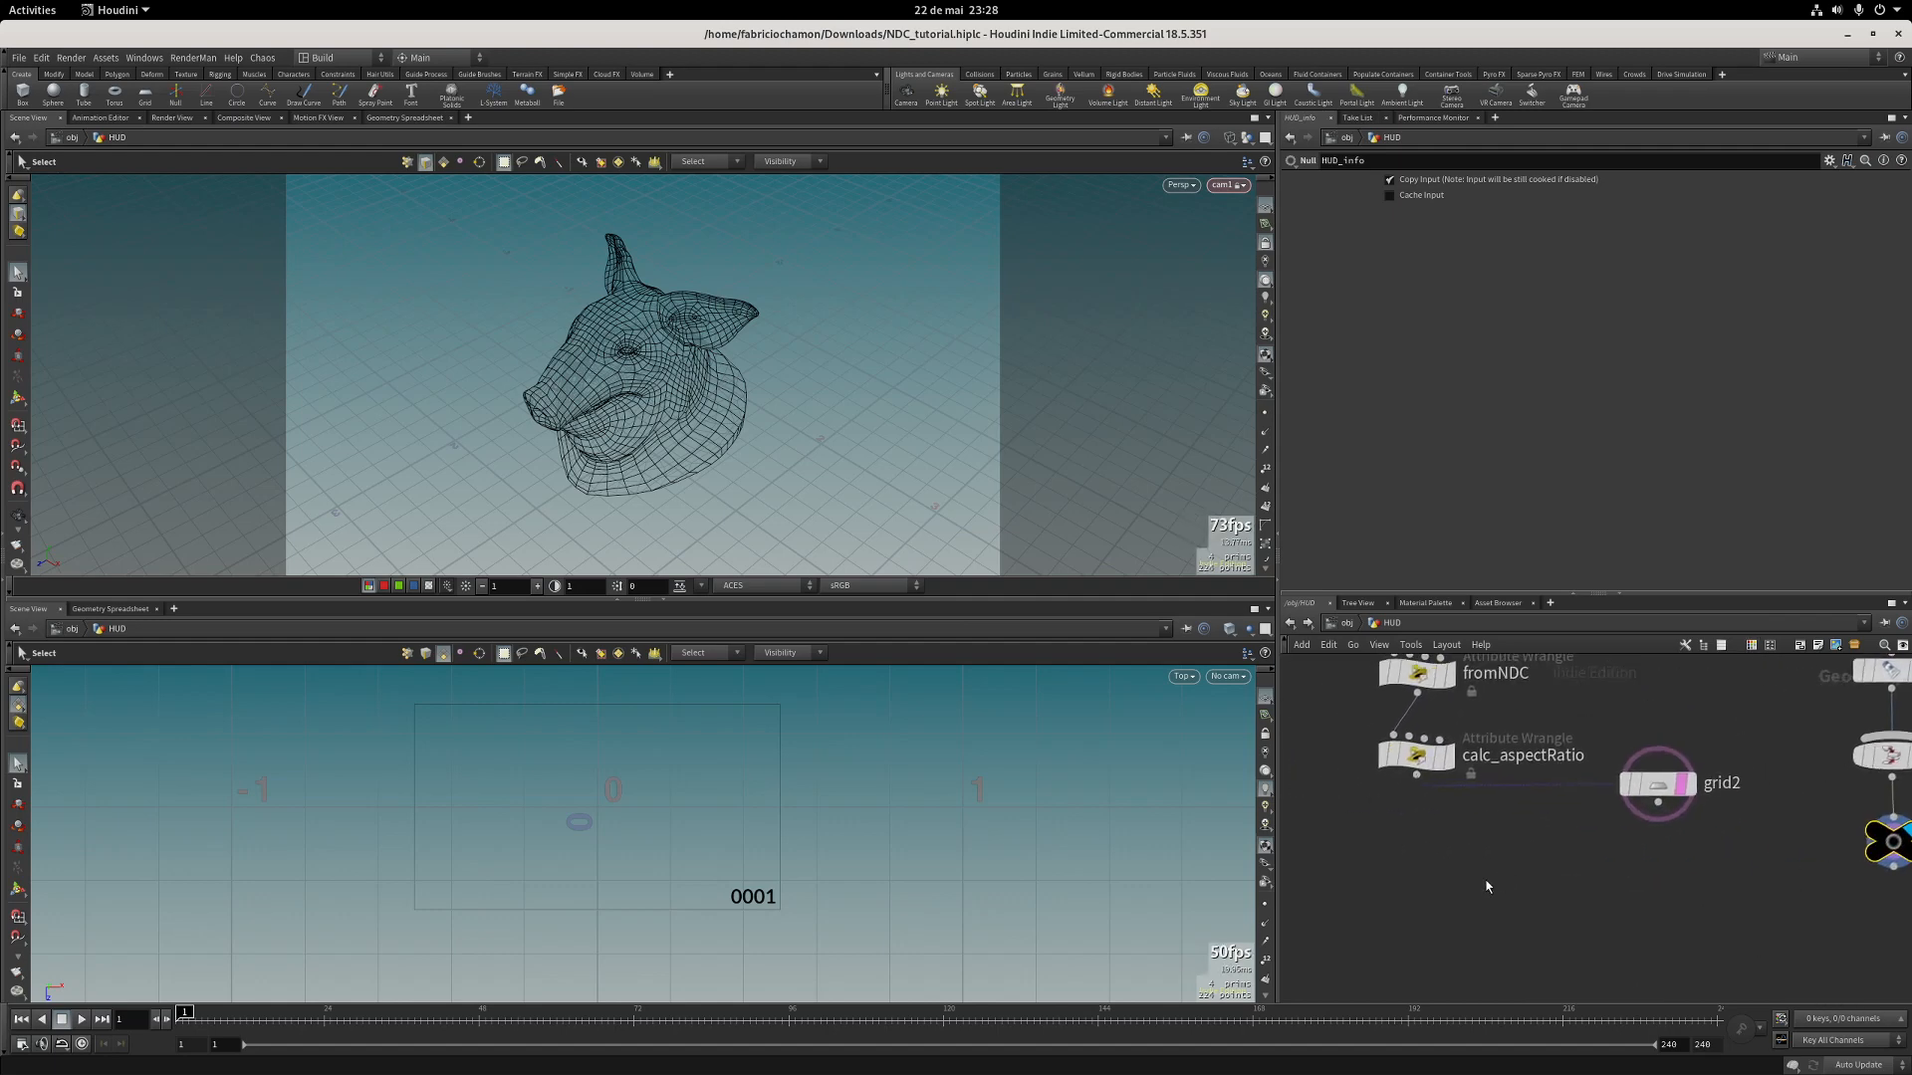
key("Tab")
type("extract")
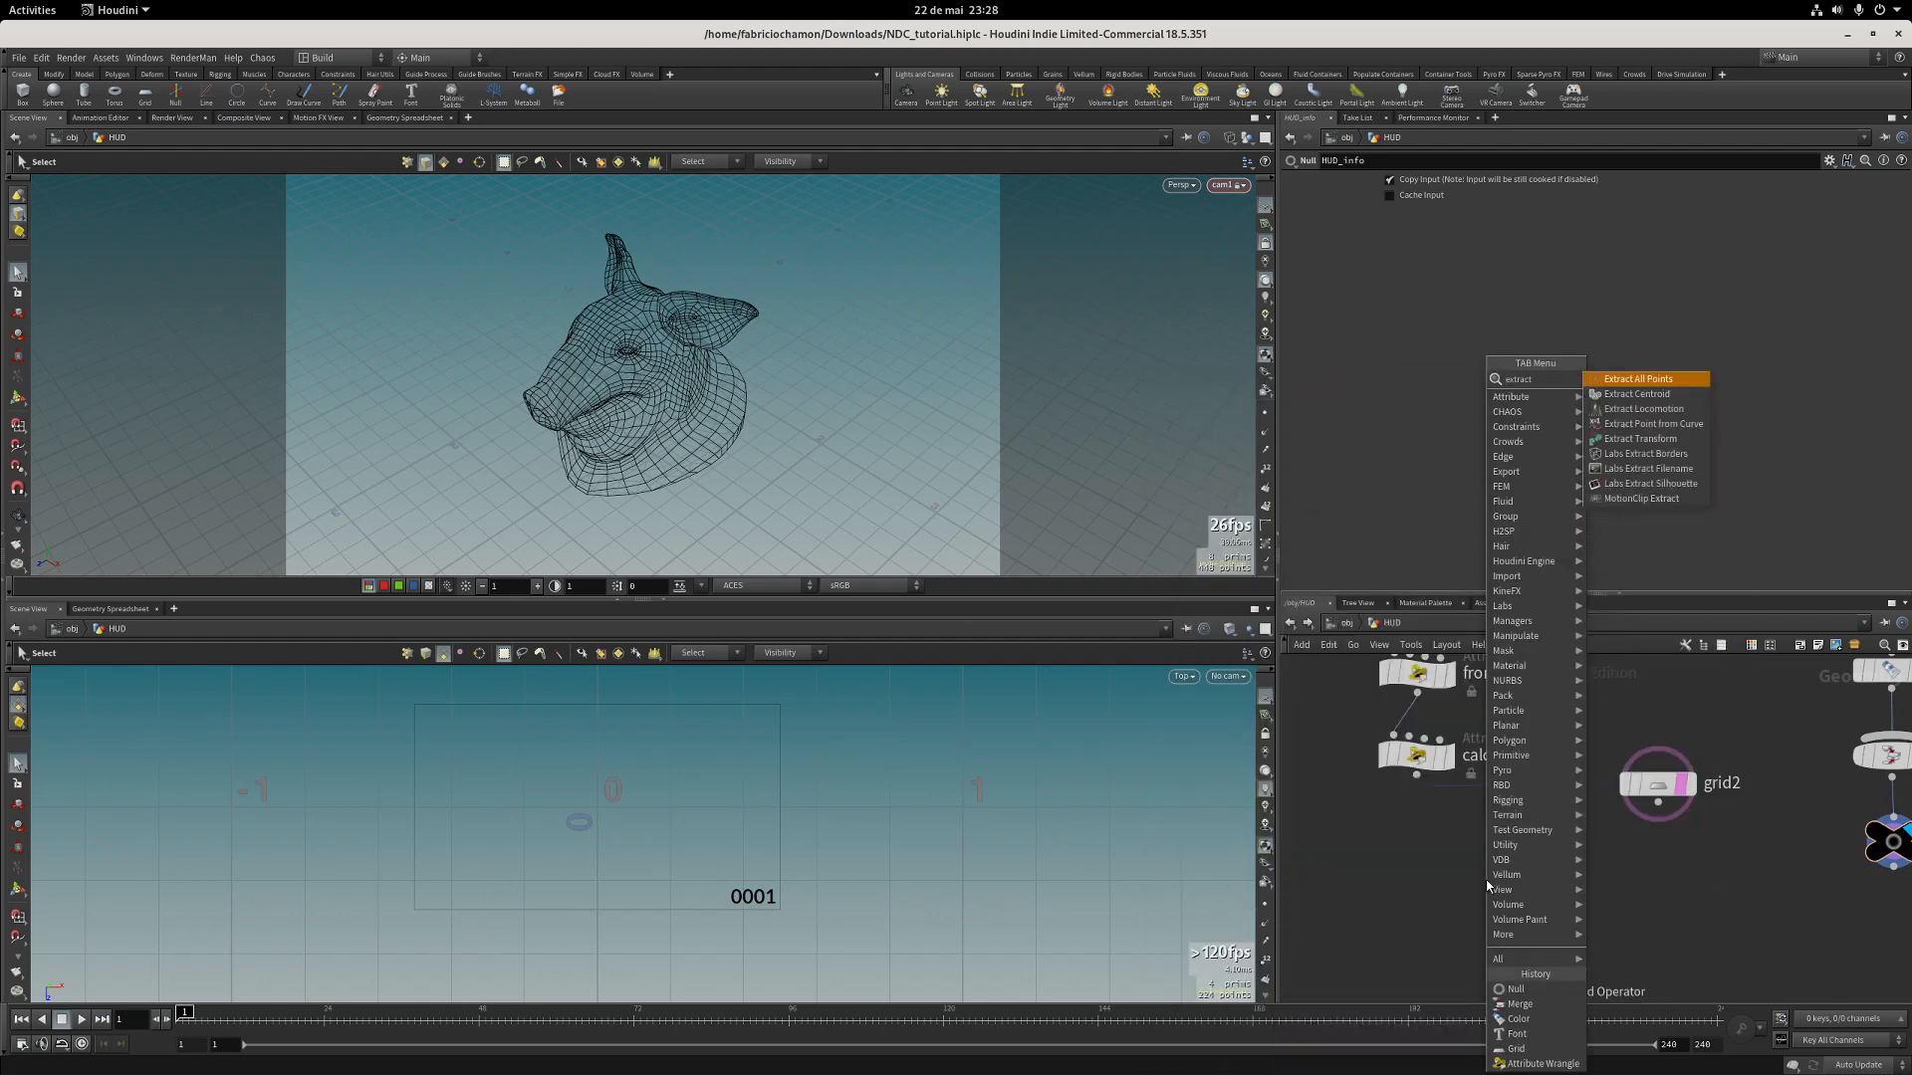
key("Down")
key("Down")
key("Down")
key("Down")
key("Return")
left_click(1488, 881)
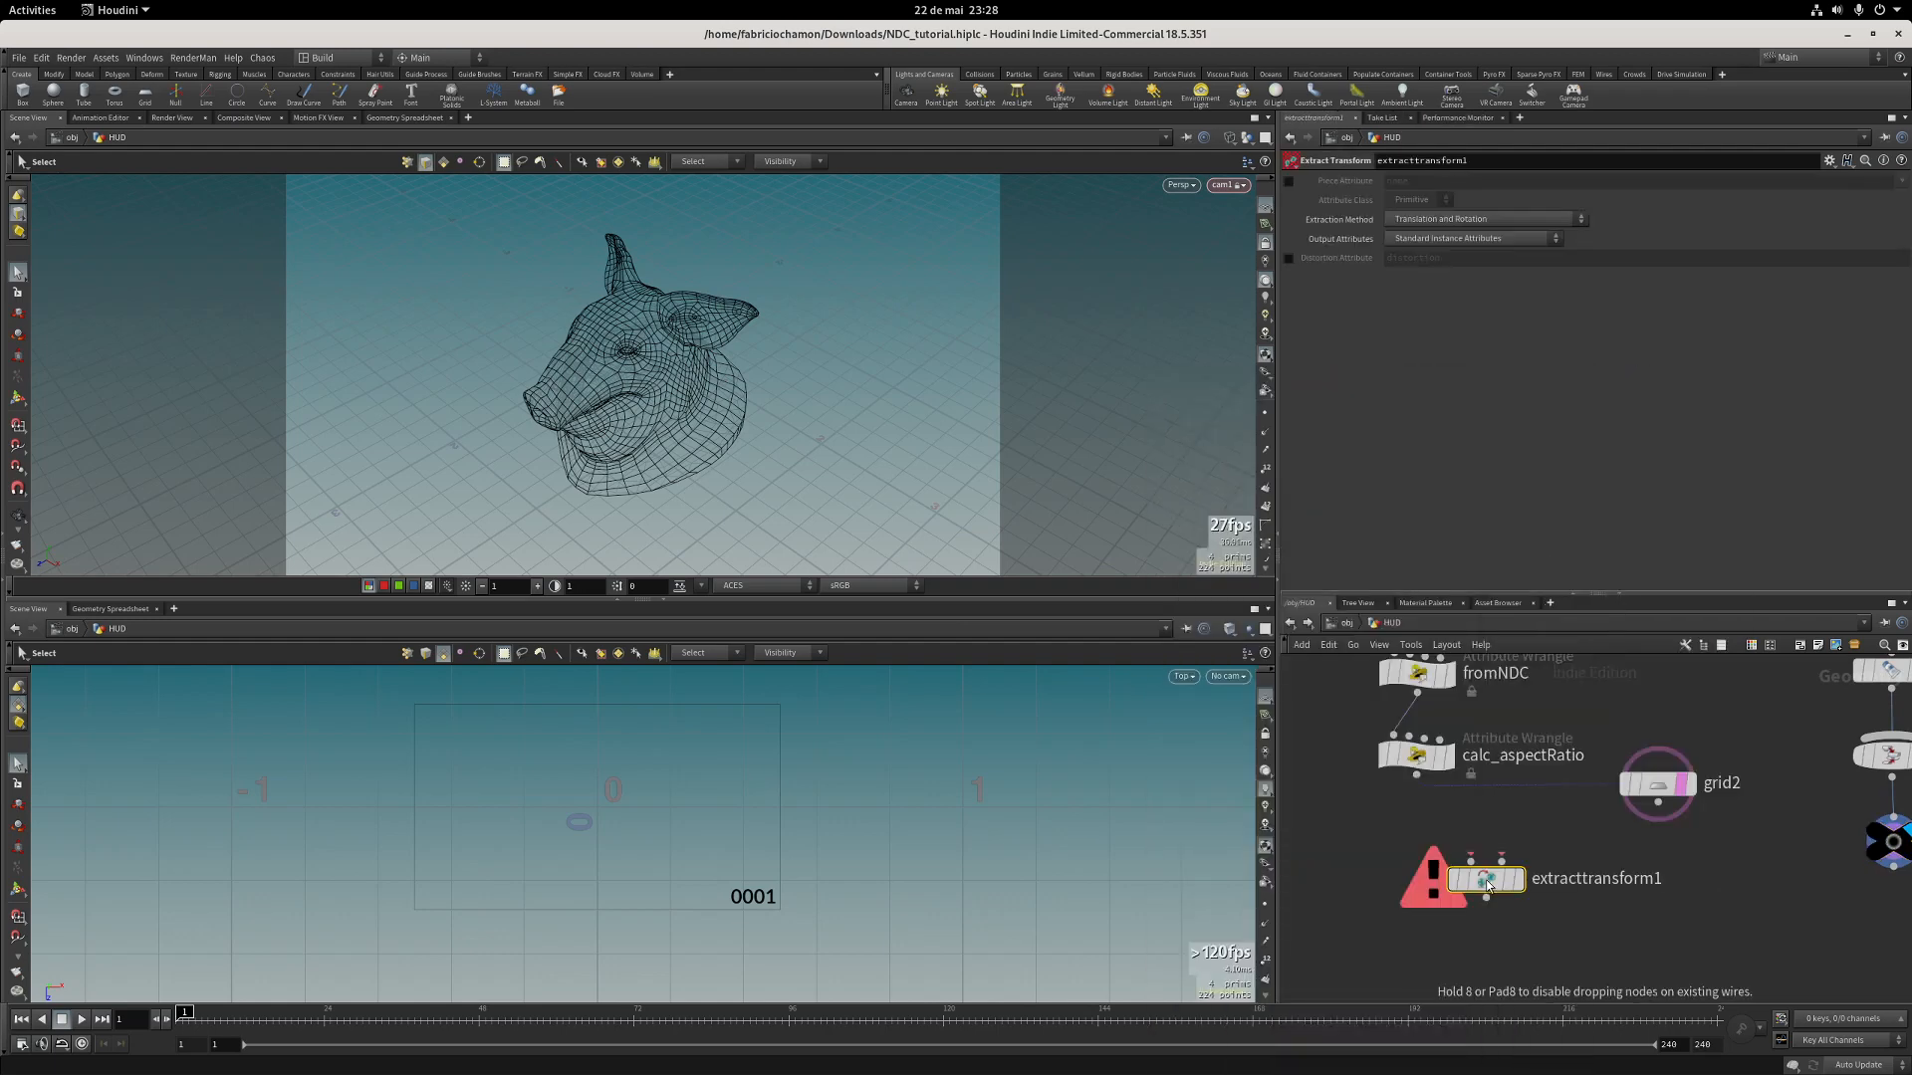
left_click_drag(1487, 880, 1482, 919)
scroll(1466, 846, "down", 2)
scroll(1473, 849, "up", 2)
middle_click_drag(1478, 848, 1486, 831)
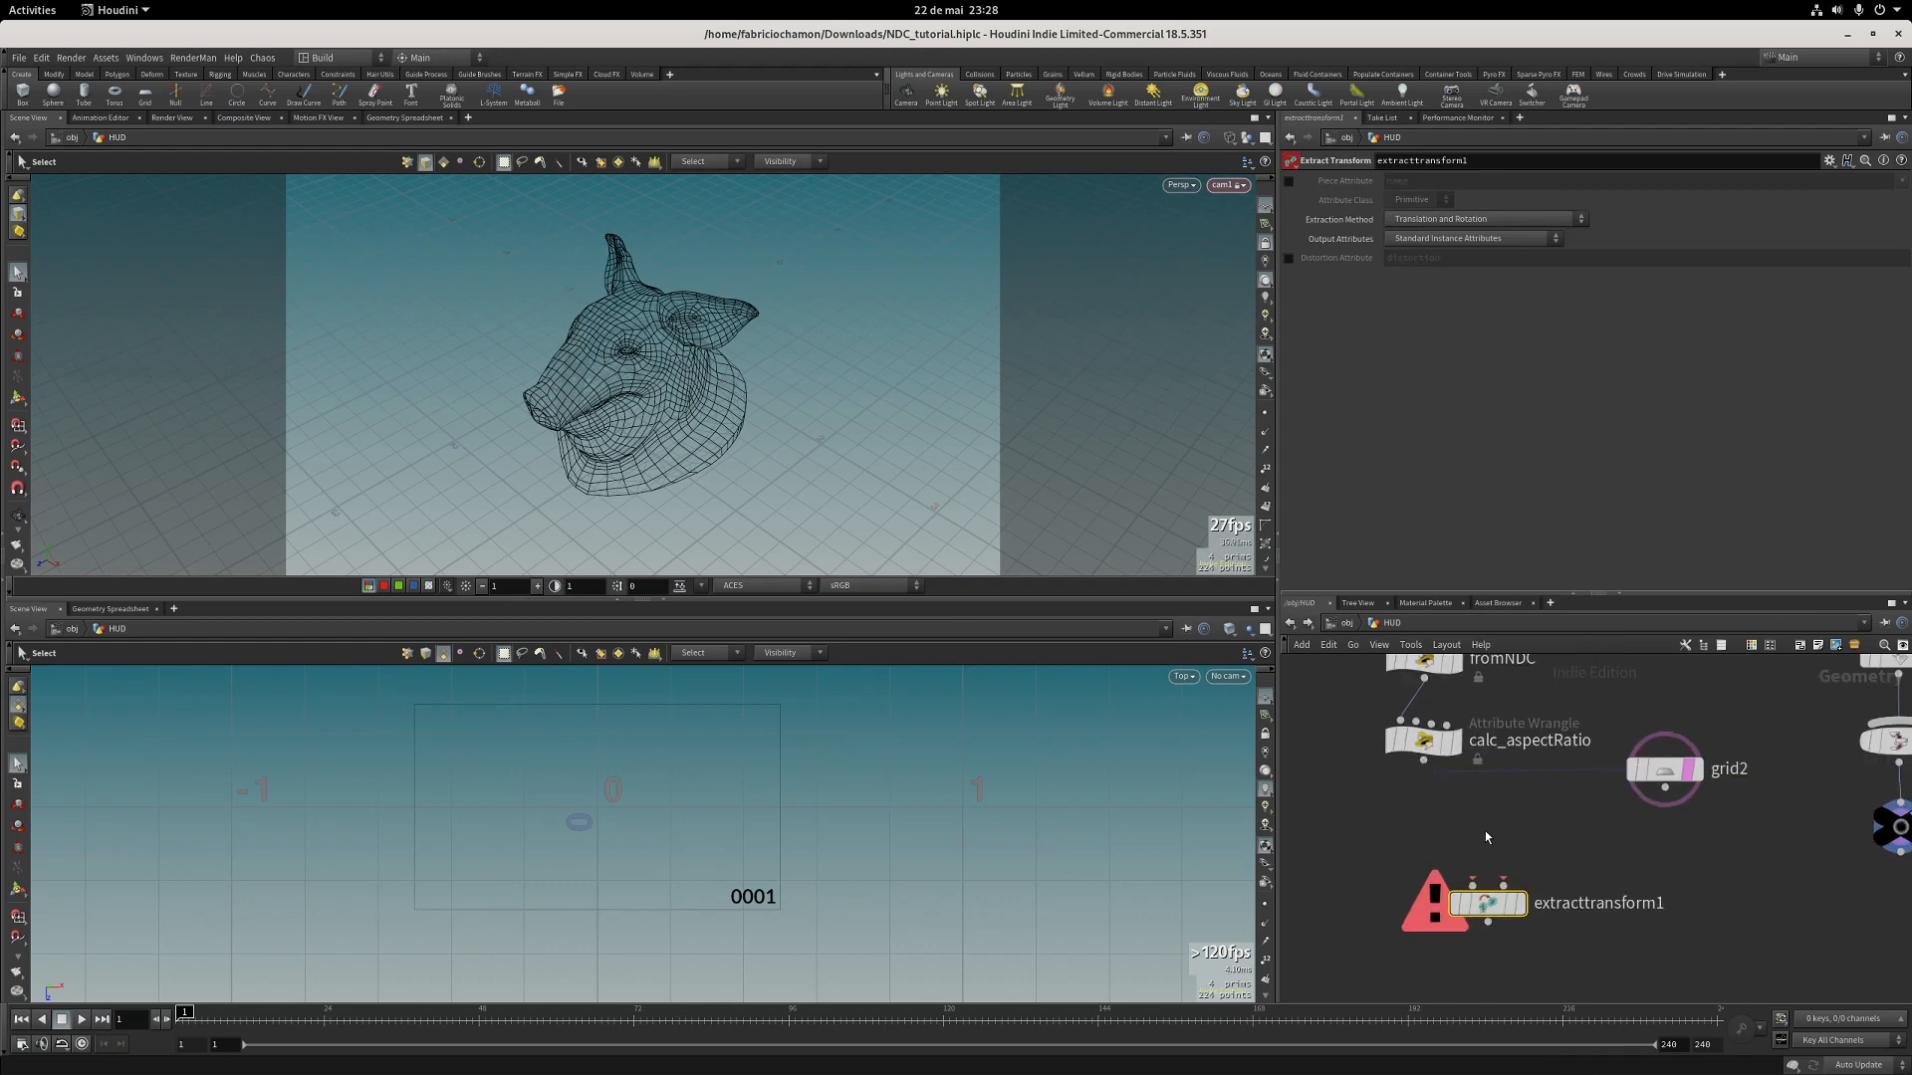
Connect grid2 to the first input of extracttransform1, then display calc_aspectRatio and connect it to the second input.
left_click(1669, 771)
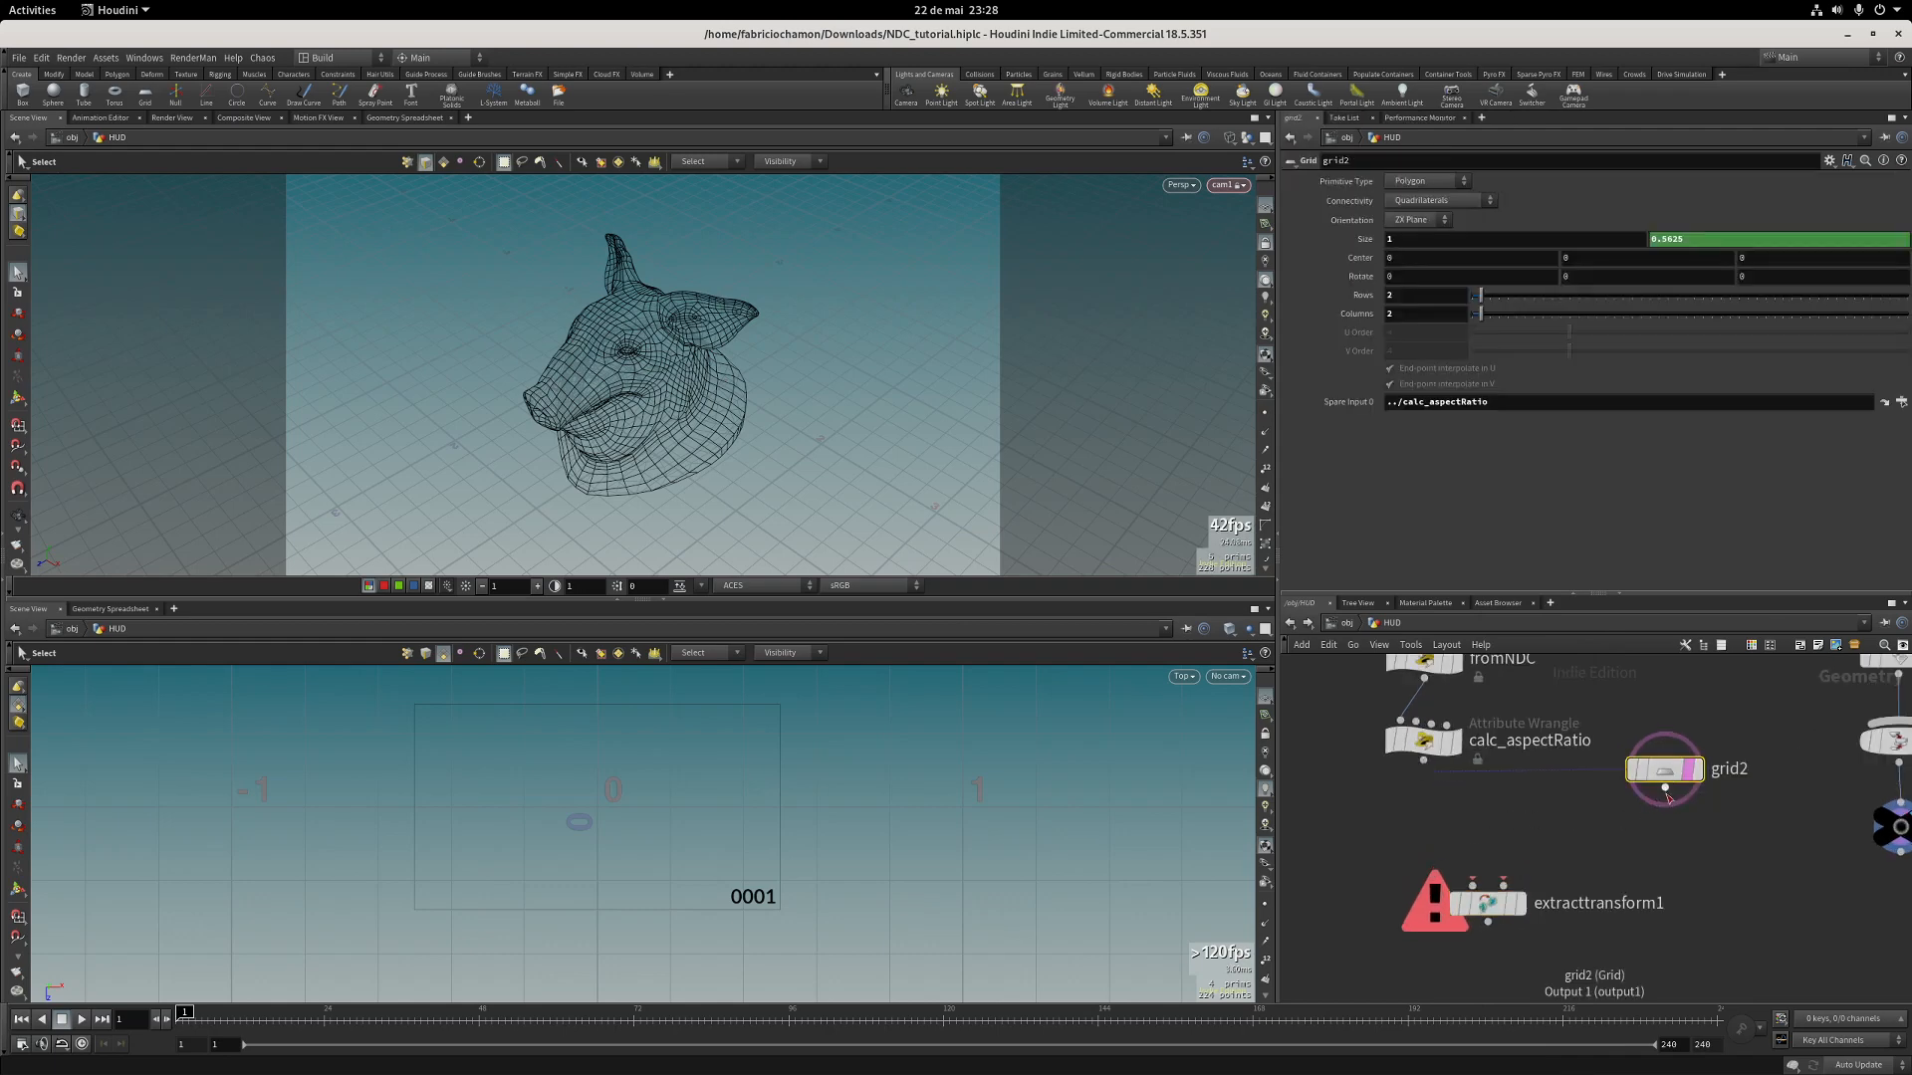
left_click_drag(1666, 788, 1457, 901)
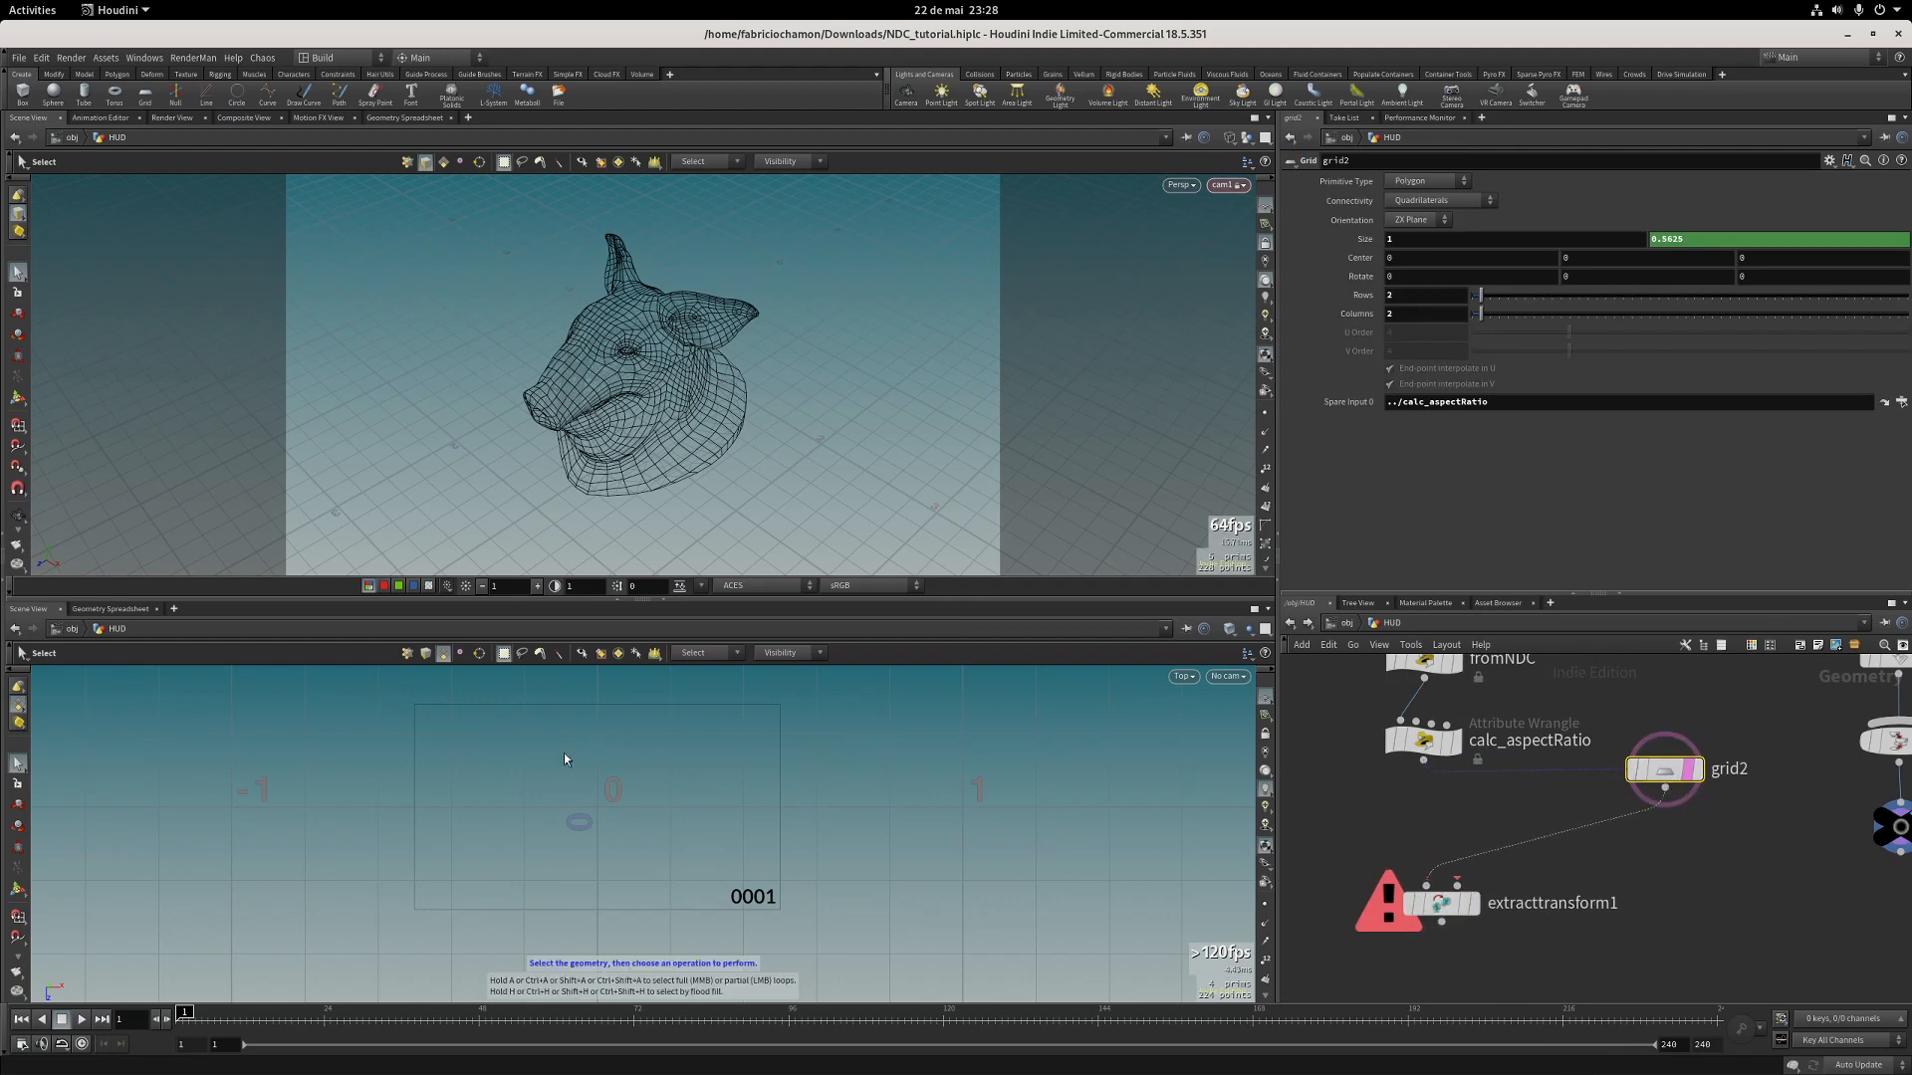
left_click(1464, 701)
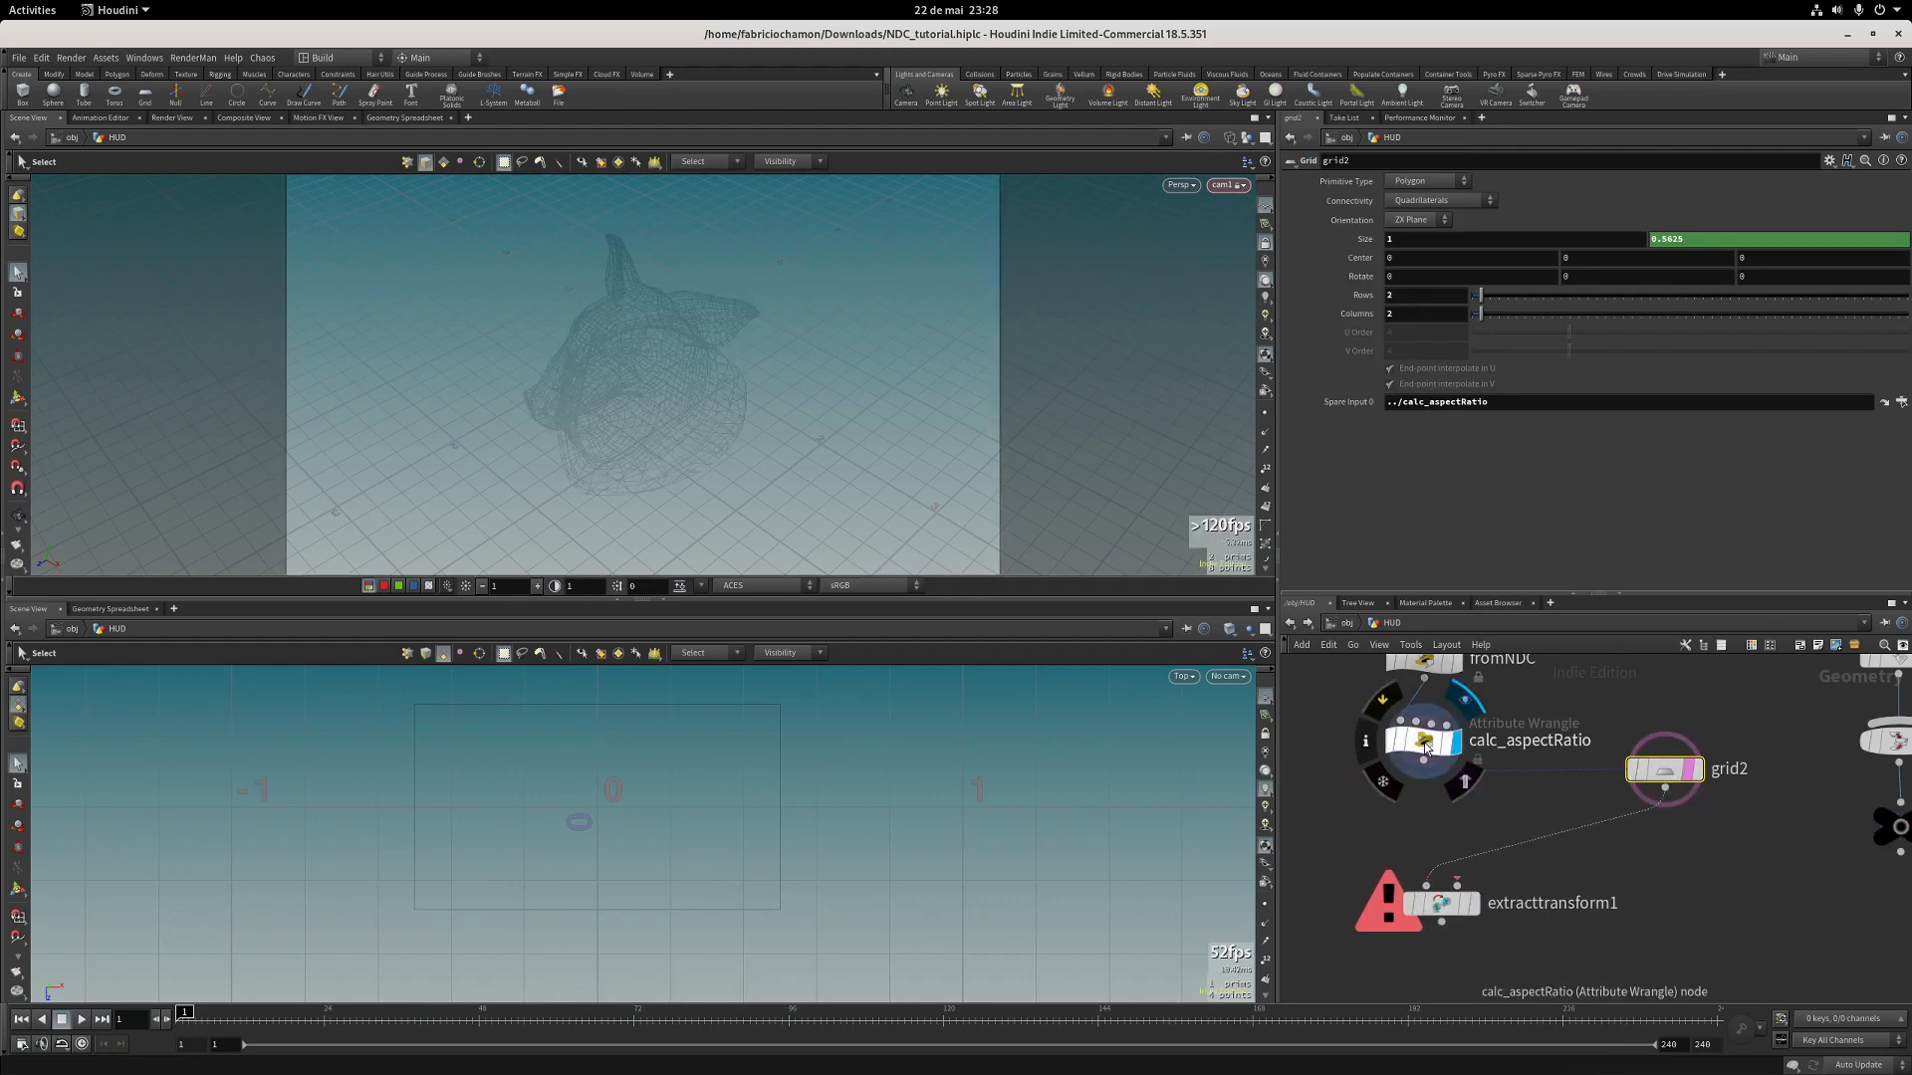
left_click(1424, 742)
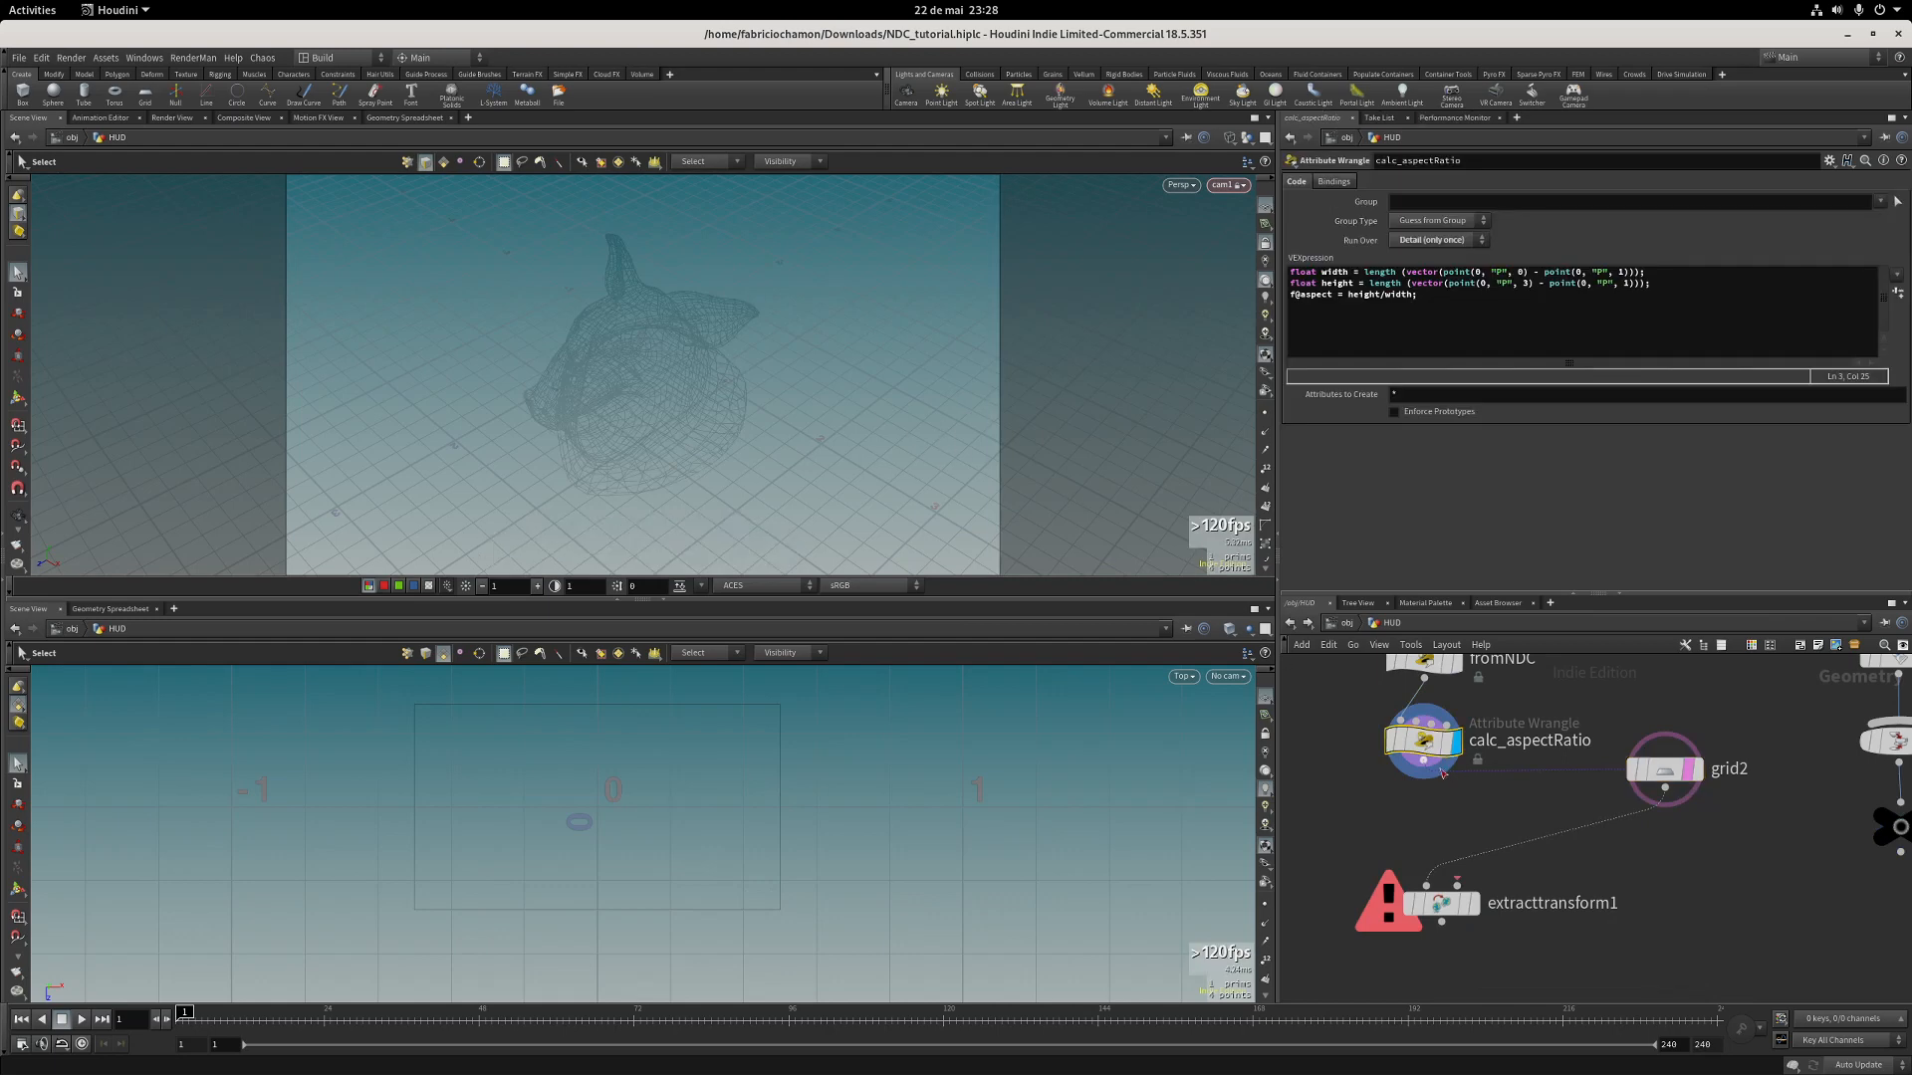
left_click_drag(1425, 778, 1456, 885)
mouse_move(1462, 887)
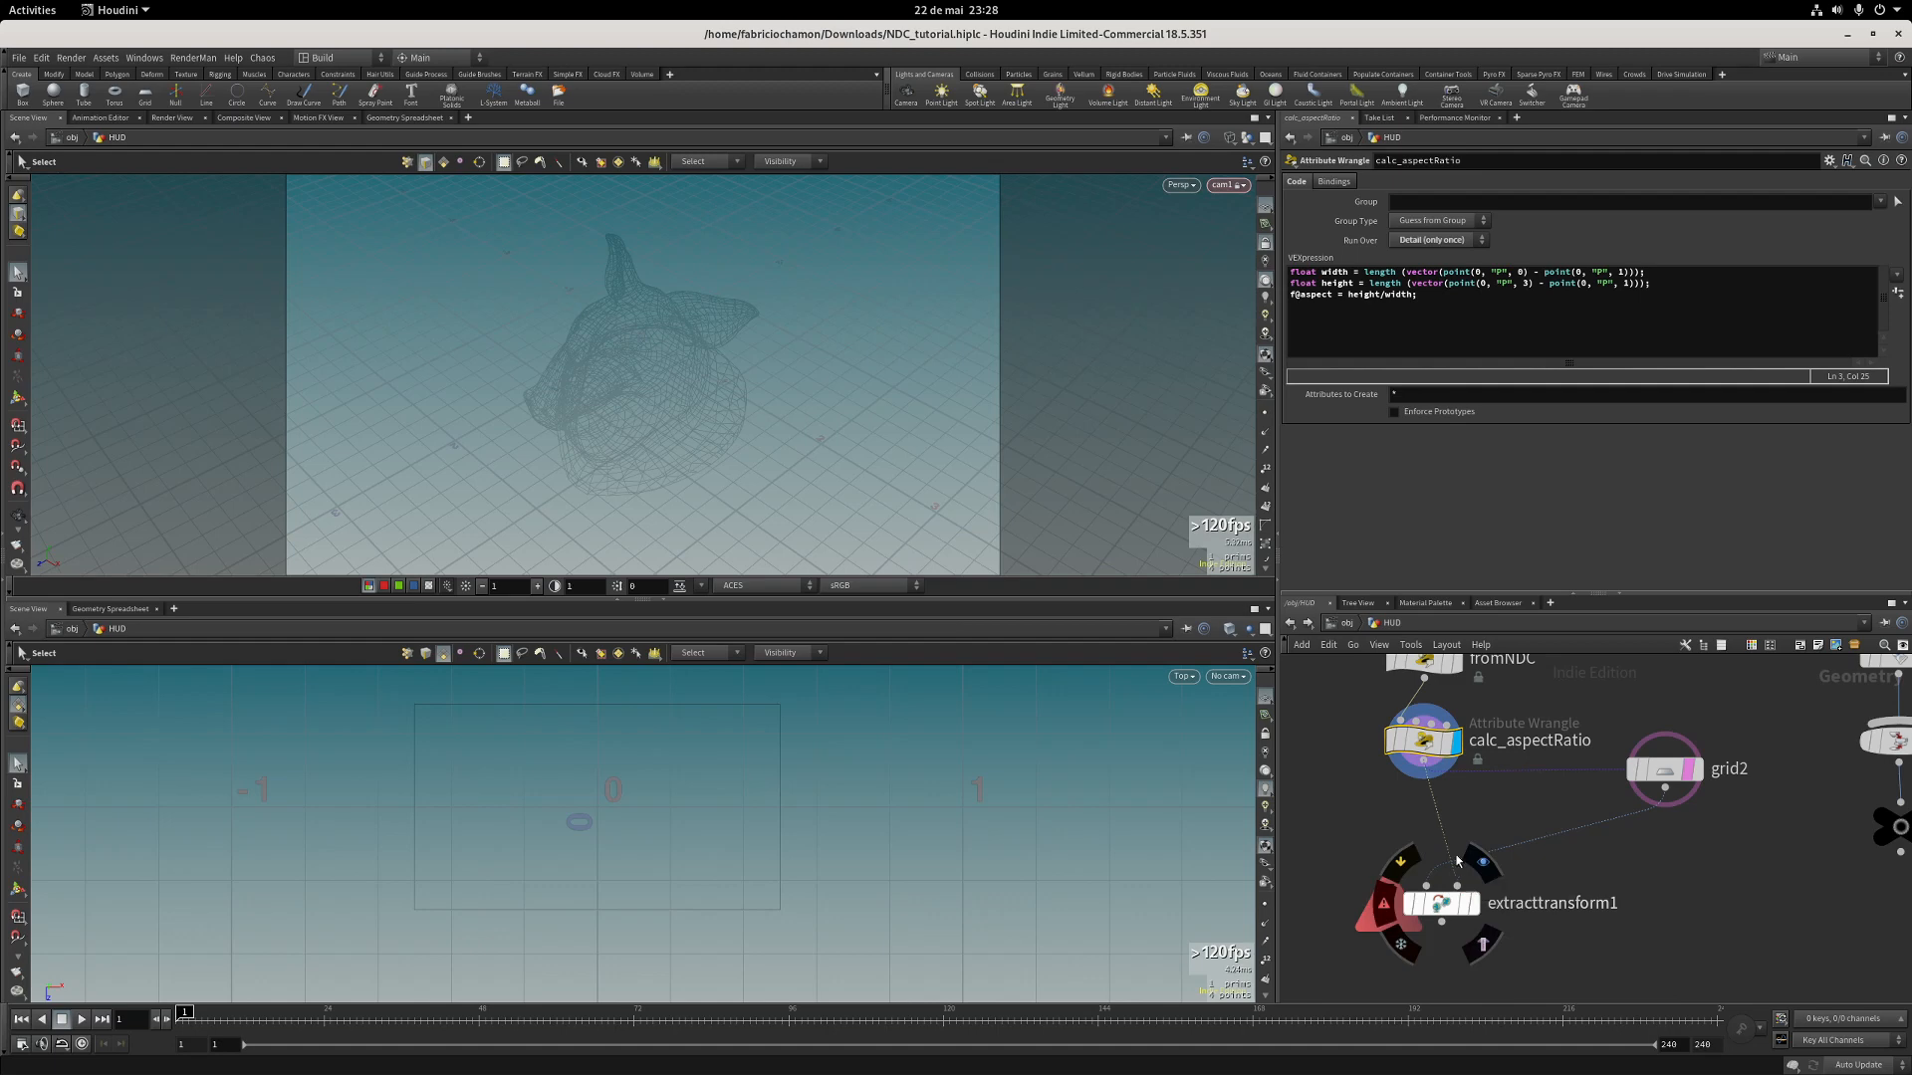
Display extracttransform1, inspect its node info, and set its extraction method to Translation, Rotation, and Uniform Scale.
middle_click_drag(1502, 929, 1508, 871)
left_click(1480, 844)
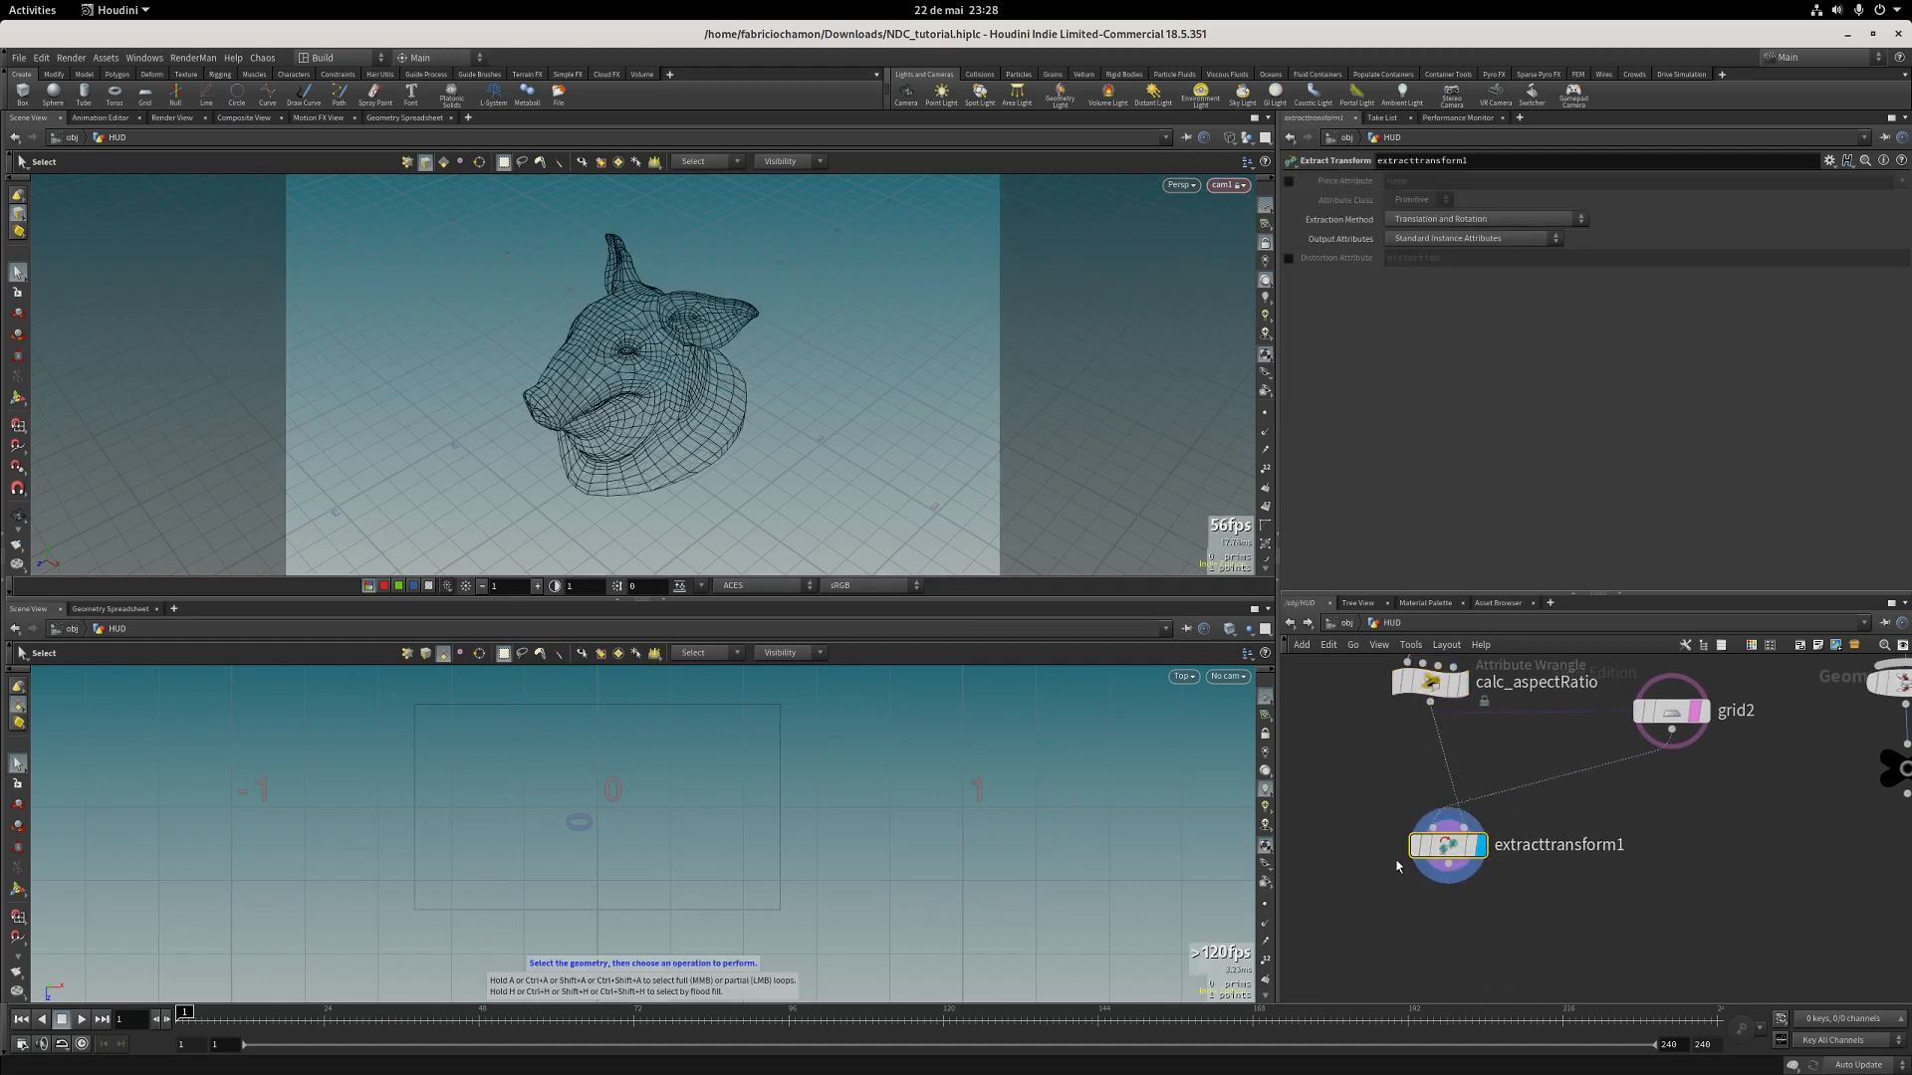
middle_click(1444, 845)
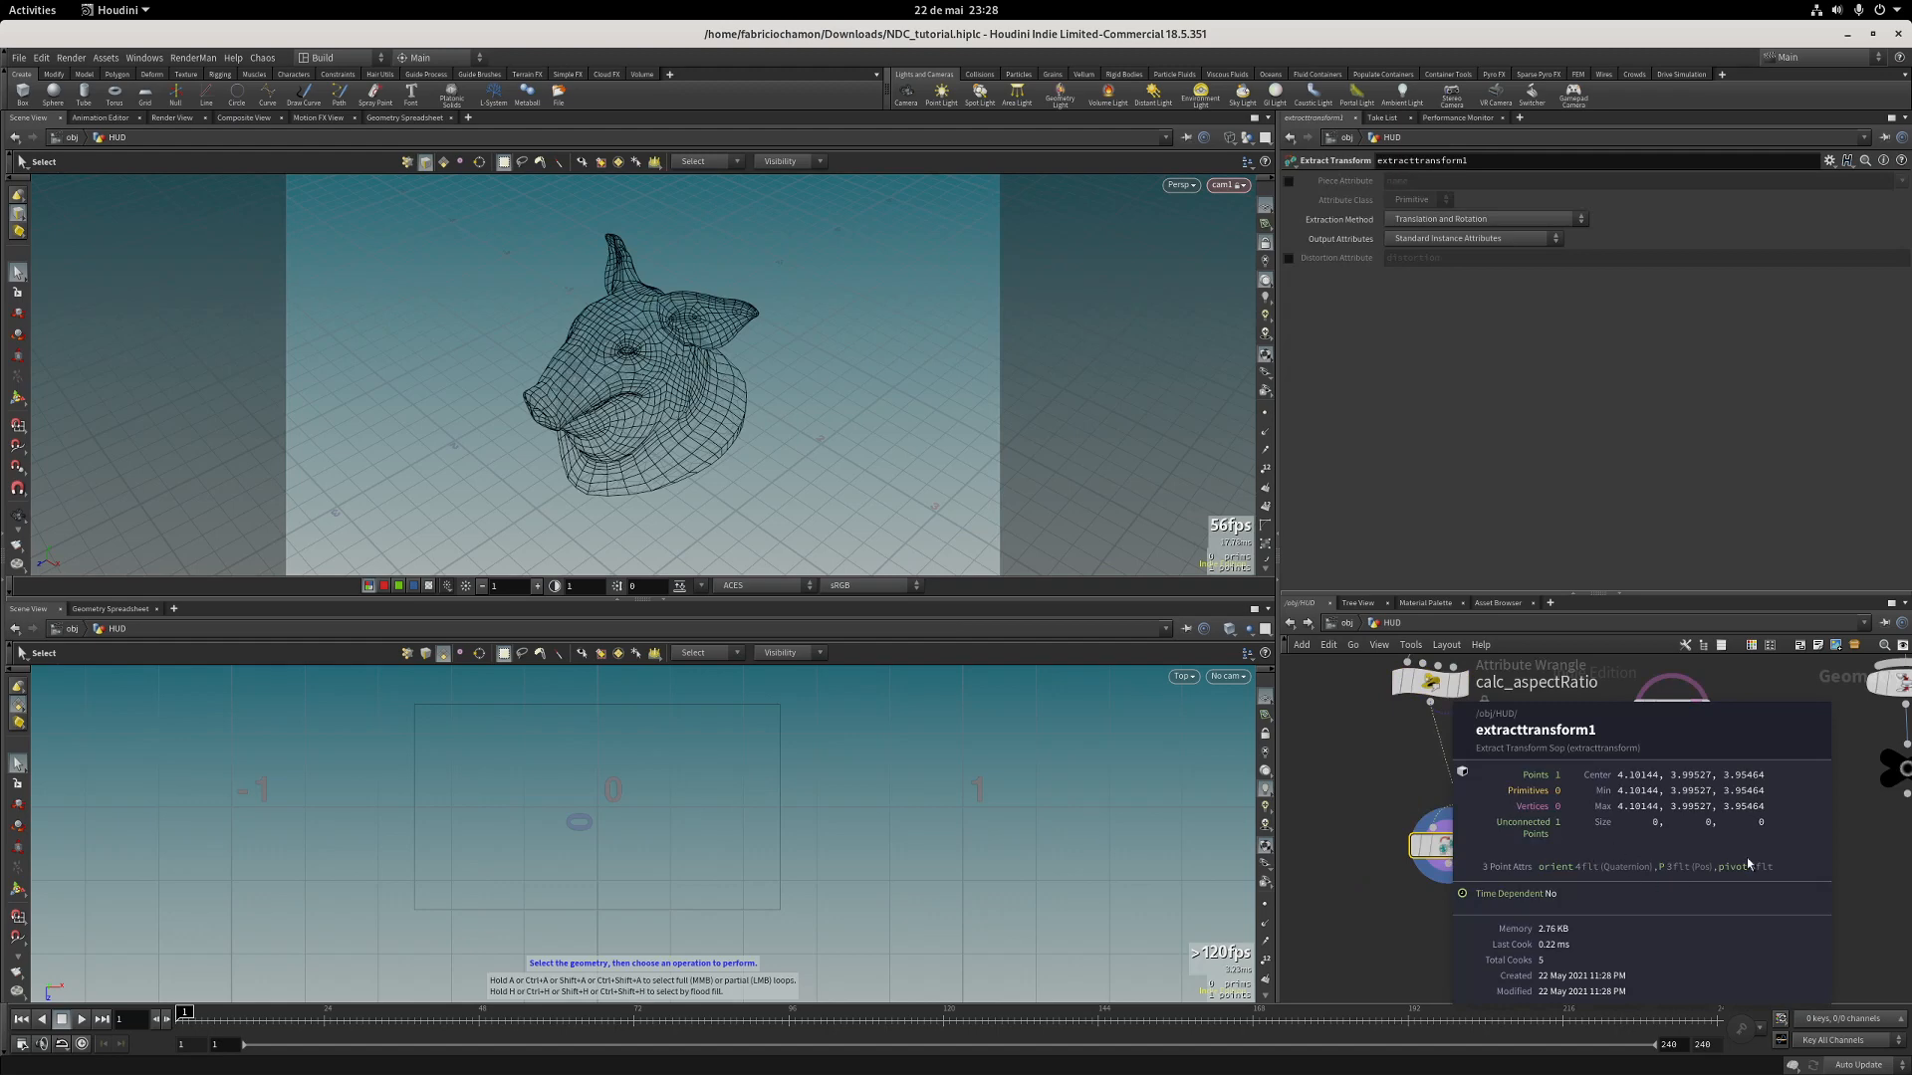
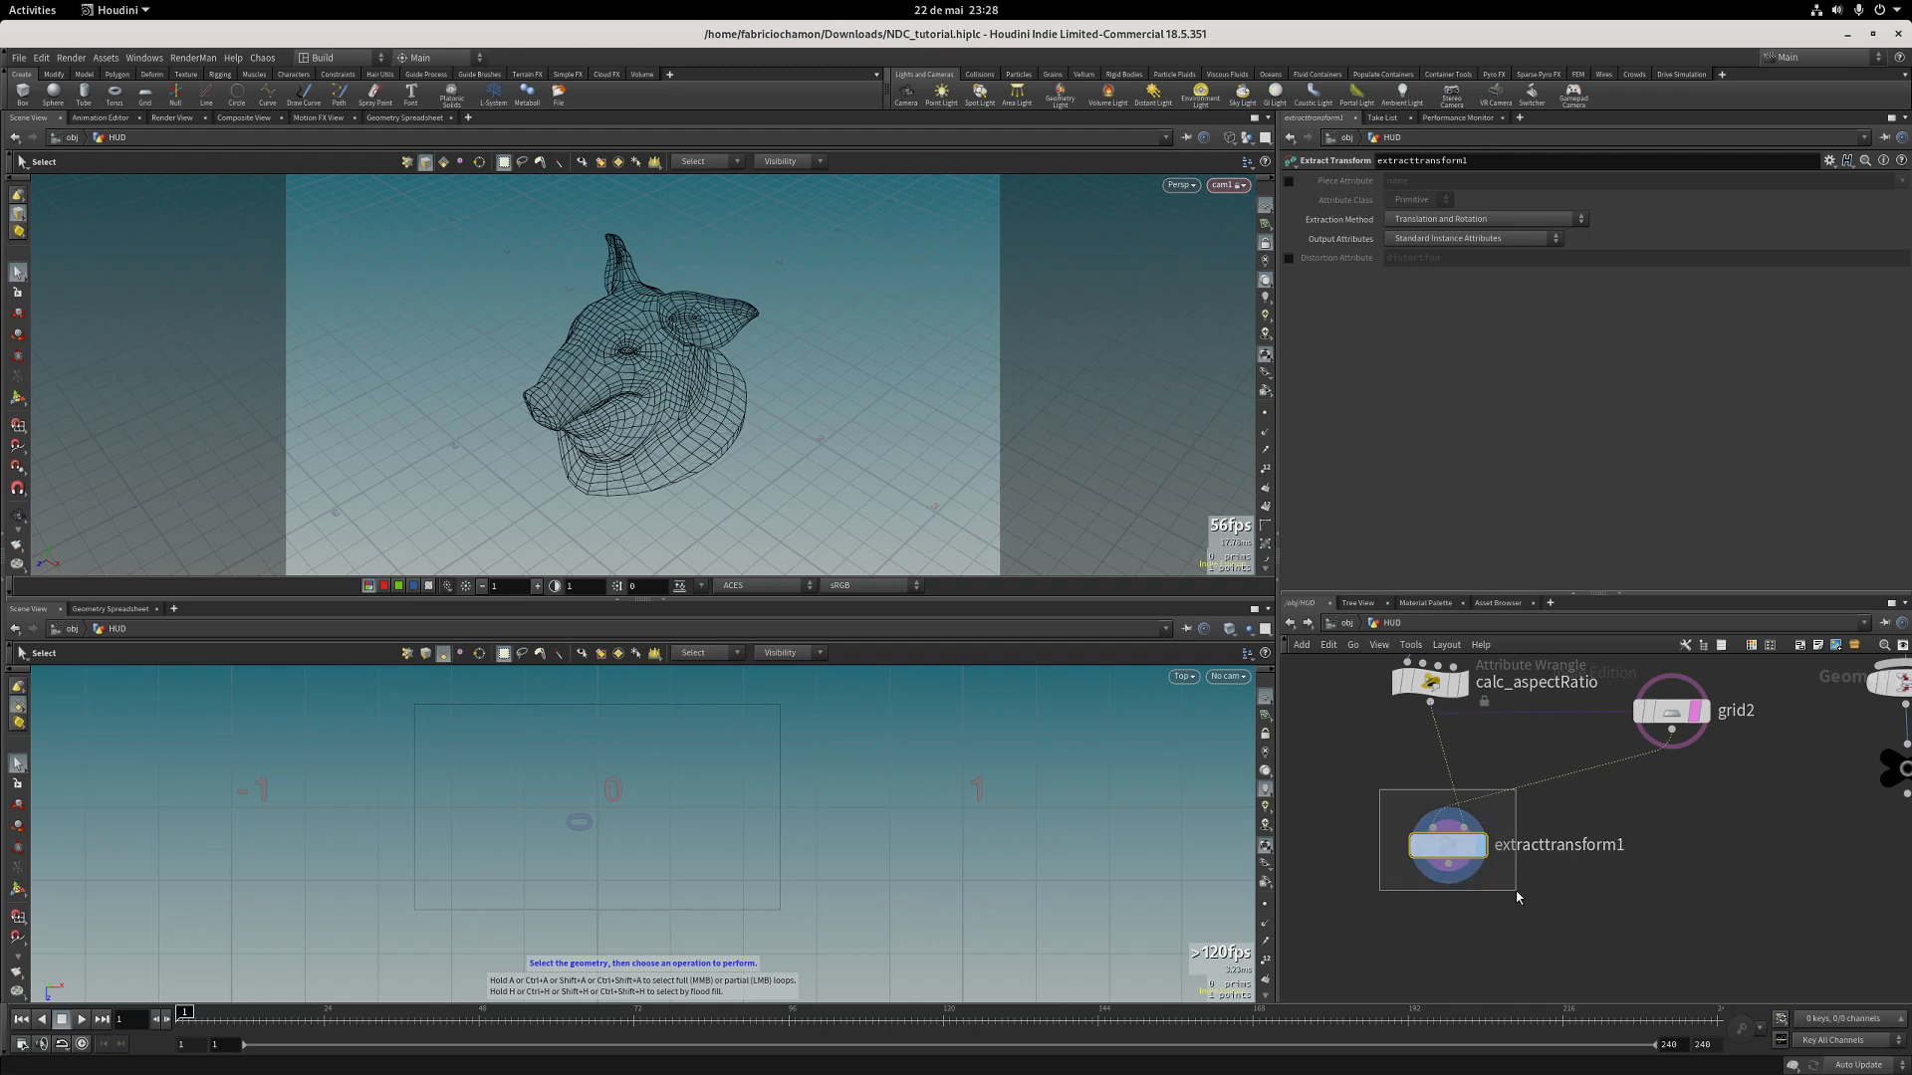
left_click(1439, 221)
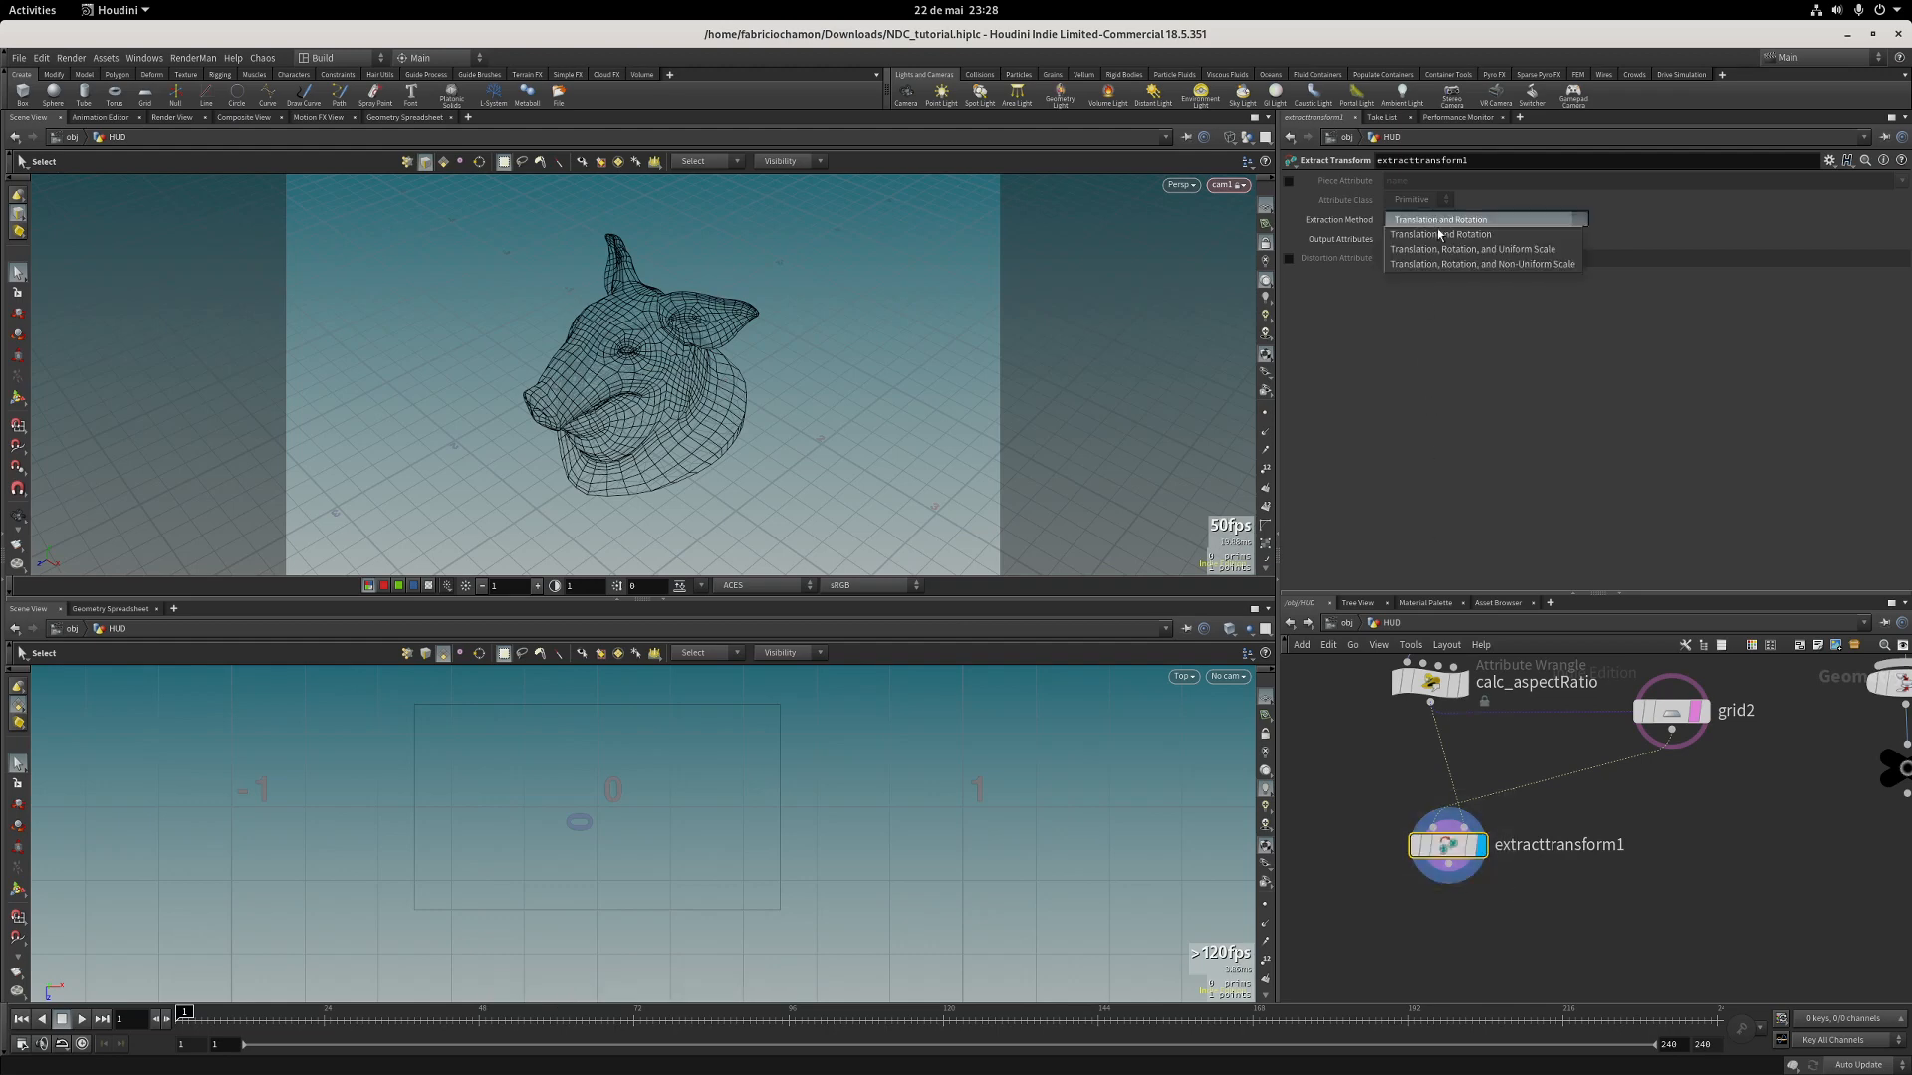
left_click(1542, 250)
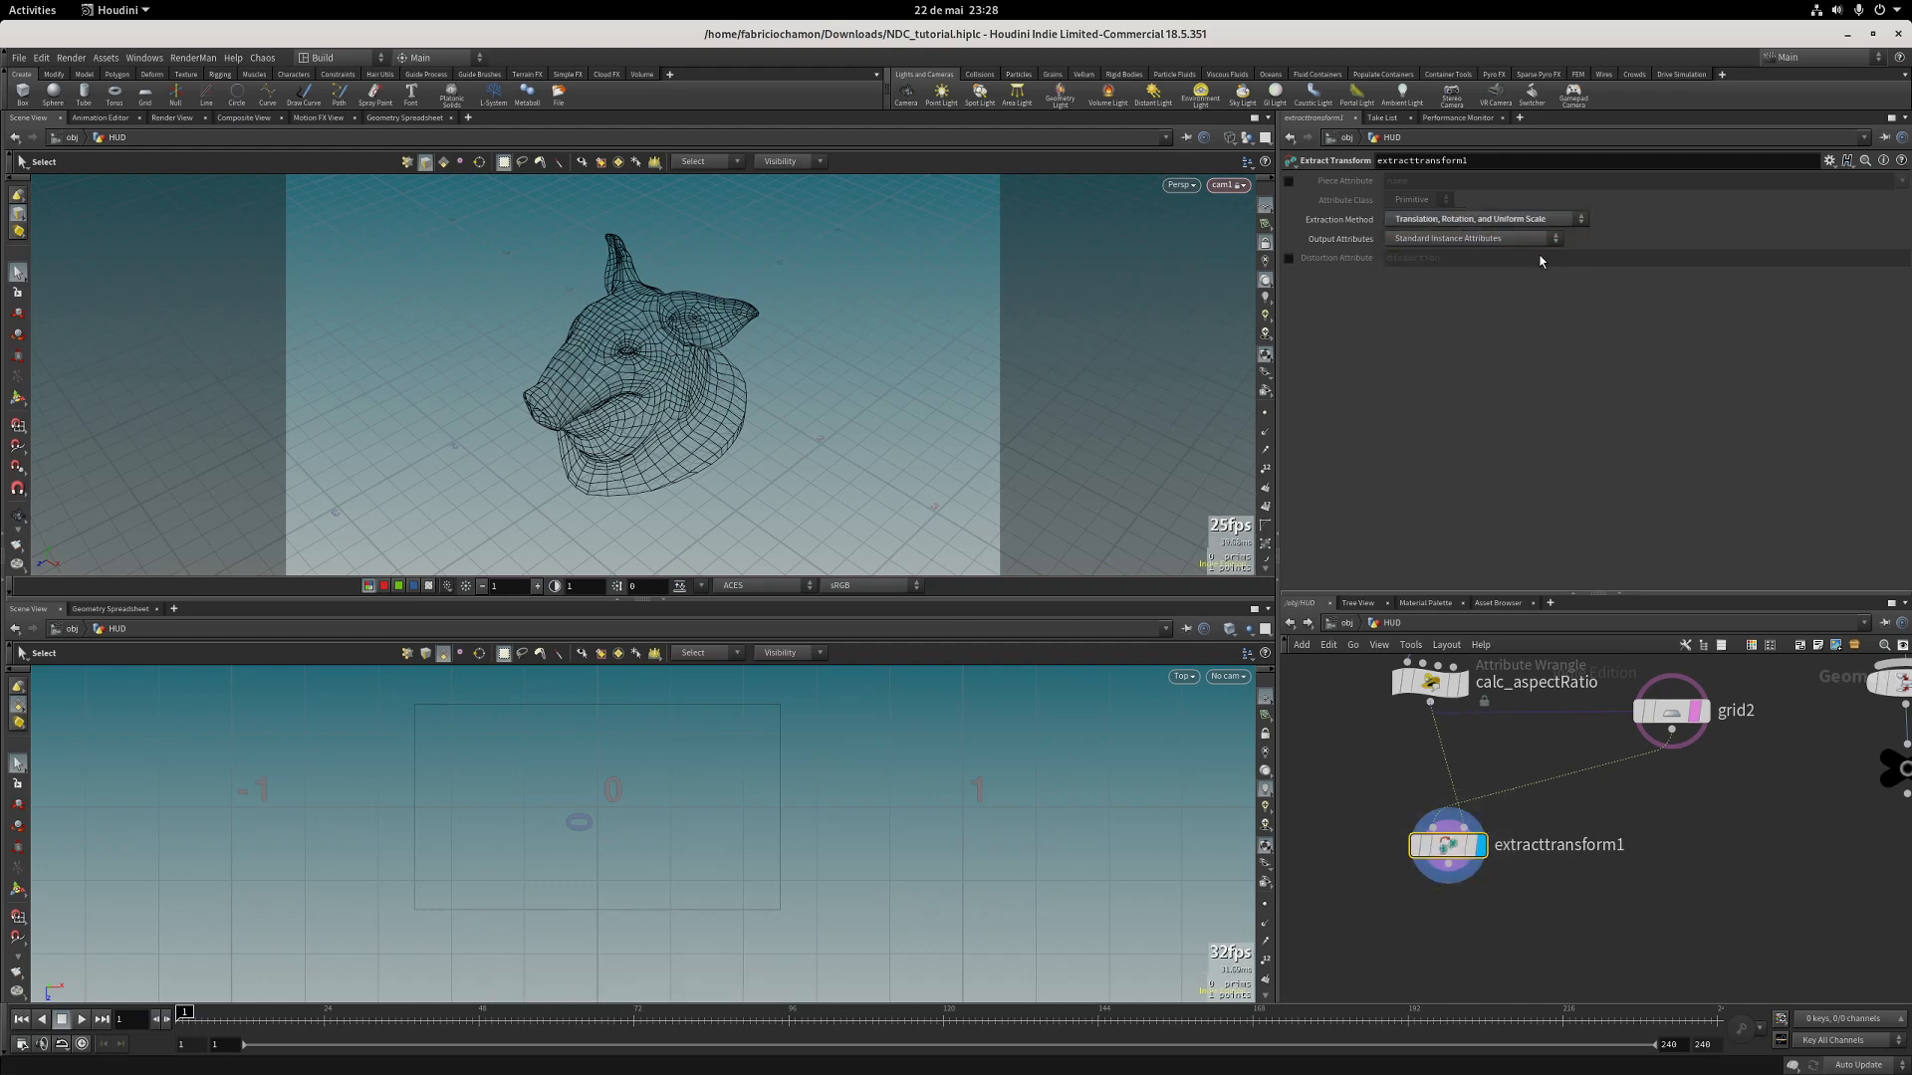
Add a Transform Pieces node below grid2, with HUD_info wired into its first input and extracttransform1 into its second.
scroll(1578, 869, "down", 3)
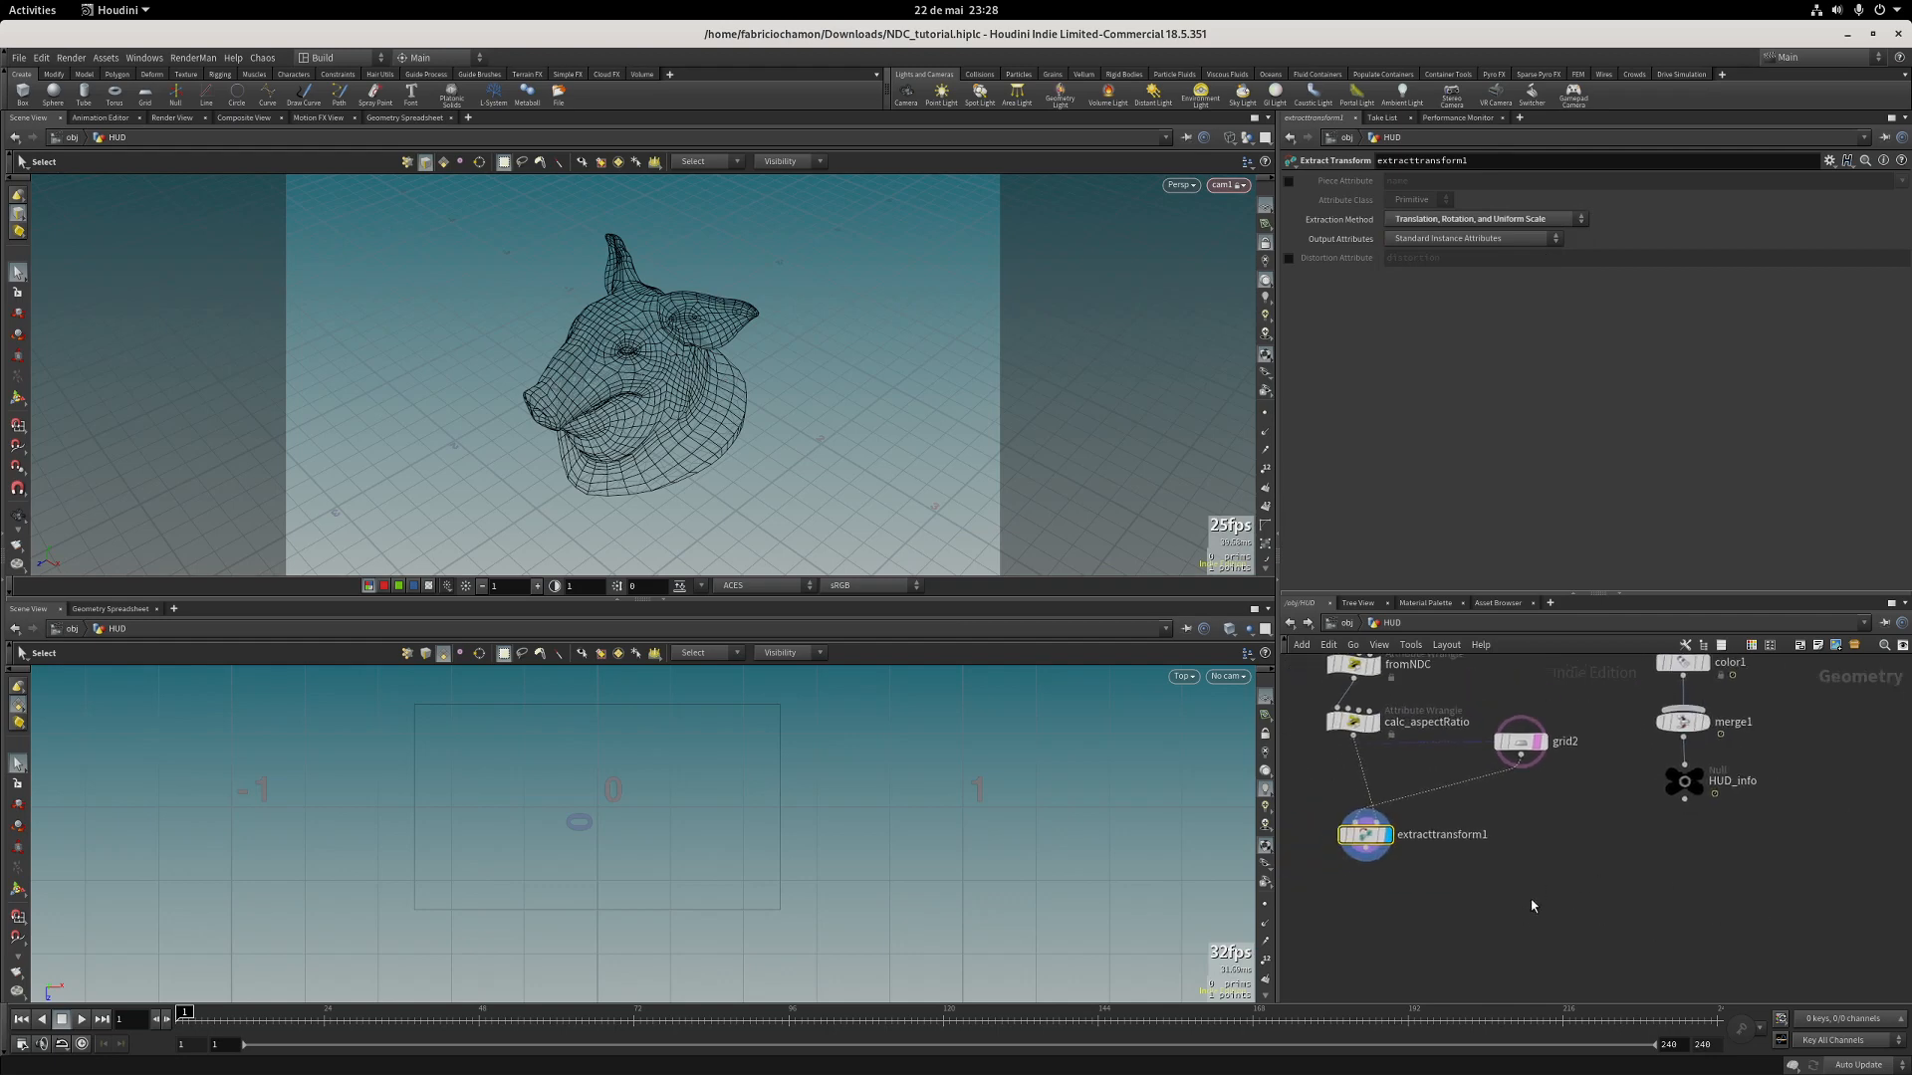
key("Tab")
type("transformp")
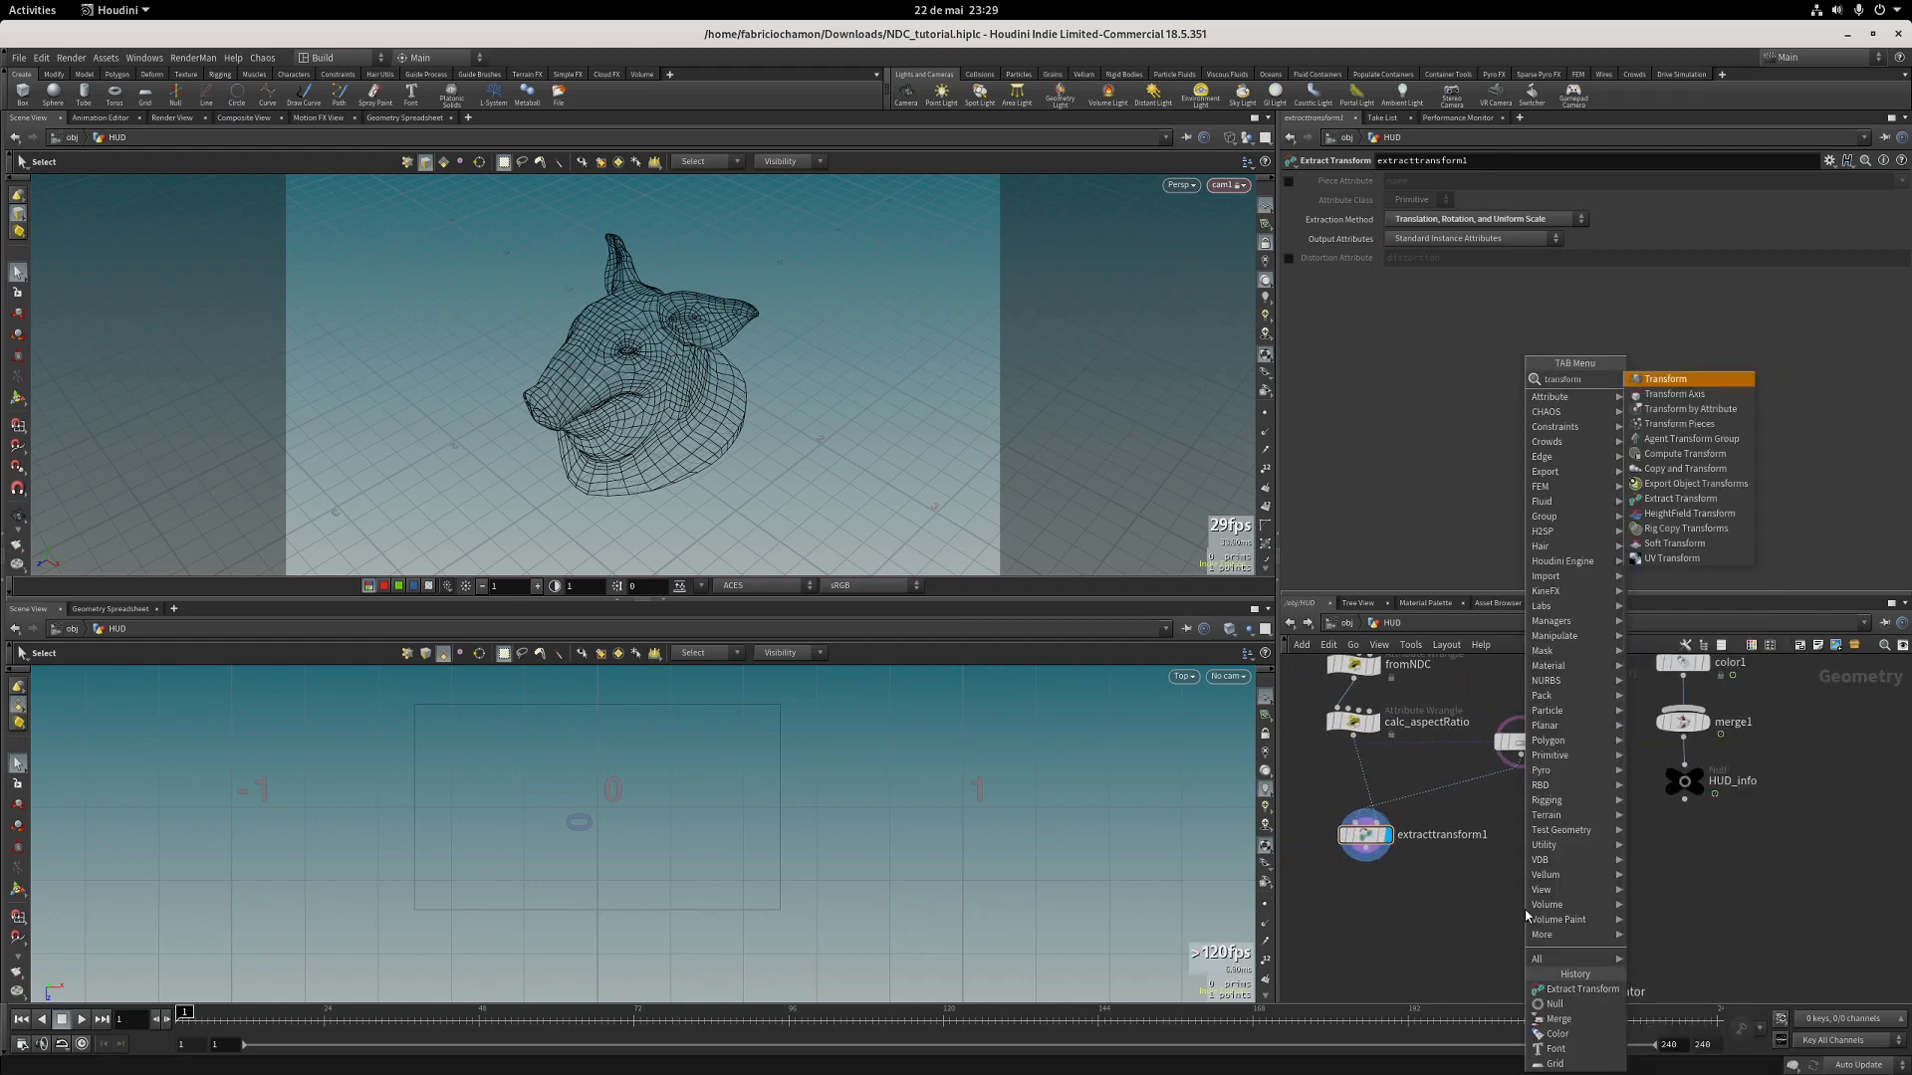
key("Return")
left_click(1527, 916)
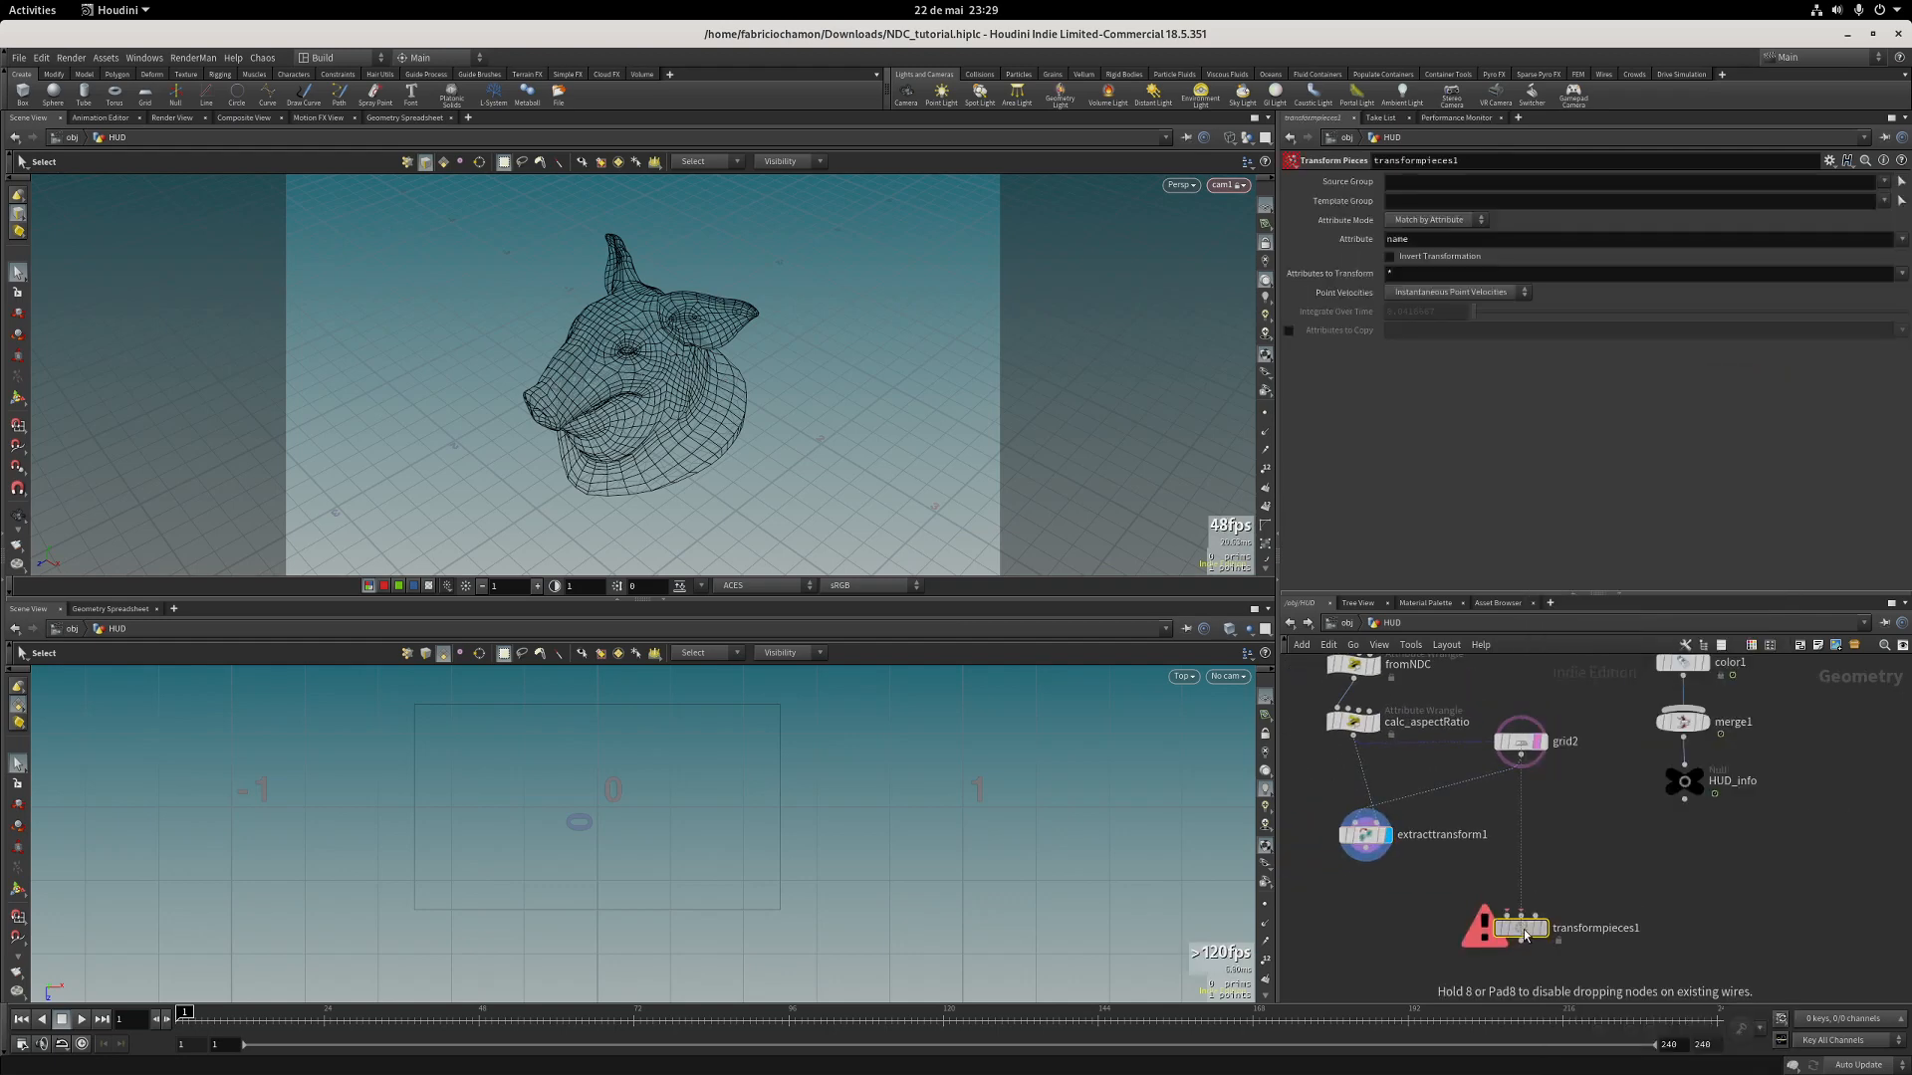
left_click(1684, 803)
left_click(1506, 914)
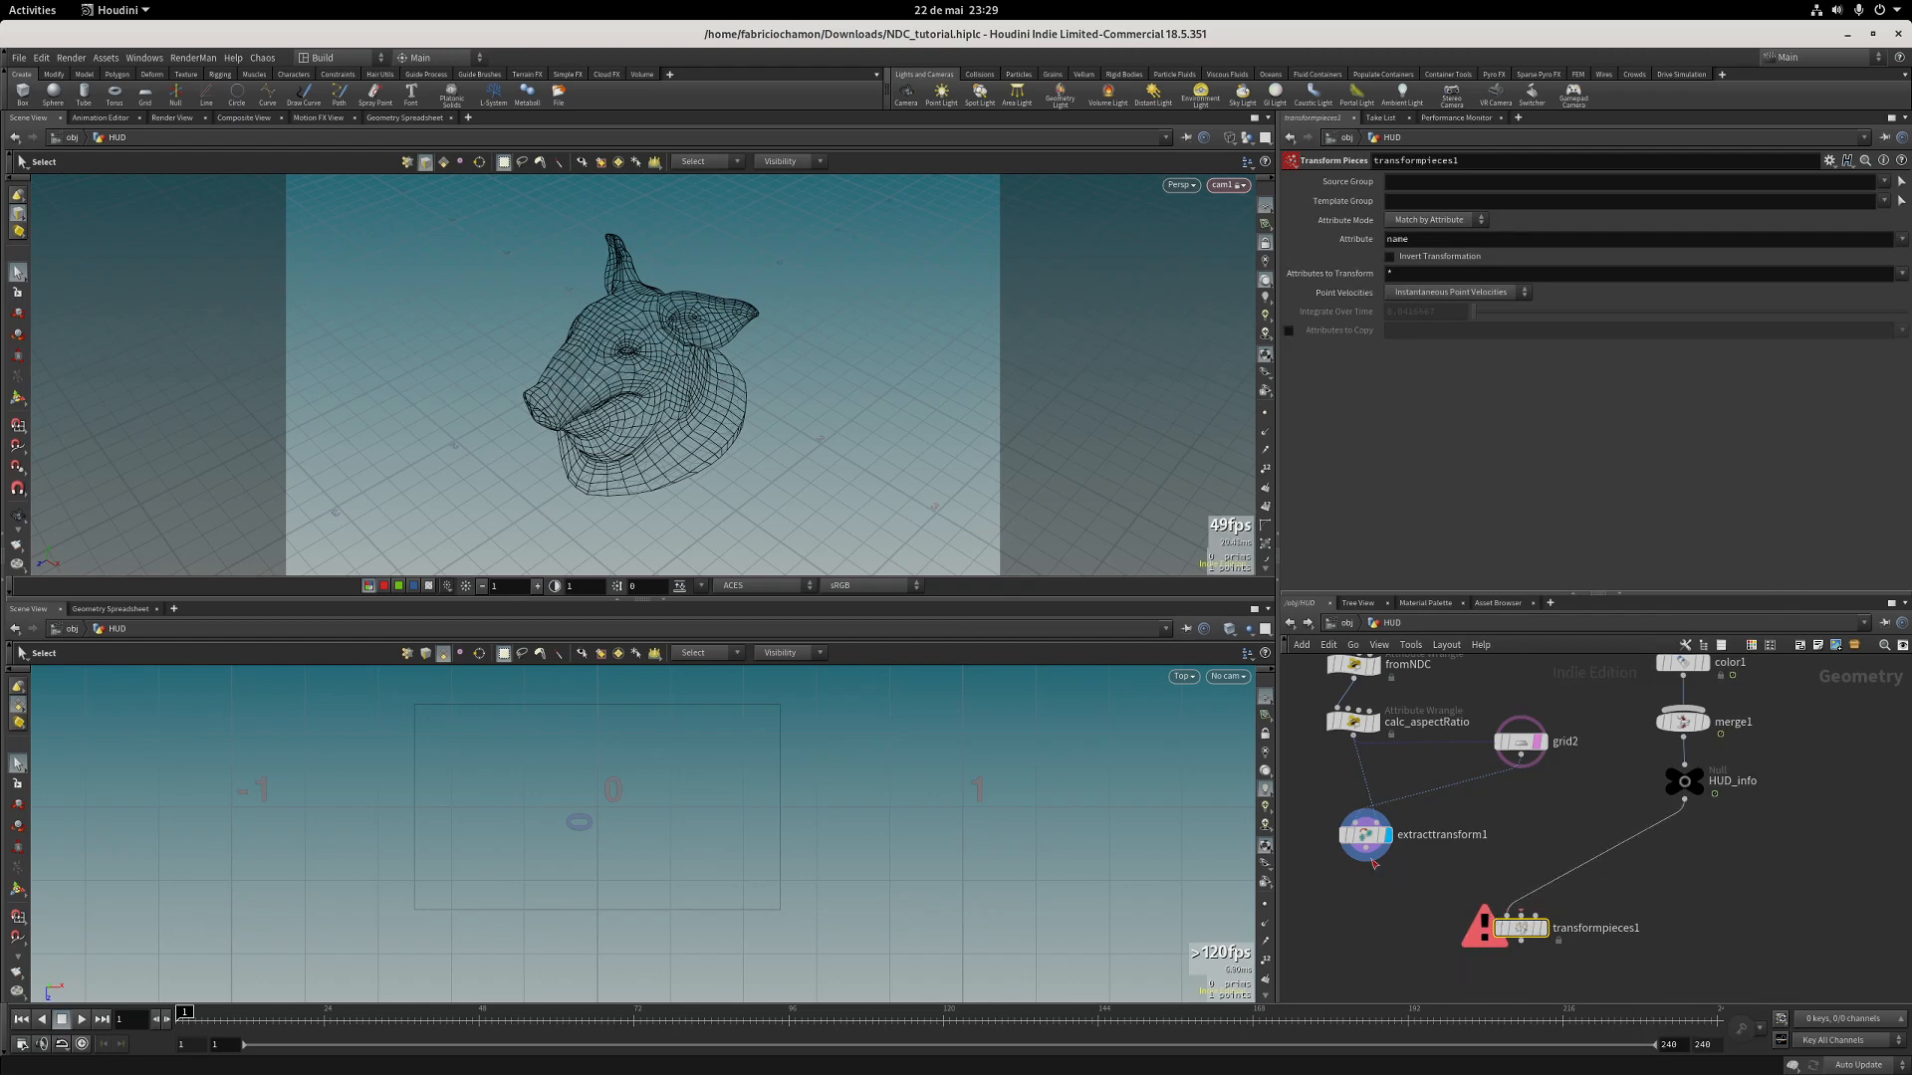
left_click(1366, 847)
left_click(1506, 915)
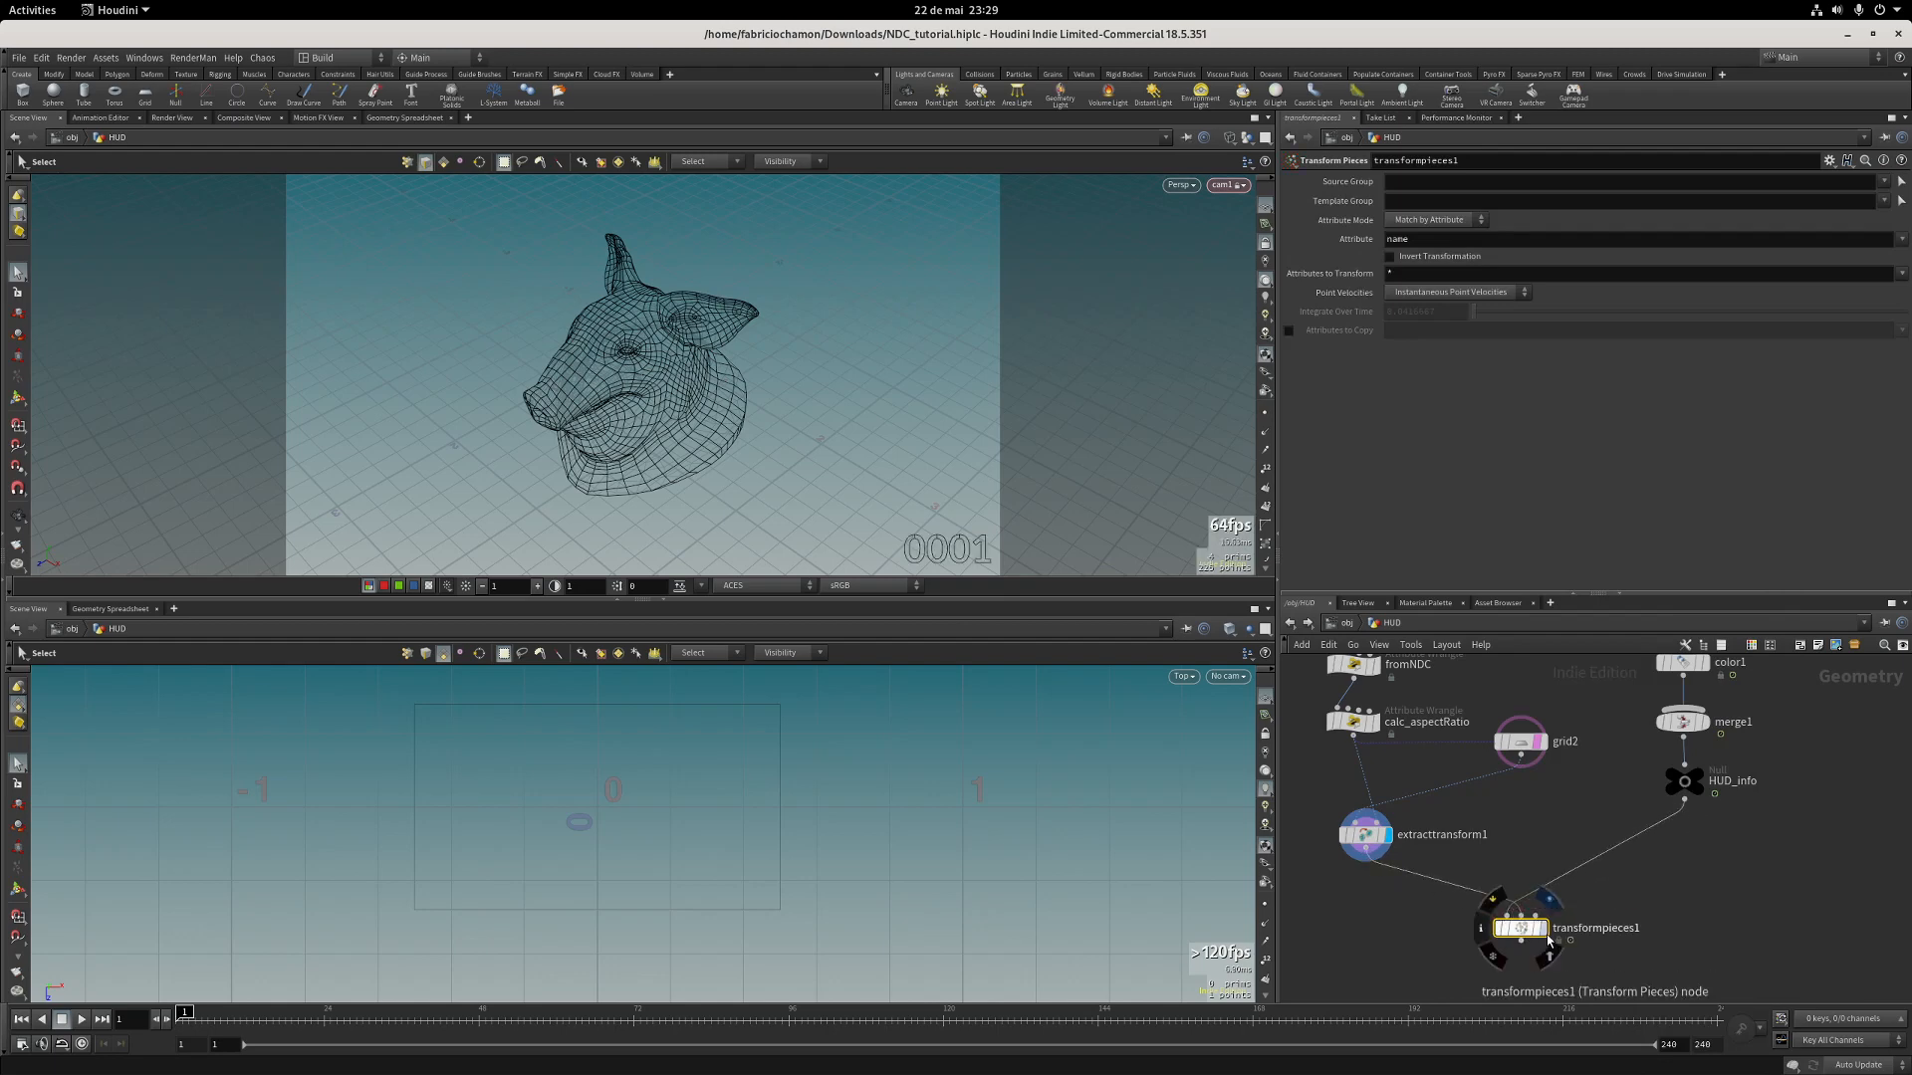
Display transformpieces1 with a shaded viewport, then play and scrub the timeline to check the frame counter in the camera view.
left_click(1544, 928)
key("w")
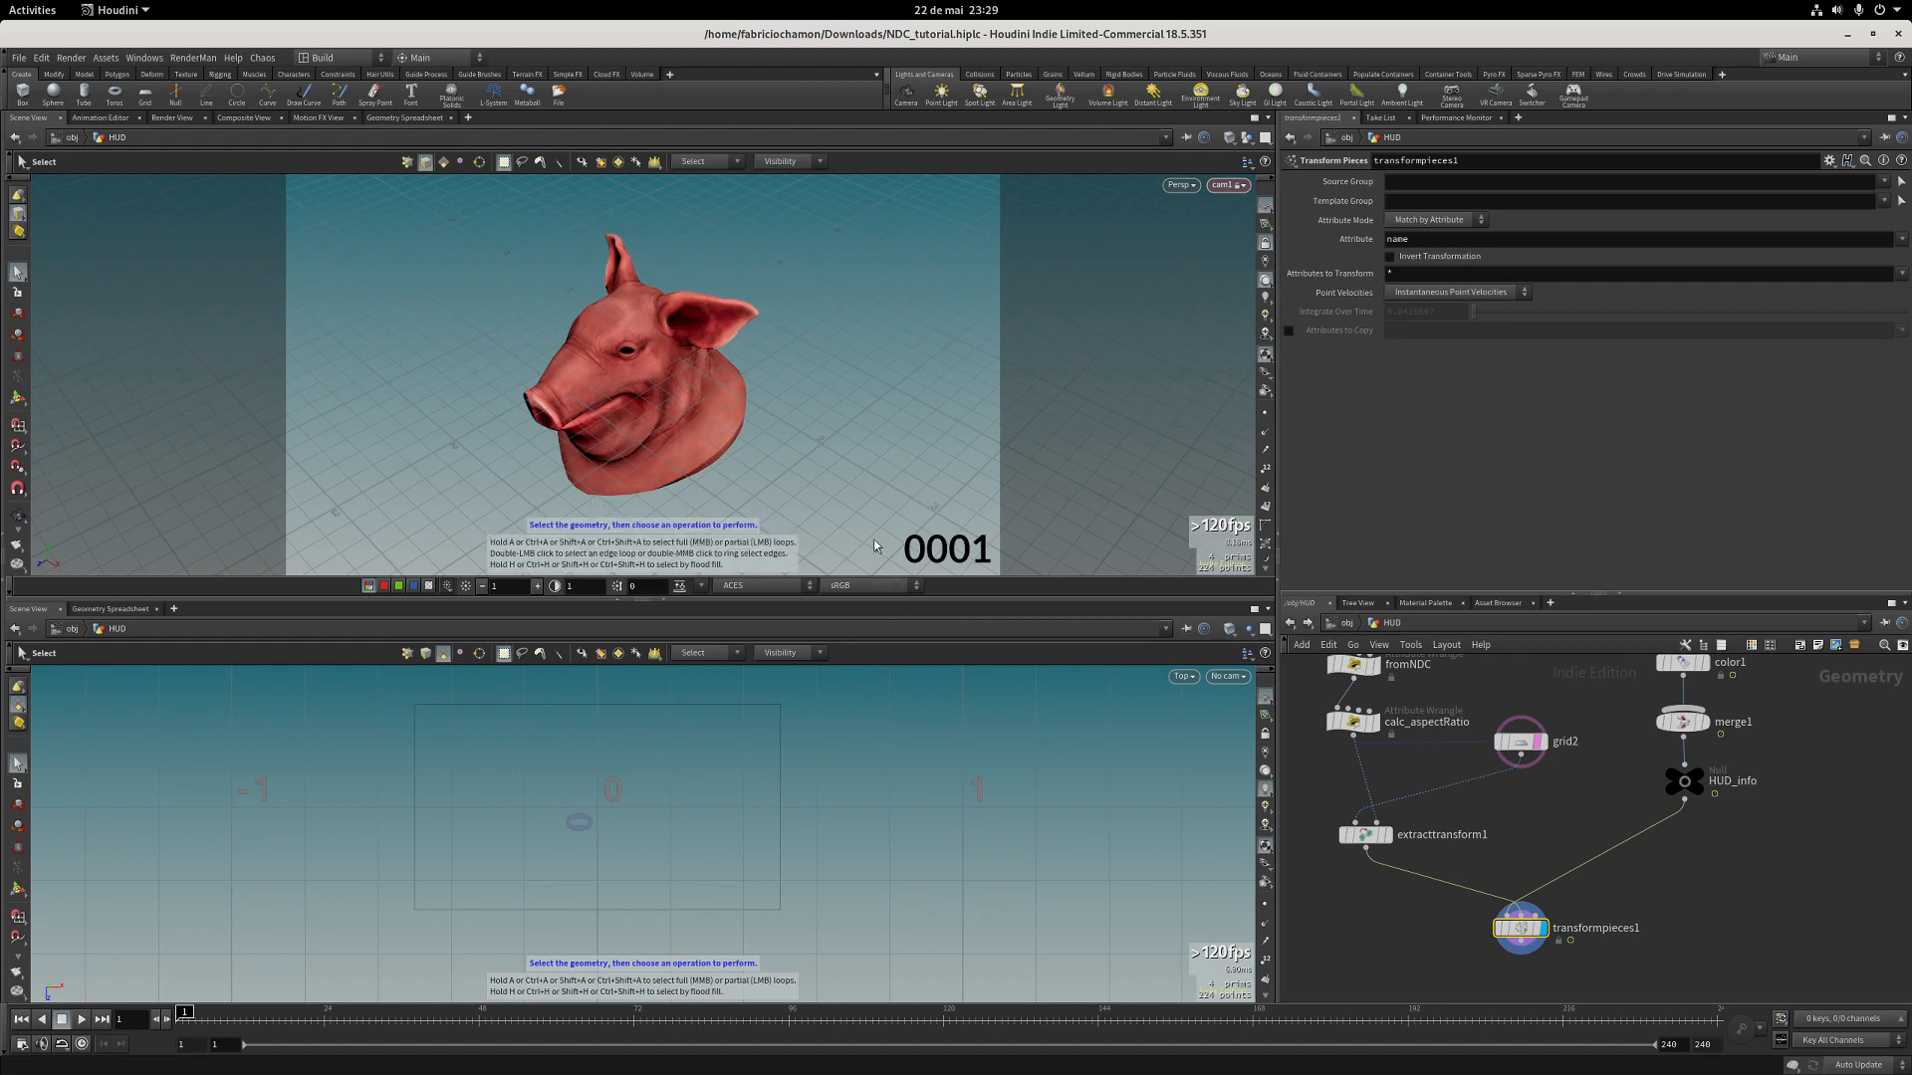
left_click(82, 1019)
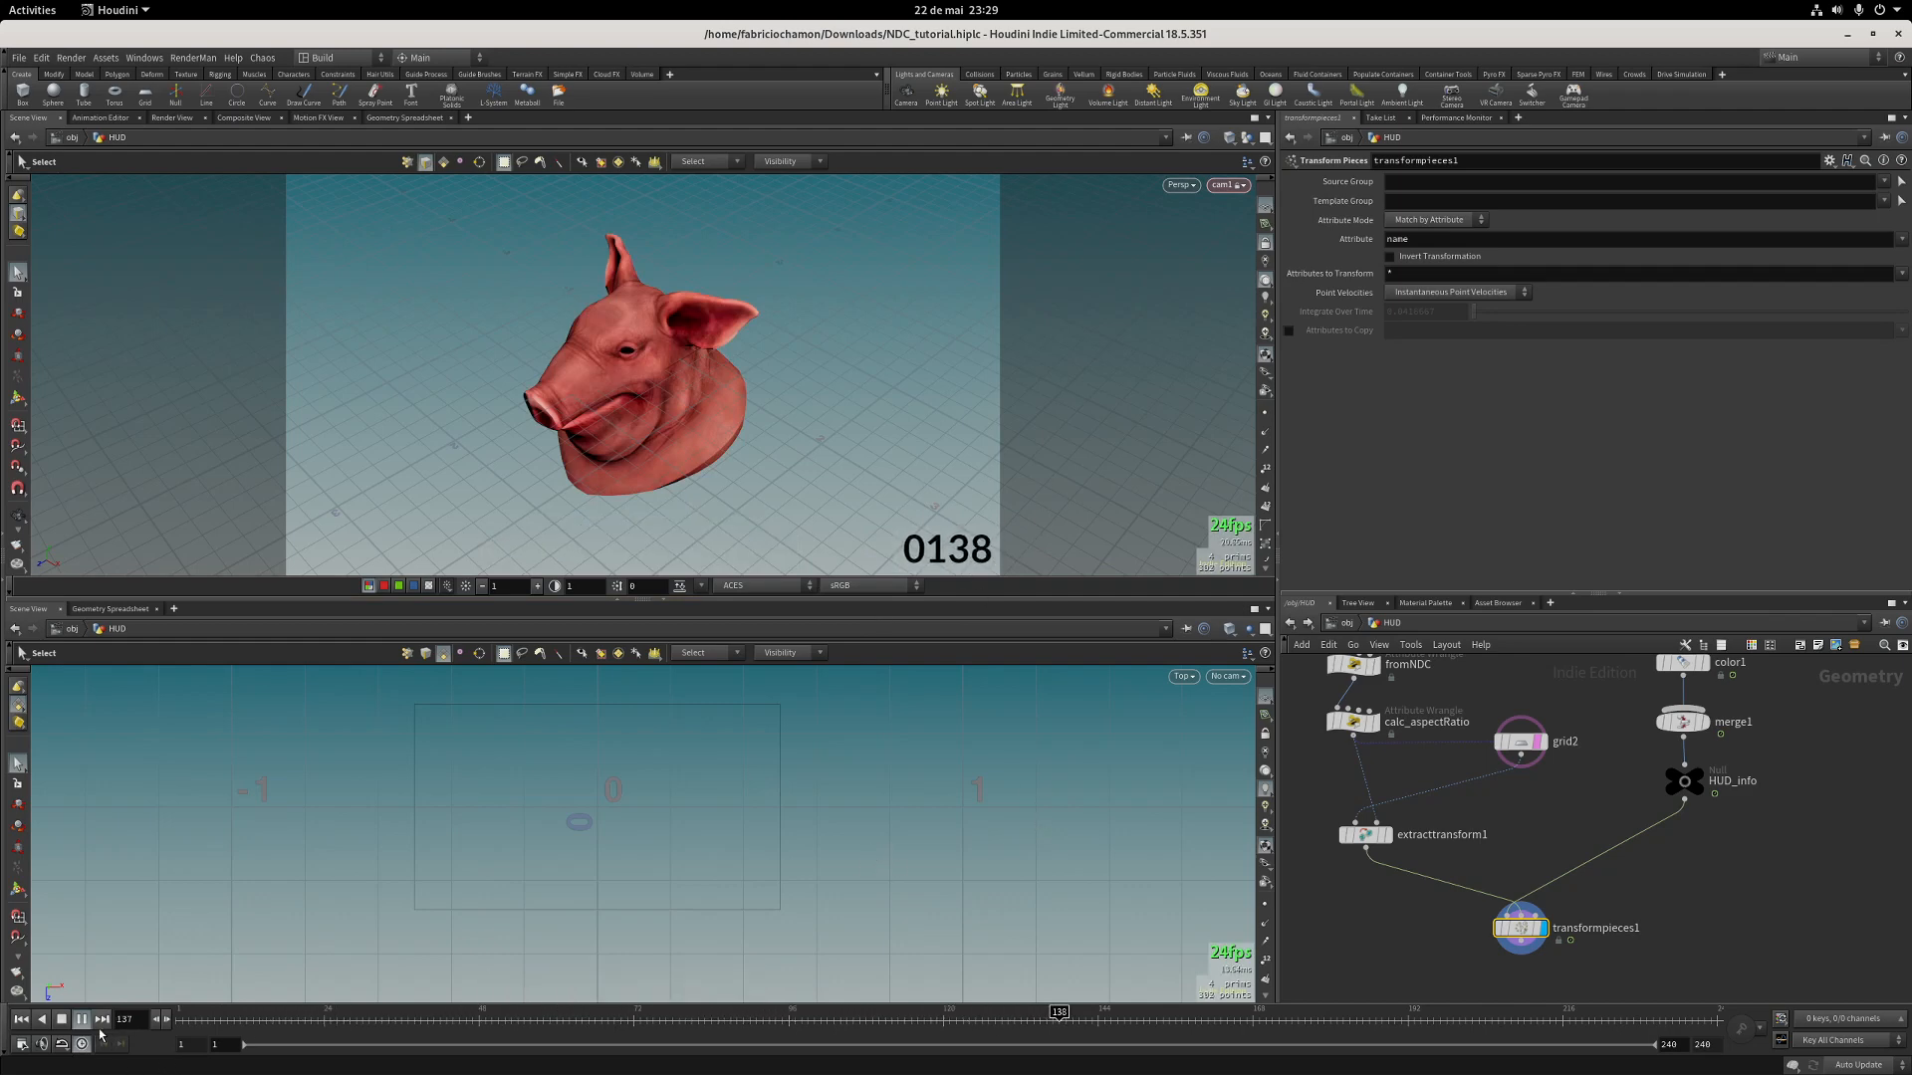
left_click_drag(352, 1016, 522, 993)
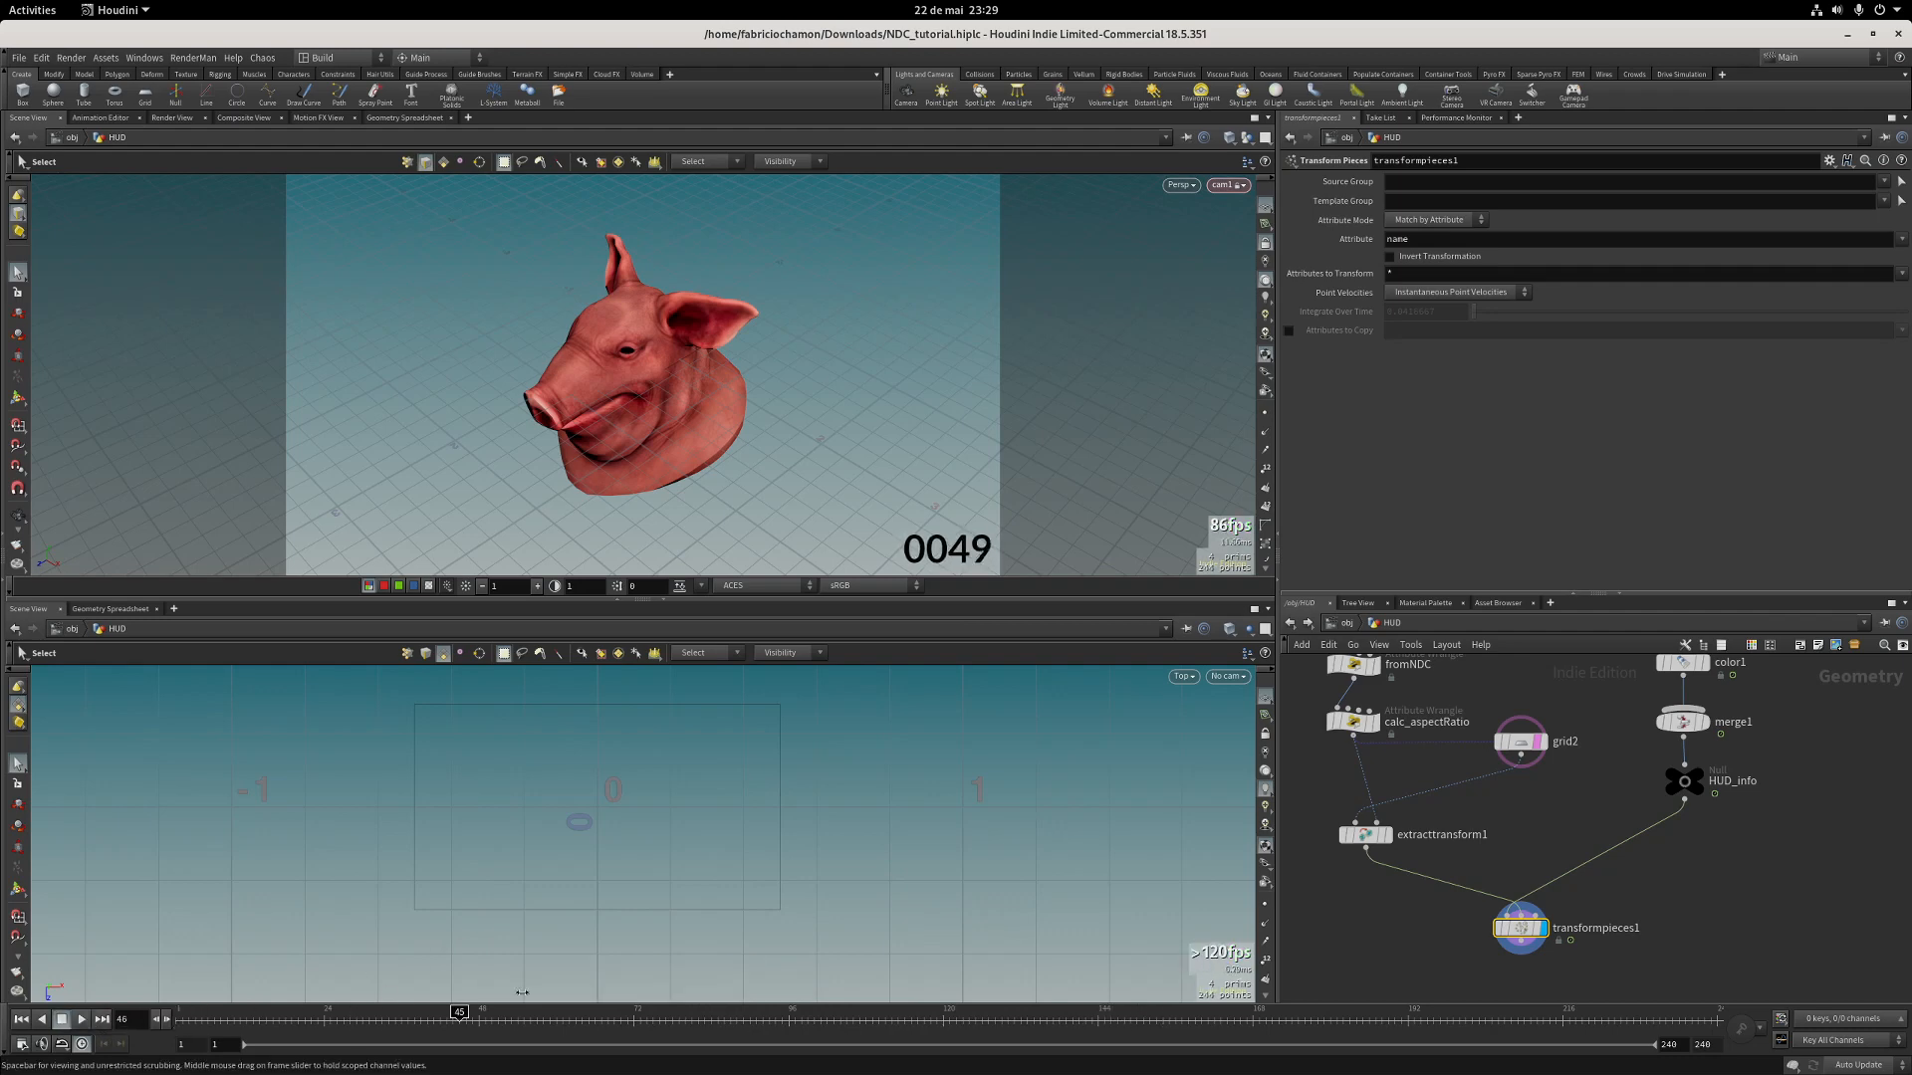
Go inside testgeometry_pighead1 and examine its UV layout in the upper viewport, then return that viewport to the perspective view.
middle_click_drag(1758, 813, 1614, 885)
scroll(1694, 847, "down", 2)
scroll(1613, 854, "up", 2)
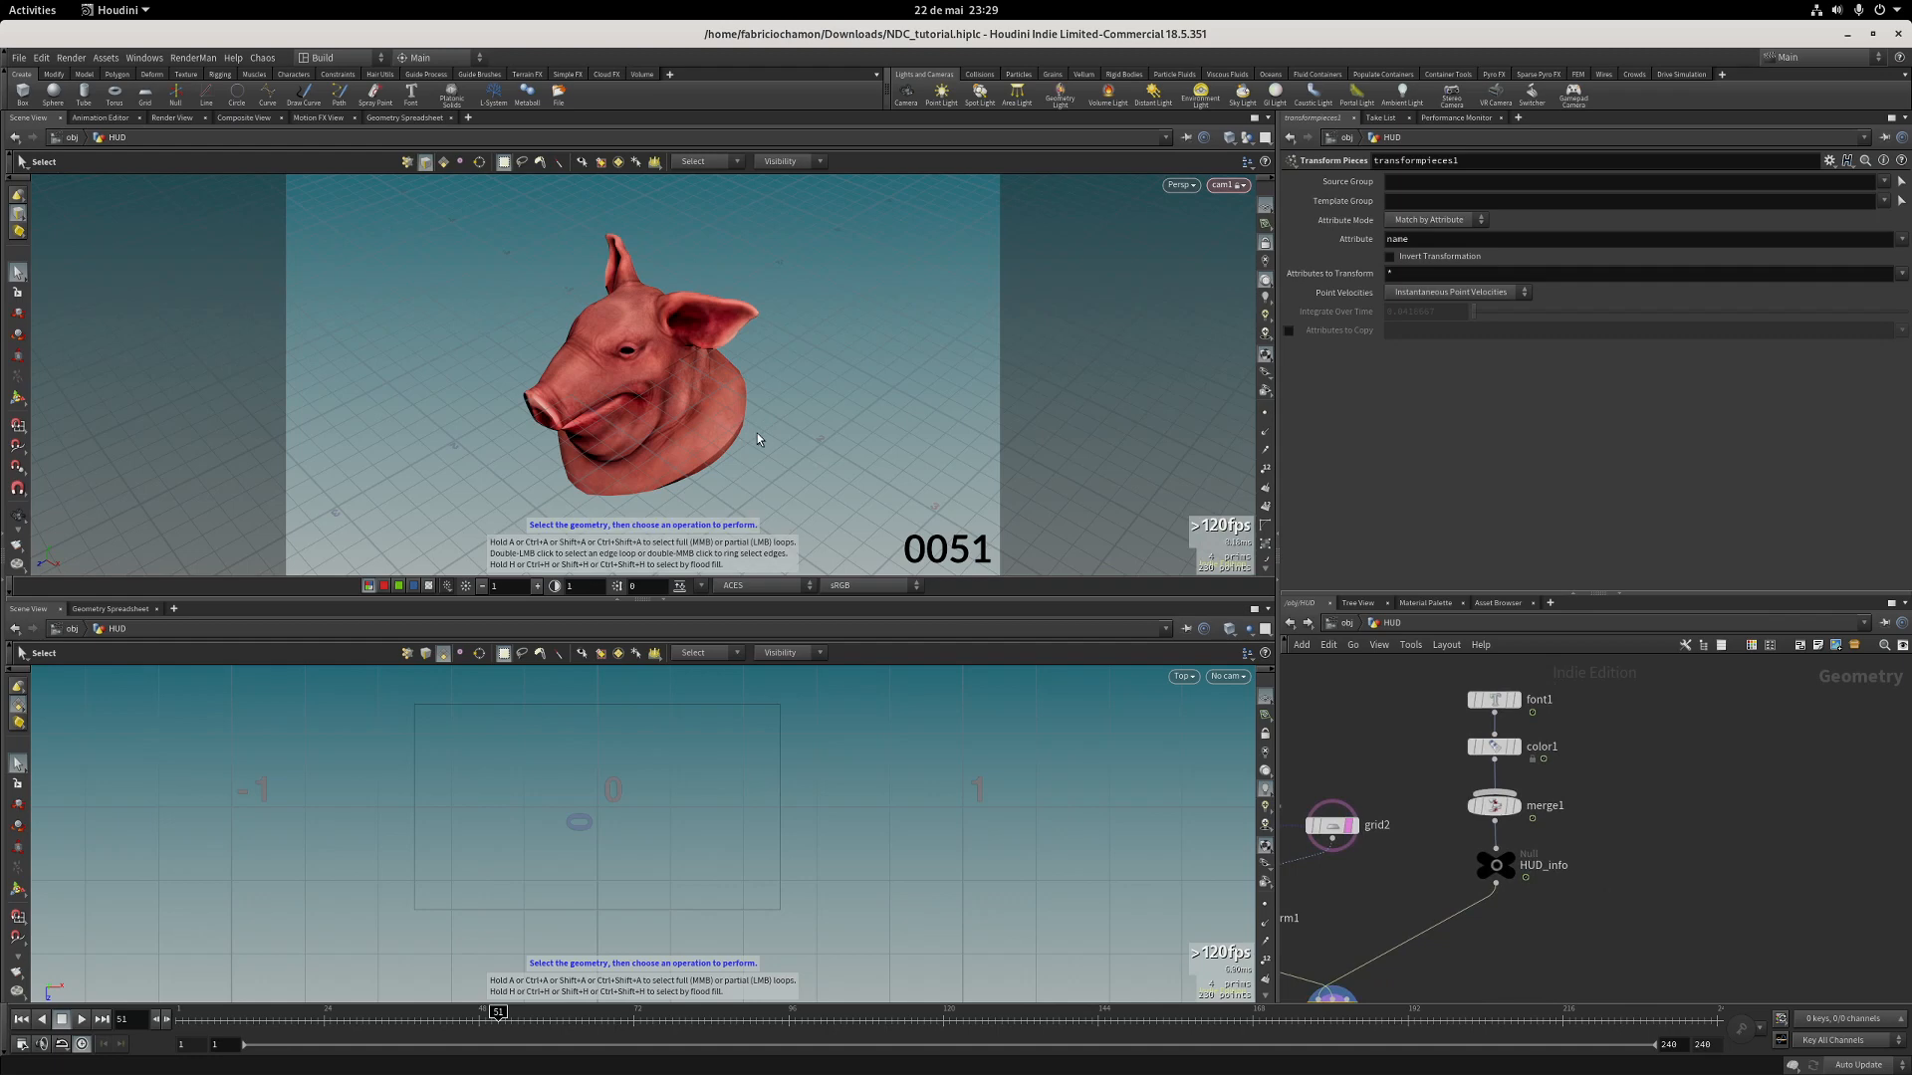
middle_click_drag(1687, 805, 1911, 824)
scroll(1626, 800, "down", 3)
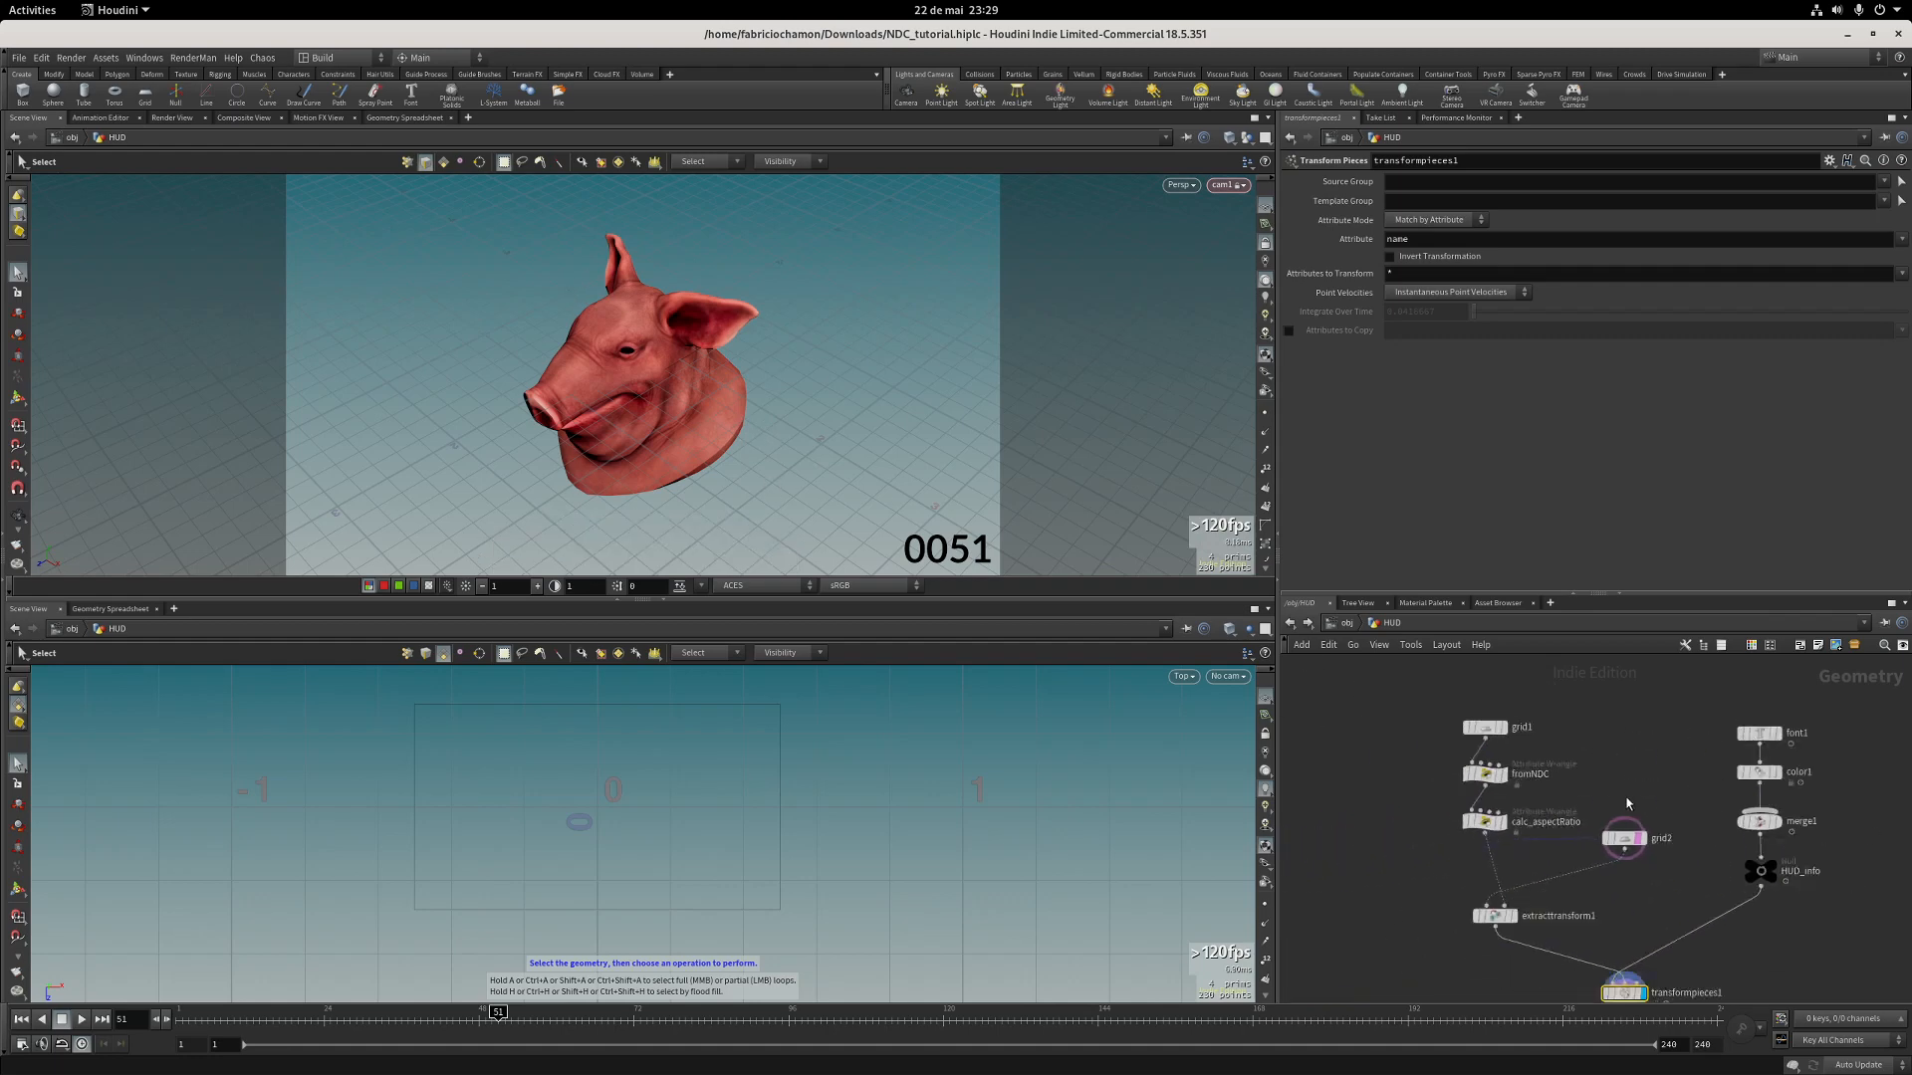
left_click(1348, 624)
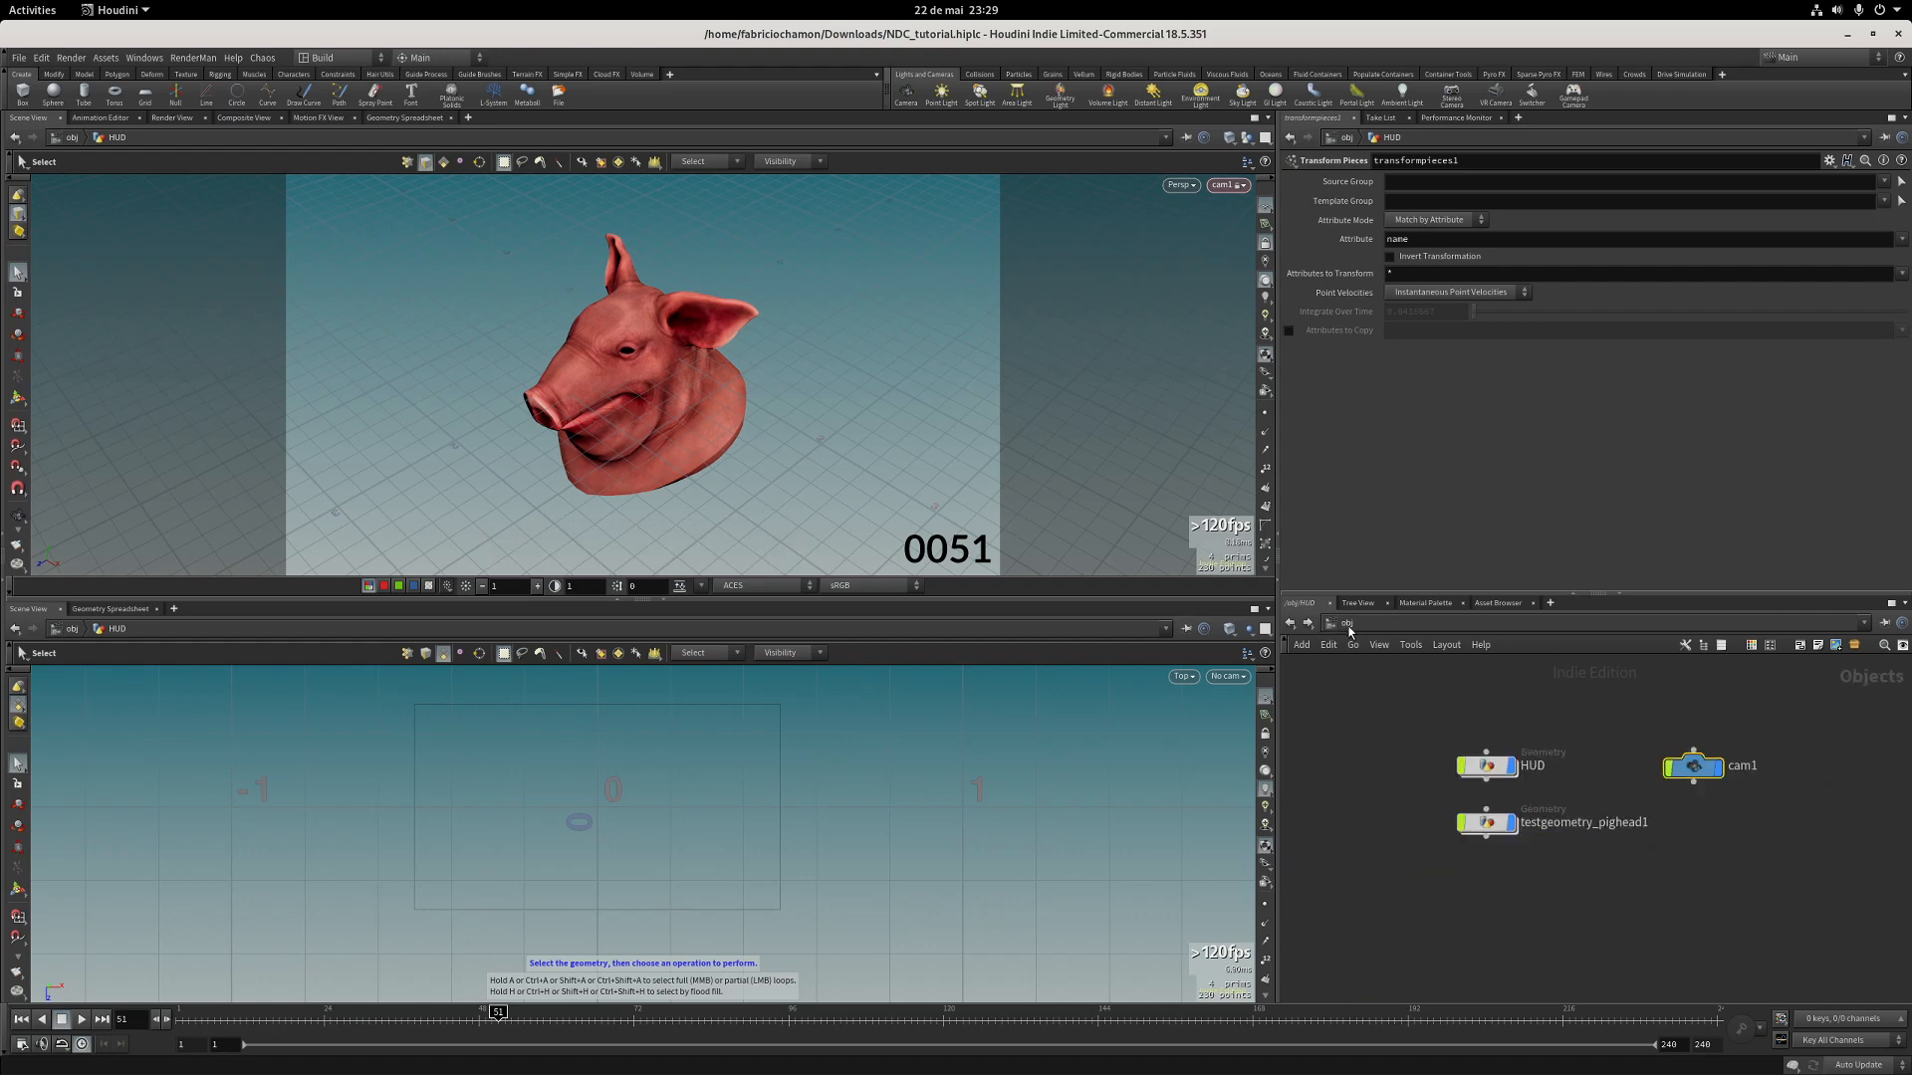
double_click(1485, 832)
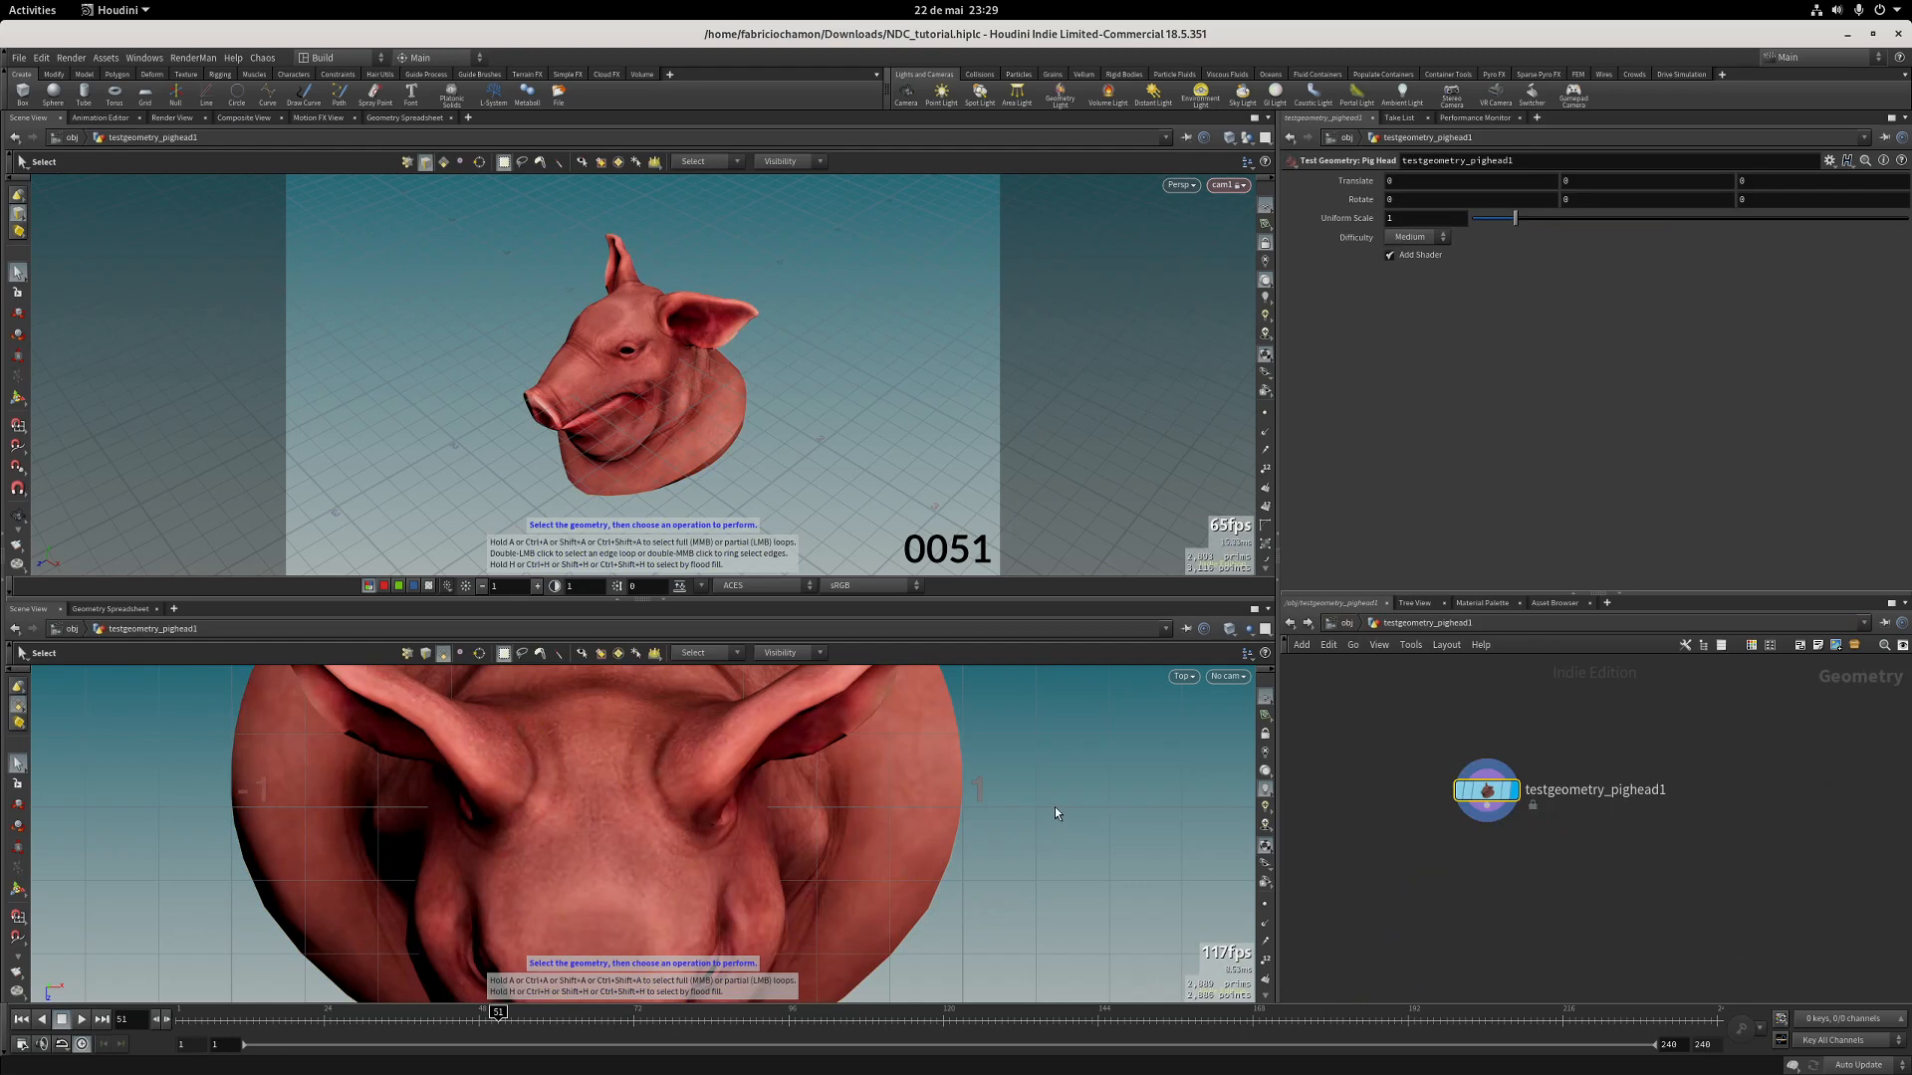
key("space+5")
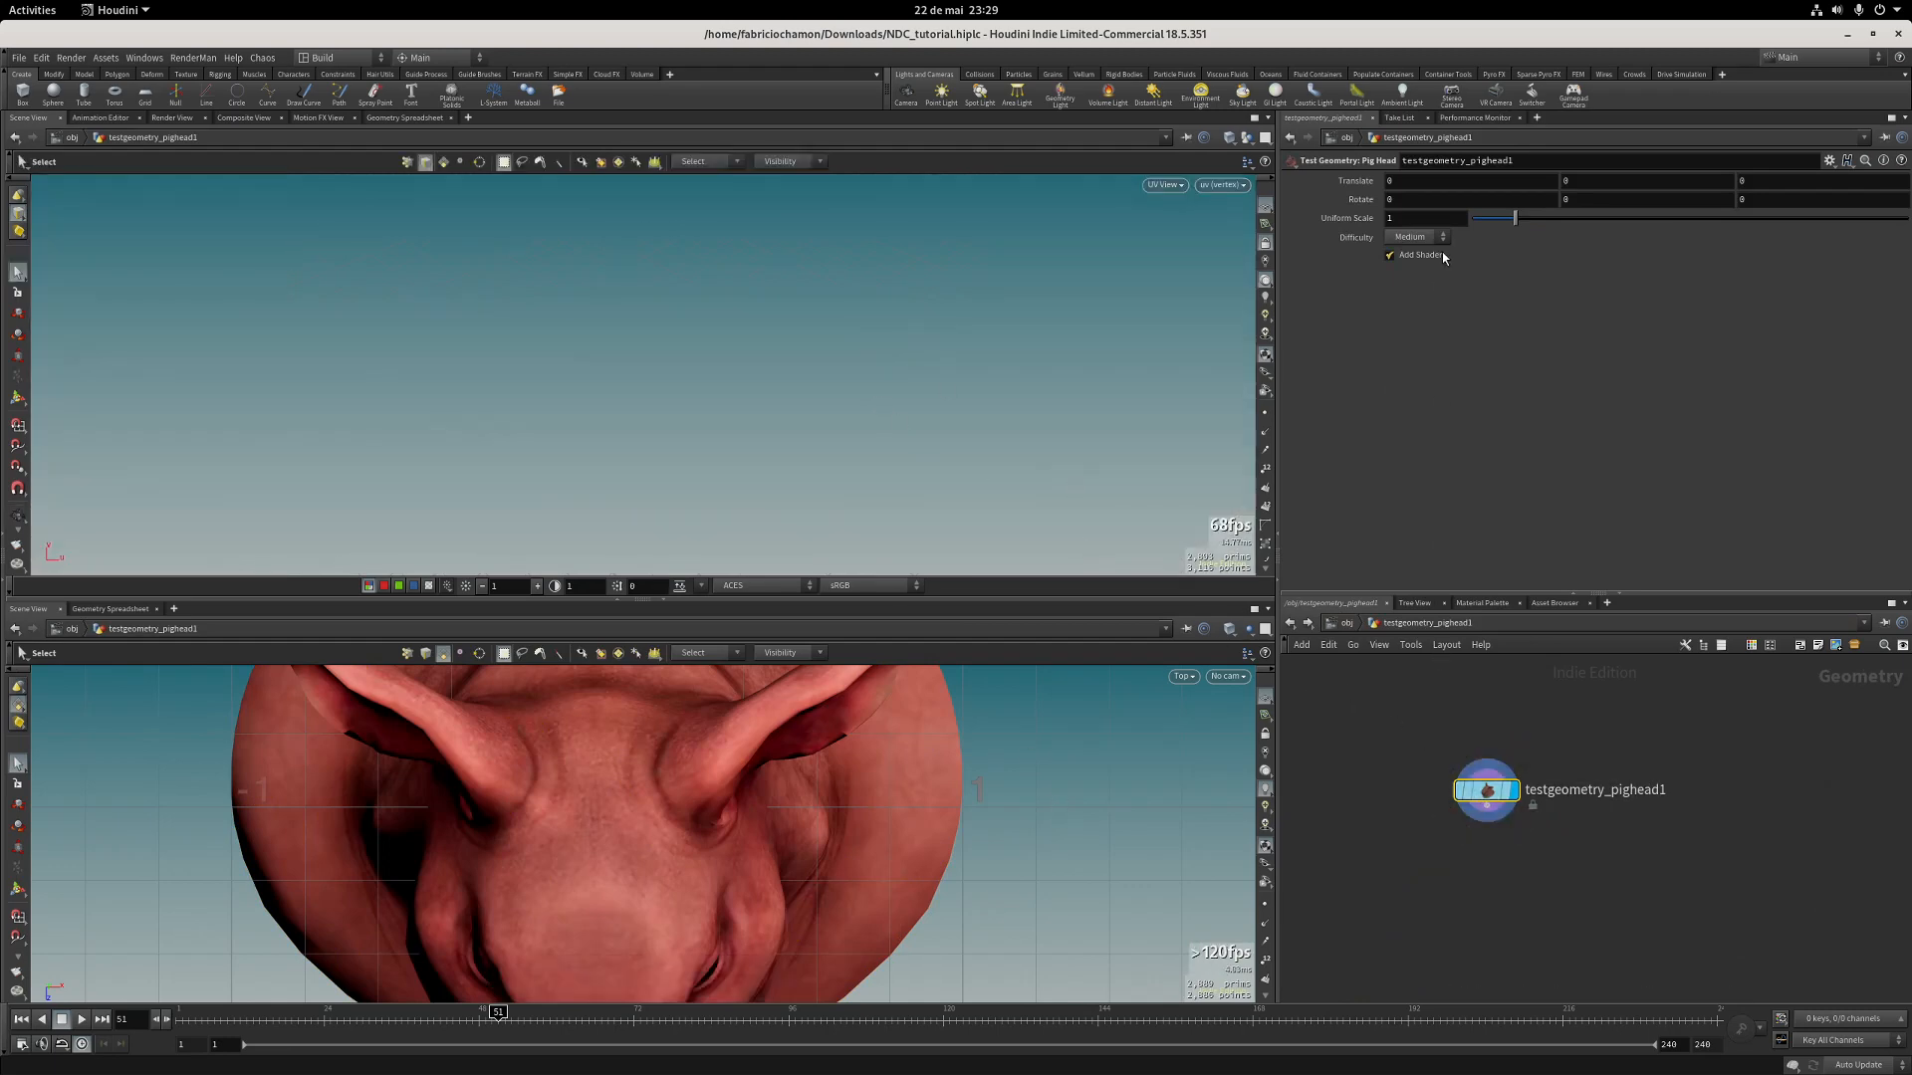
key("Escape")
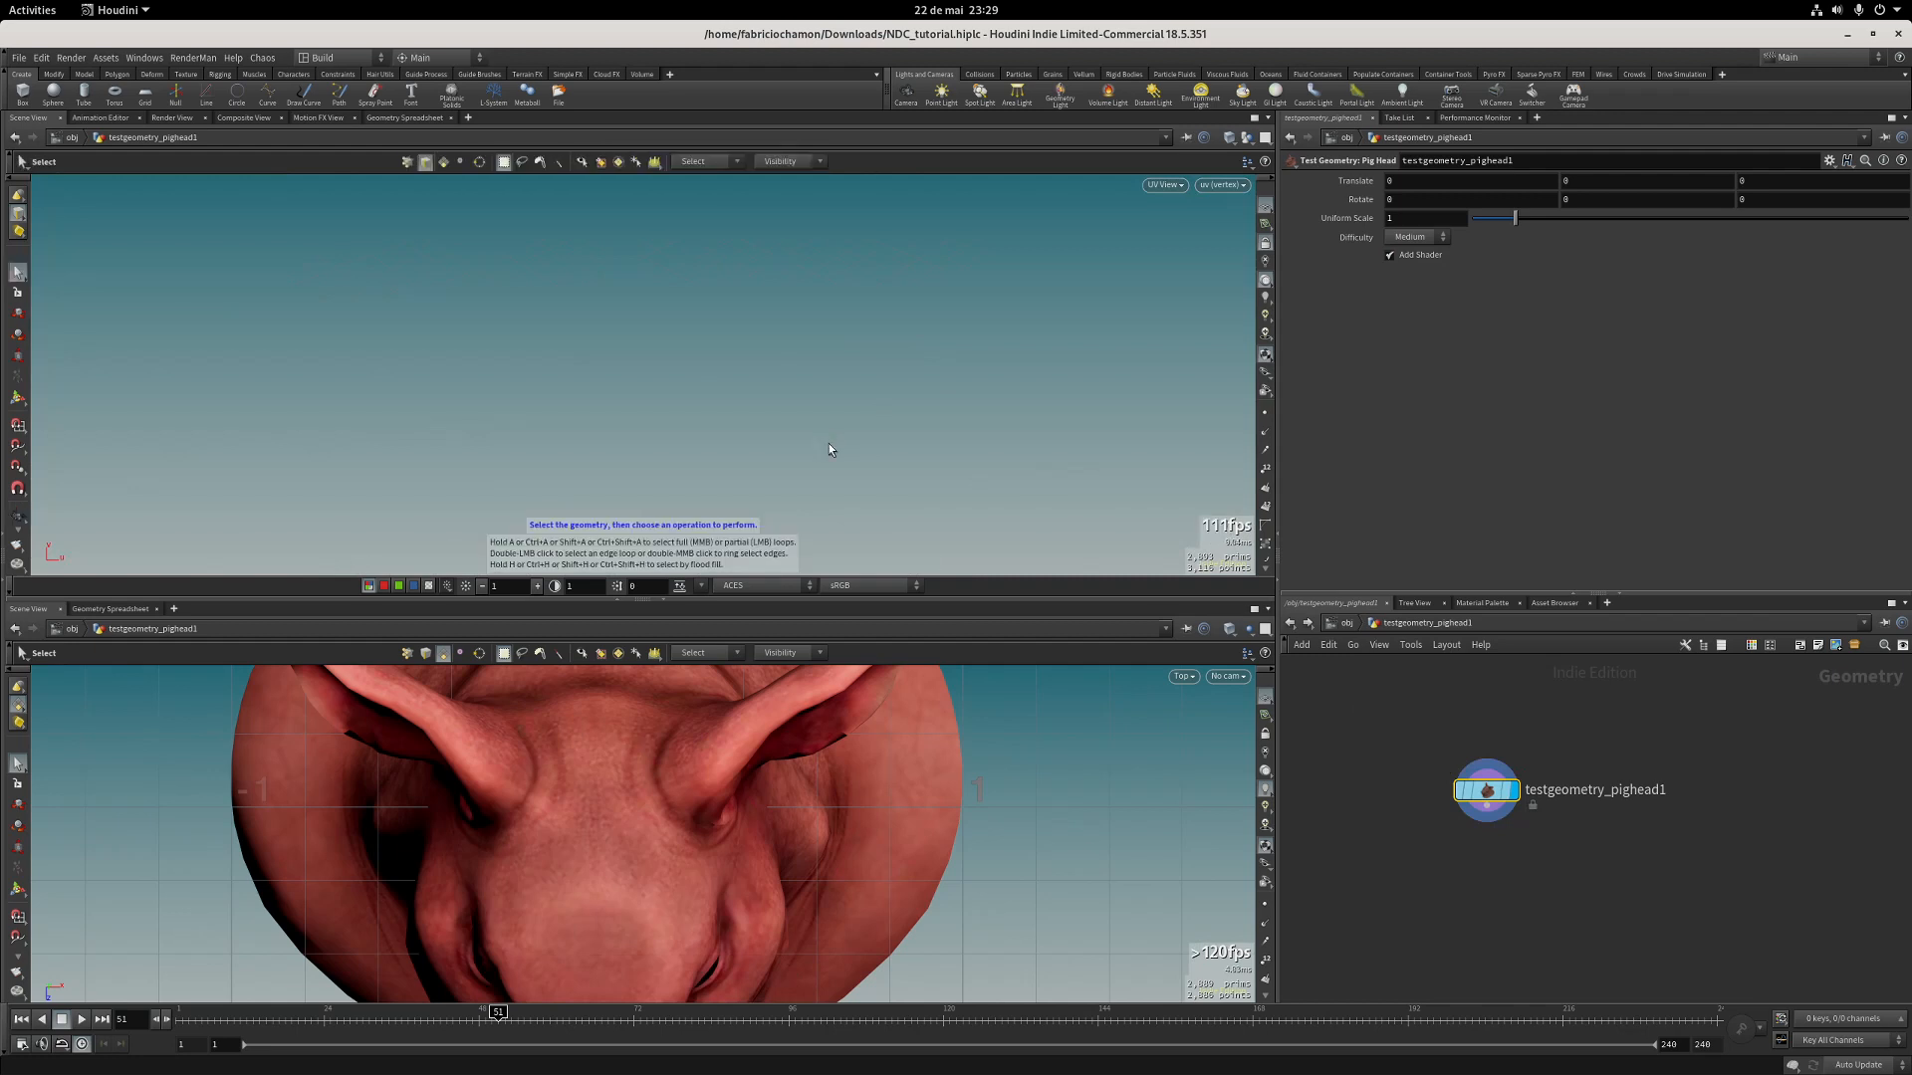
key("s")
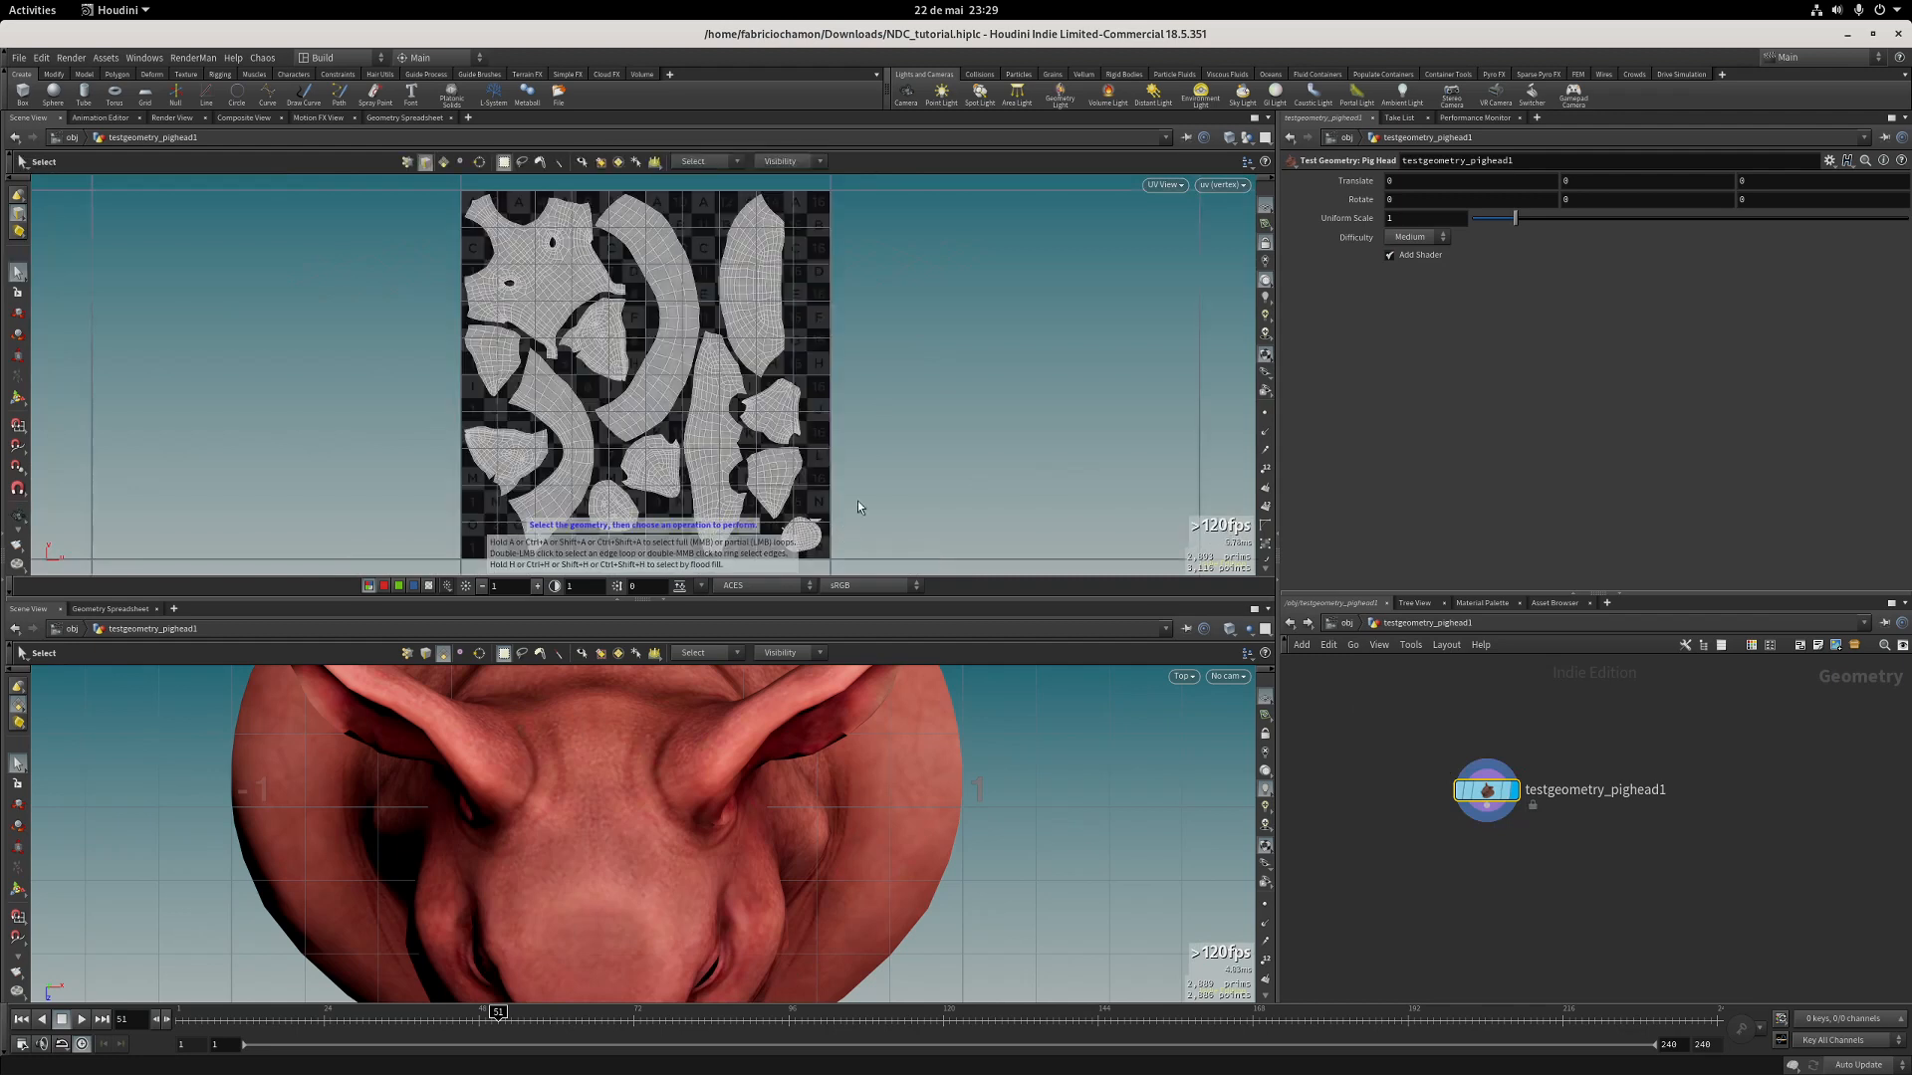
key("space+1")
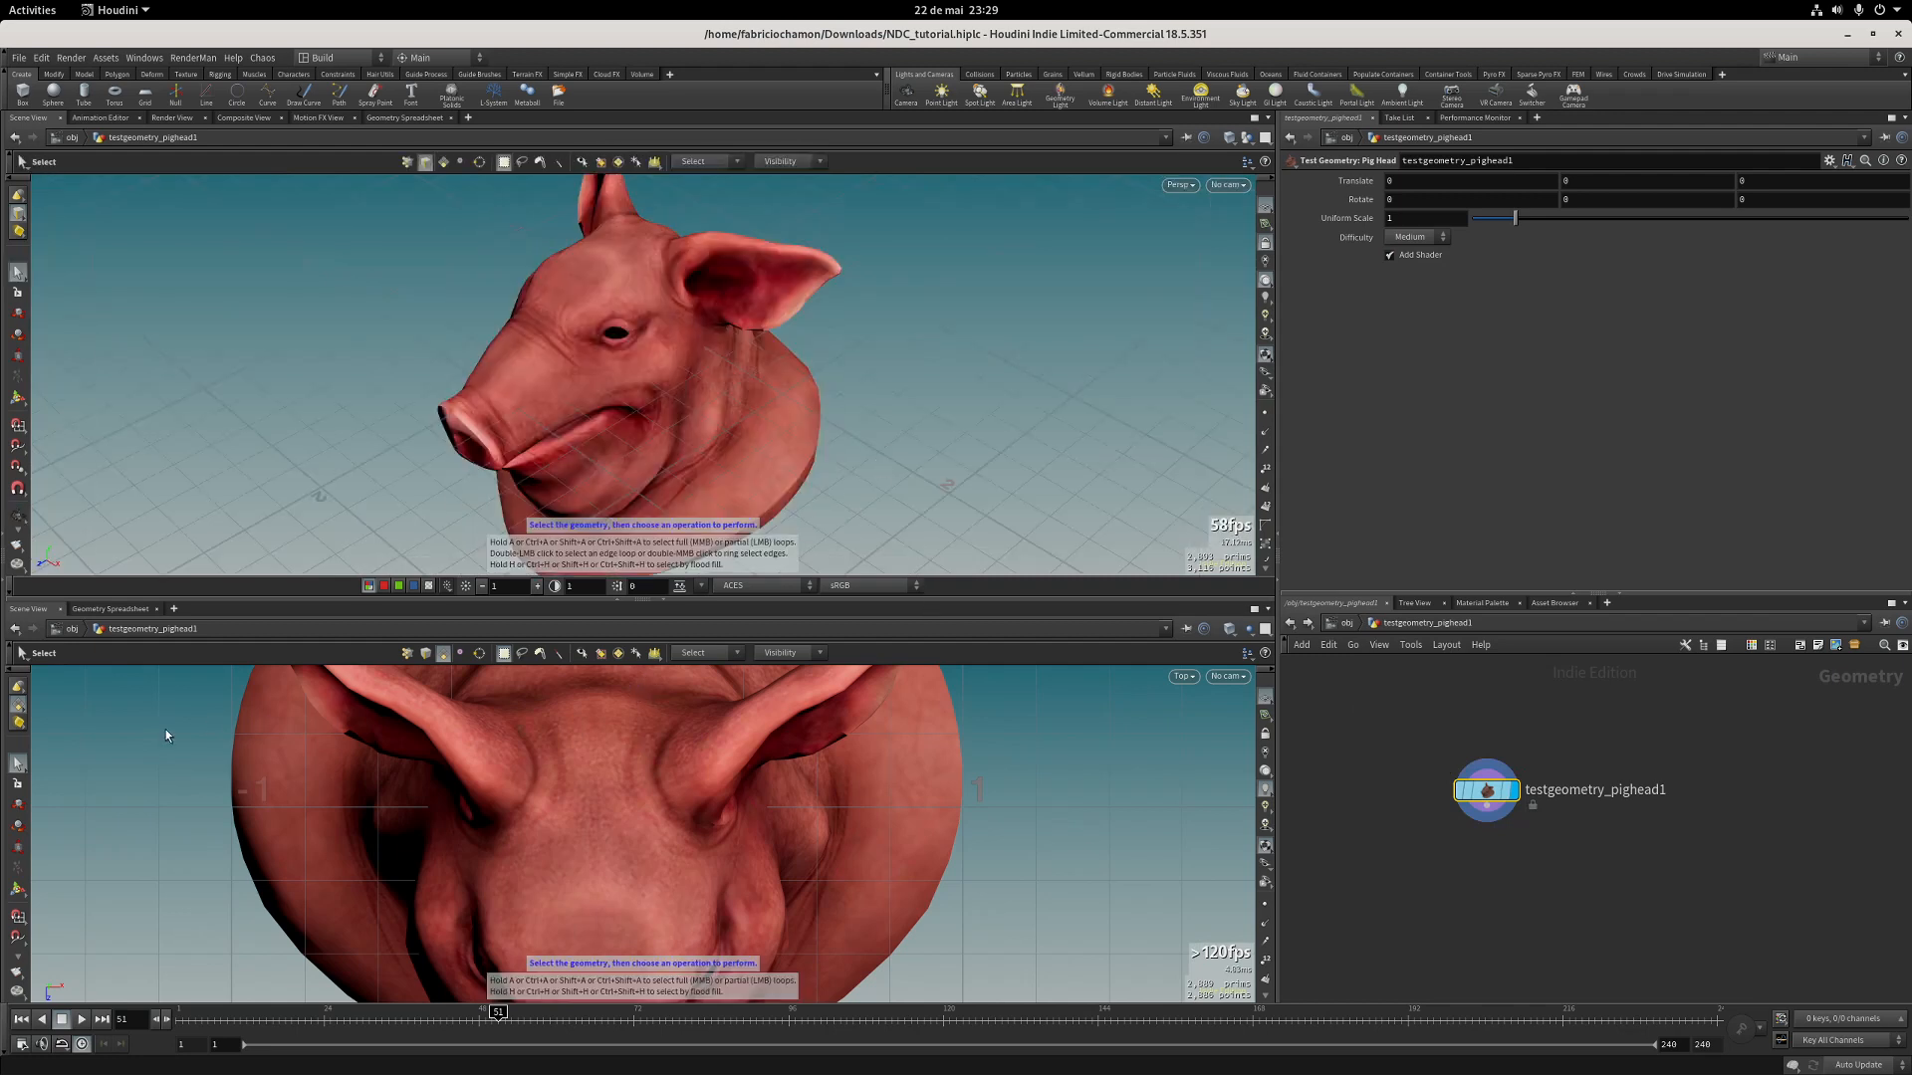
Return to the HUD network and add an Object Merge node in the free space beside font1.
left_click(1341, 622)
double_click(1488, 767)
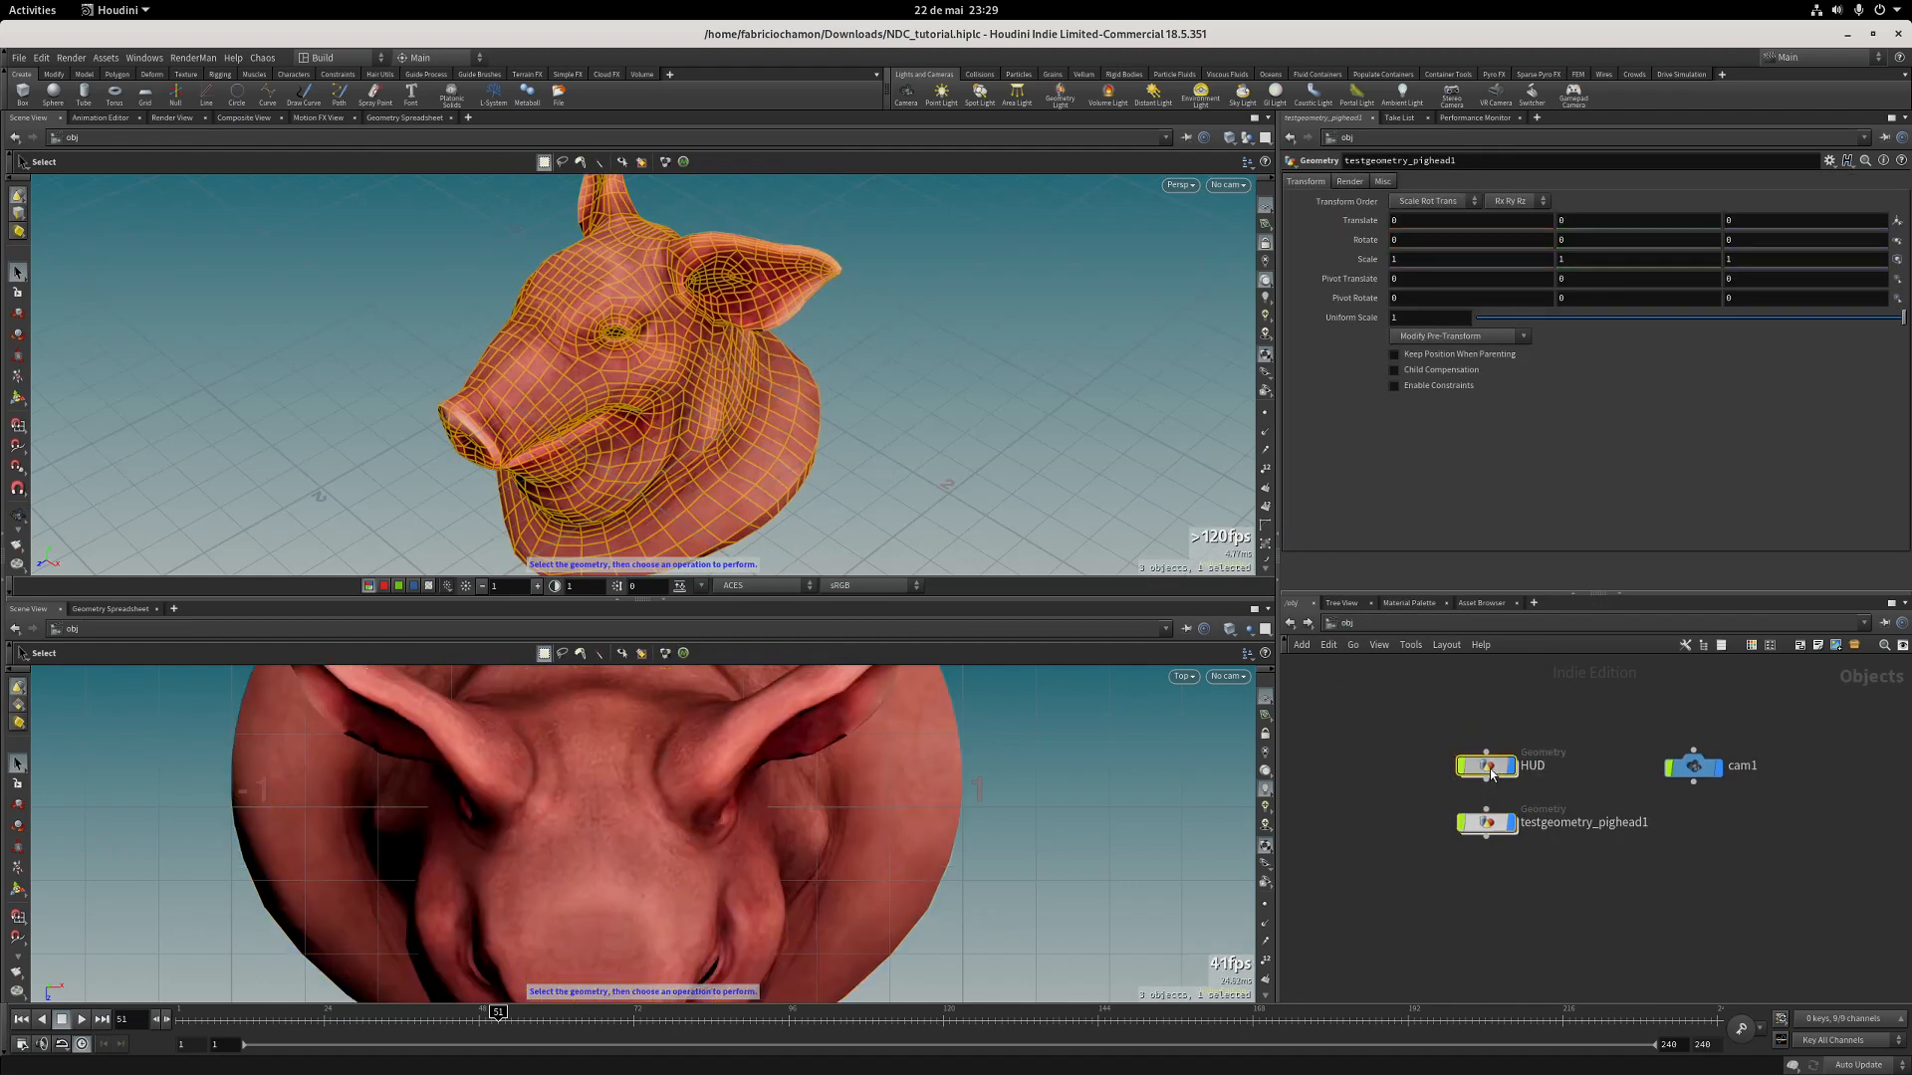
middle_click_drag(1659, 778, 1386, 751)
scroll(1559, 734, "up", 2)
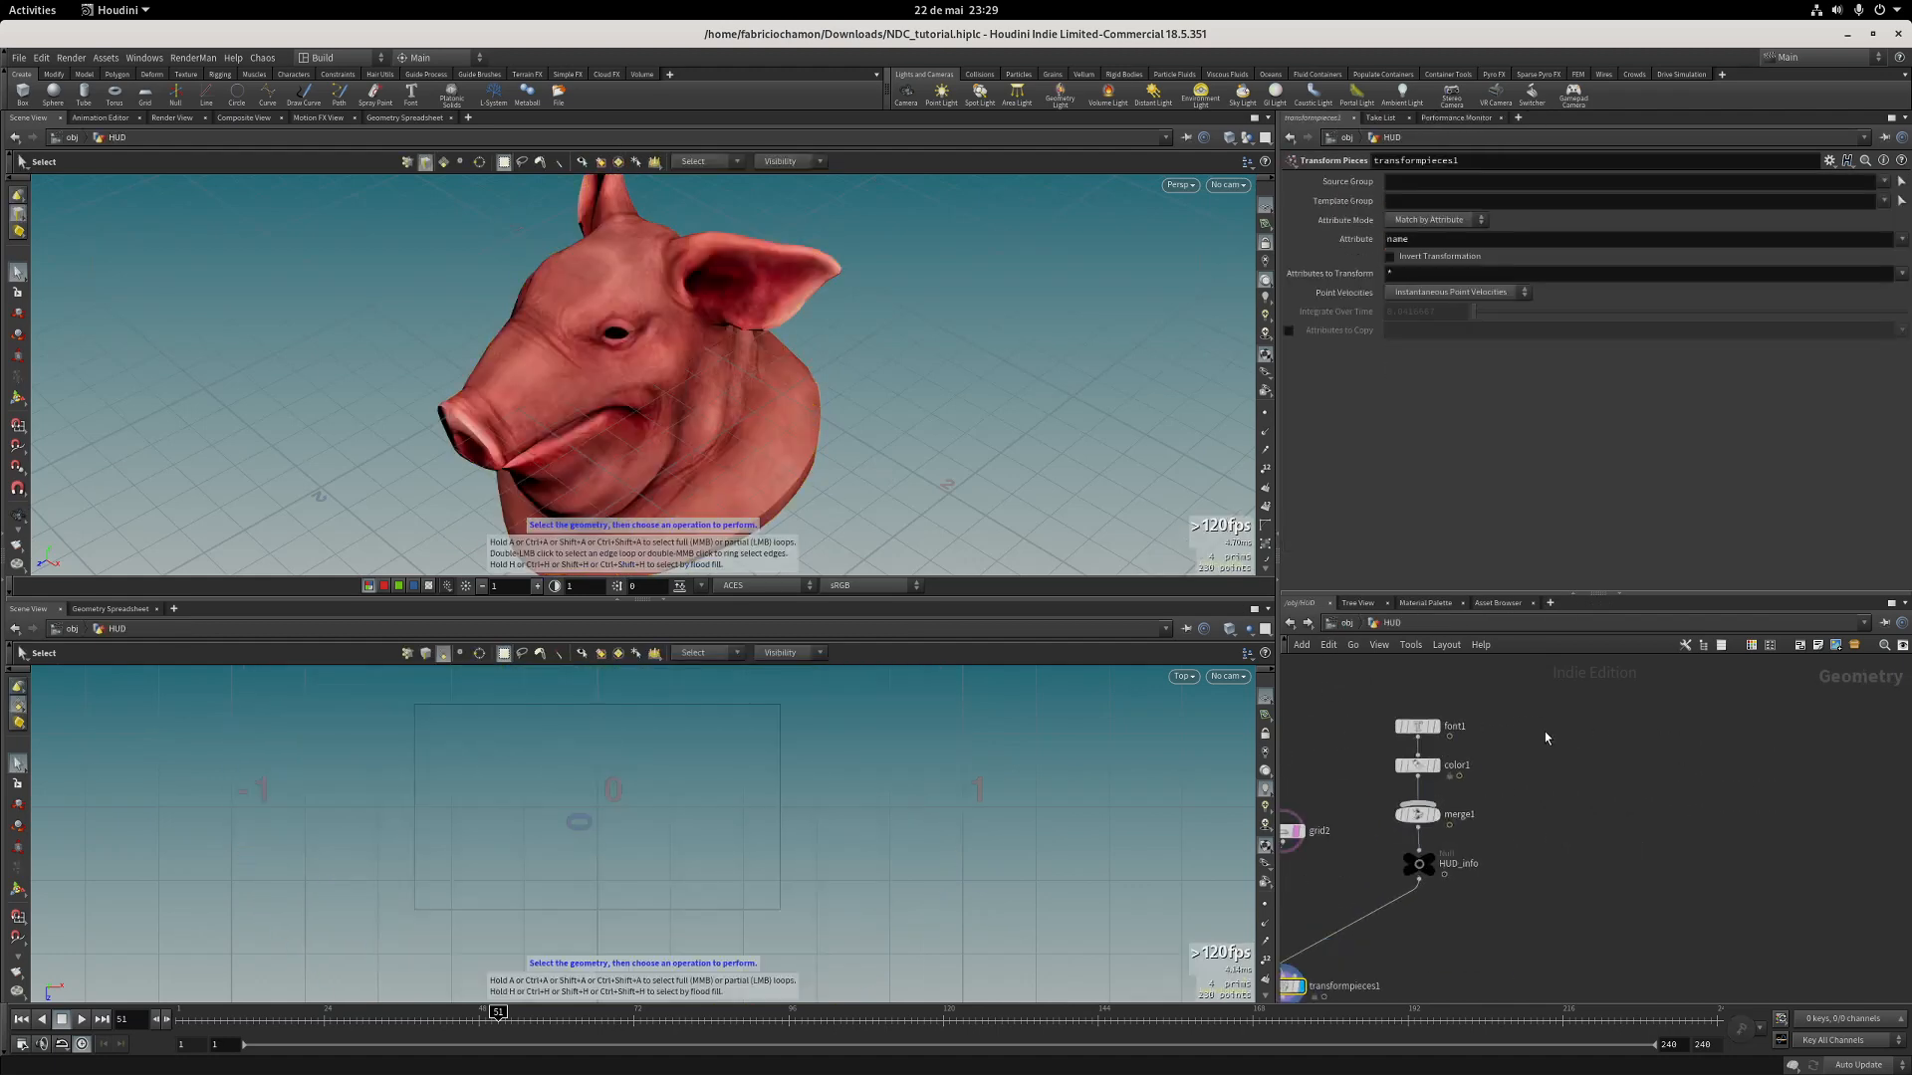
key("Tab")
type("obj")
key("Return")
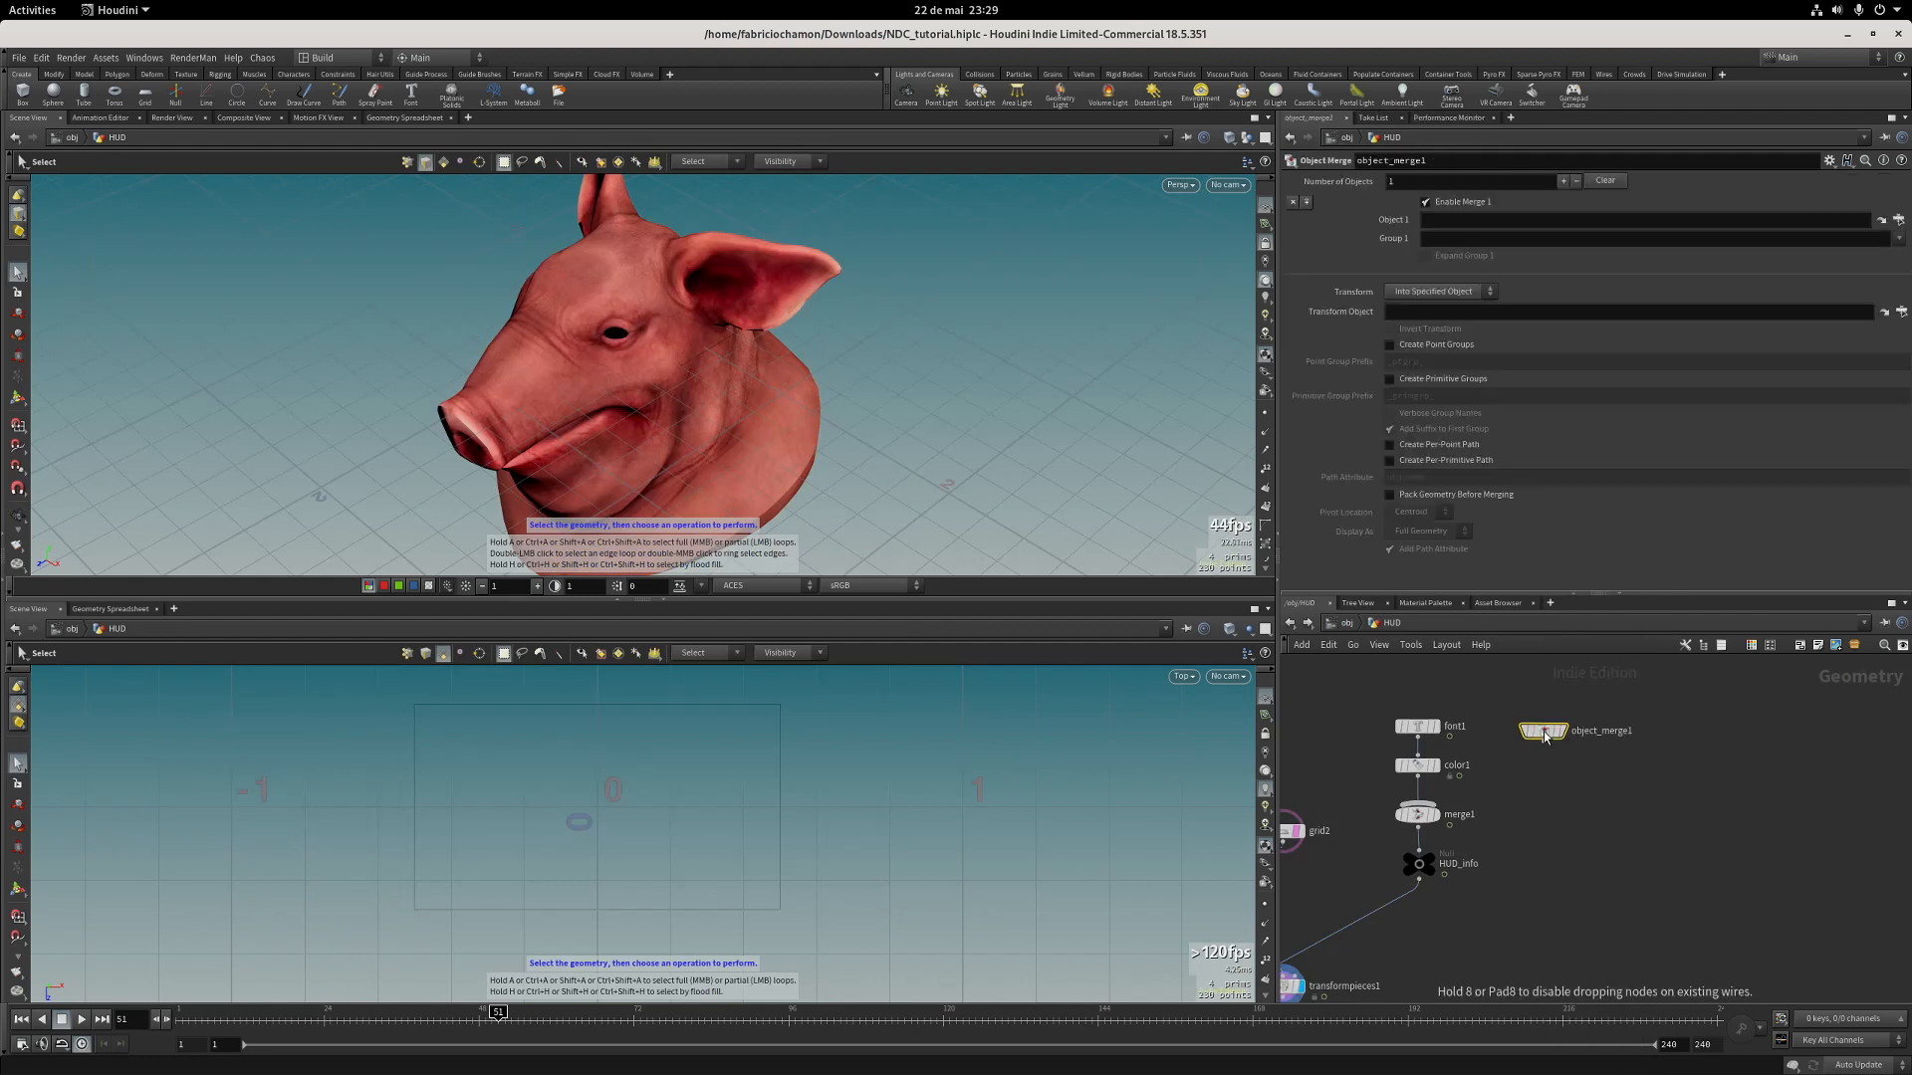
left_click(1543, 731)
Set Object 1 of object_merge1 to /obj/testgeometry_pighead1 and its transform to Into This Object.
left_click(1899, 219)
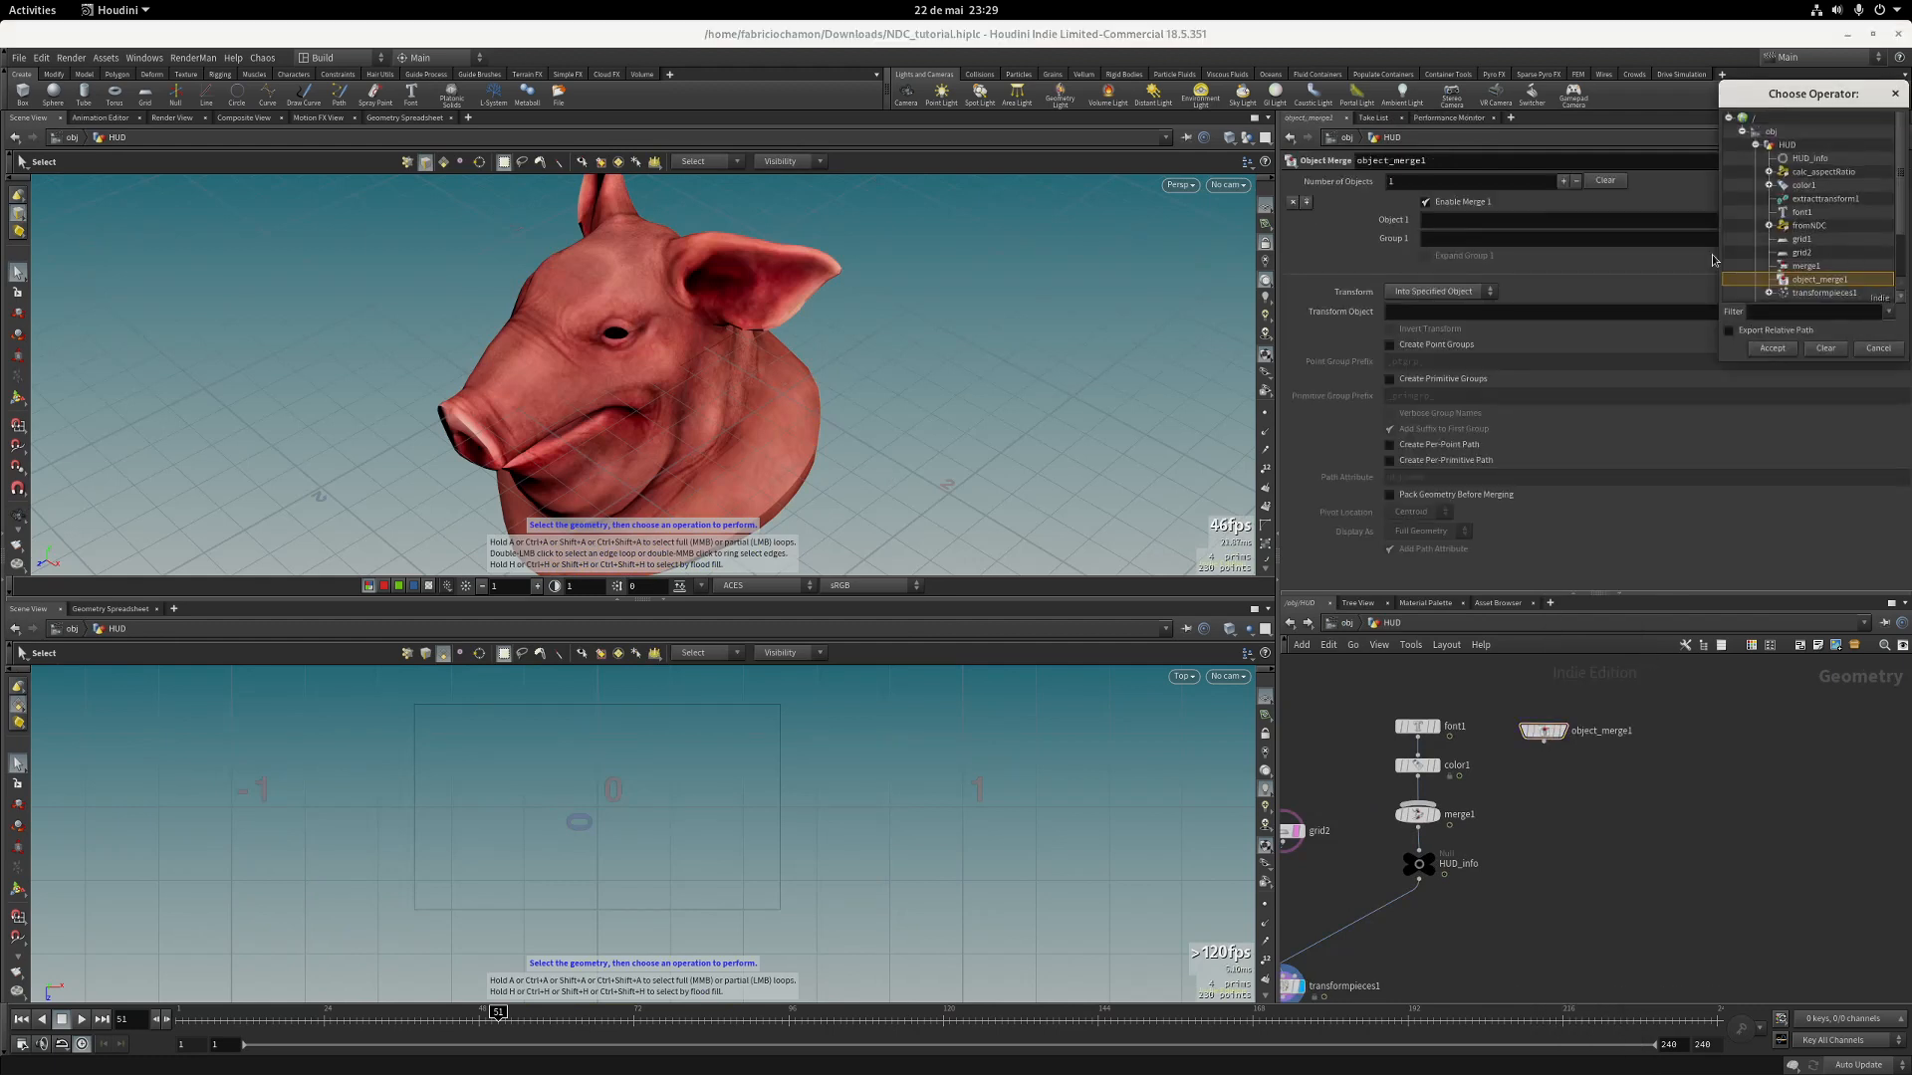
left_click(1755, 146)
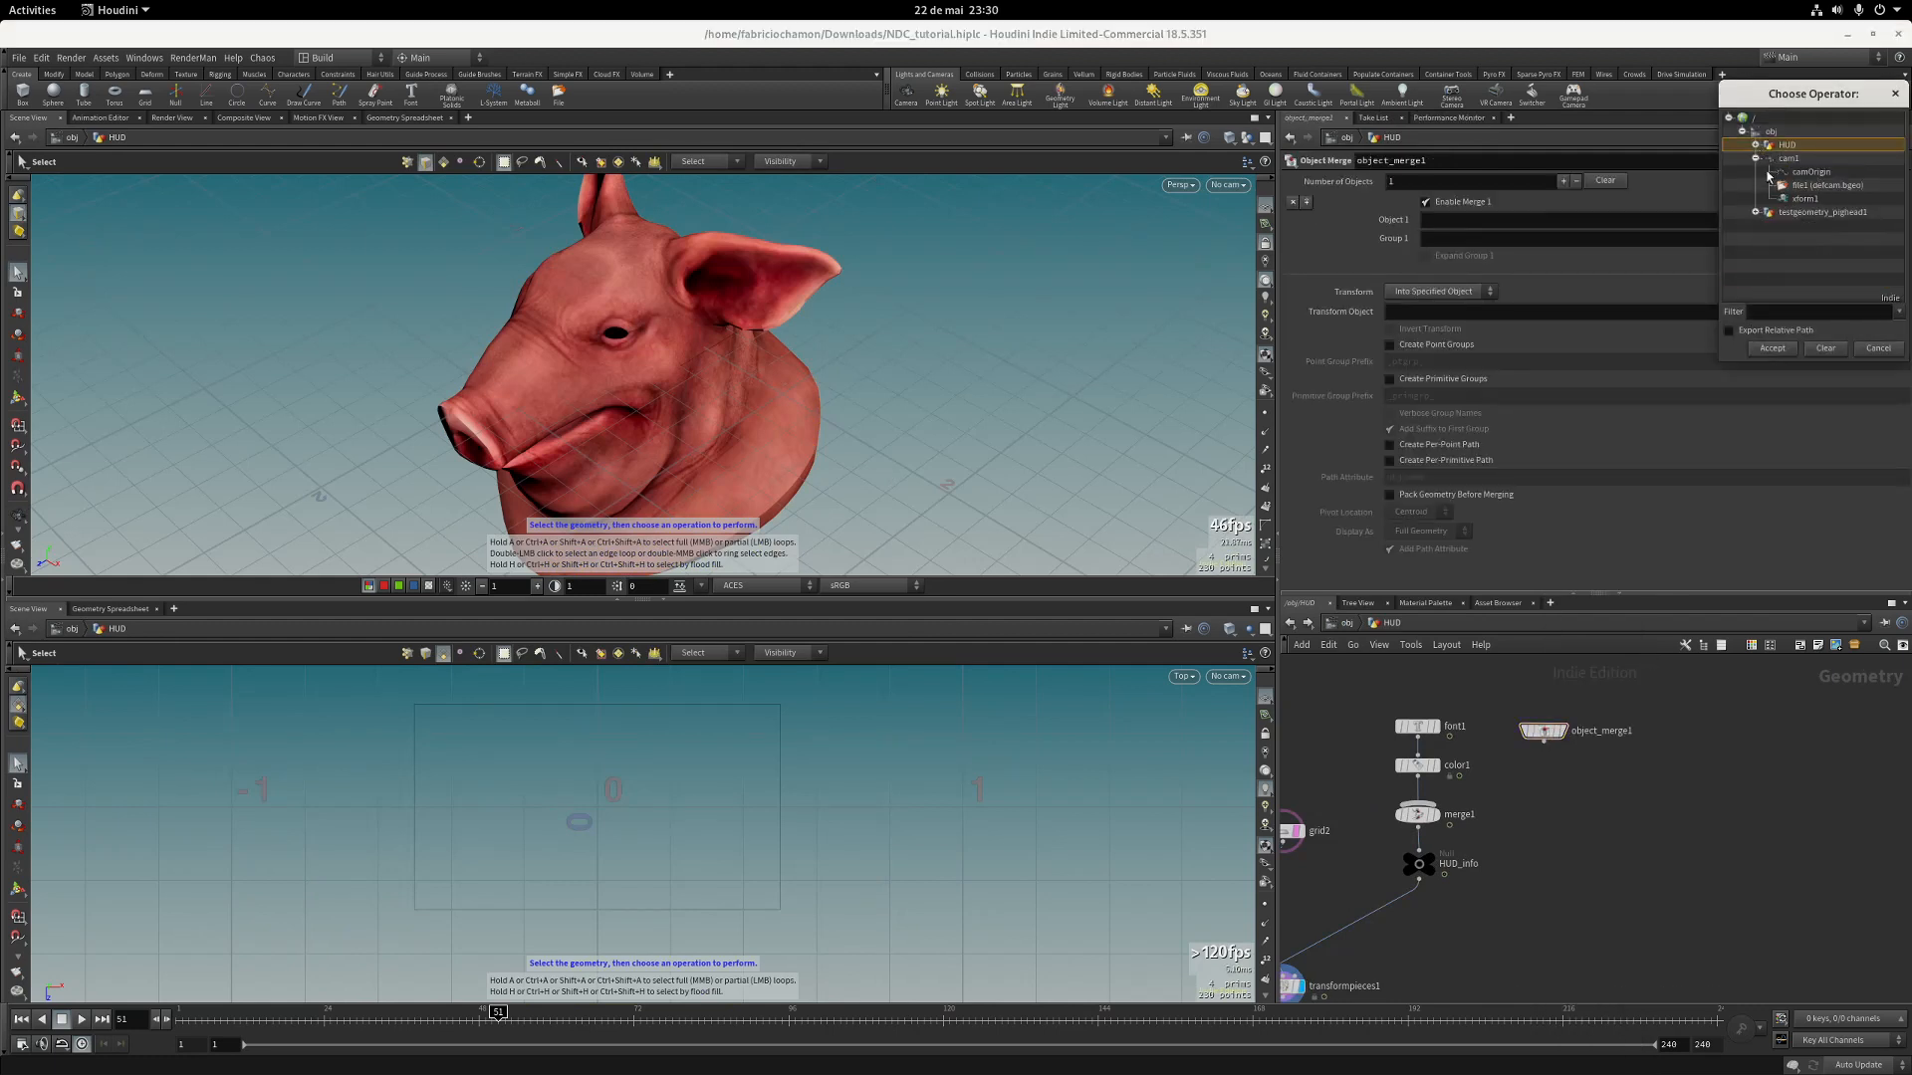
double_click(1822, 213)
left_click(1480, 289)
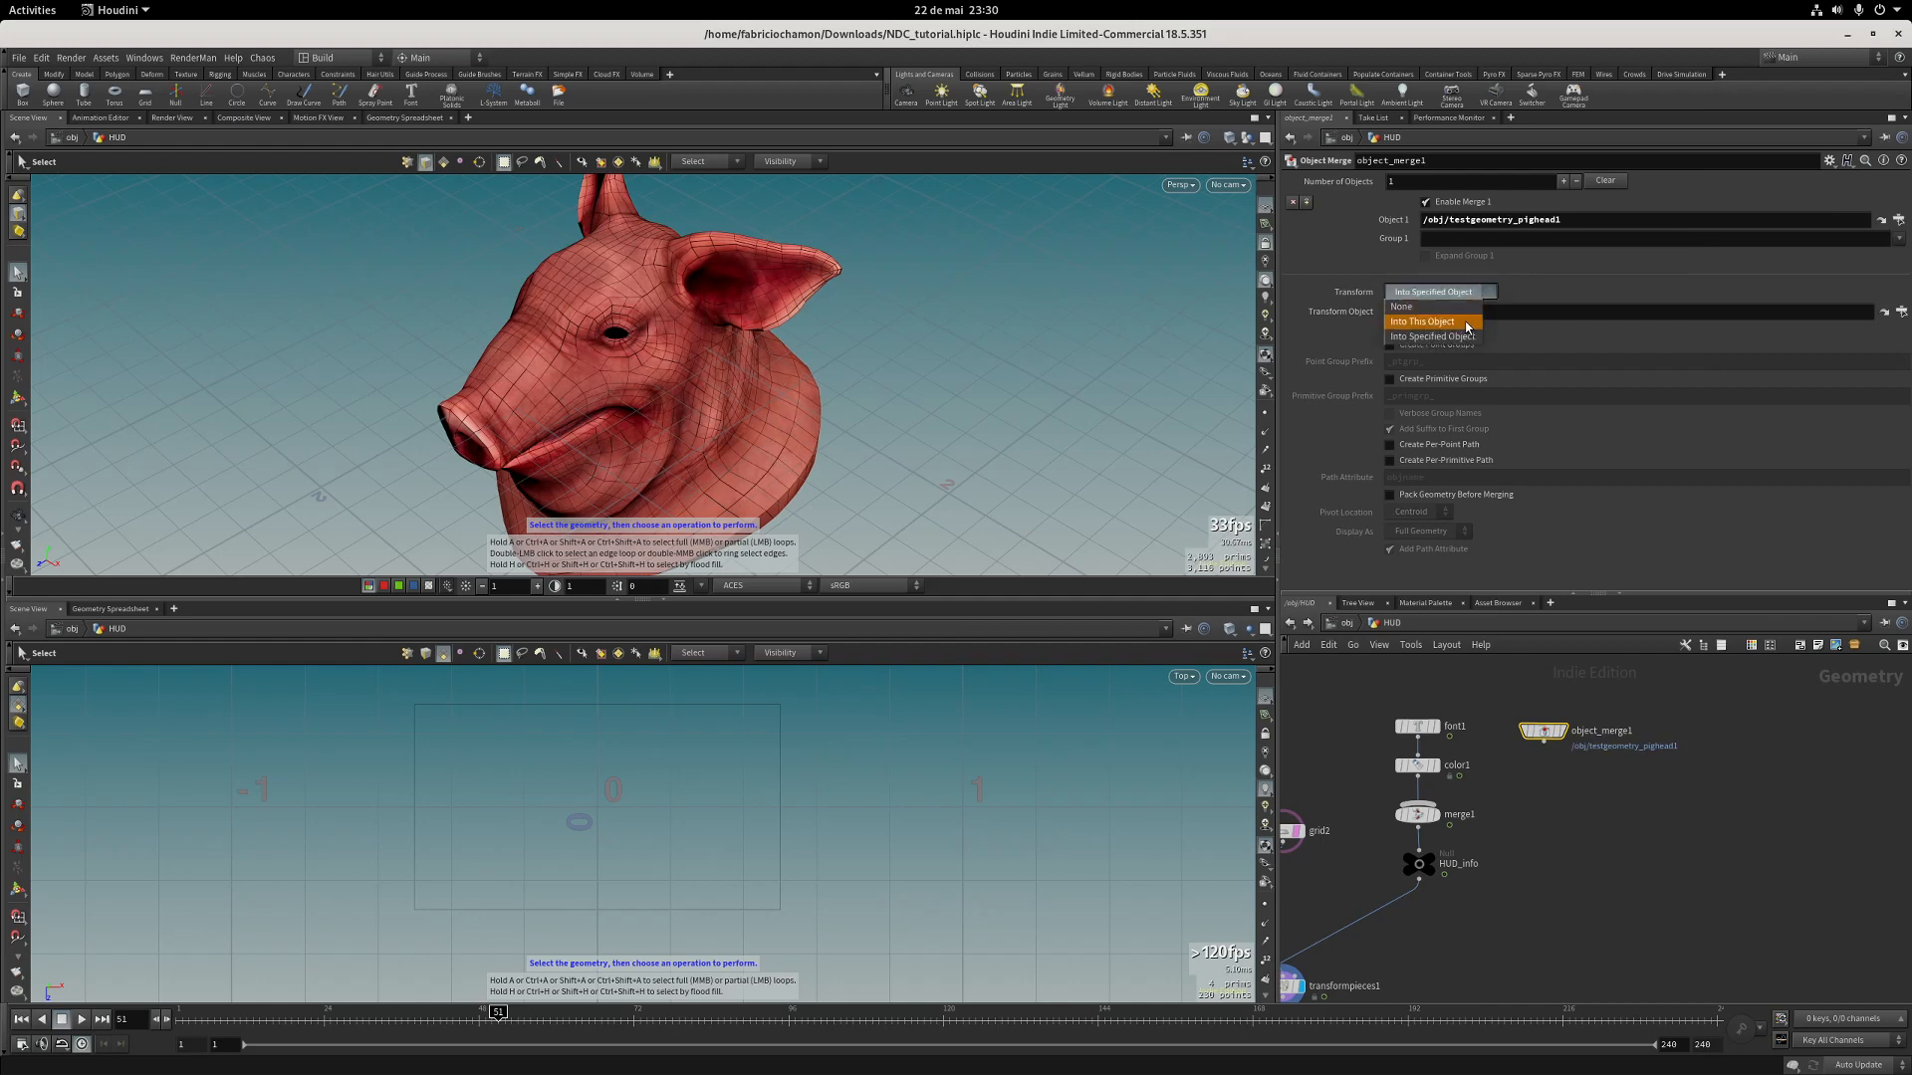
left_click(1465, 325)
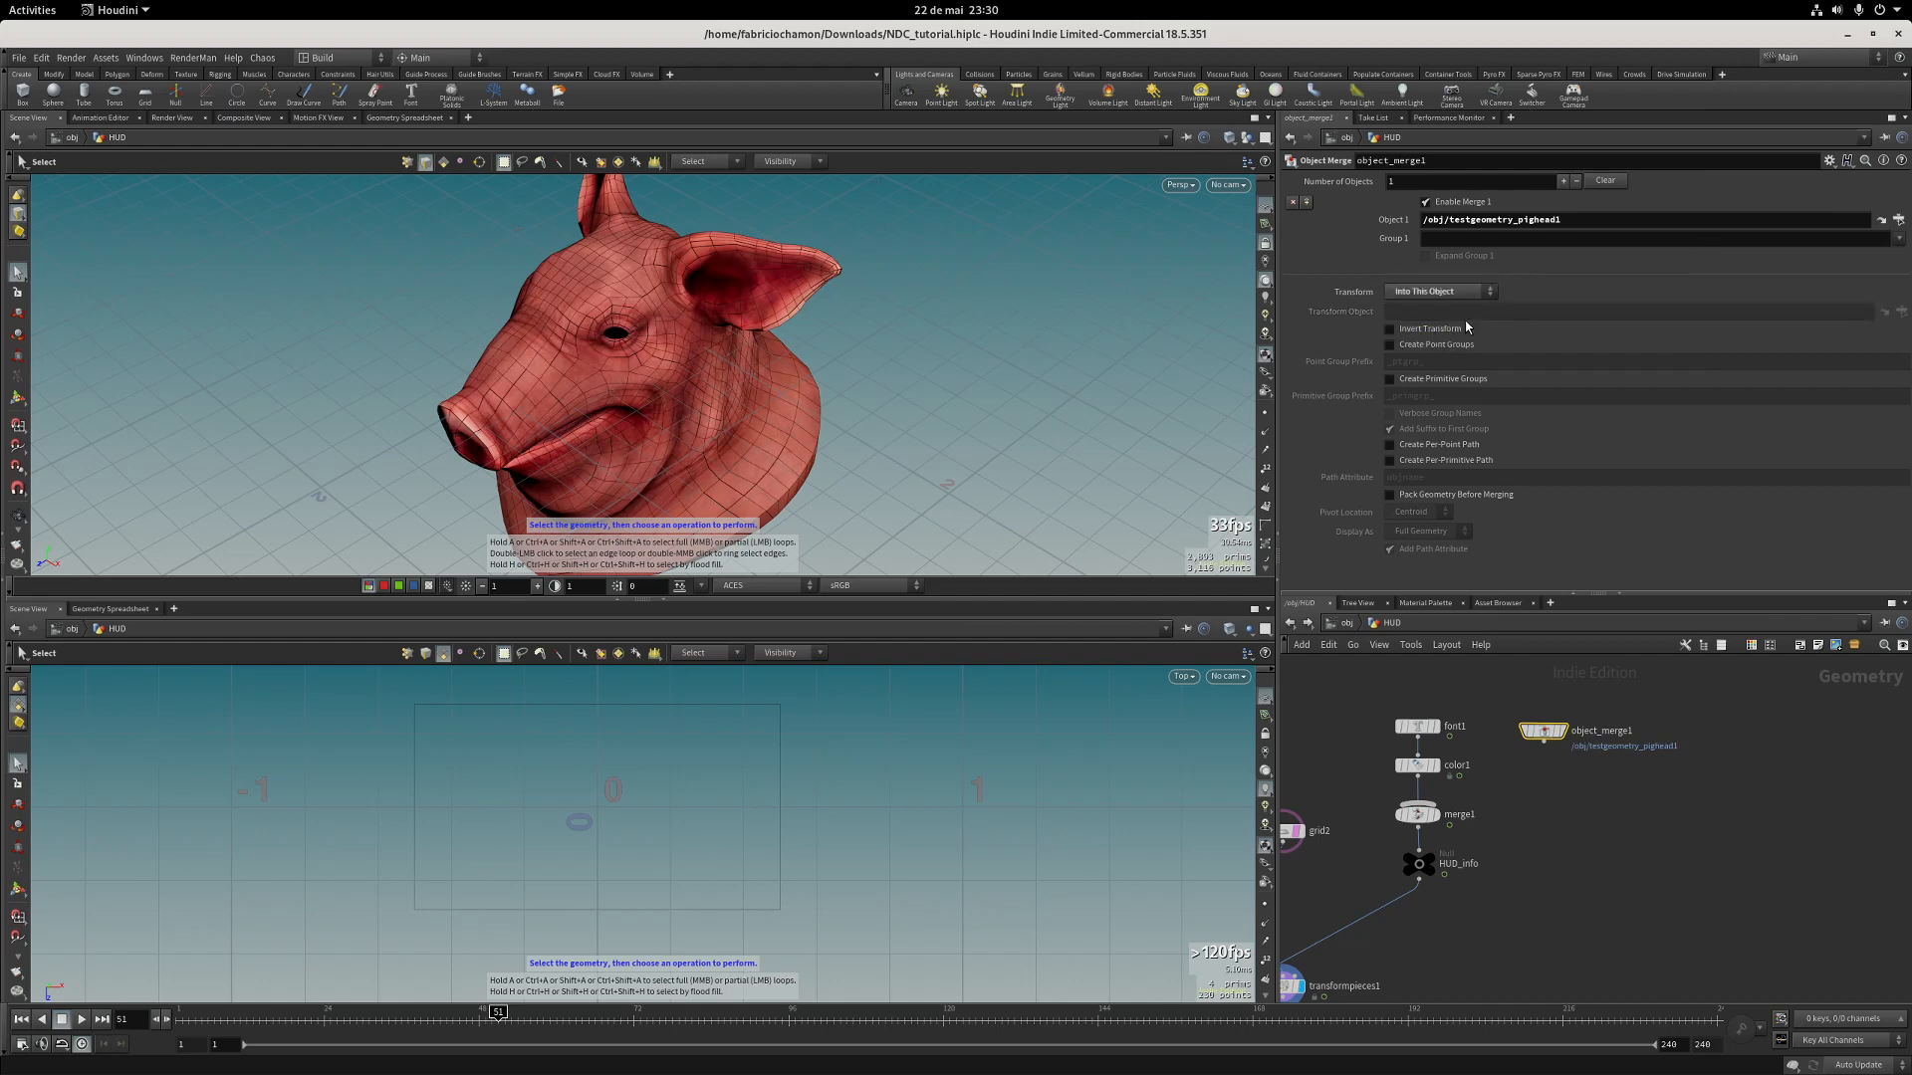
Connect a Labs UV Visualize node to the output of object_merge1 and display it.
left_click(1544, 742)
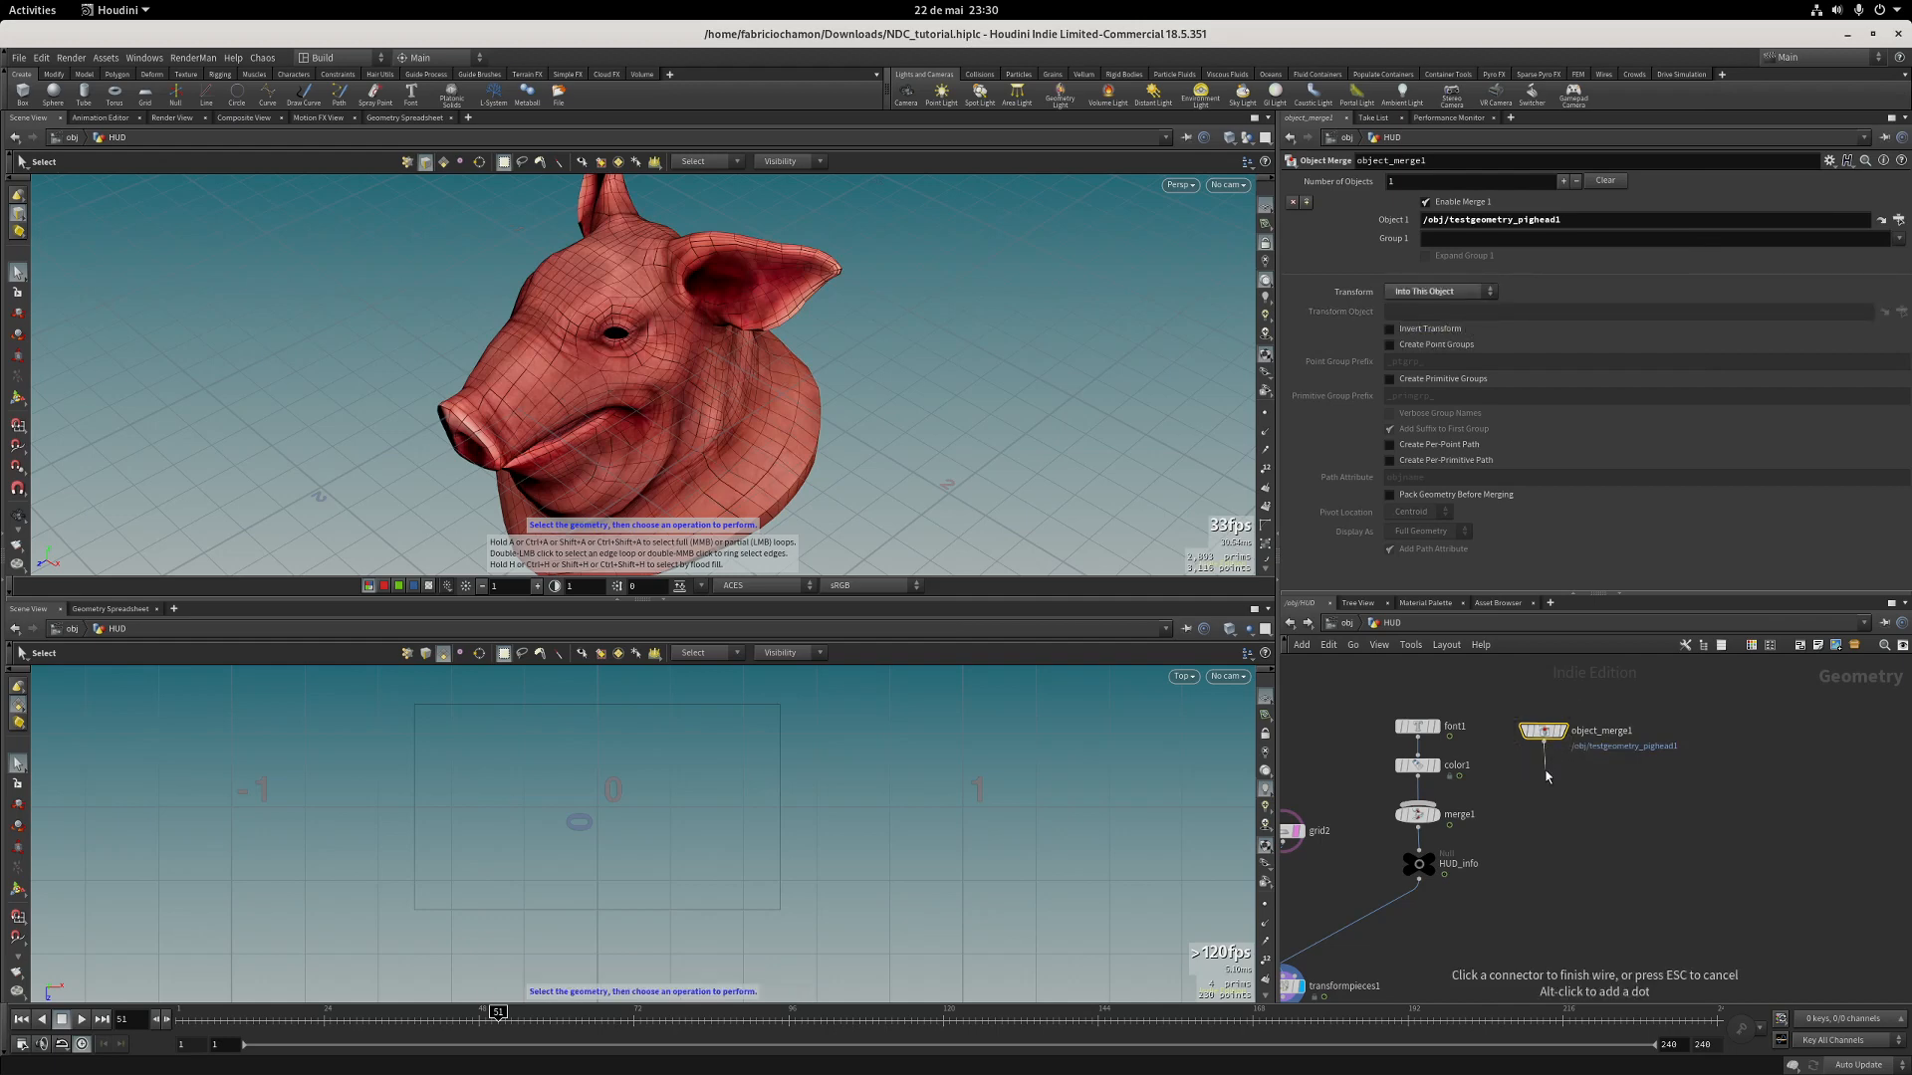
left_click(1547, 776)
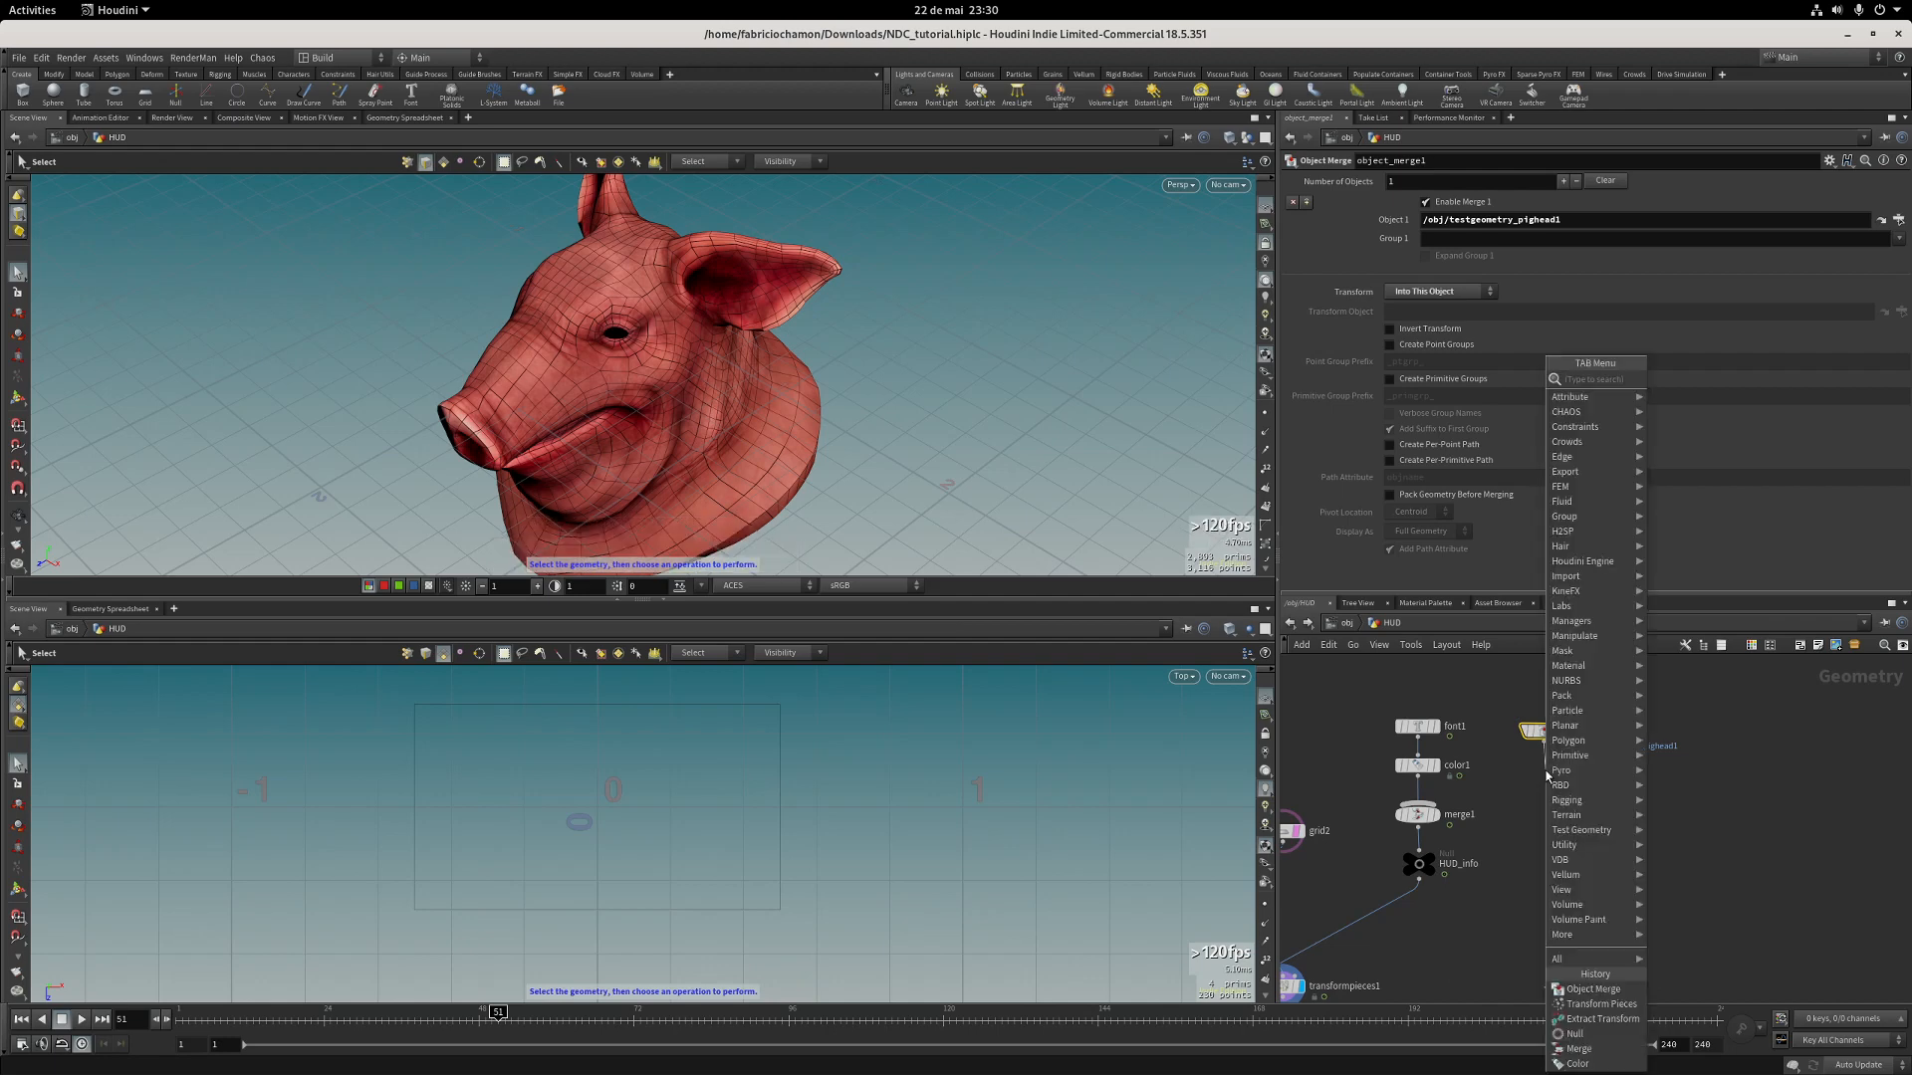
type("uvv")
key("Return")
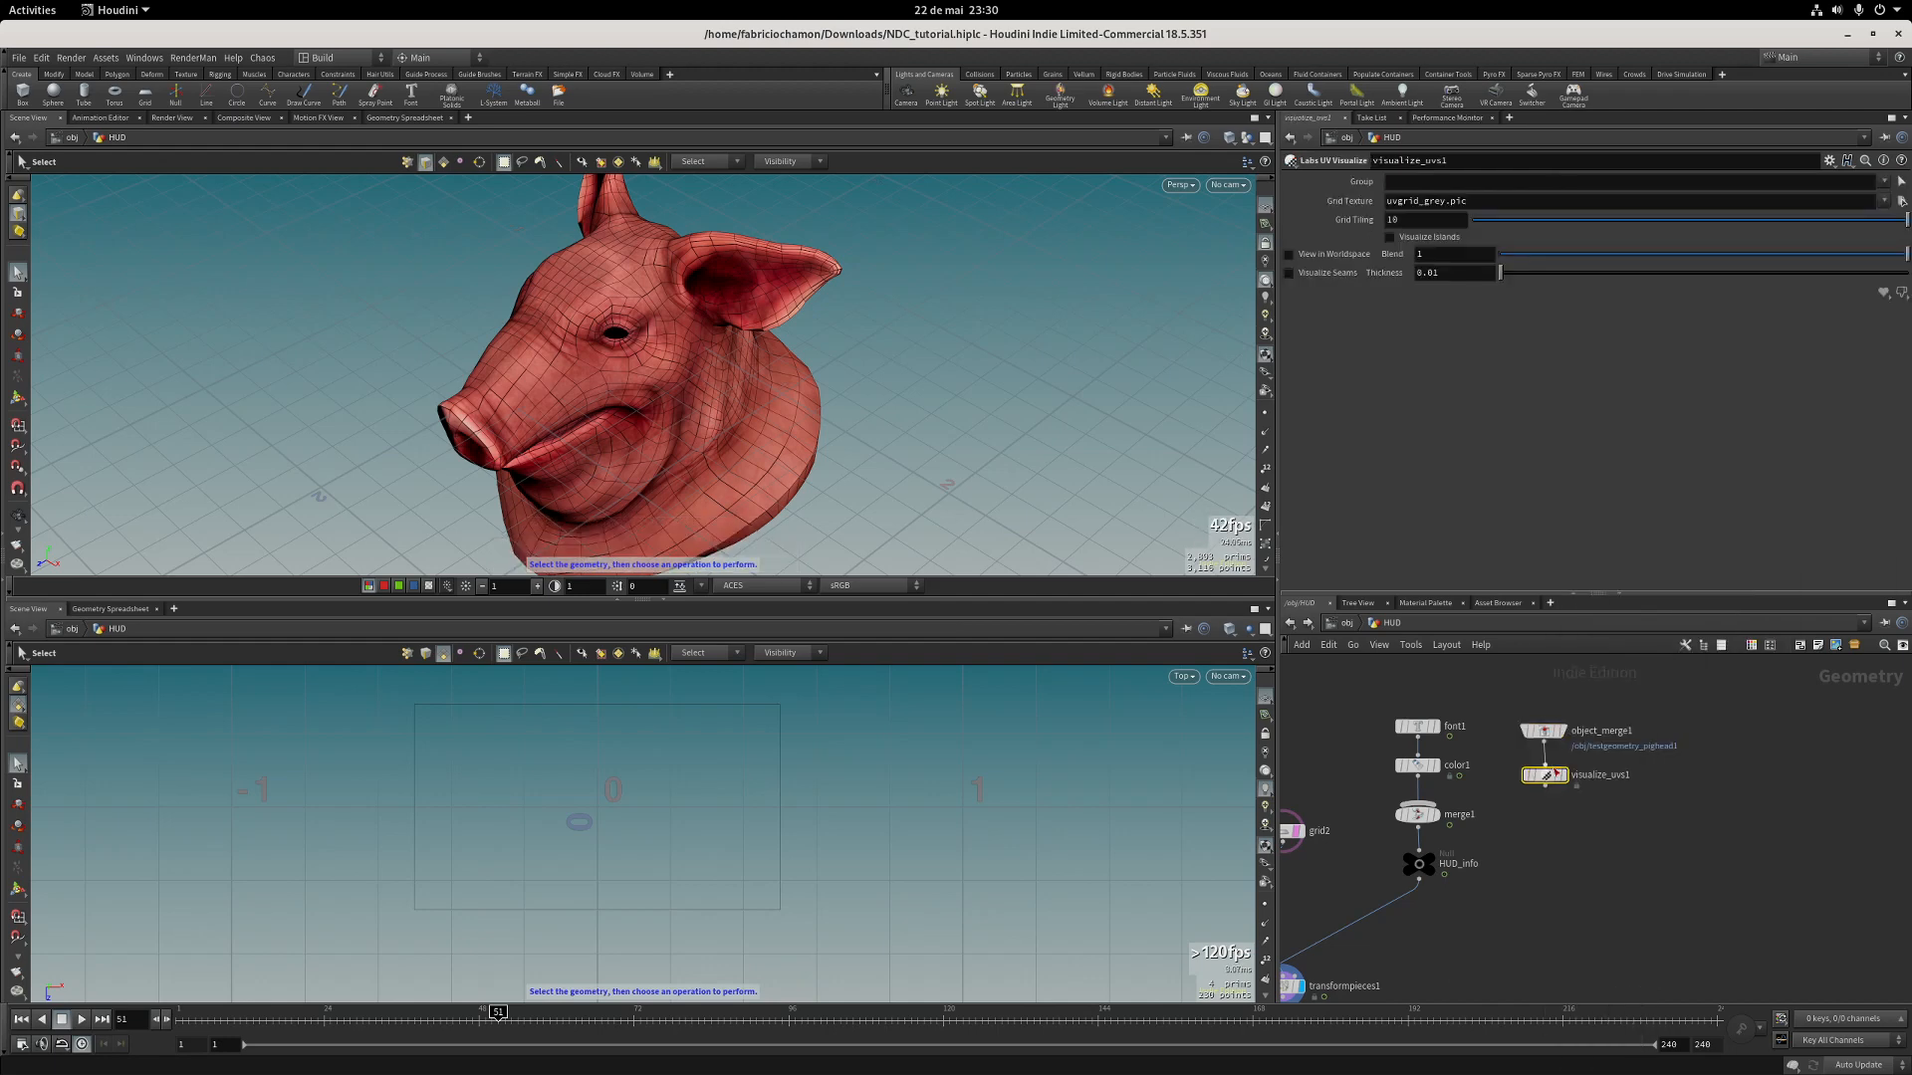
left_click(1559, 775)
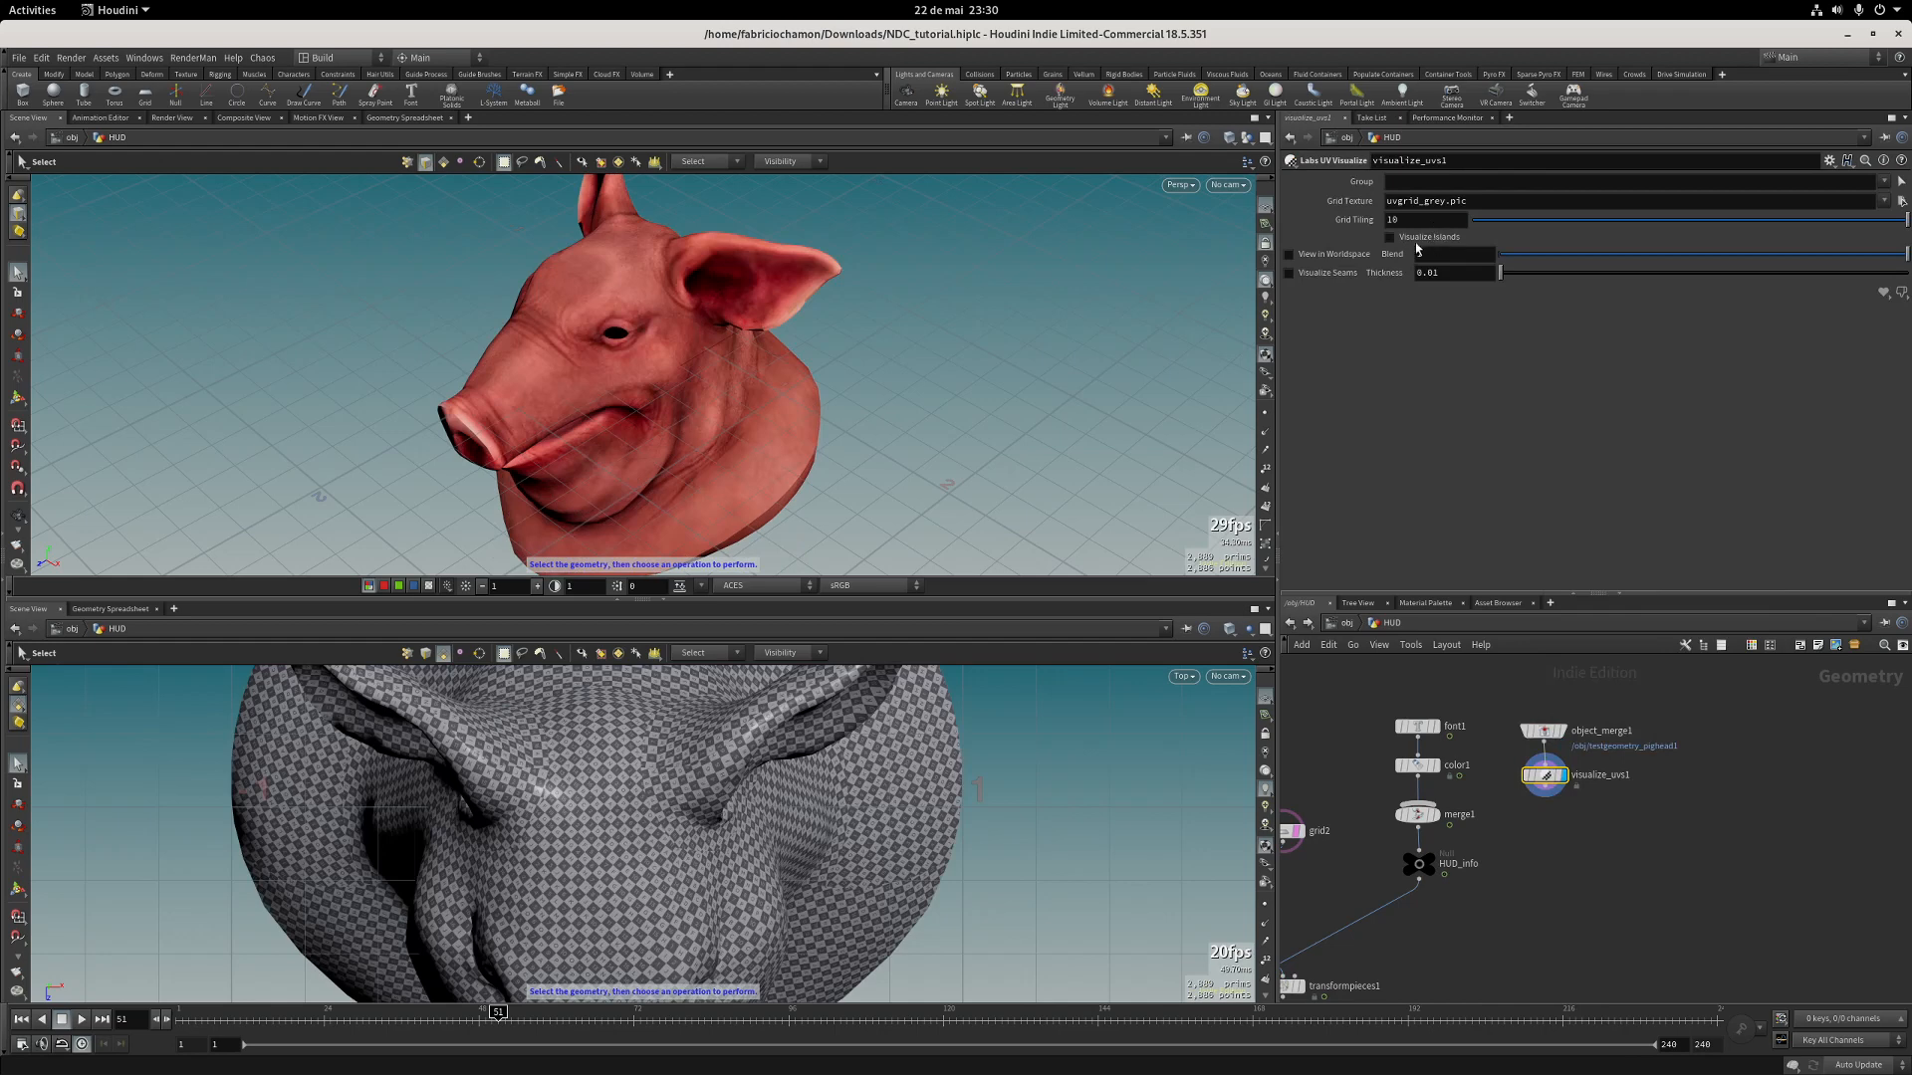
Enable View in Workspace and Visualize Islands on visualize_uvs1, and set Grid Tiling to 1.03, viewing the UV islands from the front.
left_click(1291, 256)
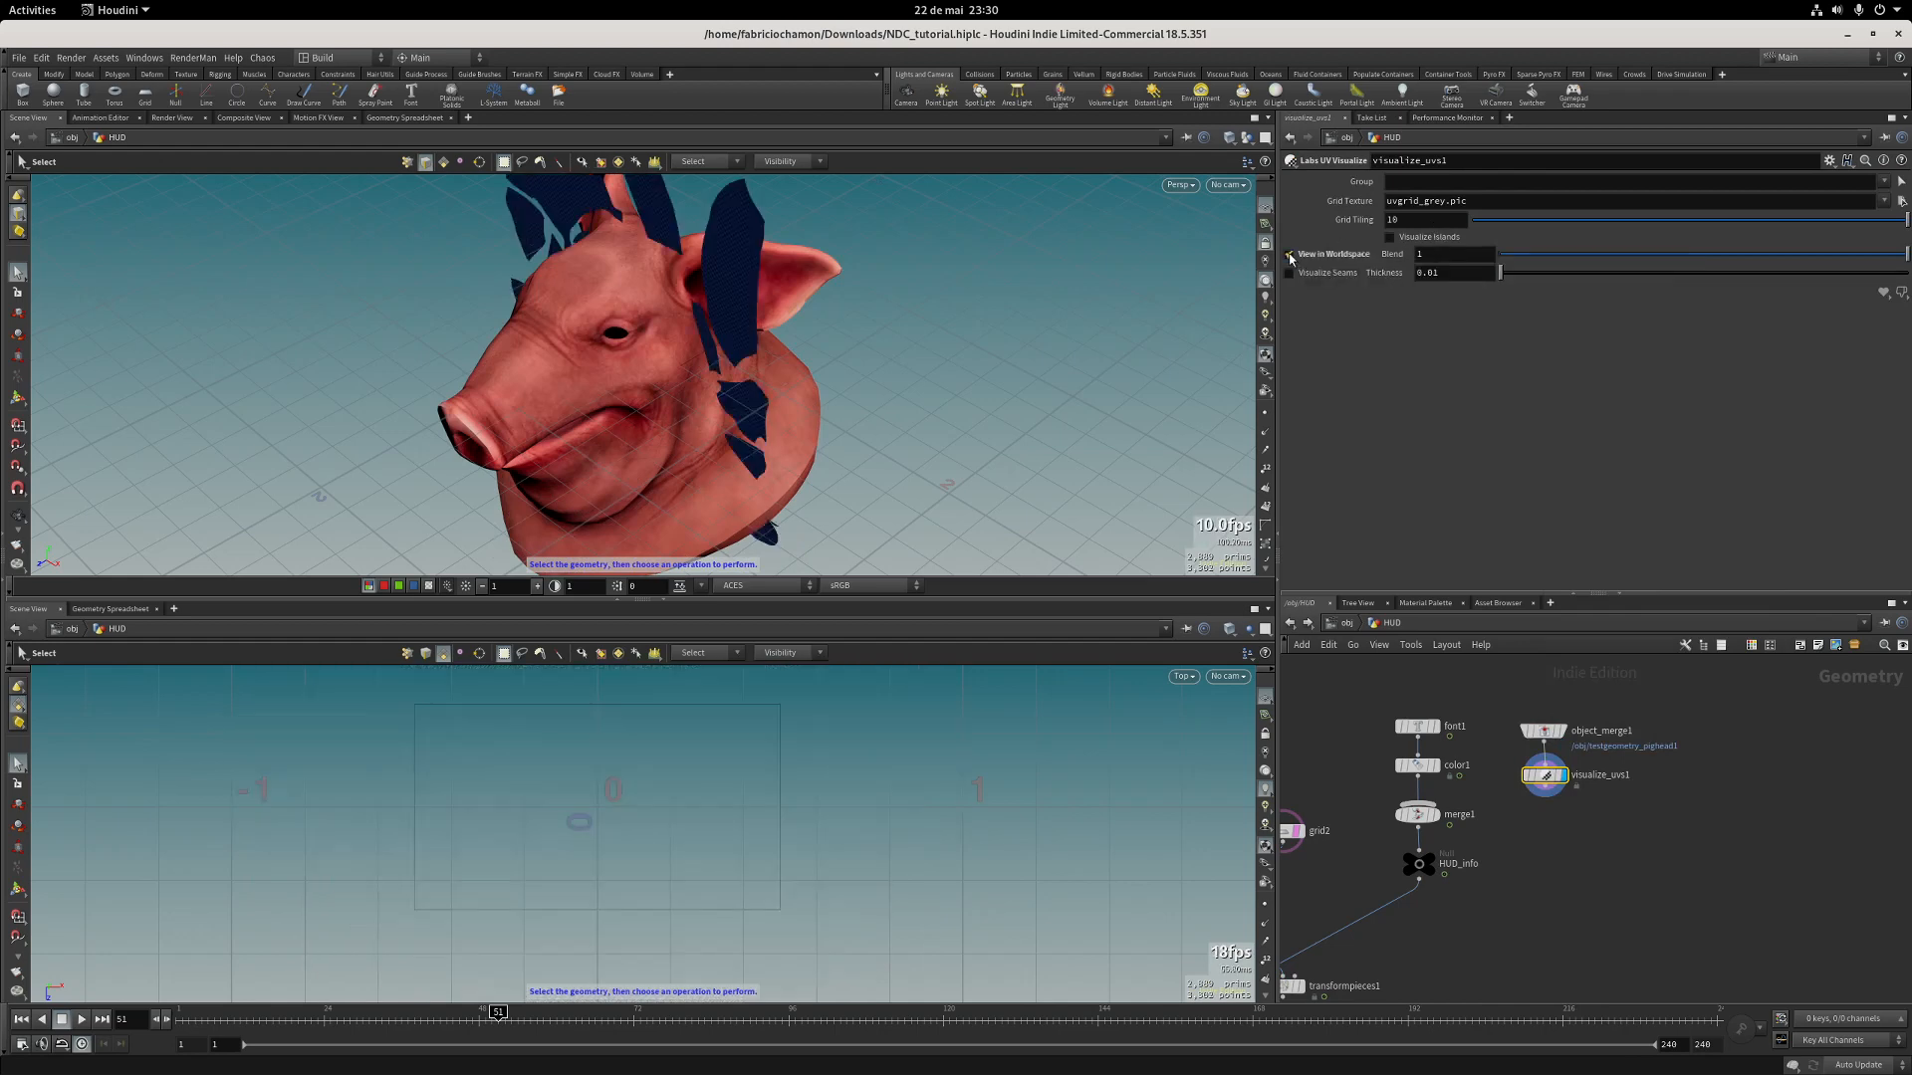
left_click(1392, 239)
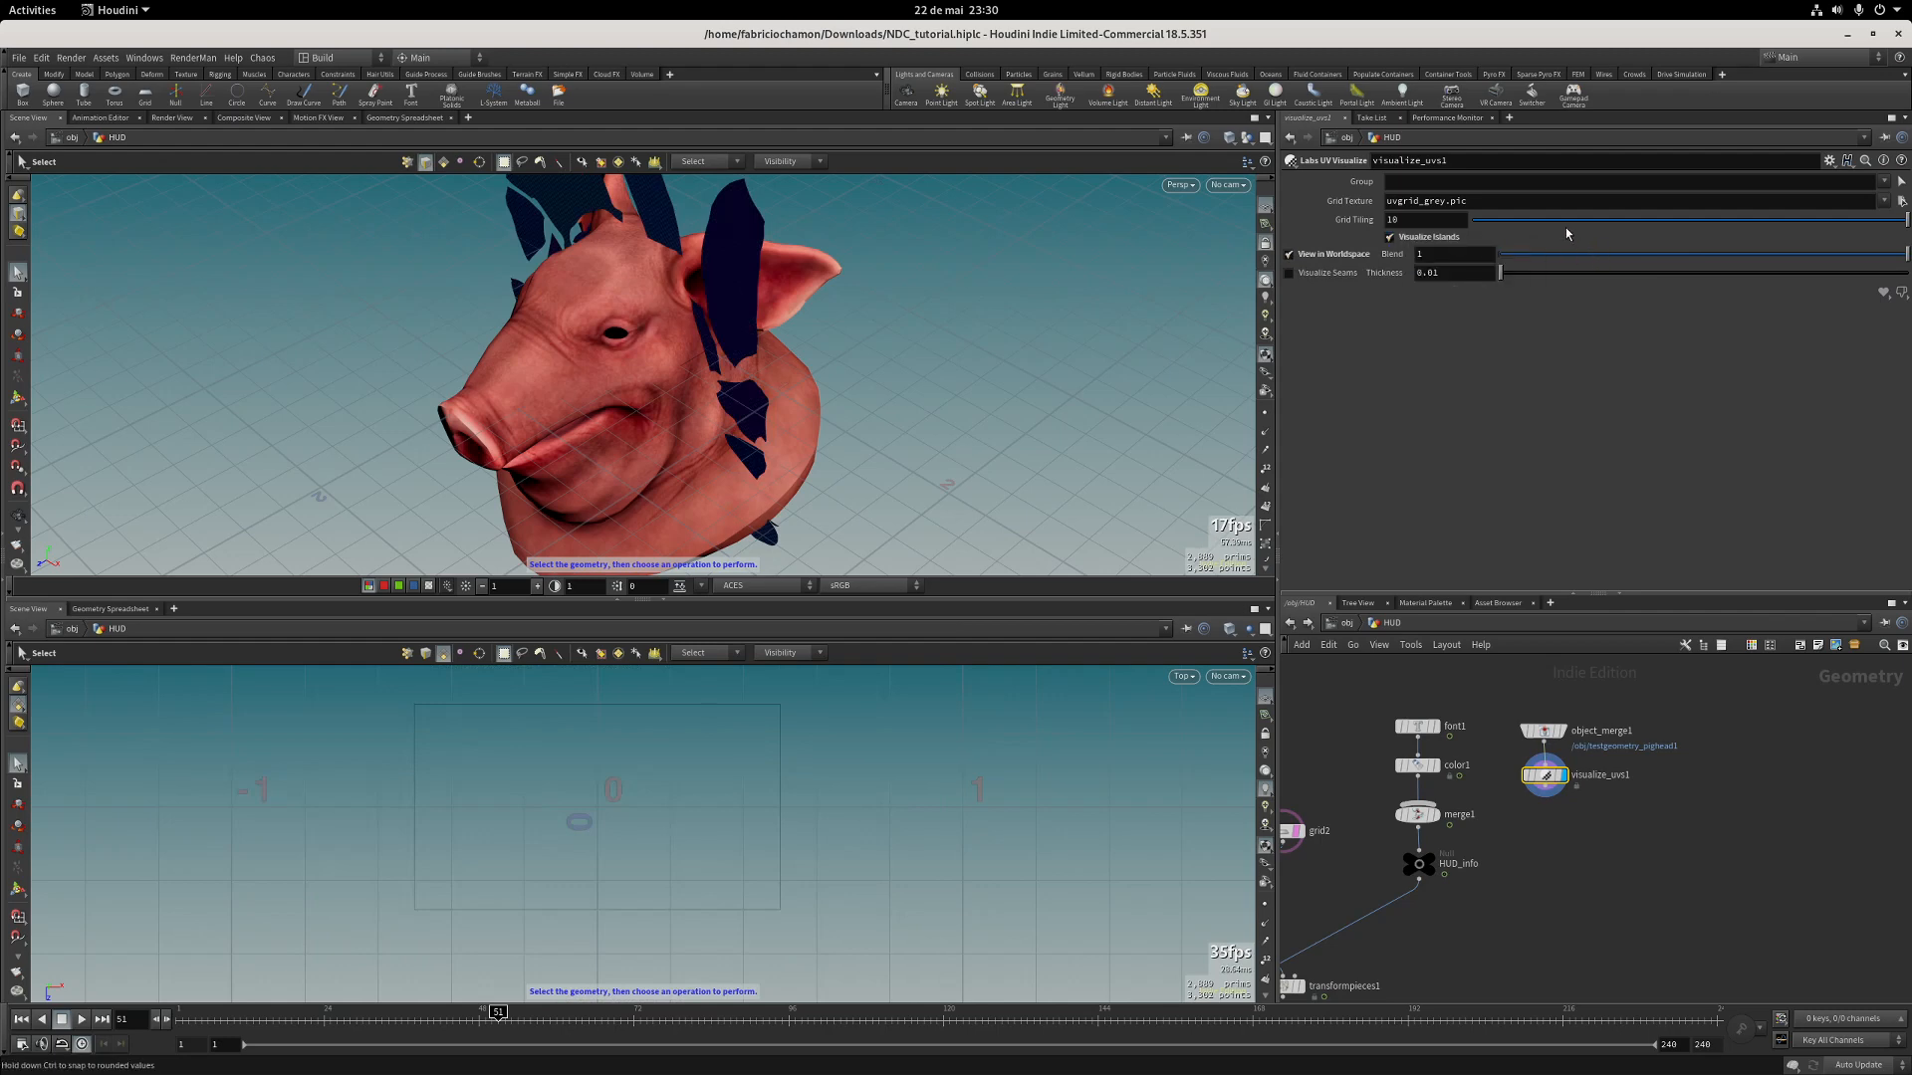
left_click_drag(1553, 221, 1519, 227)
key("Escape")
left_click_drag(1095, 288, 801, 359)
middle_click_drag(1553, 832, 1625, 795)
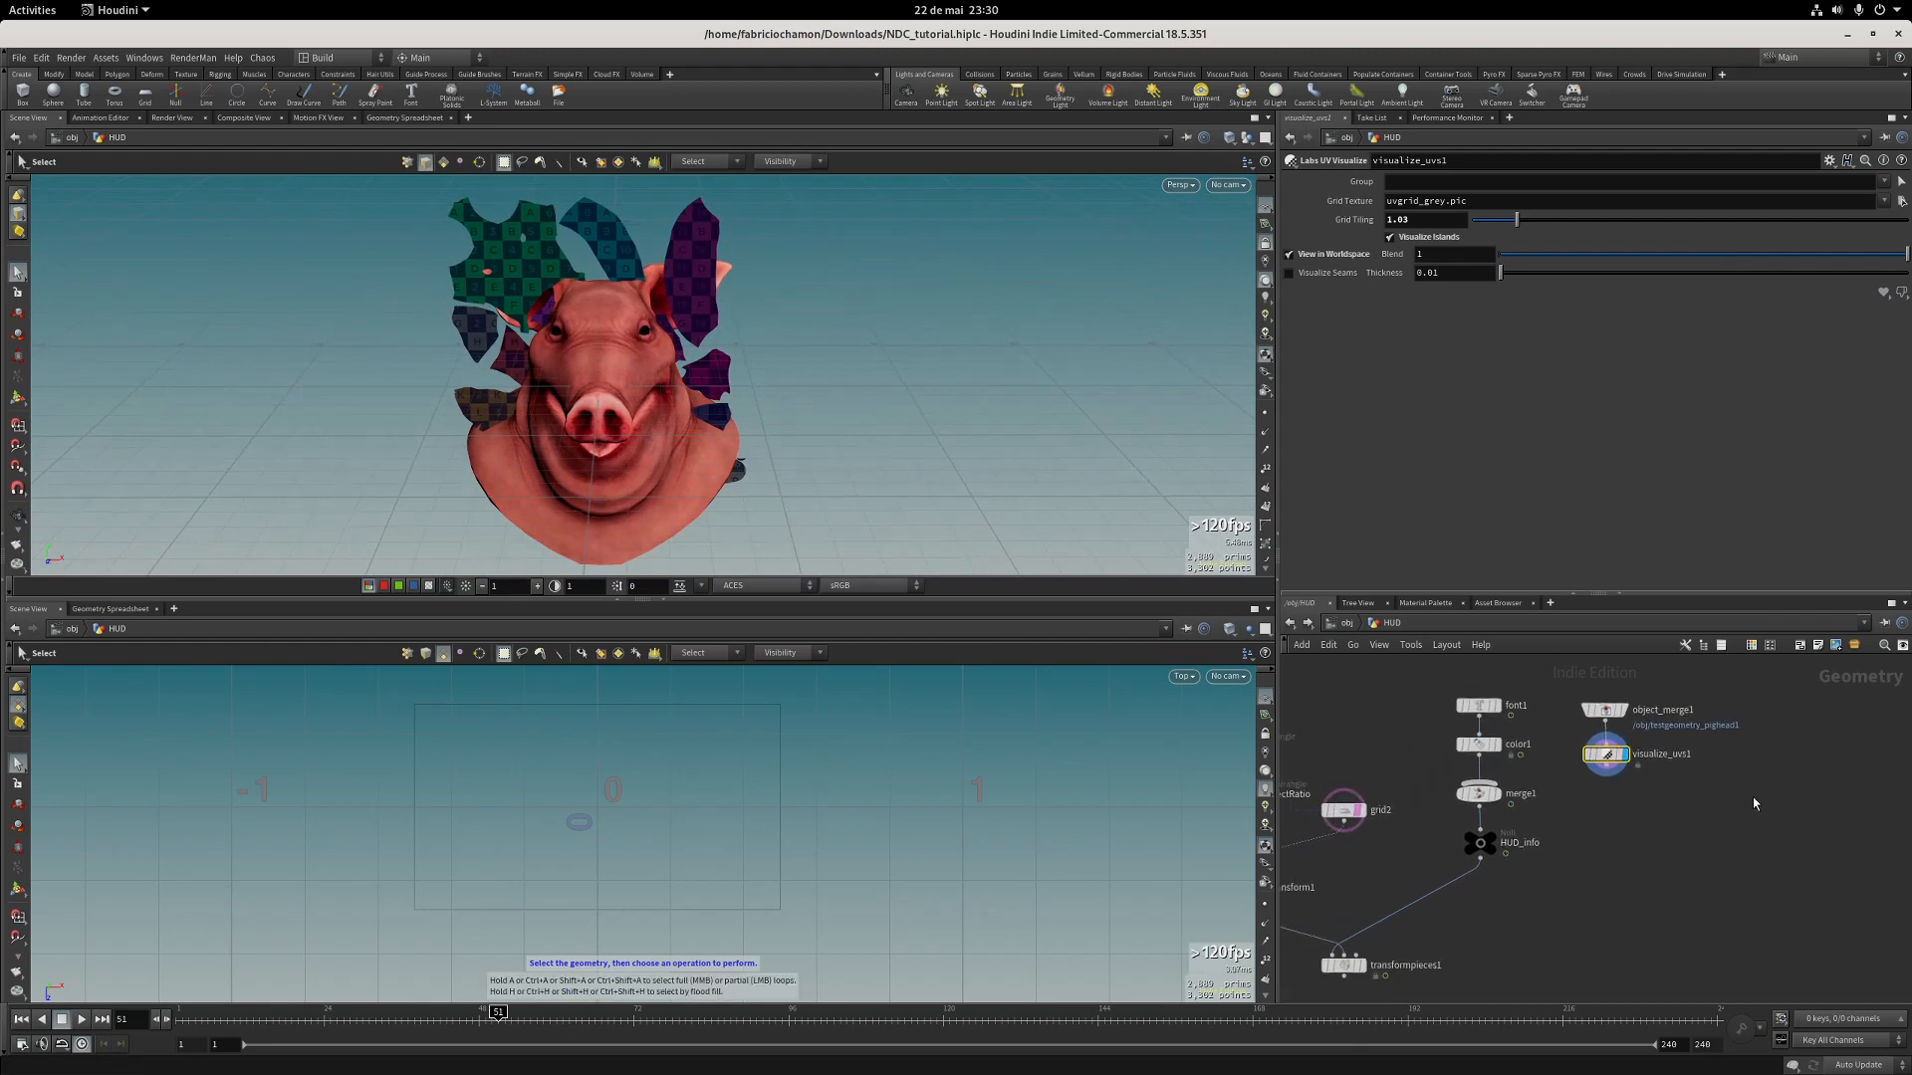
Add a Transform node below visualize_uvs1, wired to its output, and display it.
left_click(1607, 766)
key("Tab")
type("tran")
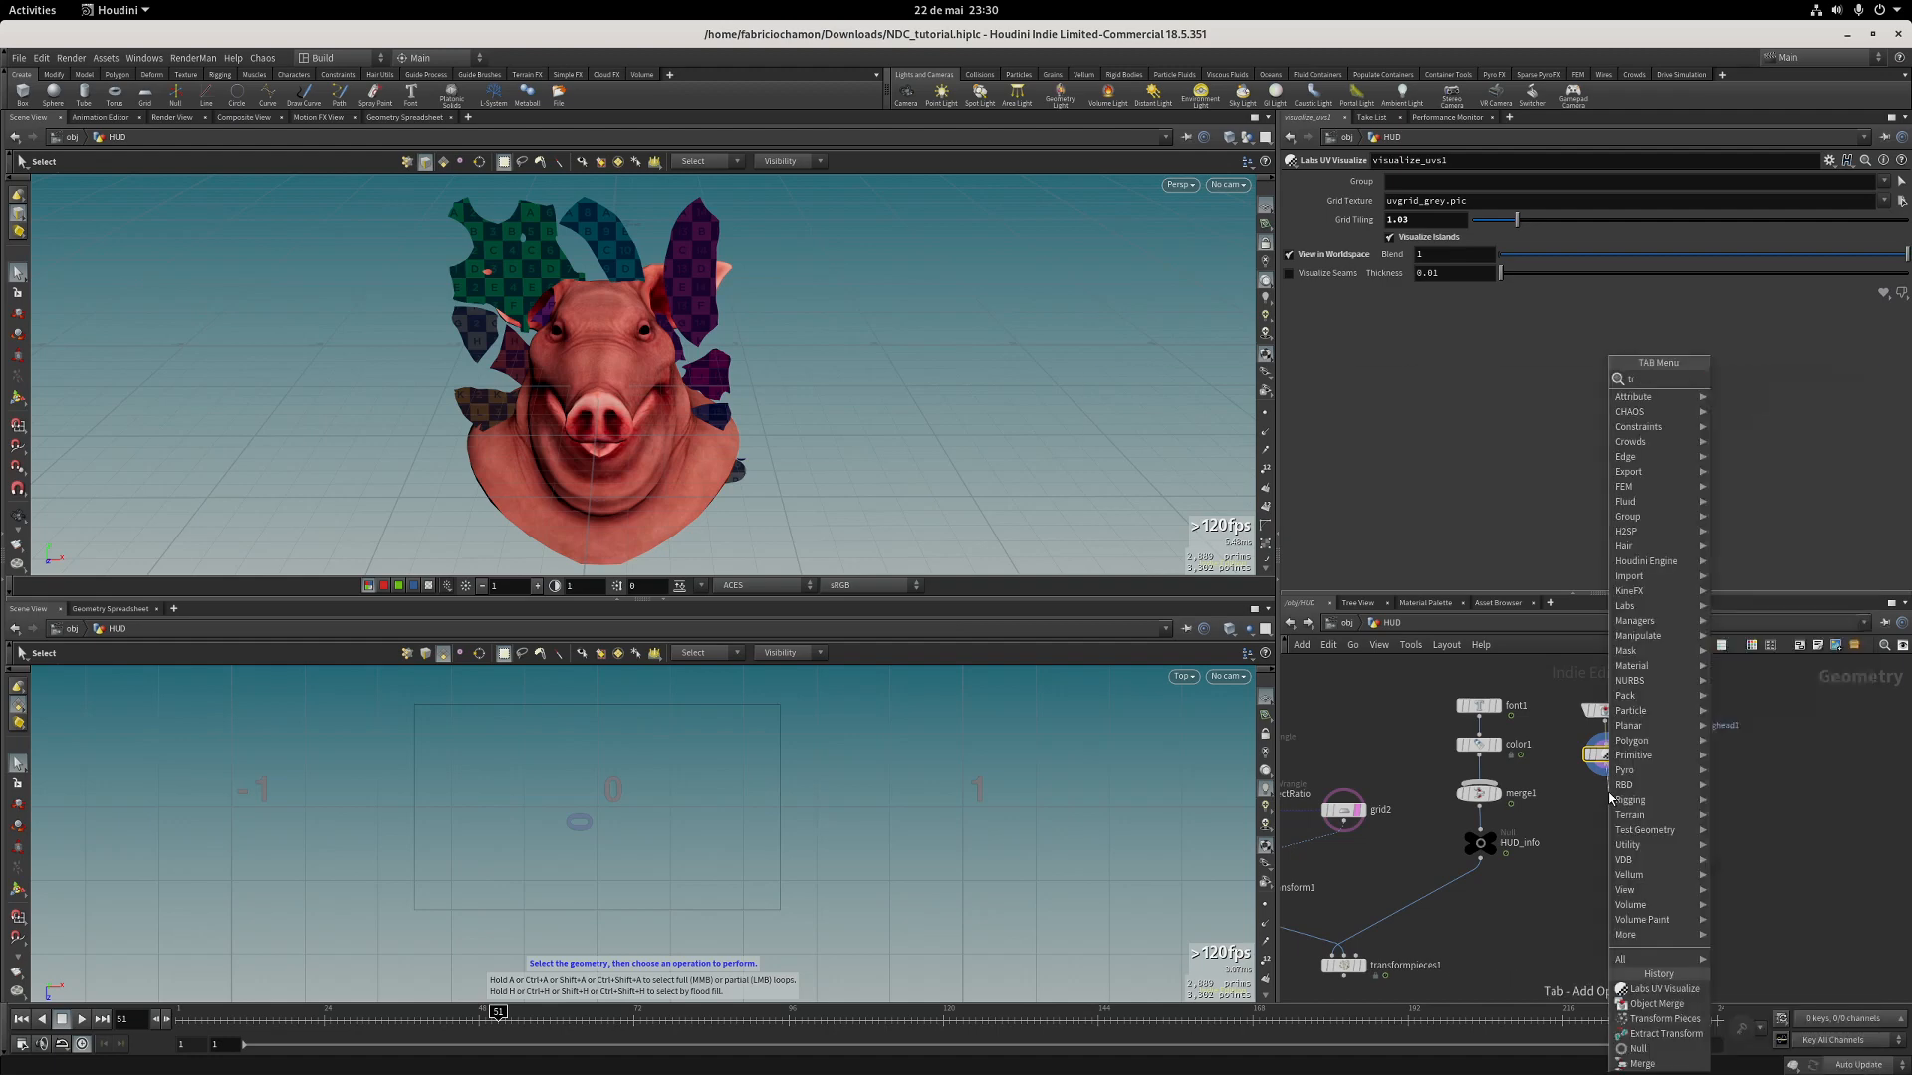
key("Return")
left_click(1610, 798)
left_click(1626, 798)
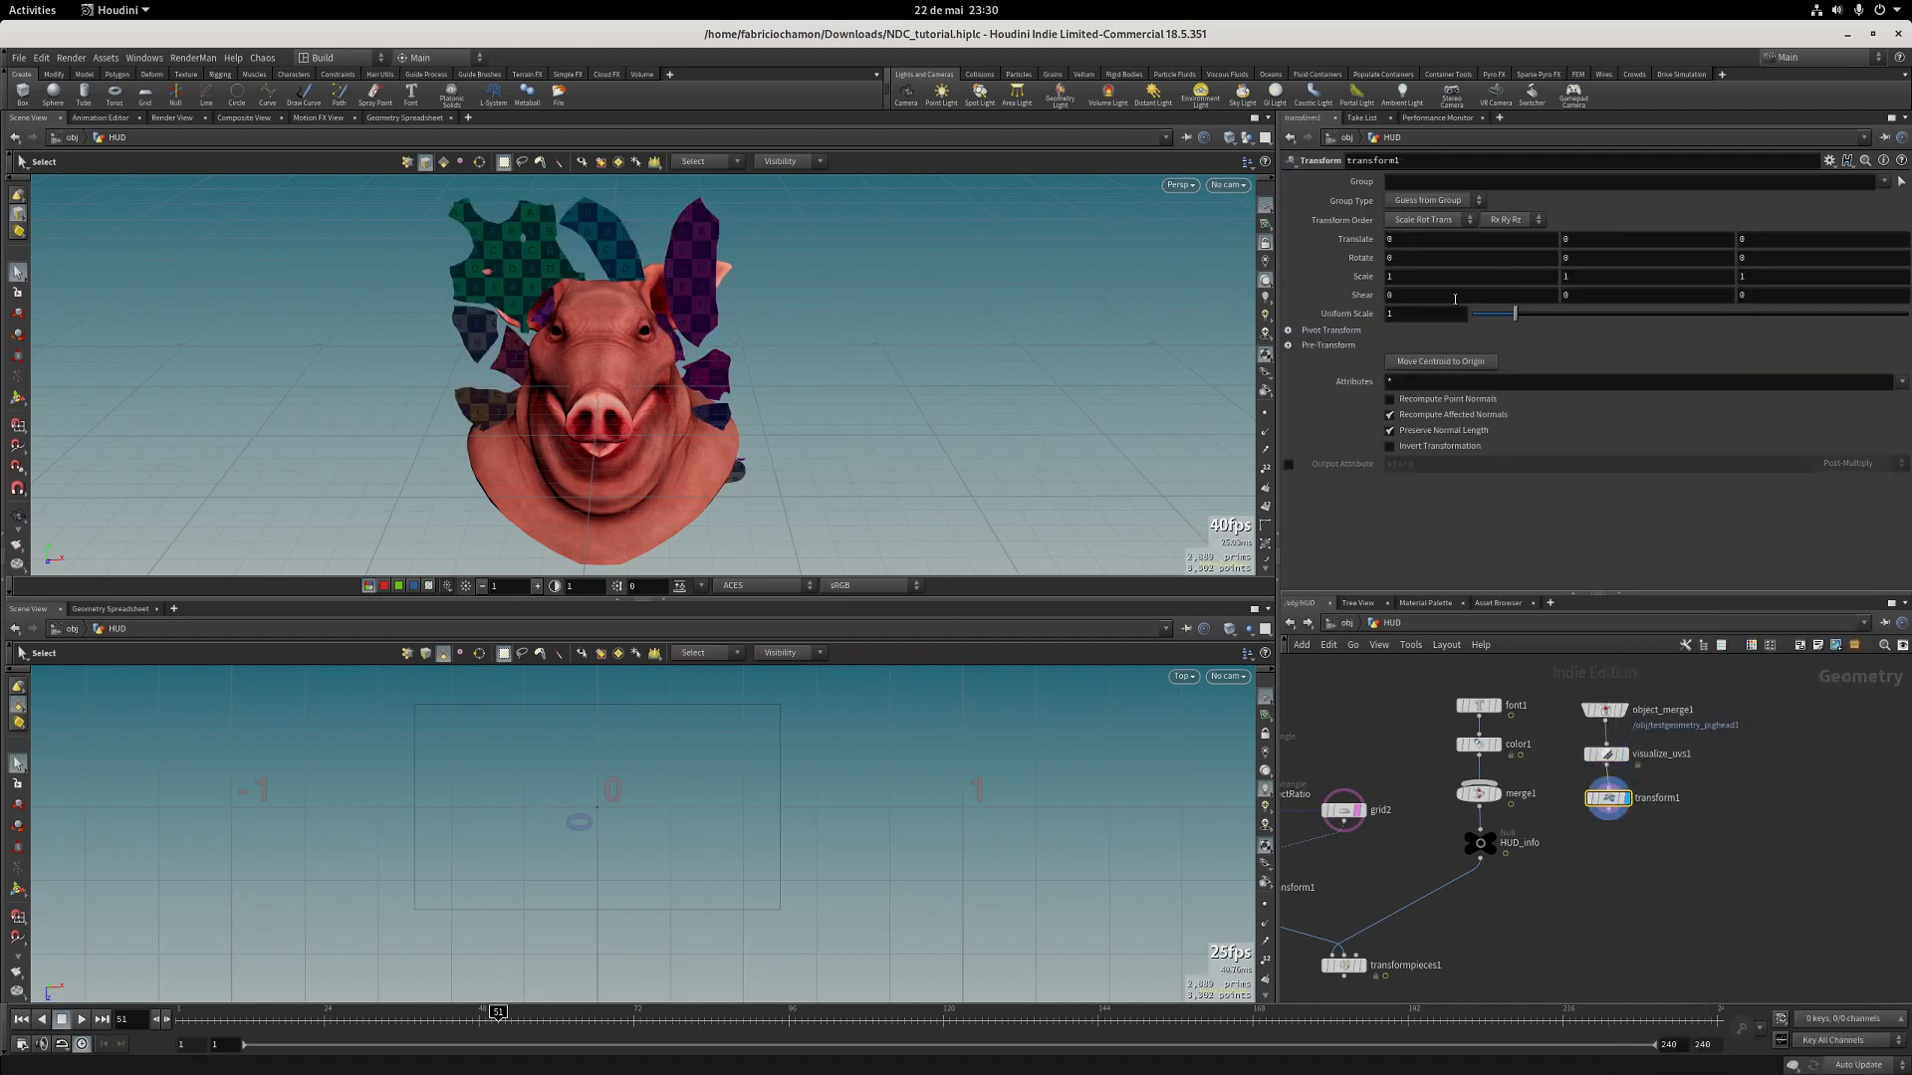
Set the X rotation of transform1 to 90 so the UV islands lie flat on the ground plane.
left_click(1446, 259)
key("Return")
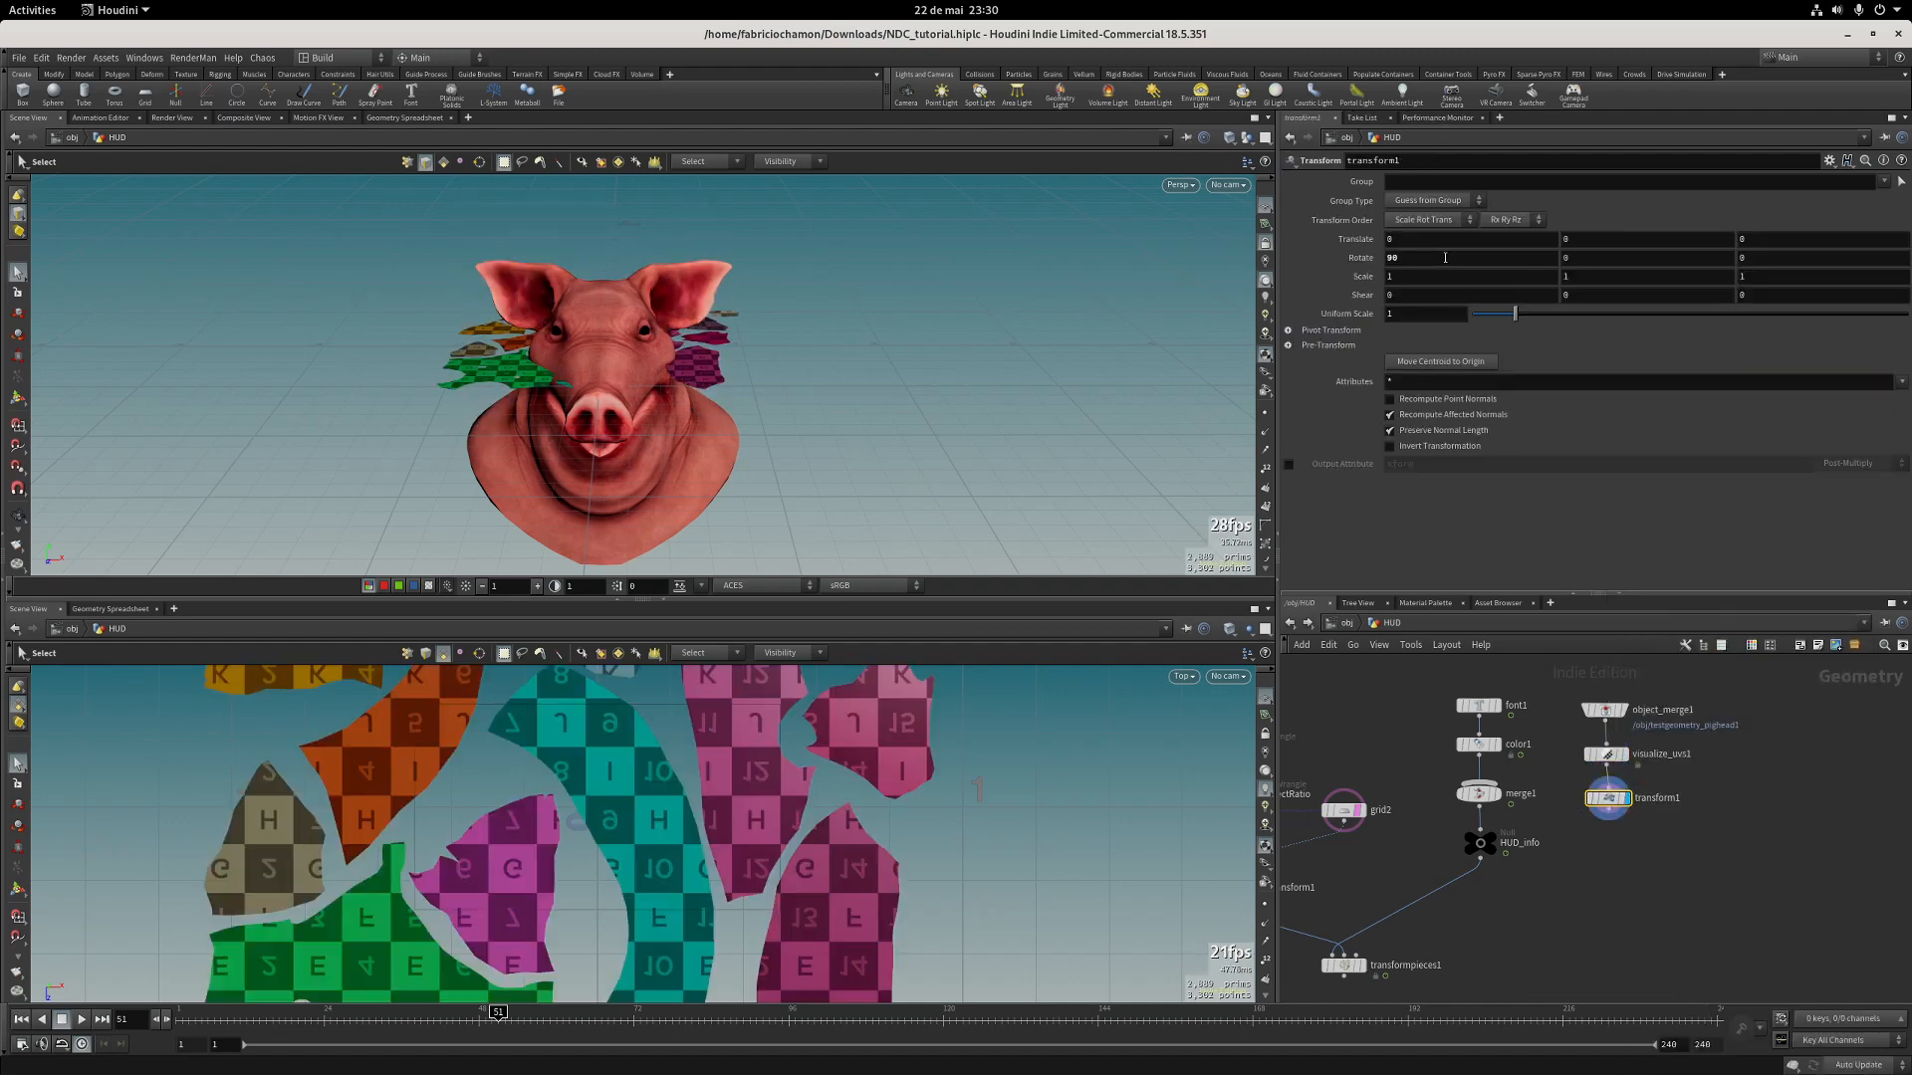
key("Escape")
key("s")
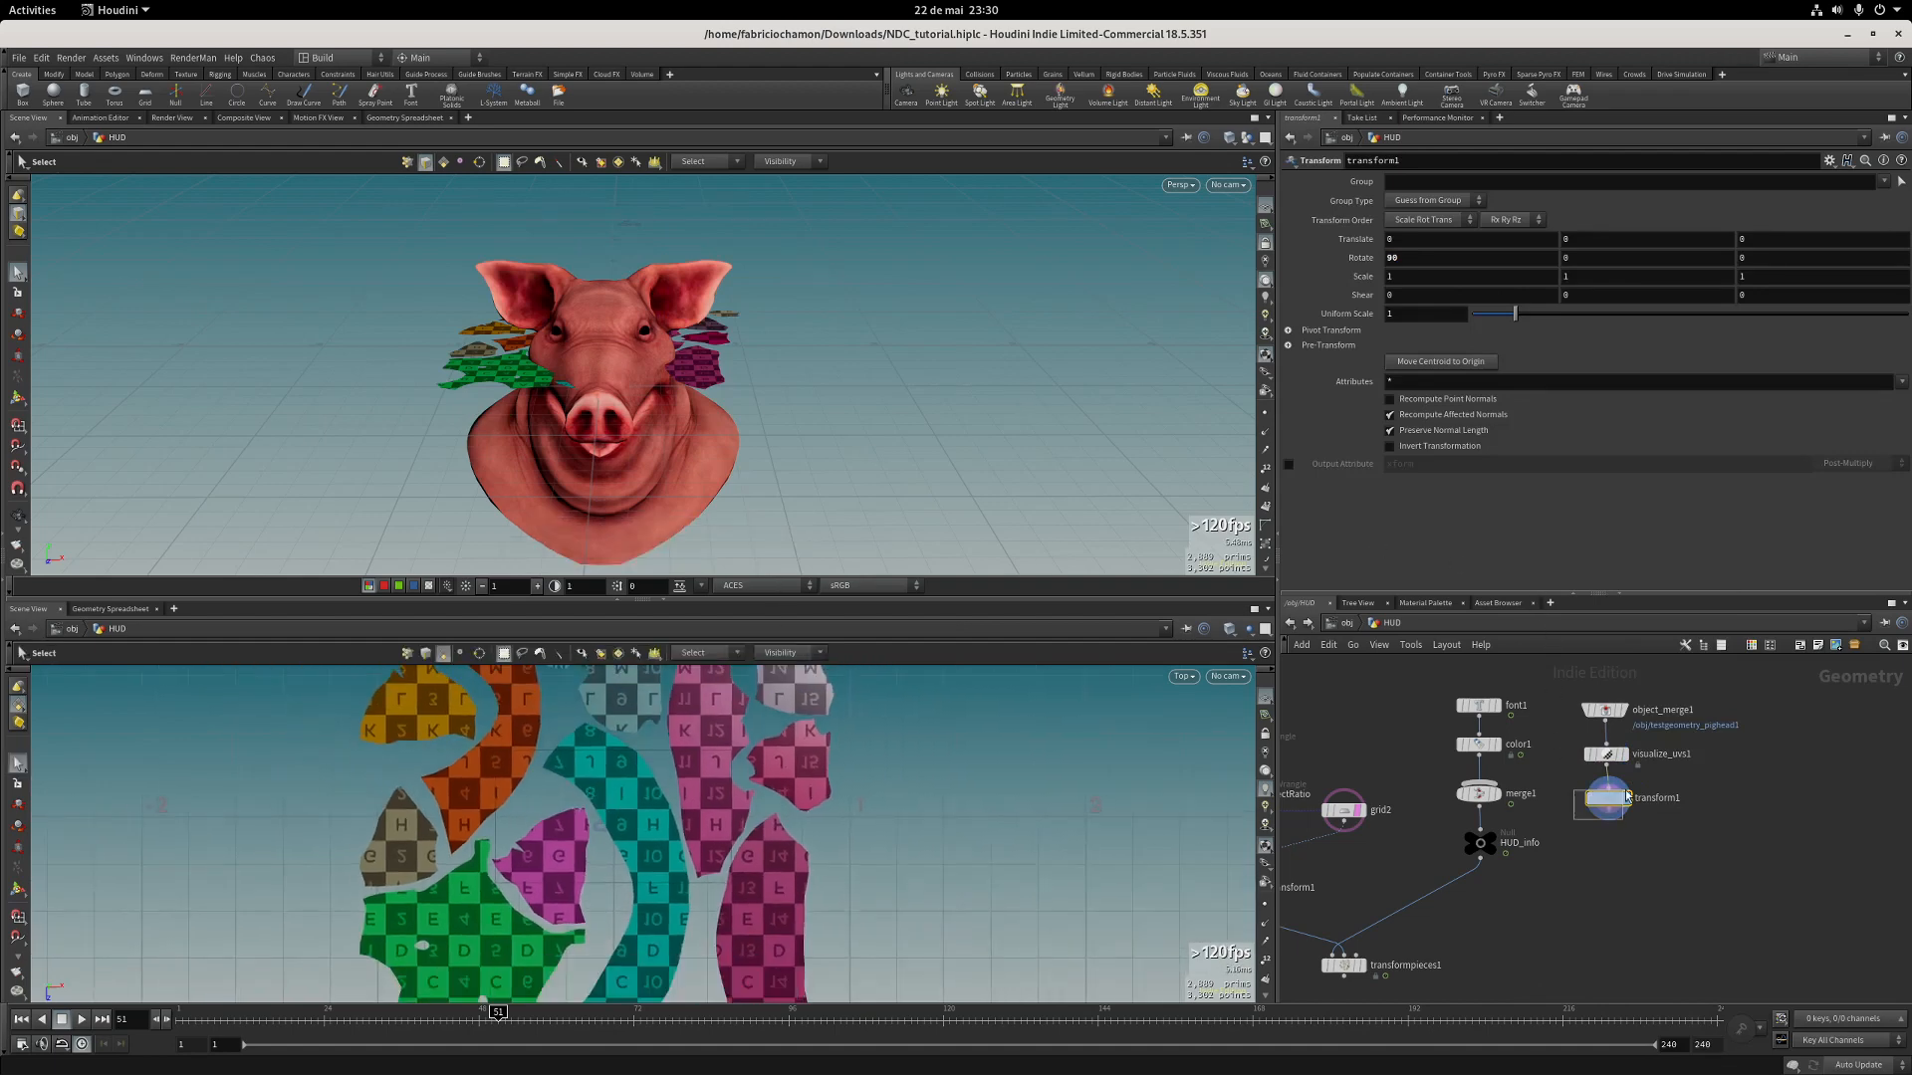
Scale the UV layout down uniformly to about 0.067 with transform1's handle in the top view.
left_click_drag(1626, 791, 1630, 789)
key("Return")
key("space")
right_click_drag(691, 820, 637, 833)
middle_click_drag(666, 815, 736, 826)
left_click_drag(708, 848, 546, 922)
key("space")
right_click_drag(869, 813, 927, 809)
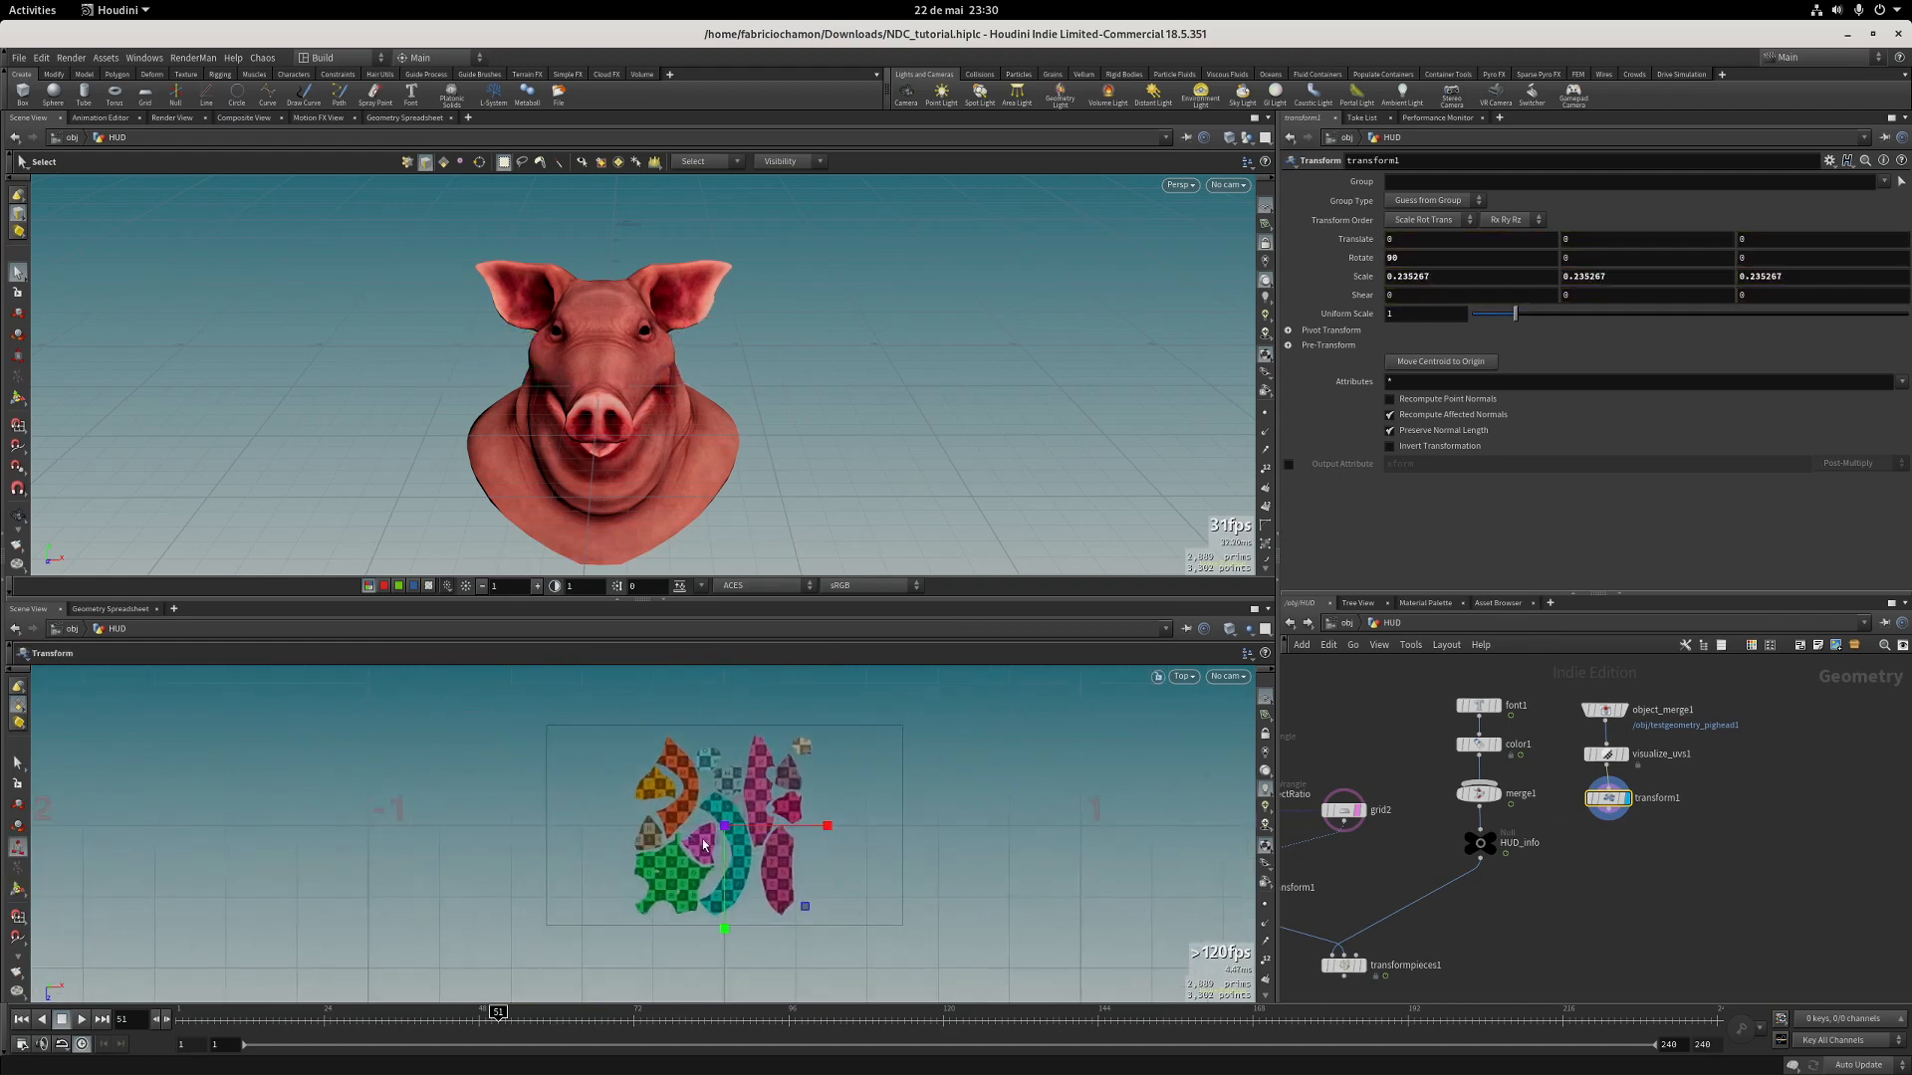
left_click_drag(726, 826, 462, 933)
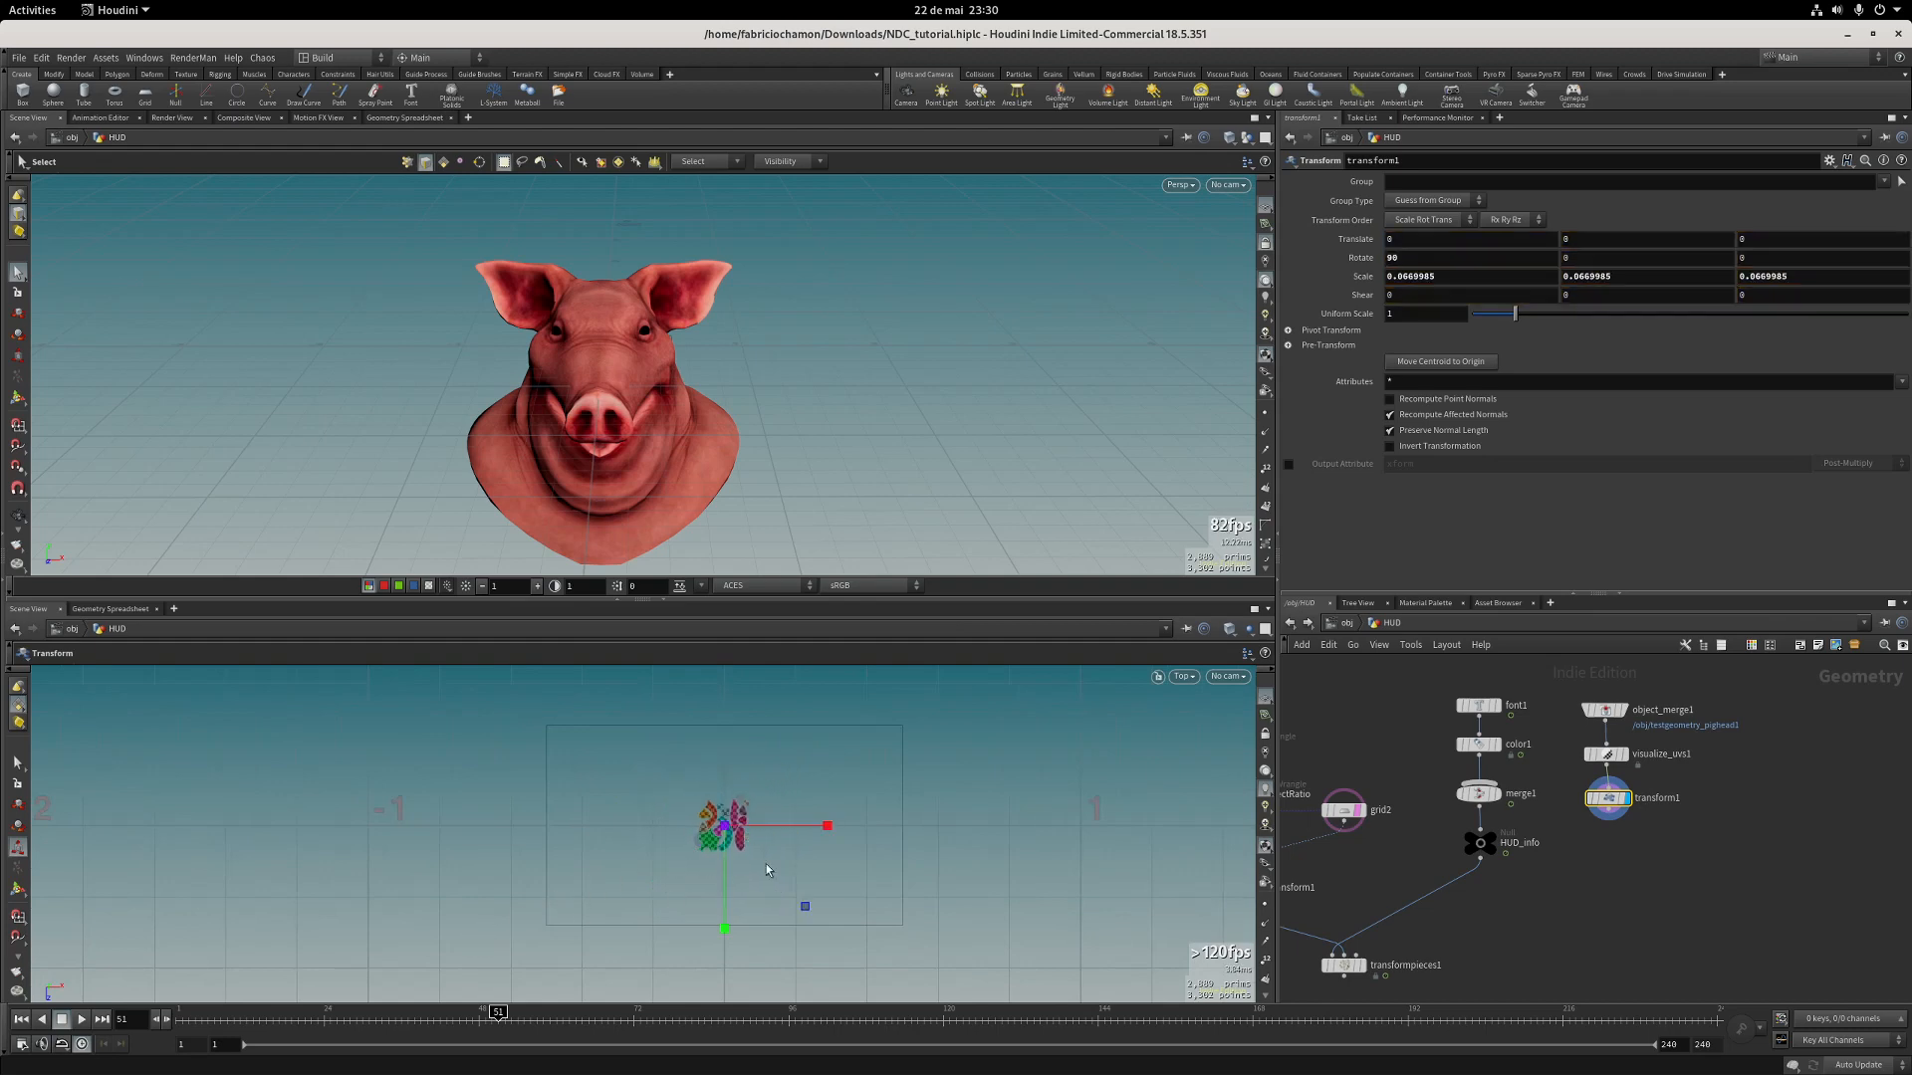
Move the UV layout into the frame's upper-right corner, at about 0.416 in X and -0.195 in Z.
key("space")
right_click_drag(876, 836, 1001, 809)
middle_click_drag(1001, 809, 832, 826)
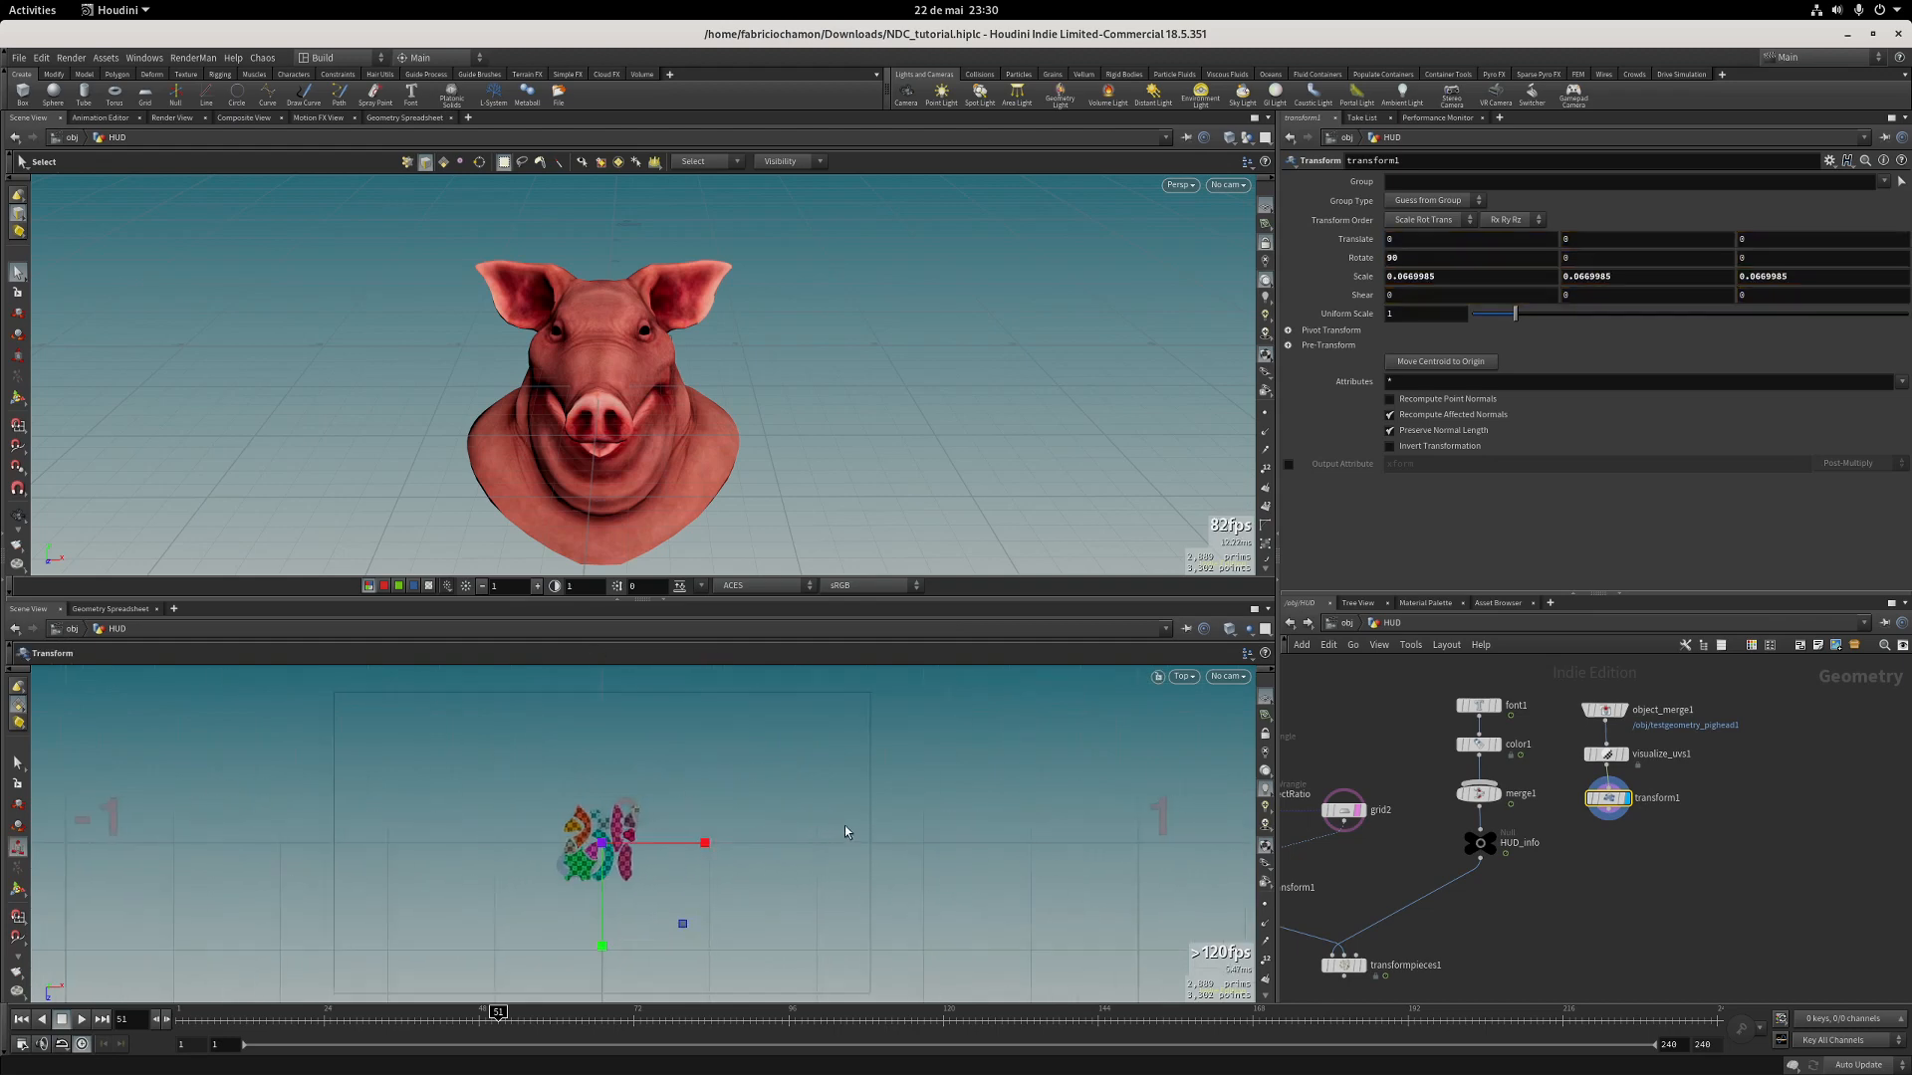
key("t")
left_click_drag(602, 845, 826, 744)
key("s")
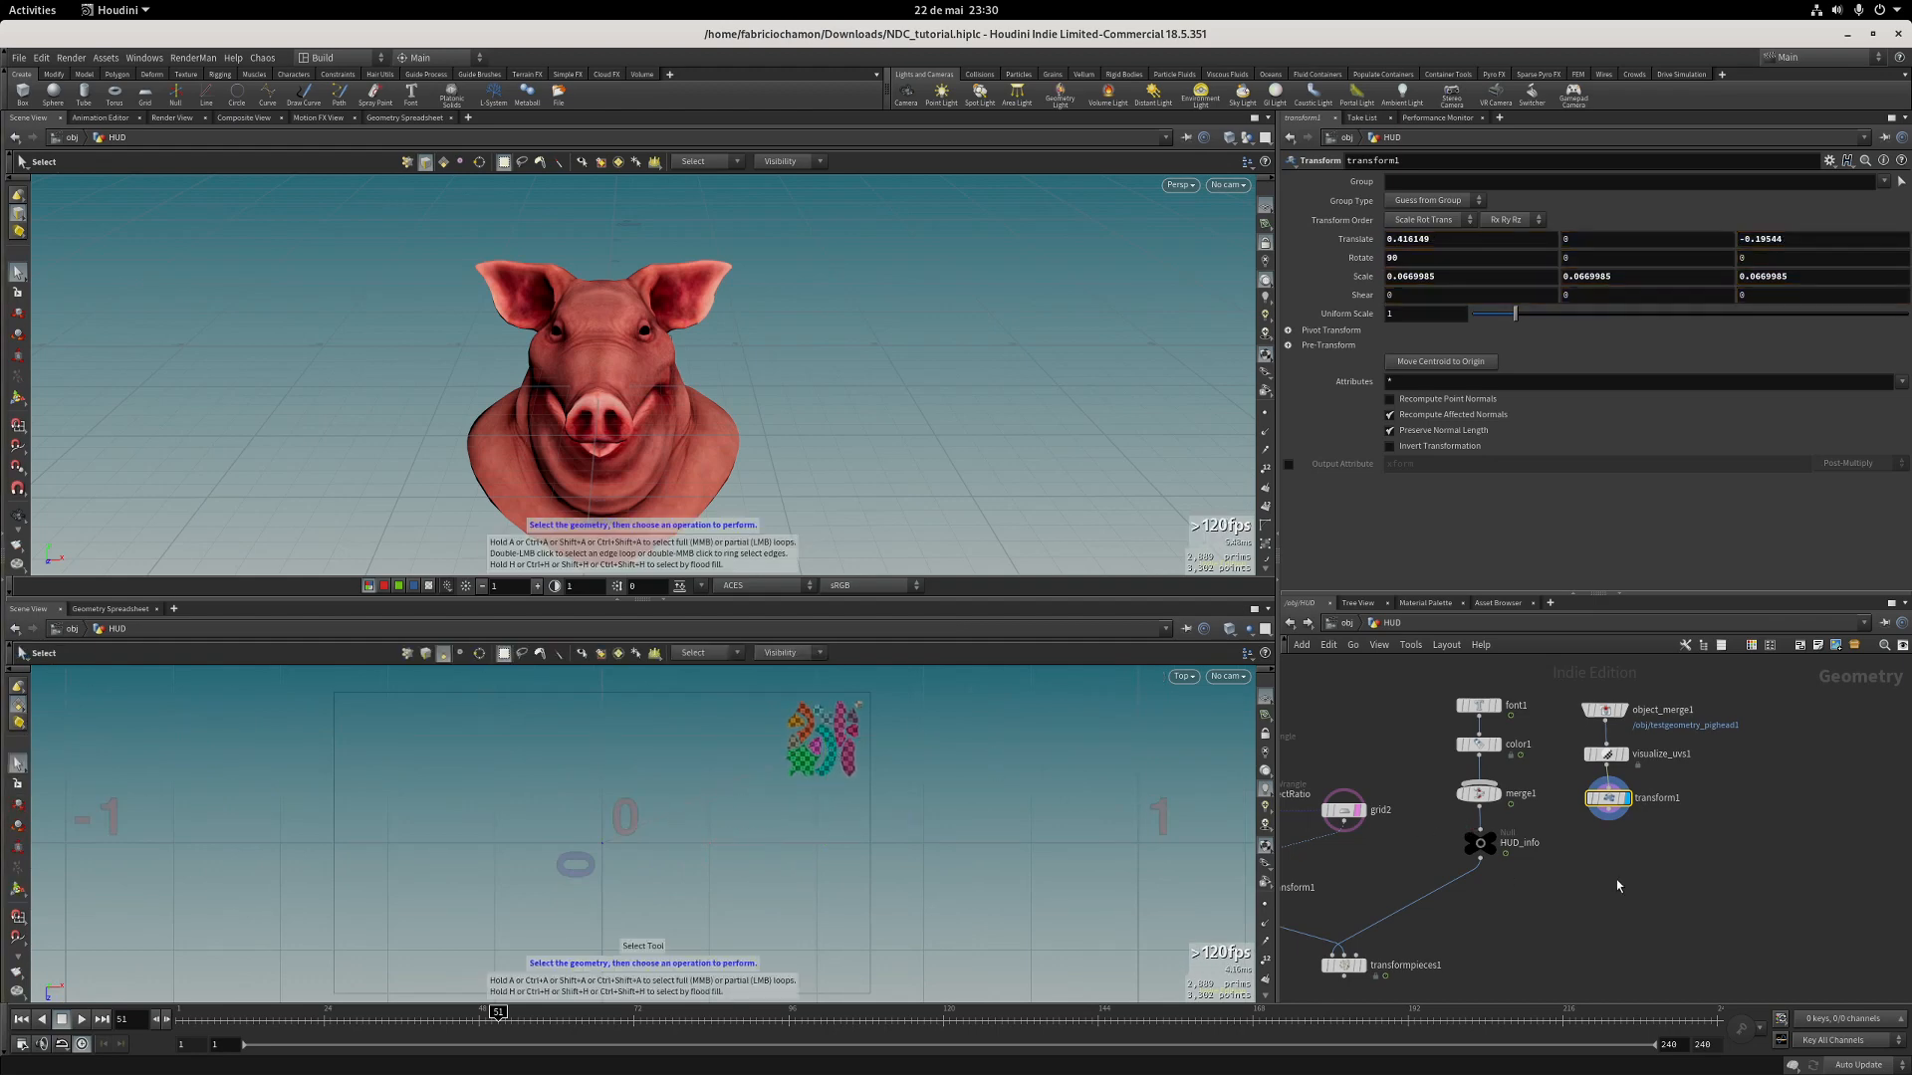
Reposition the font1 and color1 nodes and the object_merge1 branch to make room above merge1.
middle_click_drag(1617, 880, 1620, 939)
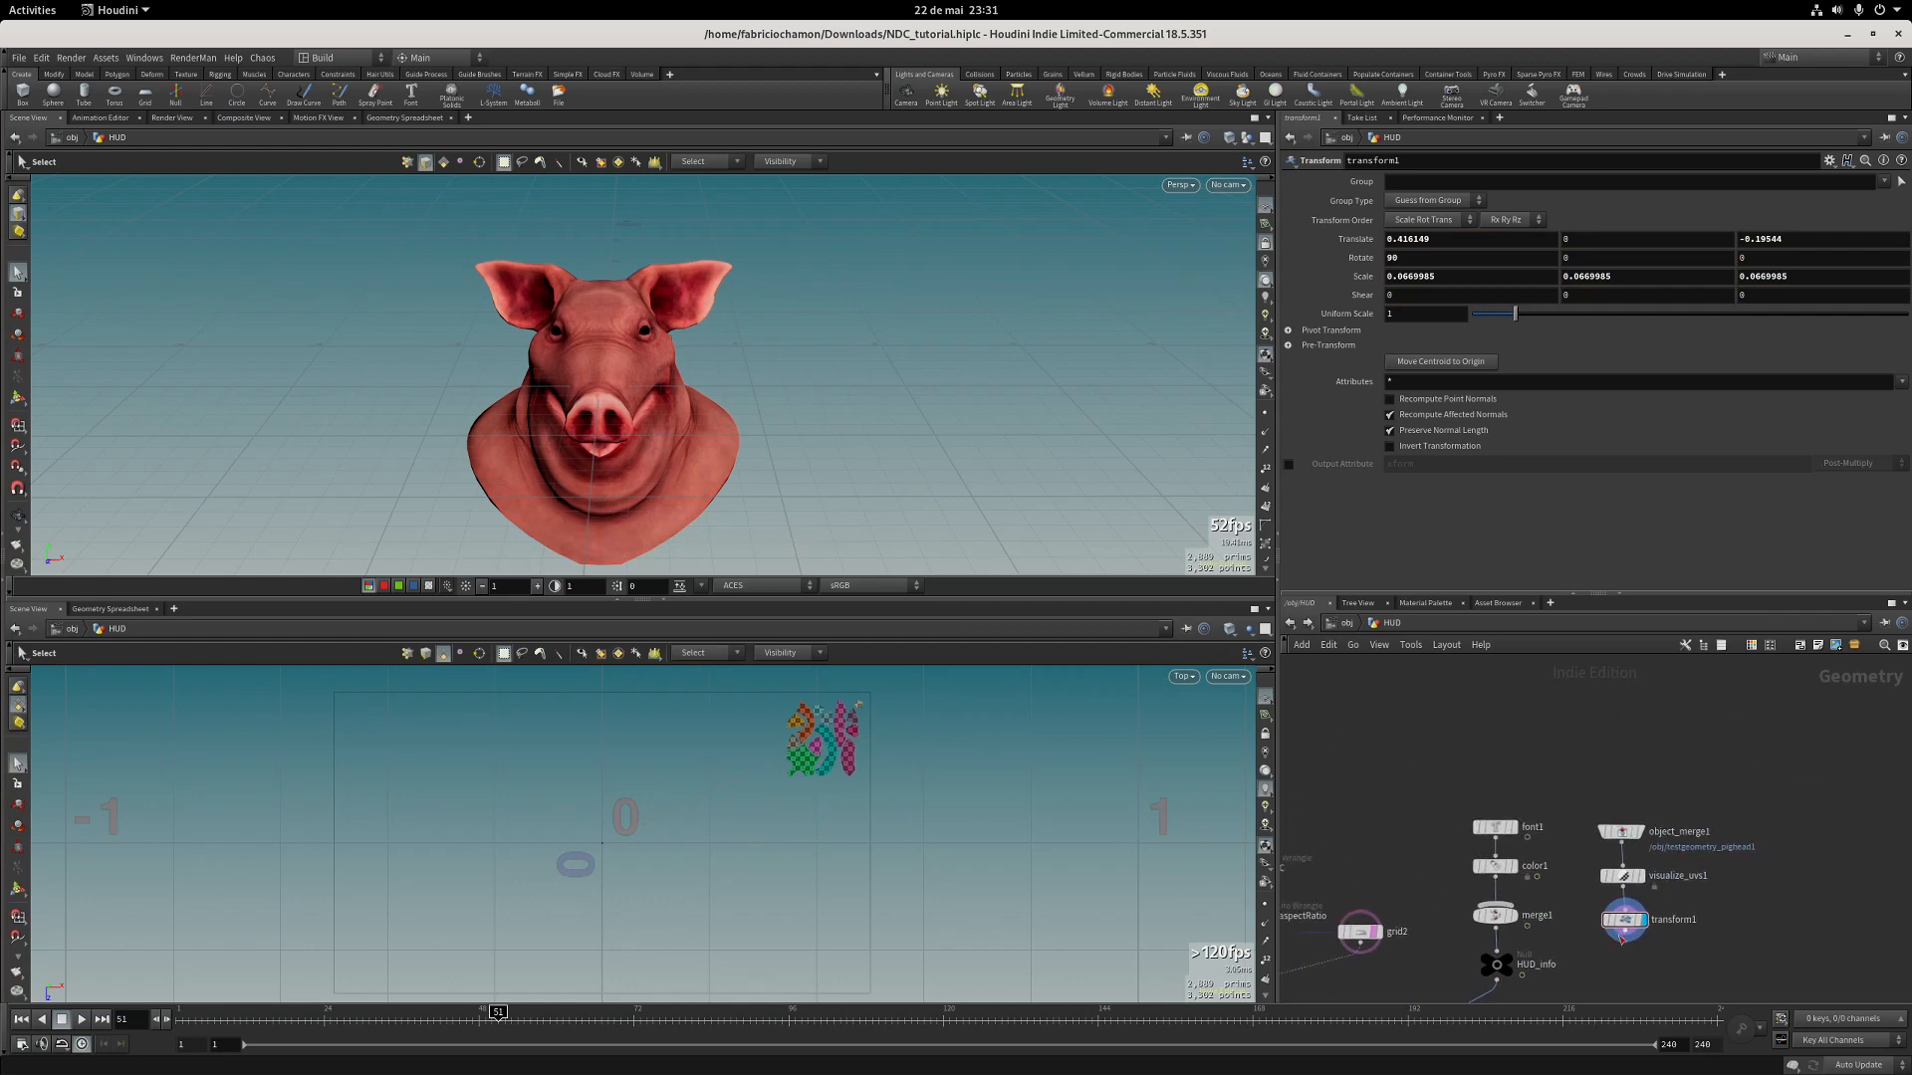
left_click_drag(1620, 927, 1454, 833, "shift")
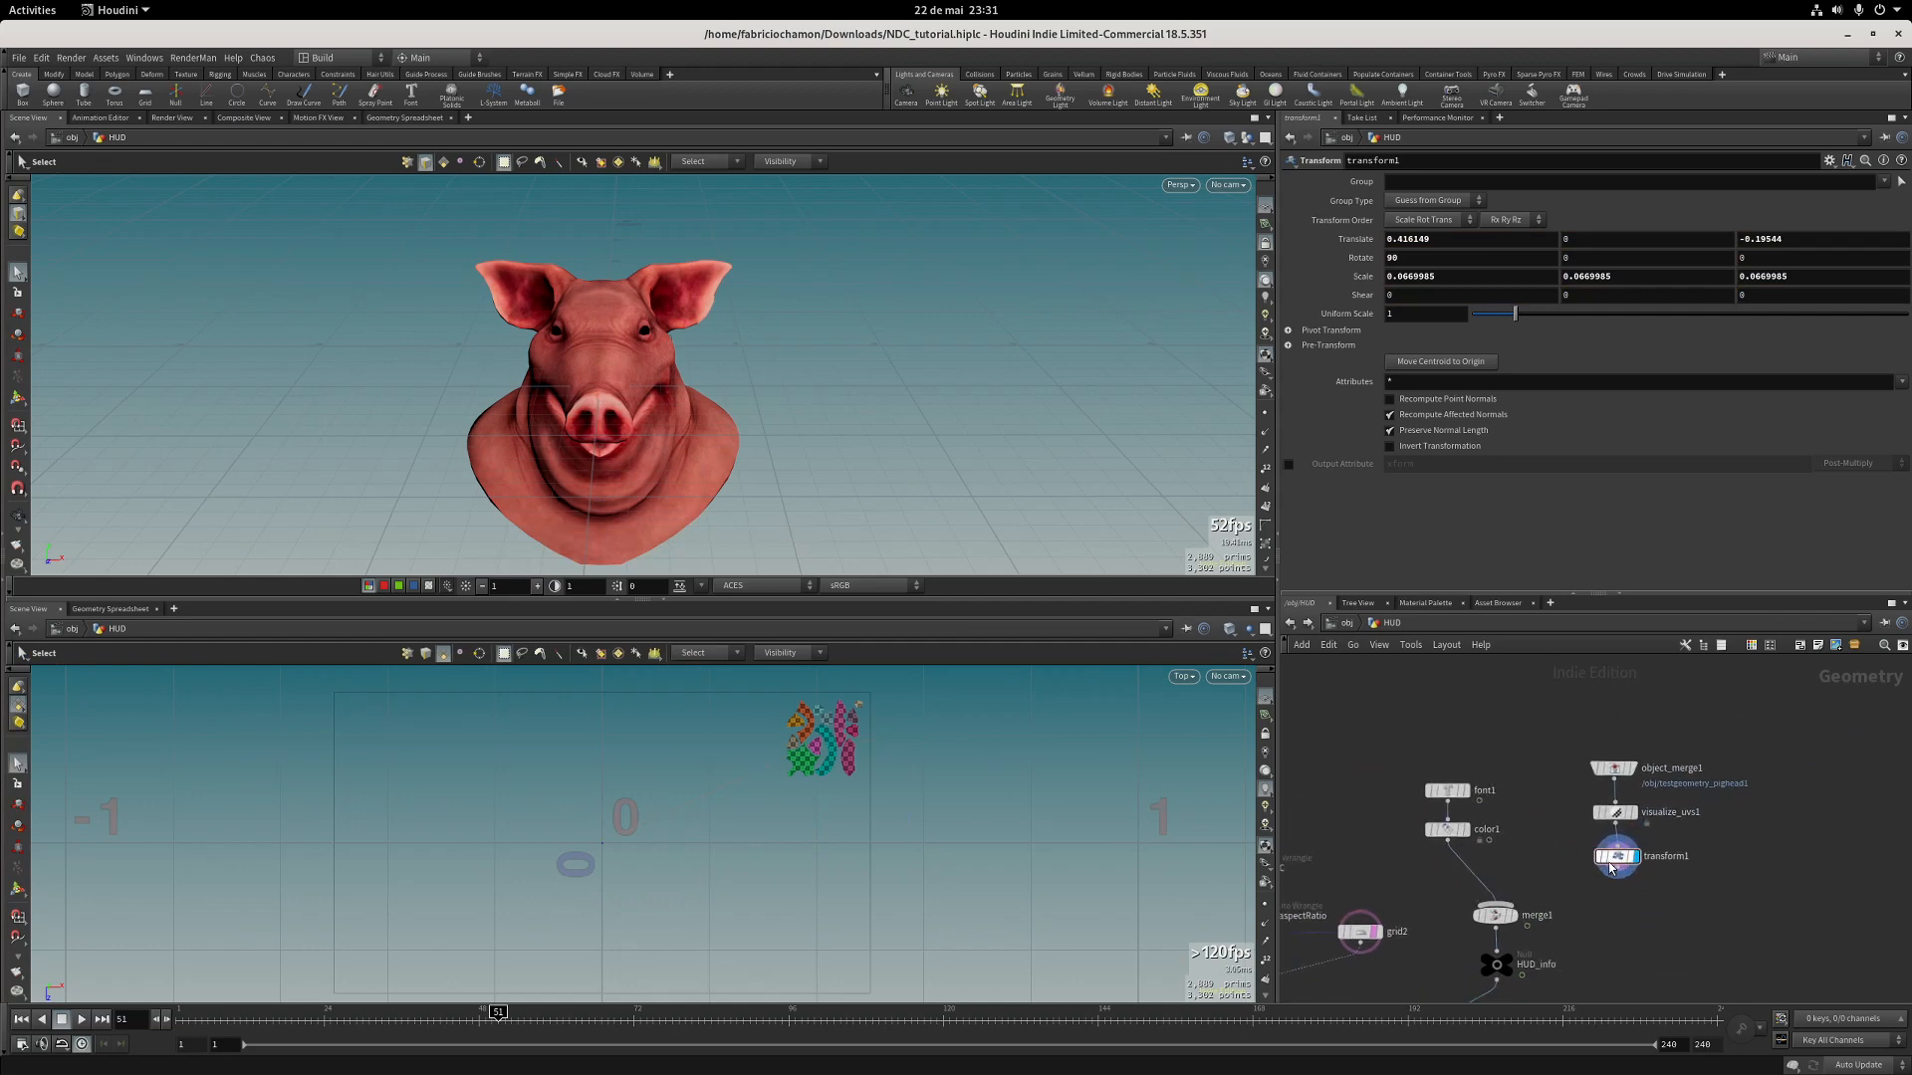
left_click_drag(1611, 866, 1564, 840, "shift")
middle_click_drag(1569, 870, 1595, 835)
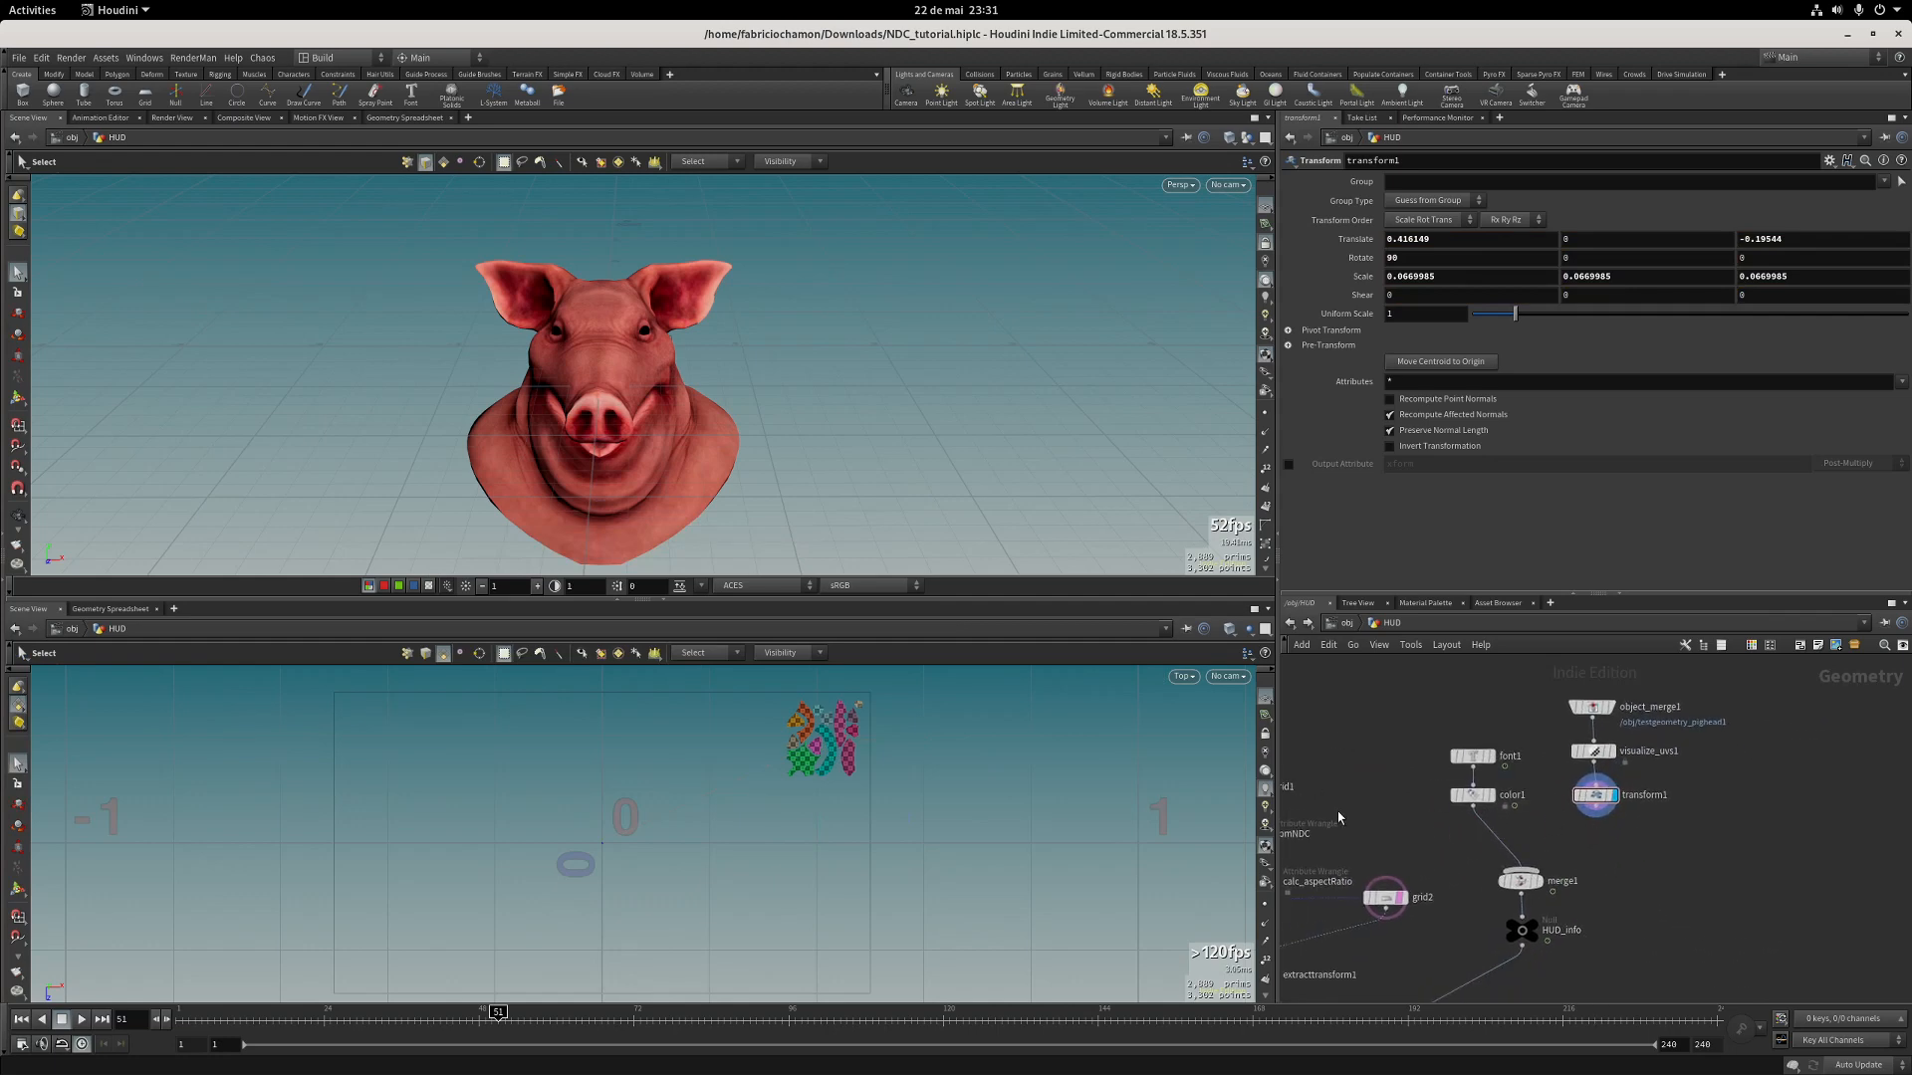
Display transformpieces1, look through cam1 in the perspective viewport, and save the scene.
middle_click_drag(1340, 816, 1499, 685)
left_click(1568, 929)
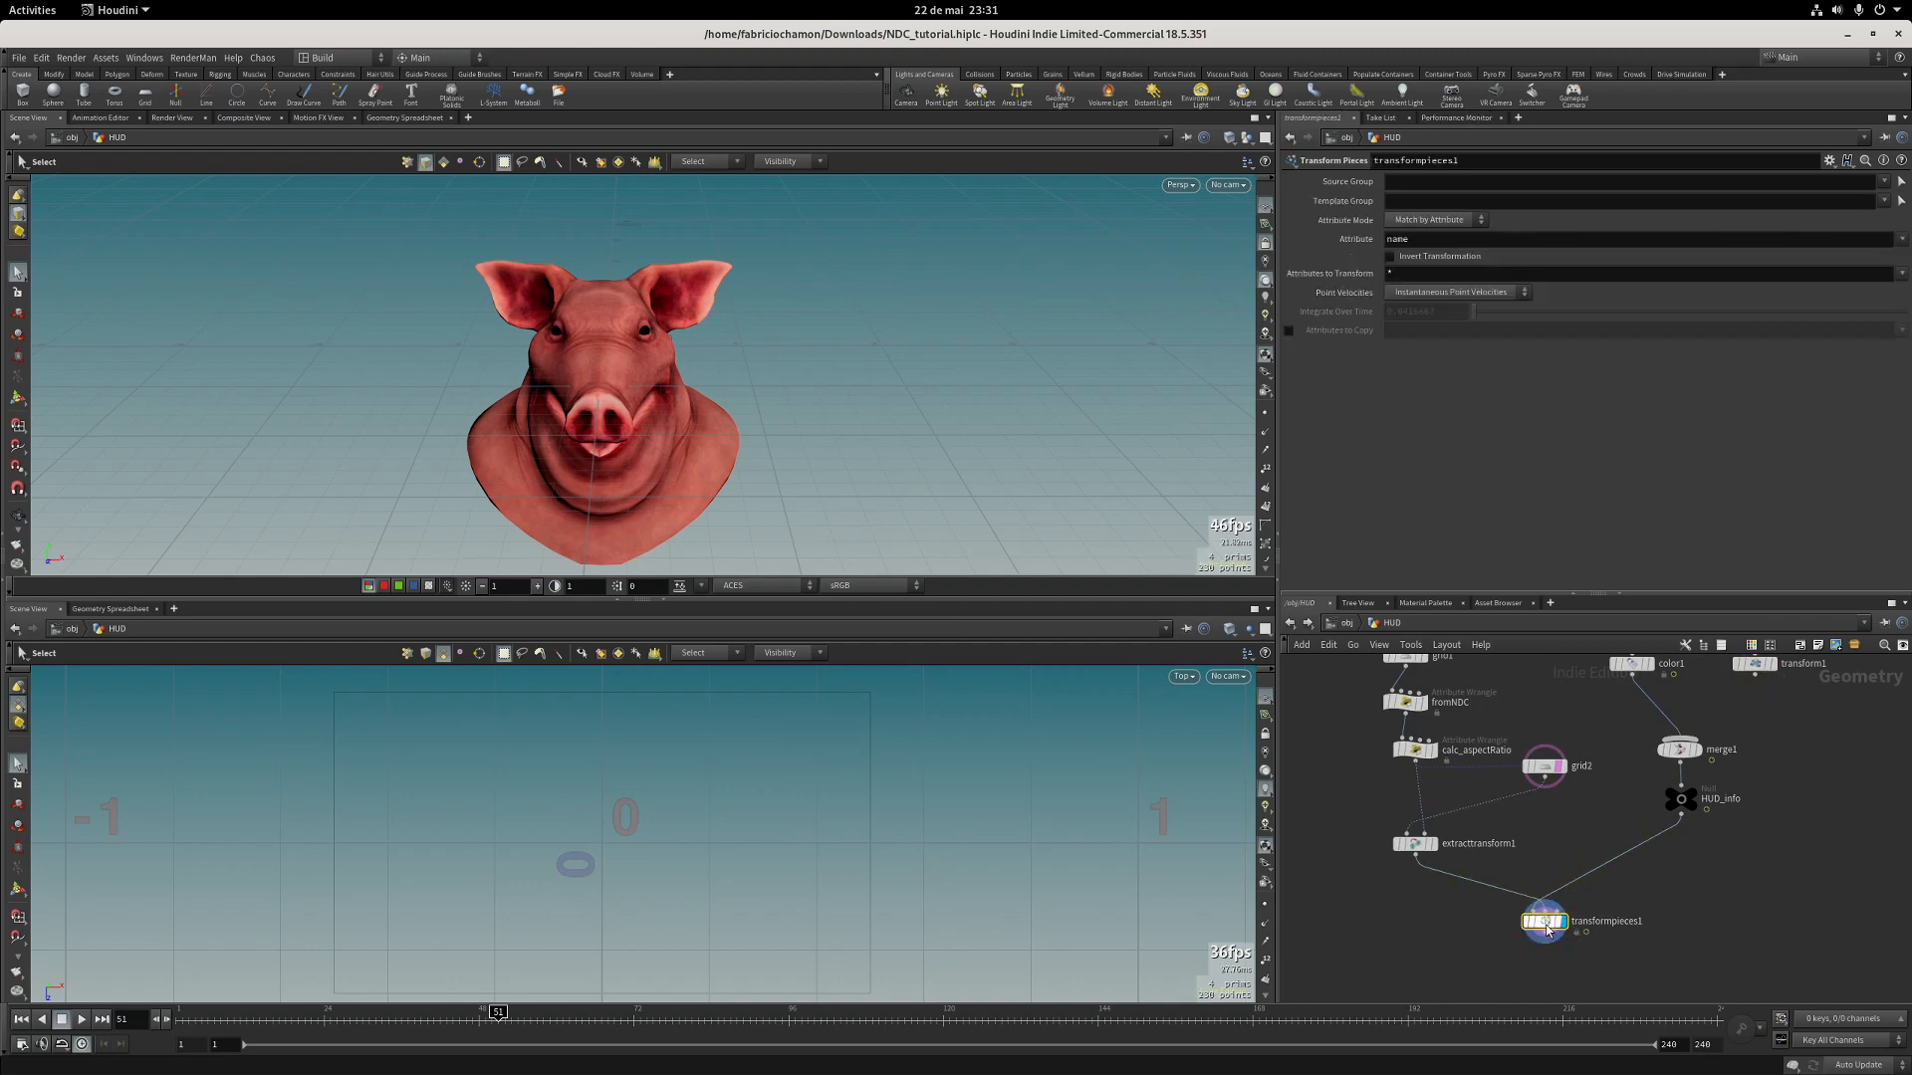
left_click(1242, 186)
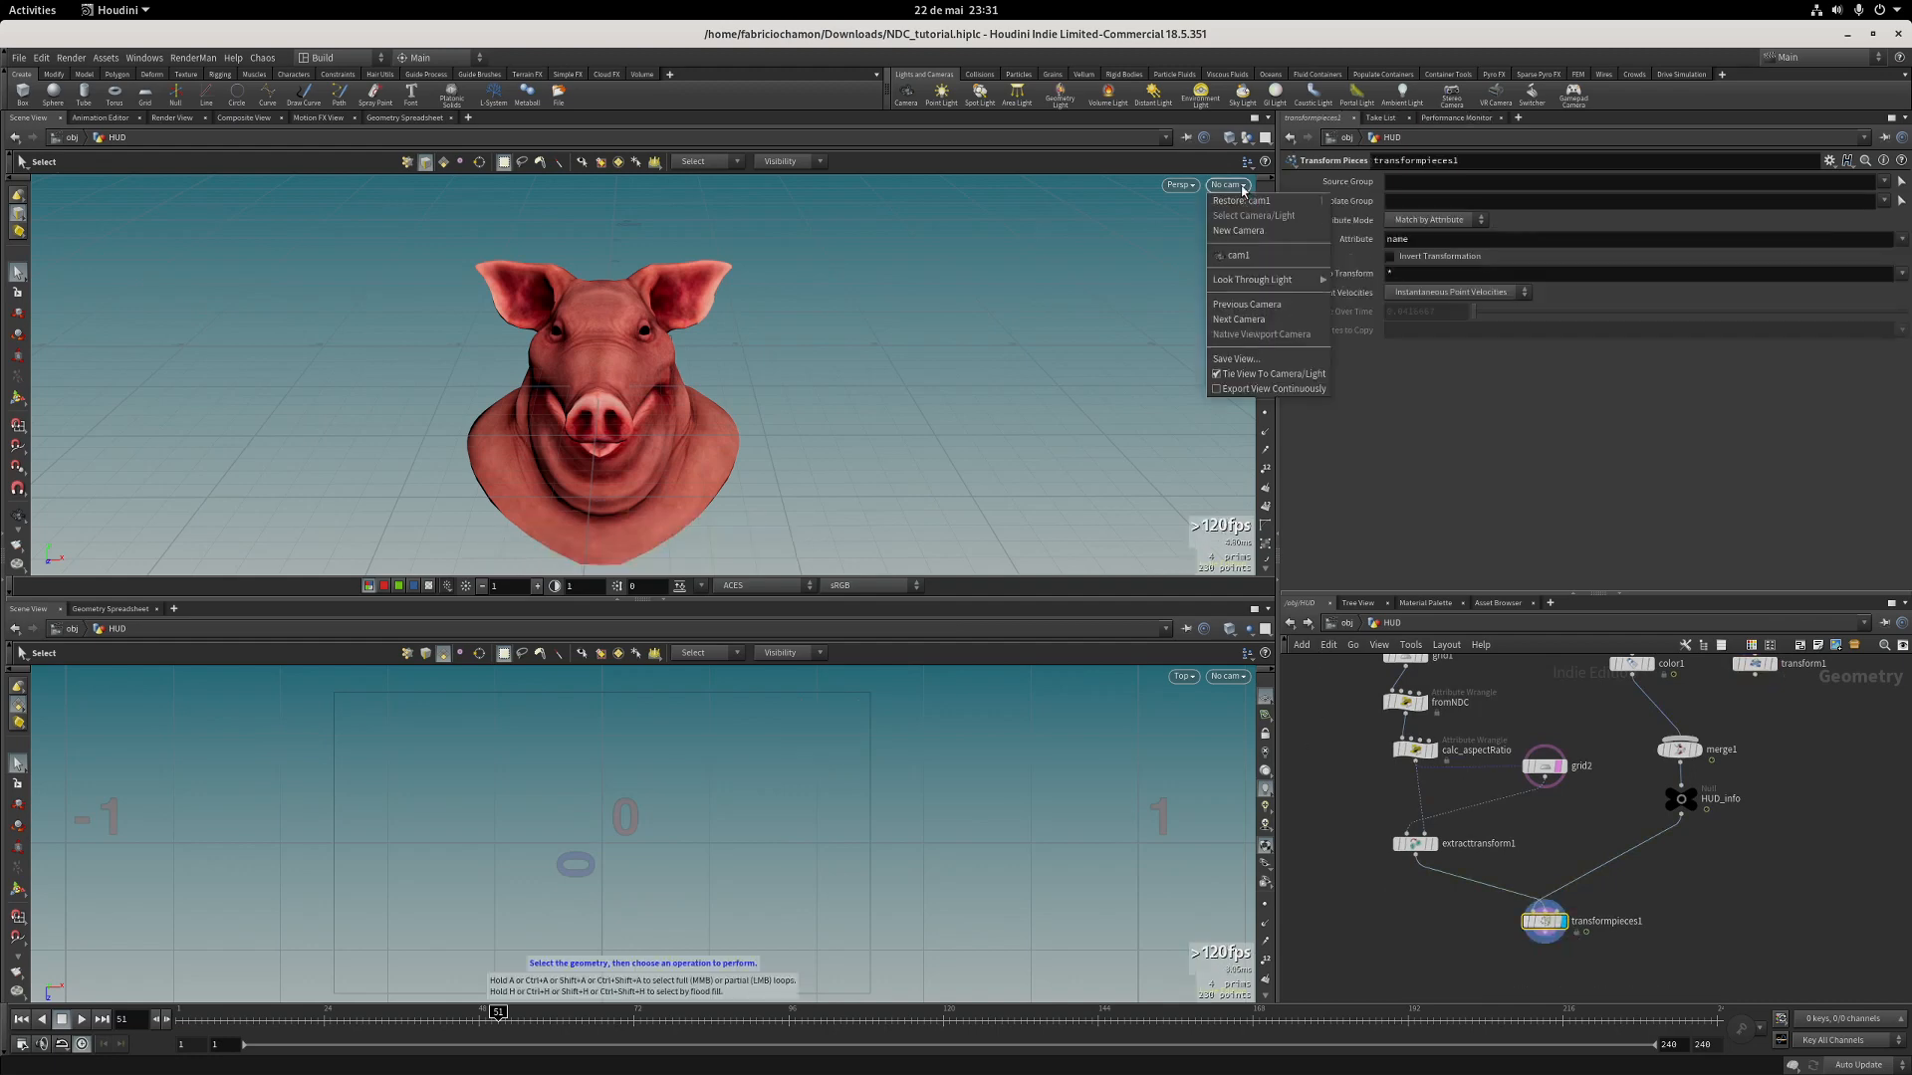
left_click(1237, 255)
key("ctrl+s")
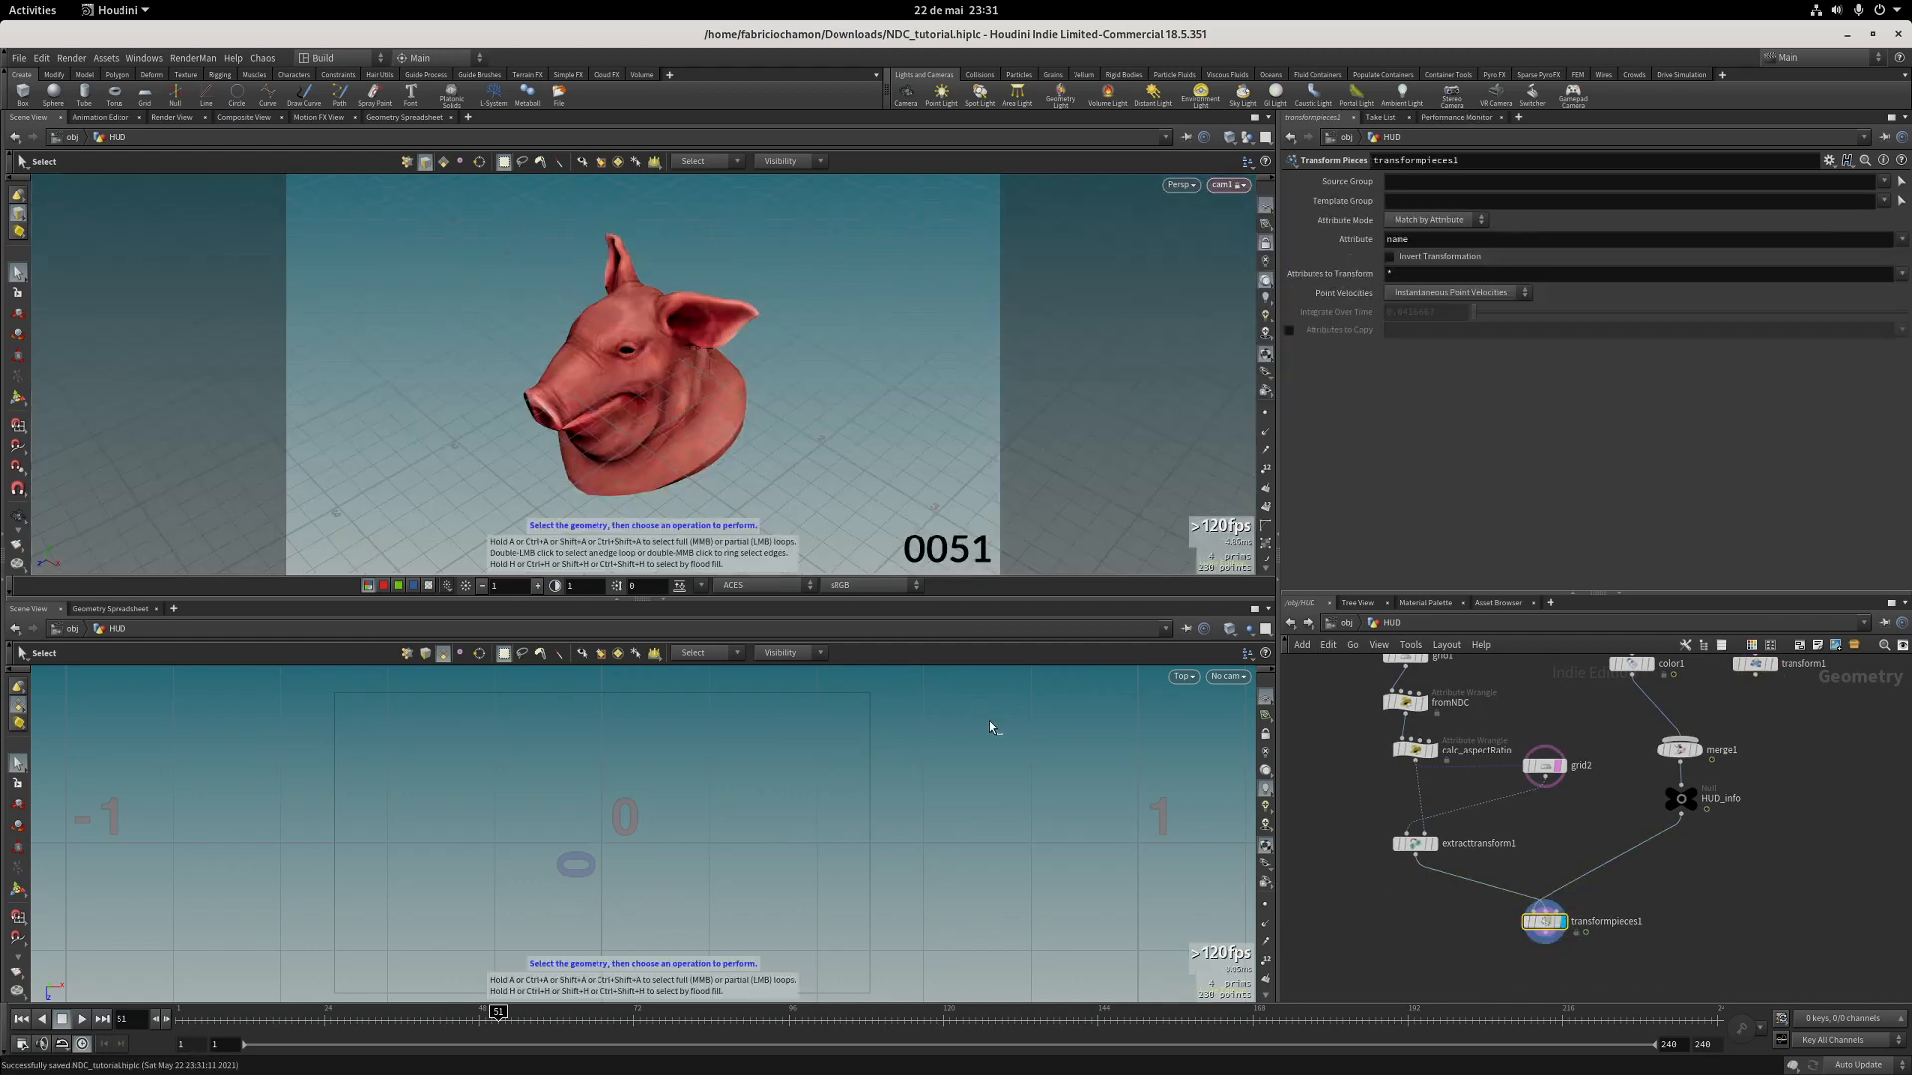
Connect the output of transform1 to merge1 so the UV layout joins the HUD.
middle_click_drag(1757, 680, 1661, 742)
left_click_drag(1665, 742, 1593, 803)
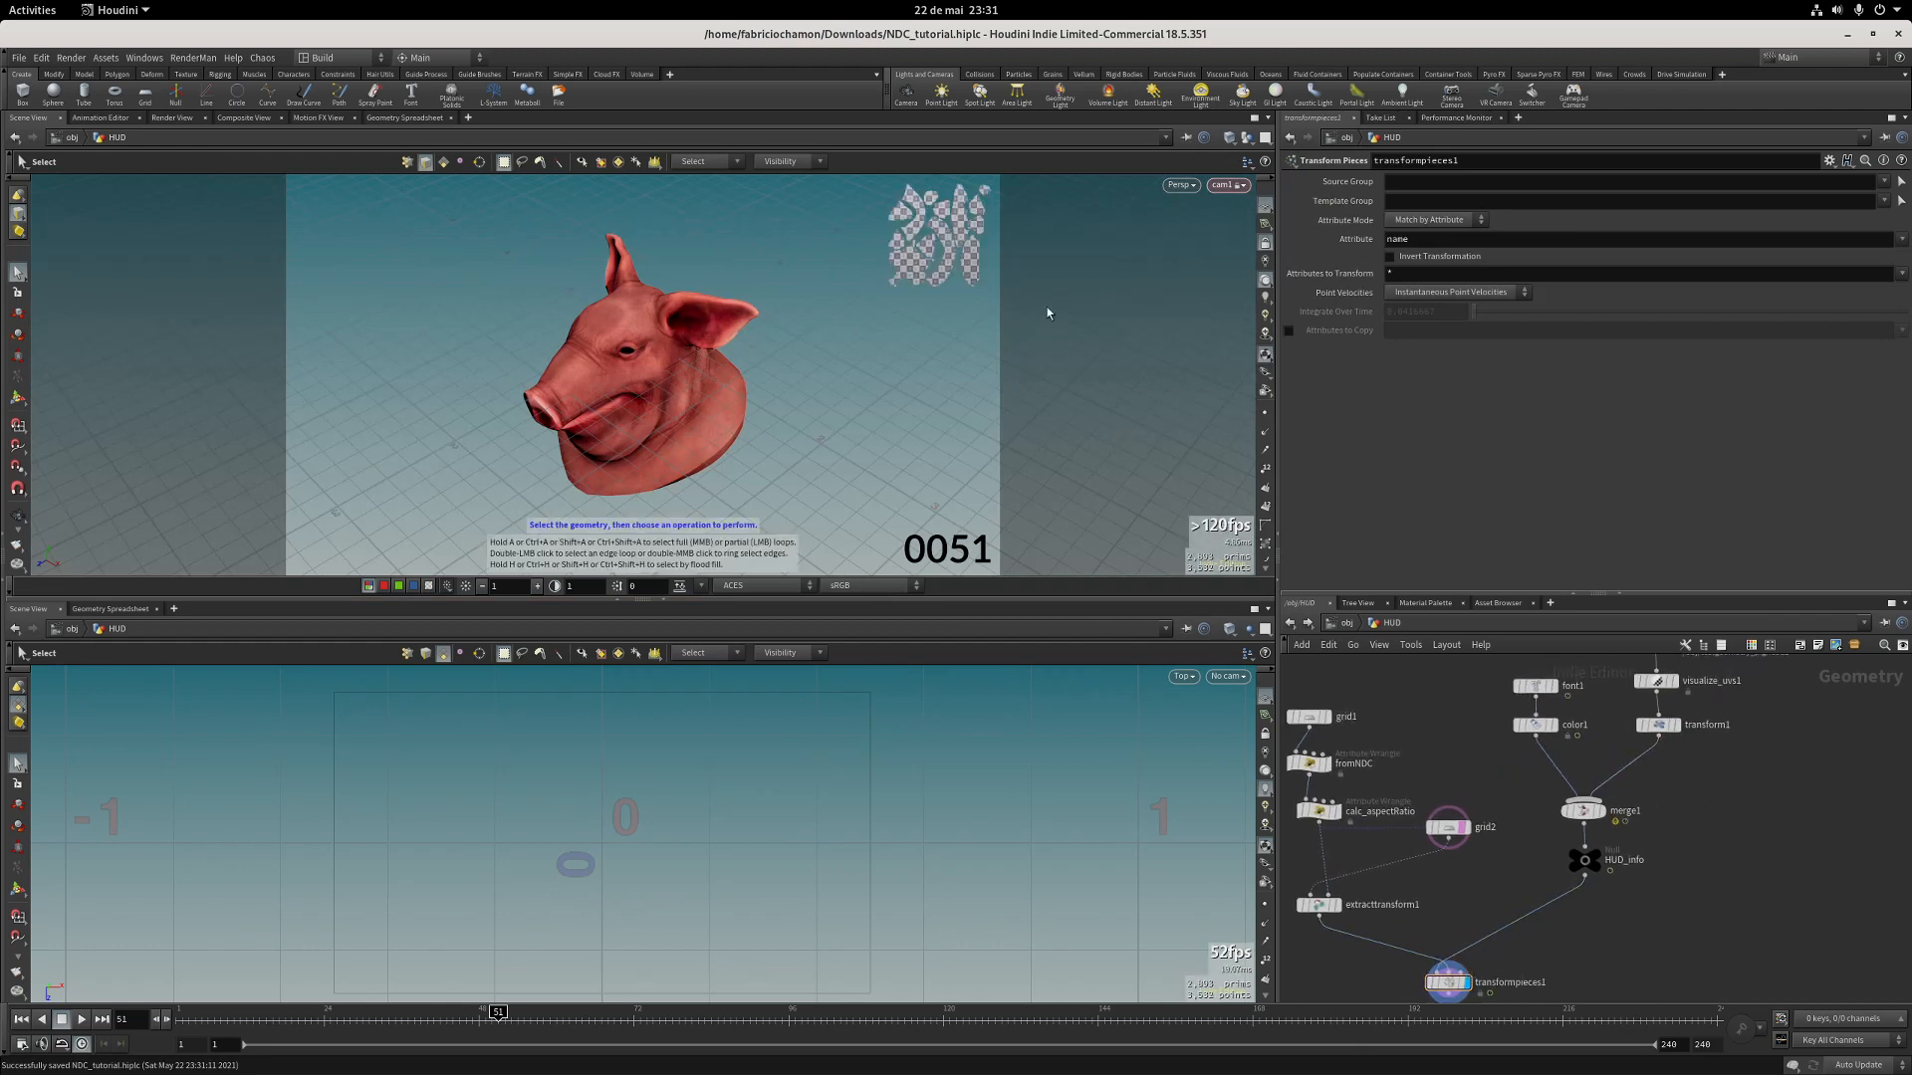
Inspect the UV branch nodes and compare the color attribute class in the node info of color1 and transform1.
middle_click_drag(1693, 692, 1621, 850)
left_click(1582, 794)
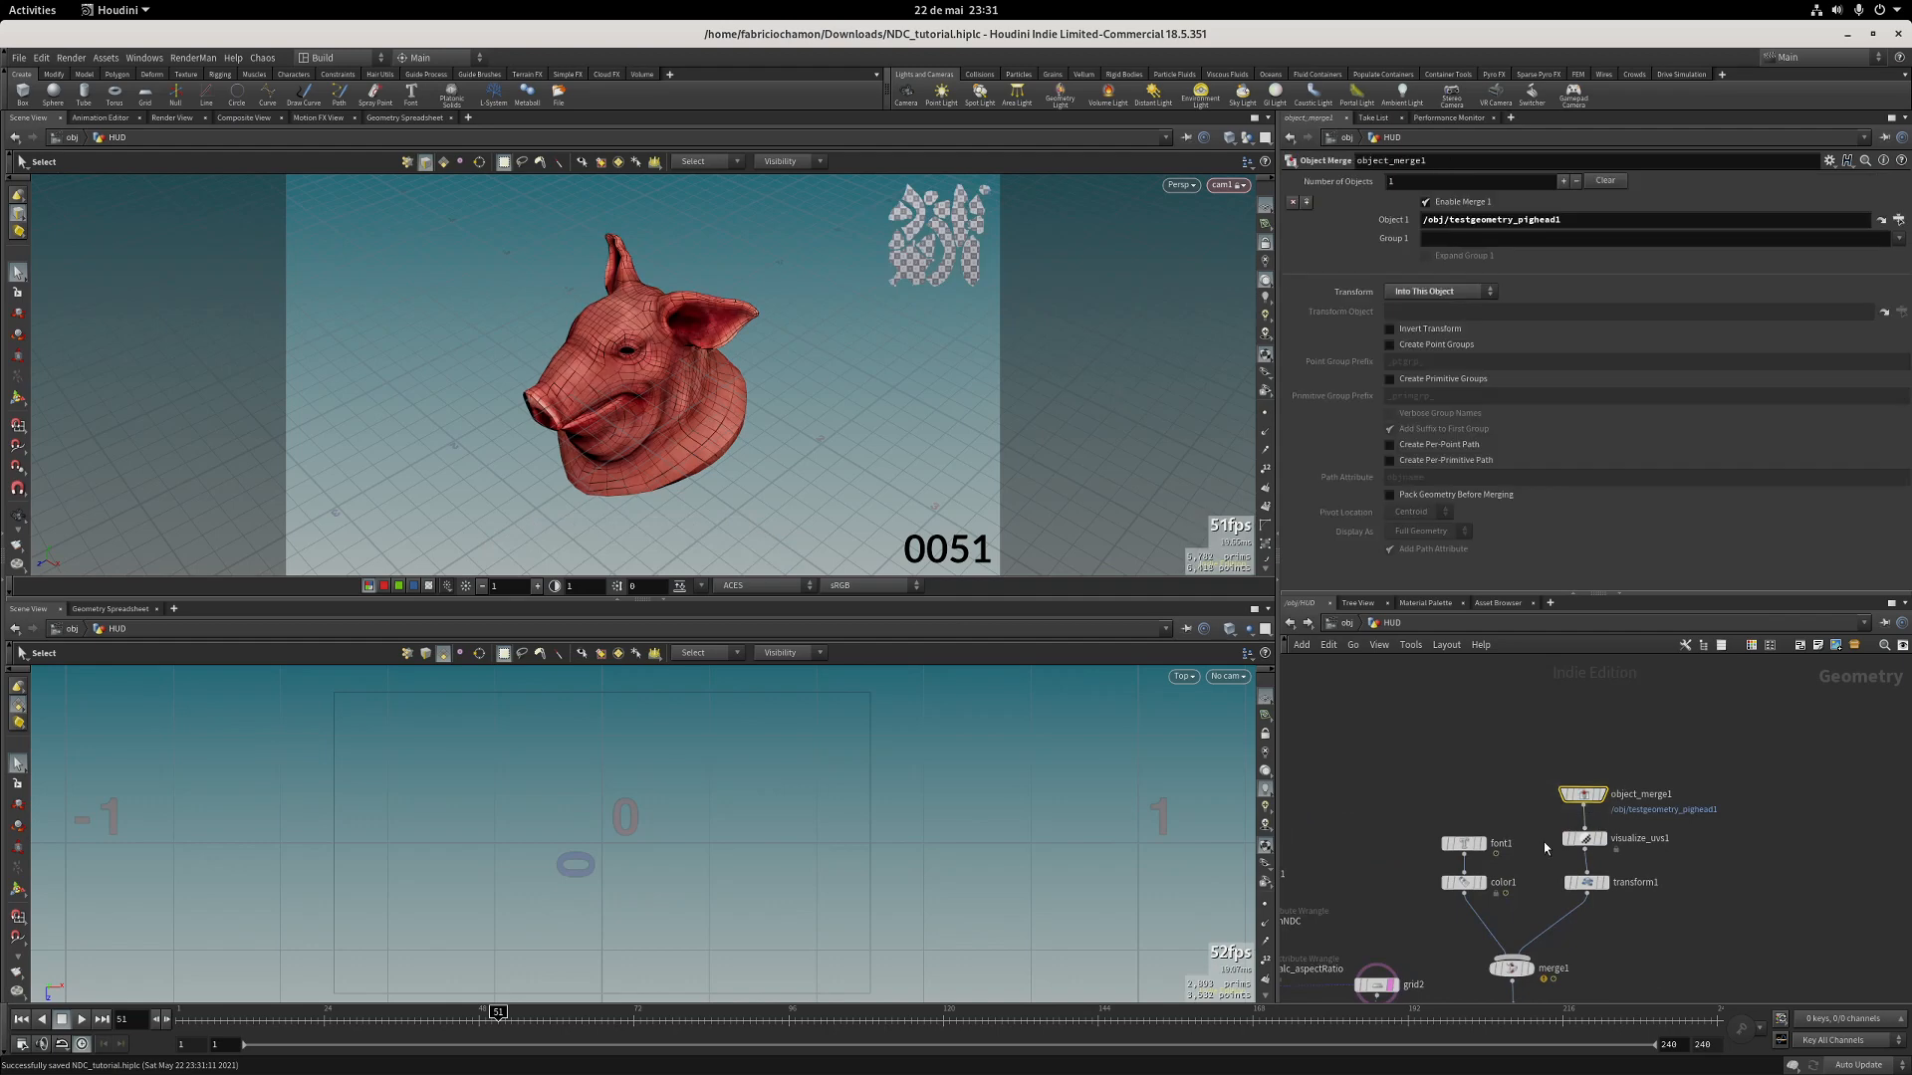
left_click(1583, 839)
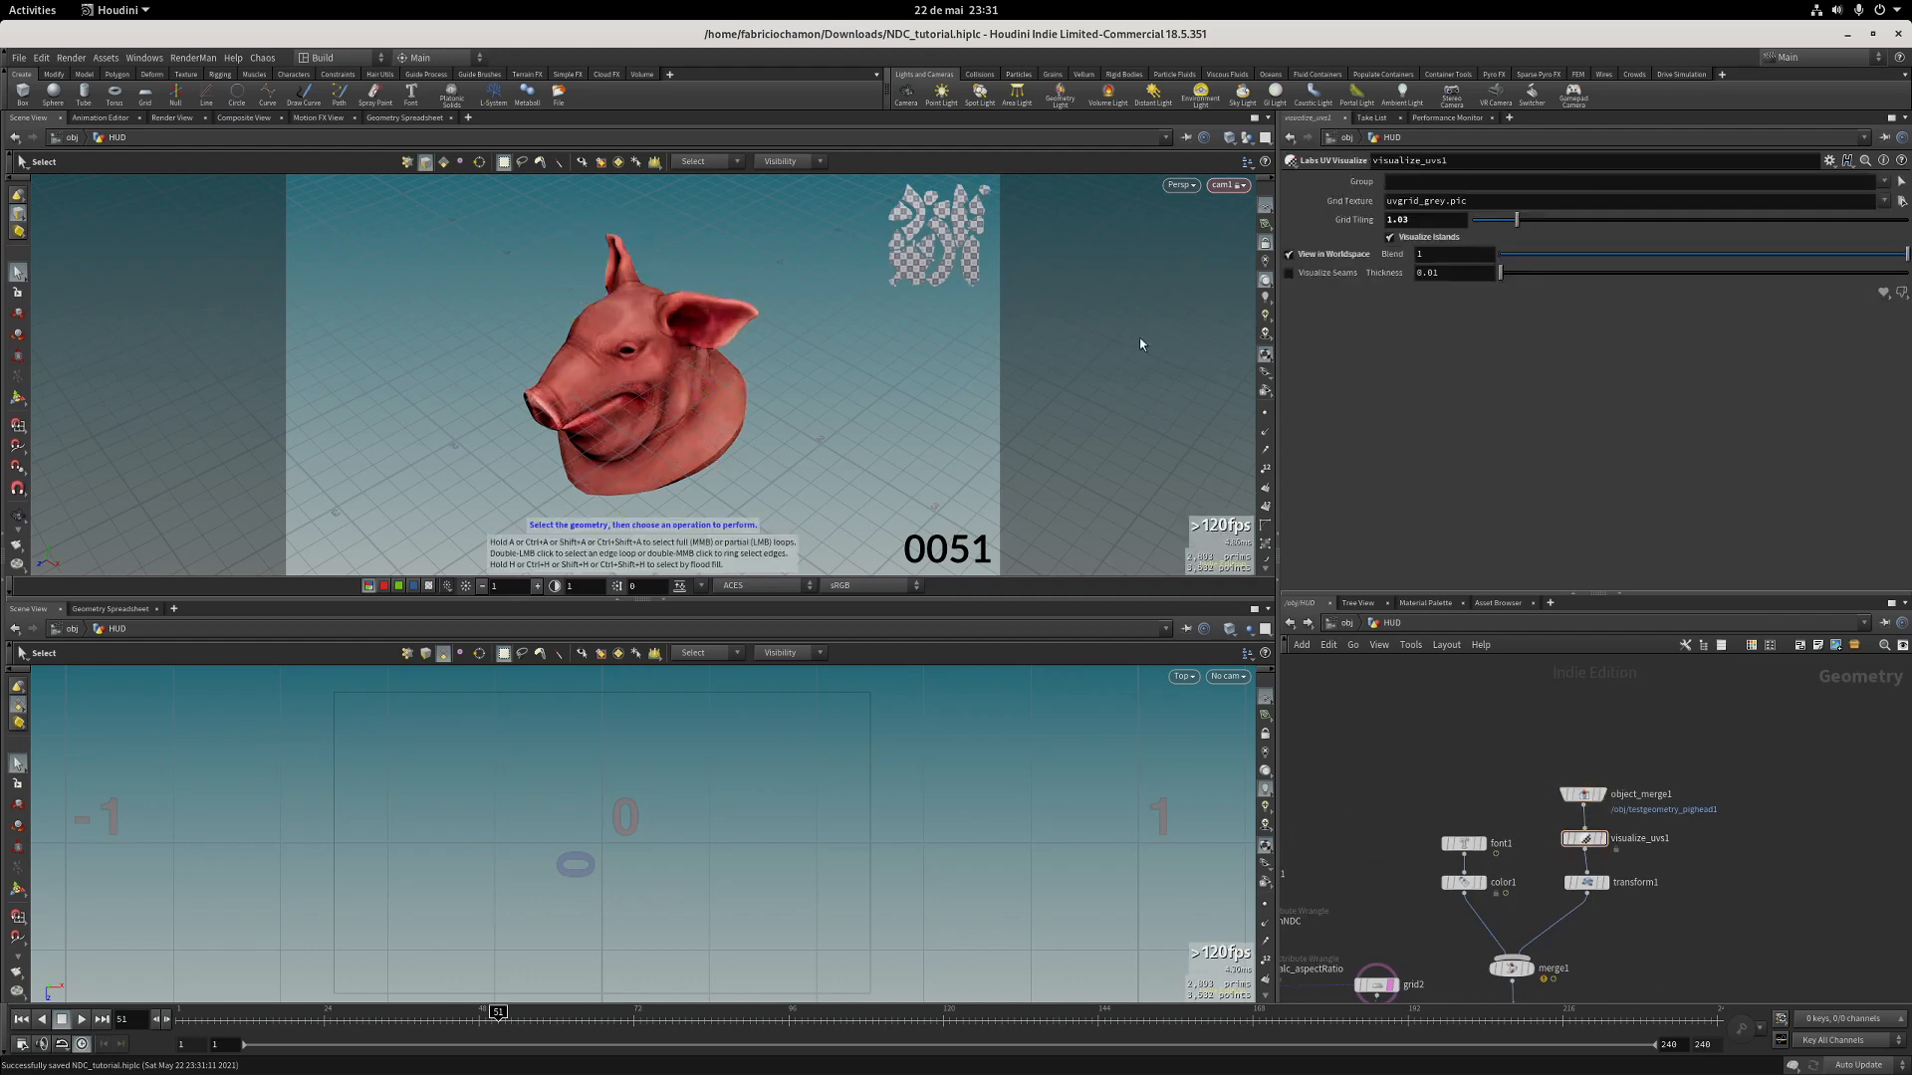
middle_click_drag(1652, 923, 1663, 886)
left_click_drag(1601, 847, 1605, 809, "shift")
scroll(1558, 844, "up", 3)
left_click(1424, 851)
middle_click_drag(1419, 851, 1419, 852)
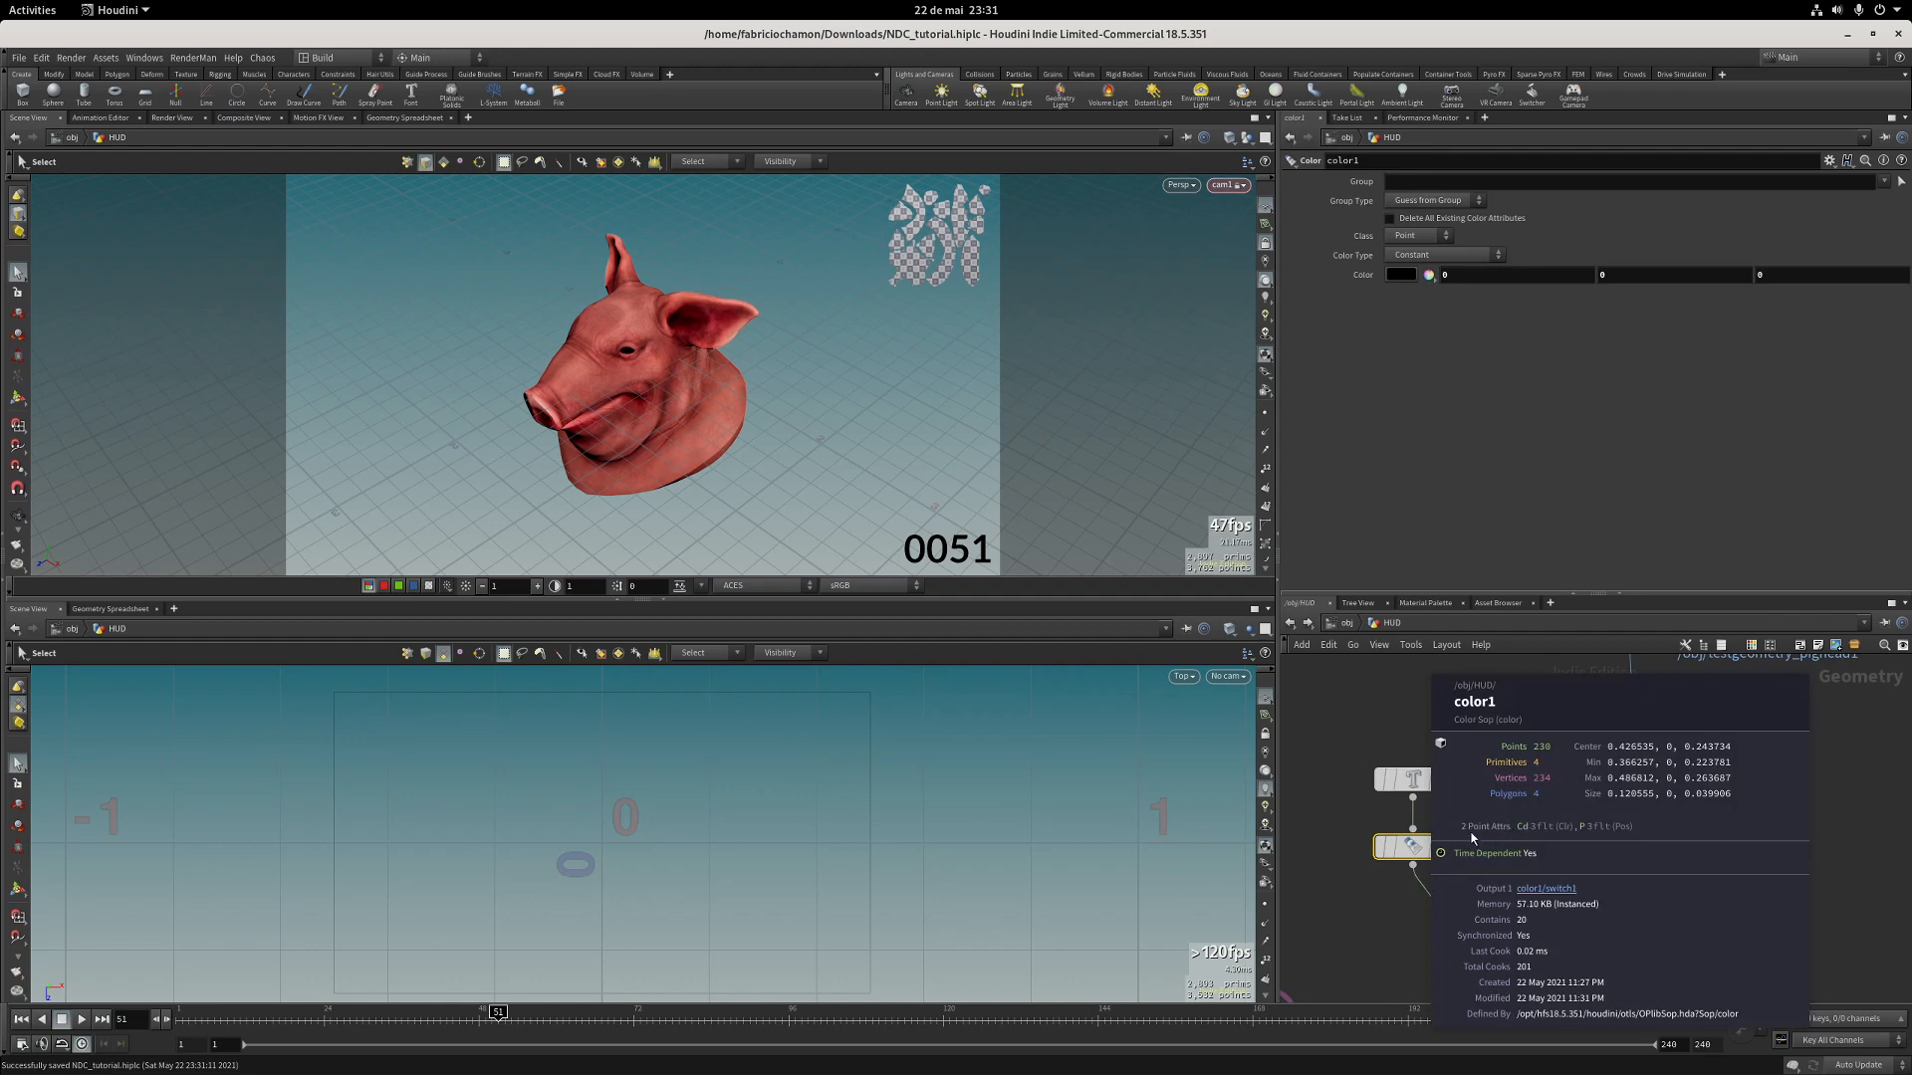
middle_click_drag(1725, 797, 1701, 814)
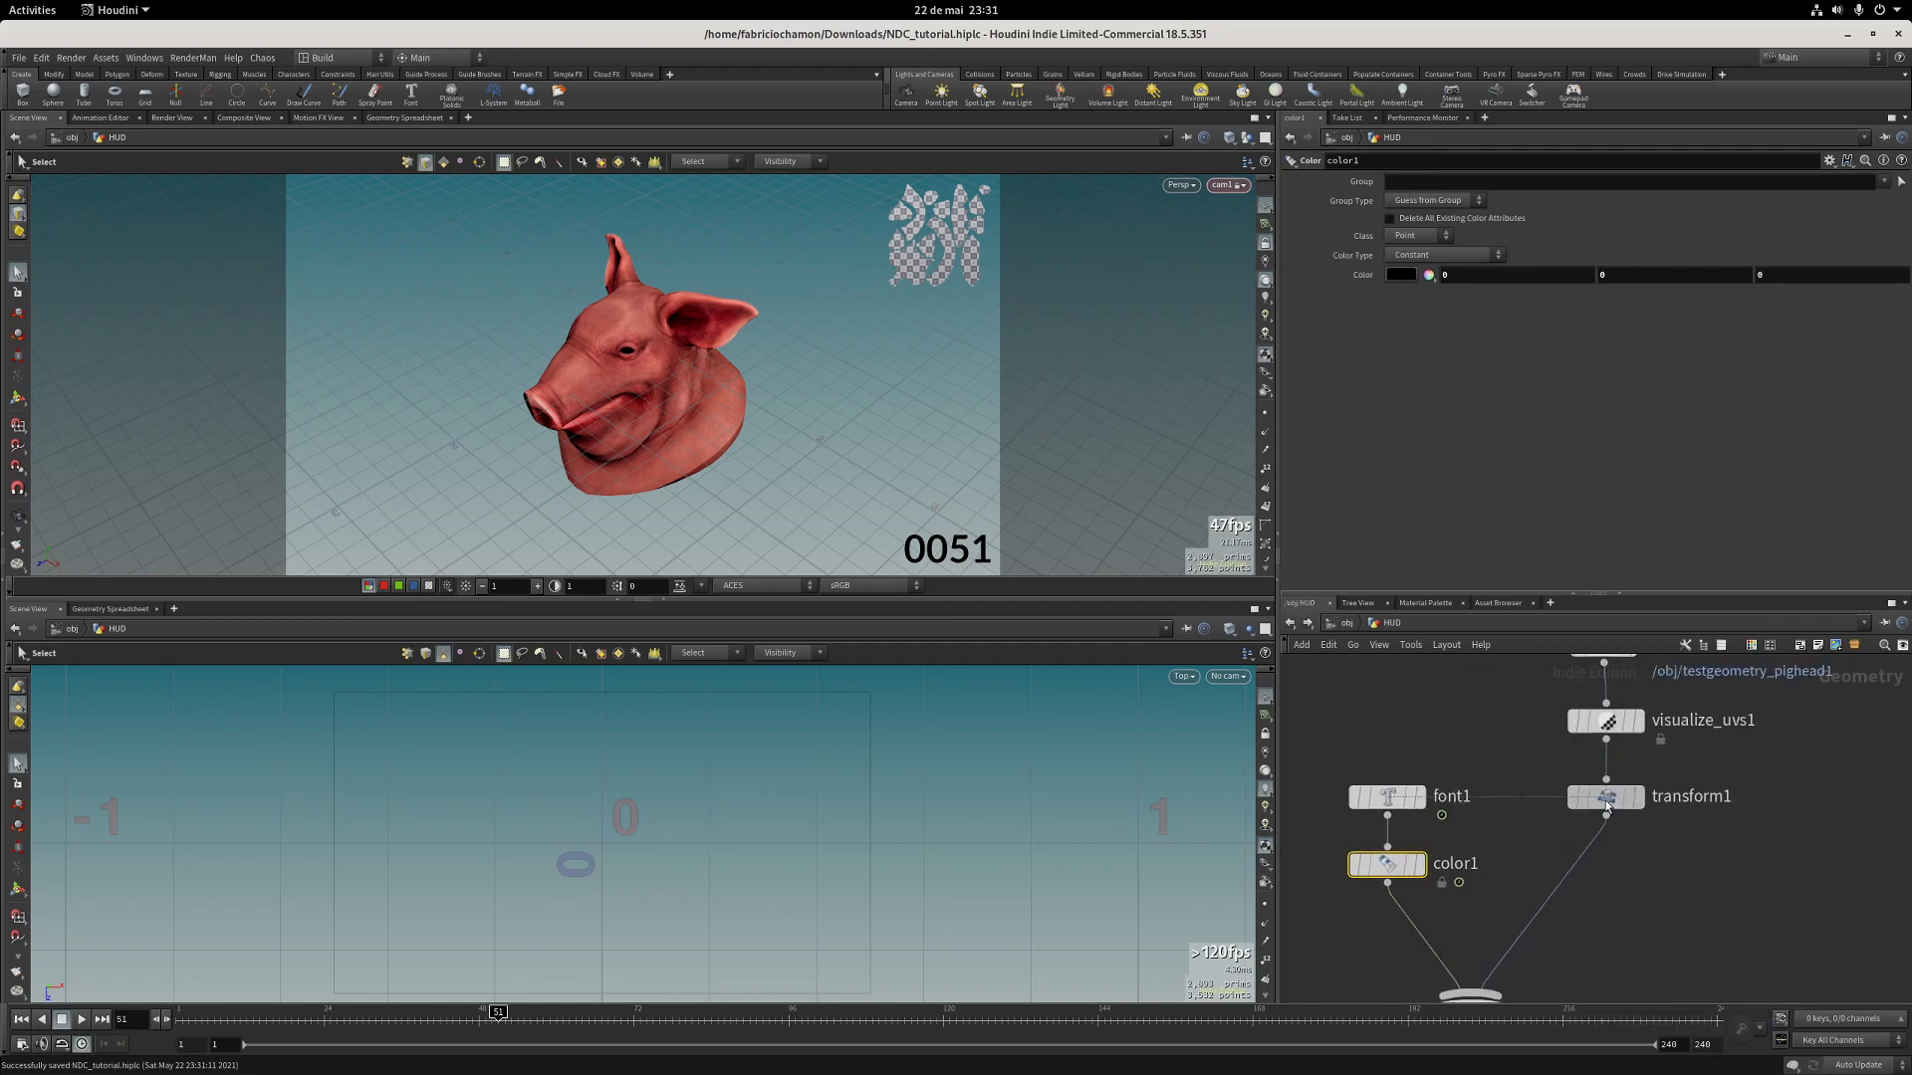
middle_click(1606, 803)
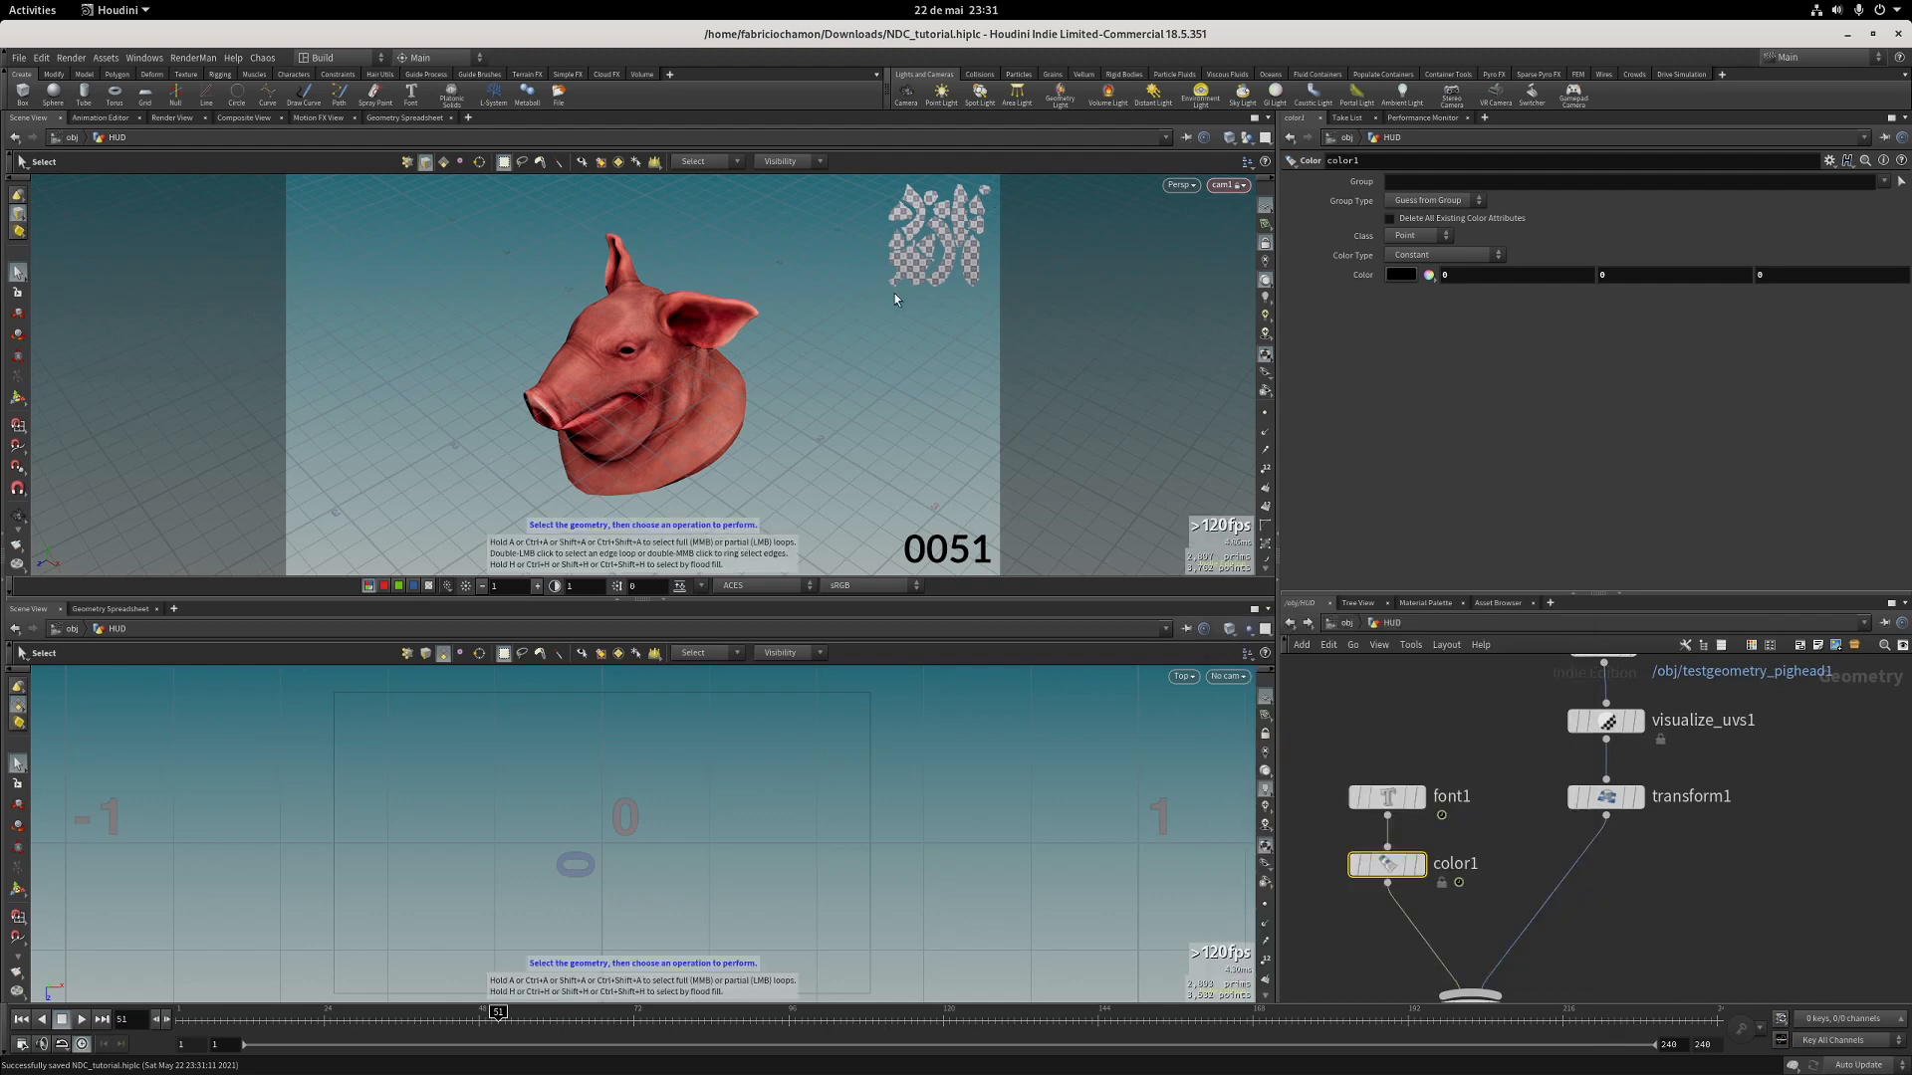
Insert an Attribute Promote node between transform1 and merge1.
key("Tab")
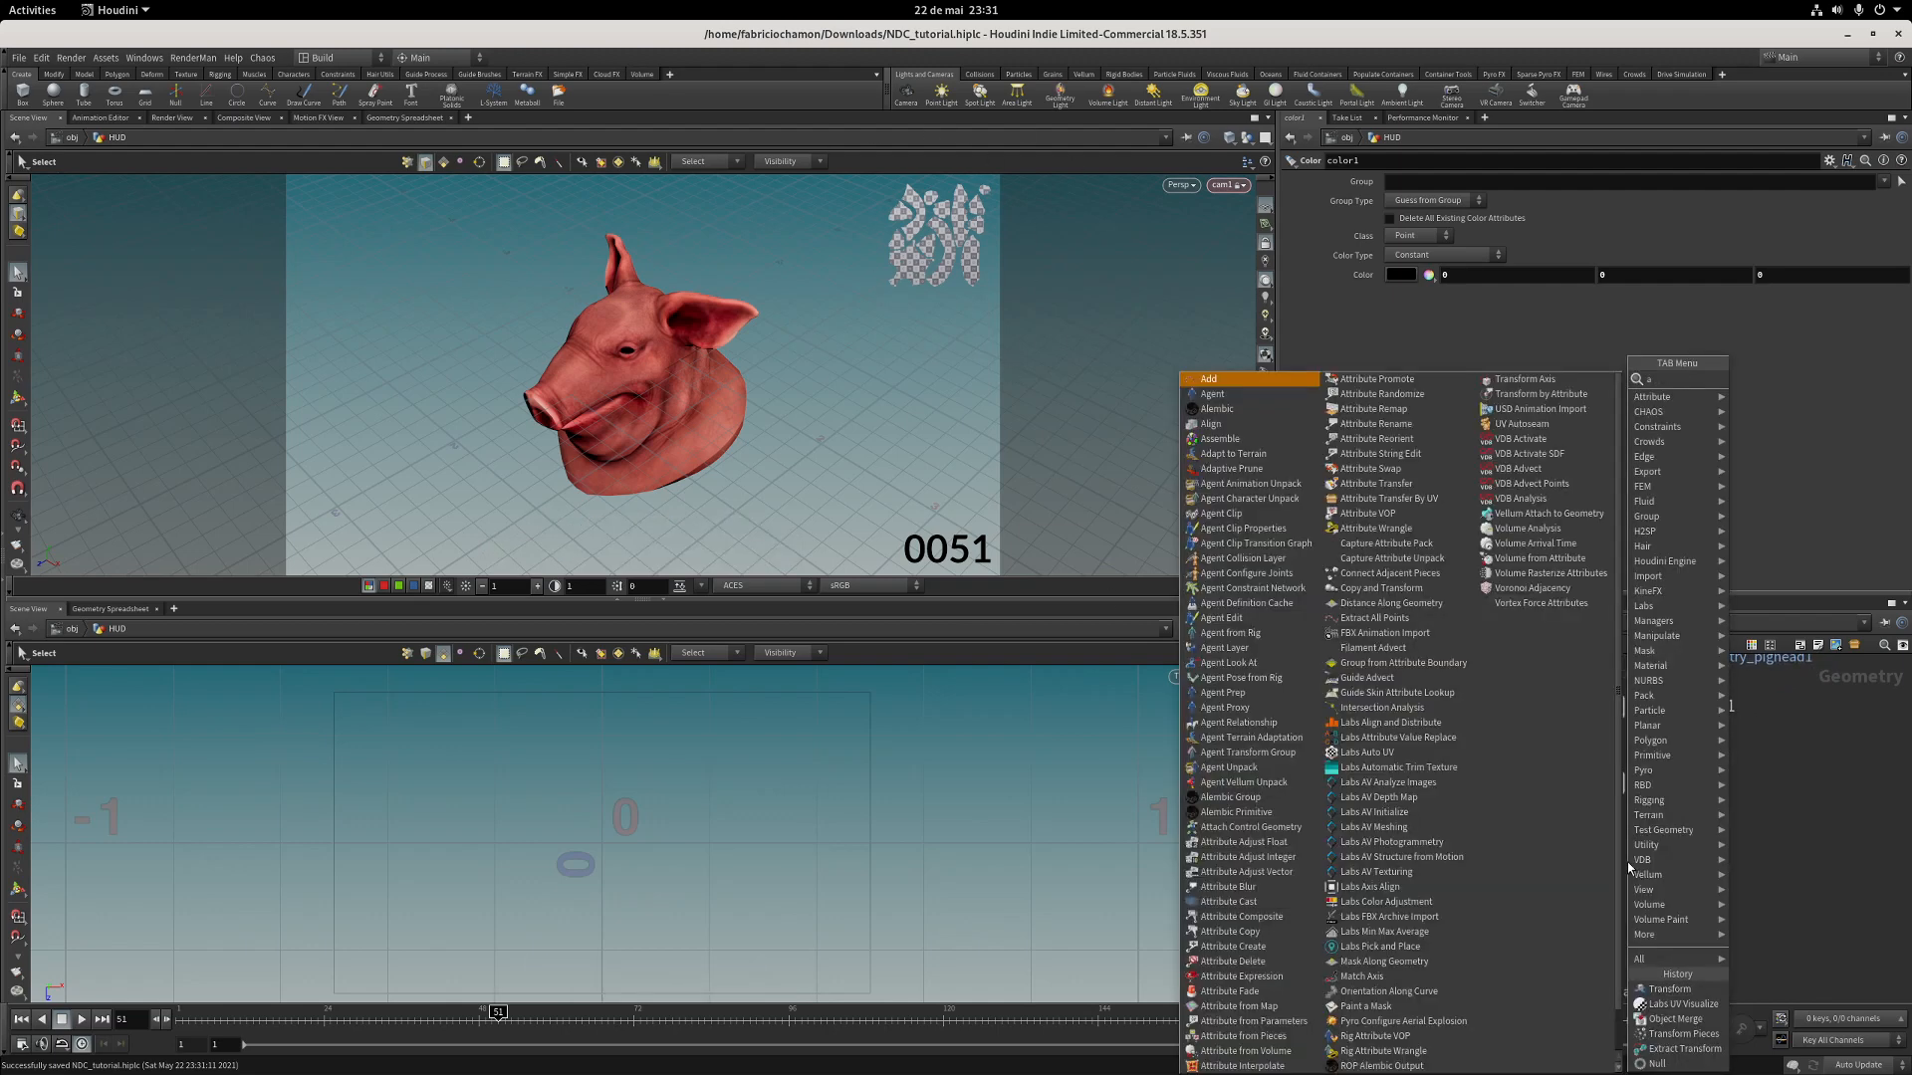
type("at prom")
key("Return")
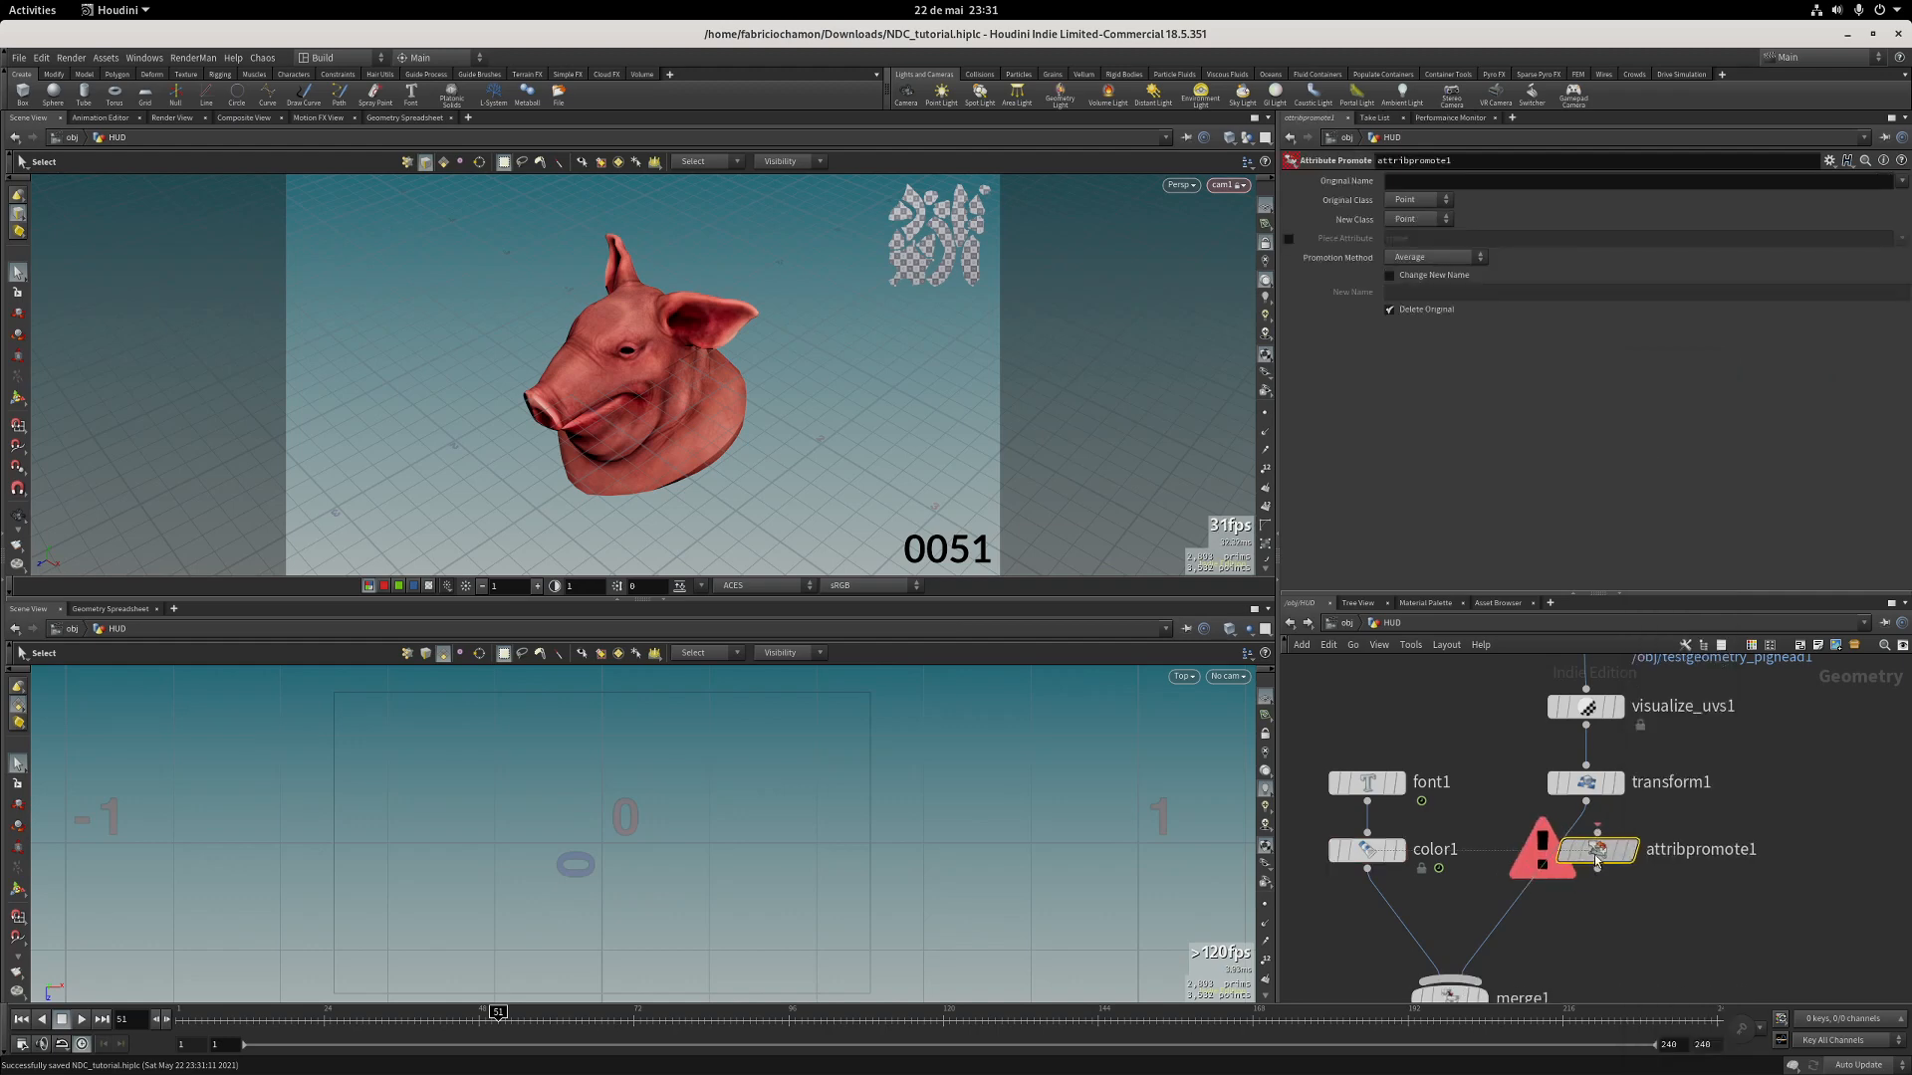
left_click(1585, 858)
Set attribpromote1 to promote the Cd attribute from Primitive to Point class.
left_click(1418, 199)
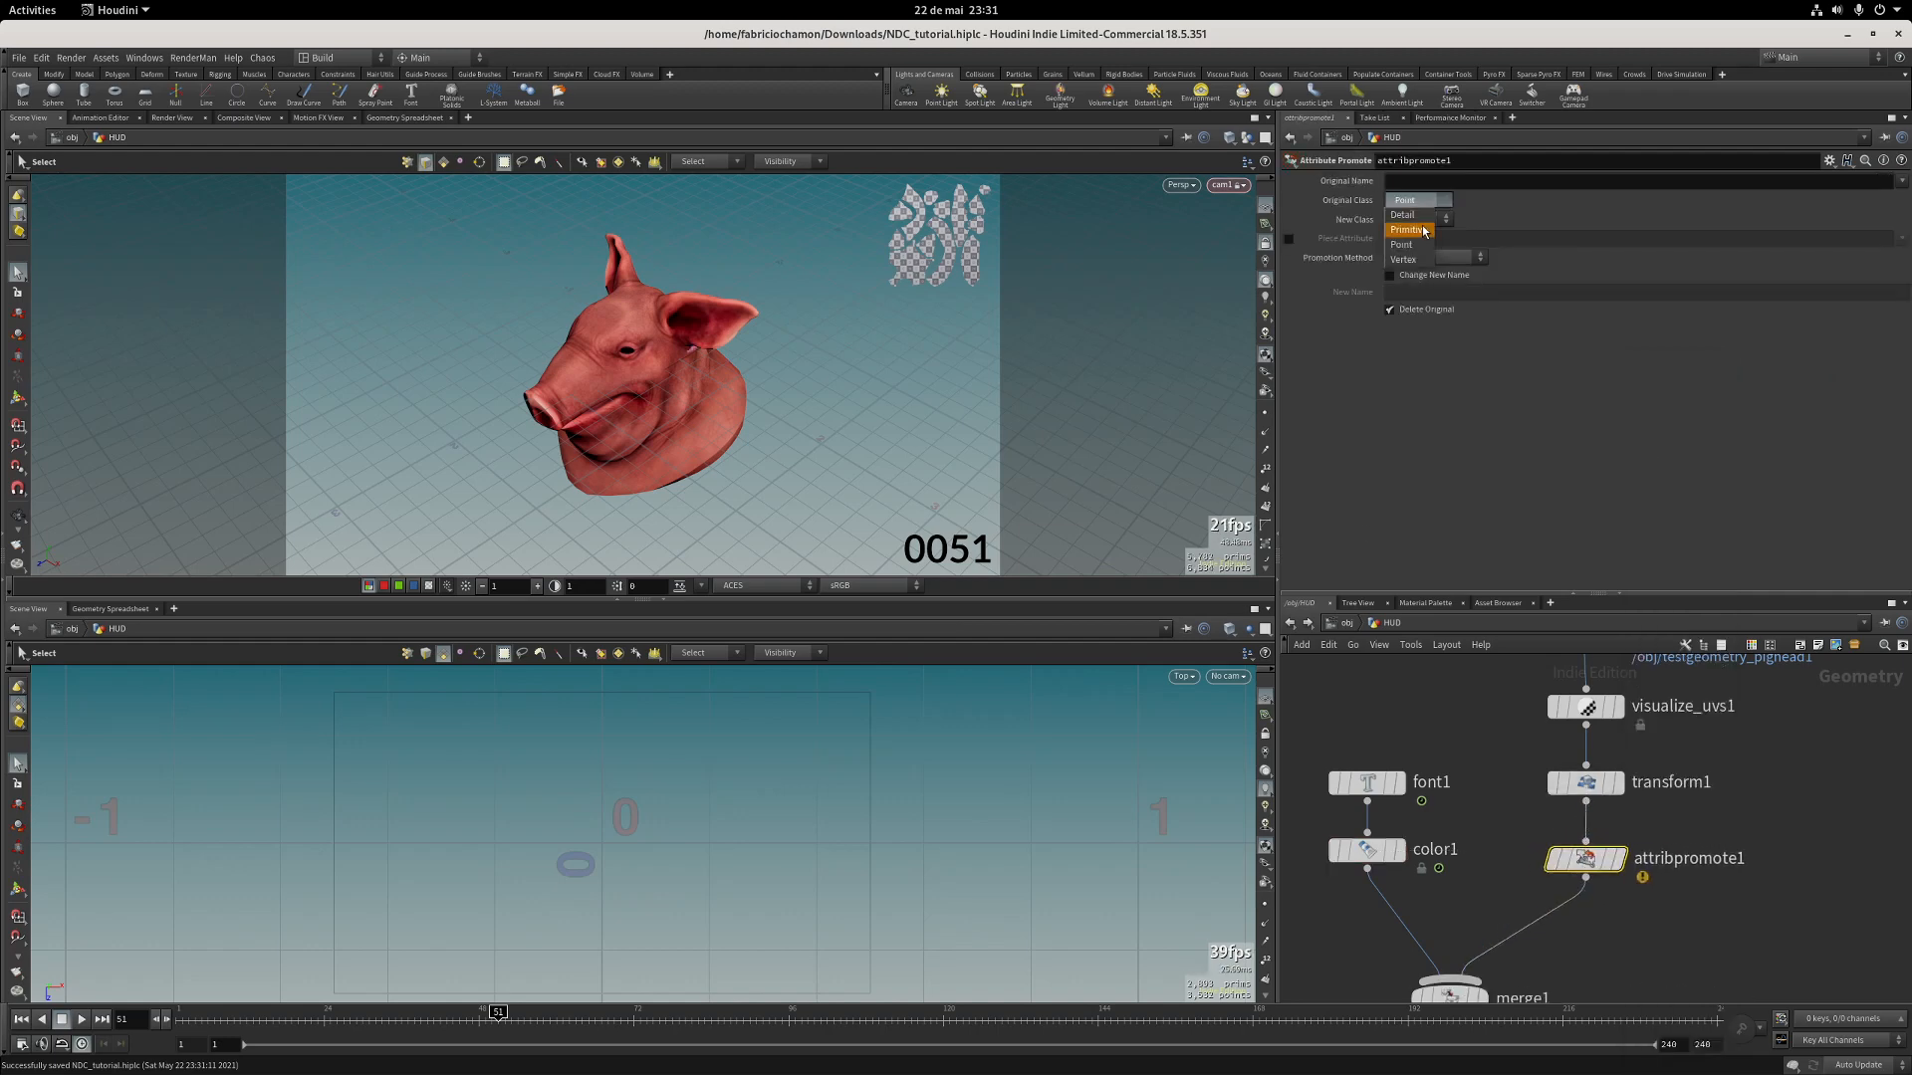
left_click(1425, 219)
left_click(1419, 181)
type("C")
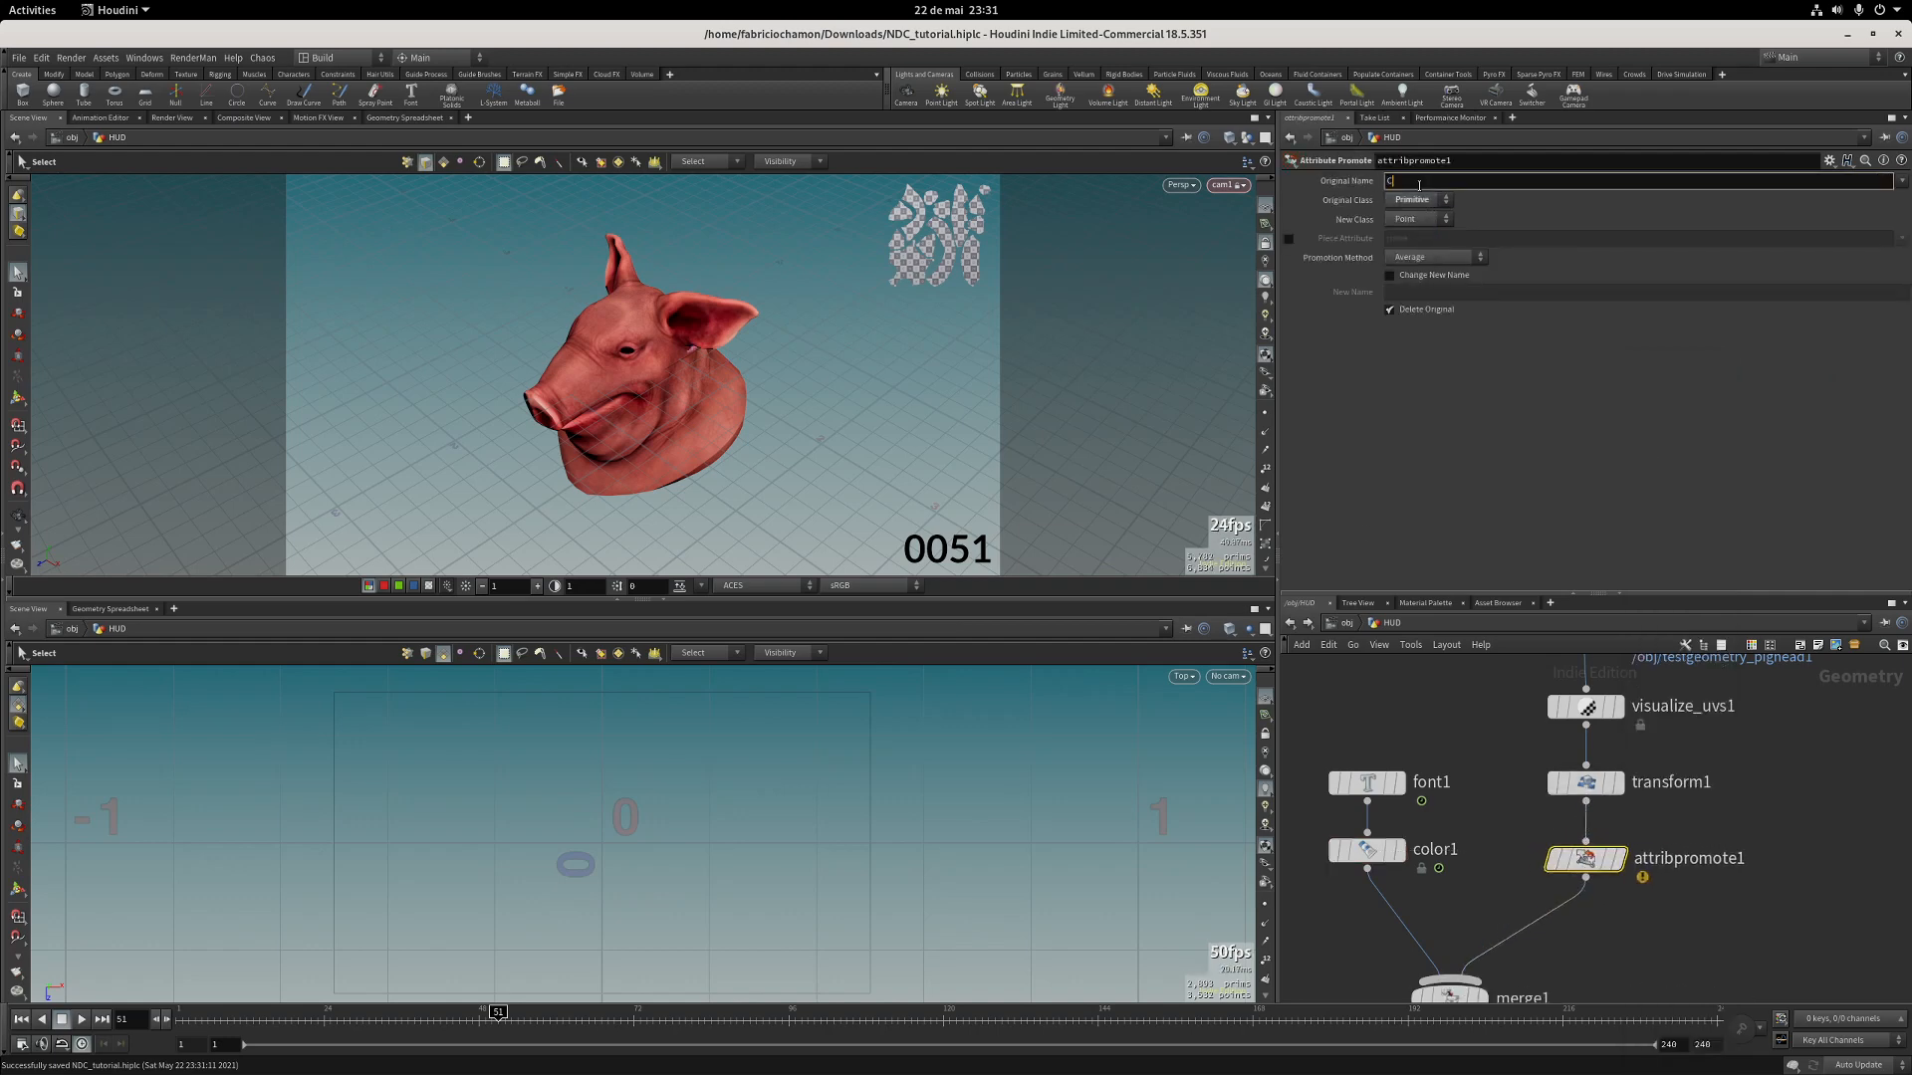
type("d")
key("Return")
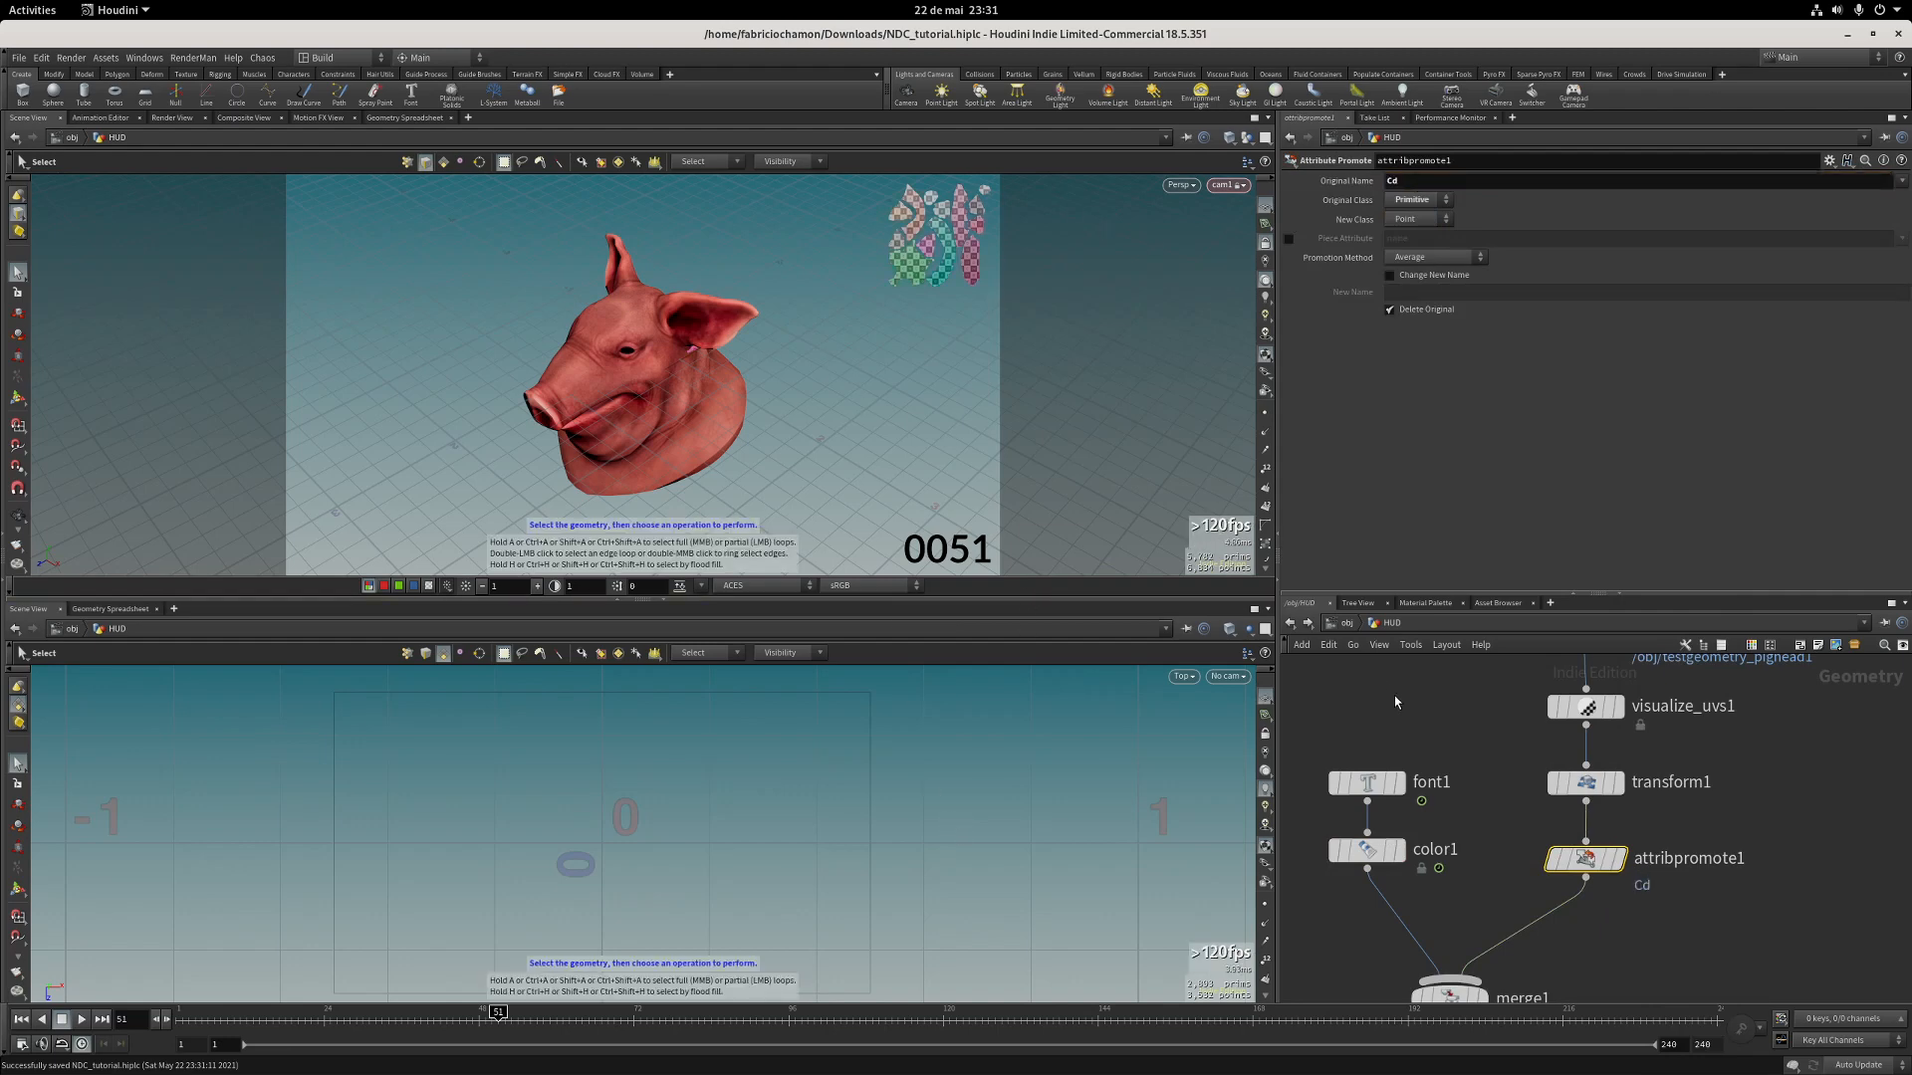
Go inside the testgeometry_pighead1 object and add a Torus node beside the pig head node.
middle_click_drag(1431, 711, 1480, 763)
right_click_drag(1484, 761, 1448, 739)
middle_click_drag(1507, 769, 1407, 817)
middle_click_drag(1494, 733, 1472, 681)
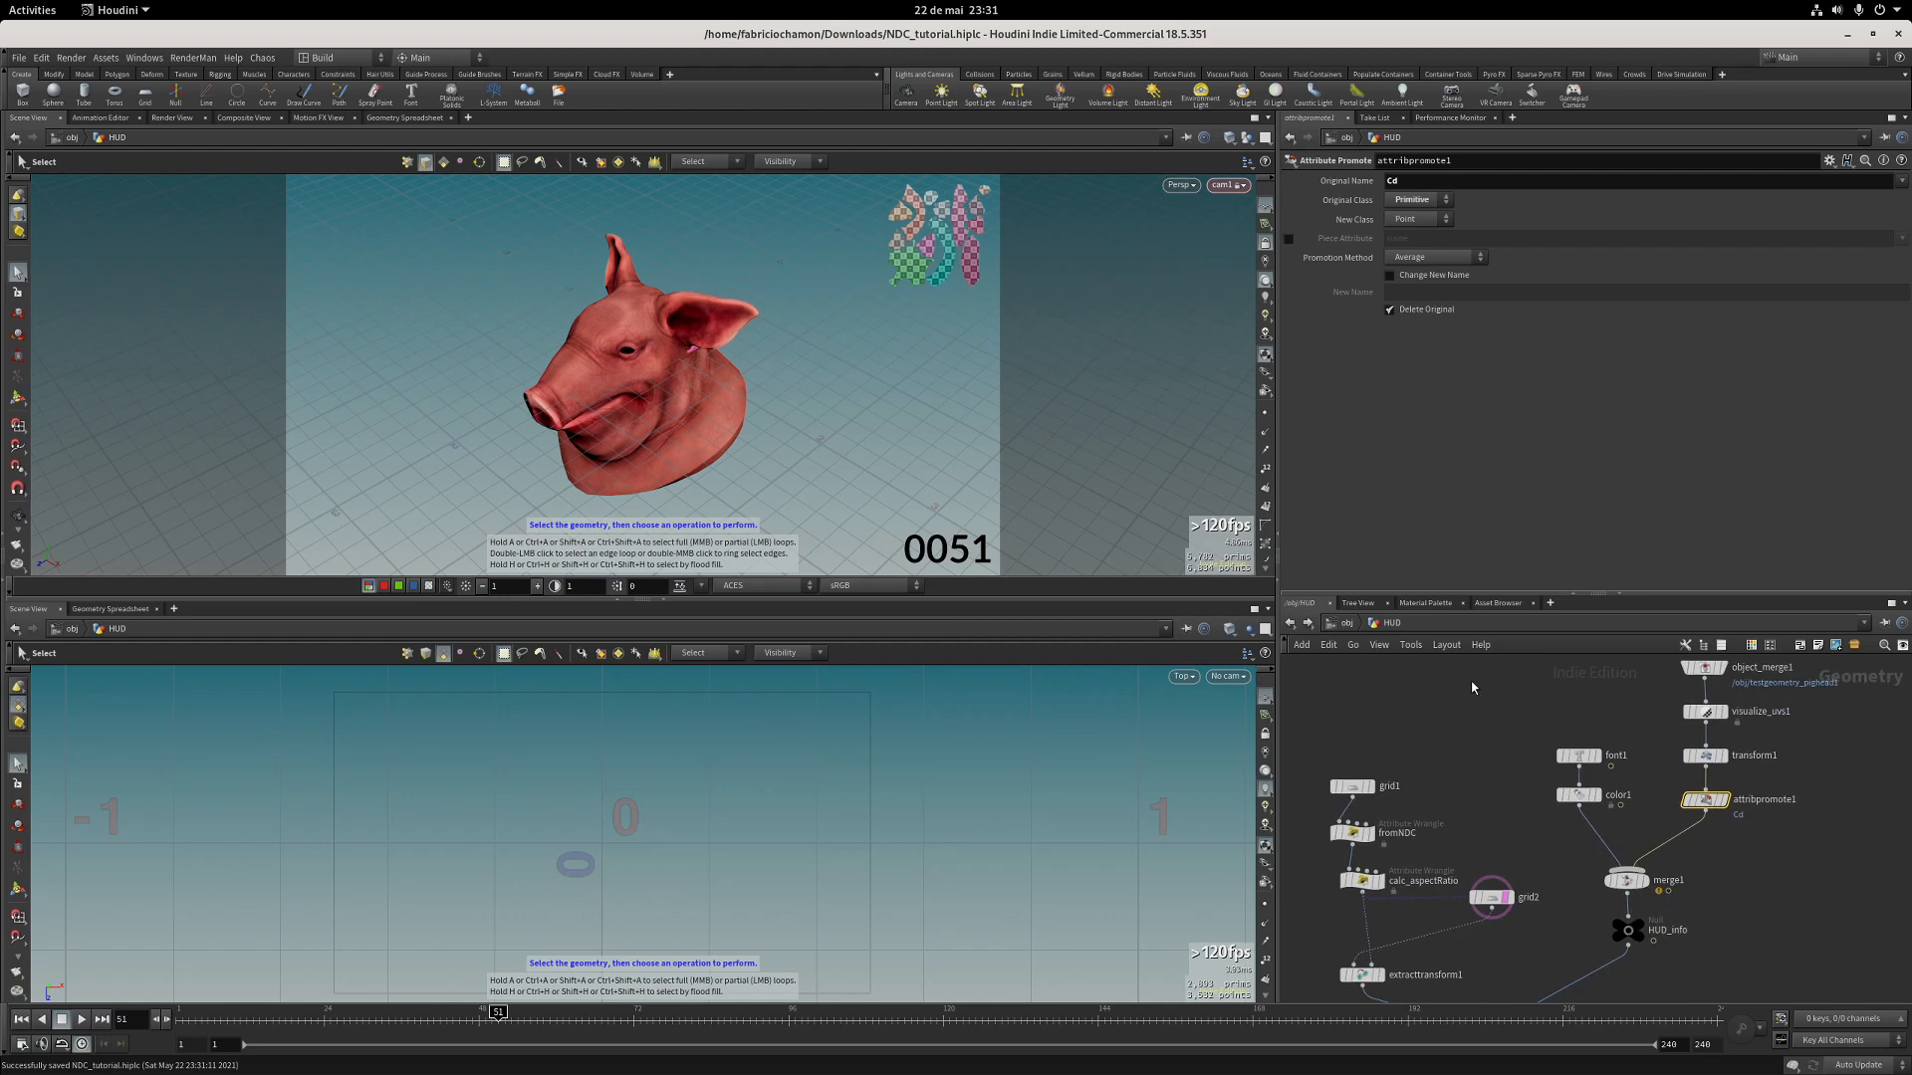
key("u")
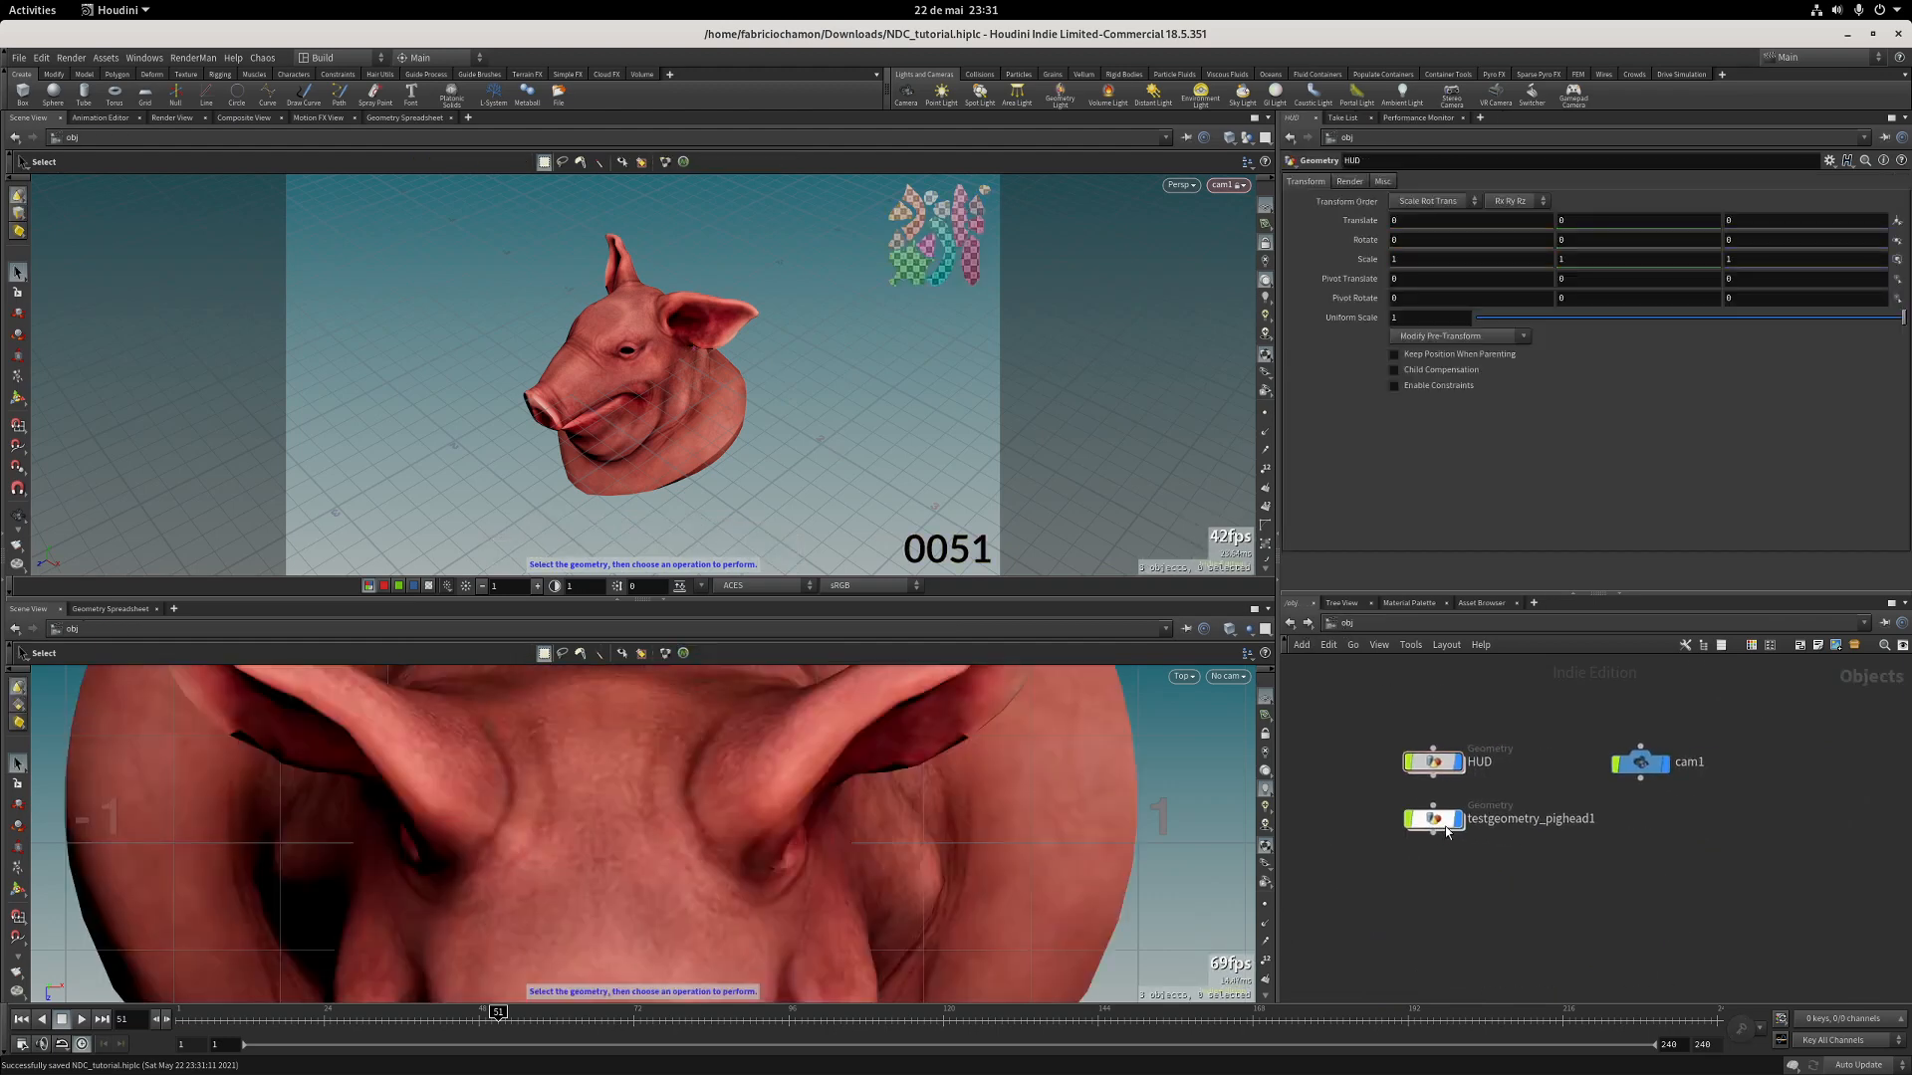
double_click(1447, 831)
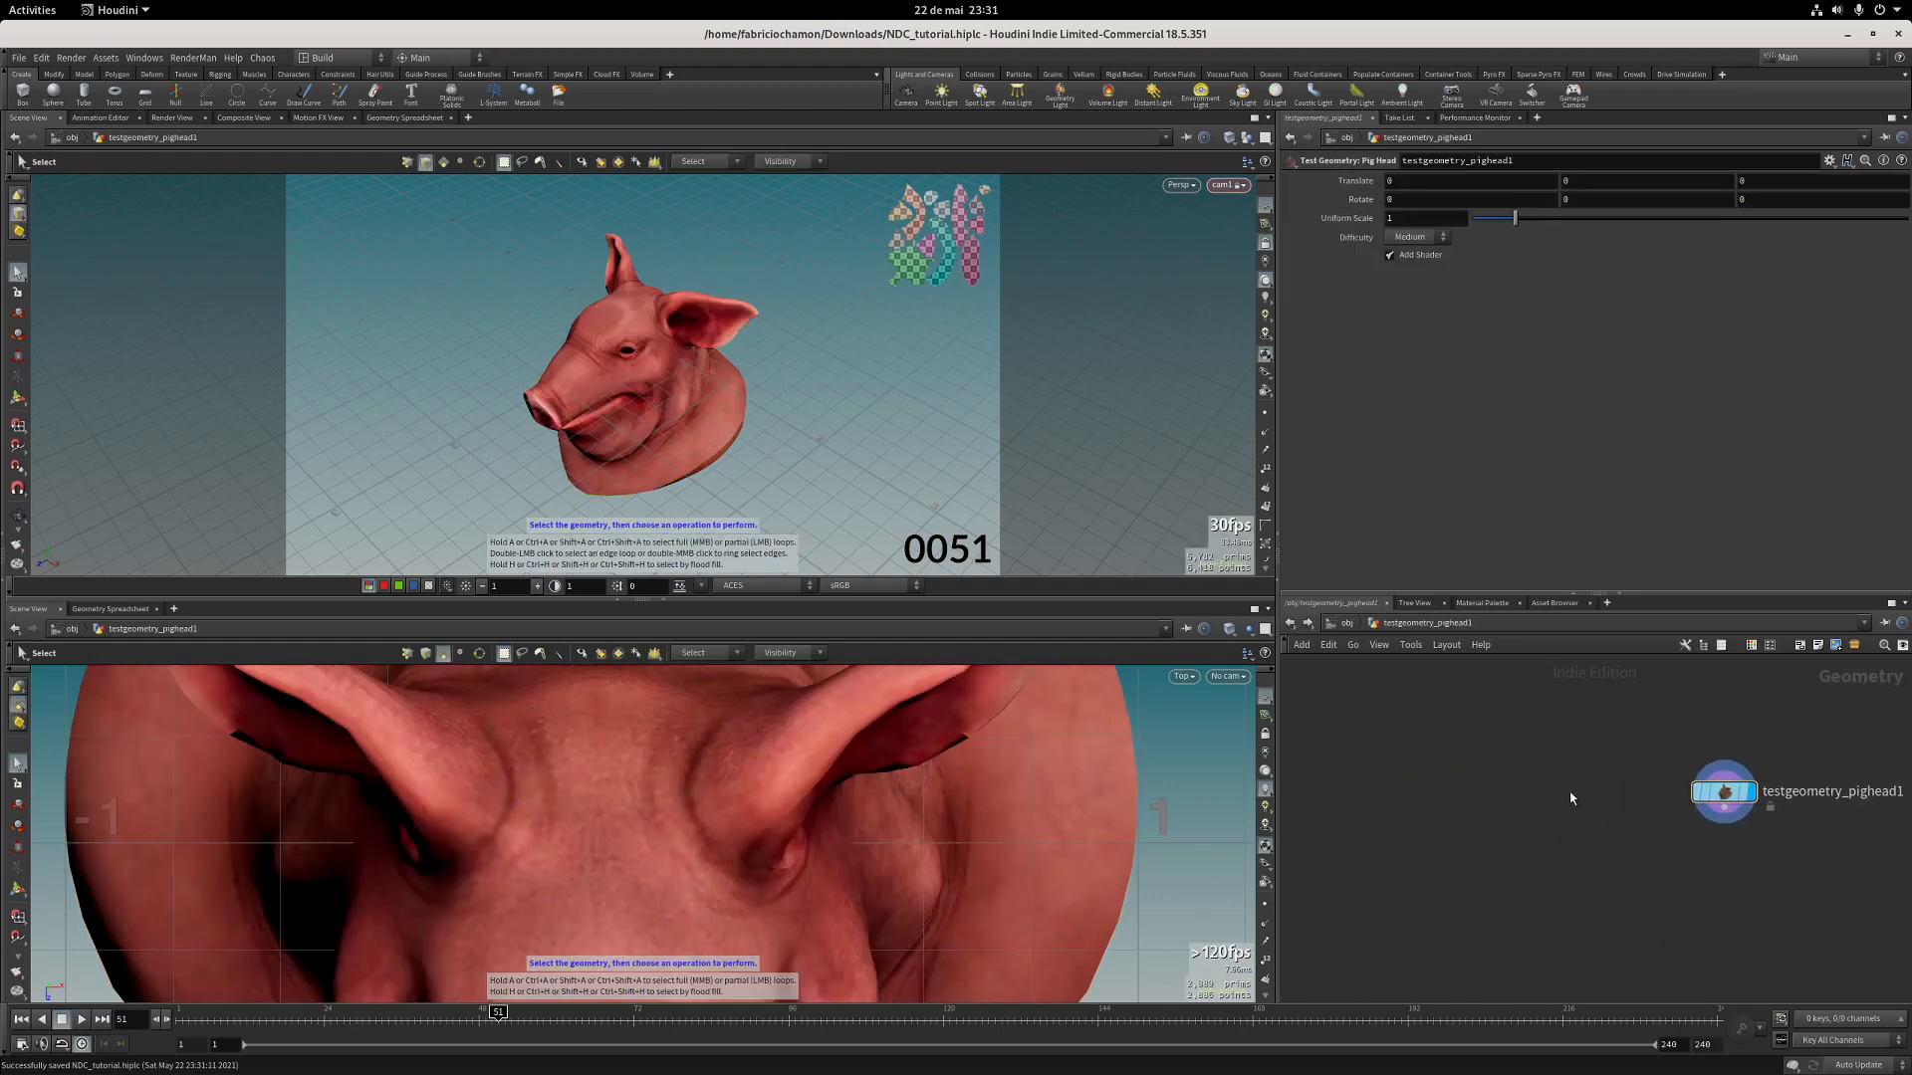
key("Tab")
type("tor")
key("Return")
left_click(1570, 792)
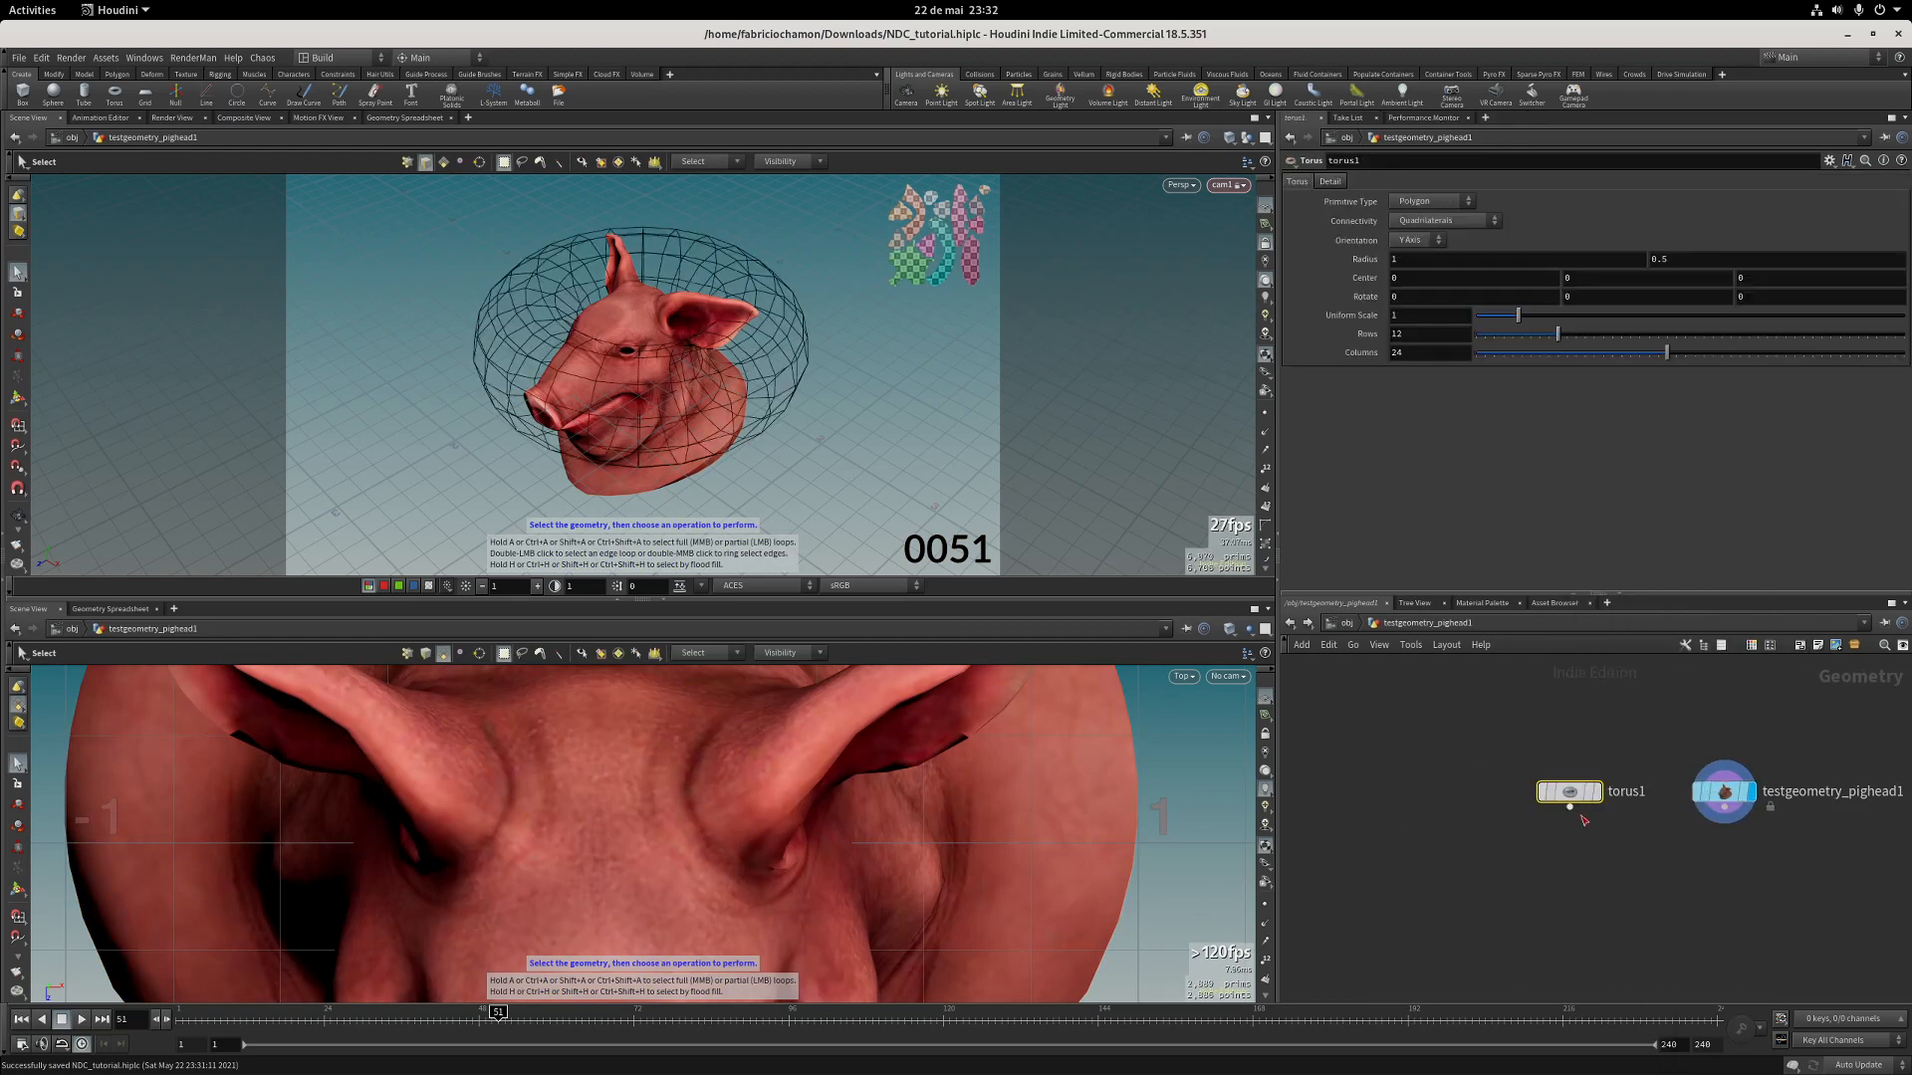
Connect a UV Flatten node to the output of torus1 and display it.
key("Tab")
type("uv fla")
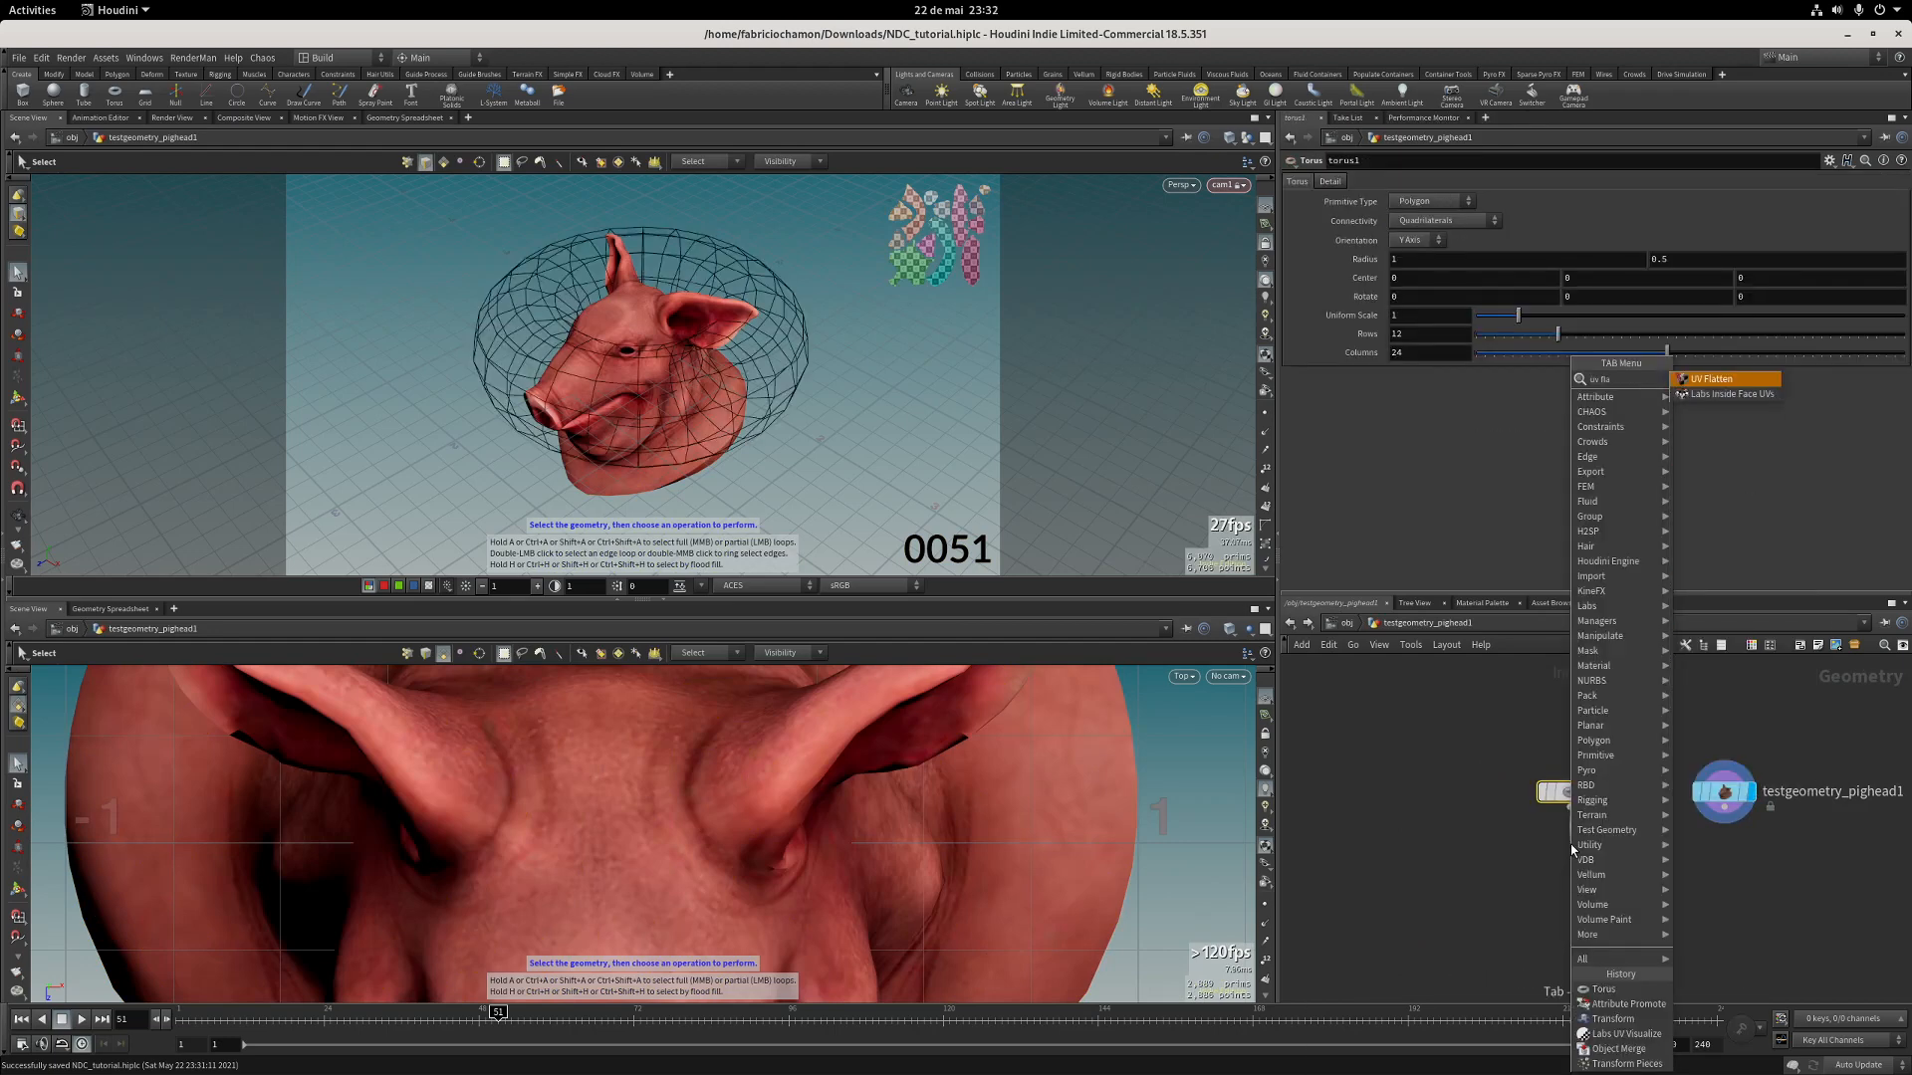
key("Return")
left_click(1569, 845)
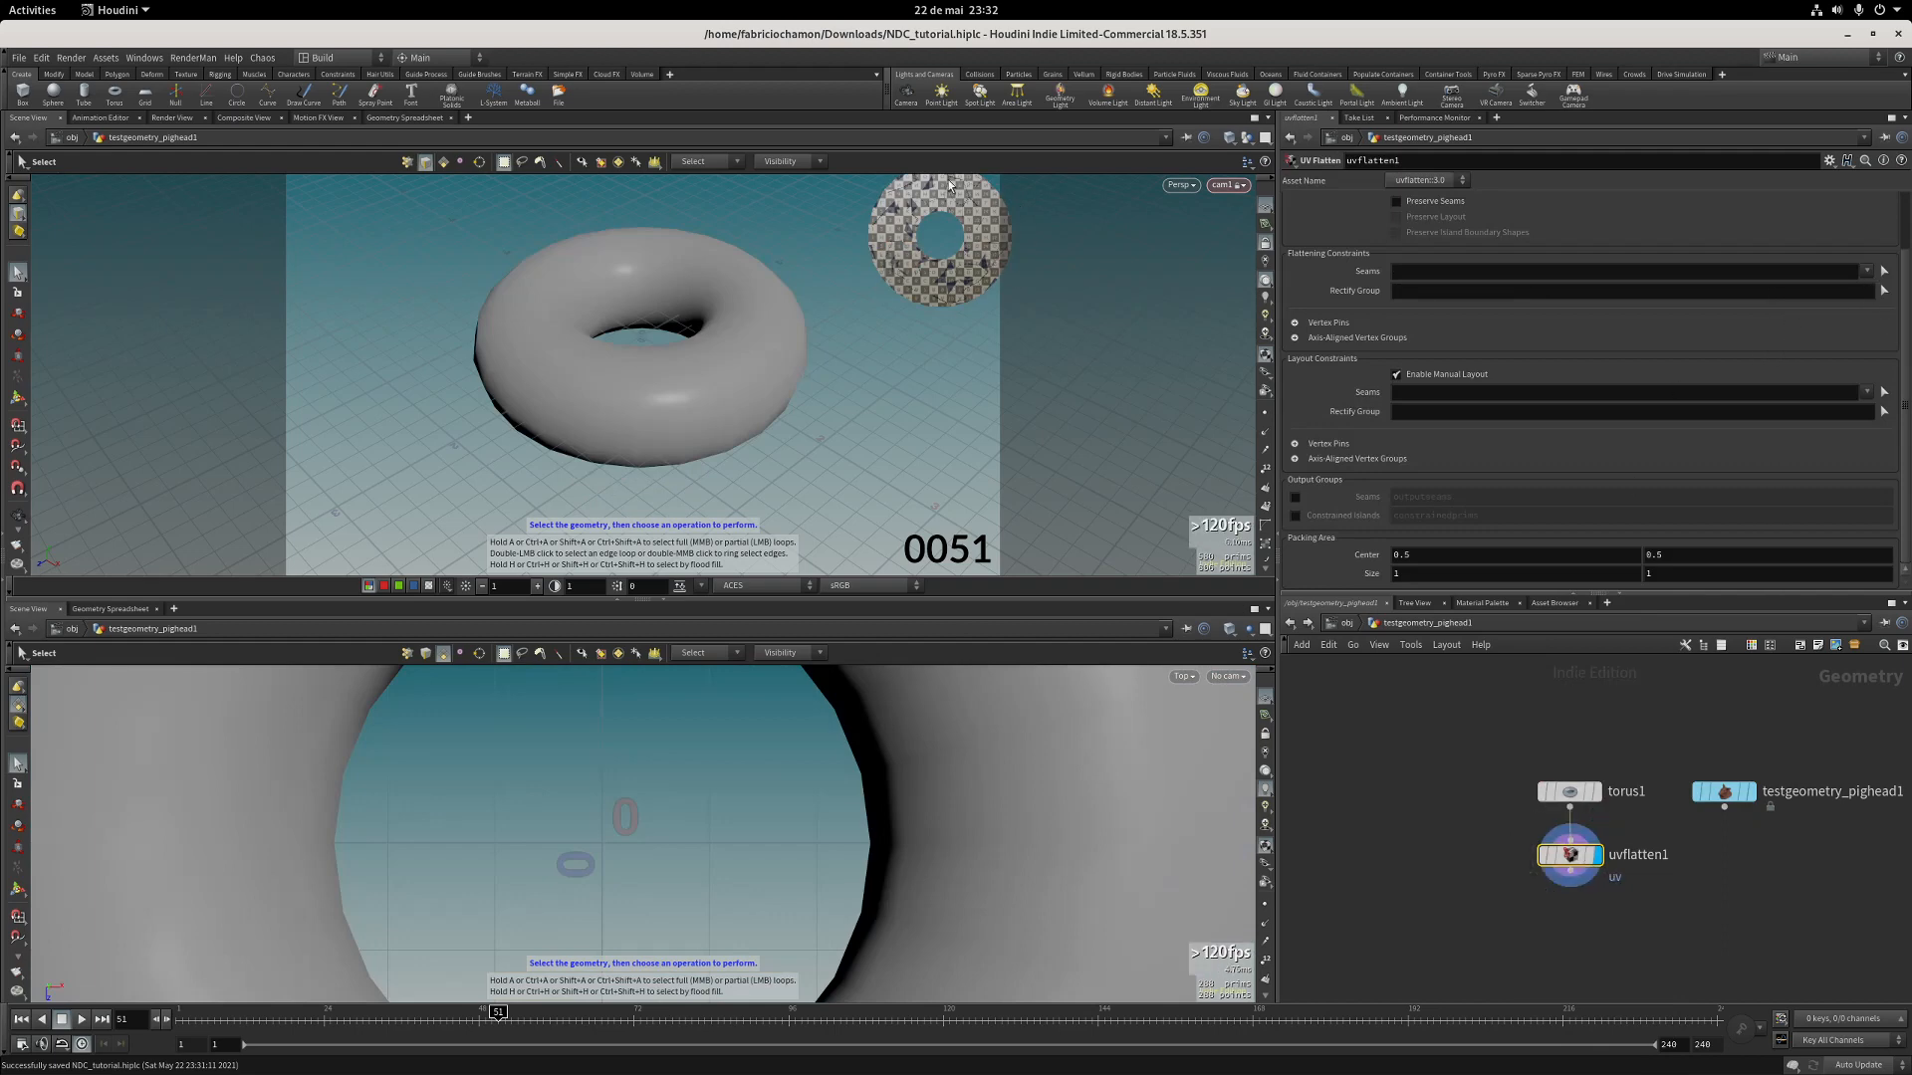
Set uvflatten1's flattening seams to the torus's outer and inner edge loops, and turn off Enable Manual Layout.
left_click(1884, 269)
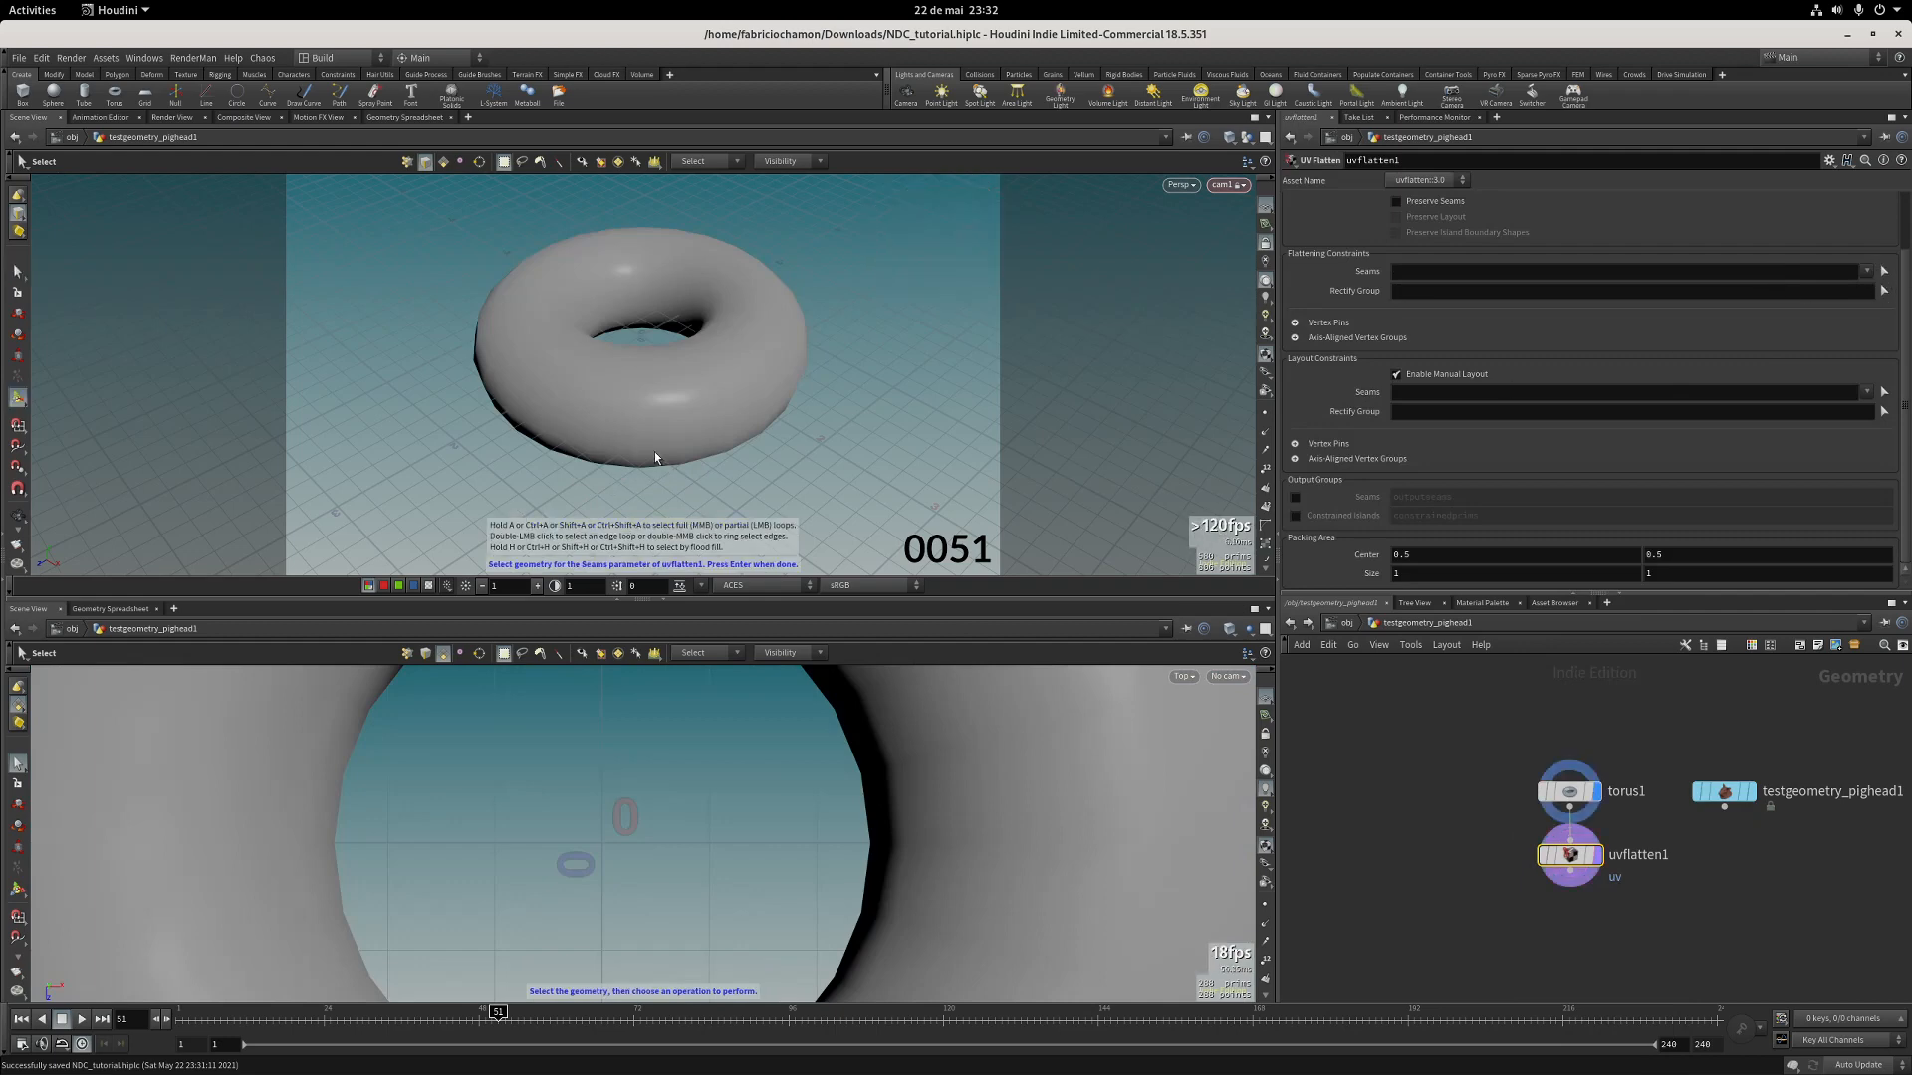
key("shift+w")
double_click(713, 439)
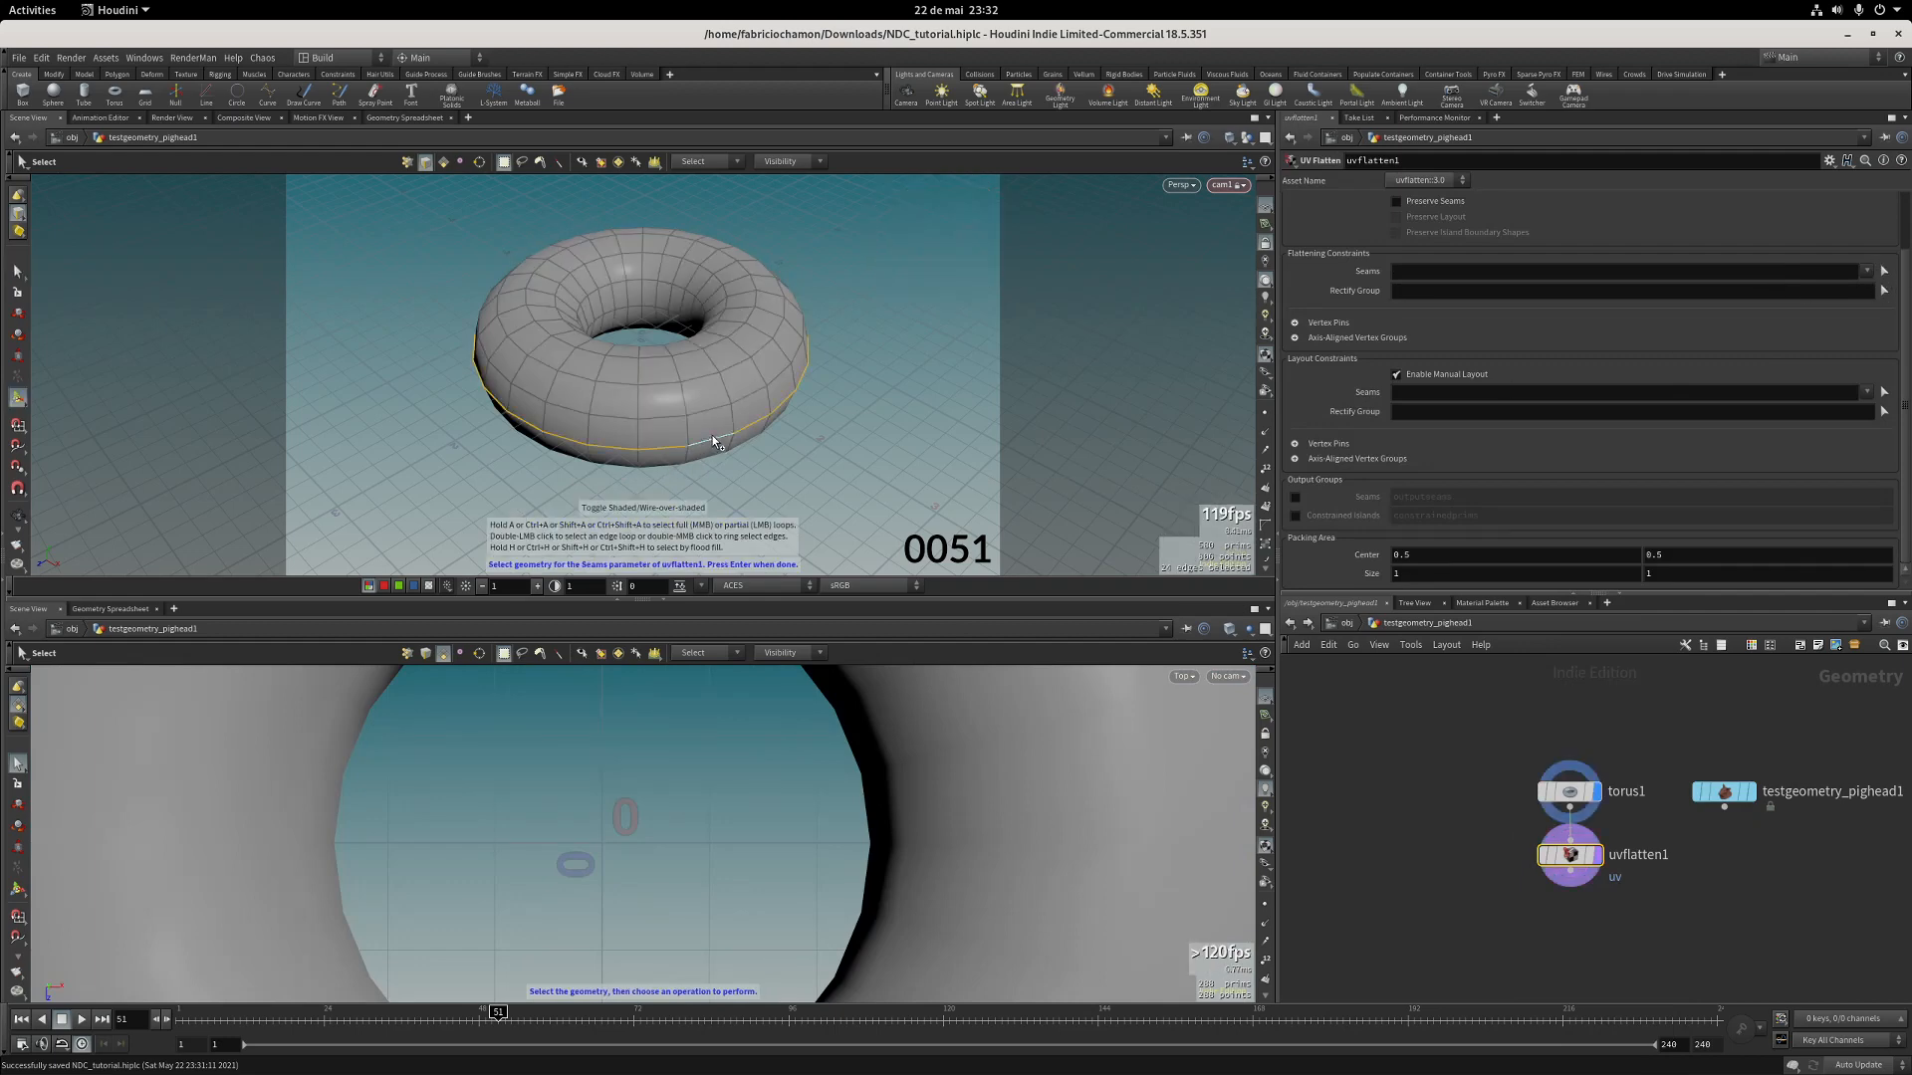
key("Return")
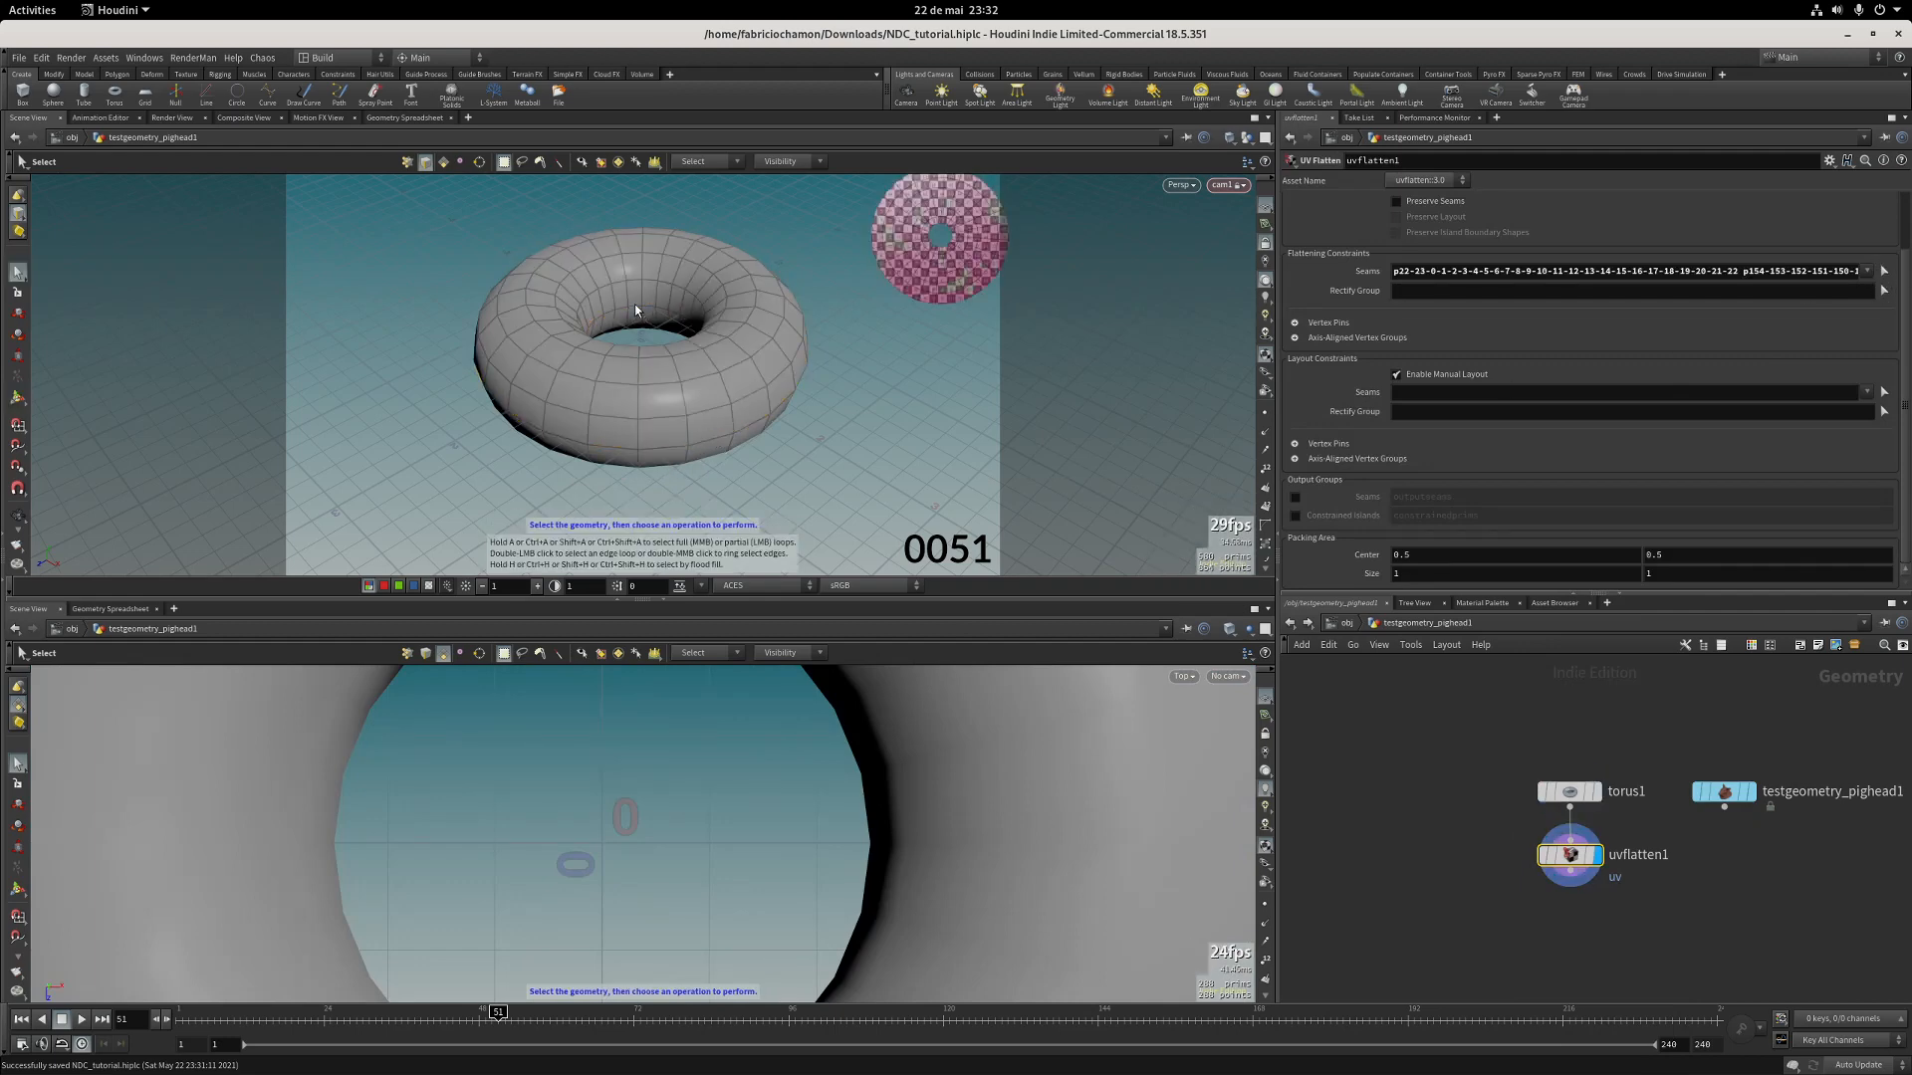
left_click(1411, 376)
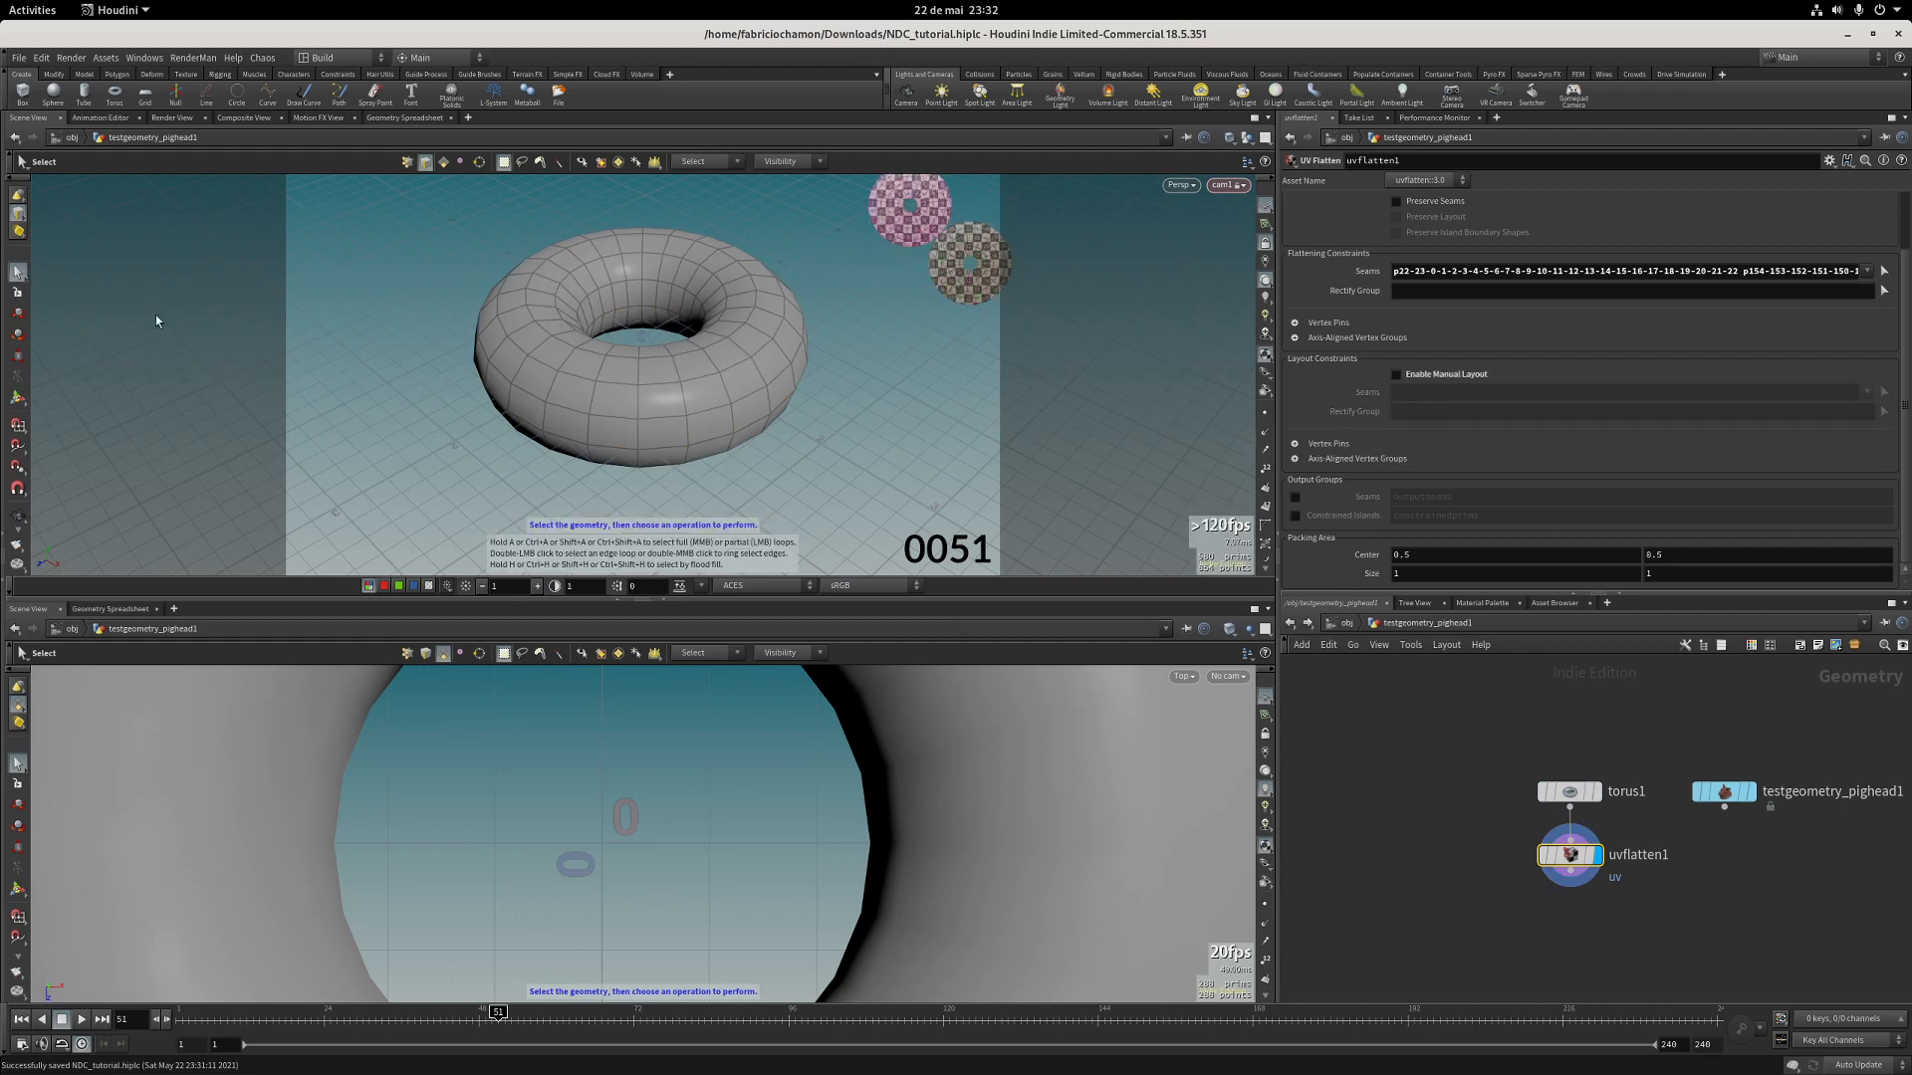
Go back to the object level, enter the HUD network and select the transform1 node.
left_click(1345, 624)
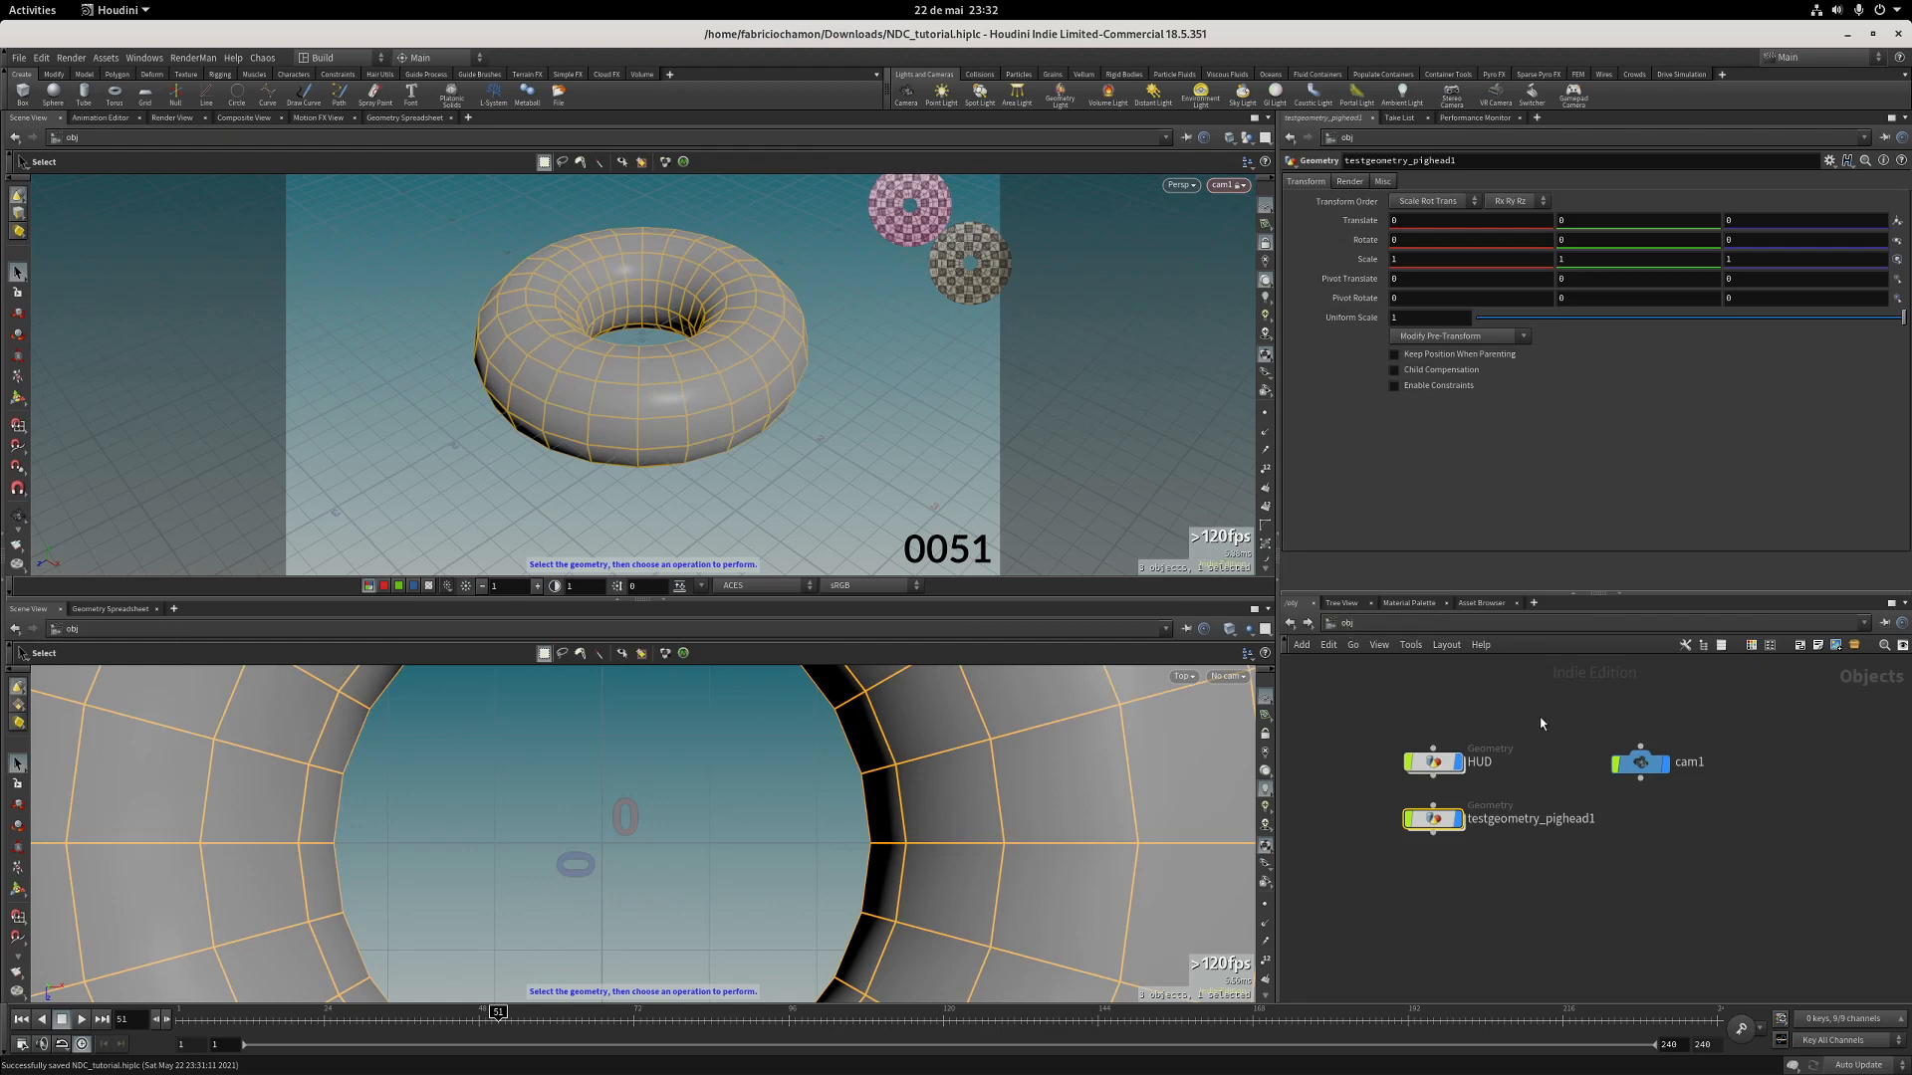
double_click(1434, 762)
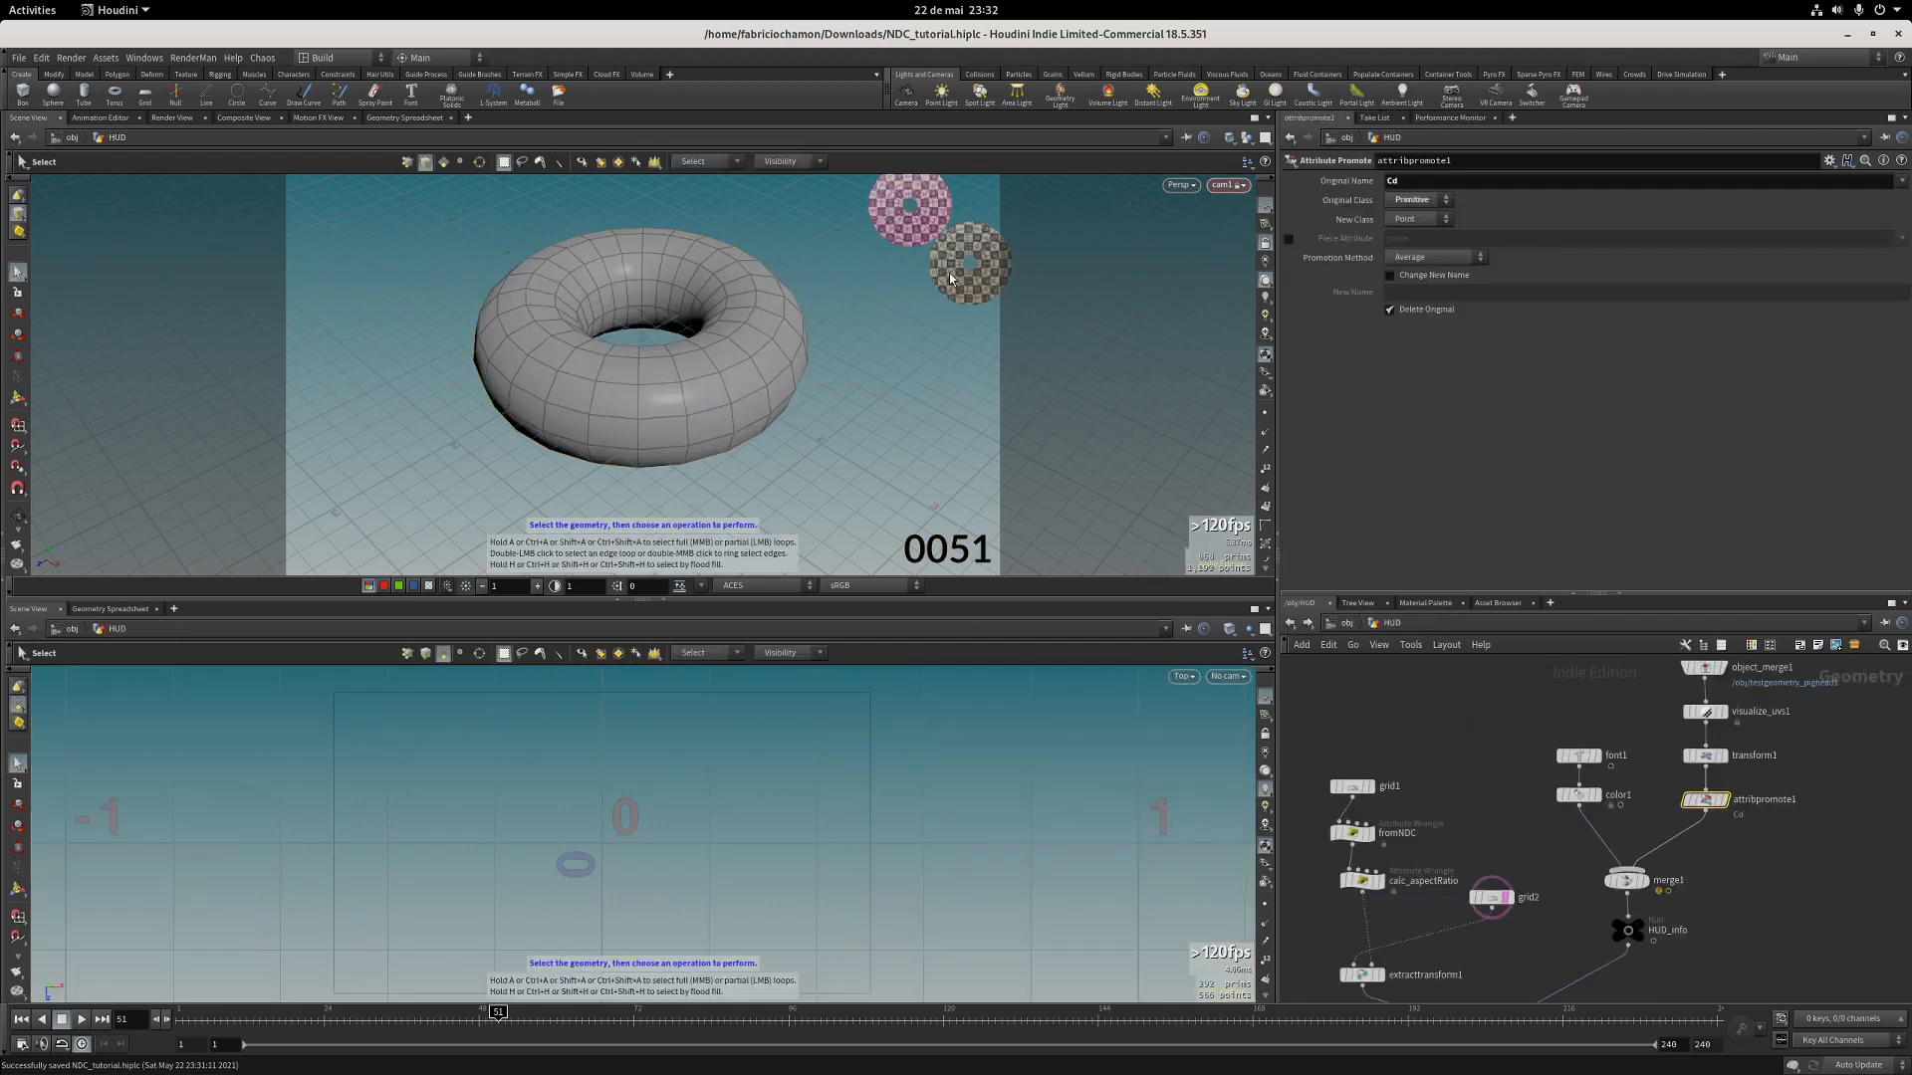
middle_click_drag(1593, 704, 1411, 758)
scroll(1425, 755, "down", 3)
left_click(1466, 742)
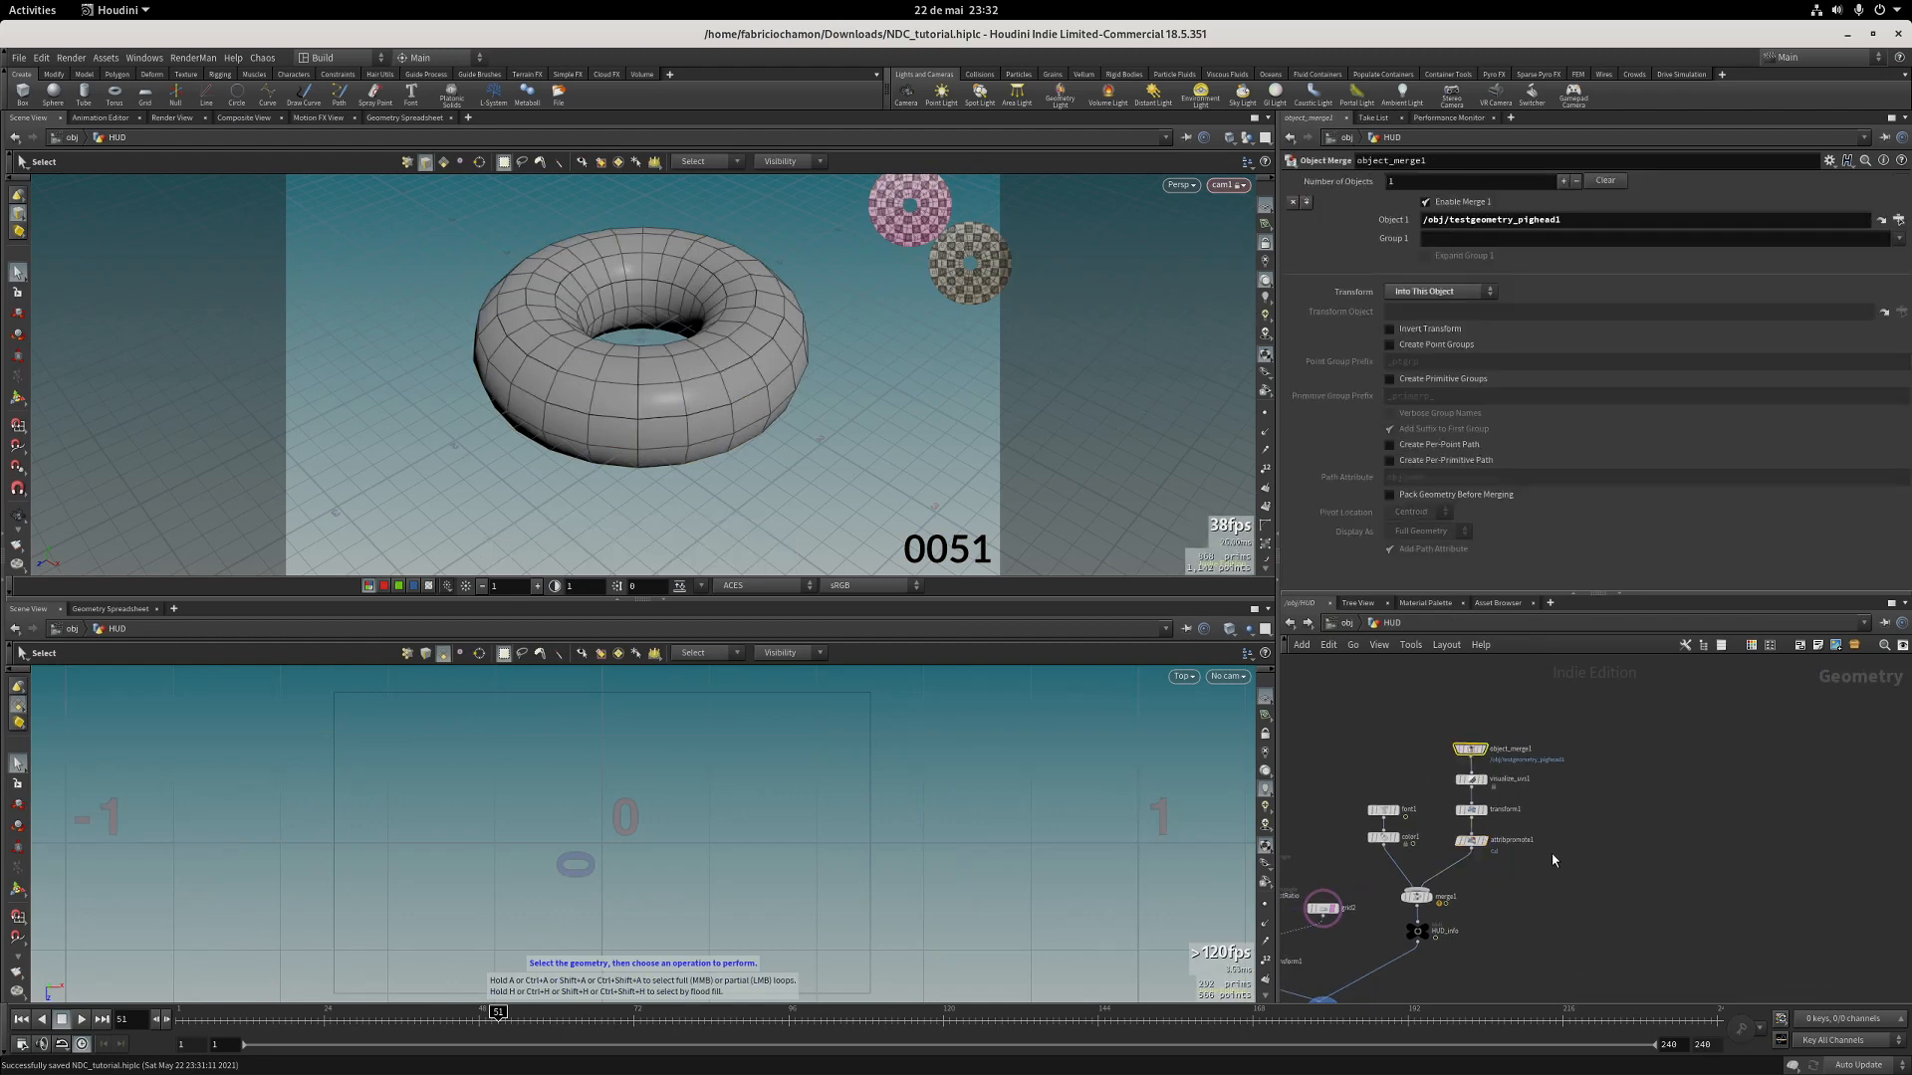
middle_click_drag(1554, 861, 1562, 849)
left_click(1472, 796)
key("Escape")
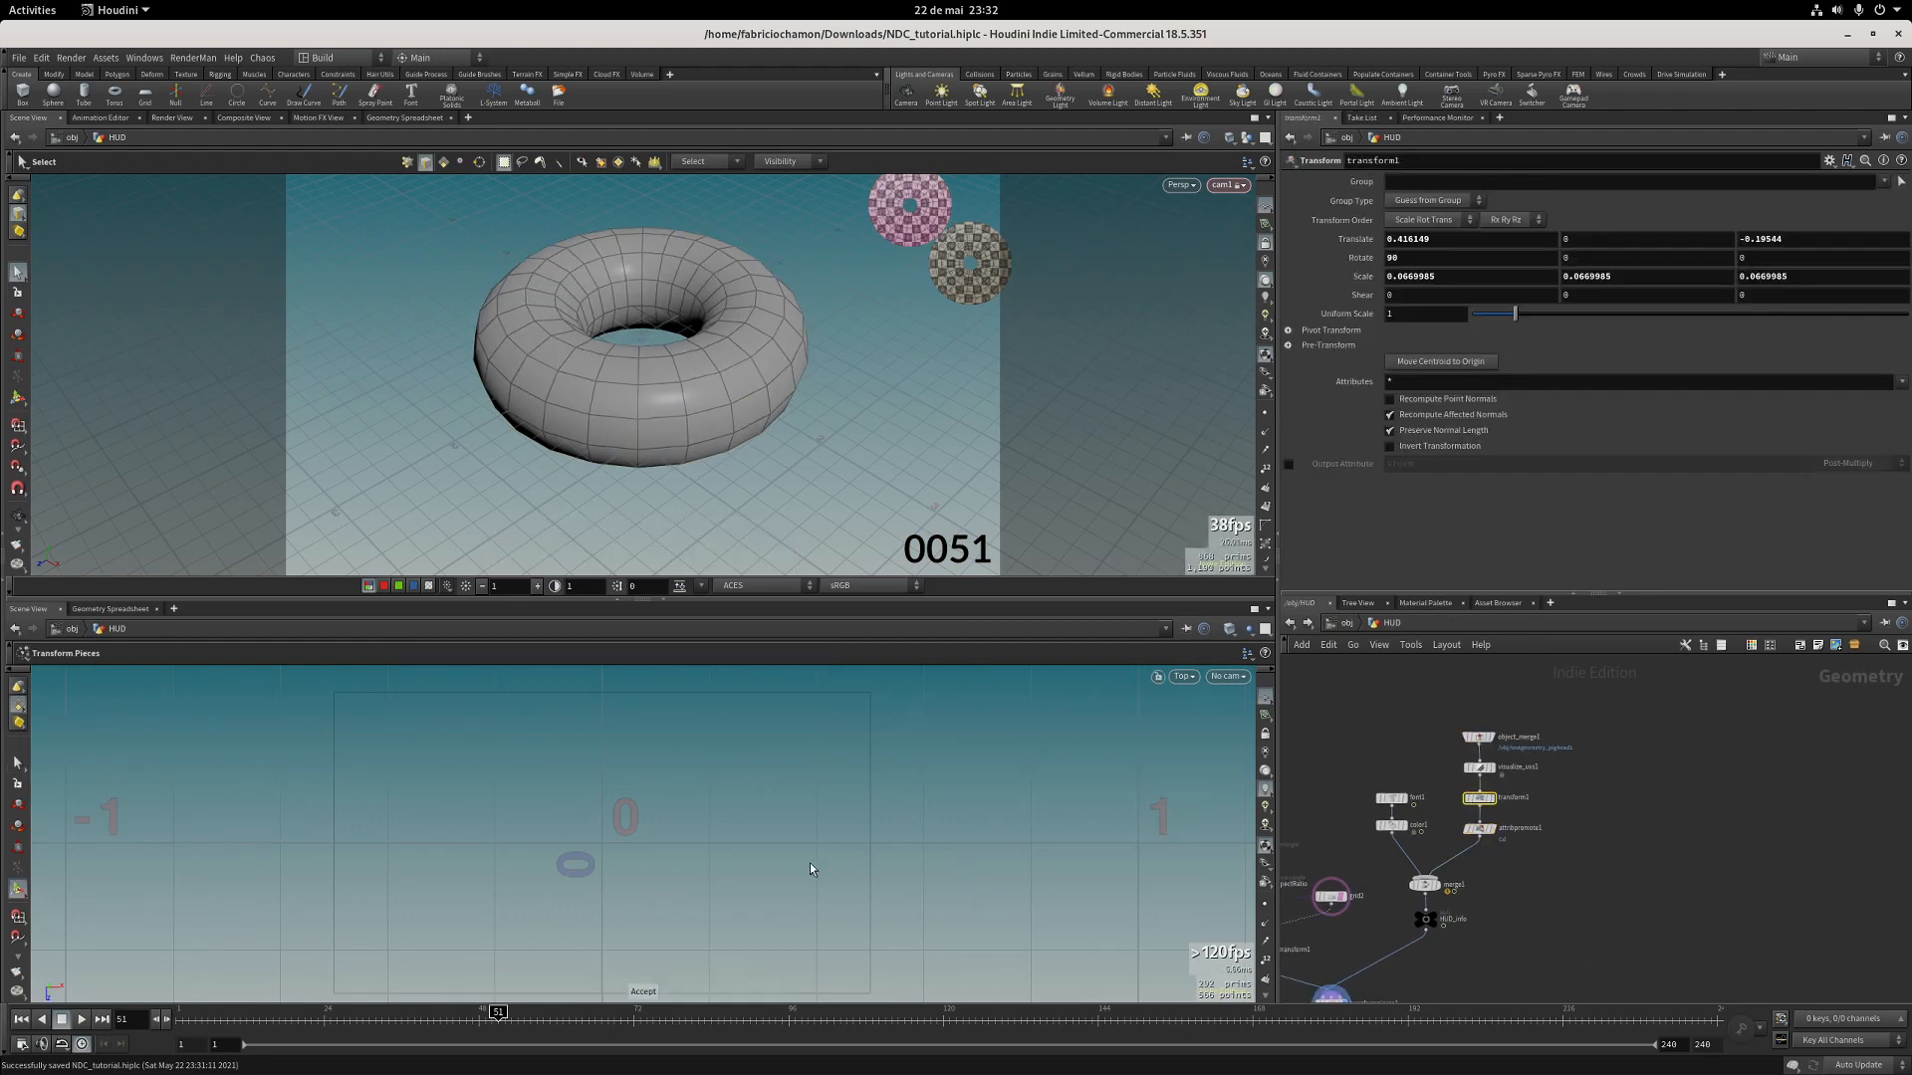
Move the UV layout in transform1 to about X 0.37, Z -0.16, and display the transformpieces node again.
scroll(743, 852, "down", 2)
middle_click_drag(712, 863, 723, 815)
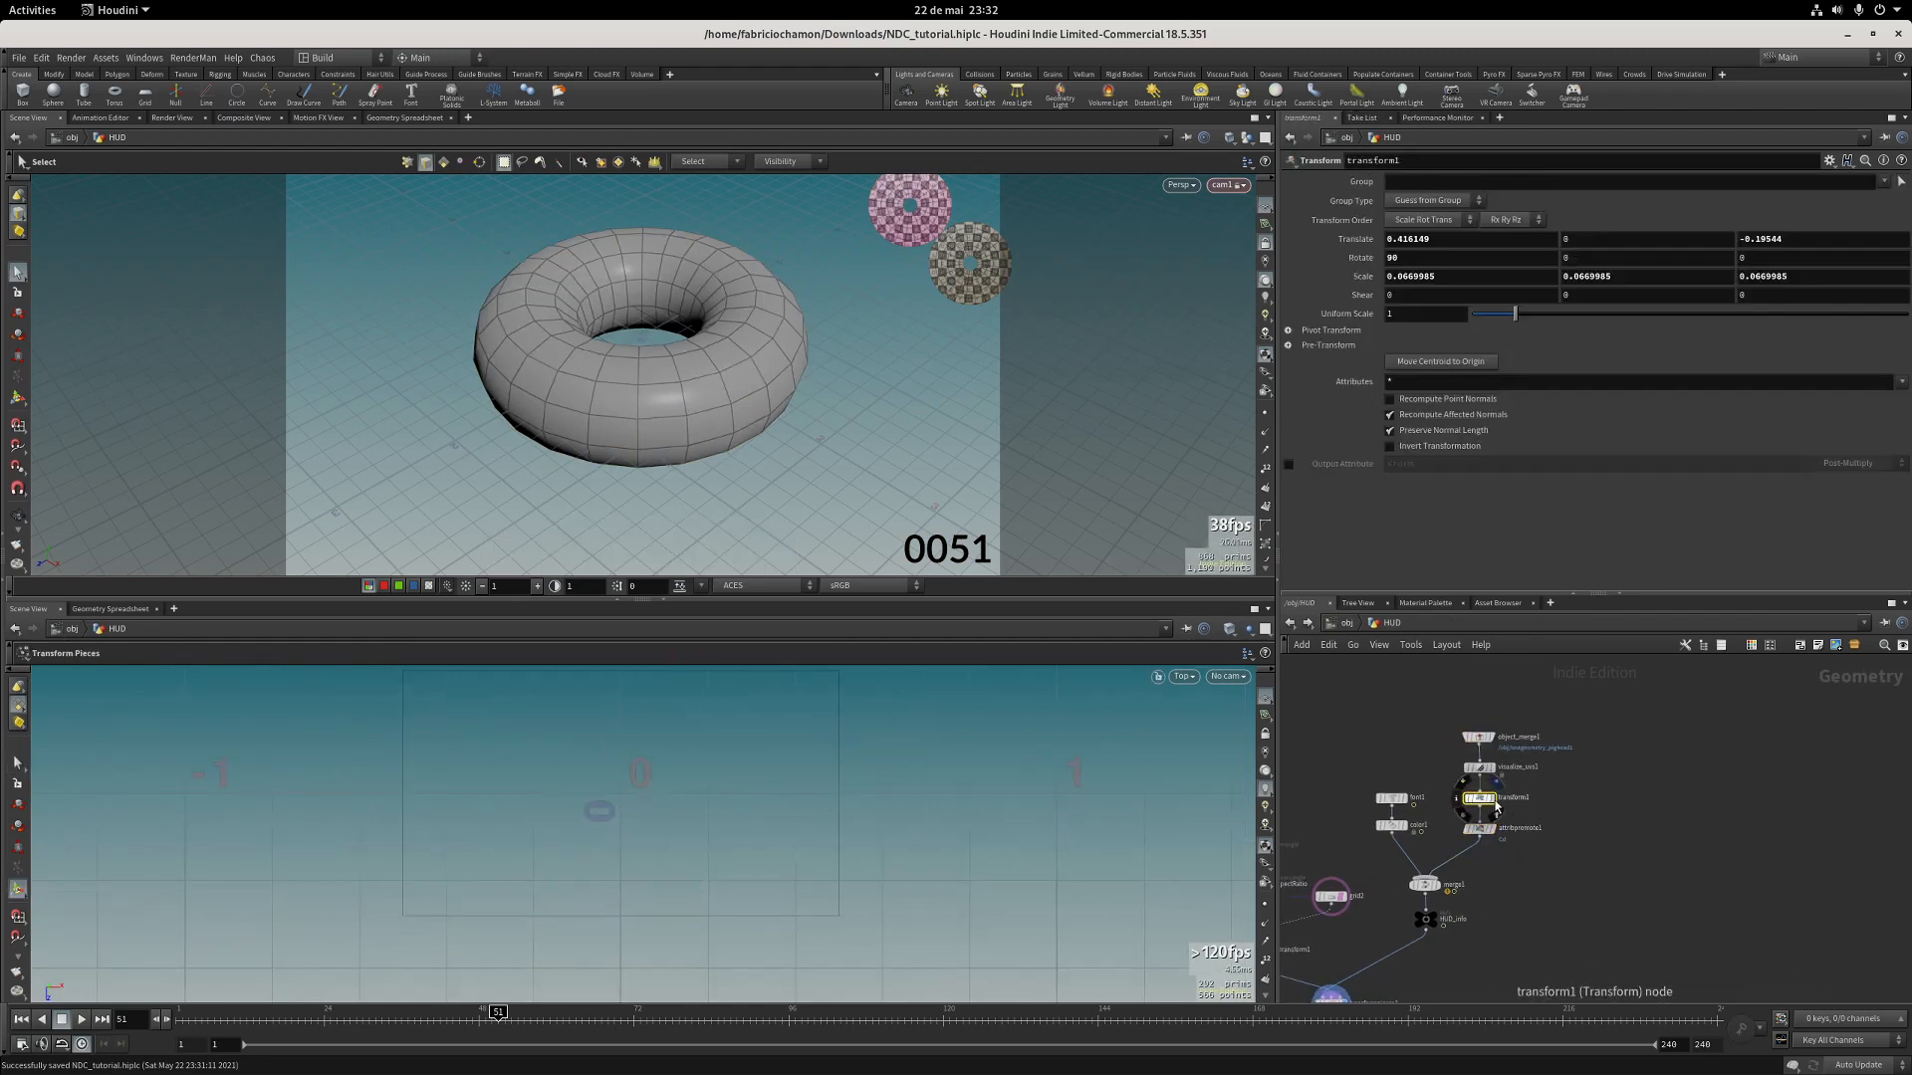
left_click(1492, 798)
key("space")
middle_click_drag(889, 731, 909, 781)
scroll(910, 782, "up", 1)
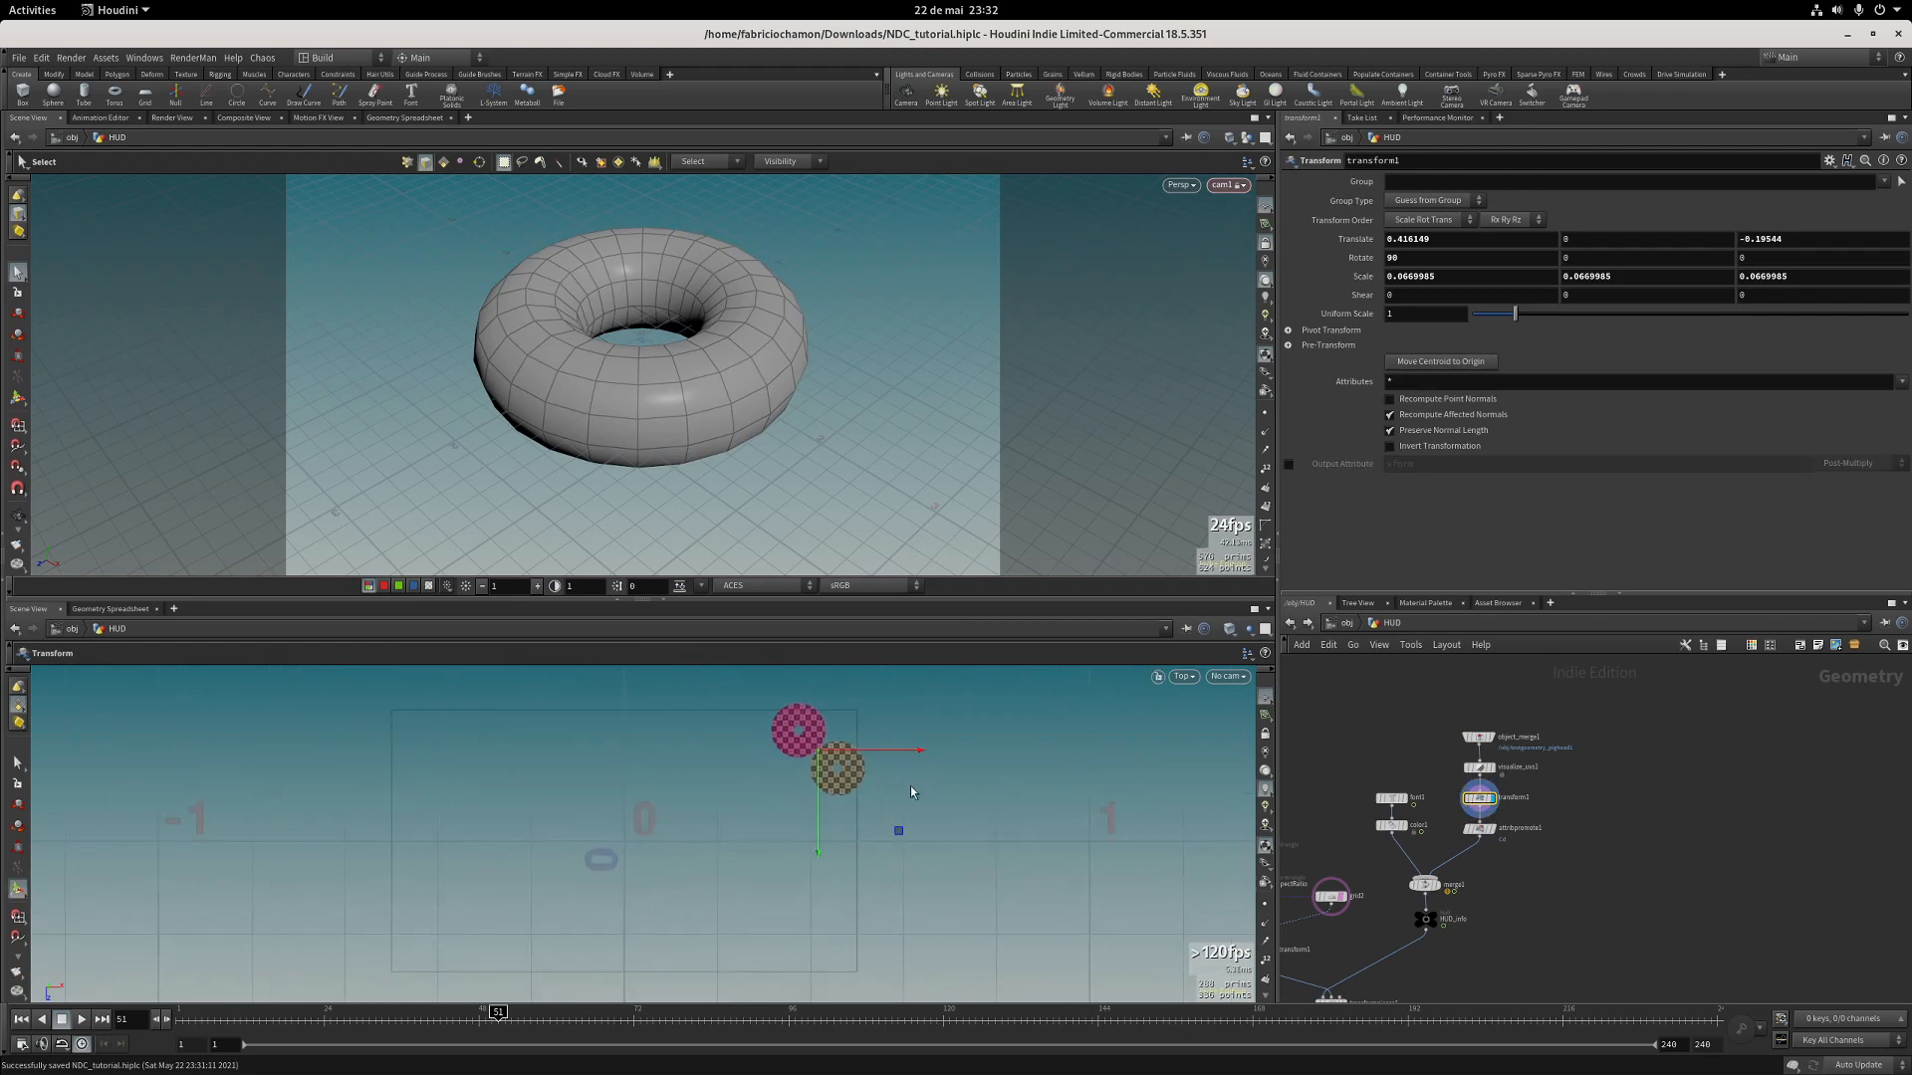
left_click_drag(899, 834, 877, 847)
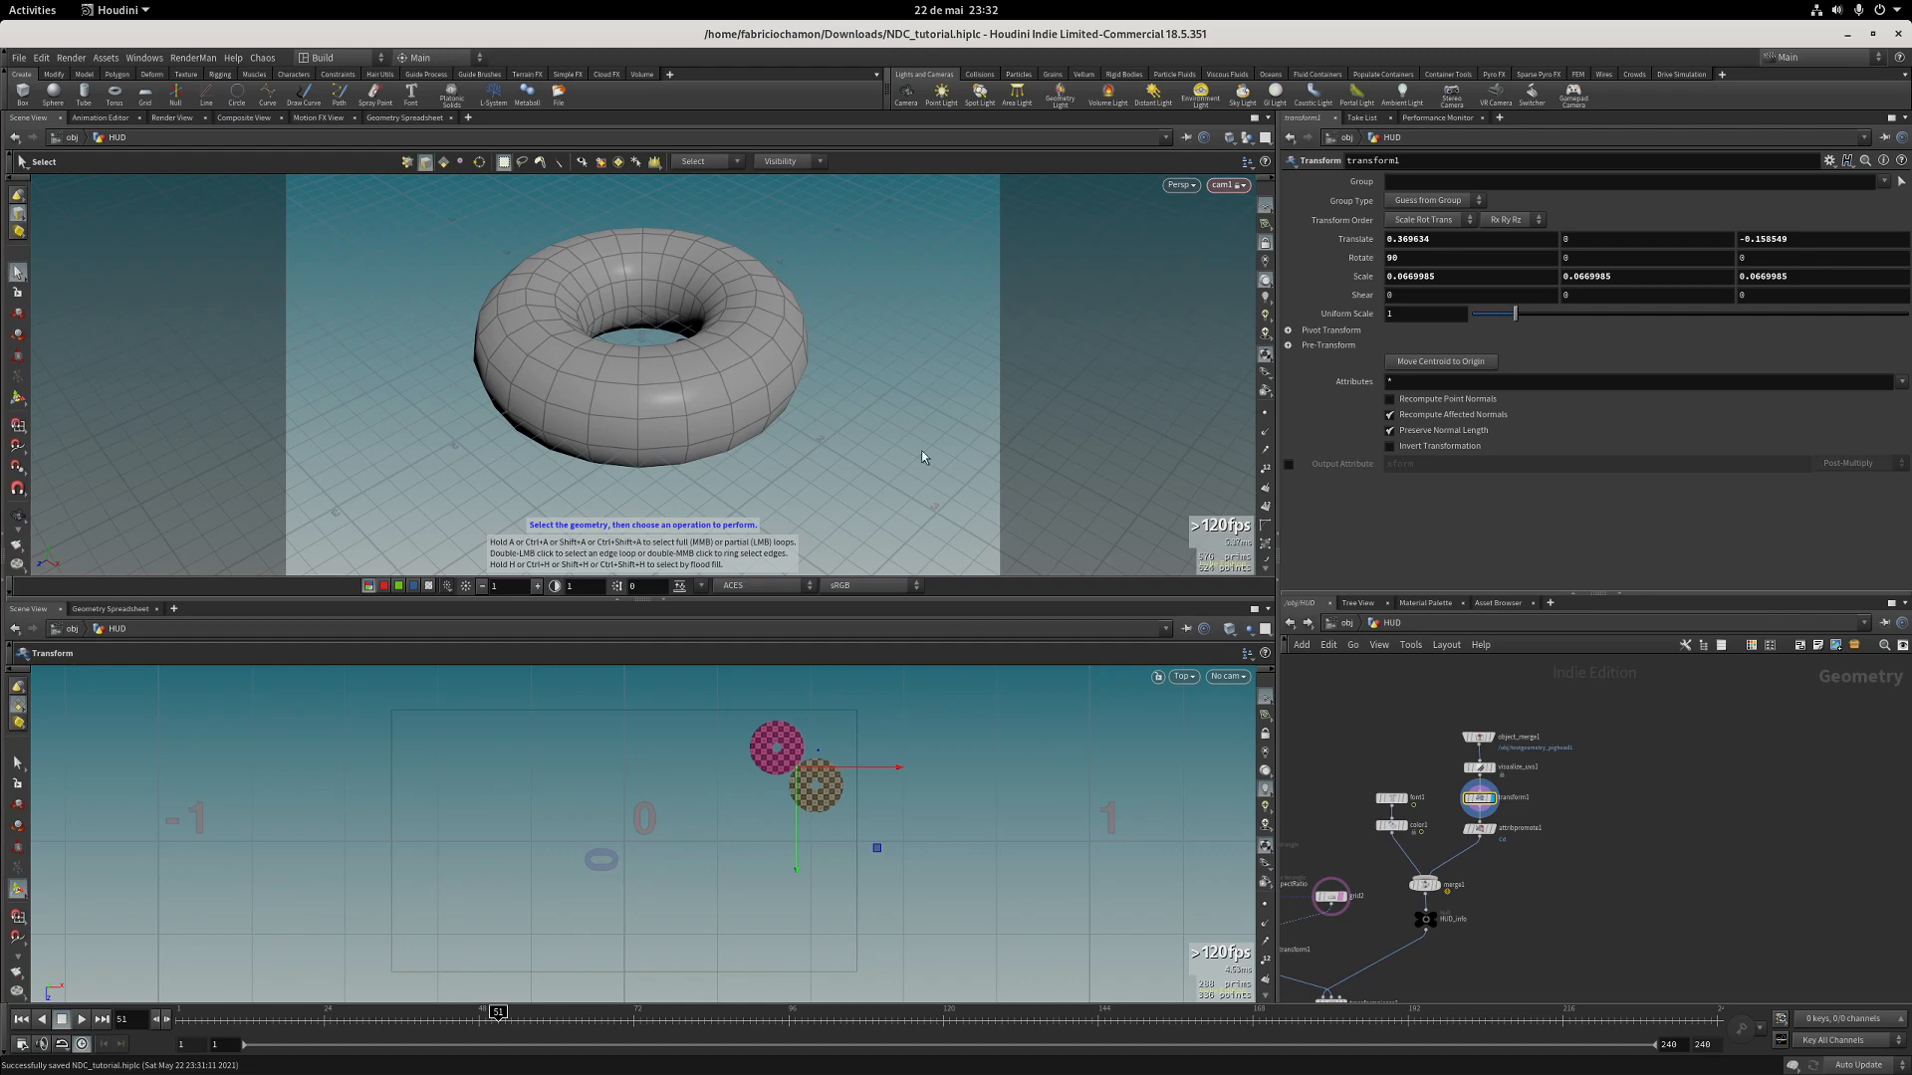
middle_click_drag(1385, 1000, 1527, 822)
left_click(1488, 826)
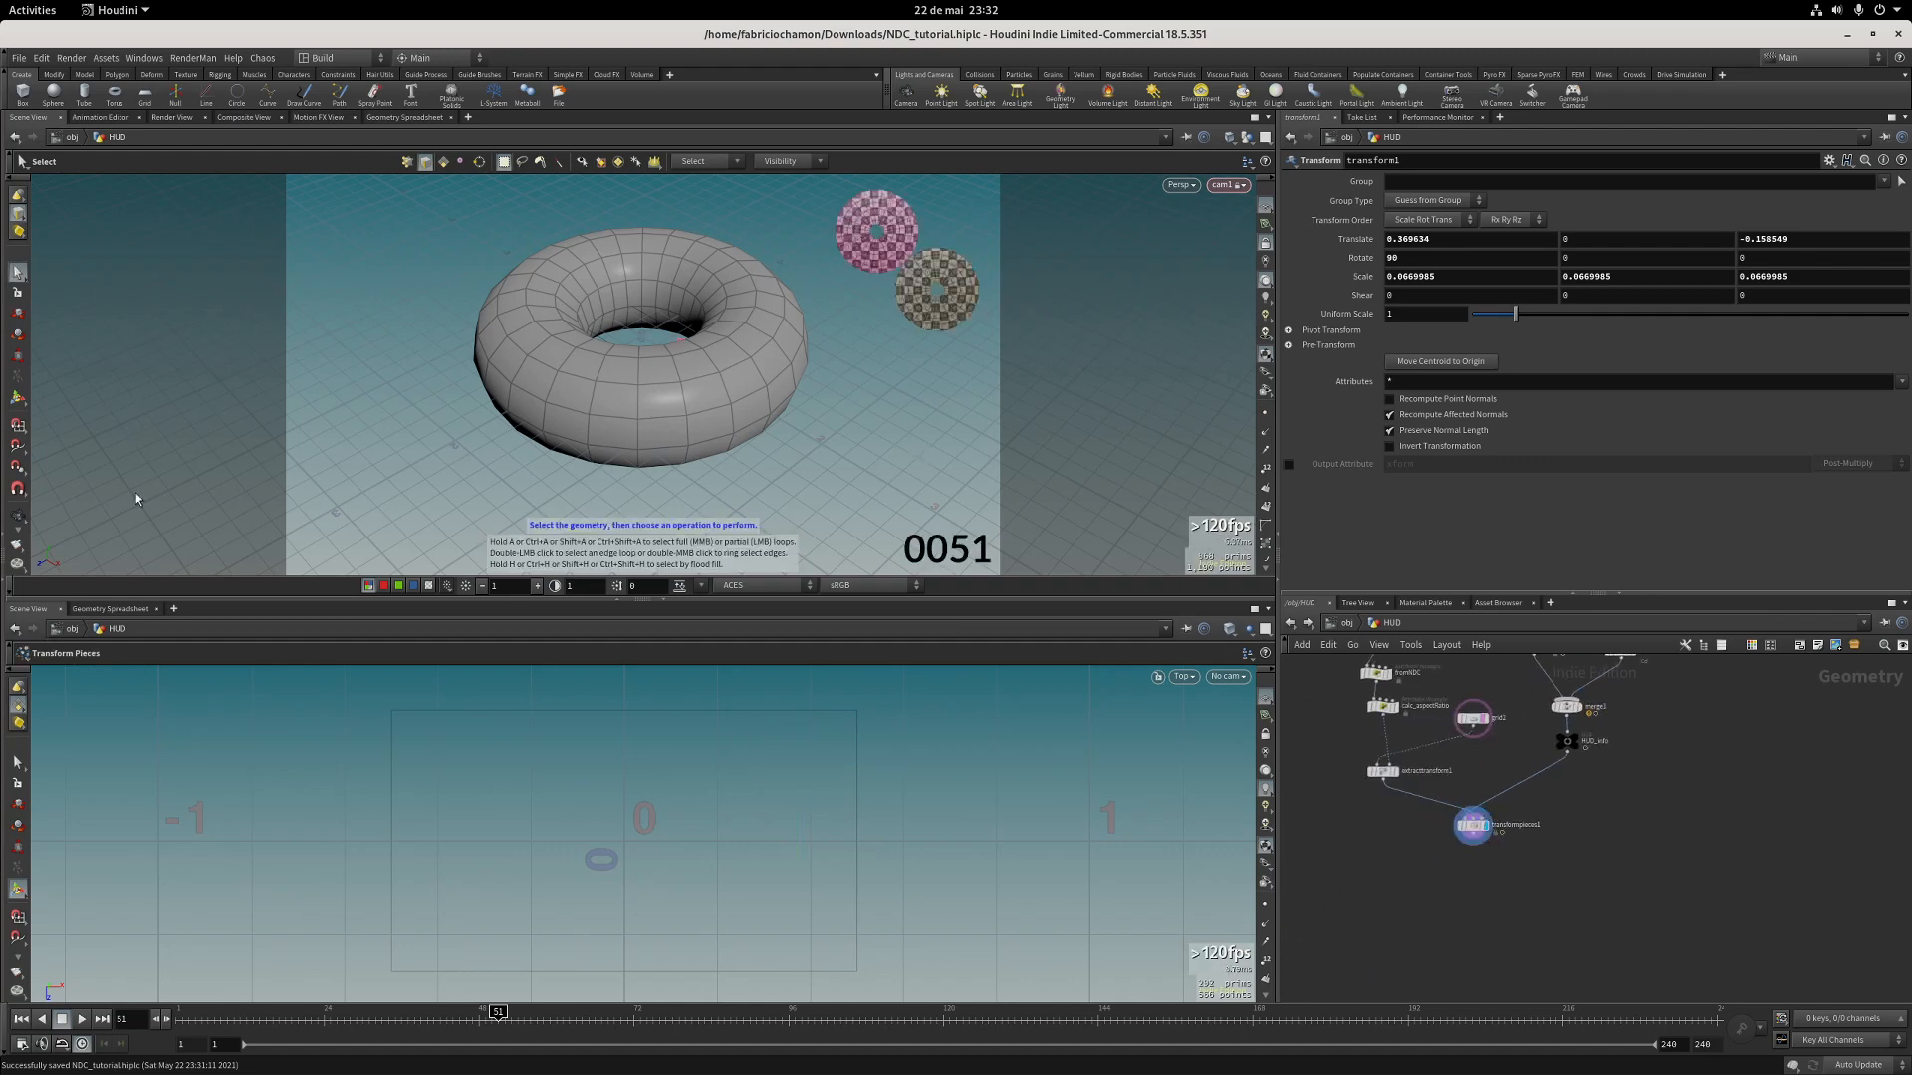
Pin the upper viewport at the object level and go inside the testgeometry_pighead1 object.
left_click(1346, 622)
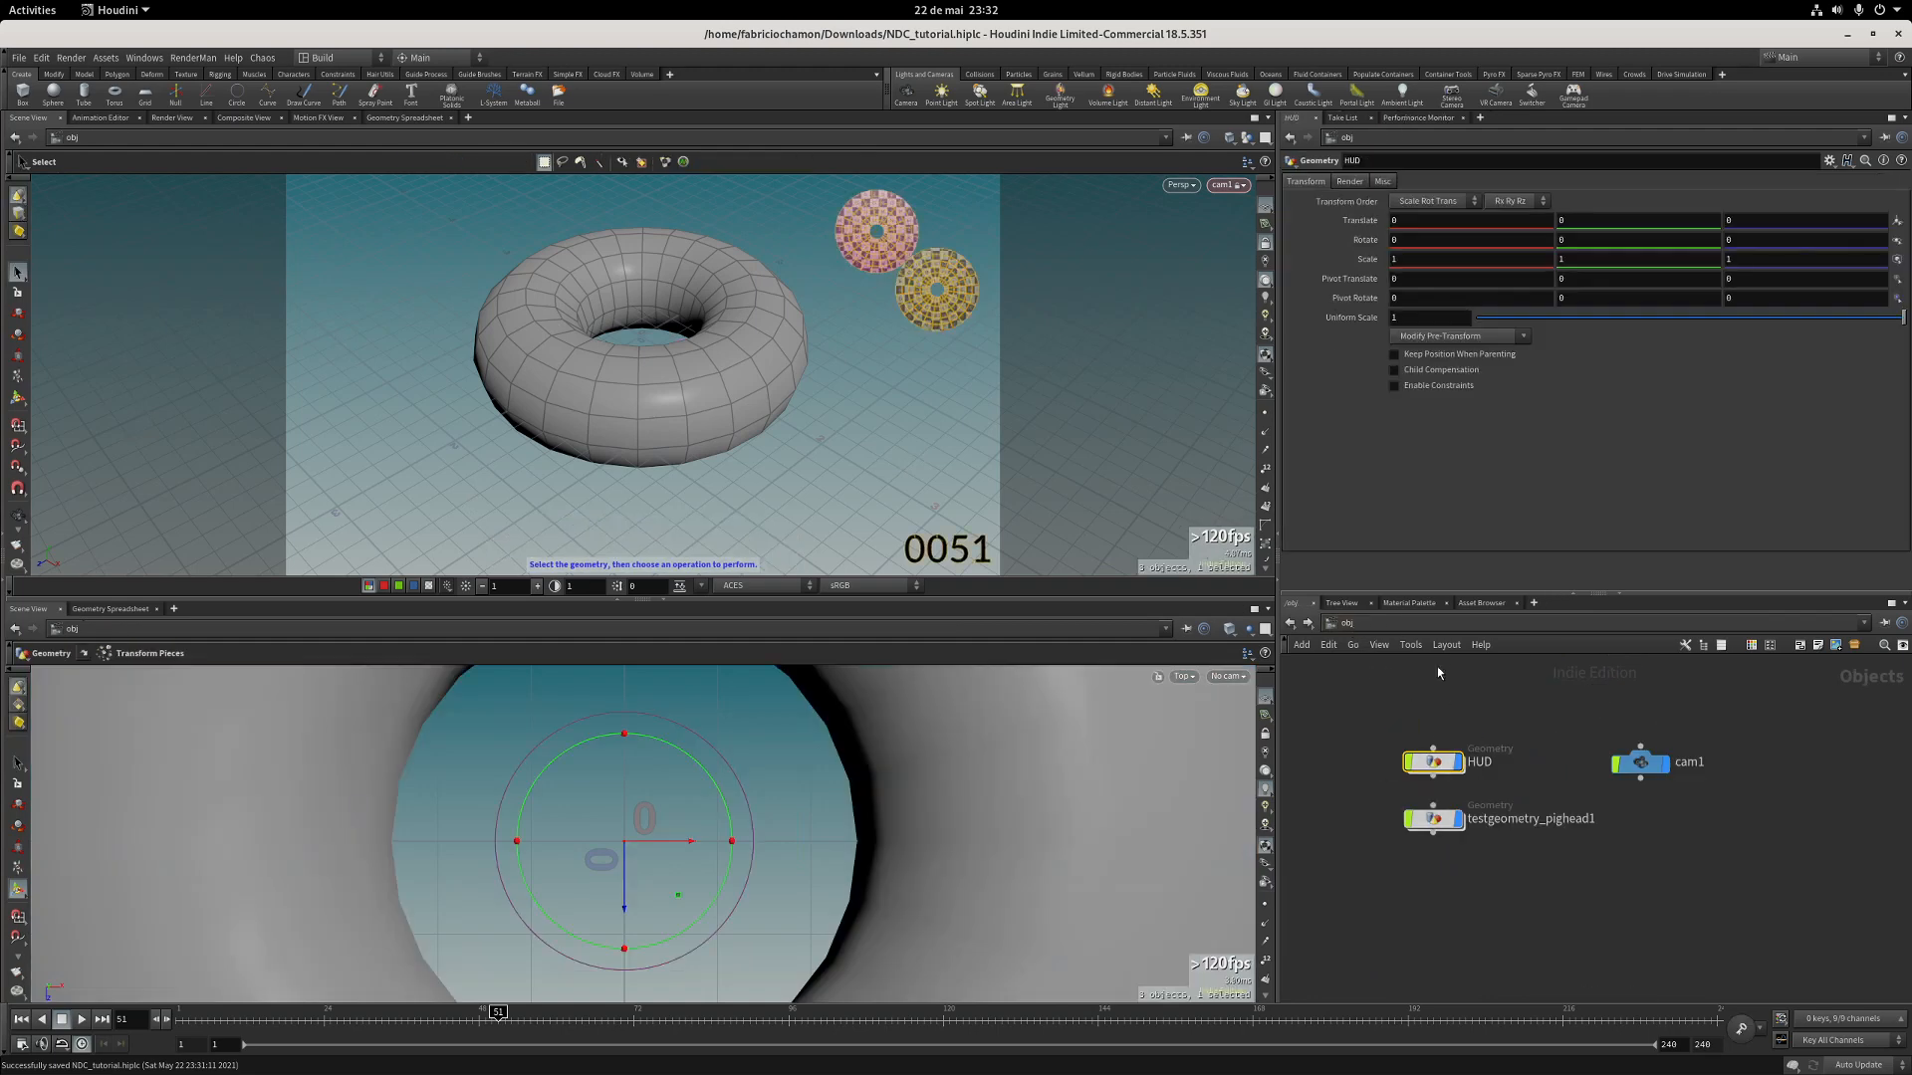
left_click(1186, 137)
left_click(1442, 828)
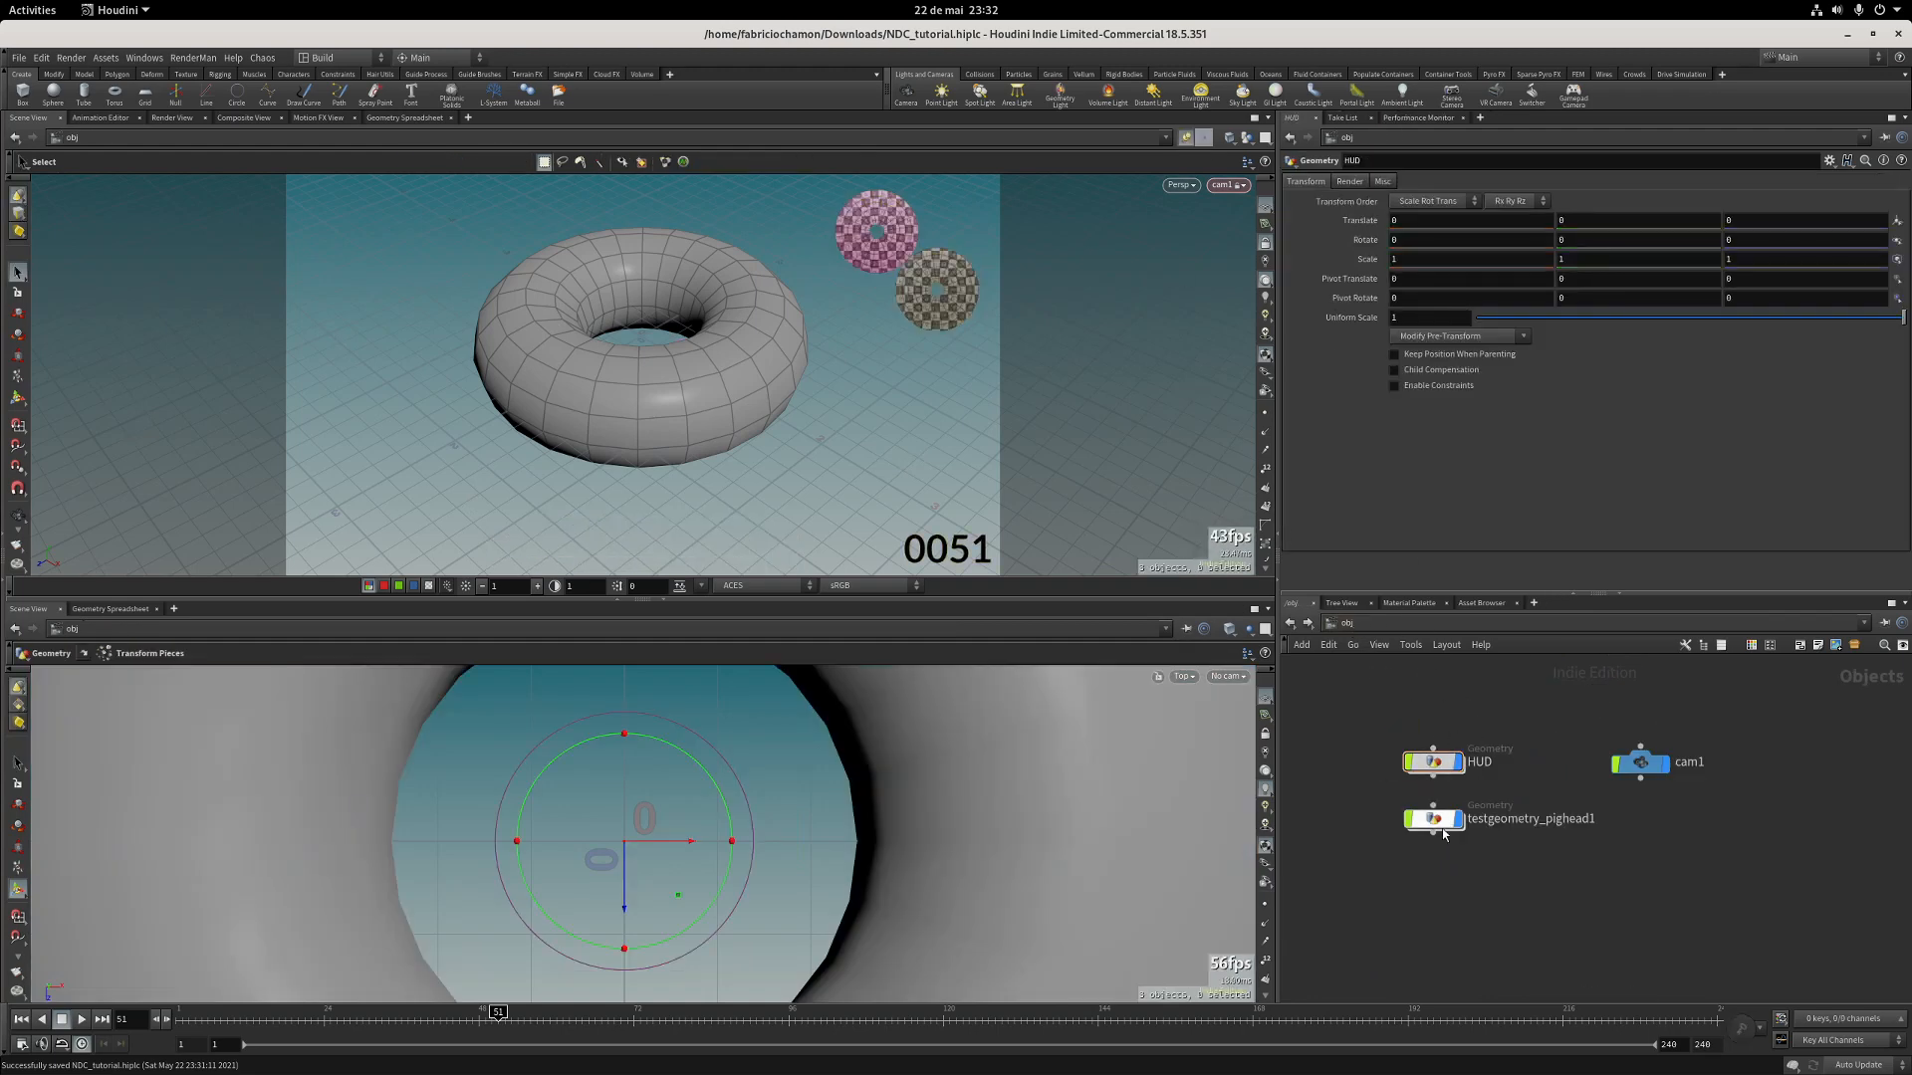
double_click(1432, 824)
Add a Switch node with uvflatten1 as its first input and the pig head as its second.
key("Tab")
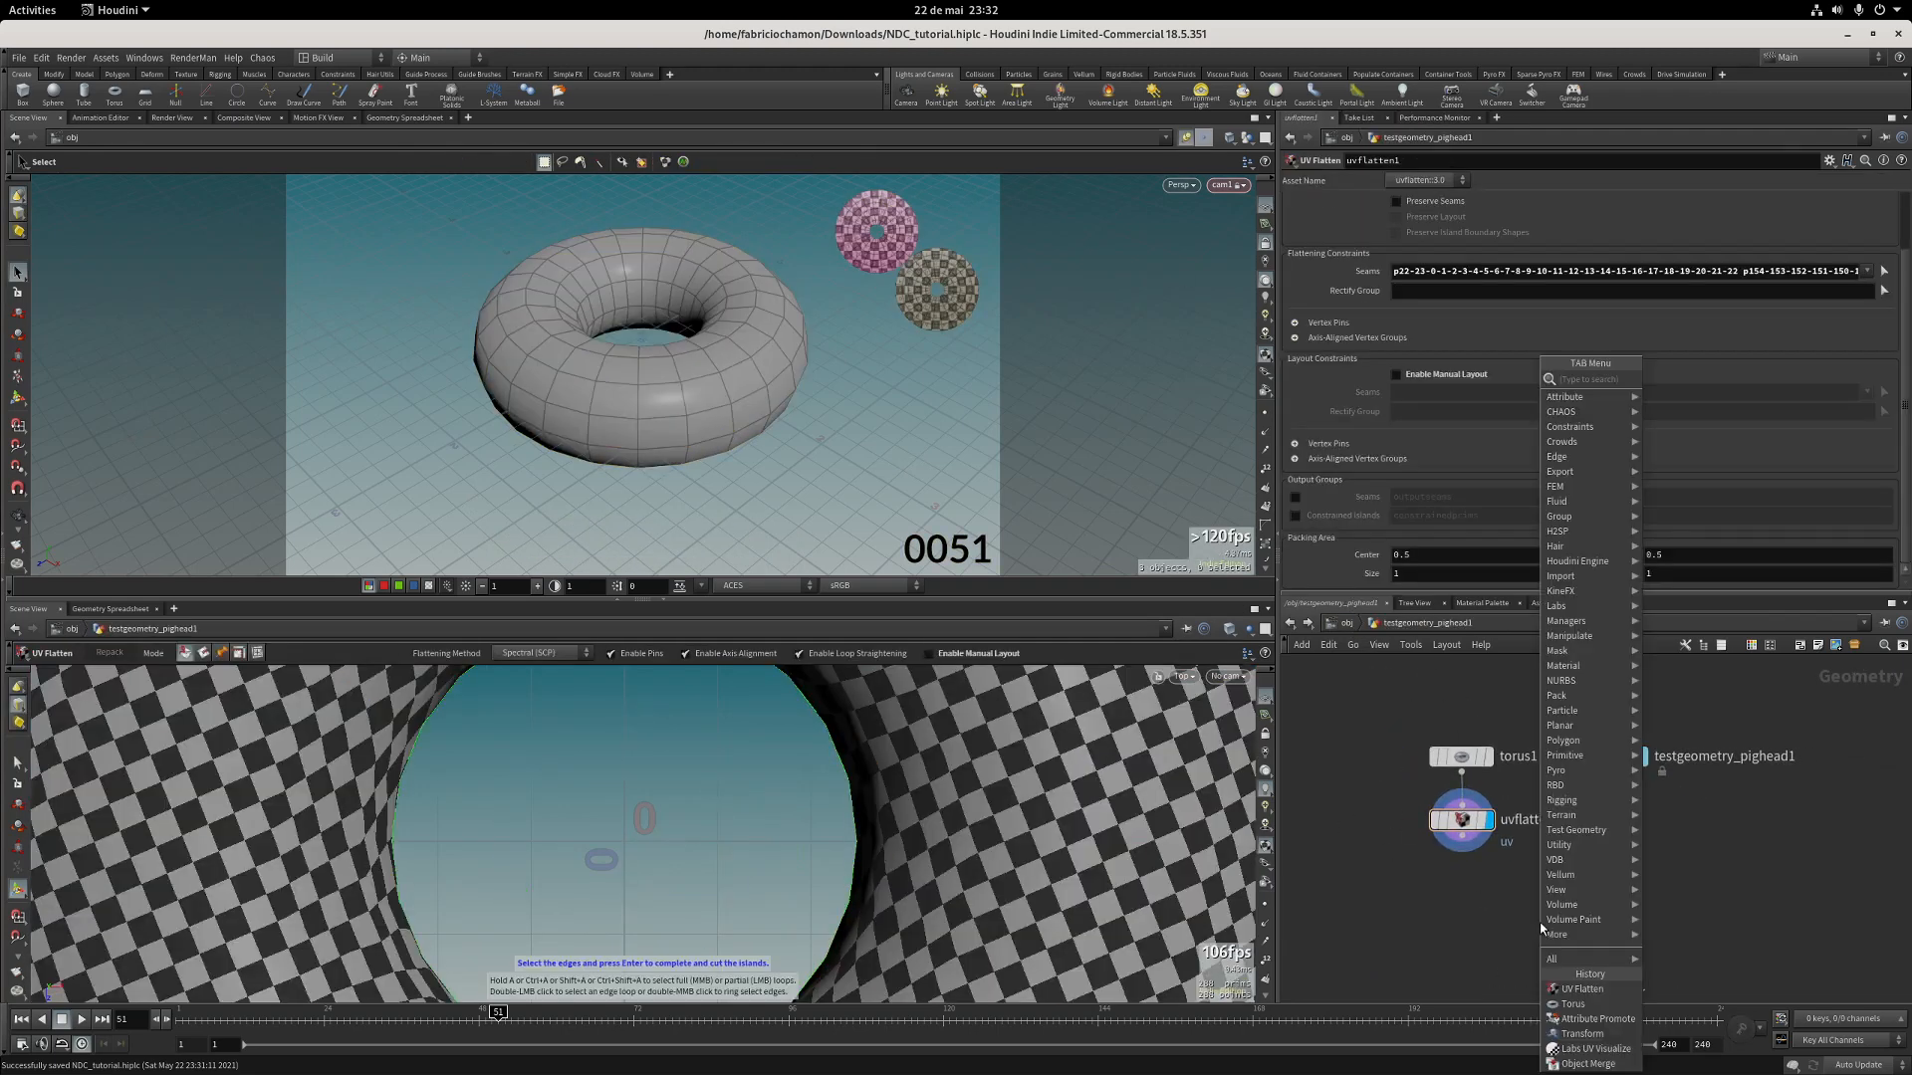
type("swi")
key("Return")
left_click(1539, 923)
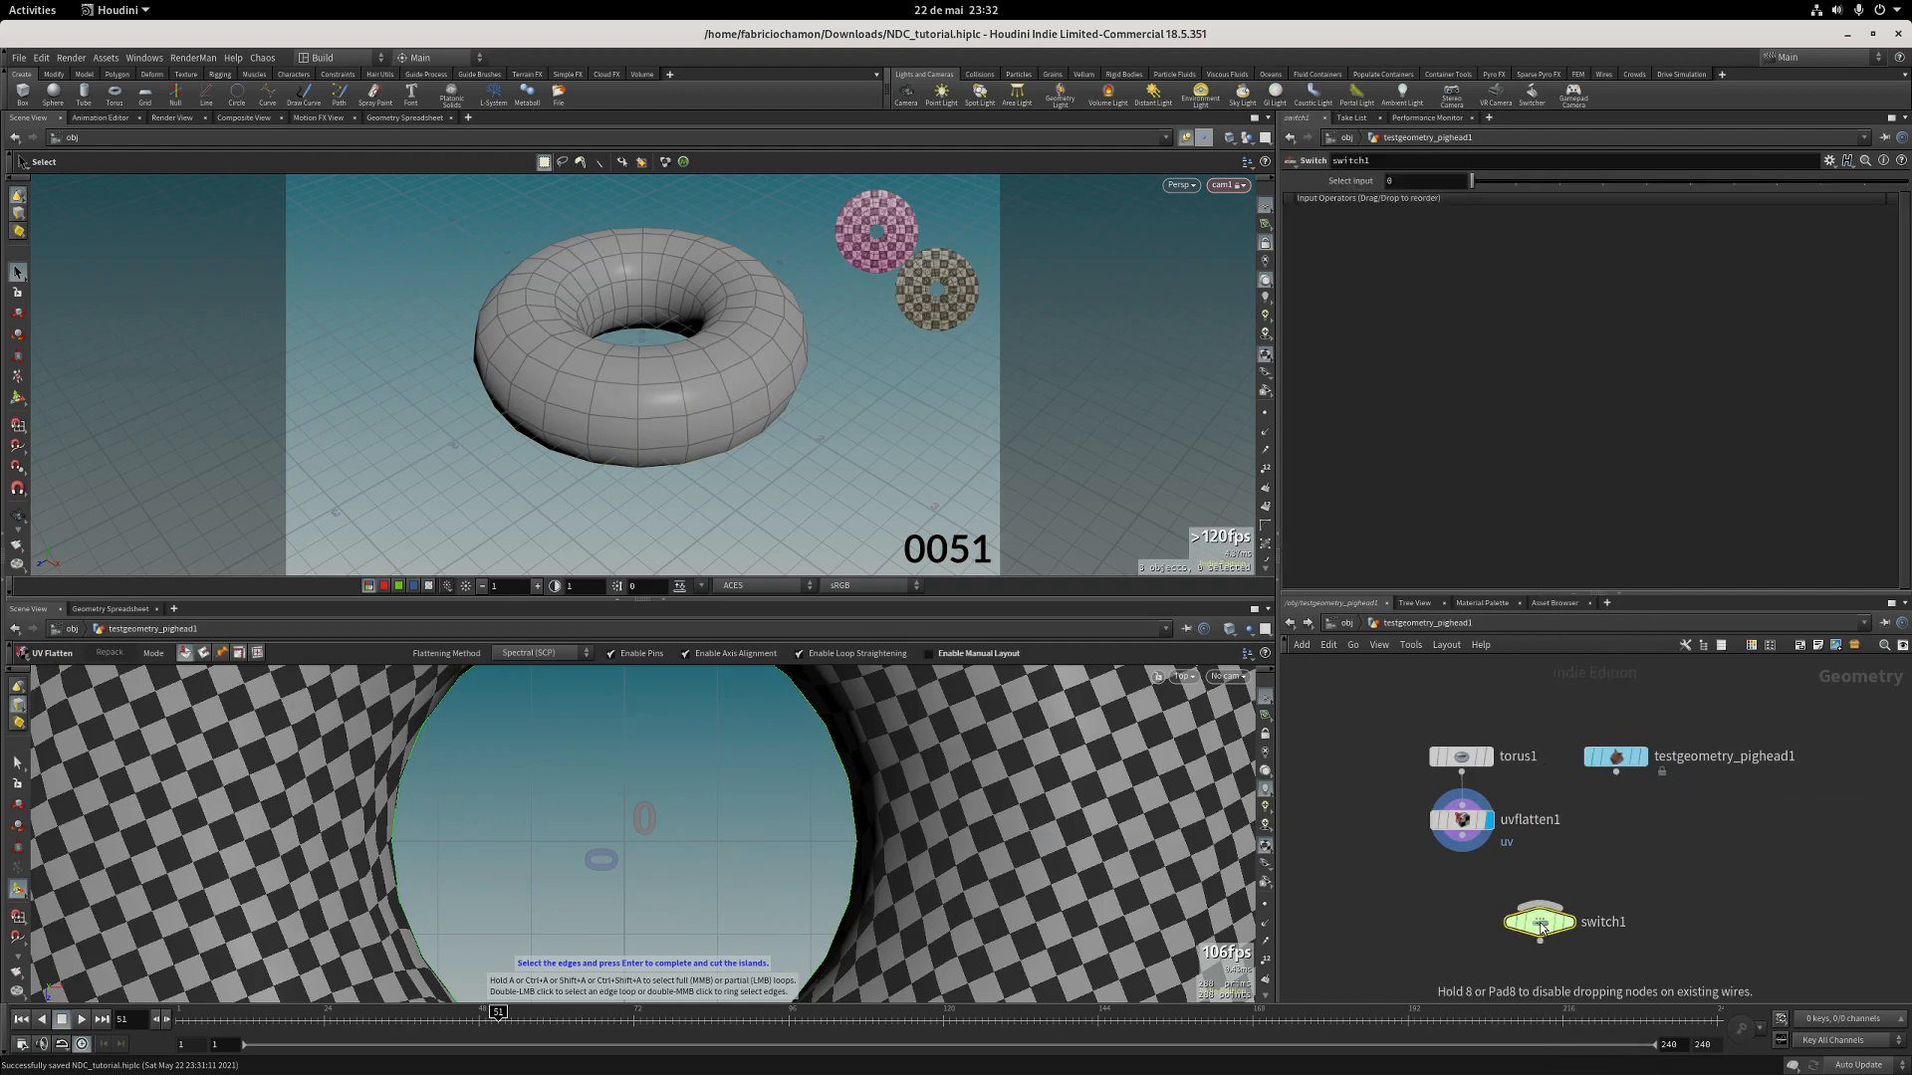
left_click_drag(1506, 882, 1530, 903)
left_click_drag(1616, 771, 1548, 904)
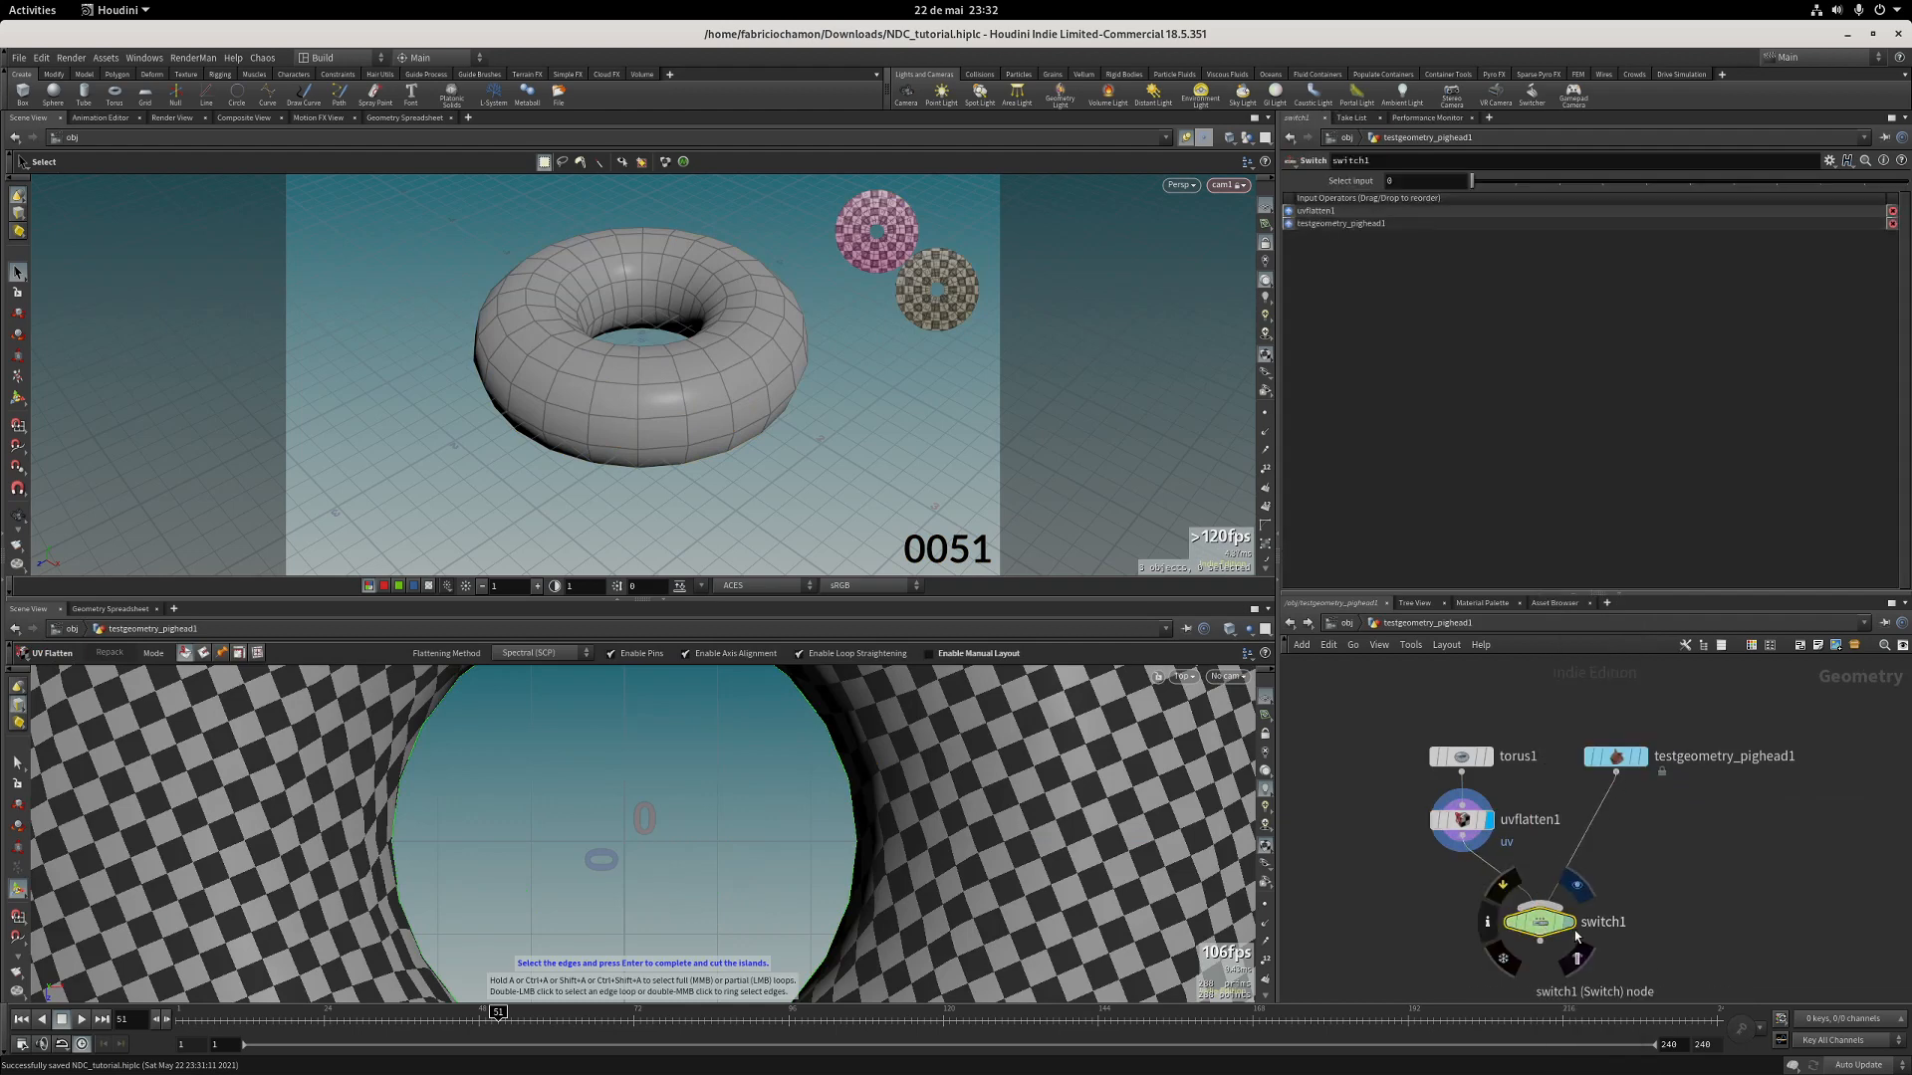
Display switch1 and try its Select Input between the torus and the pig head, leaving it at 0.
left_click(1567, 921)
mouse_move(1473, 180)
left_mouse_down()
mouse_move(1513, 189)
mouse_move(1490, 193)
left_mouse_up()
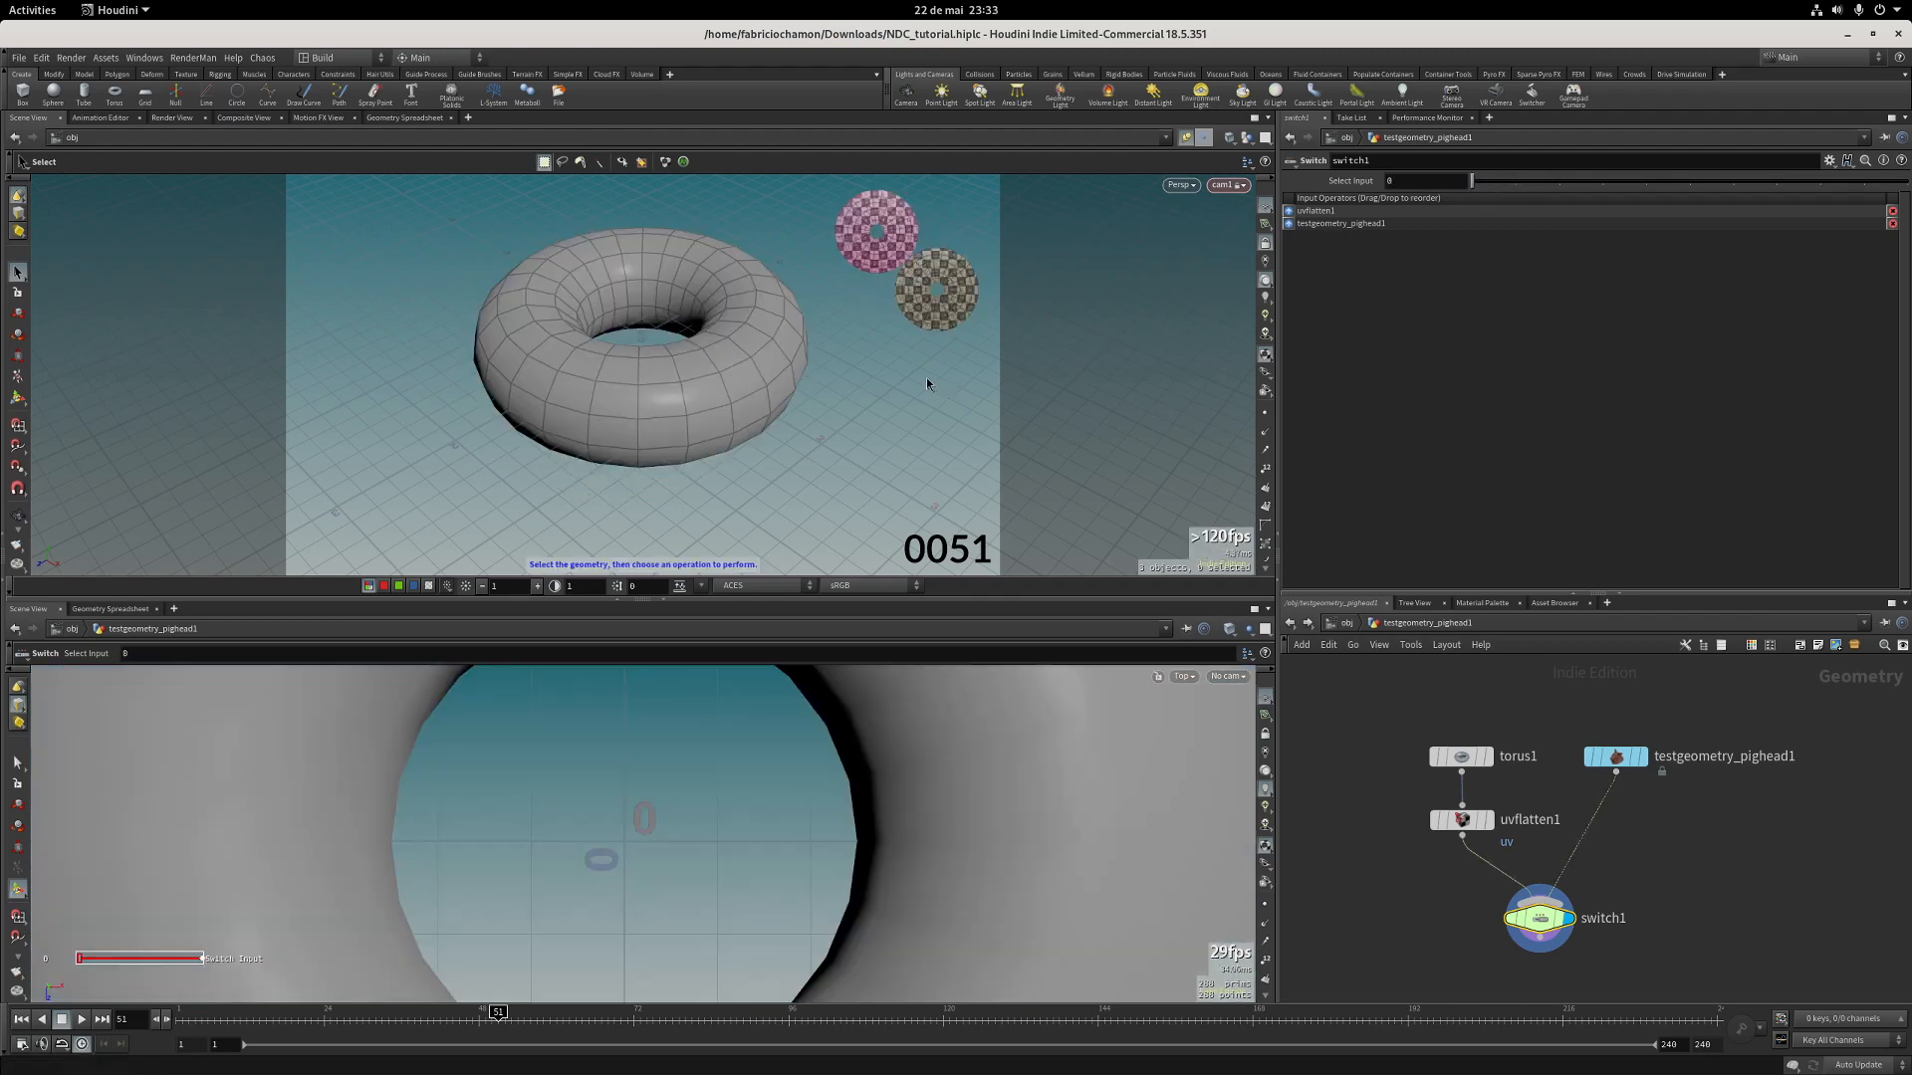
mouse_move(1483, 190)
left_mouse_down()
mouse_move(1505, 189)
mouse_move(1474, 187)
left_mouse_up()
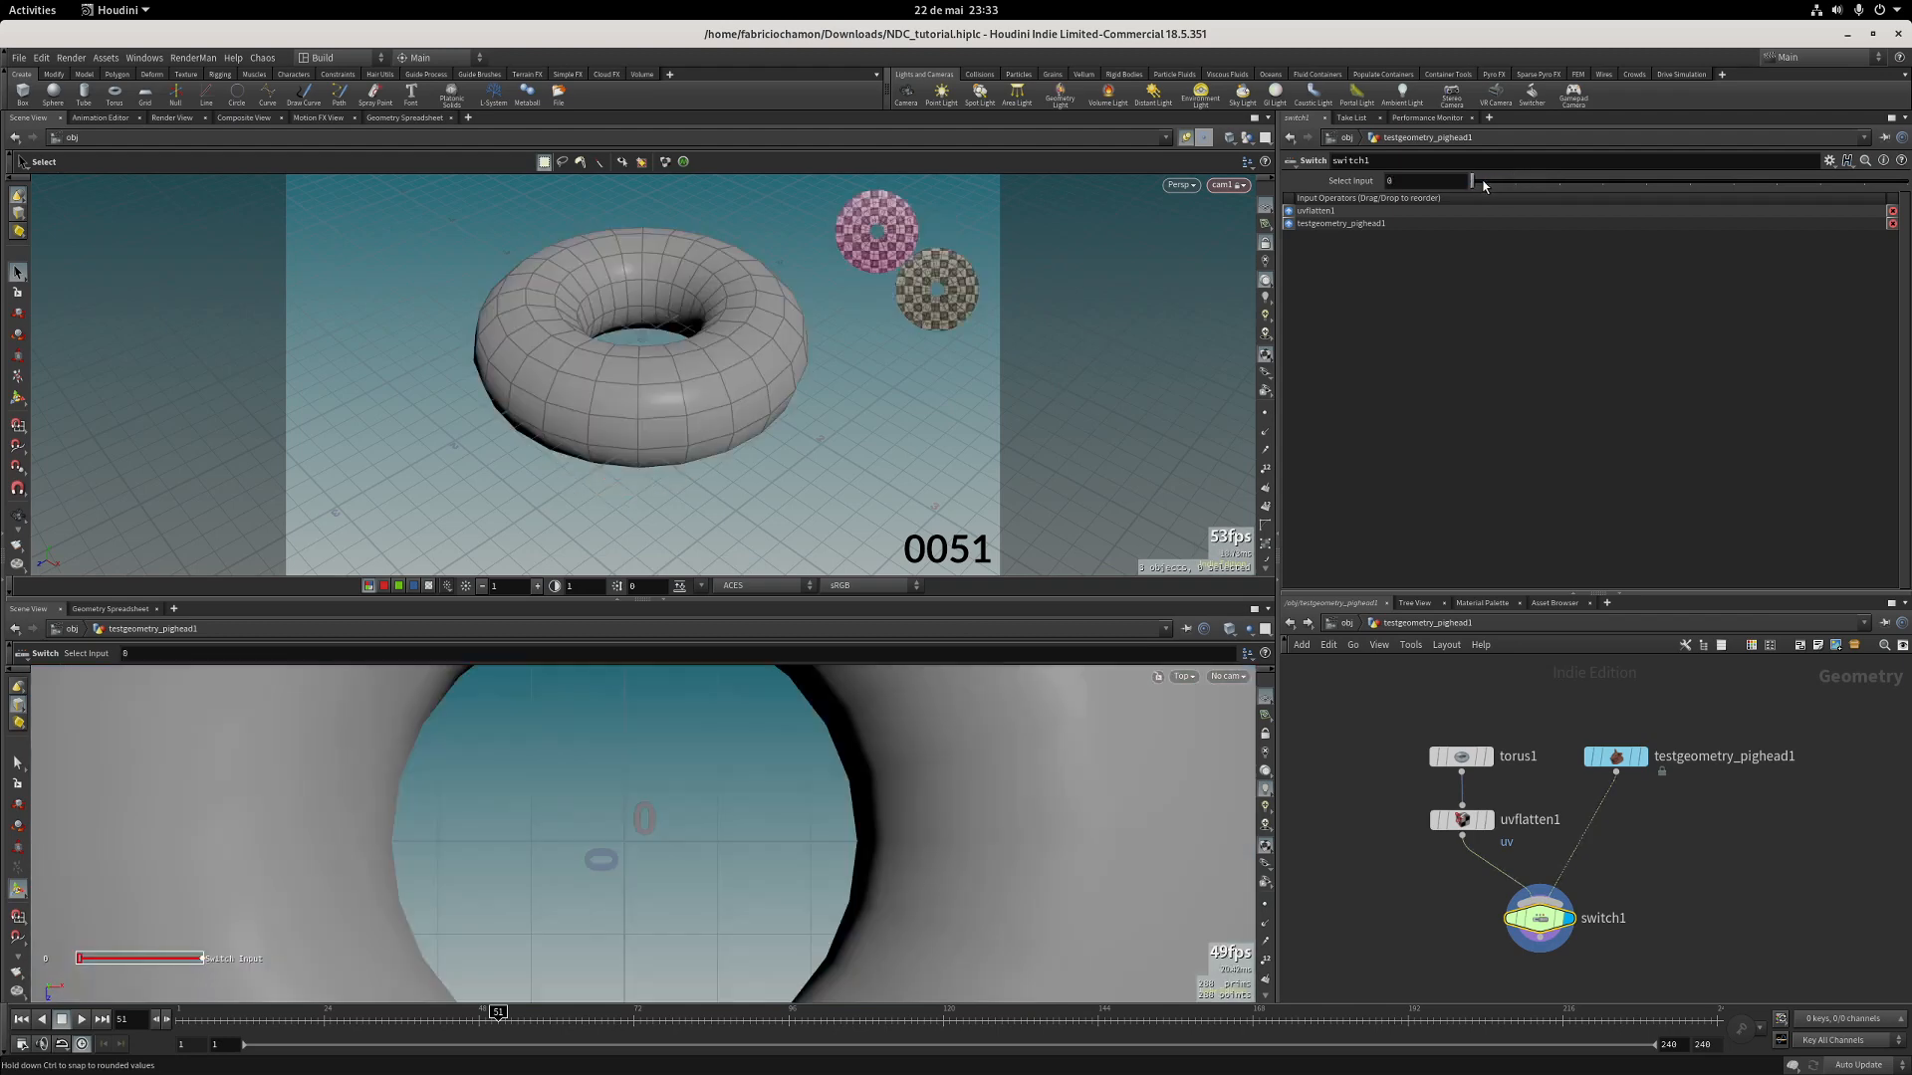
Return to the HUD network and add a Pyro Solver node beside the UV layout chain.
left_click(1344, 623)
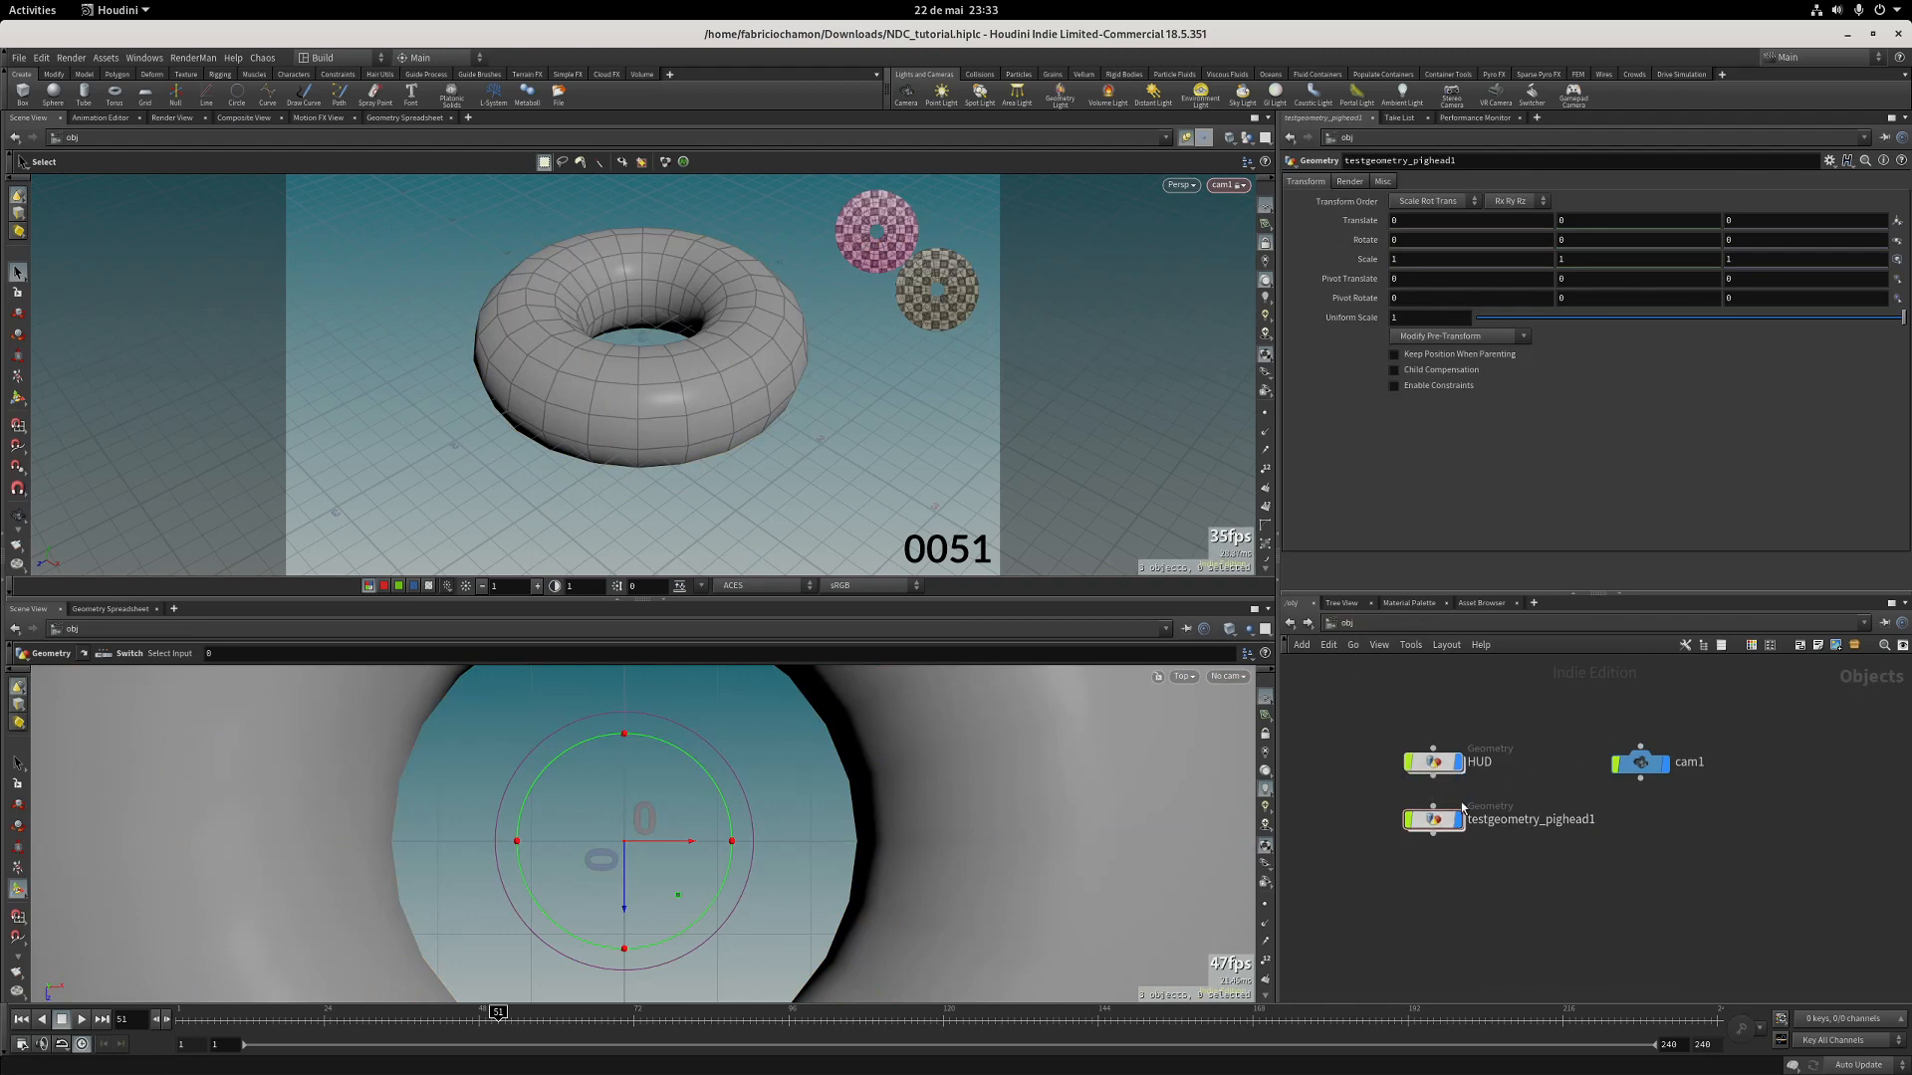
double_click(1434, 762)
scroll(1554, 797, "down", 4)
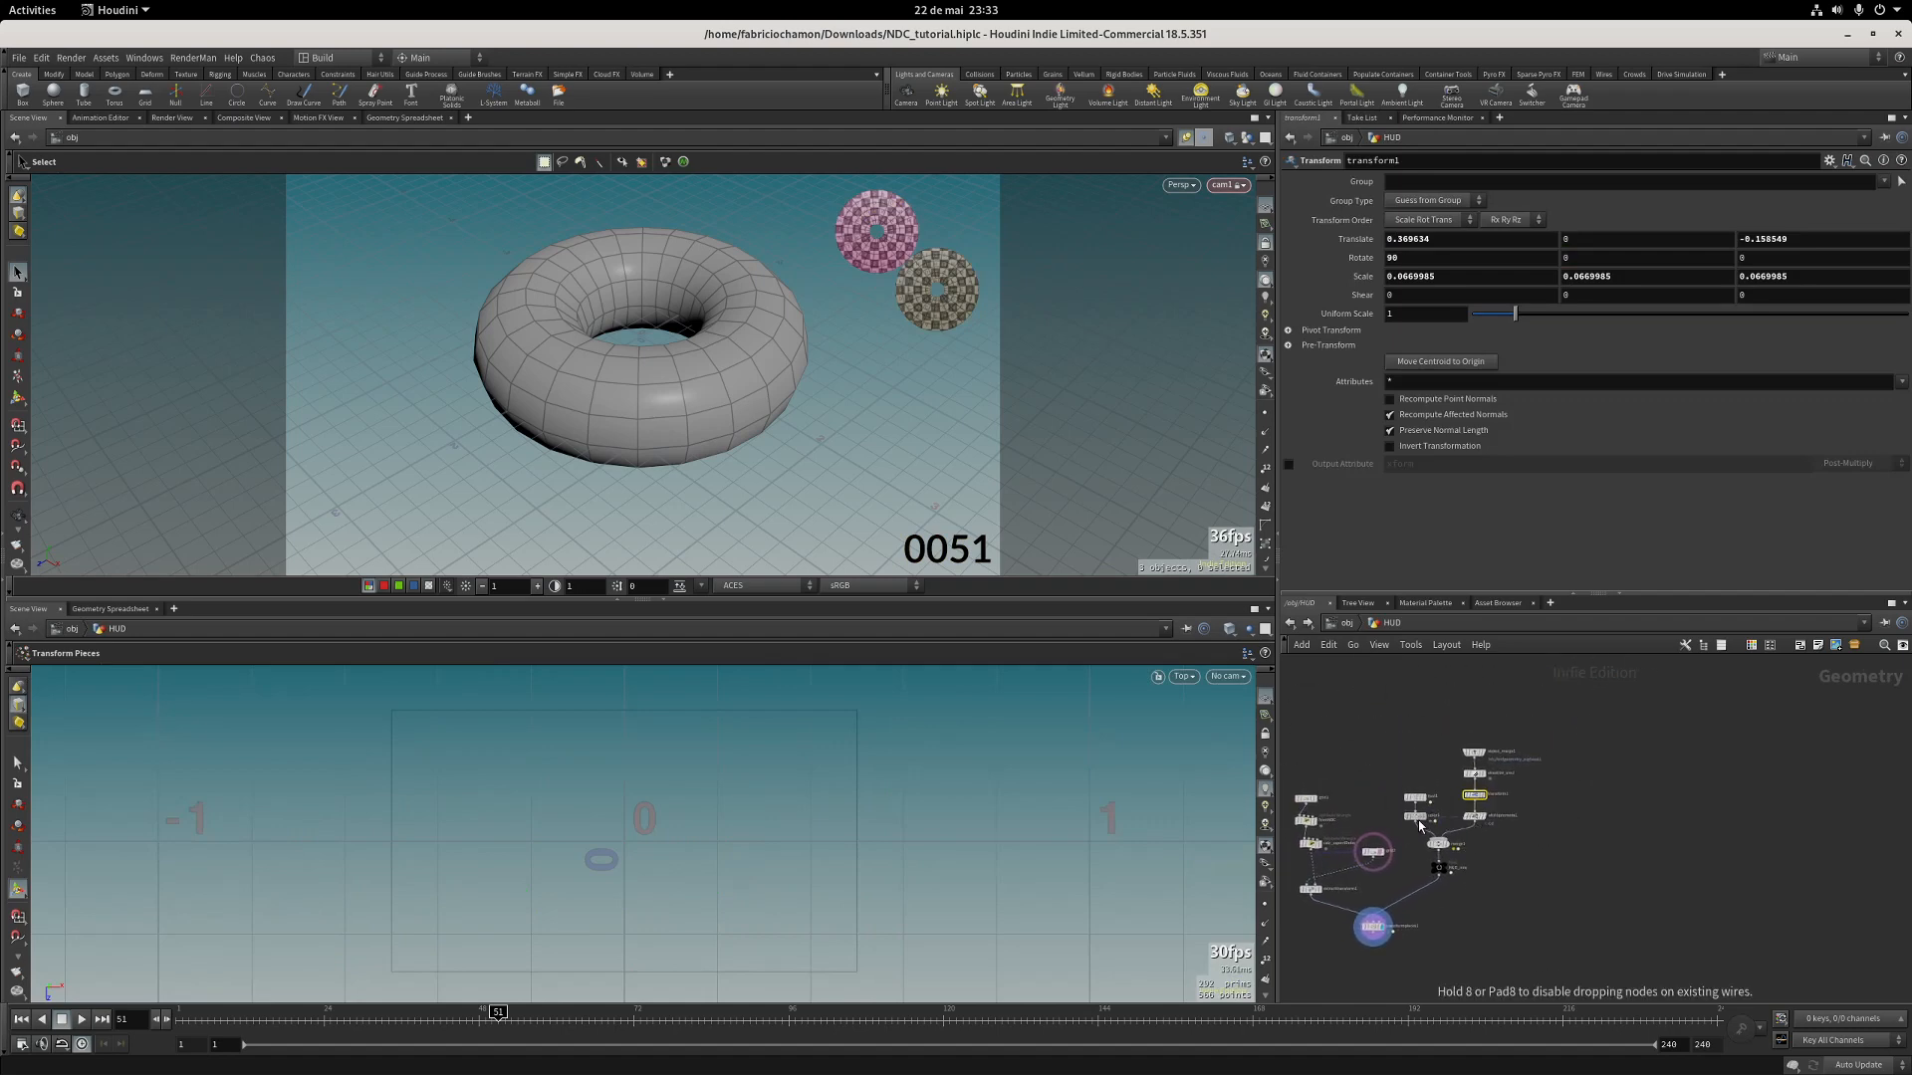
scroll(1573, 827, "up", 3)
middle_click_drag(1599, 798, 1608, 817)
left_click(1601, 813)
key("Tab")
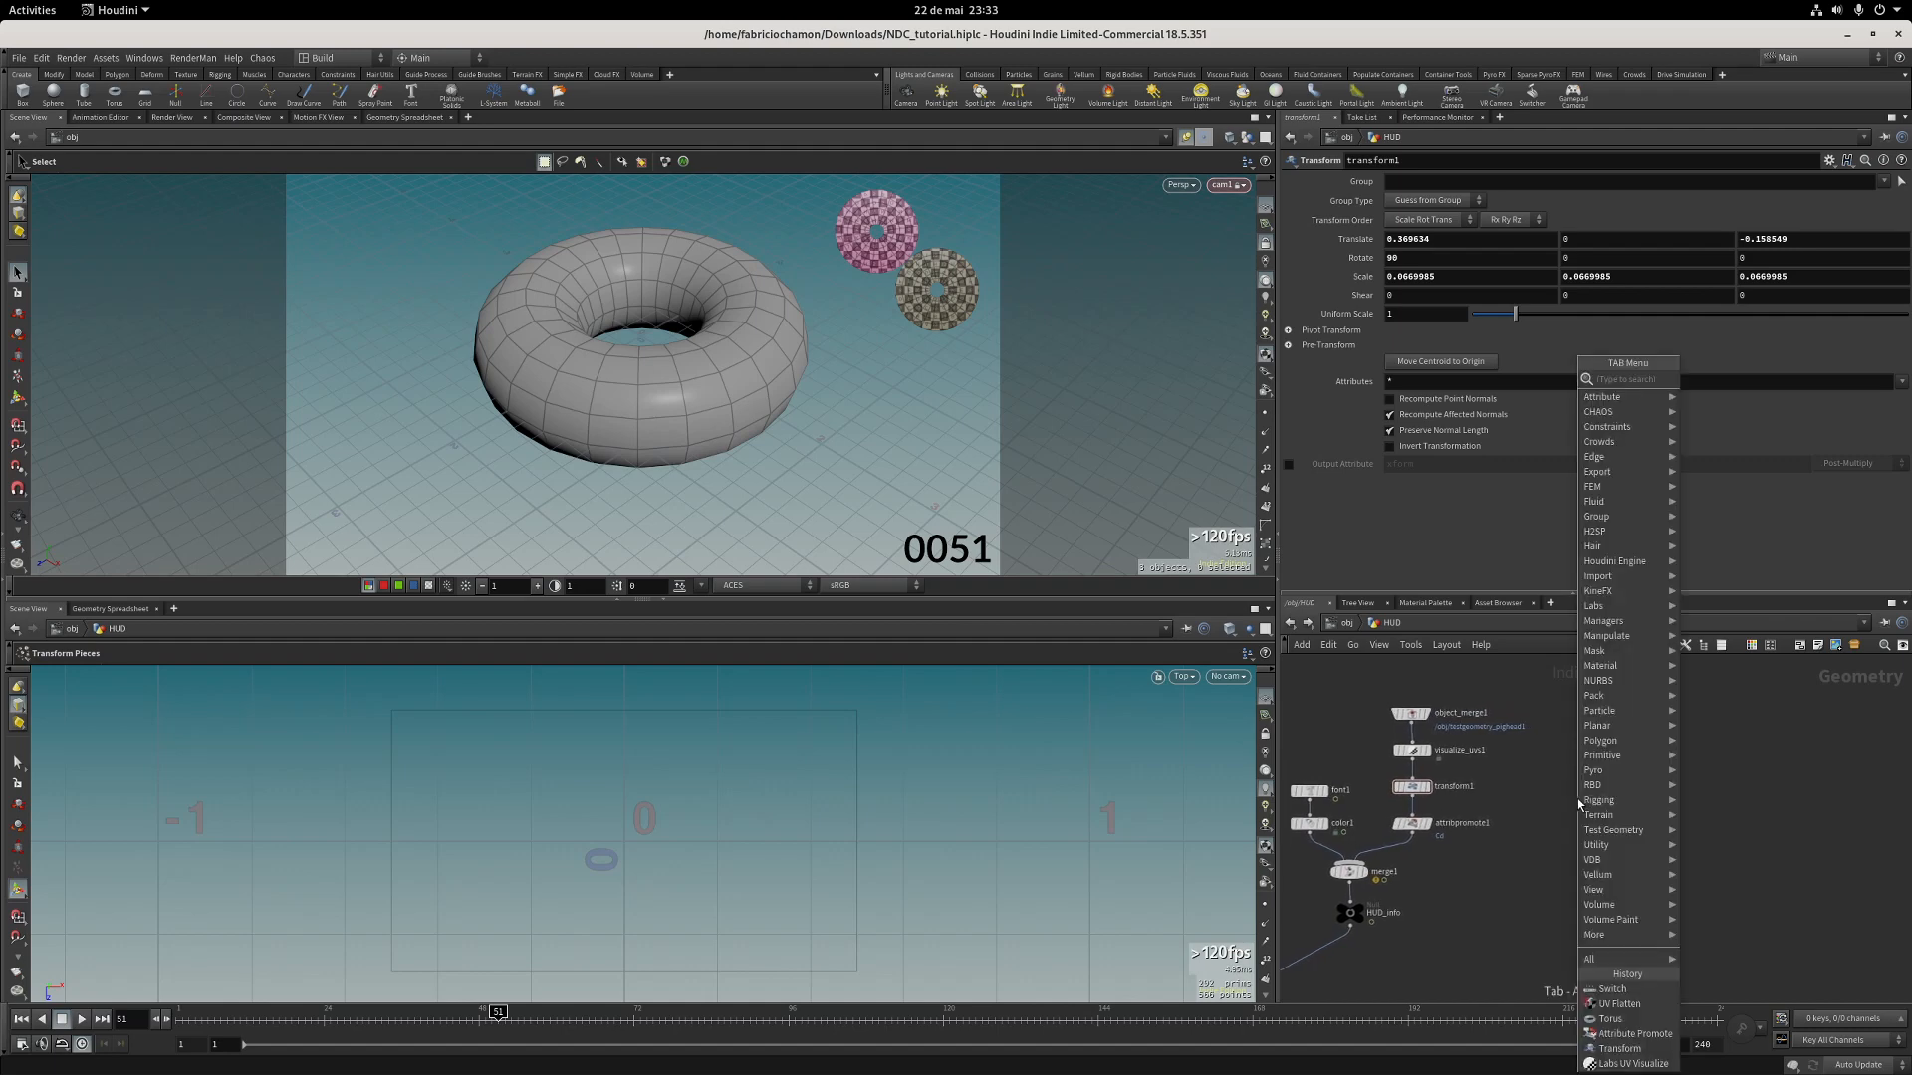
type("pyro sol")
key("Return")
left_click(1560, 802)
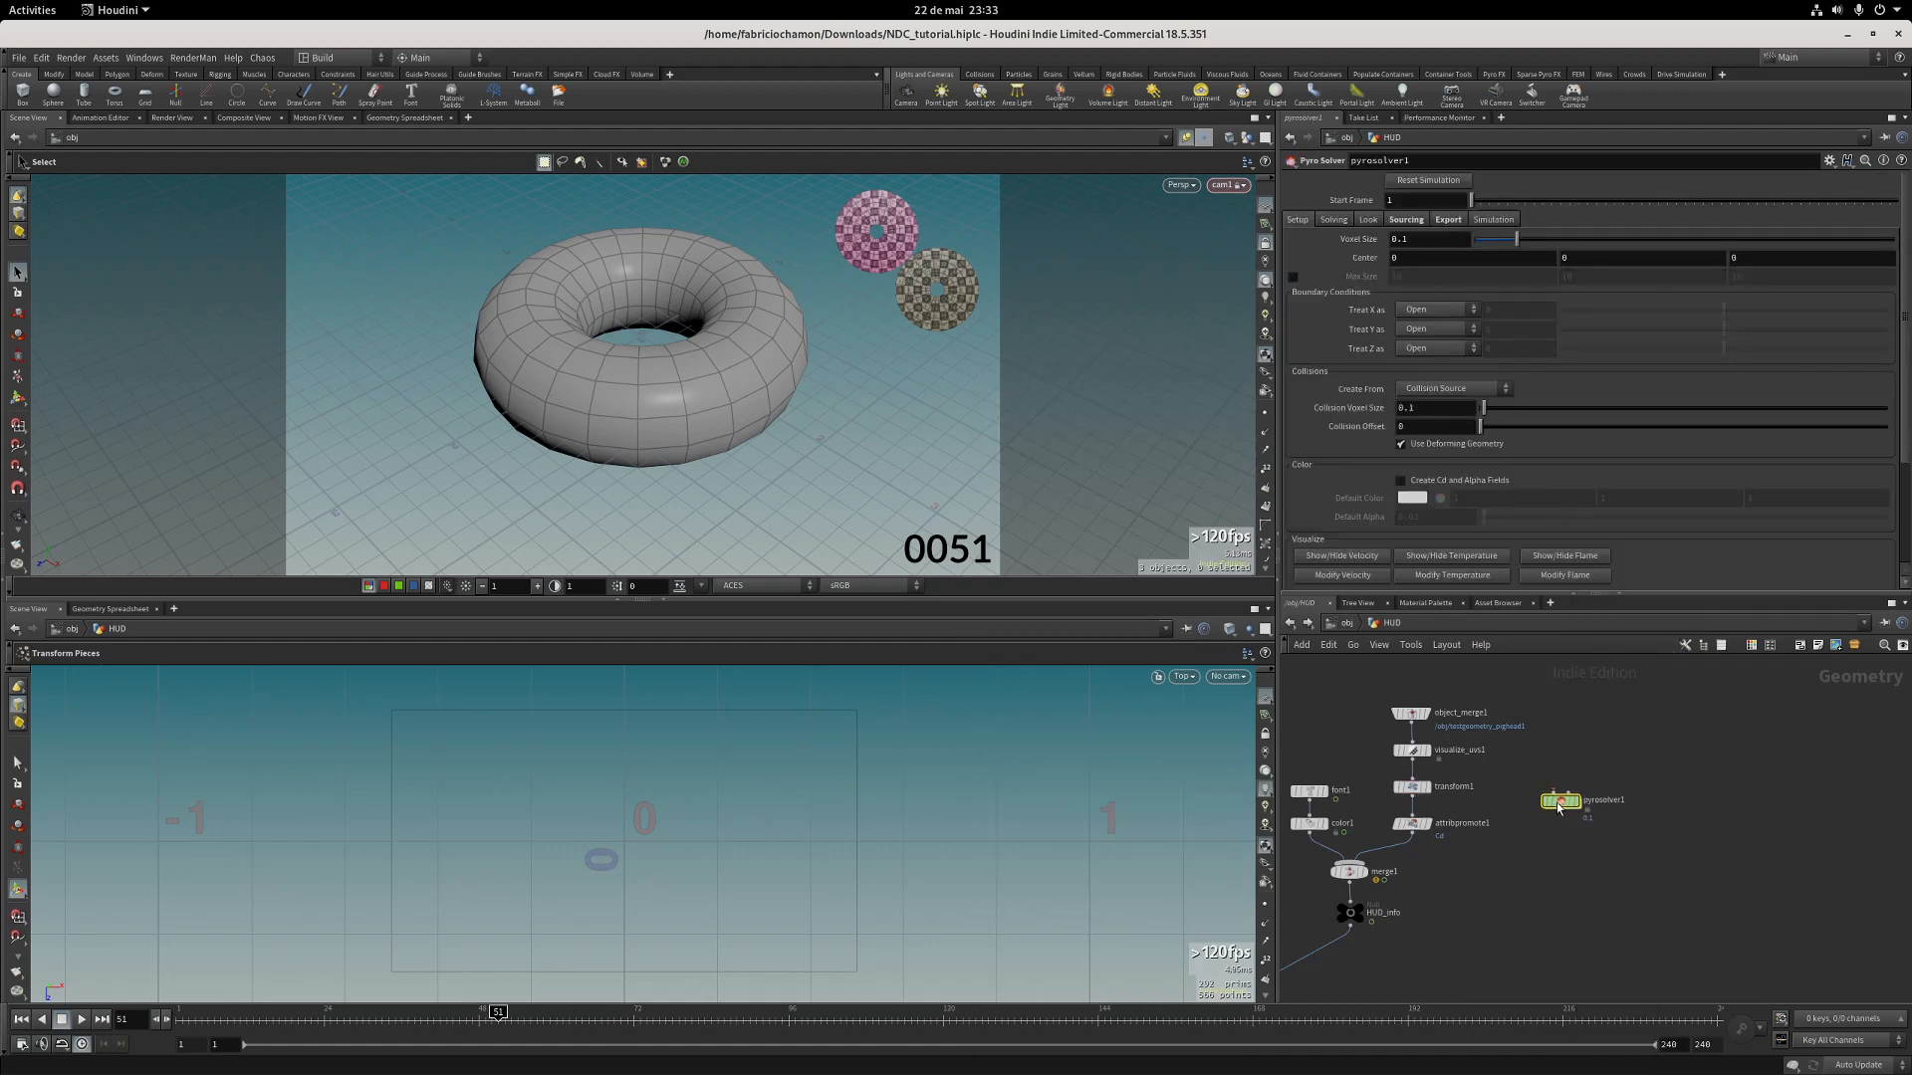
Connect object_merge1 to the first input of pyrosolver1, display the solver and go to frame 1.
middle_click_drag(1560, 805, 1596, 742)
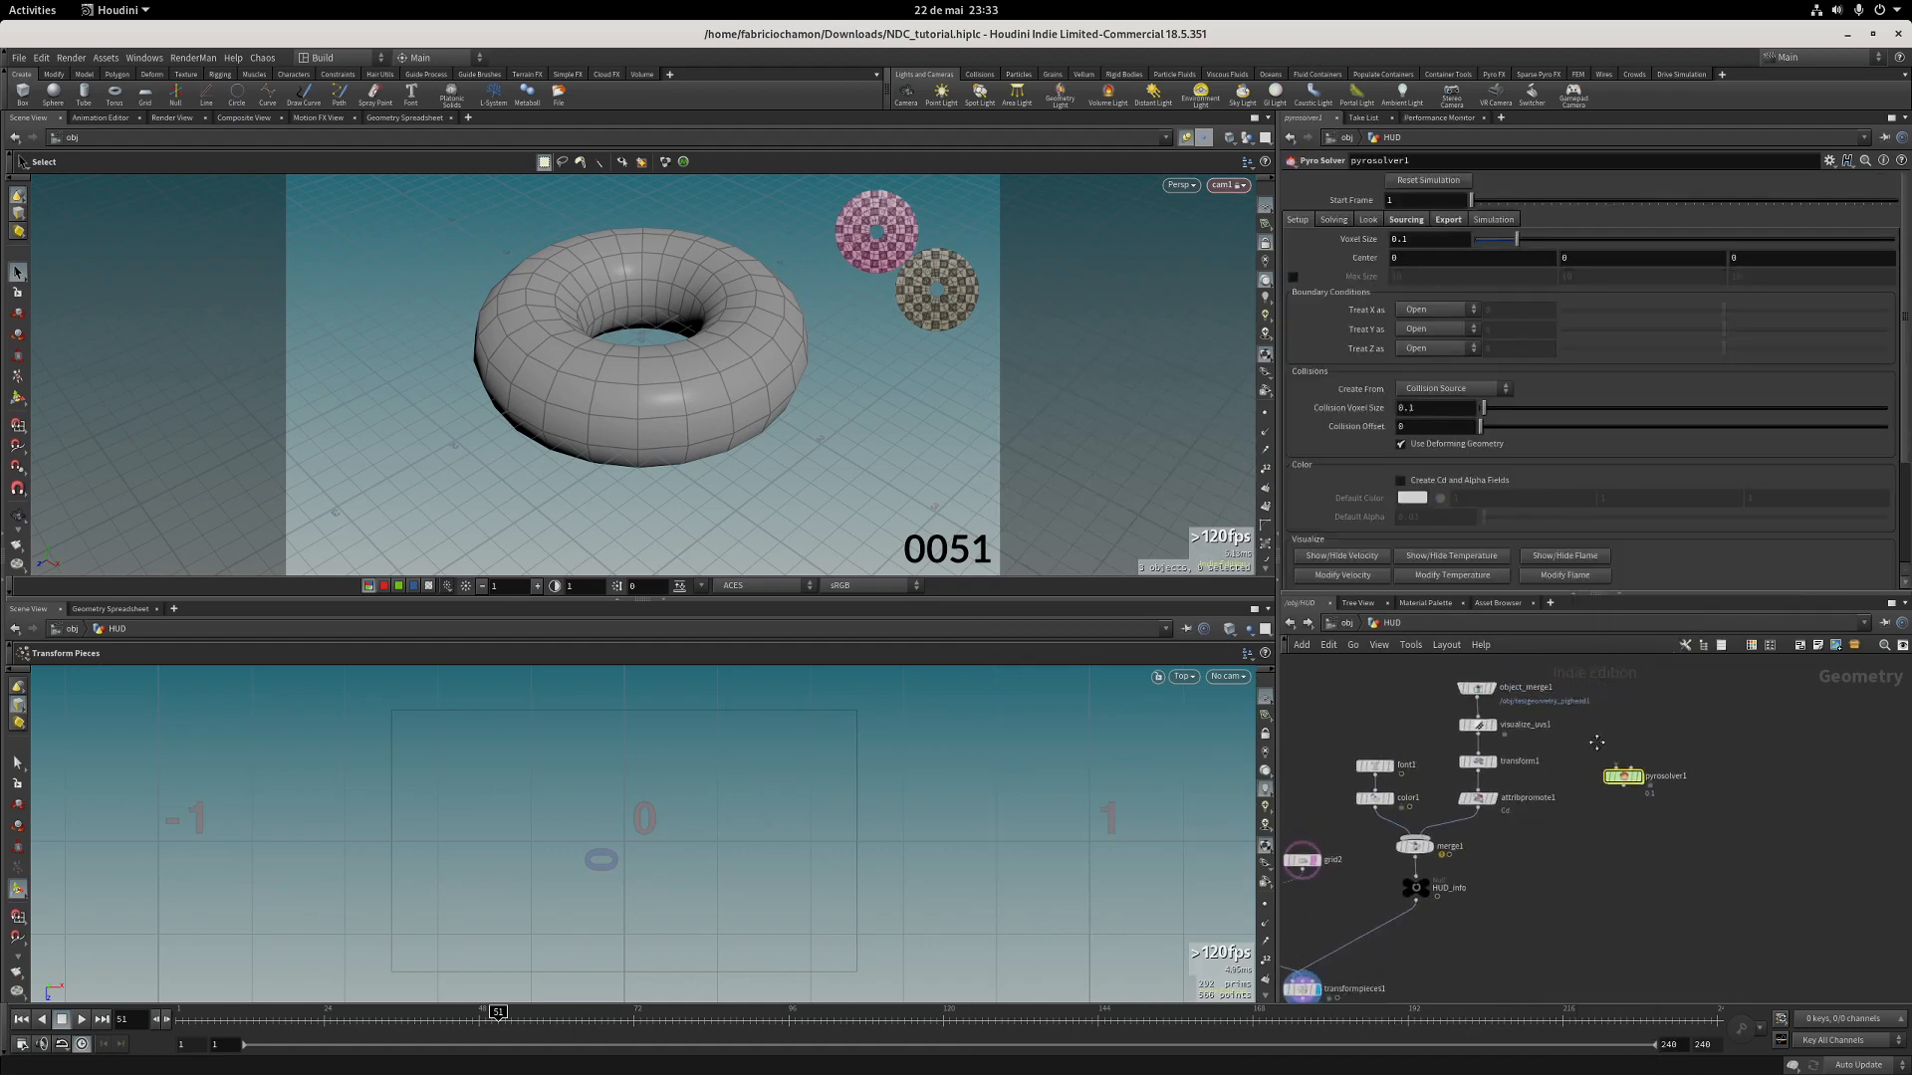
scroll(1594, 742, "up", 5)
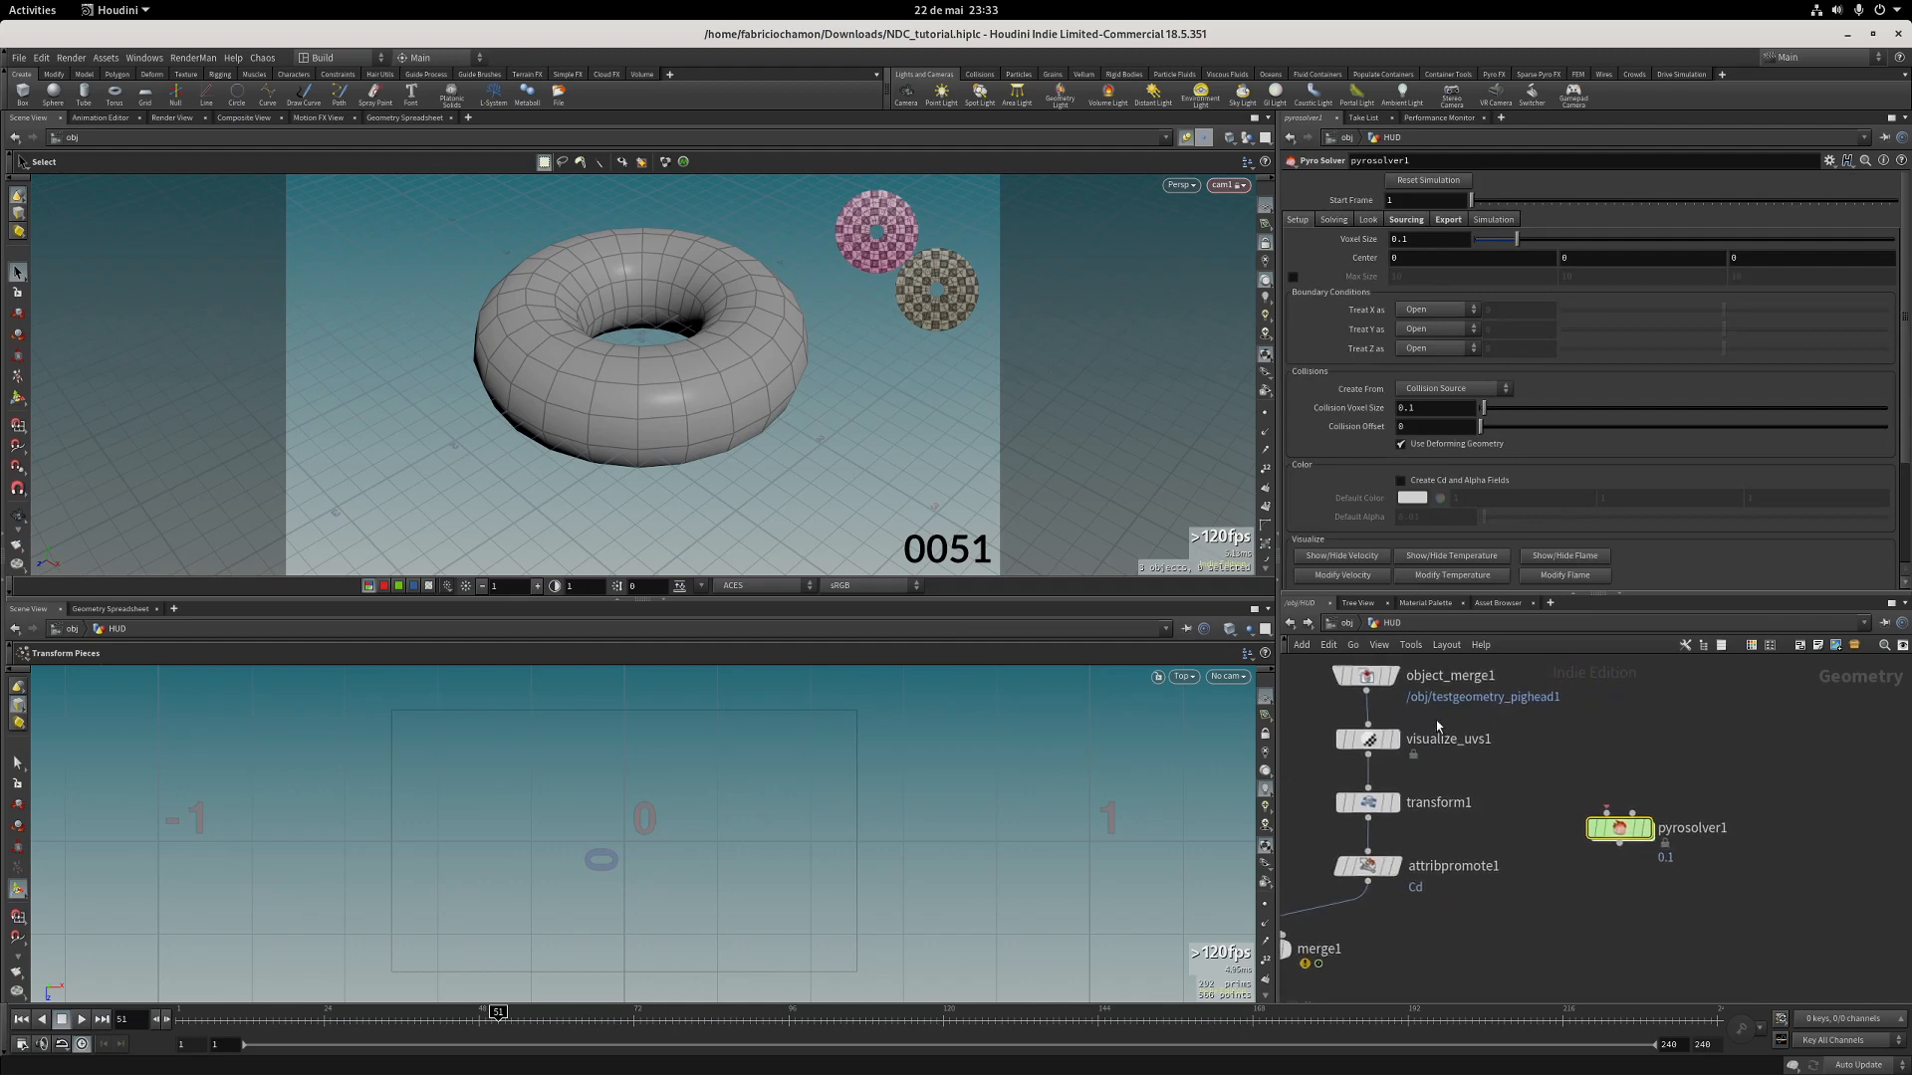
left_click_drag(1377, 700, 1643, 765)
left_click(1641, 762)
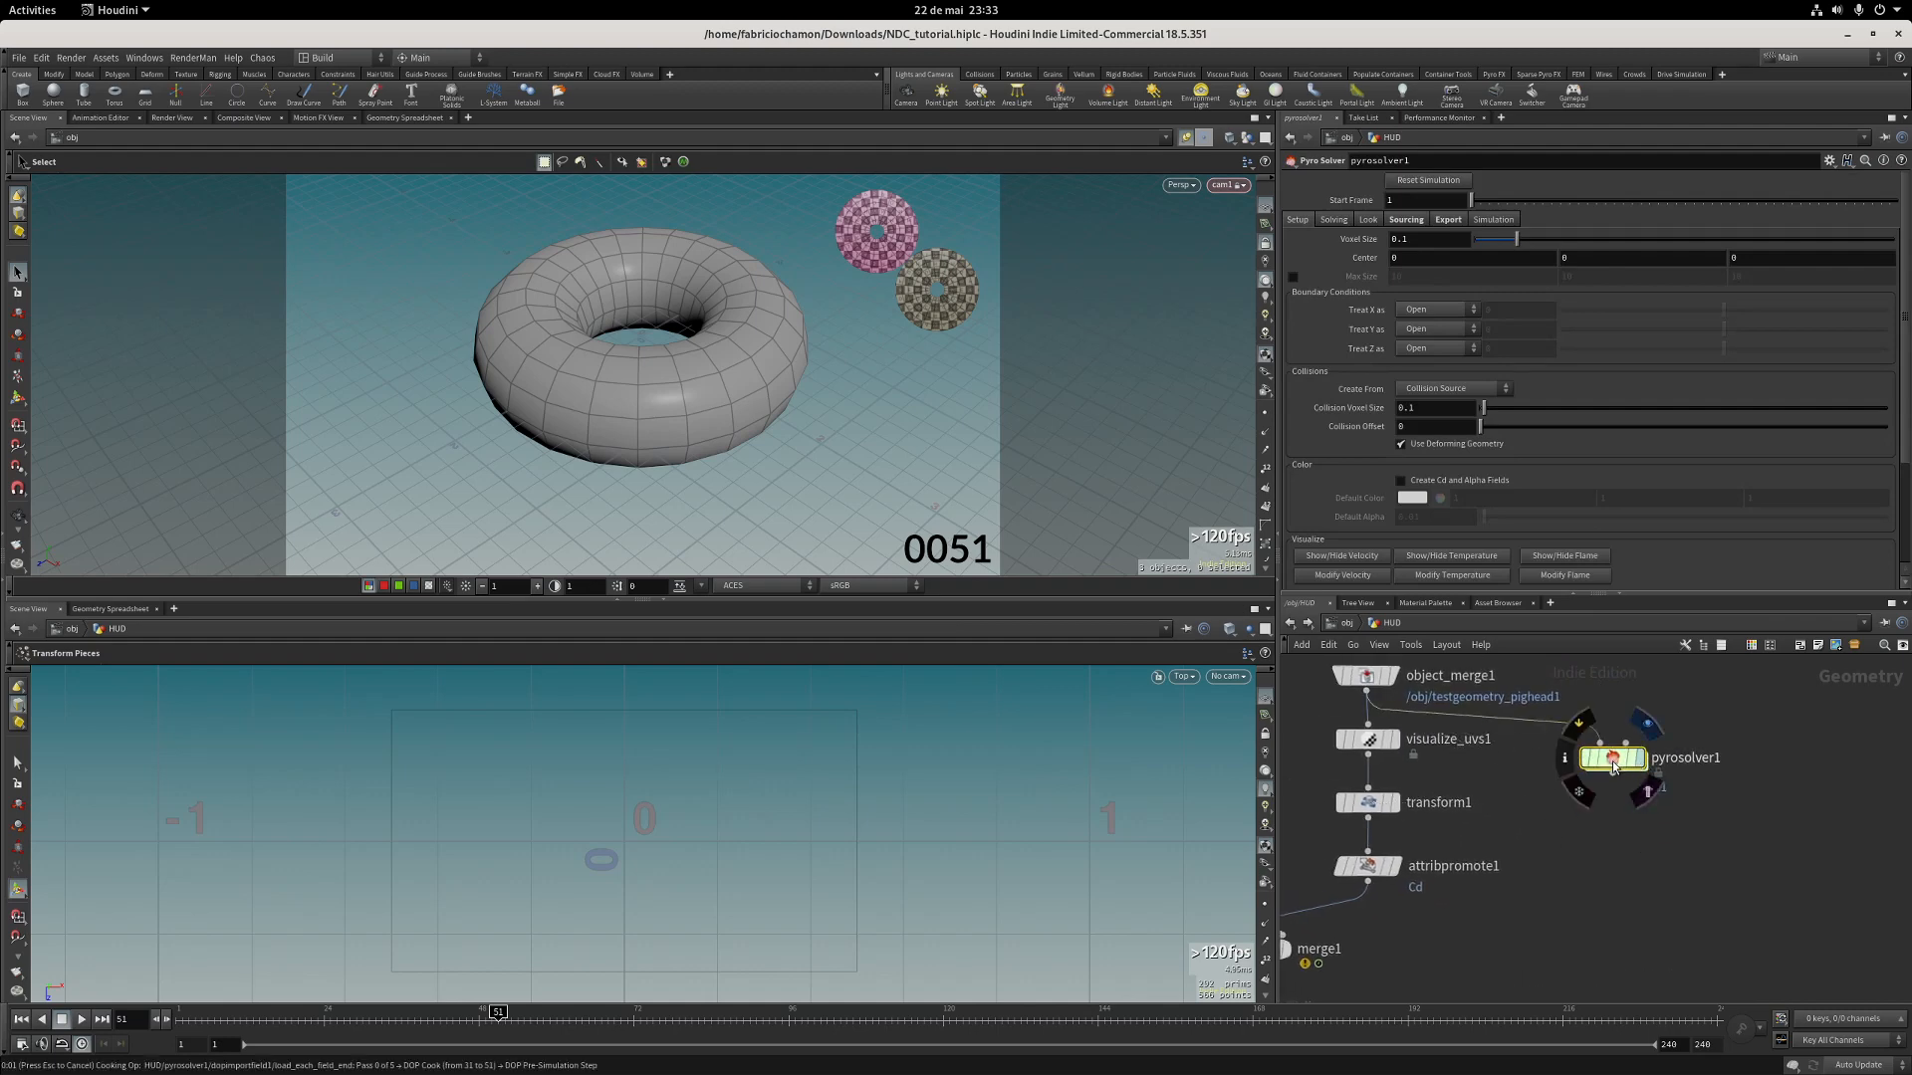
left_click(185, 1019)
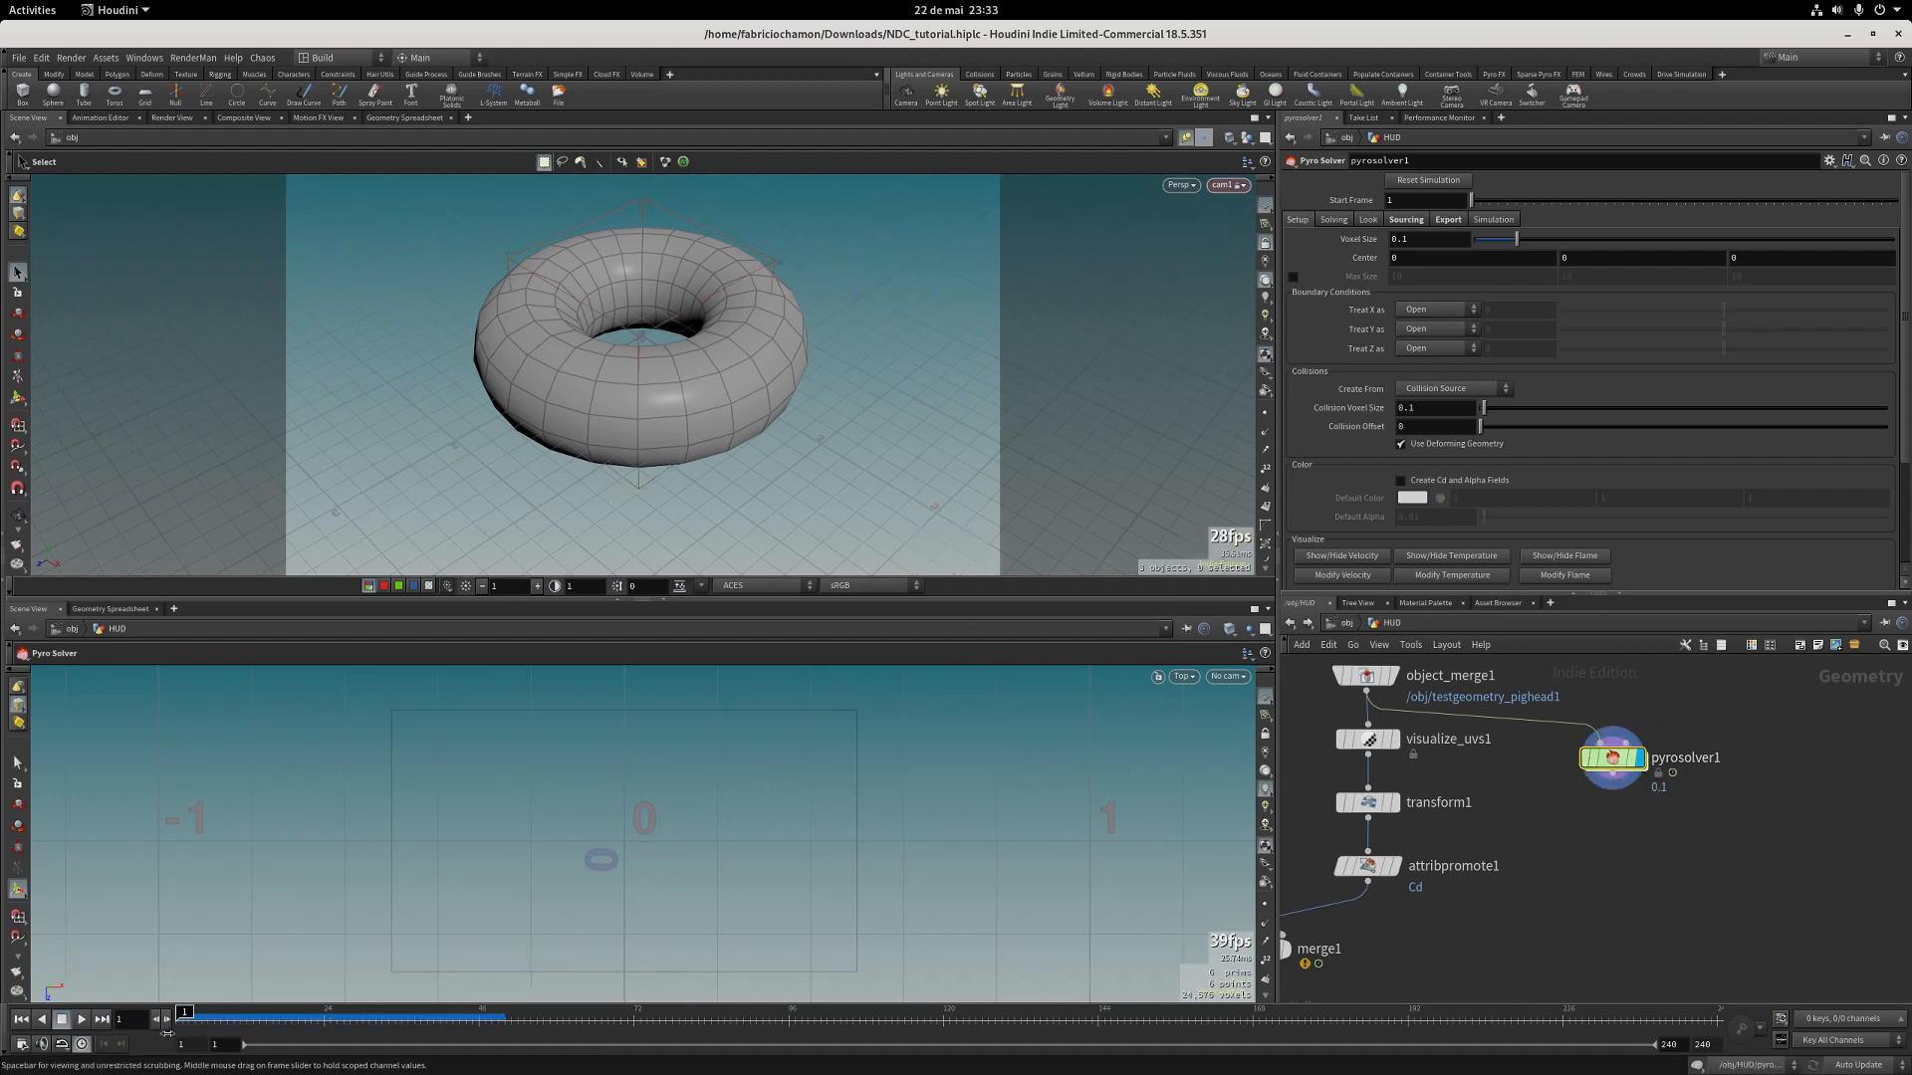
Move pyrosolver1 down and add a VDB from Polygons node above it.
left_click_drag(1609, 767, 1620, 826)
middle_click_drag(1629, 703, 1622, 757)
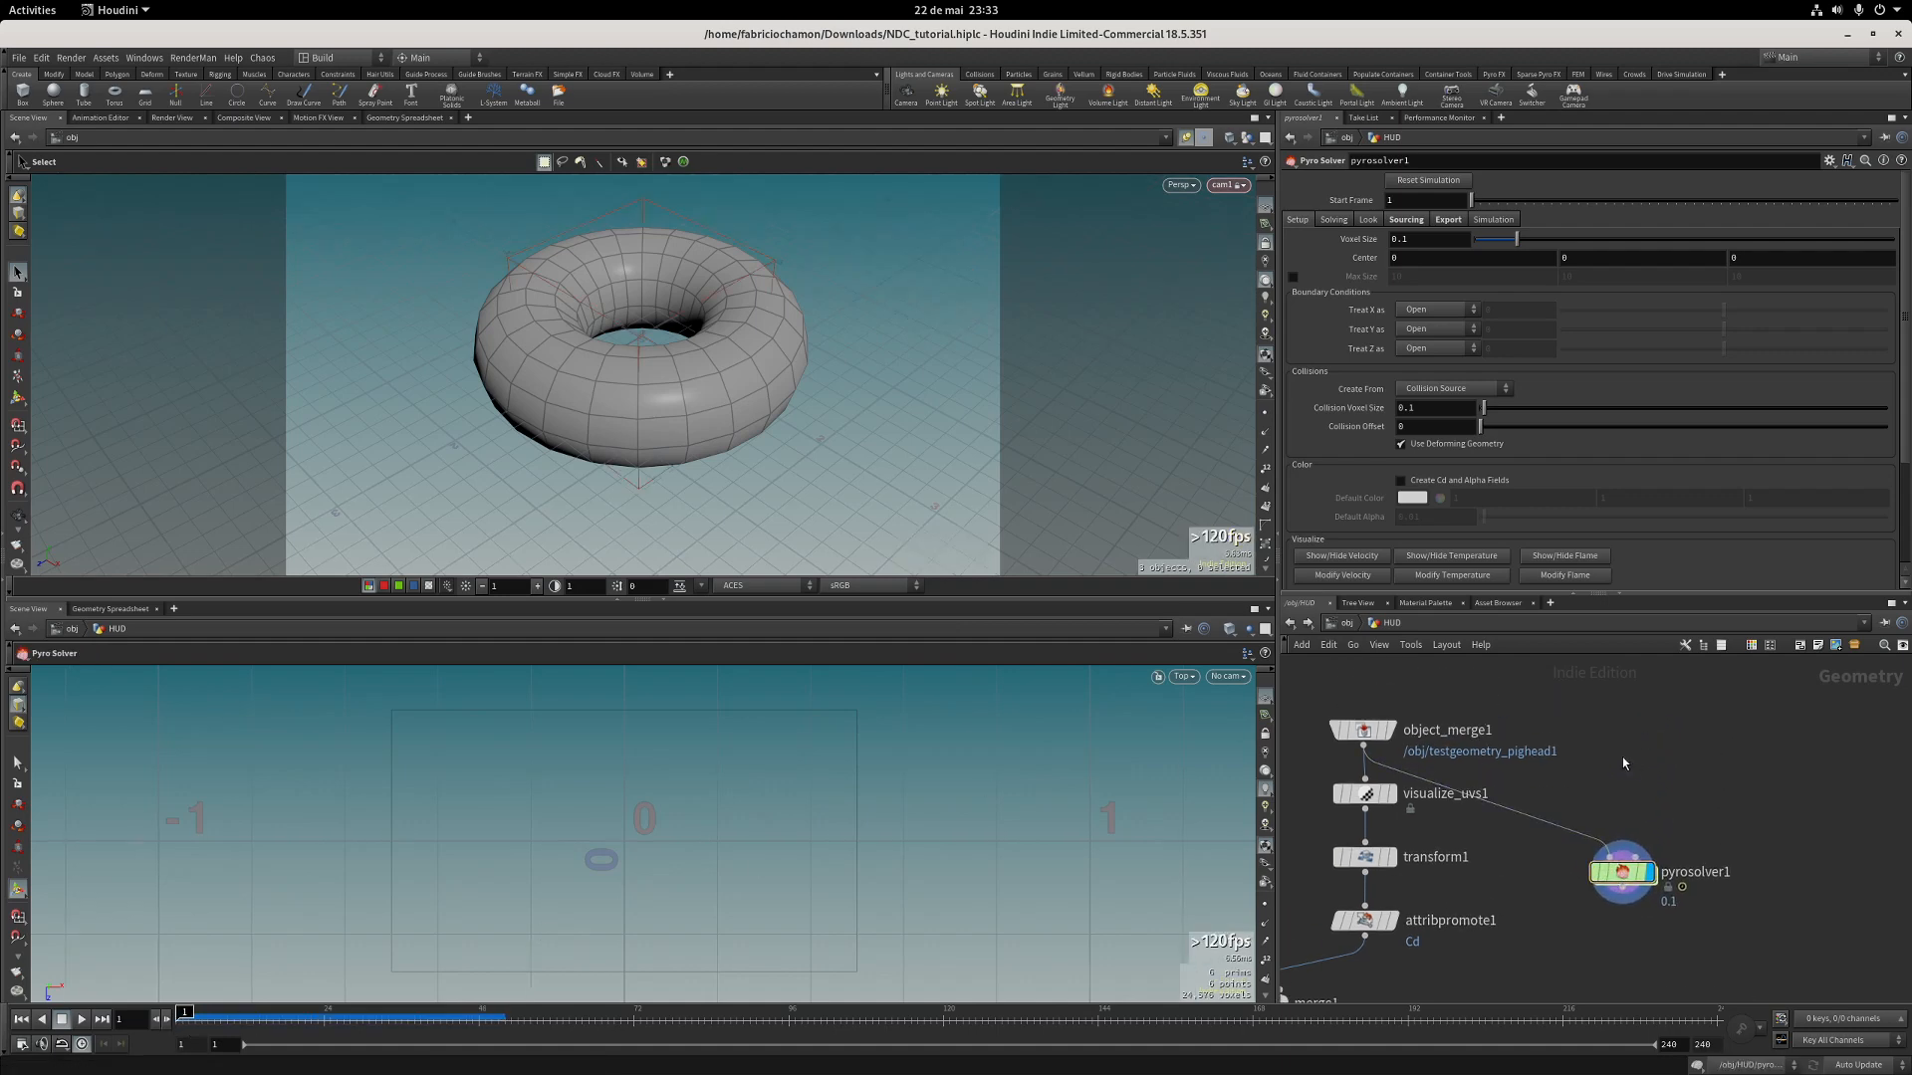
key("Tab")
type("vdb")
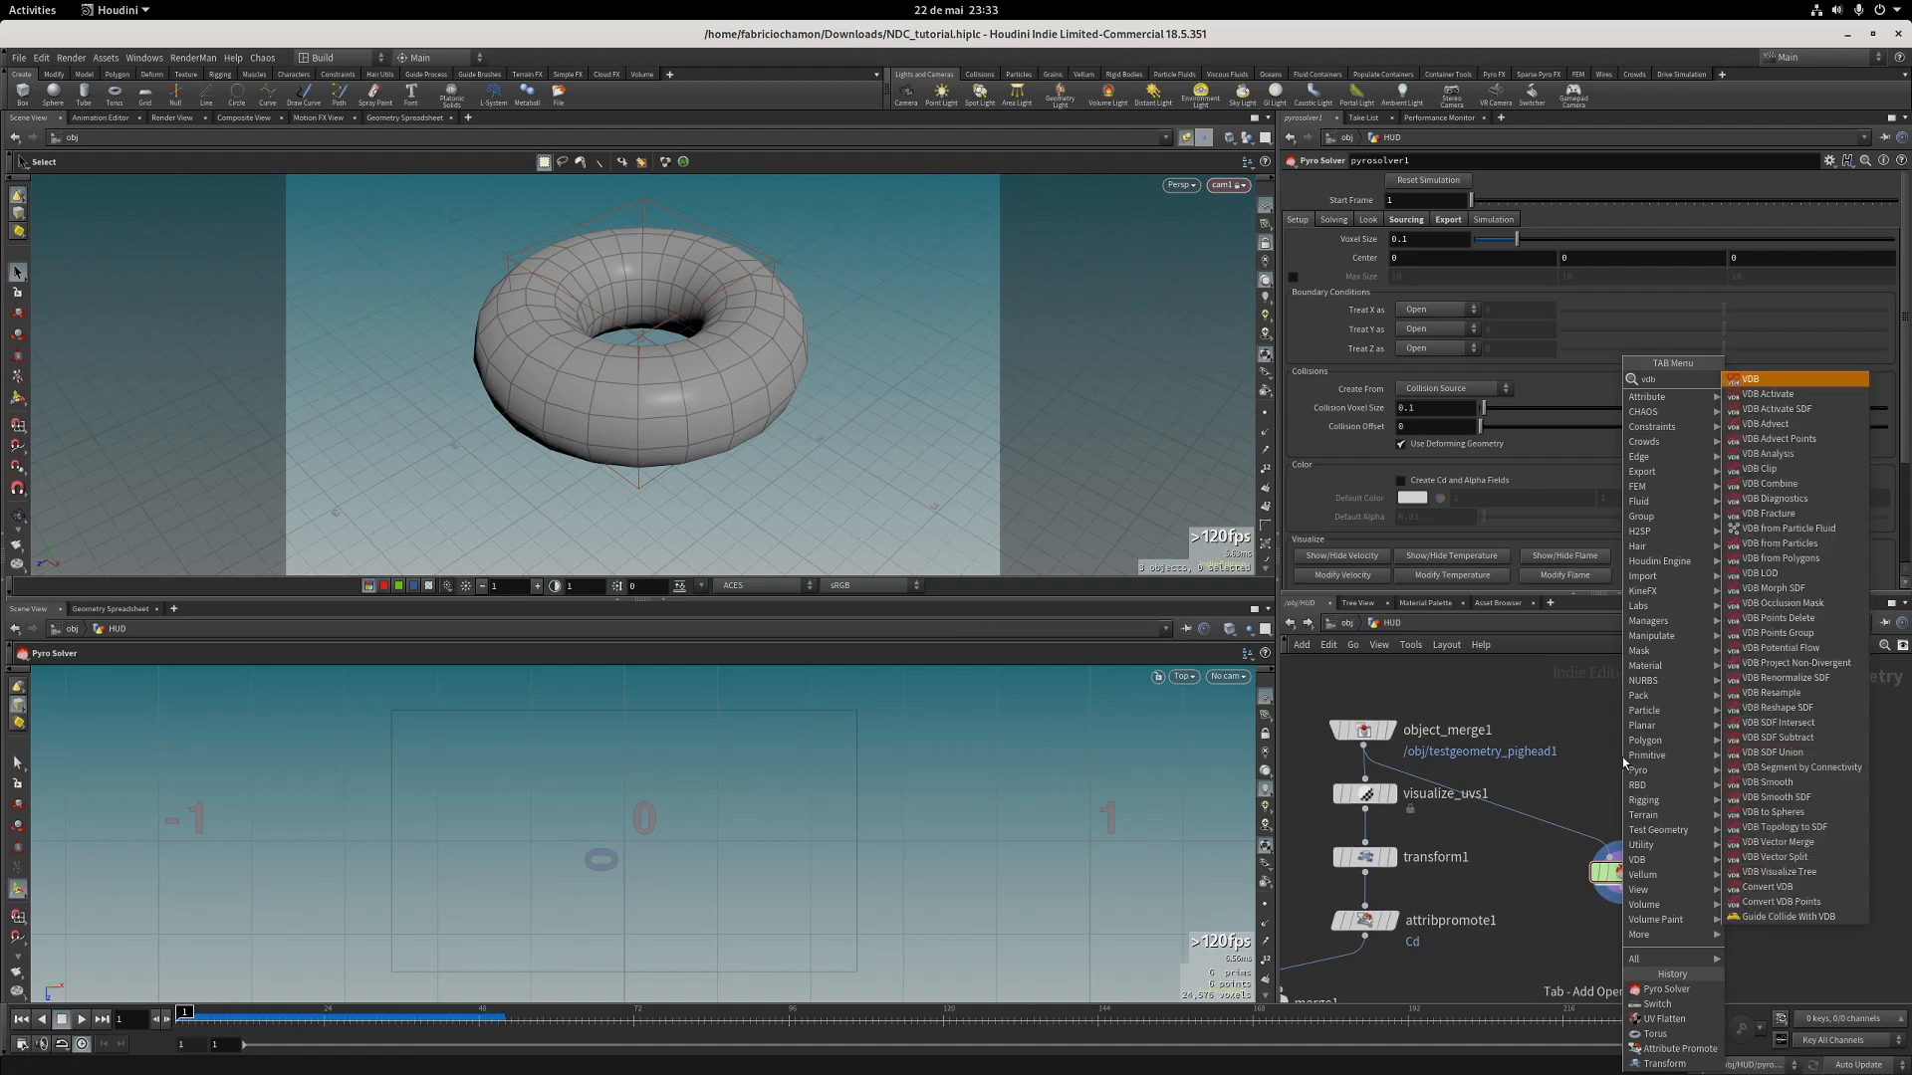
type(" from po")
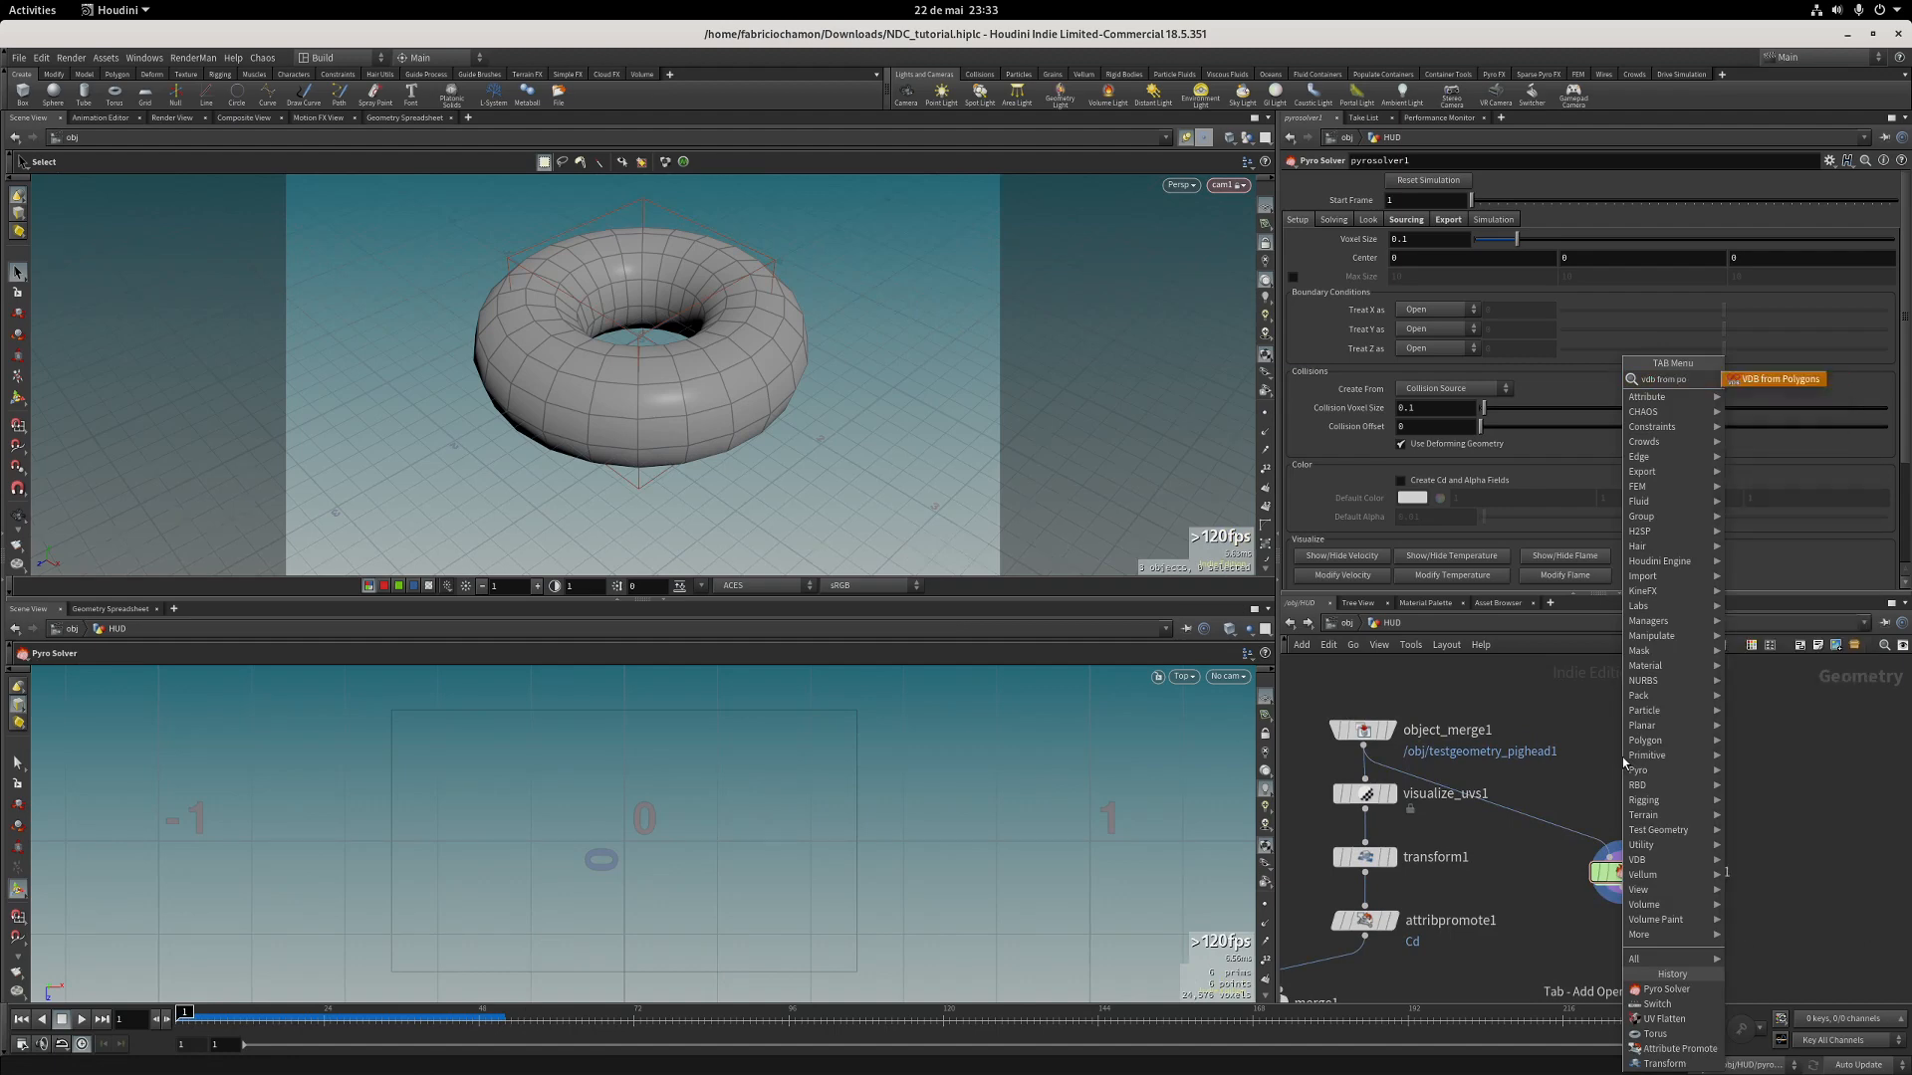
key("Return")
left_click(1622, 757)
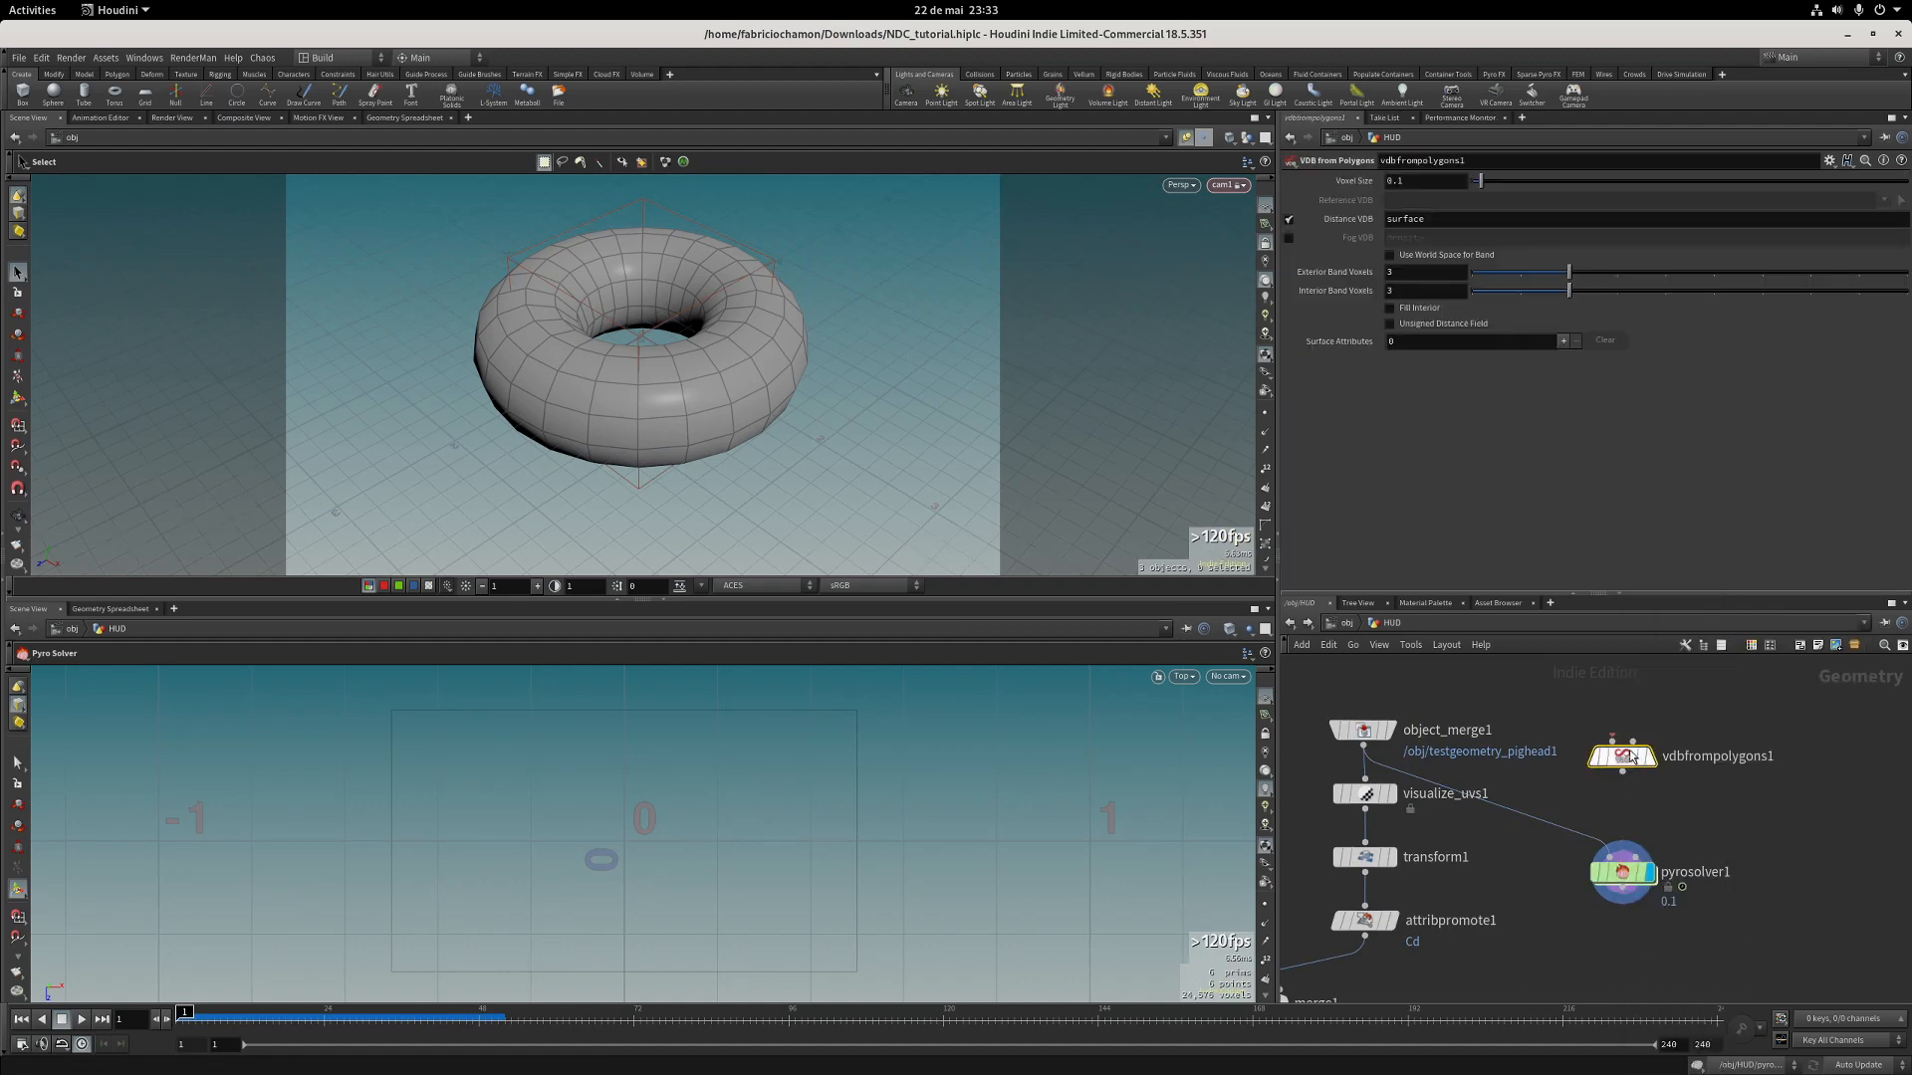
Set vdbfrompolygons1's voxel size to 0.66 and insert the node between object_merge1 and pyrosolver1.
left_click_drag(1481, 180, 1530, 180)
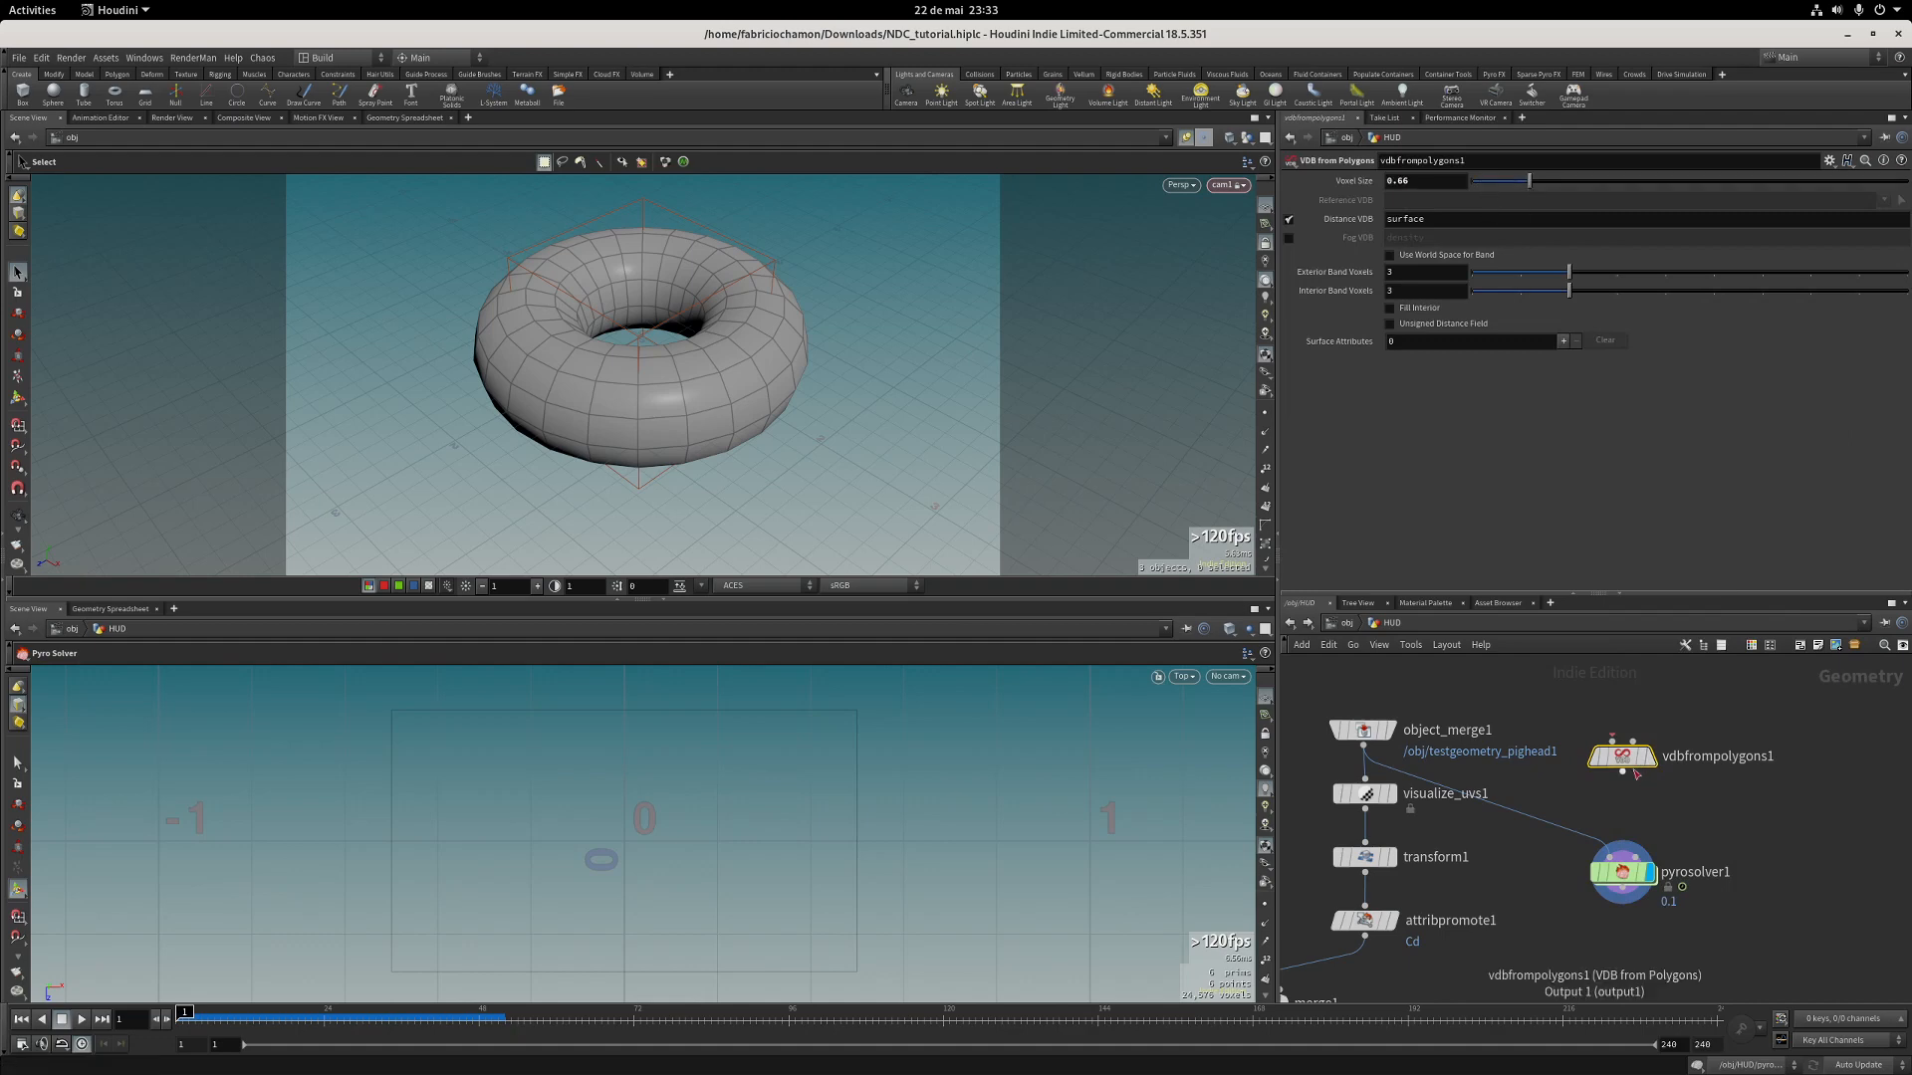
left_click_drag(1620, 759, 1608, 797)
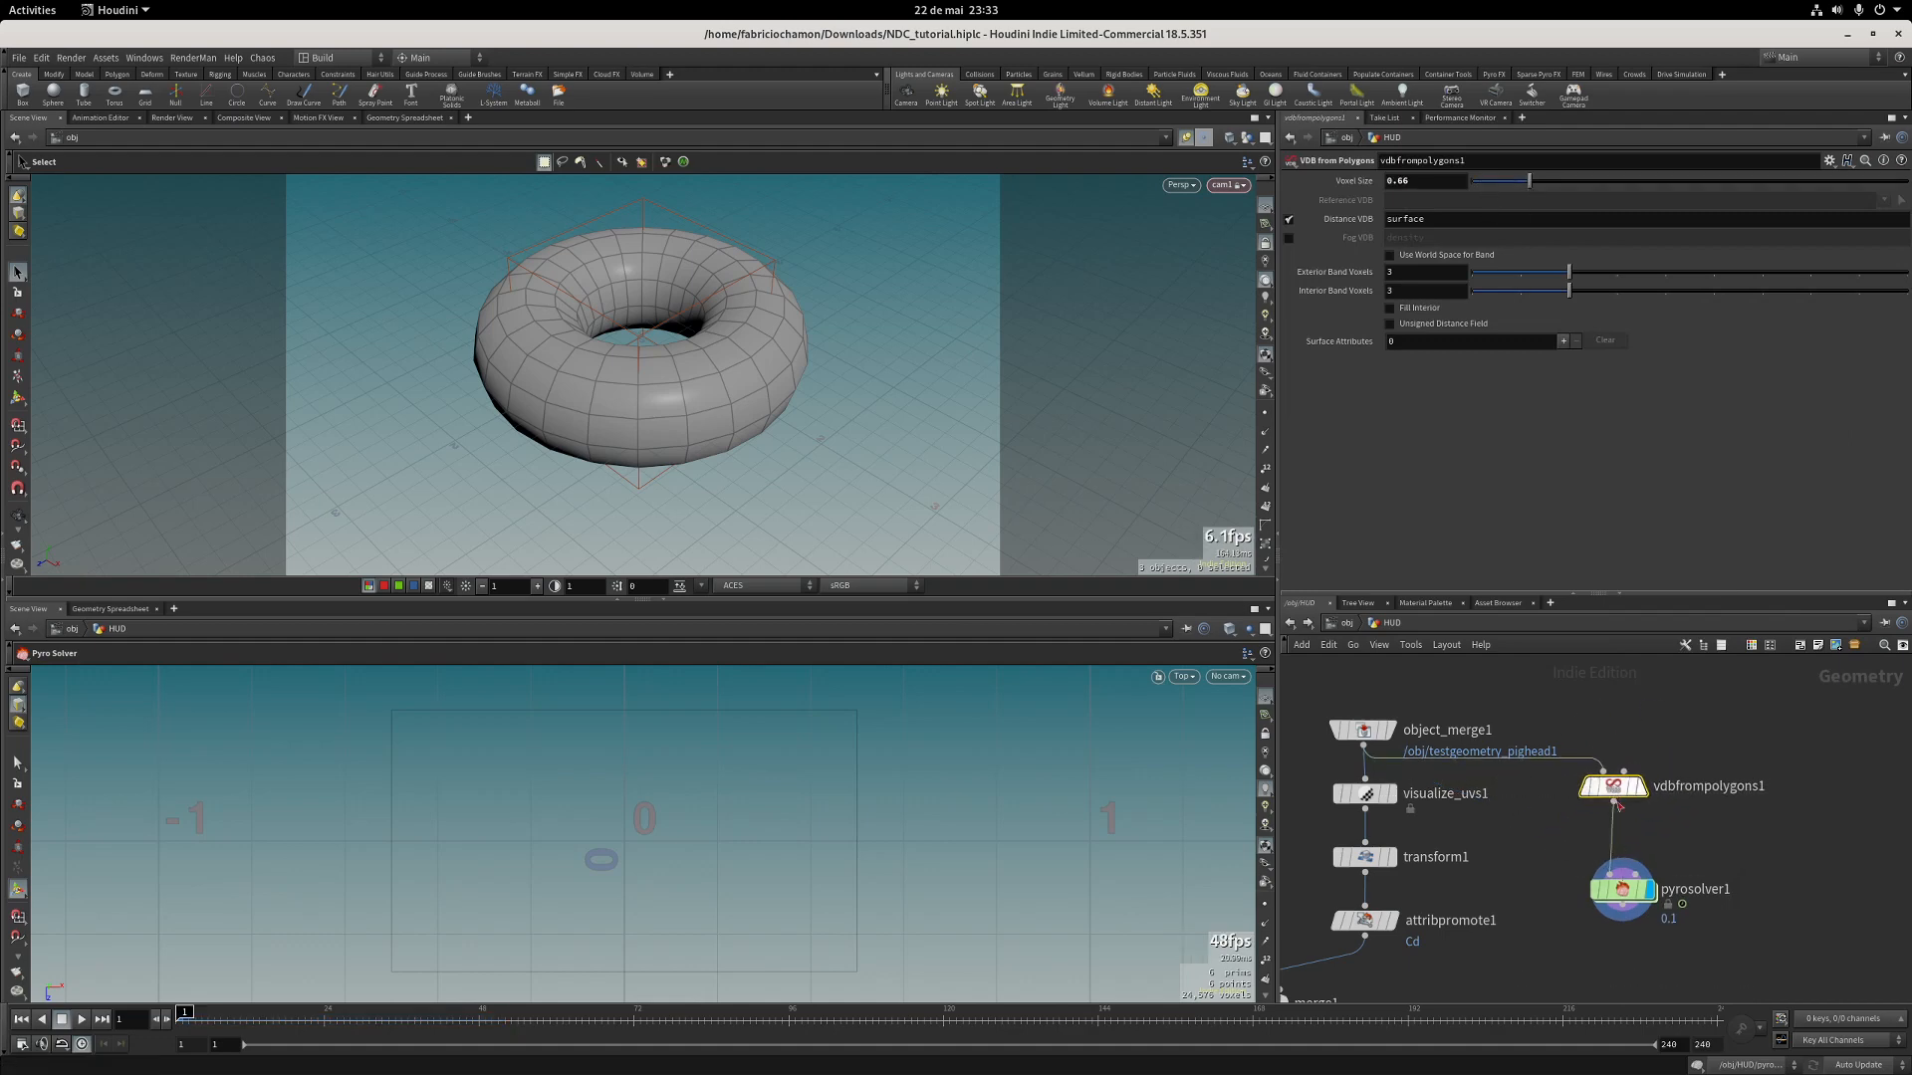
left_click_drag(1622, 887, 1613, 847)
left_click(1613, 851)
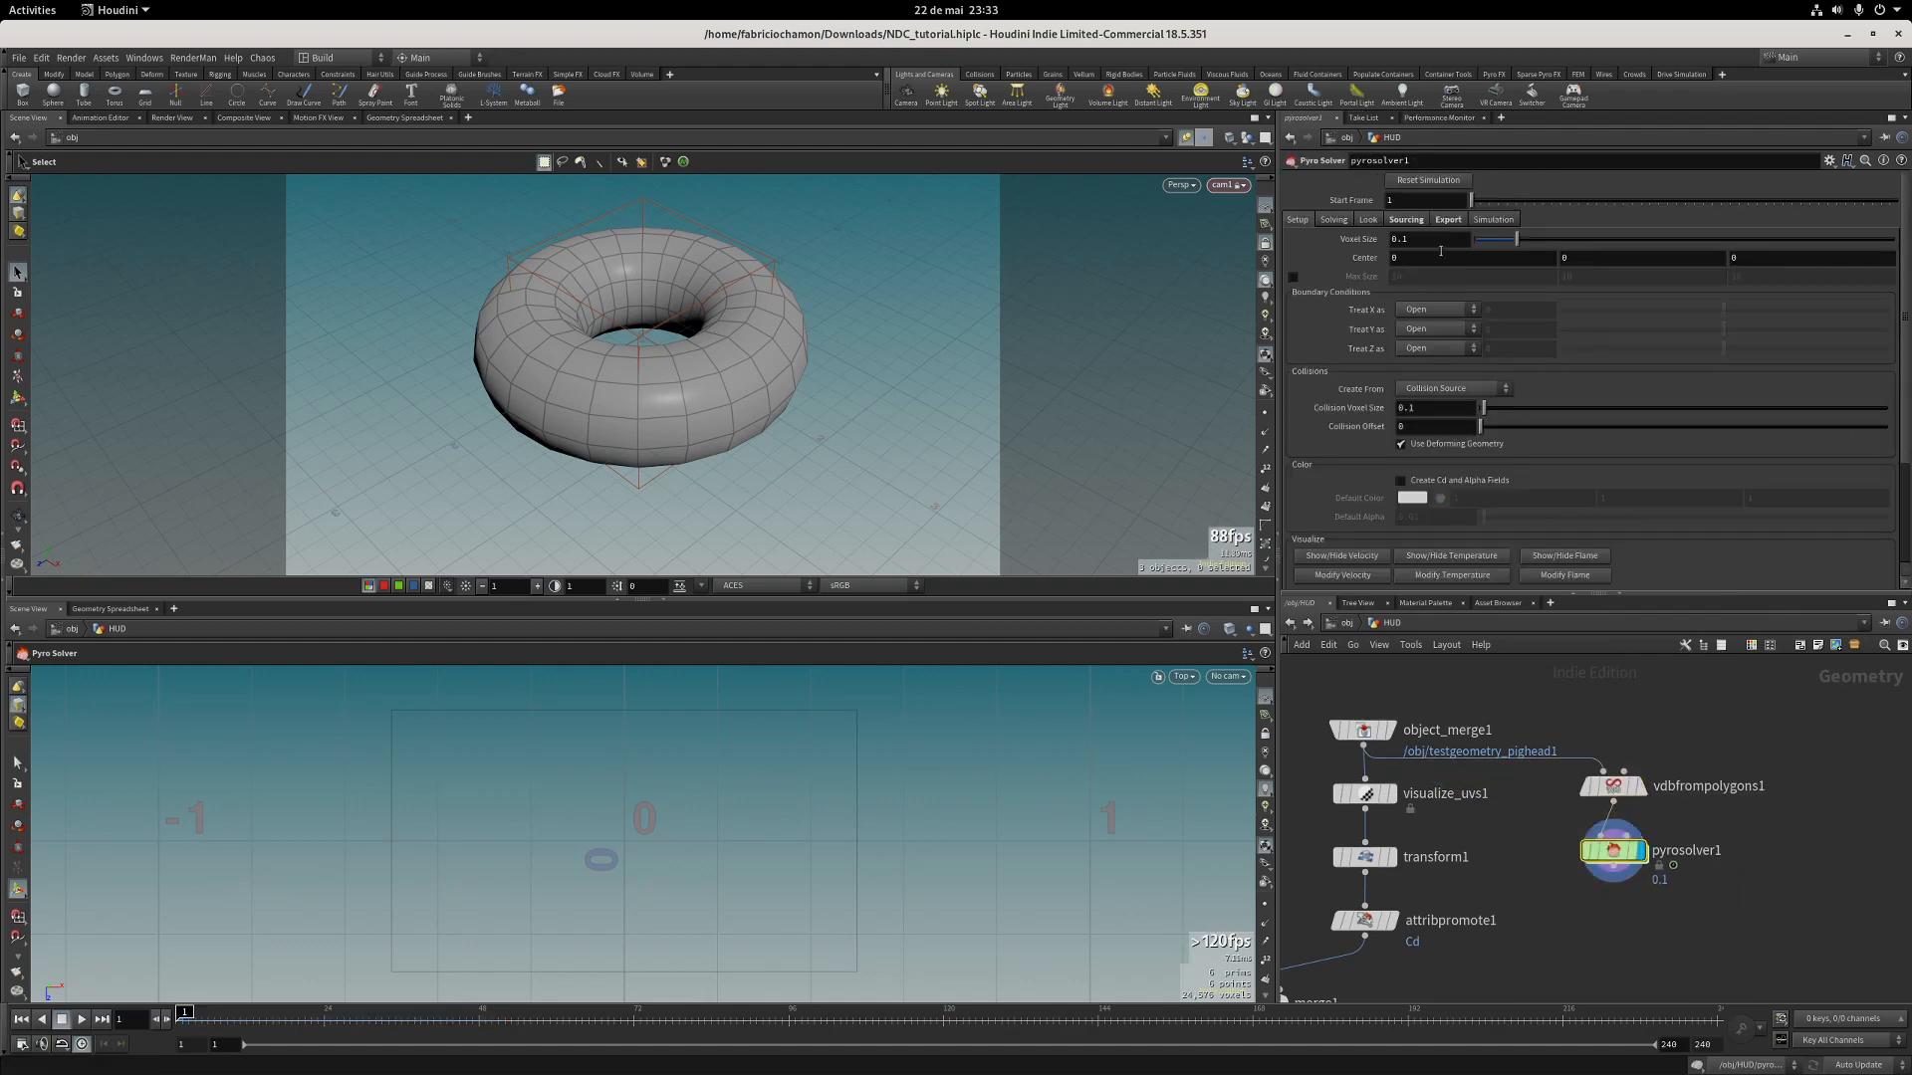
Examine the sourcing operations and solving settings of pyrosolver1.
left_click(1406, 220)
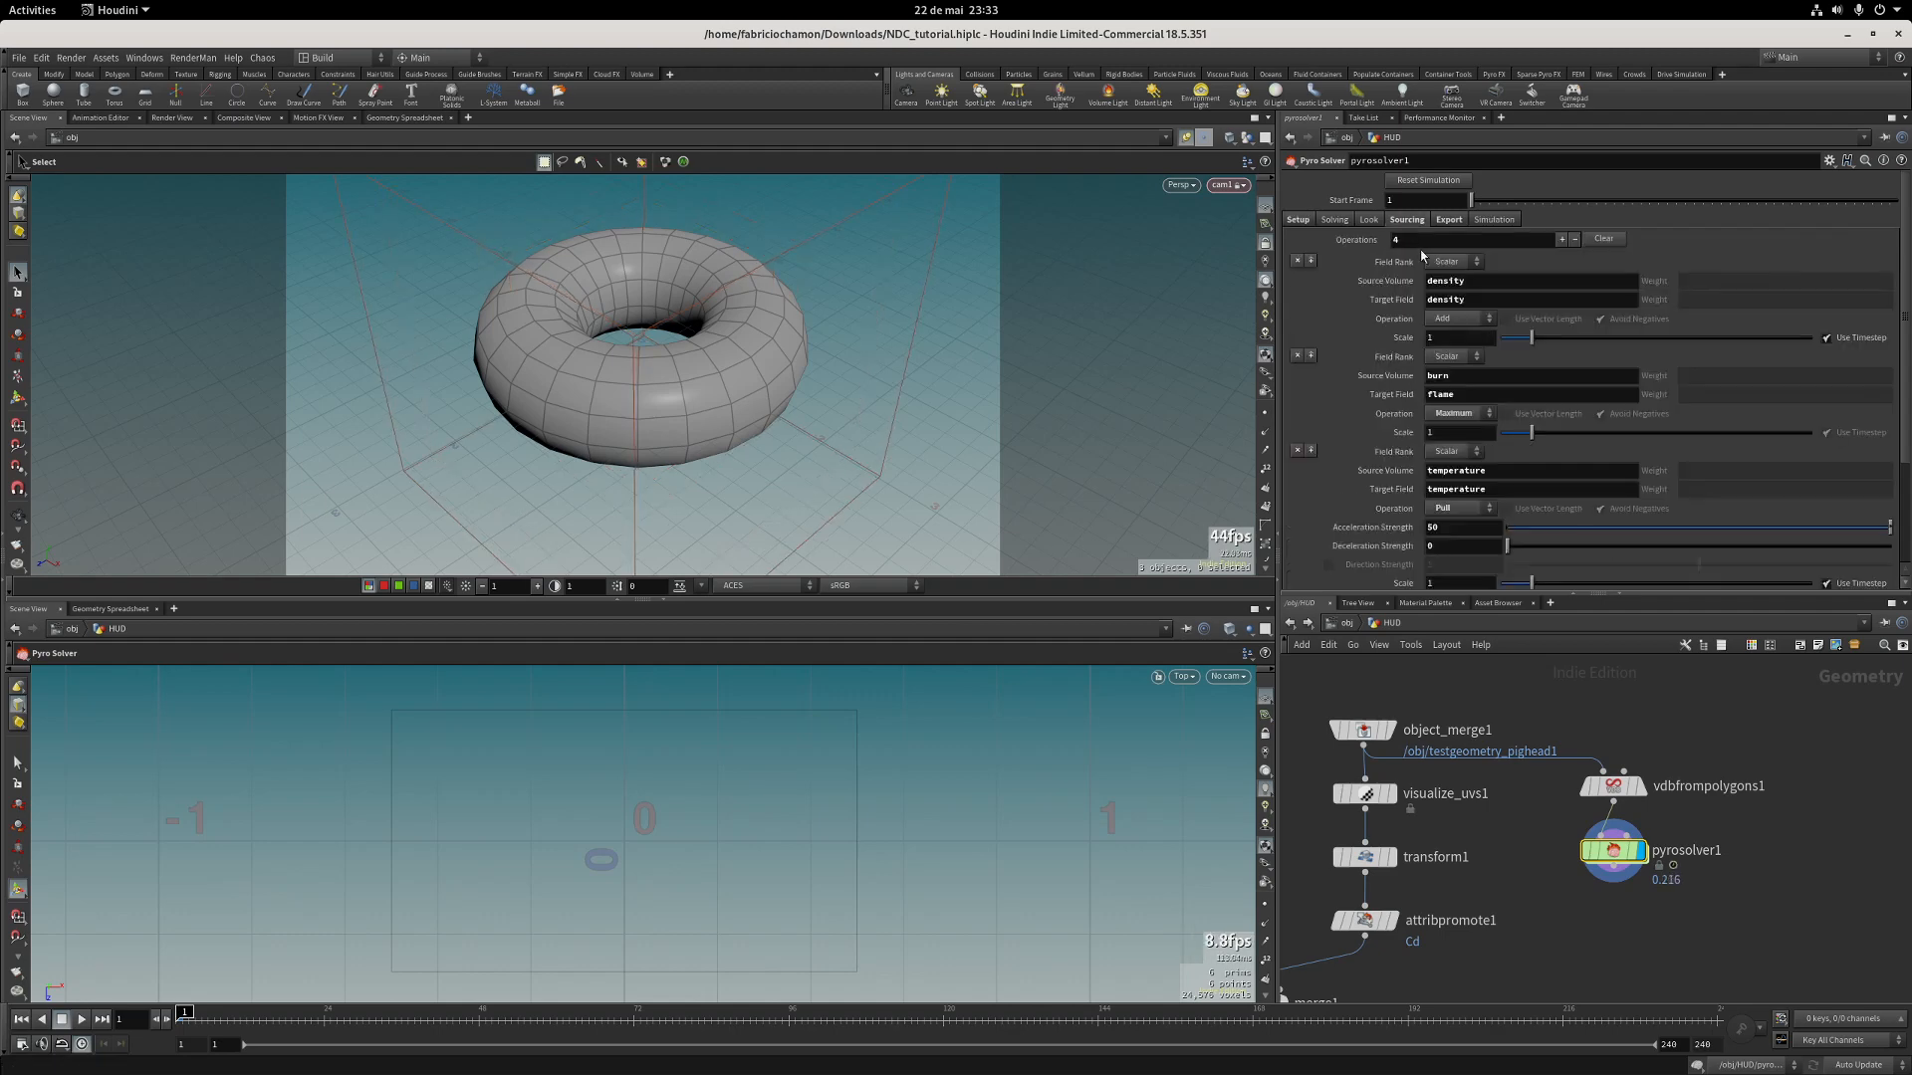
double_click(1459, 281)
left_click(1325, 221)
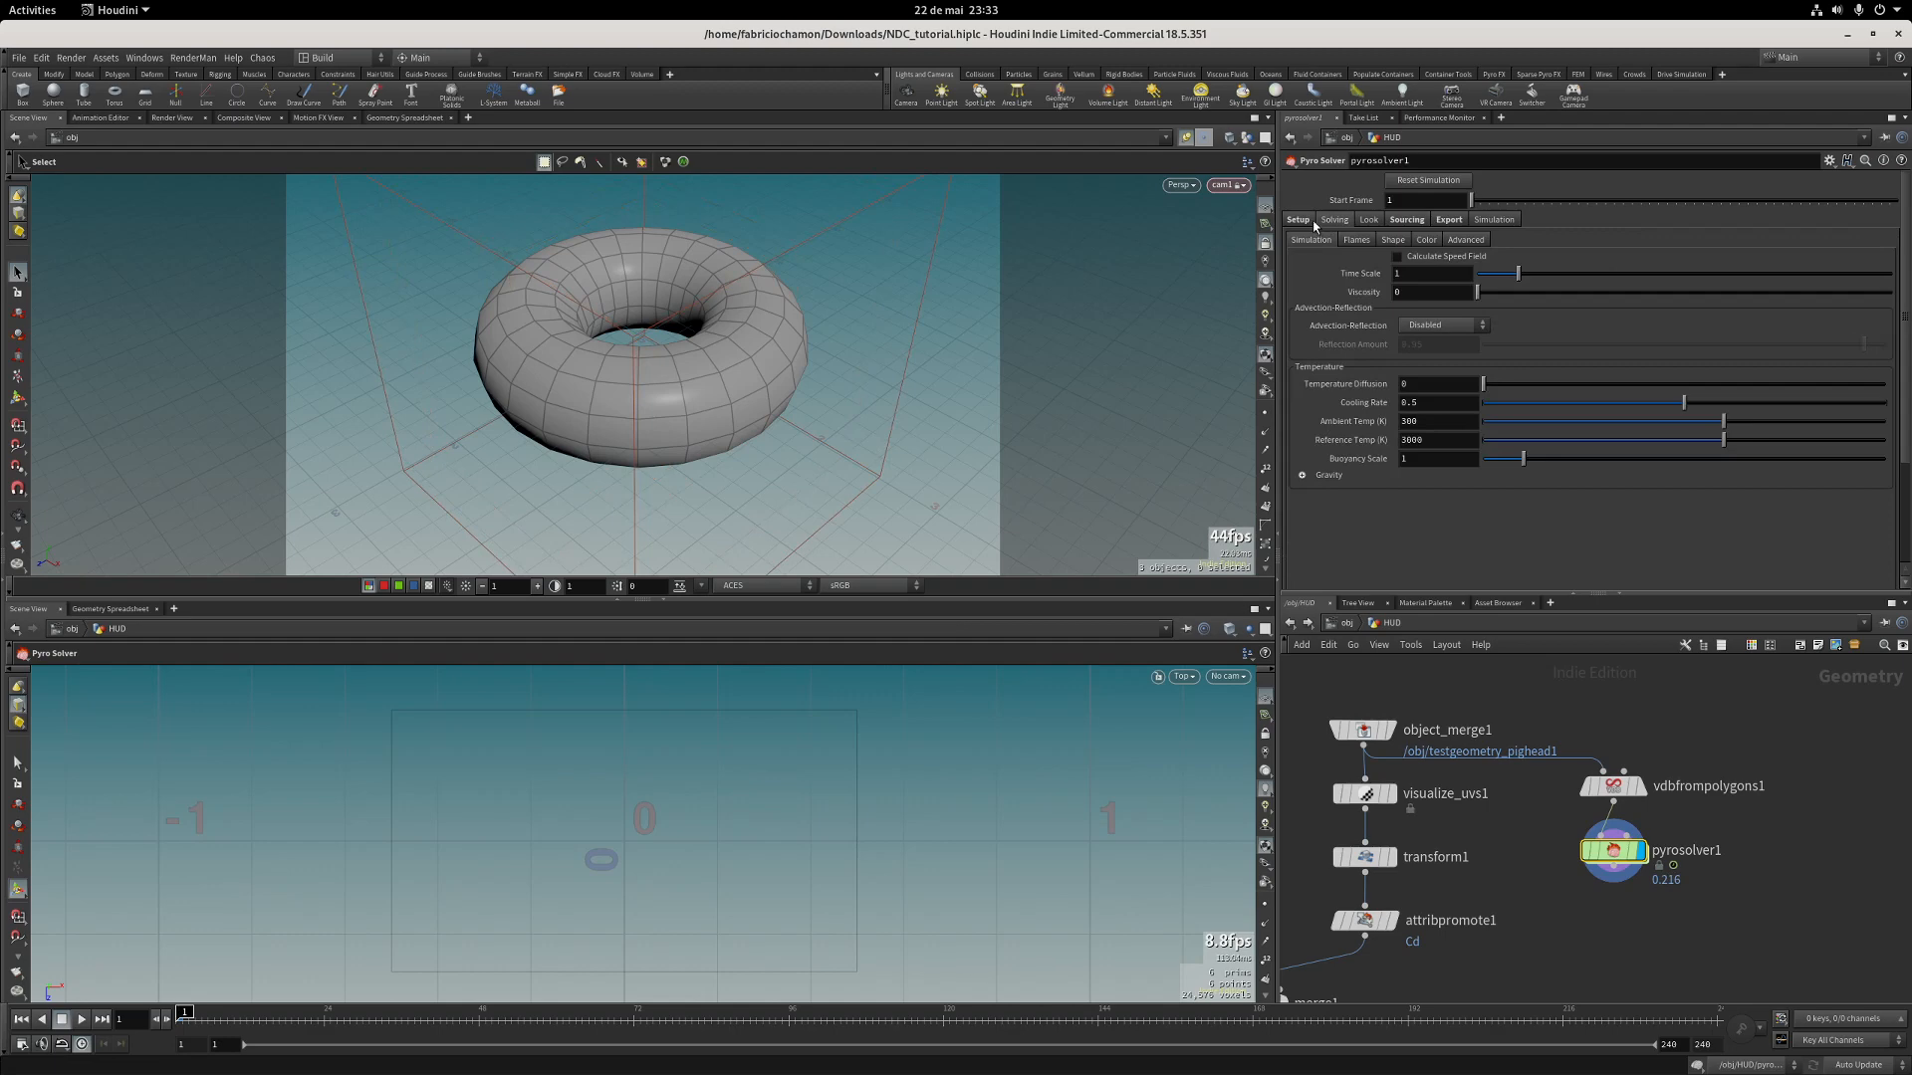
middle_click_drag(1479, 895, 1488, 853)
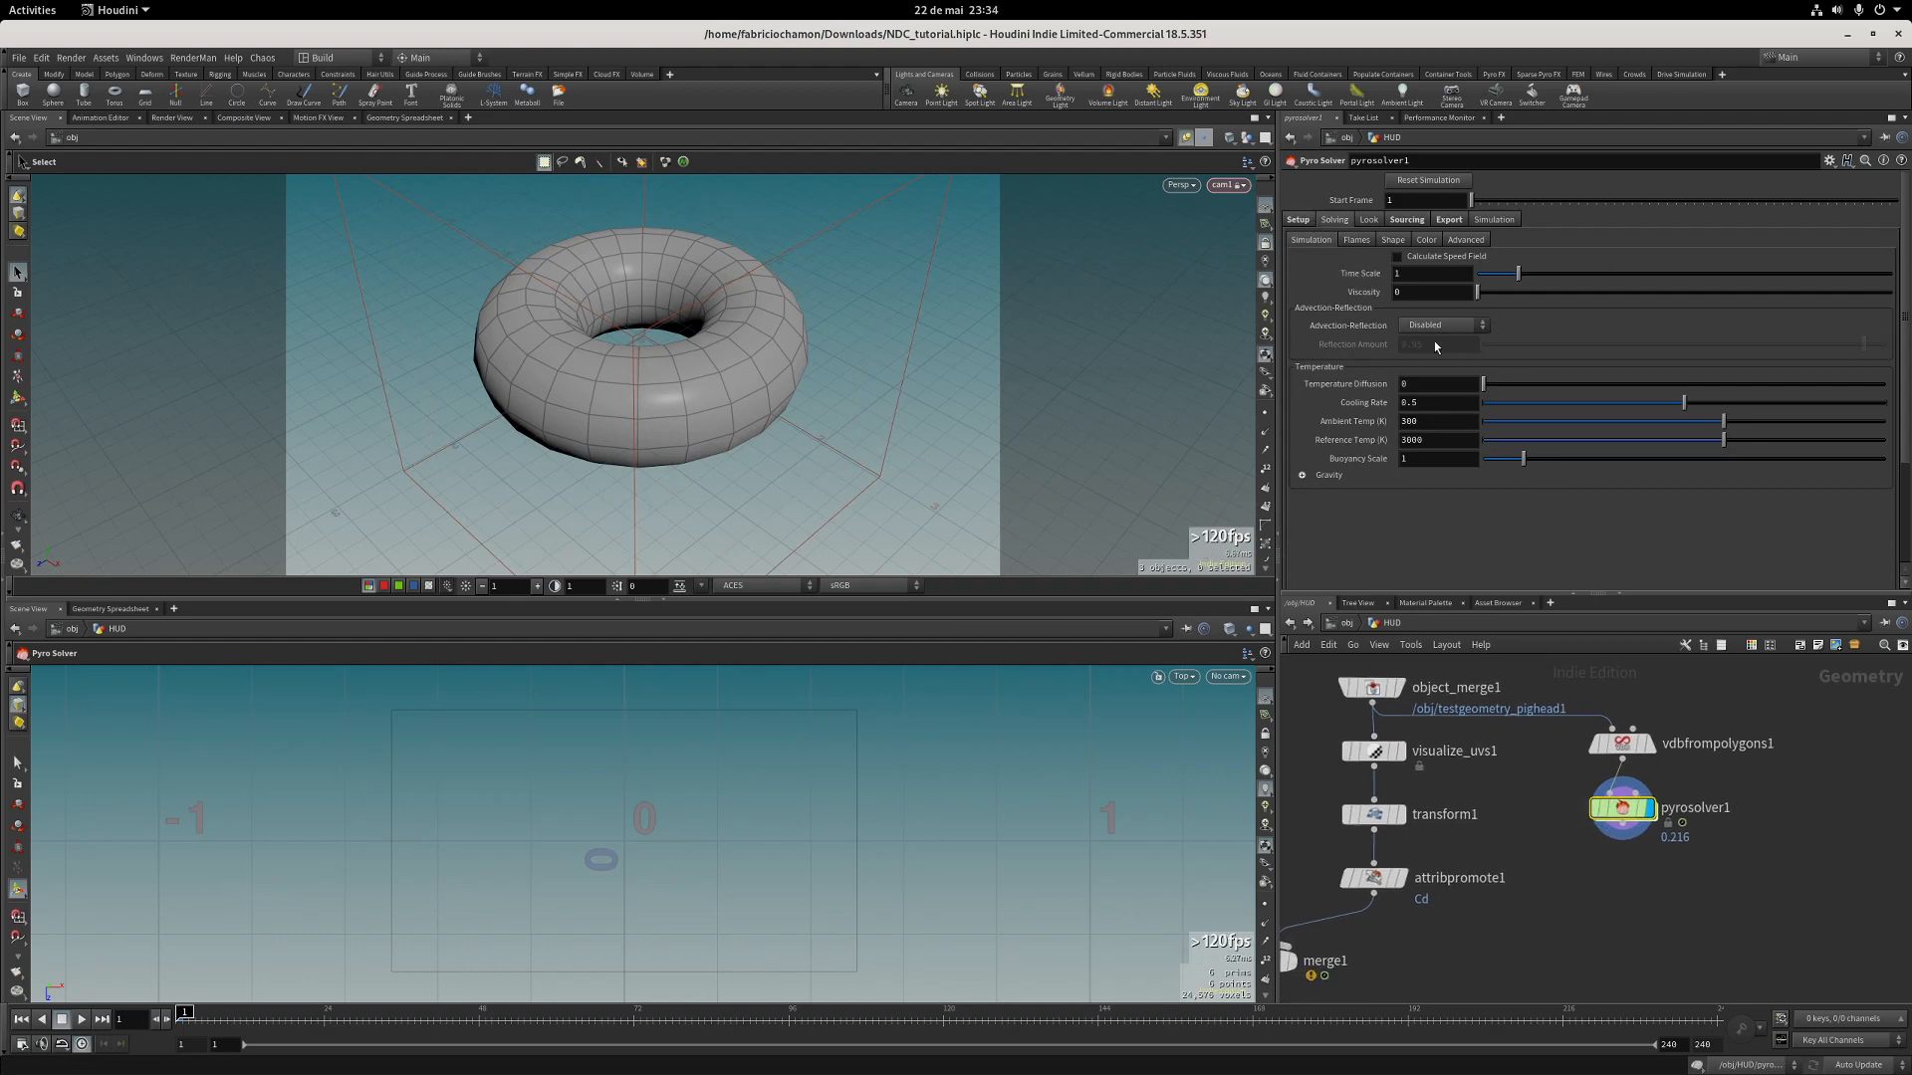
middle_click_drag(1539, 720, 1572, 715)
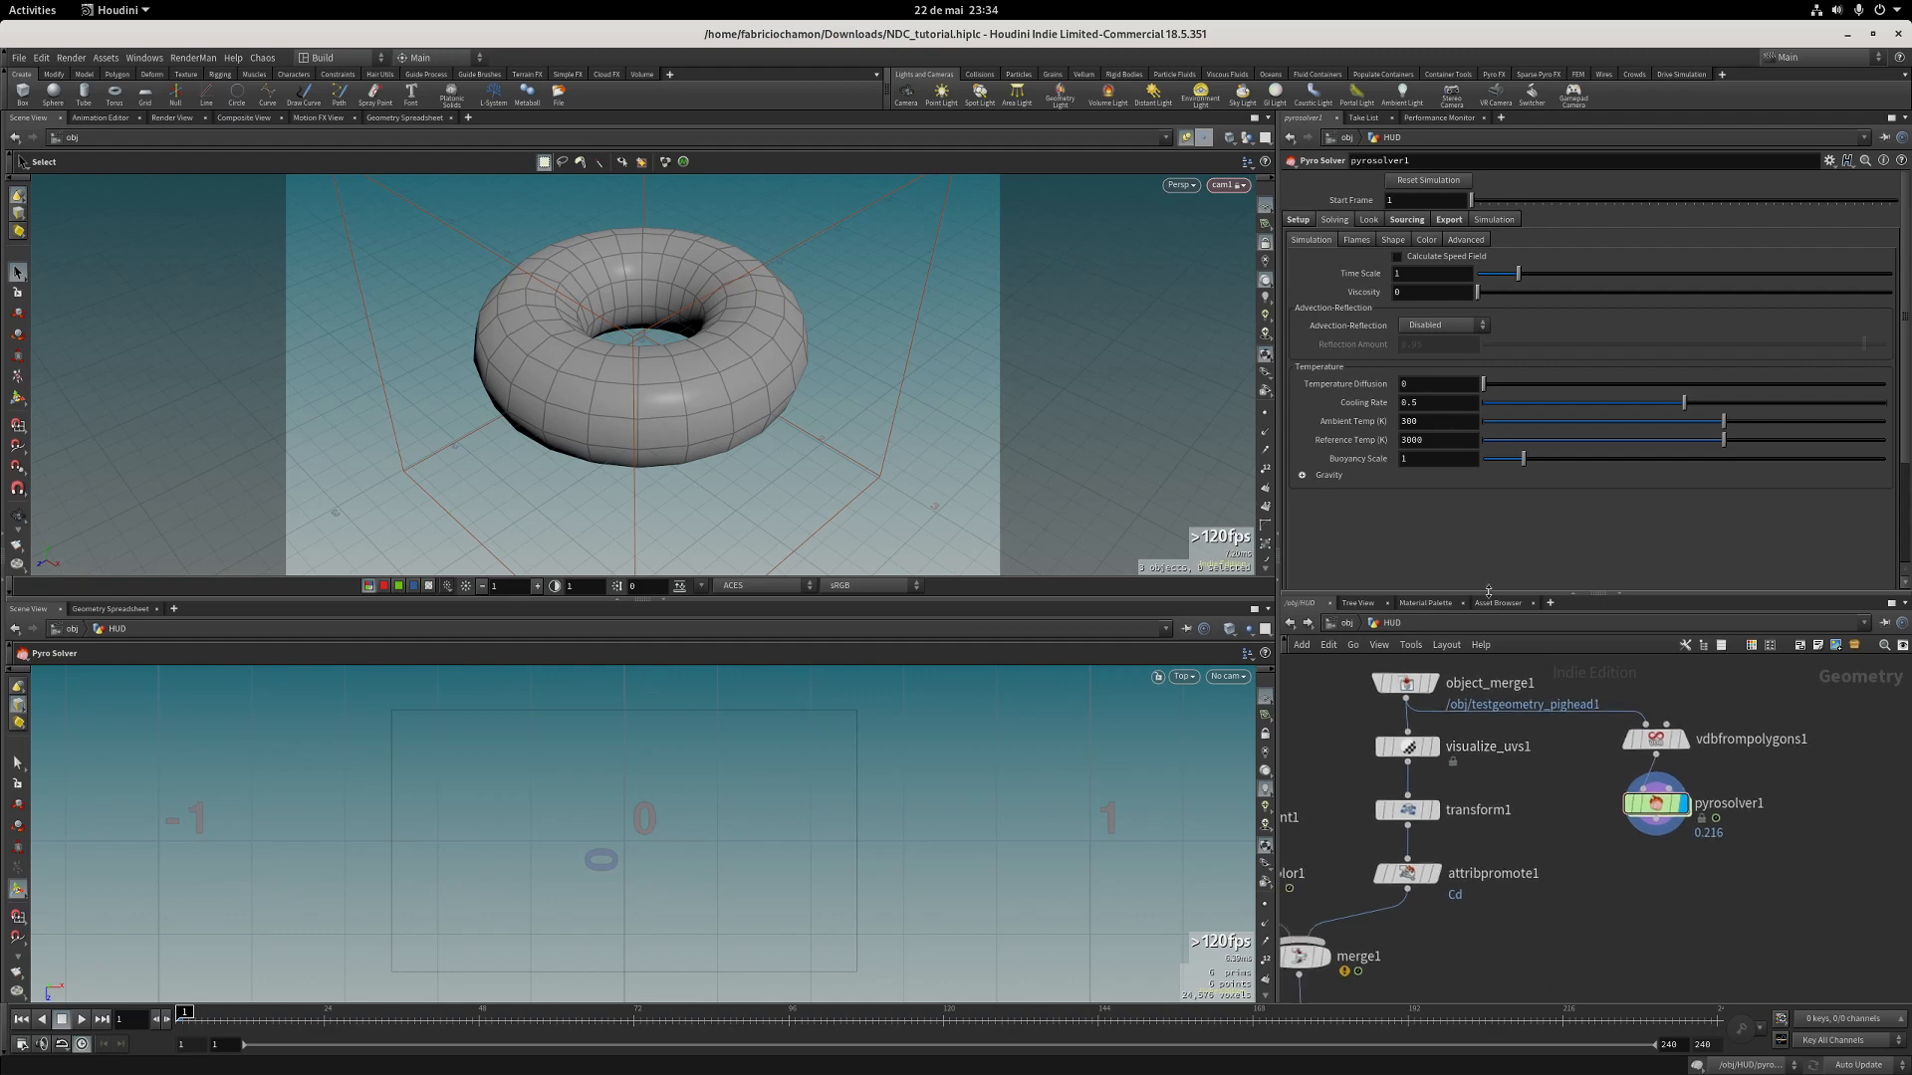
left_click(1407, 221)
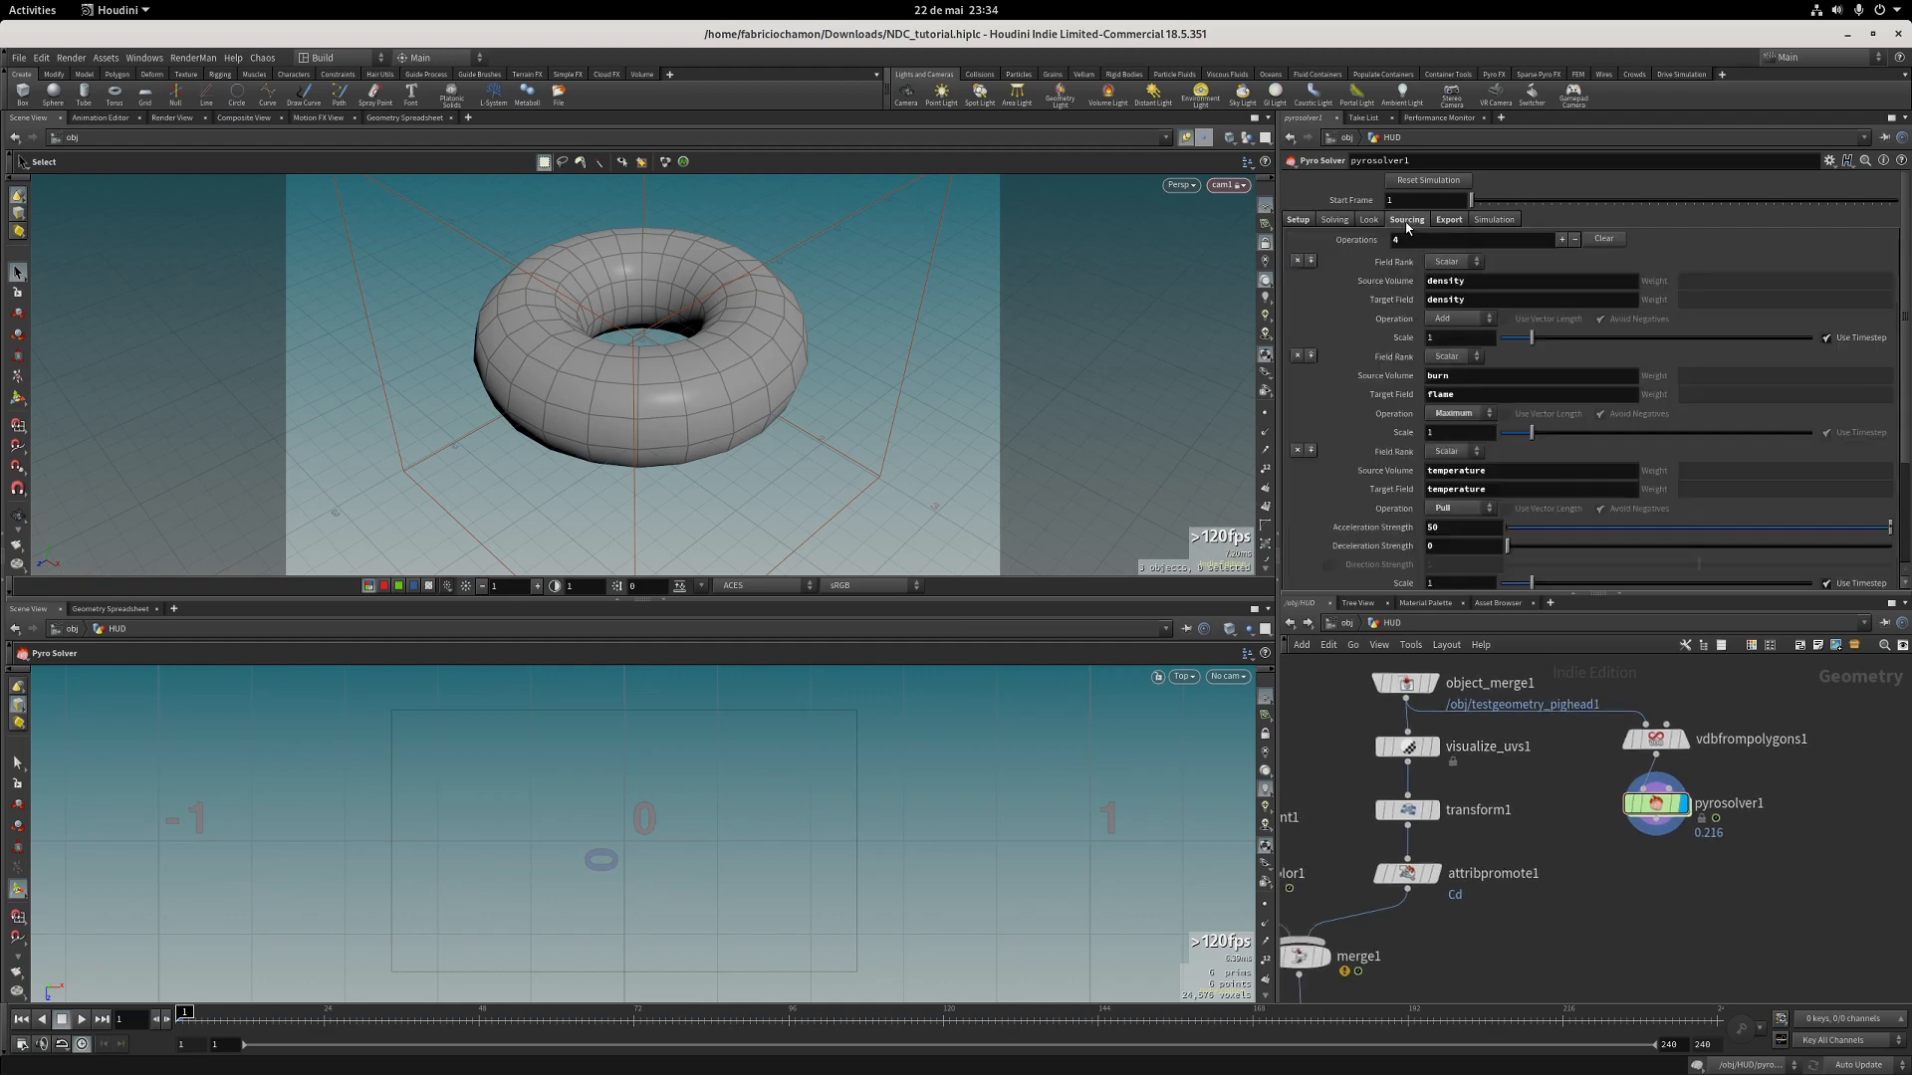
Examine the shape settings of pyrosolver1, including dissipation and its control options.
left_click(1338, 221)
left_click(1393, 240)
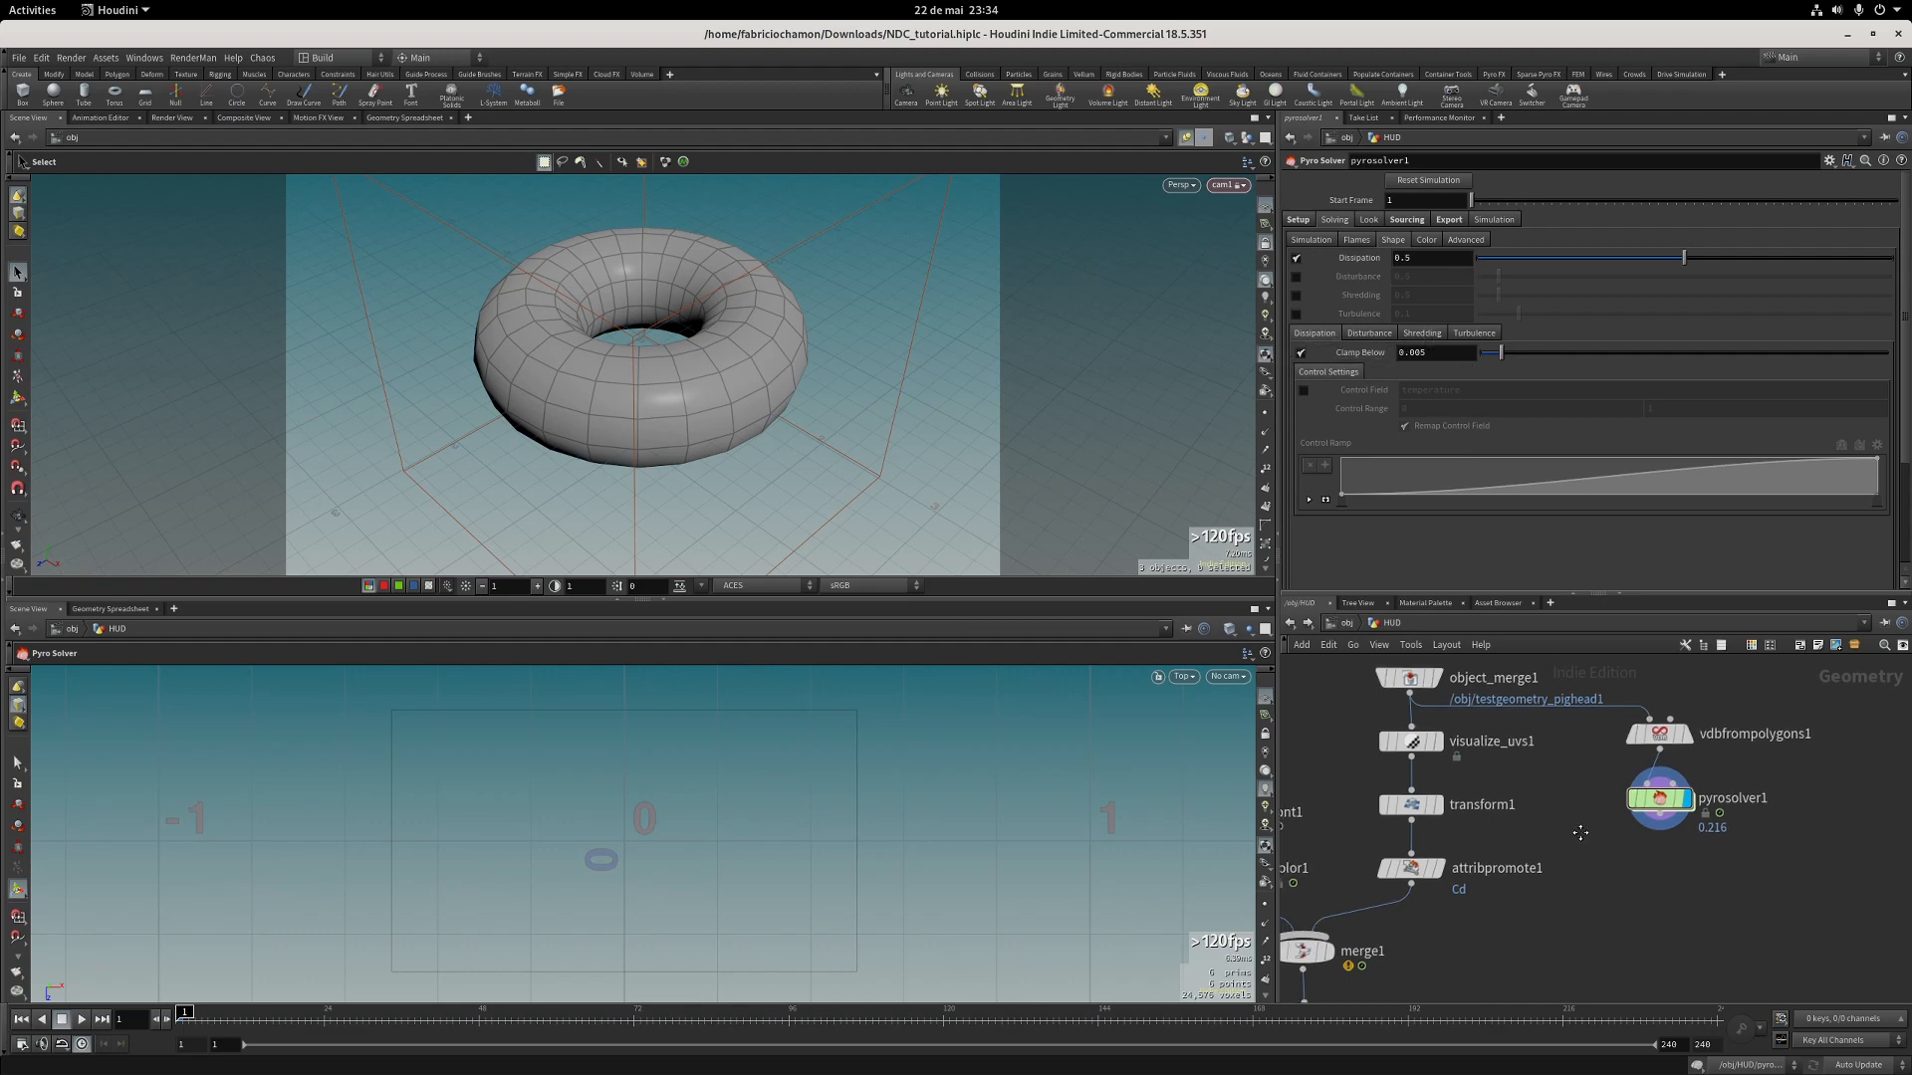
middle_click_drag(1567, 828, 1595, 793)
middle_click_drag(1514, 864, 1638, 841)
scroll(1576, 839, "down", 3)
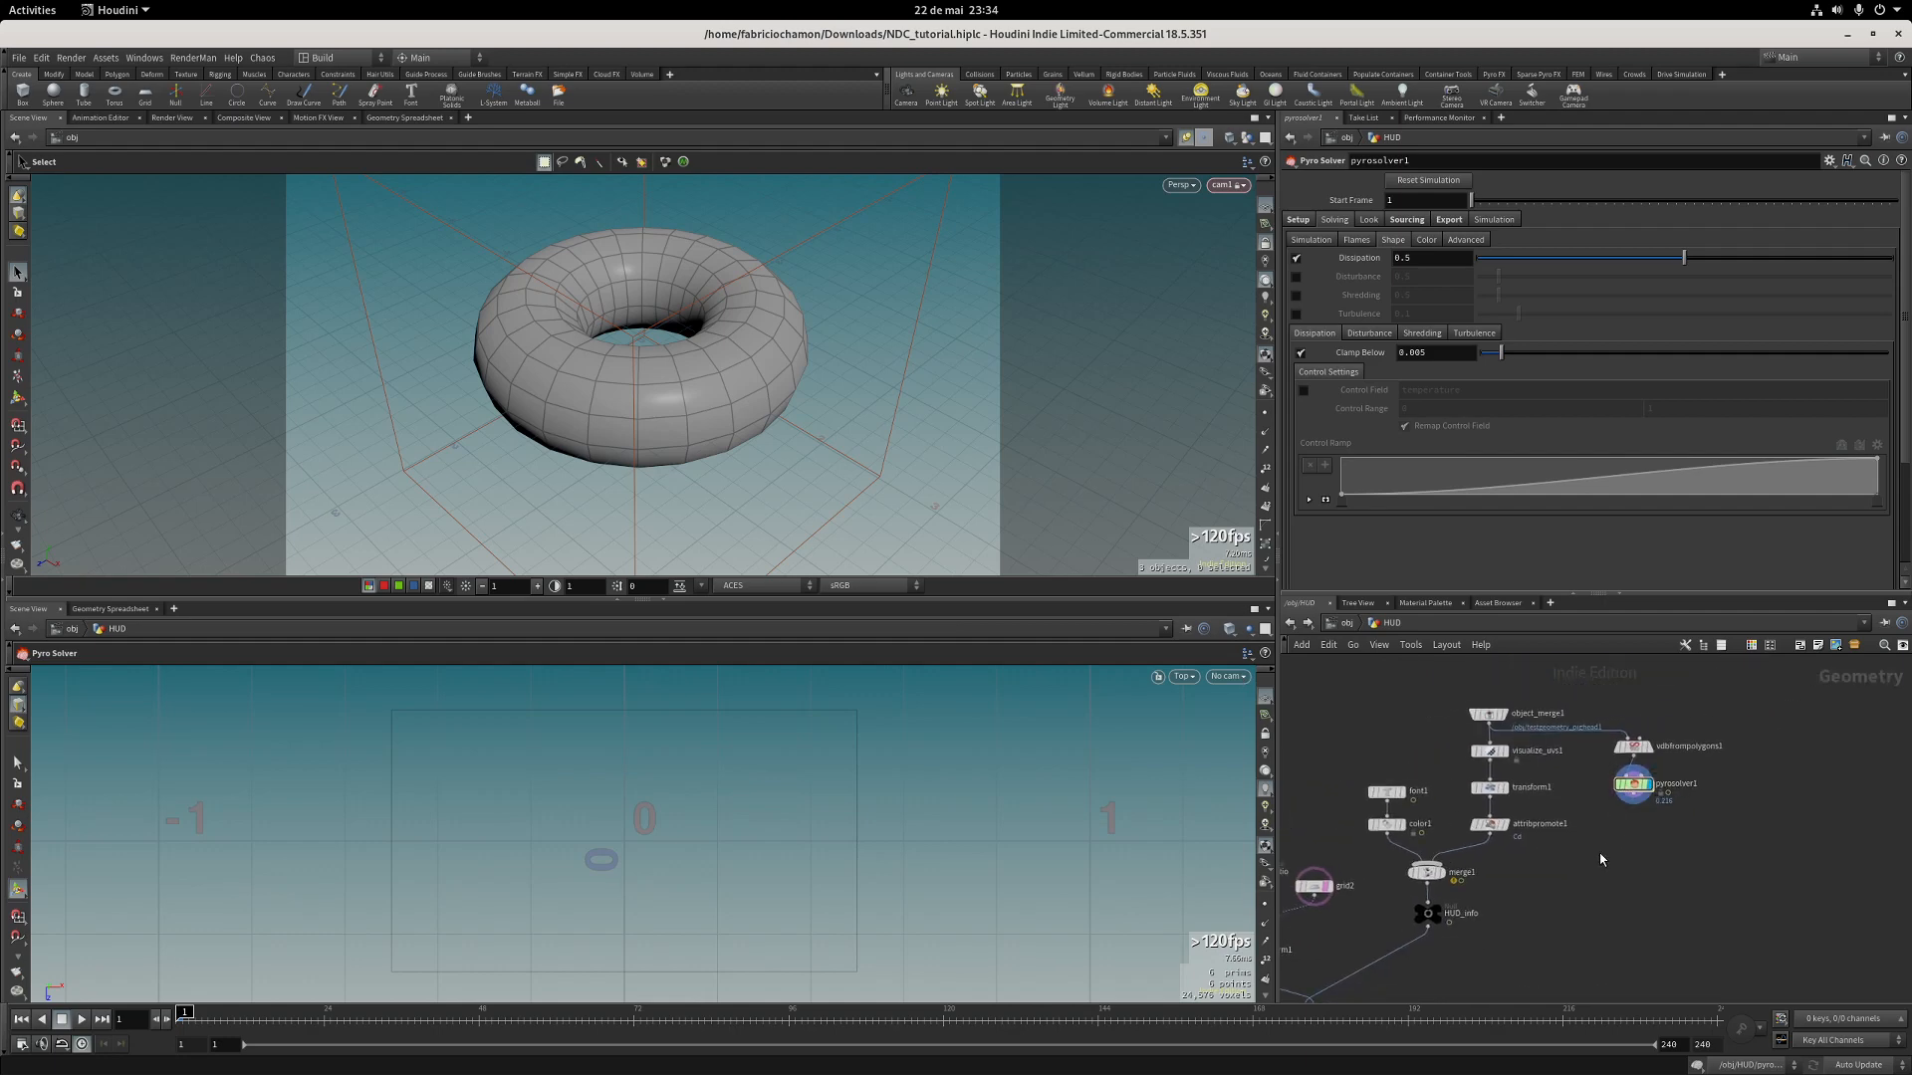
Add a Font node directly below pyrosolver1.
key("Tab")
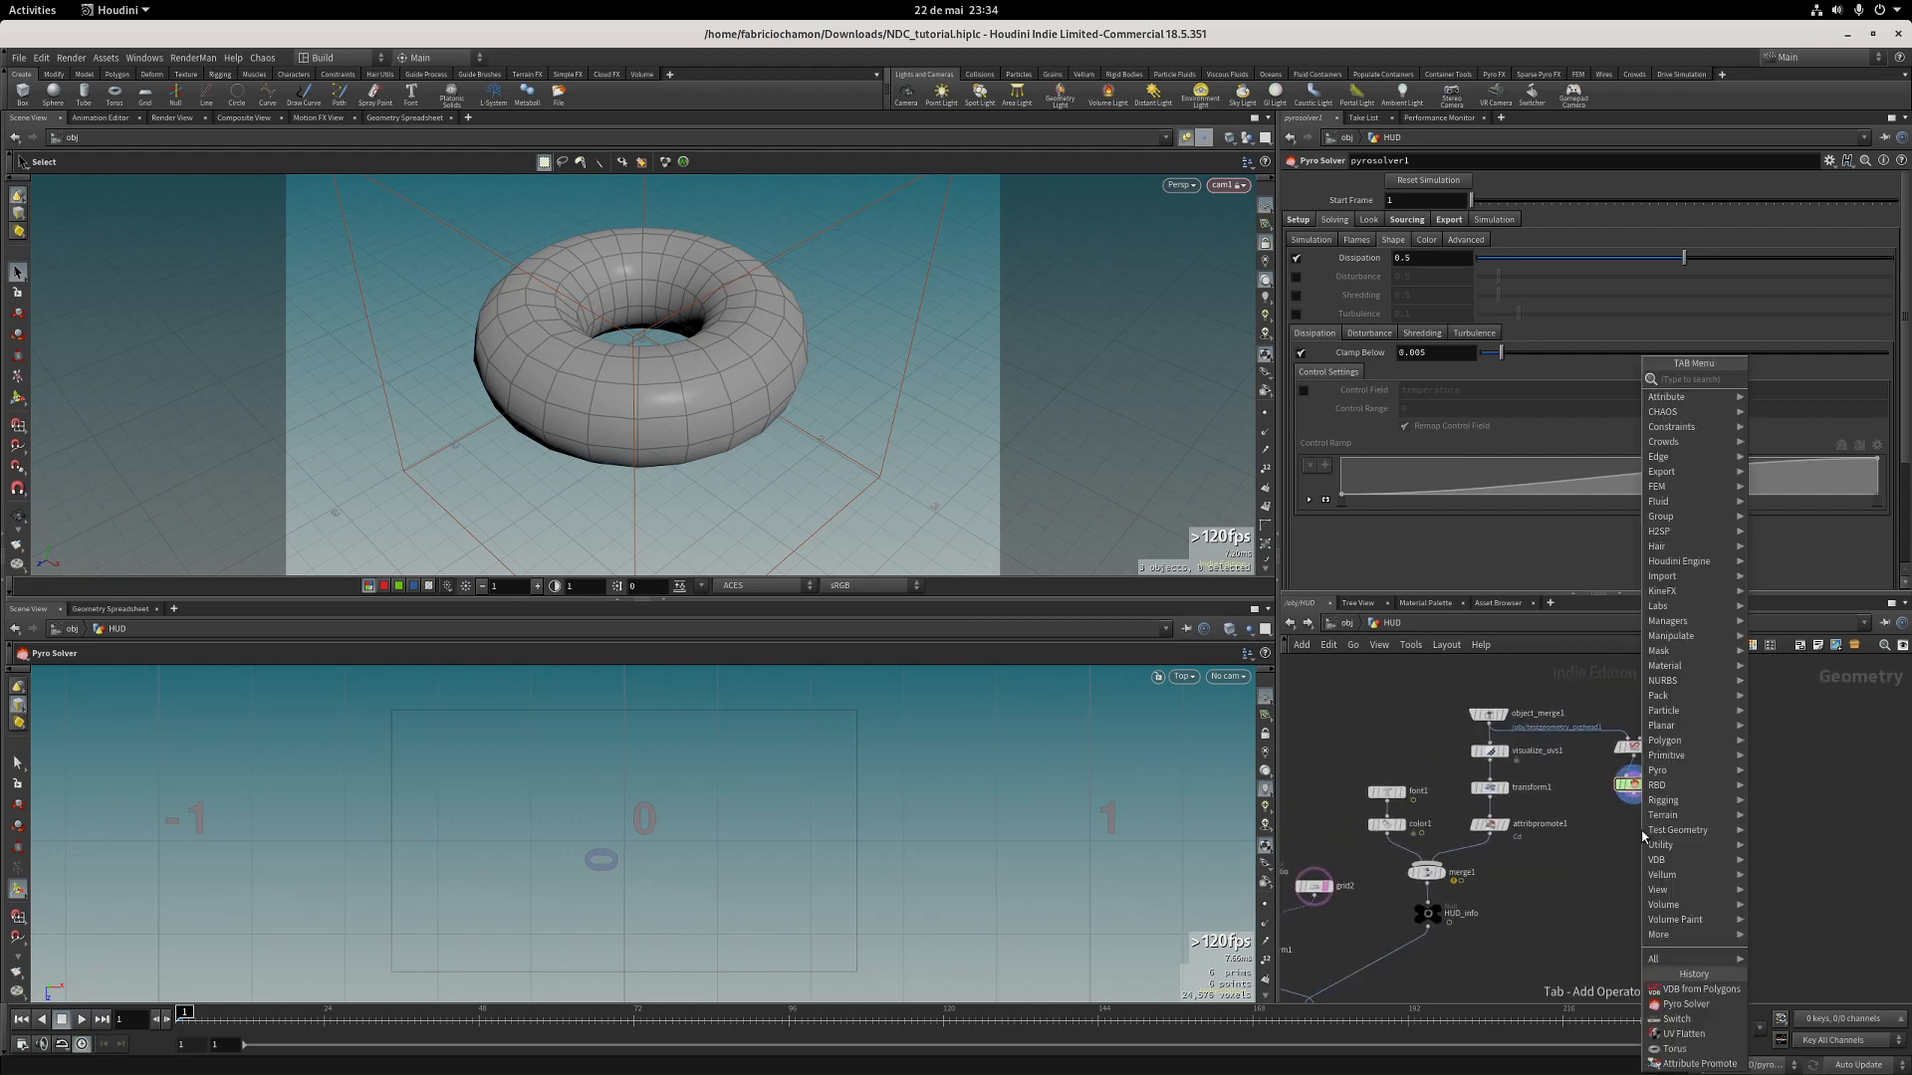
left_click(1643, 837)
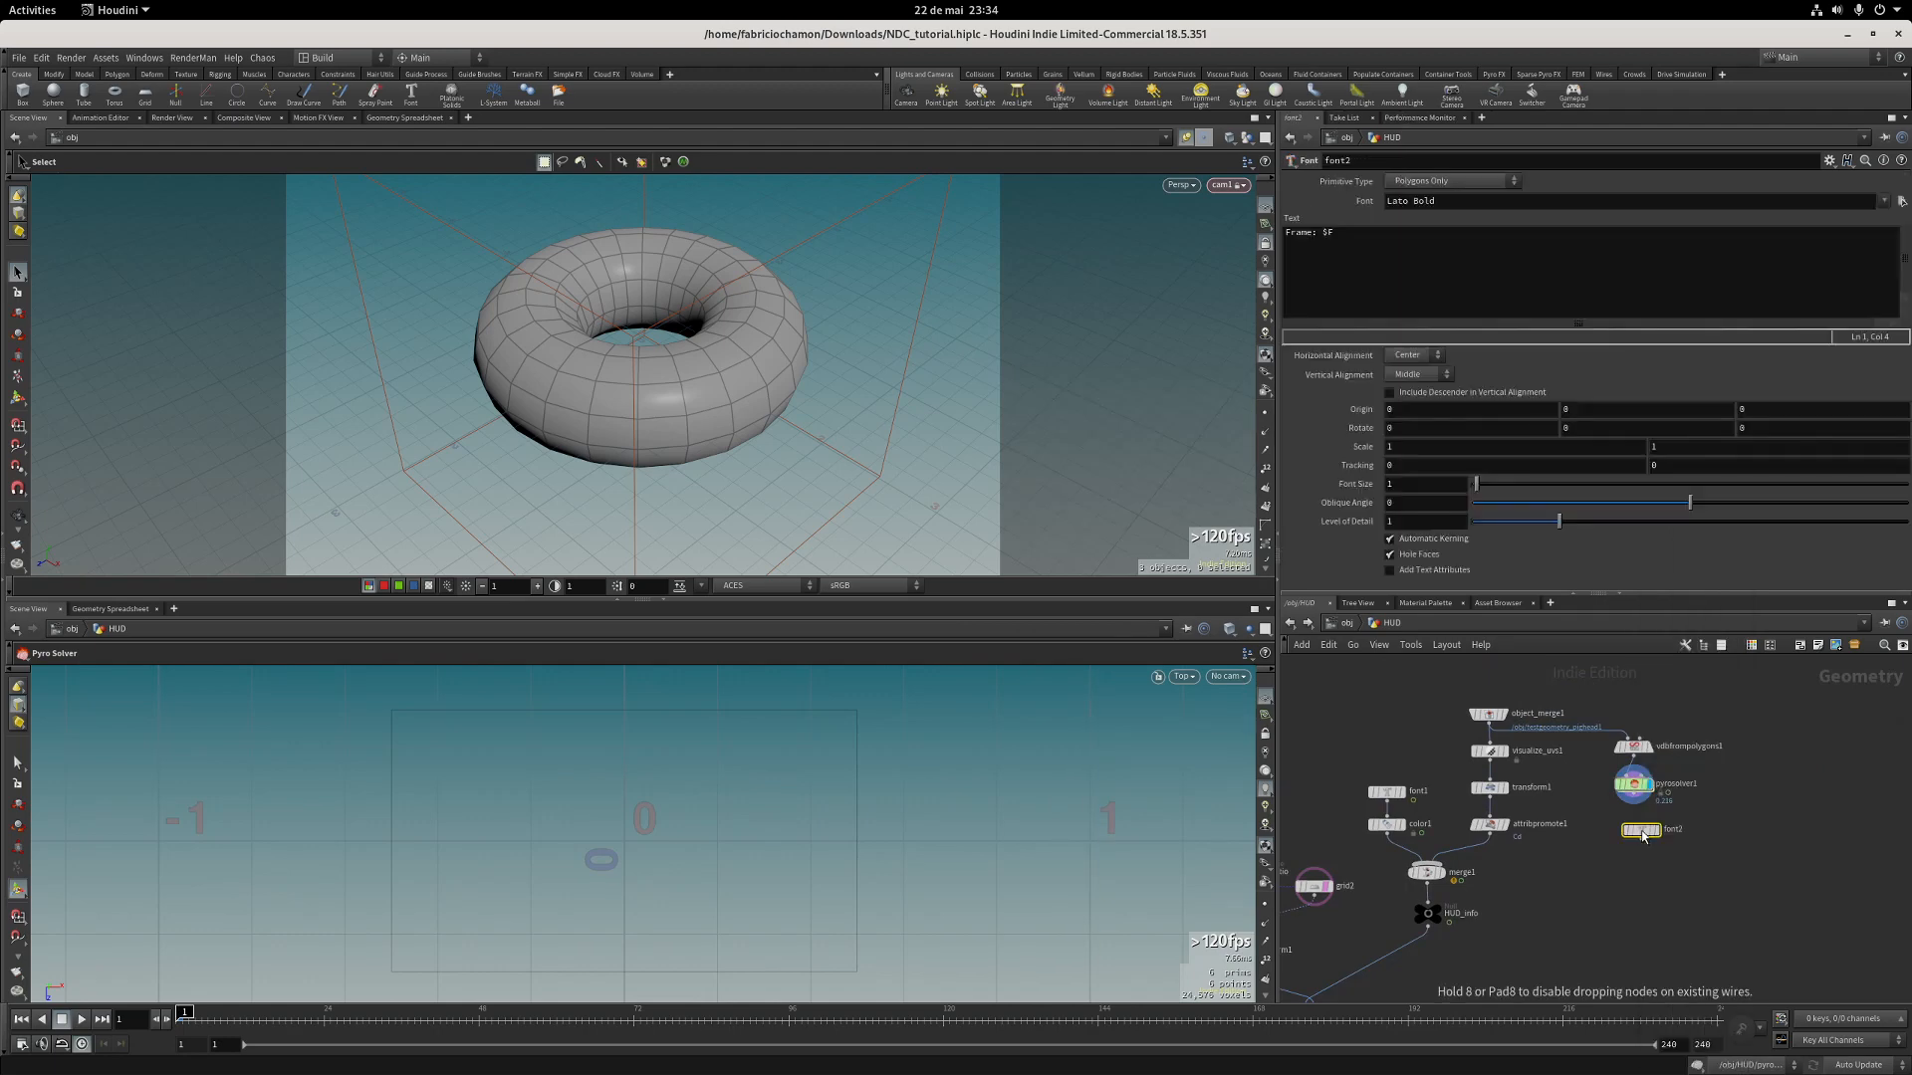
left_click(1633, 822)
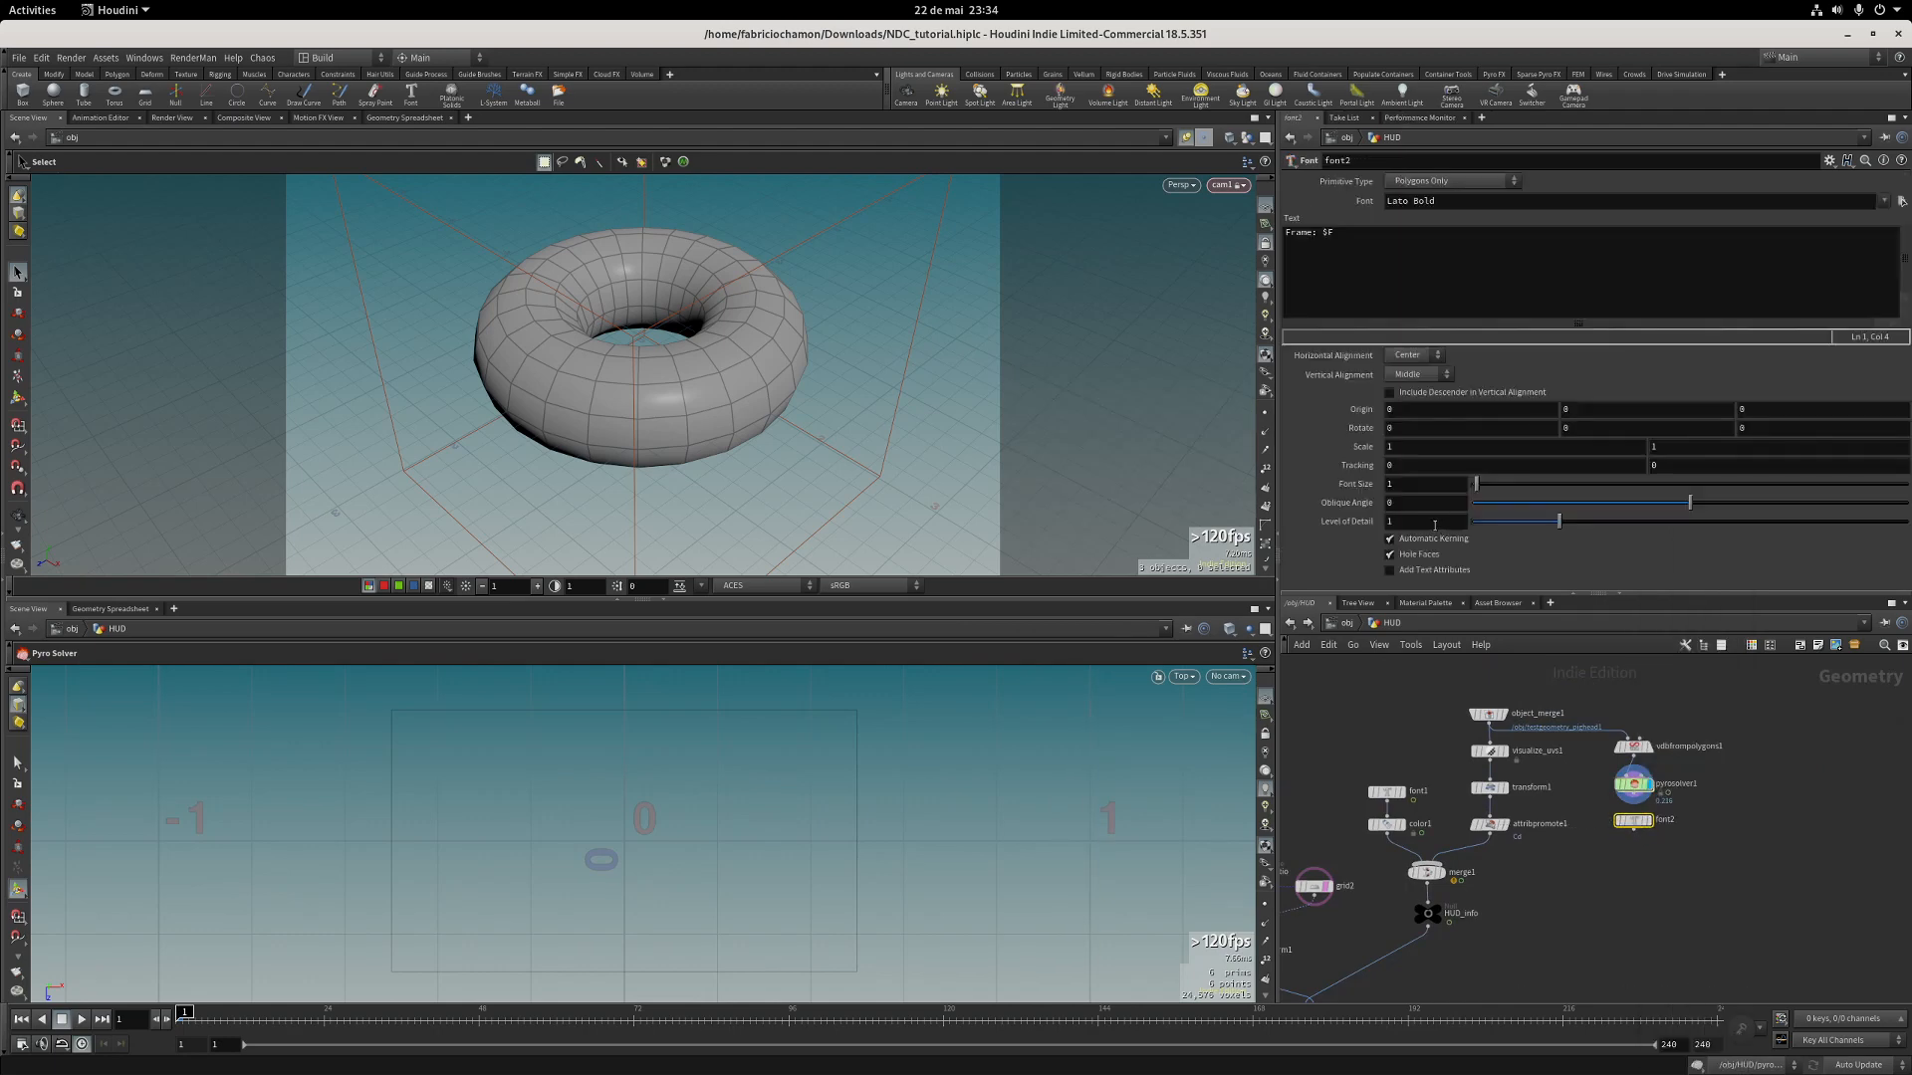
Set font2's level of detail to 0.1 and its X rotation to -90, and display the node.
left_click(1434, 525)
type("0.1")
key("Return")
left_click(1428, 434)
key("Return")
left_click(1649, 821)
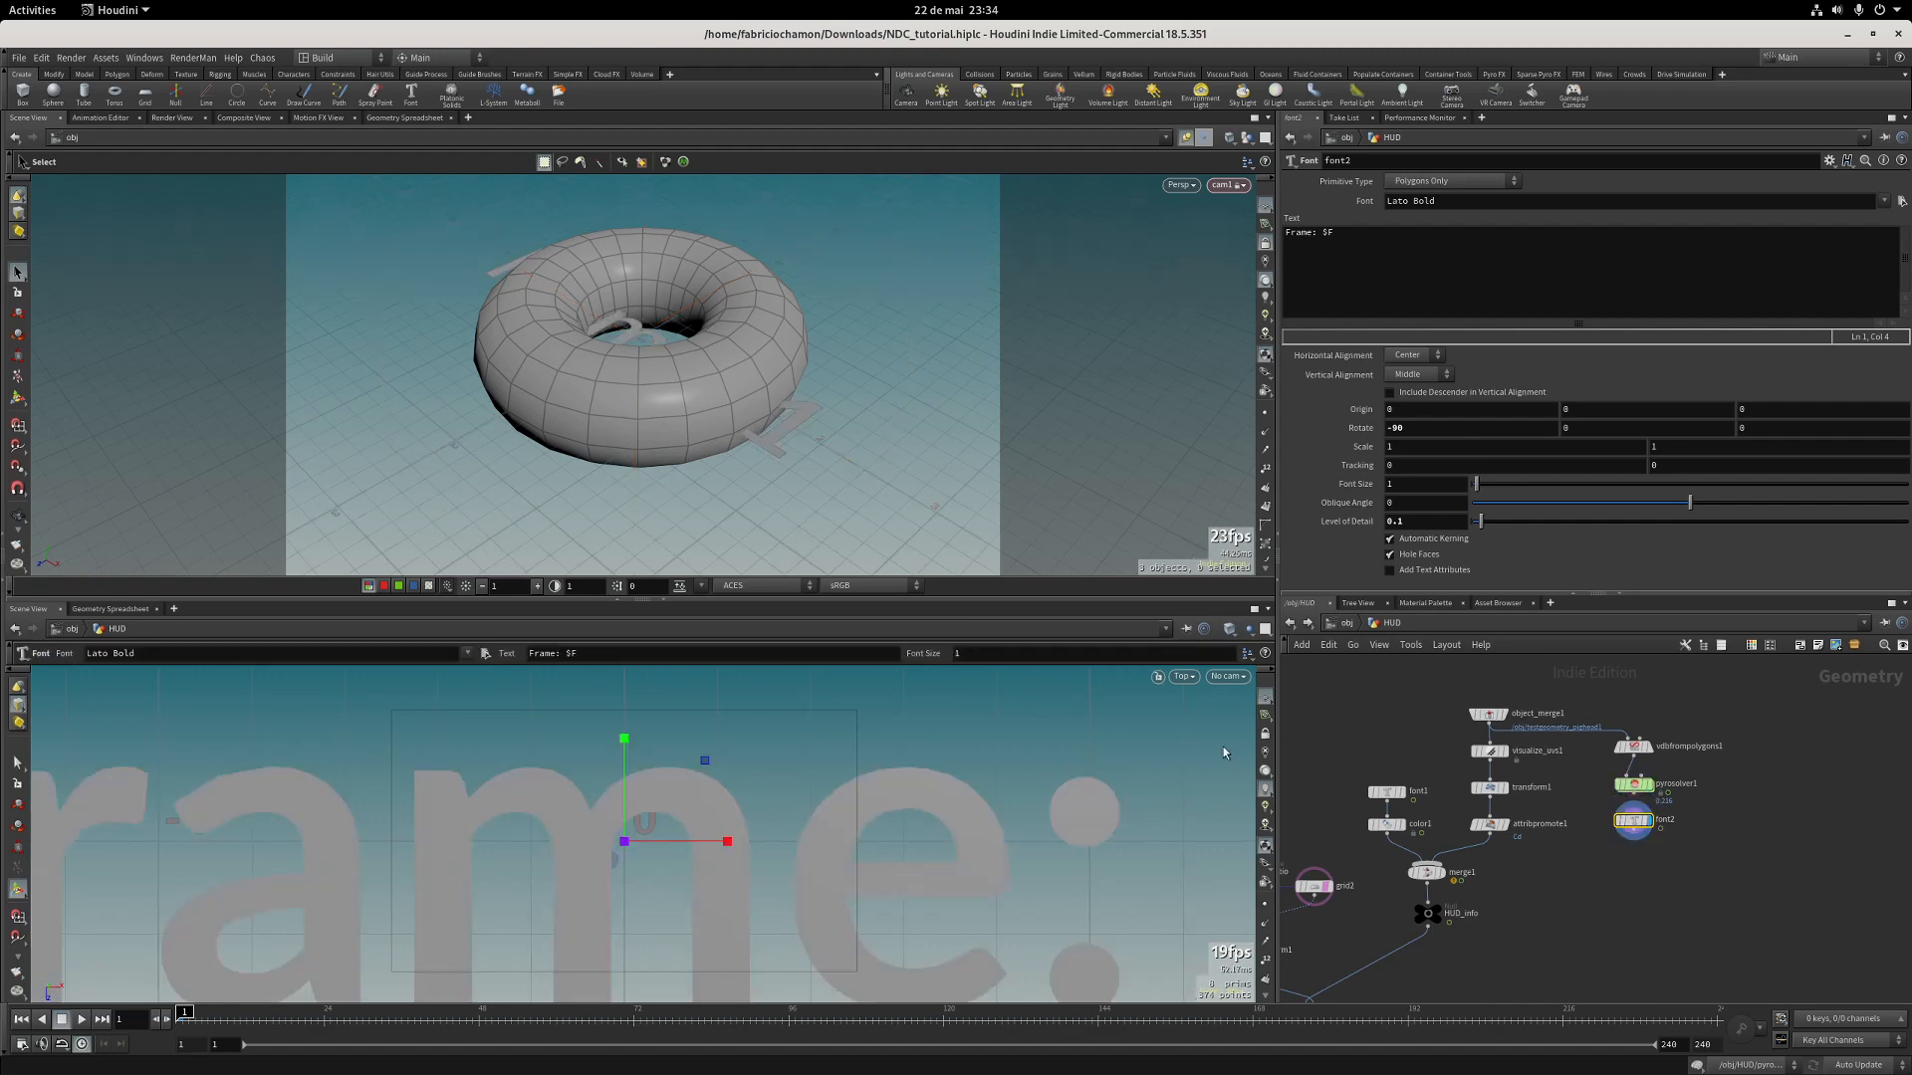
Scale the font2 text down uniformly to about 0.083 and place a connected copy of color1 below font2.
left_click_drag(628, 846, 196, 970)
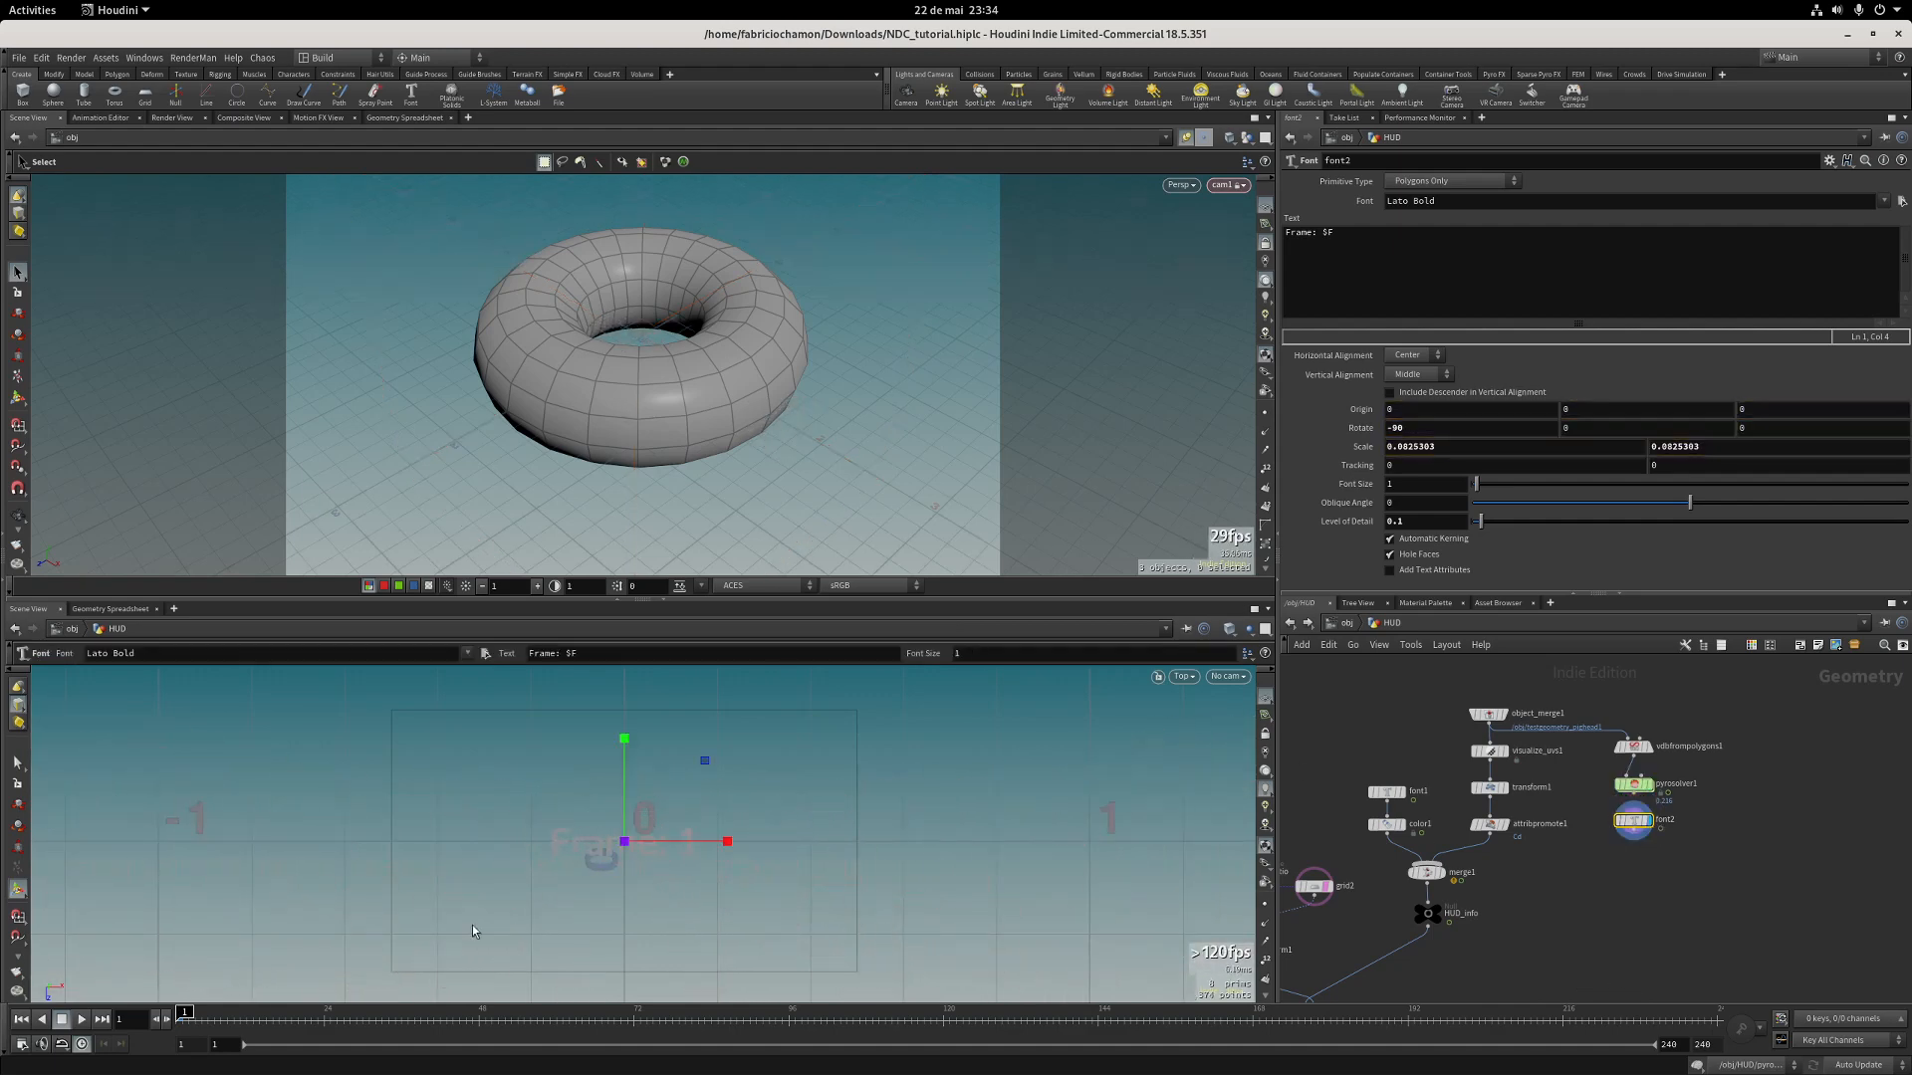
left_click_drag(1387, 826, 1633, 862, "alt")
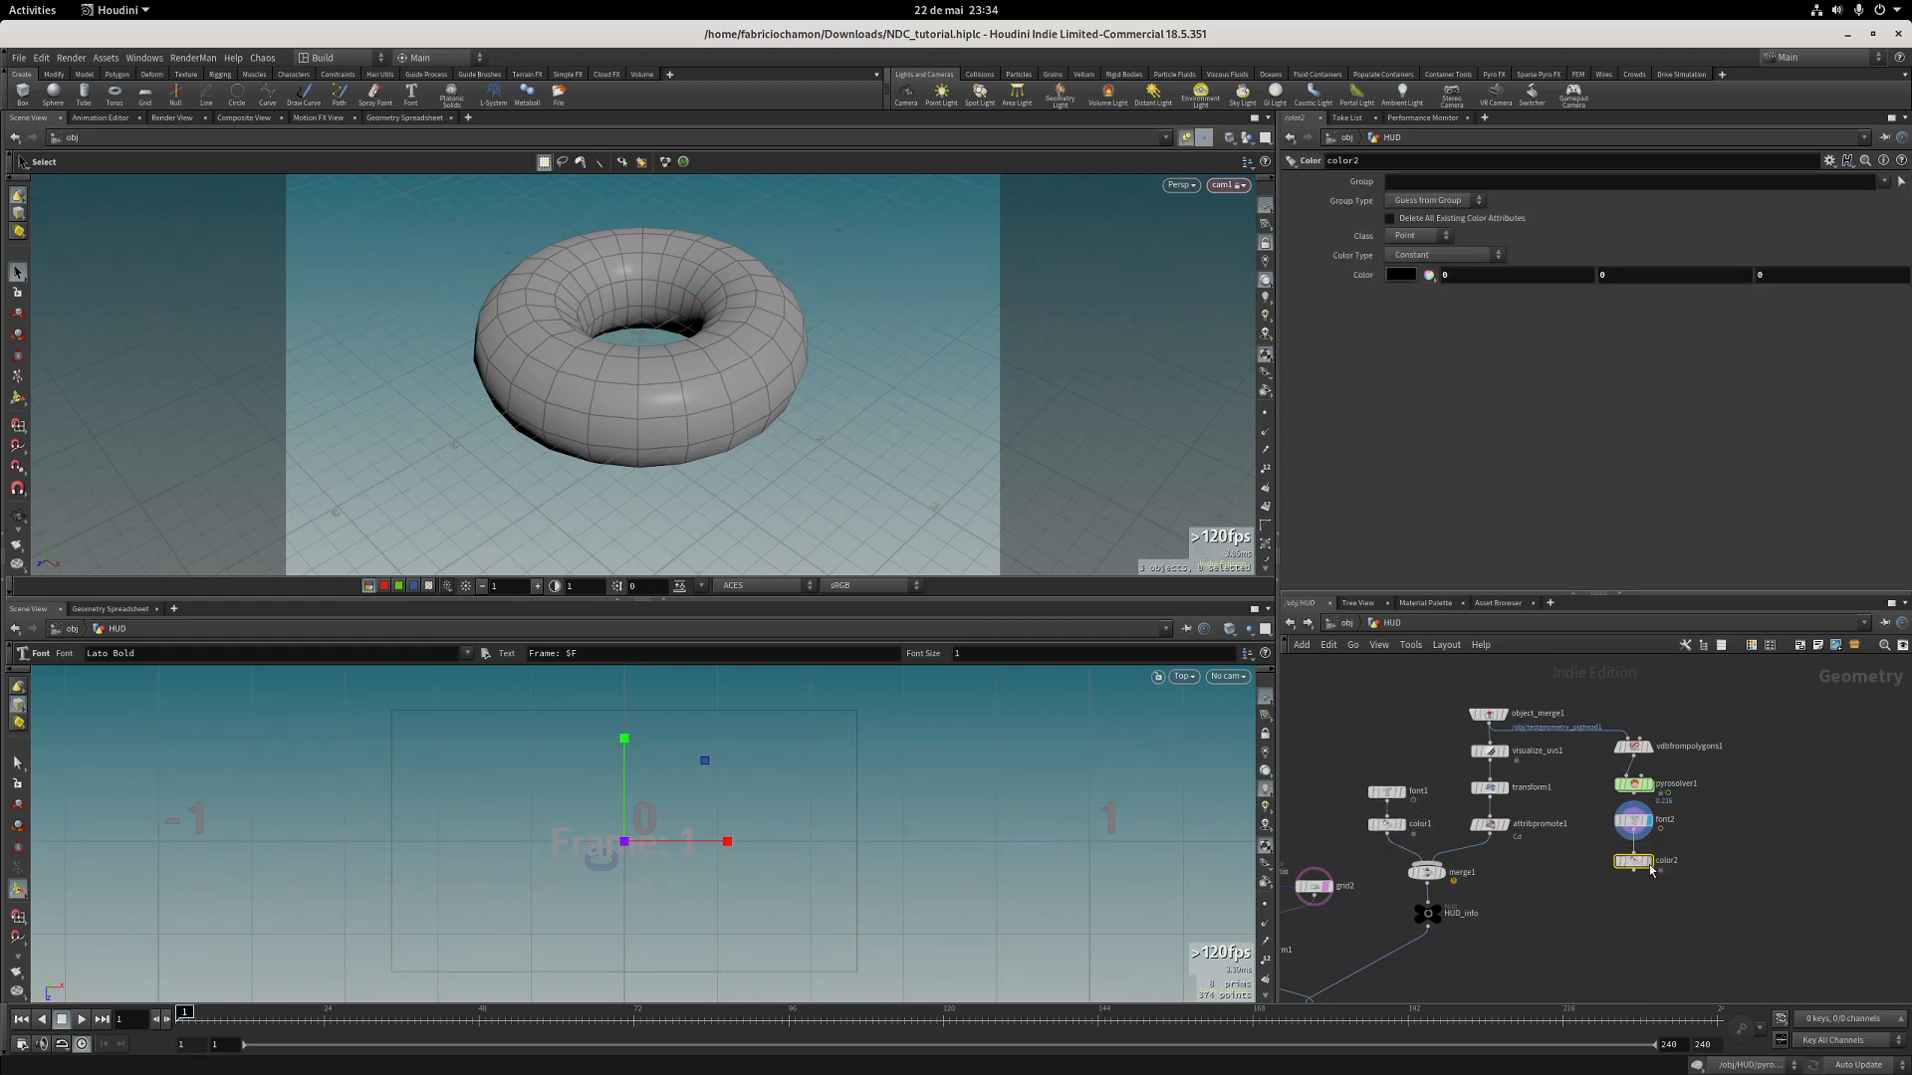
Align font2's text Left and Top and move its origin to about -0.49, 0, -0.27 at the frame's upper-left corner.
left_click(1634, 820)
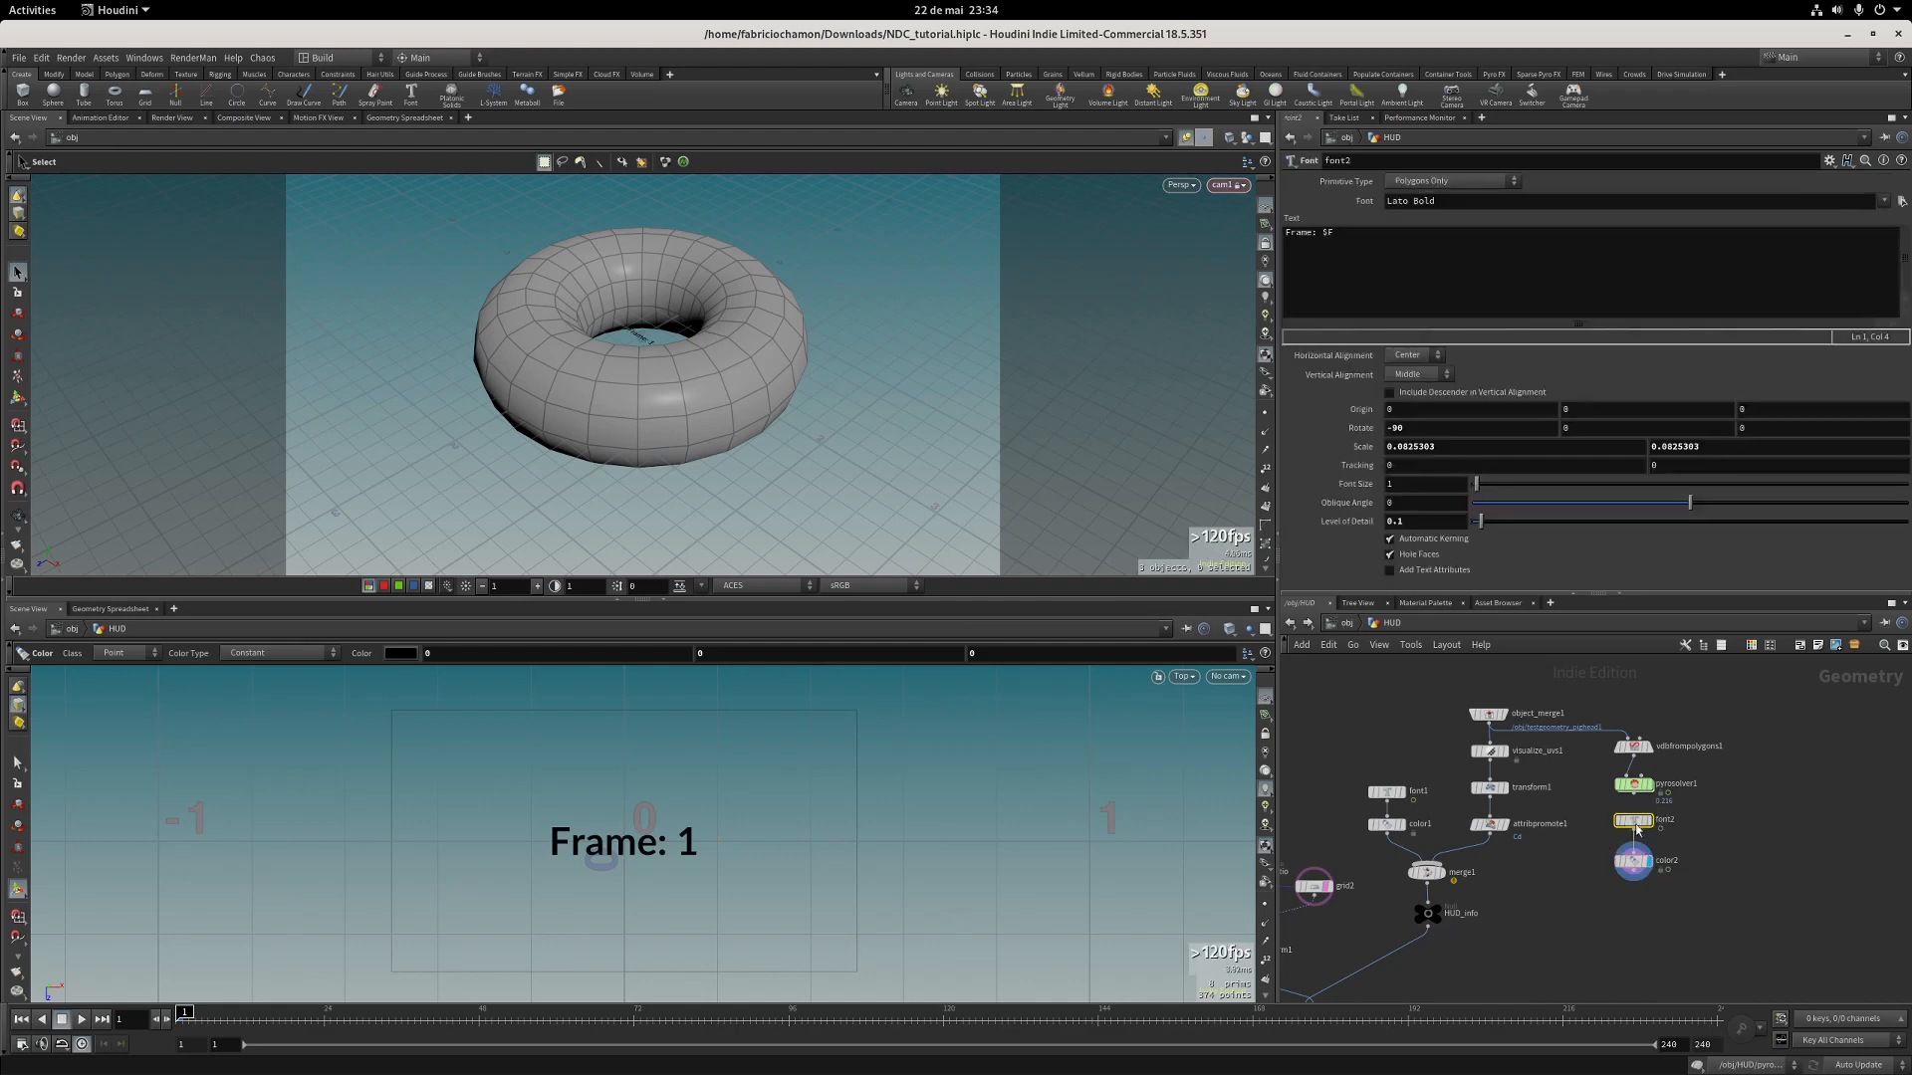
left_click(1648, 820)
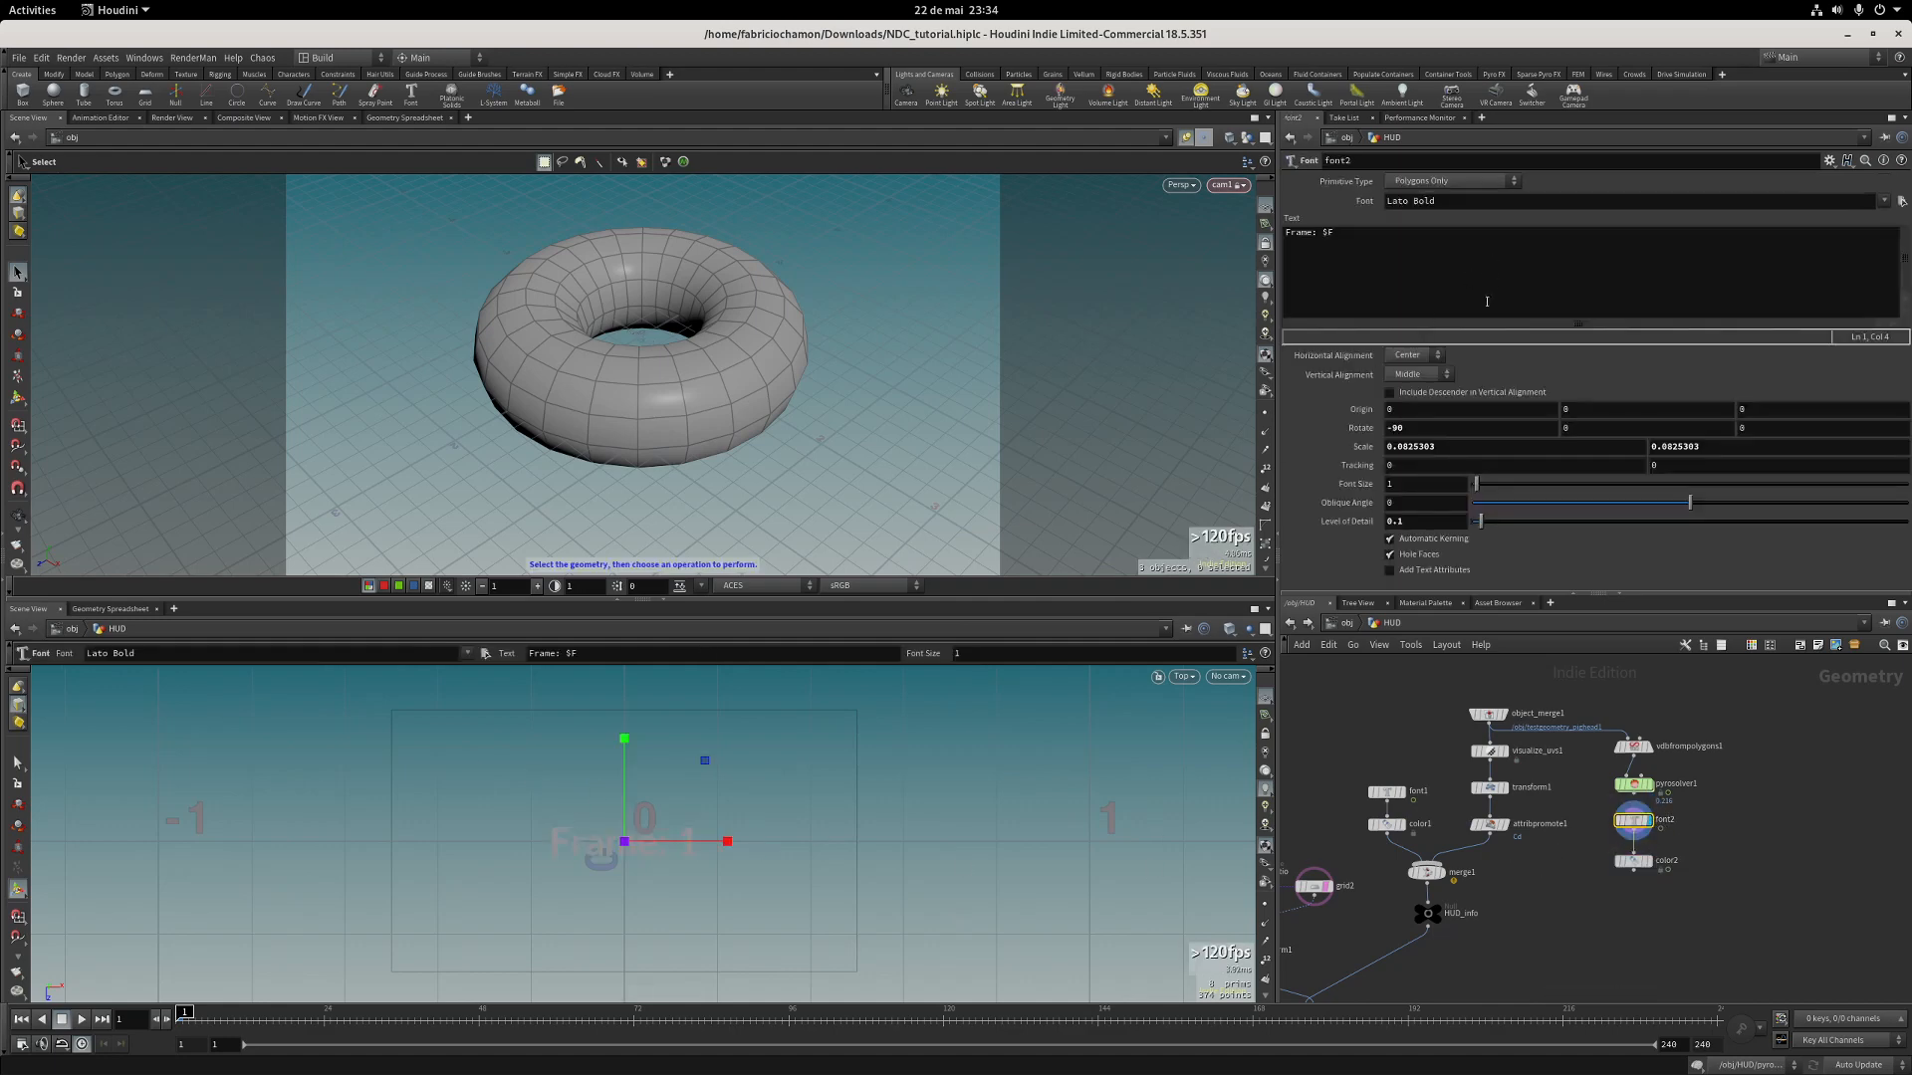
left_click(1423, 356)
left_click(1406, 369)
left_click(1414, 374)
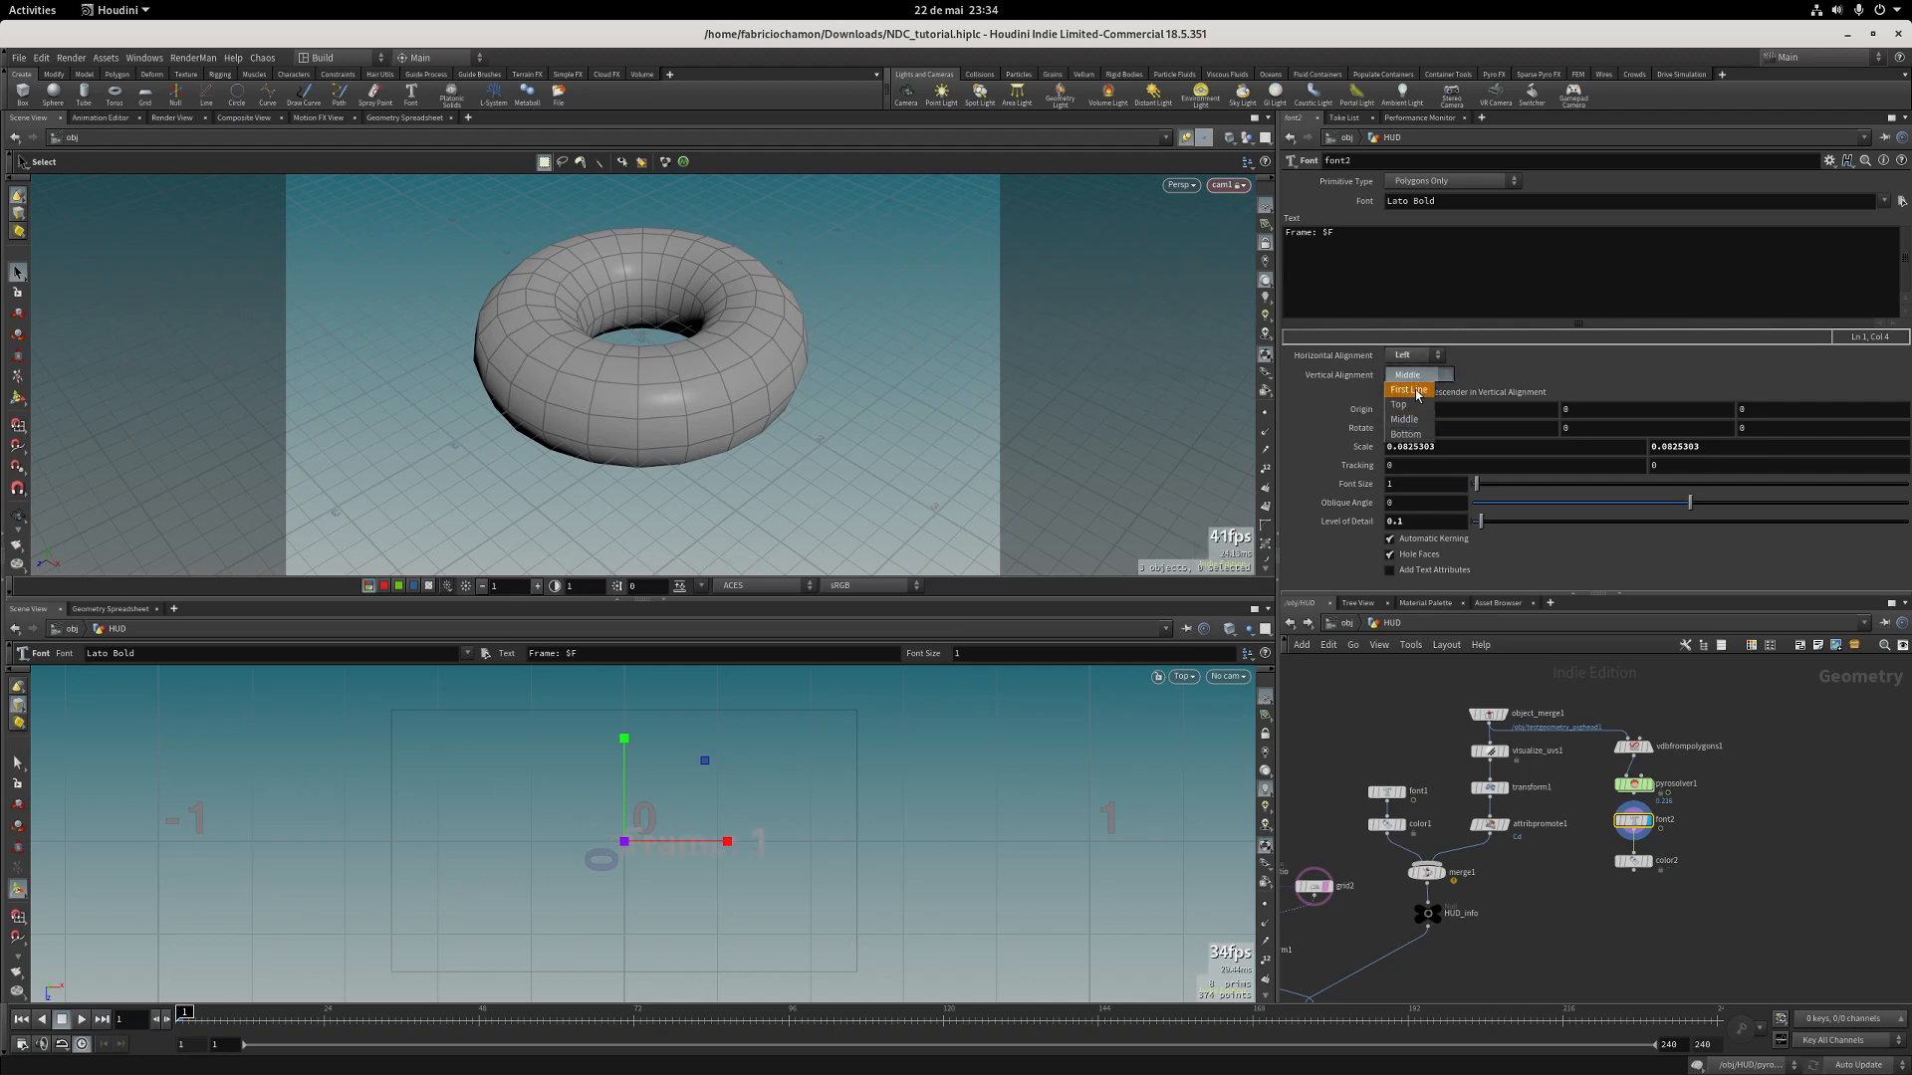
left_click(1414, 404)
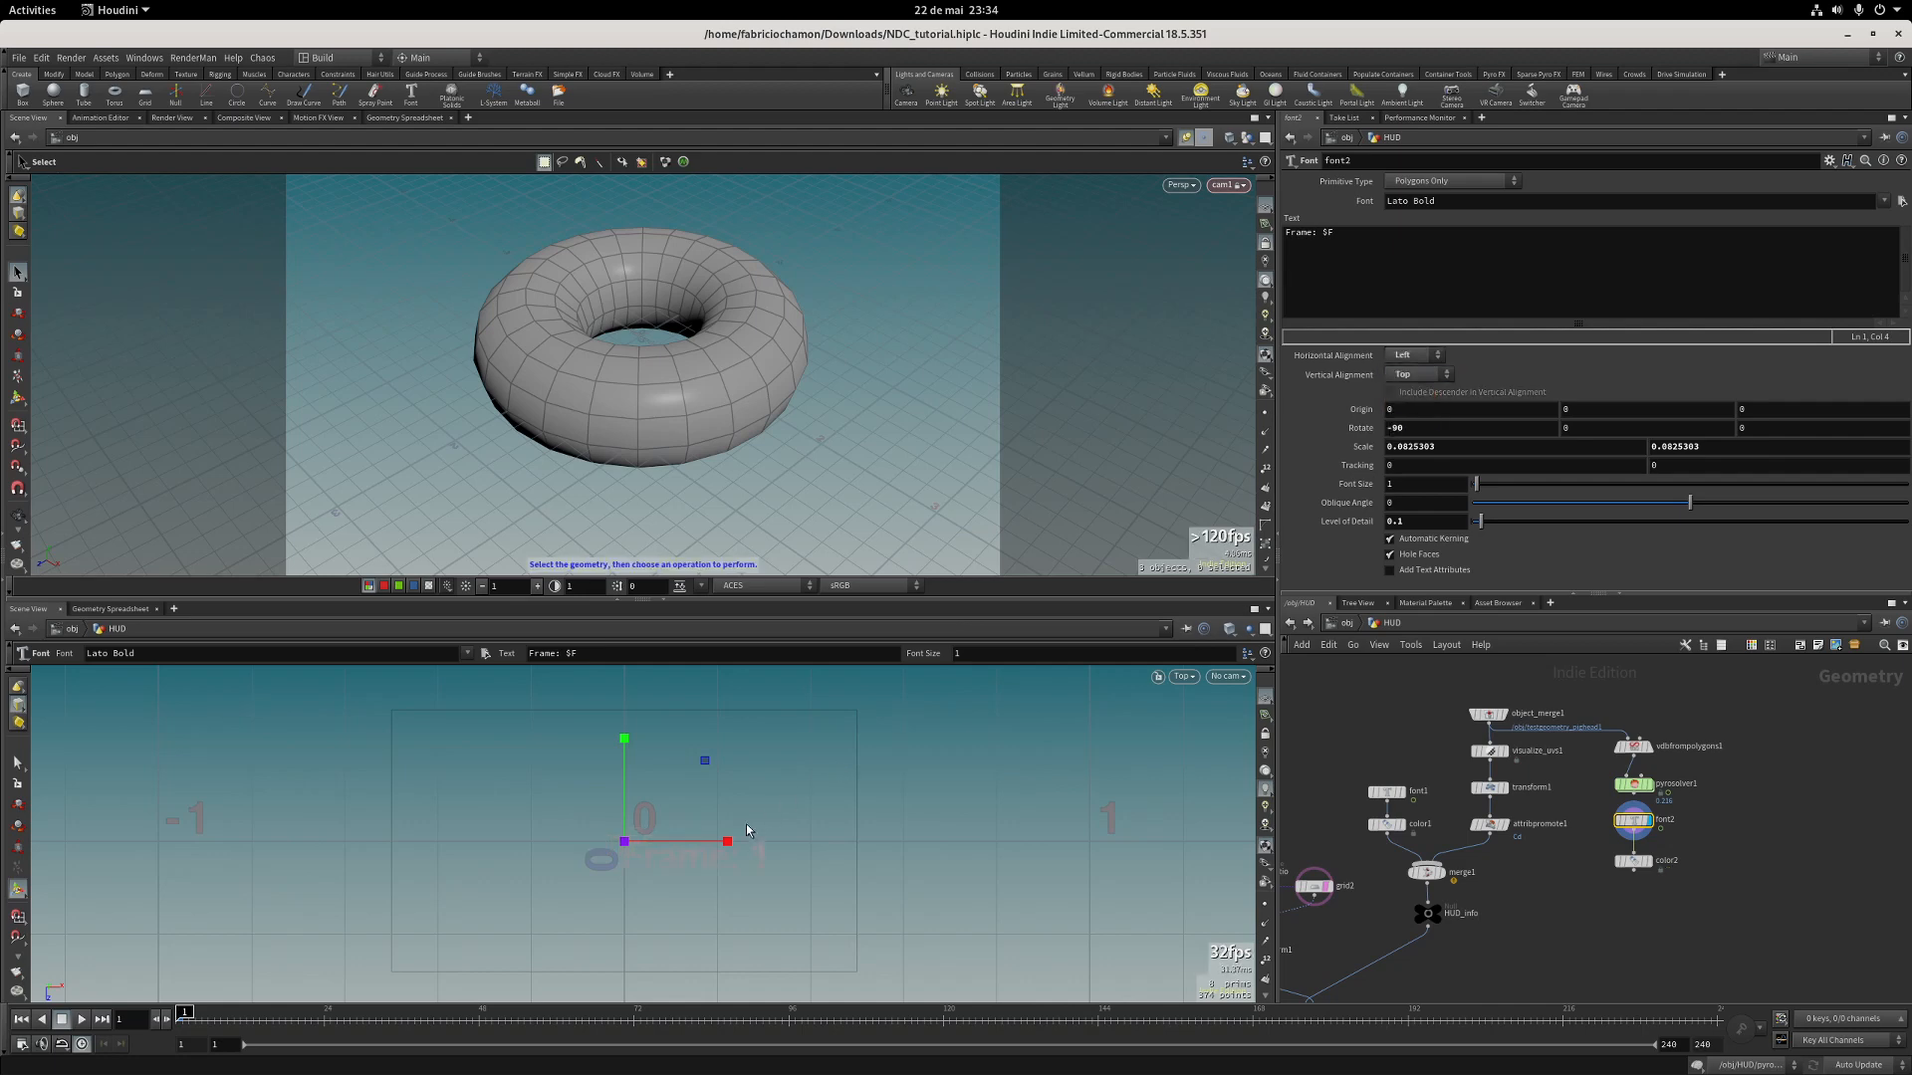
left_click_drag(708, 763, 479, 644)
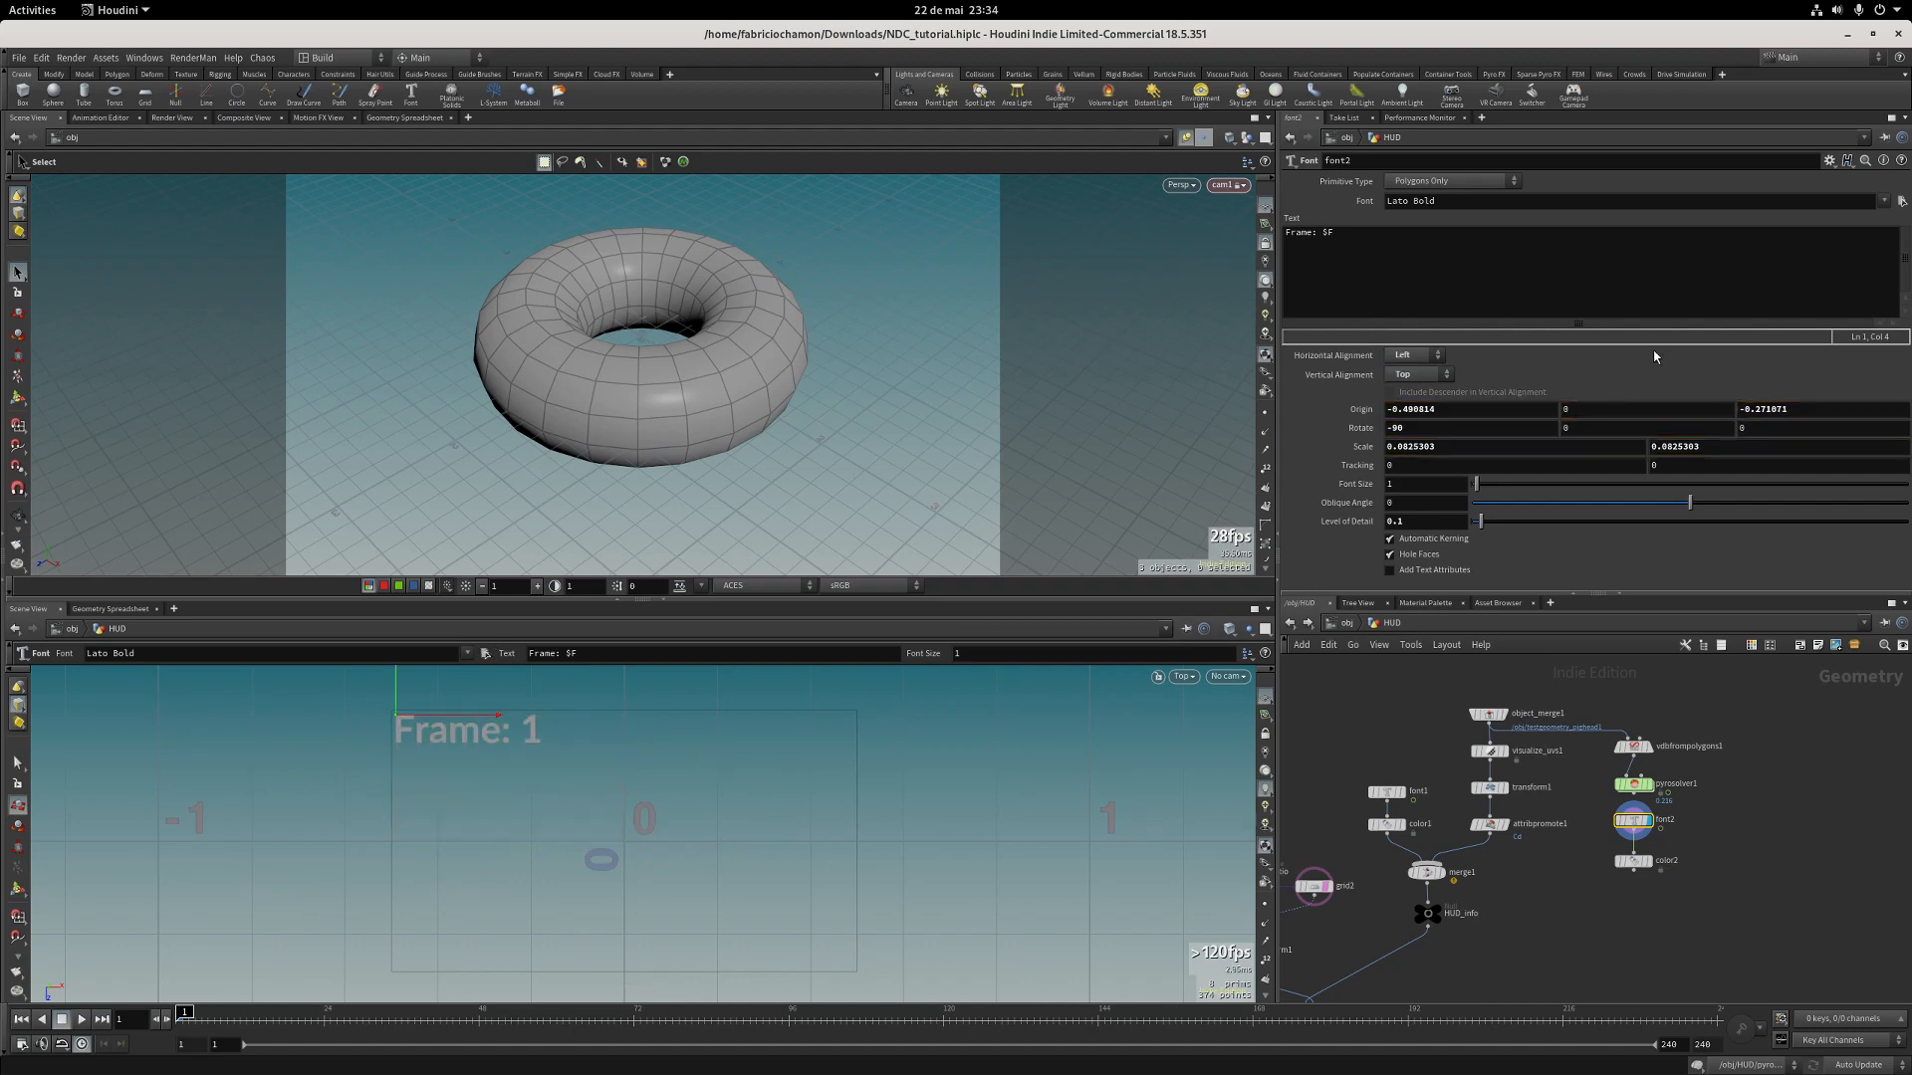
Reset font2's scale to its default, set its font size to 0.03 and display color2.
left_click(1645, 861)
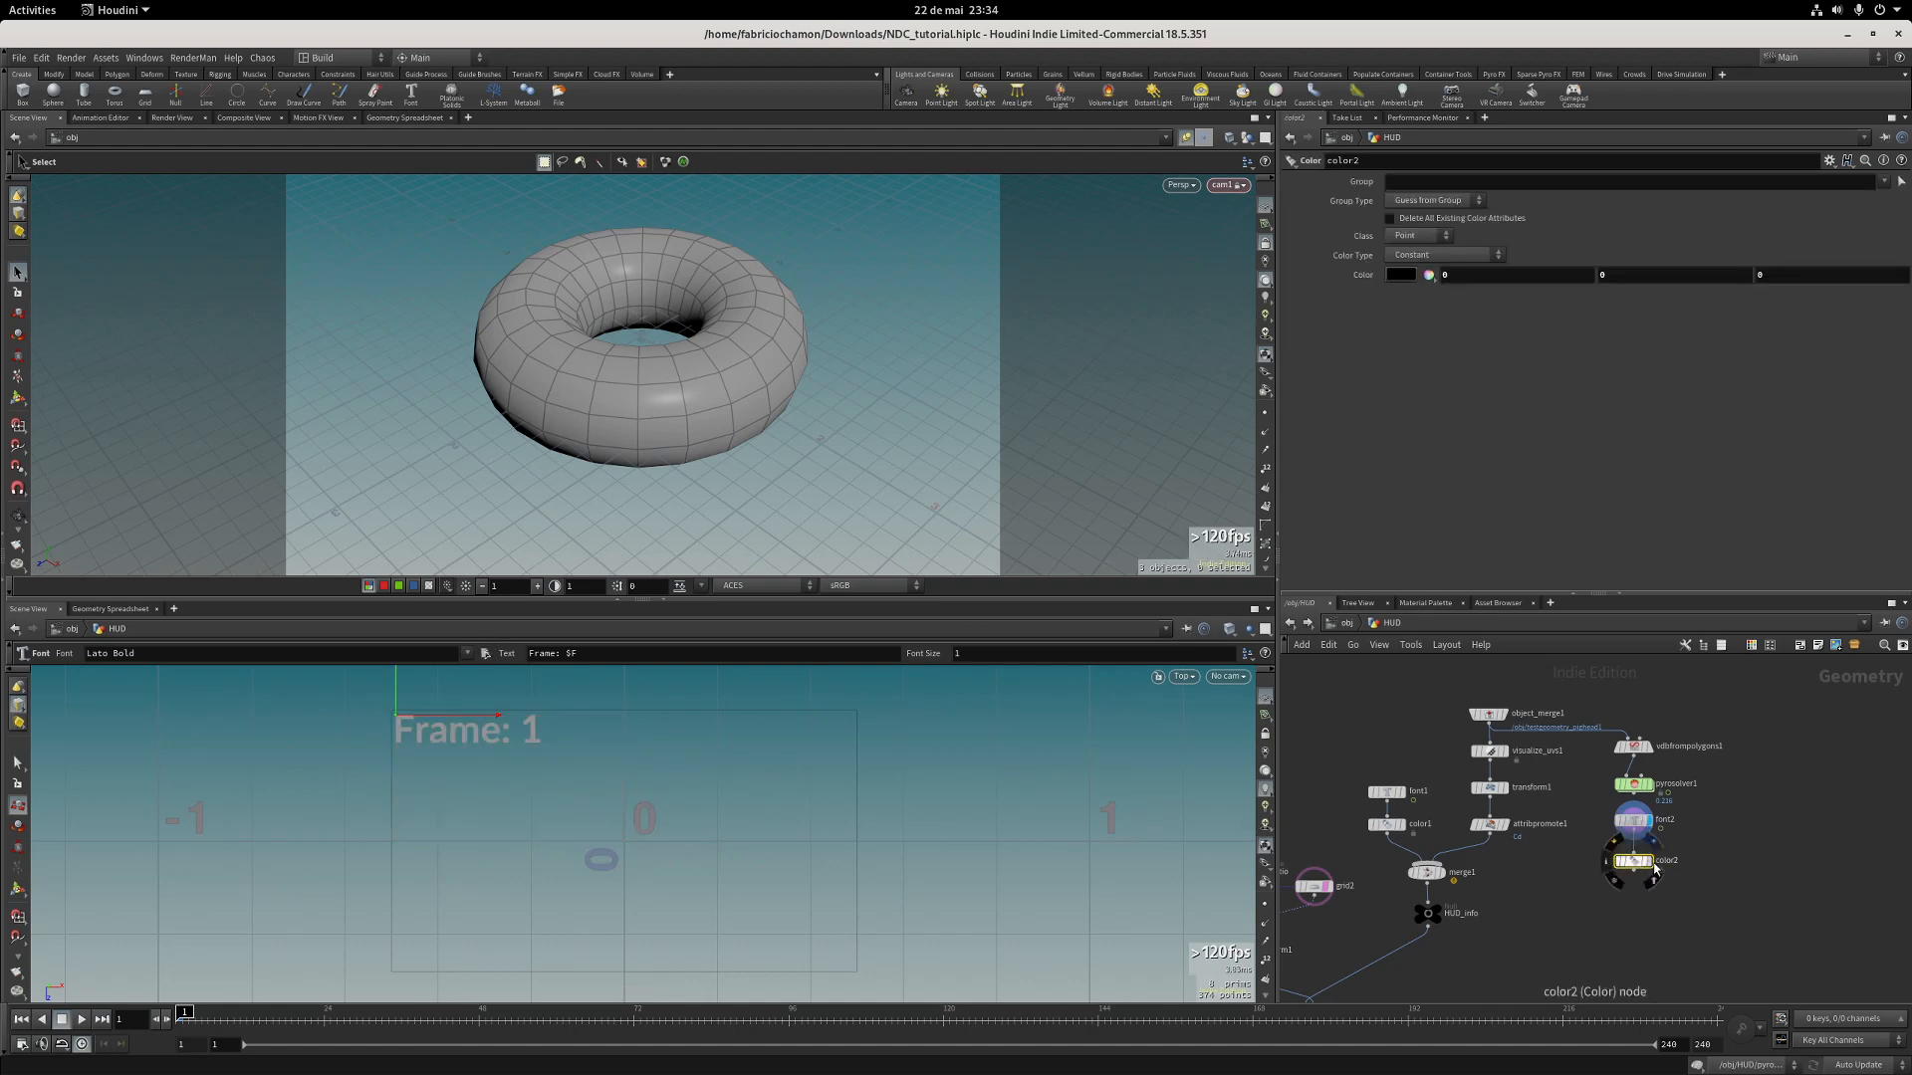
left_click(1643, 820)
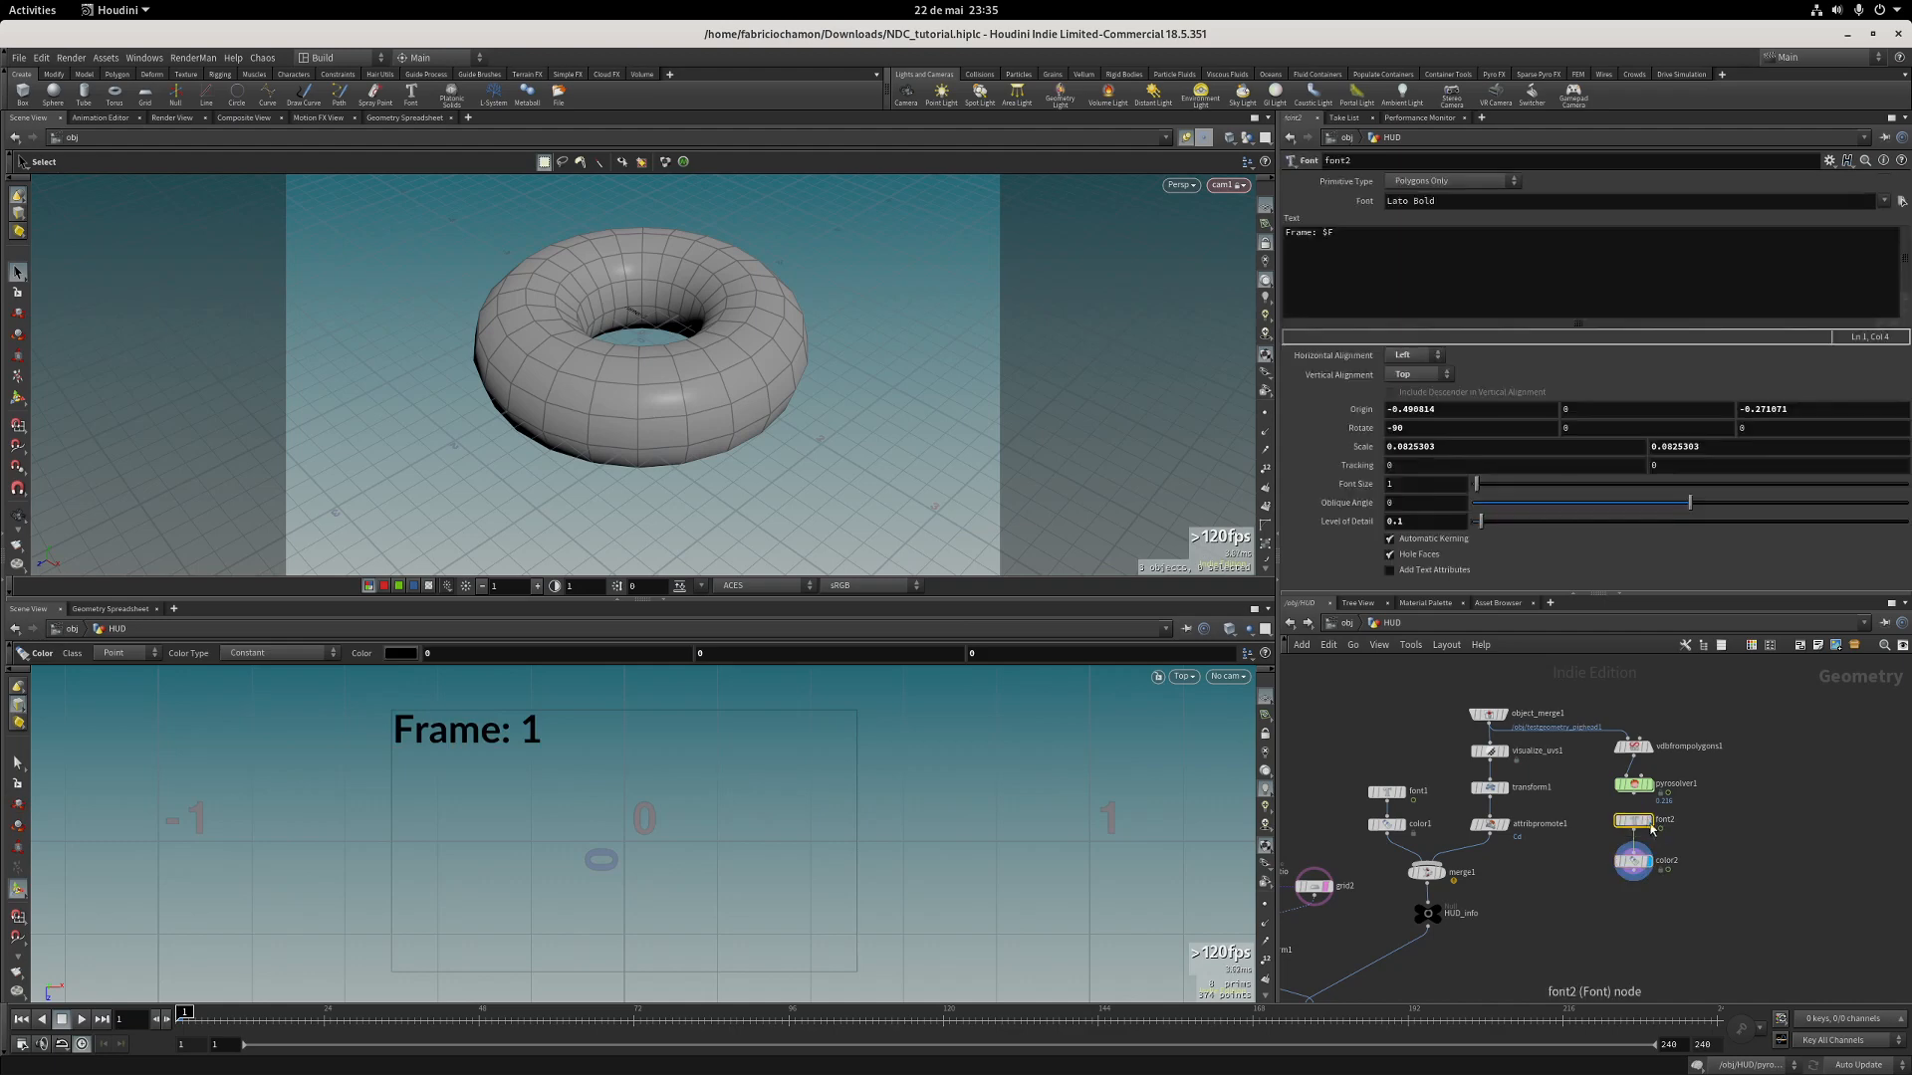
middle_click(1368, 448, "ctrl")
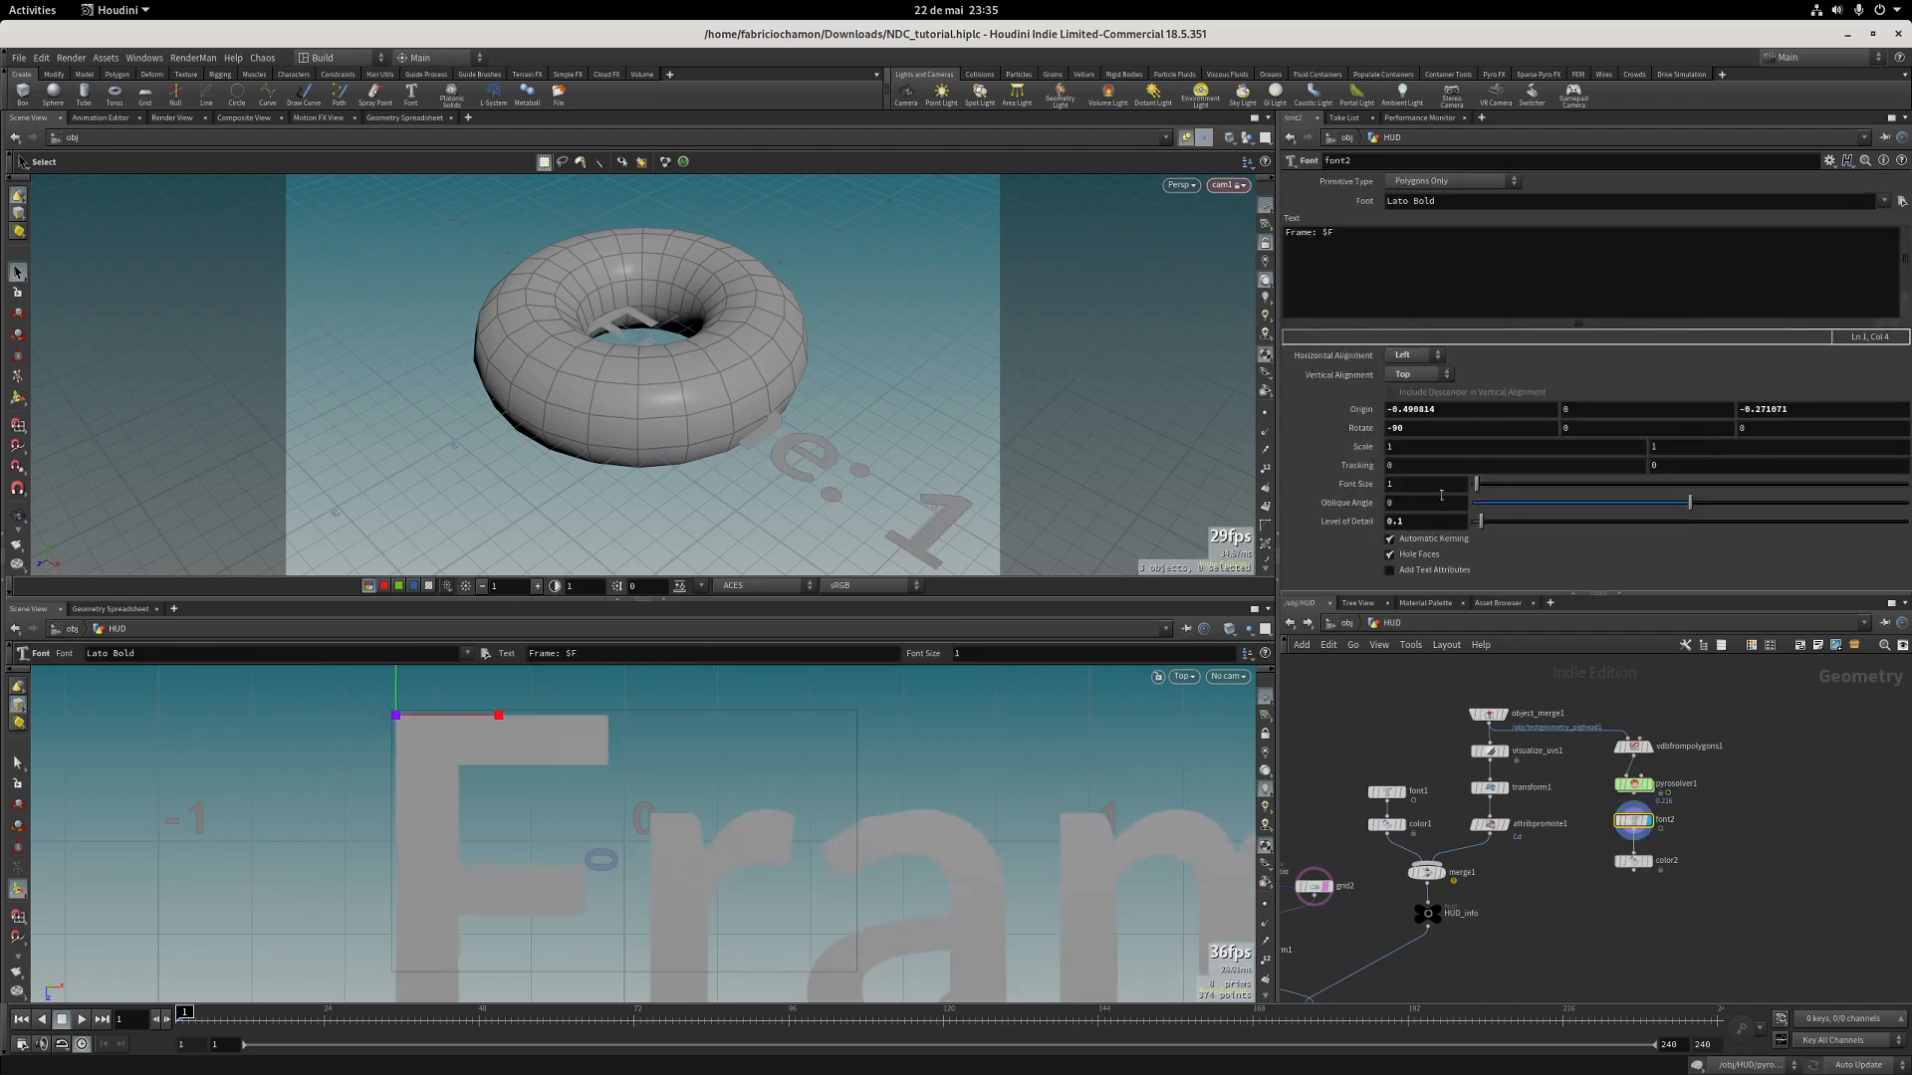
middle_click_drag(1448, 485, 909, 534)
middle_click_drag(880, 529, 823, 538)
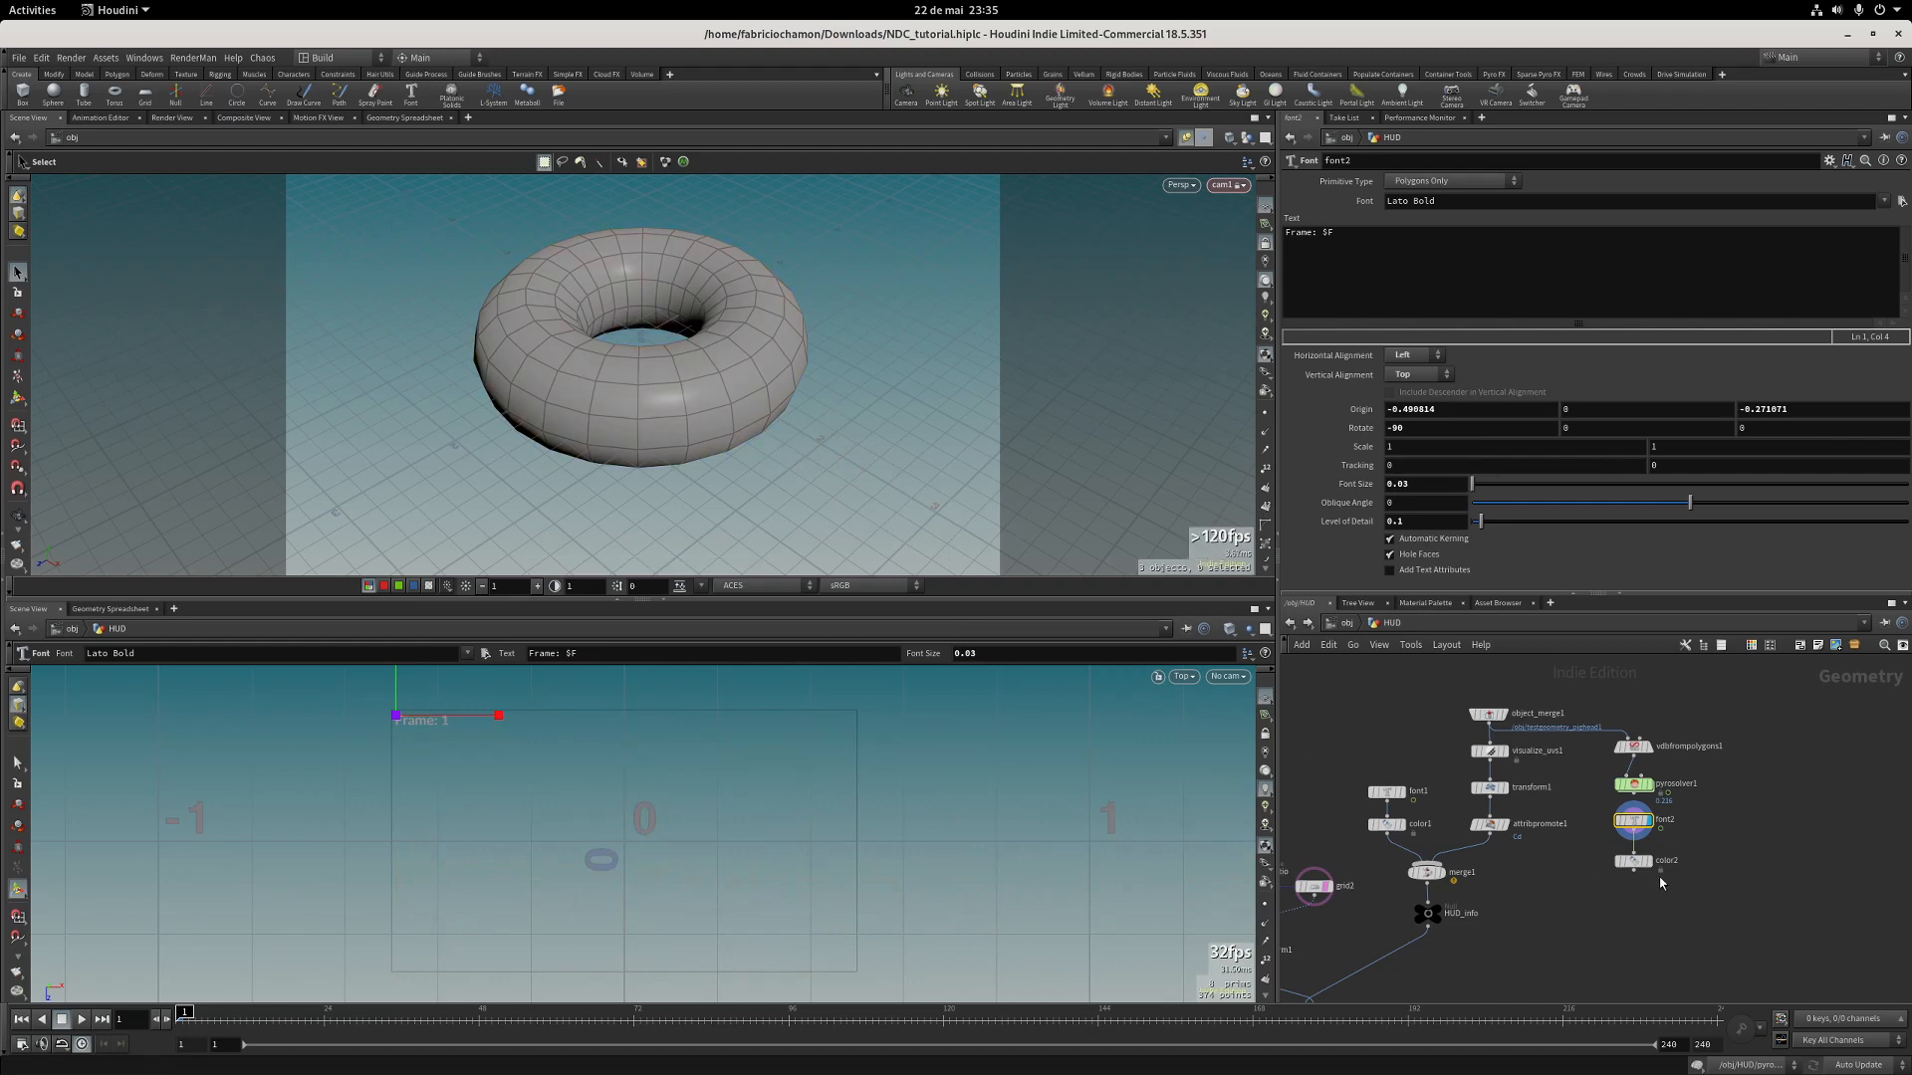
left_click(1633, 861)
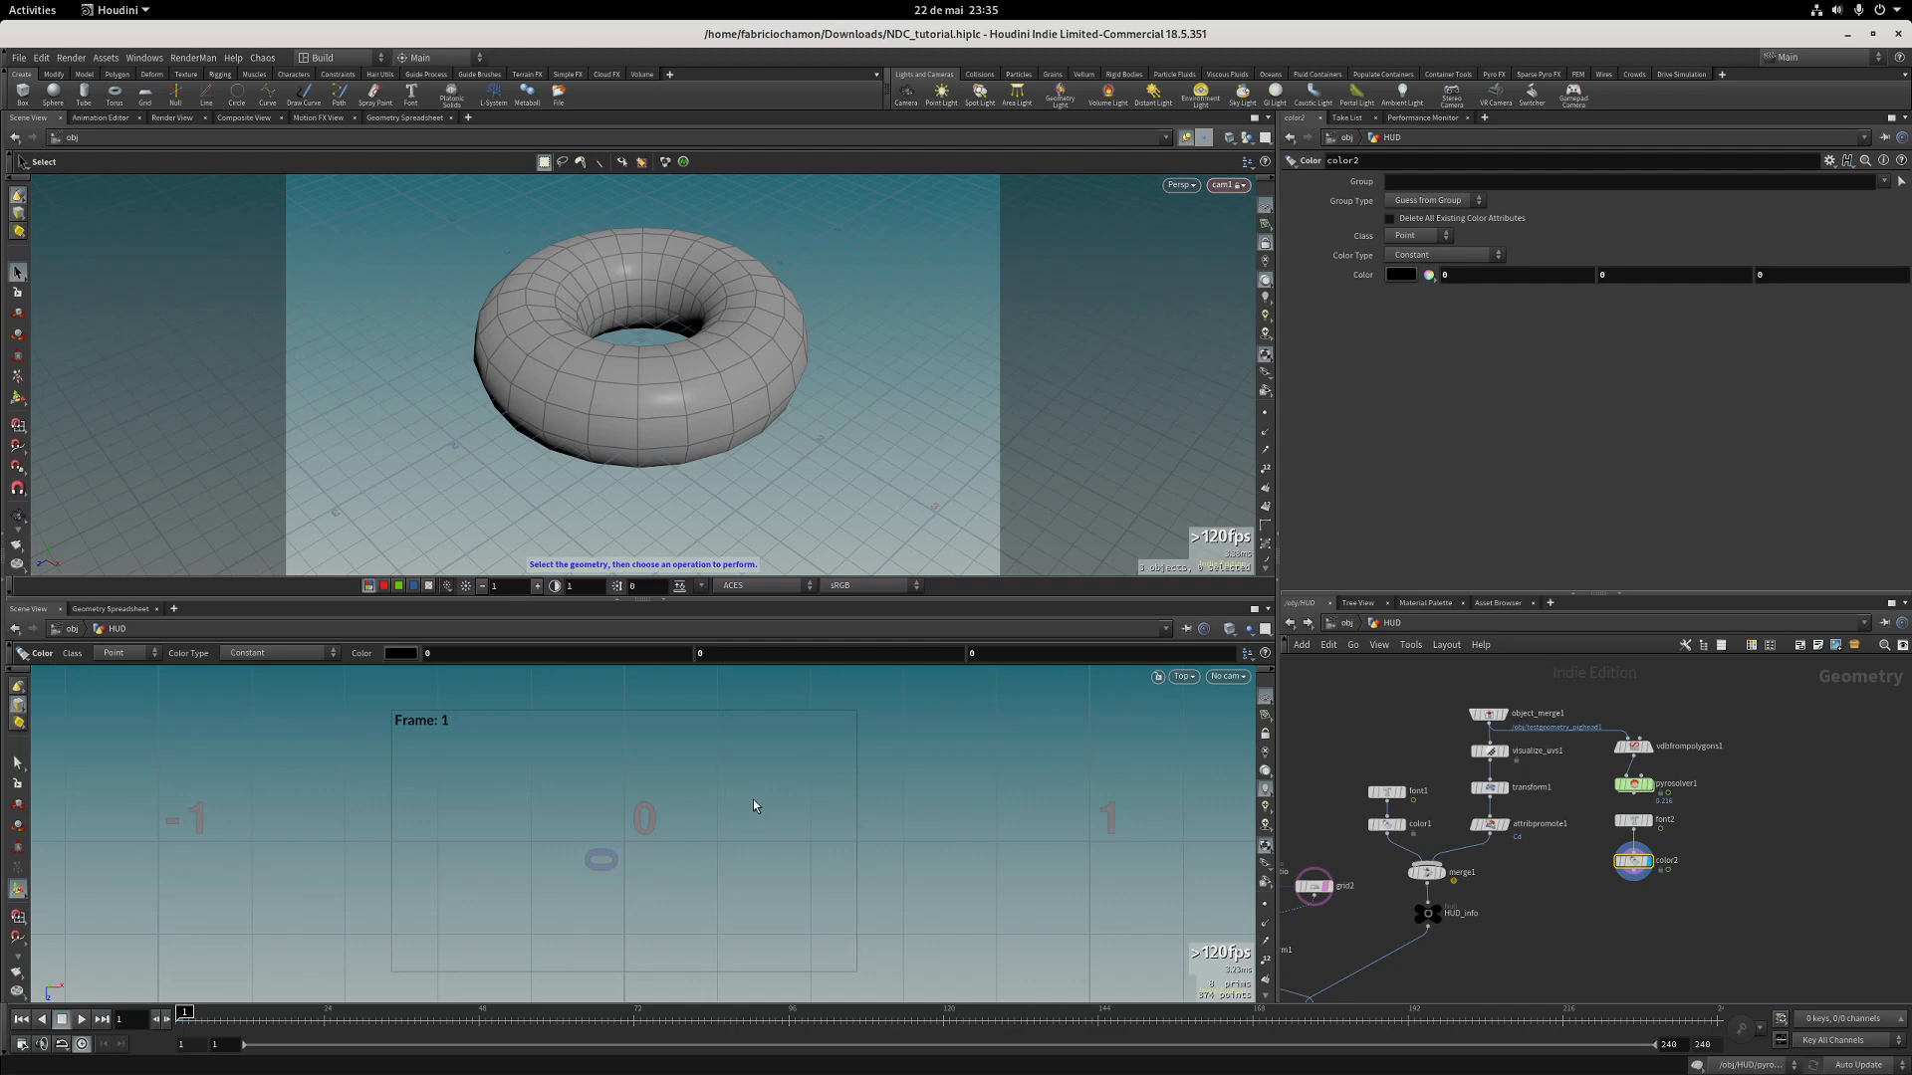
Move font2 and color2 down together to leave room below pyrosolver1.
left_click(1643, 820)
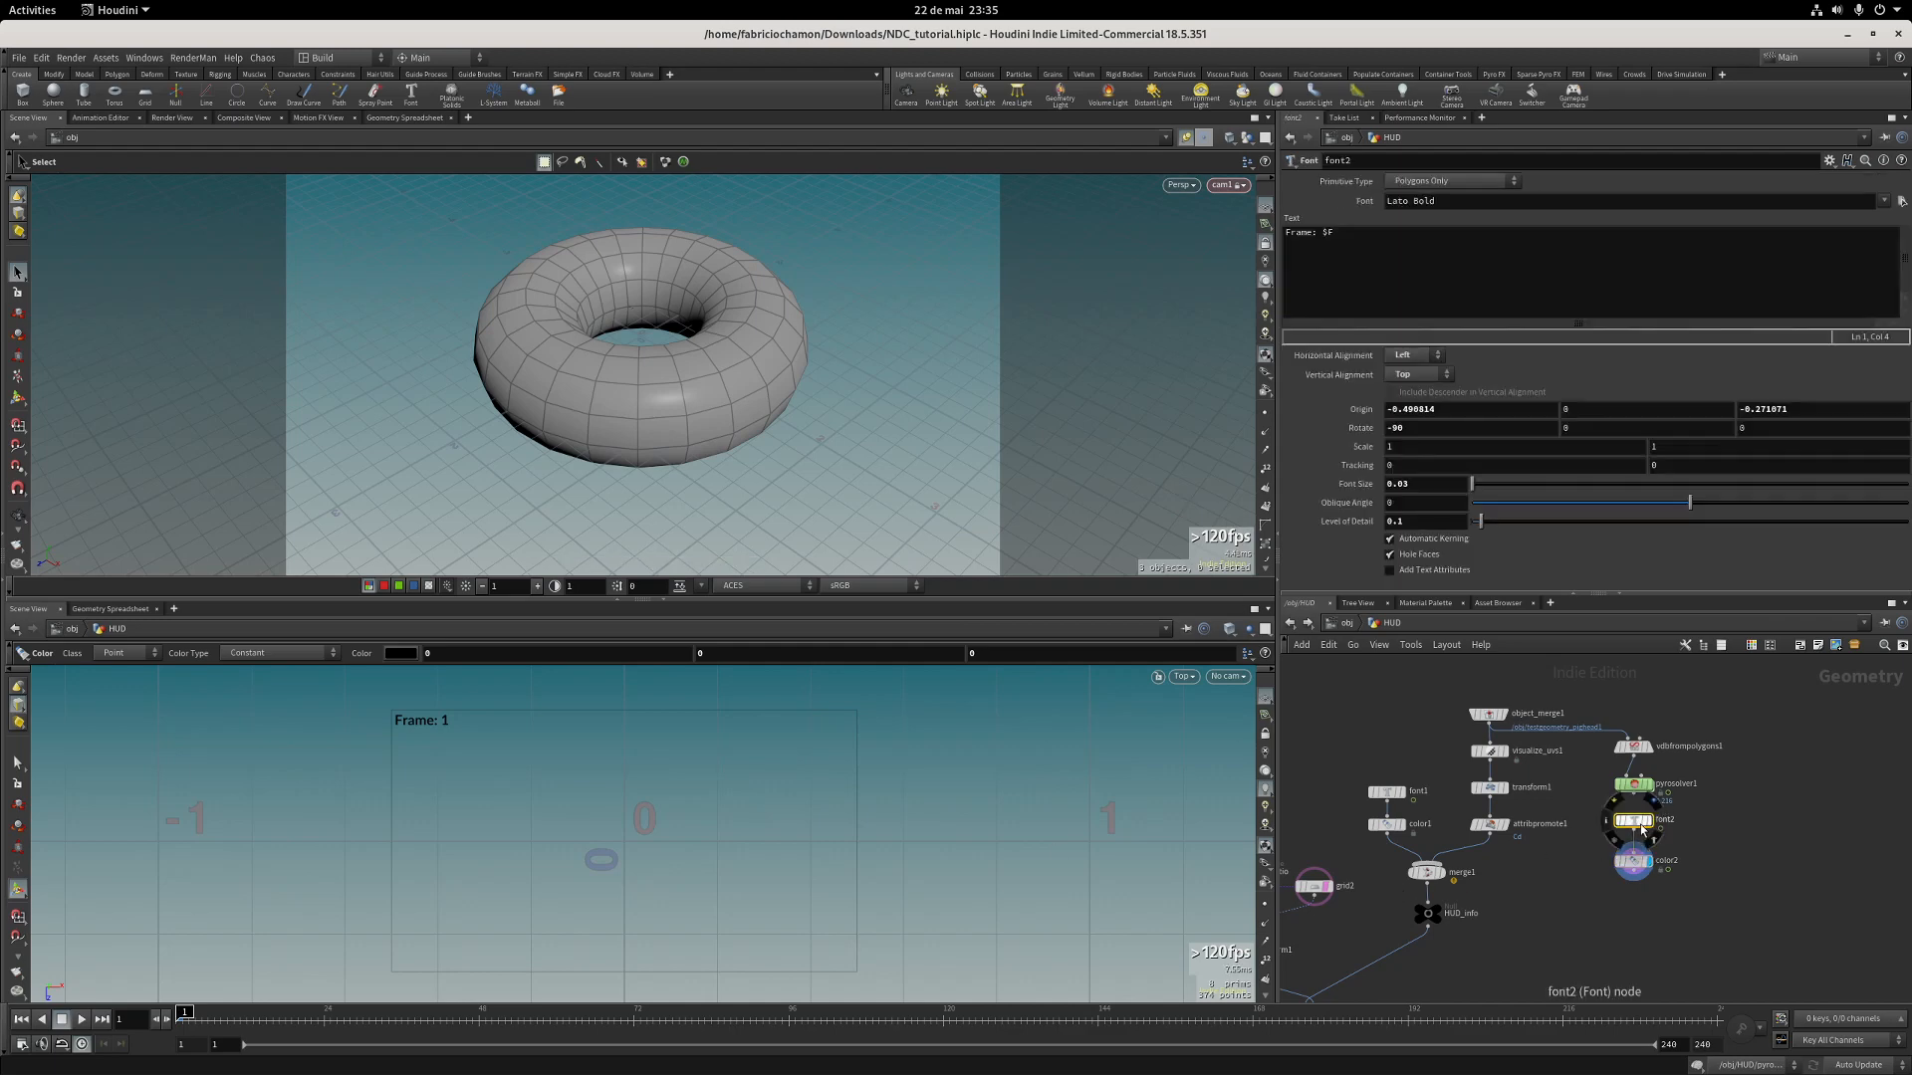
left_click_drag(1590, 771, 1681, 798)
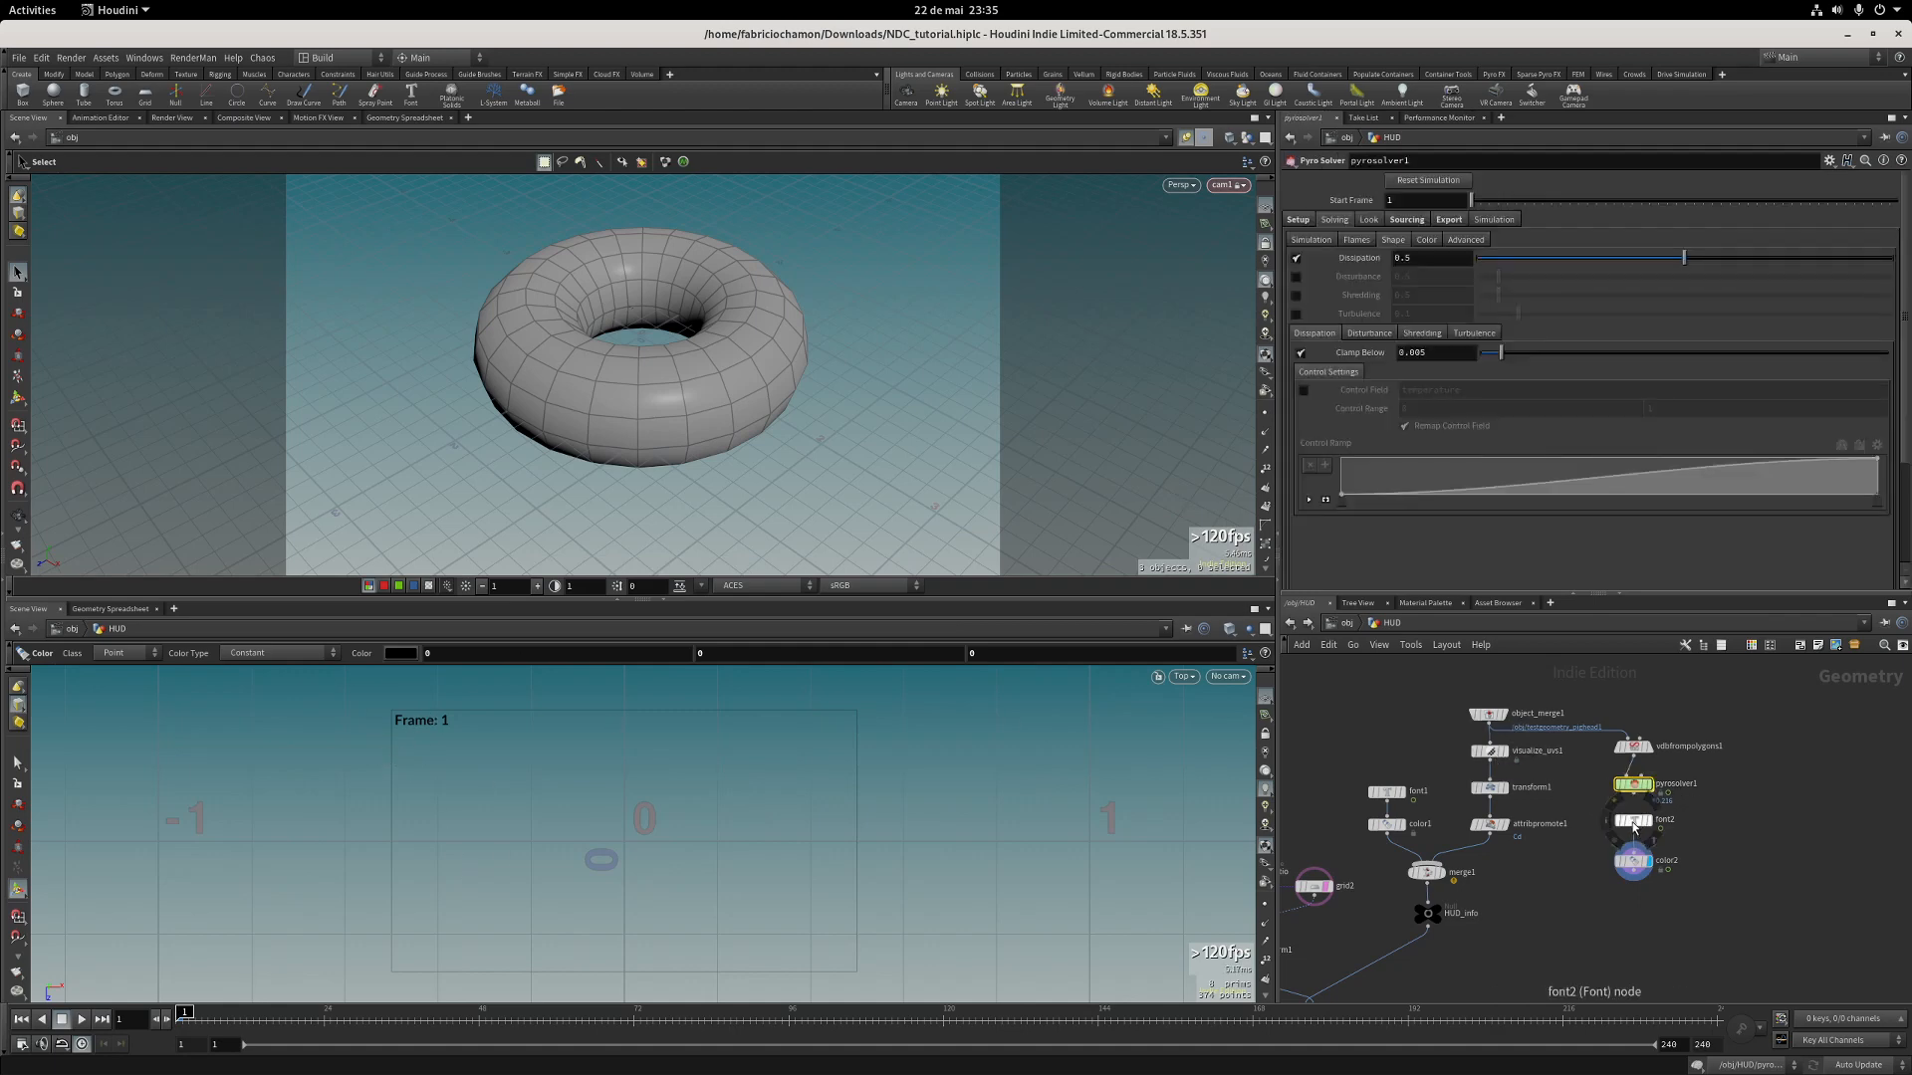
left_click_drag(1631, 820, 1636, 873, "ctrl")
scroll(1663, 830, "up", 4)
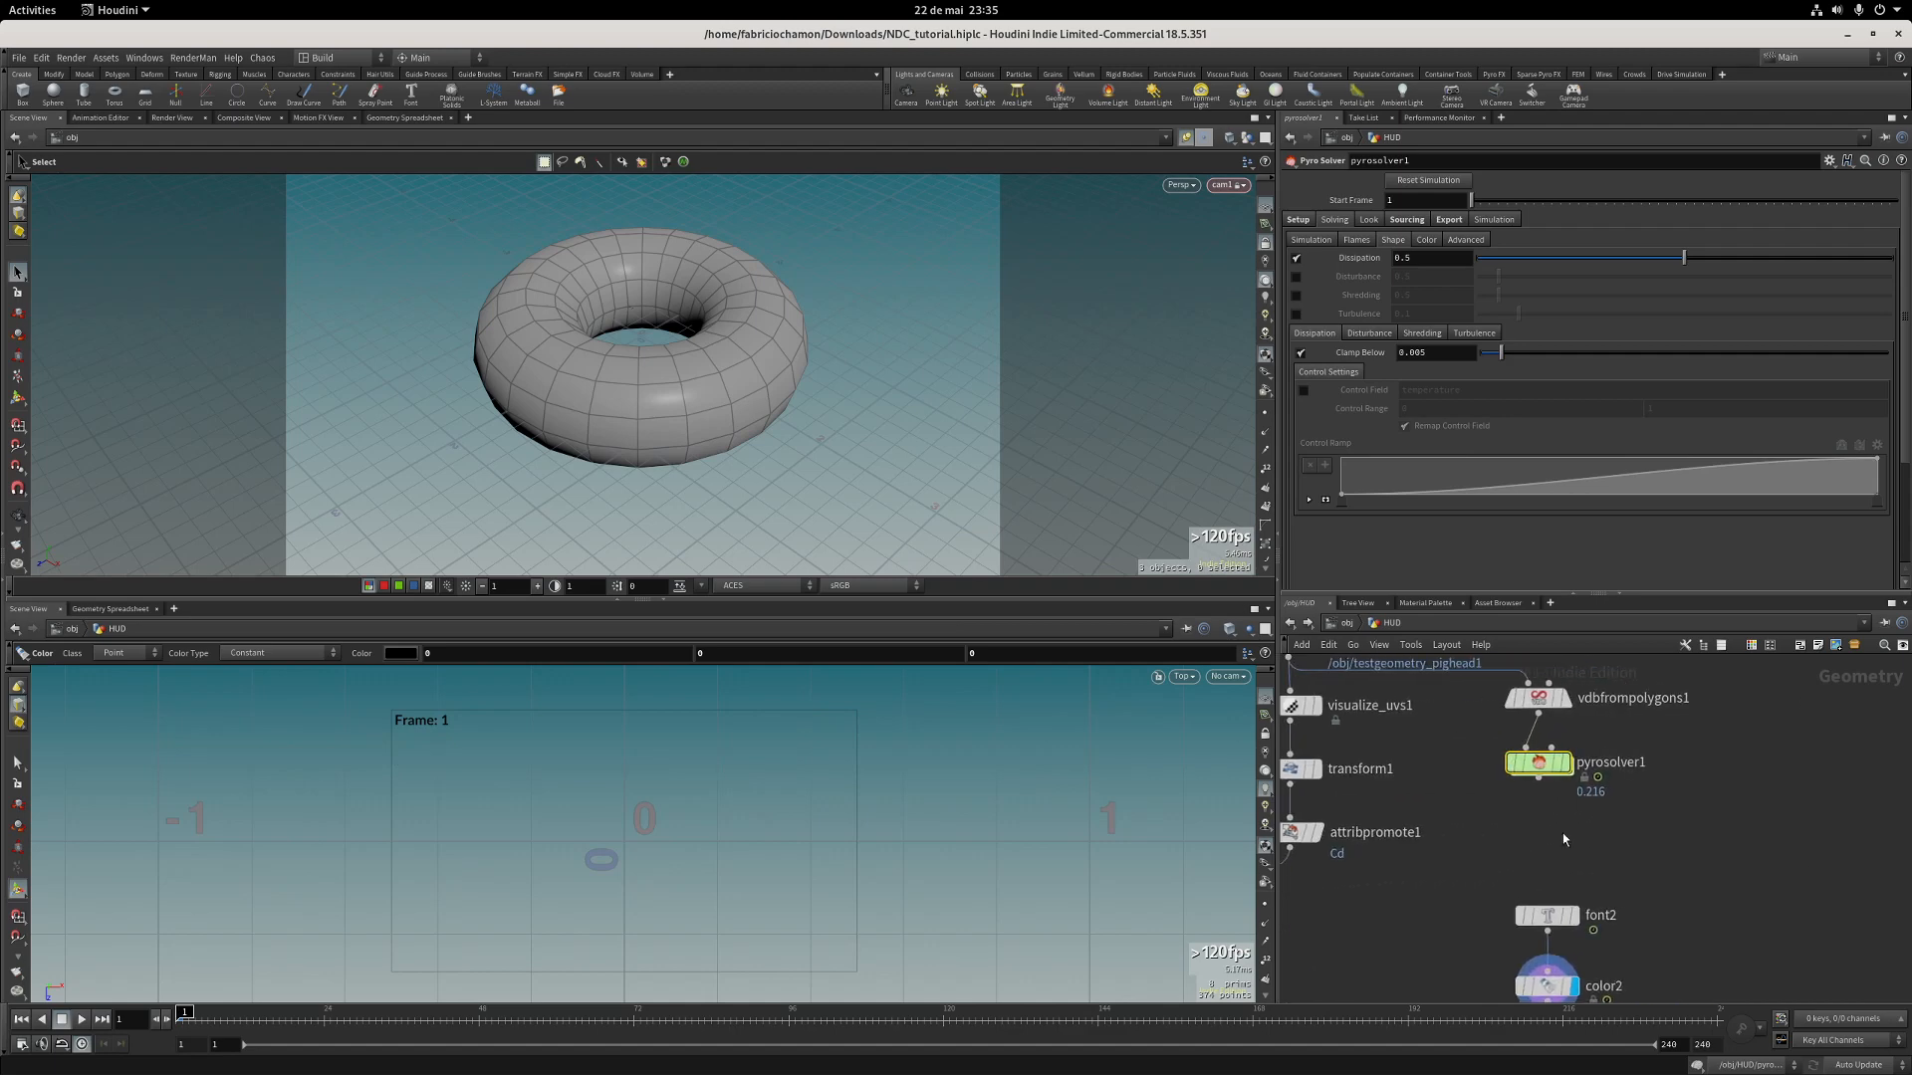
Add an Attribute from Parameters node between pyrosolver1 and font2, connect it to pyrosolver1's output and display it.
key("Tab")
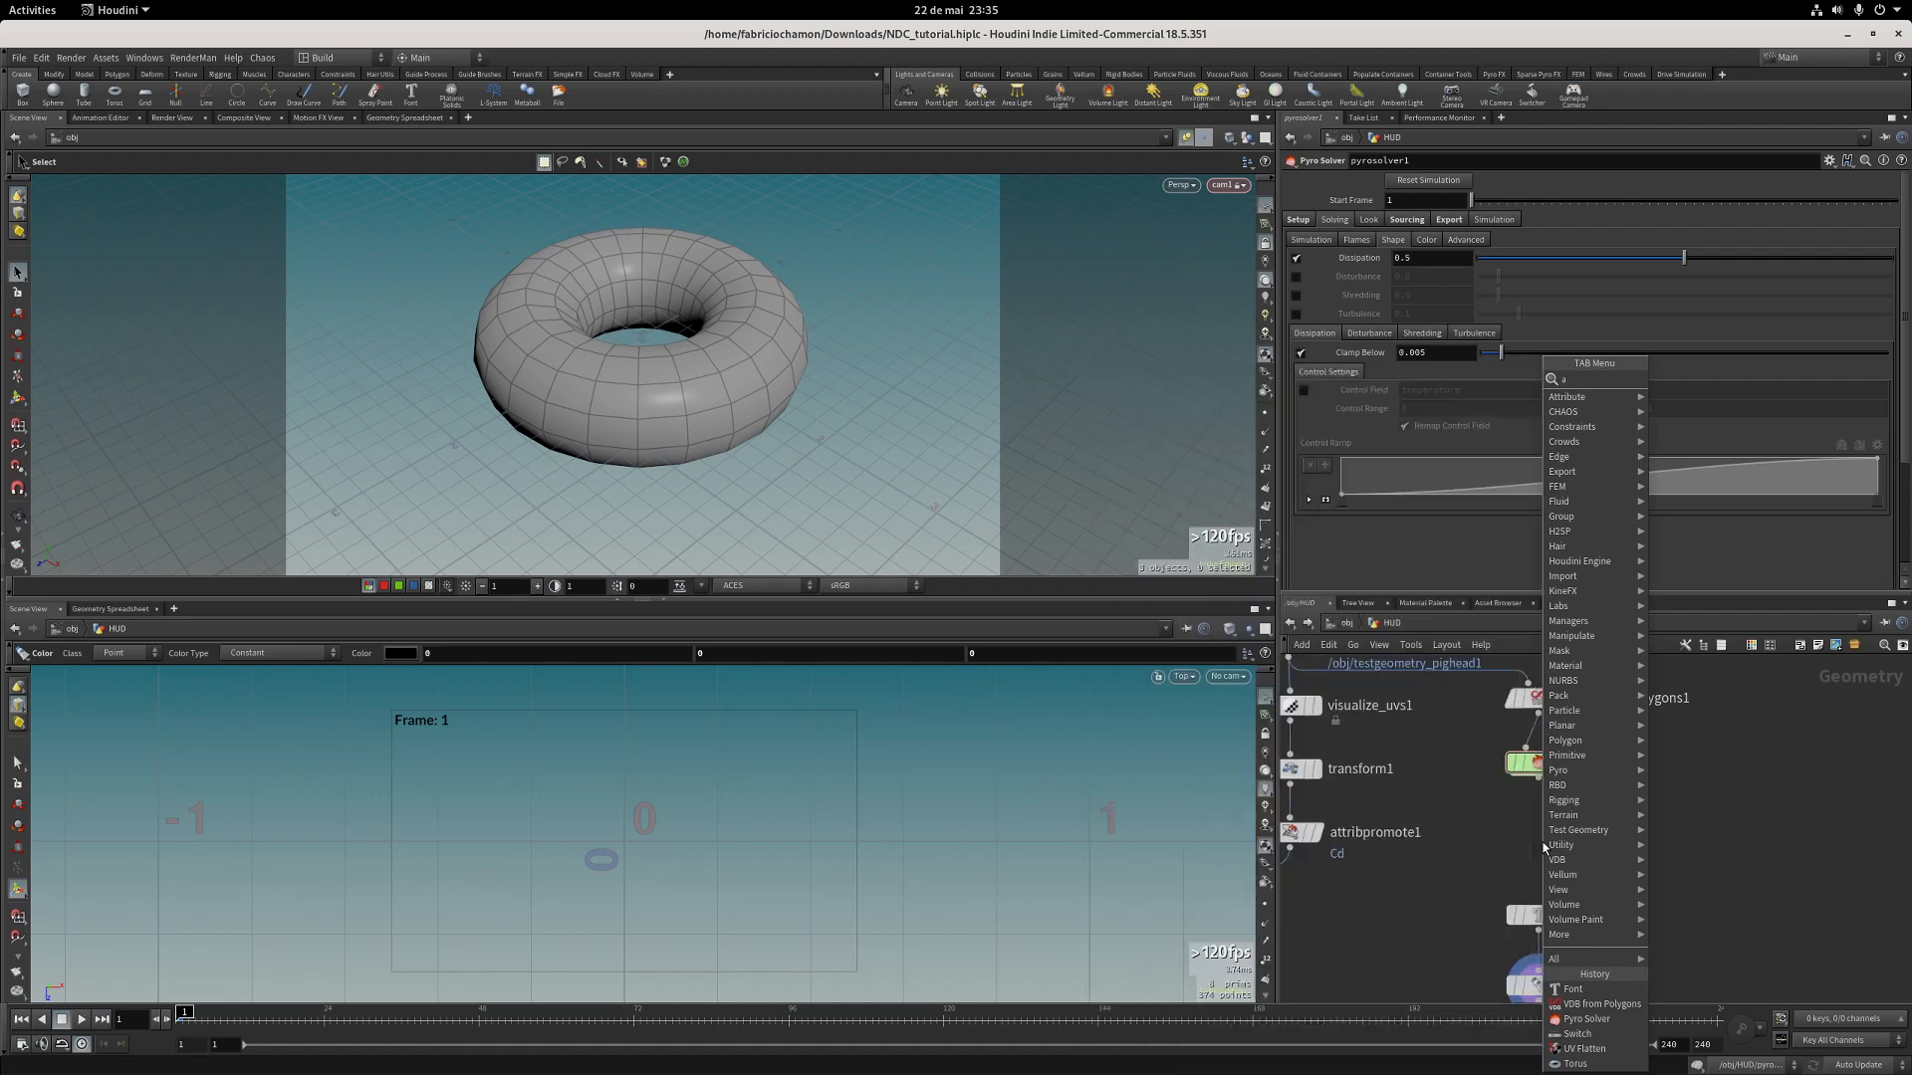
type("atri")
key("BackSpace")
key("BackSpace")
key("BackSpace")
key("BackSpace")
type("param")
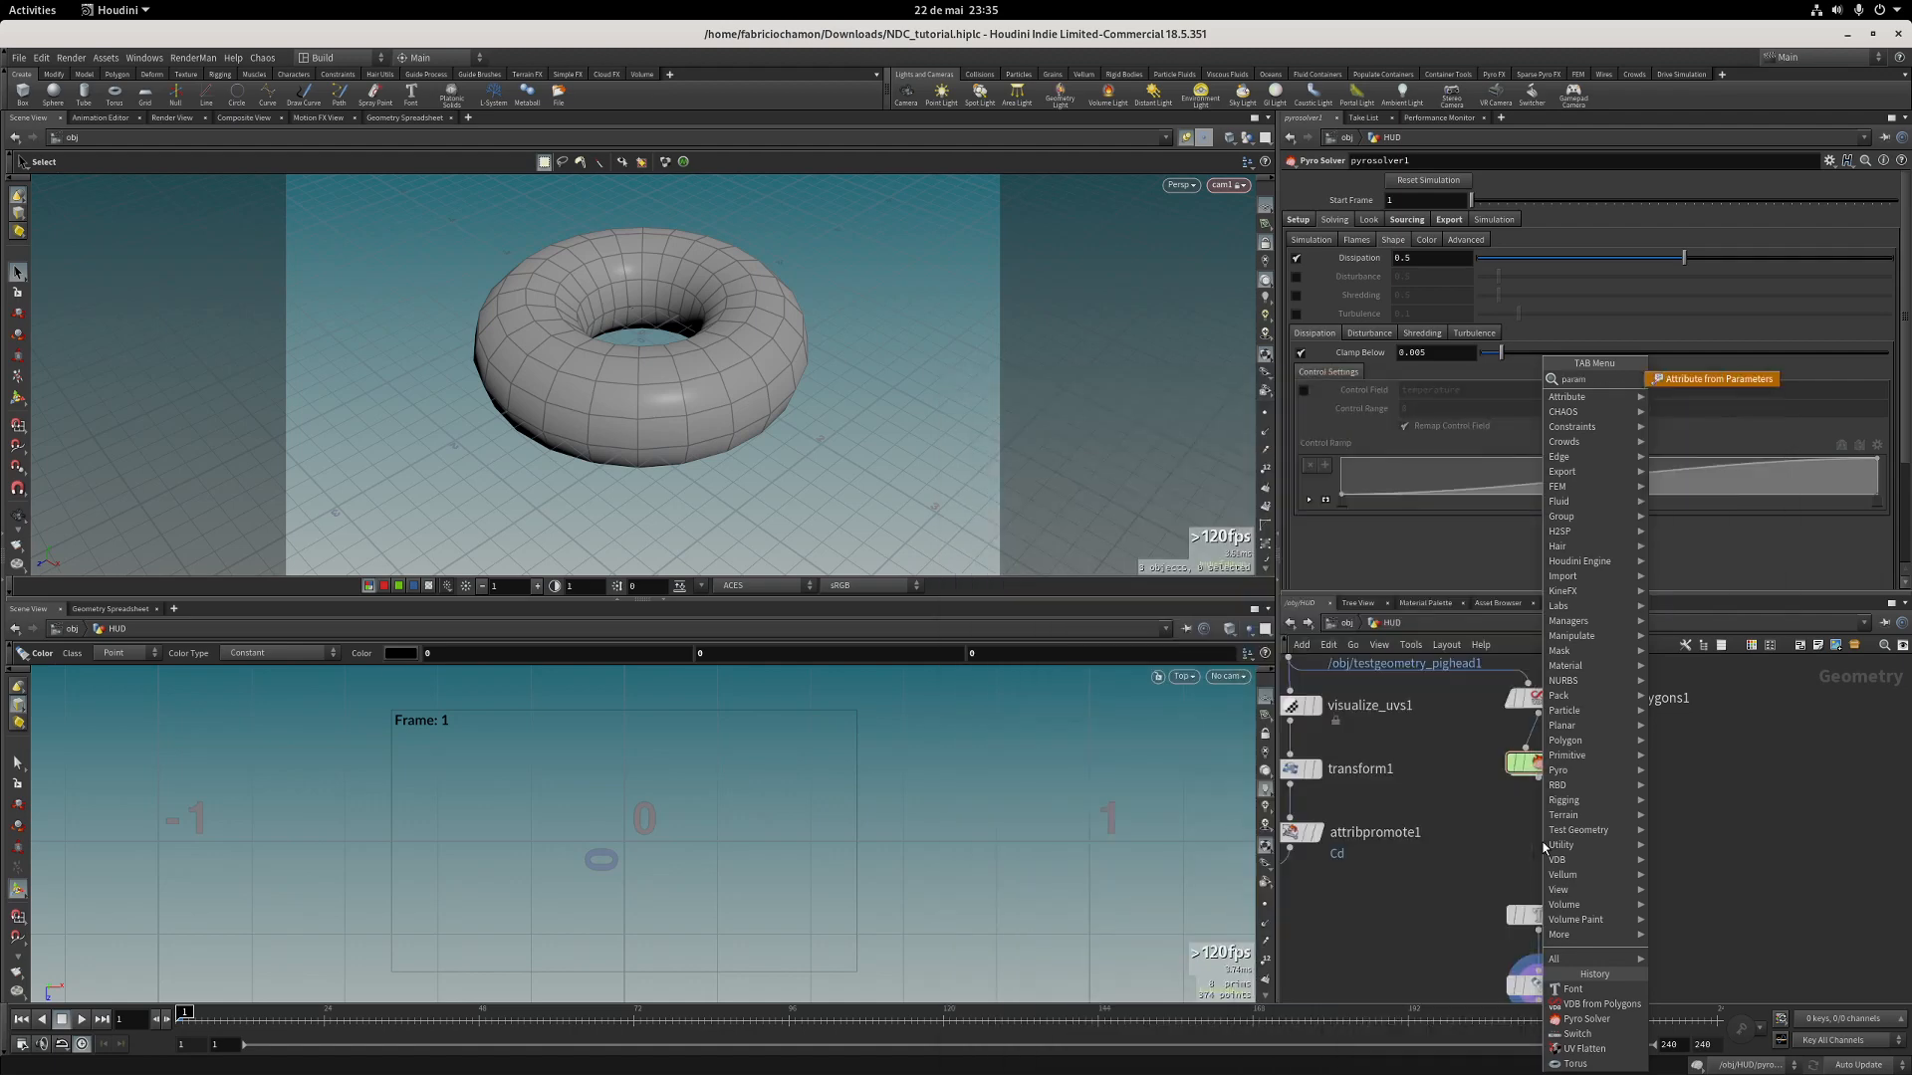
key("Return")
left_click(1542, 845)
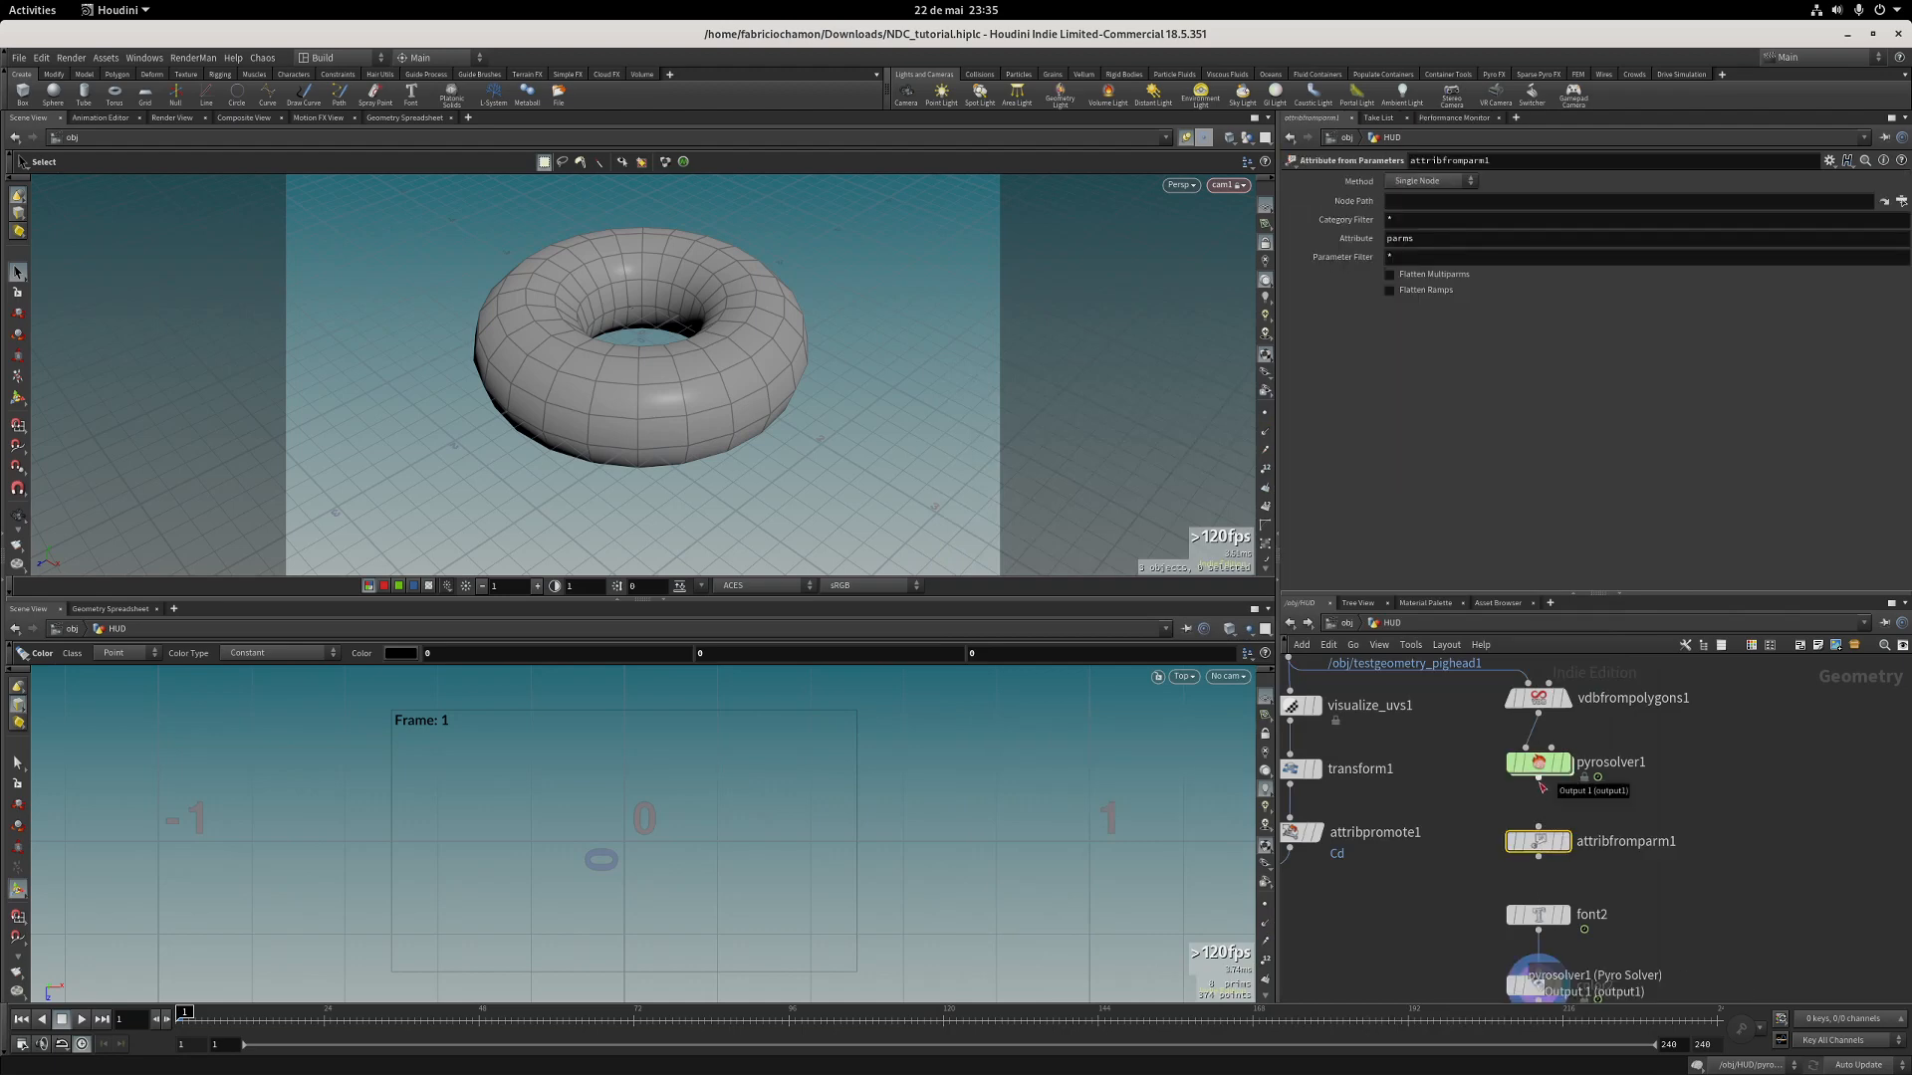
left_click_drag(1540, 780, 1569, 839)
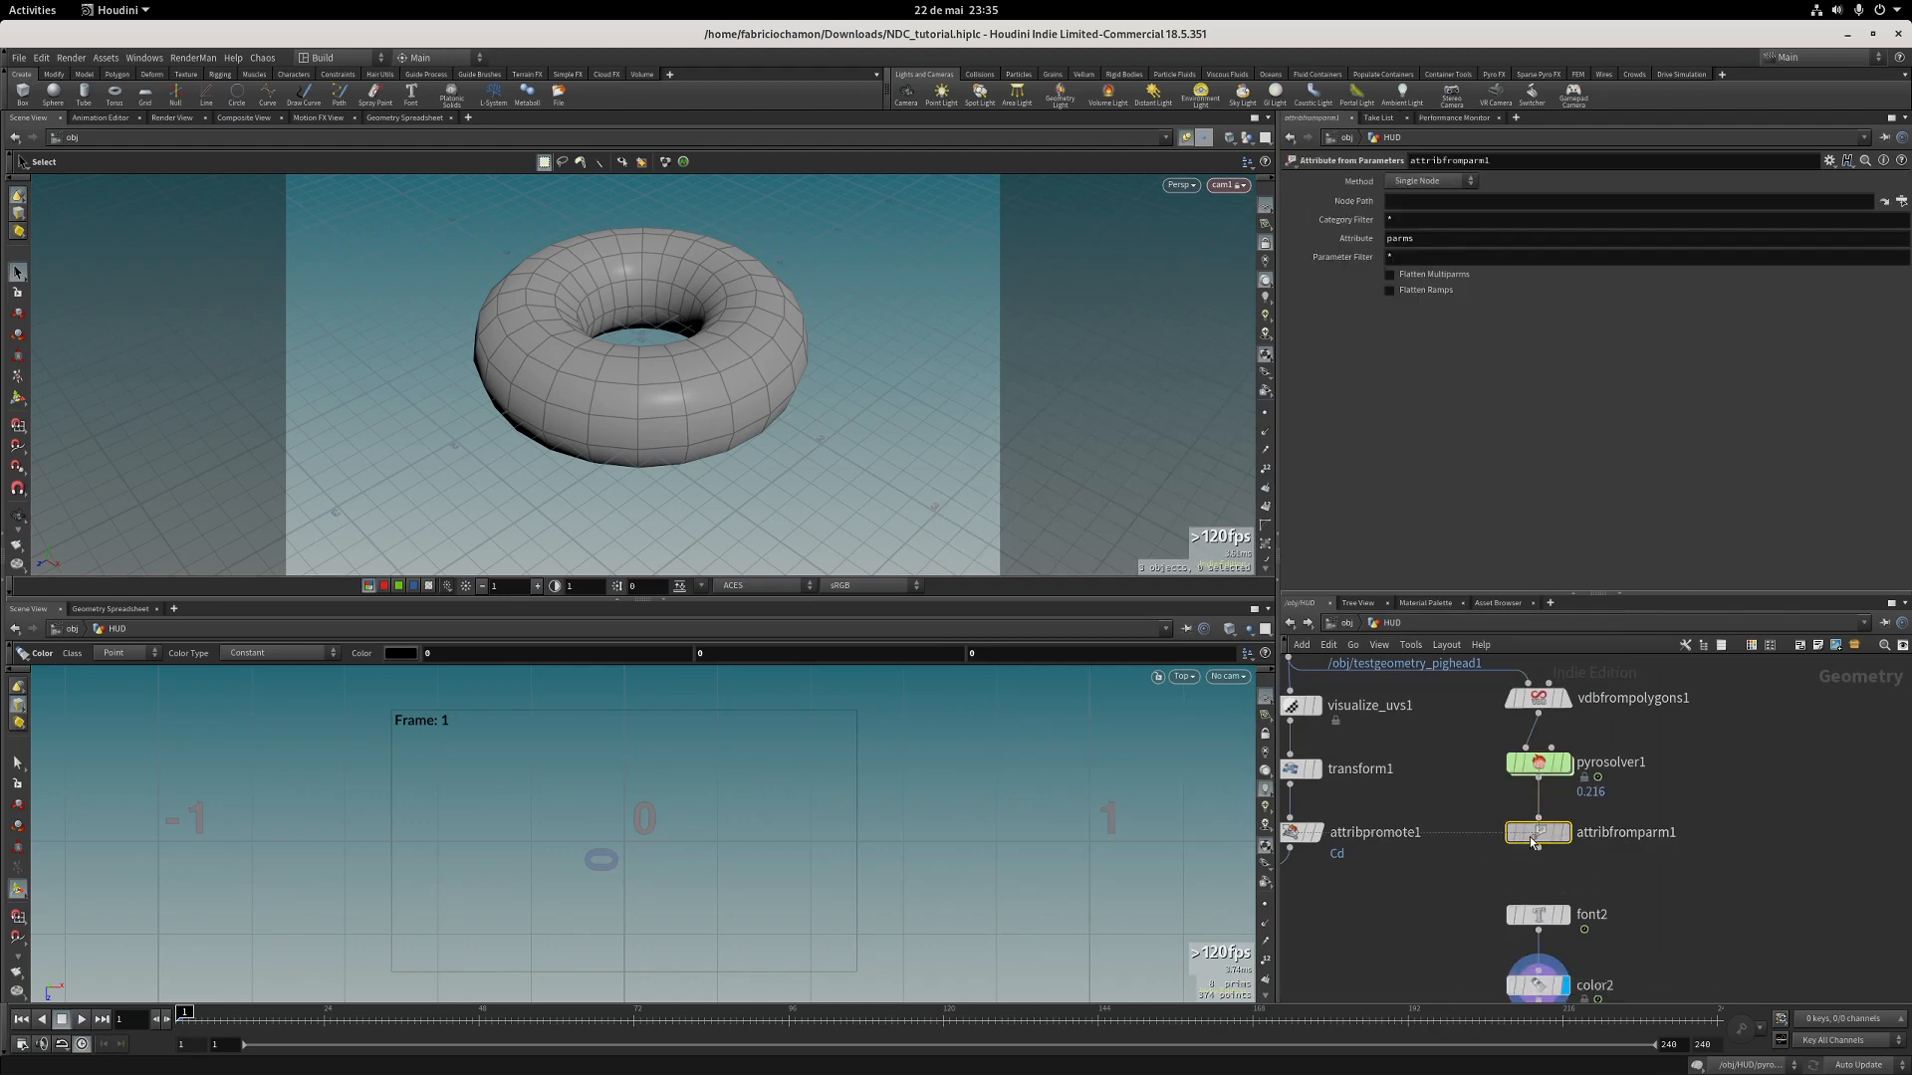
left_click(1565, 836)
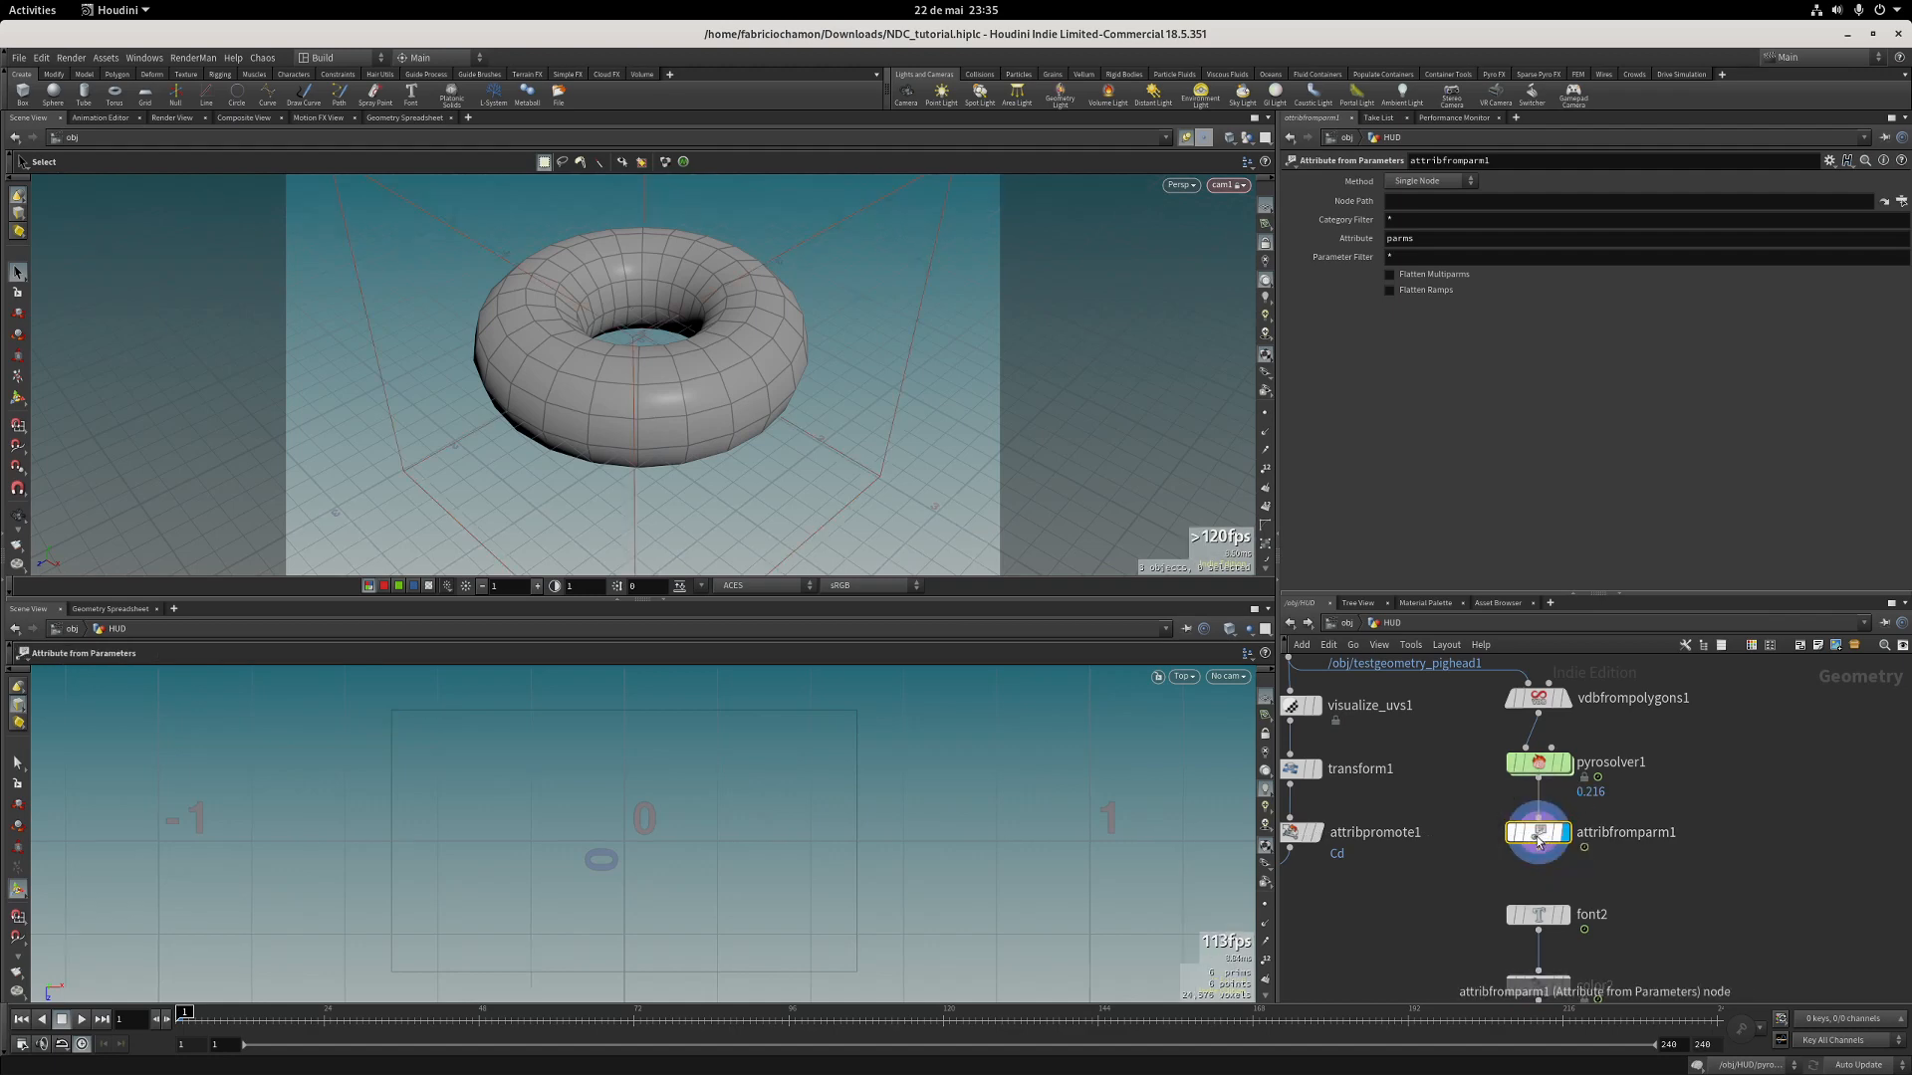
Show the geometry spreadsheet and set attribfromparm1's Node Path to `opinputpath(".", 0)`.
left_click(110, 609)
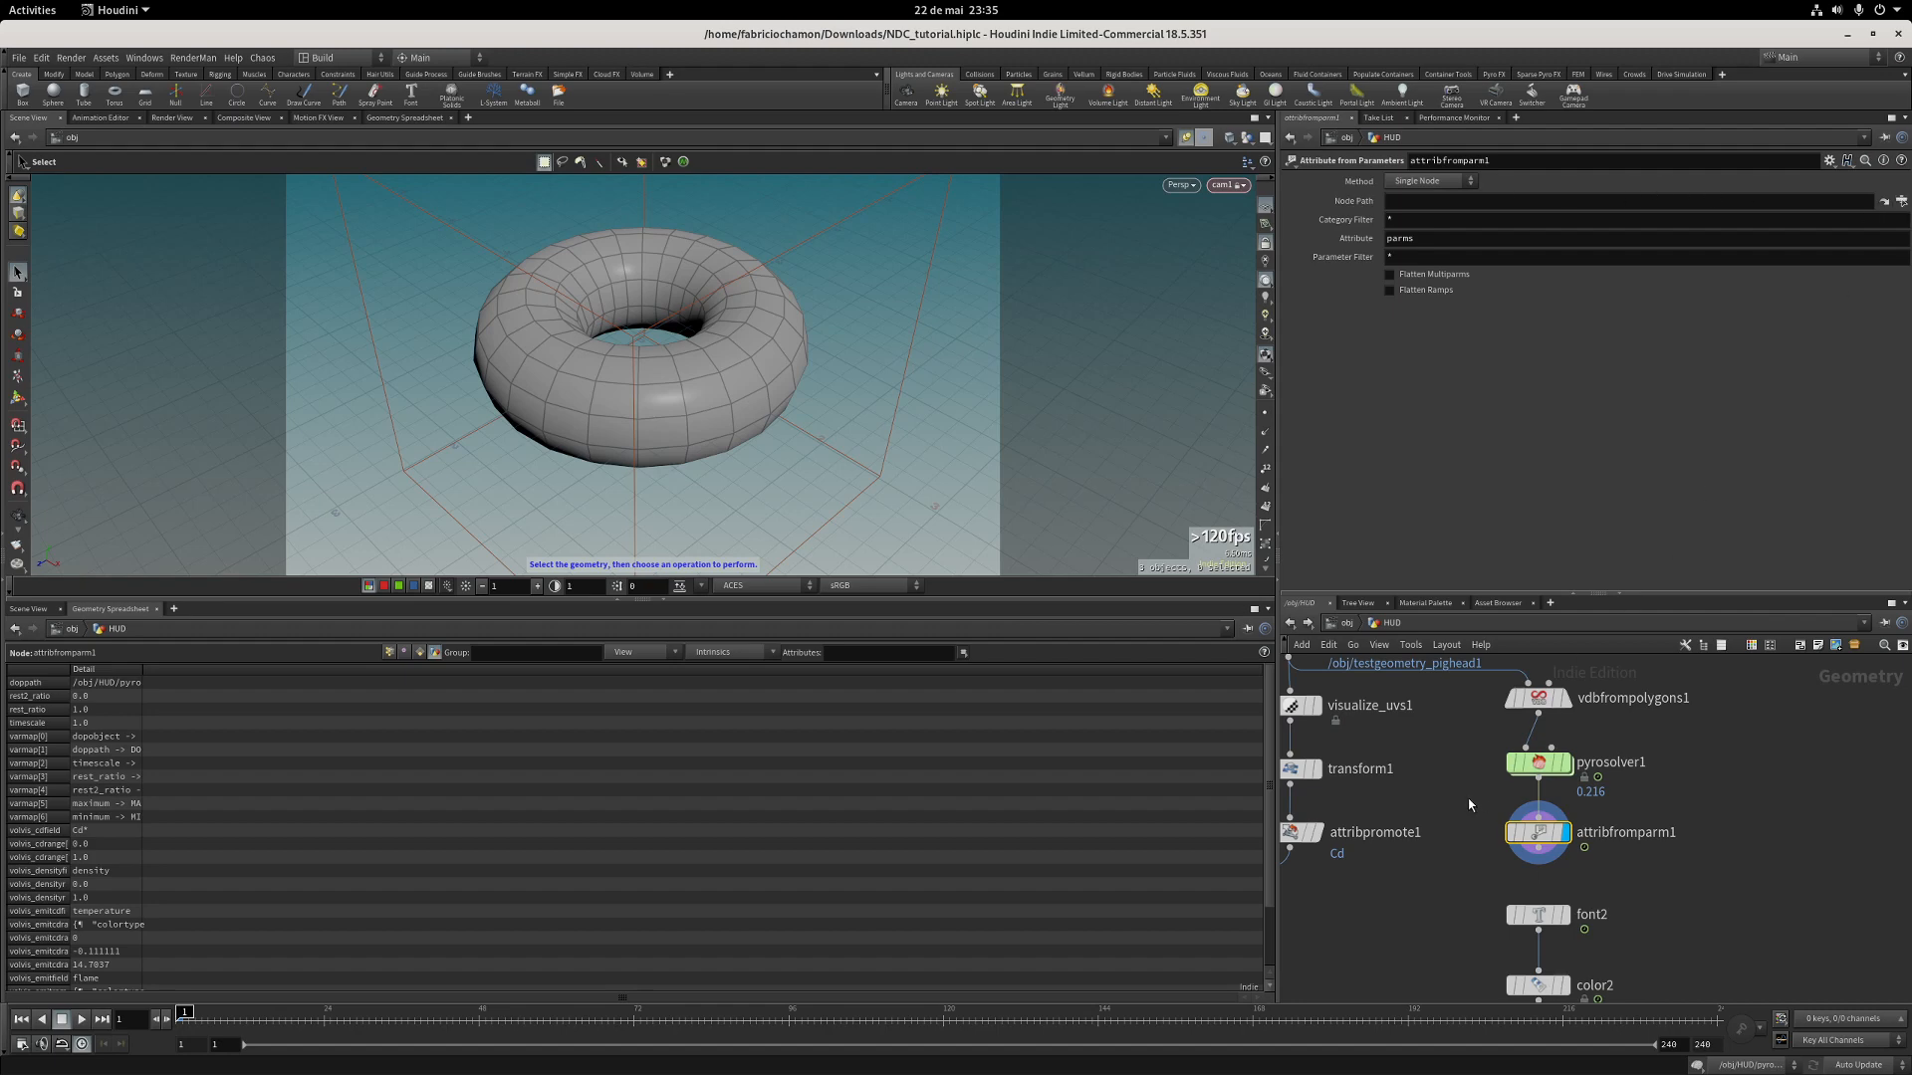
mouse_move(1539, 839)
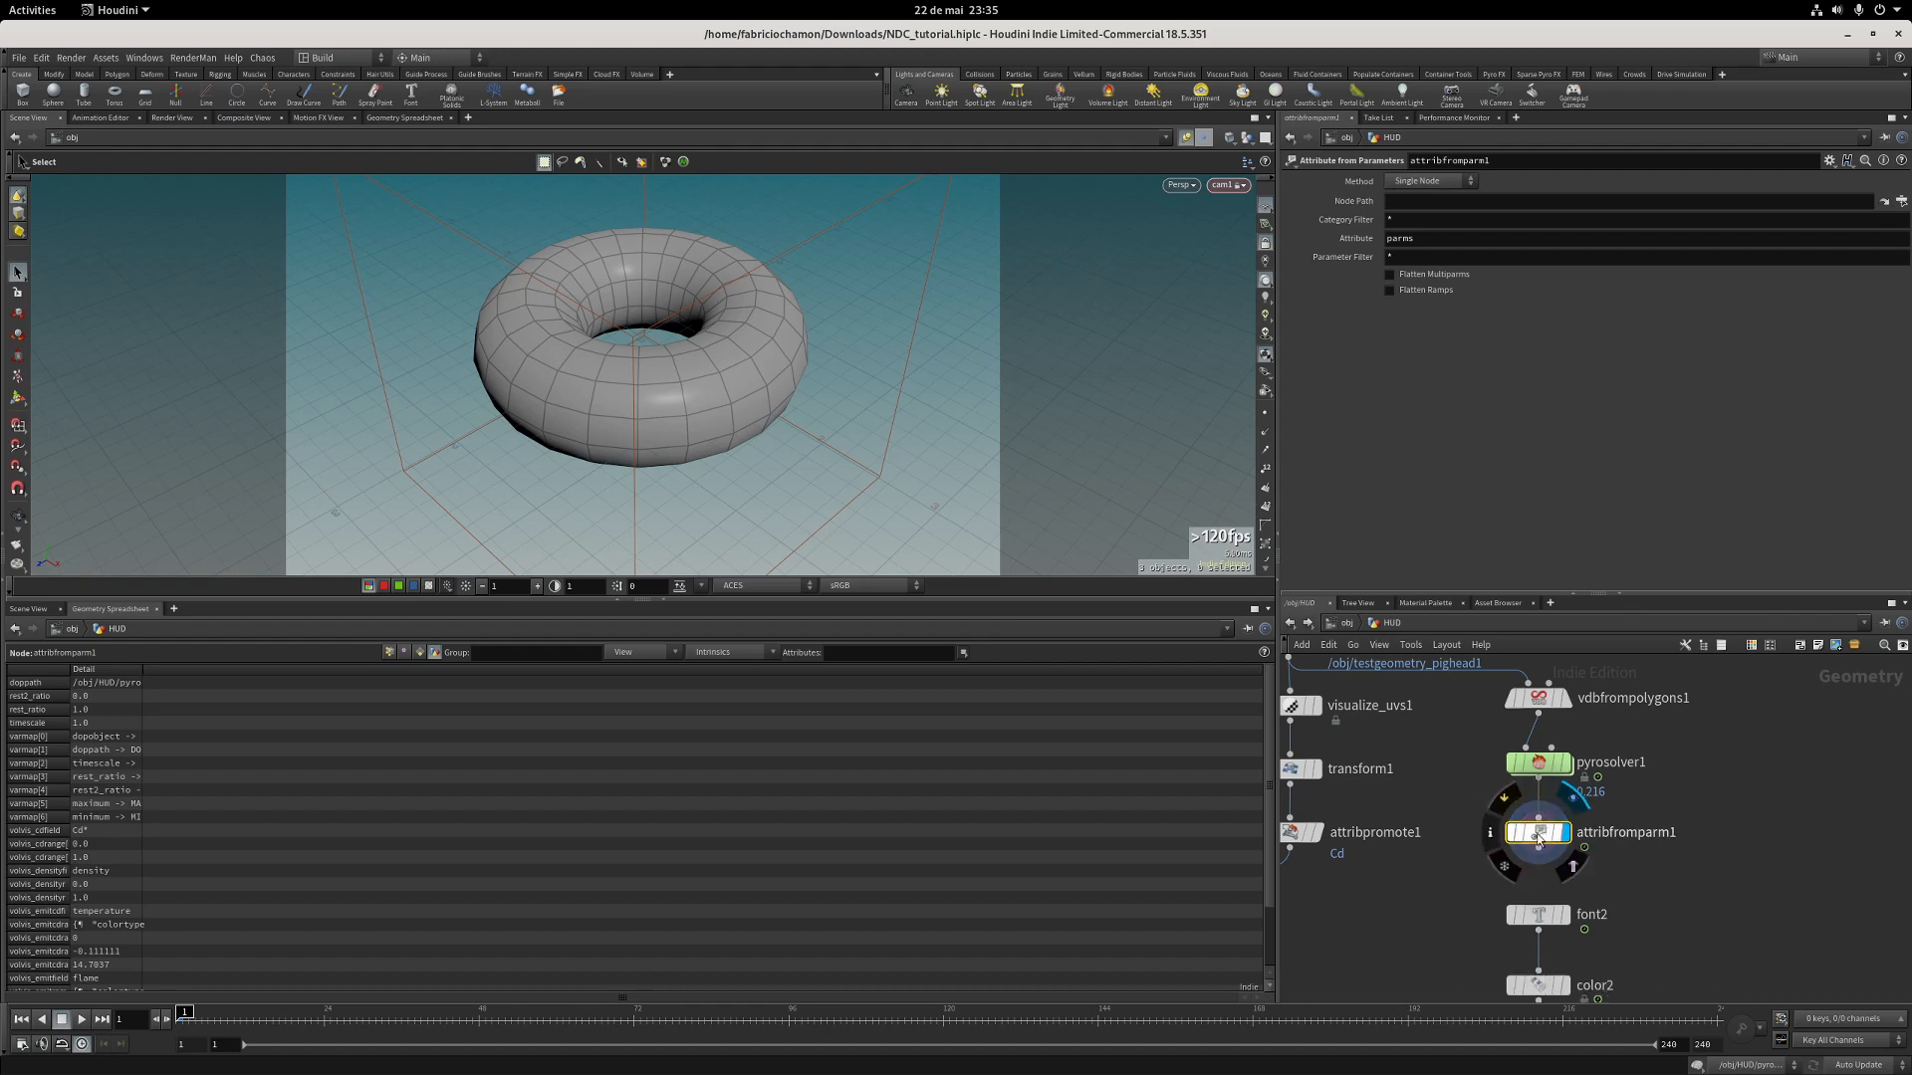
left_click(1401, 201)
type("`")
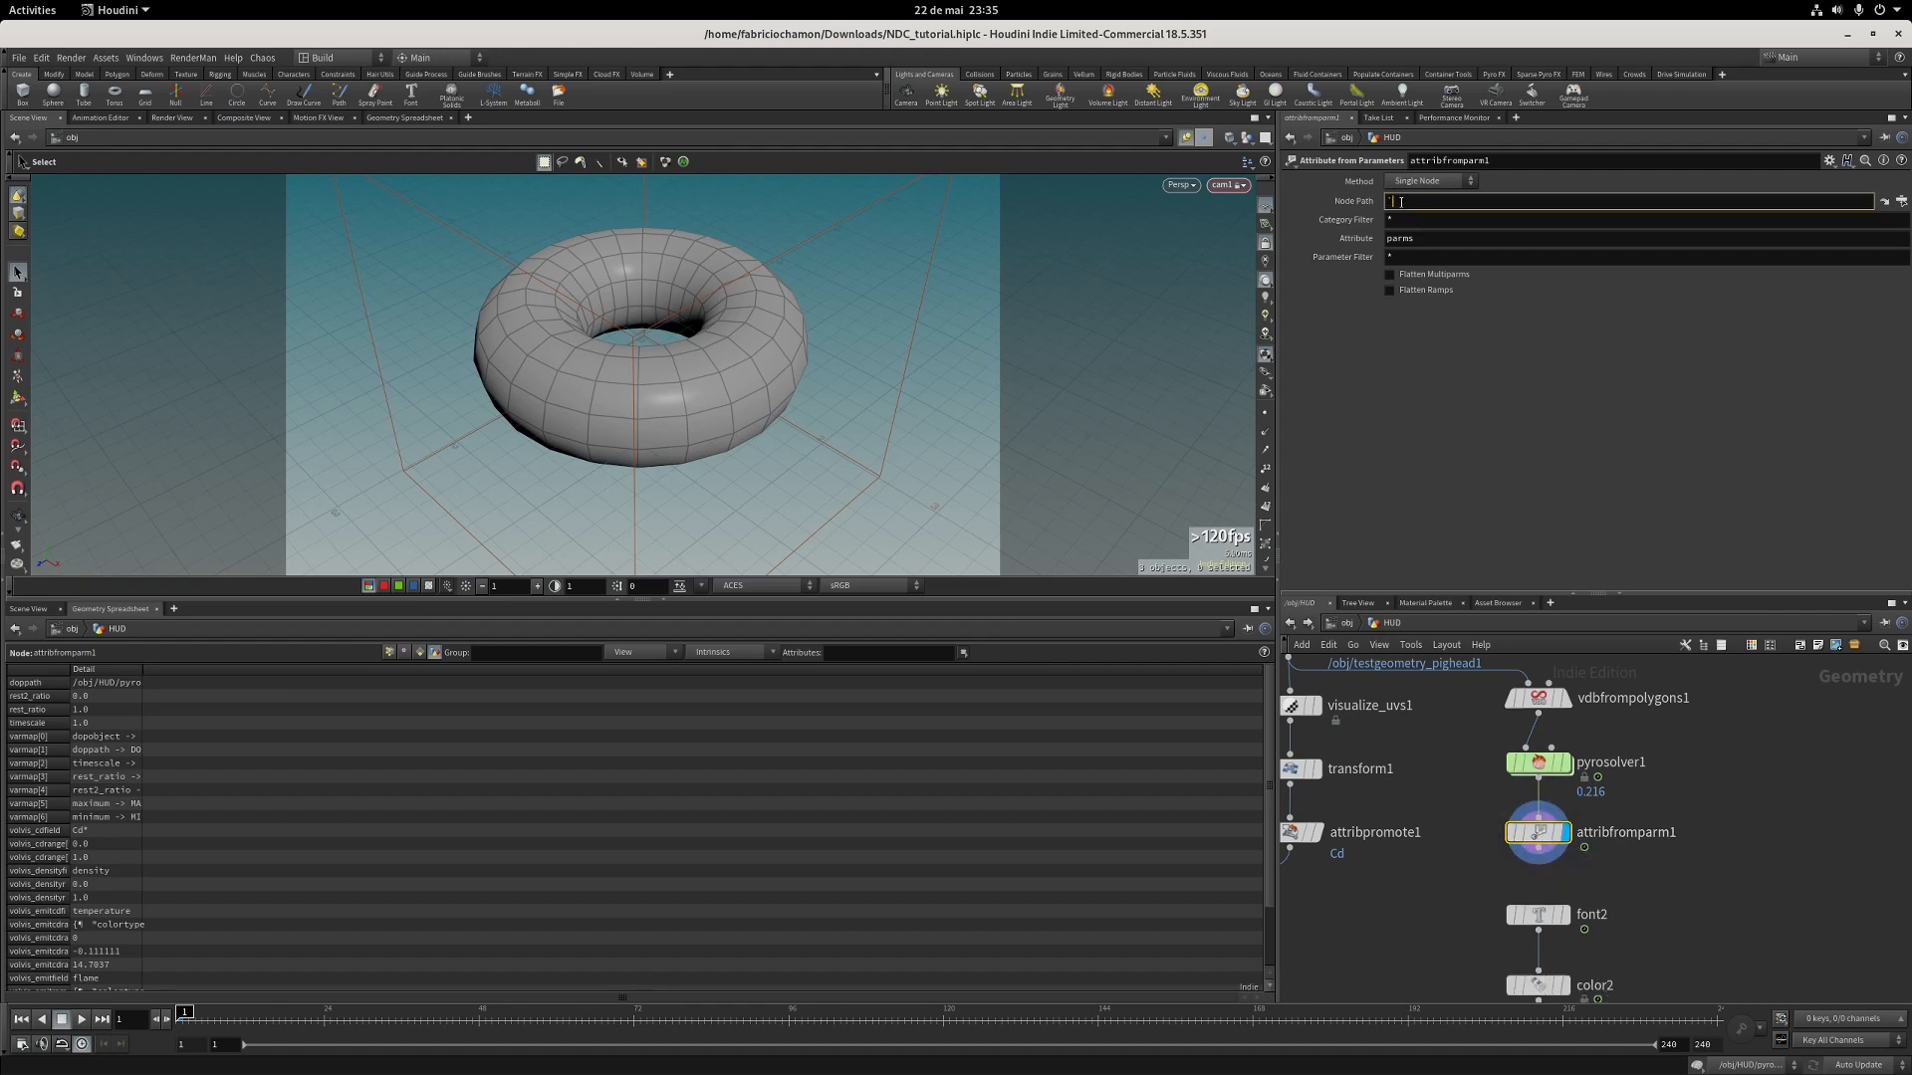
type("`")
key("Left")
type("opinputpath()\".\"")
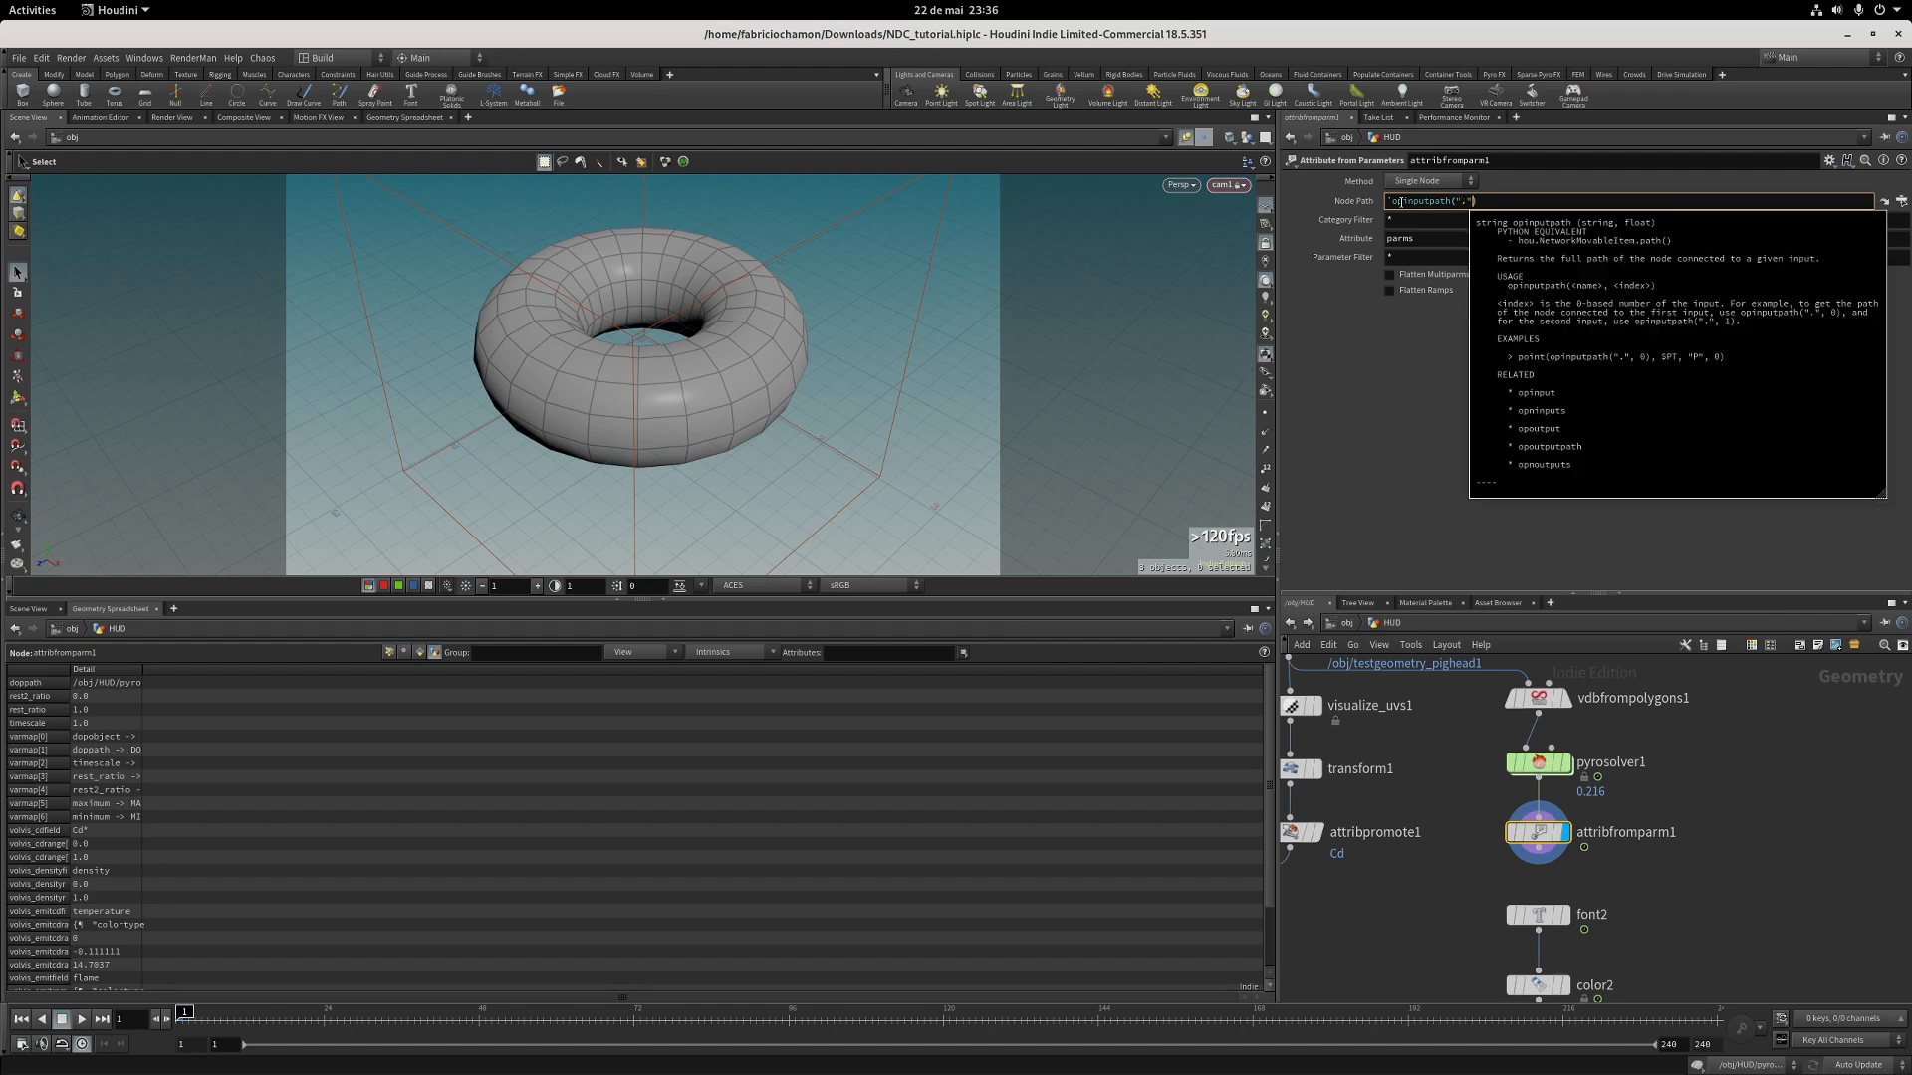
type(", 0")
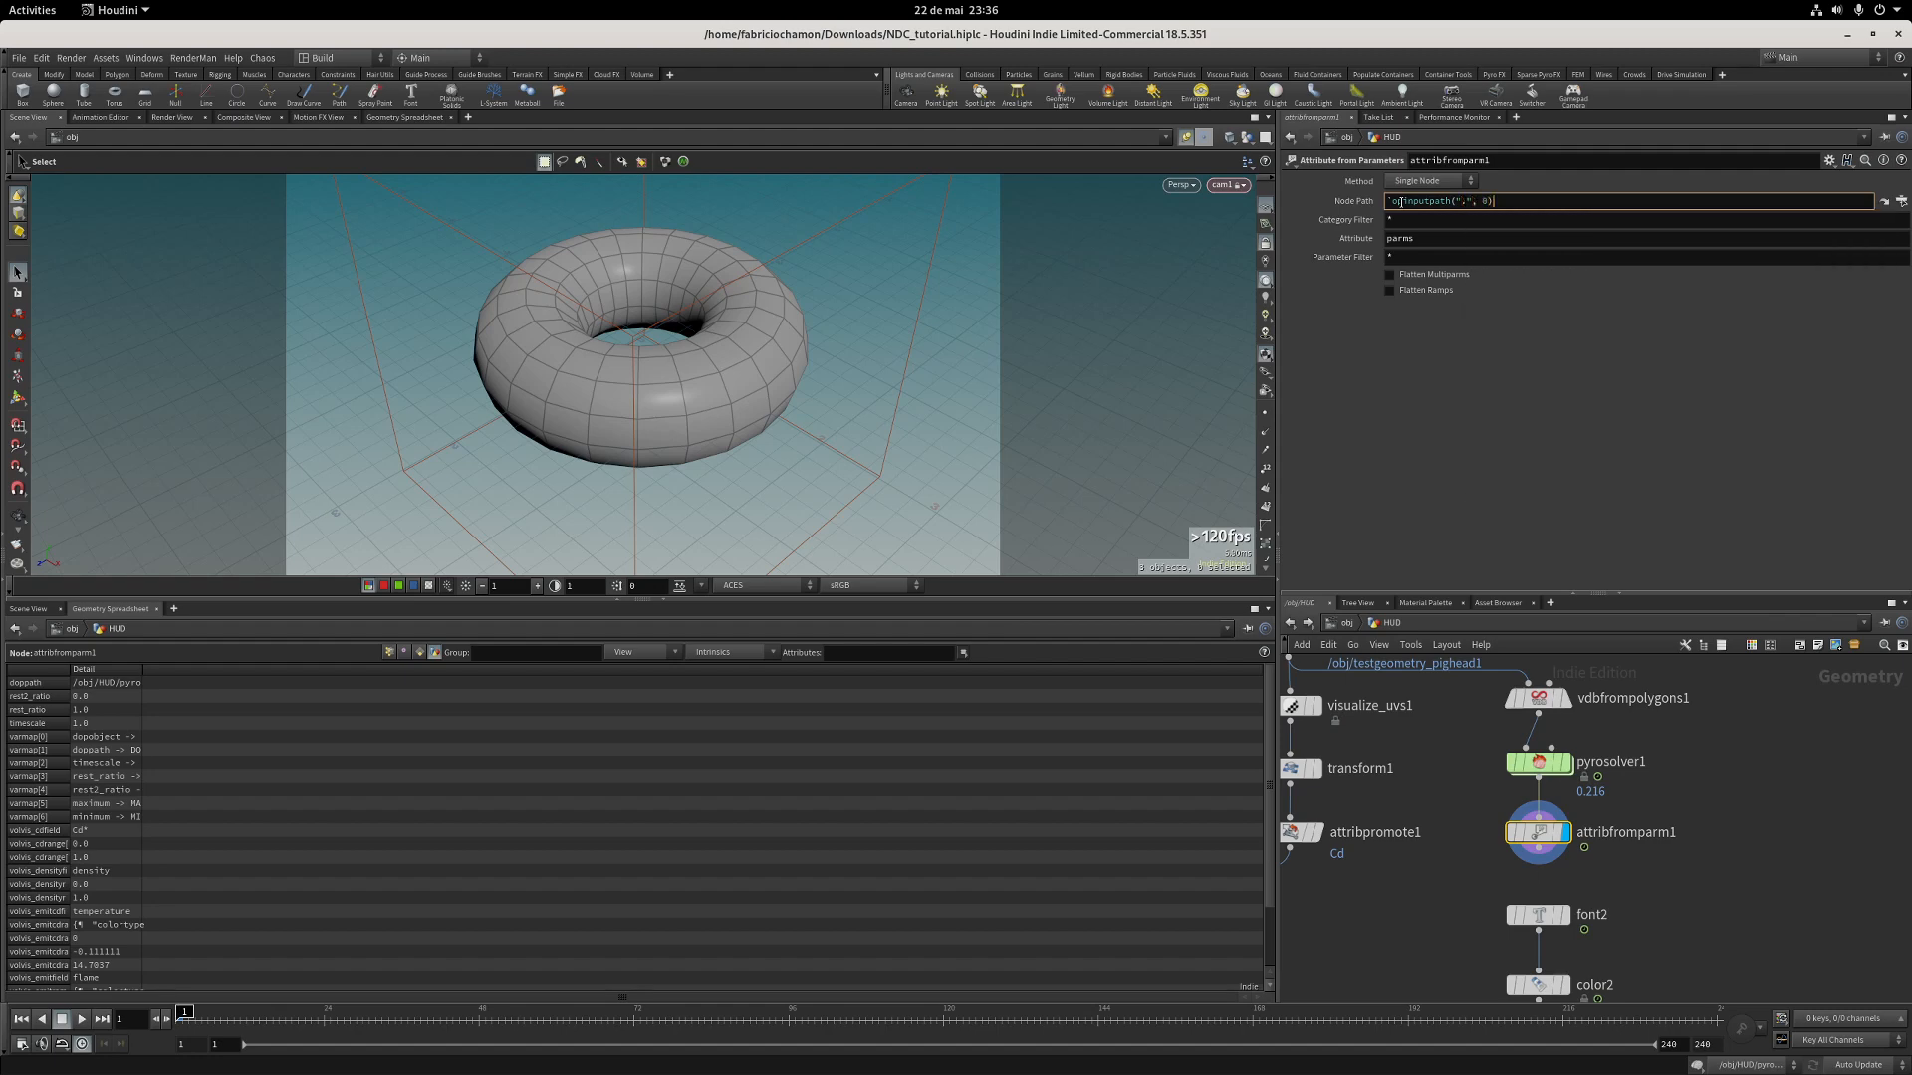
type(")`")
key("Return")
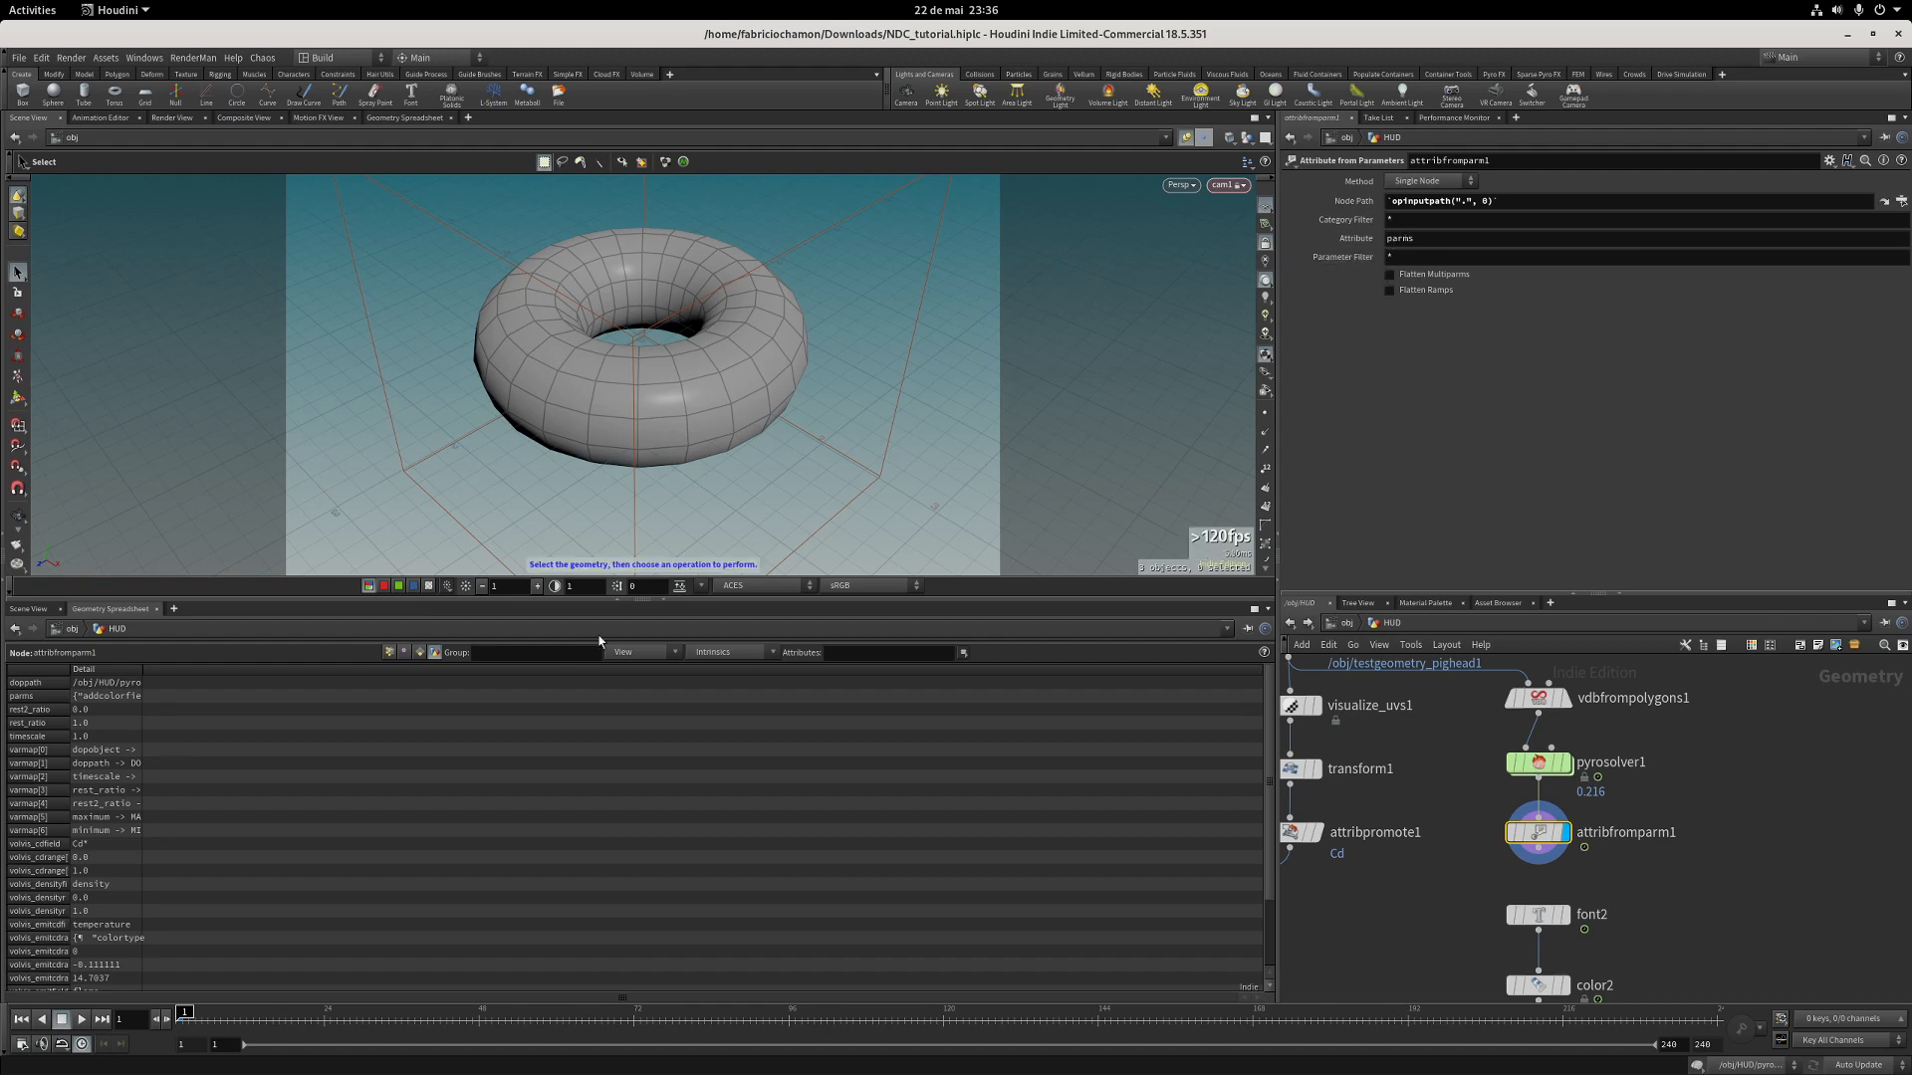
Widen the spreadsheet's Detail column and compare the parms attribute with pyrosolver1's dissipation parameters.
left_click_drag(144, 677, 572, 676)
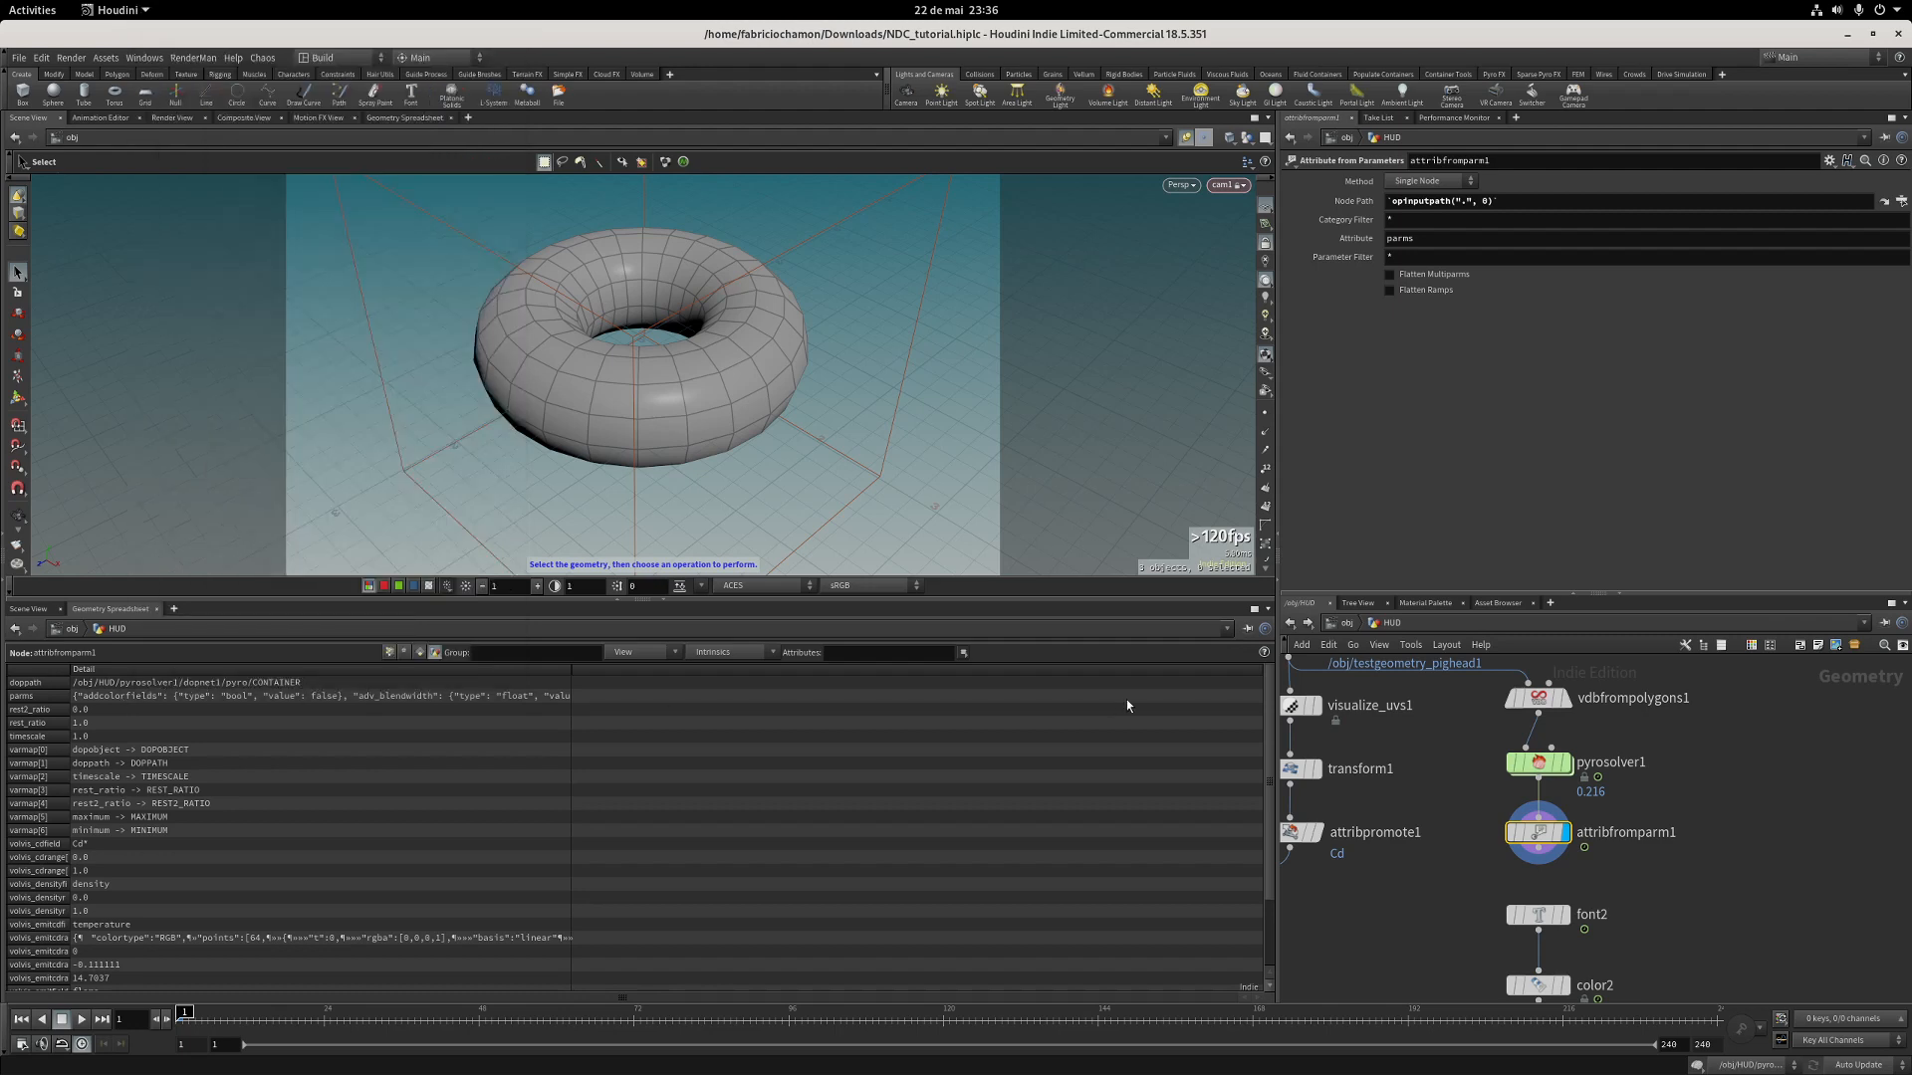
left_click(1539, 764)
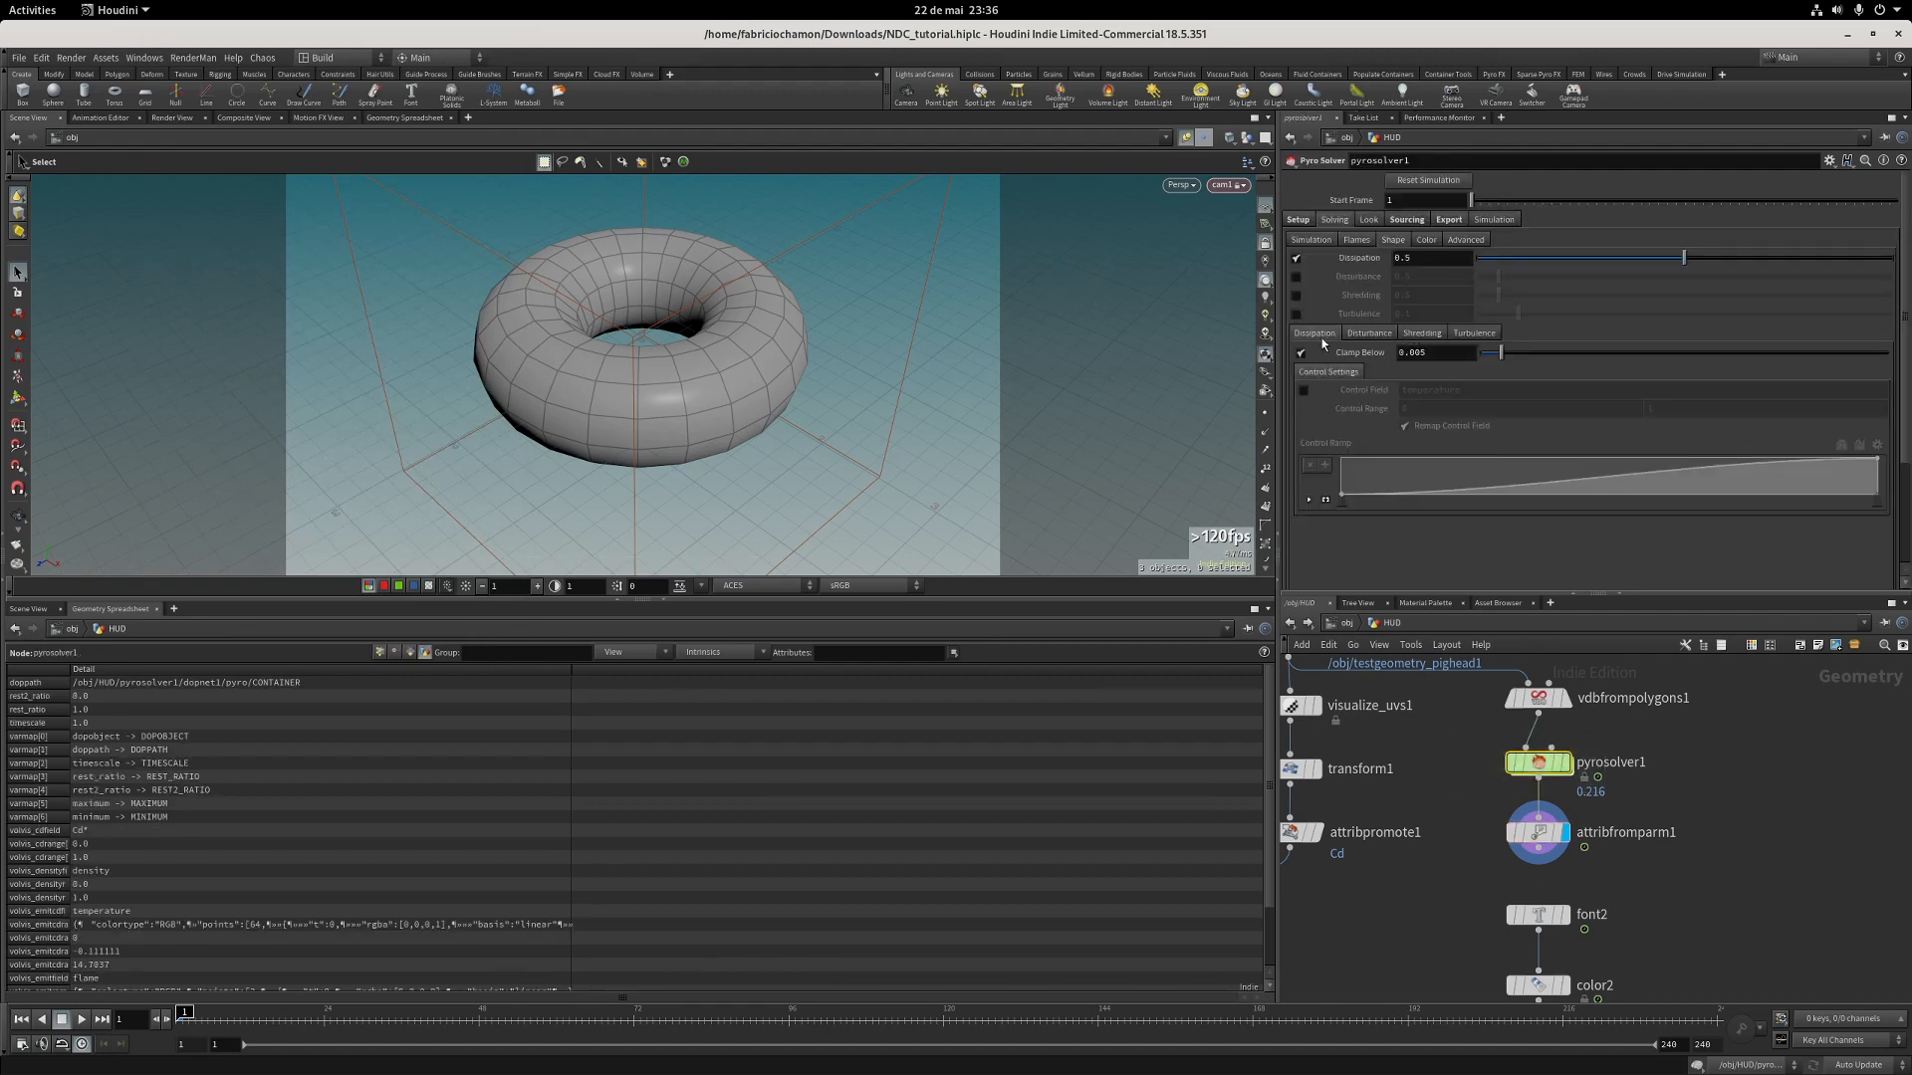
left_click(1534, 835)
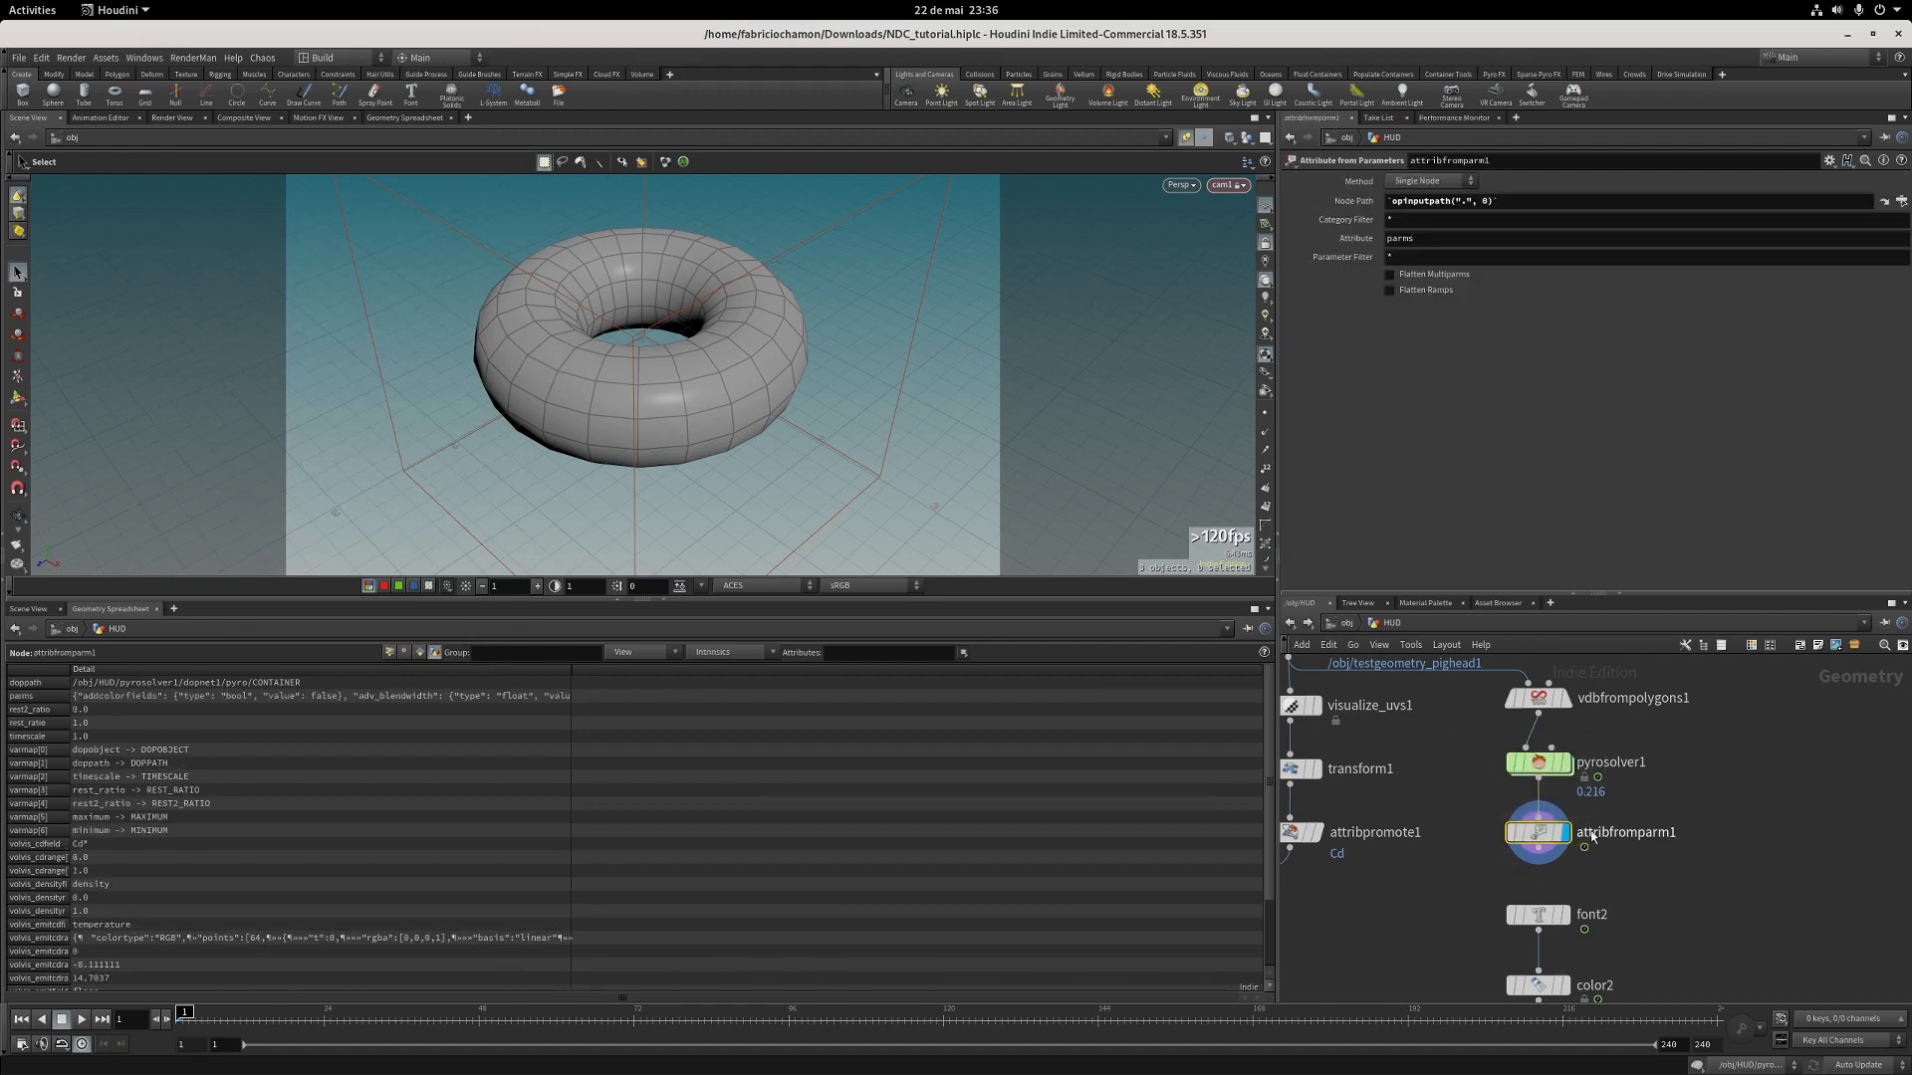
Try *dissipation* as the Attribute value on attribfromparm1 and check the node's info.
double_click(1510, 242)
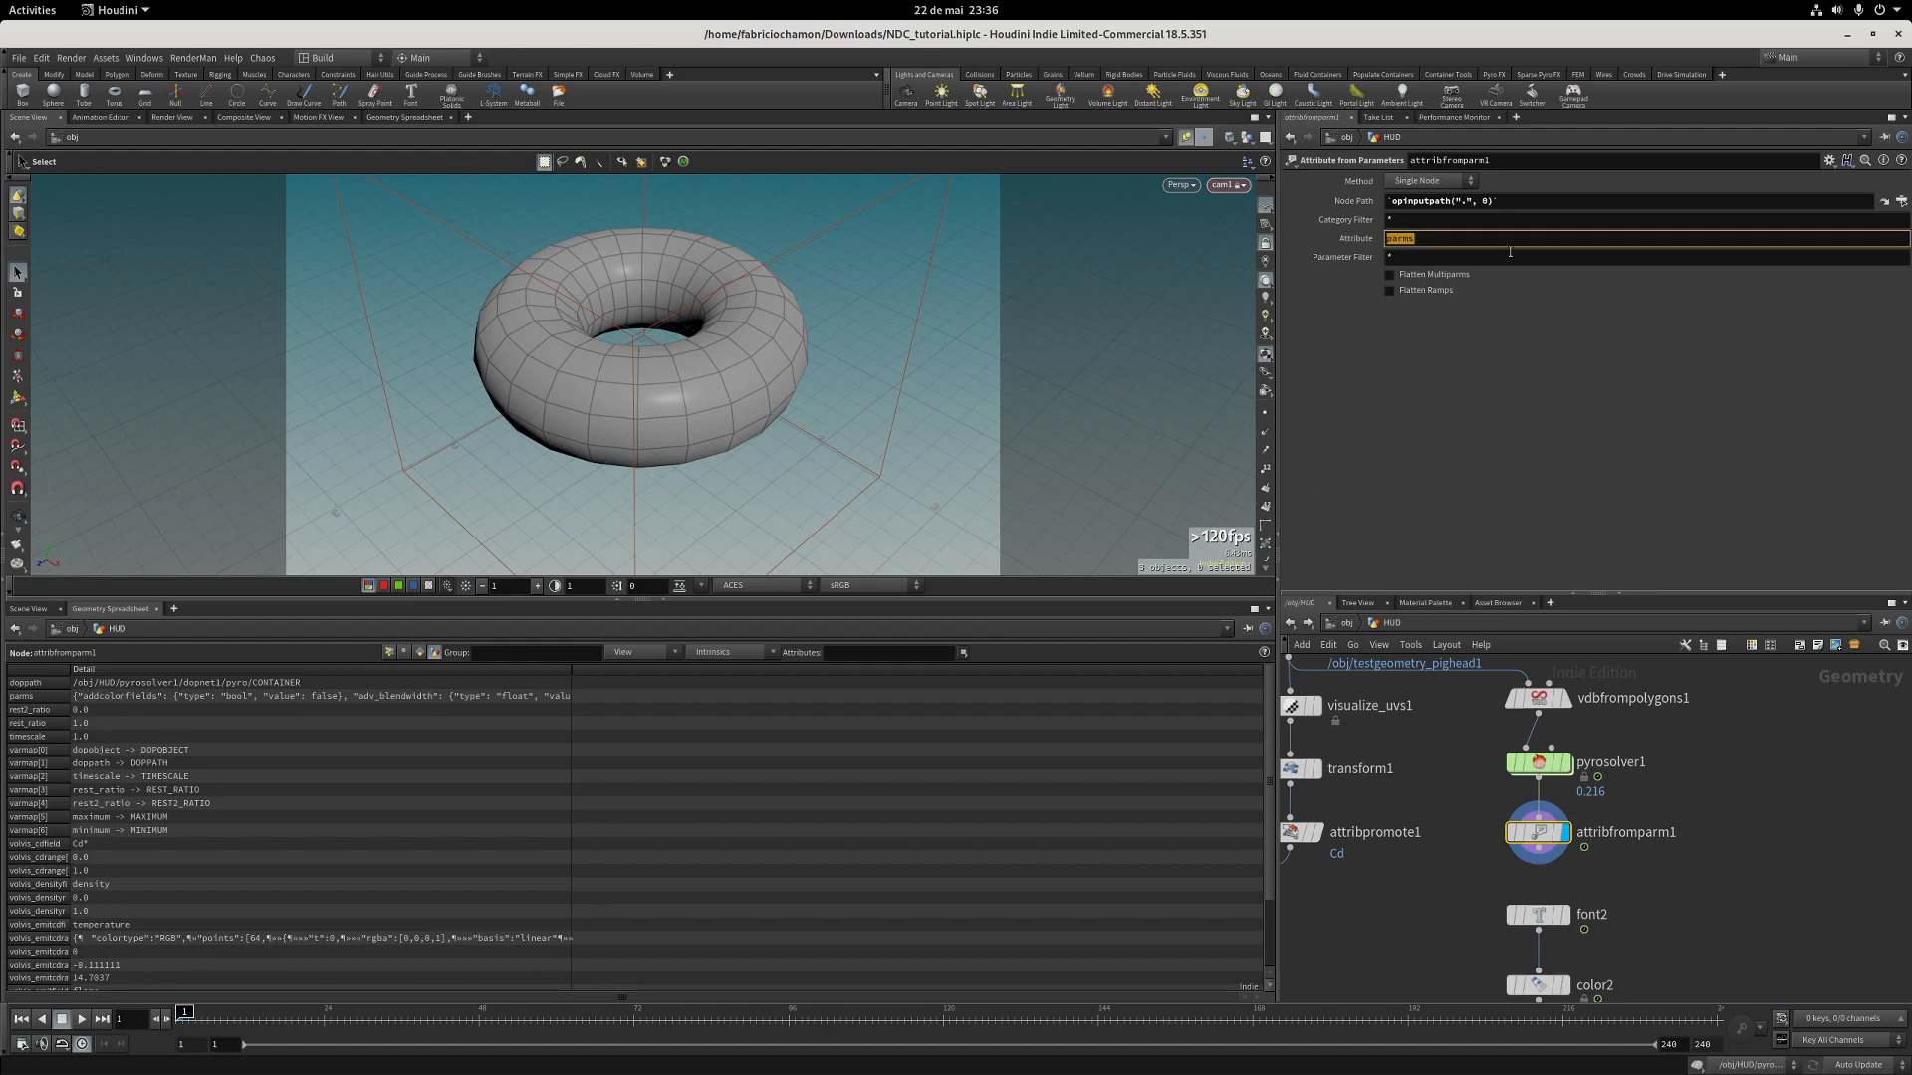
type("*dissipation*")
key("Return")
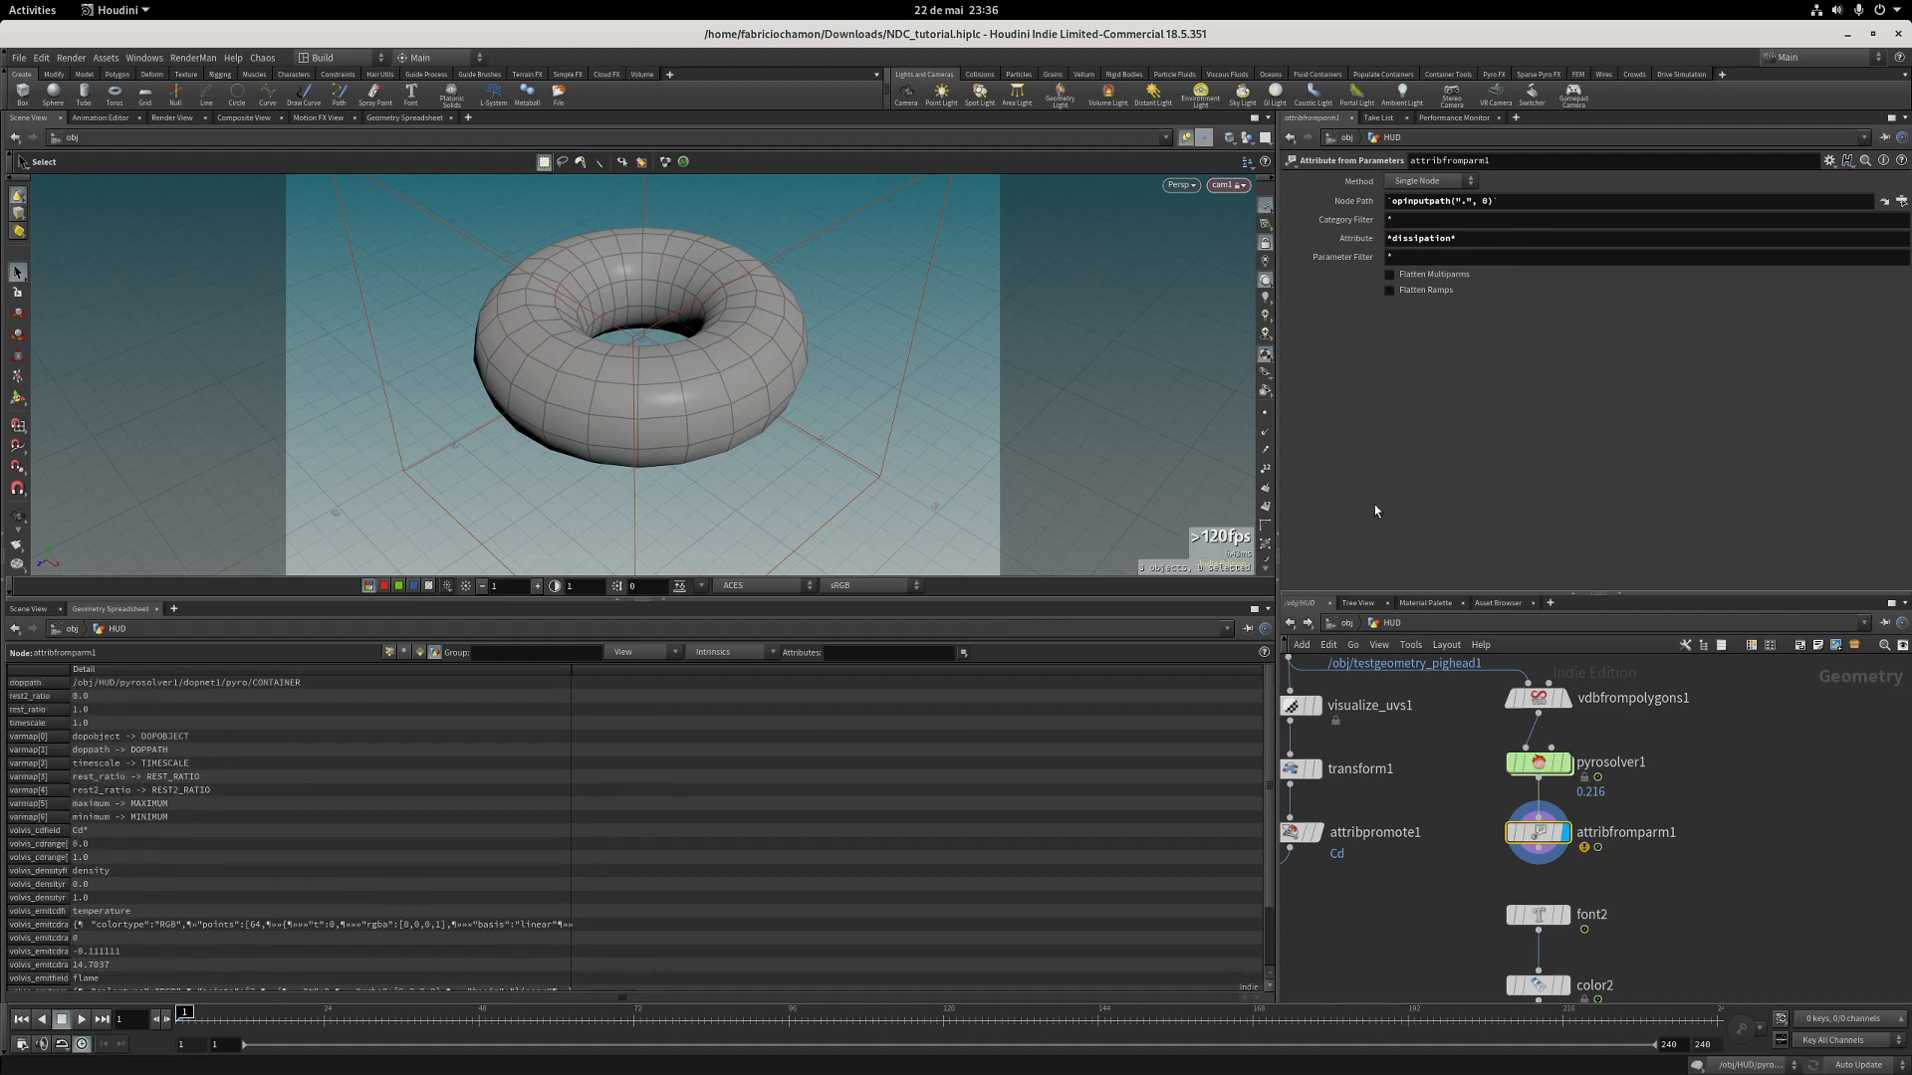
middle_click(1543, 833)
left_click_drag(1392, 238, 1451, 238)
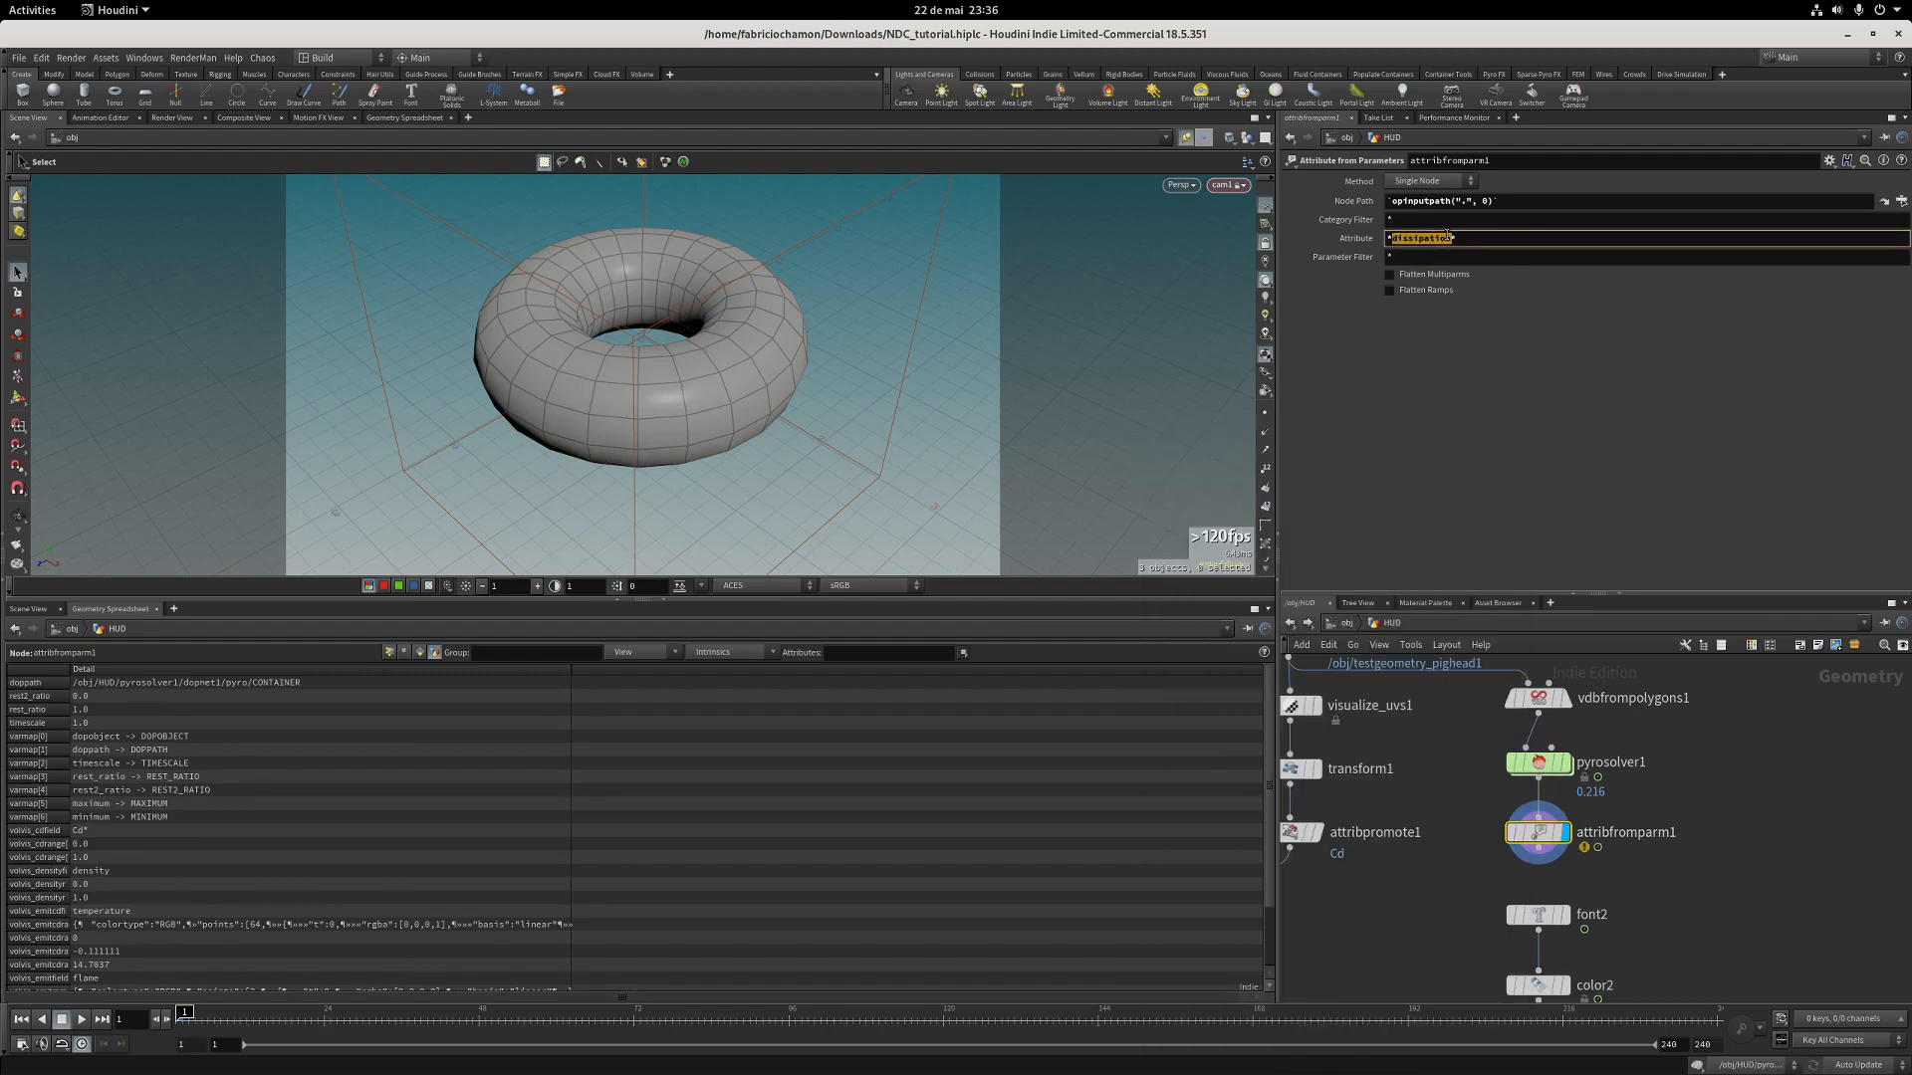
type("dissipation")
key("Return")
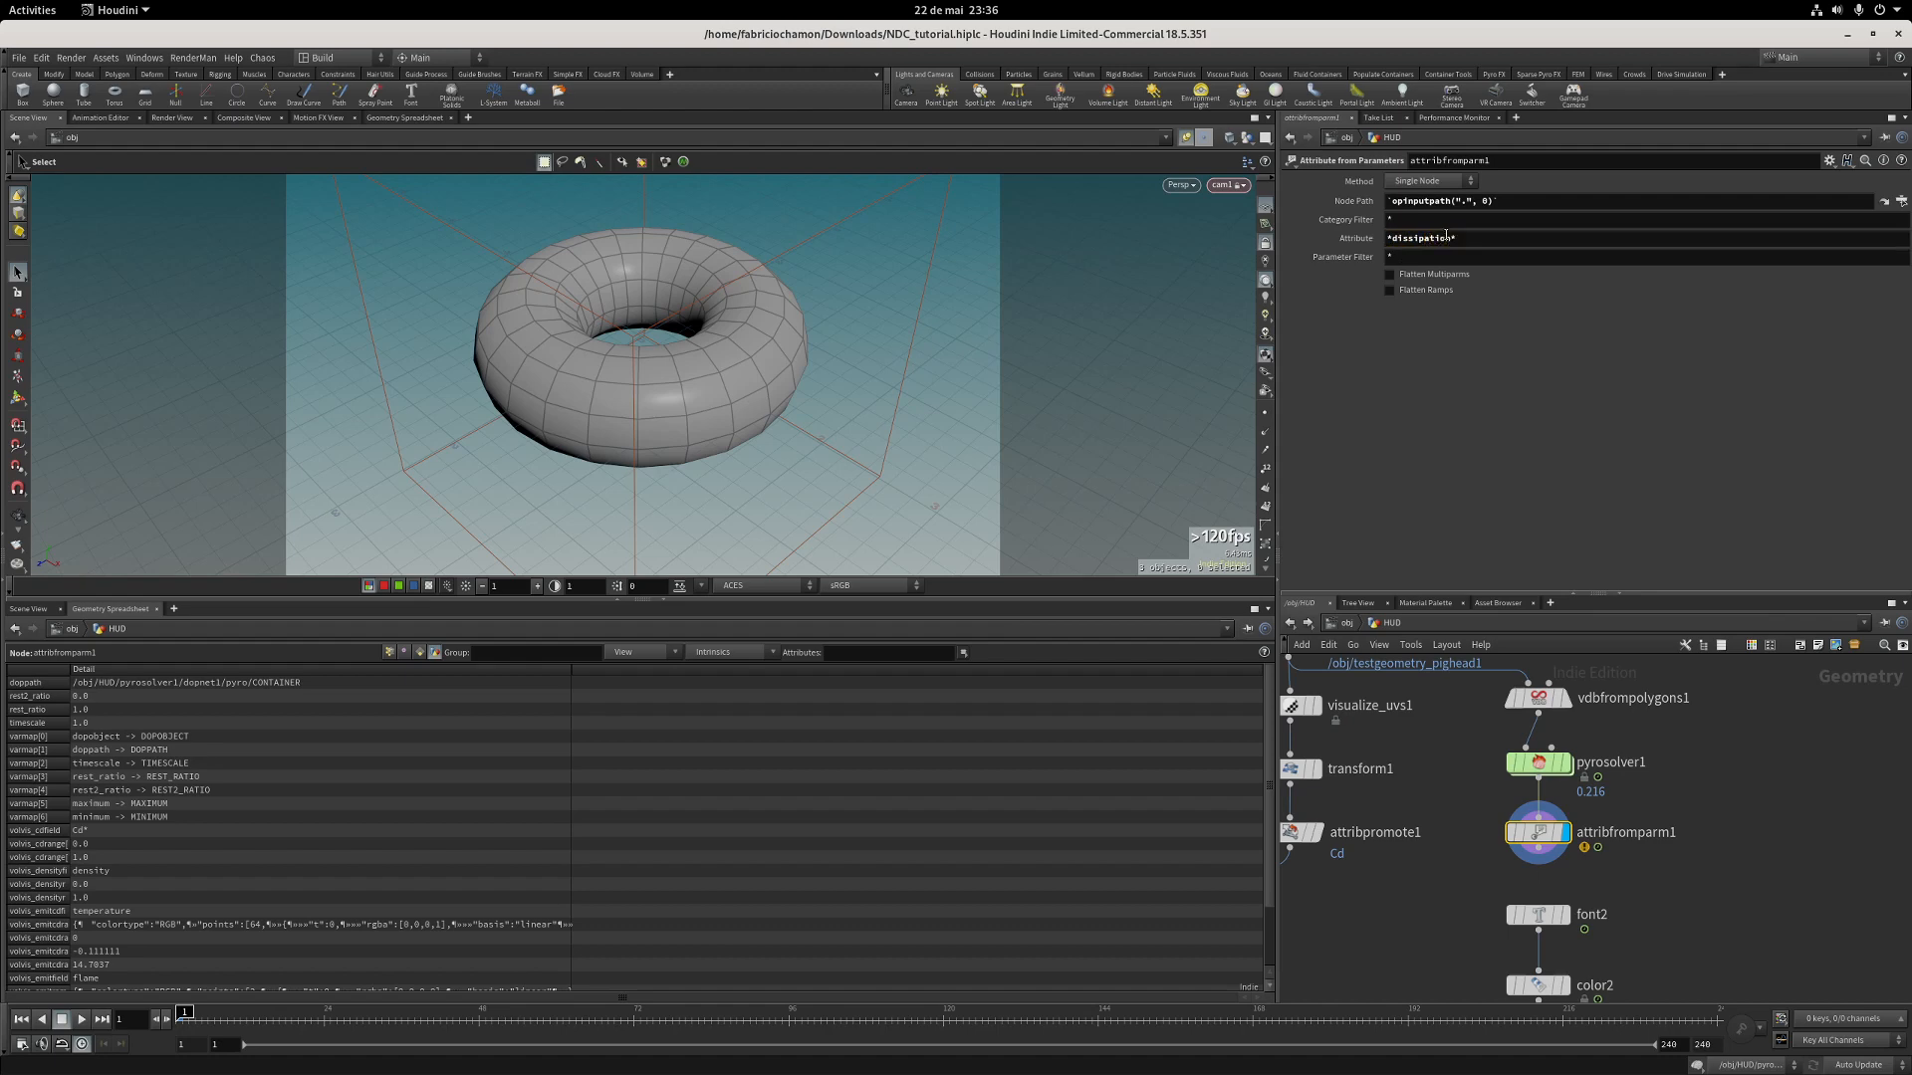
Recheck pyrosolver1's parameters and restore attribfromparm1's Attribute value to parms.
left_click(1564, 763)
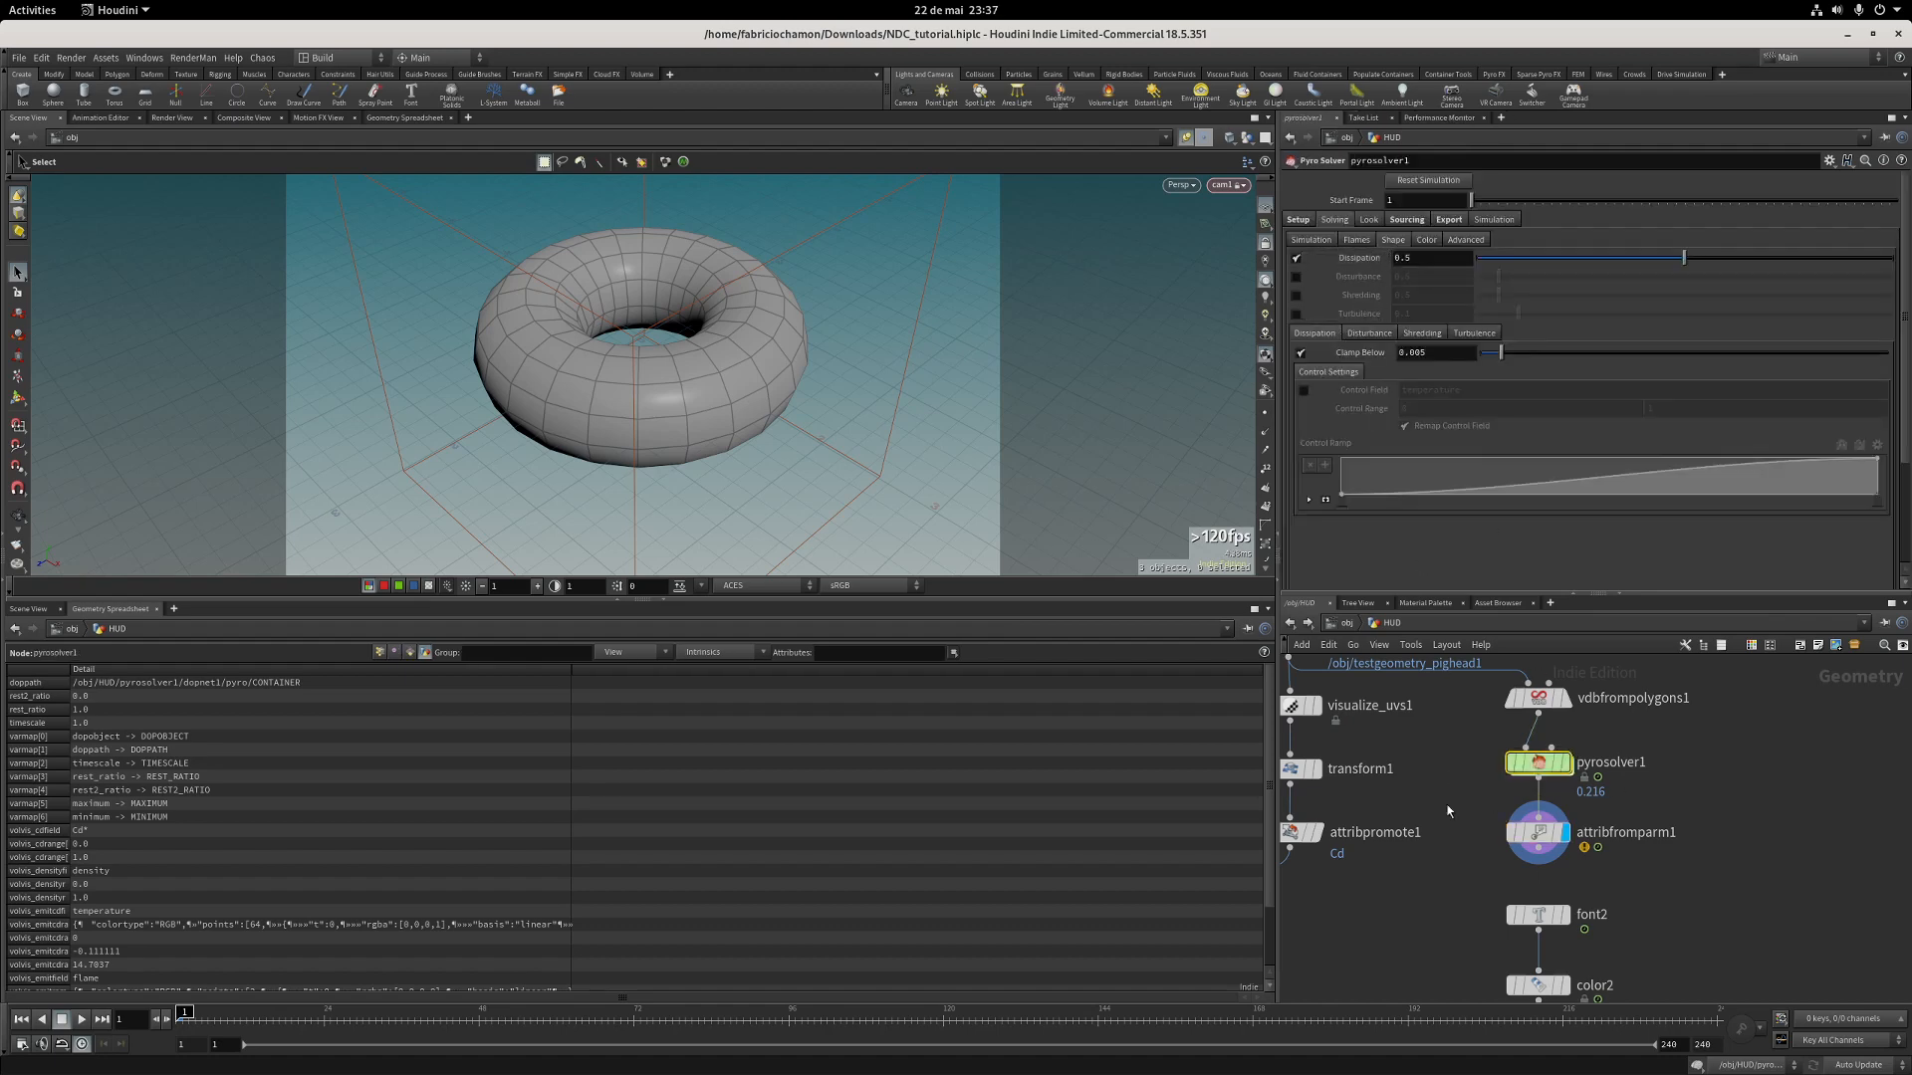
left_click(1548, 834)
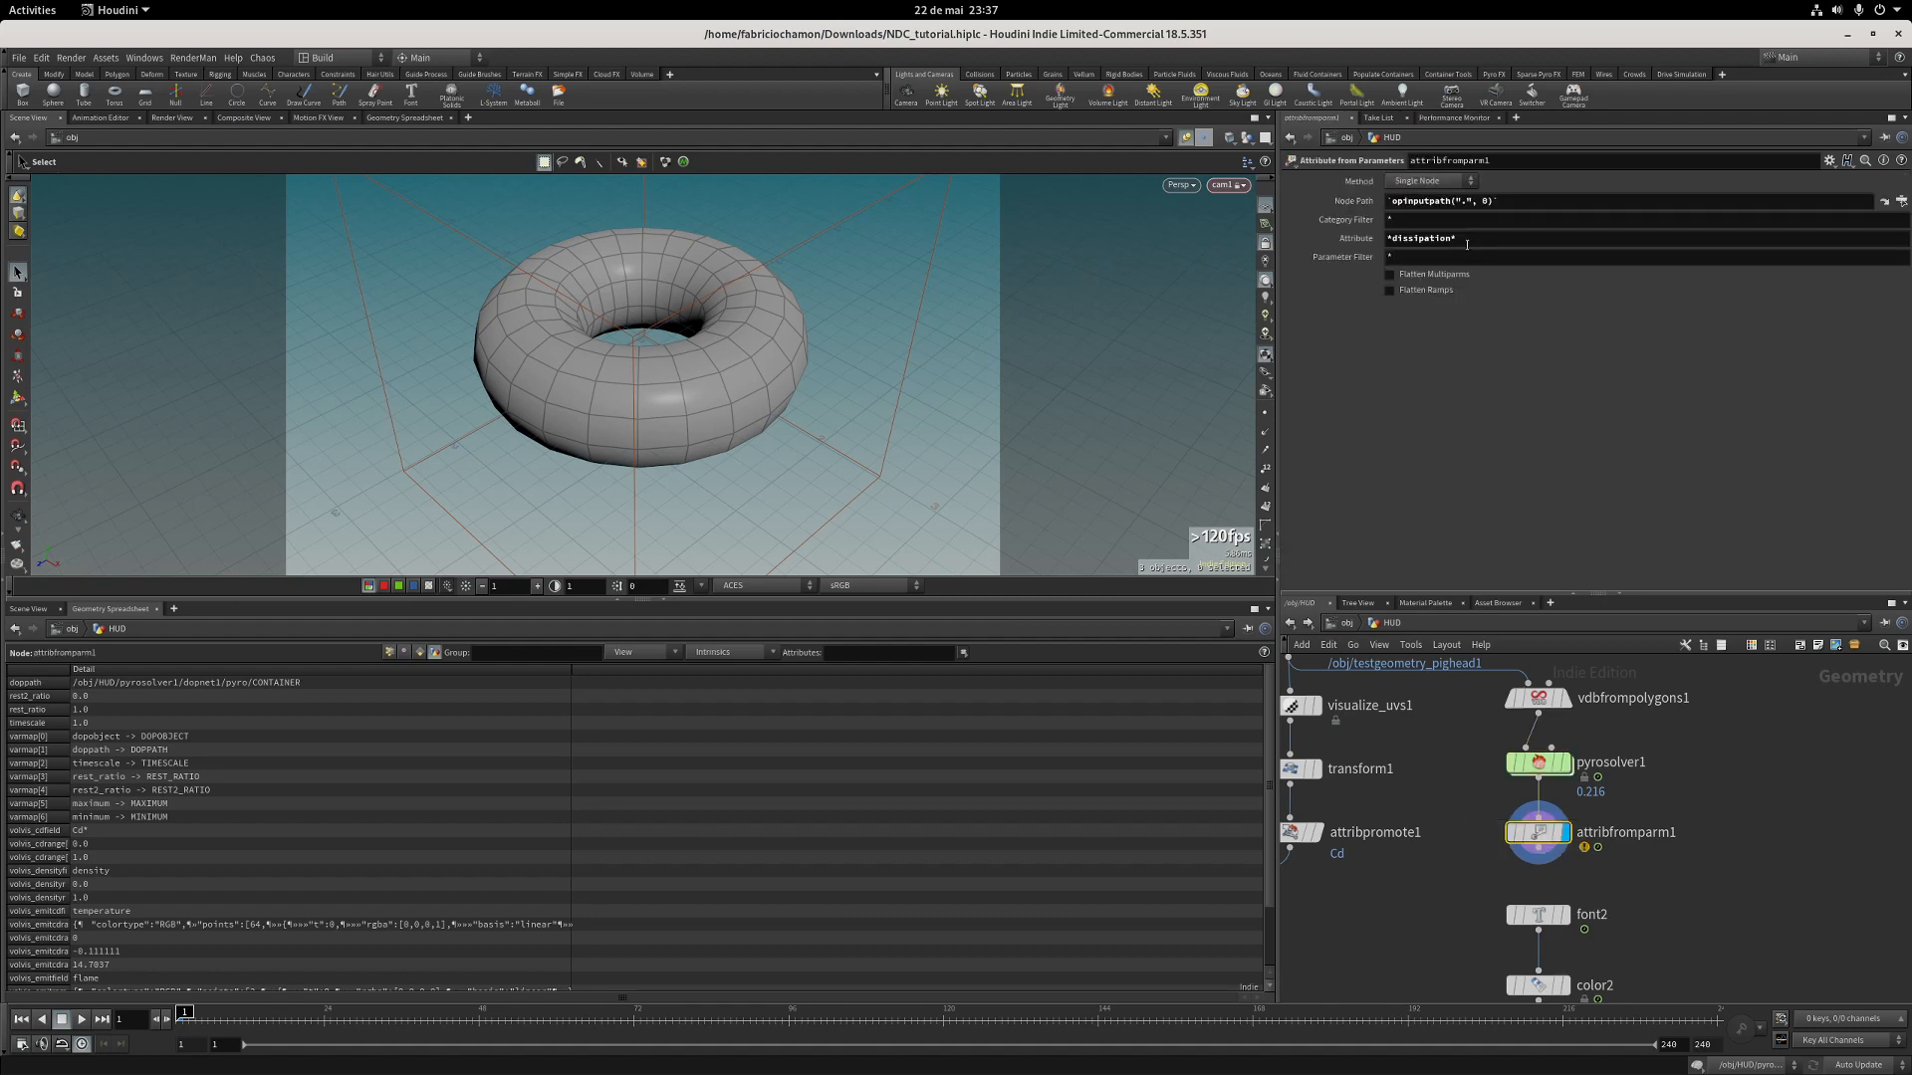
triple_click(1456, 240)
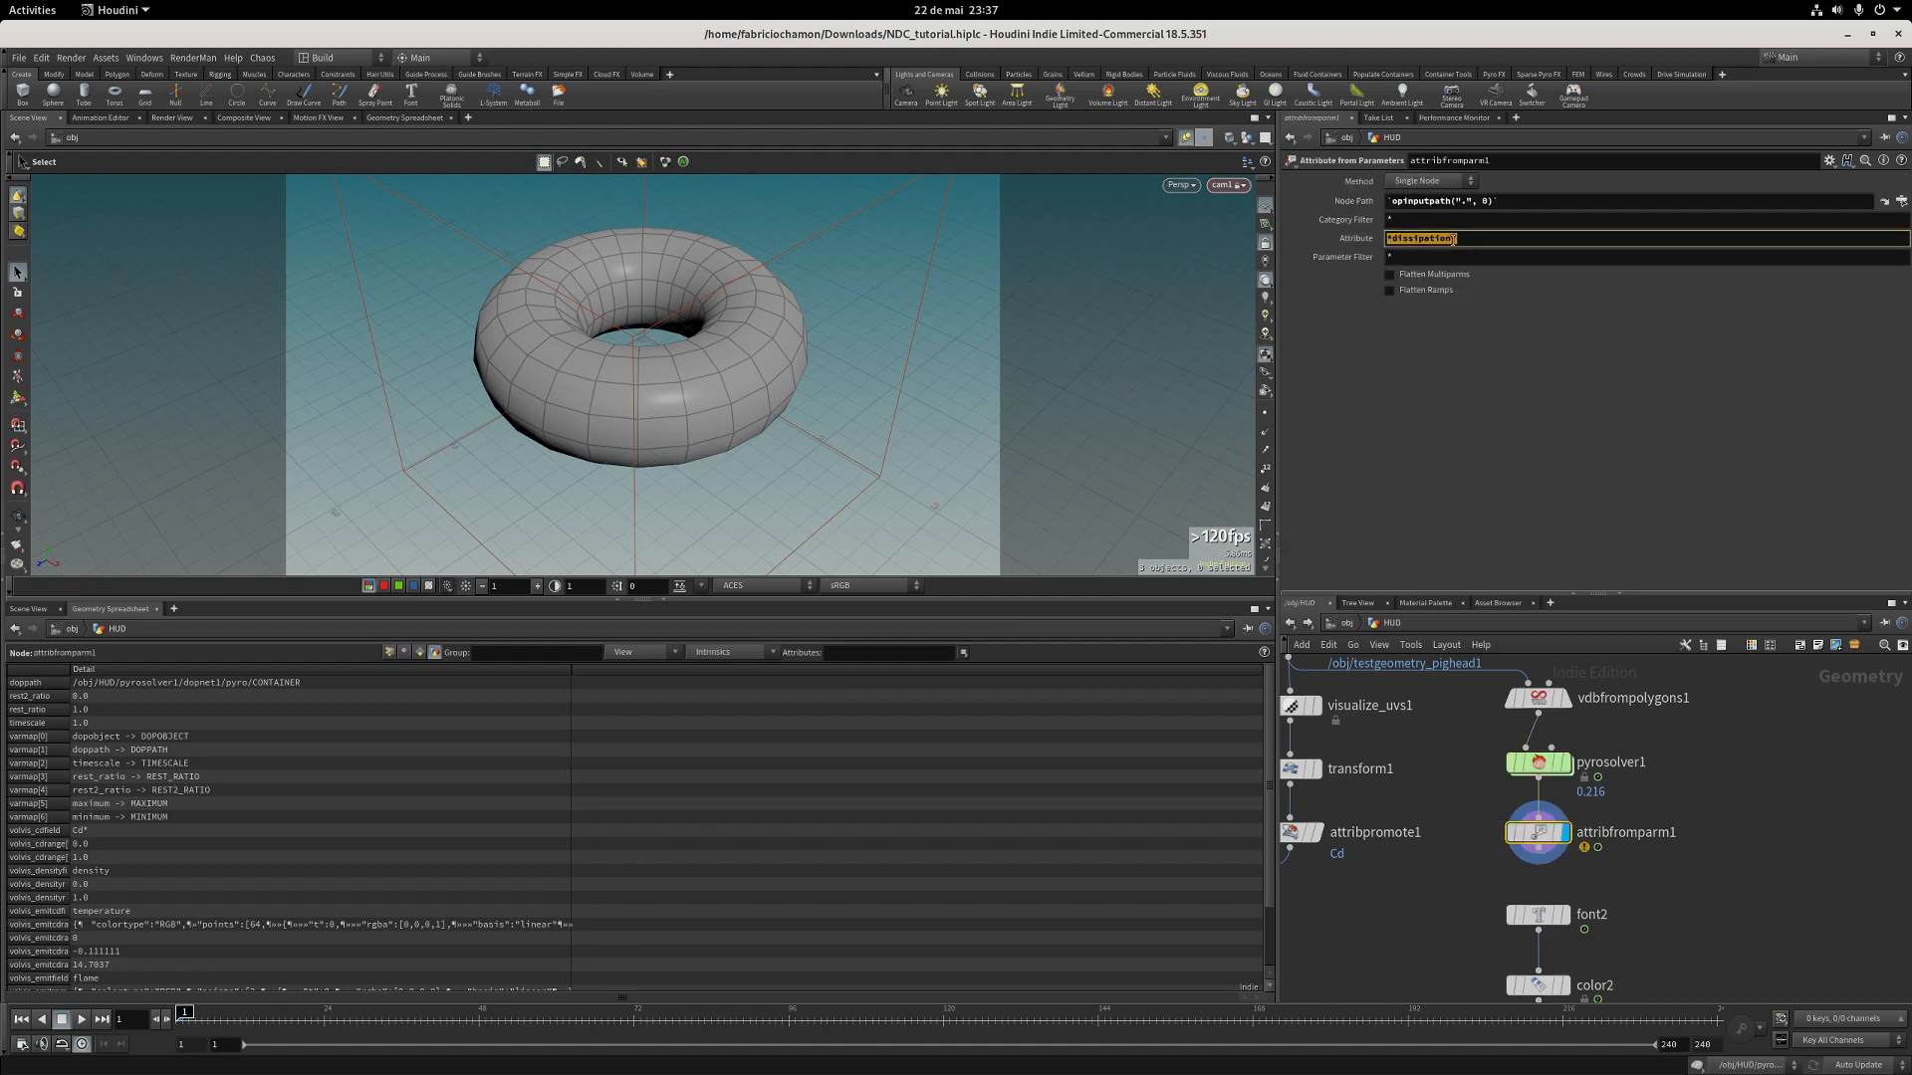
type("parms")
key("Return")
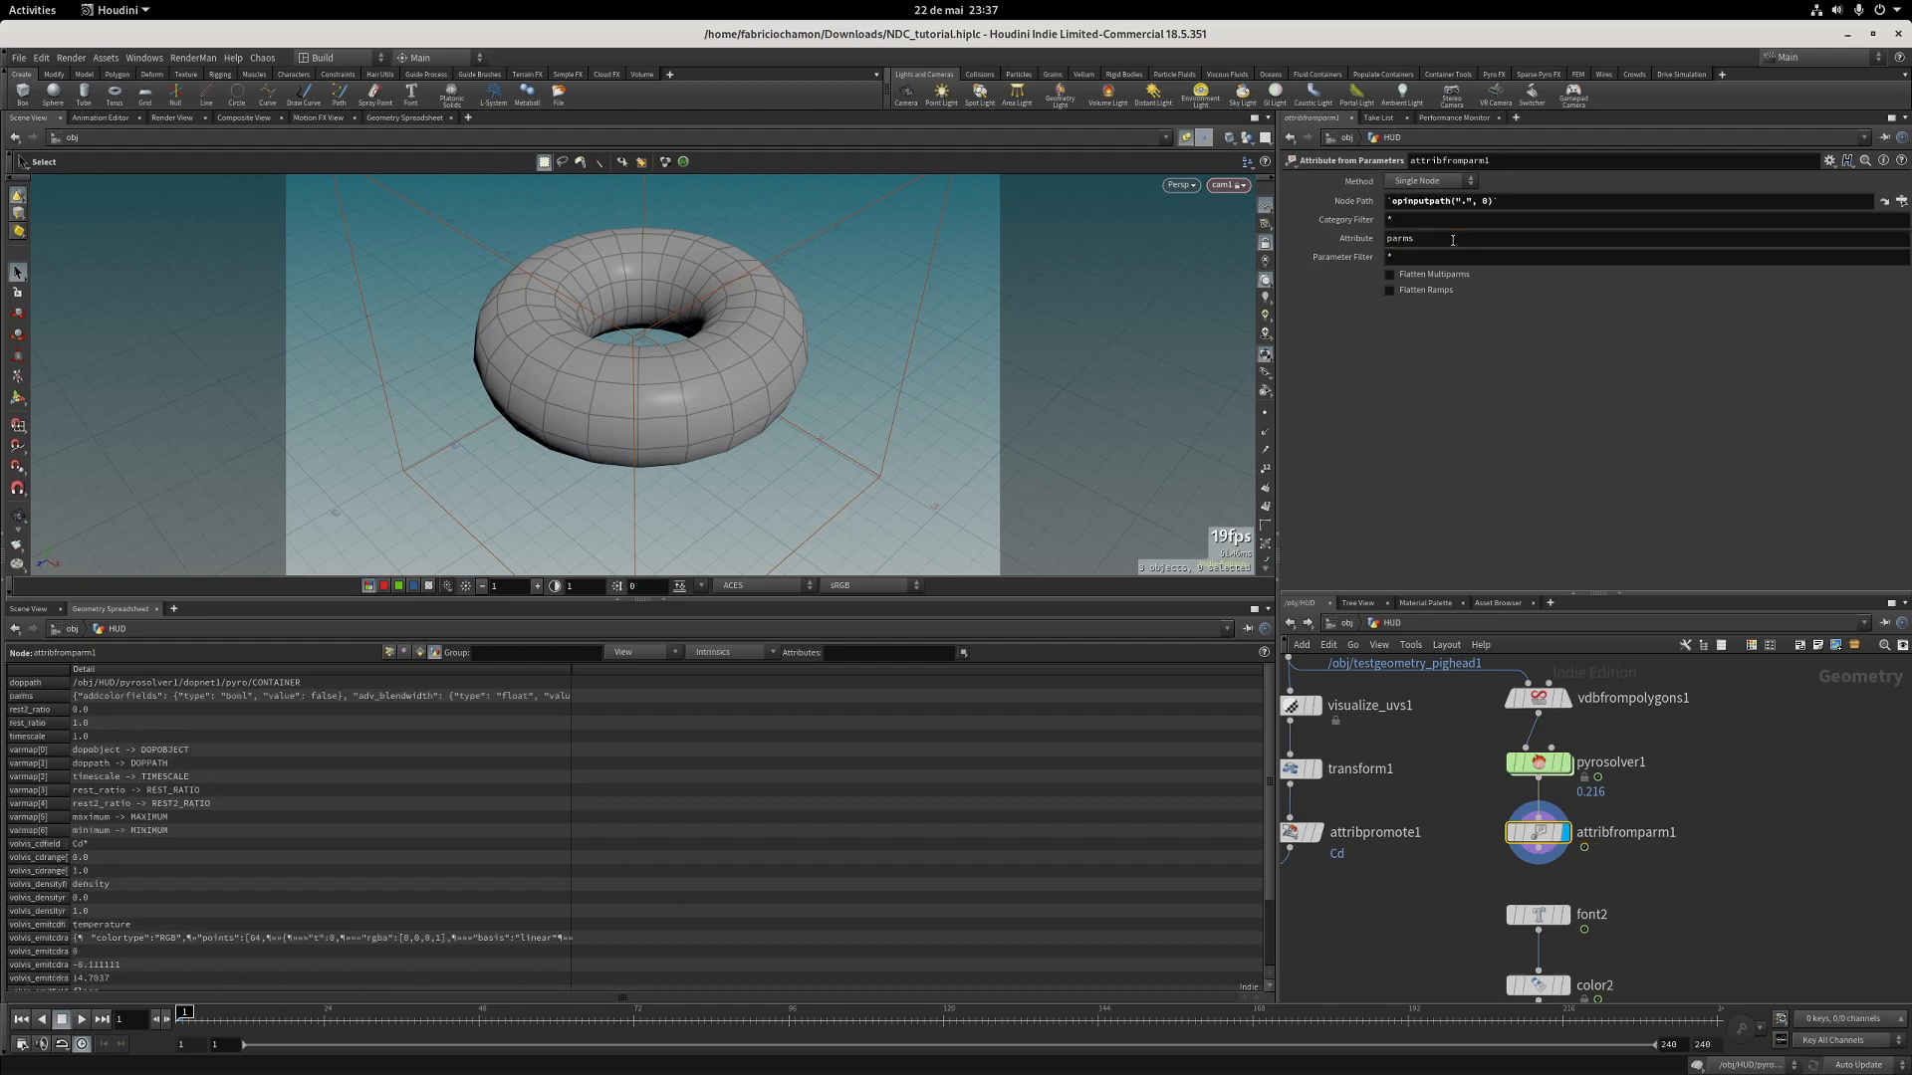
Set attribfromparm1's Parameter Filter to *dissipation* and check the parms value in the spreadsheet.
left_click(1389, 258)
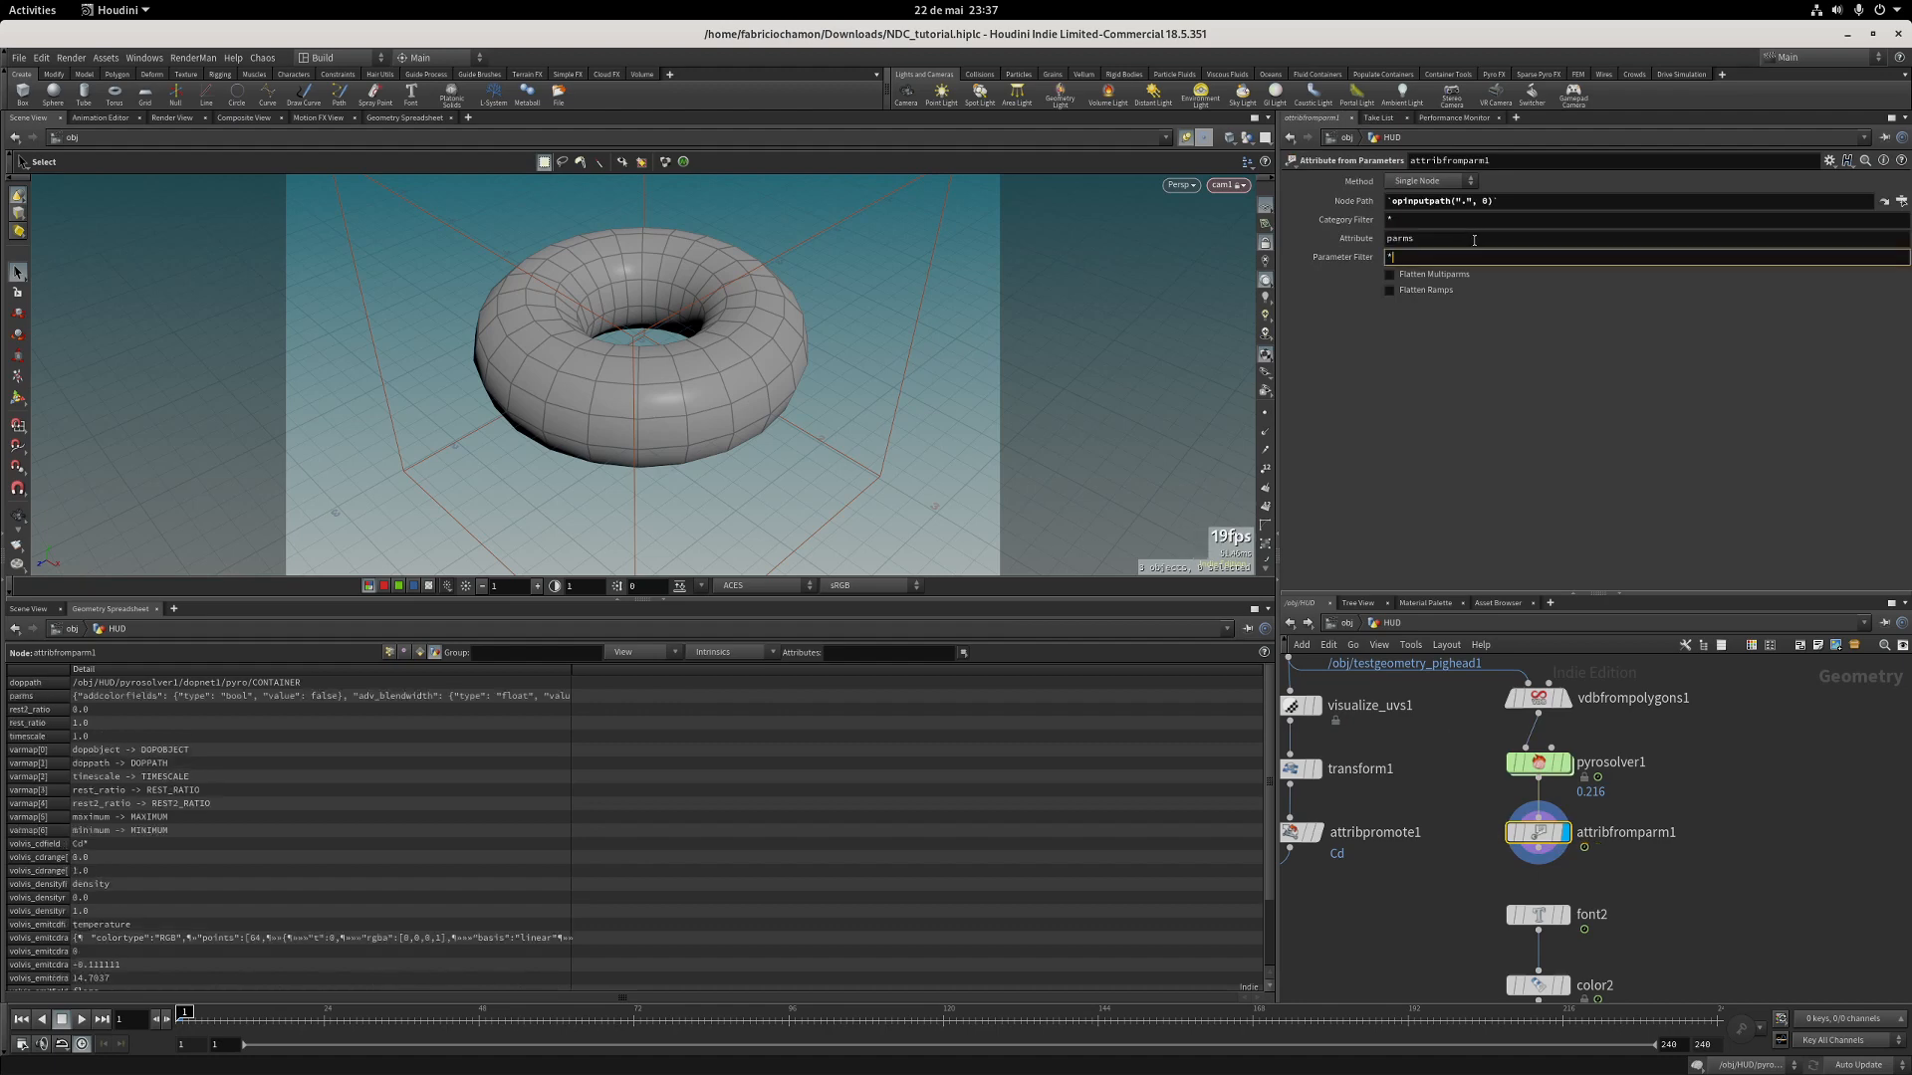
type("dissipation*")
key("Return")
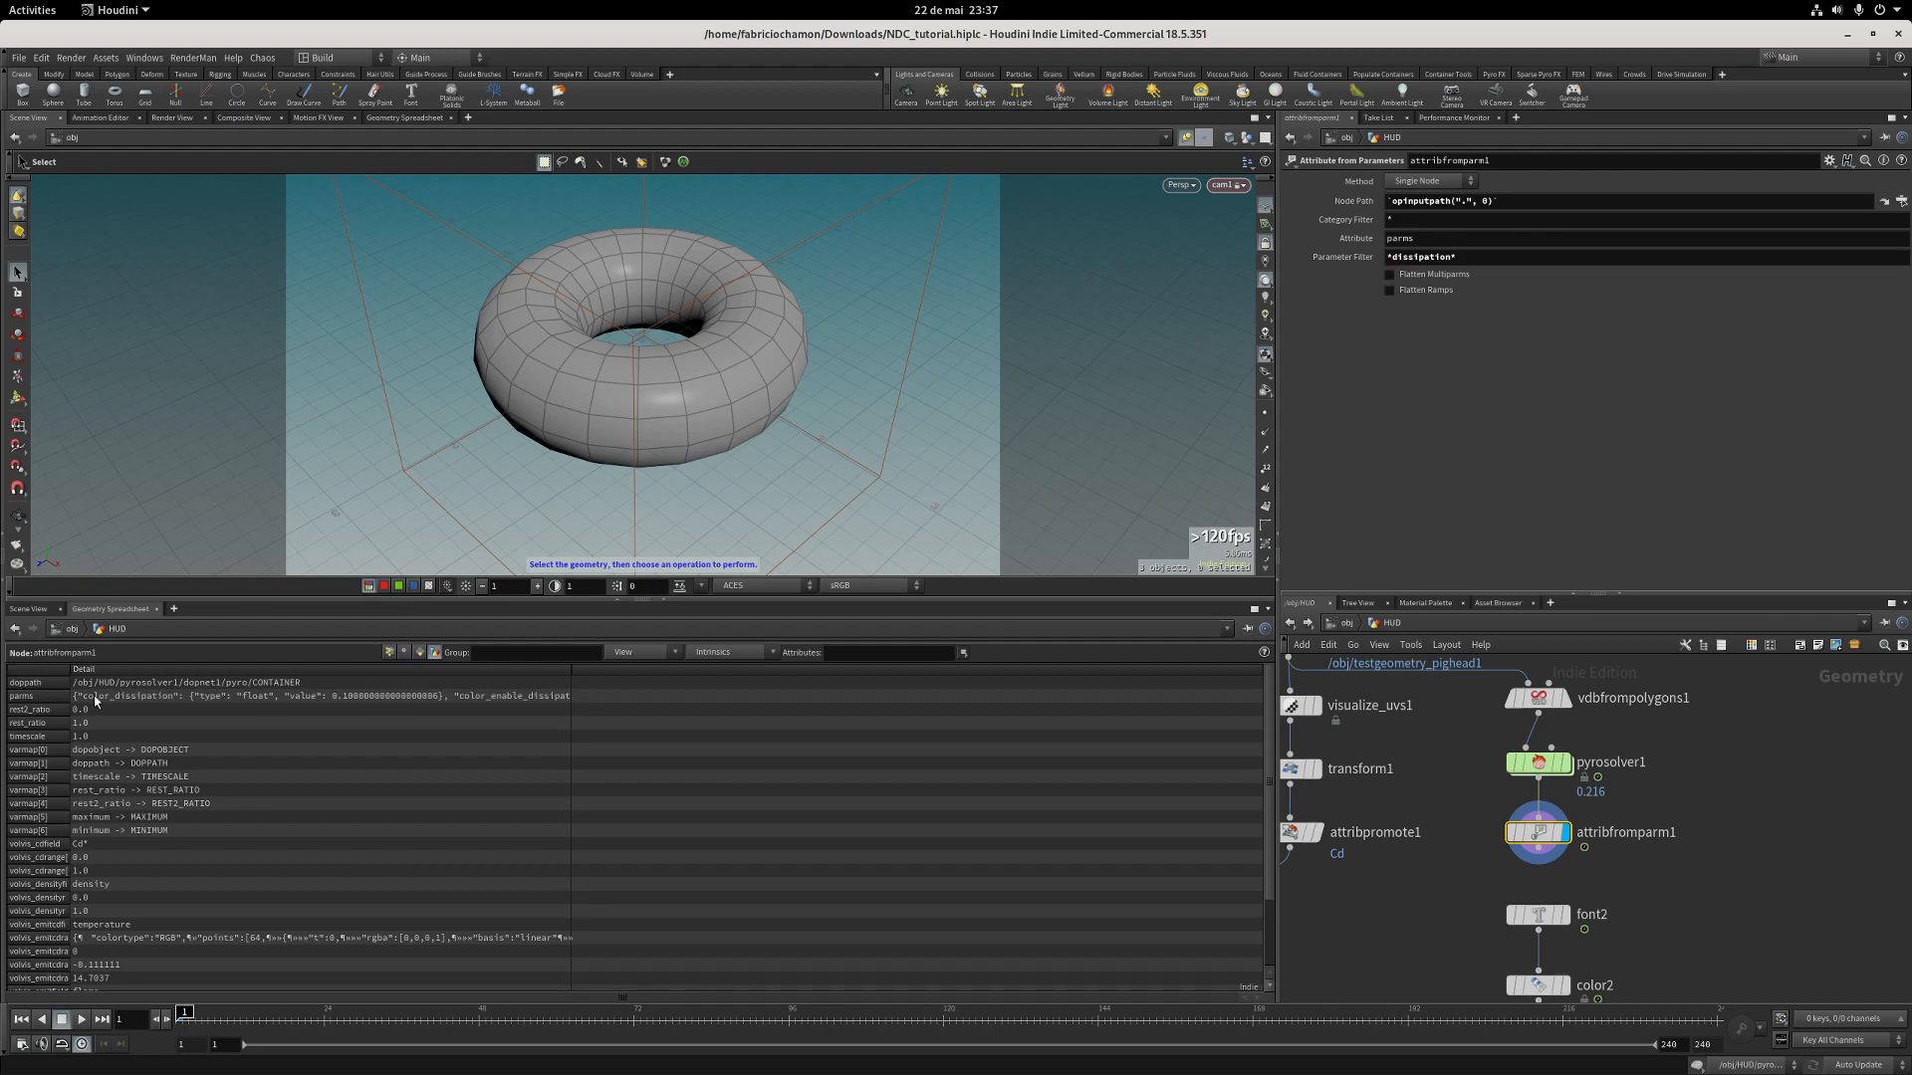
mouse_move(96, 703)
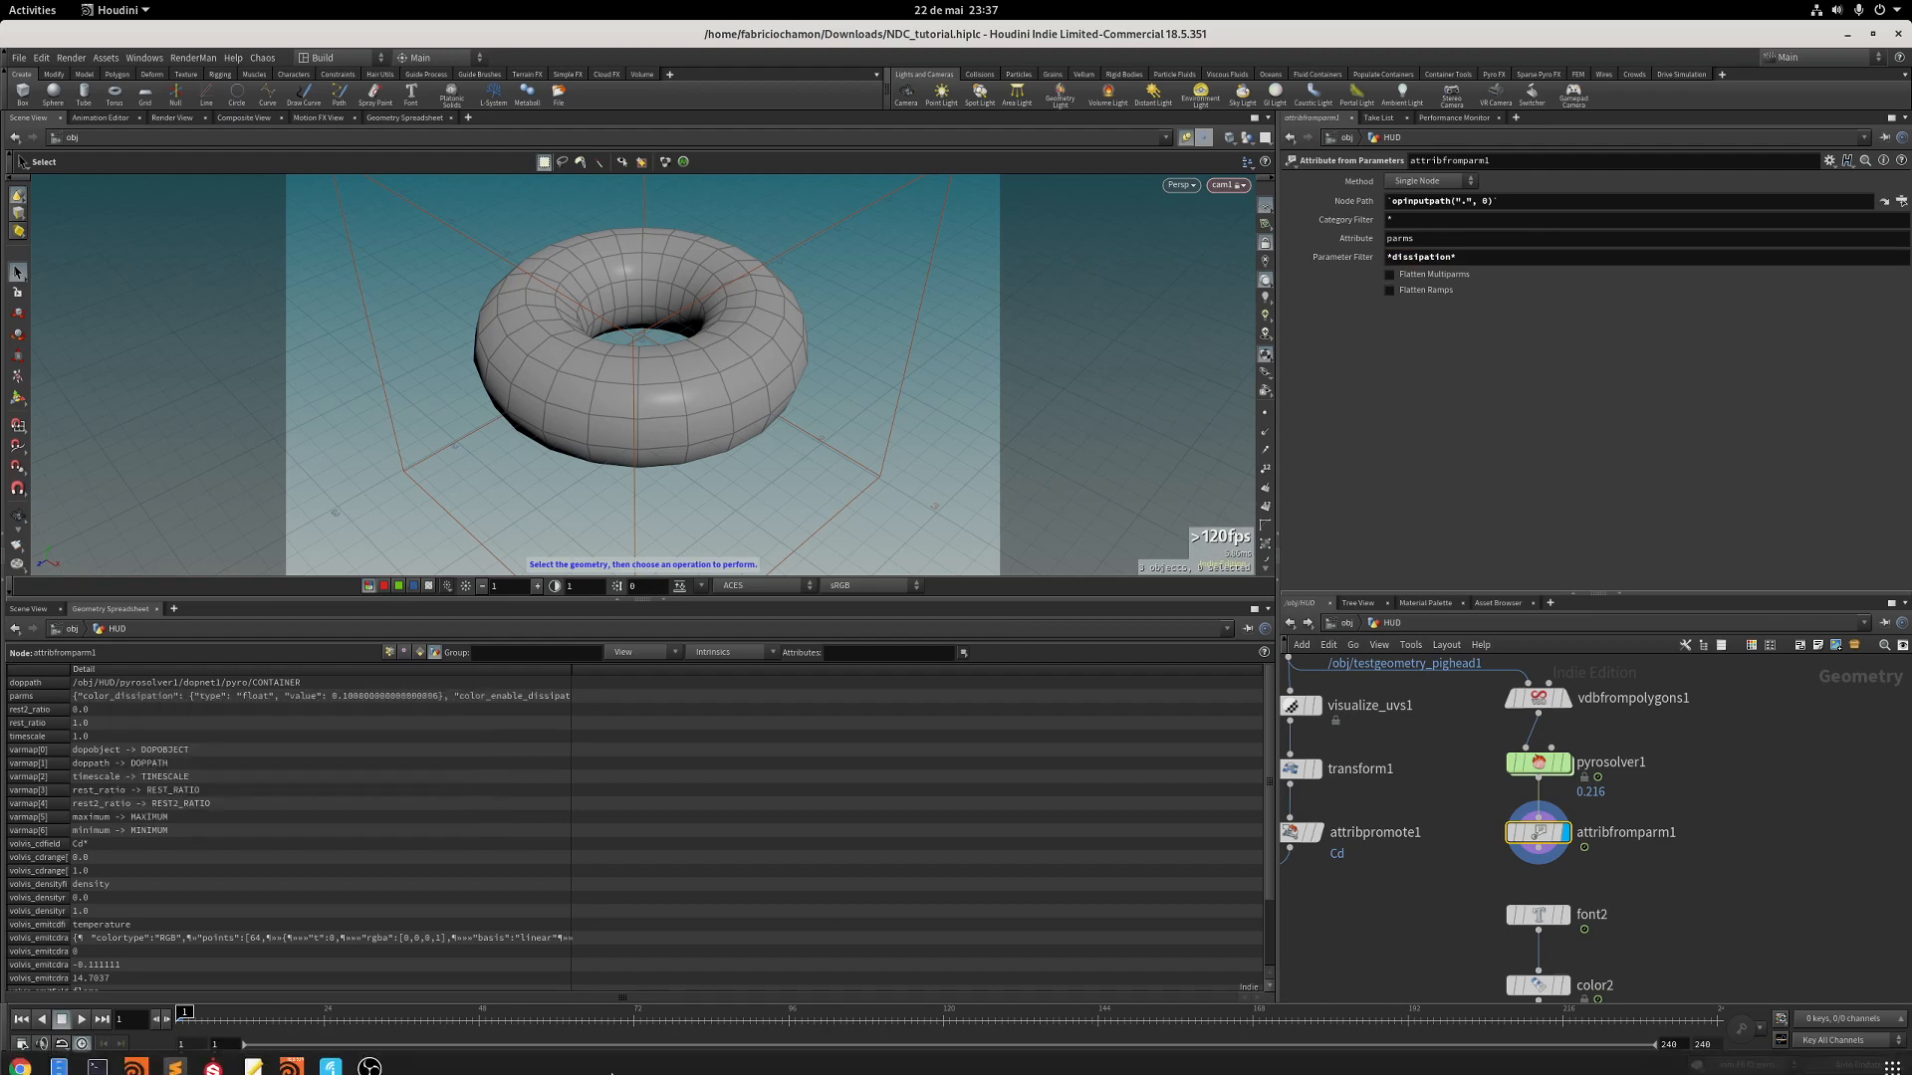
Put an expression on the font2 node's Text parameter and change its language to Python.
middle_click_drag(1420, 869, 1447, 777)
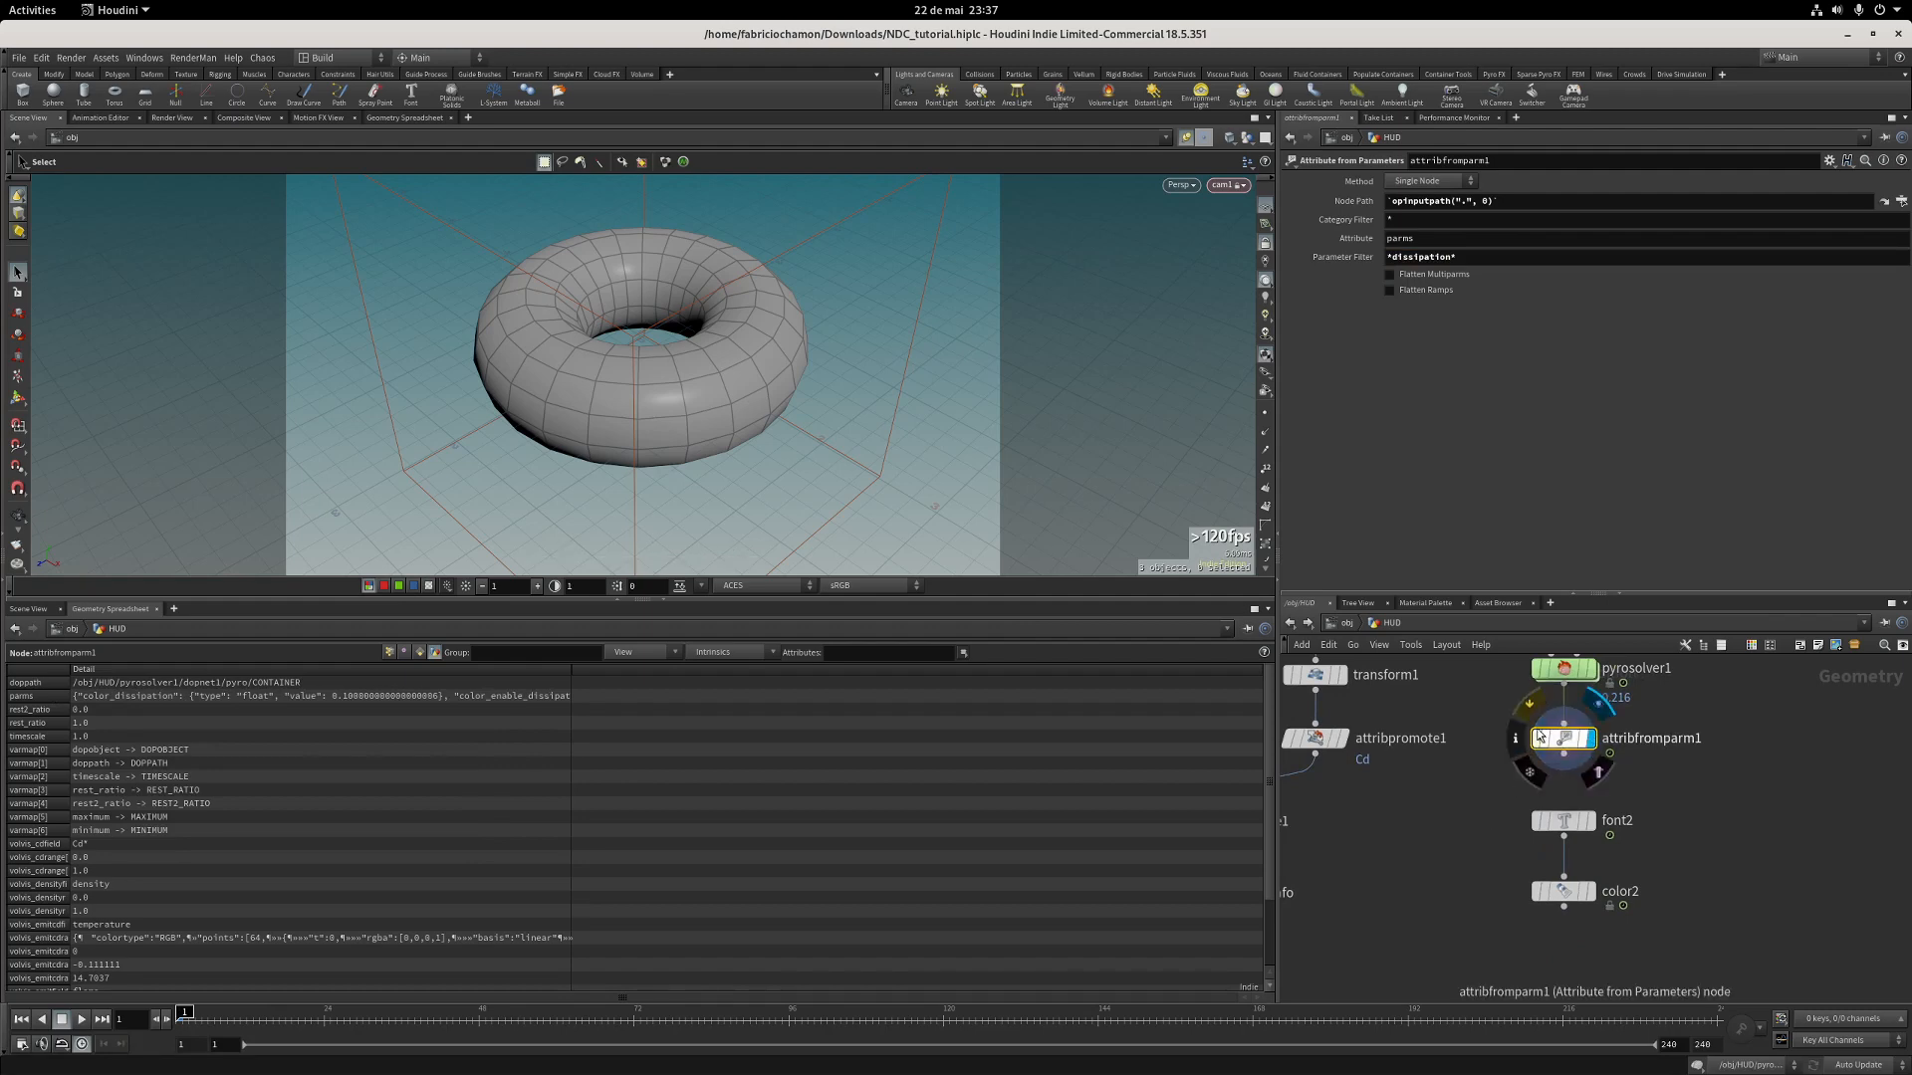
left_click(1563, 821)
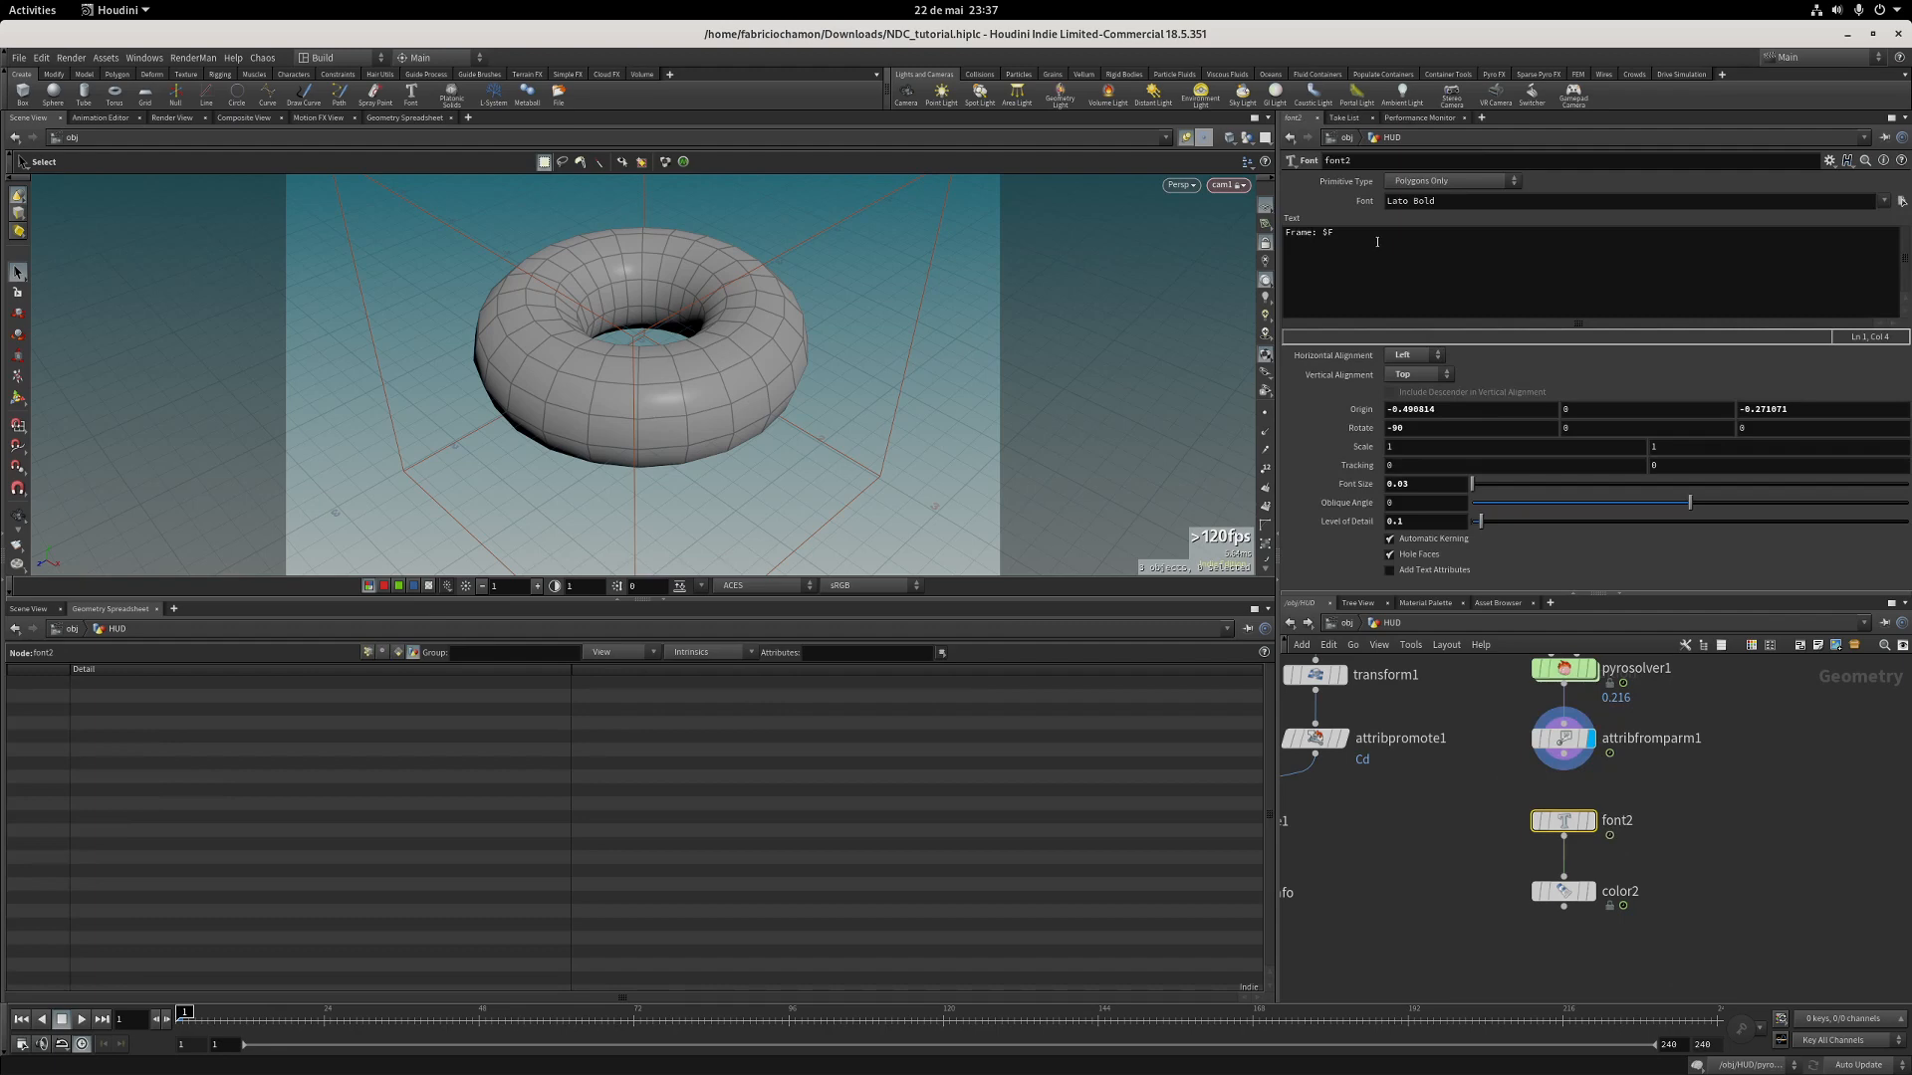
left_click(1298, 223, "alt")
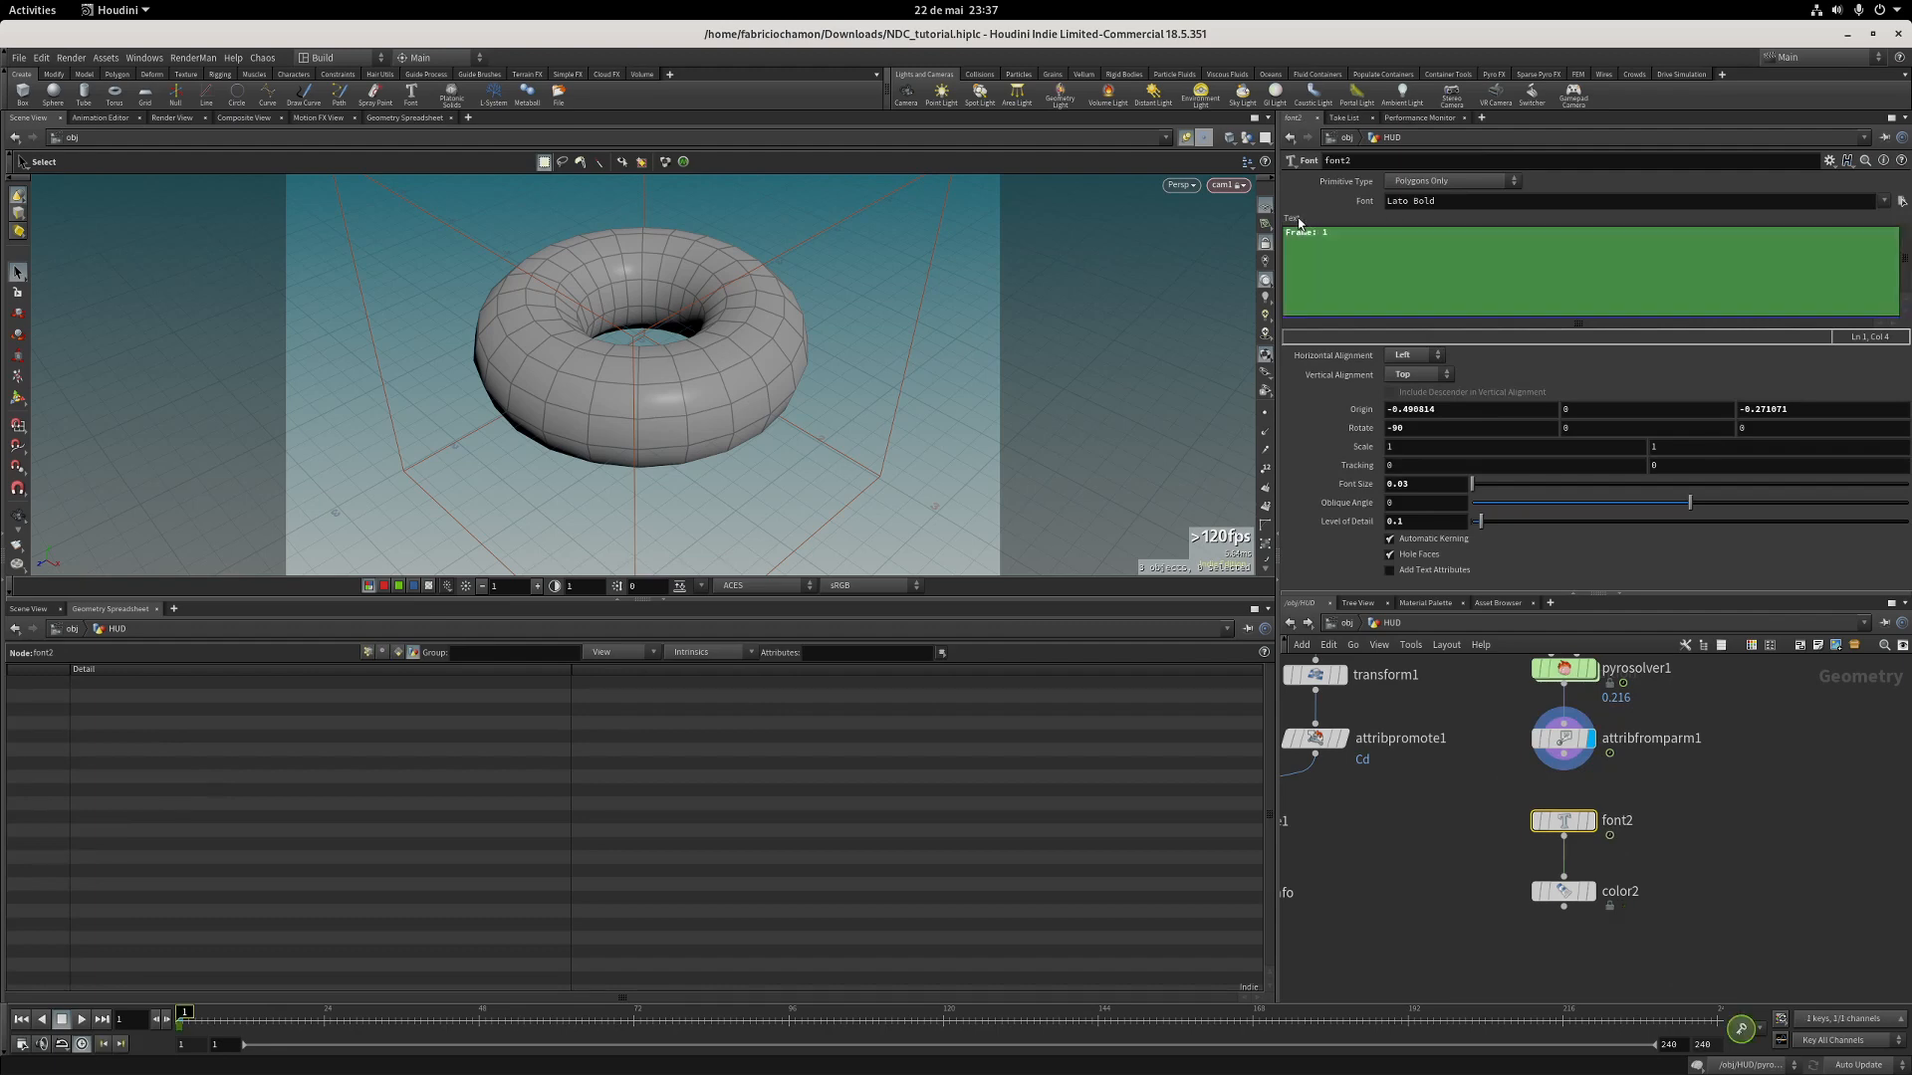
right_click(1299, 222)
mouse_move(1323, 261)
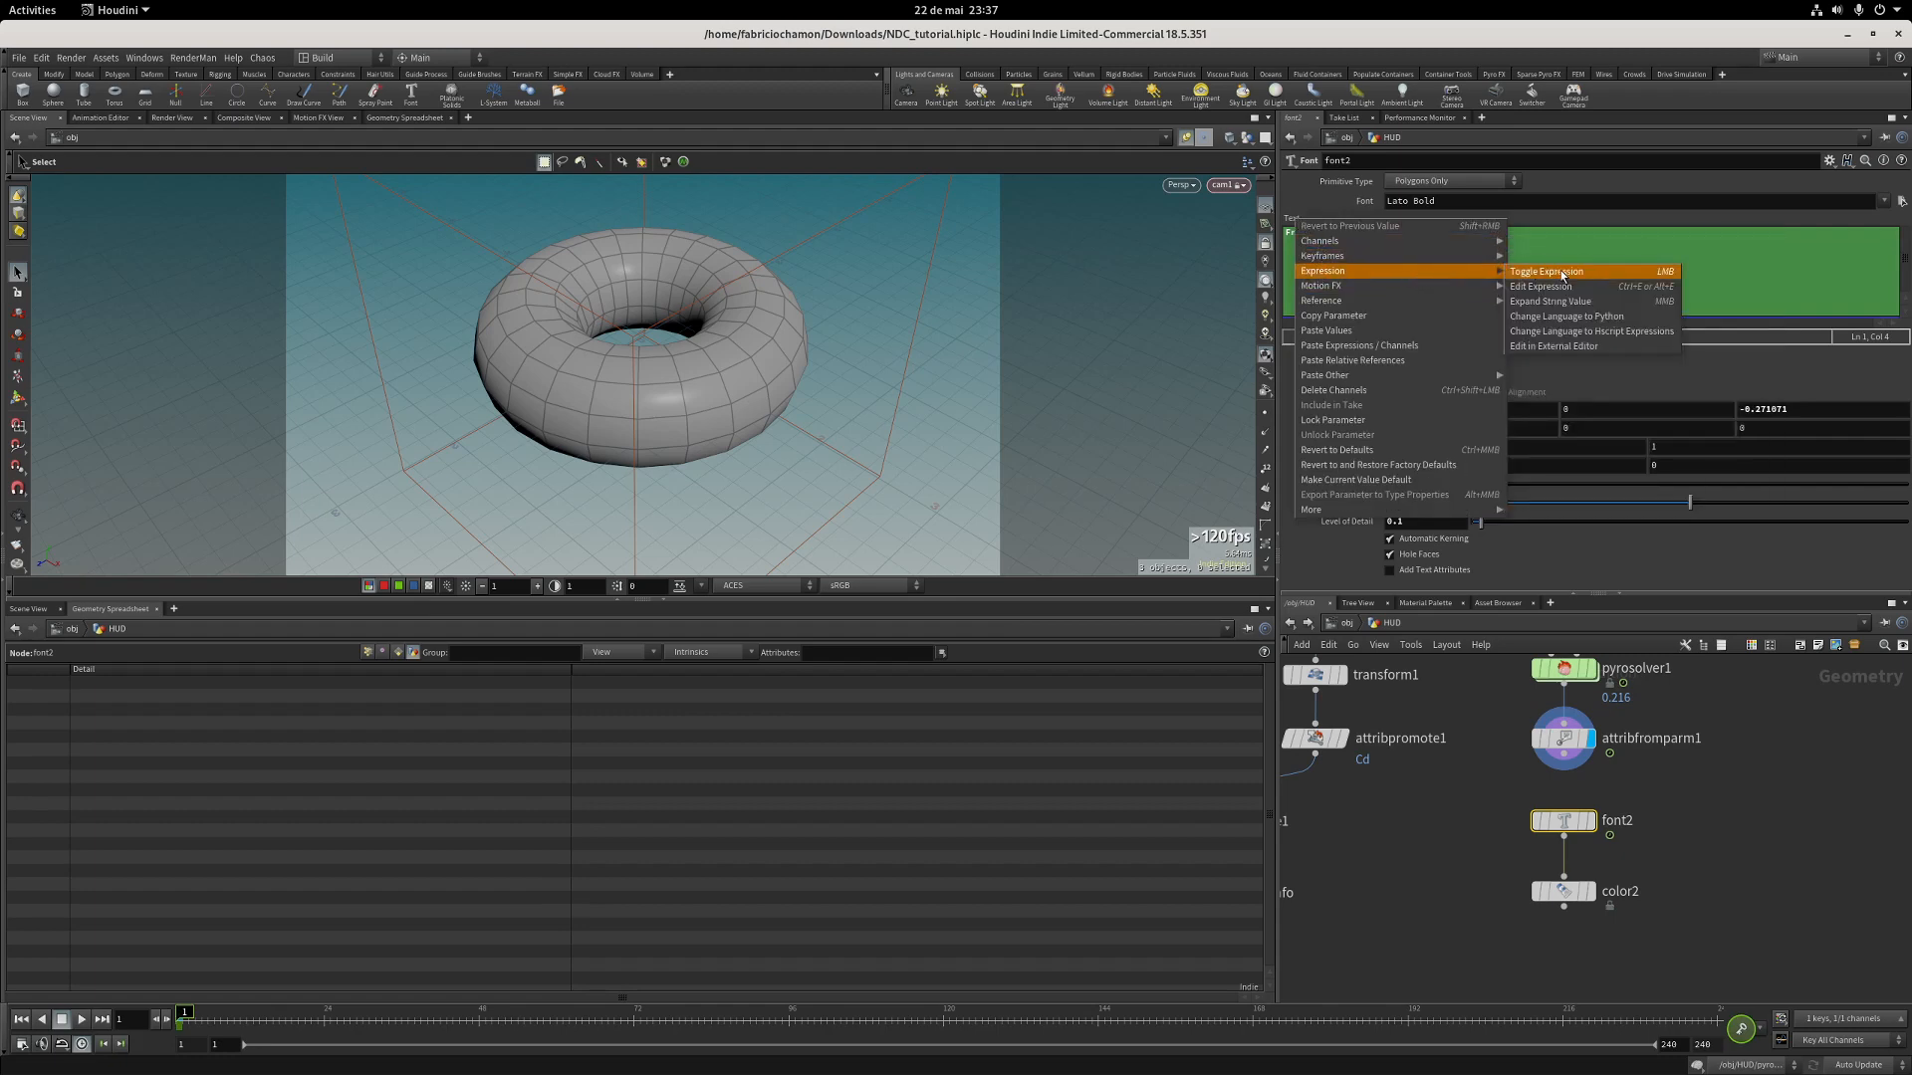
left_click(1575, 316)
left_click(1351, 236)
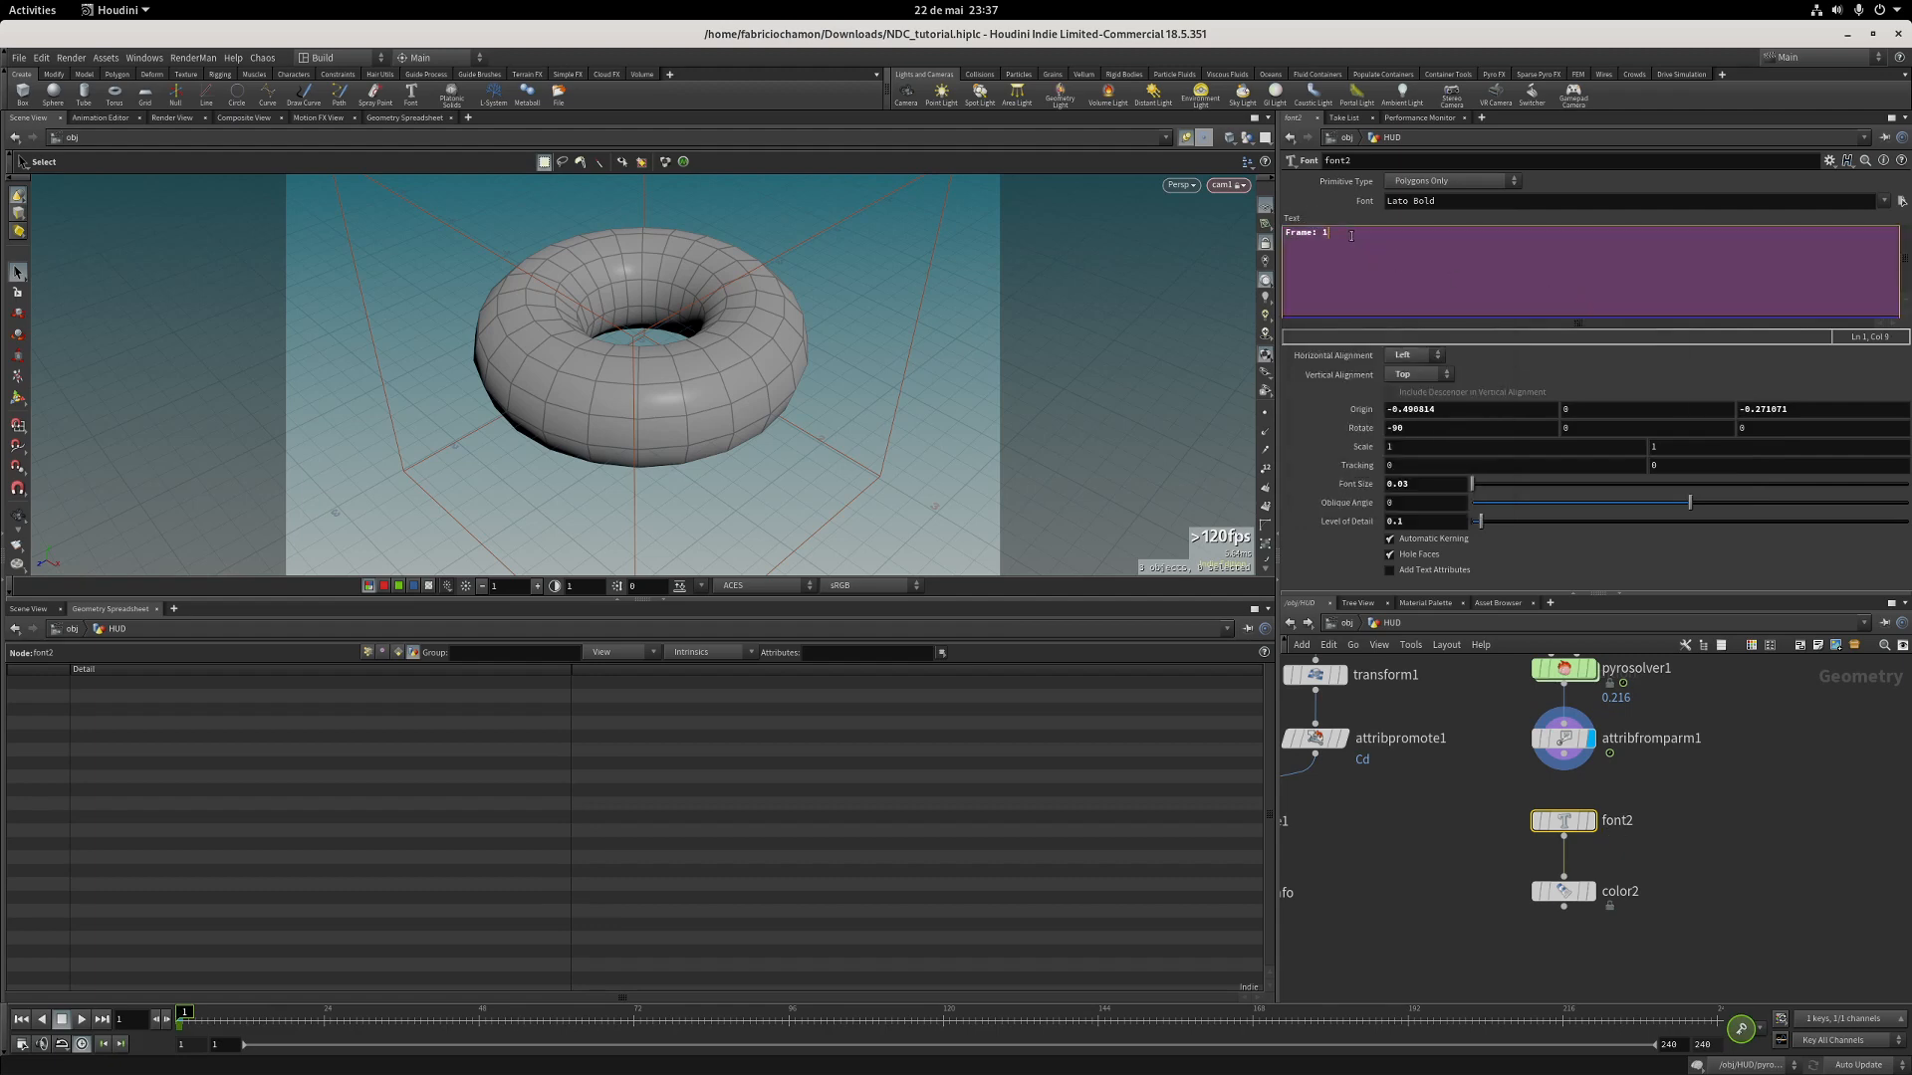
Open font2's Text expression in an enlarged expression editor and replace its contents with node = hou.pwd().
key("alt+e")
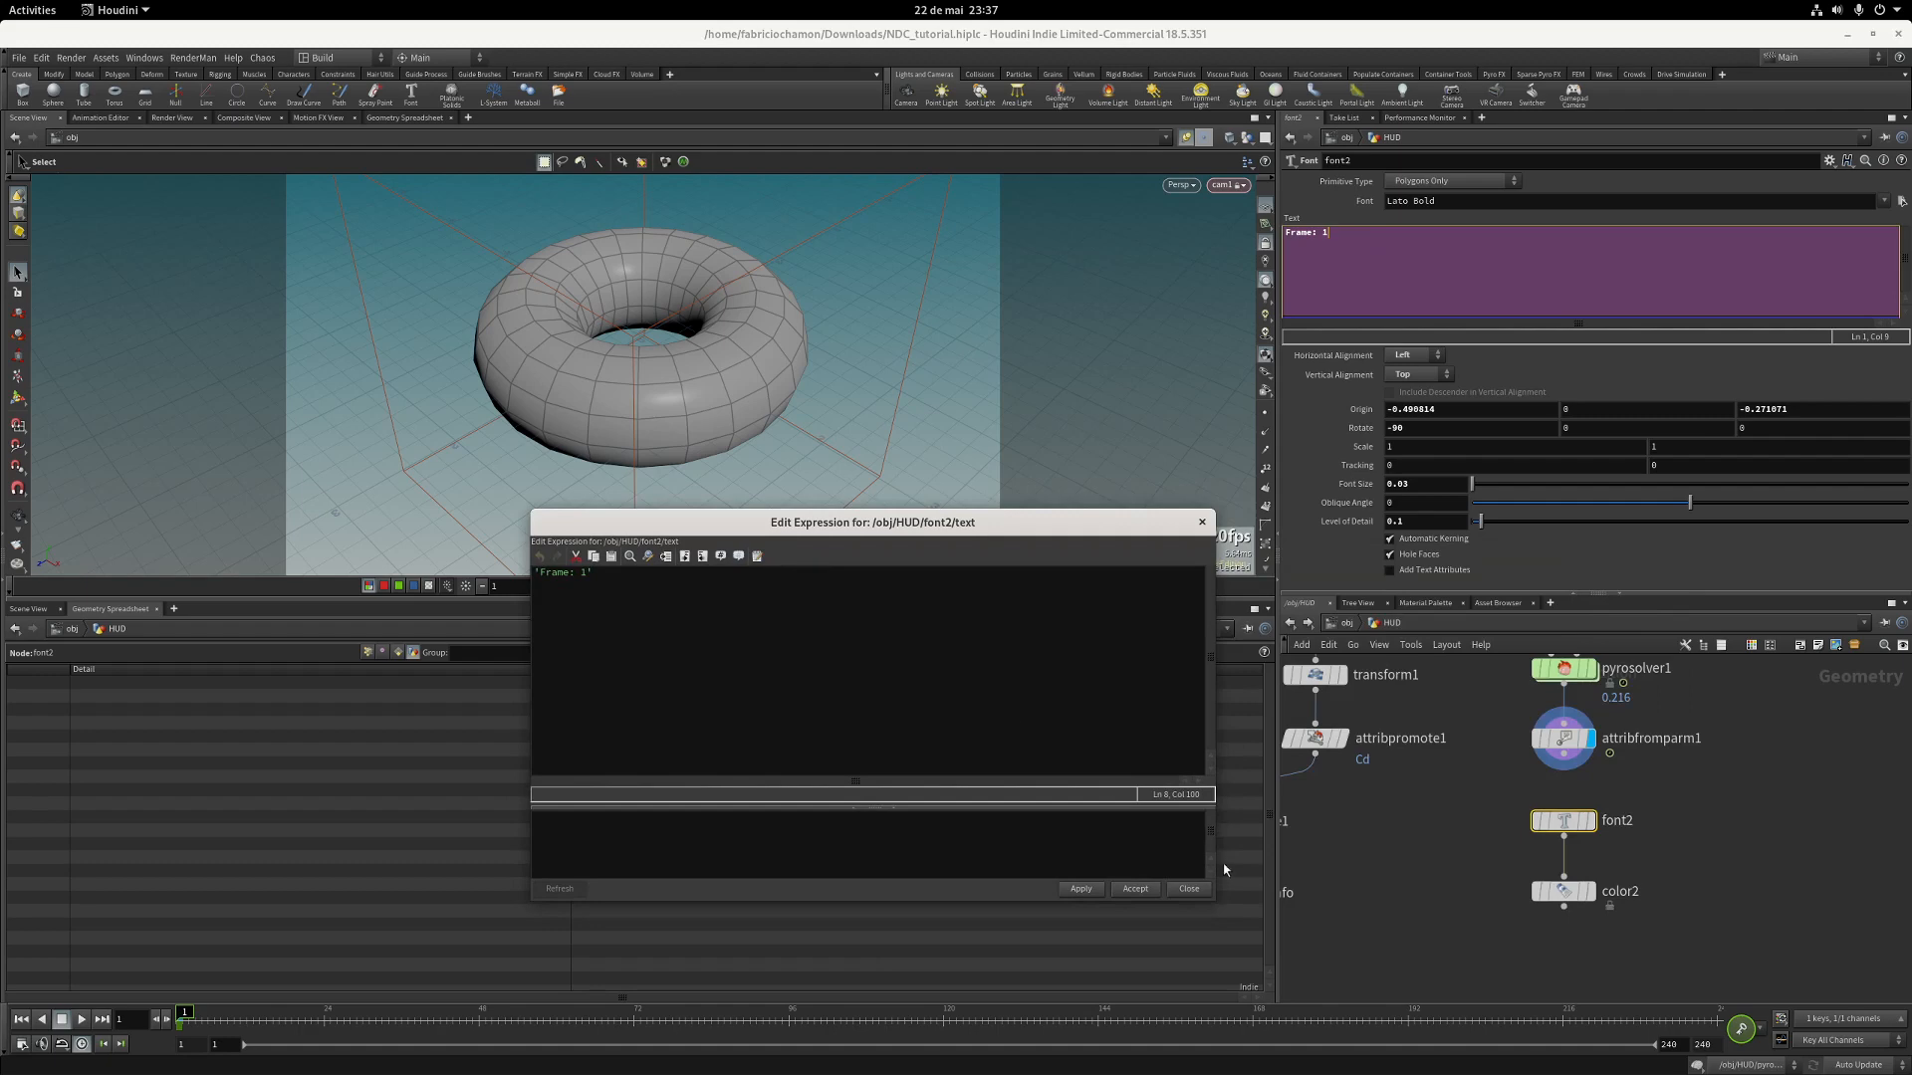
left_click_drag(1213, 899, 1407, 952)
left_click_drag(674, 606, 455, 557)
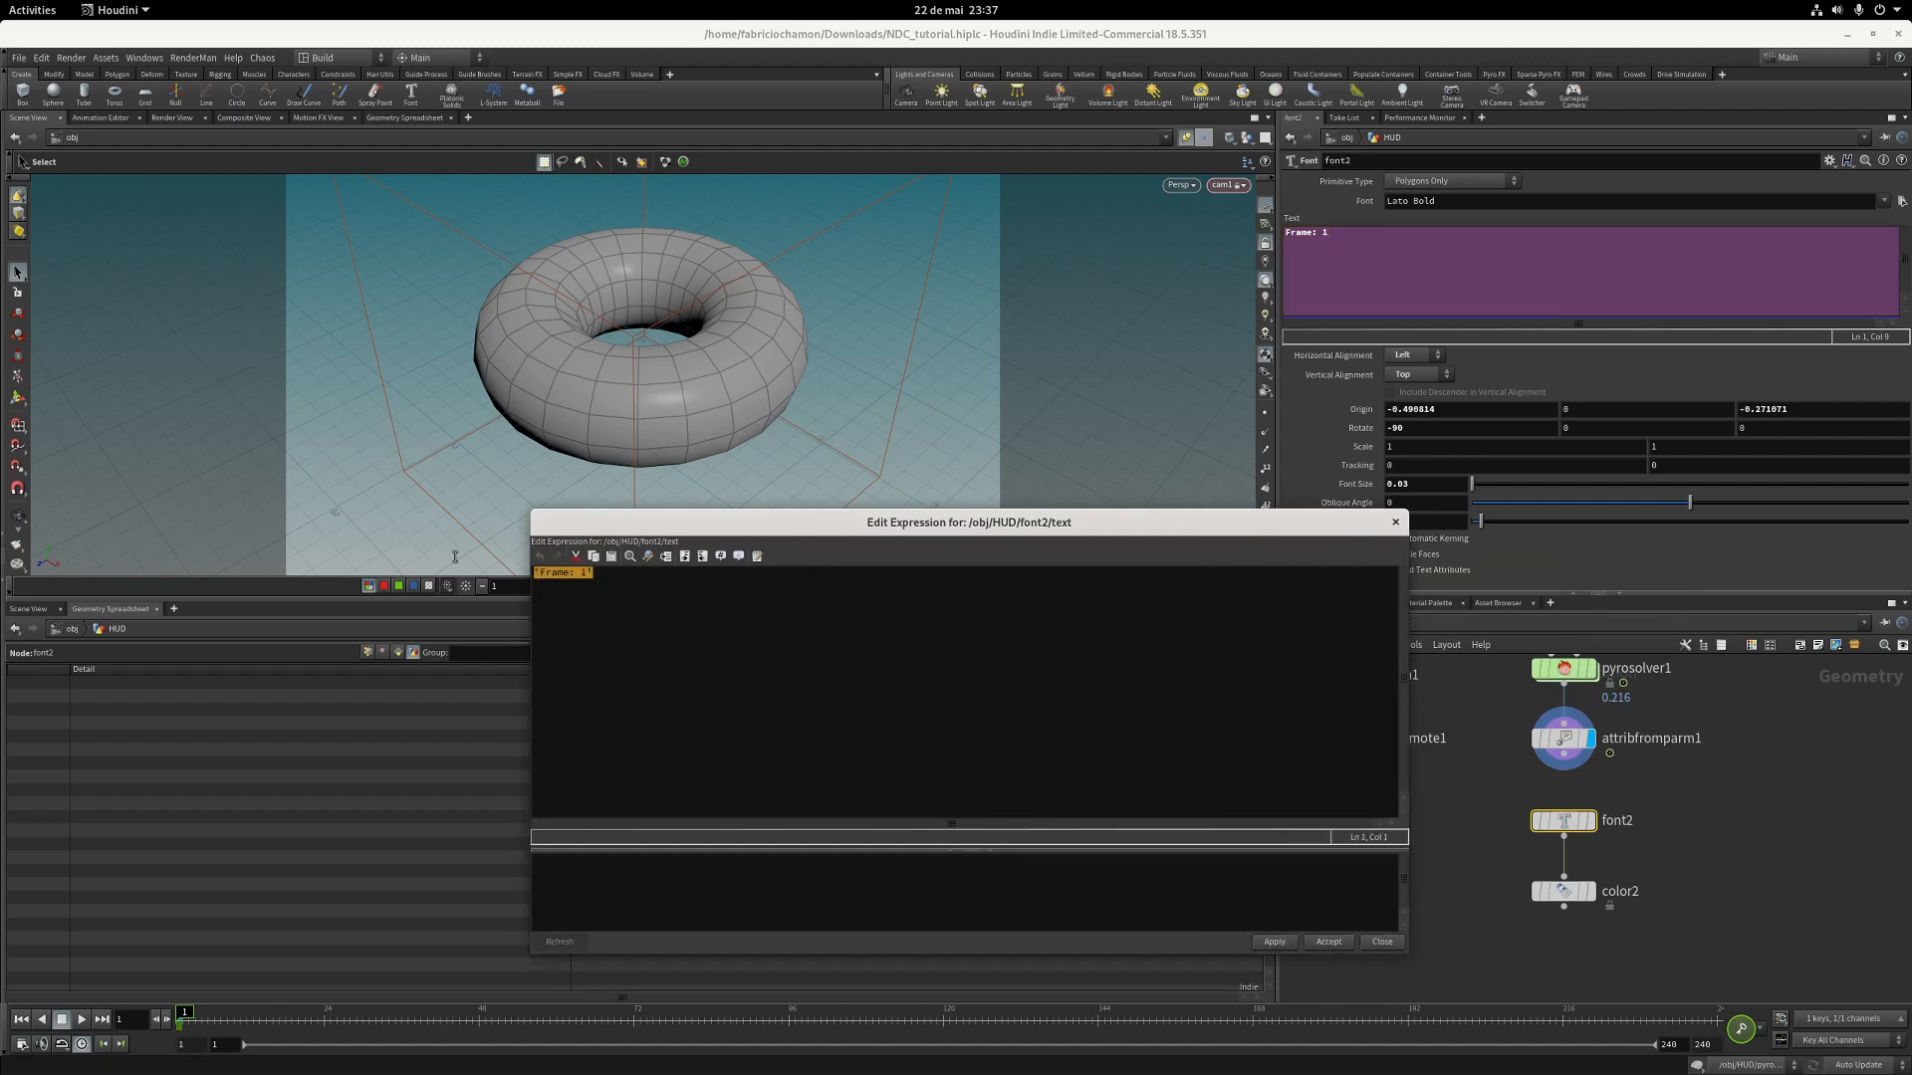
key("BackSpace")
type("node = hou.")
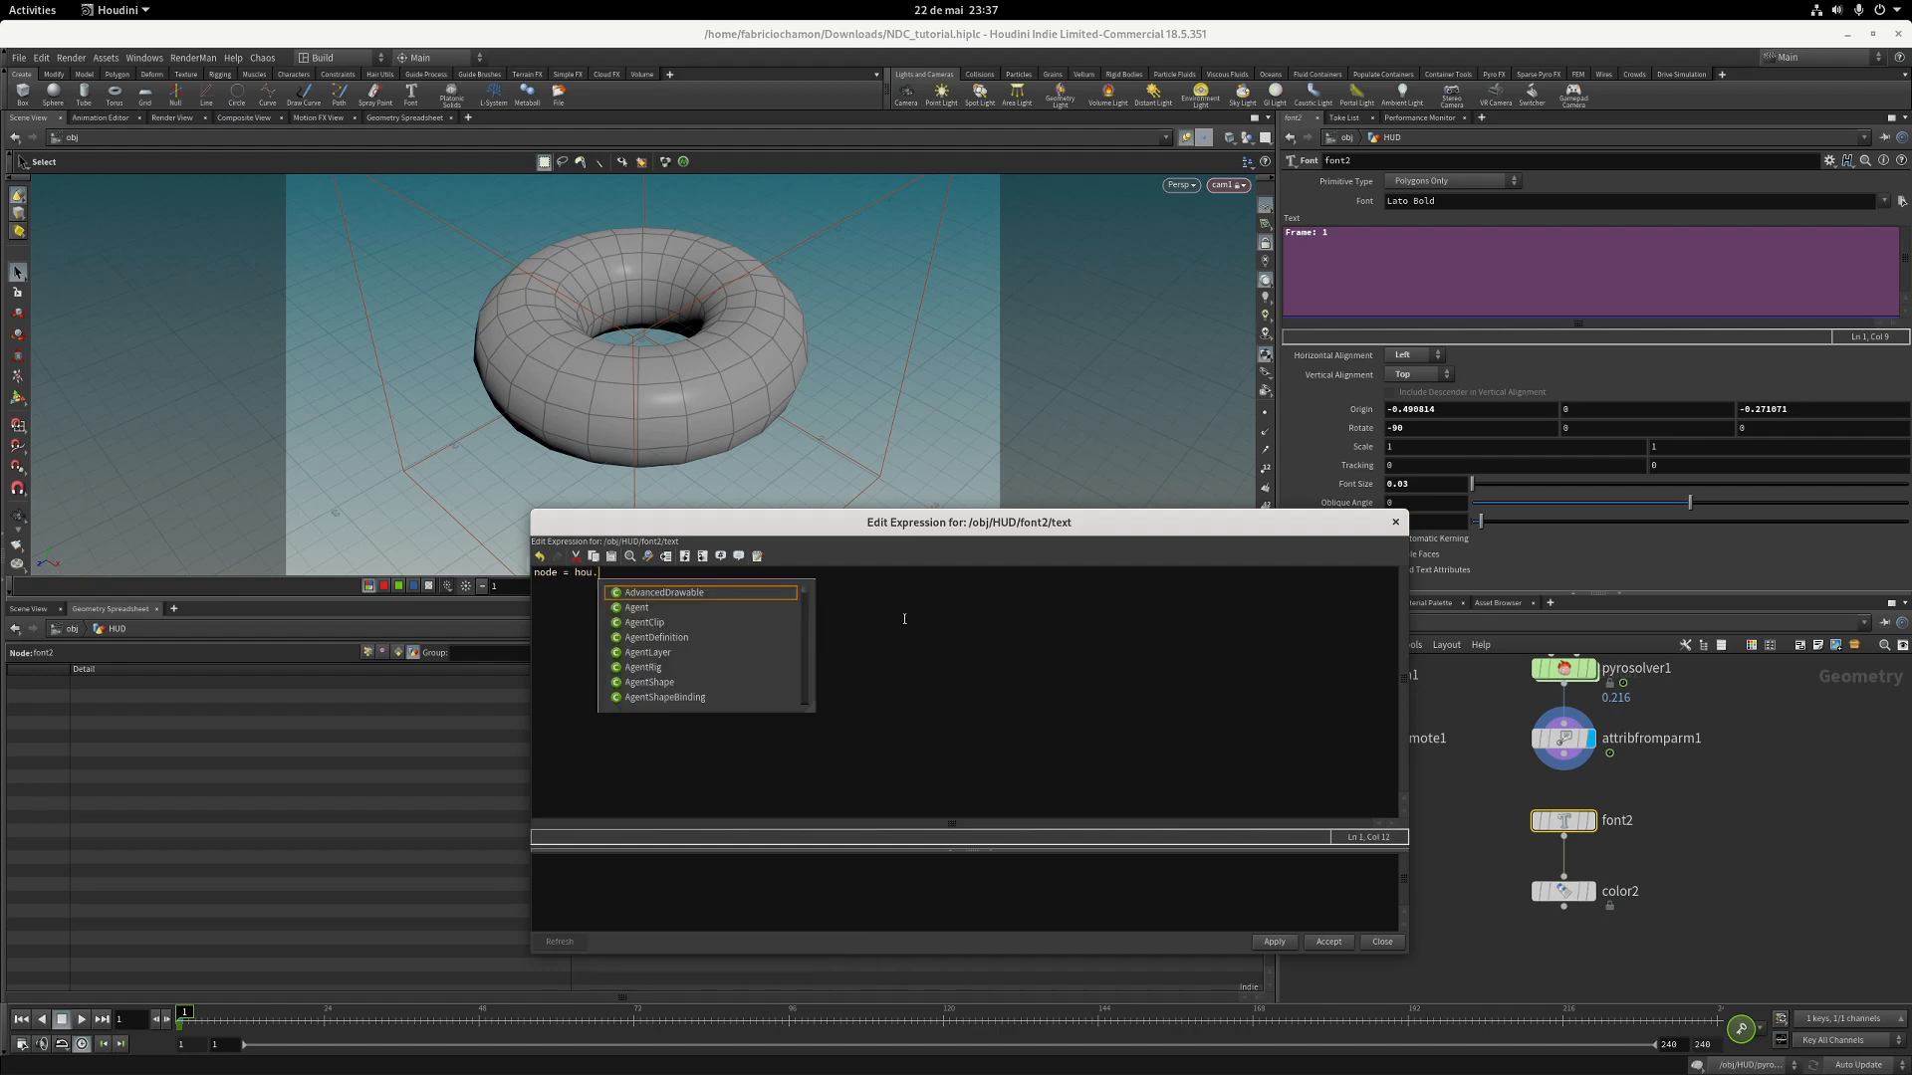
type("pwd()")
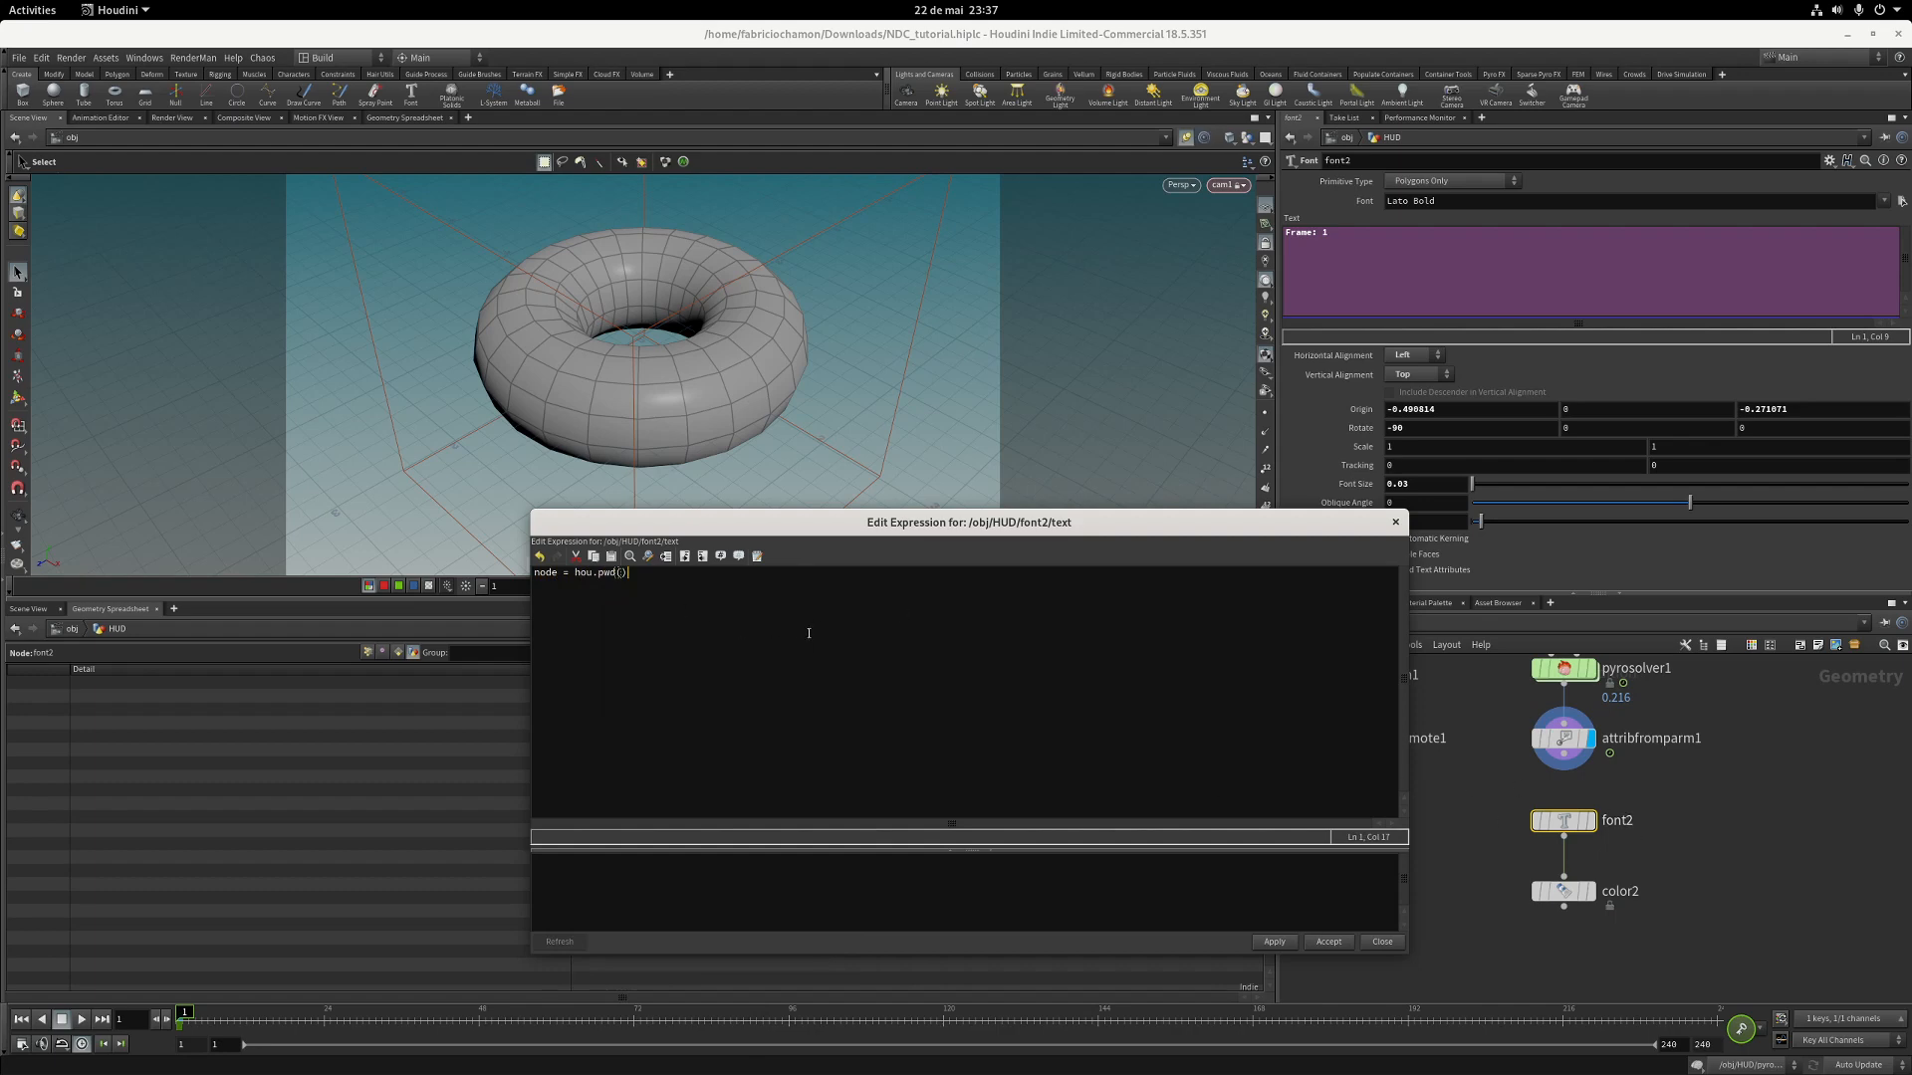
key("Return")
Add a spare input to font2 and point it to the attribfromparm1 node.
left_click_drag(1268, 523, 1069, 494)
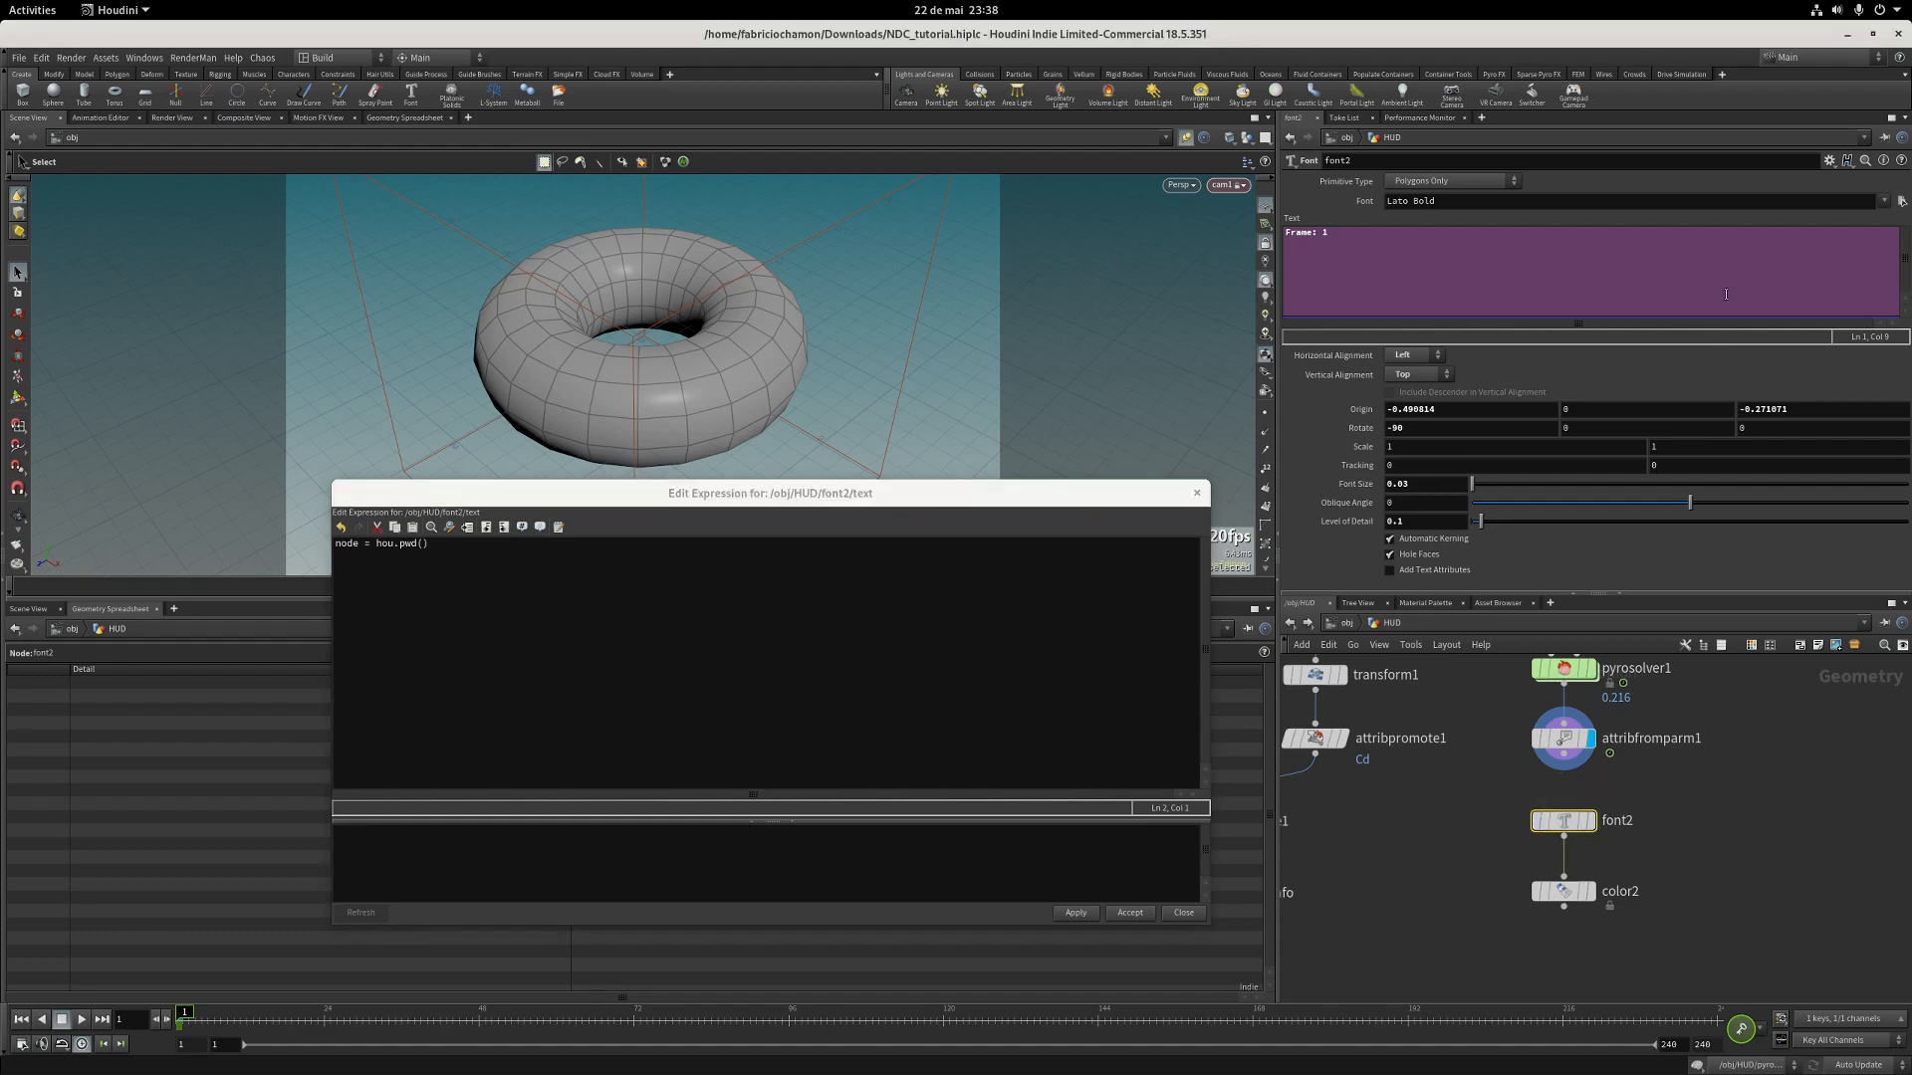
left_click(1830, 160)
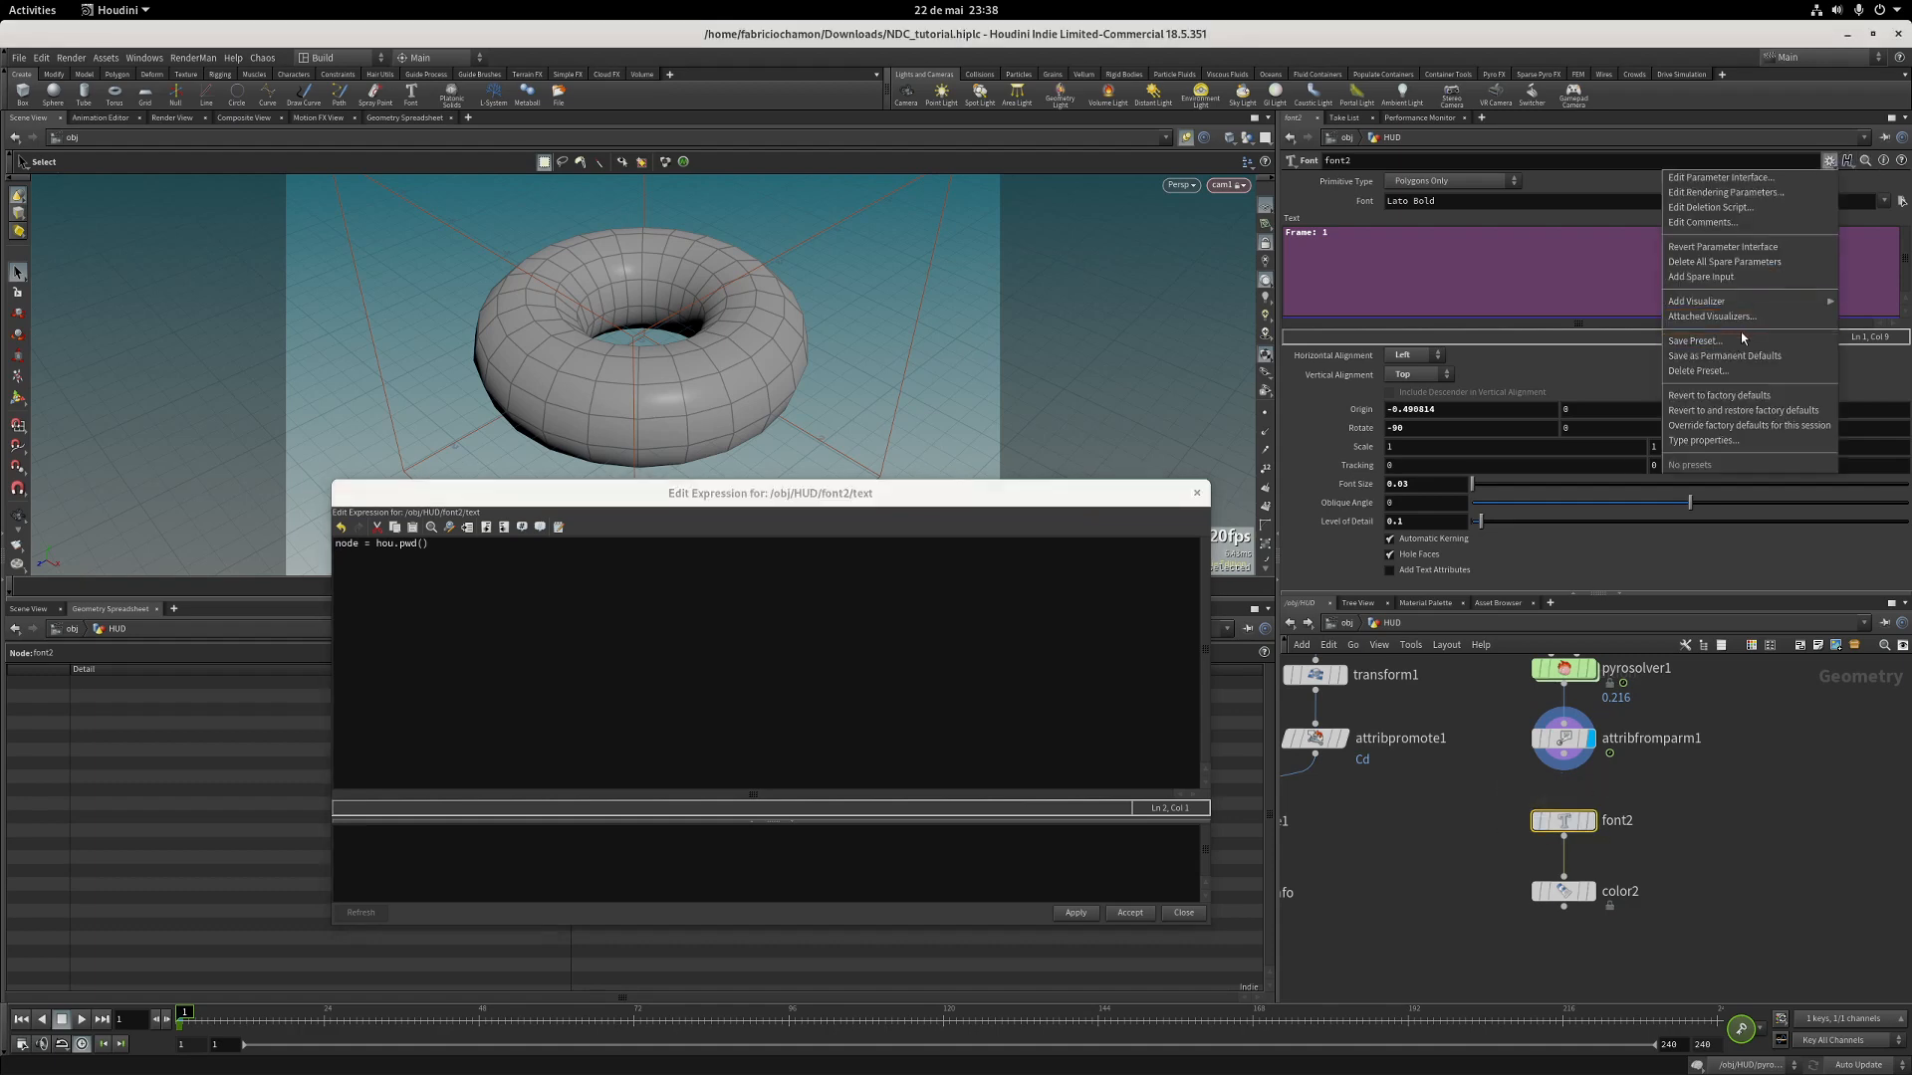
left_click(1740, 278)
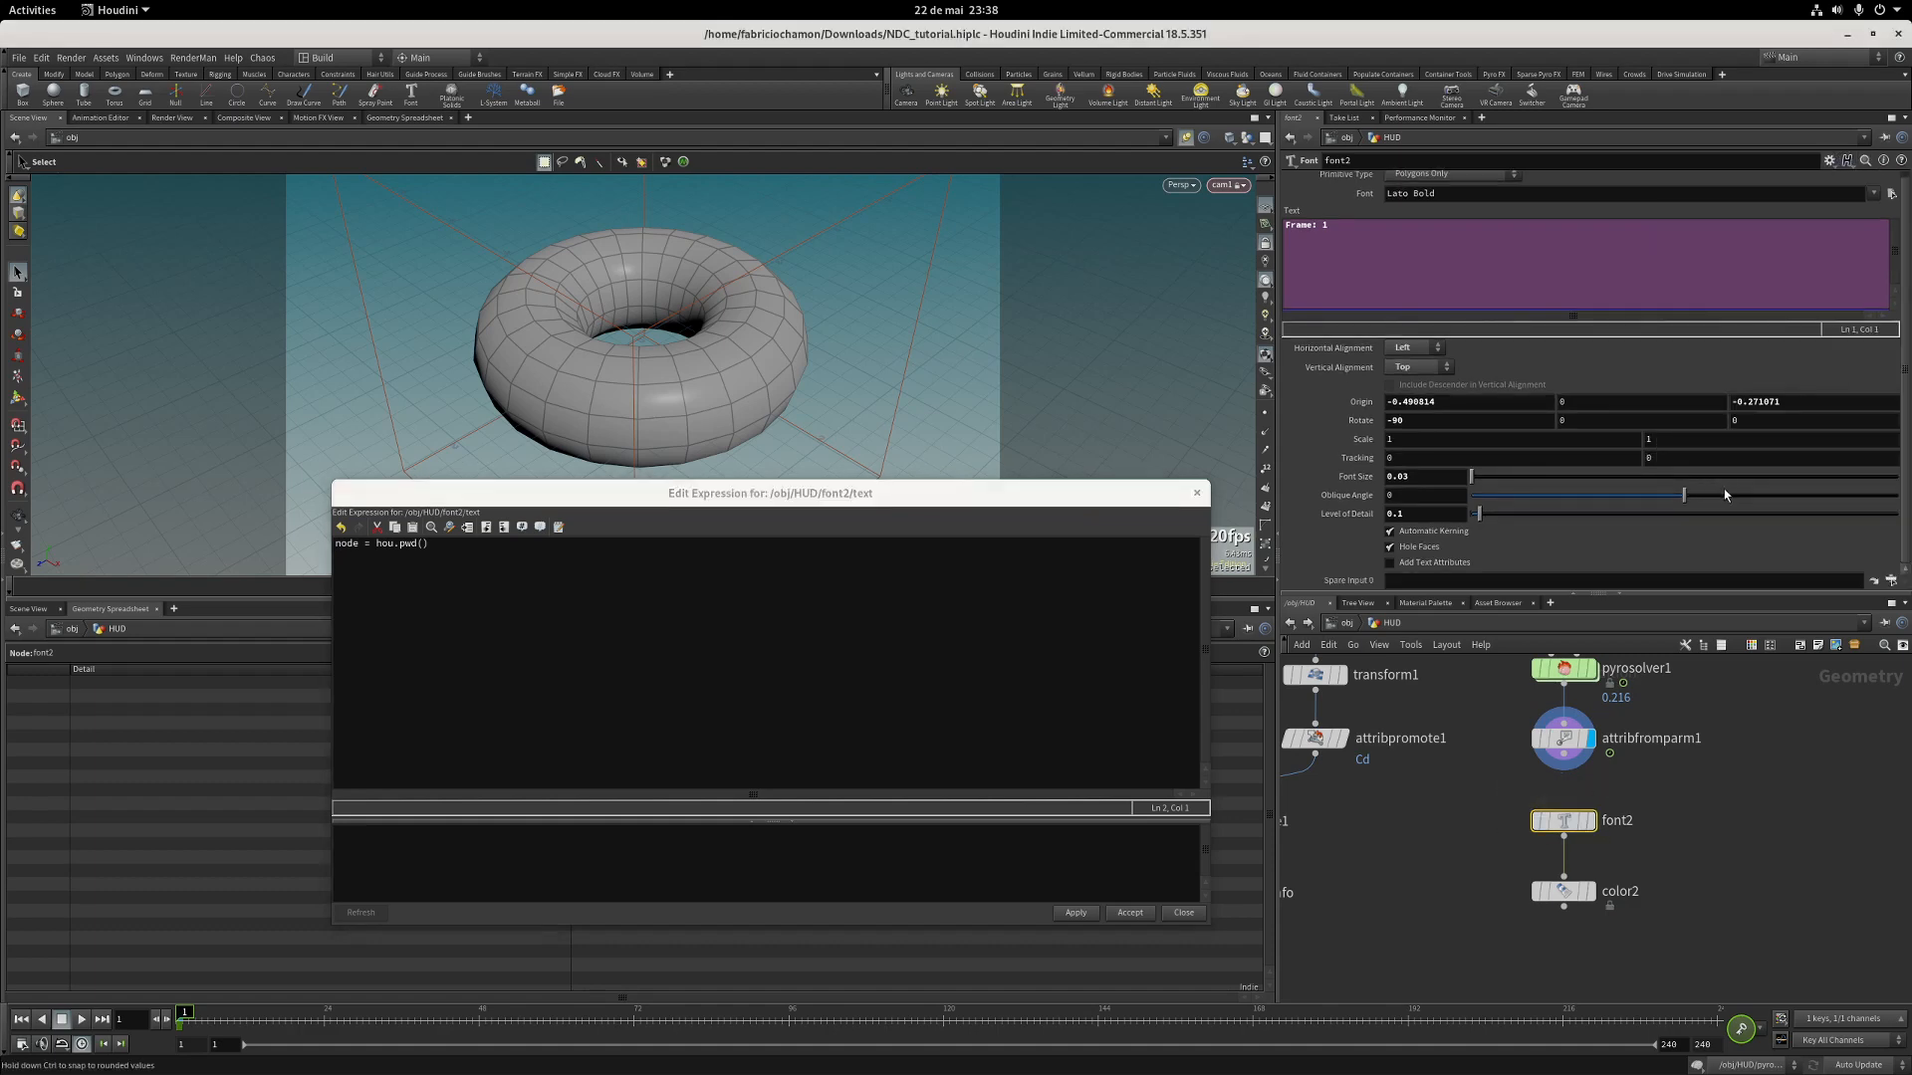
left_click_drag(1575, 745, 1635, 584)
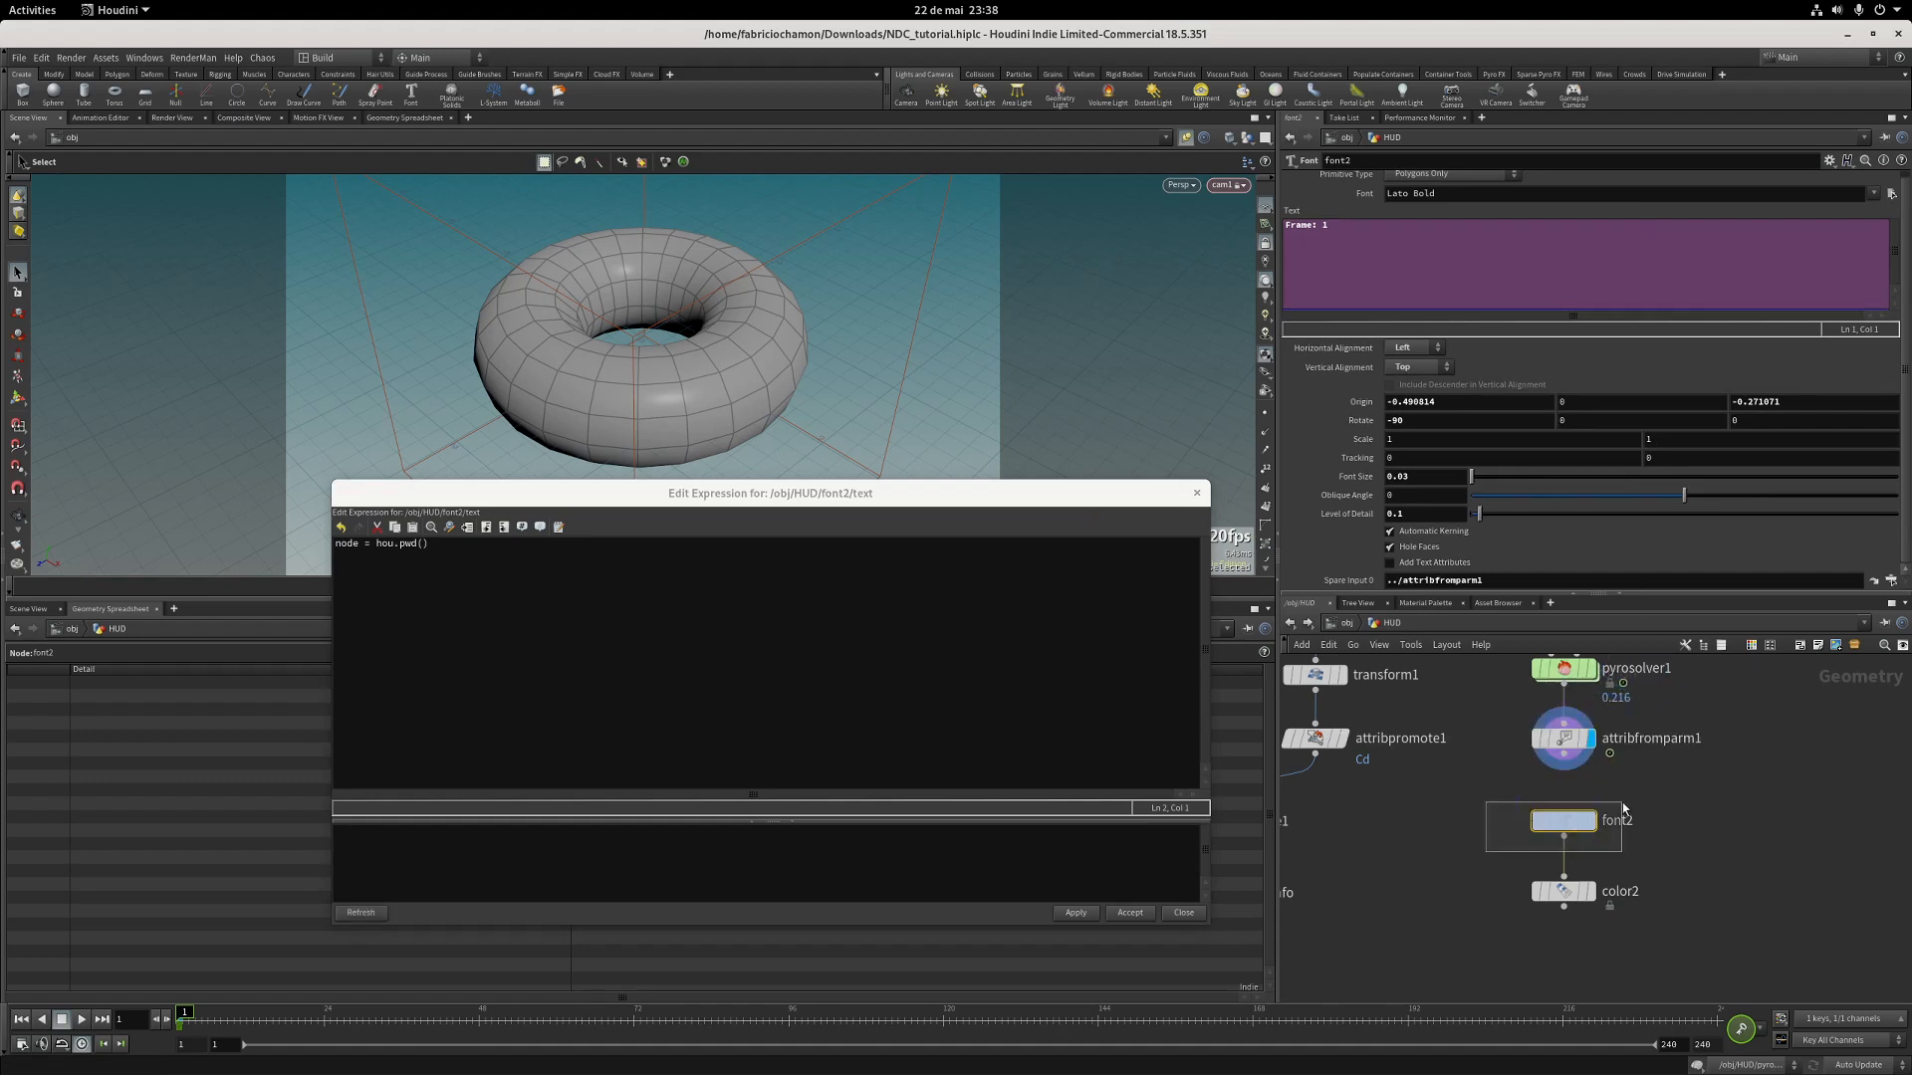
Add the line node.parm('spare_input0').evalAsNode() to font2's Text expression.
left_click(497, 547)
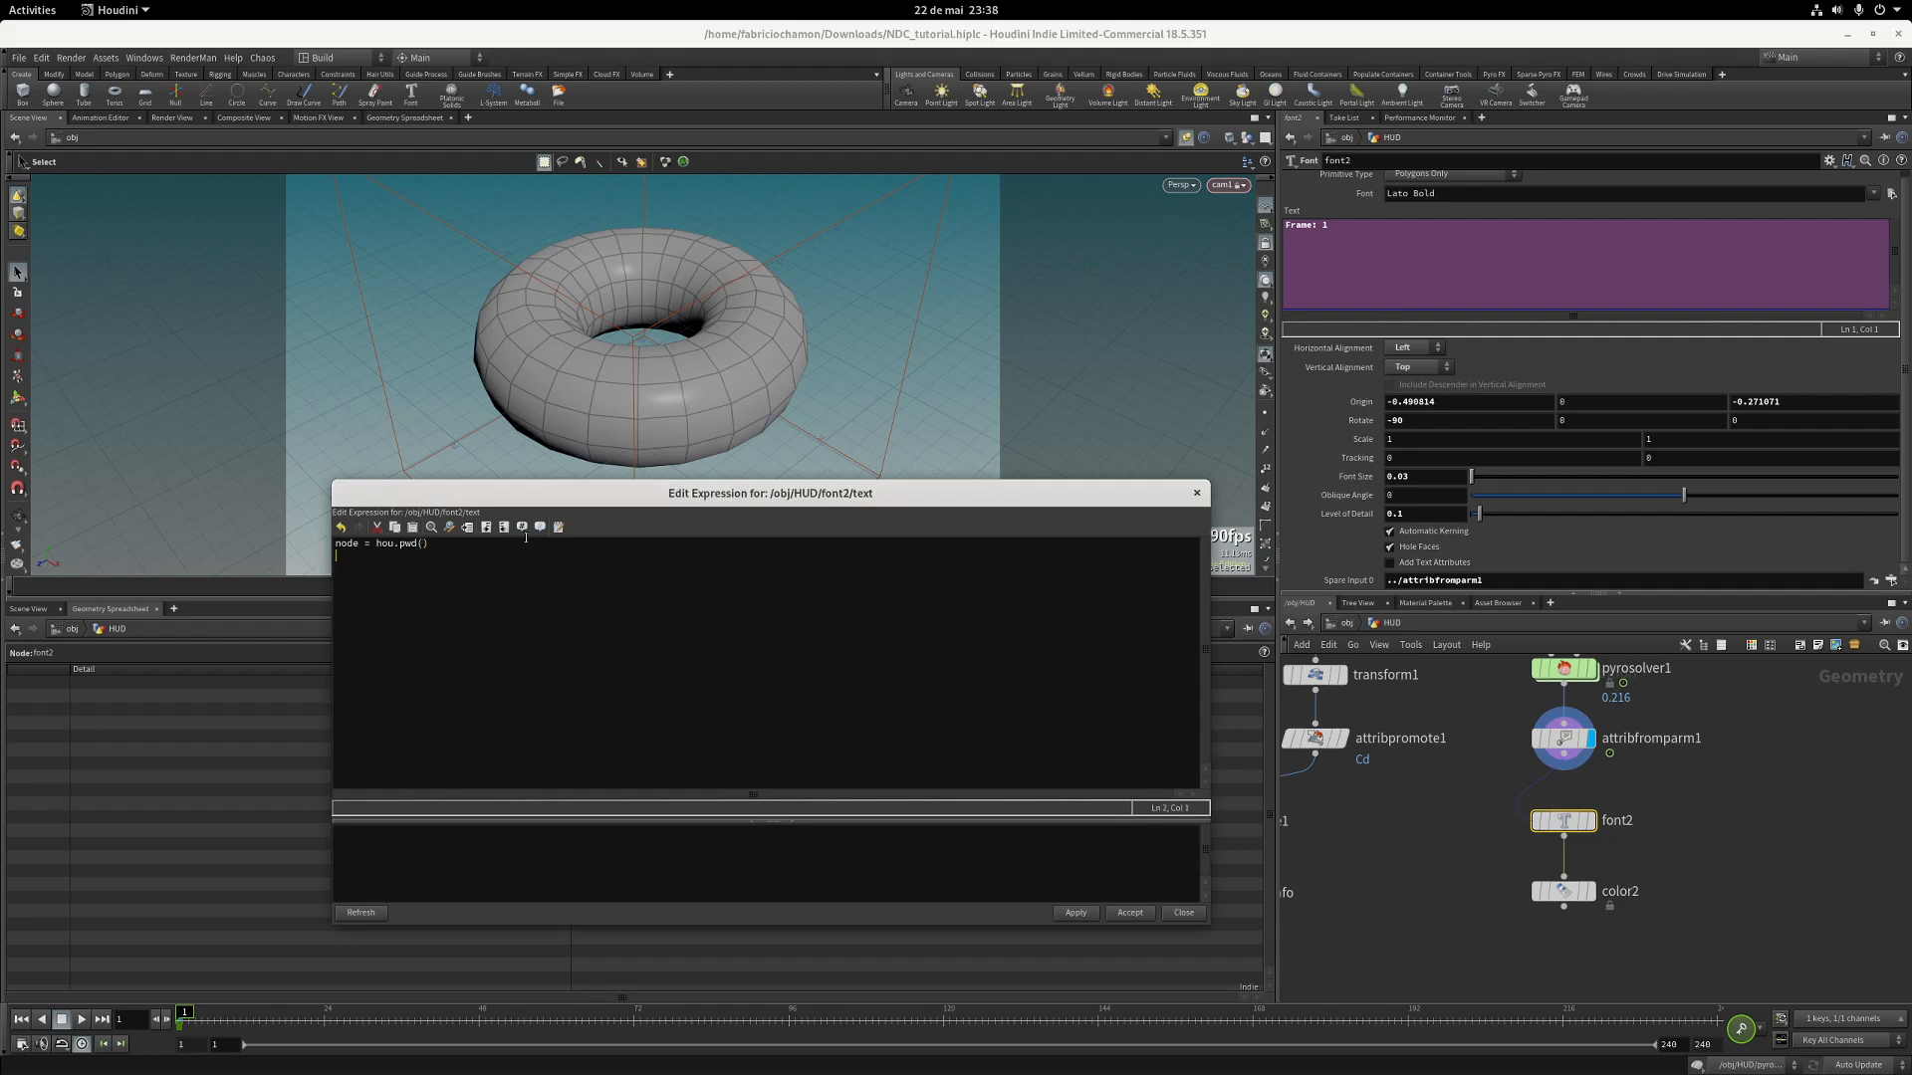
type("node.")
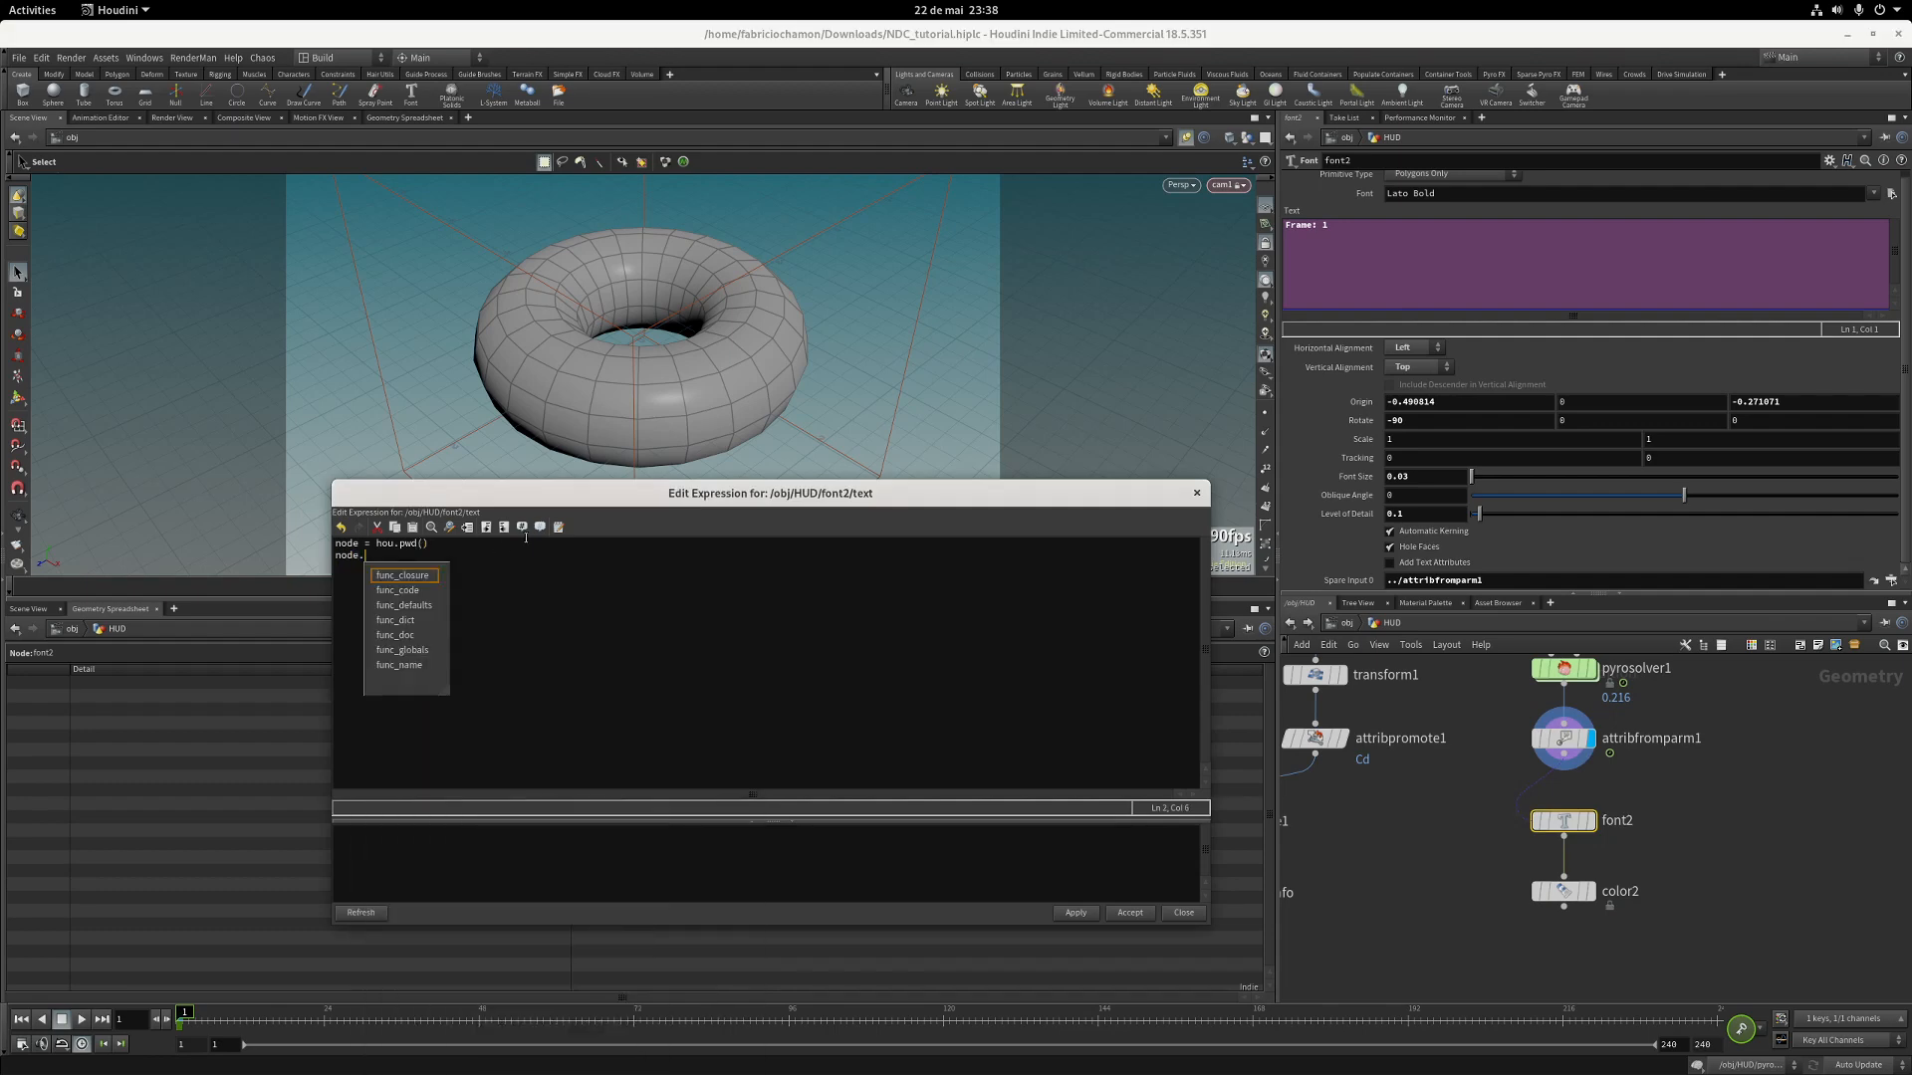
type("parm('")
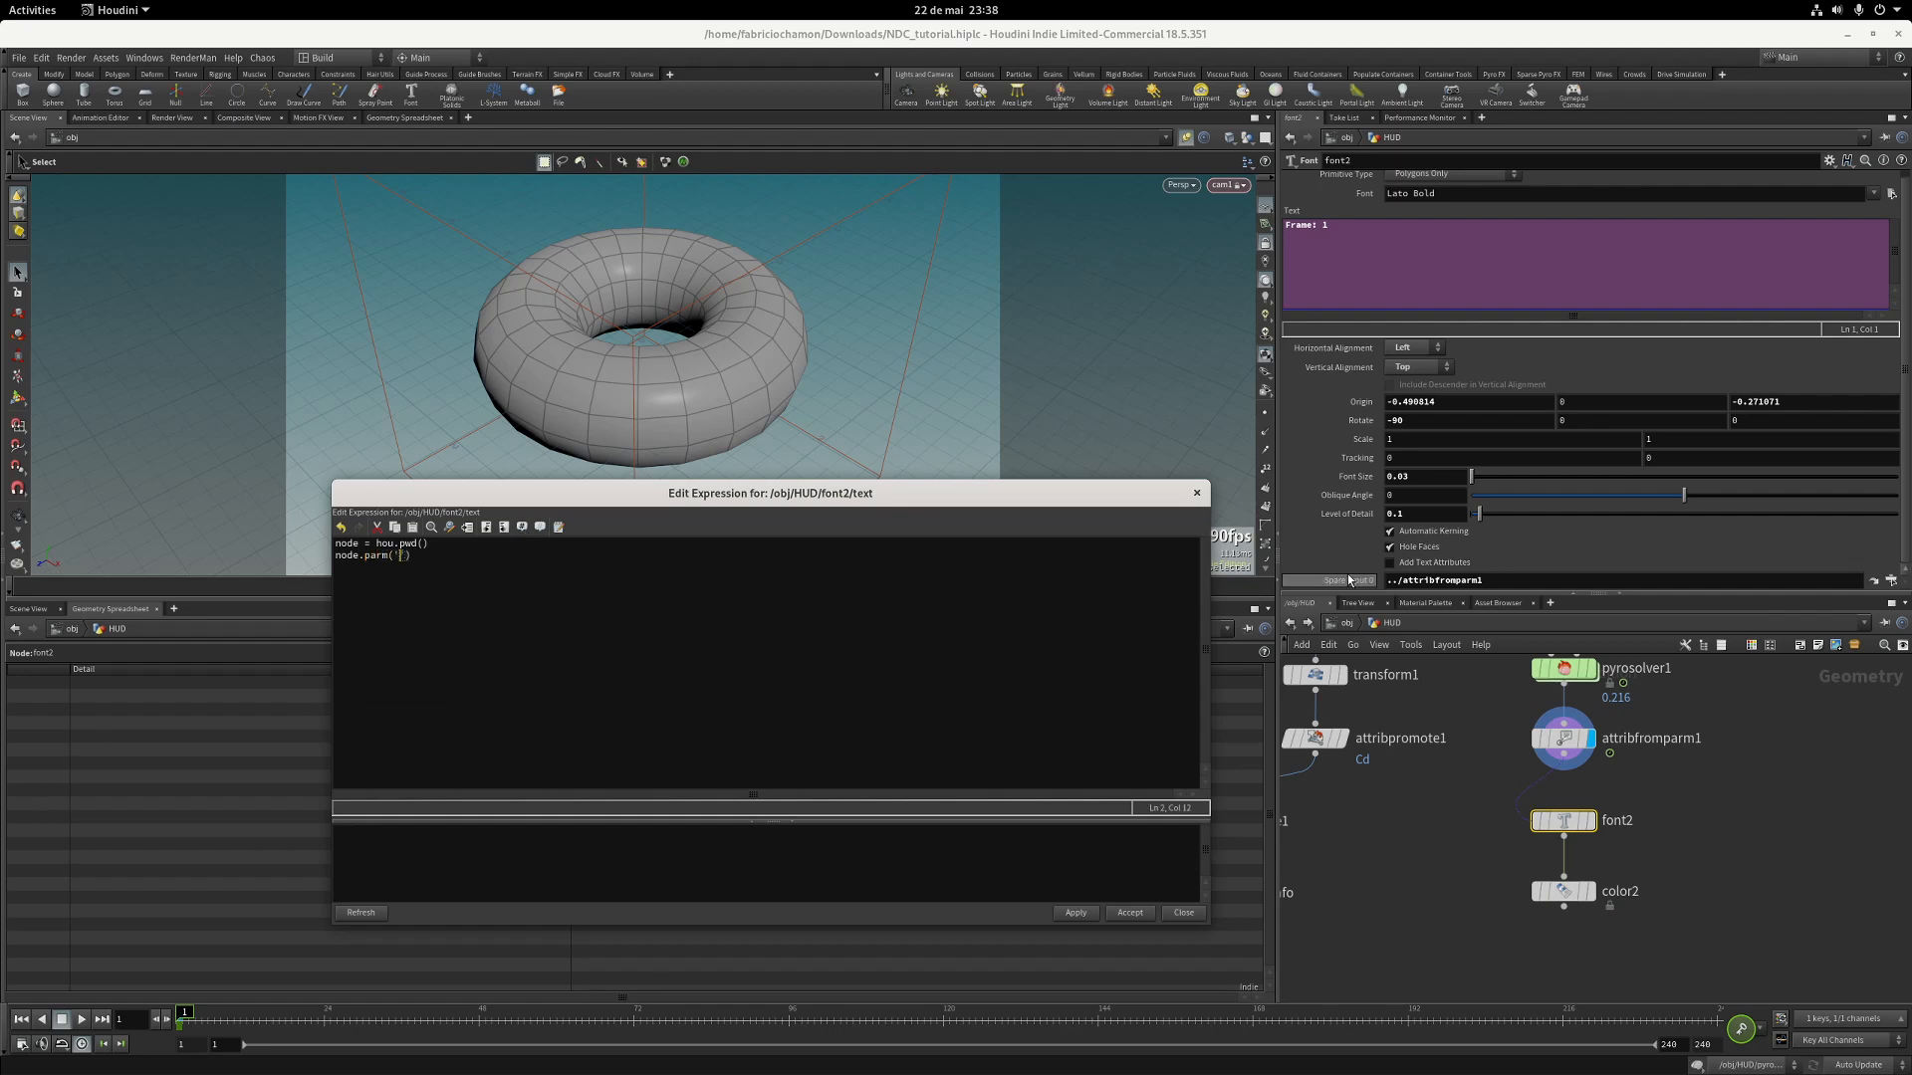
mouse_move(1345, 583)
type("spare_input0")
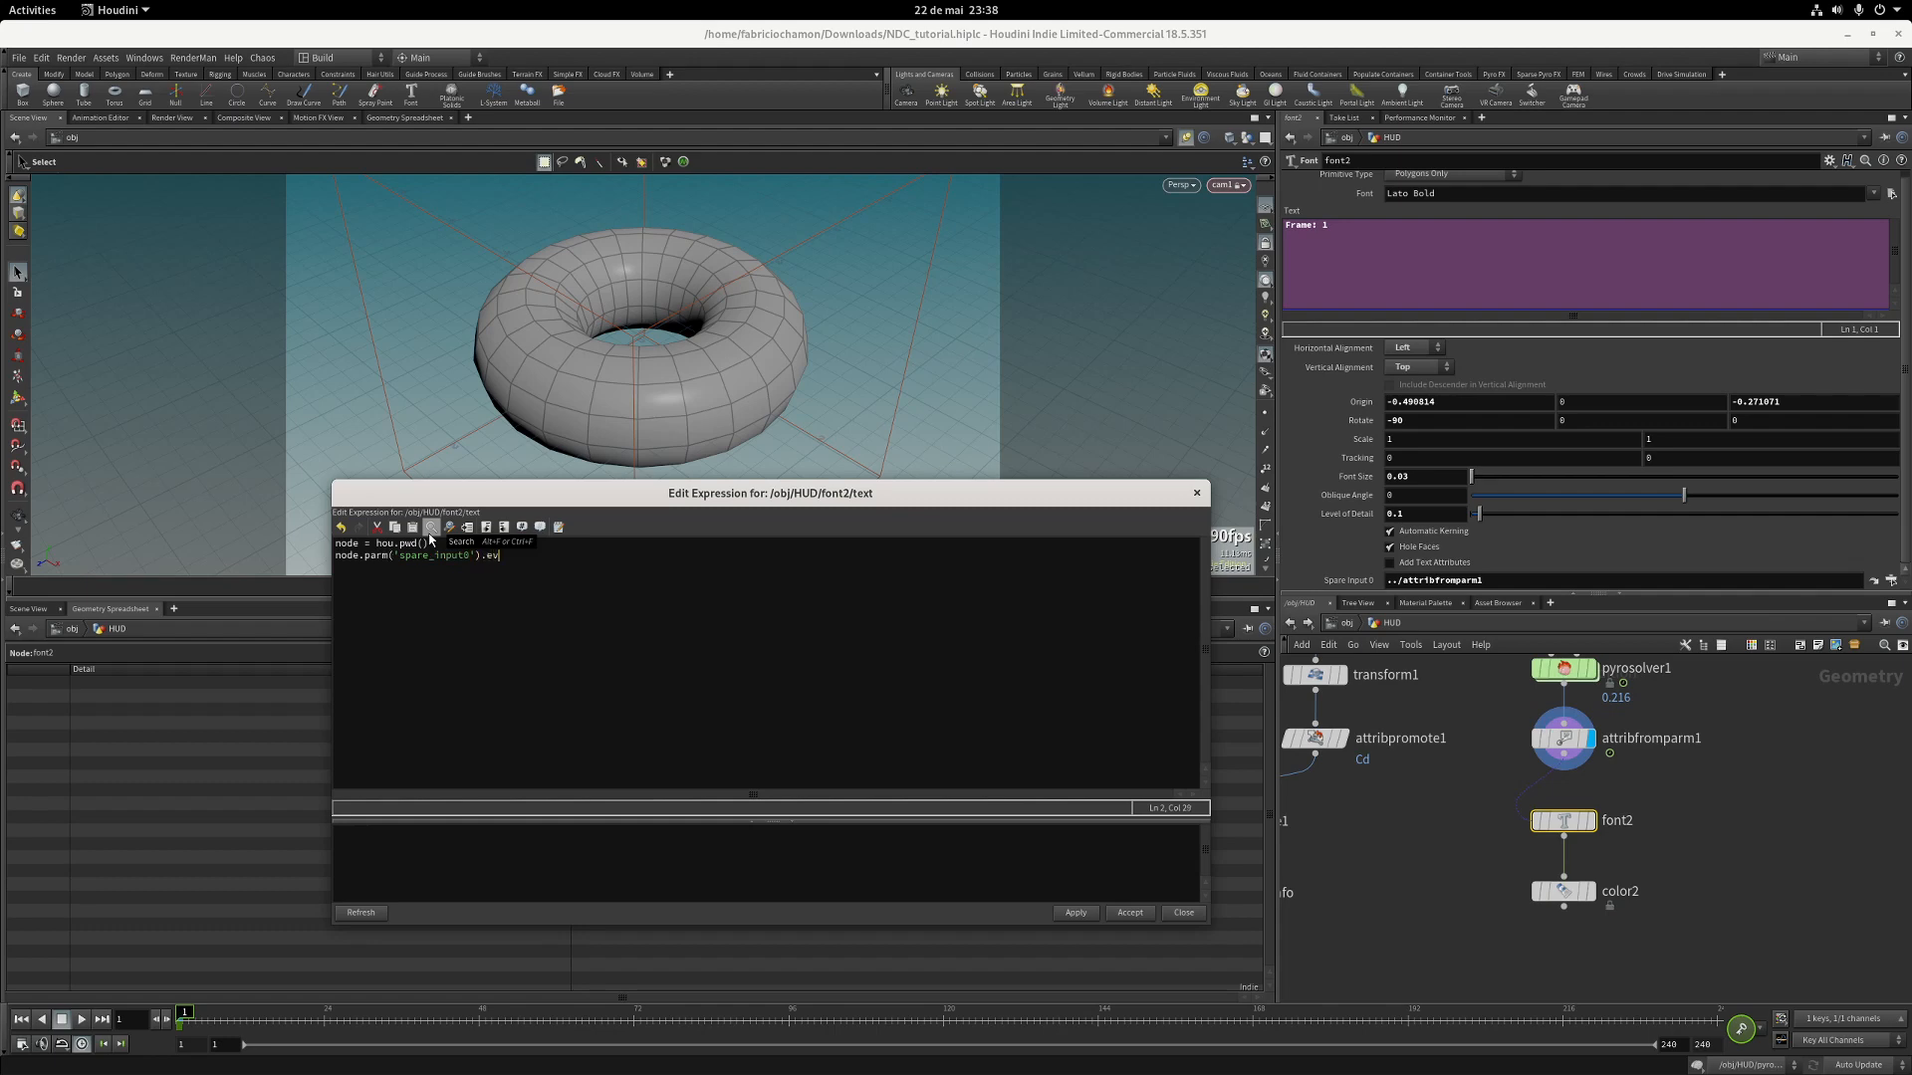
type("alAsNode()")
left_click_drag(553, 498, 548, 470)
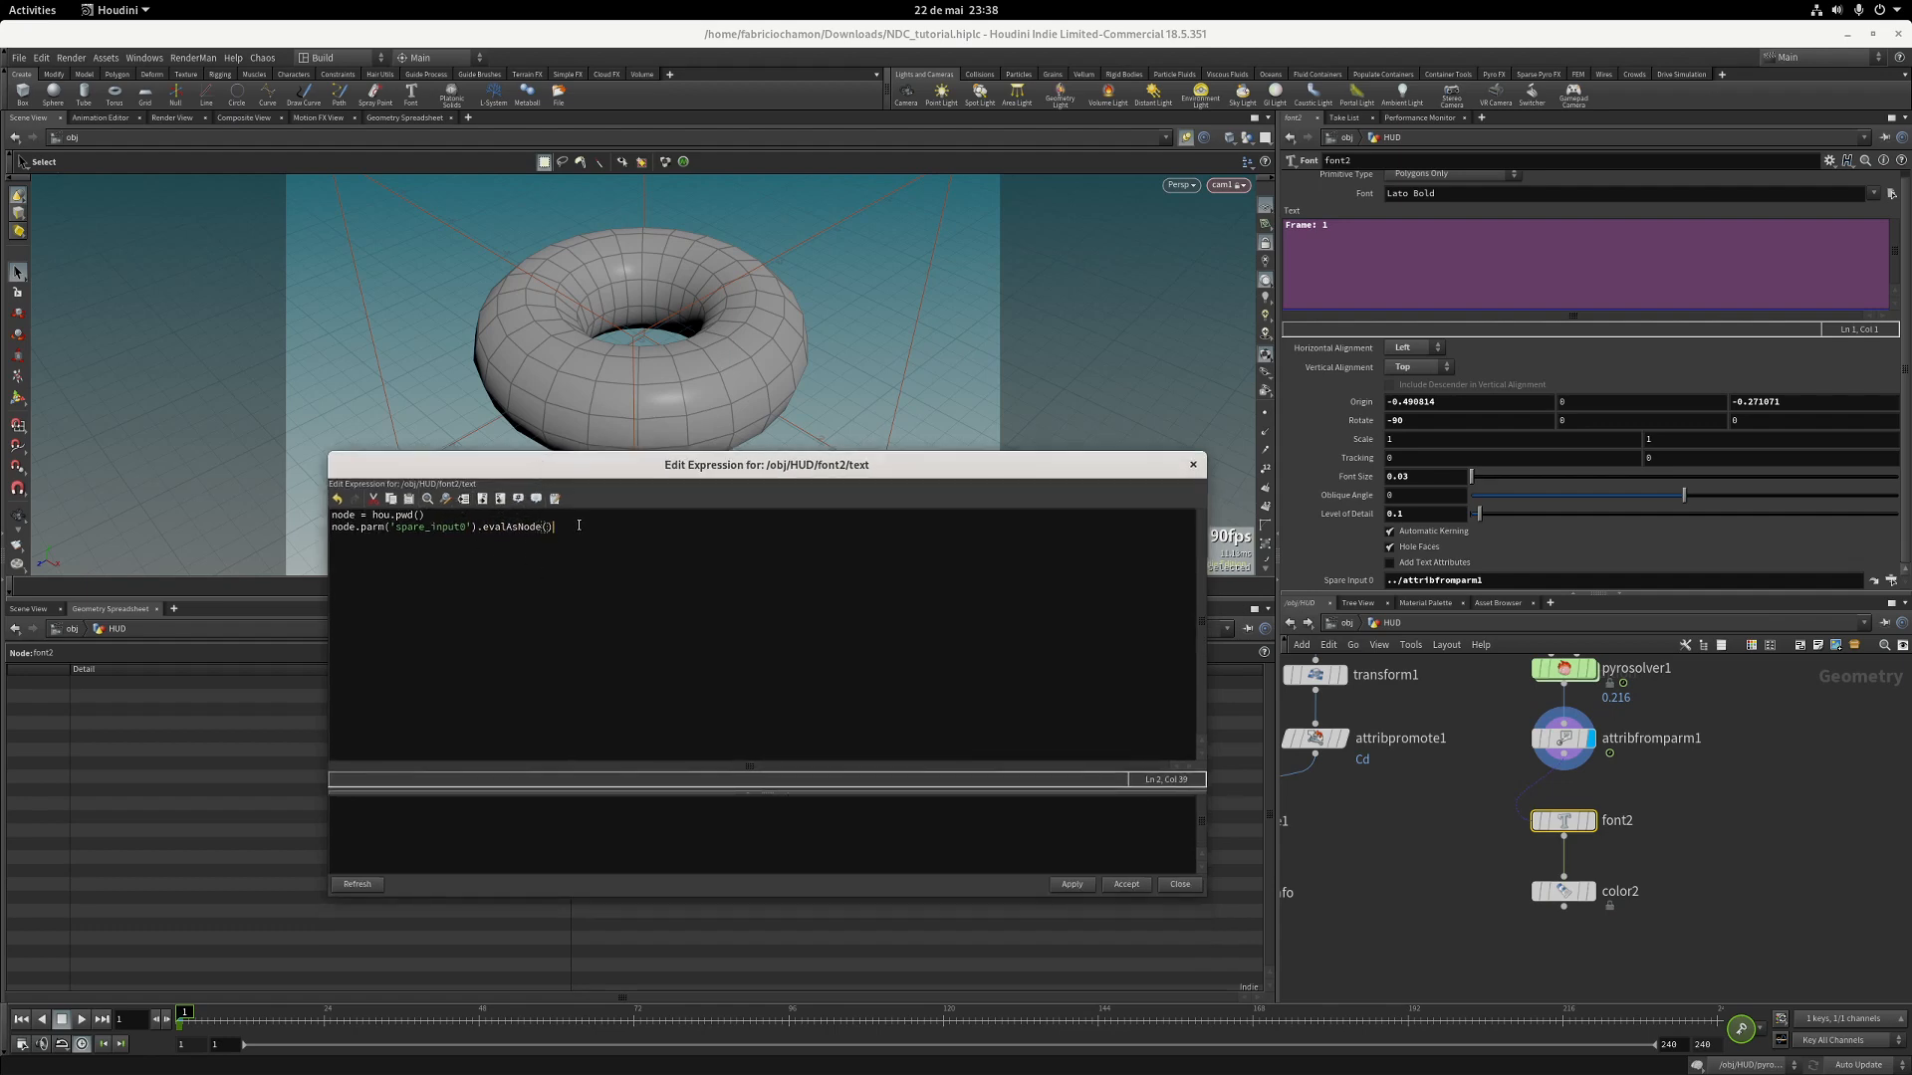
Assign the spare input line to a variable named geo and append .geometry() to it.
key("Home")
left_click_drag(627, 469, 649, 459)
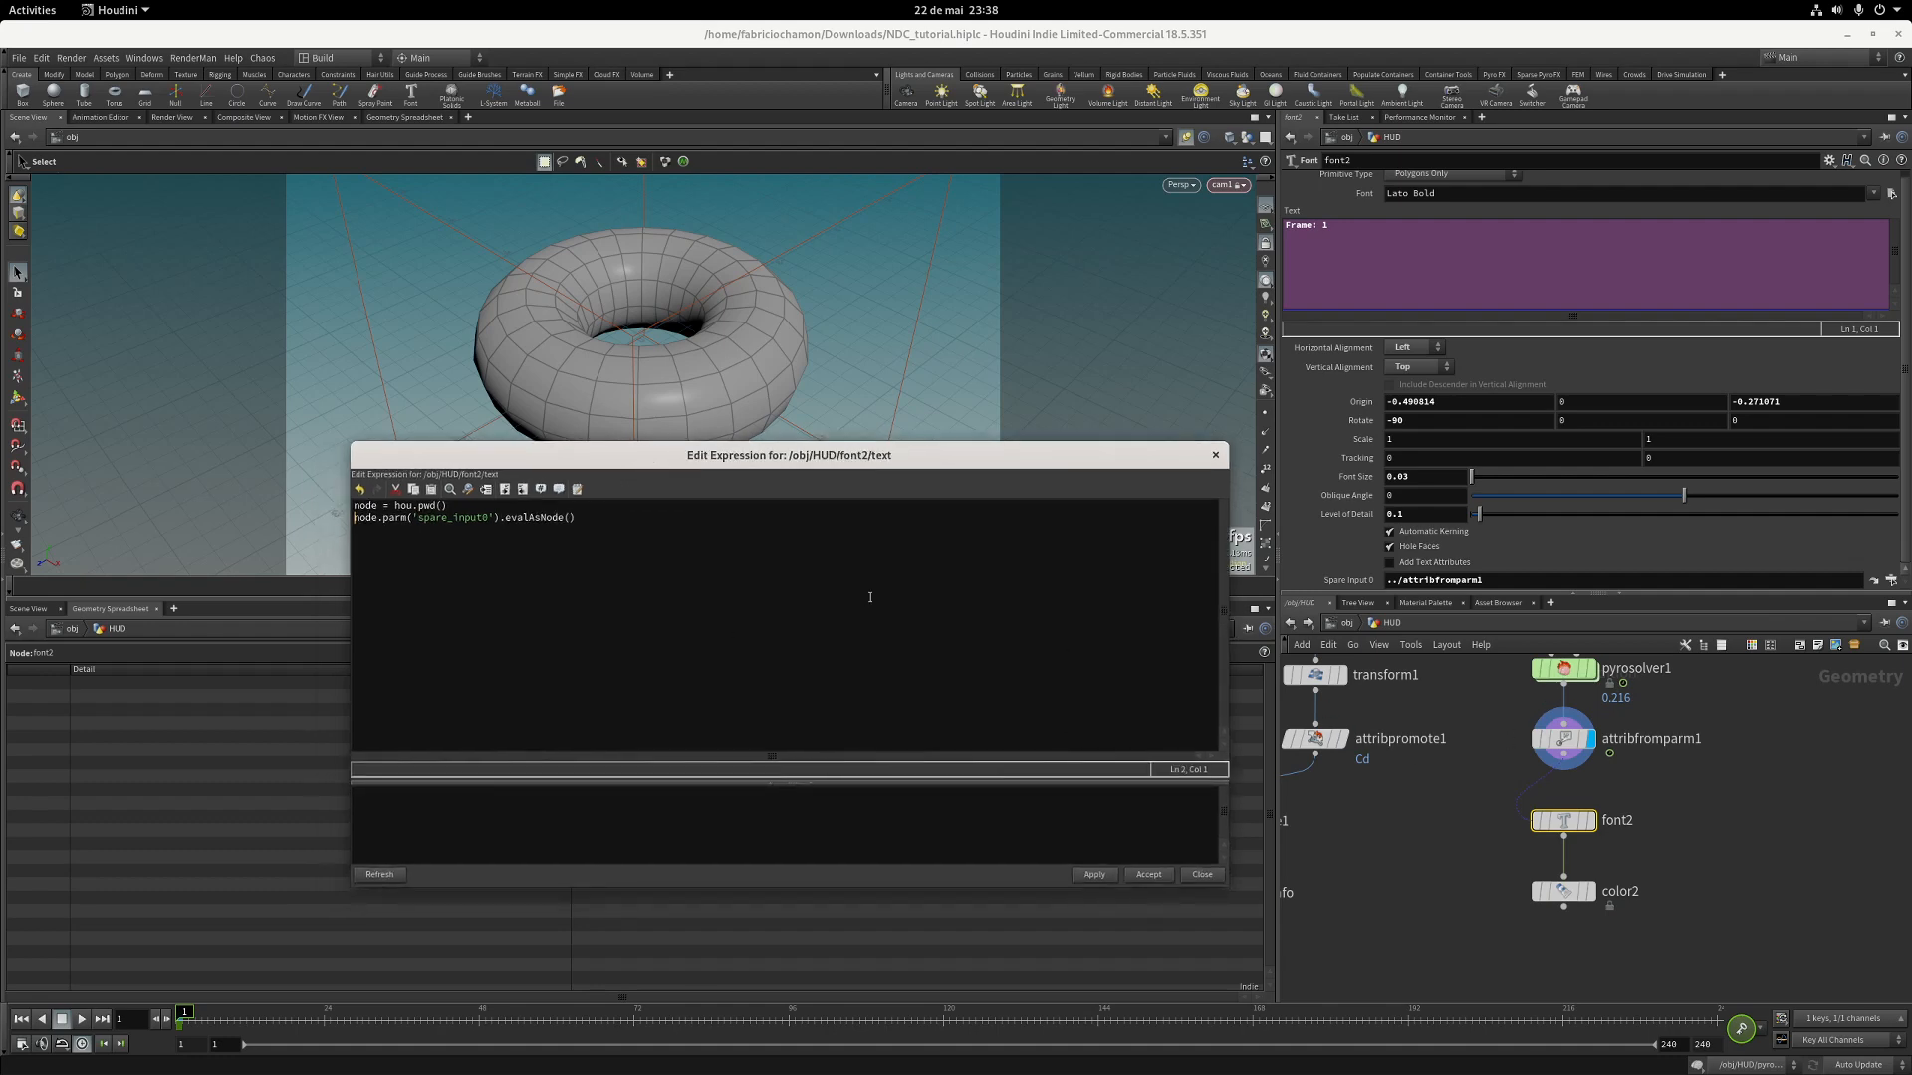
type("geo =")
key("End")
type(".geometry()")
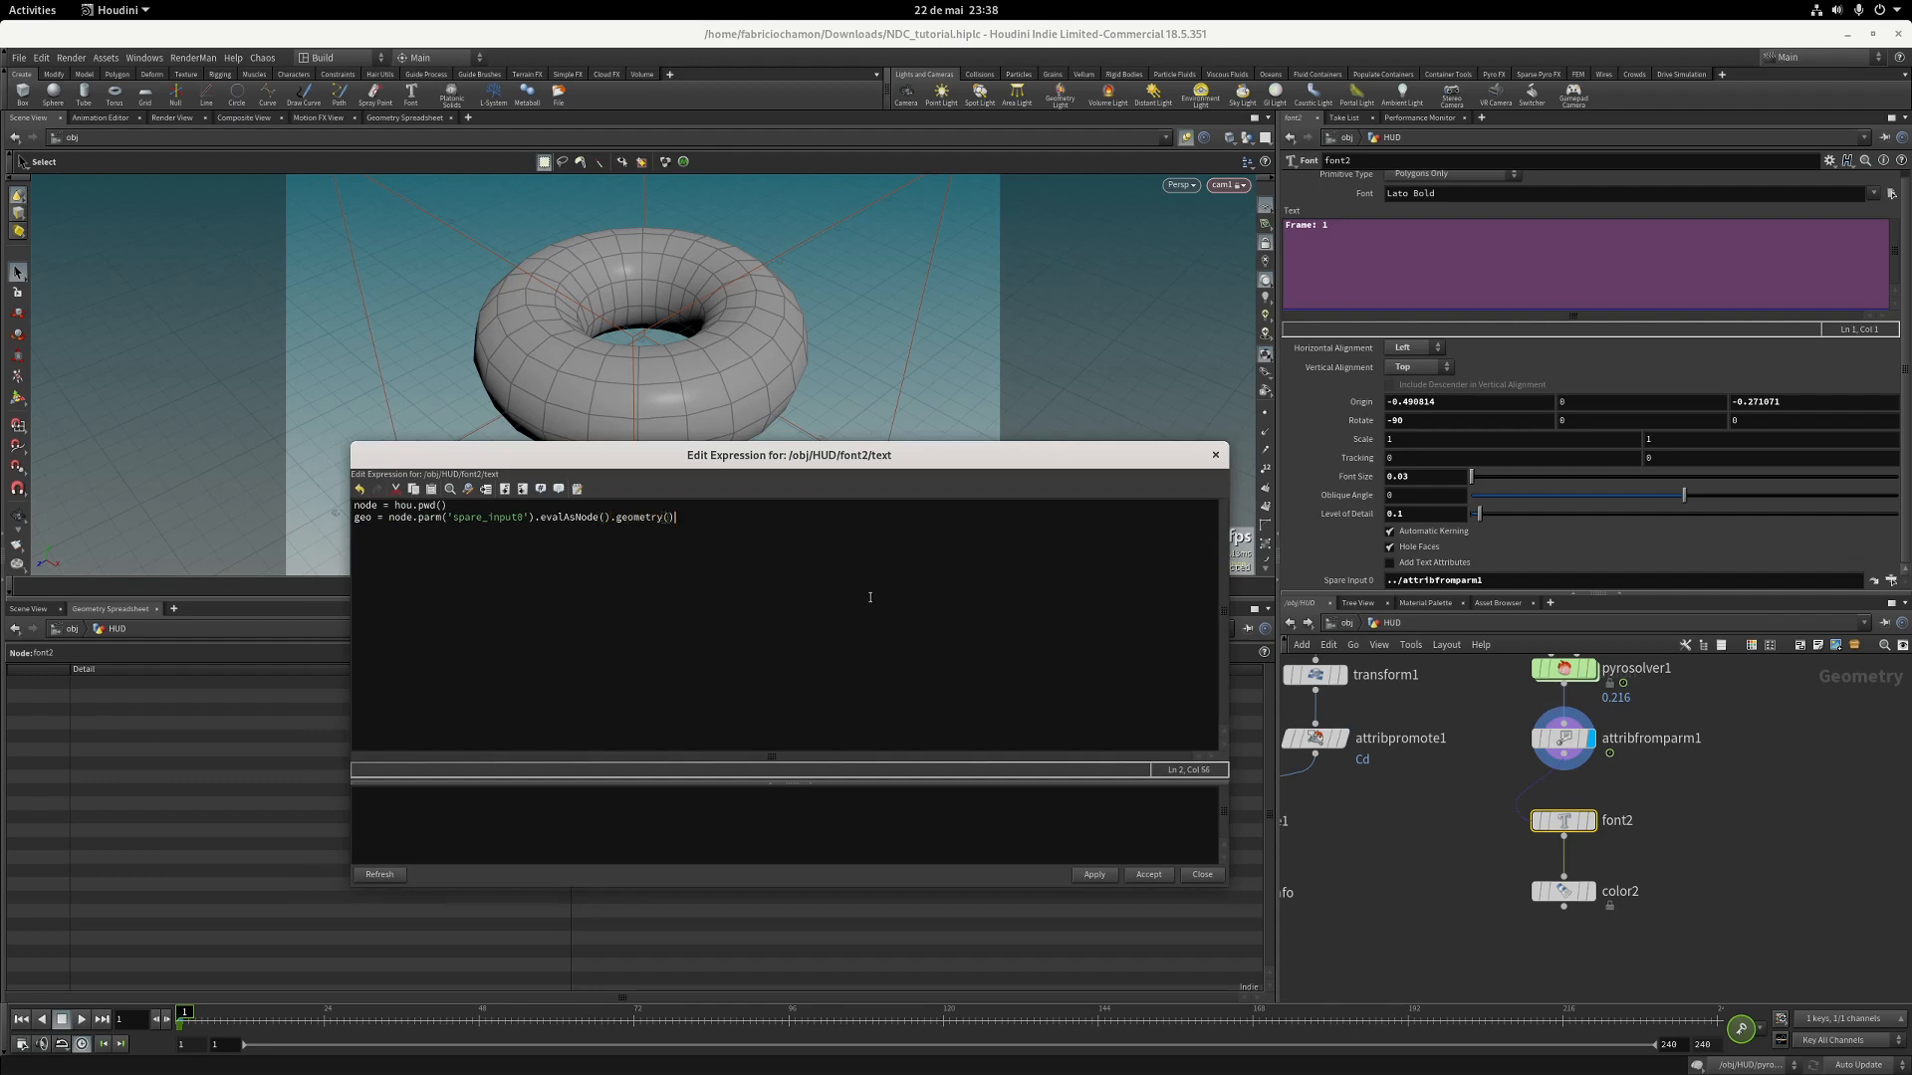
key("Return")
key("Return")
Copy the attribute name from attribfromparm1 and add the line parms = geo.attribval('parms') to font2's expression.
left_click(1565, 739)
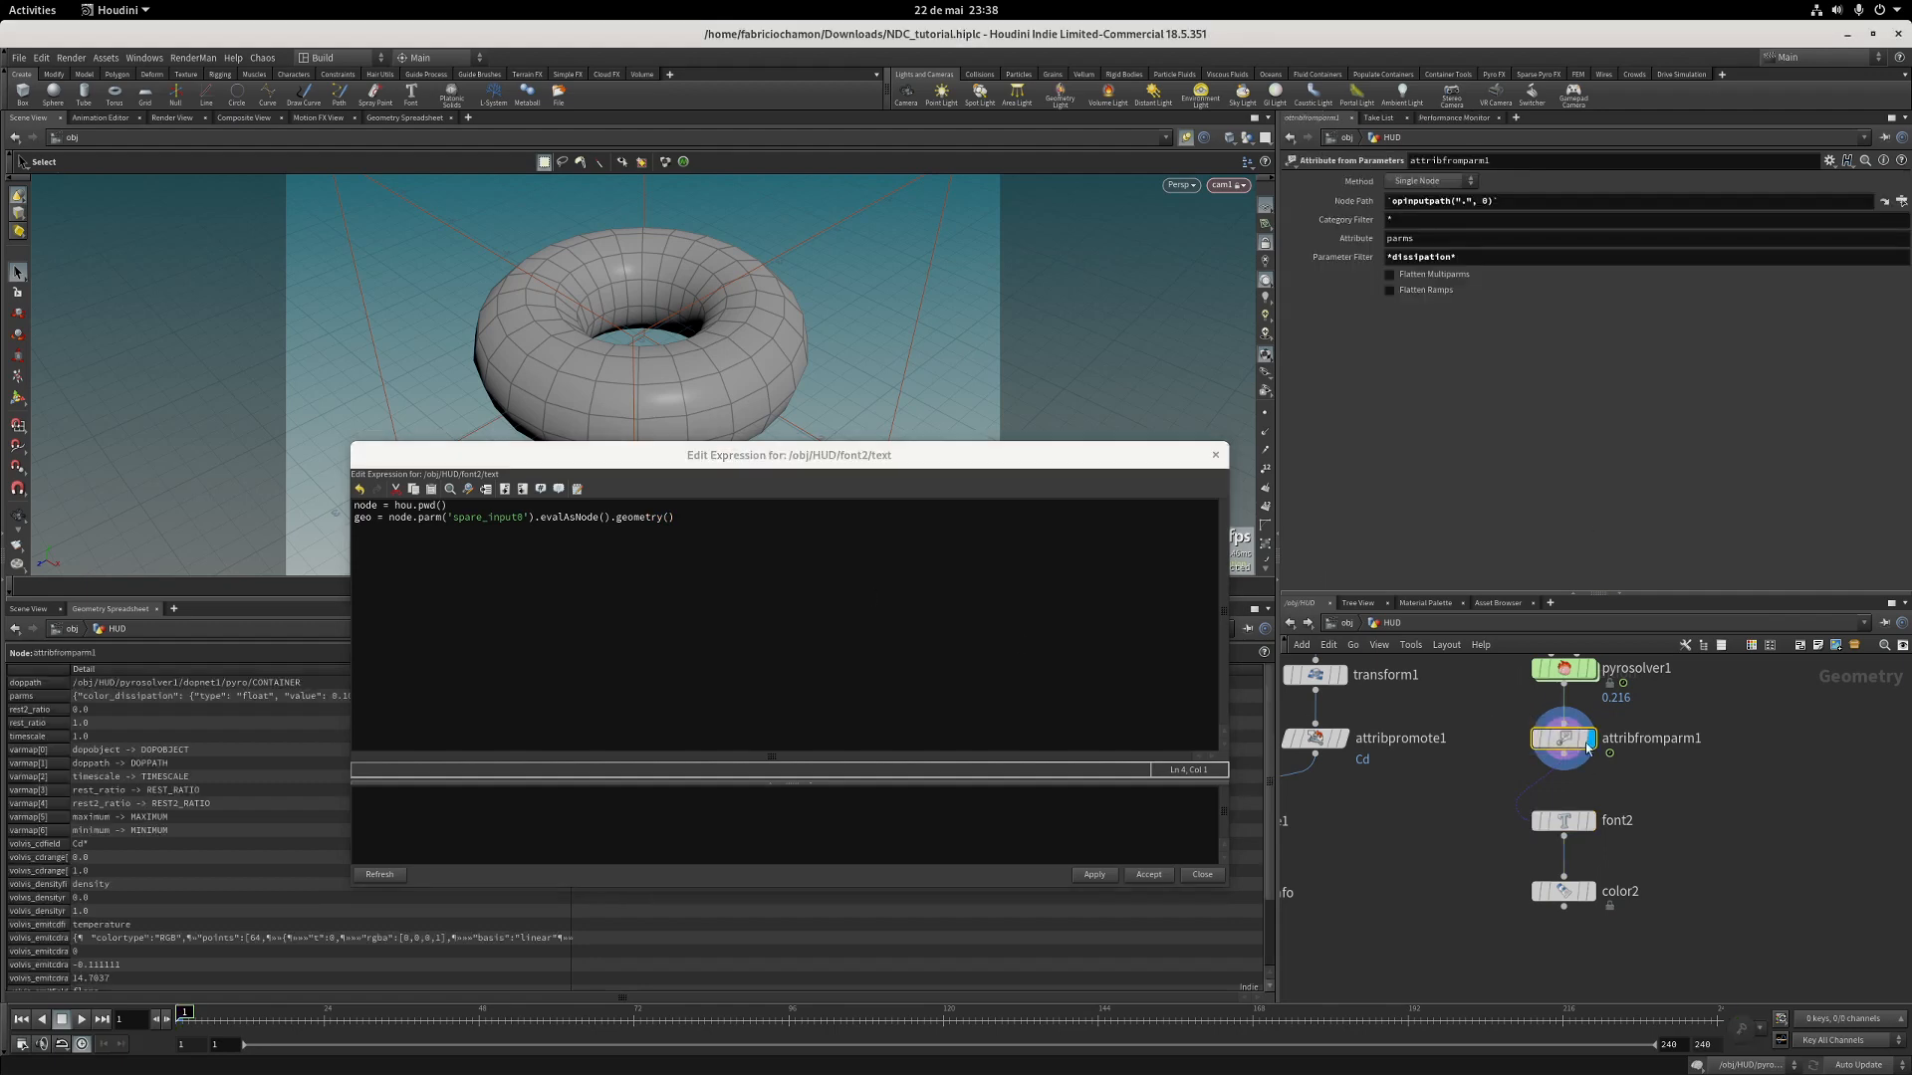
double_click(1416, 237)
key("ctrl+c")
left_click(458, 561)
key("Return")
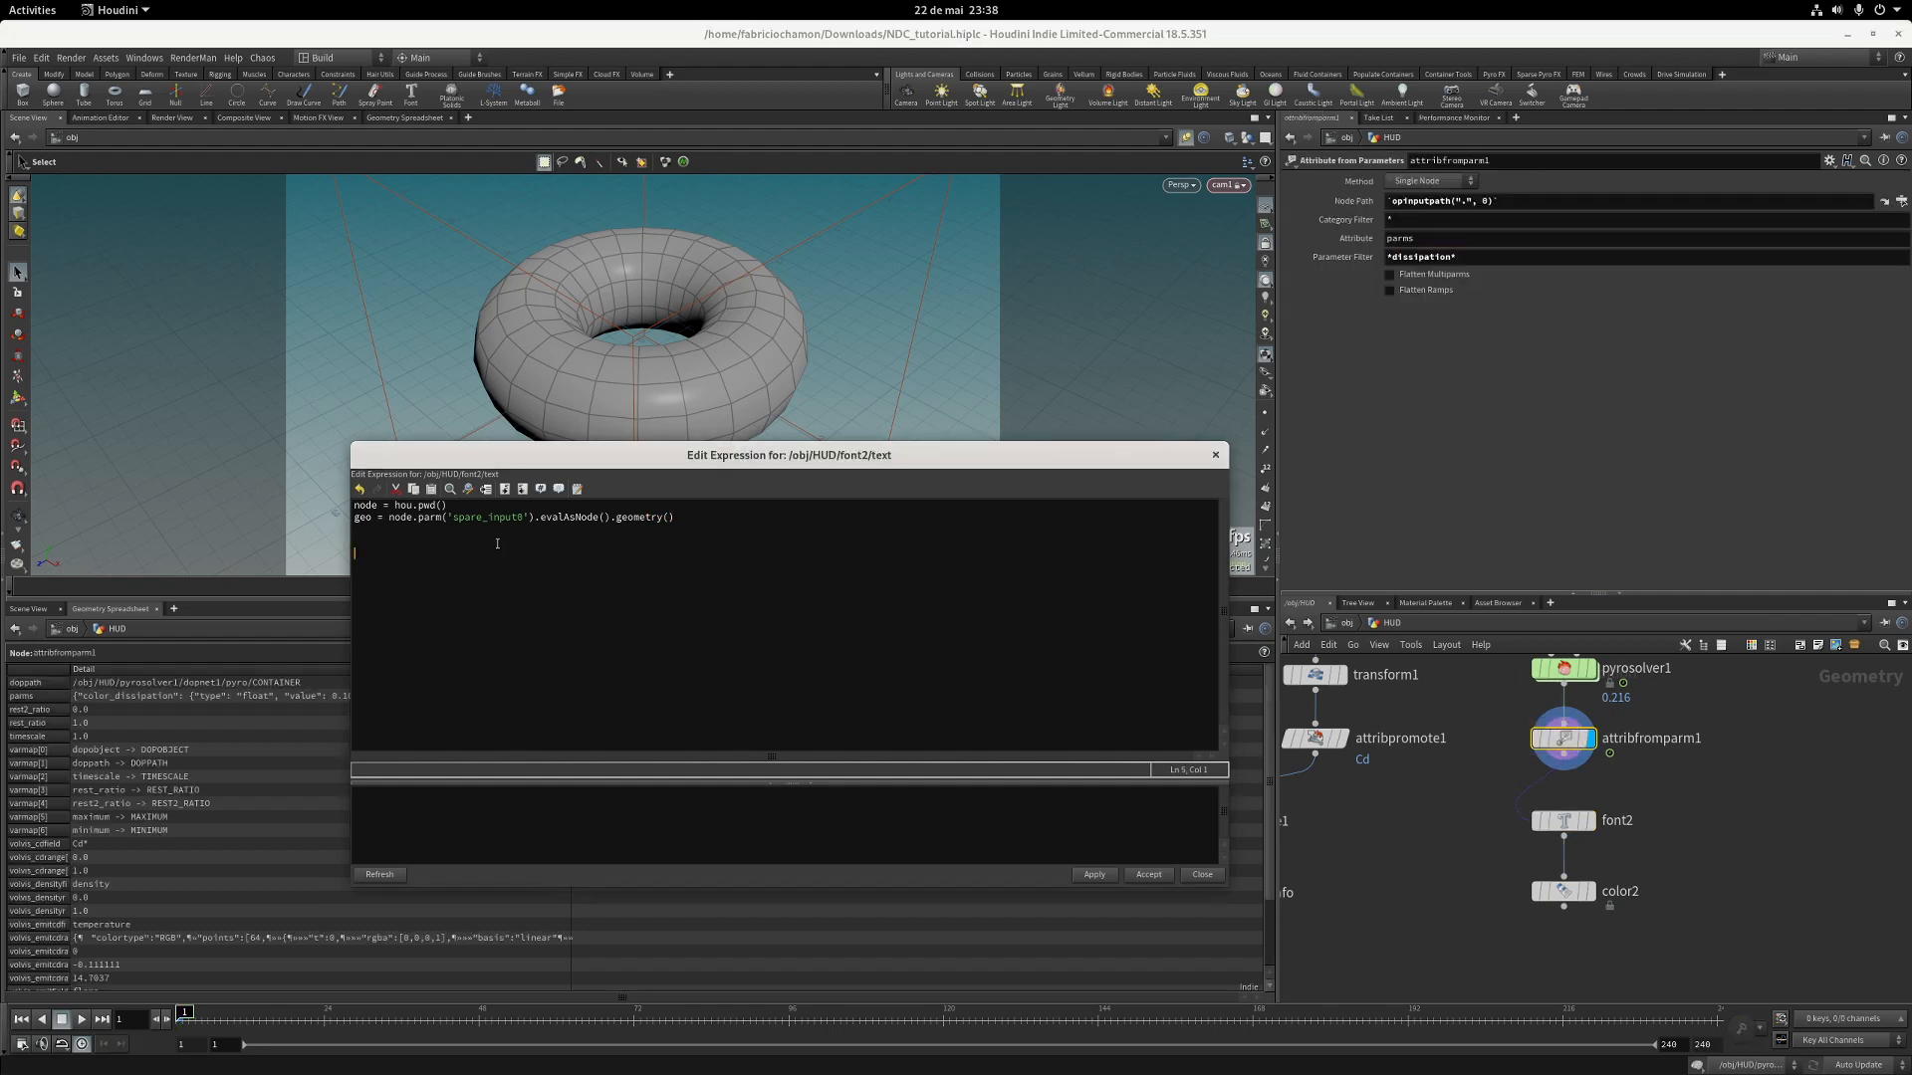
key("ctrl+v")
key("Delete")
type("geo.attribval('parms")
key("Return")
Reselect font2, end its expression with return str(parms) and apply it.
left_click(1564, 821)
left_click(527, 587)
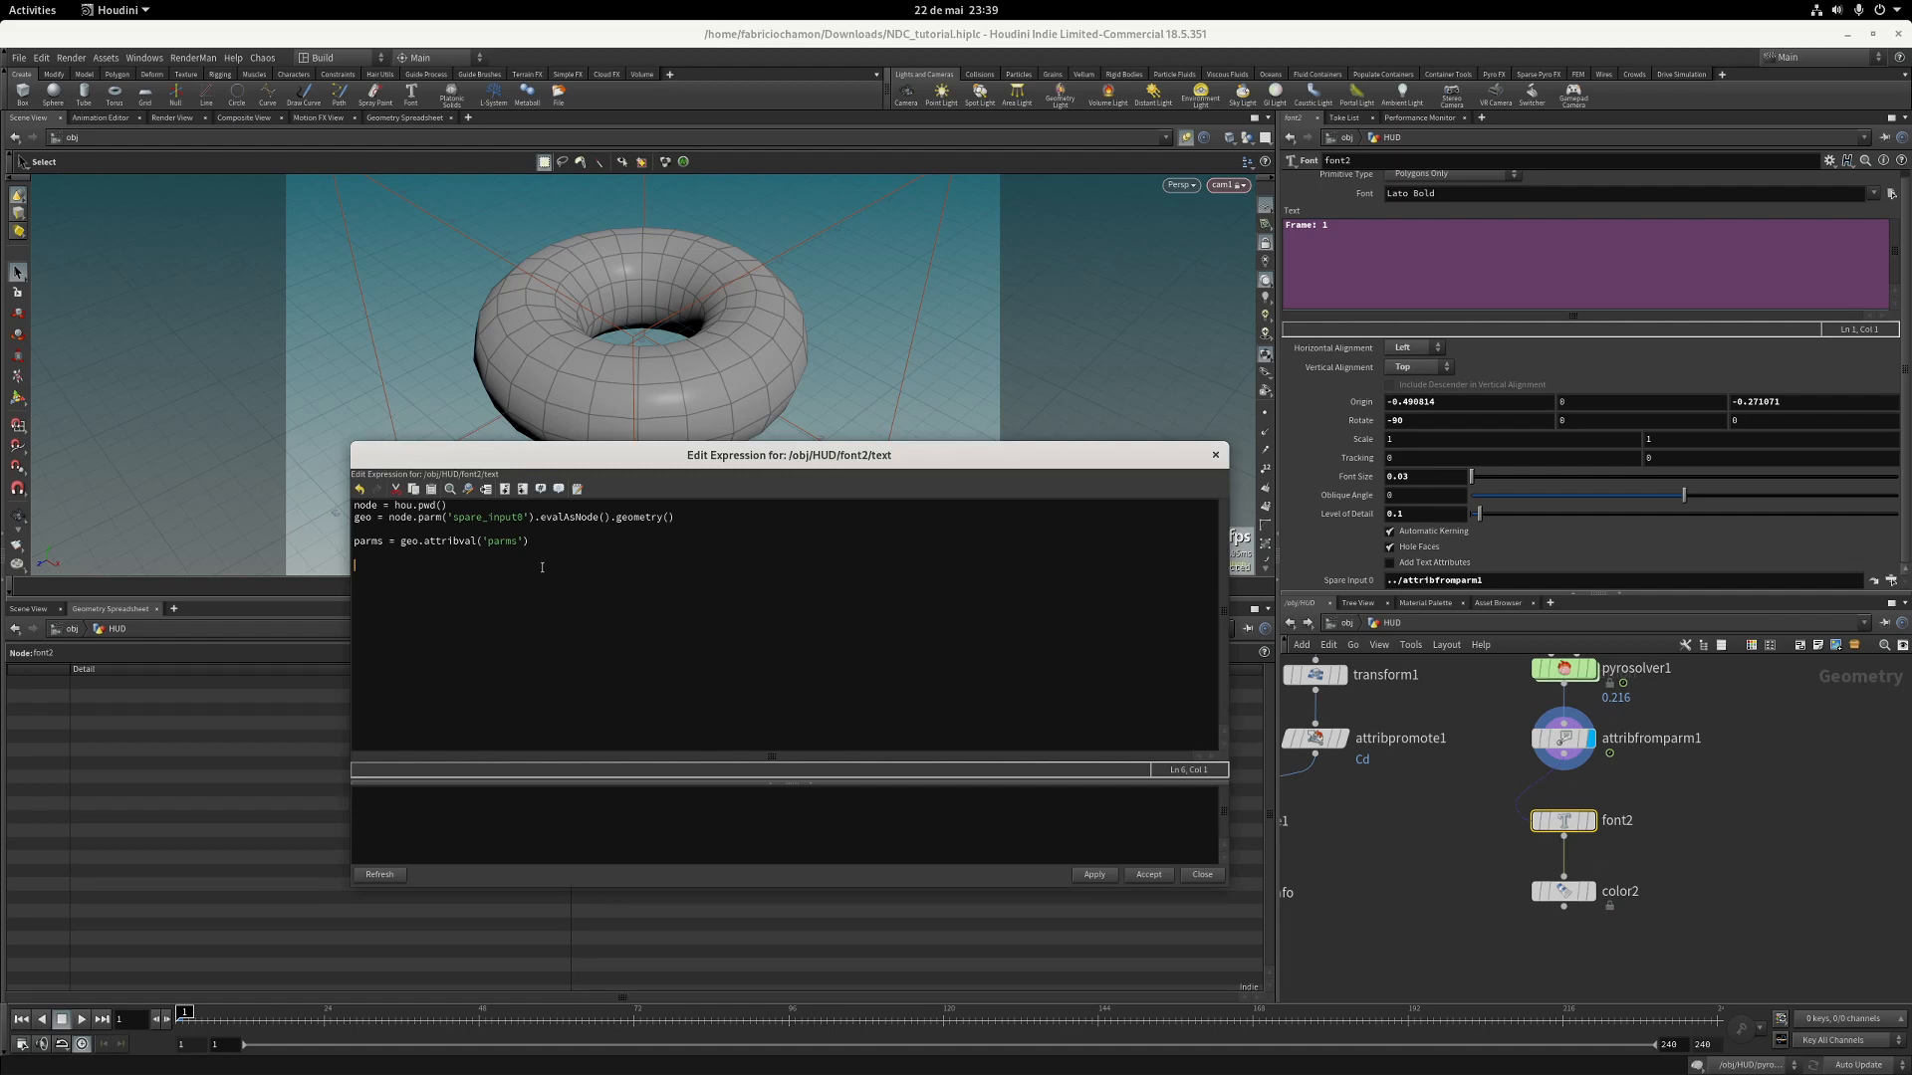
type("return str")
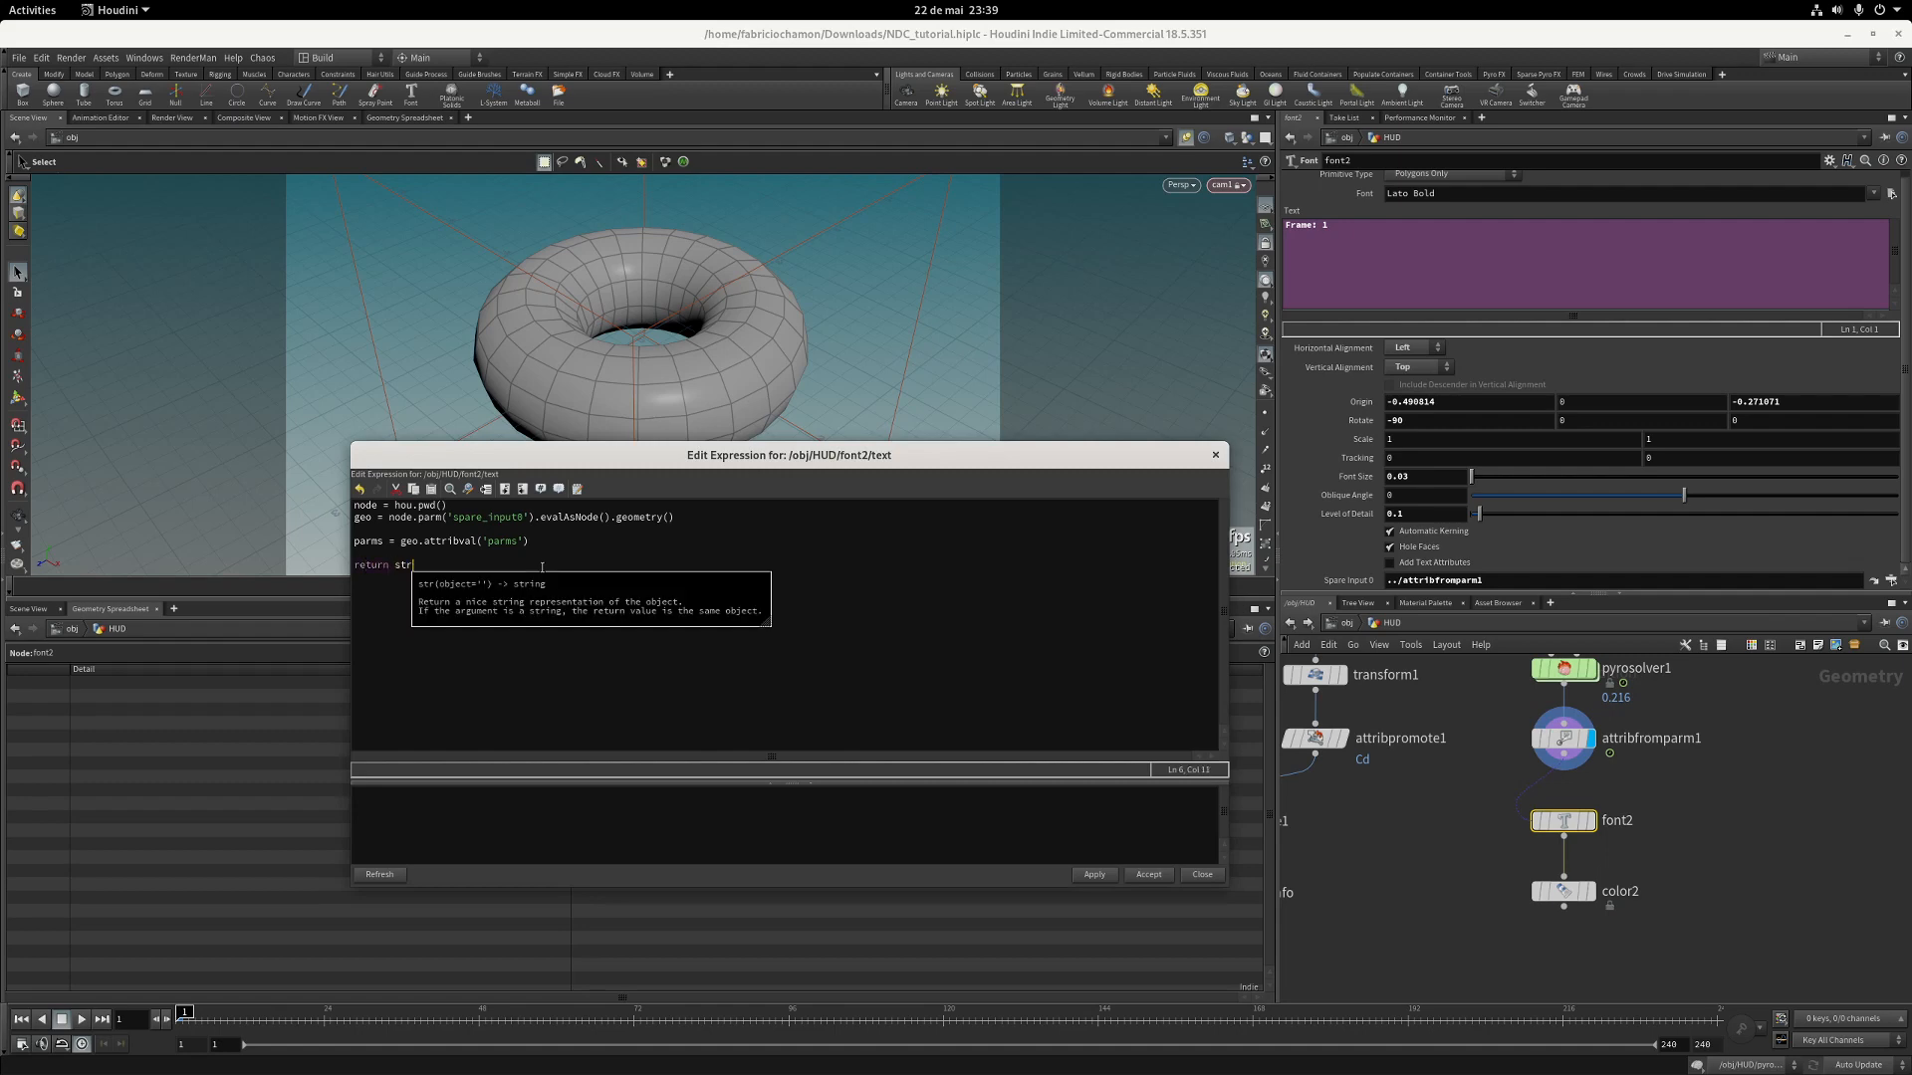
type("(parms")
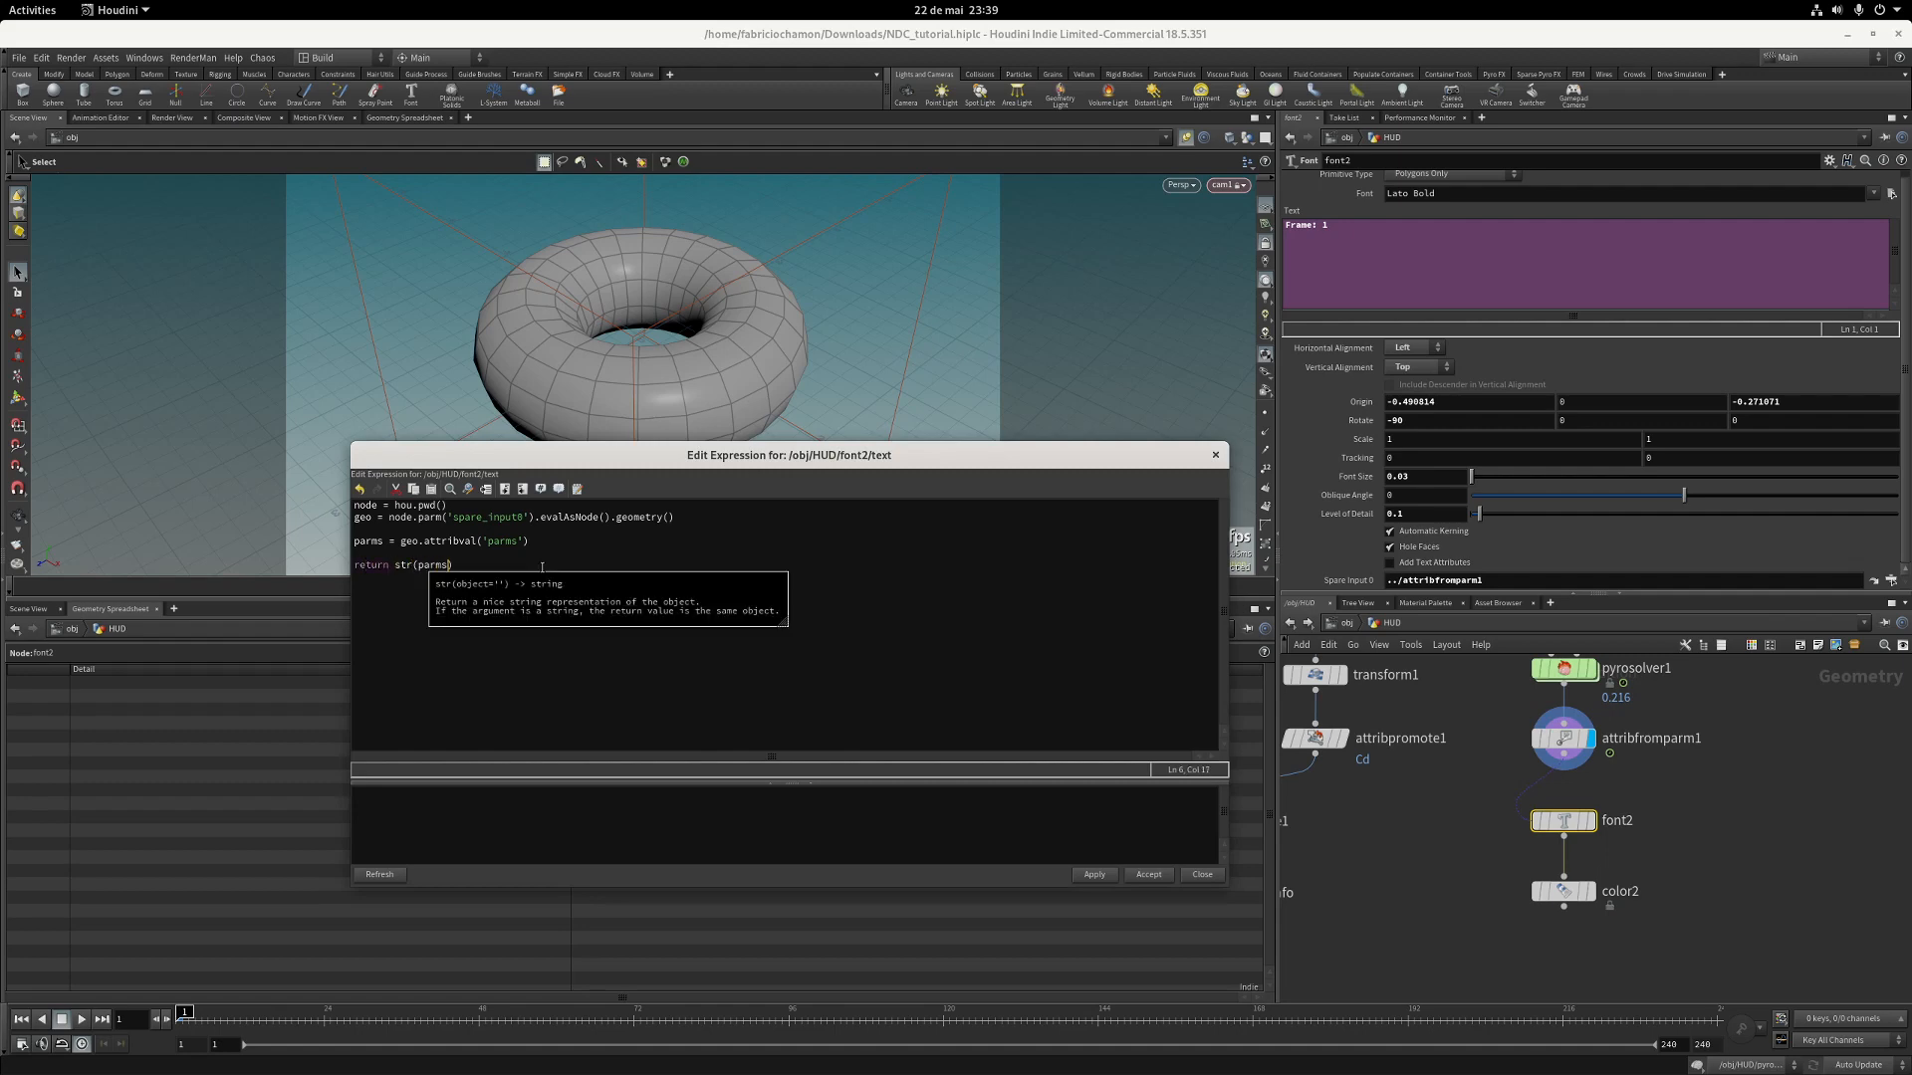
left_click(1108, 879)
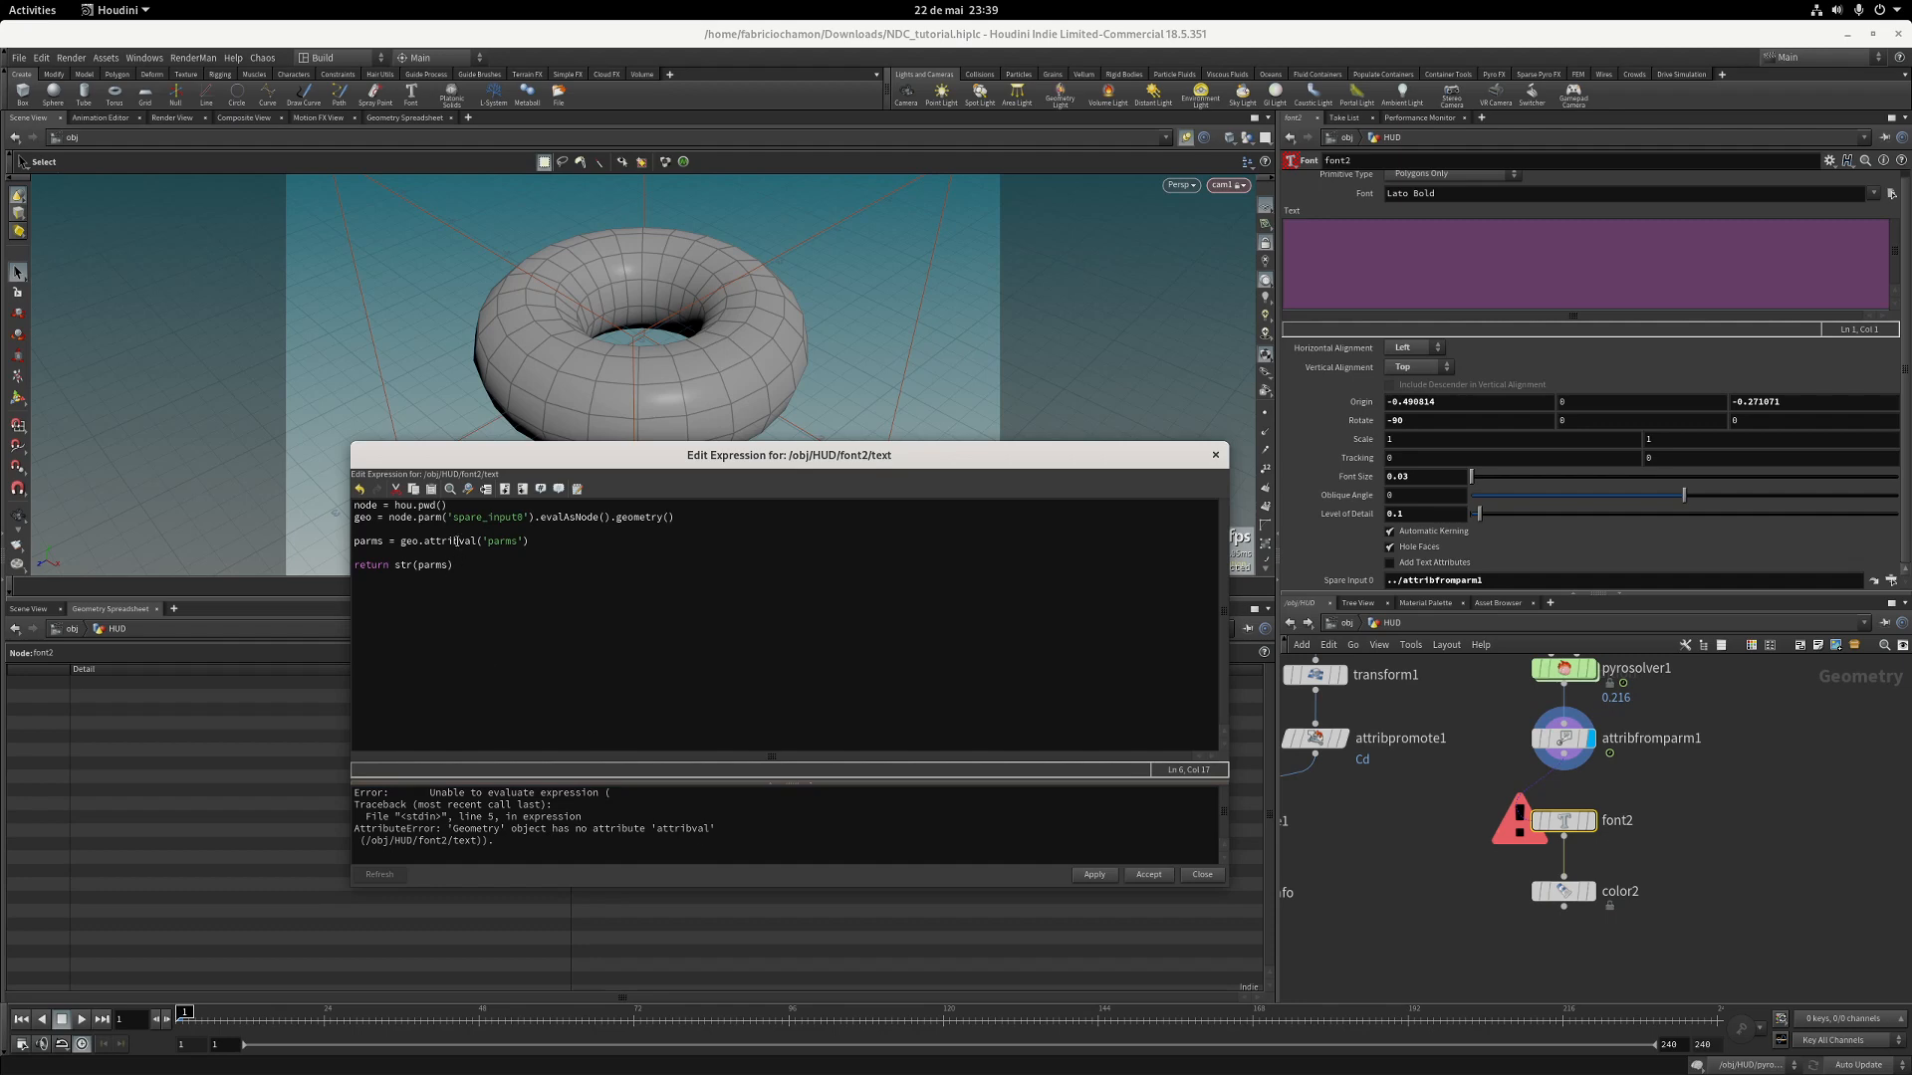
Correct the method name to attribValue, apply the expression and widen the parameter pane to inspect the Text value.
type("ue")
left_click(1093, 874)
key("BackSpace")
type("V")
left_click(1087, 875)
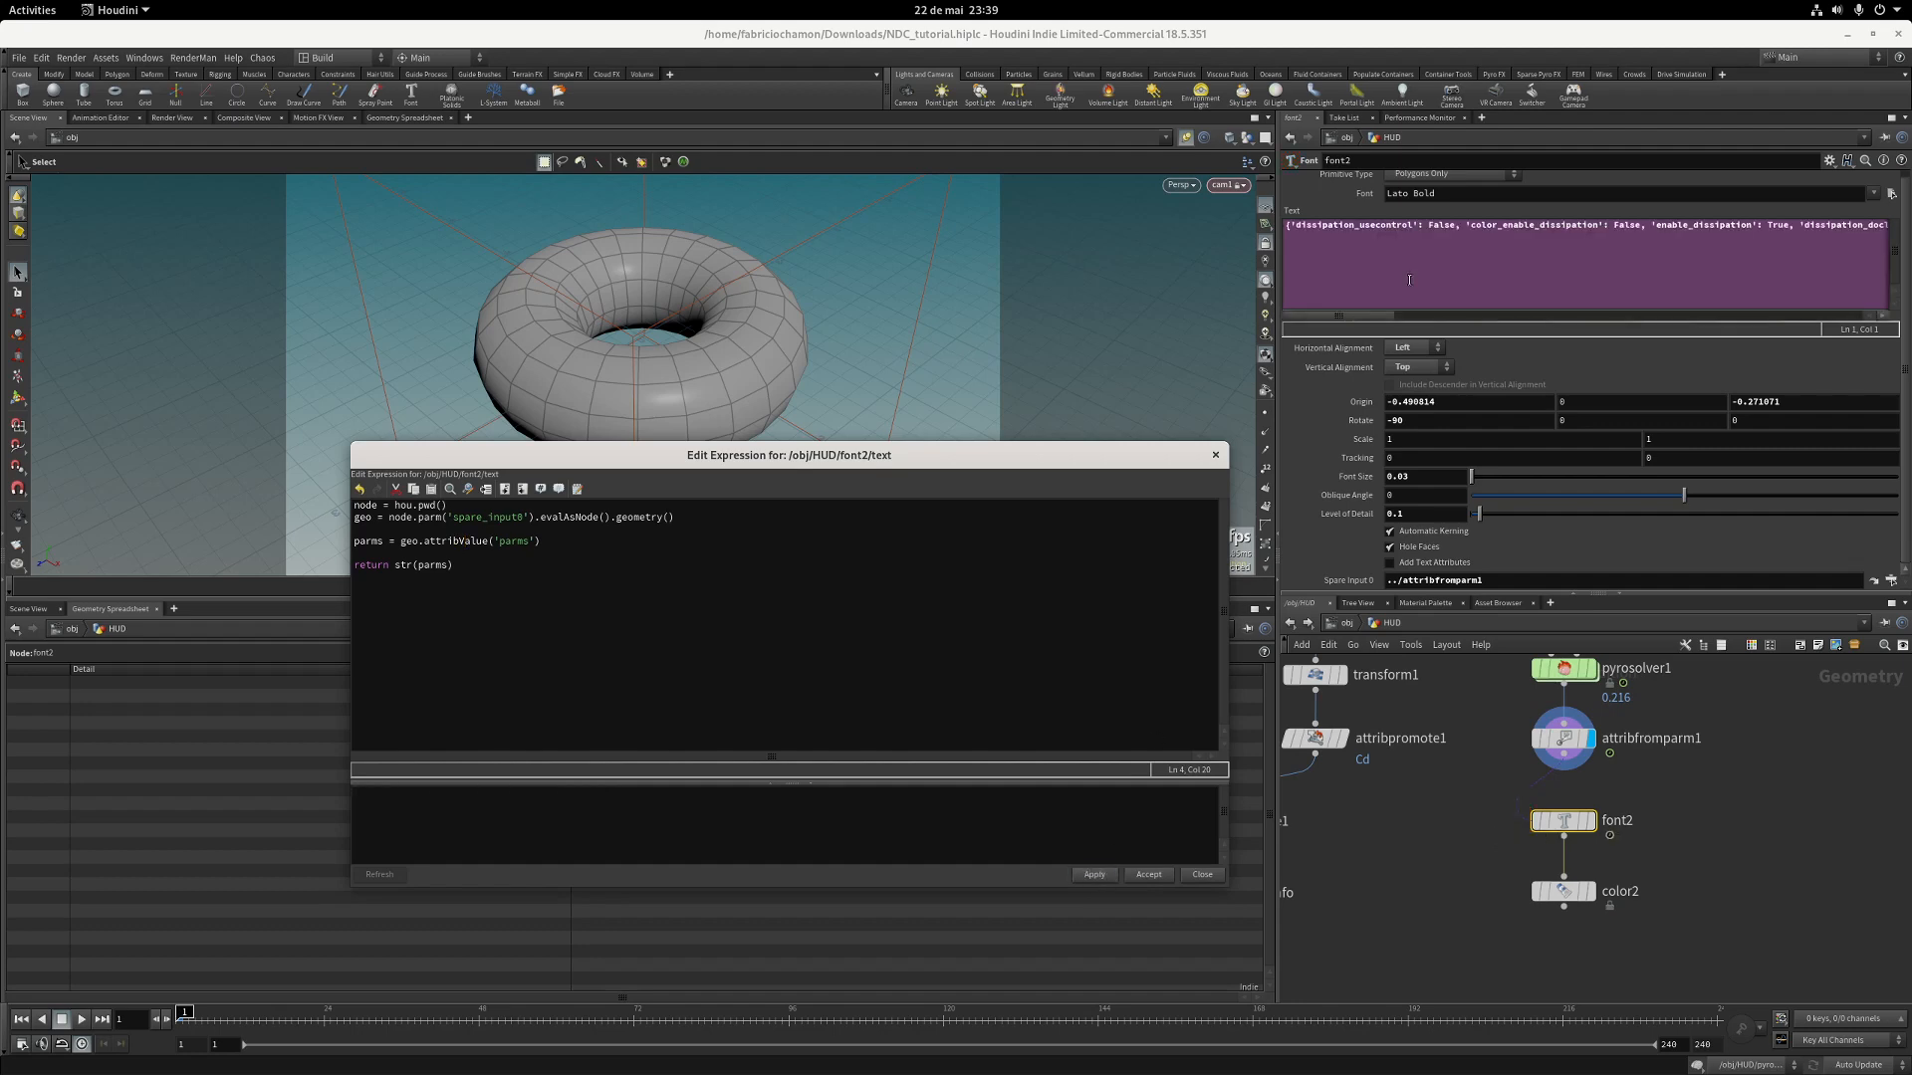
left_click_drag(1279, 223, 1169, 223)
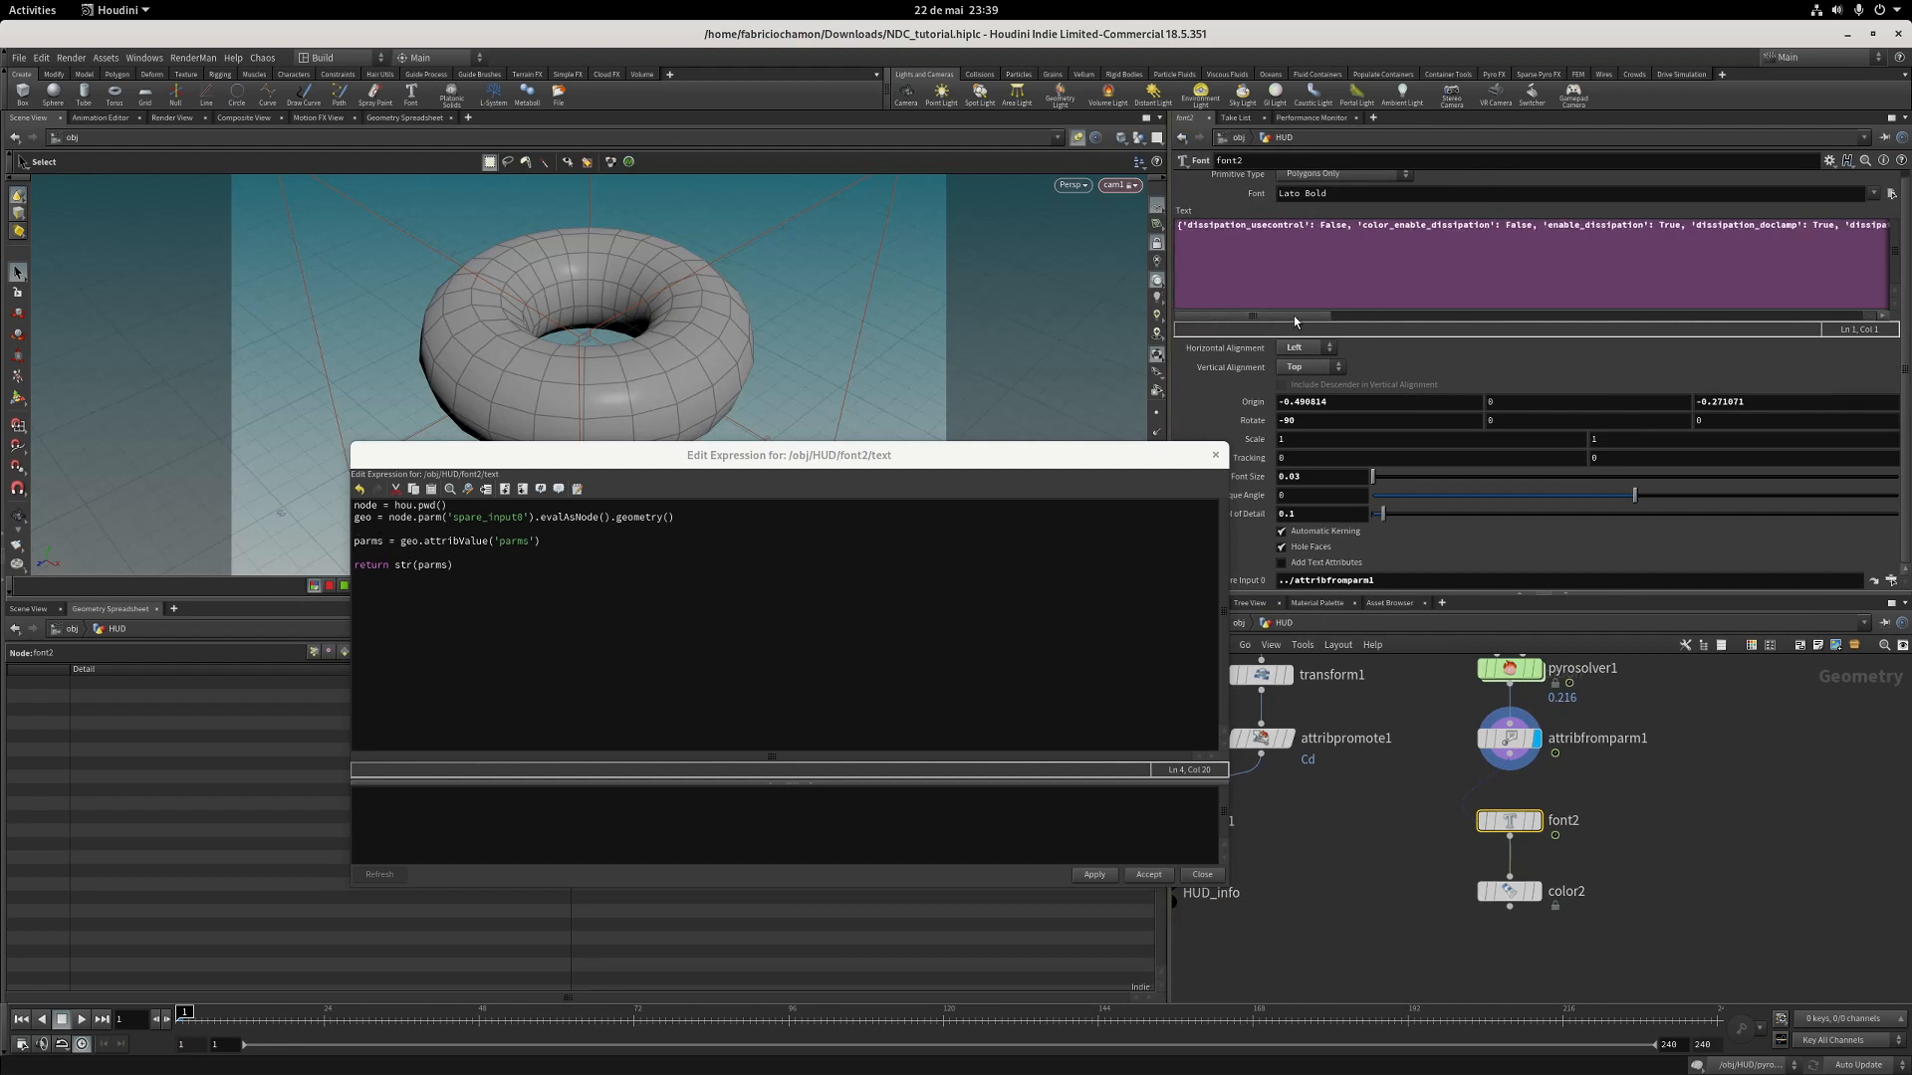
left_click_drag(1301, 316, 1243, 317)
Replace the return line with string_return = '' and start a loop with for k, v in parms.items():.
left_click_drag(918, 455, 934, 447)
left_click_drag(478, 562, 369, 557)
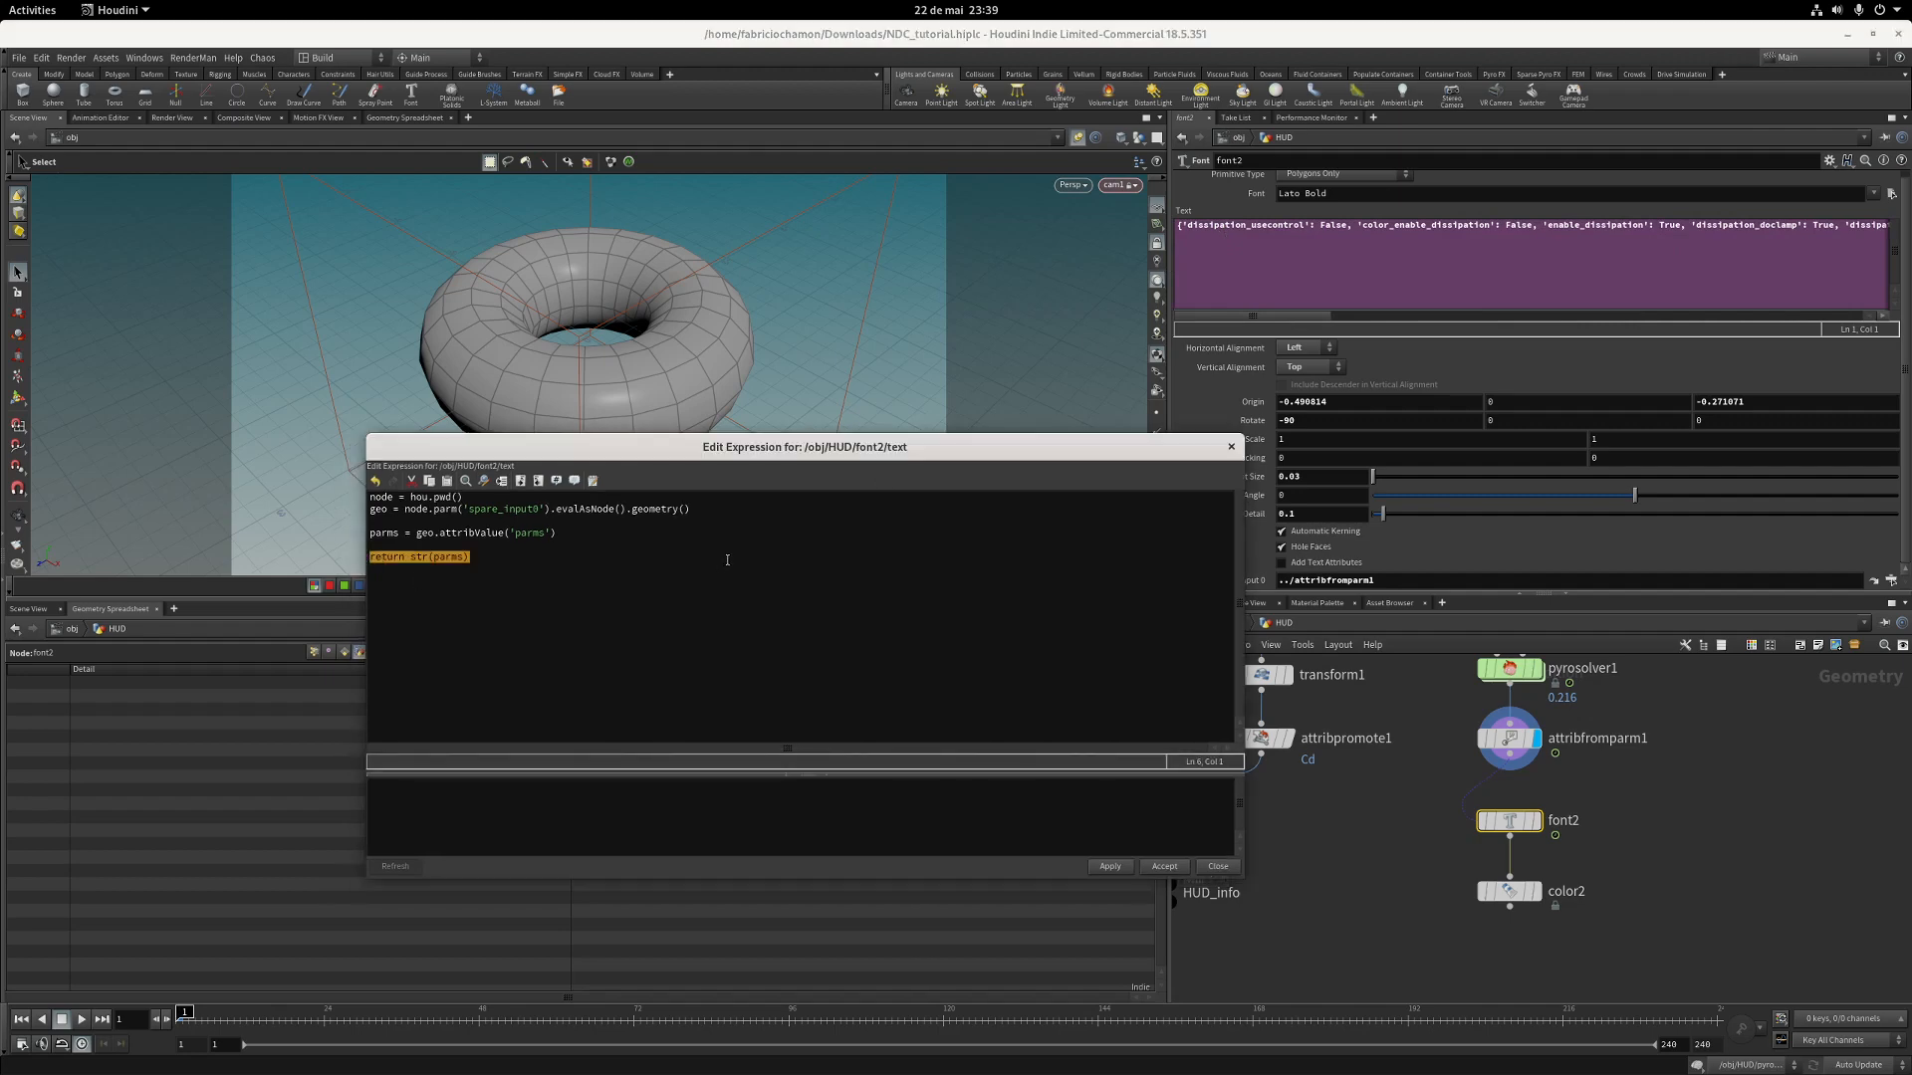
key("BackSpace")
type("string_return")
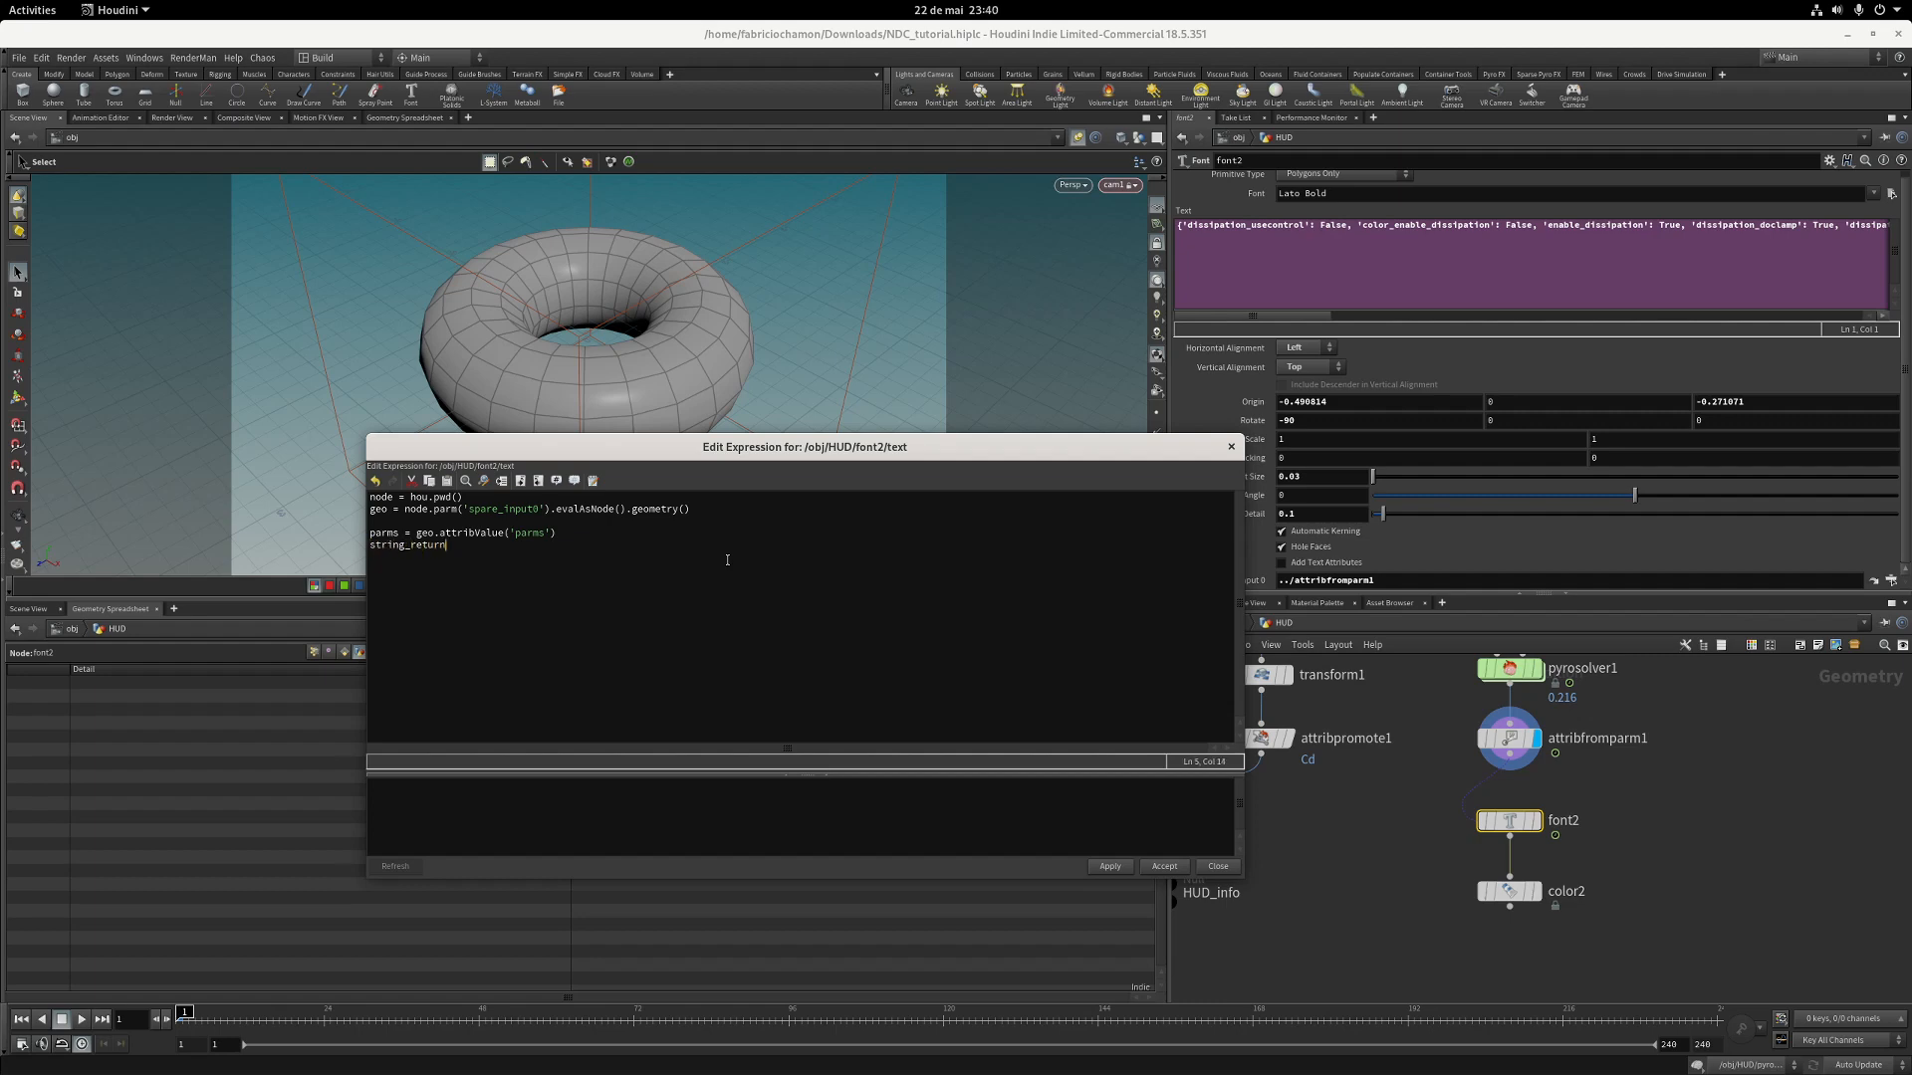
type(" = ''")
key("Return")
type("for k, v in parms.items():")
key("Return")
Inside the loop, add the line string_return += '%s = %s\n' % (k, v).
double_click(430, 546)
key("ctrl+c")
left_click(424, 582)
key("ctrl+v")
type("+= '%s = %s")
type("' % ()")
key("Left")
left_click(541, 581)
type("\\n")
left_click(578, 582)
type("k, v")
End the expression with return string_return after the loop and apply it.
left_click(685, 576)
key("Return")
key("Return")
type("return")
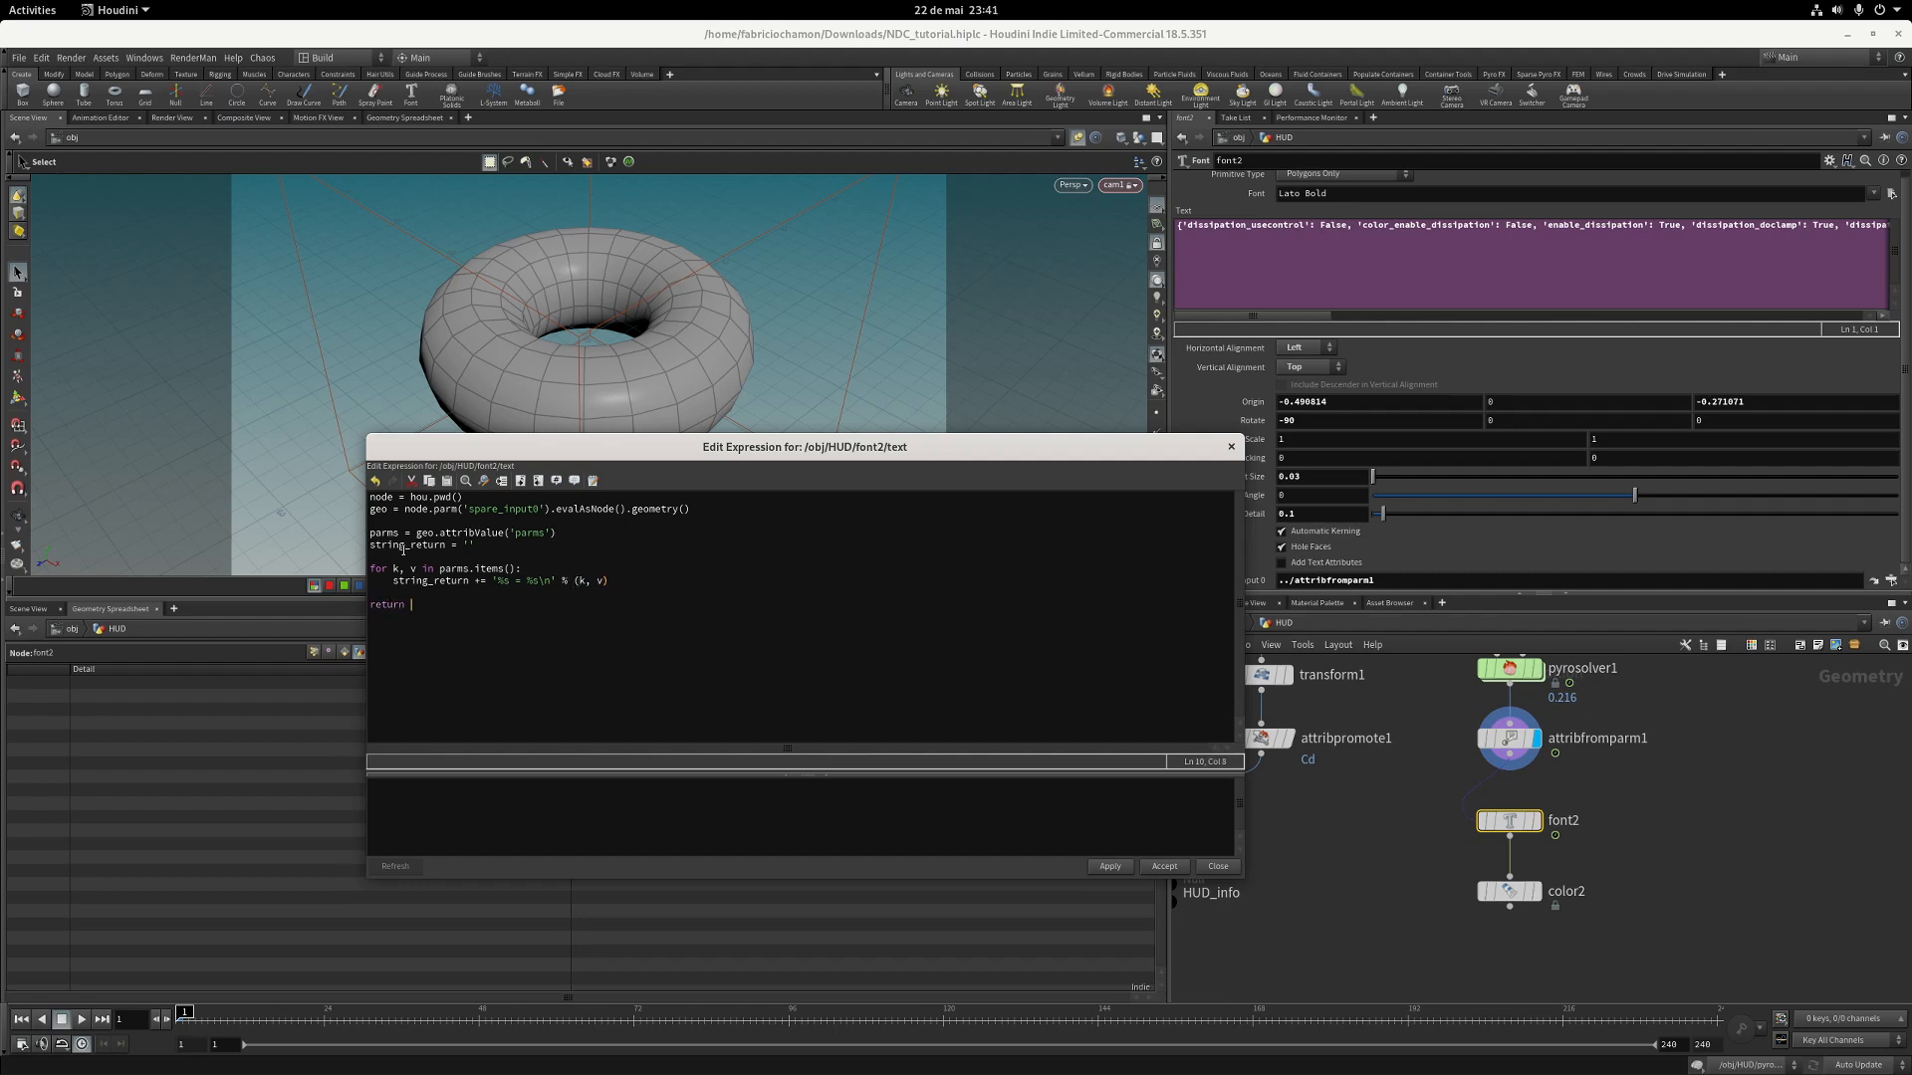
double_click(404, 547)
left_click(438, 604)
key("ctrl+v")
left_click(1128, 872)
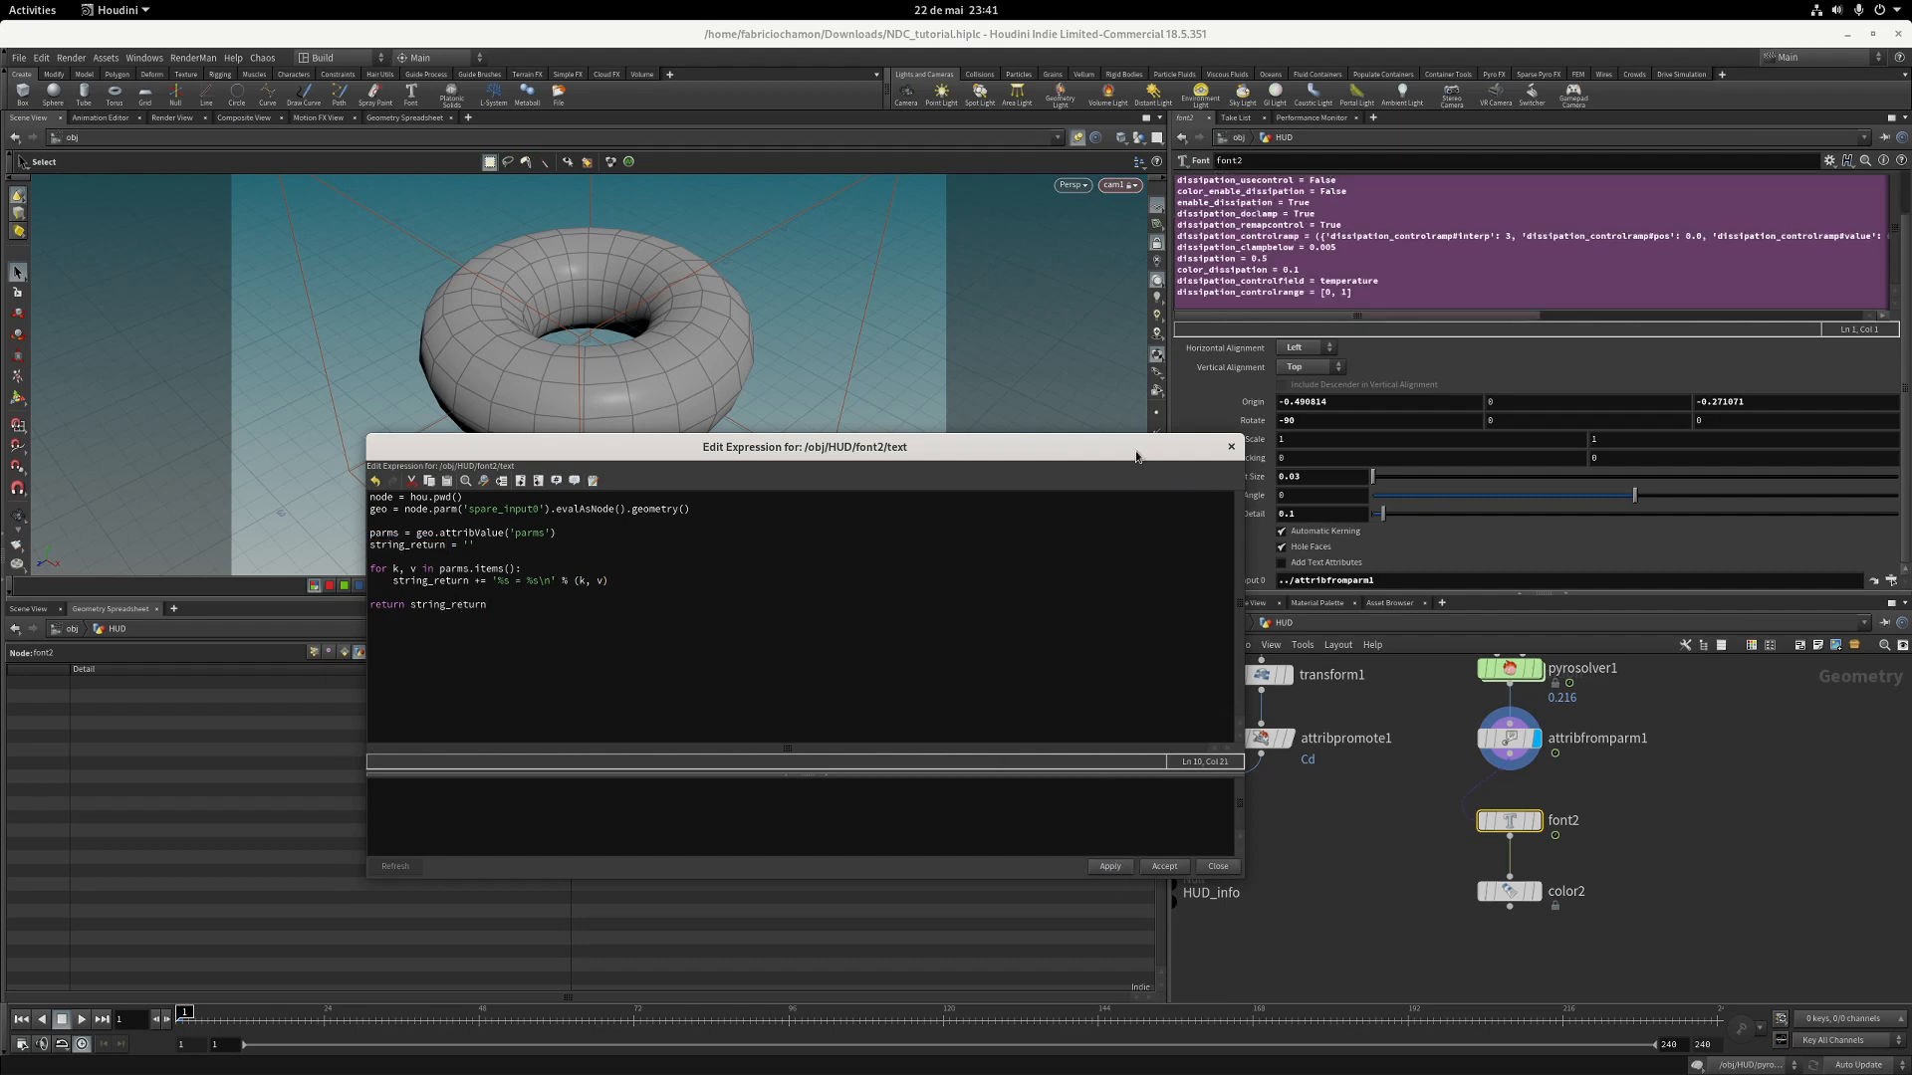
Make the loop output '(TUPLE)' for tuple values by adding if not isinstance(v, tuple) else '(TUPLE)' after v, and apply it.
left_click_drag(1122, 457, 980, 597)
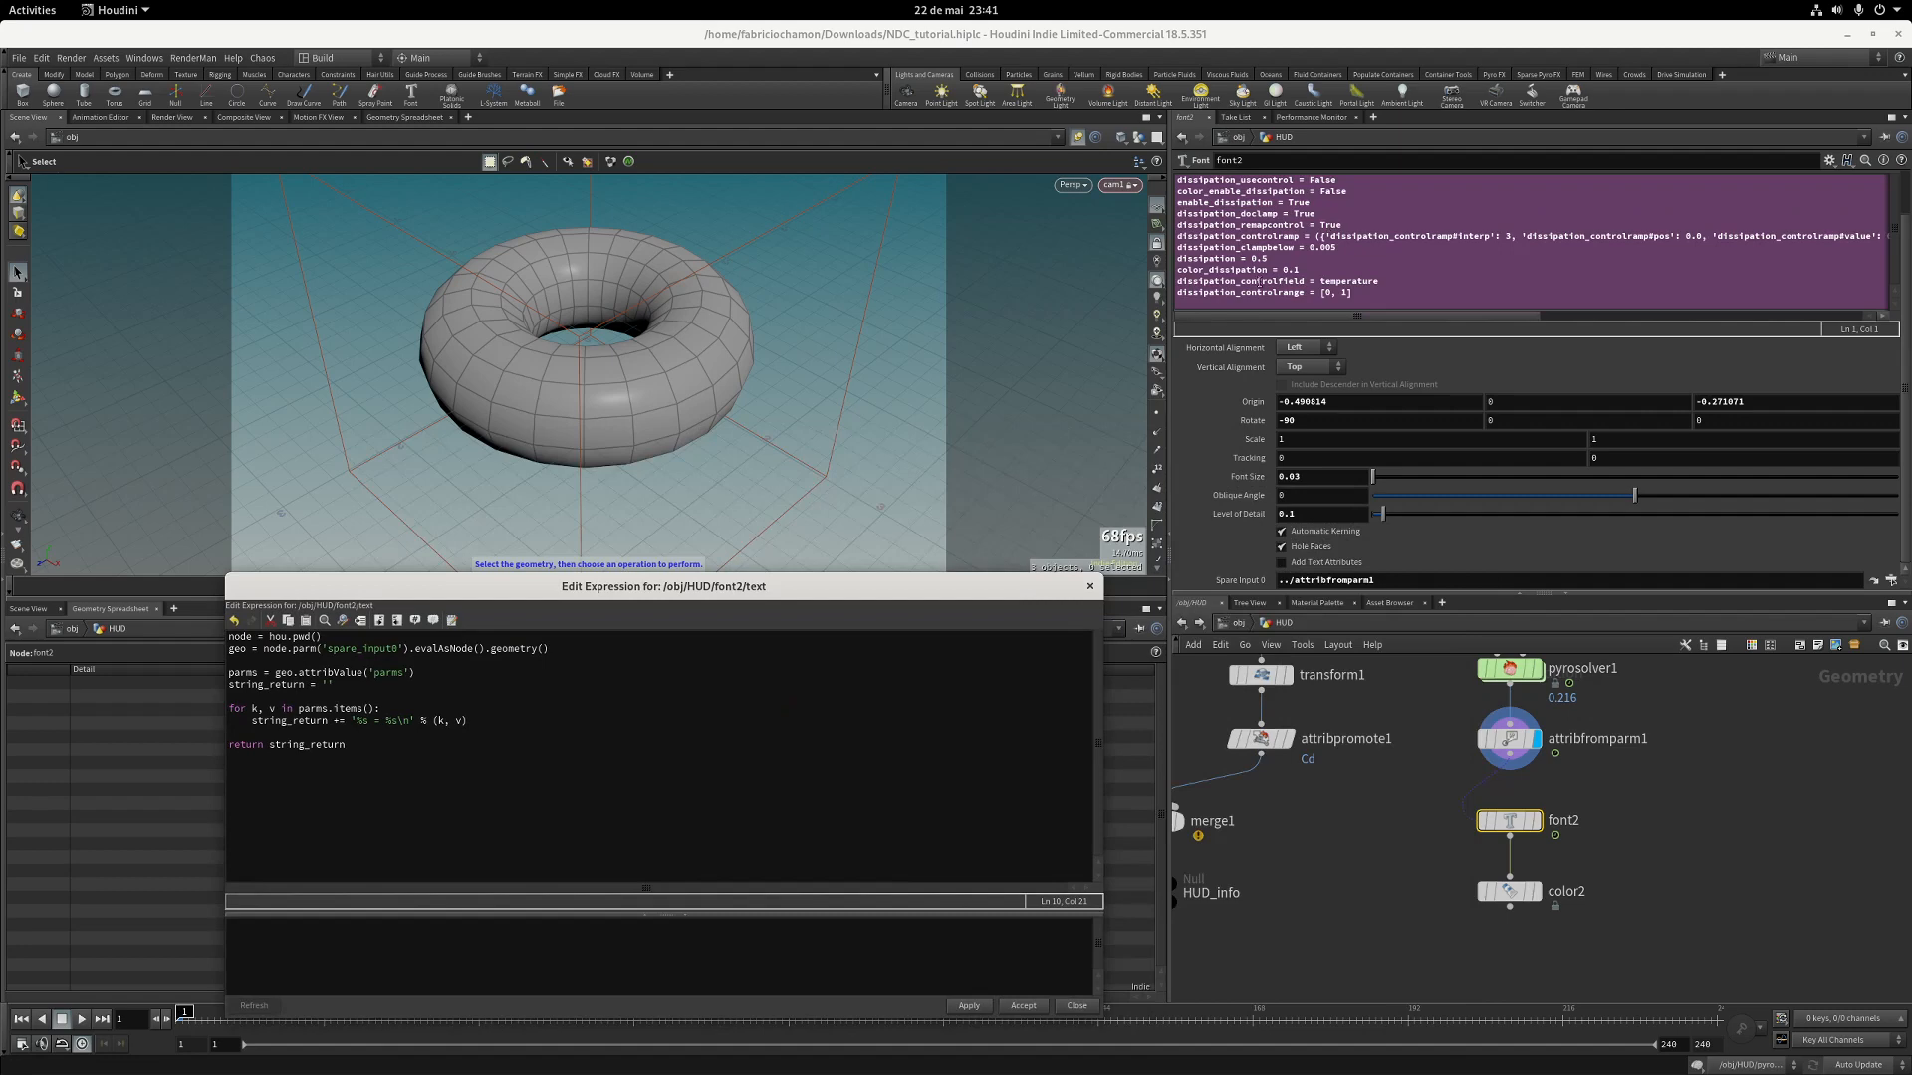
scroll(1329, 217, "up", 1)
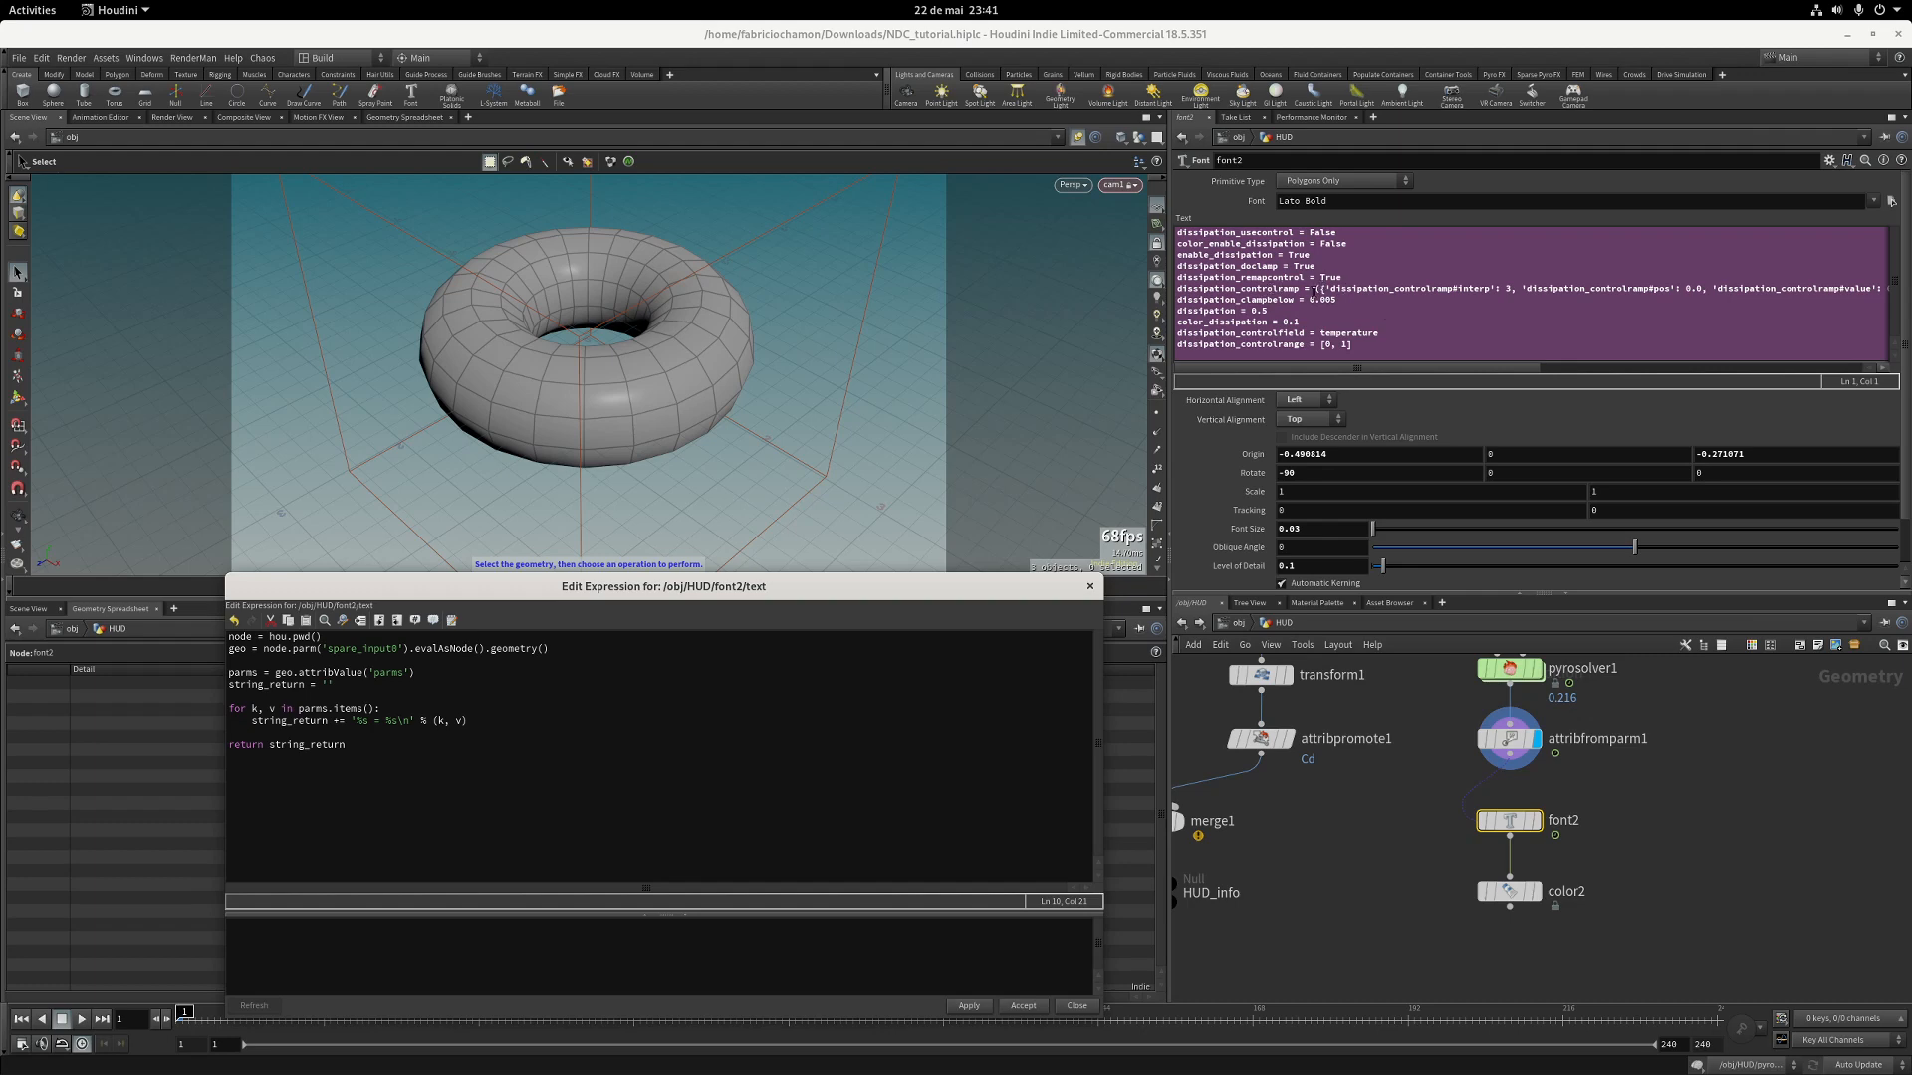
left_click_drag(1317, 290, 1696, 289)
left_click_drag(1530, 370, 1465, 375)
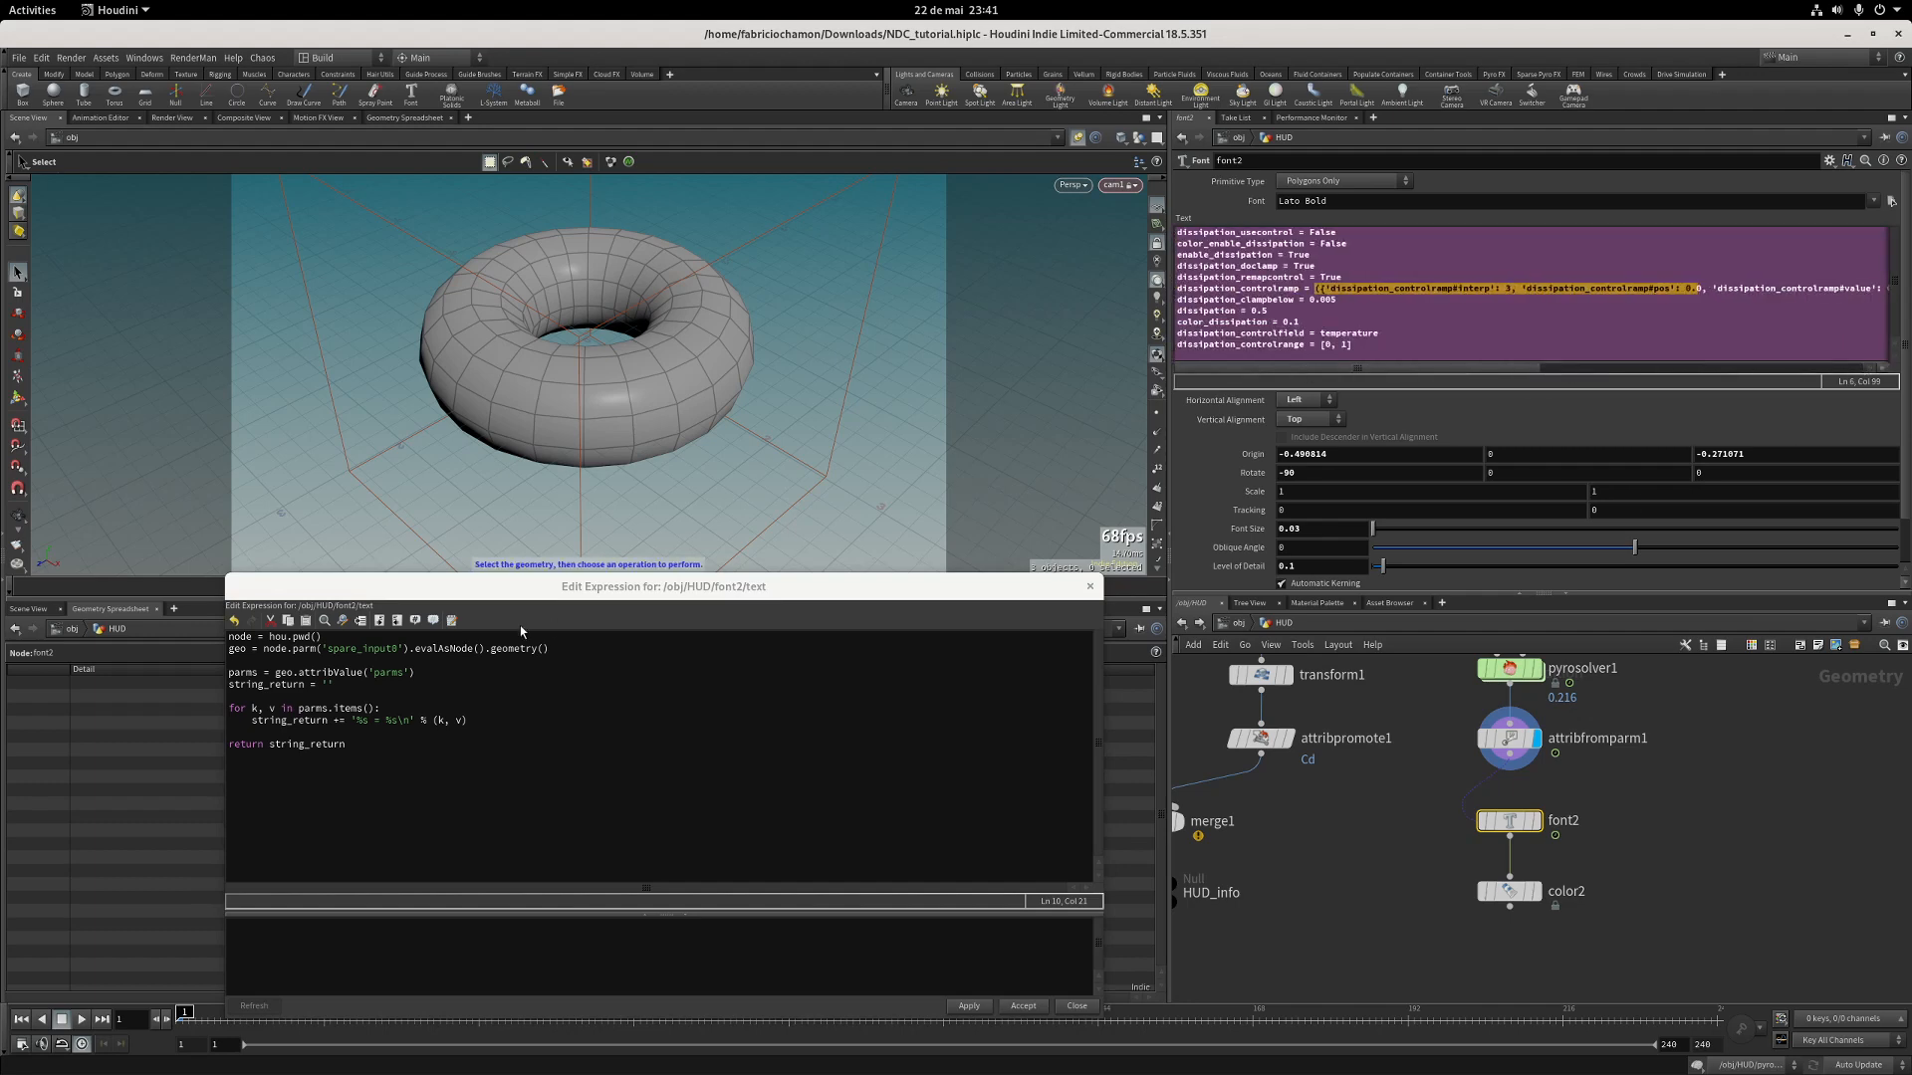
left_click(459, 720)
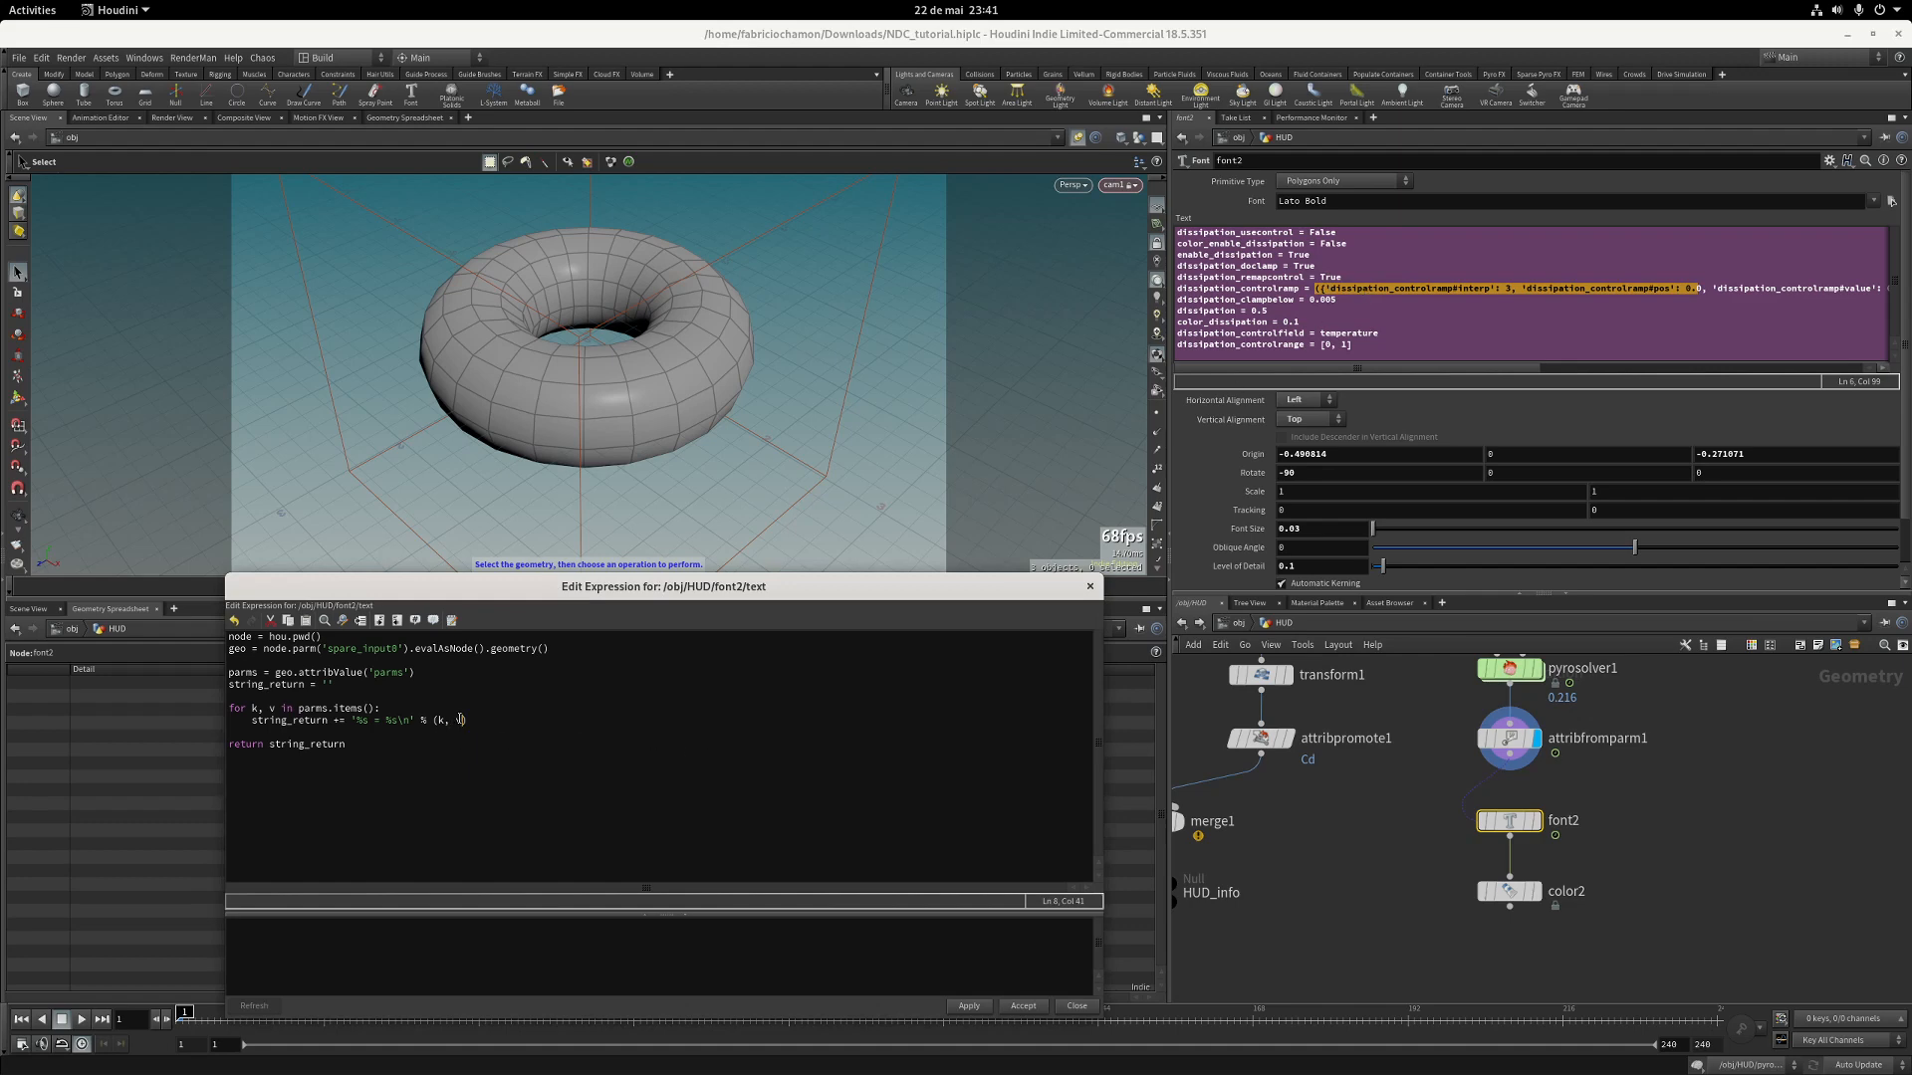
type("if not isinstance(v, tuple) else '()')")
key("Left")
type("T")
key("BackSpace")
type("TUPLE")
left_click(971, 1007)
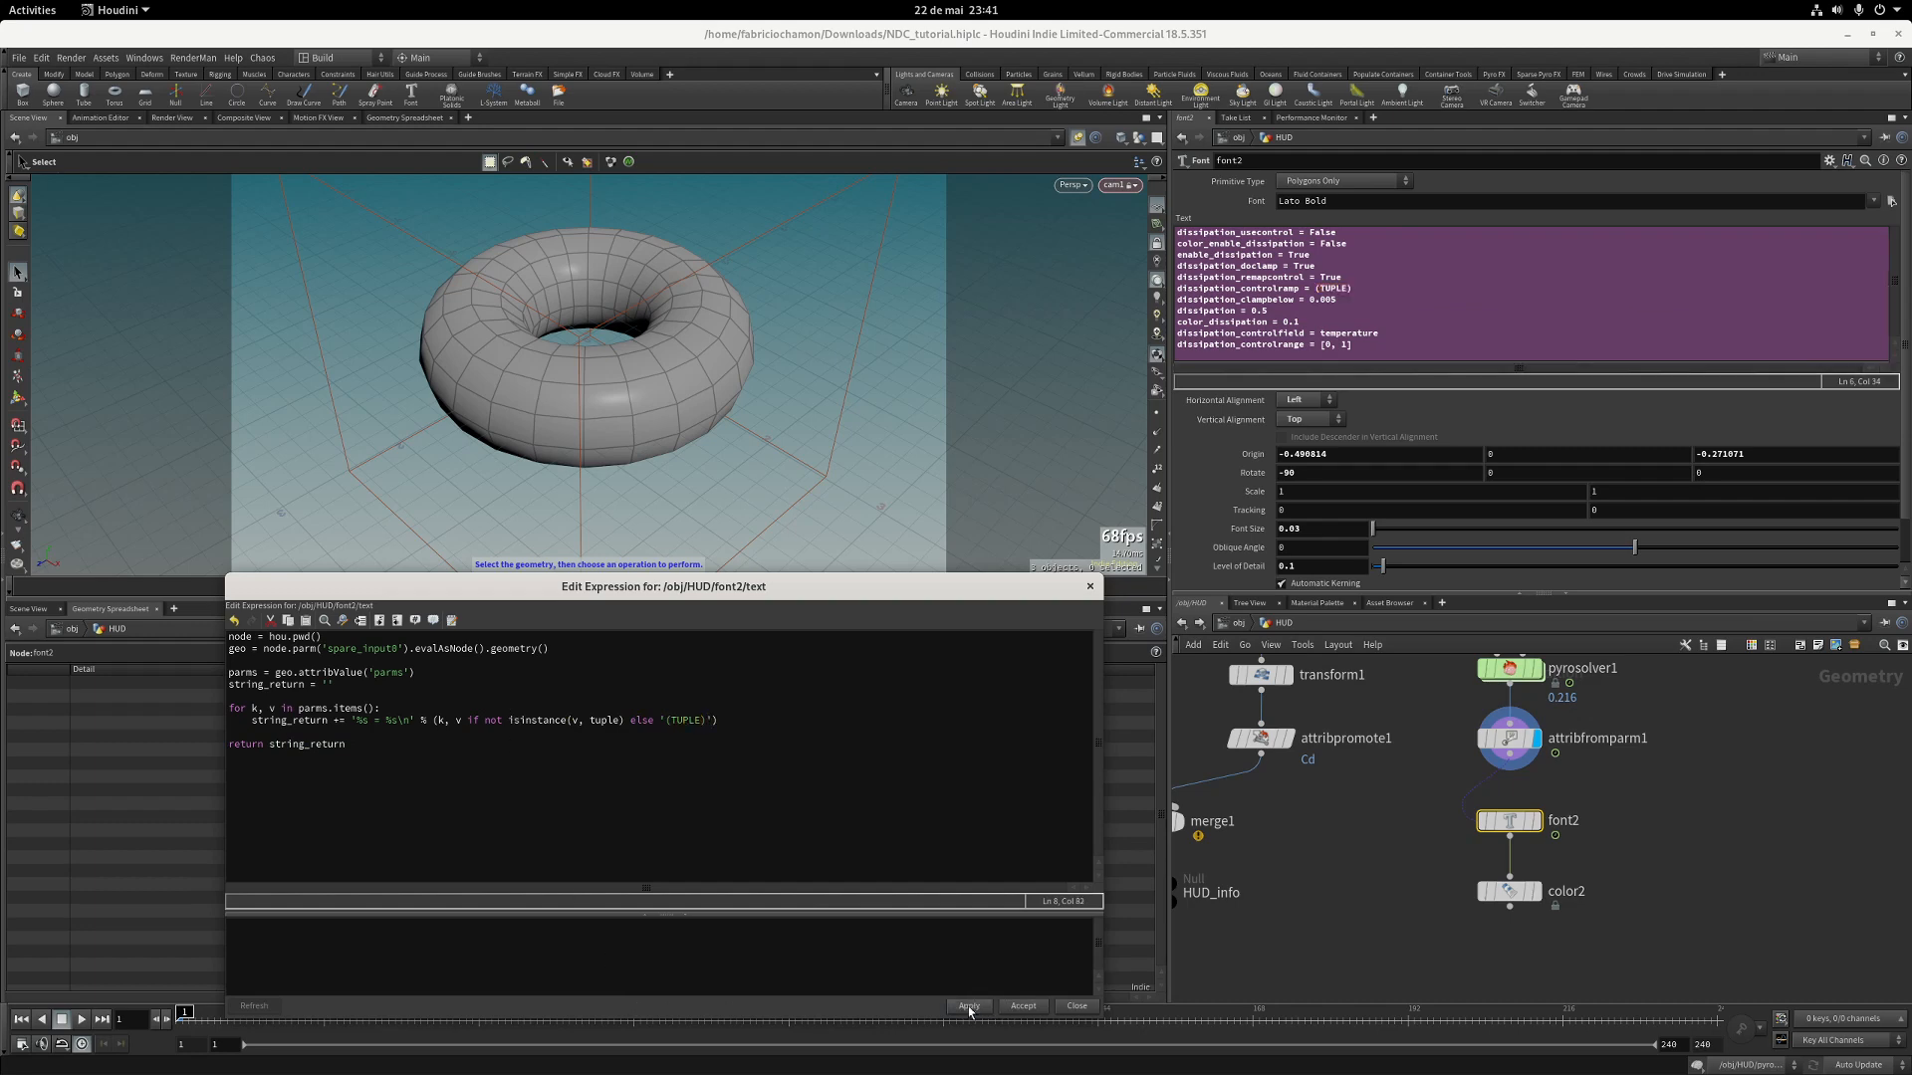
Check the dissipation_controlramp line in the Text value and accept the finished expression, closing the editor.
double_click(1316, 288)
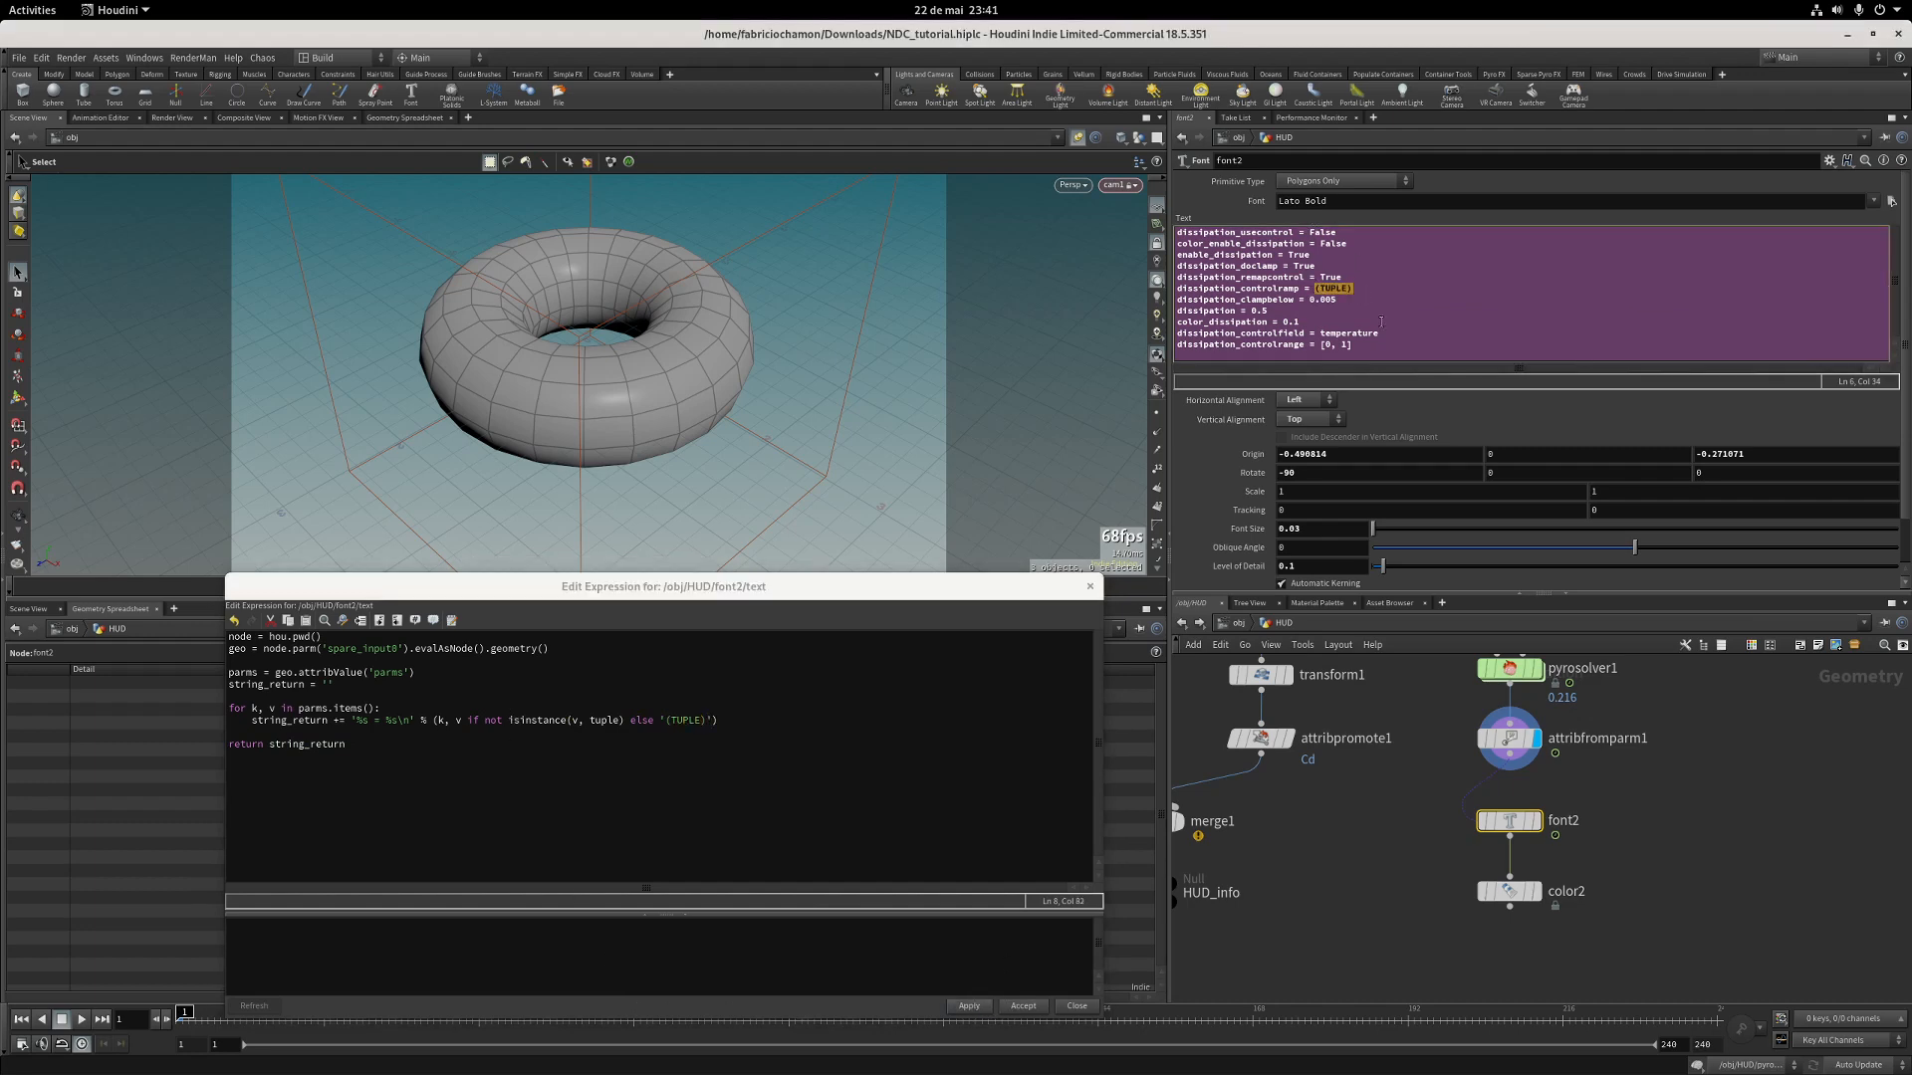
left_click(1370, 290)
left_click(968, 1009)
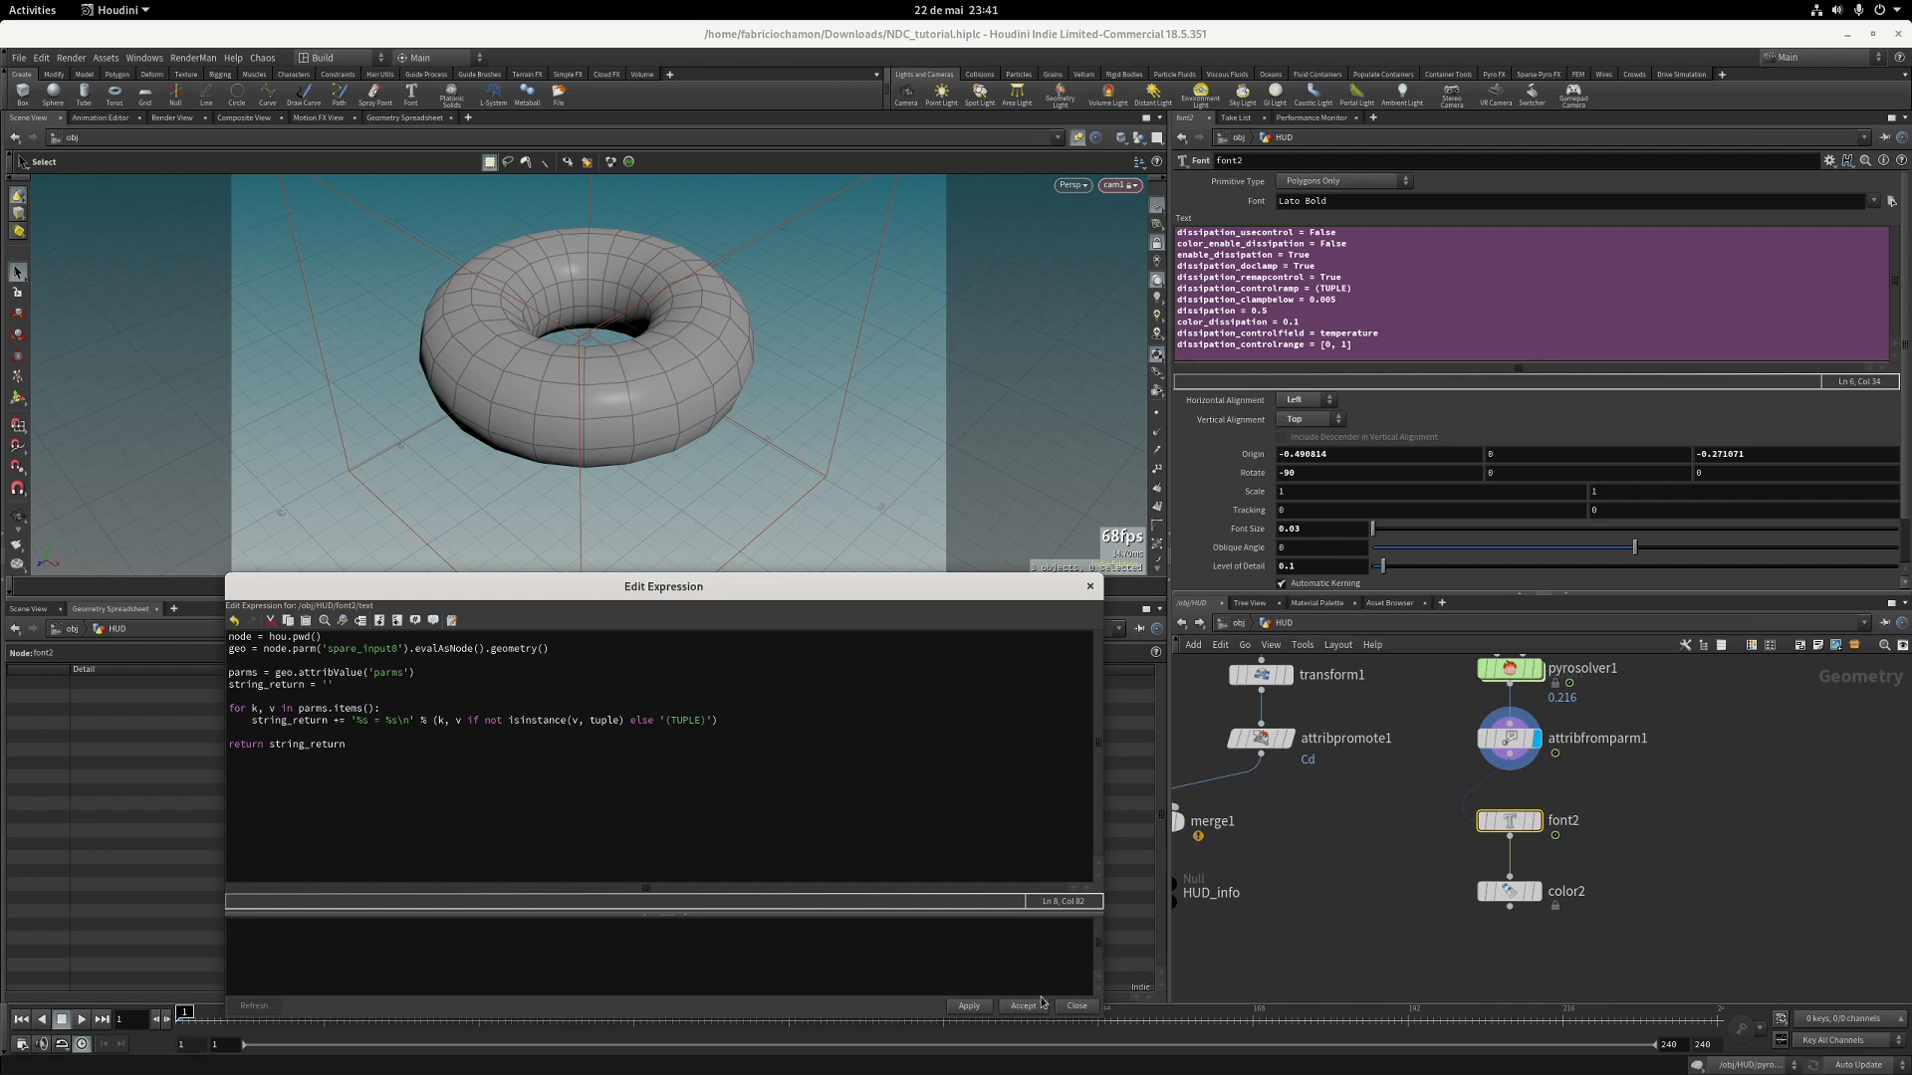
left_click(1024, 1007)
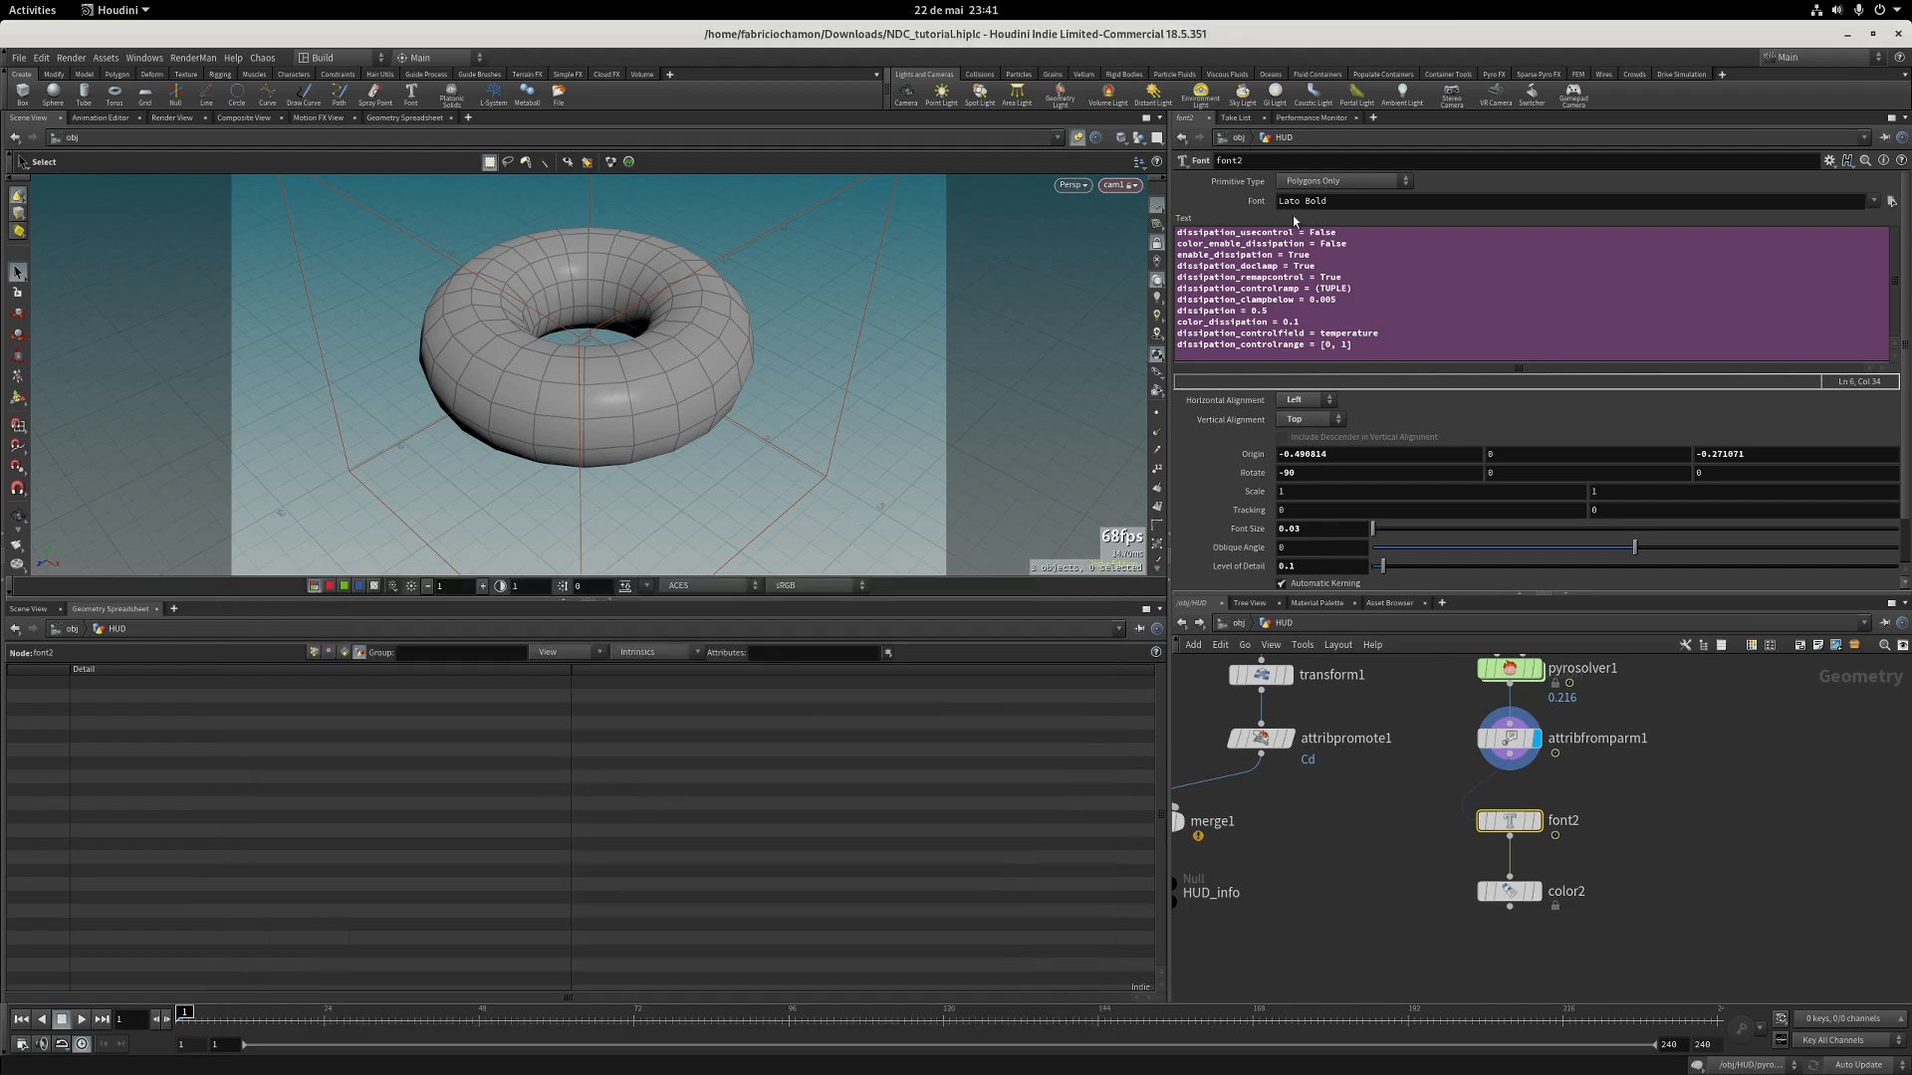
Move merge1 and HUD_info lower in the network and wire color2's output into merge1.
scroll(1550, 745, "down", 5)
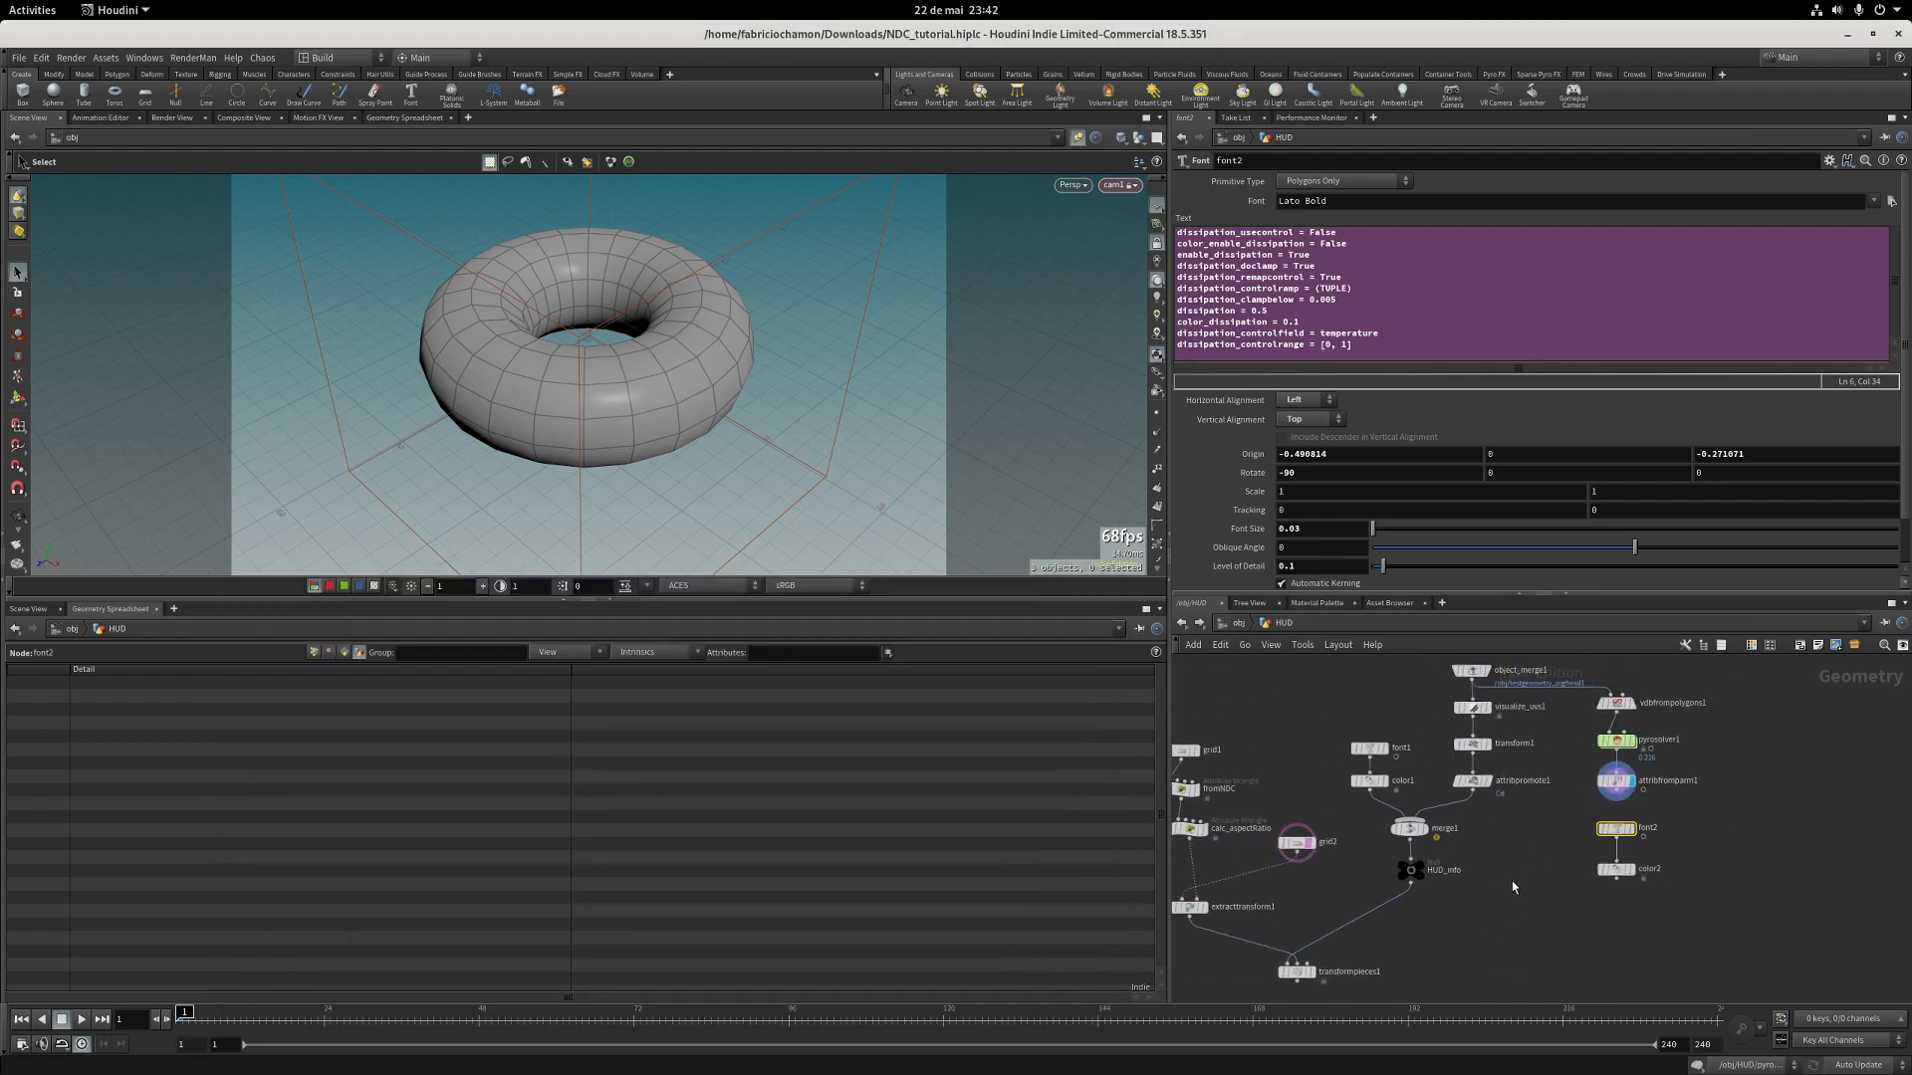
left_click_drag(1627, 830, 1627, 825, "ctrl")
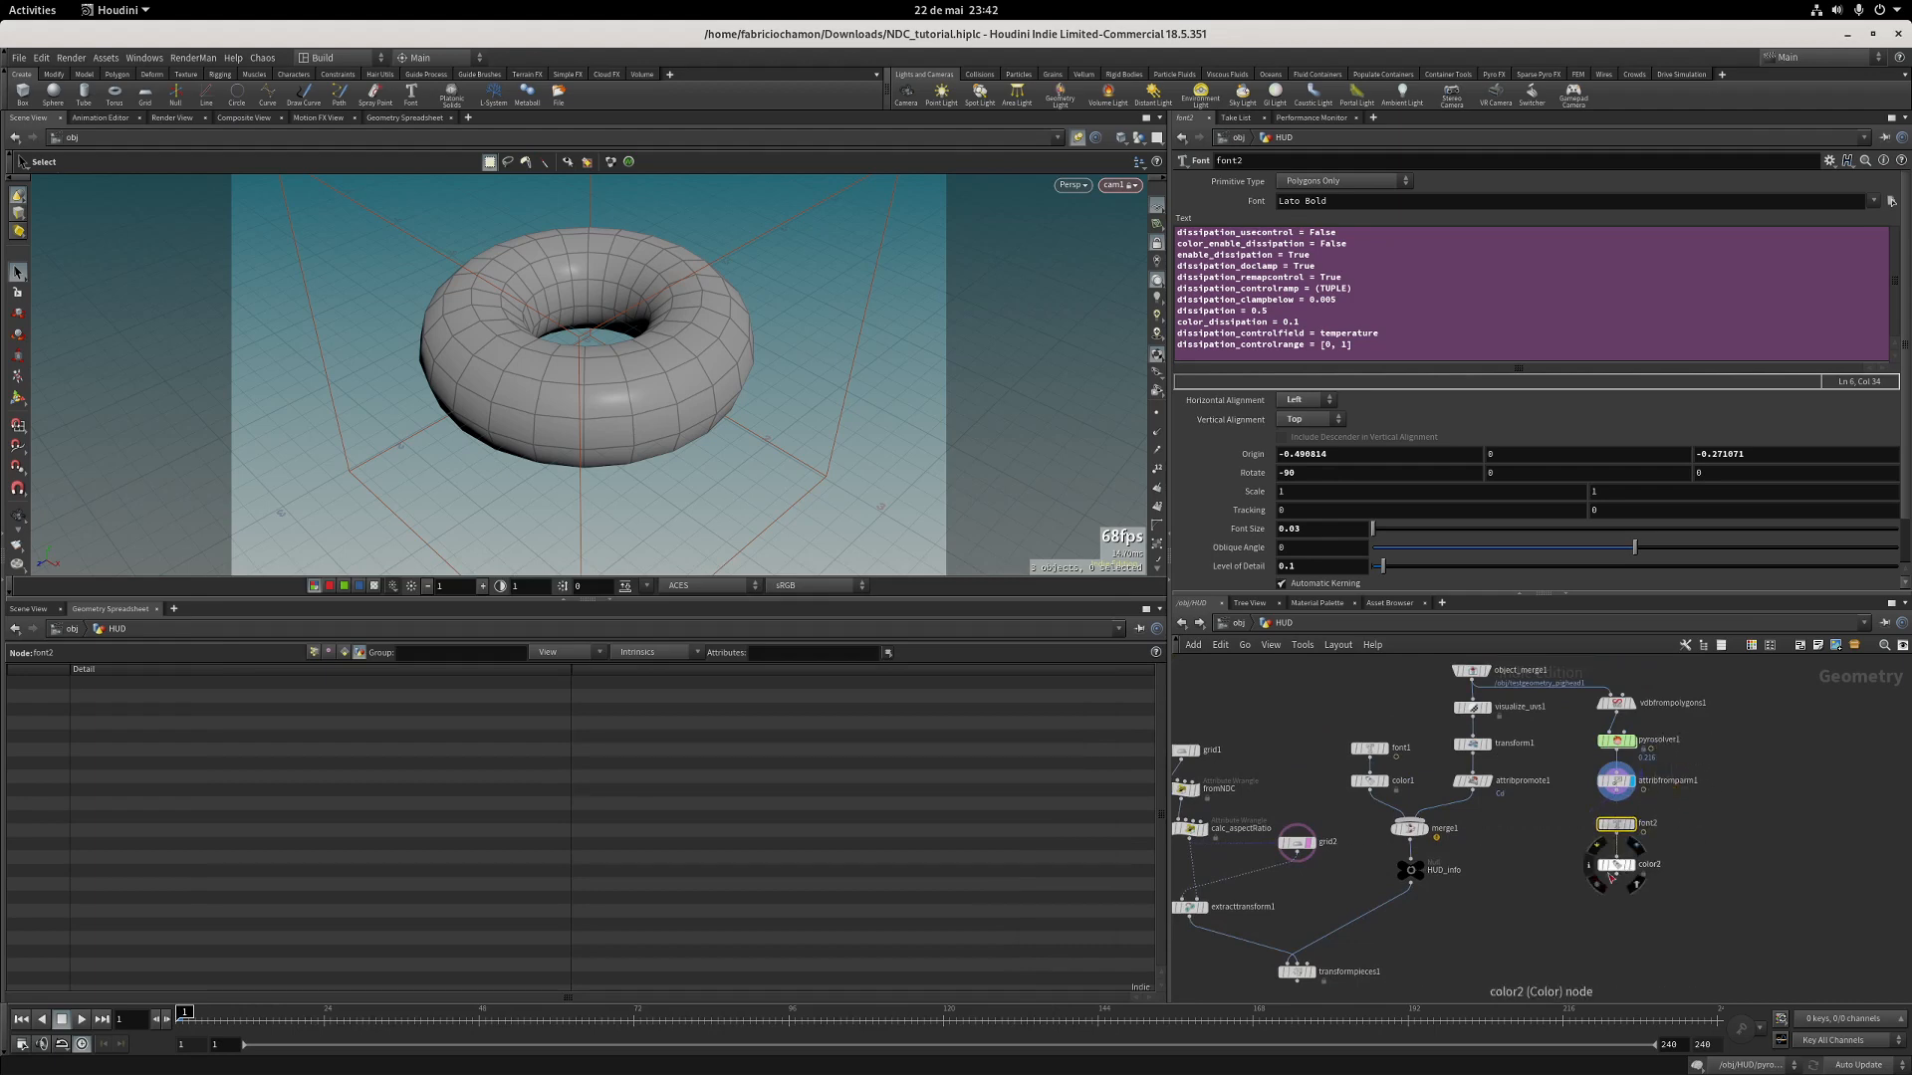
left_click(1410, 869)
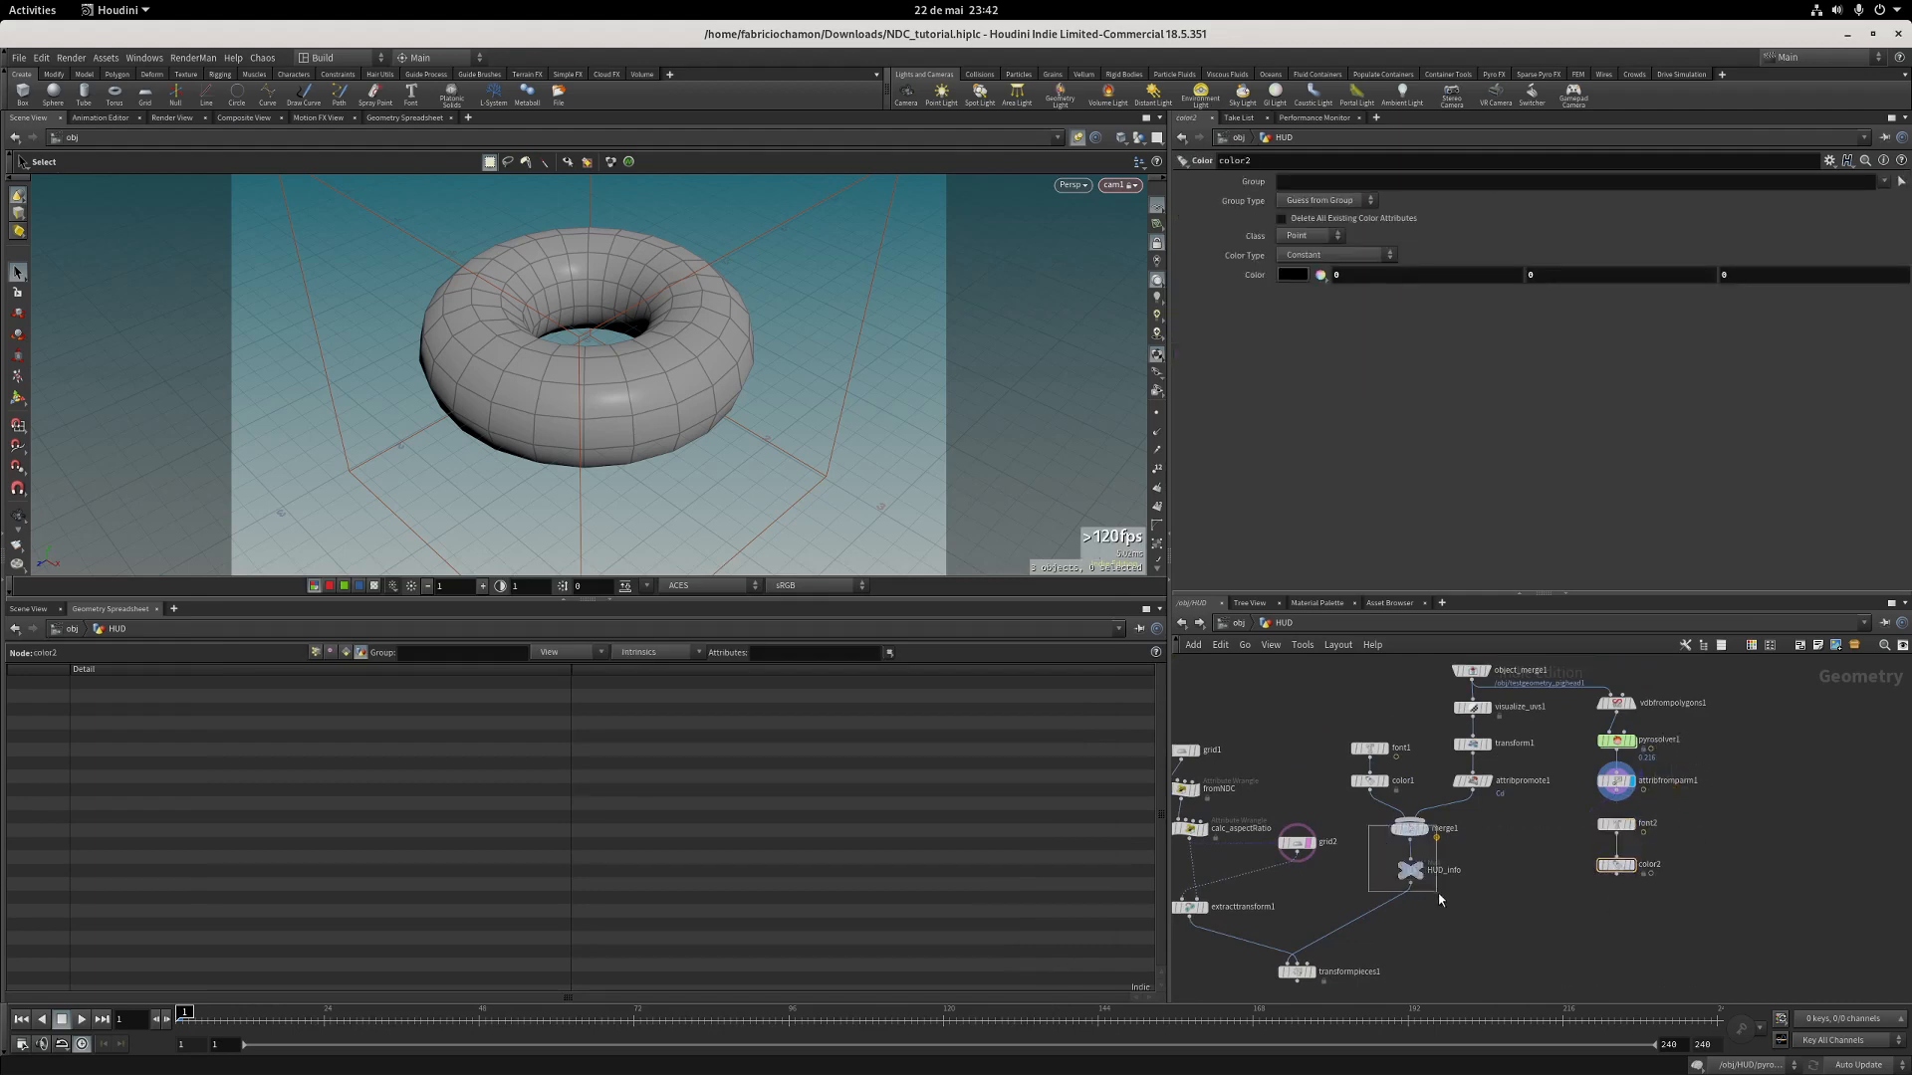
left_click(1412, 835, "shift")
left_click_drag(1411, 839, 1416, 893)
left_click(1569, 887)
left_click(1615, 876)
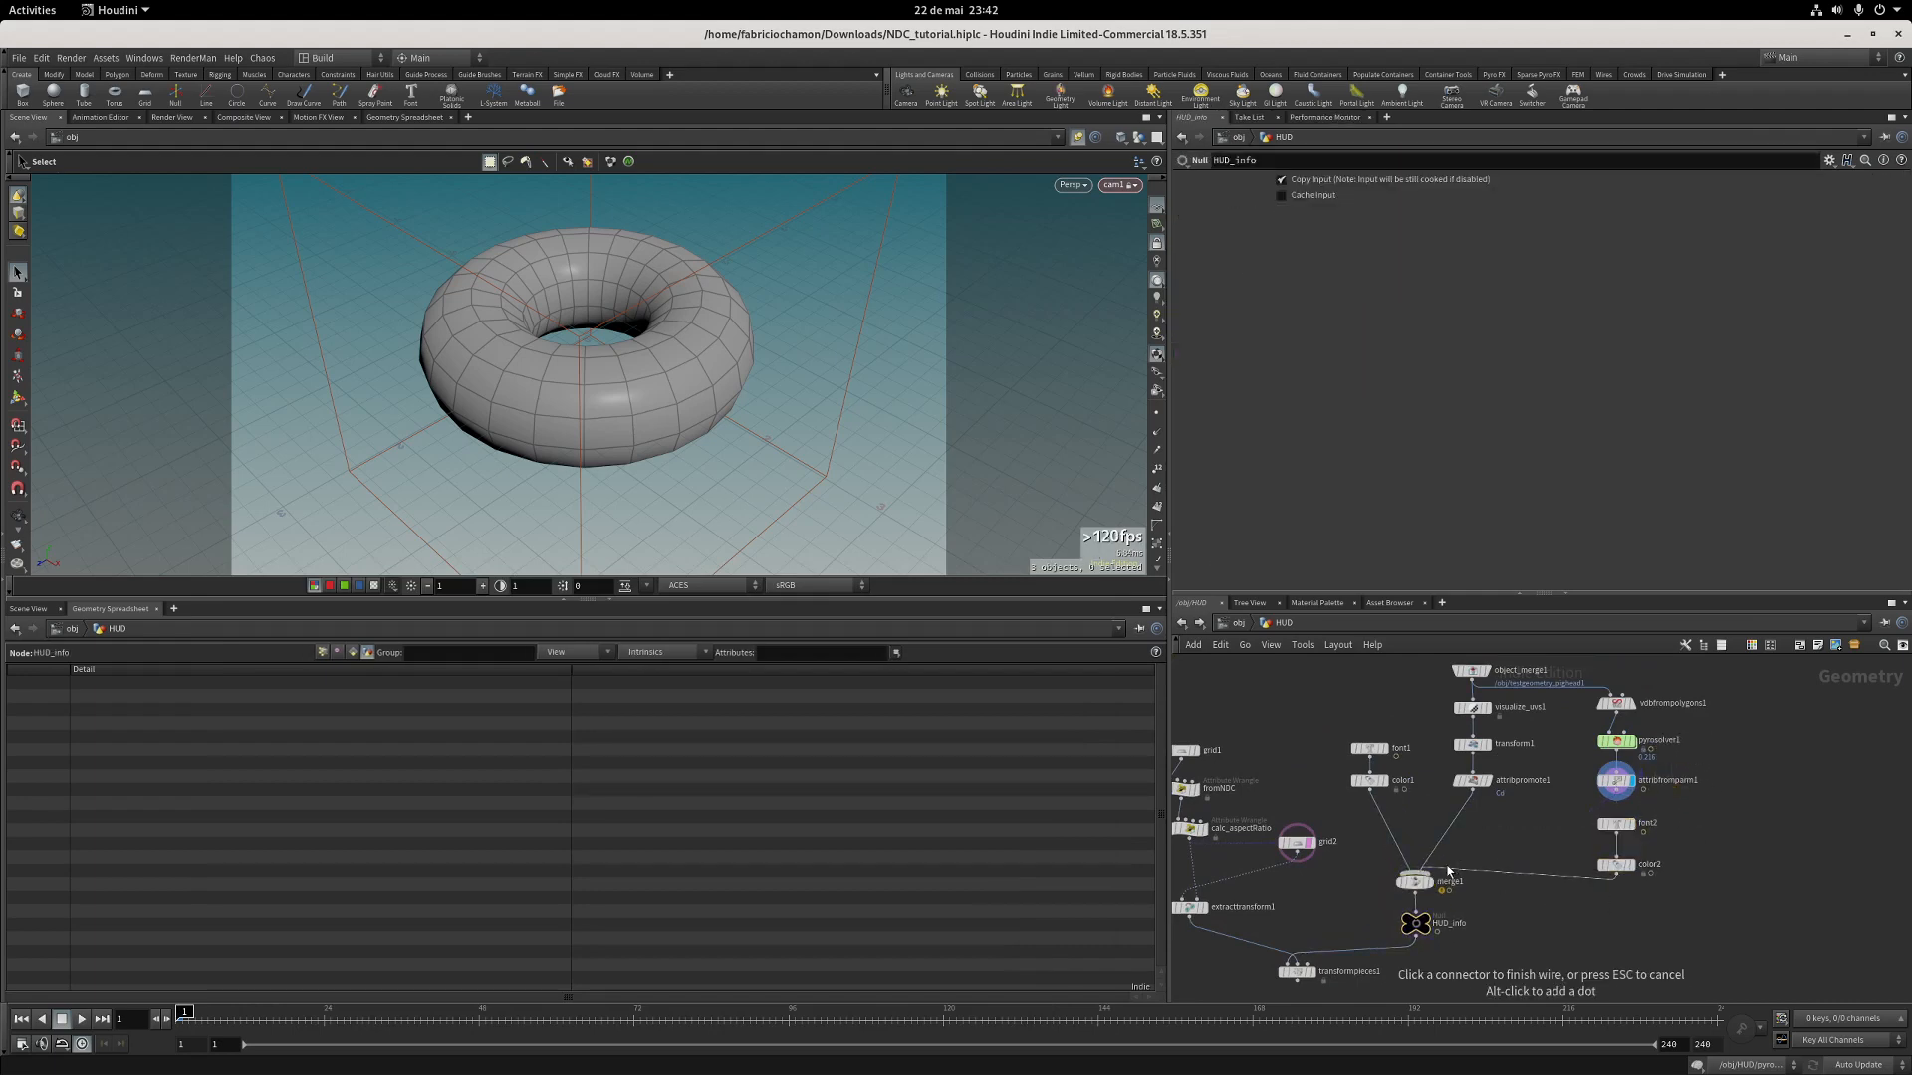
left_click(1430, 874)
Display transformpieces1 and scrub the timeline to frame 35 and back to frame 8 to check the HUD.
middle_click_drag(1496, 931, 1523, 850)
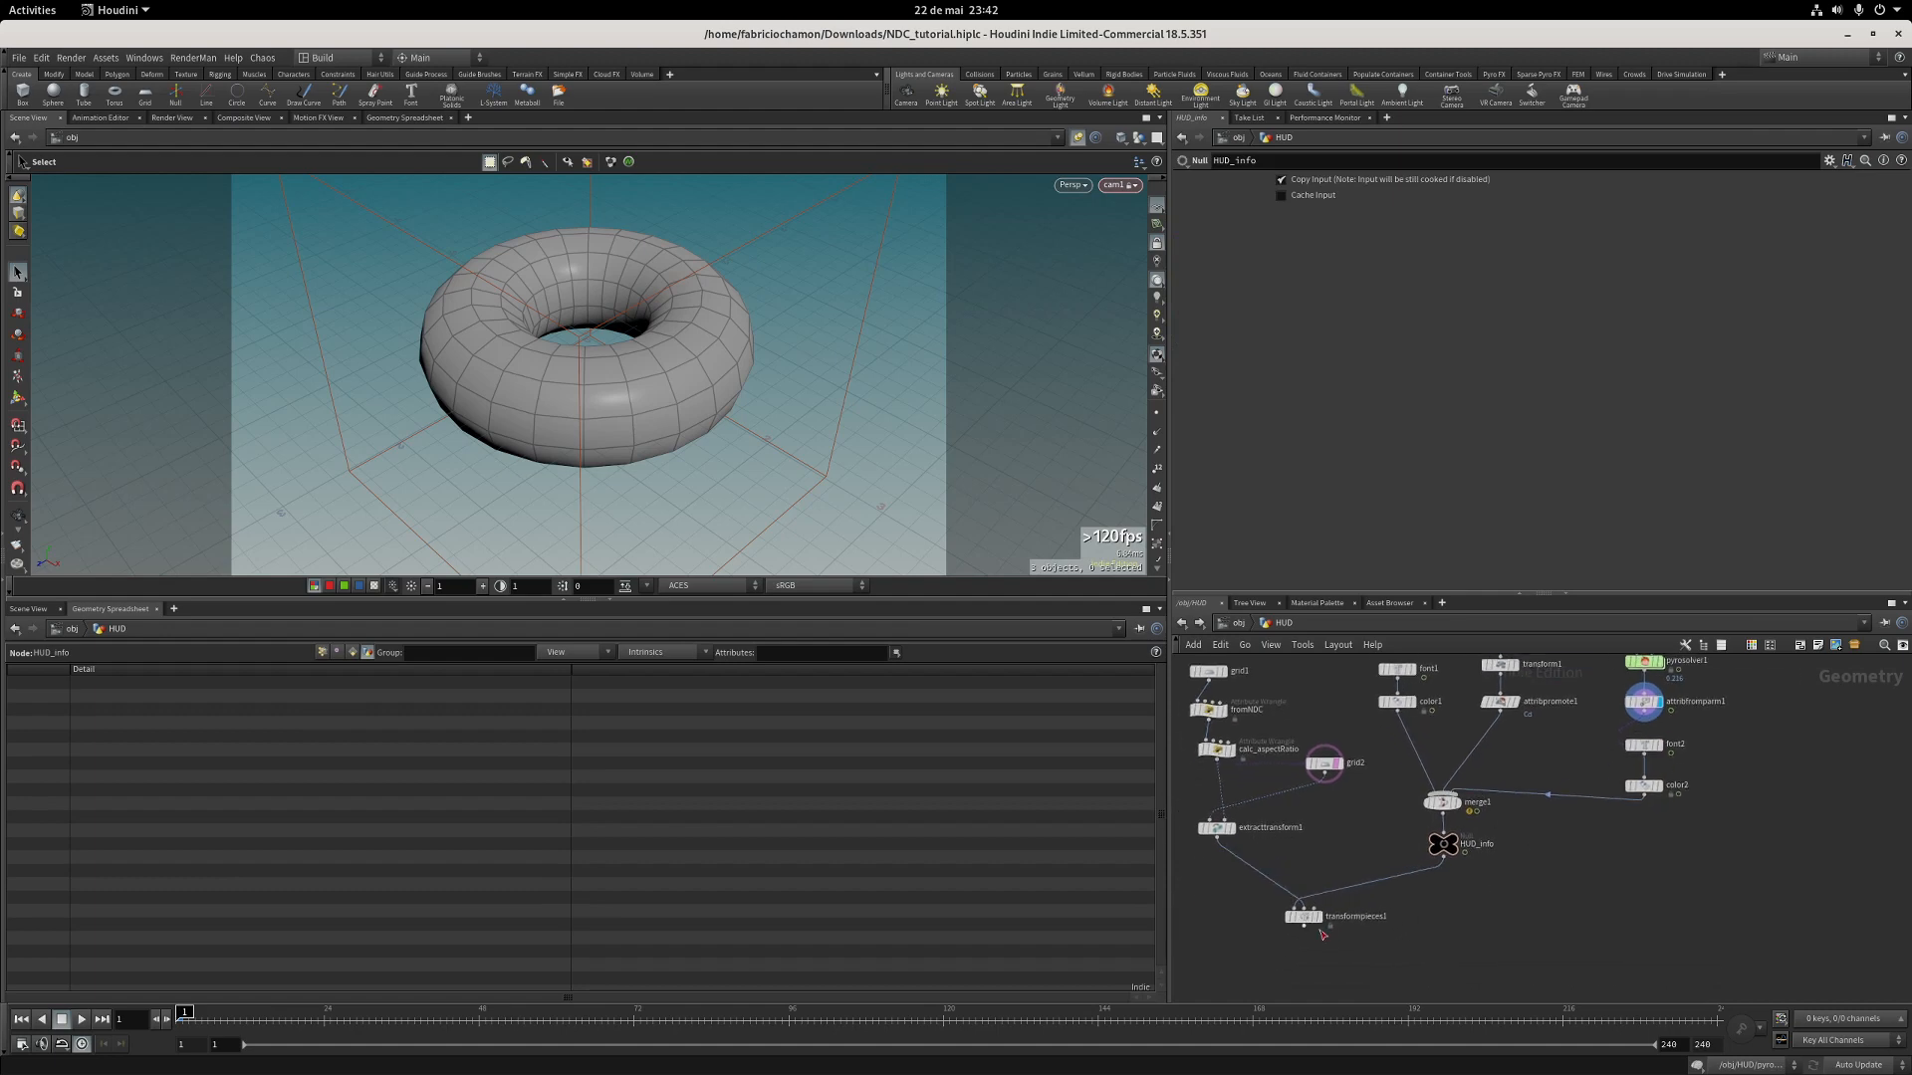
left_click(1324, 926)
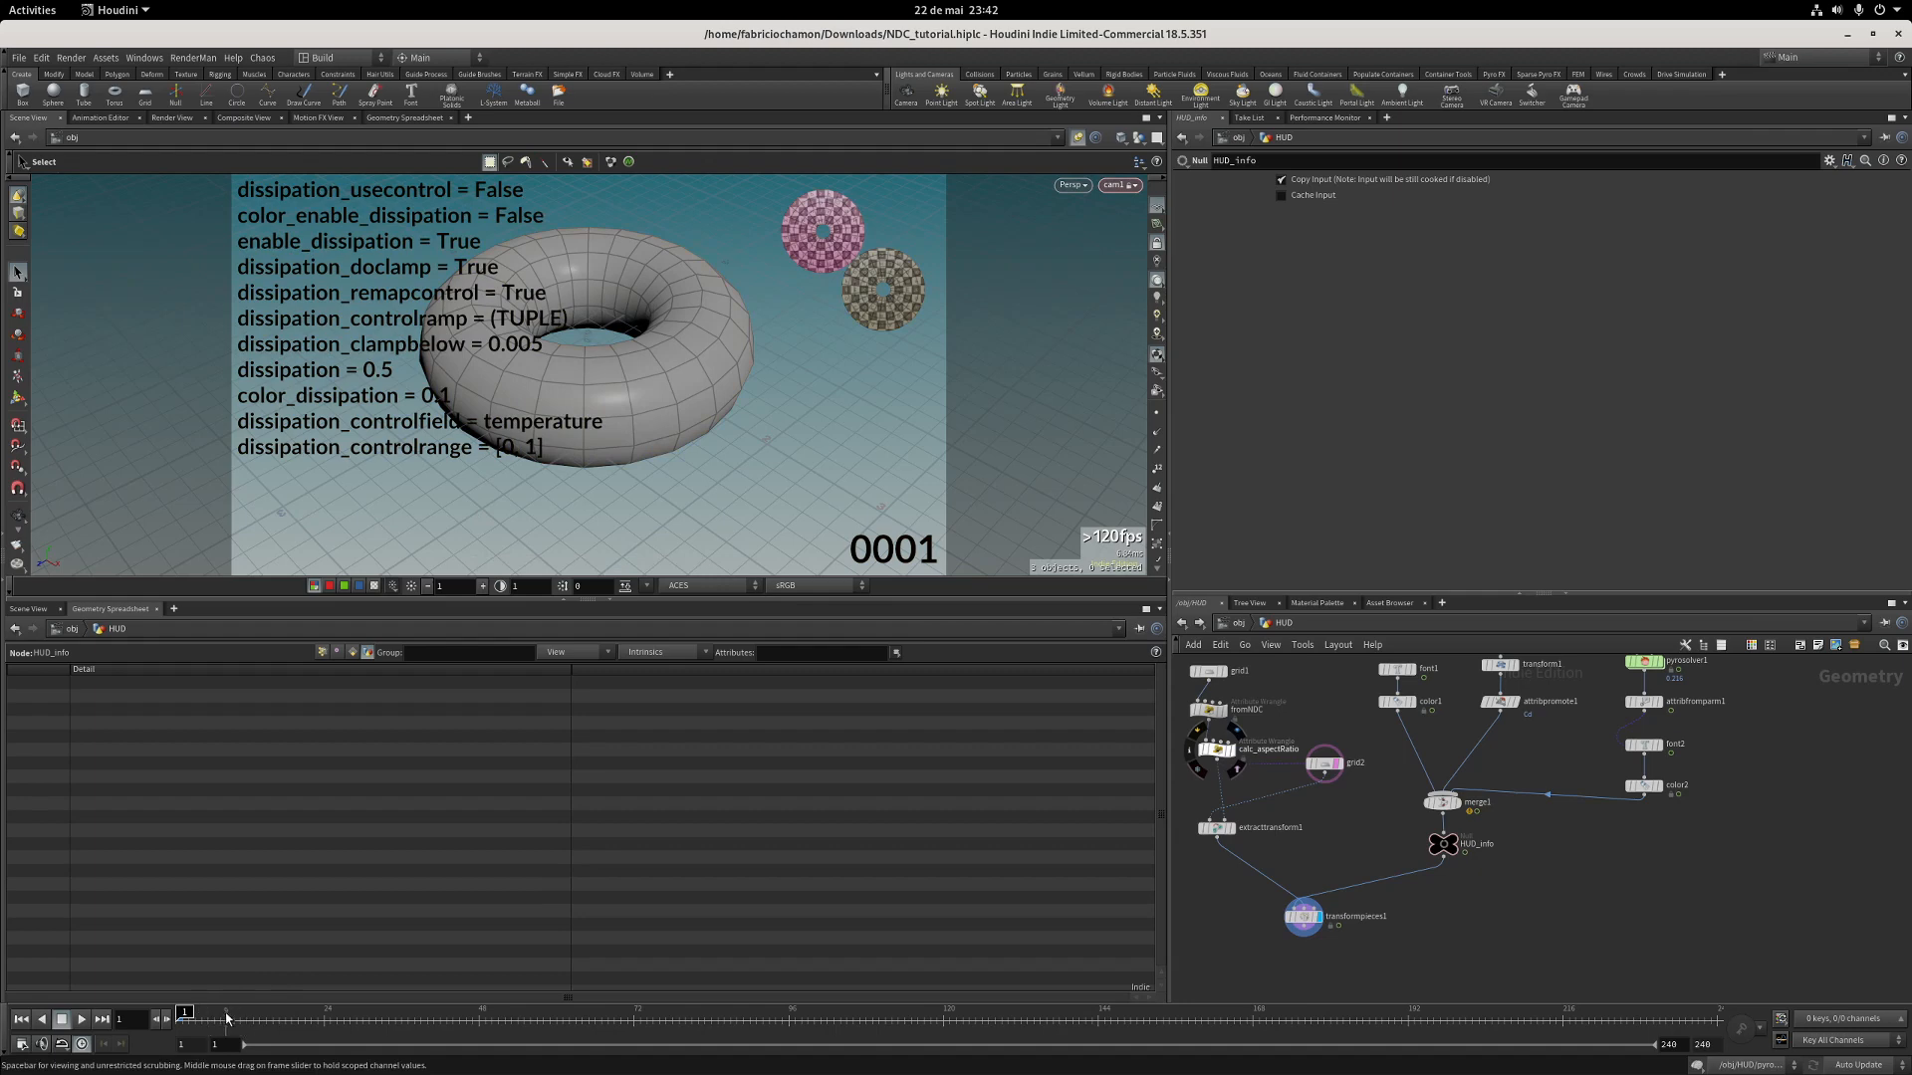
mouse_move(200, 1022)
left_mouse_down()
mouse_move(395, 1022)
mouse_move(205, 1013)
left_mouse_up()
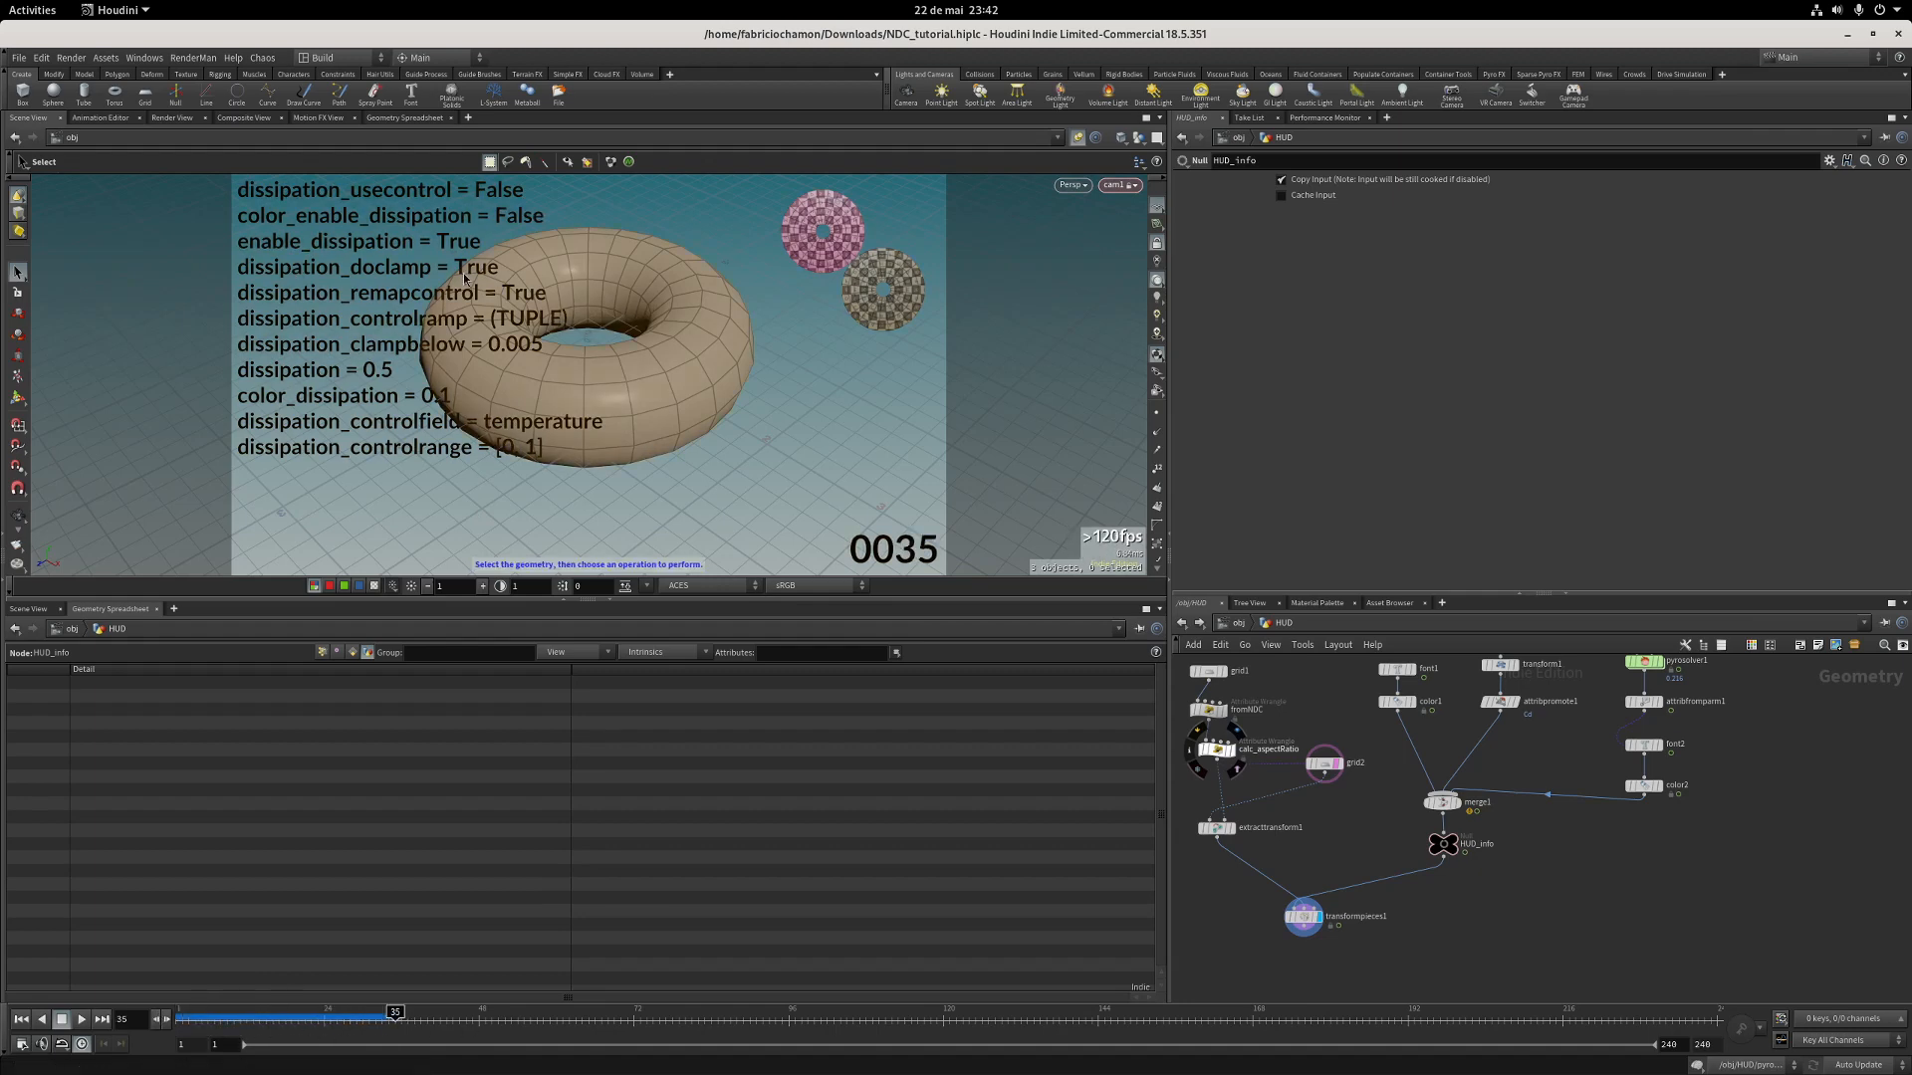
left_click_drag(351, 1029, 220, 1017)
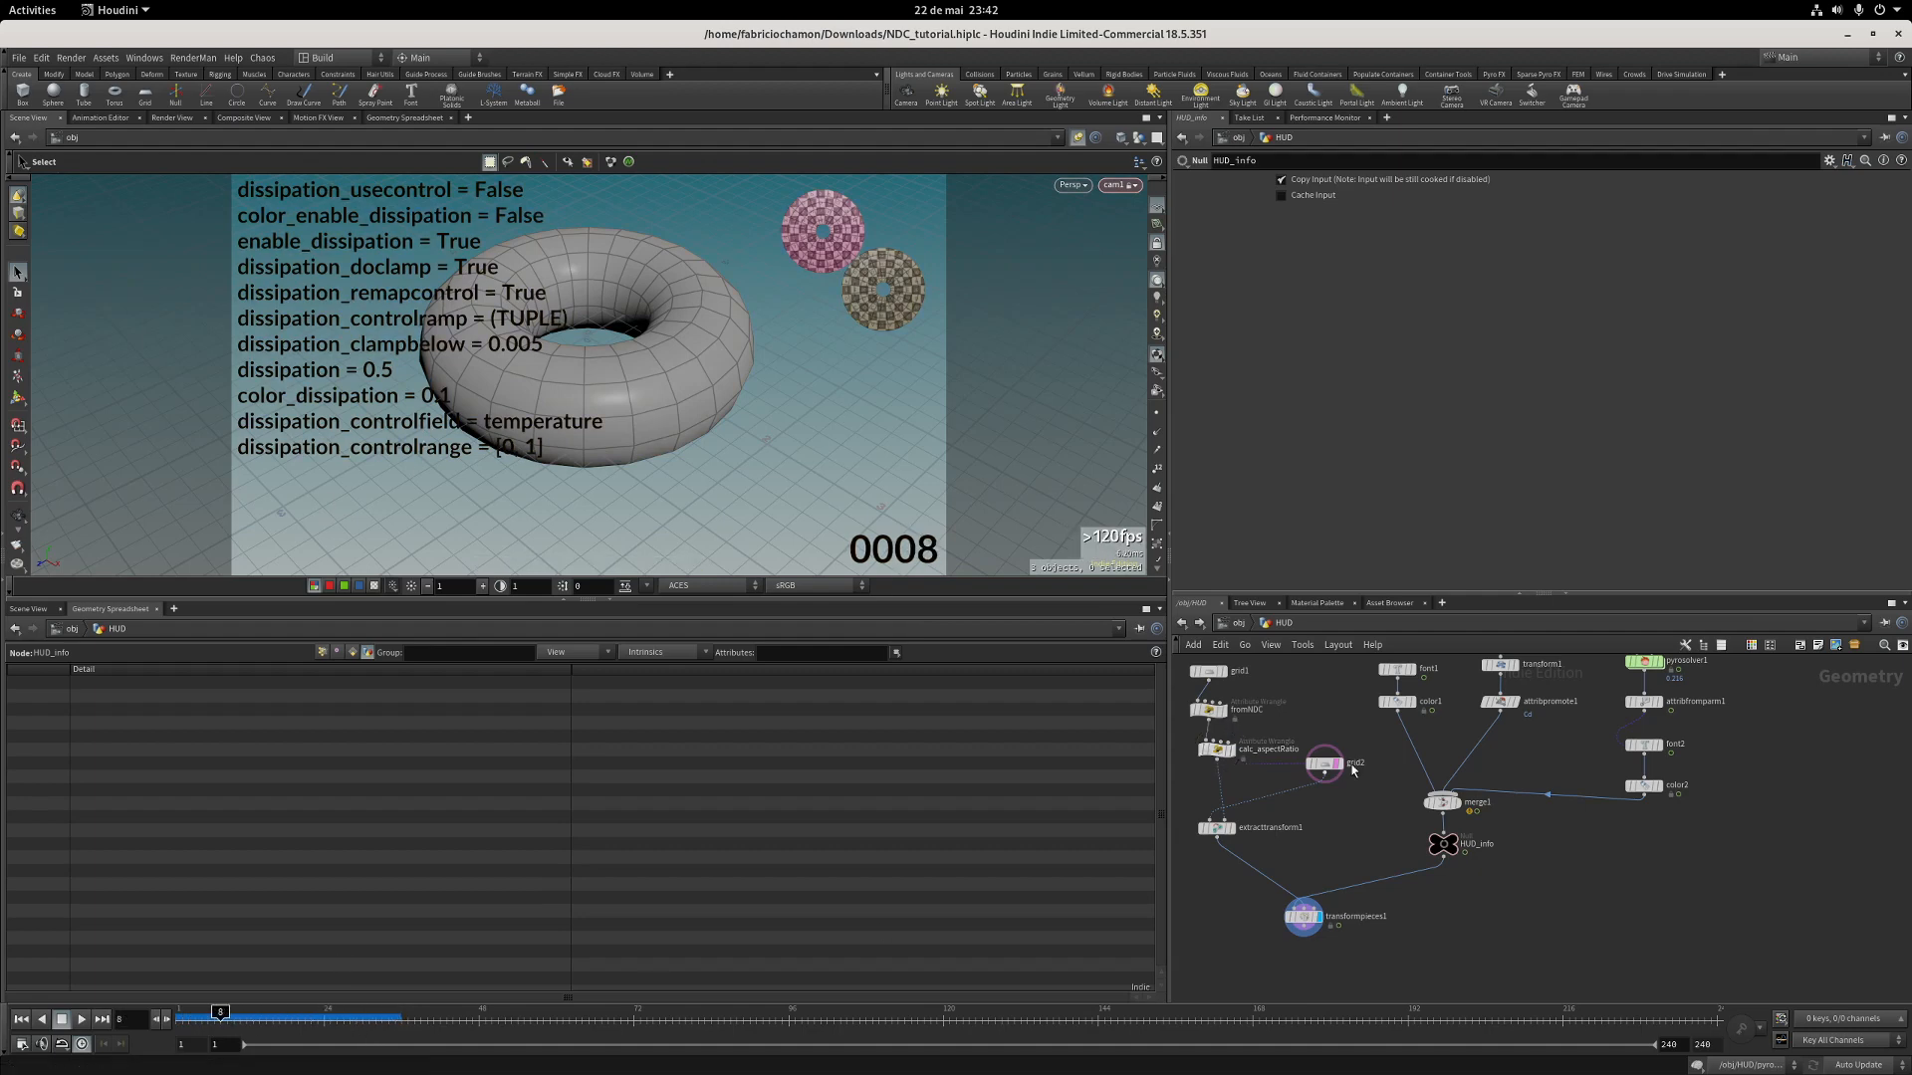
Insert a Time Shift node between pyrosolver1 and attribfromparm1 and set its Frame to a fixed 1.
middle_click_drag(1725, 711, 1595, 795)
scroll(1579, 865, "up", 3)
scroll(1594, 795, "down", 2)
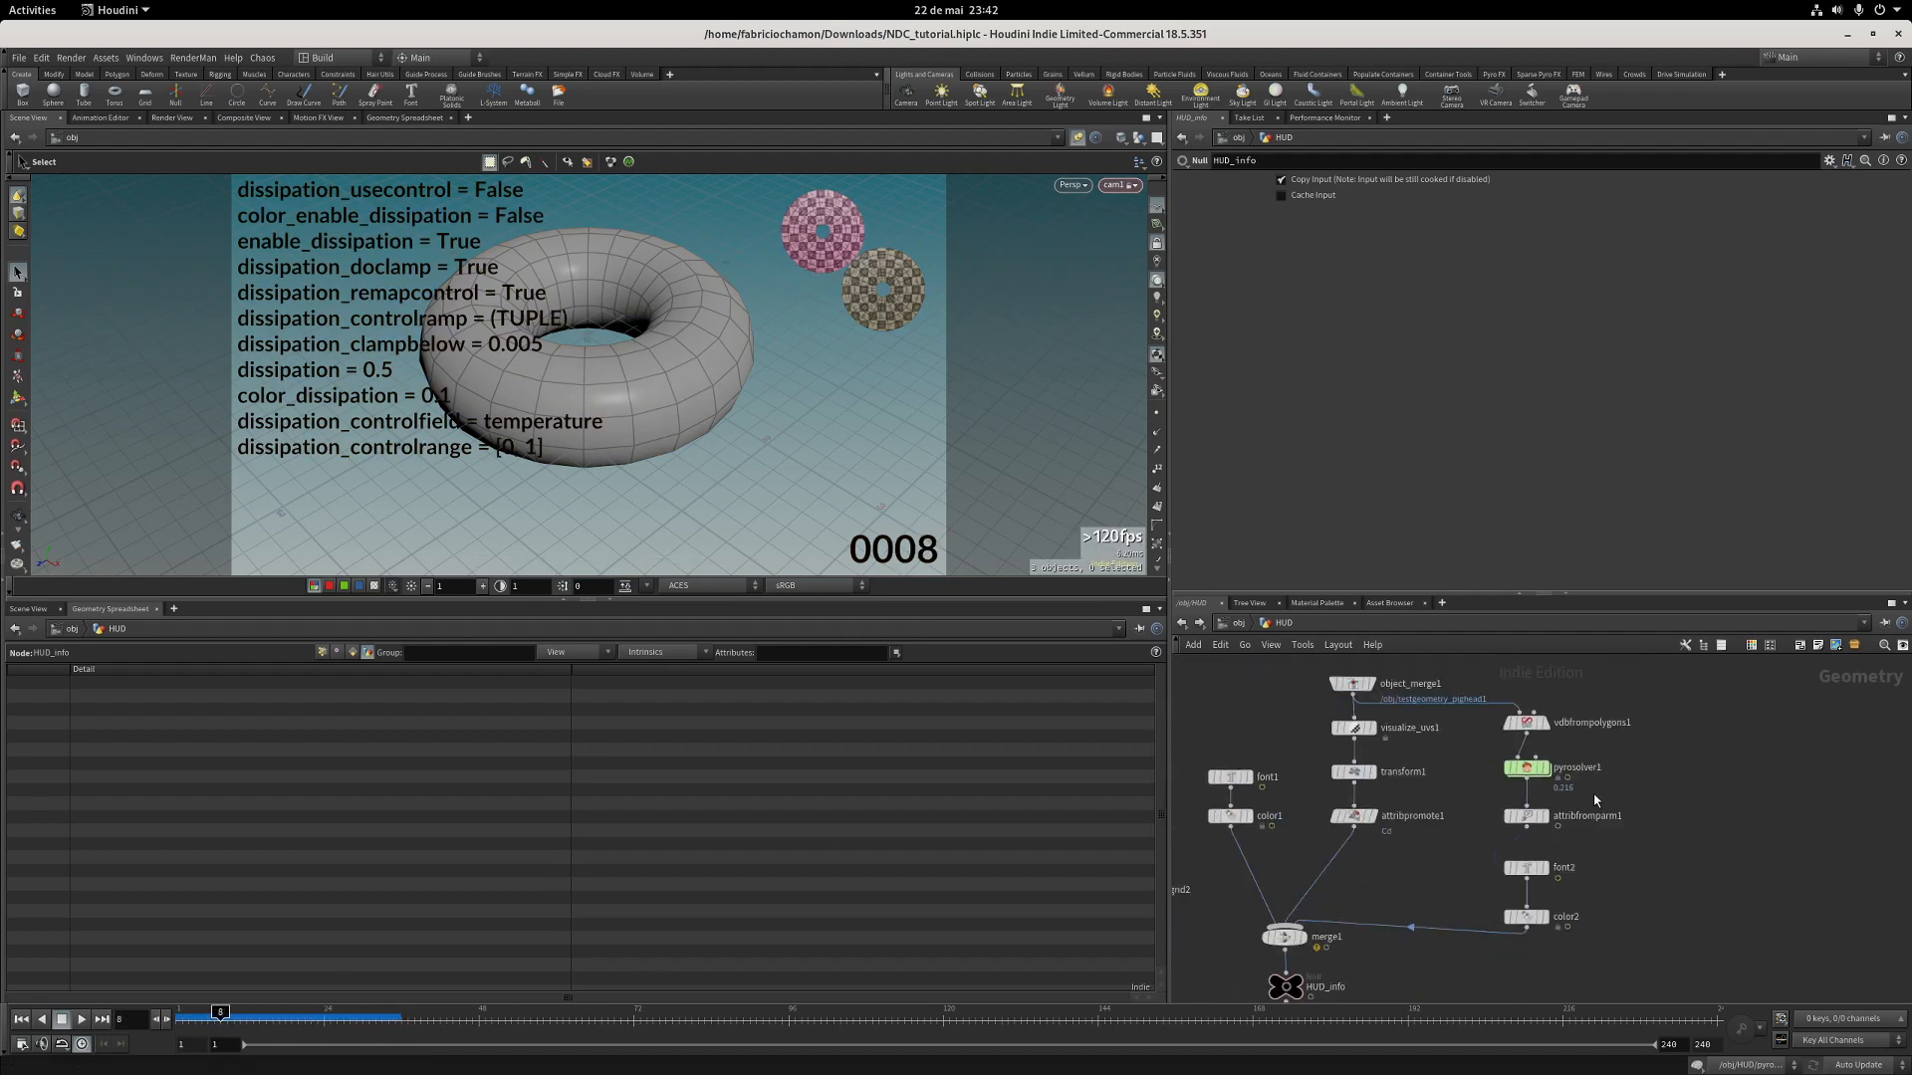
middle_click_drag(1637, 902, 1636, 867)
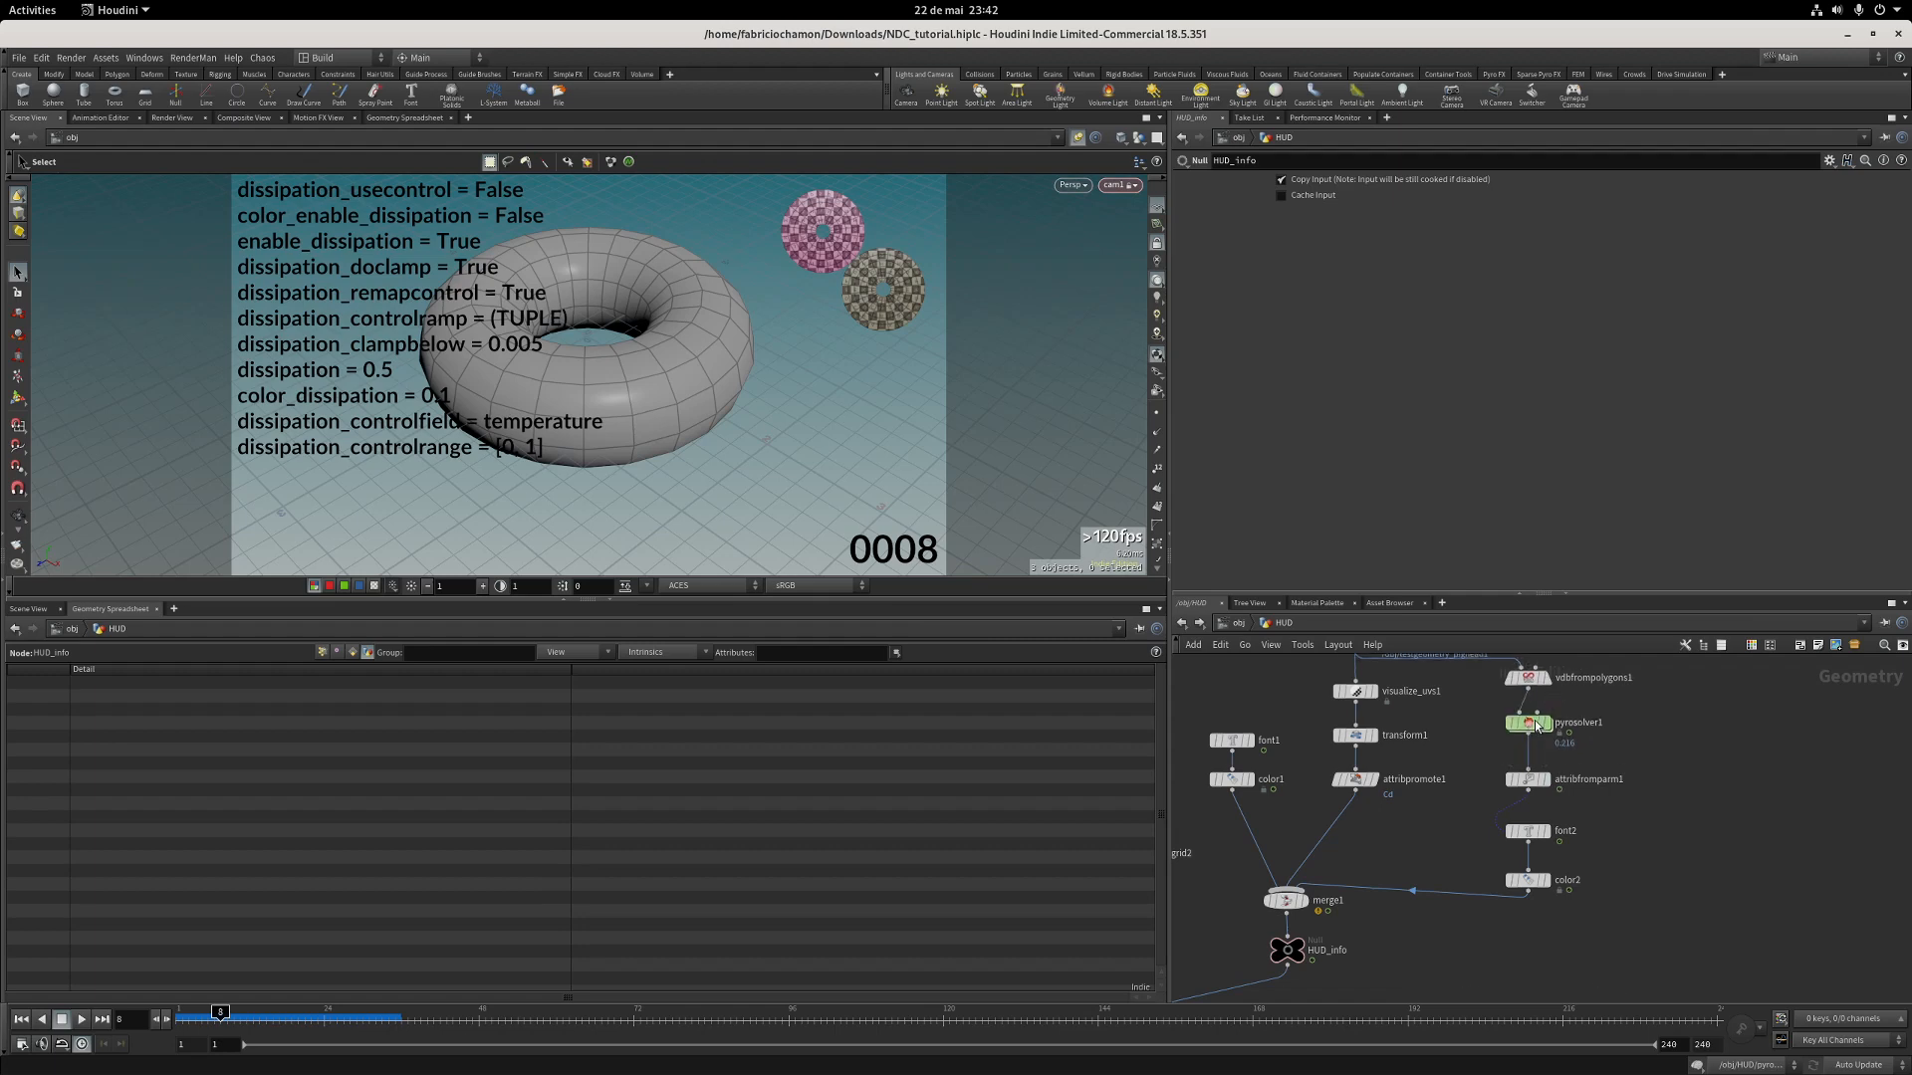
key("Tab")
type("timeshift")
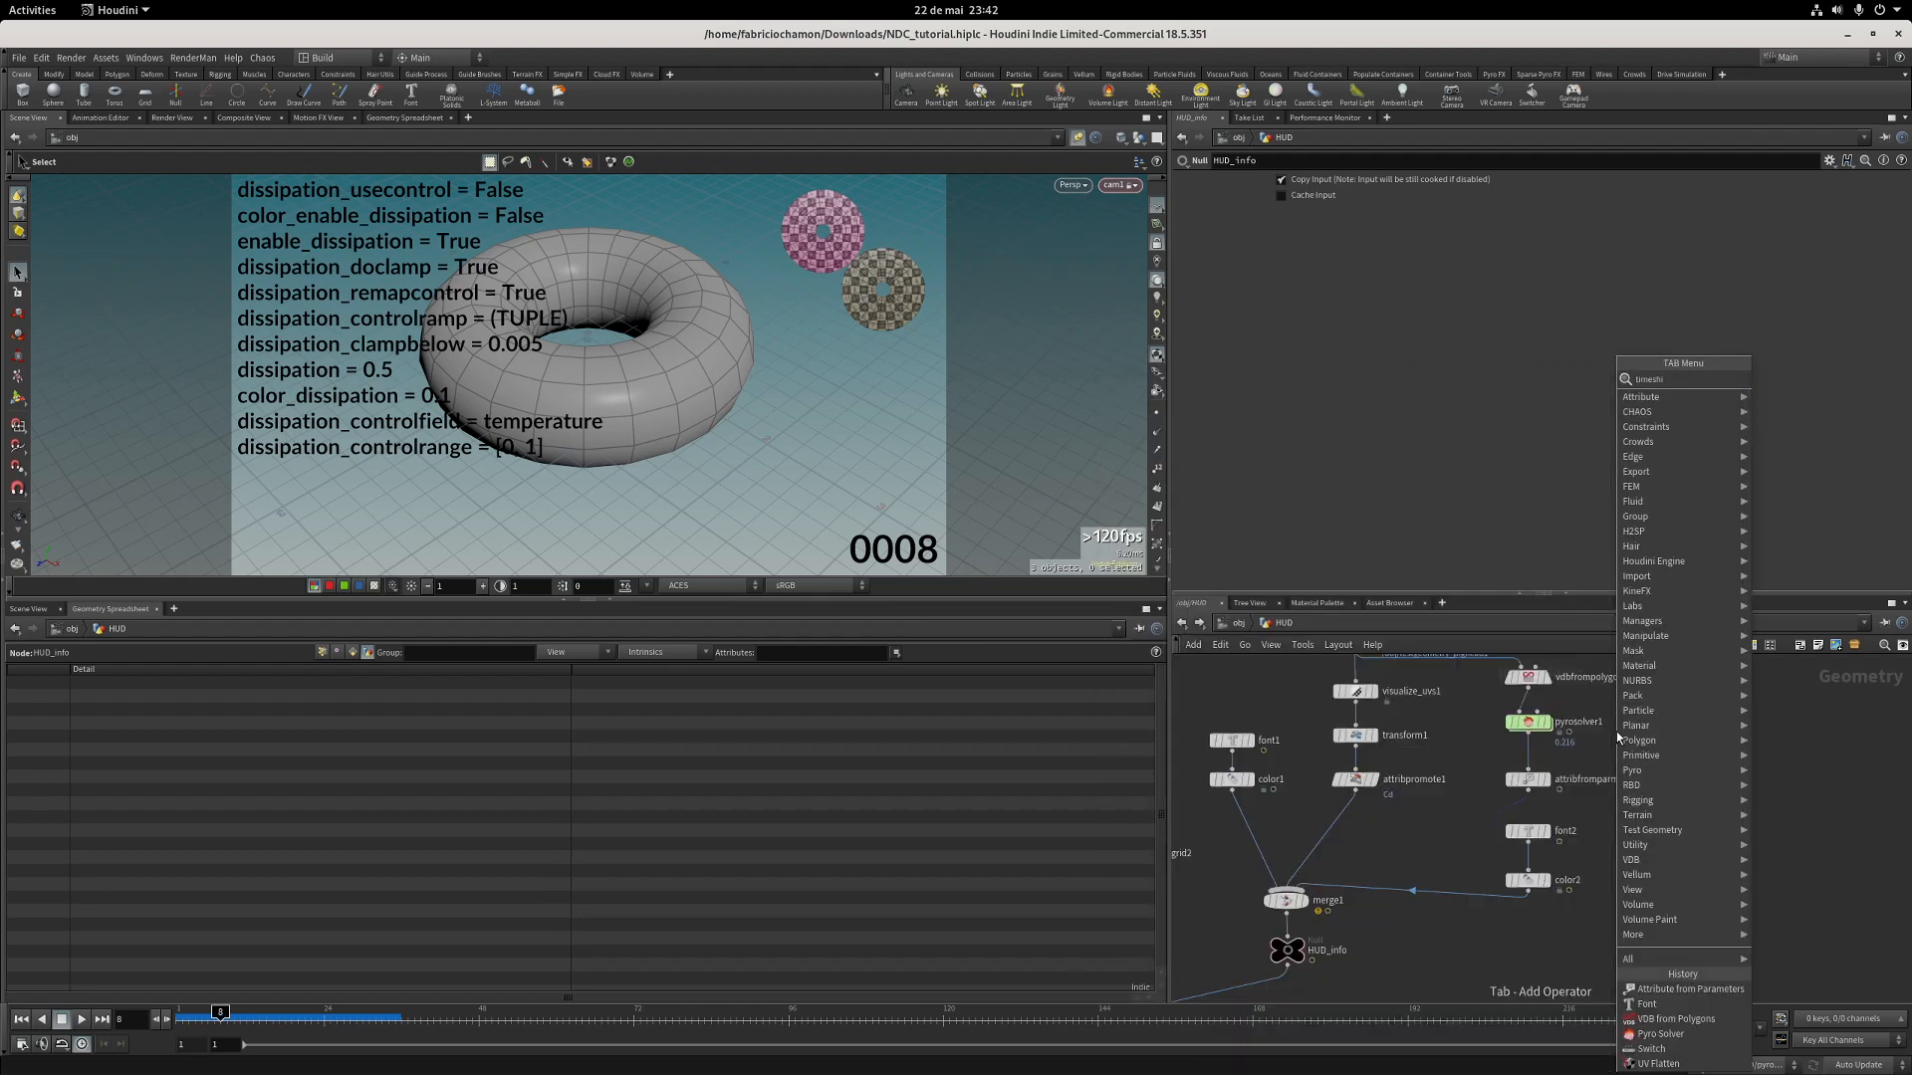
key("Return")
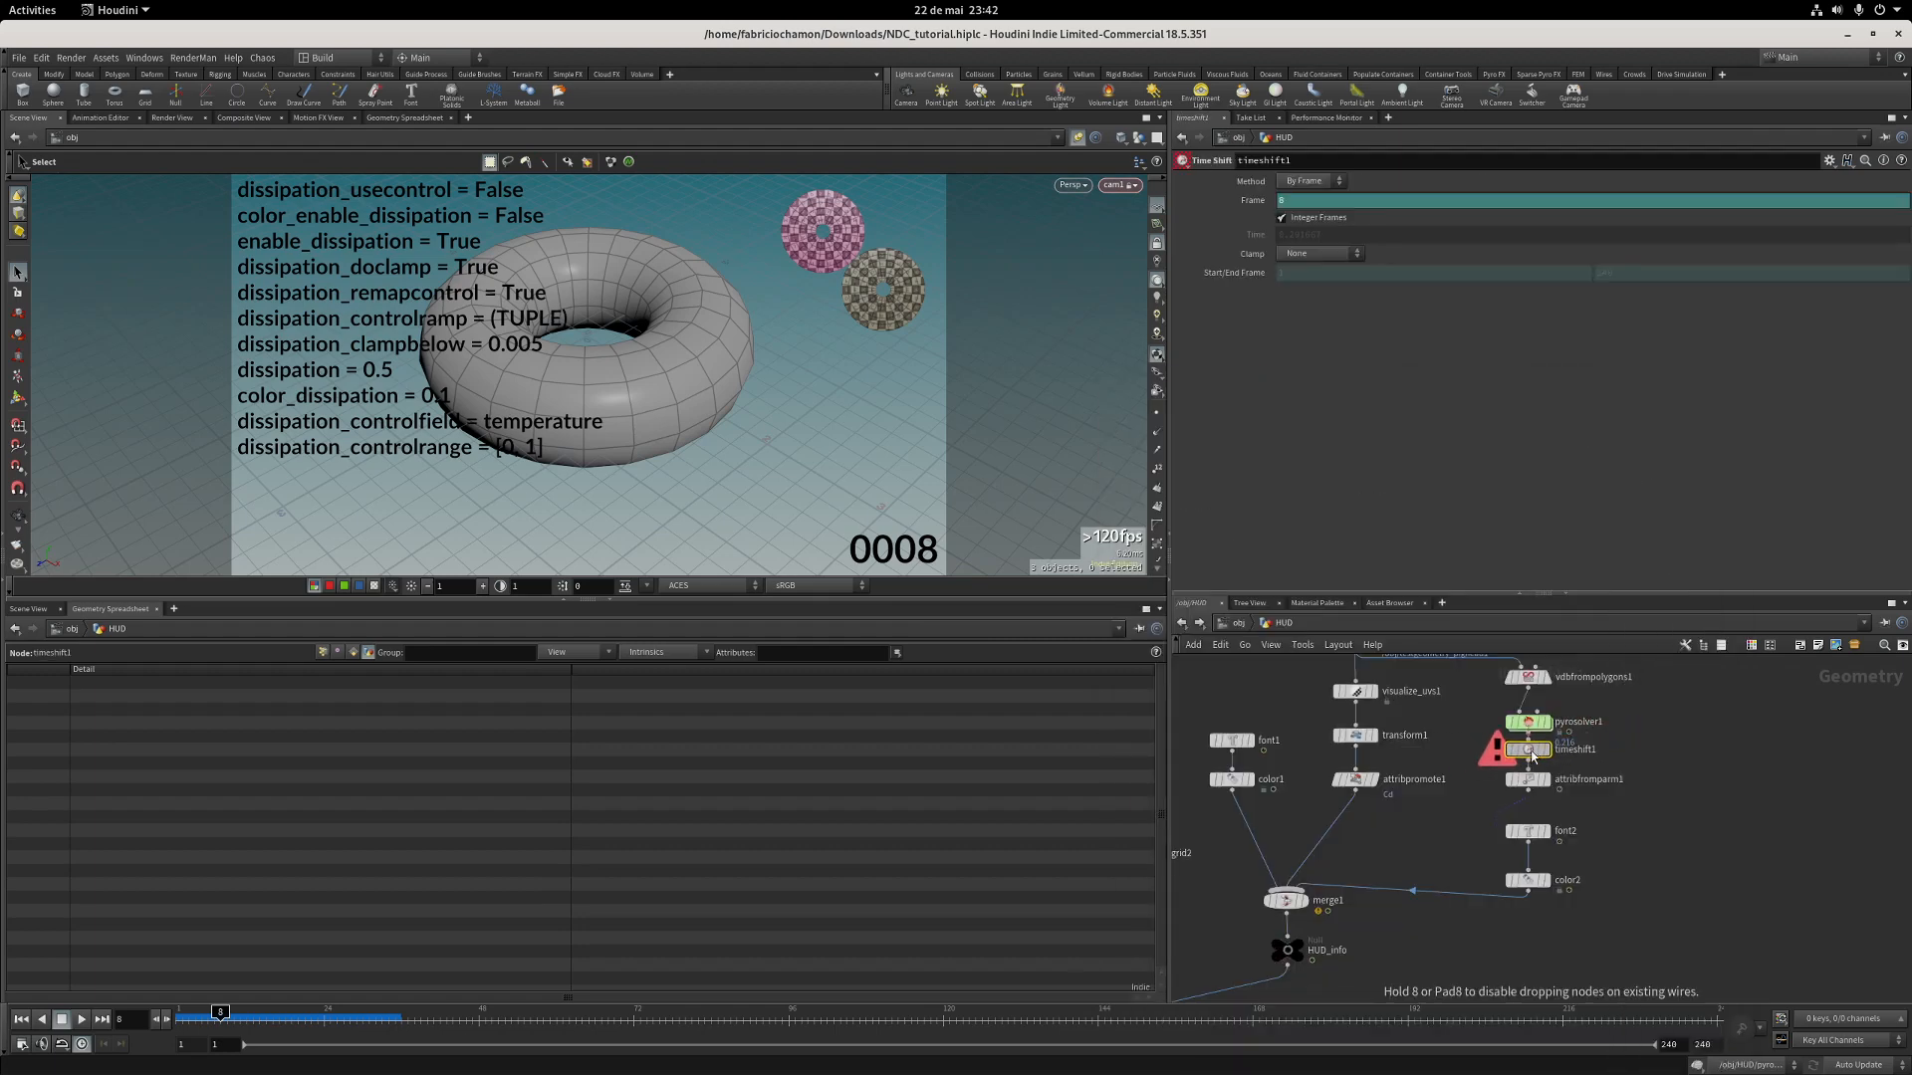
left_click(1528, 766)
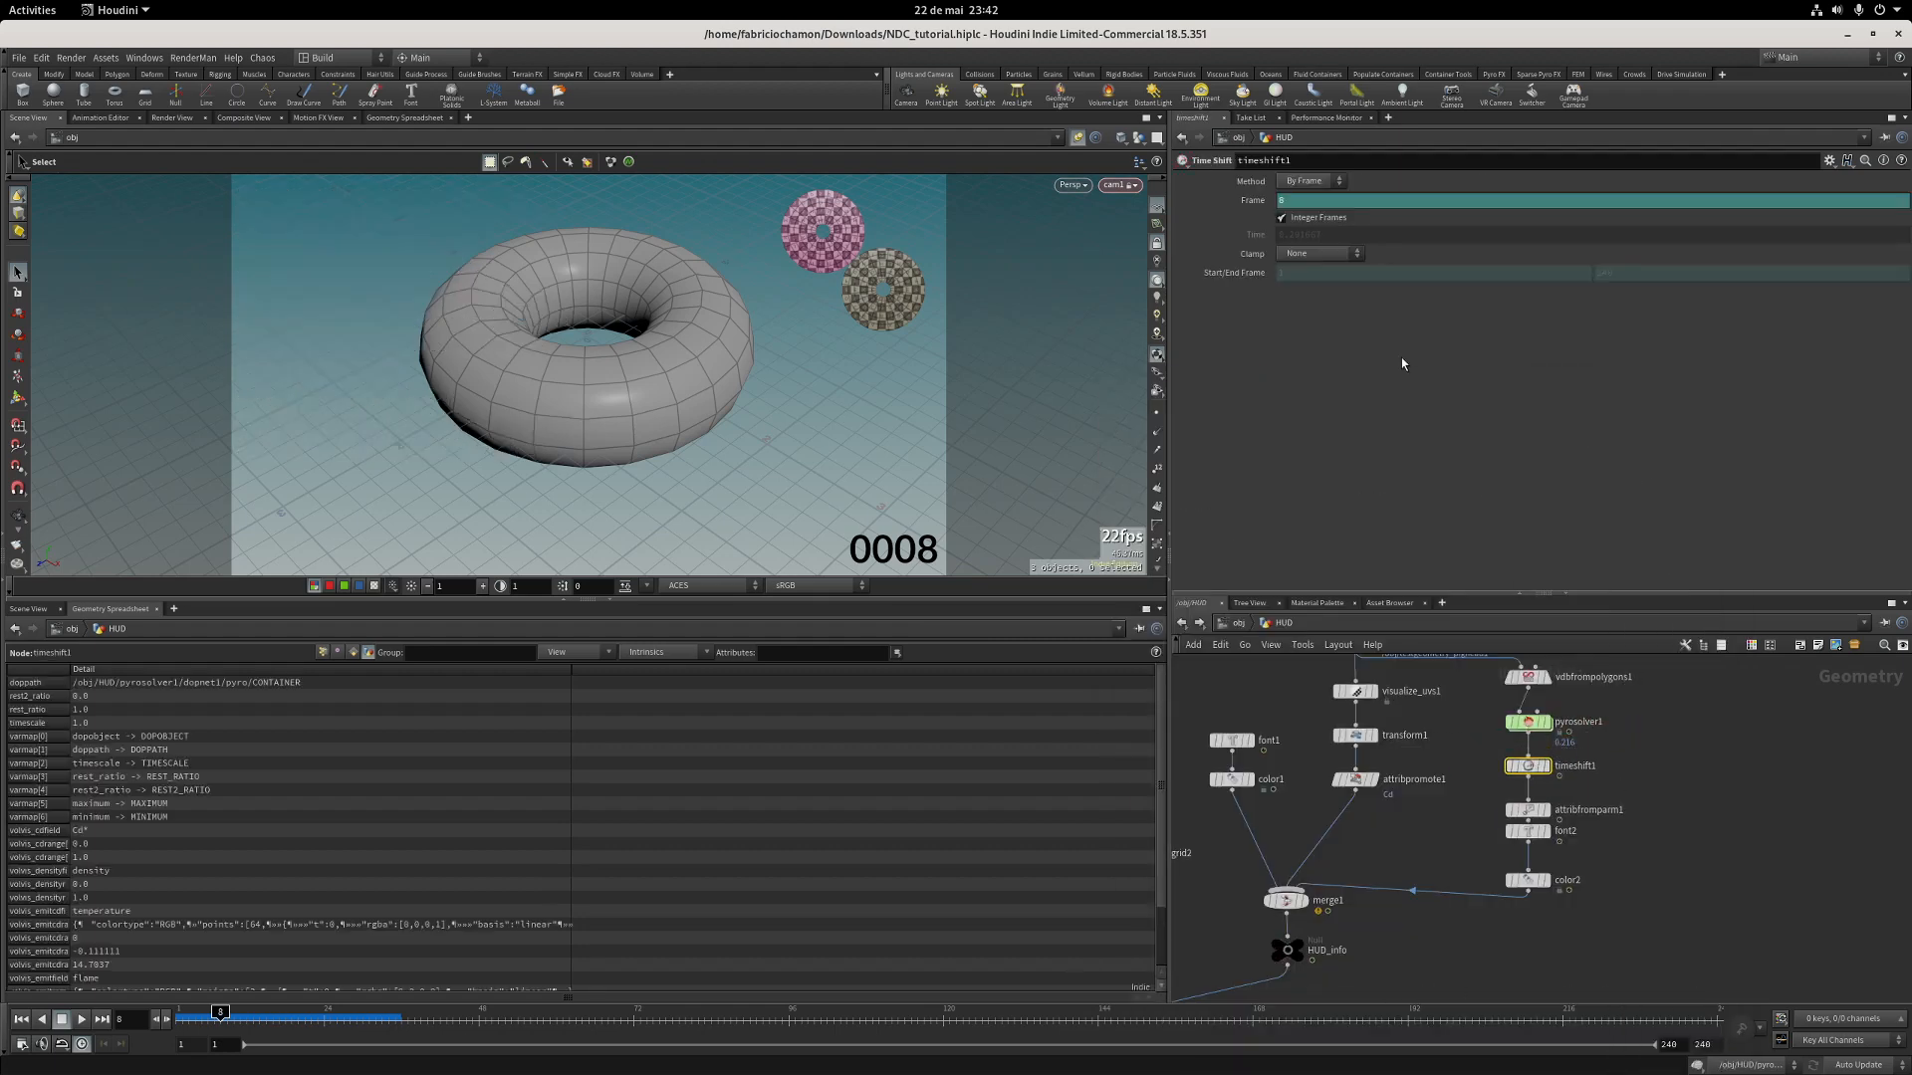
left_click(1285, 199)
type("1")
key("Return")
Move font2 slightly lower between attribfromparm1 and color2, and go to frame 5 on the timeline.
left_click(1612, 833)
middle_click_drag(1602, 872, 1613, 771)
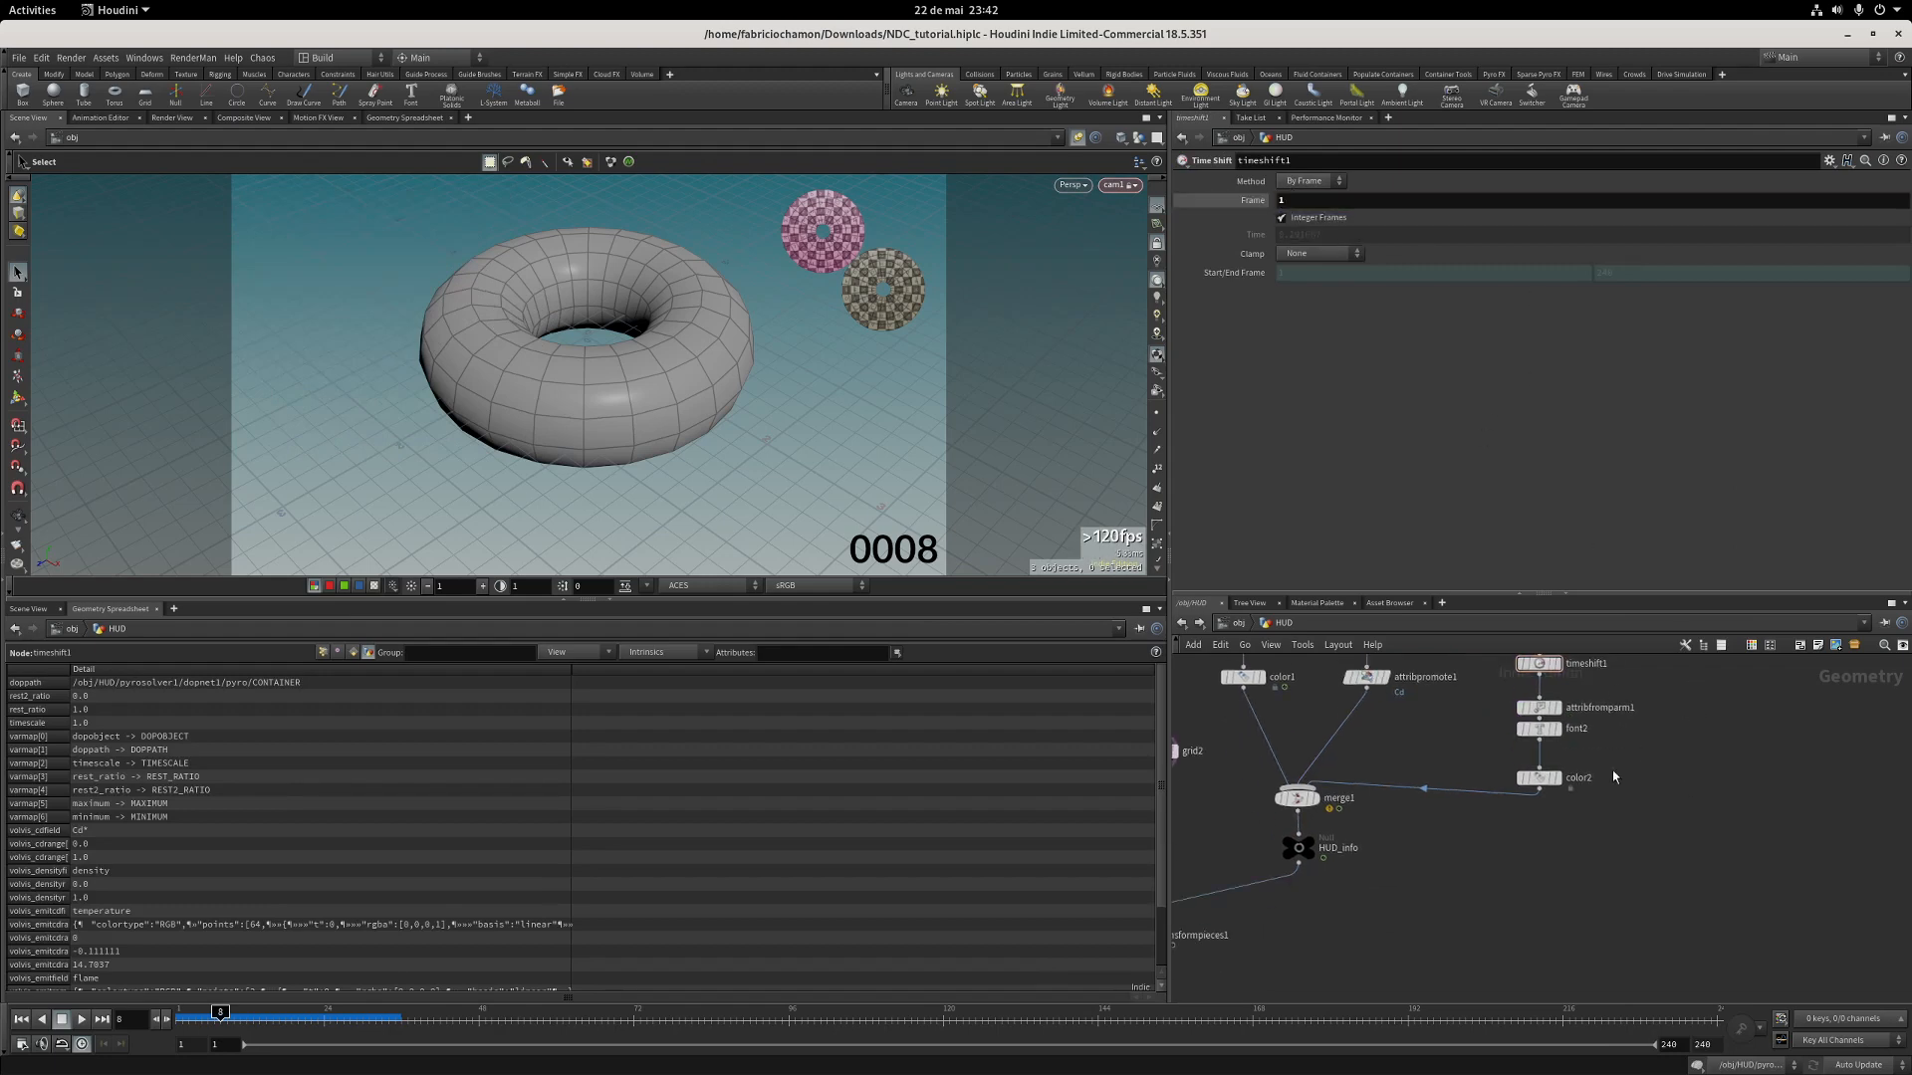
left_click_drag(1540, 731, 1540, 748)
left_click(200, 1022)
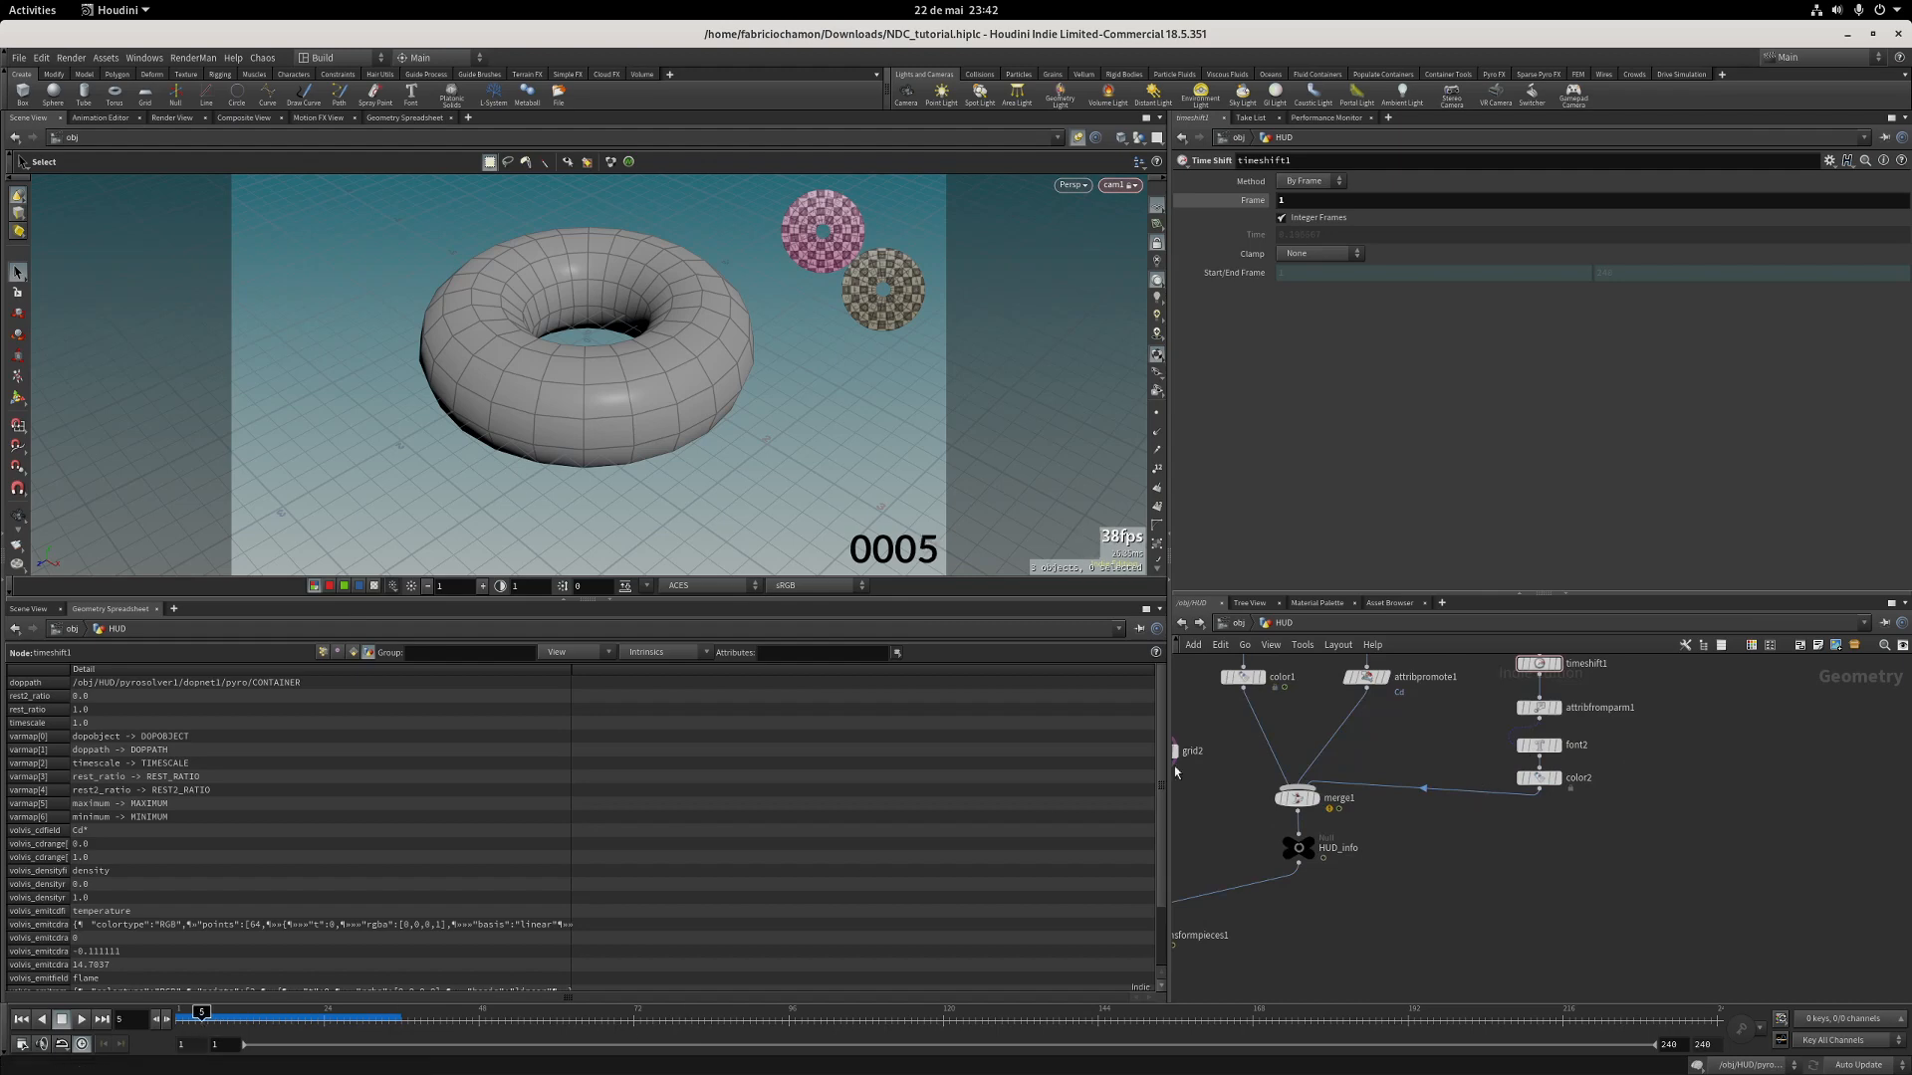
Reorder the chain so attribfromparm1 sits between pyrosolver1 and timeshift1, and check its Node Path expression.
middle_click_drag(1488, 823, 1771, 755)
middle_click_drag(1686, 845, 1420, 1066)
scroll(1500, 897, "up", 2)
left_click(1569, 865)
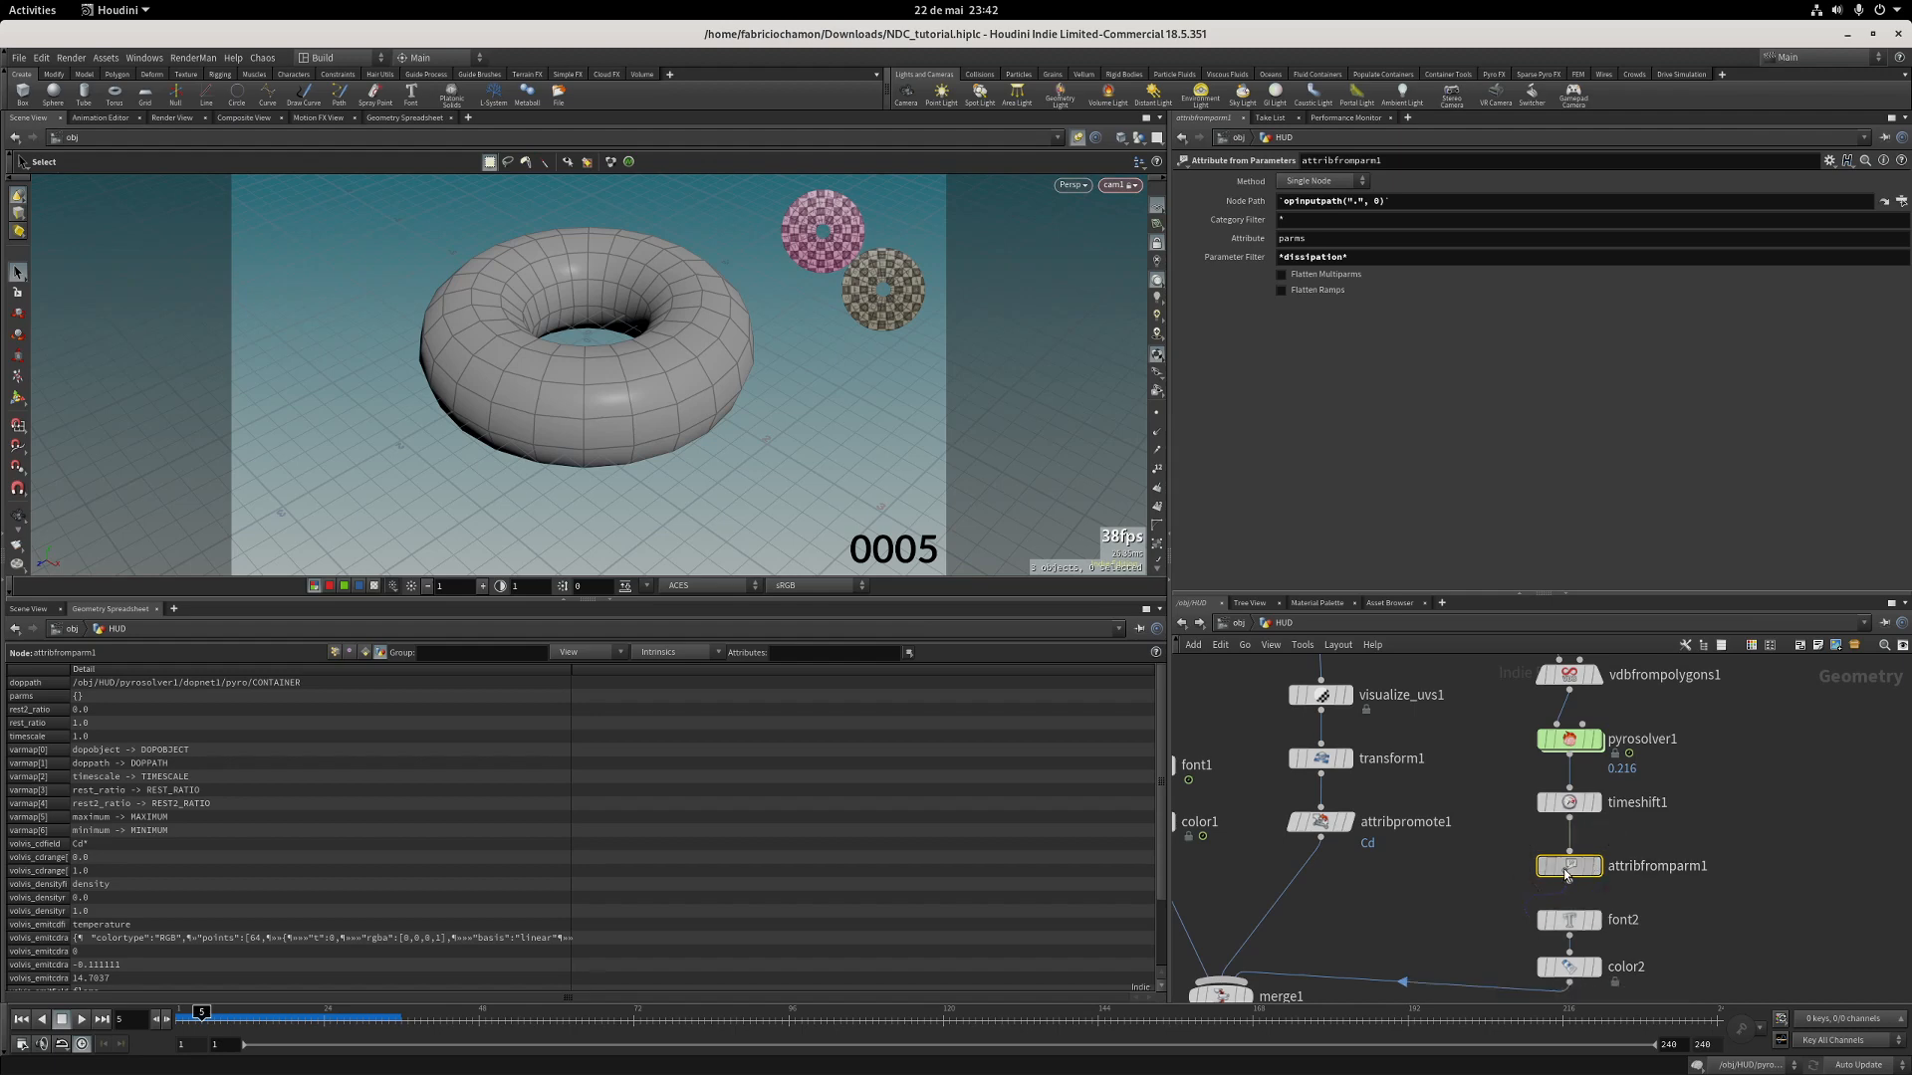
left_click_drag(1568, 866, 1568, 855)
middle_click_drag(1654, 839, 1512, 819)
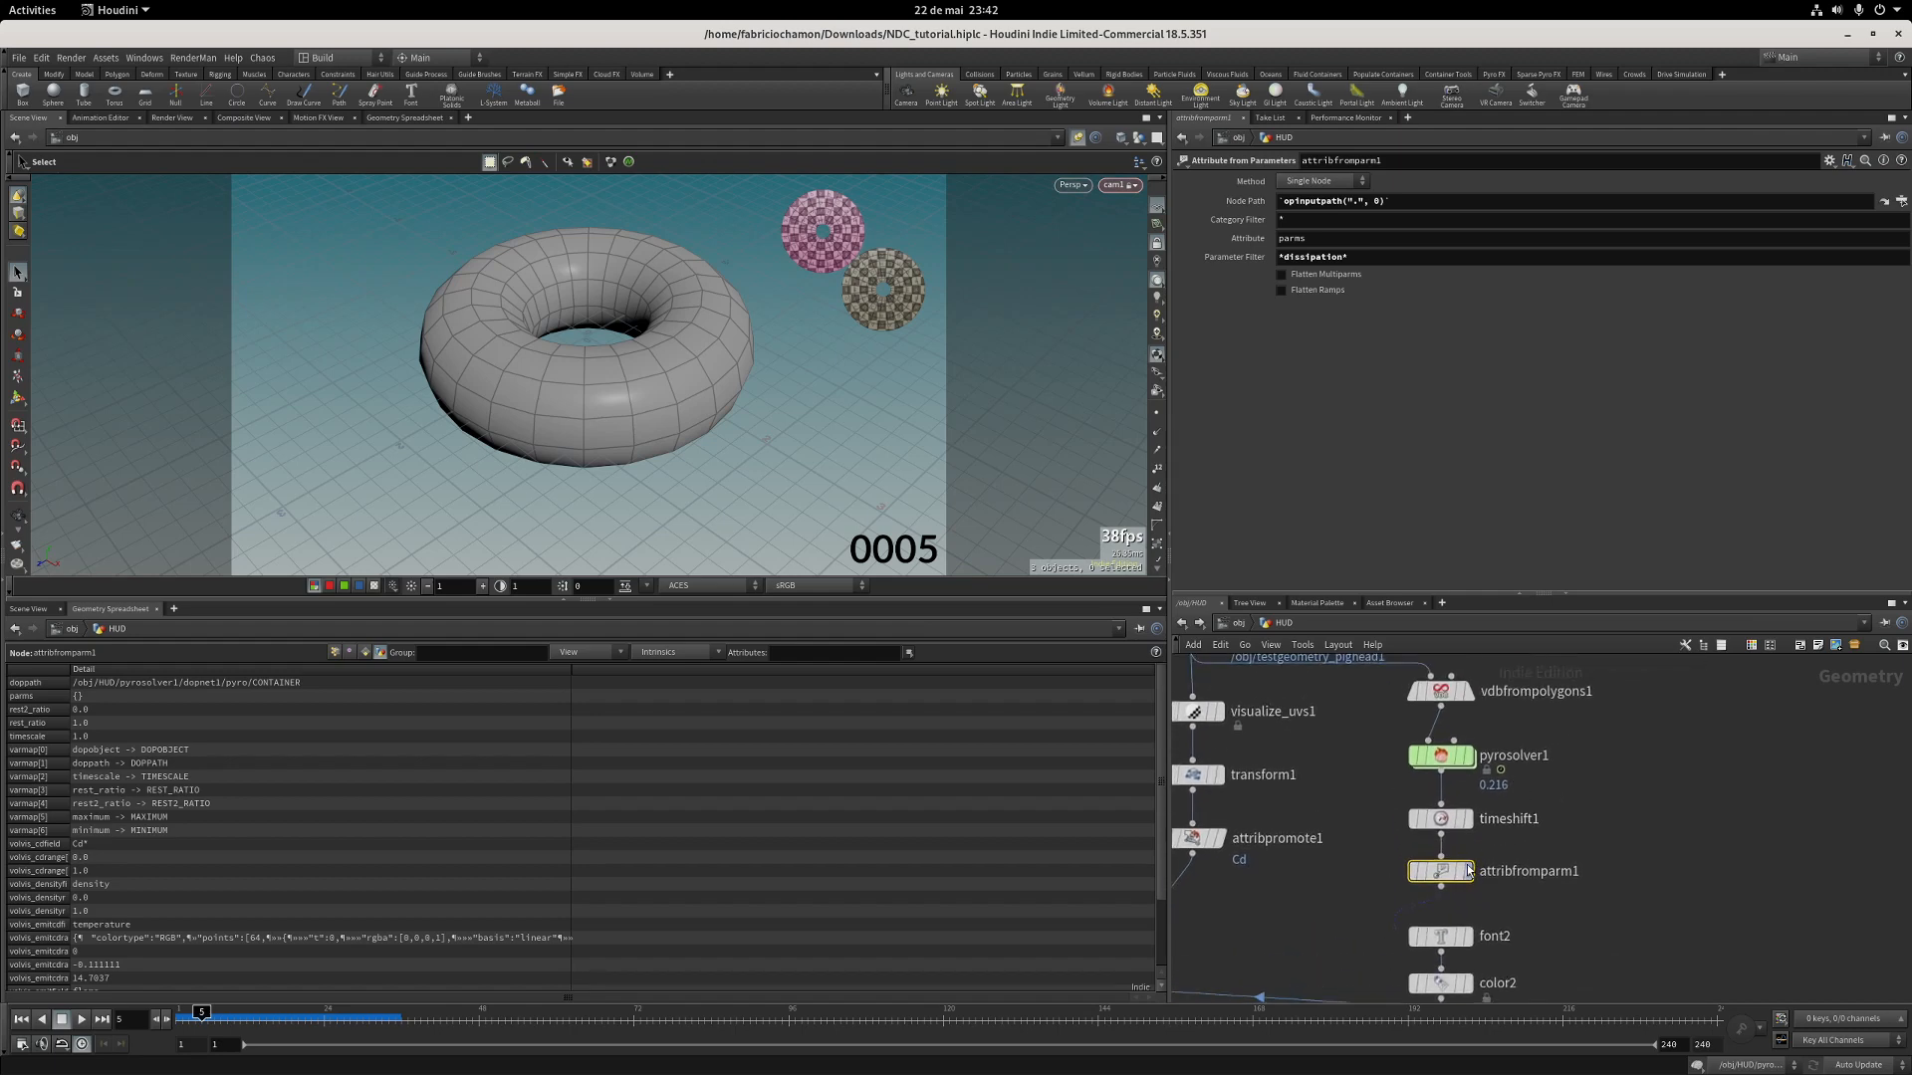
left_click_drag(1467, 865, 1443, 822)
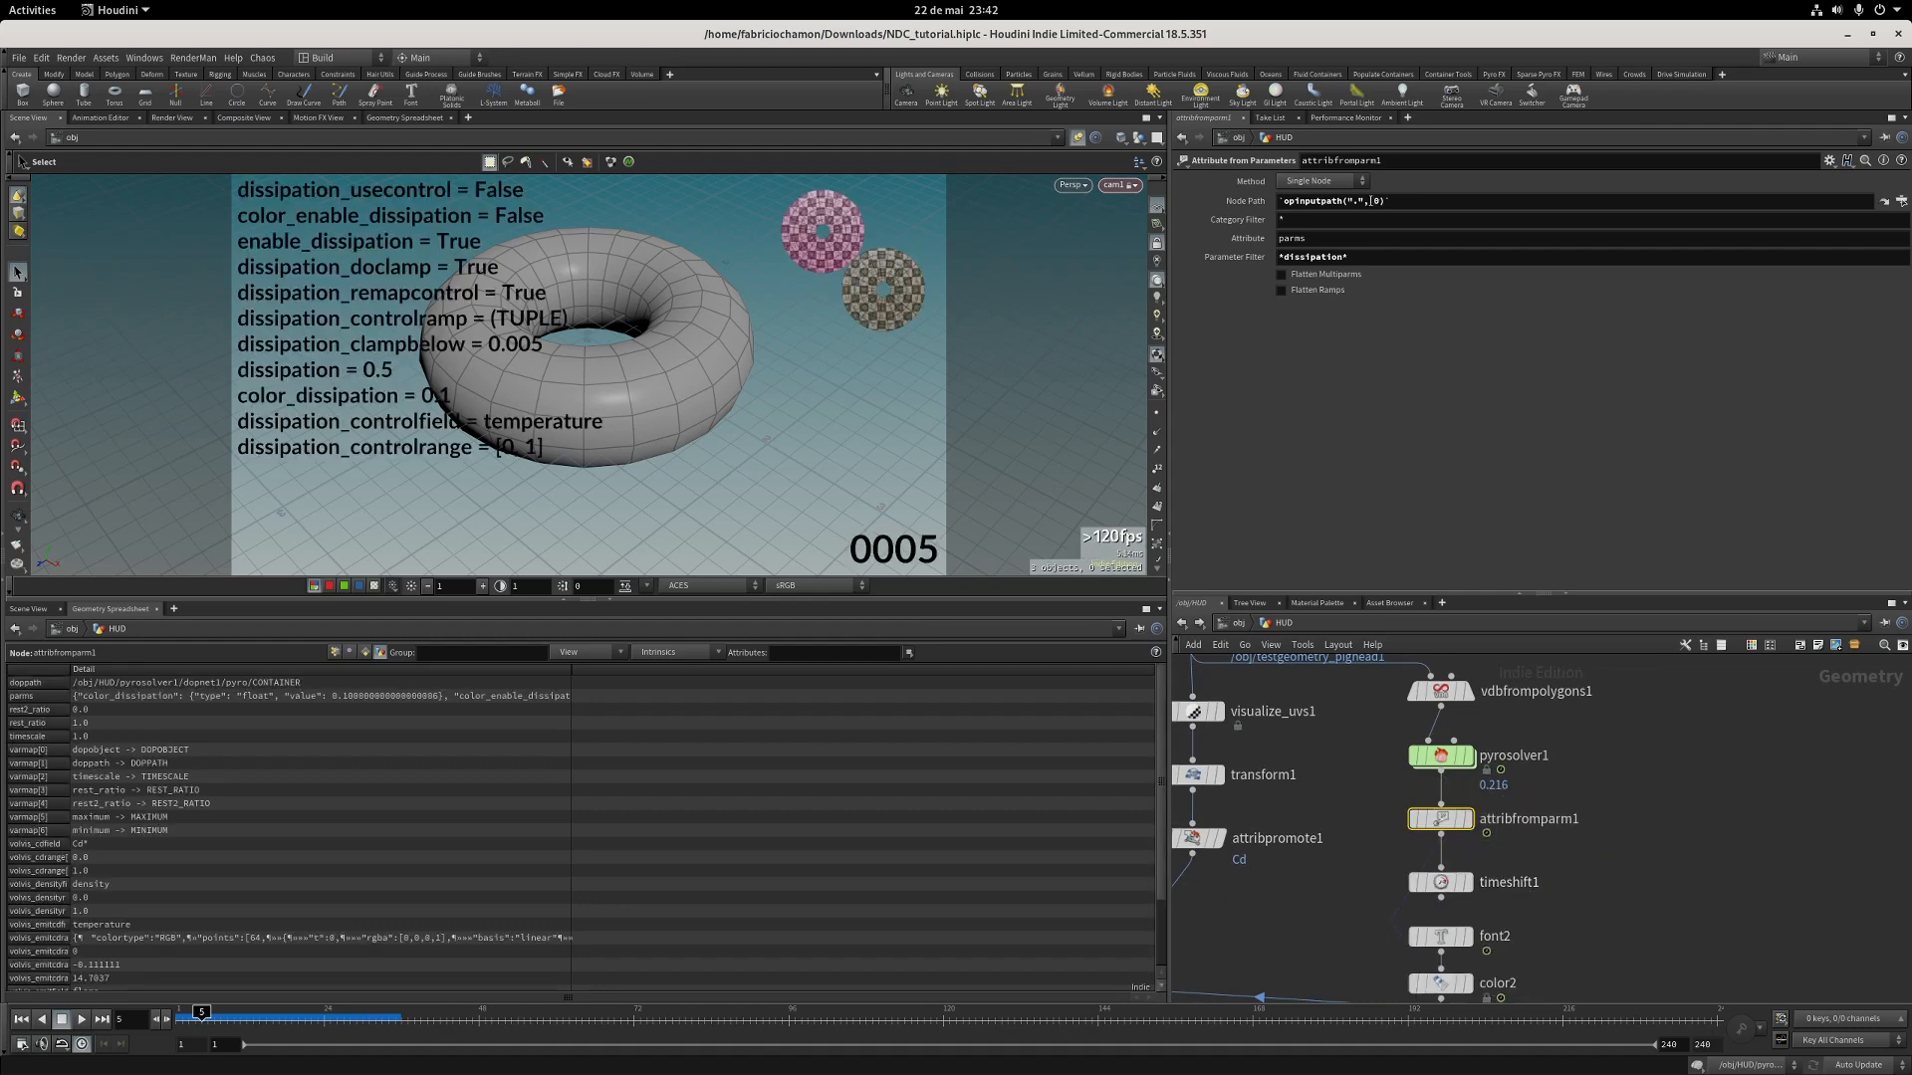
left_click_drag(1381, 201, 1281, 201)
left_click(1650, 882)
middle_click_drag(1627, 896, 1630, 812)
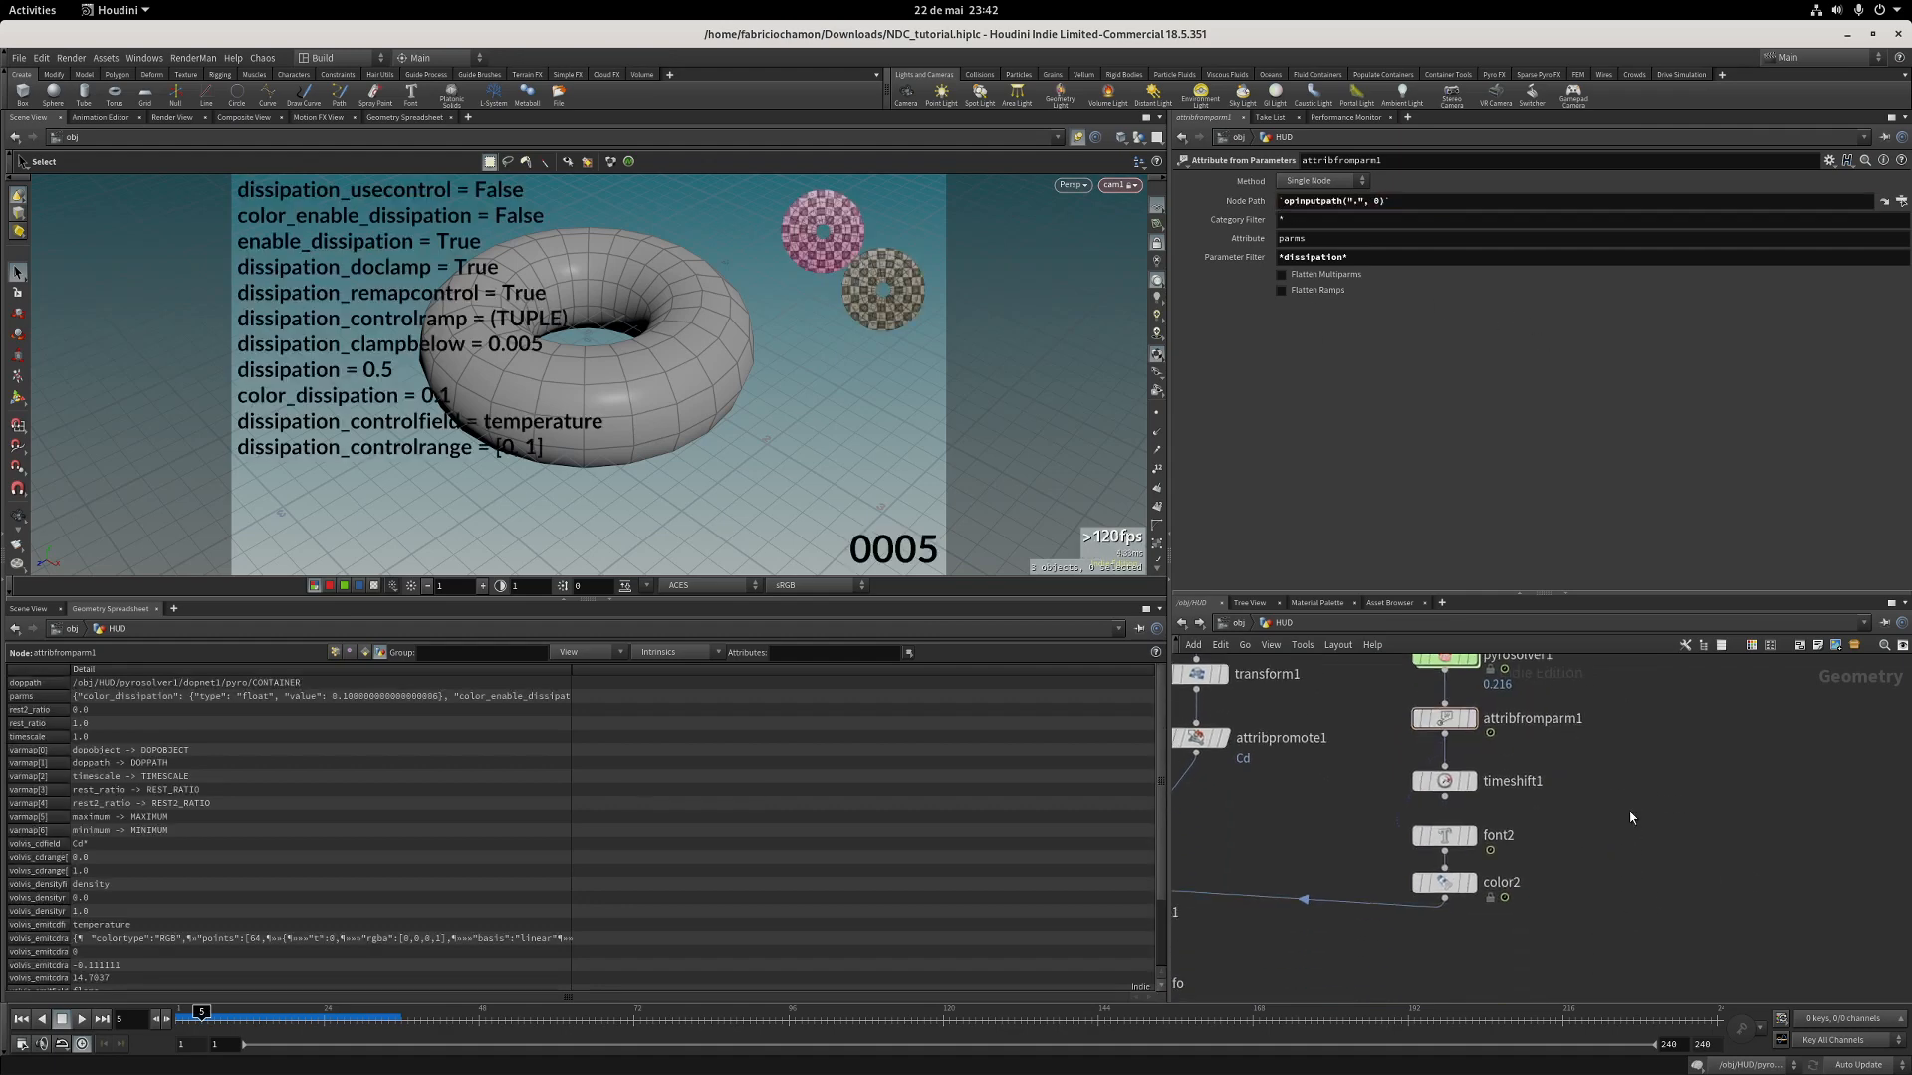
Point font2's Spare Input 0 to timeshift1 and save the scene.
left_click(1446, 836)
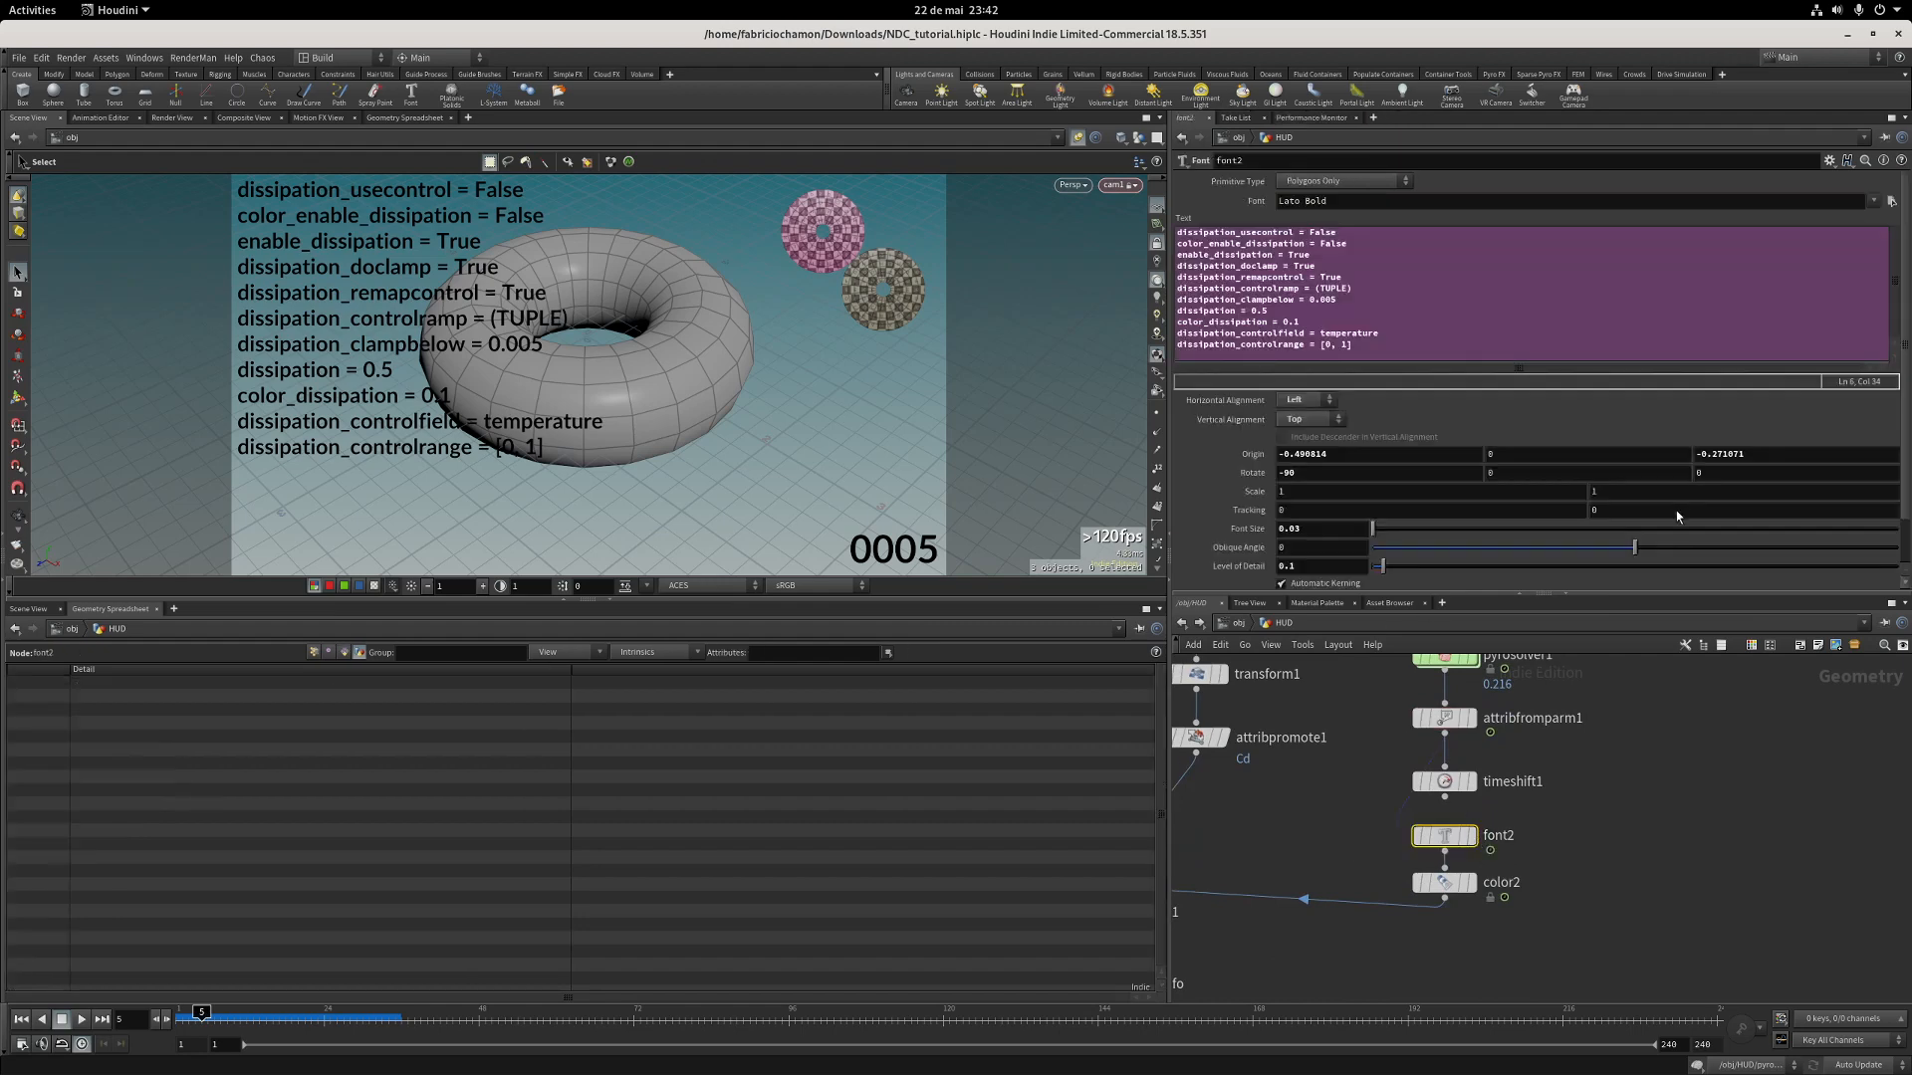
left_click_drag(1444, 782, 1393, 583)
left_click(1444, 782)
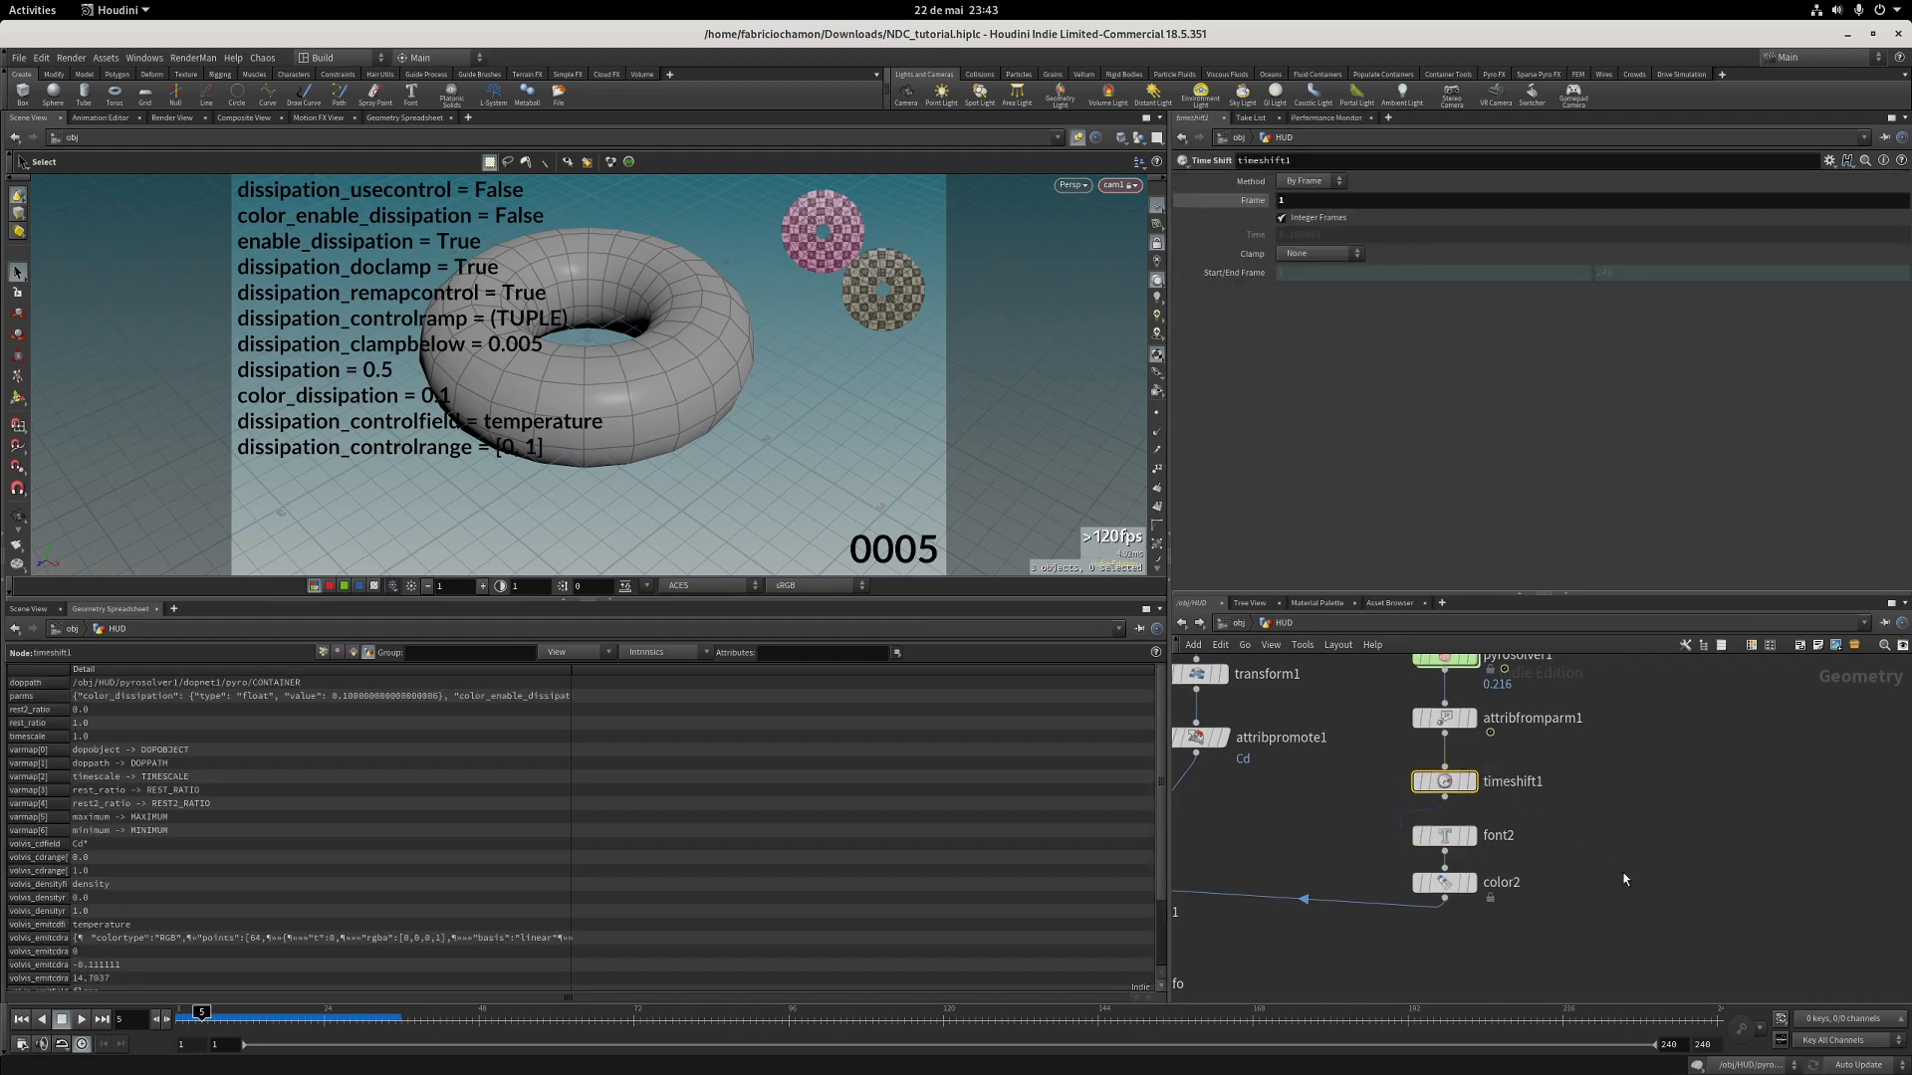
middle_click_drag(1301, 945, 1726, 806)
key("ctrl+s")
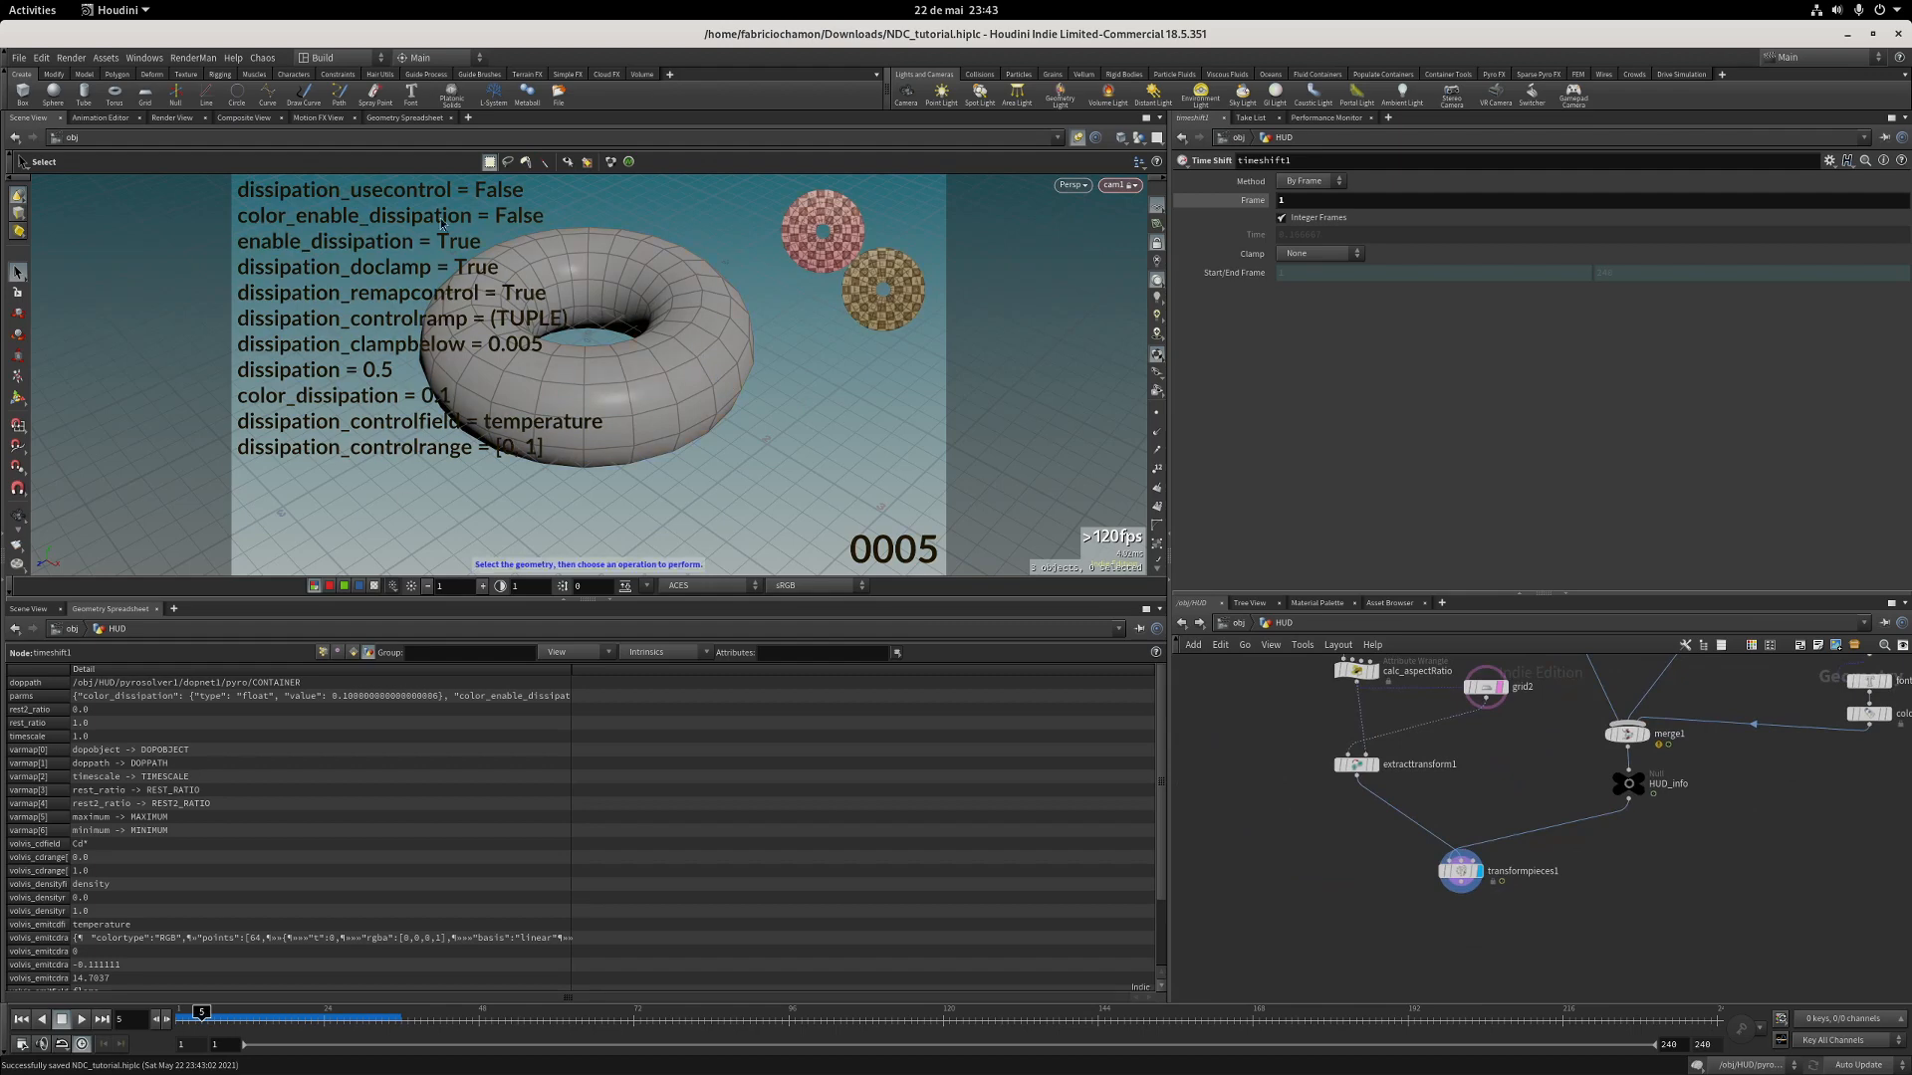
Reduce font2's Font Size to 0.0168.
middle_click_drag(1786, 768, 1553, 862)
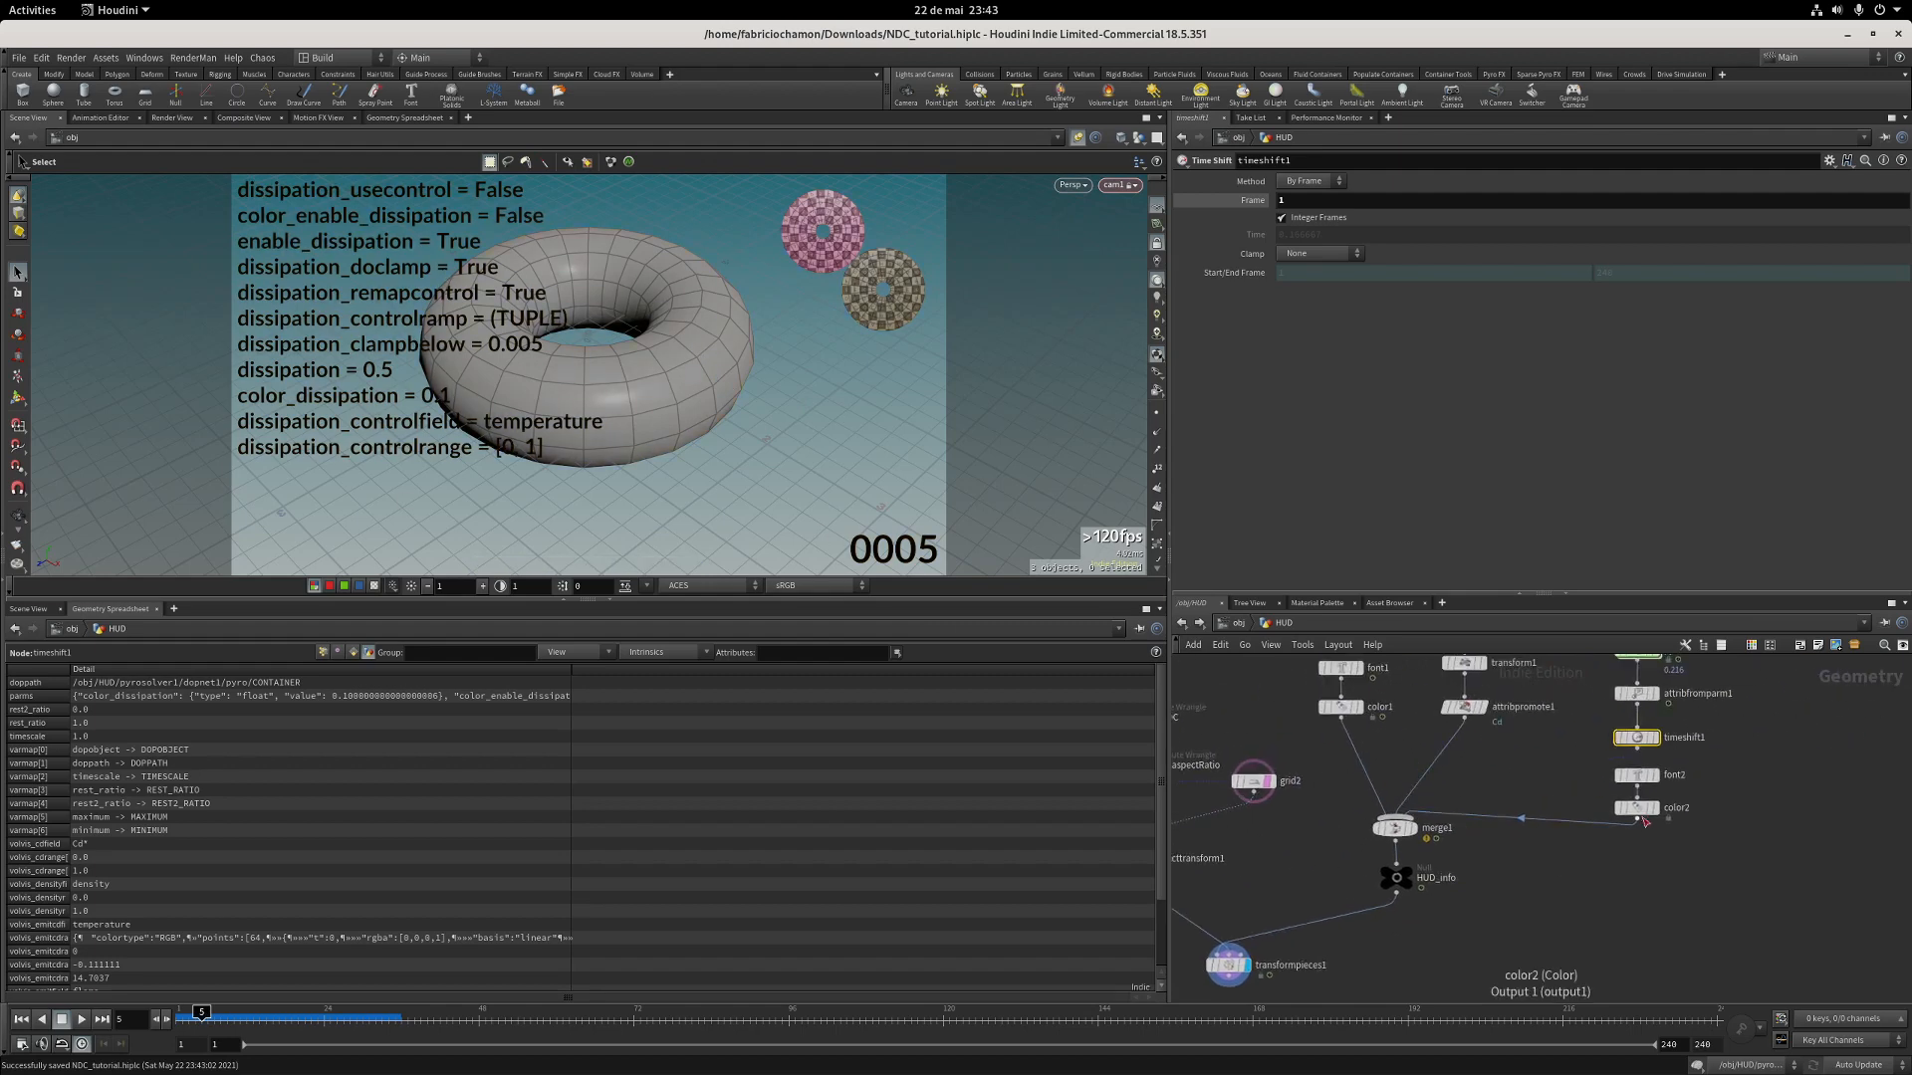
mouse_move(1641, 818)
left_mouse_down()
mouse_move(1648, 771)
mouse_move(1642, 820)
left_mouse_up()
left_click(1636, 775)
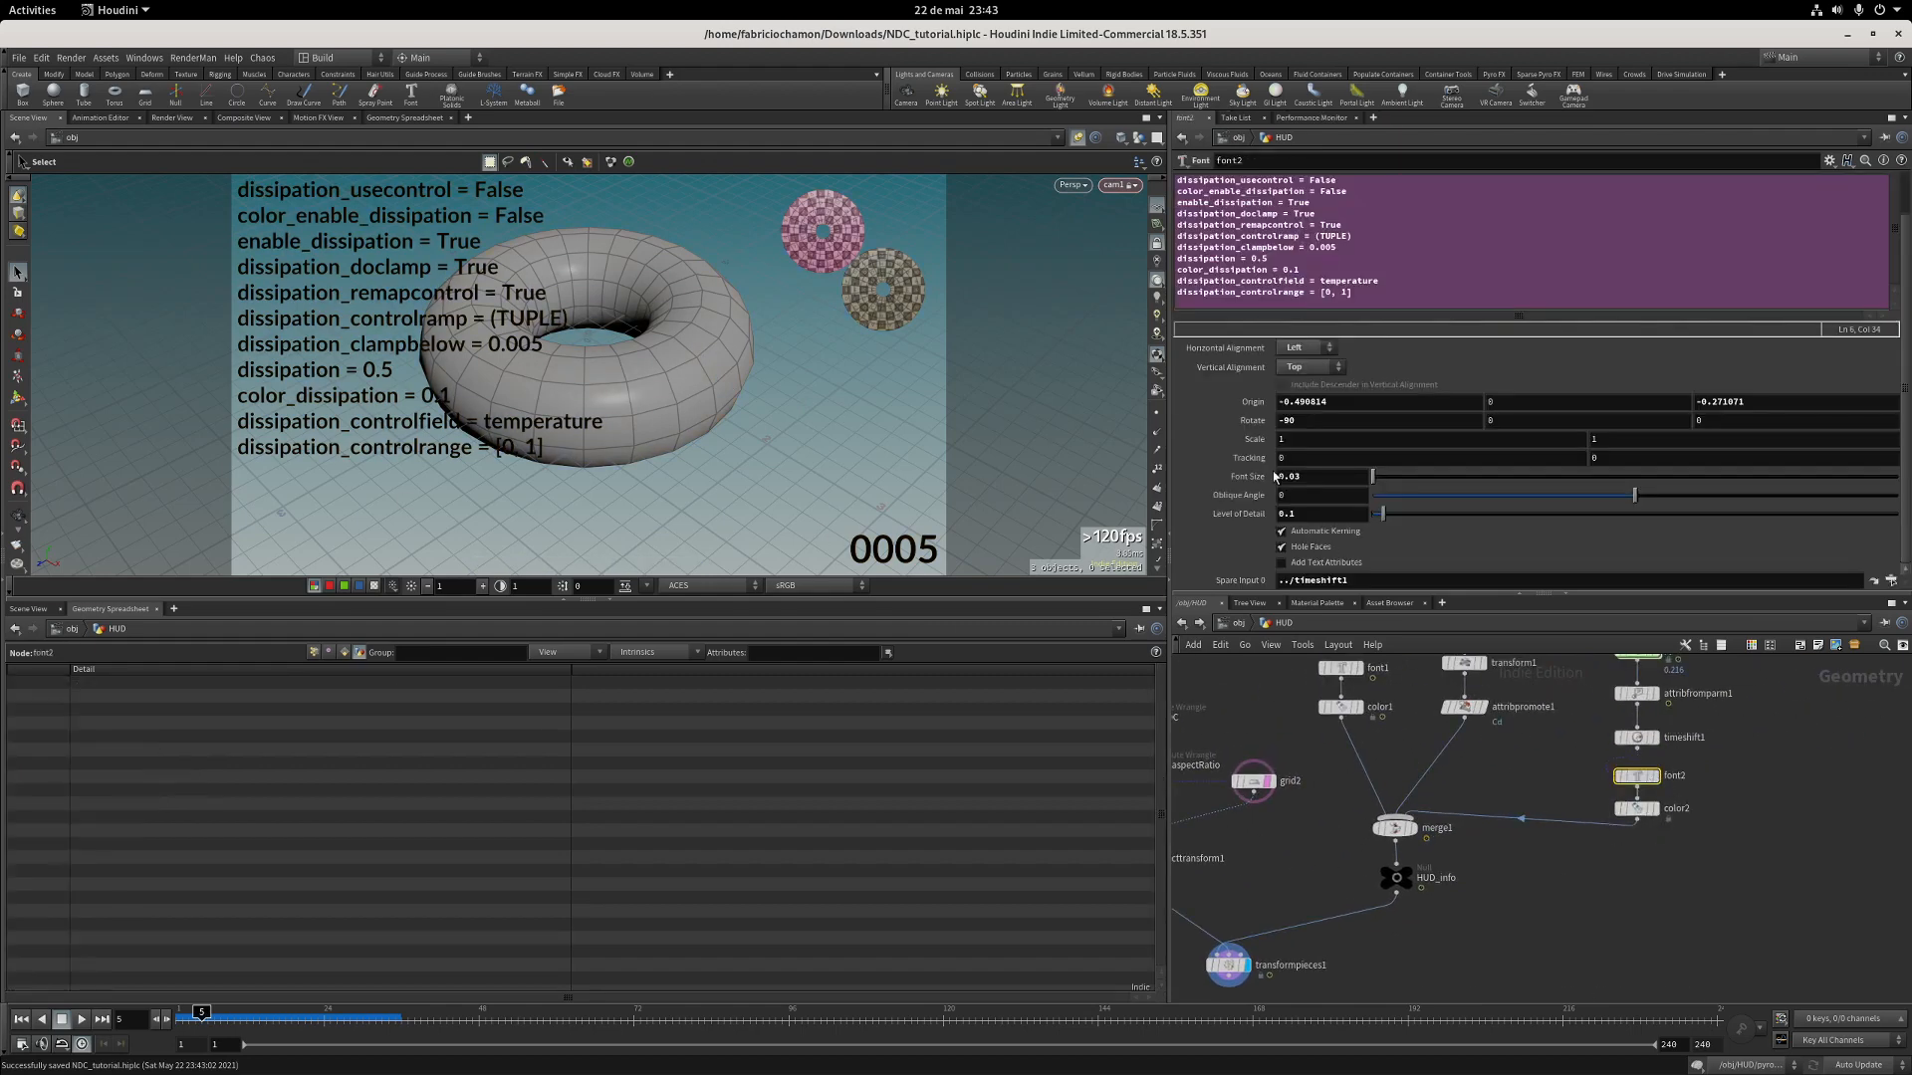
middle_click_drag(1322, 477, 480, 542)
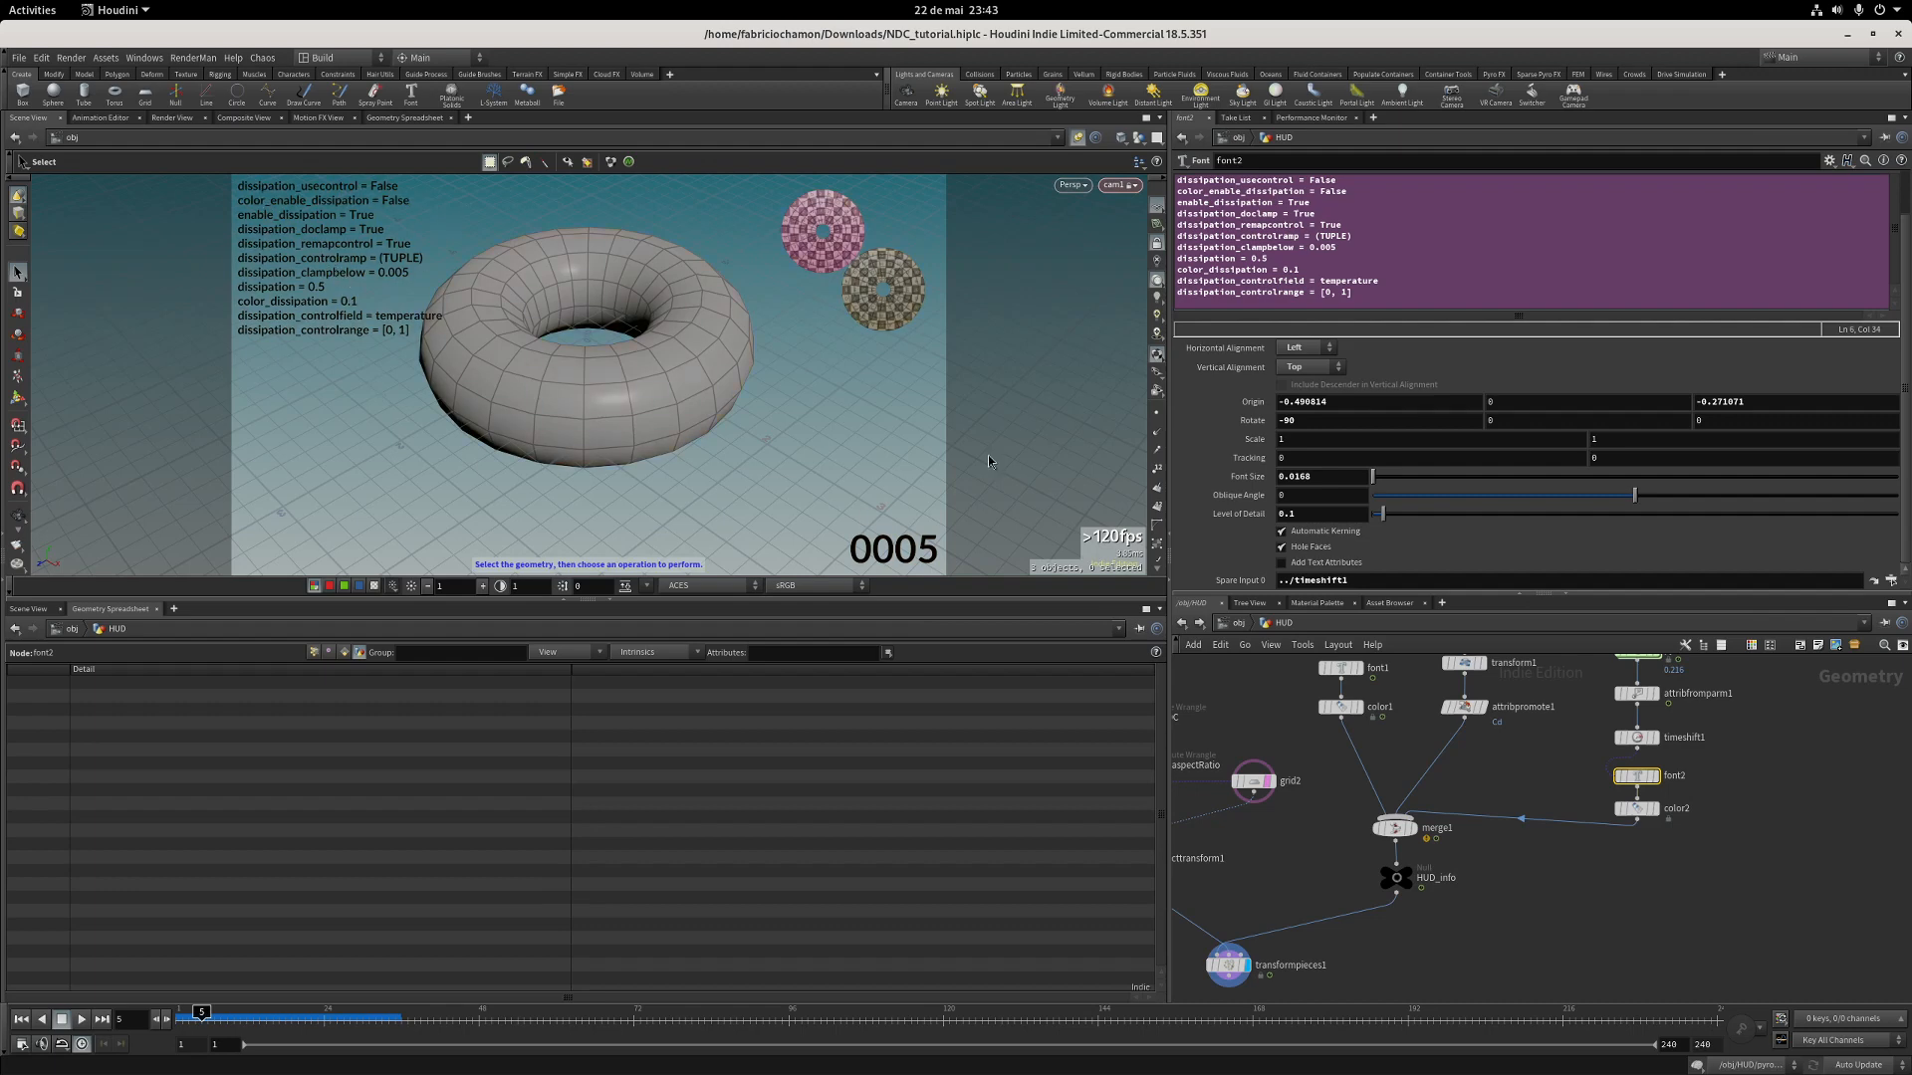
Open the expression editor for font2's Text parameter and move its window higher.
left_click(1384, 229)
key("alt+e")
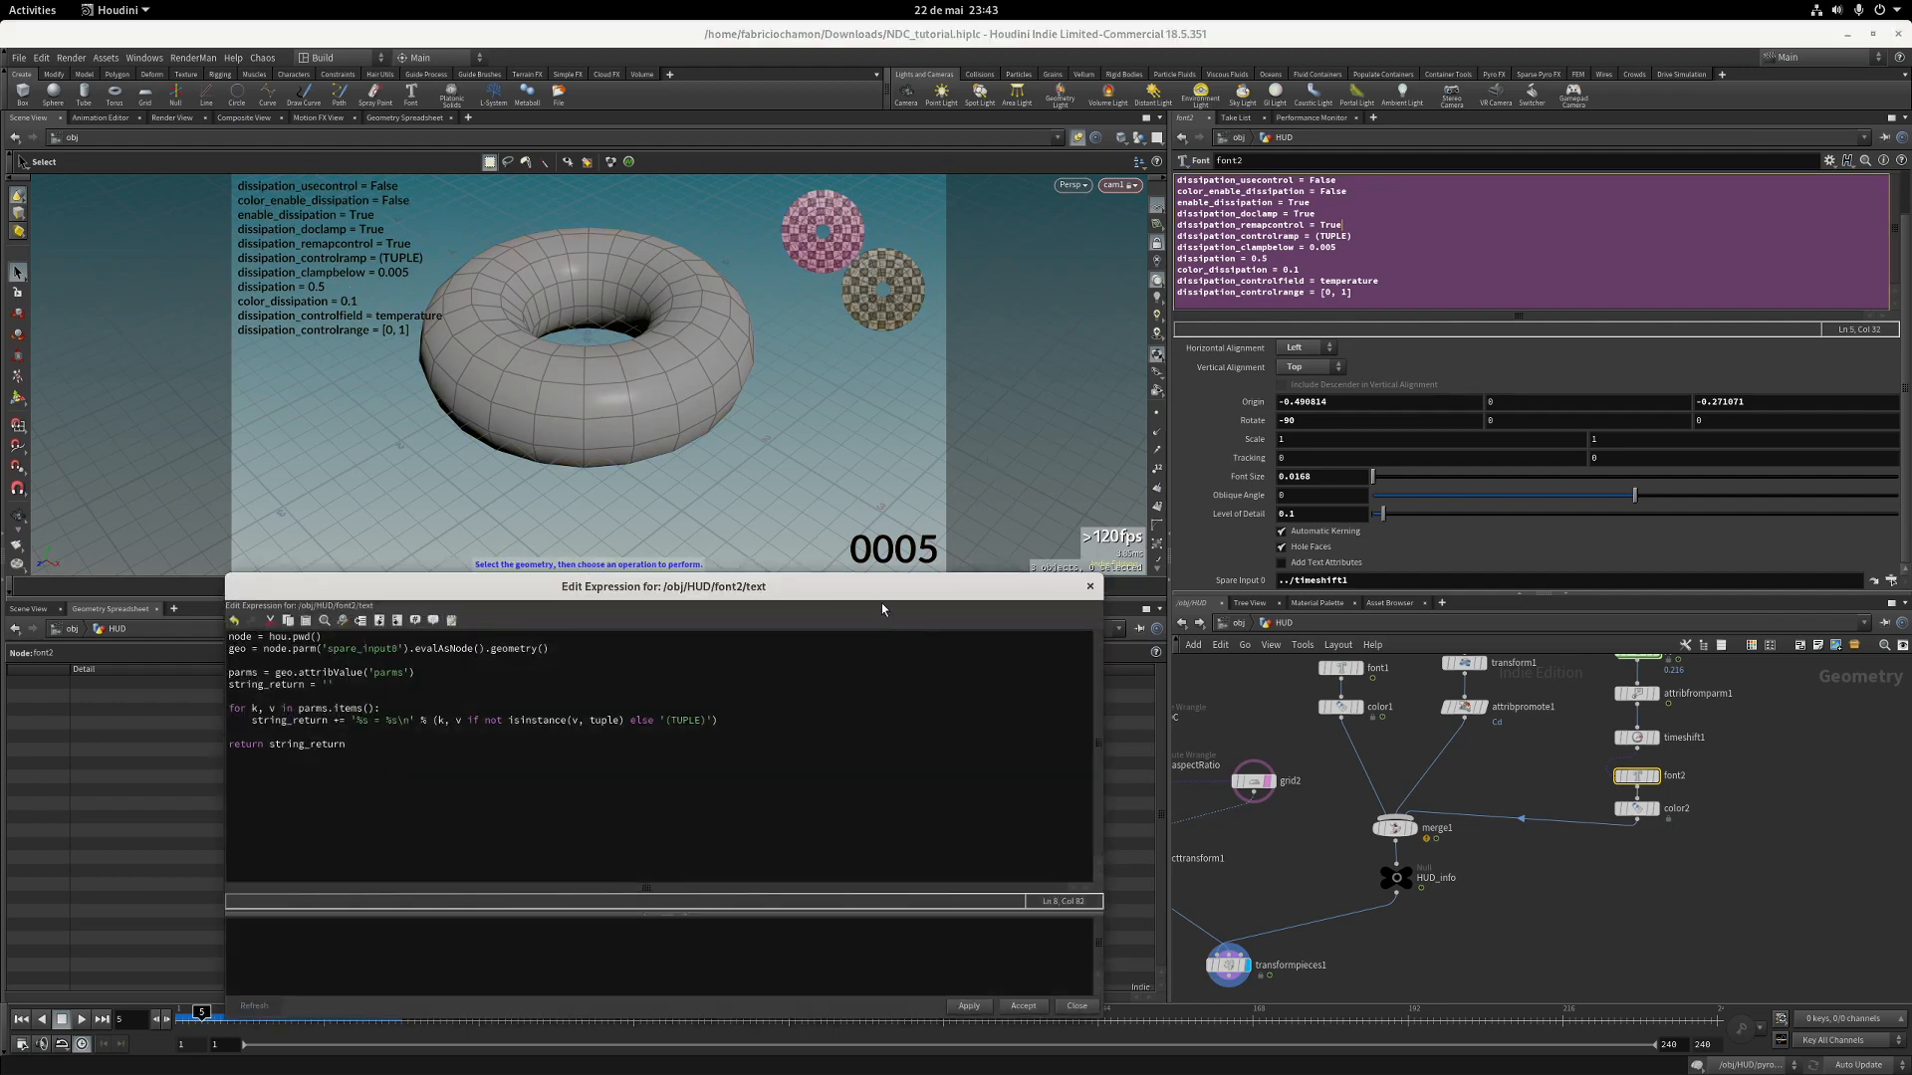
left_click_drag(886, 584, 914, 472)
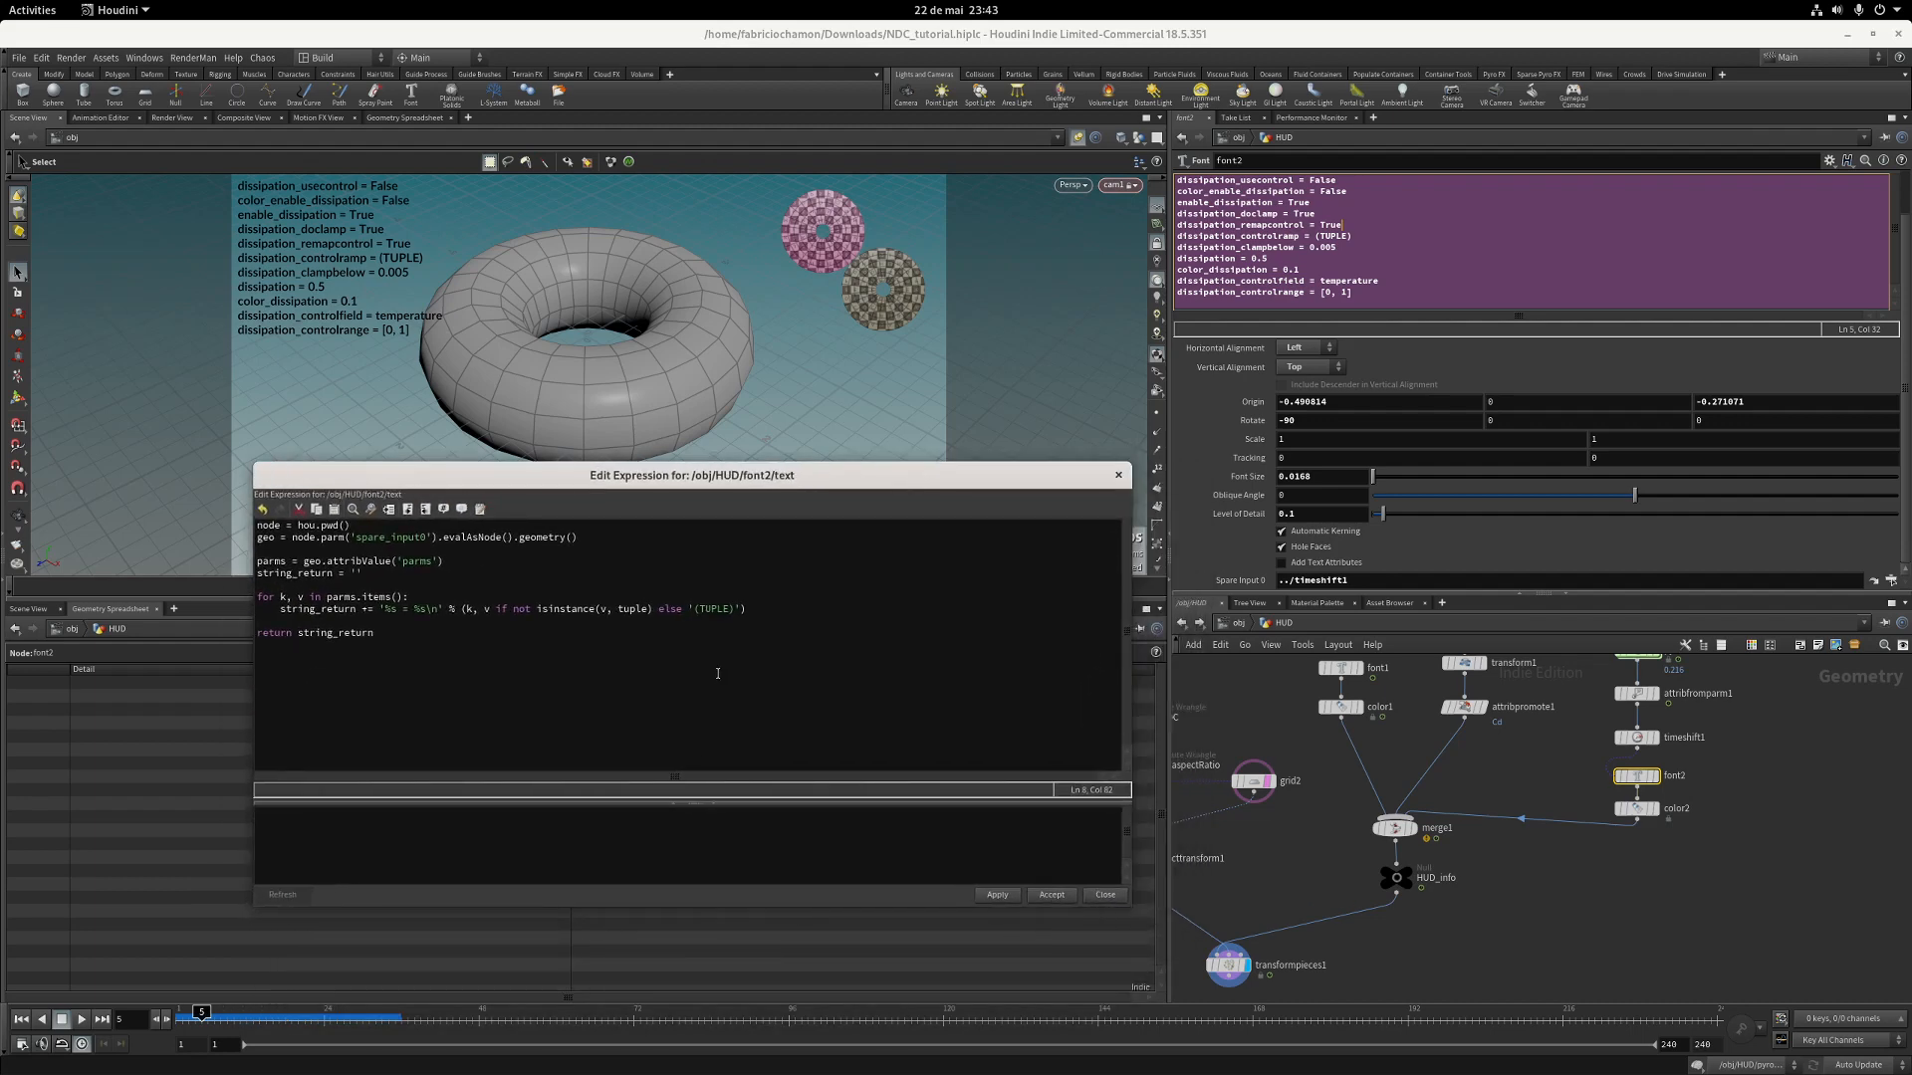
left_click(473, 611)
type(".")
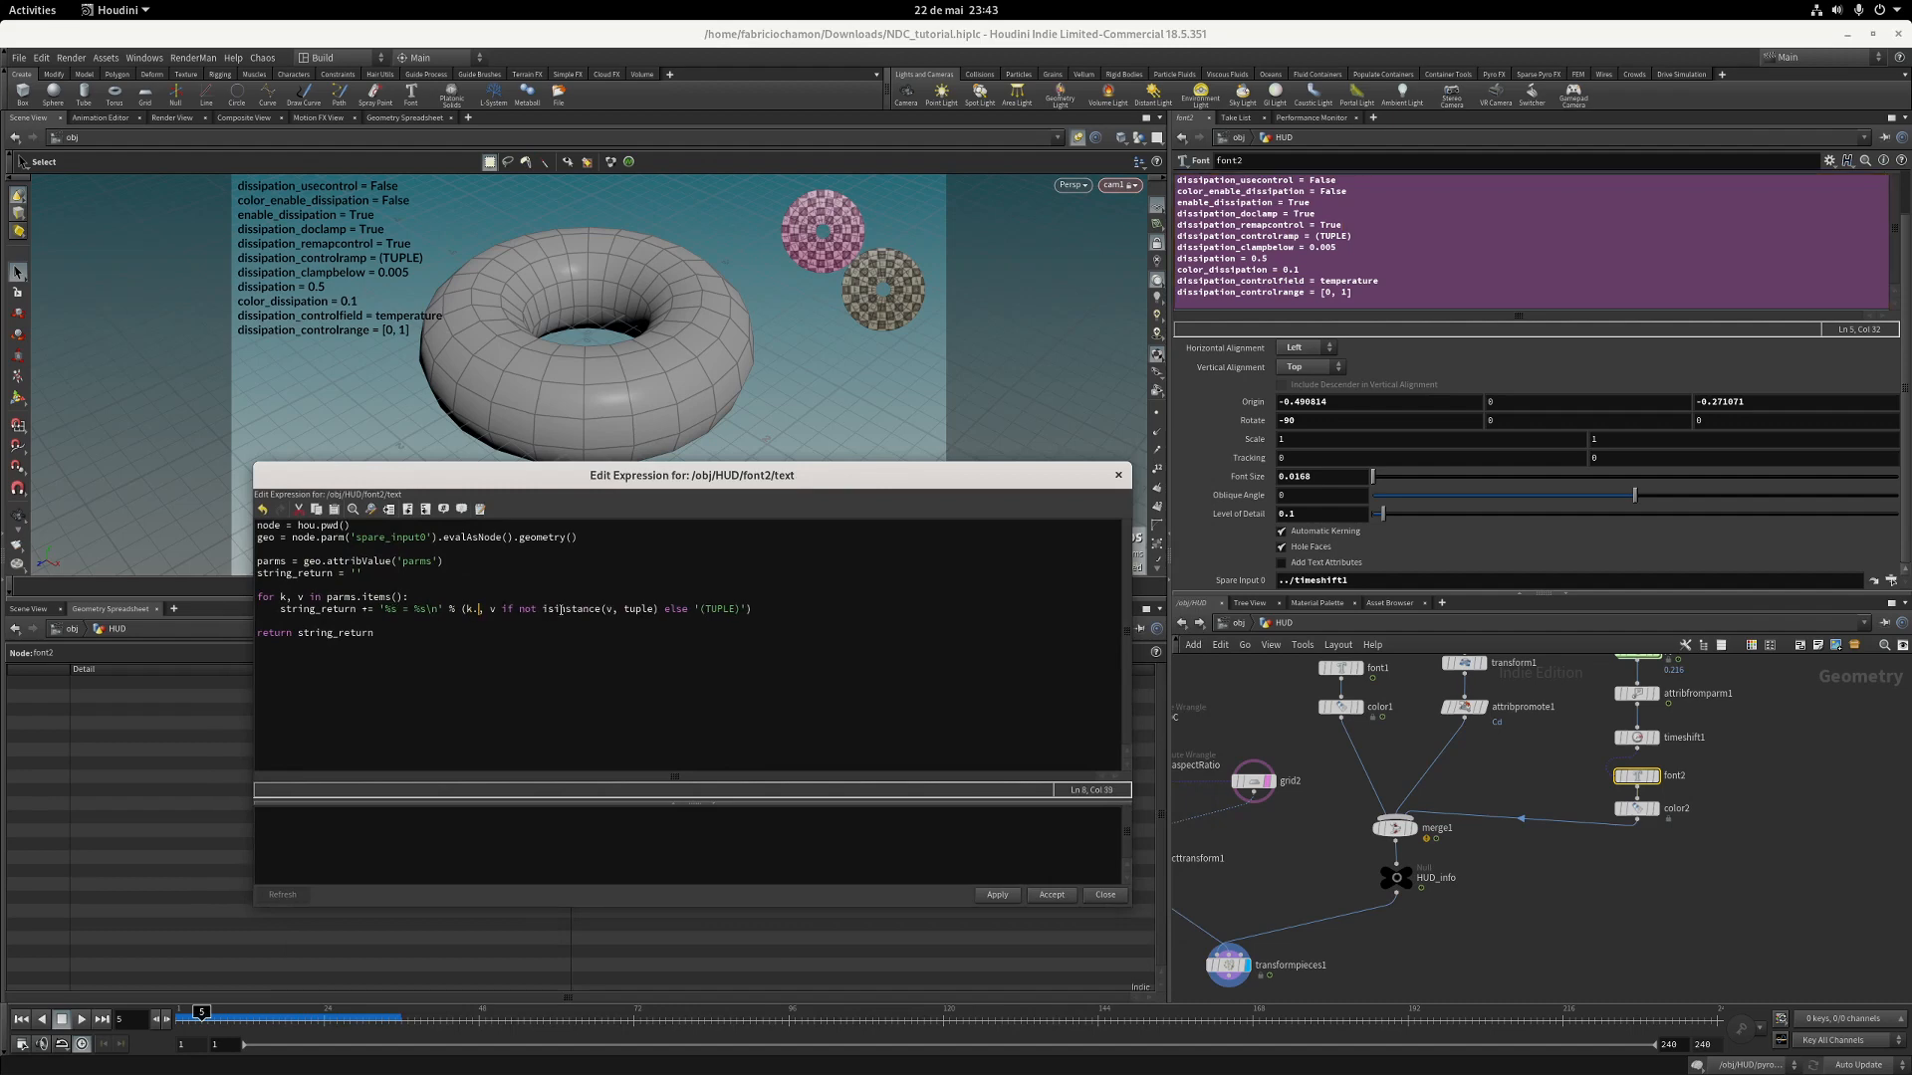
type("rjust()")
key("Left")
key("Right")
key("shift+Left")
key("shift+Left")
key("shift+Left")
key("shift+Left")
key("shift+Left")
key("shift+Left")
key("shift+Left")
key("shift+Left")
key("BackSpace")
Define max_length = max([len(item) for item in parms.keys()]) on the line above the for loop.
key("Up")
key("Up")
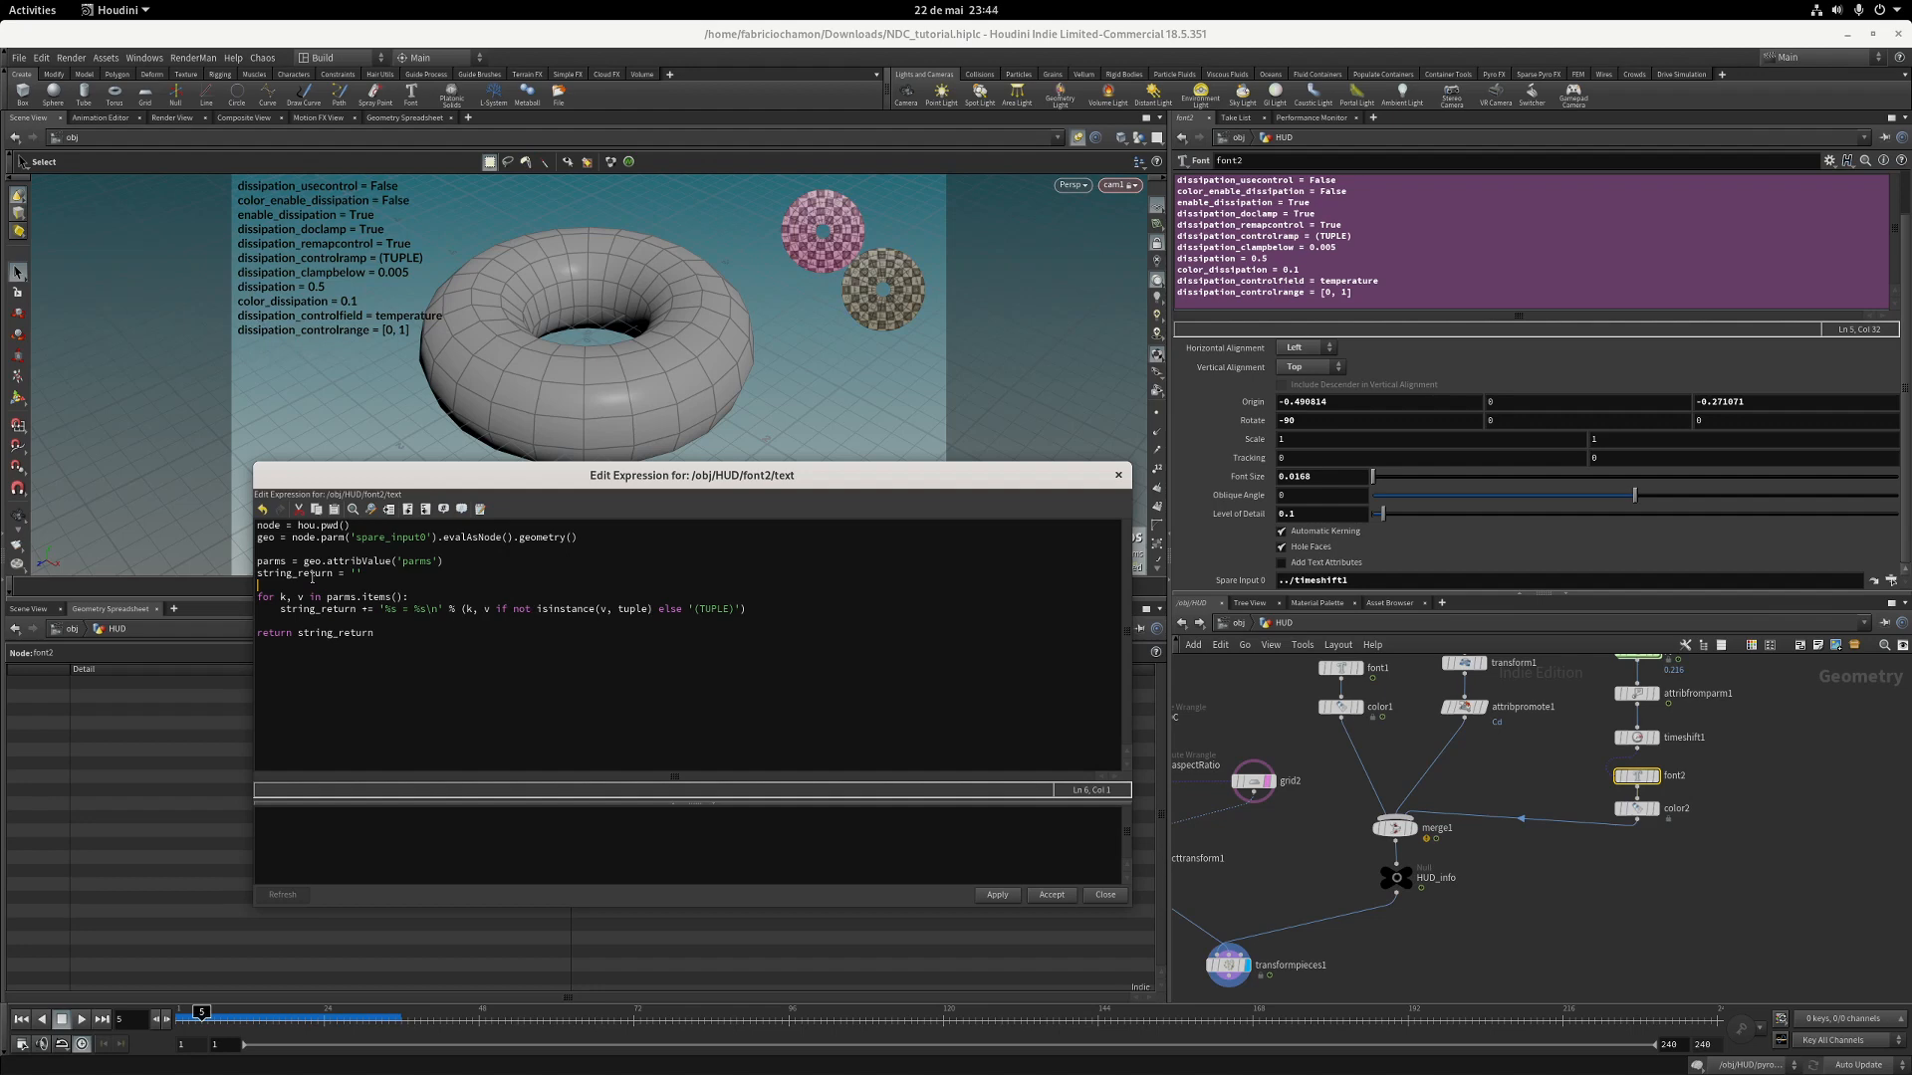
type("max_length = max(")
type("[len(")
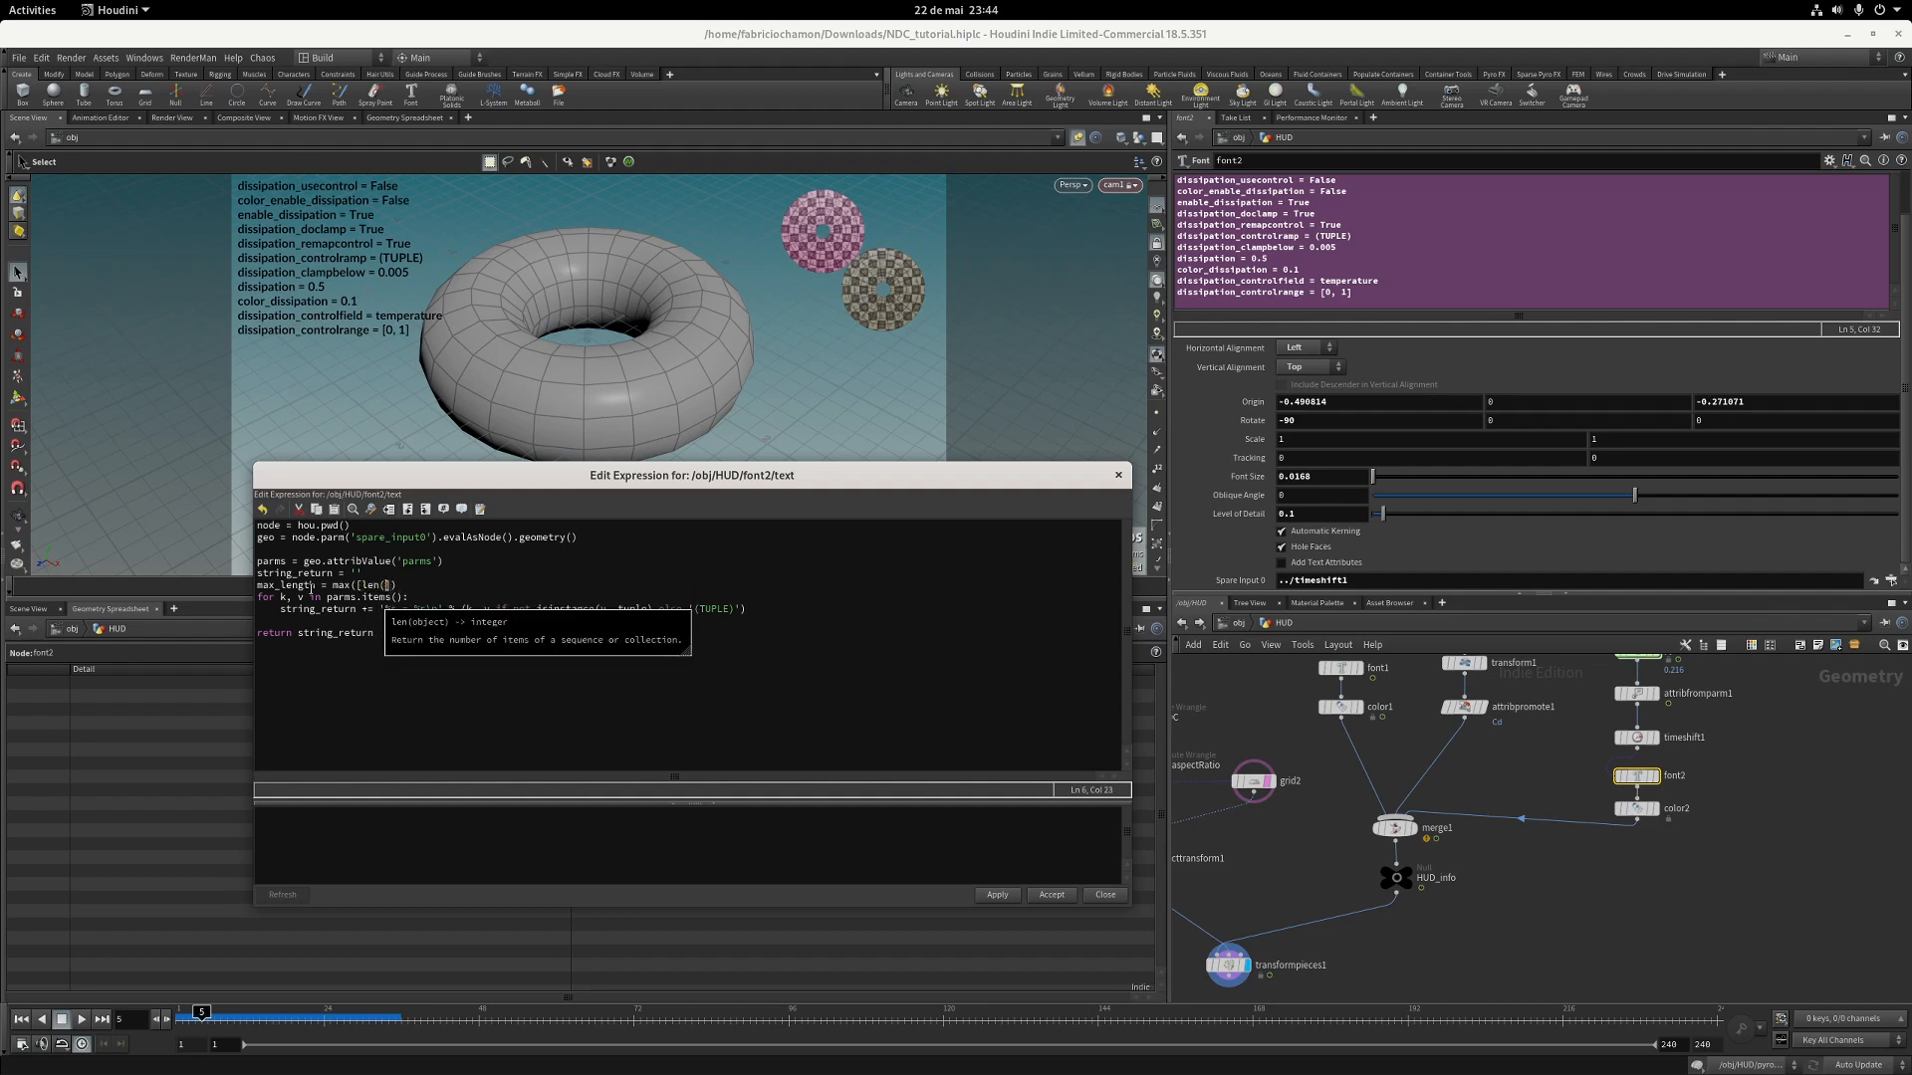
type("item) for item")
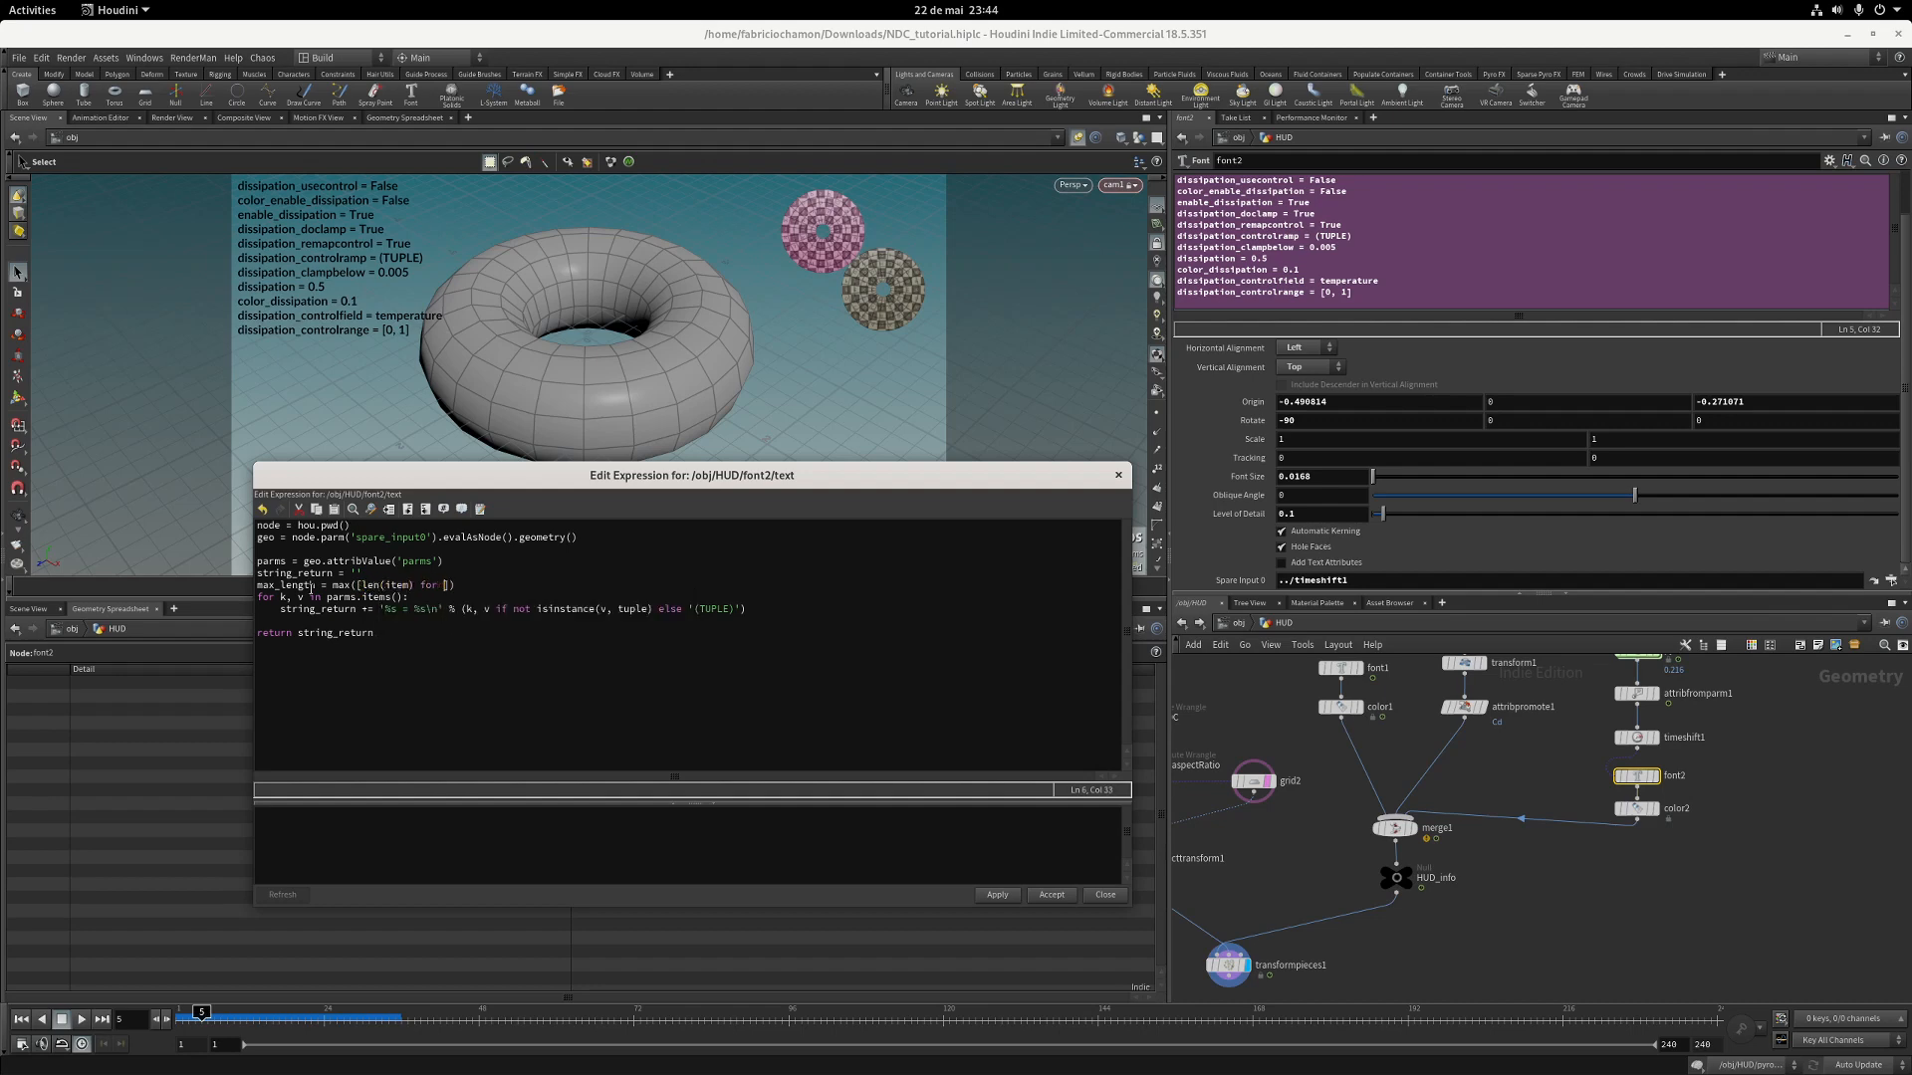
type(" in pam")
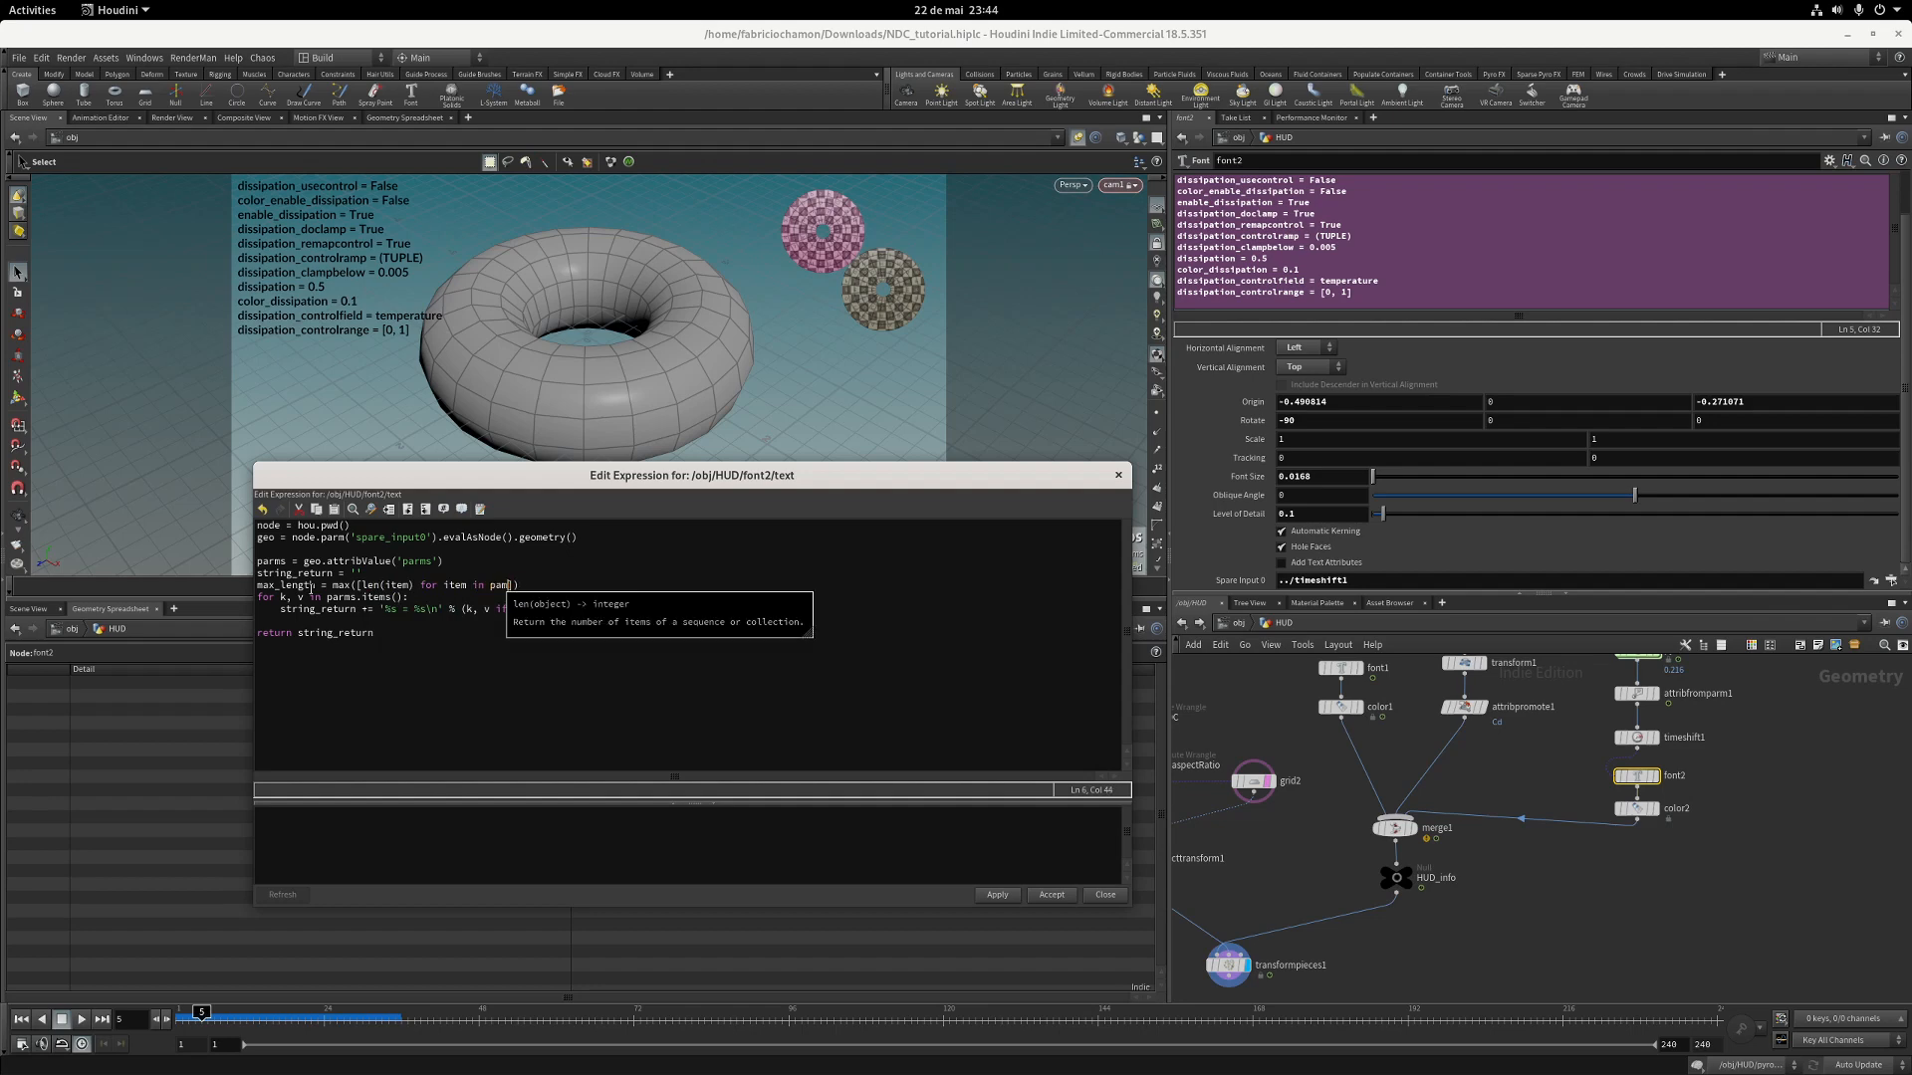
key("BackSpace")
type("rms.he")
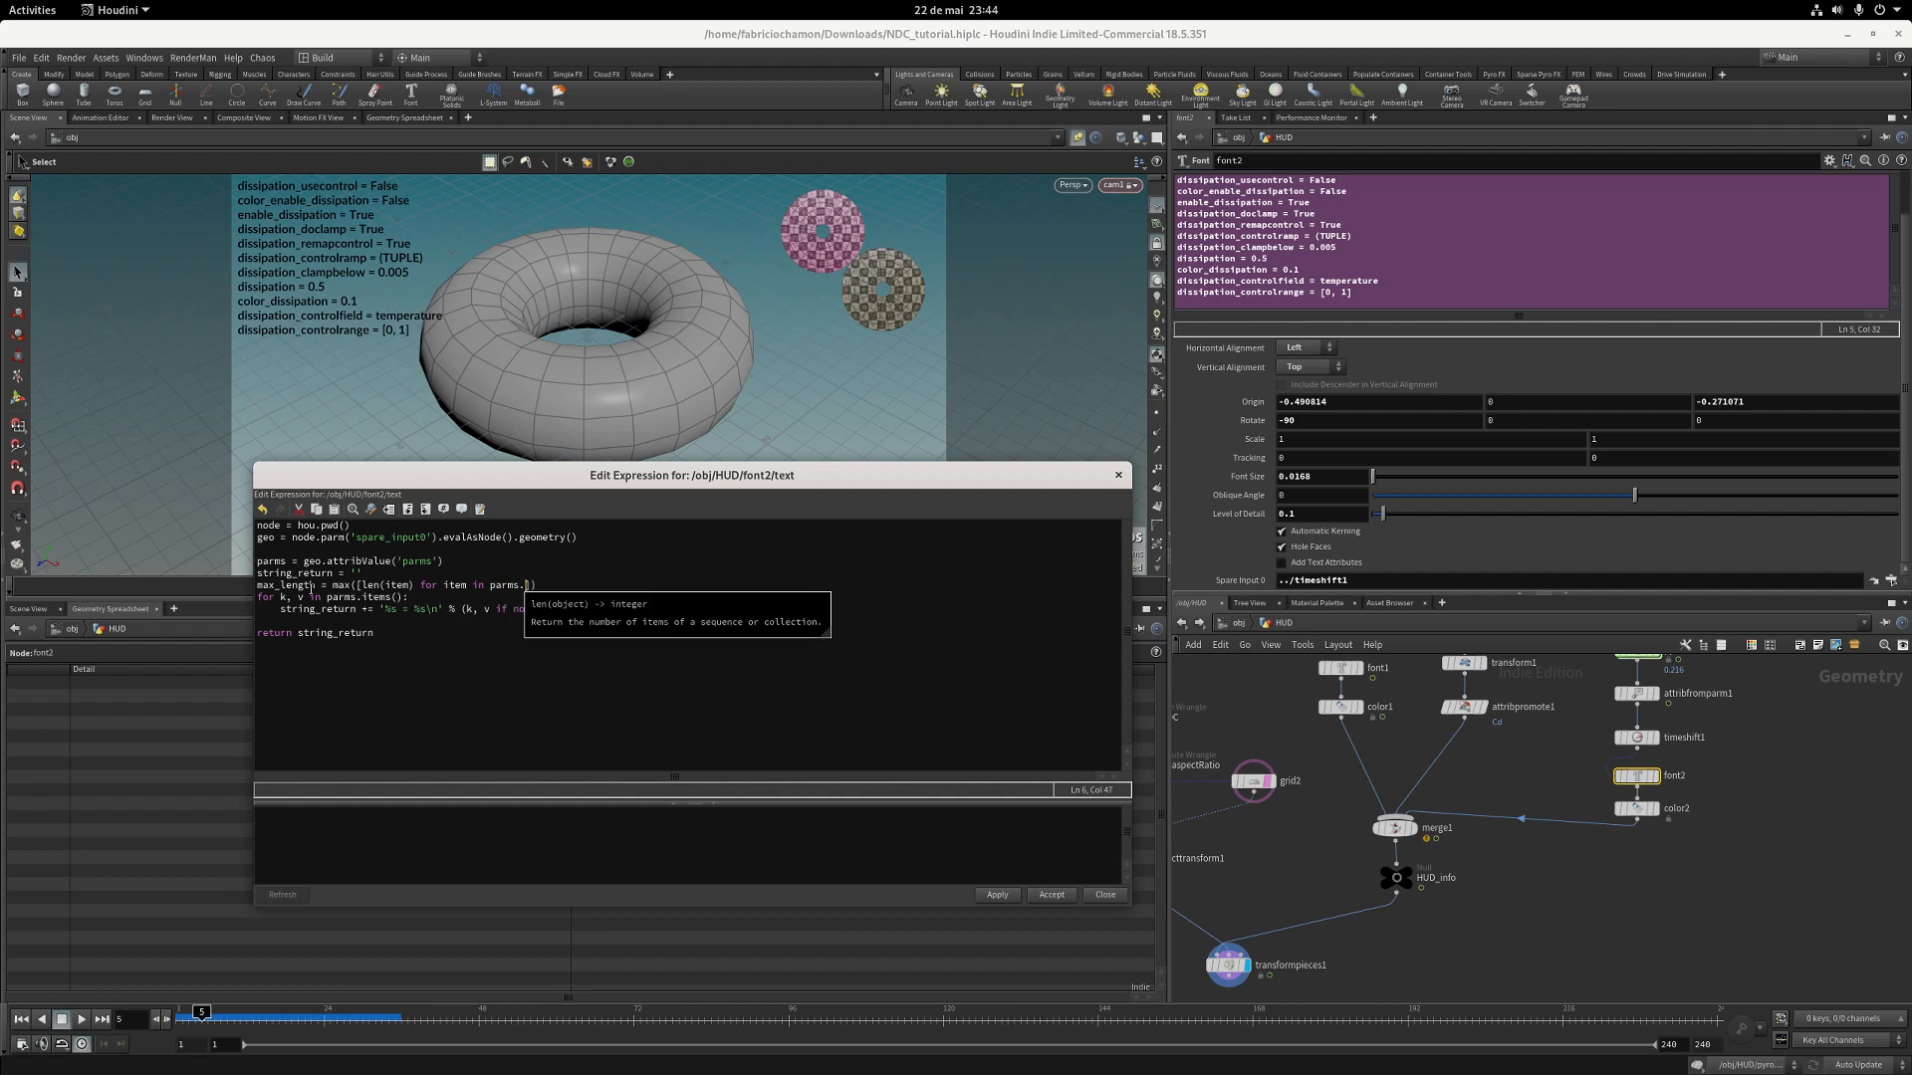
type("ys()")
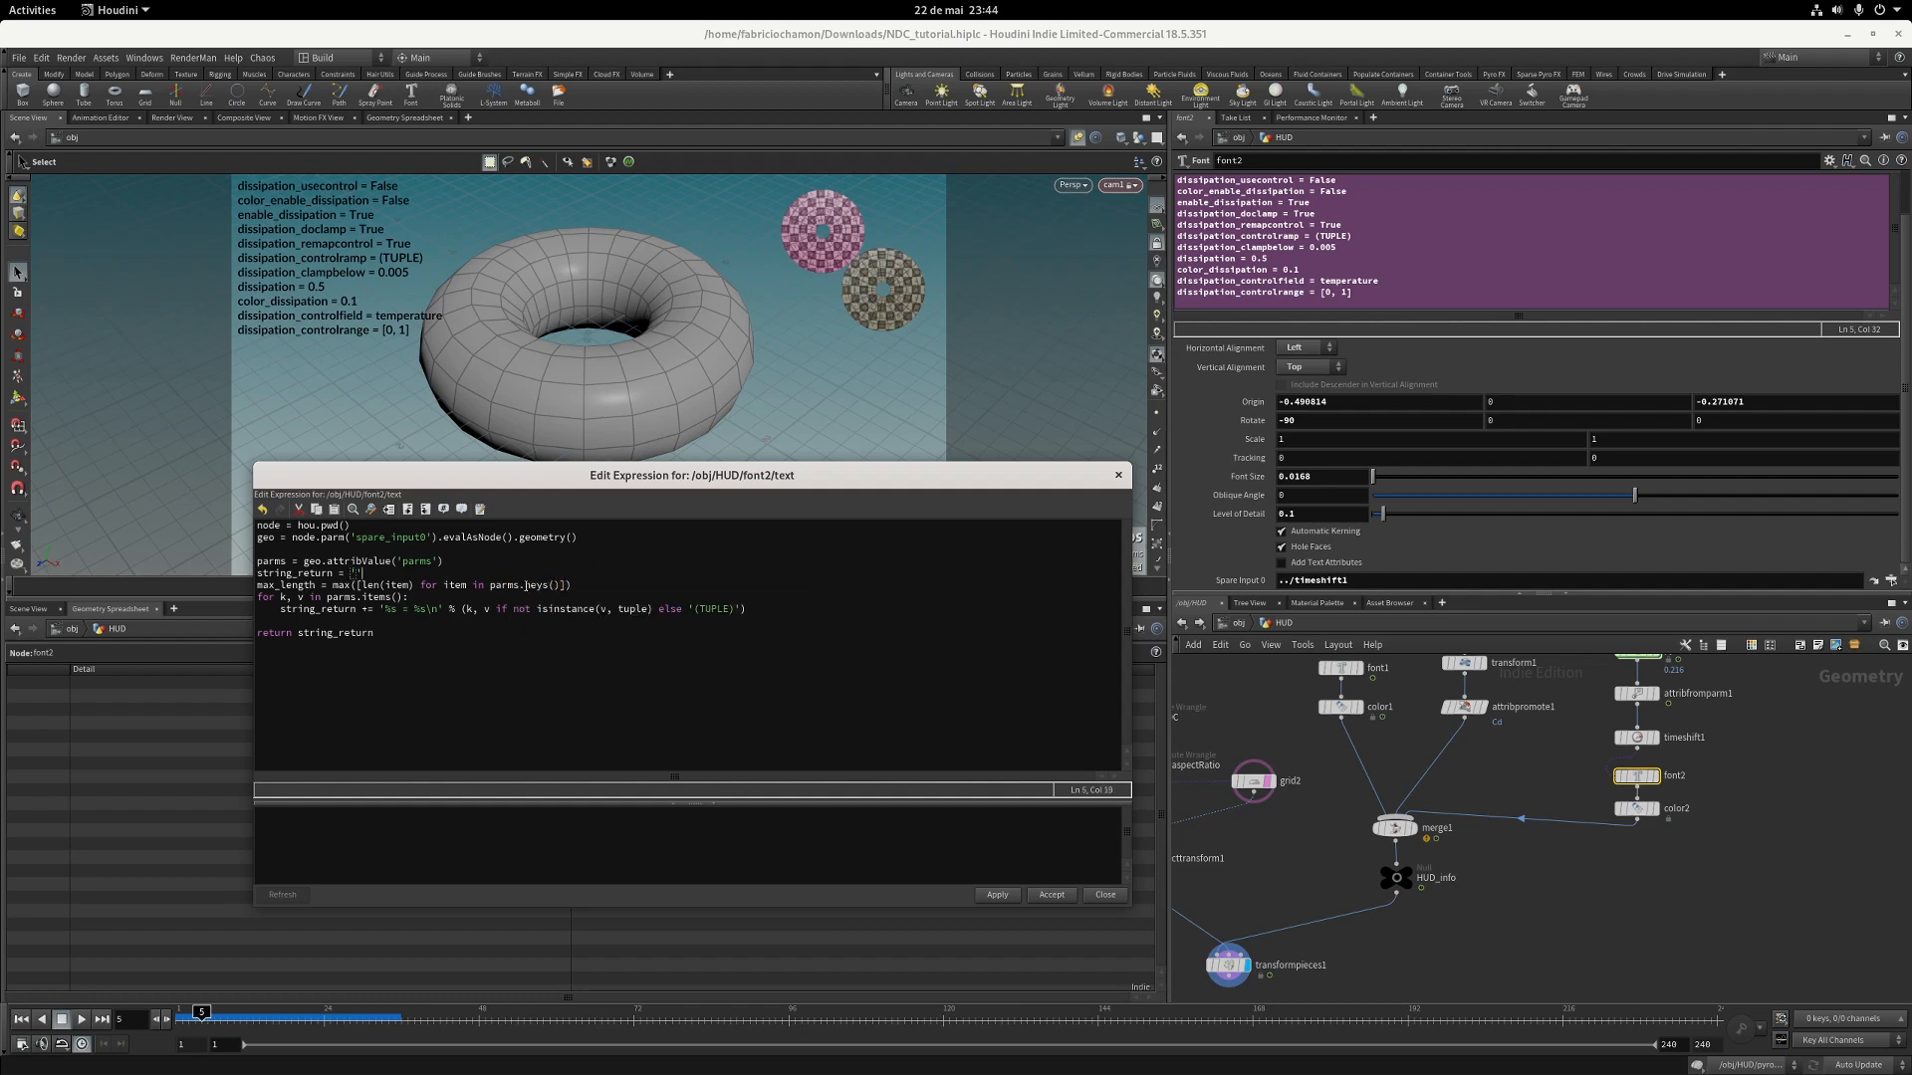
type("y")
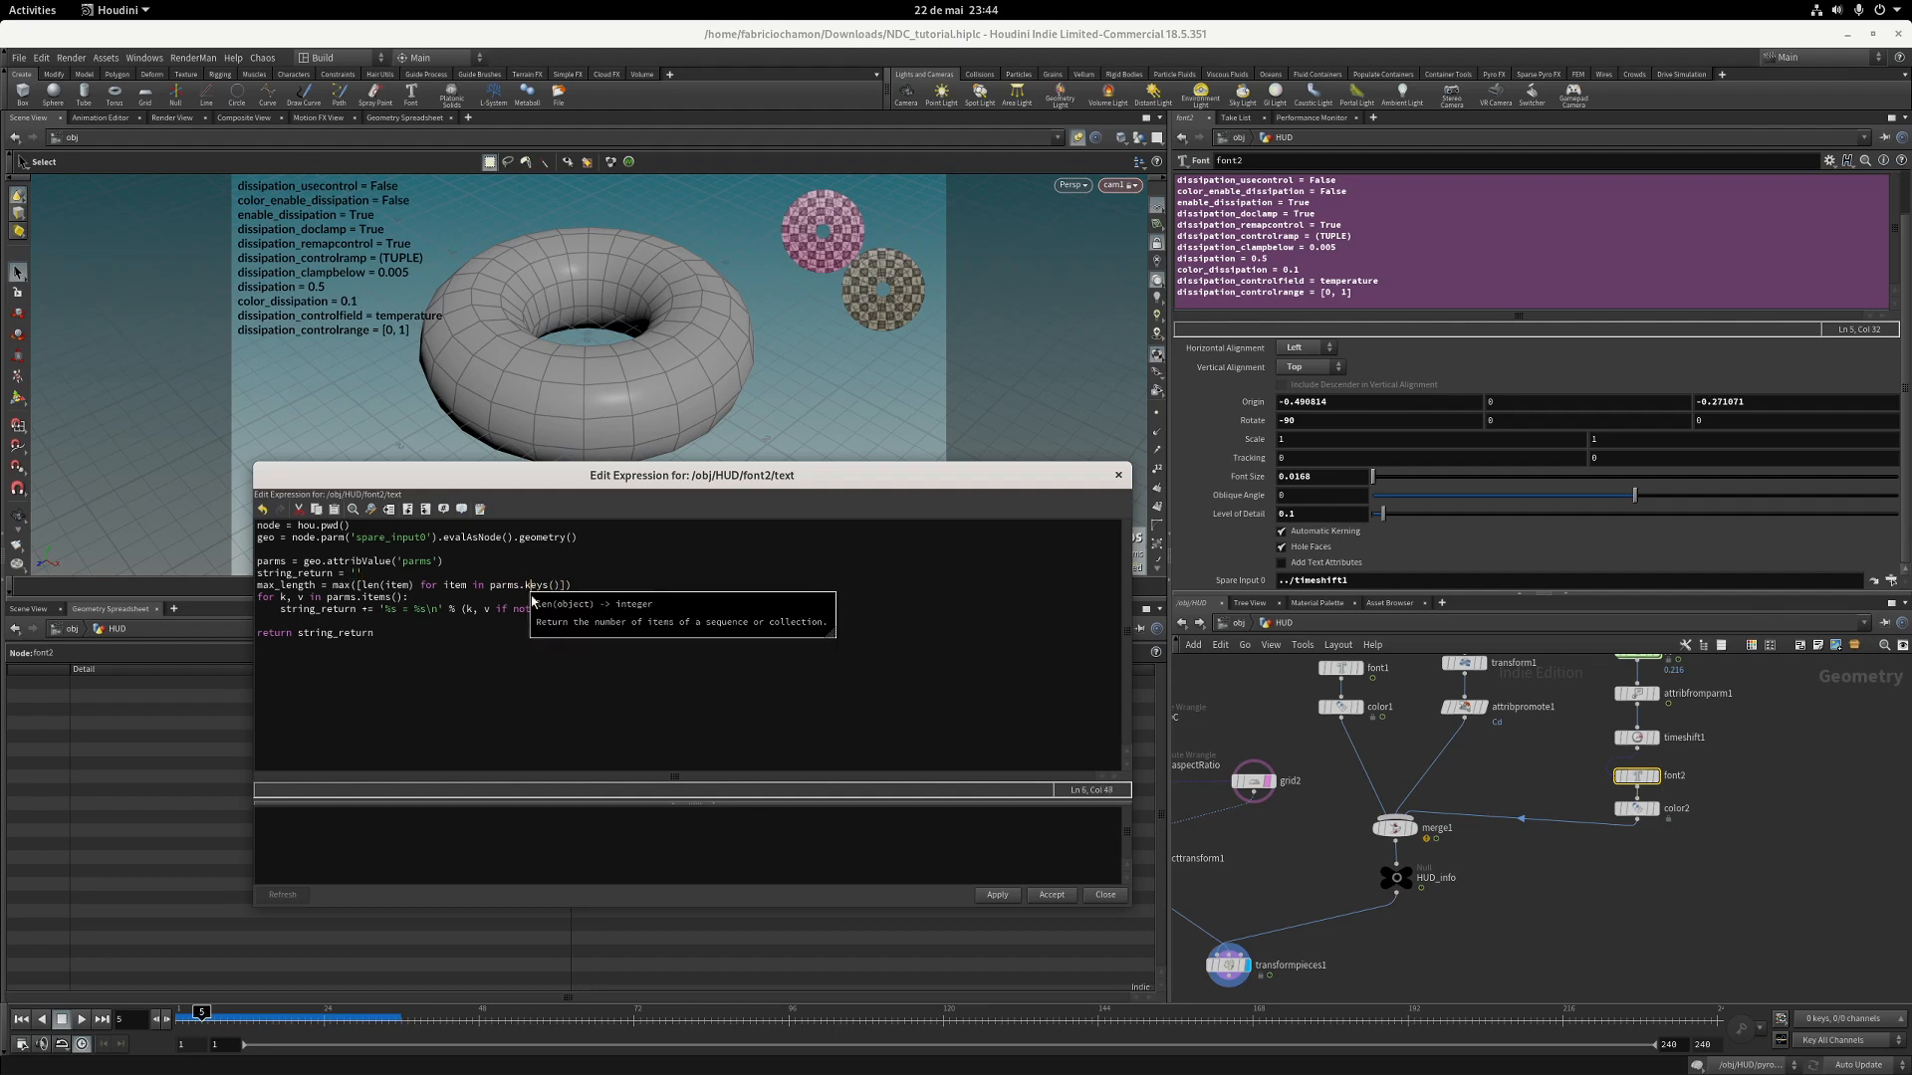
key("ctrl+End")
left_click_drag(489, 585, 562, 585)
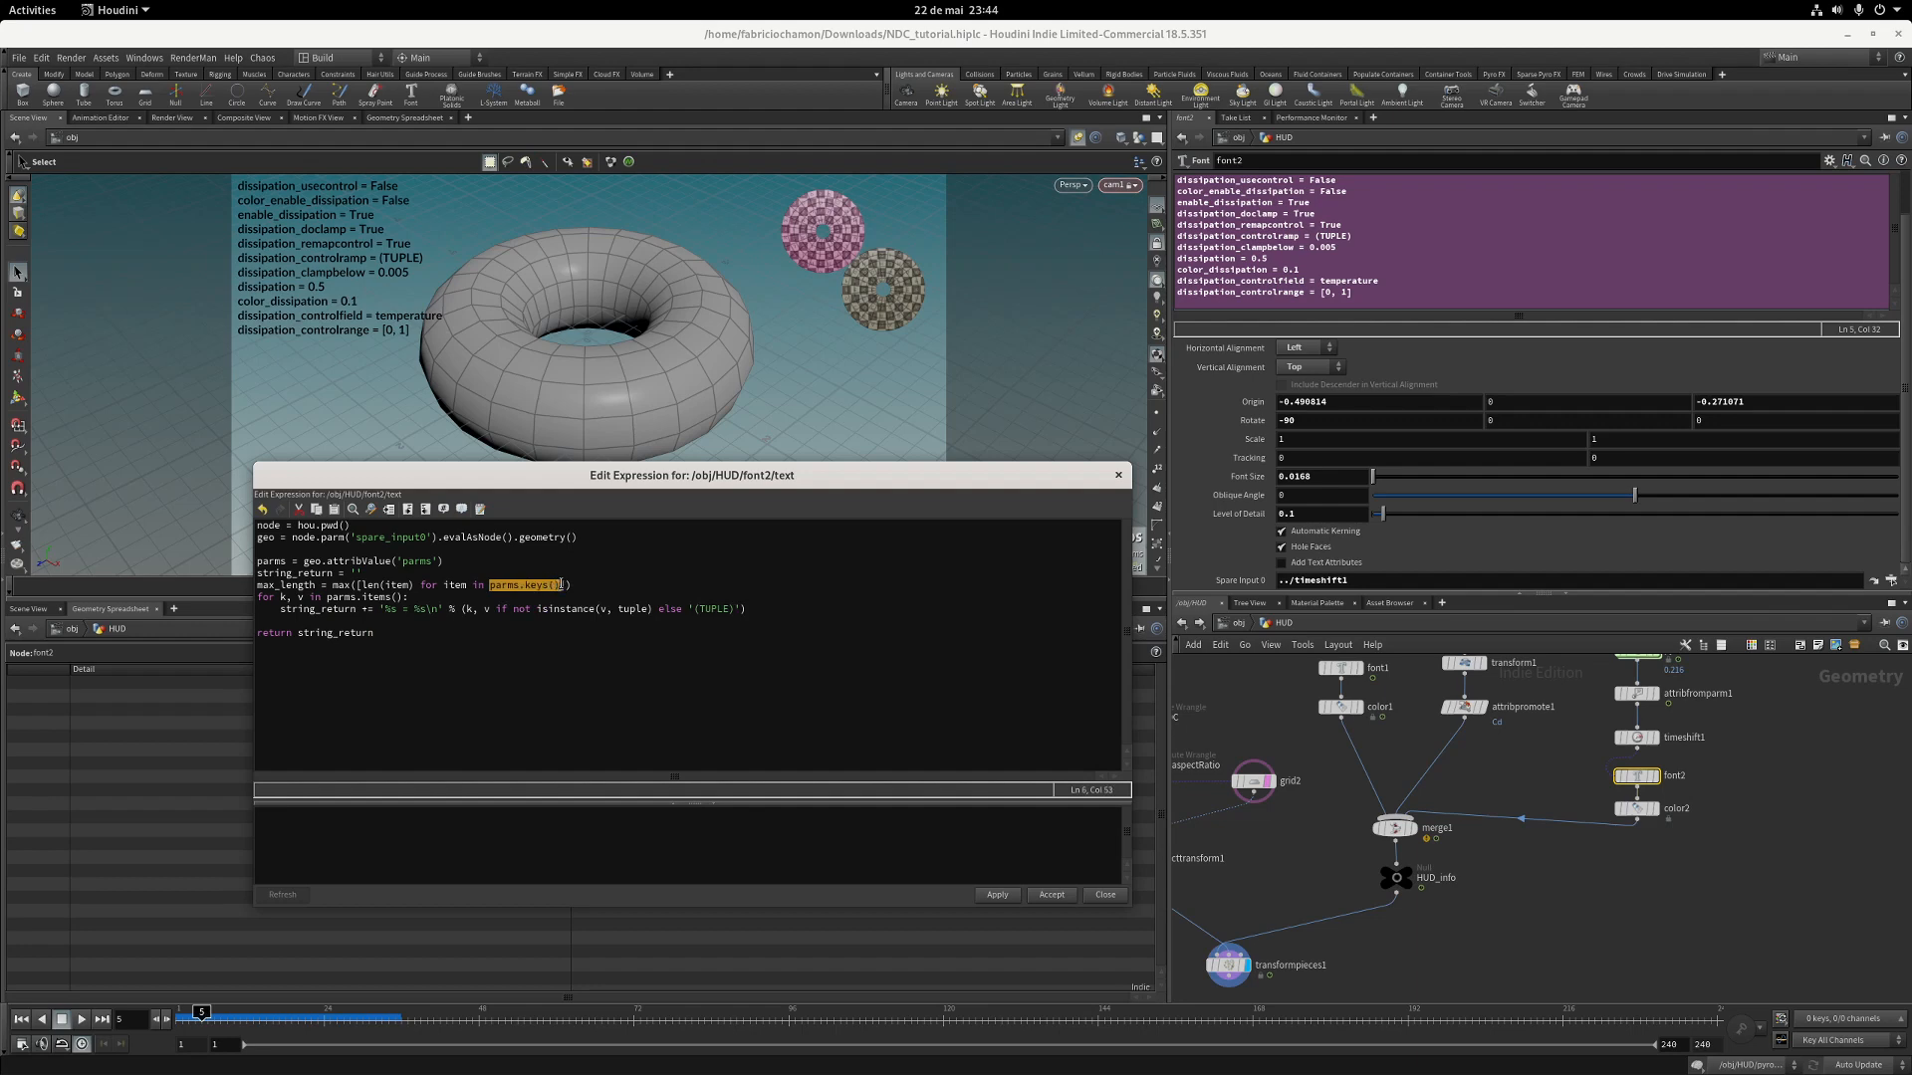
left_click_drag(360, 584, 416, 584)
left_click_drag(329, 585, 256, 589)
Right-justify the parameter names in the loop by changing k to k.rjust(max_length), and apply the expression.
left_click(476, 611)
type(".")
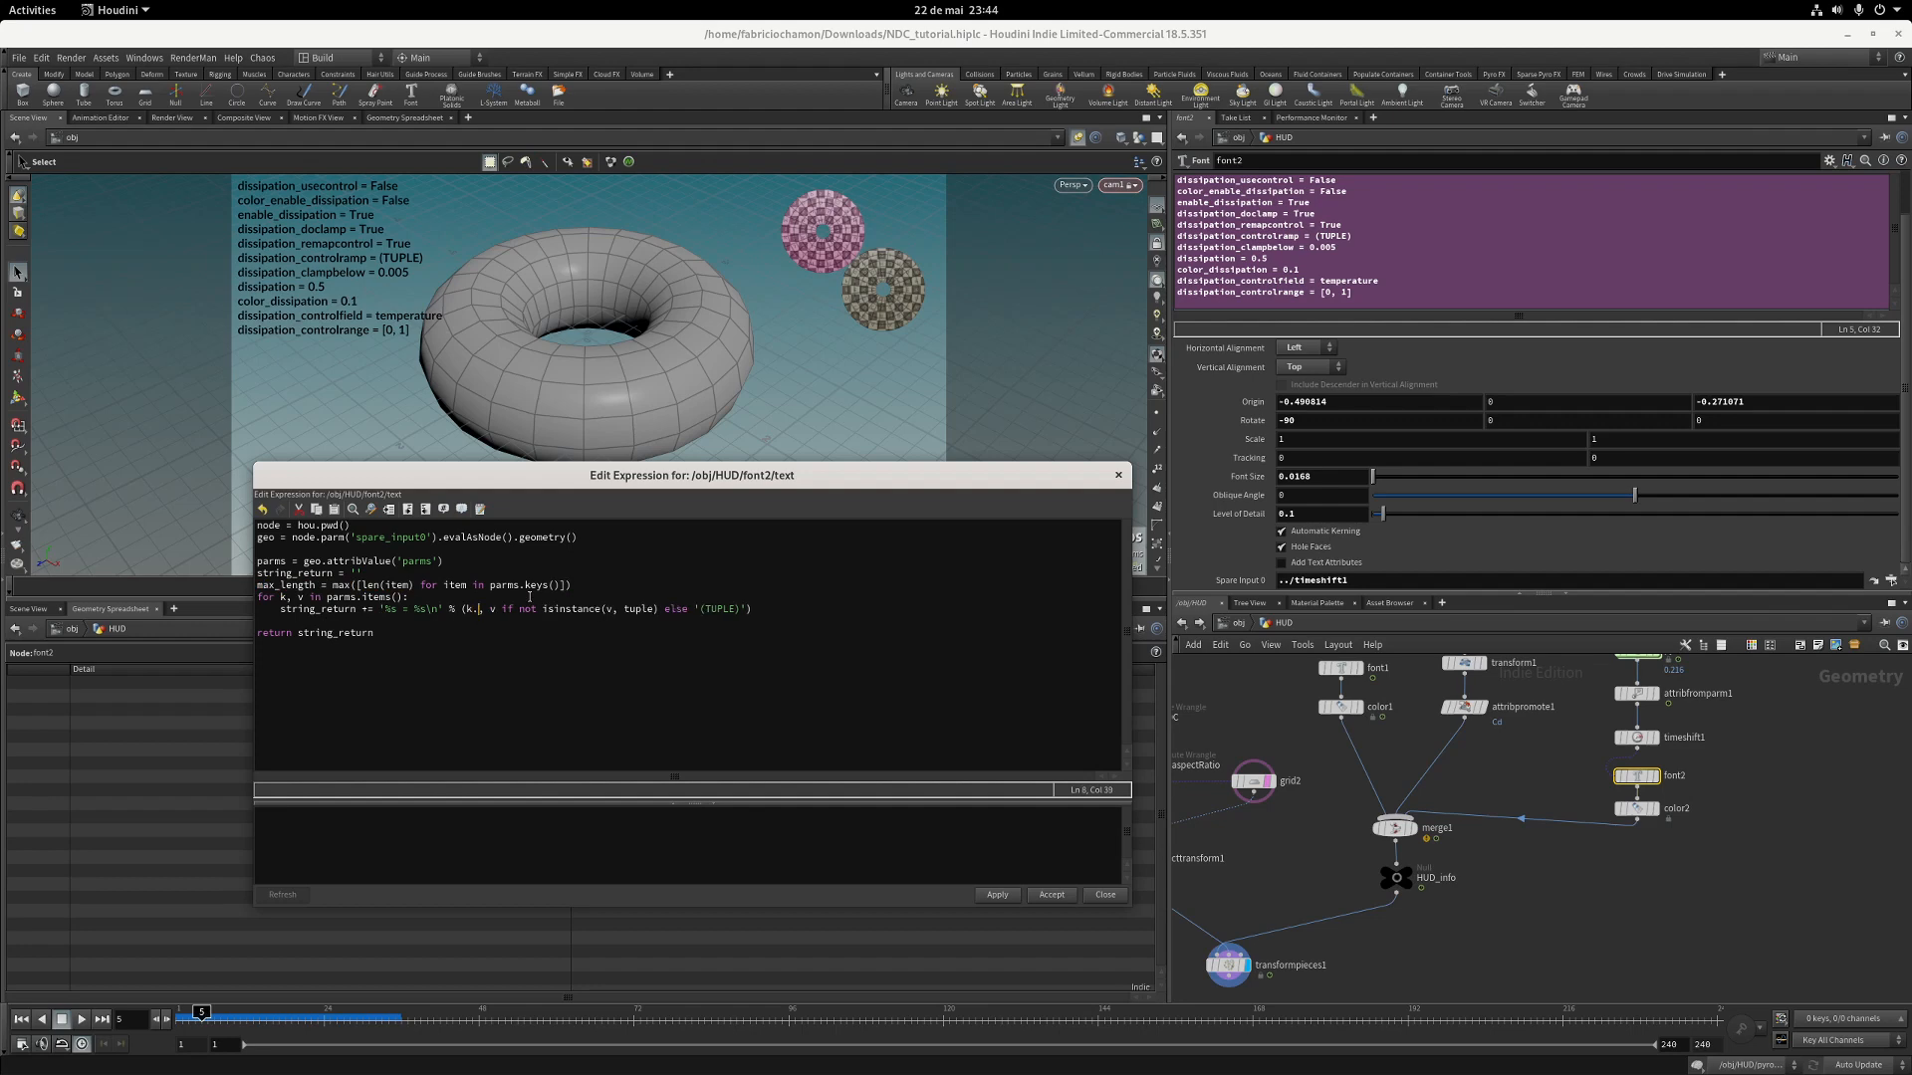
type("rjsut()")
key("Left")
type("max_length")
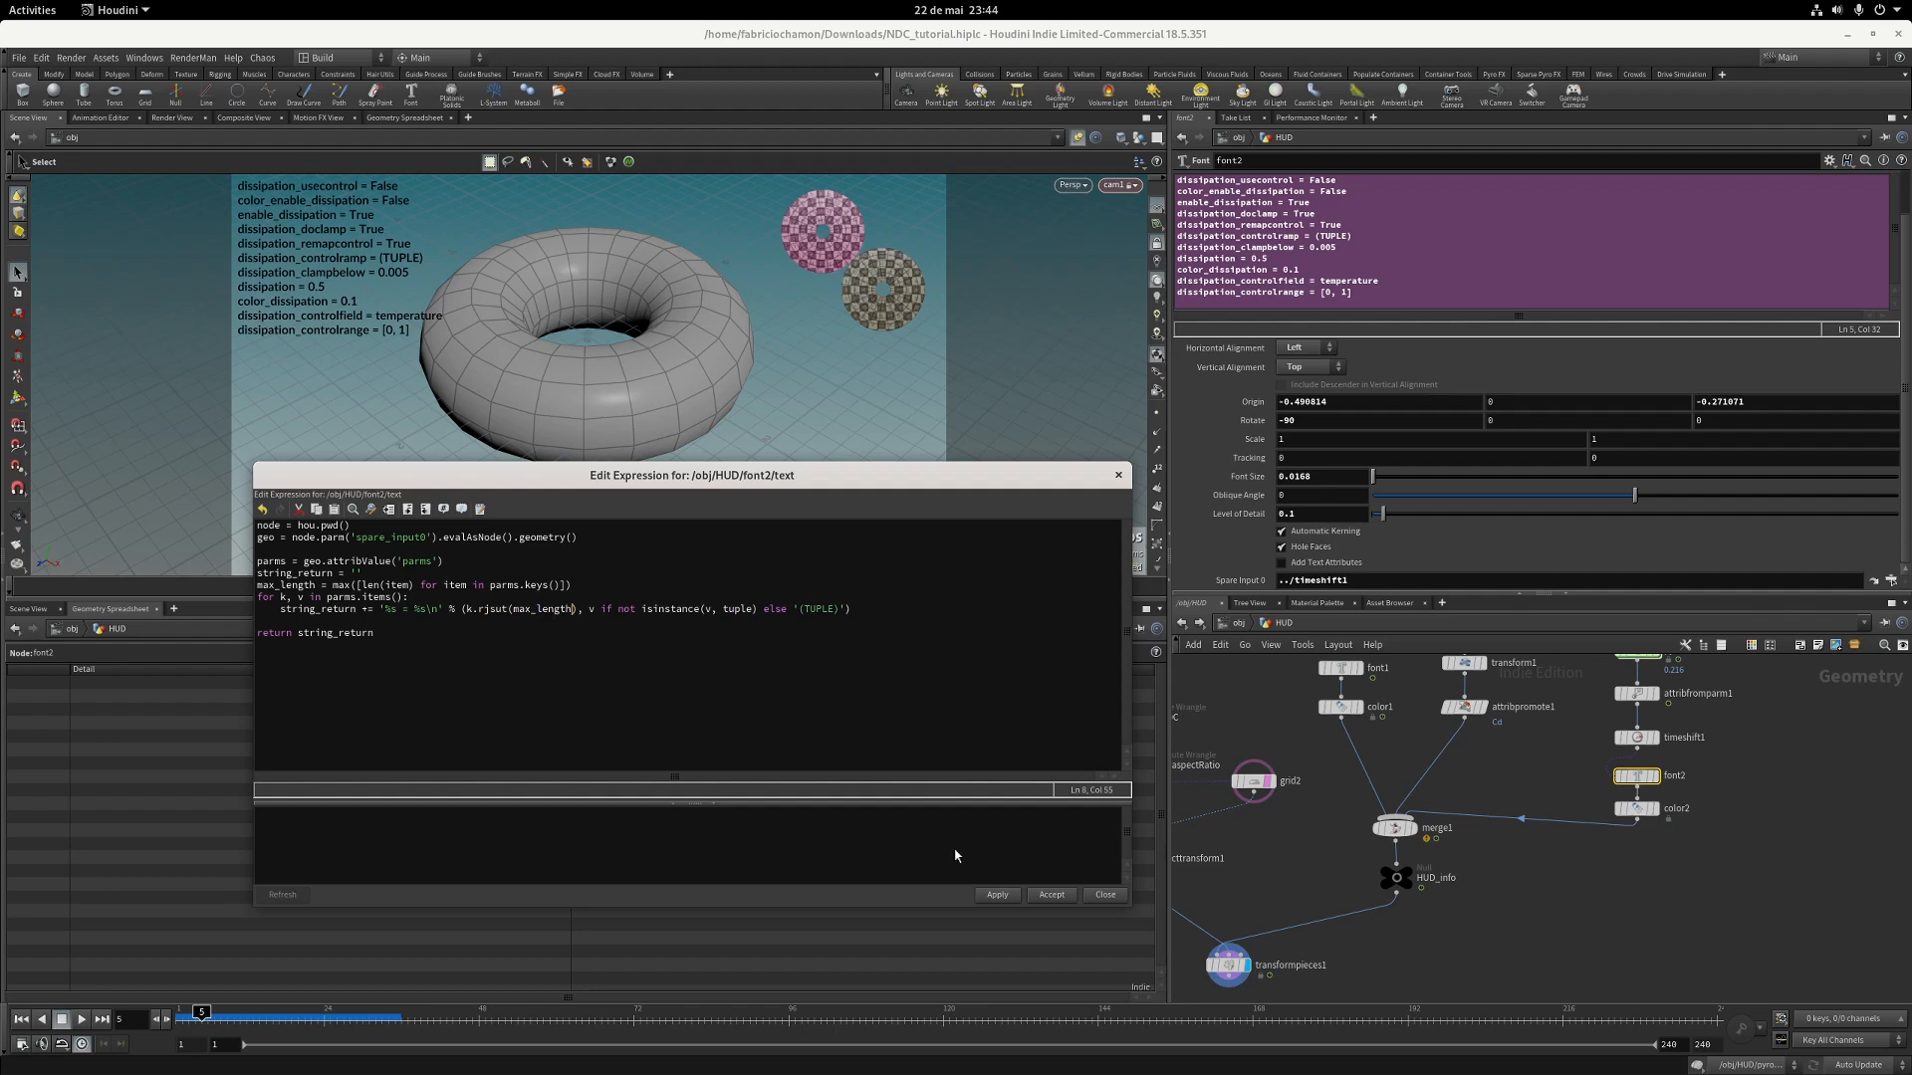
left_click(997, 896)
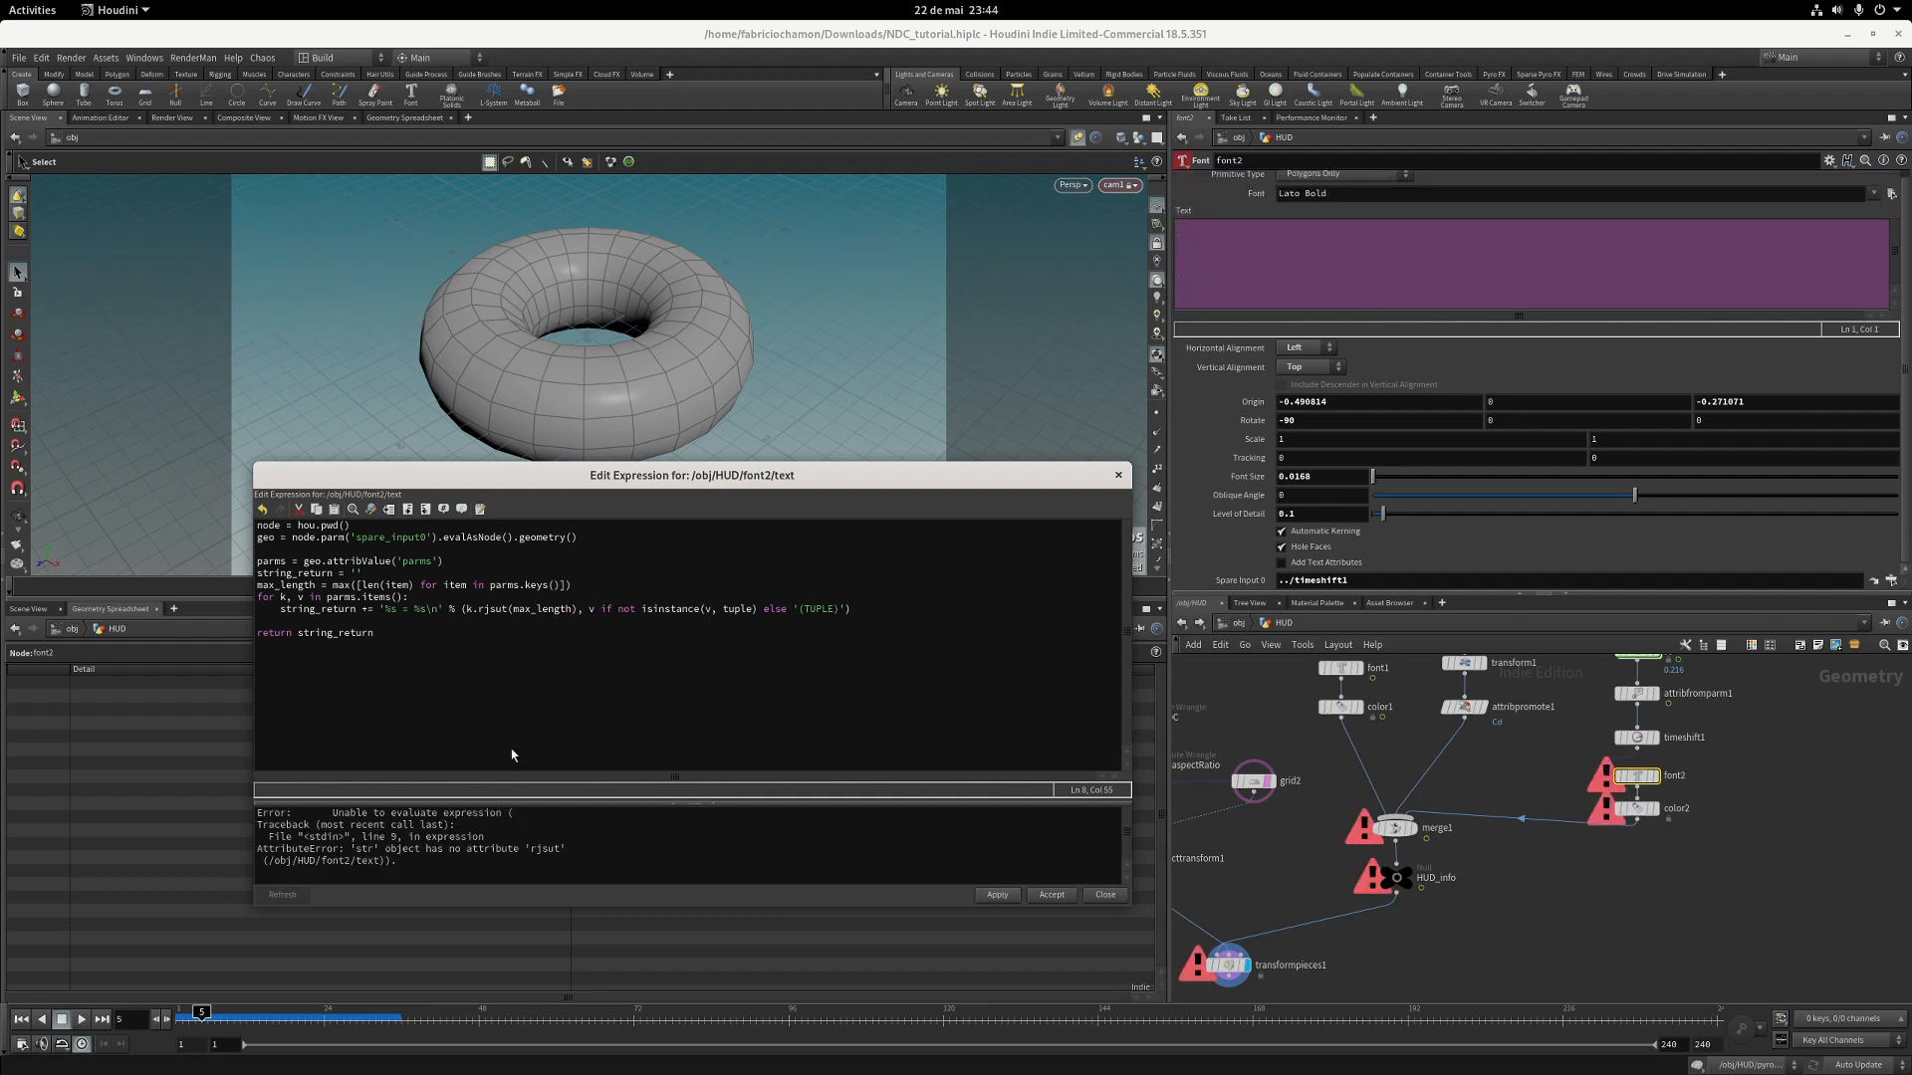
left_click_drag(488, 608, 506, 608)
key("BackSpace")
type("ust")
left_click(996, 894)
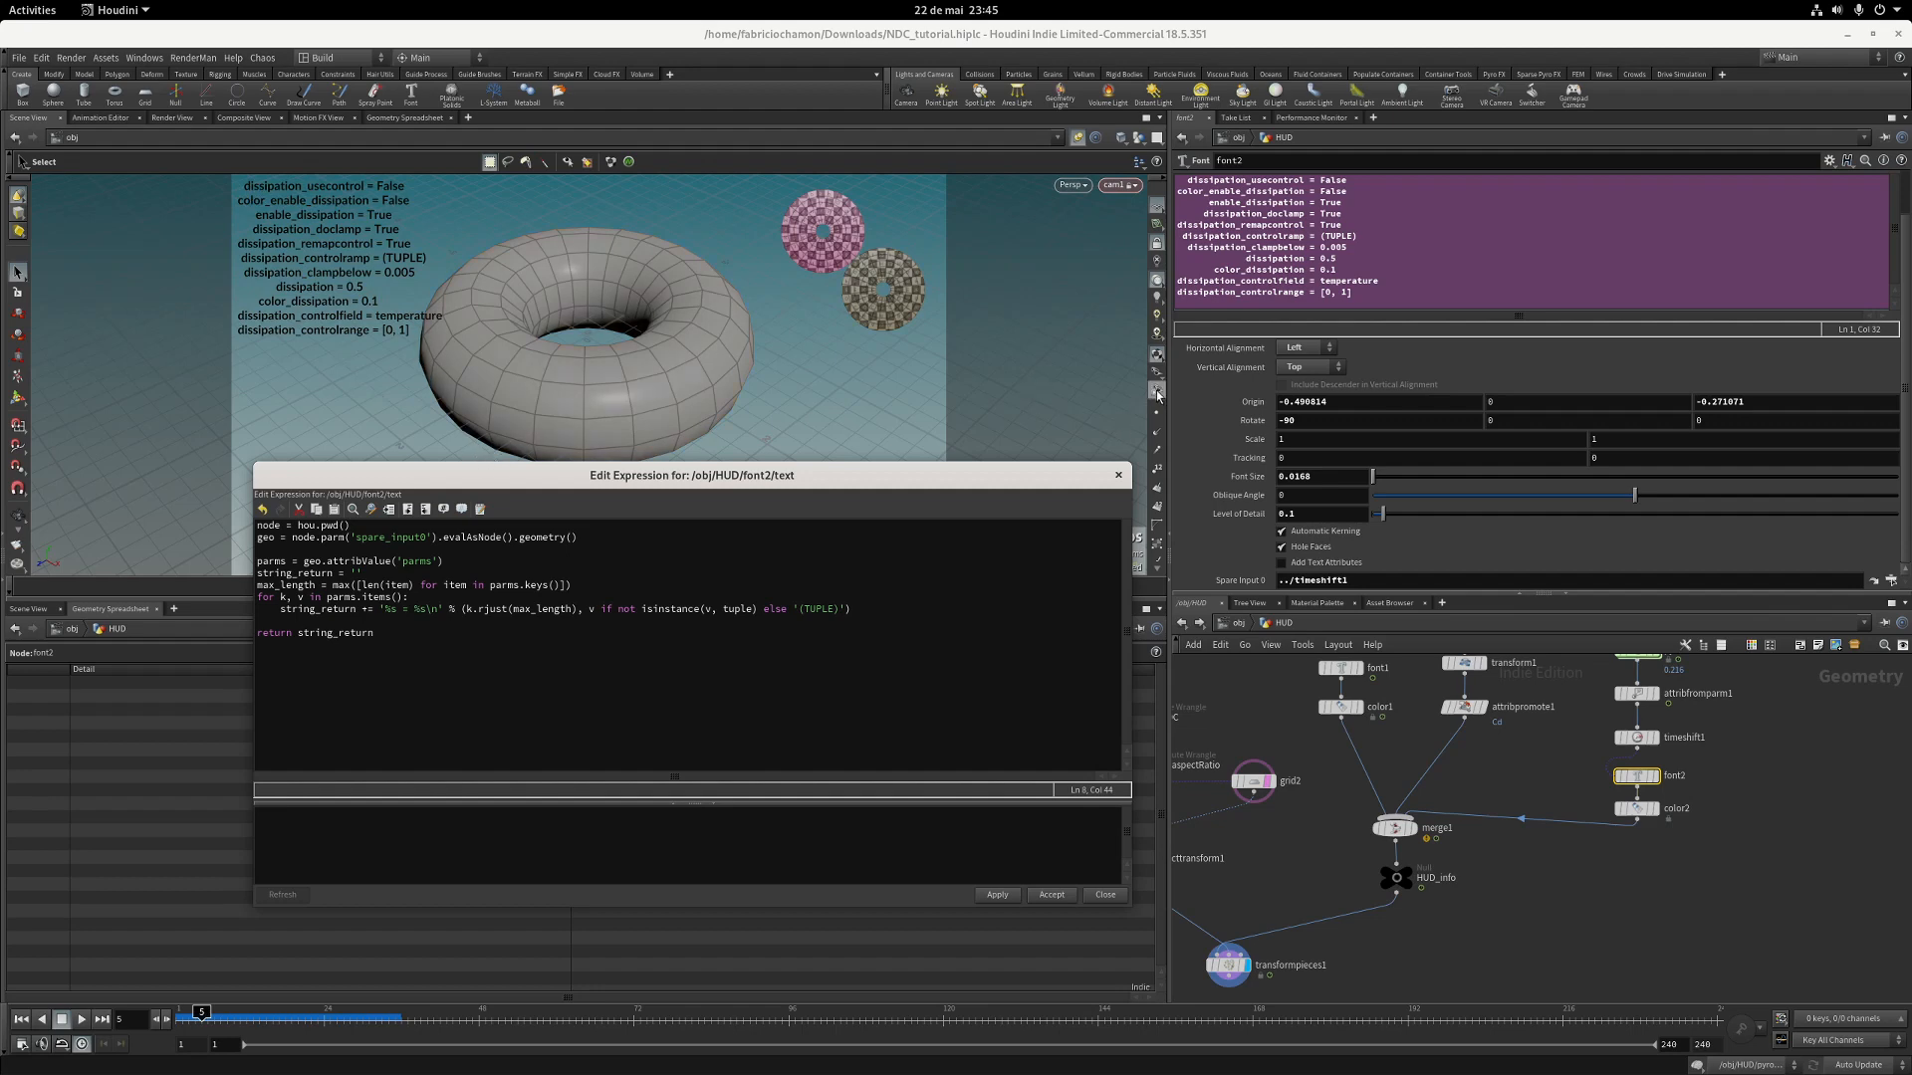
Set font2's Font to Courier.
left_click_drag(1905, 363, 1908, 206)
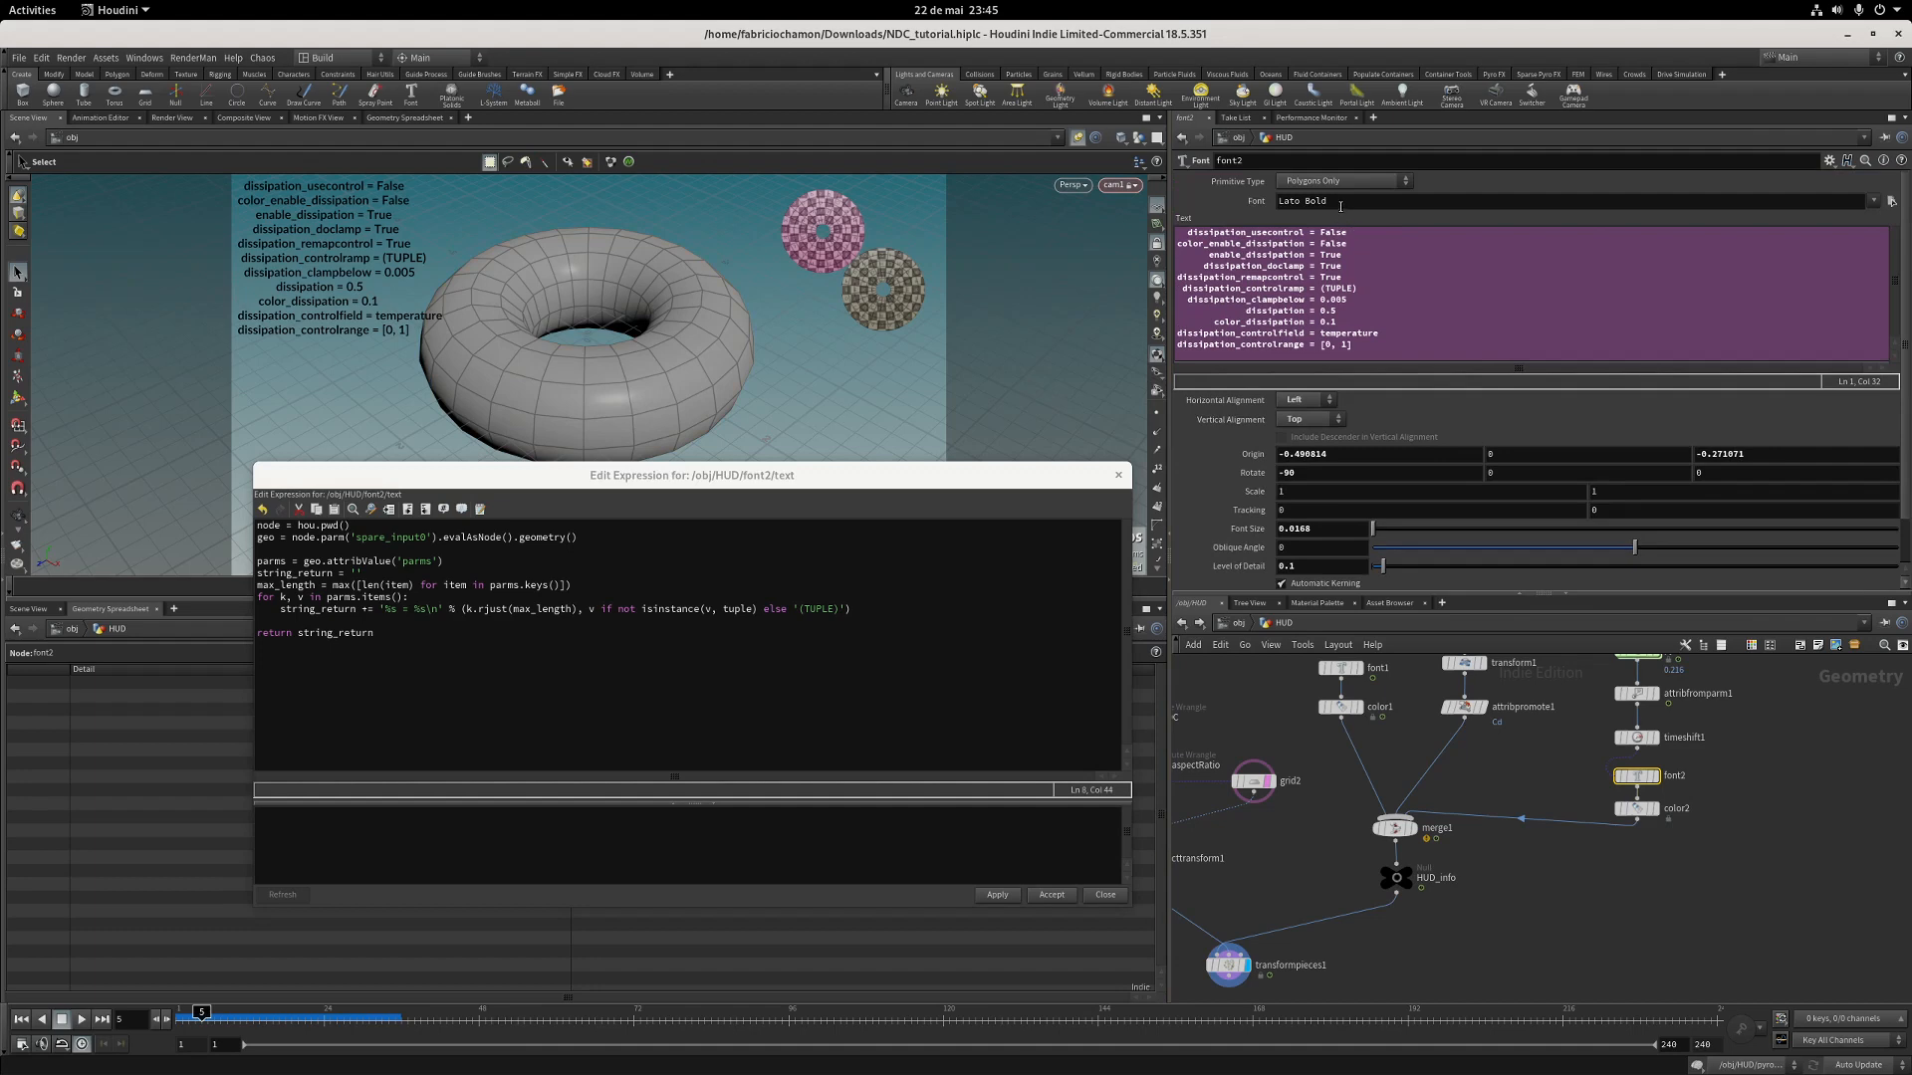
left_click_drag(1342, 205, 1237, 196)
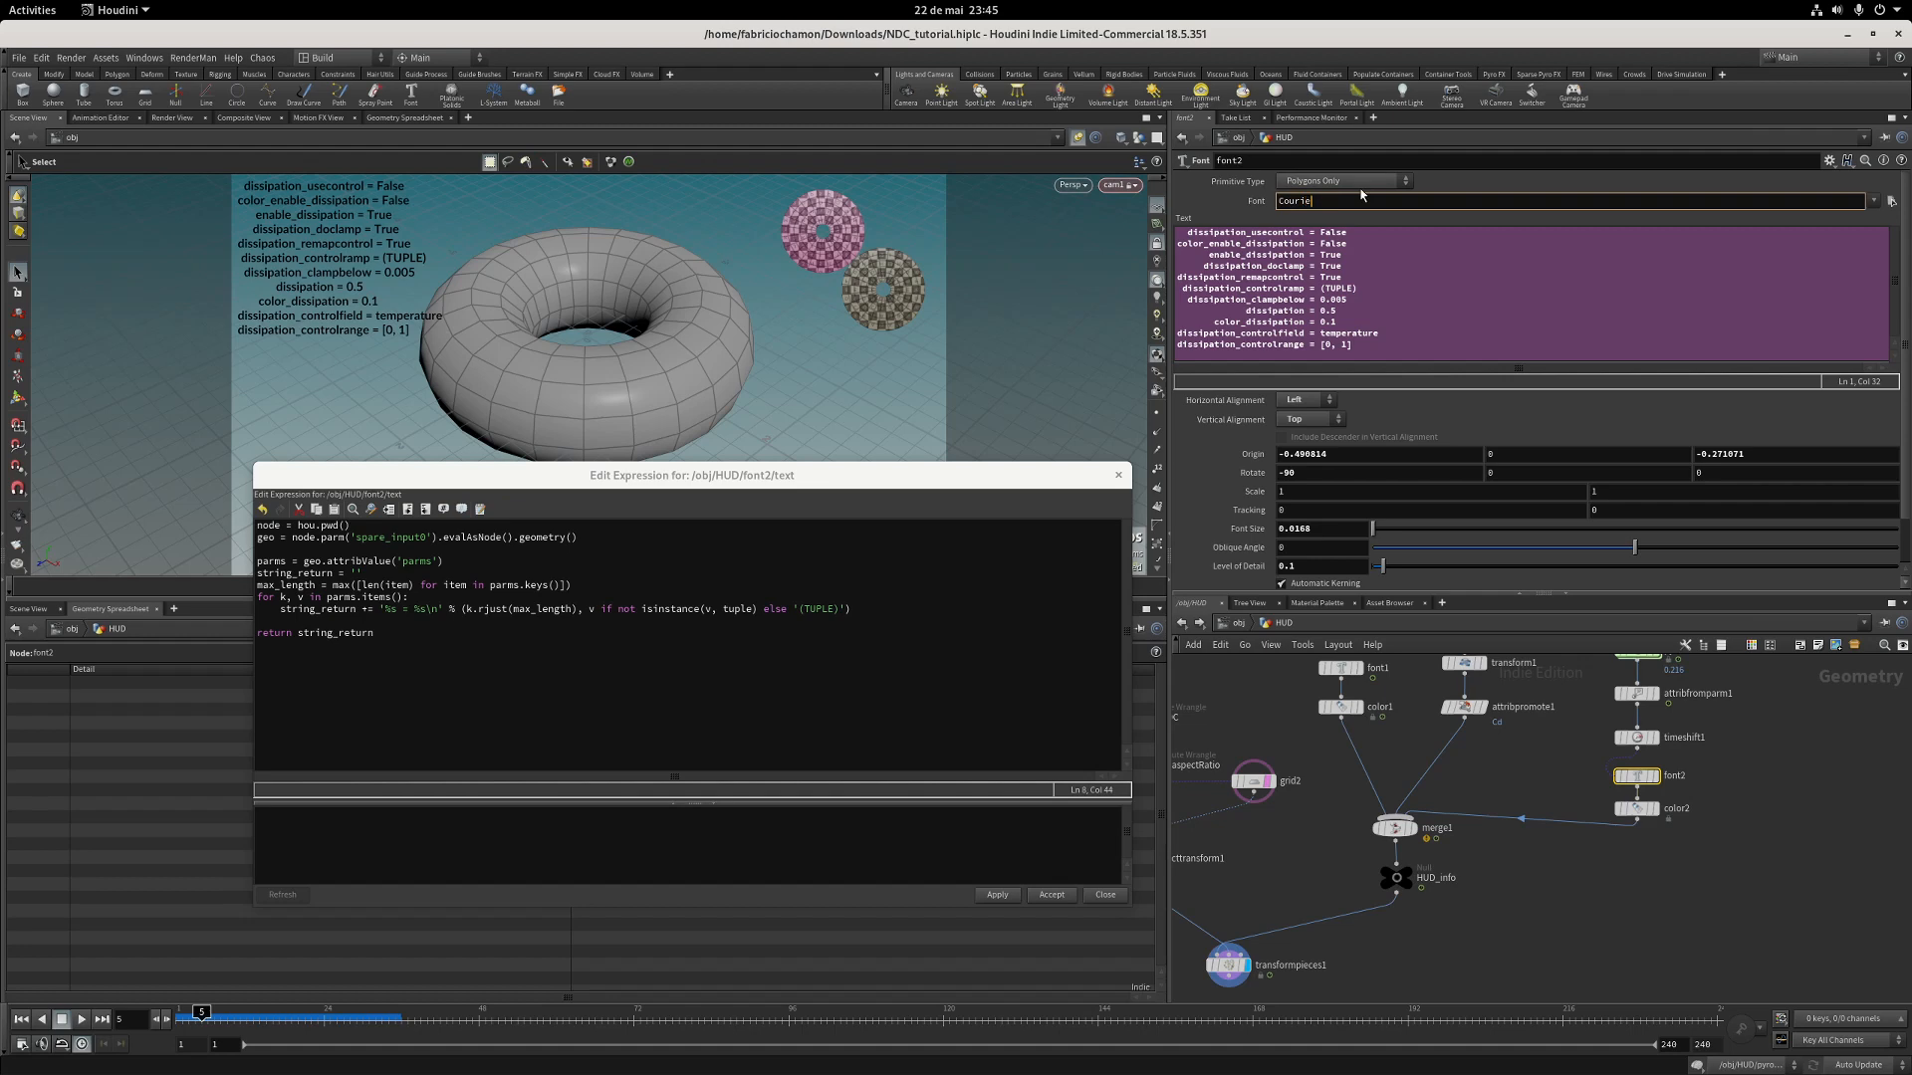
key("Return")
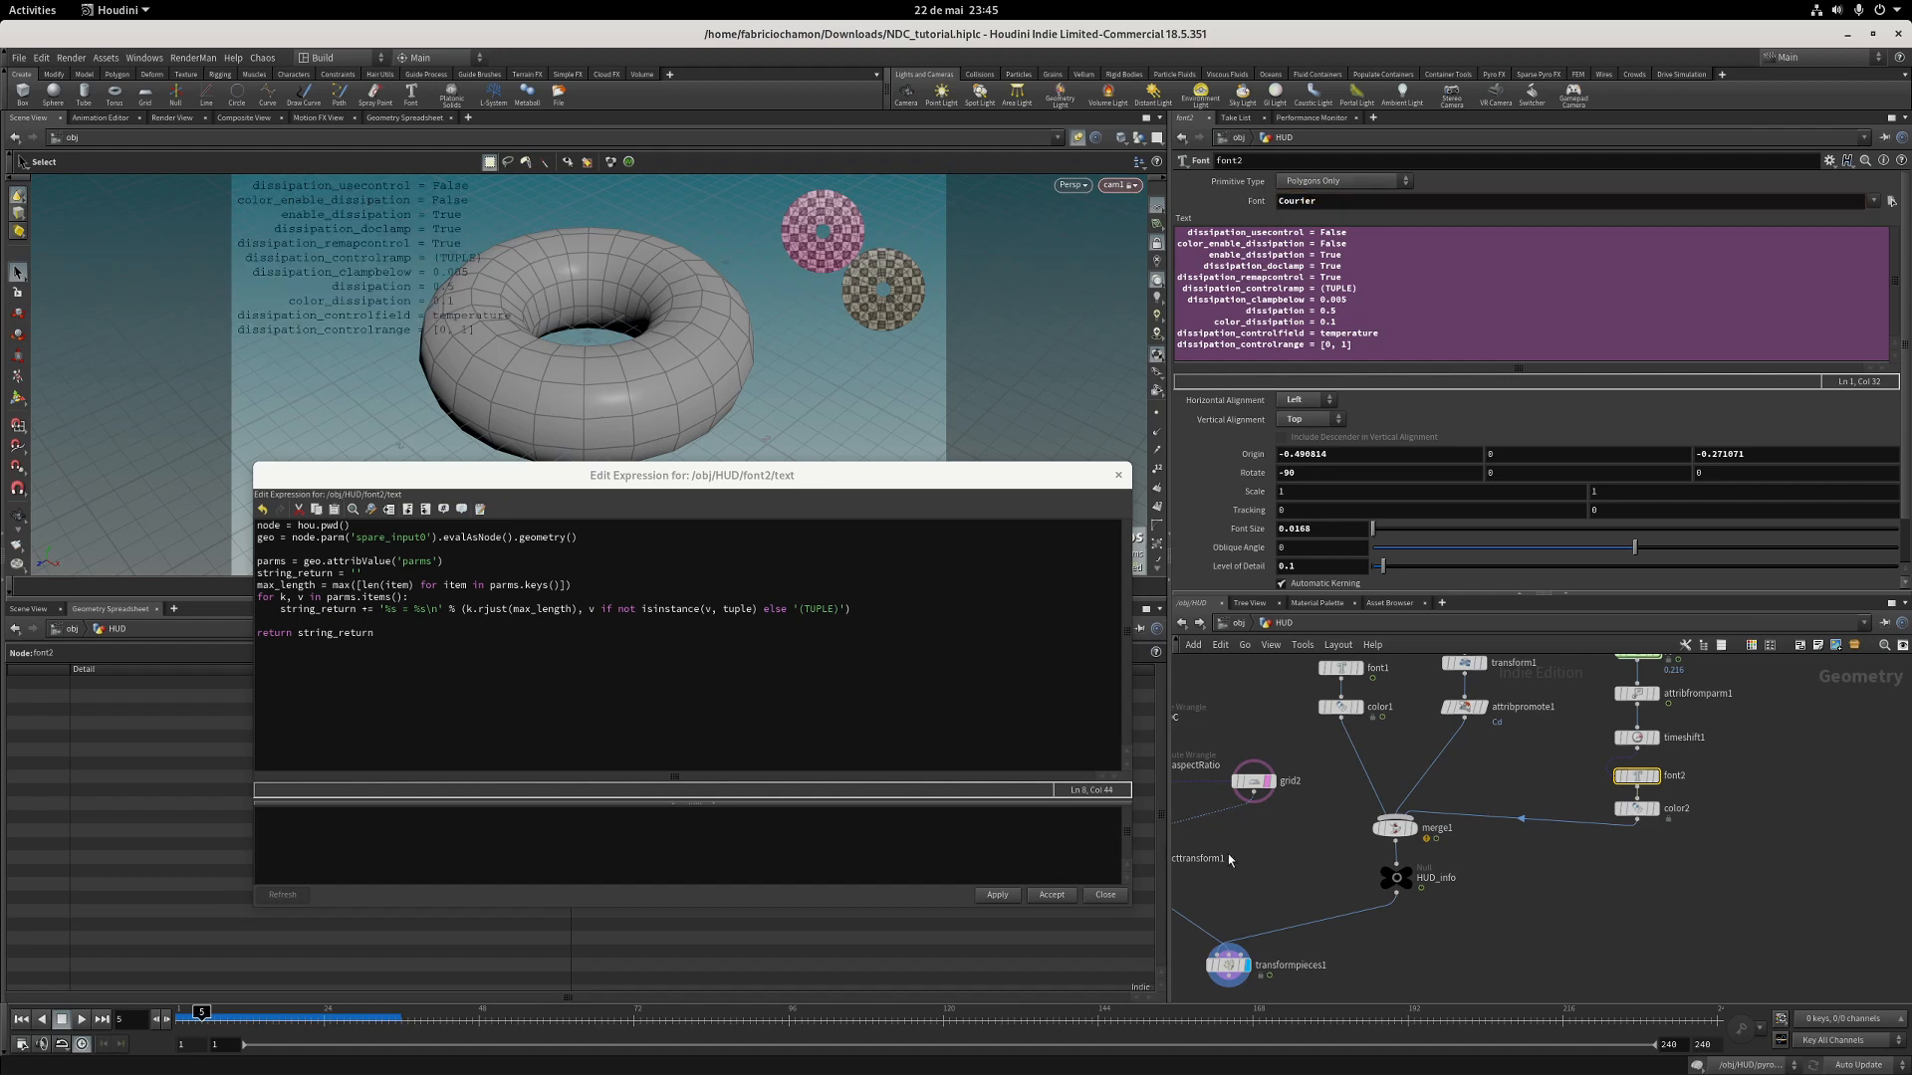
Close the expression editor, extend the parameter pane downward, and save the scene.
left_click(1107, 897)
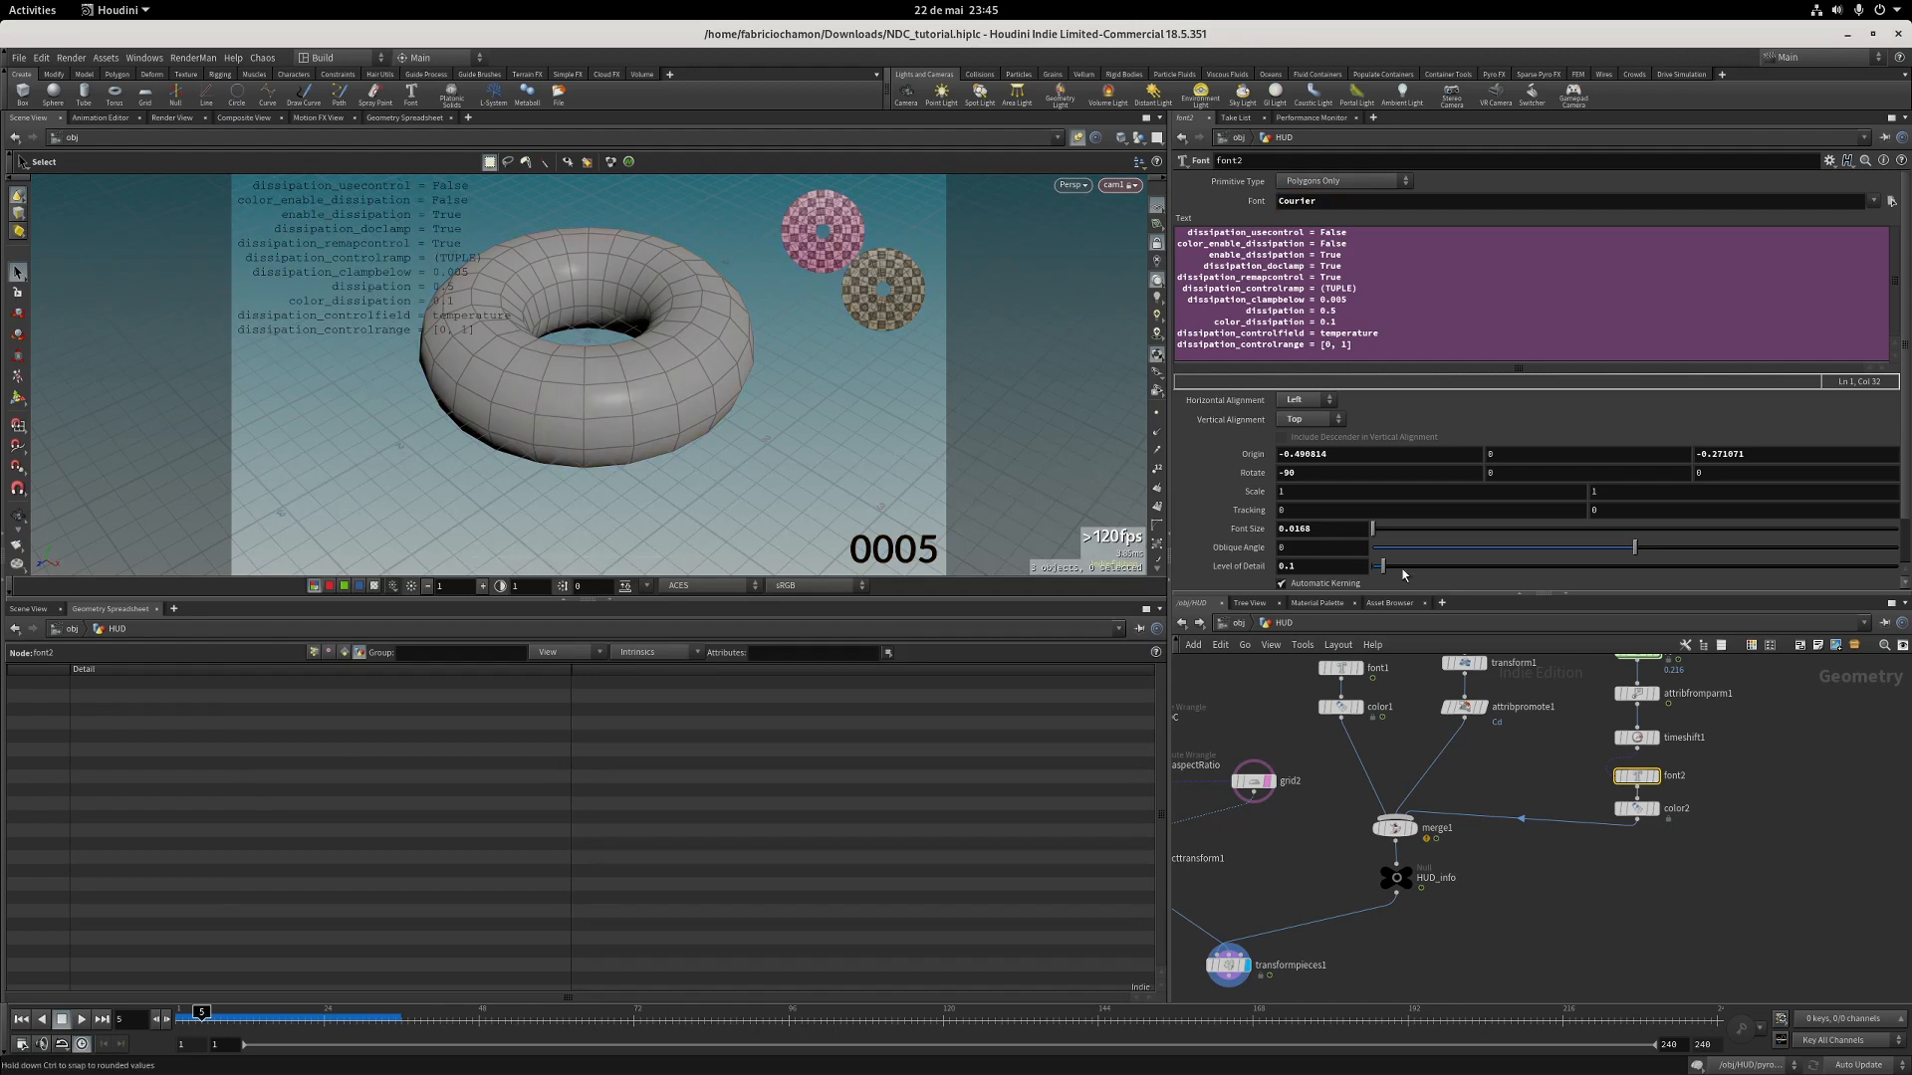
left_click_drag(1426, 596, 1431, 641)
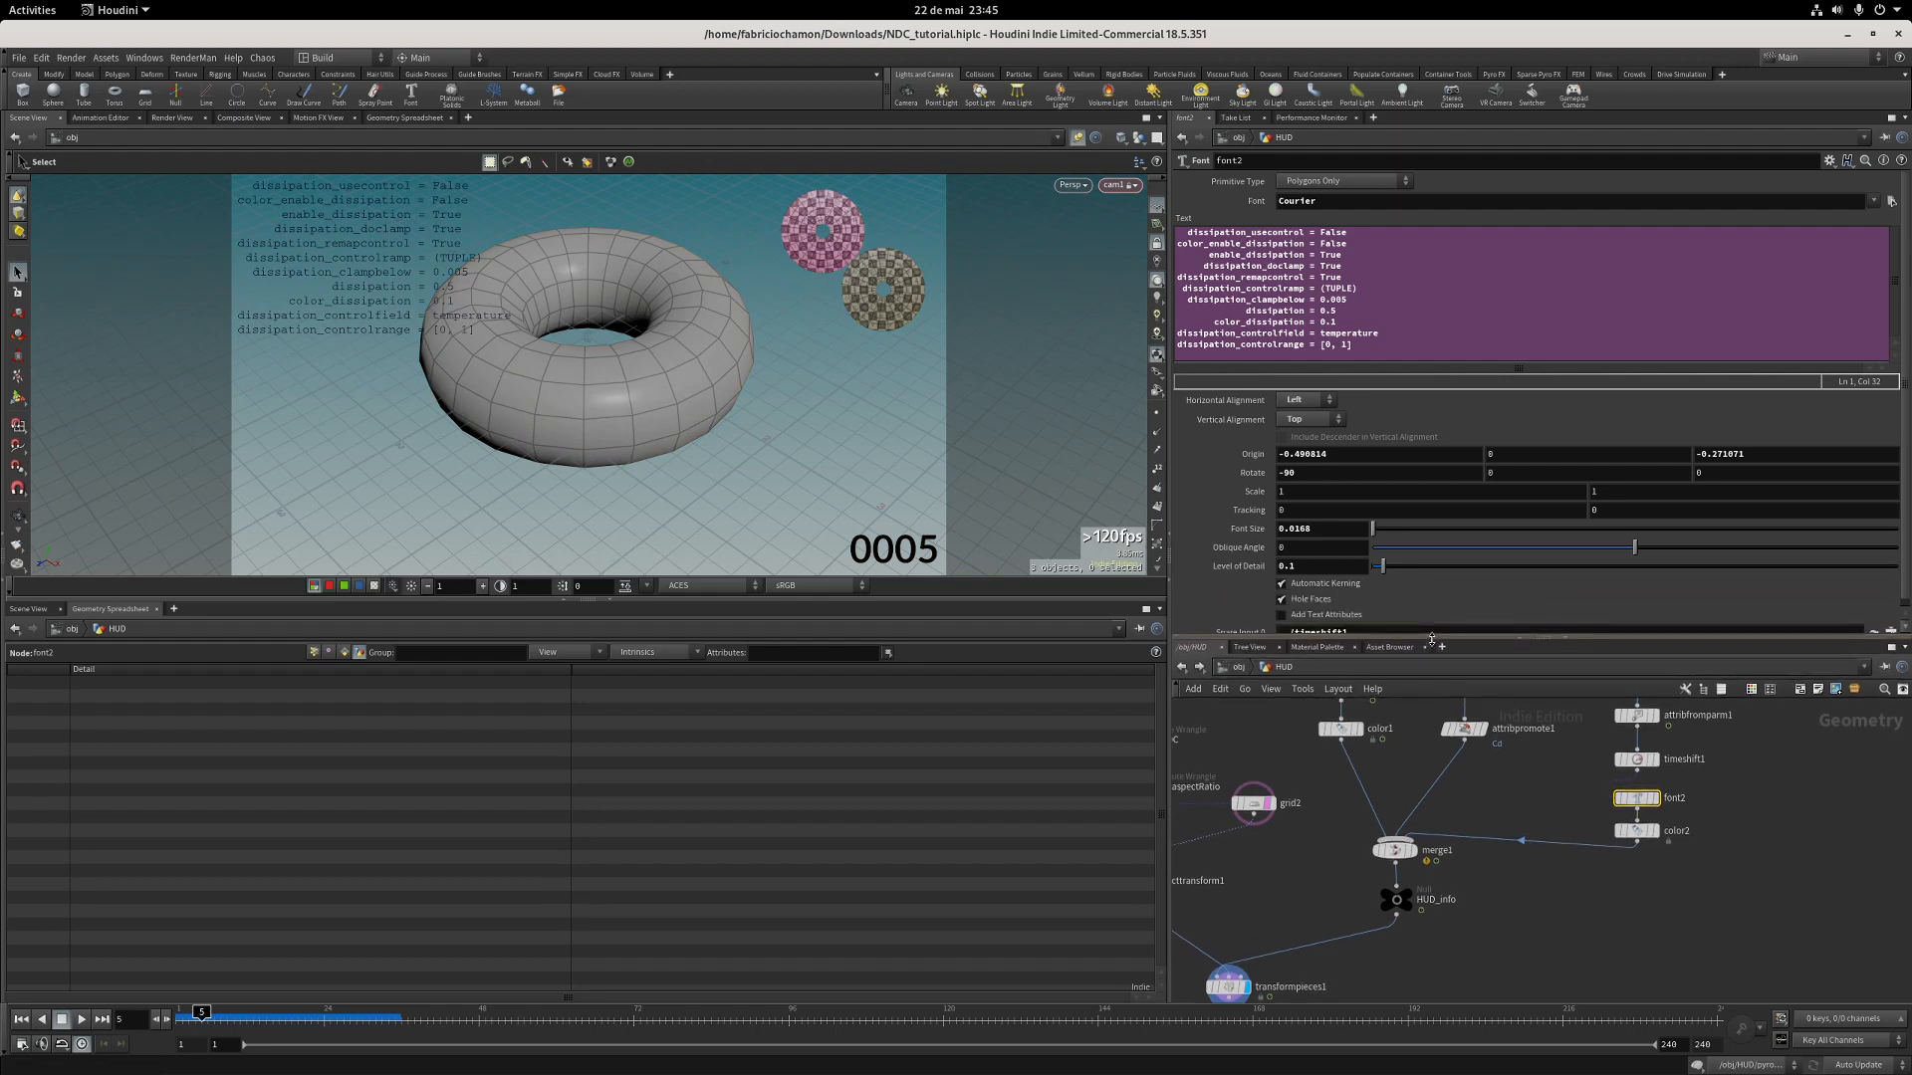
middle_click_drag(1488, 794, 1440, 853)
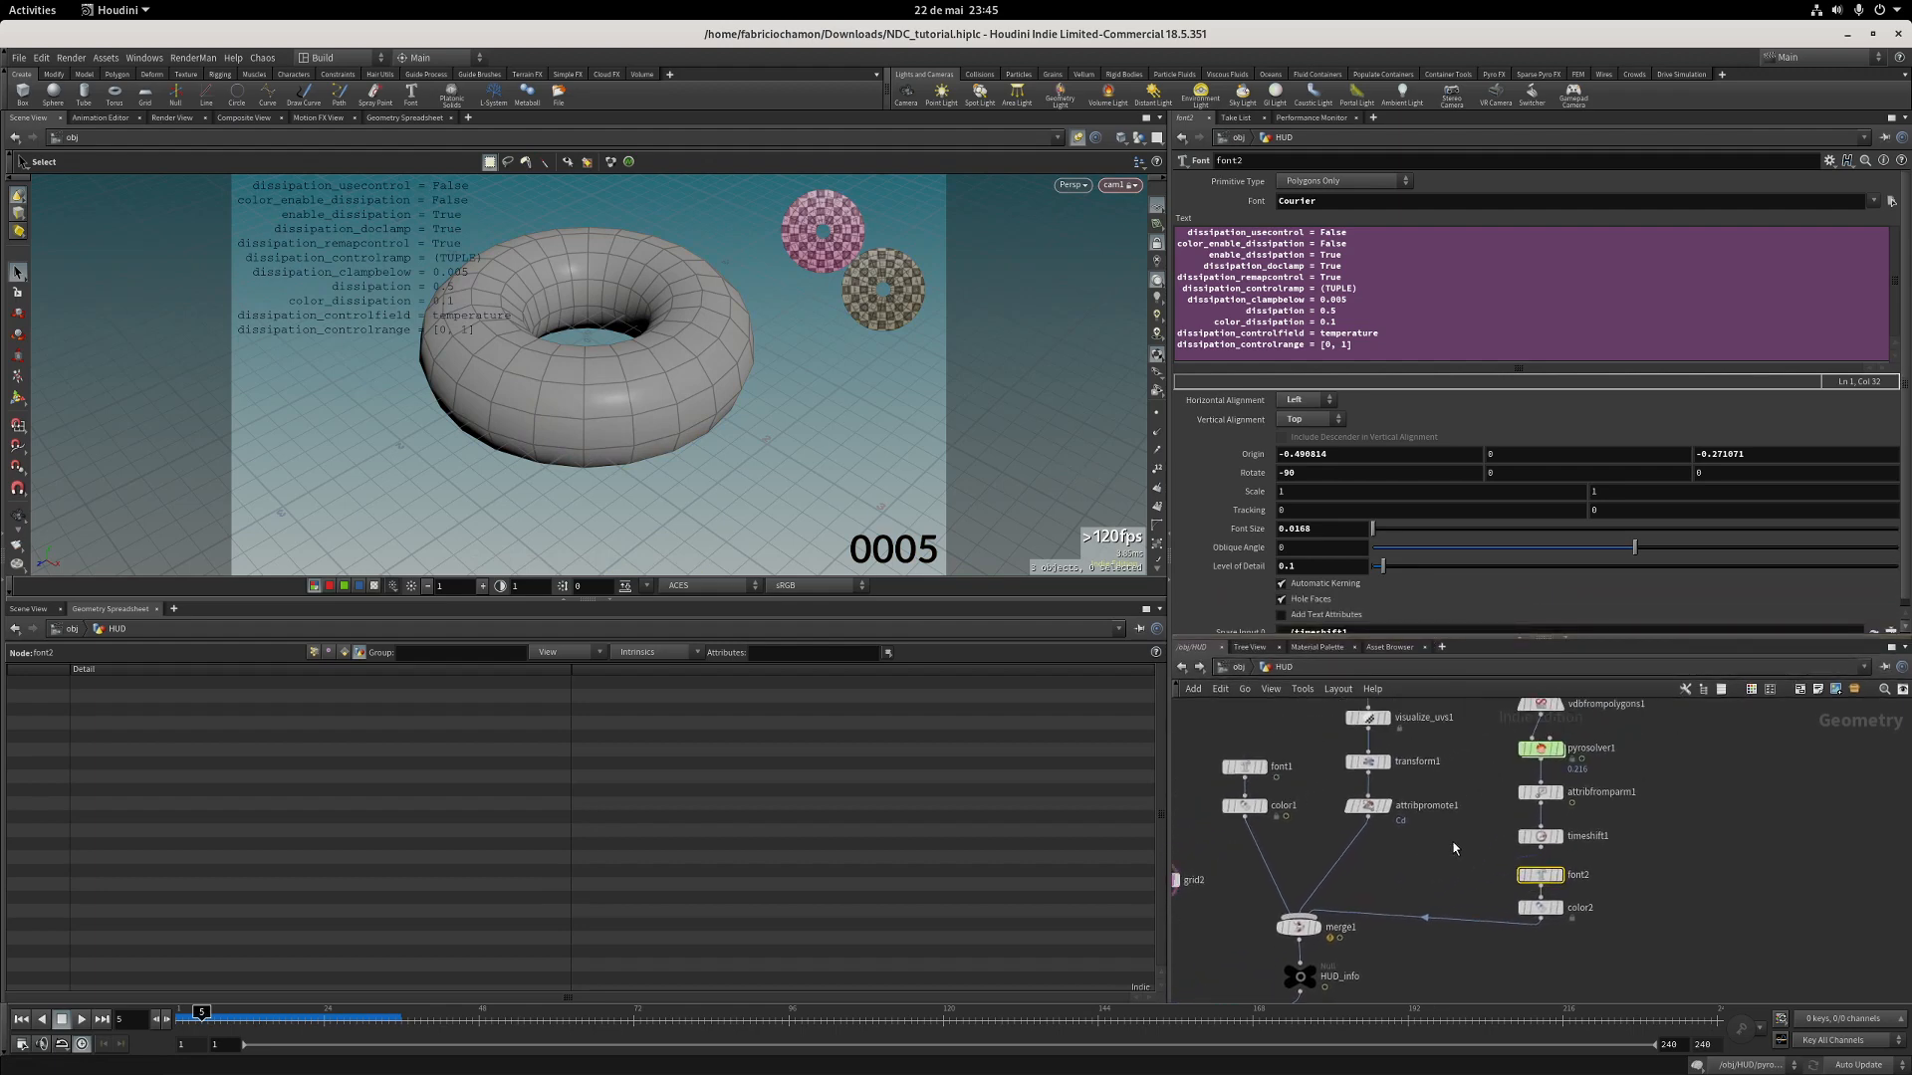
key("ctrl+s")
Set attribfromparm1's Parameter Filter to *disturbance* and move font2 and color2 slightly closer to timeshift1.
left_click(1540, 792)
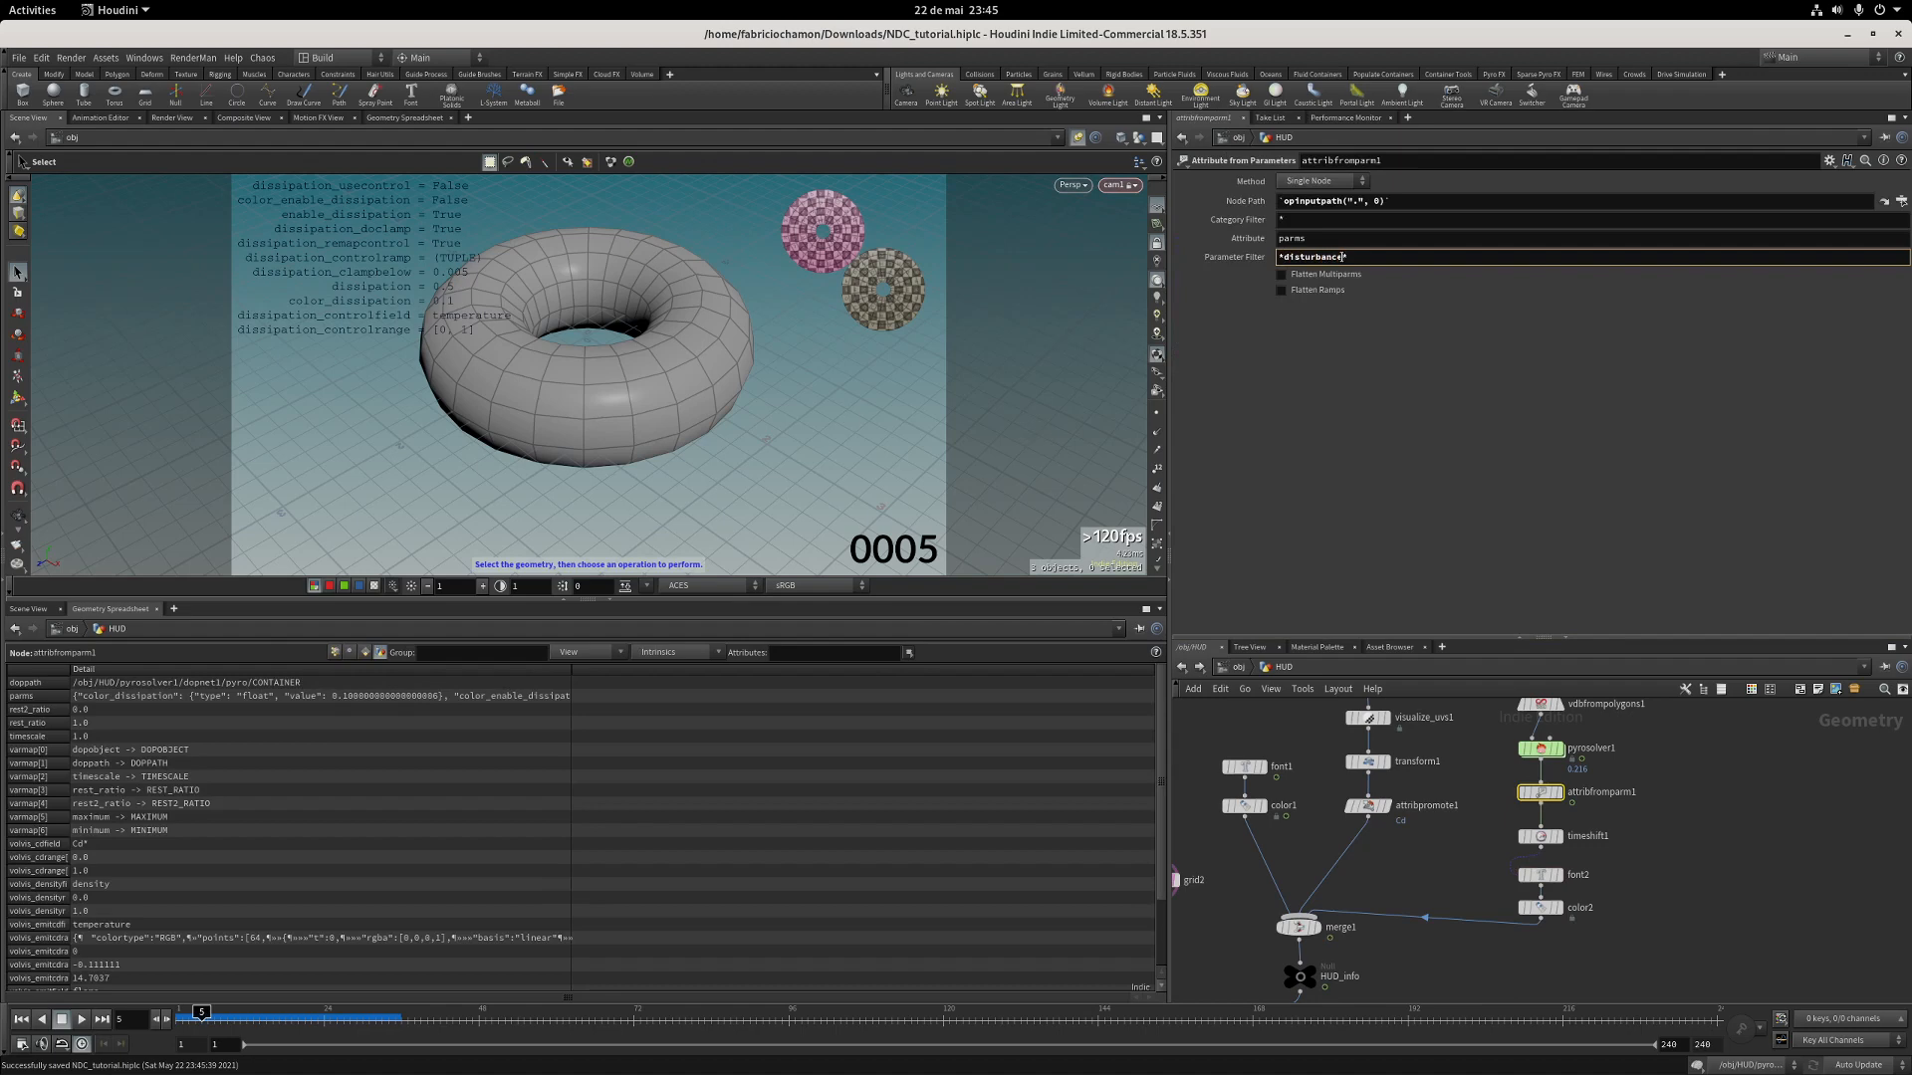
key("Return")
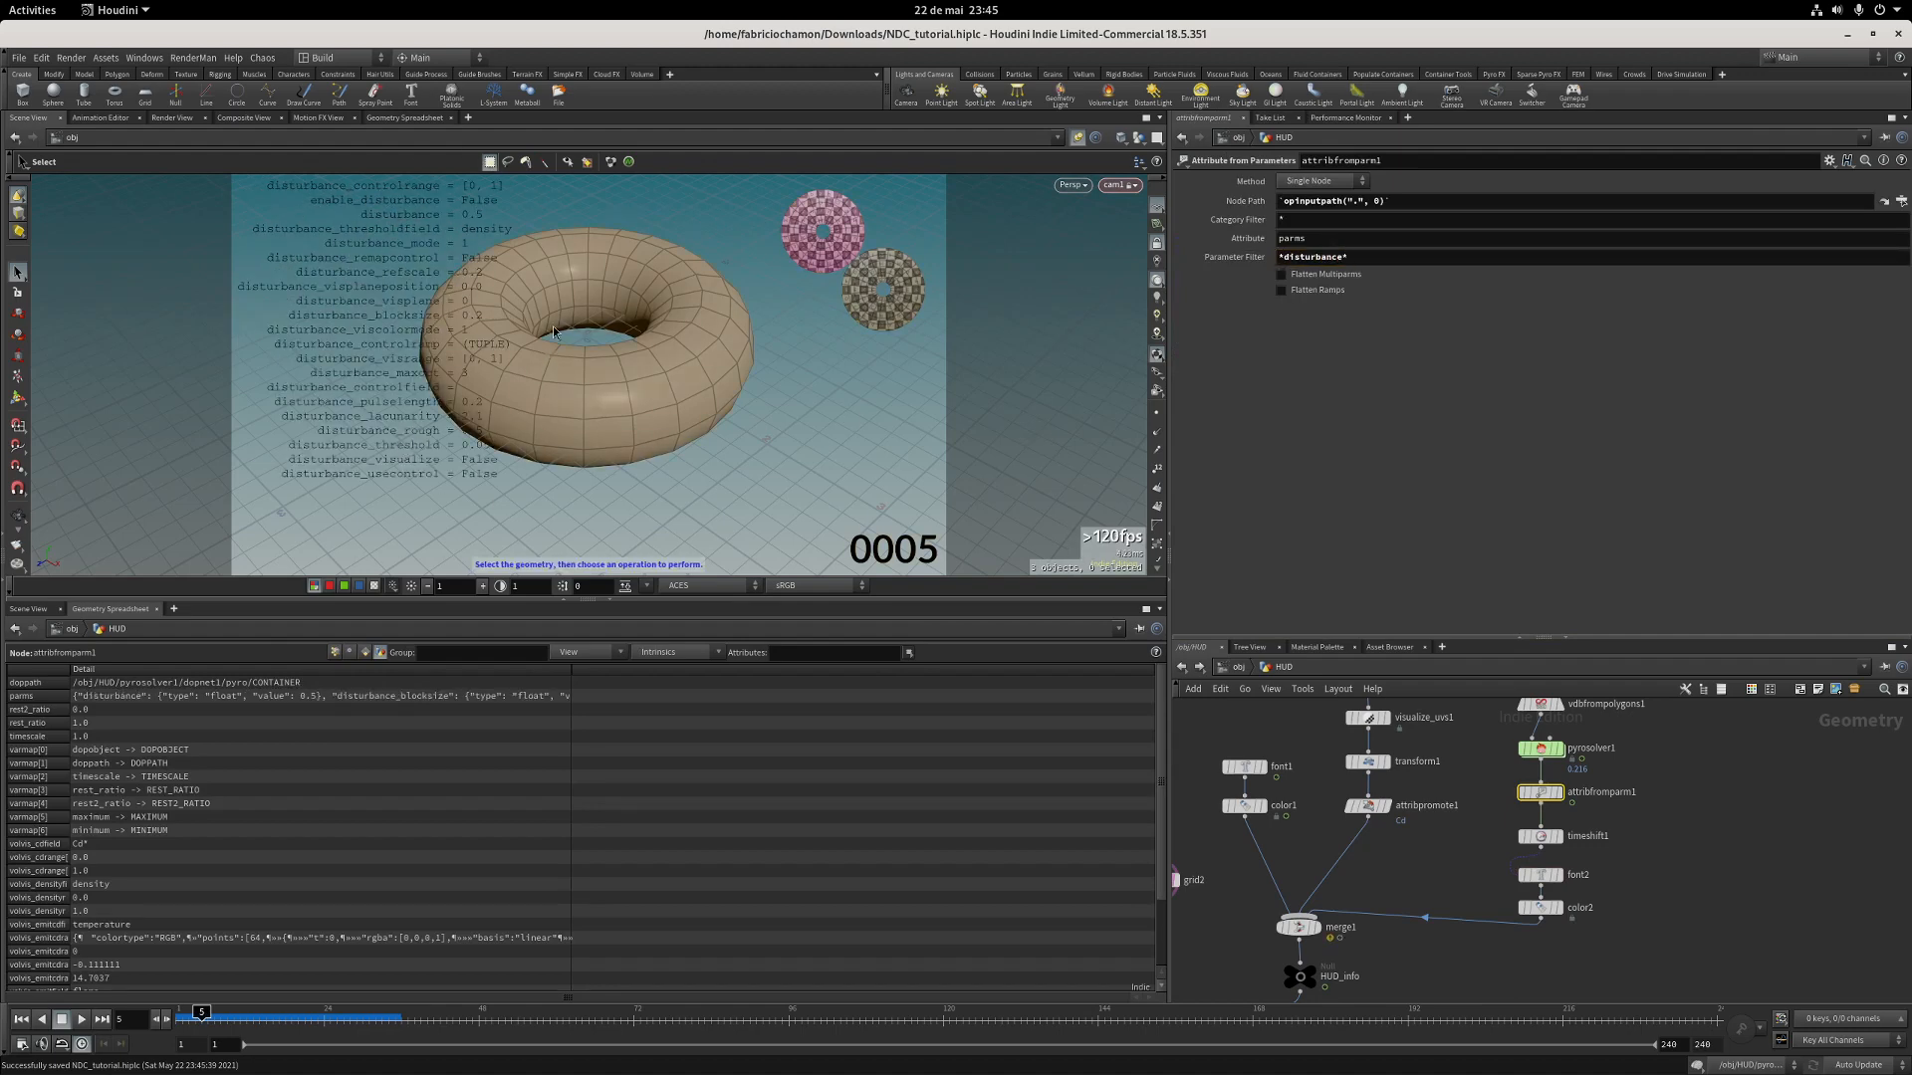
mouse_move(1485, 810)
middle_mouse_down()
mouse_move(1515, 788)
mouse_move(1476, 804)
middle_mouse_up()
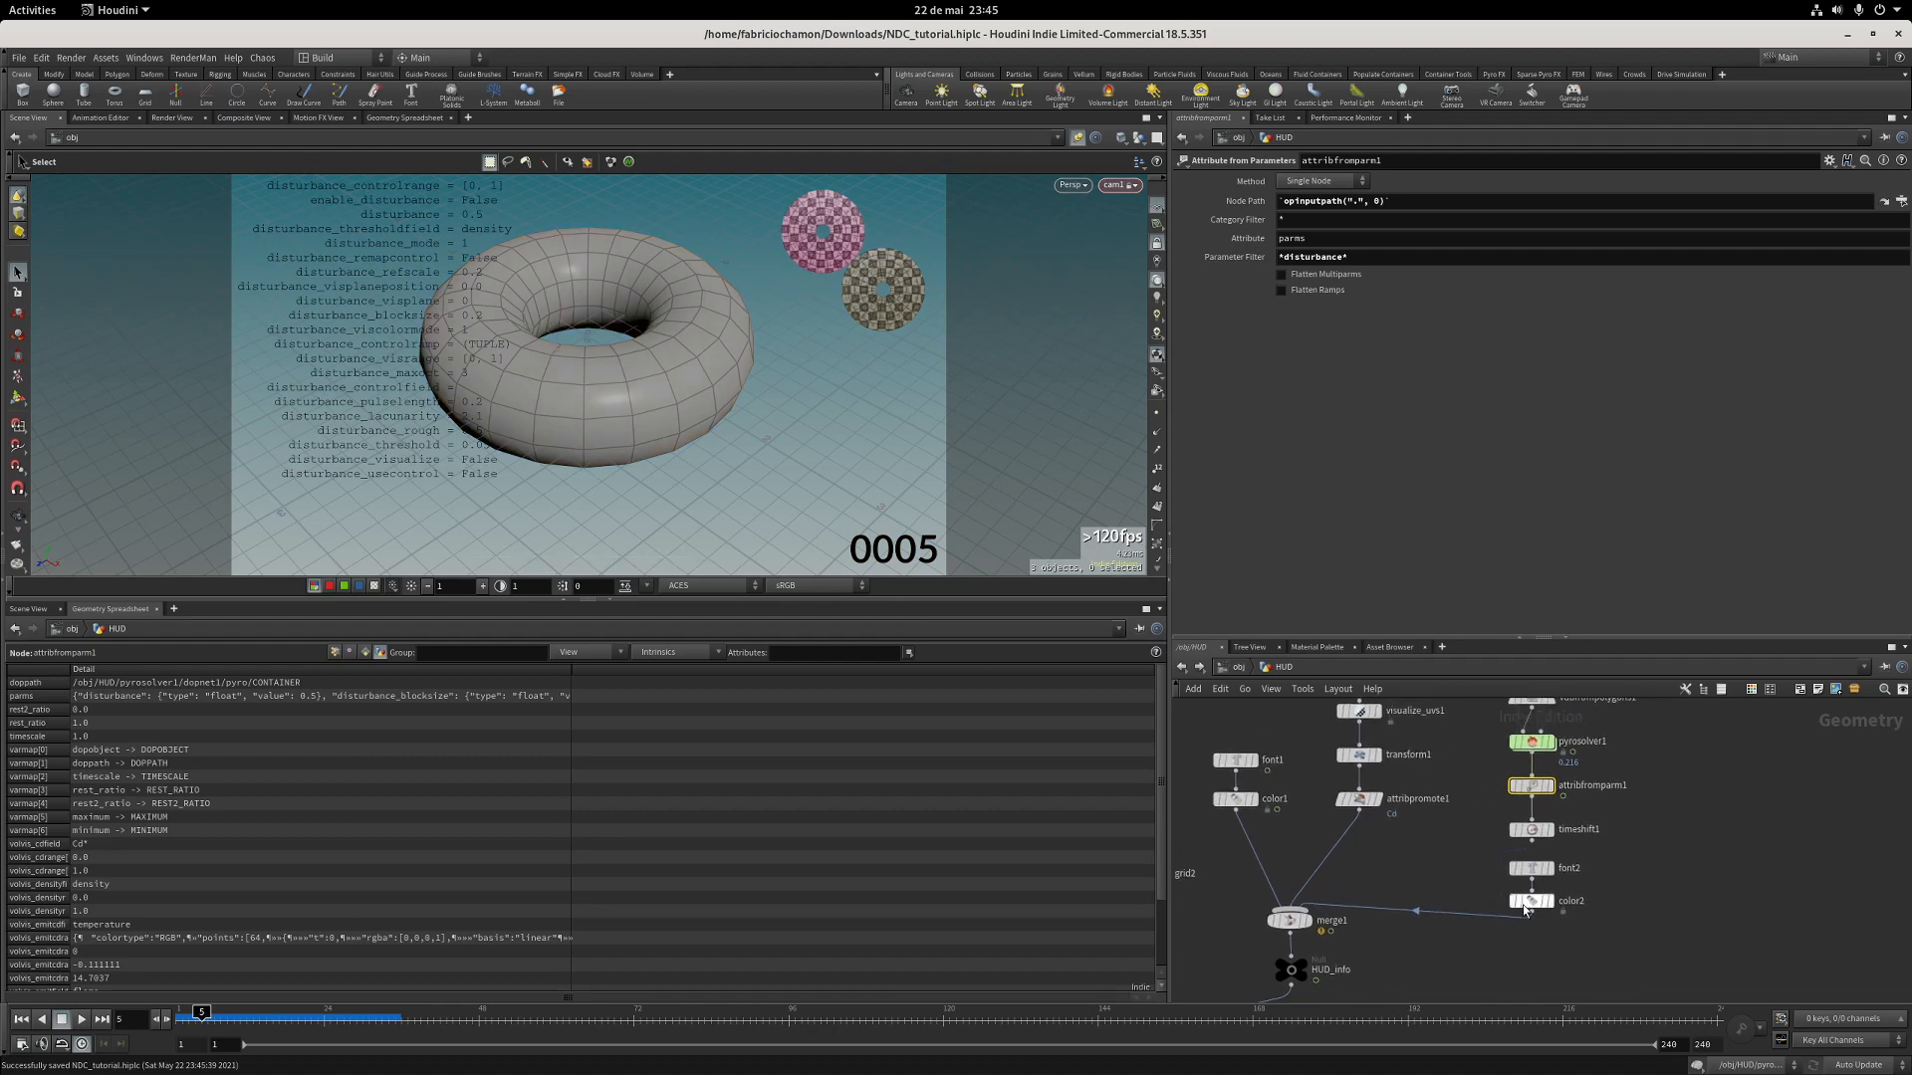
left_click_drag(1541, 908, 1542, 892, "shift")
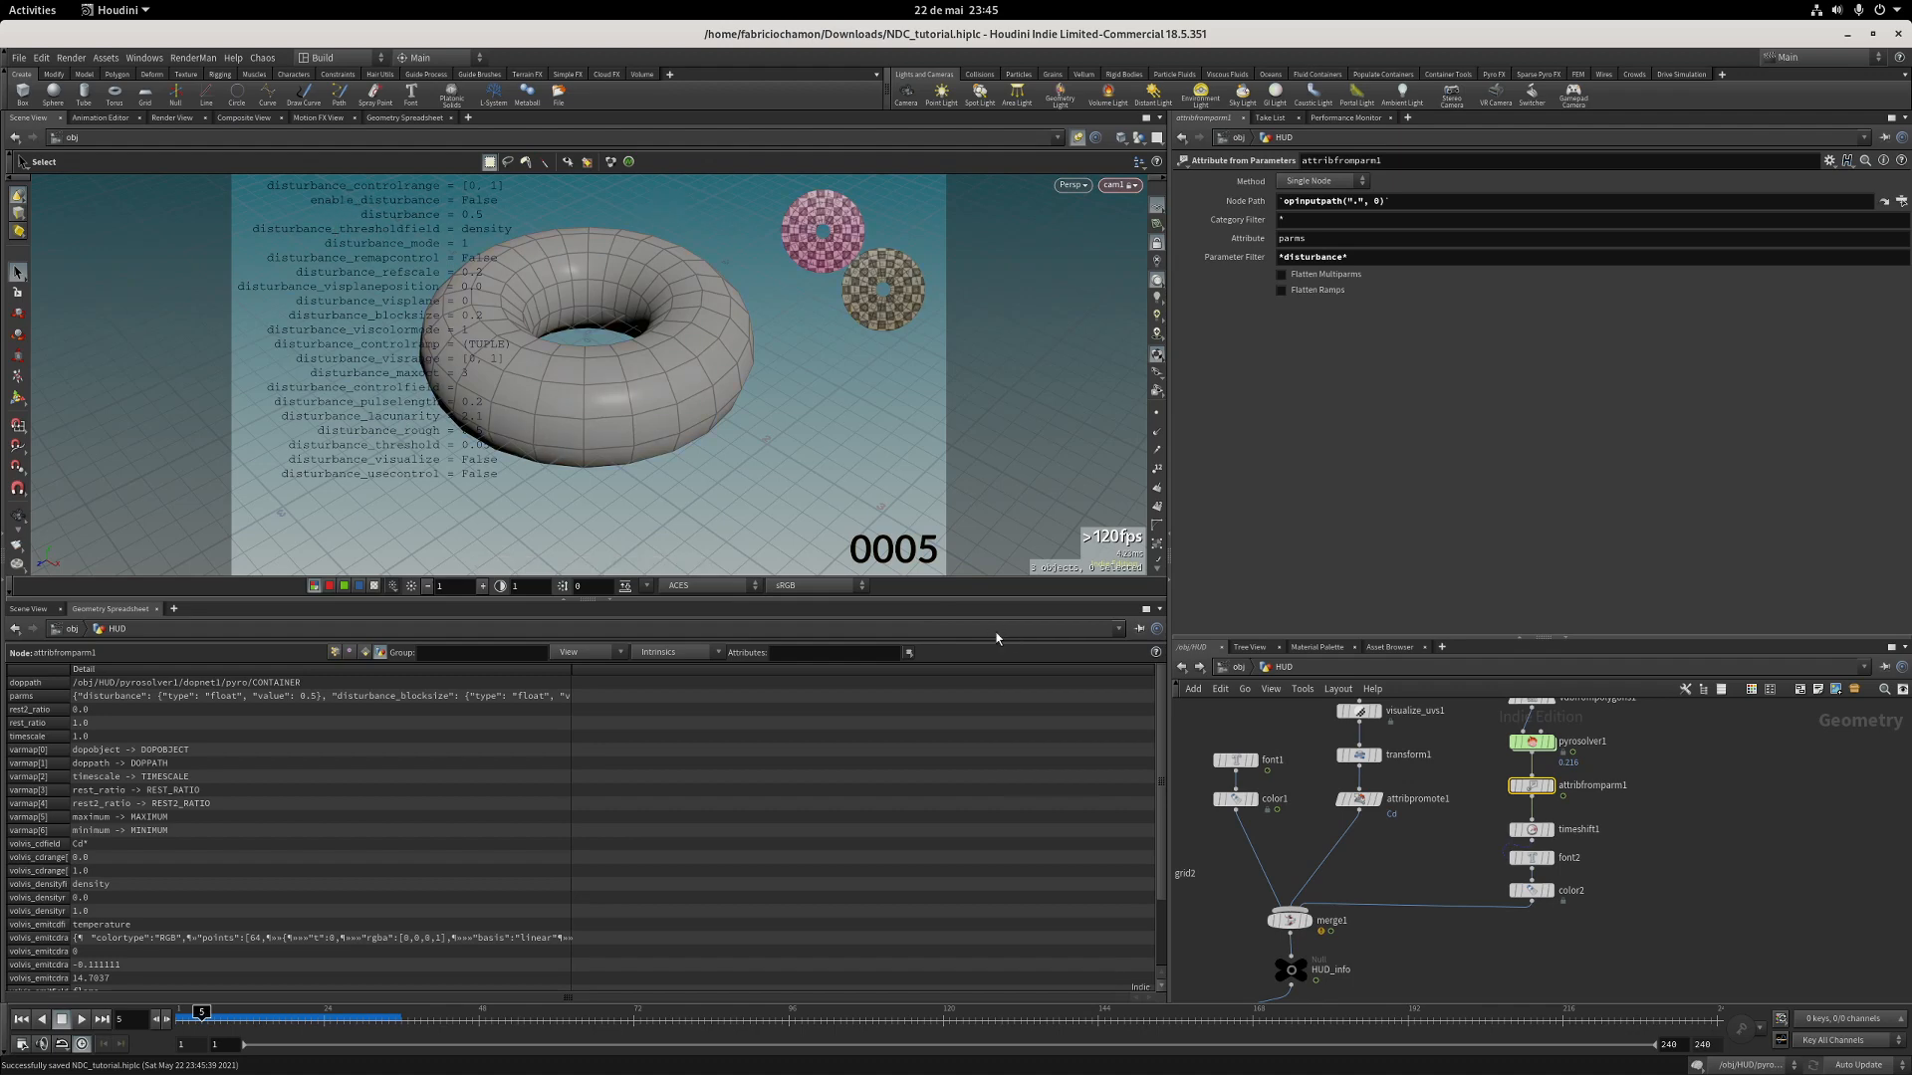
Display the Scene View in the lower pane, then select the object_merge1 and pyro solver branches and move them together above merge1.
left_click(29, 608)
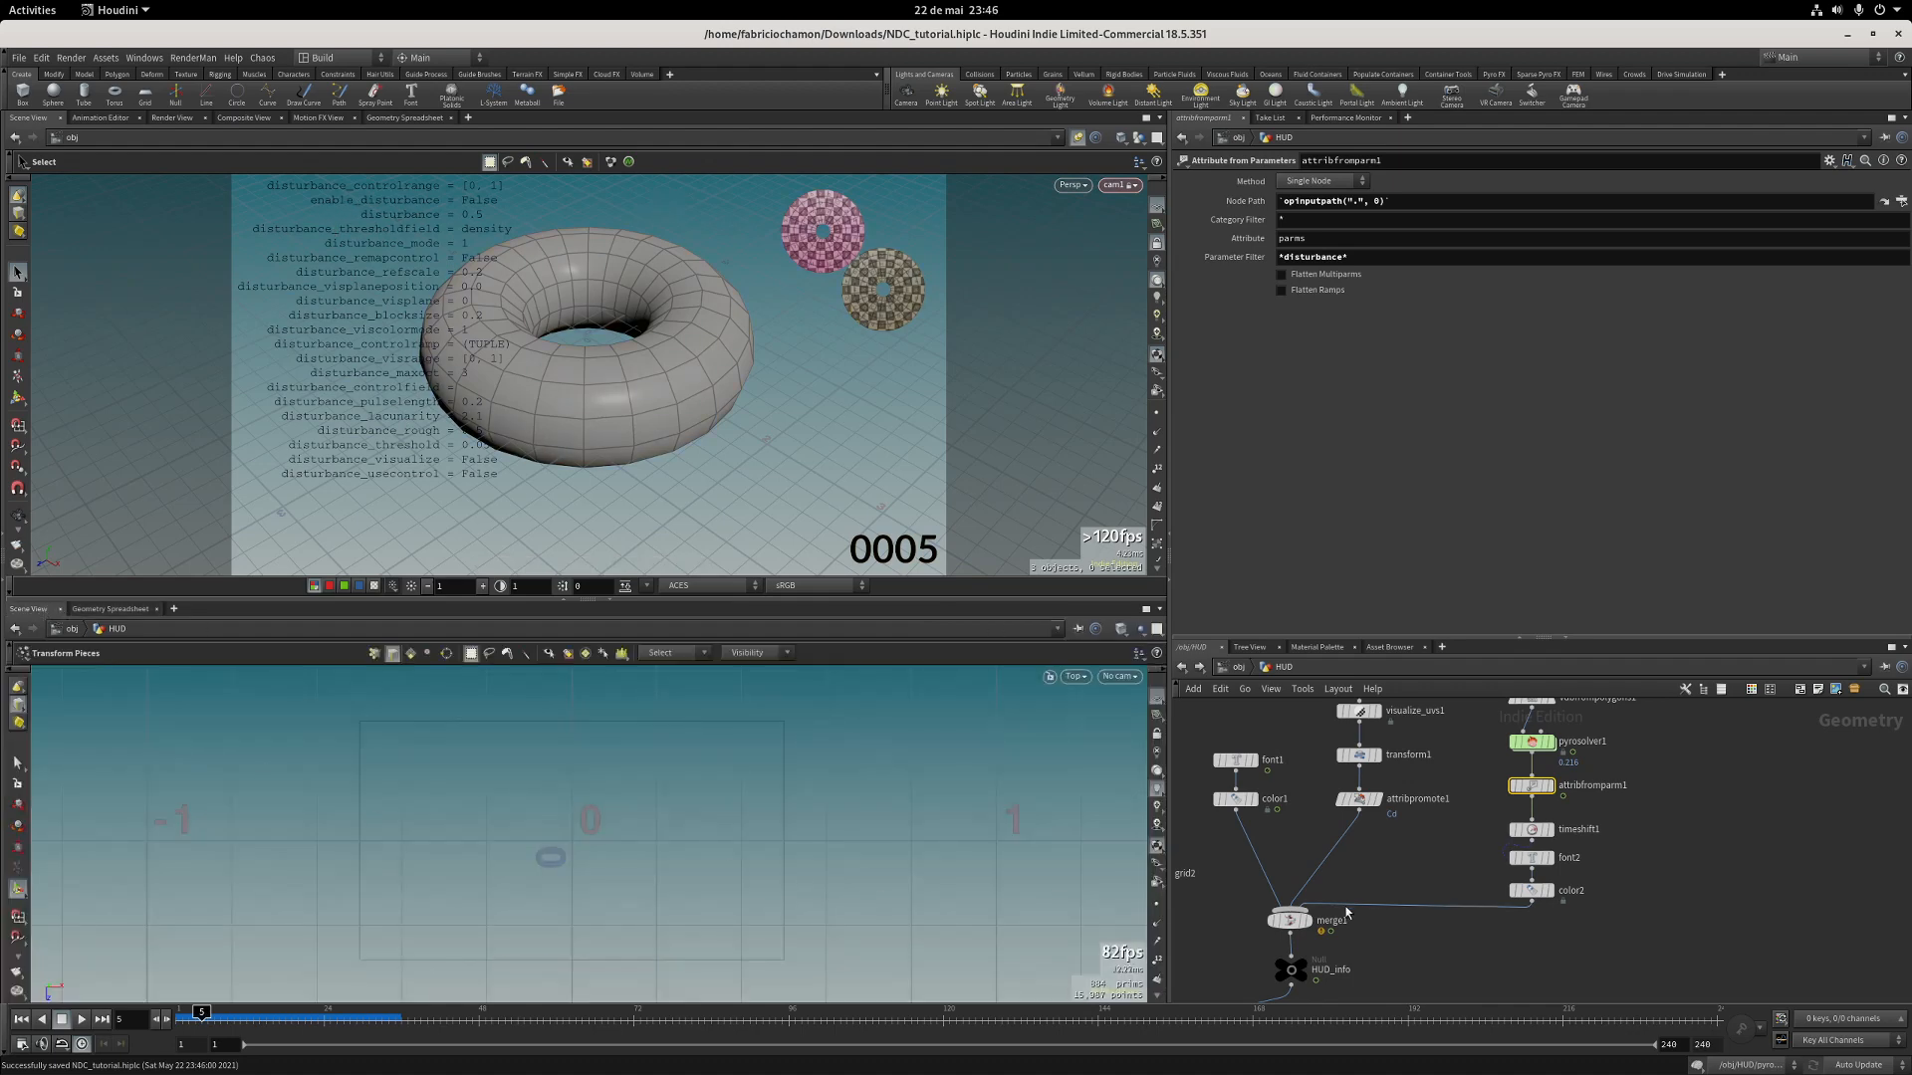
scroll(1477, 857, "down", 2)
scroll(1359, 851, "down", 3)
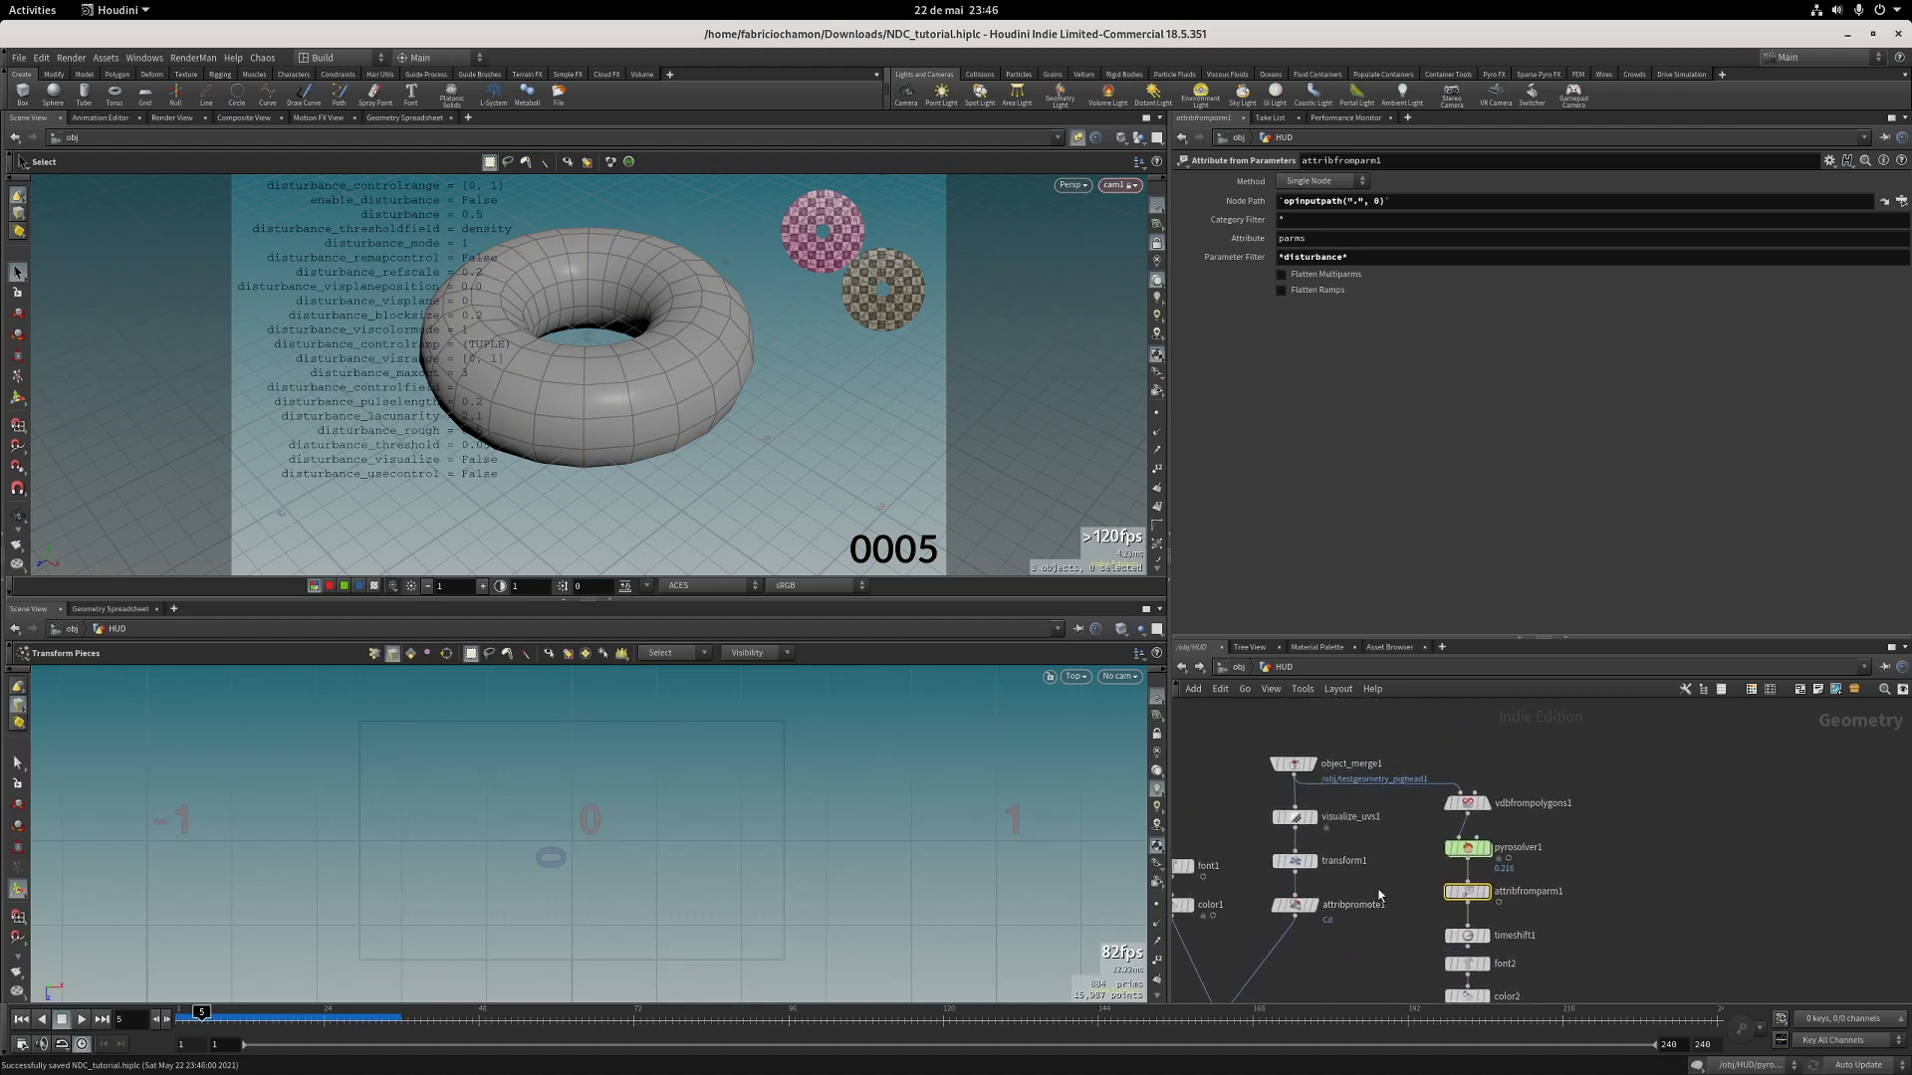
left_click_drag(1282, 804, 1456, 960)
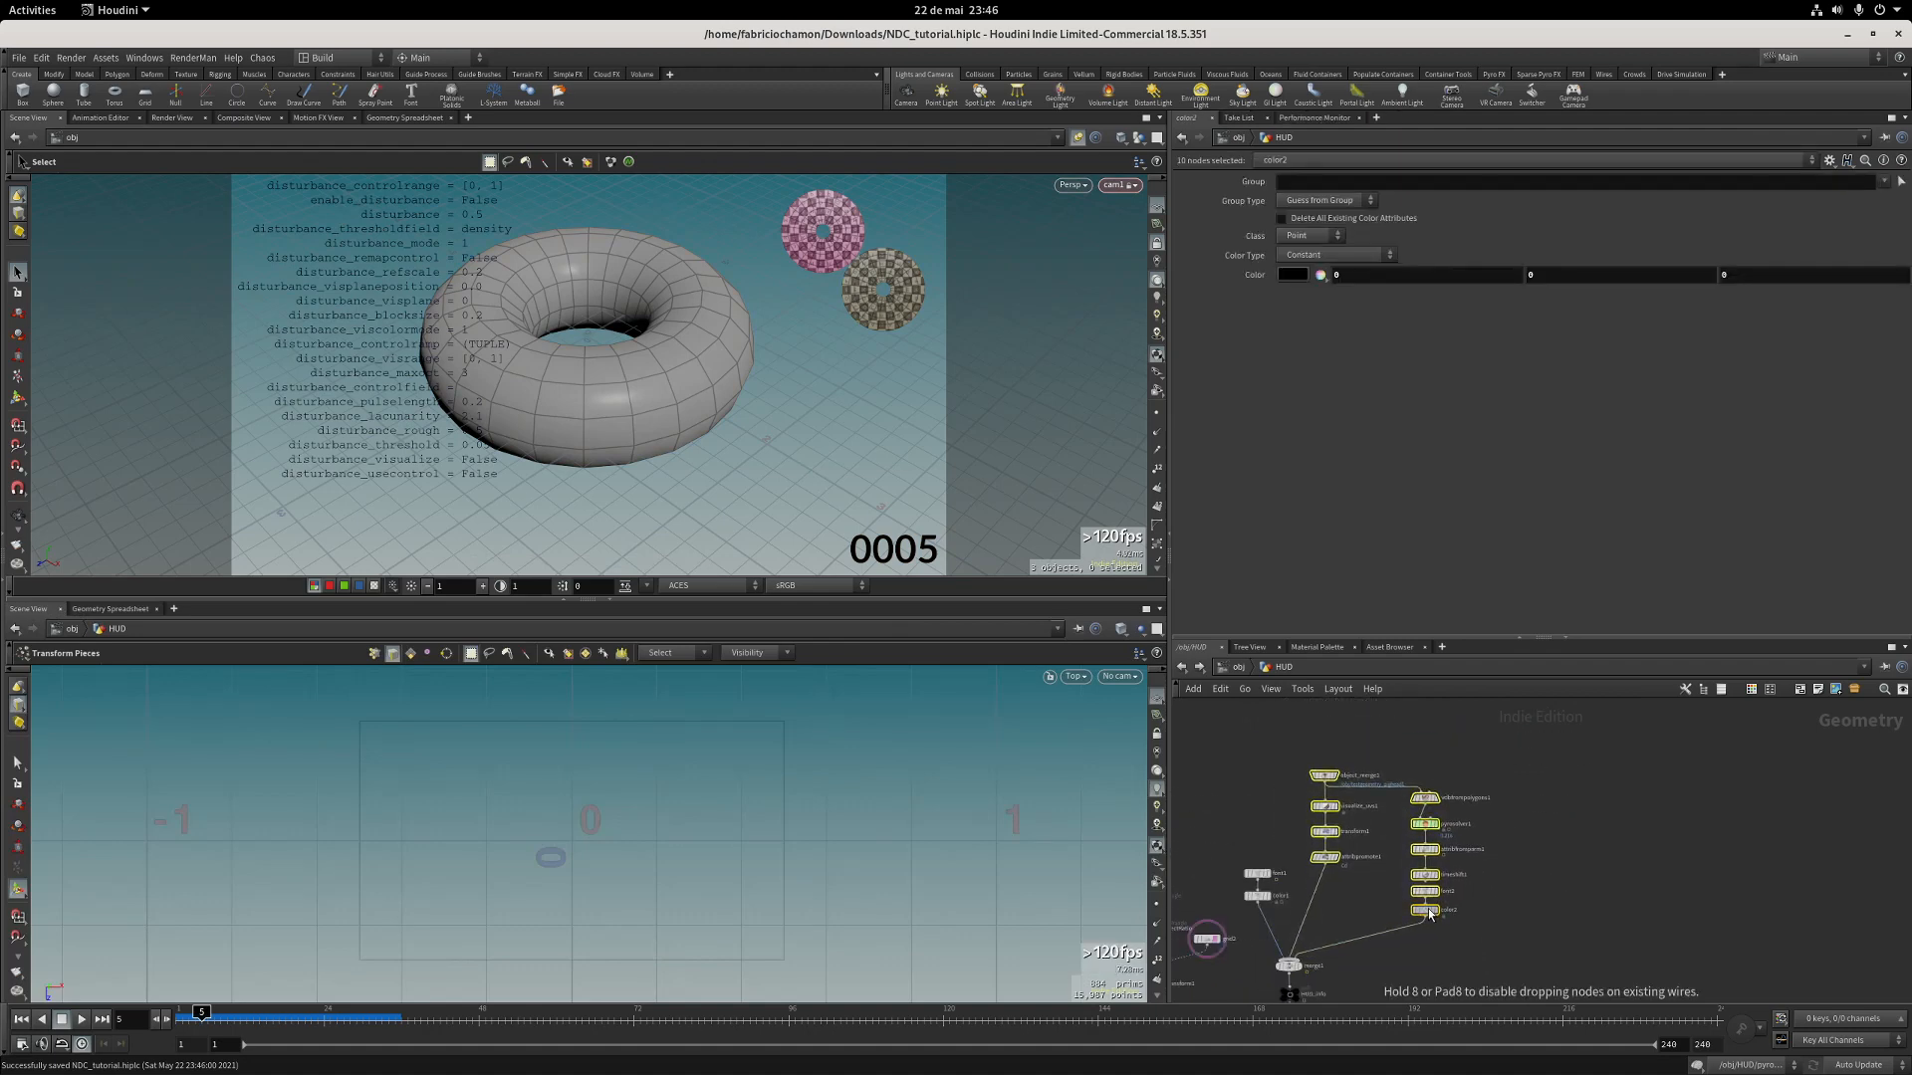
Select font2 and make the lower viewport show the current operator instead of the display operator.
scroll(1451, 933, "up", 3)
scroll(1449, 933, "up", 2)
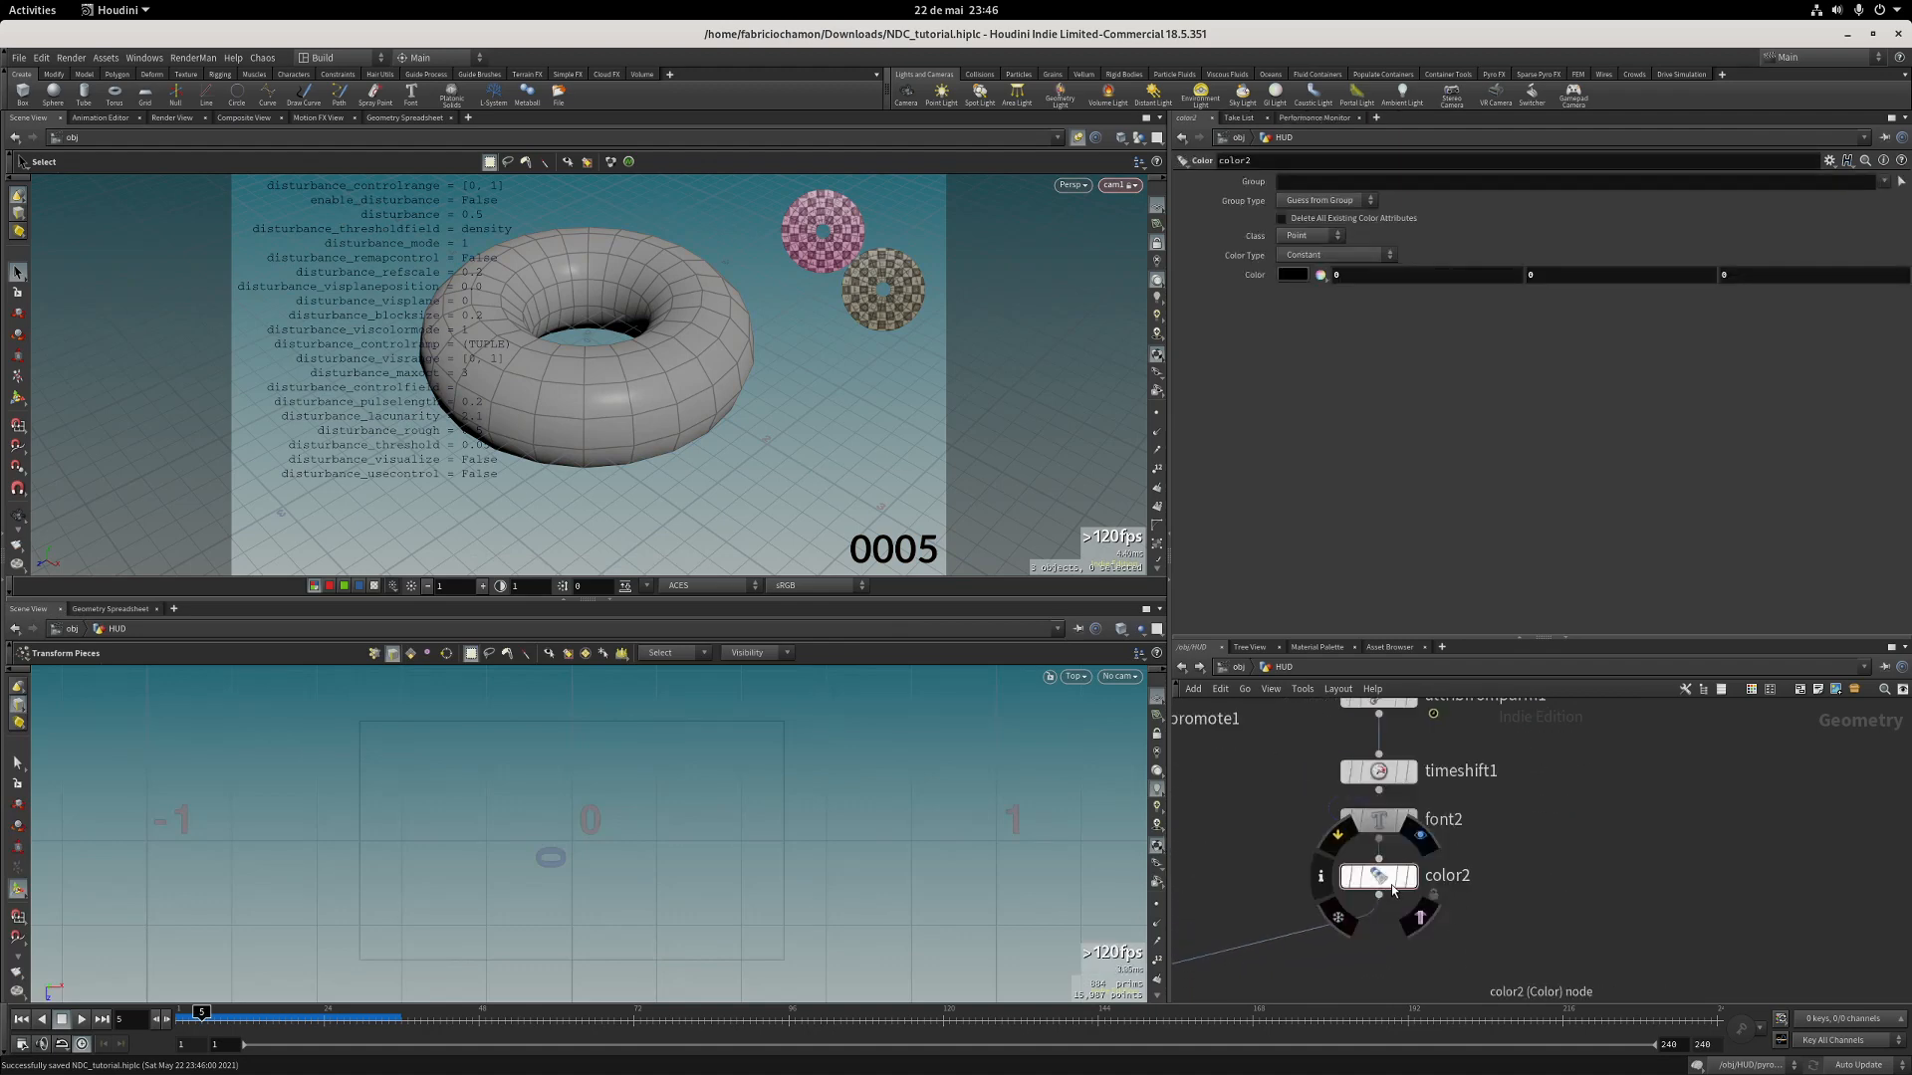
double_click(1379, 878)
key("u")
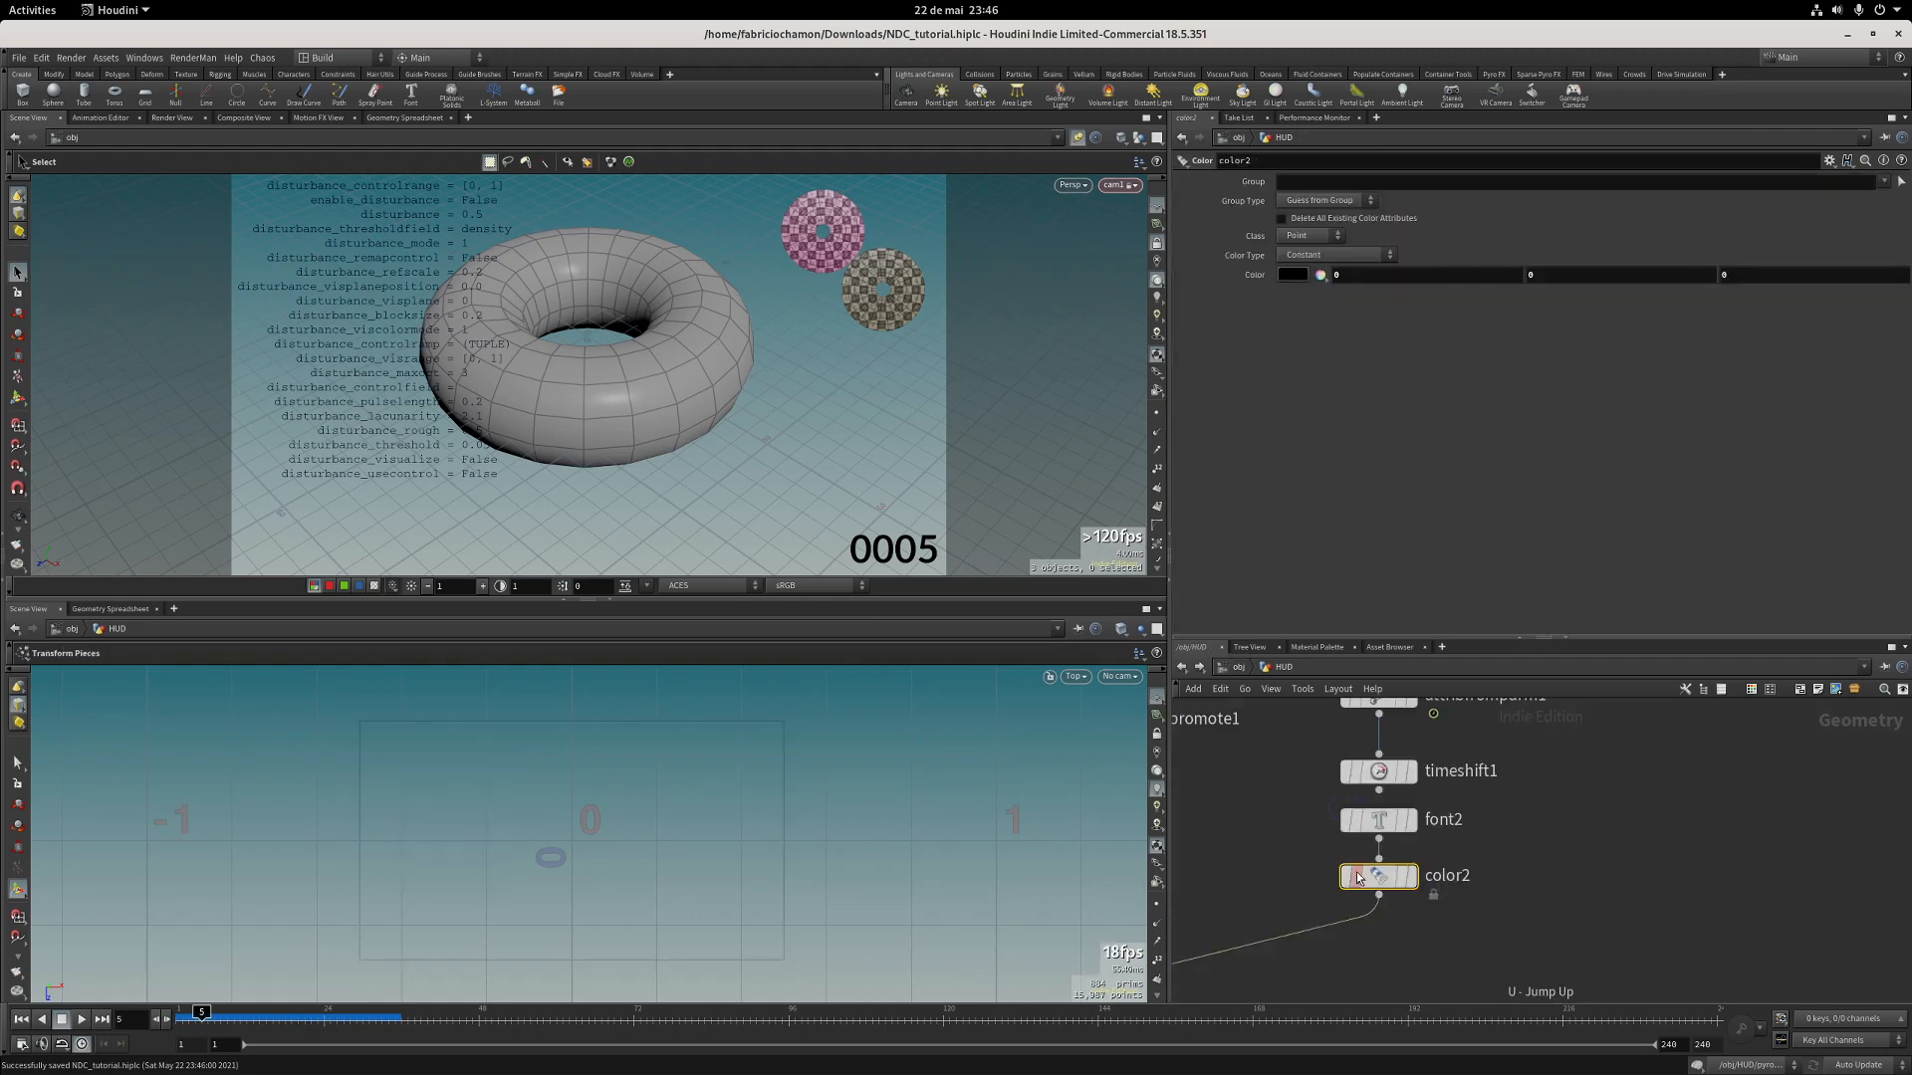
left_click(1384, 820)
right_click(30, 717)
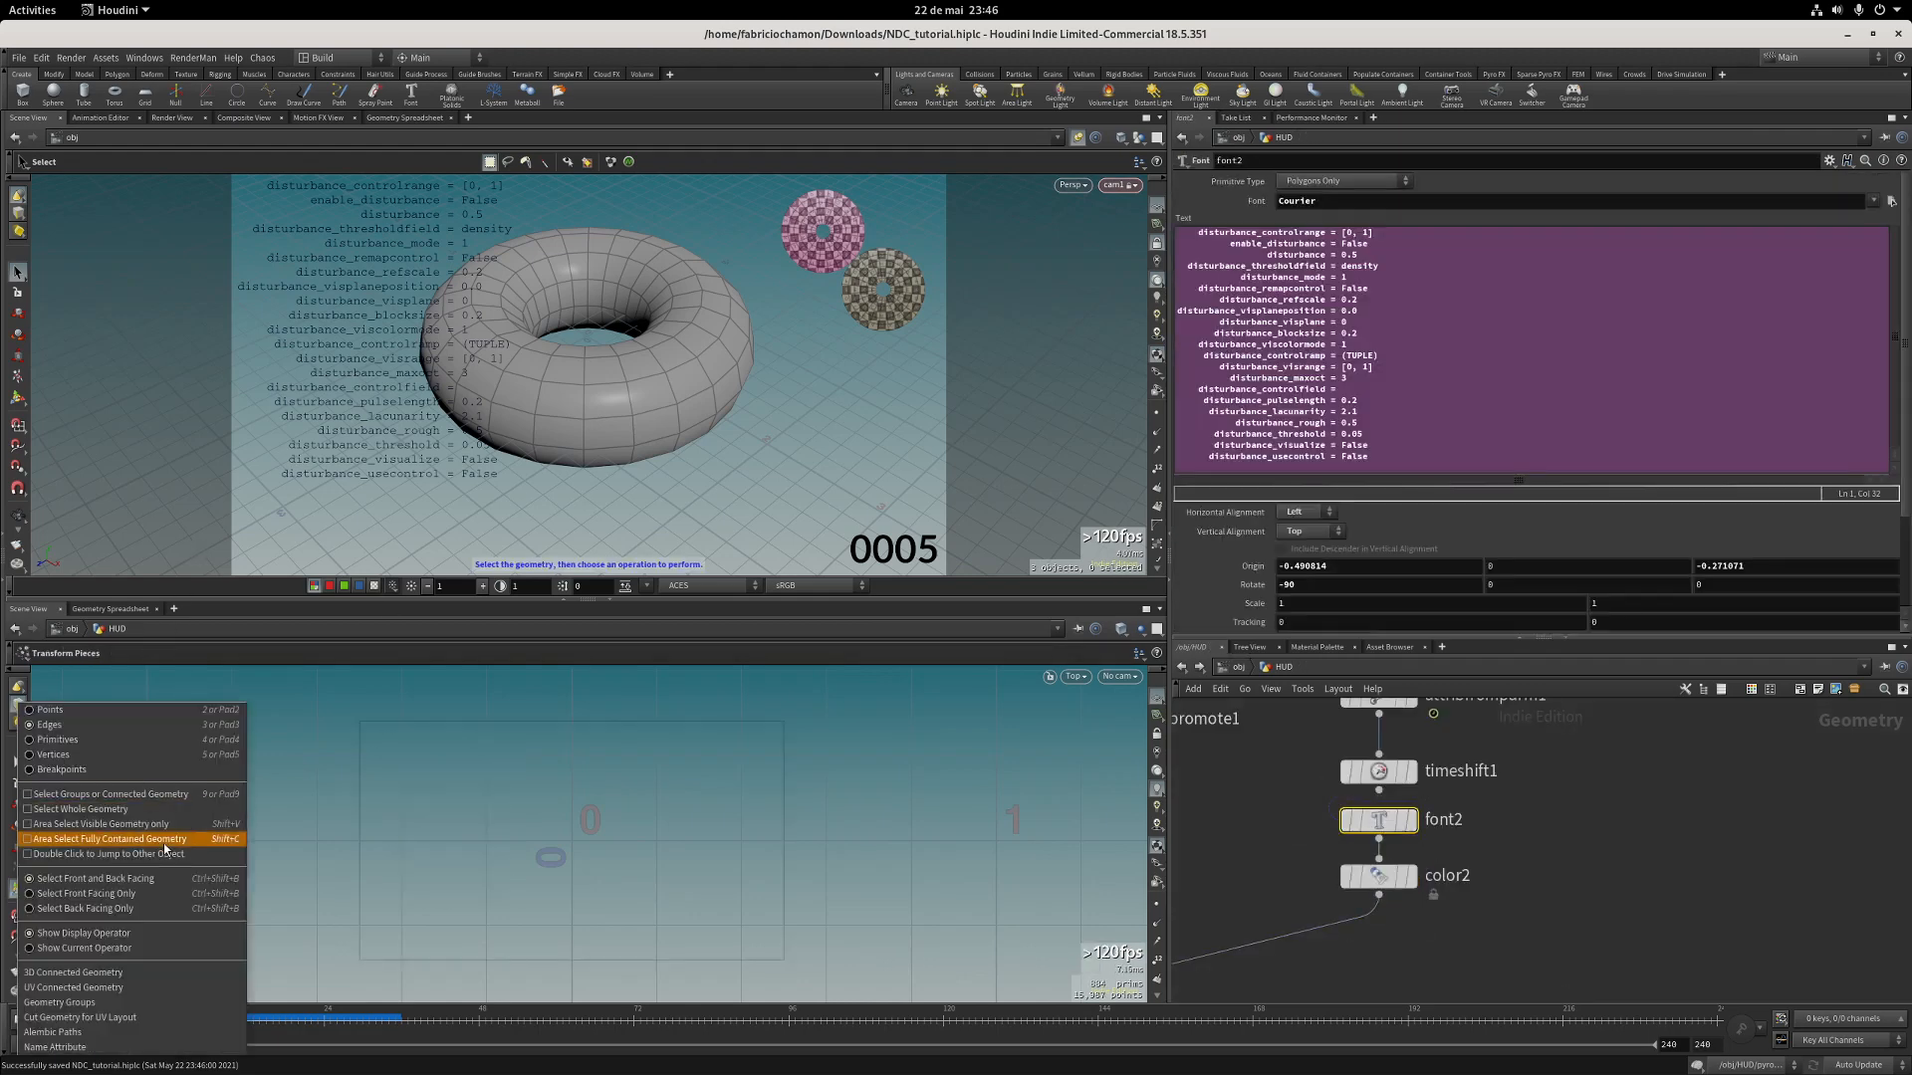
left_click(141, 947)
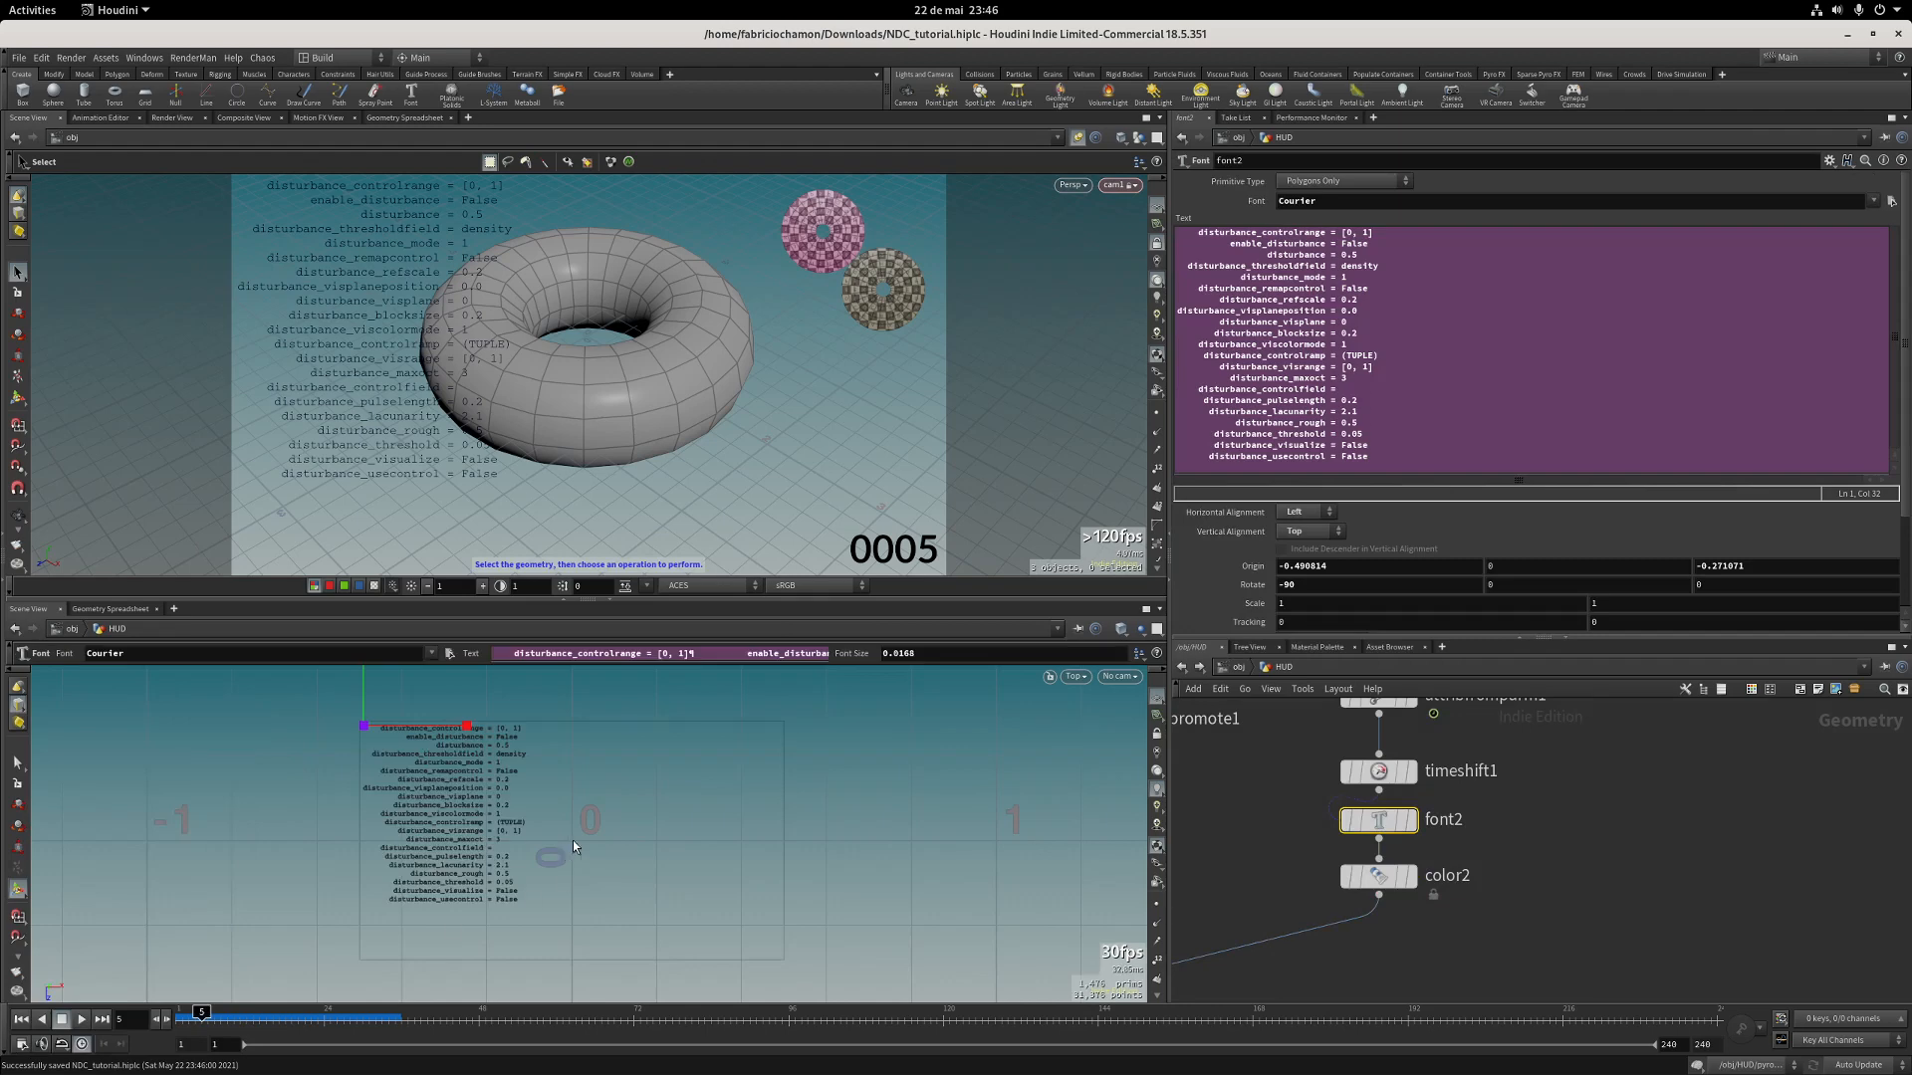
Move the font2 text slightly inward from the upper-left corner of the HUD frame and deselect the node.
key("t")
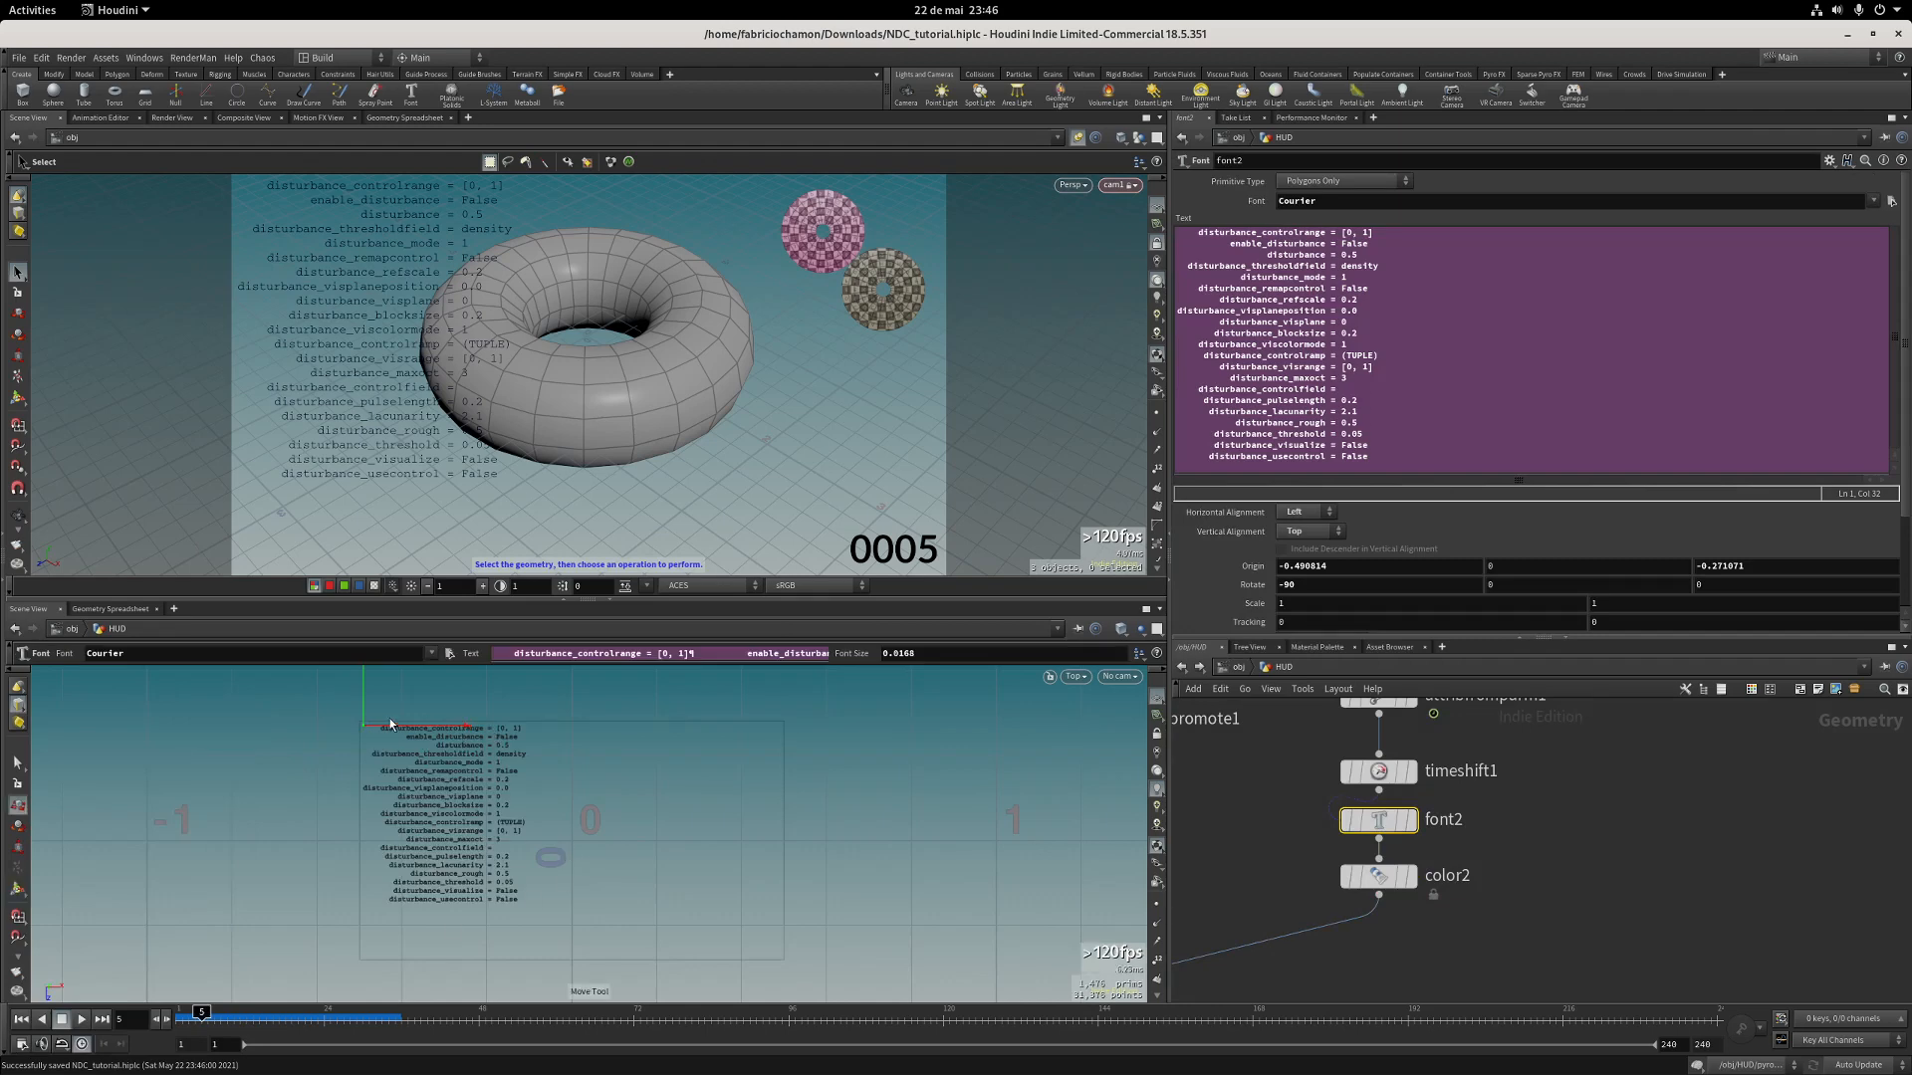
mouse_move(366, 730)
left_mouse_down()
mouse_move(357, 790)
mouse_move(364, 729)
left_mouse_up()
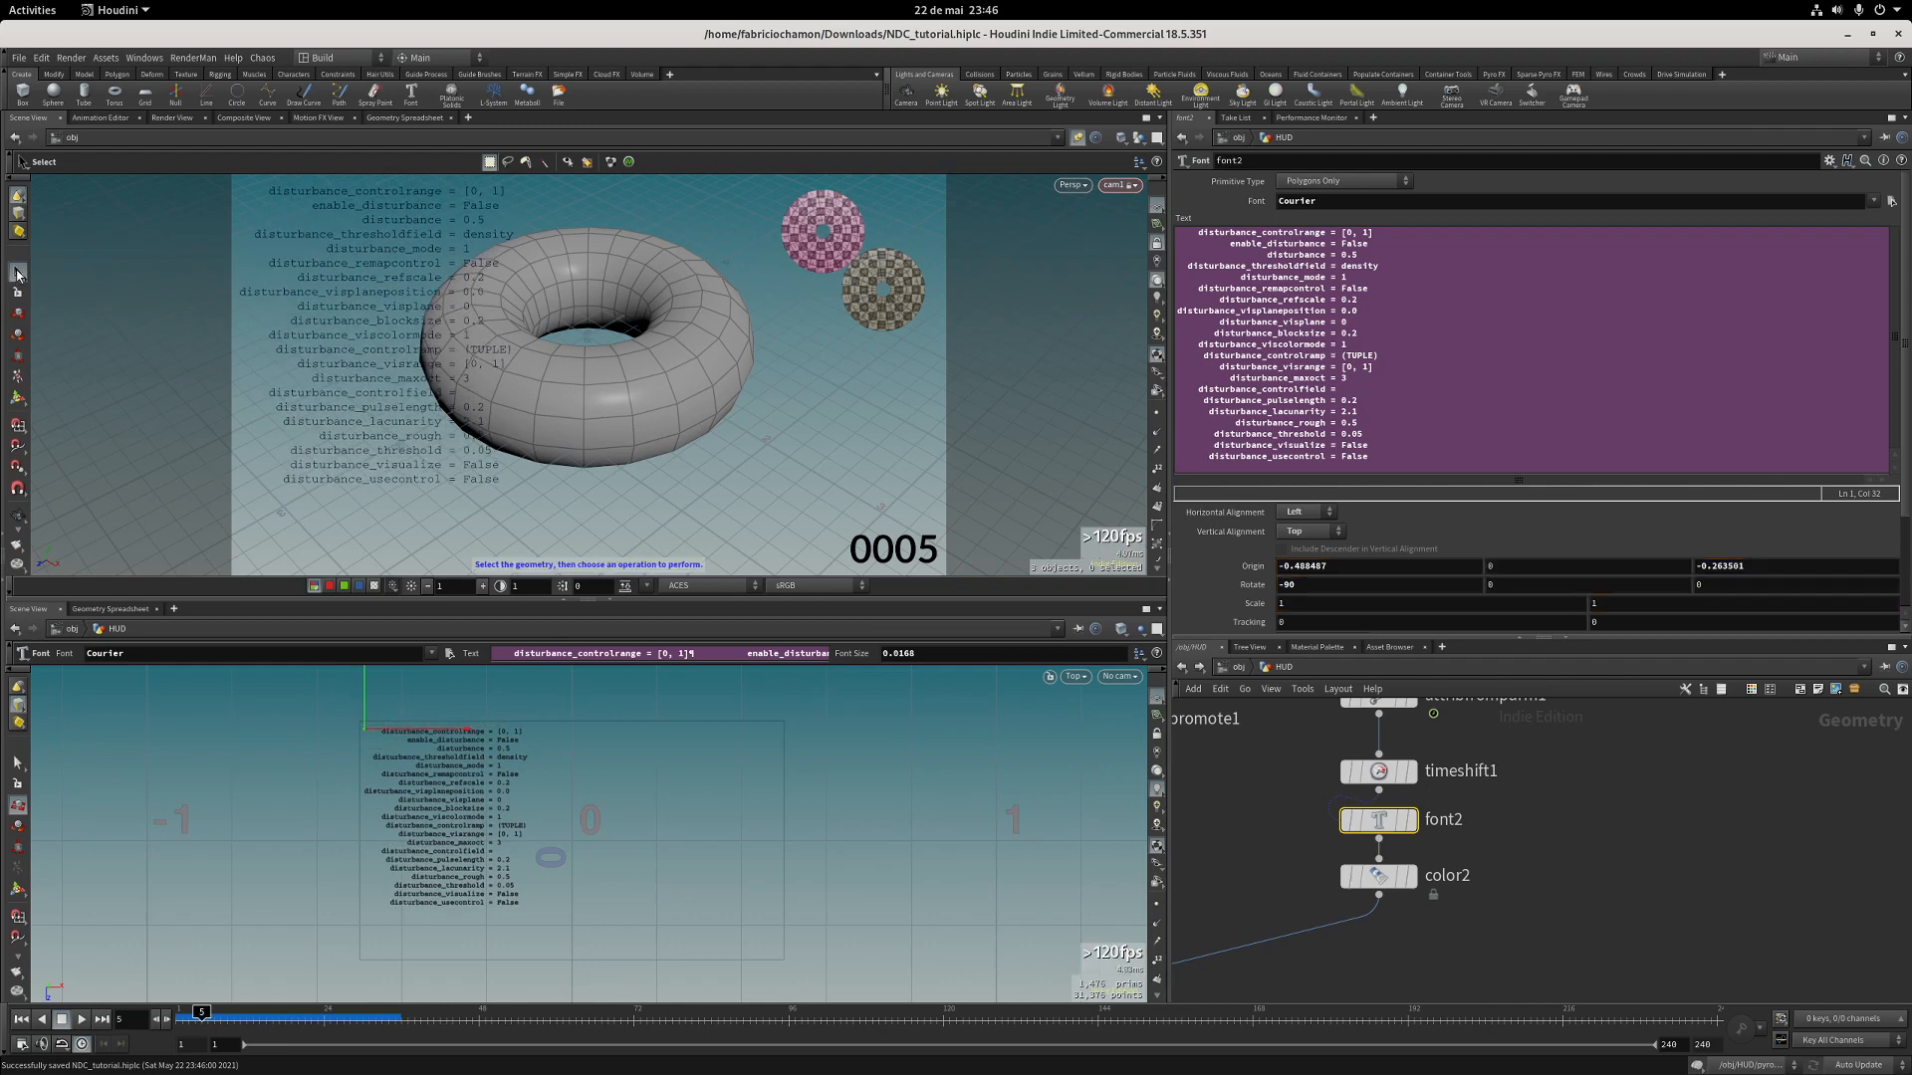
left_click(1245, 817)
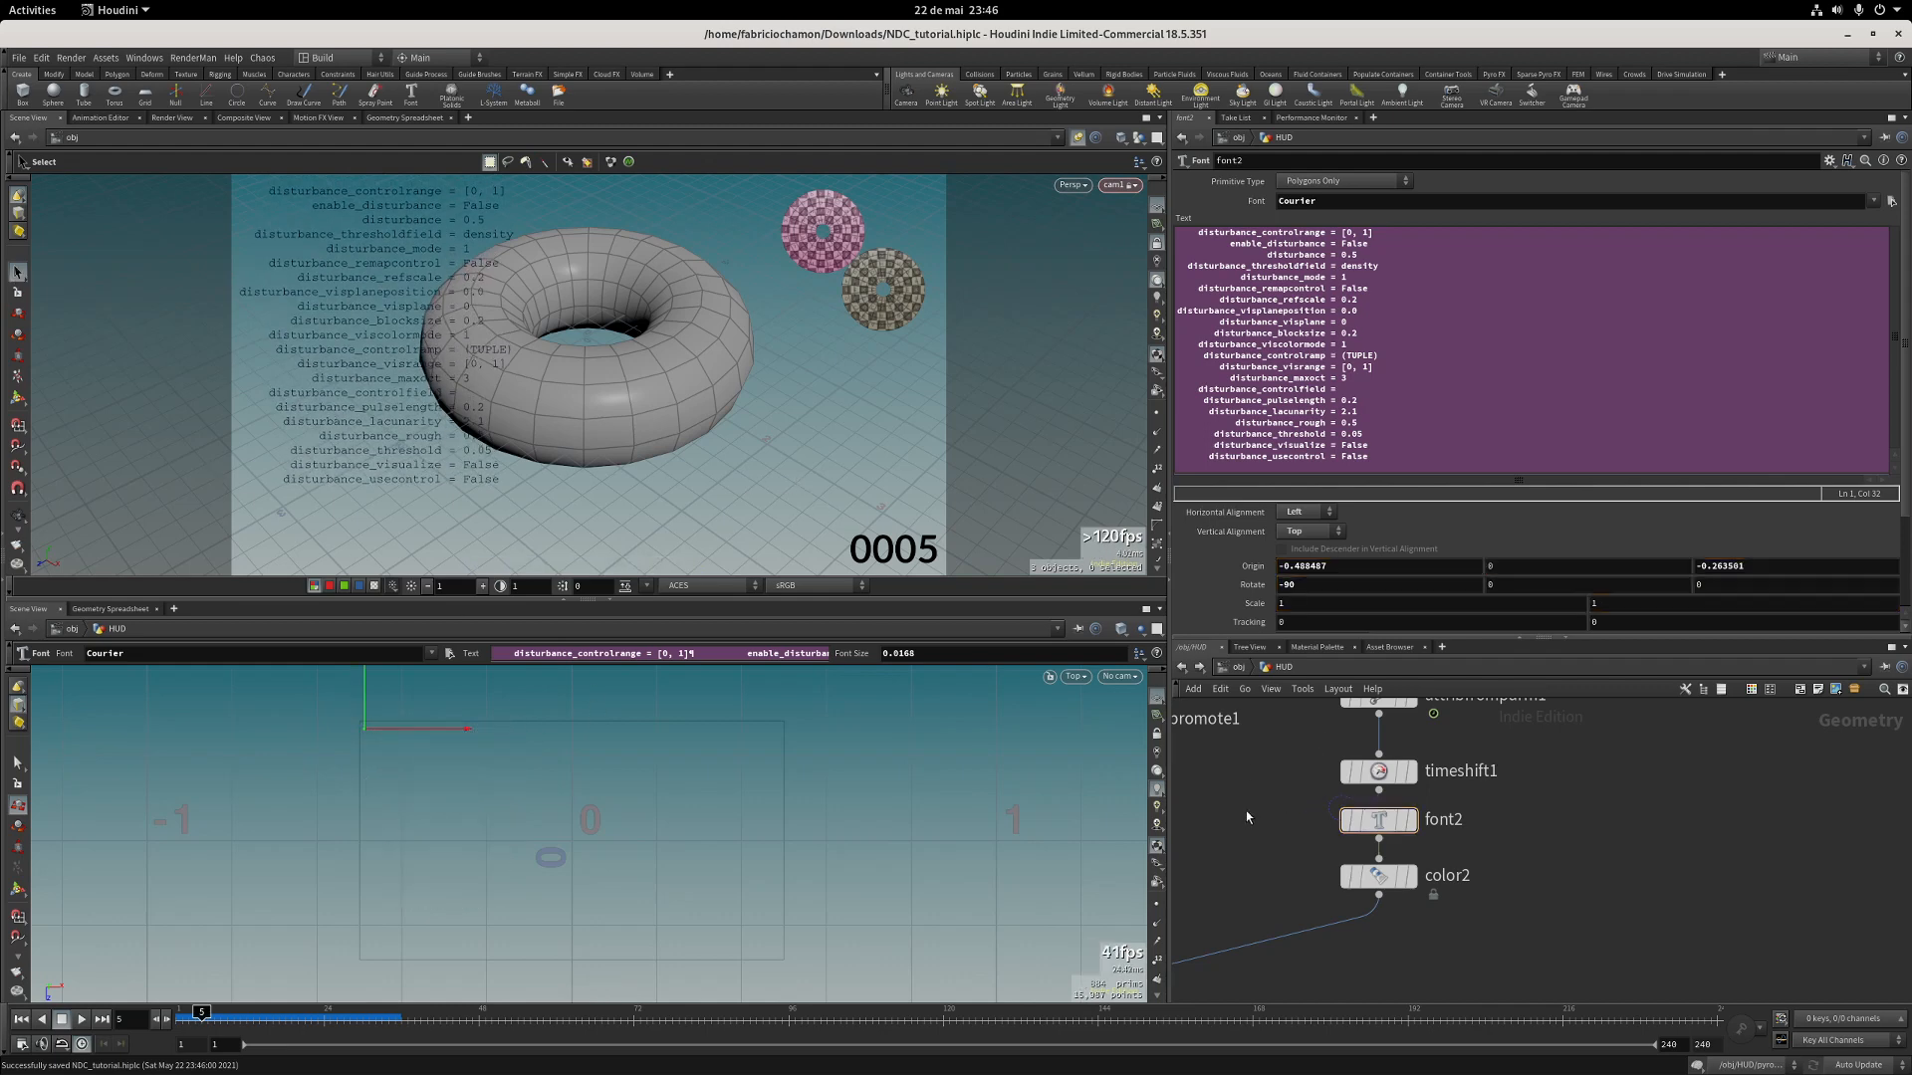
Orbit the camera view around the torus to check that the HUD overlay follows it.
key("h")
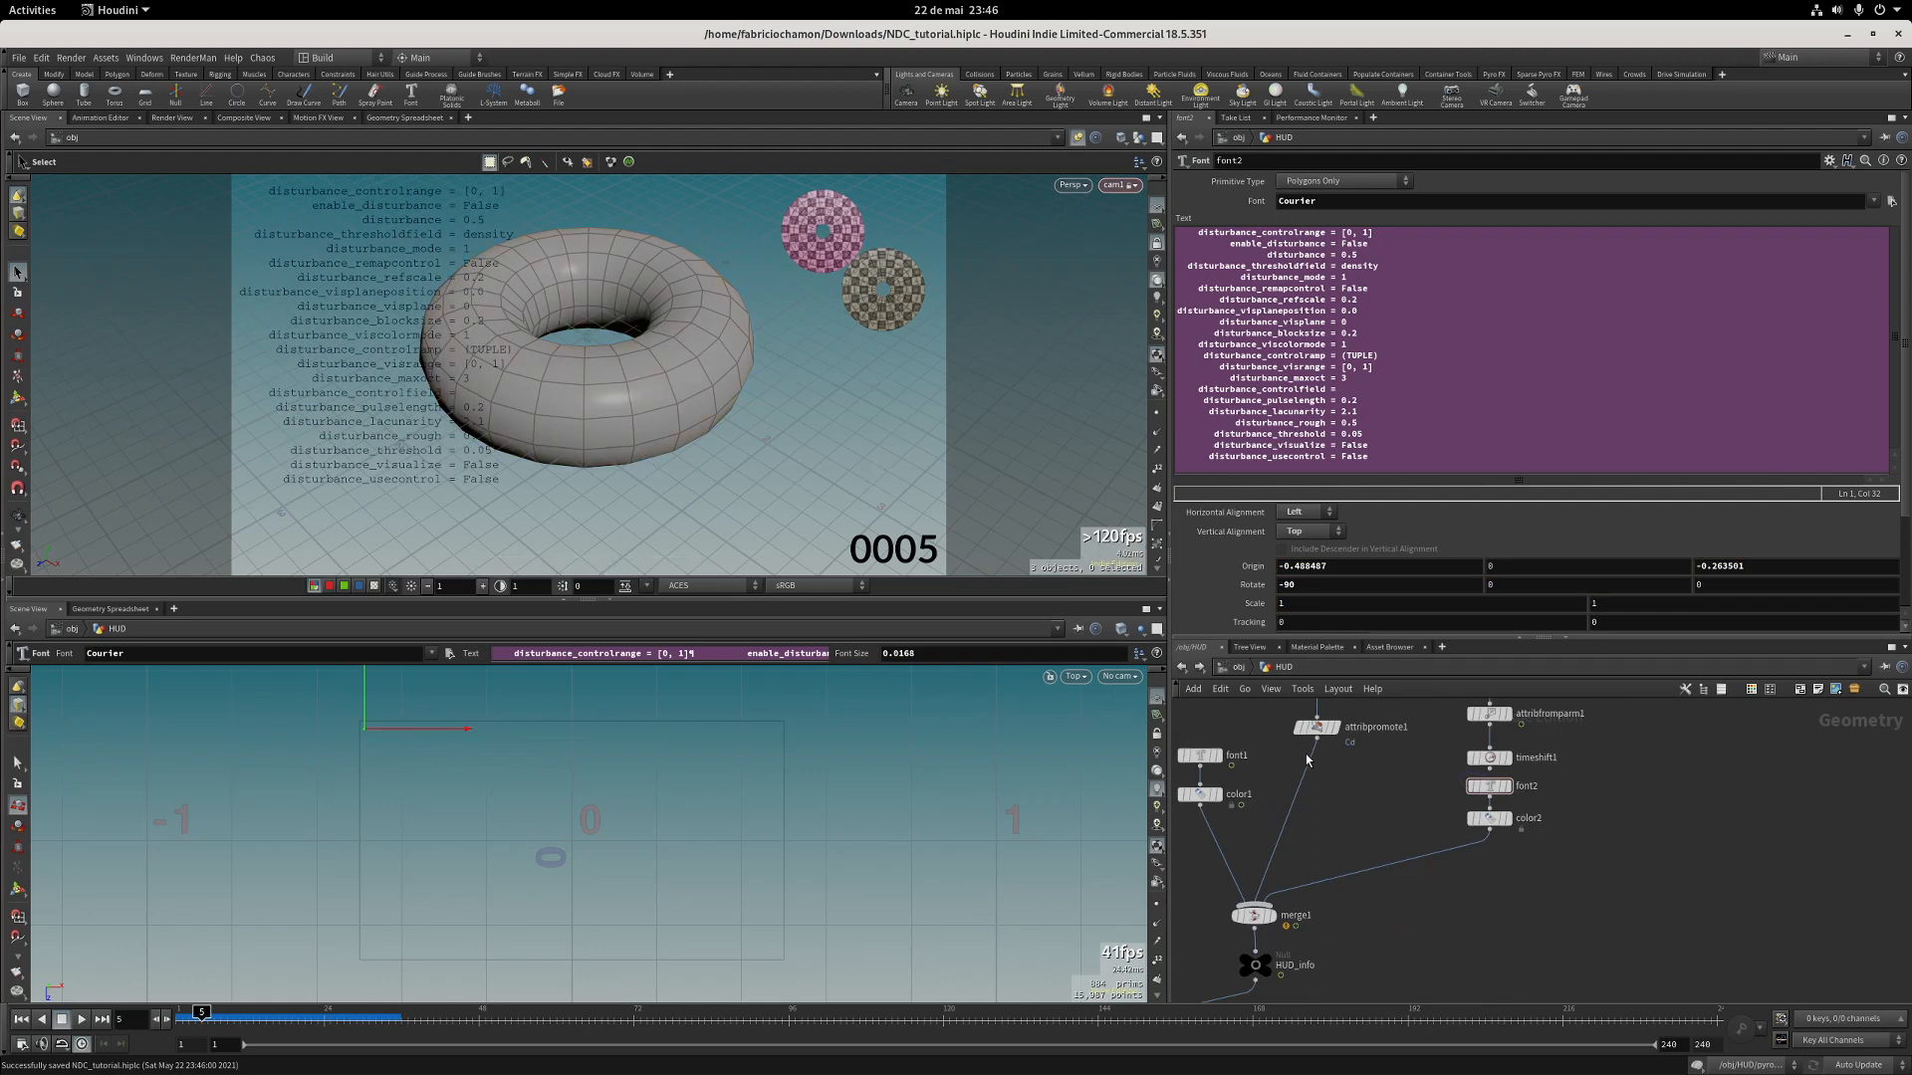
middle_click_drag(1376, 807, 1531, 797)
scroll(1474, 795, "down", 4)
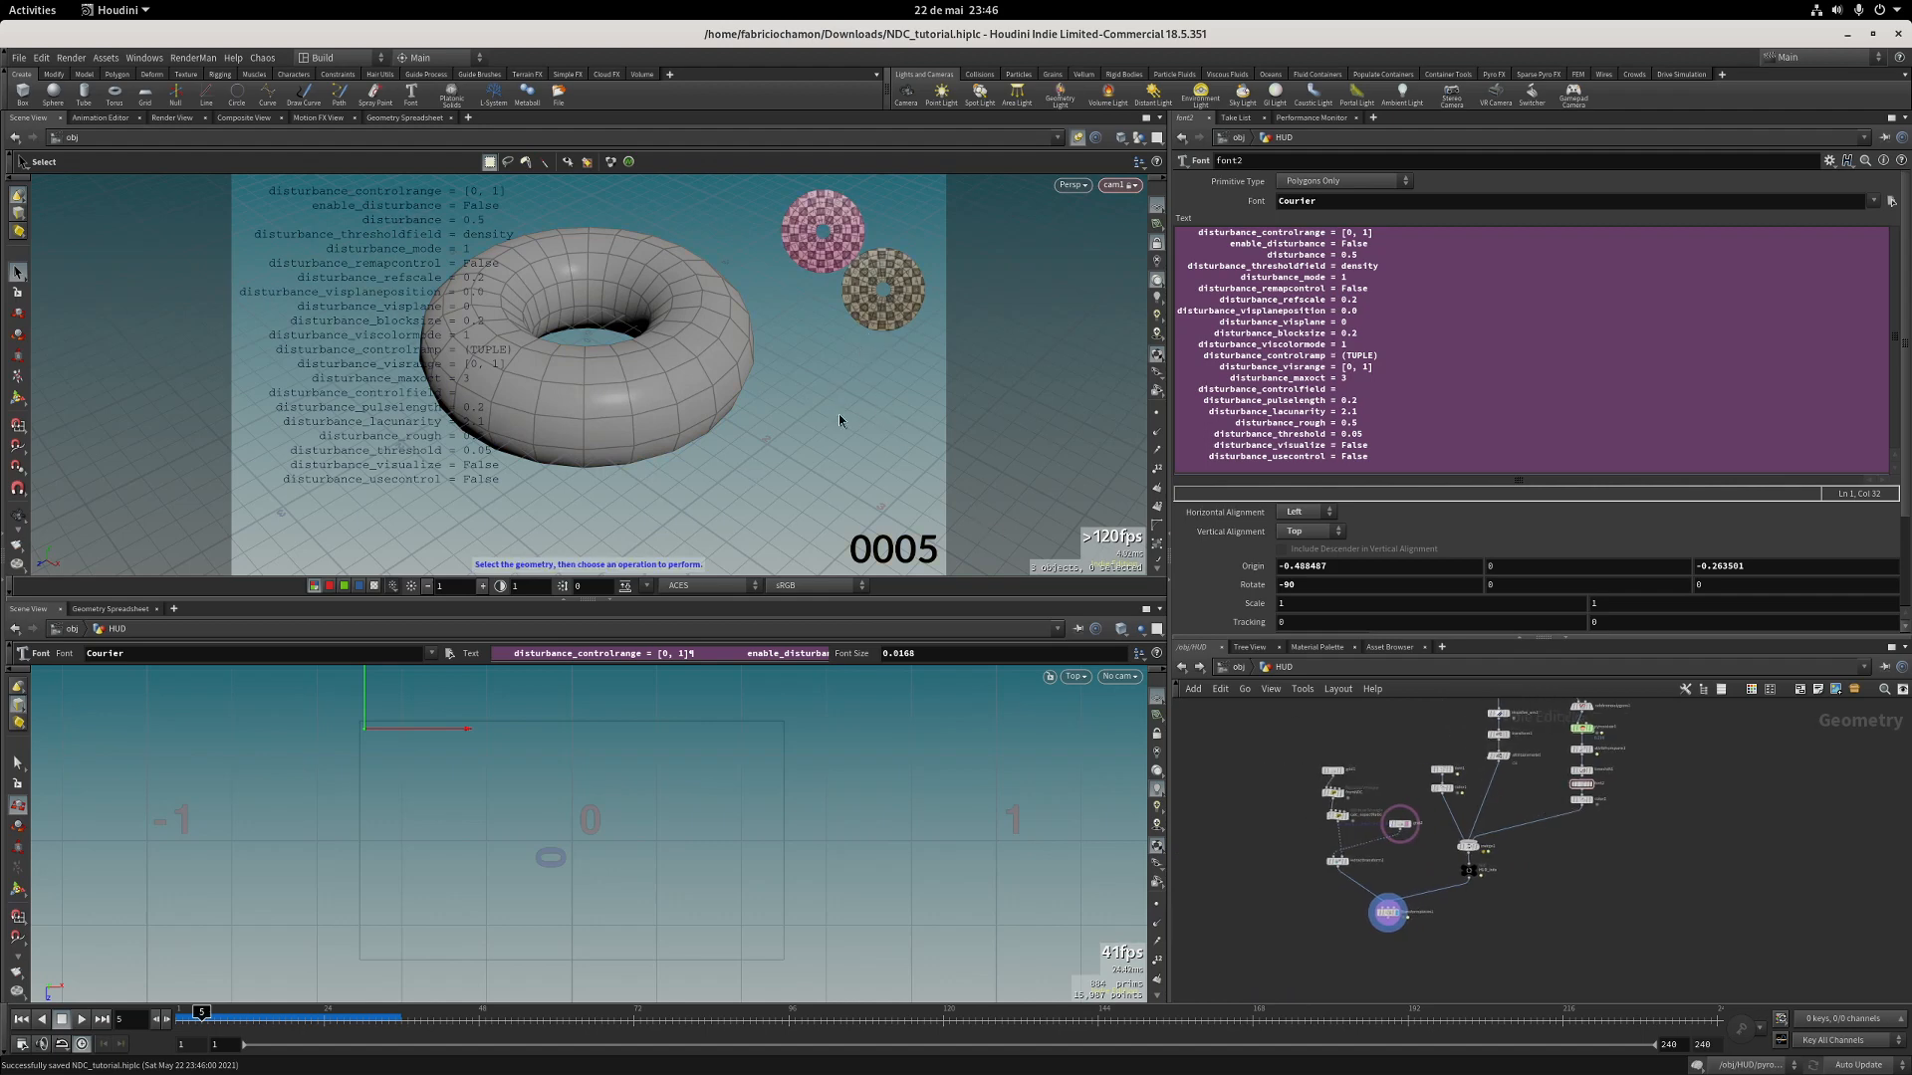
key("Escape")
left_click_drag(883, 423, 795, 438)
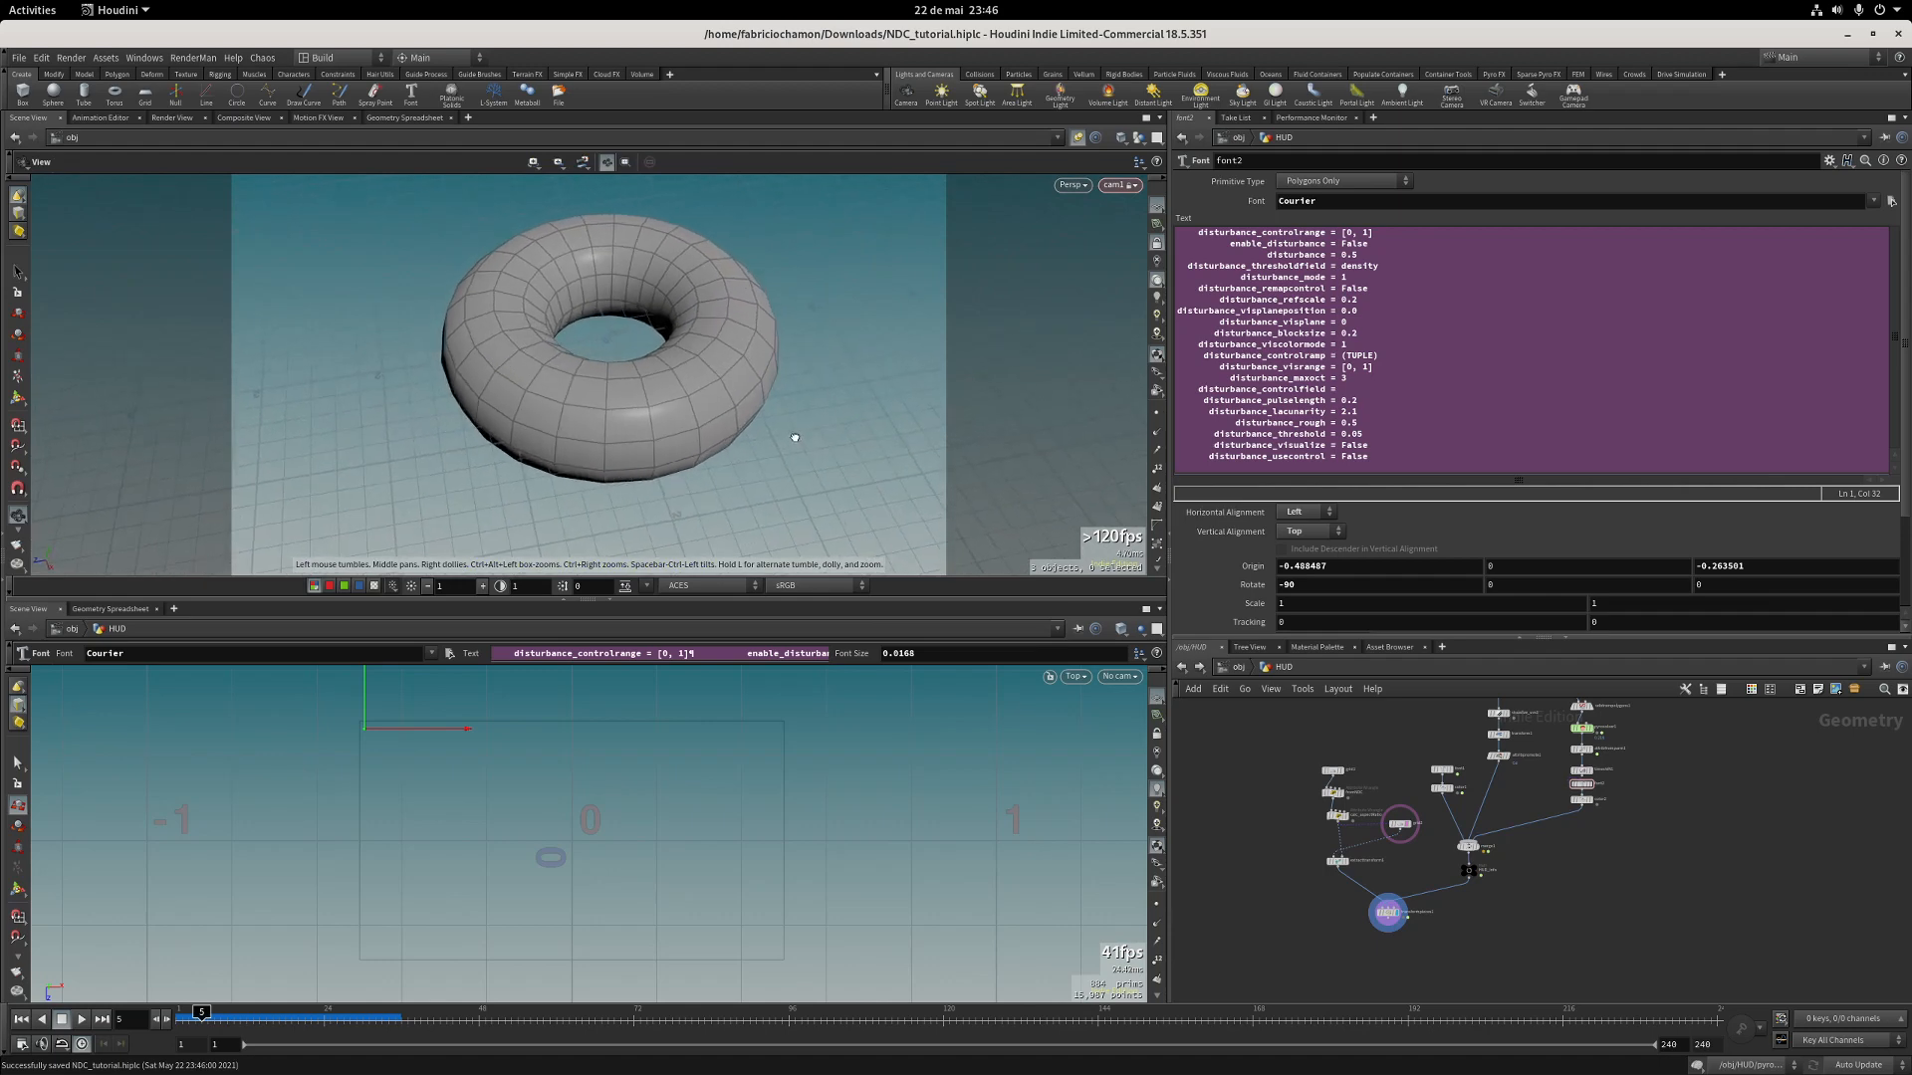
key("s")
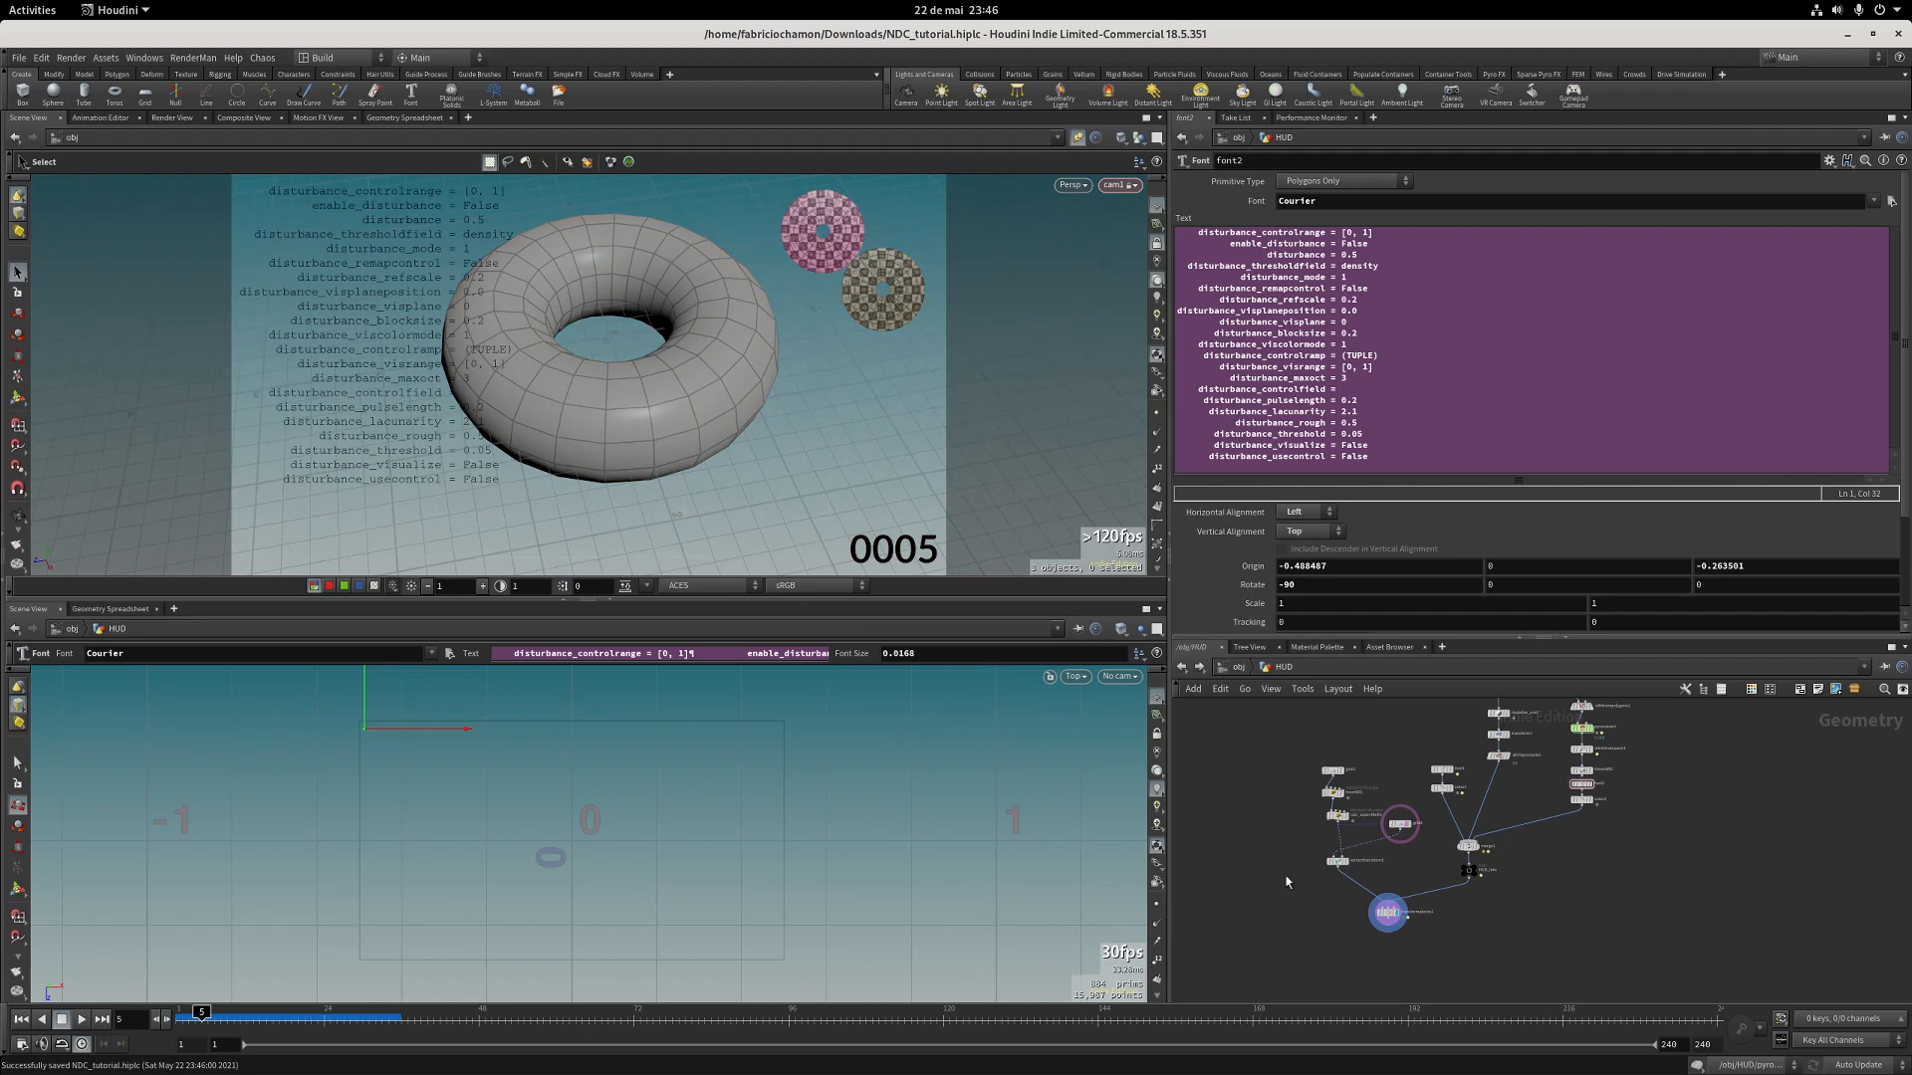
Select font2 and play back the animation to check the parameter text in the HUD, stopping playback again.
scroll(1295, 876, "up", 5)
left_click(1444, 837)
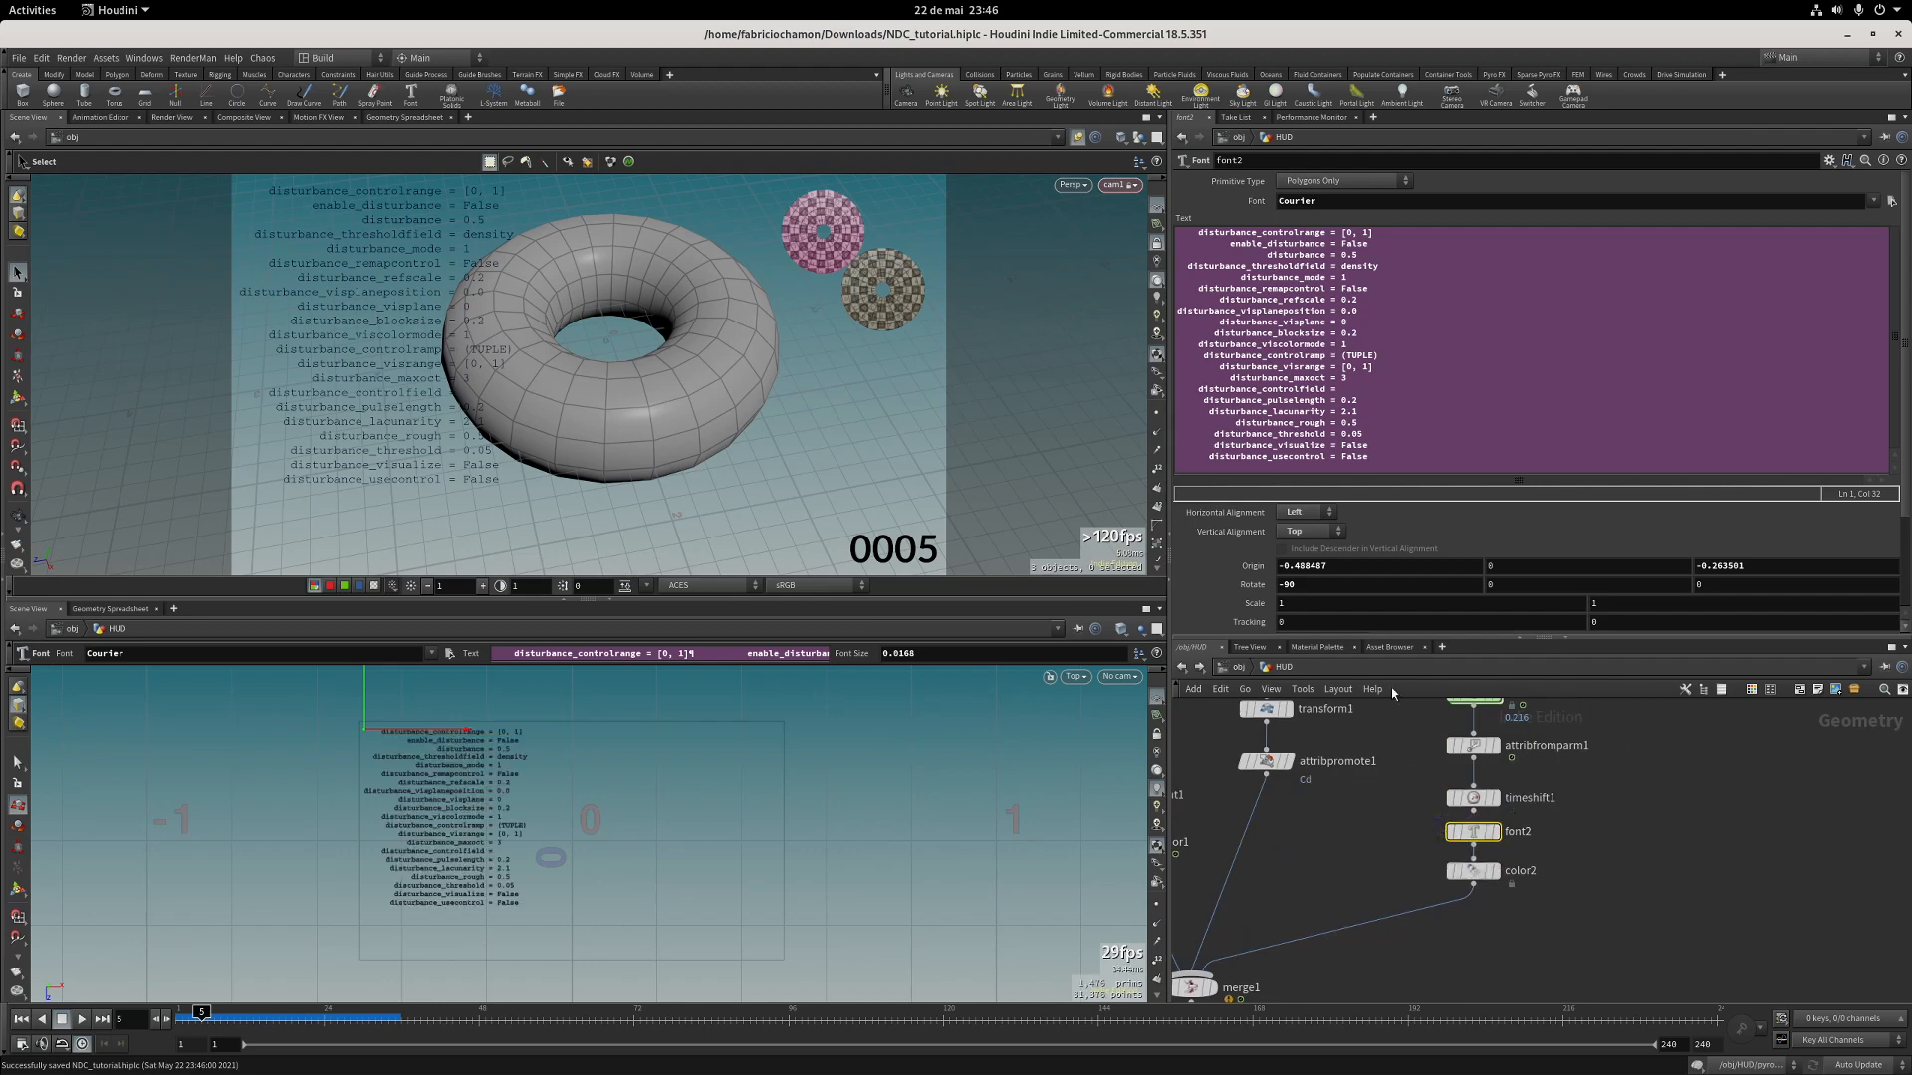
scroll(1360, 546, "down", 3)
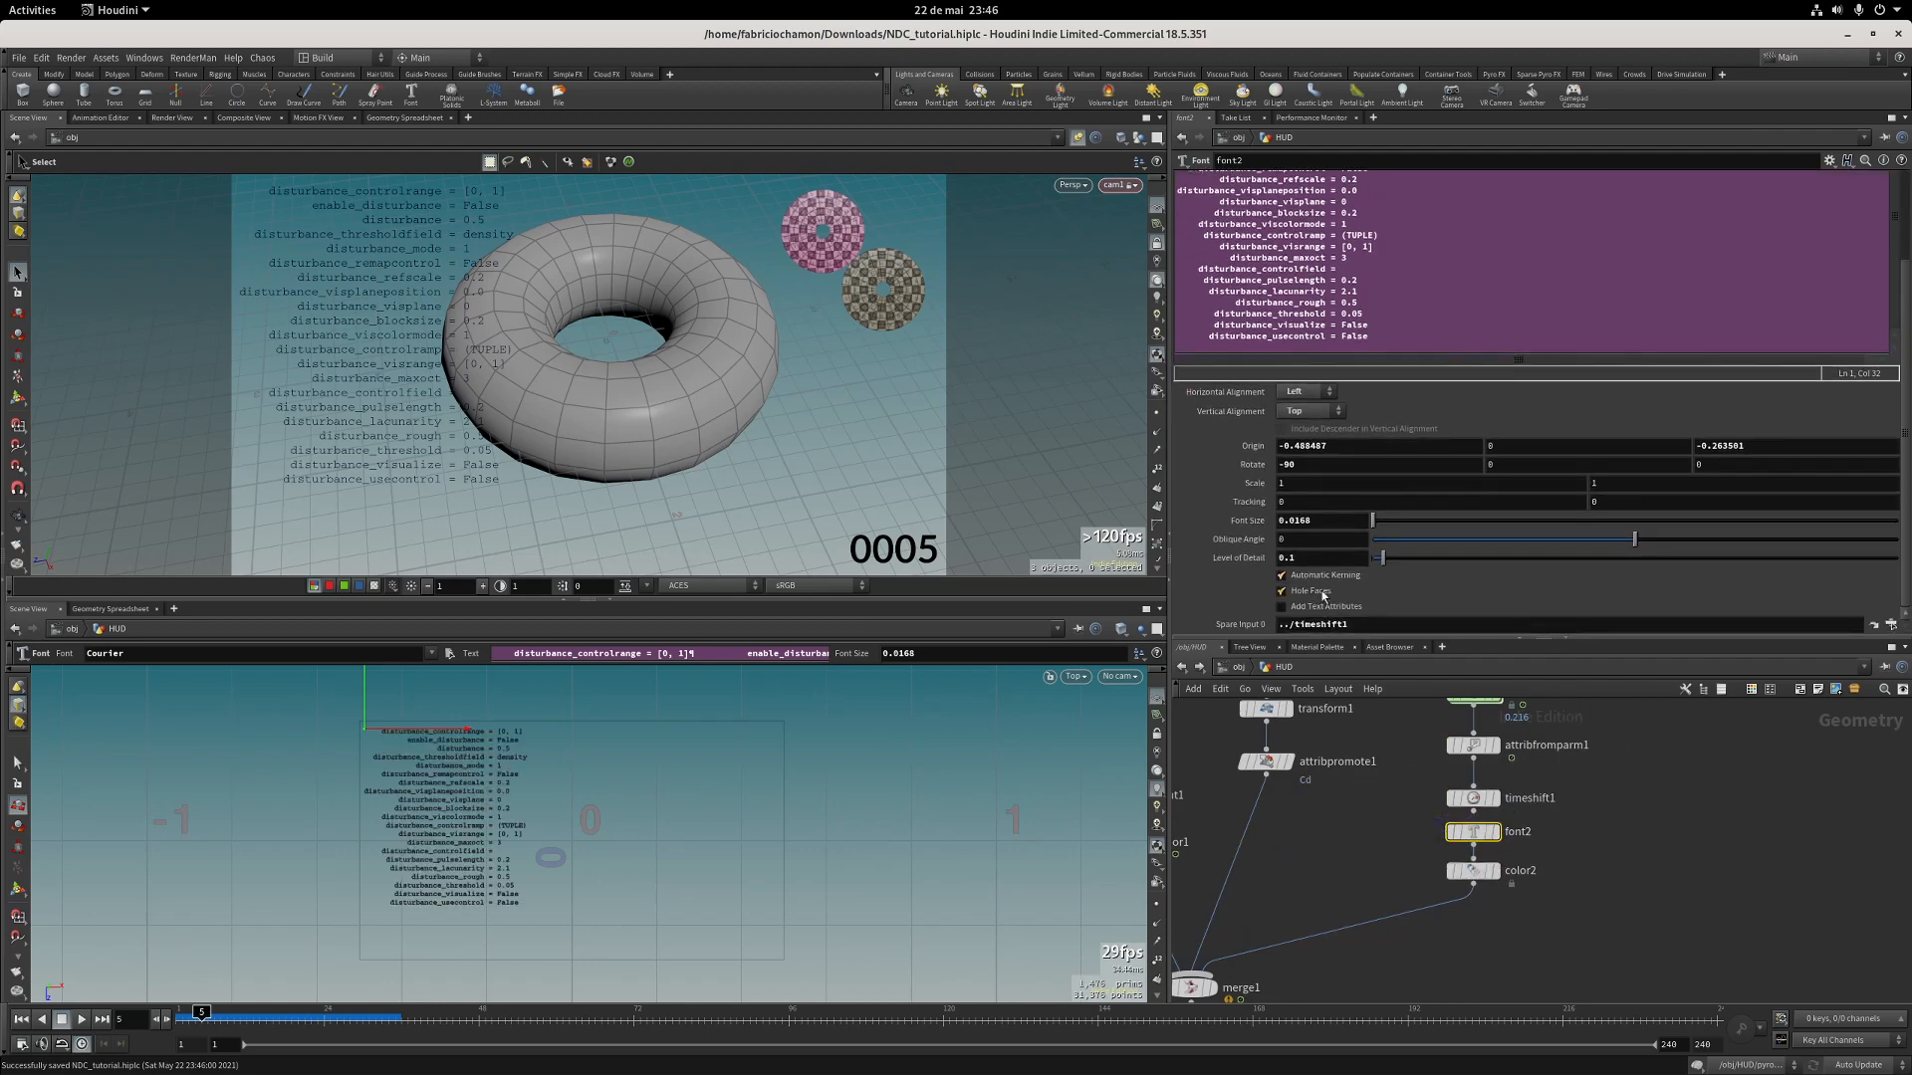
left_click(83, 1021)
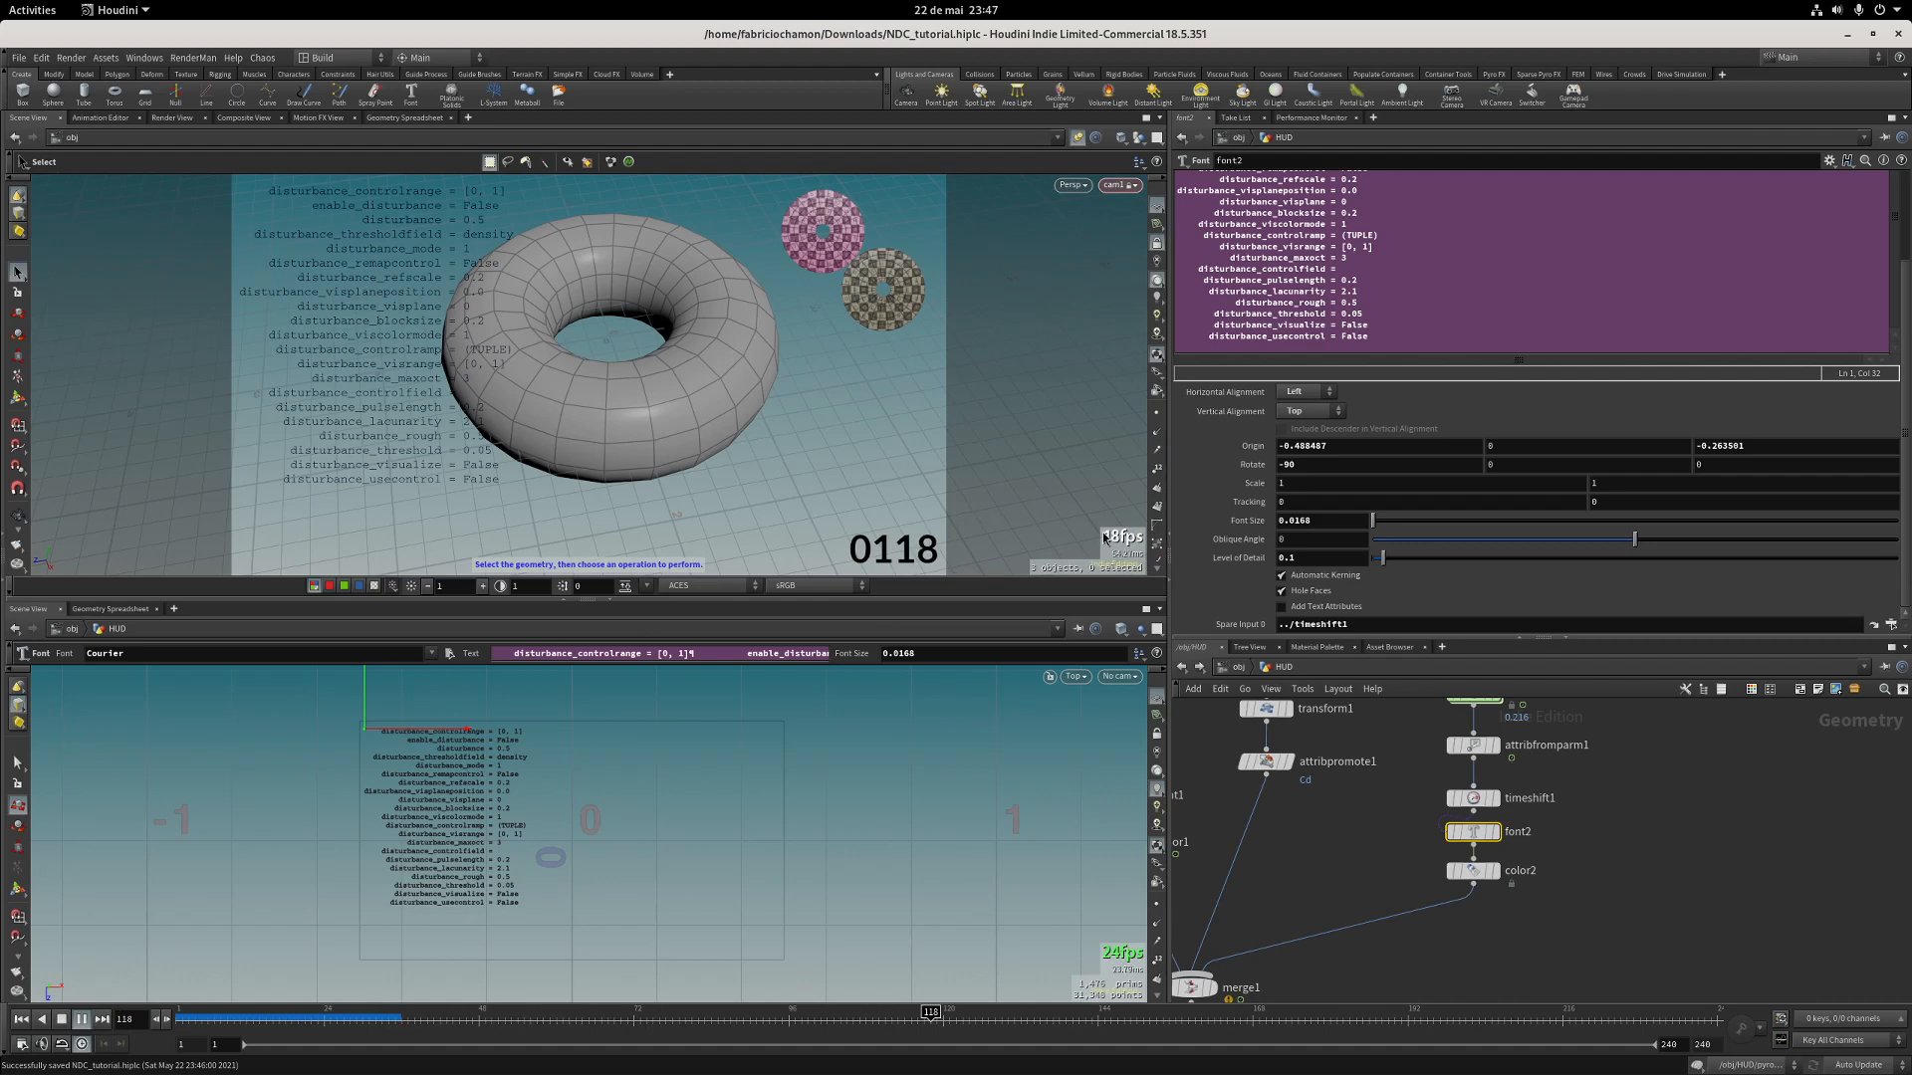
left_click(83, 1019)
Examine the parameters of pyrosolver1 and of timeshift1.
middle_click_drag(1390, 747, 1386, 866)
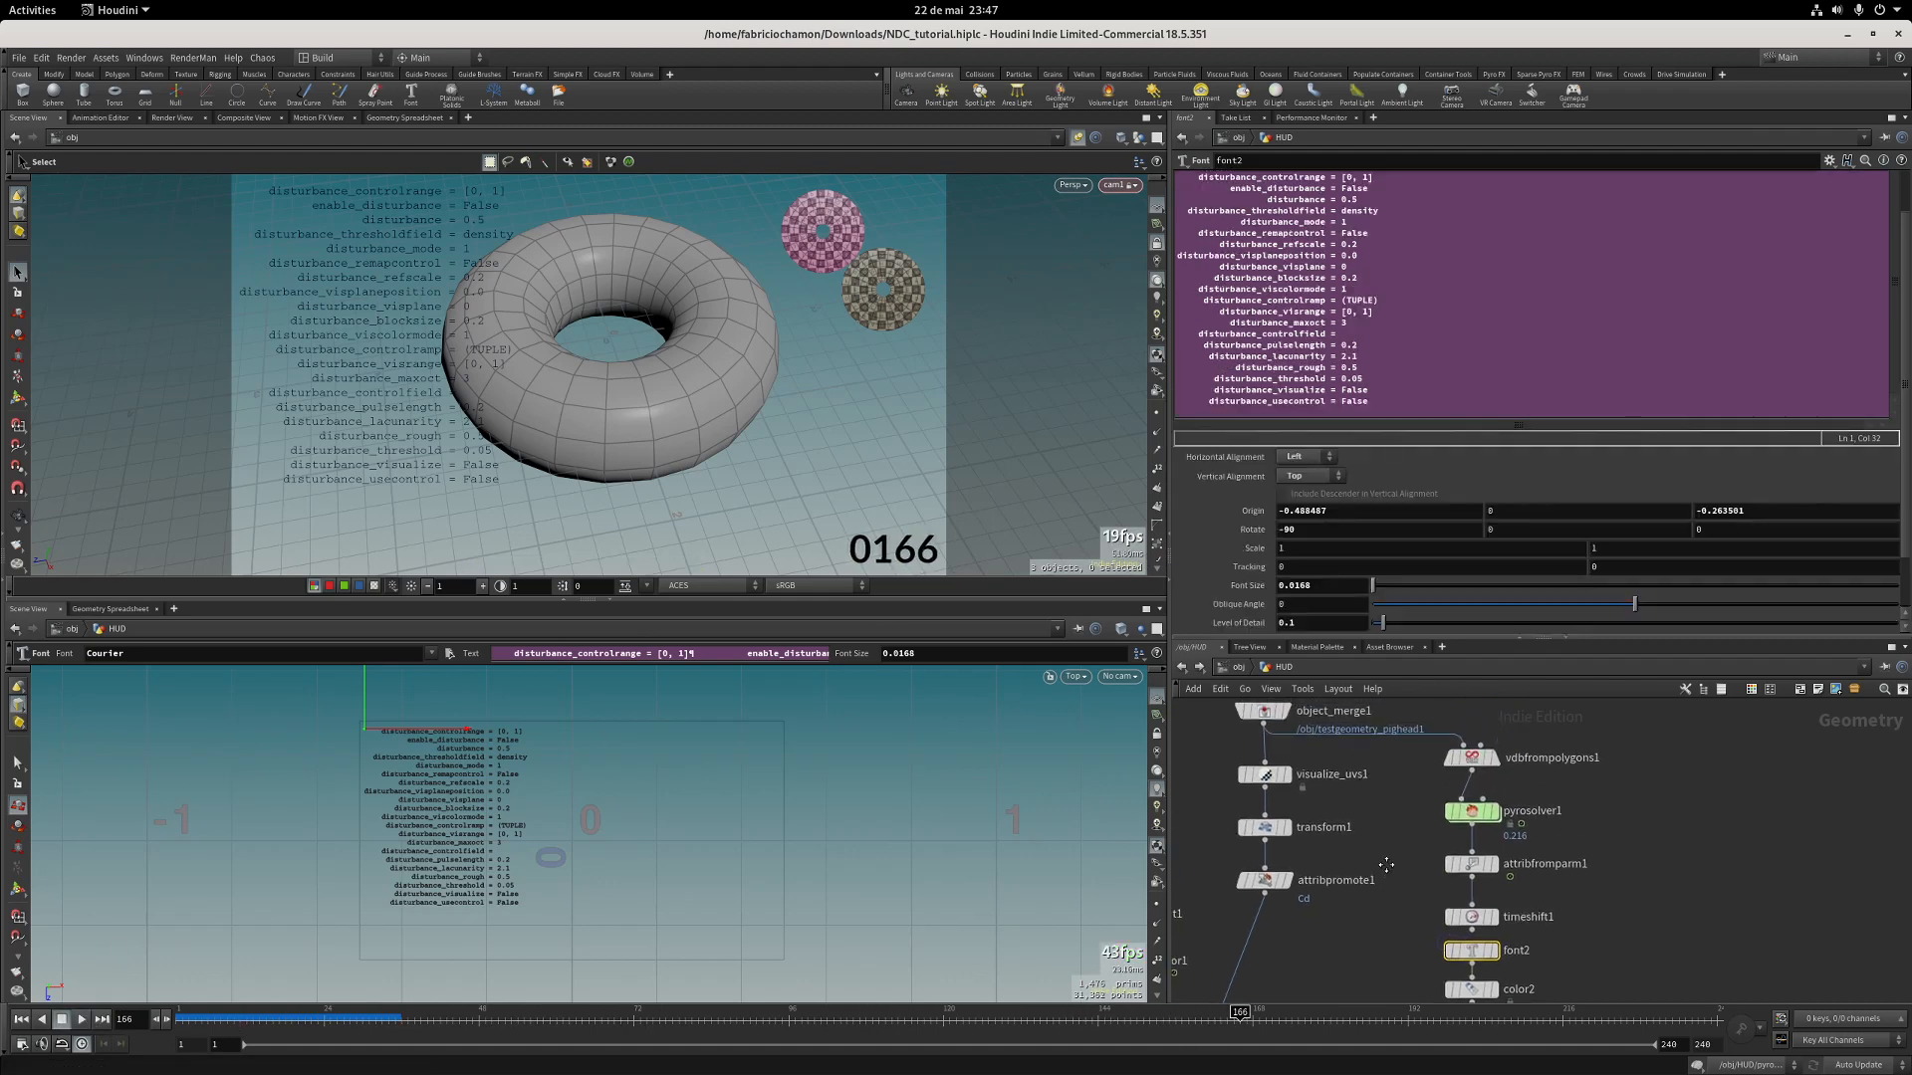
left_click_drag(1399, 832, 1488, 792)
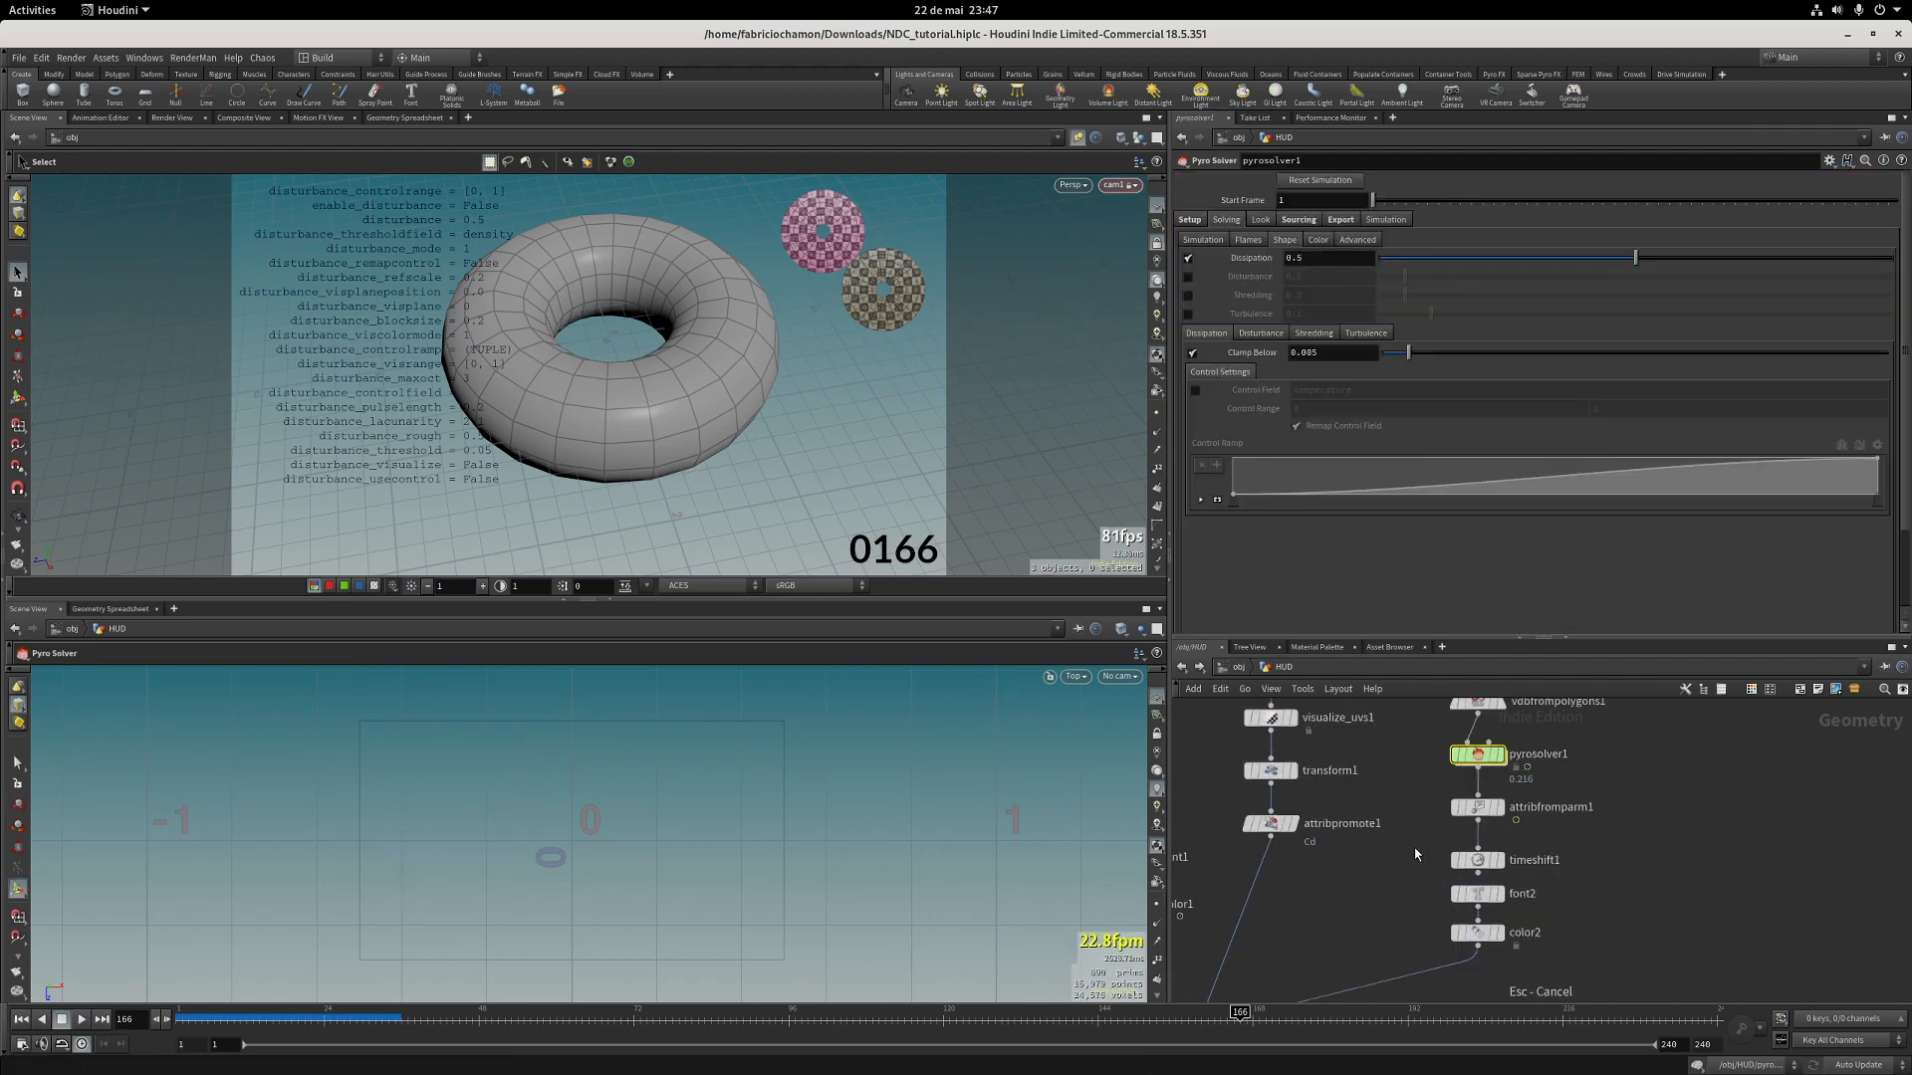
left_click(1471, 855)
middle_click_drag(1350, 890, 1518, 772)
scroll(1494, 797, "down", 1)
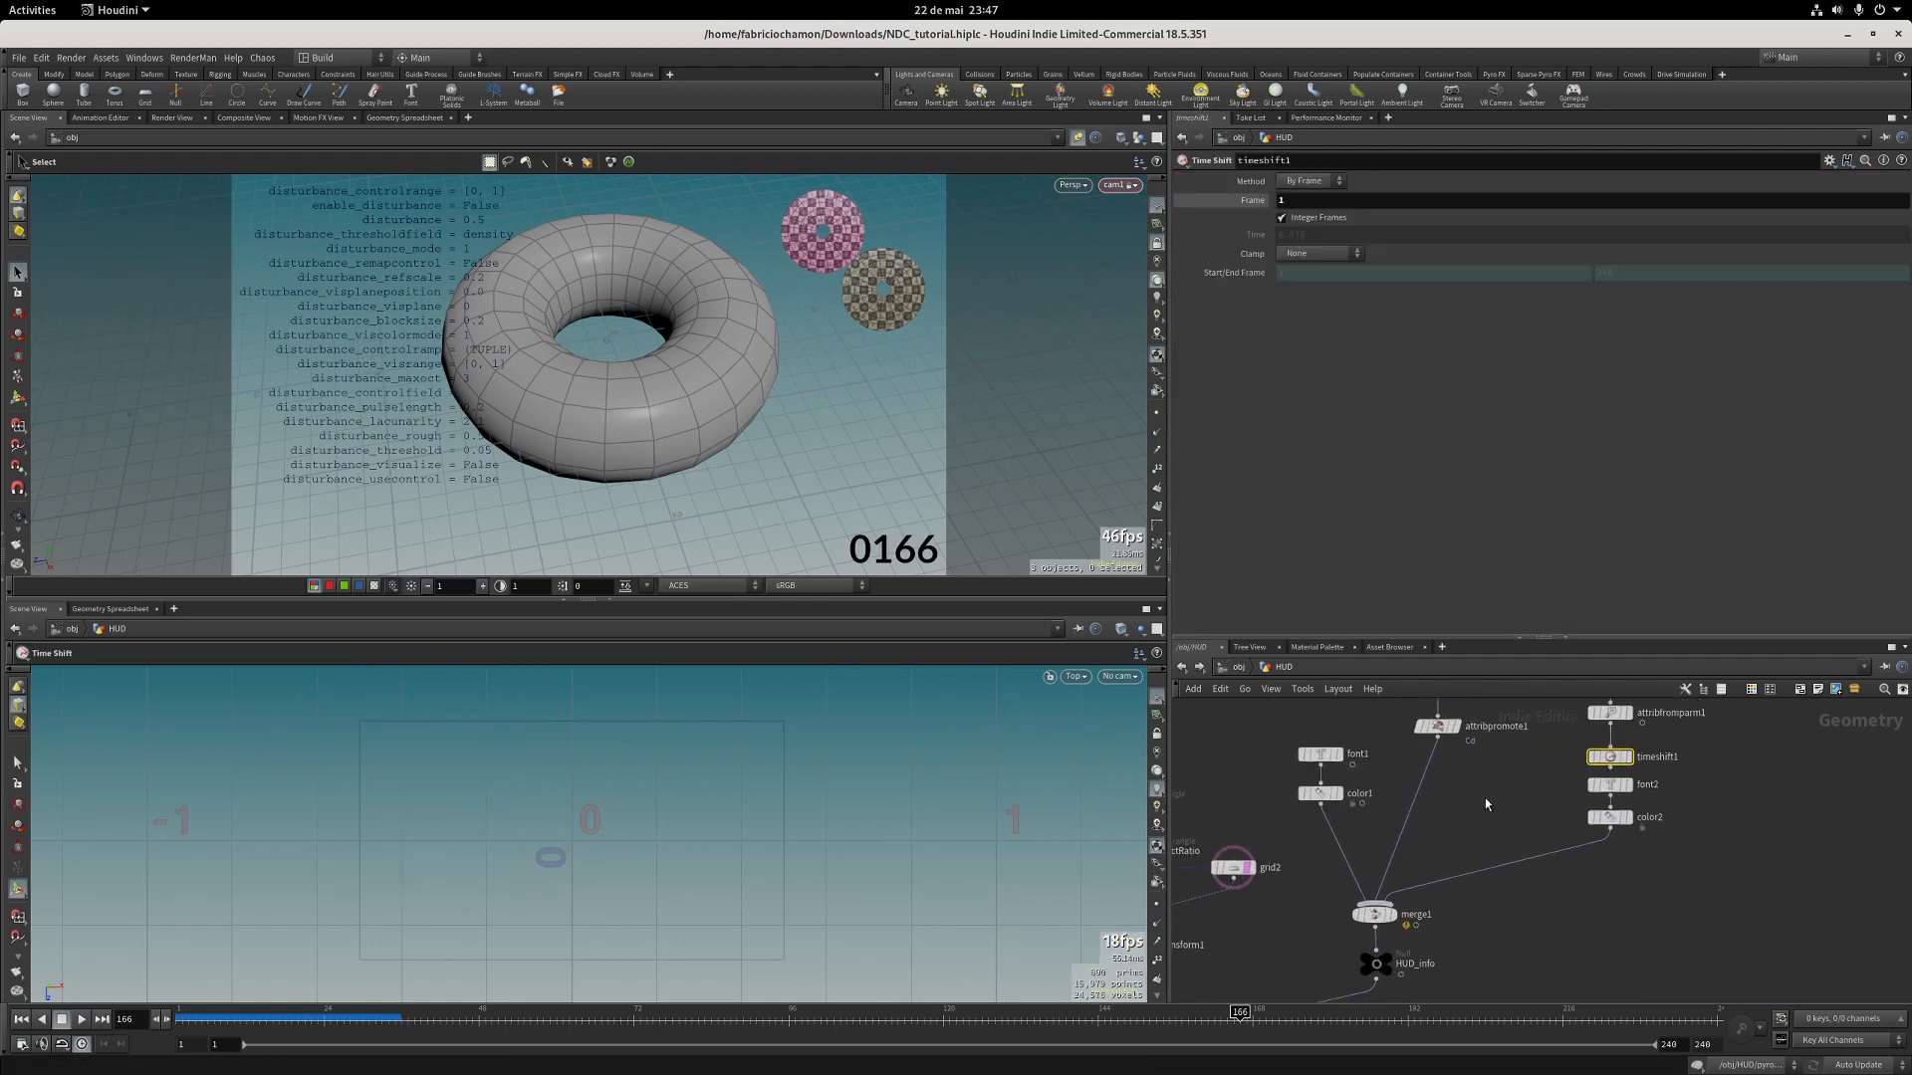
Move font1 and color1 closer to merge1 and return the timeline to frame 1.
left_click_drag(1320, 794, 1337, 830, "shift")
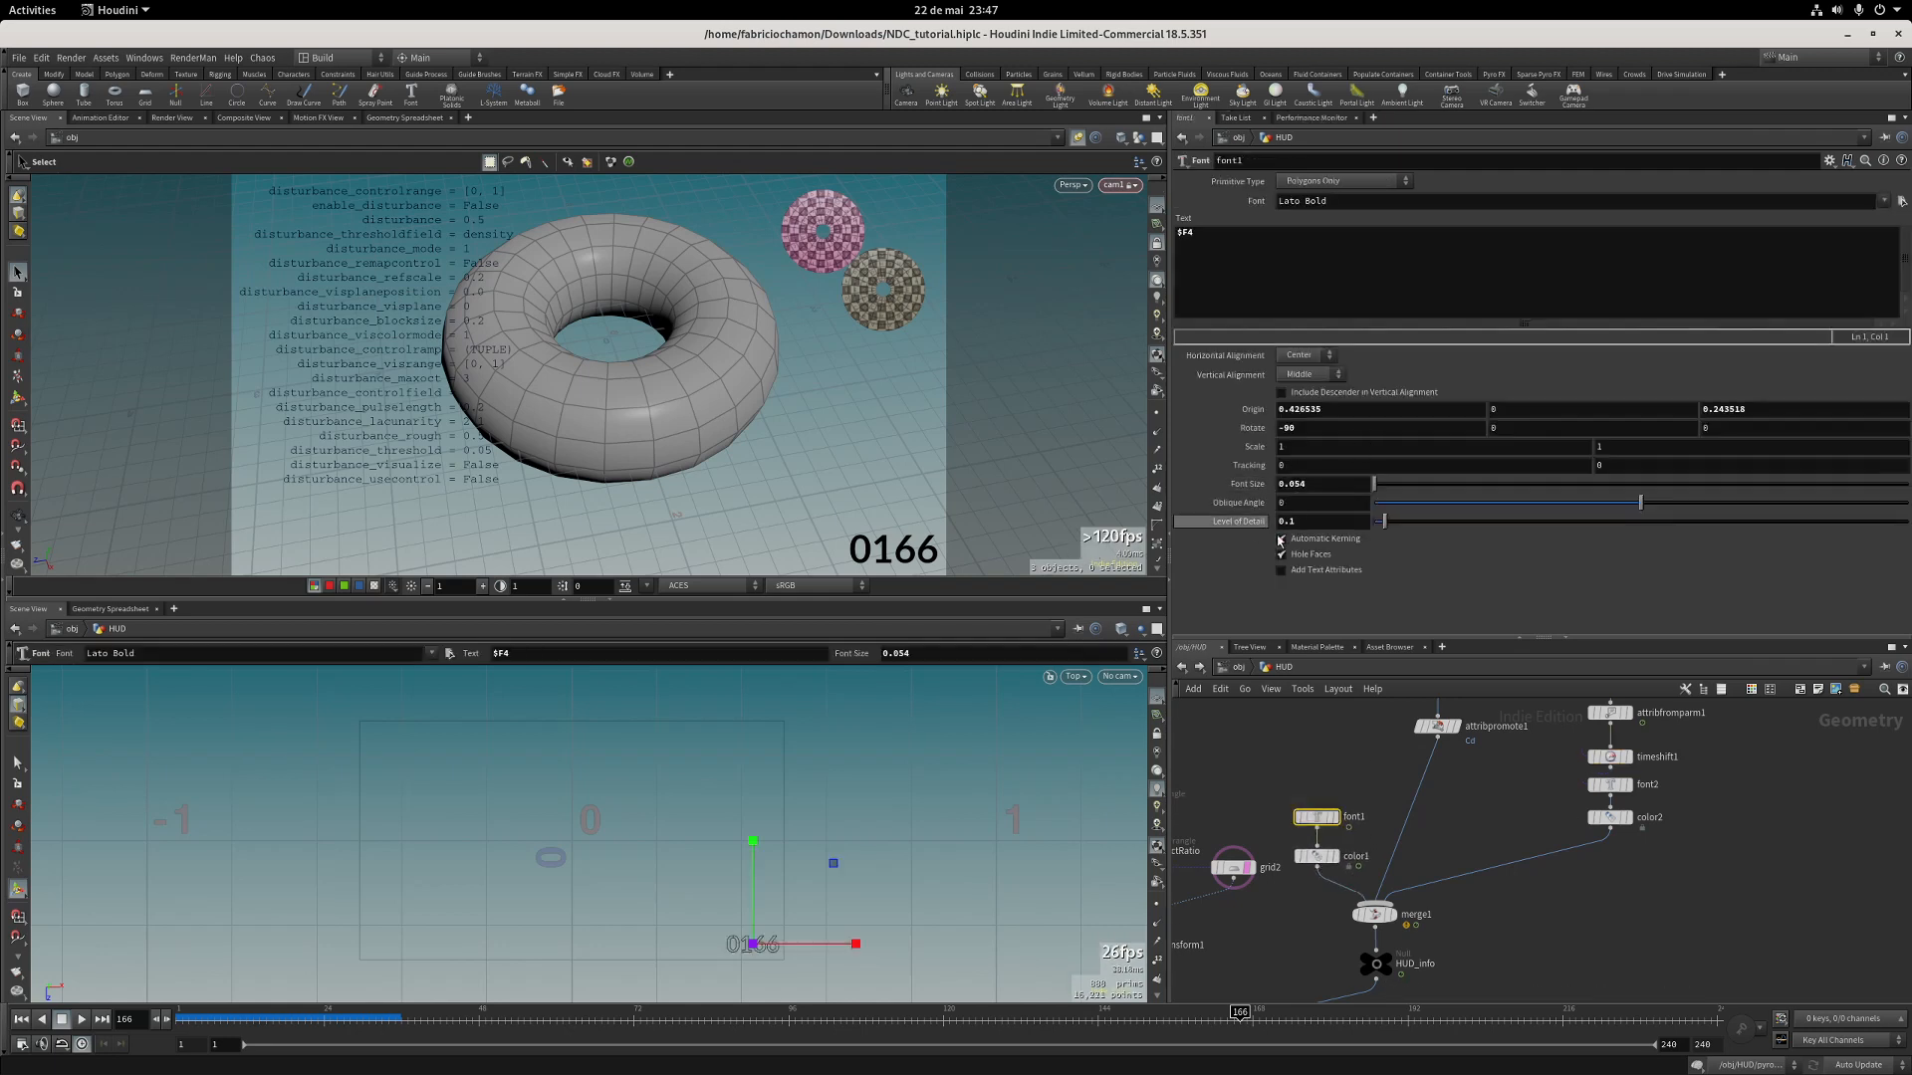
left_click_drag(199, 1016, 150, 1013)
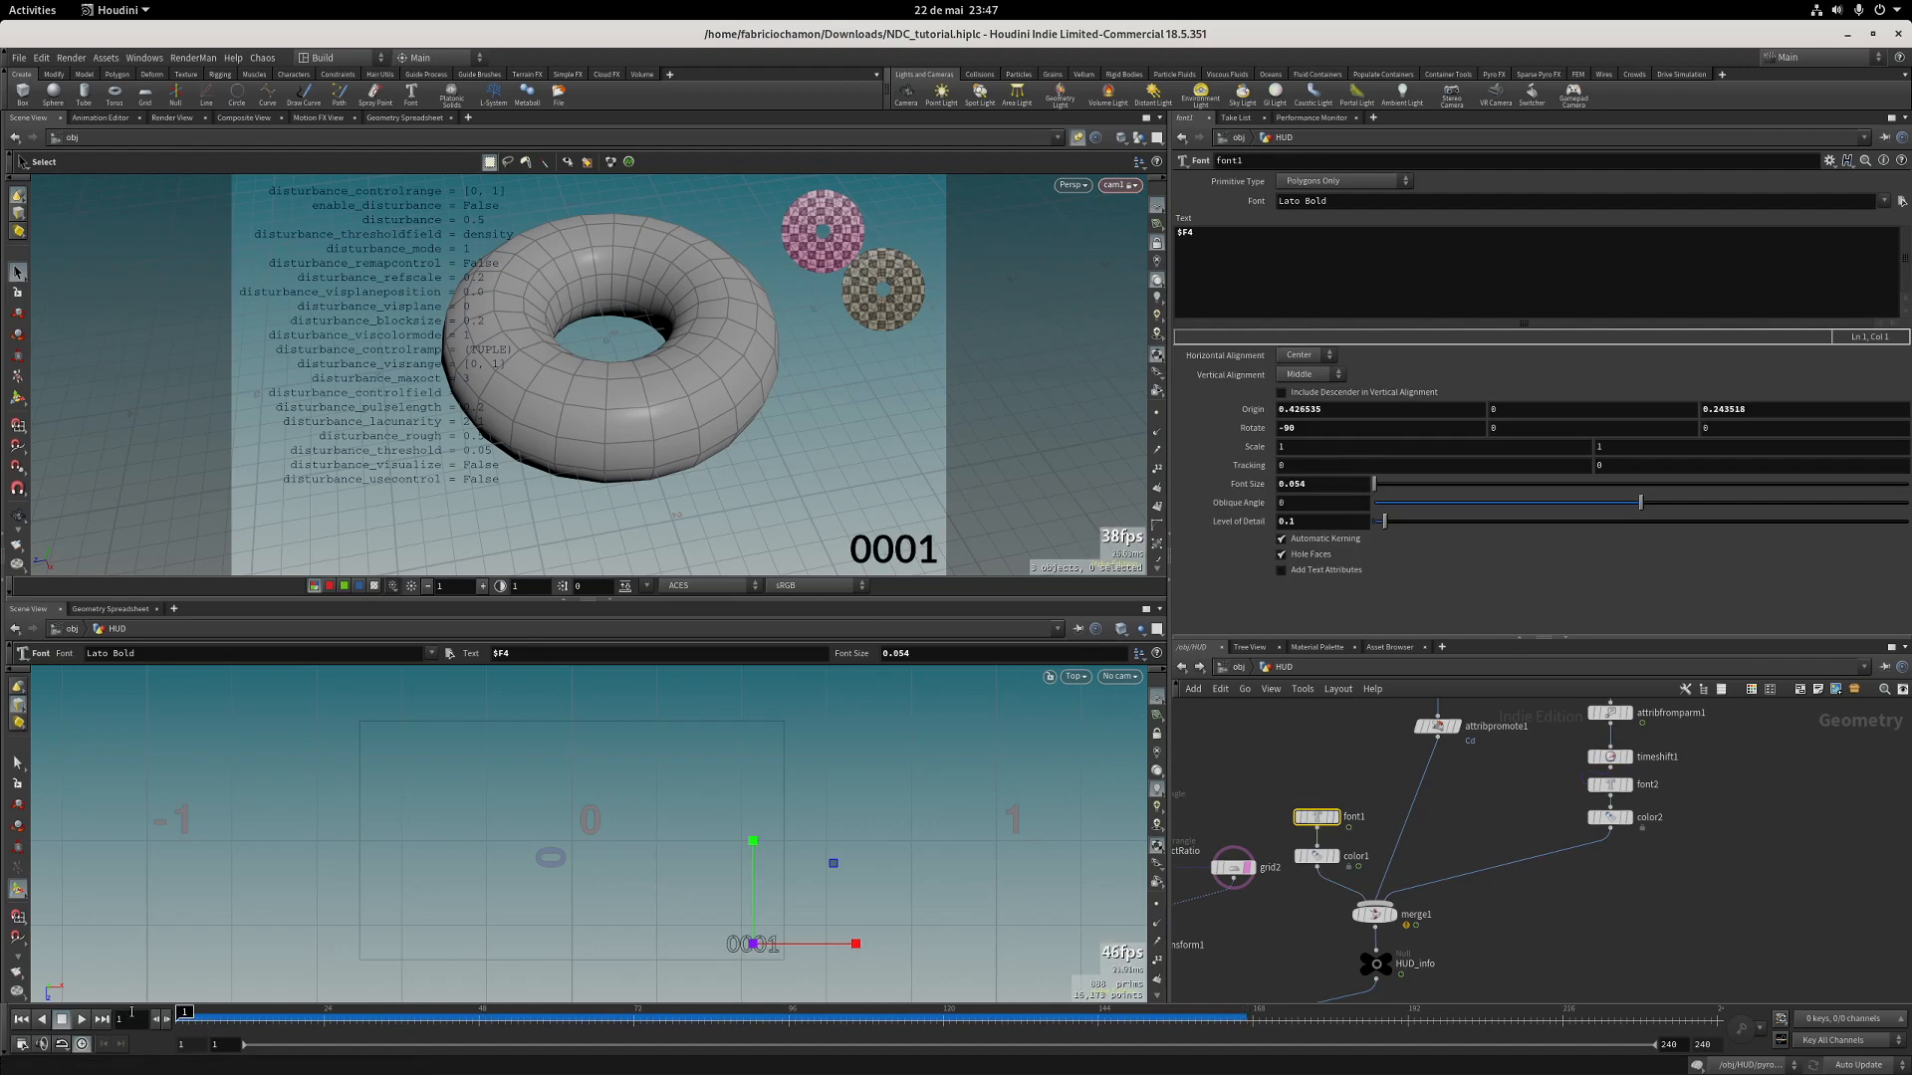
Select font2 together with font1 and set their Level of Detail to 0.041.
key("s")
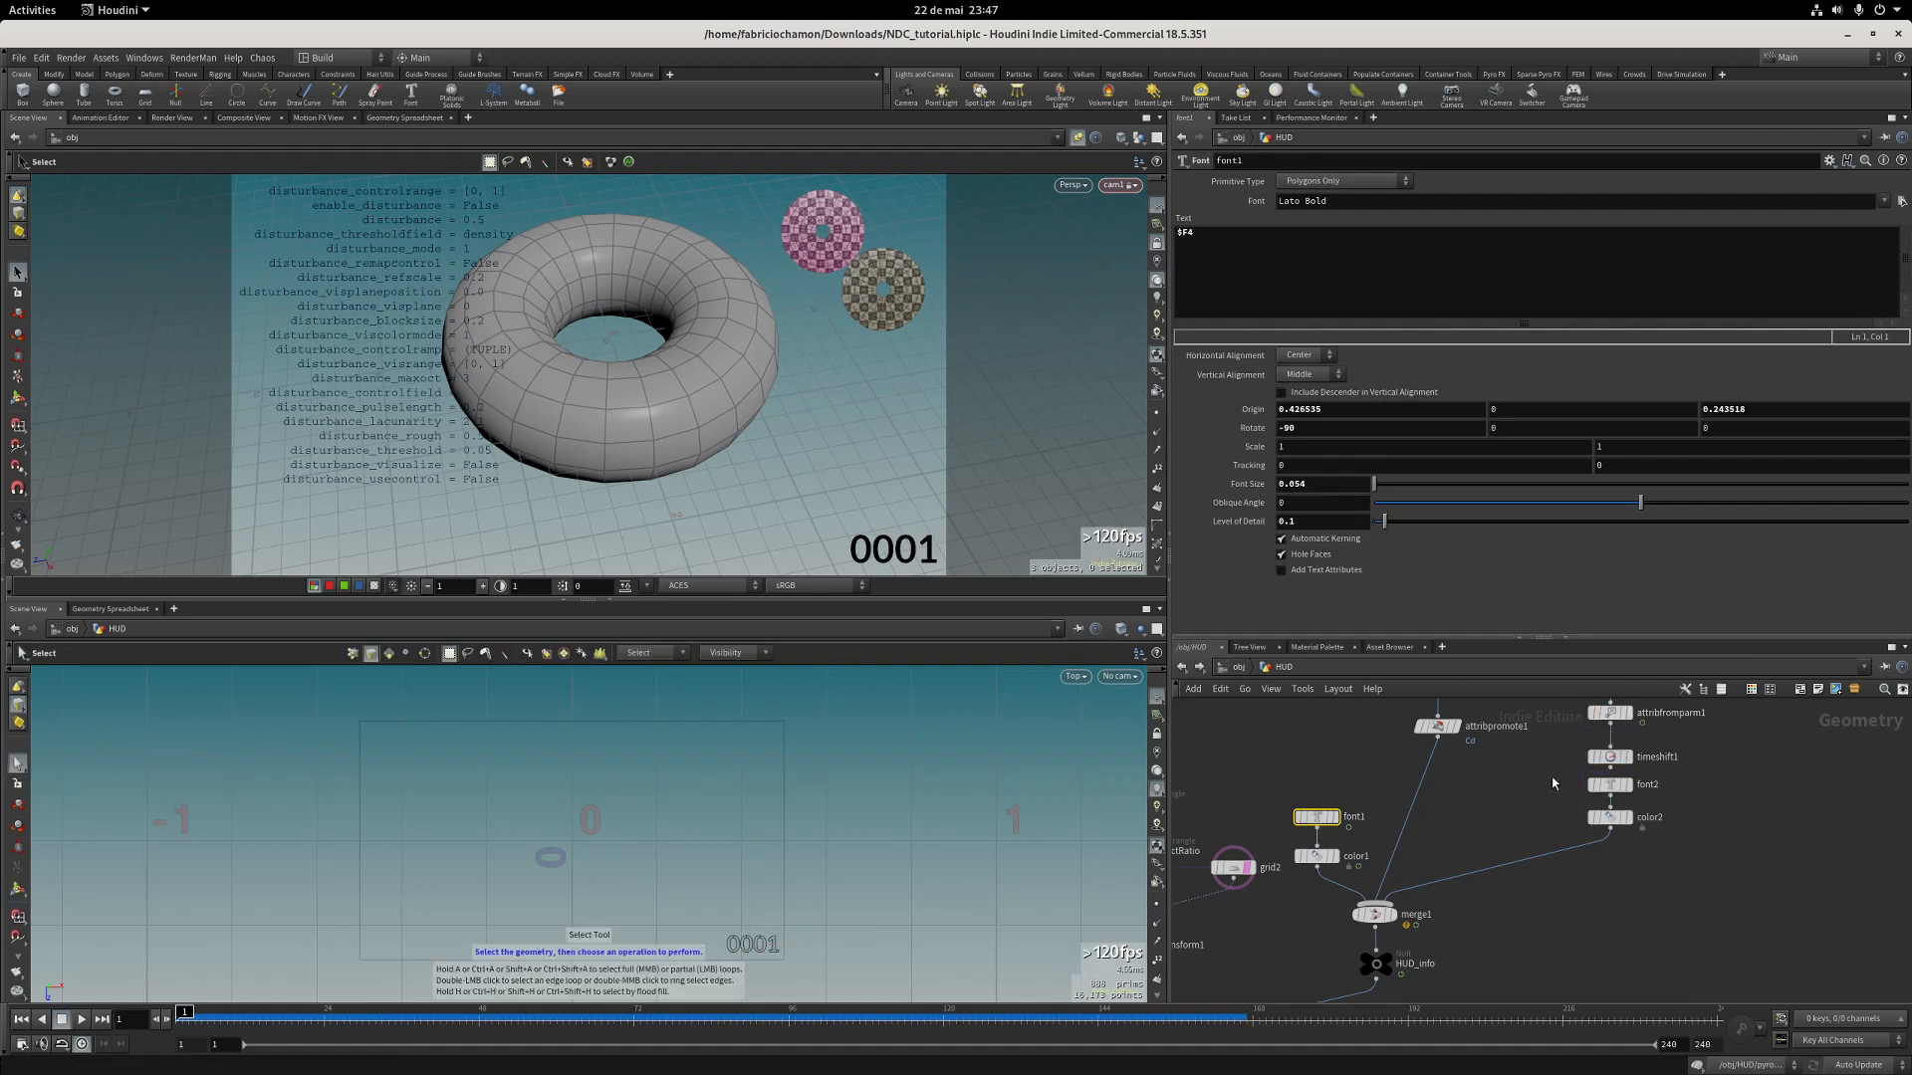
left_click(1610, 785, "shift")
middle_click_drag(1339, 587, 1307, 668)
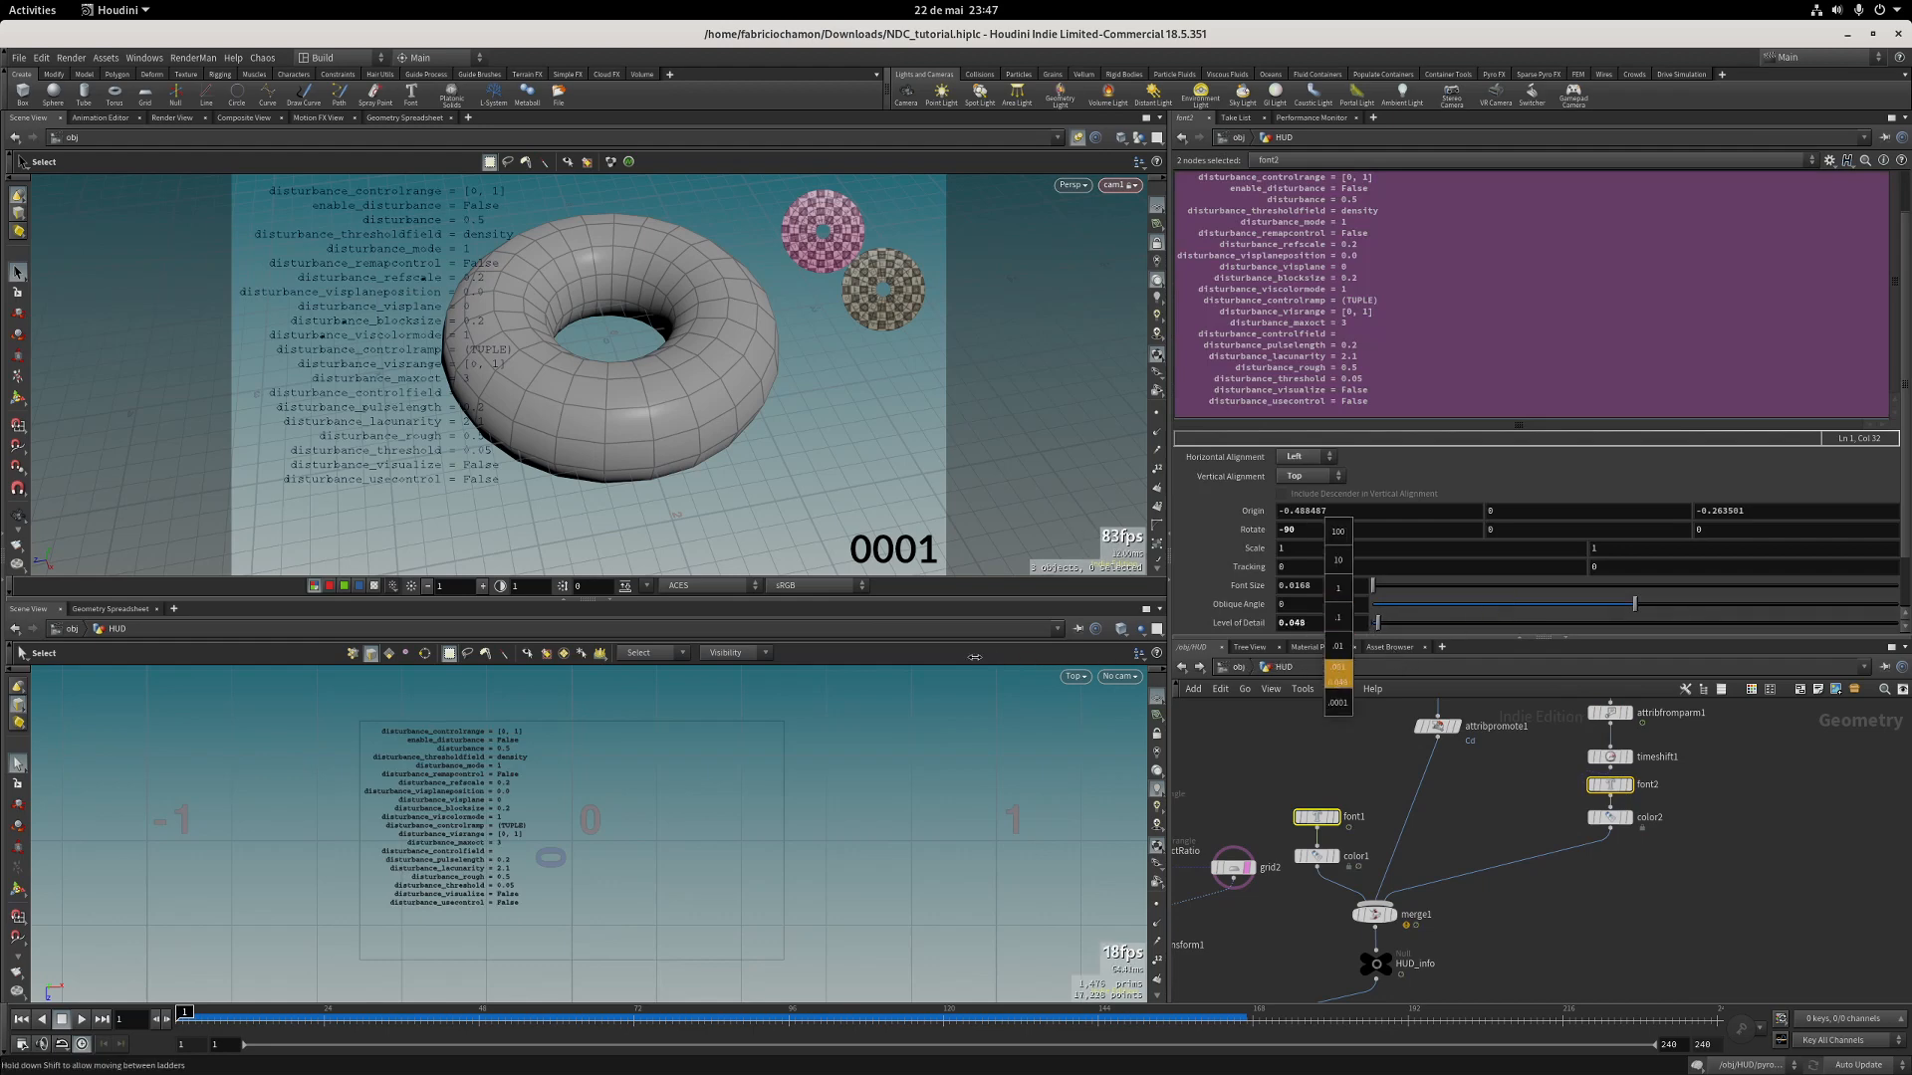
middle_click_drag(949, 655, 949, 655)
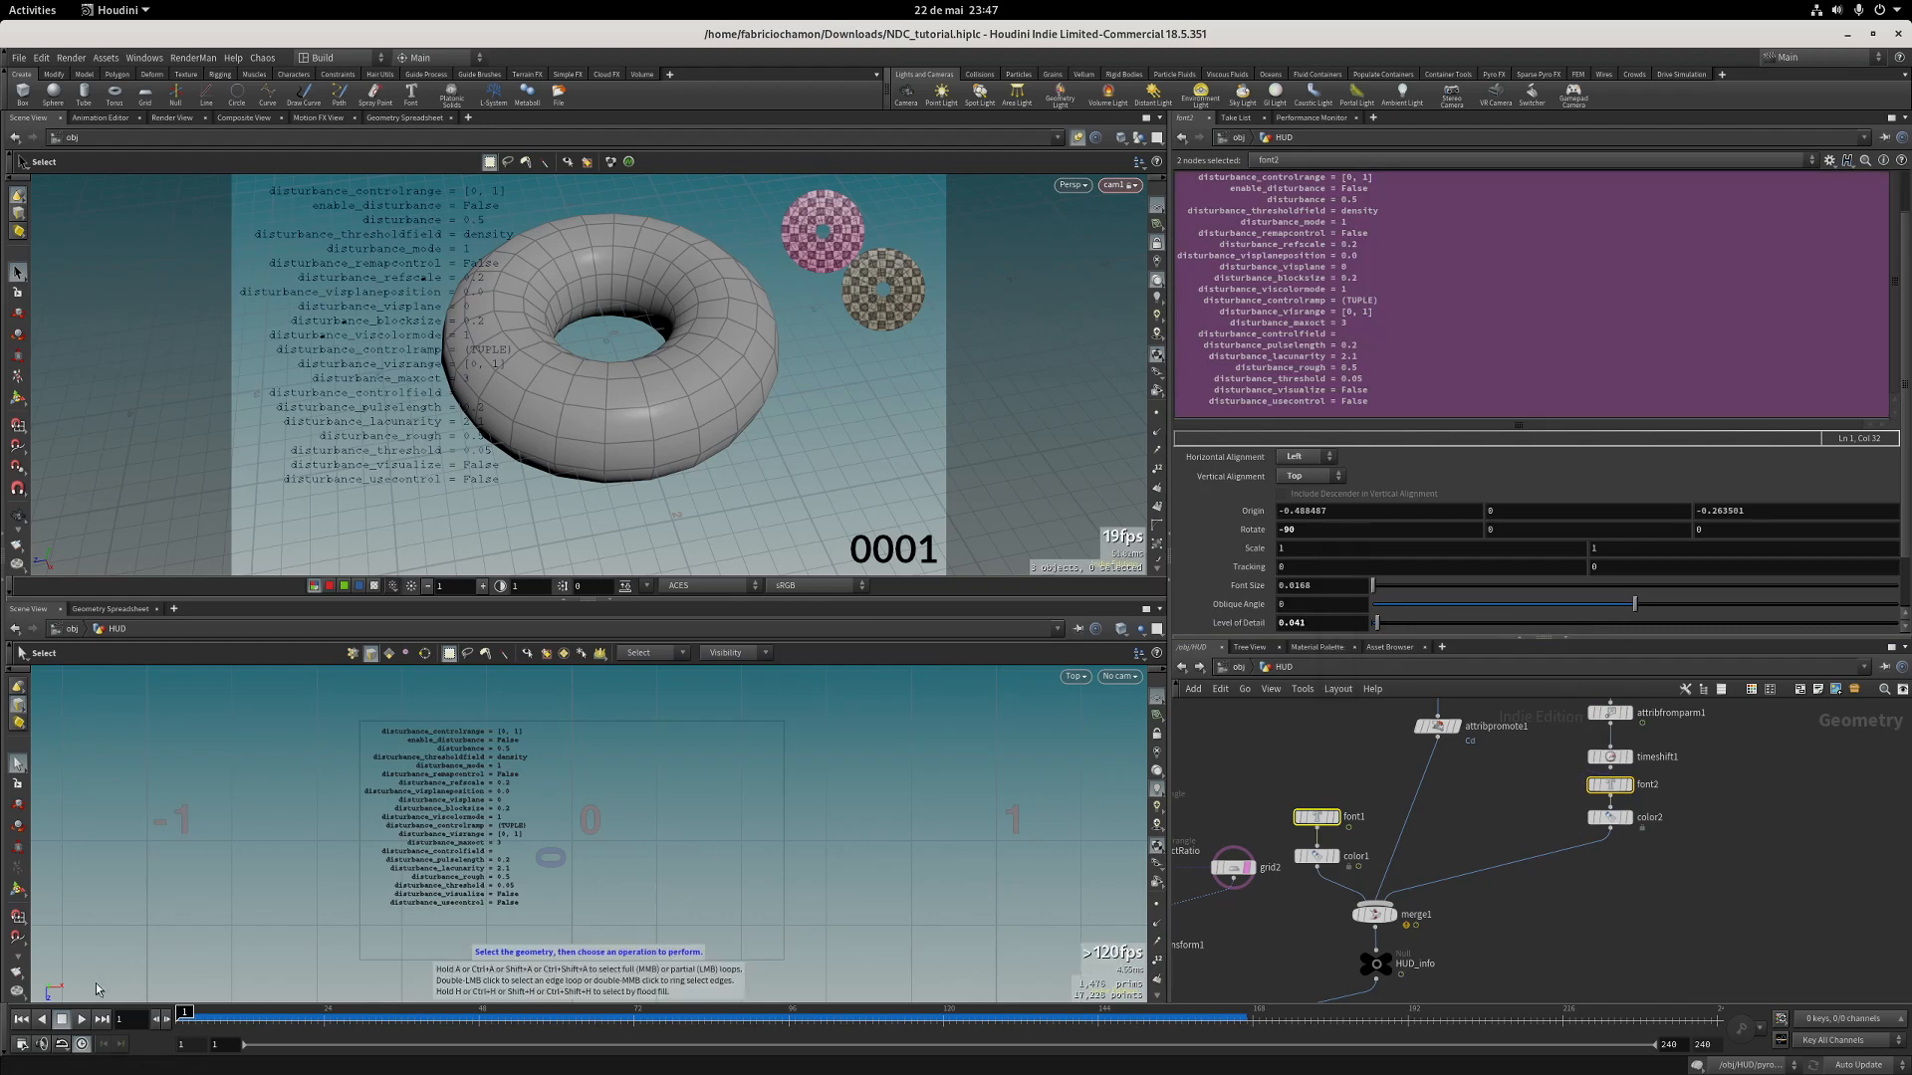
Start playback of the animation with the network pane enlarged, and go up from the HUD network to the object level.
left_click(81, 1019)
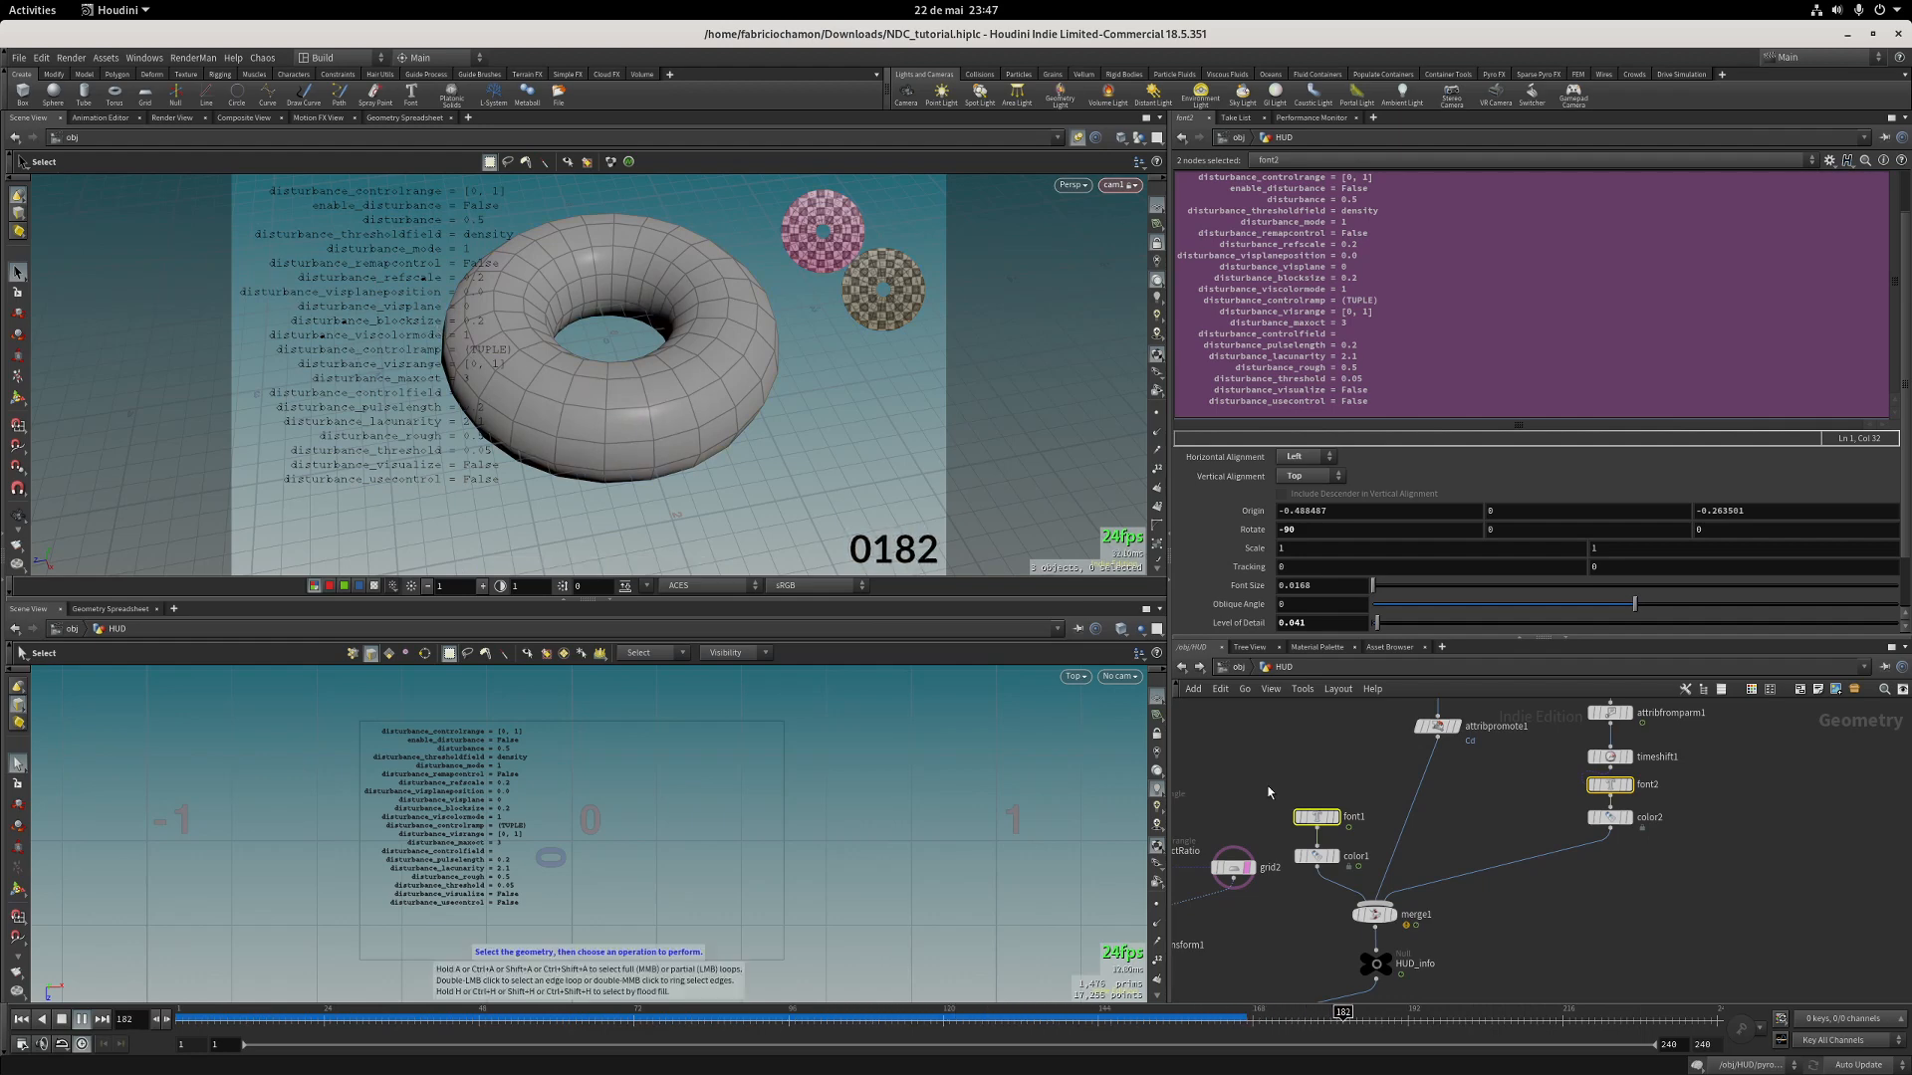
left_click_drag(1165, 737, 1229, 538)
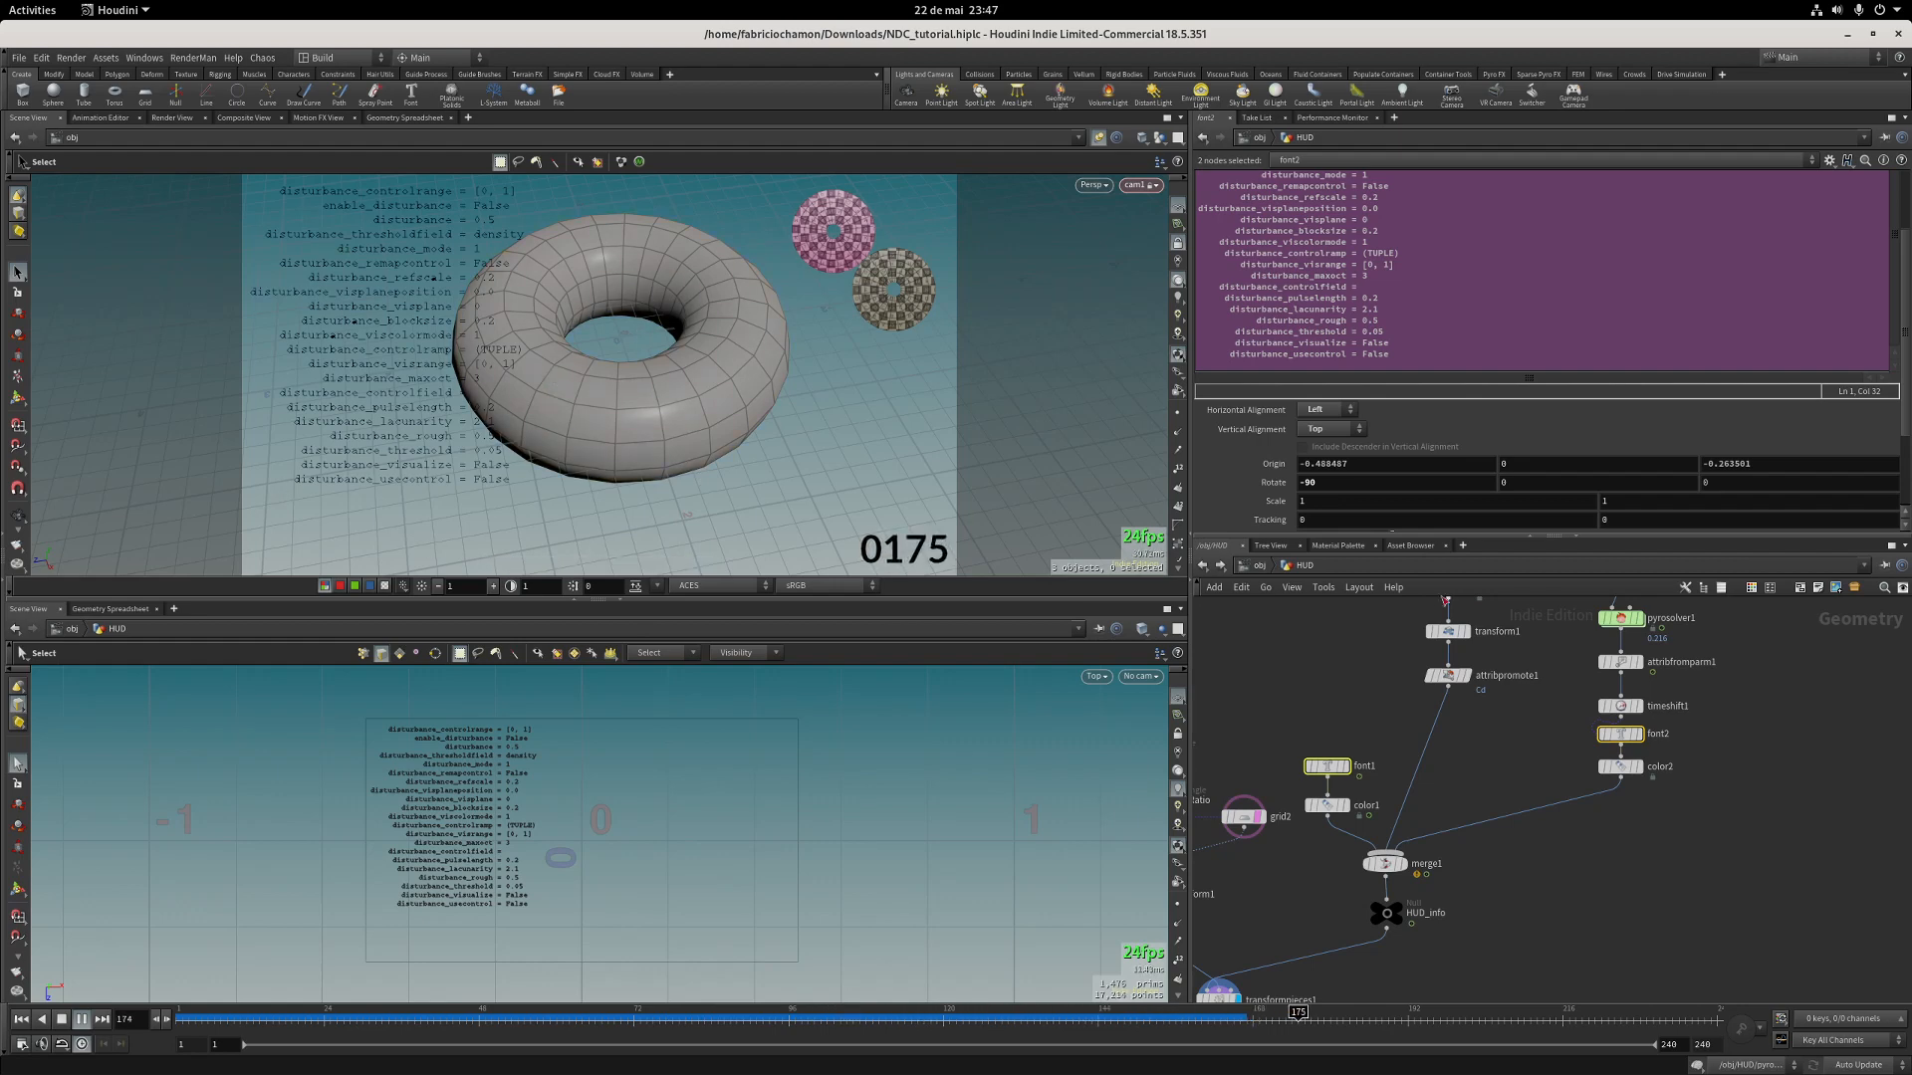
middle_click_drag(1253, 701, 1400, 675)
key("u")
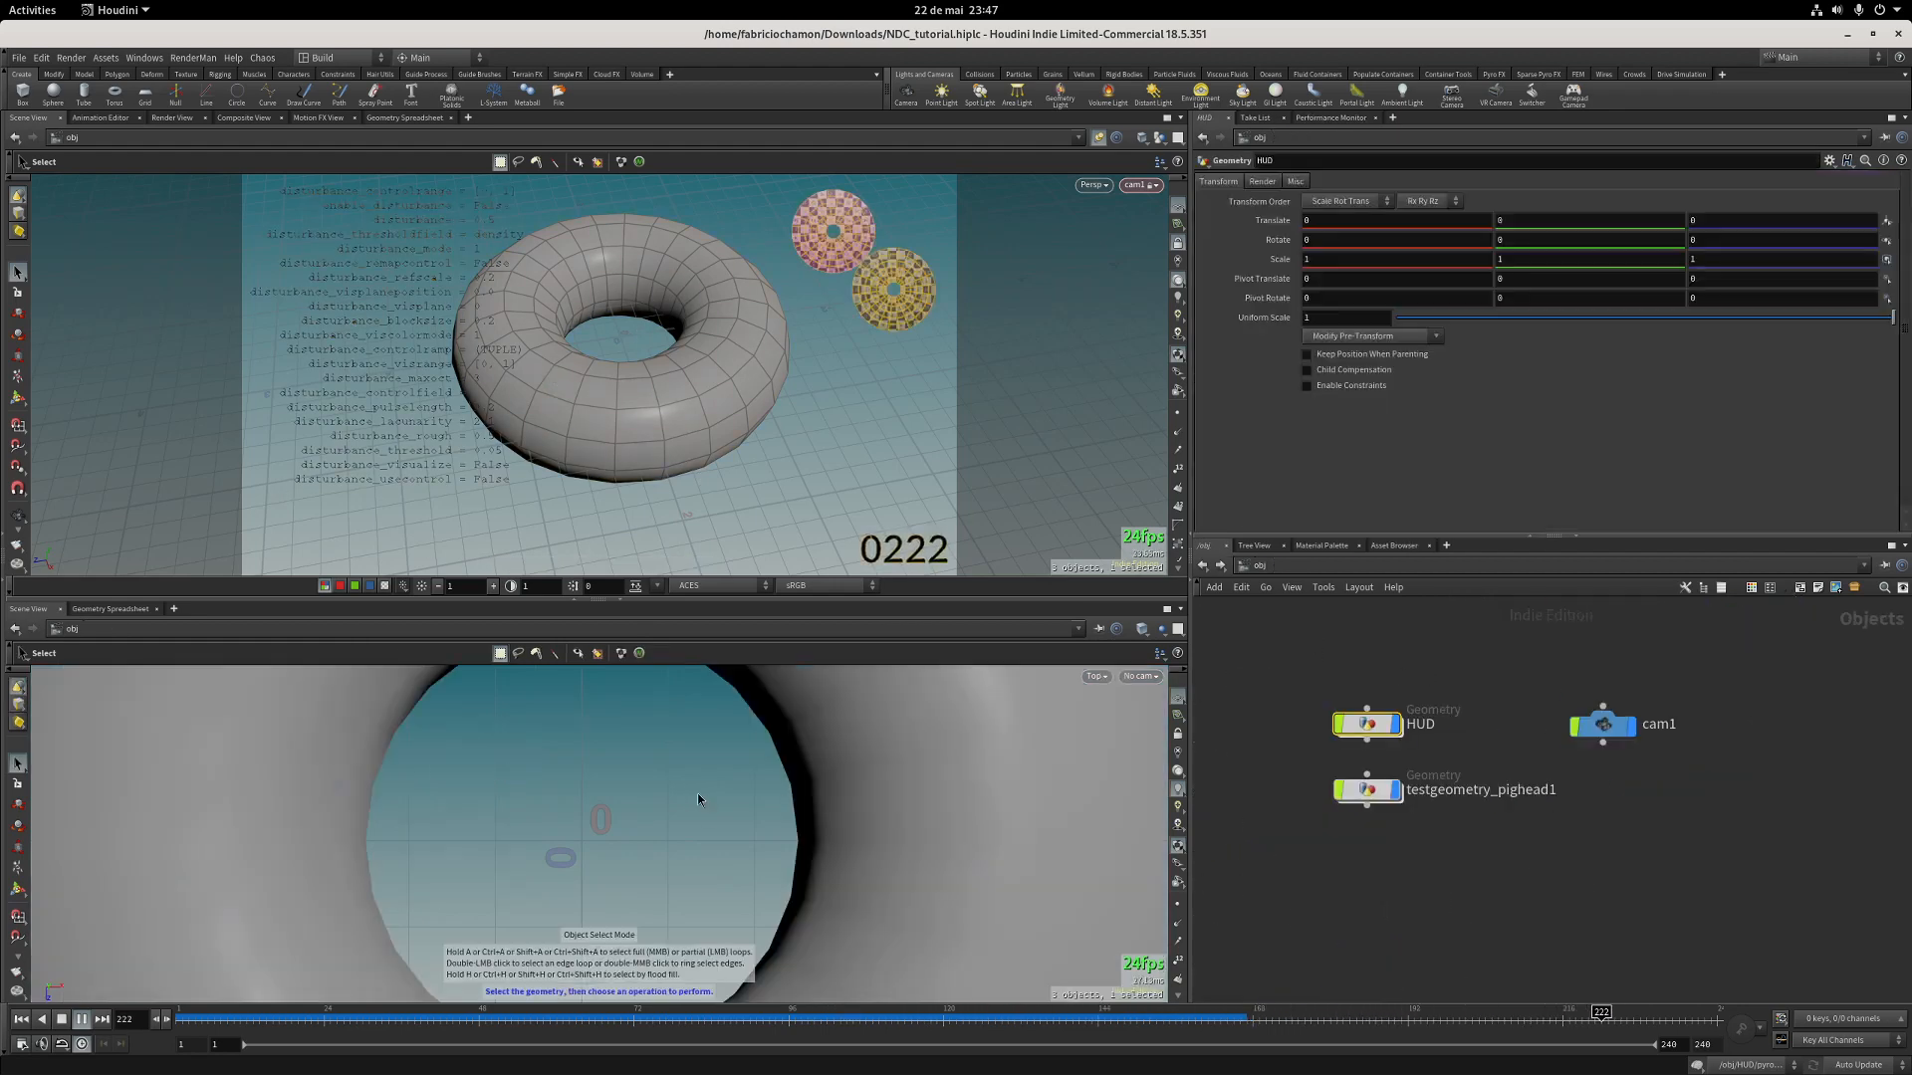
Switch the lower viewport from the top view to perspective and look at the torus and the HUD from a distance.
right_click_drag(796, 773, 222, 793, "alt")
right_click_drag(846, 802, 575, 814, "alt")
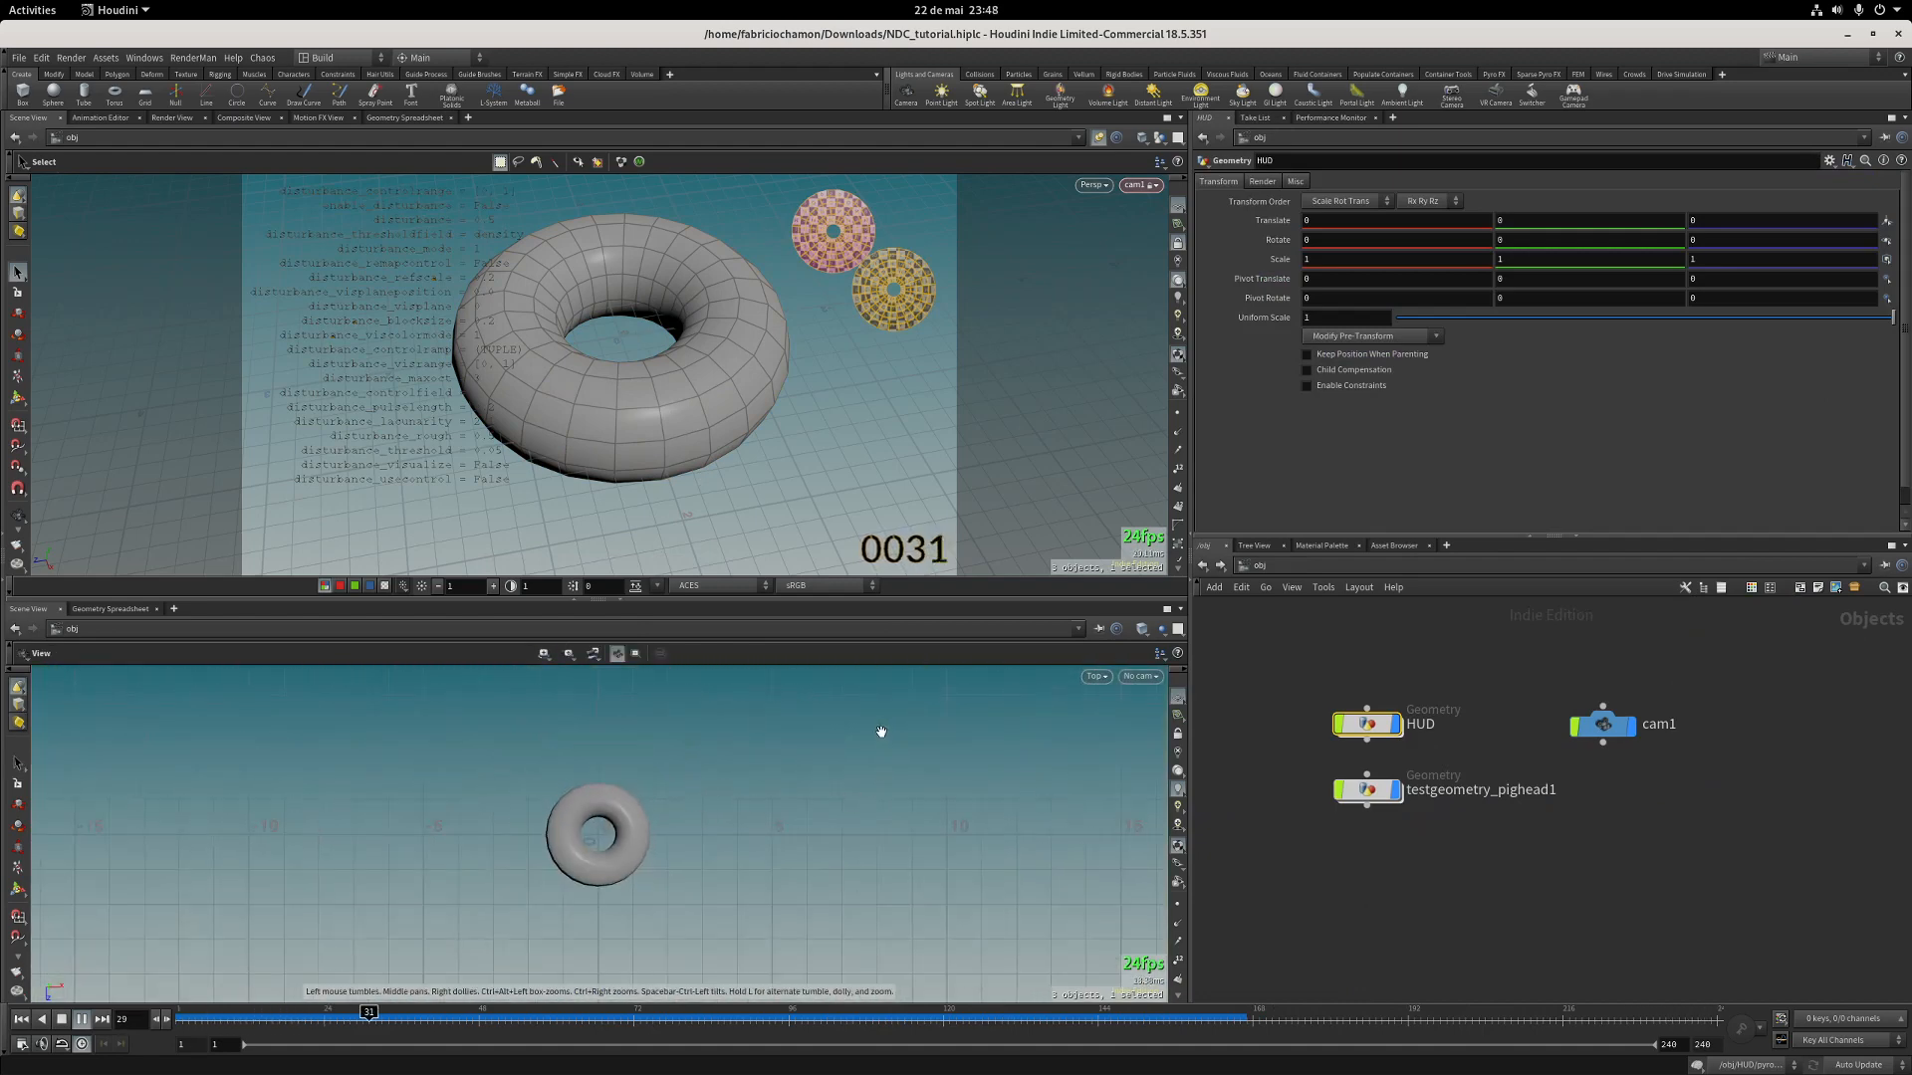
key("space+1")
left_click_drag(811, 845, 478, 781, "alt")
scroll(478, 780, "down", 10)
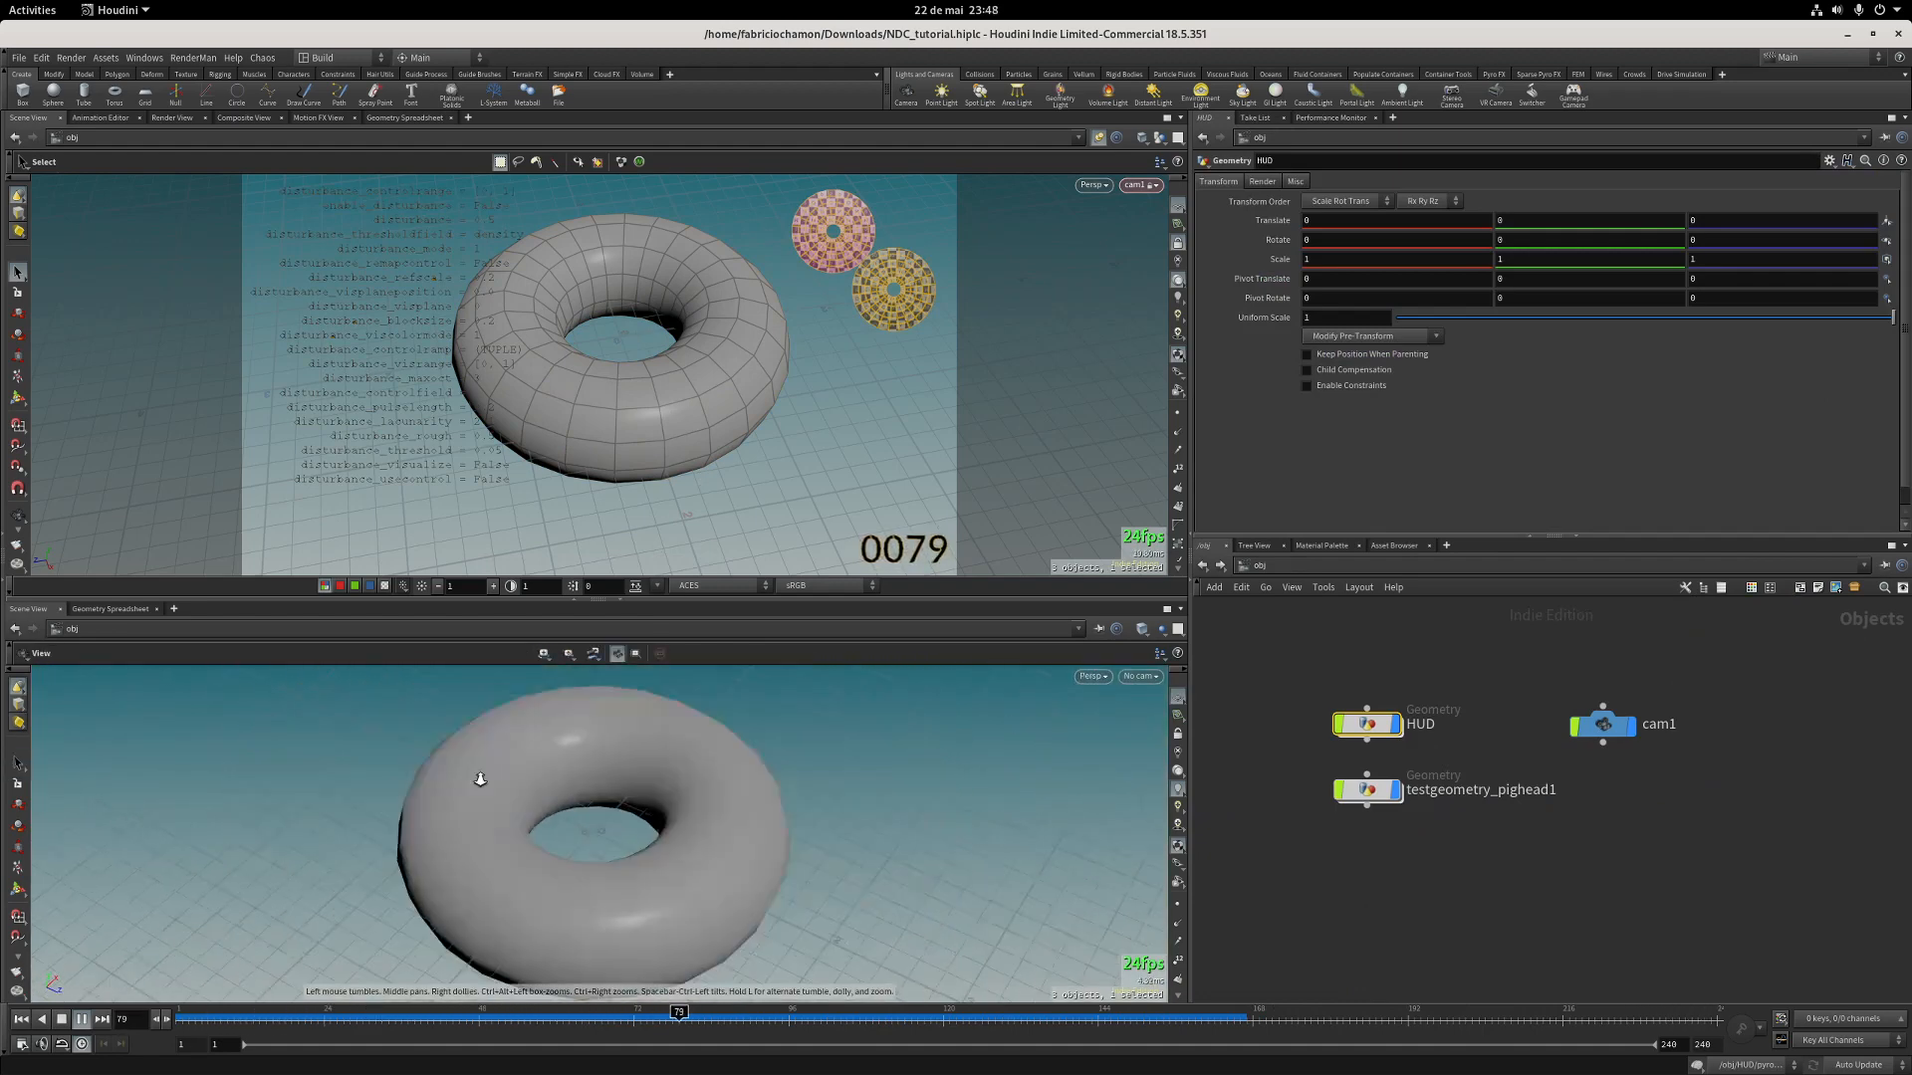
left_click_drag(678, 700, 855, 672)
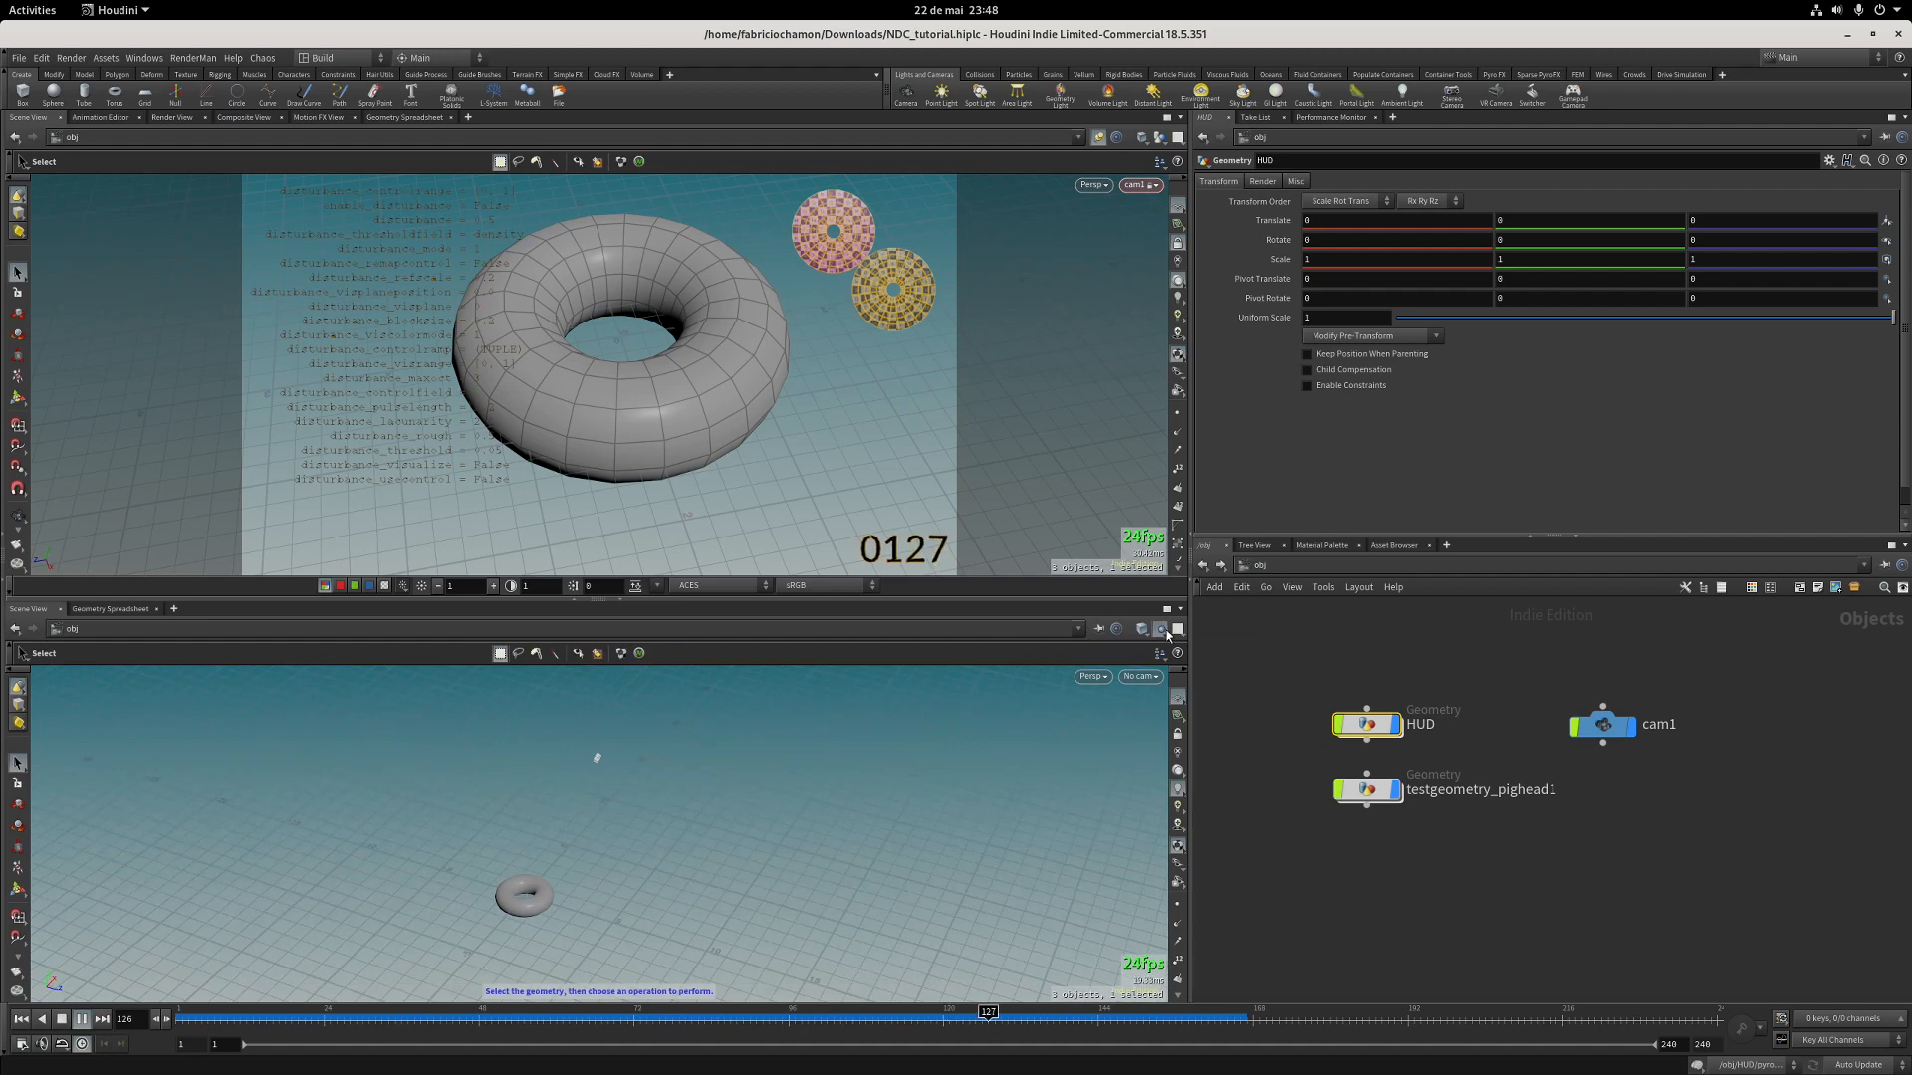
left_click_drag(740, 764, 952, 717)
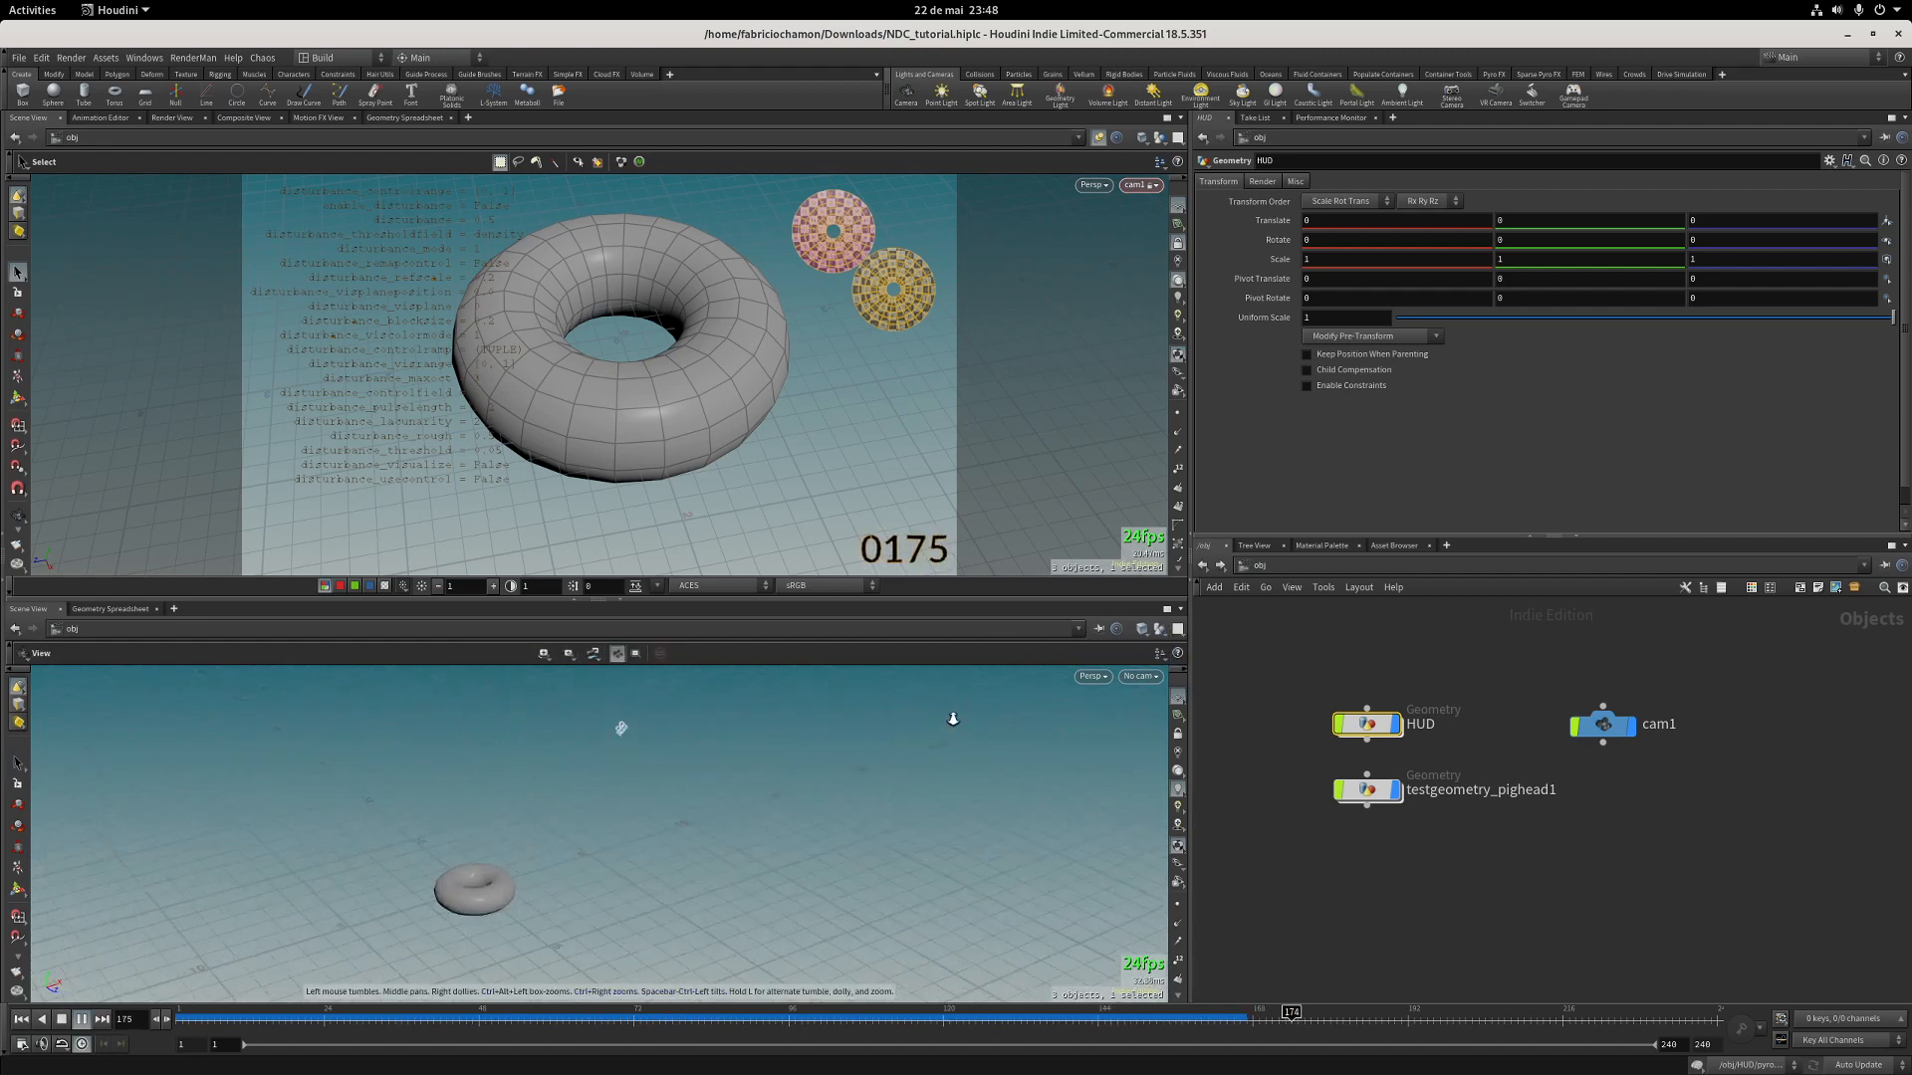
Examine how the HUD elements sit in front of cam1 during playback, with nothing selected in the lower perspective view.
right_click_drag(952, 717, 1075, 702)
middle_click_drag(607, 691, 576, 857)
left_click_drag(577, 857, 756, 816)
right_click_drag(757, 817, 925, 800)
left_click_drag(925, 800, 858, 814)
right_click_drag(857, 815, 1007, 780)
left_click_drag(1007, 781, 781, 836)
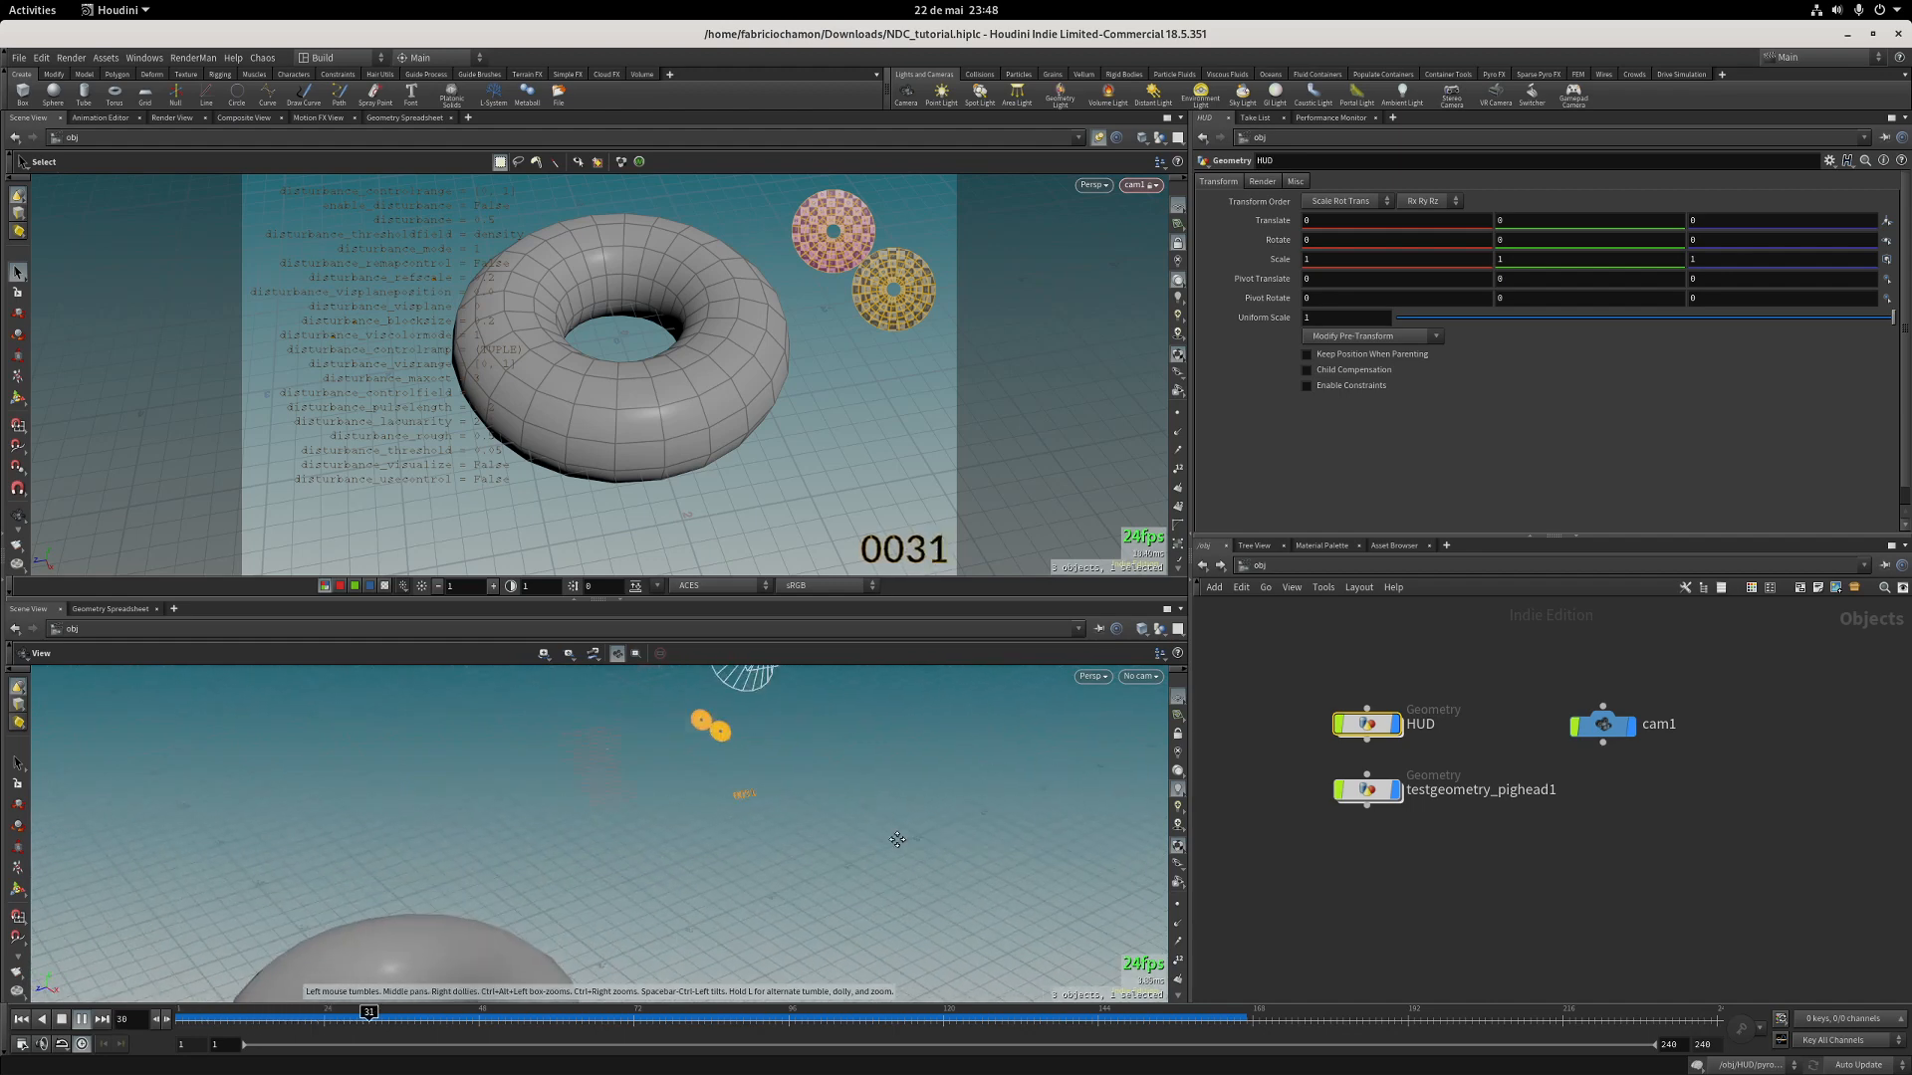
right_click_drag(780, 837, 964, 794)
left_click_drag(965, 793, 836, 815)
mouse_move(836, 816)
right_mouse_down()
mouse_move(1306, 742)
mouse_move(858, 833)
right_mouse_up()
left_click(1000, 791)
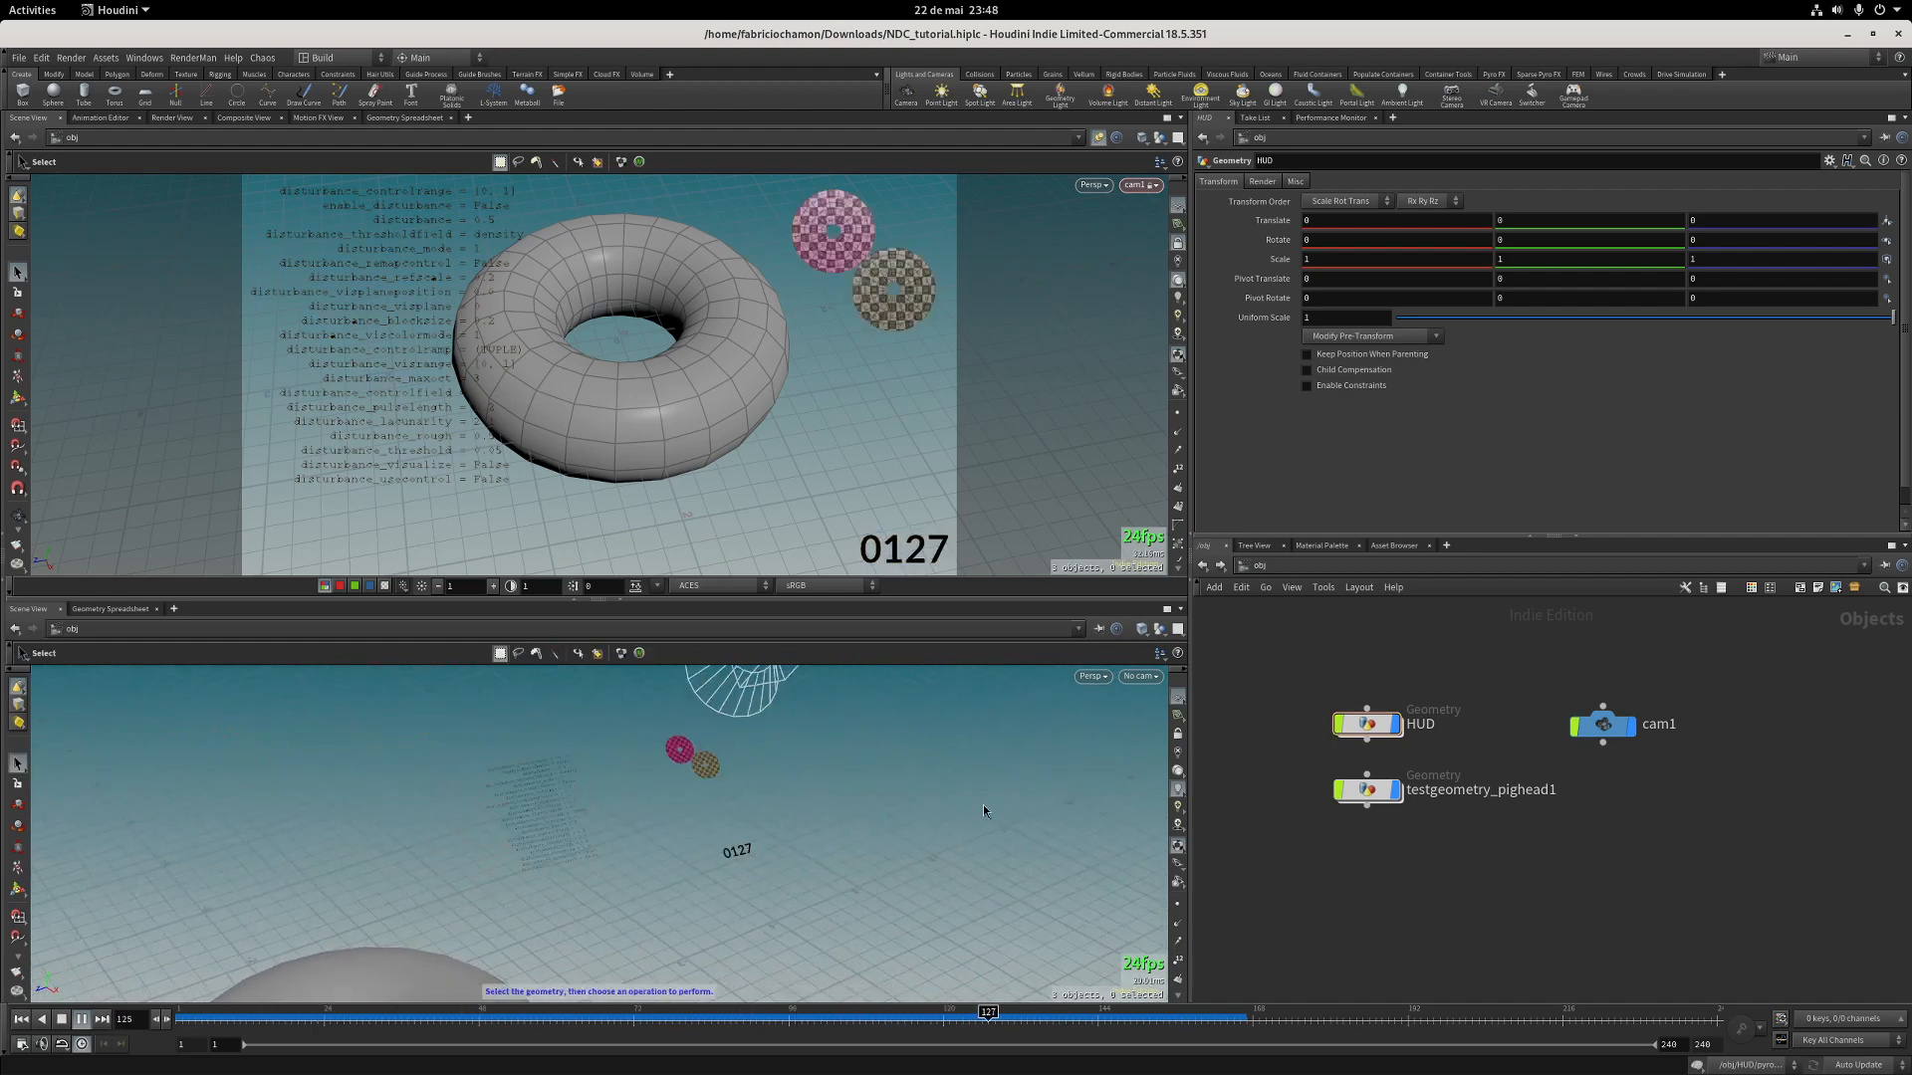
key("space")
right_click_drag(691, 837, 768, 807)
left_click_drag(768, 806, 841, 811)
scroll(798, 809, "down", 3)
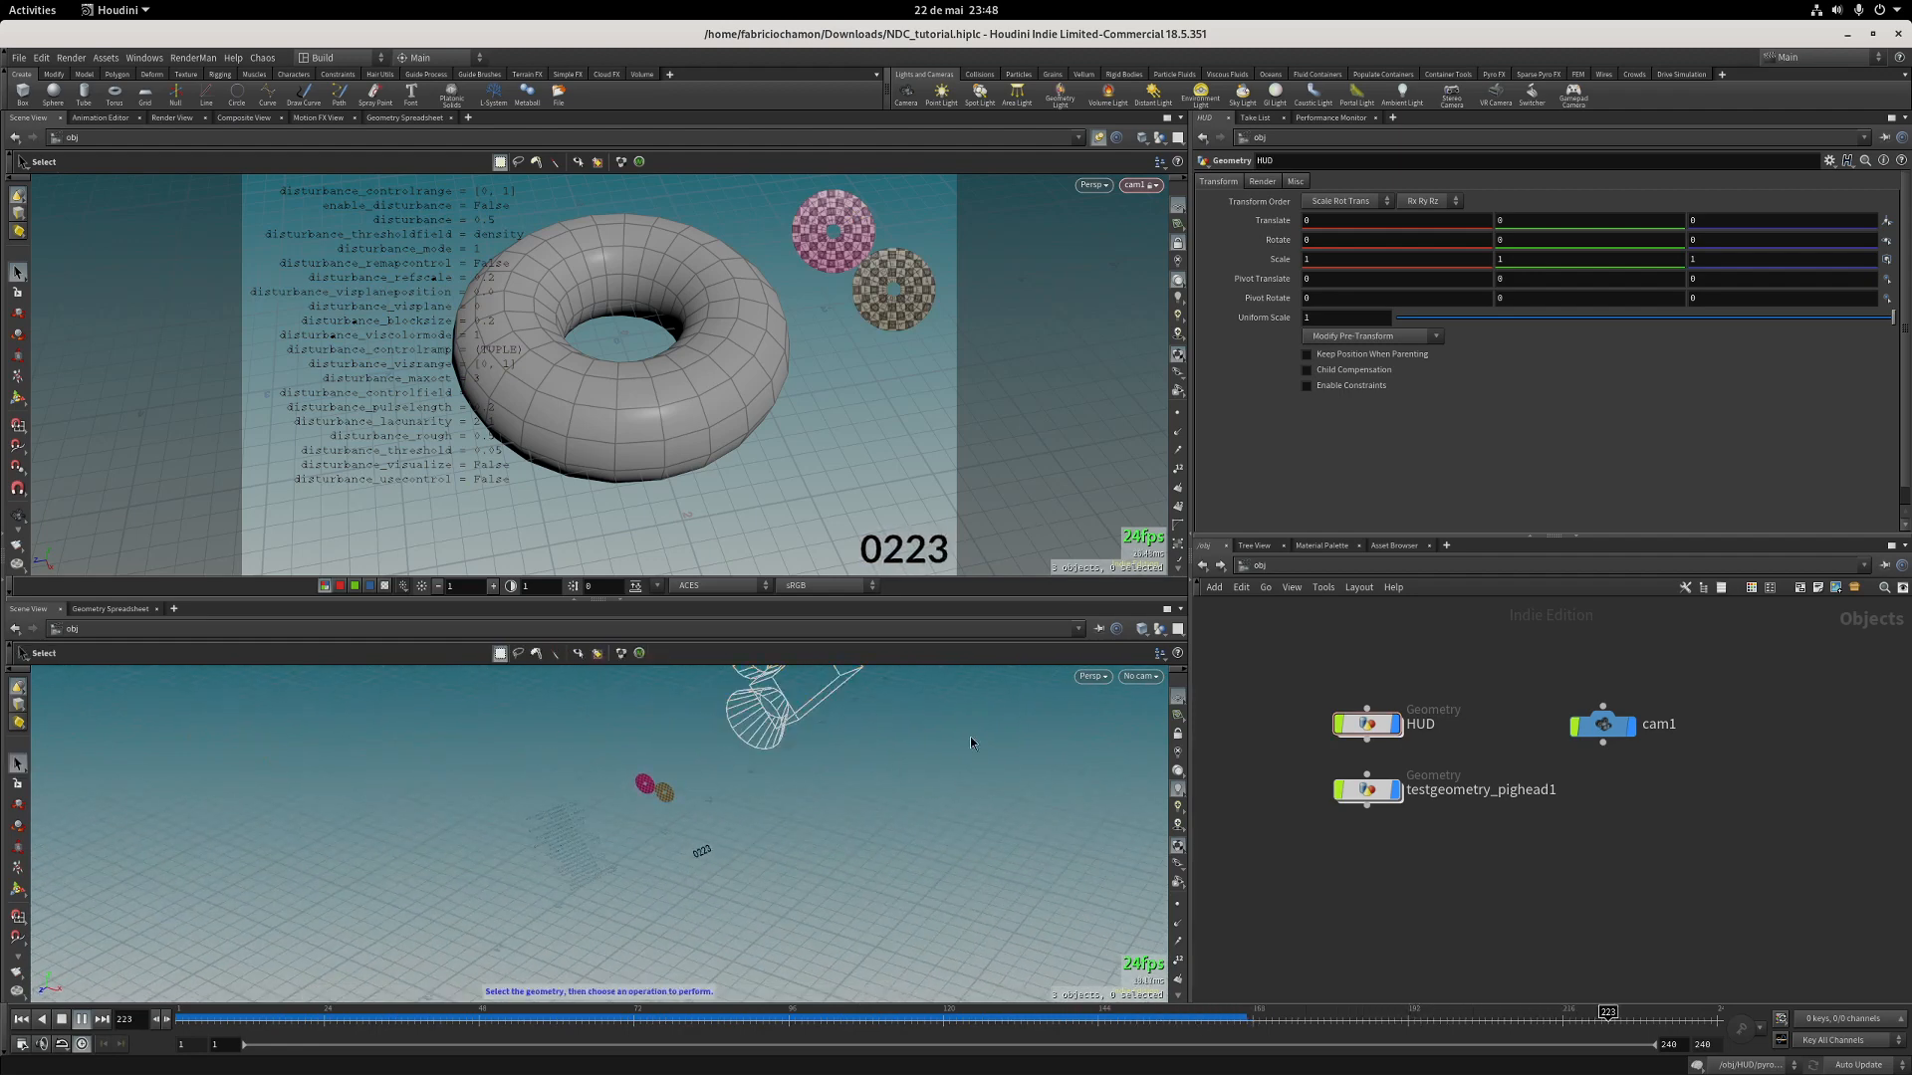
Inside the HUD network, reduce the Zdist of the fromNDC wrangle to 0.029.
middle_click_drag(1628, 794, 1598, 835)
double_click(1341, 763)
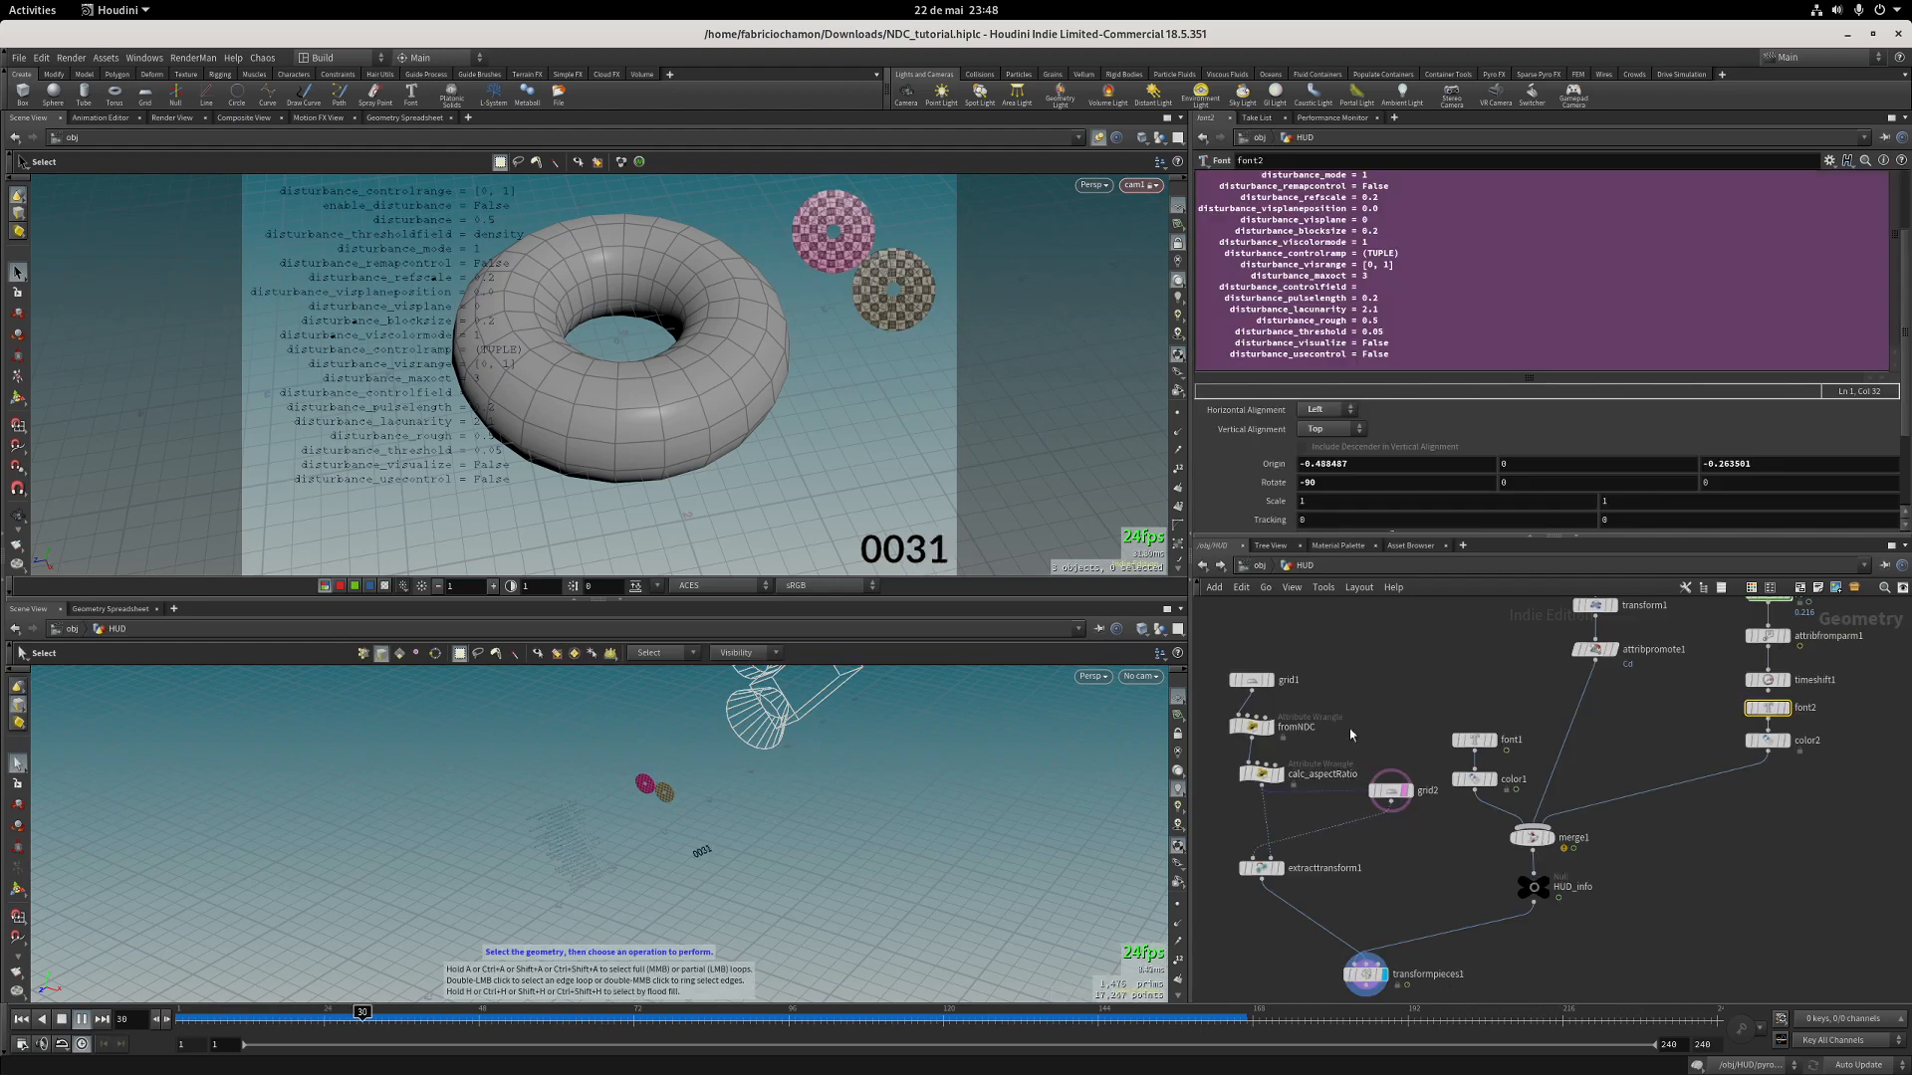
middle_click_drag(1349, 727, 1350, 707)
left_click(1366, 955)
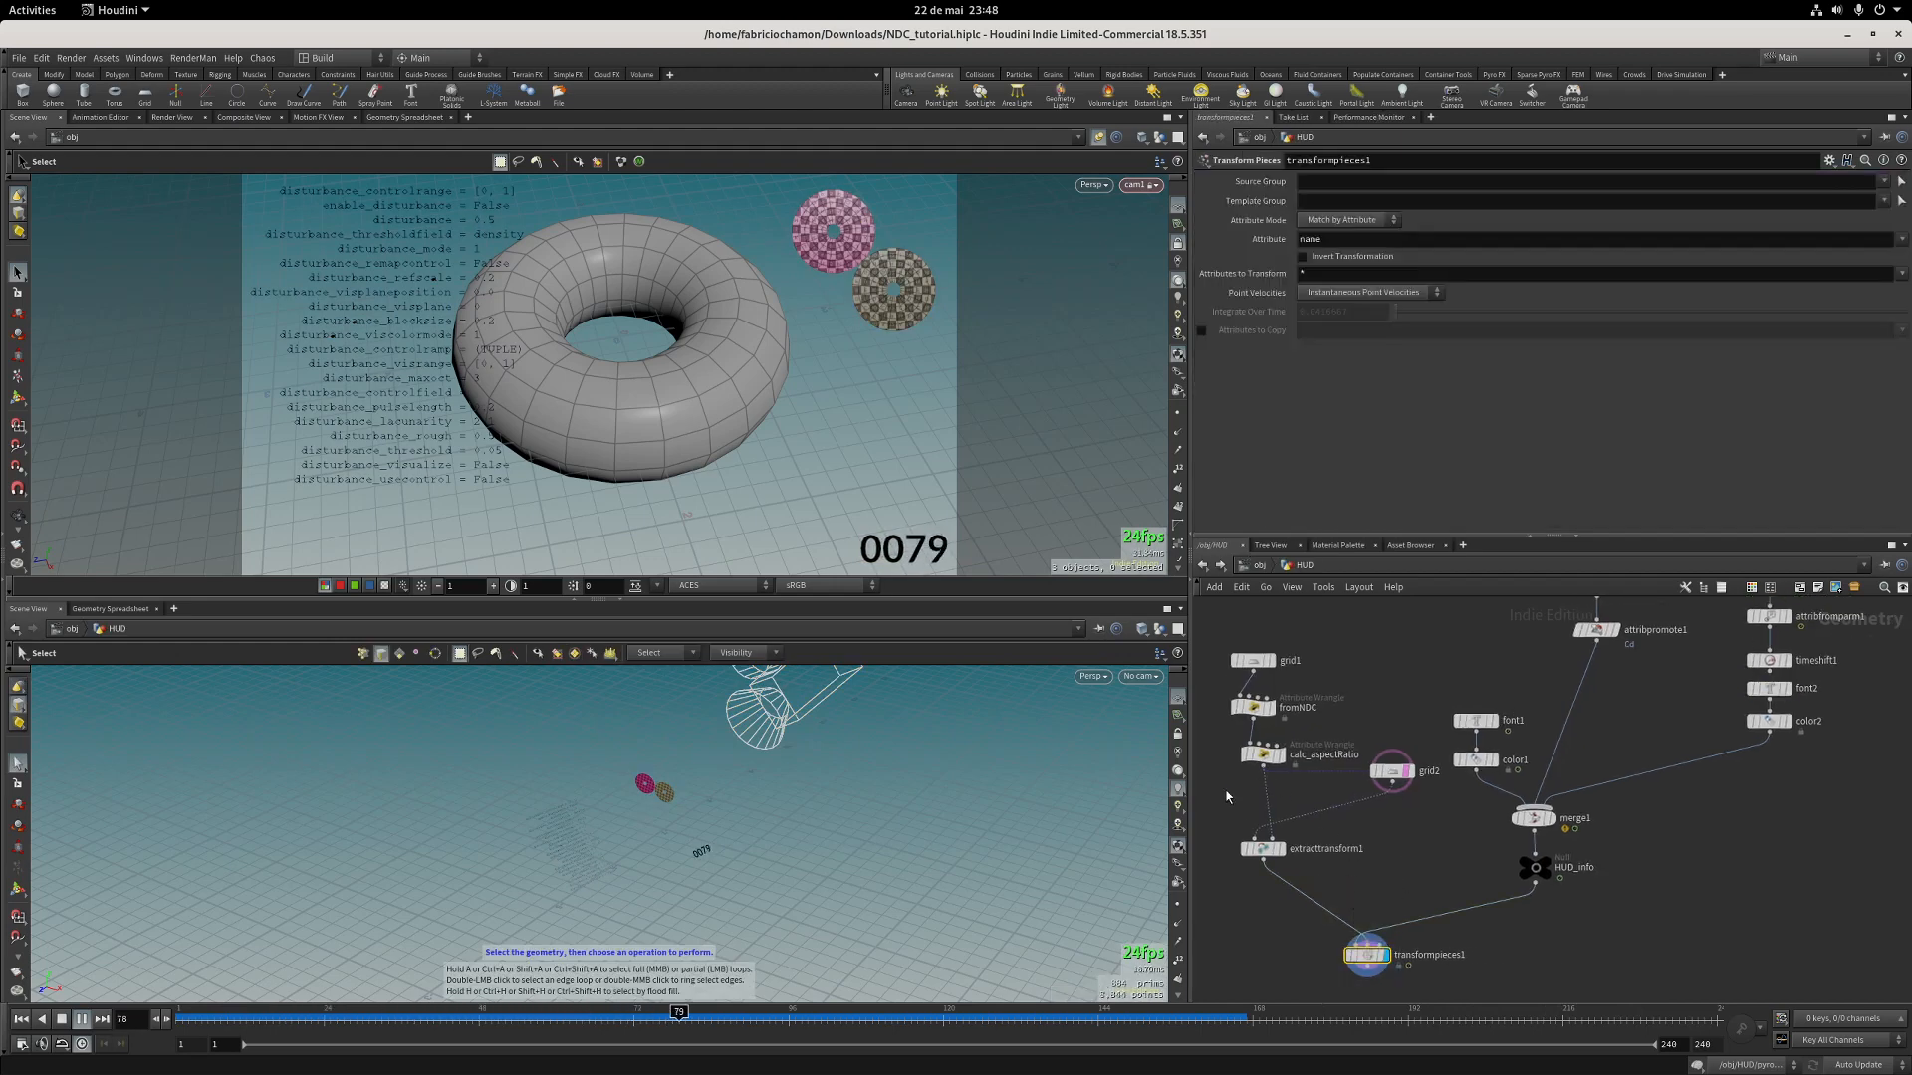
left_click(1253, 707)
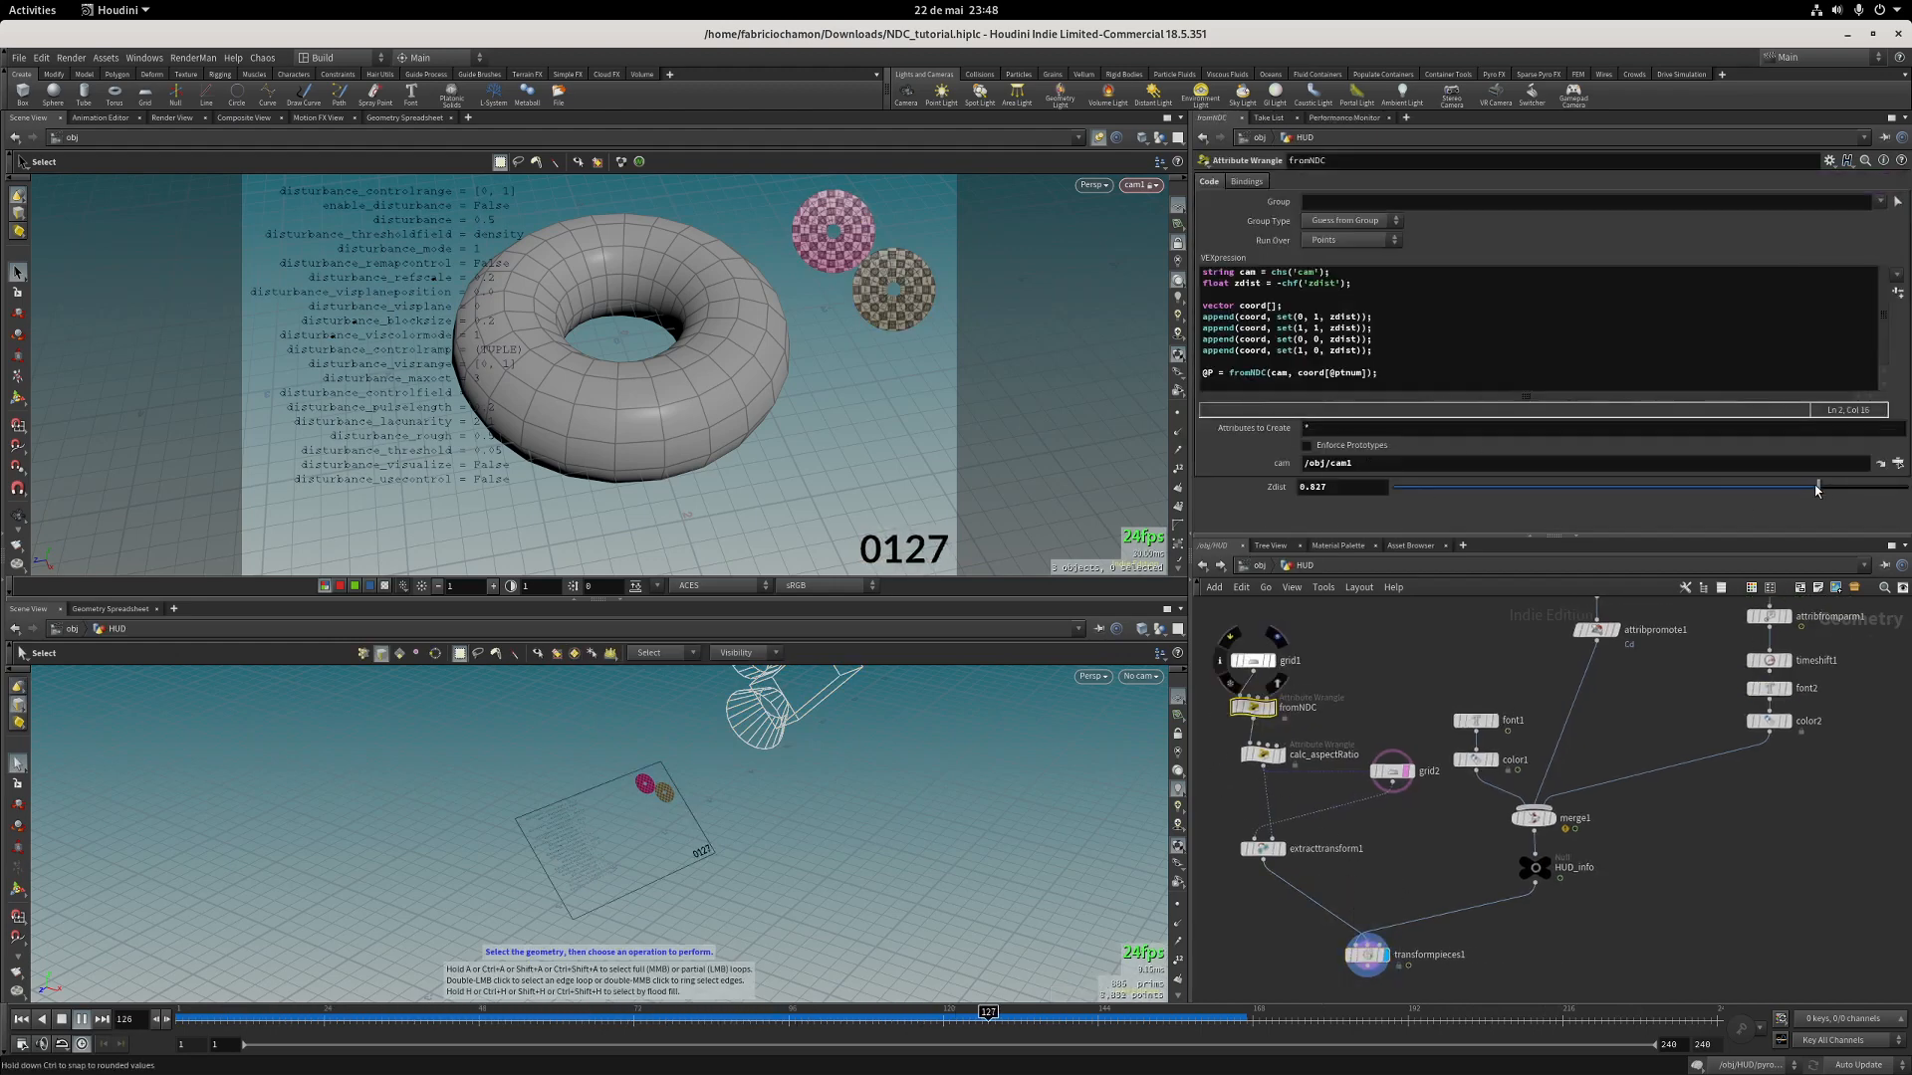
left_click_drag(1817, 488, 1628, 486)
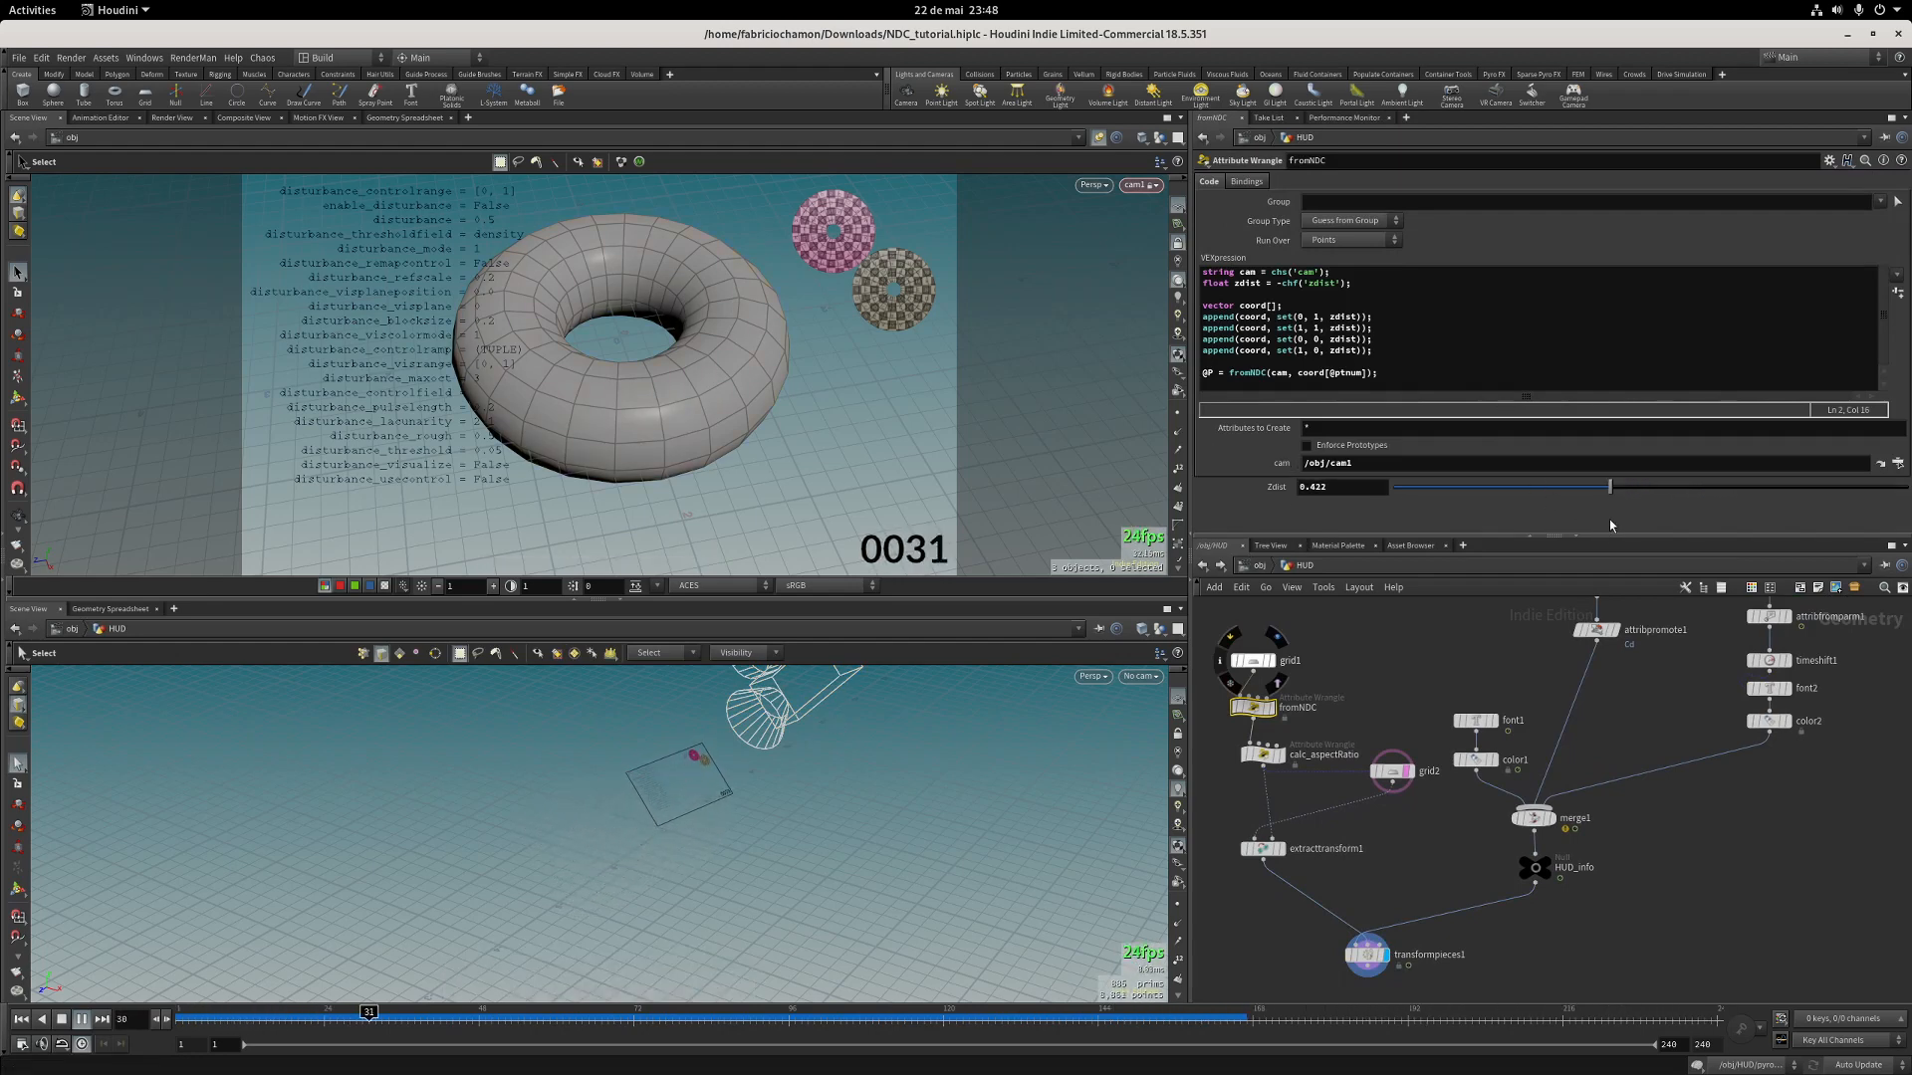
left_click_drag(1609, 487, 1408, 500)
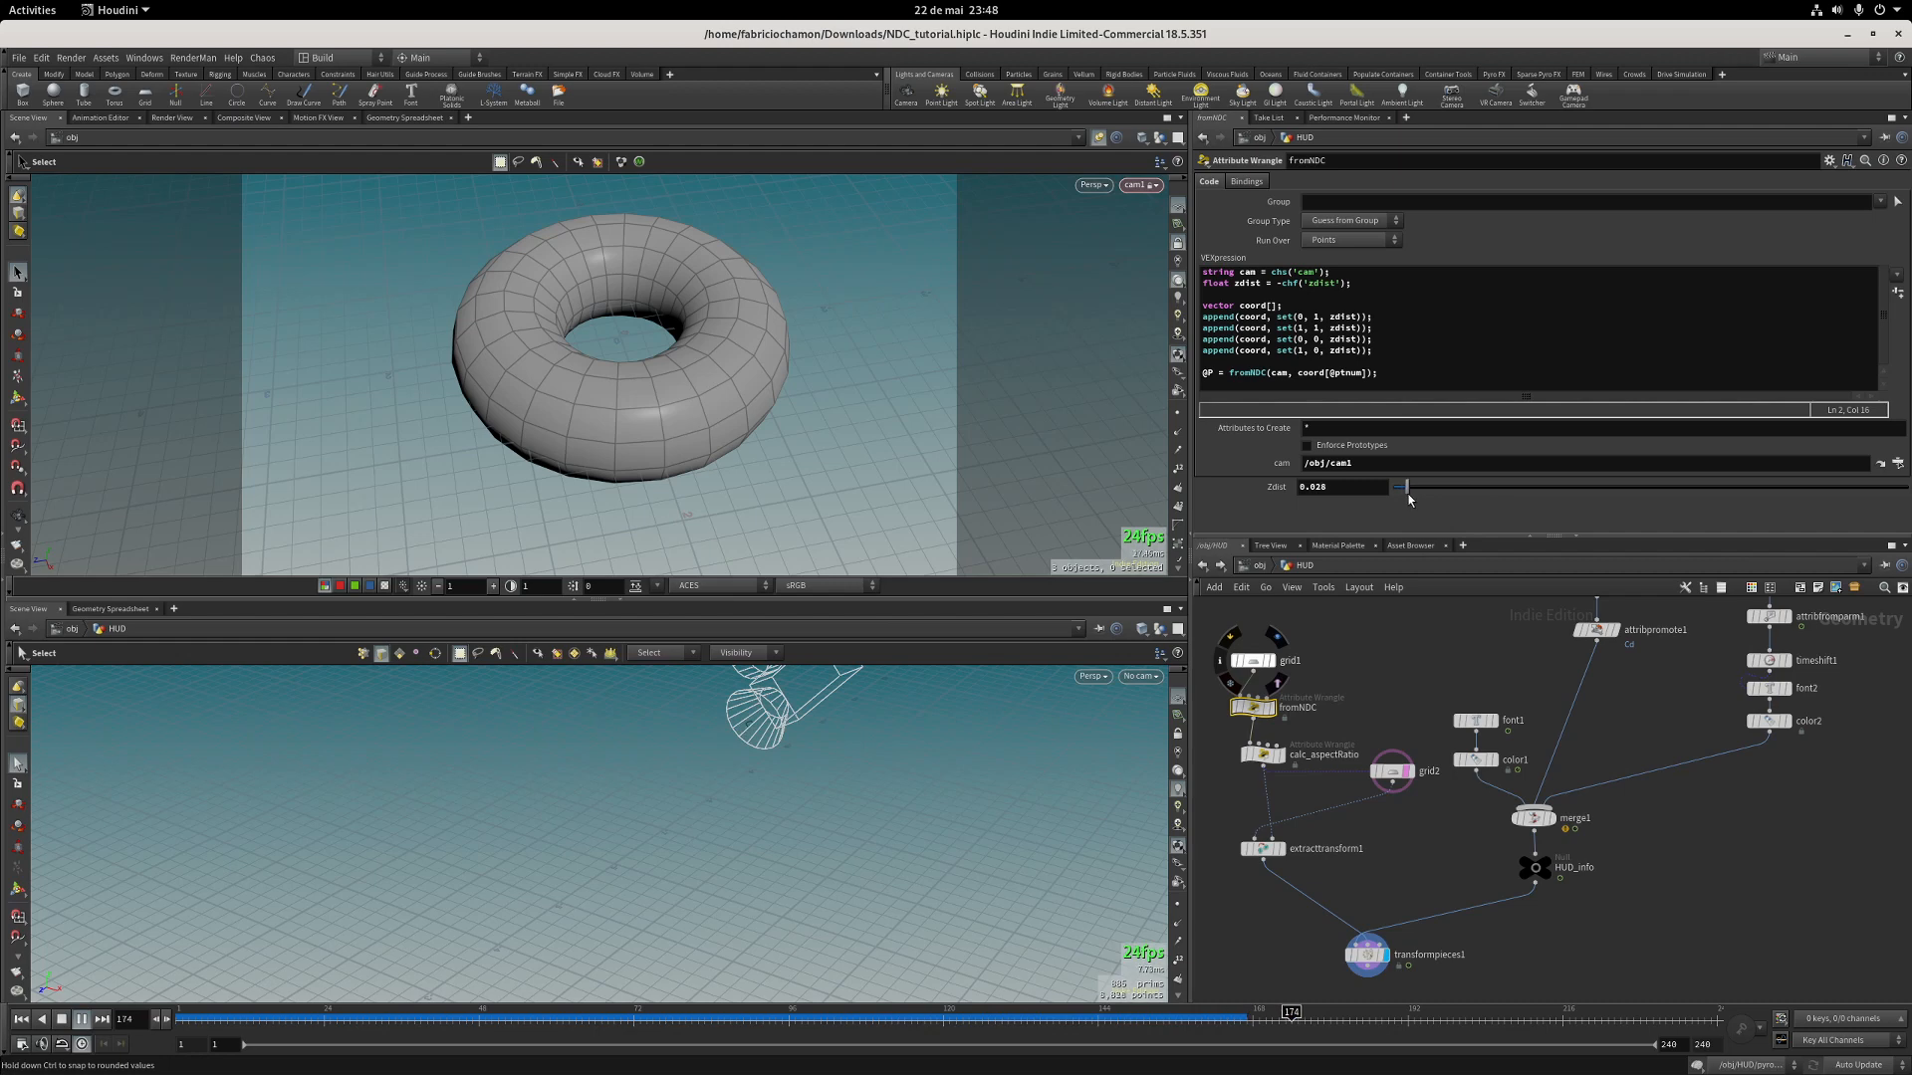
Lower the near clipping of cam1 at the object level to -0.014797.
left_click(1258, 565)
left_click(1575, 765)
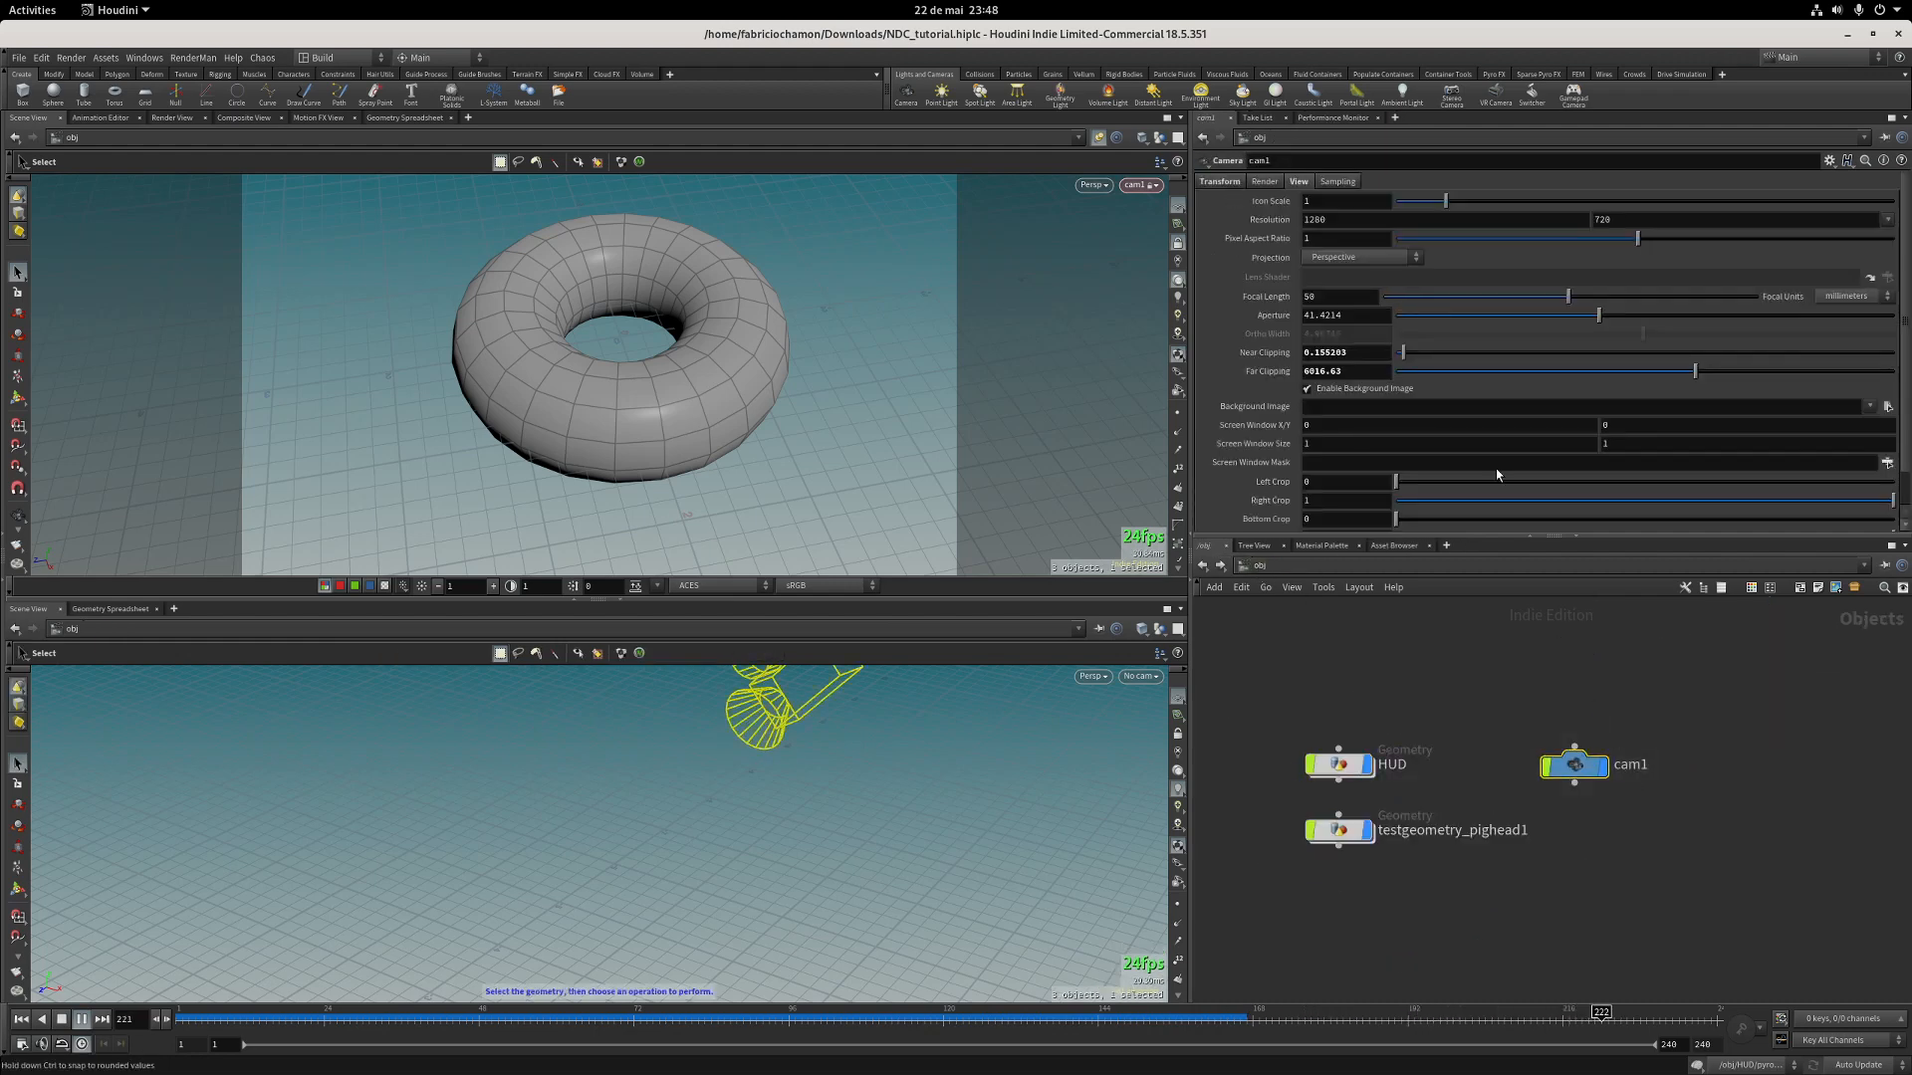
middle_click_drag(1379, 354, 104, 360)
Examine the camera and its surroundings next to the torus in the lower perspective view.
left_click_drag(688, 741, 879, 721, "alt")
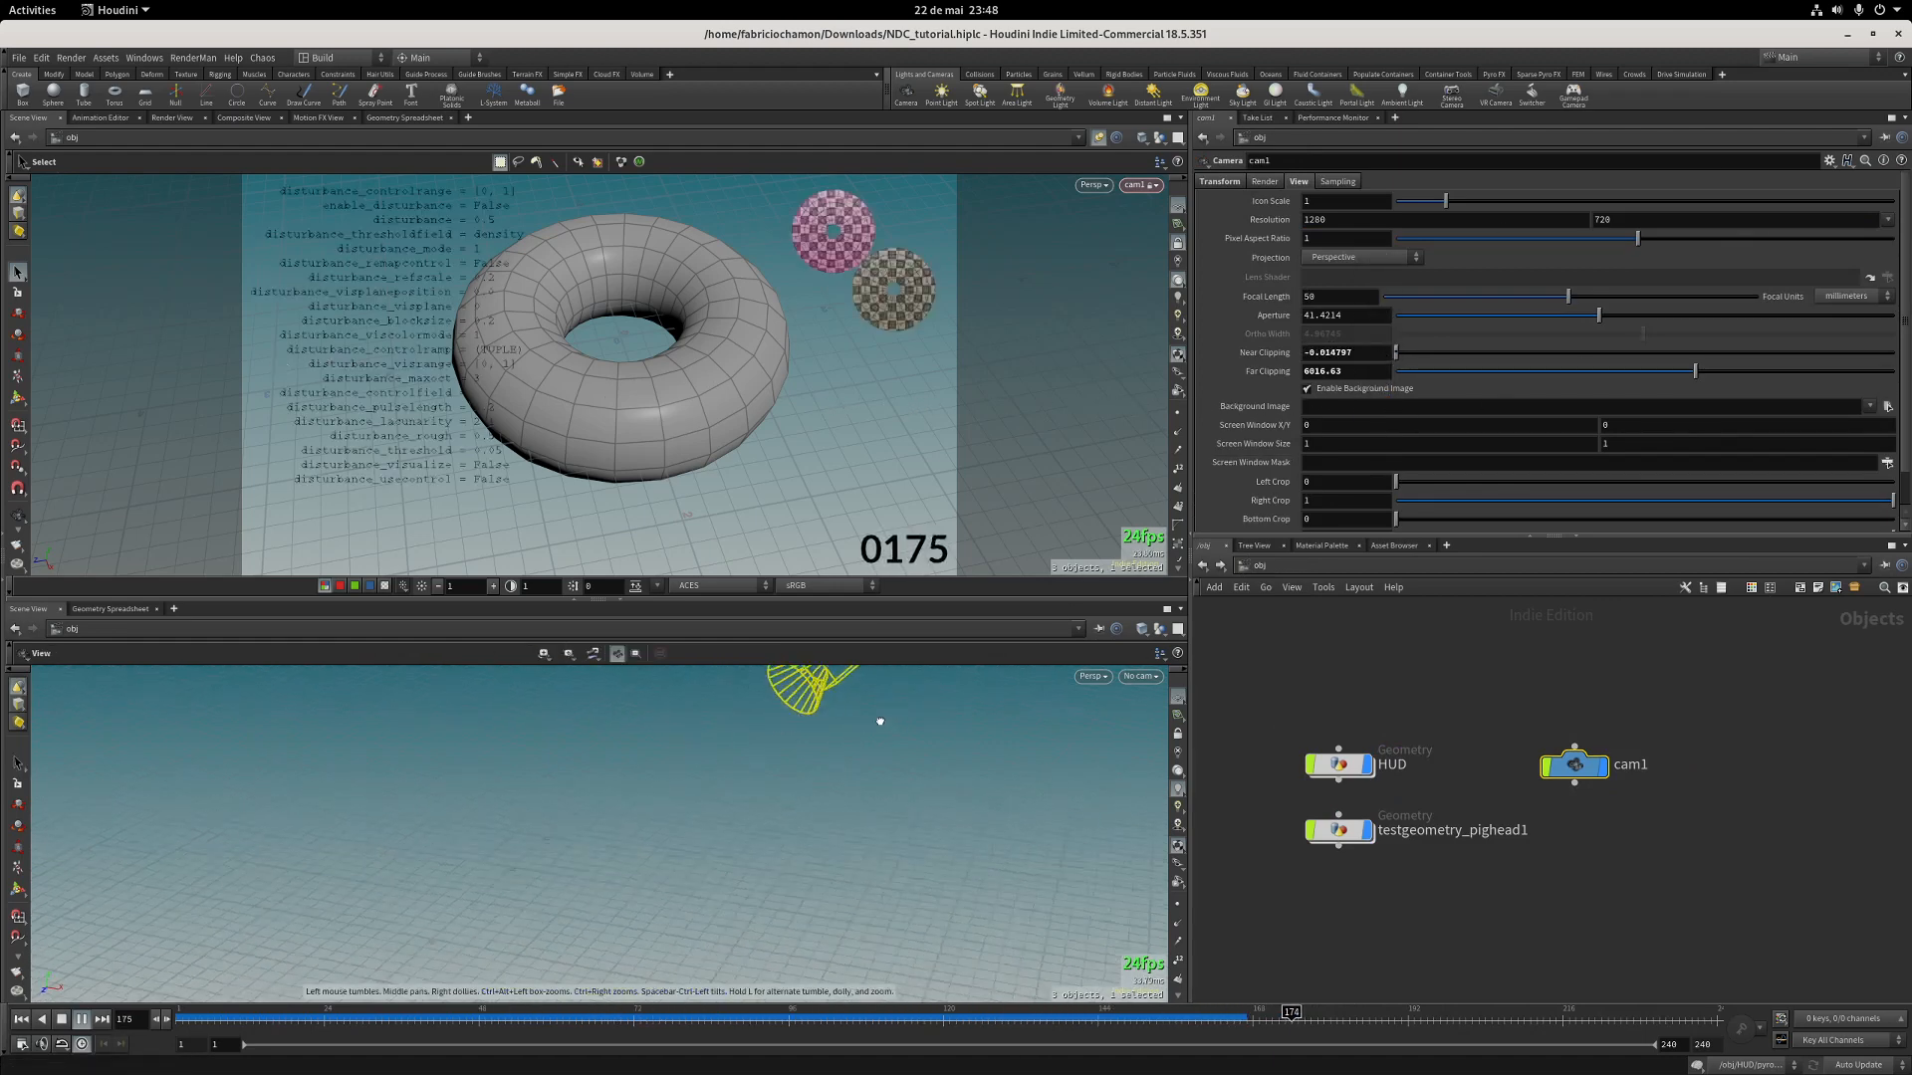
middle_click_drag(879, 721, 777, 837, "alt")
right_click_drag(776, 836, 922, 816, "alt")
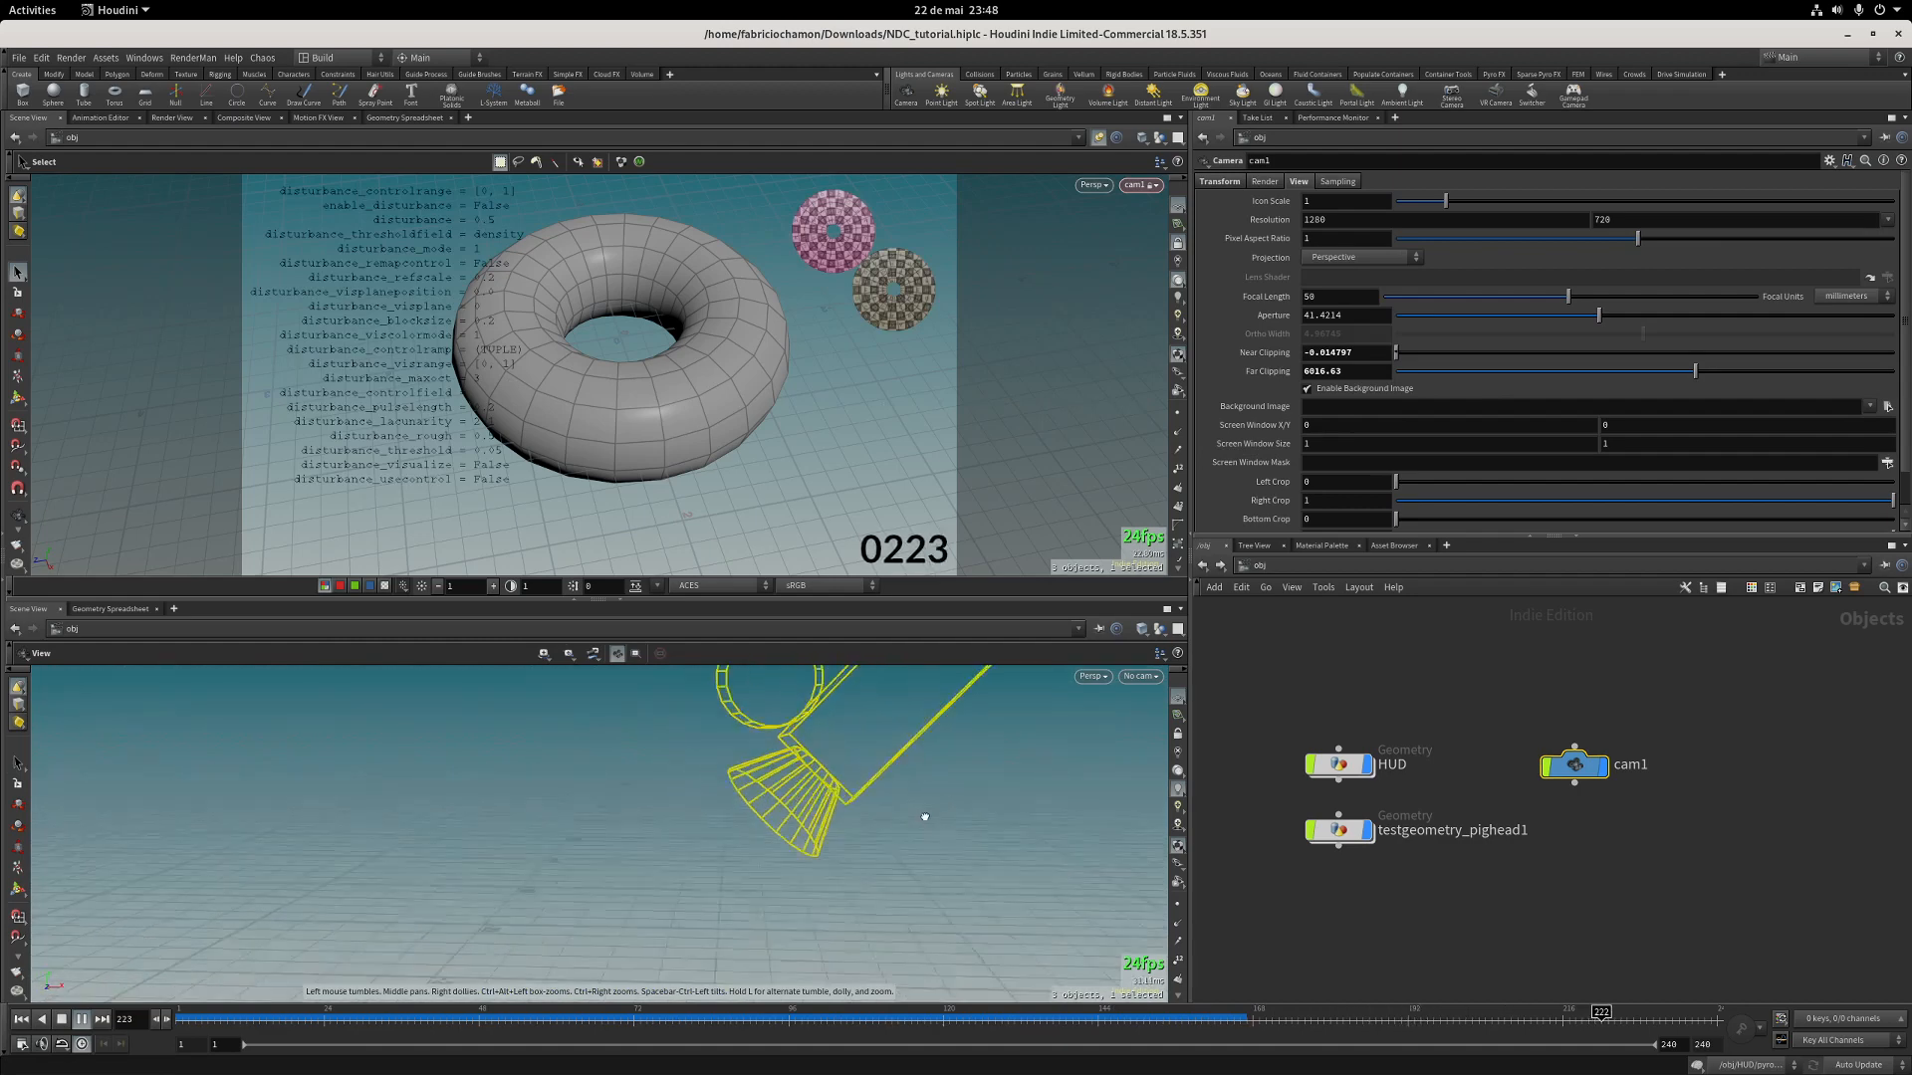
left_click_drag(922, 816, 756, 827, "alt")
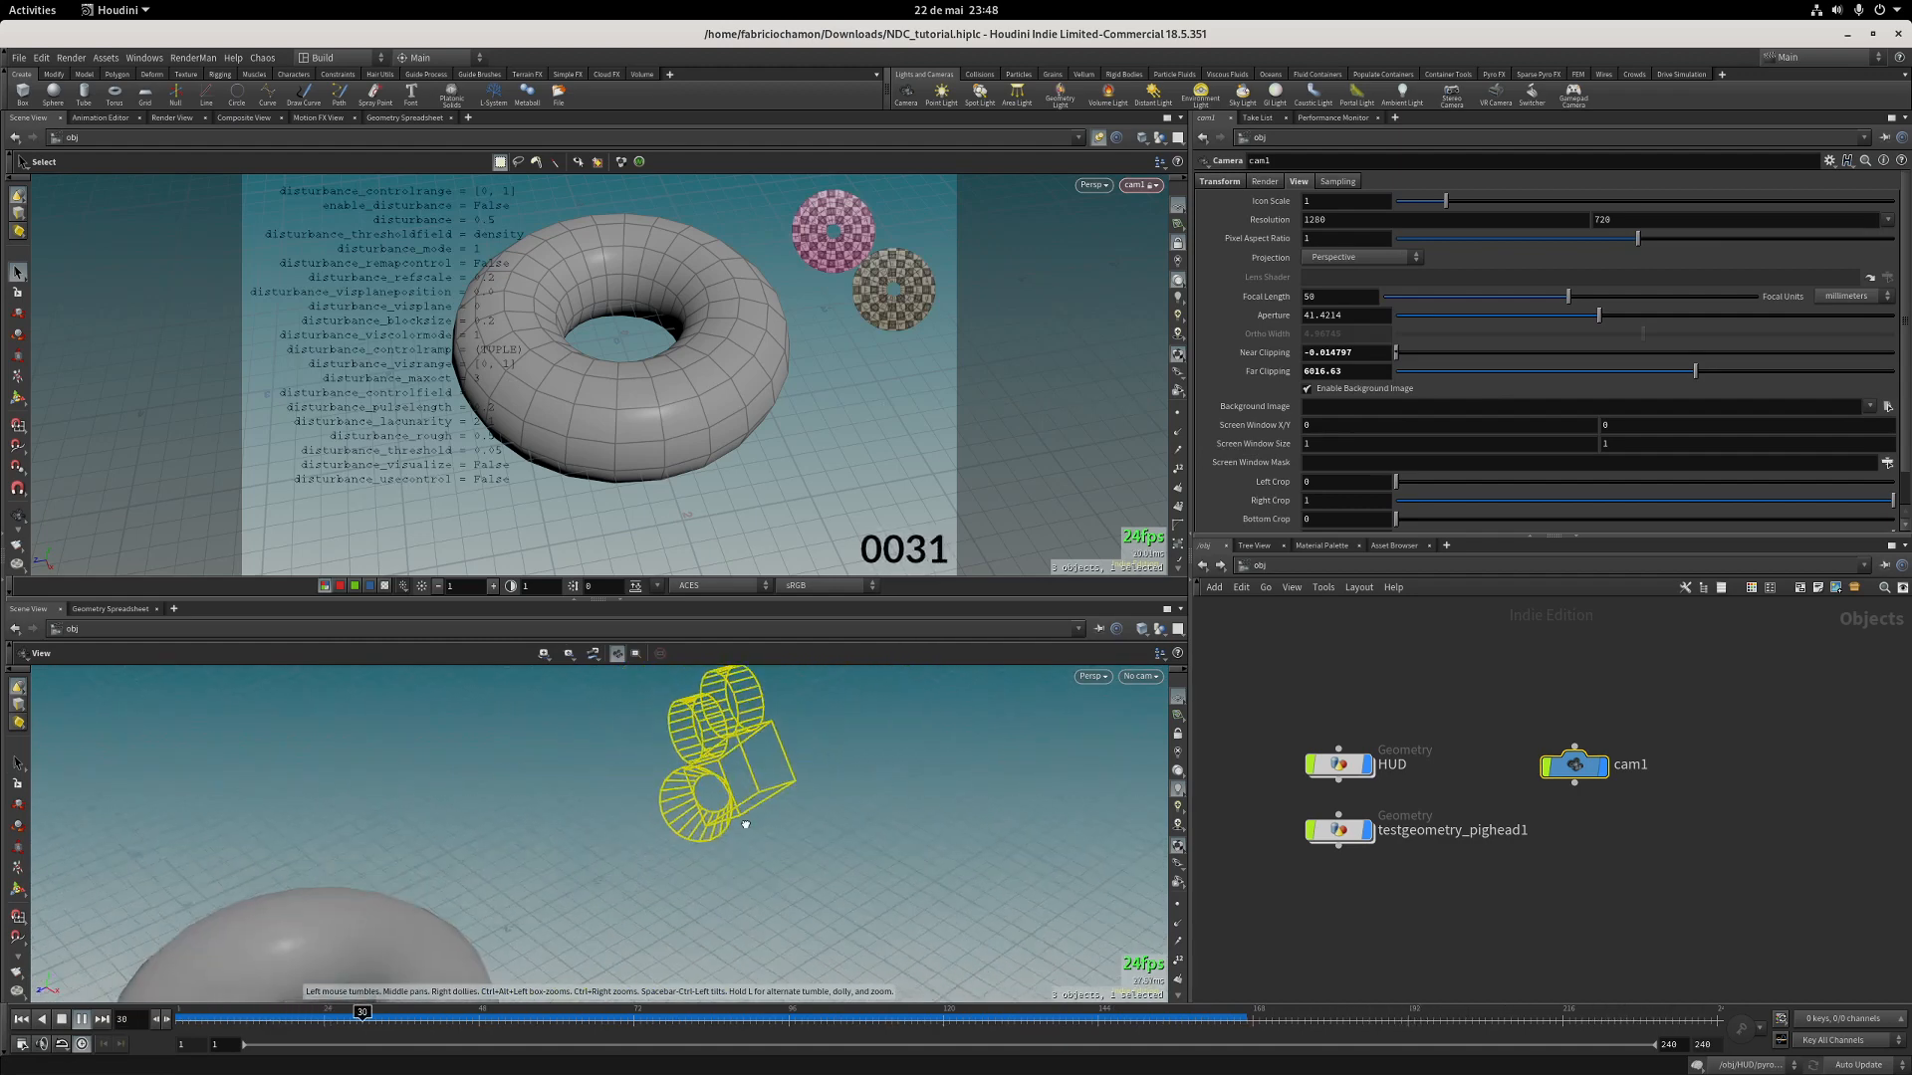
left_click_drag(376, 843, 504, 840, "alt")
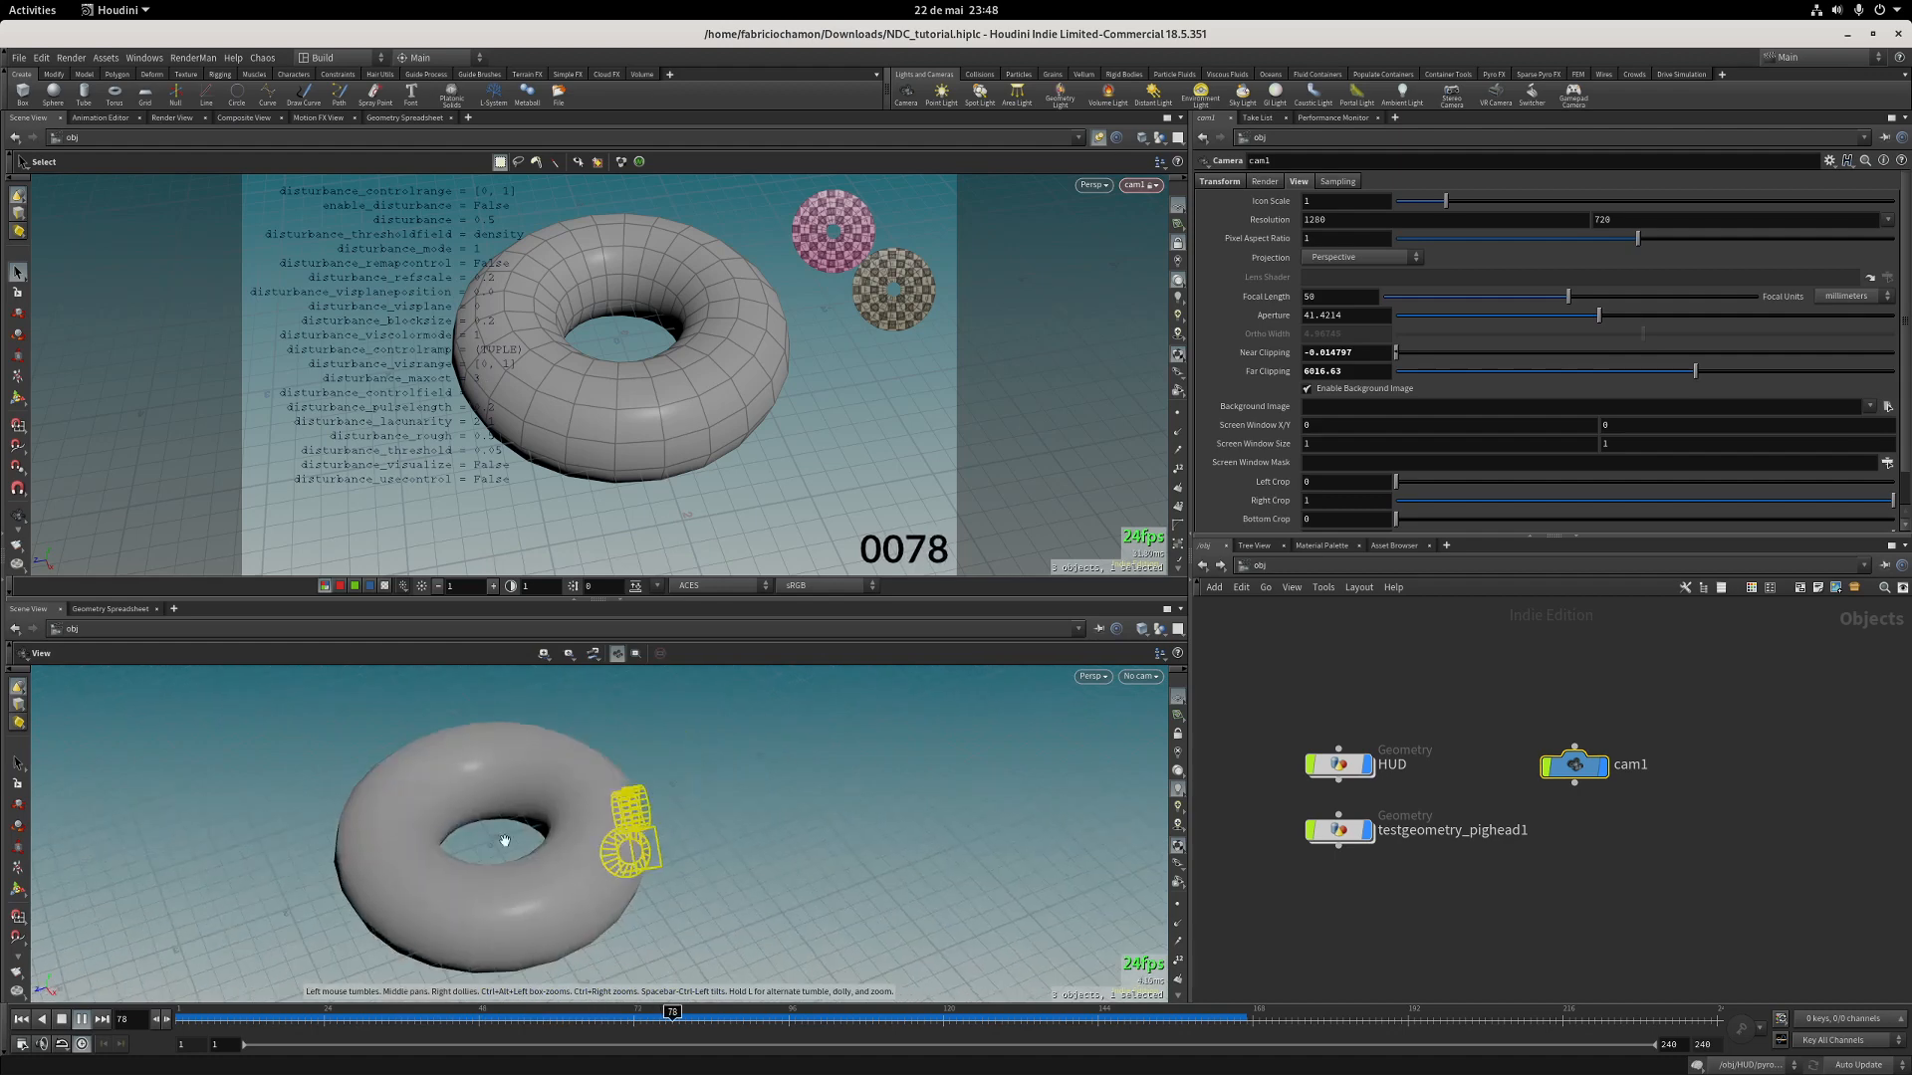
right_click_drag(504, 841, 520, 887, "alt")
Stop the playback and place the timeline at frame 70.
left_click_drag(299, 1016, 620, 1016)
middle_click_drag(1341, 864, 1388, 865)
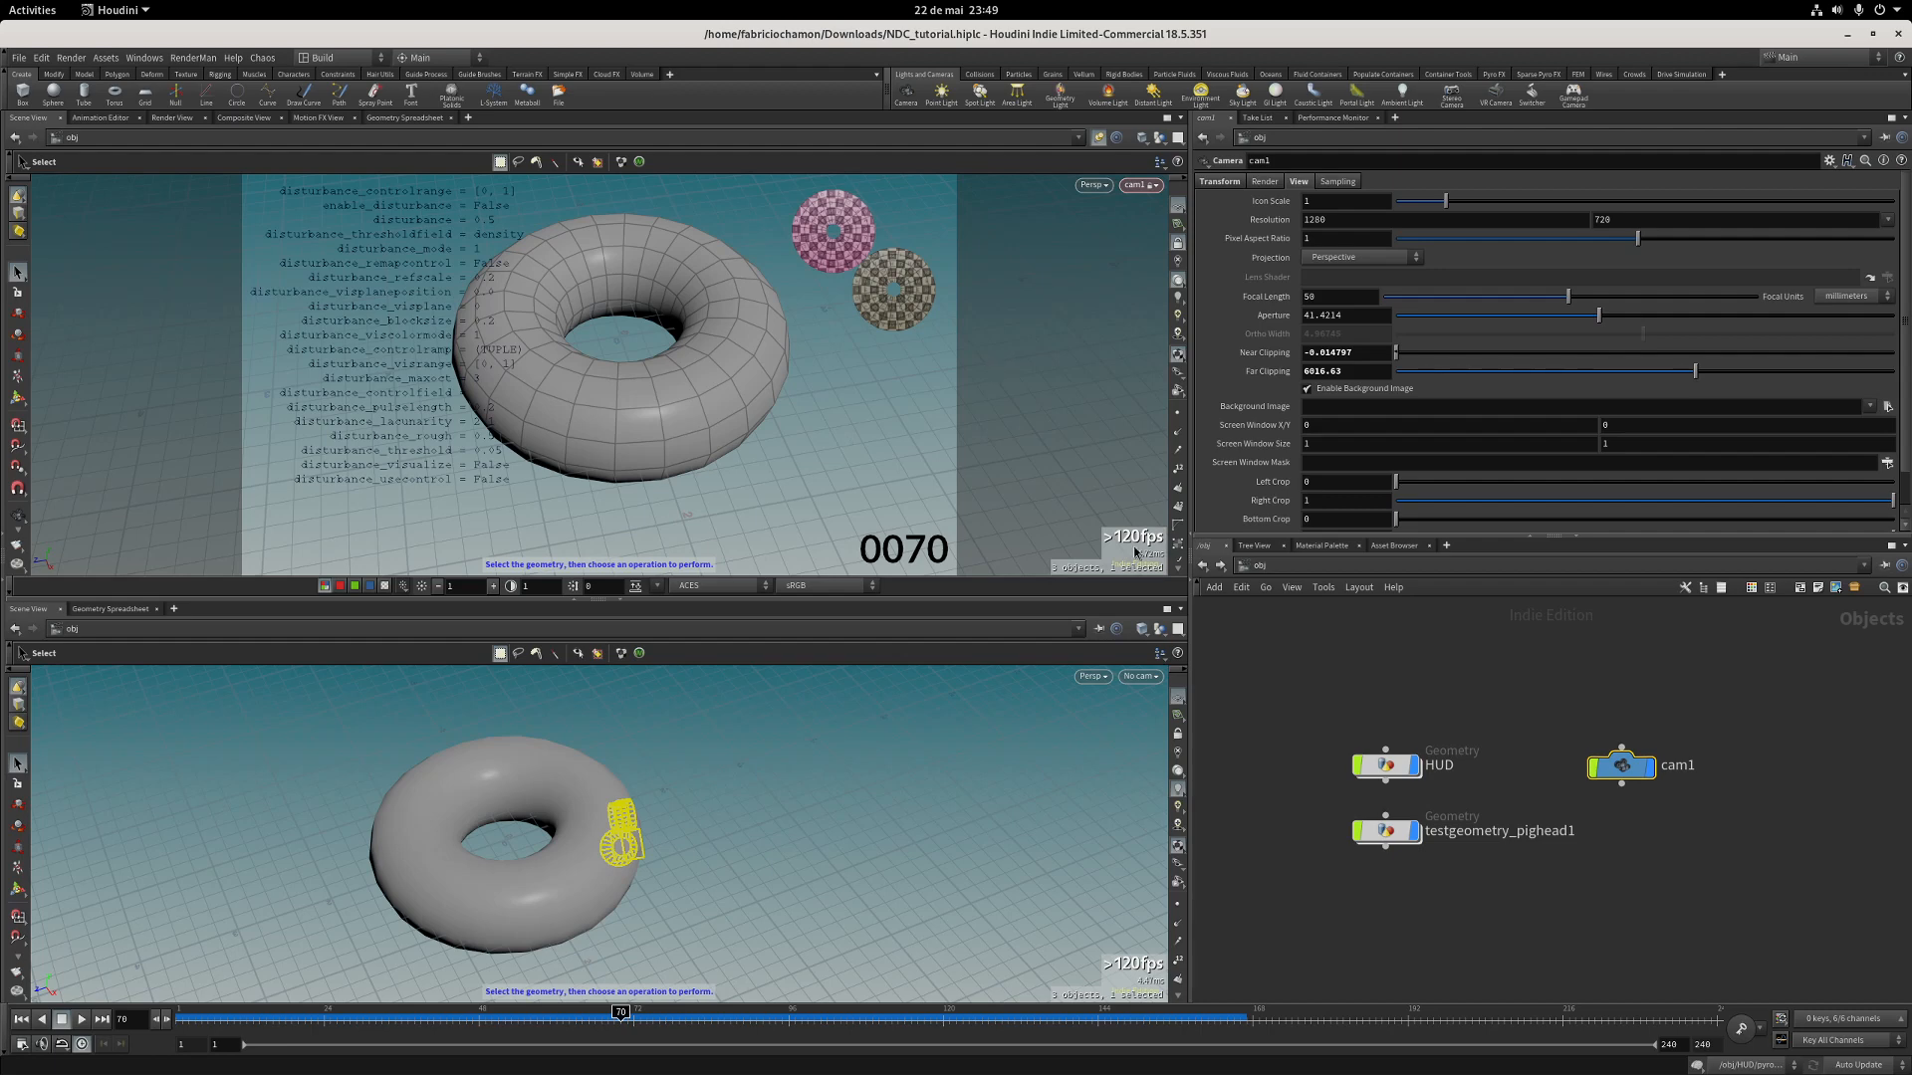
middle_click_drag(1523, 732, 1478, 728)
scroll(1466, 724, "up", 2)
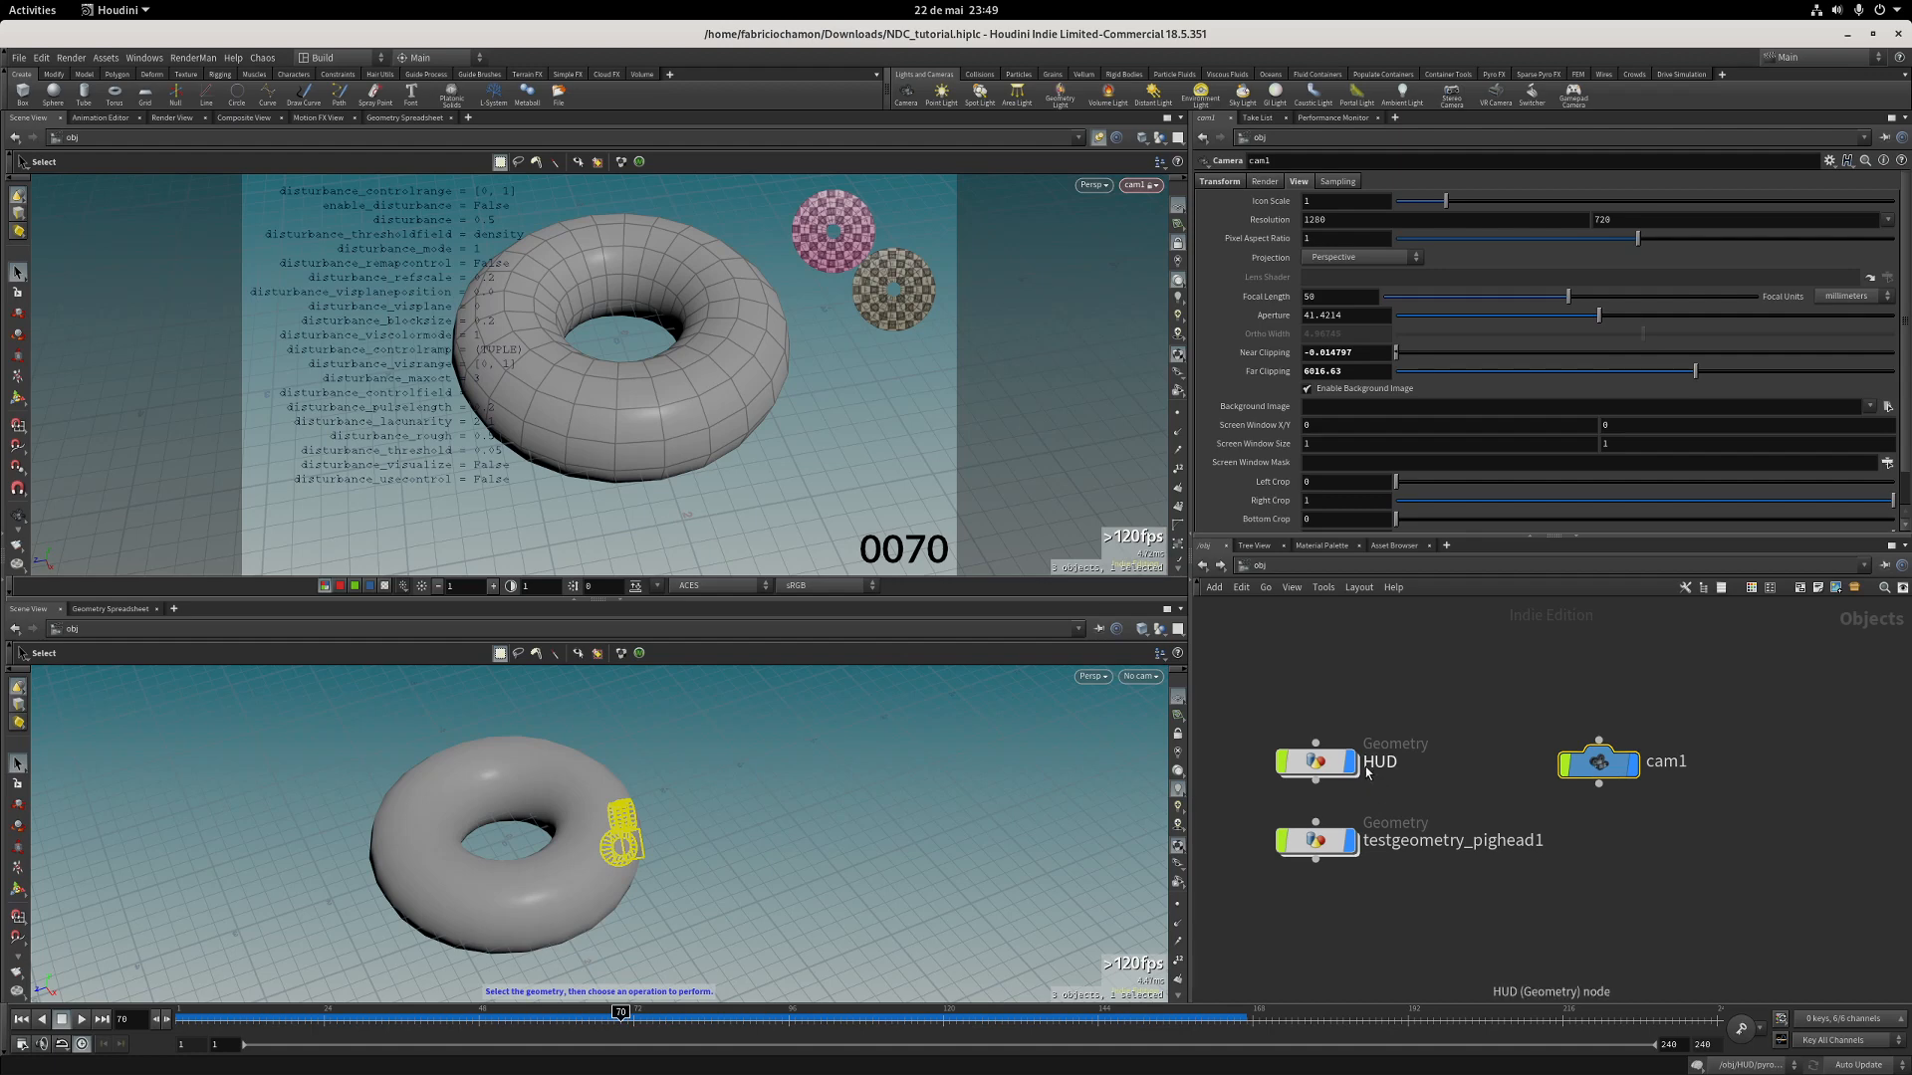
Add a COP2 Network node inside the HUD network, in the free area beside the font2 and color2 chain.
mouse_move(1326, 770)
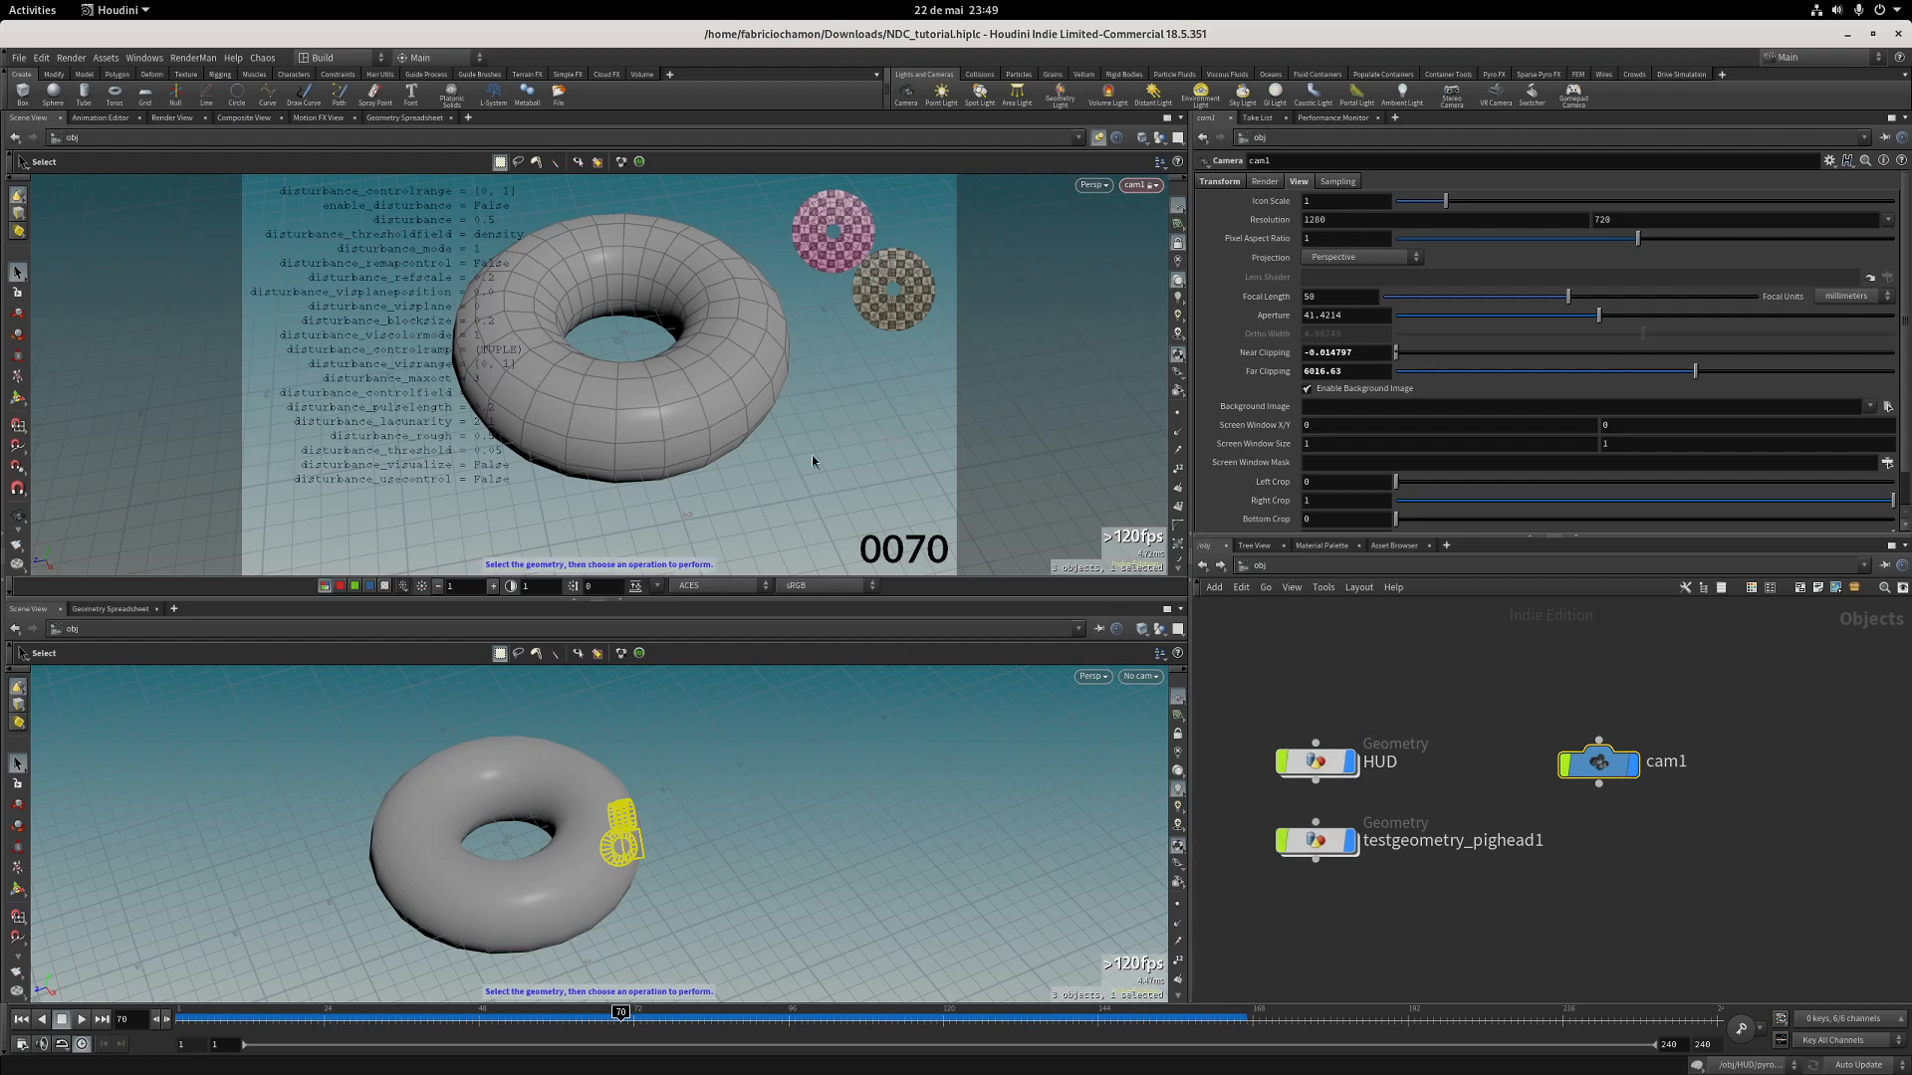
double_click(1315, 762)
middle_click_drag(1490, 854, 1392, 844)
scroll(1392, 845, "down", 3)
middle_click_drag(1679, 801, 1582, 843)
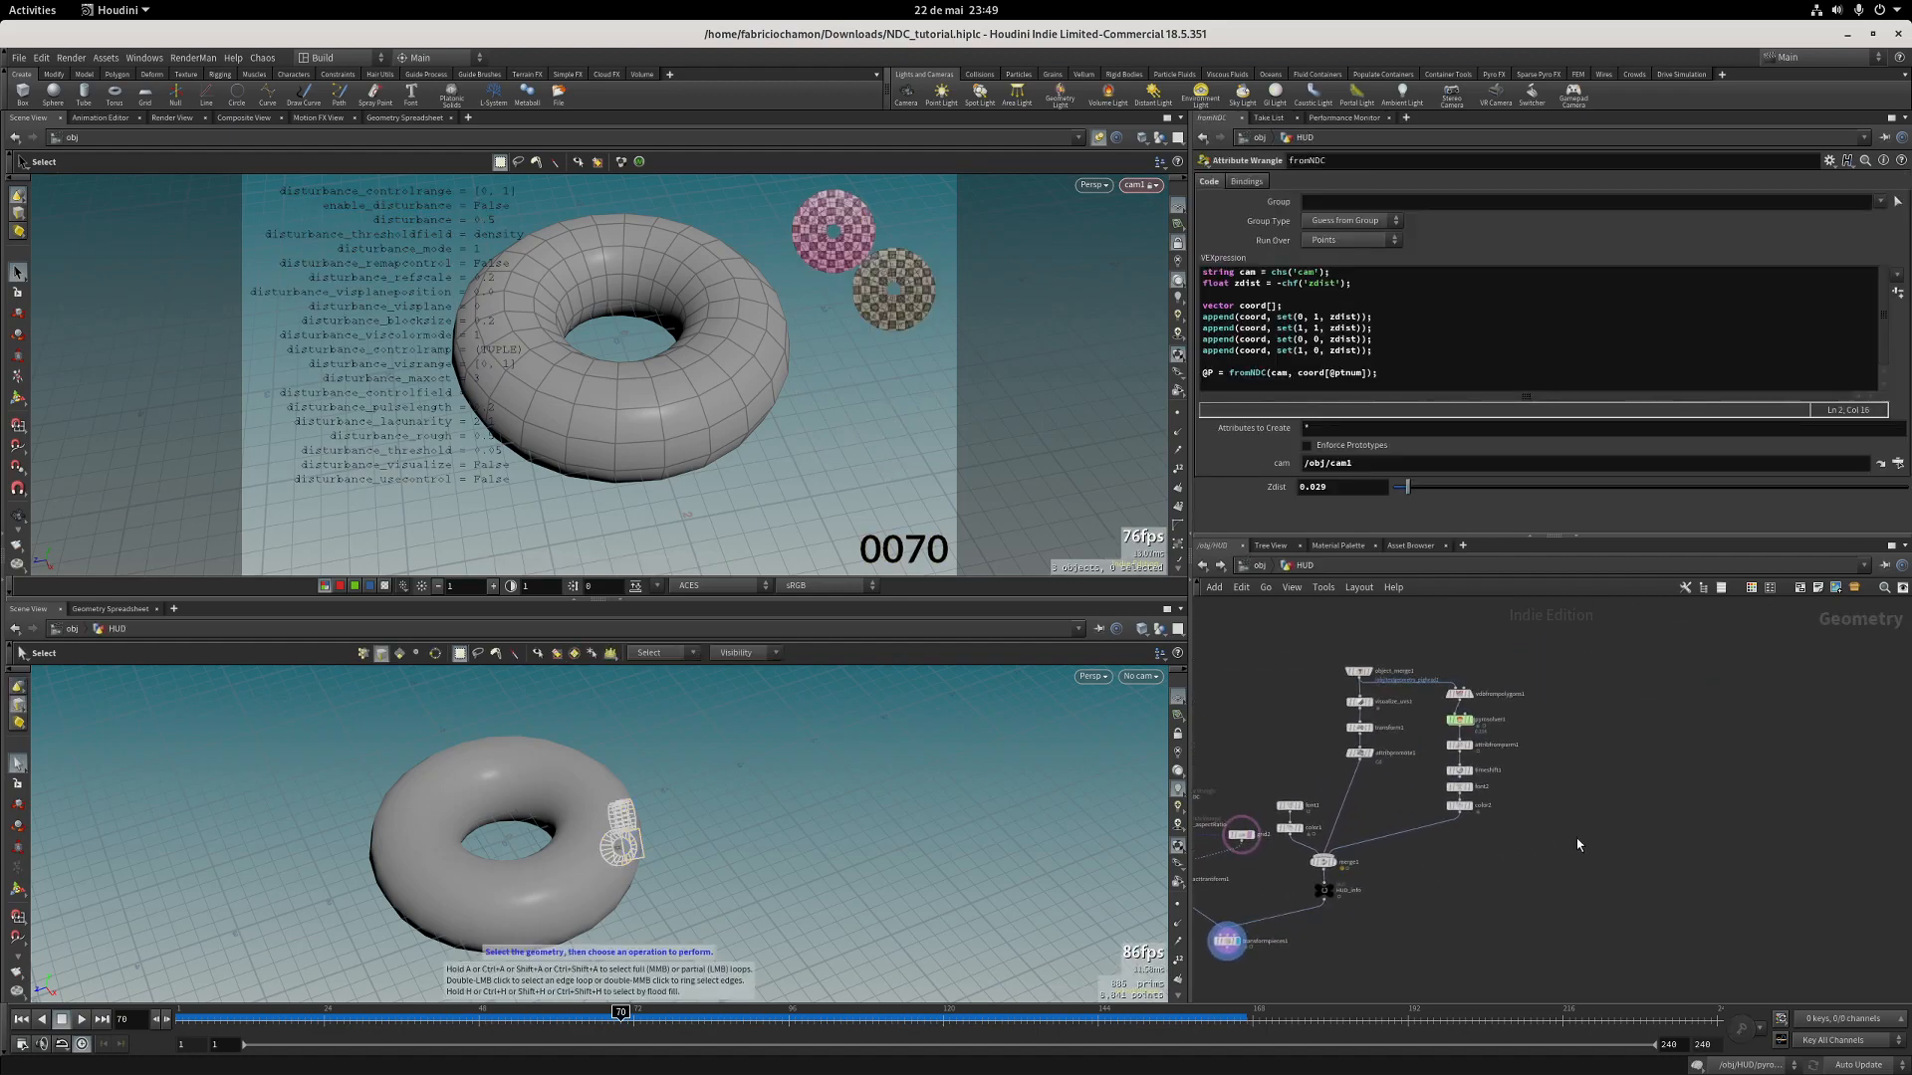
scroll(1532, 813, "up", 2)
key("Tab")
type("copnet")
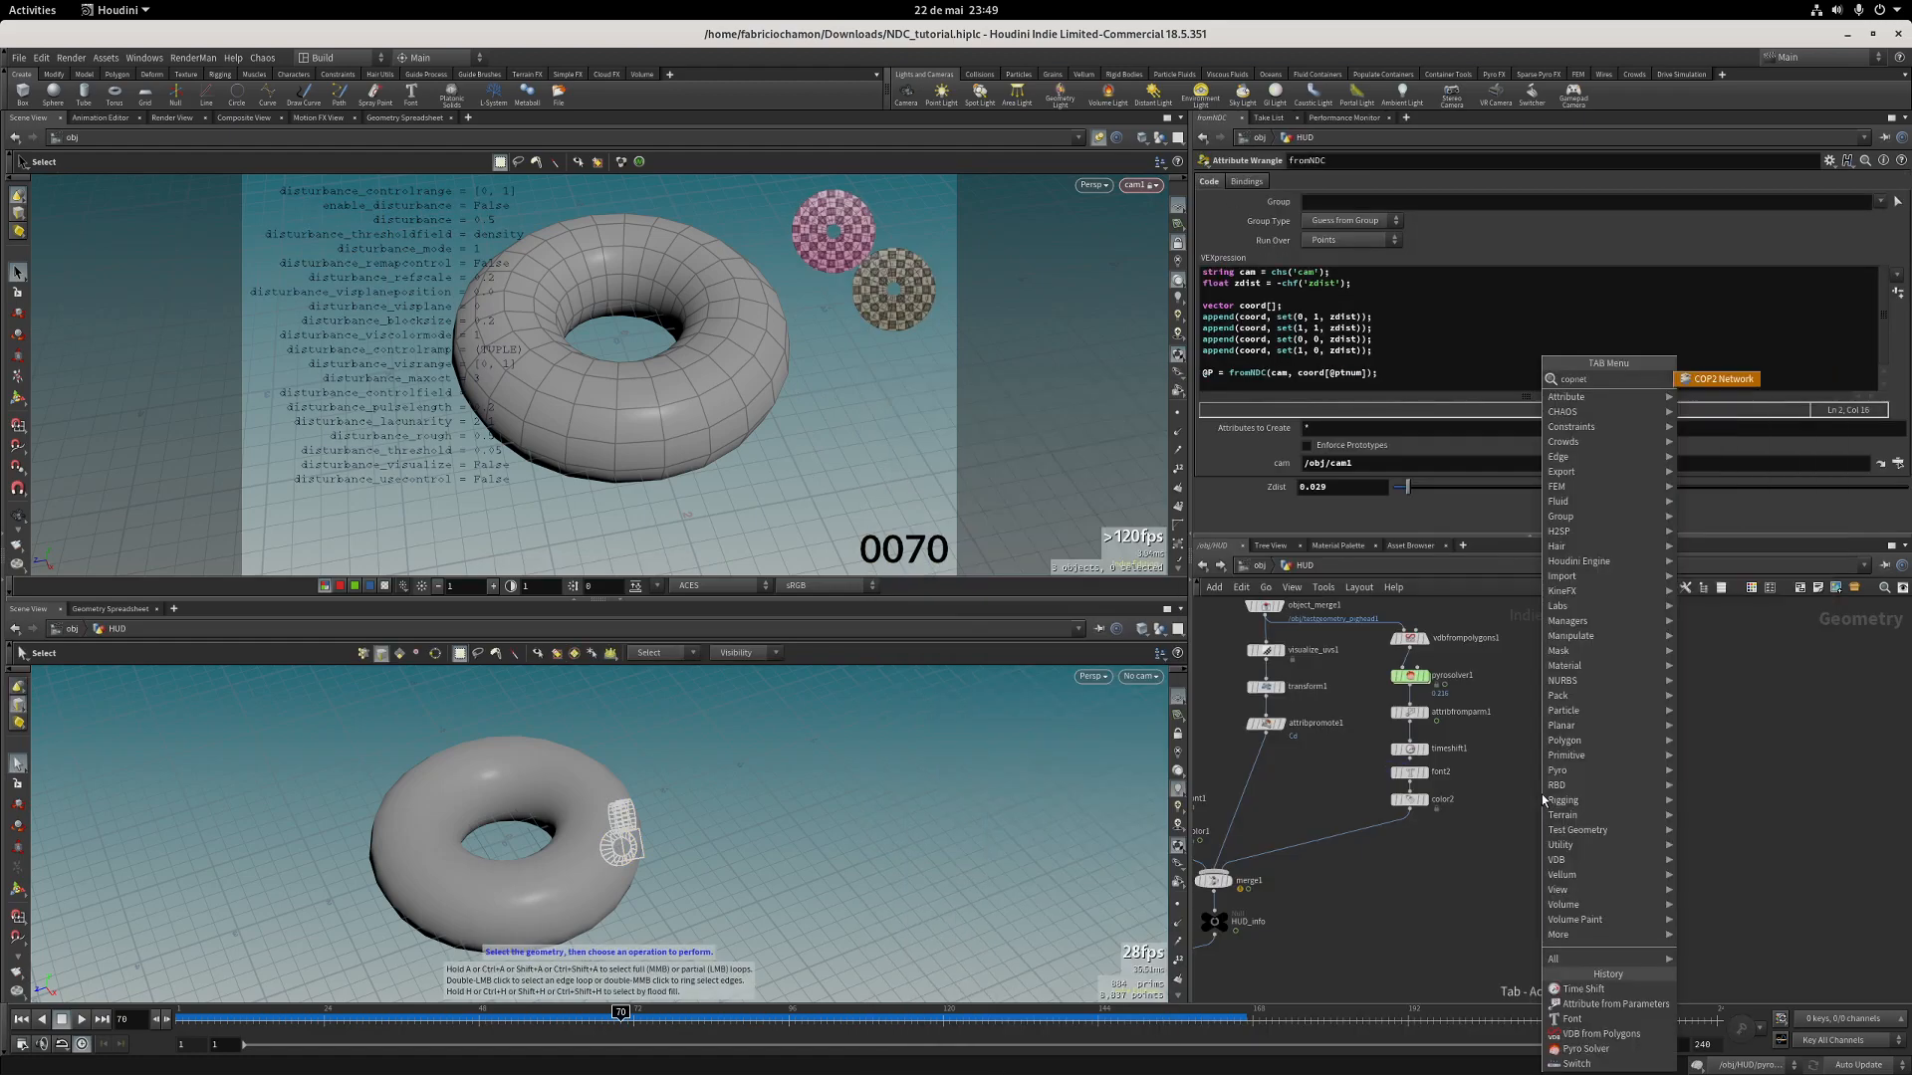
key("Return")
key("Return")
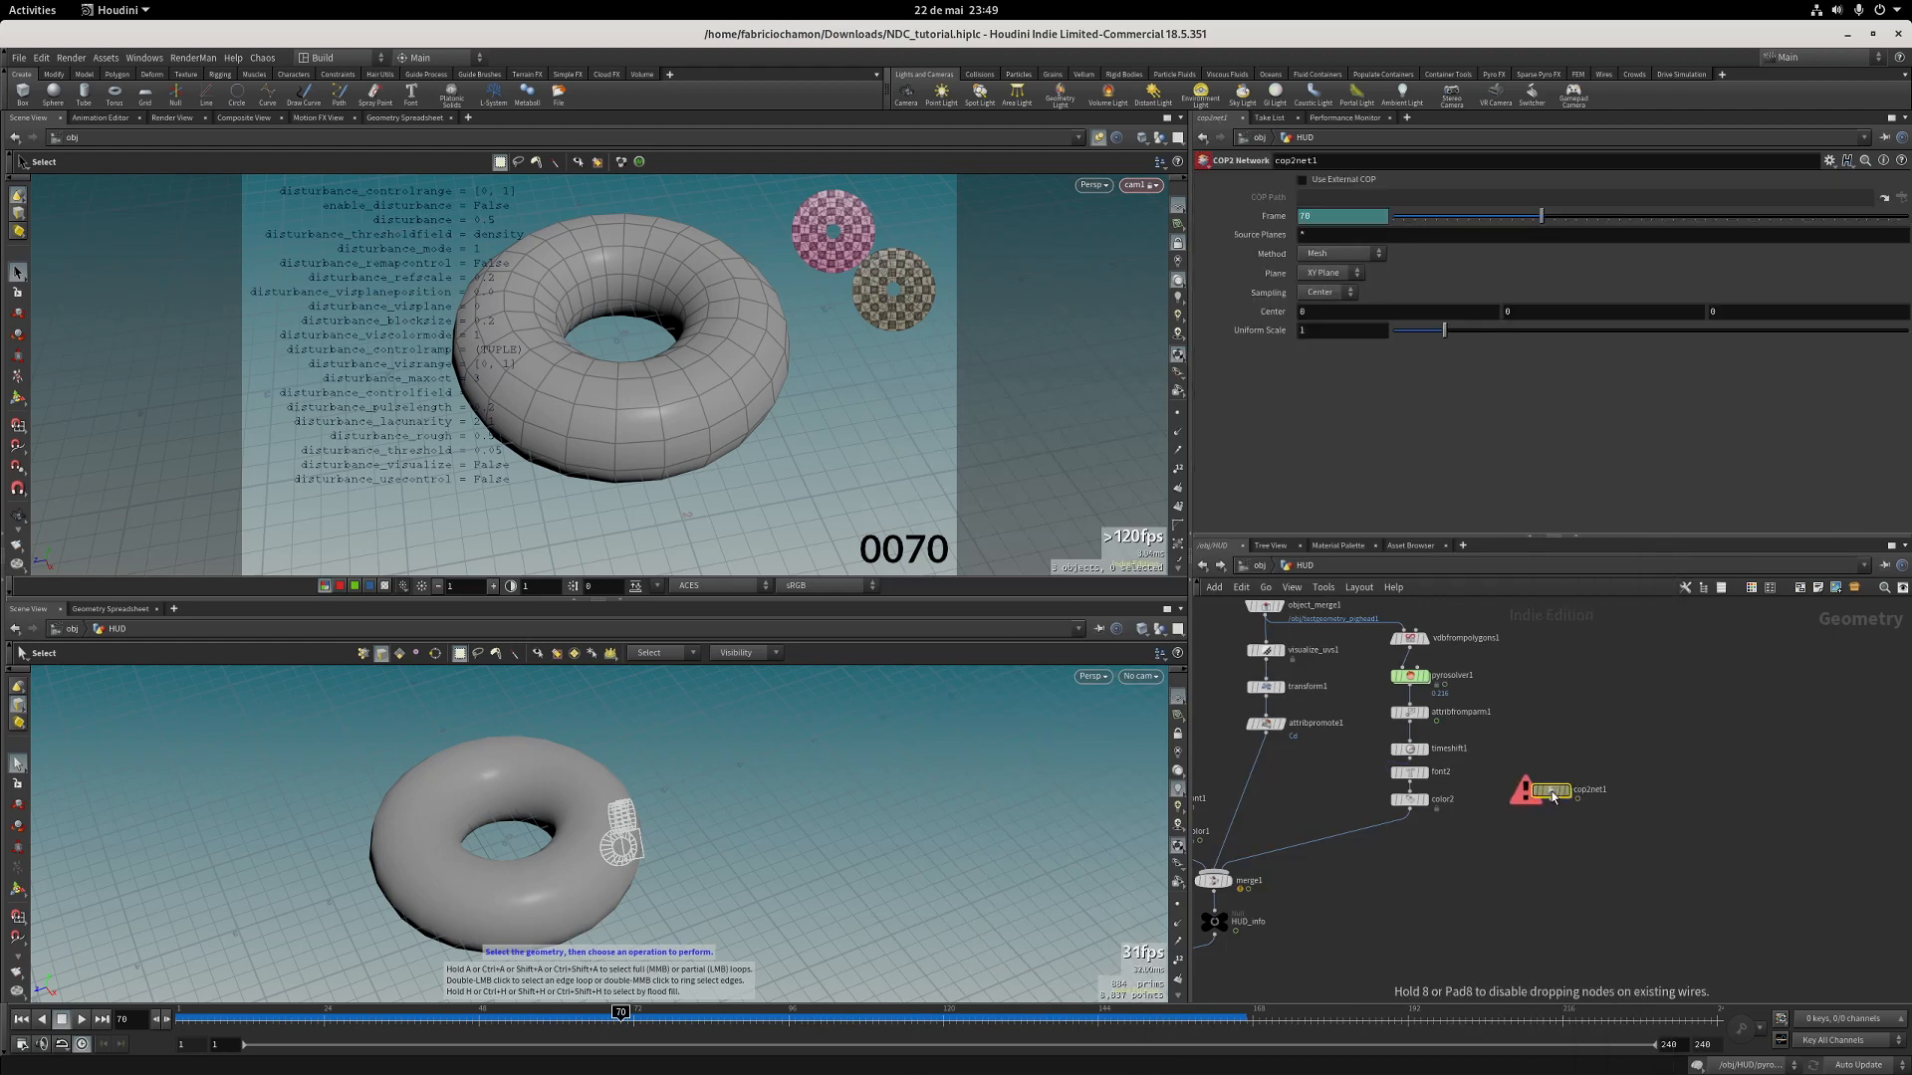
left_click(1559, 742)
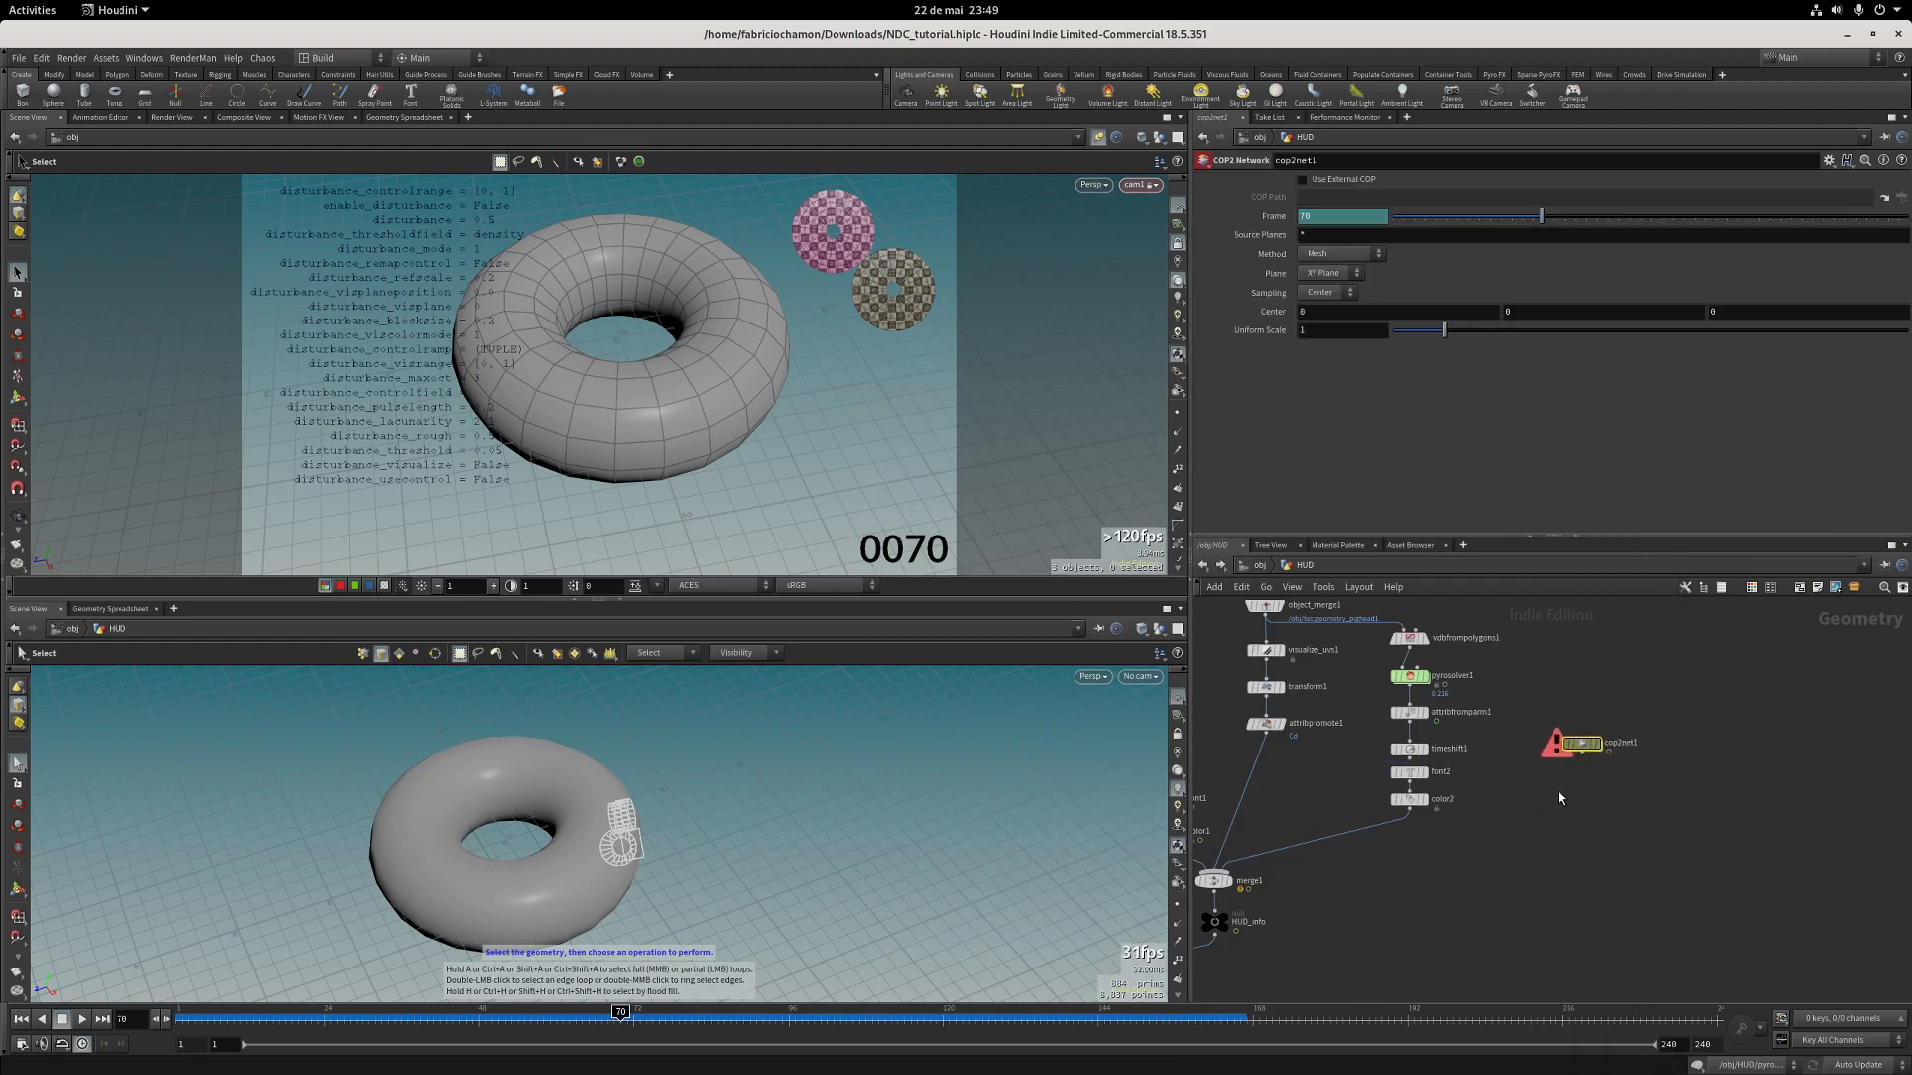
Go inside cop2net1 and add a Geometry node.
scroll(1582, 779, "up", 3)
middle_click_drag(1583, 780, 1565, 796)
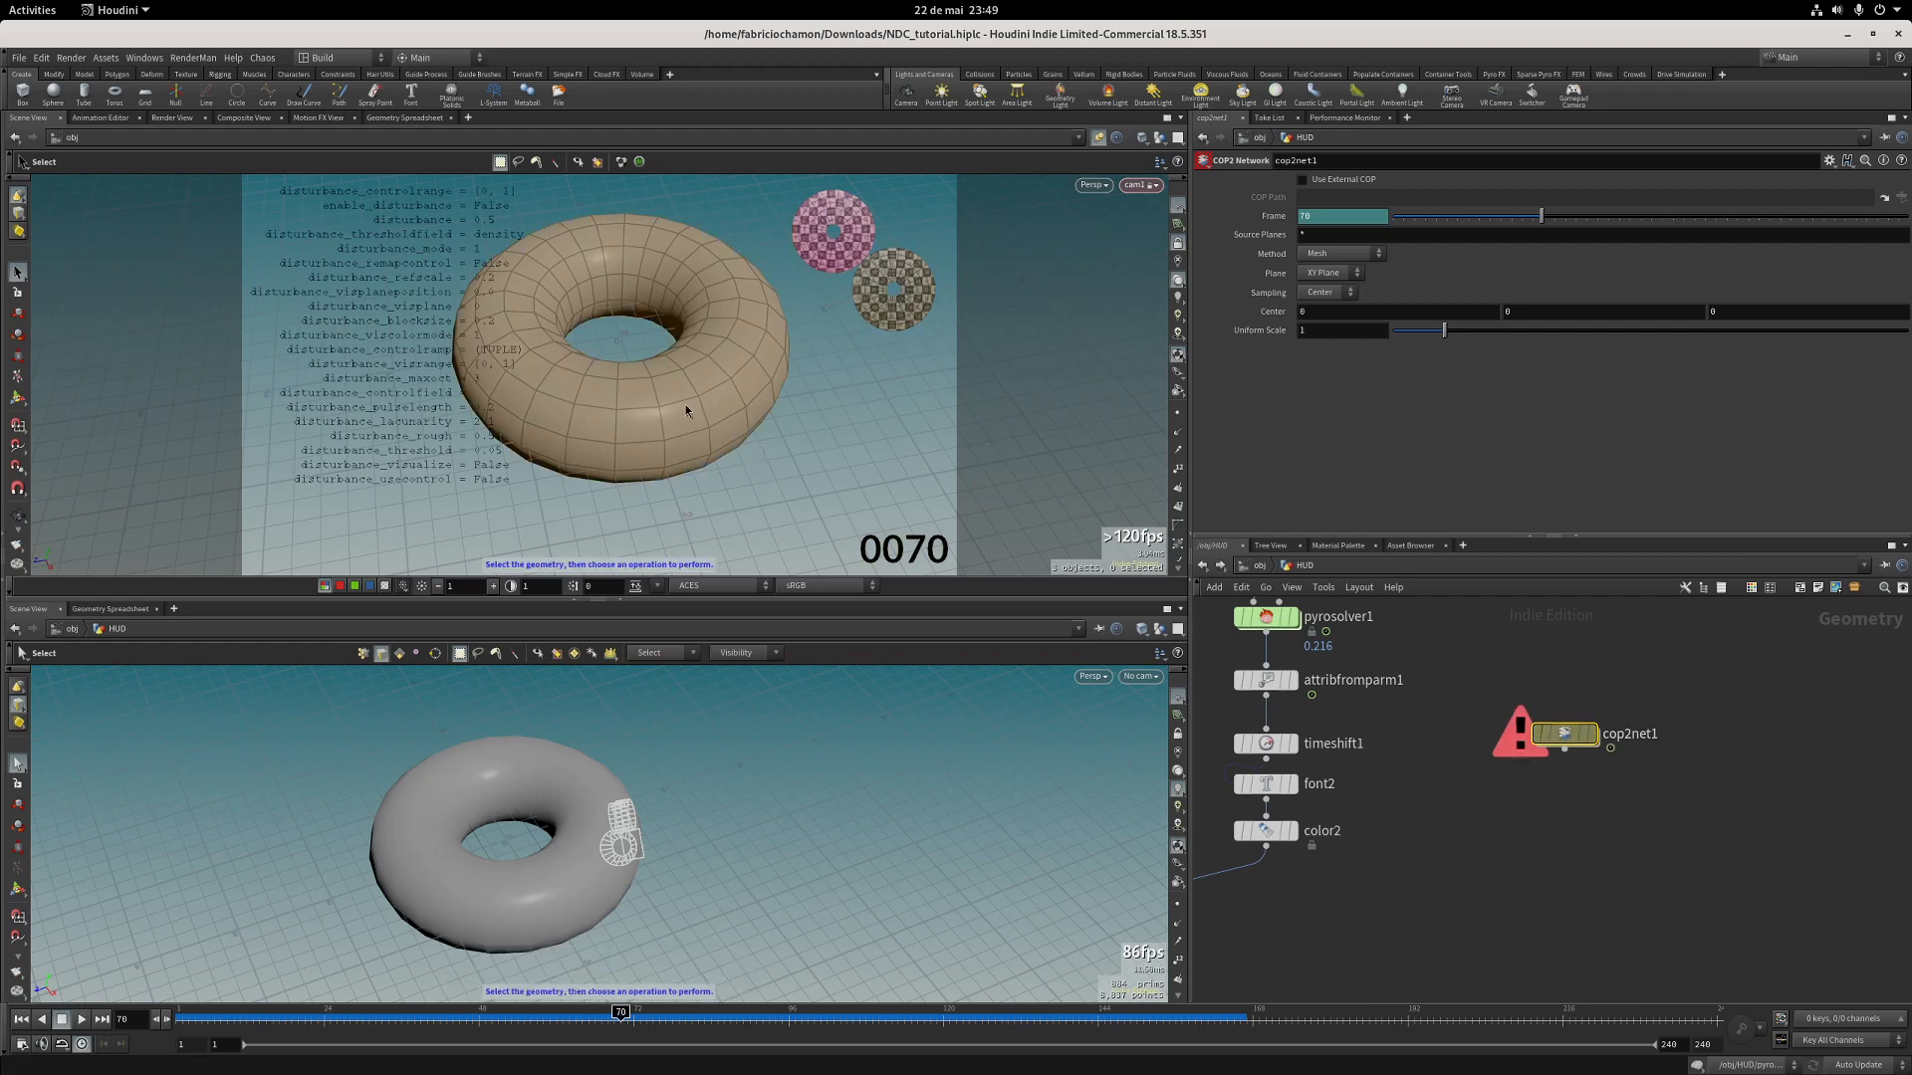
scroll(1486, 815, "up", 3)
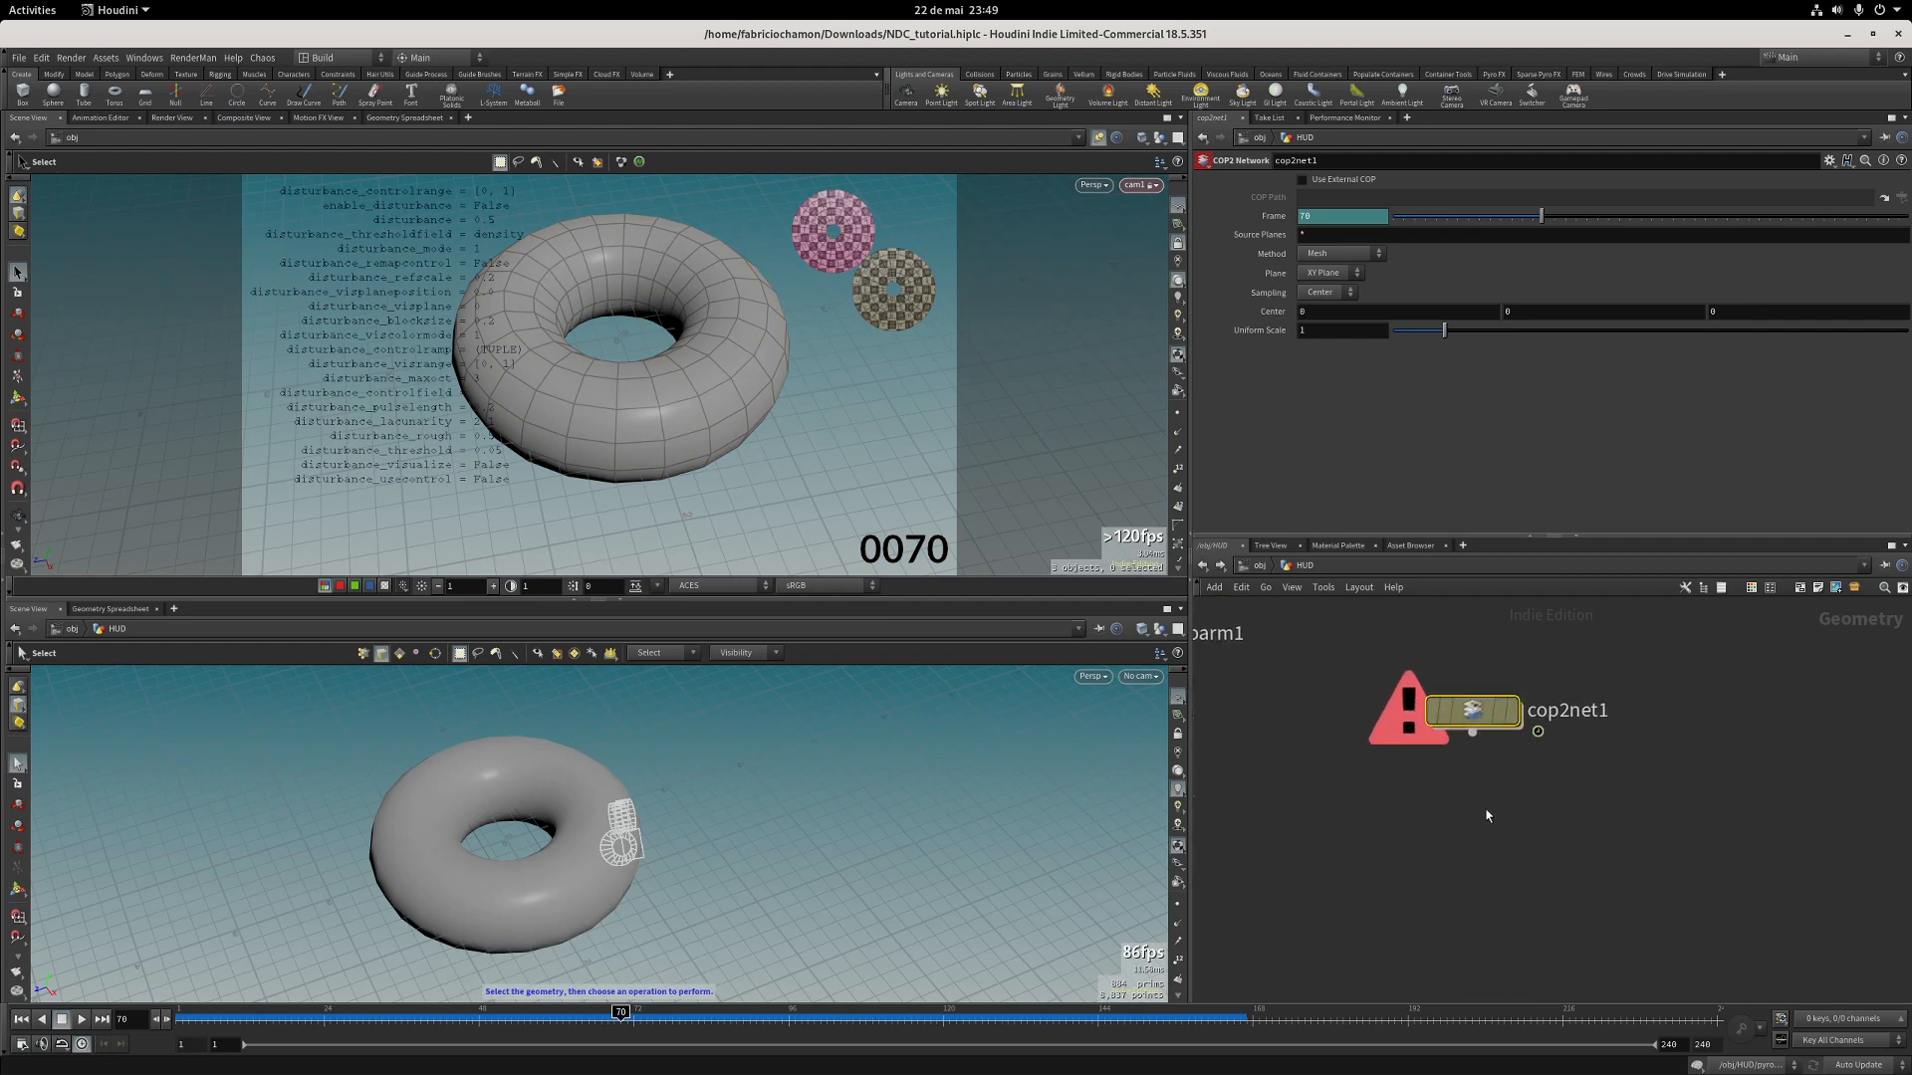
double_click(1474, 713)
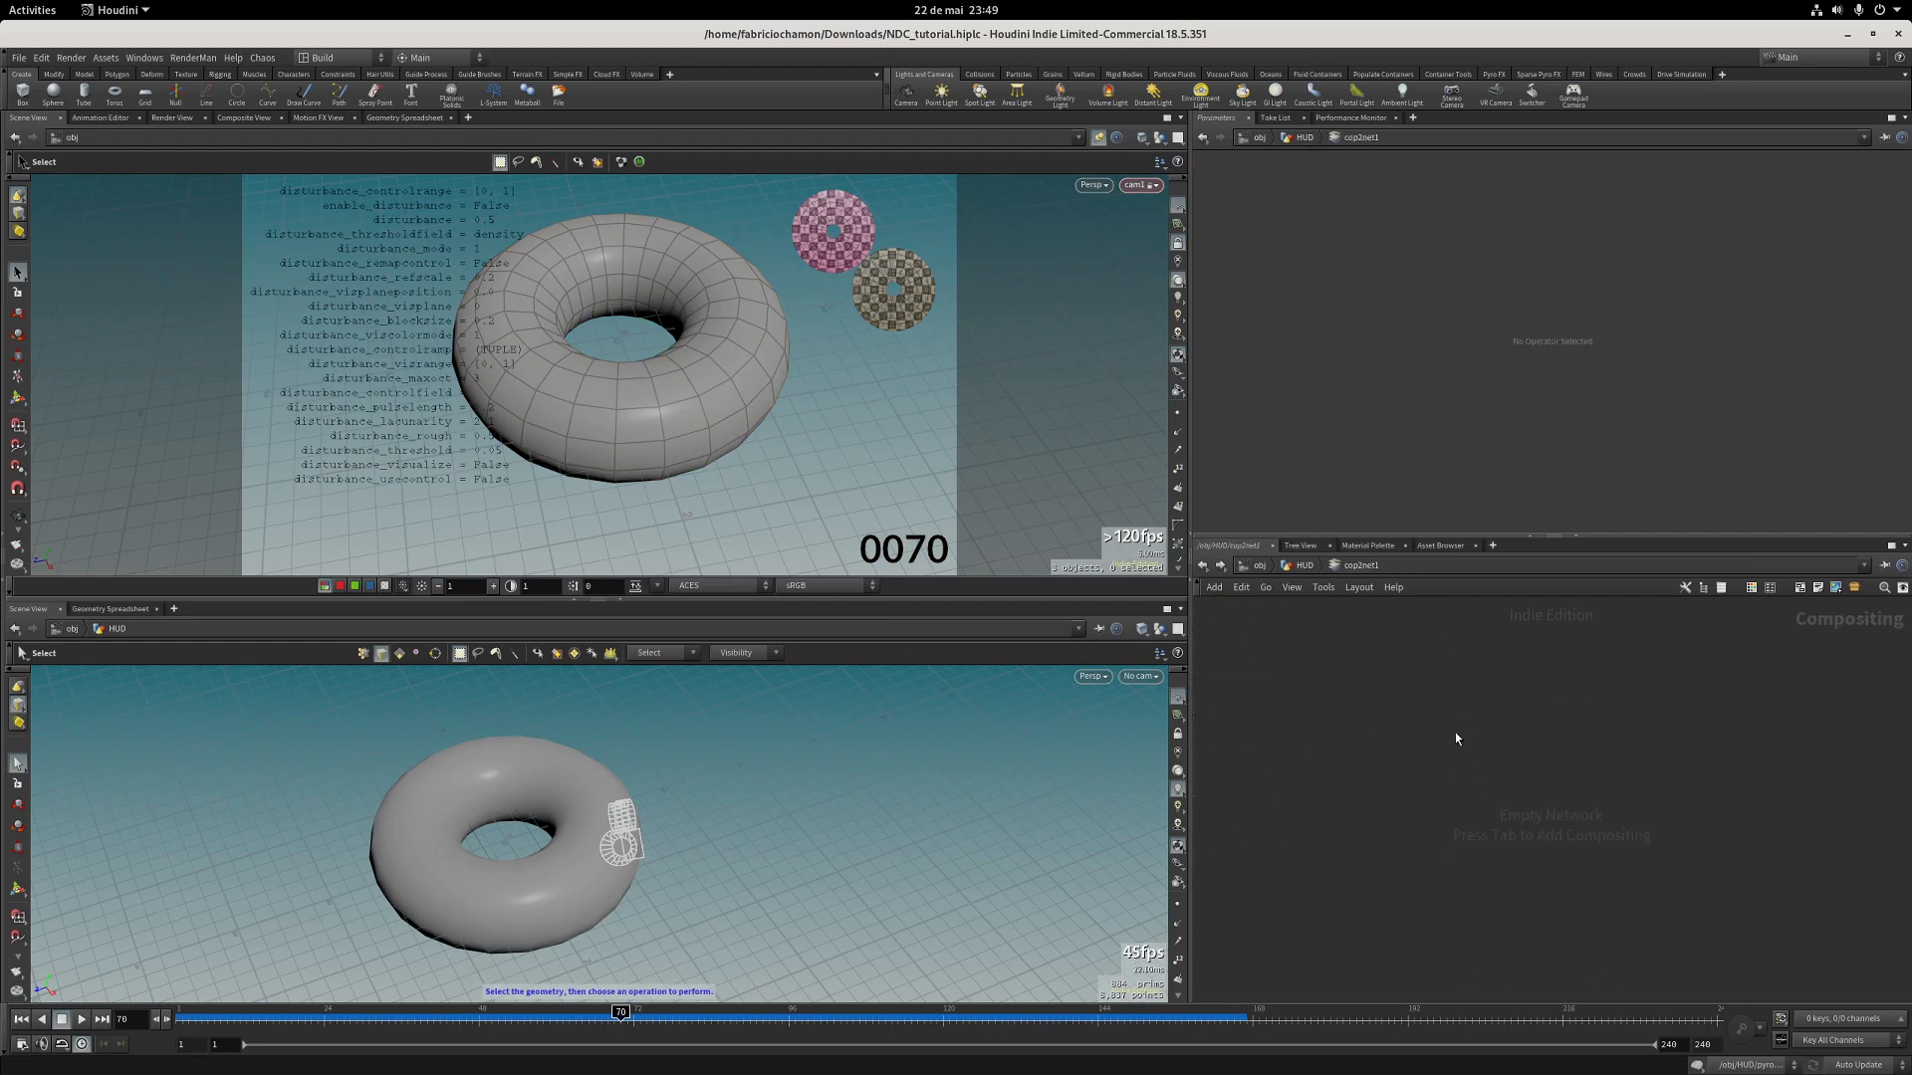
key("Tab")
type("geo")
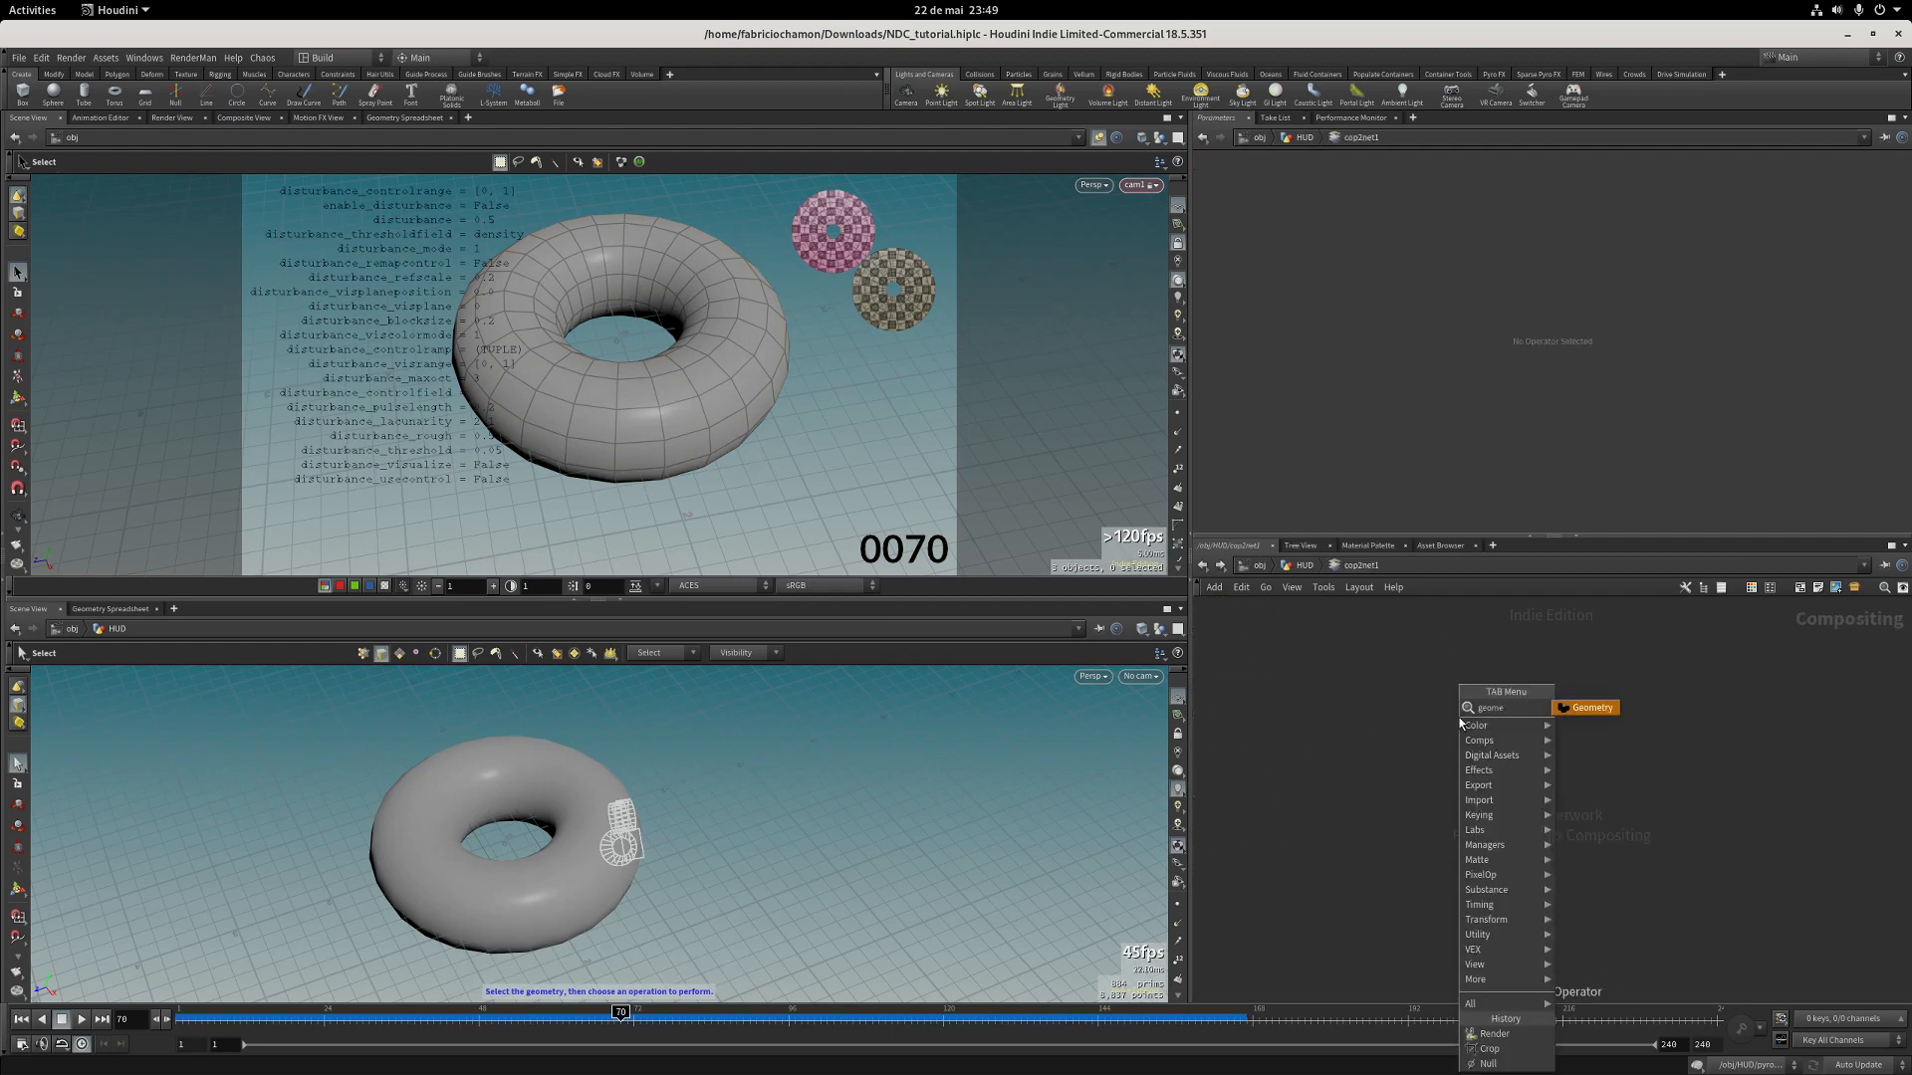
key("Return")
left_click(1459, 717)
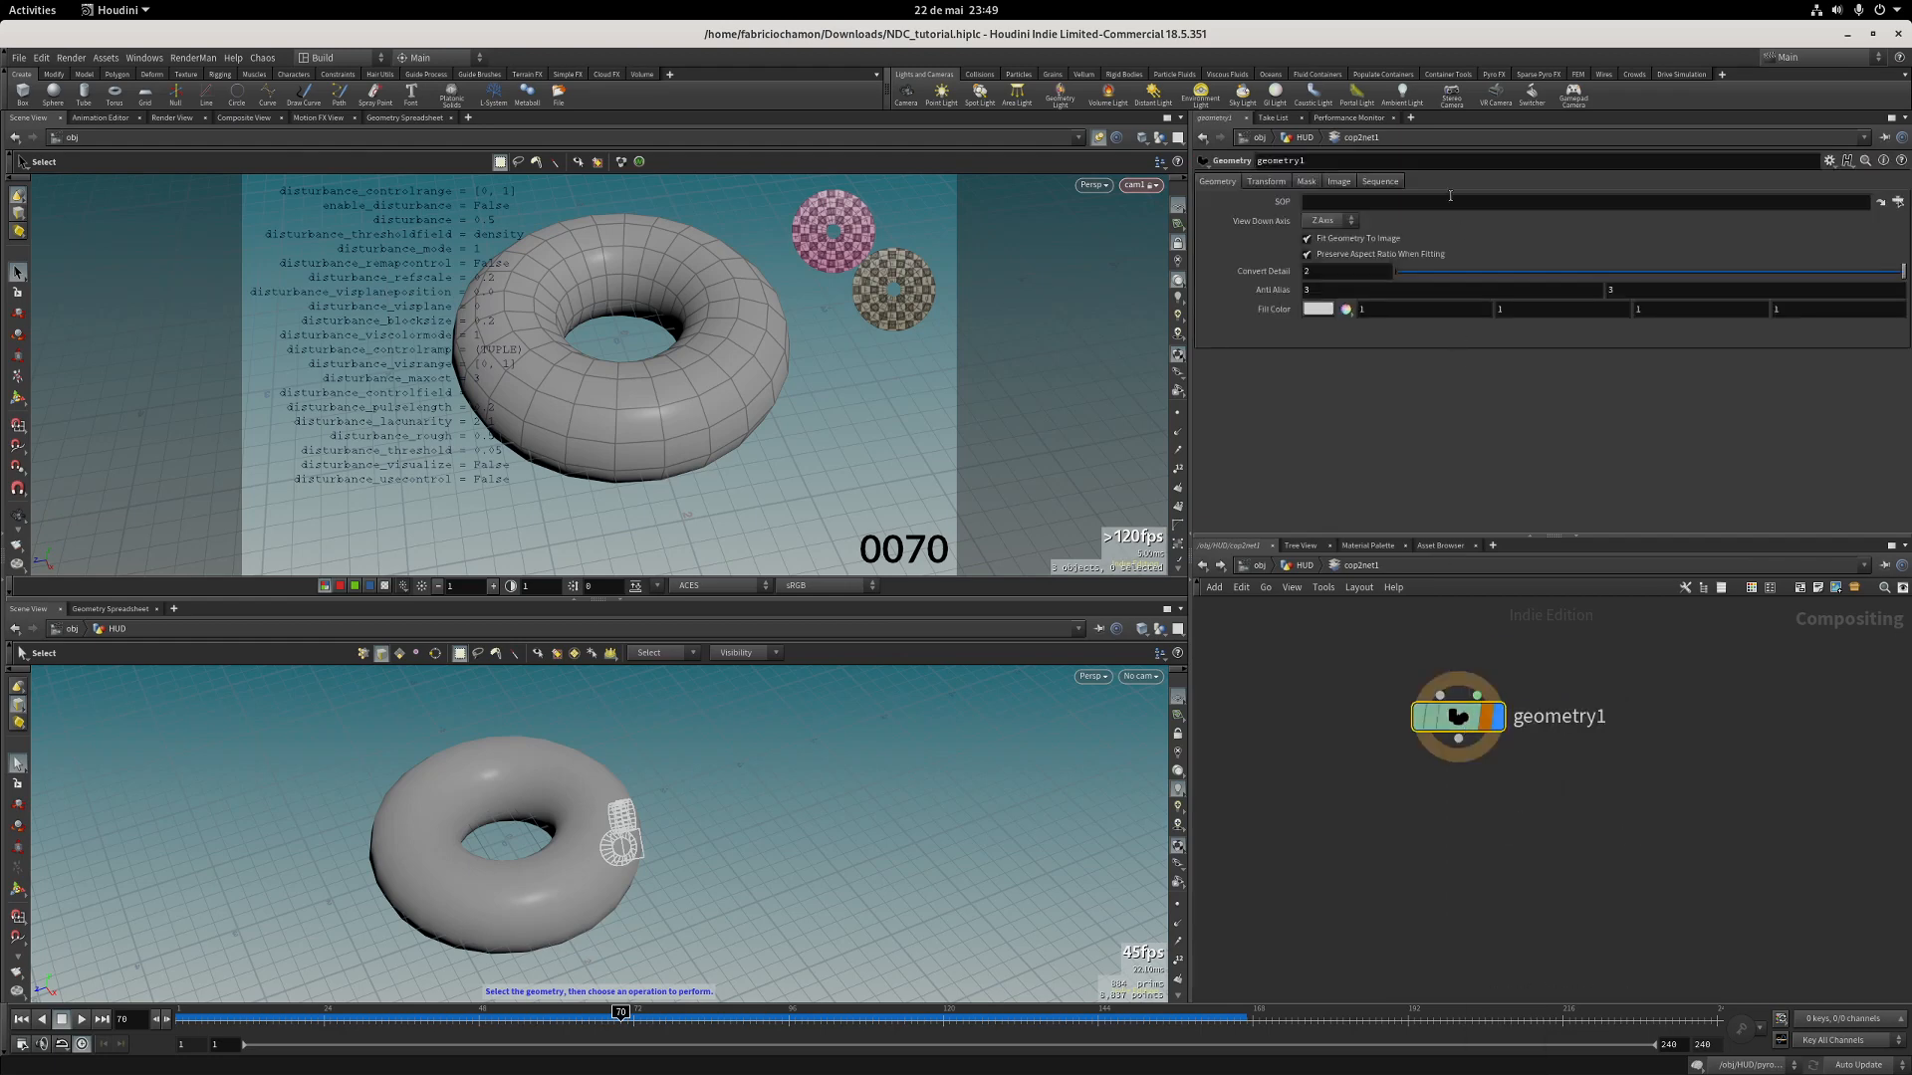
Set the SOP of geometry1 to /obj/testgeometry_pighead1.
left_click(1881, 202)
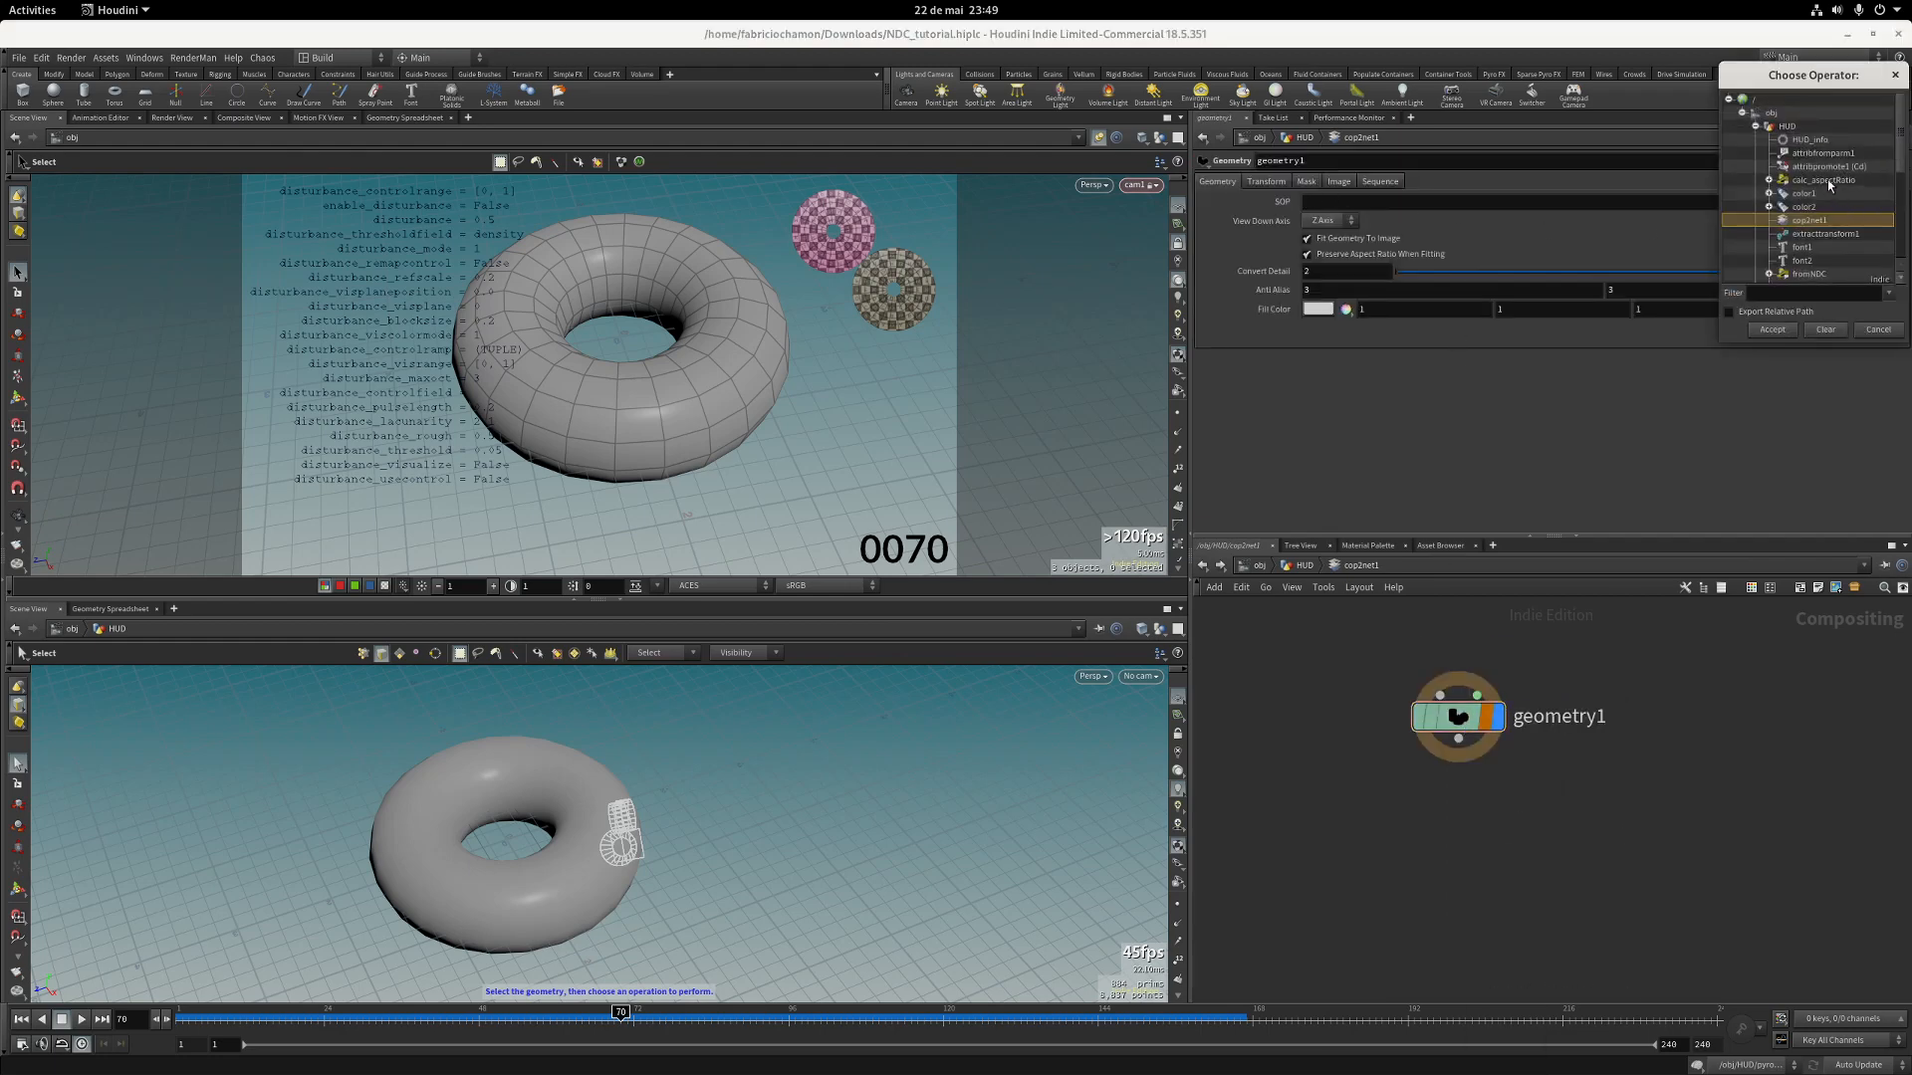
left_click(1754, 126)
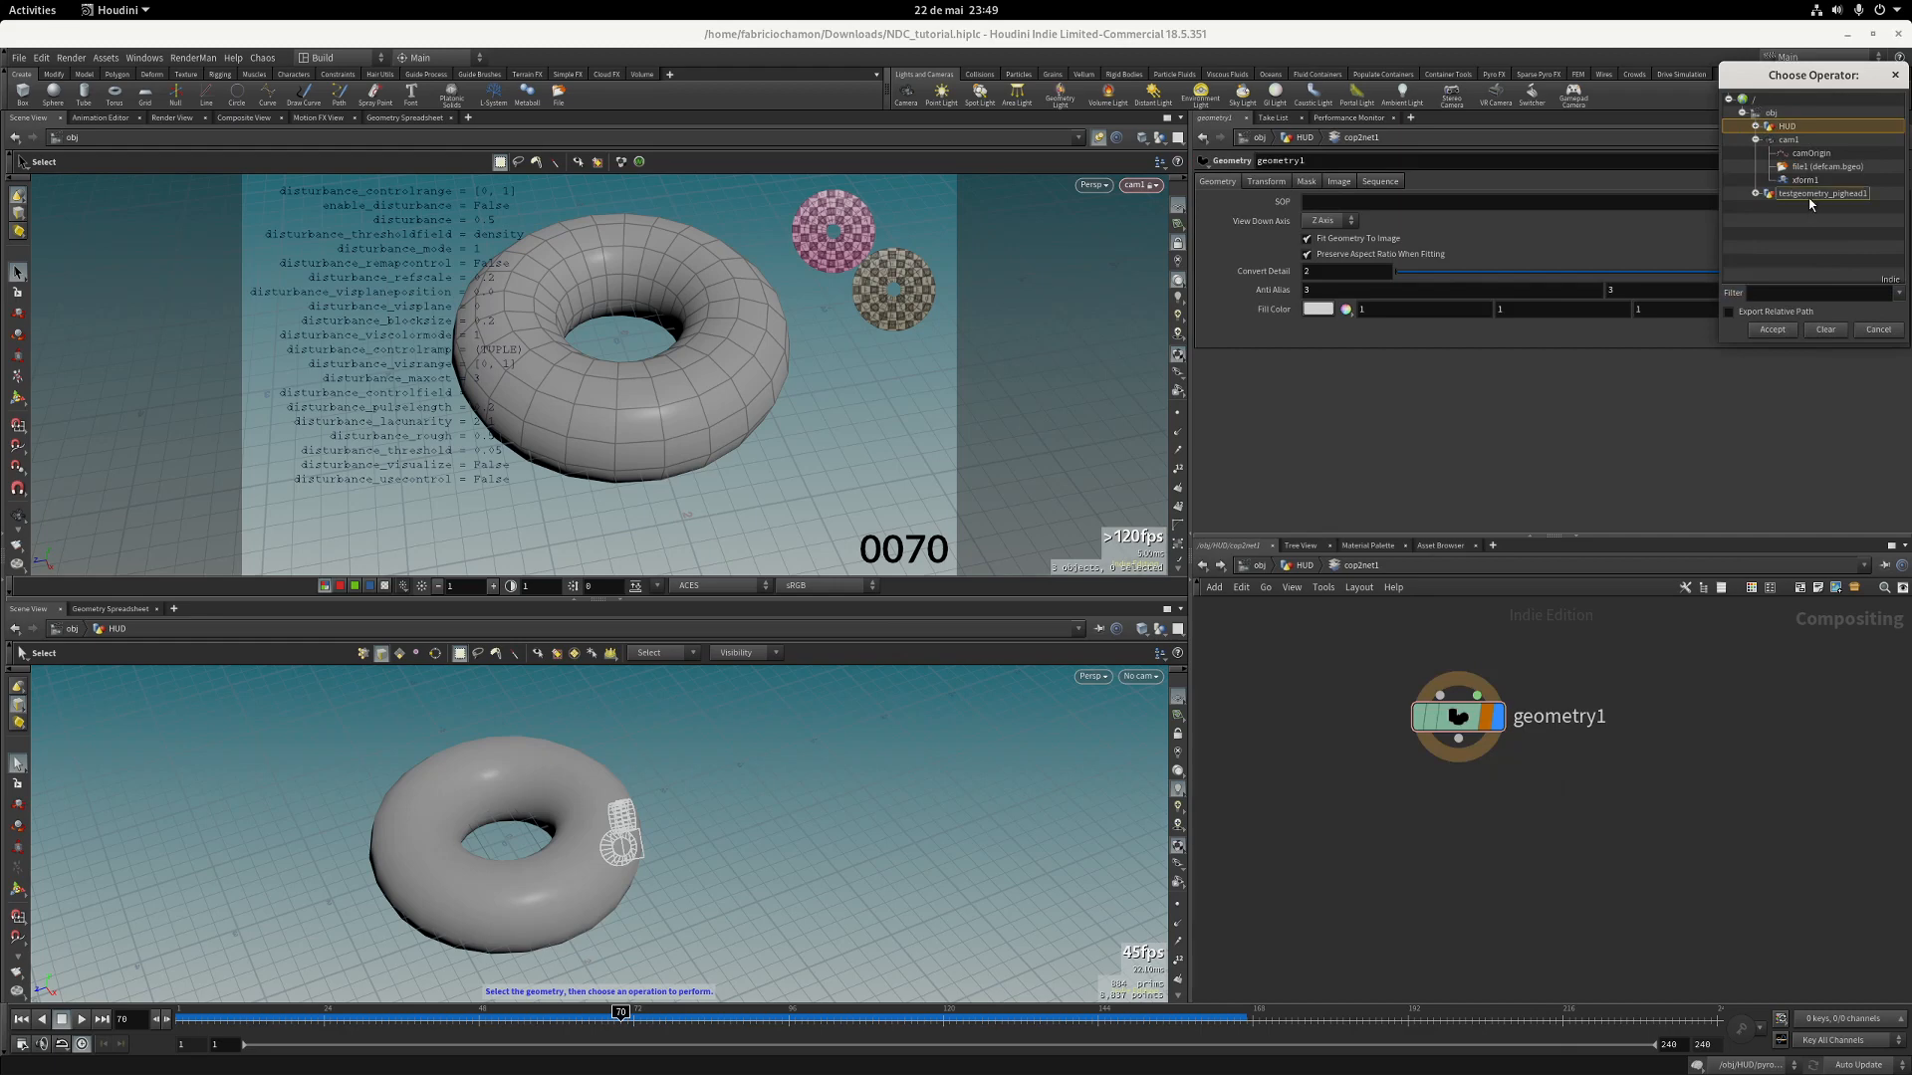
left_click(1822, 193)
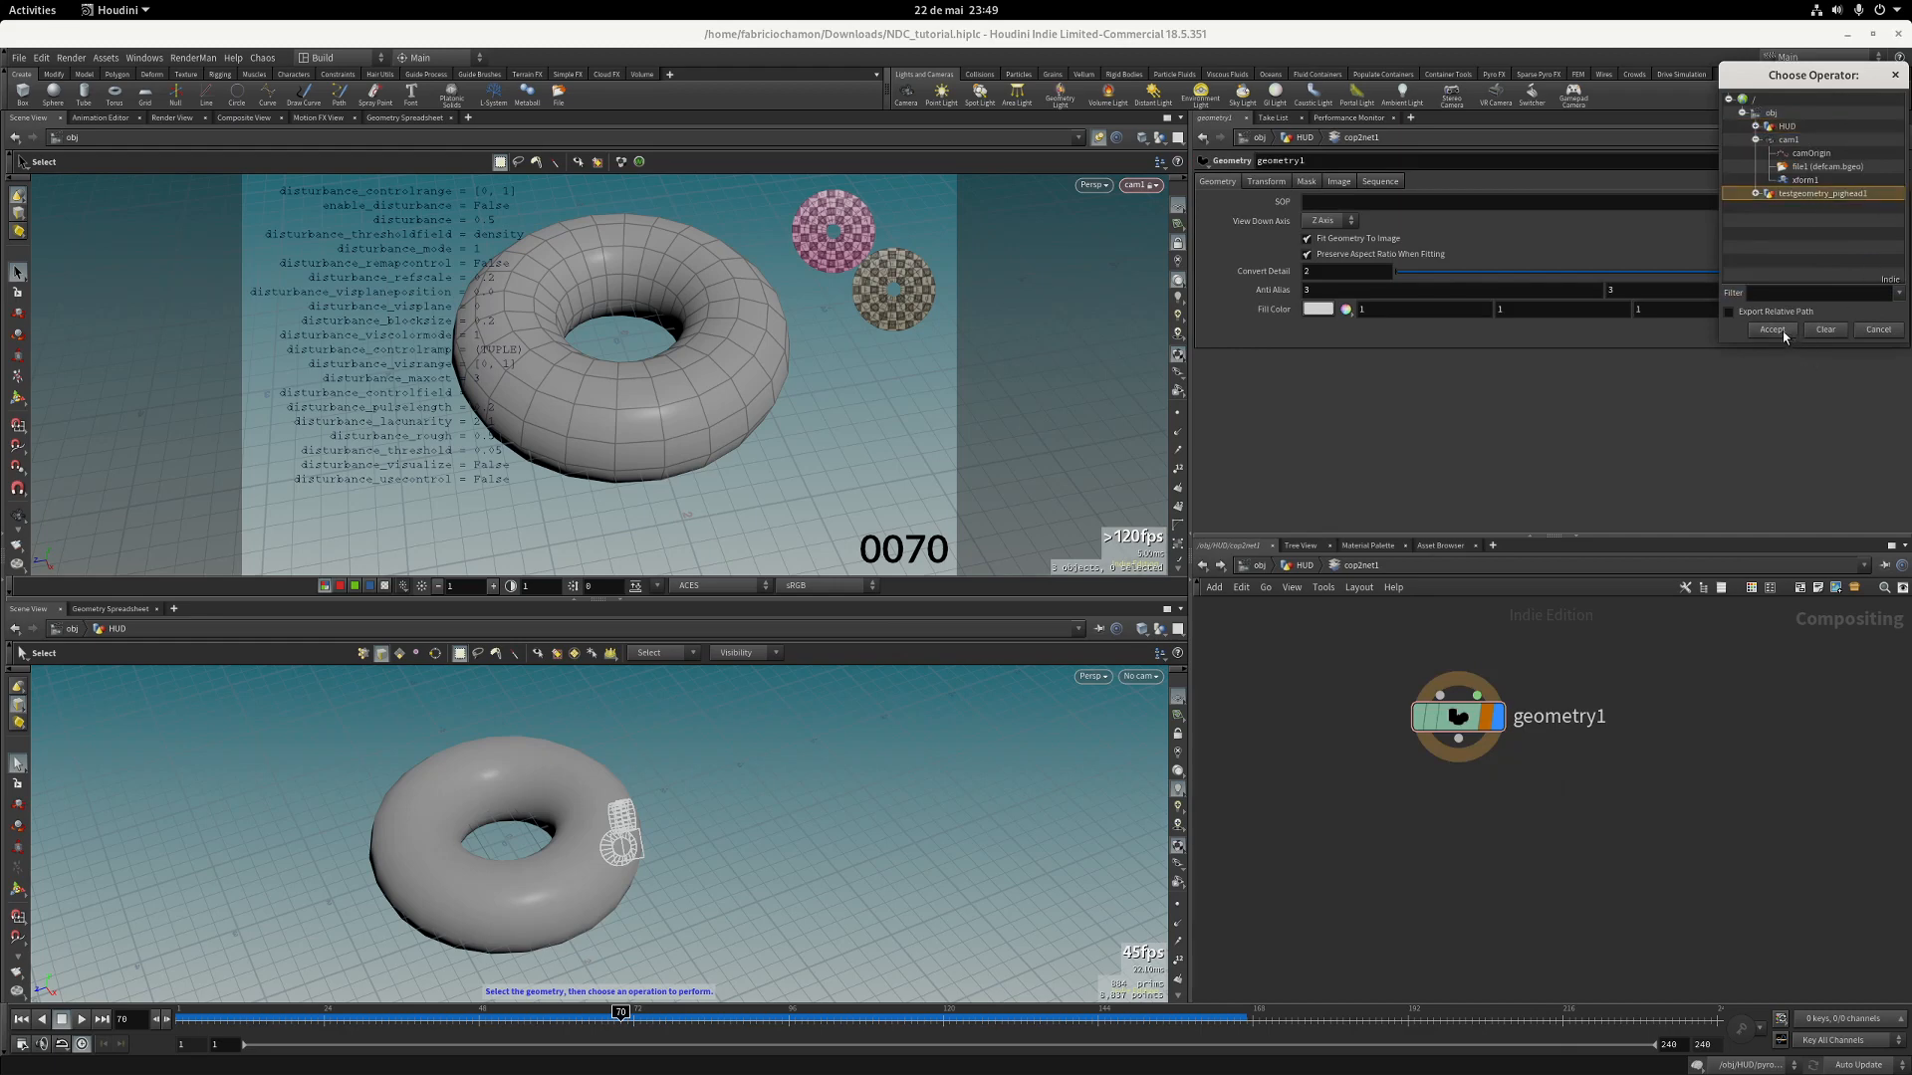
left_click(1783, 331)
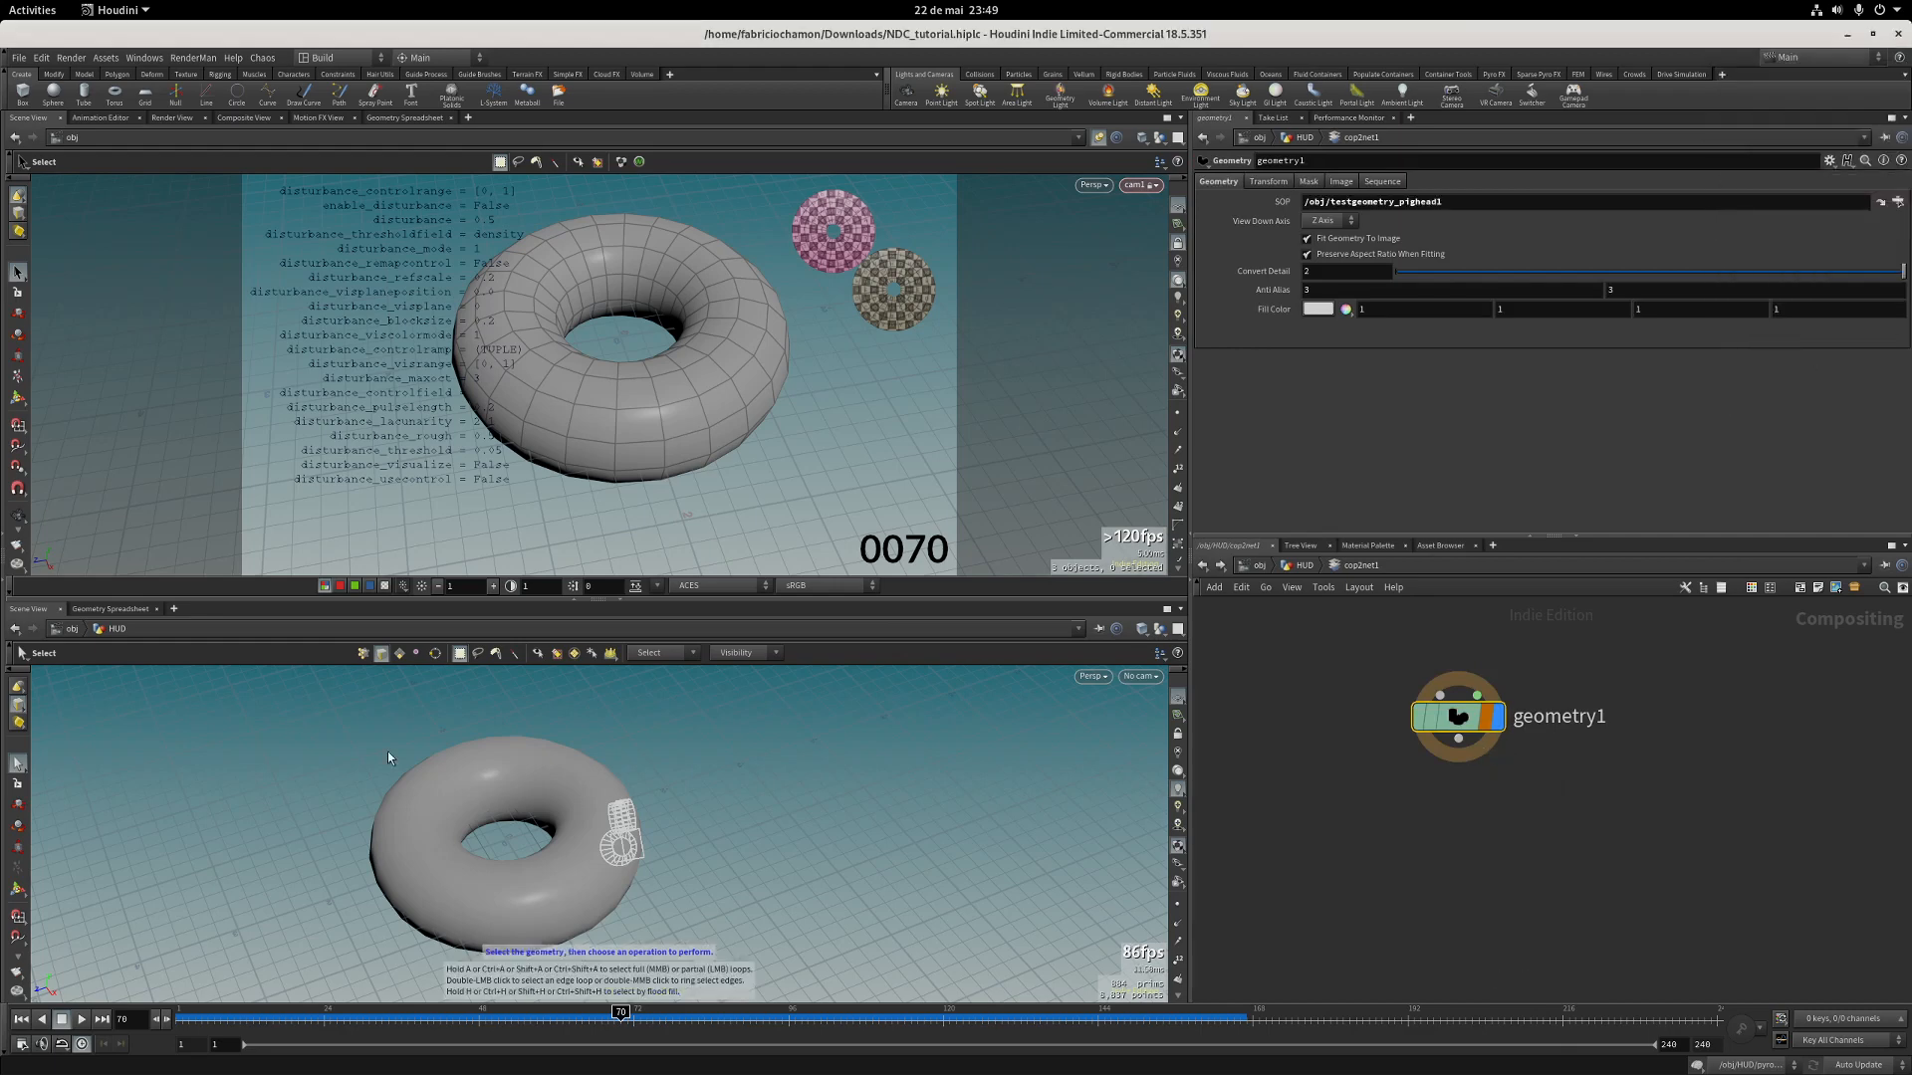
Open a Composite View as a new pane tab in the lower viewer pane to display geometry1.
left_click(173, 608)
mouse_move(234, 645)
mouse_move(362, 787)
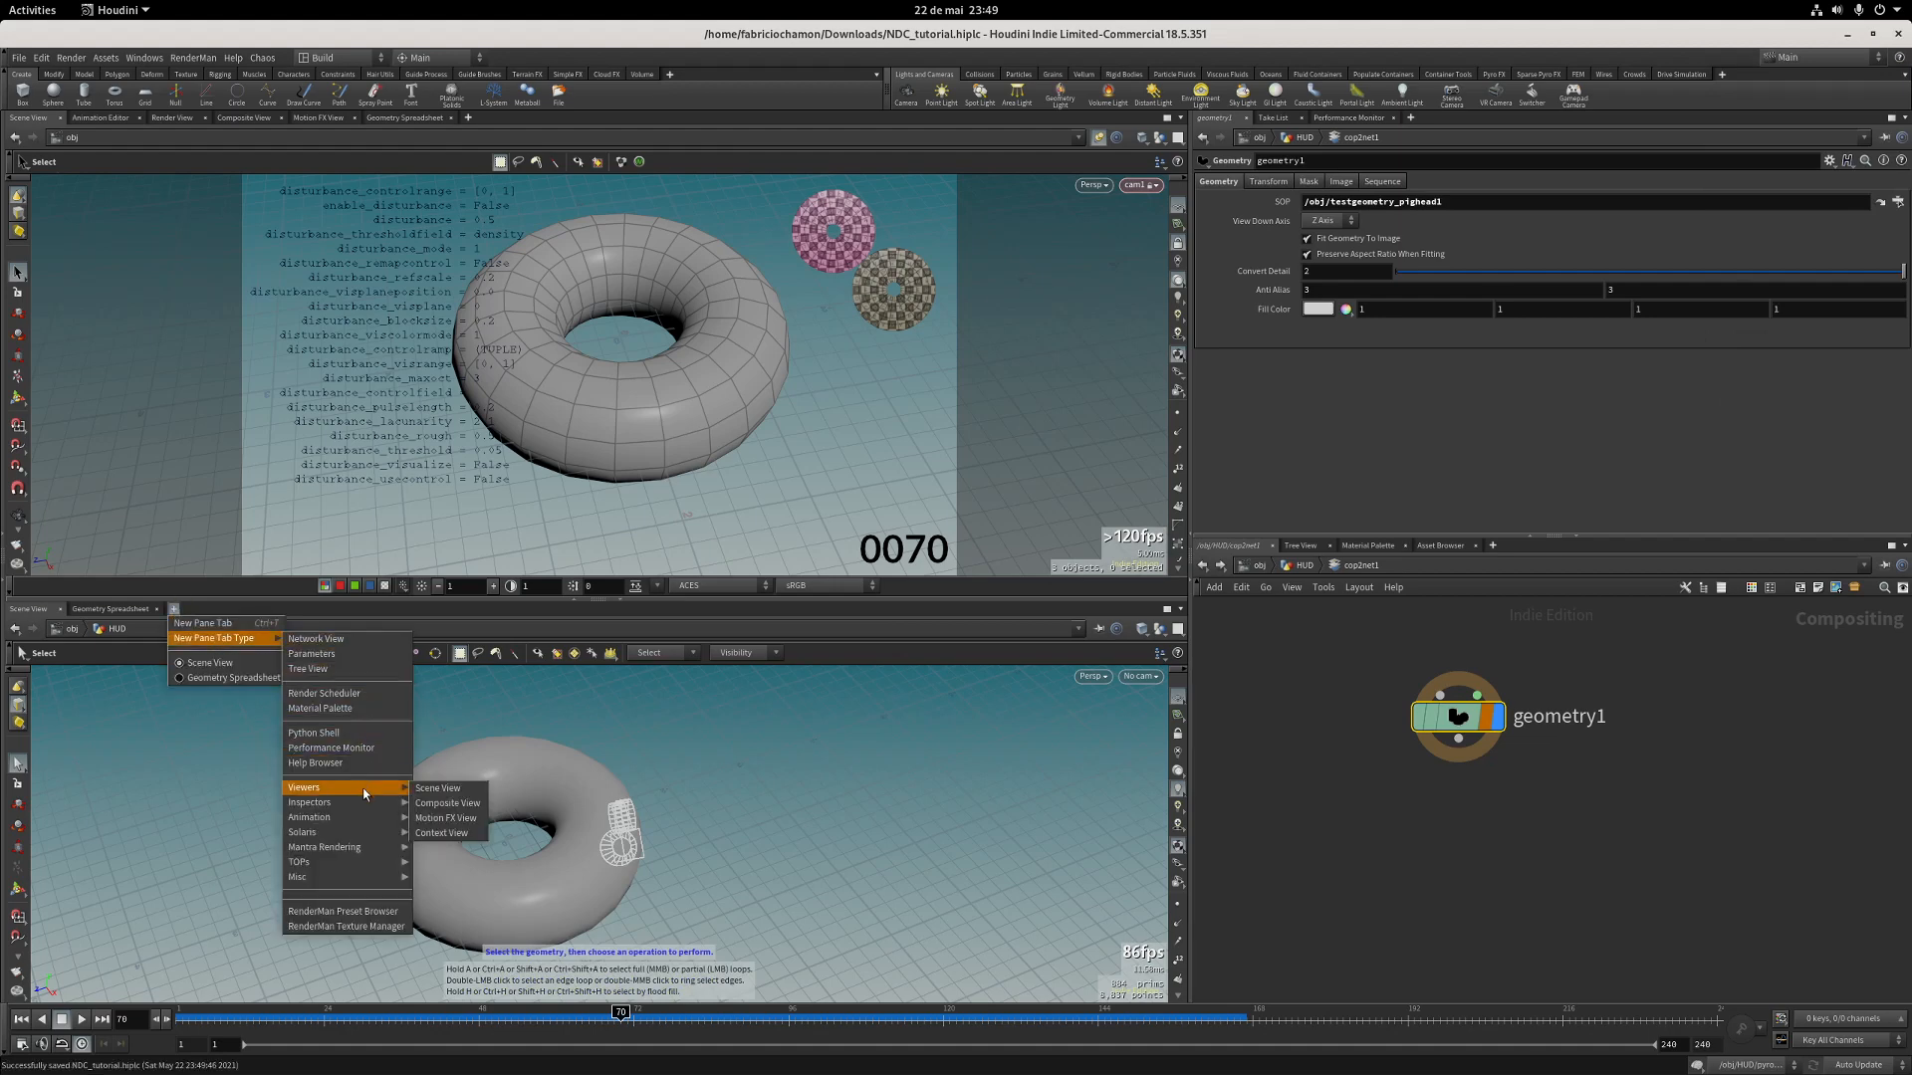
left_click(428, 803)
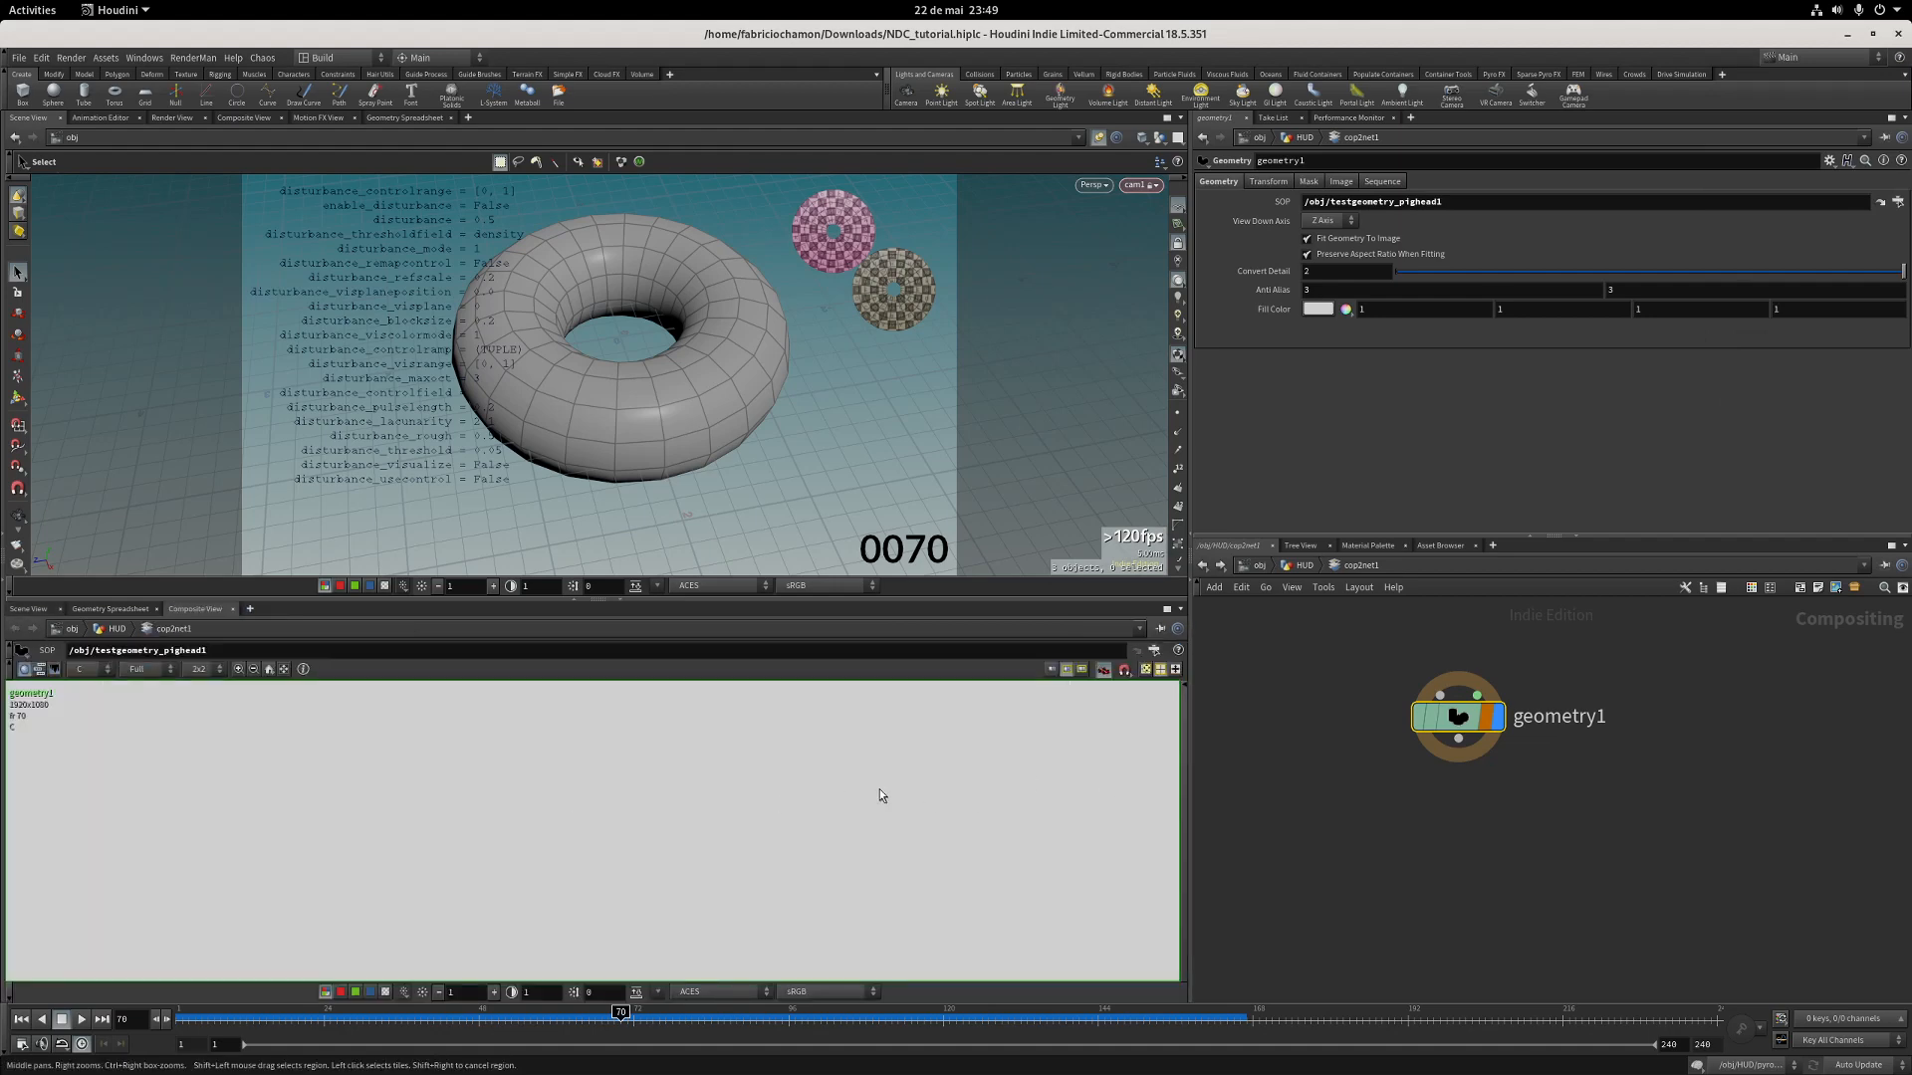
Enlarge the composite view pane and enable Override Size on geometry1's image, setting its width to 200.
left_click_drag(787, 600, 797, 513)
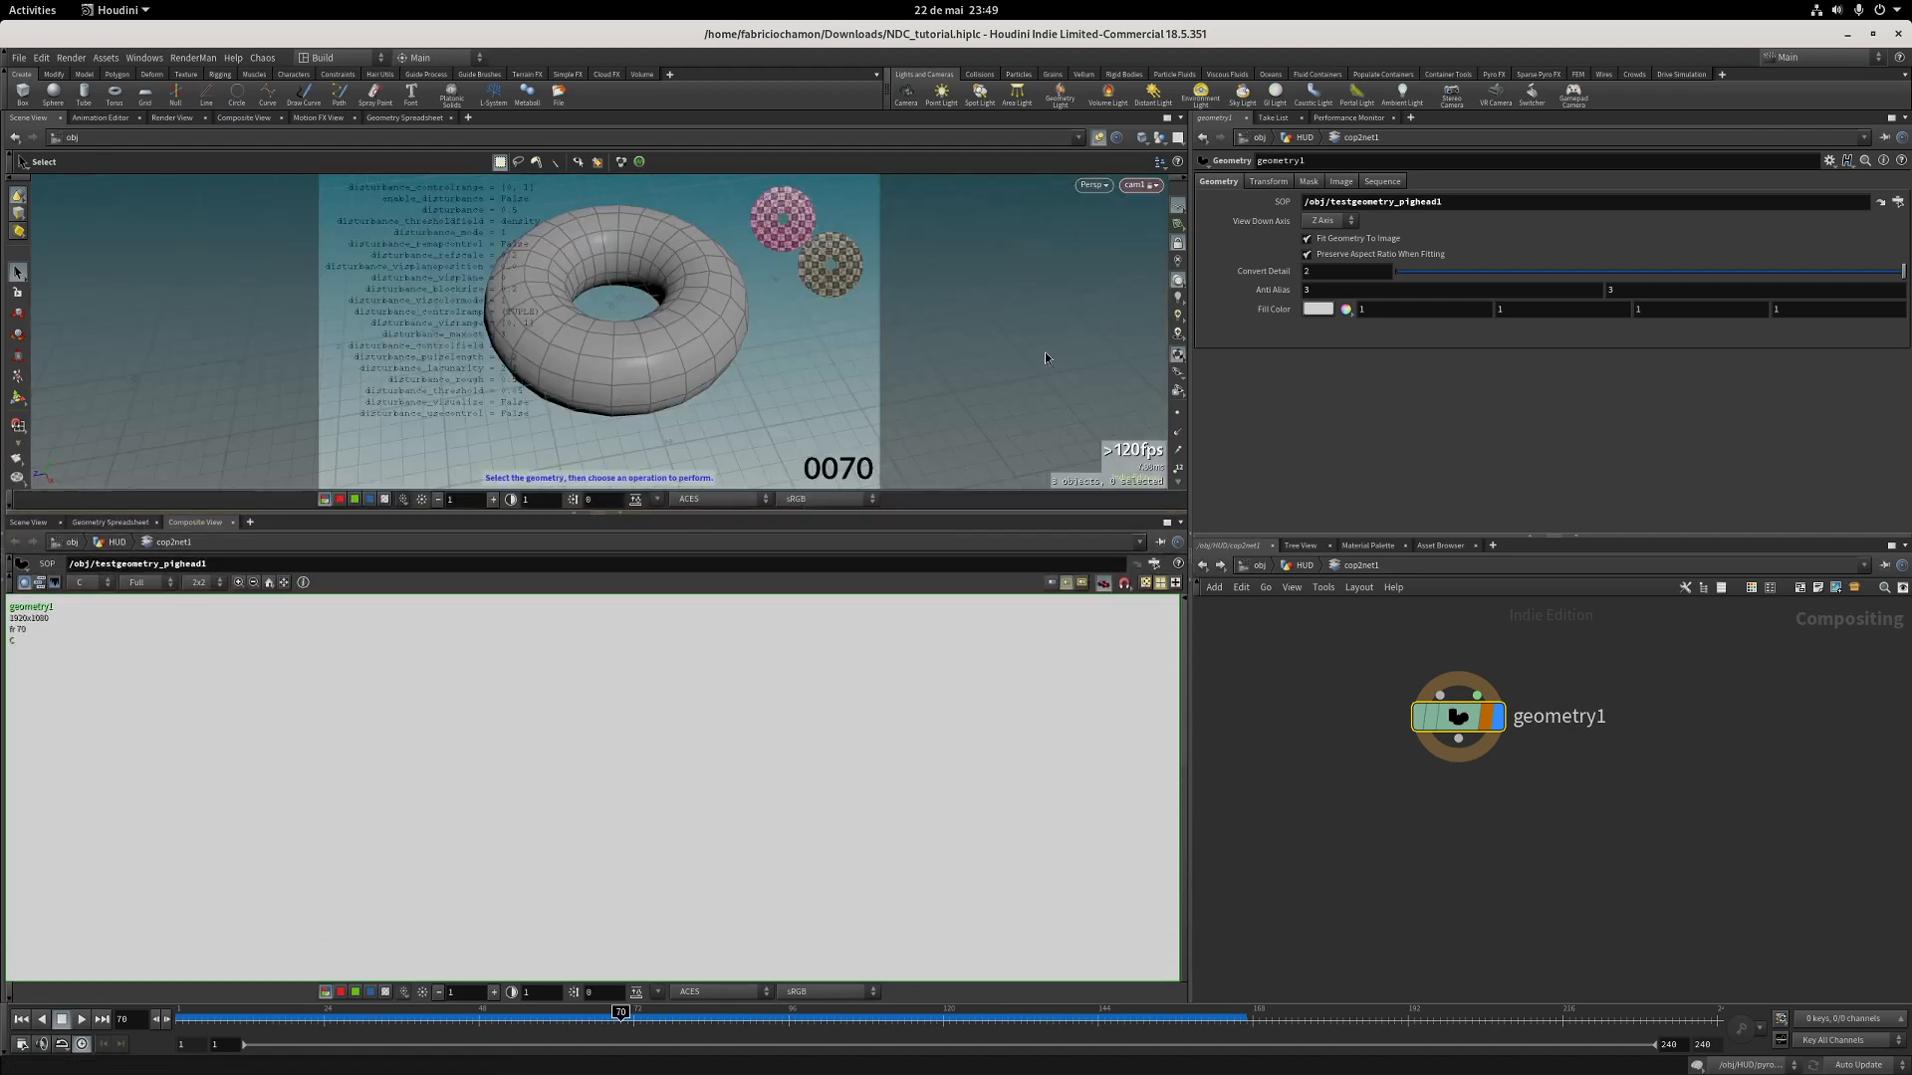
left_click(1345, 181)
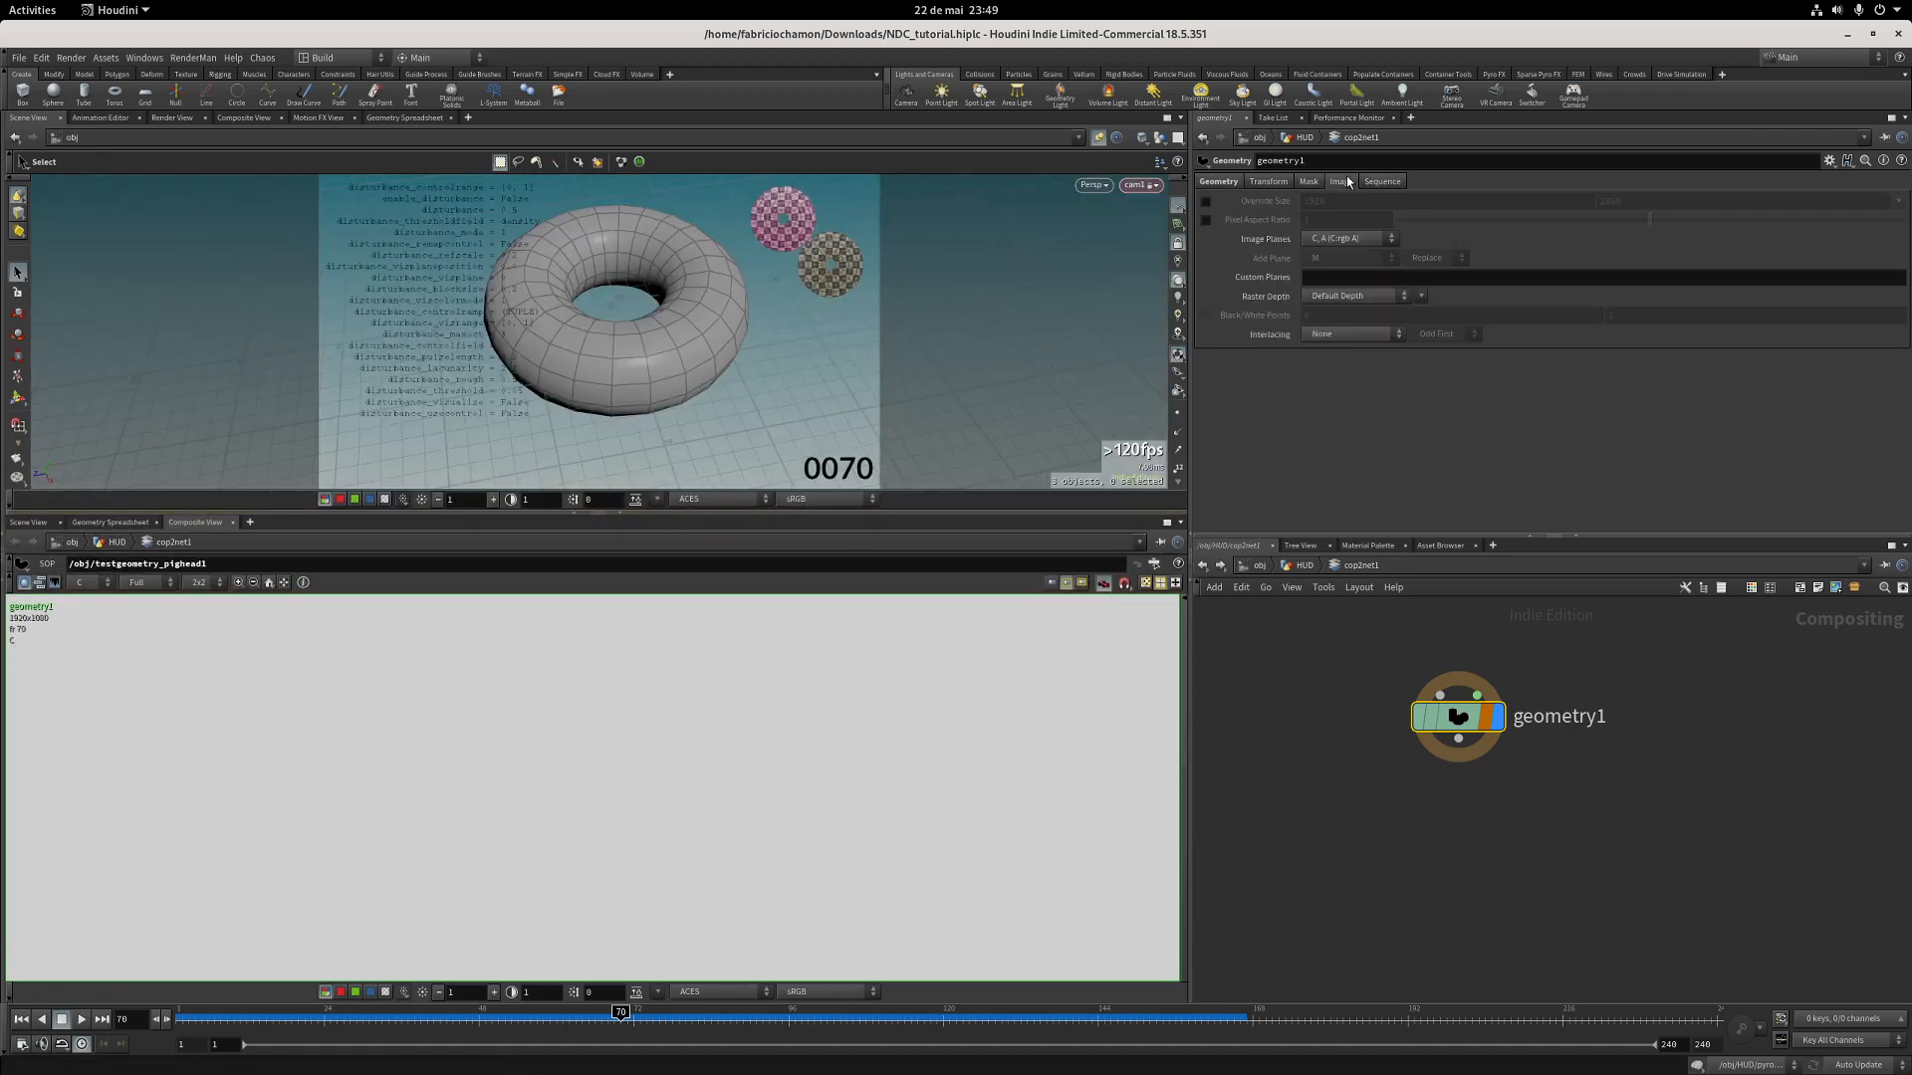
left_click(1206, 203)
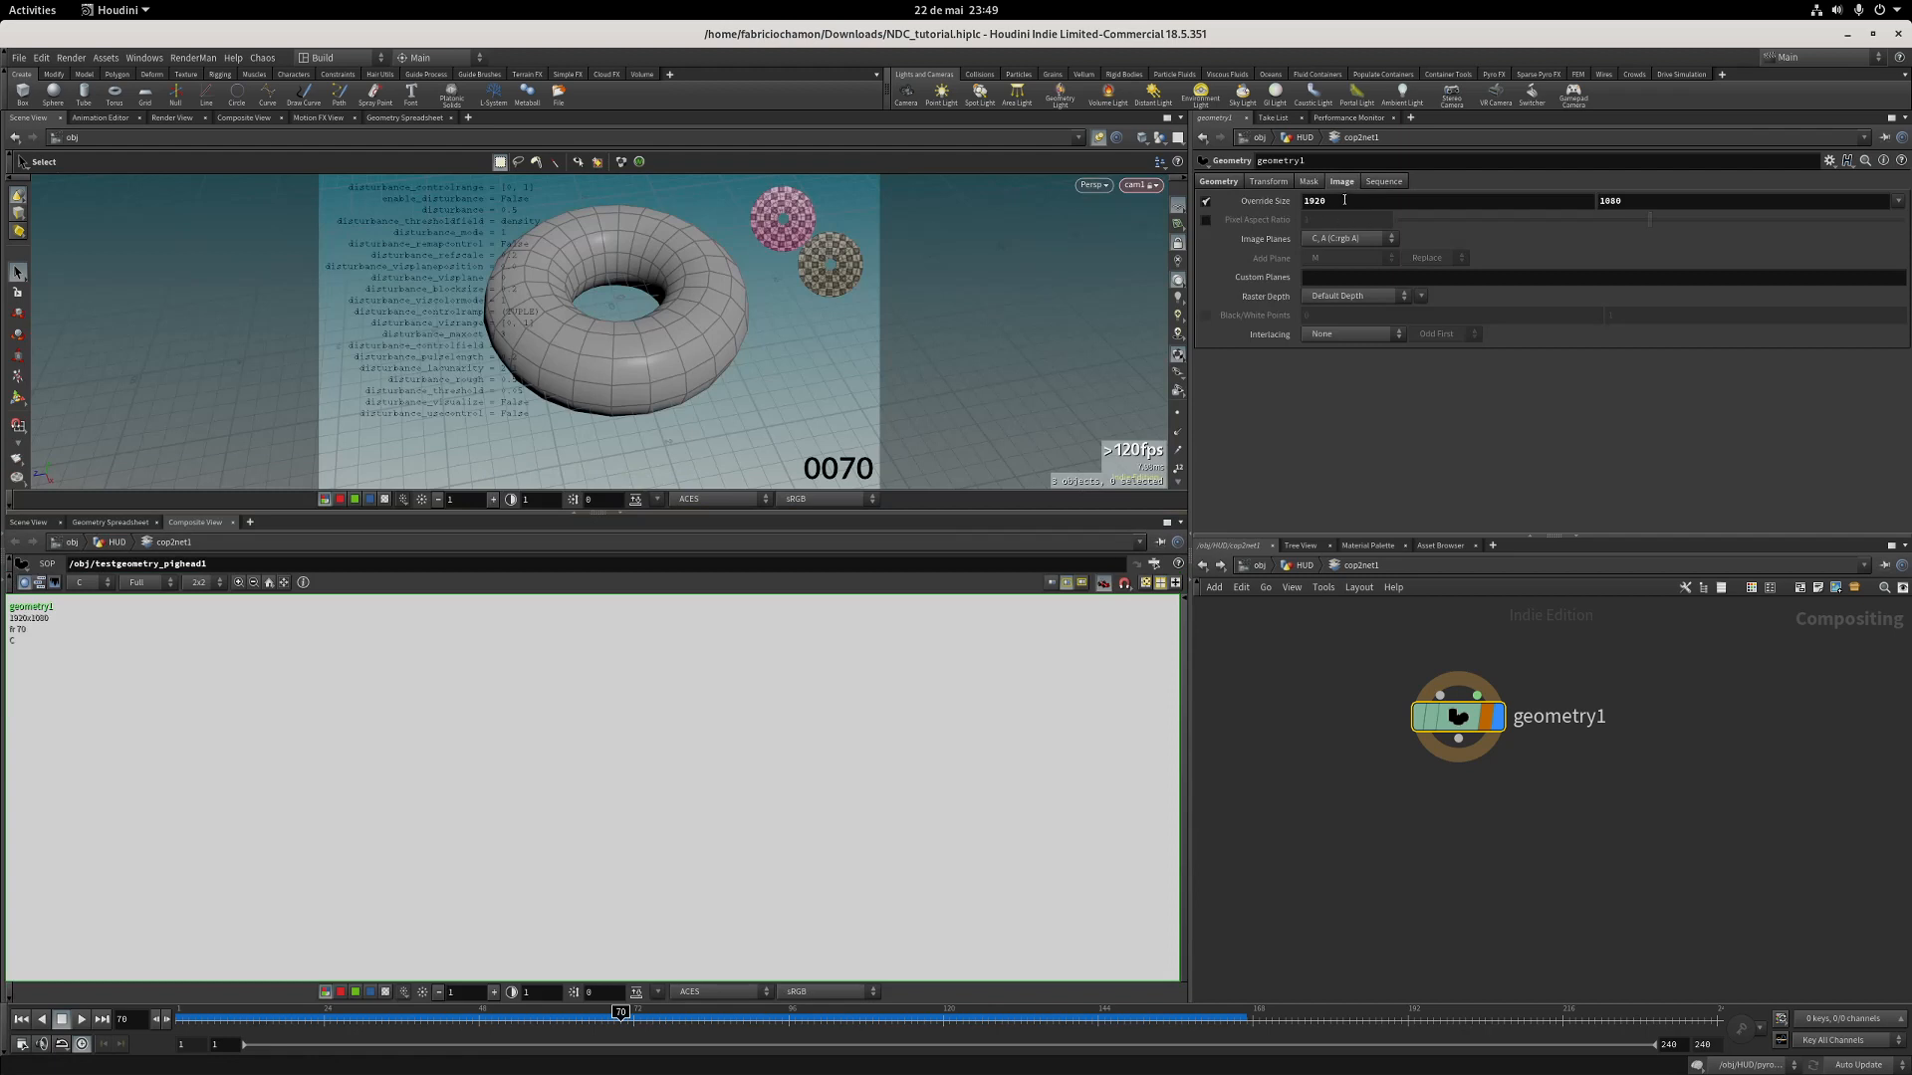
left_click(1344, 201)
type("200")
key("Return")
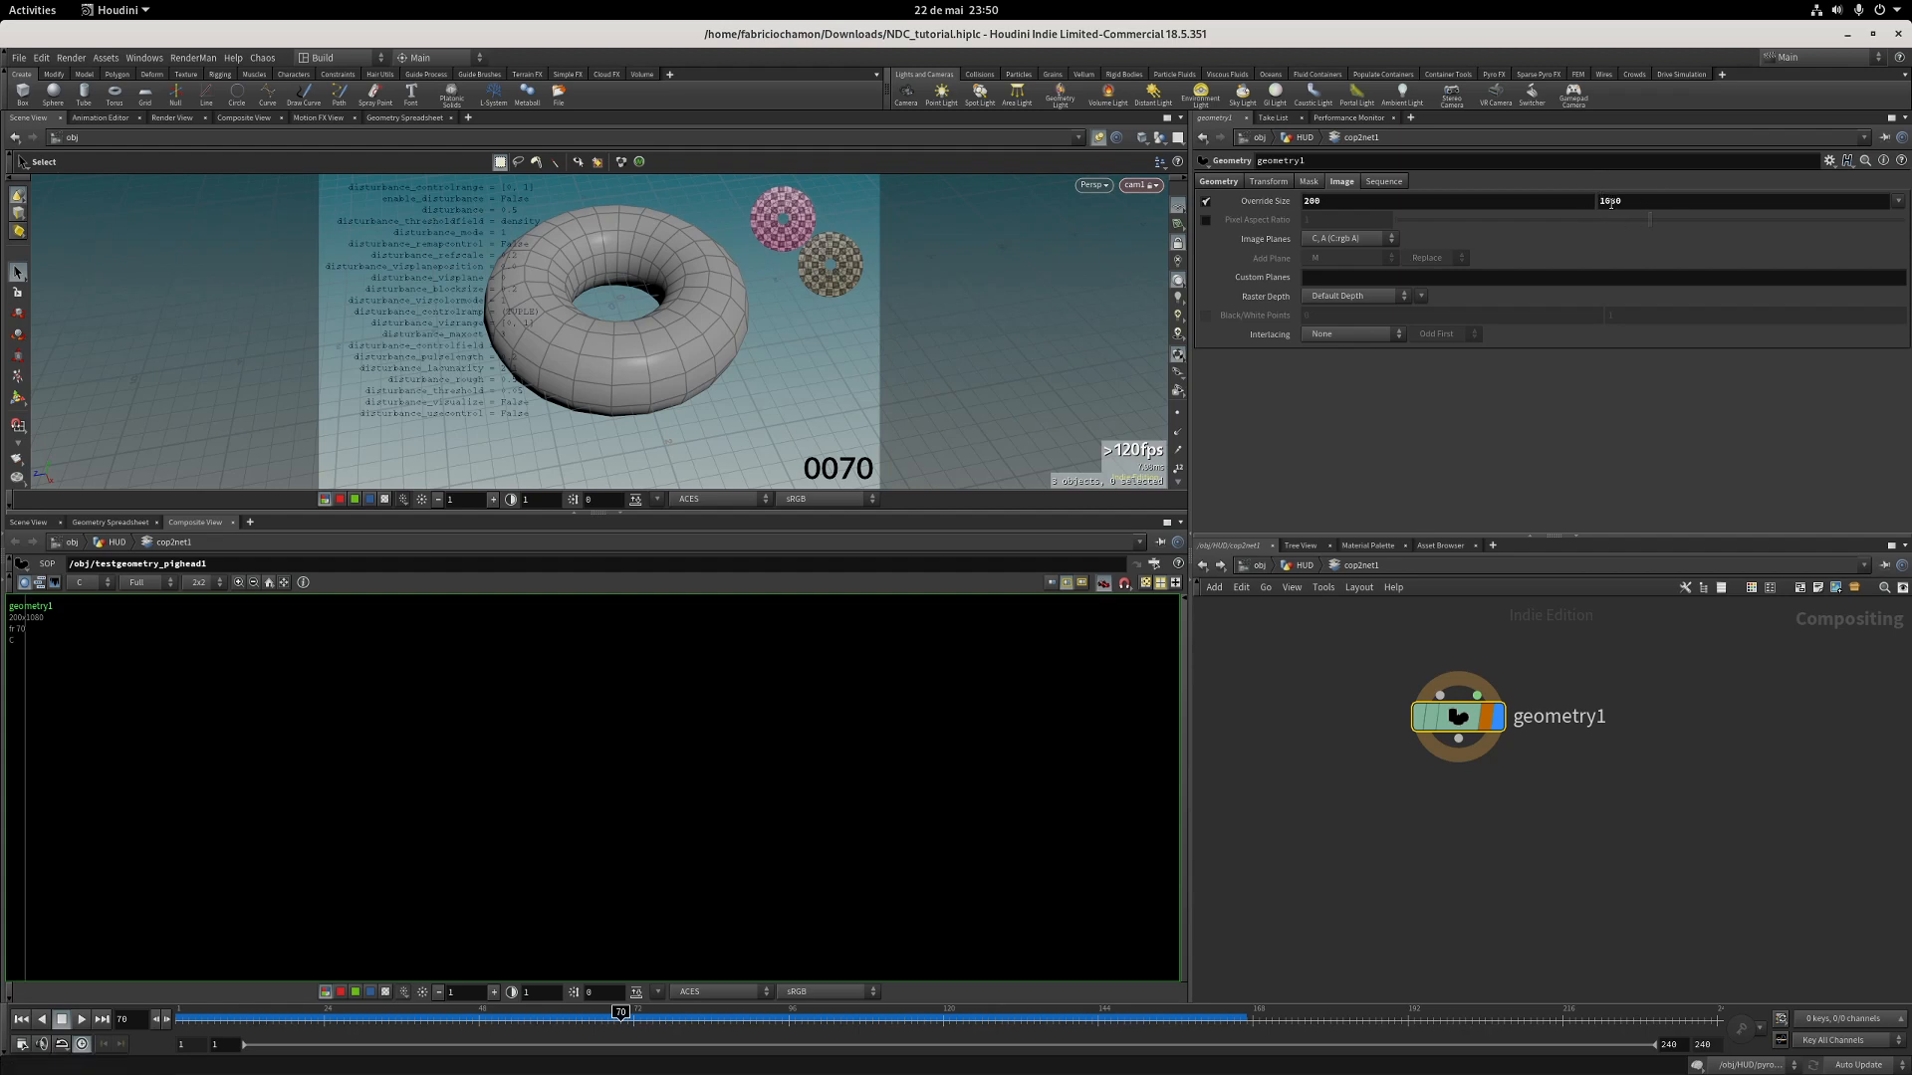
Examine the HUD network around merge1 and the font2 and color2 chain, and return inside cop2net1.
left_click(1302, 565)
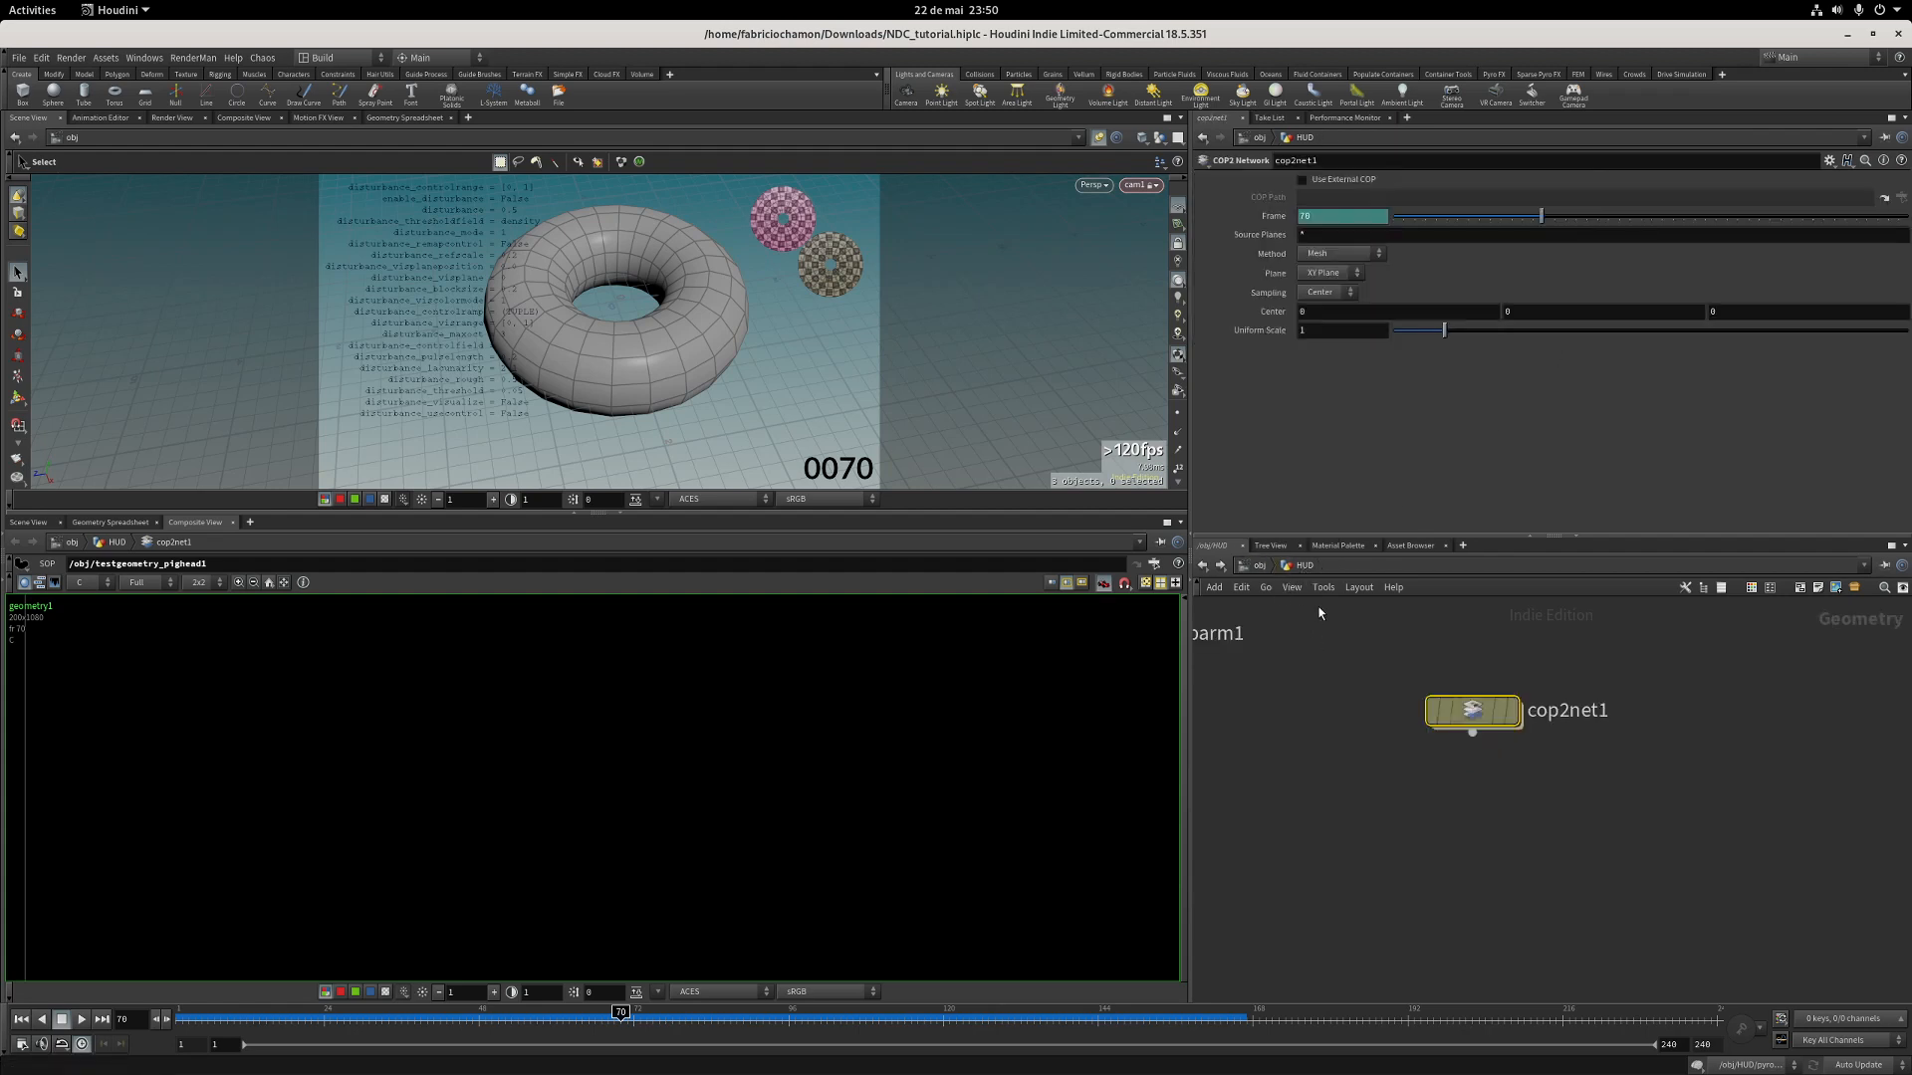
middle_click_drag(1298, 655, 1553, 642)
scroll(1499, 653, "down", 3)
middle_click_drag(1220, 709, 1570, 682)
scroll(1512, 665, "down", 3)
scroll(1408, 783, "up", 3)
middle_click_drag(1753, 737, 1419, 831)
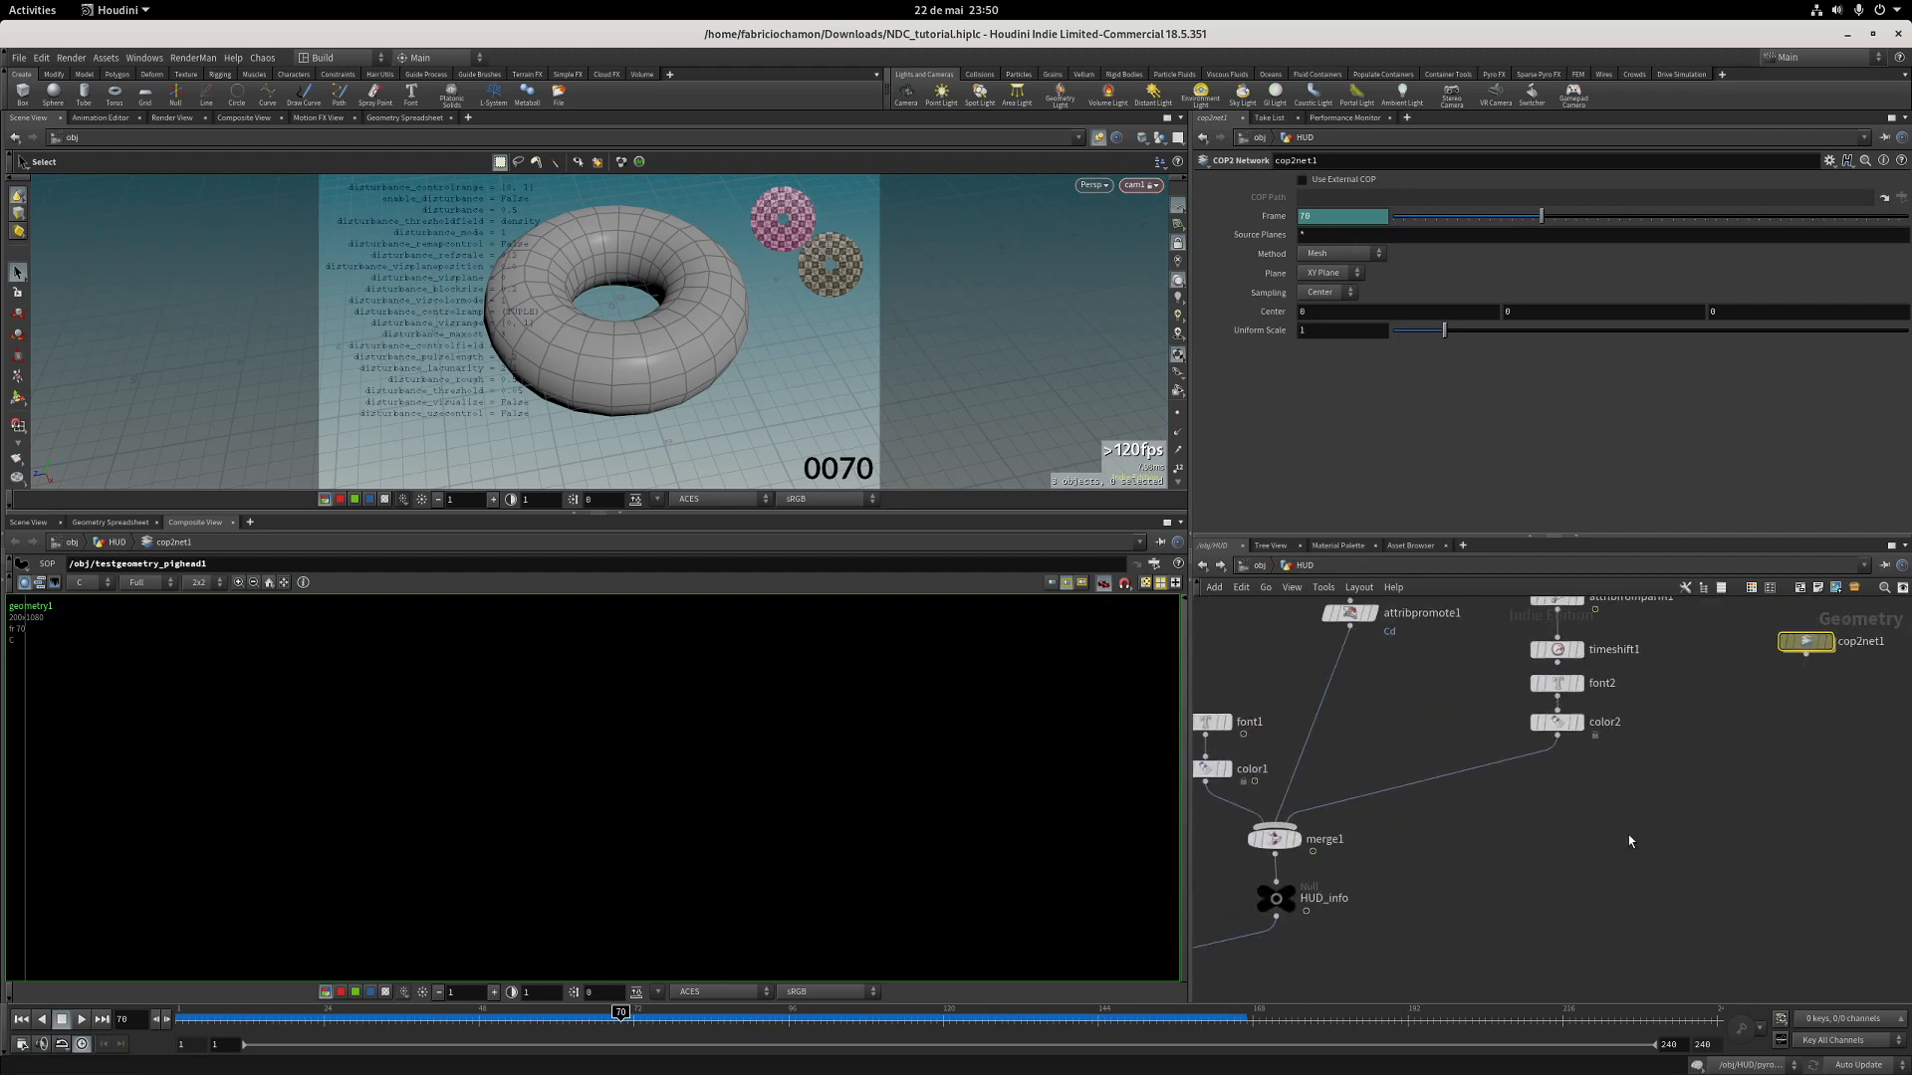
middle_click_drag(1823, 664, 1658, 745)
double_click(1639, 721)
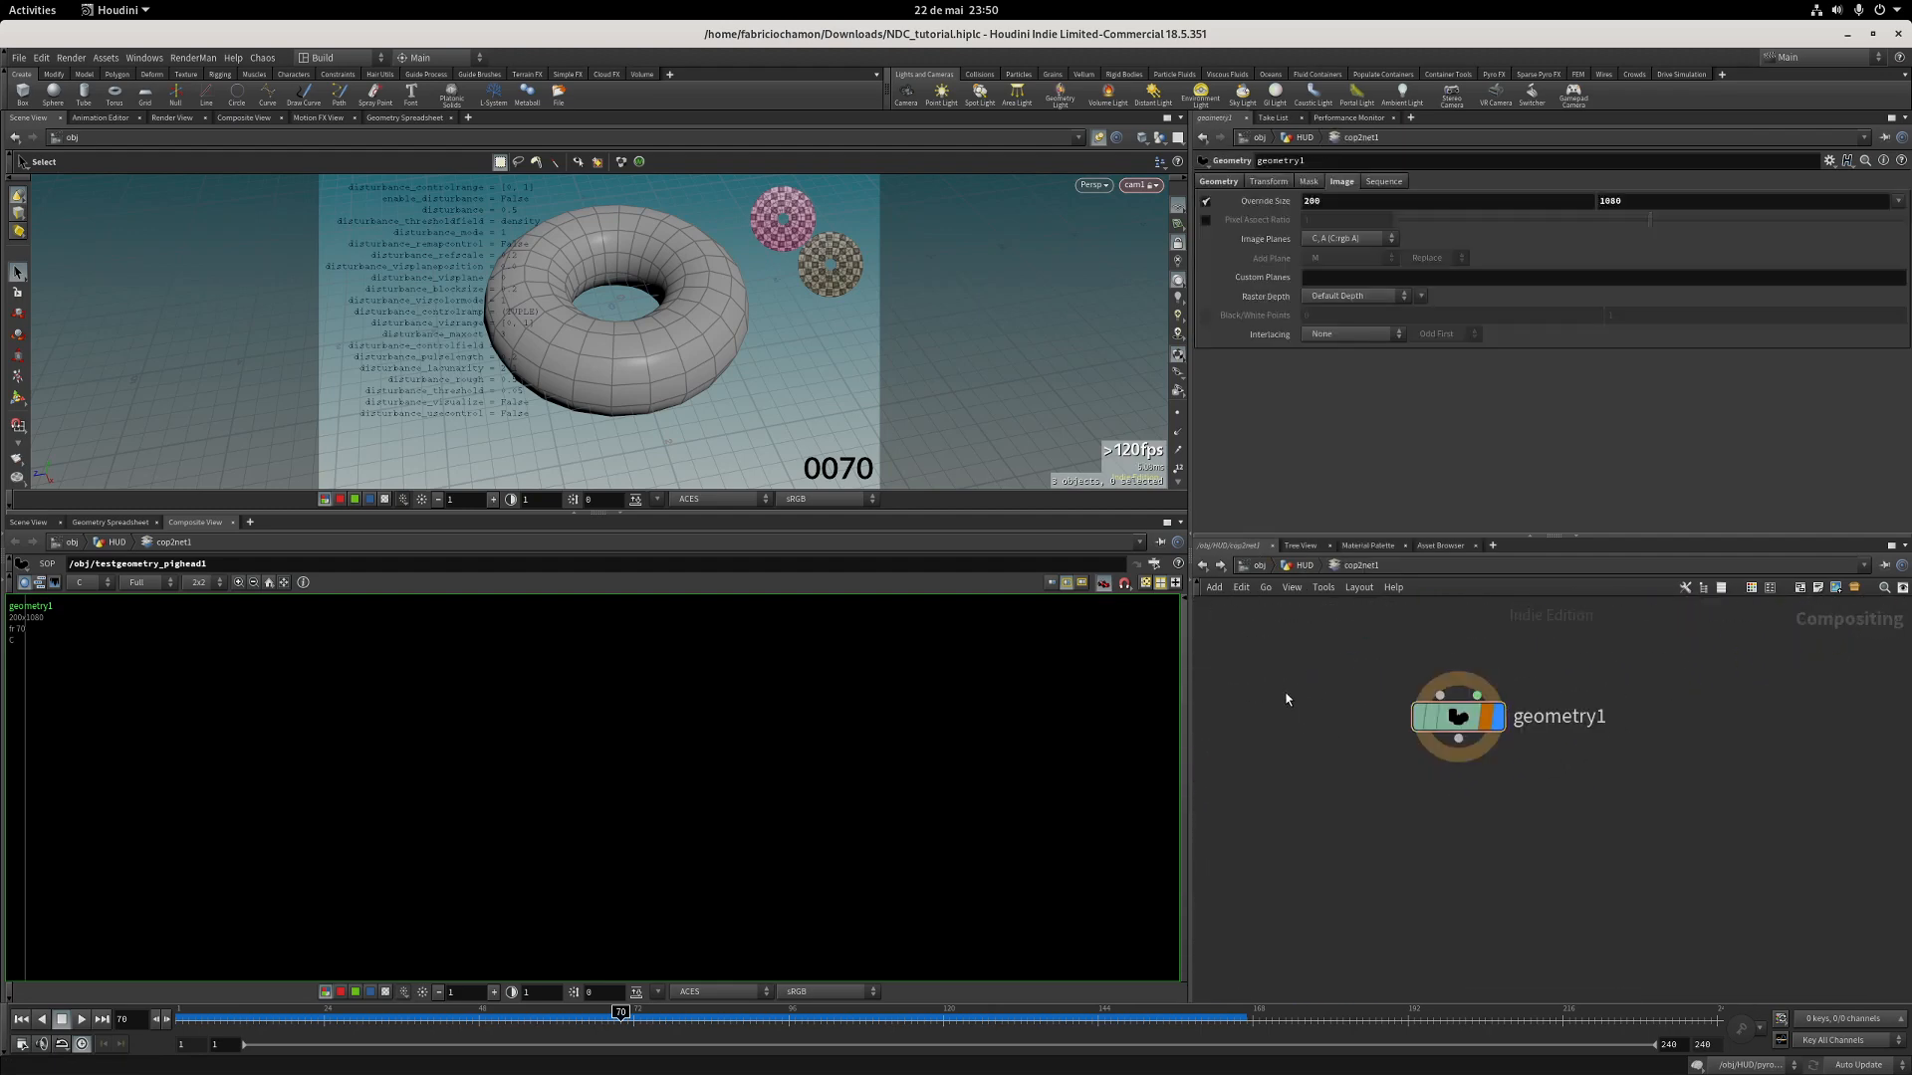
Add a Null node beside geometry1 and rename it aspect.
key("Tab")
type("n")
key("Return")
left_click(1274, 692)
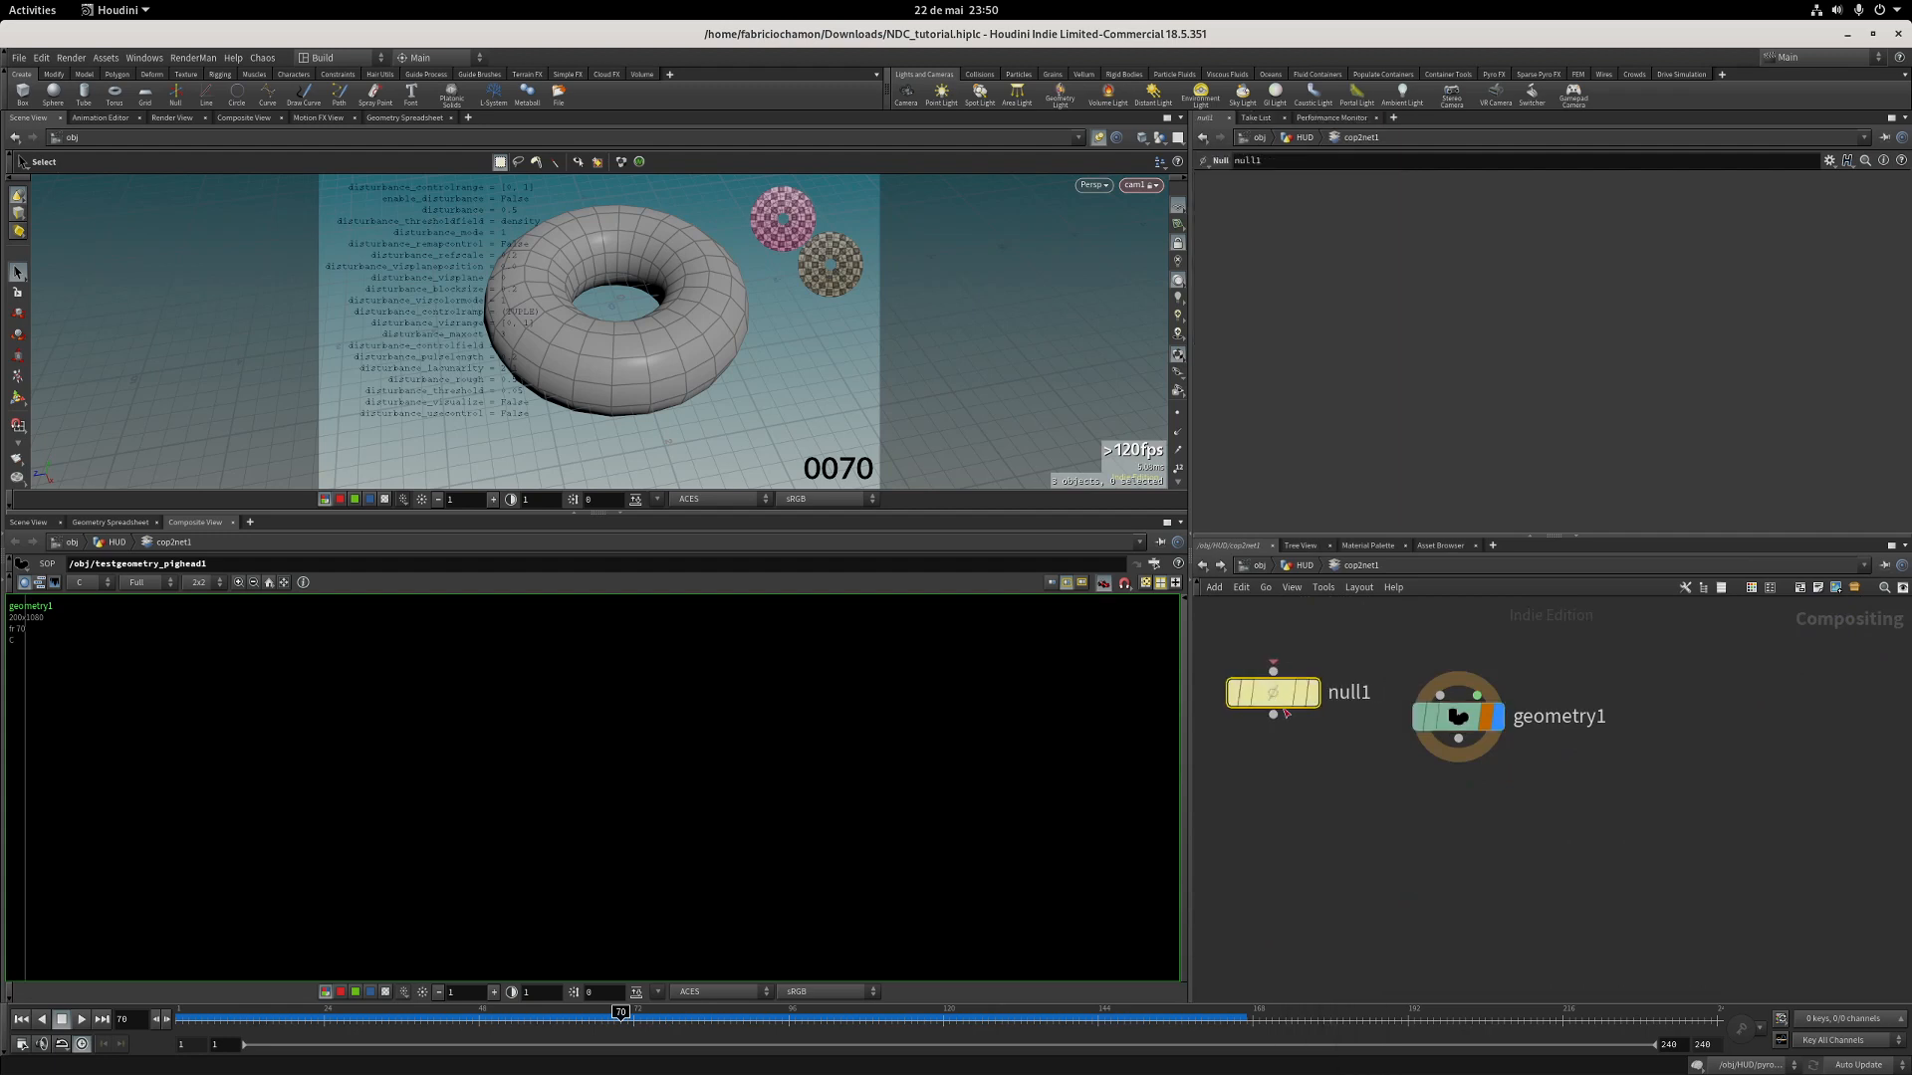
middle_click_drag(1346, 730, 1408, 730)
left_click(1408, 696)
double_click(1406, 694)
type("a")
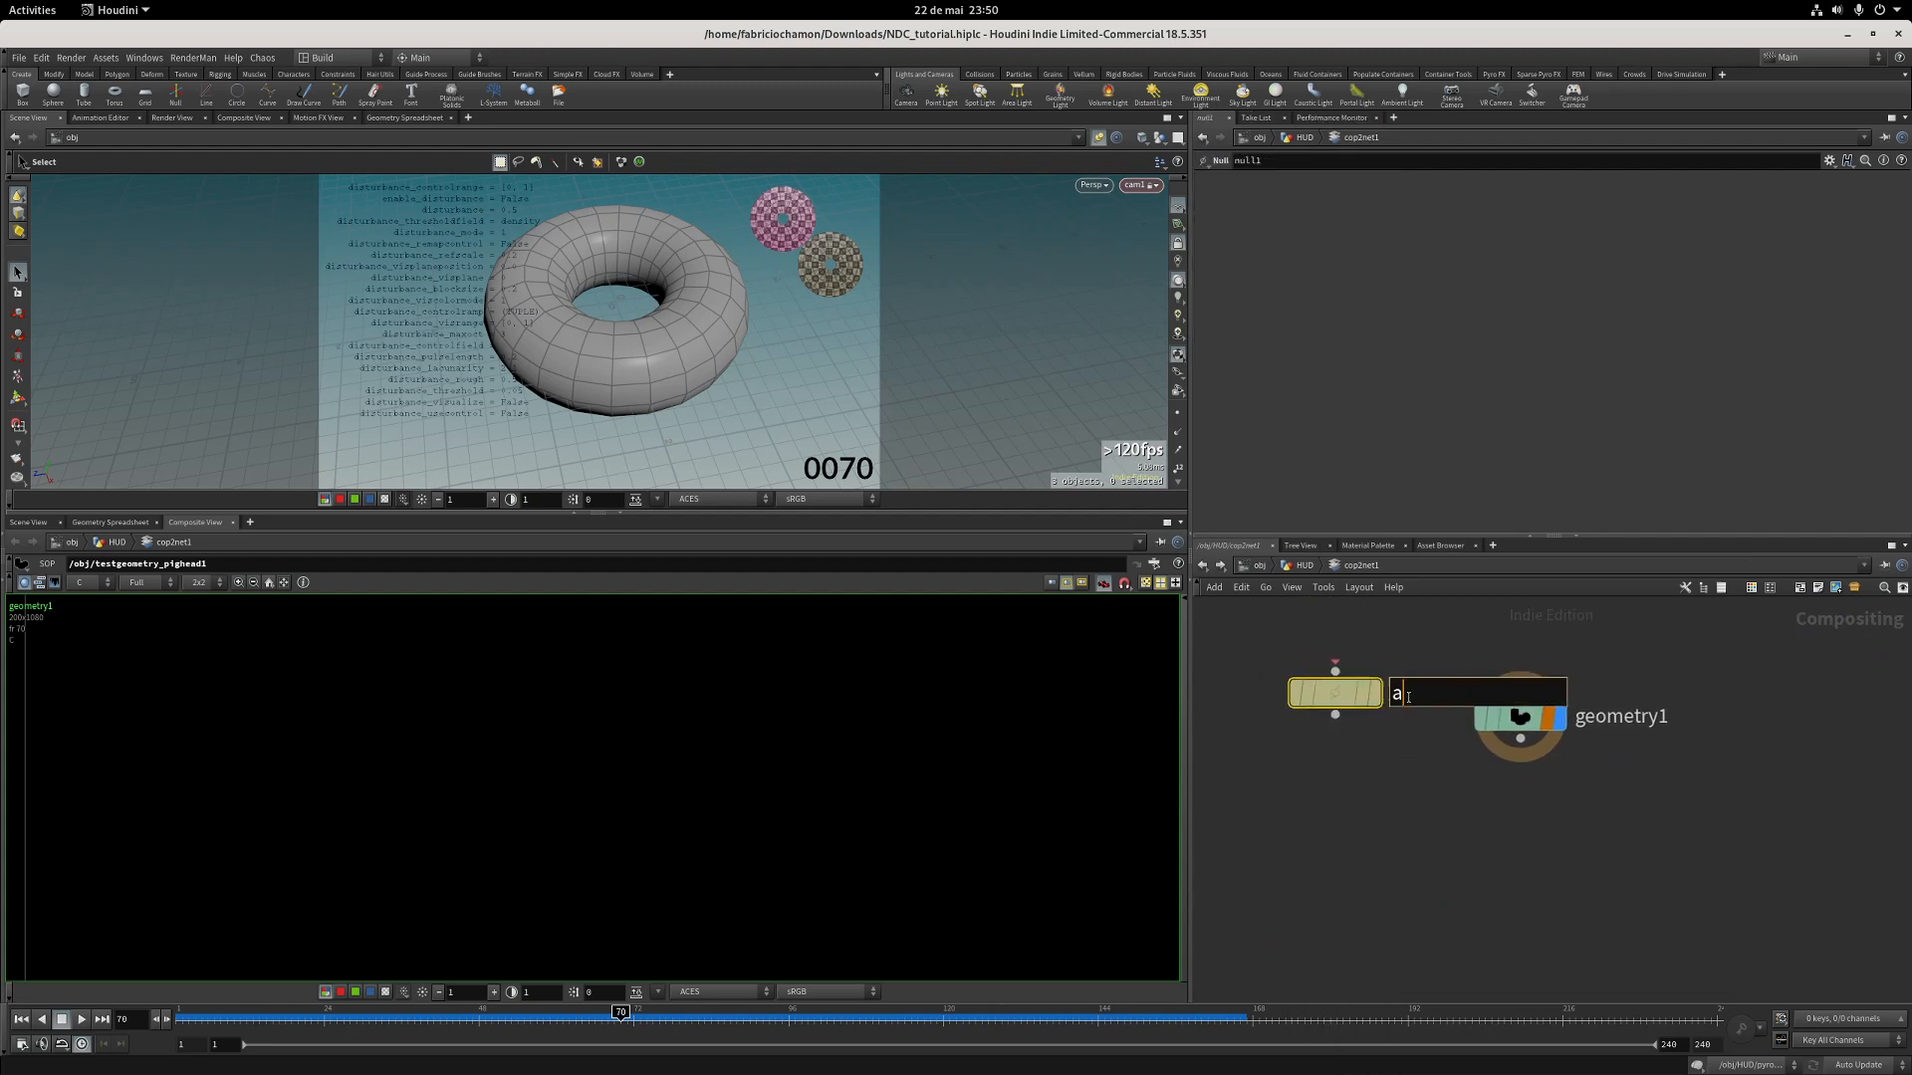
type("spect")
key("Return")
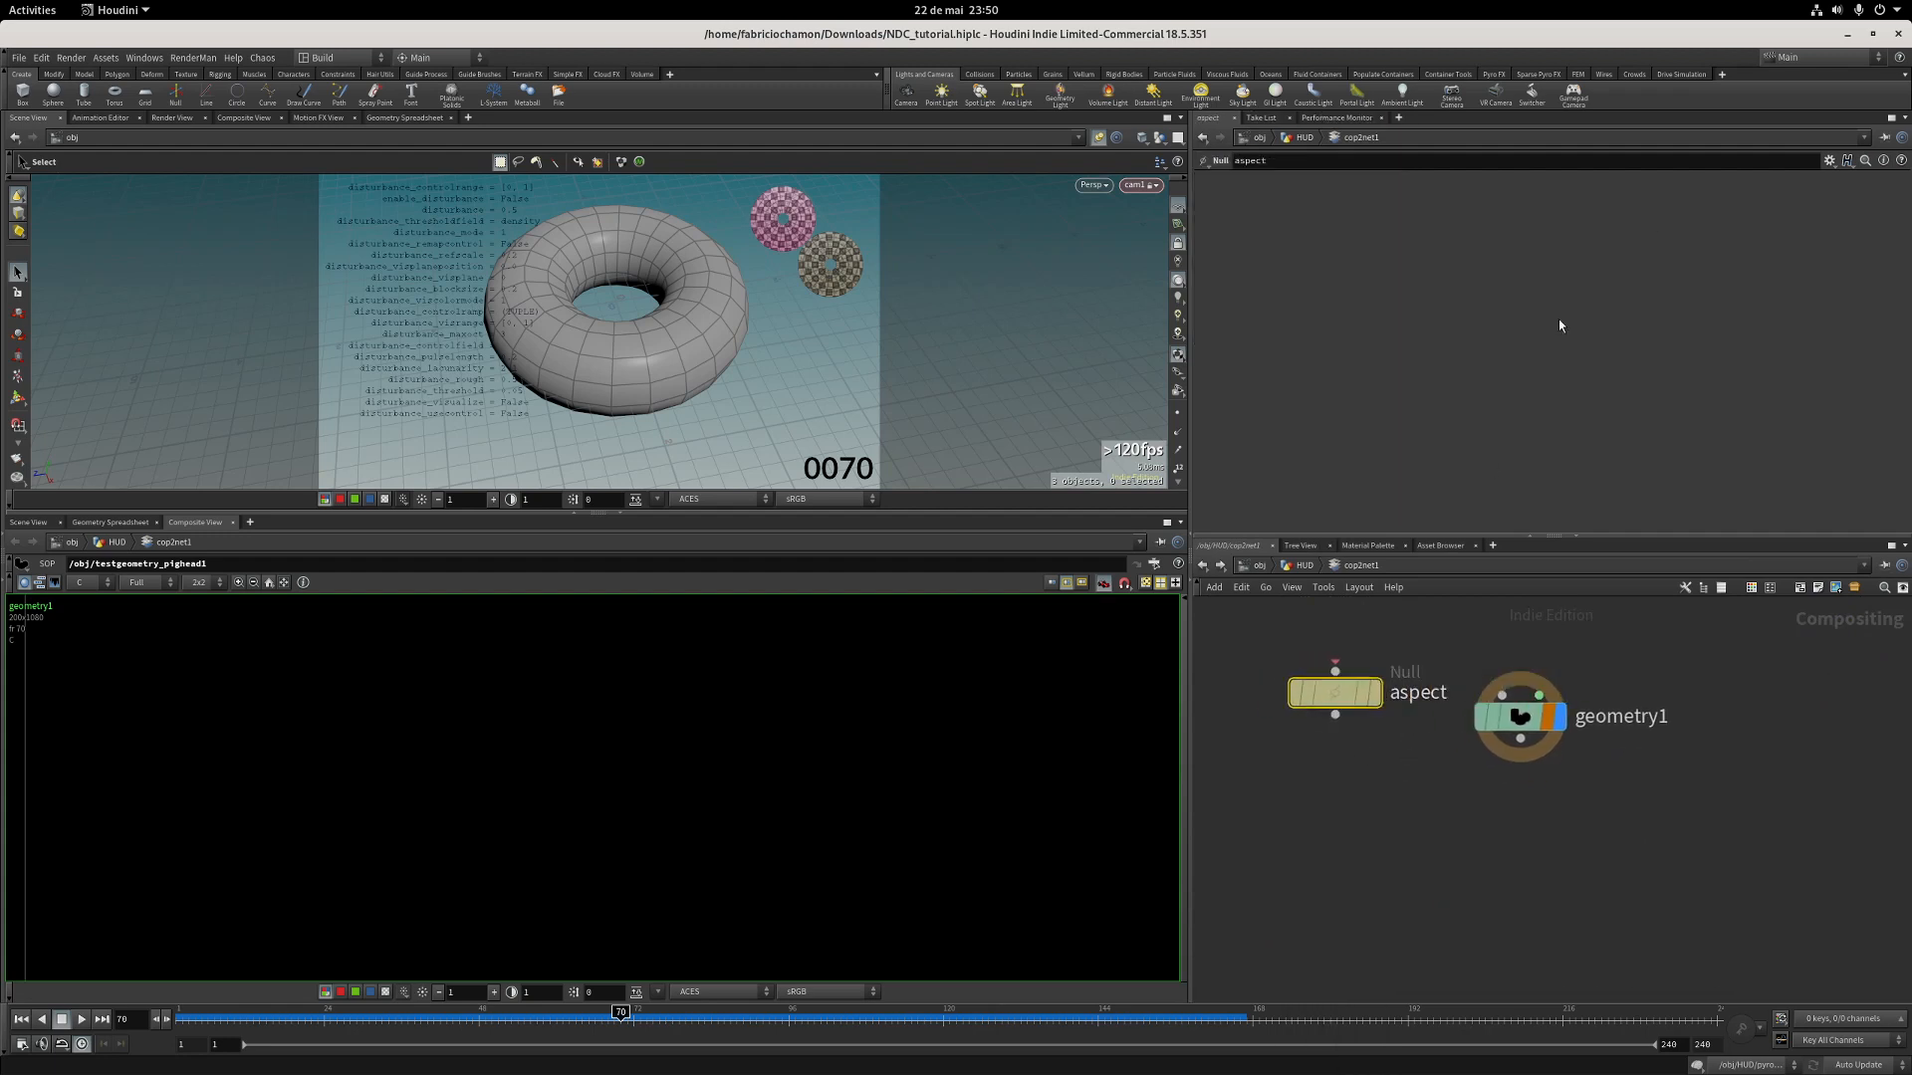
Add a Float parameter to the aspect null, with both its name and label set to aspect.
left_click(1830, 160)
left_click(1743, 170)
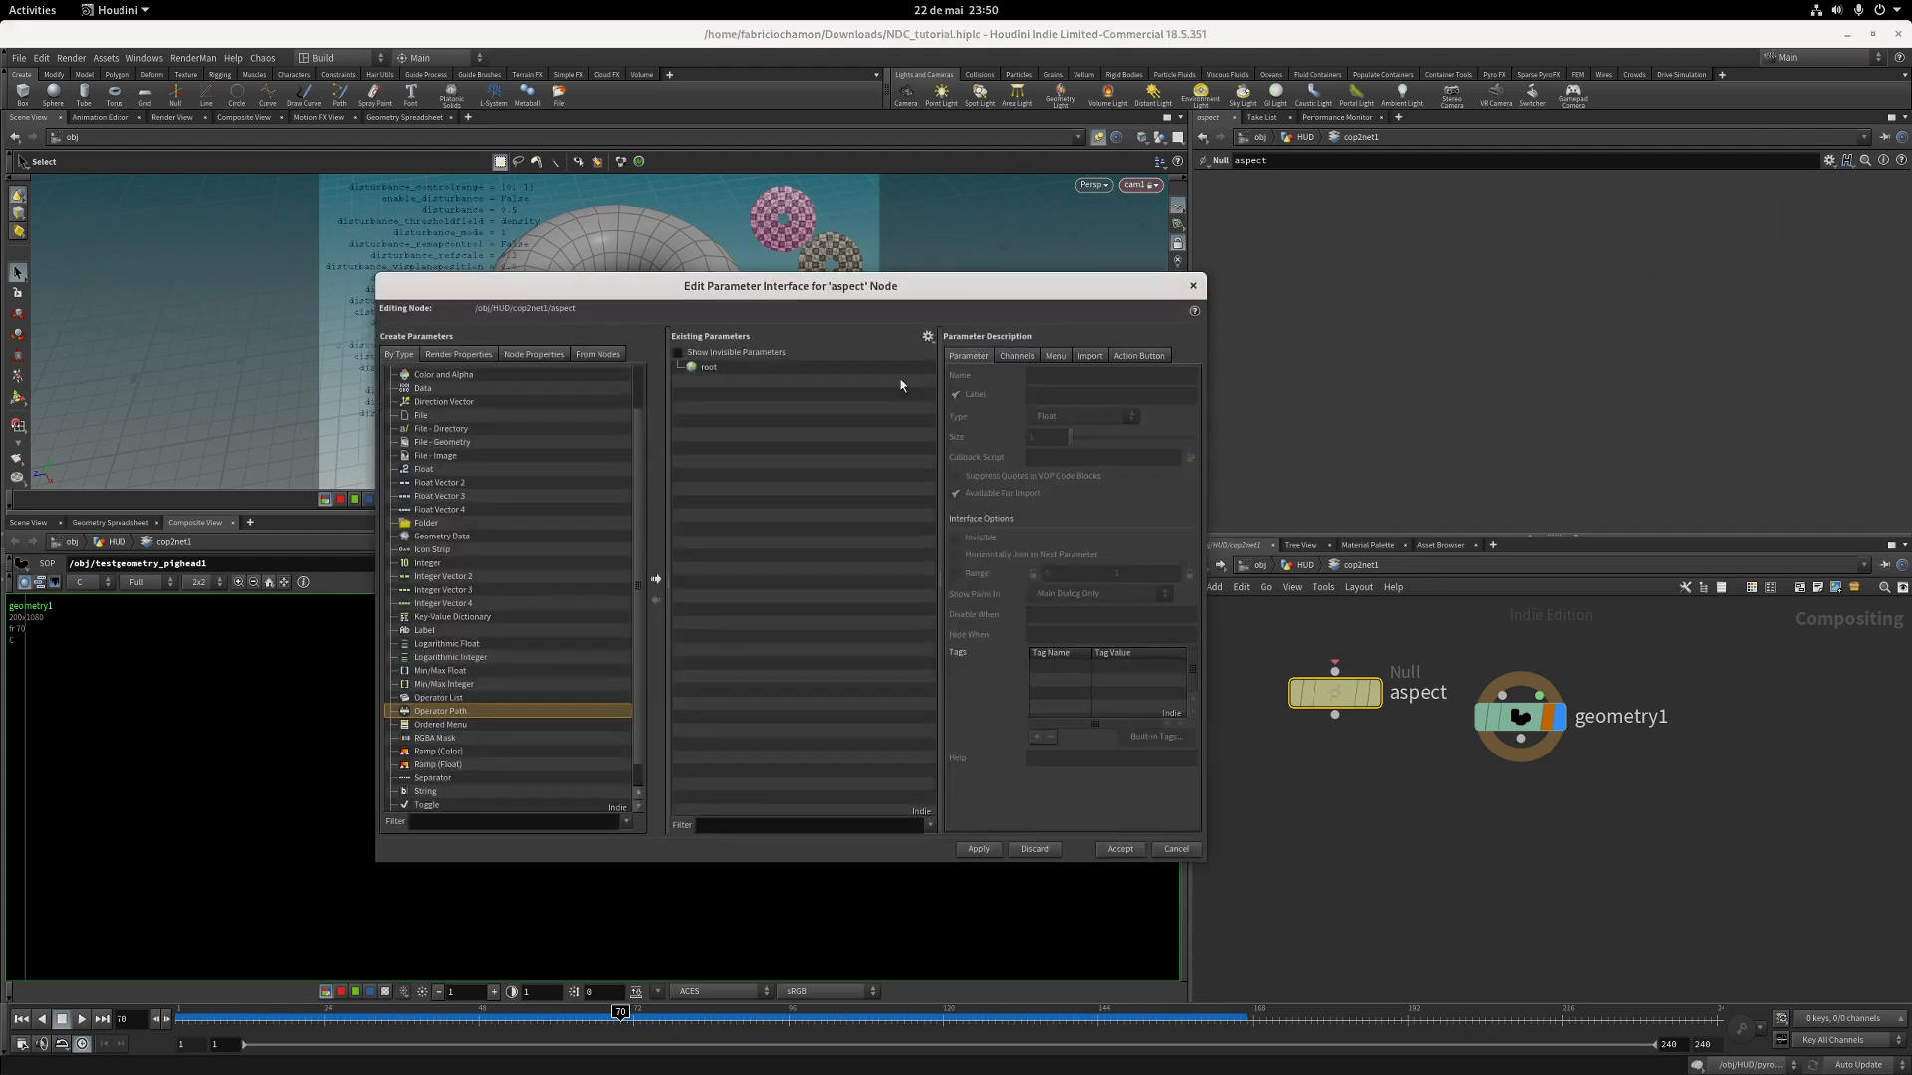
scroll(445, 717, "up", 2)
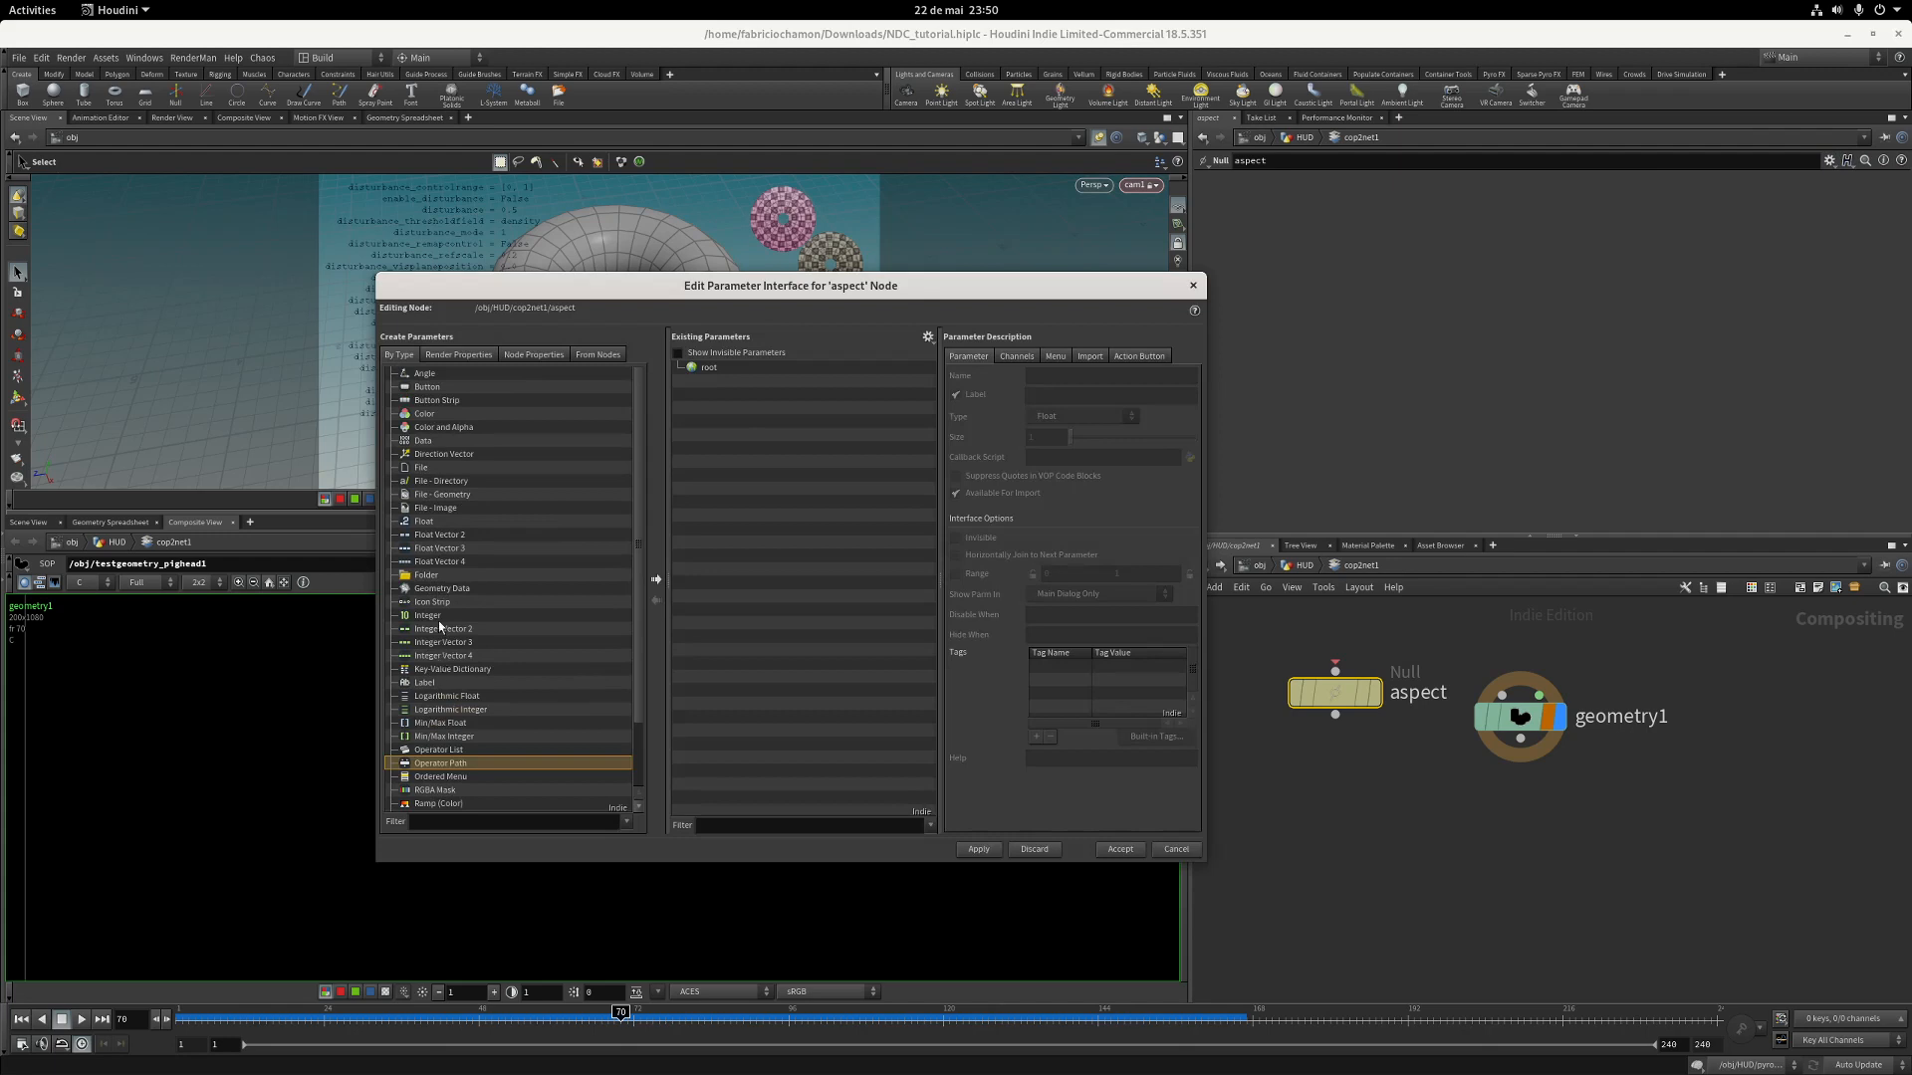
left_click_drag(423, 521, 734, 380)
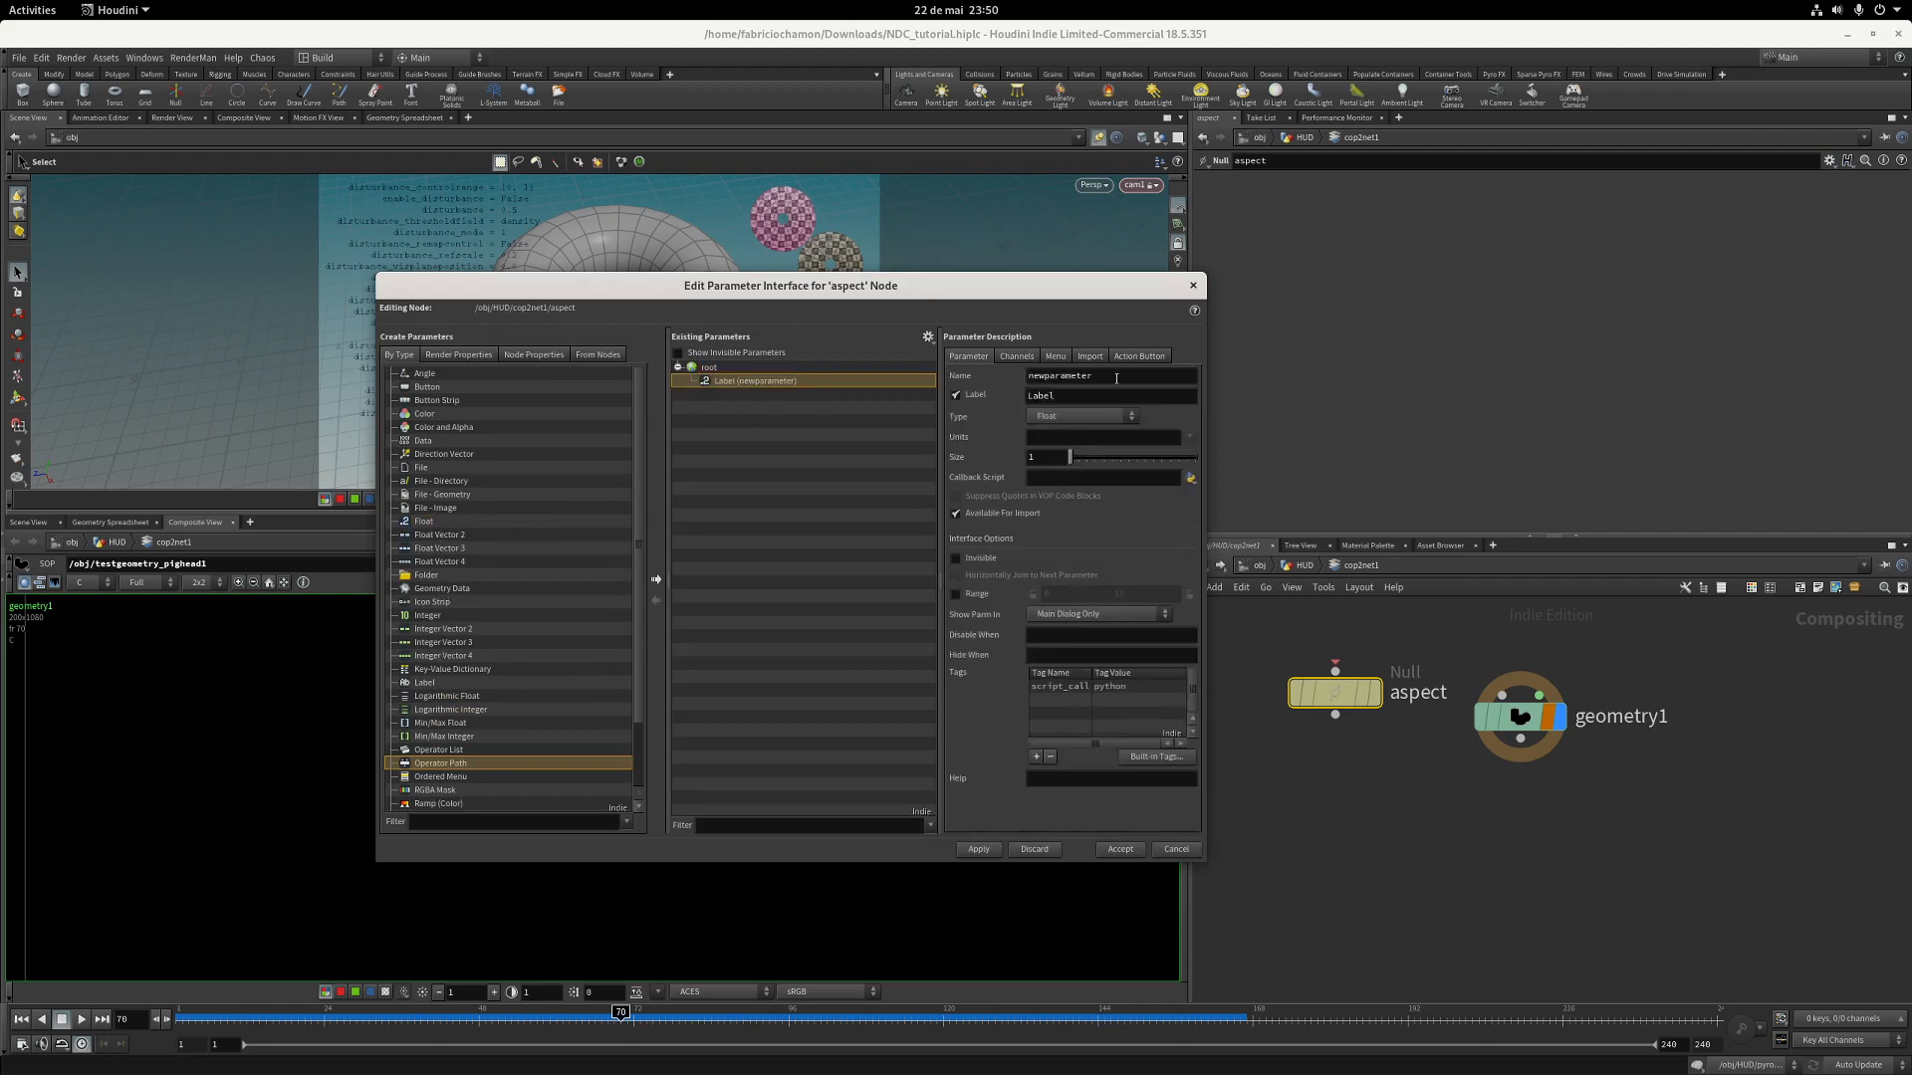
double_click(1055, 376)
type("aspect")
double_click(1046, 375)
key("ctrl+c")
double_click(1047, 395)
key("ctrl+v")
left_click(979, 850)
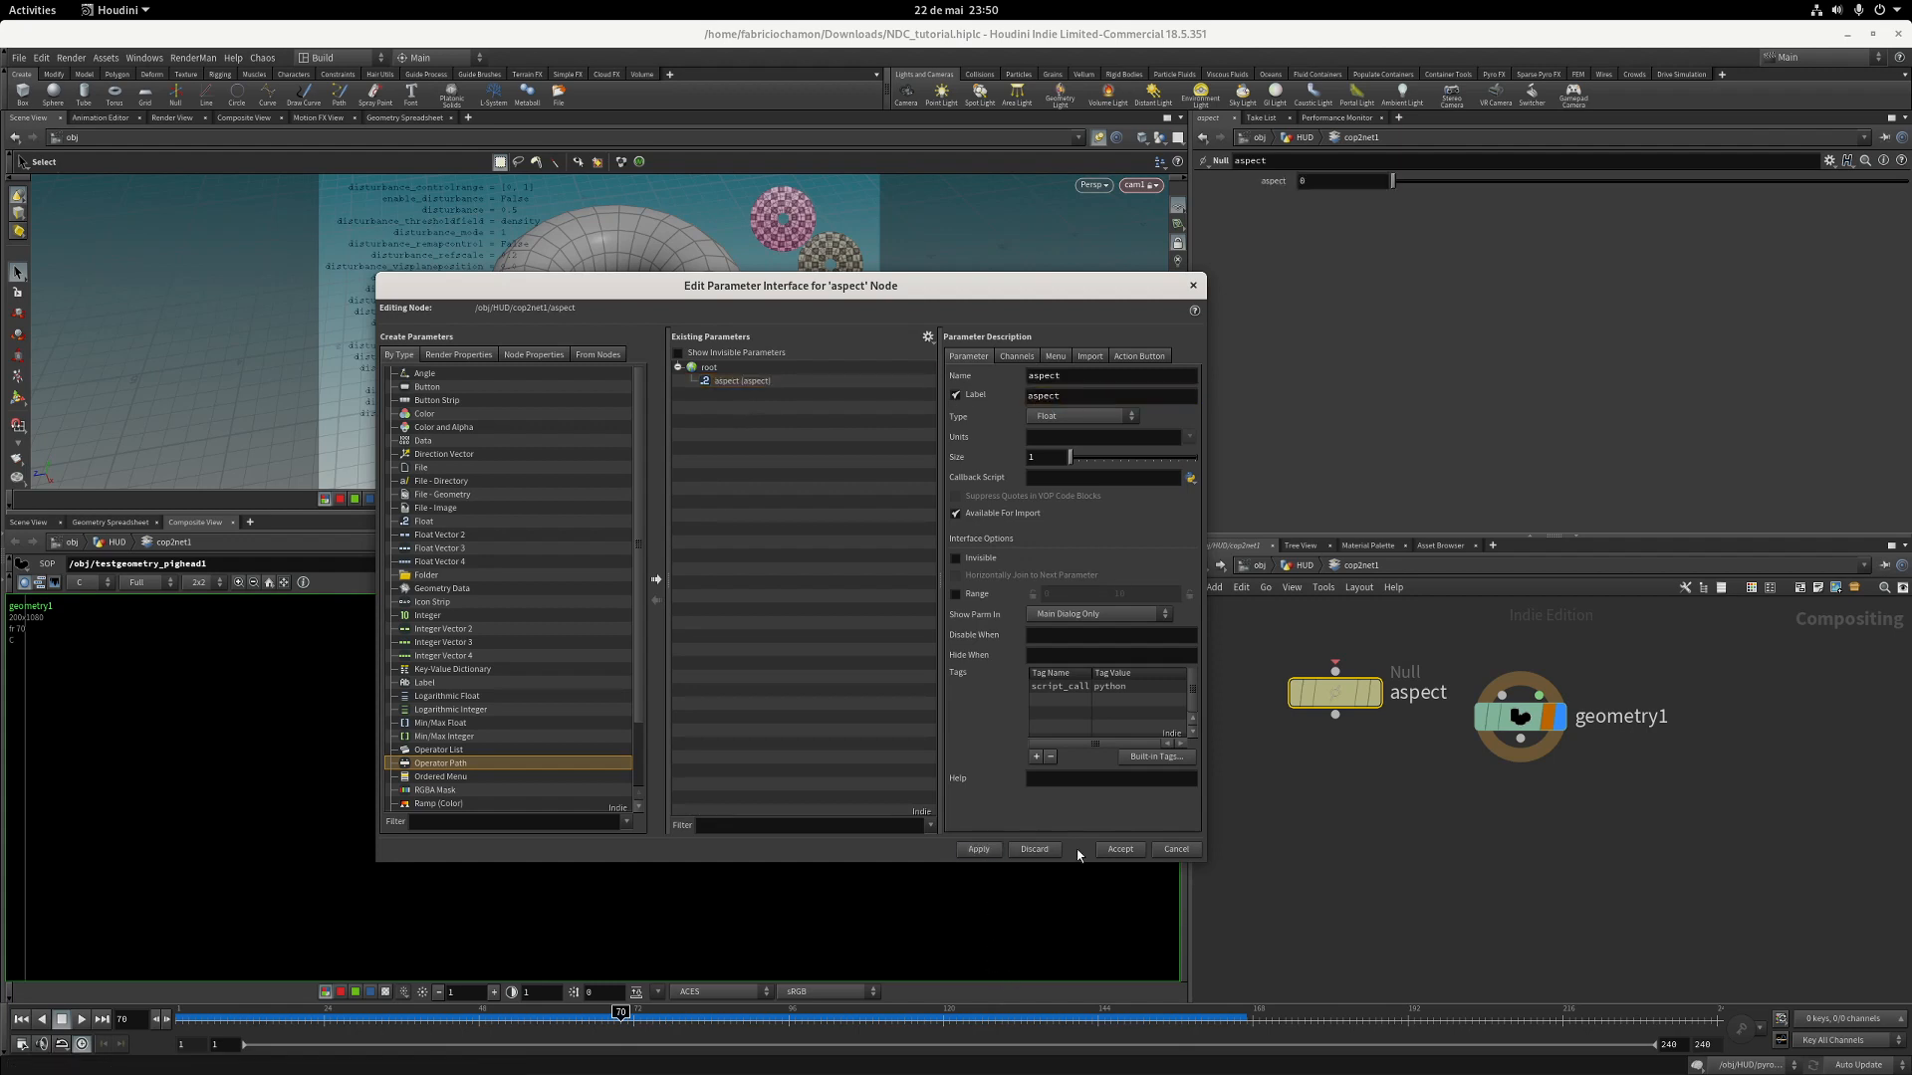
left_click(1121, 849)
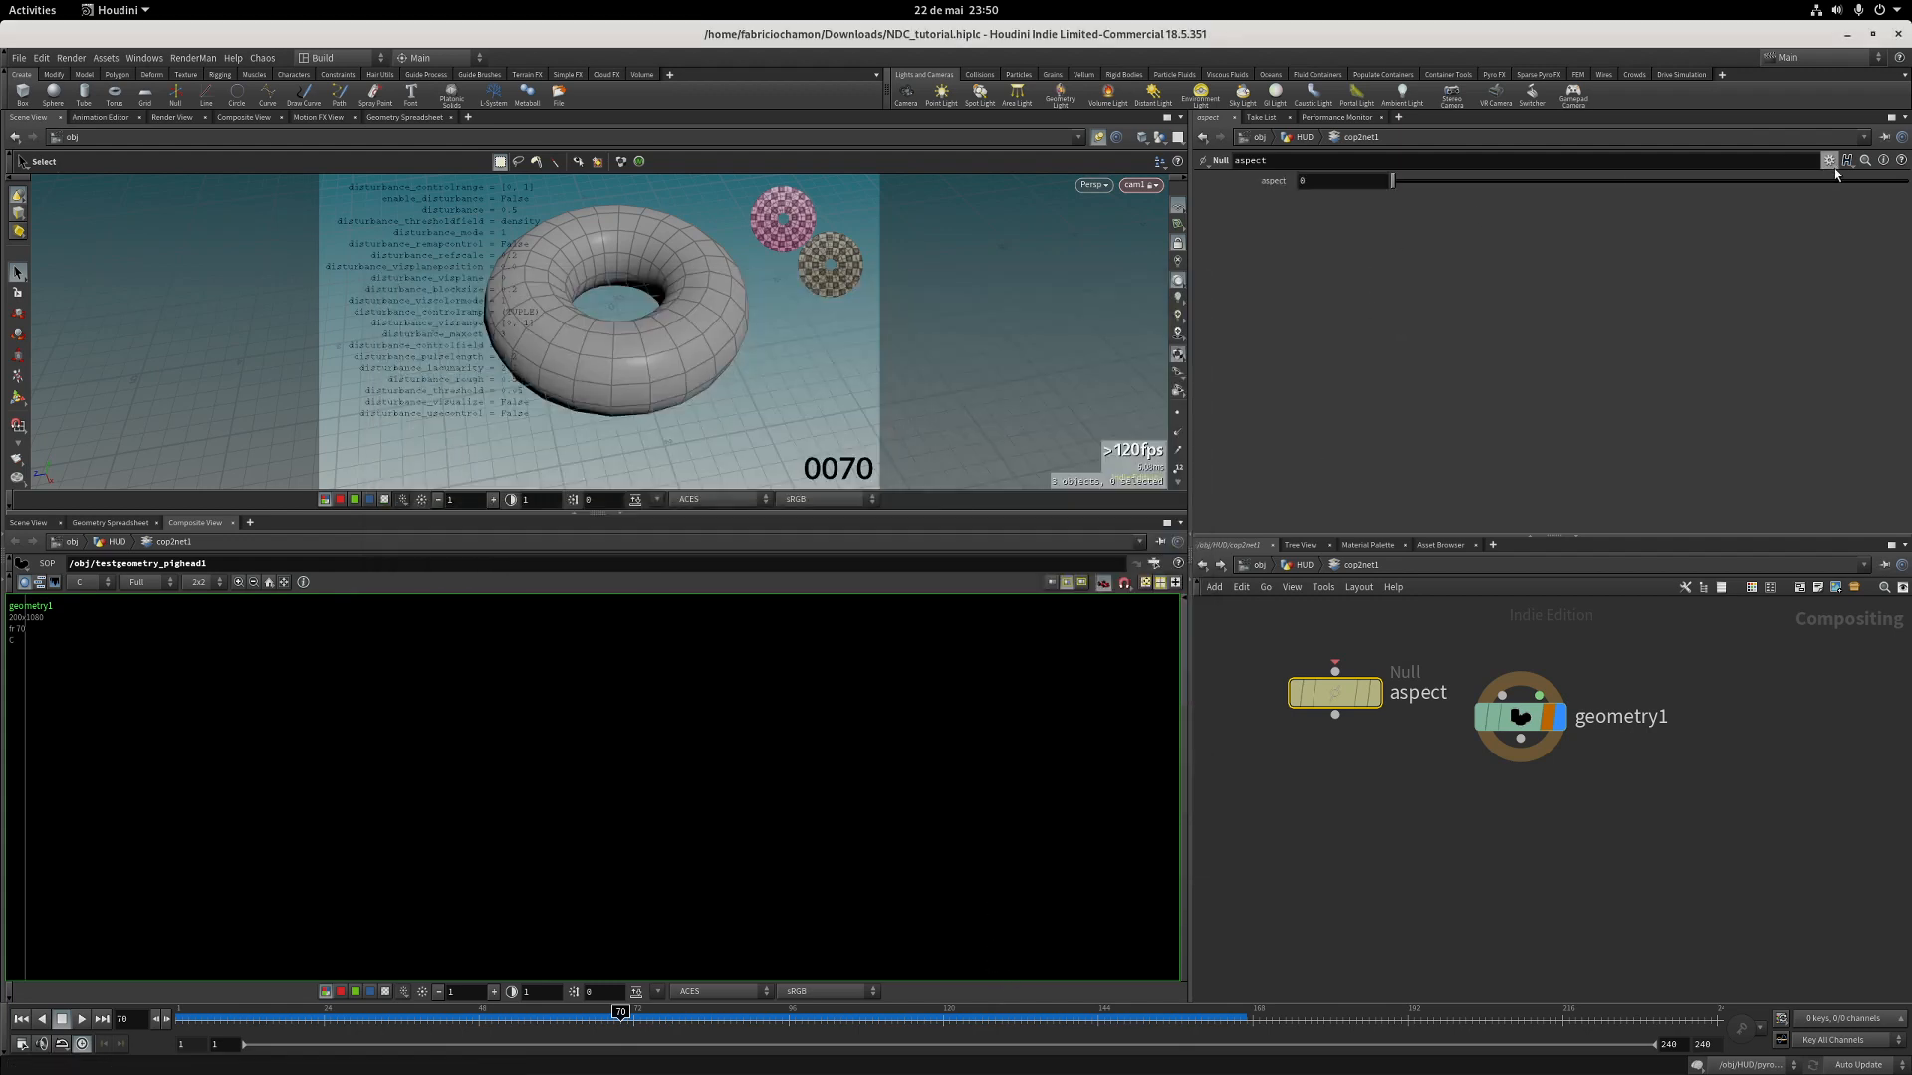
Add a spare input to the aspect null and point it at the HUD network's calc_aspectRatio node, keeping the null's parameters pinned.
left_click(1831, 162)
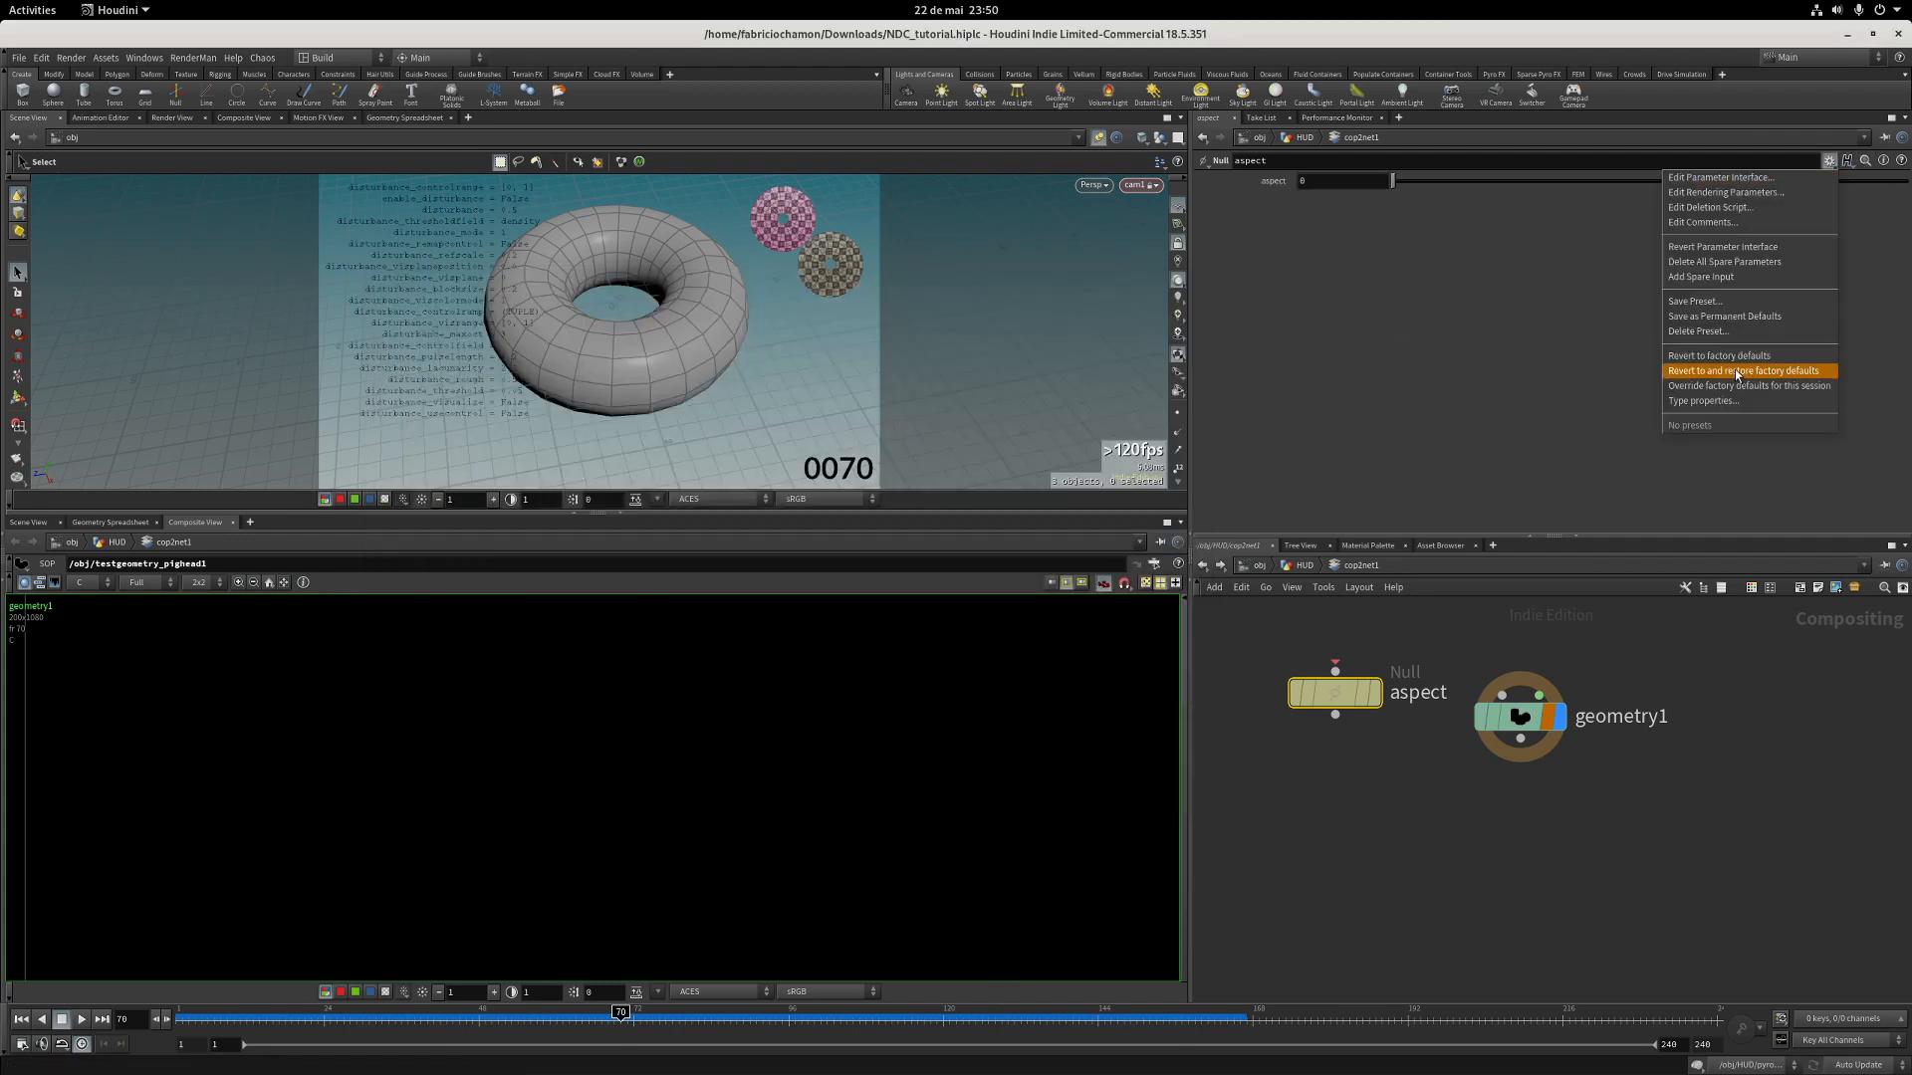
left_click(1737, 276)
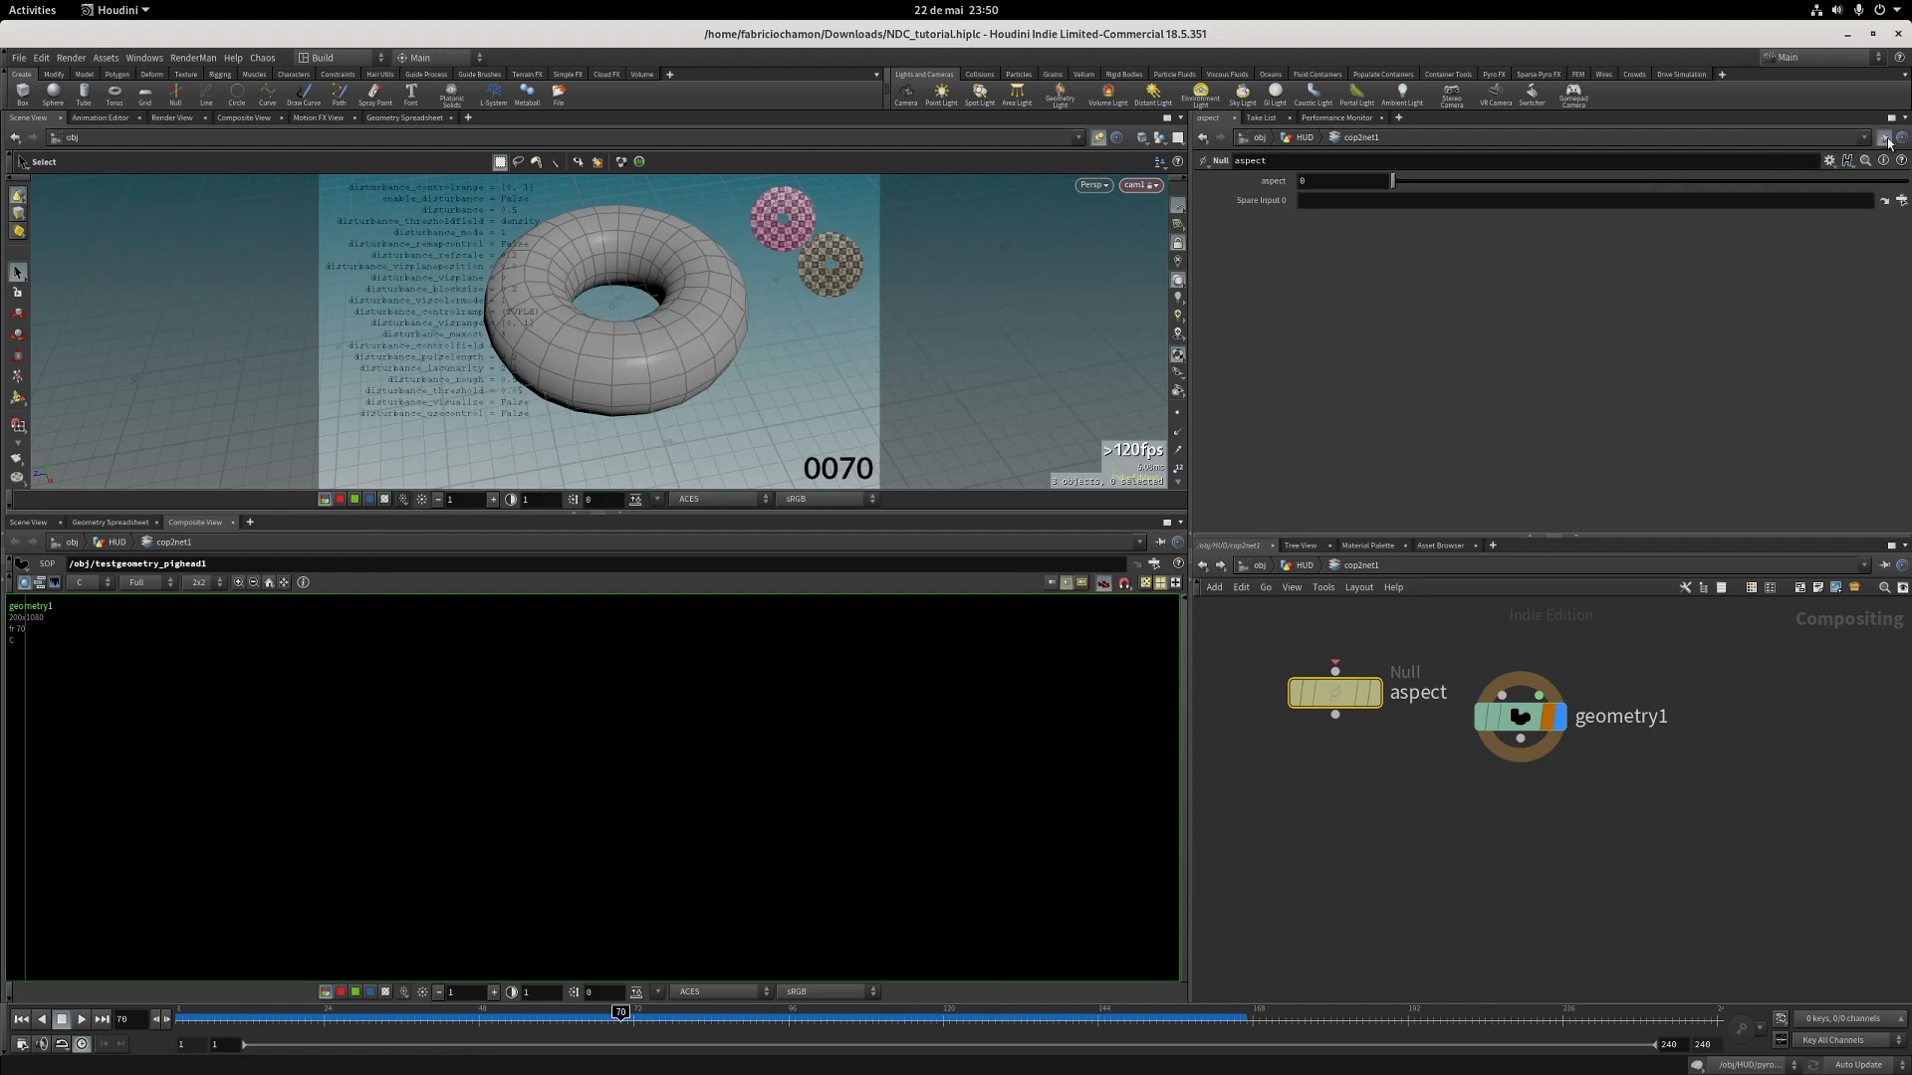
key("u")
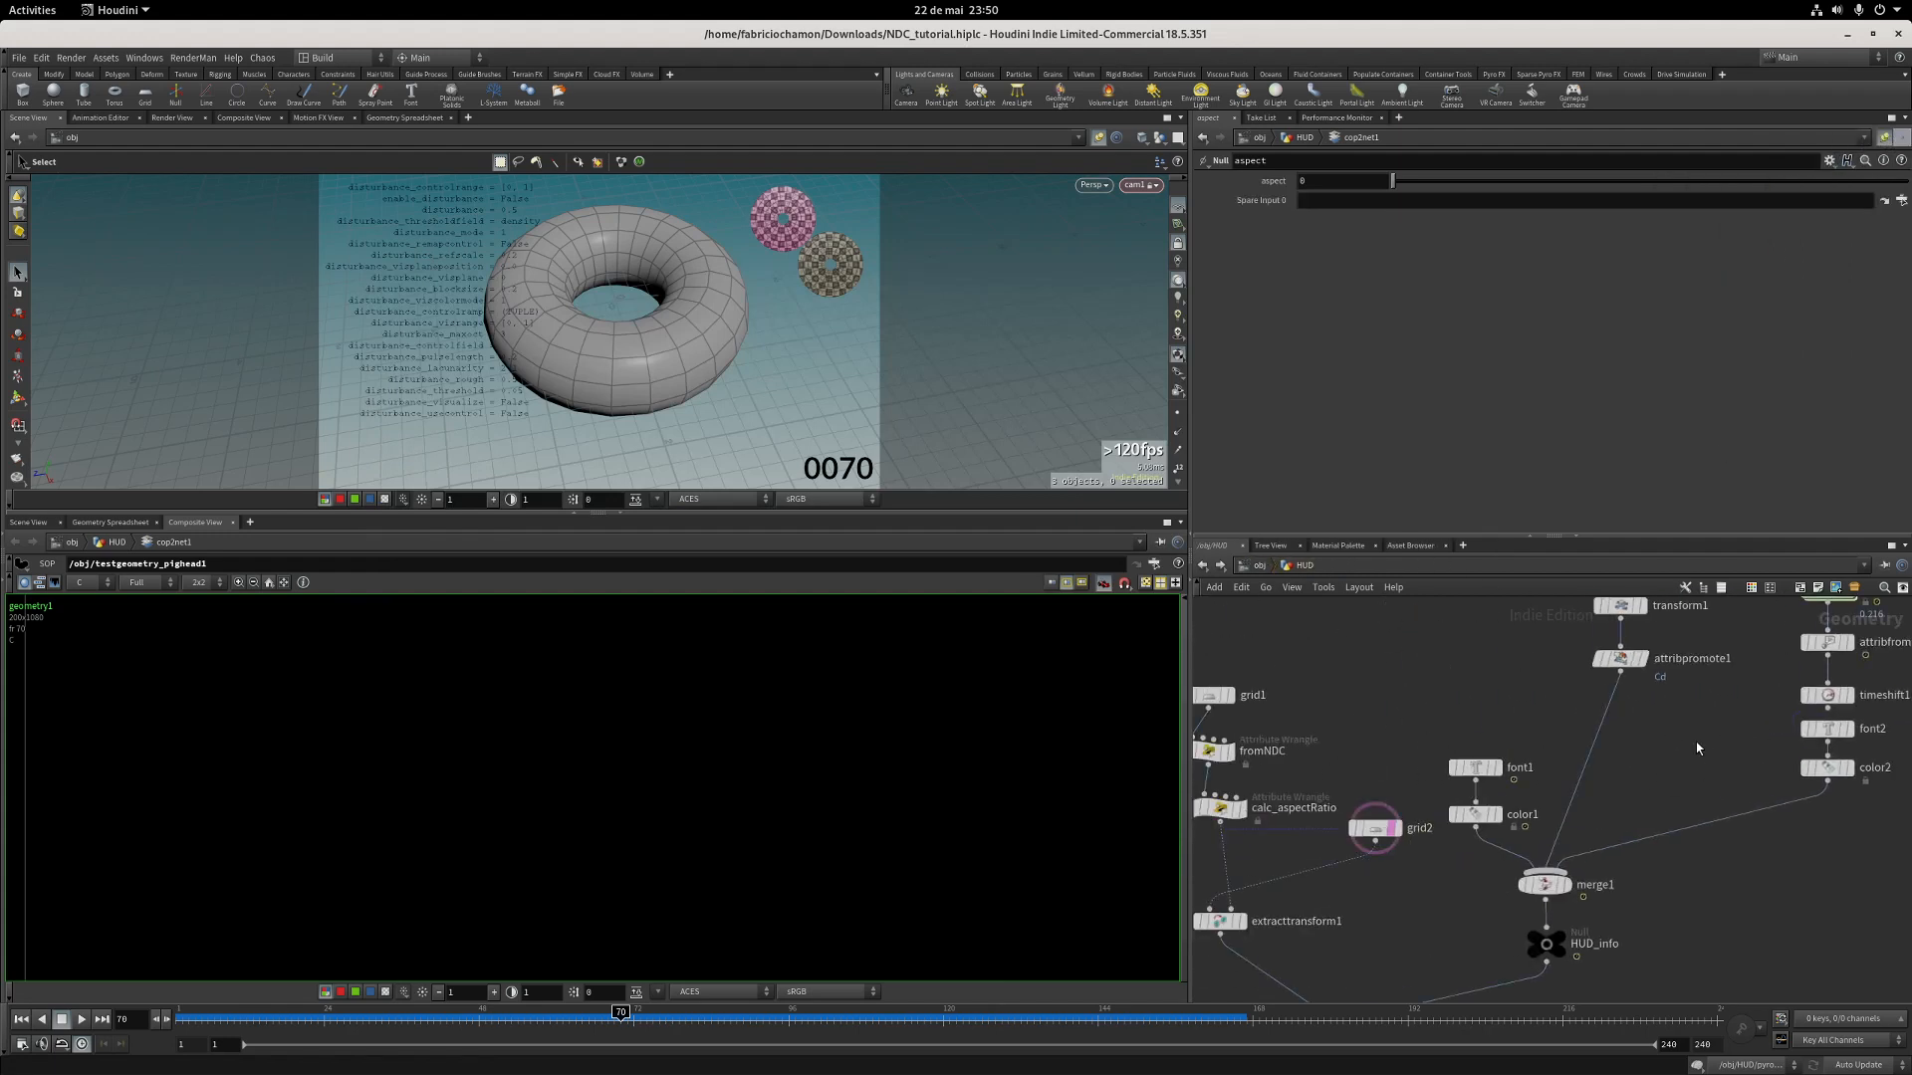
middle_click_drag(1333, 784, 1506, 781)
left_click_drag(1393, 804, 1336, 205)
middle_click_drag(1590, 684, 1316, 802)
Set the null's aspect parameter to the expression detail(-1, 'aspect', 0).
left_click_drag(1299, 181, 1442, 201)
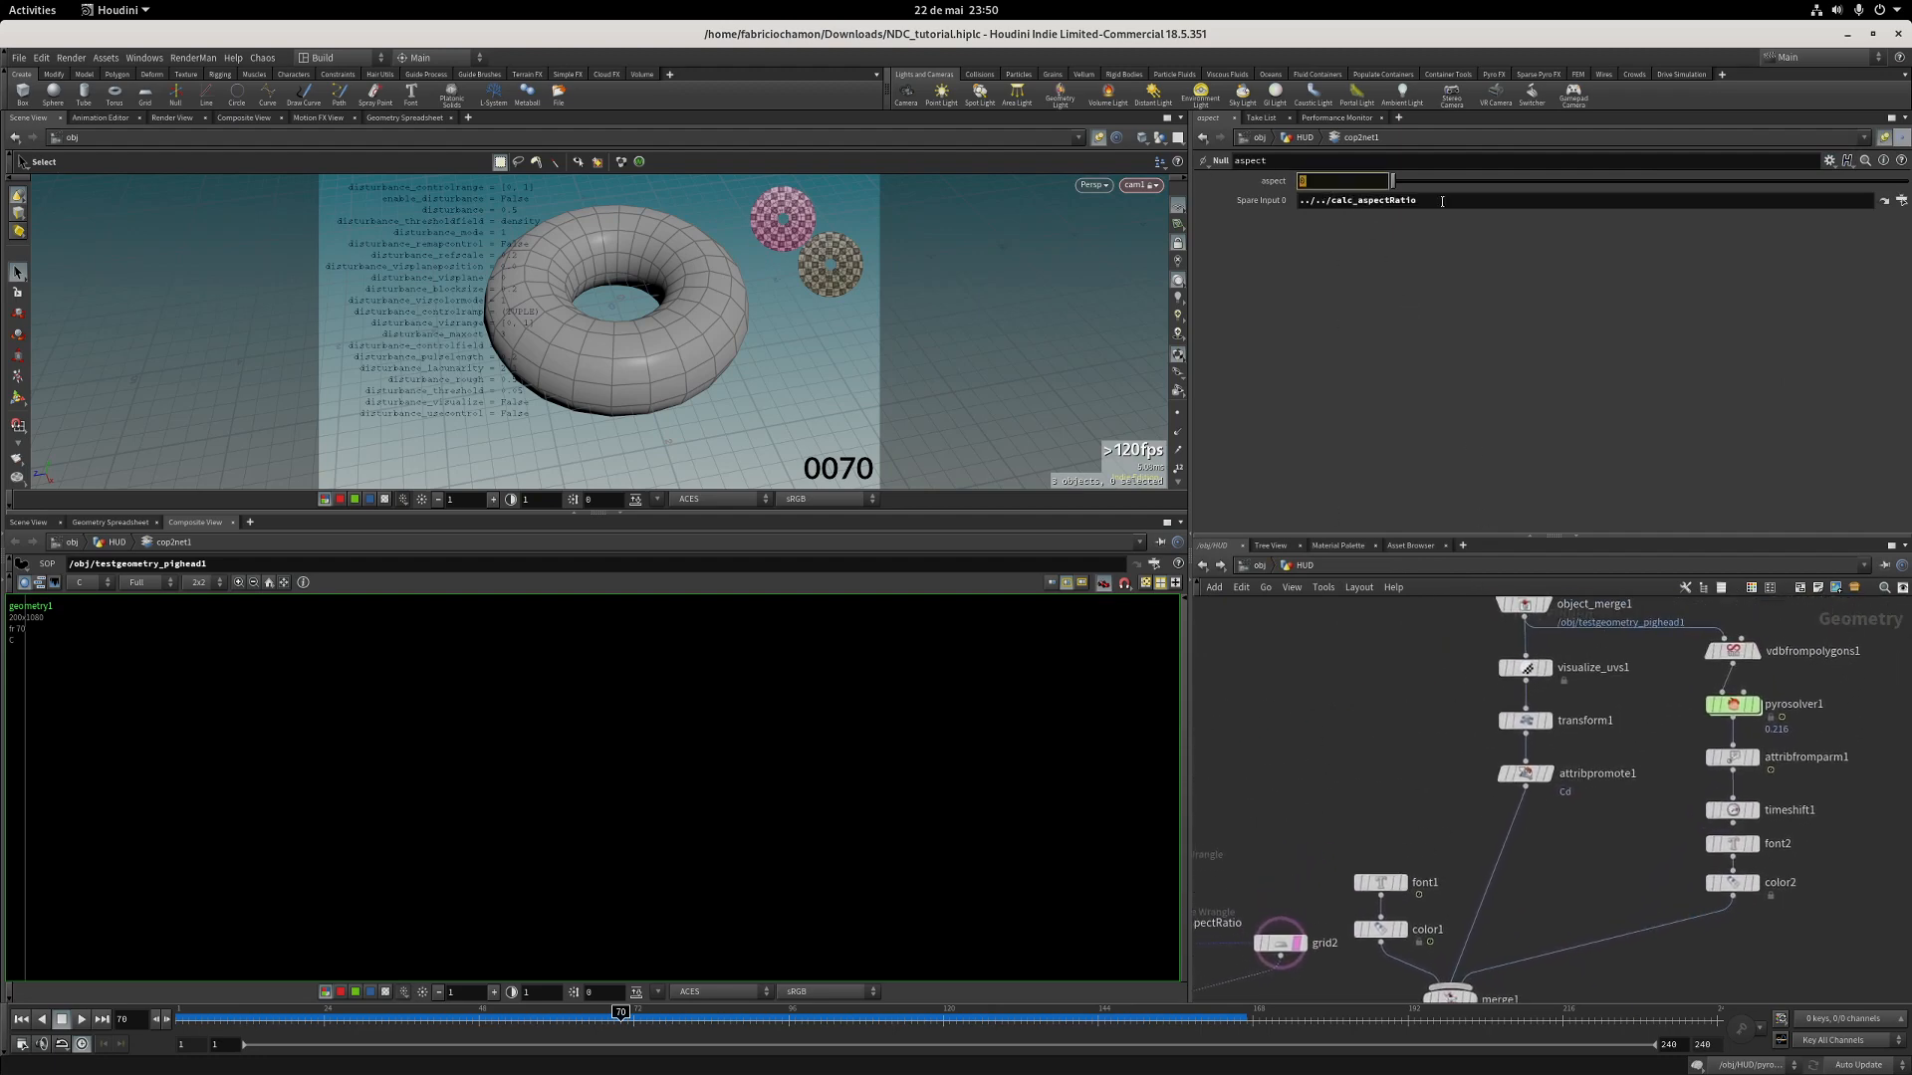
type("detail()")
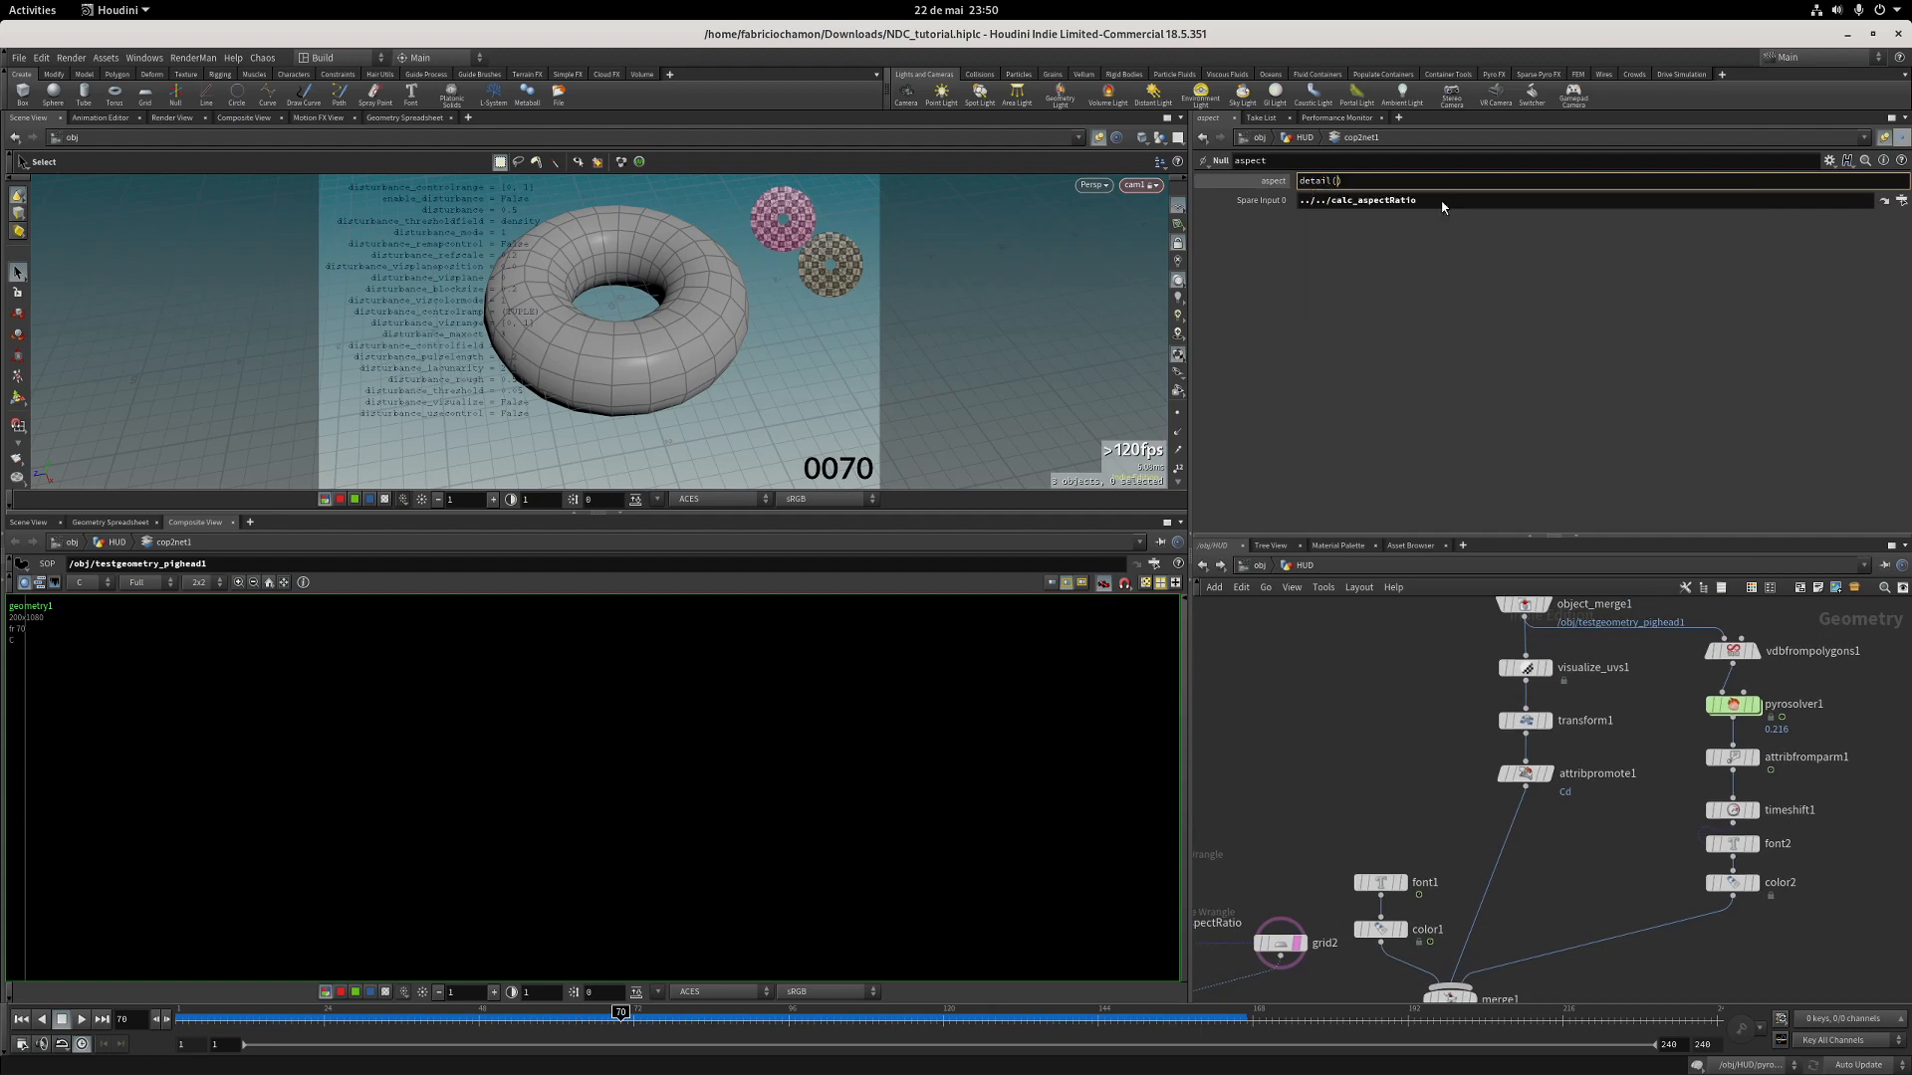
type("-1, 'aspect'")
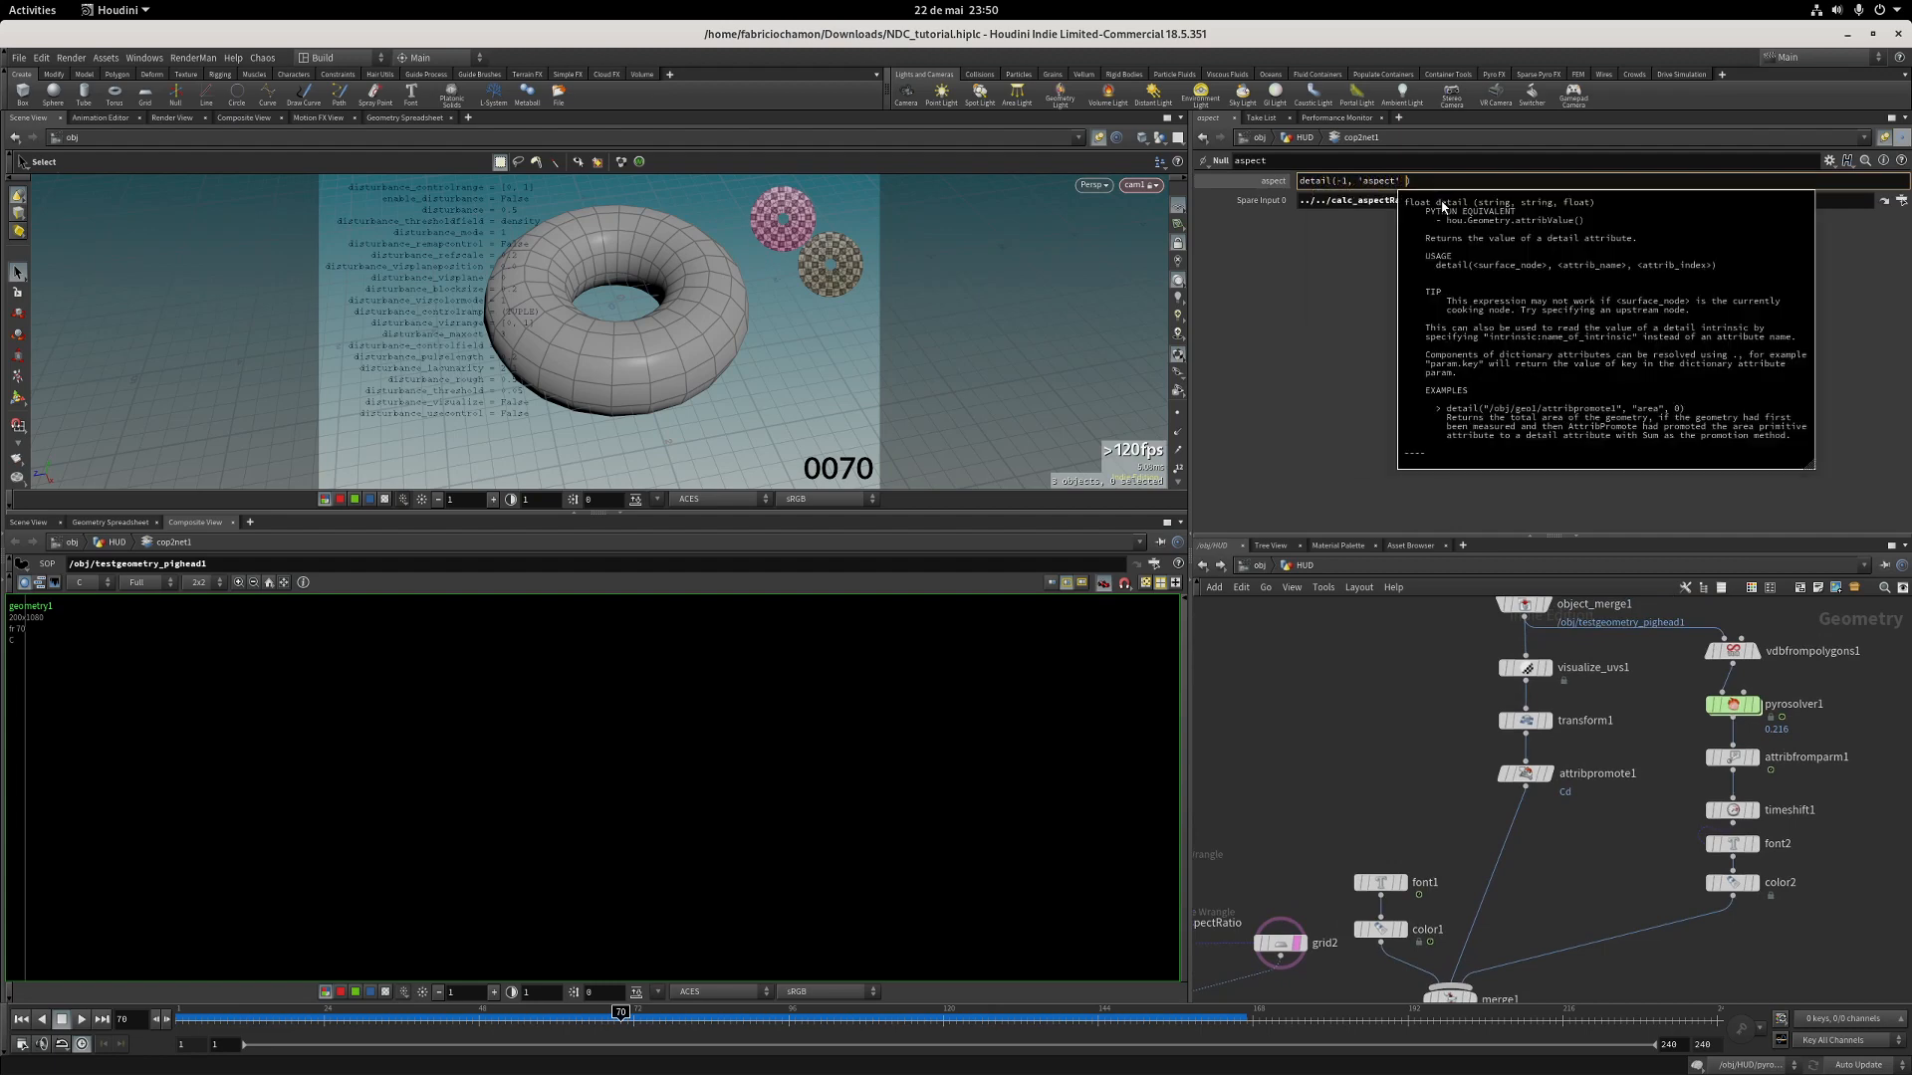
type(",0")
key("Return")
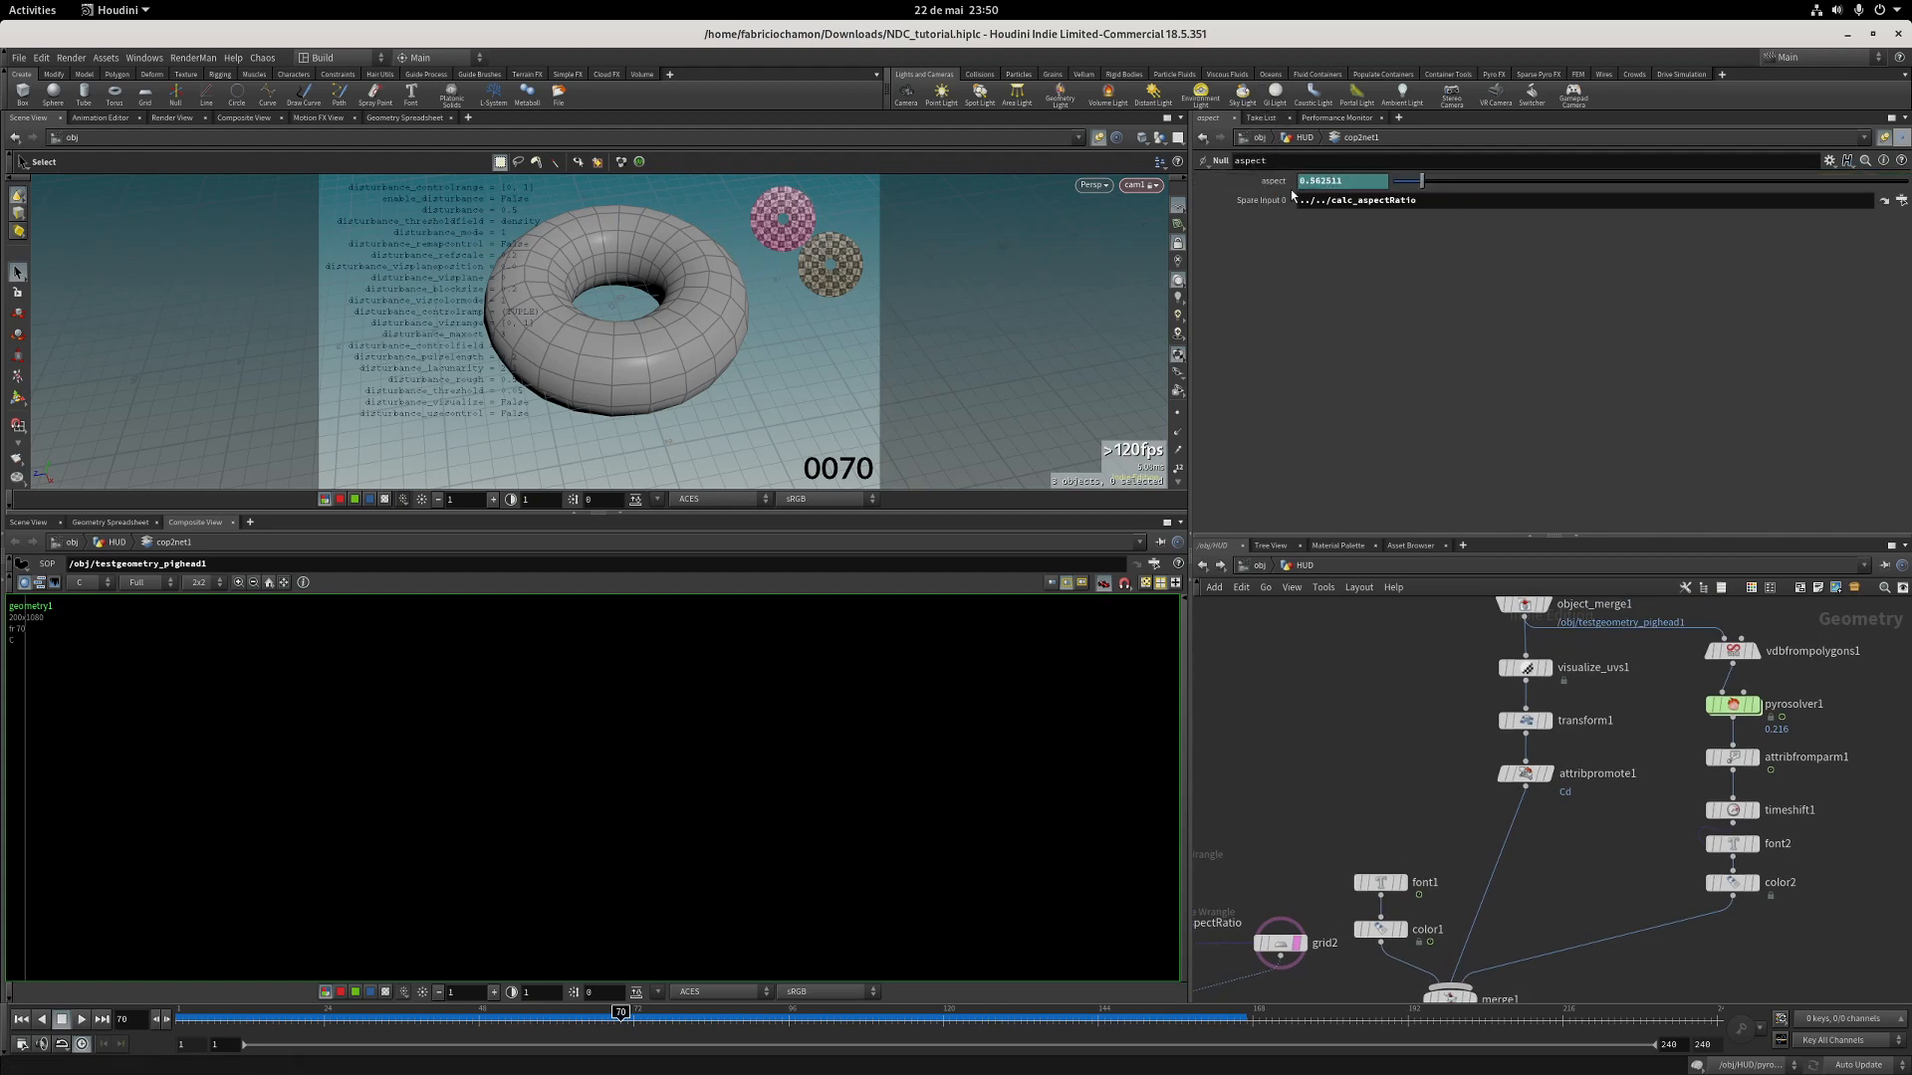
Copy the null's aspect parameter and paste it as a relative reference into geometry1's Override Size height, unpinning the parameters.
right_click(1279, 185)
left_click(1301, 284)
middle_click_drag(1719, 735, 1378, 730)
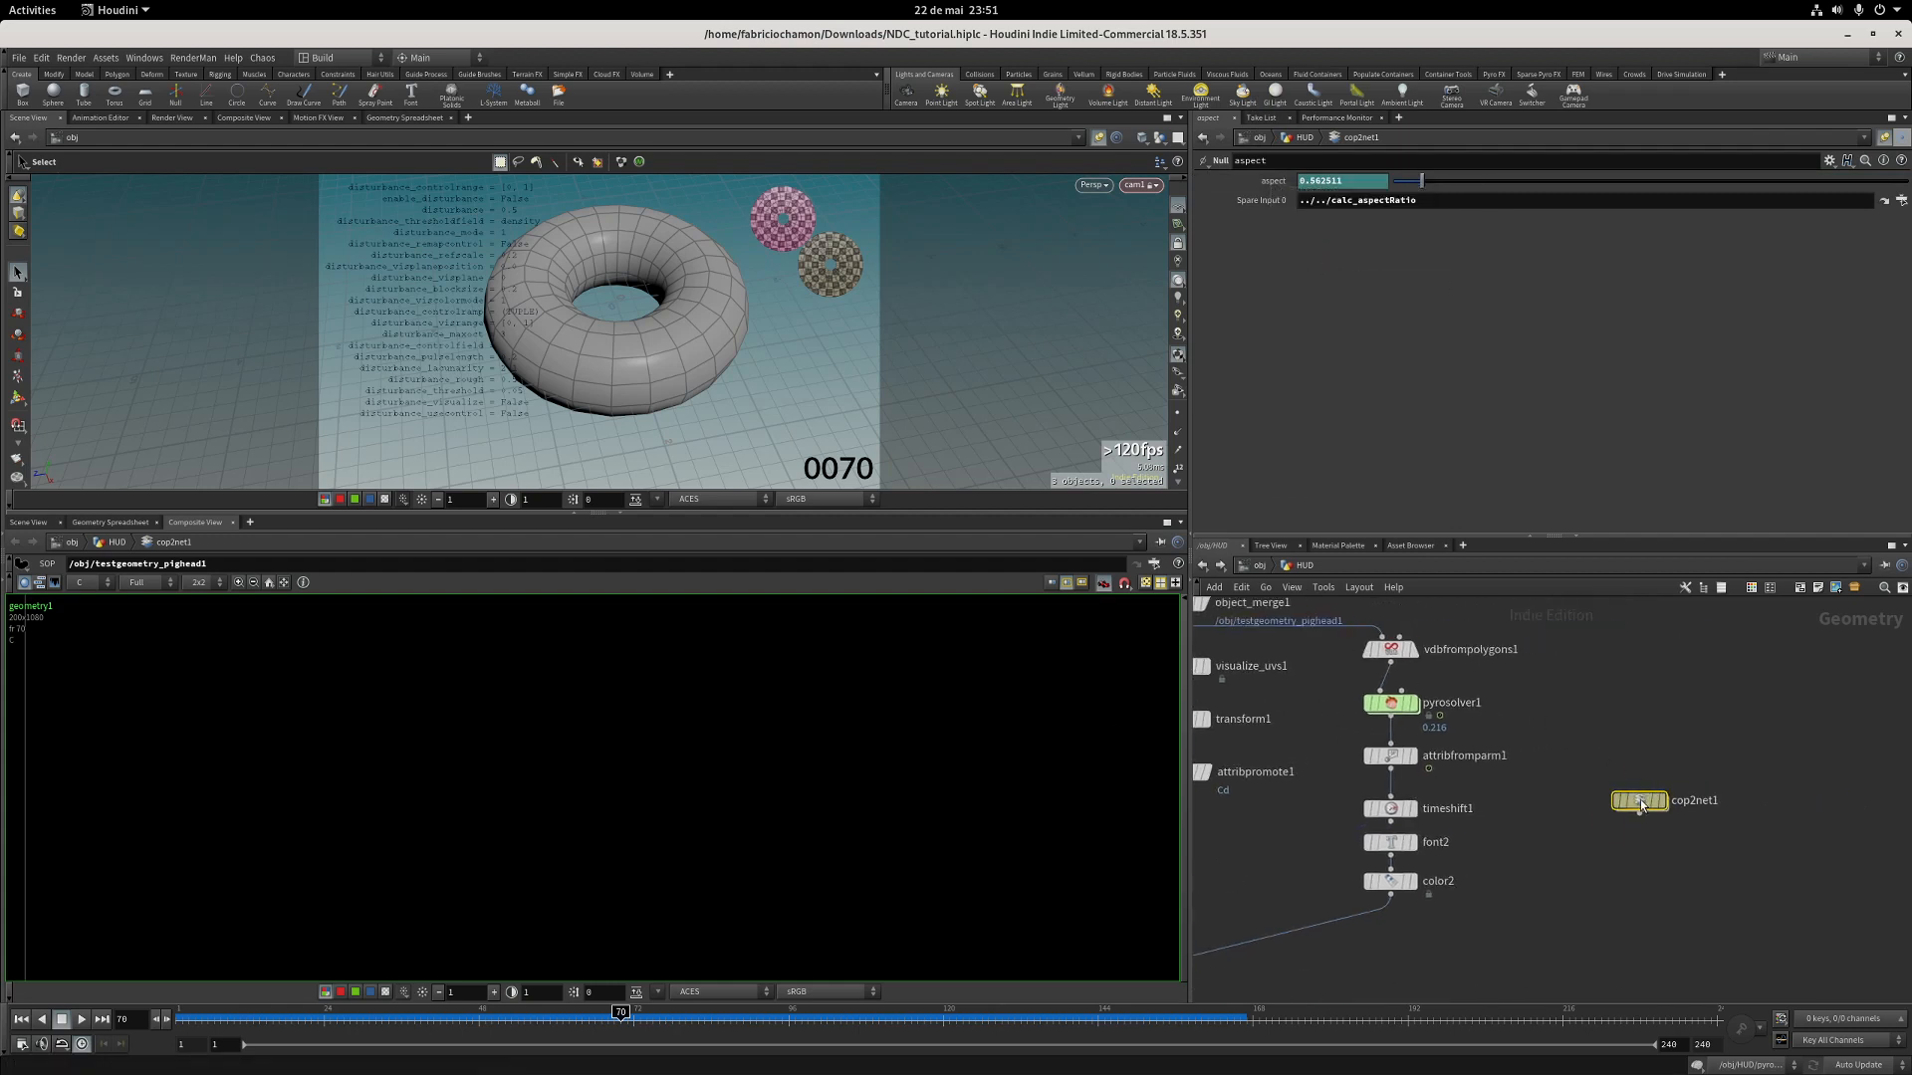
double_click(1638, 801)
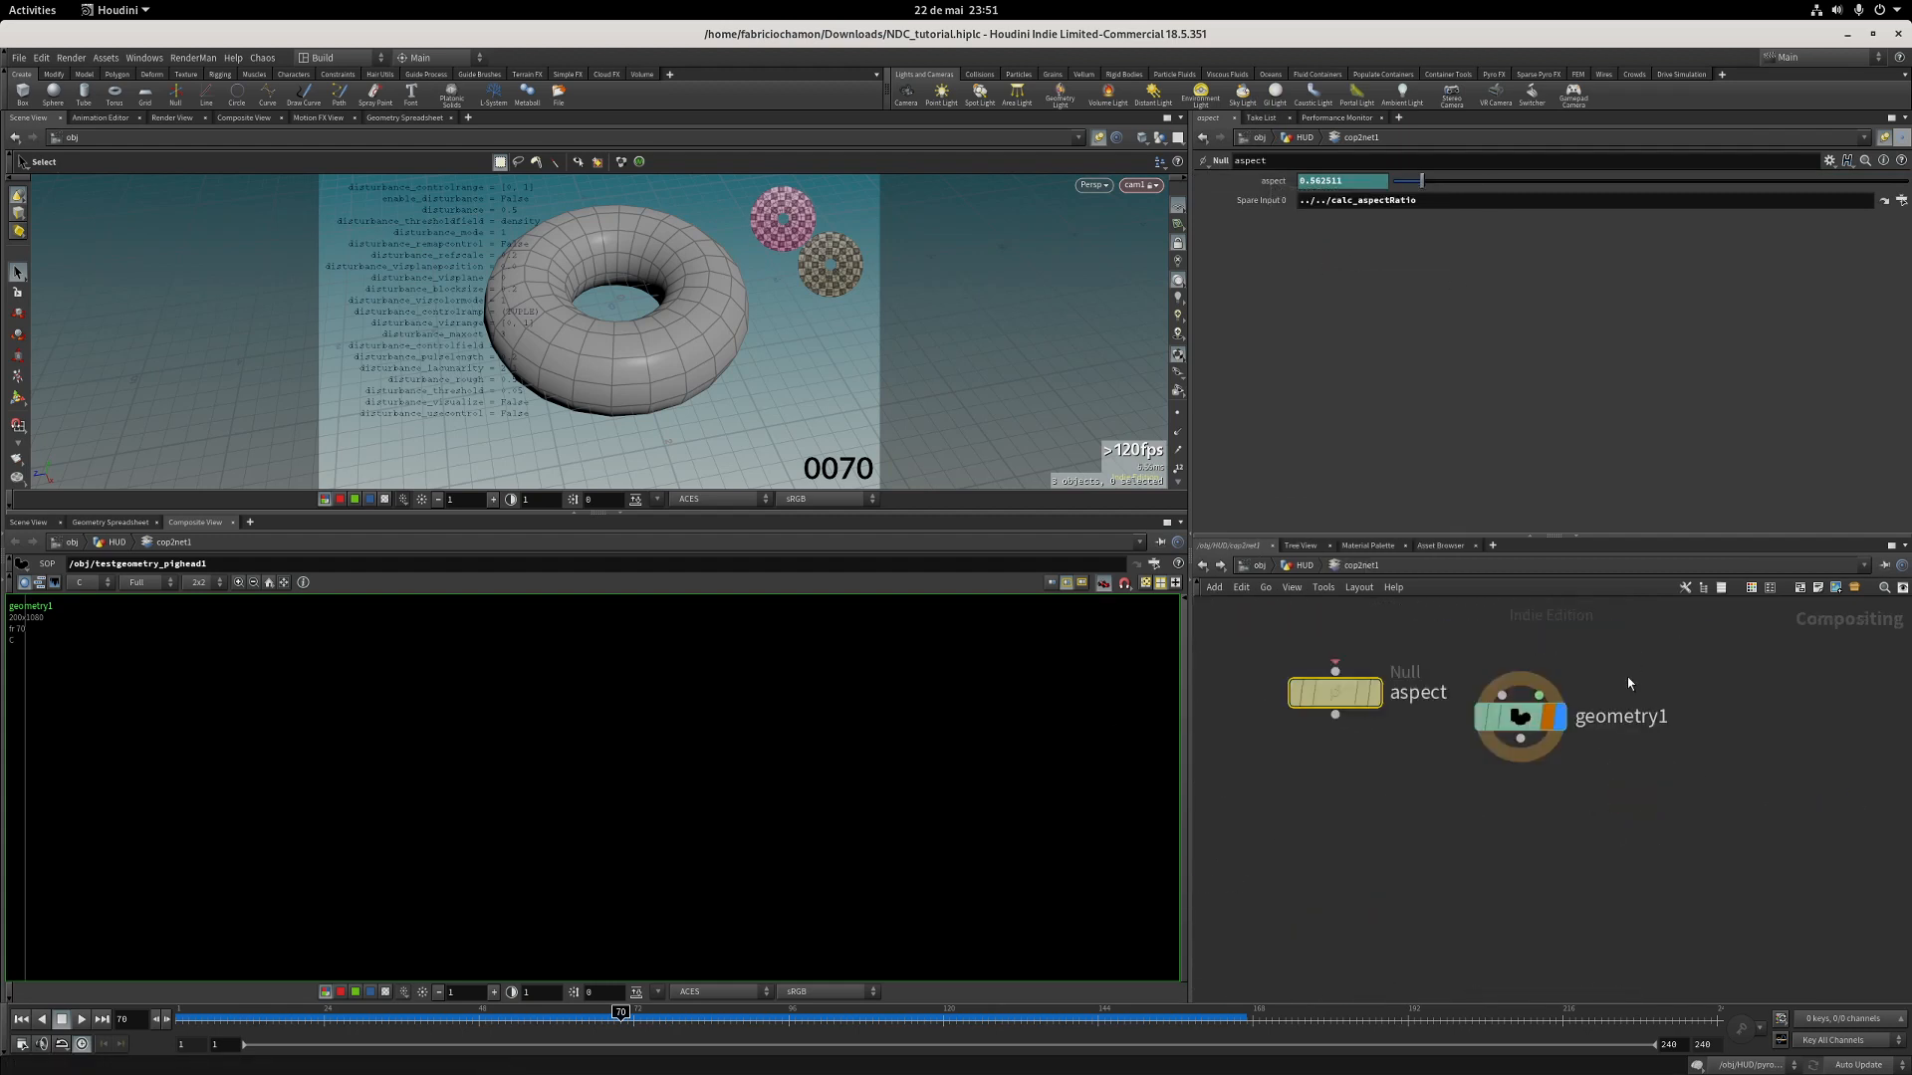
middle_click_drag(1534, 758, 1538, 775)
left_click_drag(1524, 738, 1538, 713)
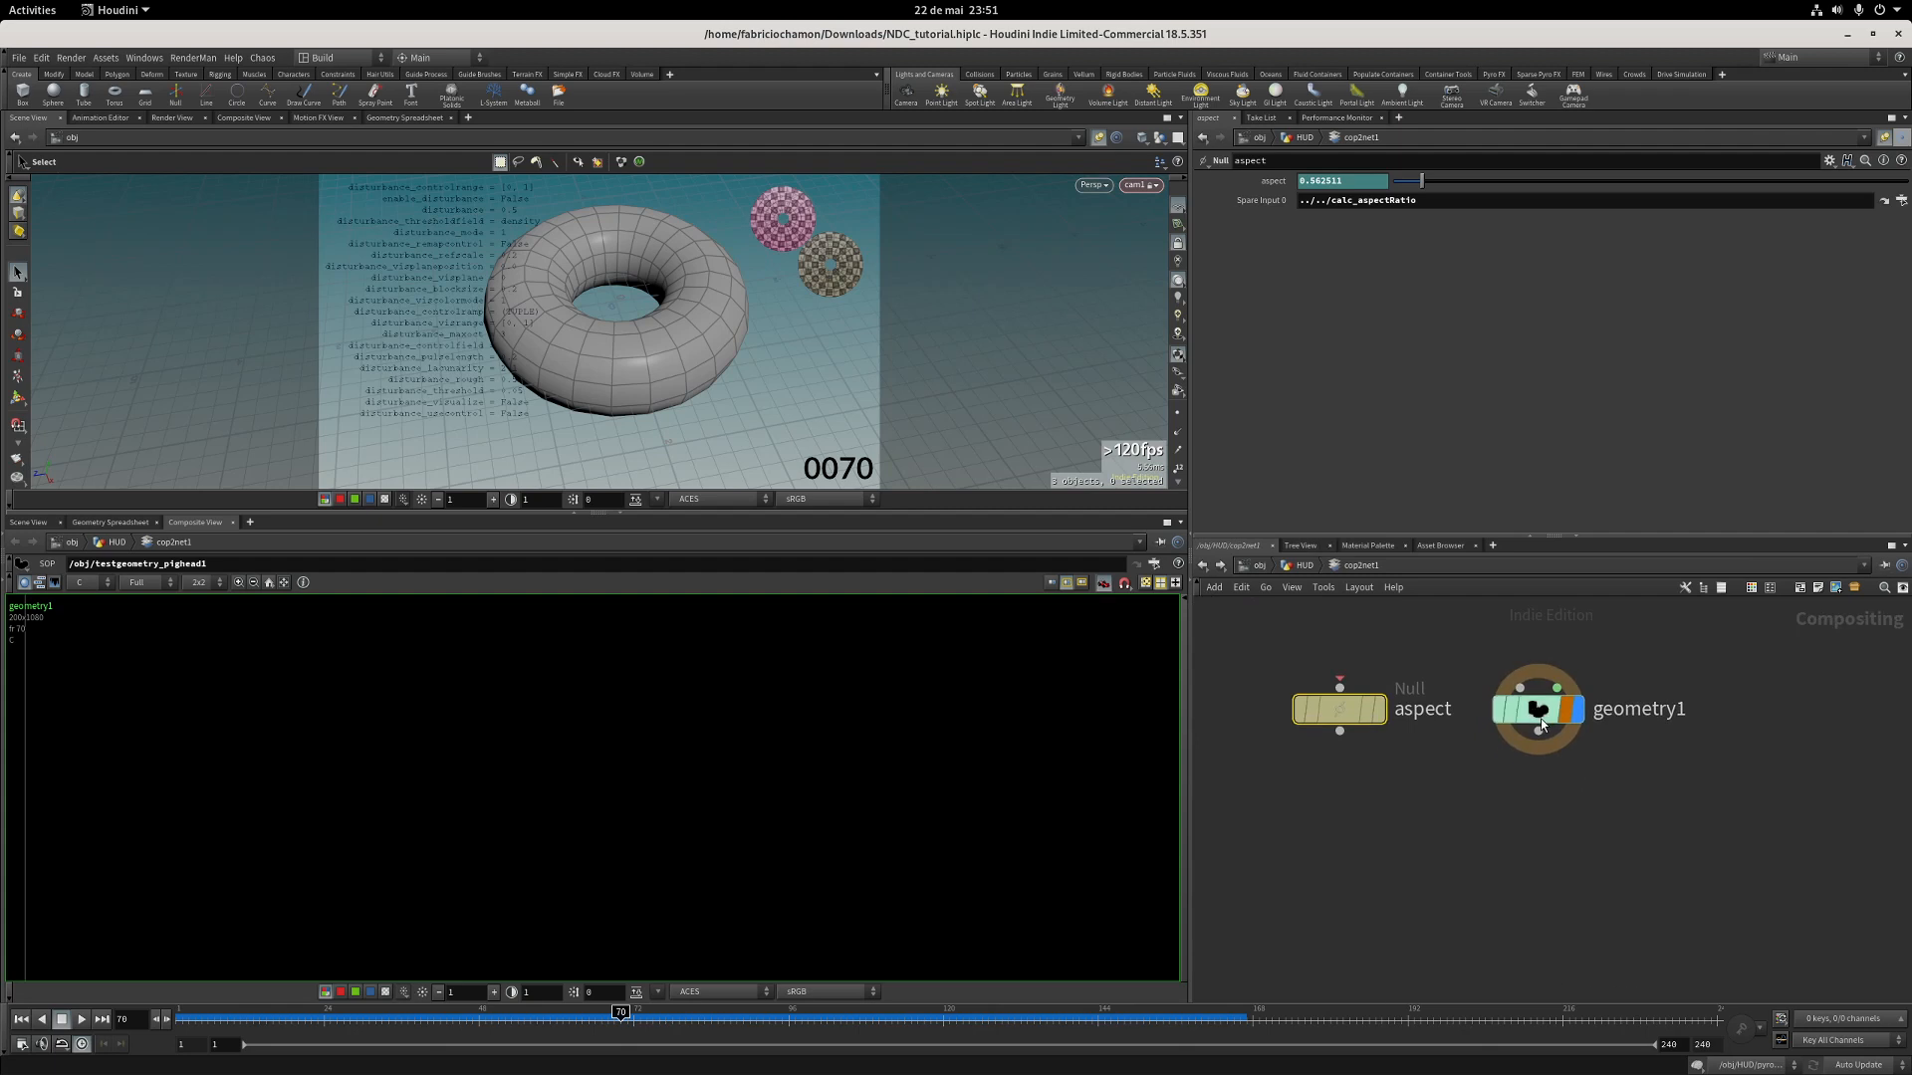
left_click(1884, 137)
left_click(1643, 202)
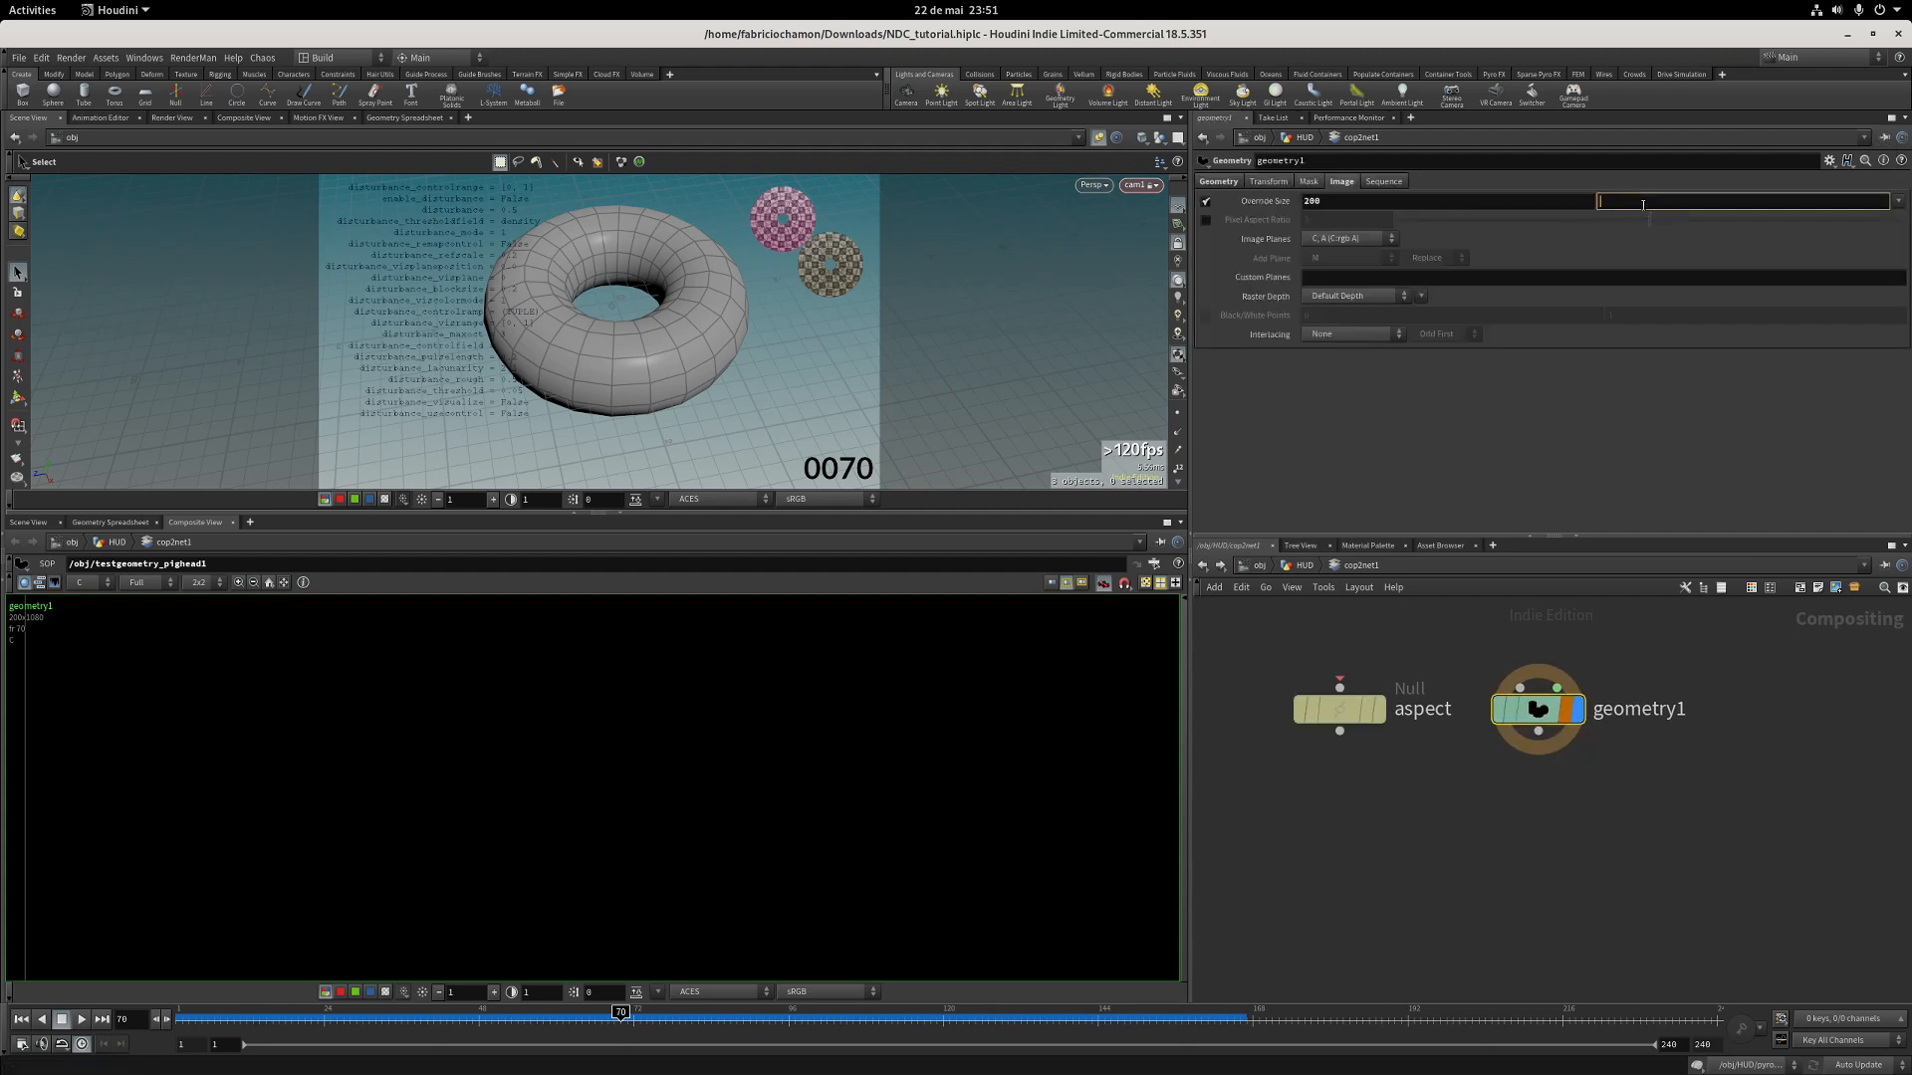
right_click(1643, 204)
left_click(1682, 340)
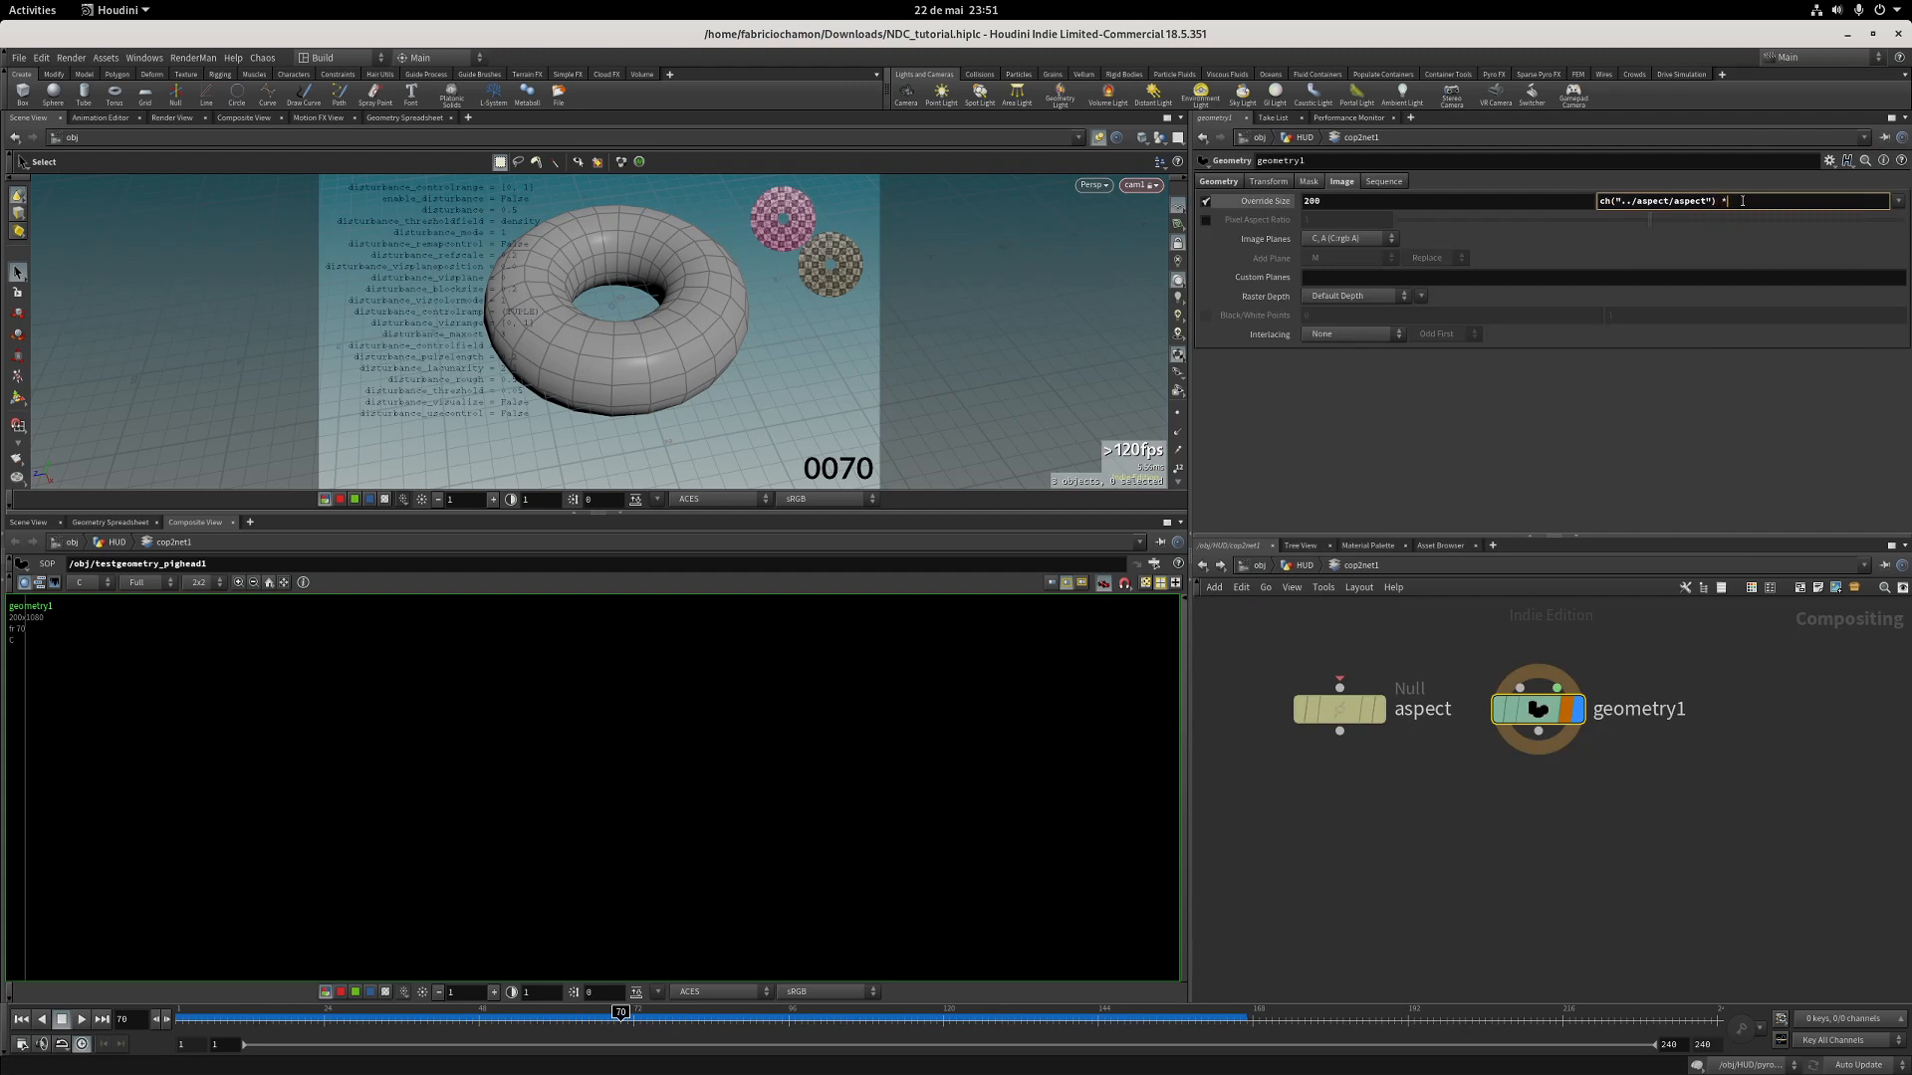
Multiply the aspect reference in geometry1's Override Size height by a relative reference to the override width.
right_click(1380, 199)
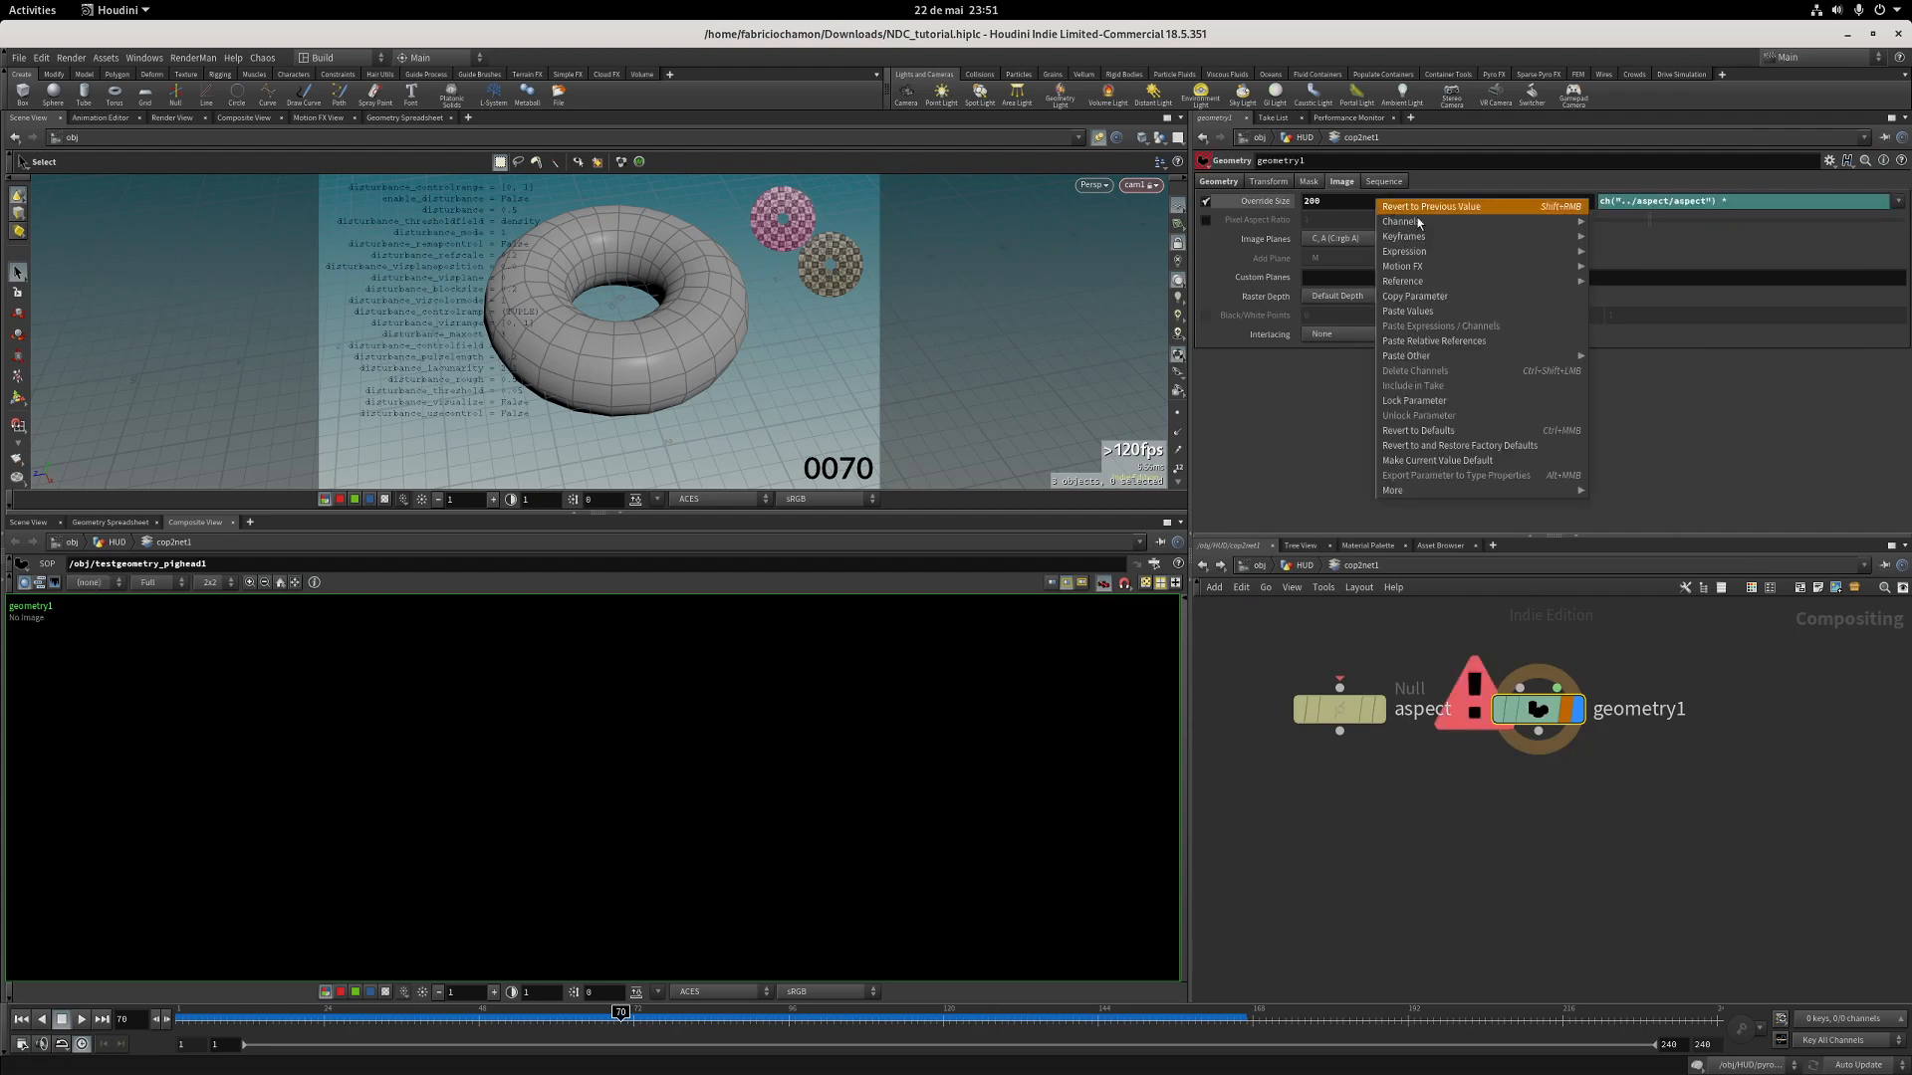
left_click(1424, 296)
left_click(1773, 203)
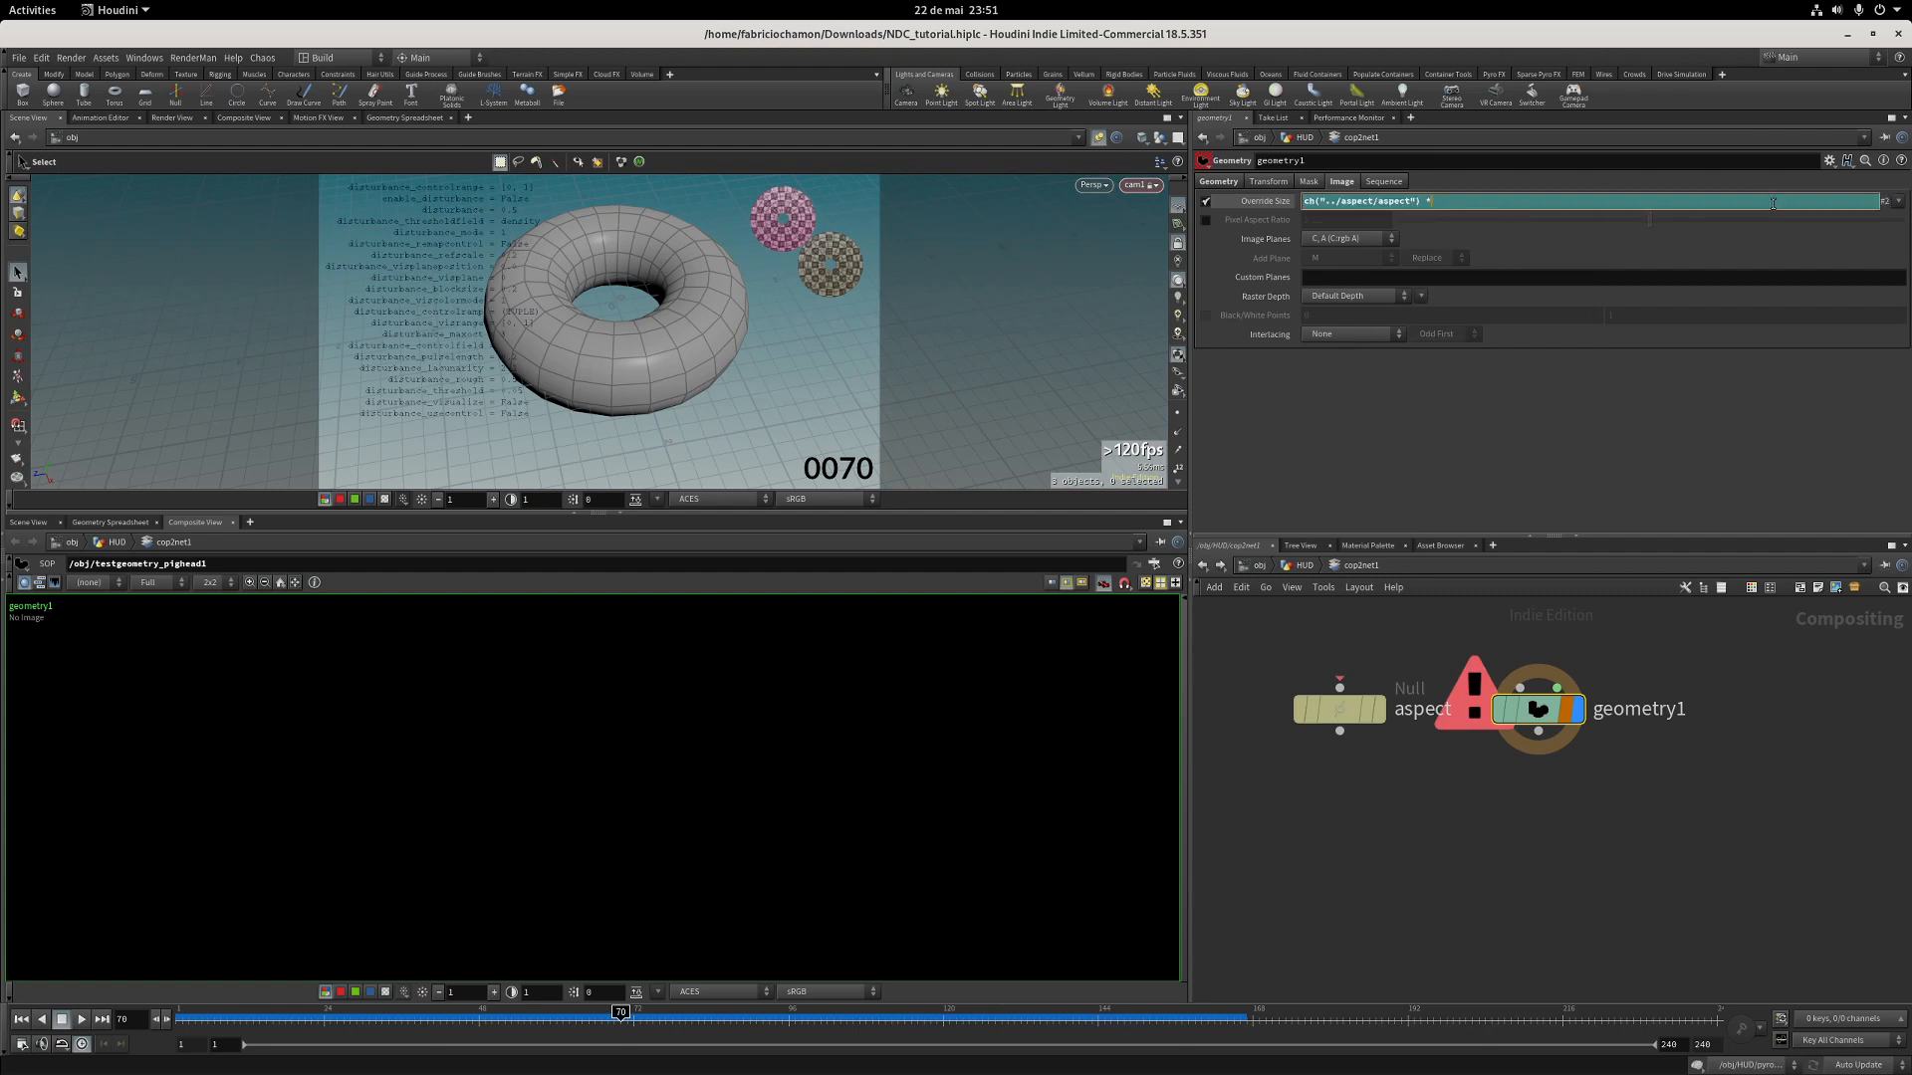
right_click(1772, 203)
left_click(1782, 348)
key("Return")
left_click(1249, 204)
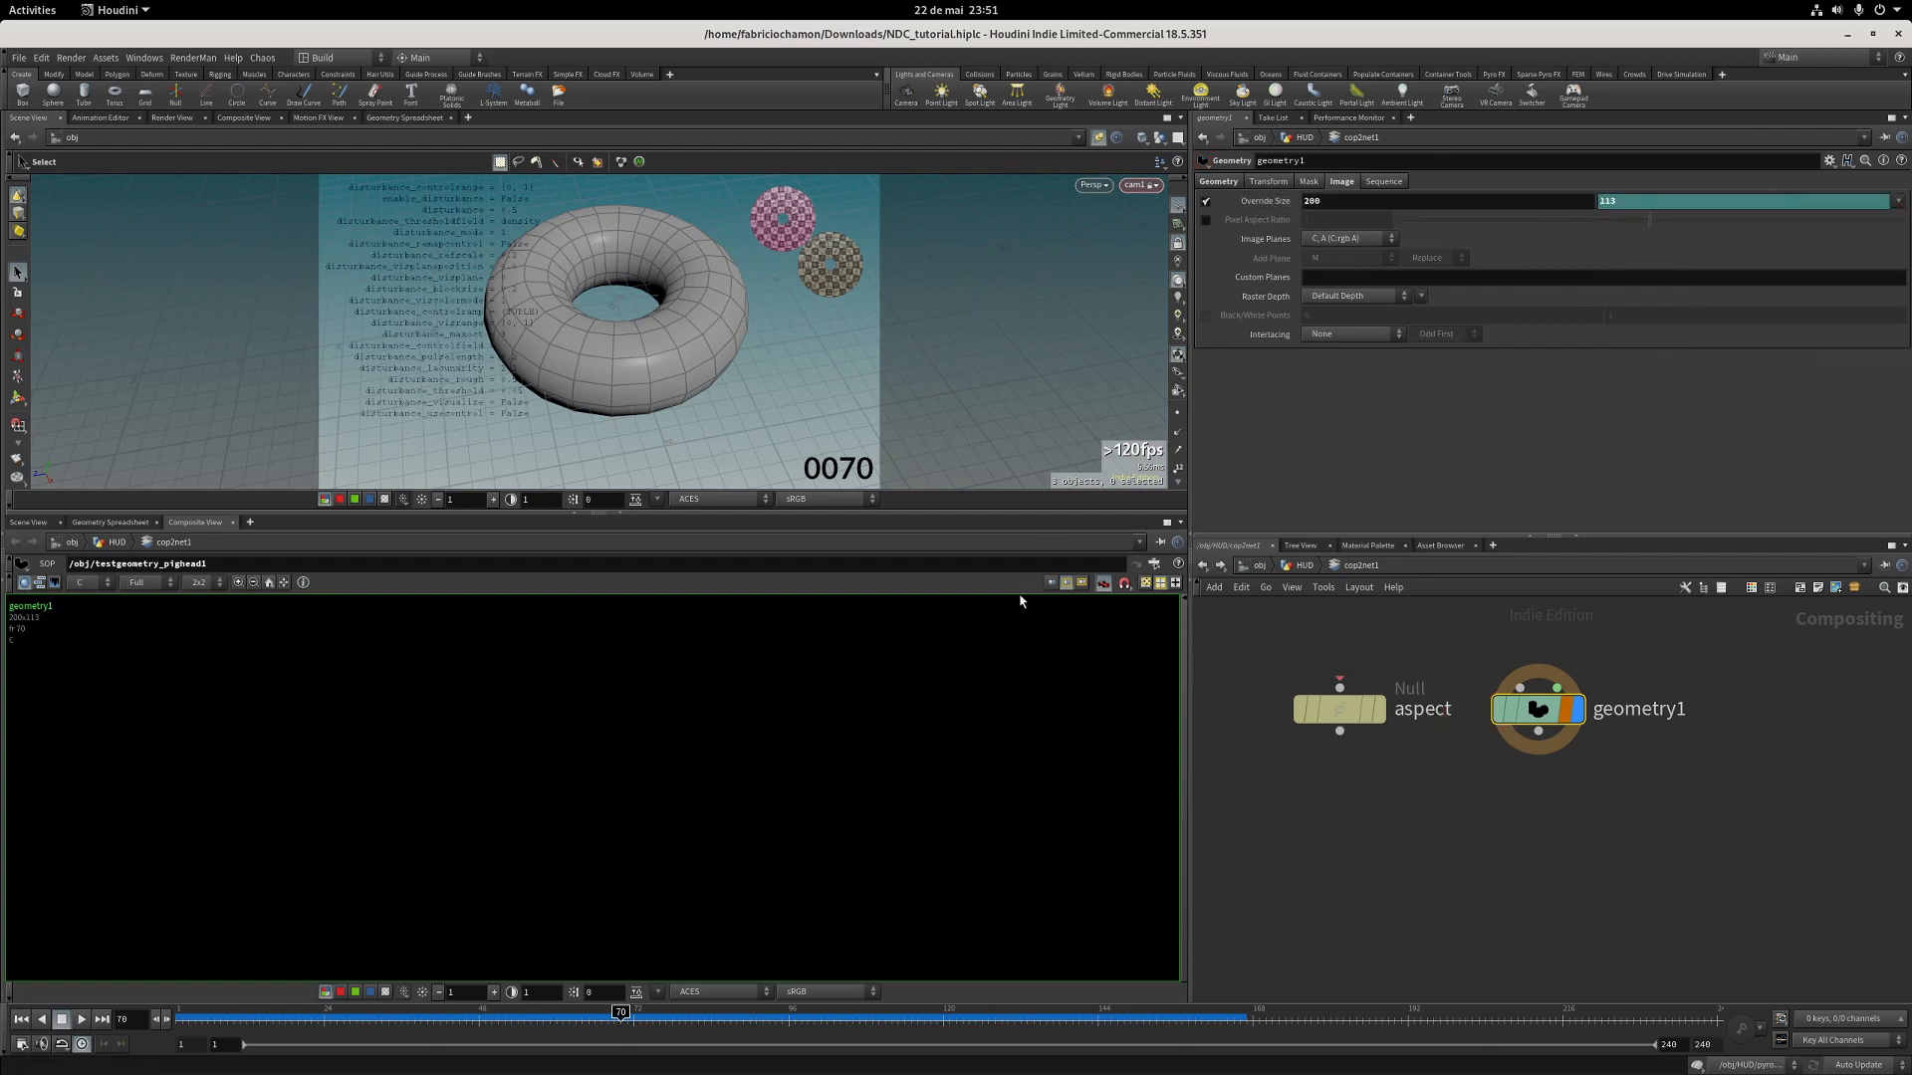
Inspect geometry1's image in the composite view and check its View Down Axis options.
middle_click_drag(1504, 820, 1520, 840)
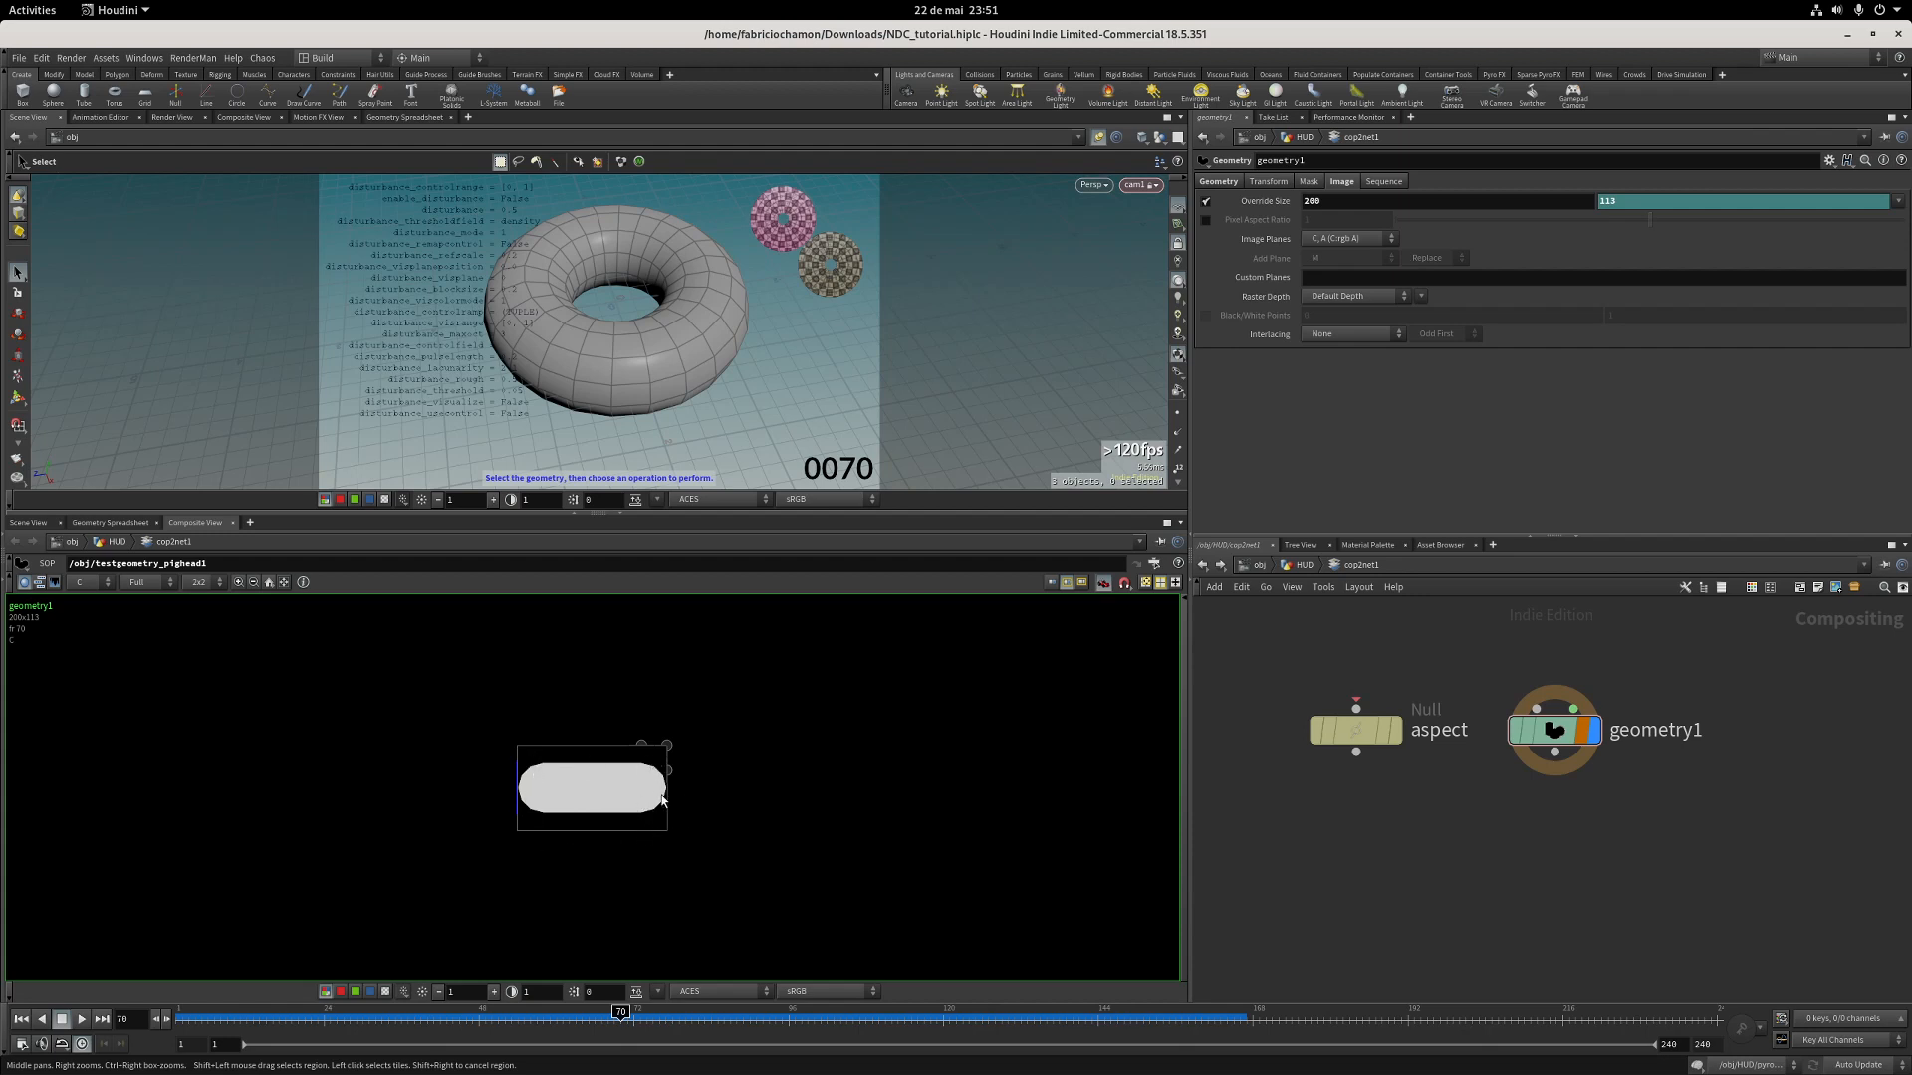
left_click(1218, 181)
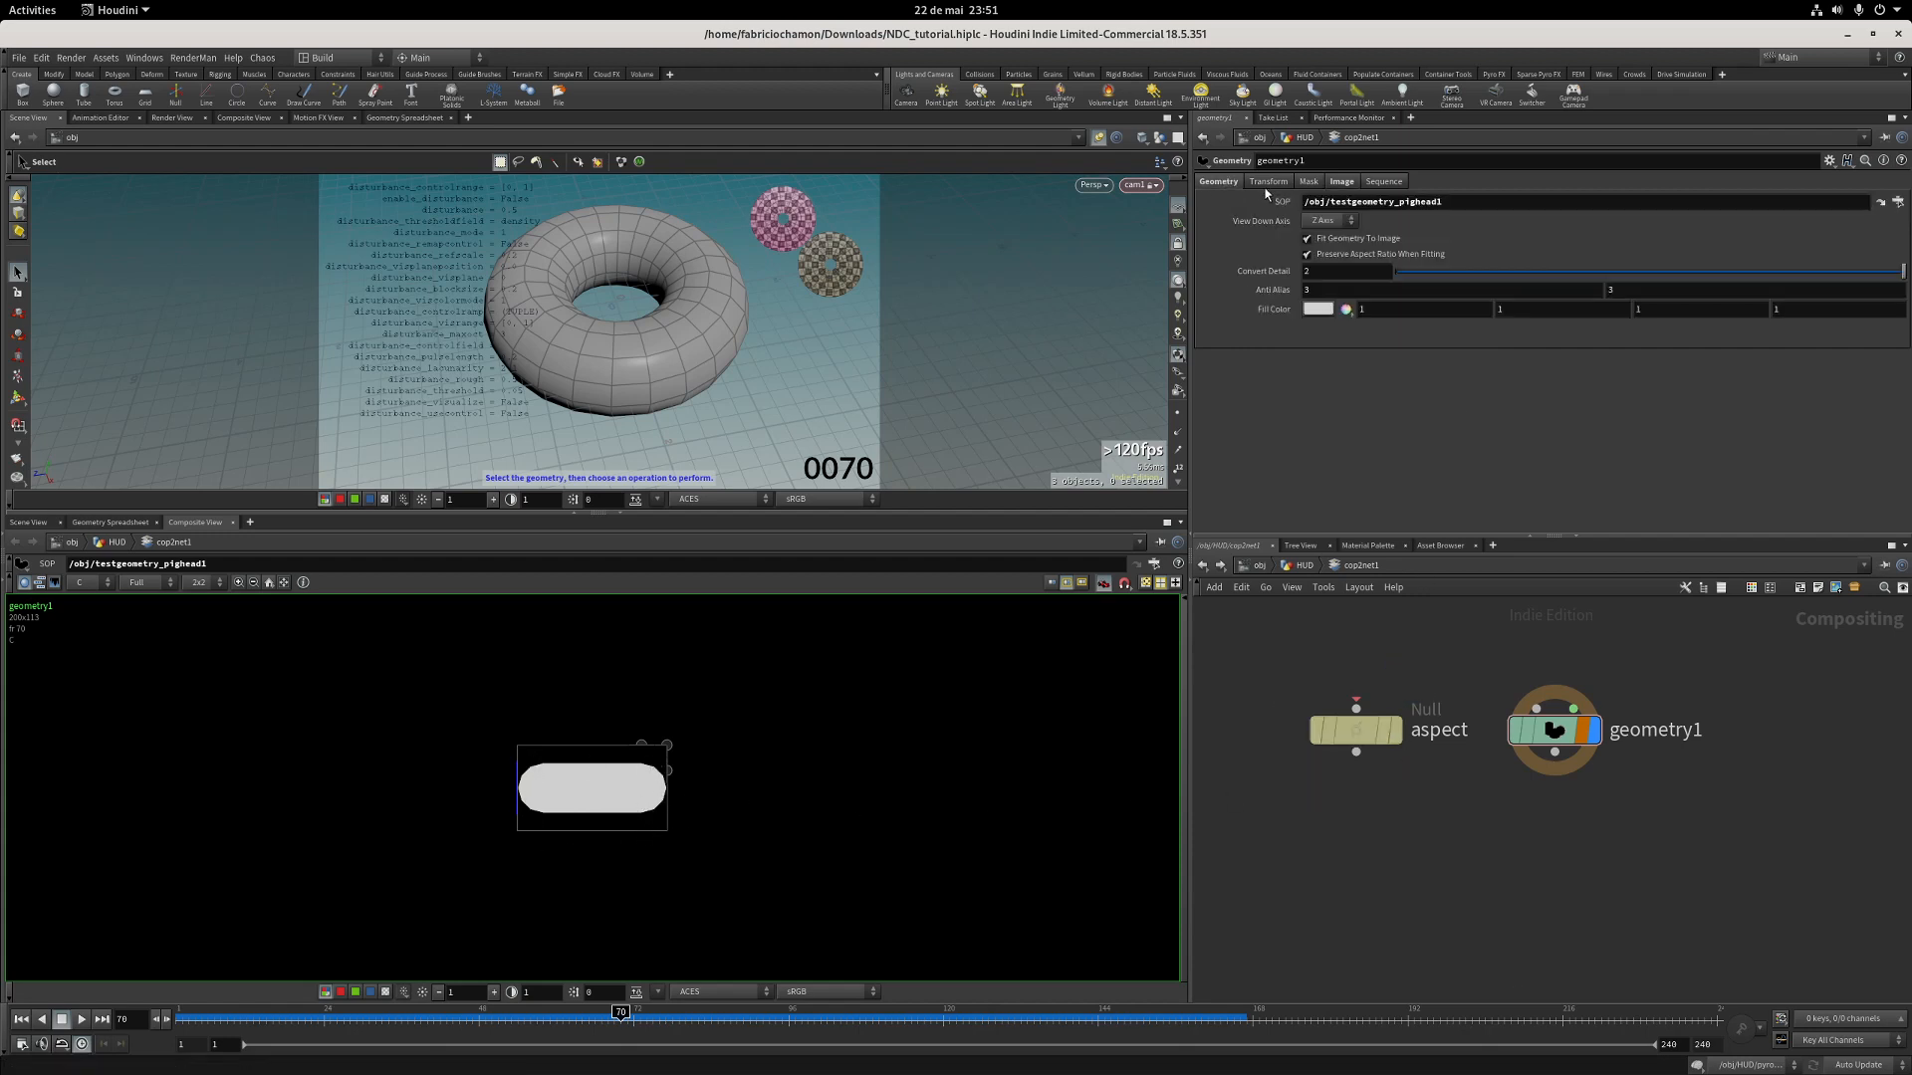
left_click(1330, 221)
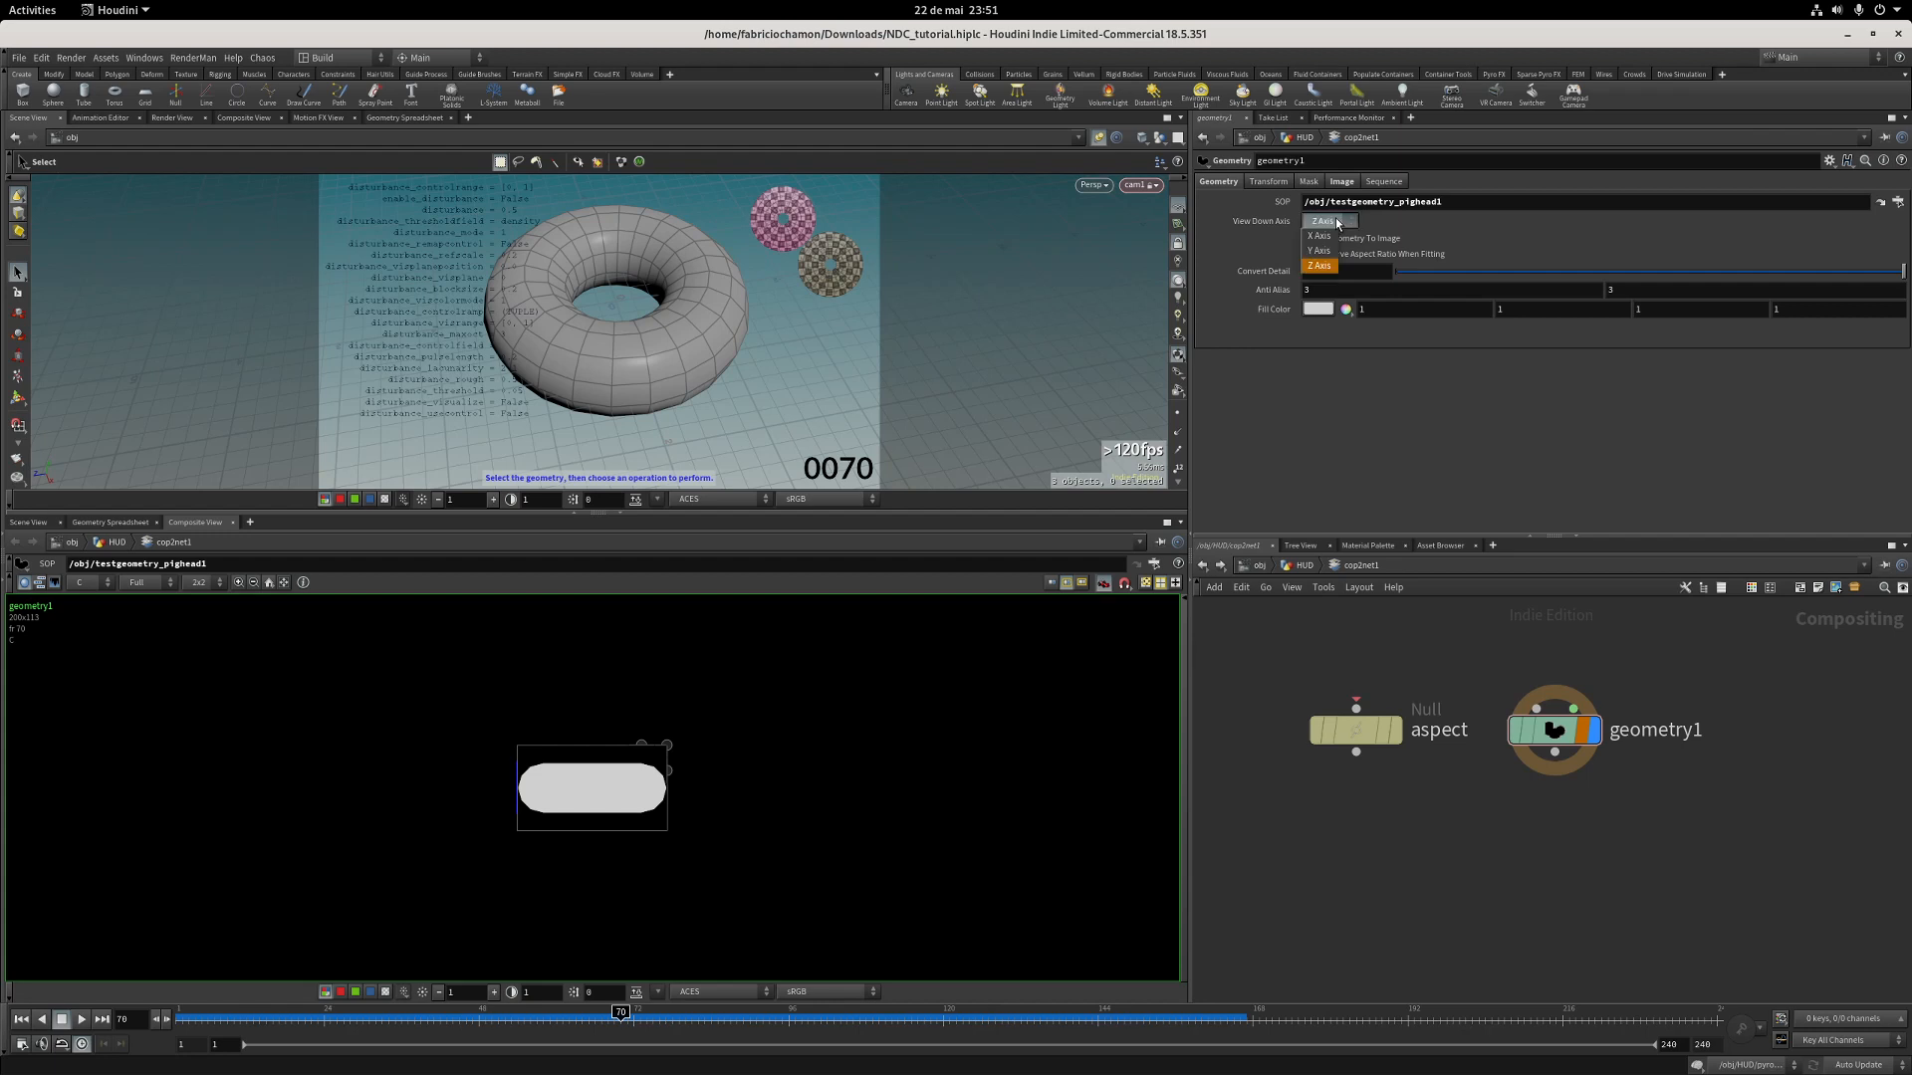
left_click(1337, 223)
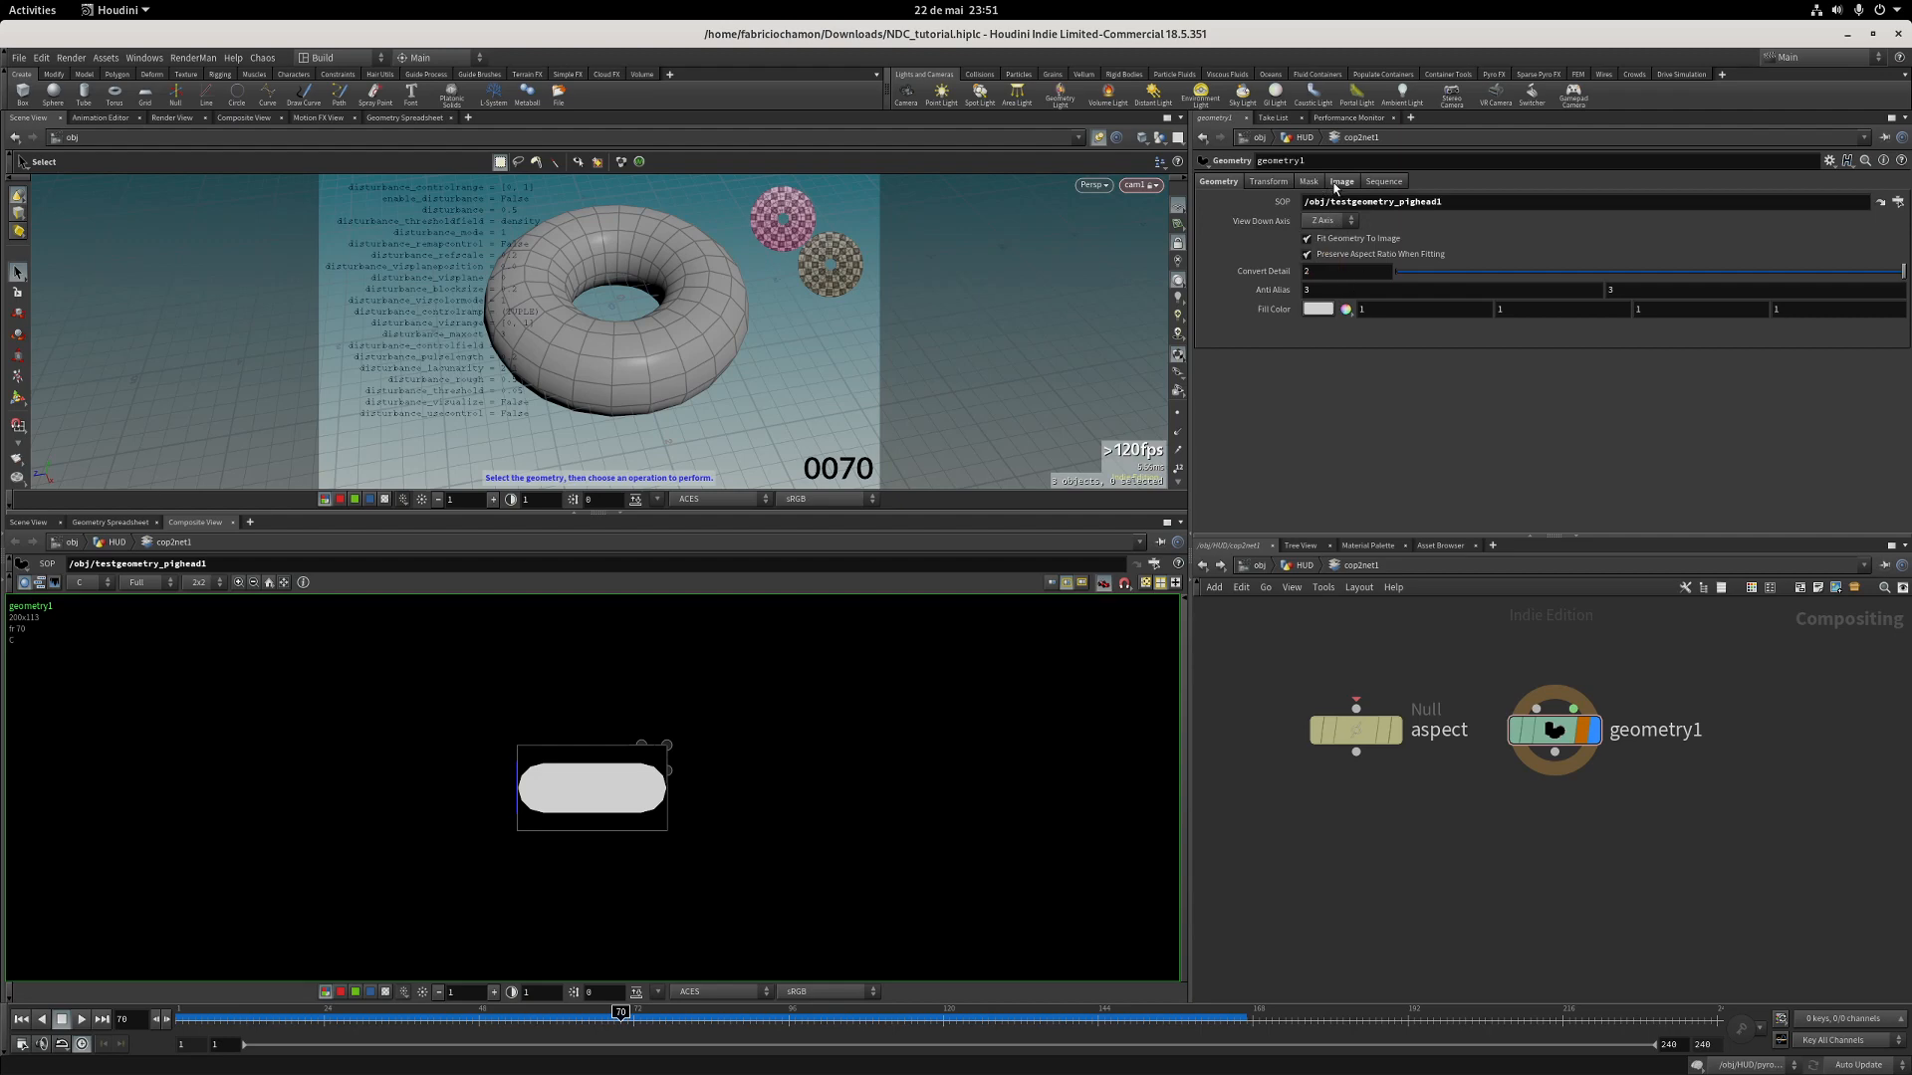
Revert geometry1's Override Size height to its default value.
left_click(1337, 185)
middle_click(1647, 202, "ctrl")
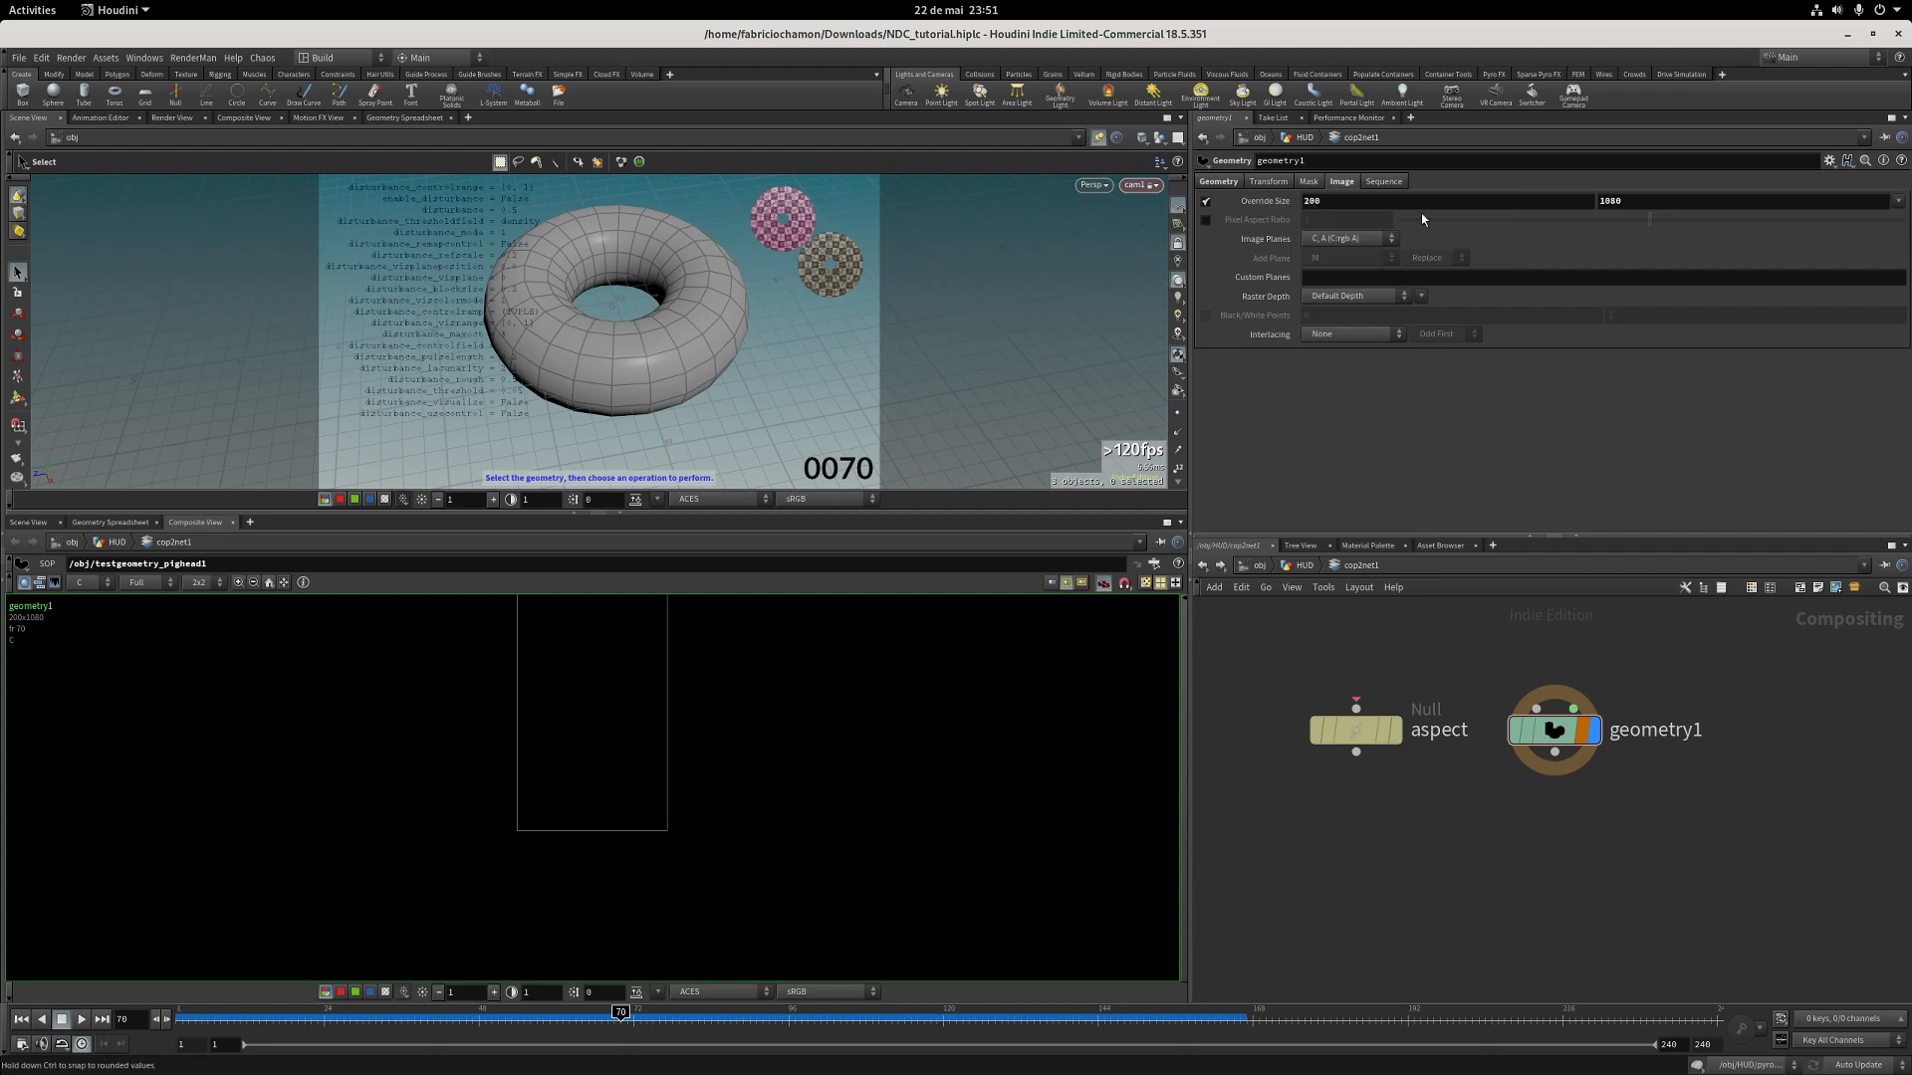
Set geometry1's Override Size to 500 by 500.
left_click(1344, 203)
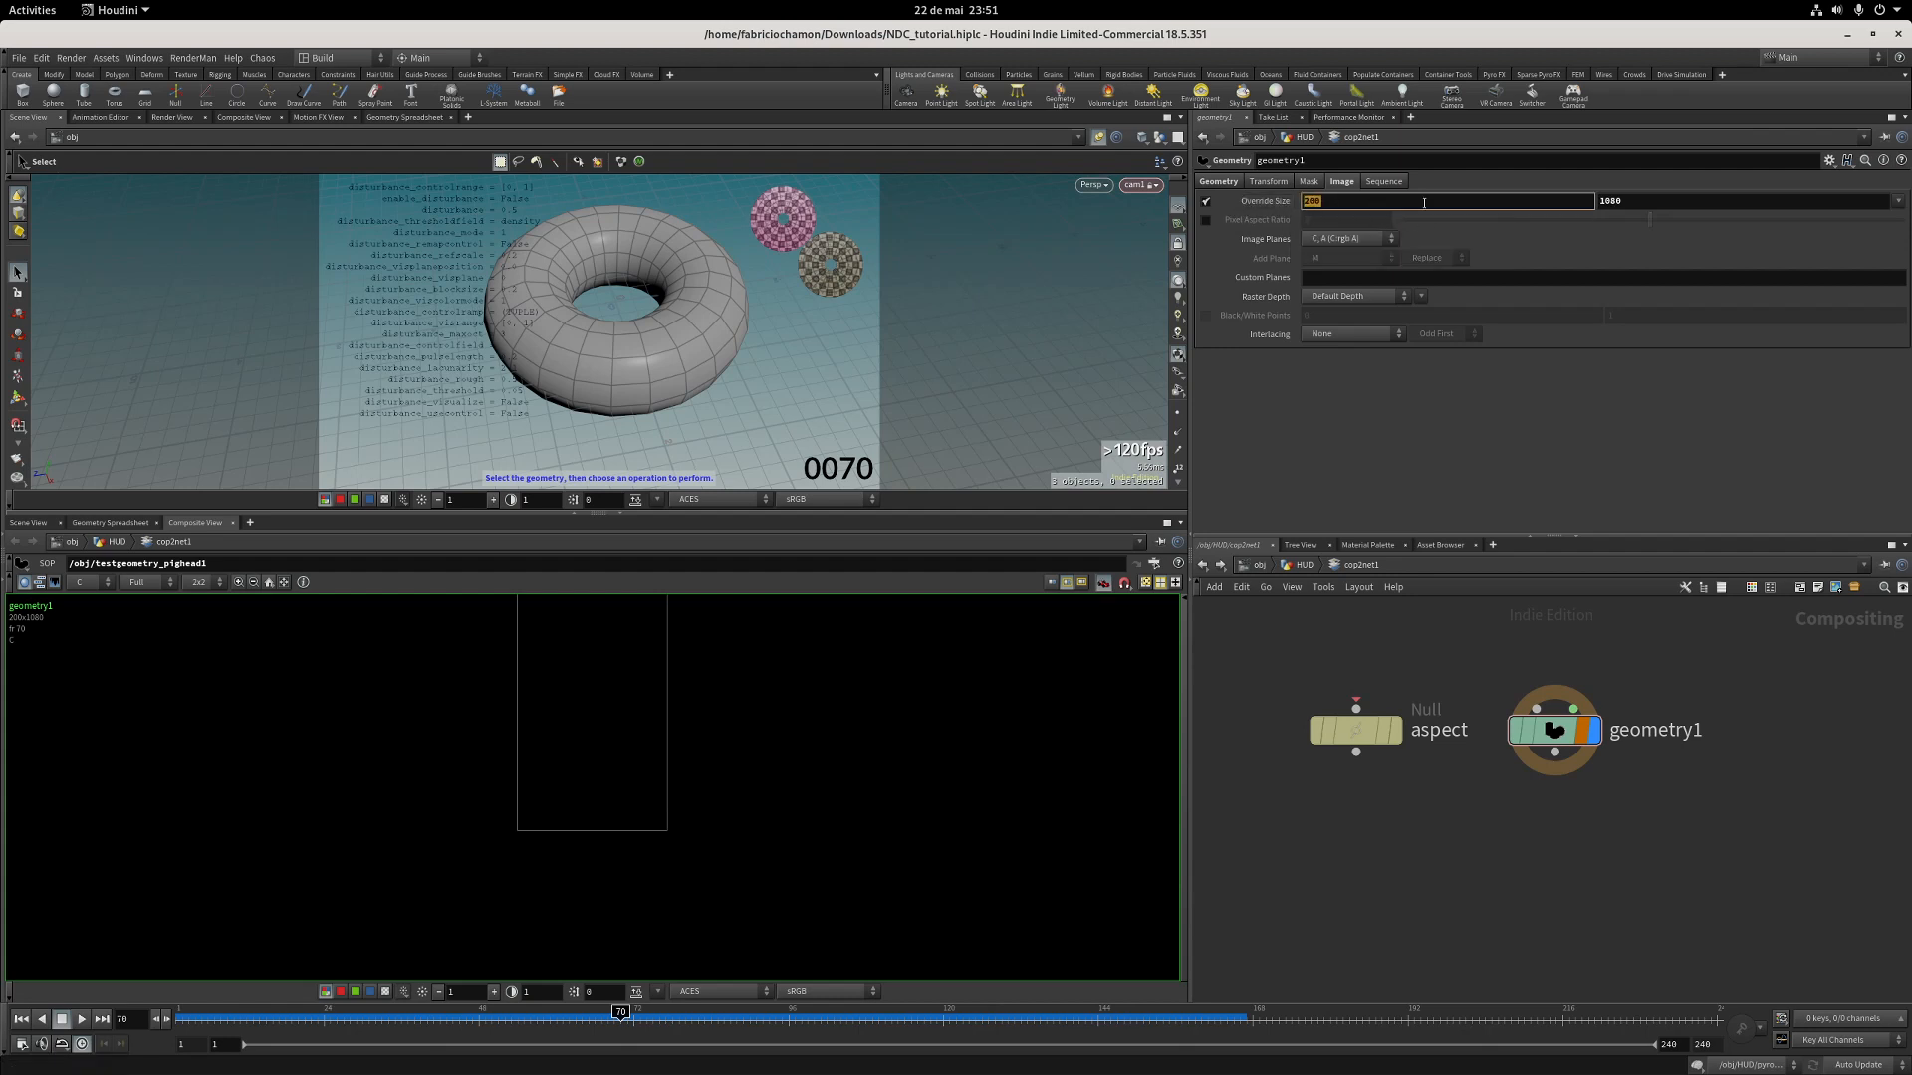
type("500")
key("Tab")
type("500")
key("Return")
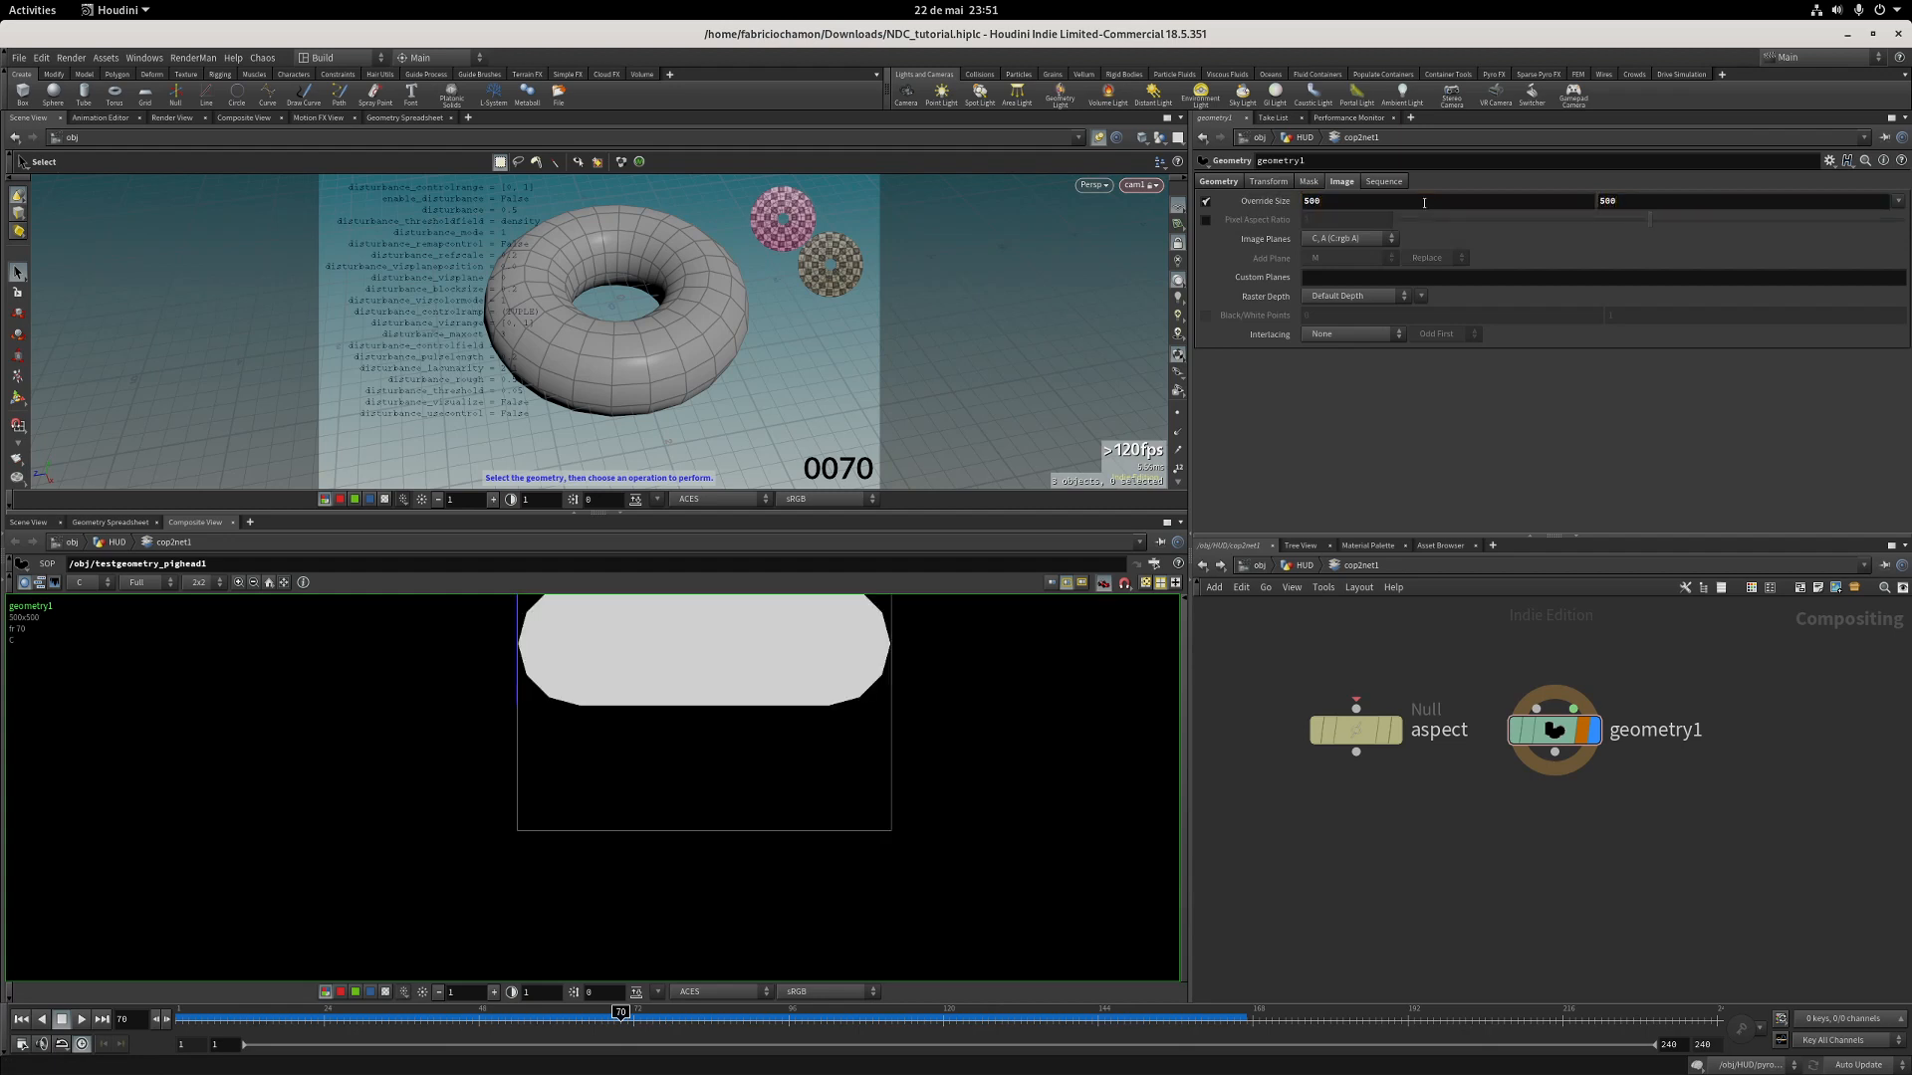
scroll(995, 687, "down", 1)
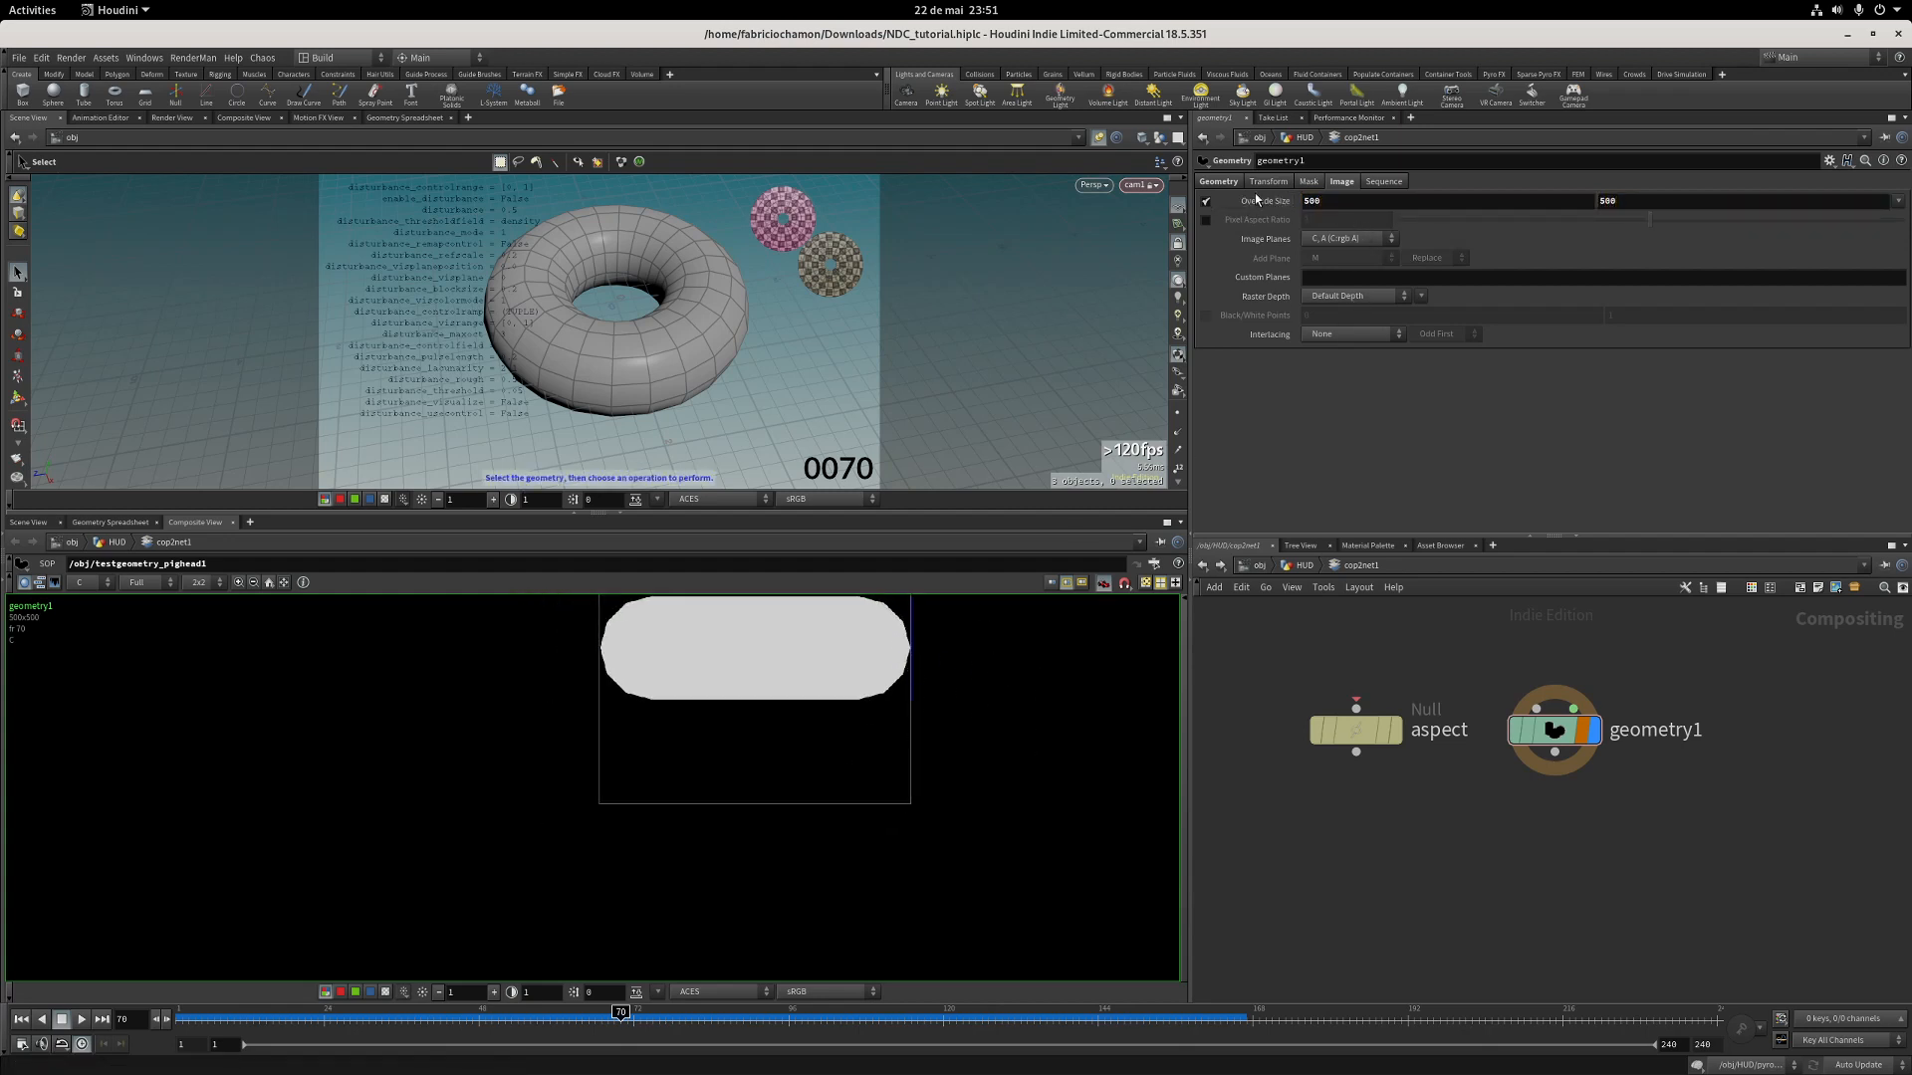
Change geometry1's View Down Axis to Y Axis and bring the whole rendered image into view.
left_click(1218, 181)
left_click(1334, 253)
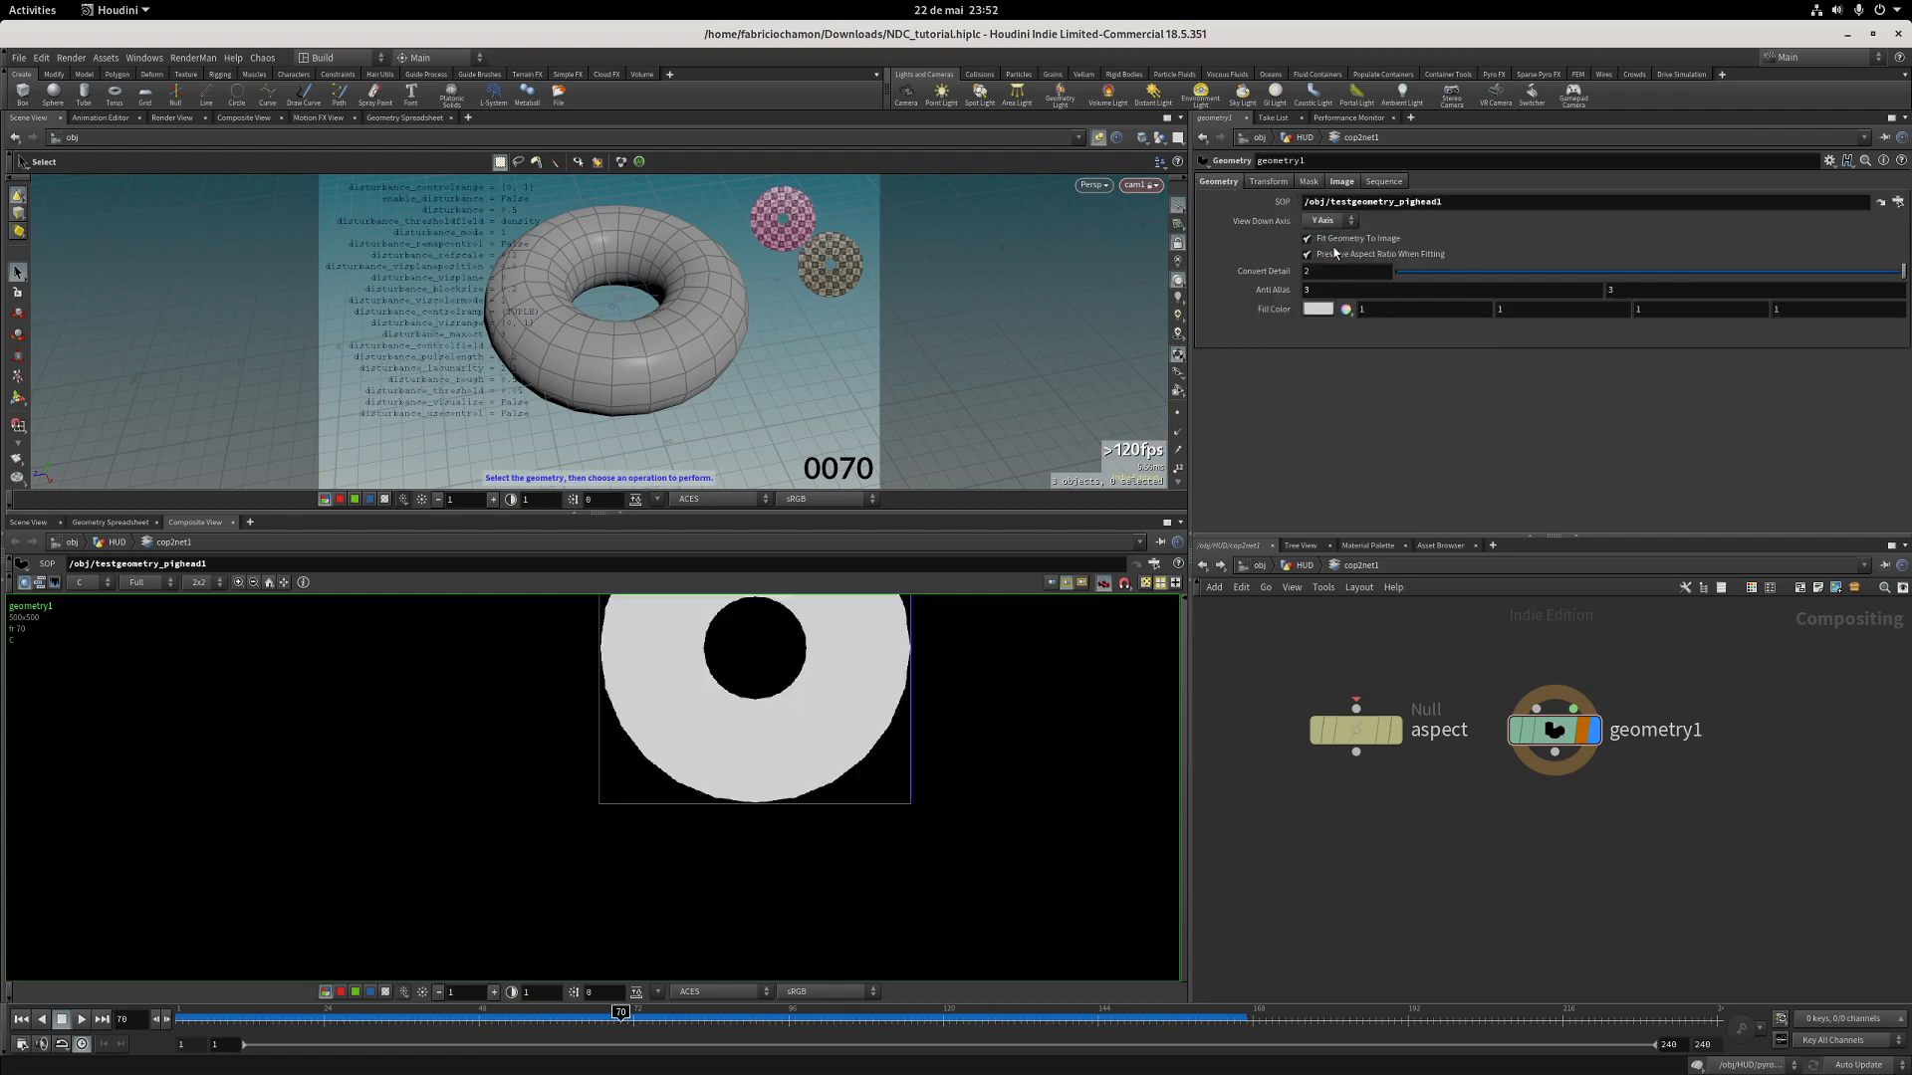
middle_click_drag(779, 644, 653, 760)
scroll(653, 760, "down", 1)
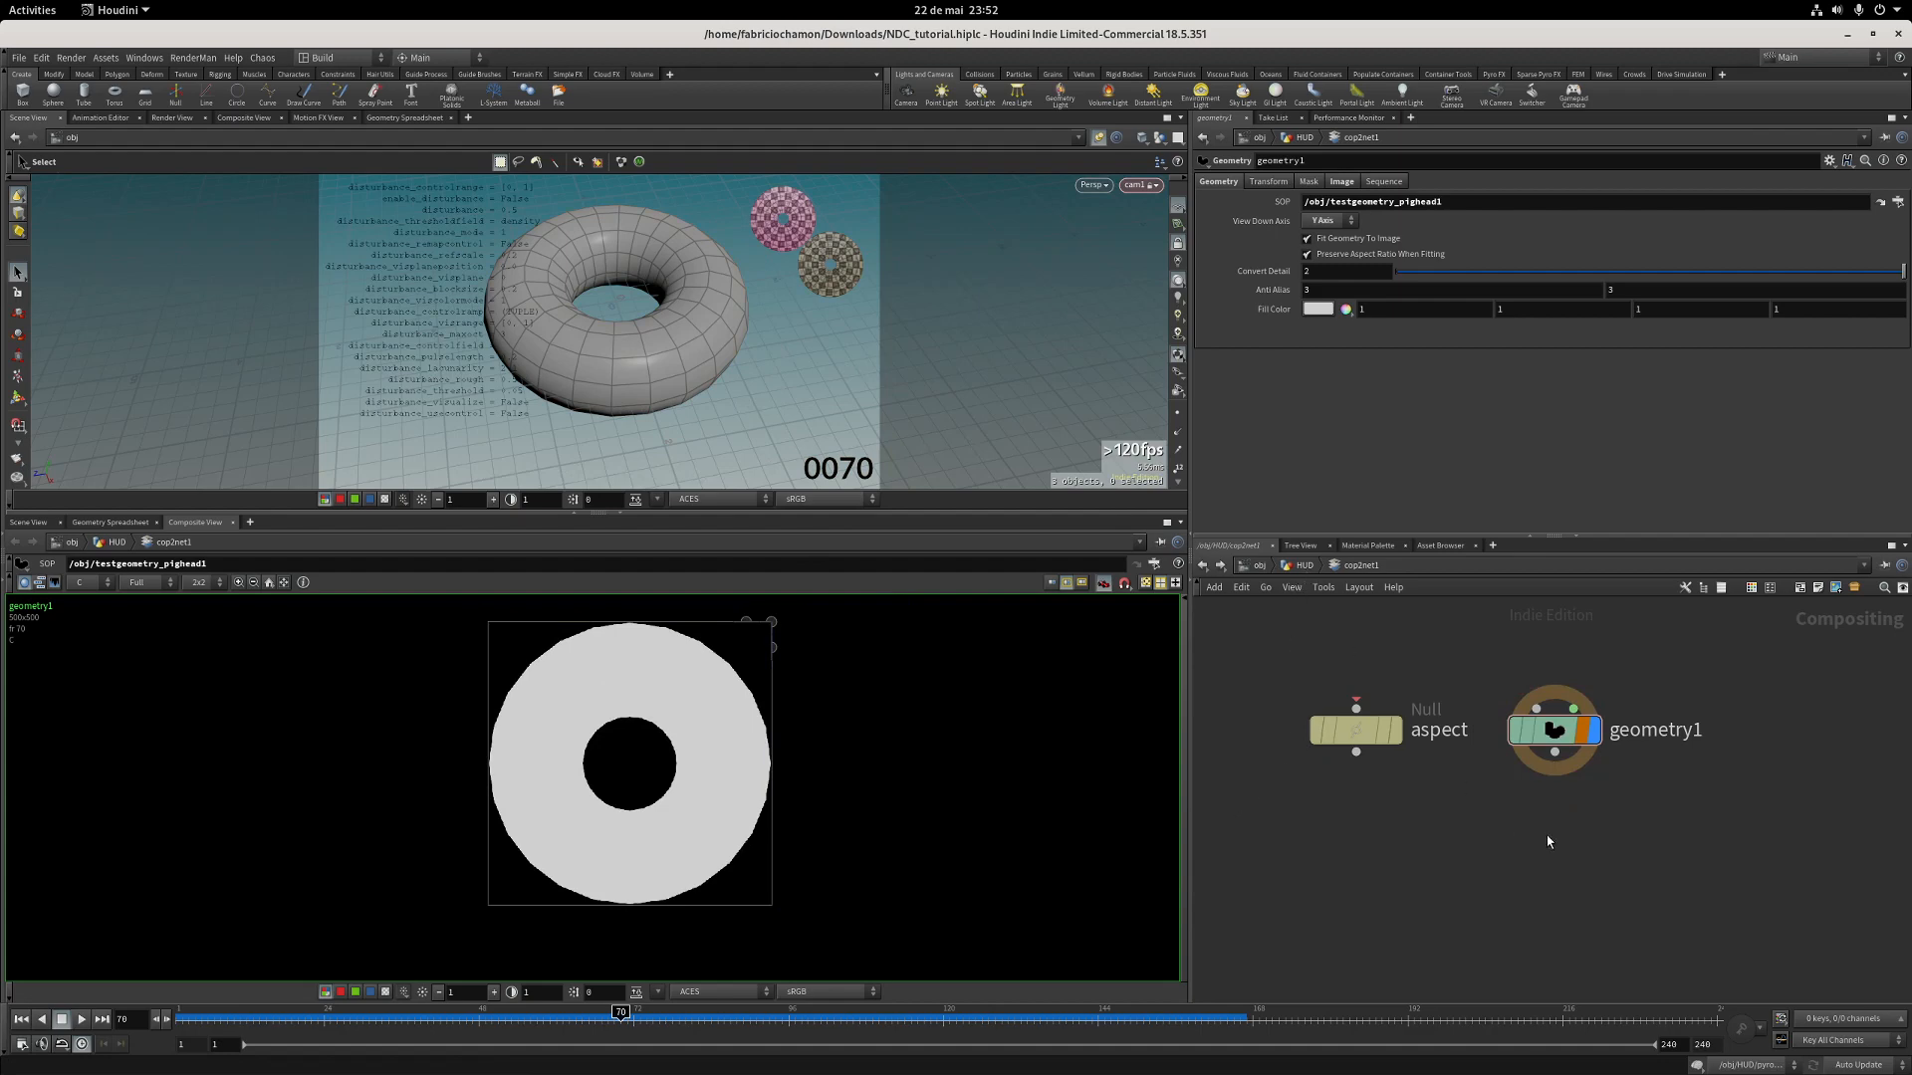
Append a null named OUT to geometry1, copy the null, and return to the HUD network.
left_click(1557, 758)
key("Tab")
type("null")
key("Return")
left_click(1558, 812)
double_click(1644, 821)
type("OUT")
key("Return")
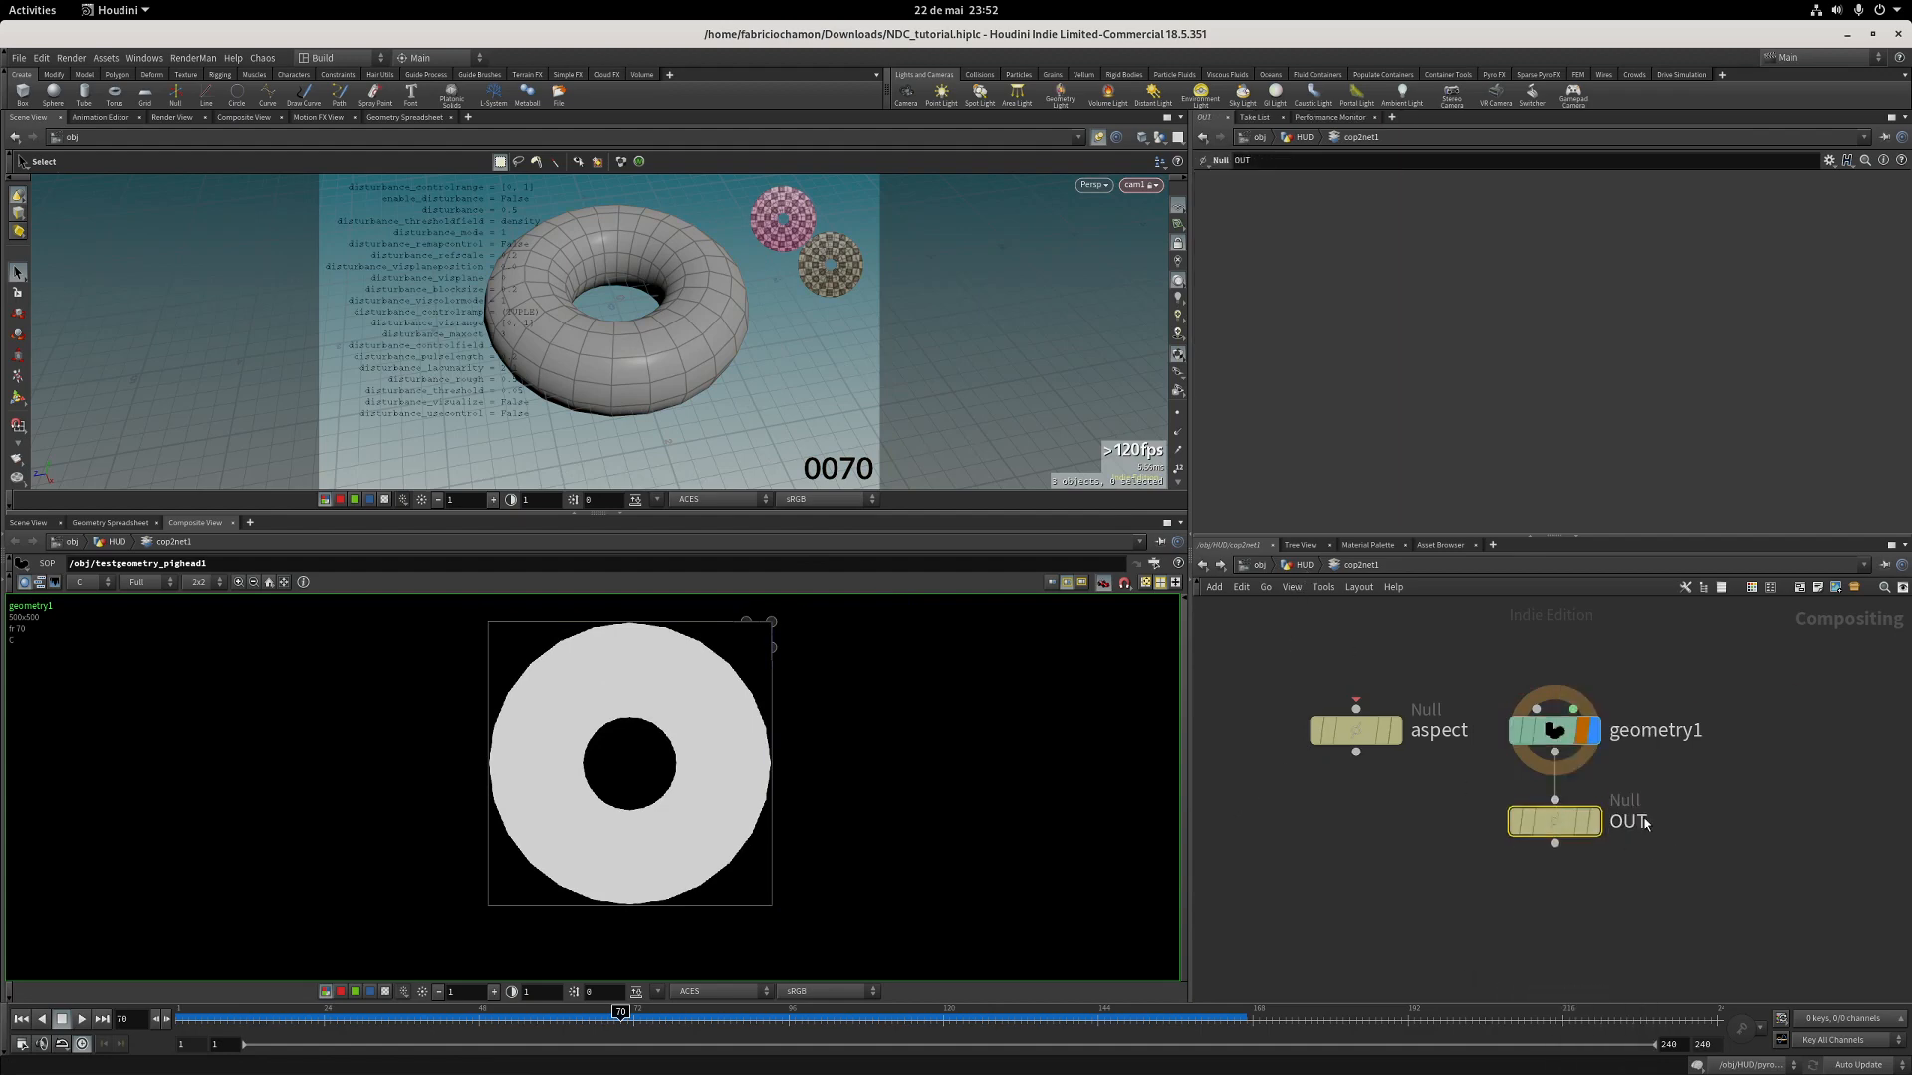
key("ctrl+c")
left_click(1303, 564)
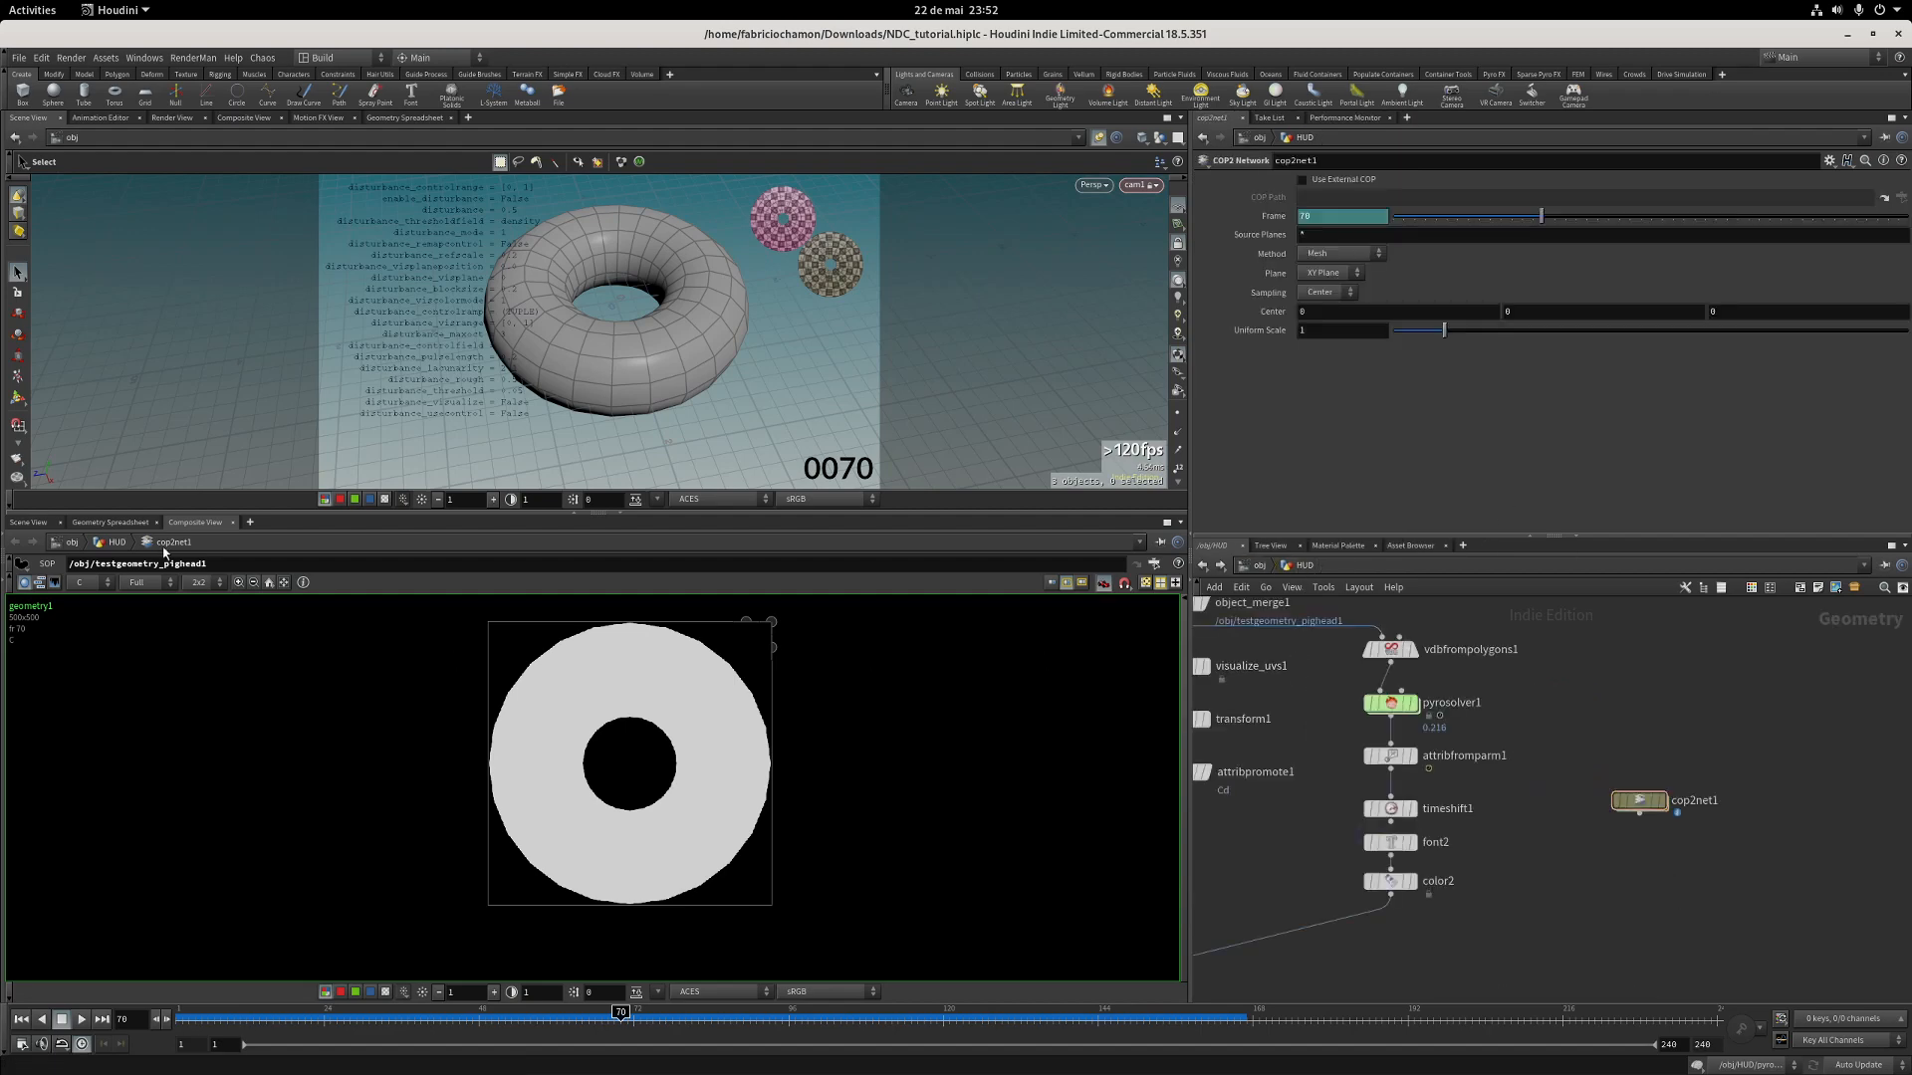
Show the scene view in the lower pane and add a Grid node directly below cop2net1.
left_click(25, 523)
middle_click_drag(1566, 858, 1414, 868)
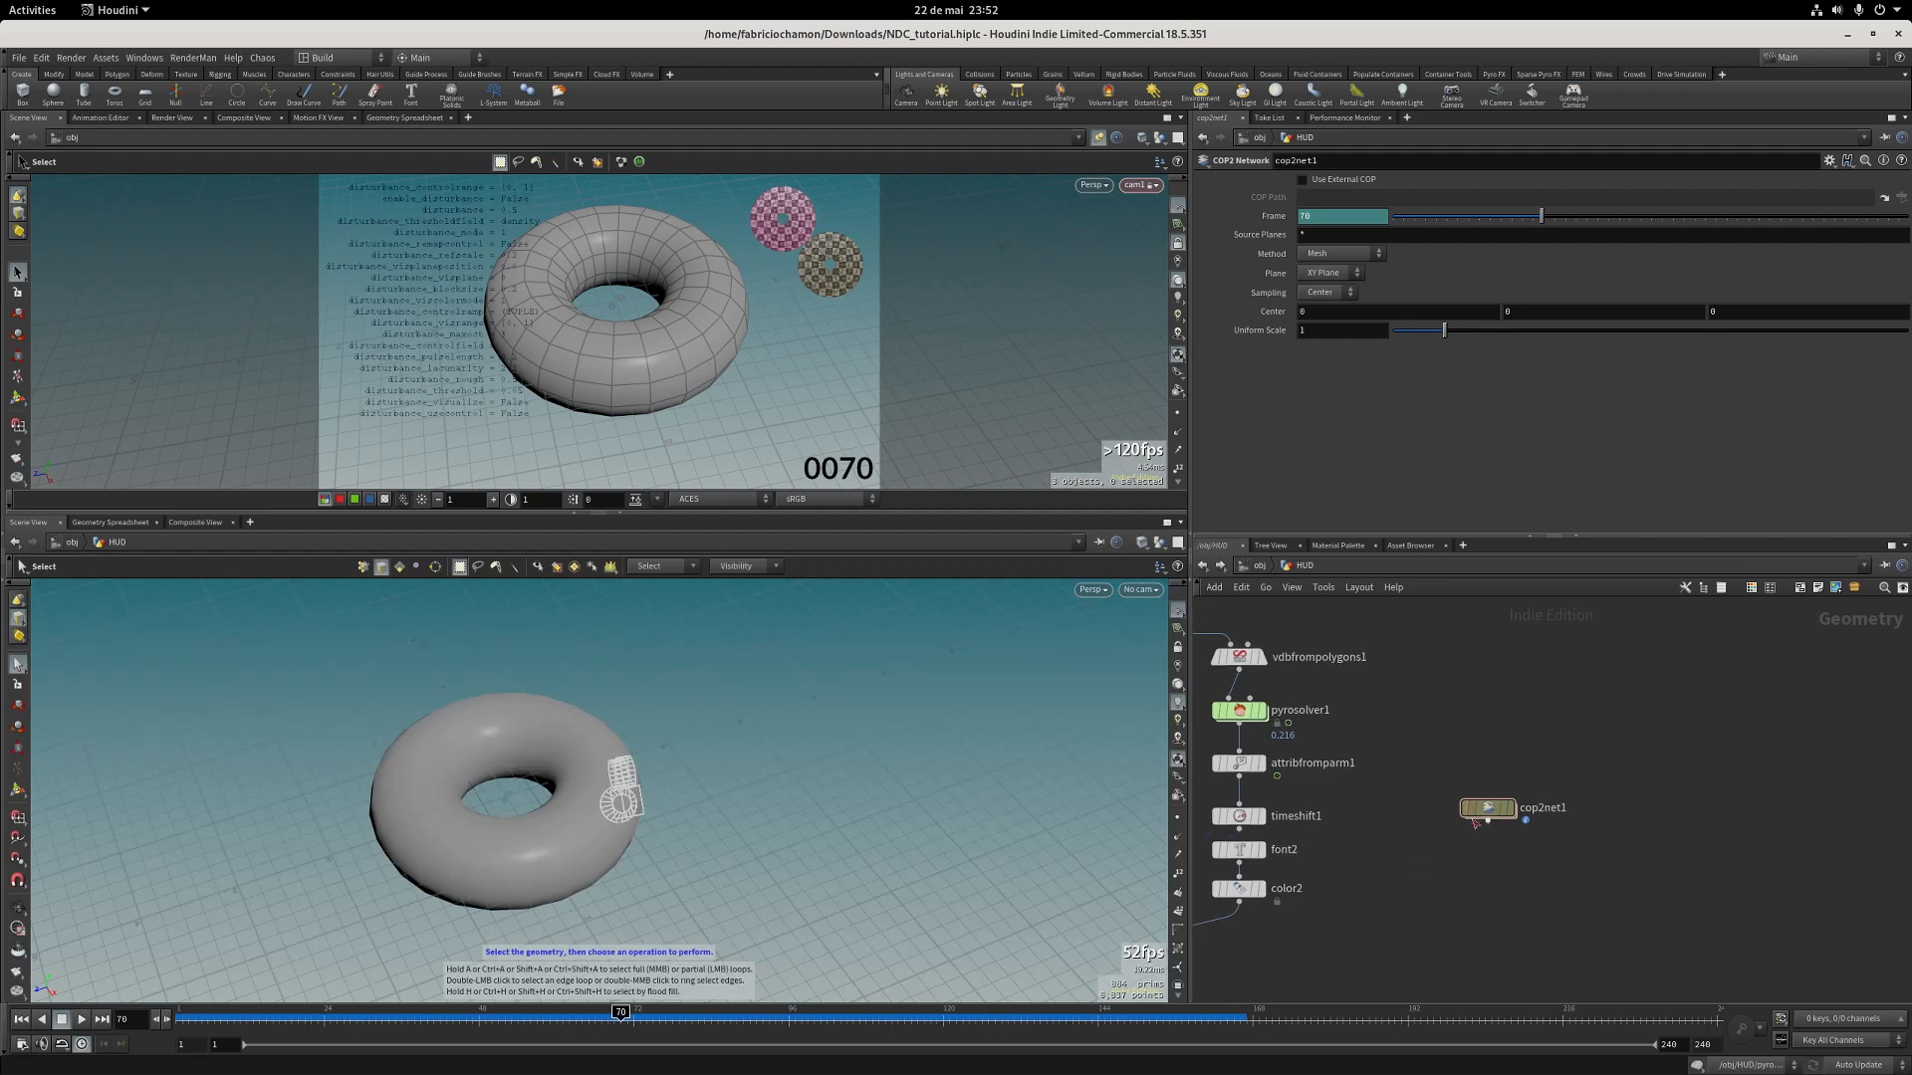
left_click_drag(1488, 807, 1480, 695)
key("Tab")
type("grid")
key("Return")
left_click(1476, 773)
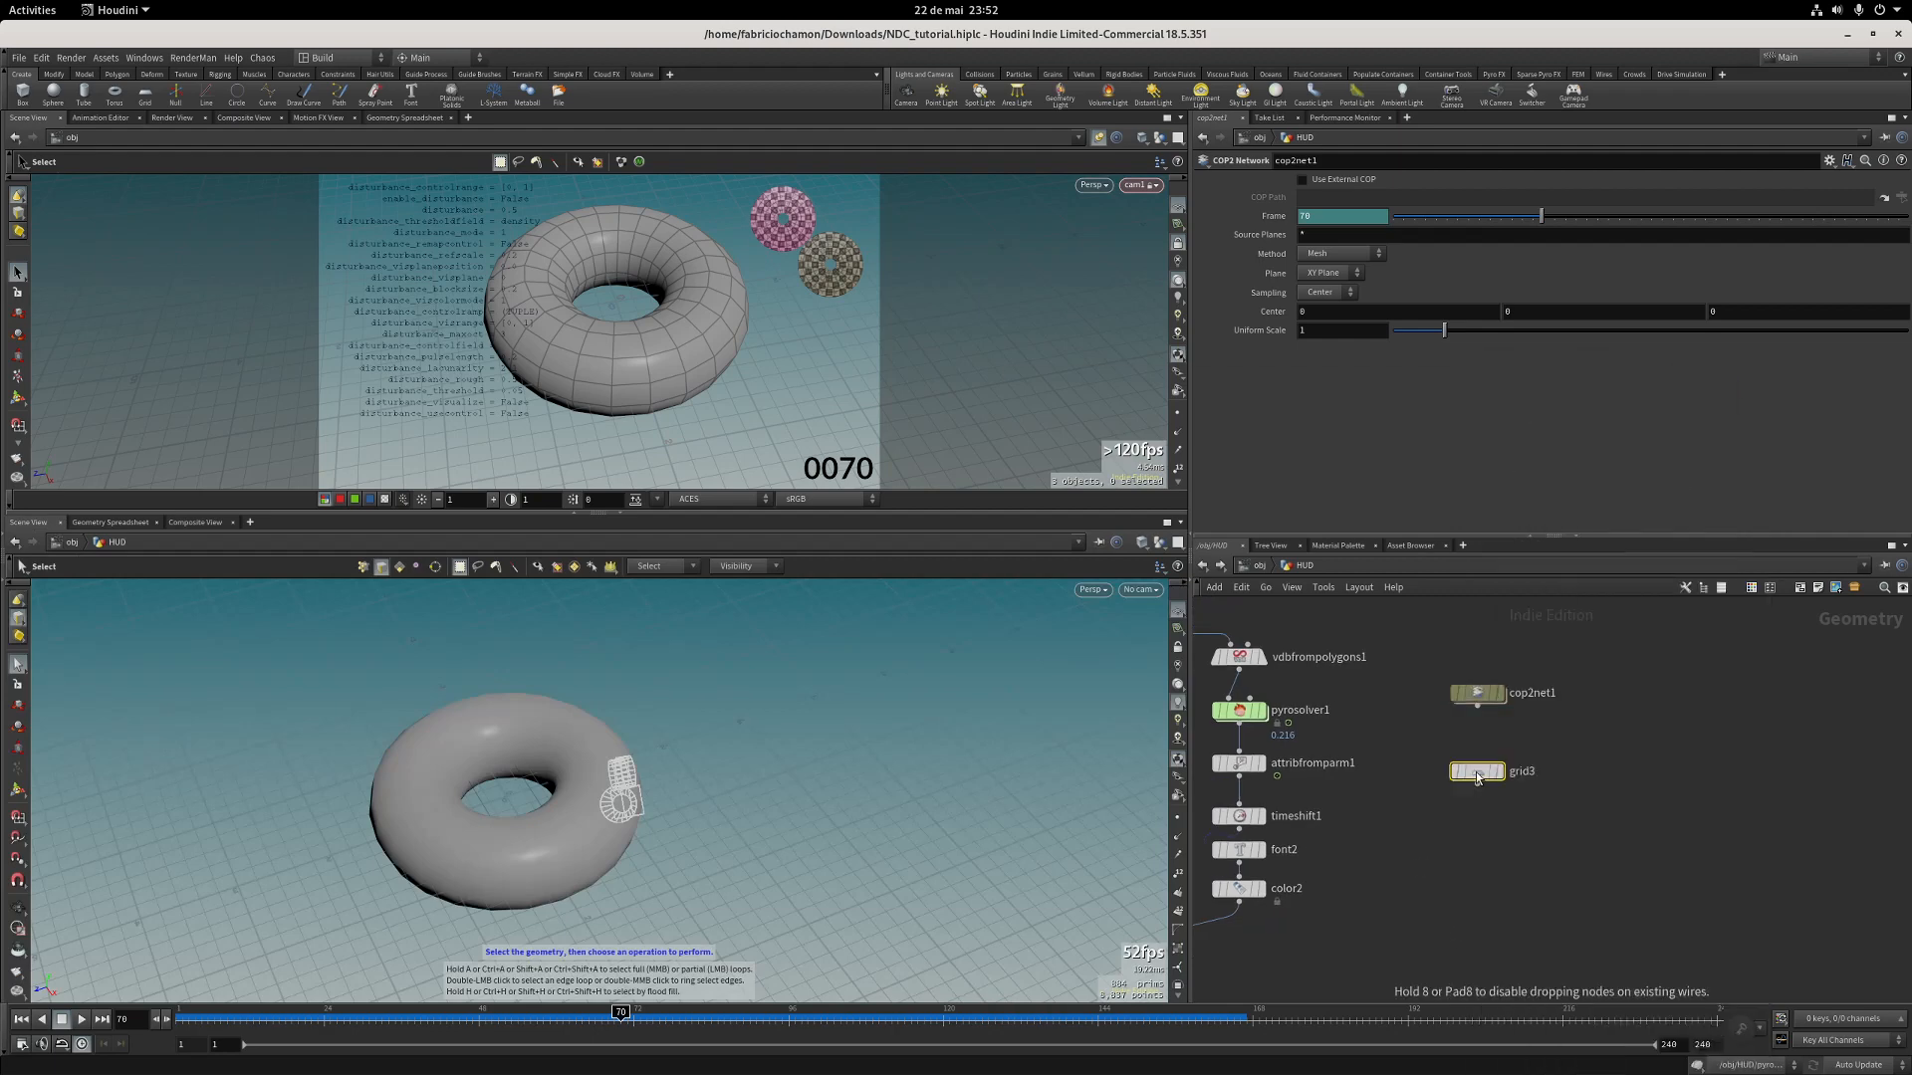
left_click_drag(1477, 777, 1477, 758)
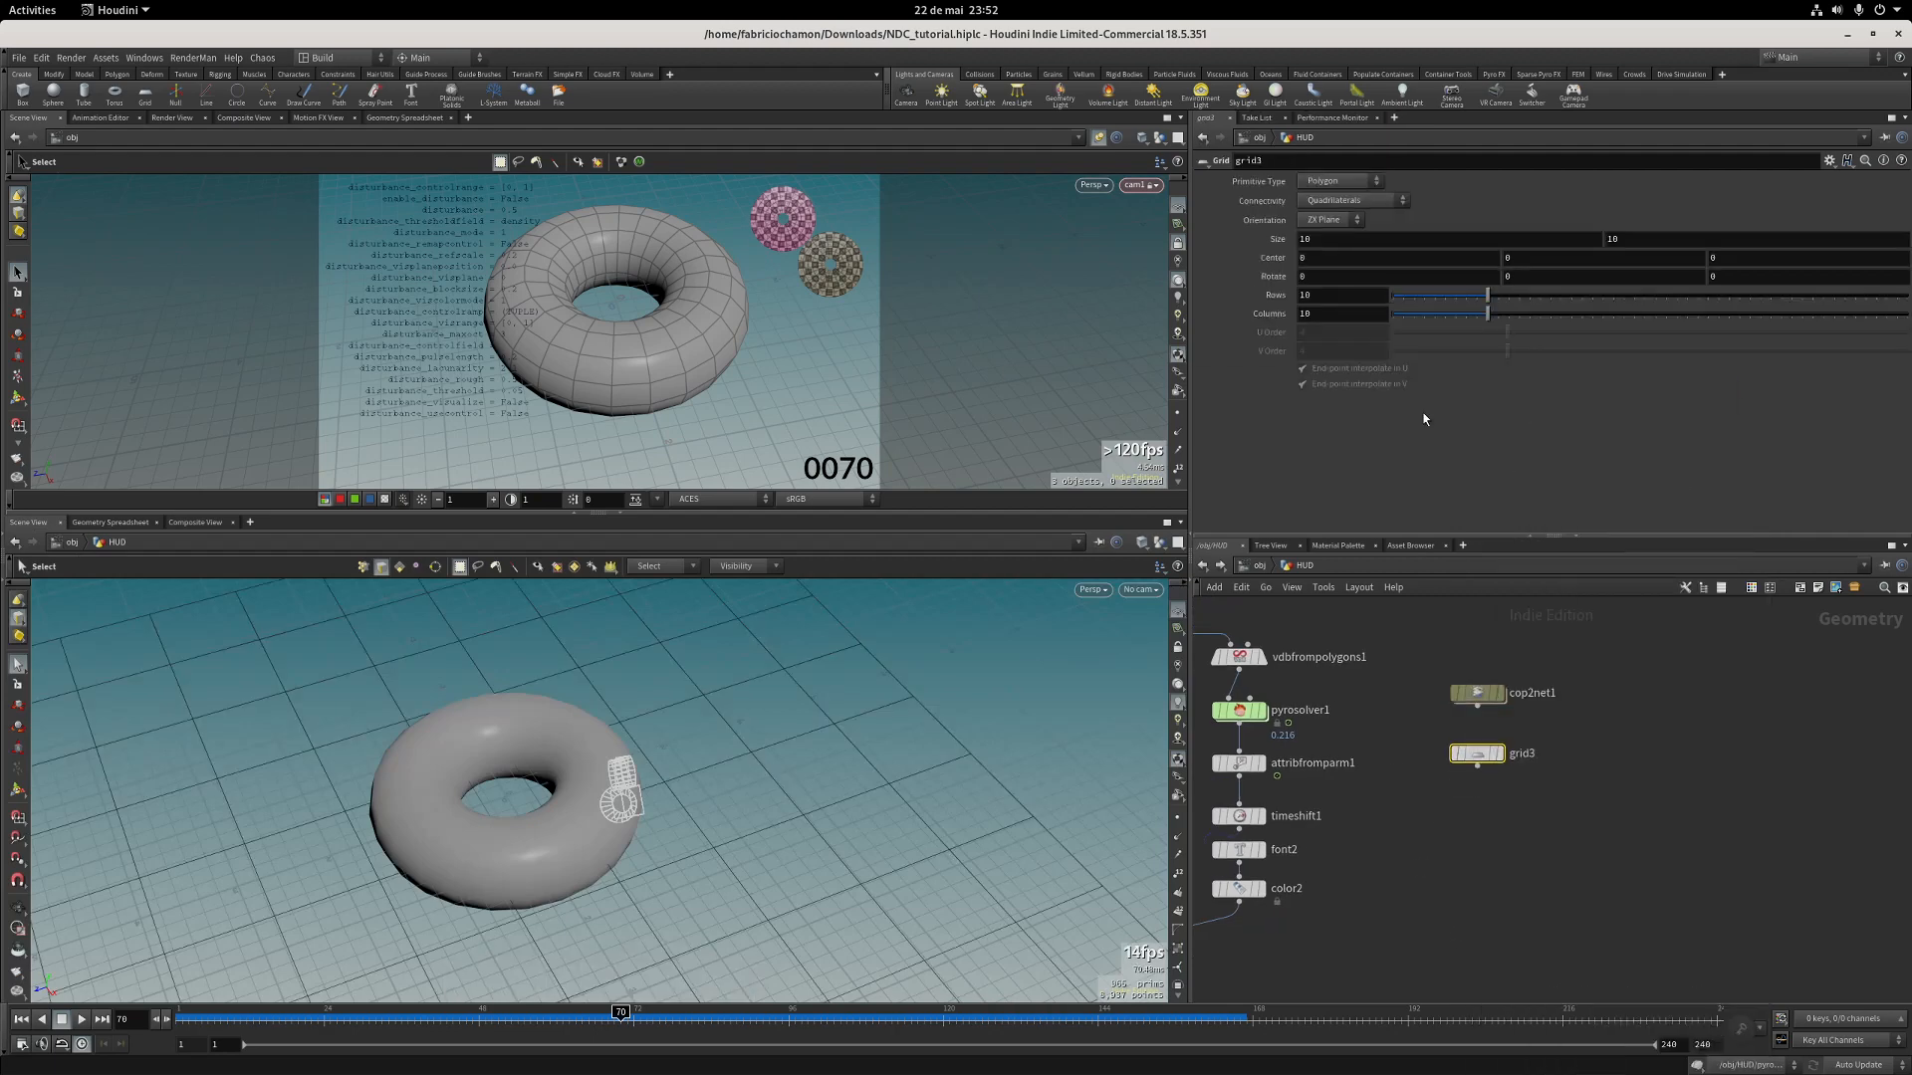
Set the new grid's rows and columns to 2 each.
left_click_drag(747, 687, 439, 776, "alt")
middle_click_drag(439, 776, 274, 761, "alt")
left_click_drag(274, 761, 304, 719, "alt")
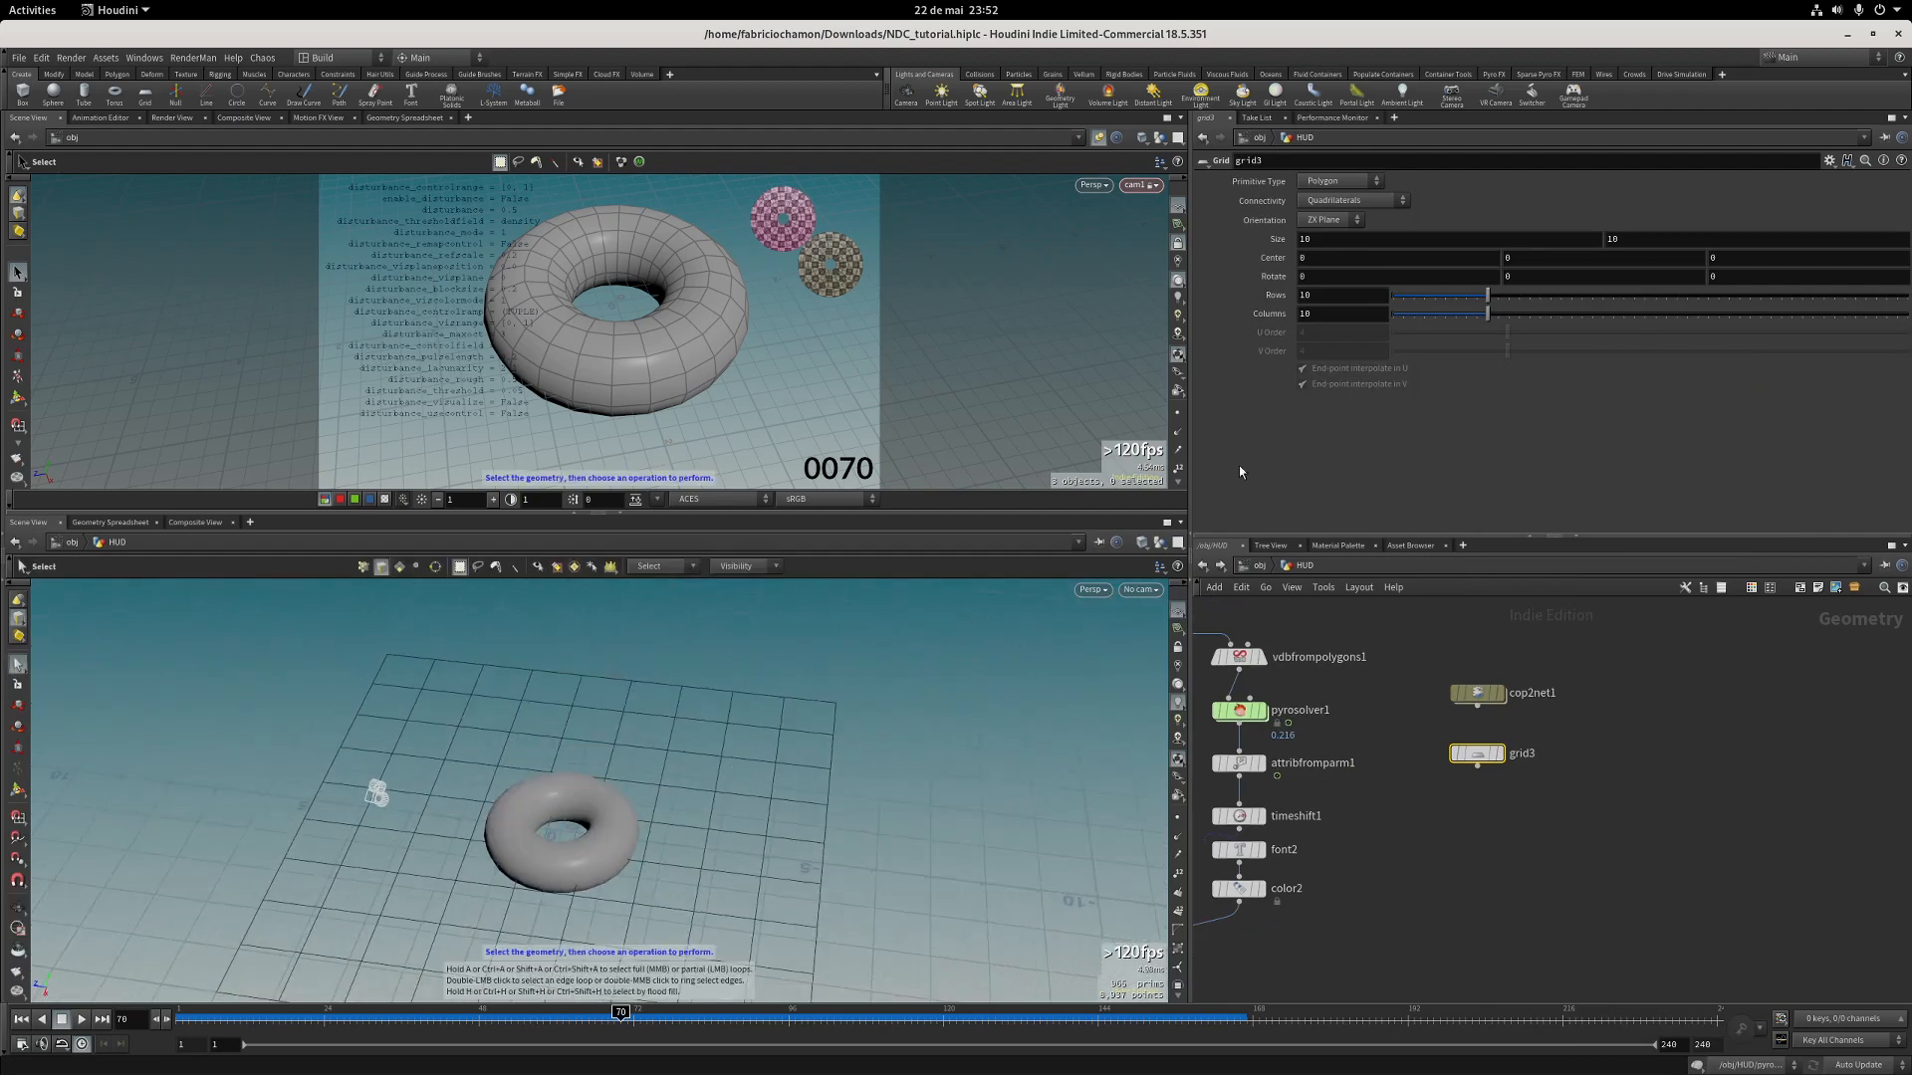
left_click(1336, 295)
type("2")
key("Tab")
type("2")
key("Return")
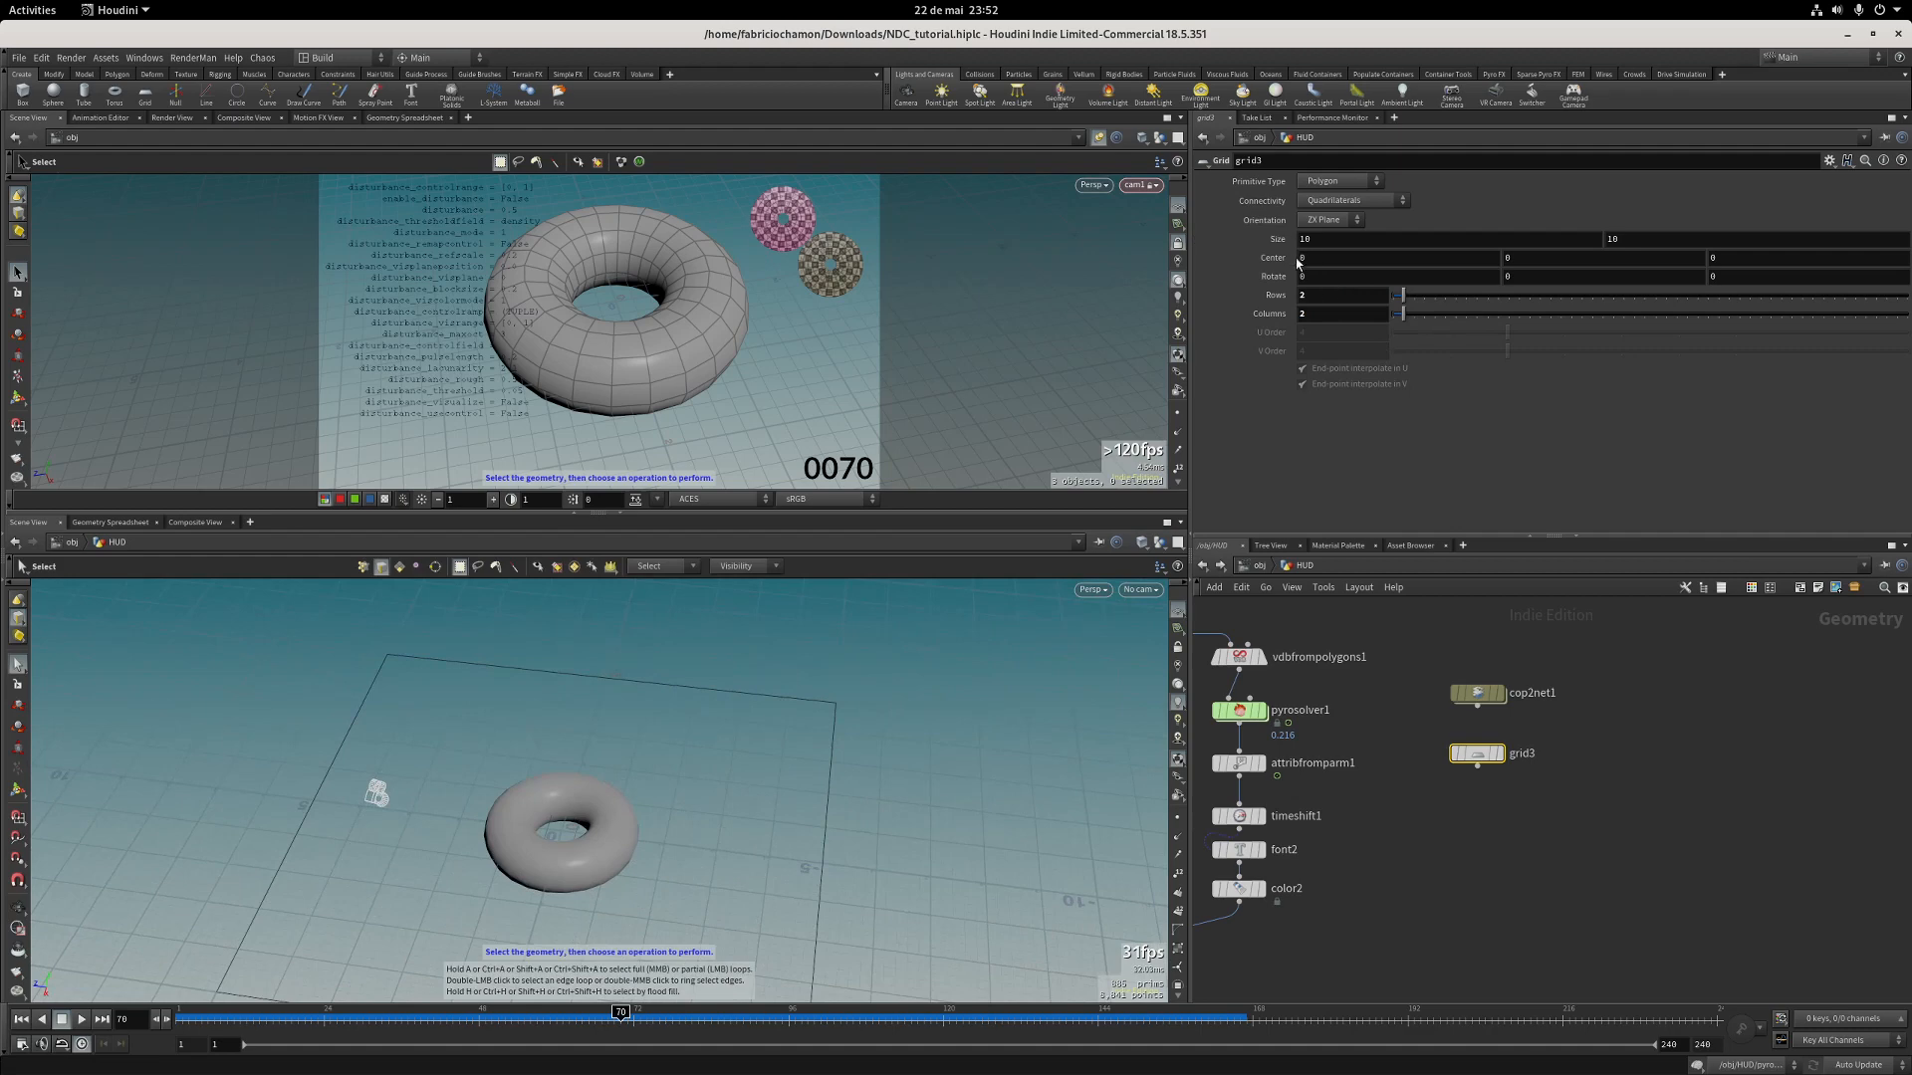
Display grid3 in the viewport and open grid2's parameters to check its size.
left_click(1476, 756)
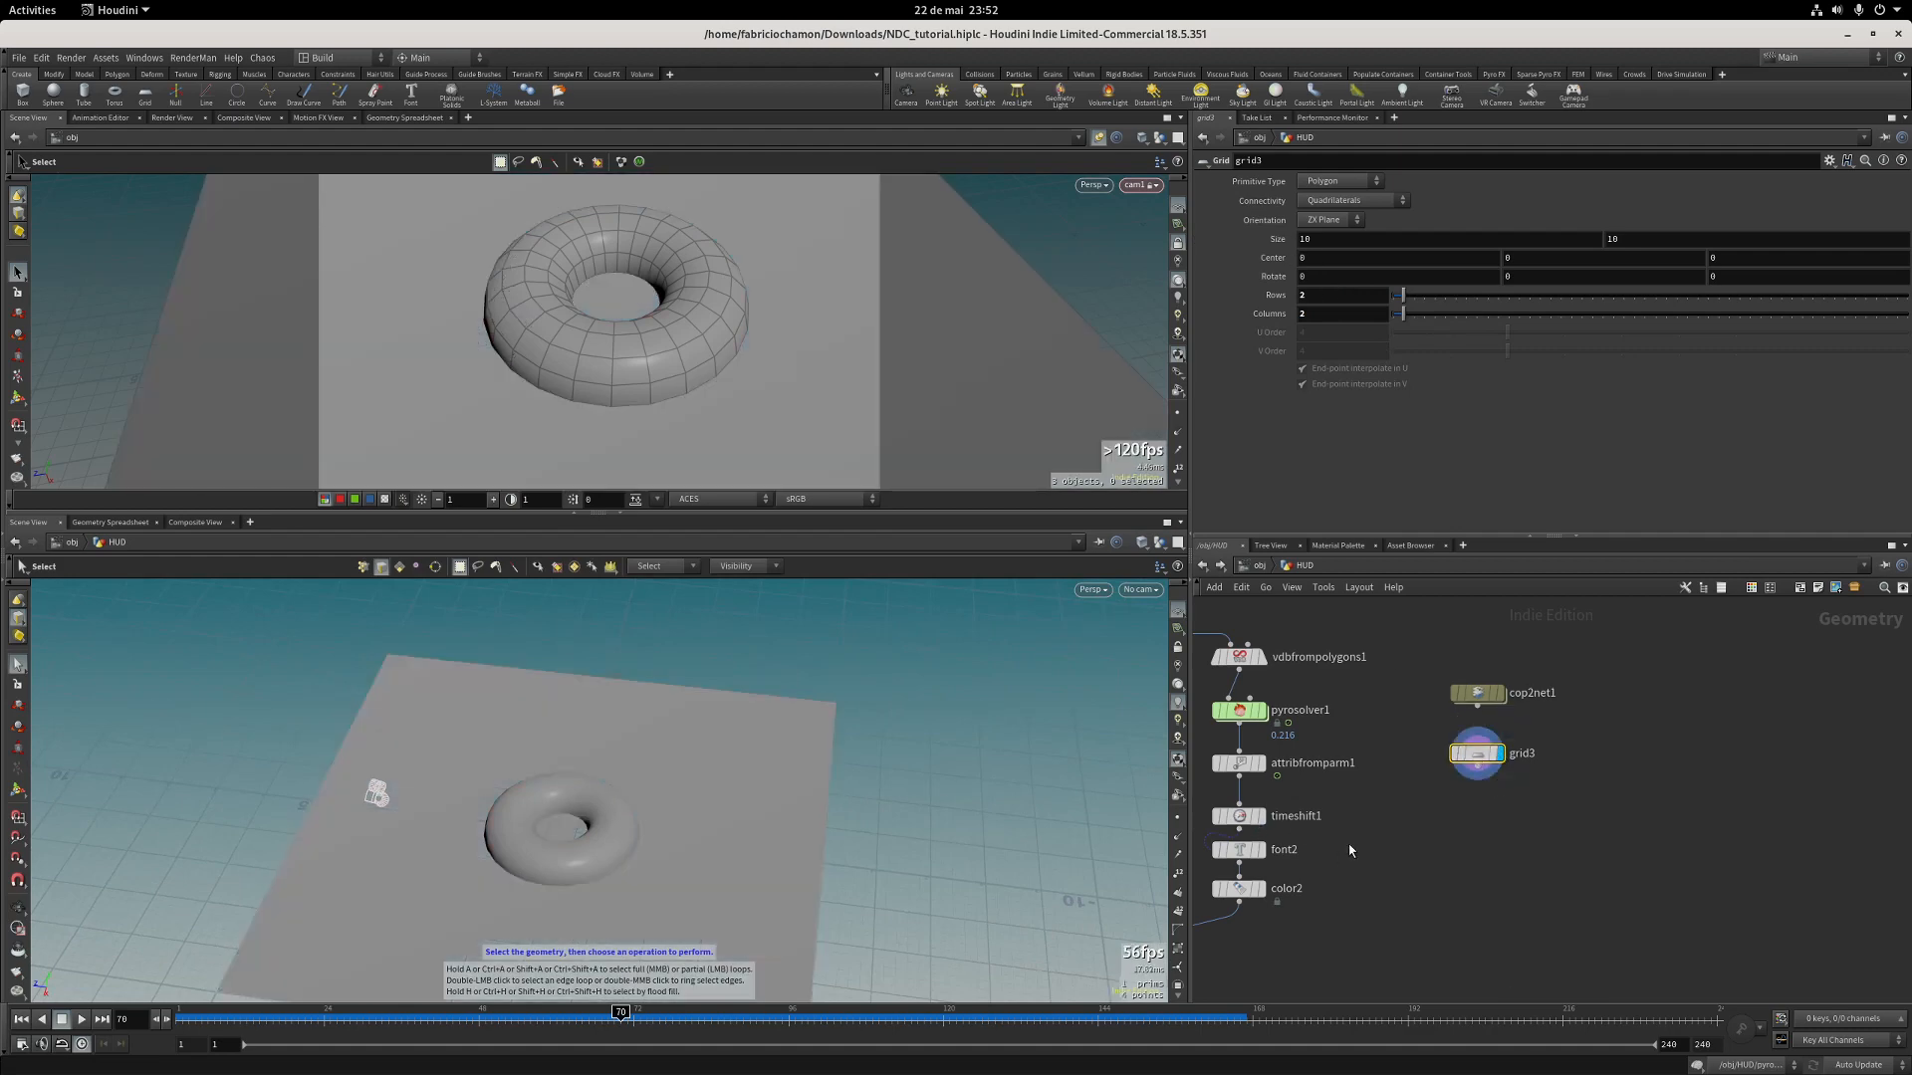
key("h")
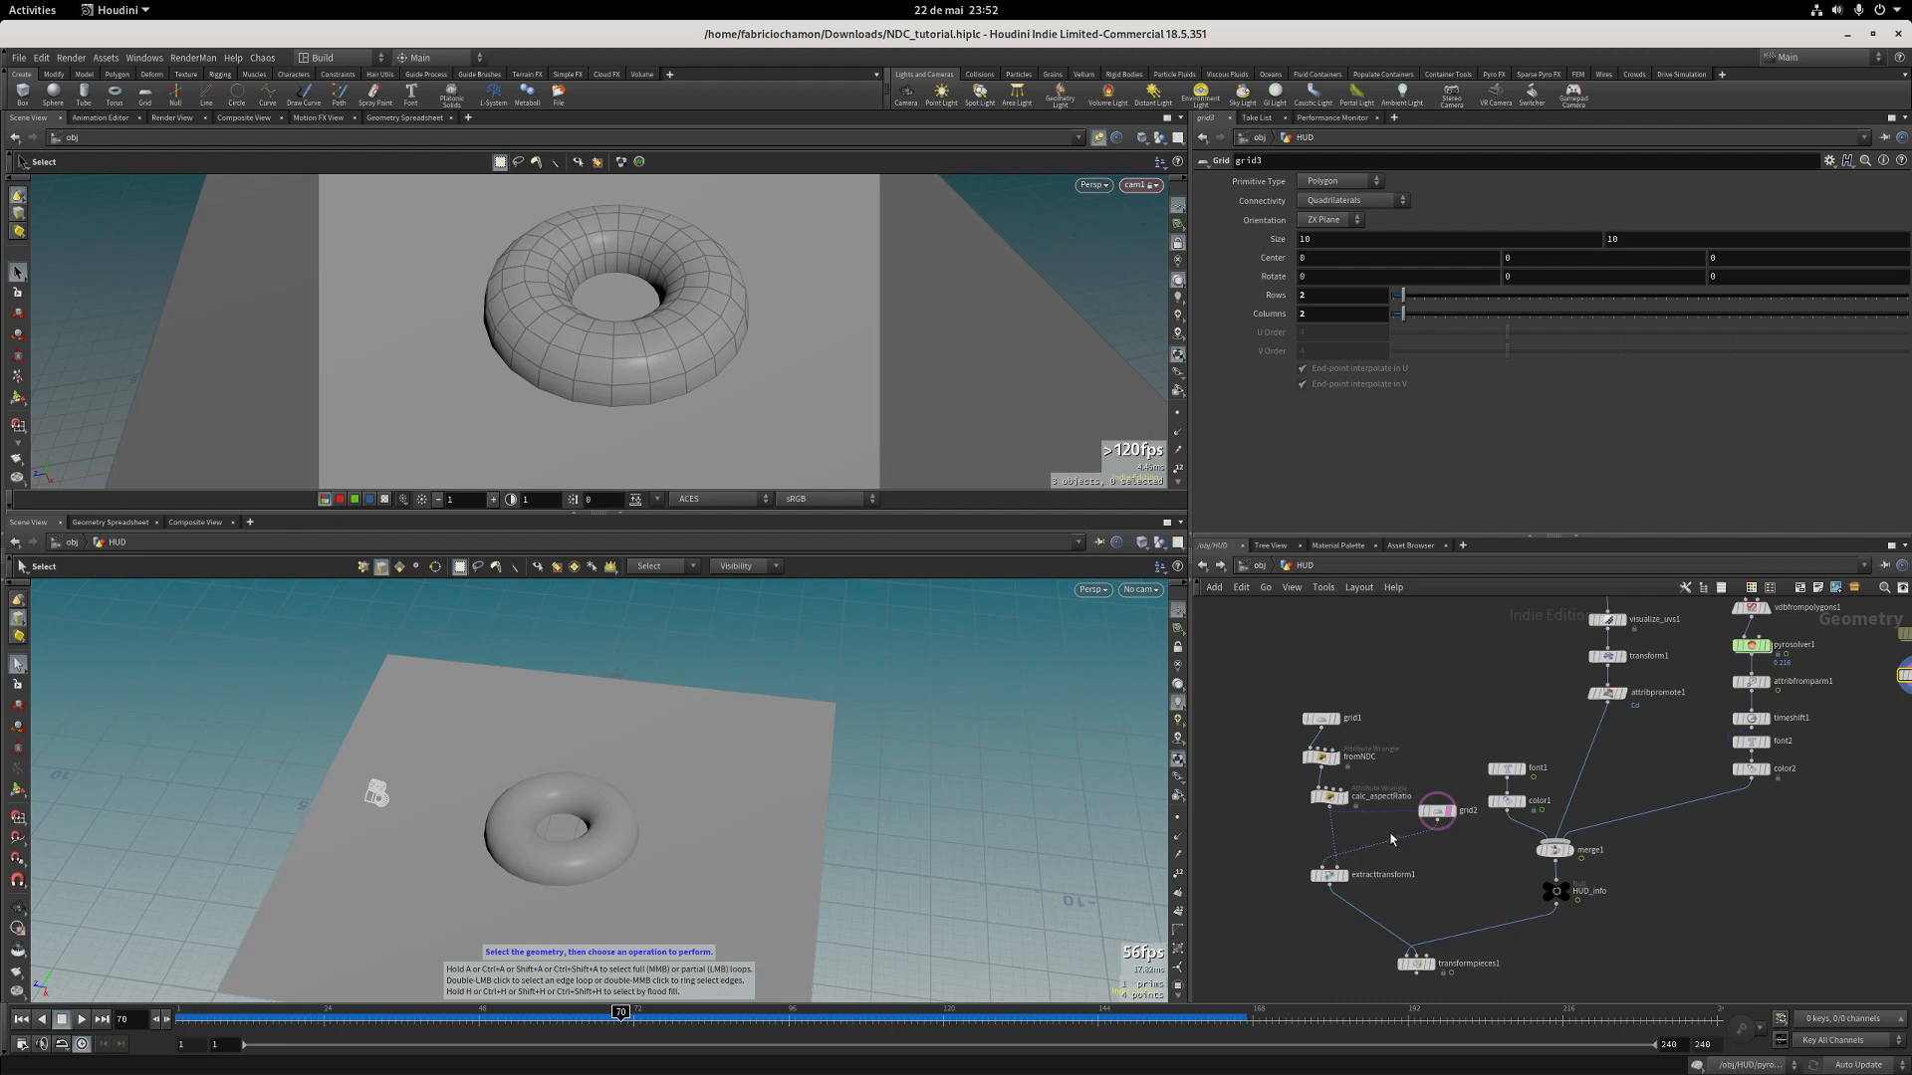
left_click(1437, 811)
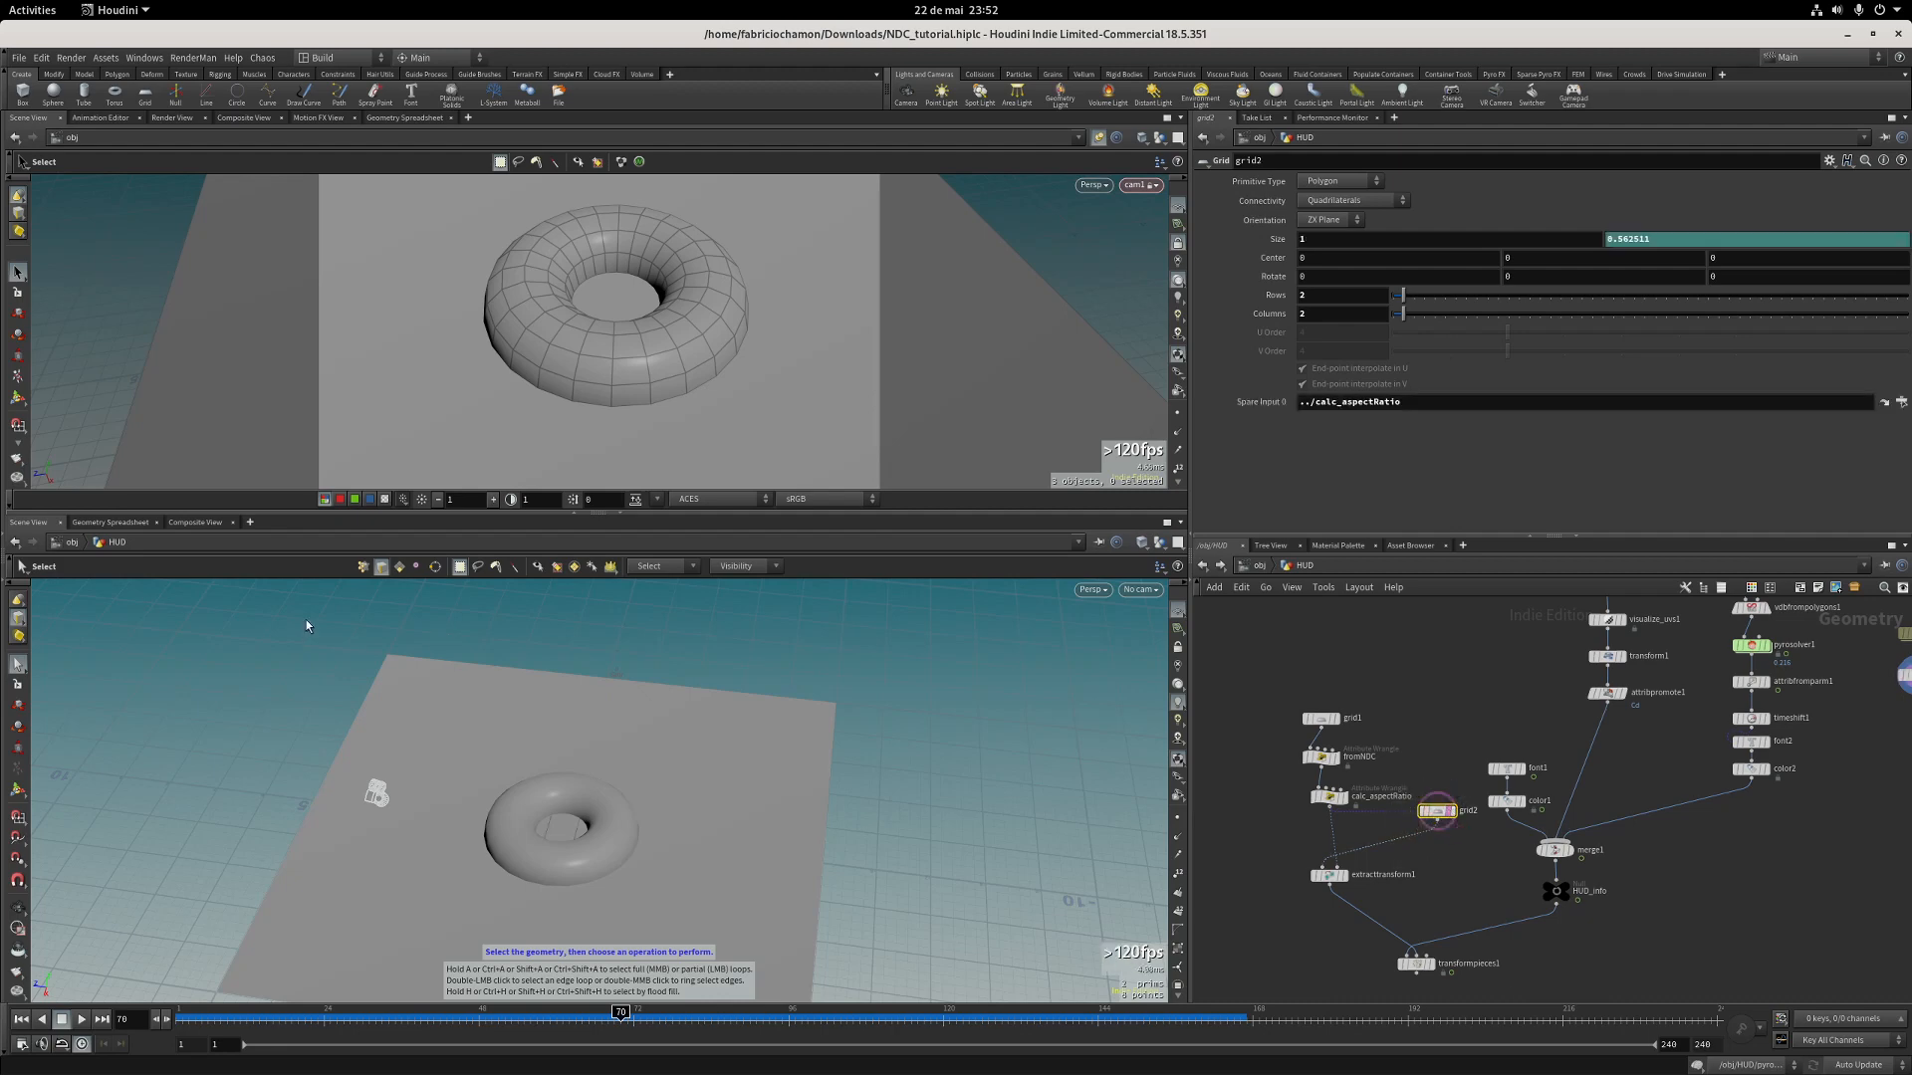
Switch the lower viewport to the top view, reselect grid3, and hide other objects.
key("space+2")
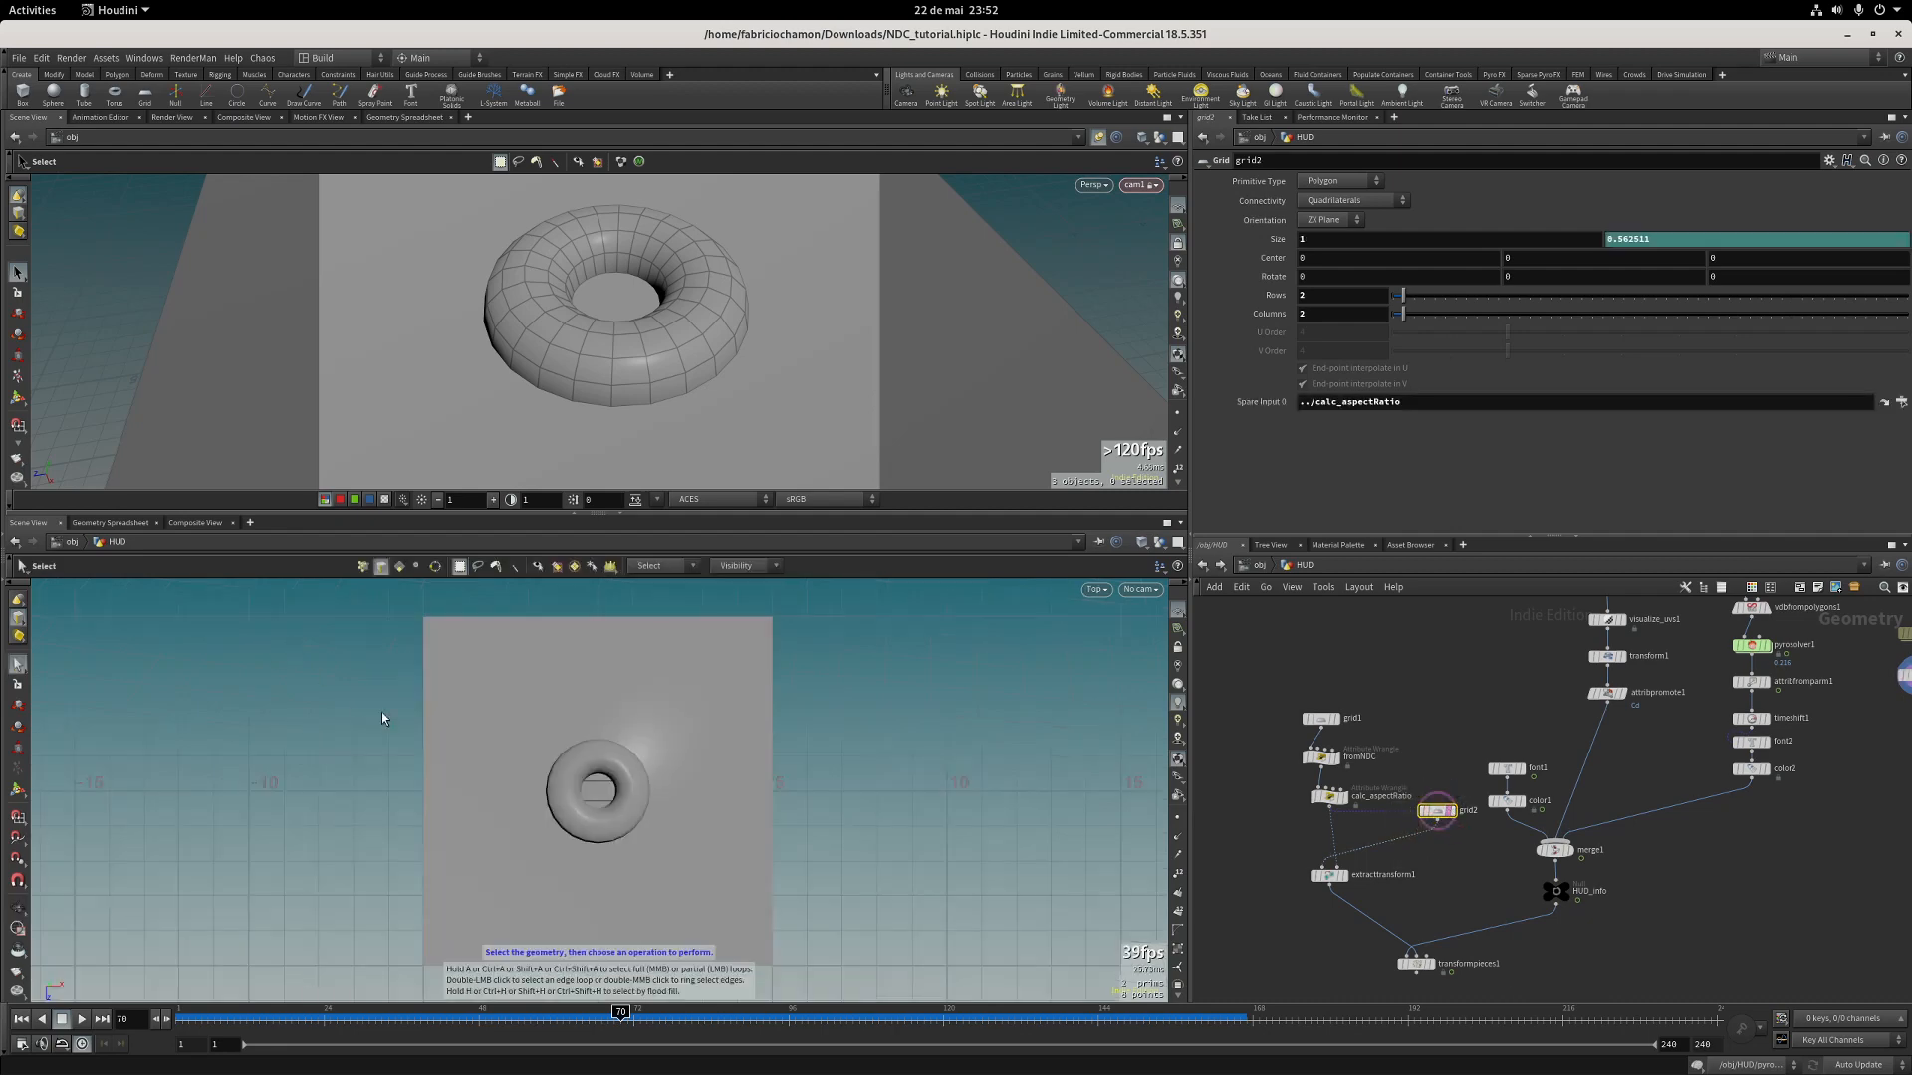
middle_click_drag(1488, 686, 1275, 748)
scroll(1598, 777, "up", 3)
left_click(1521, 754)
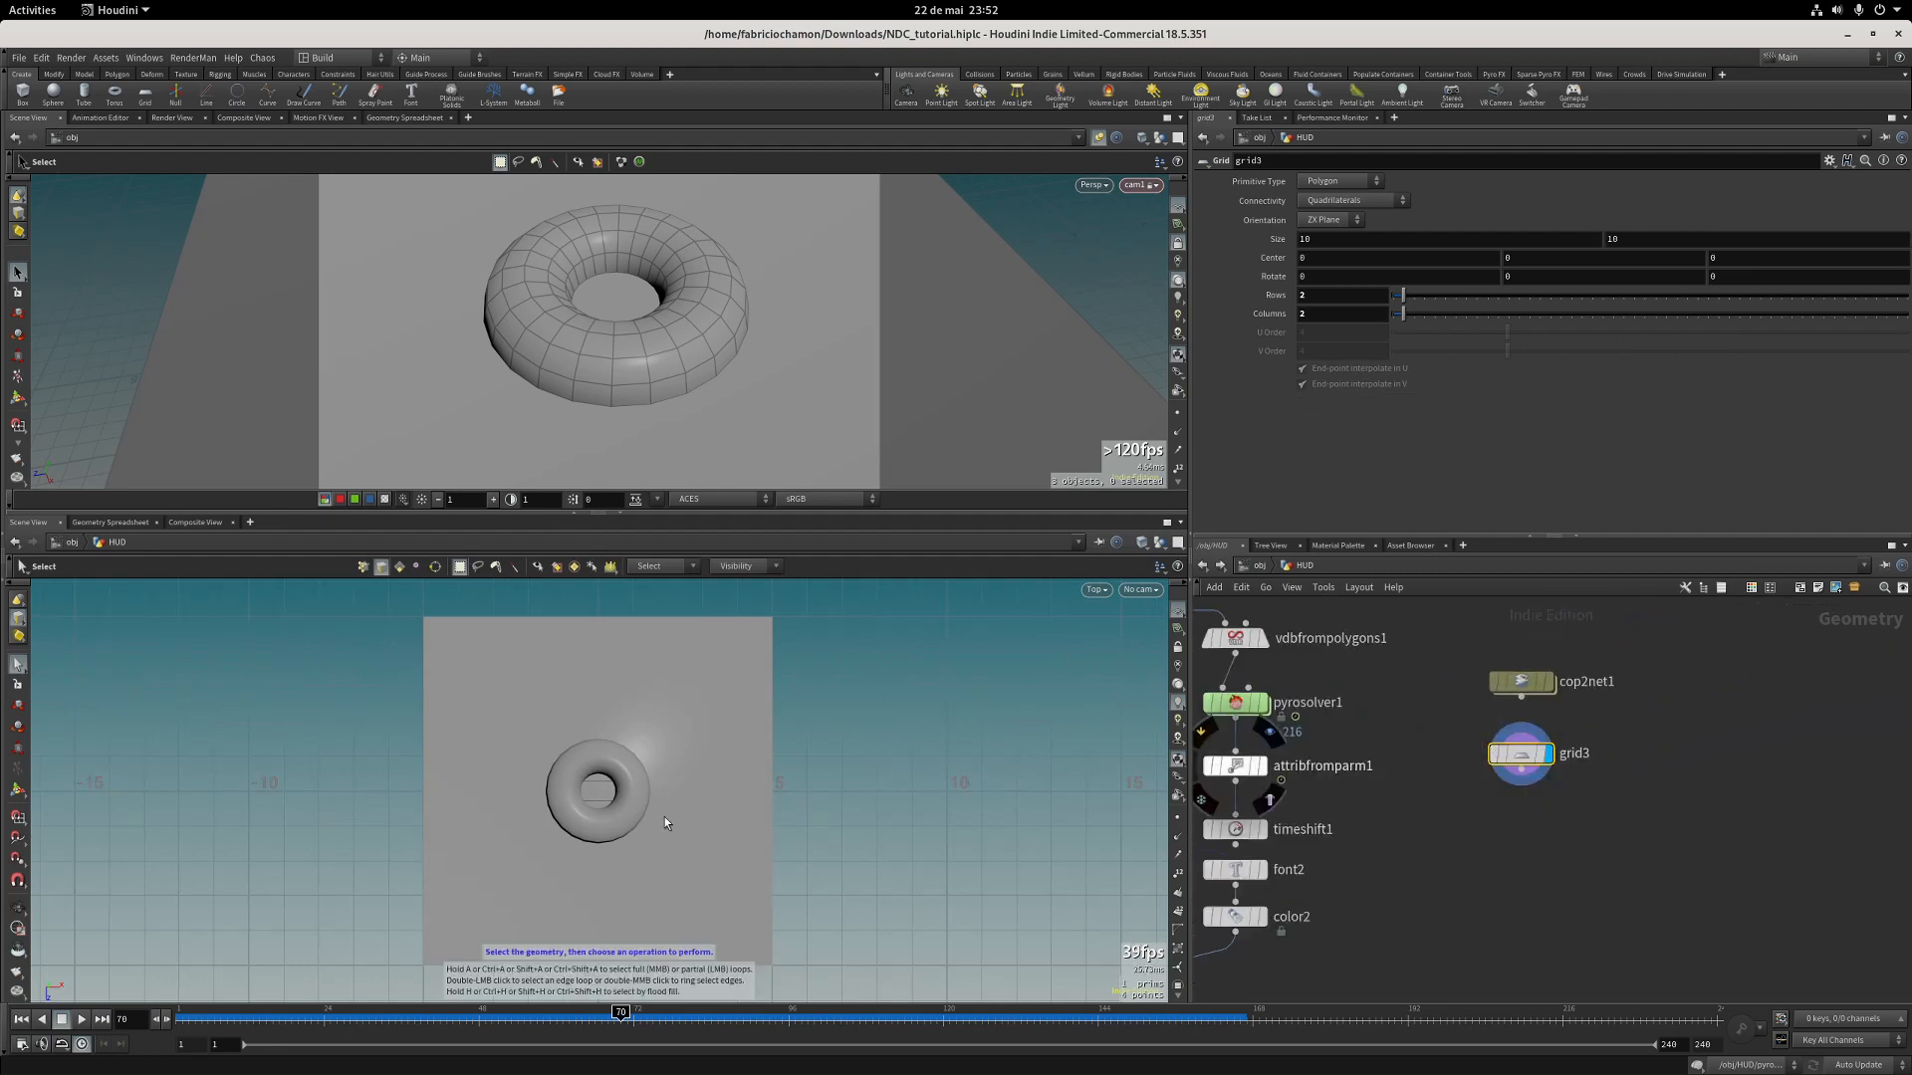
left_click(1160, 543)
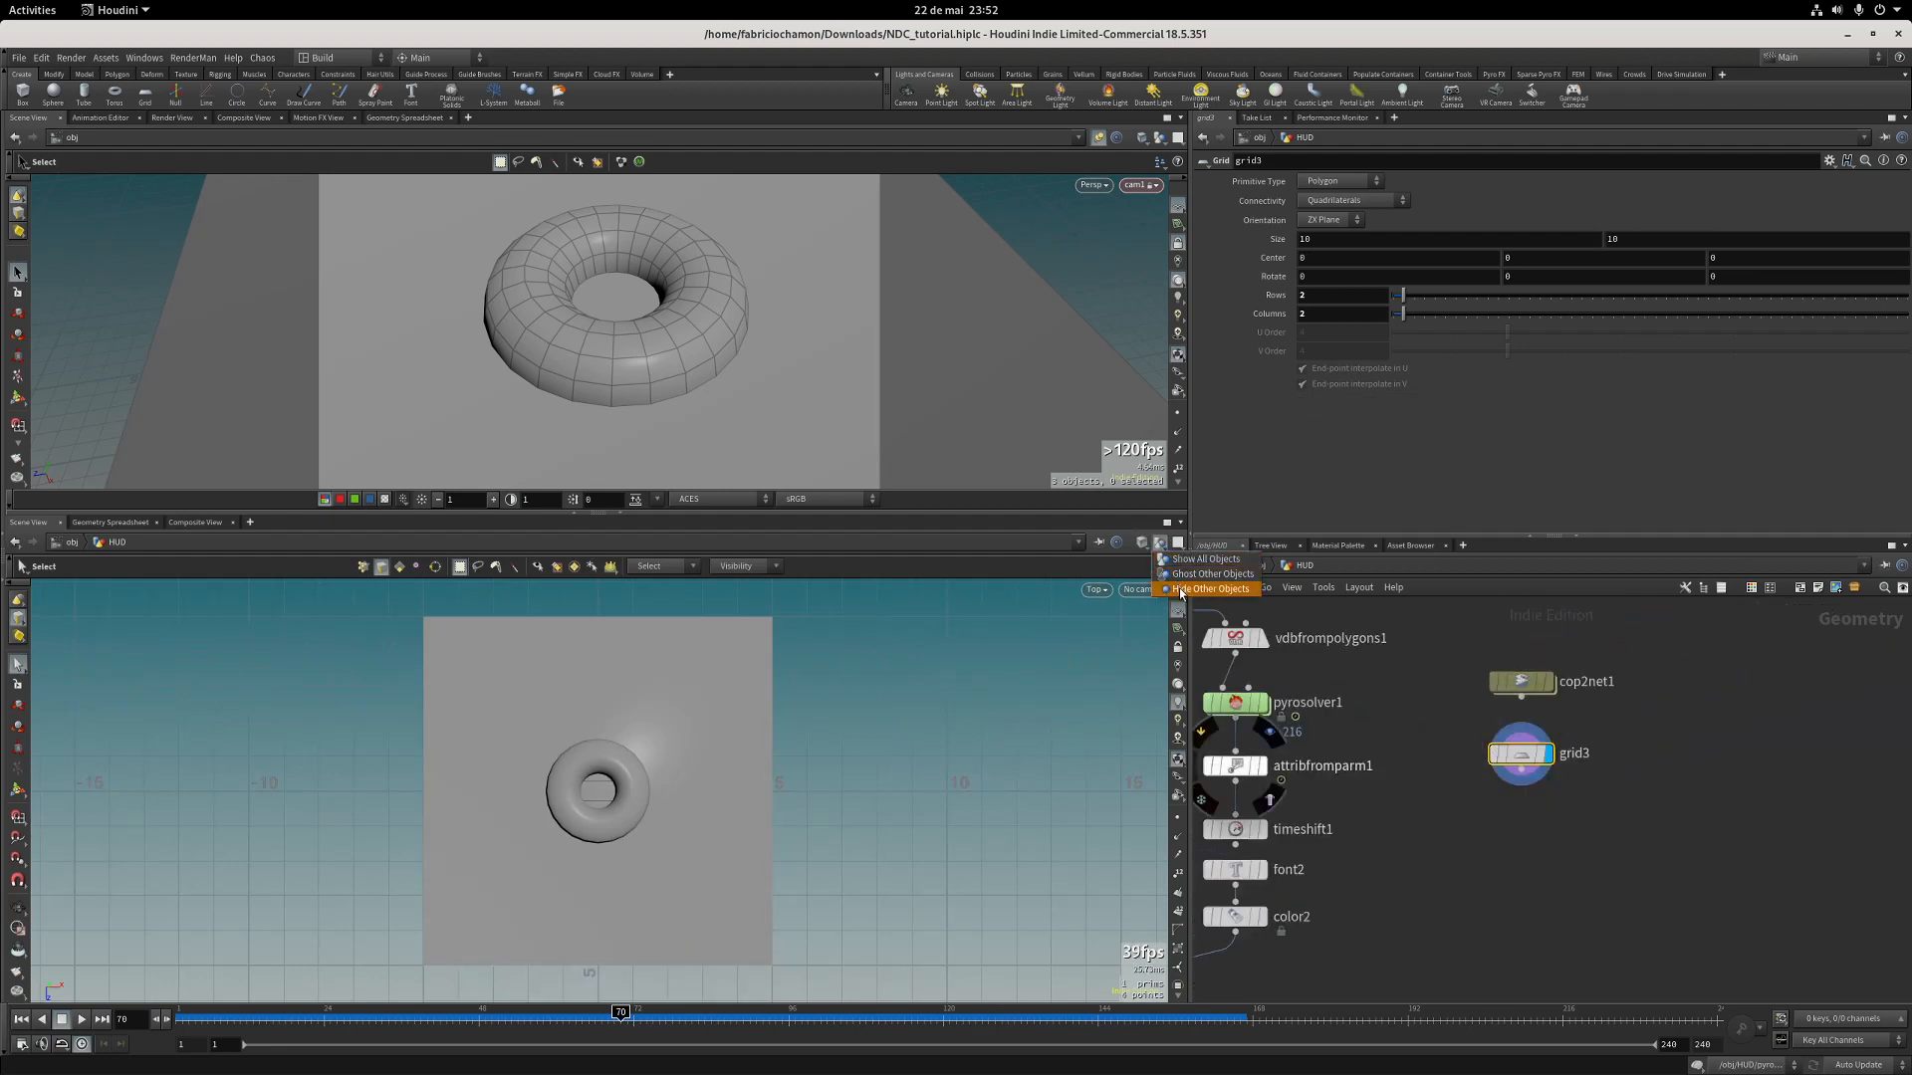
left_click(1178, 591)
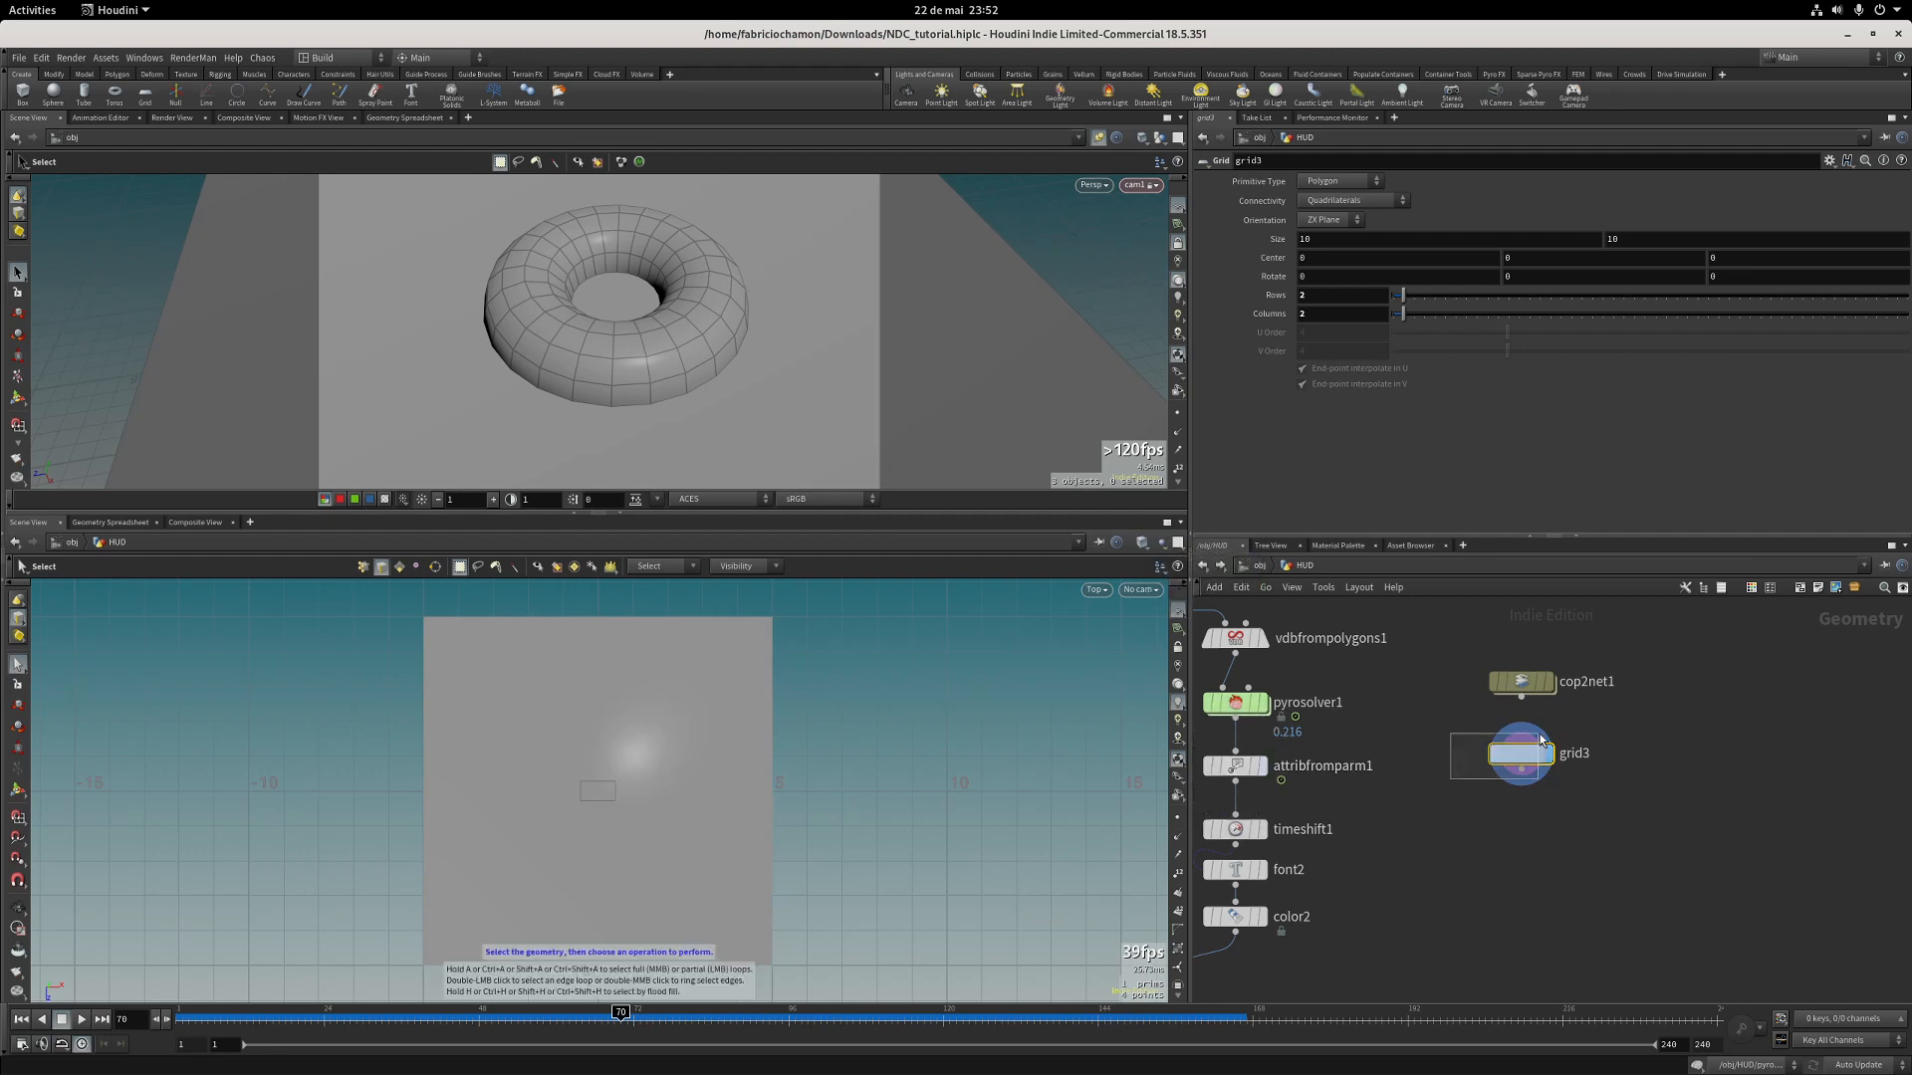
Reduce grid3's size to 0.3 by 0.3 and frame it in the top view.
key("Return")
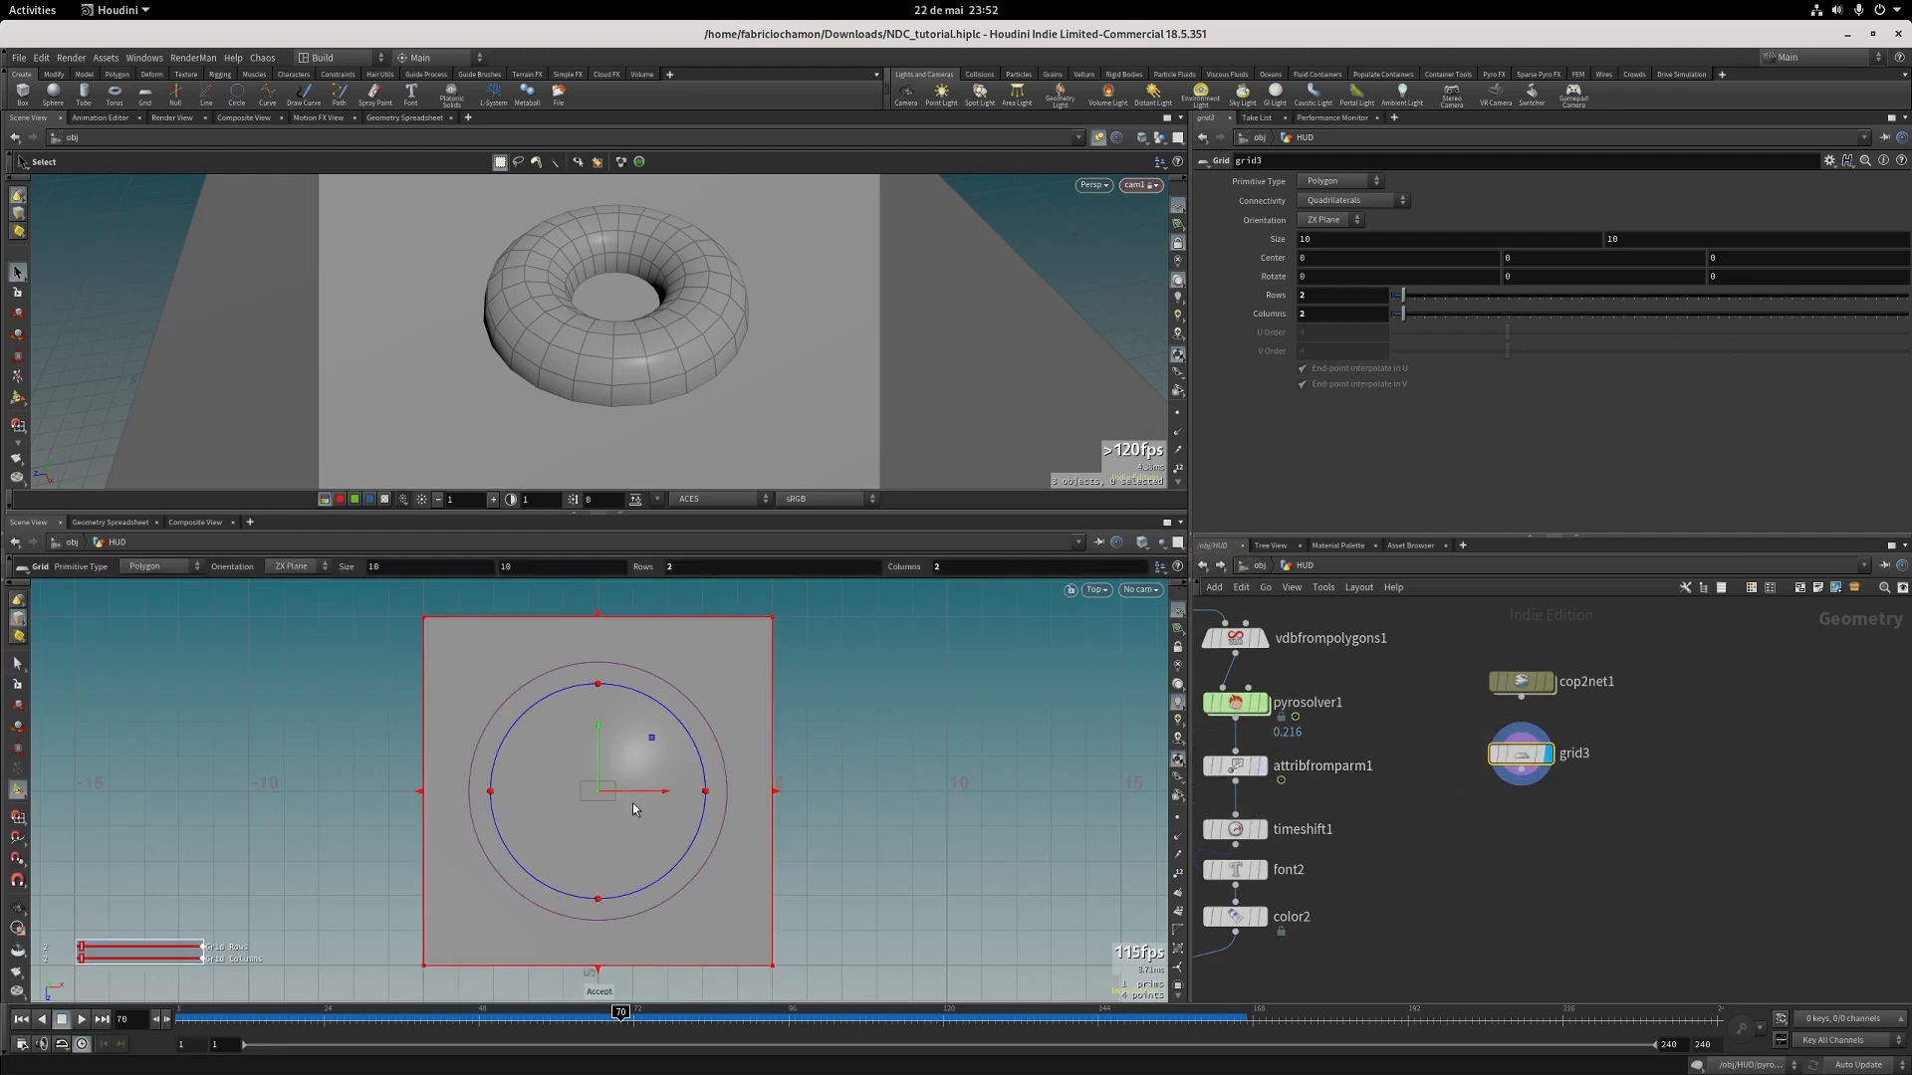
key("r")
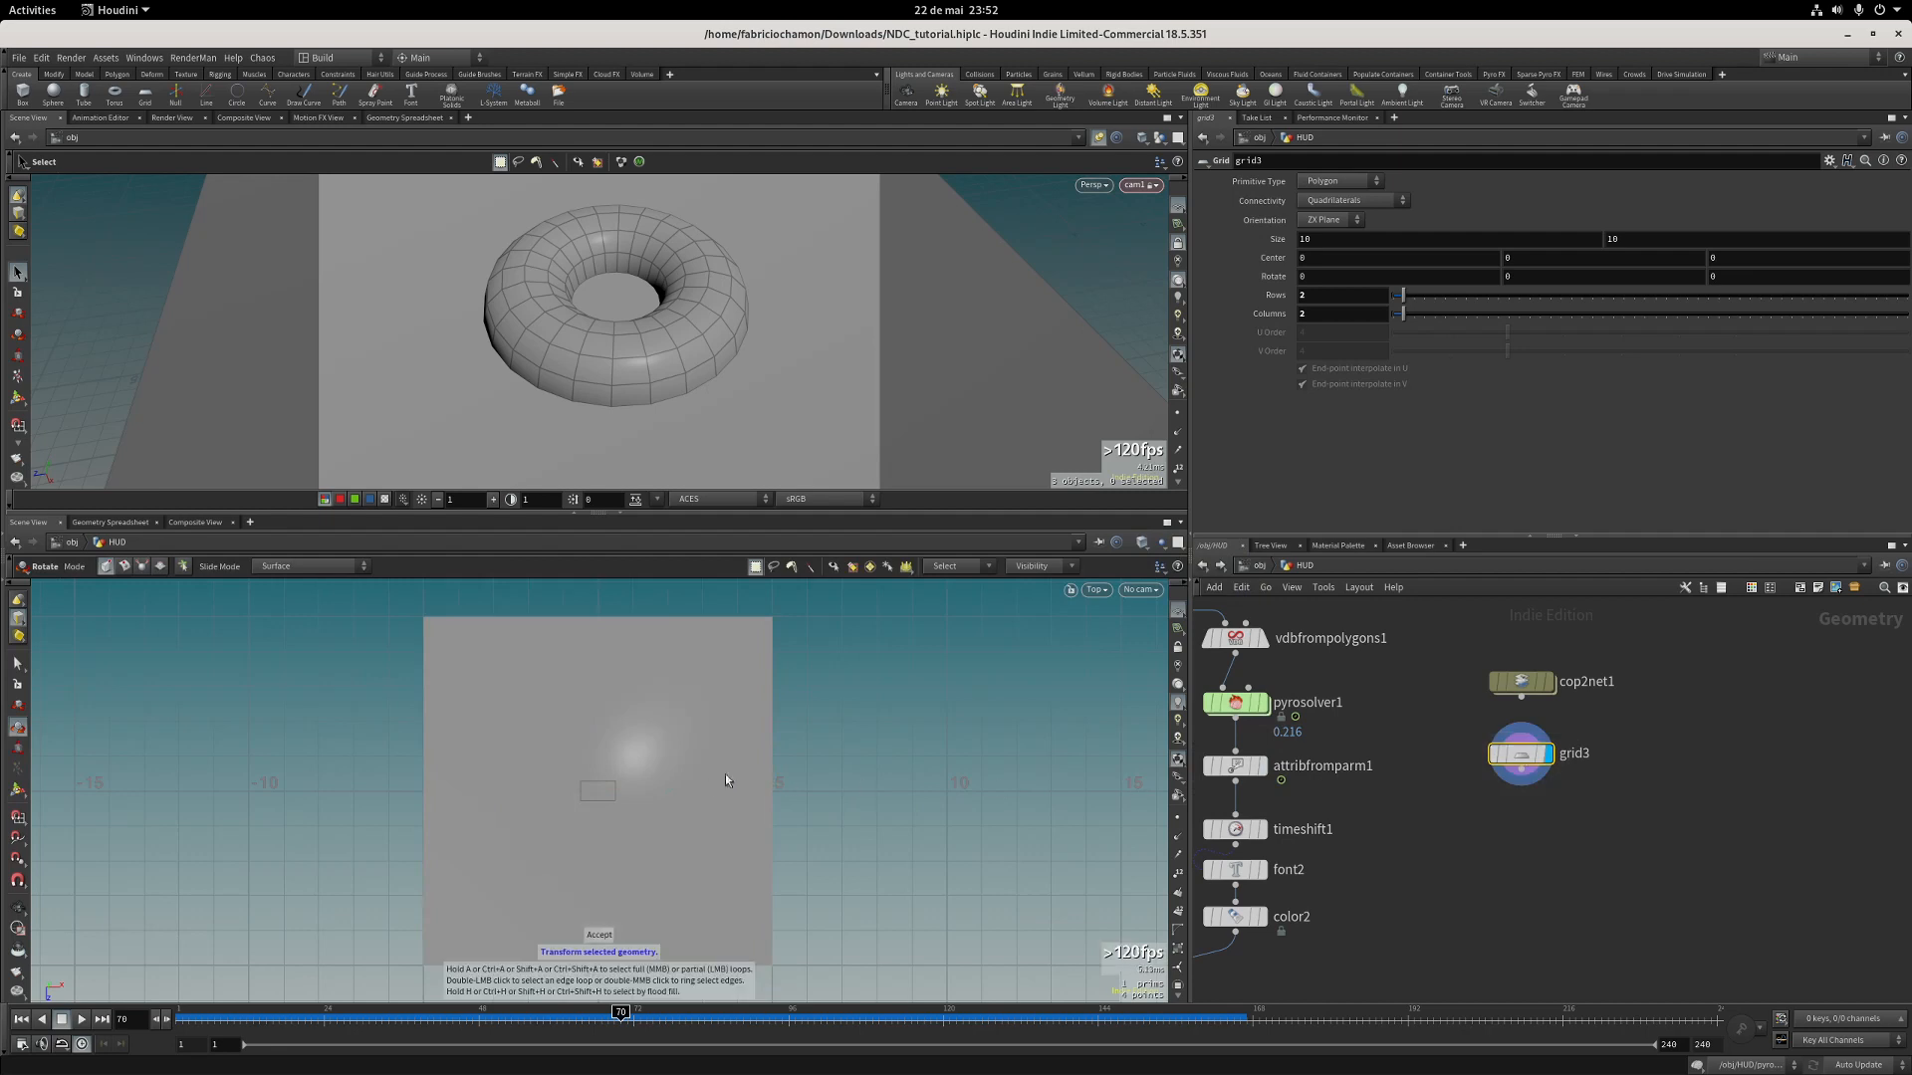
middle_click_drag(1280, 239, 568, 597)
scroll(559, 849, "up", 10)
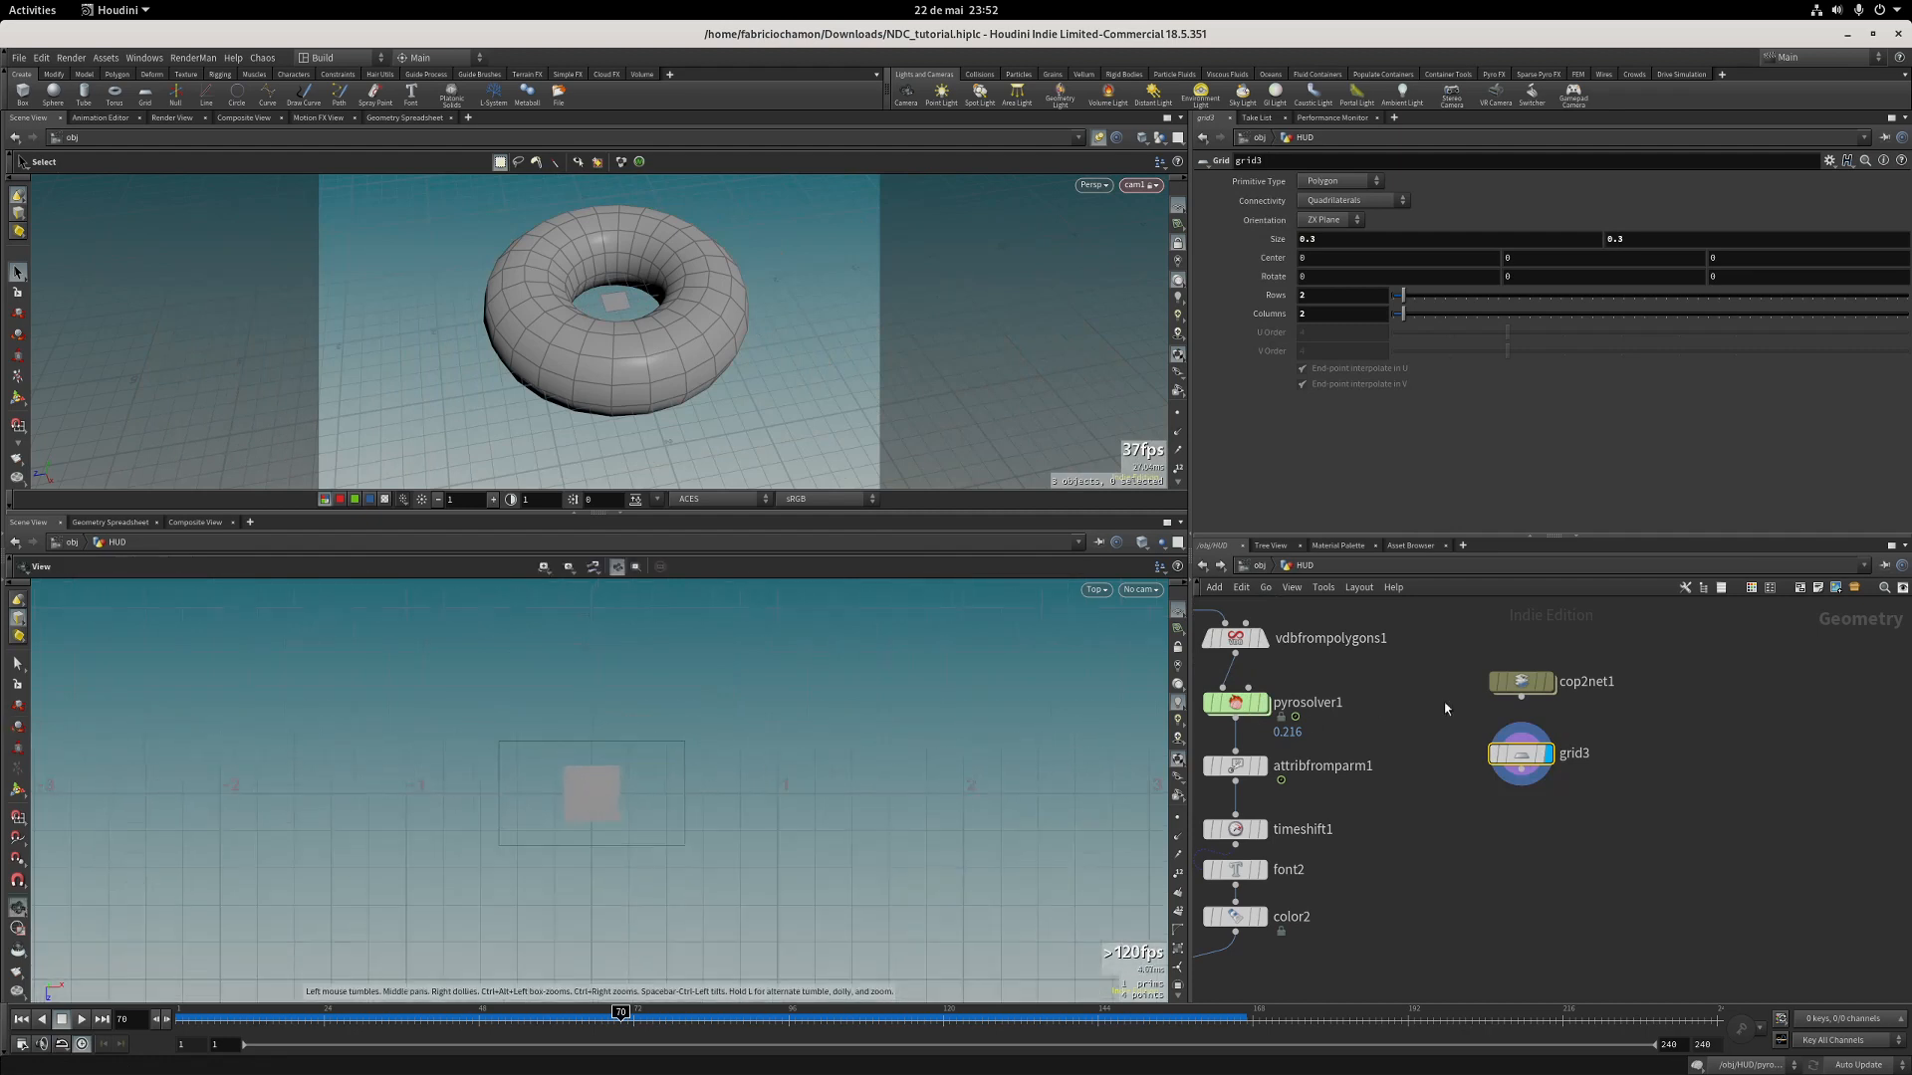
Connect grid3 to merge1, display transformpieces1, and move the grid3 node further below cop2net1.
middle_click_drag(1599, 872, 1852, 725)
scroll(1743, 797, "down", 4)
left_click(1782, 652)
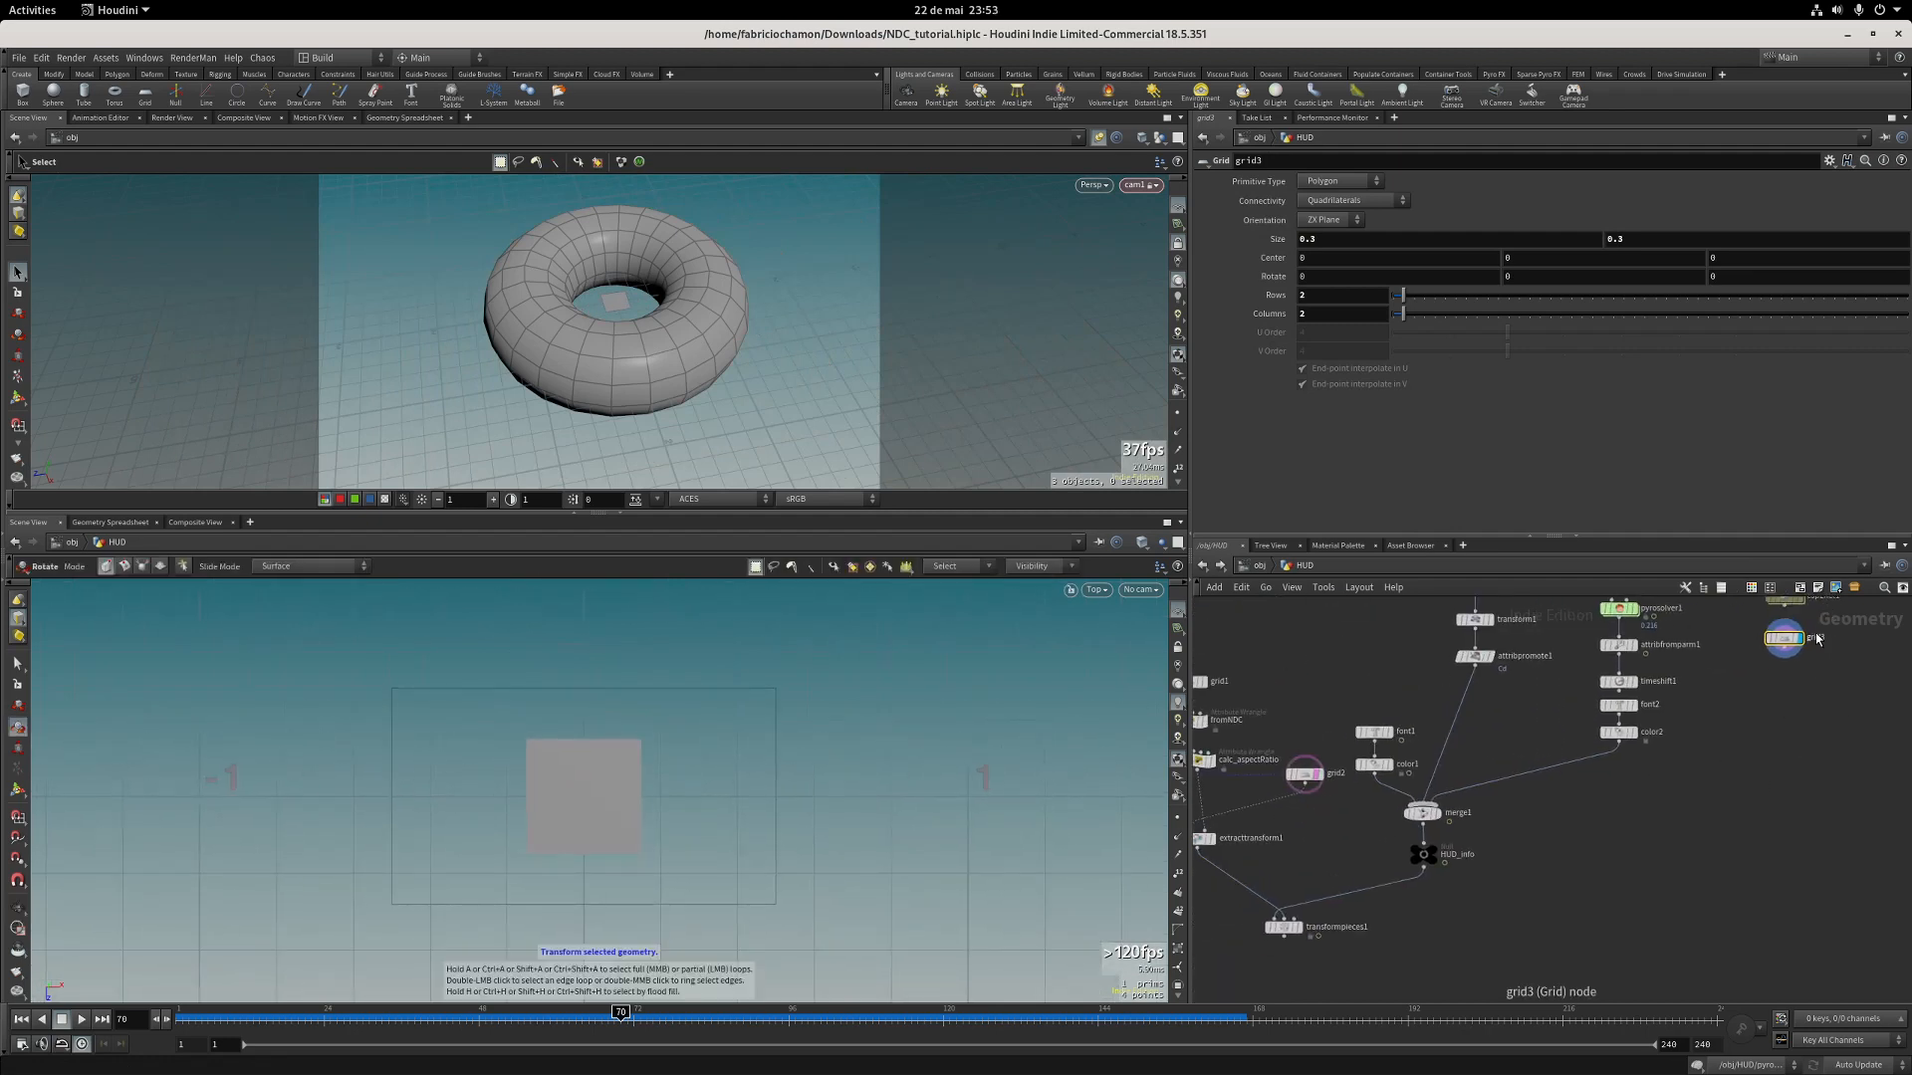
left_click(1435, 802)
middle_click_drag(1383, 923, 1601, 812)
left_click(1521, 822)
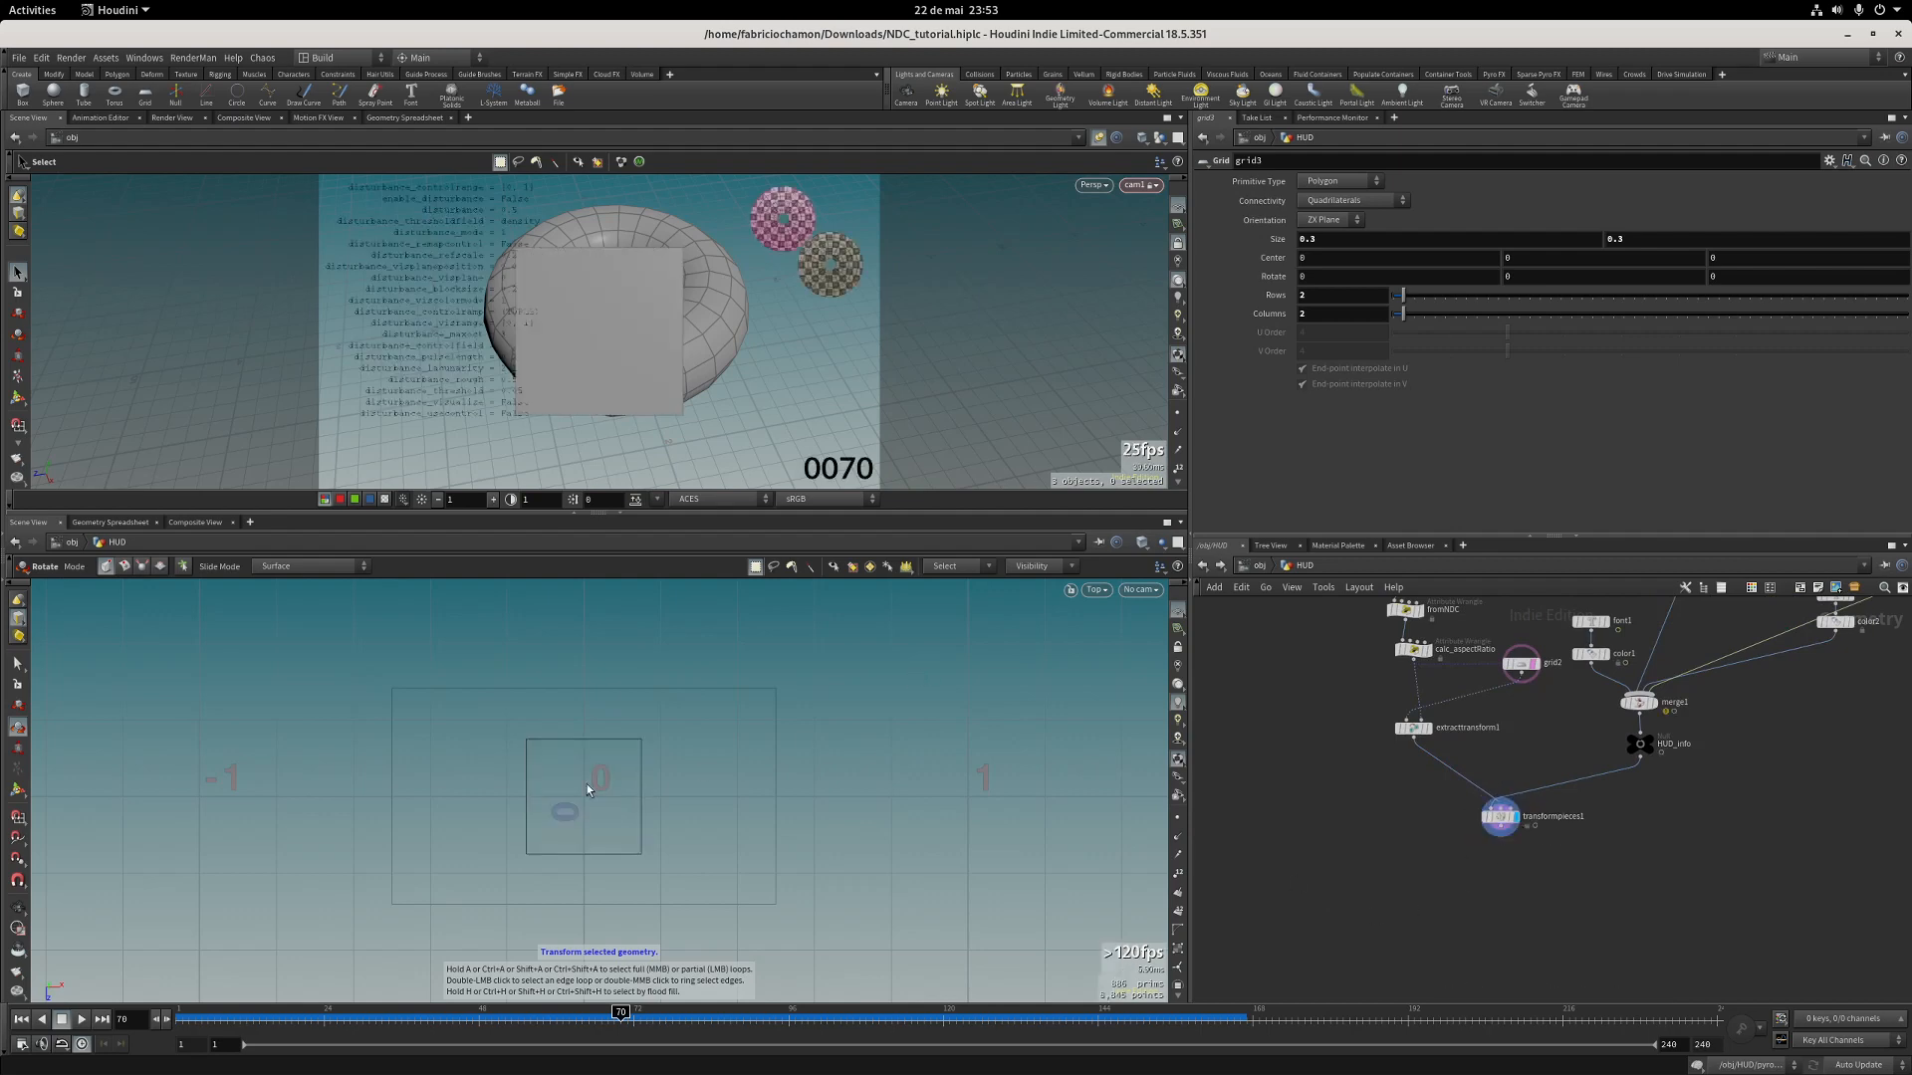
scroll(596, 791, "up", 3)
middle_click_drag(1827, 737, 1310, 944)
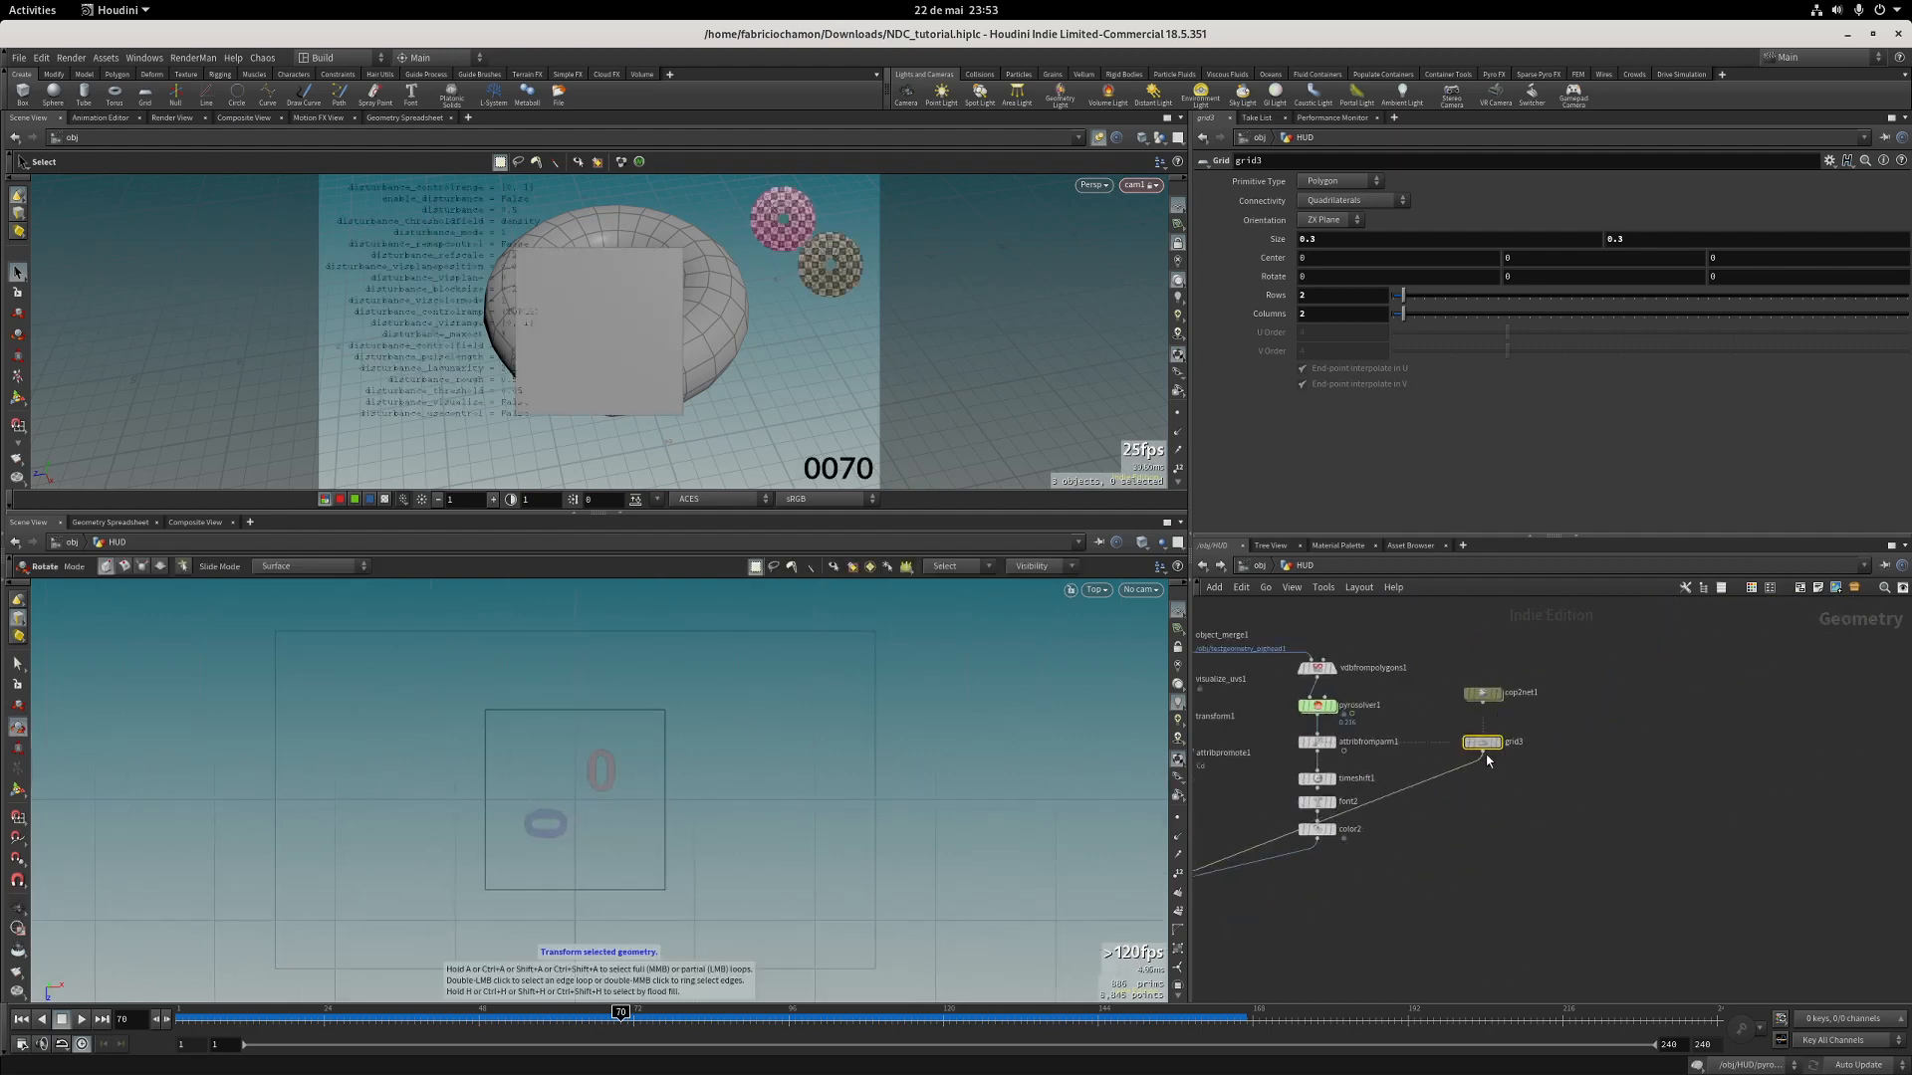
left_click_drag(1484, 744, 1479, 853)
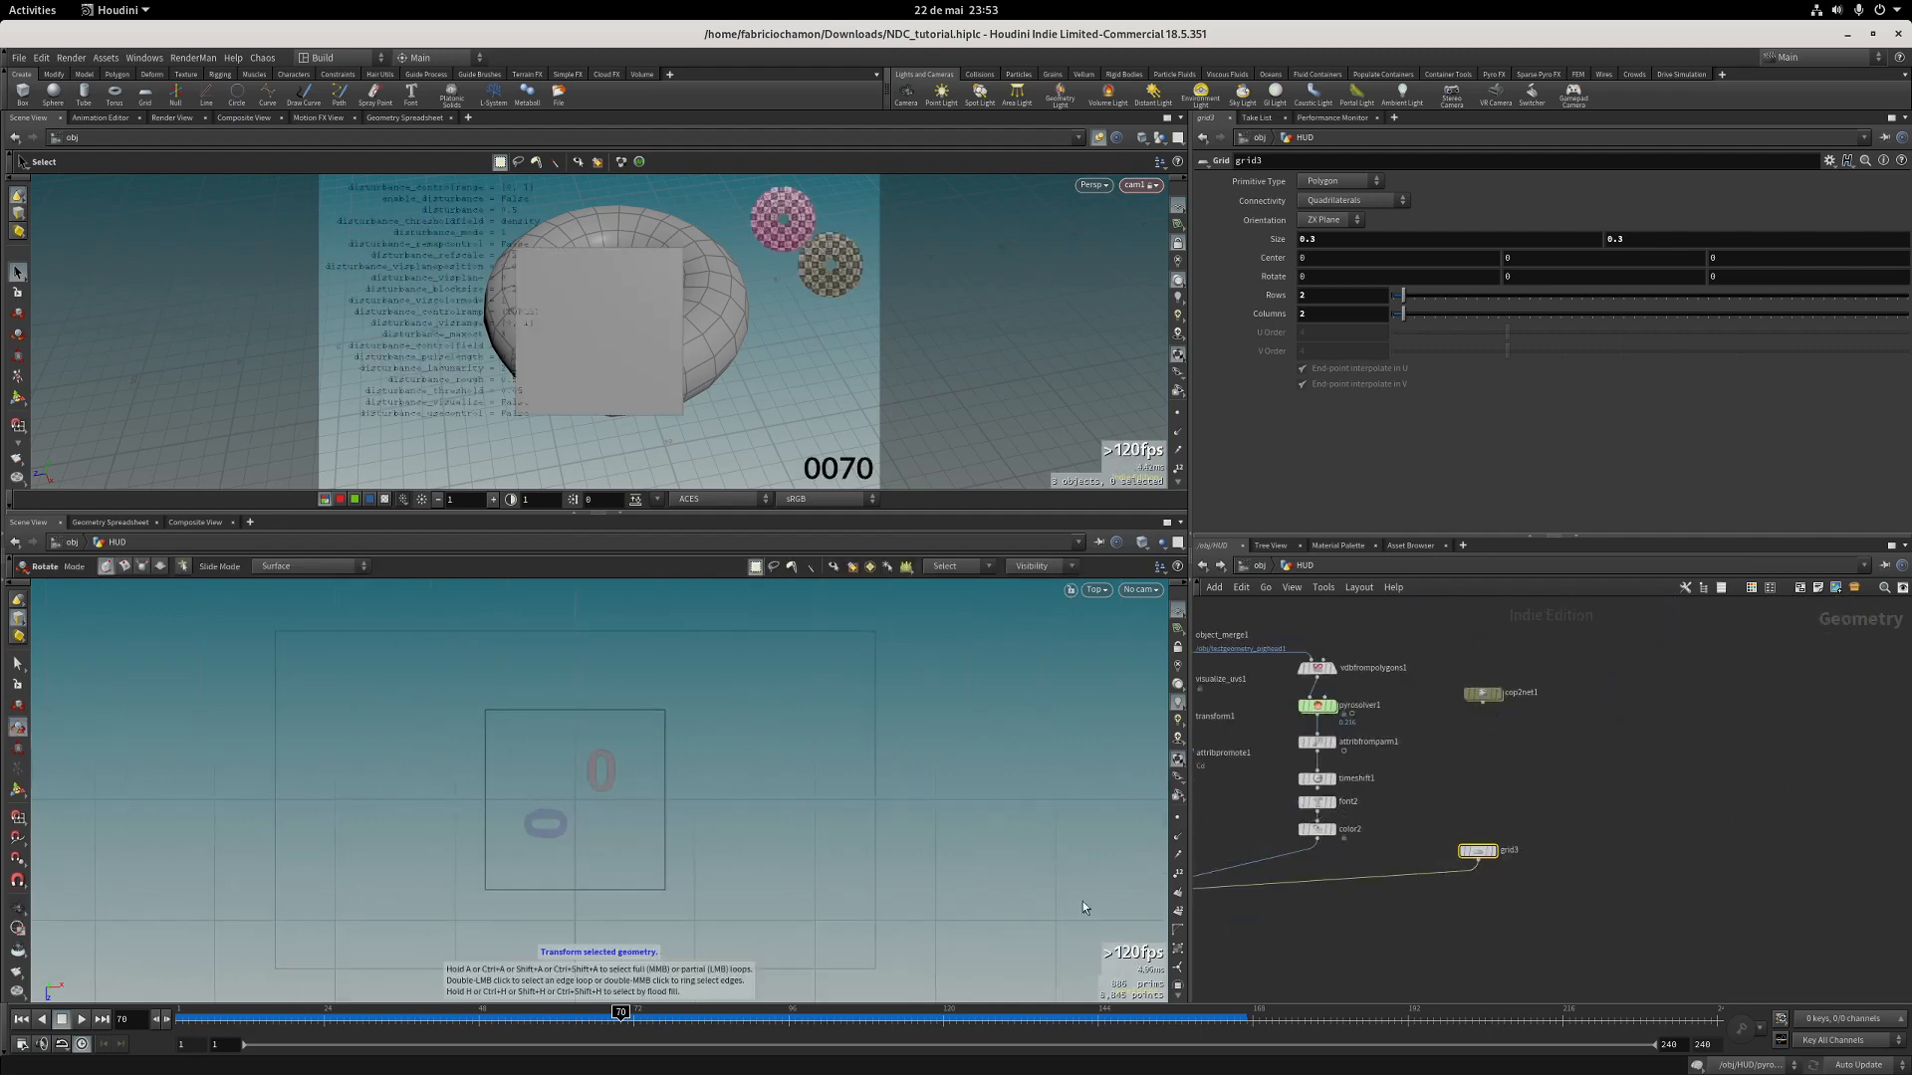
Try to bring up a scale handle for grid3 directly in the top view.
right_click(17, 618)
left_click(150, 867)
key("Return")
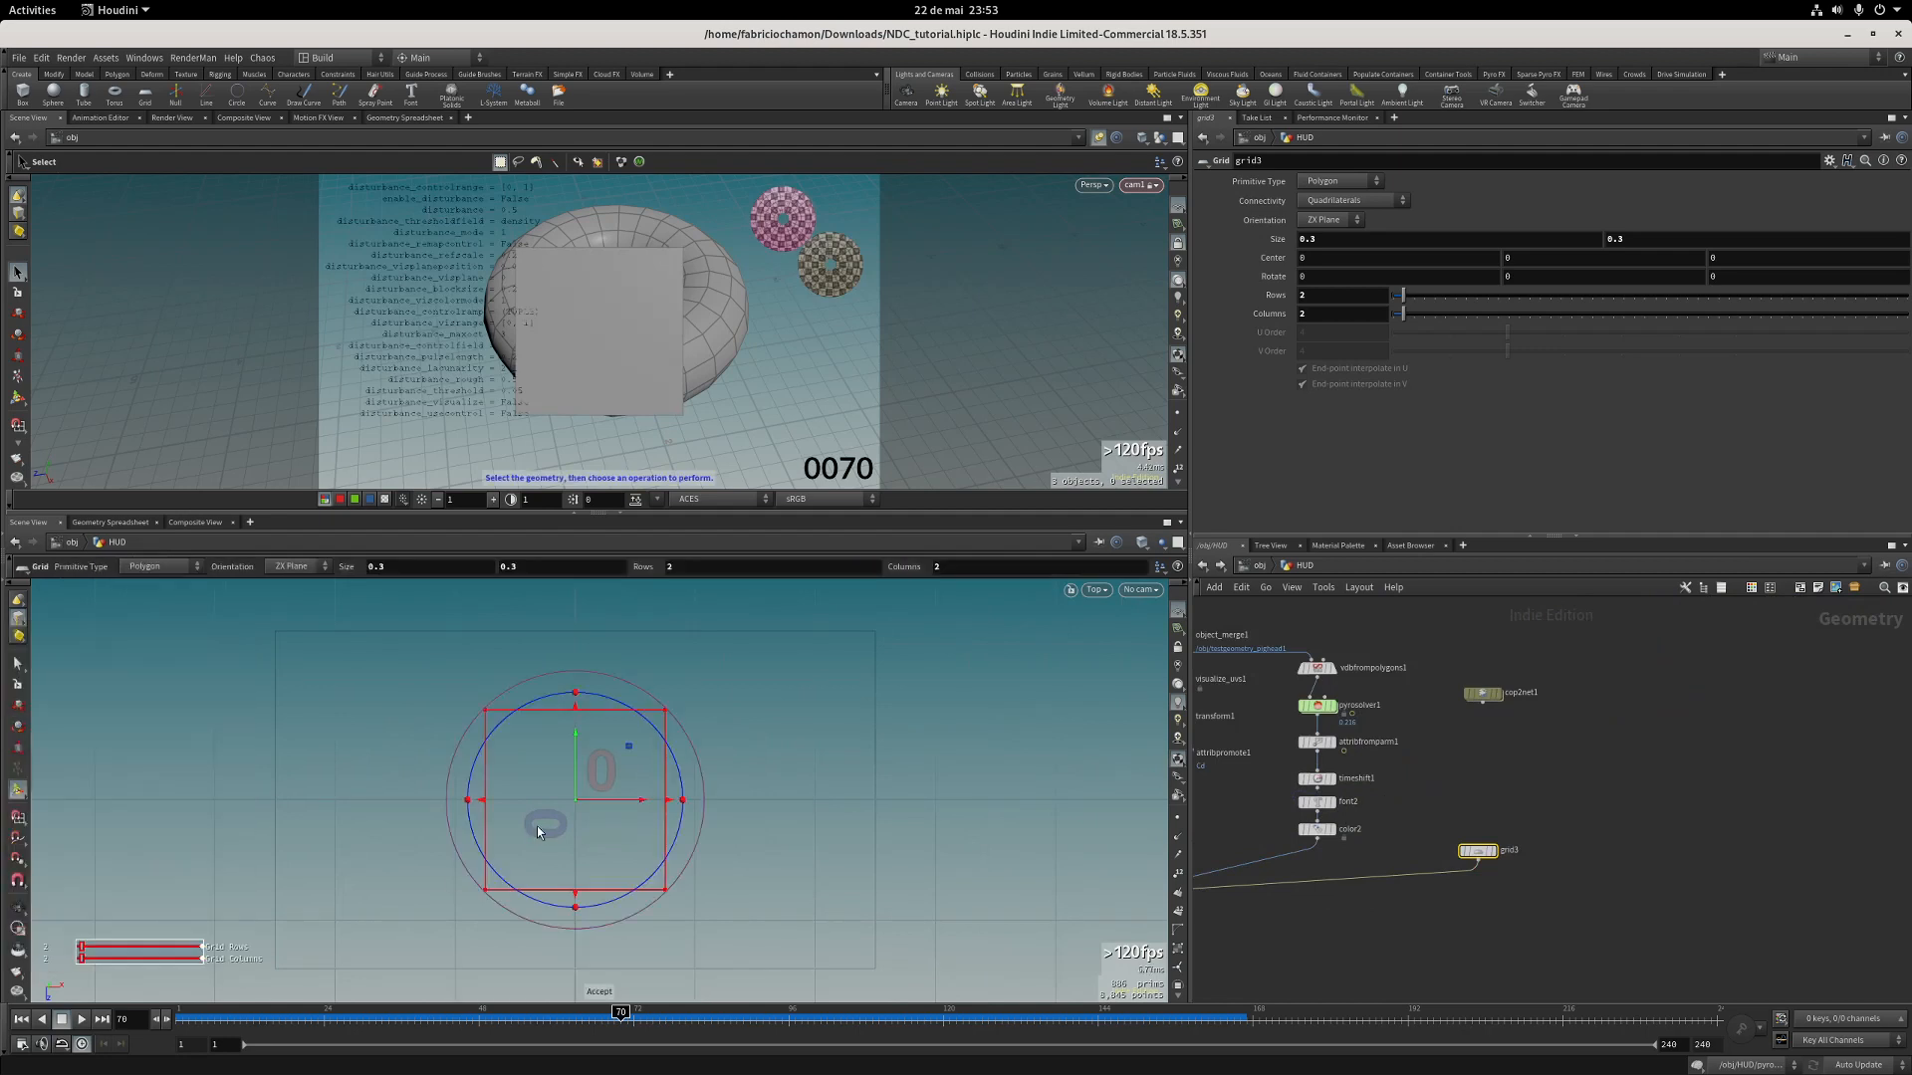
key("e")
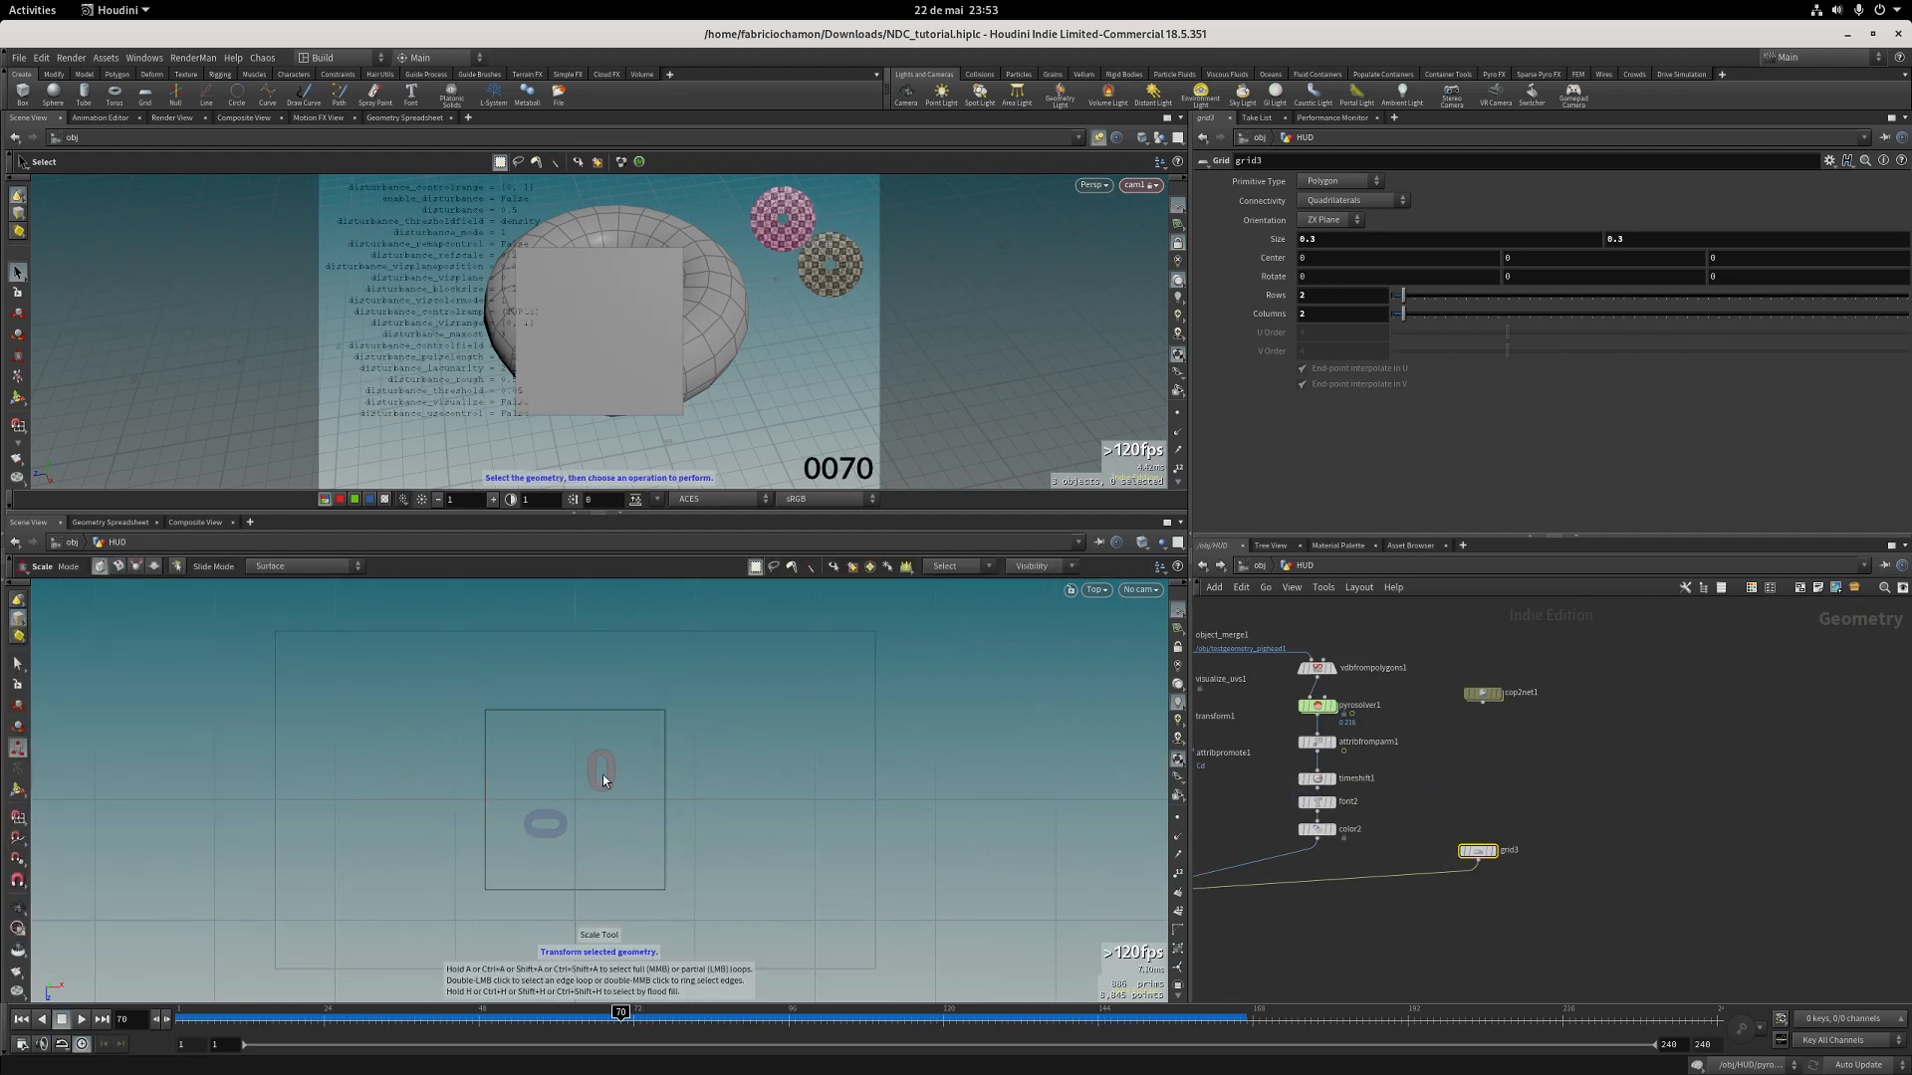
Insert a Transform node between grid3 and merge1.
mouse_move(1485, 853)
left_mouse_down()
mouse_move(1490, 790)
mouse_move(1502, 849)
mouse_move(1474, 818)
left_mouse_up()
key("Tab")
type("tran")
key("Return")
key("Return")
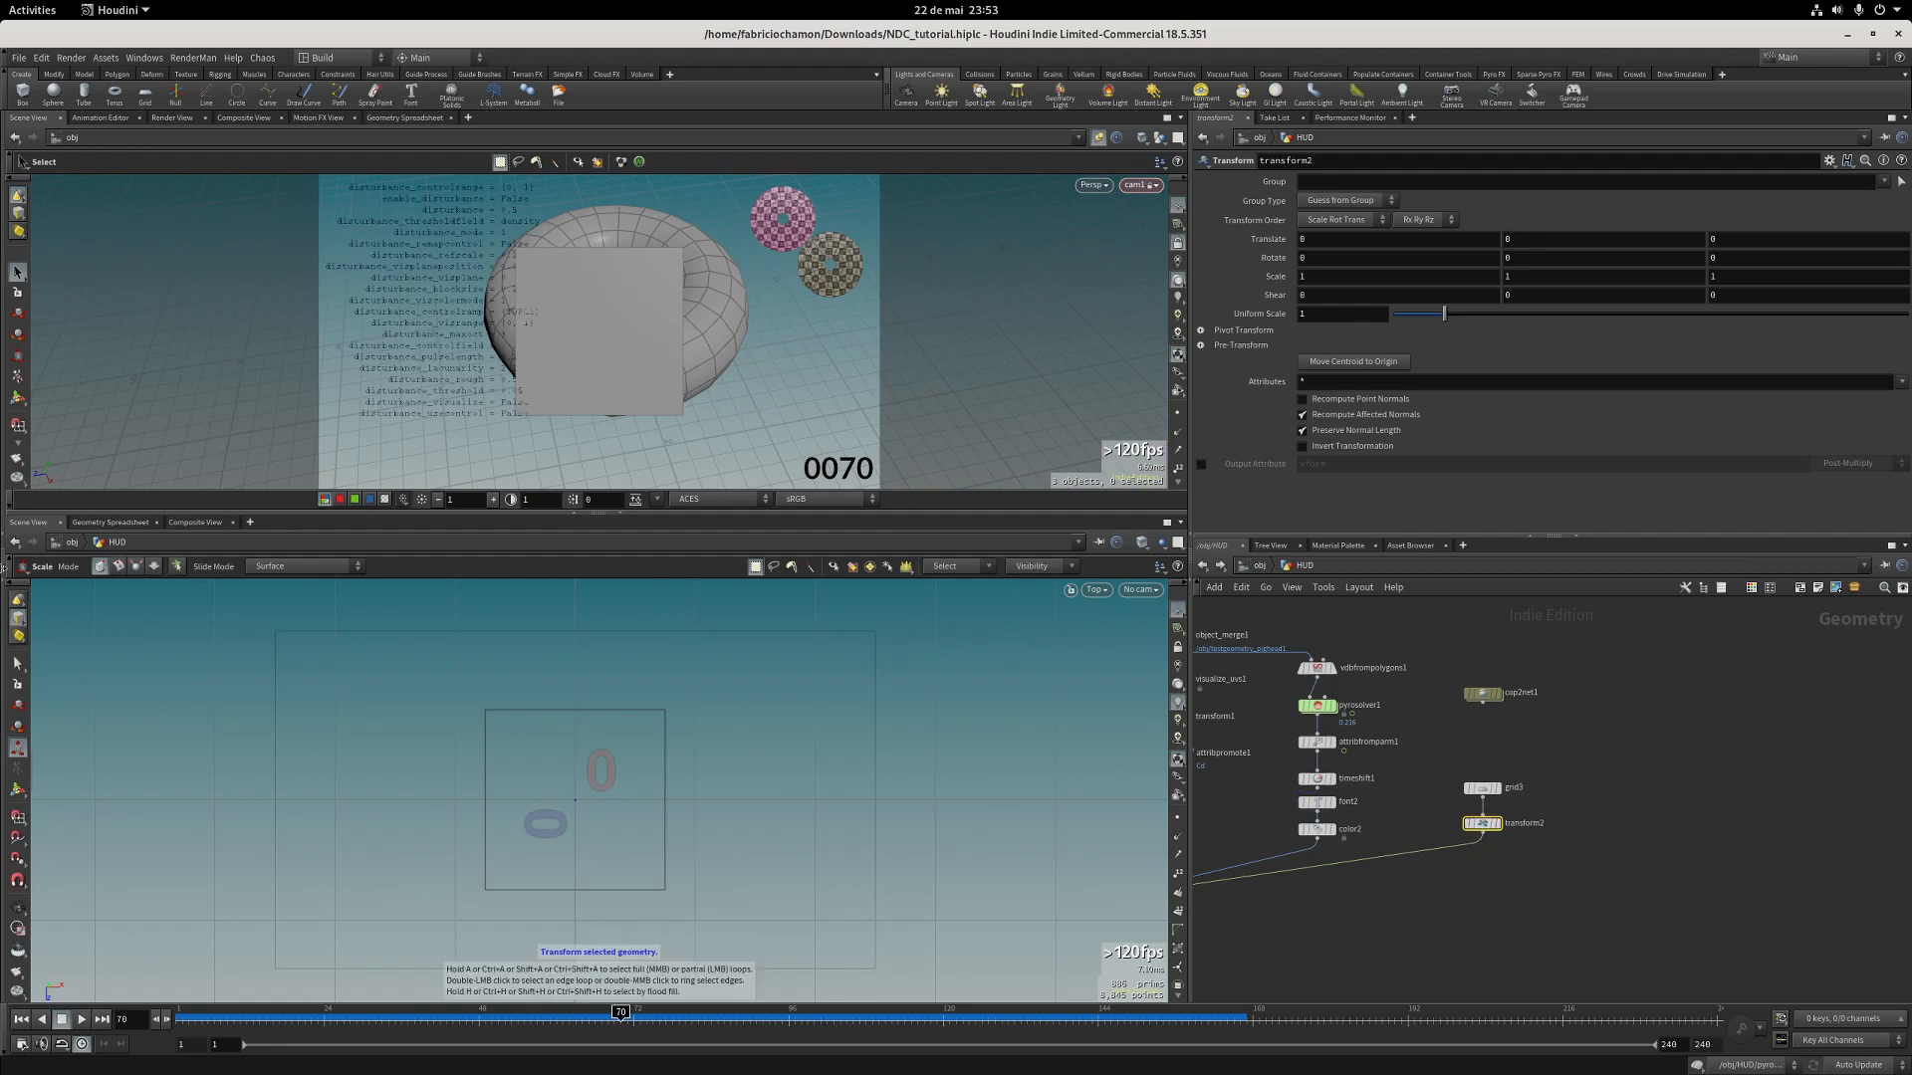
Scale the grid with transform2 to about 0.496 in X and Z, and translate it about 0.389 in X and 0.065 in Z.
key("s")
key("r")
key("e")
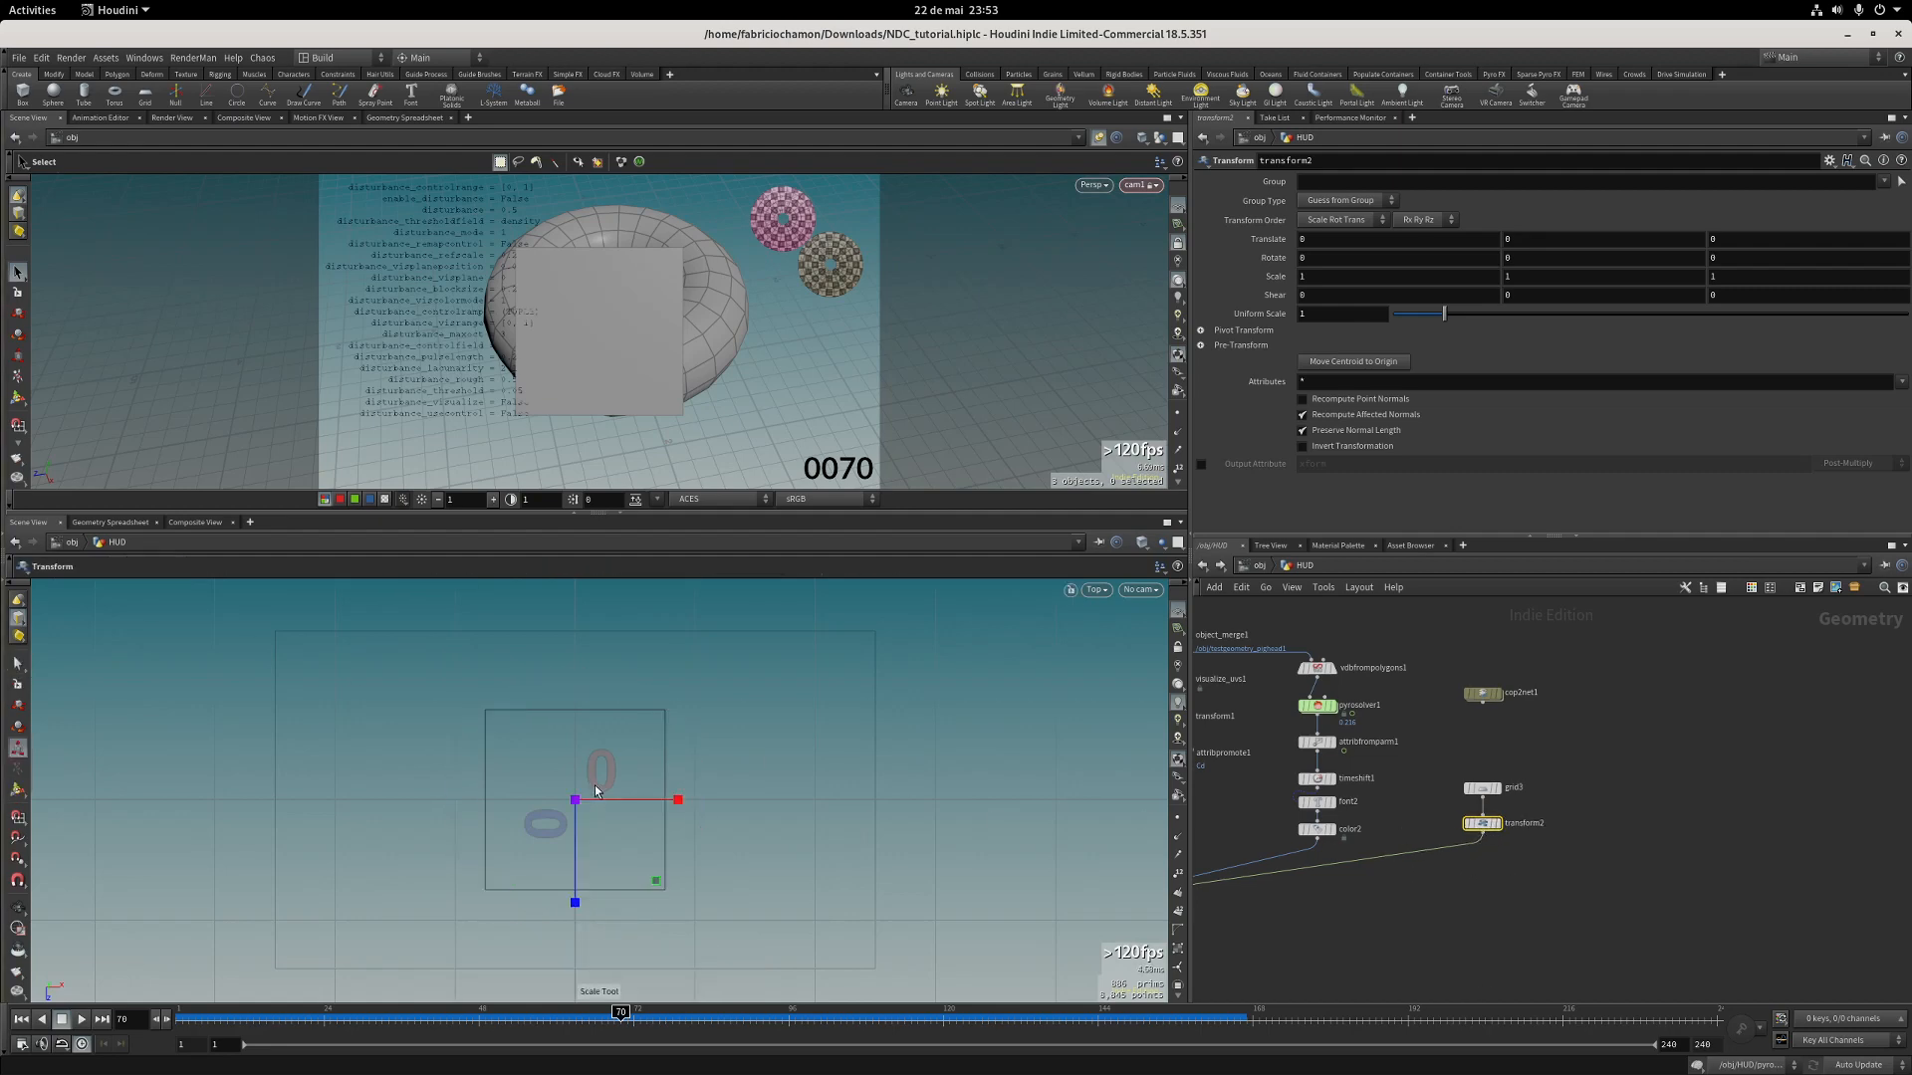
left_click_drag(657, 869, 808, 846)
key("t")
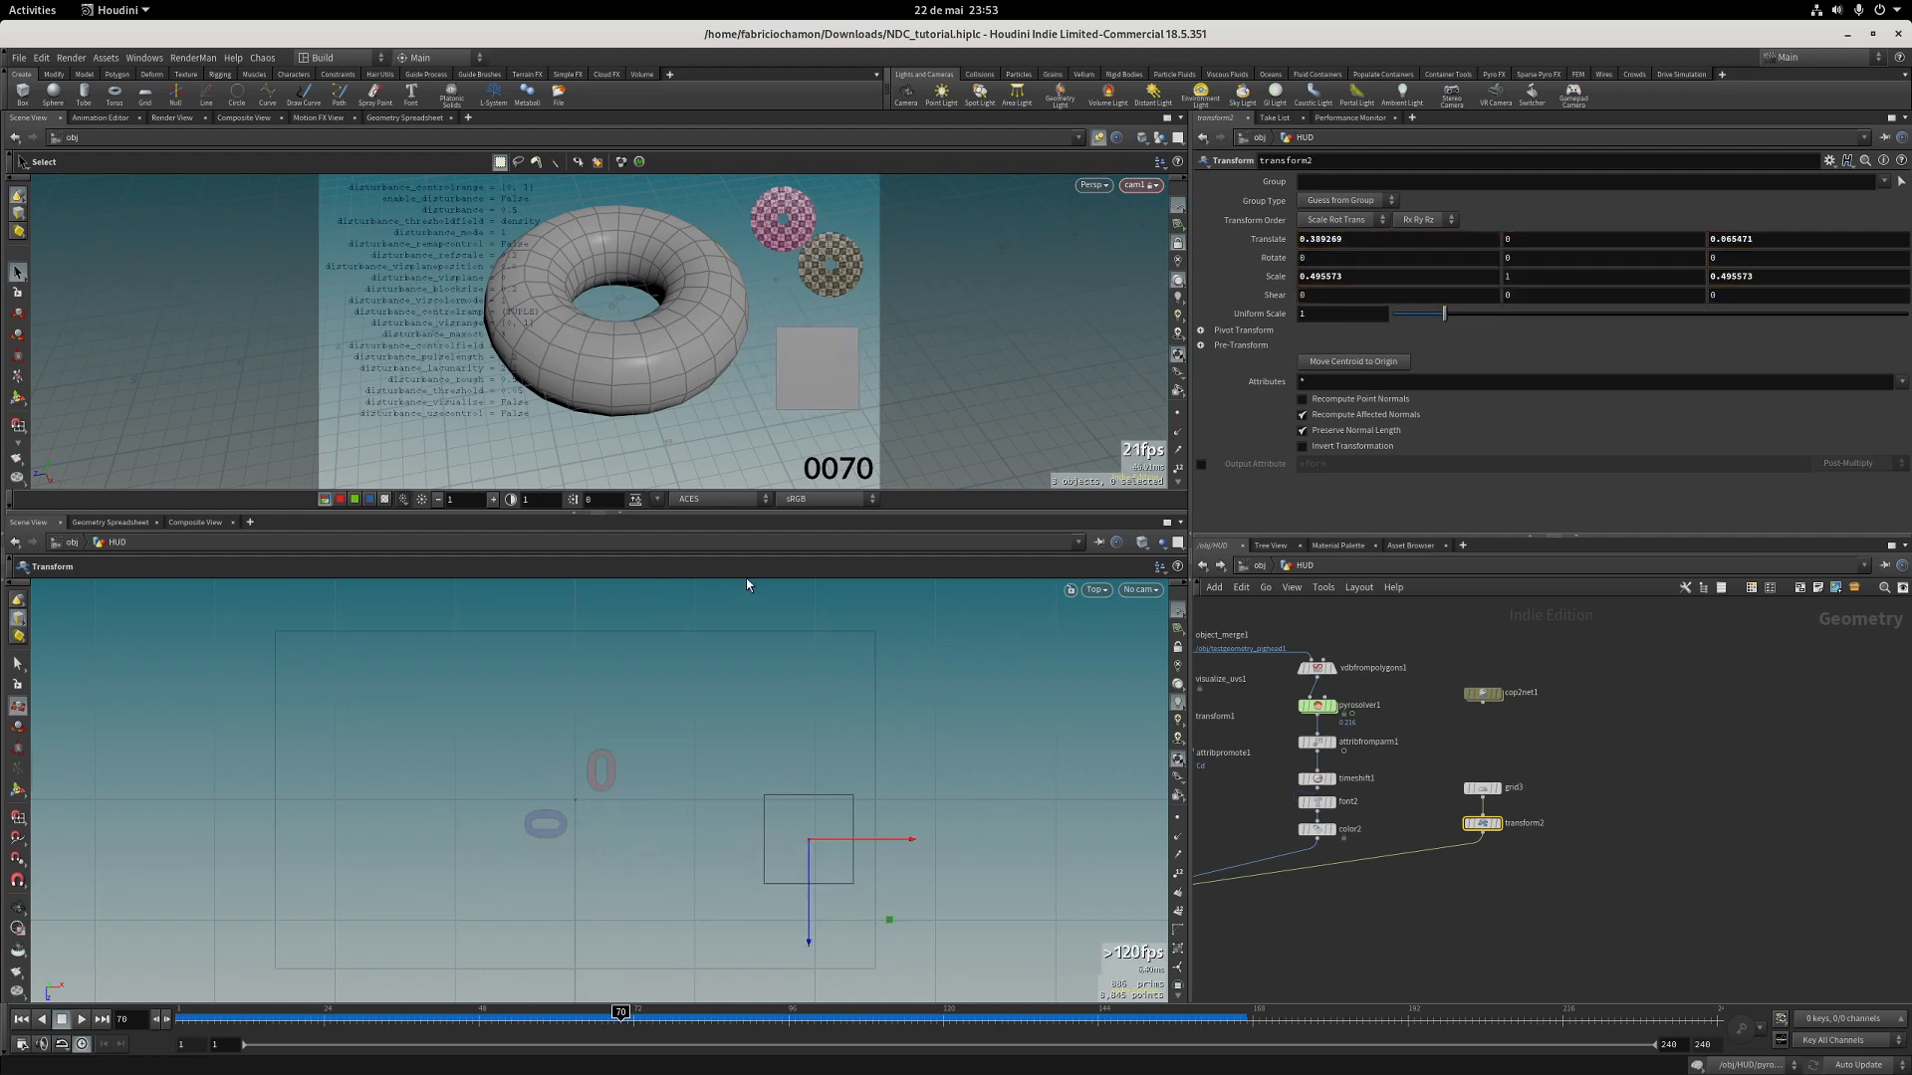
left_click(19, 667)
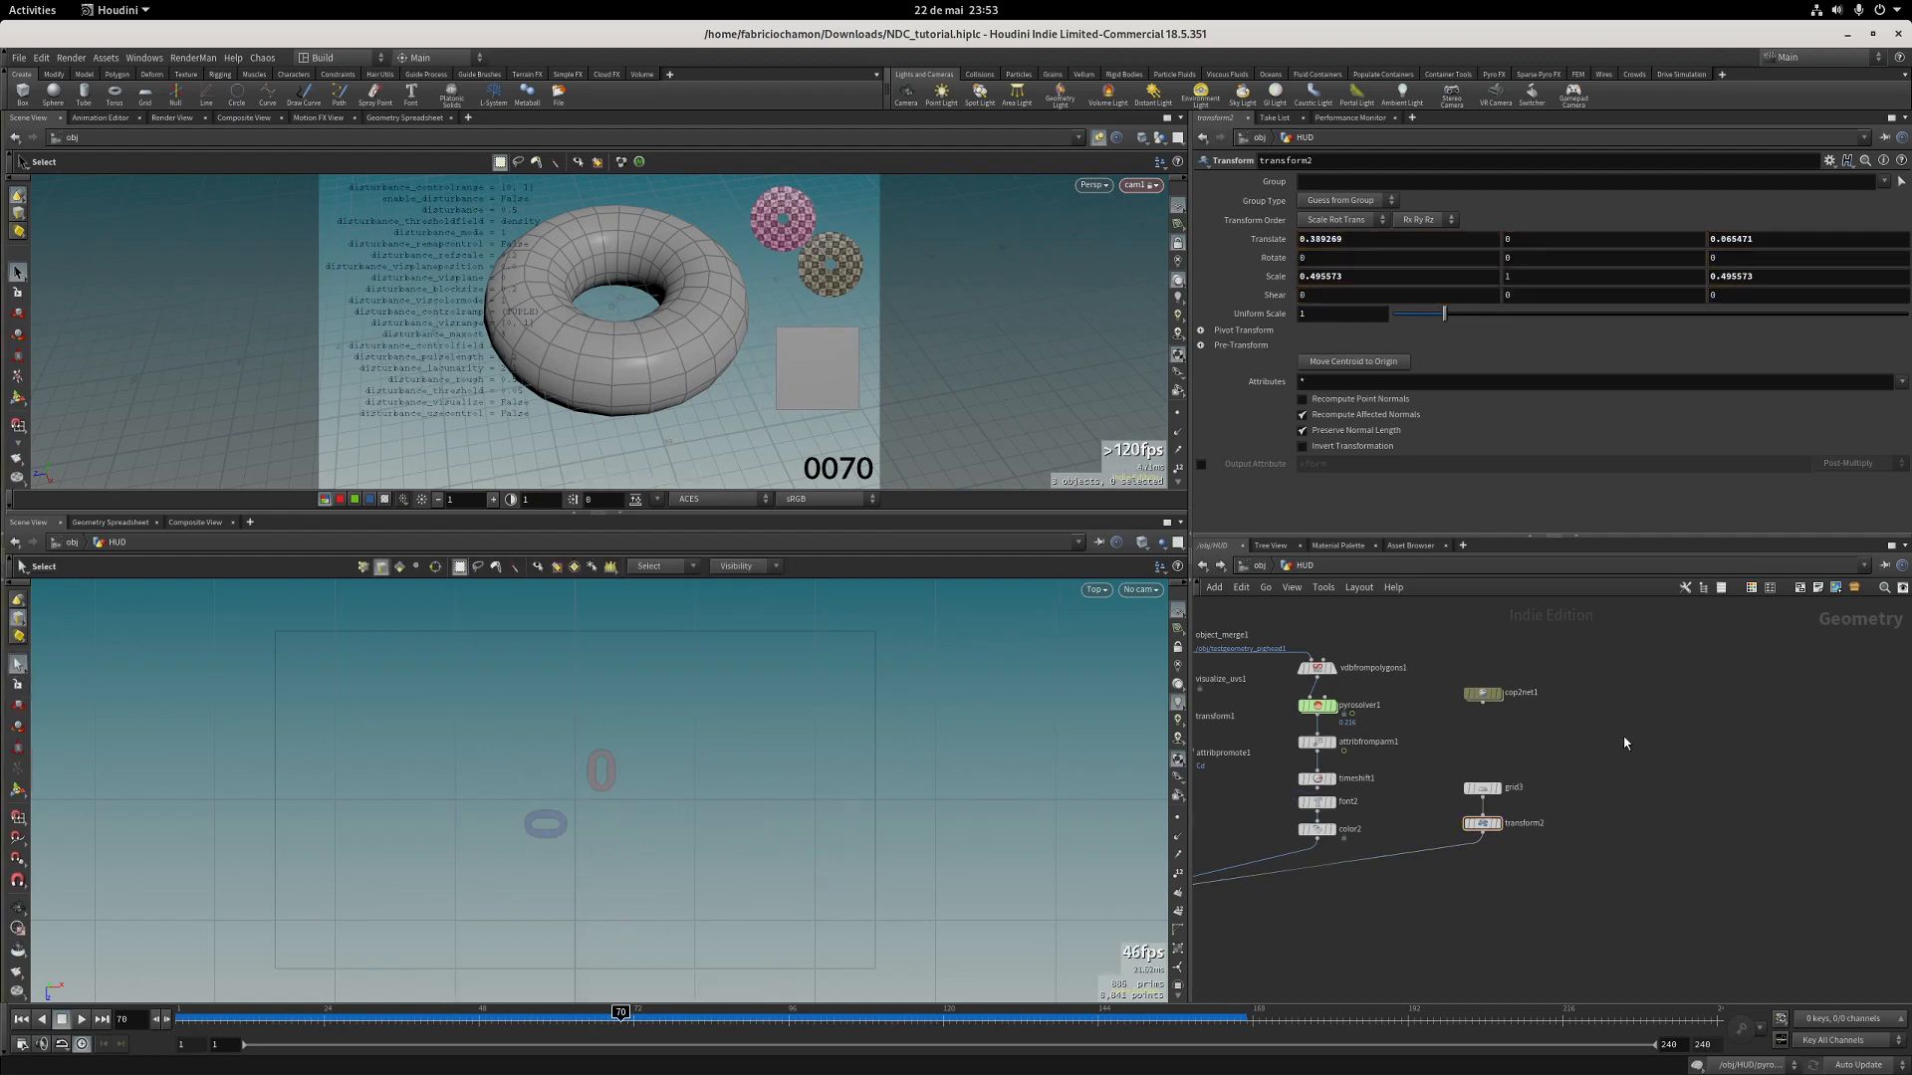
Move cop2net1 closer above grid3, check its contents, return to the HUD network, and save the scene.
left_click_drag(1505, 701, 1502, 740)
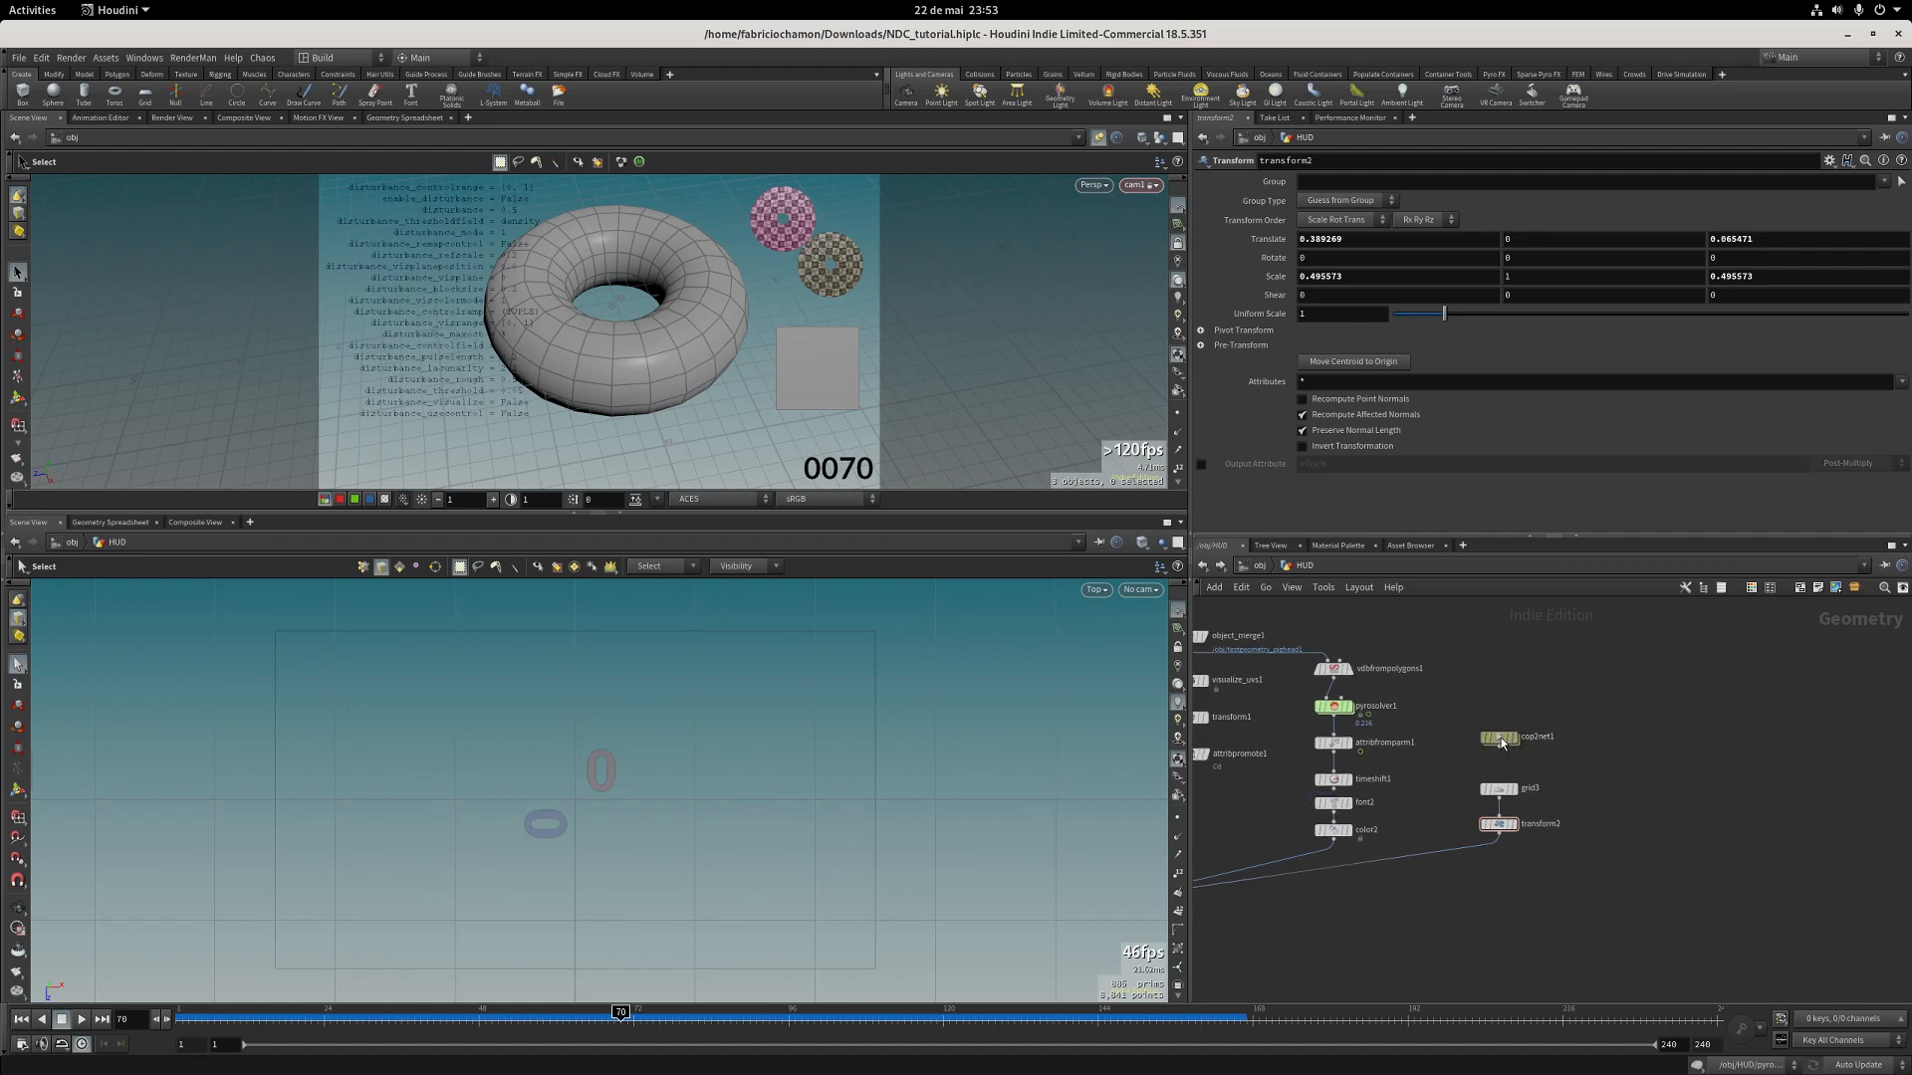
double_click(1500, 738)
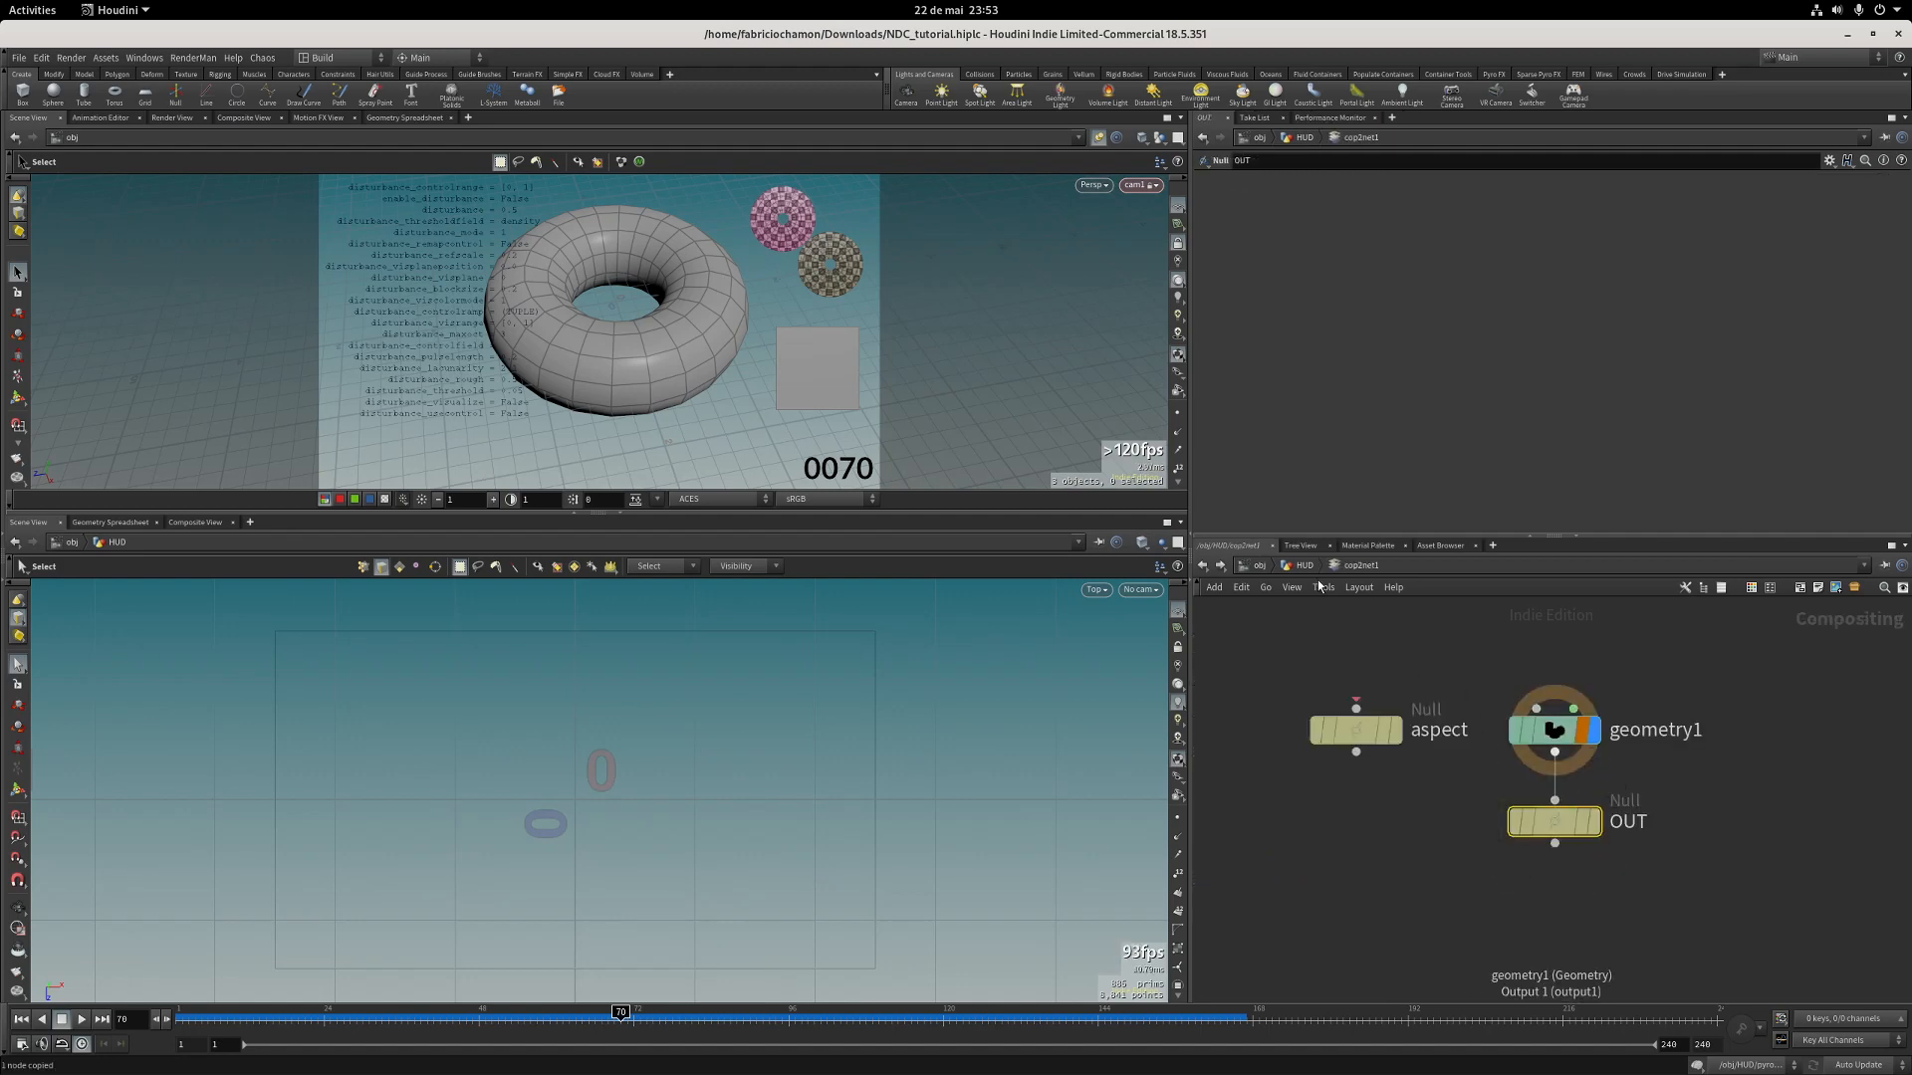
key("u")
key("ctrl+s")
scroll(1604, 767, "up", 5)
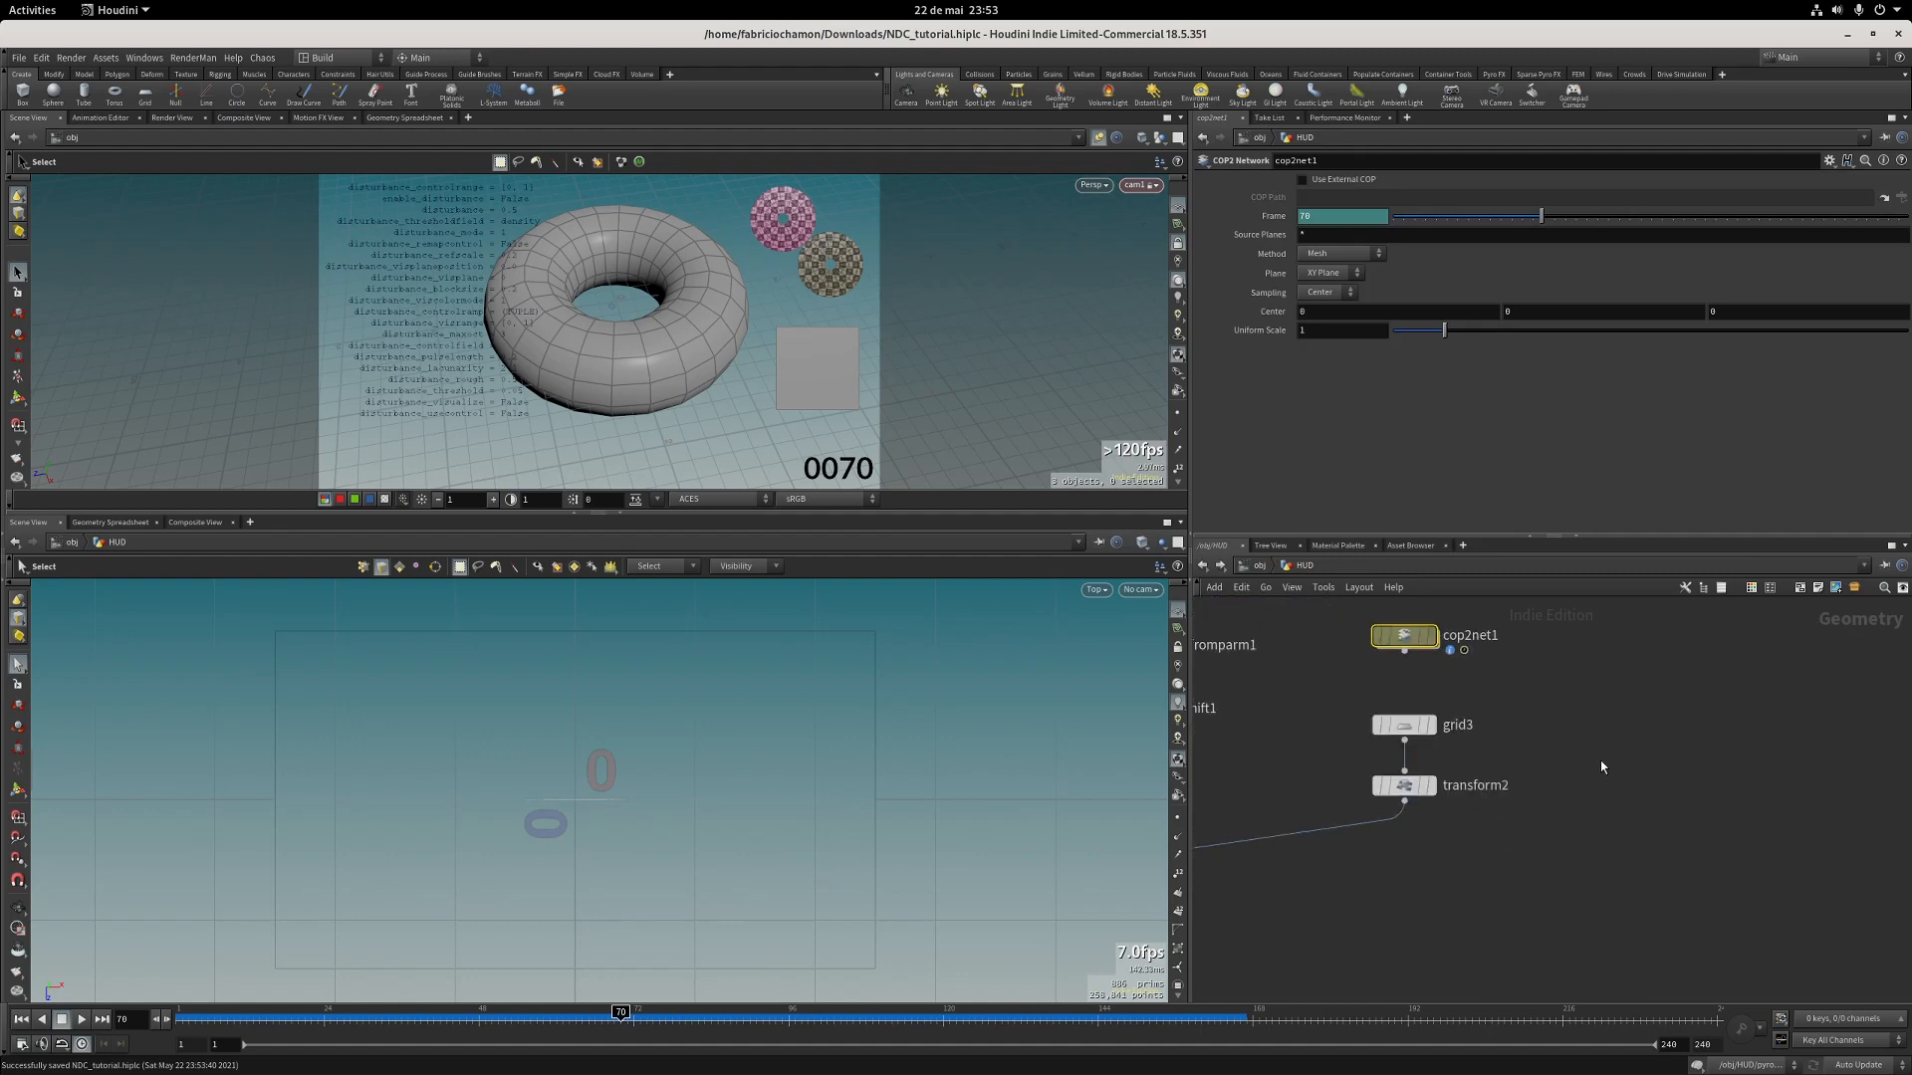
Add a Material Network node to the HUD network and go inside it.
key("Tab")
type("matn")
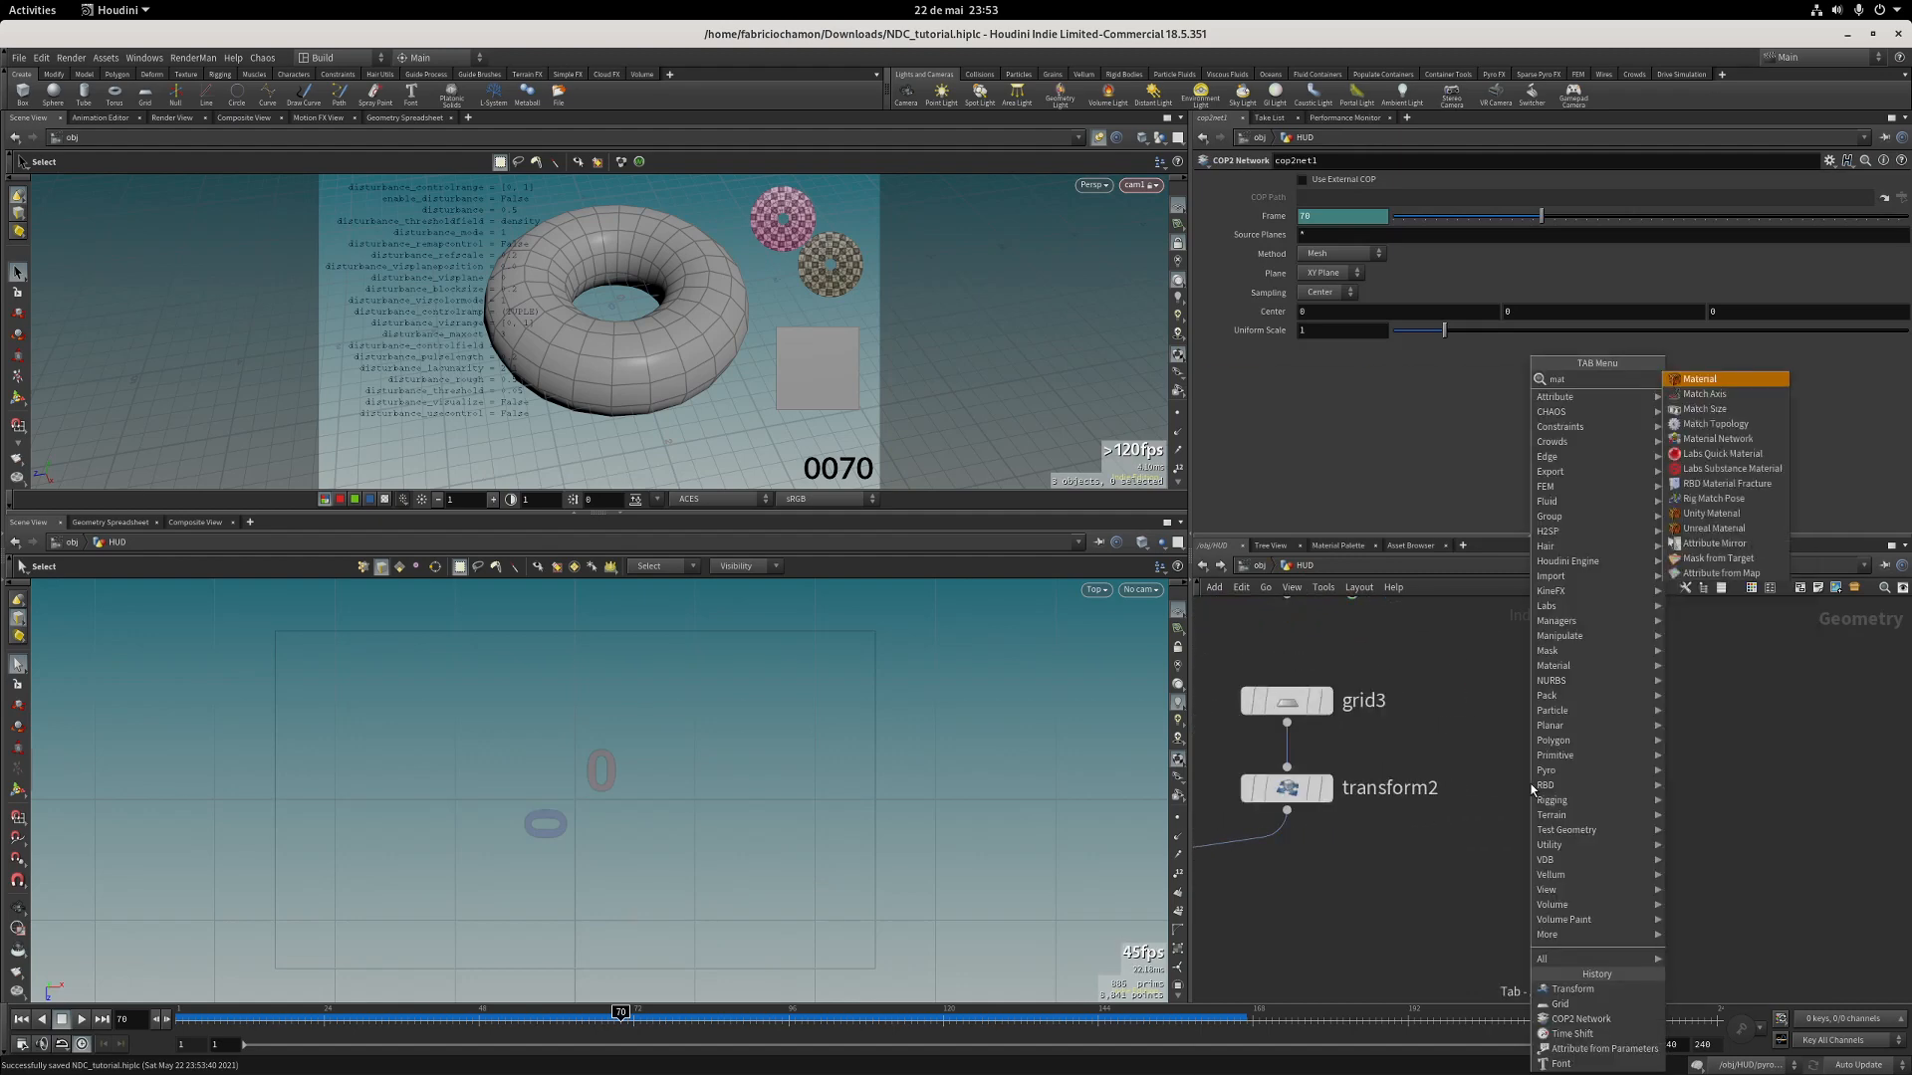
key("Return")
left_click(1531, 785)
double_click(1532, 785)
Create a Material Builder inside matnet1 and rename it material.
key("Tab")
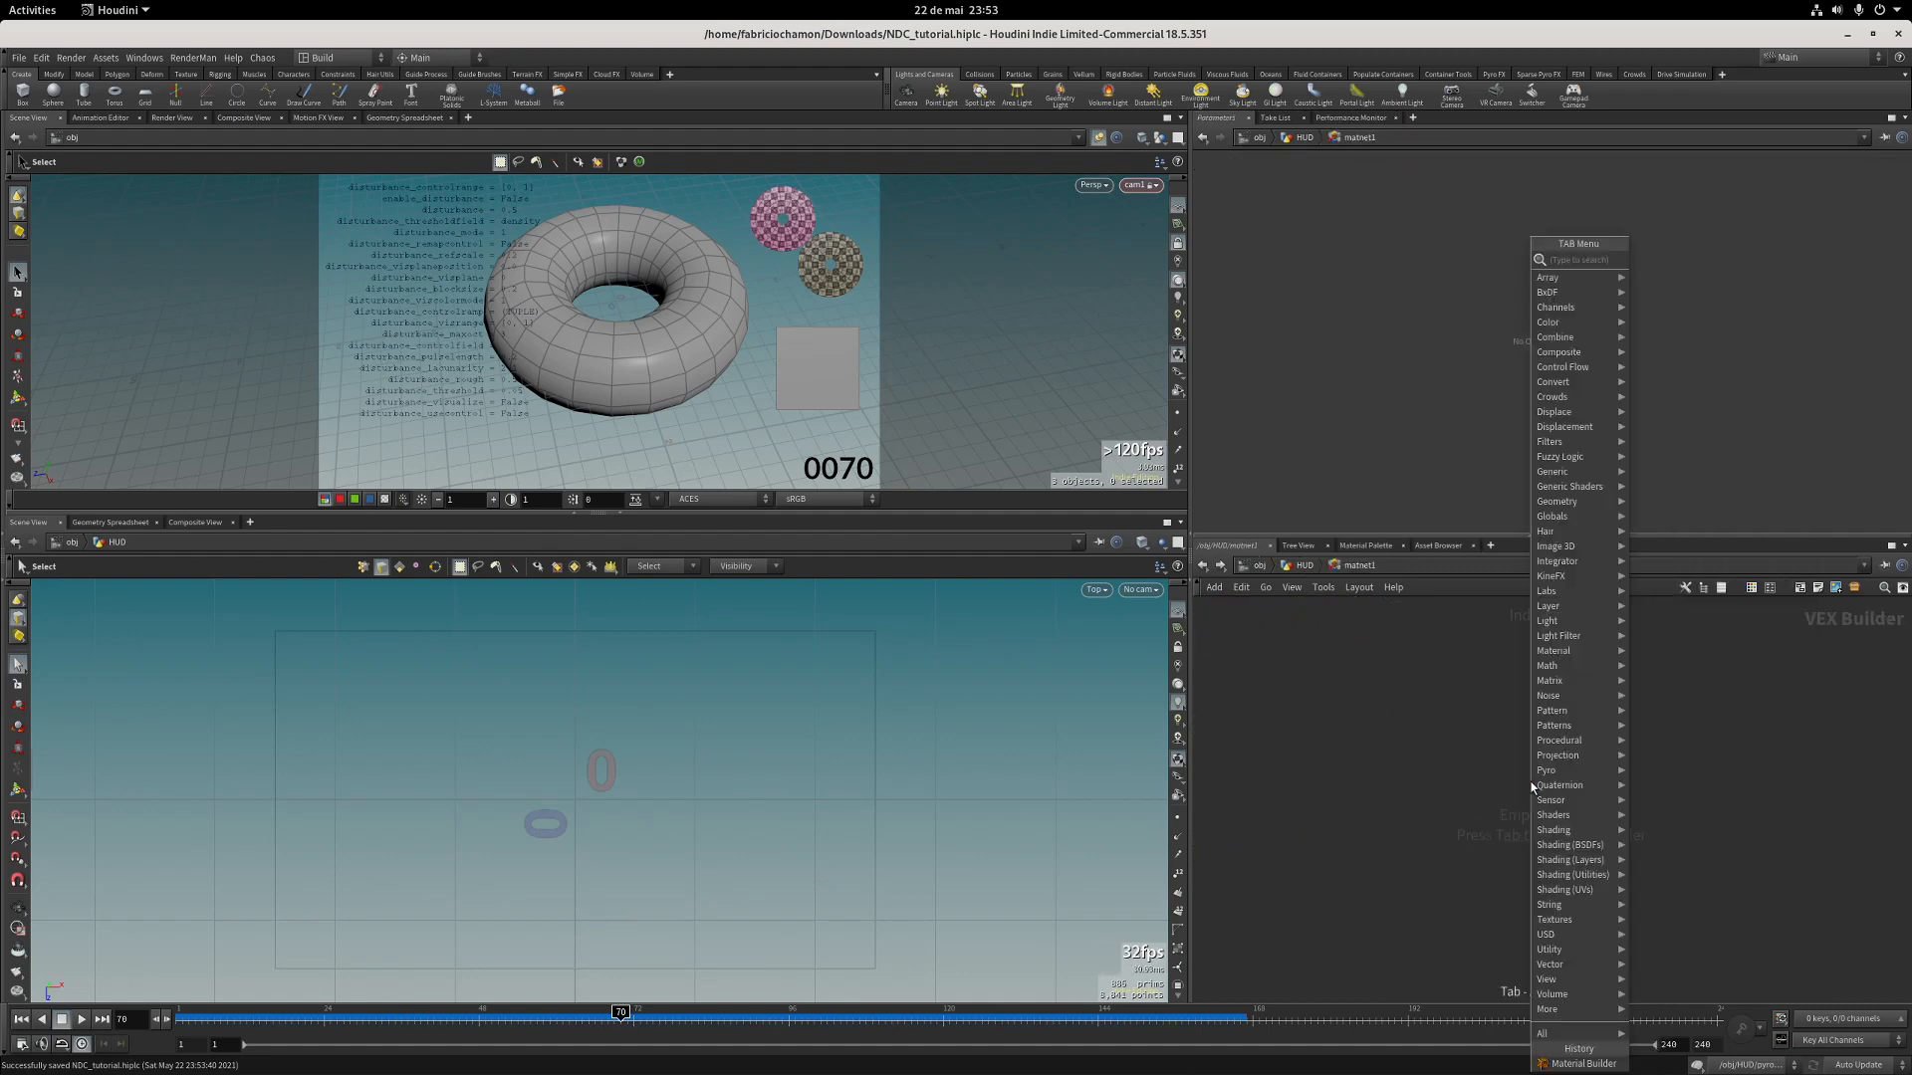
type("mat")
type("er")
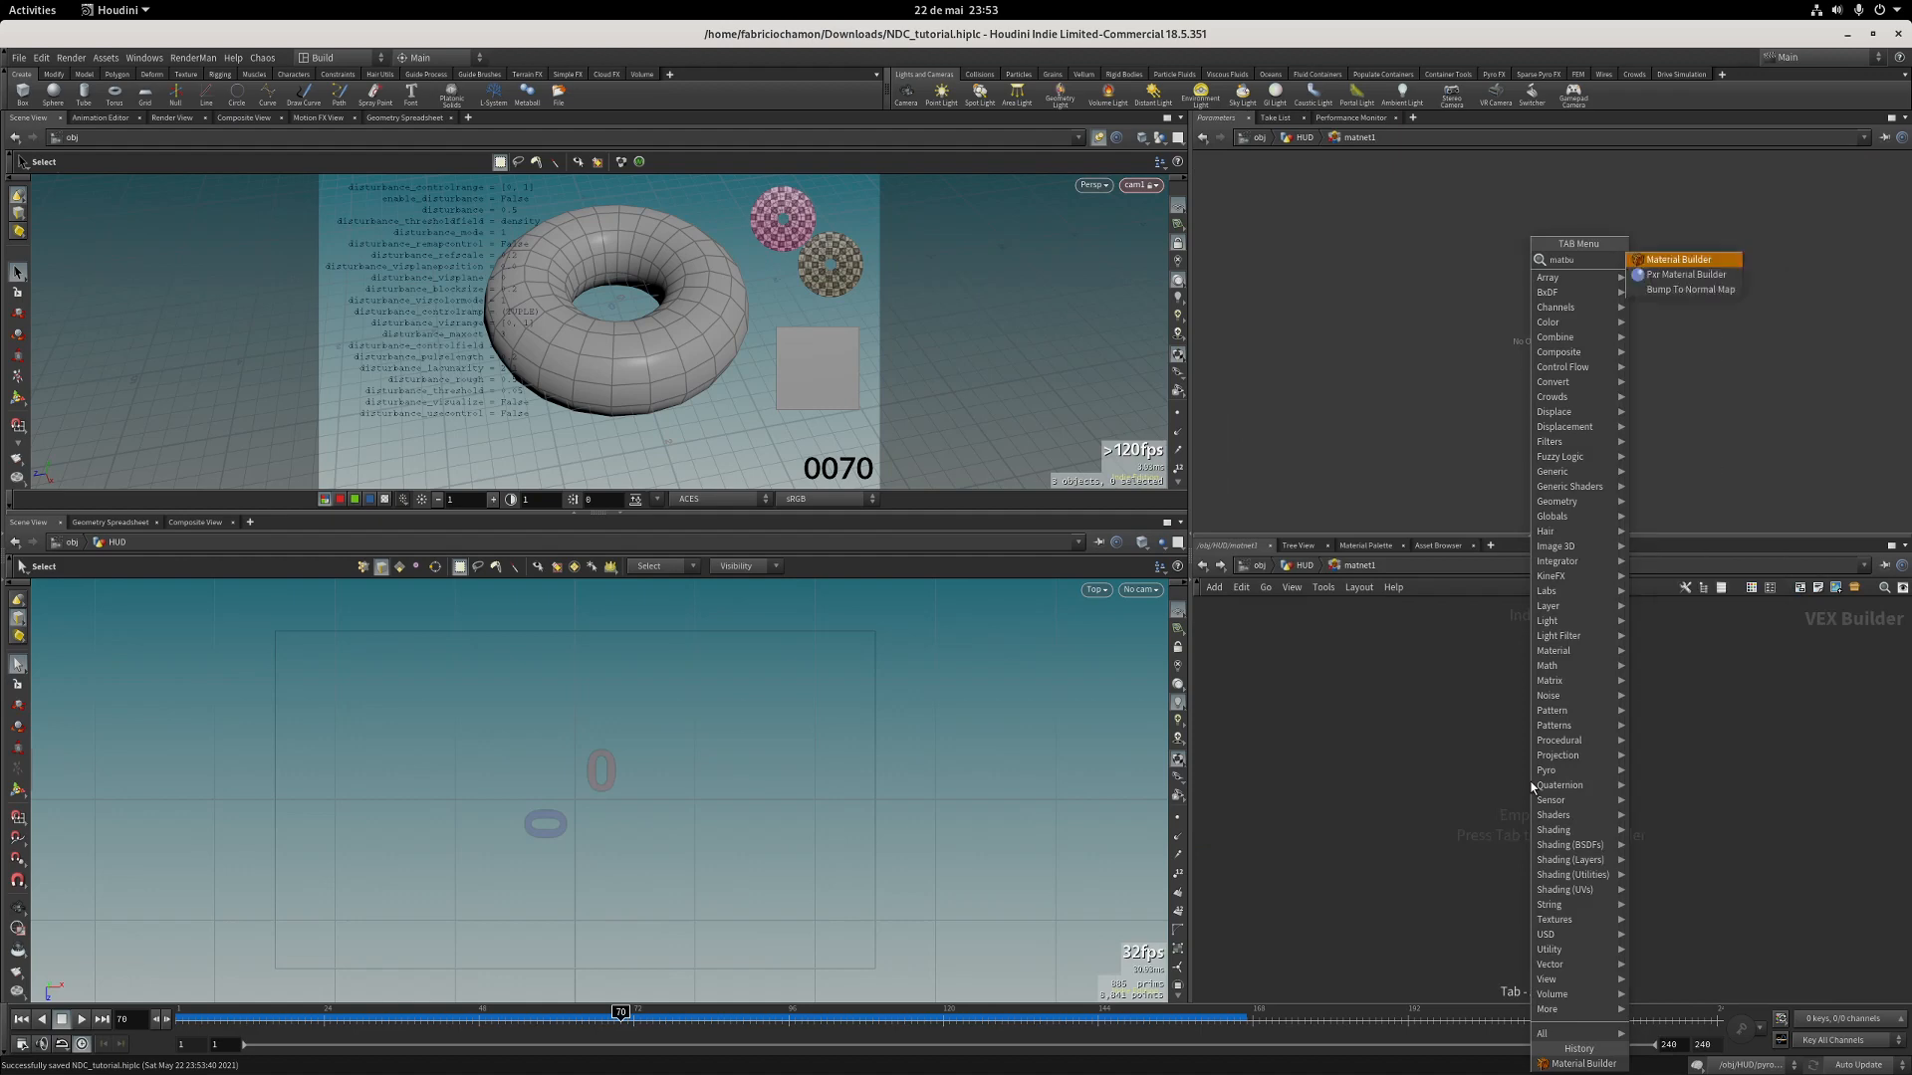
key("Return")
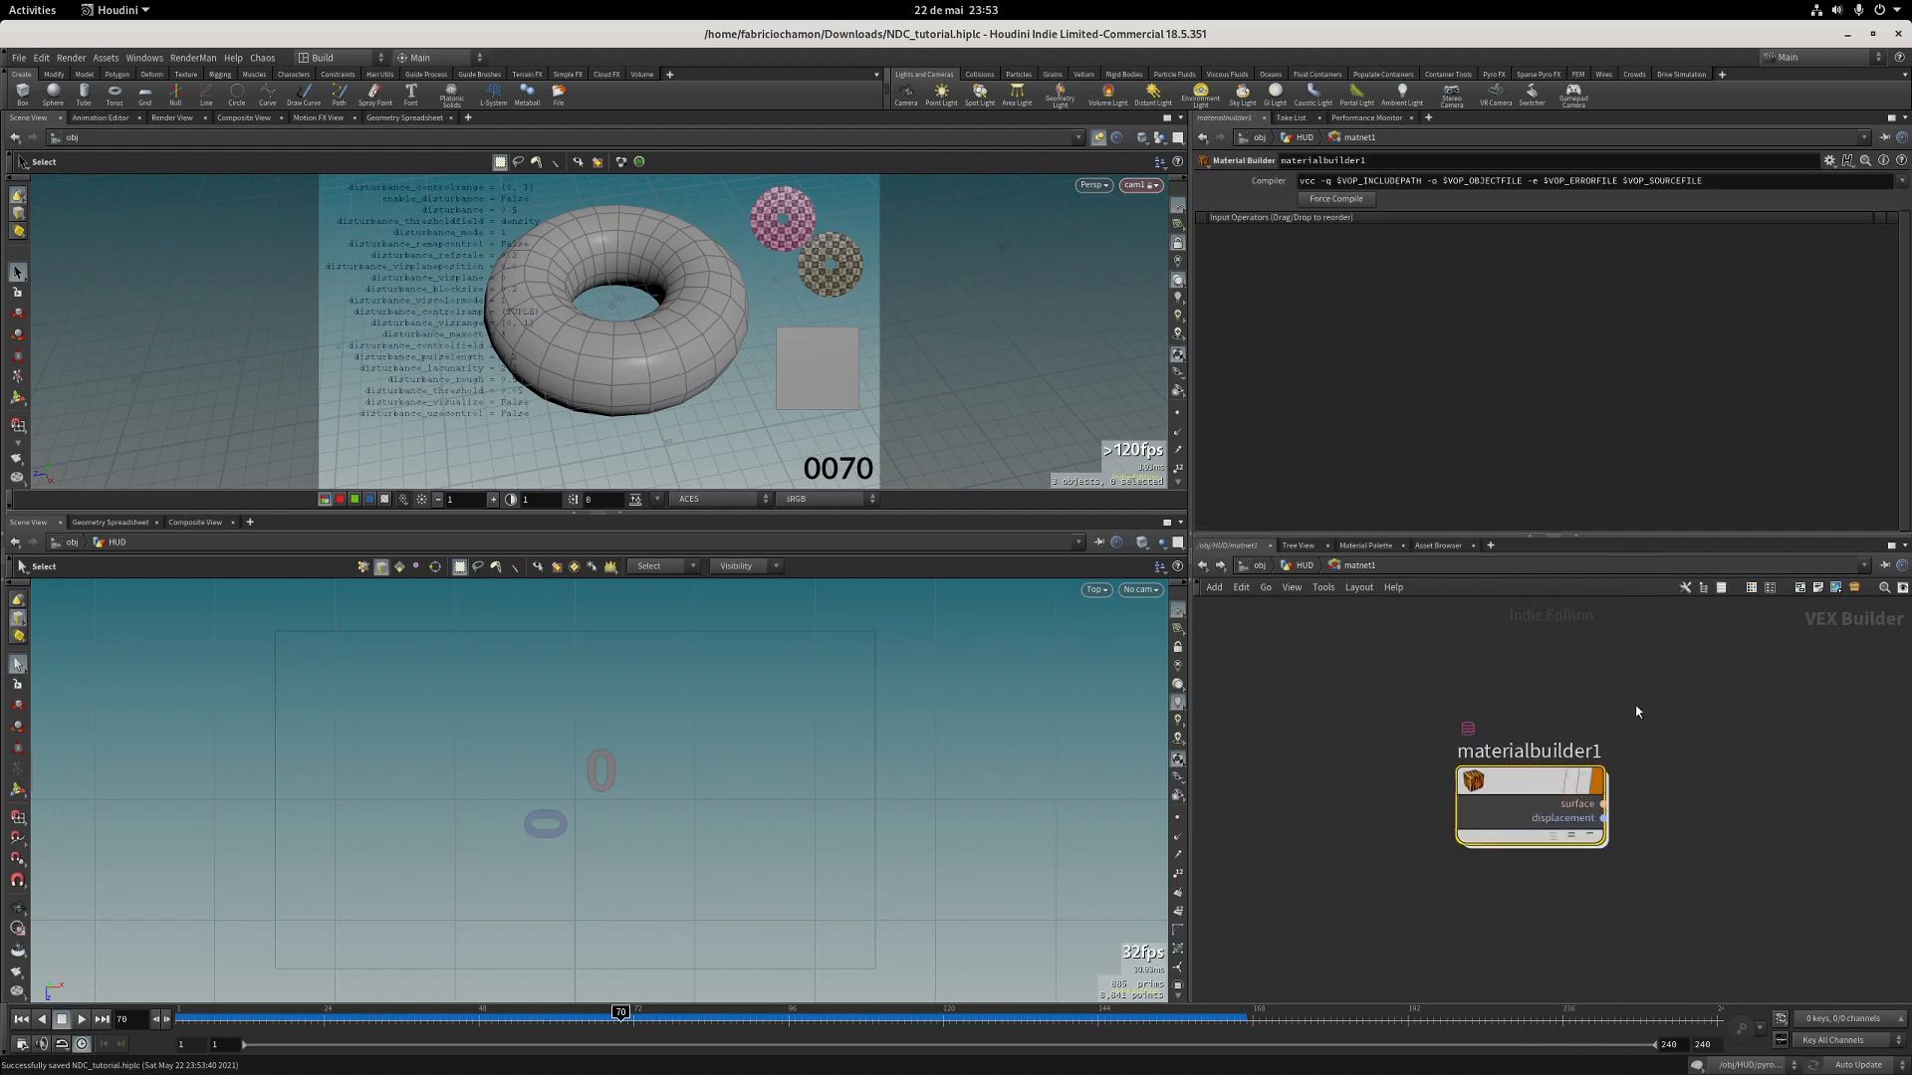
double_click(1559, 750)
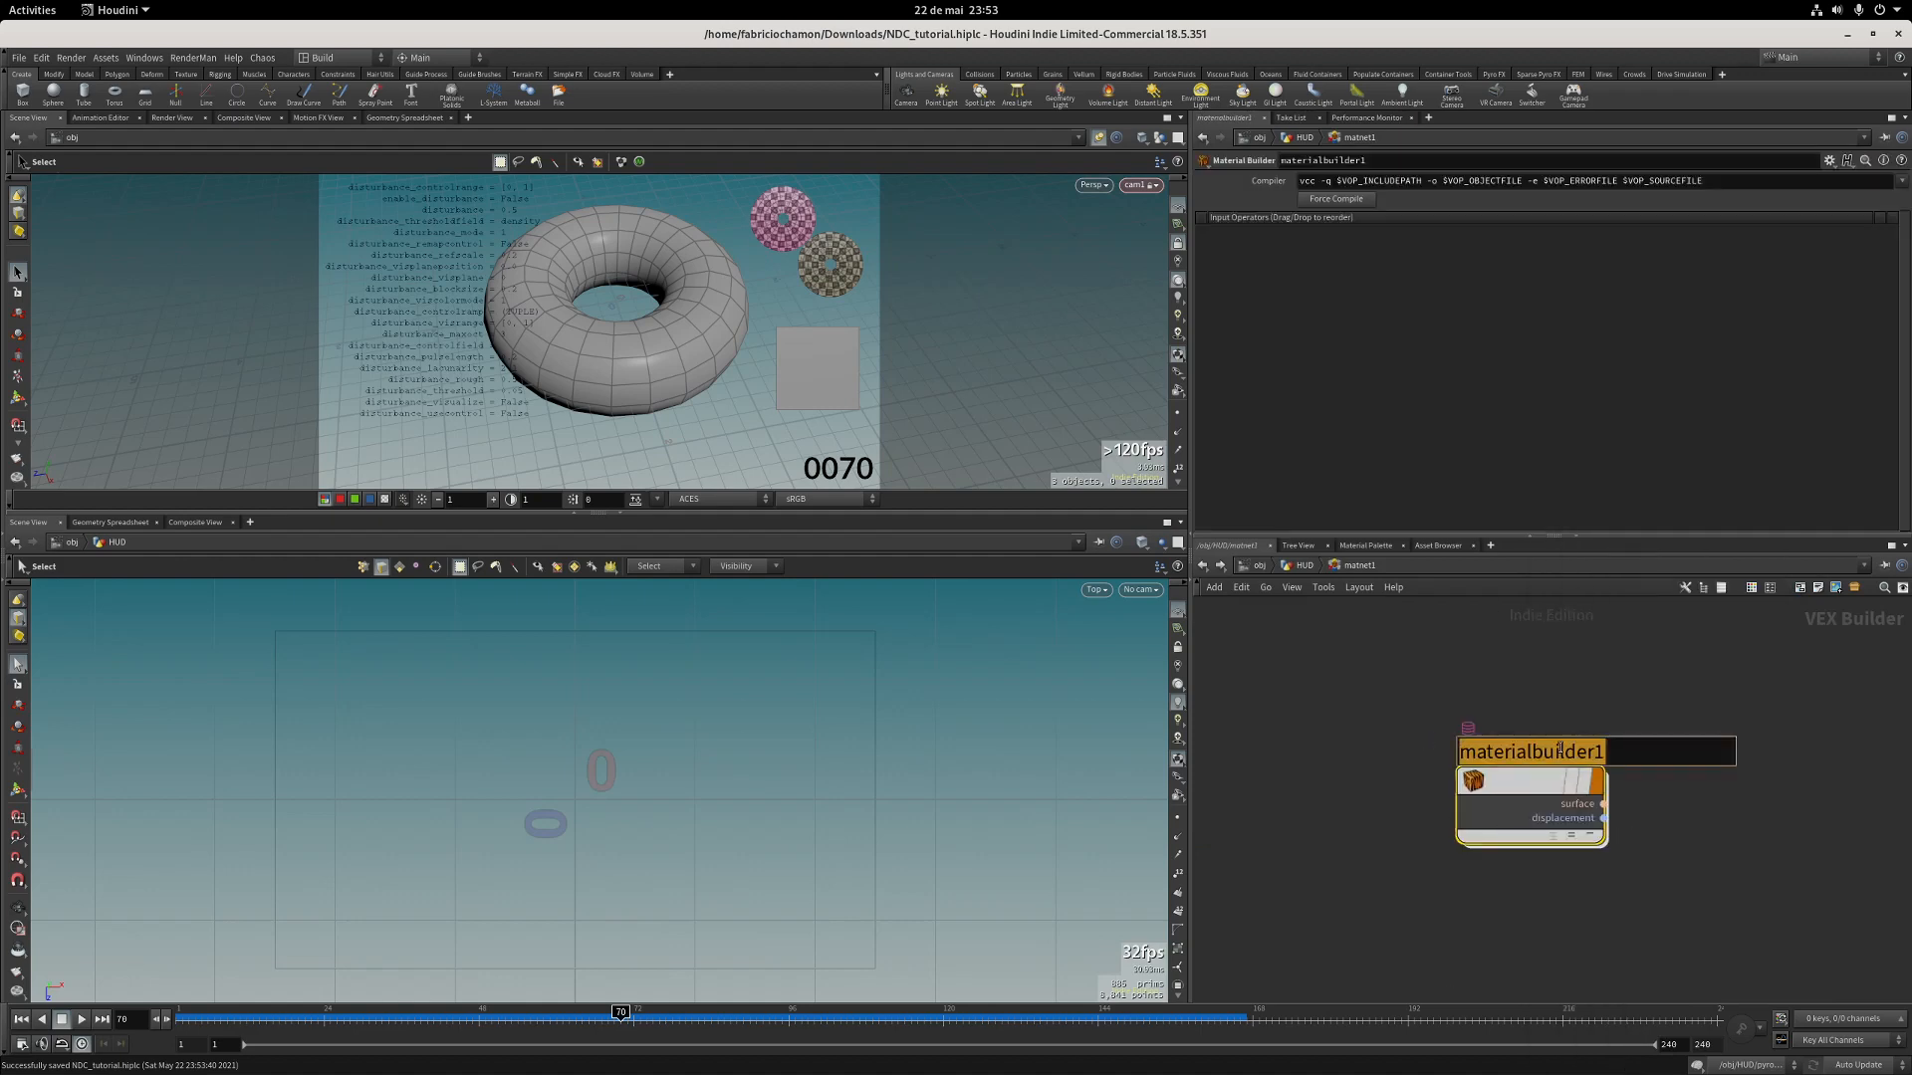
left_click(1450, 714)
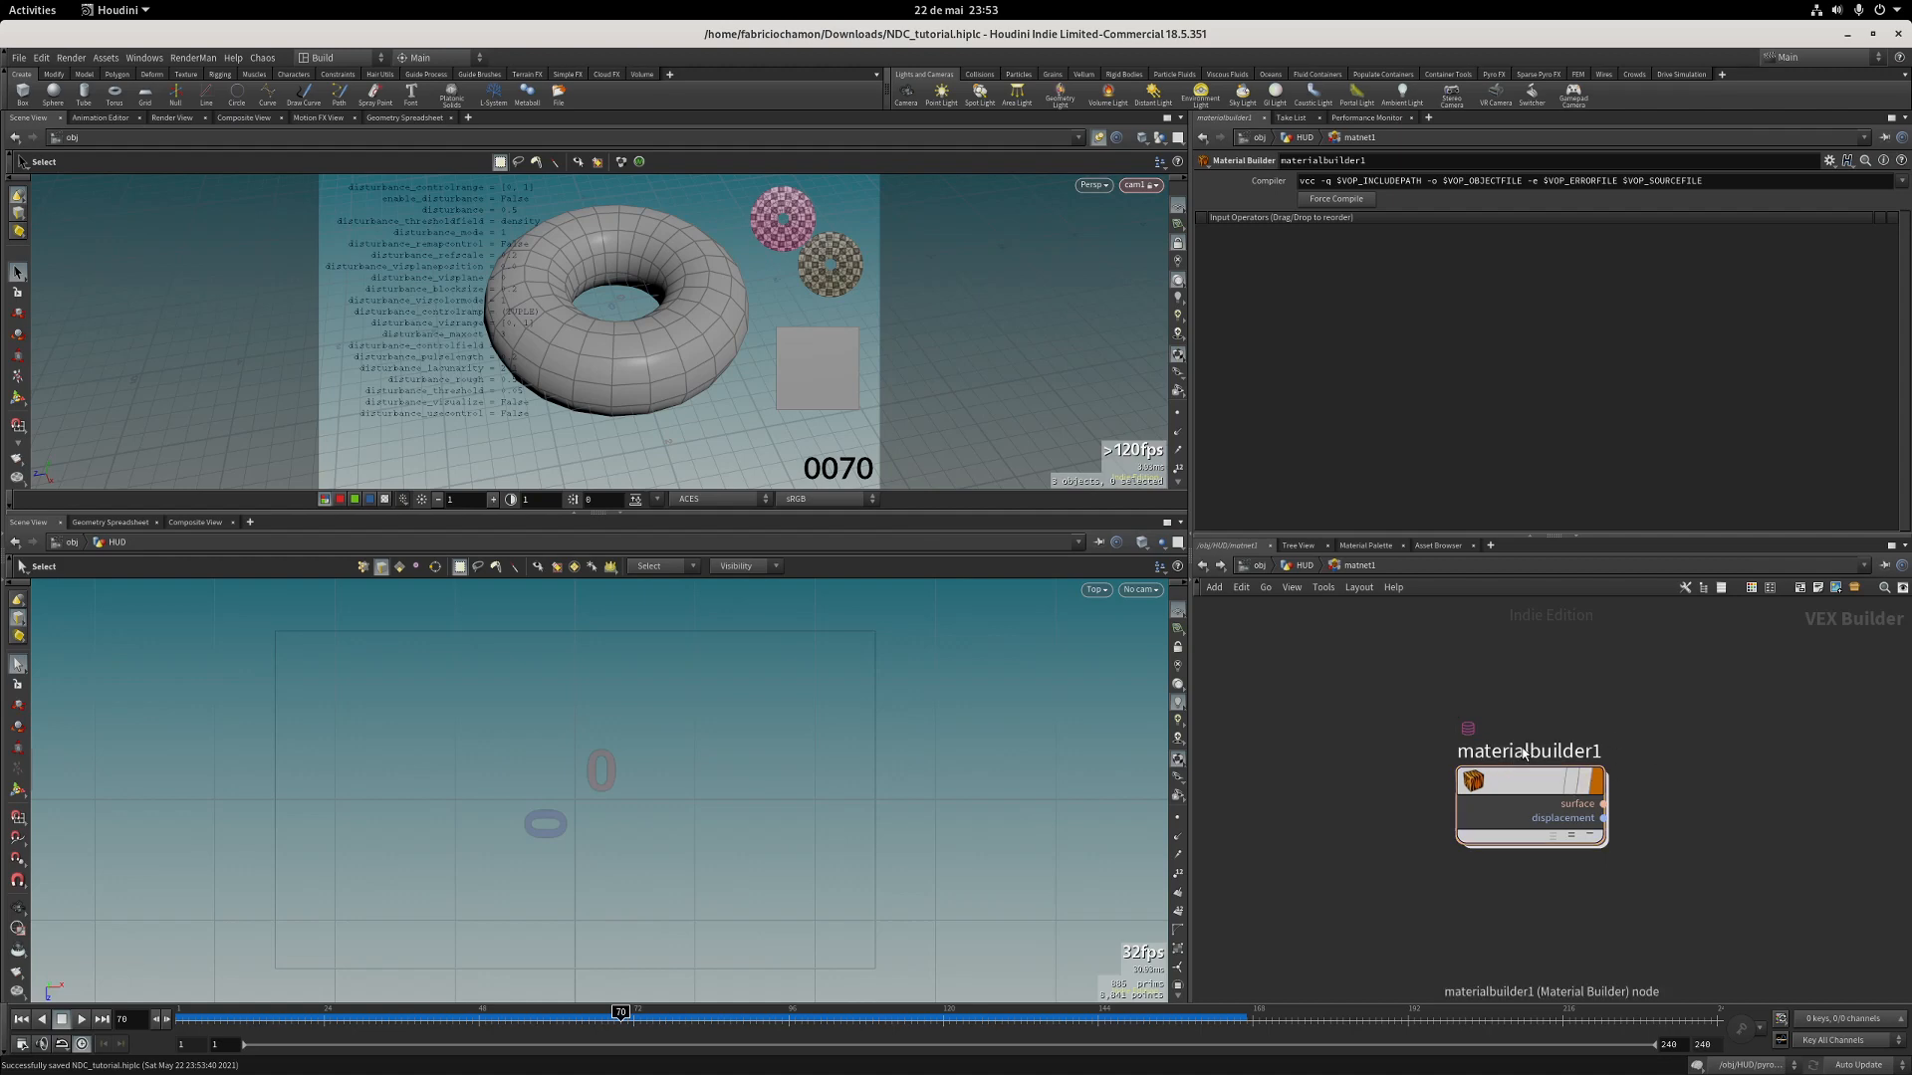
double_click(1529, 751)
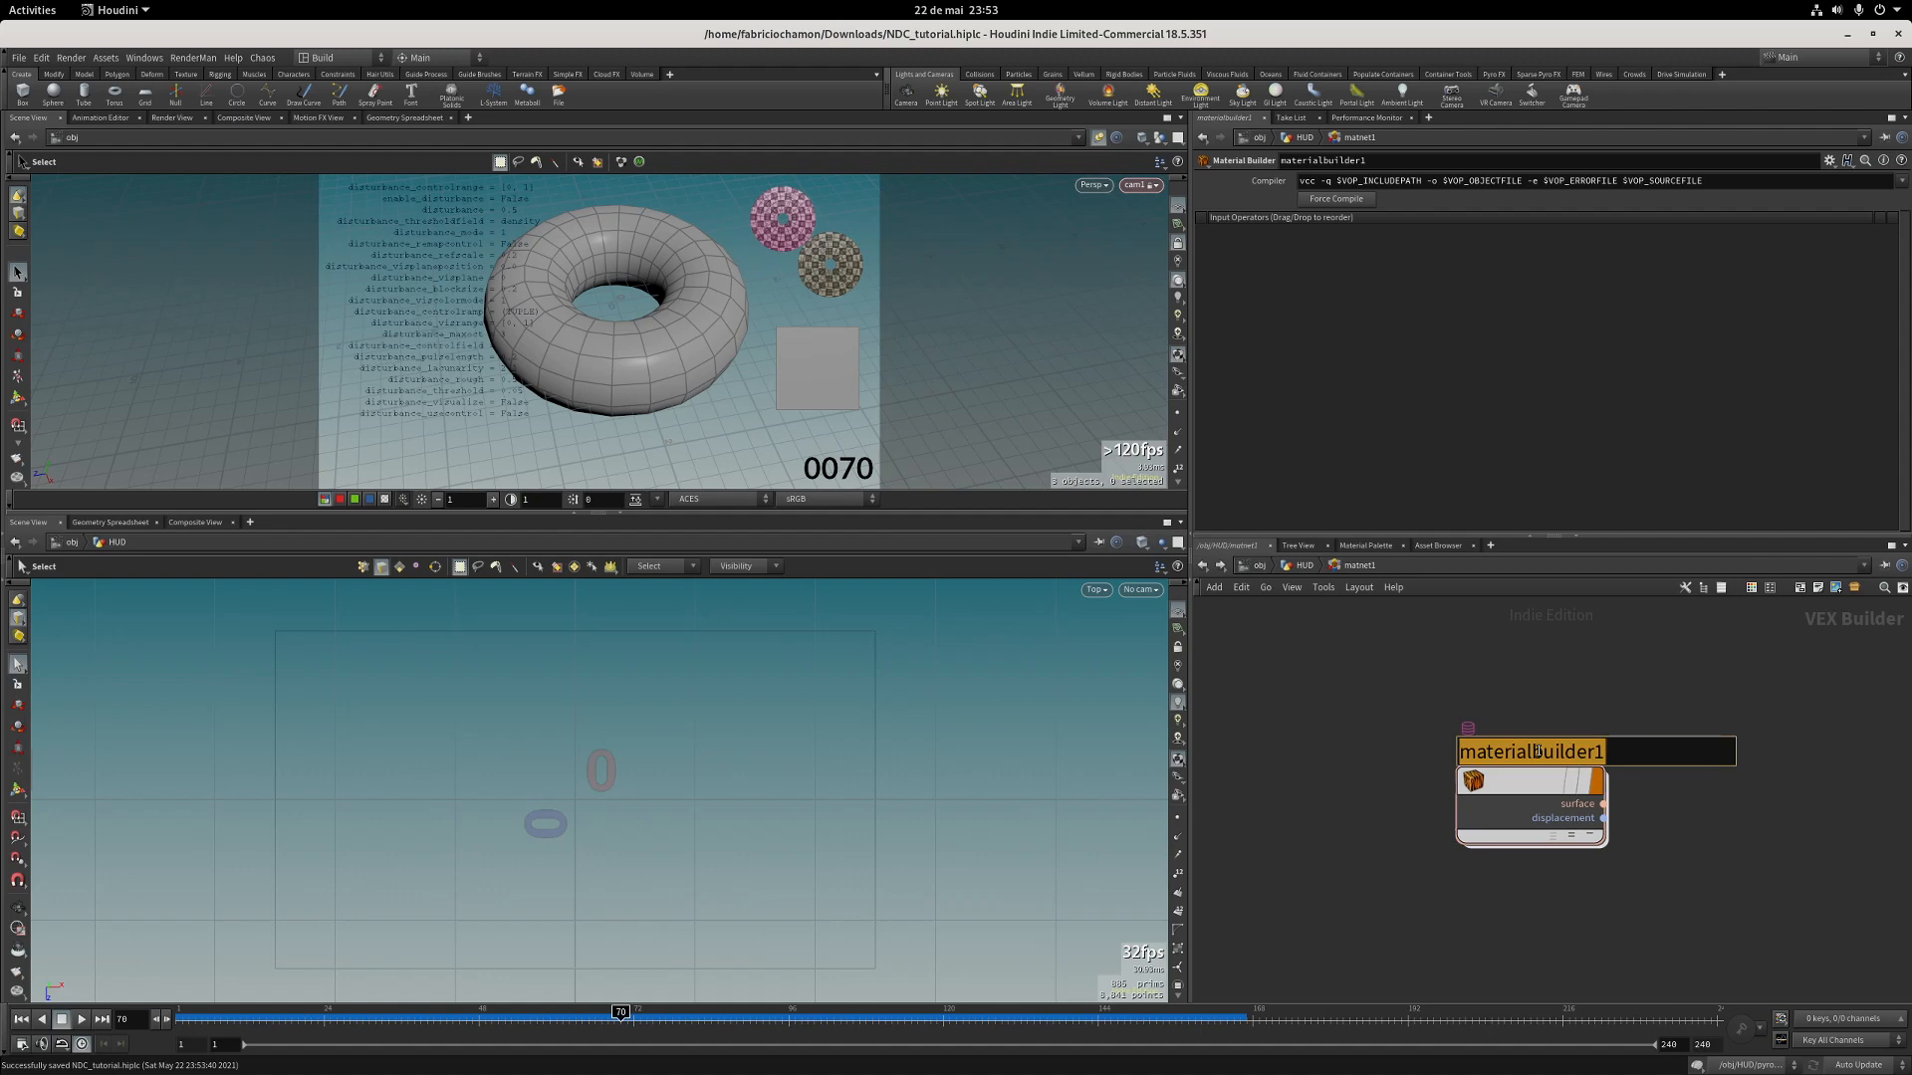
type("material")
key("Return")
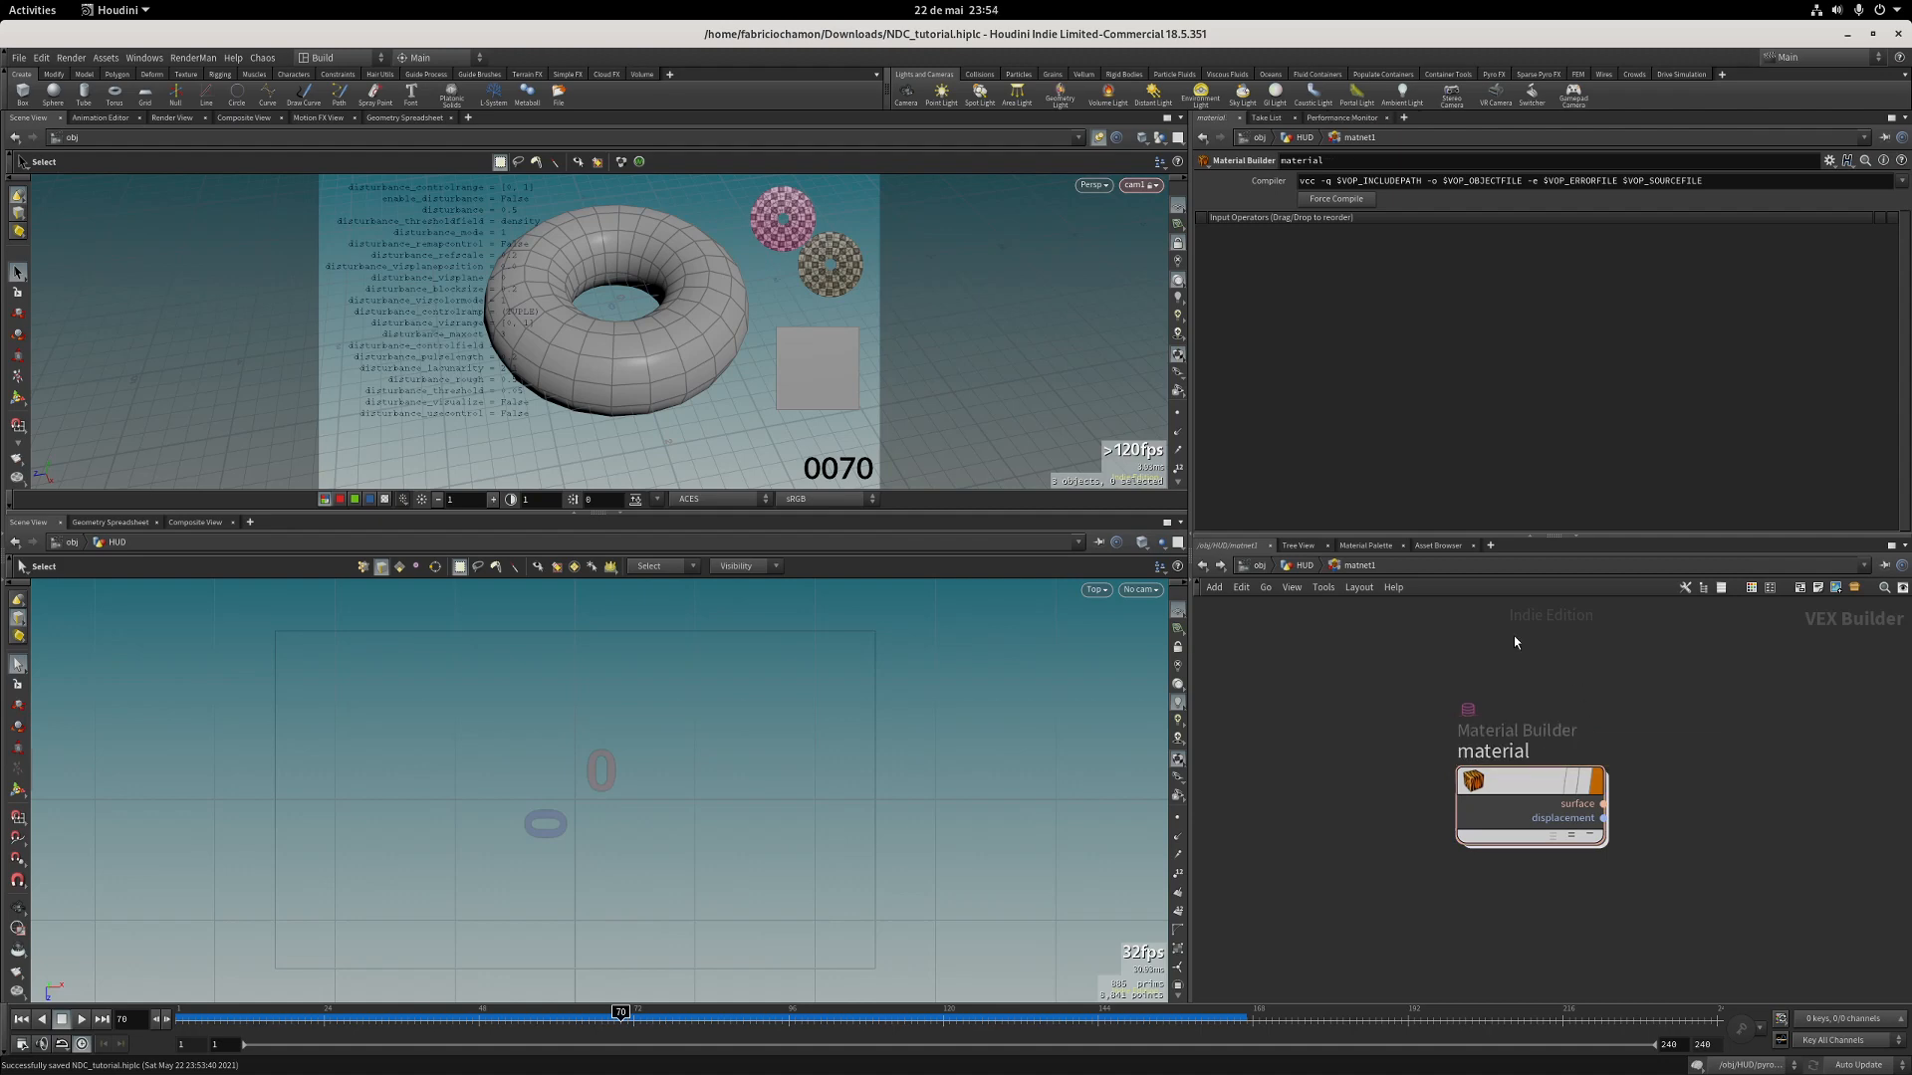
Return to the HUD network and insert a Material node on the wire directly after transform2.
left_click(1304, 566)
key("Tab")
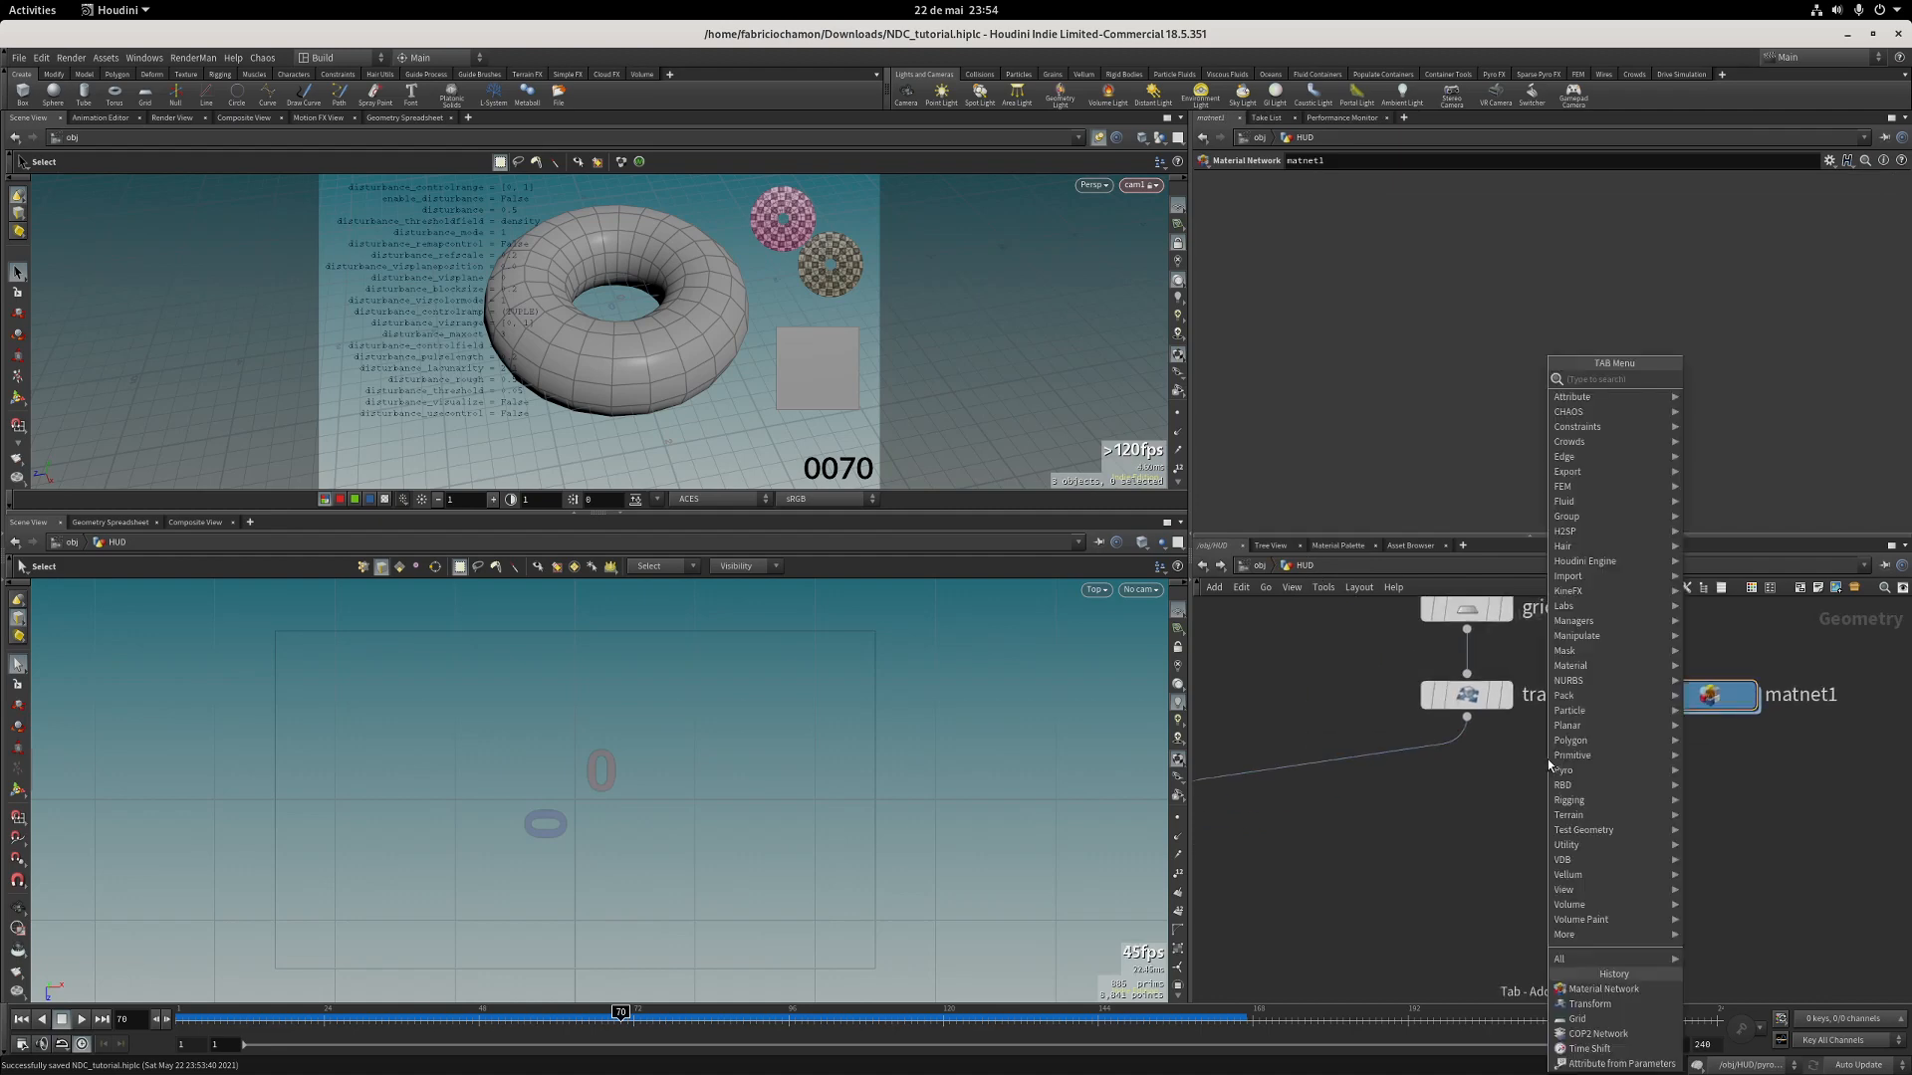
type("materi")
key("Return")
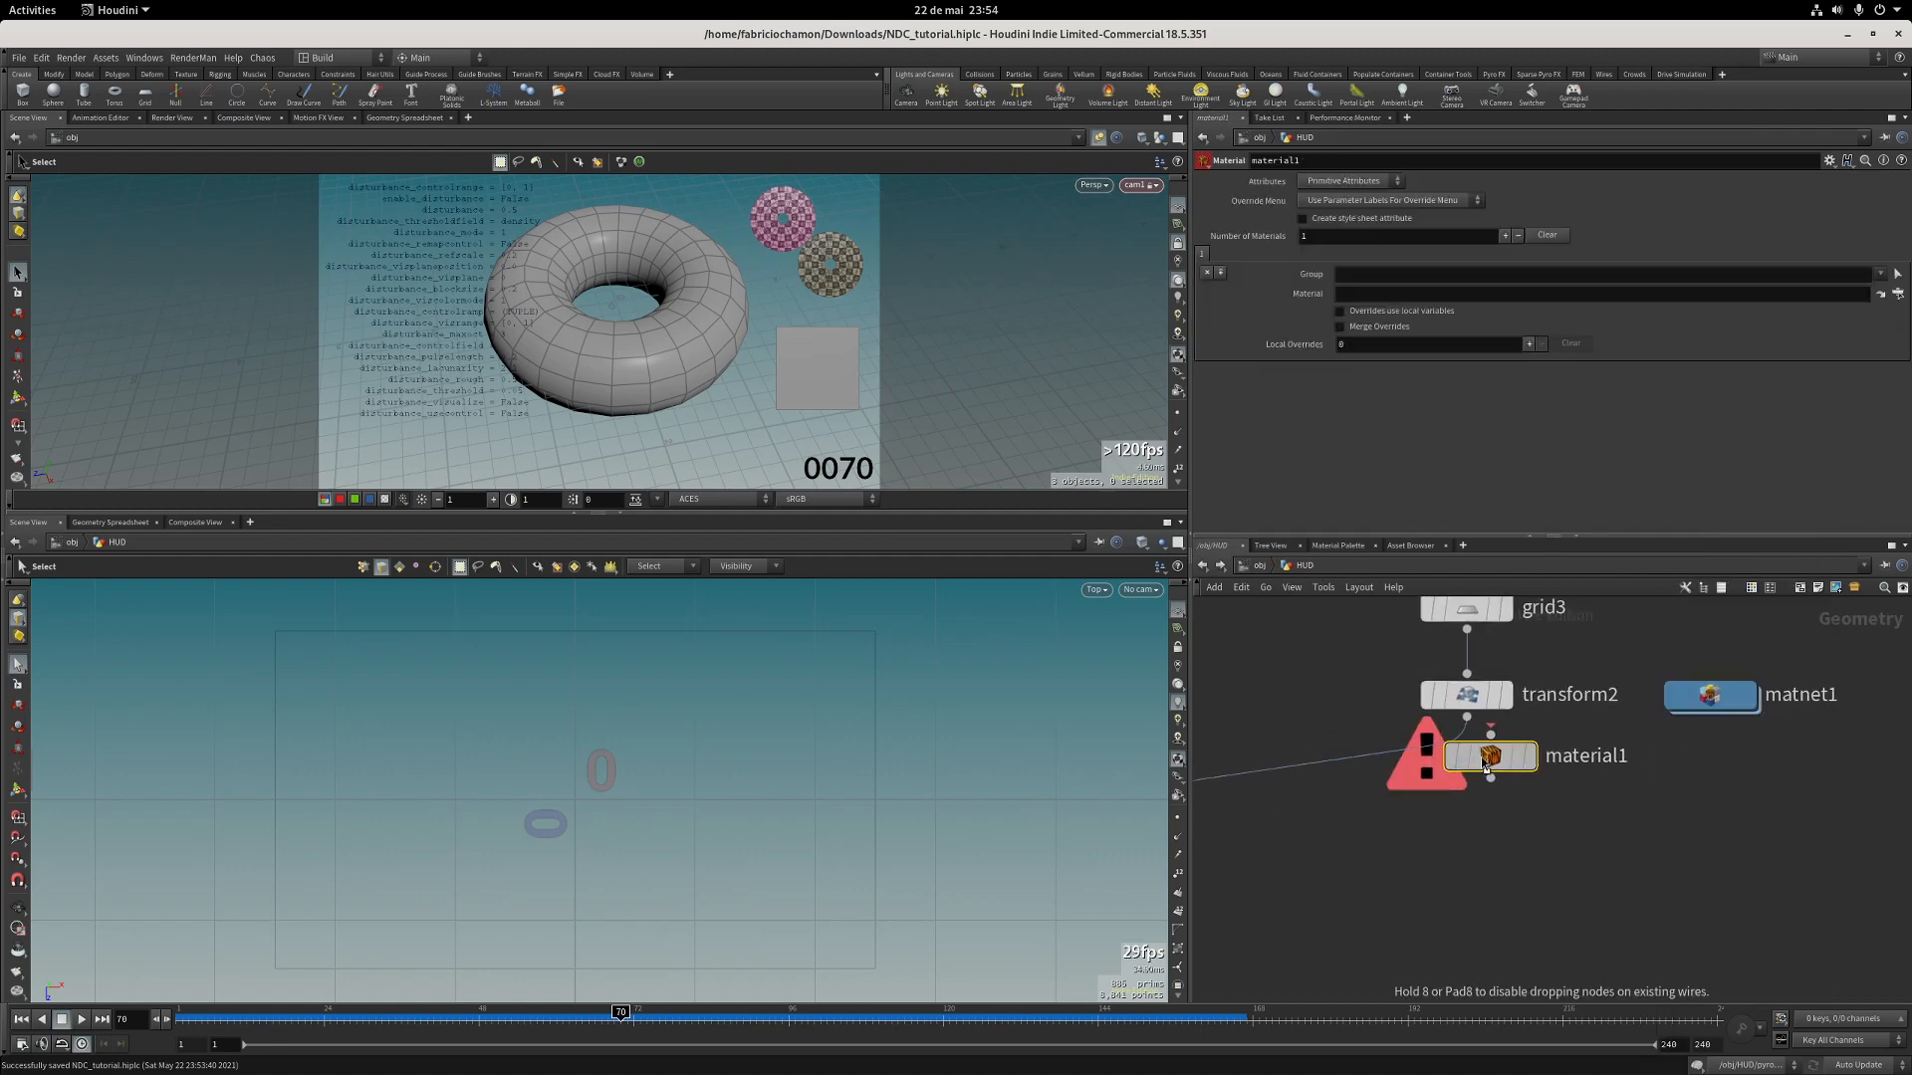
left_click(1460, 786)
left_click_drag(1459, 786, 1468, 785)
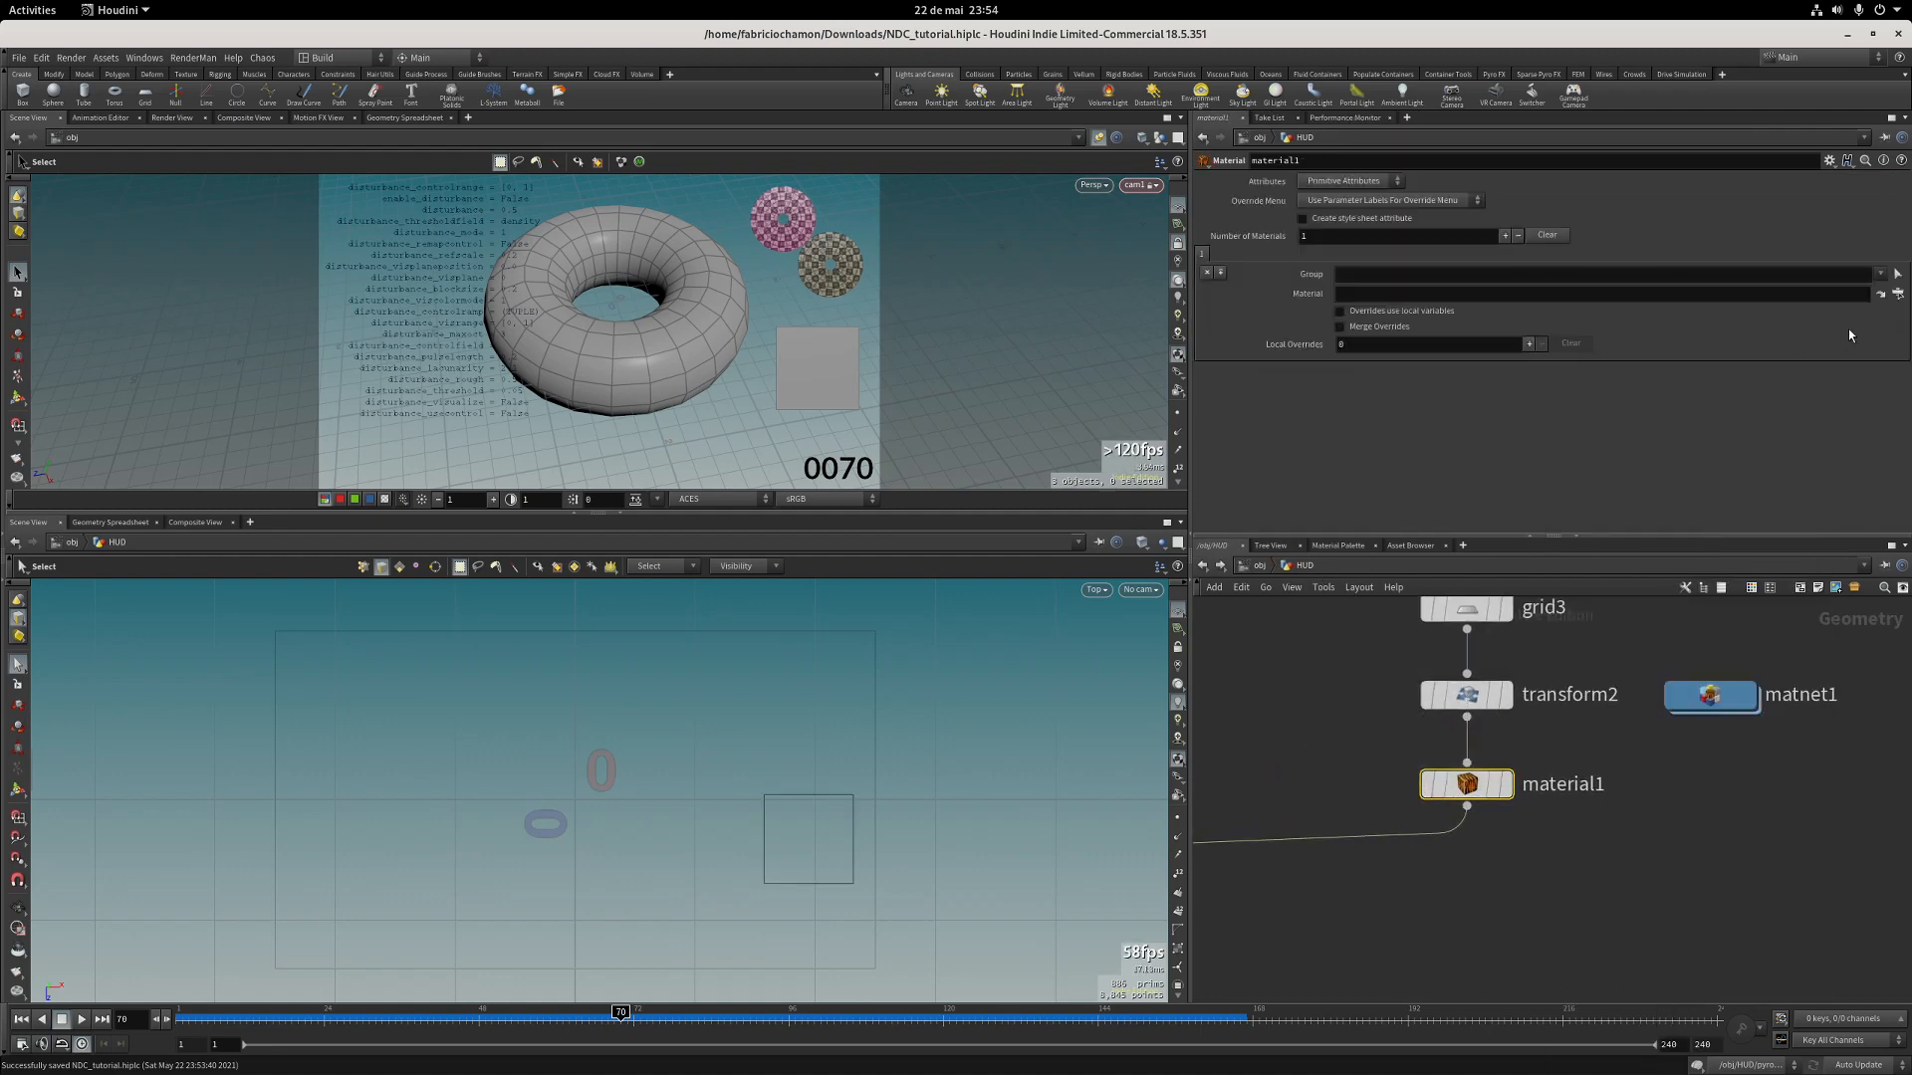
Assign the material builder inside matnet1 as the material of the material1 node.
left_click(1898, 294)
left_click(1756, 232)
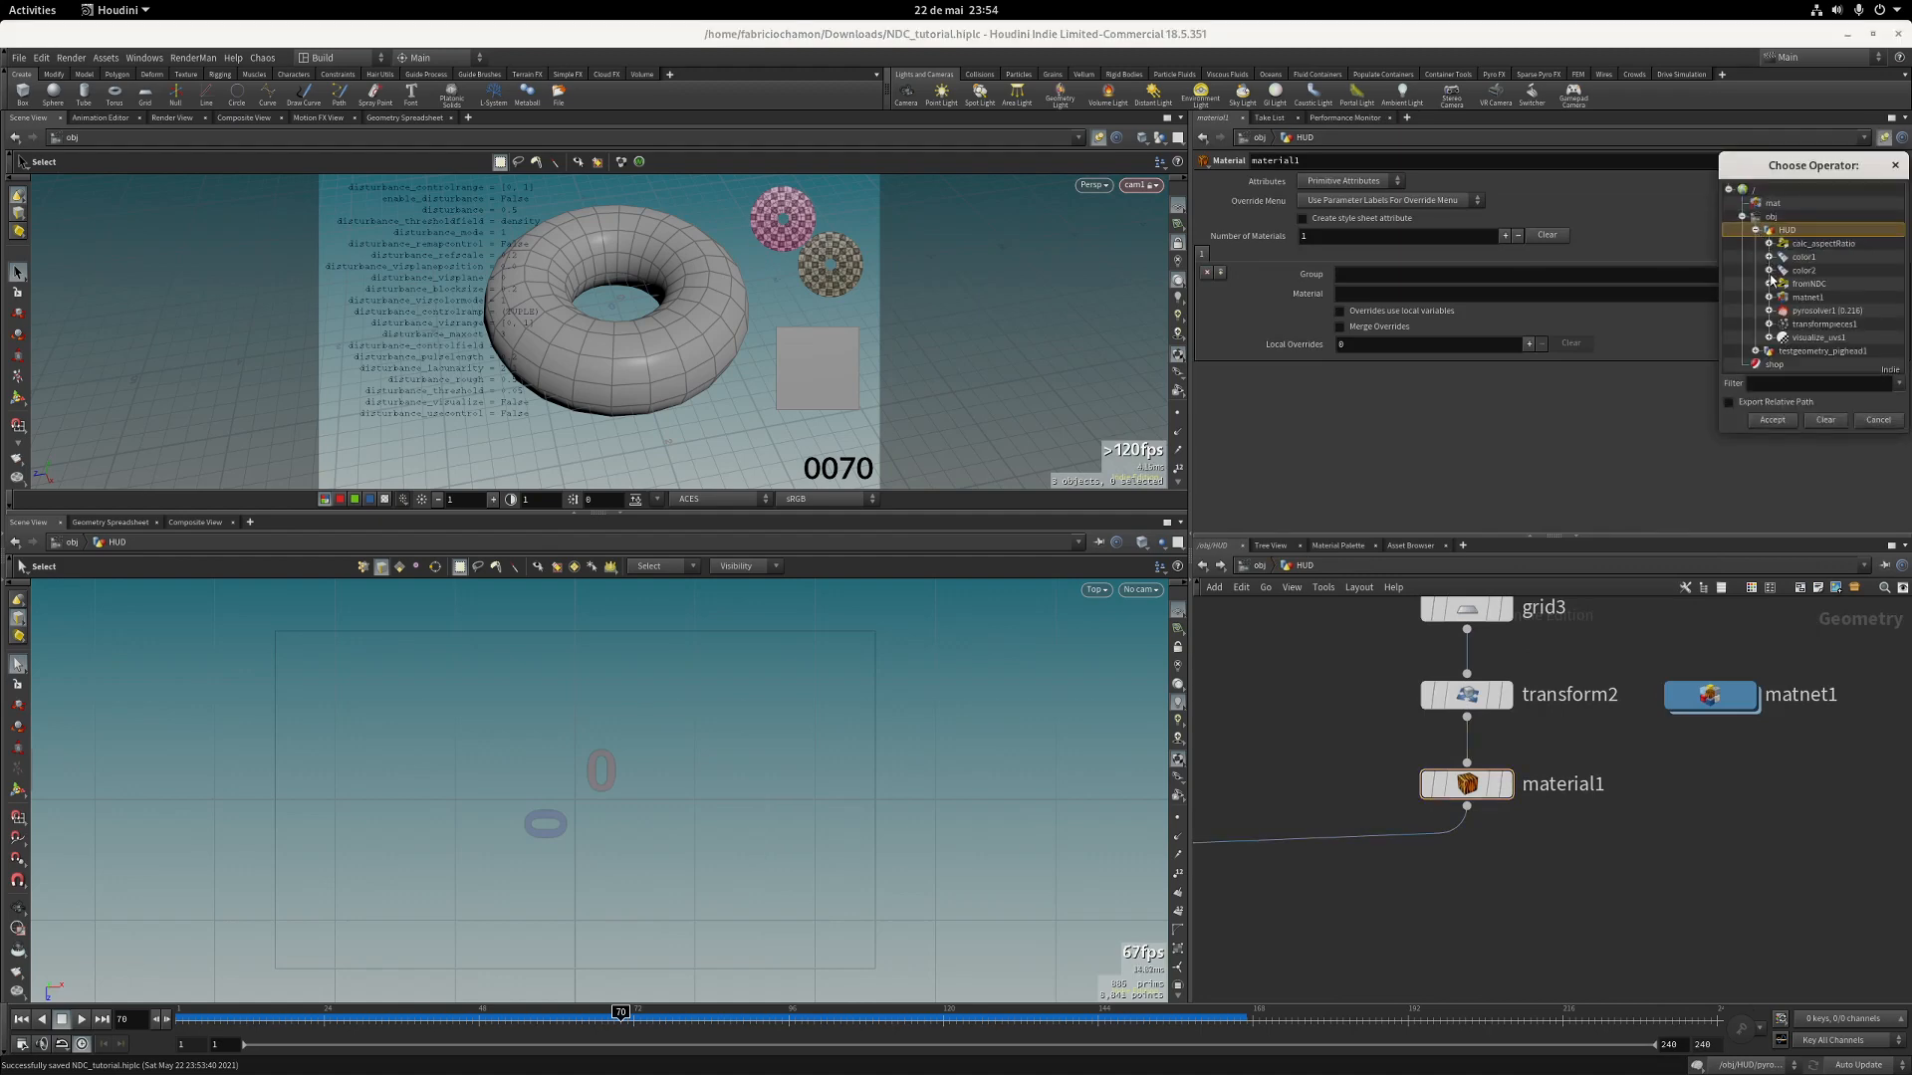
left_click(1769, 297)
double_click(1822, 312)
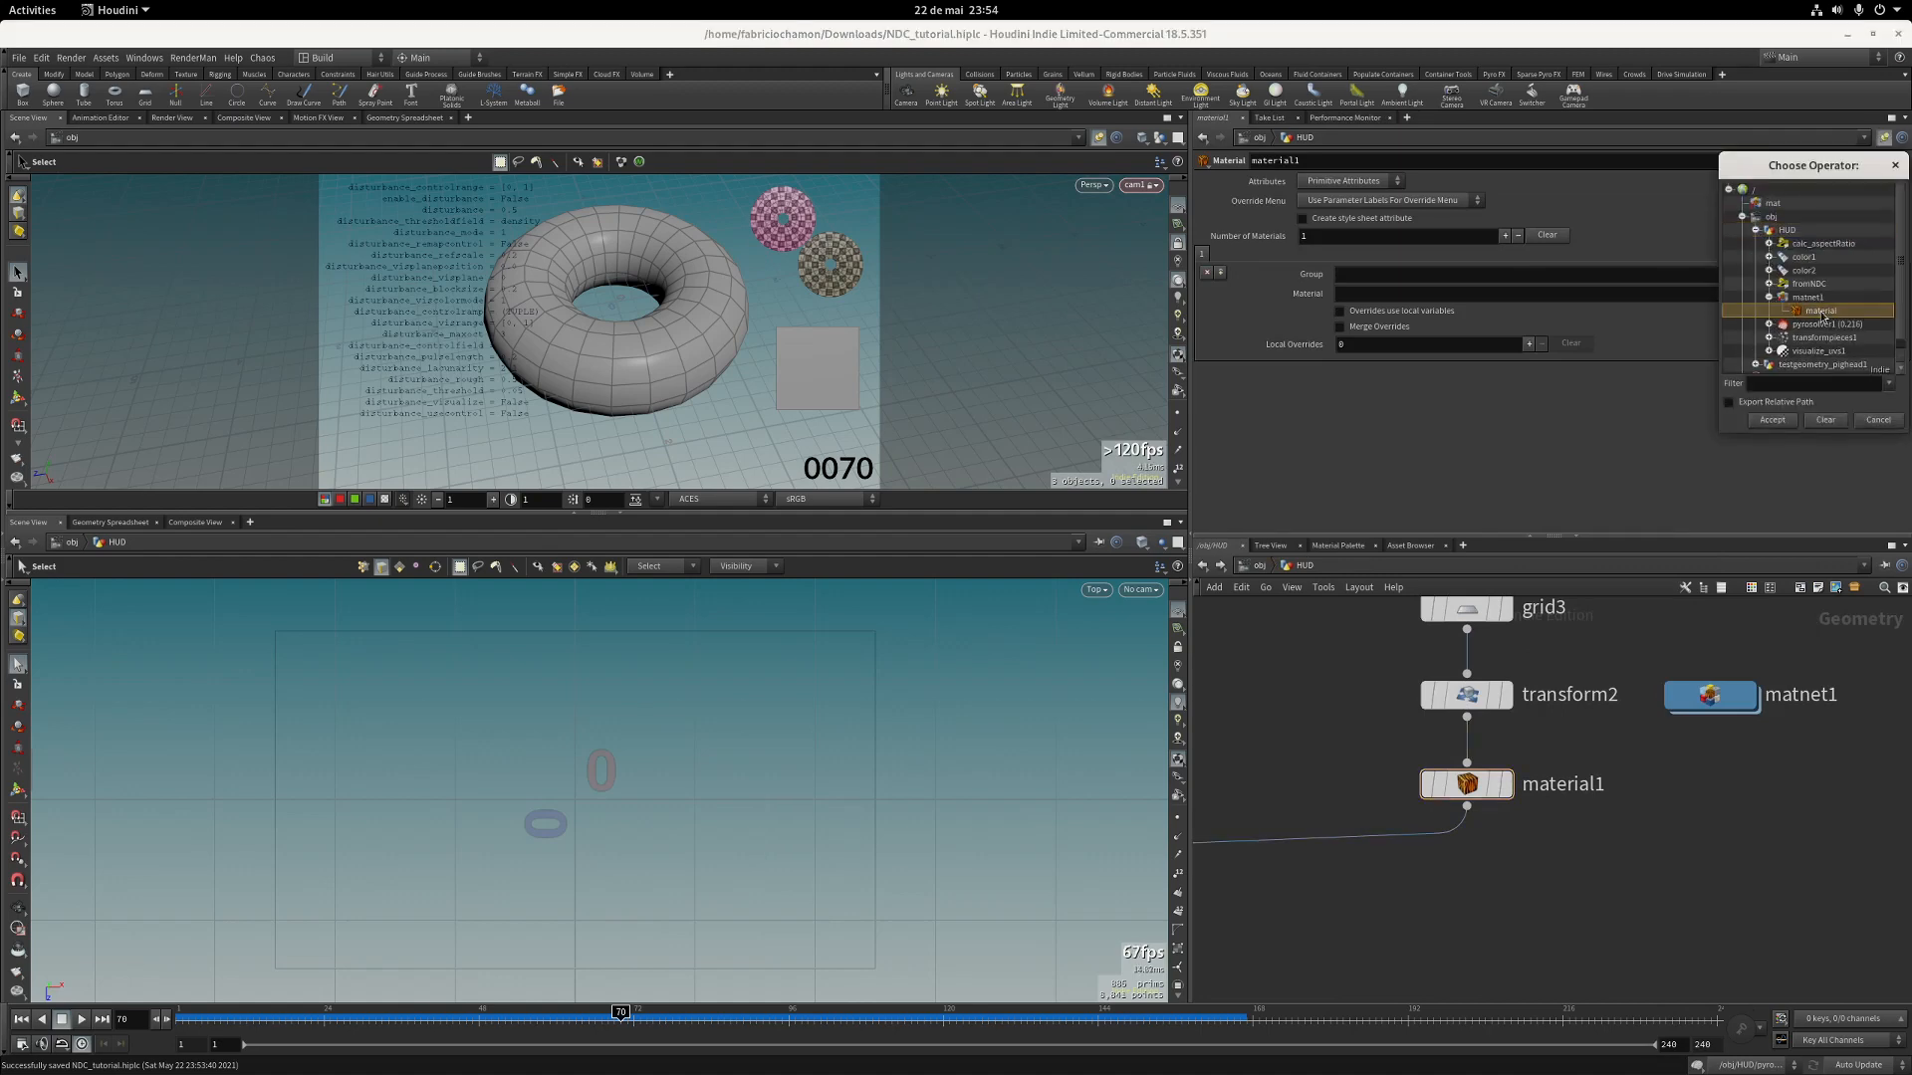
Move matnet1 beside material1, then make its material builder's Compiler and Force Compile parameters invisible and apply the interface change.
left_click_drag(1712, 696, 1716, 786)
double_click(1716, 785)
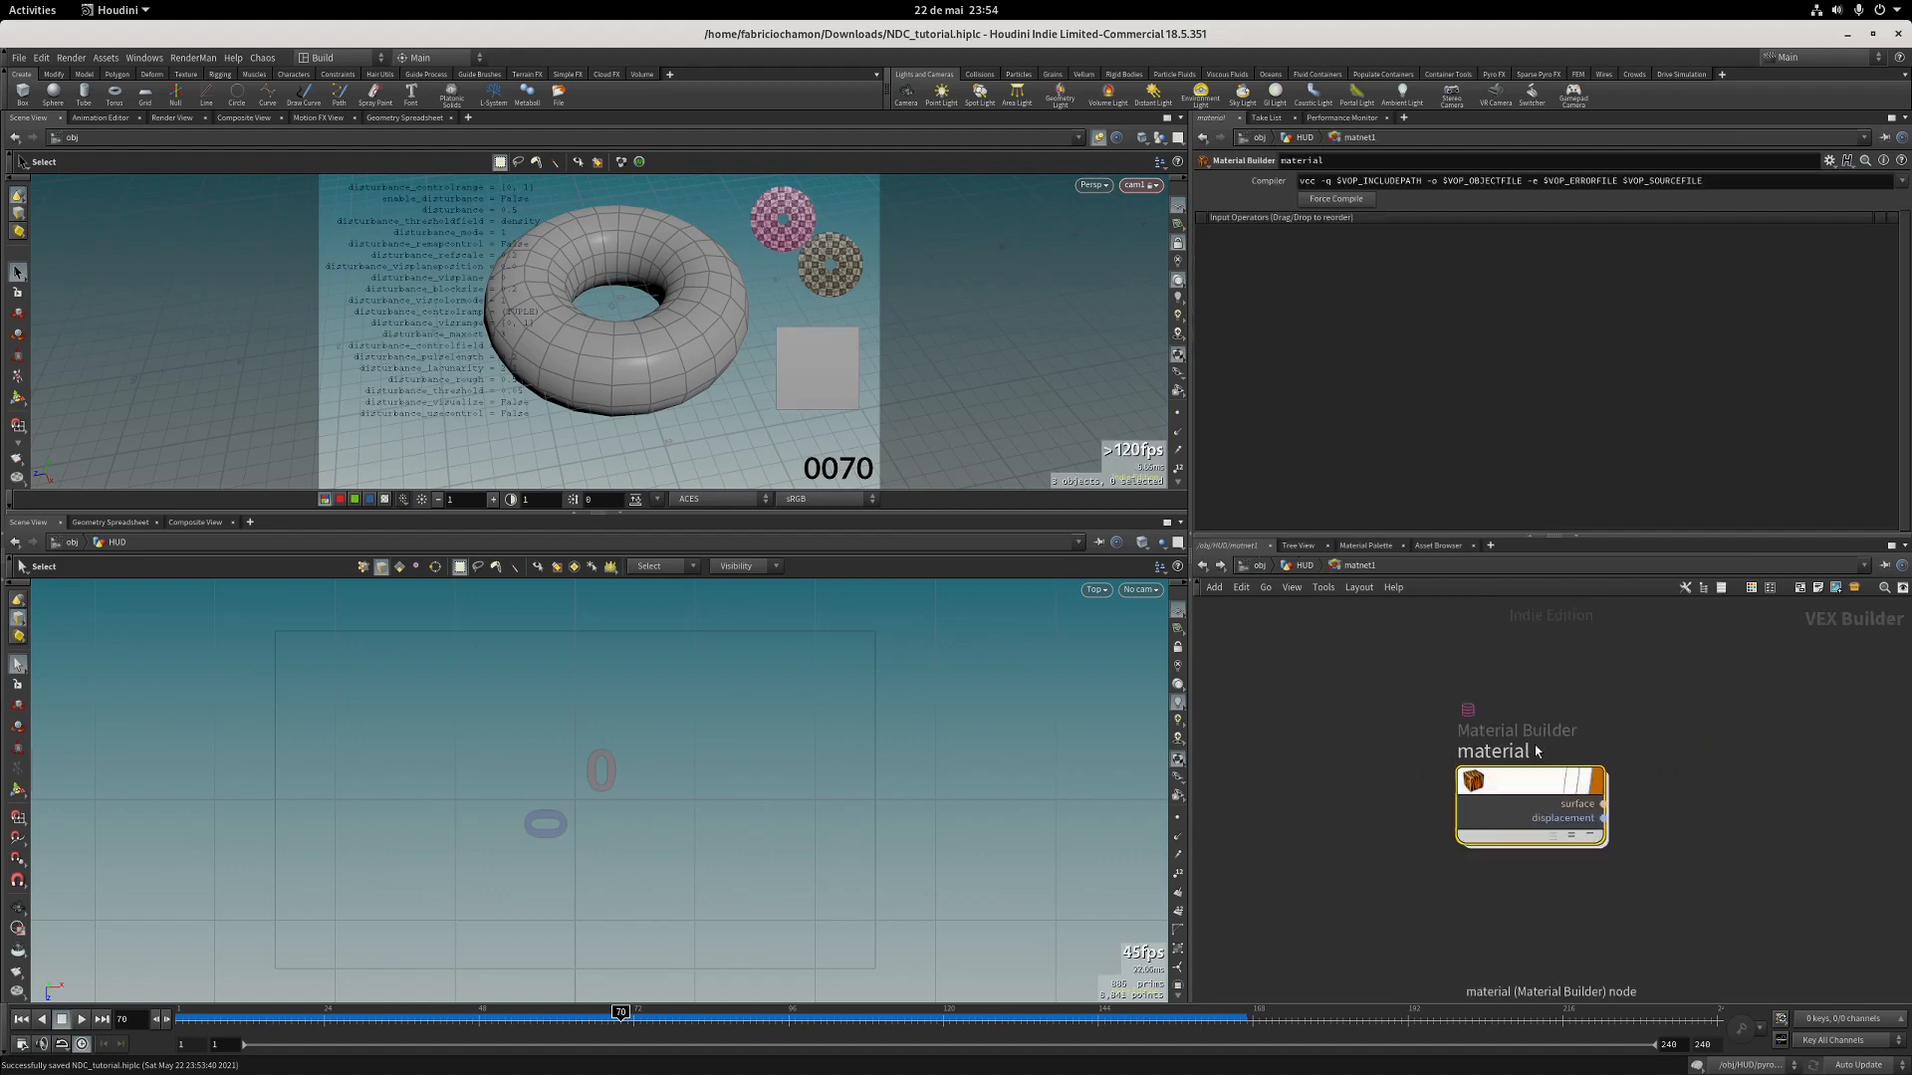
left_click(1830, 160)
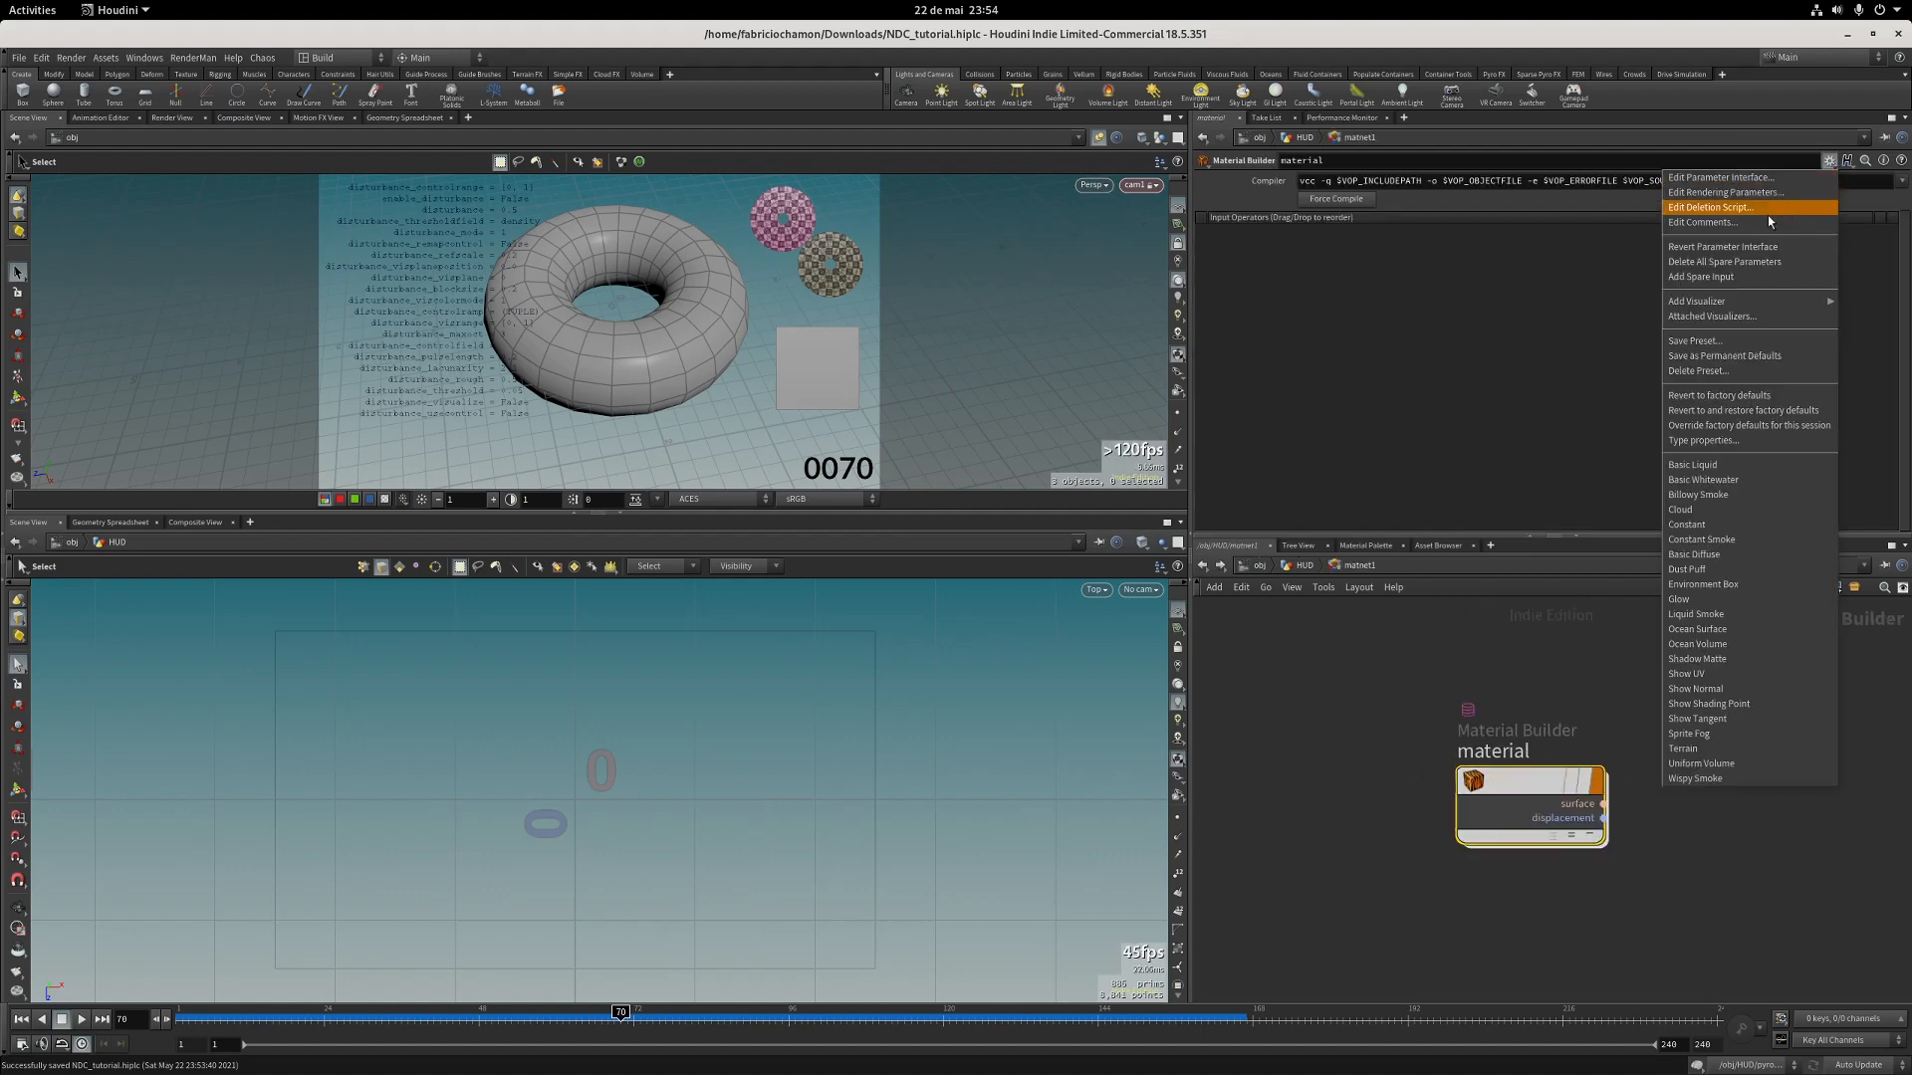
left_click(1728, 178)
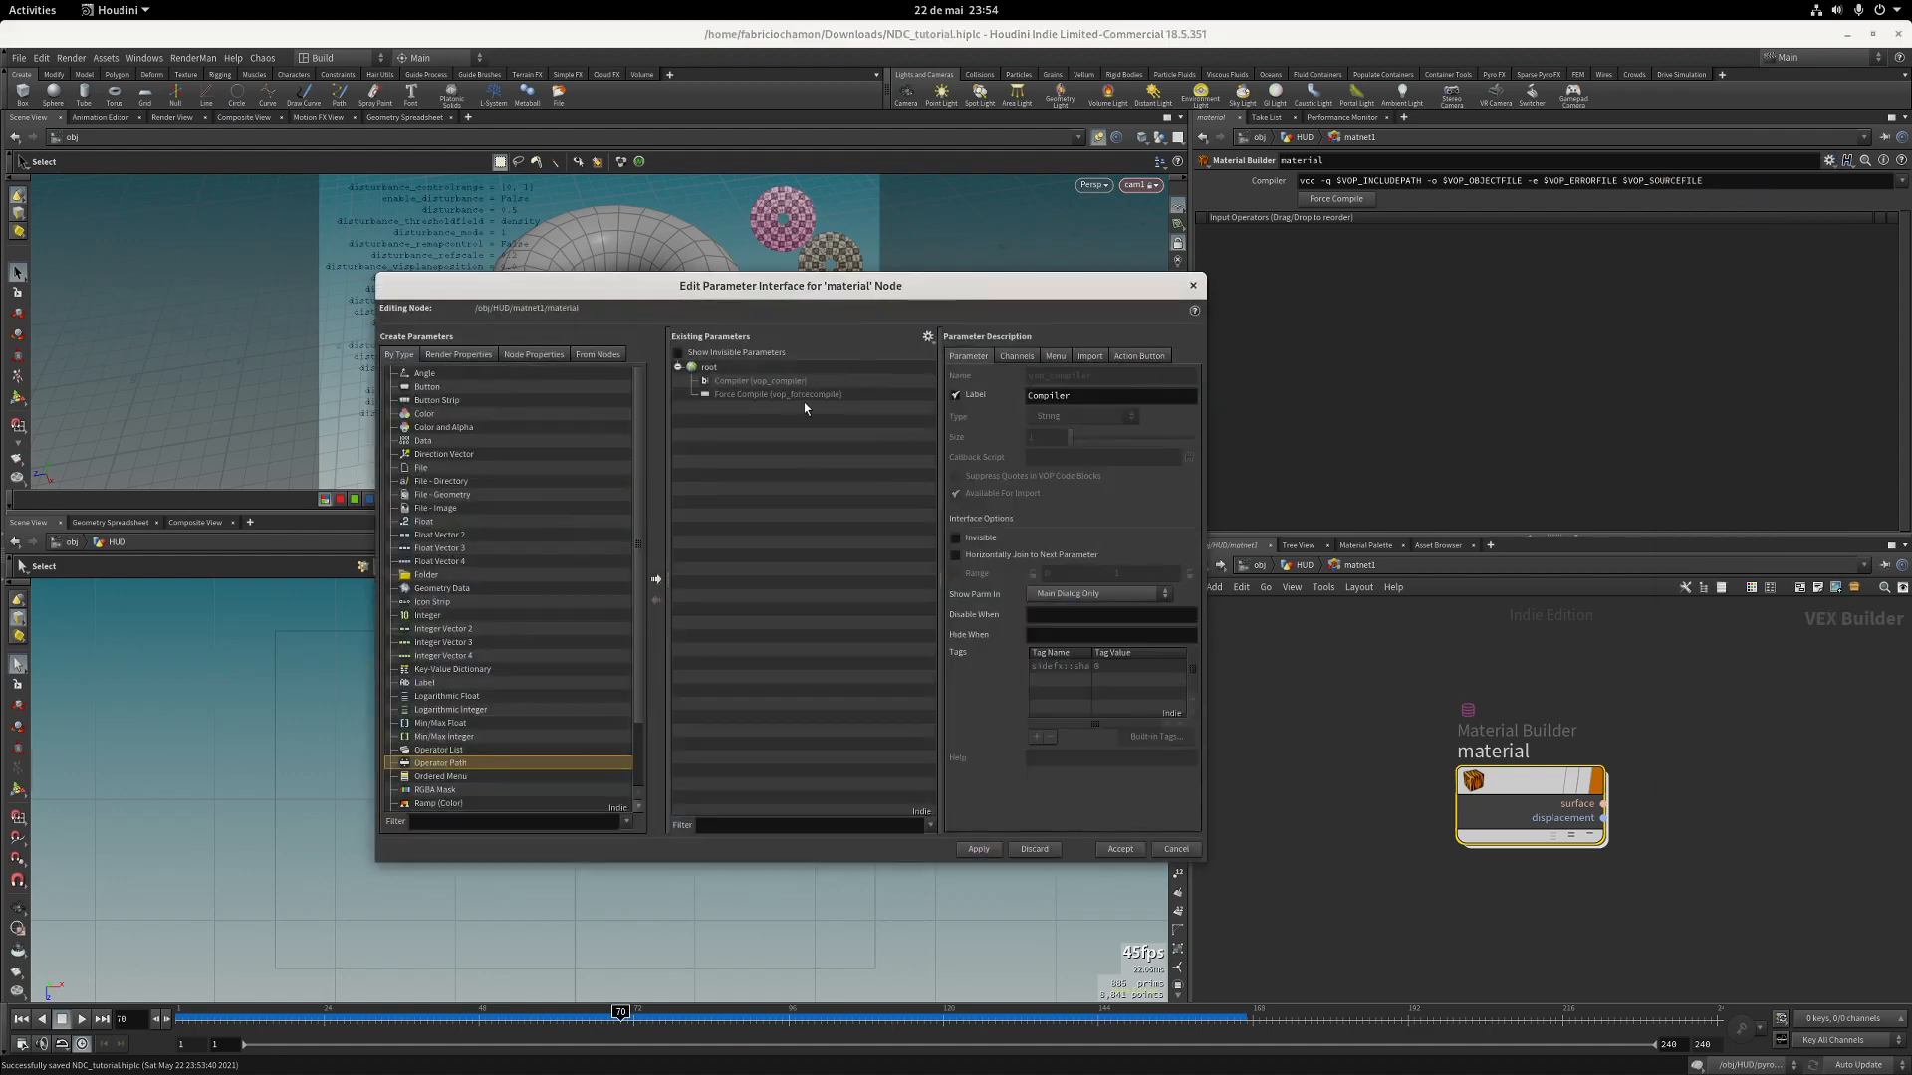
left_click(777, 380)
left_click(777, 395, "shift")
left_click(976, 541)
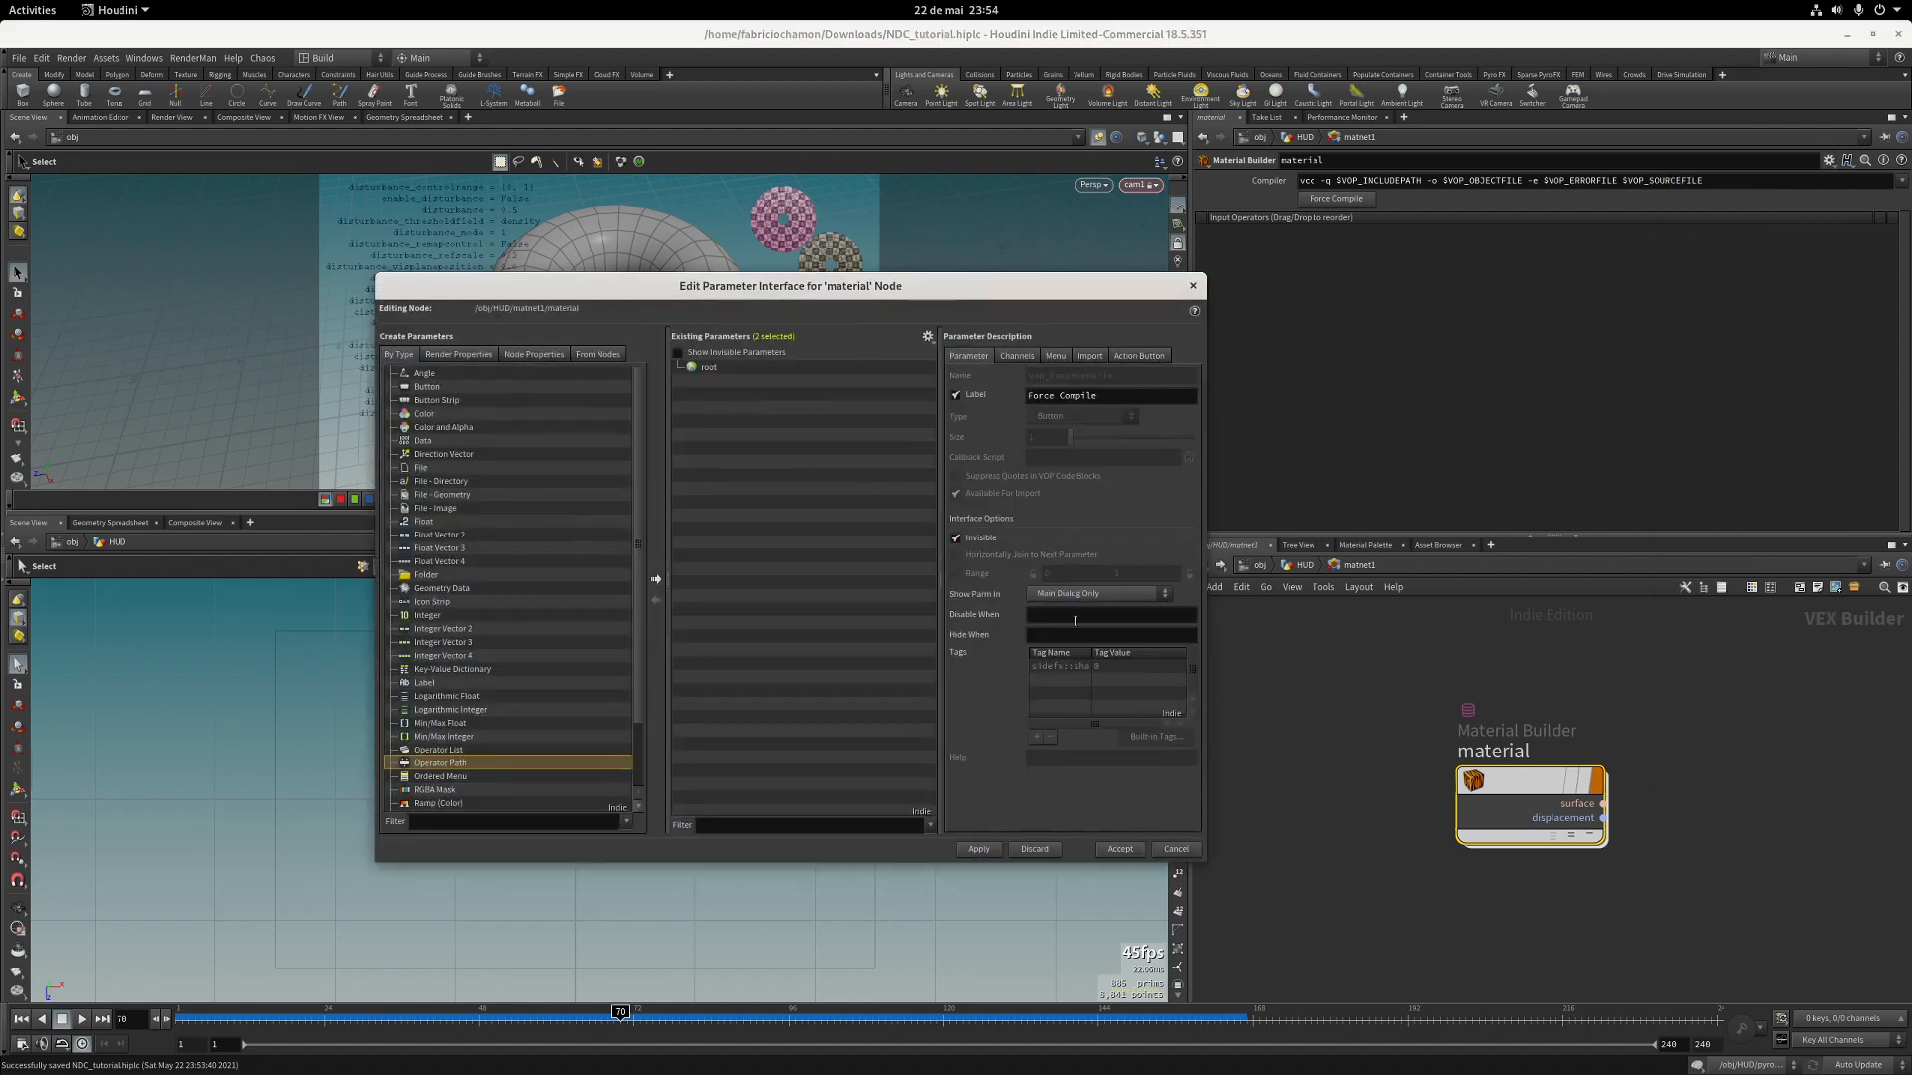
left_click(979, 848)
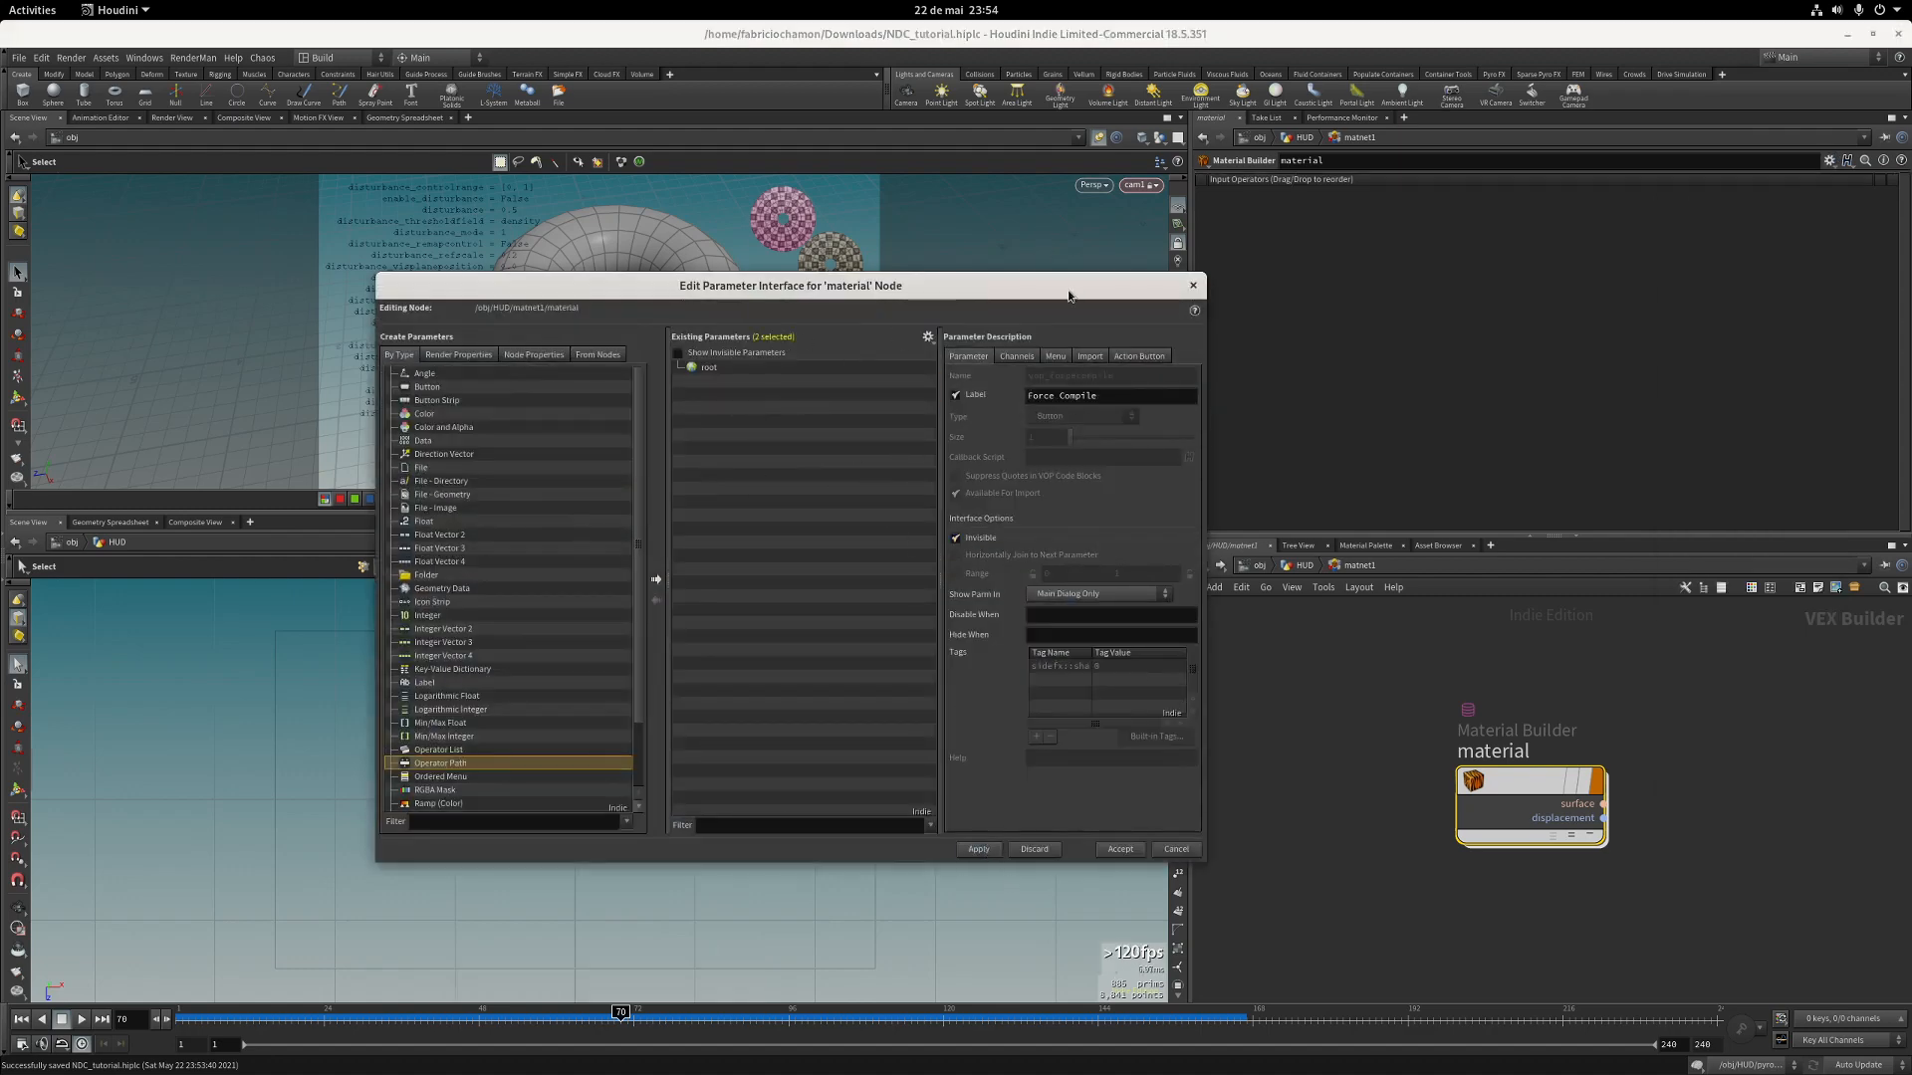
Add a File - Image parameter to the material builder's interface, with both name and label set to texture.
left_click_drag(1069, 295, 1102, 472)
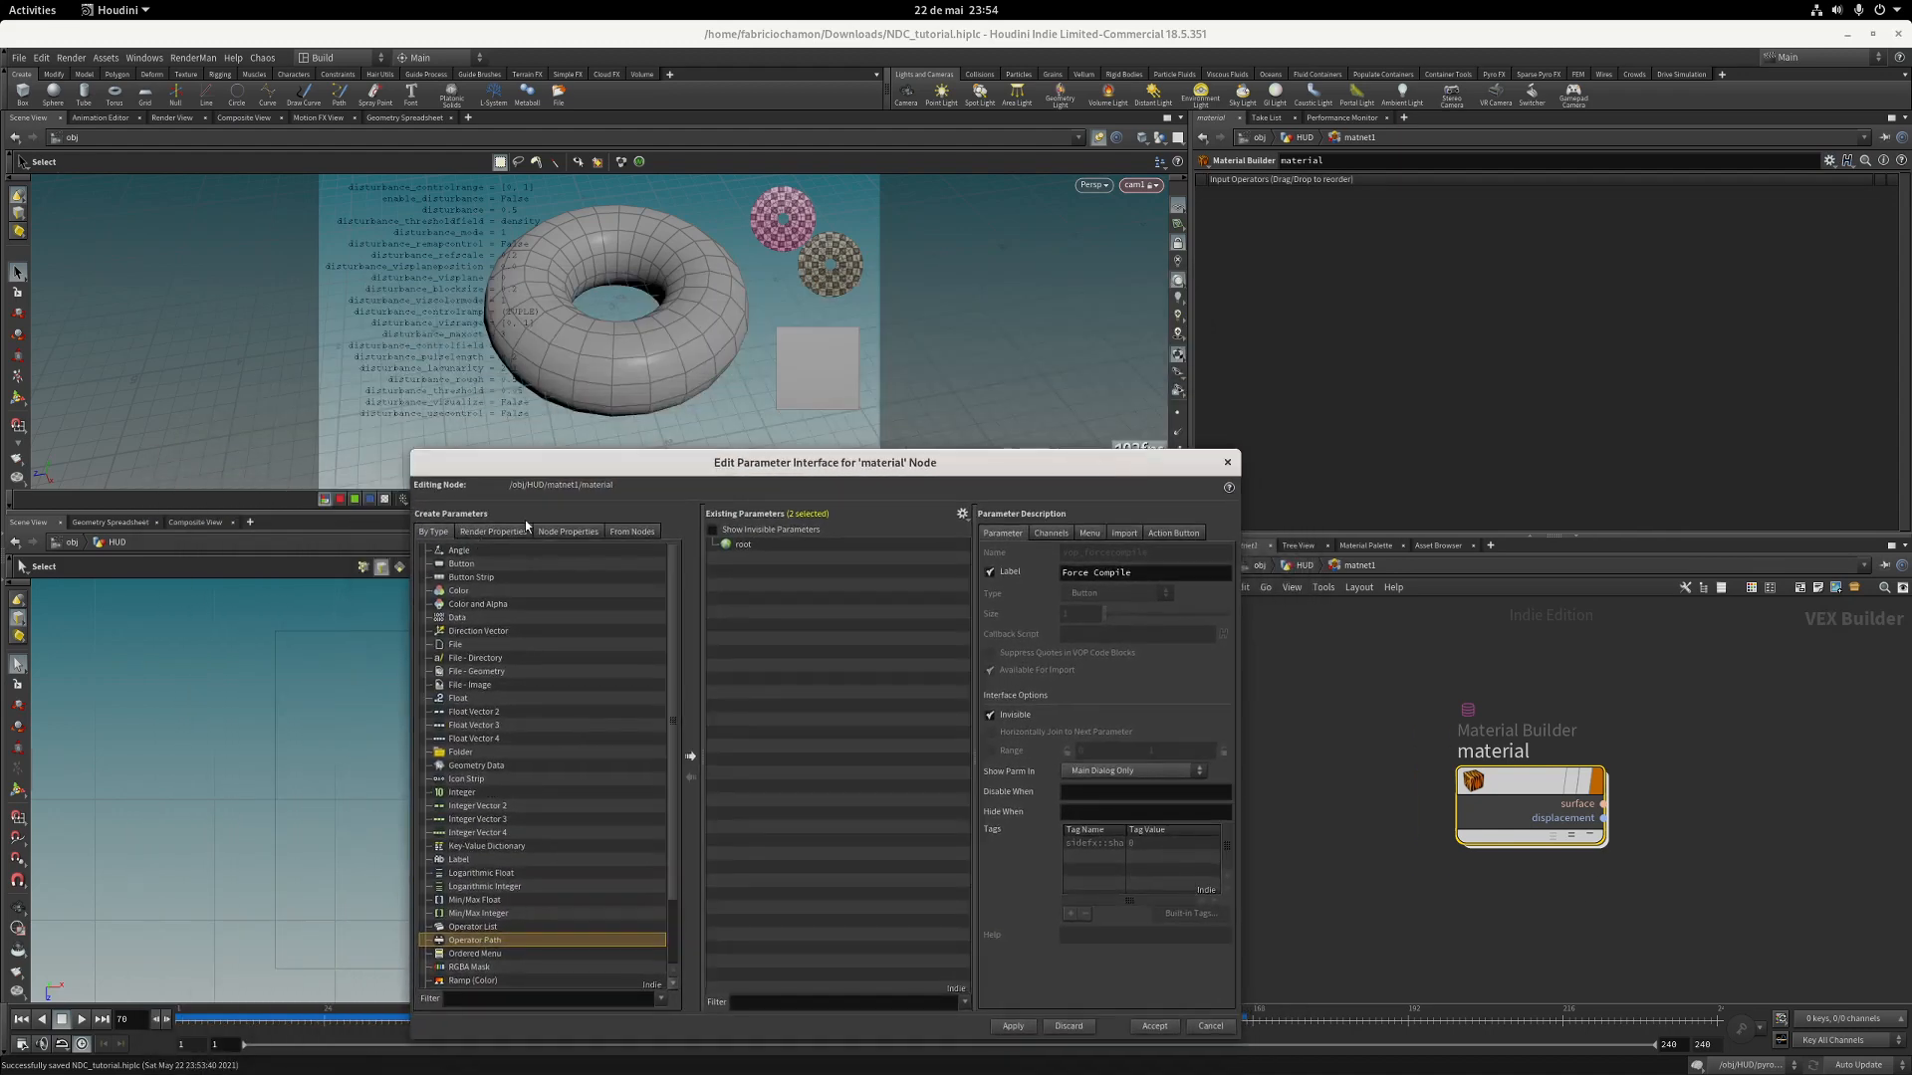
scroll(514, 766, "down", 2)
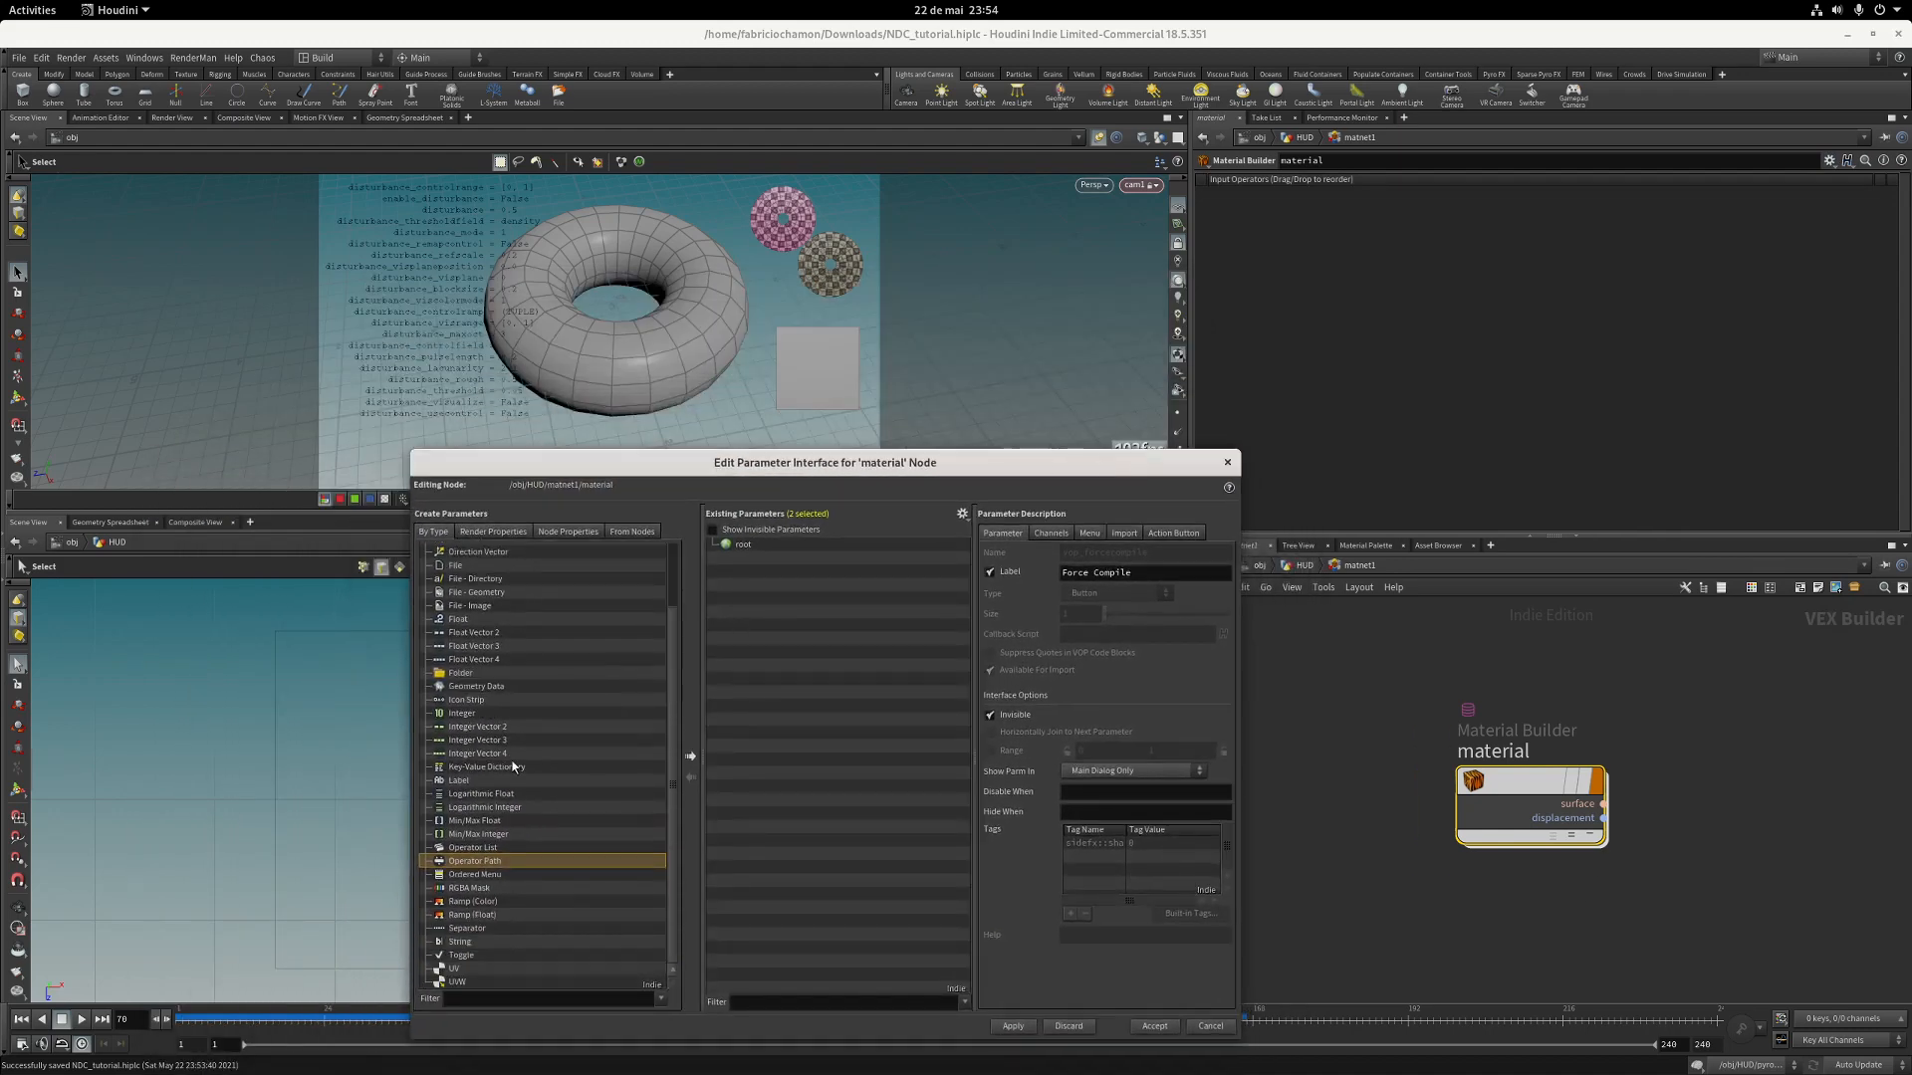
scroll(503, 912, "up", 2)
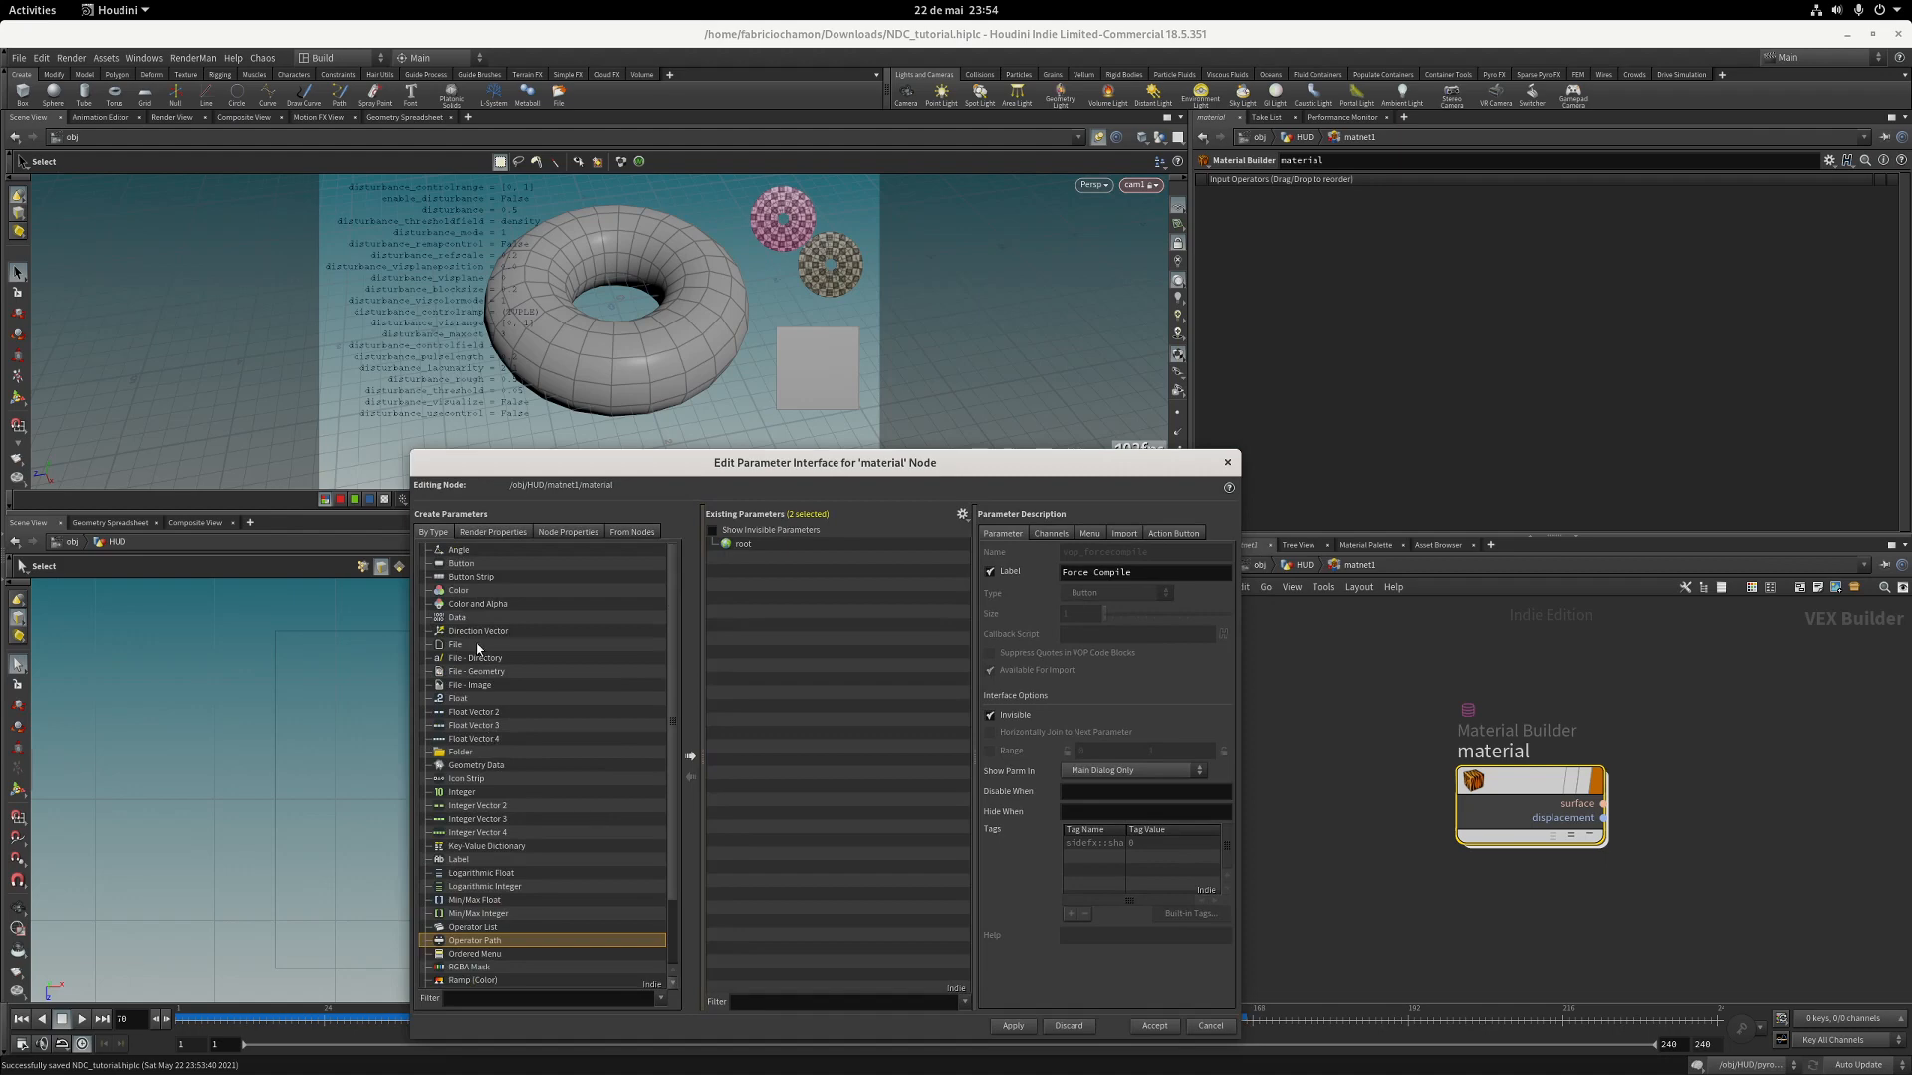
left_click_drag(486, 686, 763, 544)
left_click_drag(952, 460, 683, 414)
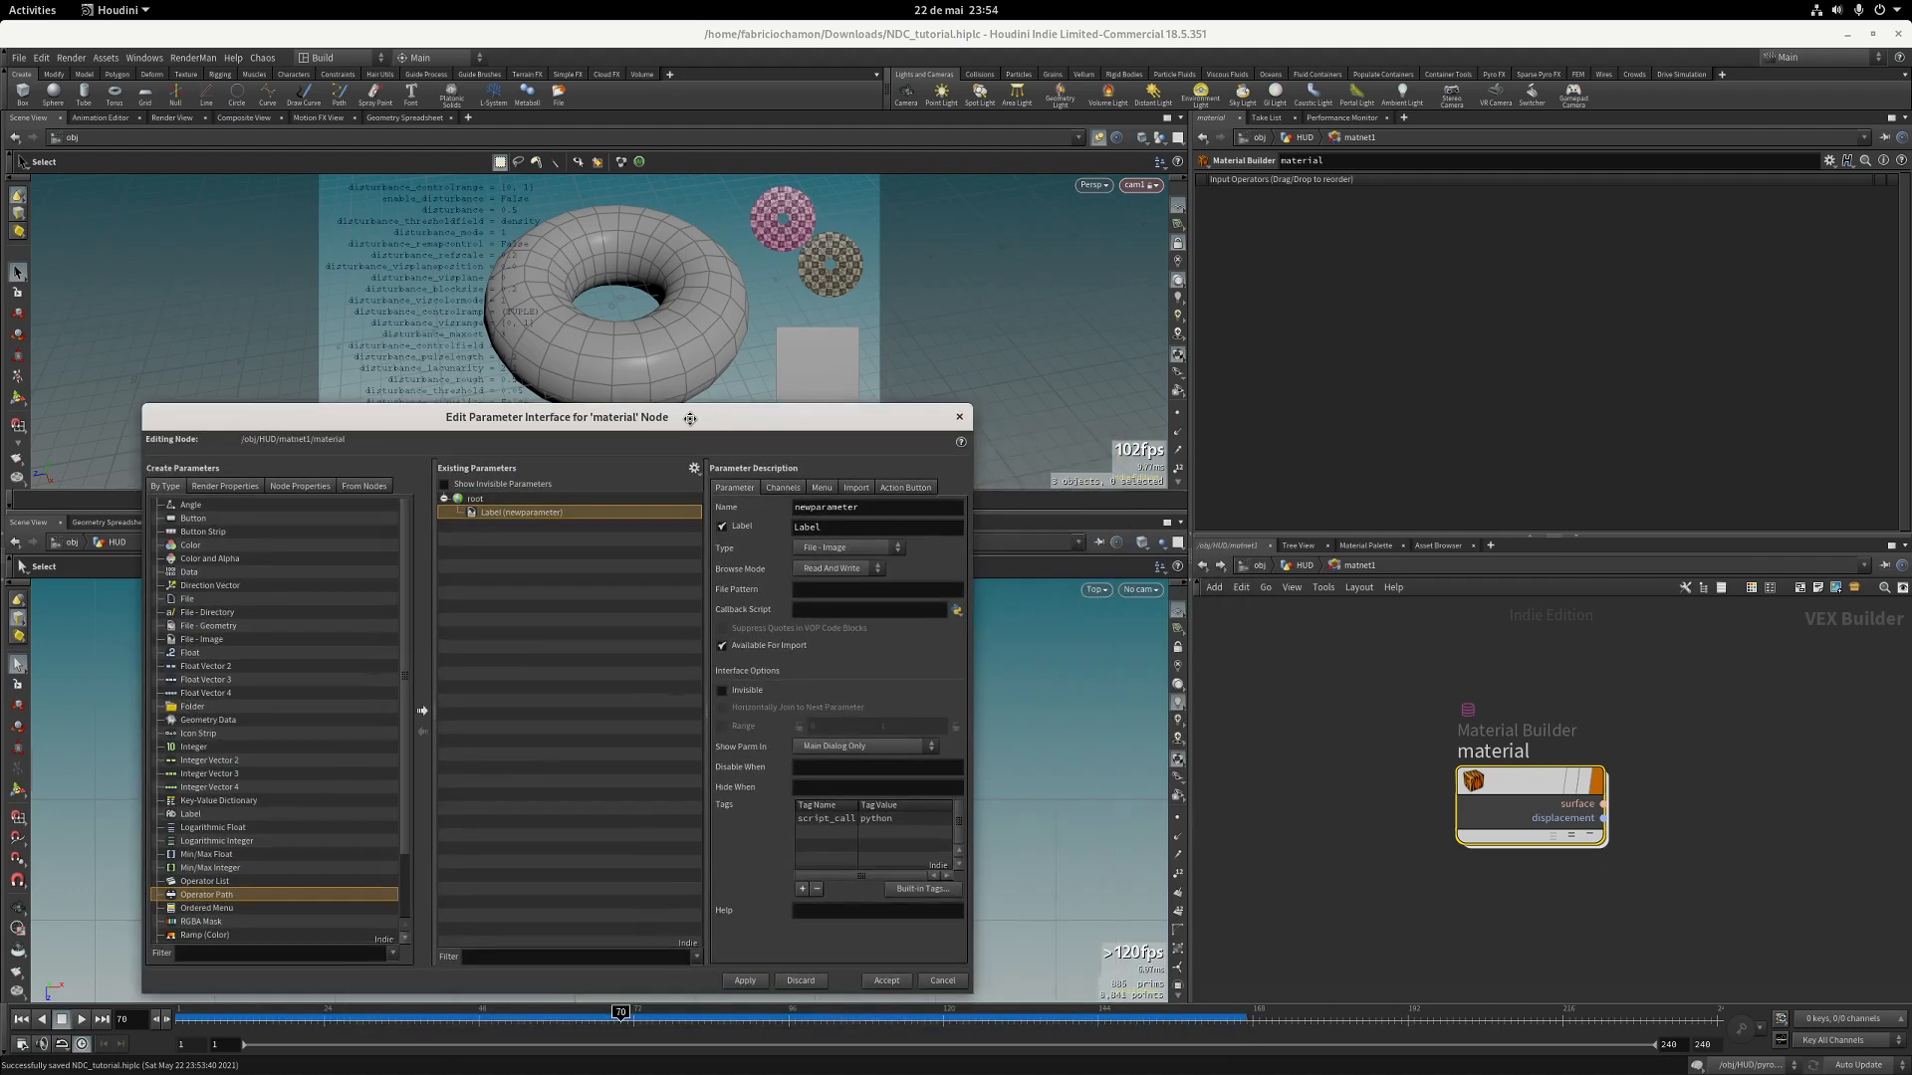
double_click(875, 510)
type("txxture")
key("Tab")
type("texture")
key("Return")
left_click_drag(441, 428, 1207, 319)
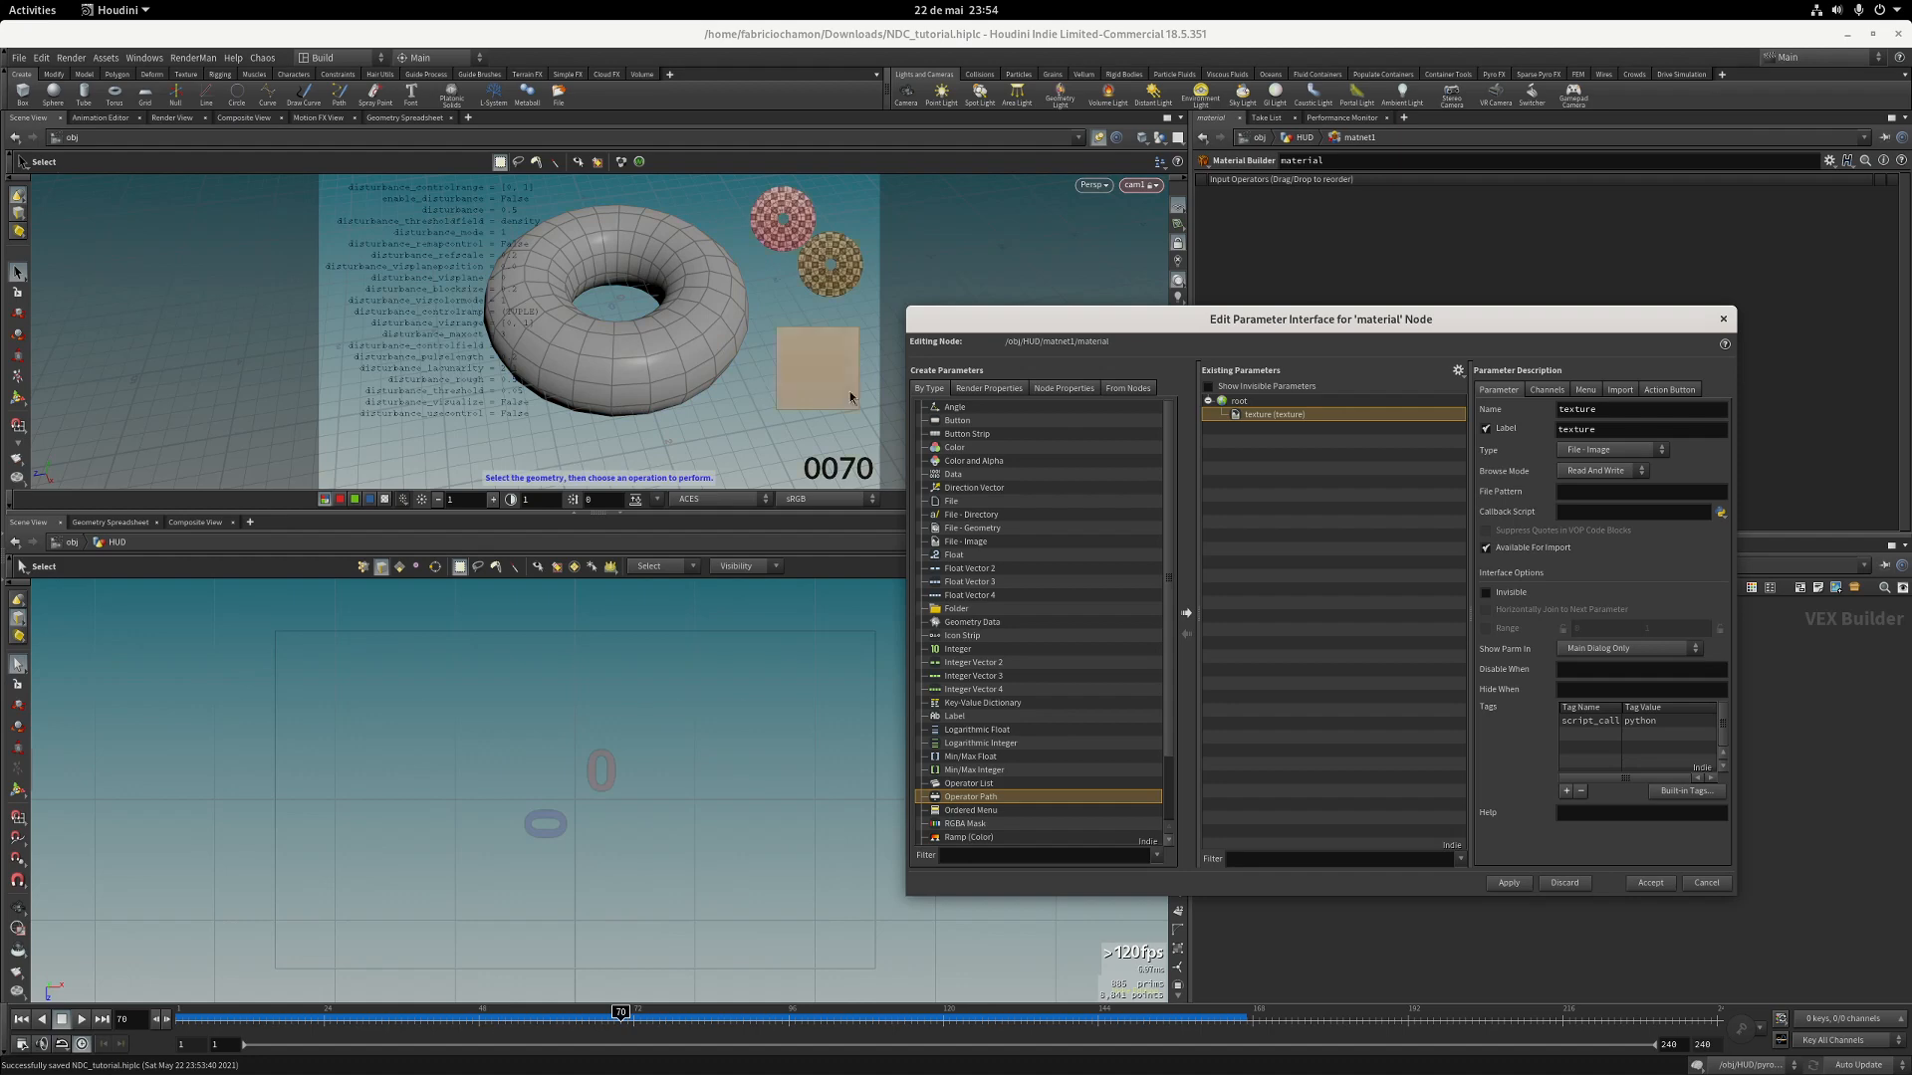
left_click(1685, 790)
type("spec")
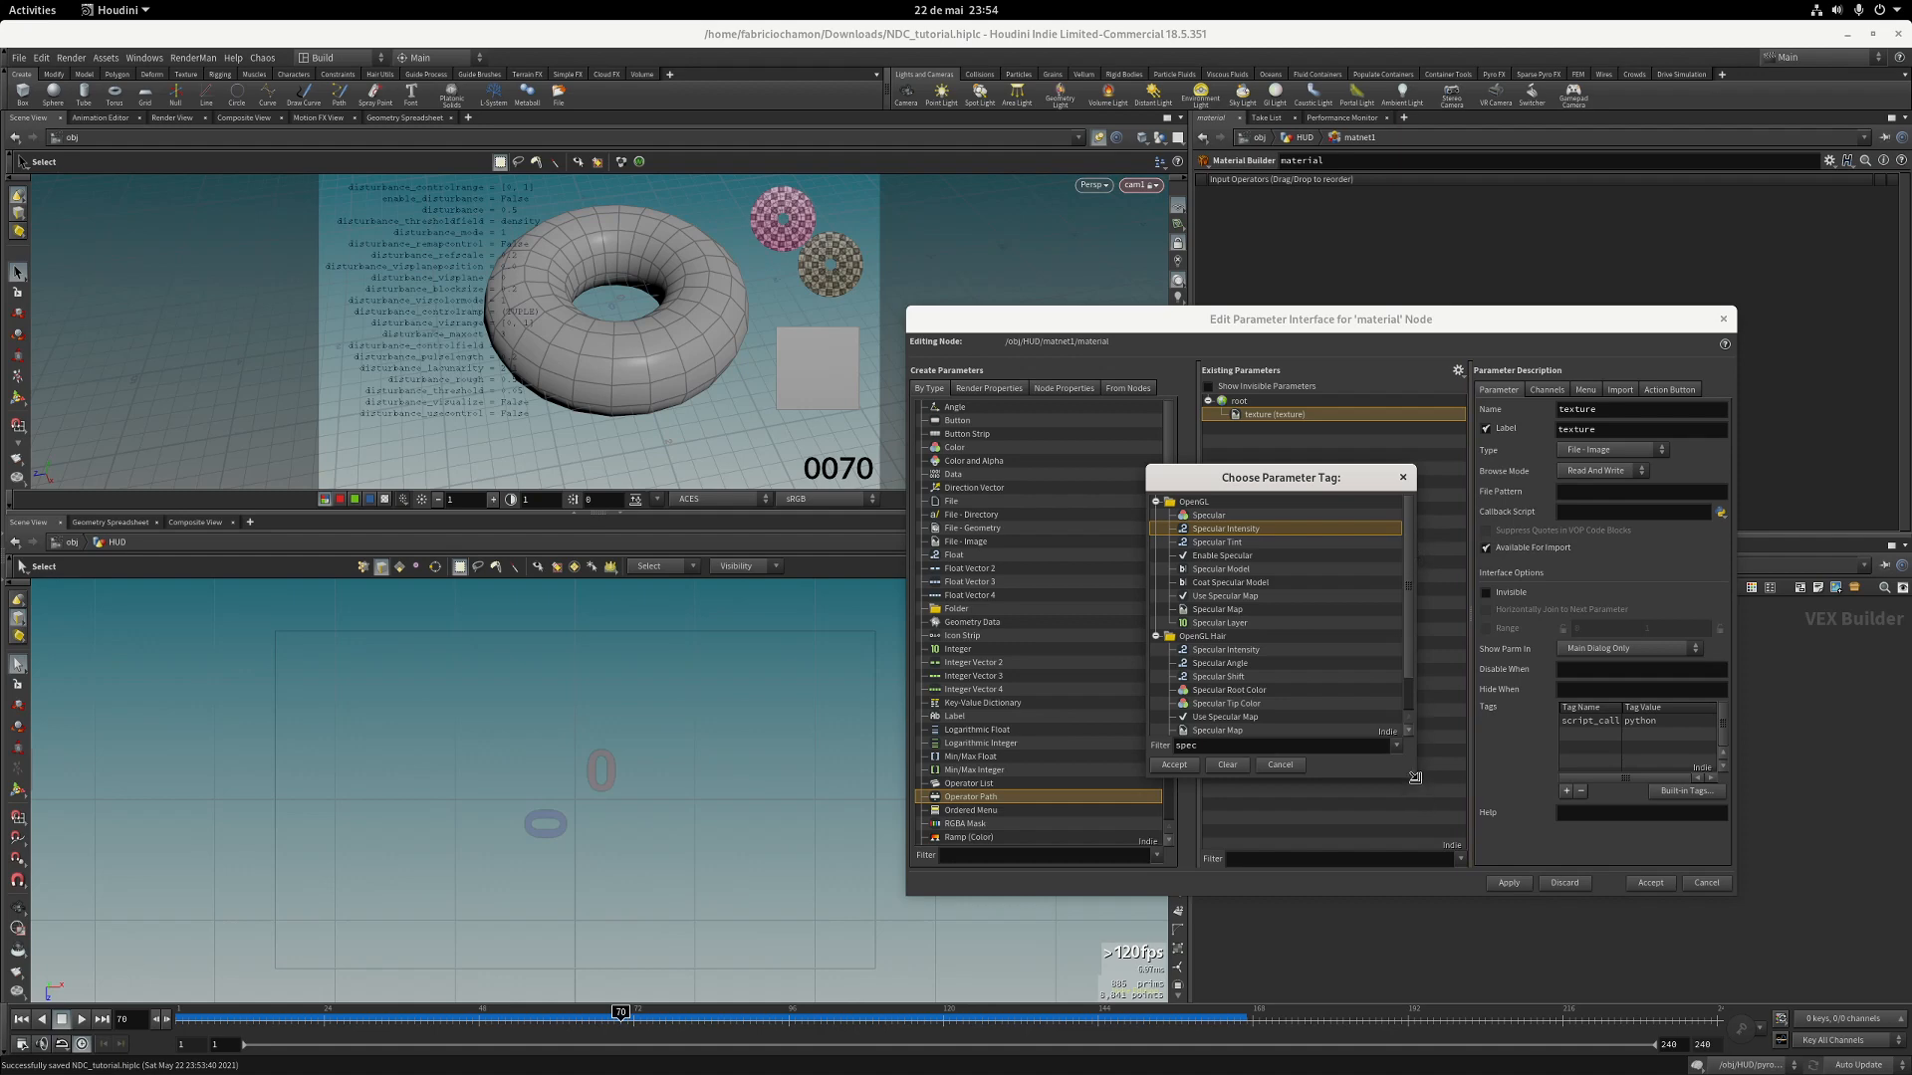
left_click_drag(1415, 777, 1428, 1013)
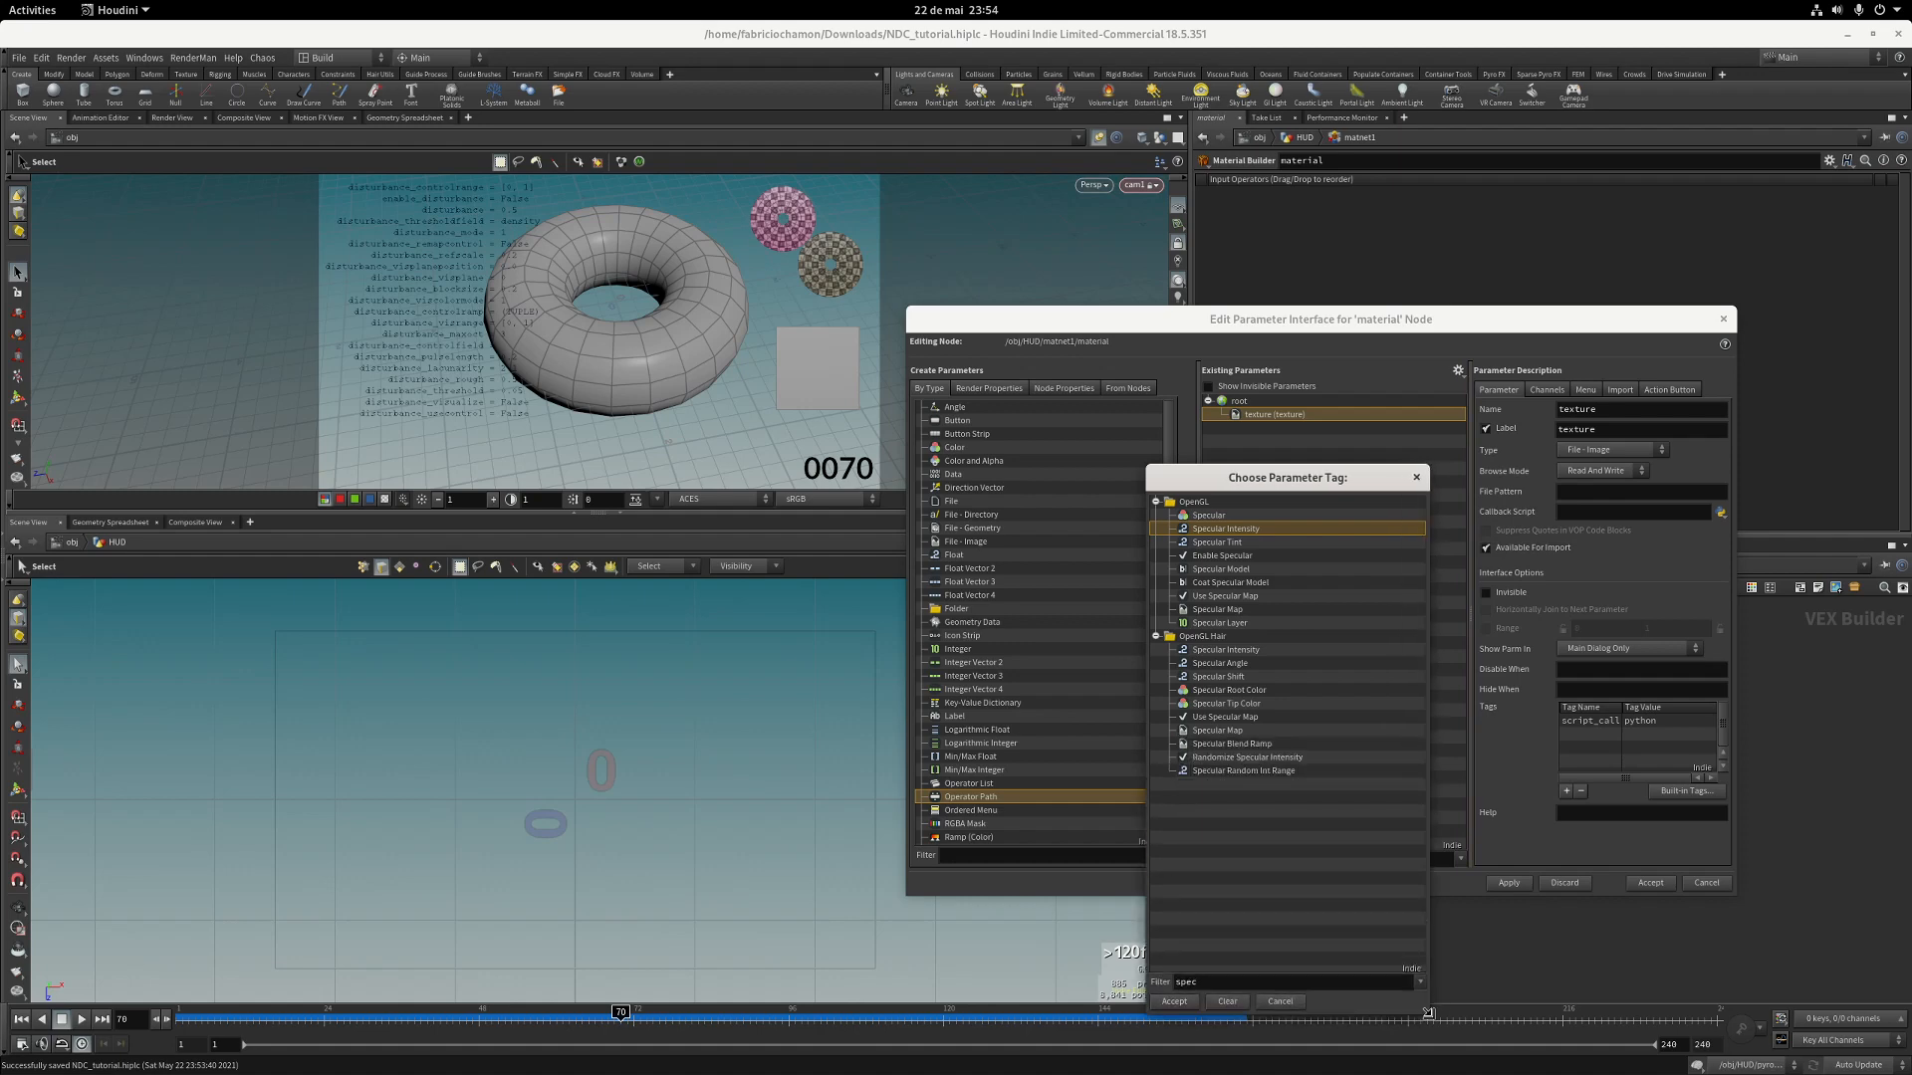
double_click(1250, 982)
left_click(1278, 1002)
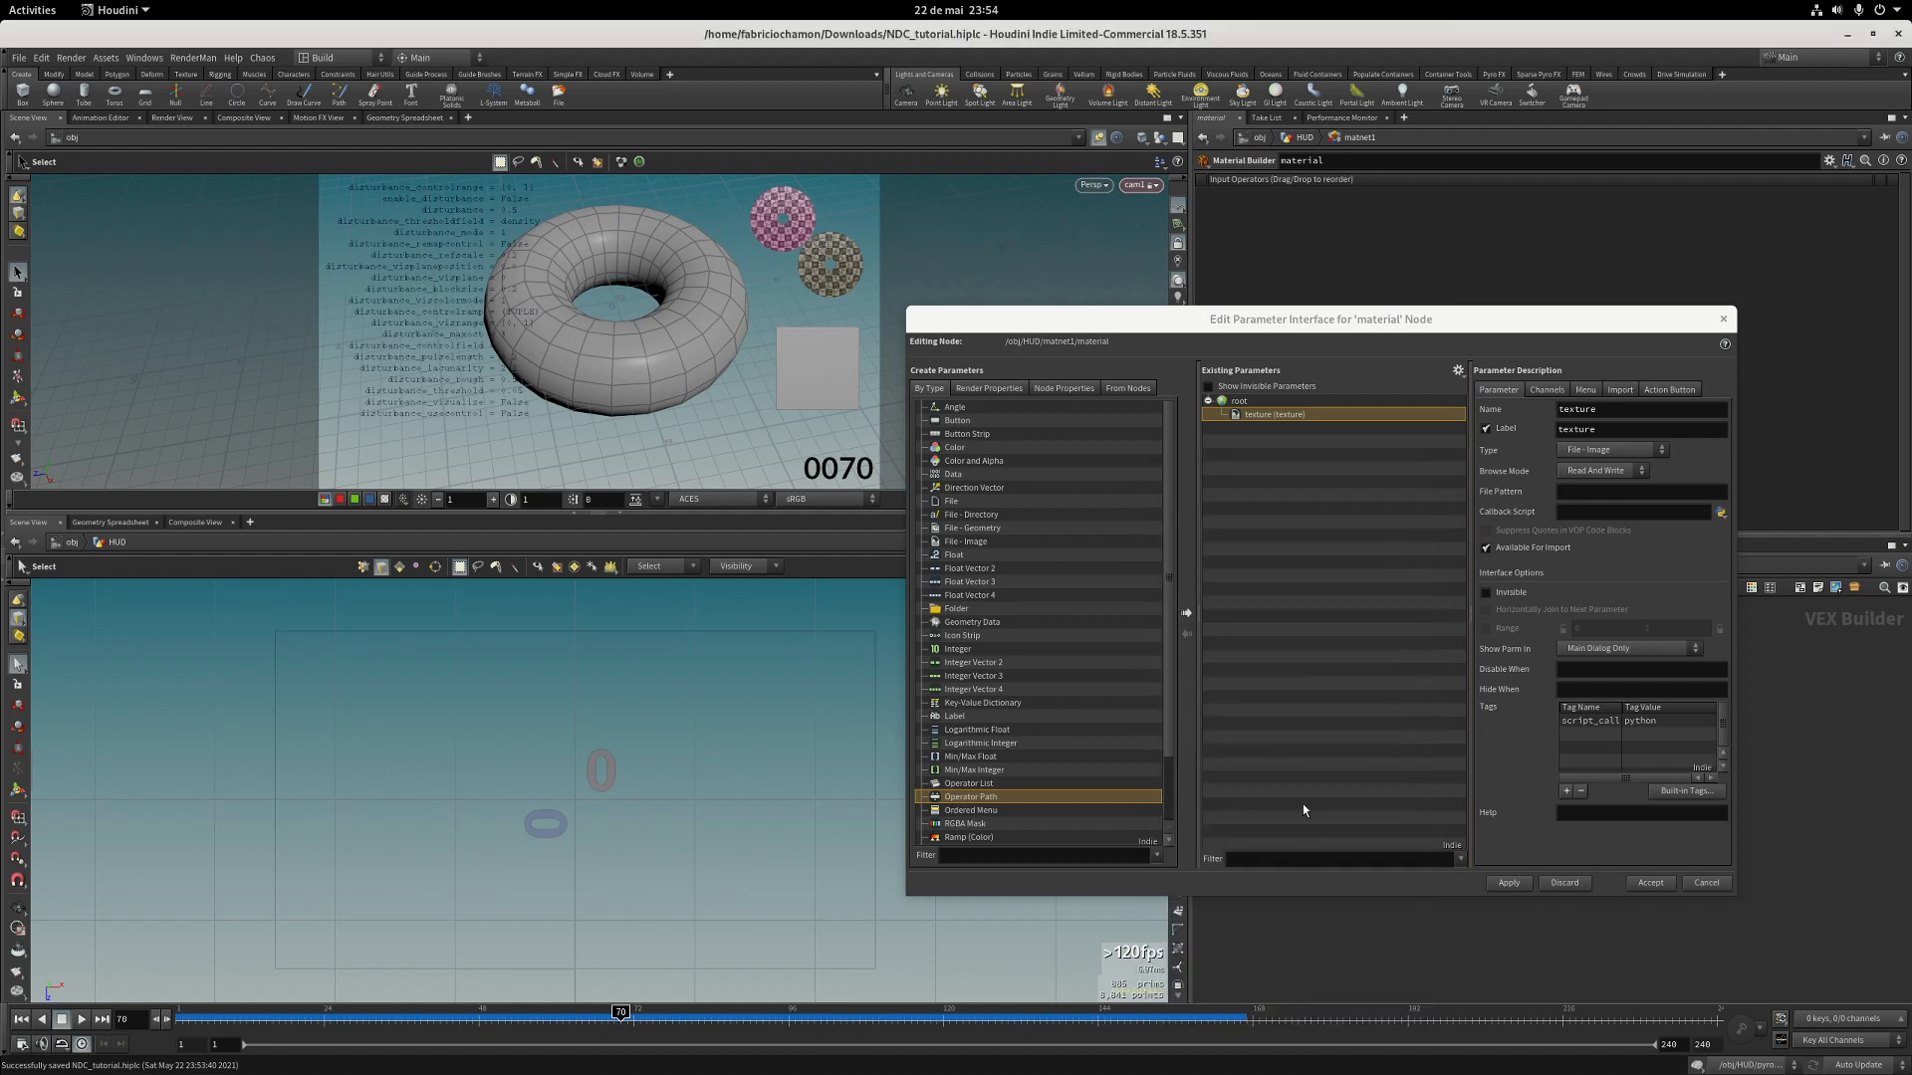
Give the texture parameter the OpenGL Texture # tag from Diffuse Texture Layers and accept the interface edits.
left_click(1658, 790)
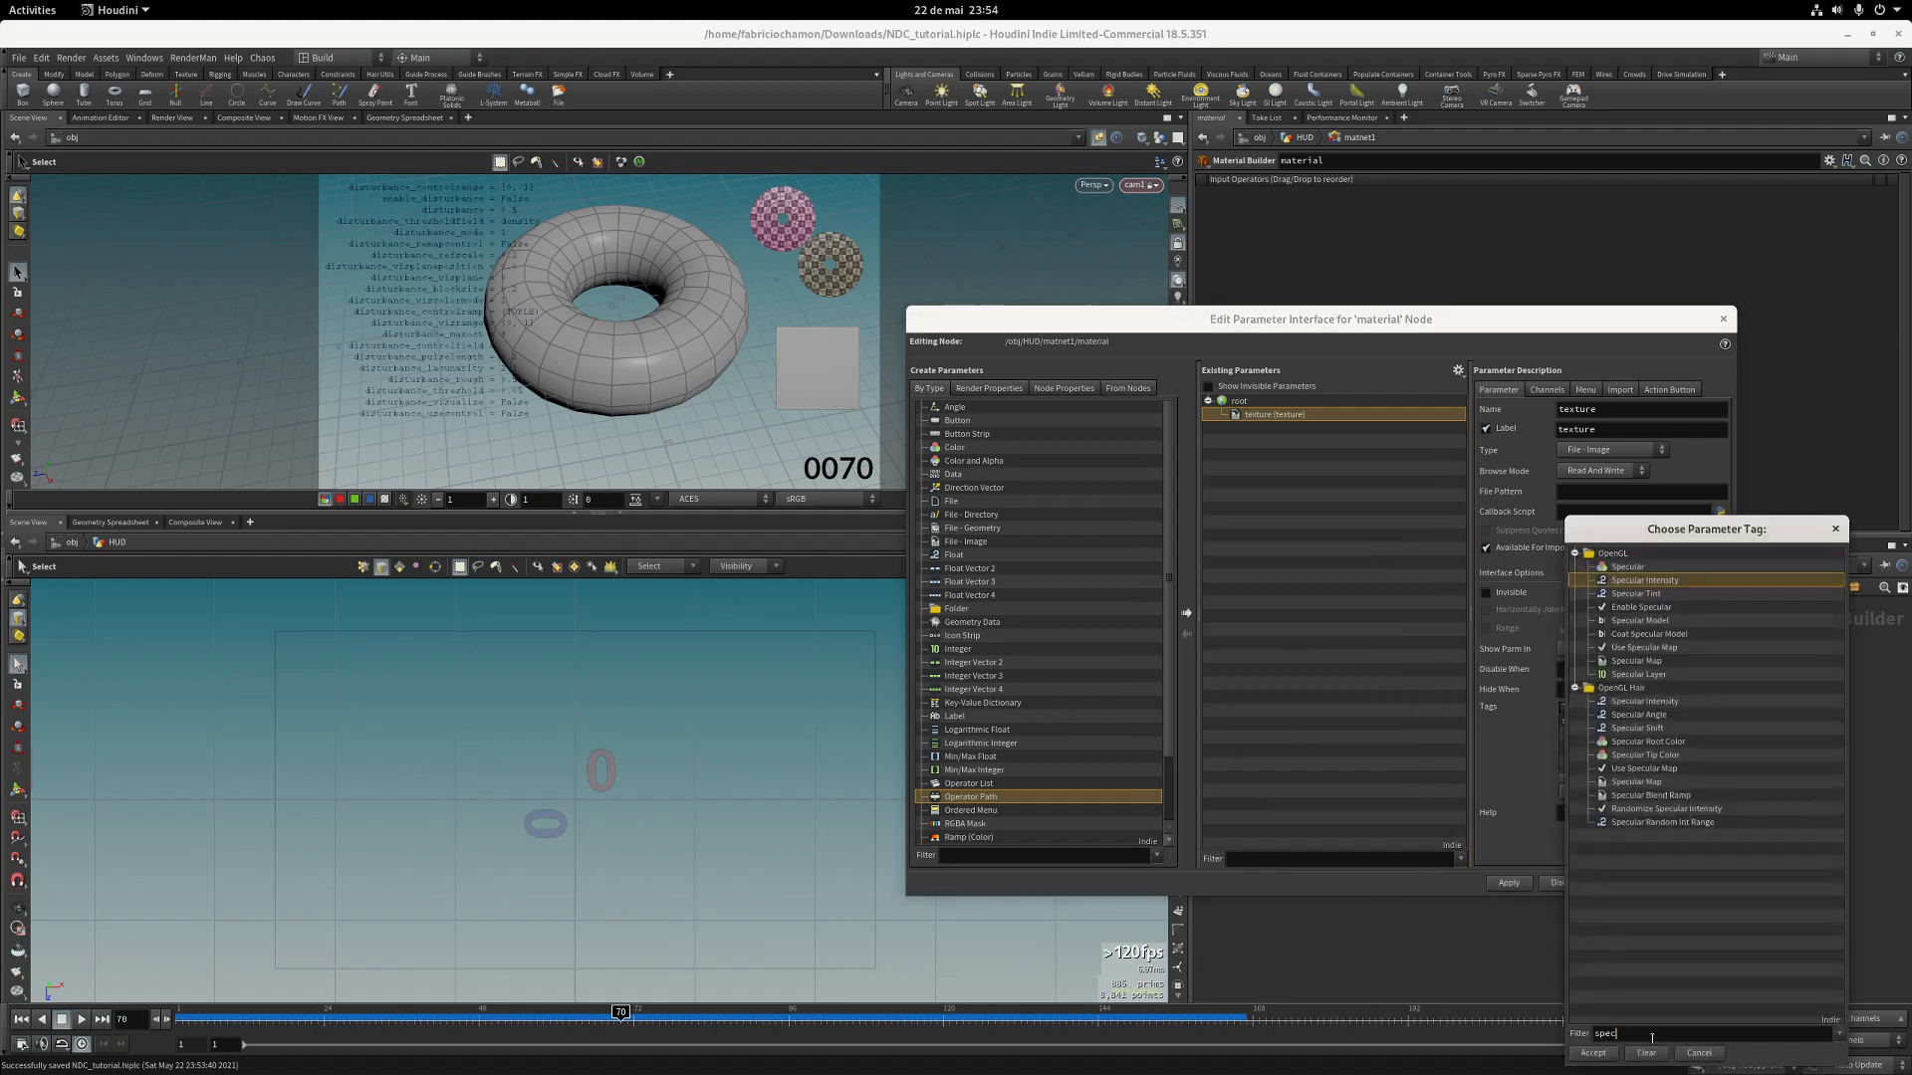
key("BackSpace")
key("BackSpace")
key("BackSpace")
key("BackSpace")
left_click_drag(1693, 536, 1077, 264)
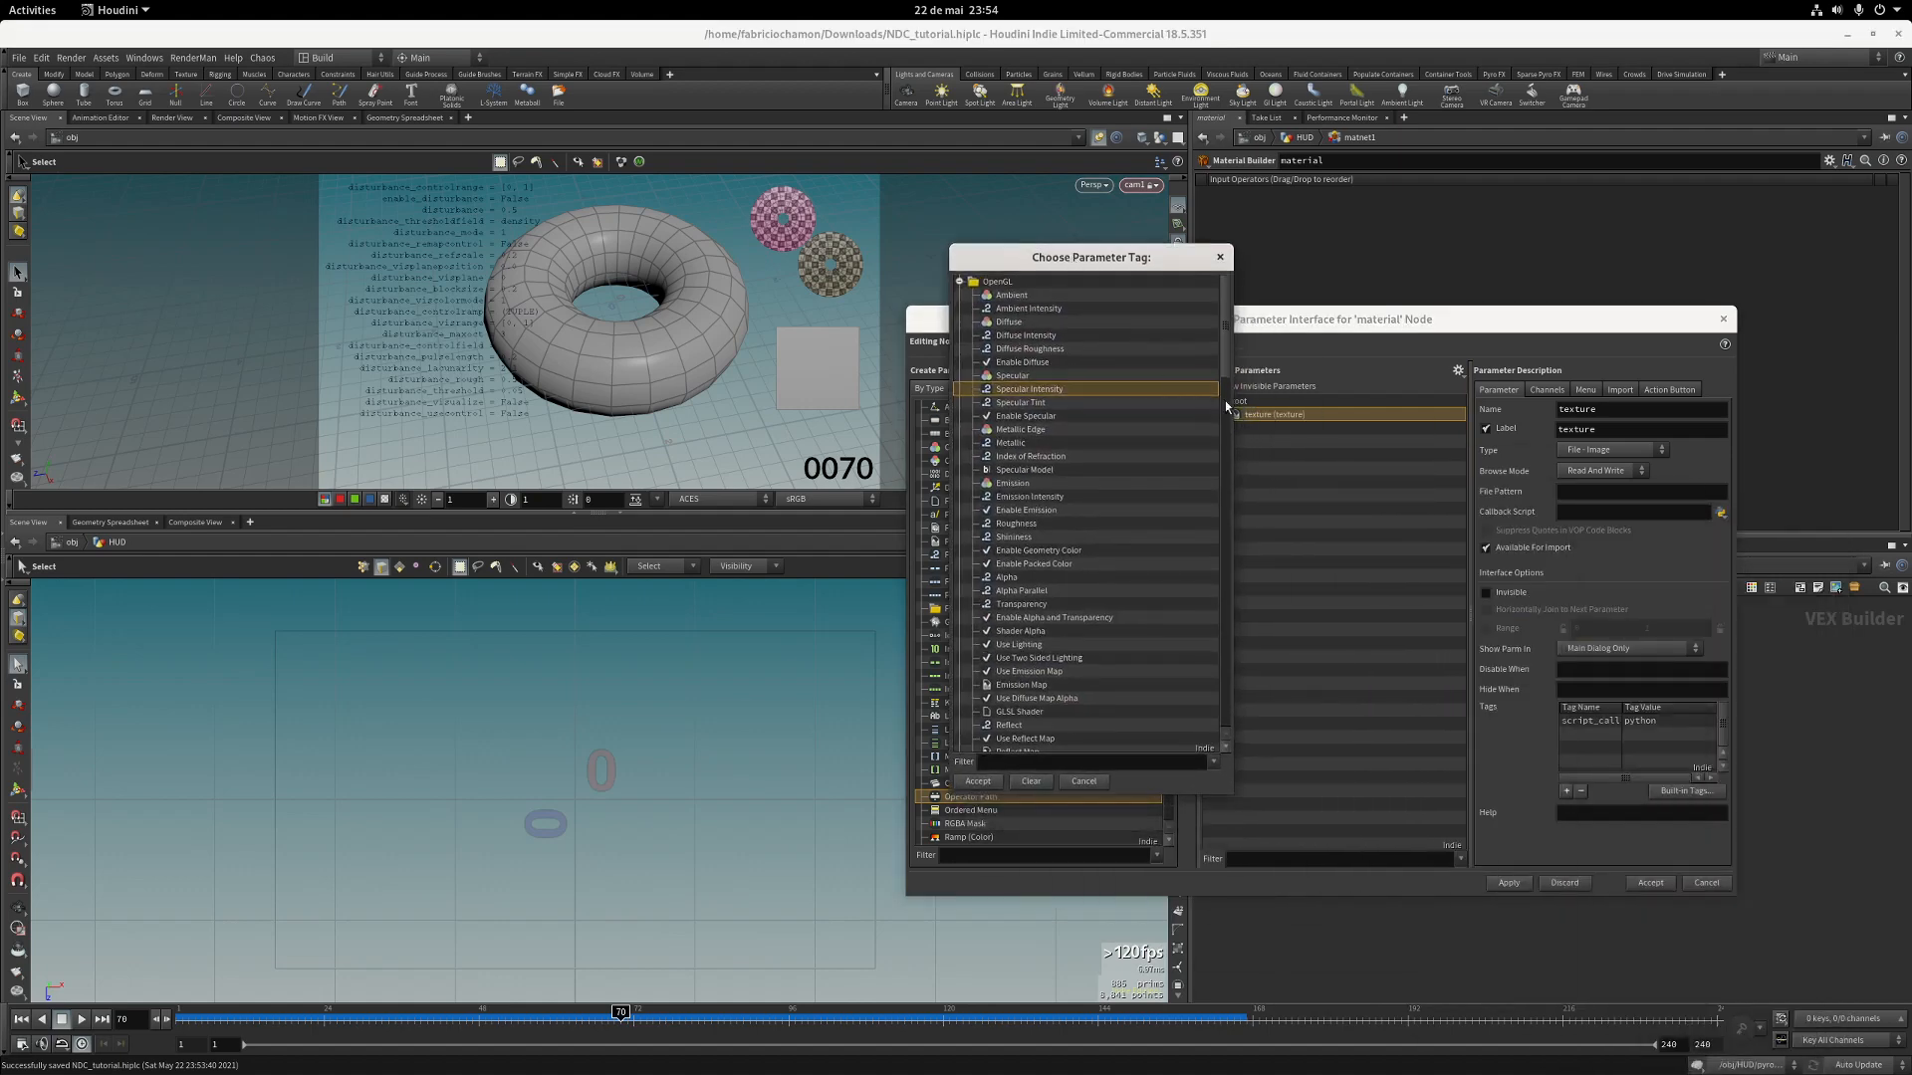
left_click_drag(1225, 359, 1254, 477)
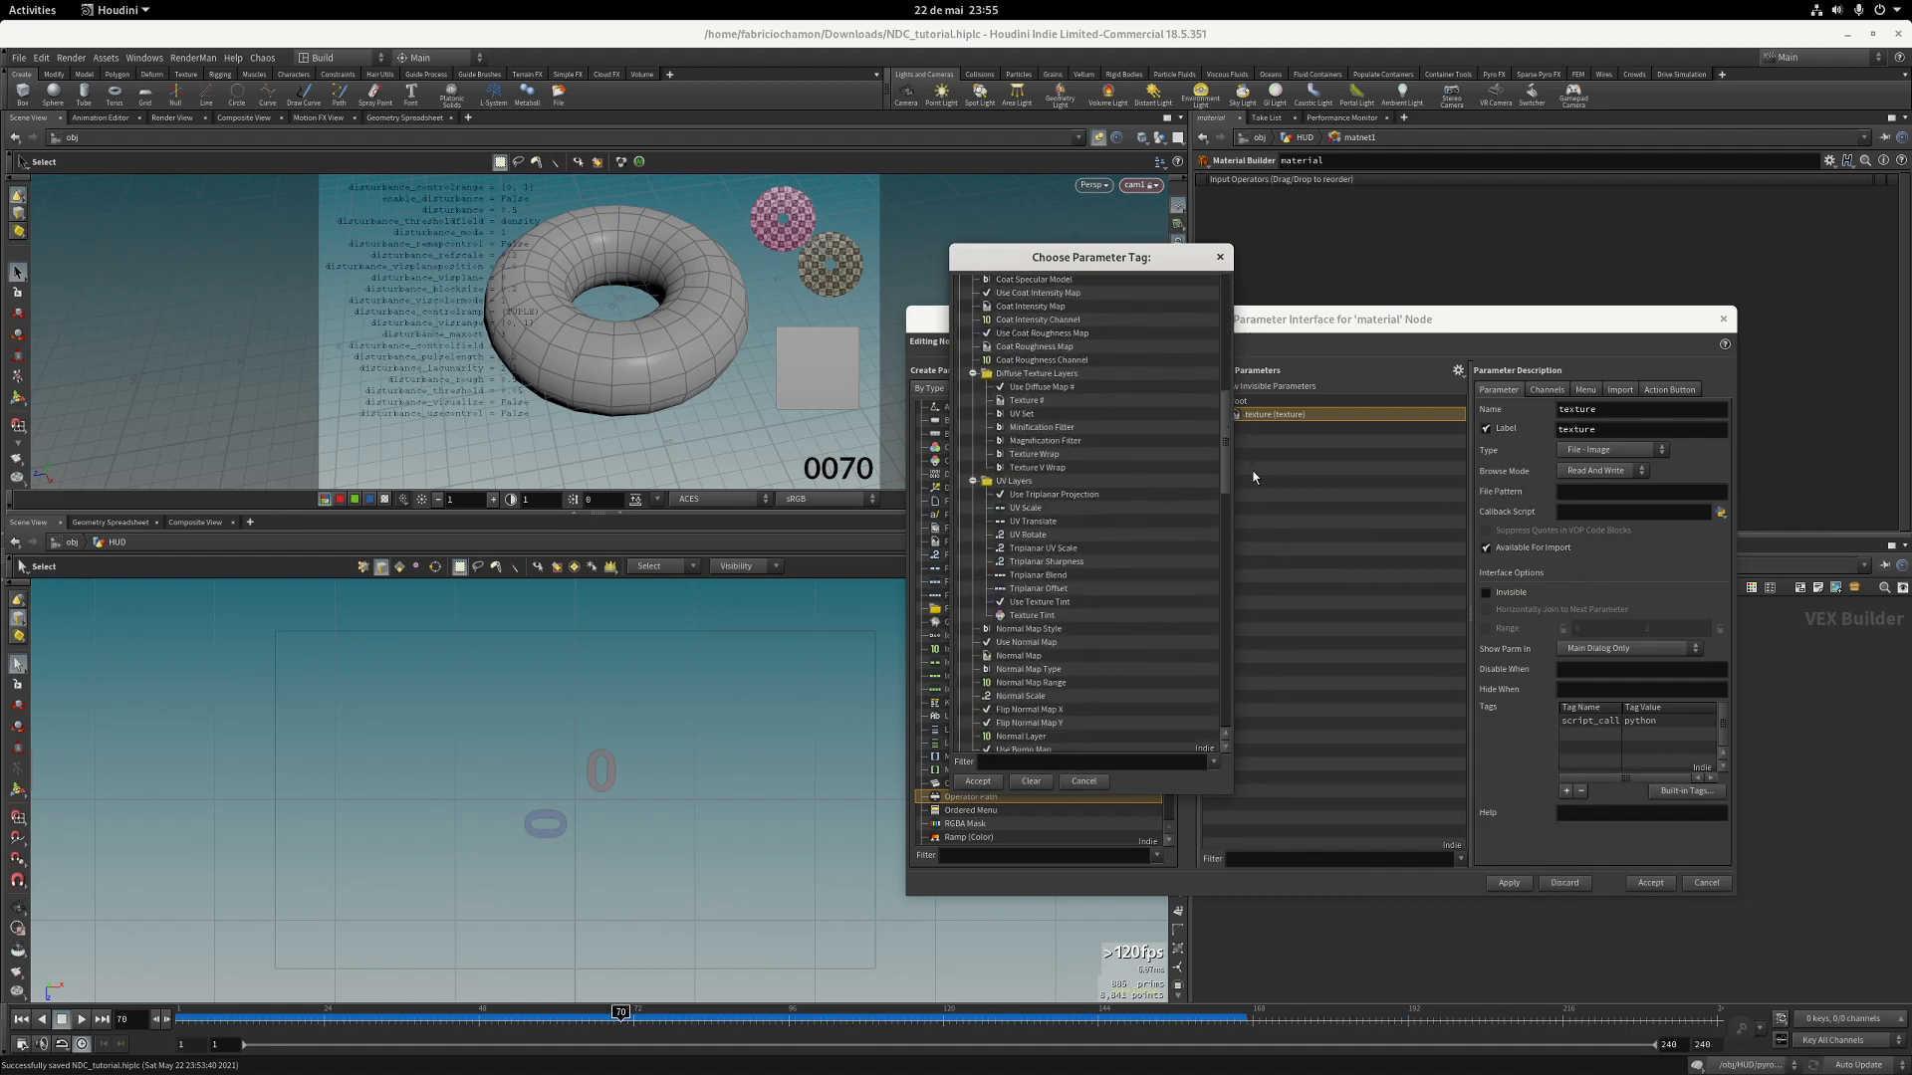
left_click(1032, 402)
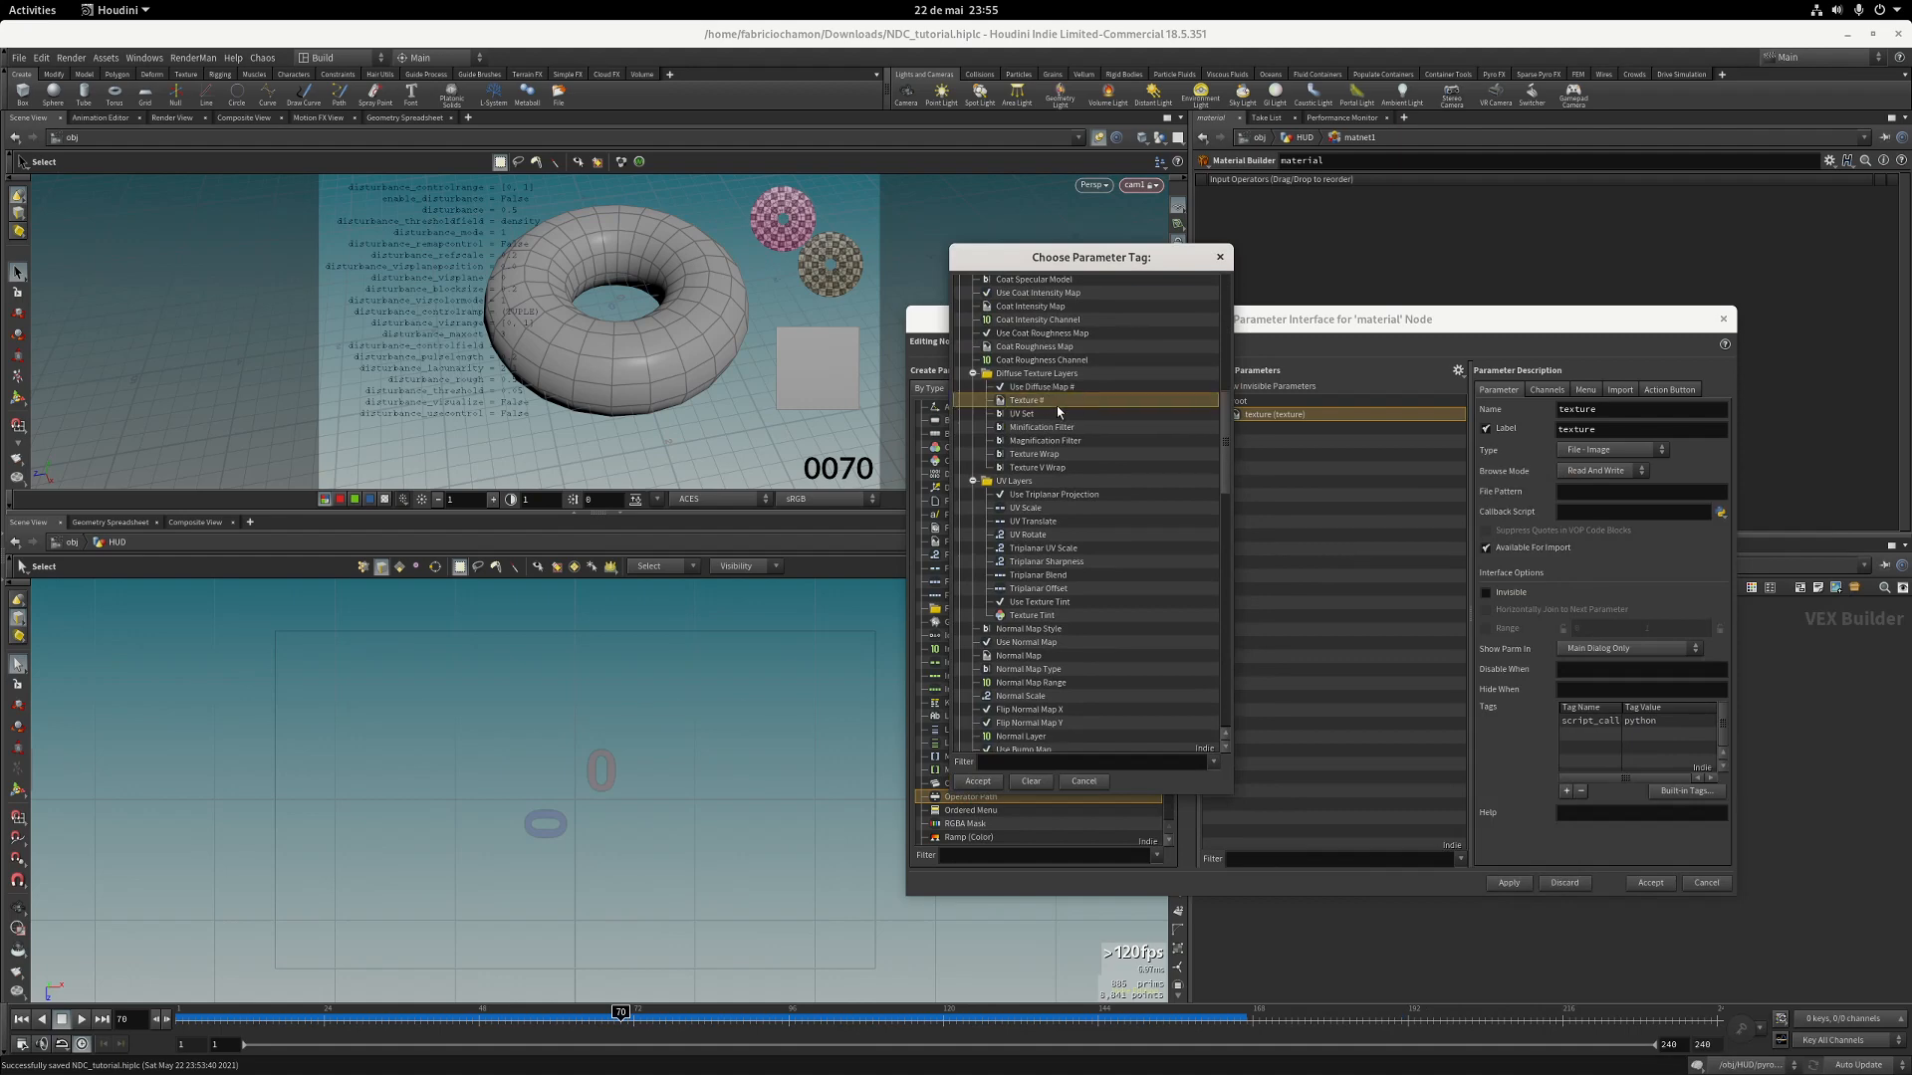
left_click(989, 781)
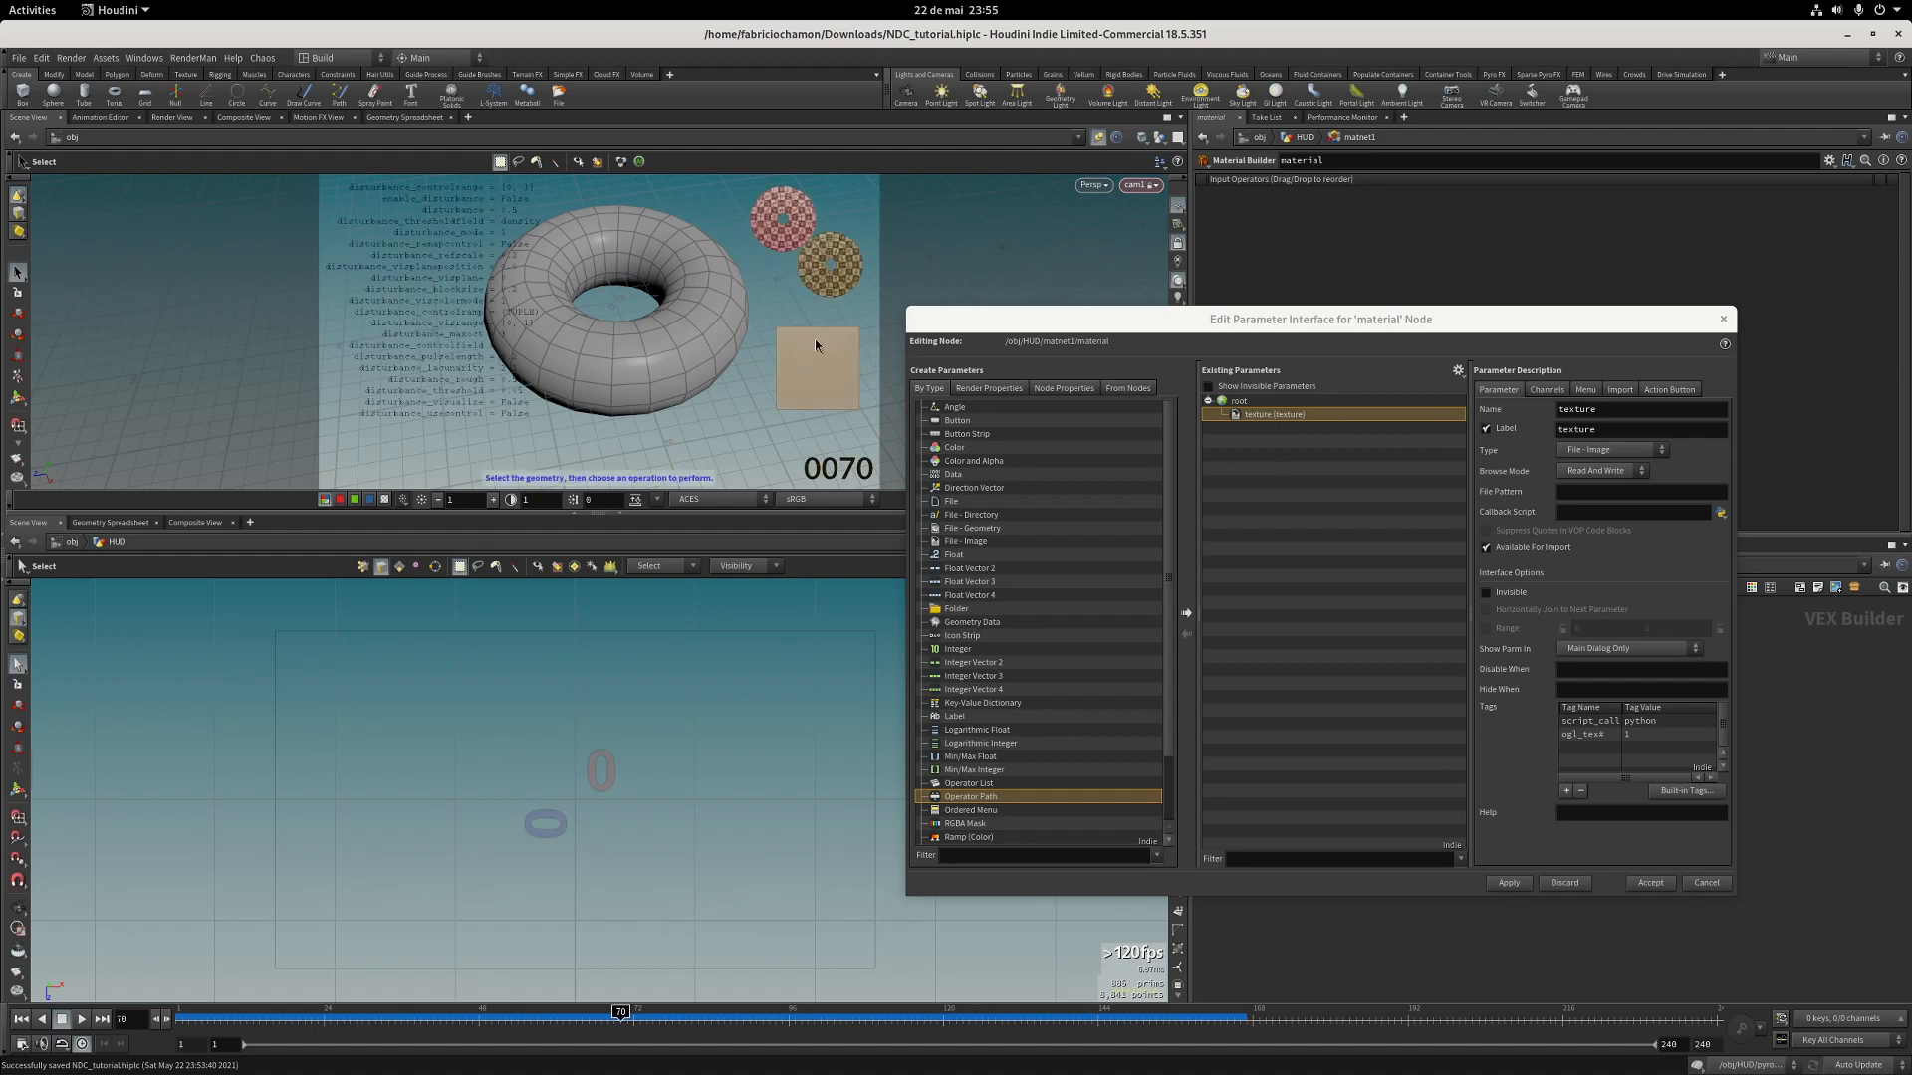
left_click(1511, 884)
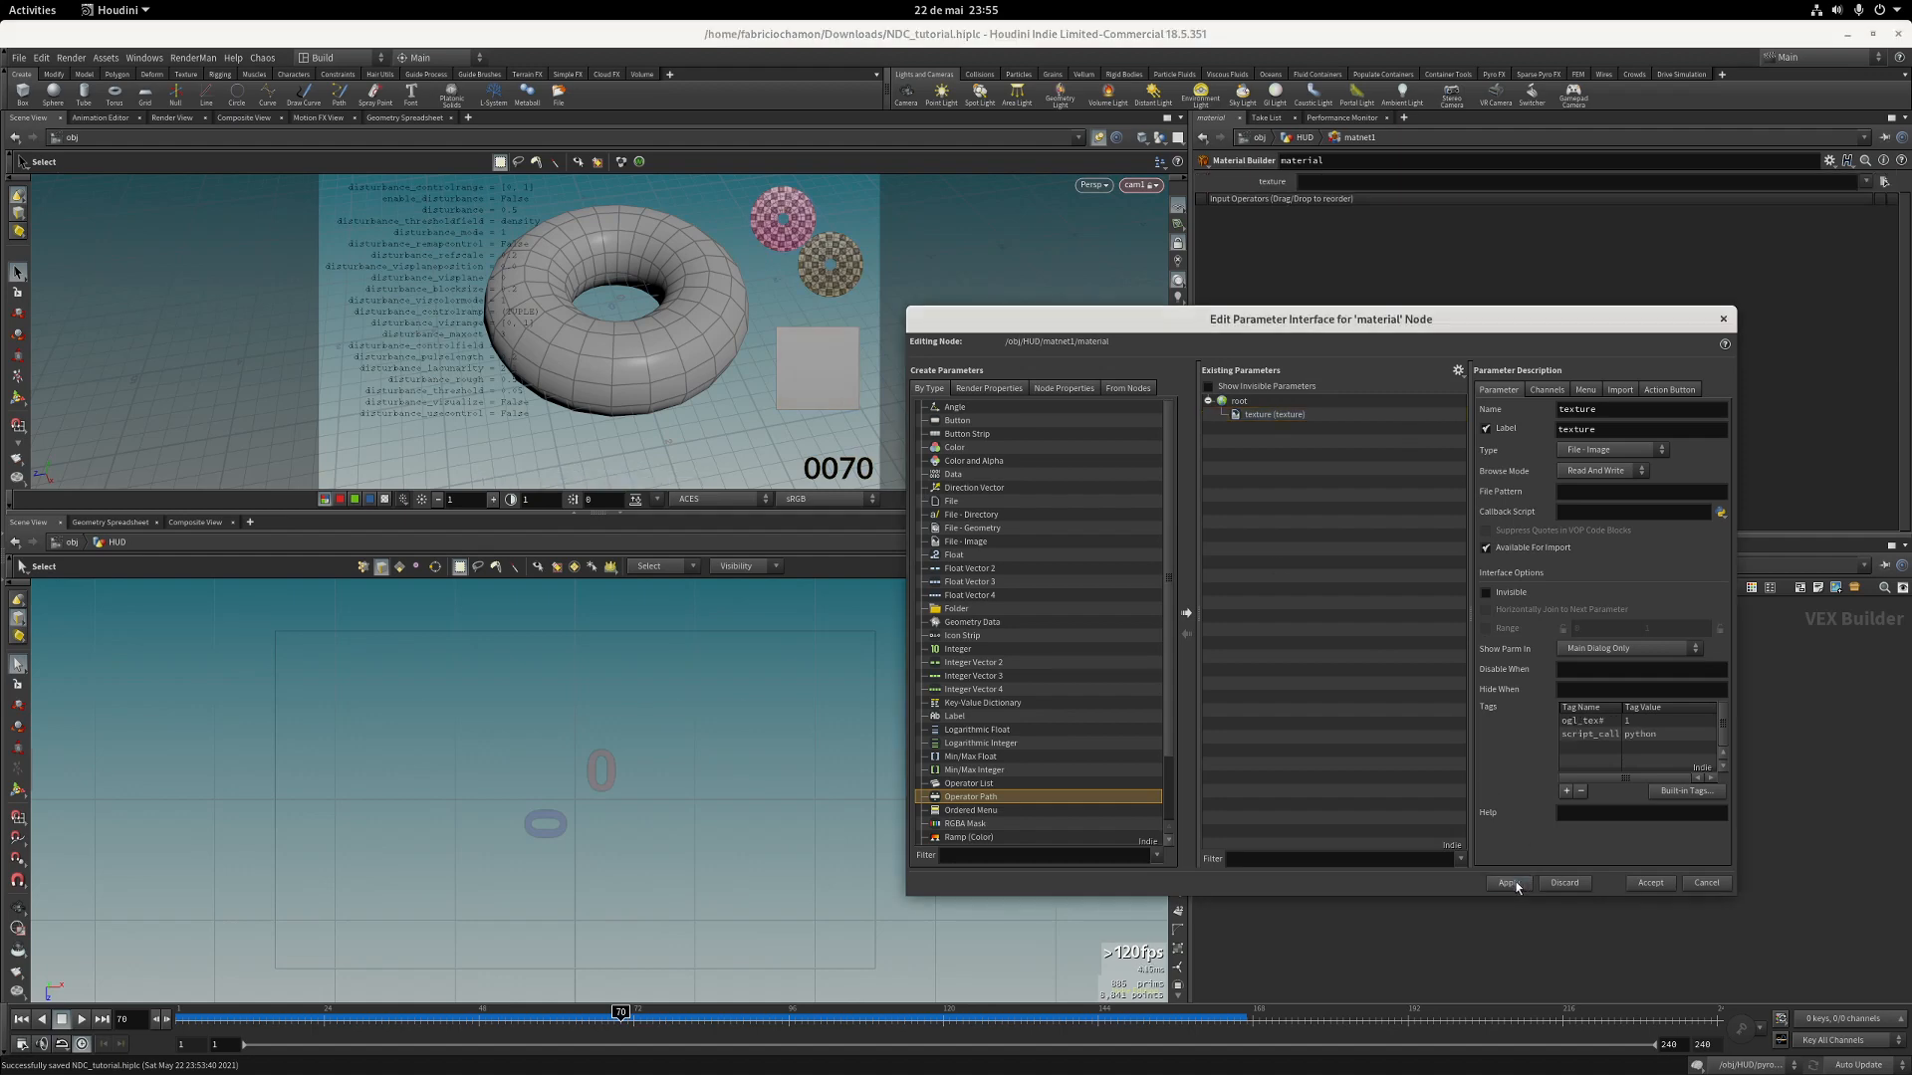
left_click(1650, 884)
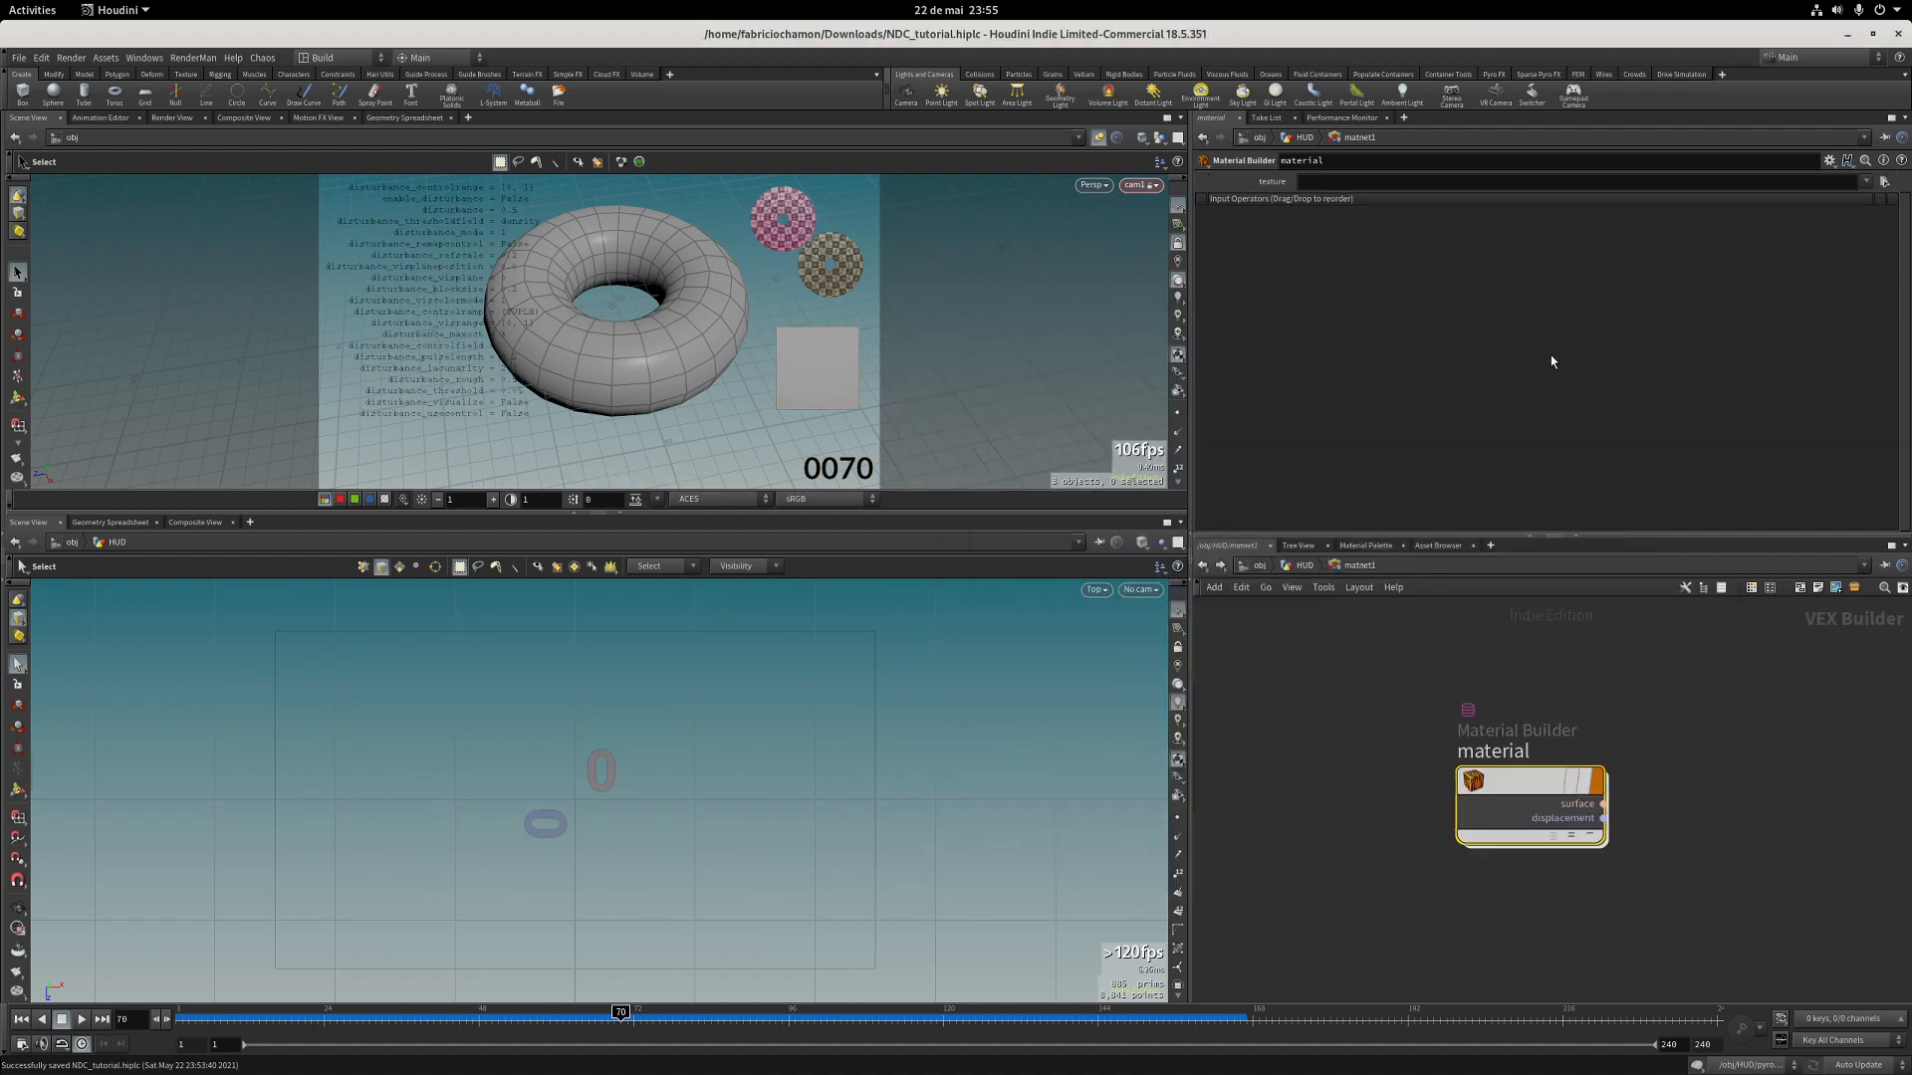
Load bricks001_basecolor.rat from $HFS/houdini/pic/texture as the material builder's texture image.
left_click(1884, 182)
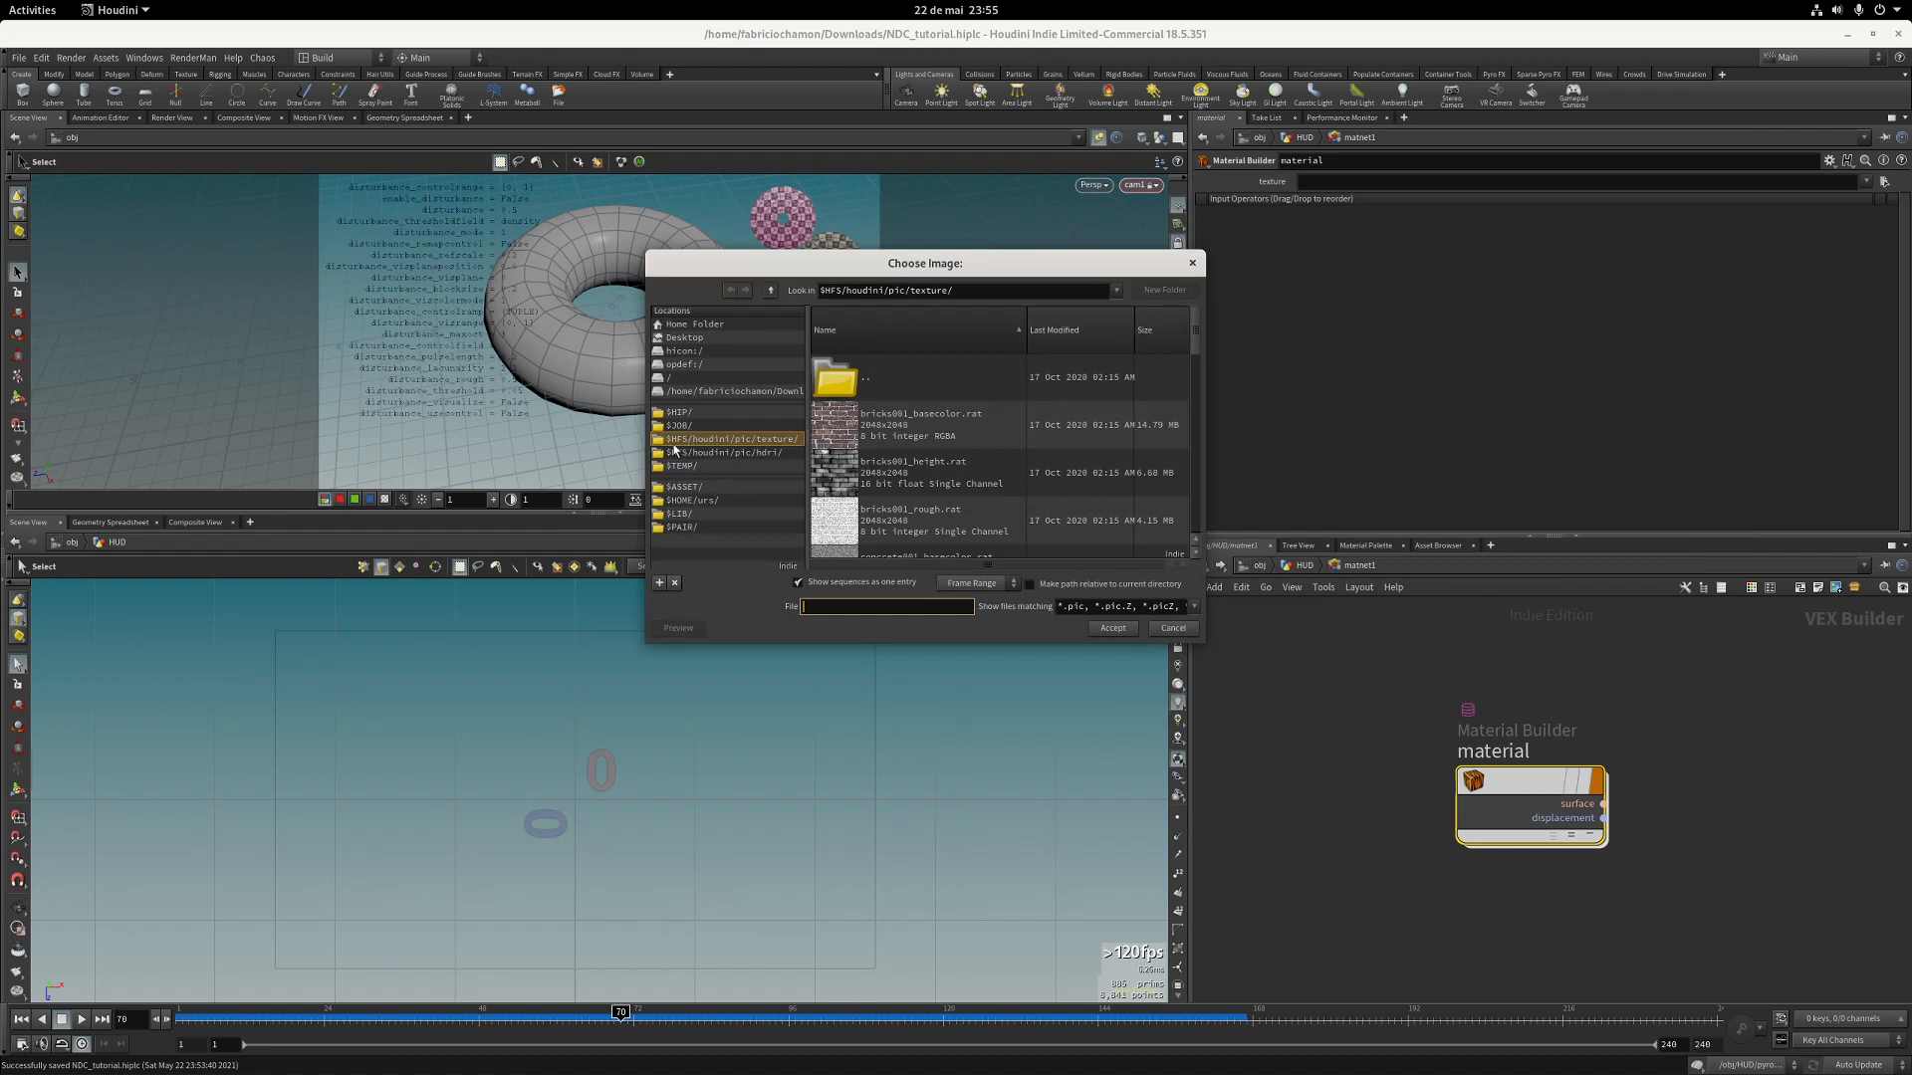
left_click(864, 426)
left_click(1112, 627)
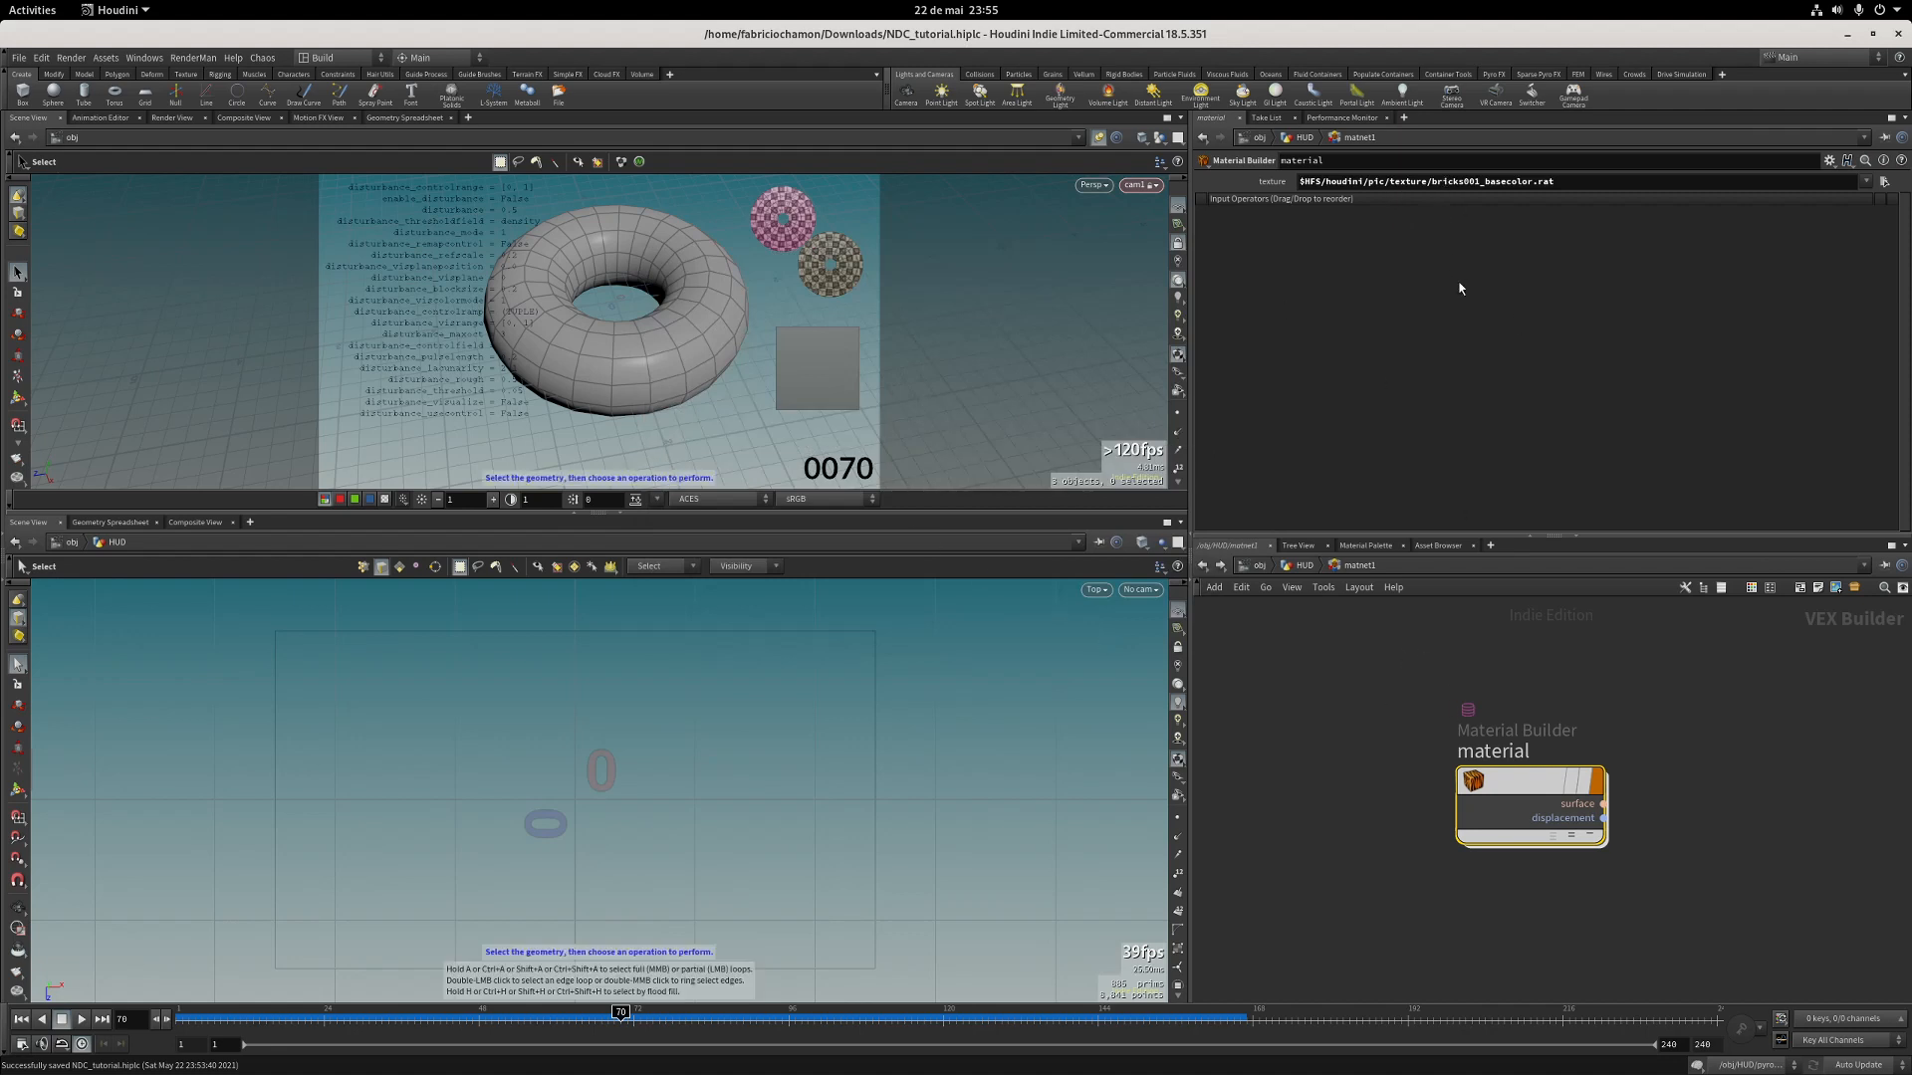
Display the material1 node on its own in the HUD network and check its assigned material path.
left_click(1307, 565)
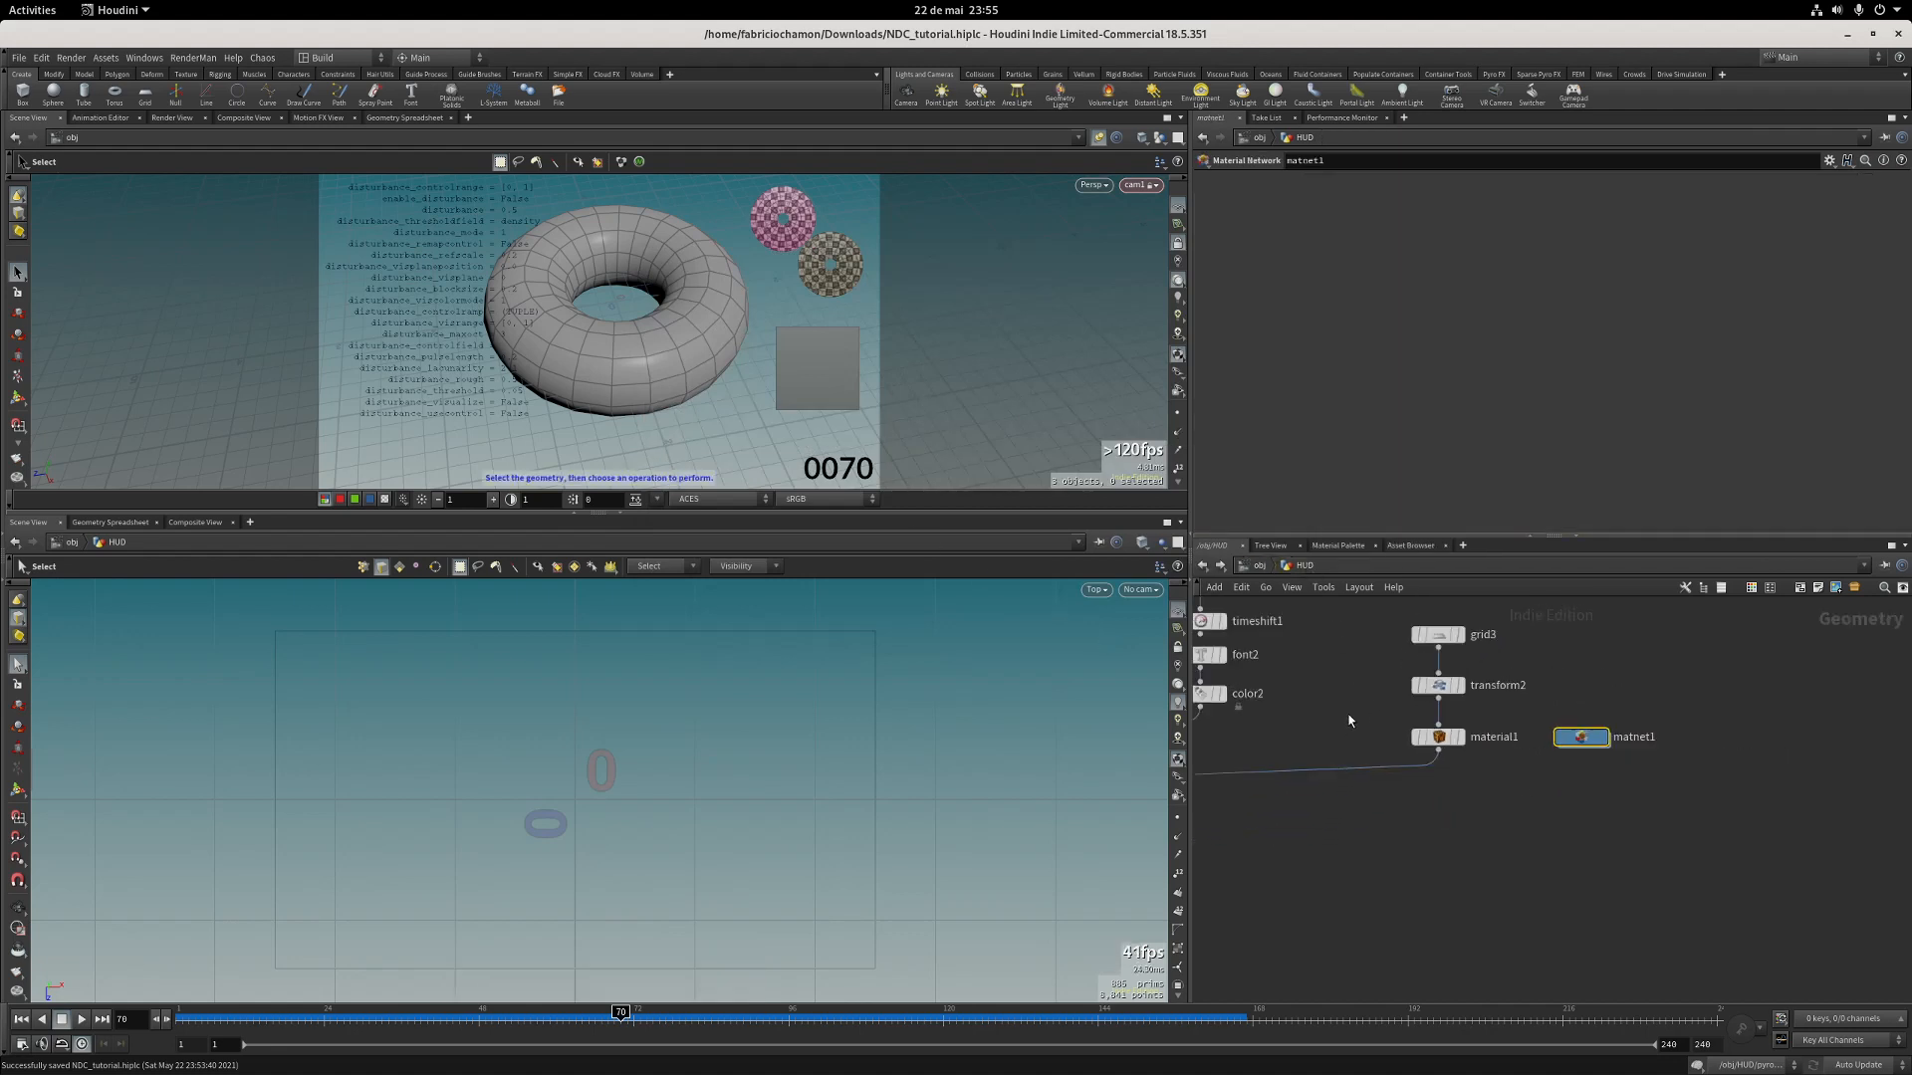
left_click(1438, 737)
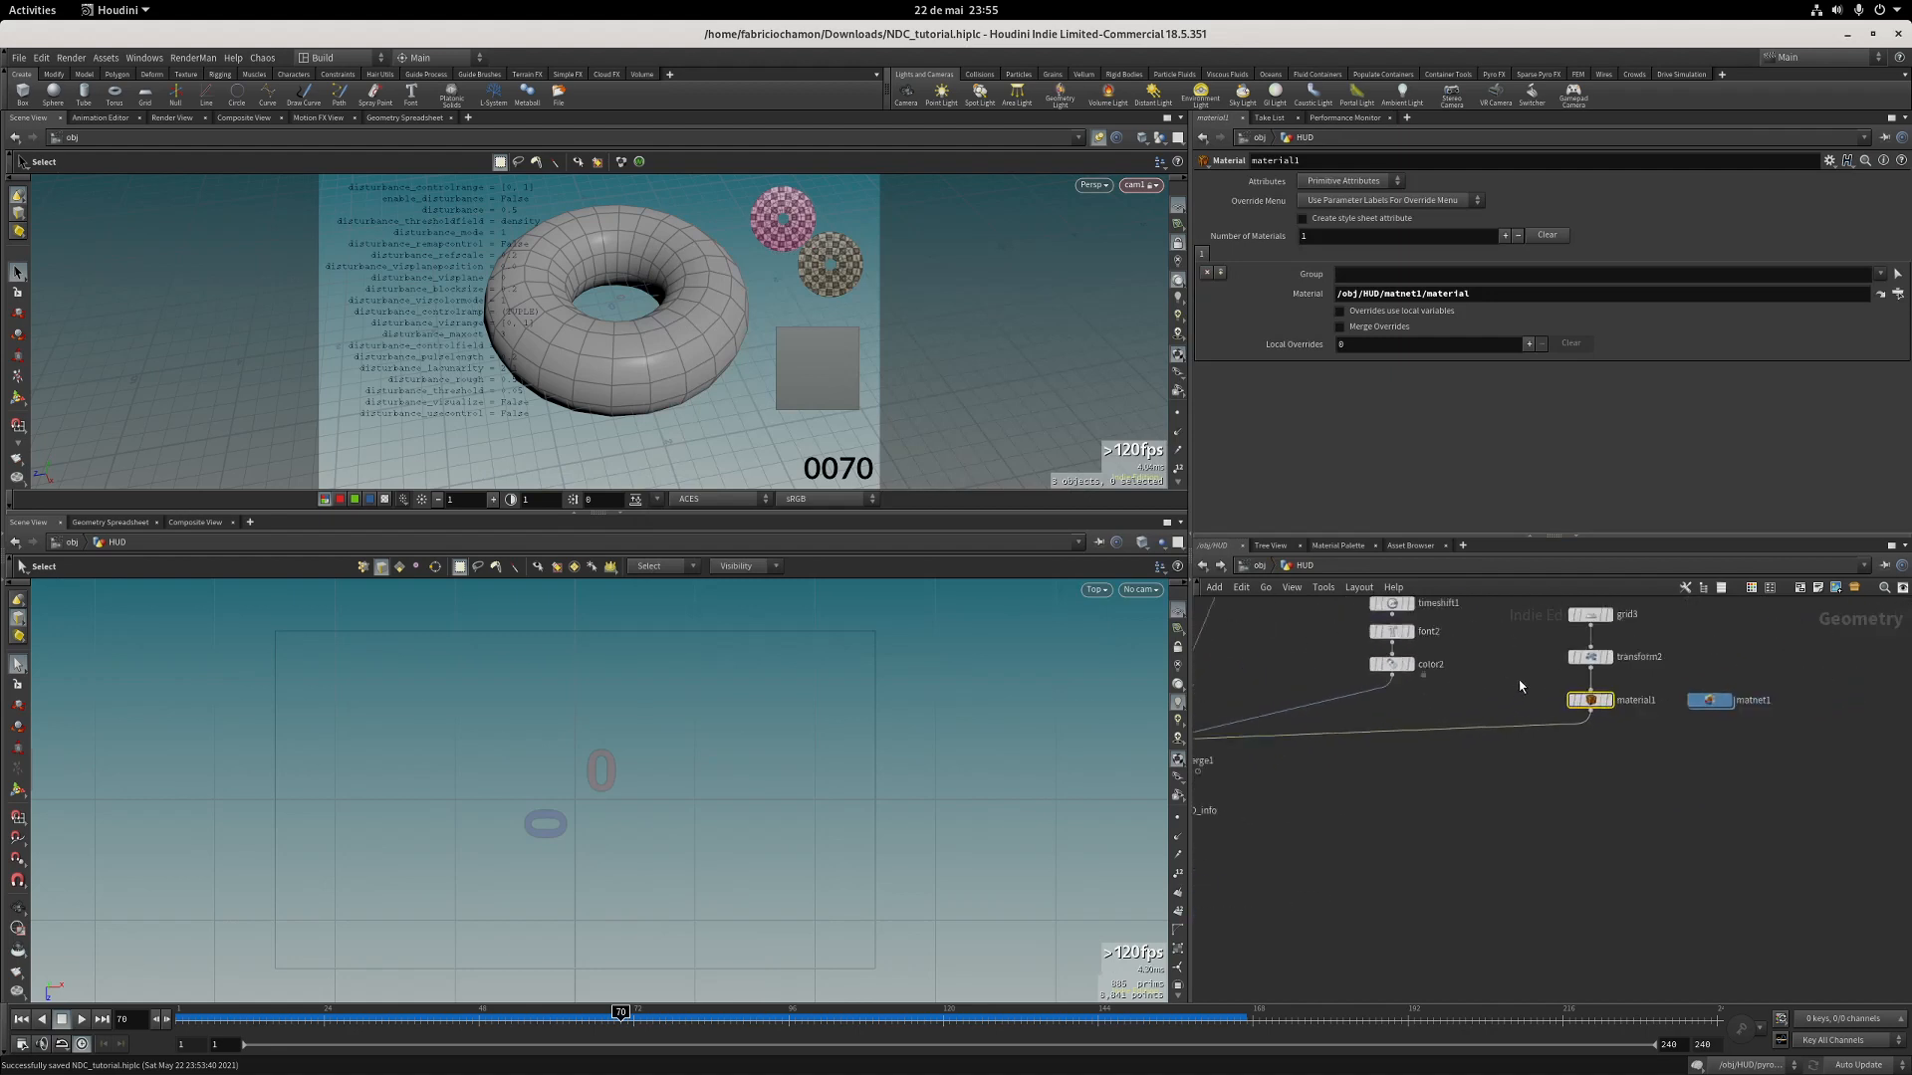
left_click(1582, 700)
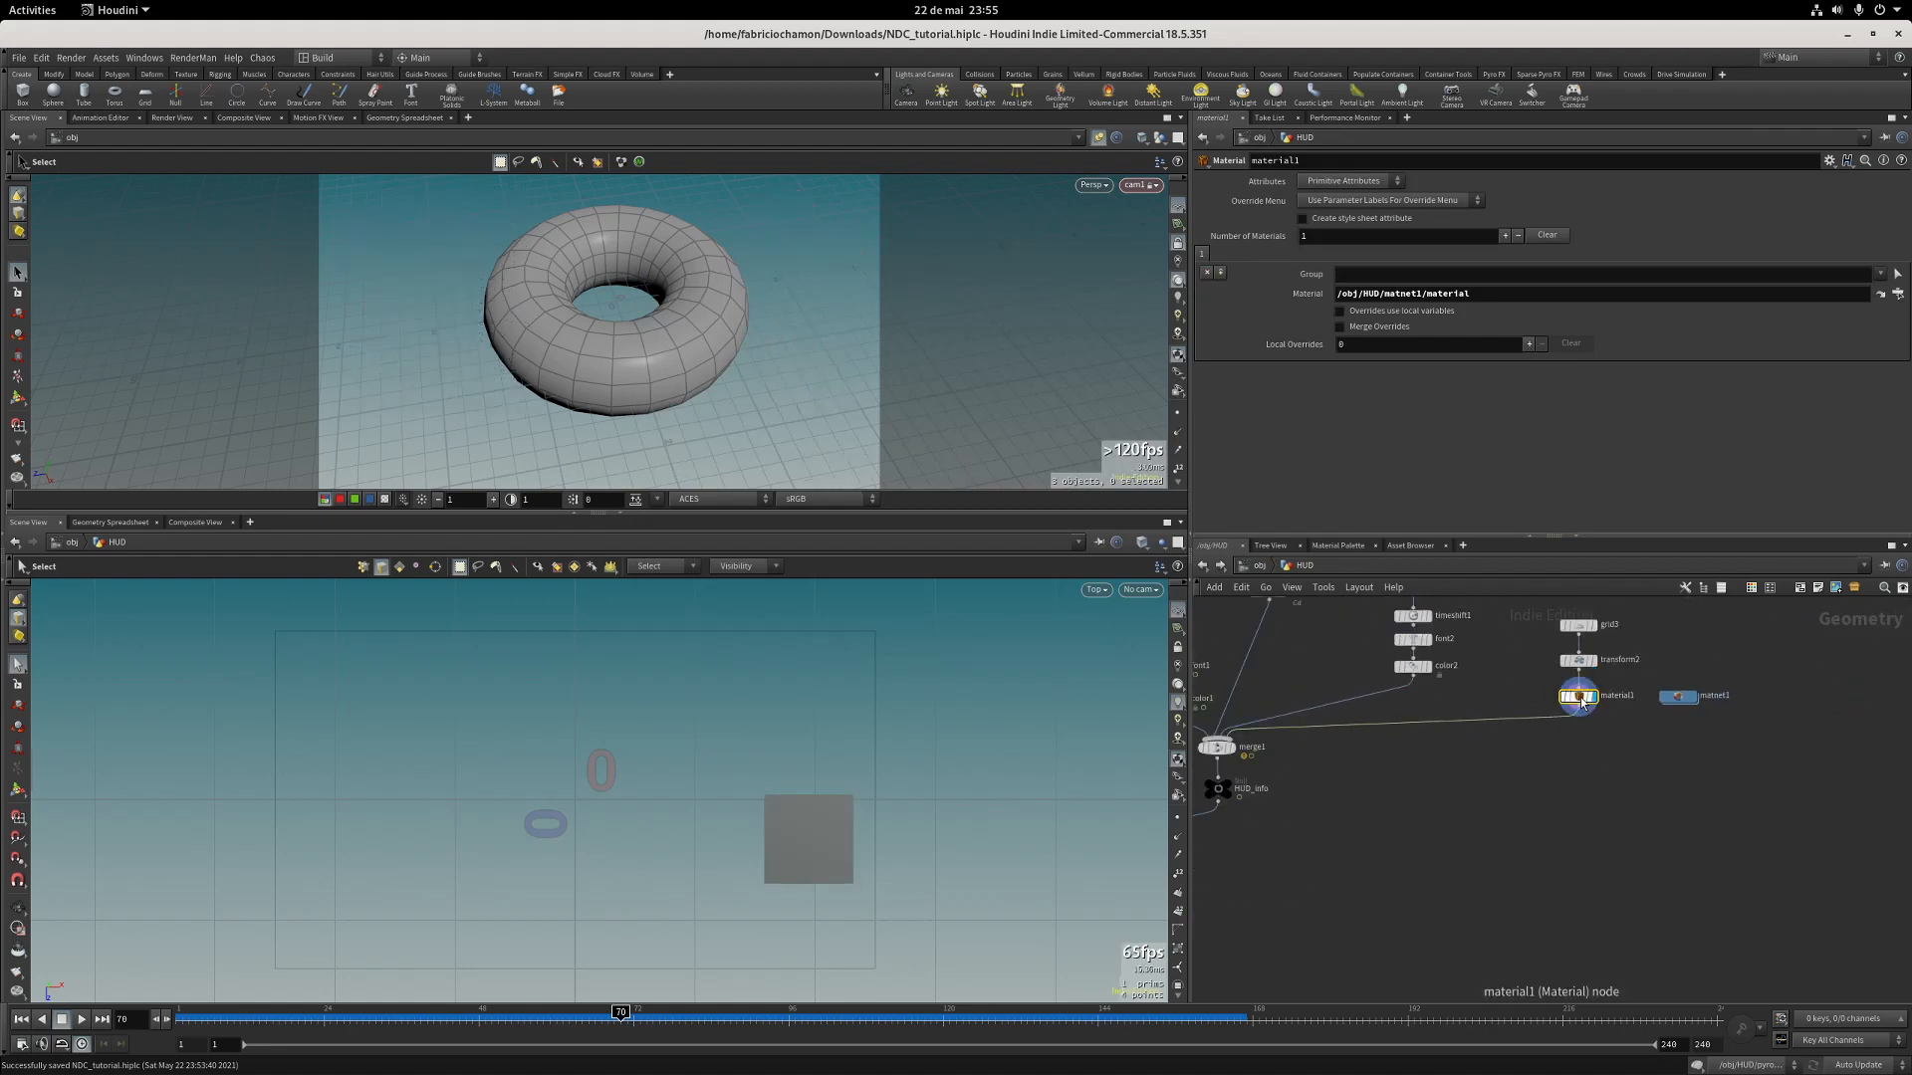
key("f")
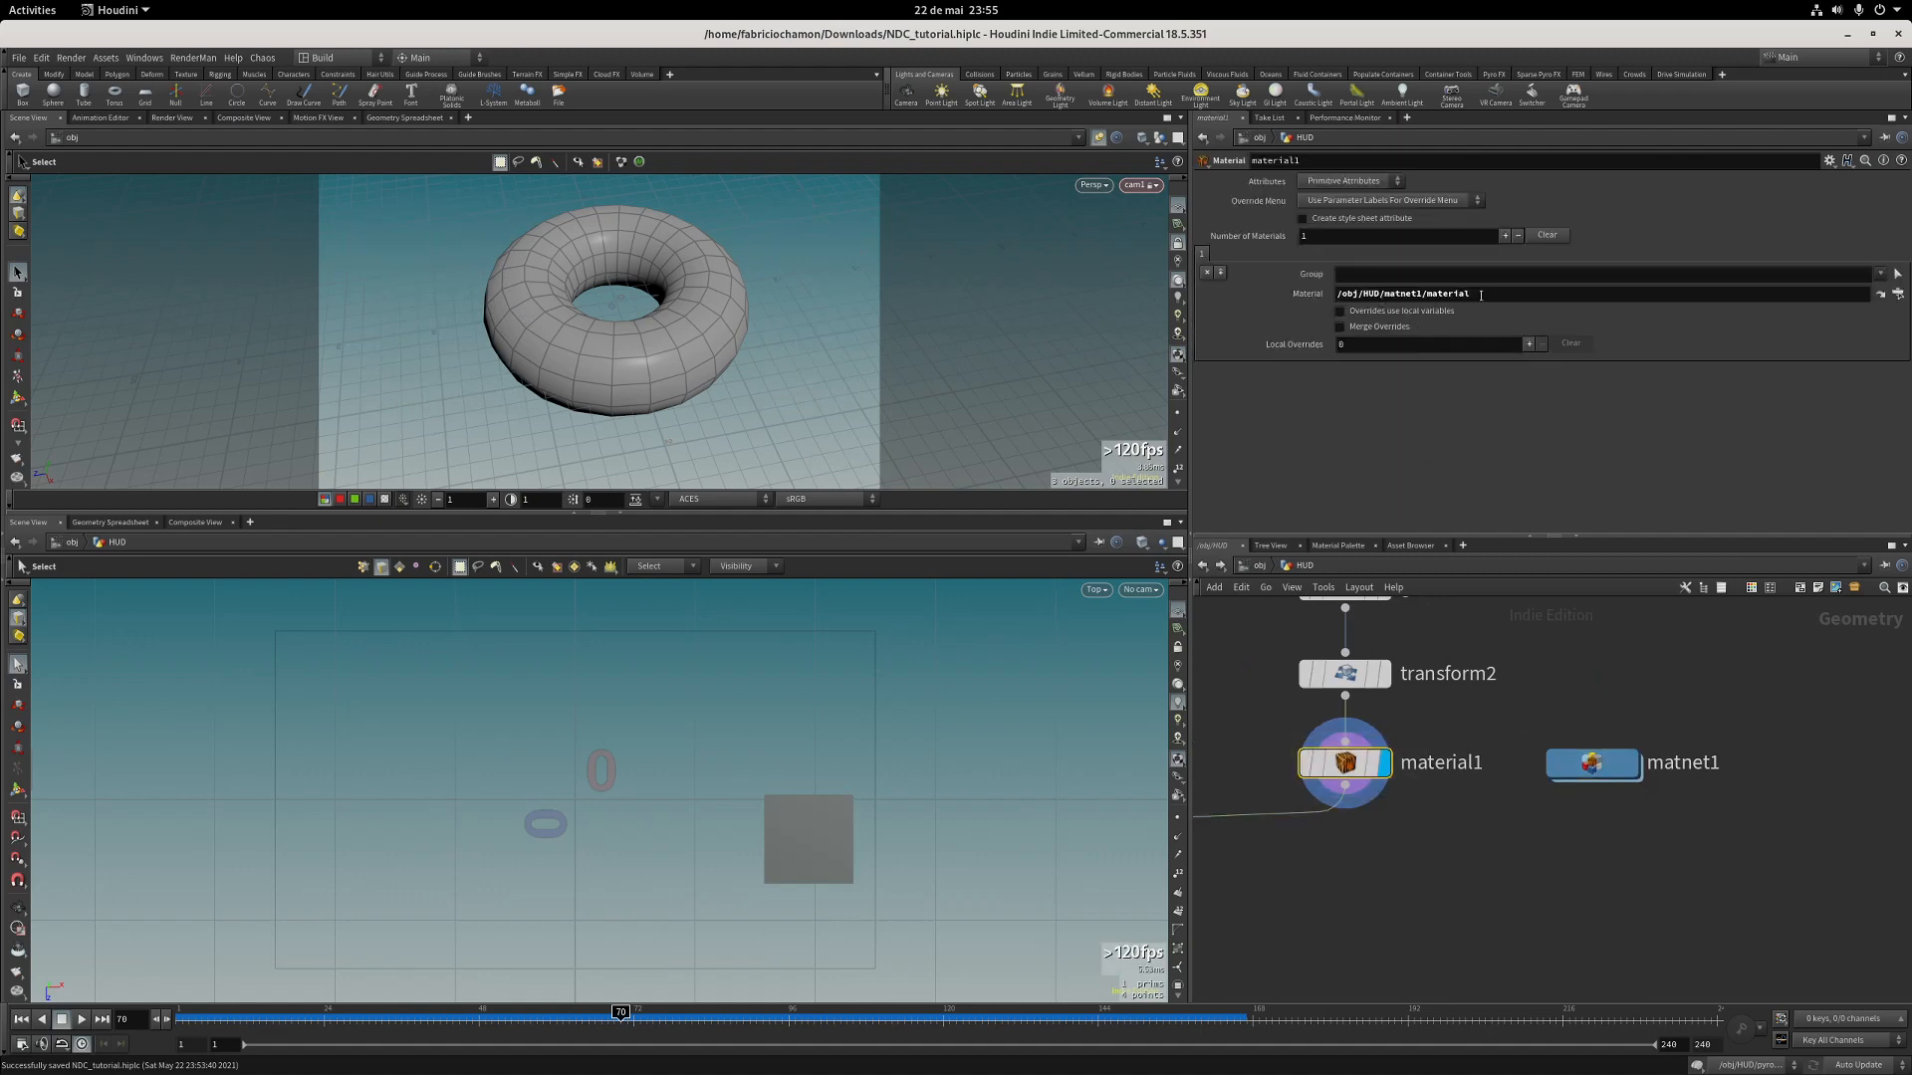
Review the tags of the texture parameter in the material builder's parameter interface inside matnet1.
double_click(1586, 765)
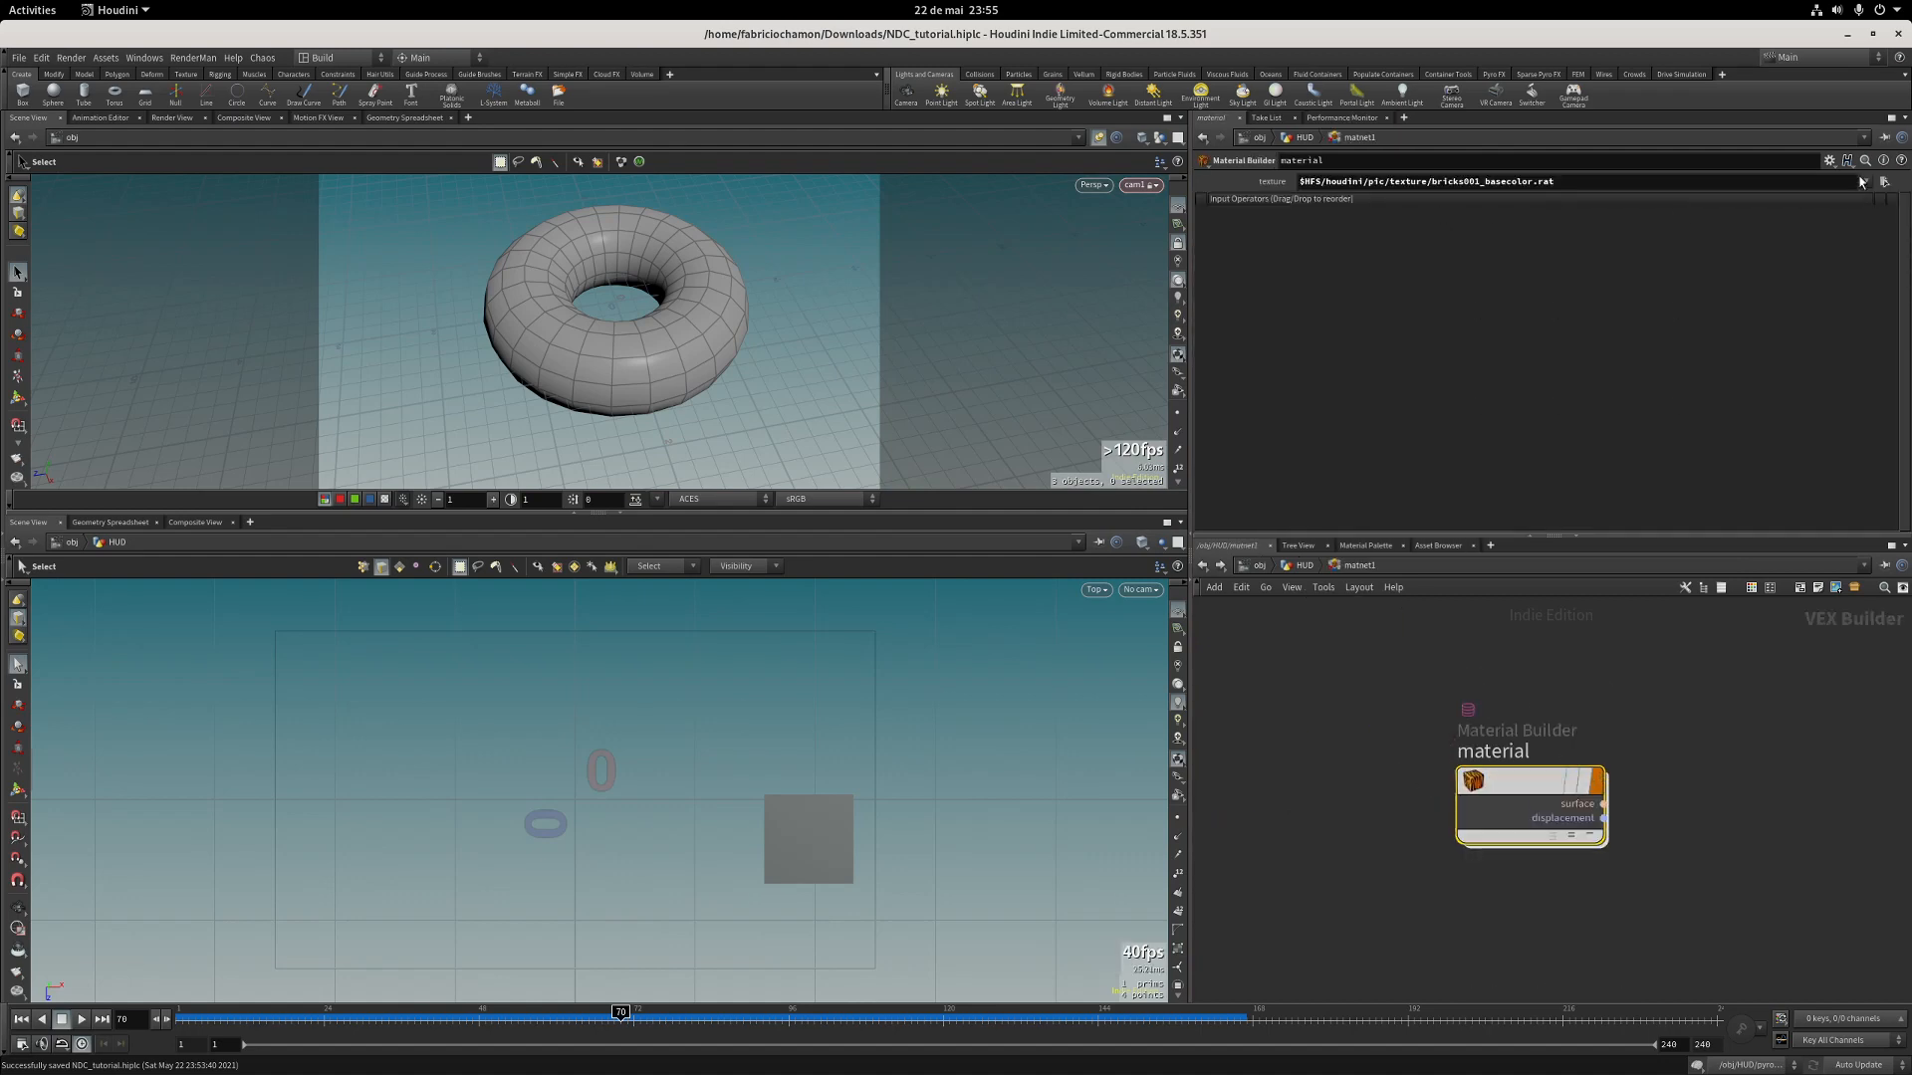
left_click(1829, 161)
left_click(1733, 176)
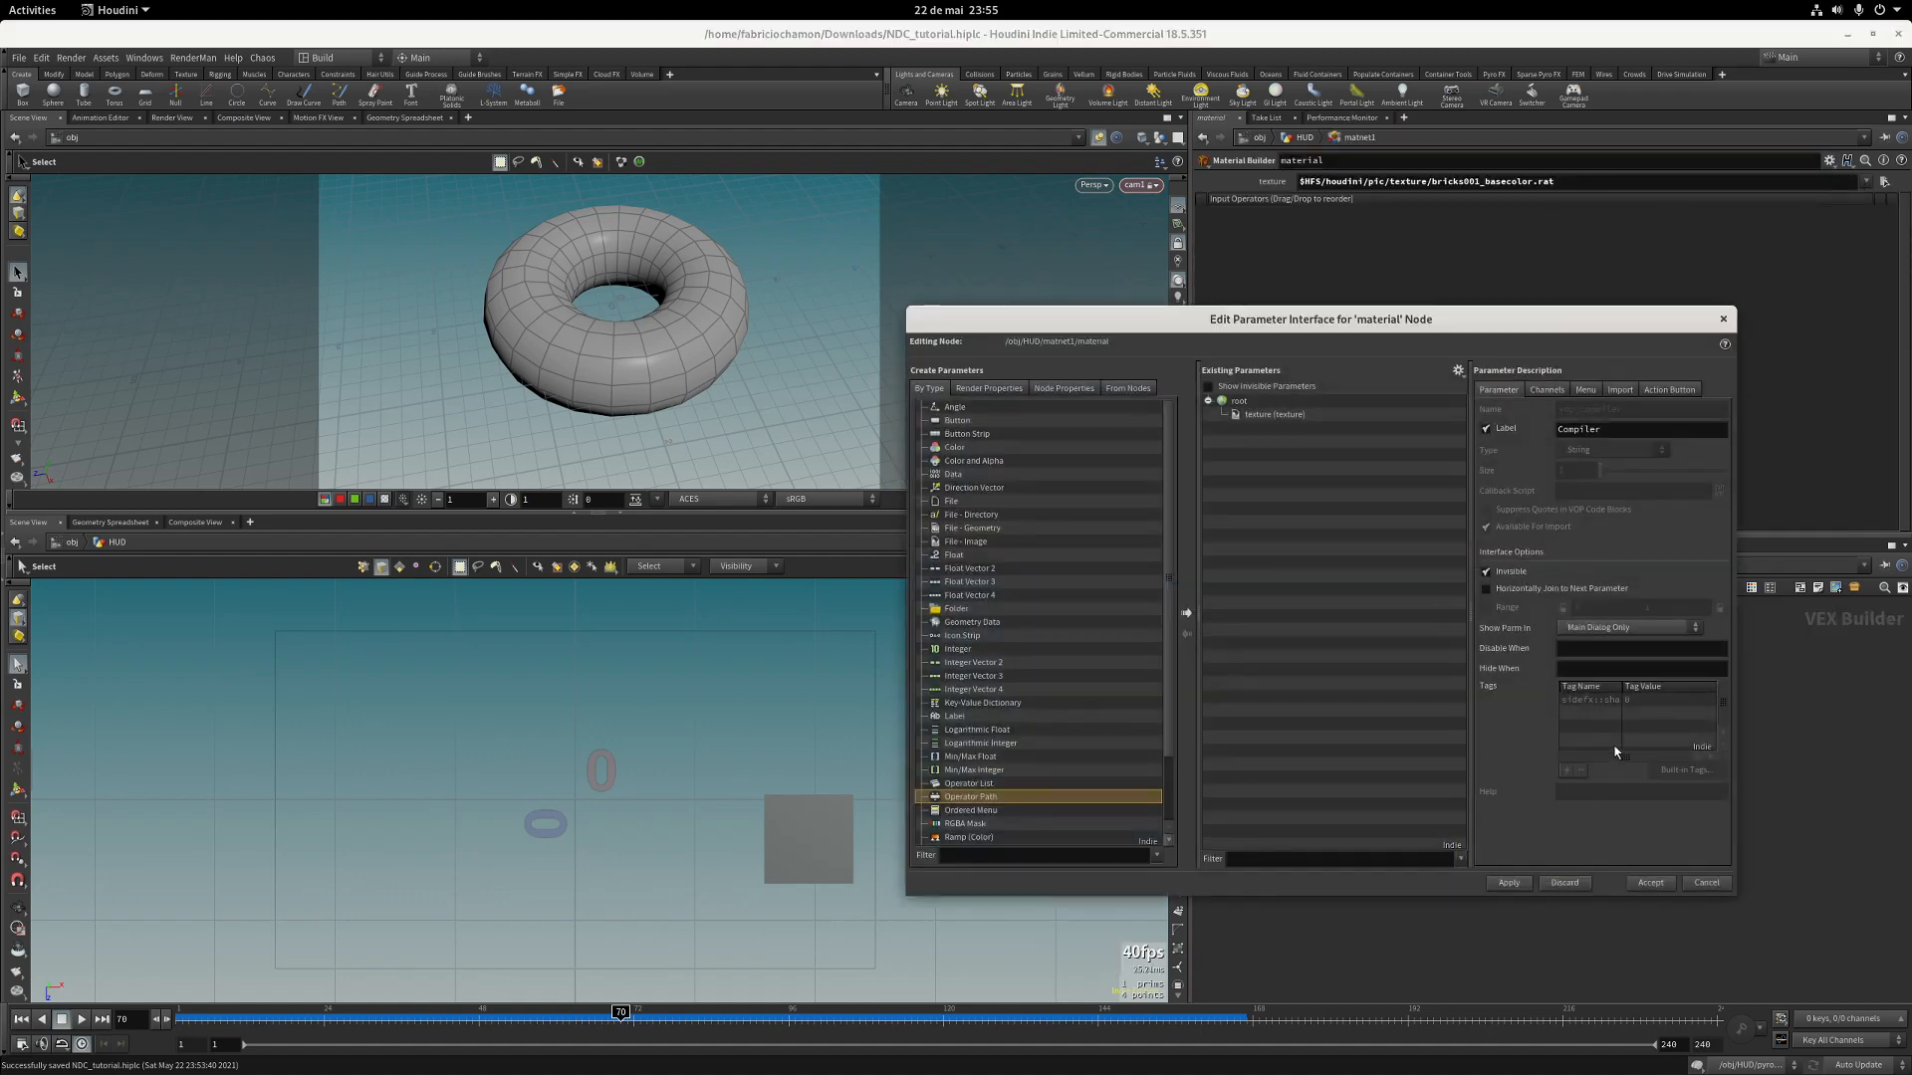
left_click(1285, 414)
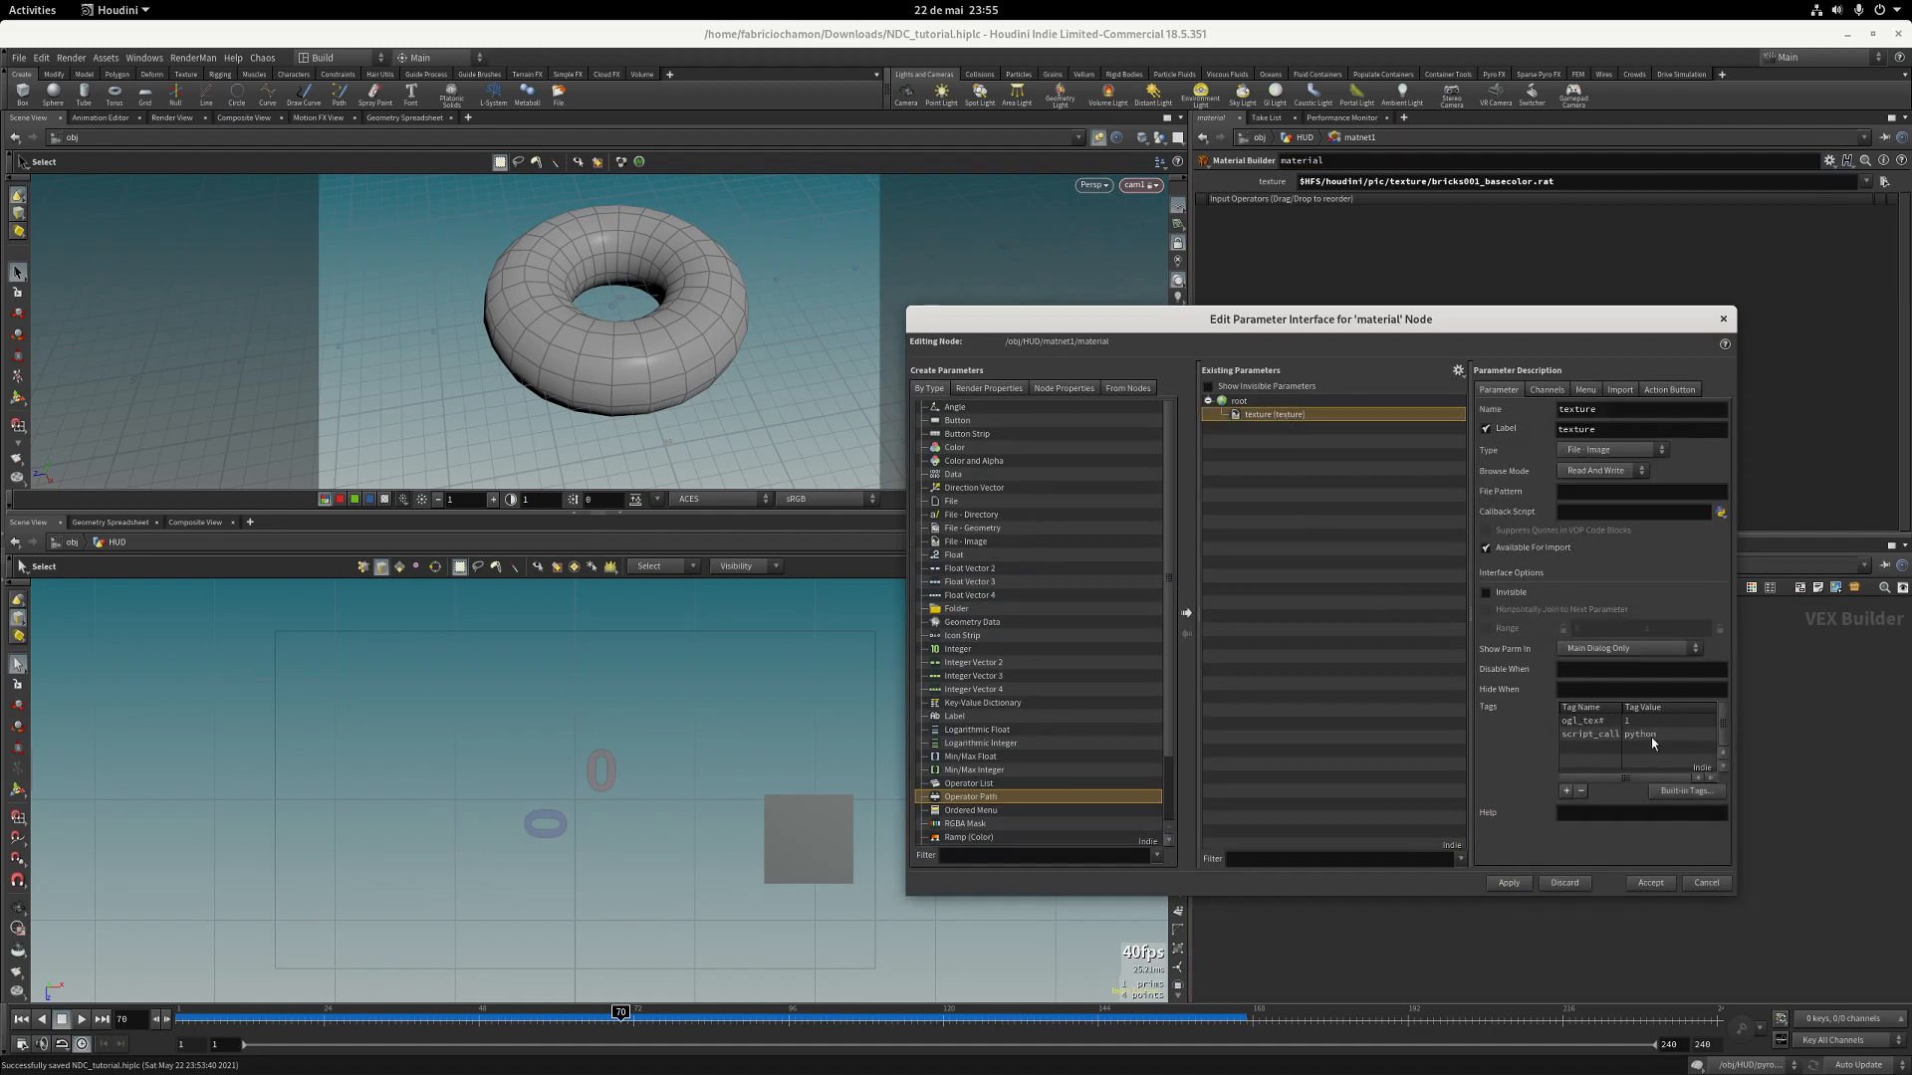
mouse_move(1622, 706)
left_mouse_down()
mouse_move(1654, 706)
mouse_move(1634, 707)
left_mouse_up()
left_click(1619, 721)
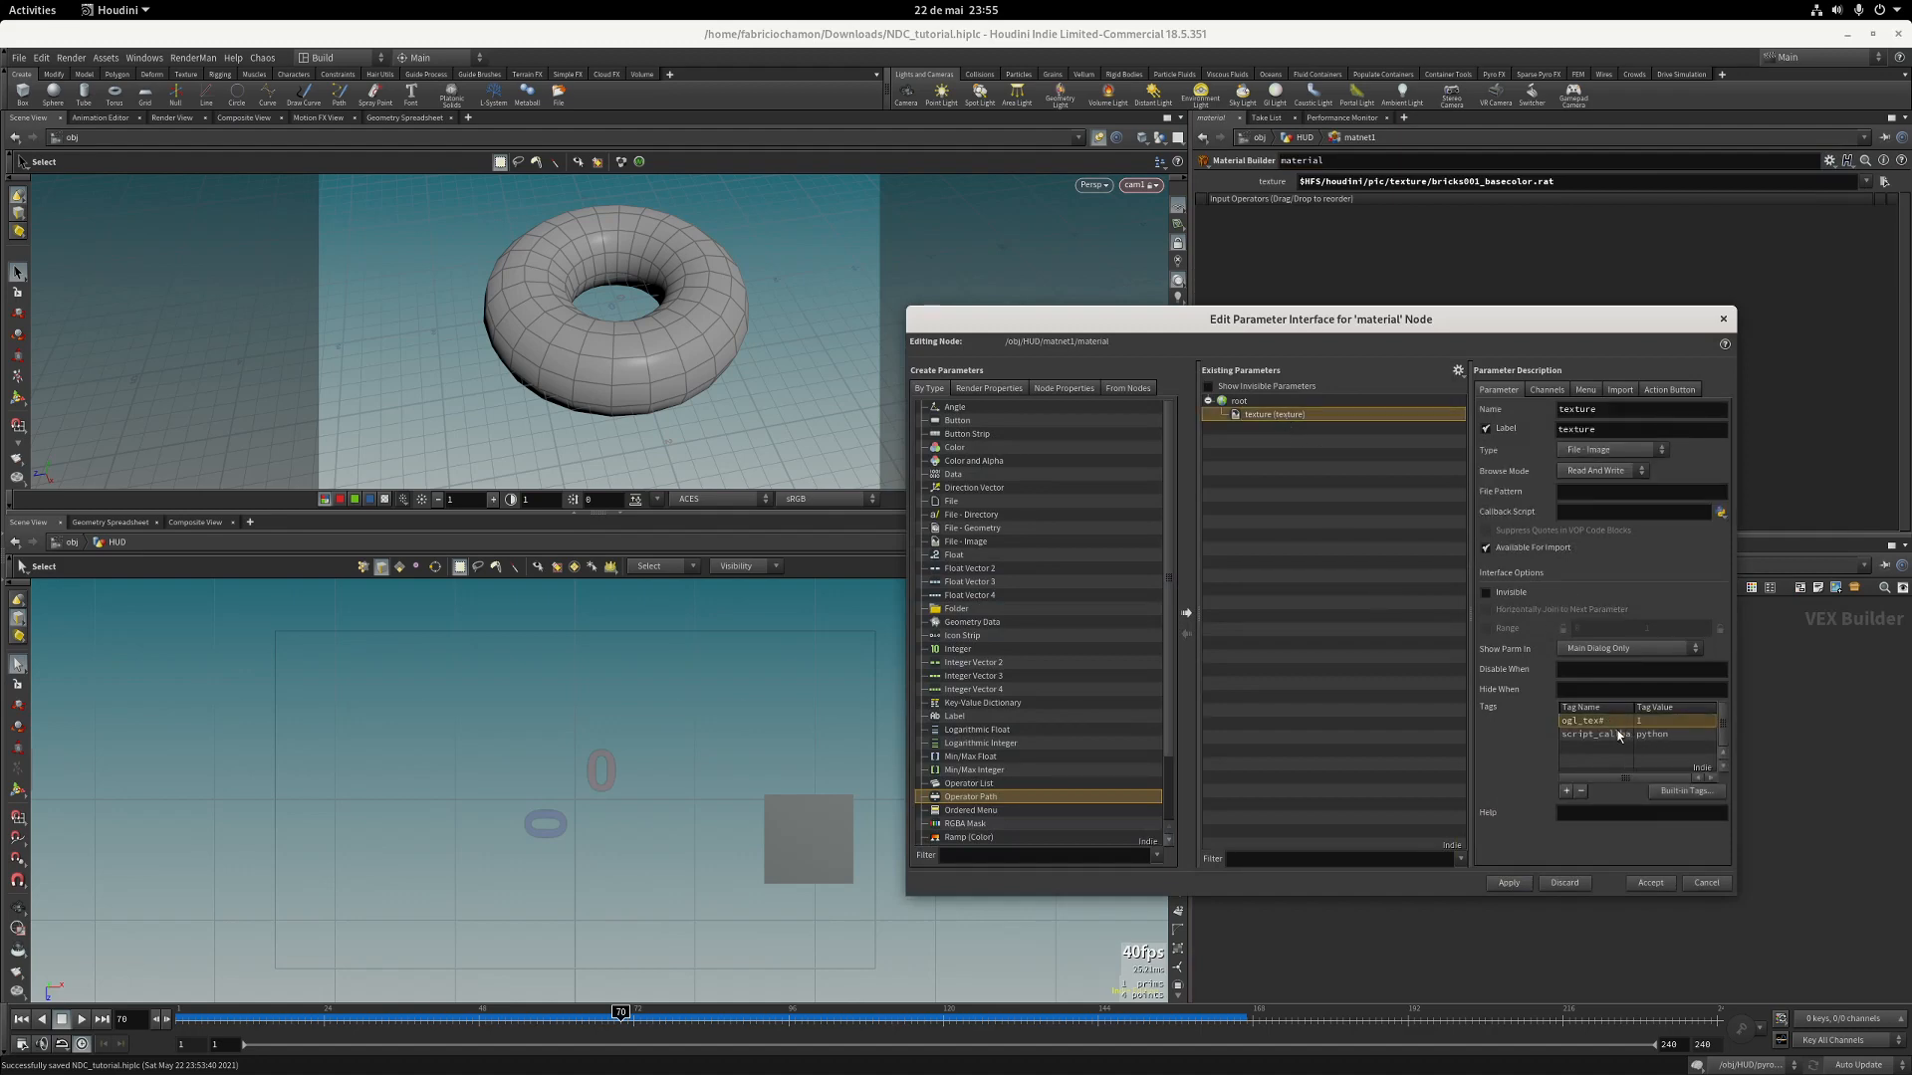
left_click(1508, 883)
left_click(1648, 883)
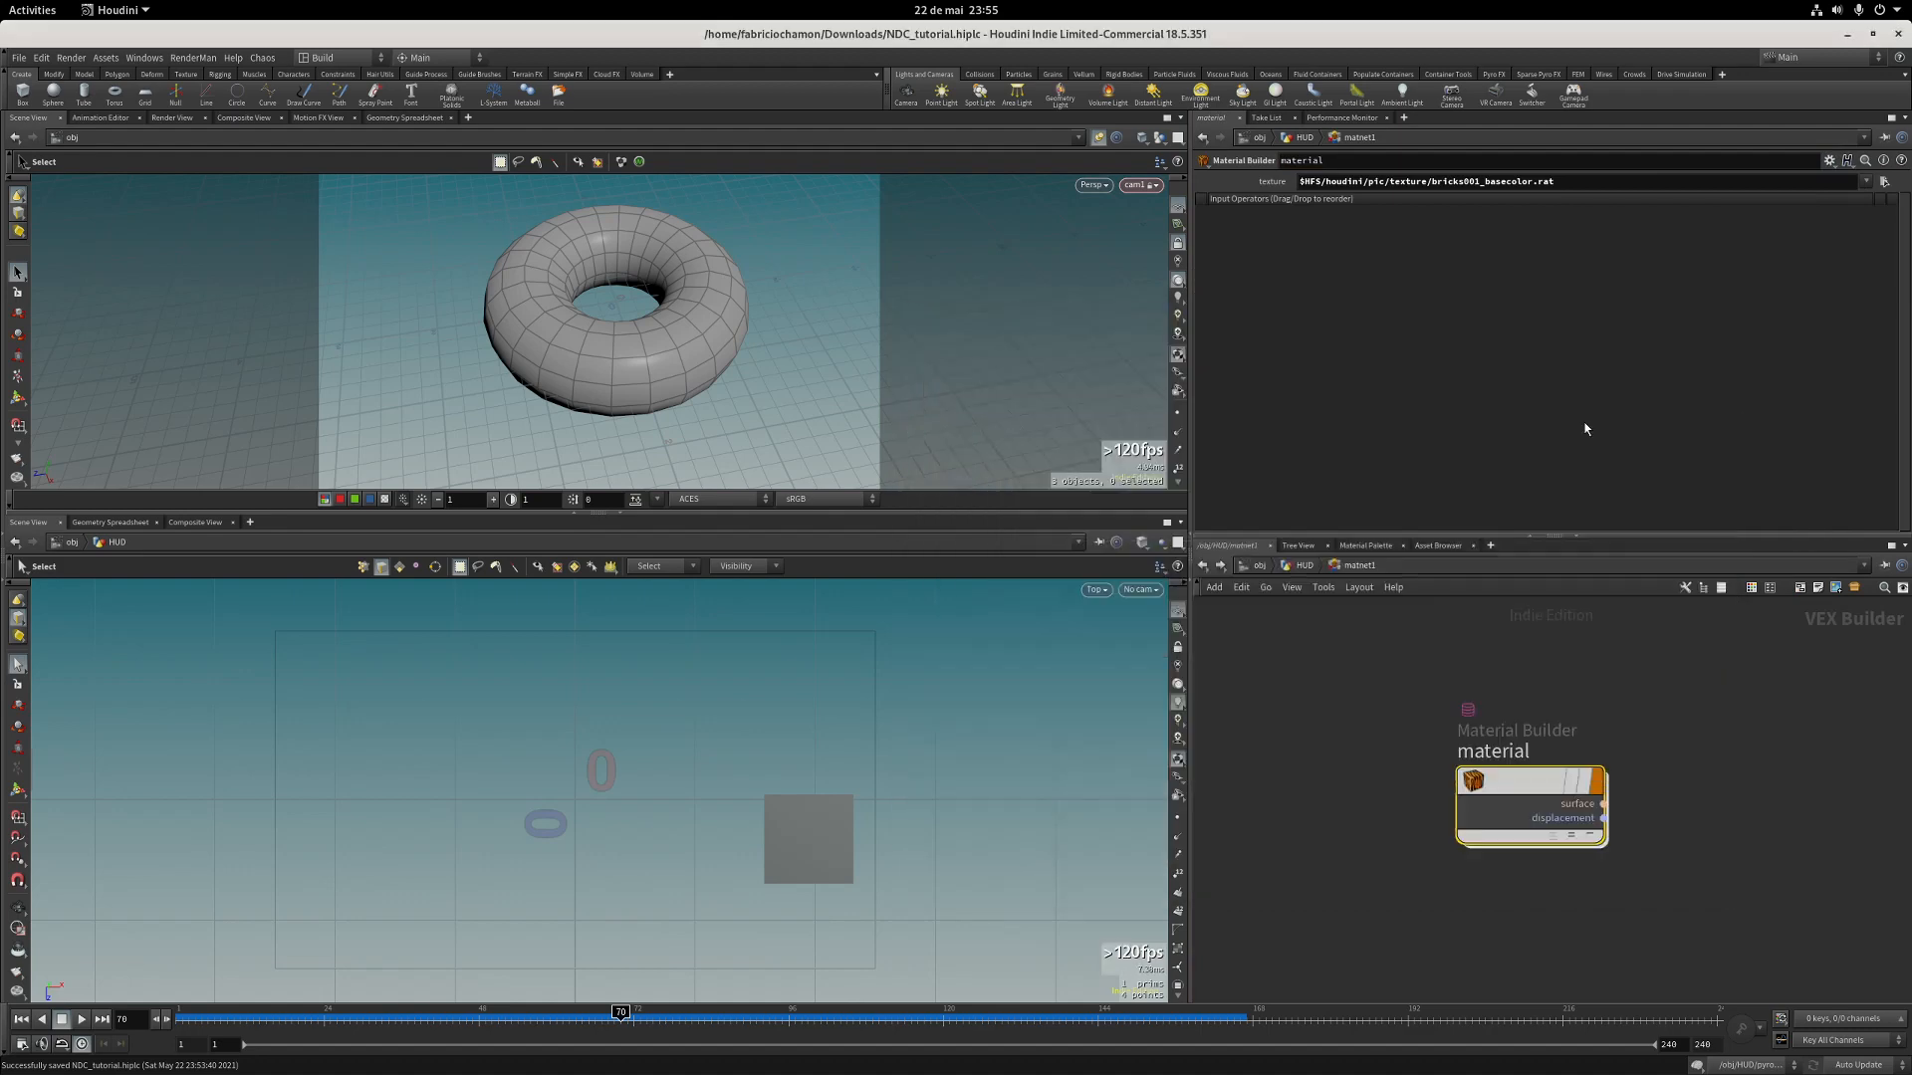
Wire material1's output directly into HUD_info in place of merge1.
left_click(1305, 574)
scroll(1605, 786, "down", 5)
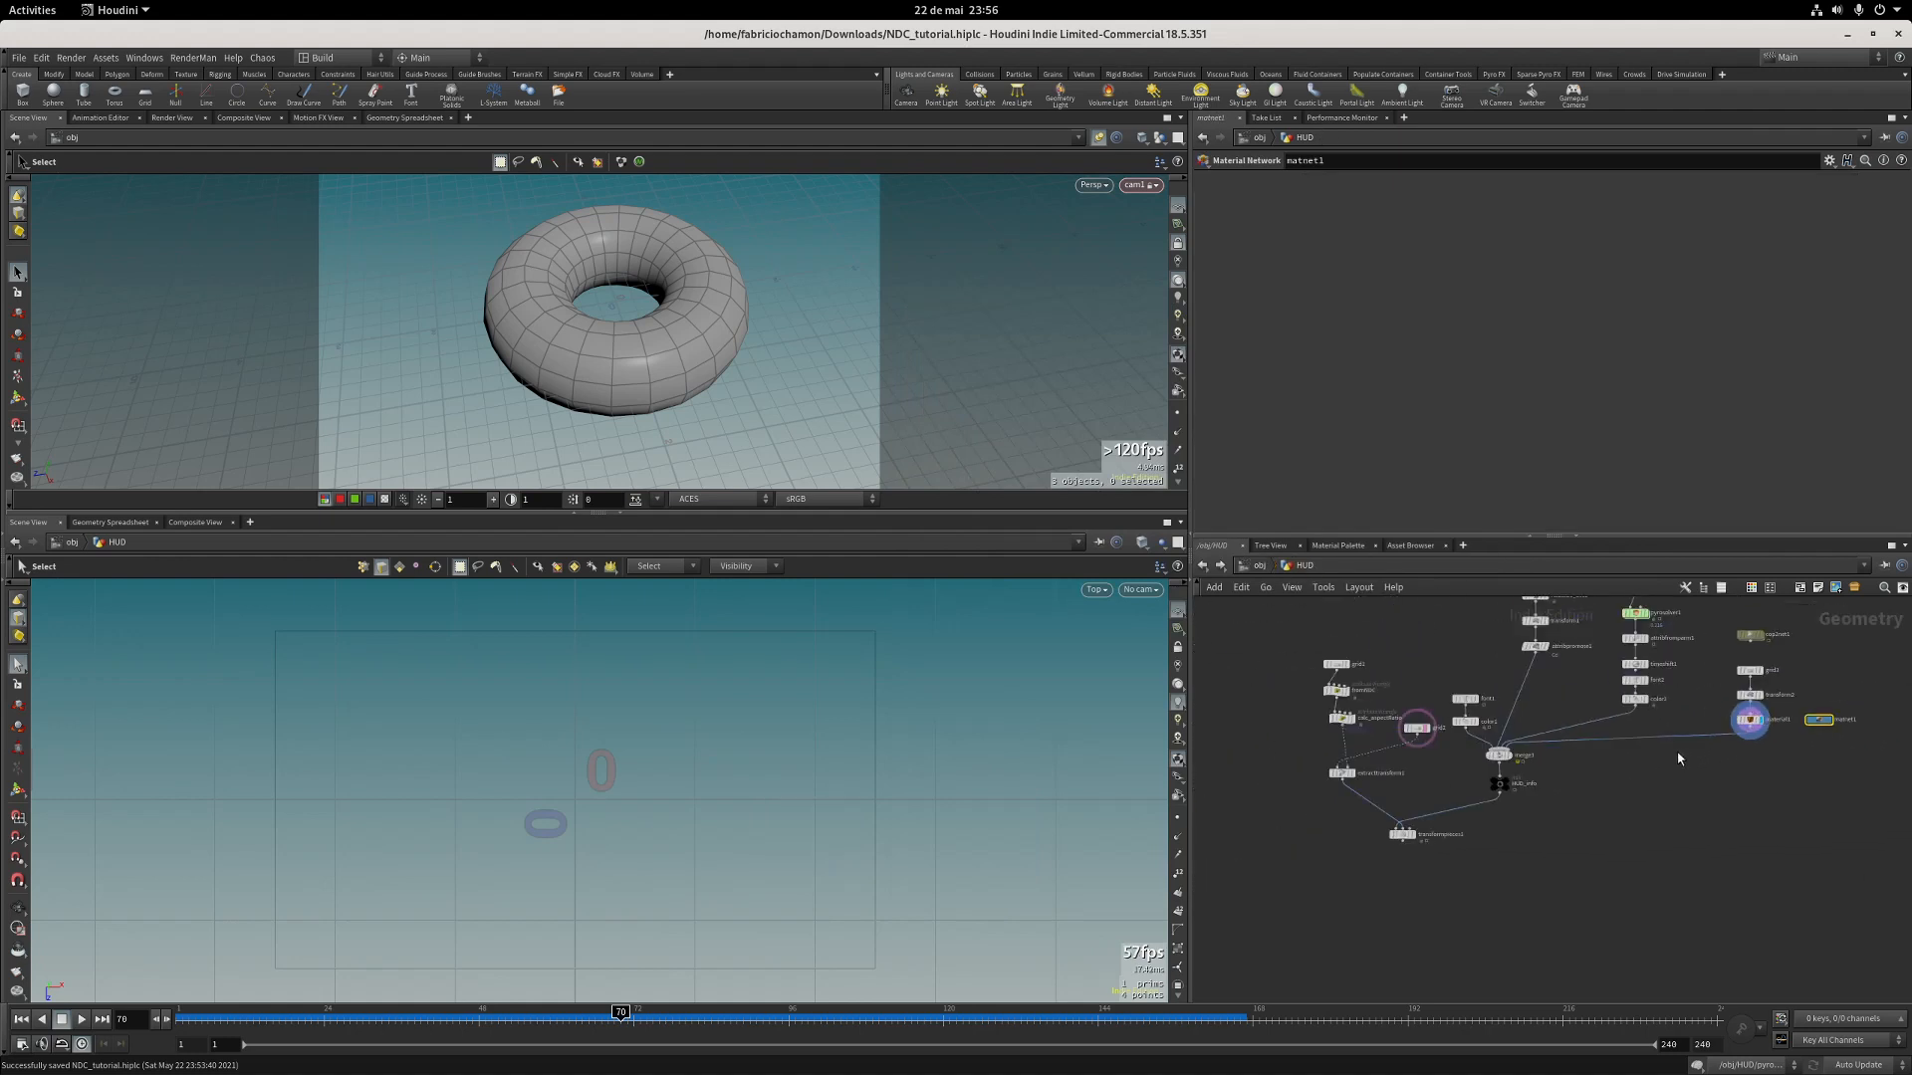
scroll(1678, 759, "up", 3)
left_click(1686, 725)
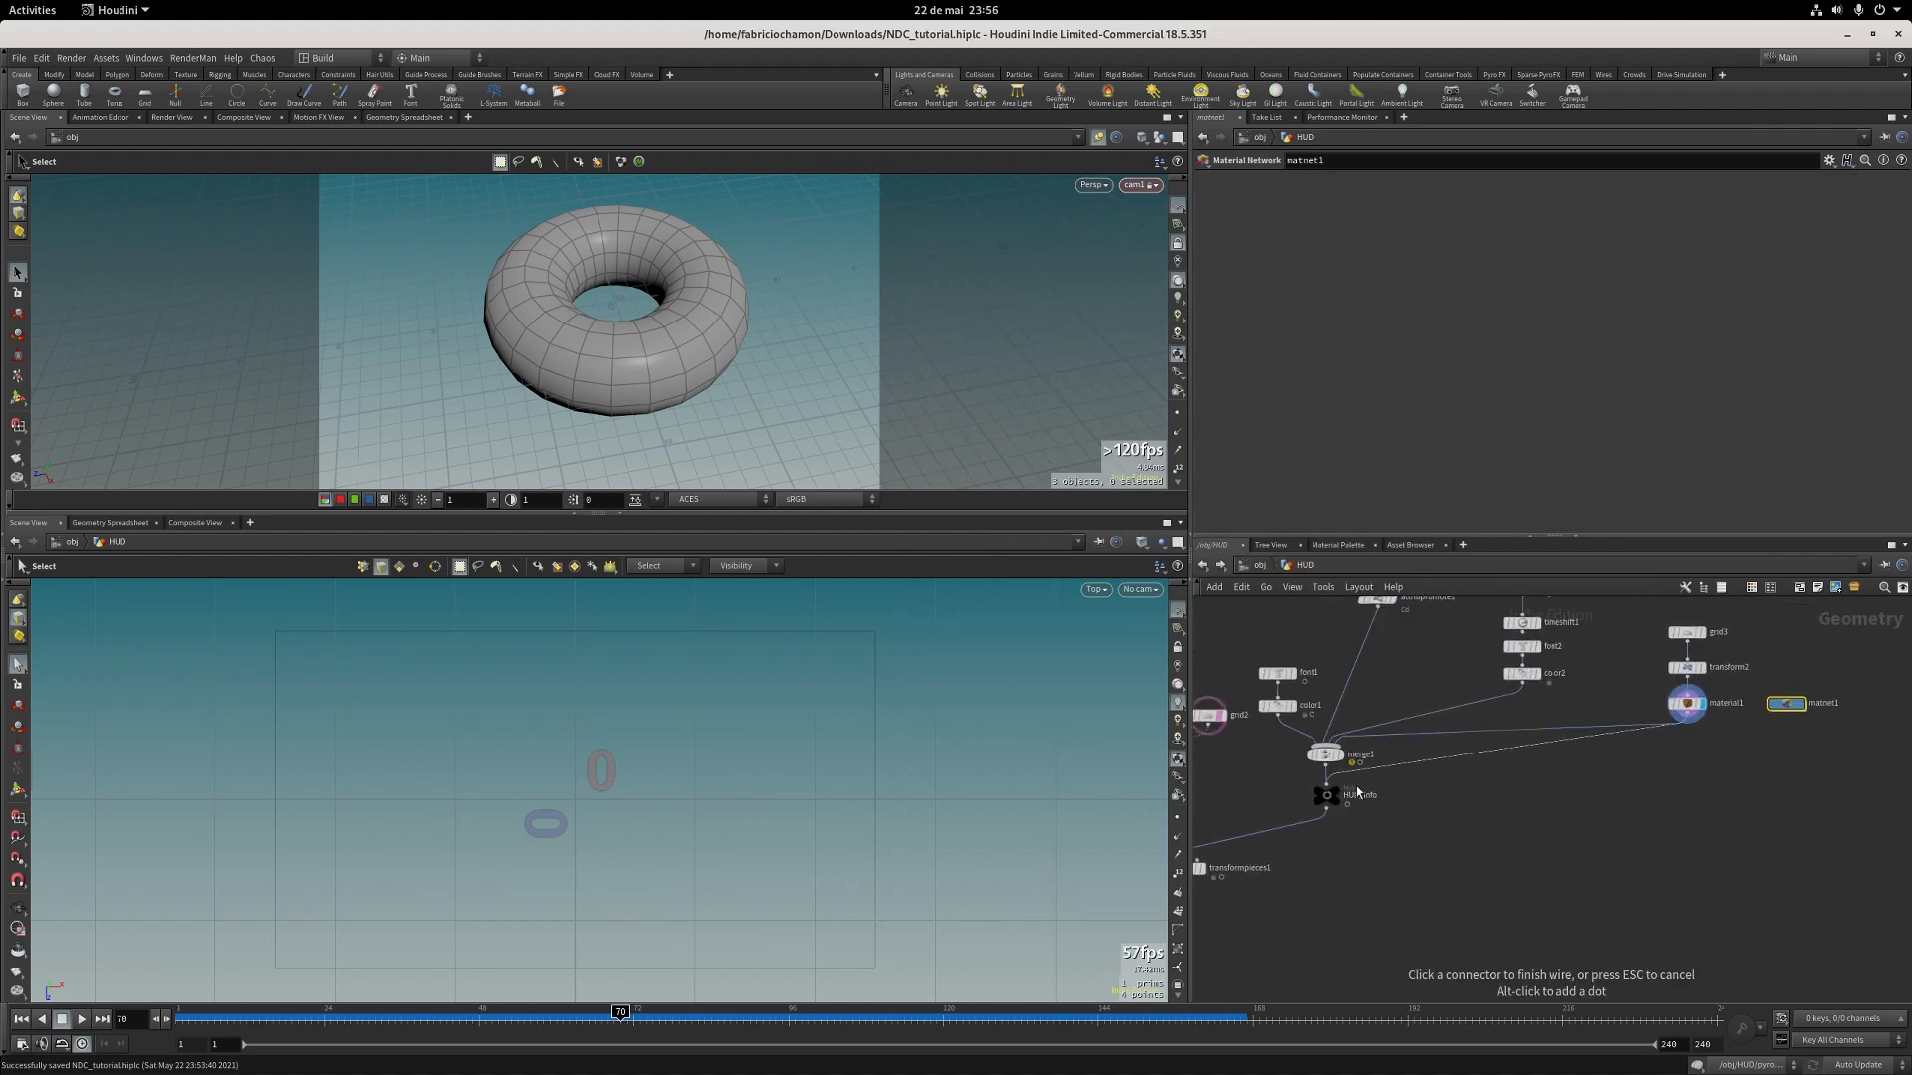
left_click(1334, 788)
Set the display flag on the transformpieces1 node.
middle_click_drag(1421, 816, 1576, 795)
left_click(1358, 847)
left_click(1340, 848)
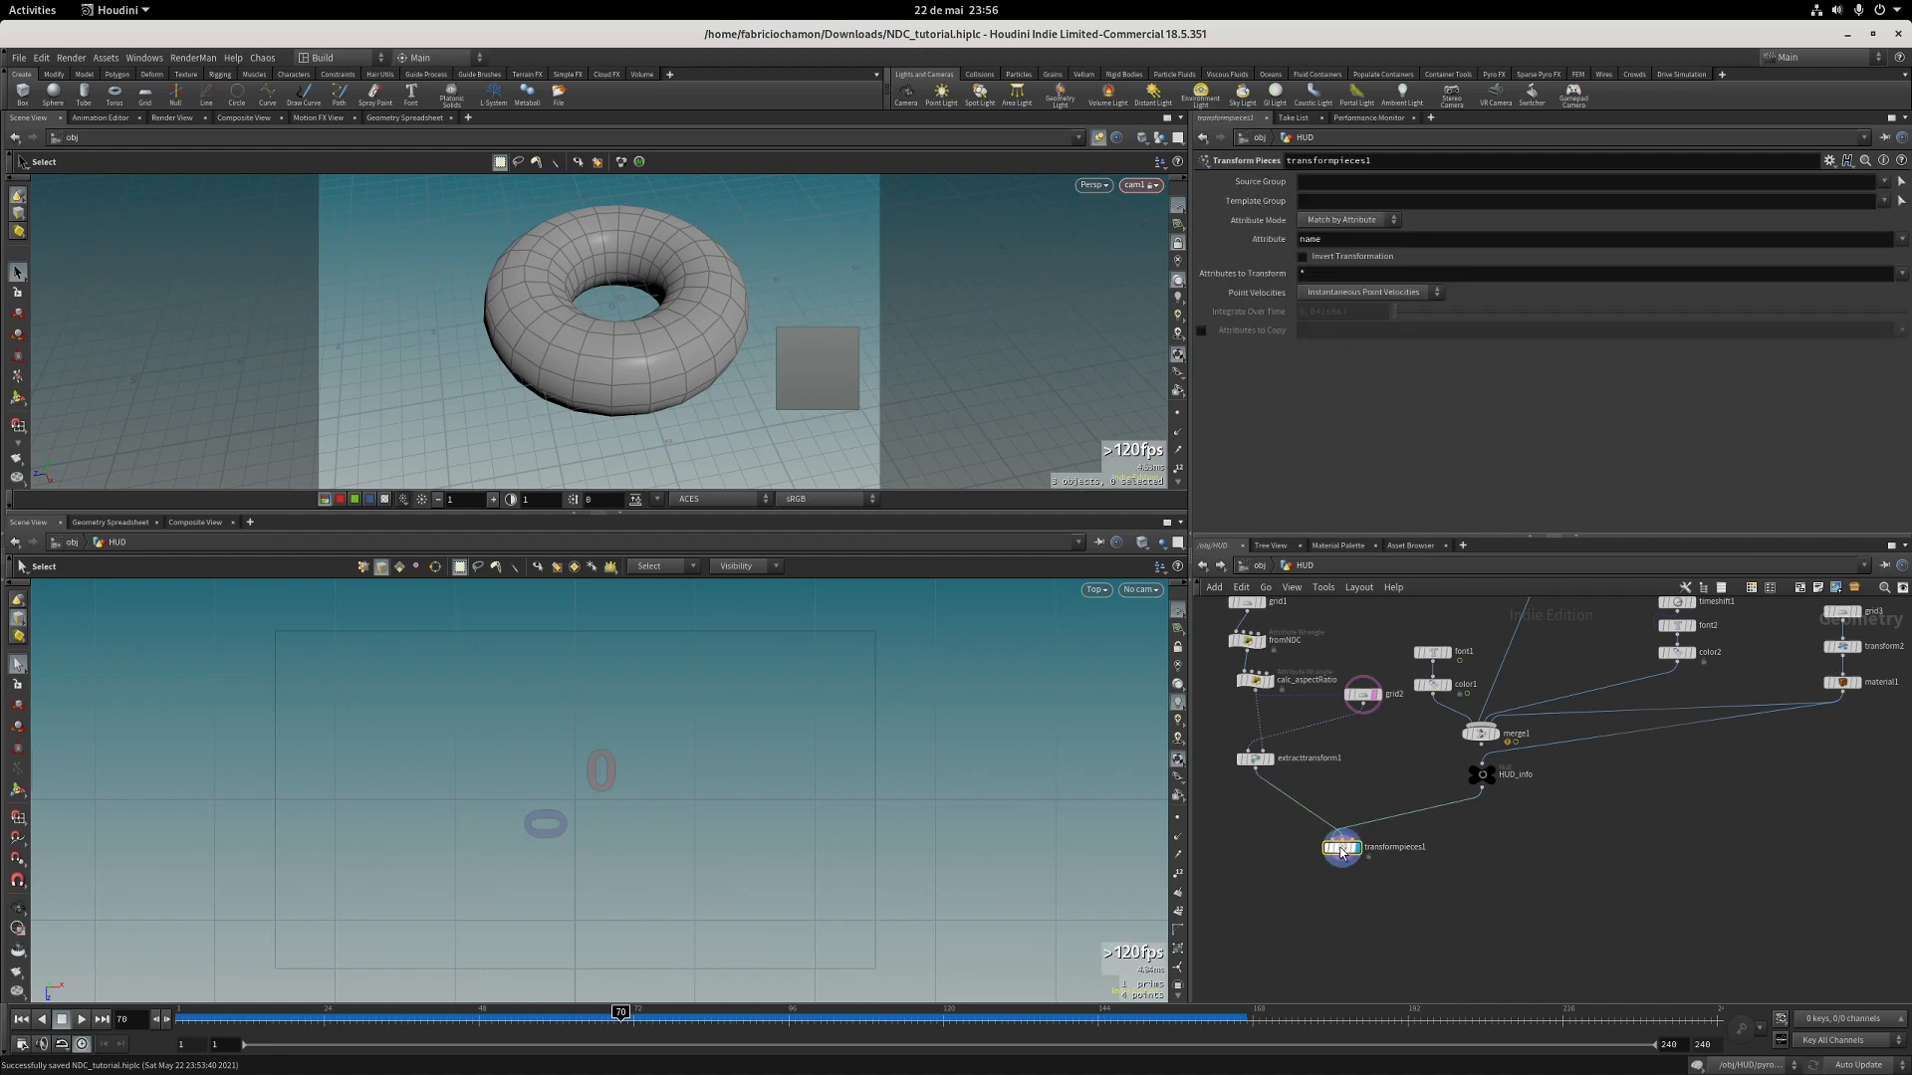
Update the scene's textures so the viewport reloads them.
left_click(97, 122)
left_click(50, 118)
left_click(71, 56)
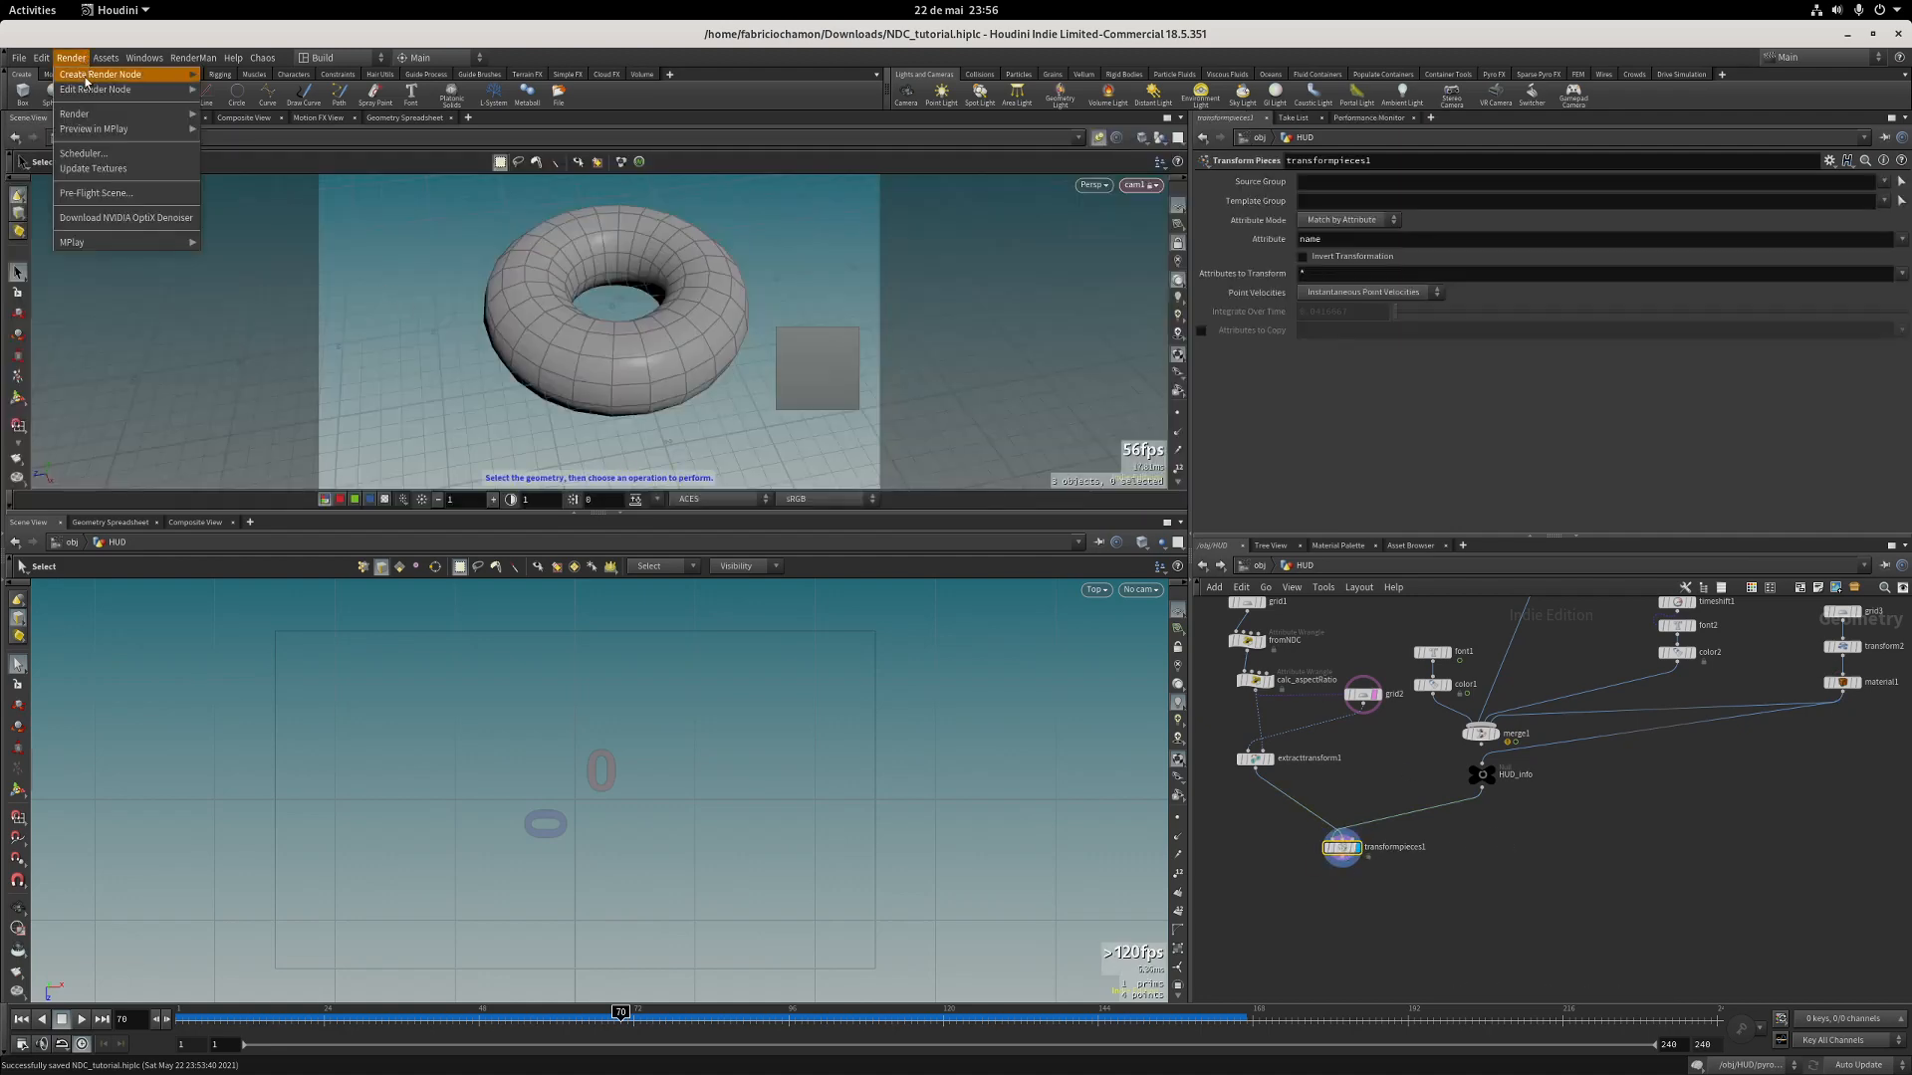
left_click(96, 169)
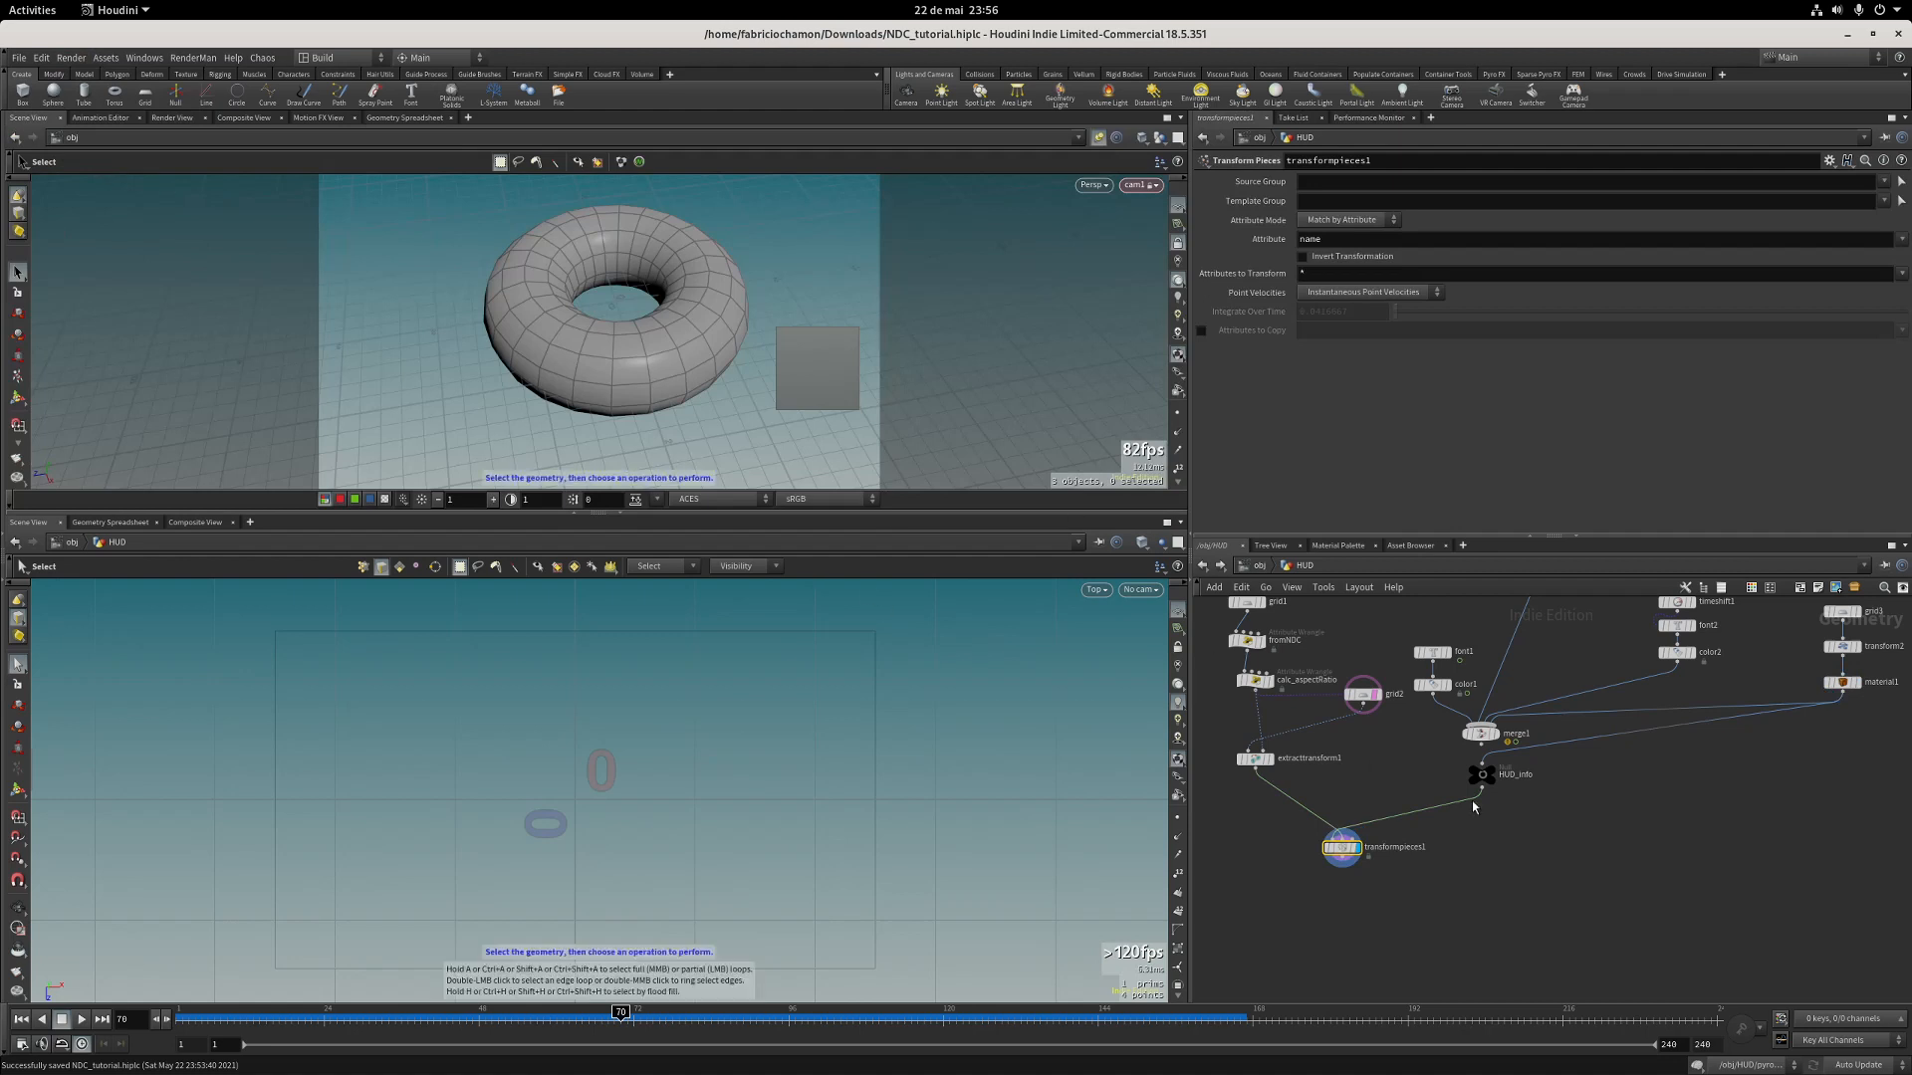
Reconnect merge1's output to HUD_info so all HUD elements feed it.
middle_click_drag(1731, 791, 1359, 895)
scroll(1581, 705, "up", 4)
middle_click_drag(1506, 742, 1561, 754)
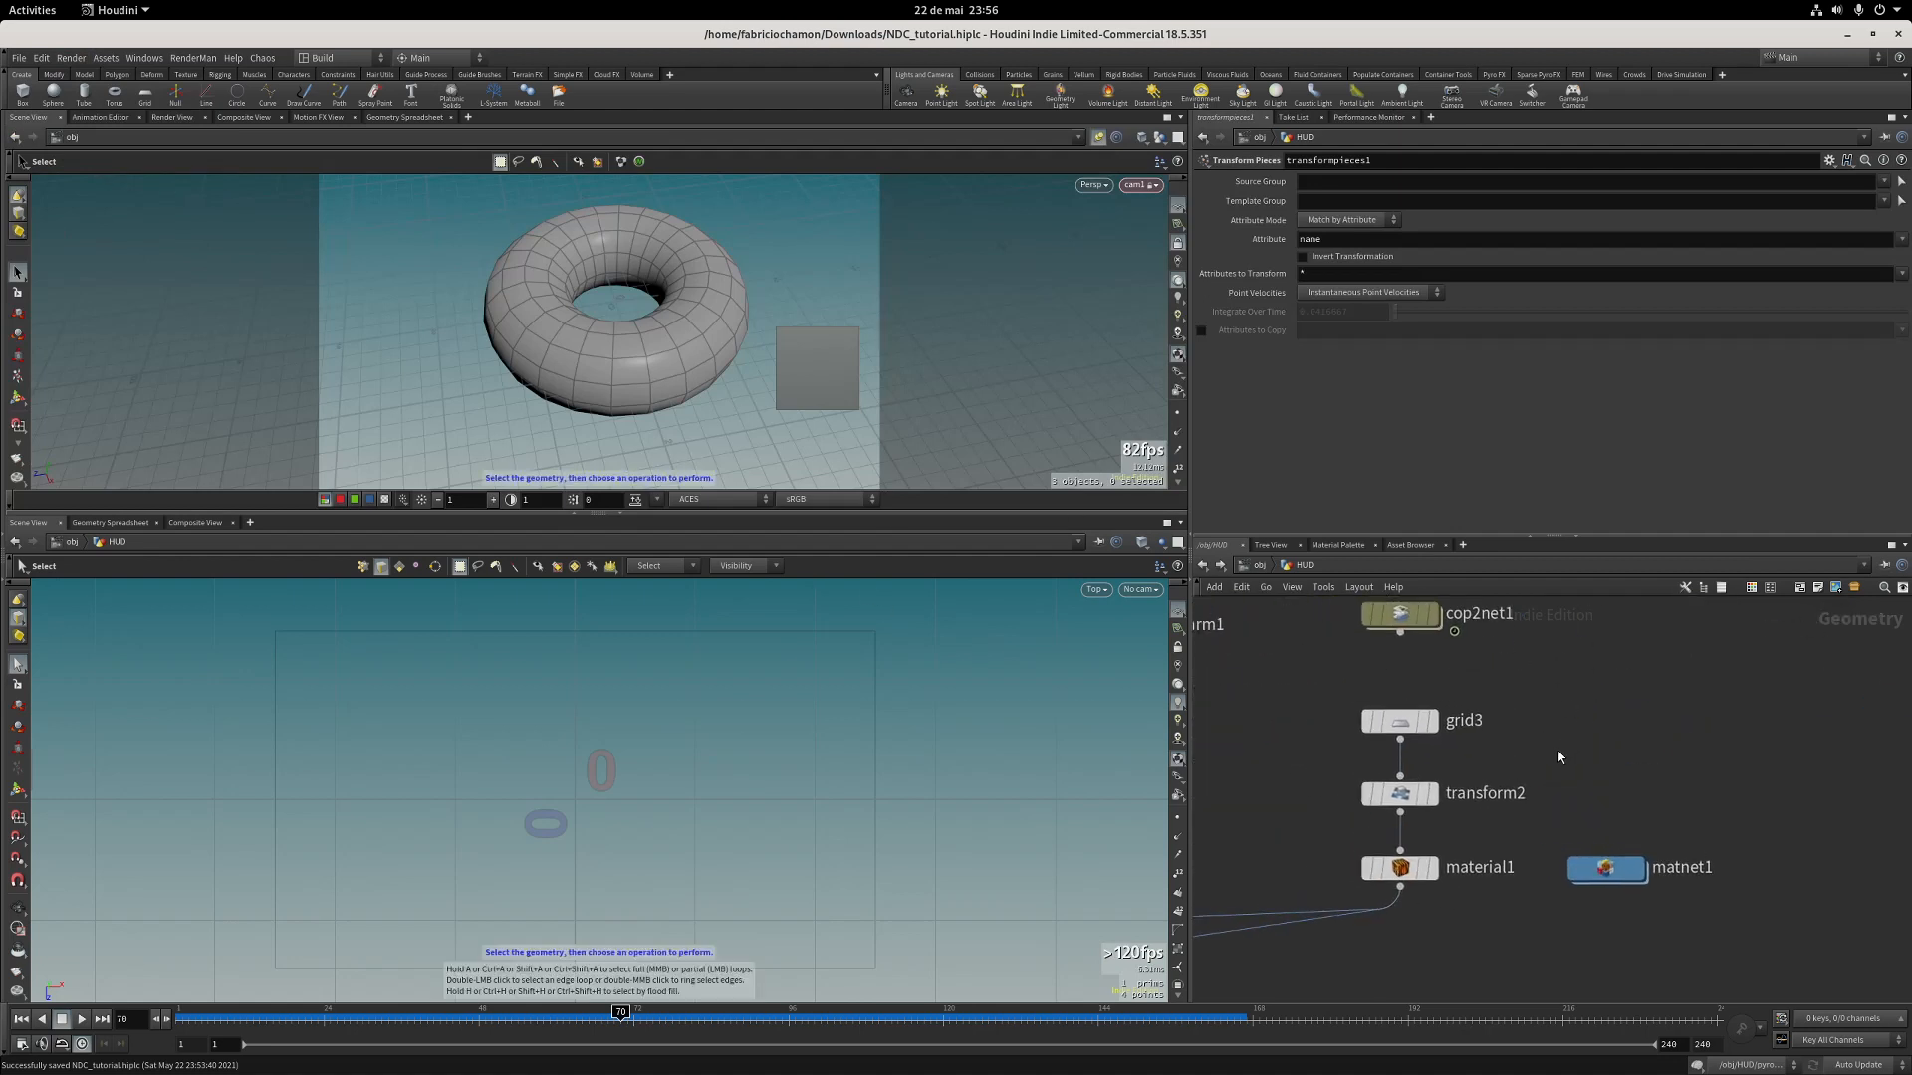
key("h")
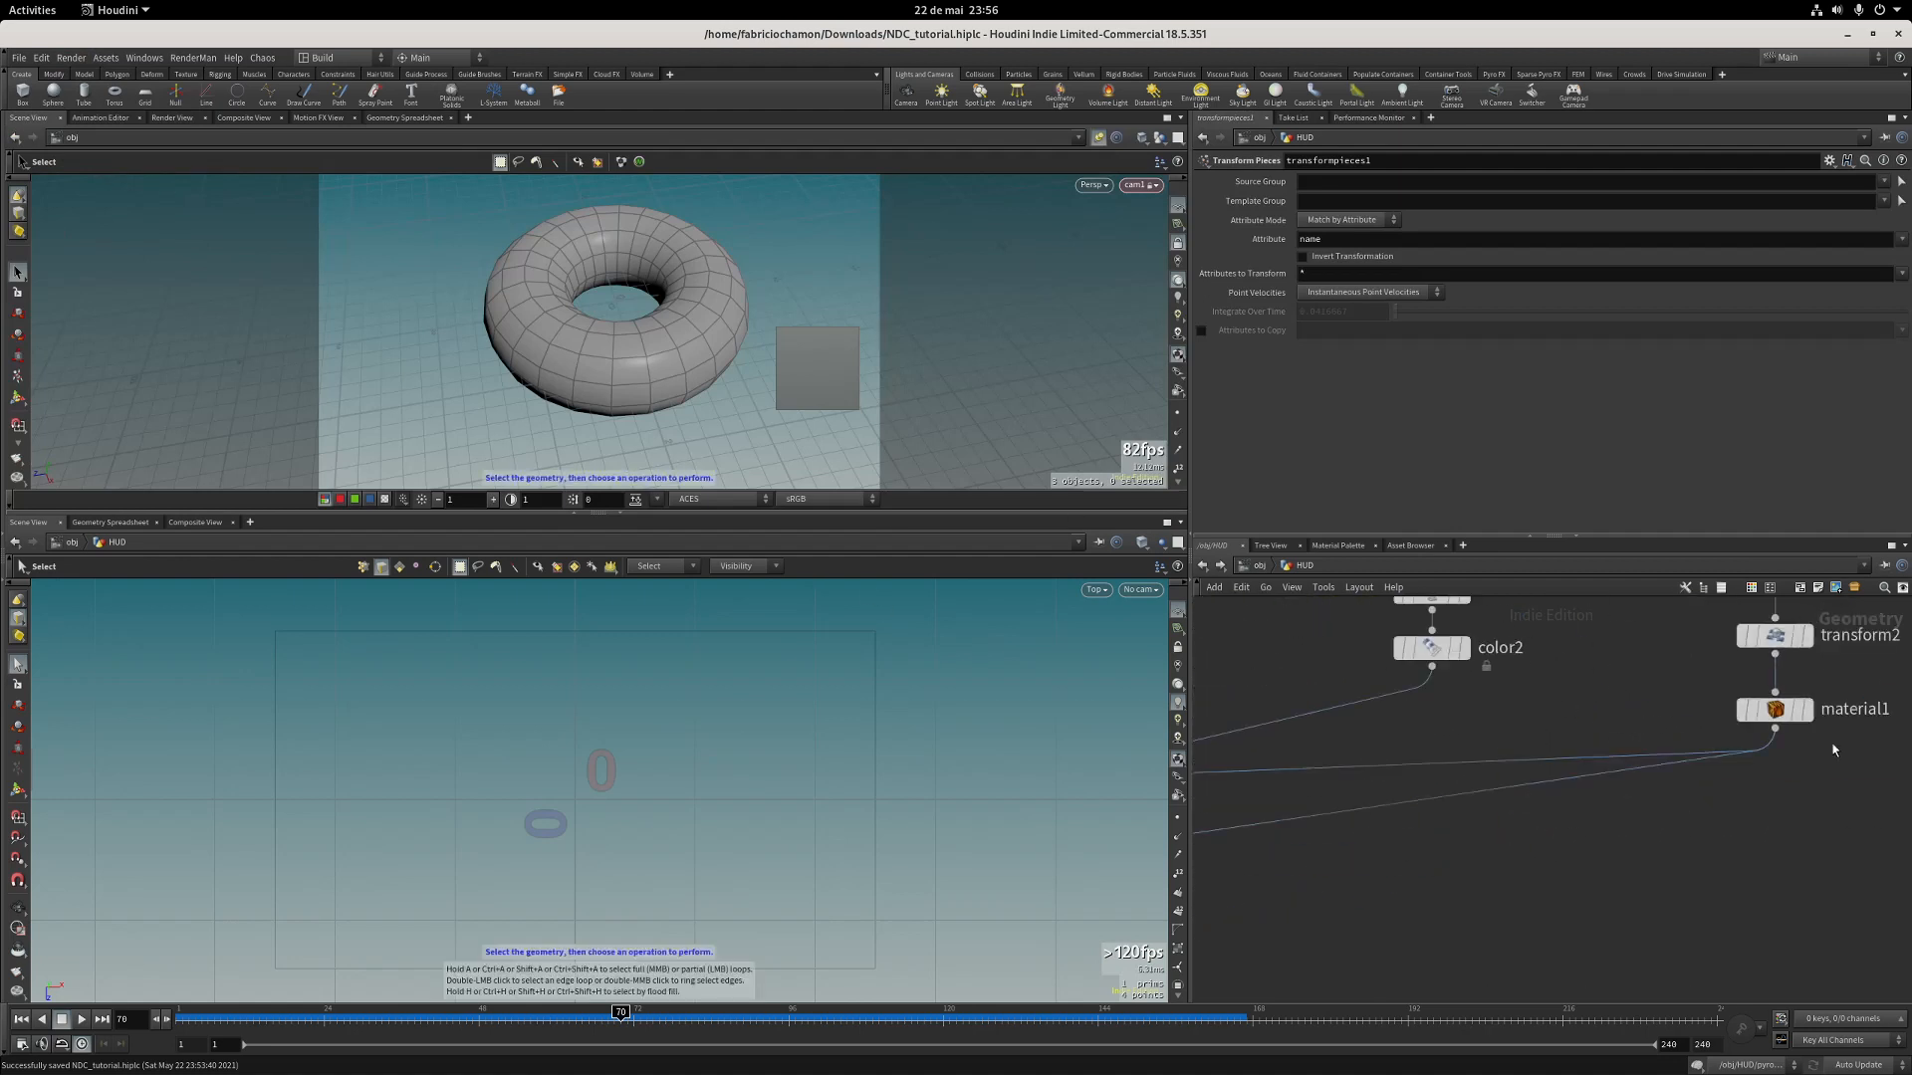
middle_click_drag(1548, 830, 1757, 790)
left_click_drag(1614, 757, 1615, 776)
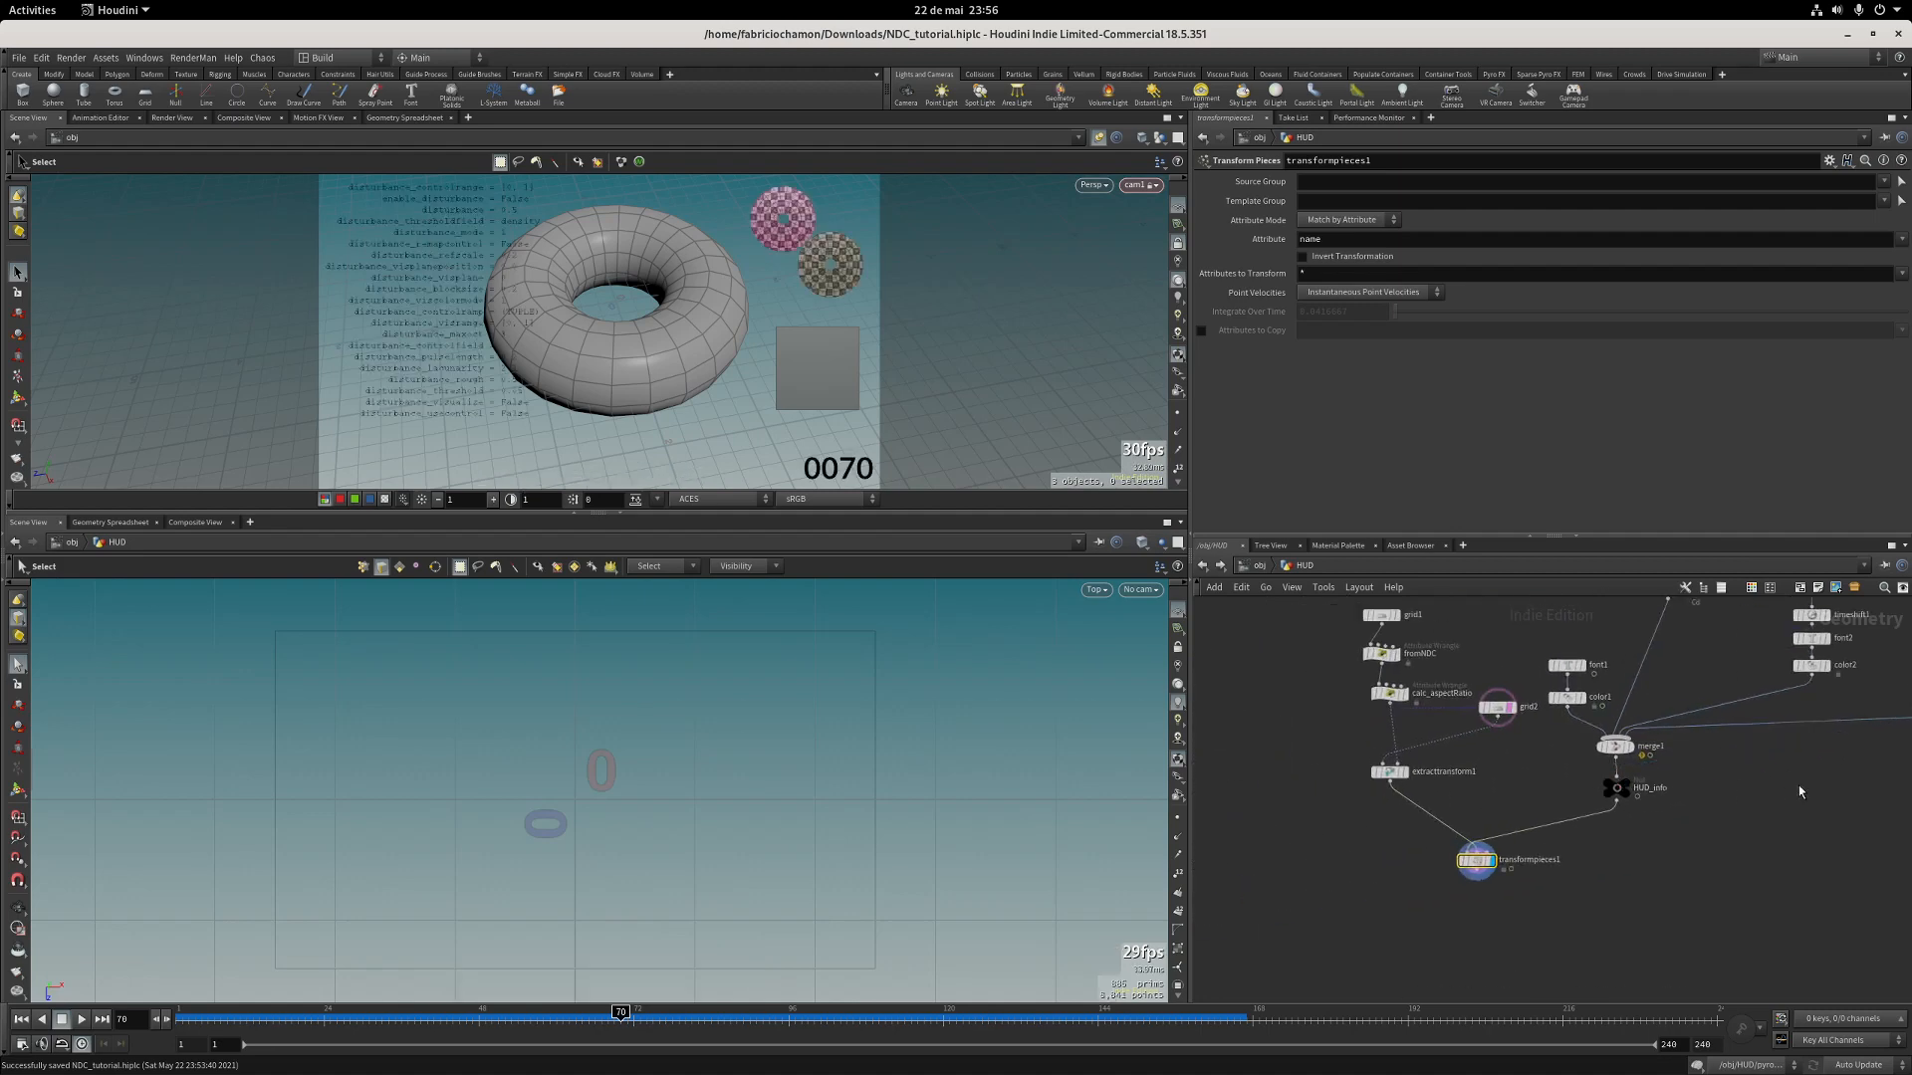
Insert a UV Texture node between grid3 and transform2, and realign matnet1 beside material1.
middle_click_drag(1801, 789, 1286, 896)
scroll(1474, 747, "up", 5)
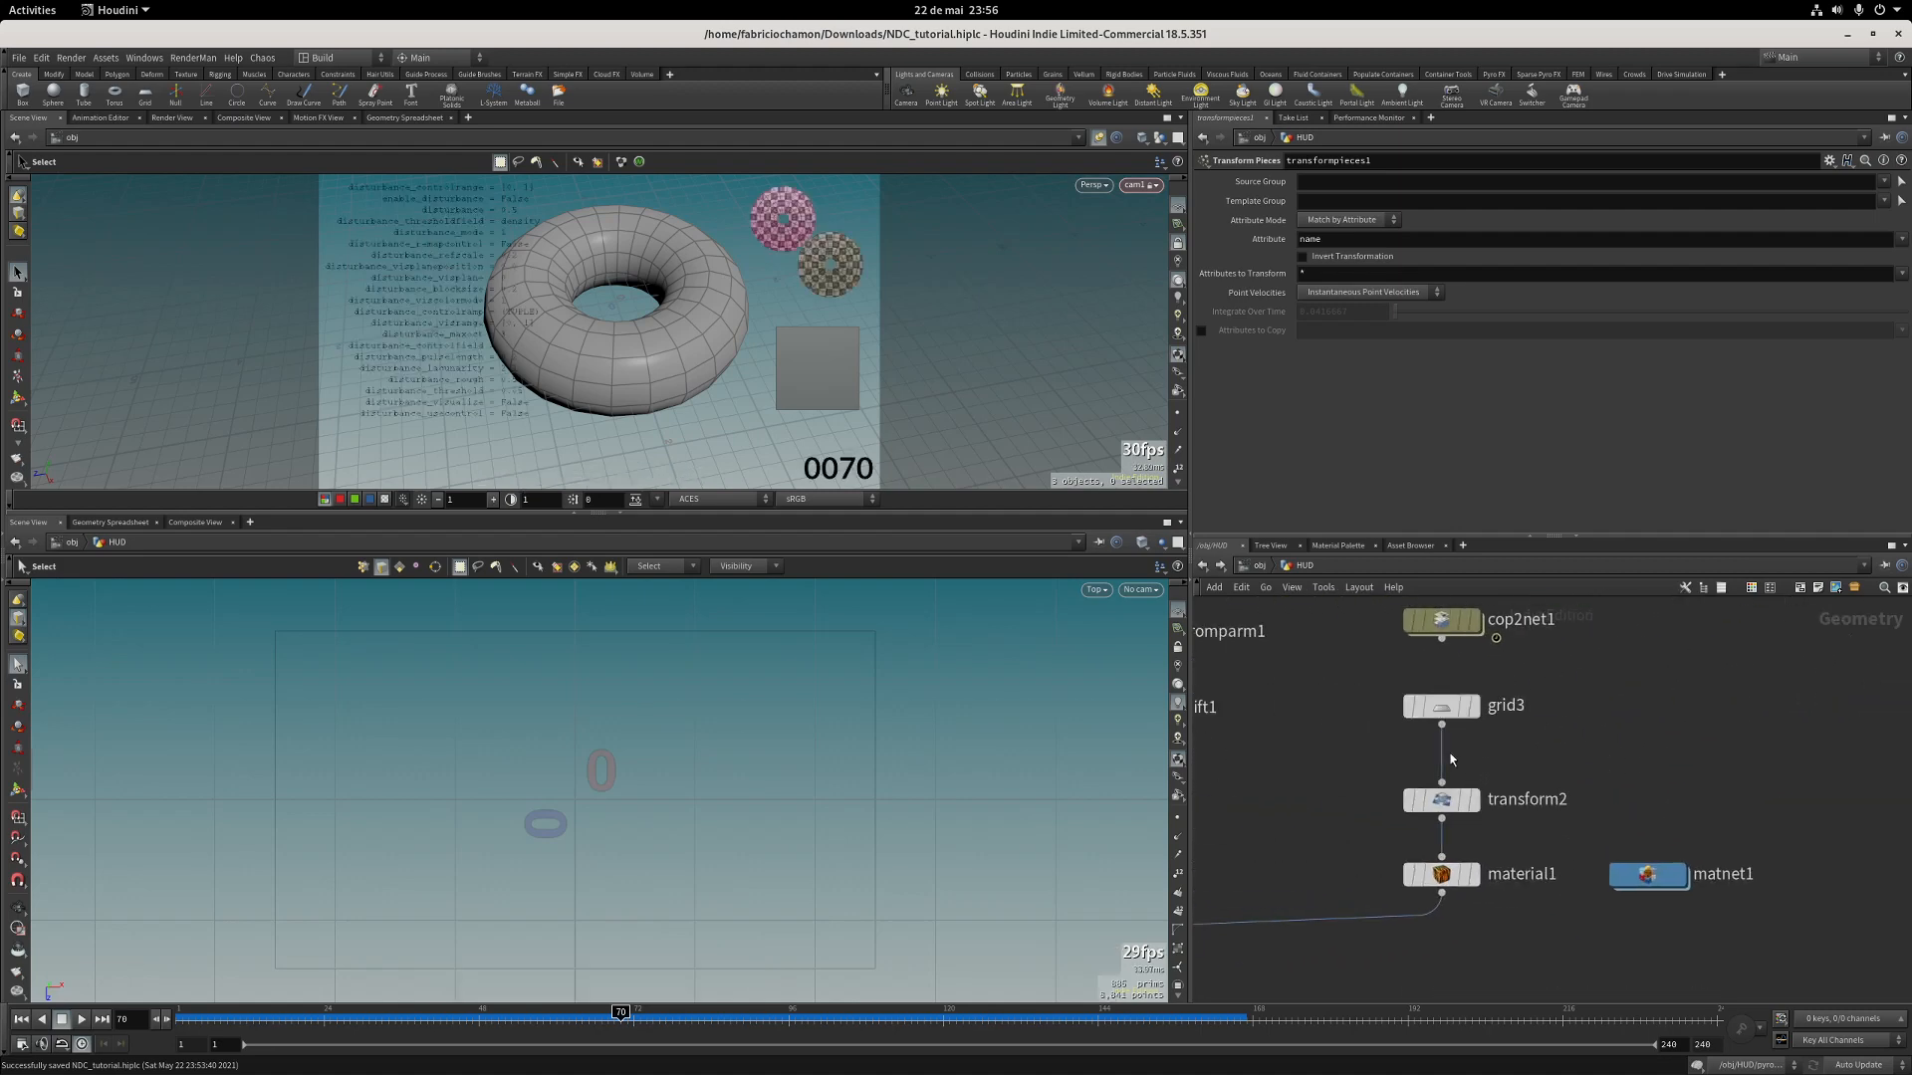
key("Tab")
type("uvt")
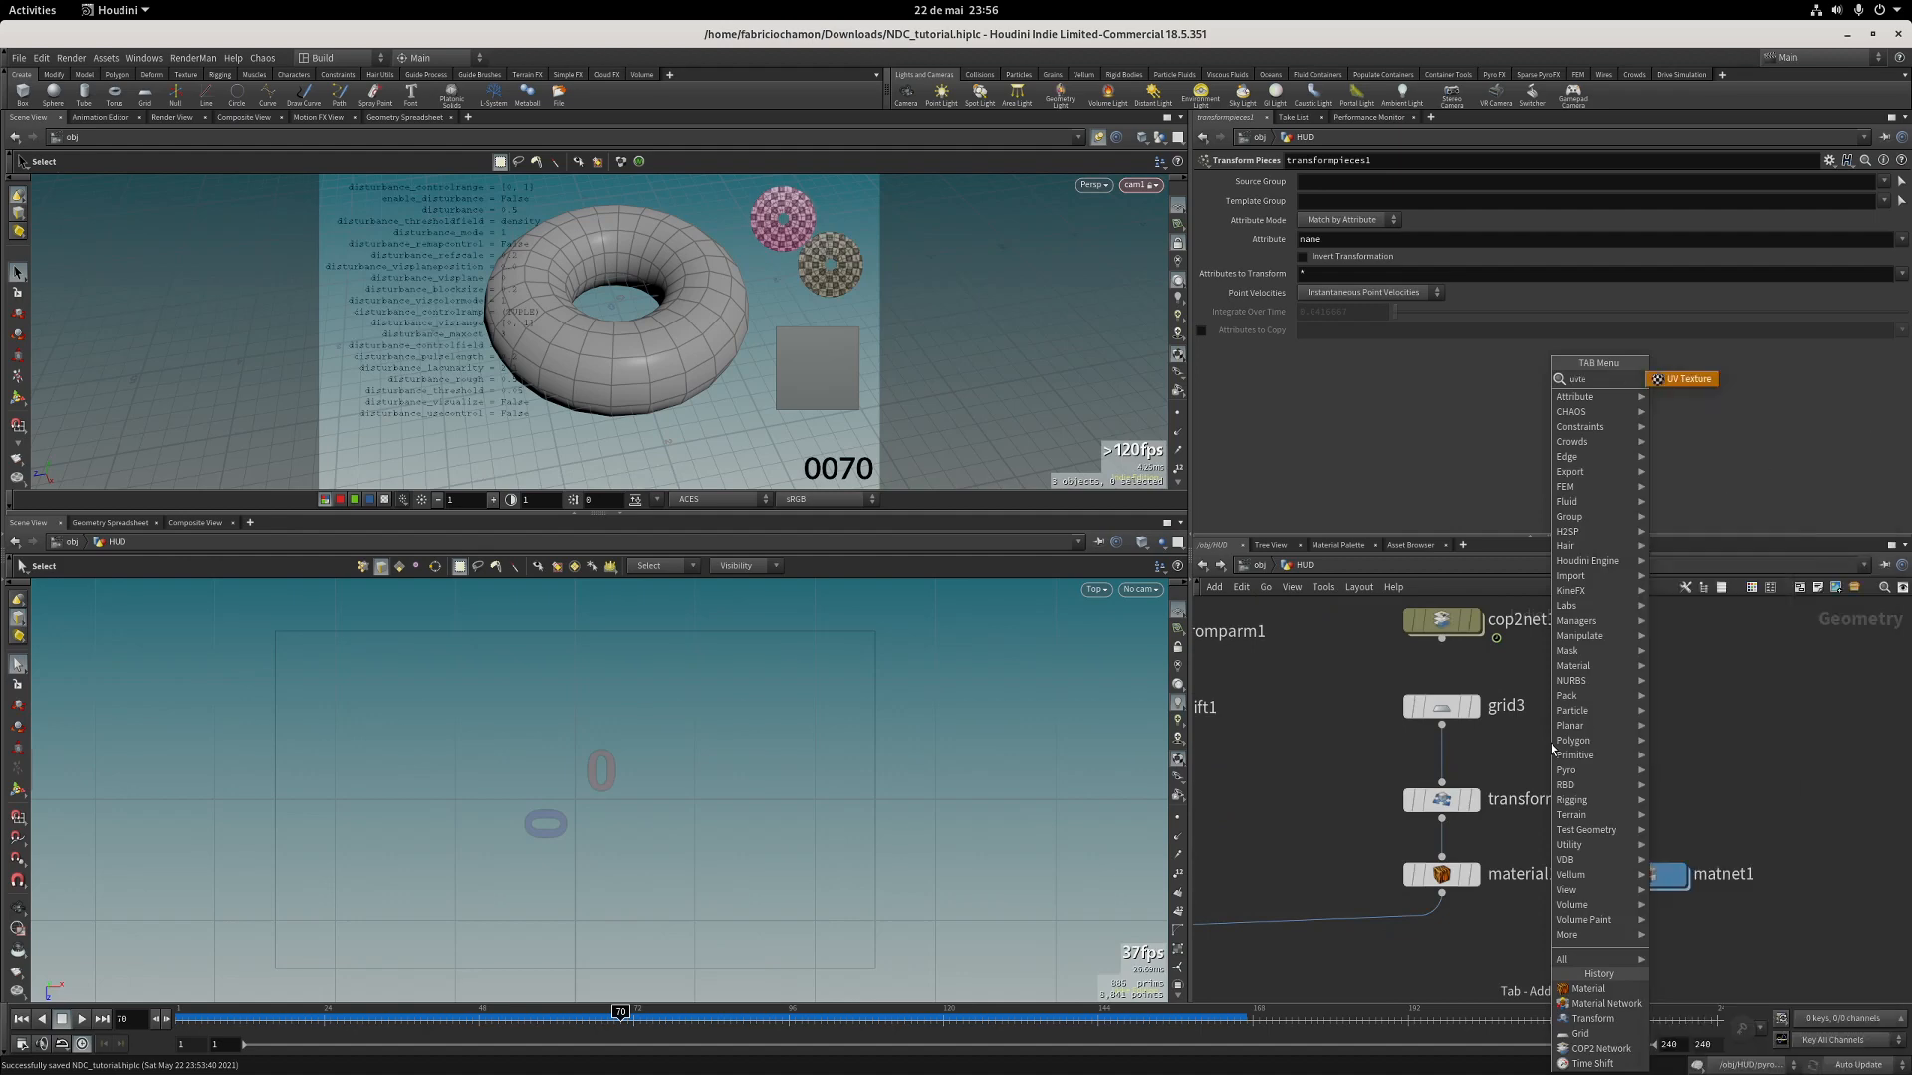
key("Return")
left_click(1443, 747)
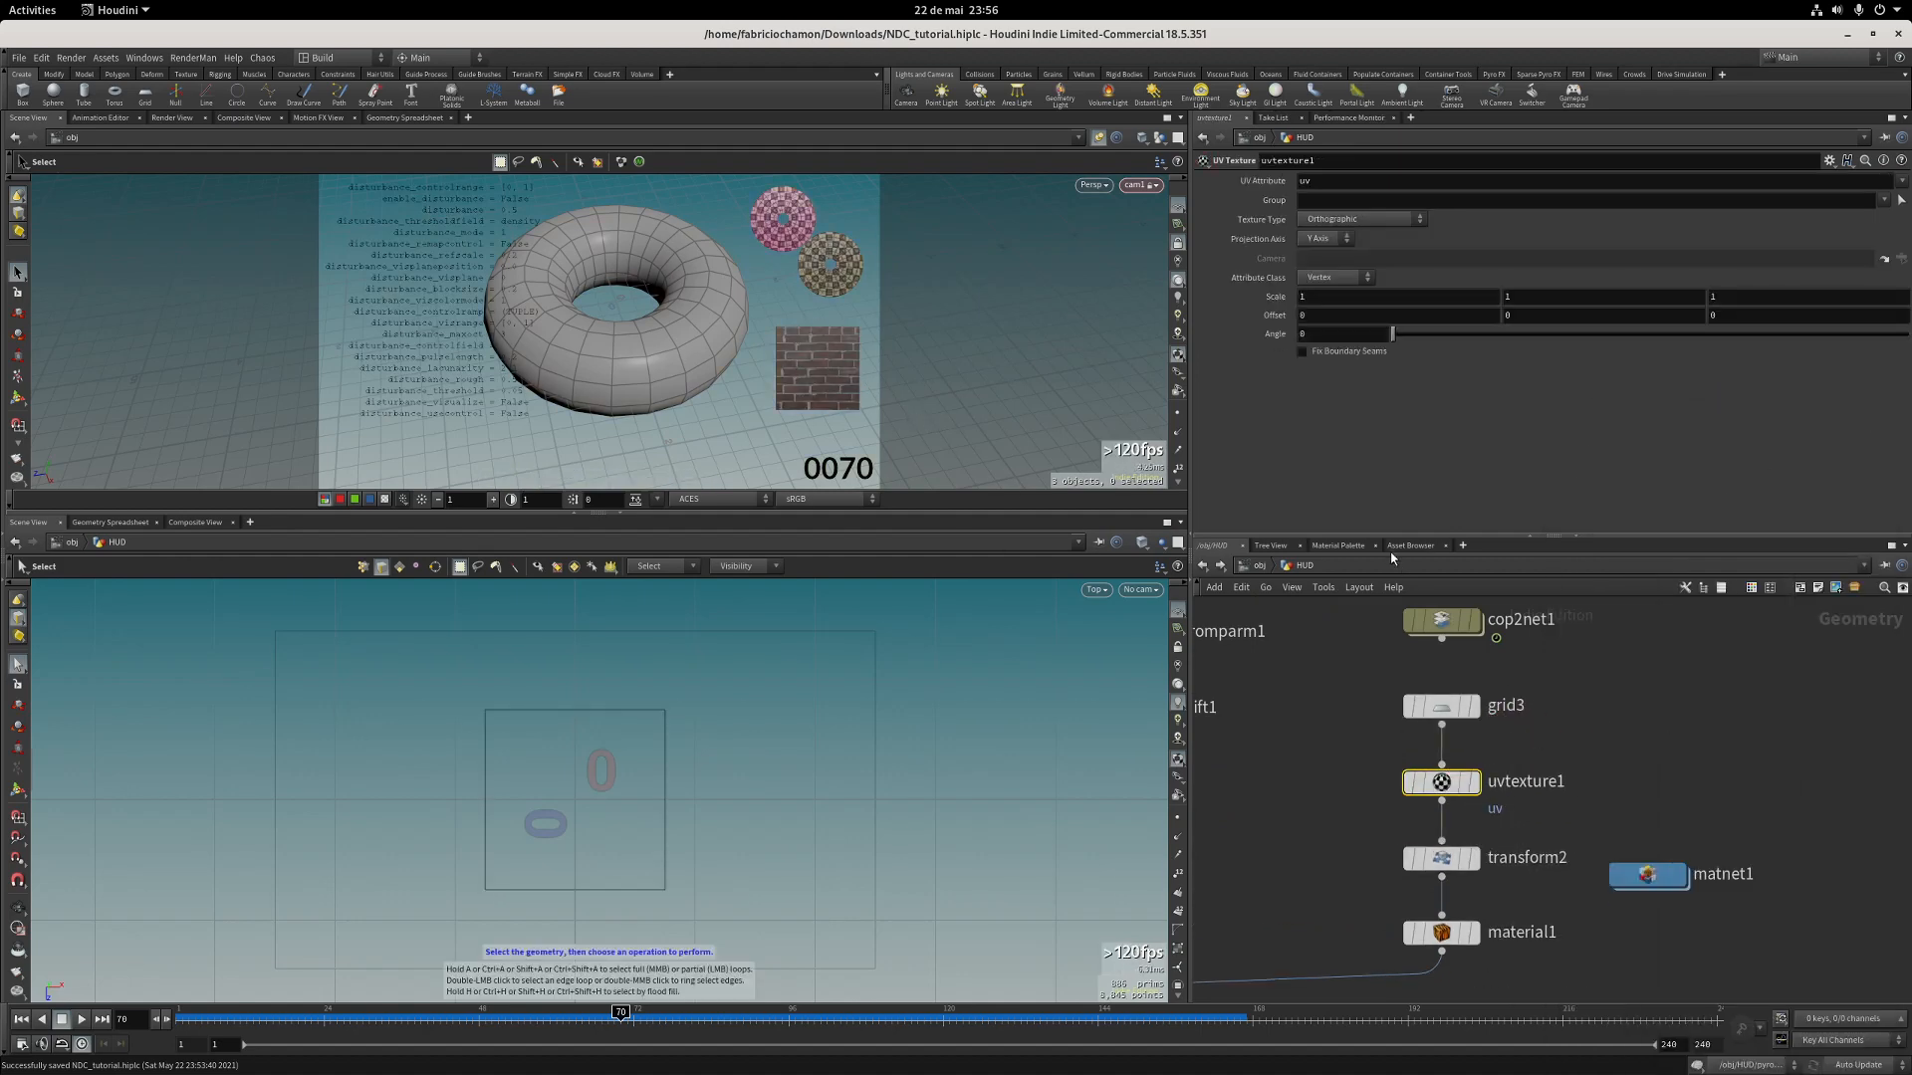
middle_click_drag(1295, 823, 1296, 732)
left_click_drag(1643, 799, 1640, 857)
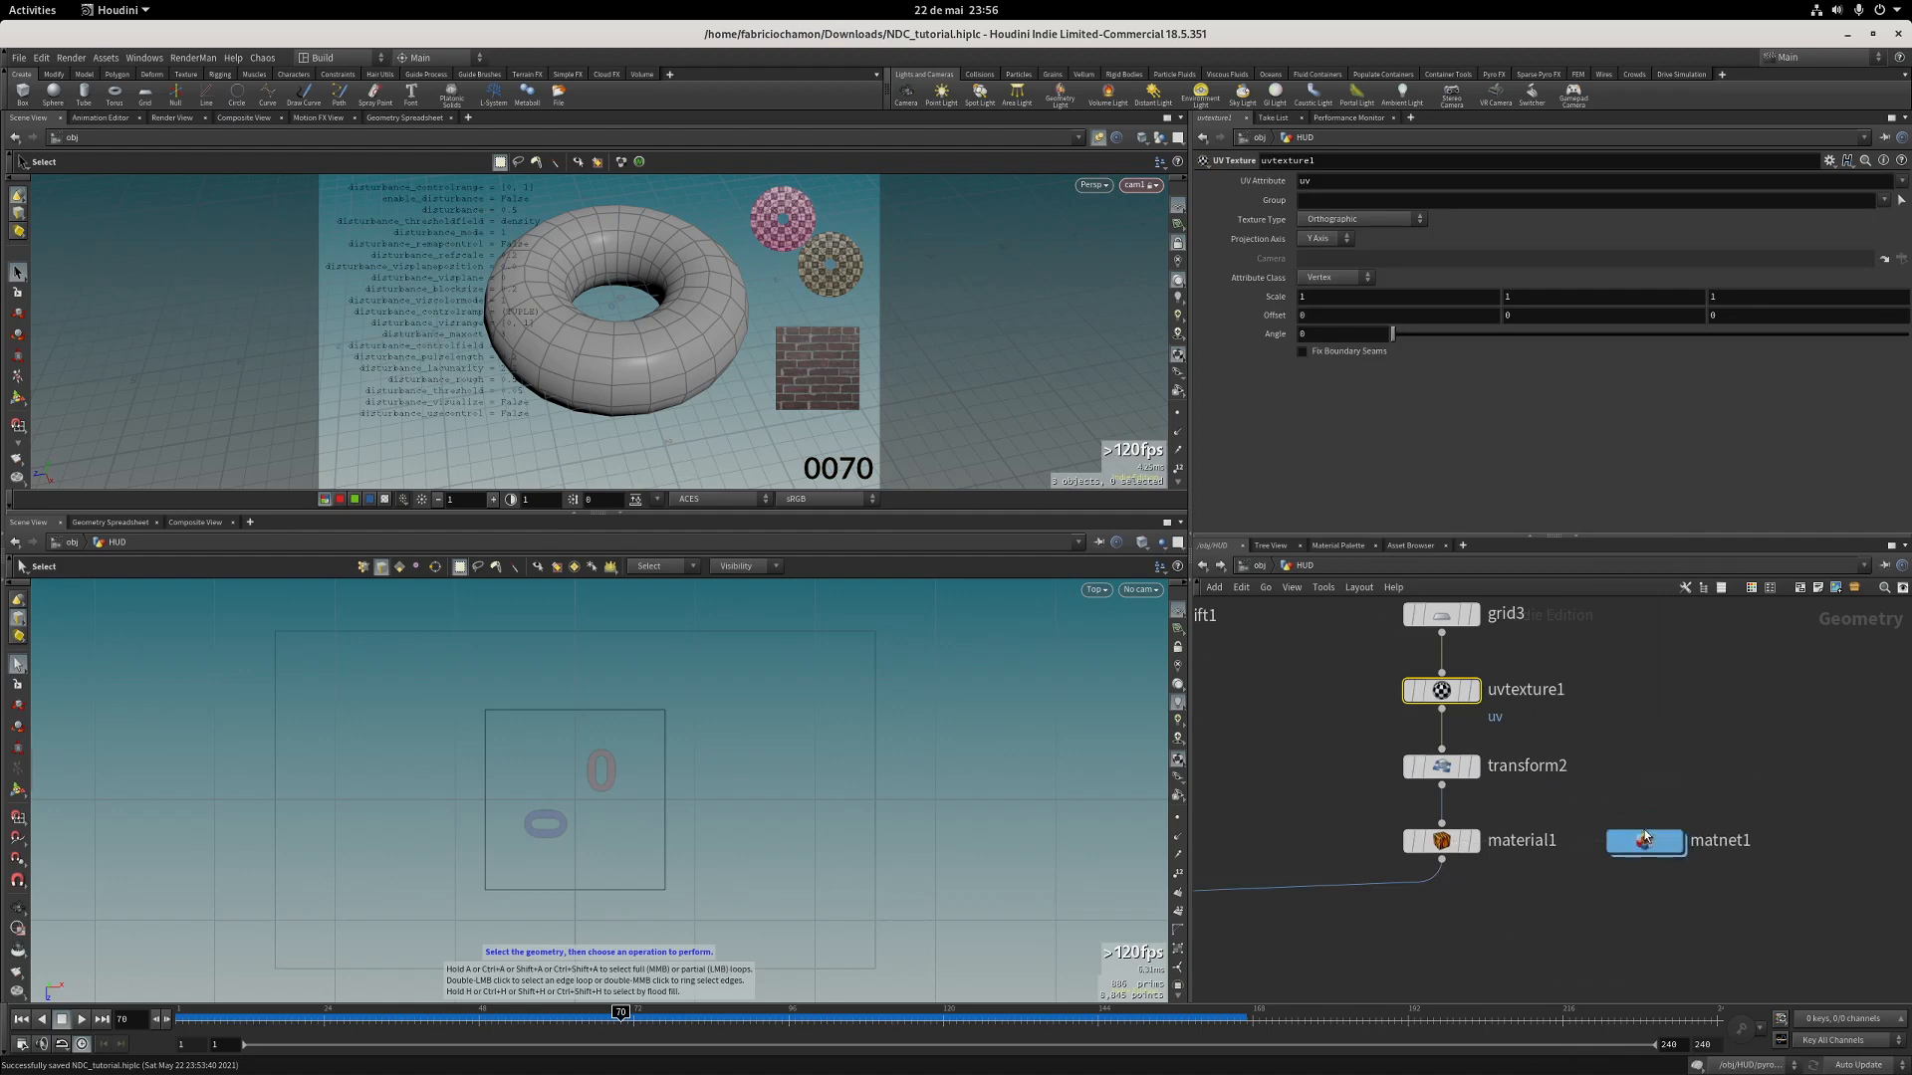
Copy the OUT null inside cop2net1 and return to the HUD network.
middle_click_drag(1324, 670, 1349, 819)
scroll(1356, 746, "down", 2)
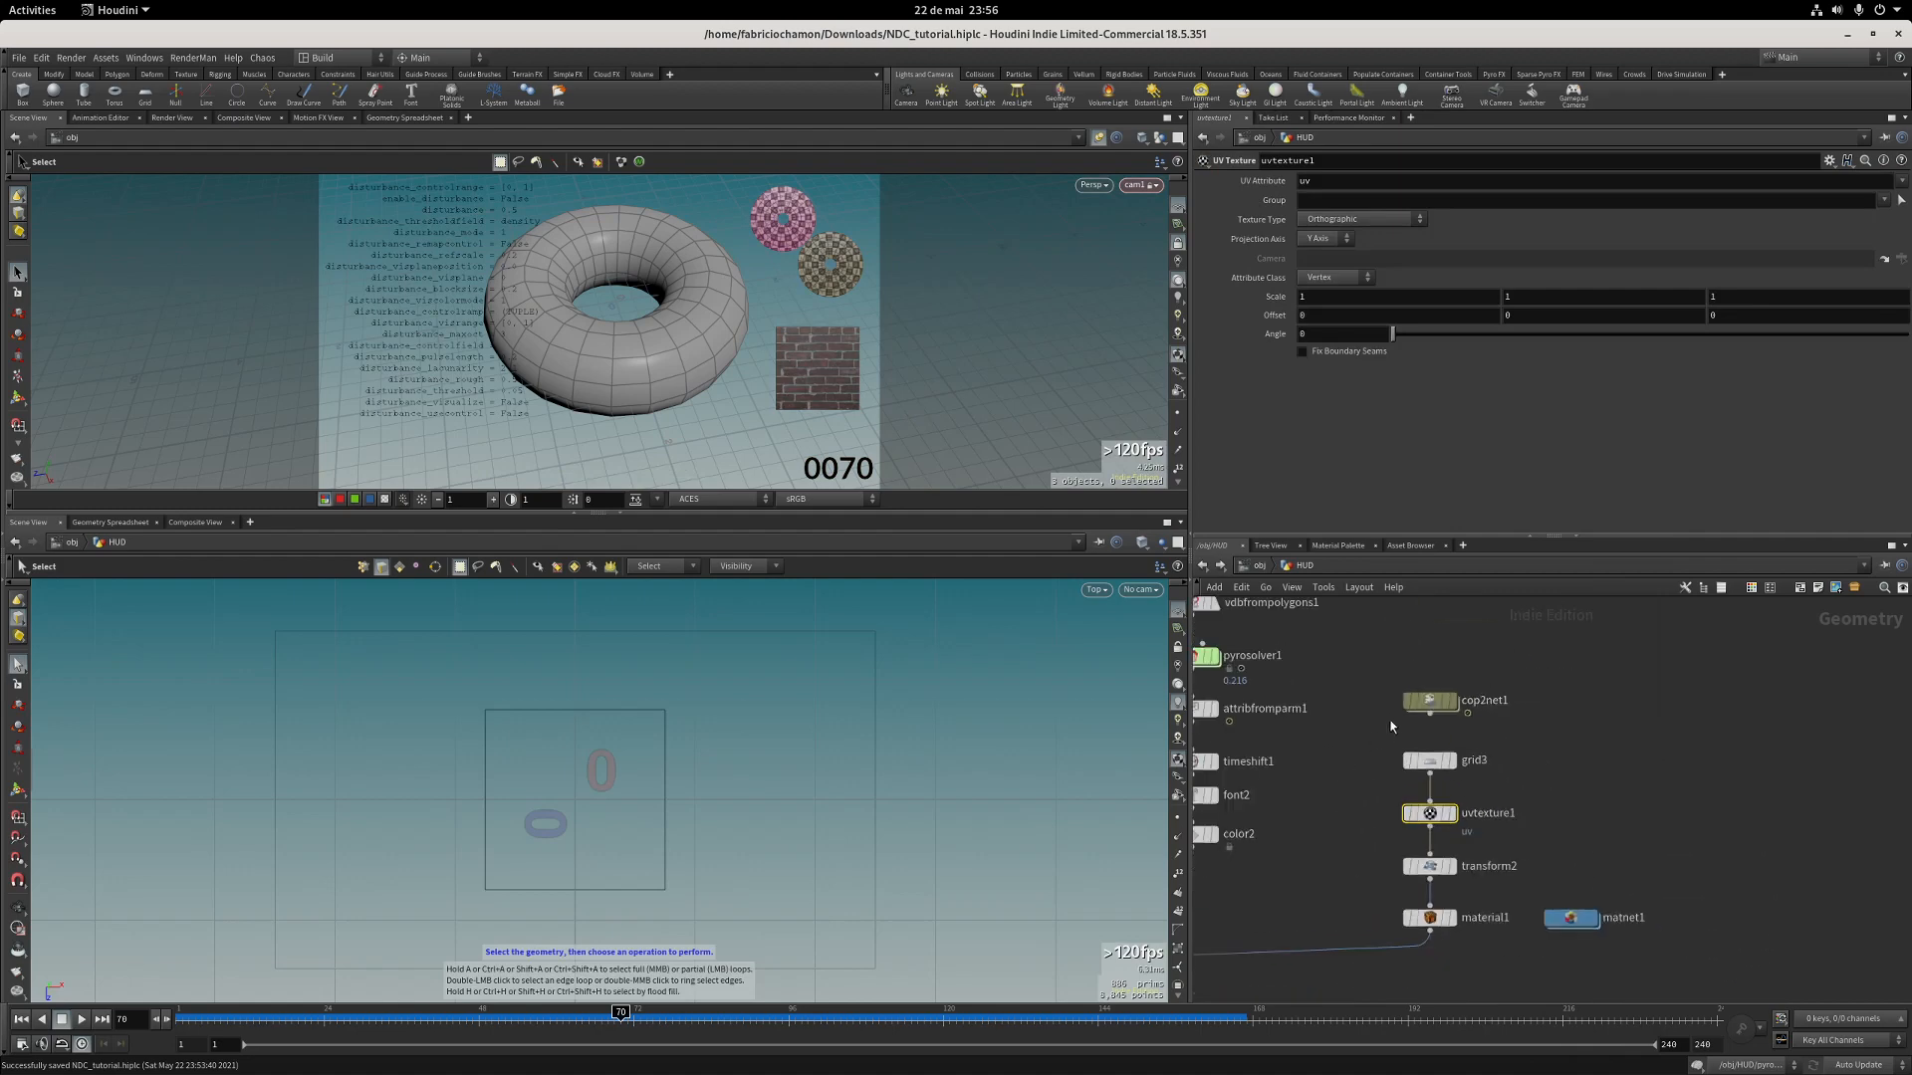
double_click(1431, 703)
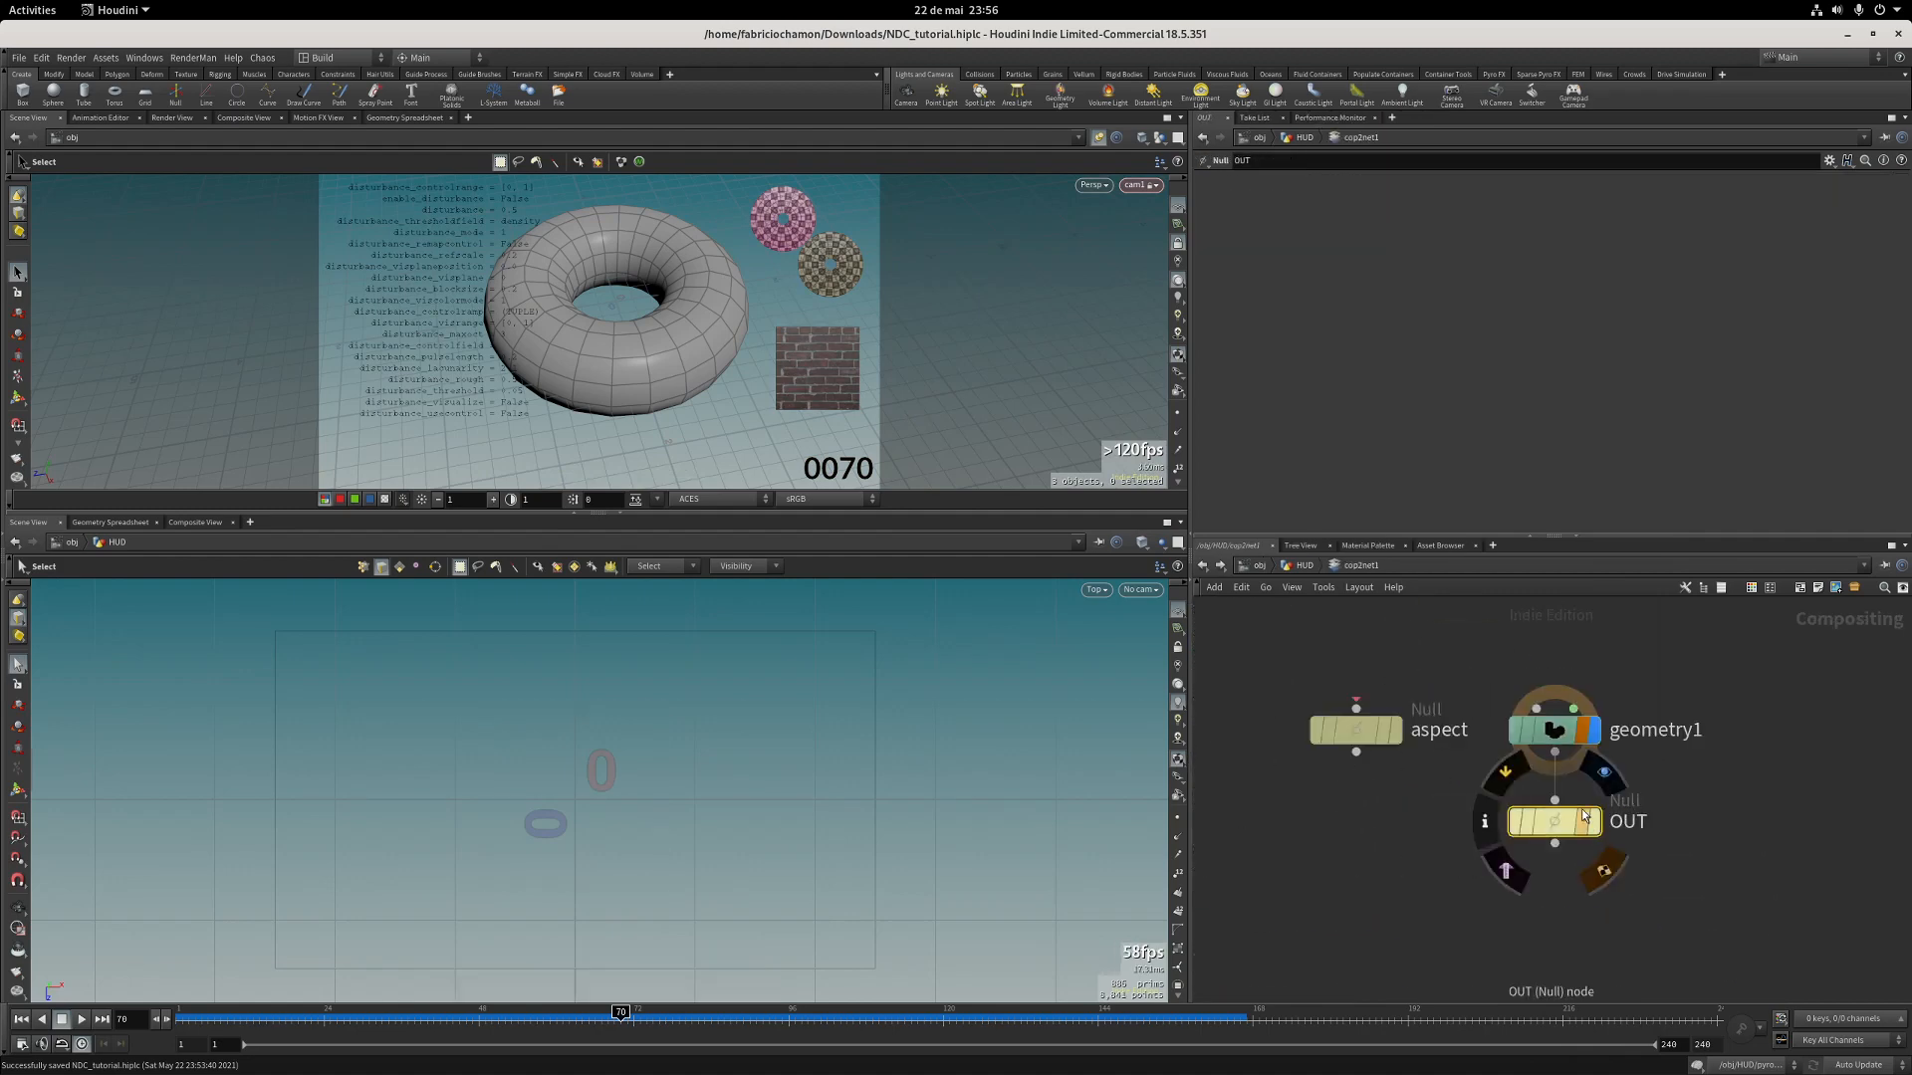
key("ctrl+c")
key("u")
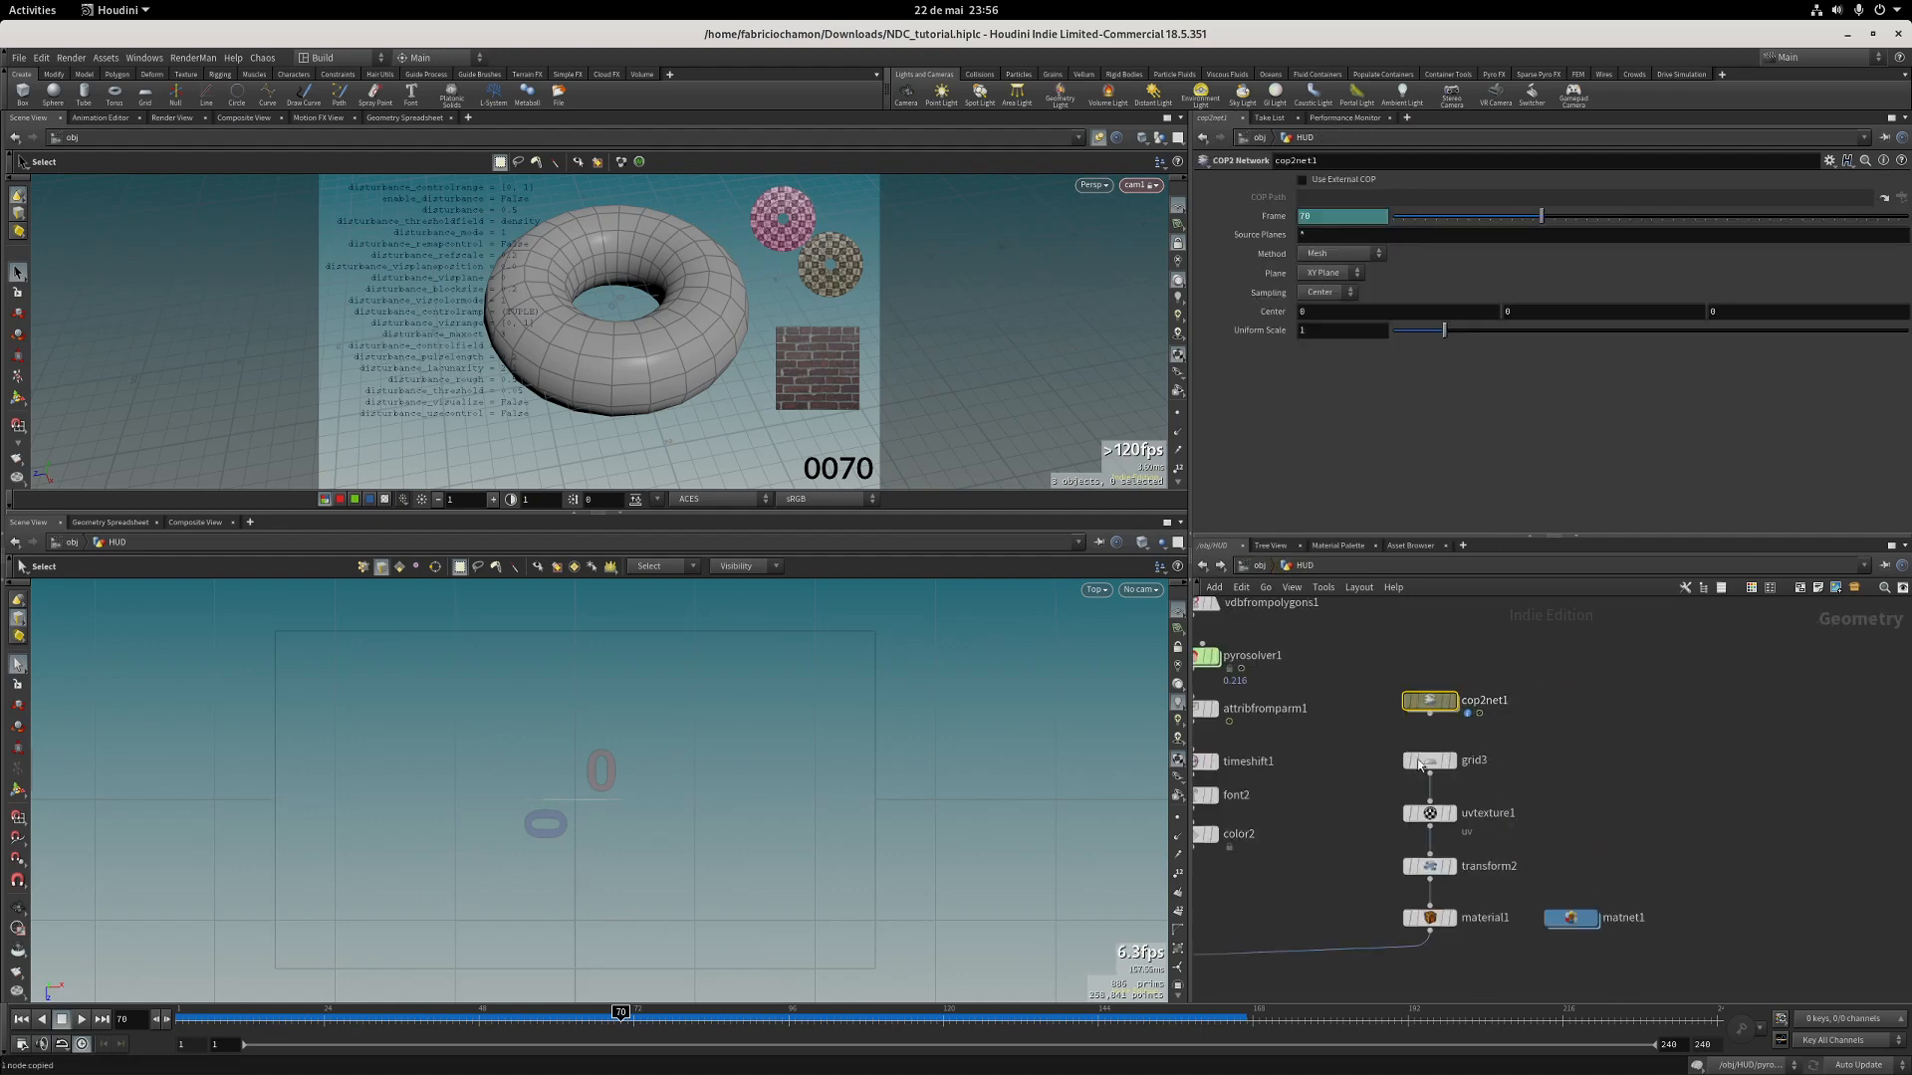
Set the material builder's texture to op:/obj/HUD/cop2net1/OUT and save the scene.
middle_click_drag(1322, 837, 1353, 721)
left_click_drag(1352, 787, 1460, 835)
double_click(1563, 813)
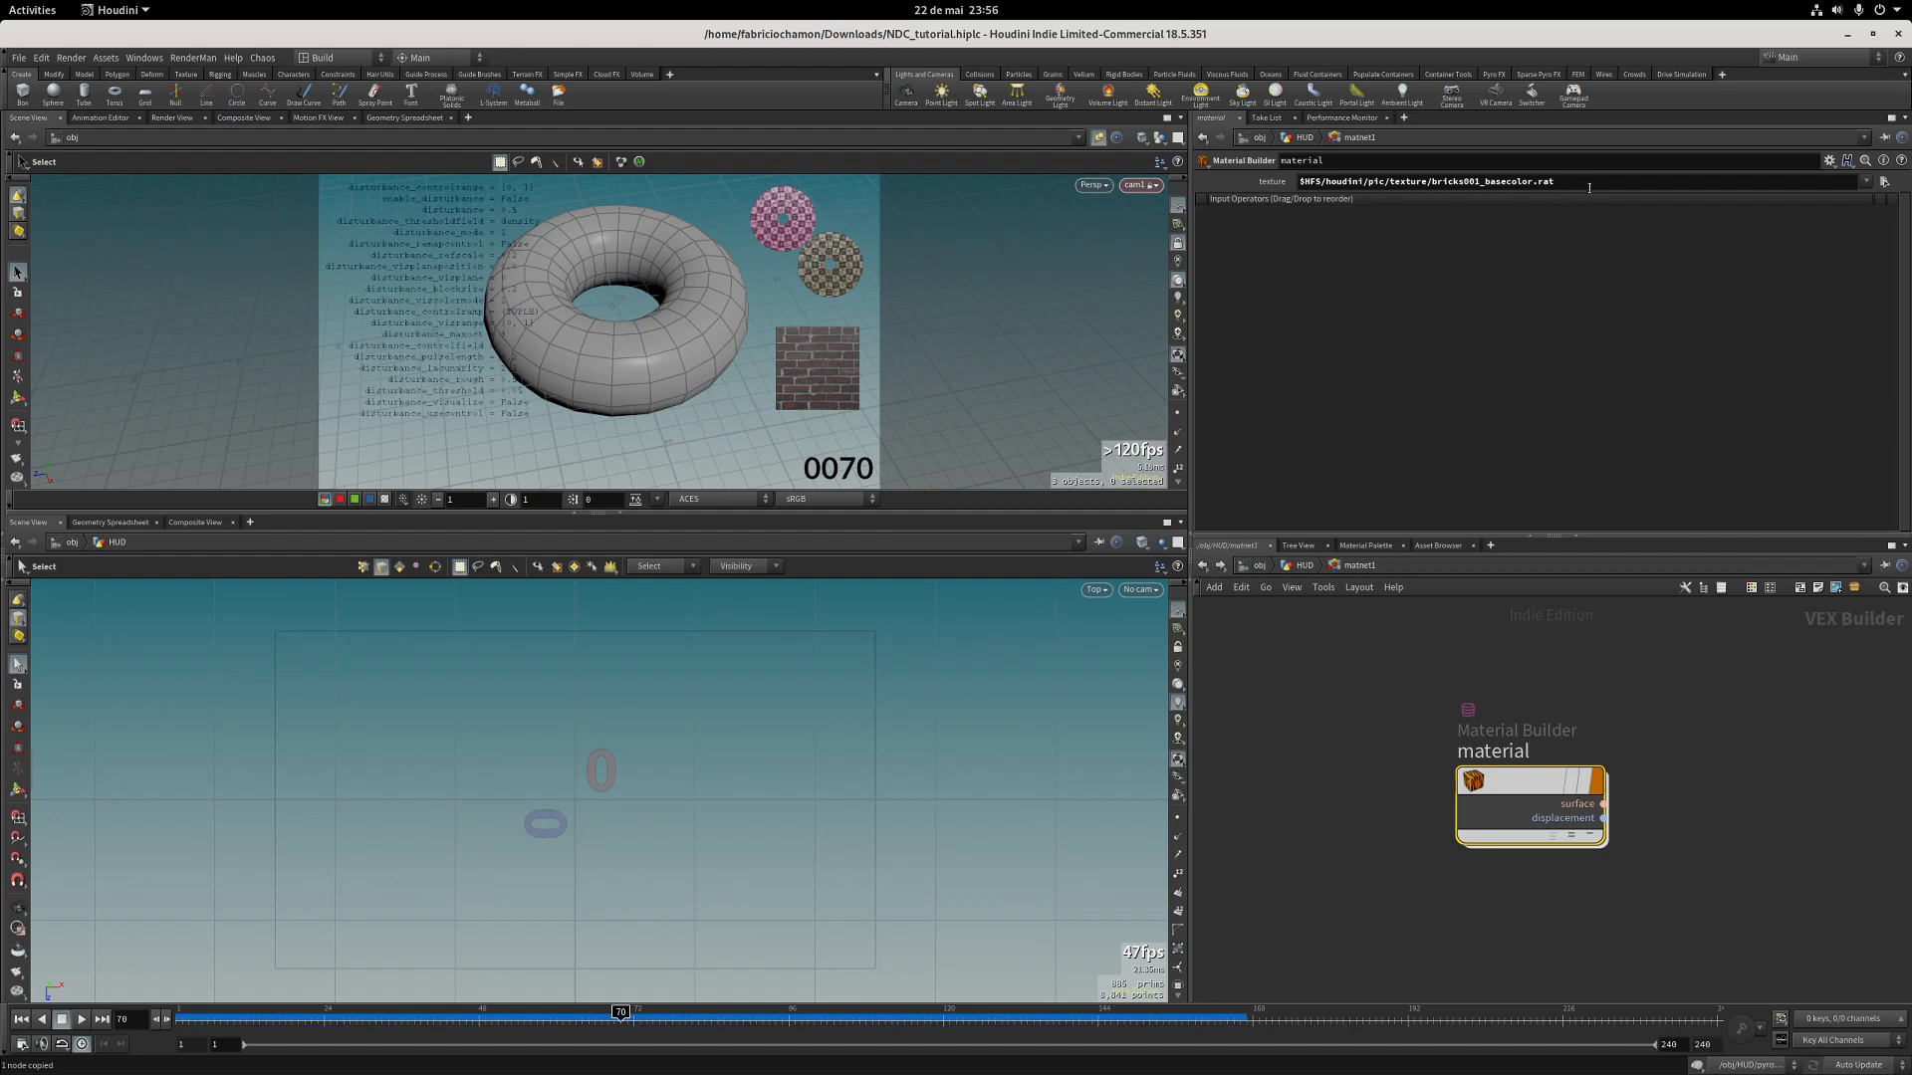
triple_click(1589, 187)
type("op:")
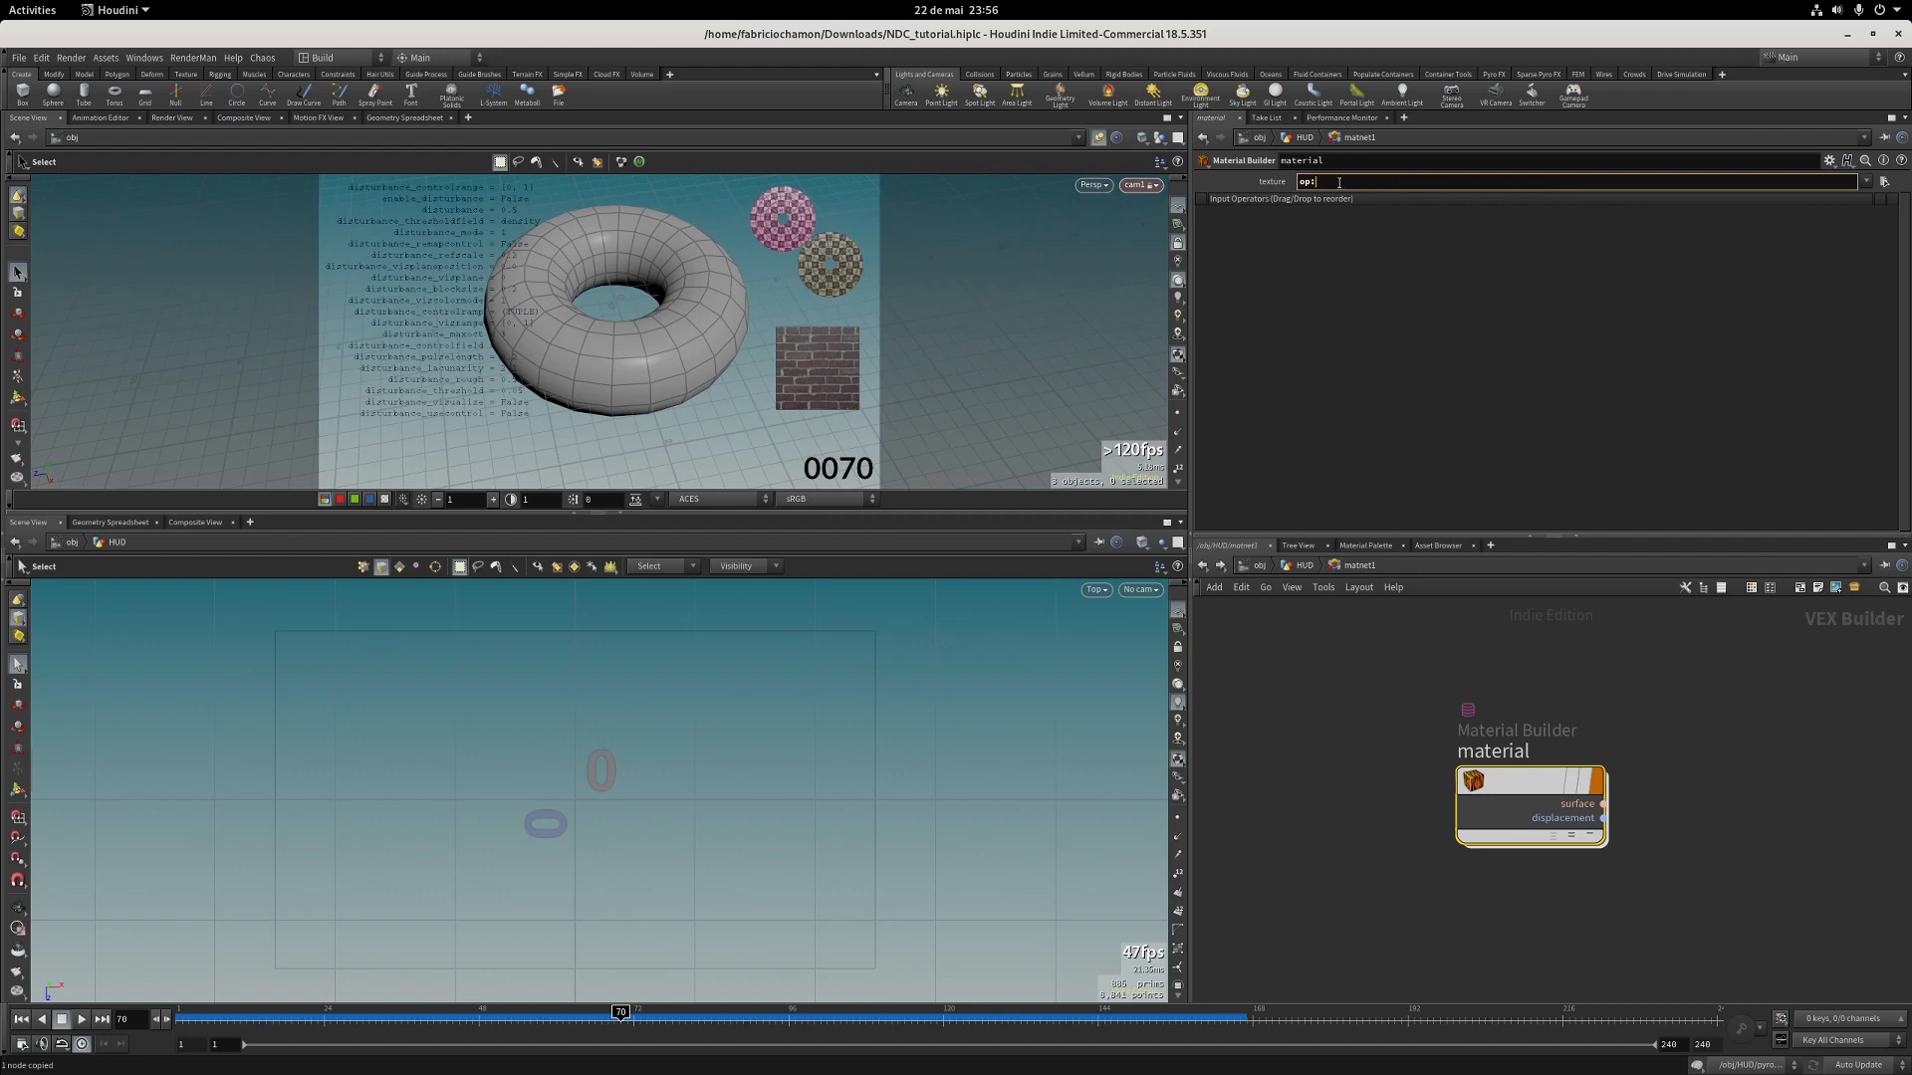
key("ctrl+v")
key("Return")
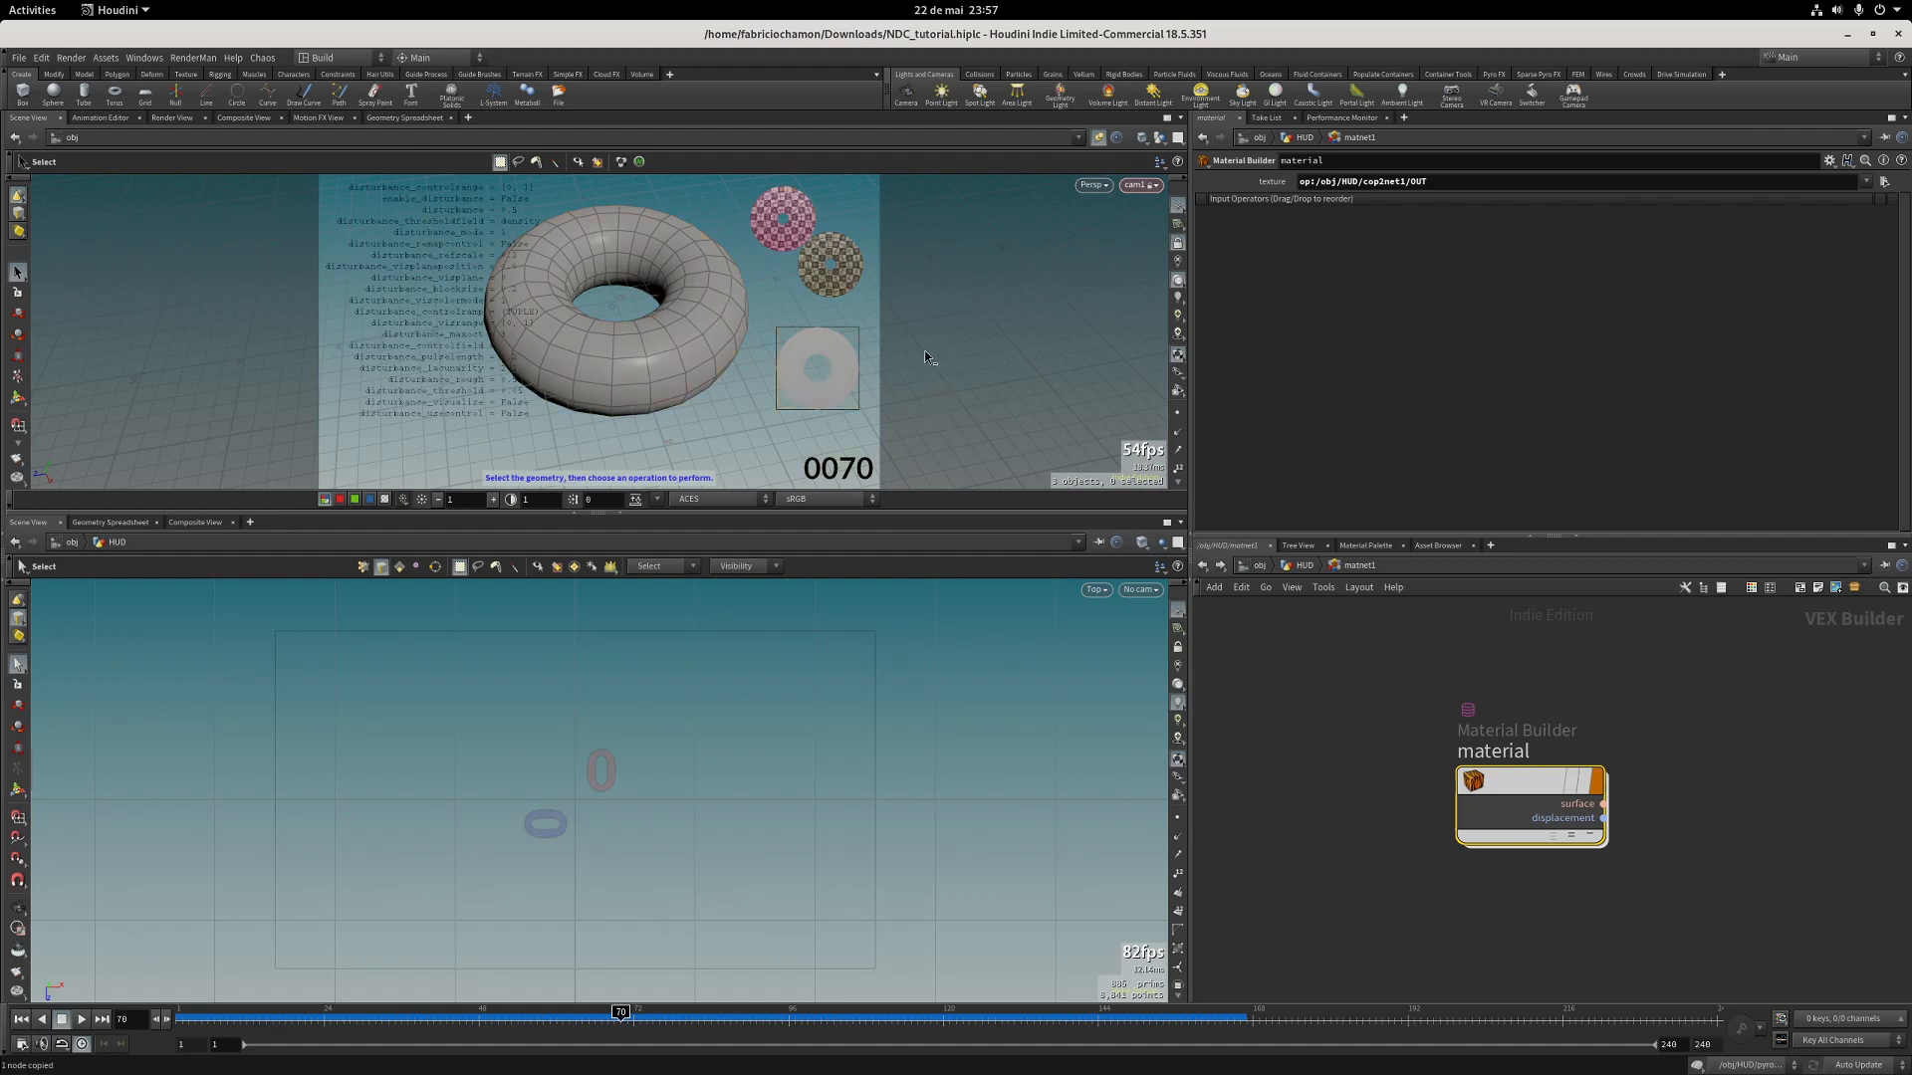
key("ctrl+s")
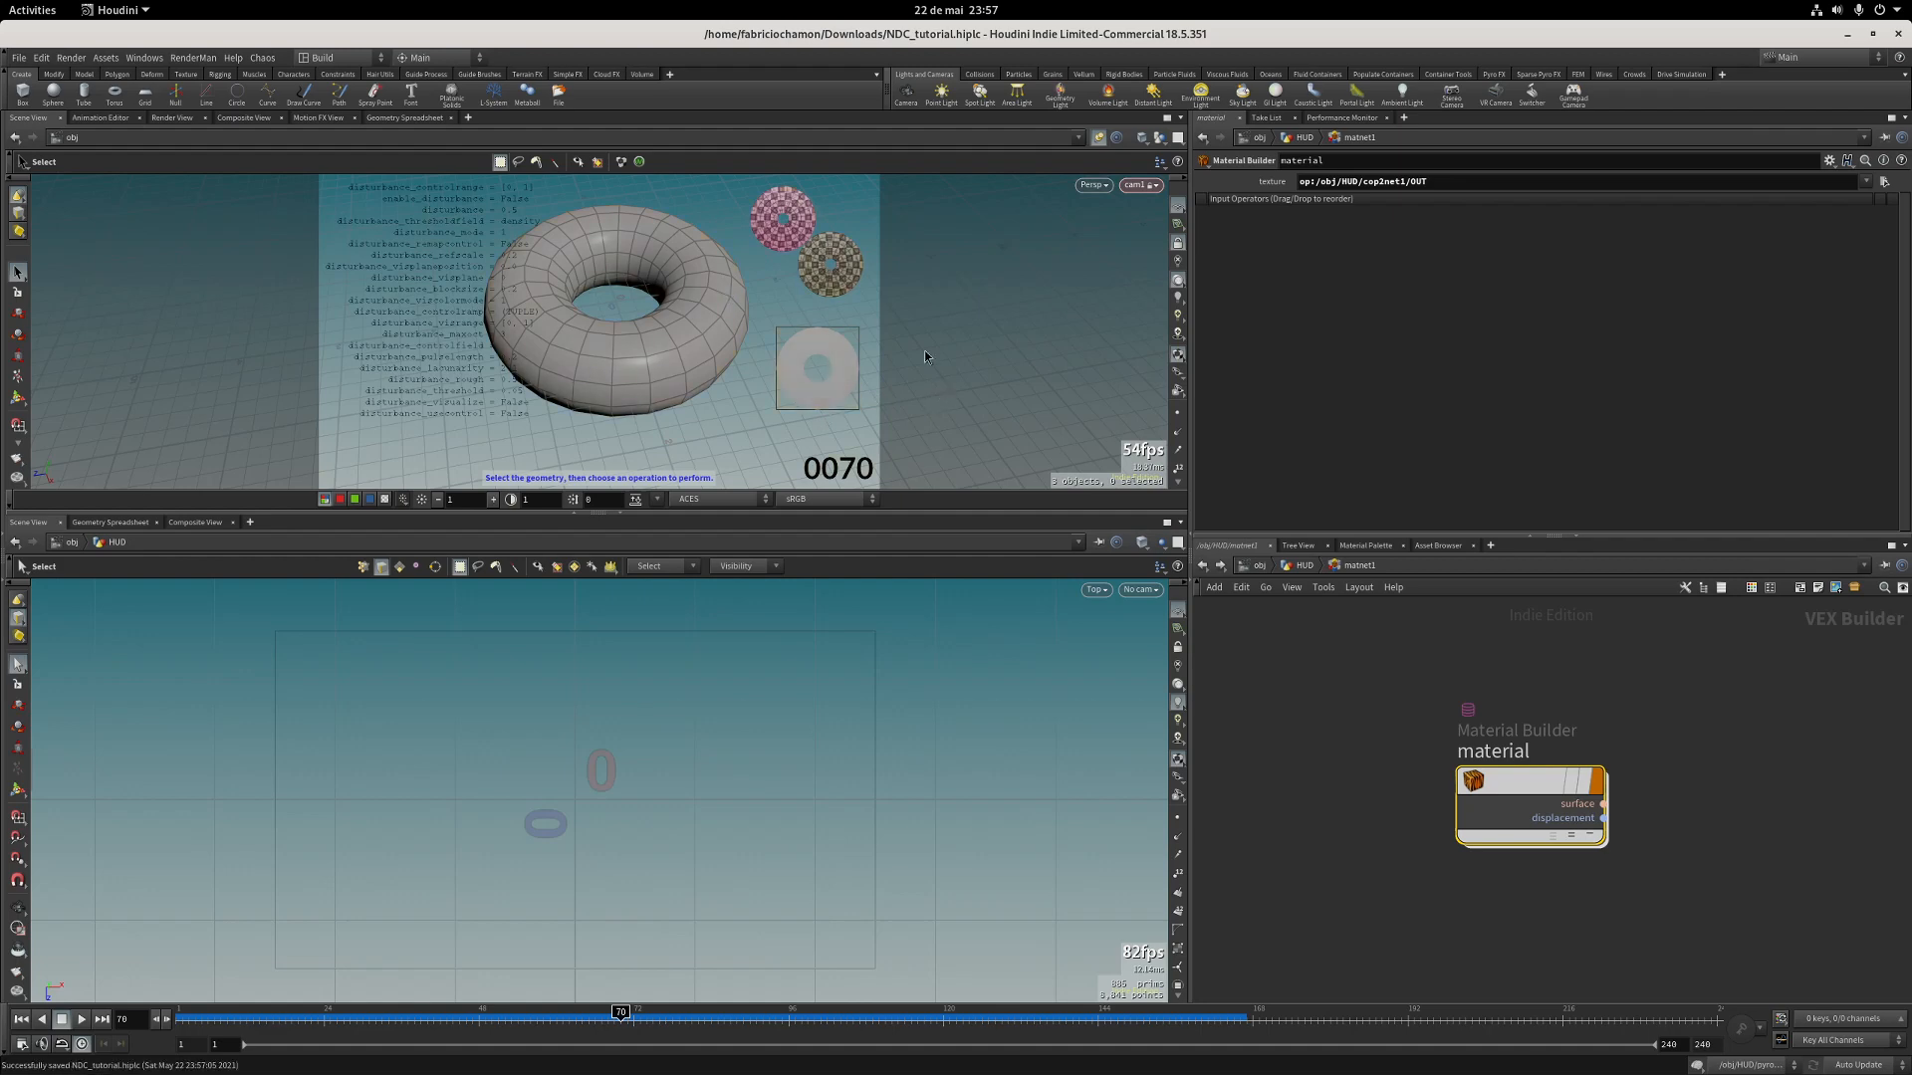
Open the testgeometry_pighead1 network, then enlarge the camera viewport and hide its reference grid.
left_click(1258, 566)
middle_click_drag(1356, 713, 1445, 698)
scroll(1444, 699, "down", 2)
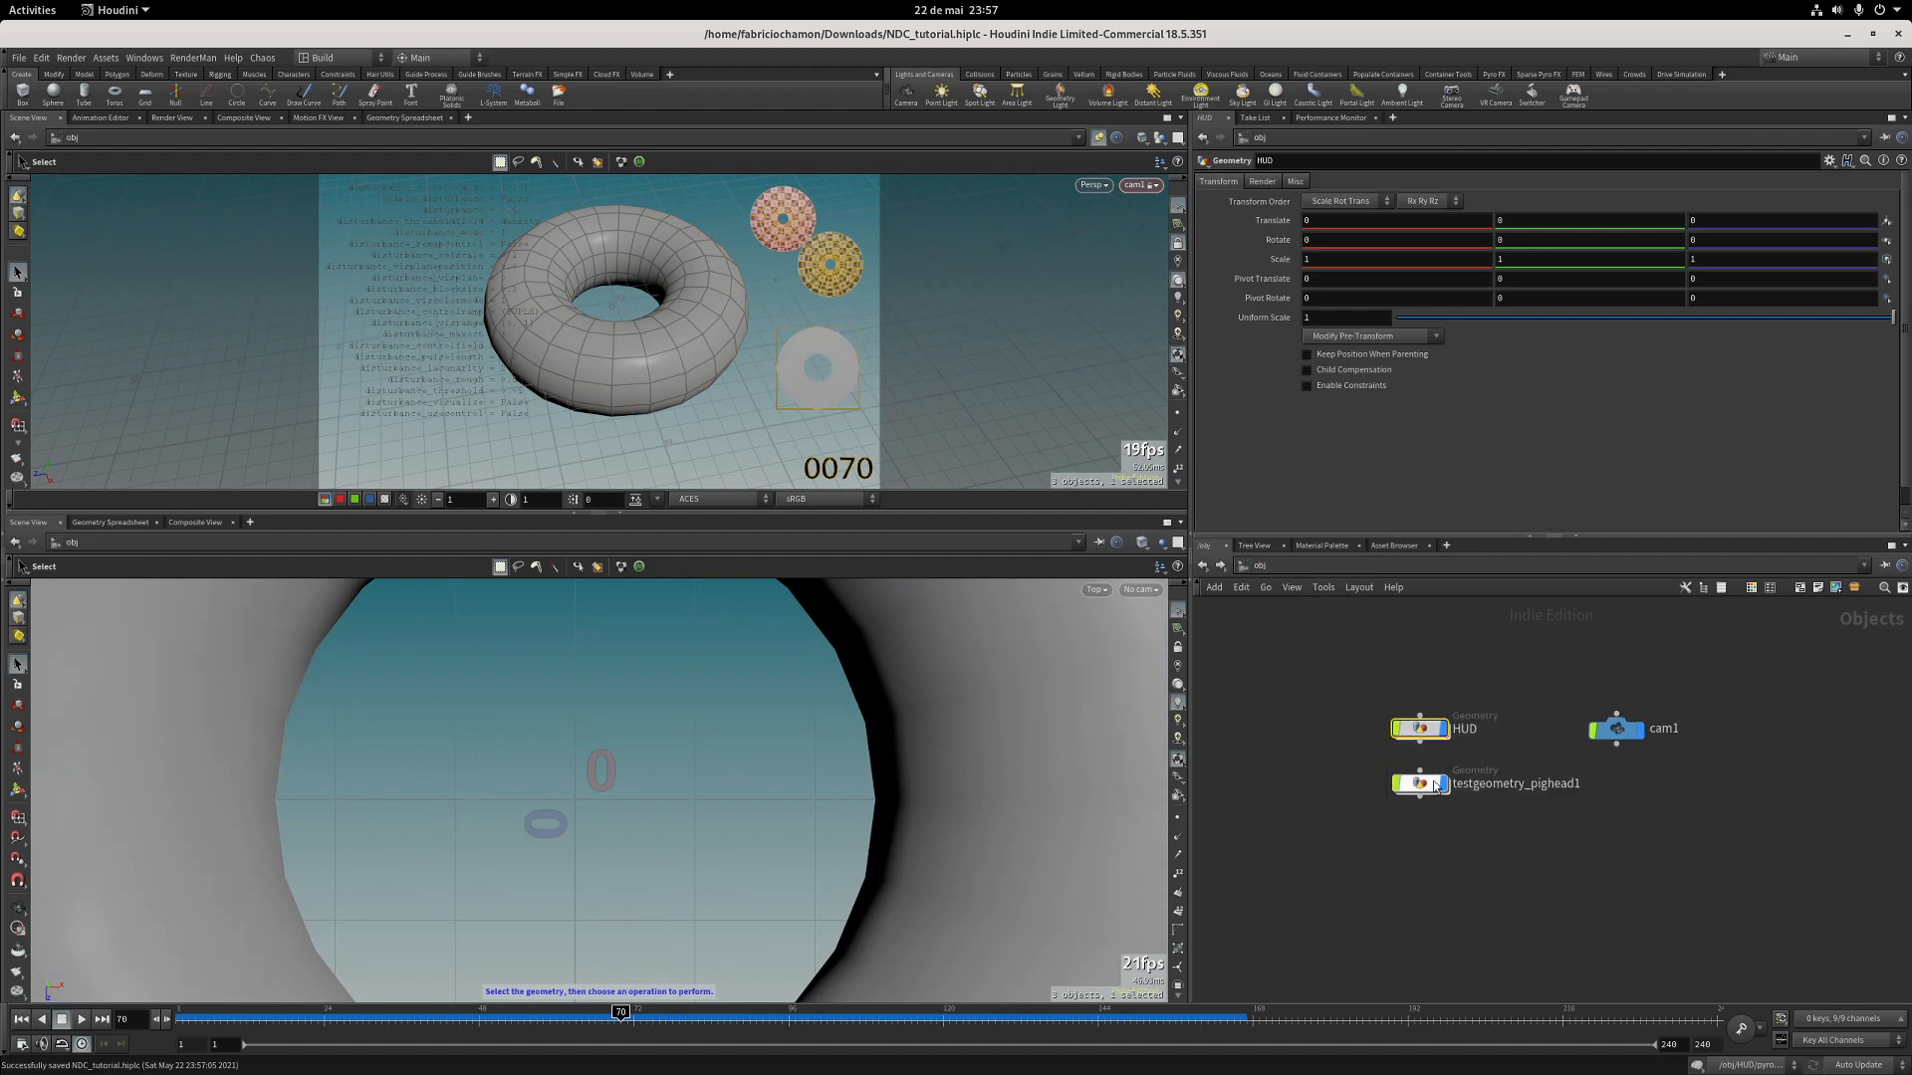
double_click(1420, 781)
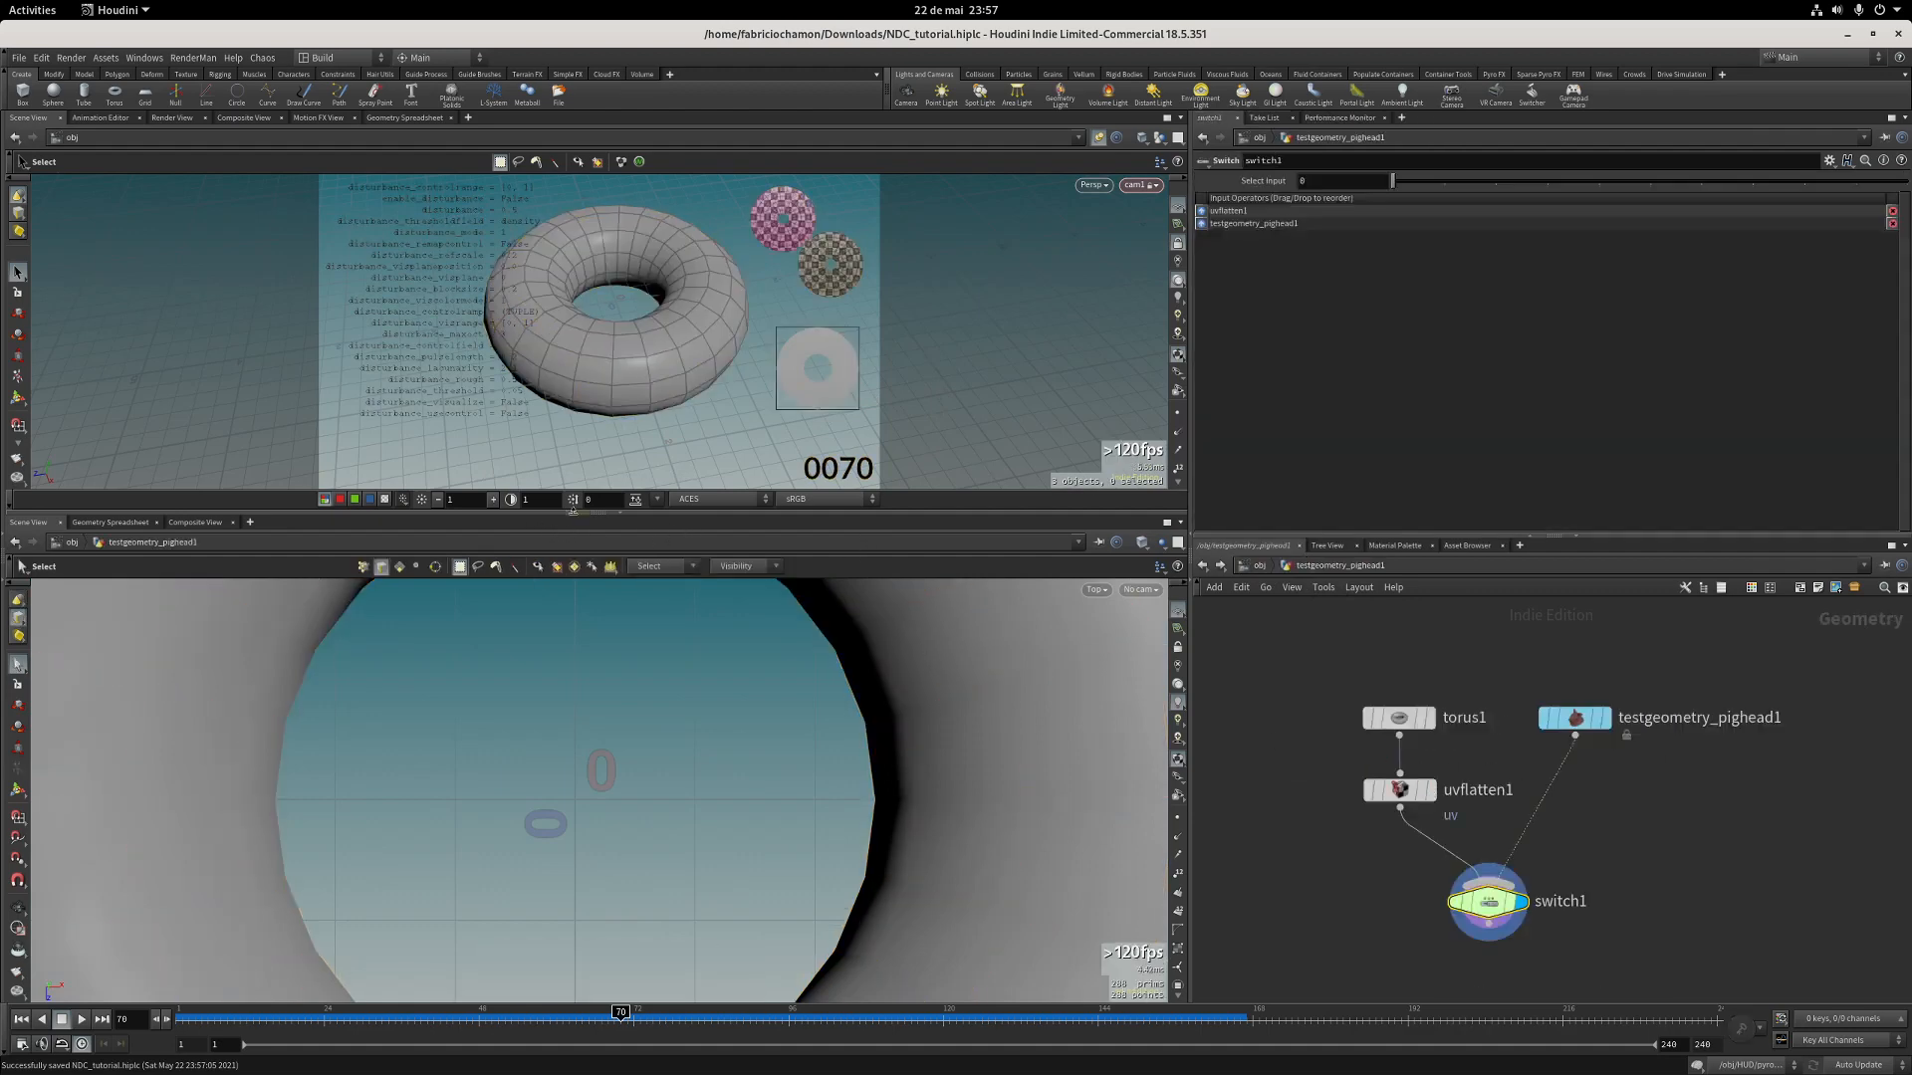
left_click(620, 513)
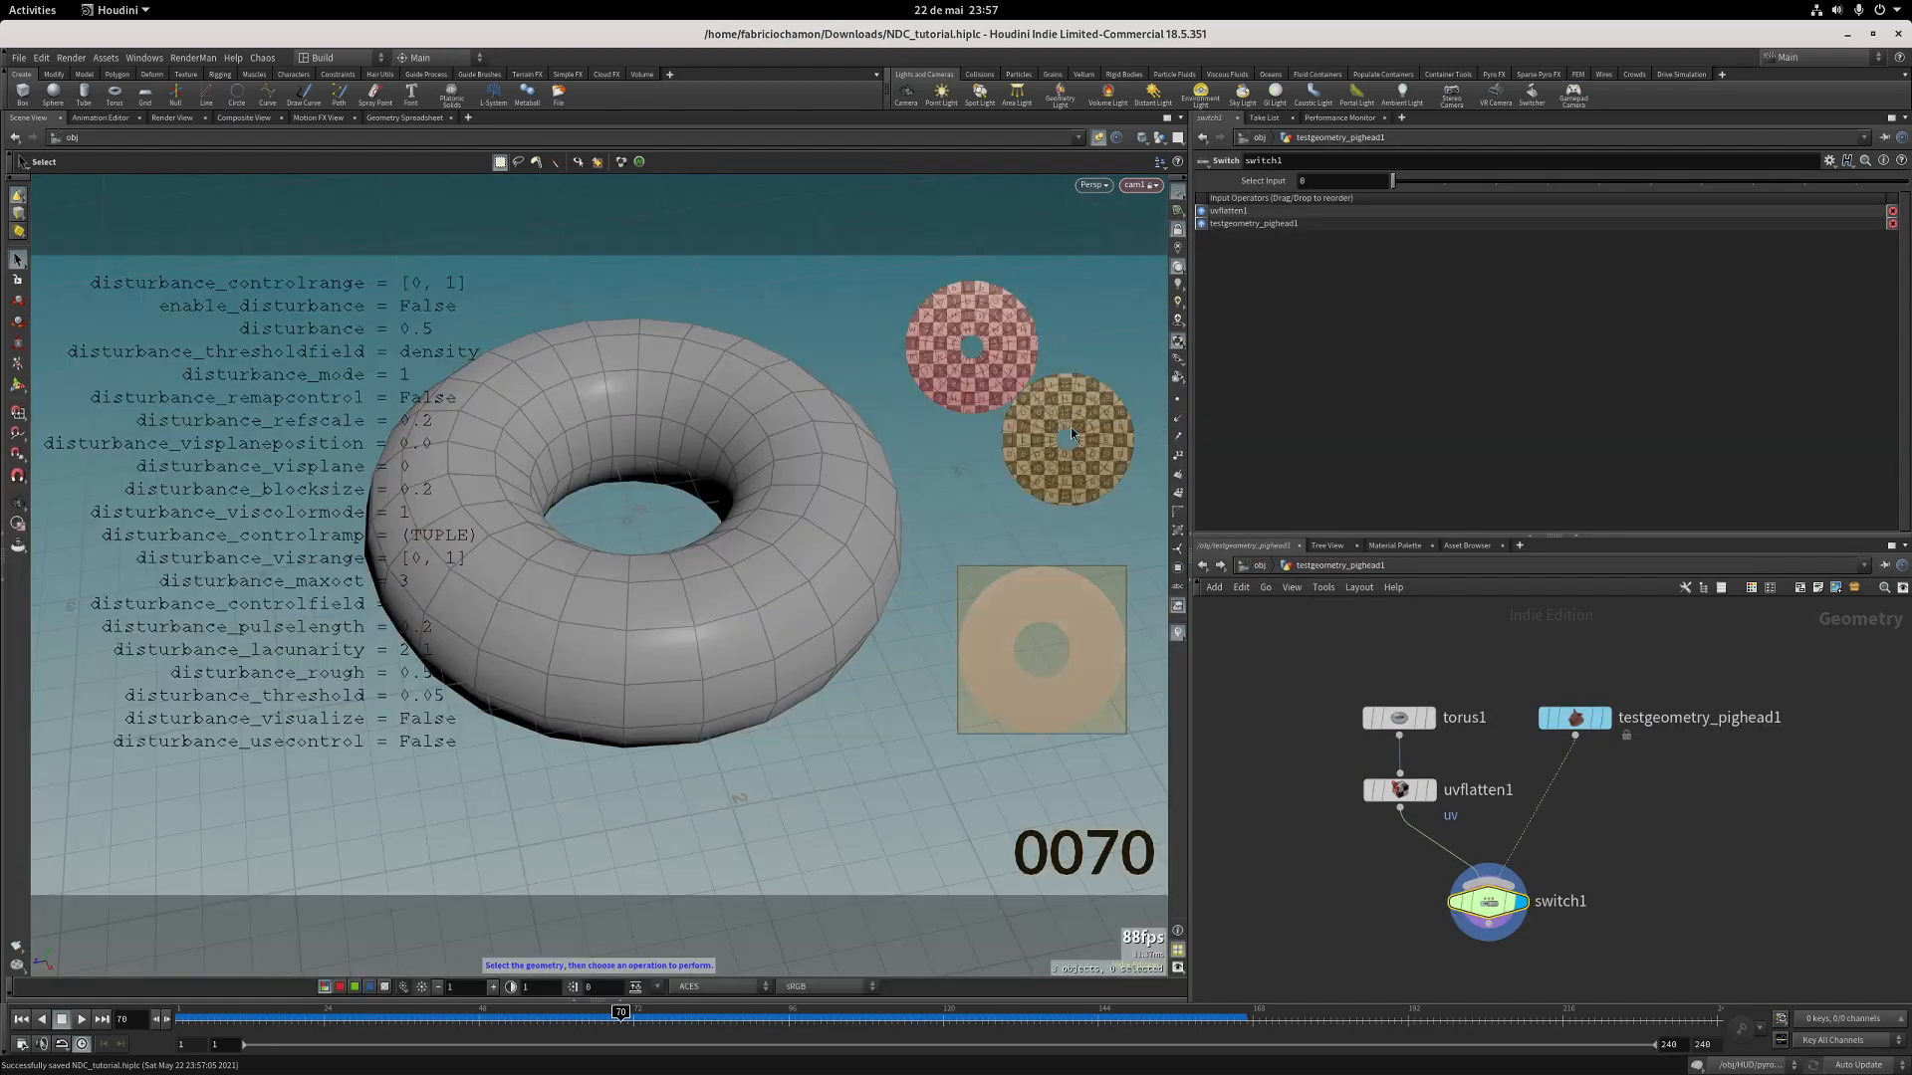
left_click(1177, 194)
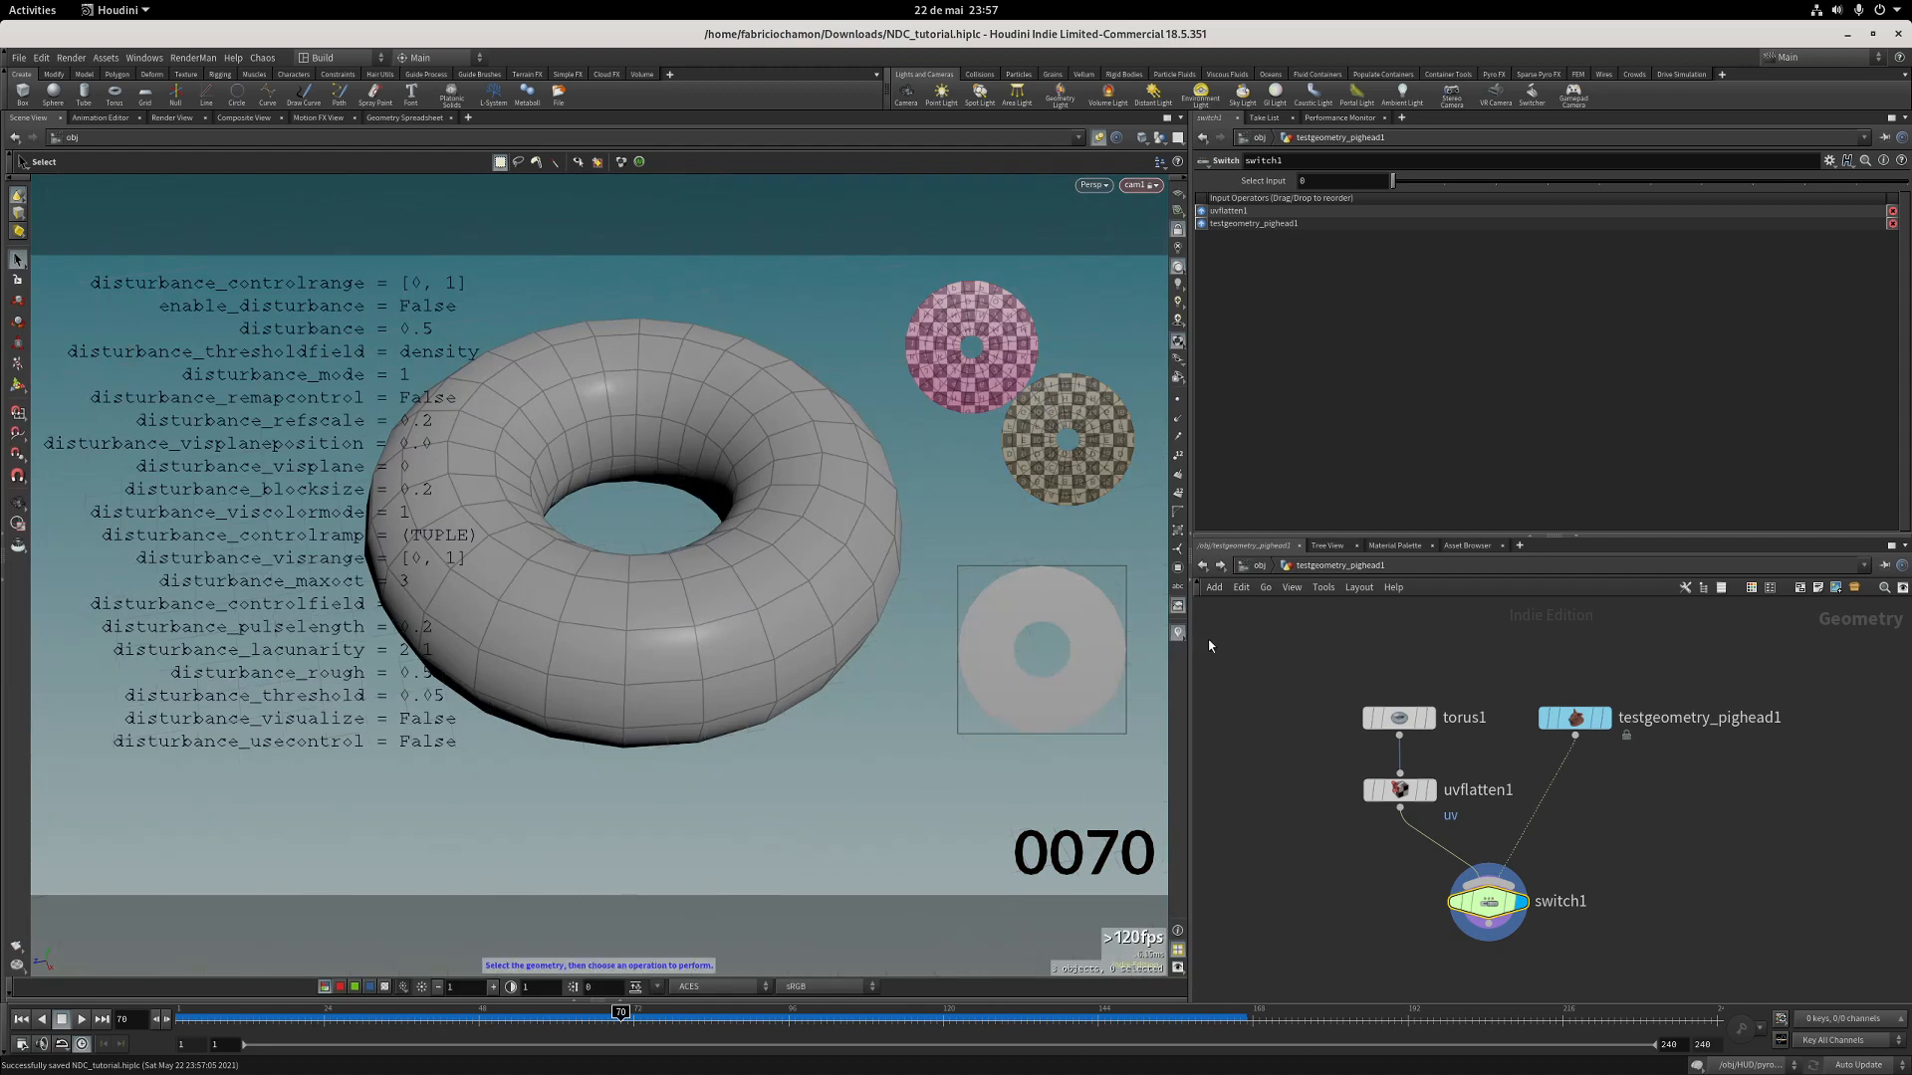
middle_click_drag(1380, 906, 1321, 817)
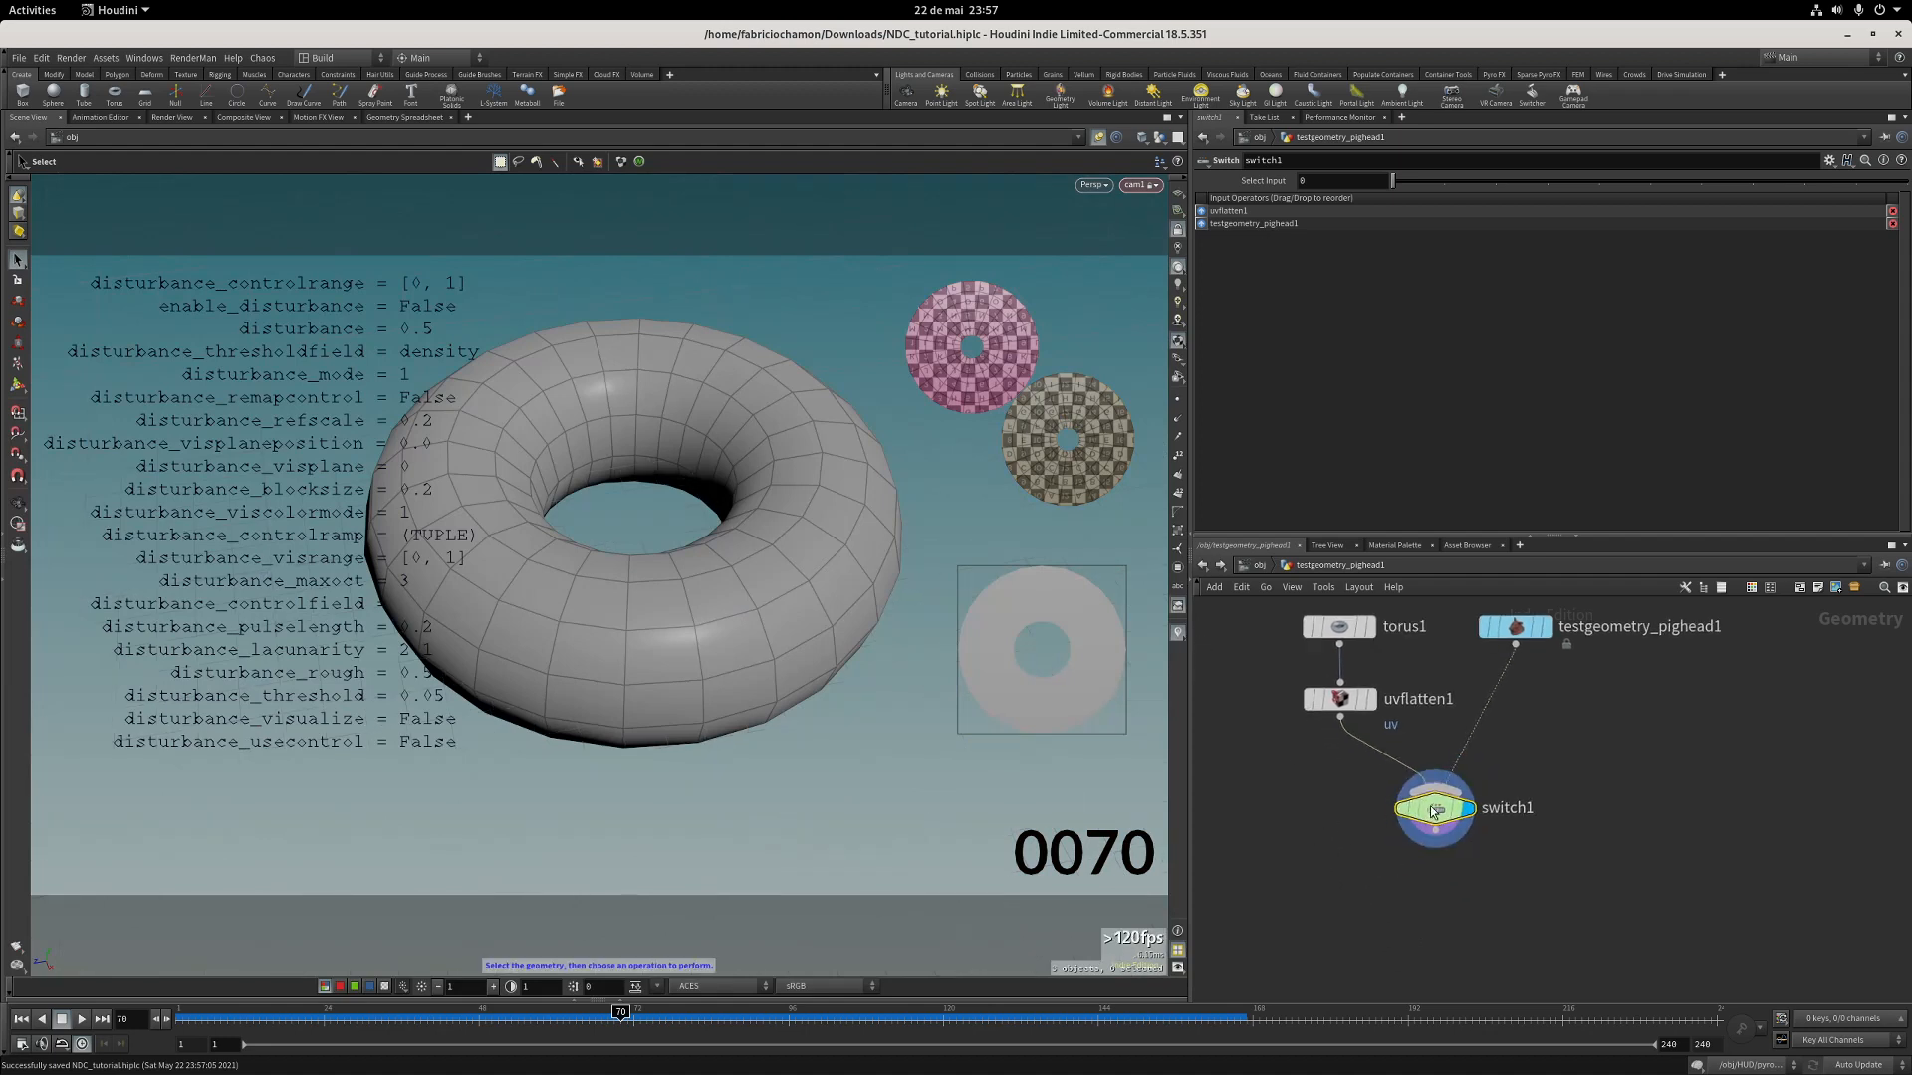
left_click(1435, 830)
middle_click_drag(1449, 846, 1440, 787)
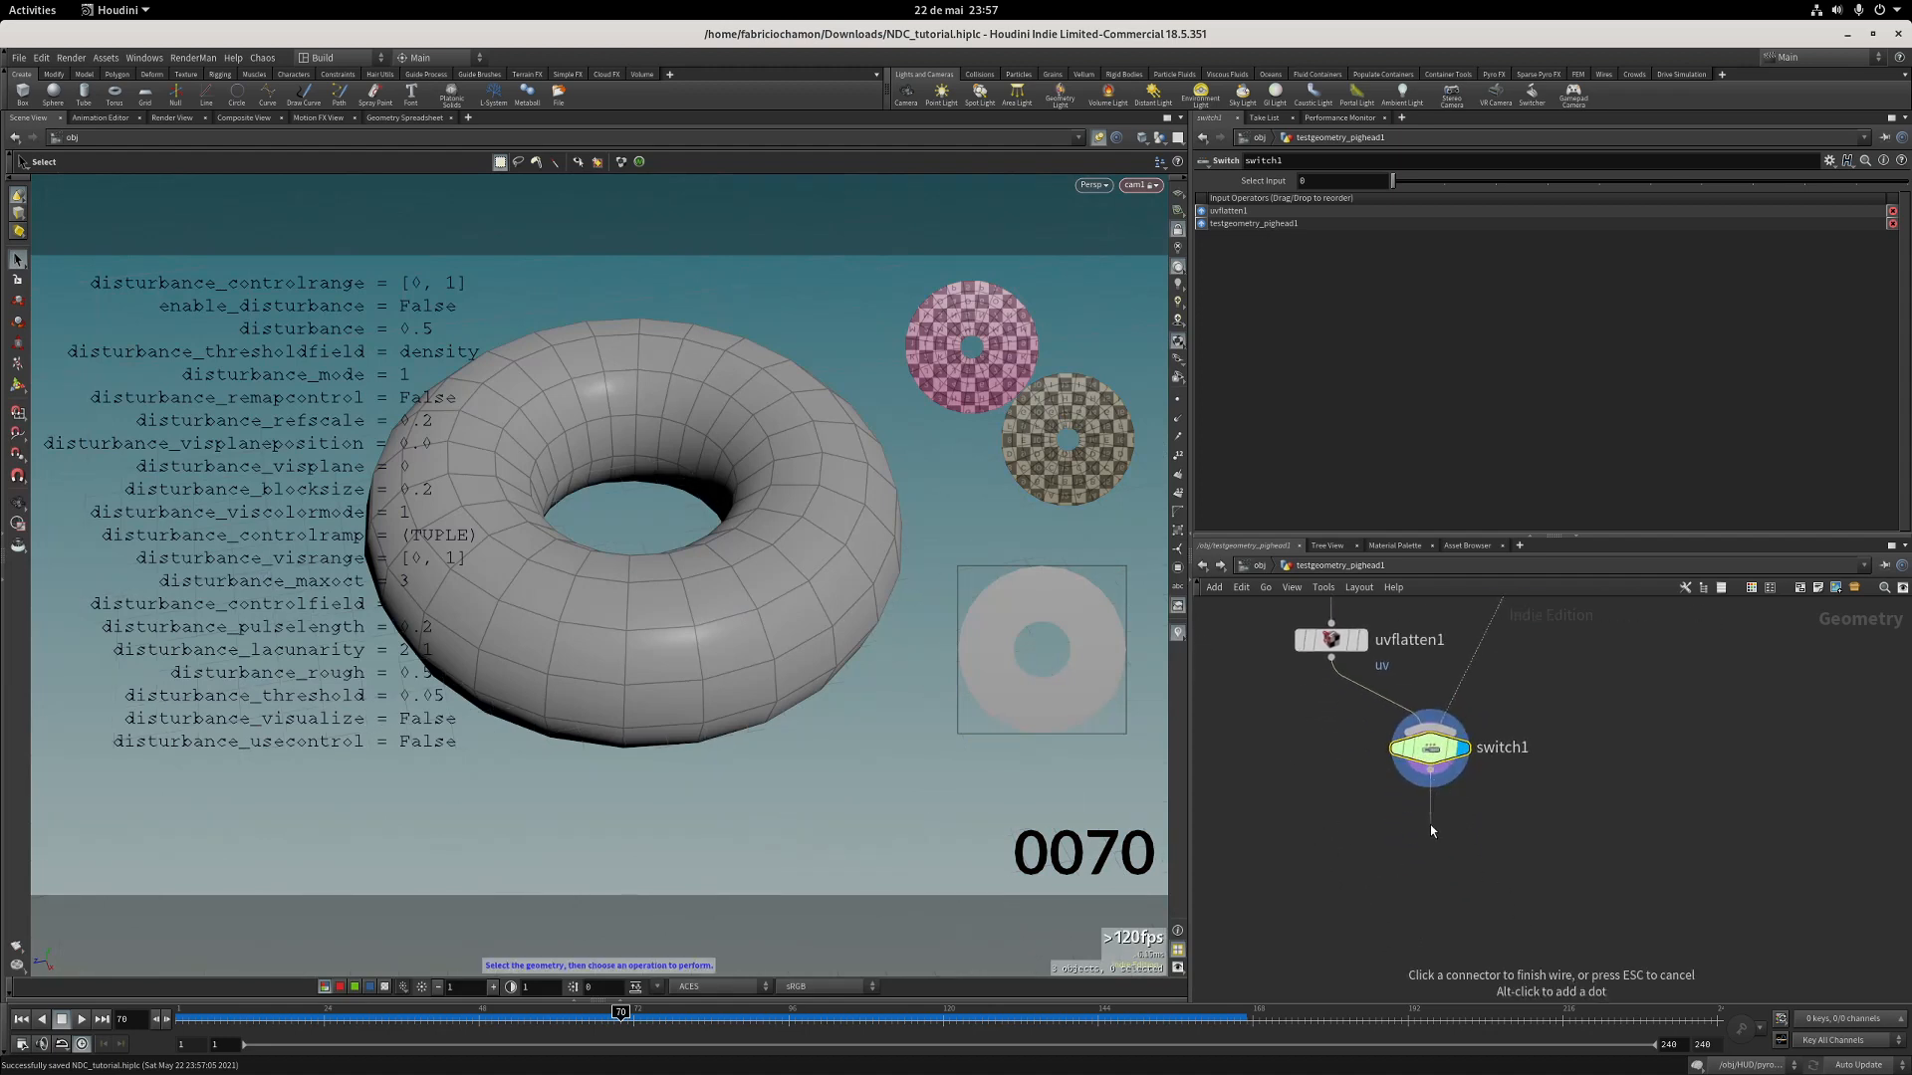
key("Tab")
type("ndc")
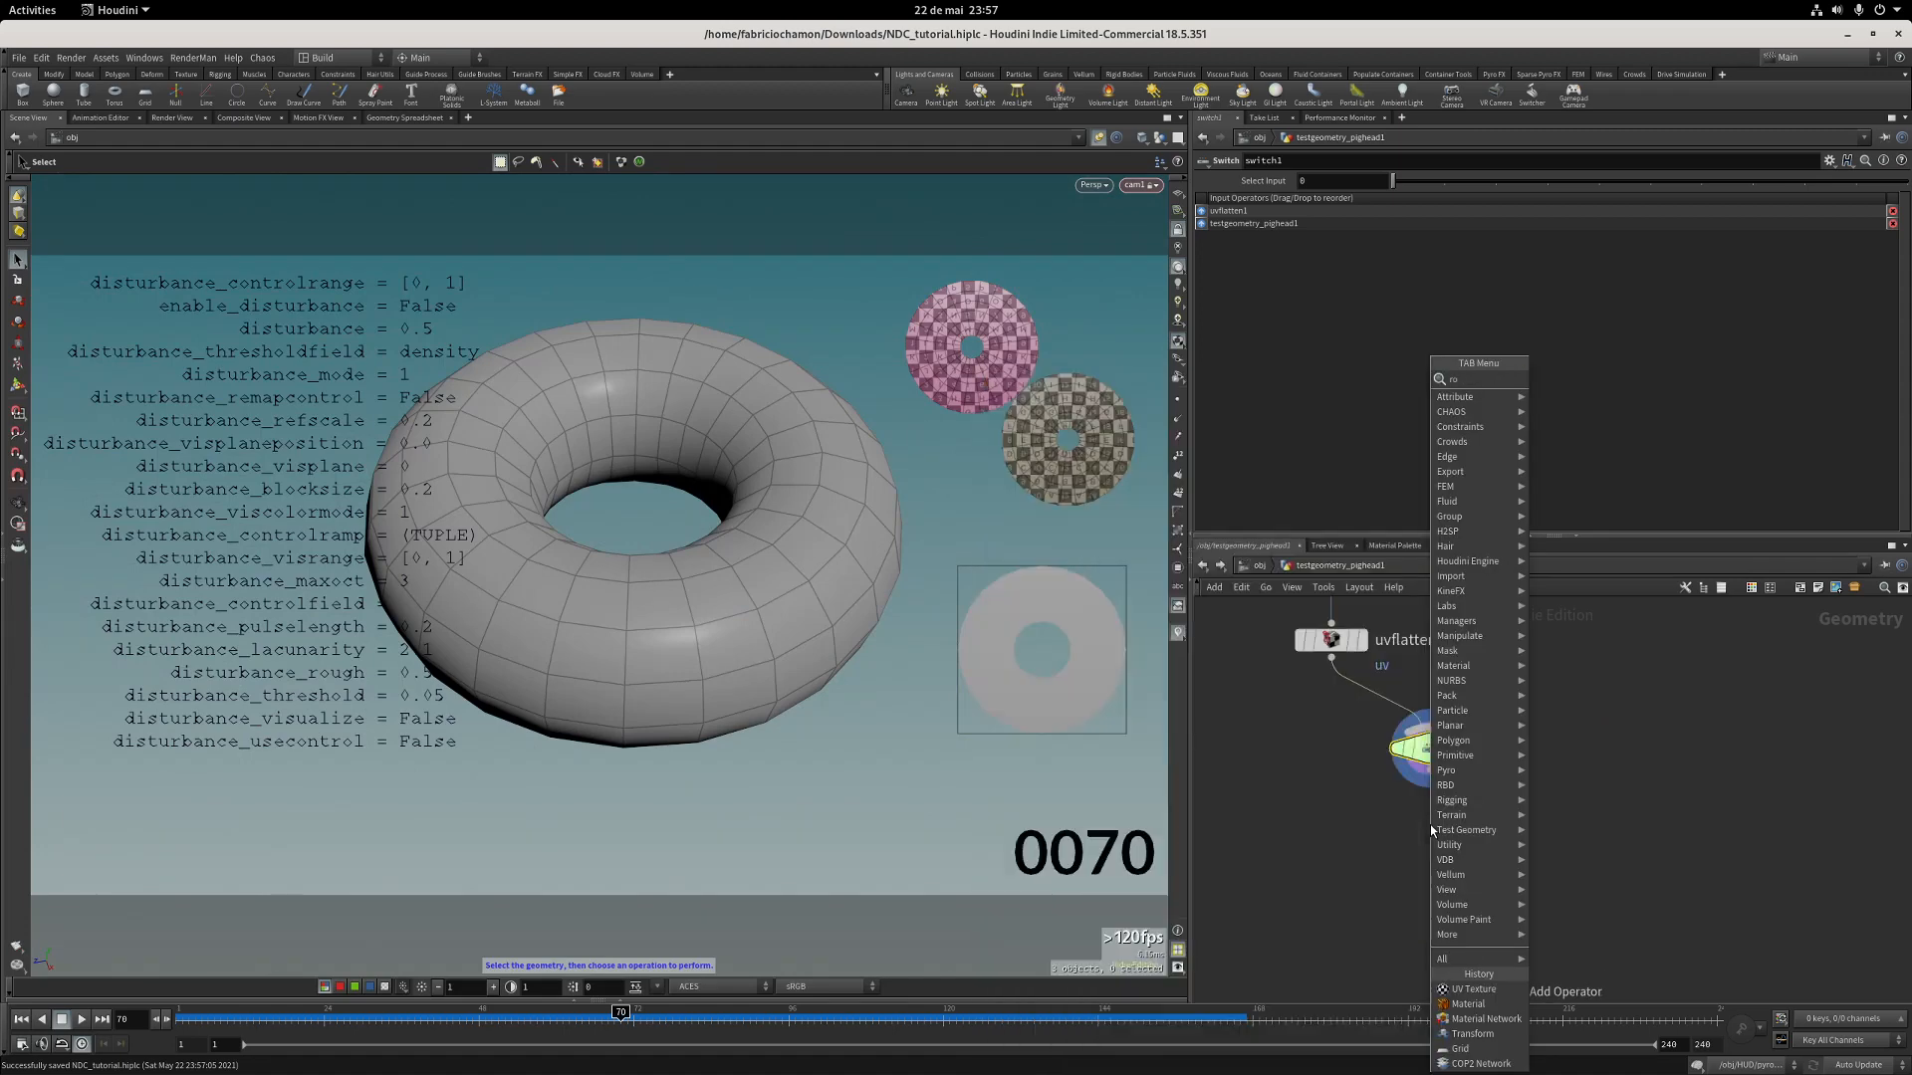
key("Escape")
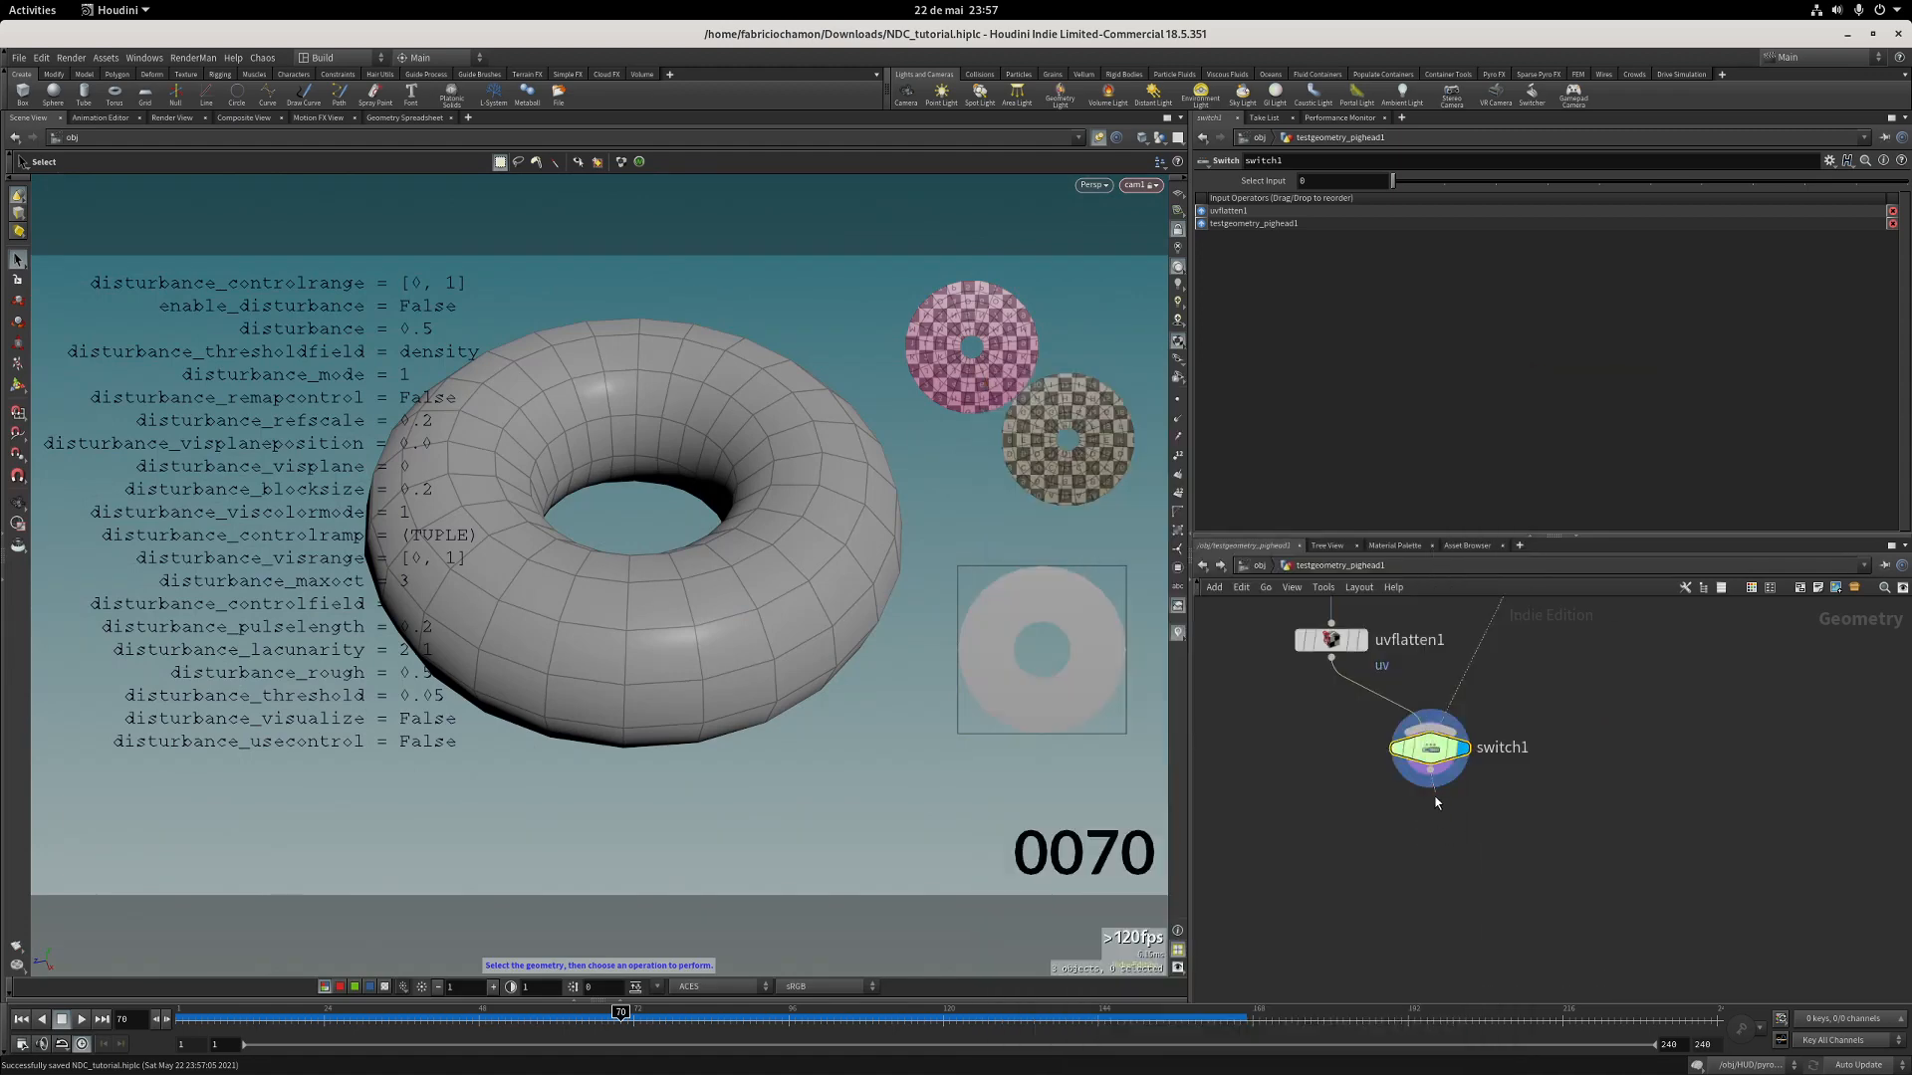
Append a Transform node below switch1, align it beneath the switch, and make it the displayed output.
left_click(1431, 772)
key("Tab")
type("trans")
key("Return")
left_click(1434, 816)
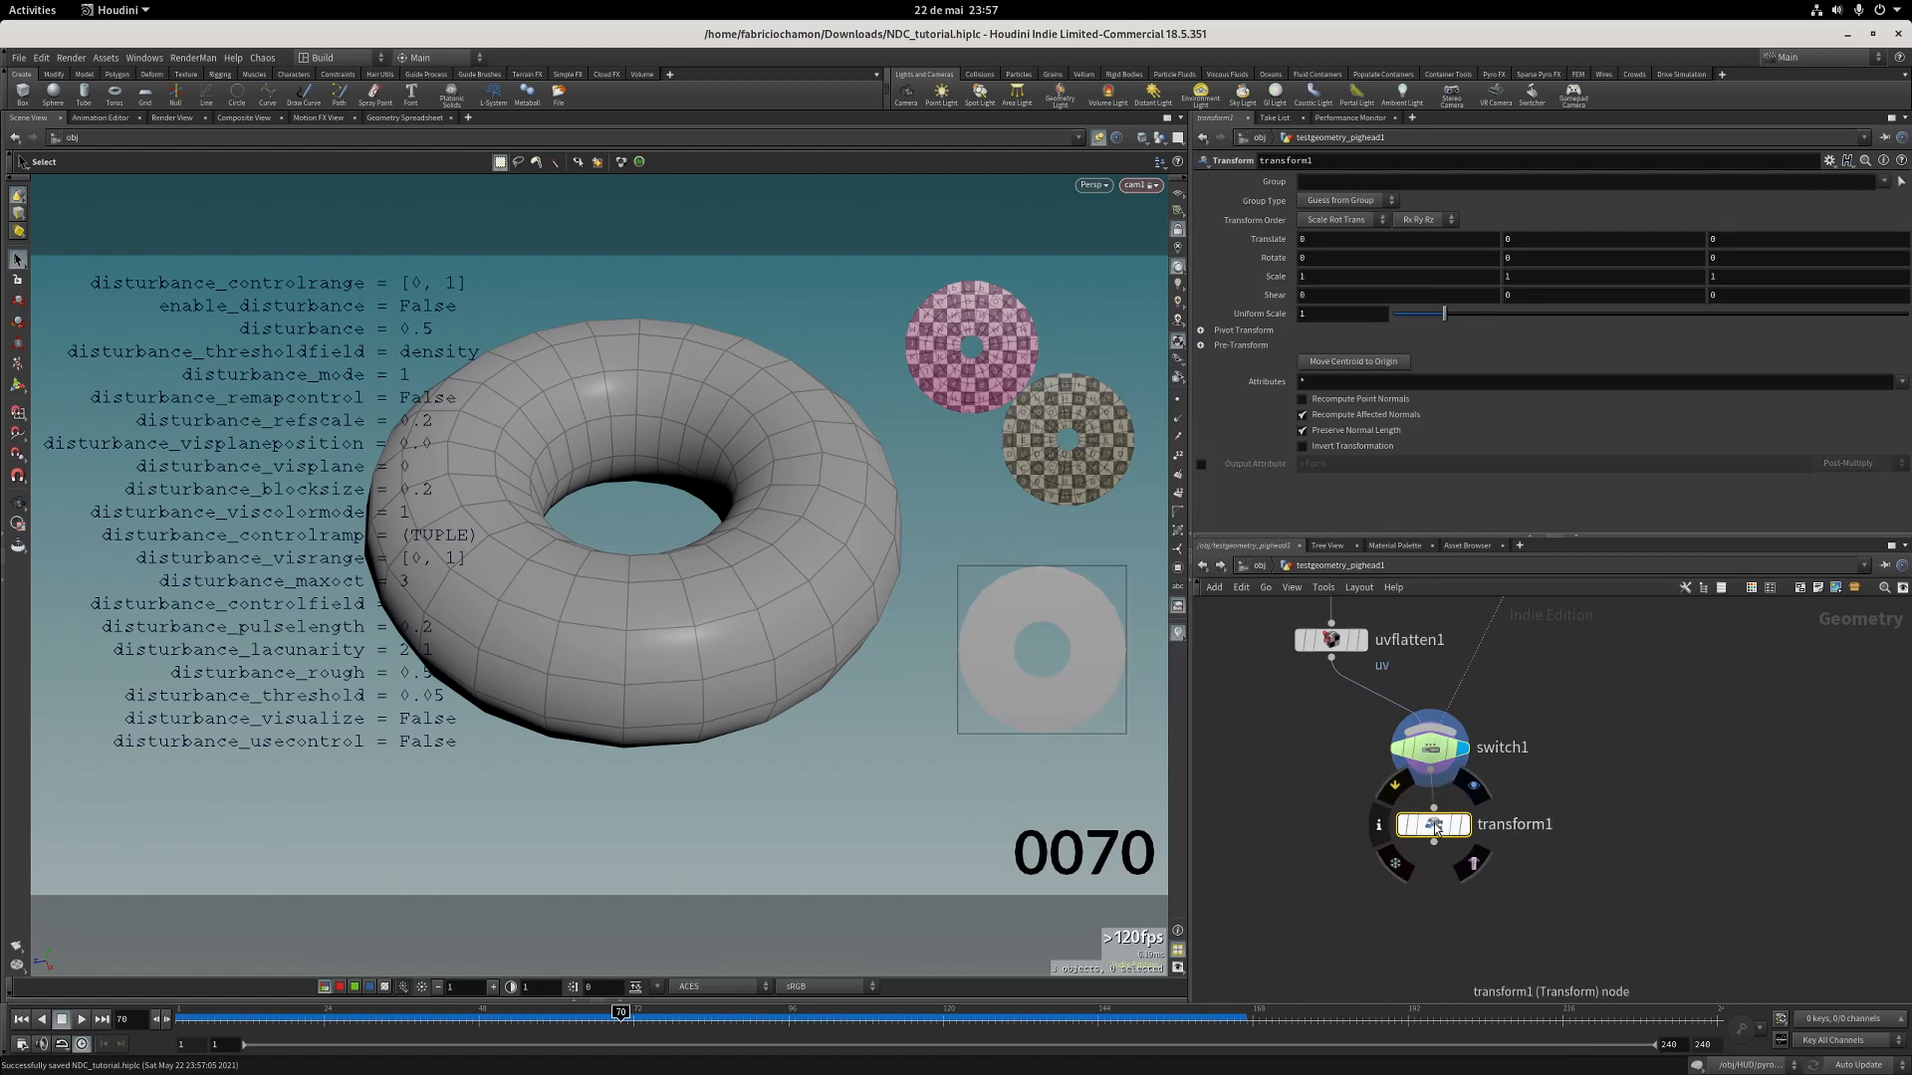
left_click_drag(1433, 823, 1430, 824)
left_click(1460, 824)
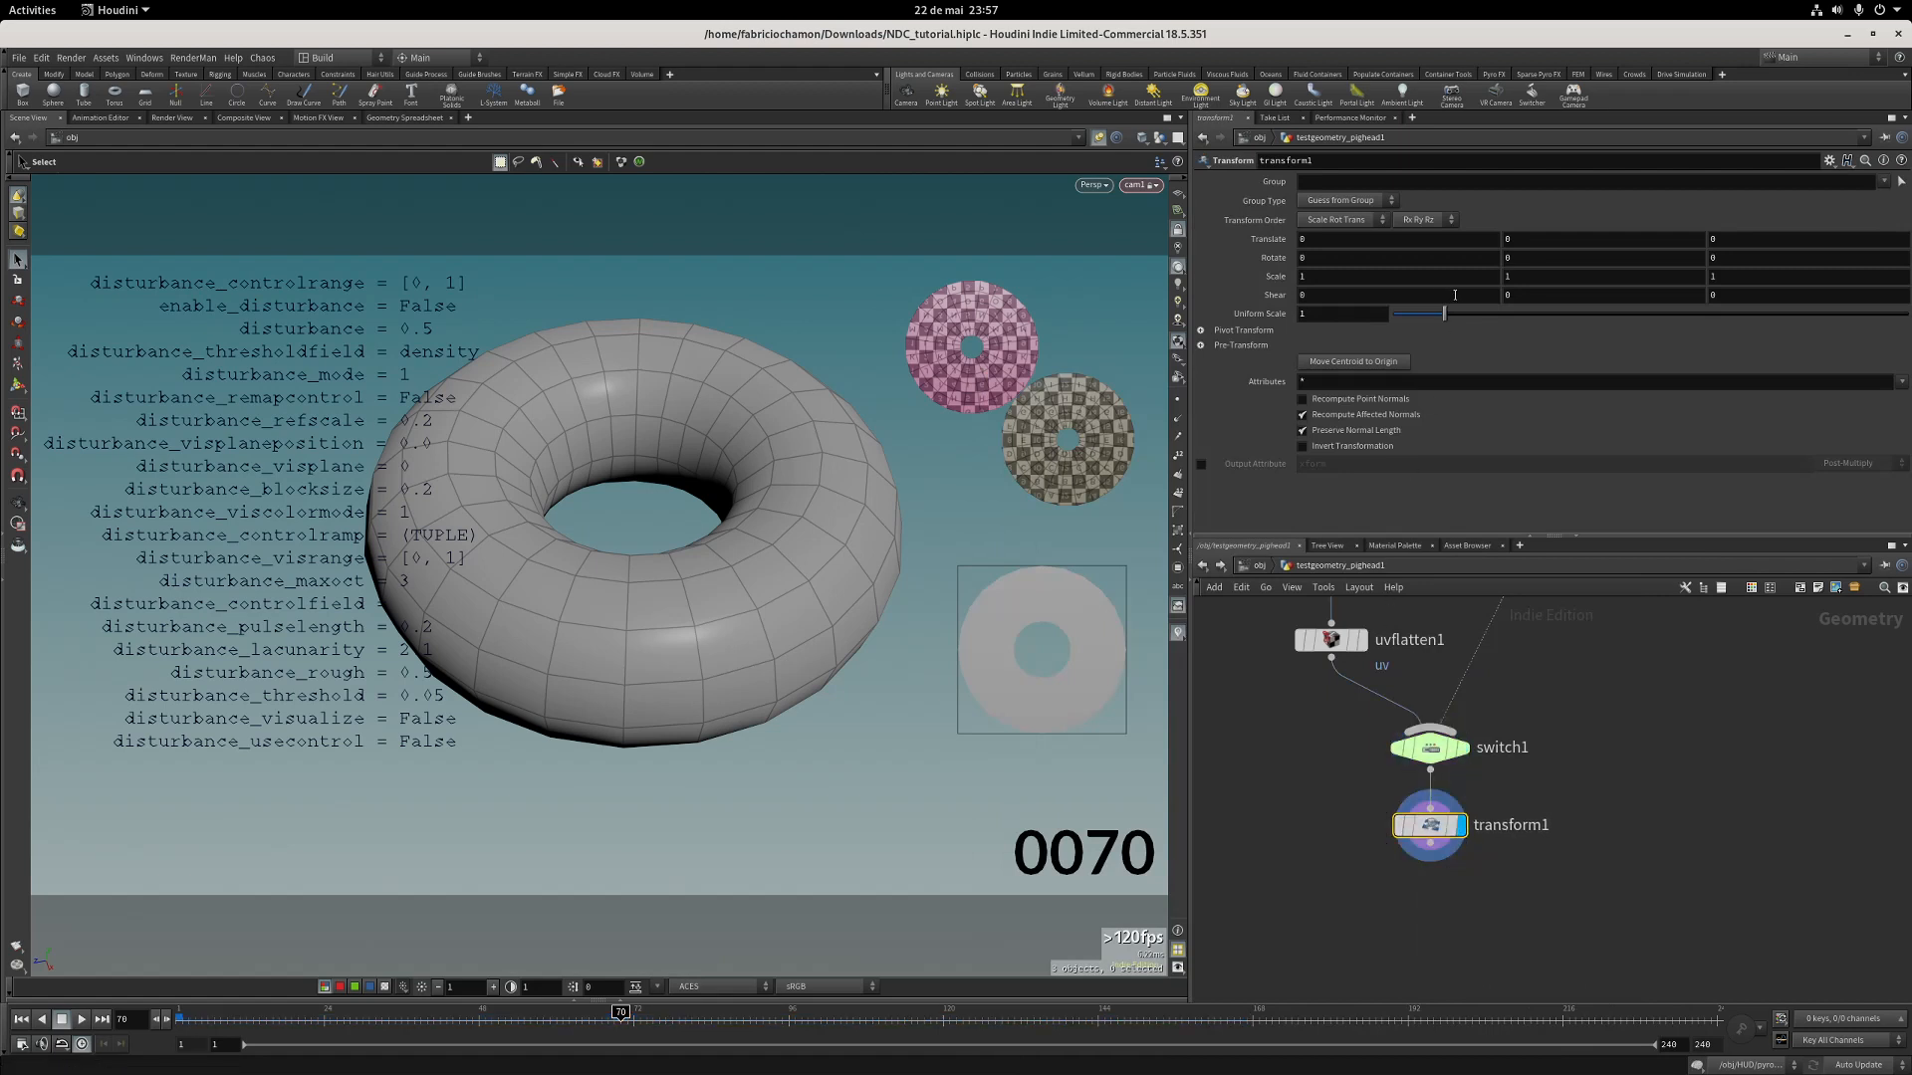
Drive transform1's X rotation with $F and play the animation to check the spinning torus.
left_click(1318, 258)
type("$F")
key("Return")
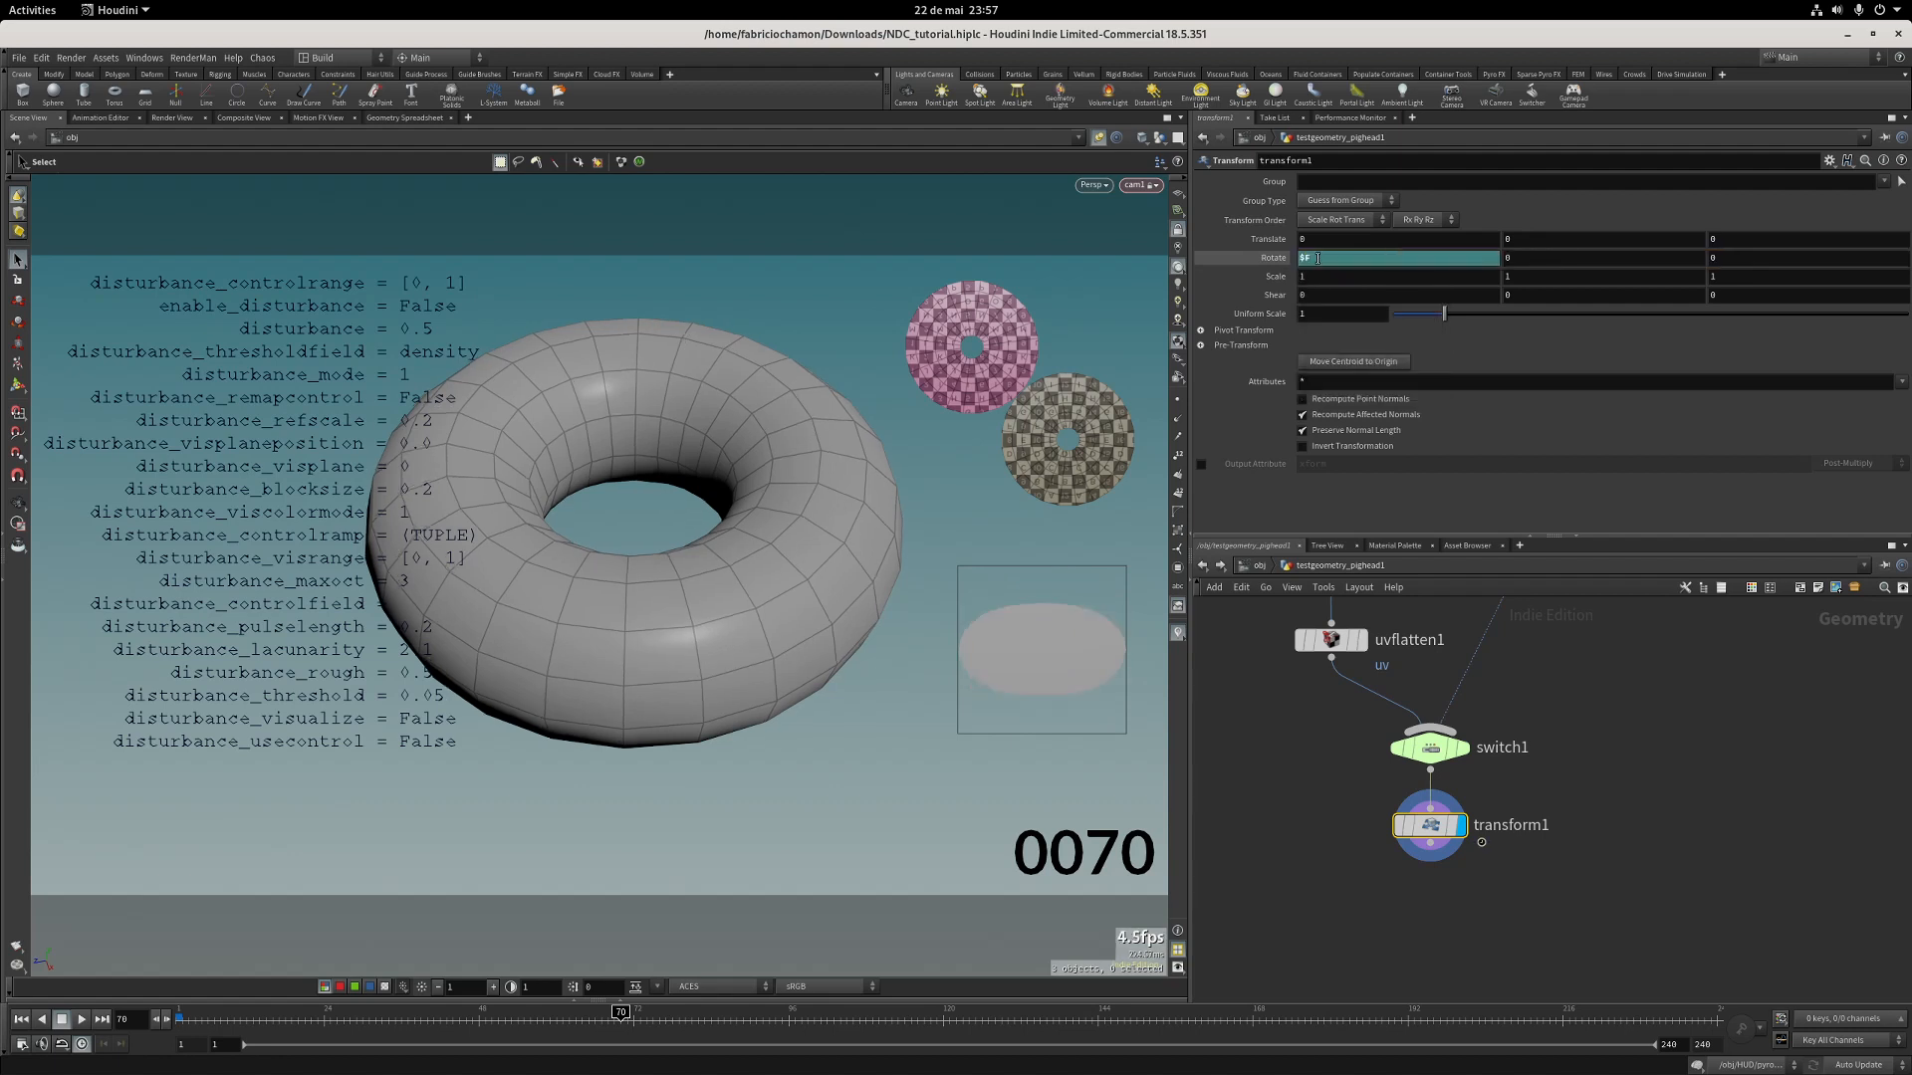
key("Up")
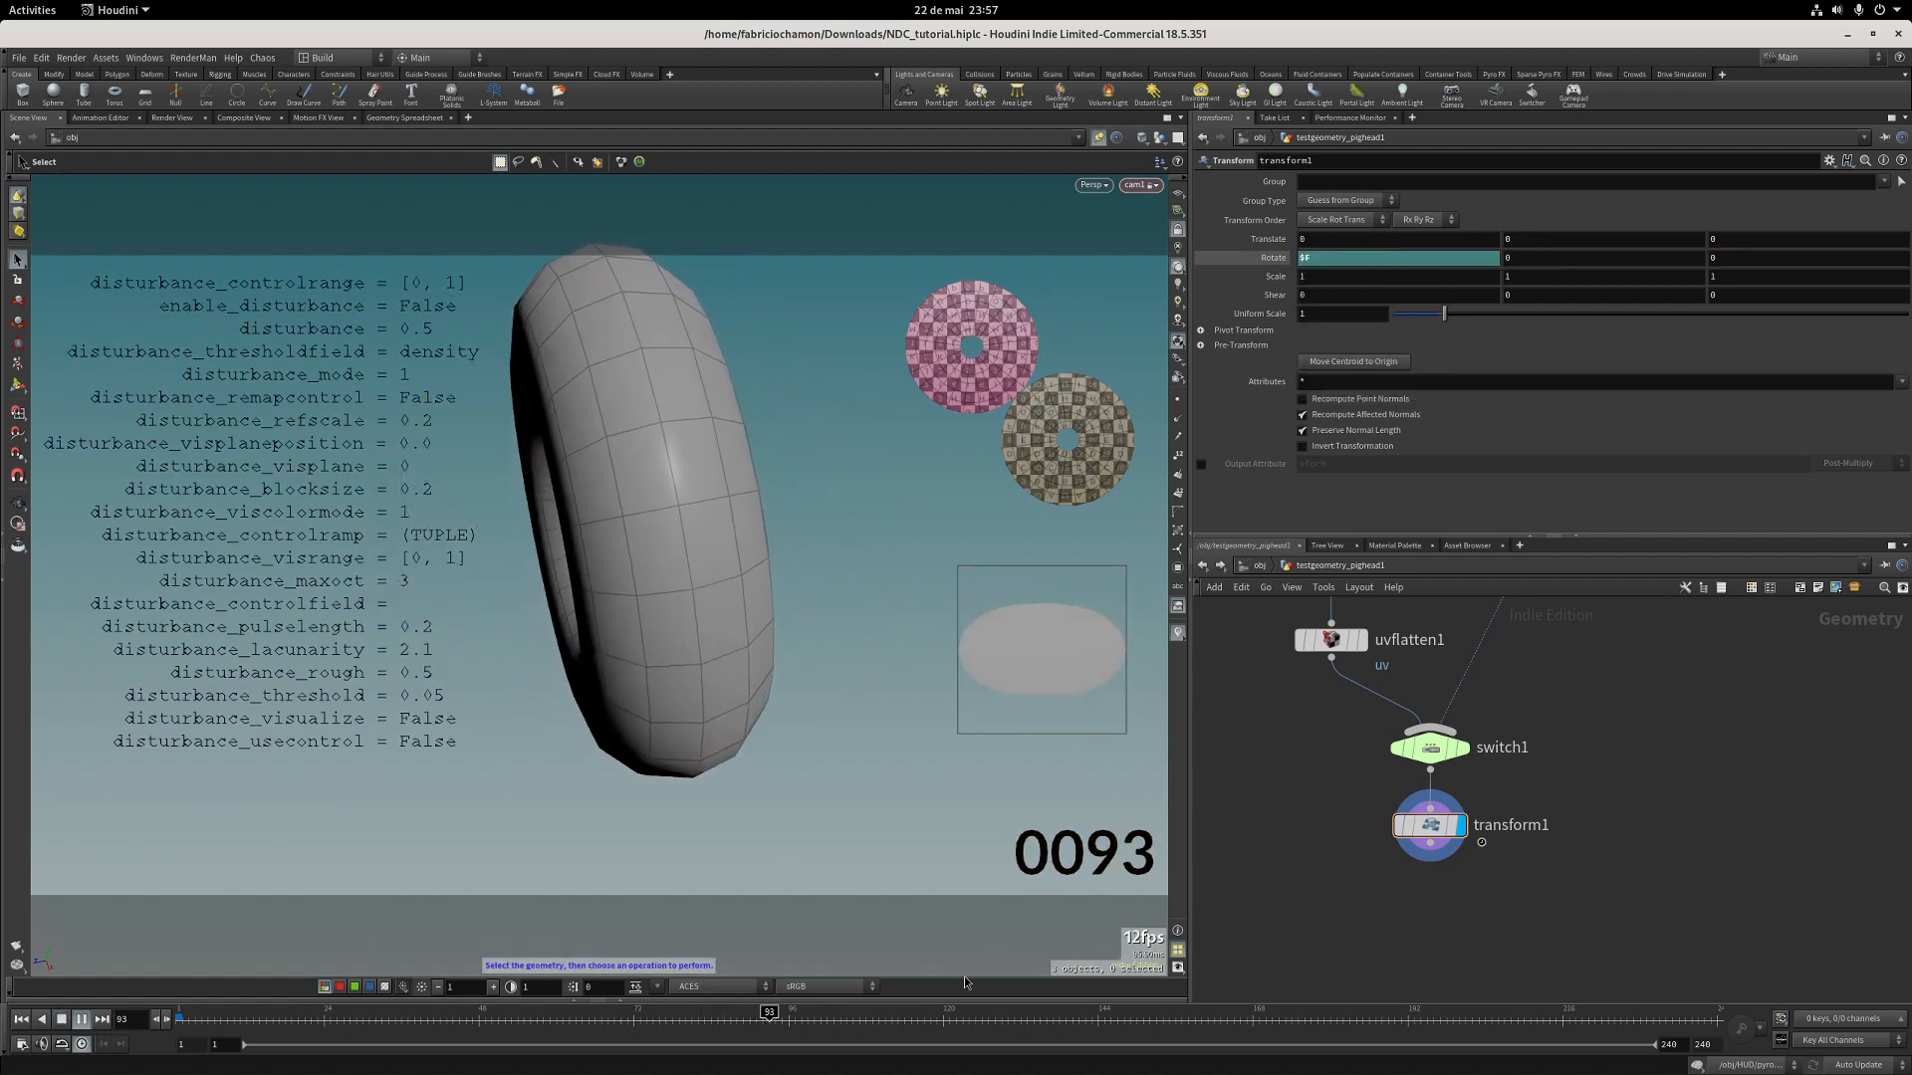
key("Up")
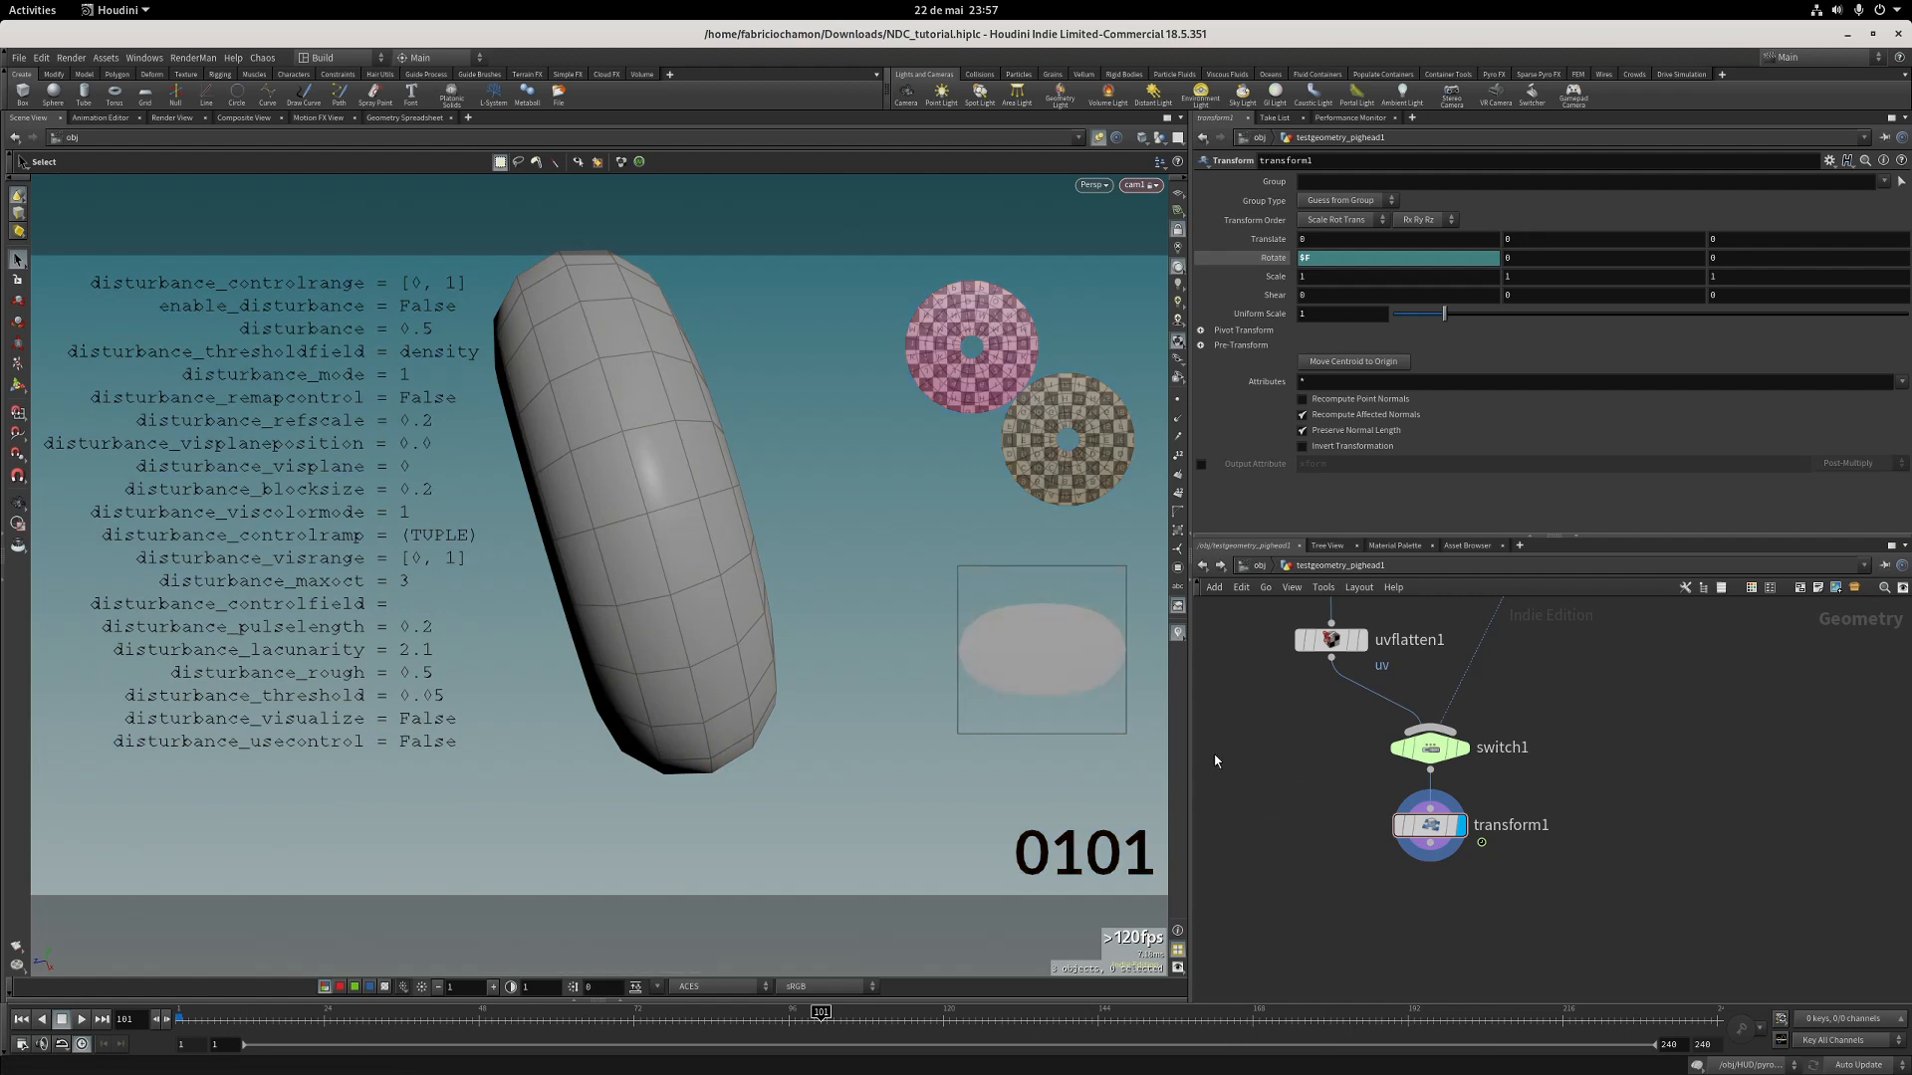
Update the textures at the current frame, and update them again after moving the timeline to frame 179.
middle_click_drag(1306, 754, 1340, 807)
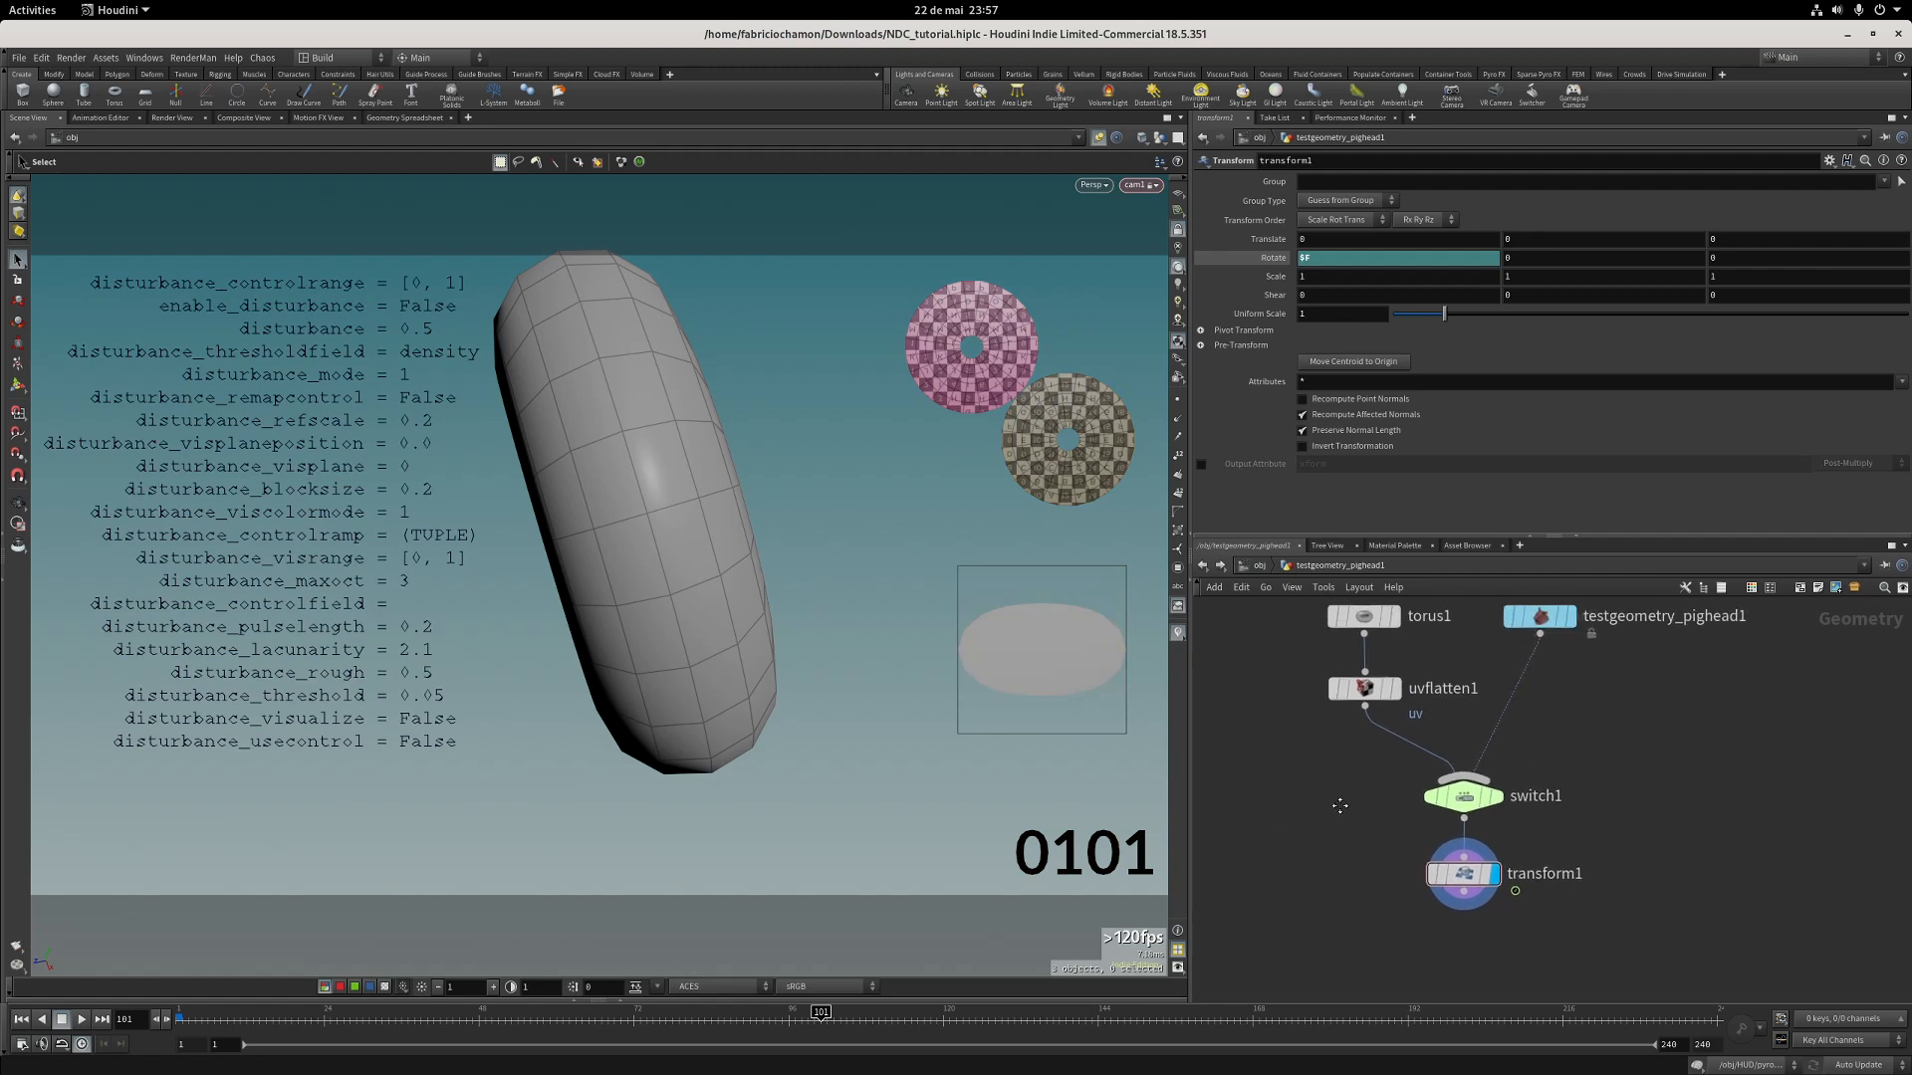
left_click(70, 57)
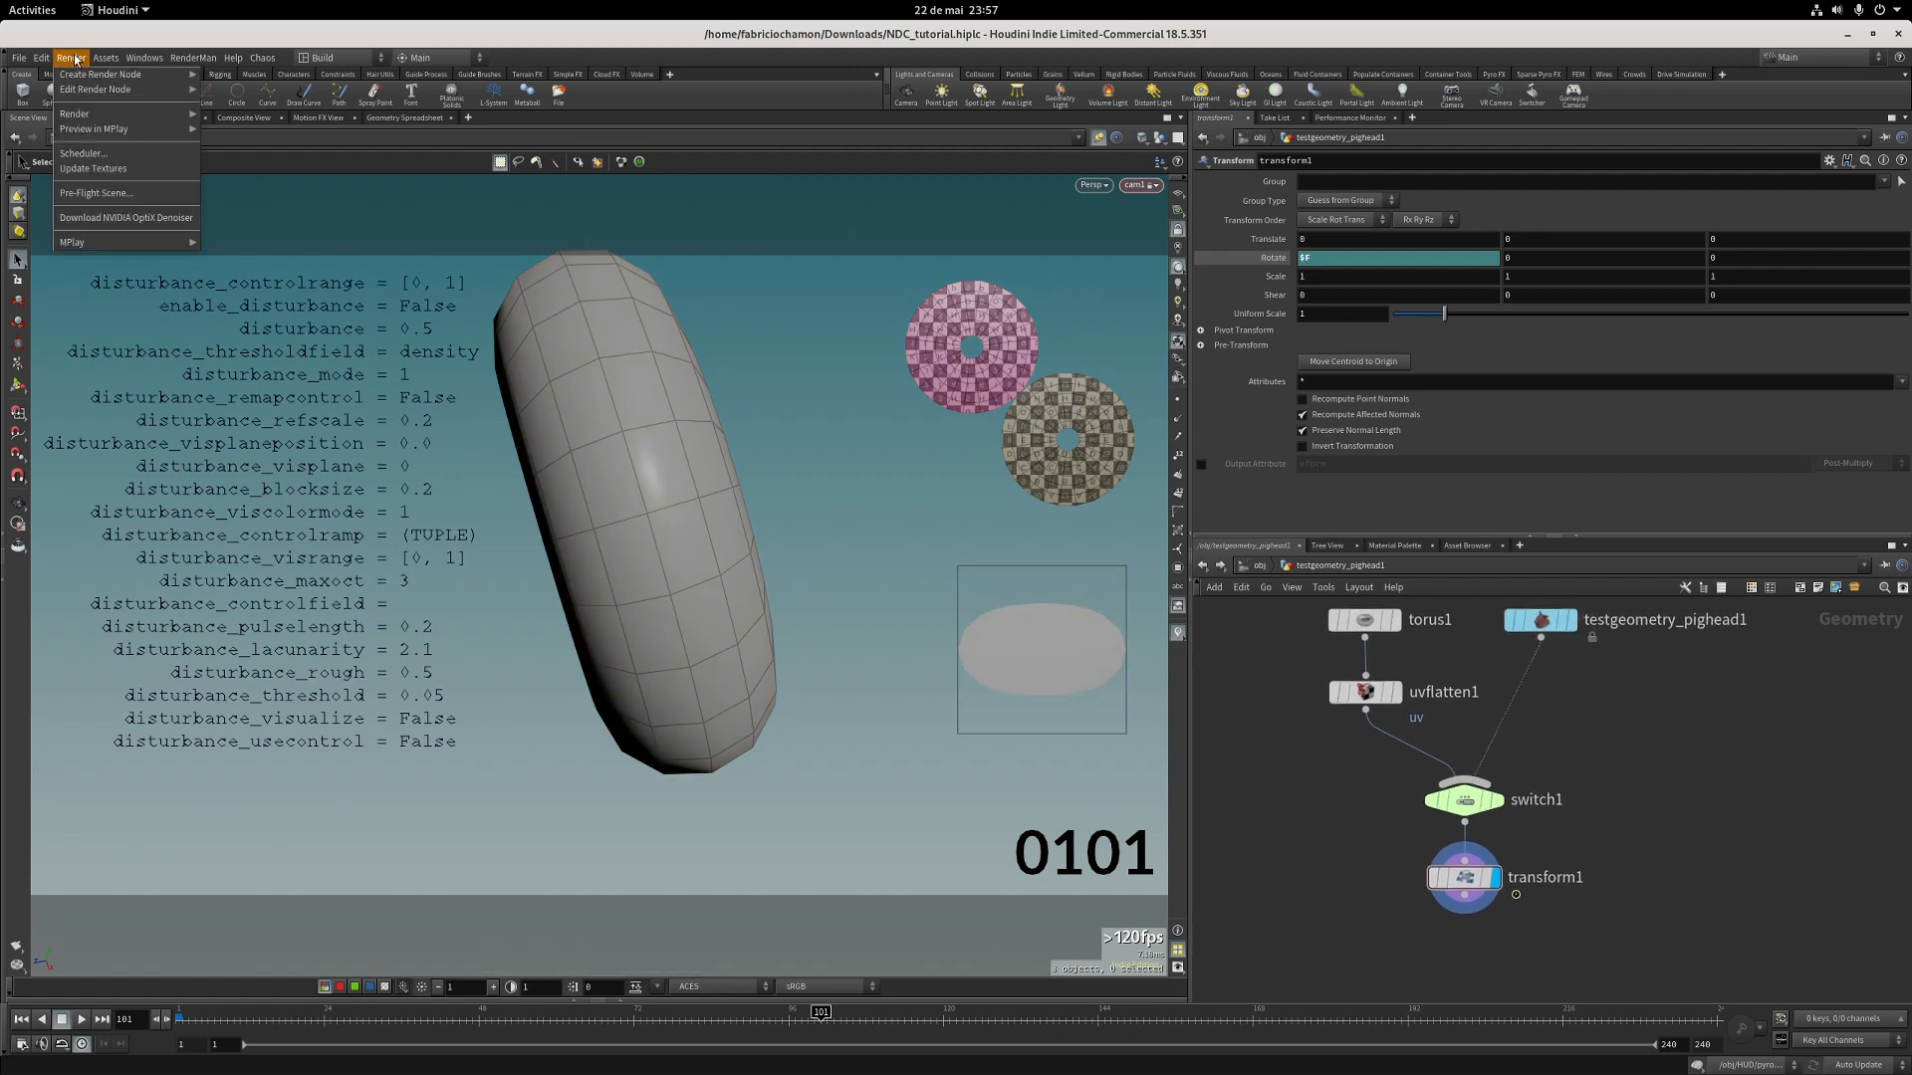
left_click(98, 167)
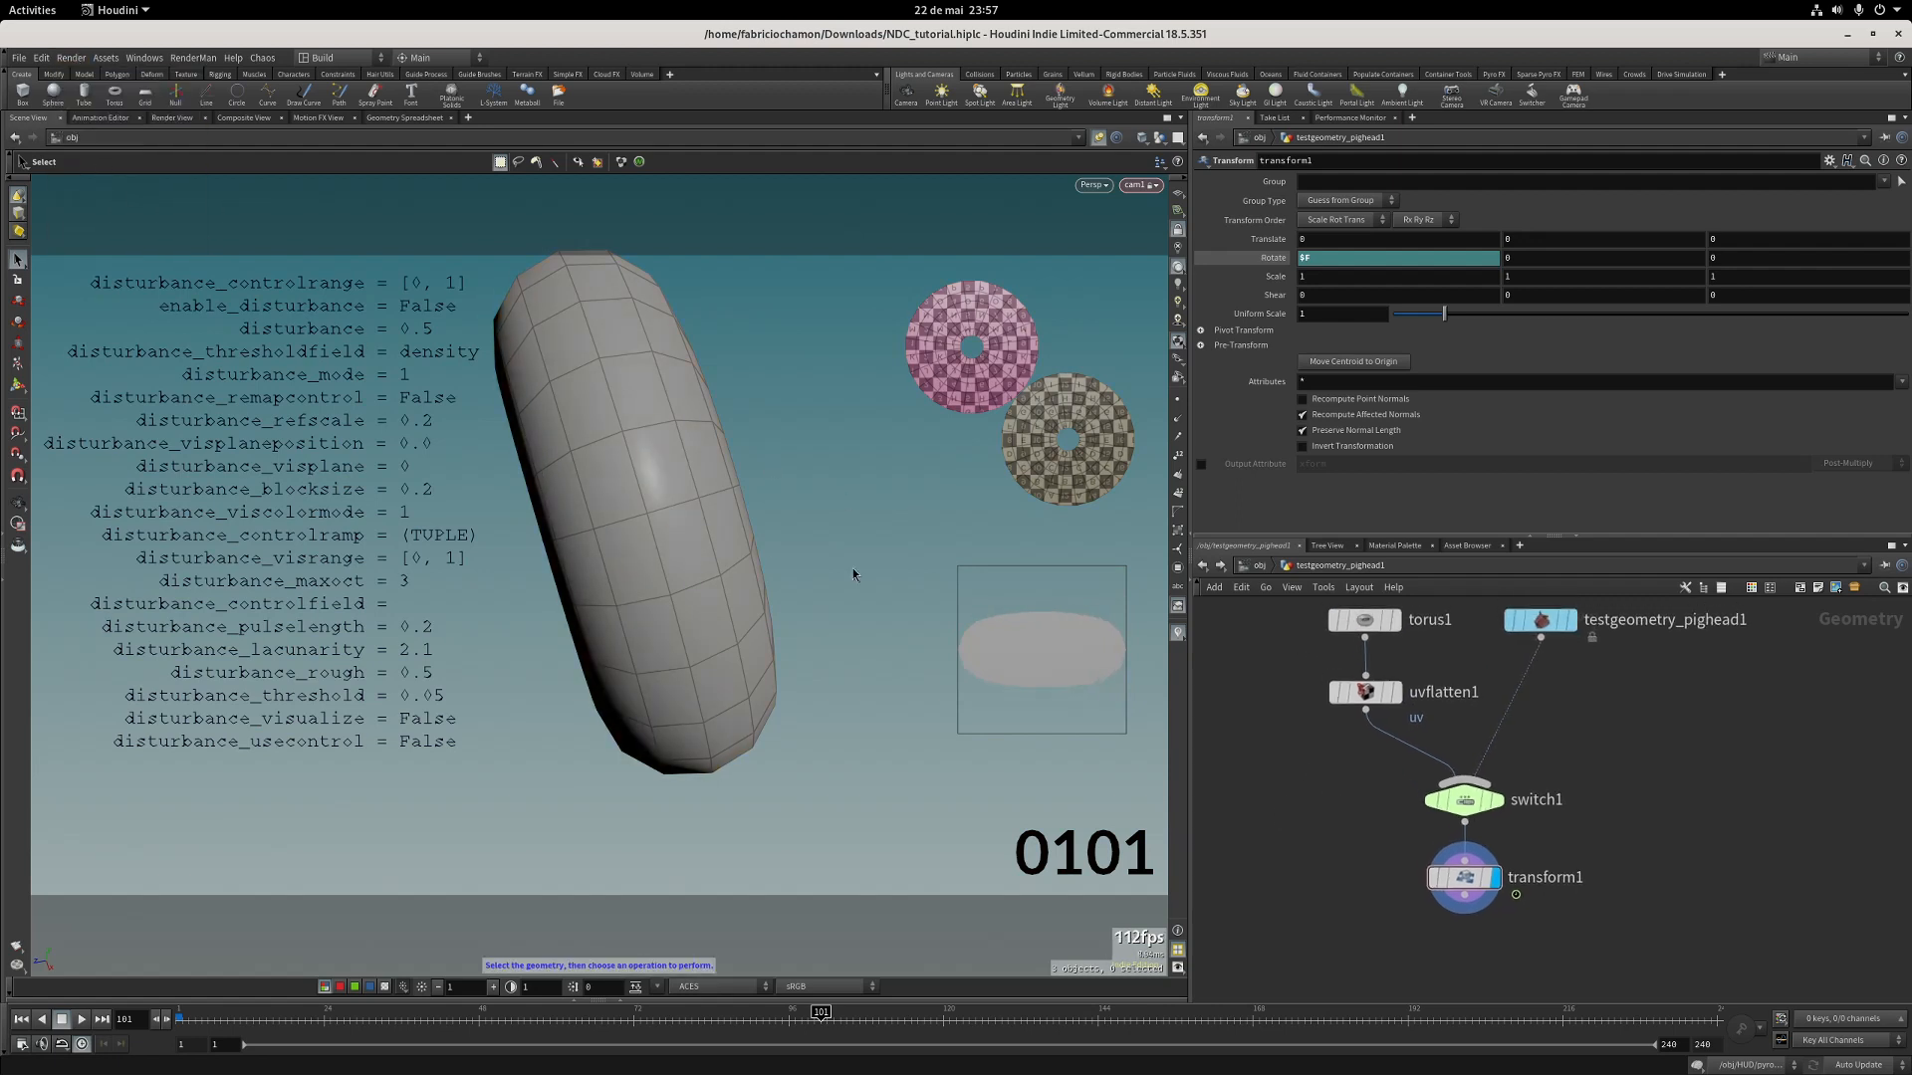
left_click_drag(912, 1025, 1324, 1022)
left_click(71, 57)
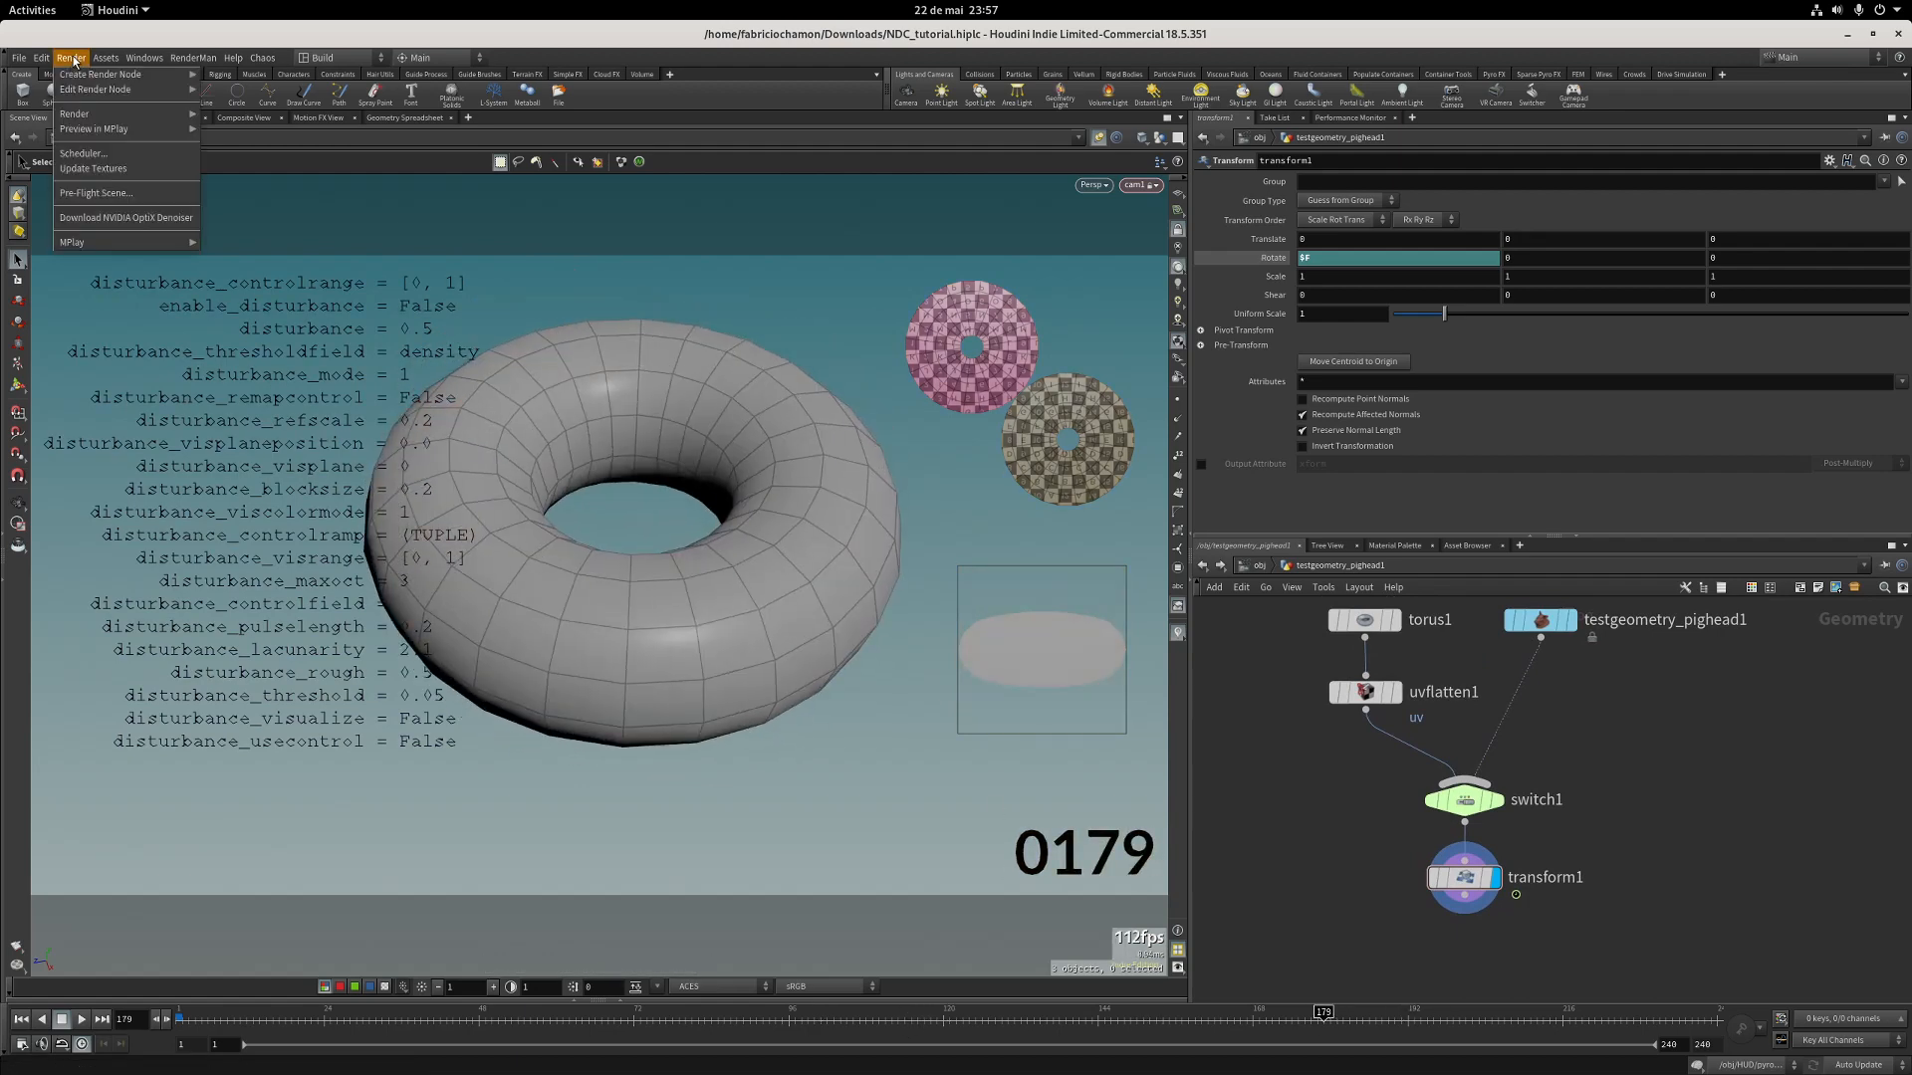
left_click(98, 167)
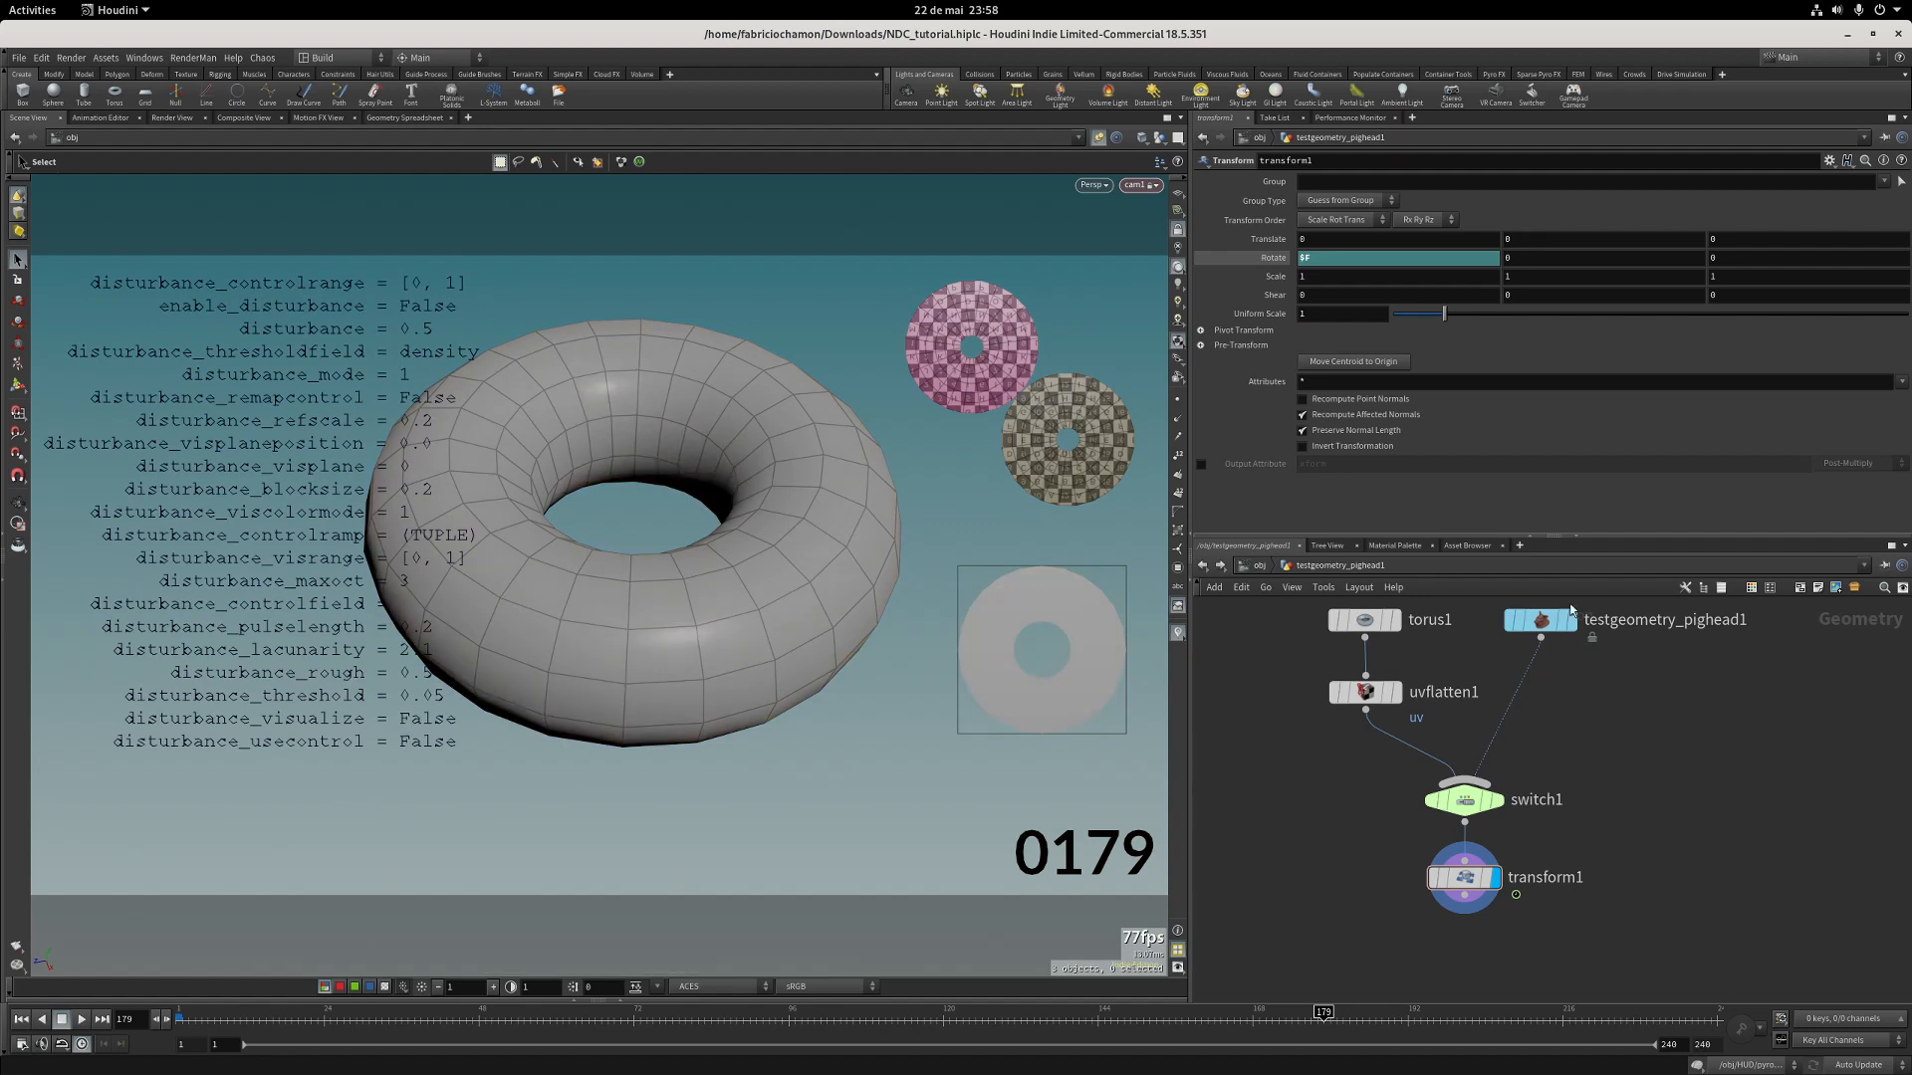
Open the HUD network and select the grid1, fromNDC, calc_aspectRatio, extracttransform1 and grid2 nodes together.
left_click(1258, 565)
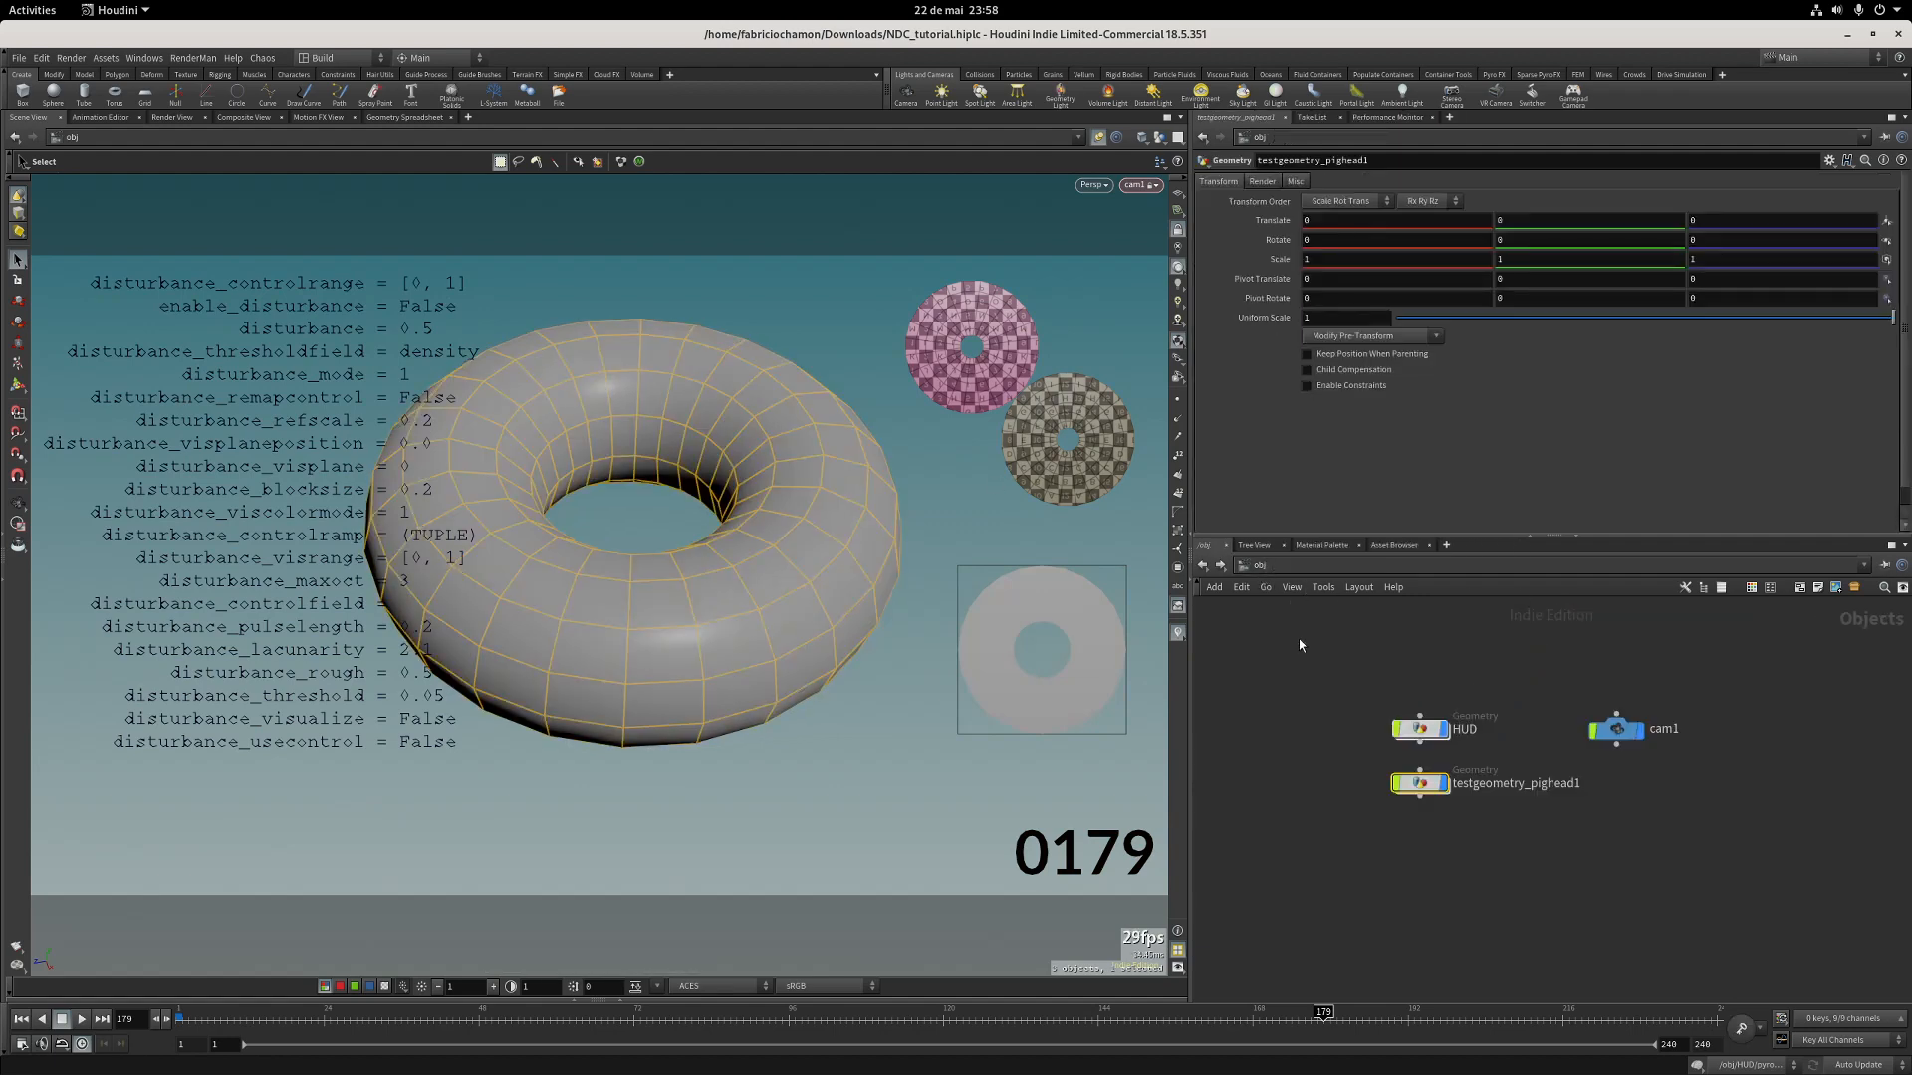
double_click(1427, 734)
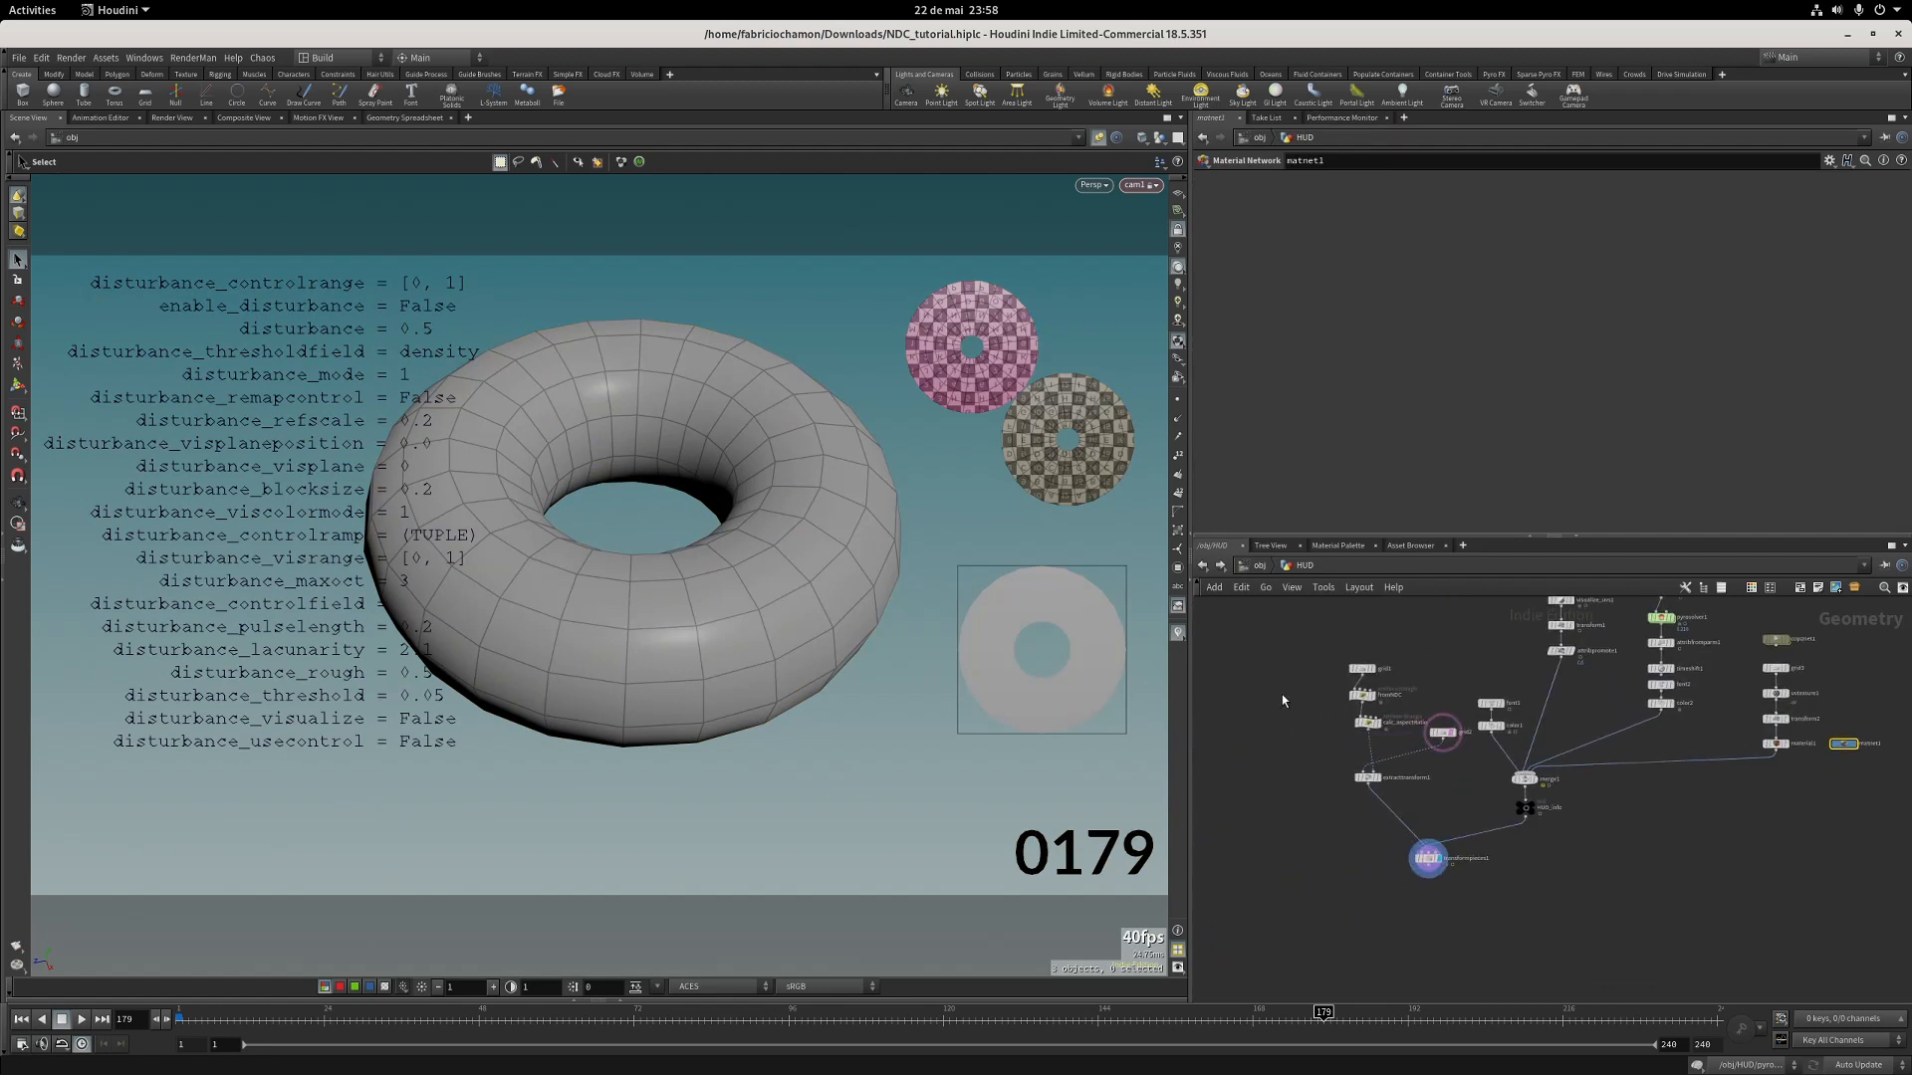
left_click_drag(1281, 695, 1473, 819)
scroll(1527, 799, "up", 3)
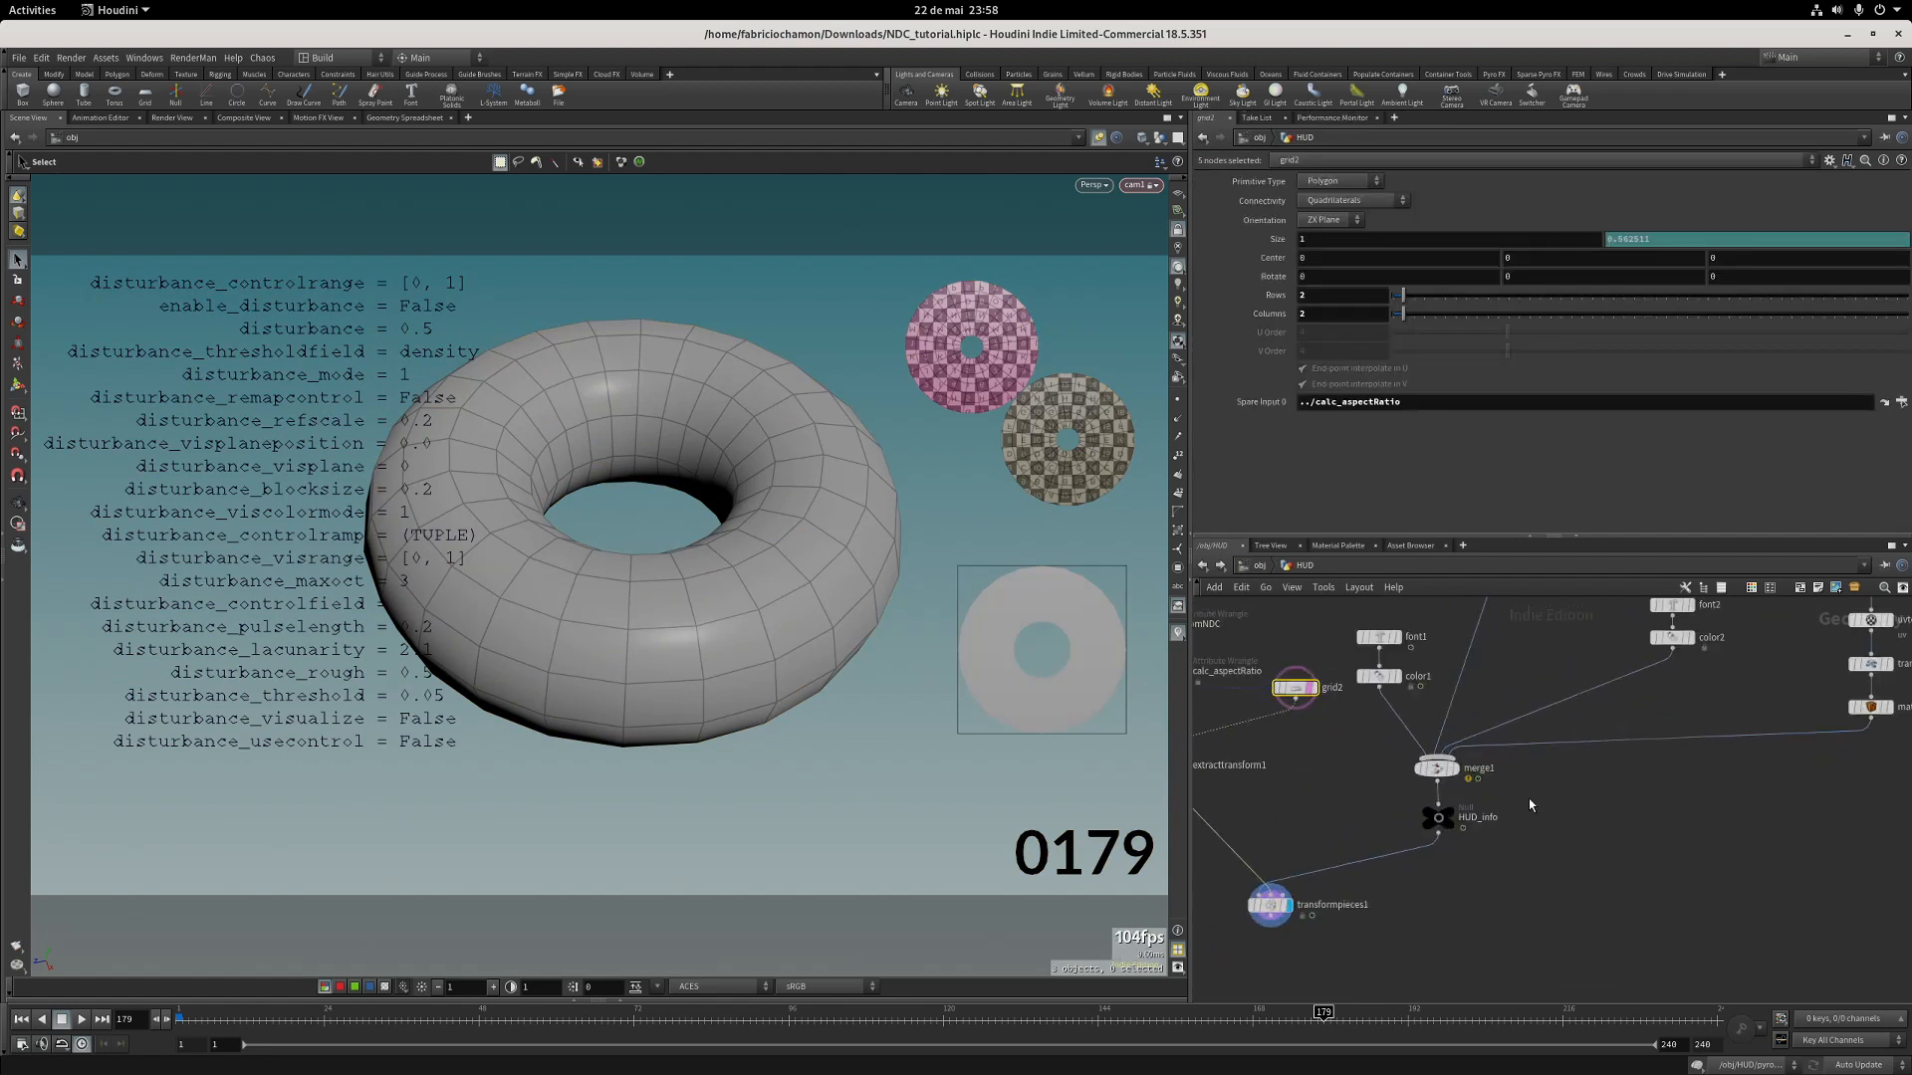
scroll(1528, 798, "down", 6)
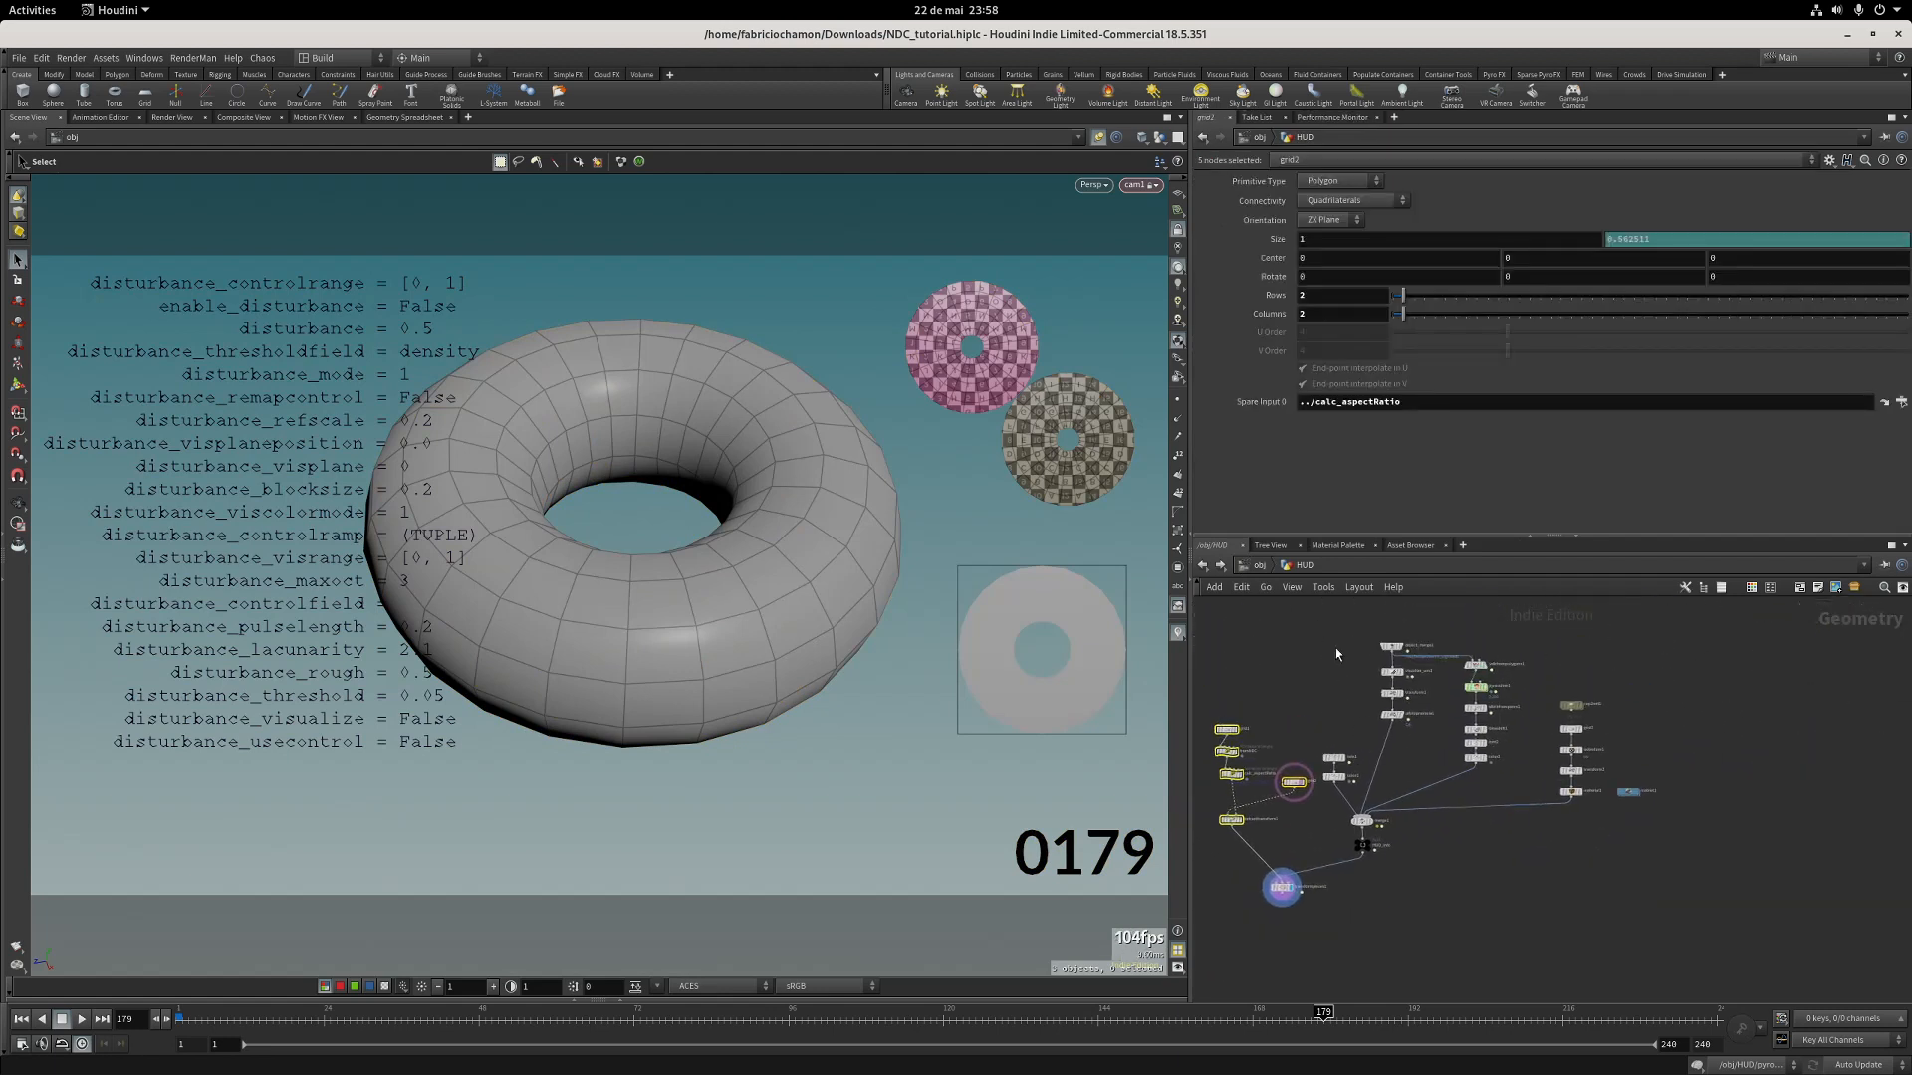
Select the HUD element branches with merge1 and HUD_info, and shift them slightly within the network.
left_click_drag(1335, 649, 1589, 889)
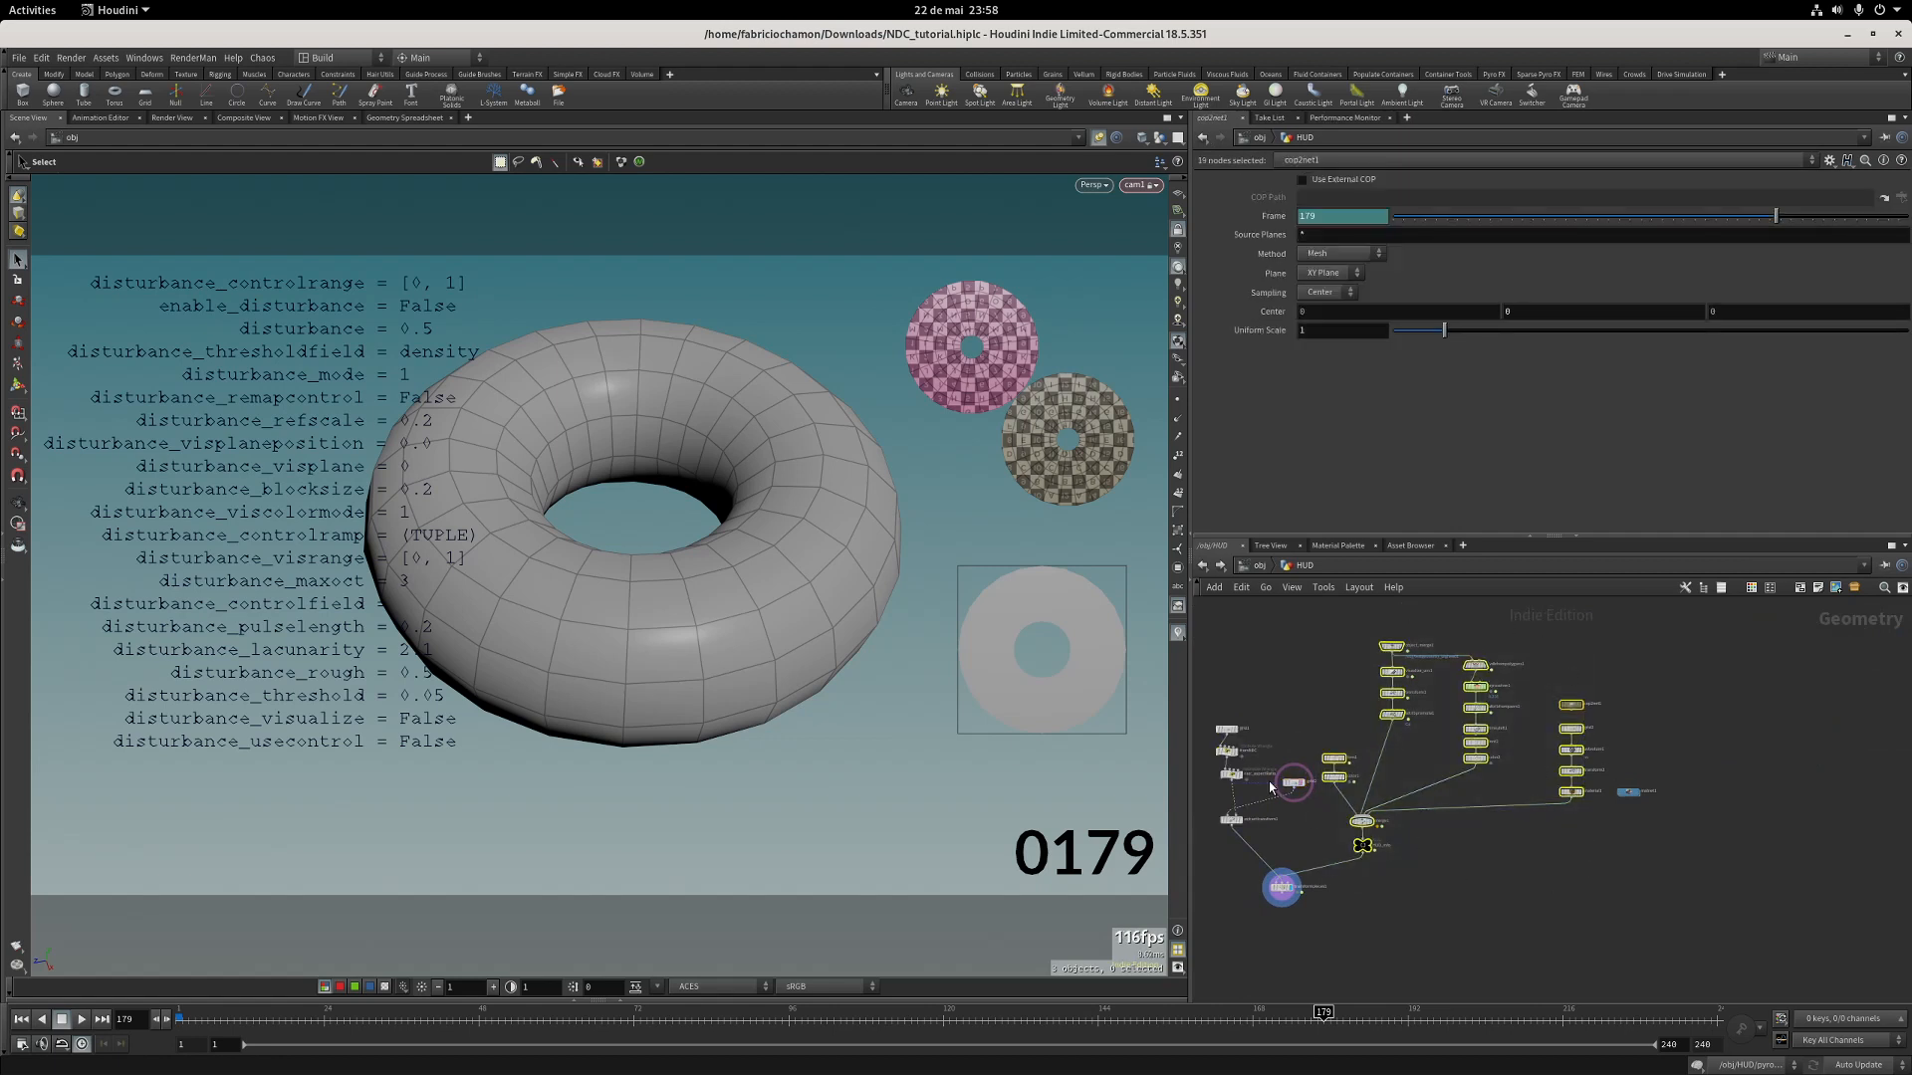
key("l")
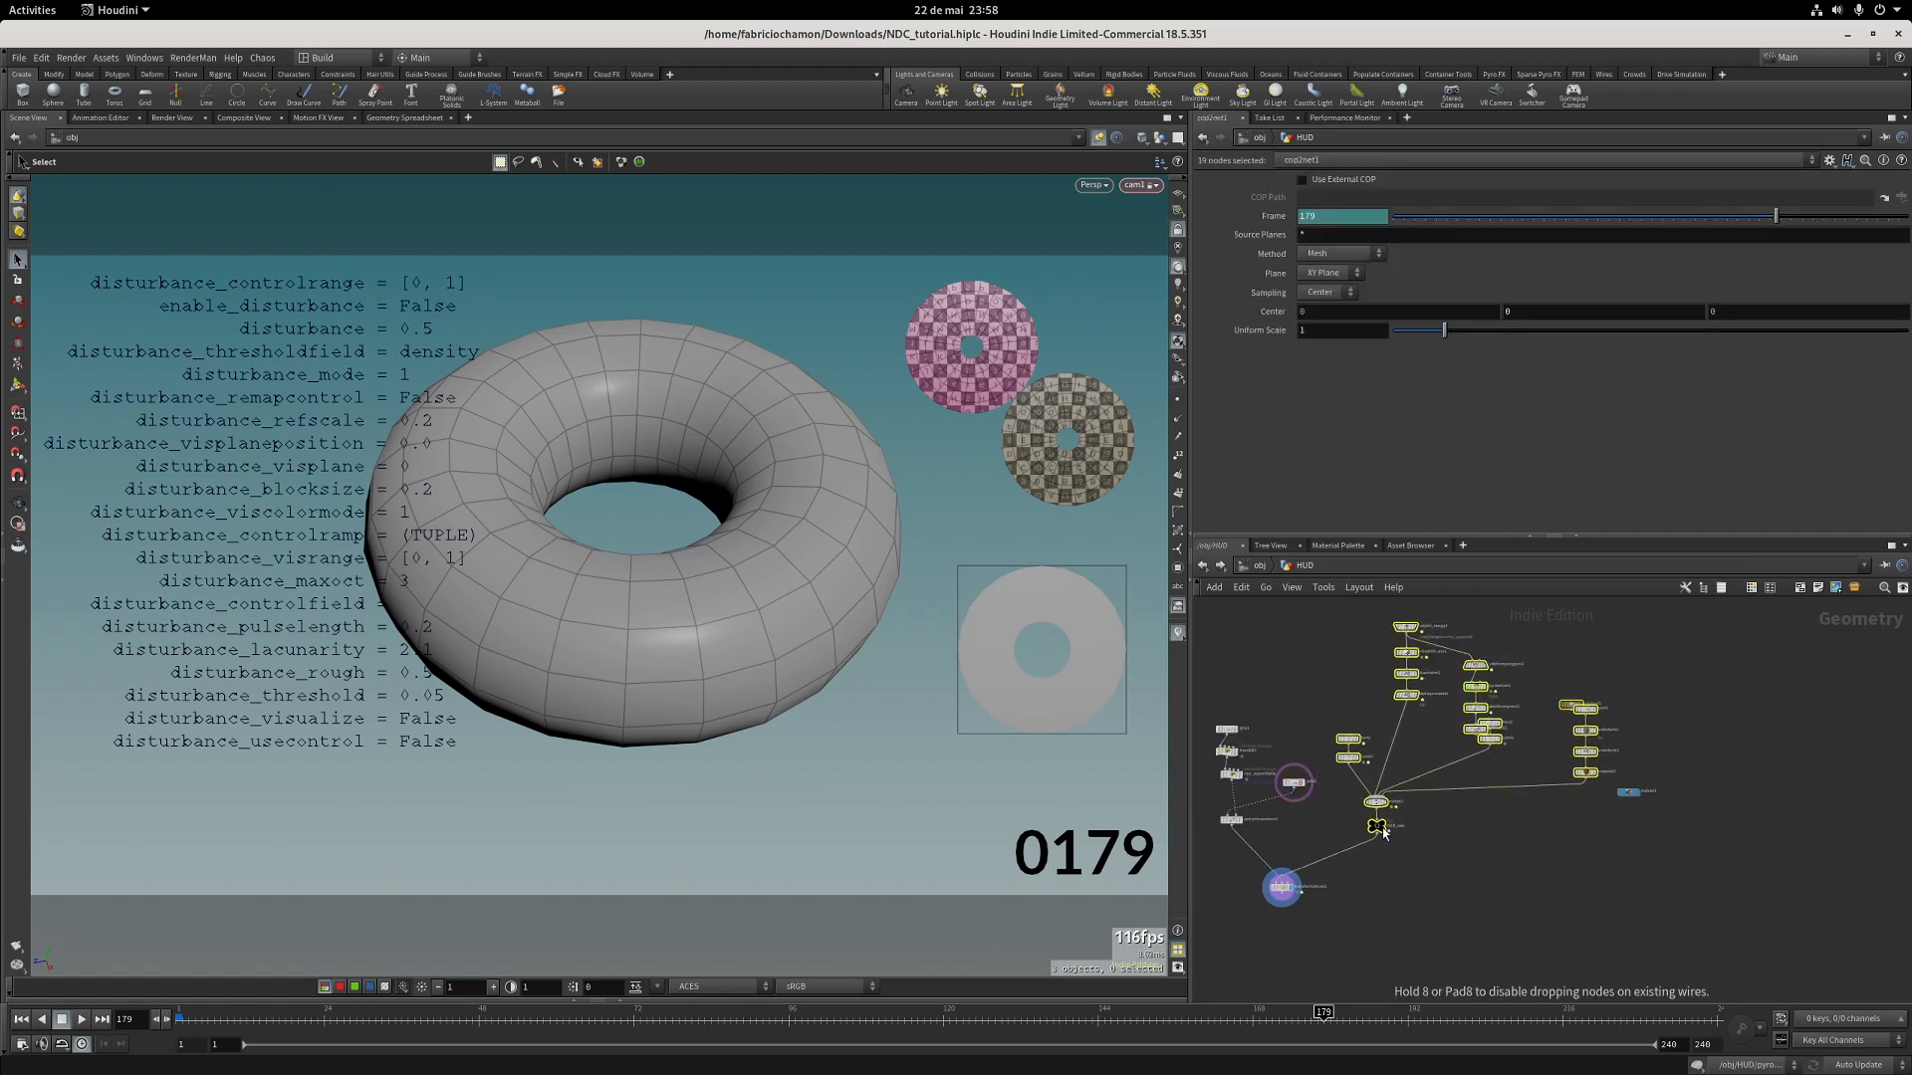
left_click(1367, 857)
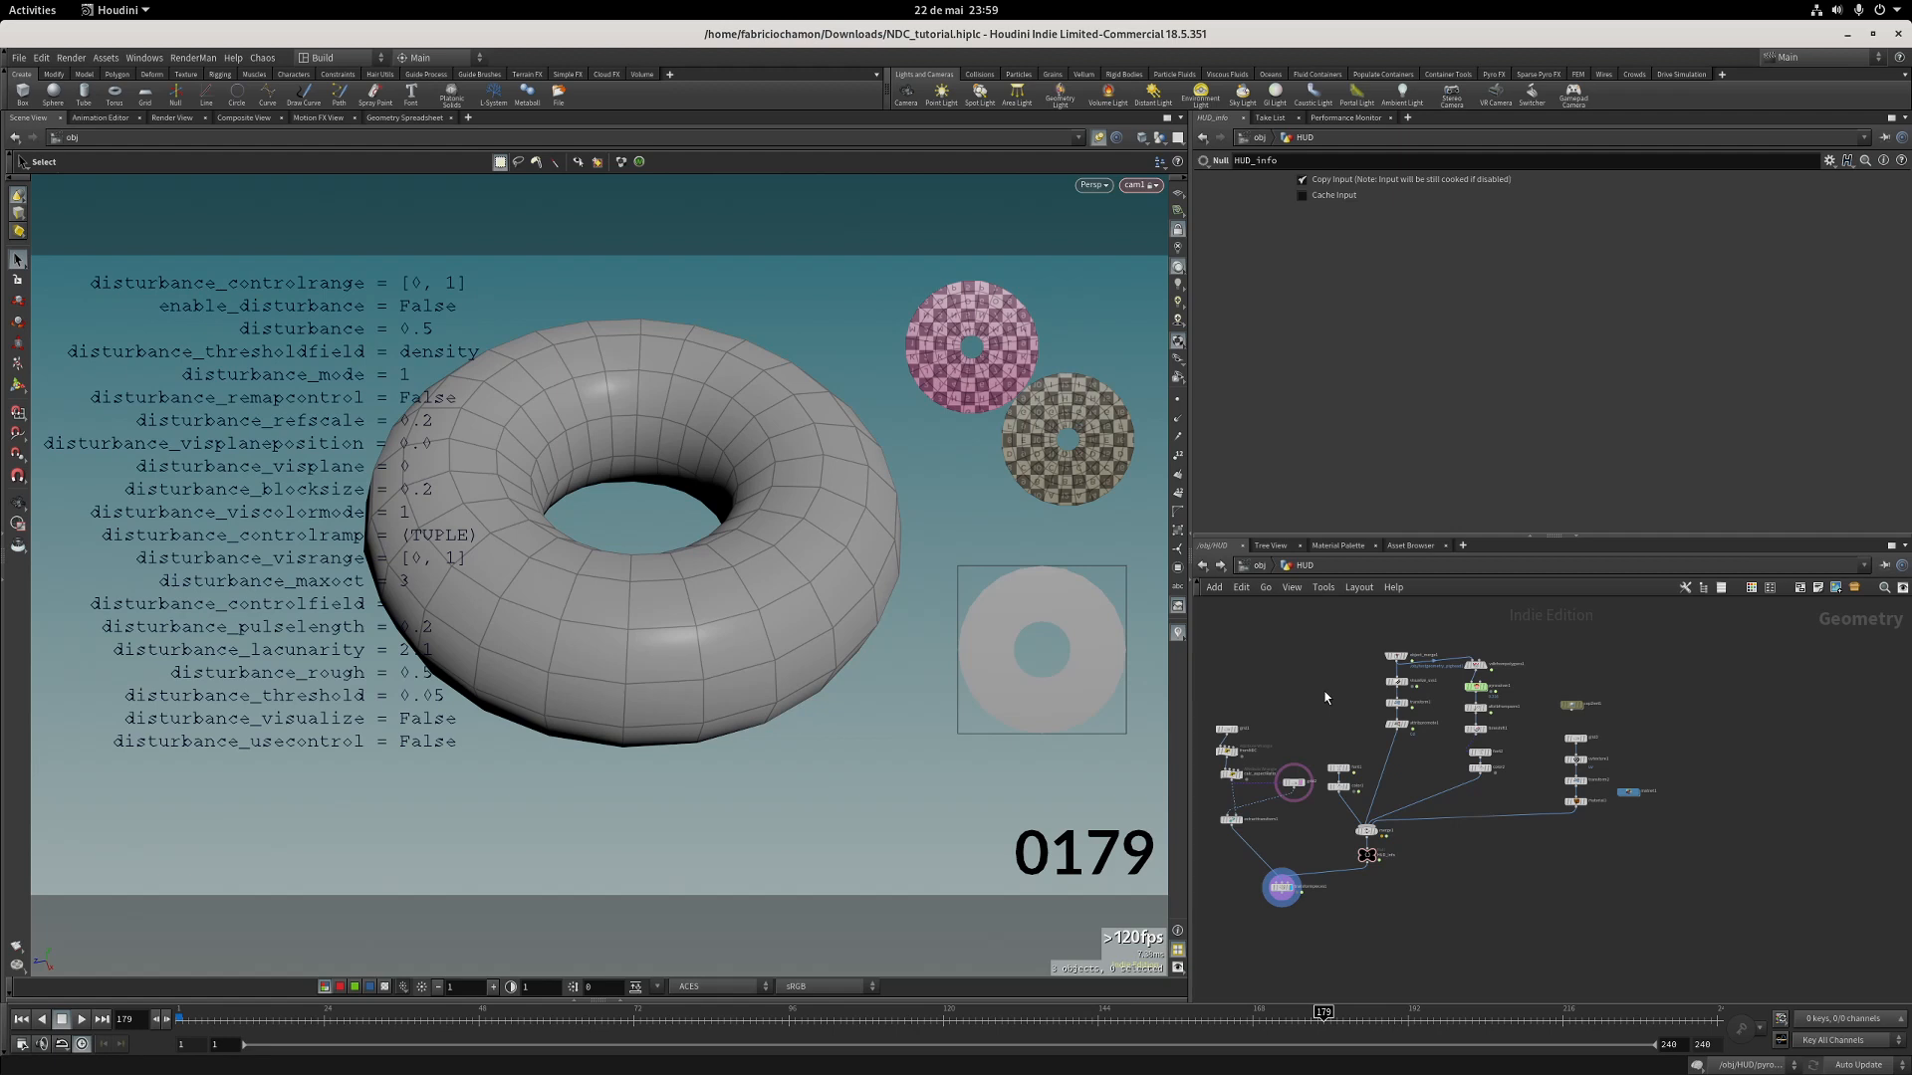
Line up grid1 and fromNDC above calc_aspectRatio with wider vertical spacing between the nodes.
scroll(1324, 697, "up", 10)
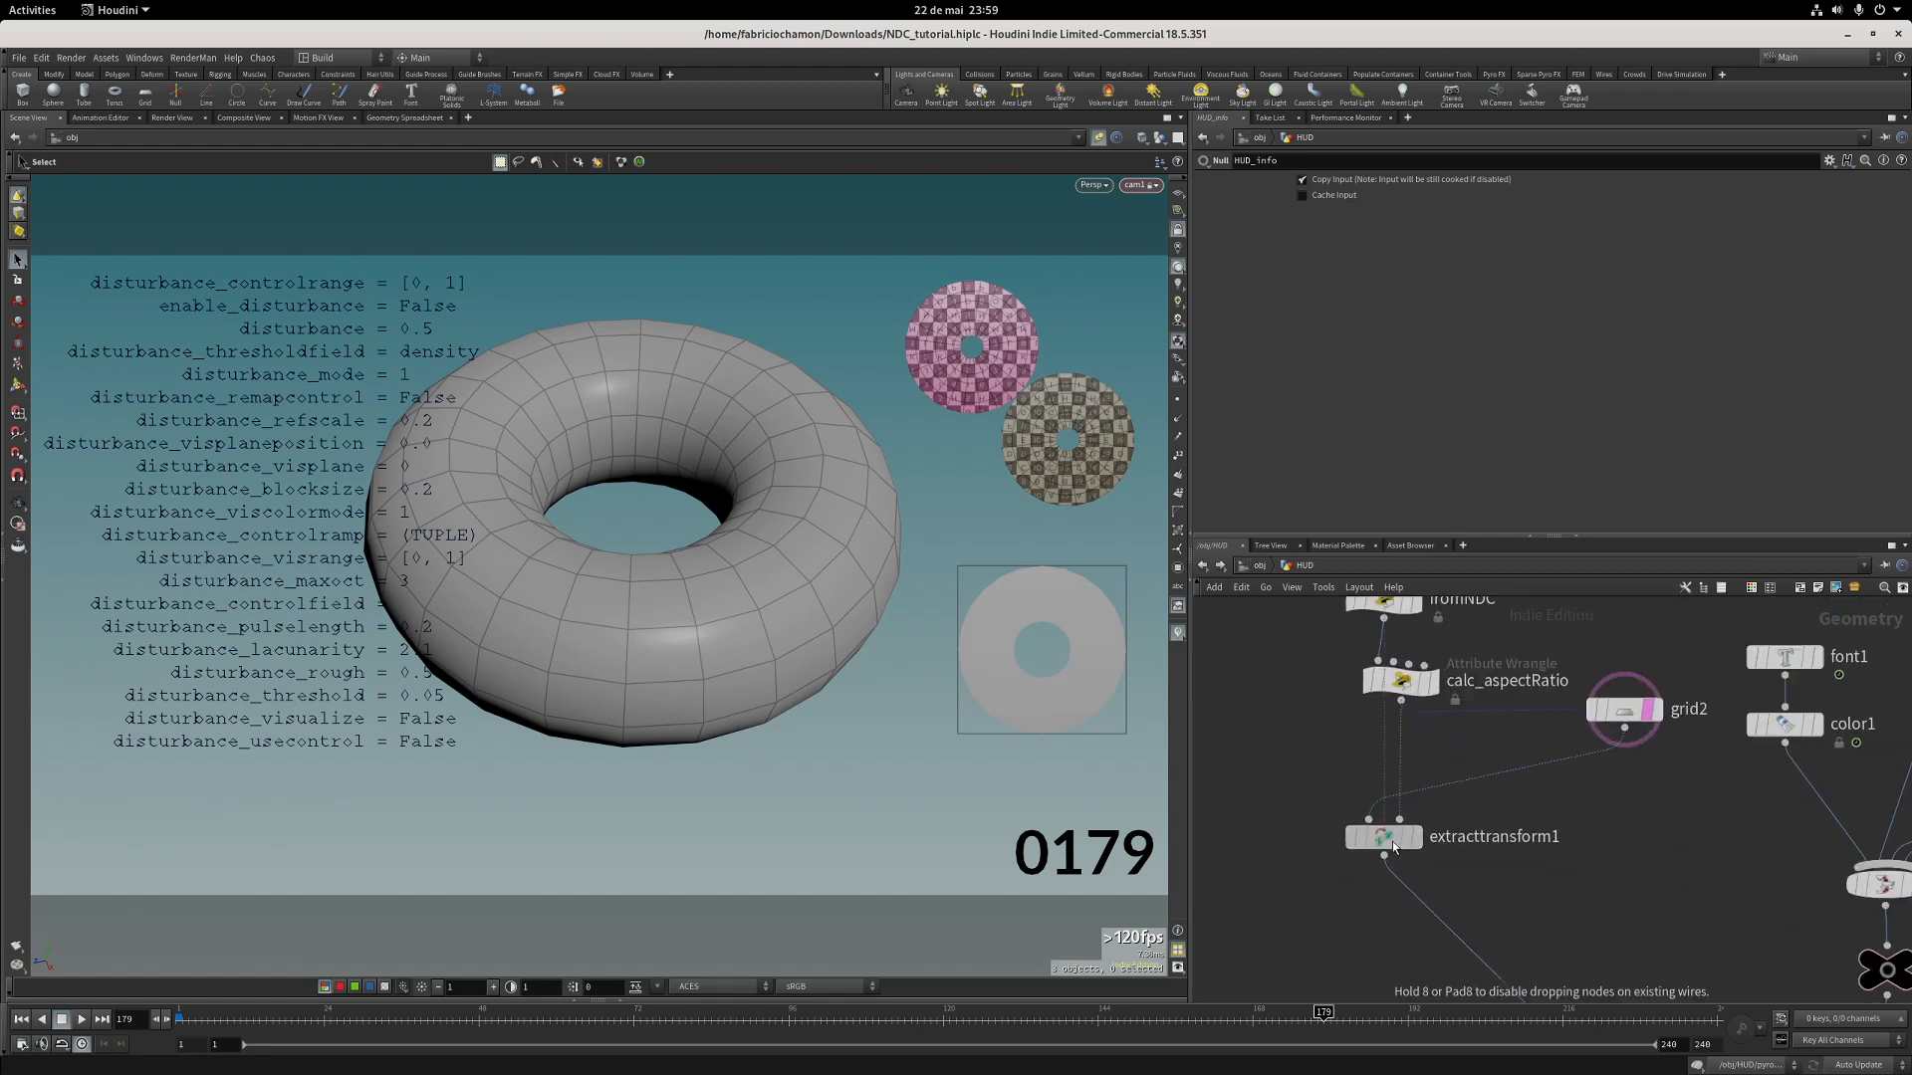
left_click_drag(1392, 840, 1392, 840)
middle_click_drag(1315, 671, 1293, 828)
left_click(1409, 802)
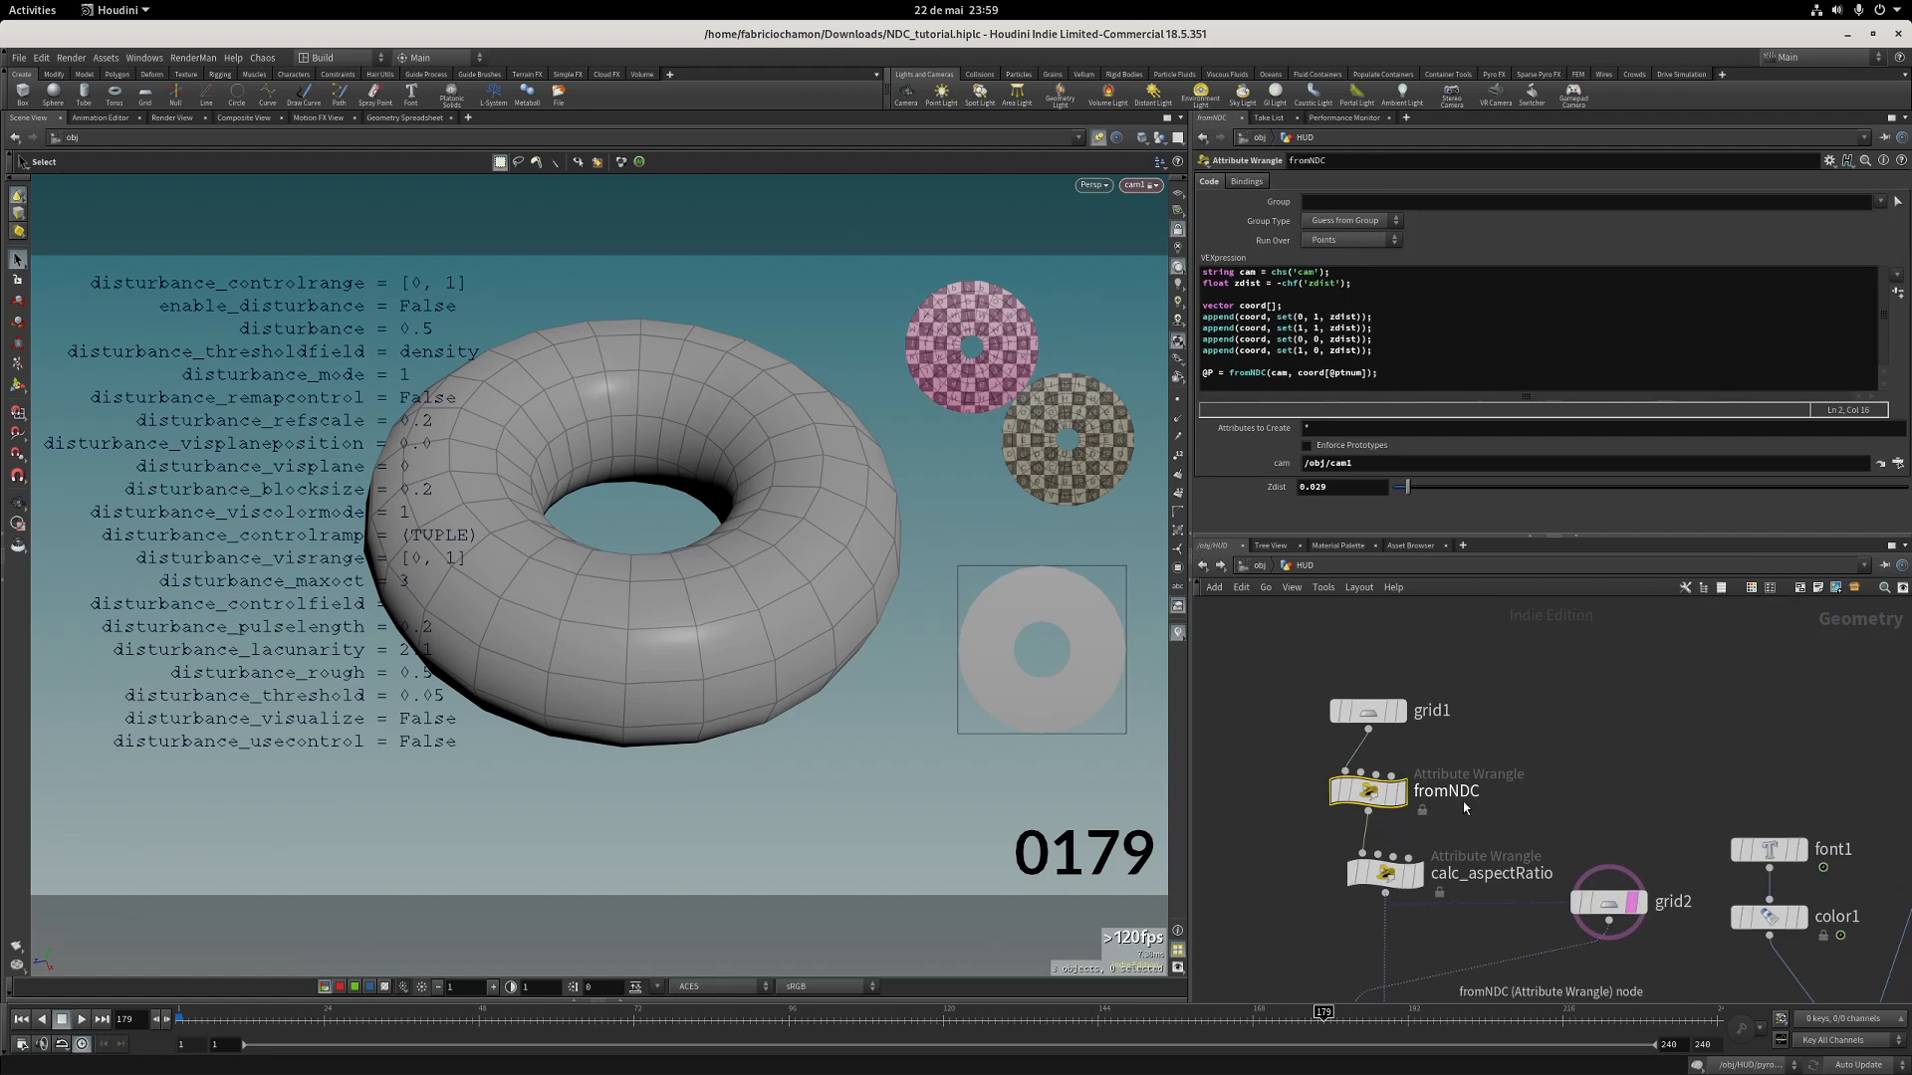
left_click_drag(1344, 733, 1494, 776)
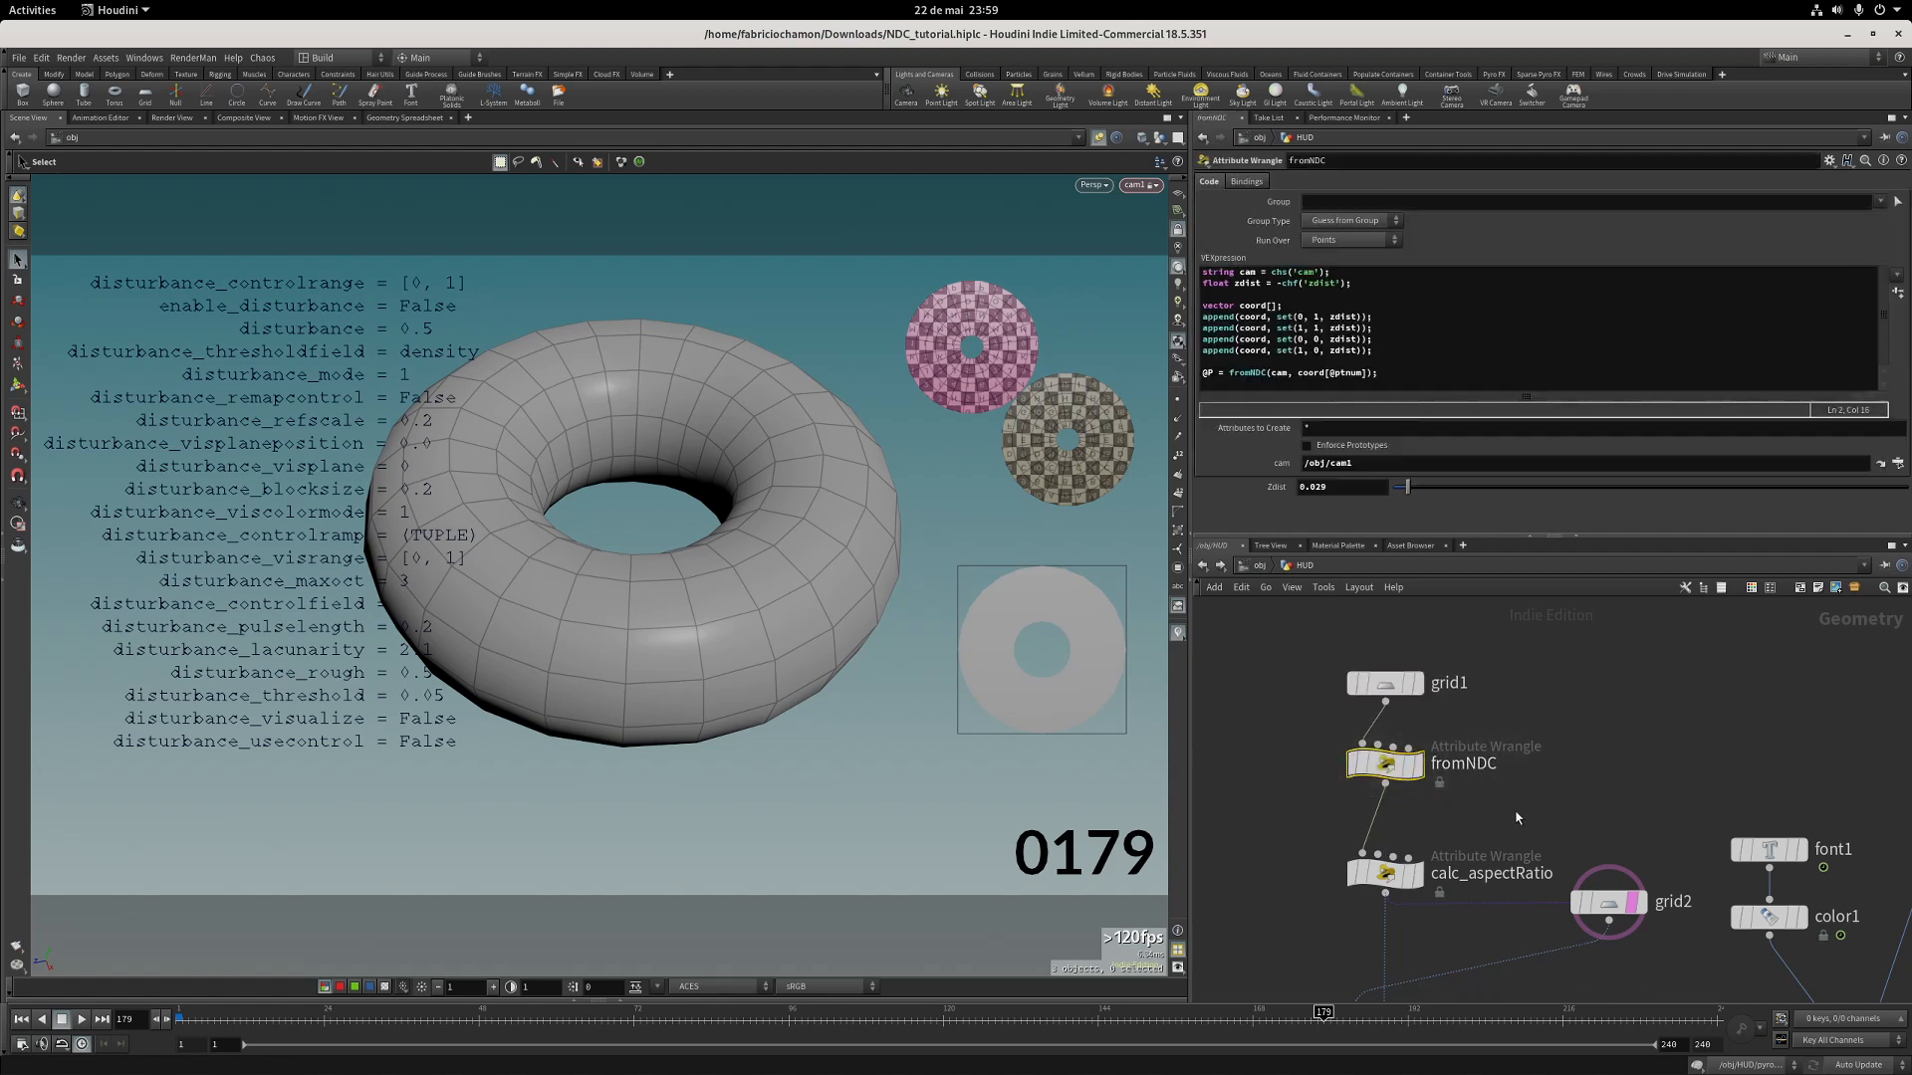
left_click_drag(1394, 685, 1394, 663)
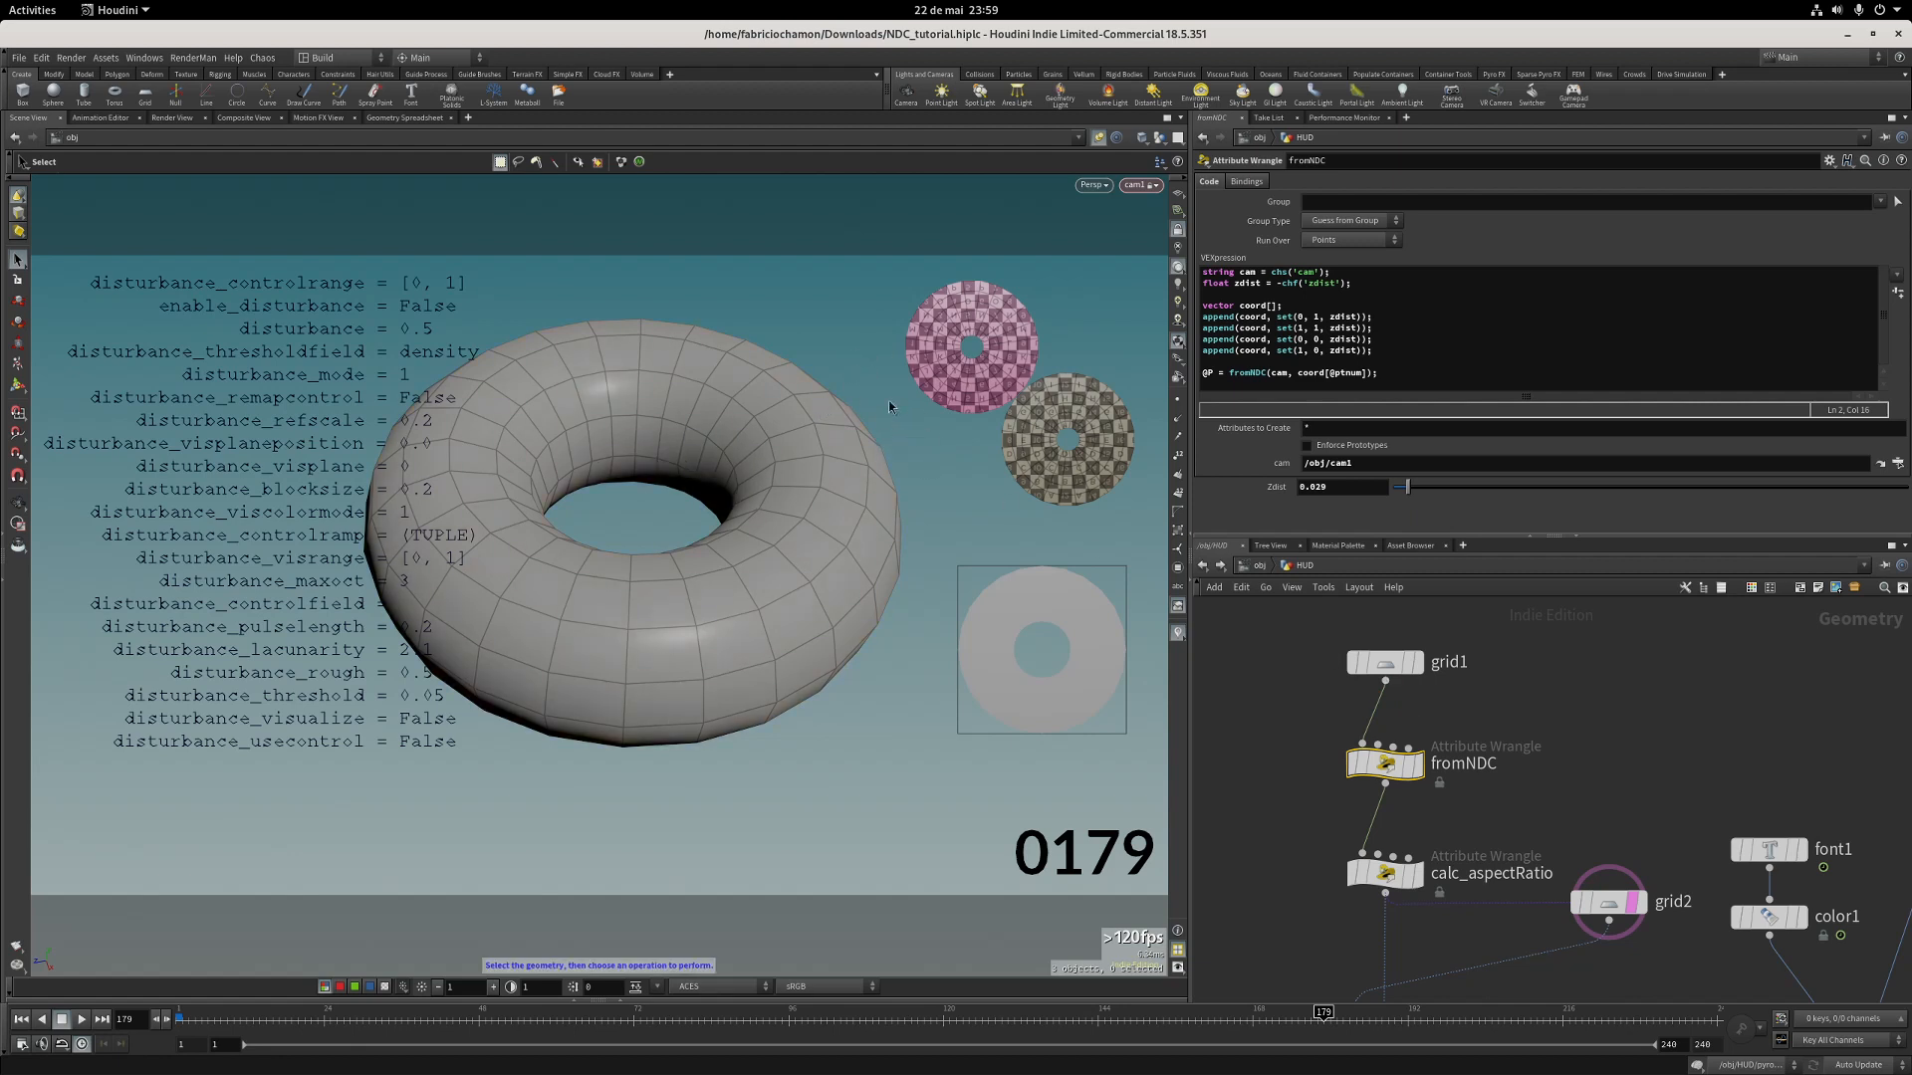
scroll(1274, 723, "down", 5)
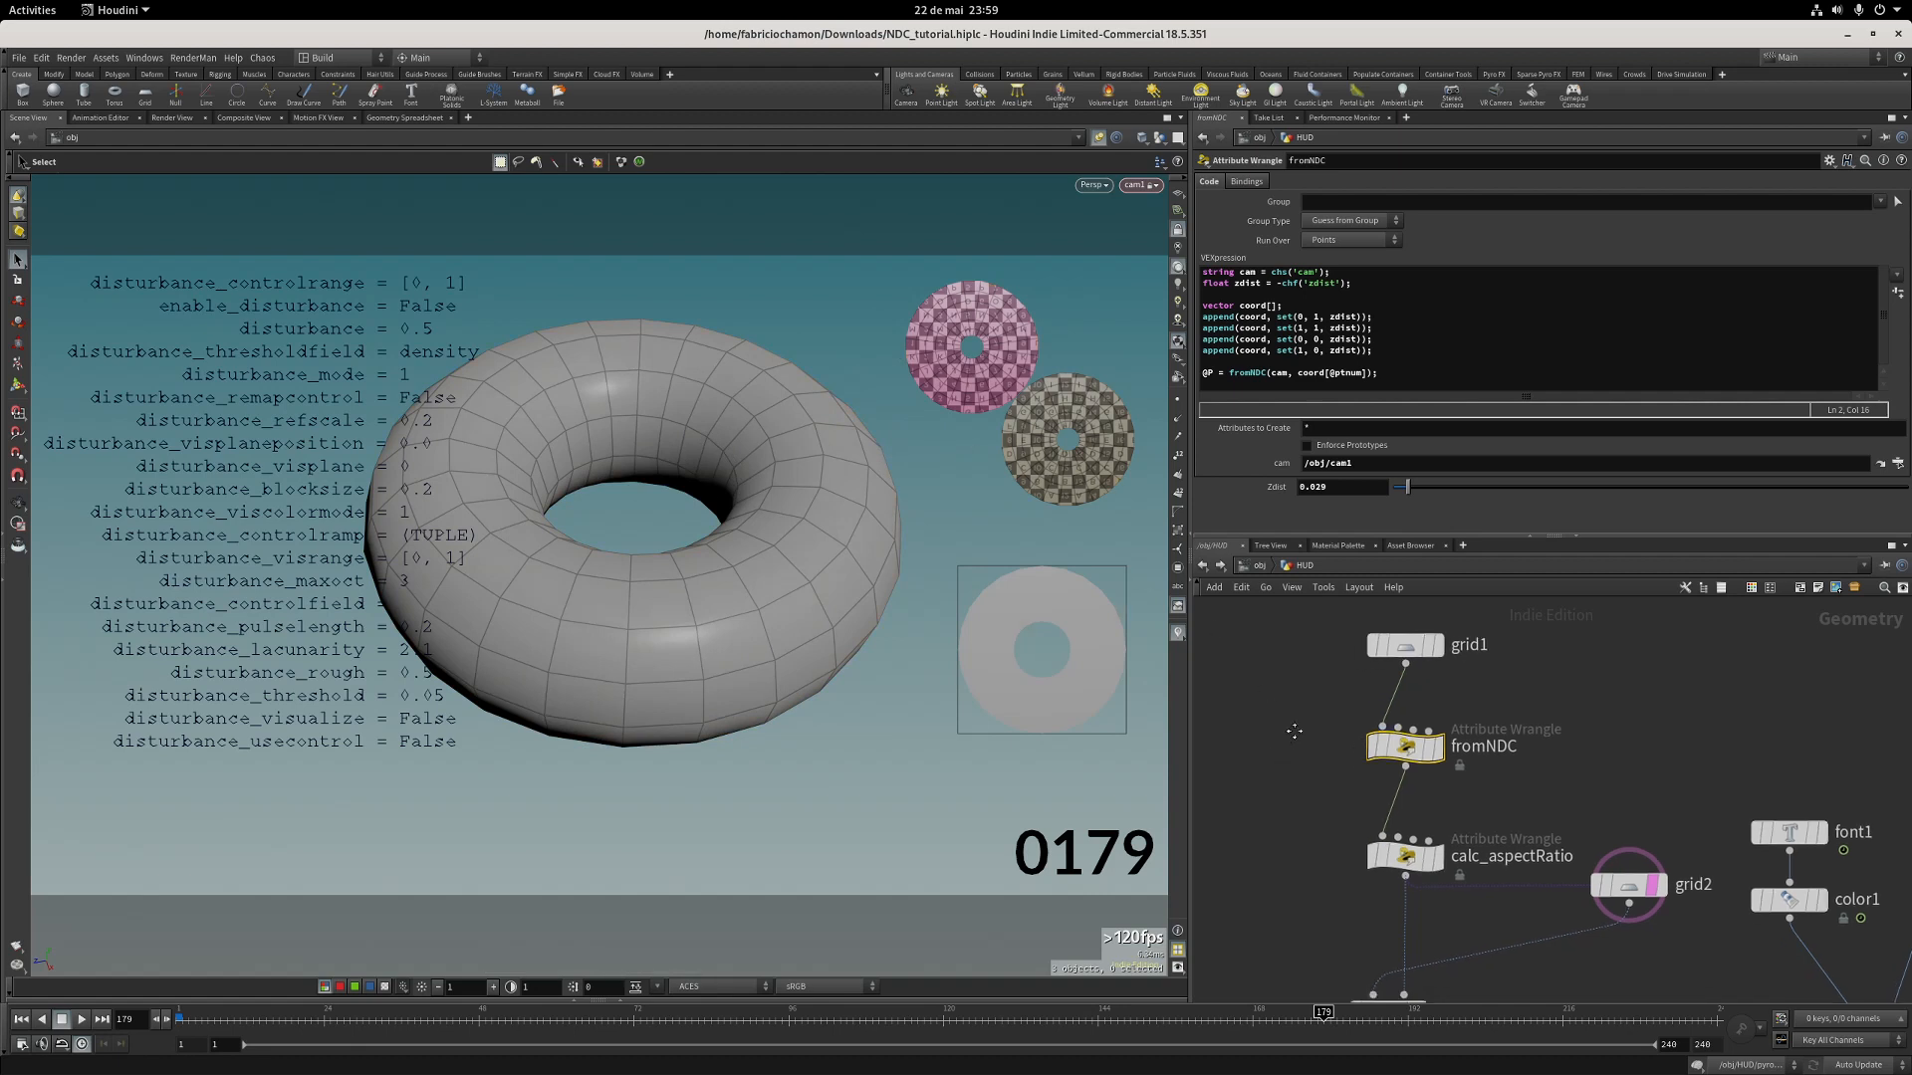
middle_click_drag(1274, 722, 1278, 718)
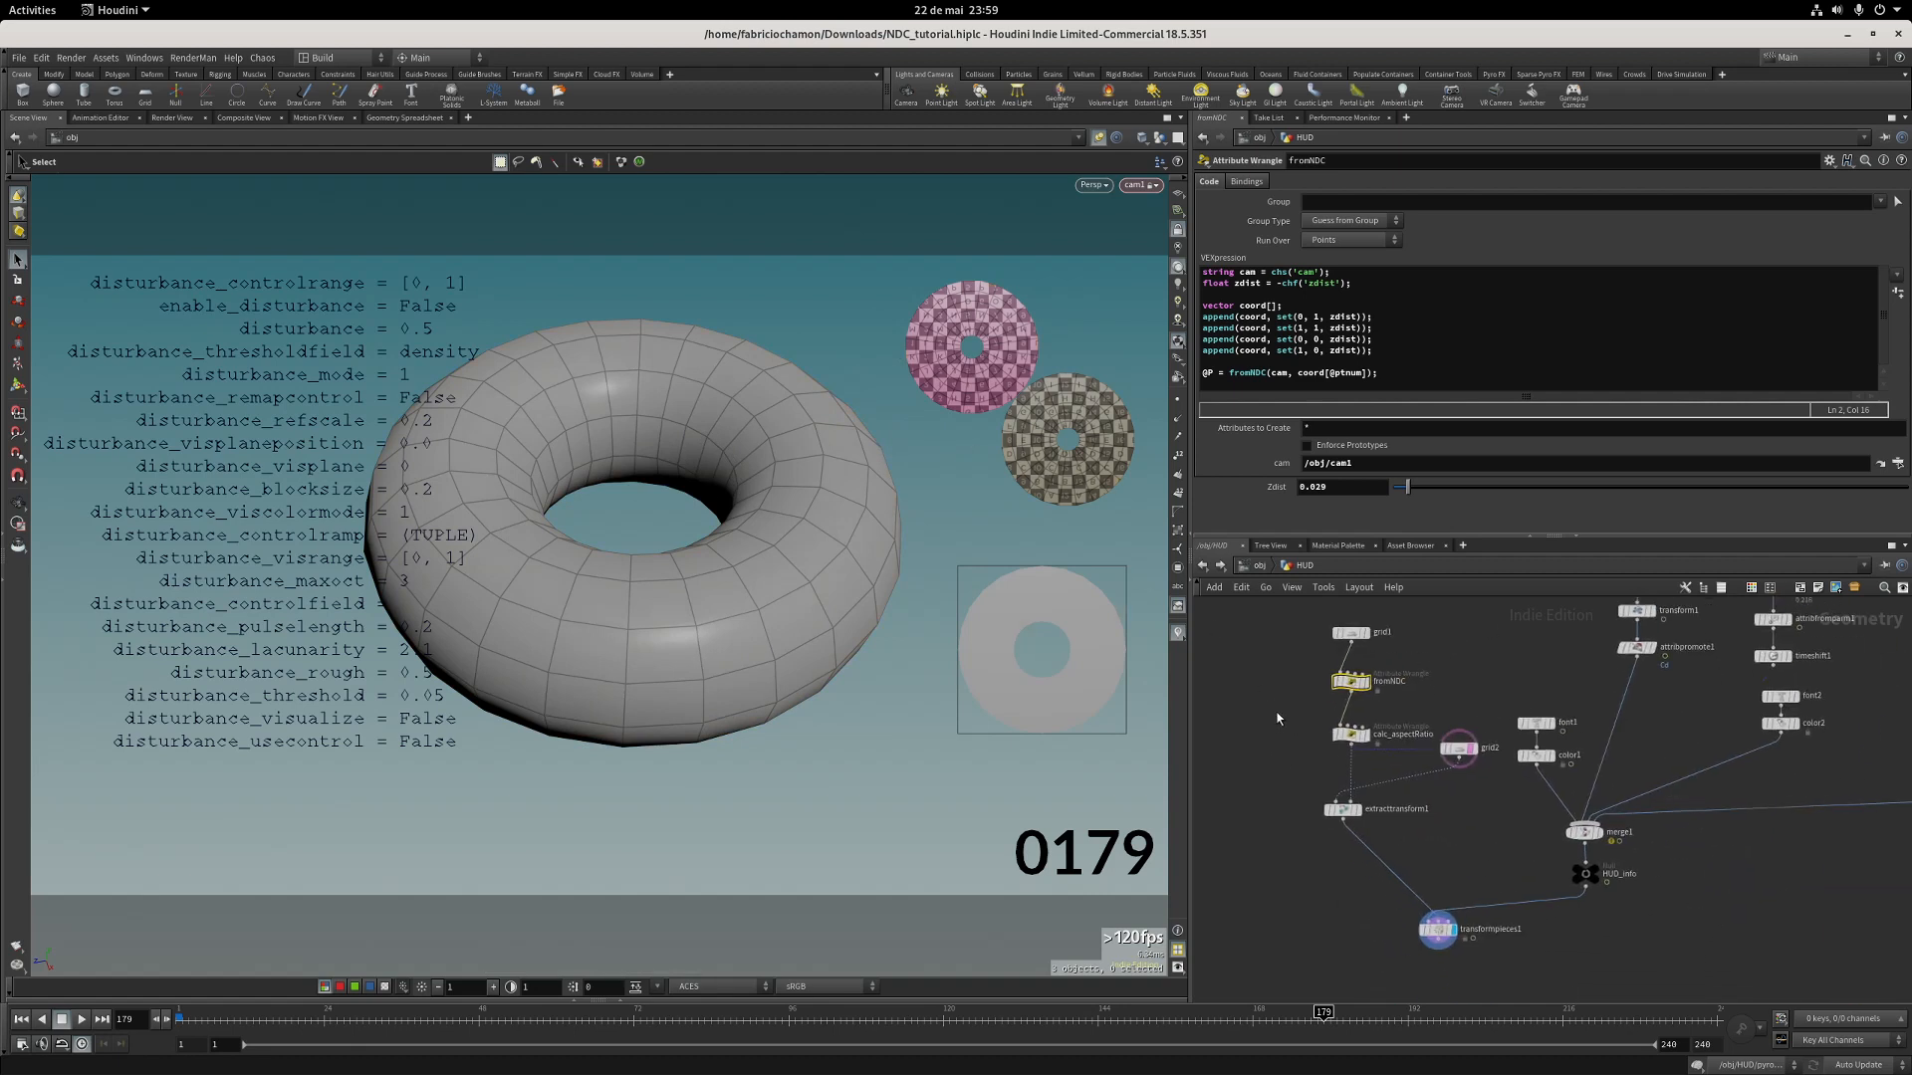